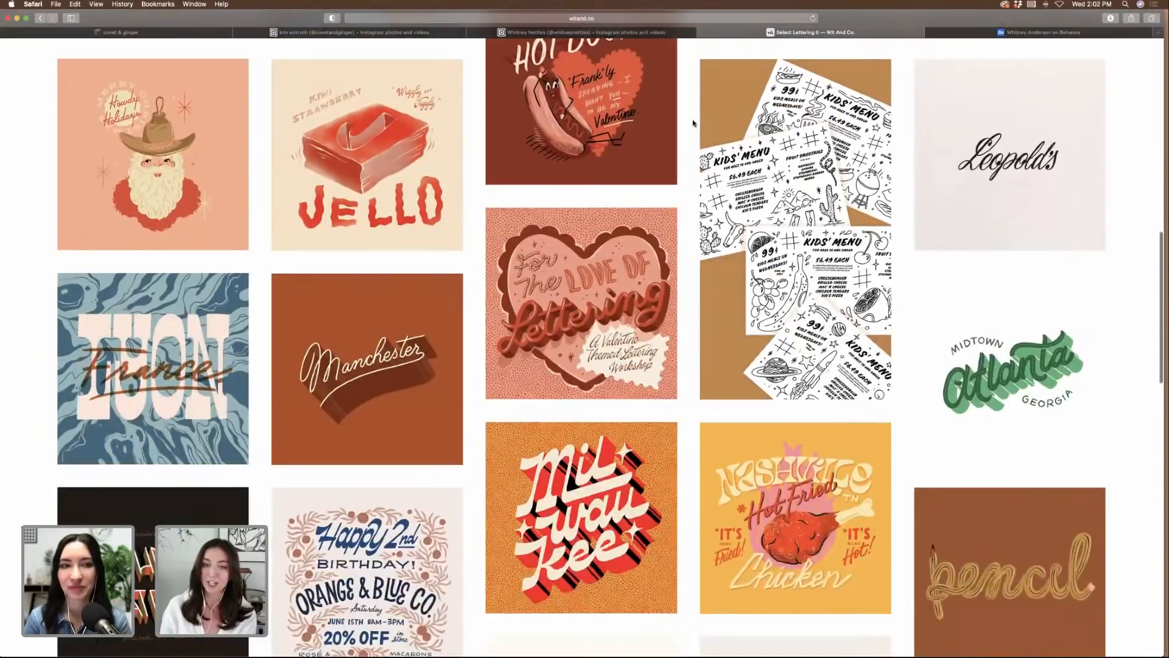
- Look through the lettering portfolio gallery down to its last pieces and return to the start of the page
scroll(693, 124, down, 10)
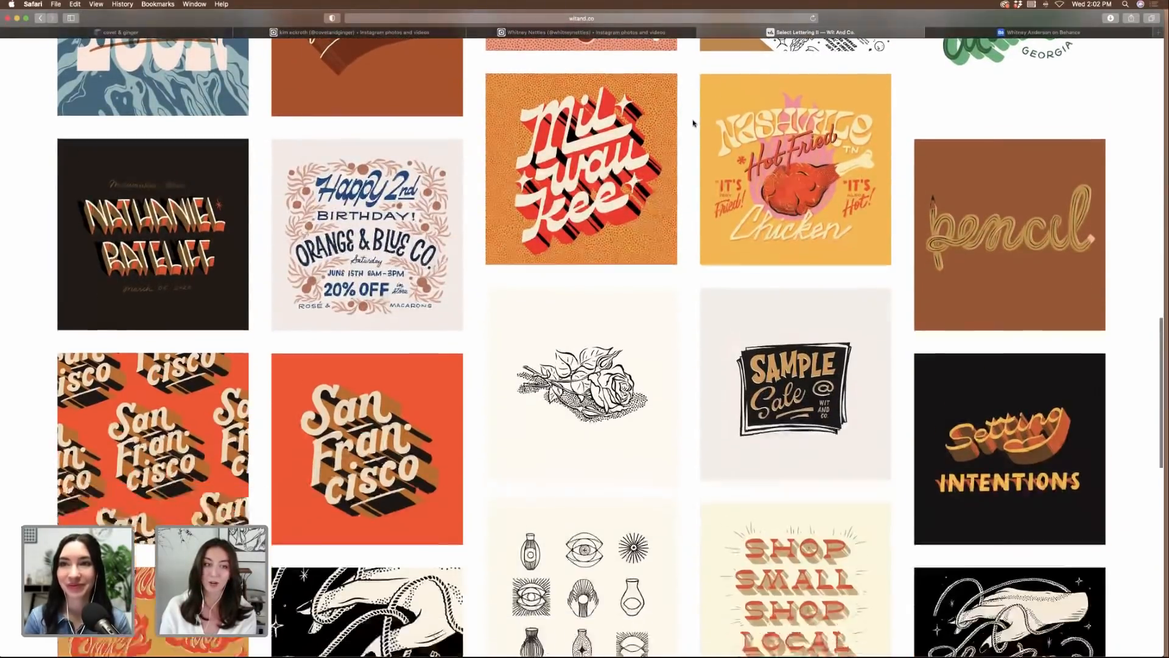
scroll(694, 124, down, 1)
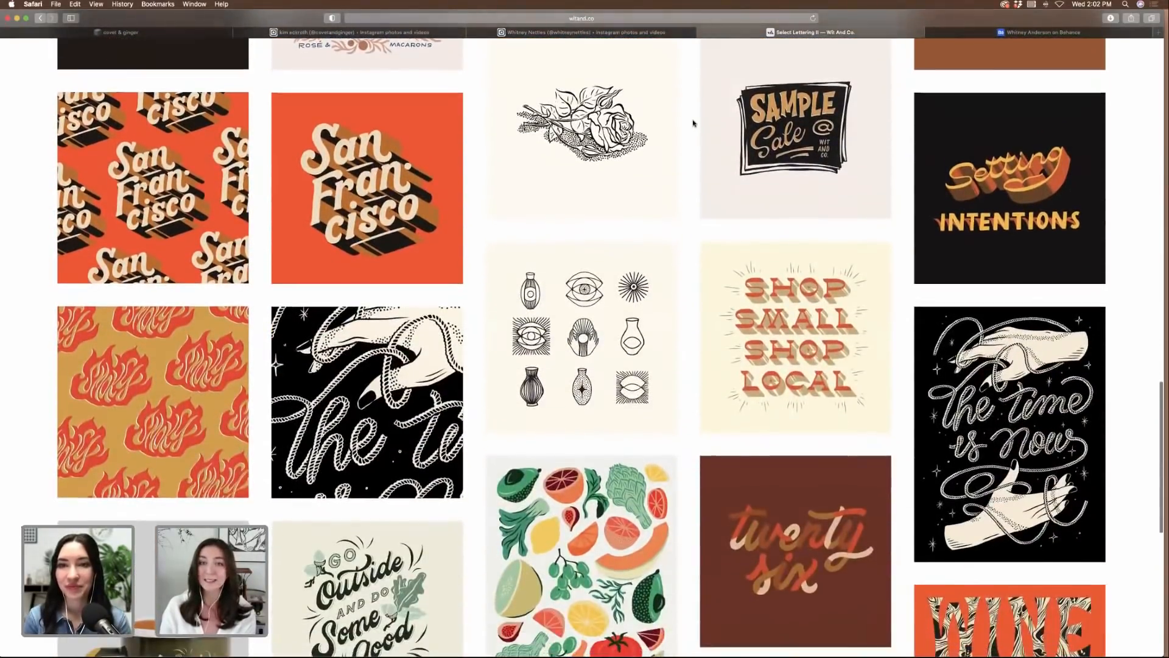
scroll(694, 124, down, 7)
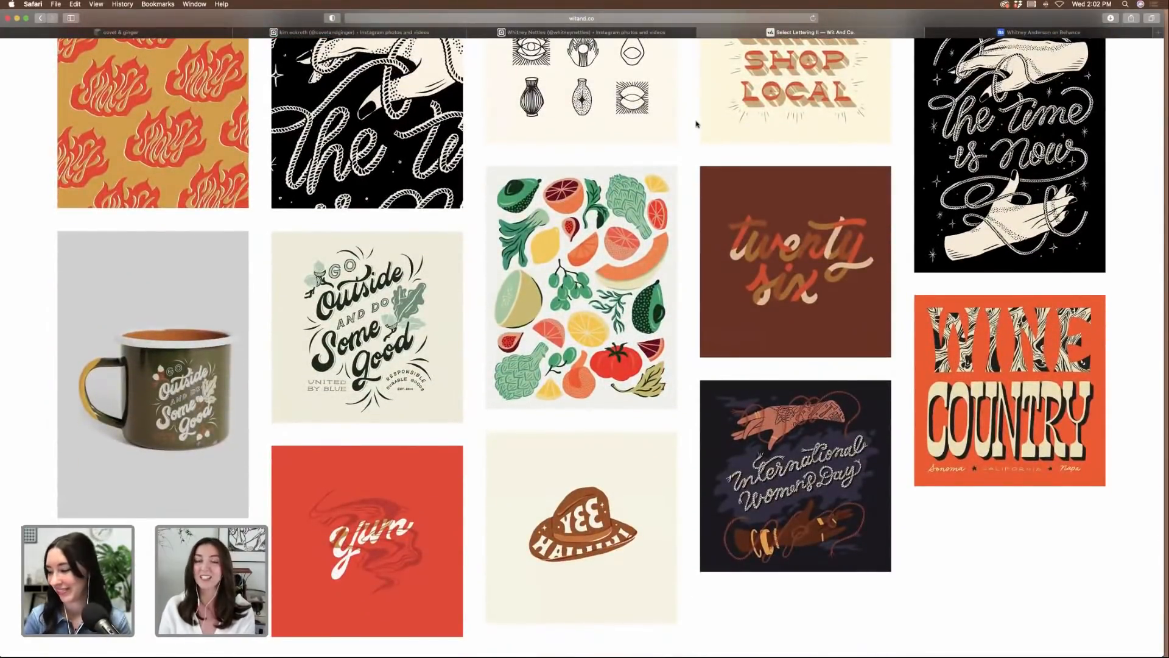
scroll(693, 124, up, 5)
scroll(692, 123, up, 15)
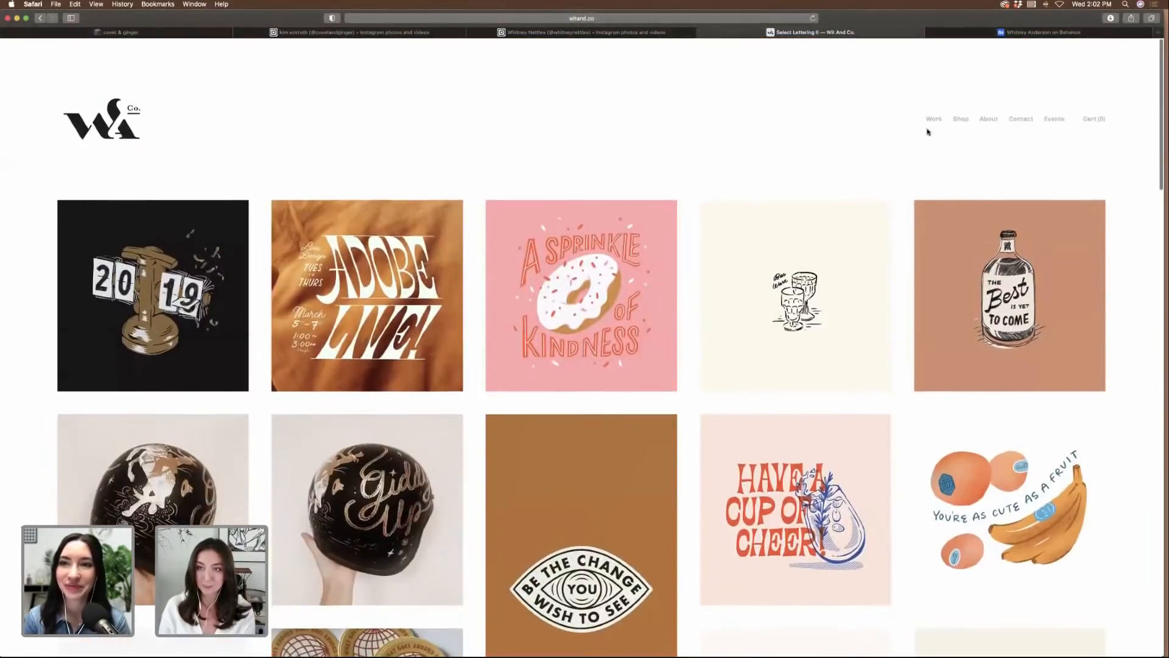
- Open the Wit and Co. shop, browse its prints, pins and notepads, and go back to the Work page
click(961, 119)
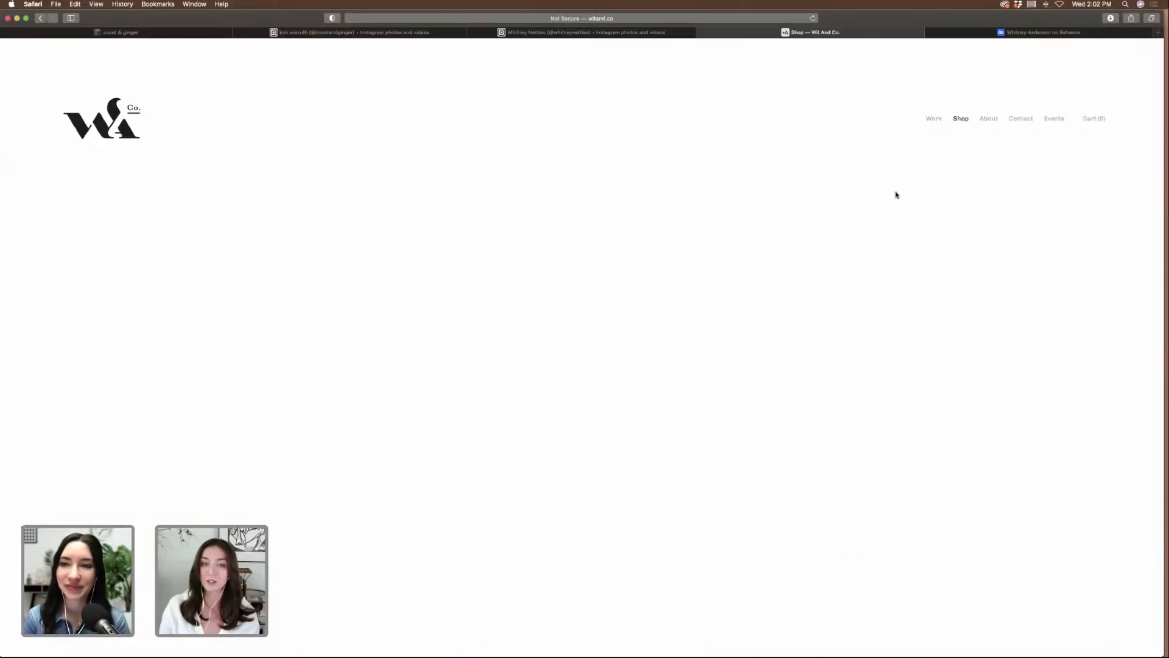
scroll(899, 194, down, 10)
scroll(900, 195, down, 8)
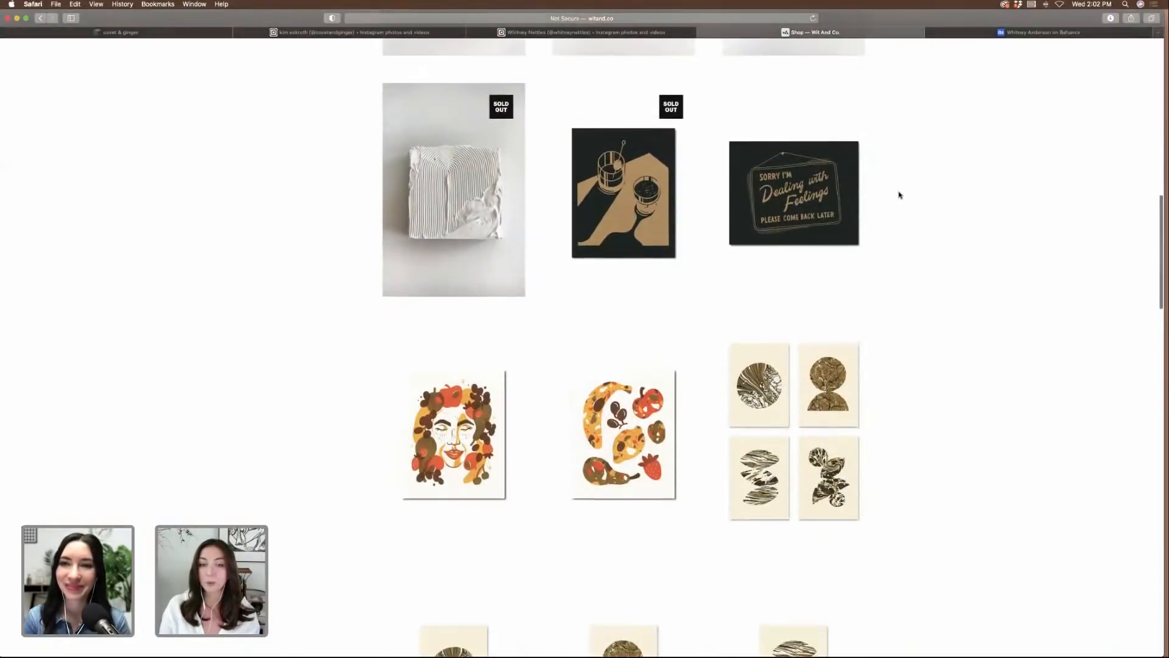
scroll(900, 194, down, 5)
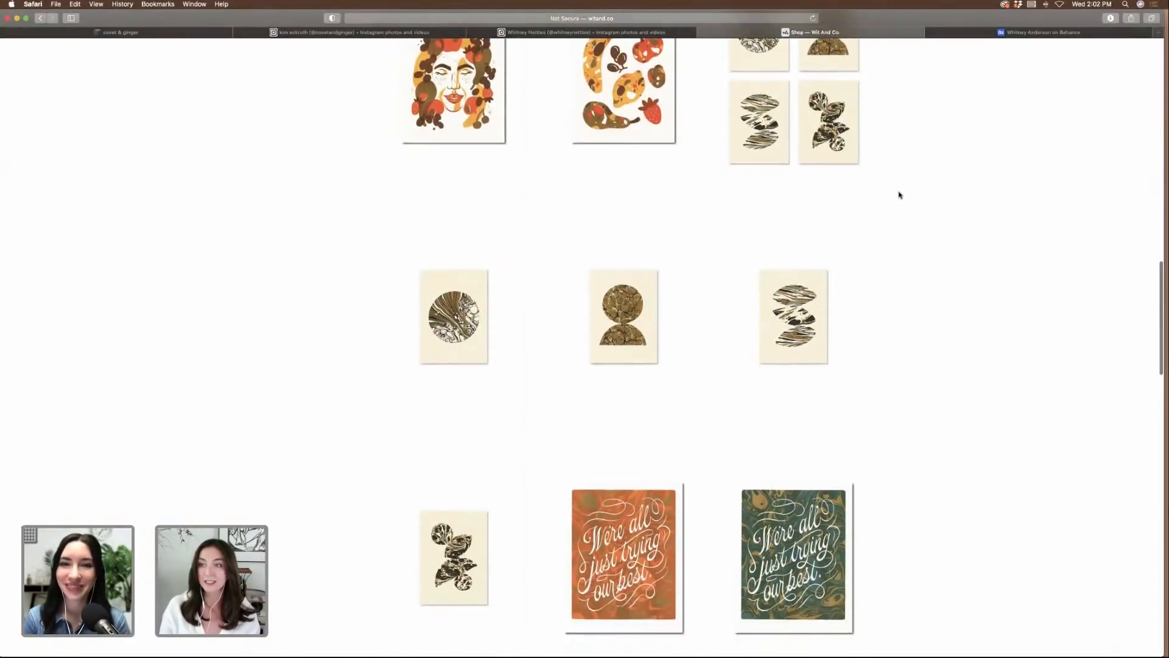
scroll(900, 194, down, 6)
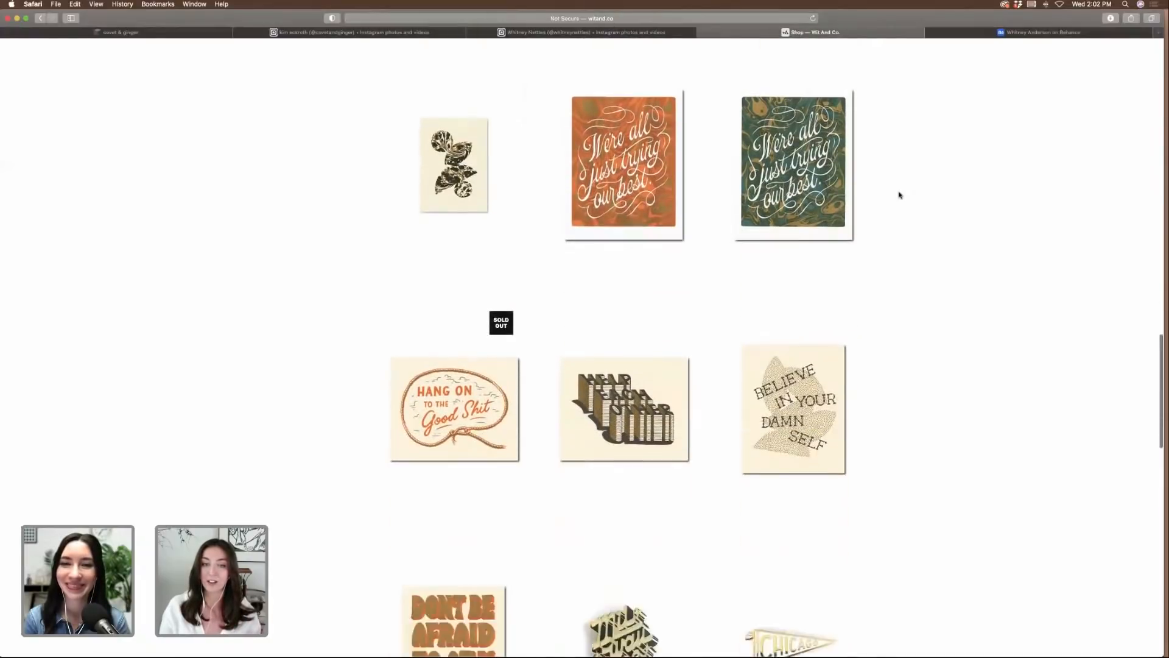
scroll(900, 194, down, 4)
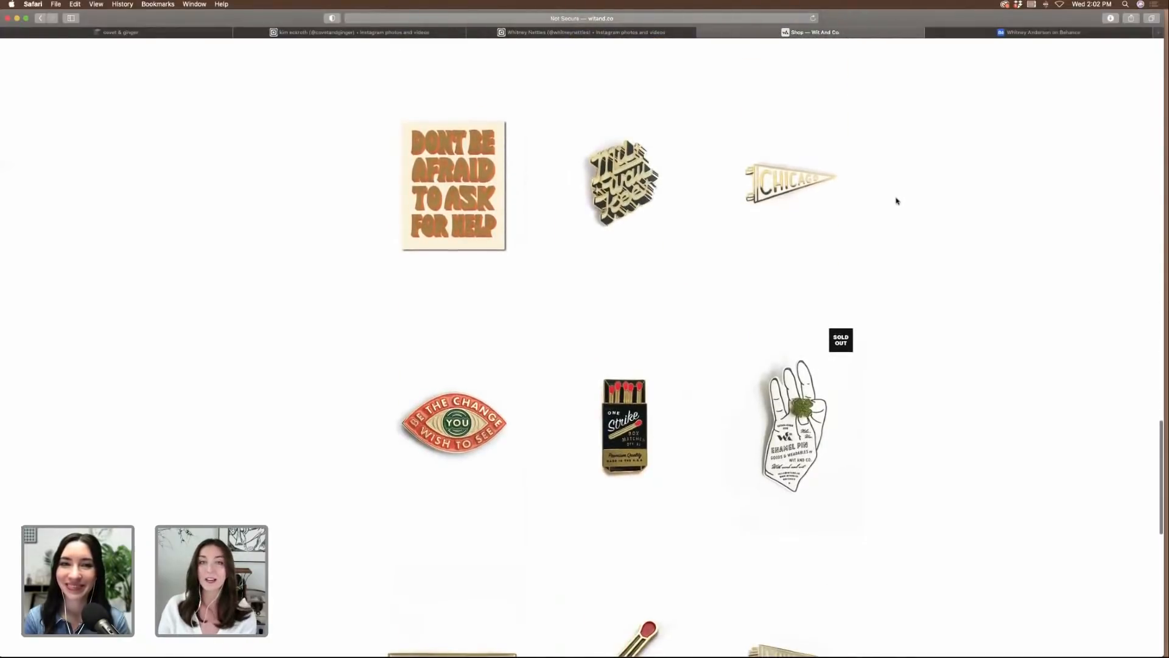
scroll(920, 213, down, 4)
scroll(920, 213, down, 1)
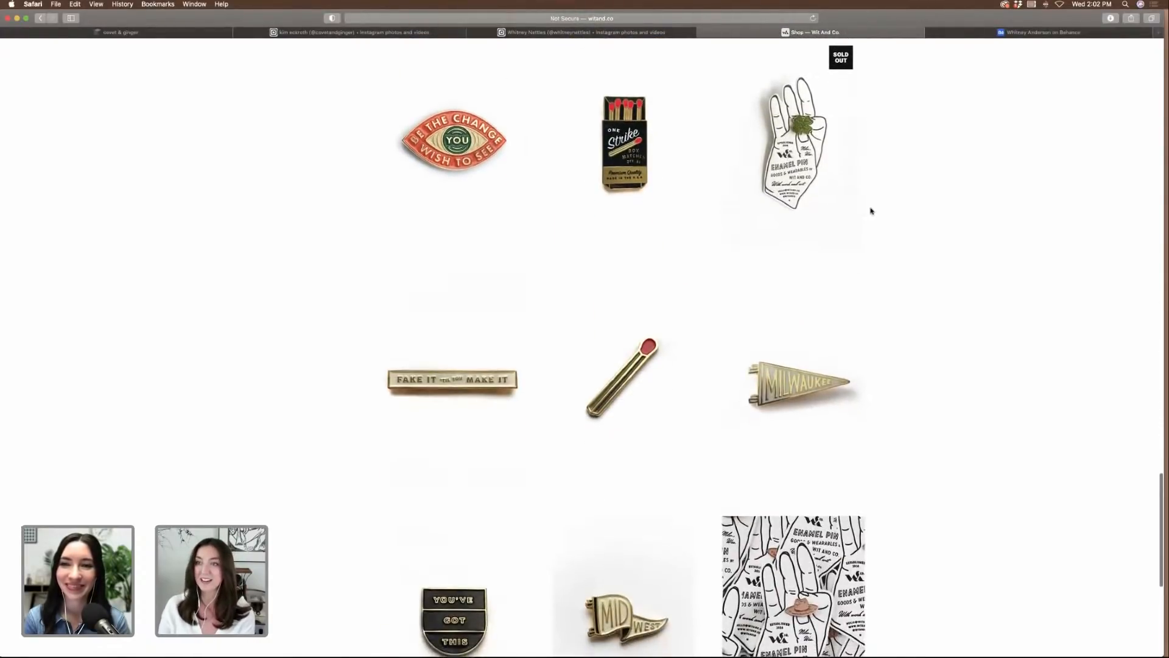
scroll(877, 210, down, 4)
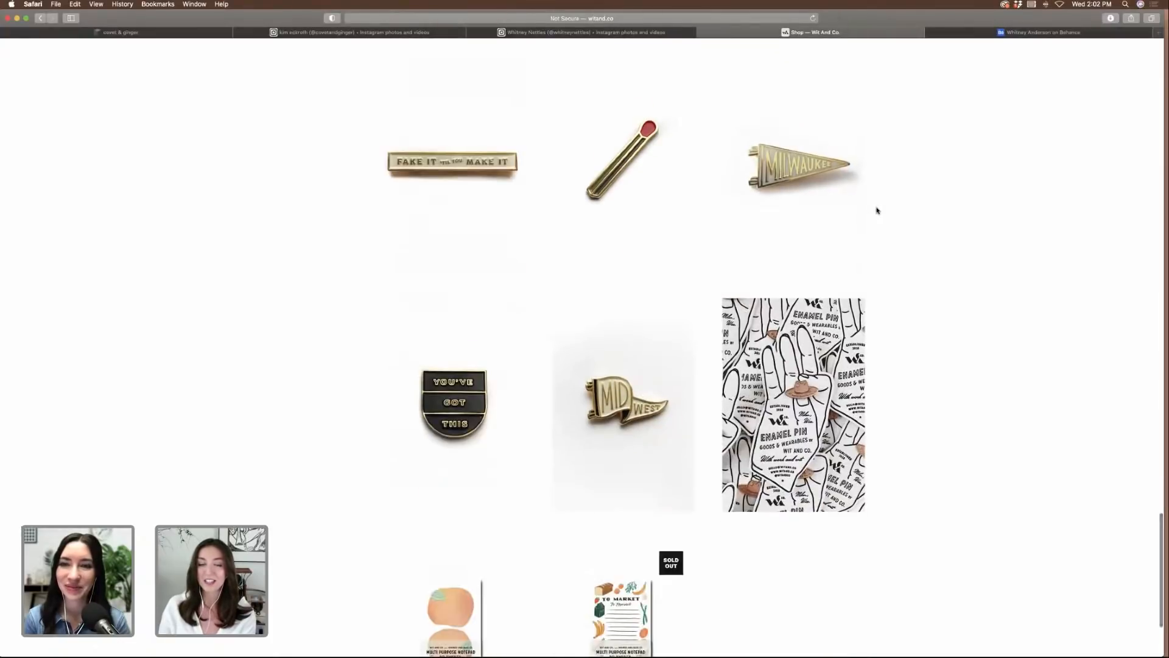
scroll(877, 210, up, 7)
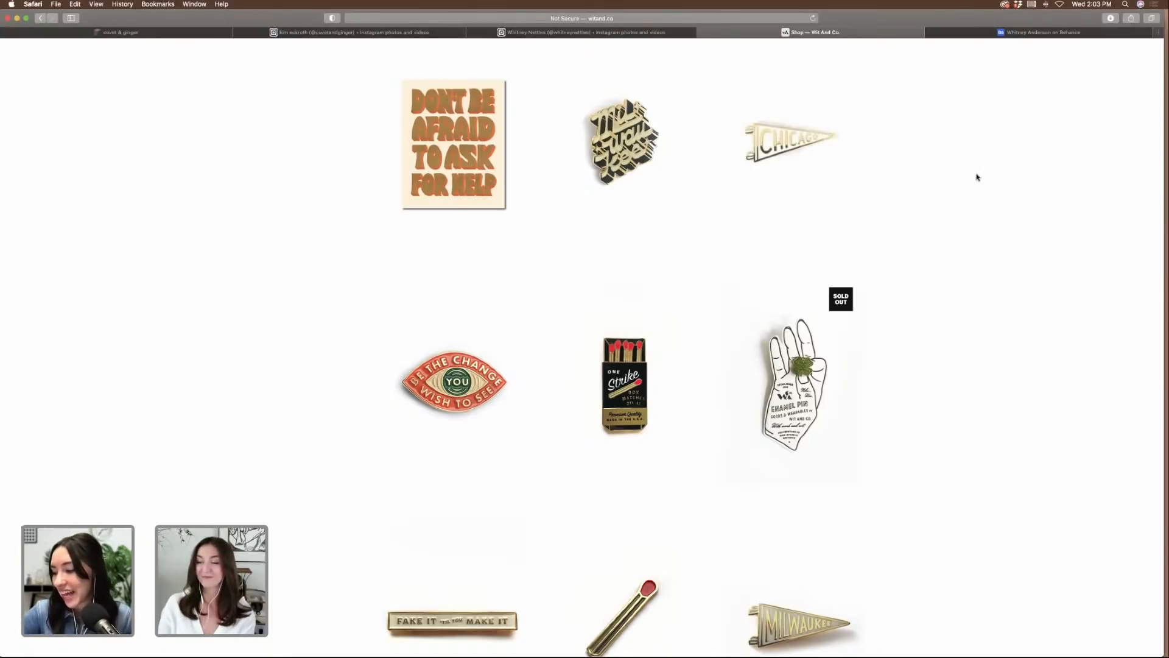
scroll(977, 178, down, 15)
scroll(977, 177, up, 20)
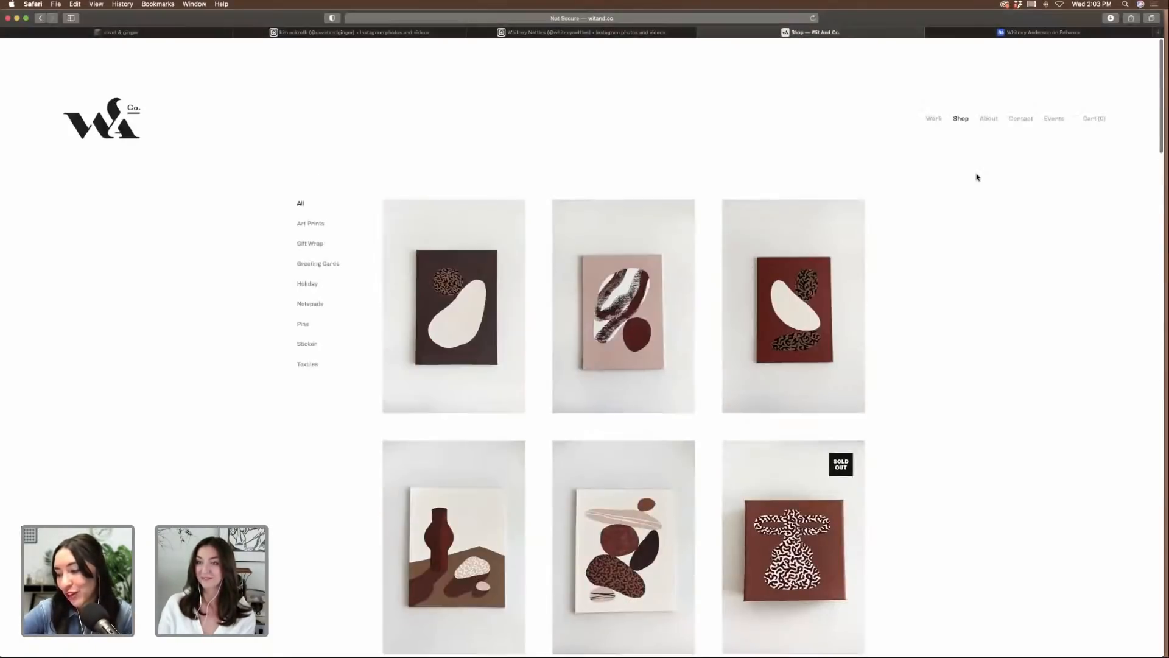
click(935, 120)
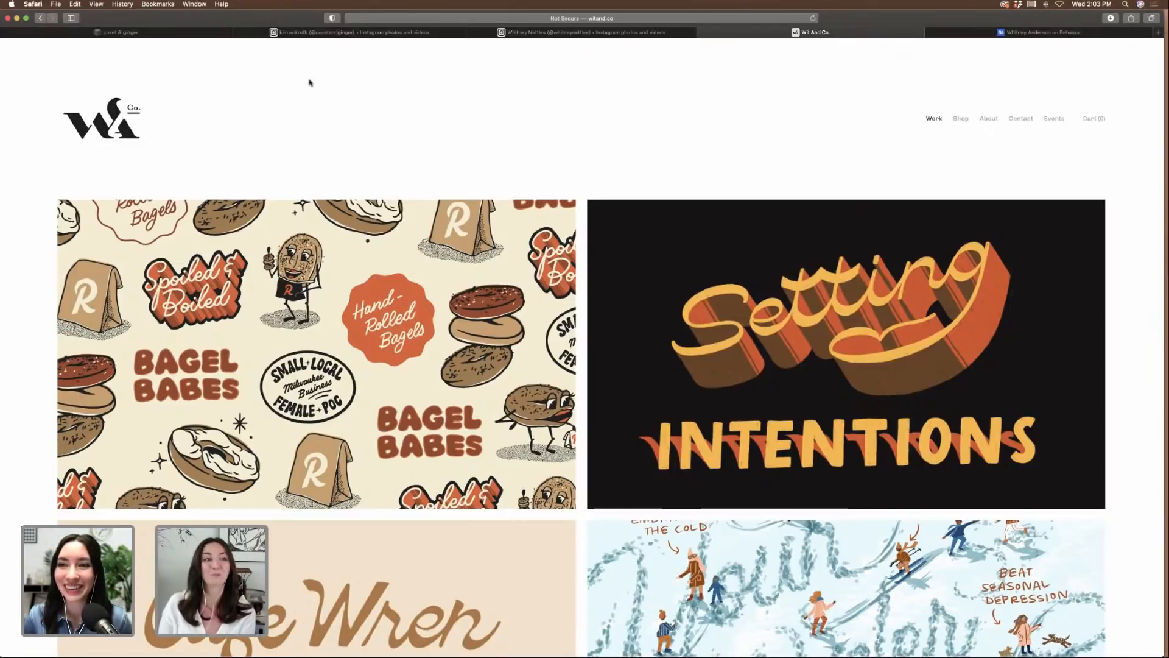
- Switch to the covet & ginger website and browse all the ceramics in its shop
click(204, 36)
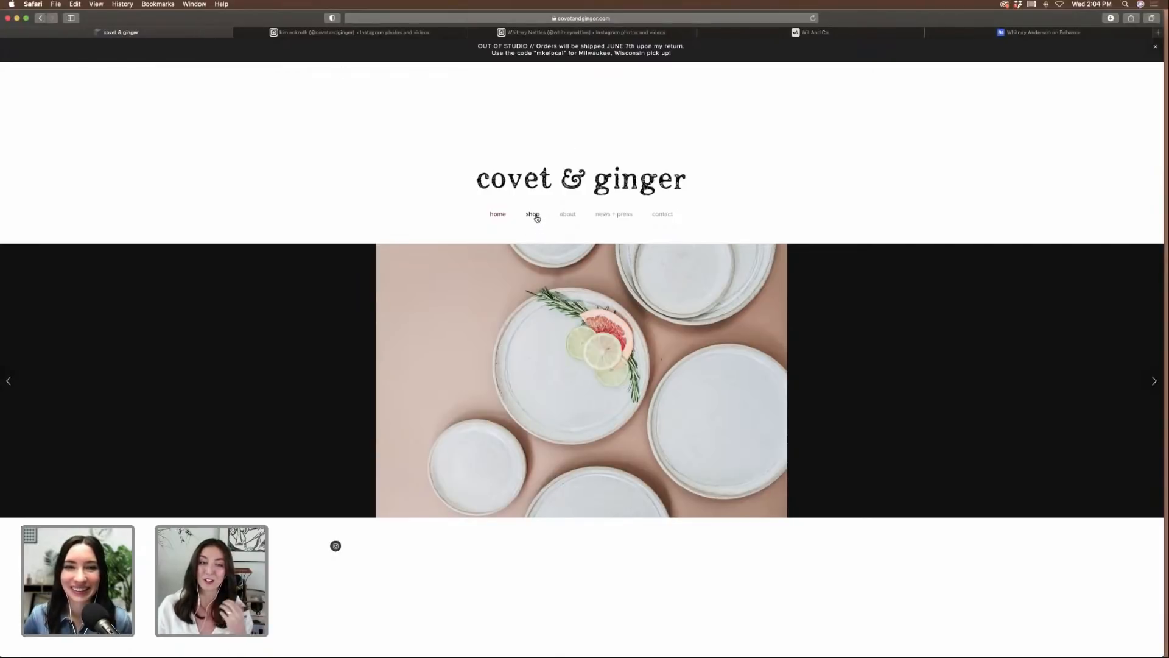
click(534, 215)
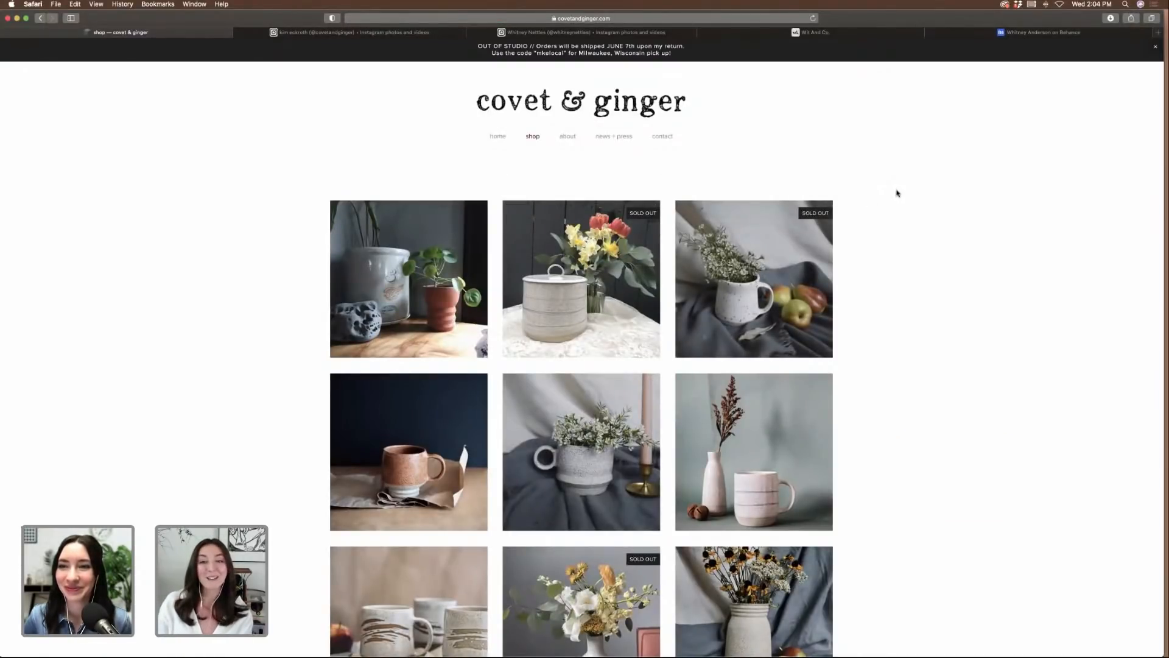
scroll(897, 194, down, 1)
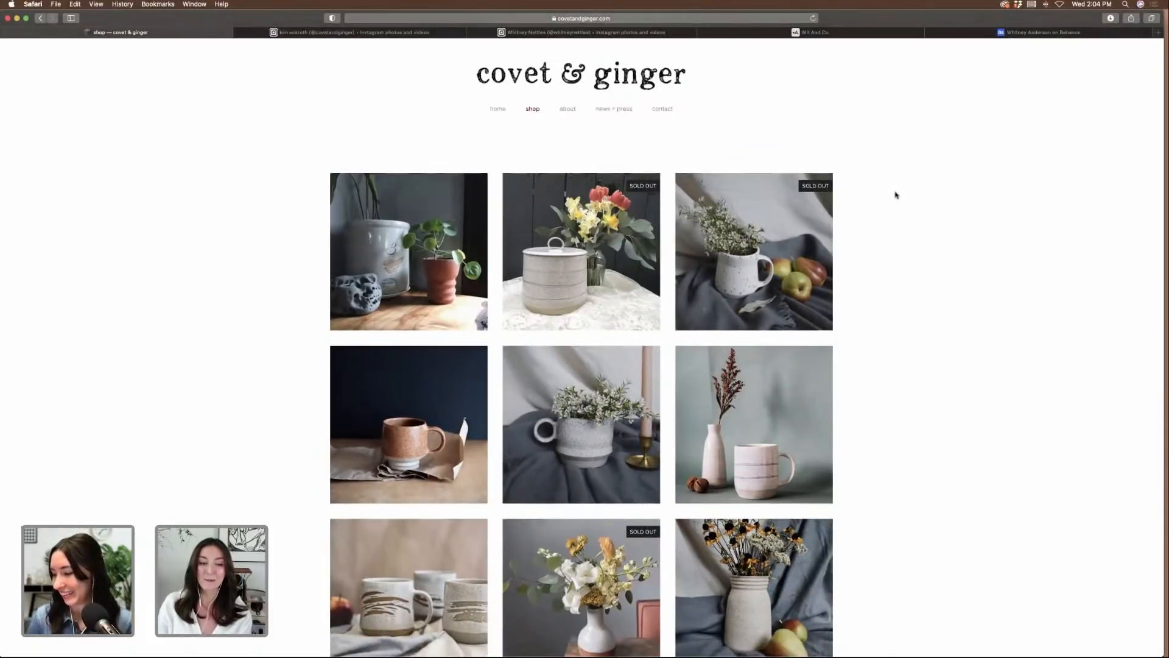
scroll(896, 194, up, 1)
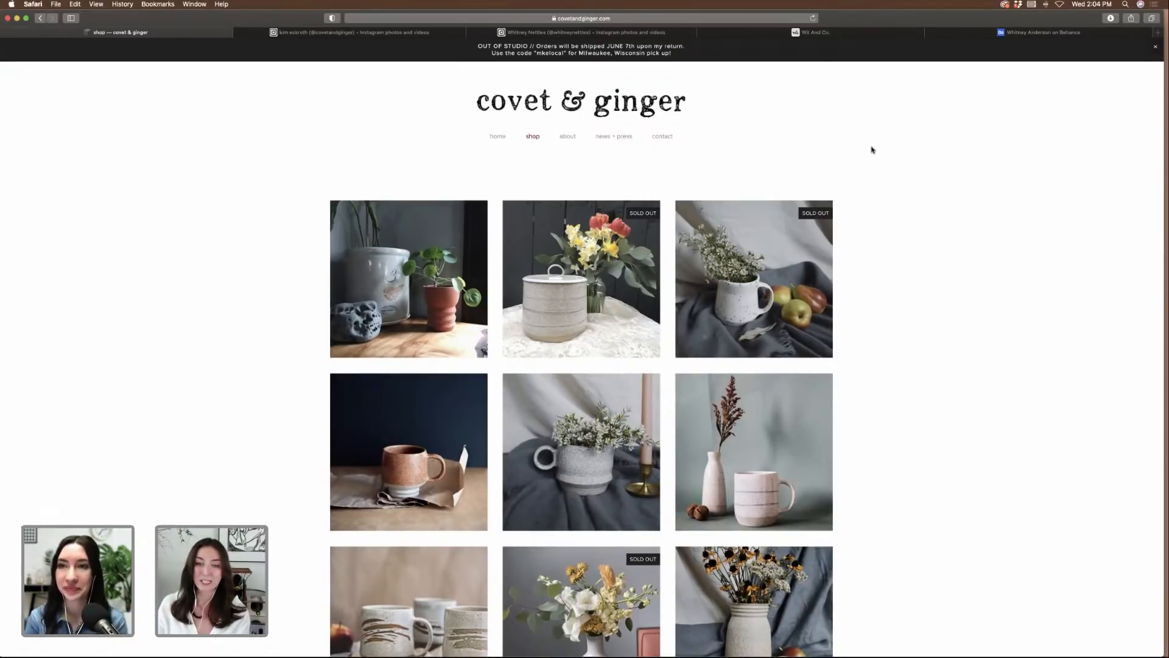
scroll(920, 162, down, 3)
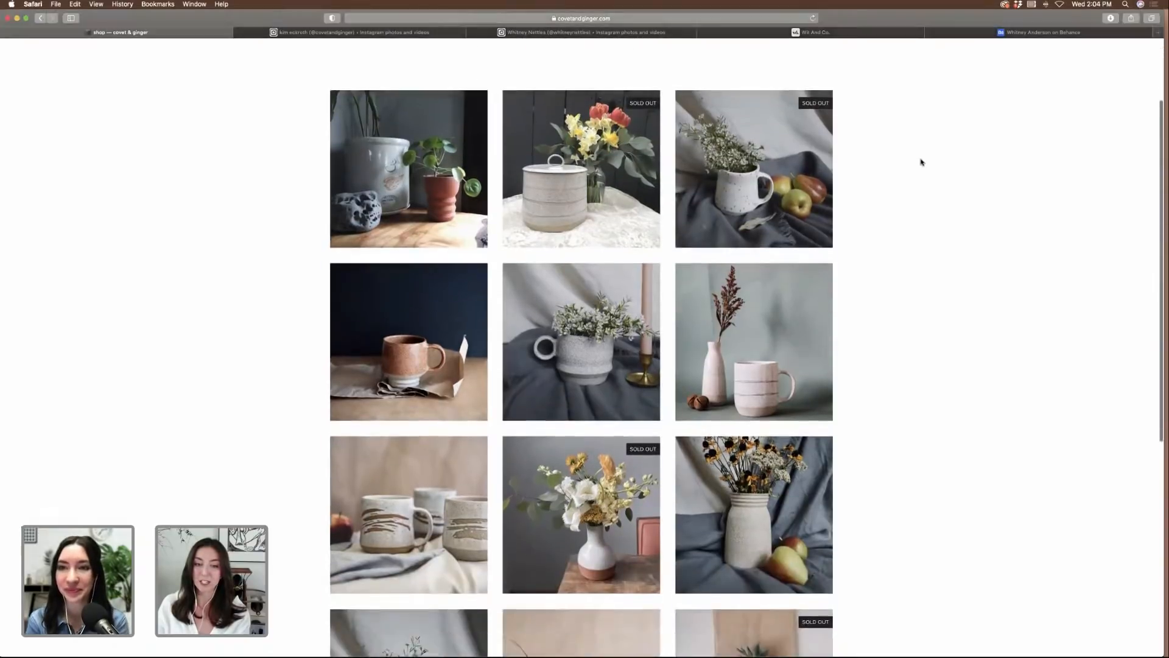
scroll(921, 161, down, 8)
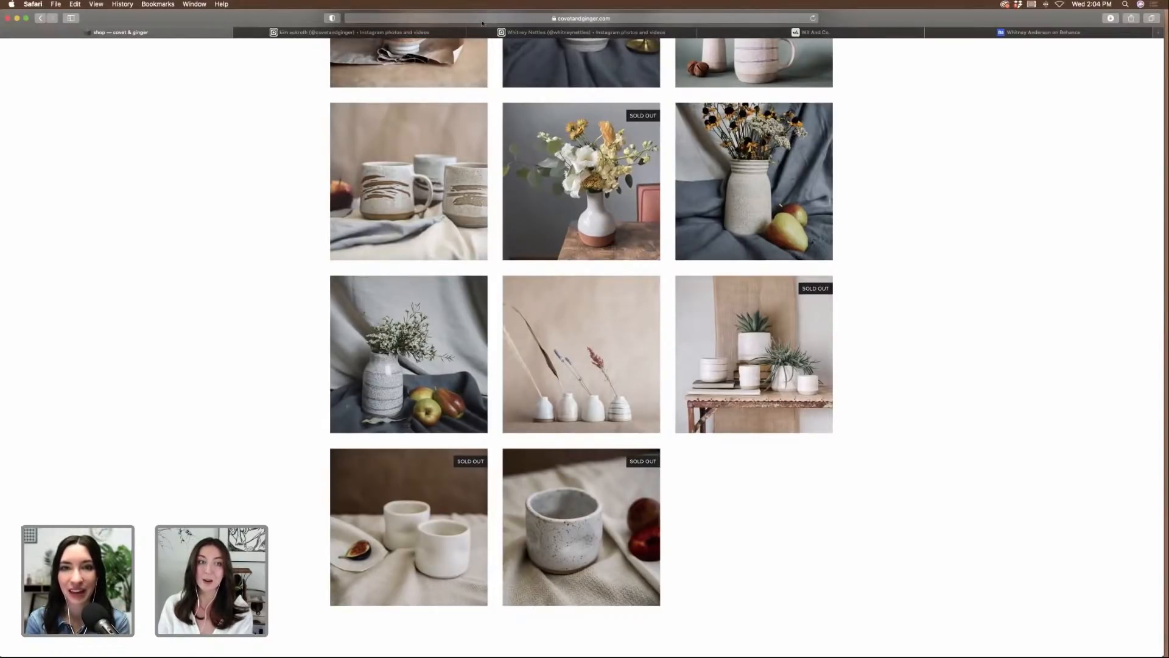
- Switch to the covetandginger Instagram profile and look through its pottery posts
click(390, 32)
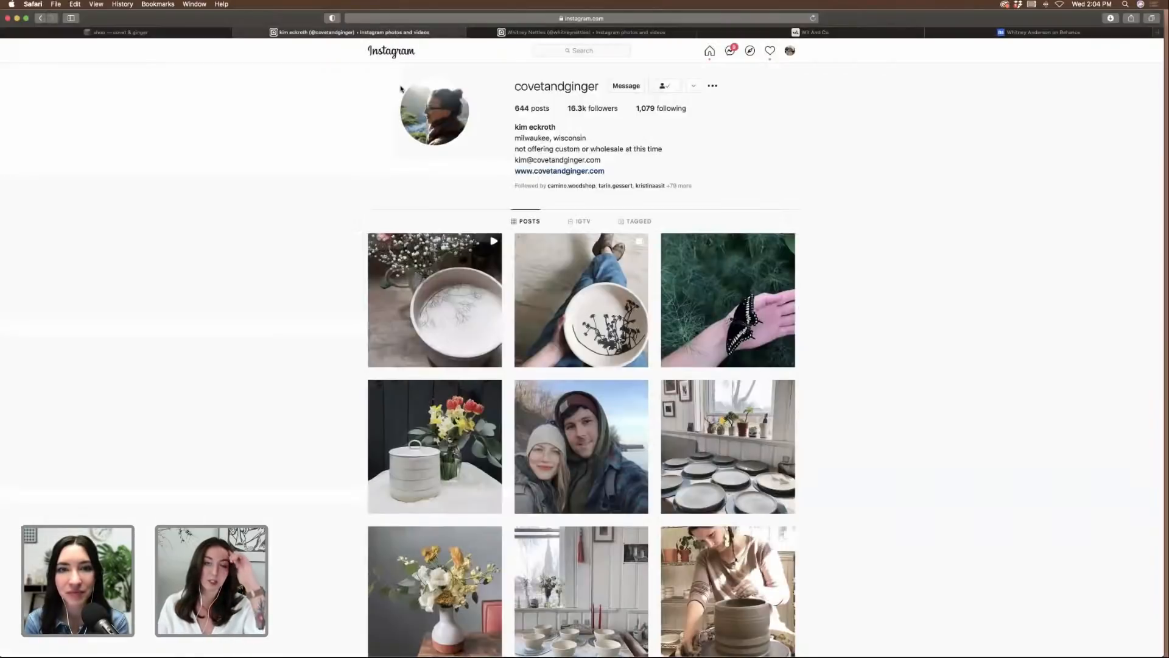
scroll(463, 243, down, 2)
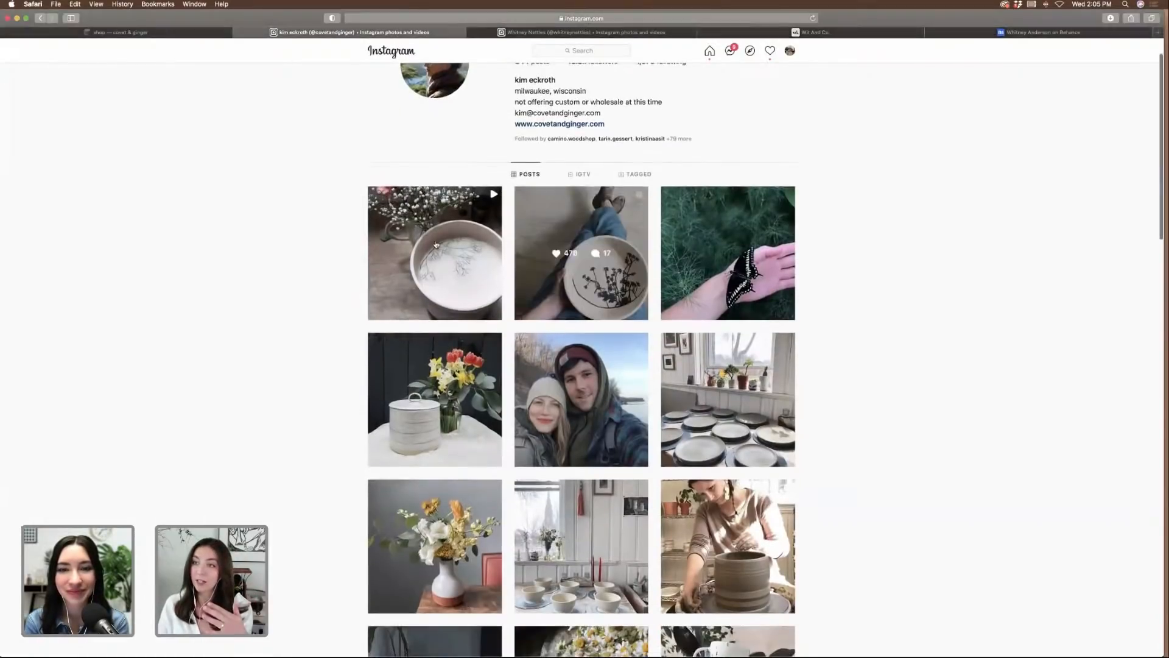
scroll(863, 295, down, 3)
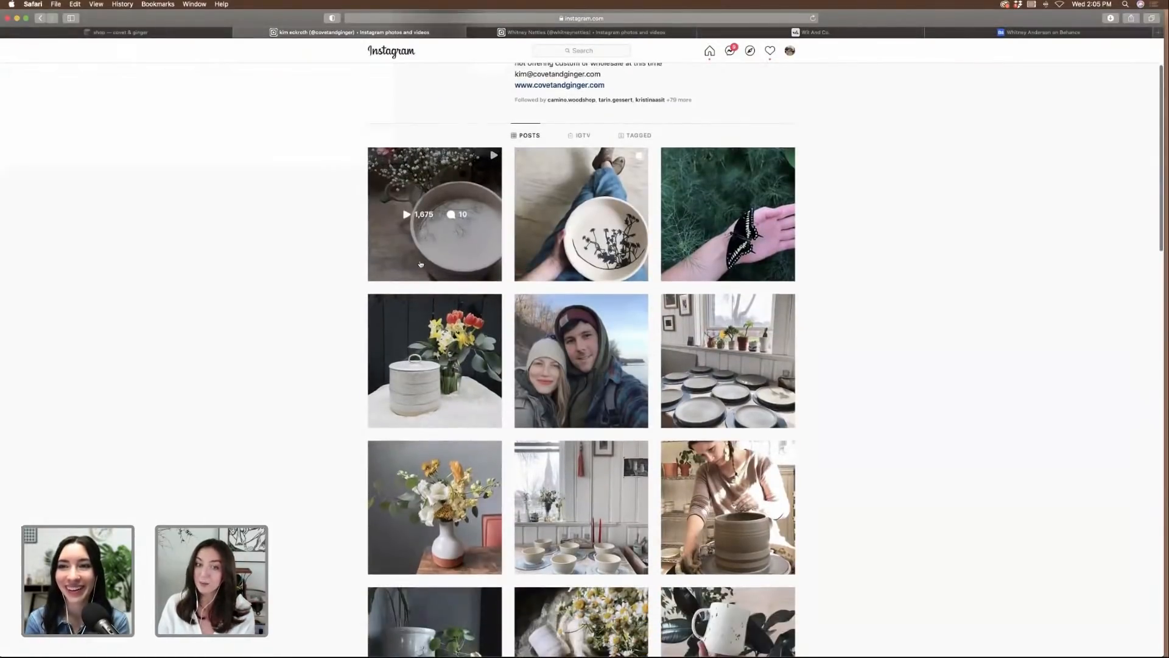
scroll(871, 304, down, 10)
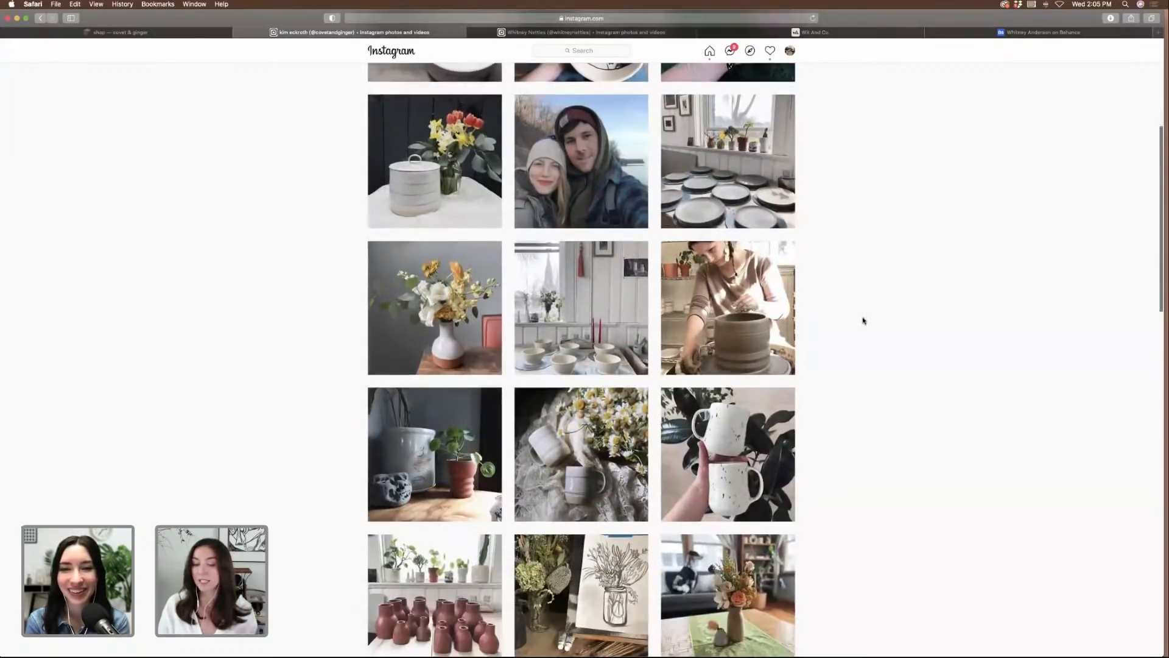
scroll(864, 321, down, 2)
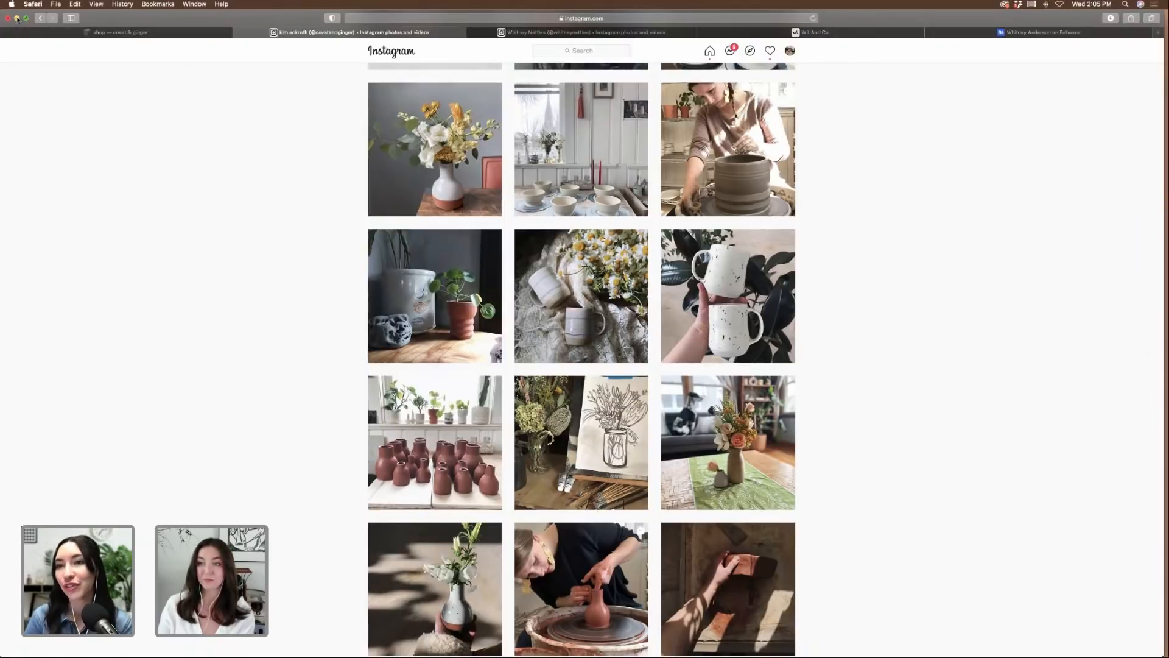
- Minimize the browser and open CovetAndGinger.pdf from the Covet And Ginger folder
click(17, 18)
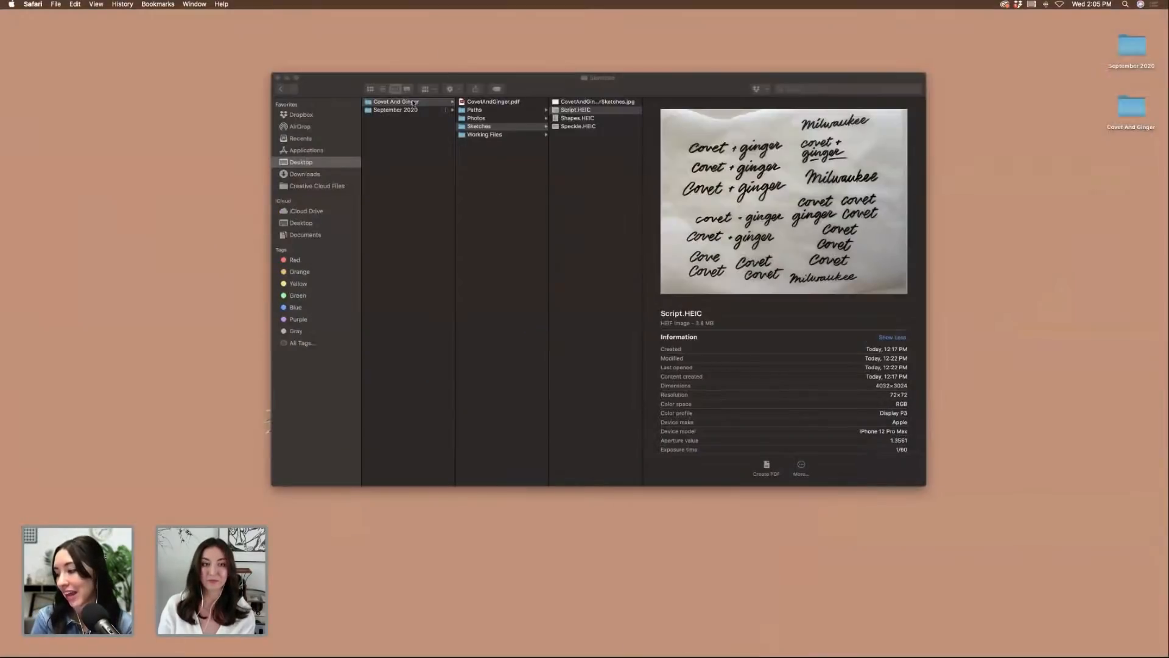
click(500, 102)
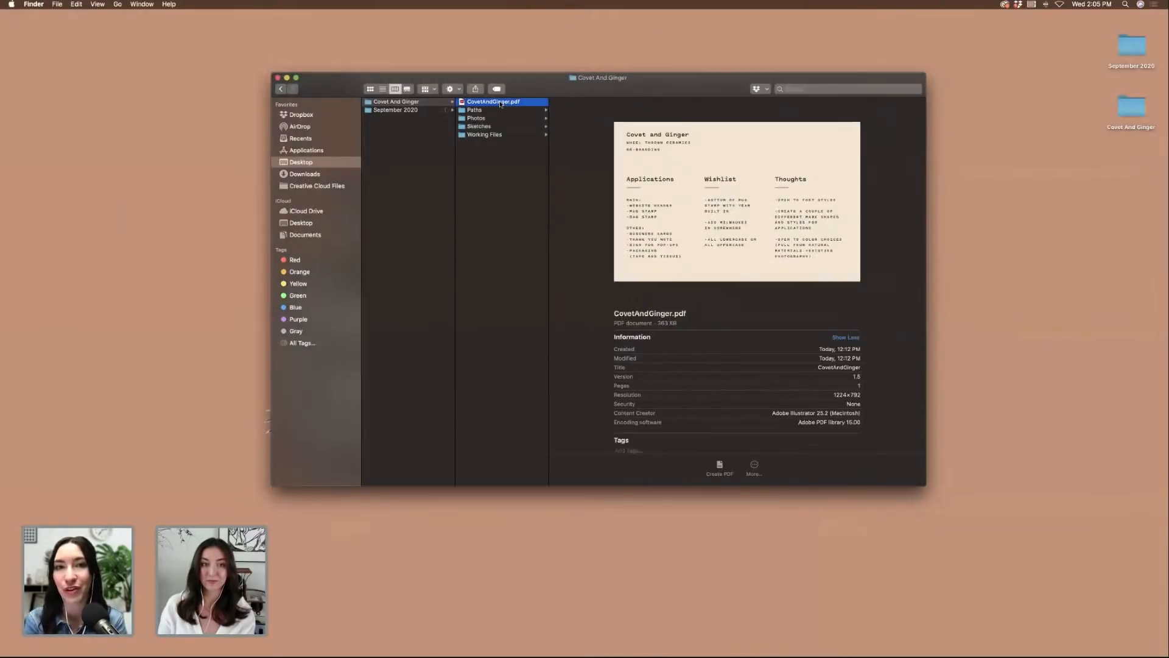
double_click(500, 103)
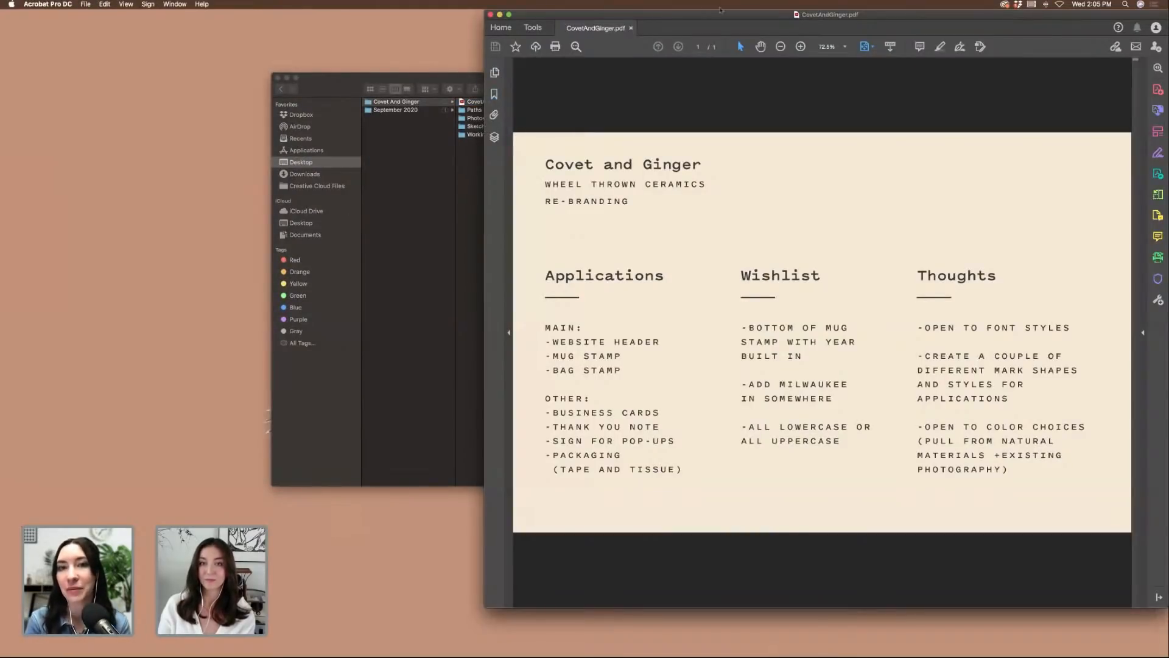
- Enlarge the re-branding brief's window to fill most of the screen and center it on the desktop
drag(721, 13, 236, 13)
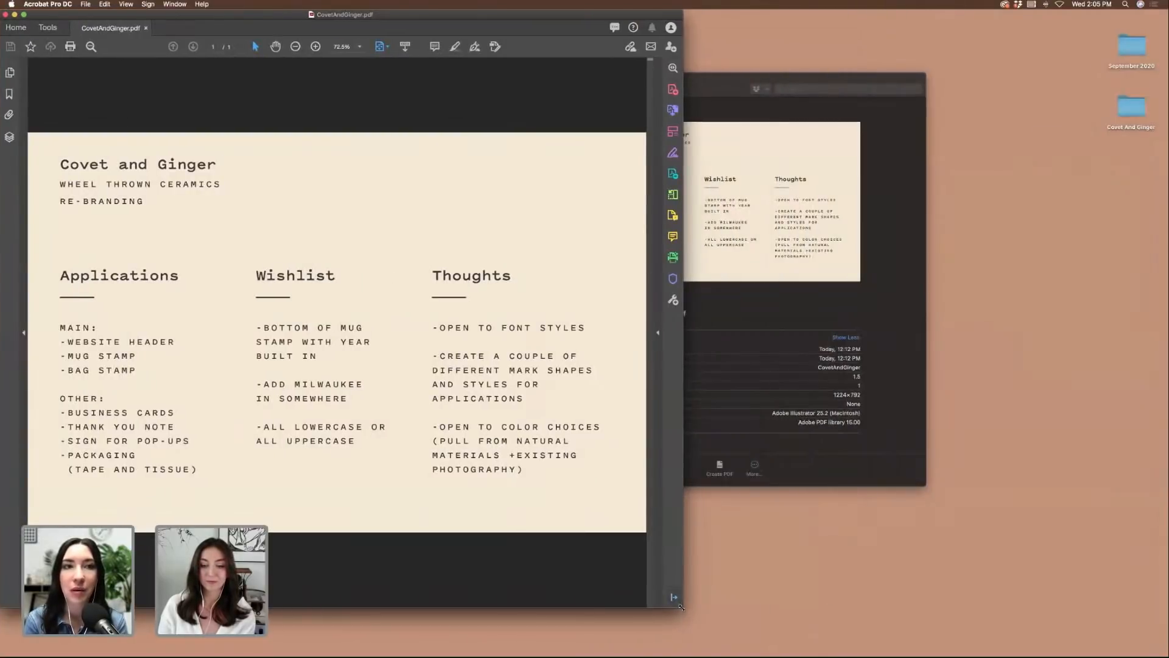
drag(681, 606, 997, 639)
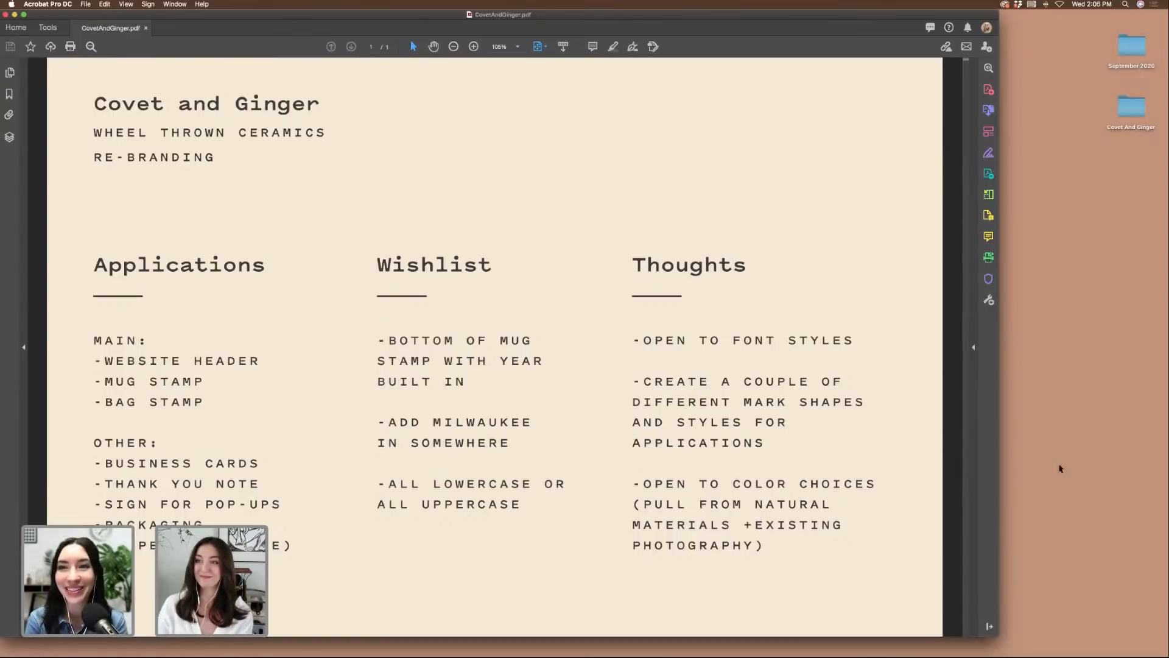
drag(791, 14, 893, 9)
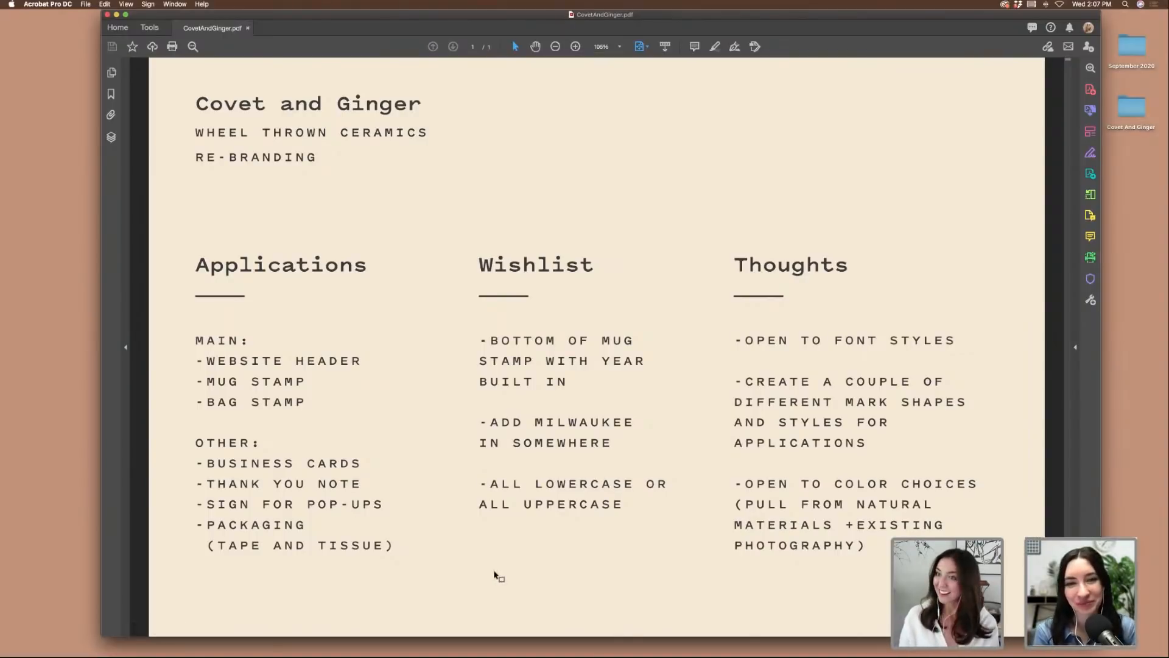
- Minimize the brief and preview CovetAndGingerSketches.jpg from the project's Sketches folder
click(117, 15)
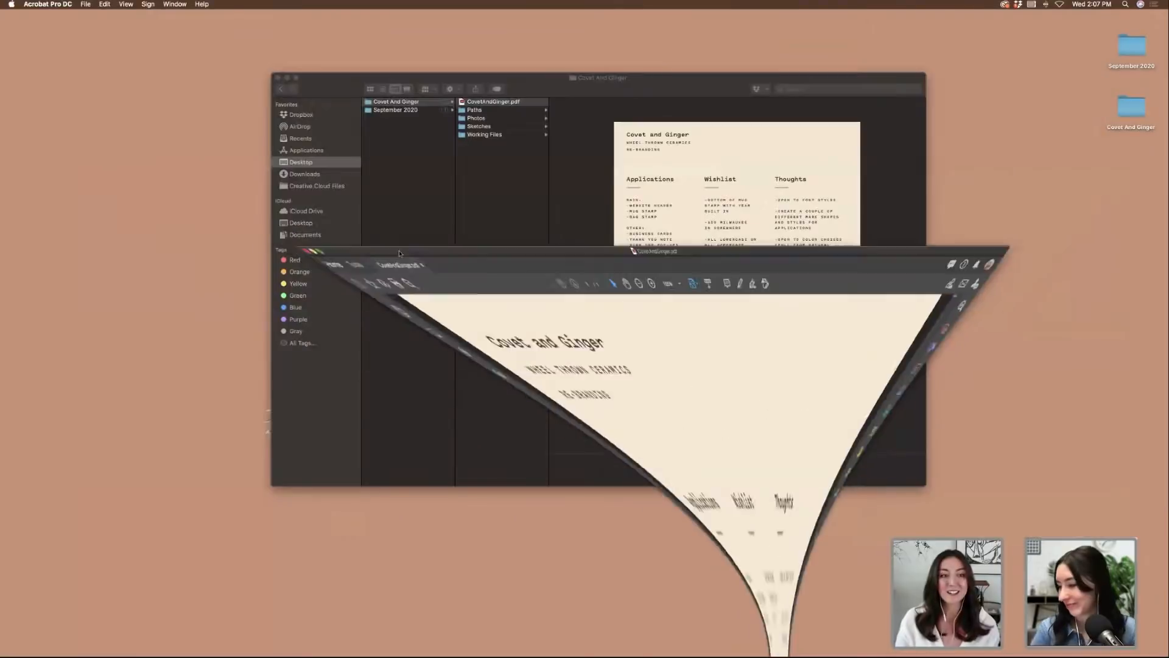
click(485, 114)
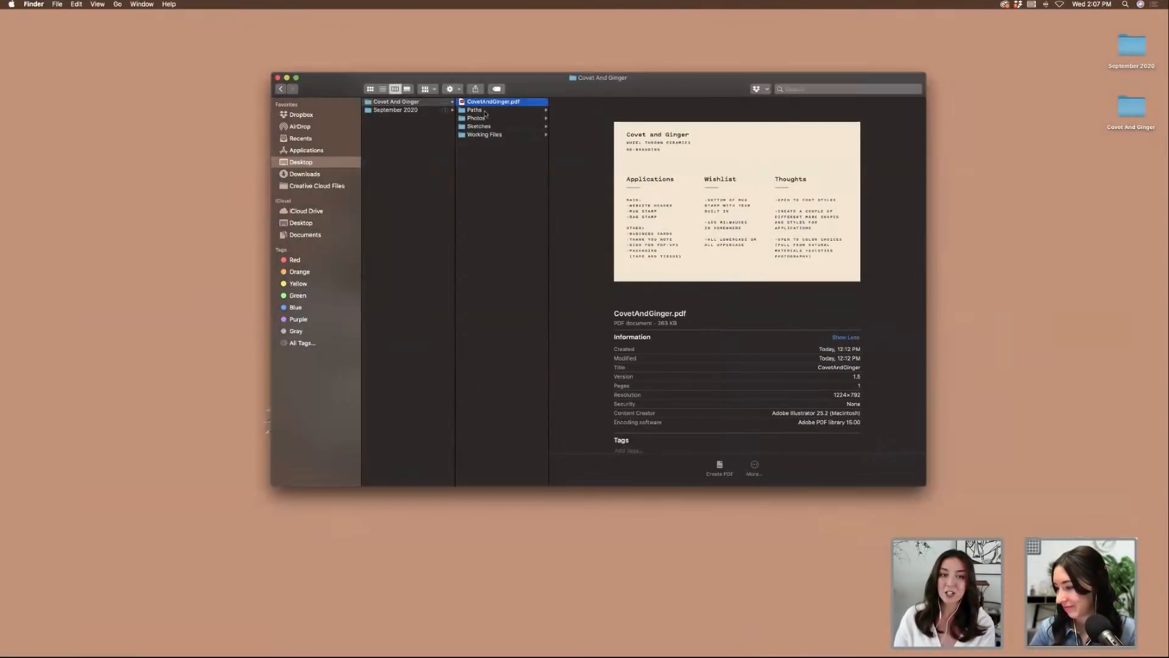
key(Down)
key(Down)
key(Down)
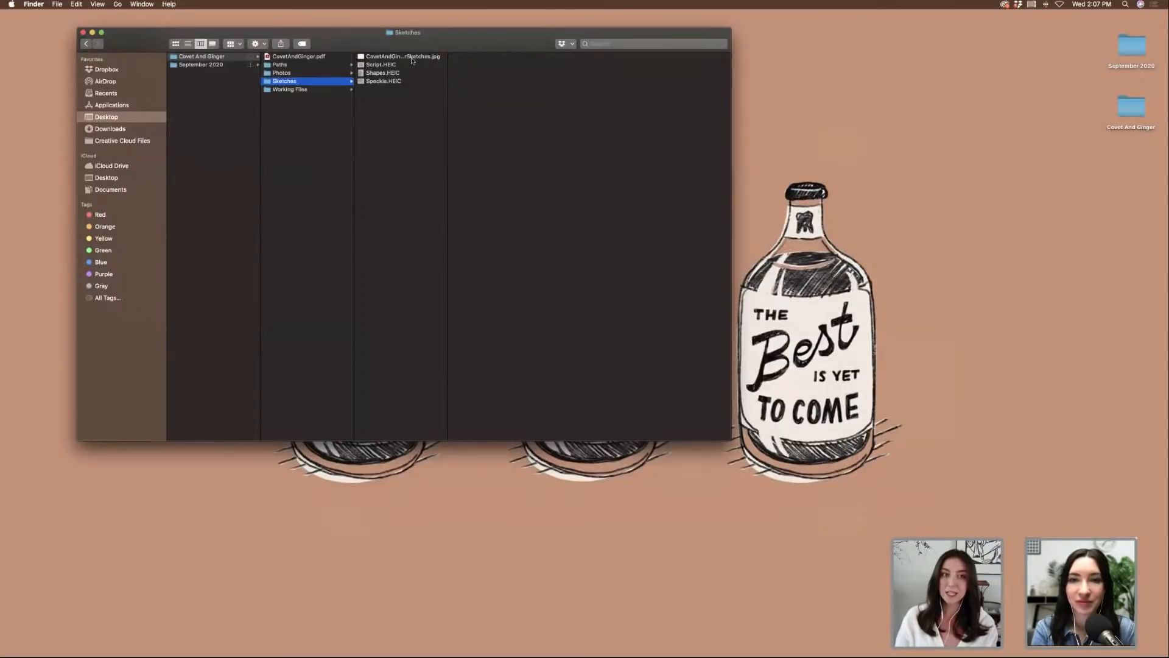
click(412, 57)
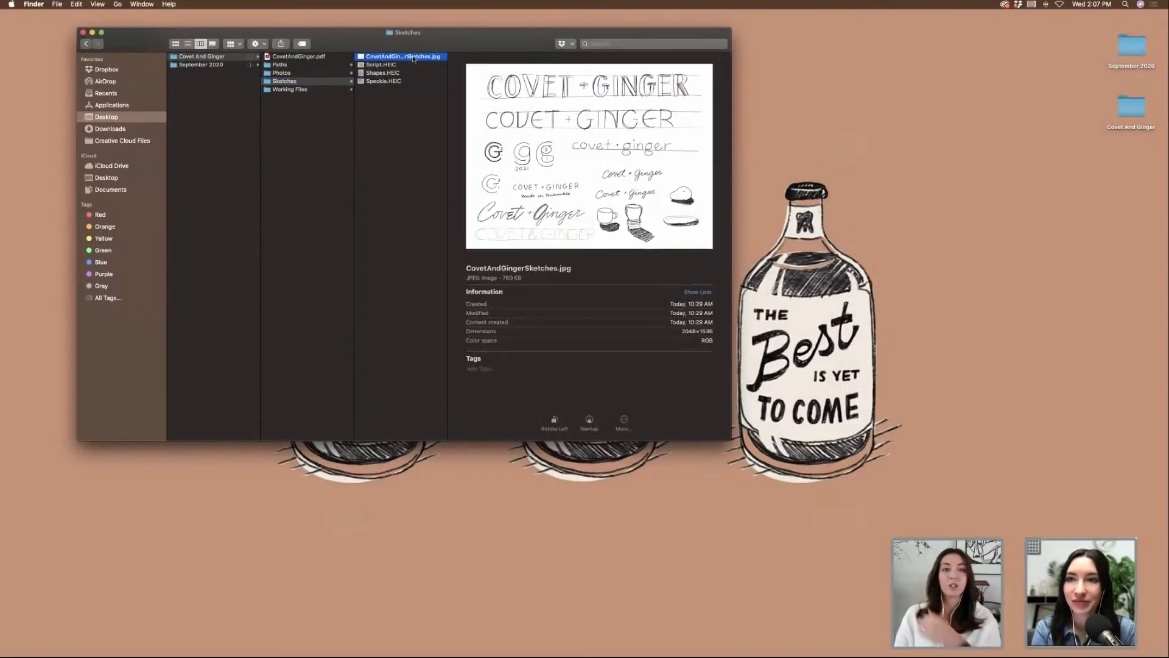
- Open CovetAndGingerSketches.jpg to view the logo sketches, and open Script.HEIC from the Sketches folder to view the lettering
double_click(413, 57)
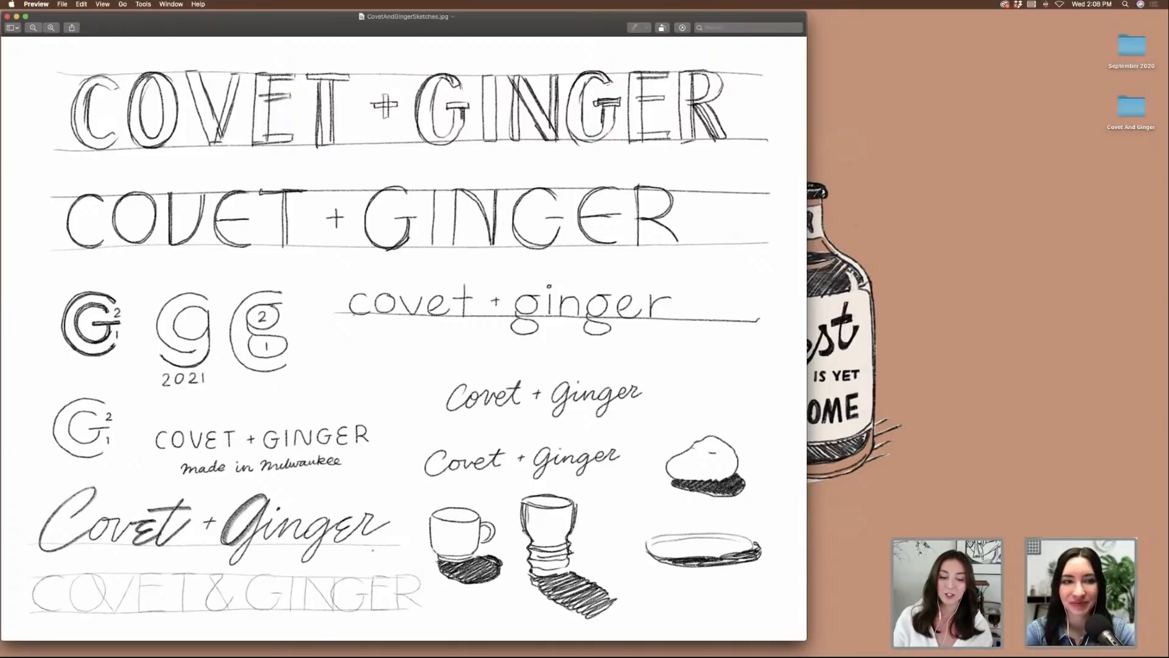
mouse_move(551, 655)
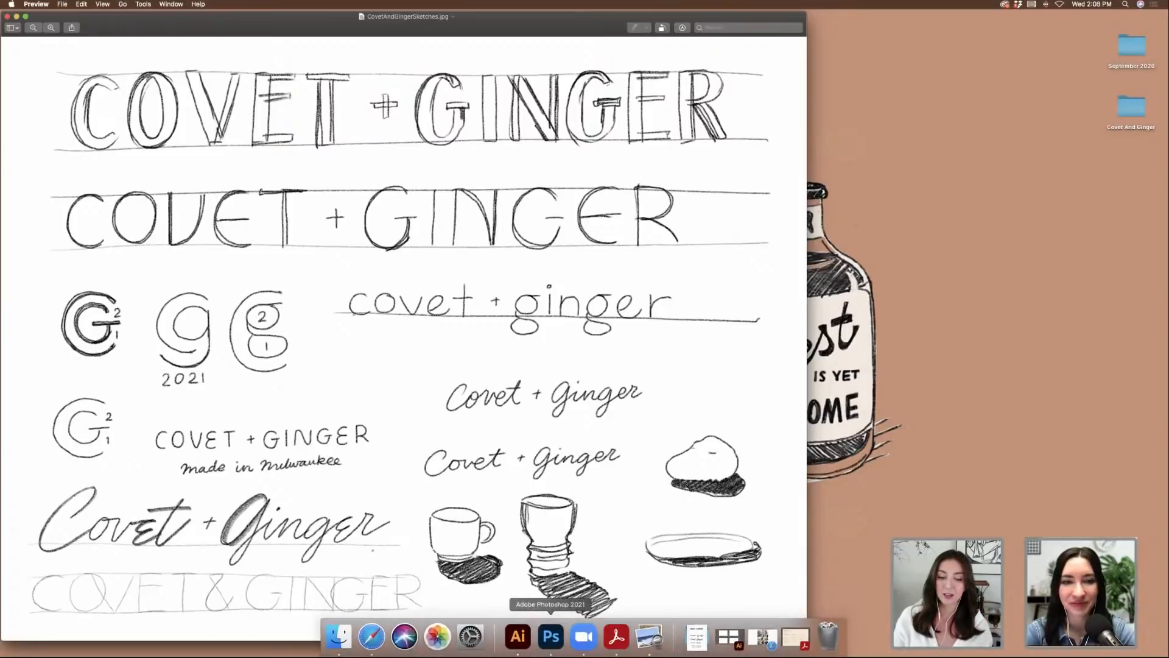
click(348, 641)
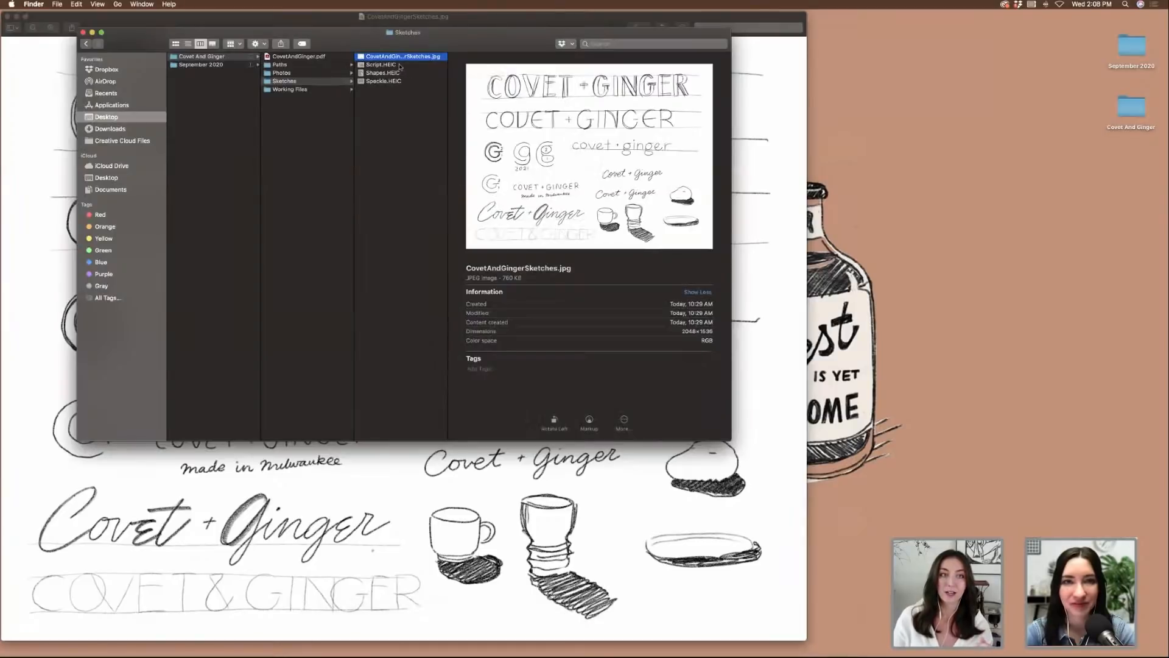
click(390, 65)
key(super+Tab)
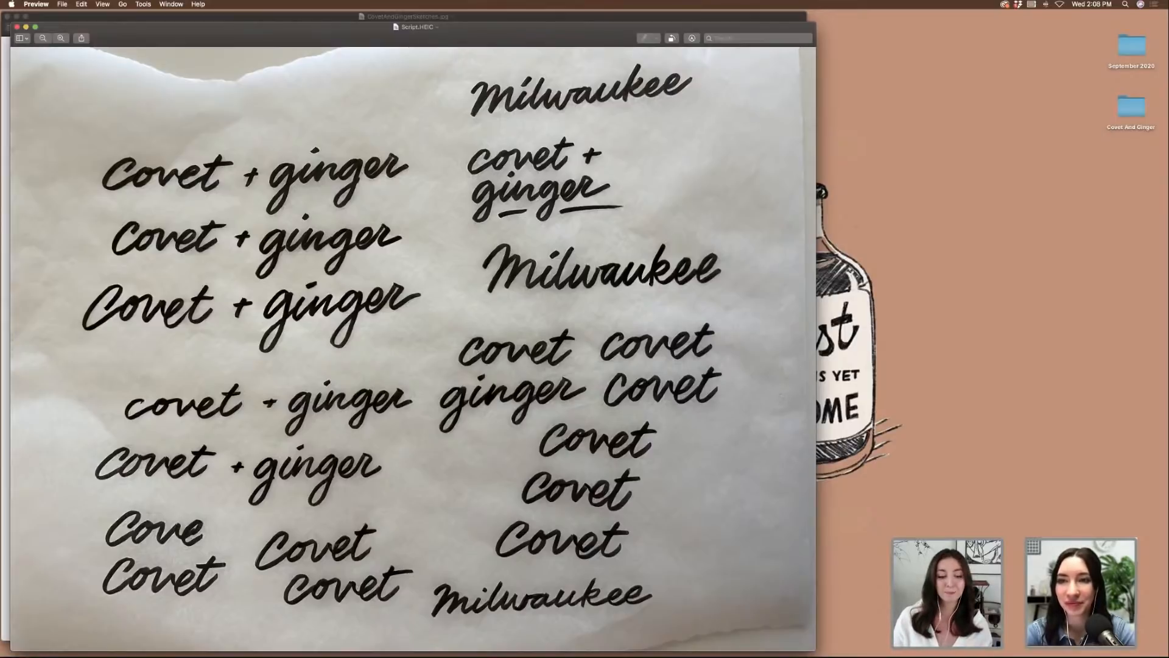
- Preview Shapes.HEIC and Speckle.HEIC in the Sketches folder and open Shapes.HEIC in its own window
mouse_move(518, 653)
click(340, 652)
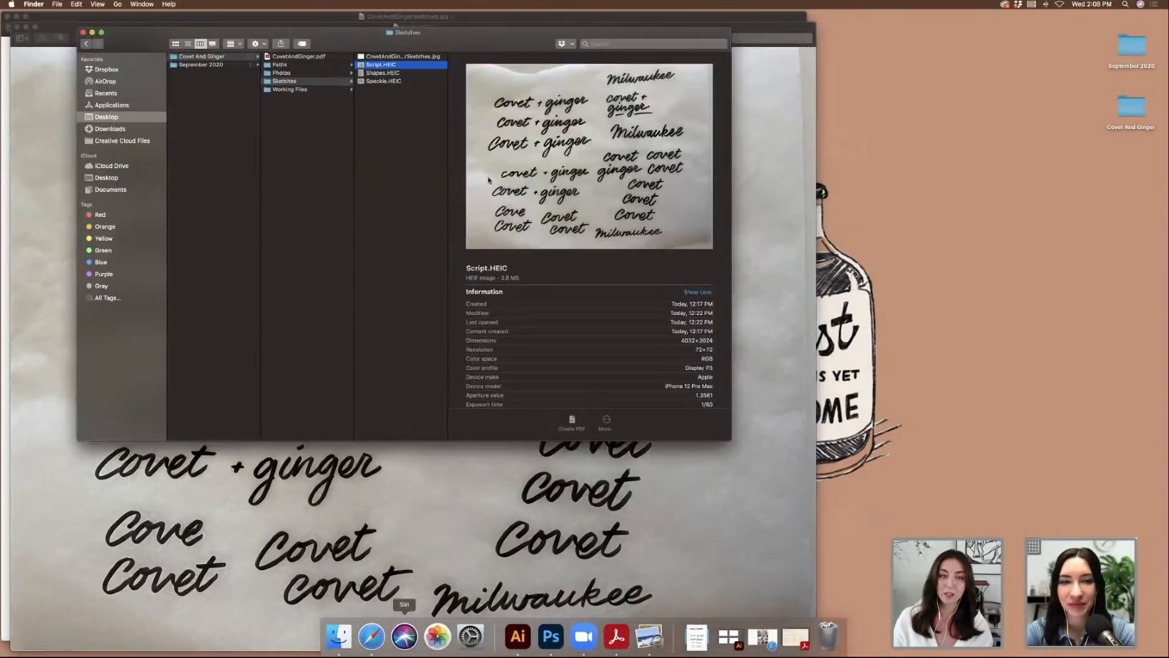
click(390, 73)
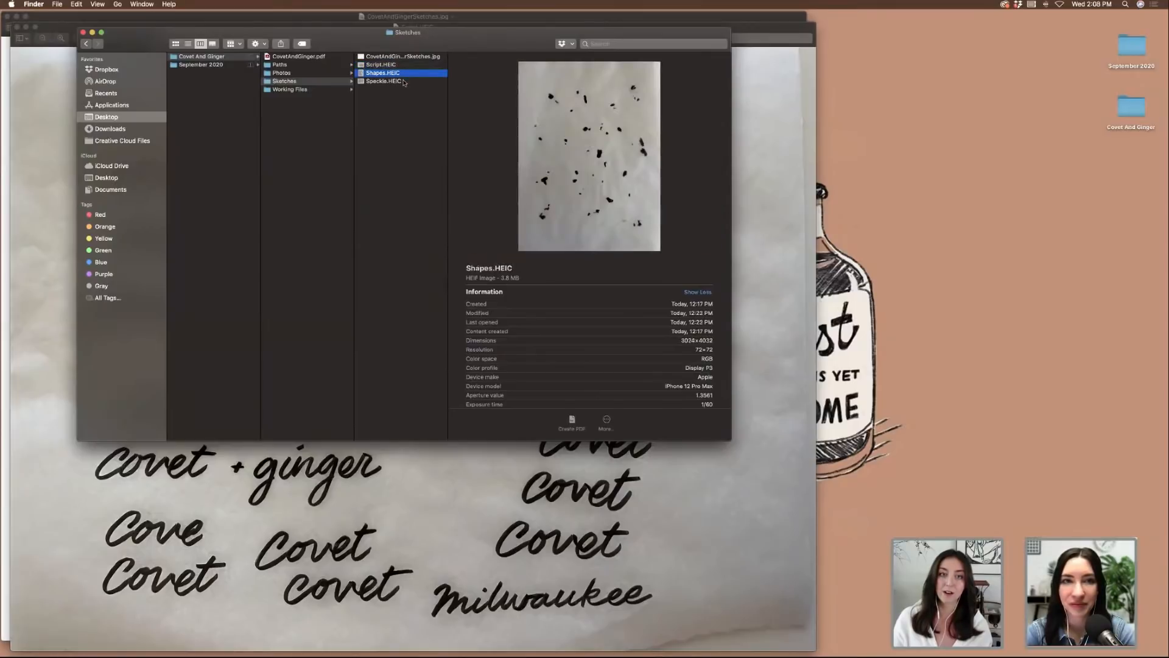
click(401, 81)
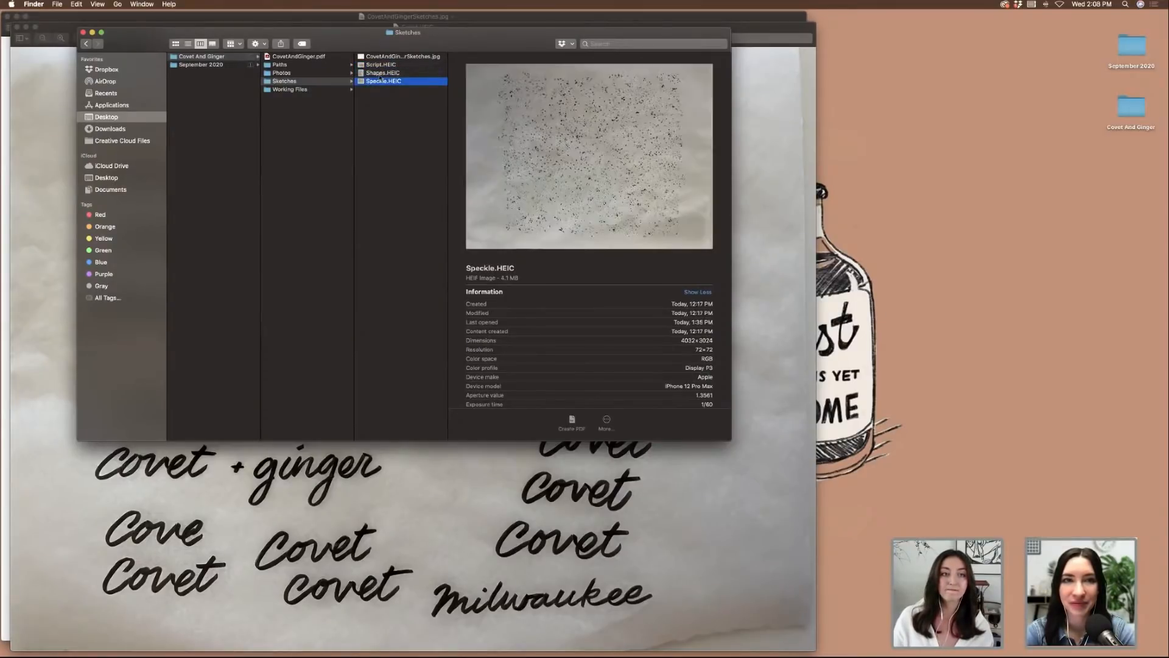
double_click(382, 74)
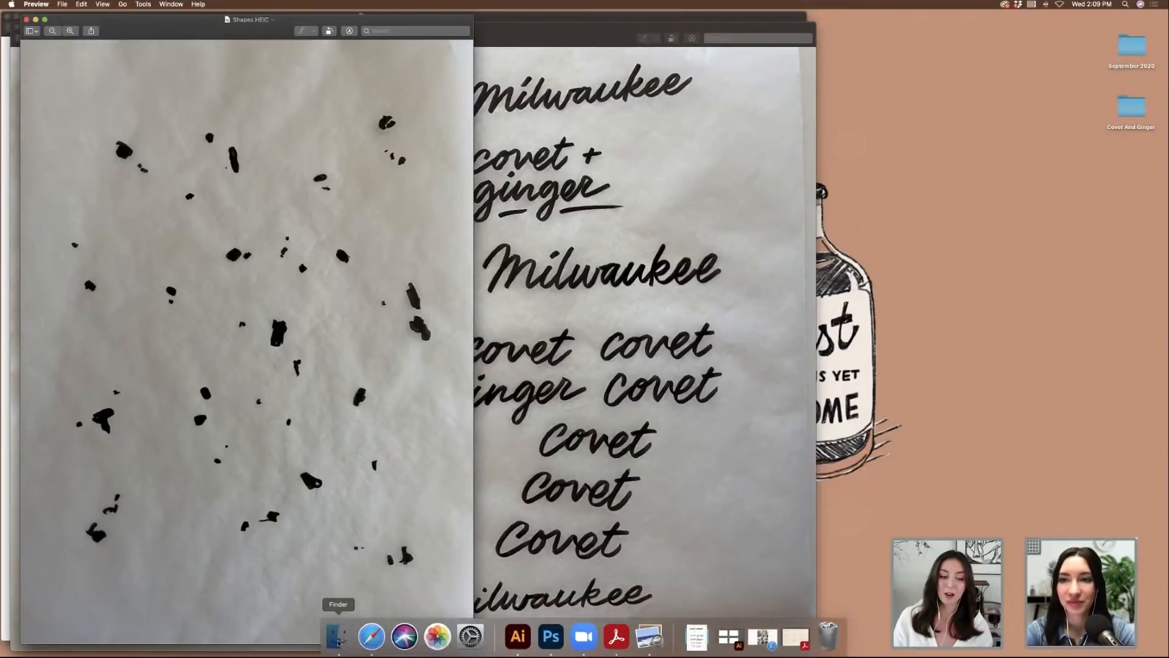
- Open Speckle.HEIC, place its window beside the Shapes.HEIC image, and bring Shapes.HEIC to the front to compare the textures
click(339, 638)
double_click(383, 81)
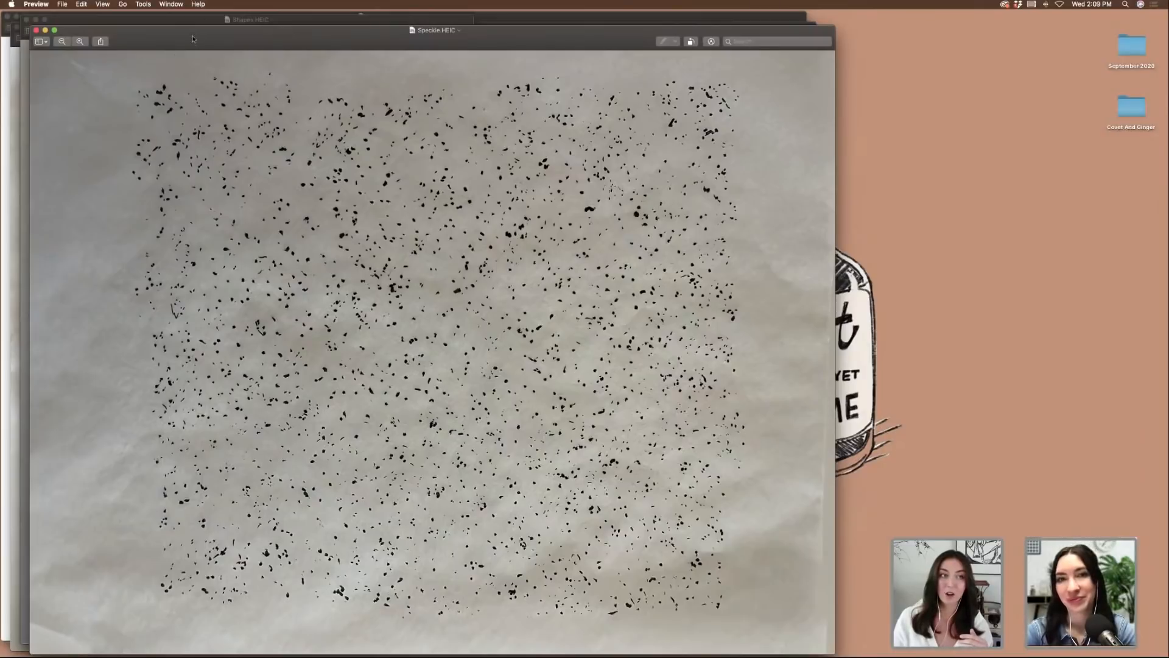
drag(218, 29, 617, 5)
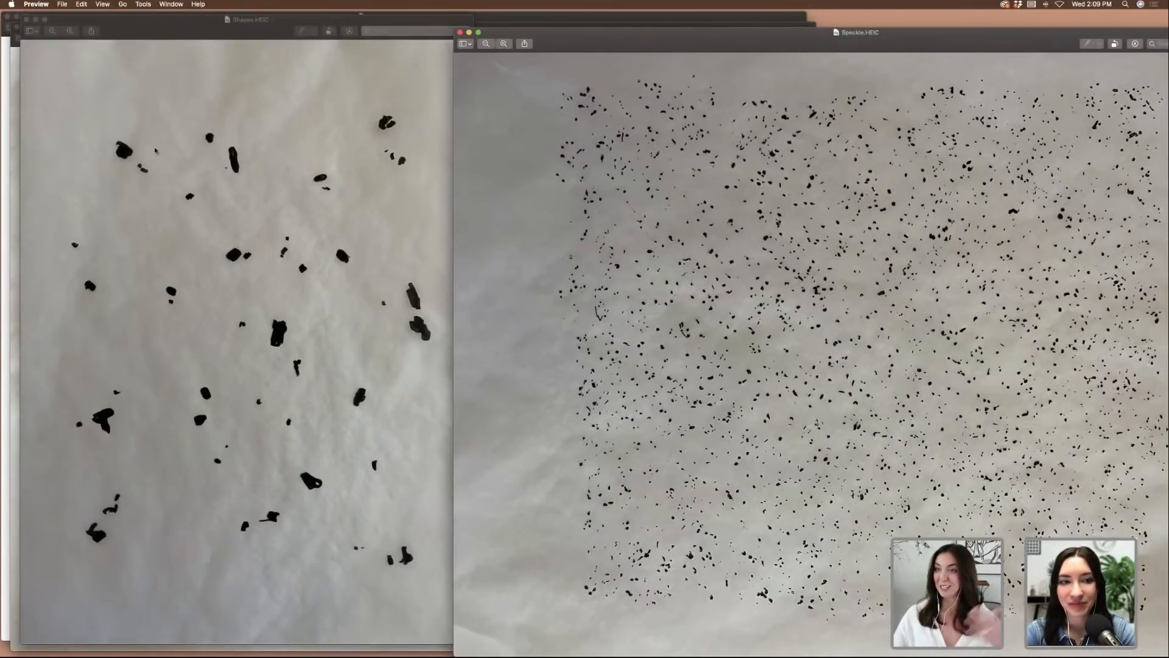
key(ctrl+Down)
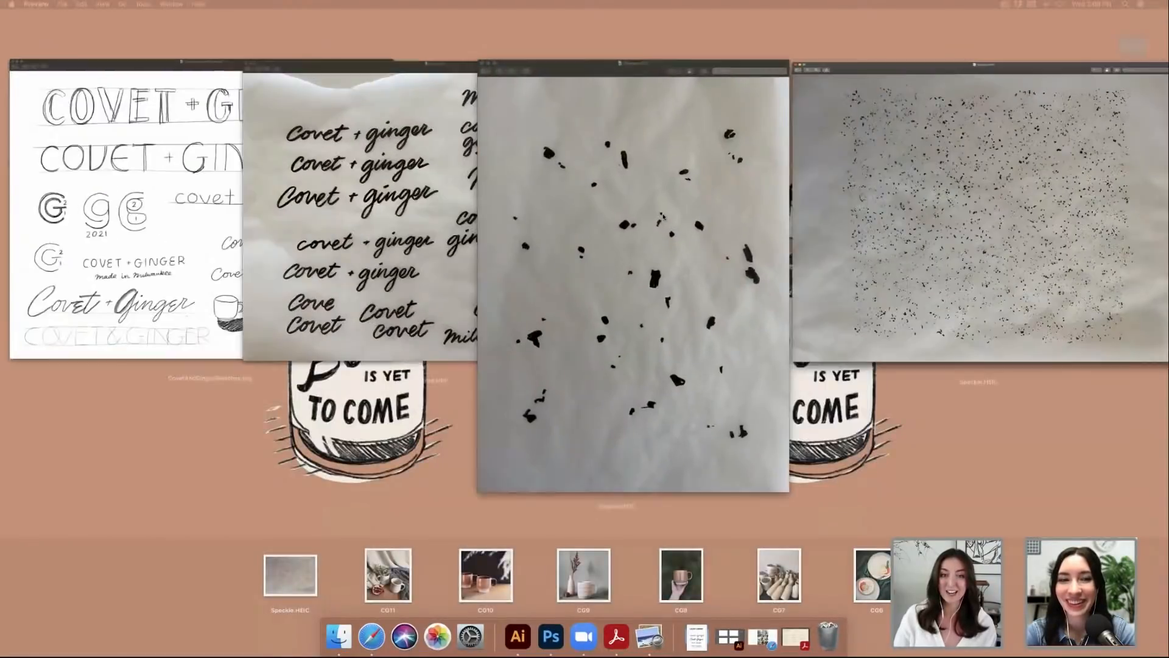
click(542, 138)
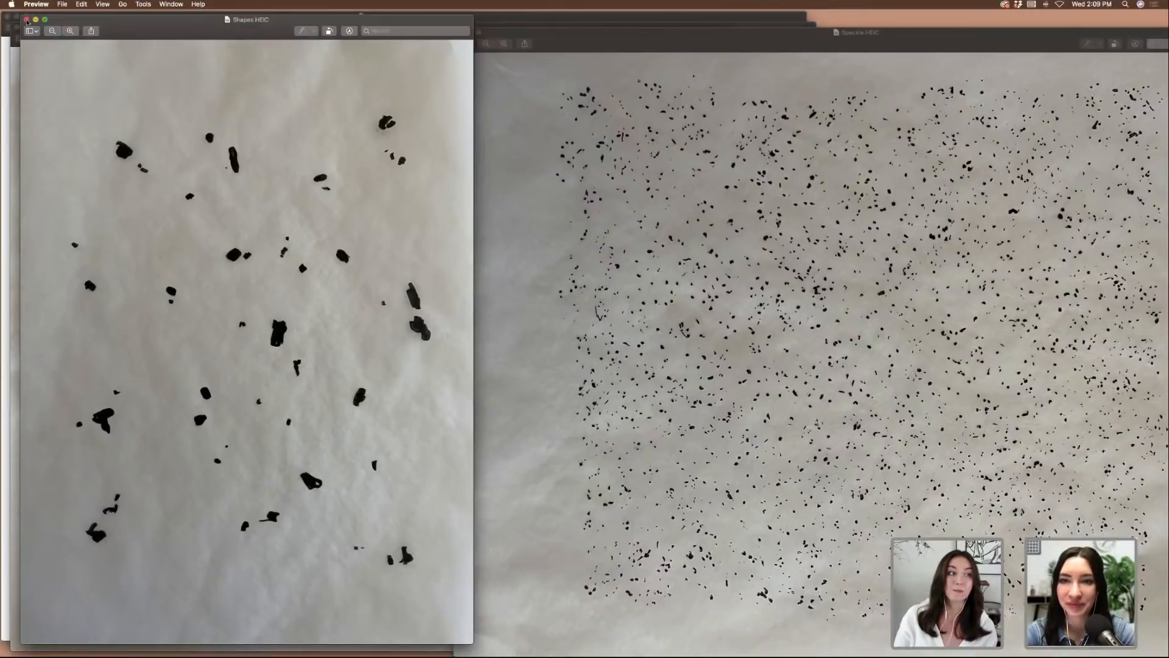
- Close the image windows of Shapes.HEIC, Speckle.HEIC, Script.HEIC and CovetAndGingerSketches.jpg
click(27, 19)
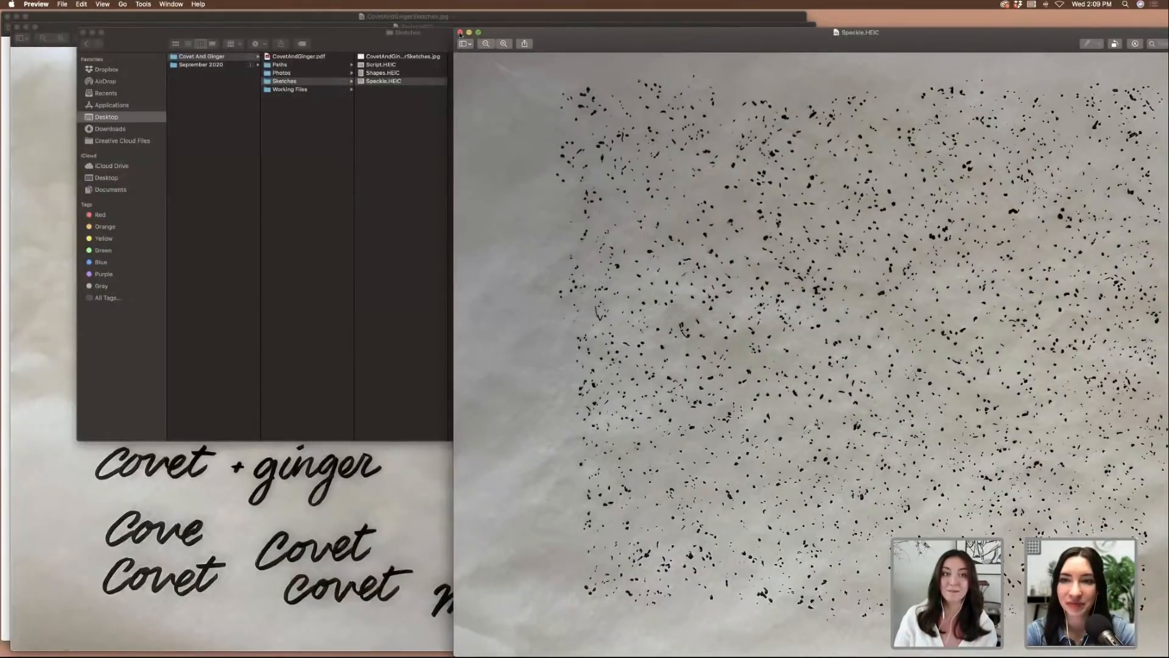
click(460, 33)
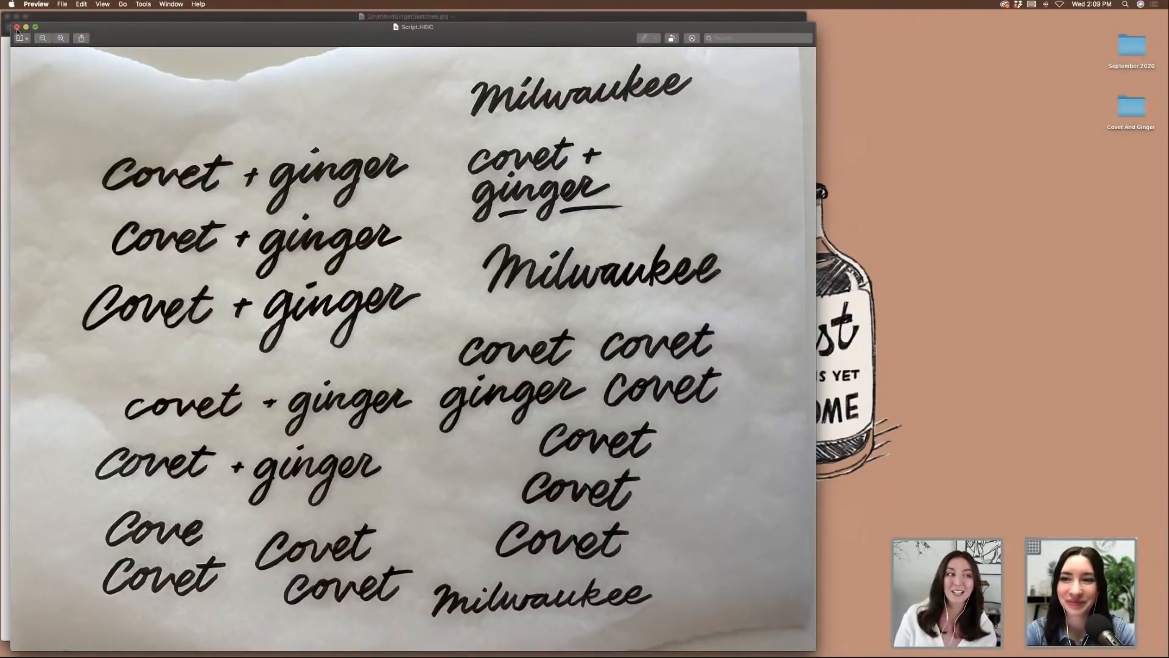
click(17, 28)
click(7, 17)
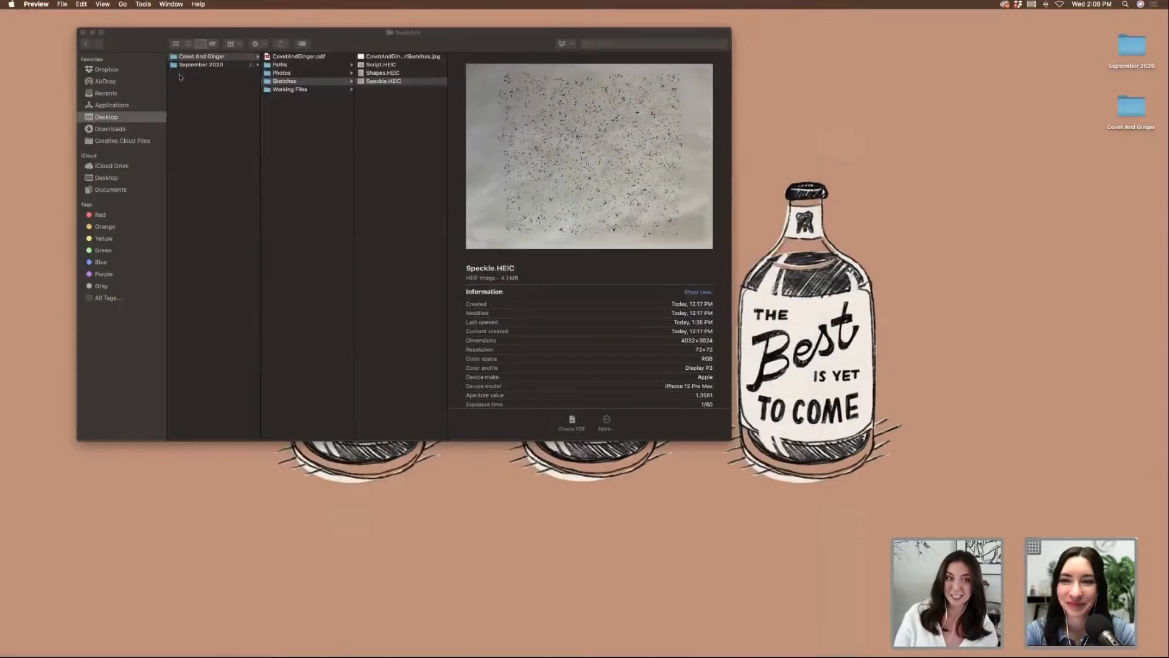
- Open Speckle.HEIC from the Sketches folder with Adobe Photoshop 2021
click(394, 81)
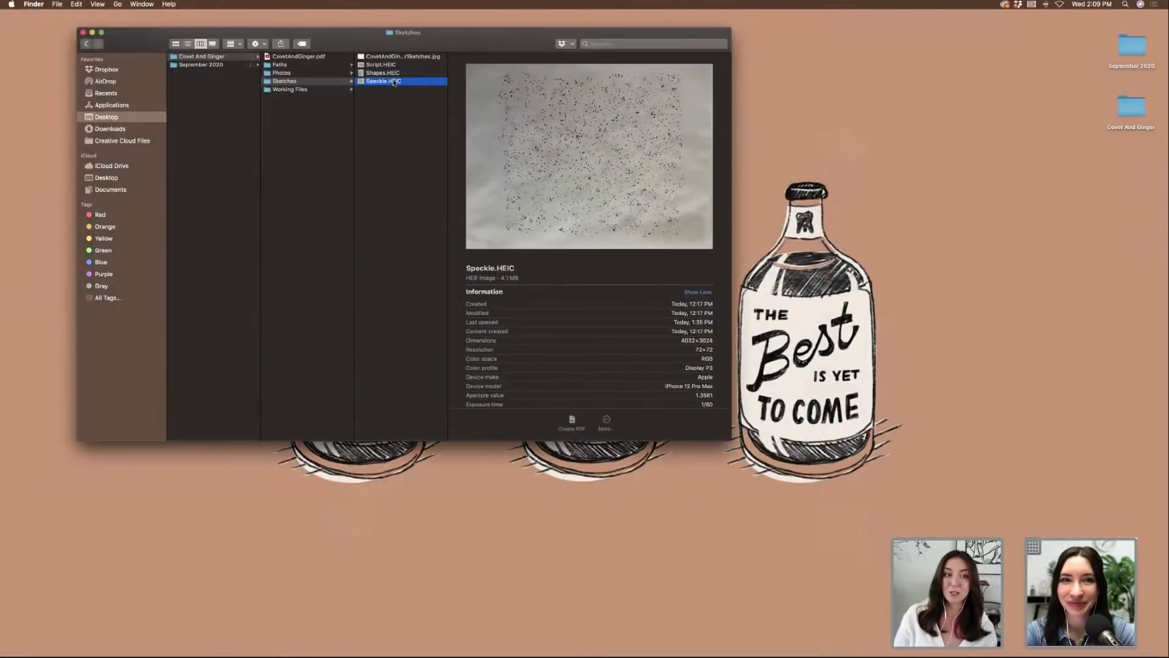
key(Return)
click(409, 82)
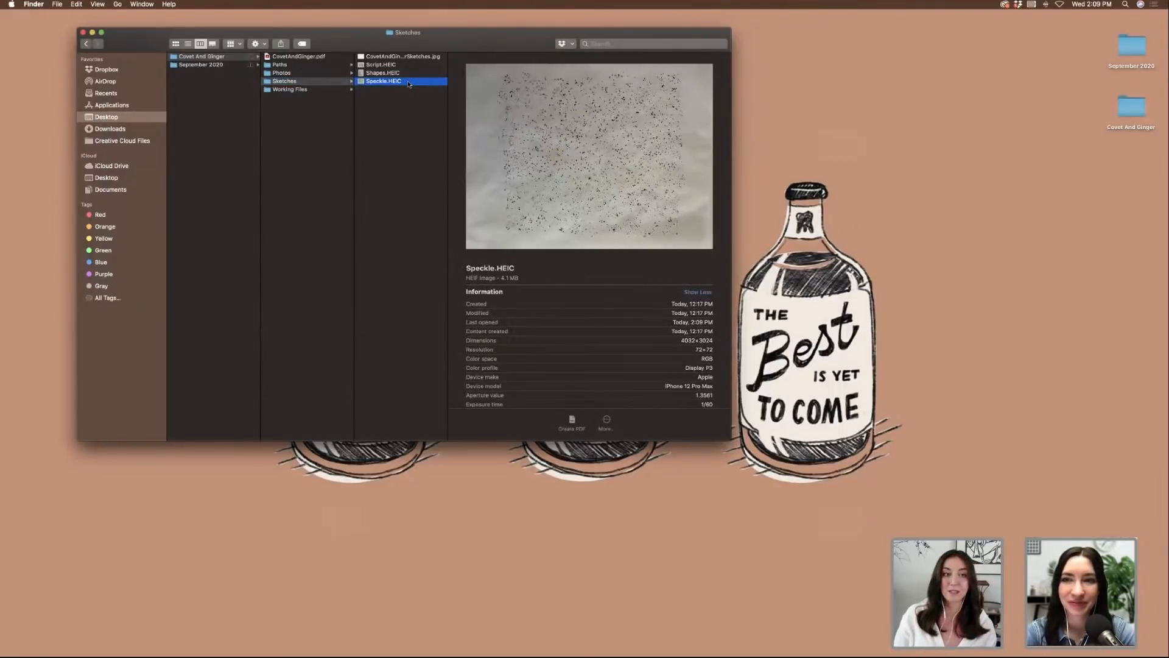
right_click(409, 84)
mouse_move(463, 94)
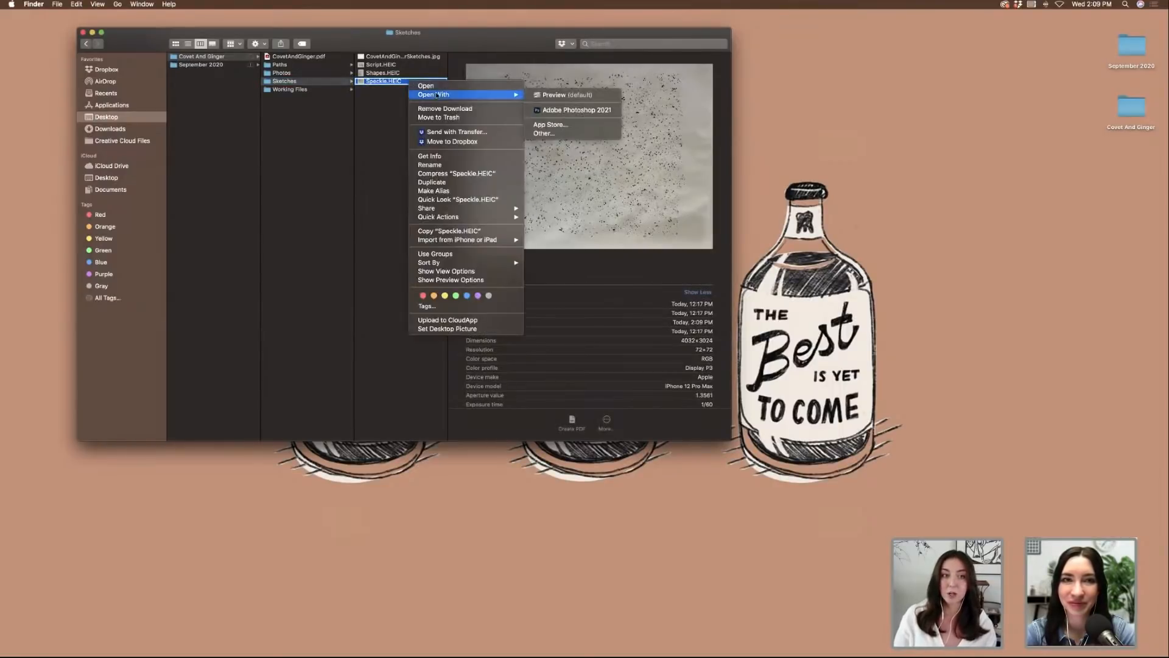
click(554, 110)
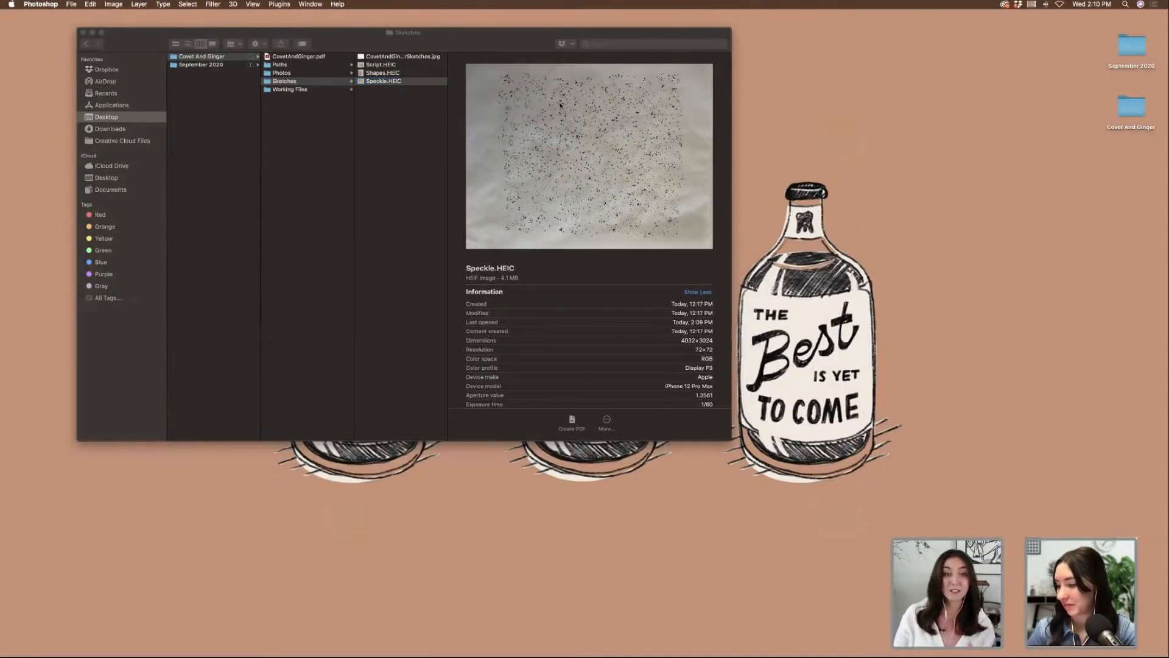
- Open Speckle.HEIC with Adobe Photoshop 2021 once more and enlarge the Photoshop window to fill the screen
right_click(414, 81)
mouse_move(468, 97)
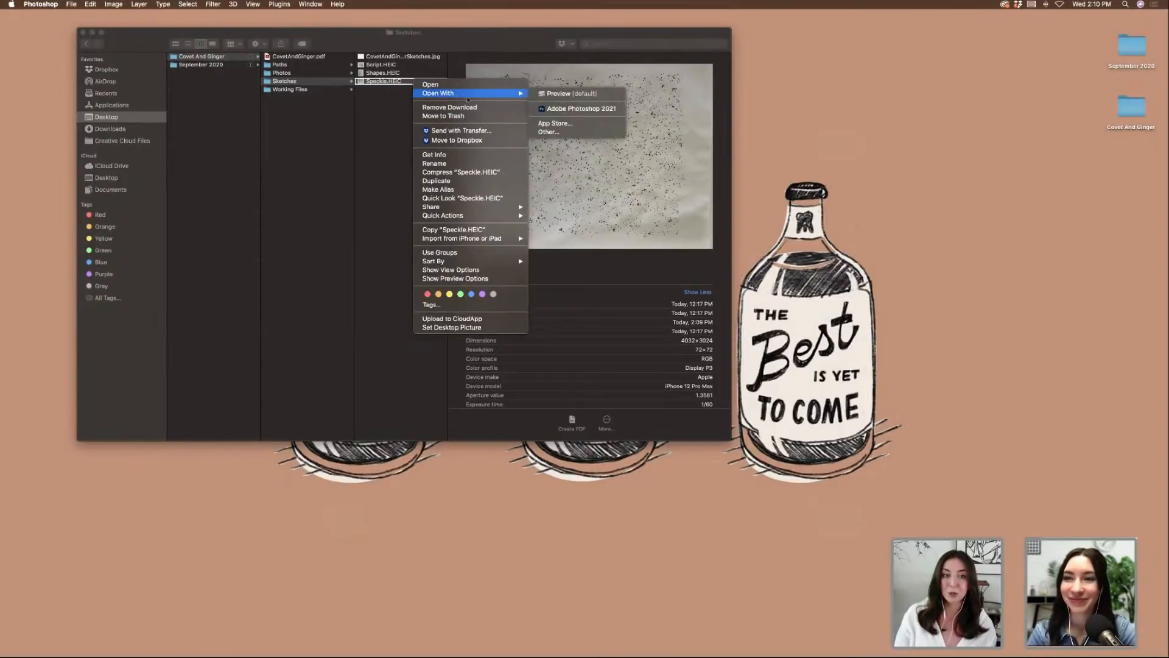
click(551, 109)
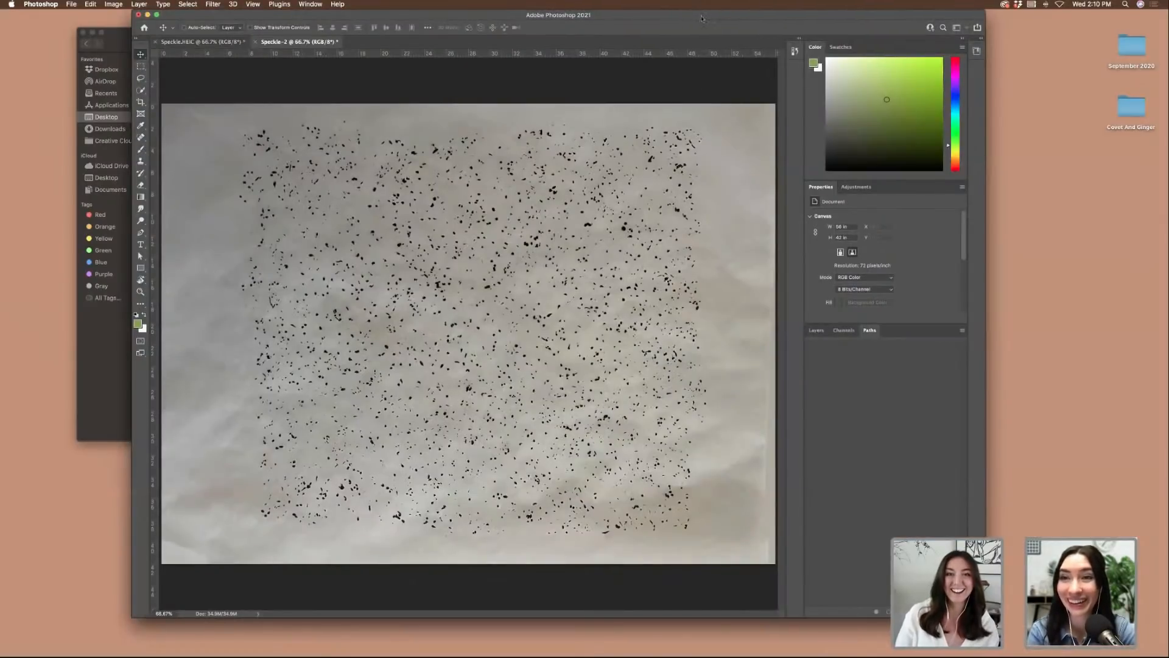
drag(687, 17, 572, 5)
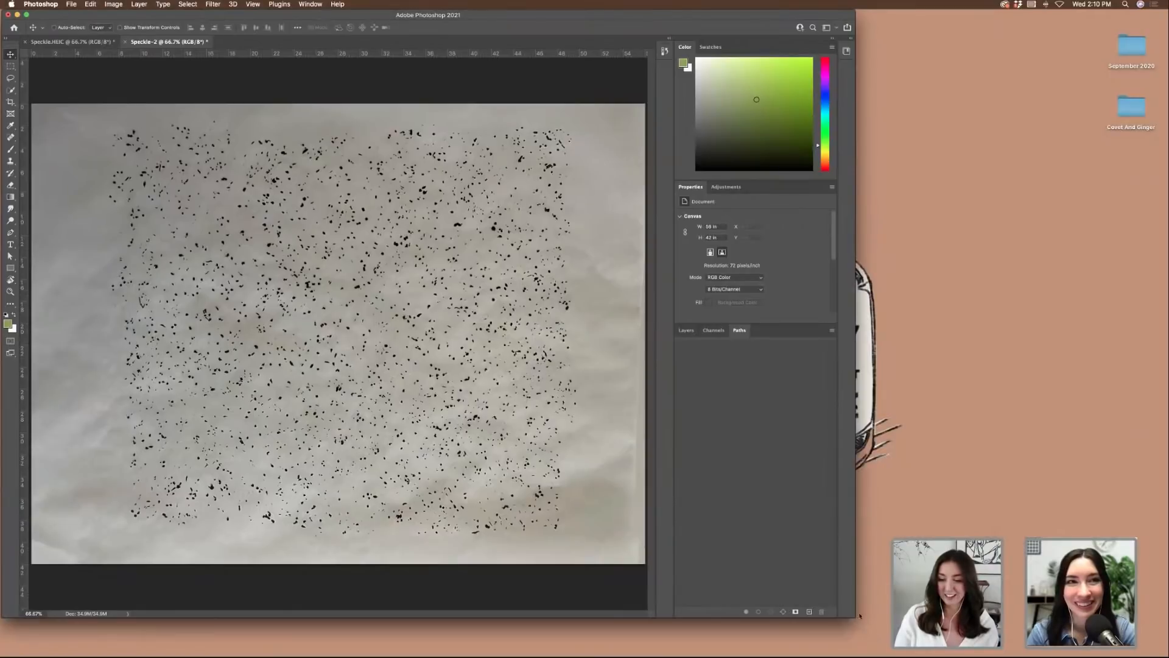
drag(856, 617, 1168, 656)
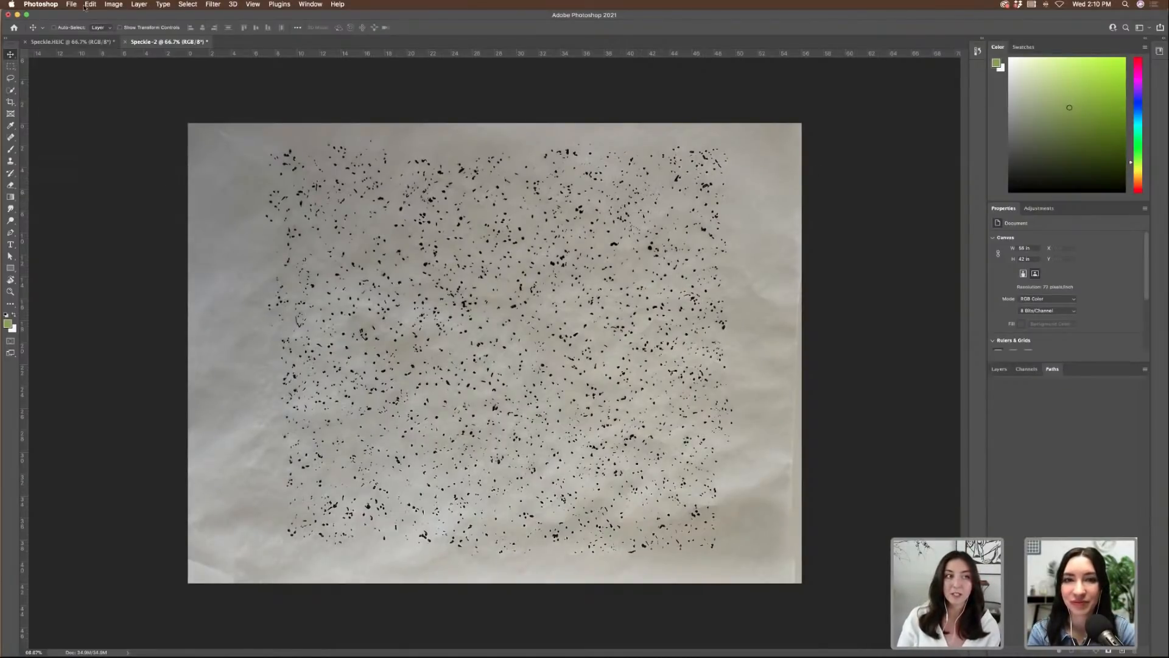
- Resample the speckle image to a resolution of 300 pixels/inch
click(113, 5)
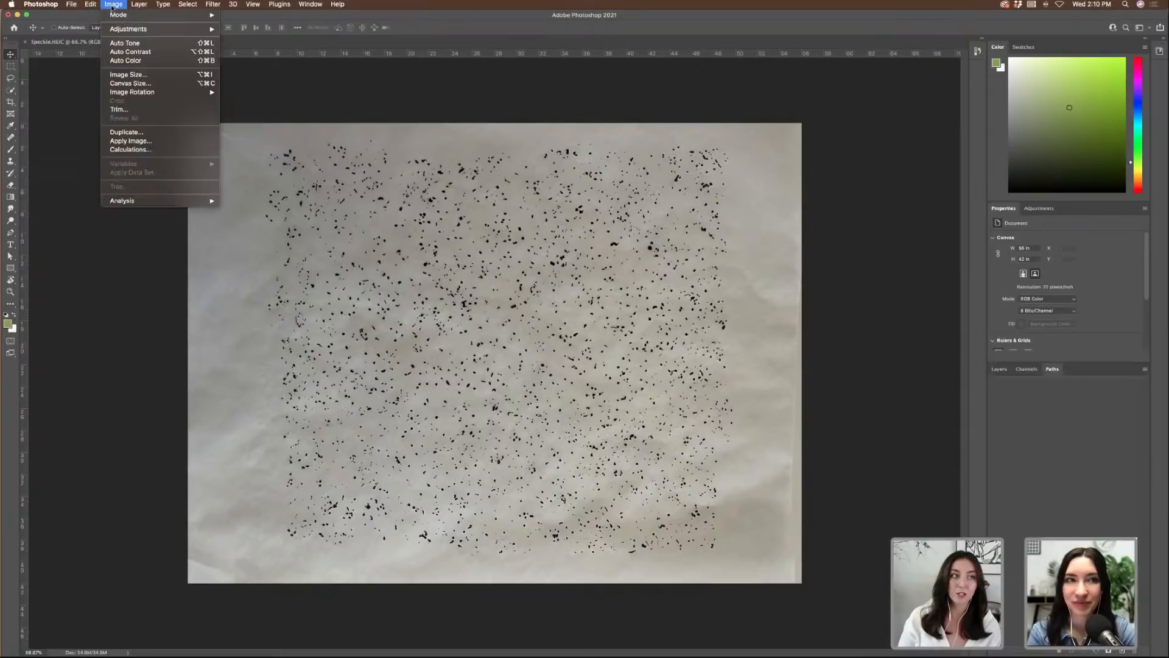
click(126, 75)
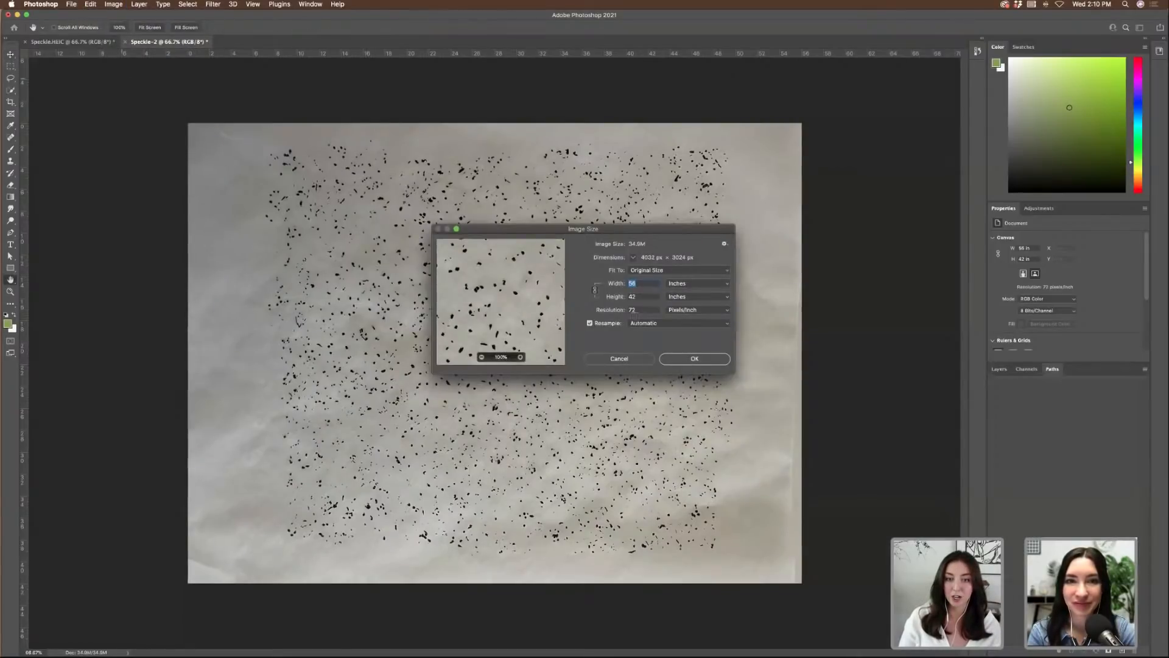
double_click(633, 311)
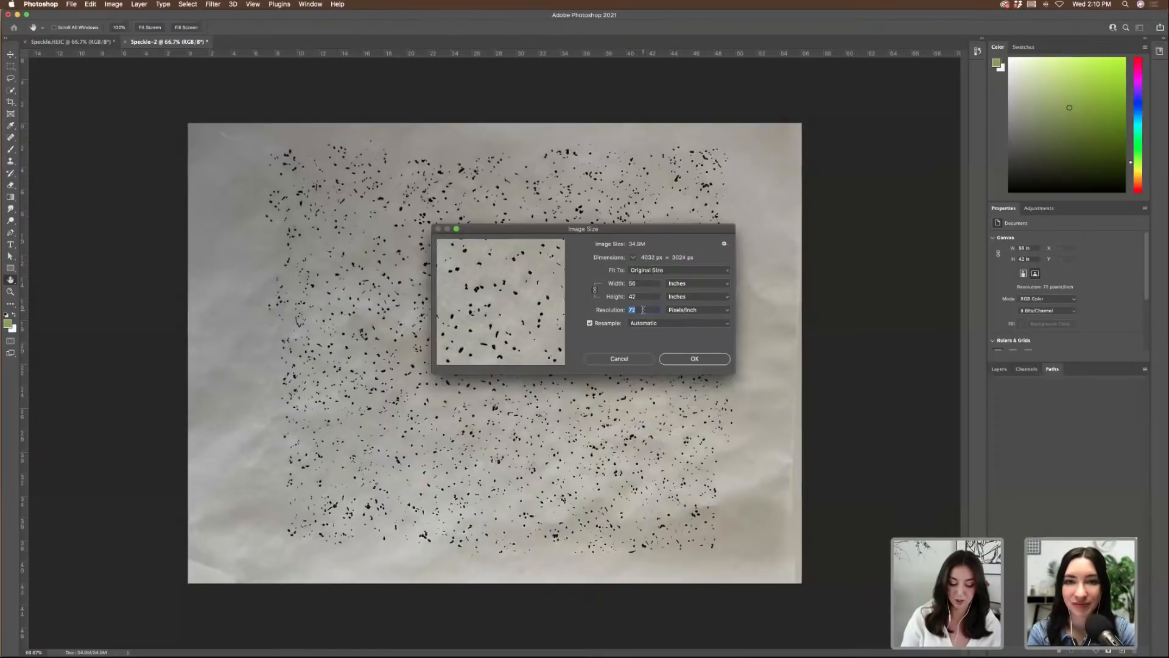
text(300)
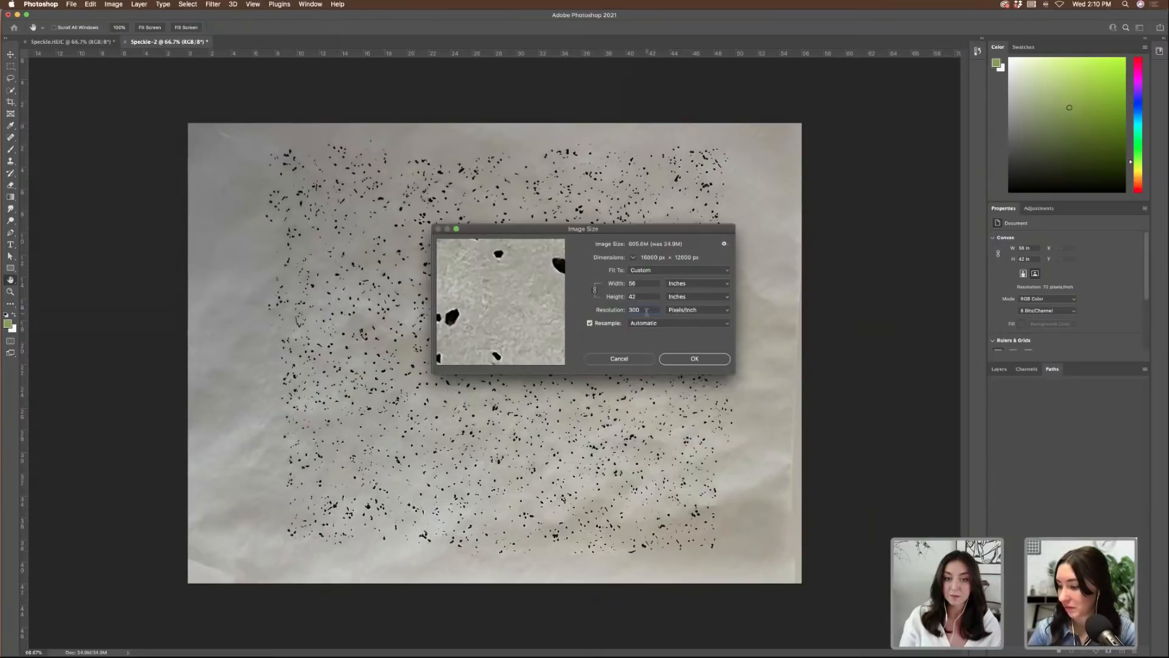
click(687, 360)
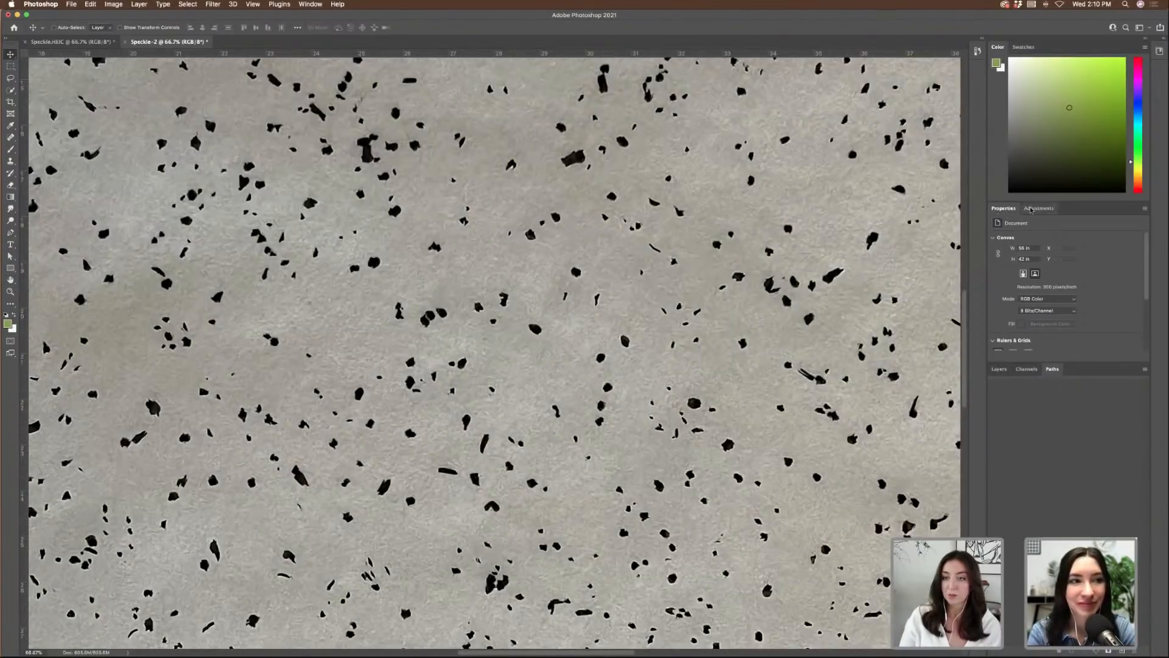
- Add a Brightness/Contrast adjustment to the speckle image with brightness about 105 and contrast about 46
click(1030, 209)
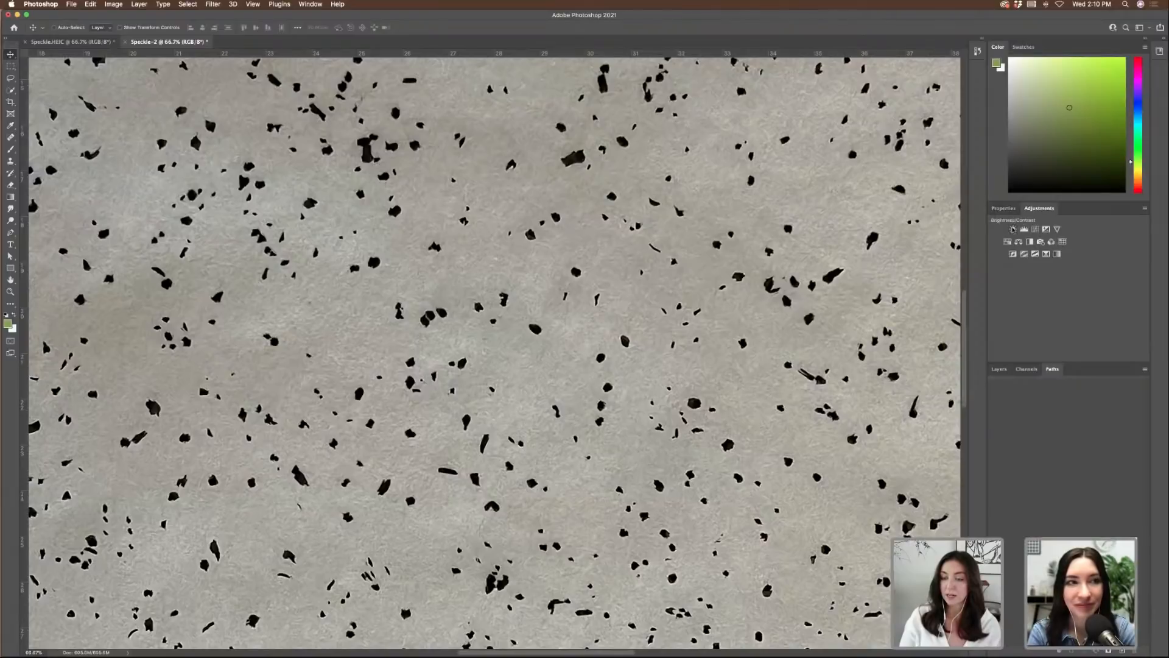
click(1014, 230)
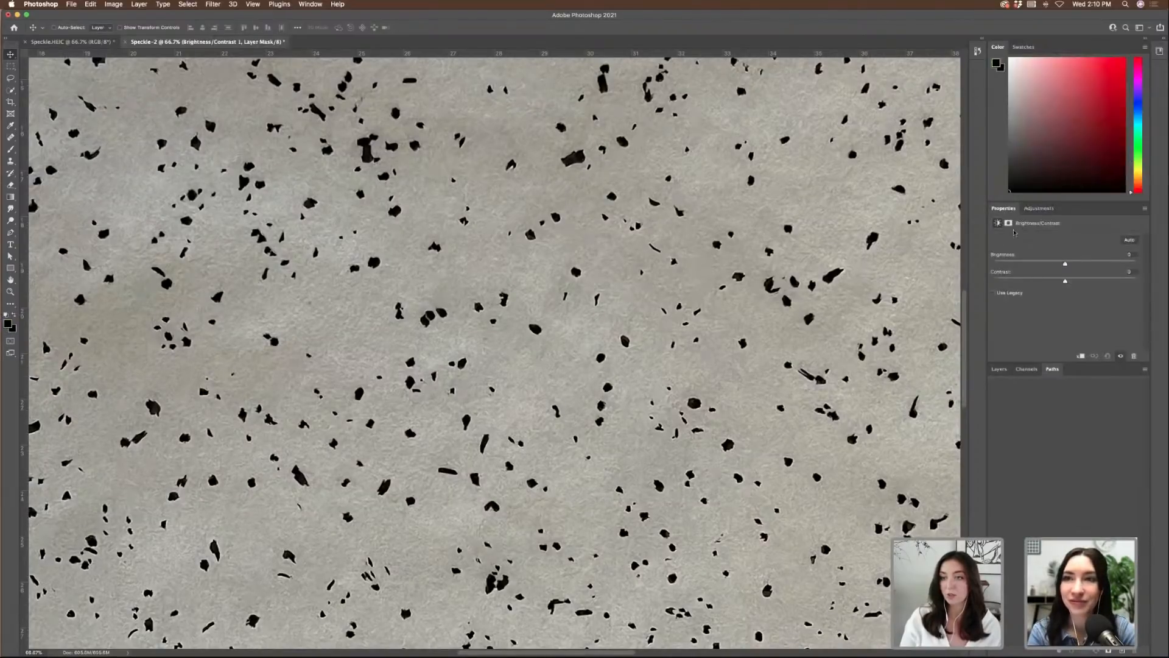
click(1114, 265)
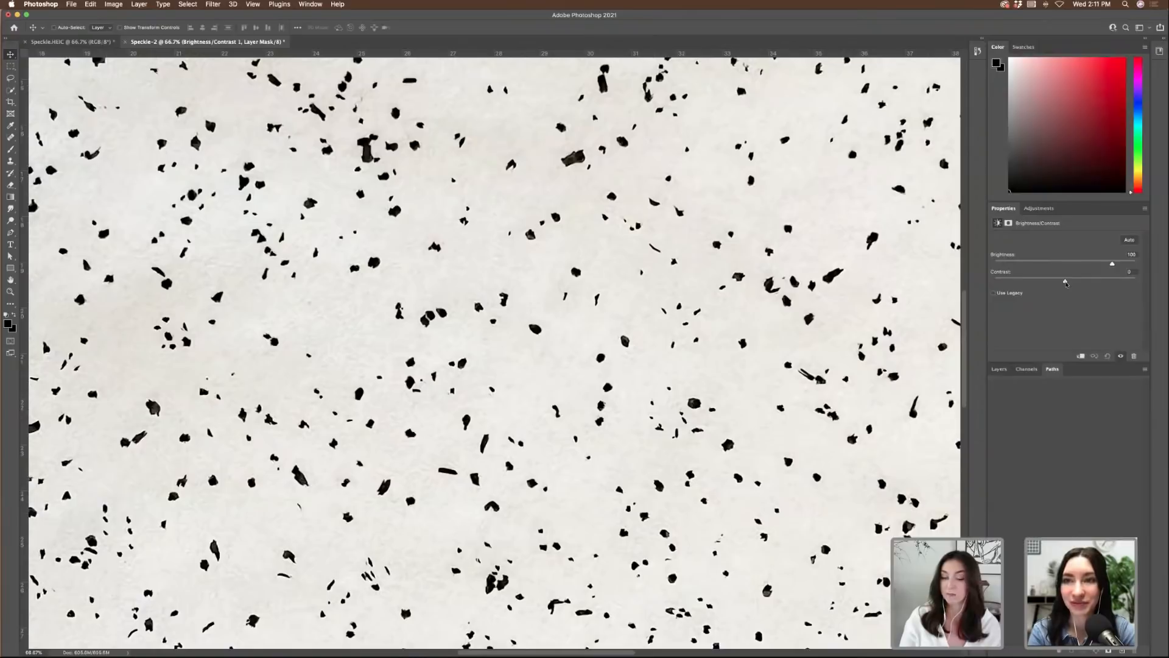
click(1103, 282)
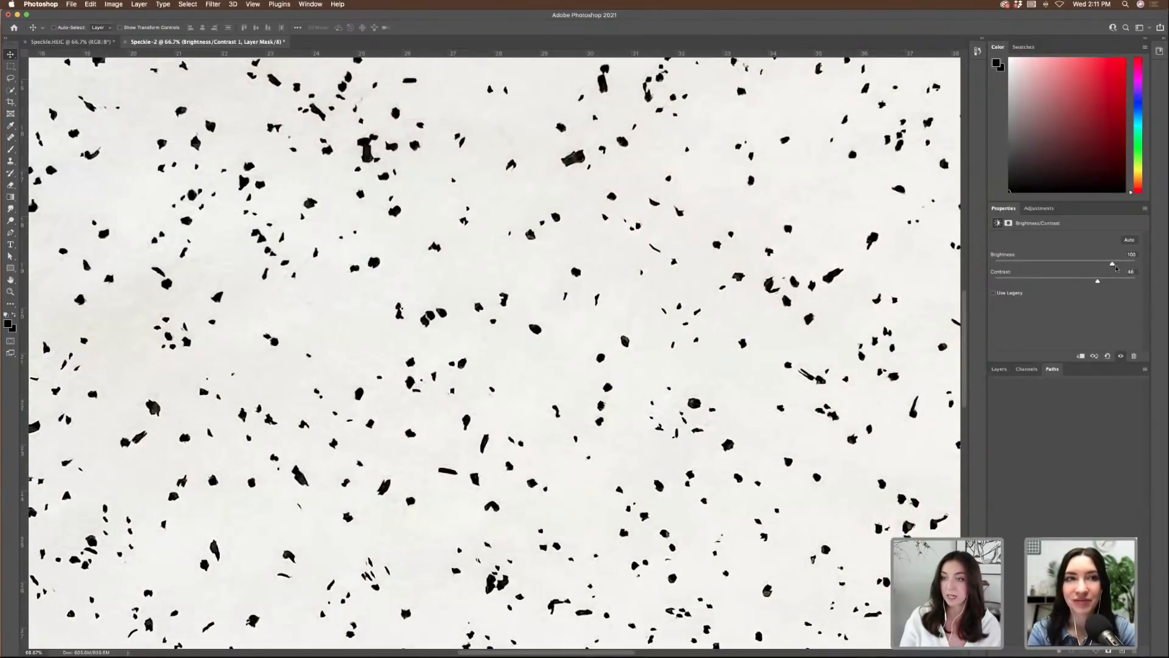
- Add a Levels adjustment and bring the black and white input levels close together near the middle, about 121 and 133
click(1029, 209)
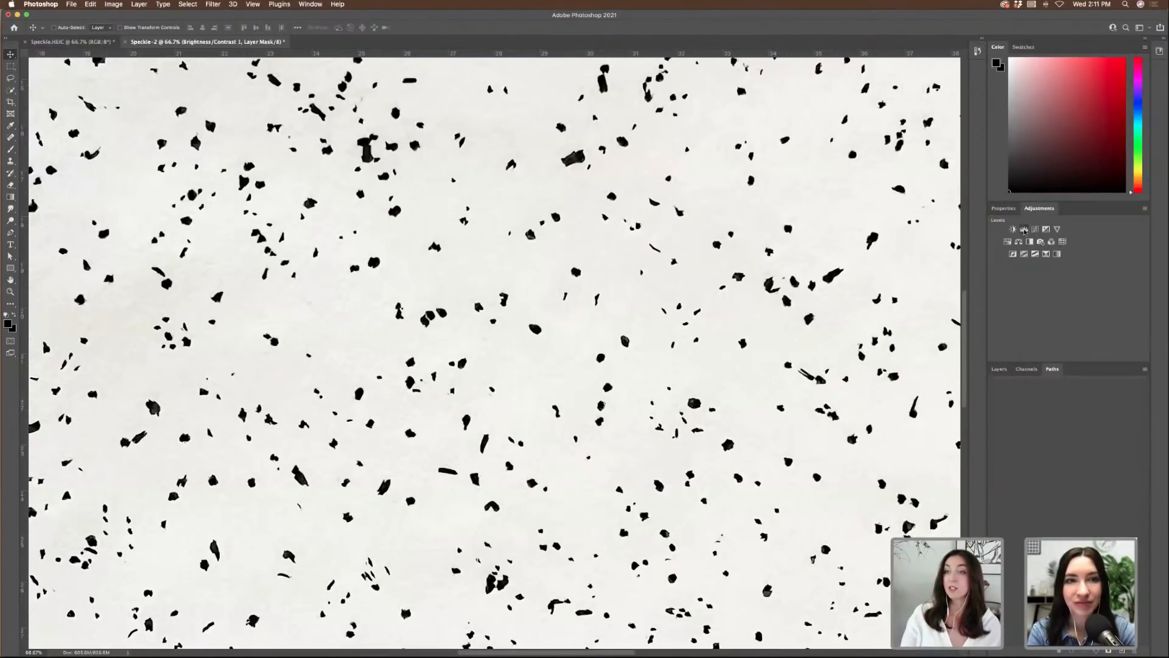
click(1024, 230)
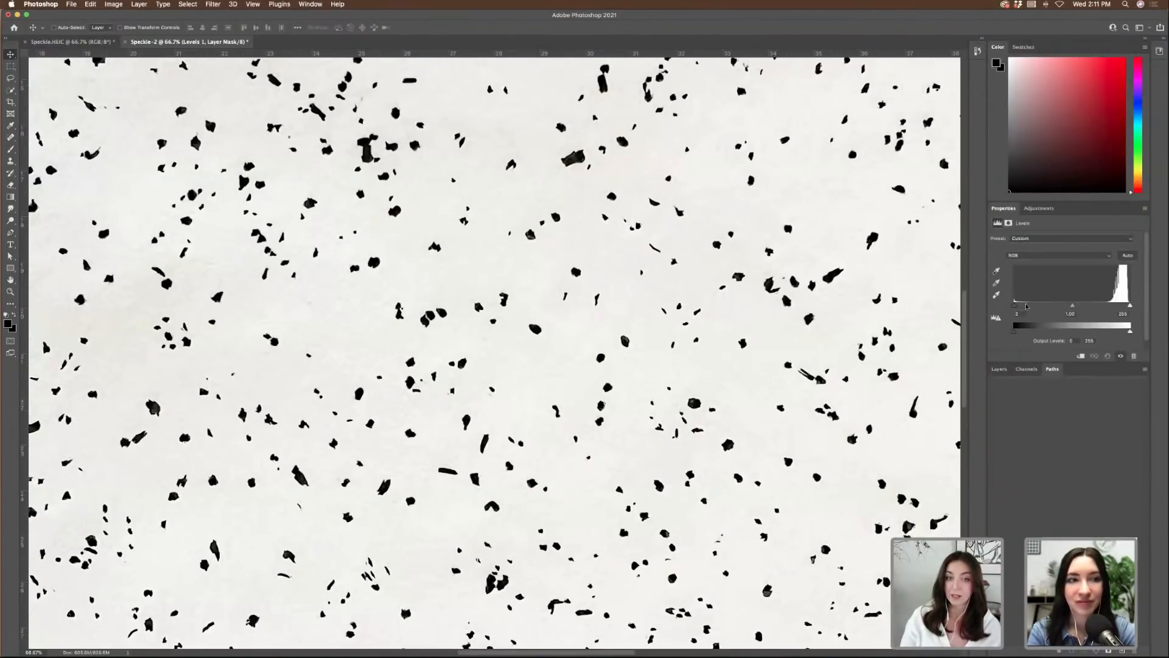
drag(1027, 306, 1097, 309)
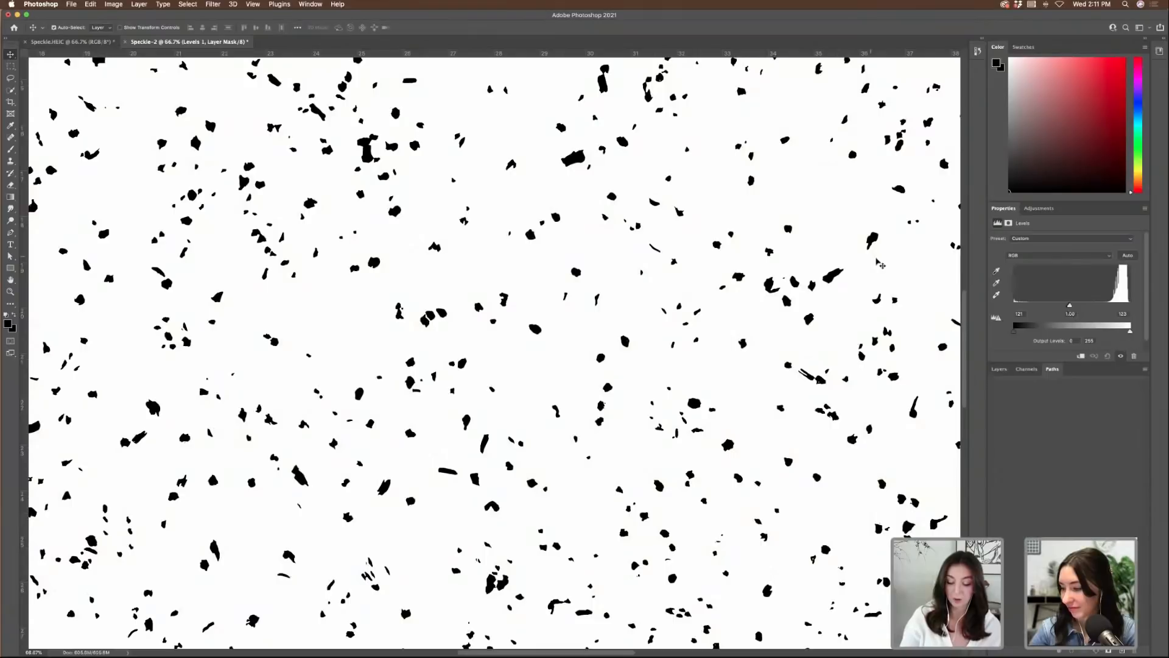
- Try adding a Black & White adjustment above the Levels layer, and undo it
scroll(880, 265, down, 5)
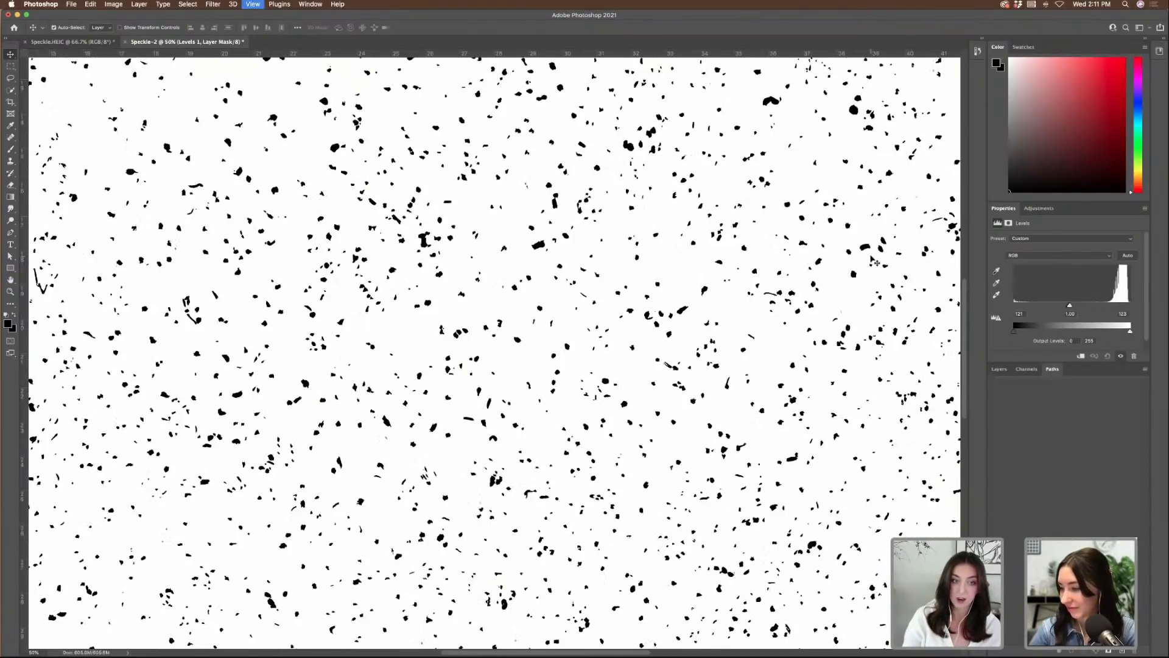
scroll(875, 260, down, 2)
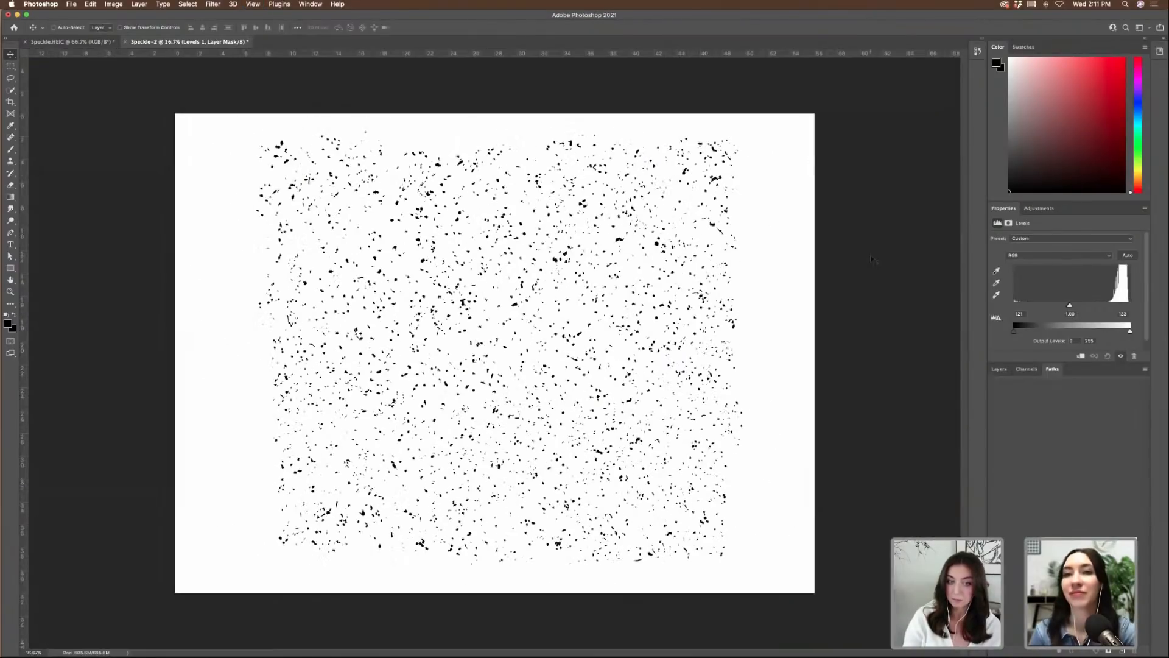
scroll(872, 259, up, 4)
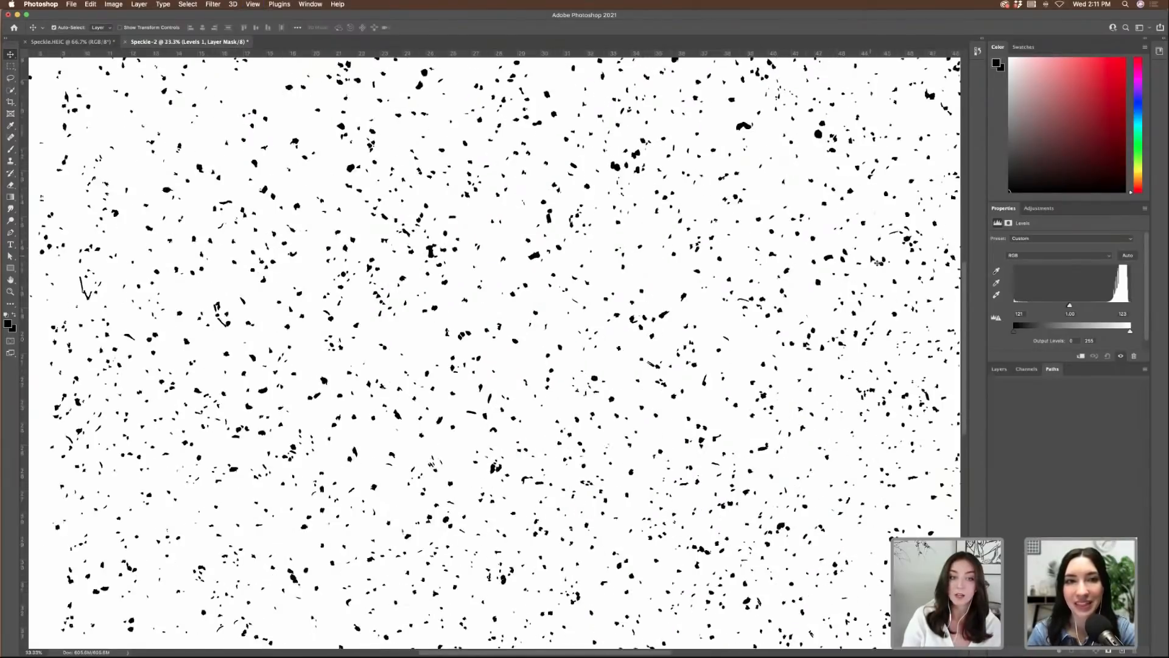
click(1000, 370)
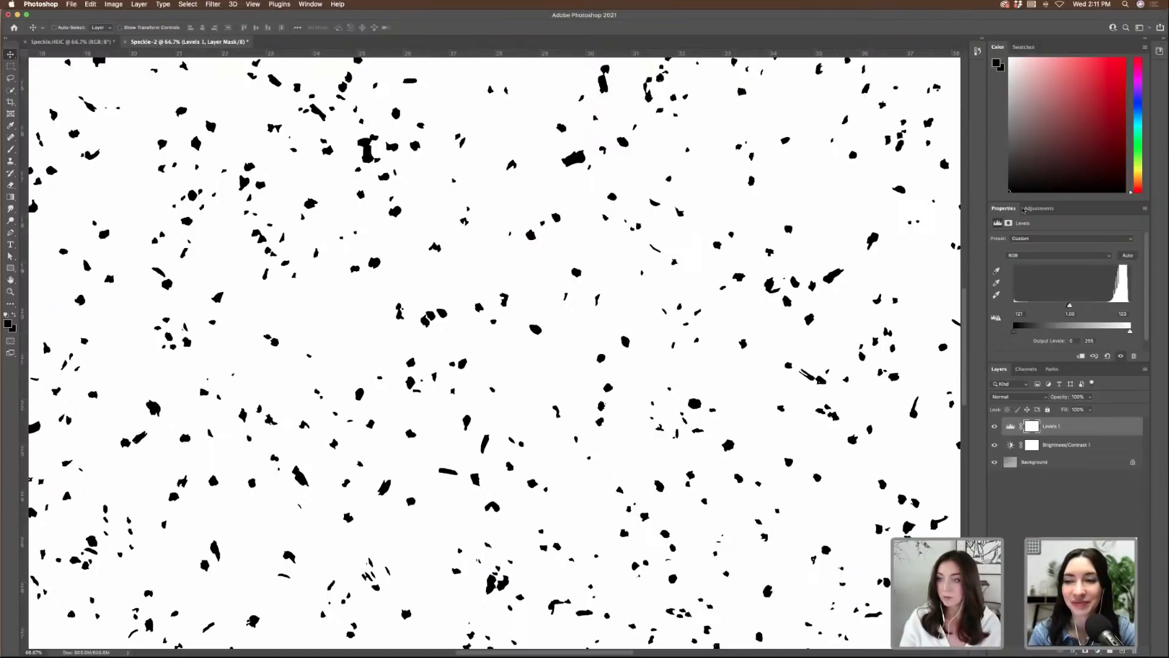
click(1027, 209)
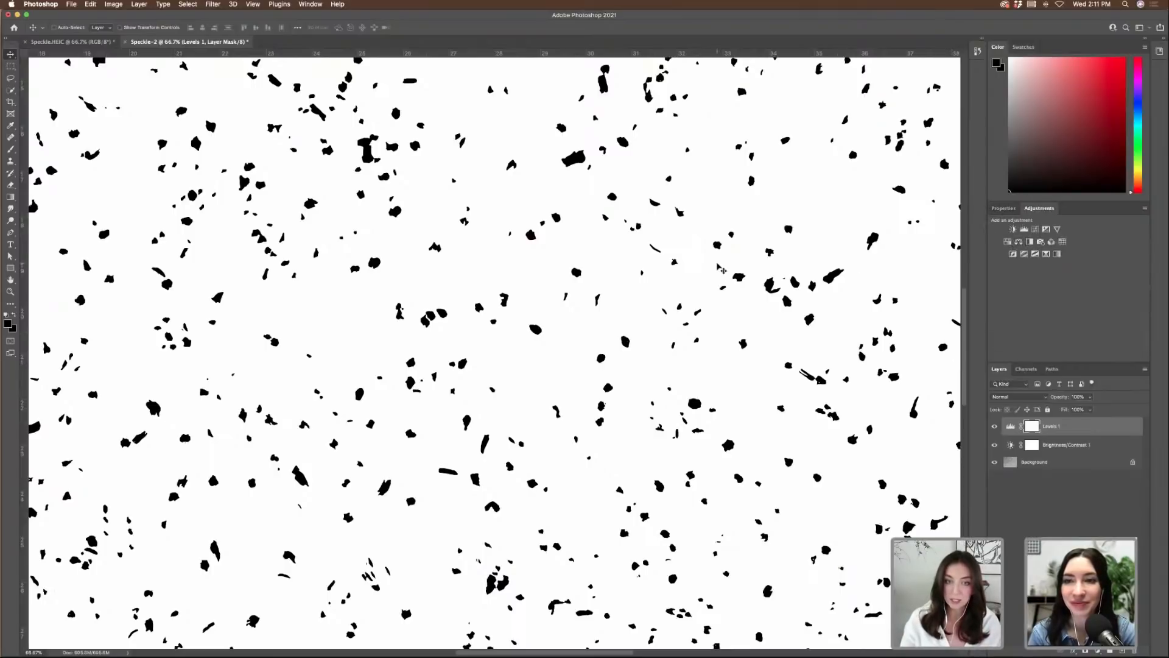
scroll(720, 269, up, 10)
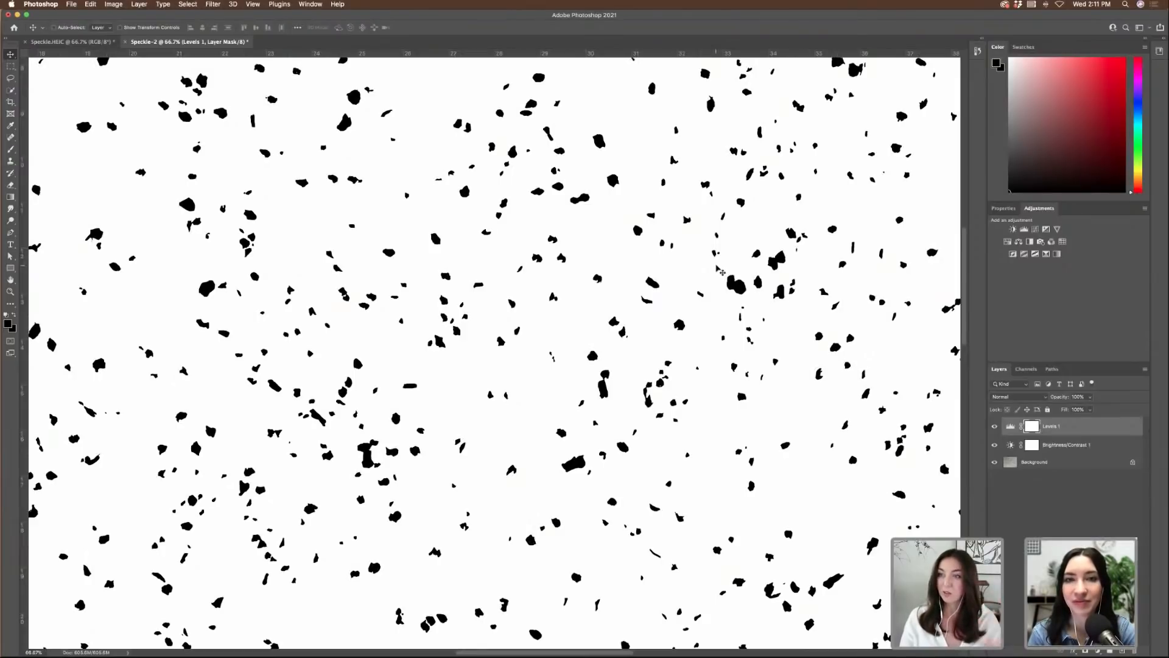
click(1036, 239)
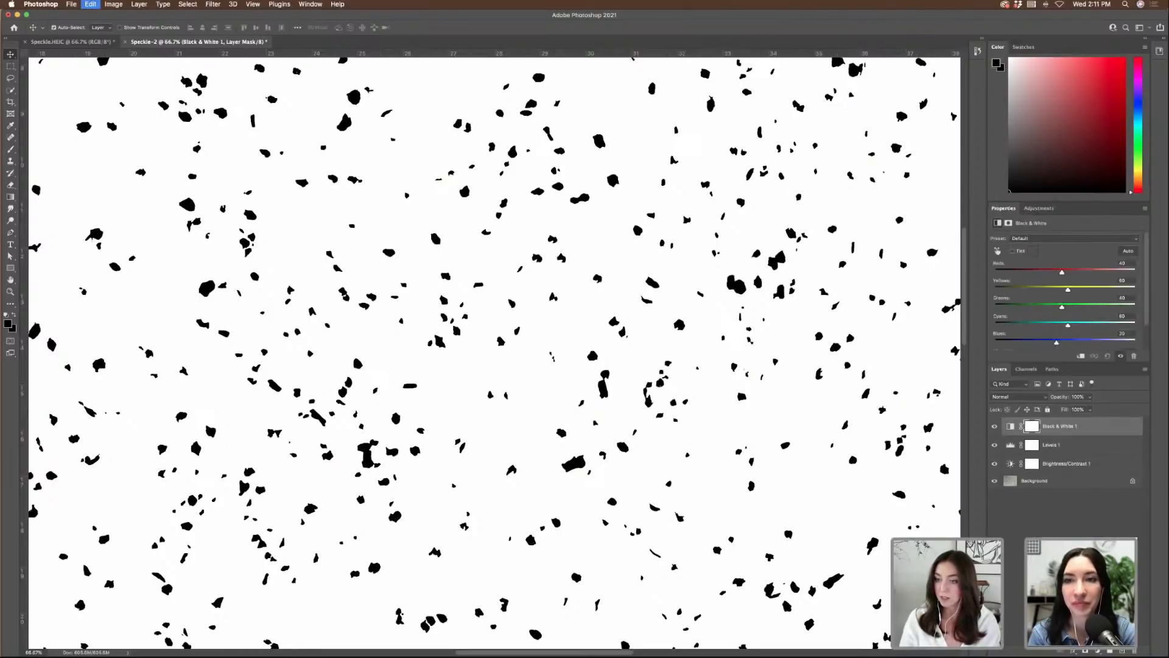
key(super+z)
- Add a Black & White adjustment with the Default preset directly above the Background layer
click(1031, 209)
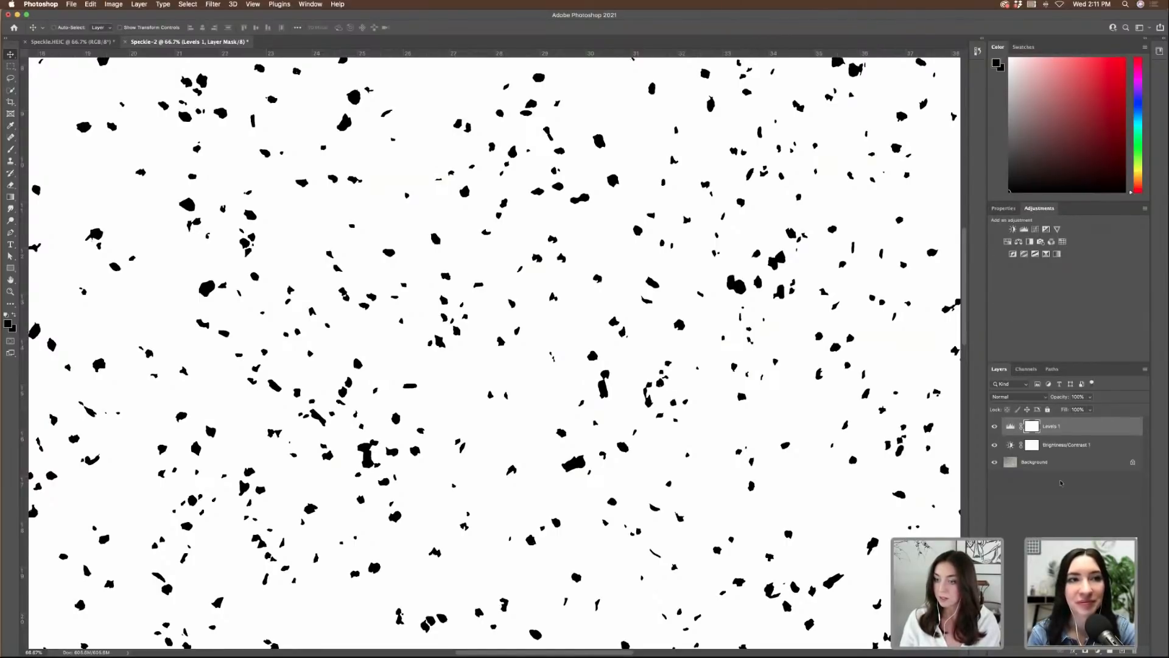
key(super+z)
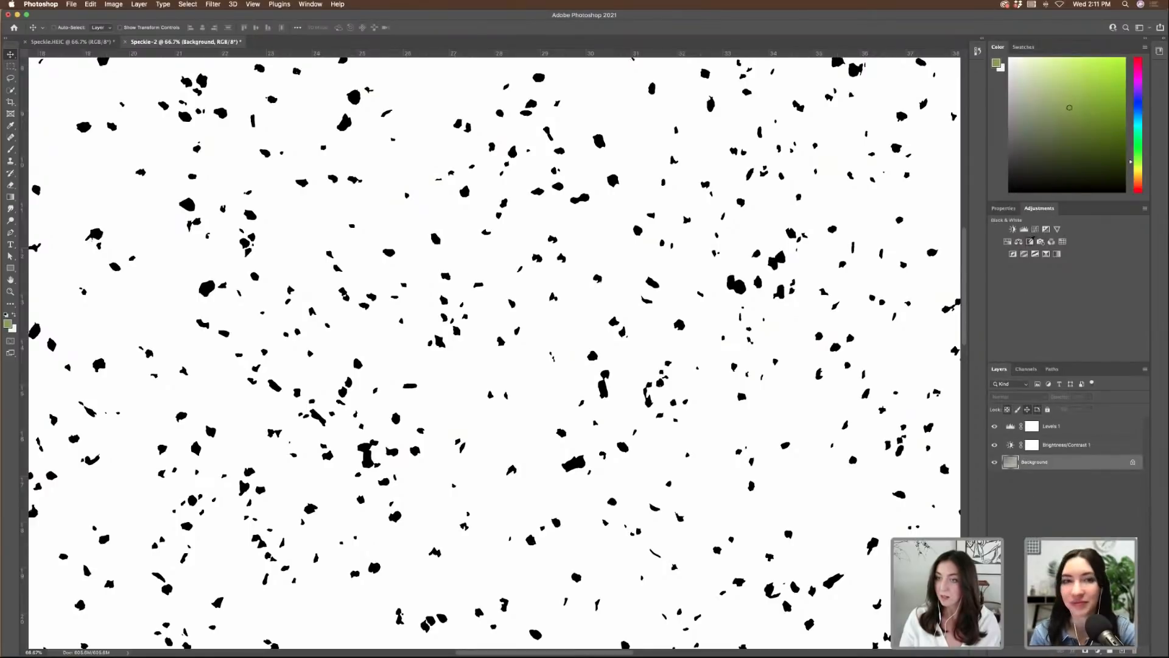
click(1030, 241)
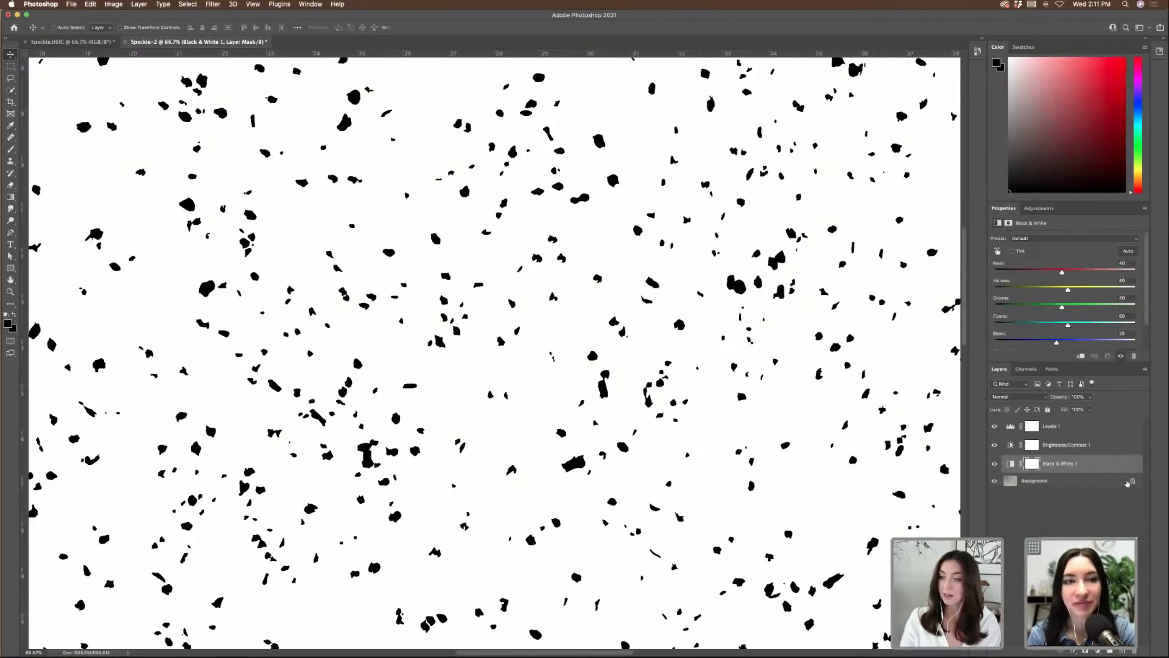
- Unlock the Background layer and merge it with all three adjustment layers into a single layer
click(1133, 481)
shift+click(1070, 427)
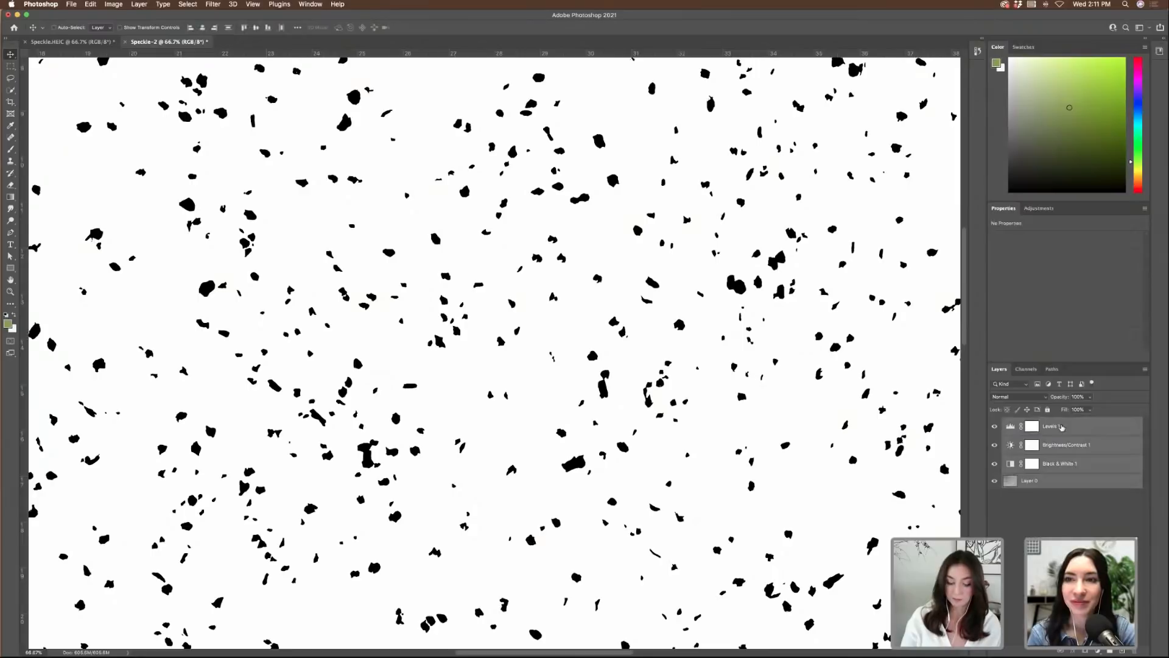
key(super+e)
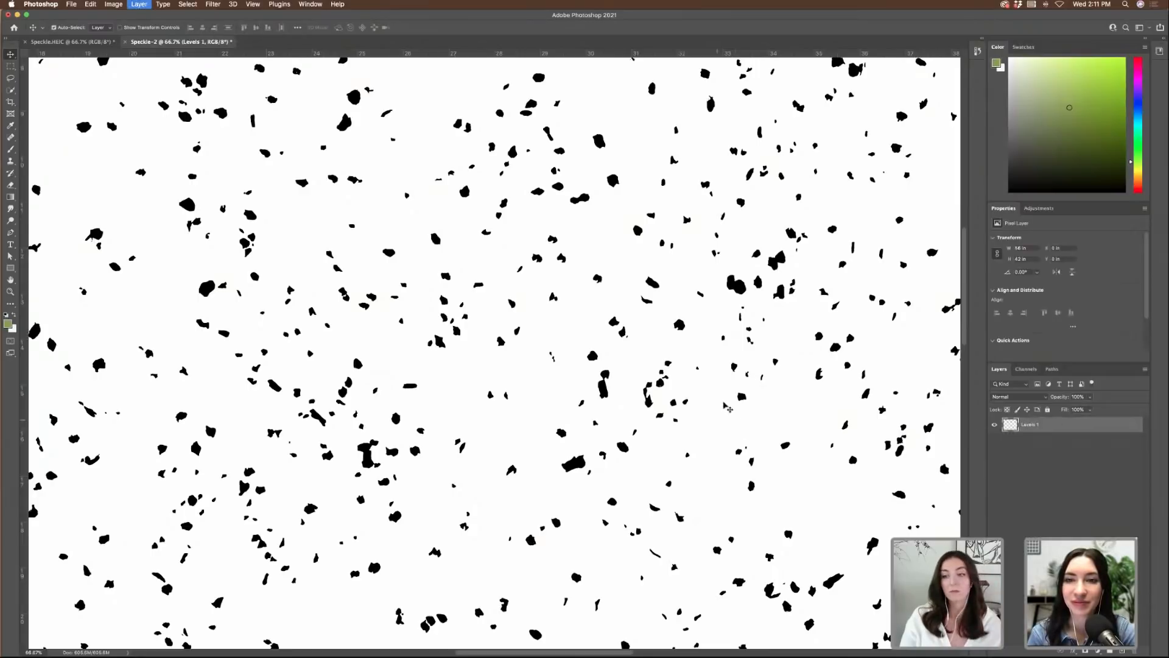
- Select all the black speckles with Color Range, sampling the black of one speckle at fuzziness 200
key(super+1)
key(super+plus)
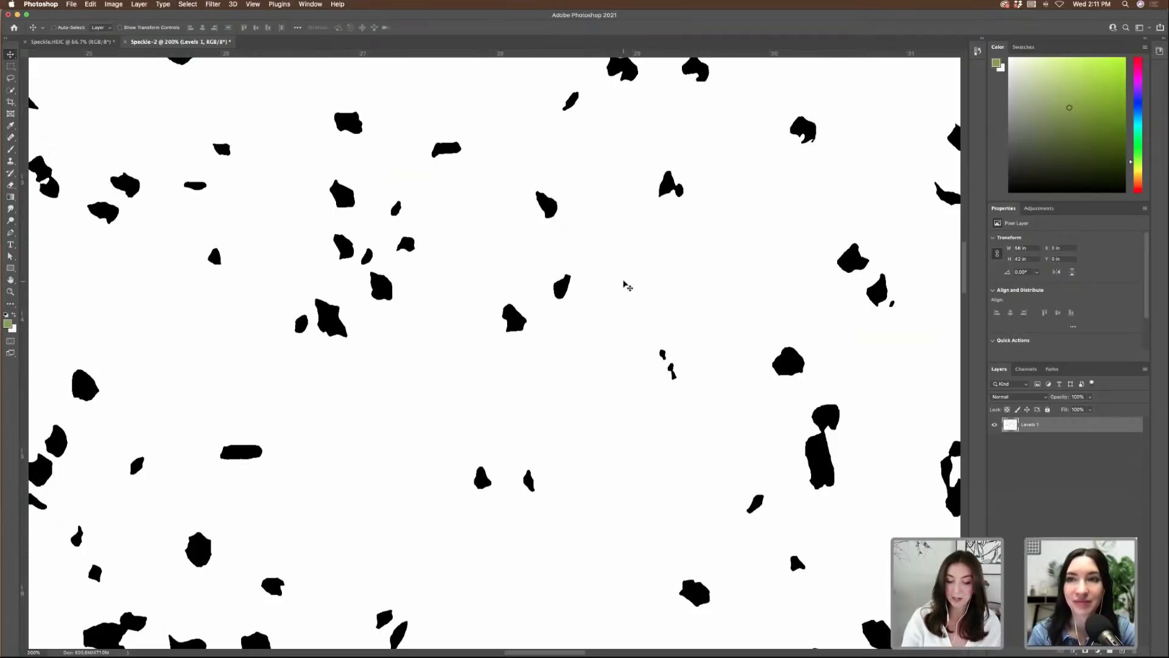
key(super+minus)
key(super+minus)
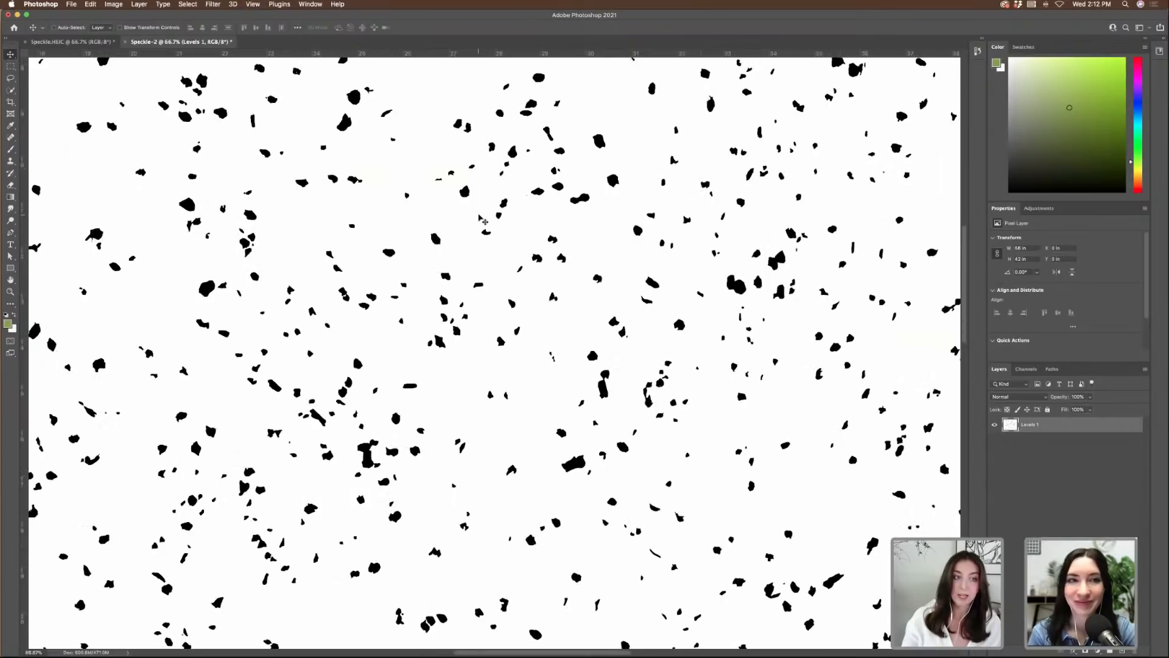
scroll(485, 221, left, 10)
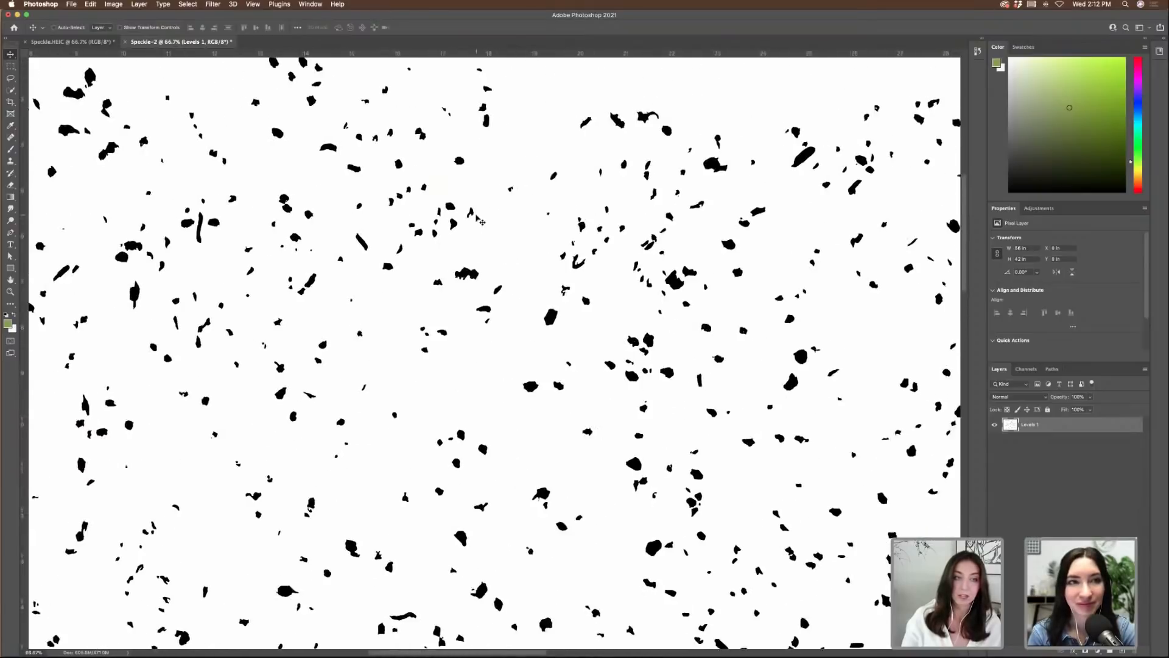
scroll(481, 221, up, 3)
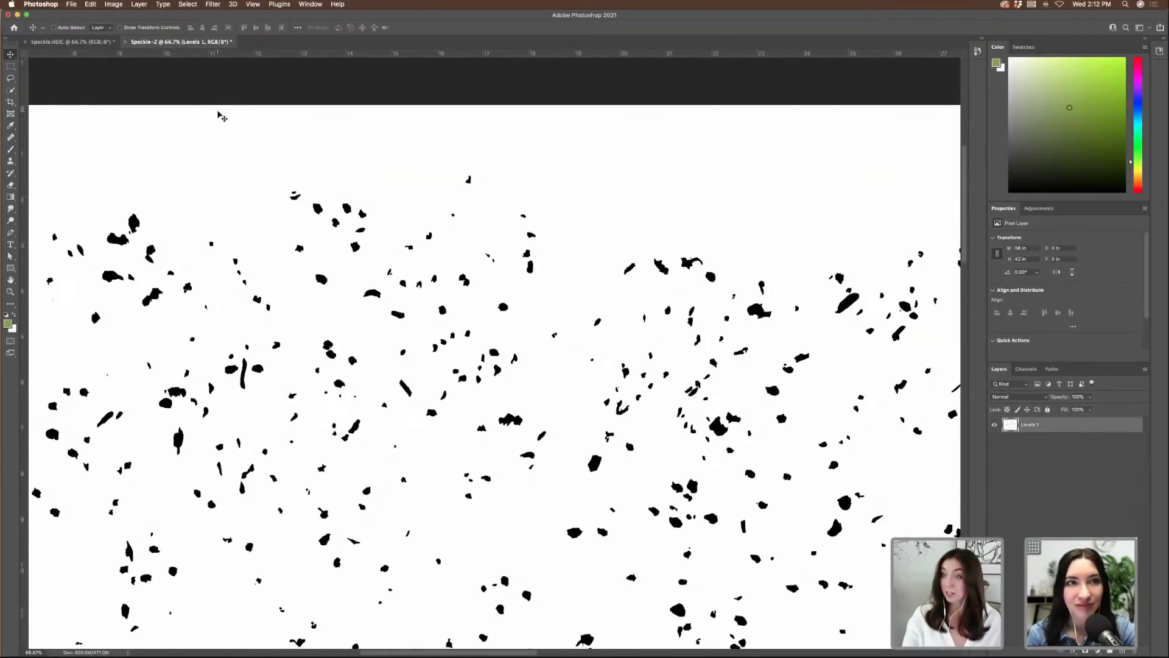
click(189, 6)
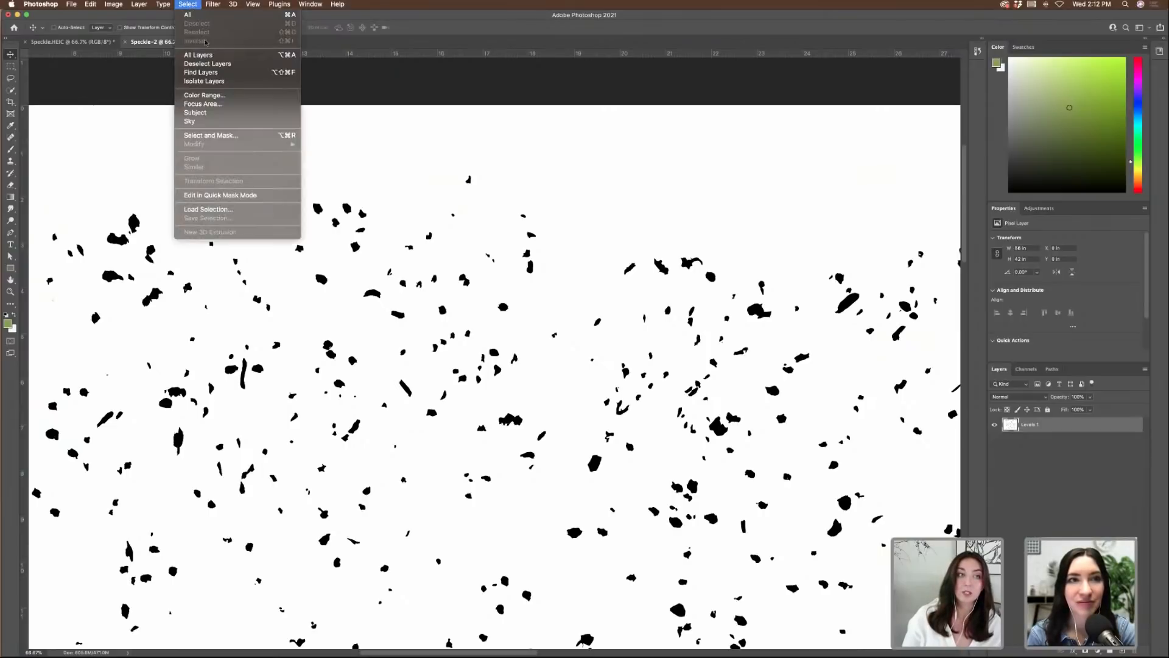
click(204, 95)
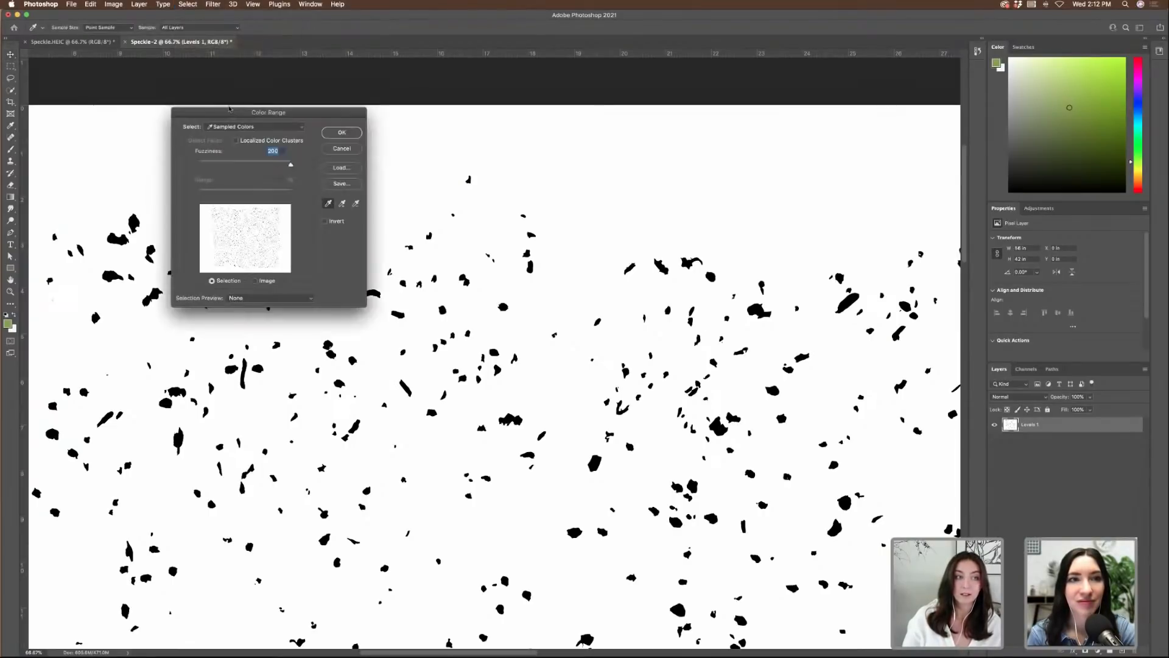
click(430, 236)
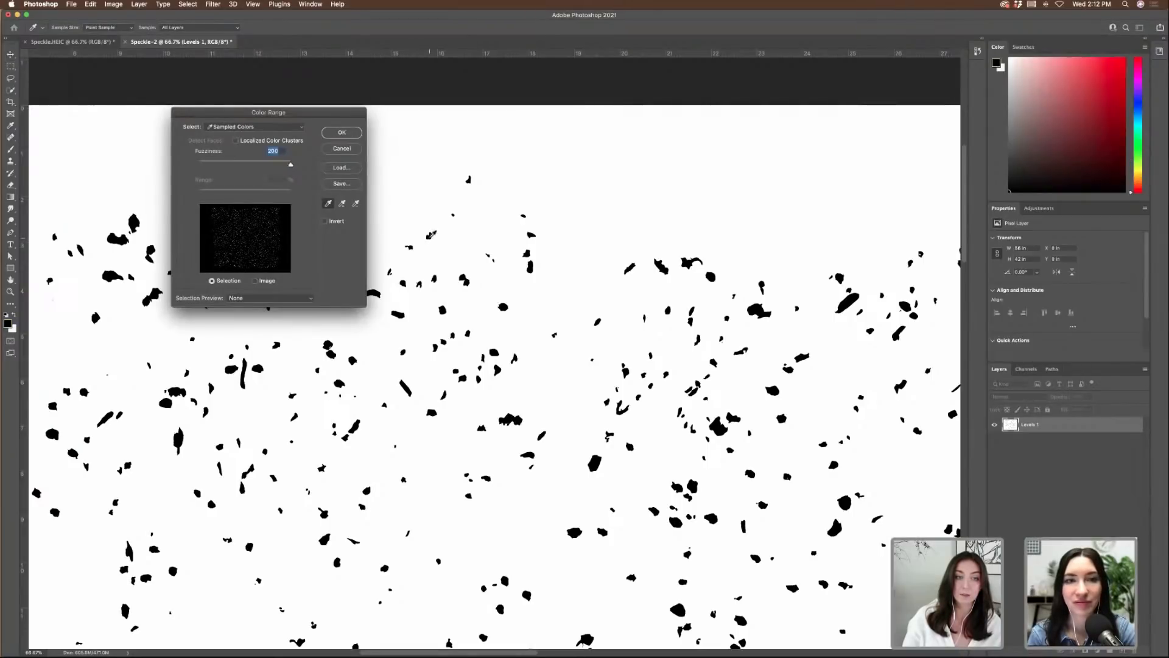
click(342, 133)
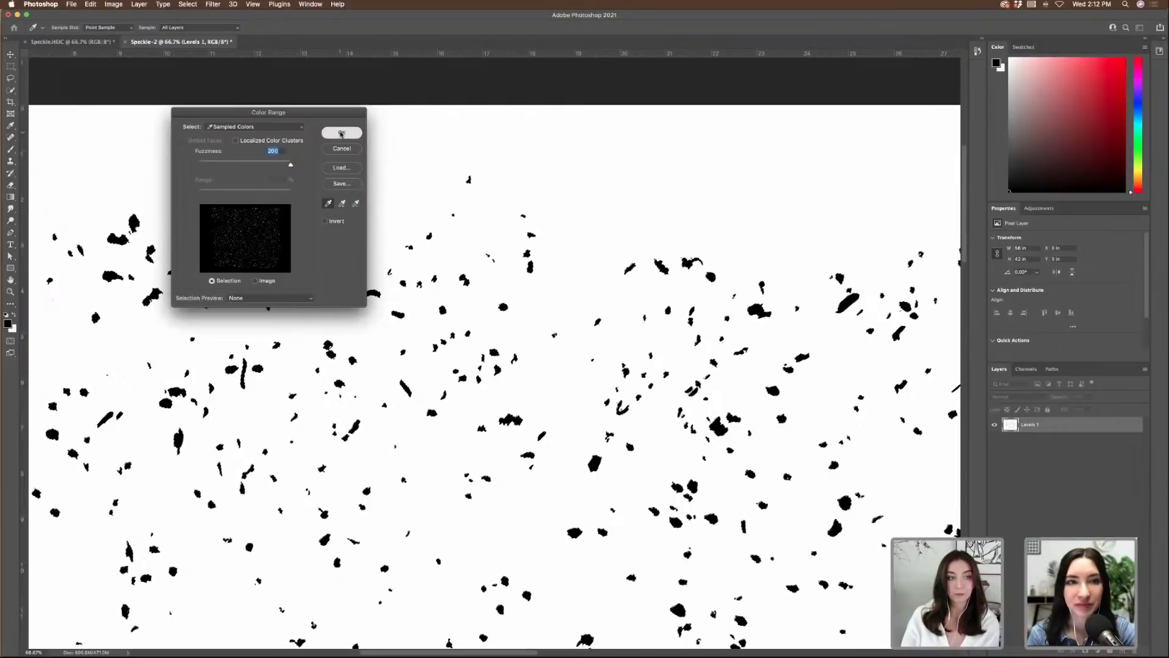
click(341, 132)
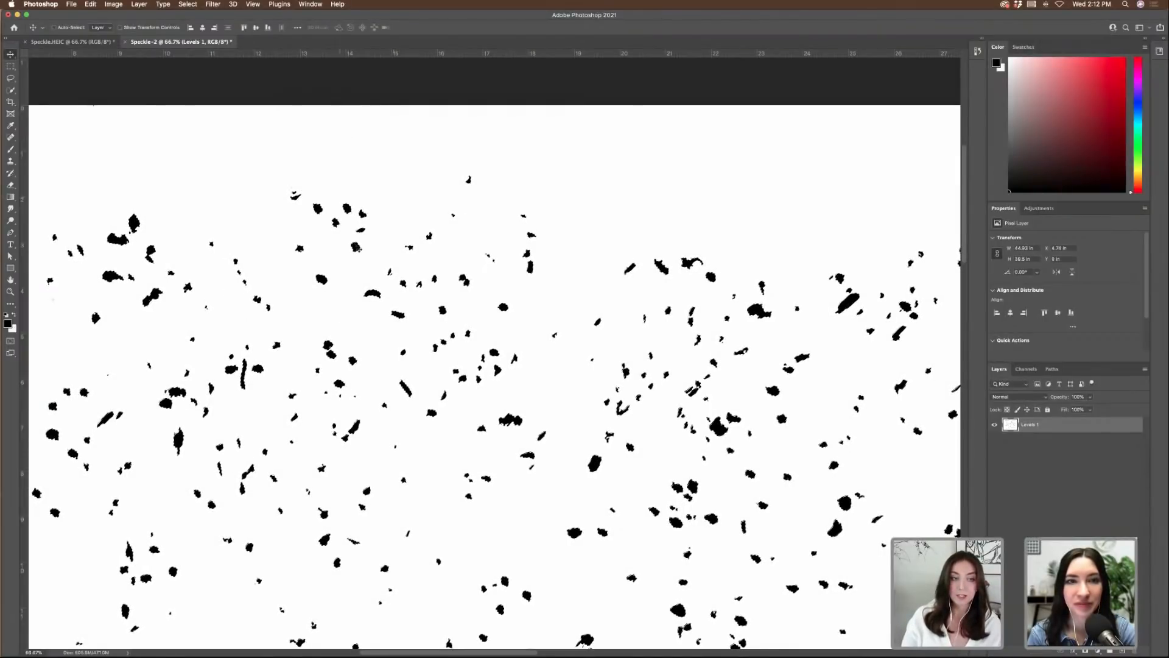
- Convert the speckle selection into a work path
key(super+equal)
key(super+equal)
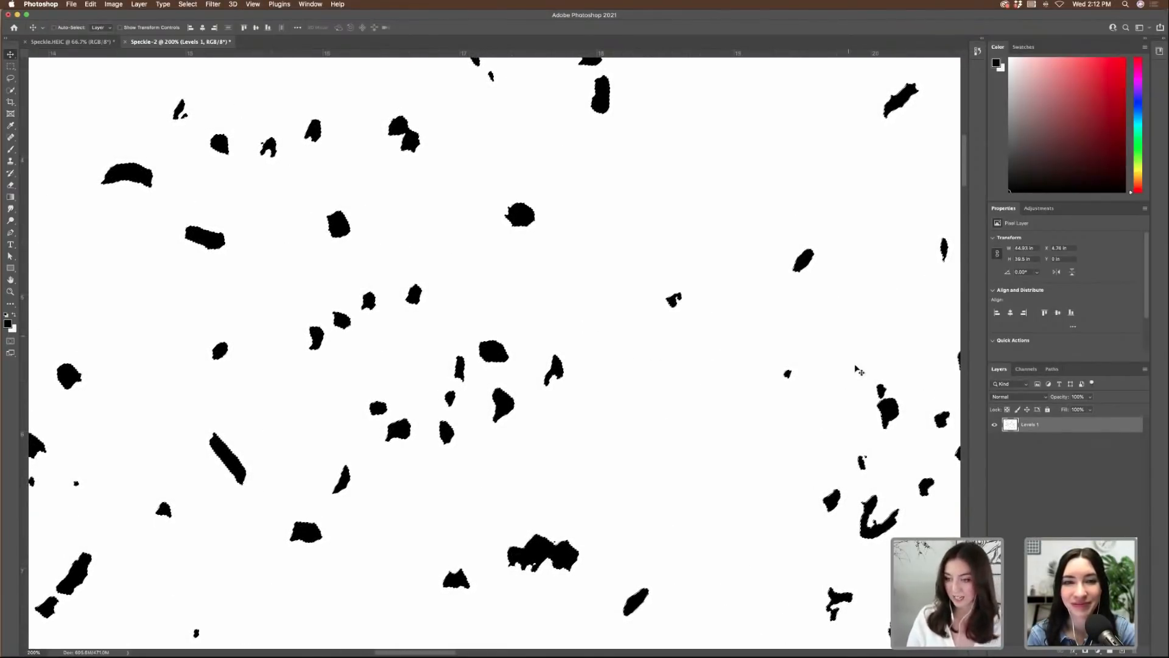
click(1053, 369)
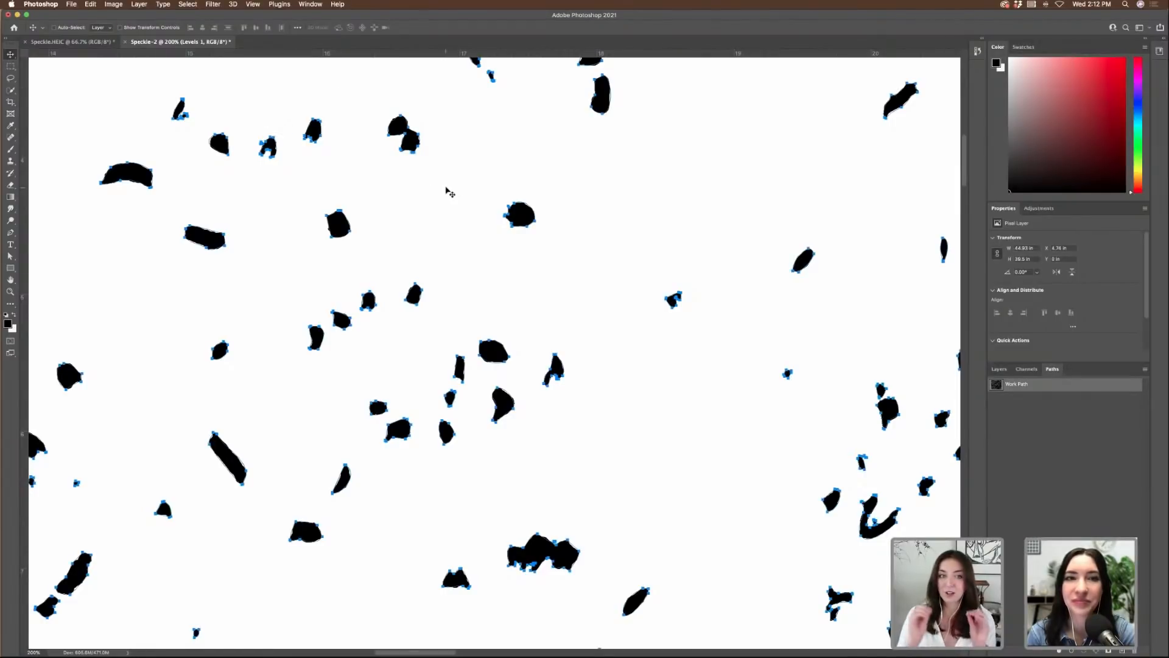
- Export the work path to Illustrator, saving it as Speckle-2.ai in the Paths folder
key(super+minus)
key(super+minus)
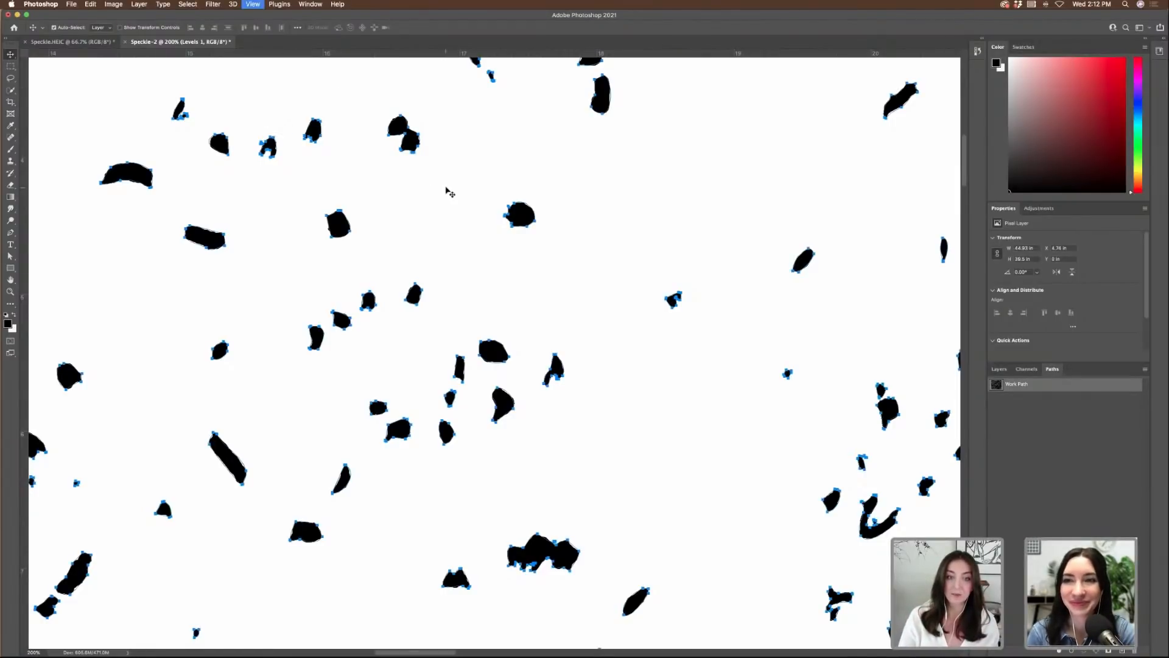
key(super+minus)
key(super+minus)
key(super+minus)
key(super+minus)
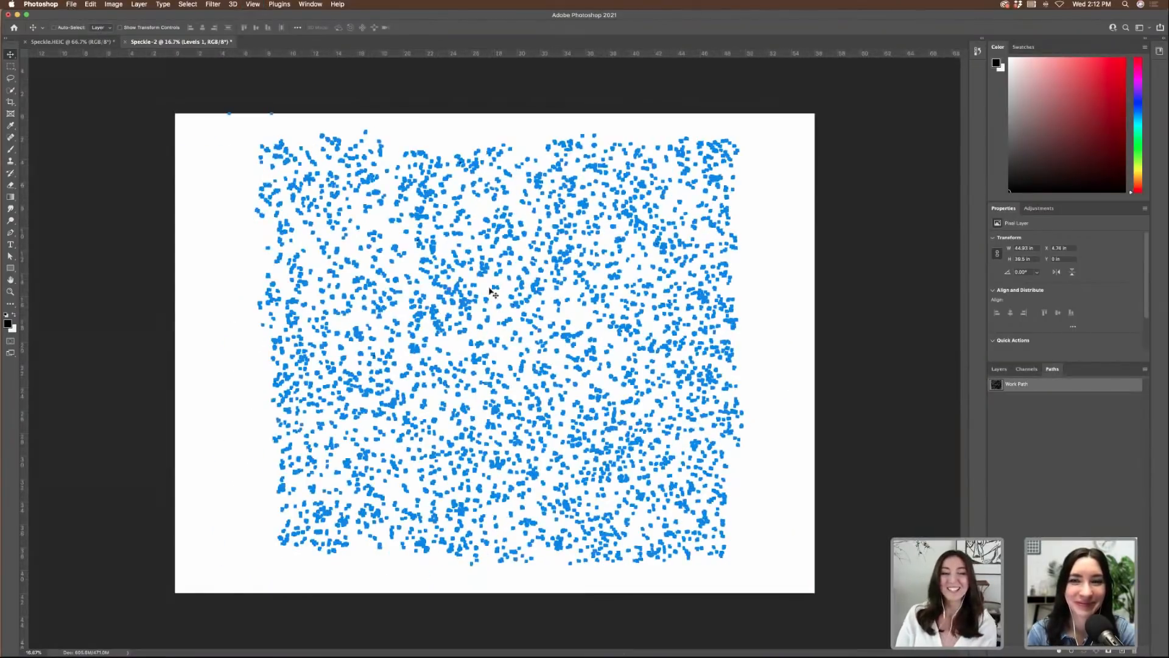
click(71, 4)
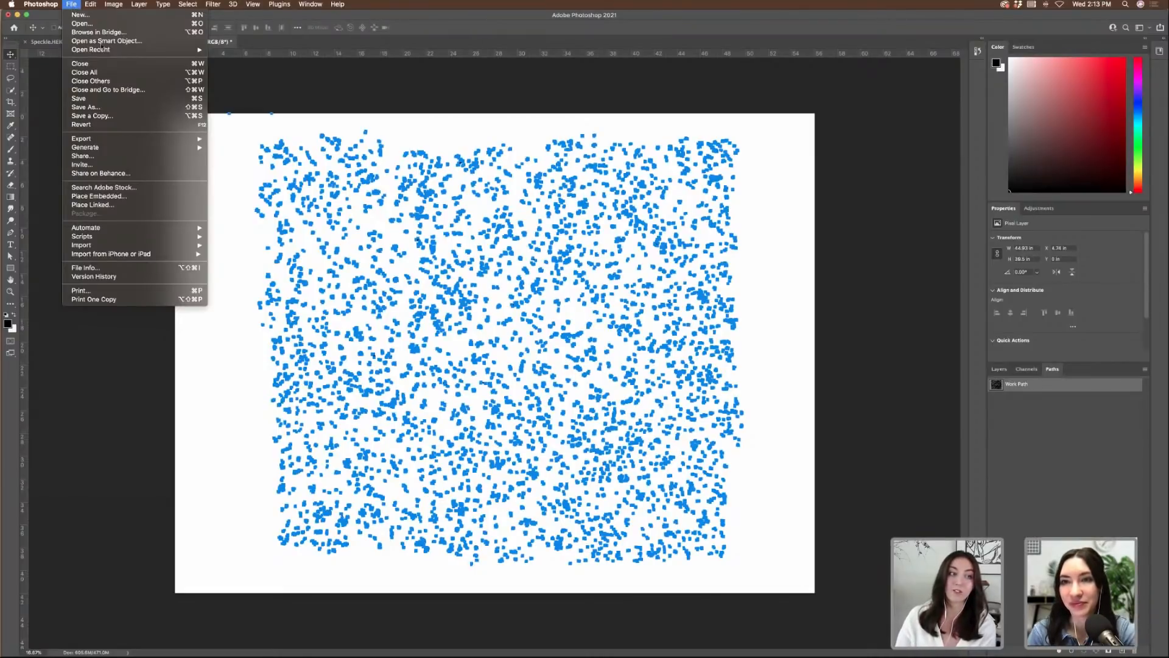
mouse_move(140, 139)
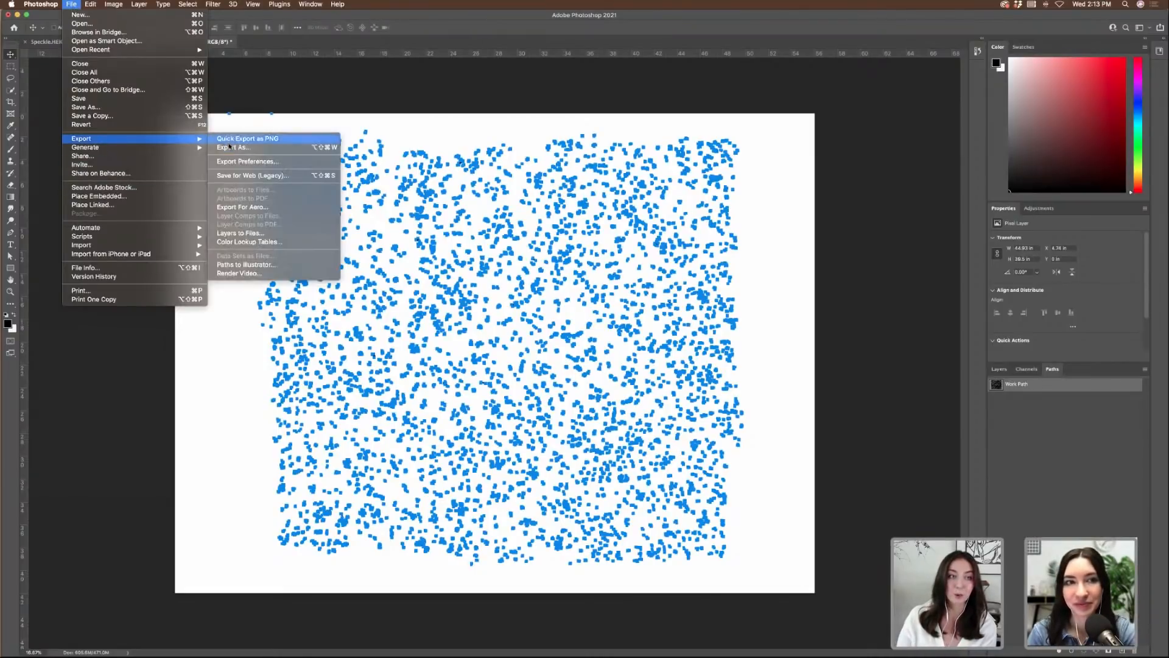
click(252, 265)
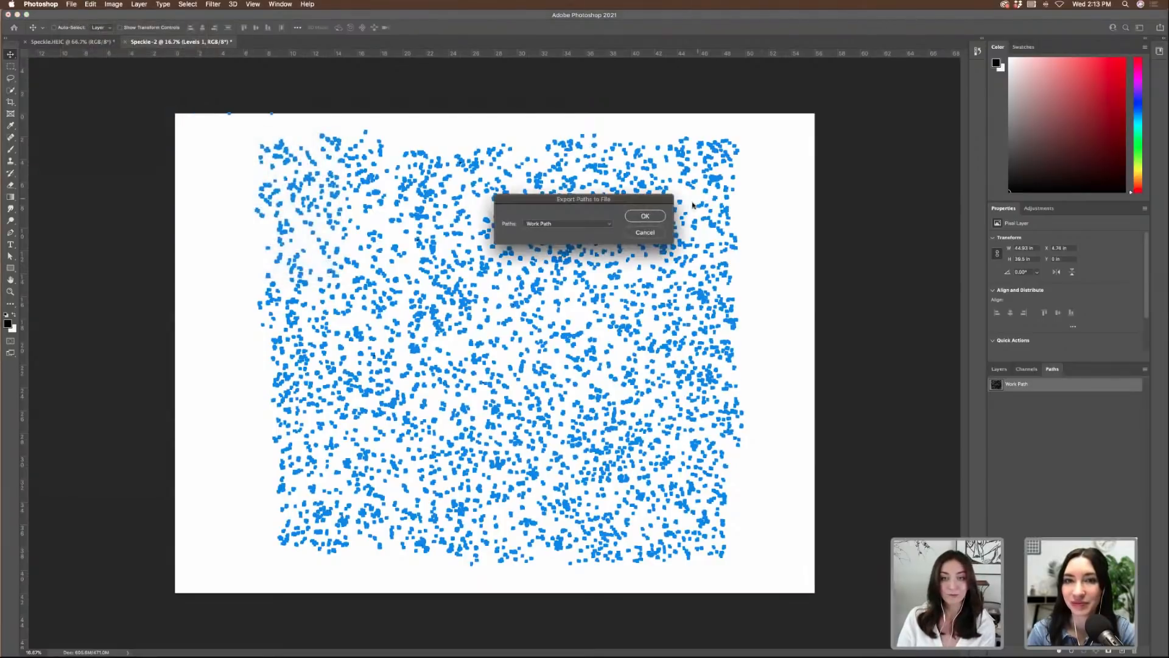
click(656, 217)
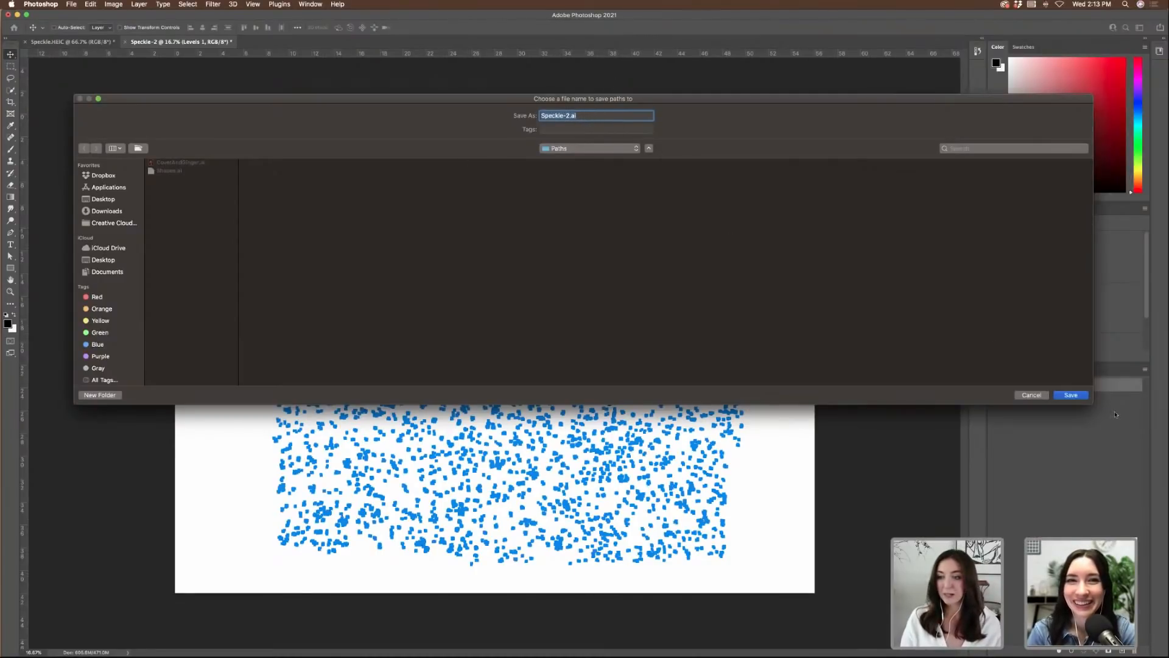
click(1072, 396)
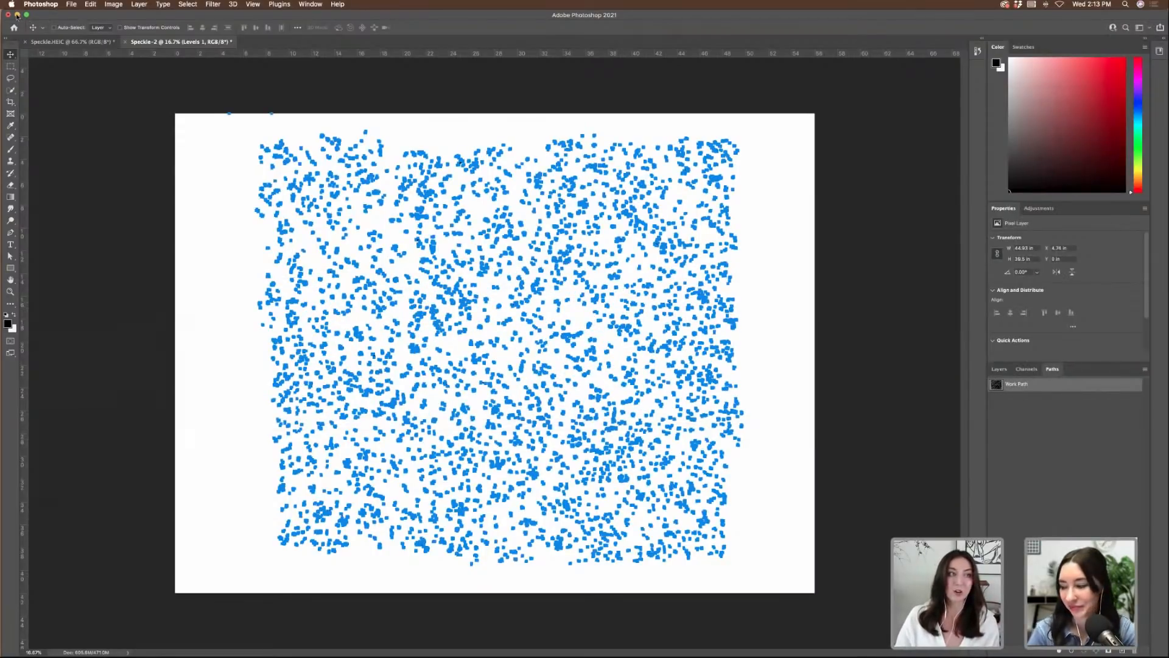
- Open Script.HEIC from the Sketches folder in Photoshop
mouse_move(507, 656)
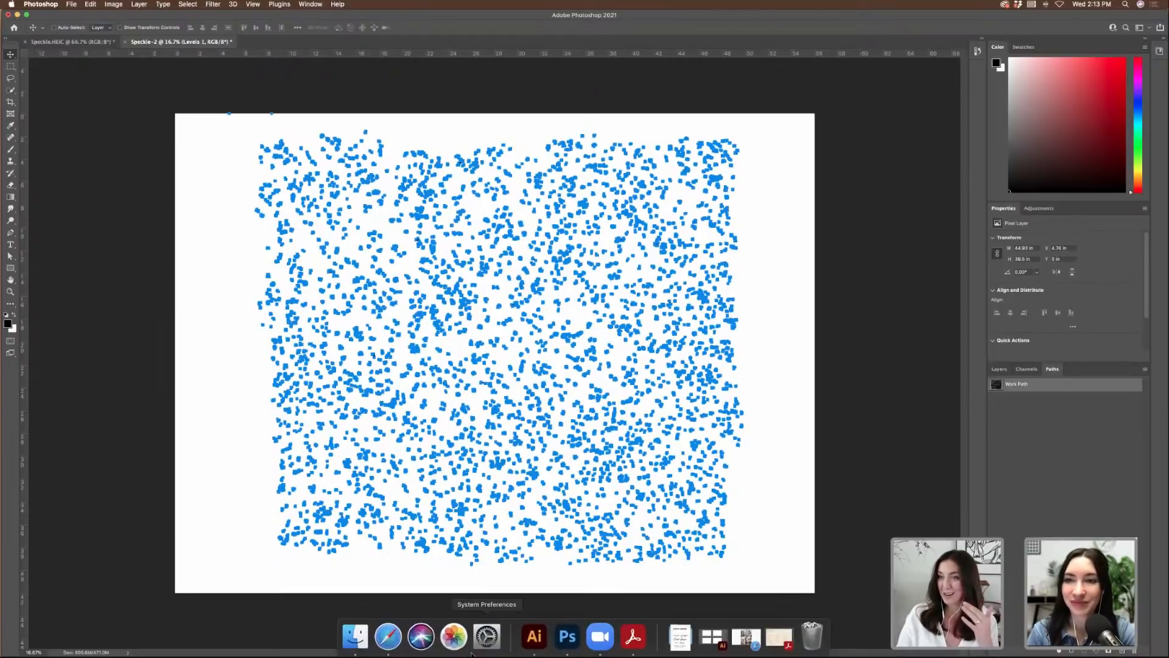
click(356, 637)
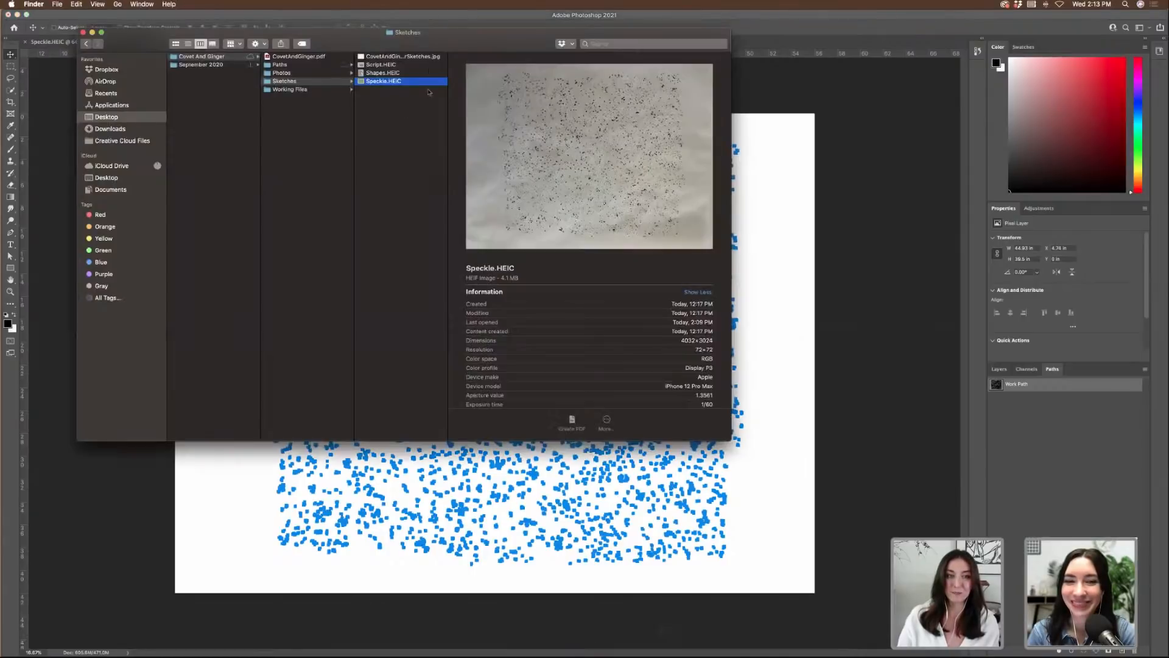
click(397, 58)
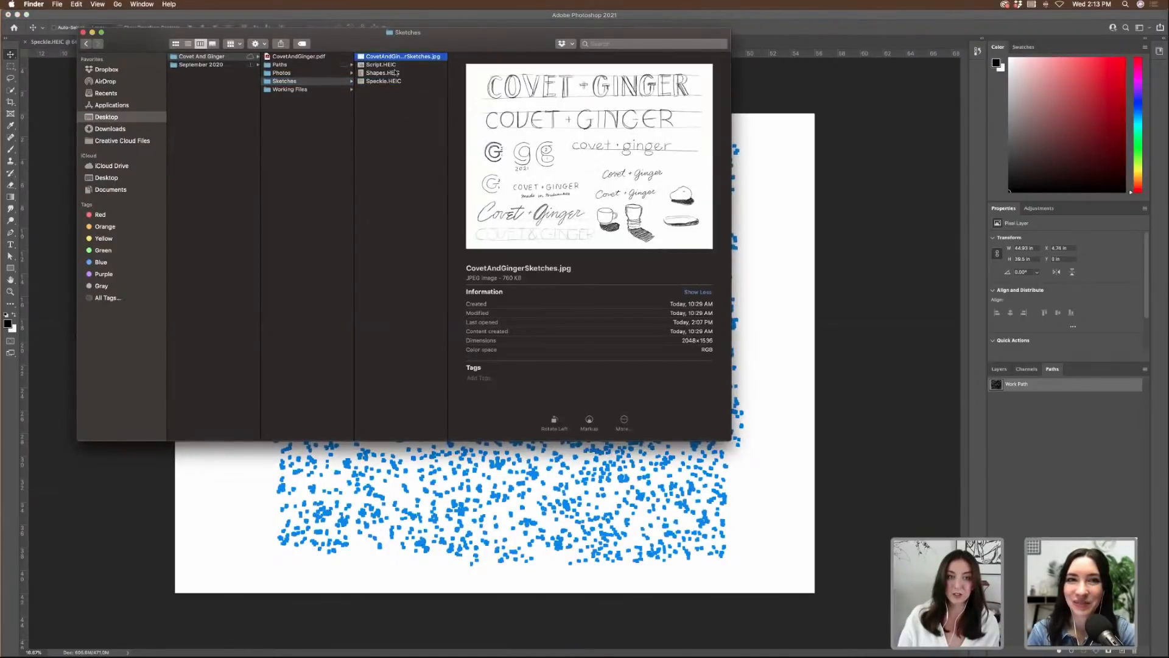
click(395, 72)
click(392, 64)
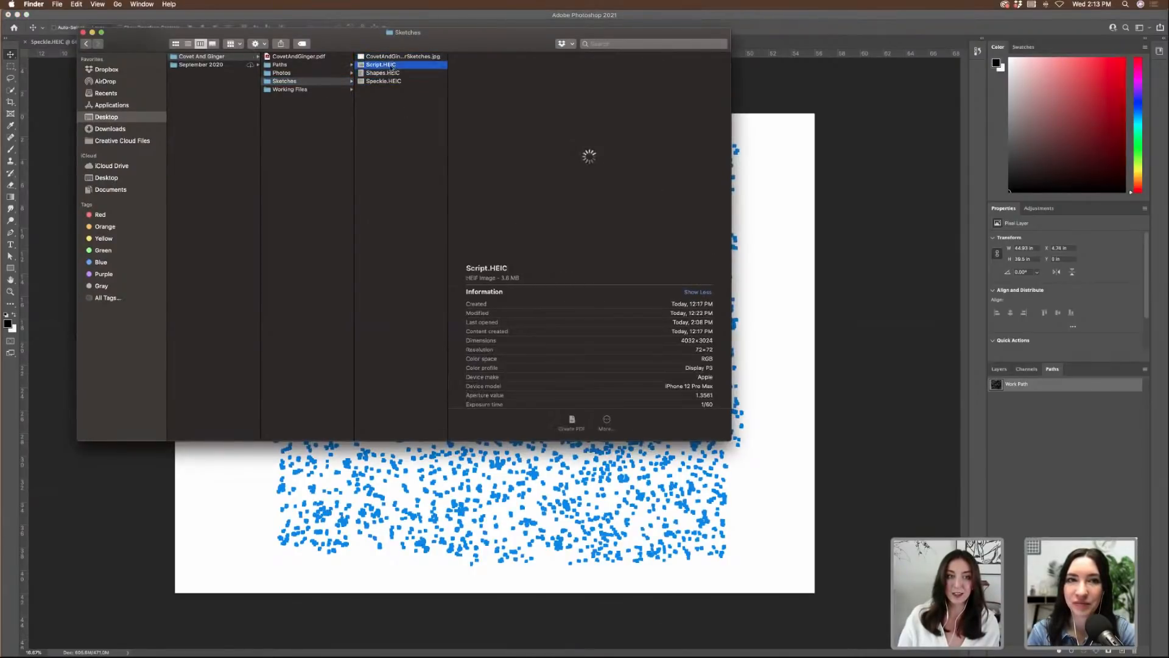
right_click(393, 65)
mouse_move(457, 83)
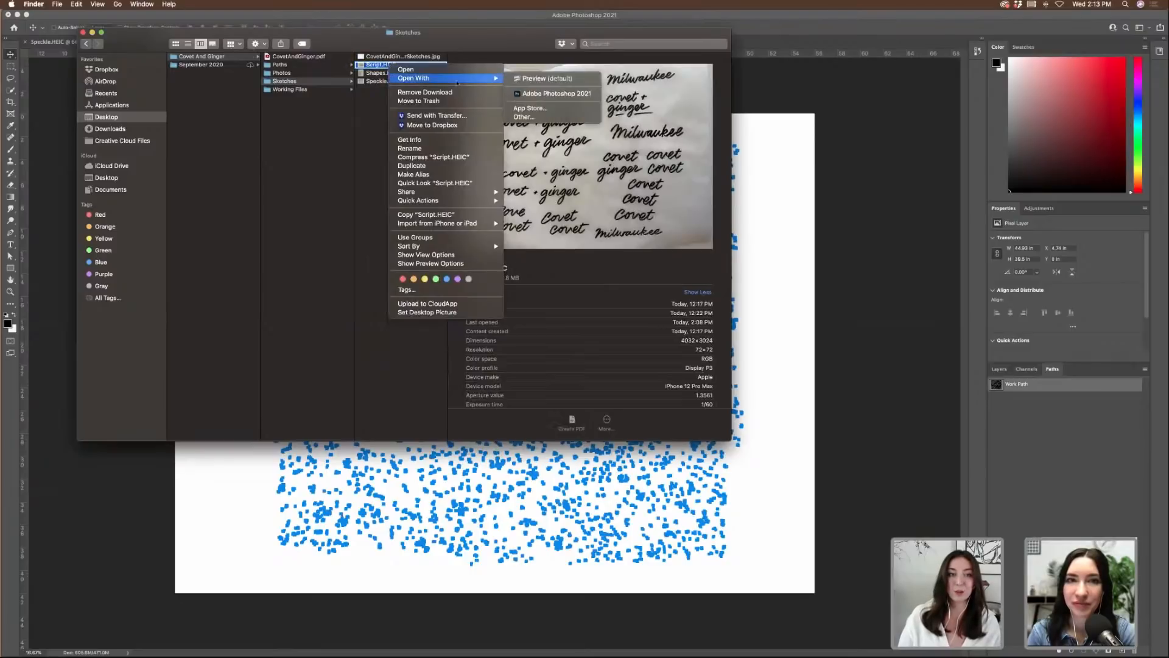
click(552, 94)
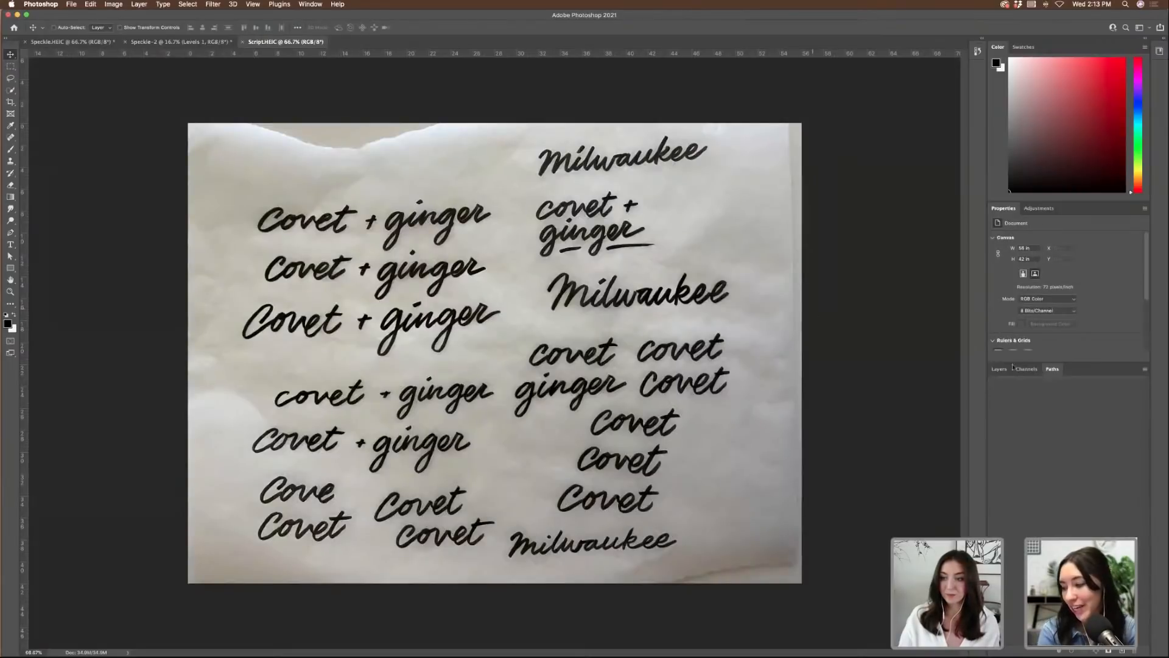
- Add a Brightness/Contrast adjustment above the lettering photo with brightness about 110 and contrast 44
click(1000, 369)
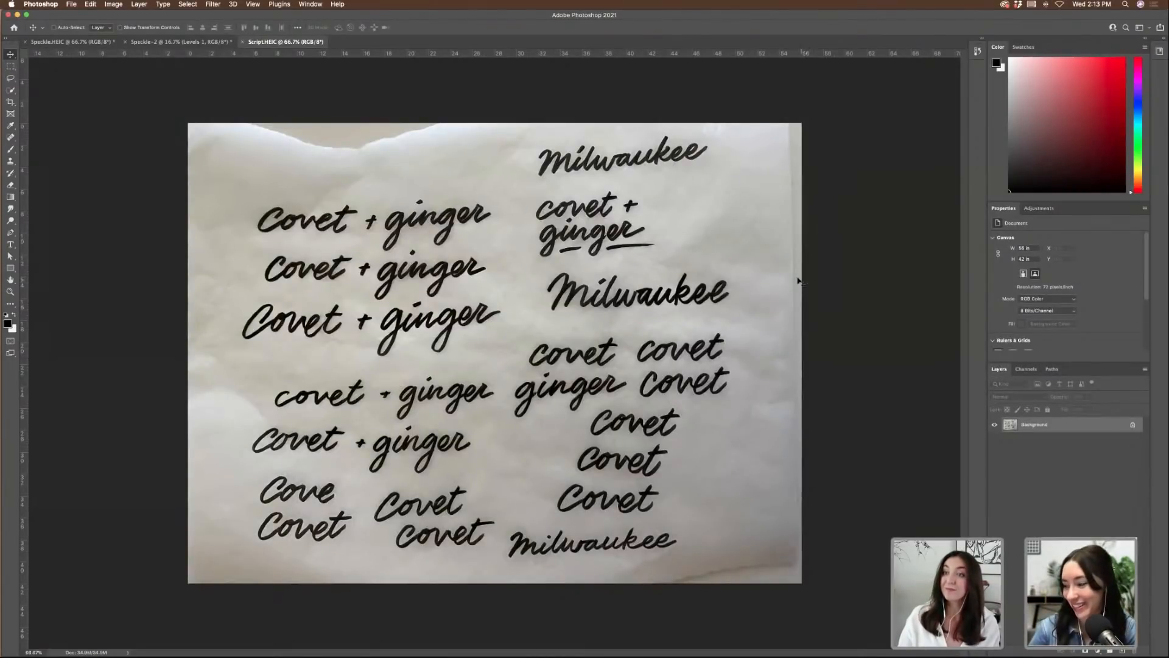
click(1039, 209)
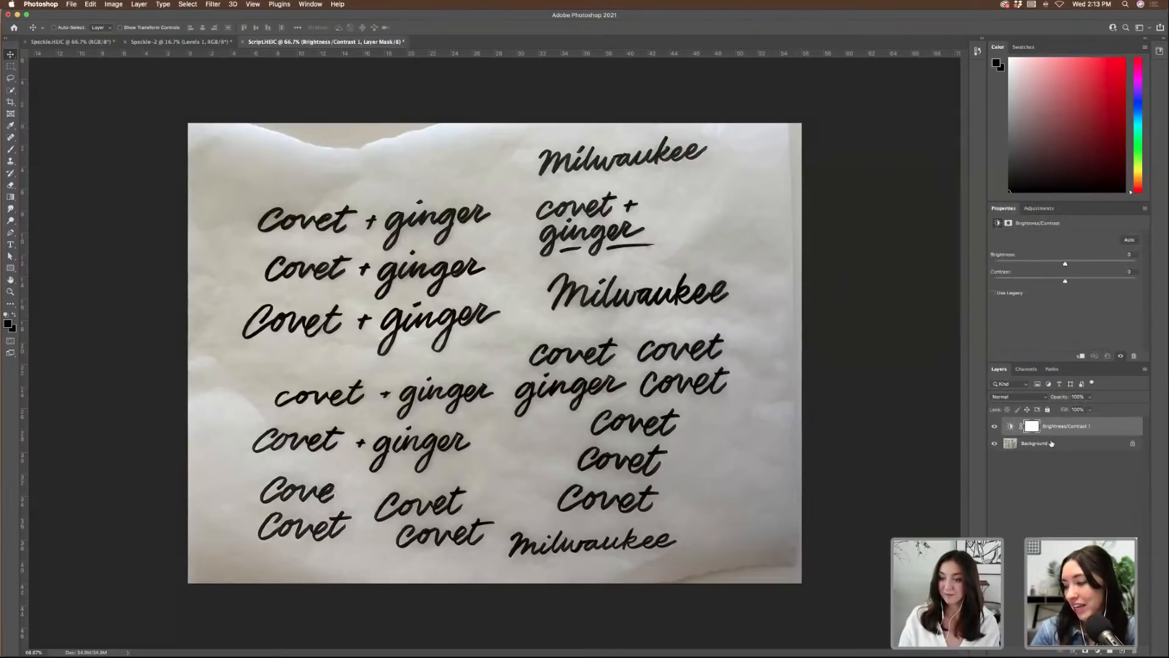
click(1098, 263)
drag(1066, 282, 1118, 266)
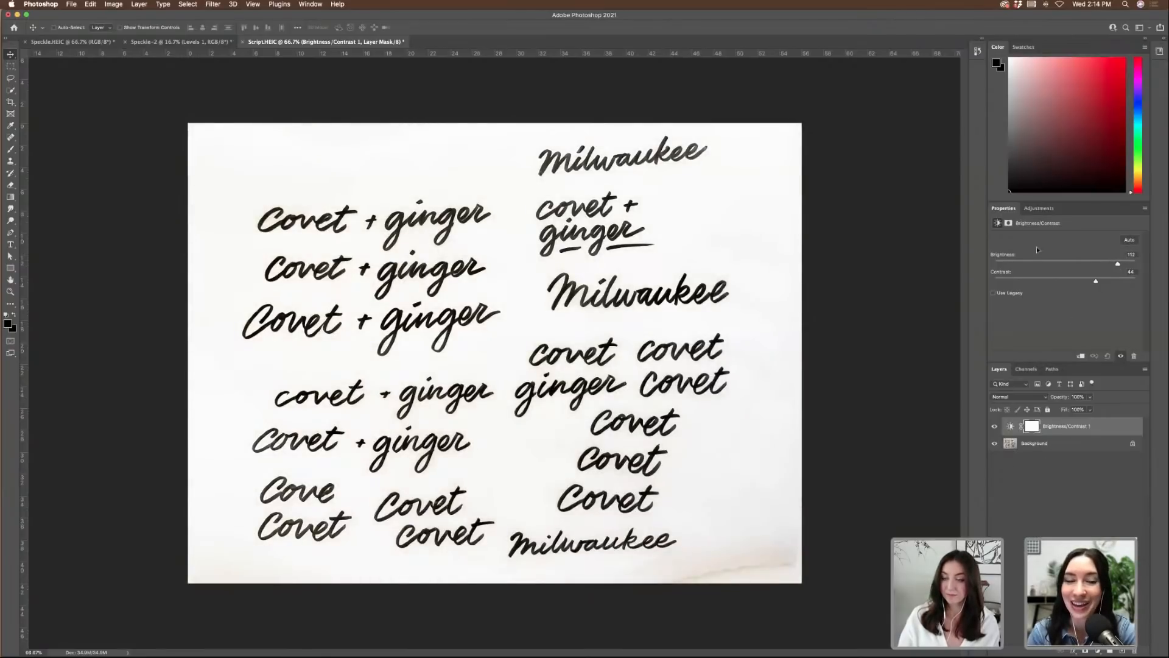
- Add a Levels adjustment with the black input at about 160 and the white input at 161 to make the lettering solid black
click(1039, 208)
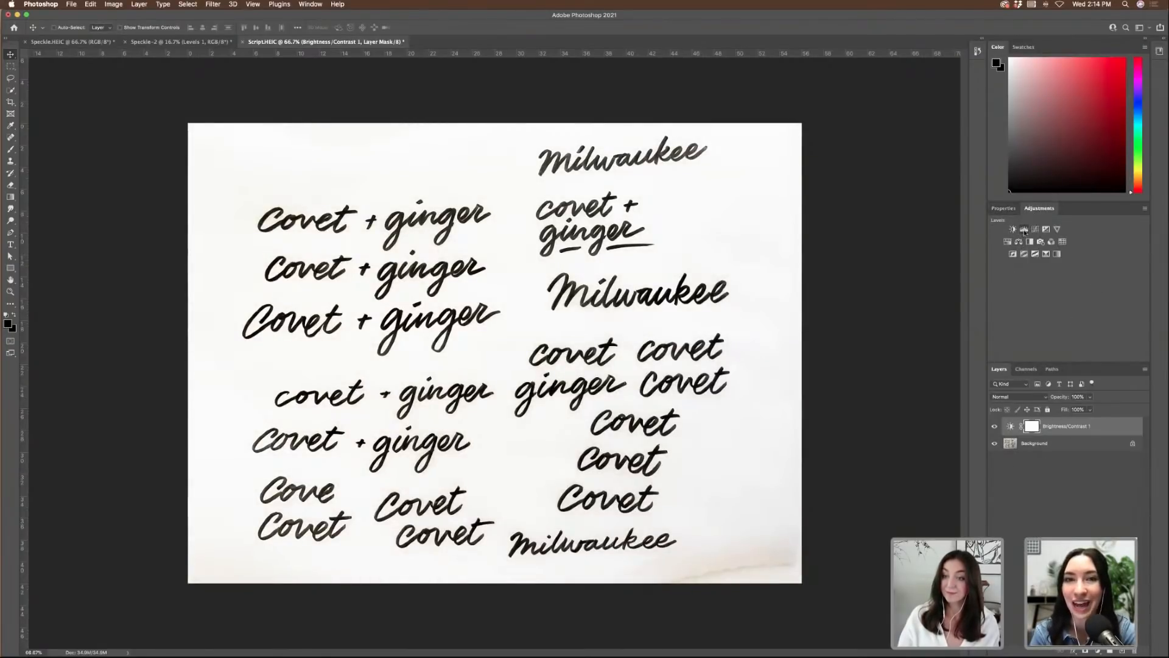
click(1024, 230)
drag(1015, 305, 1083, 307)
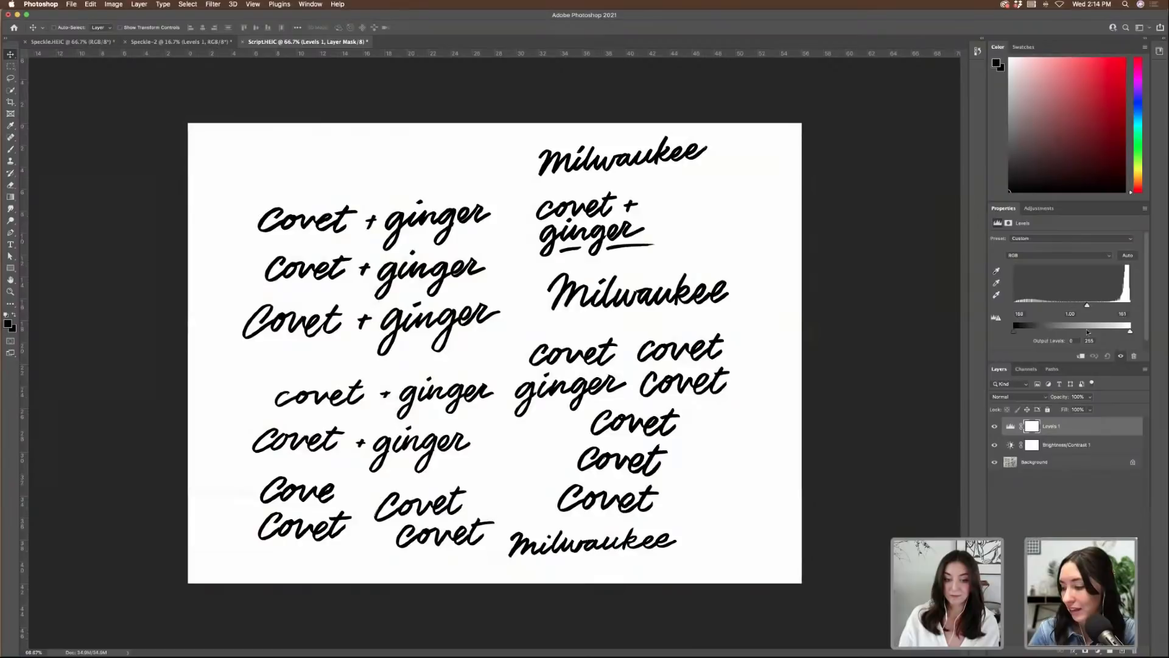
- Unlock the Background layer and add a Black & White adjustment directly above it
click(1134, 462)
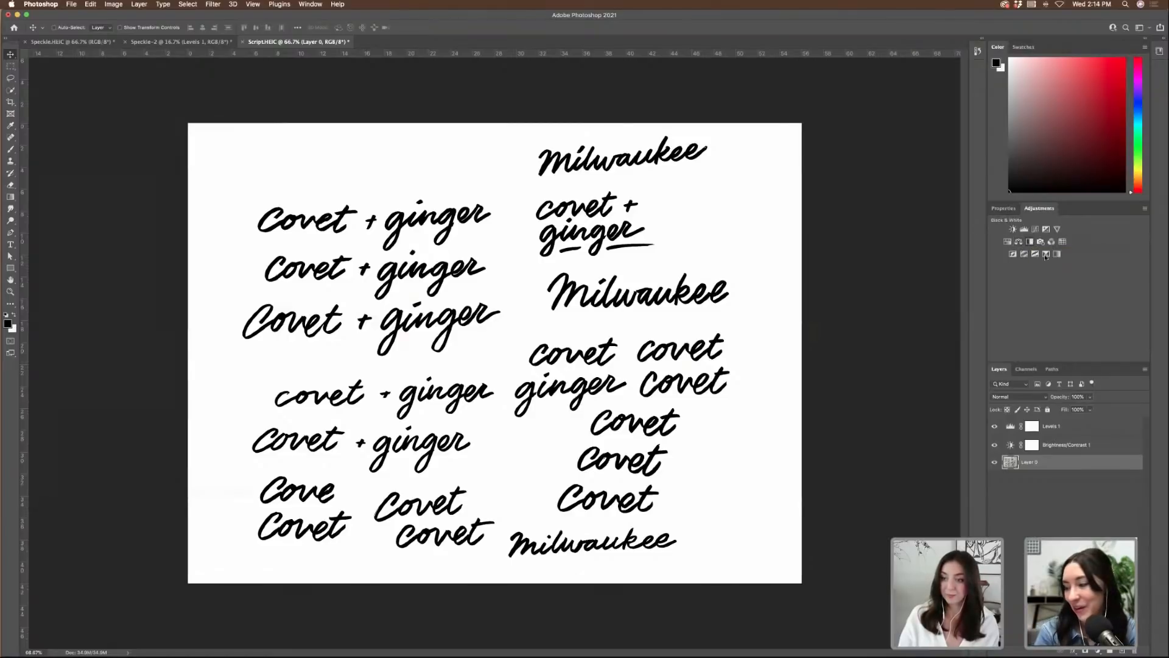
click(1046, 255)
- Merge the lettering photo layer and its three adjustment layers into a single layer
click(1064, 481)
shift+click(1066, 428)
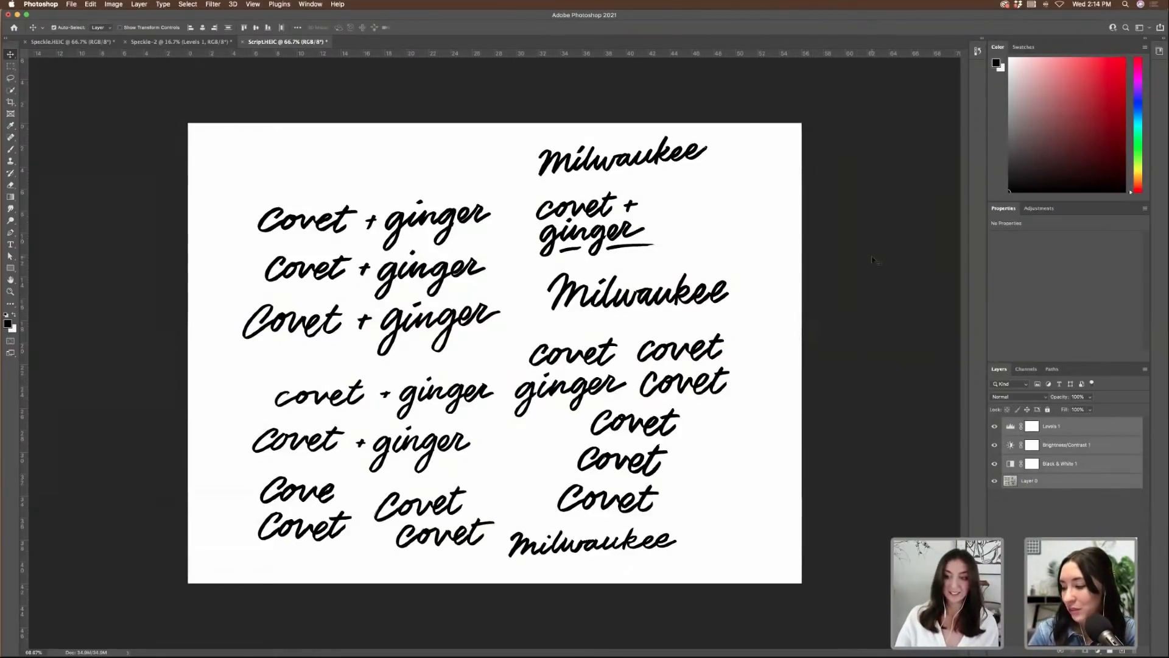
key(ctrl+e)
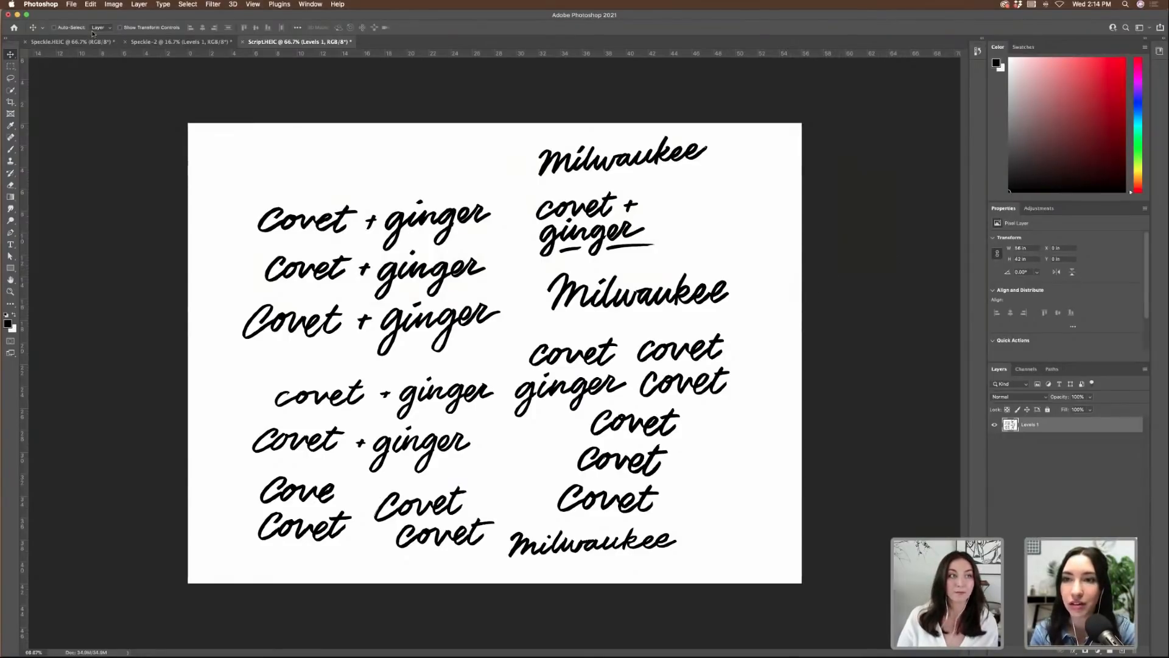
click(1053, 369)
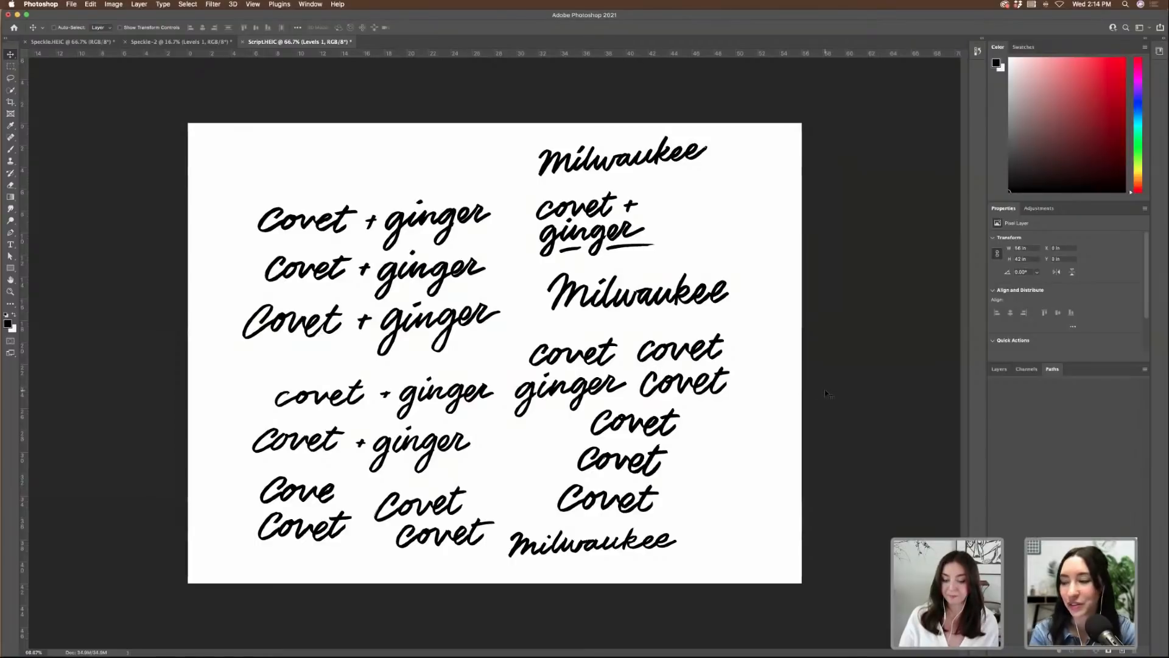
key(super+equal)
key(super+equal)
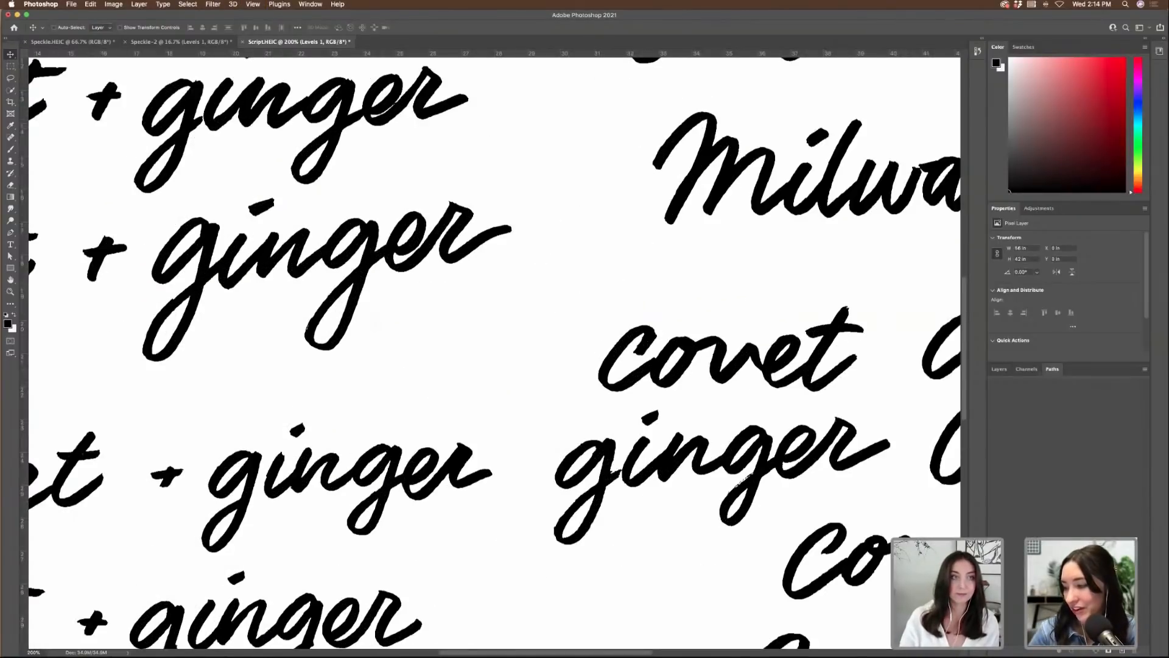
click(212, 4)
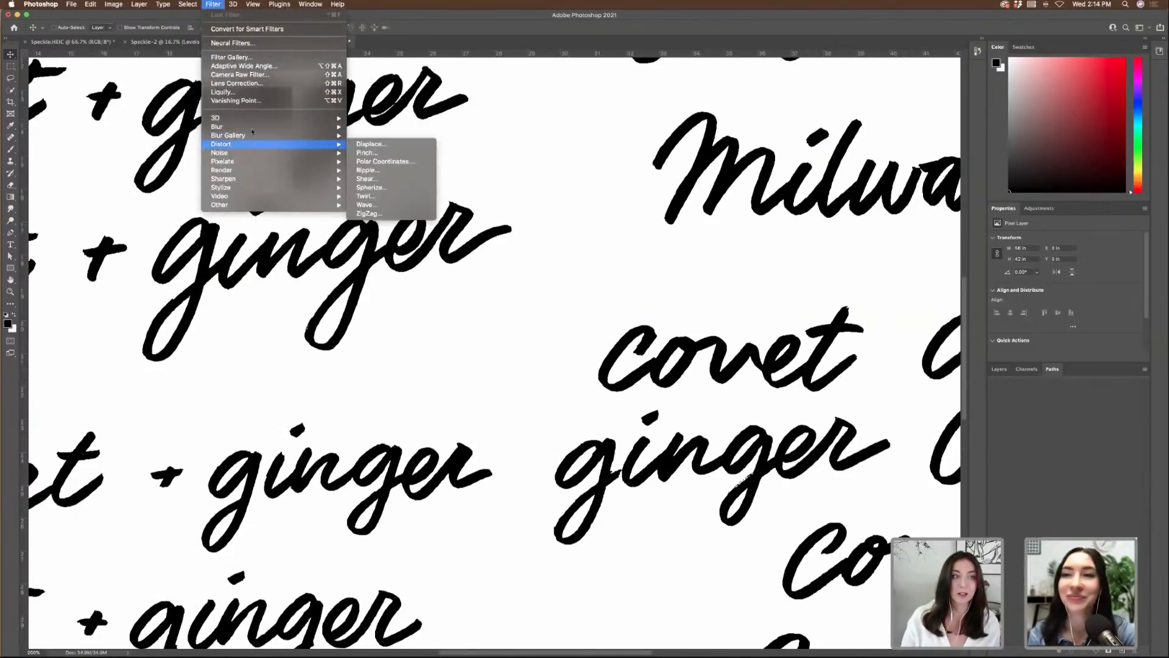
mouse_move(254, 122)
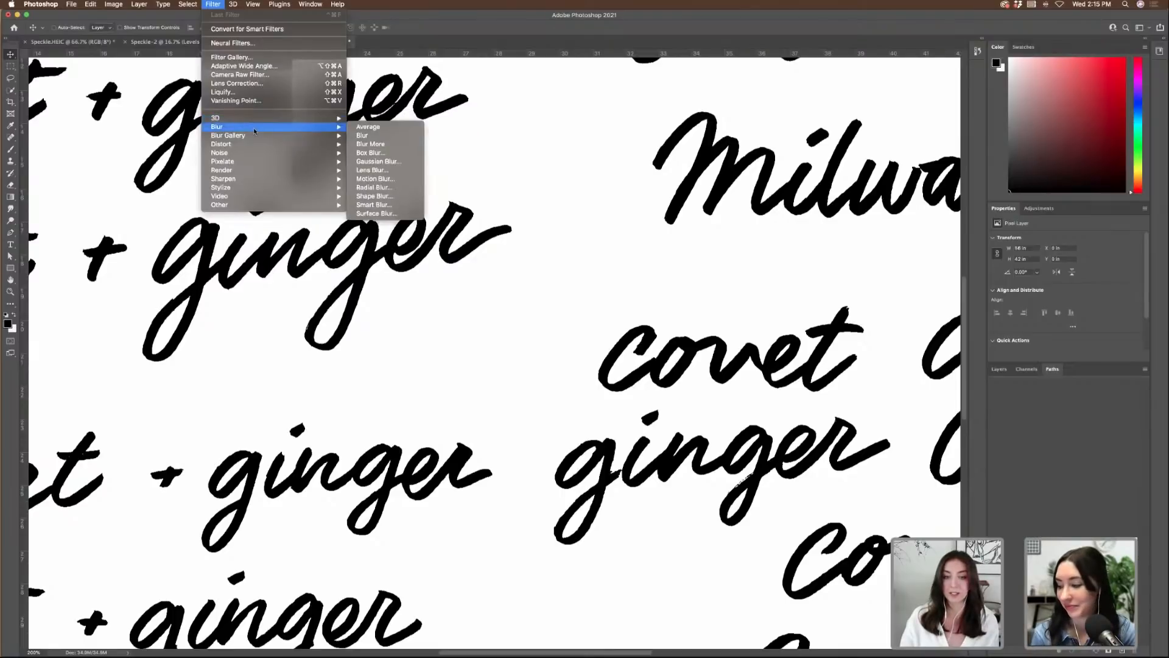
click(551, 311)
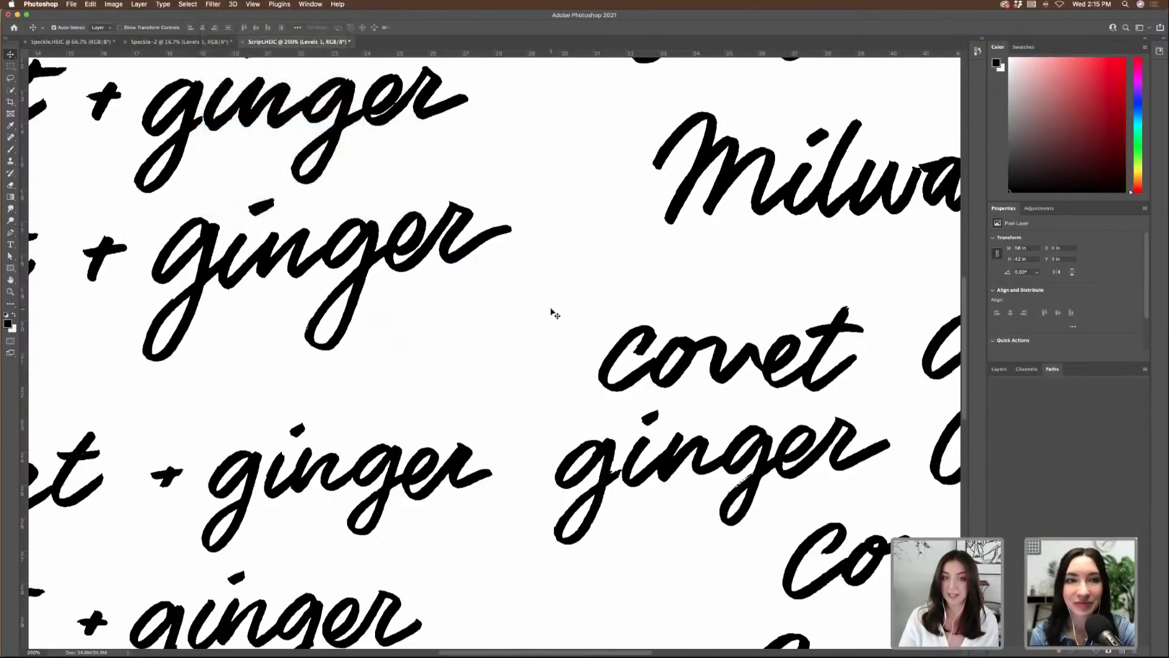
- Examine the edges of the script lettering up close, especially the "covet + ginger" lines
key(super+minus)
key(super+minus)
key(super+minus)
key(super+minus)
key(super+plus)
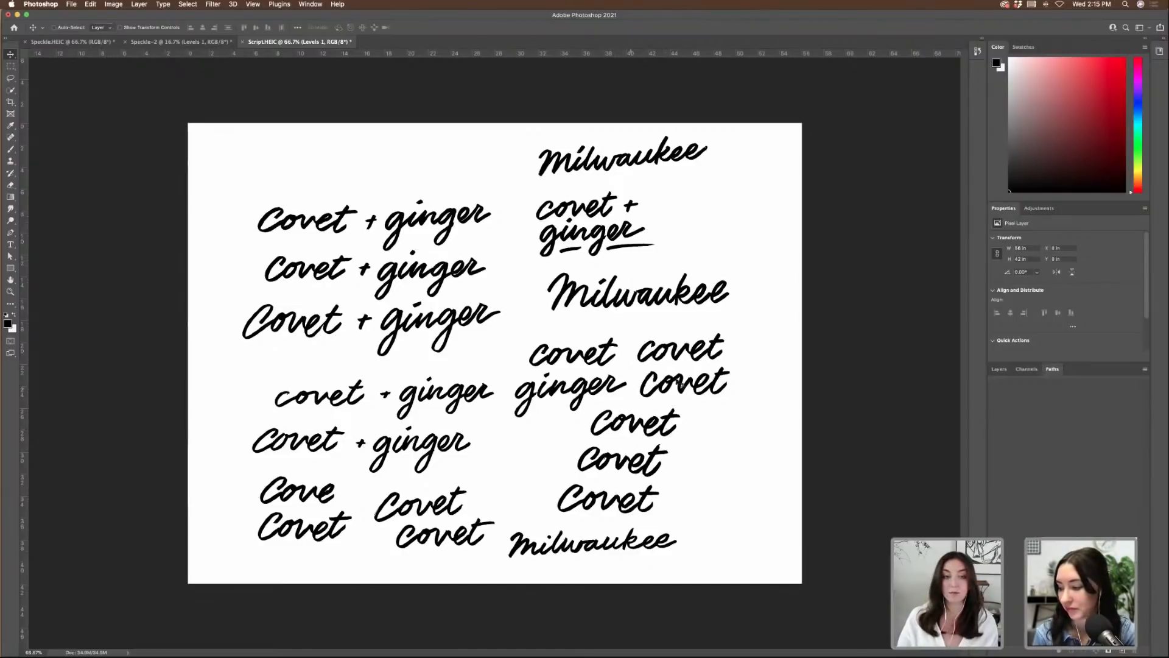
key(super+equal)
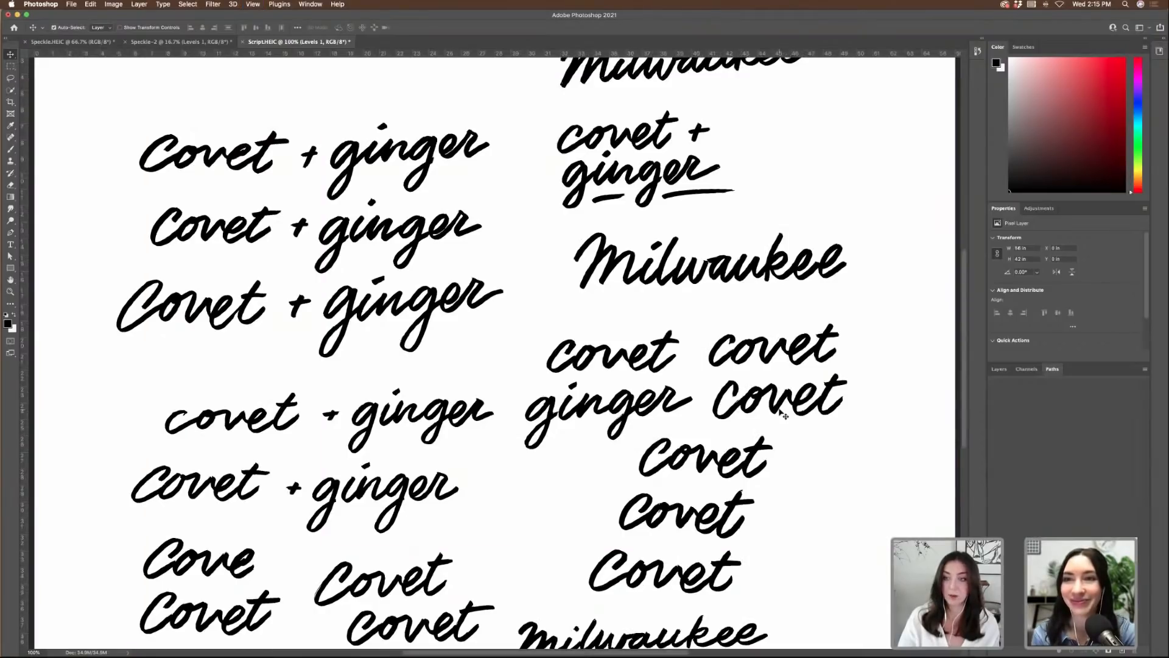
key(super+equal)
key(super+equal)
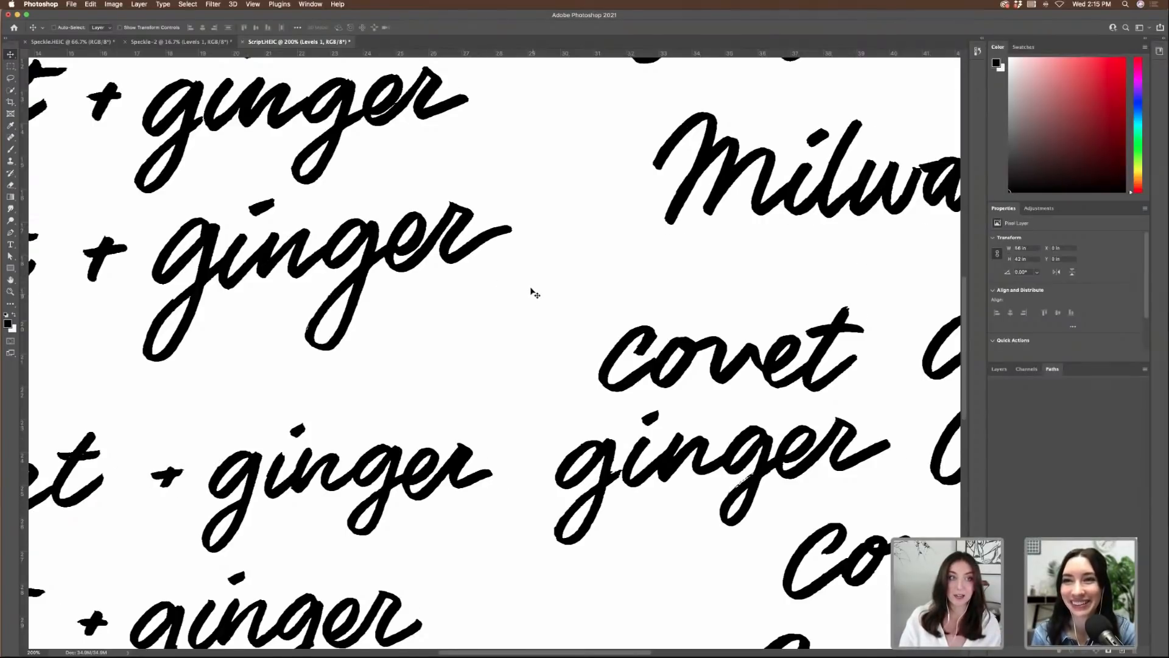
scroll(536, 293, up, 3)
scroll(536, 292, left, 3)
scroll(570, 233, up, 10)
scroll(570, 234, left, 2)
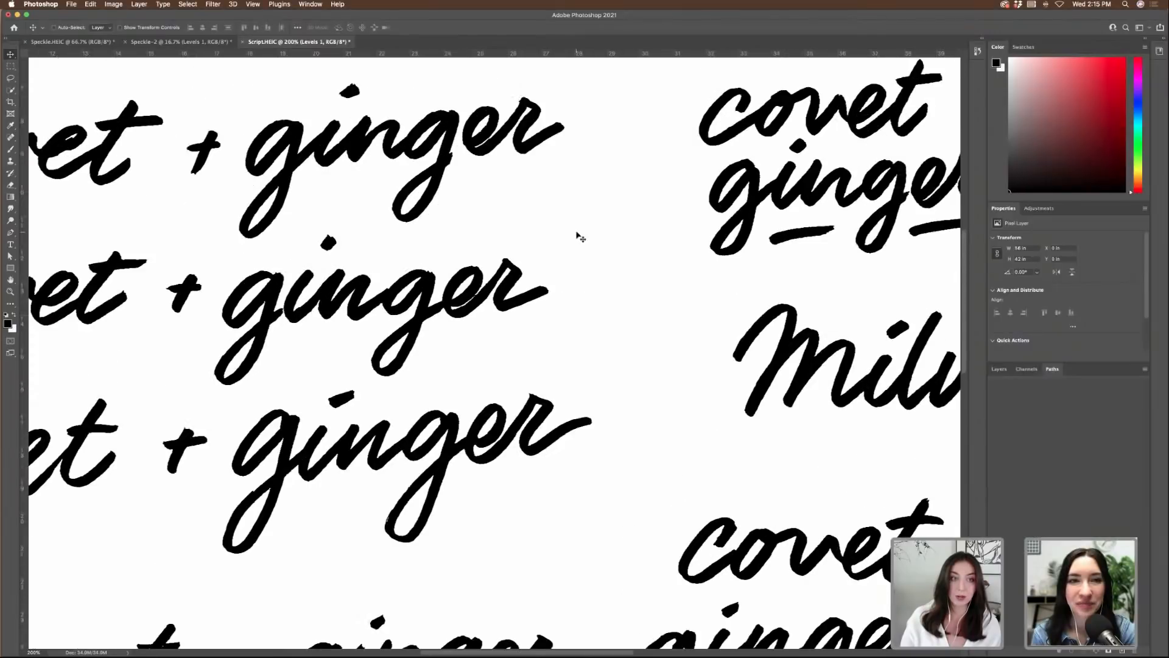
scroll(578, 236, left, 2)
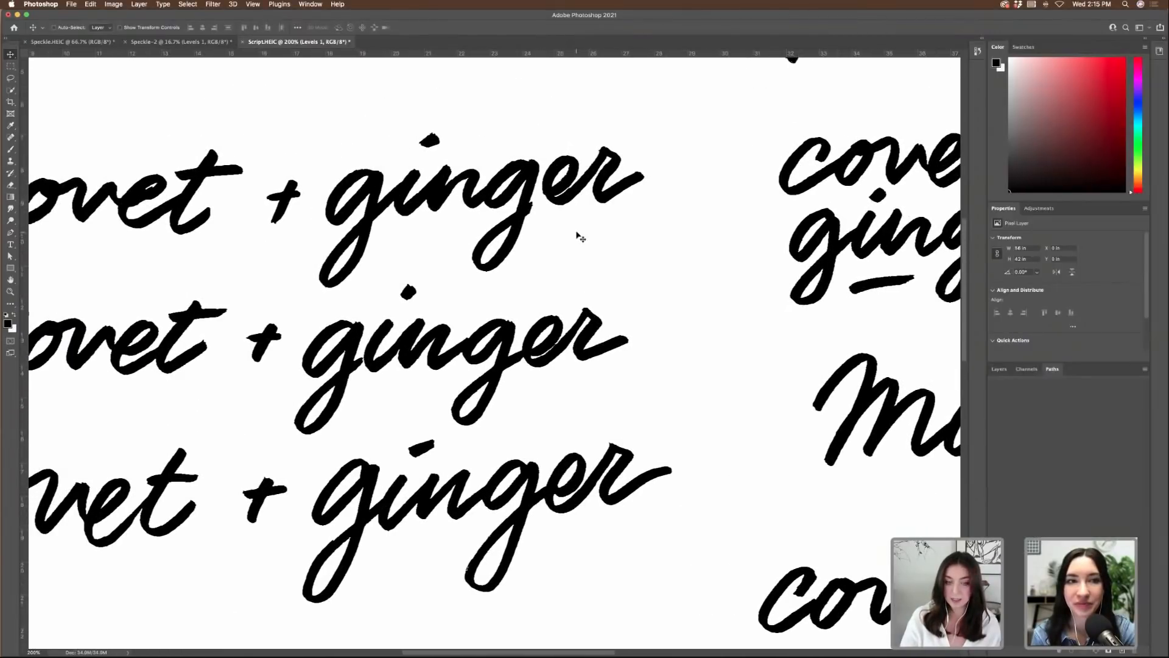
- Apply a Gaussian Blur with a radius of about 2.6 pixels to the merged lettering layer
key(super+equal)
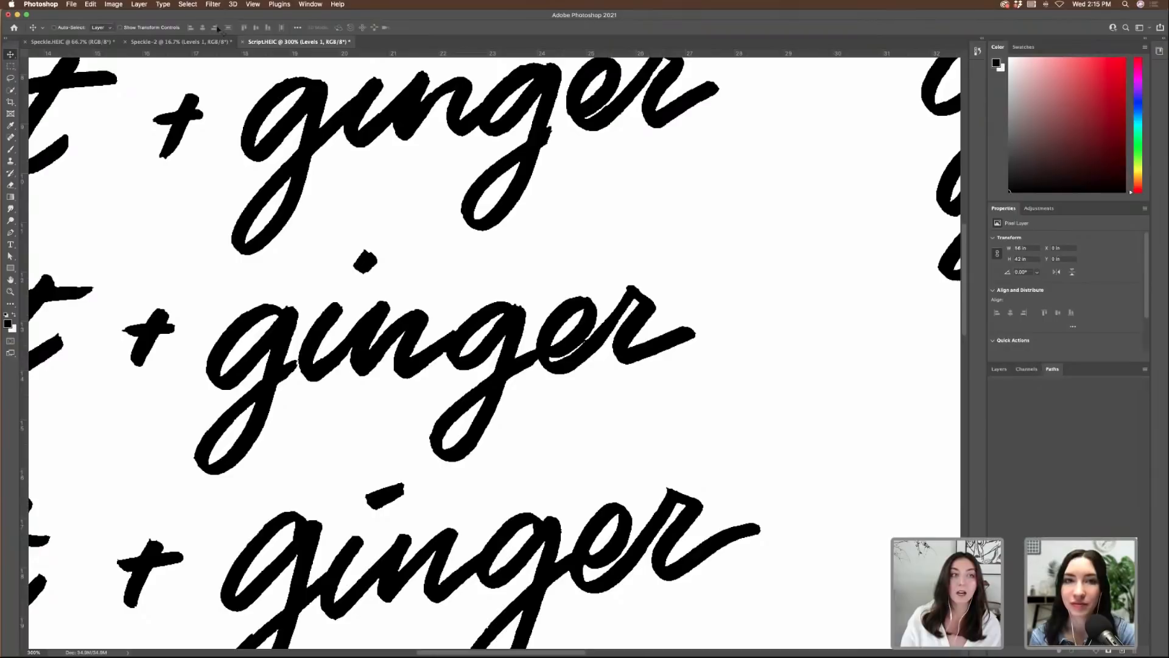
scroll(302, 87, up, 1)
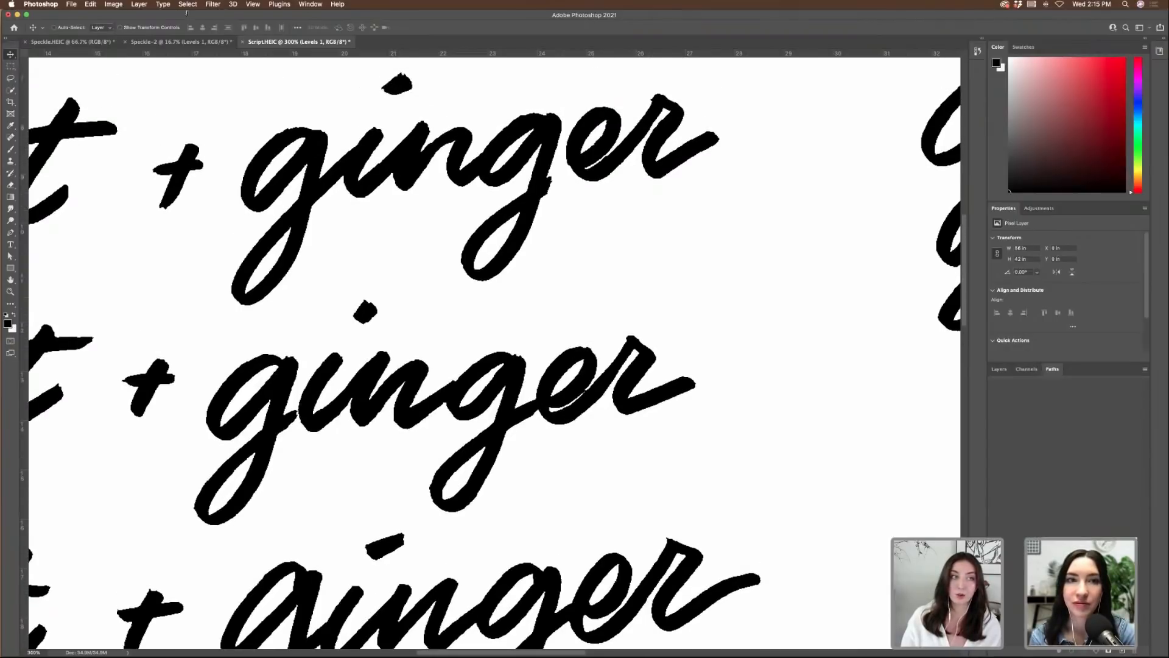
click(194, 5)
mouse_move(212, 5)
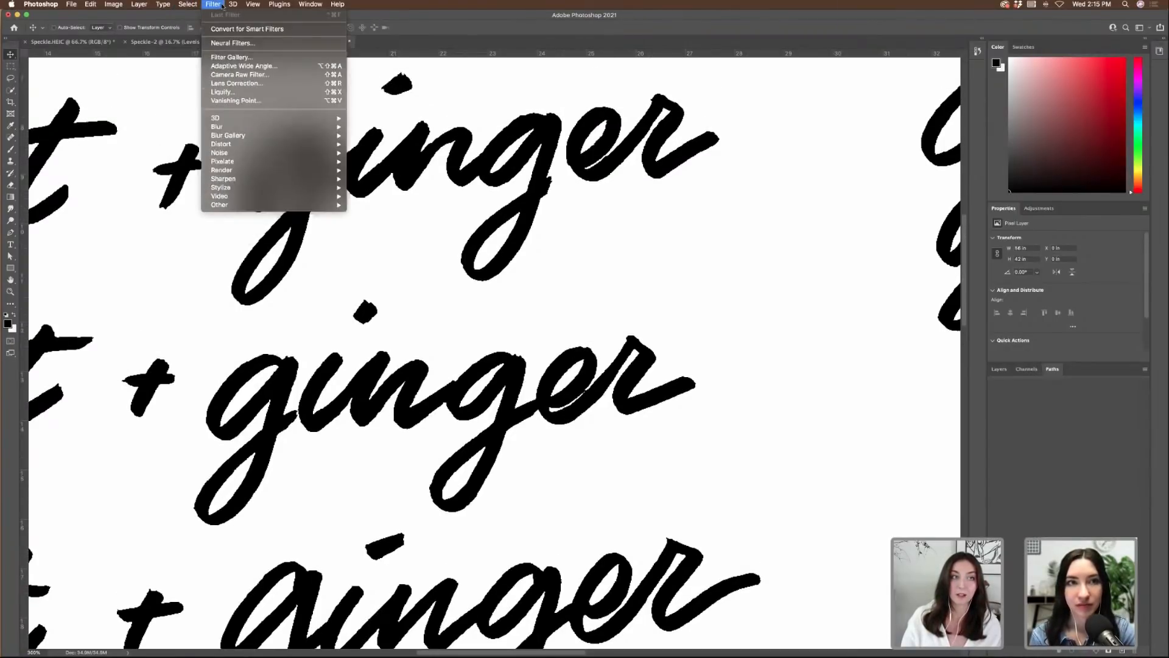
mouse_move(307, 128)
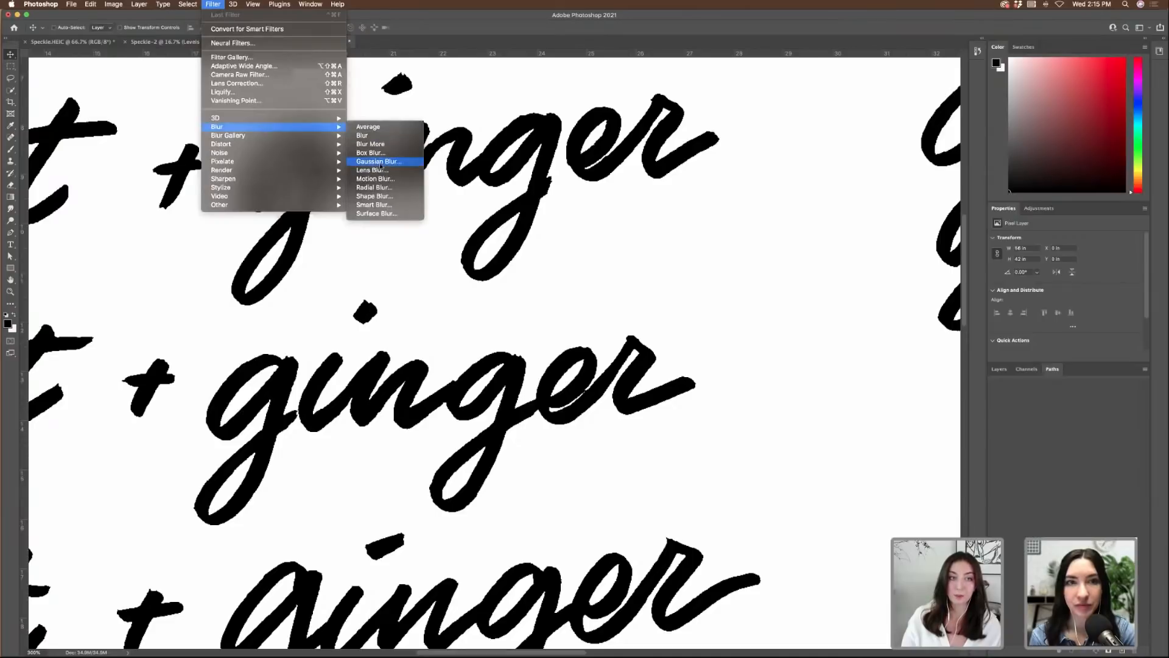
click(385, 164)
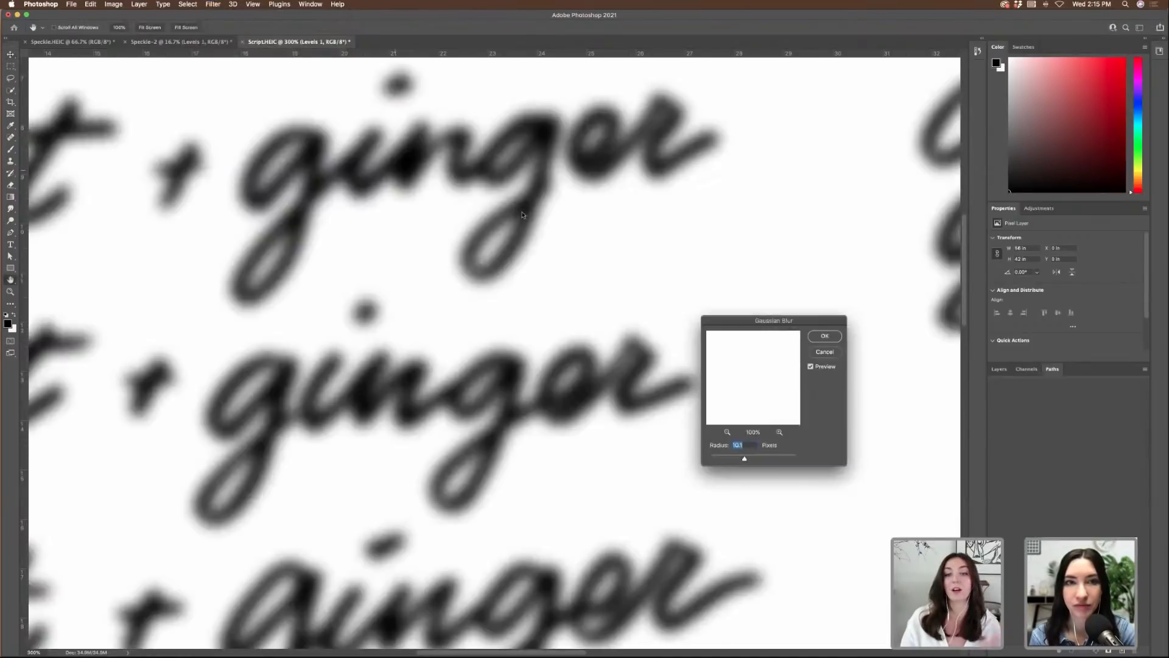
drag(744, 460, 724, 459)
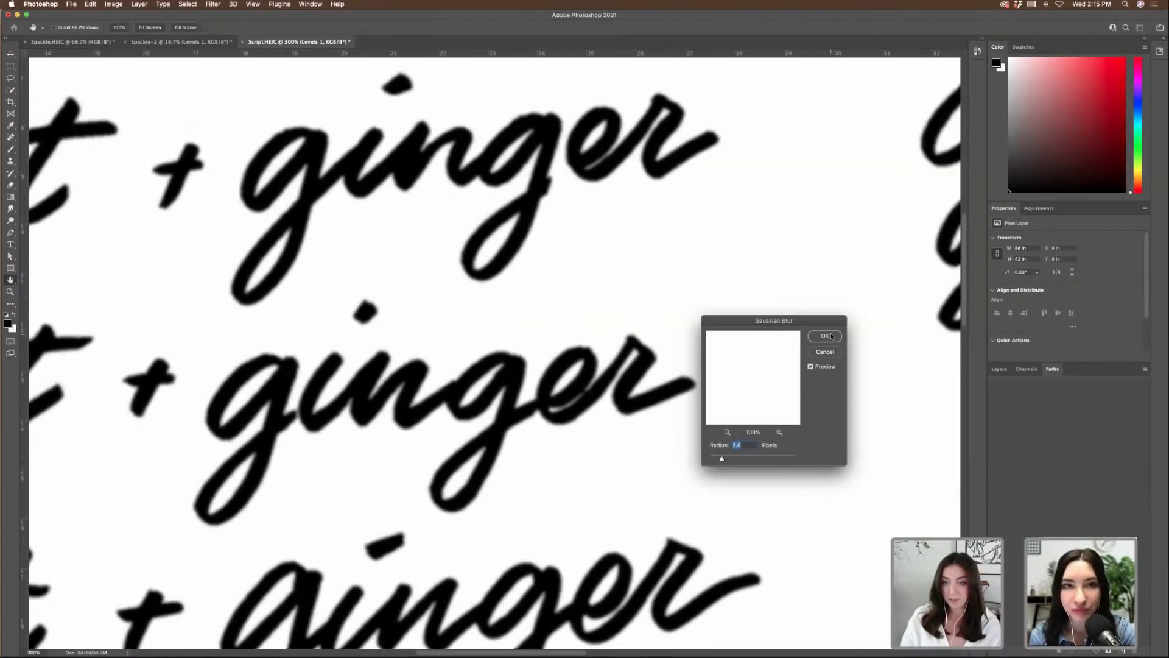
click(824, 336)
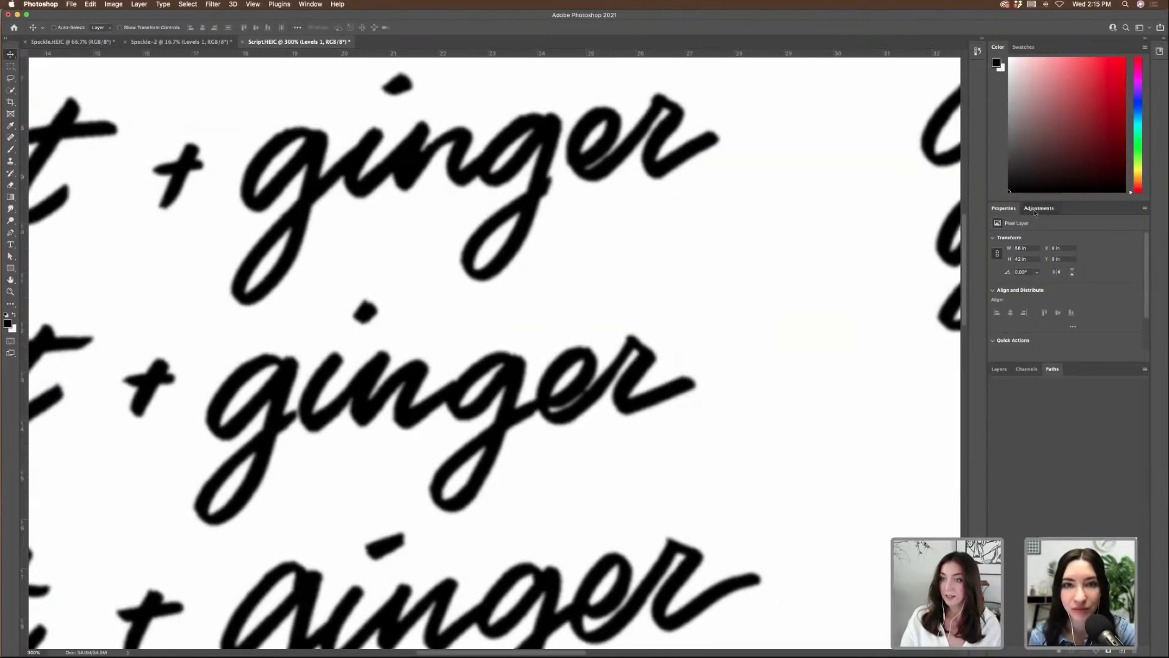
- Add a Levels adjustment with black input 112 and white input 116 to sharpen the blurred lettering into smooth, crisp edges
click(1039, 208)
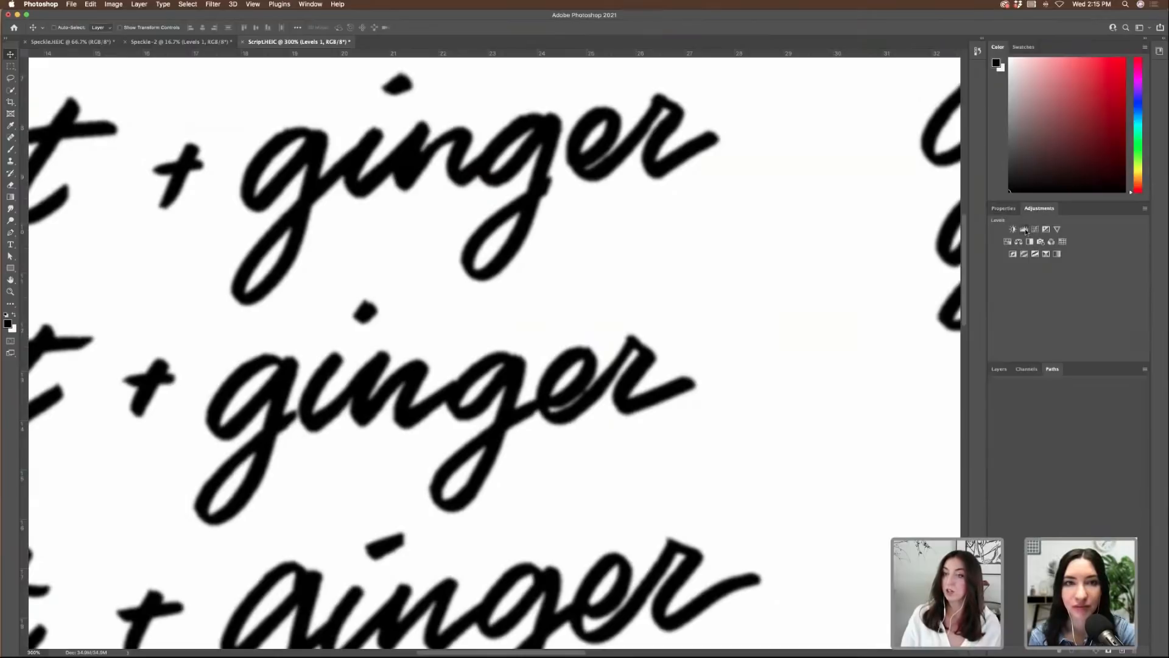
click(1024, 230)
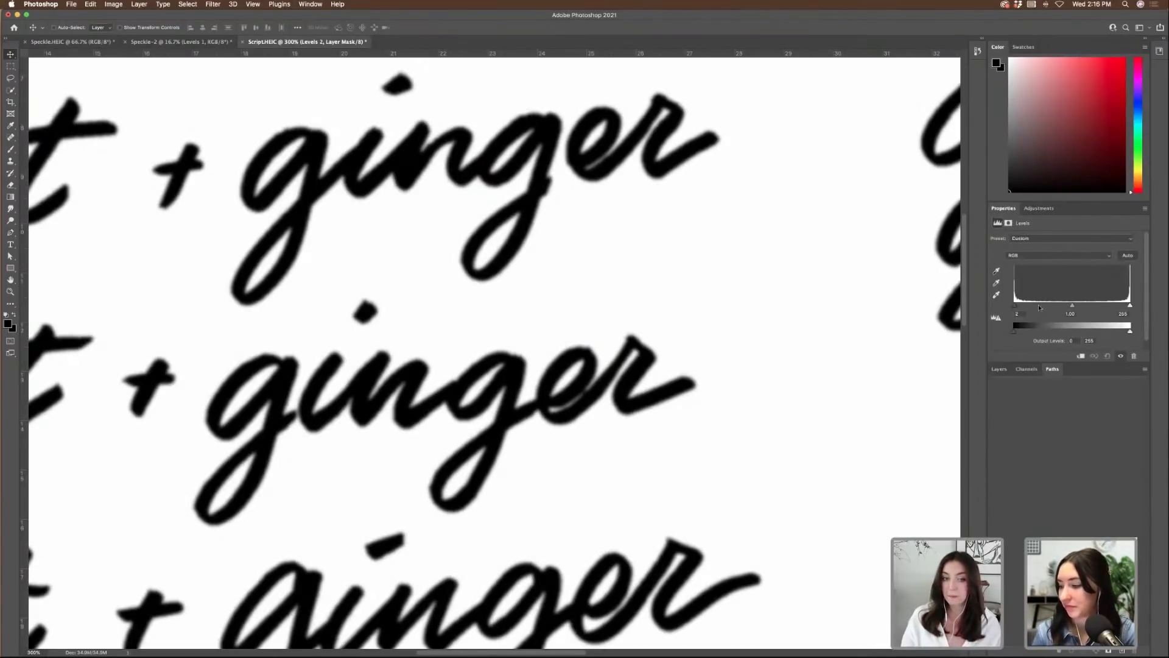
drag(1015, 305, 1066, 307)
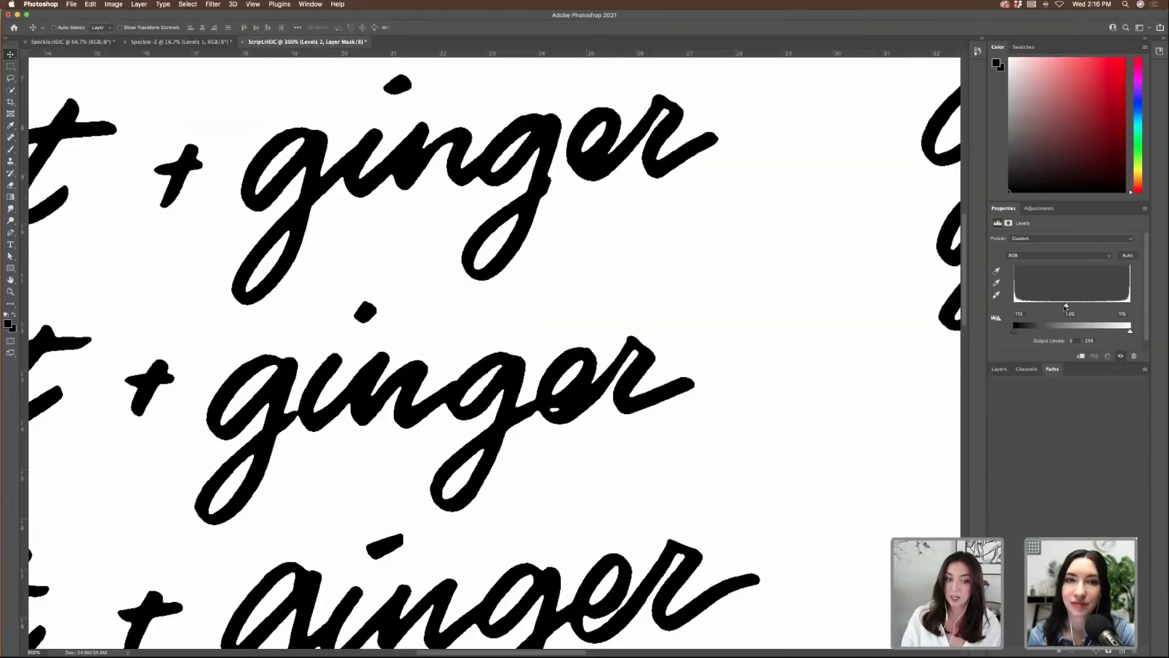
key(super+1)
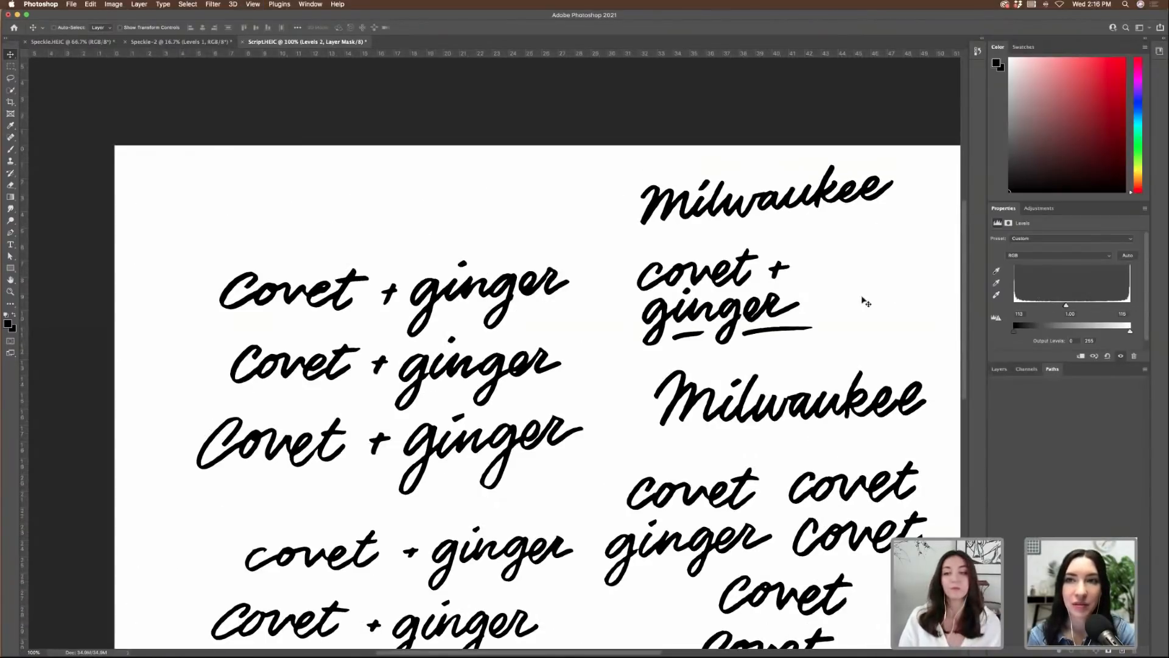
- Merge the new Levels adjustment and the lettering layer beneath it into a single layer
click(999, 369)
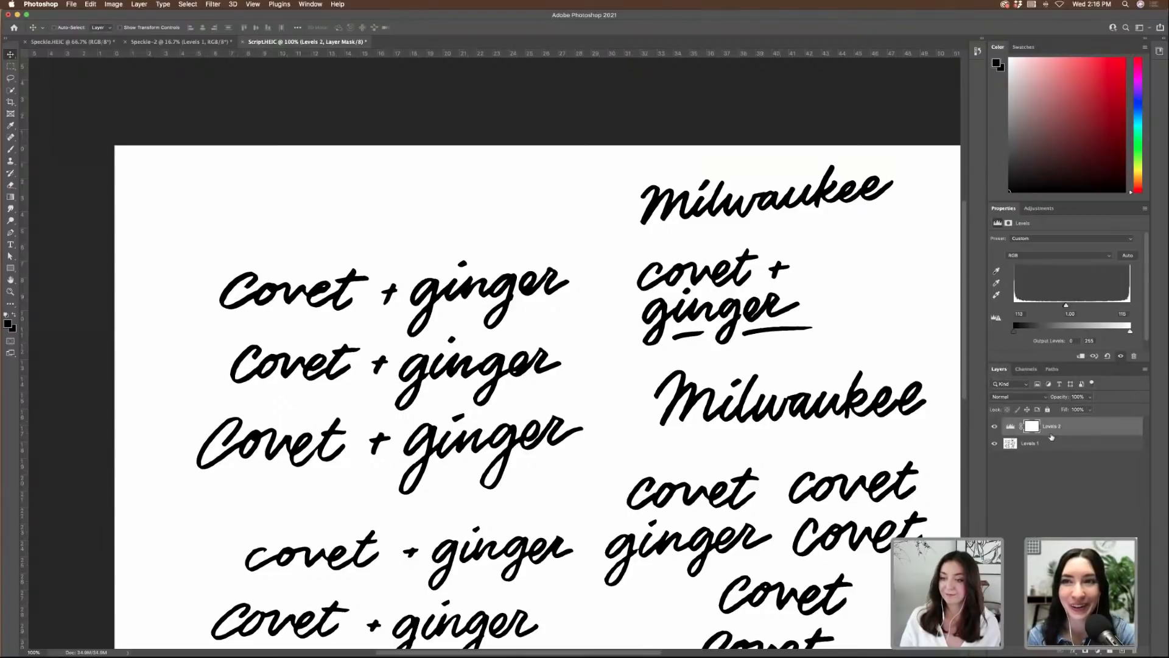
shift+click(1048, 445)
key(super+e)
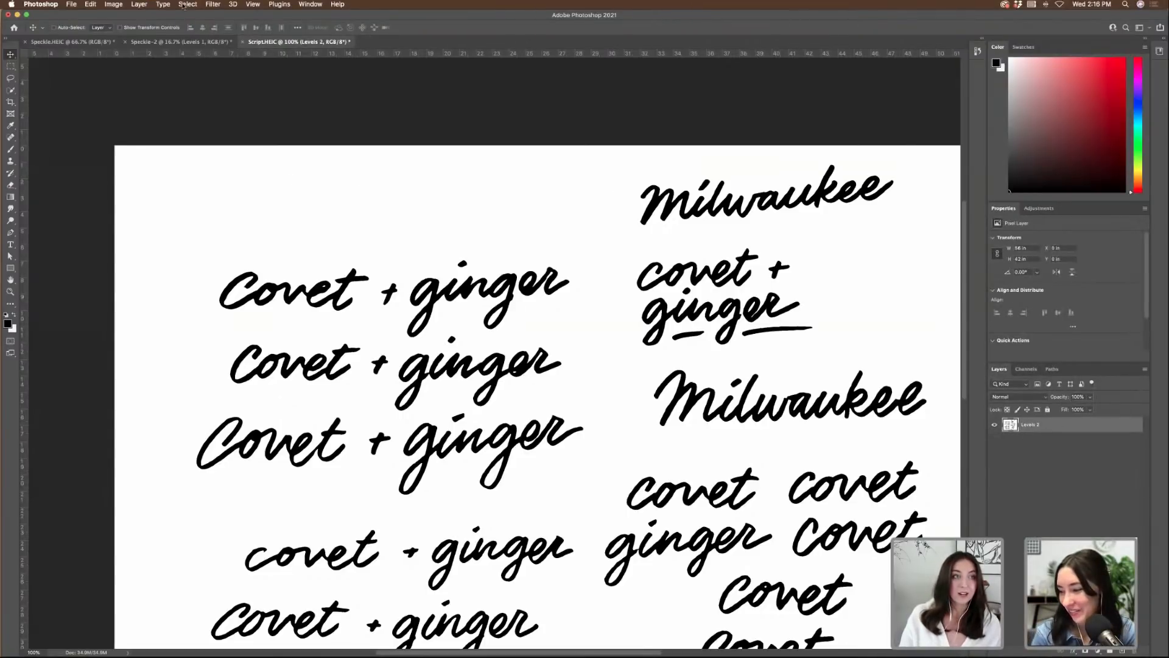
- Select the black script lettering with Color Range and convert the selection into a work path
click(182, 5)
click(213, 95)
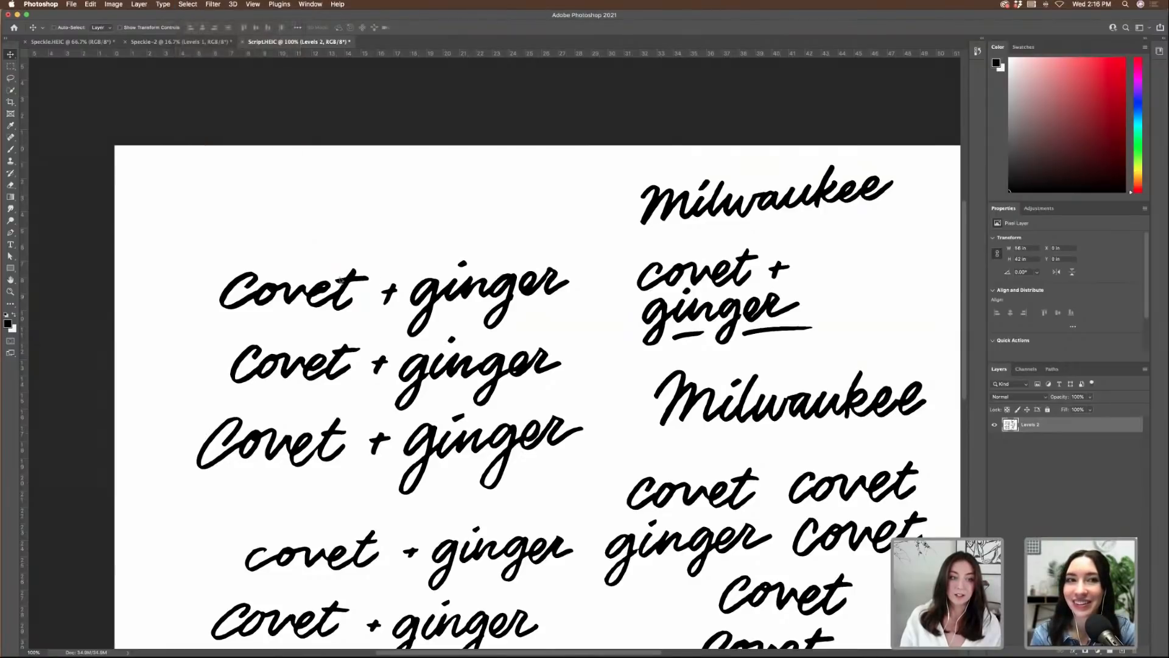
click(341, 135)
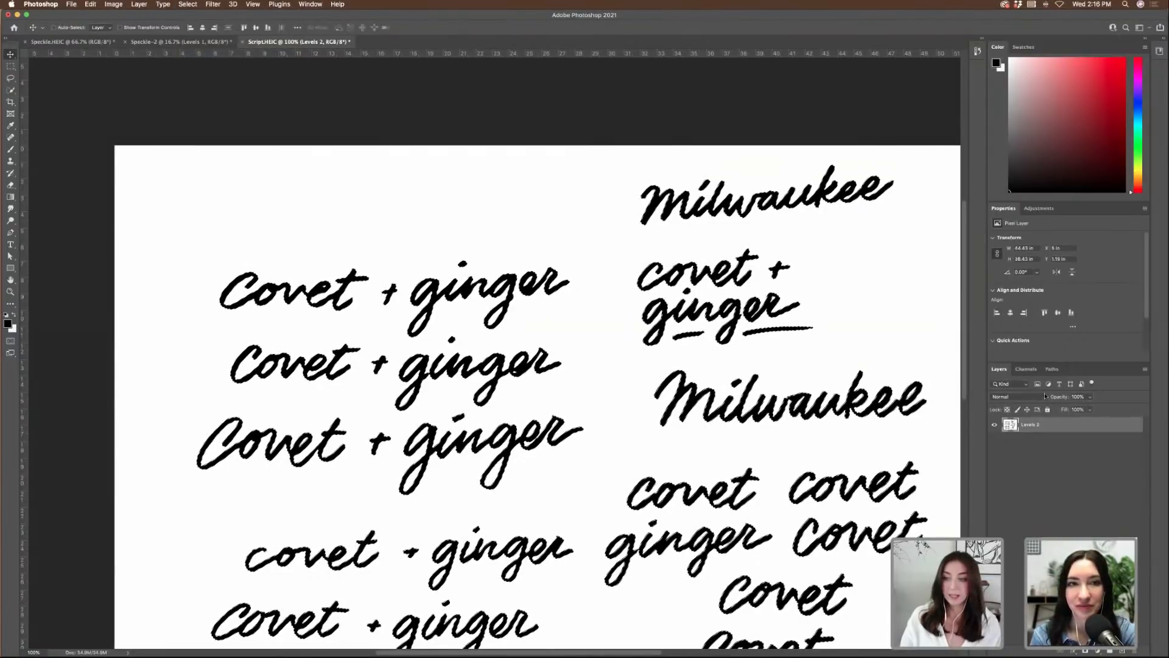
click(1052, 370)
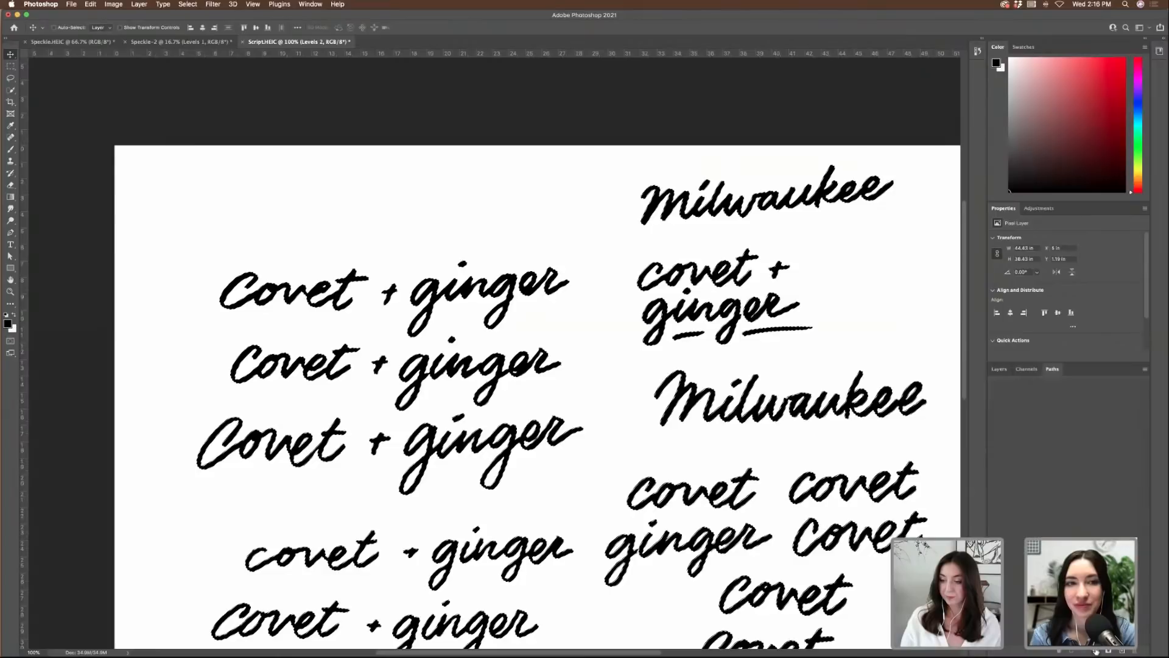
click(1096, 650)
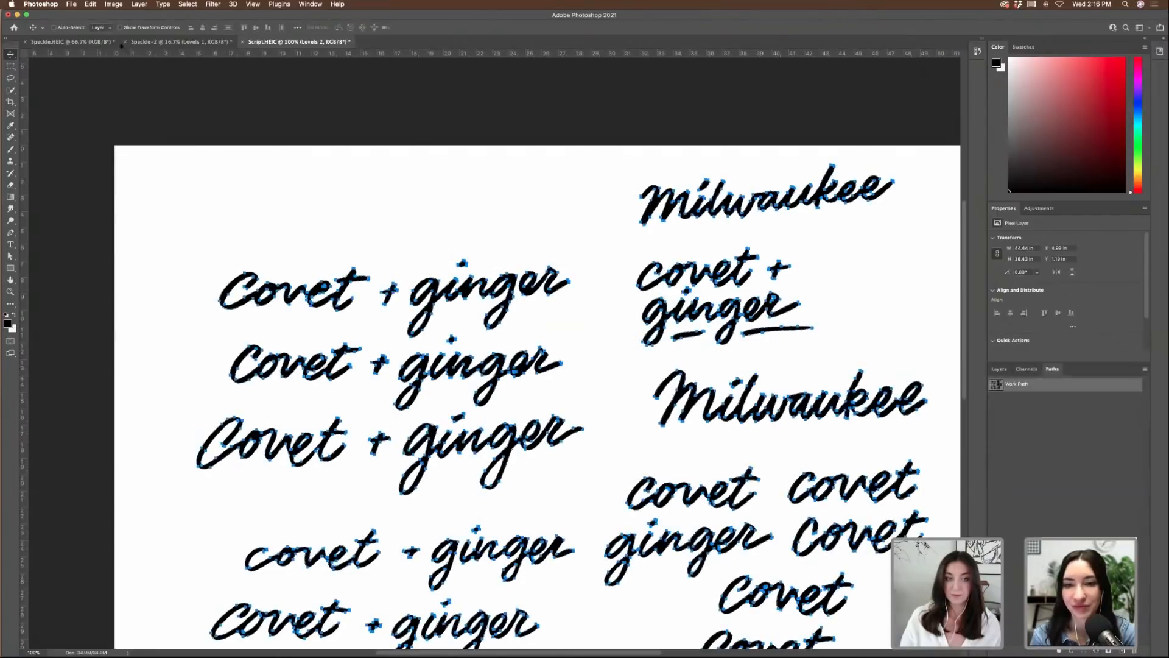
- Export the lettering's work path to Illustrator as Script.ai in the Paths folder
click(70, 5)
mouse_move(152, 139)
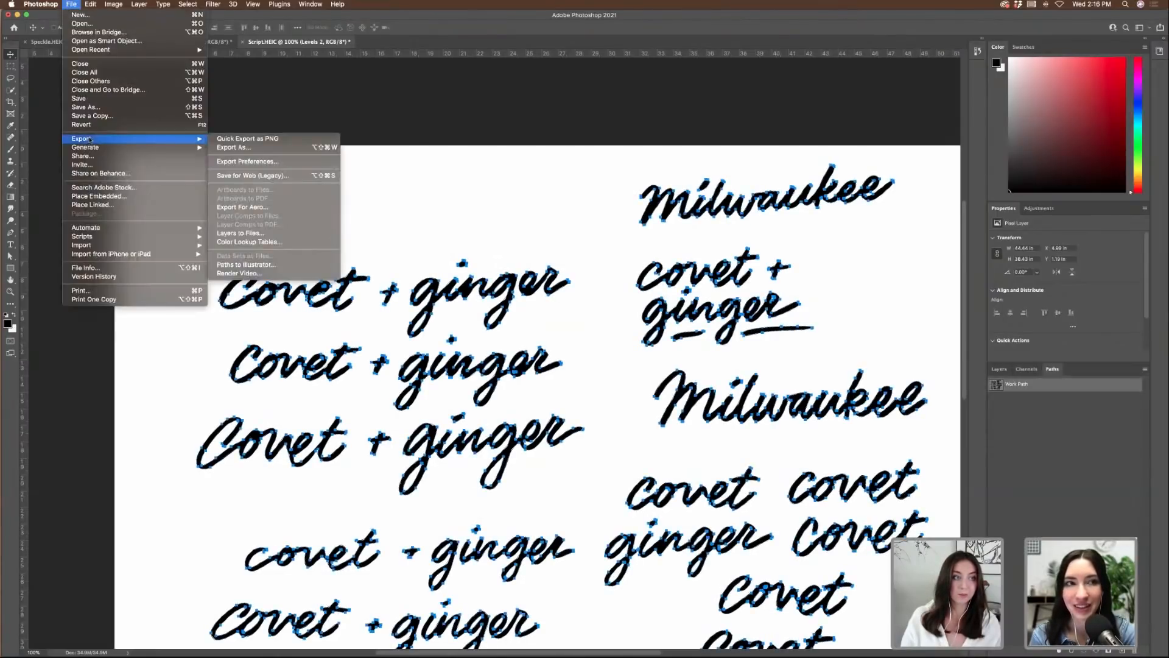
click(268, 265)
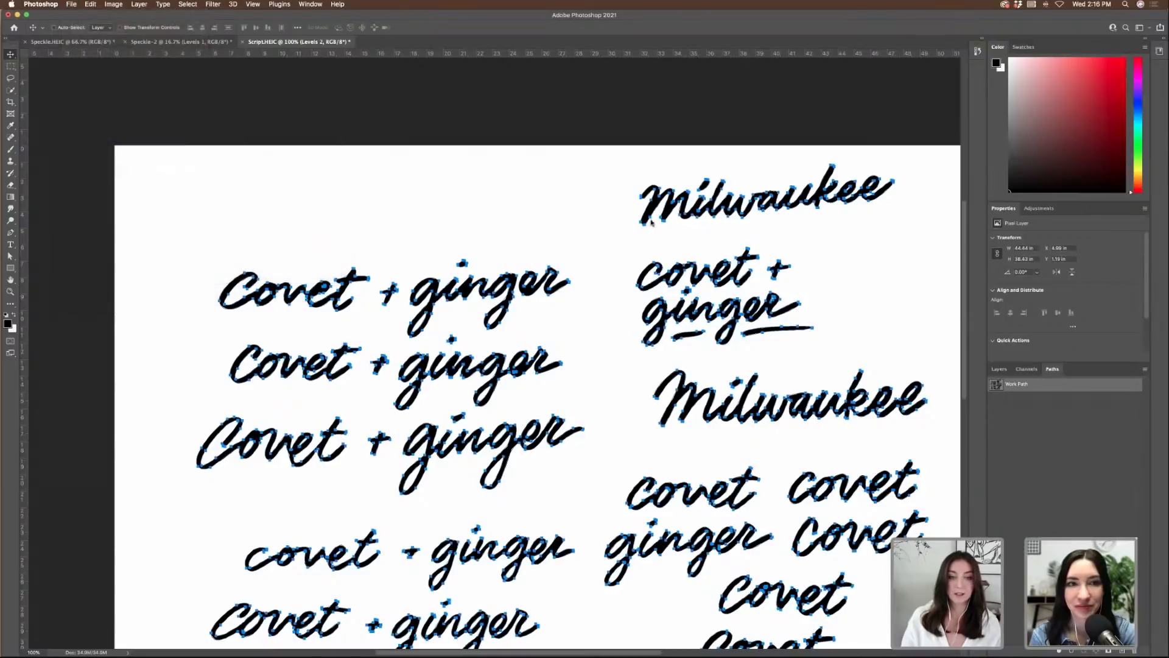
key(Return)
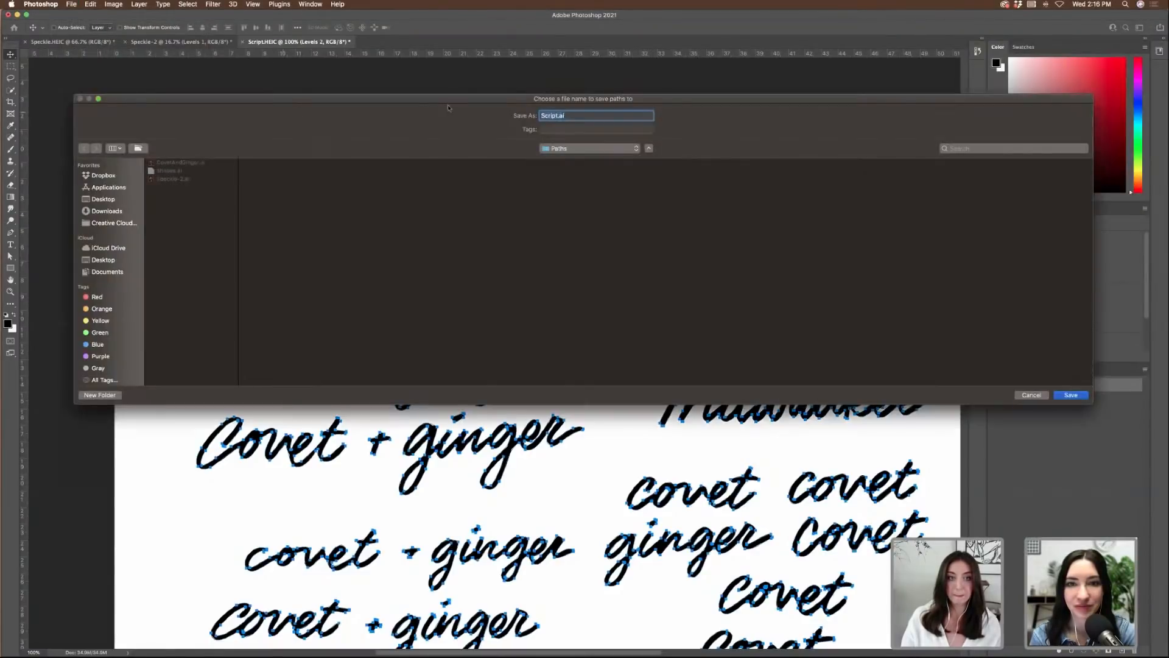
click(1068, 396)
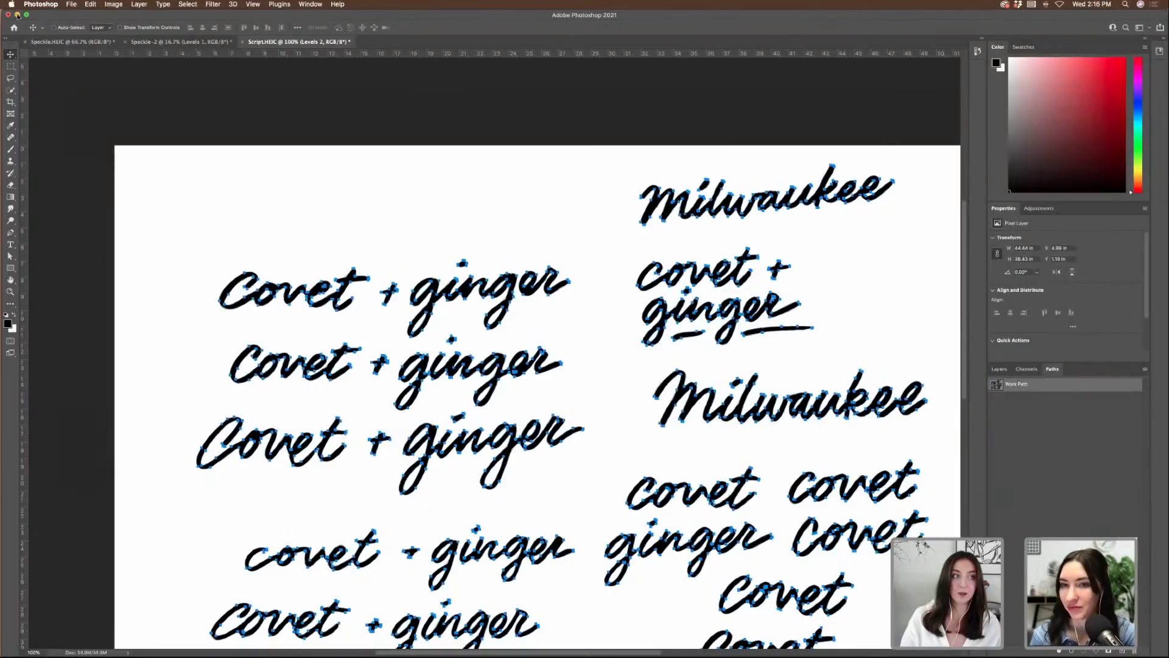
- Close the Script, Speckle-2 and Speckle documents without saving changes and put the Photoshop window away
click(17, 14)
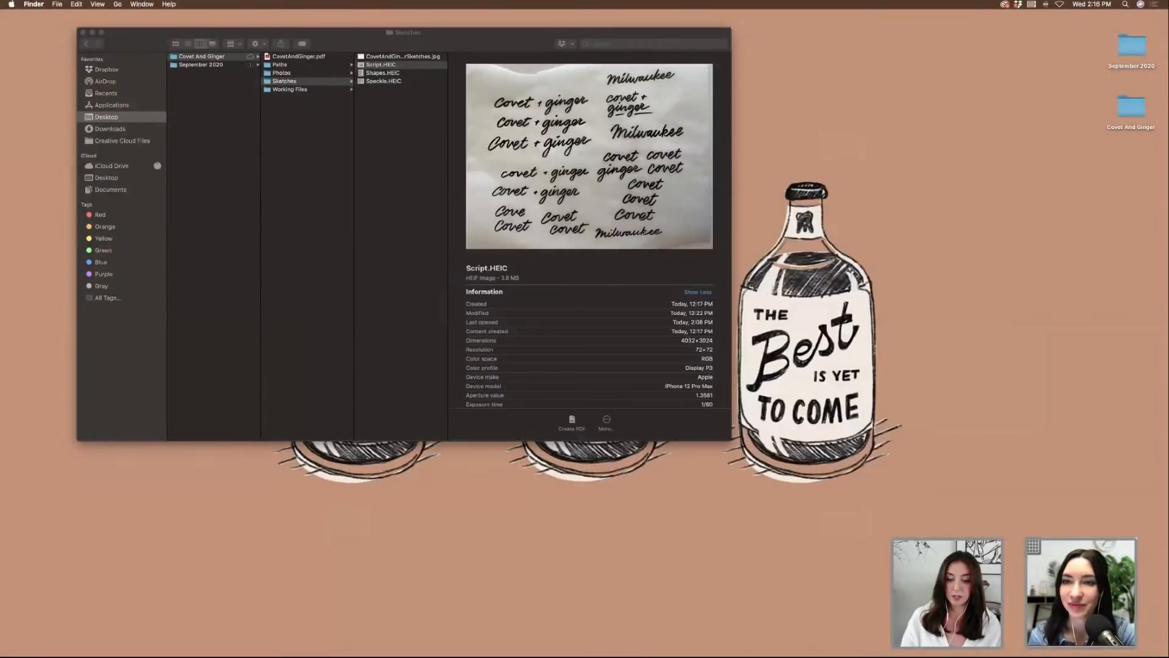
click(551, 637)
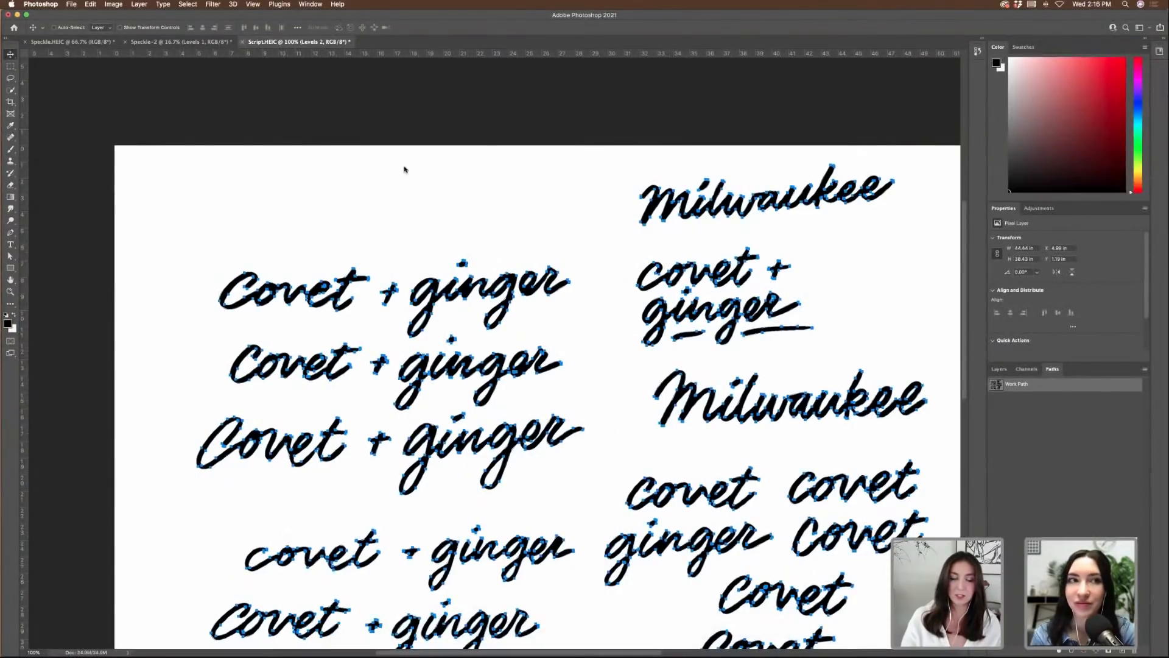
click(552, 210)
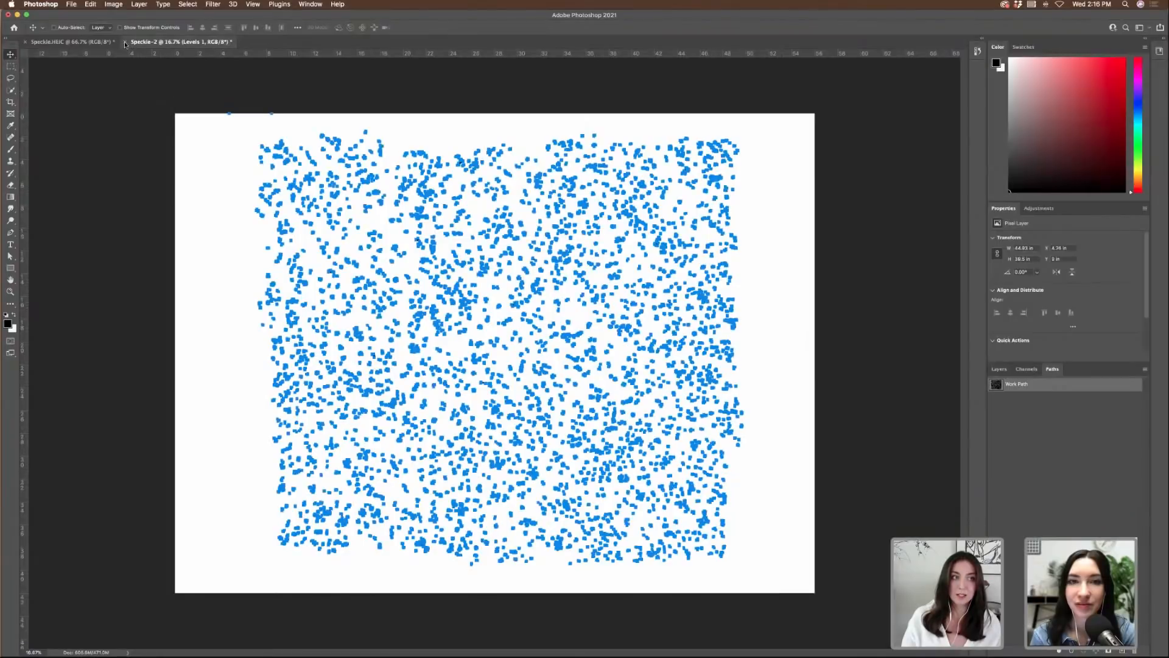
click(554, 209)
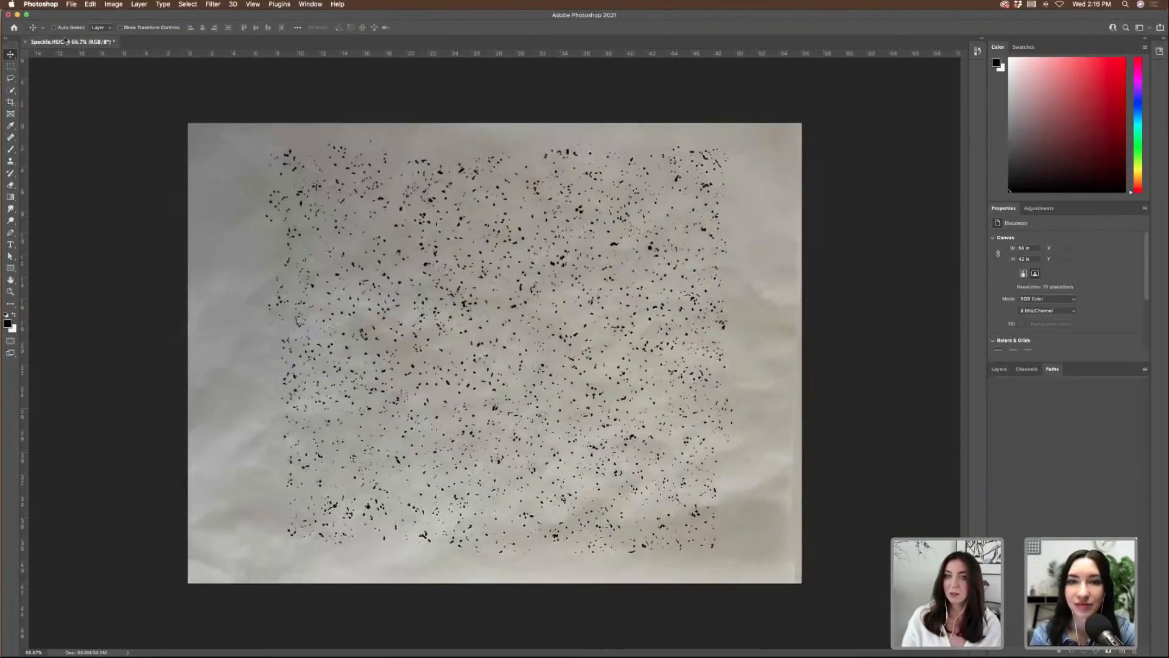
click(26, 41)
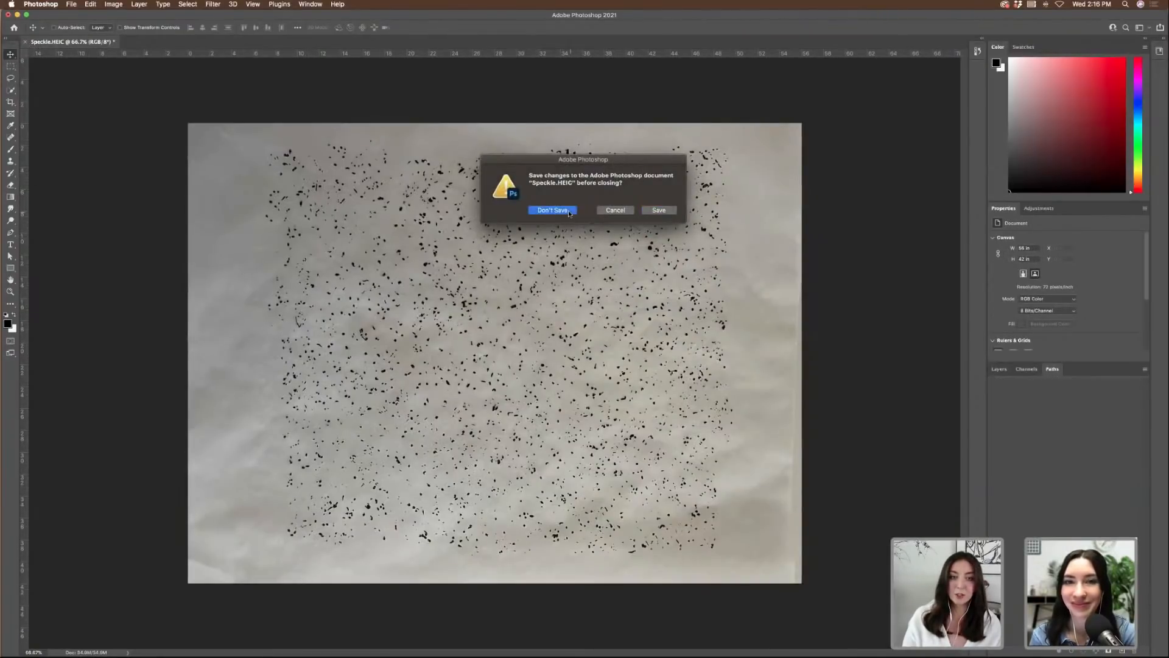
click(553, 210)
click(8, 14)
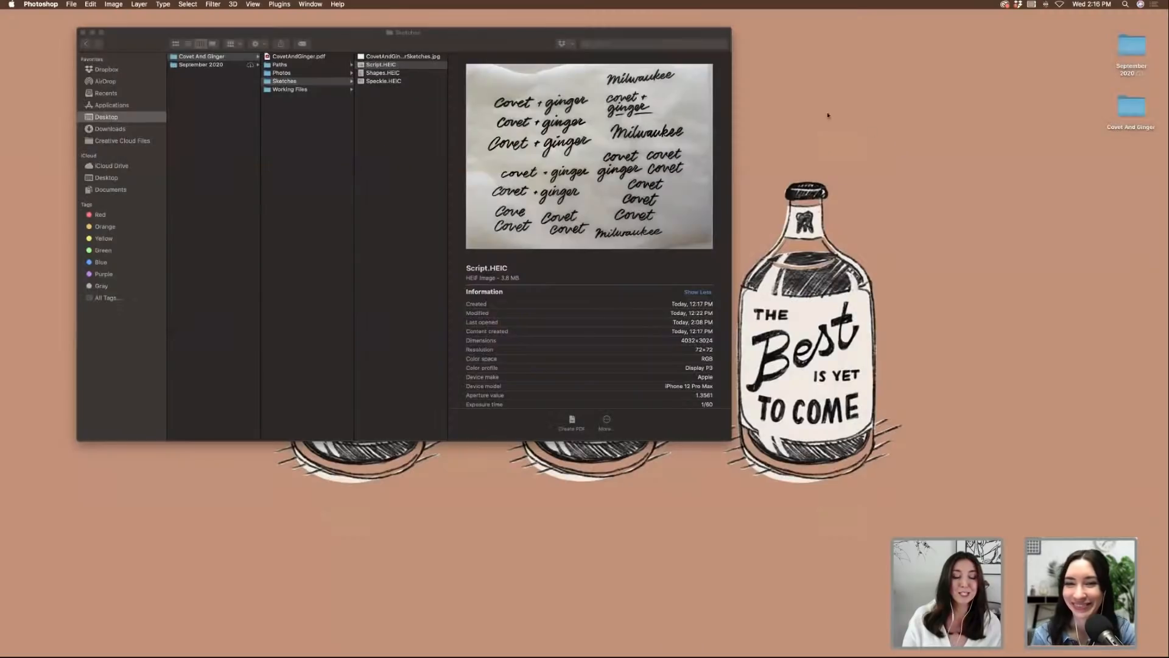
- Switch to Finder and open CovetAndGinger.ai, Script.ai, Shapes.ai and Speckle-2.ai together from the Paths folder in Illustrator
click(779, 153)
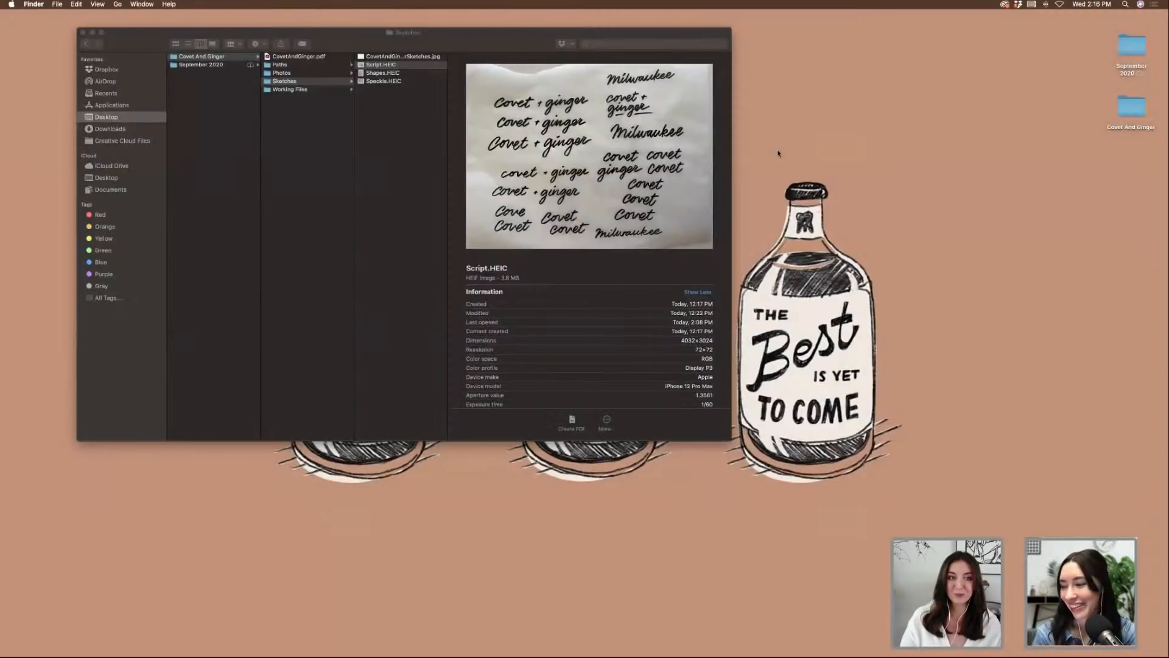
click(288, 67)
click(288, 66)
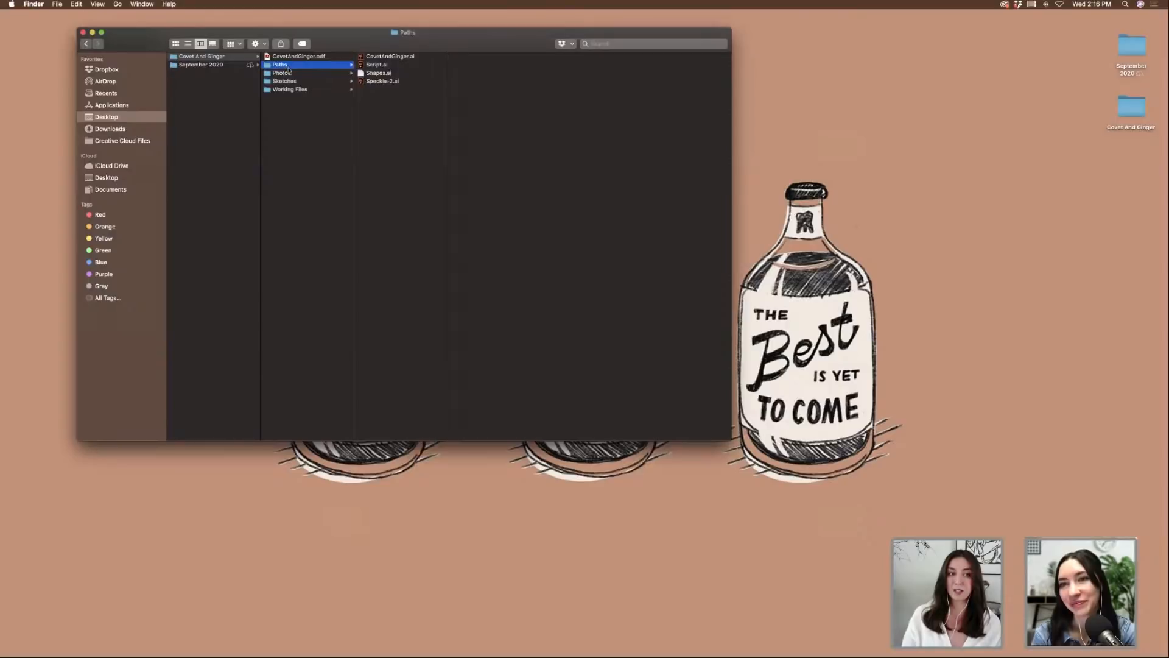
click(389, 64)
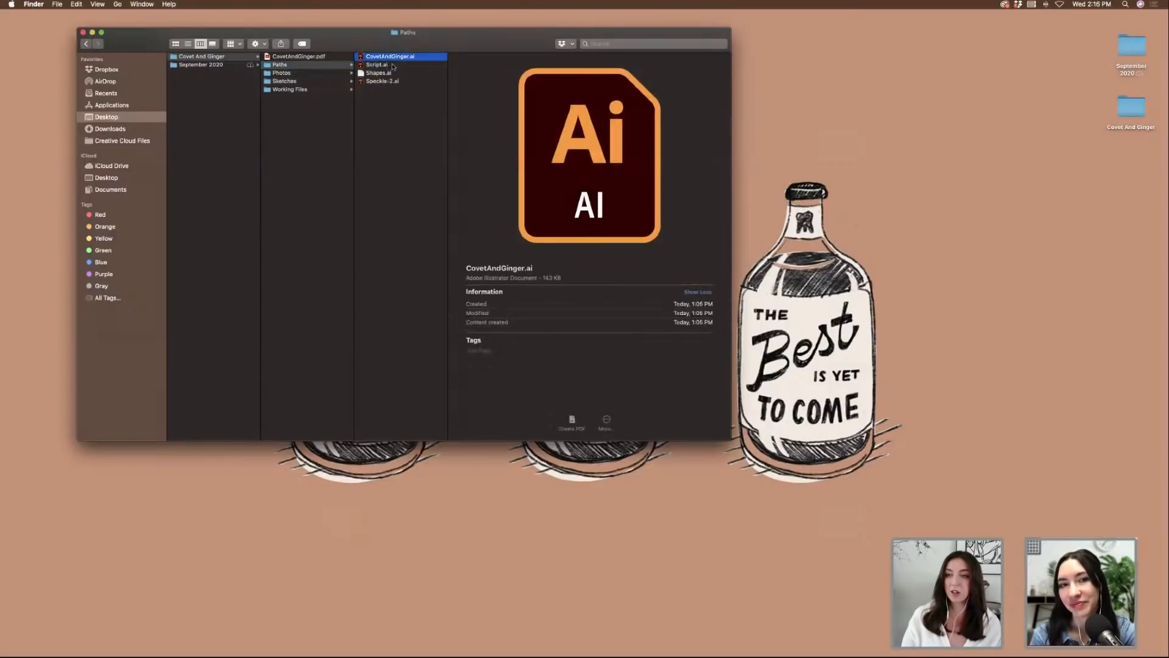
click(392, 75)
key(Down)
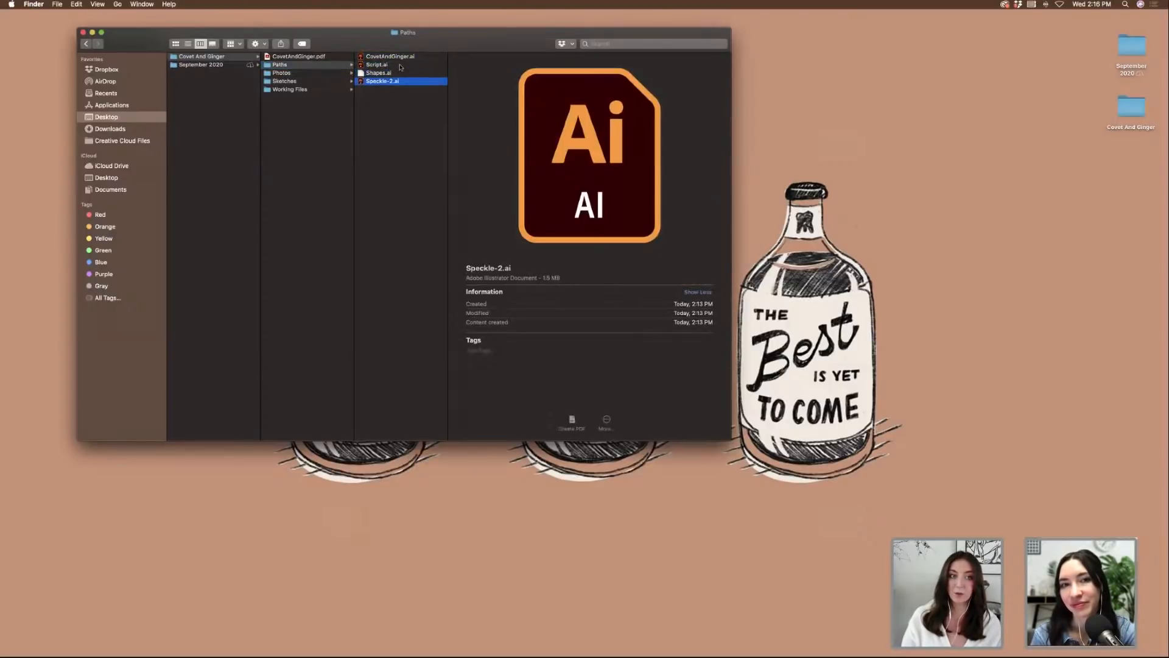
shift+click(401, 58)
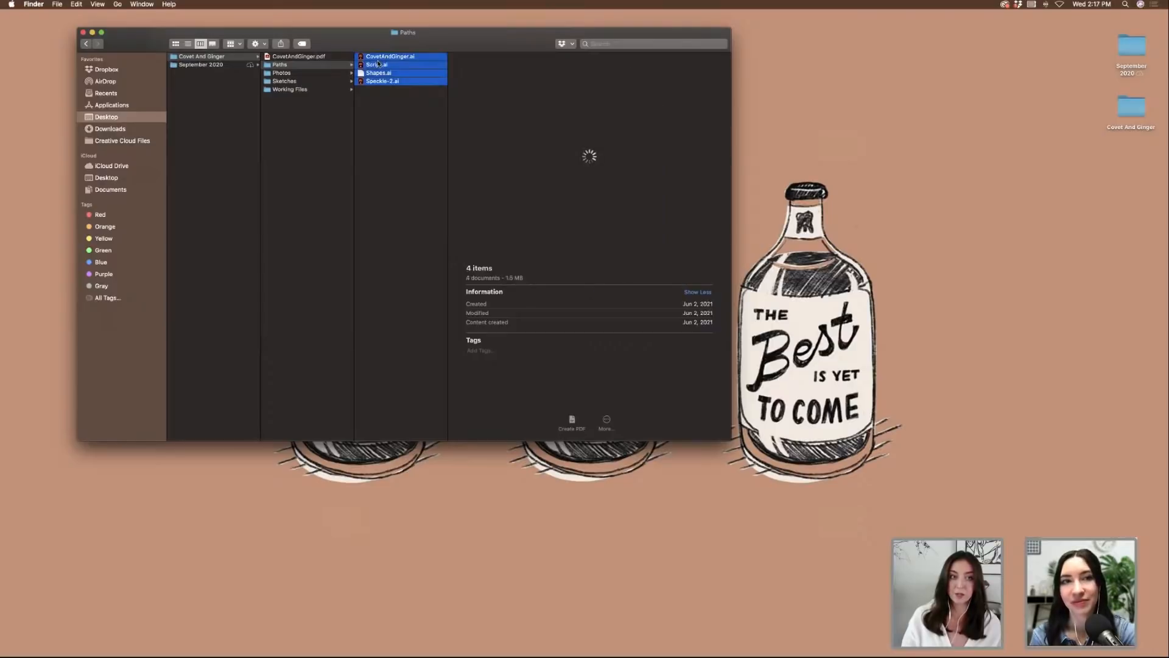
double_click(380, 64)
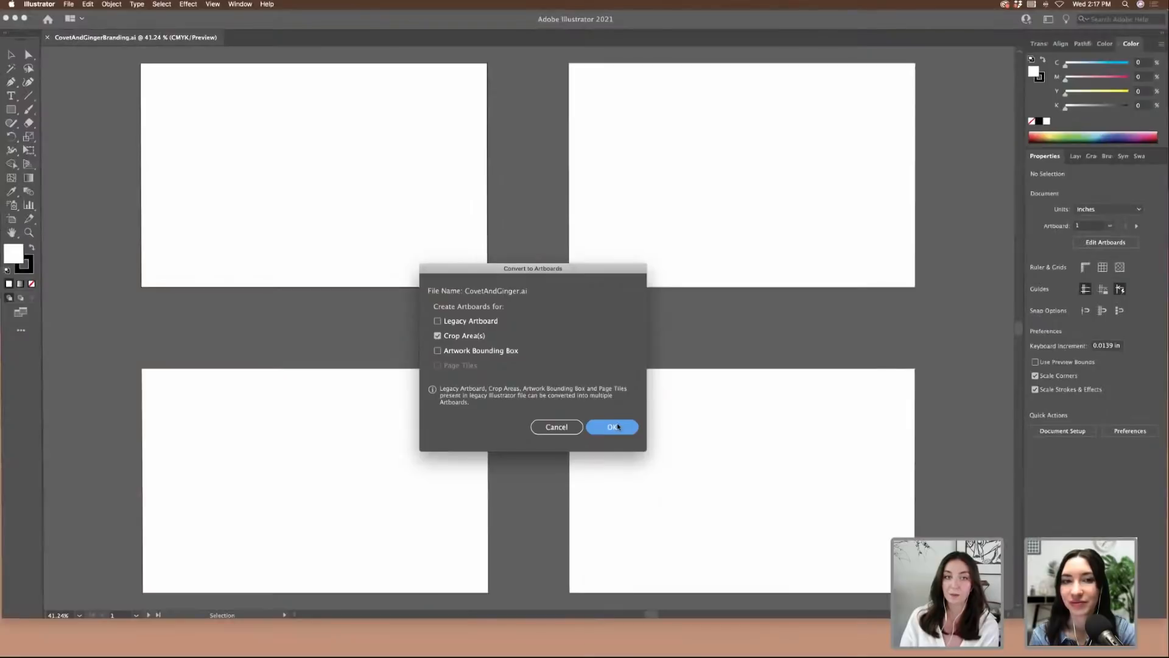
- Convert the CovetAndGinger, Script and Speckle-2 files to artboards based on their crop areas
click(617, 427)
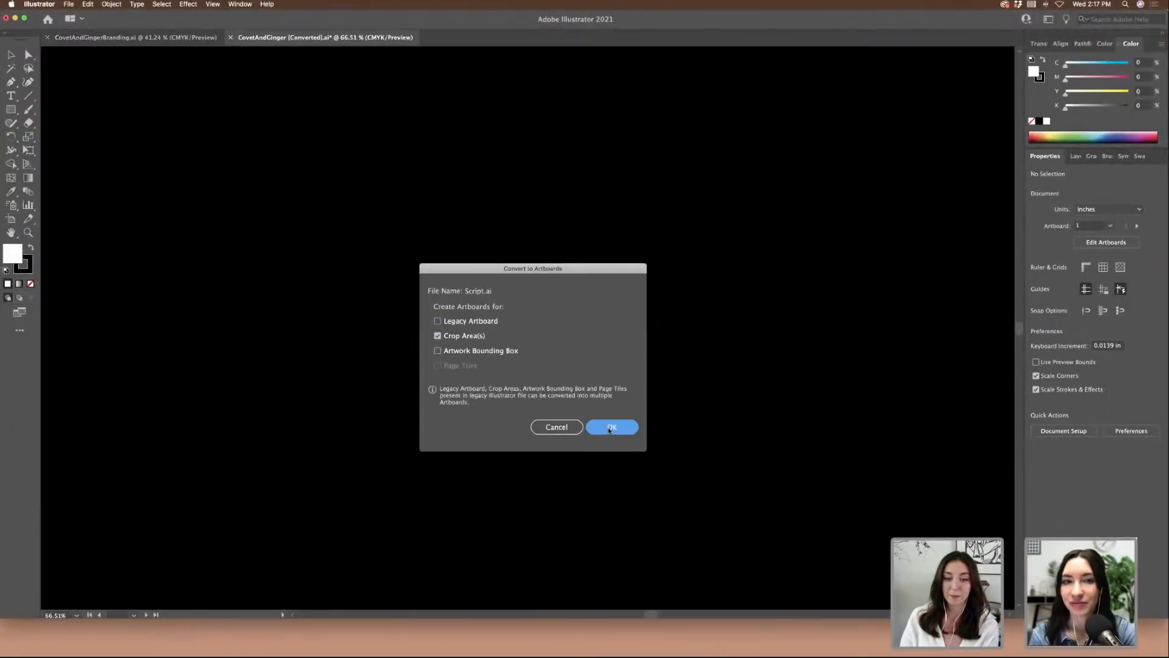
click(613, 427)
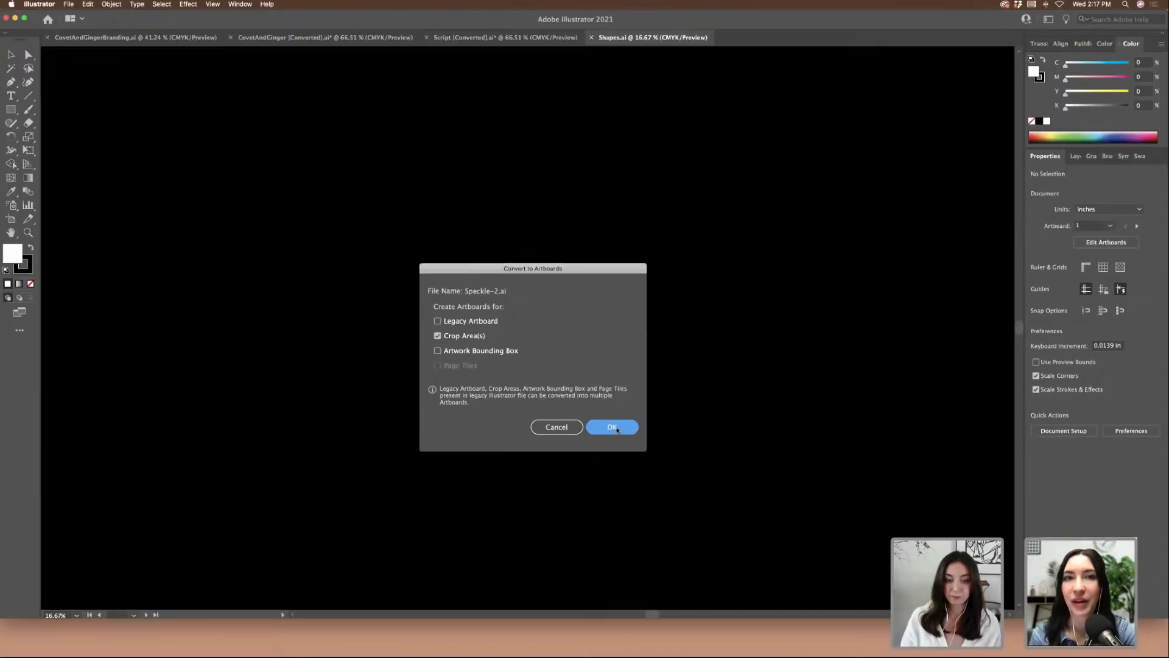
click(615, 428)
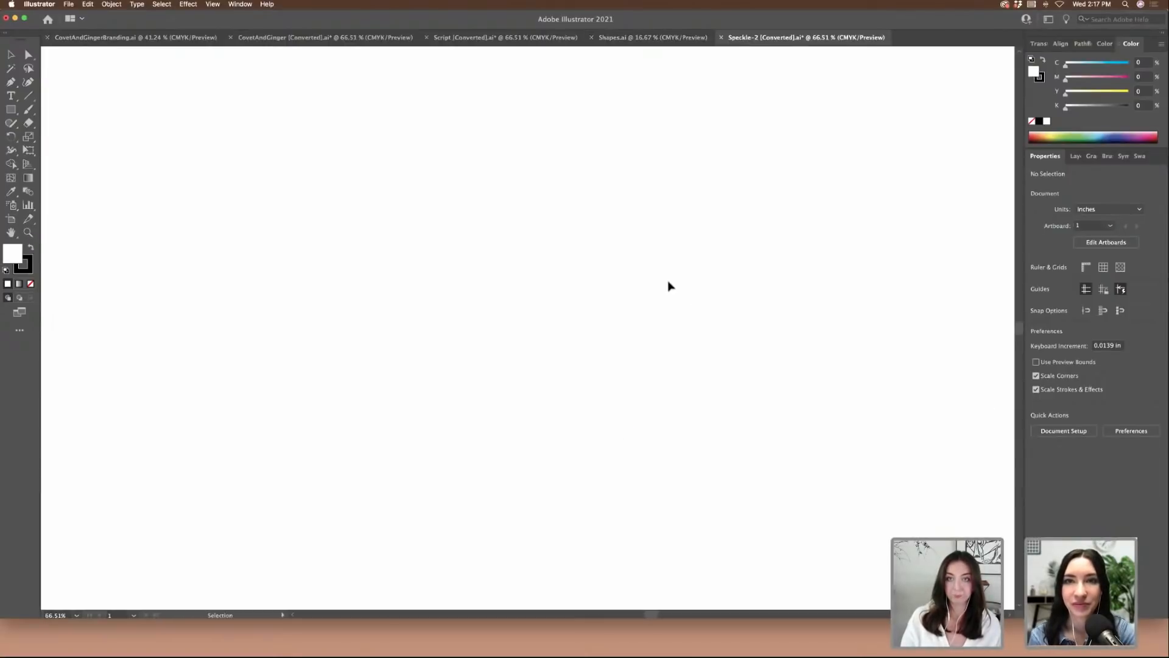
- Select the entire speckle artwork in the converted Speckle-2 document and fill it with black
key(super+minus)
key(super+minus)
key(super+minus)
key(super+minus)
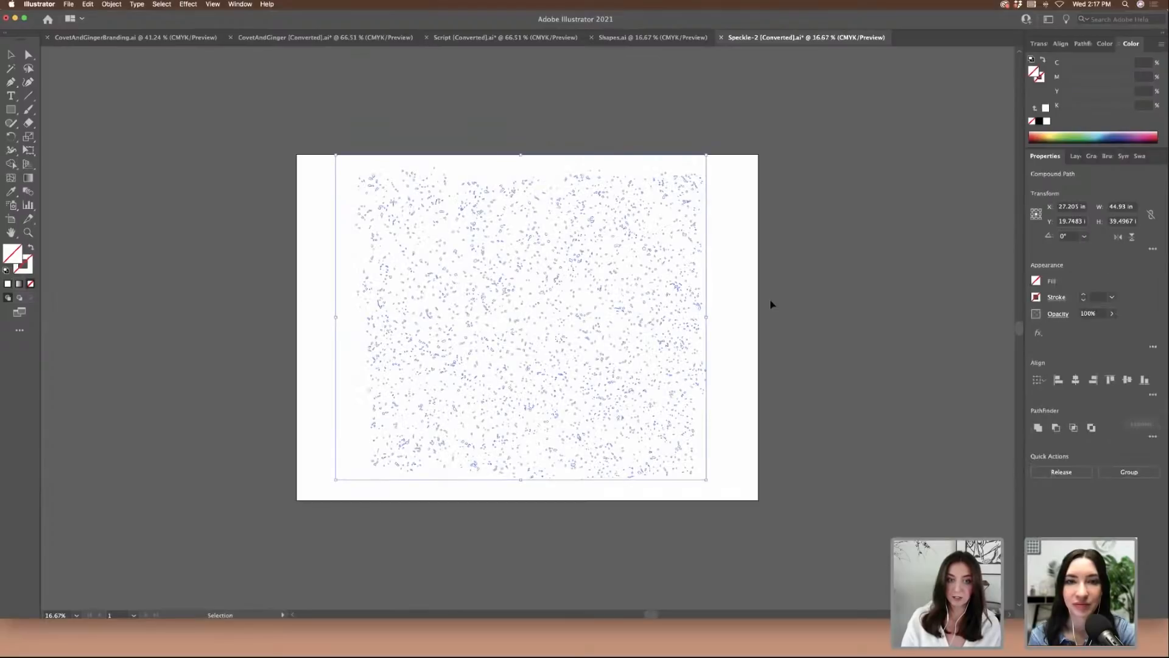
key(super+plus)
key(v)
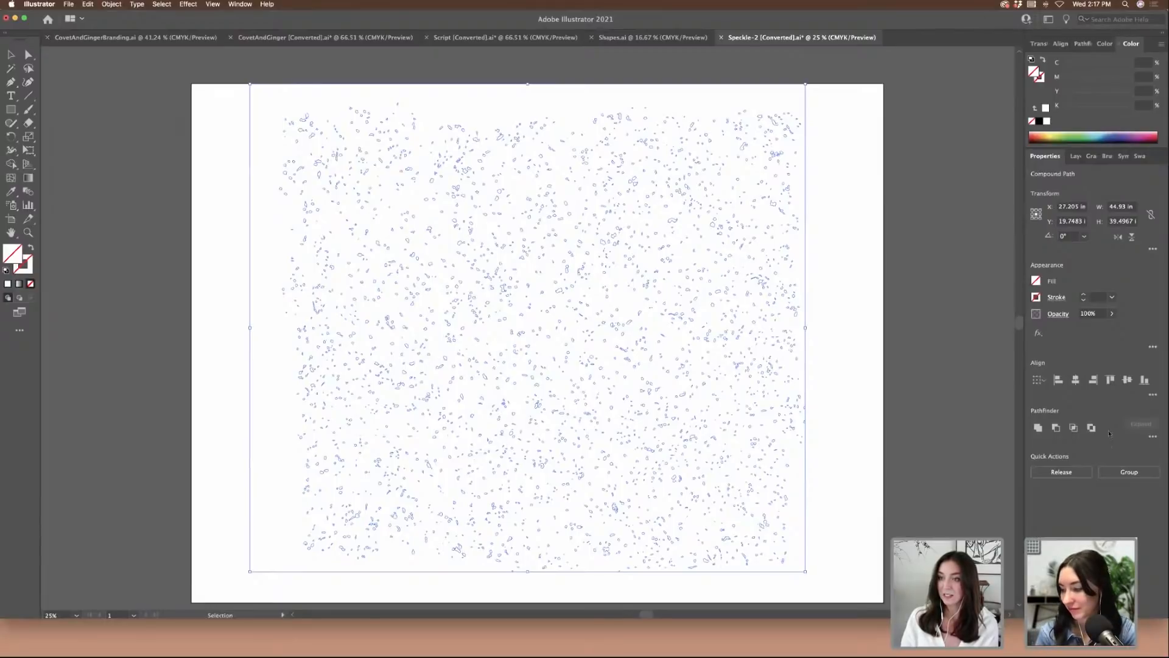
click(1041, 122)
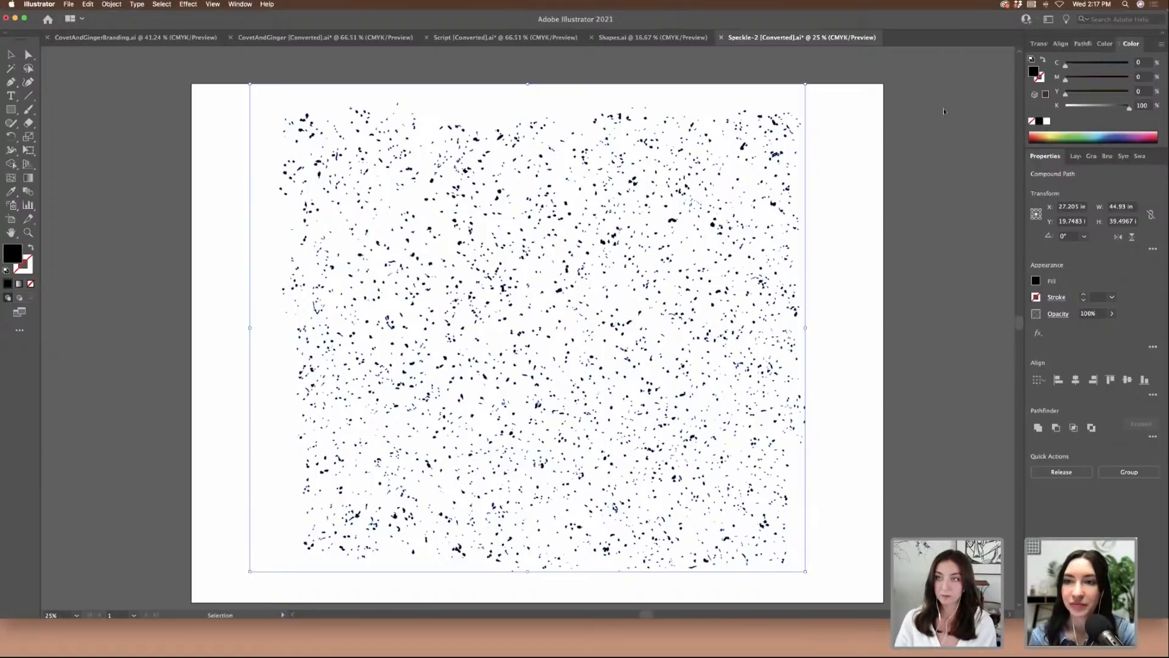
- Apply the Pathfinder Exclude shape mode to the black speckle compound path and deselect it
click(1083, 45)
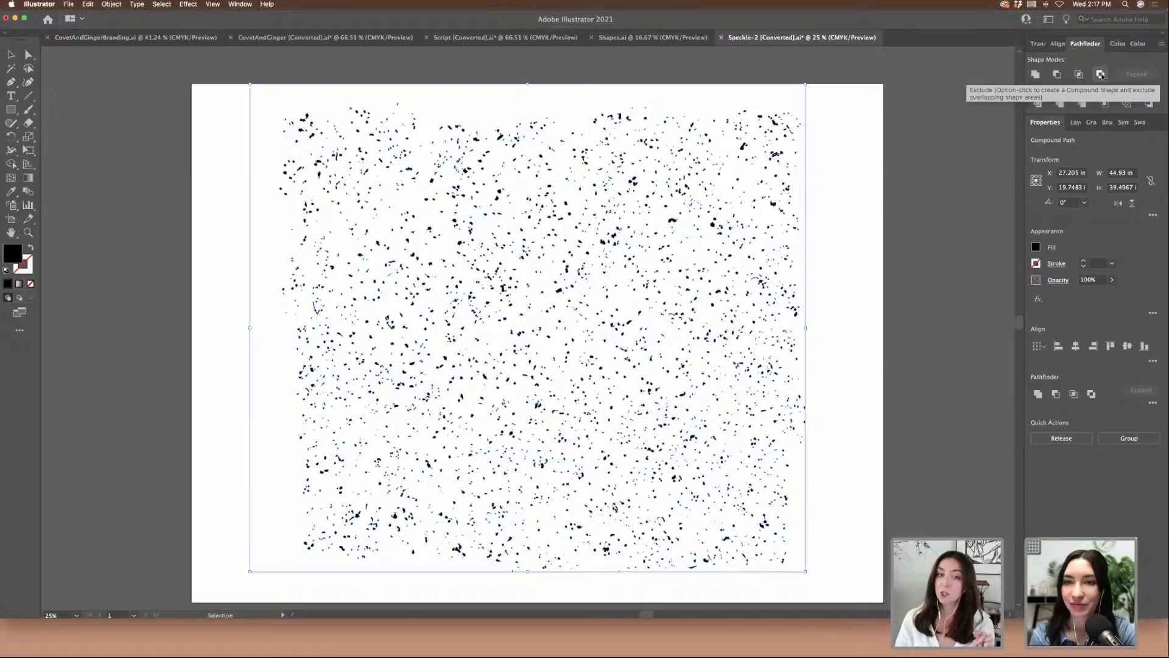
click(1101, 75)
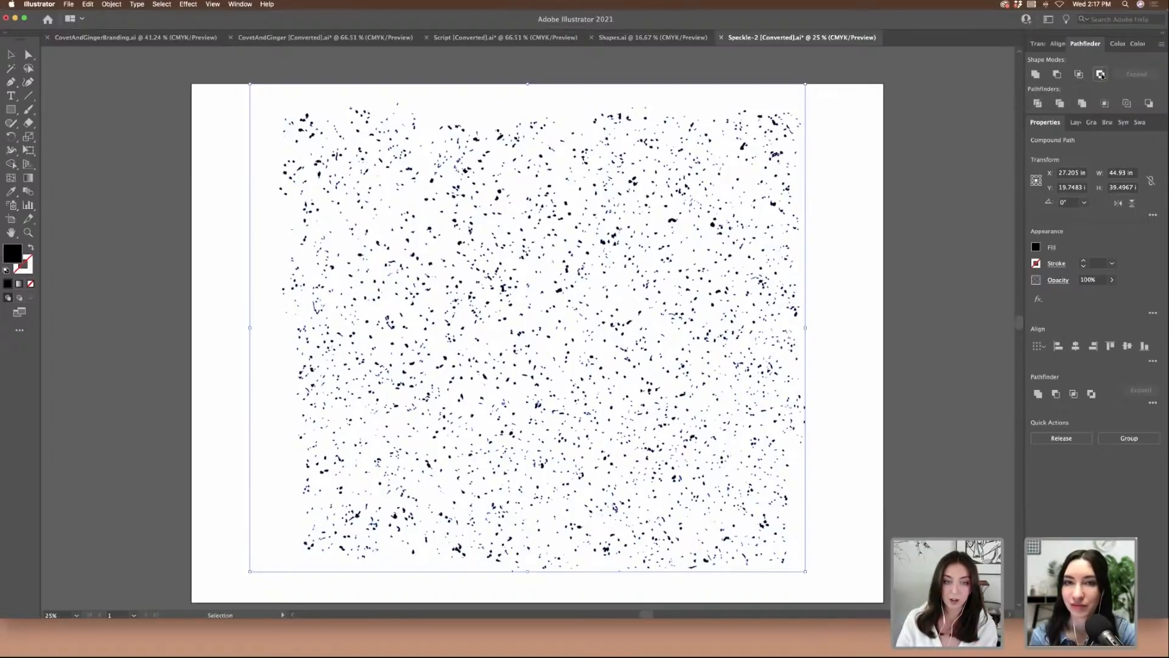
click(869, 217)
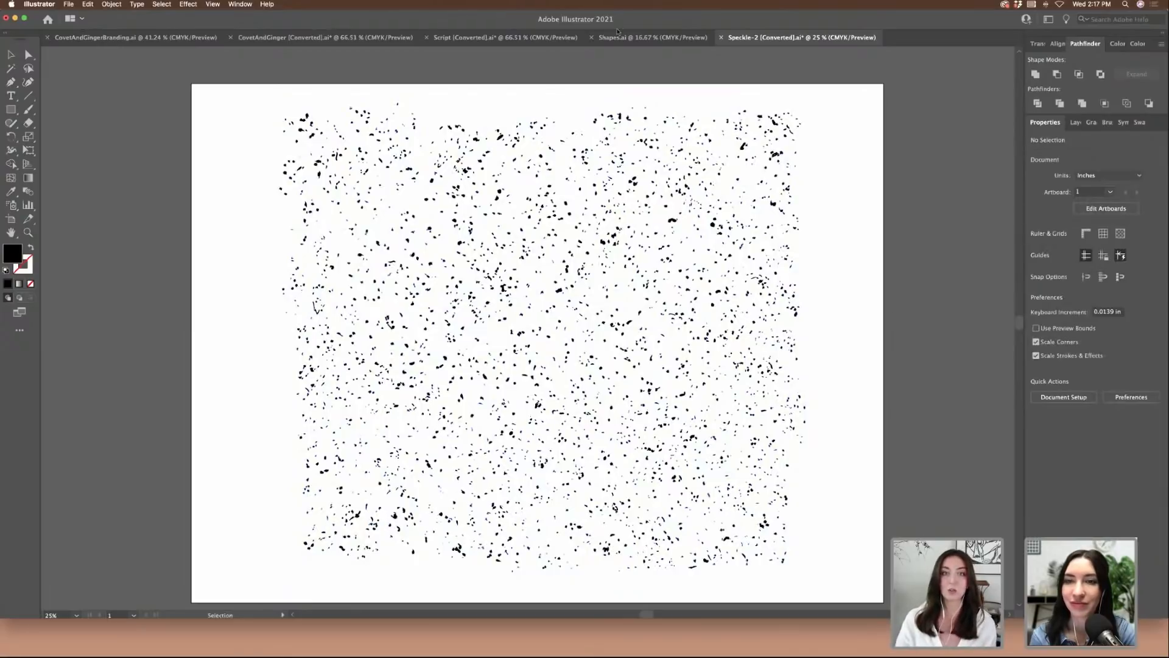
- Select all the lettering in the converted Script document and fill it with black
click(453, 39)
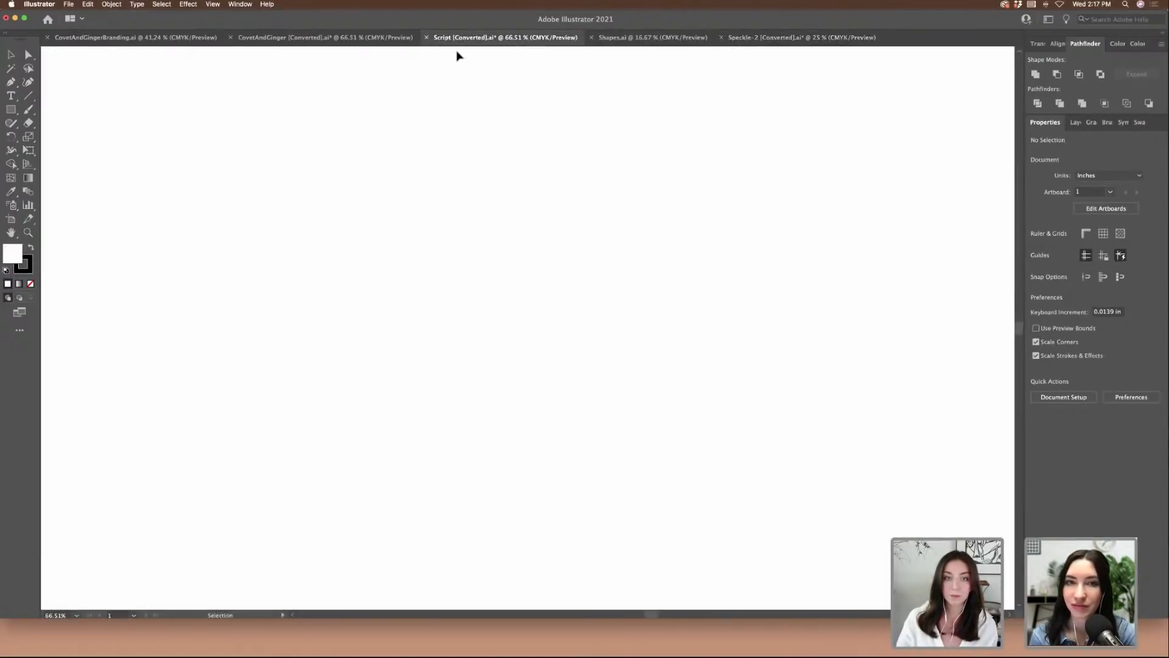
key(super+minus)
key(super+minus)
key(super+minus)
key(super+minus)
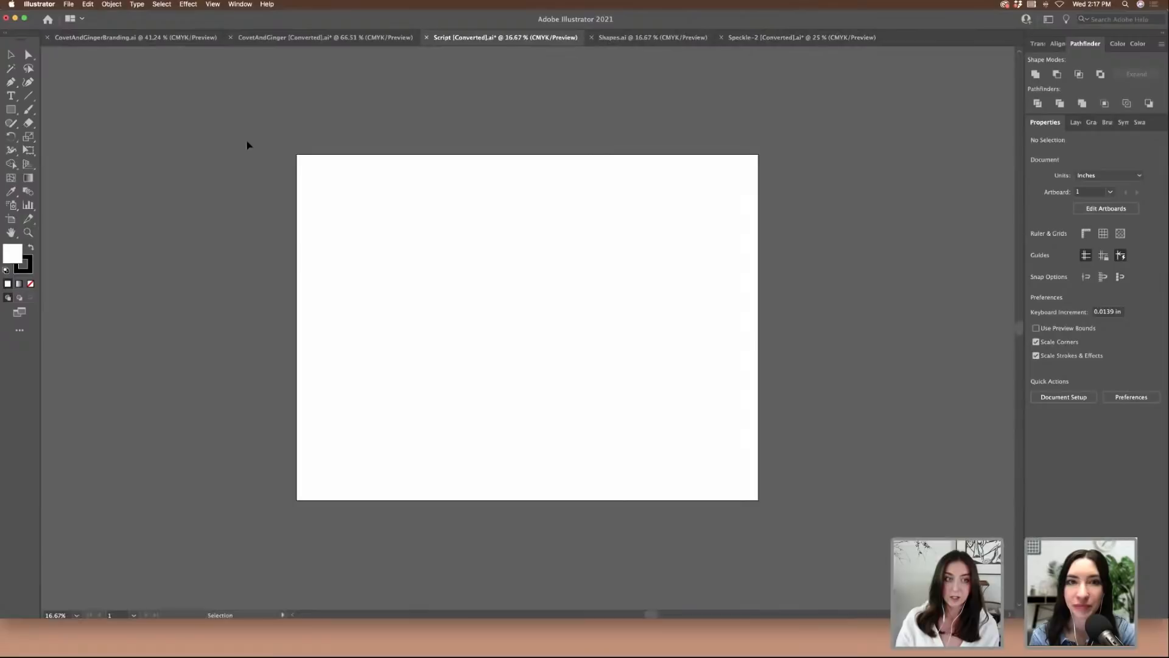
key(super+a)
key(a)
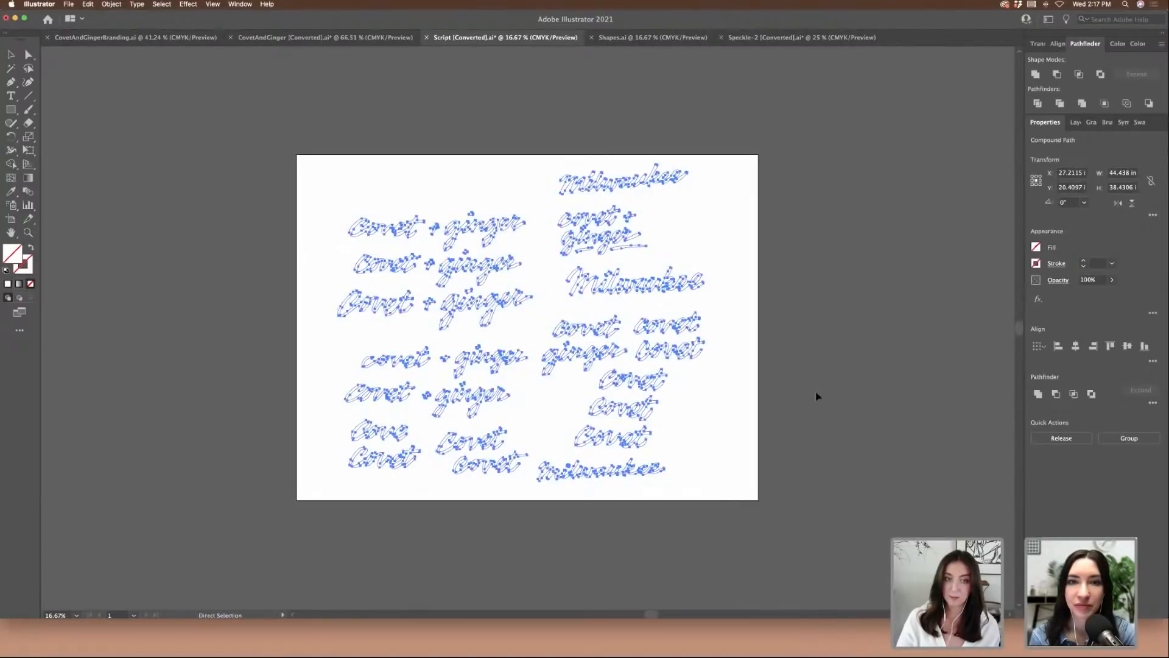
key(v)
key(super+equal)
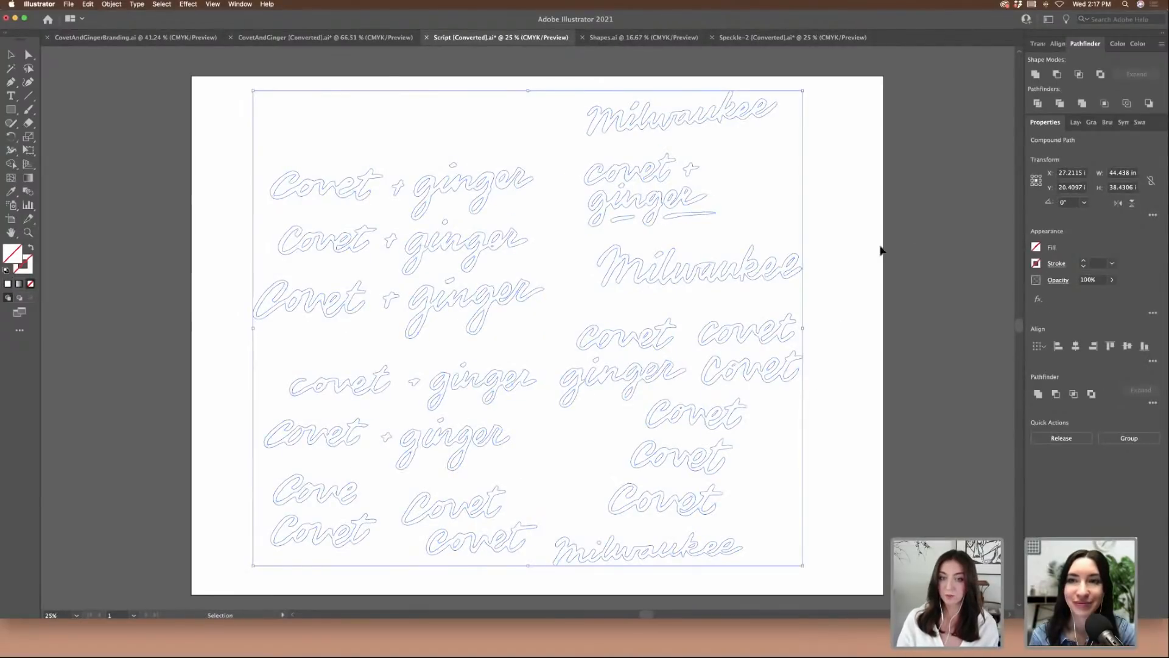
key(super+minus)
click(1137, 44)
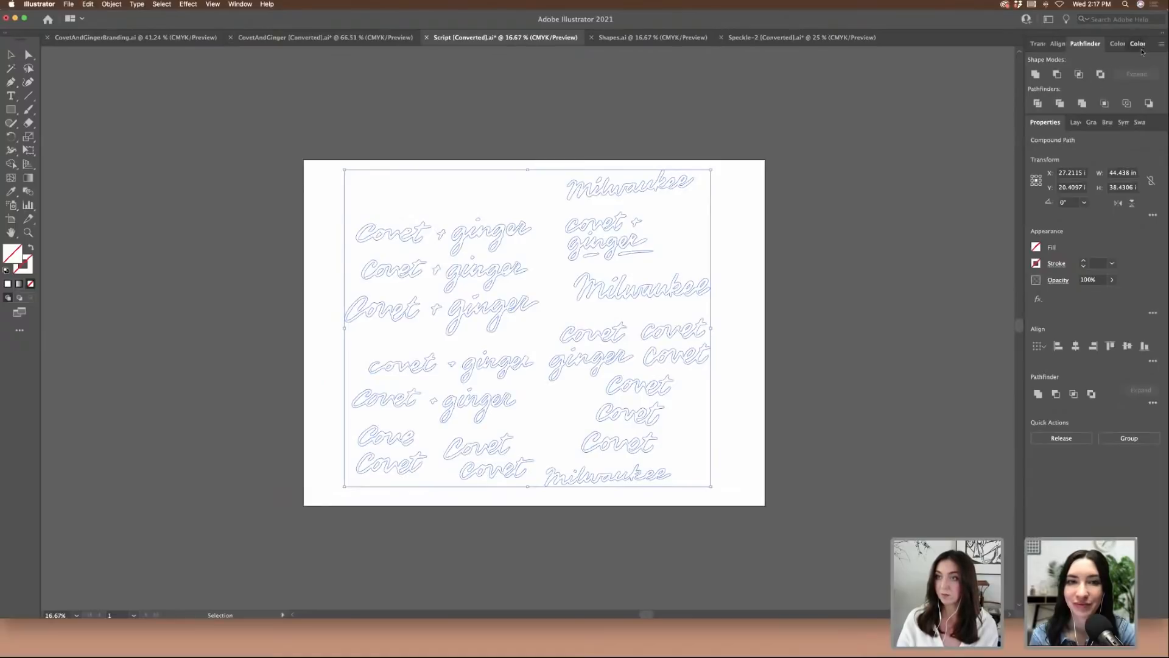
click(1041, 121)
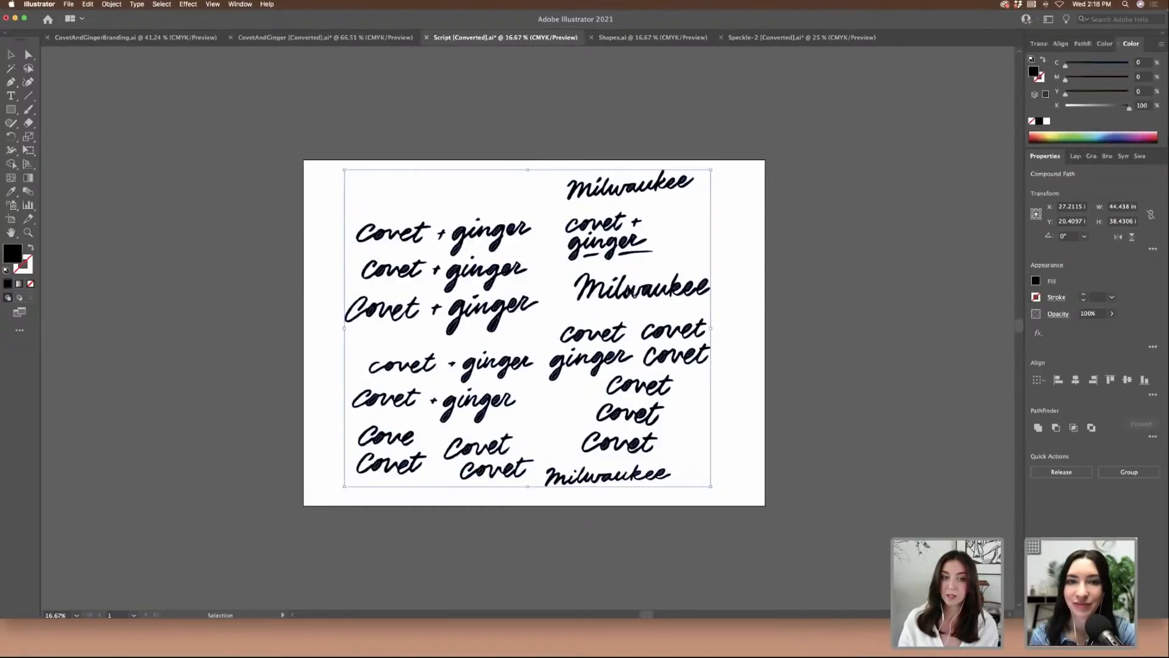
- Apply the Pathfinder Exclude shape mode to the black script lettering and deselect it
key(super+equal)
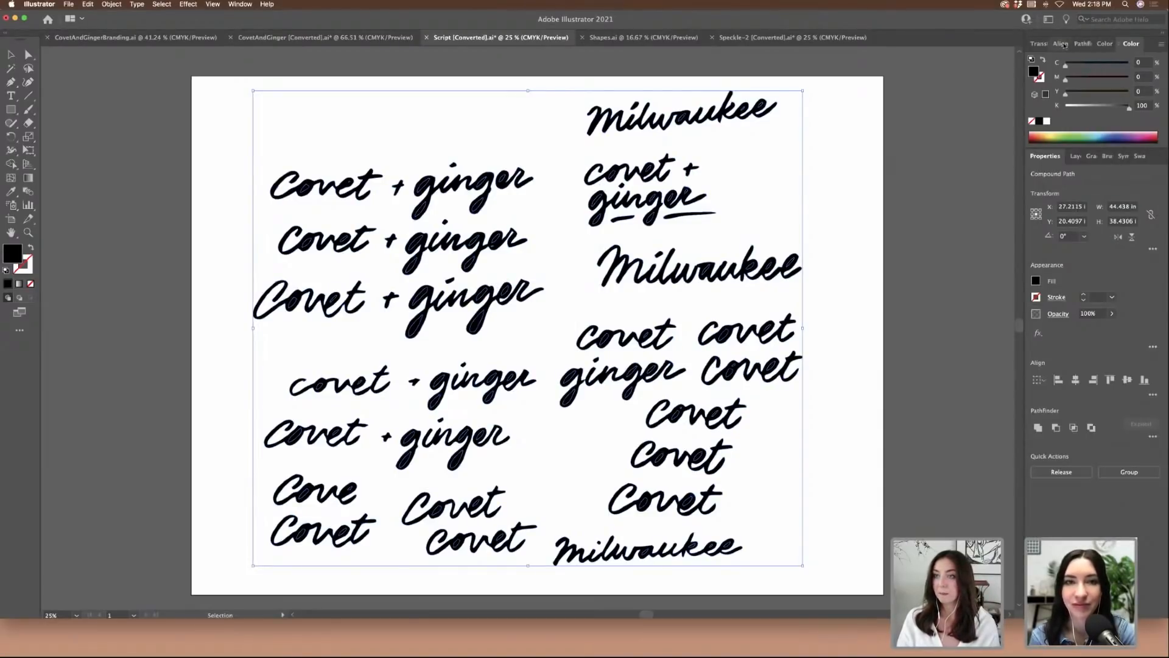
click(1039, 43)
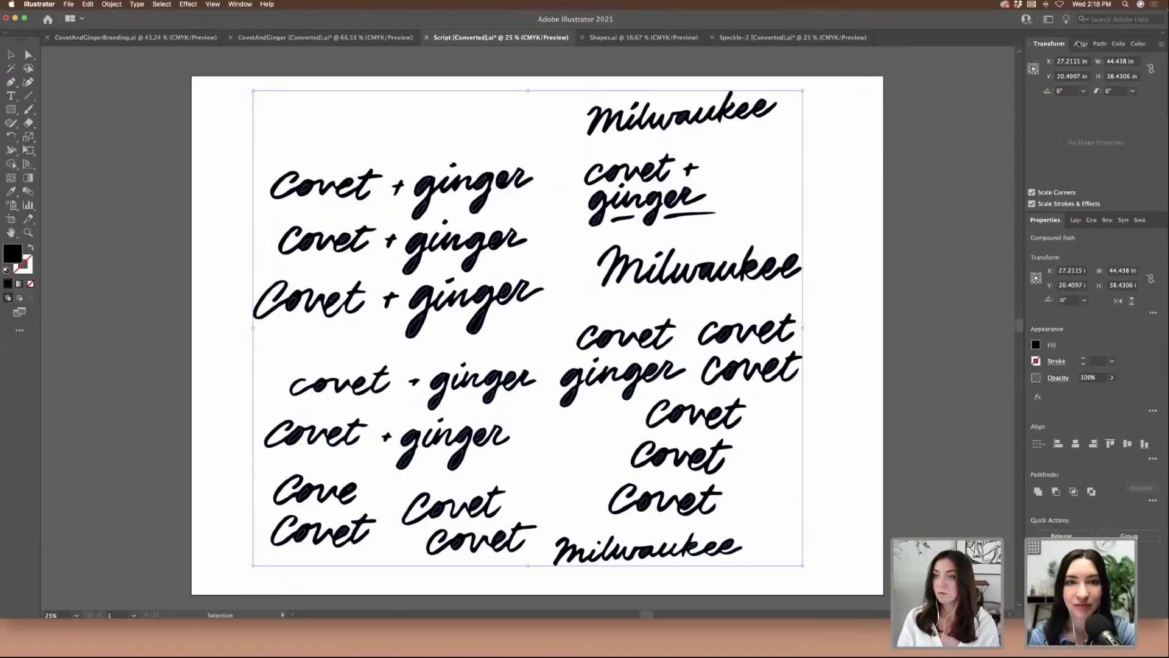
click(1100, 43)
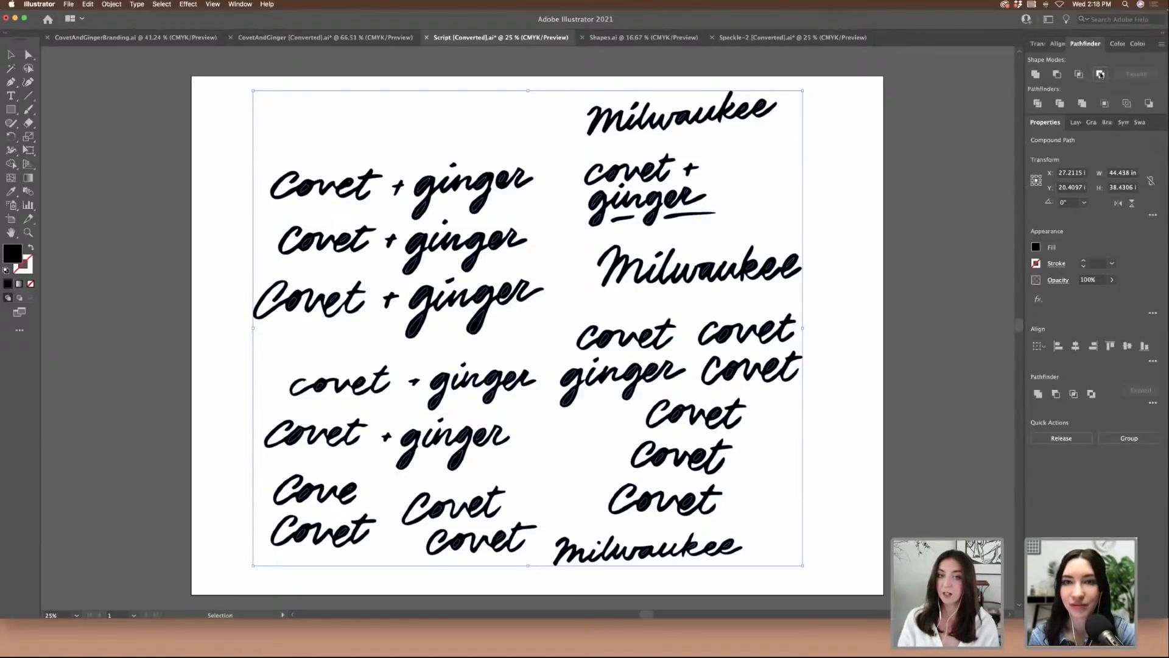
click(1100, 74)
click(997, 303)
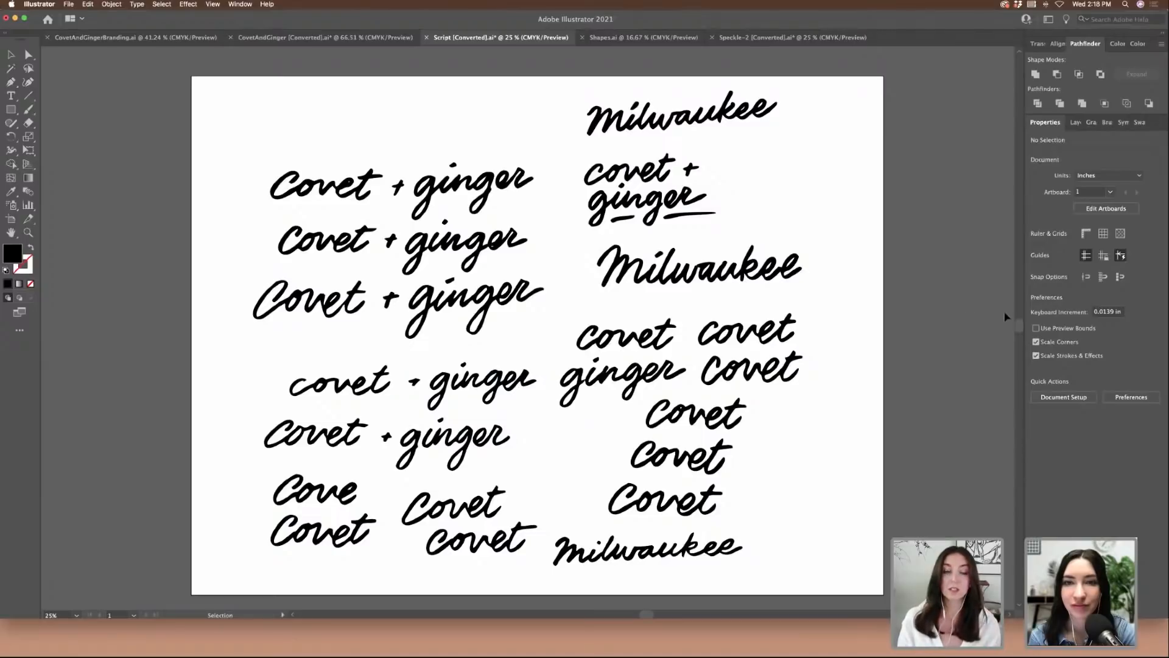
- Fill the lettering in the converted CovetAndGinger document with black, then apply the Pathfinder Exclude shape mode and deselect it
click(628, 38)
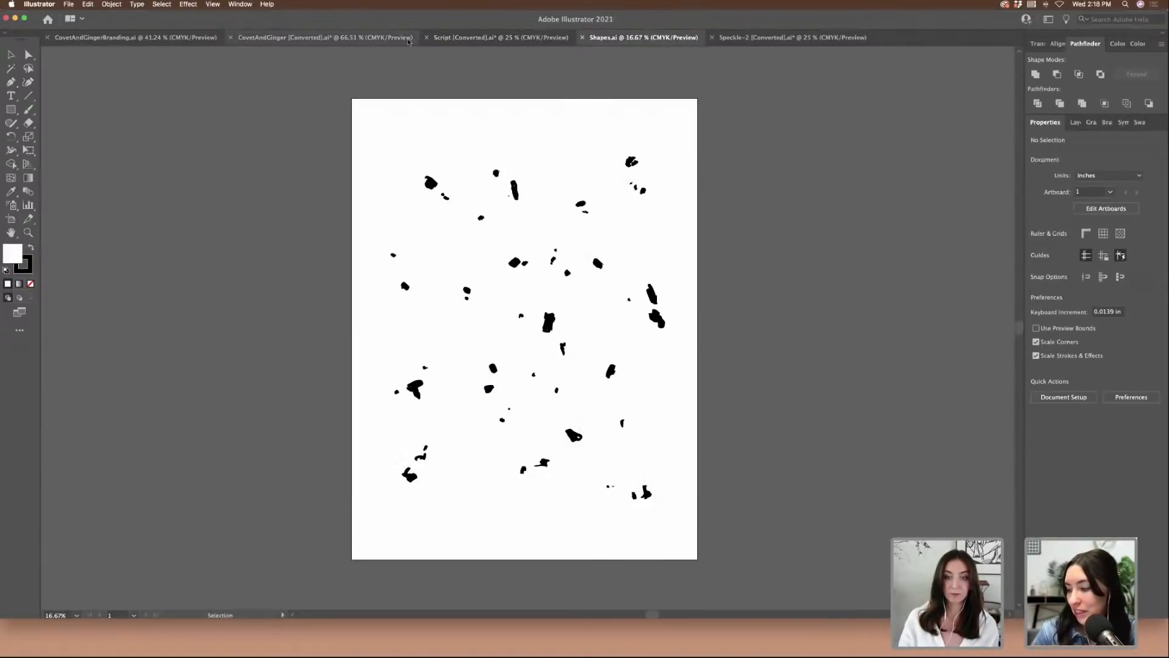
click(408, 40)
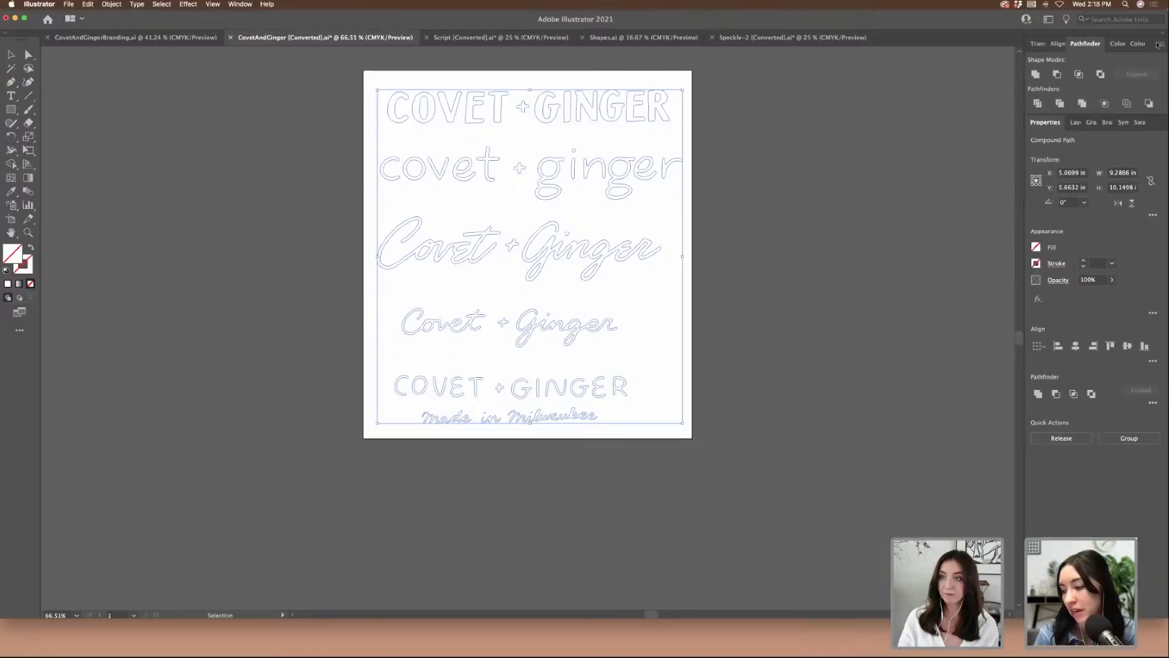
click(1131, 44)
click(1040, 121)
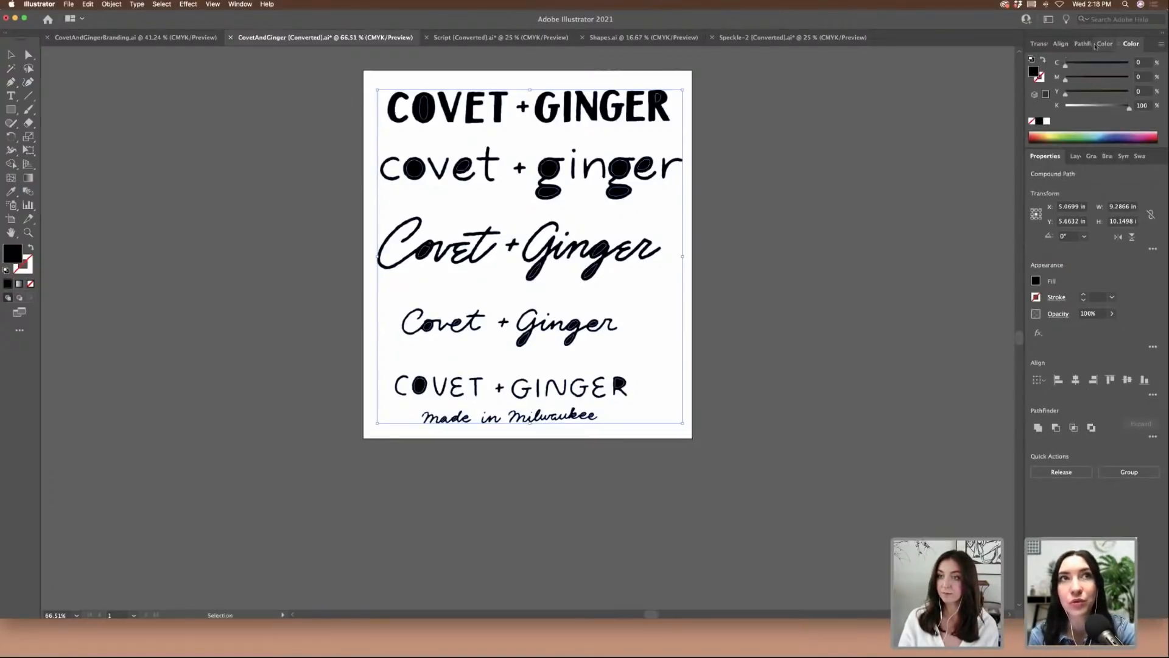
click(1084, 44)
click(1101, 74)
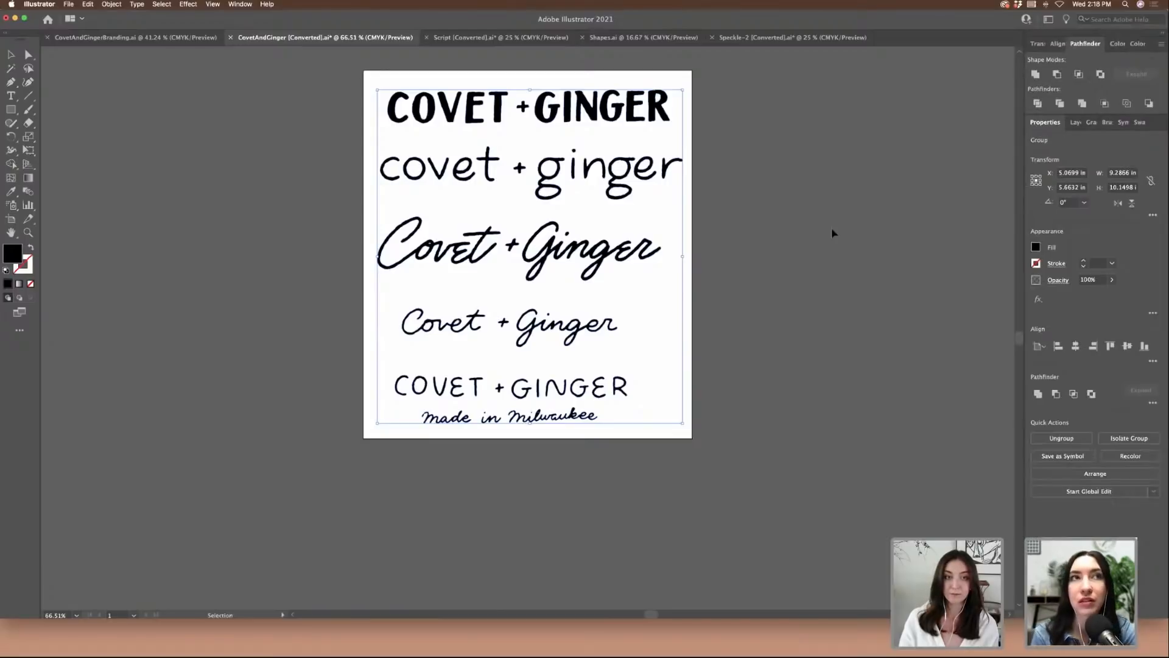
click(807, 222)
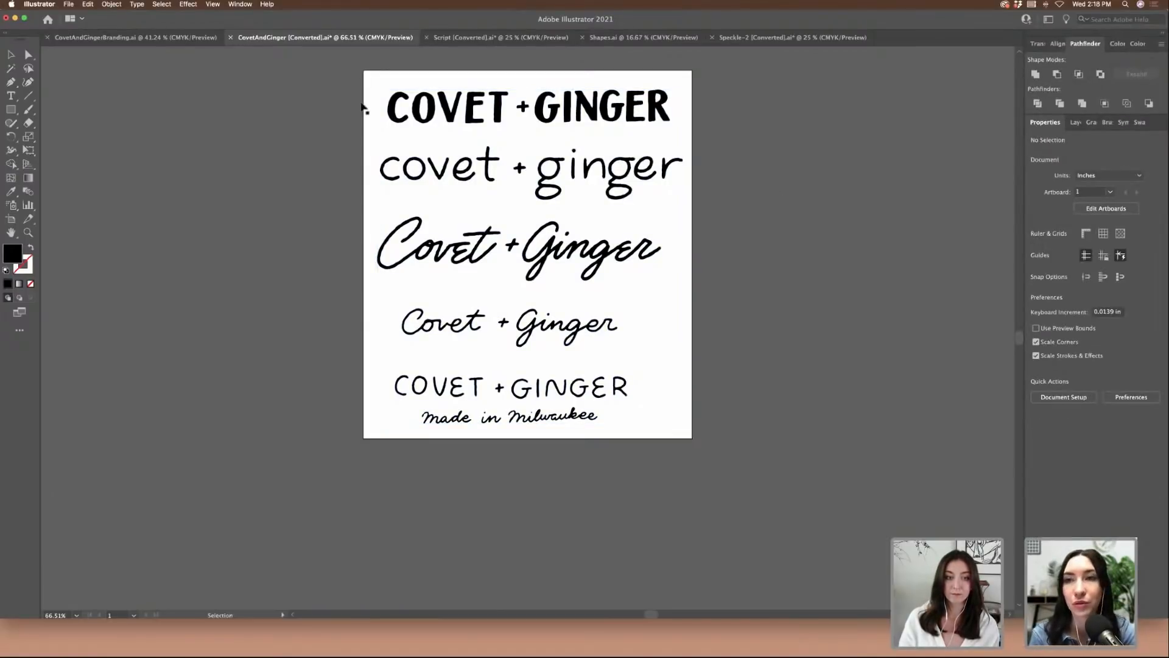
- Copy all the CovetAndGinger lettering into CovetAndGingerBranding.ai and place it on the first artboard, scaled to about 7.9 in wide
key(super+a)
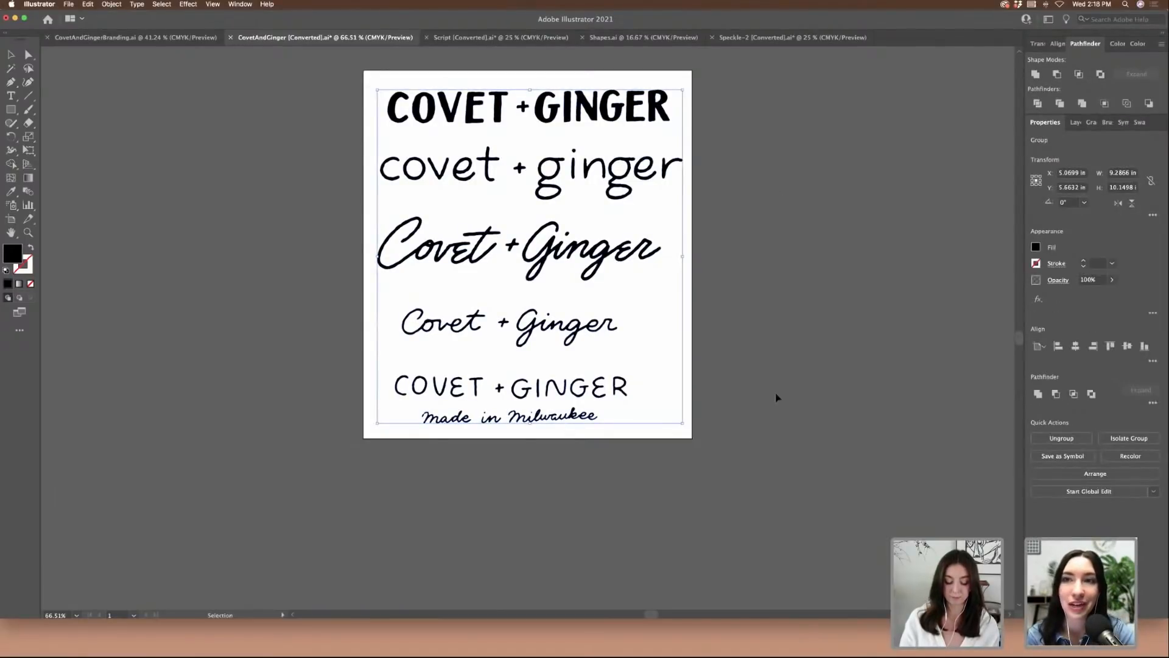
key(super+c)
key(ctrl+shift+Tab)
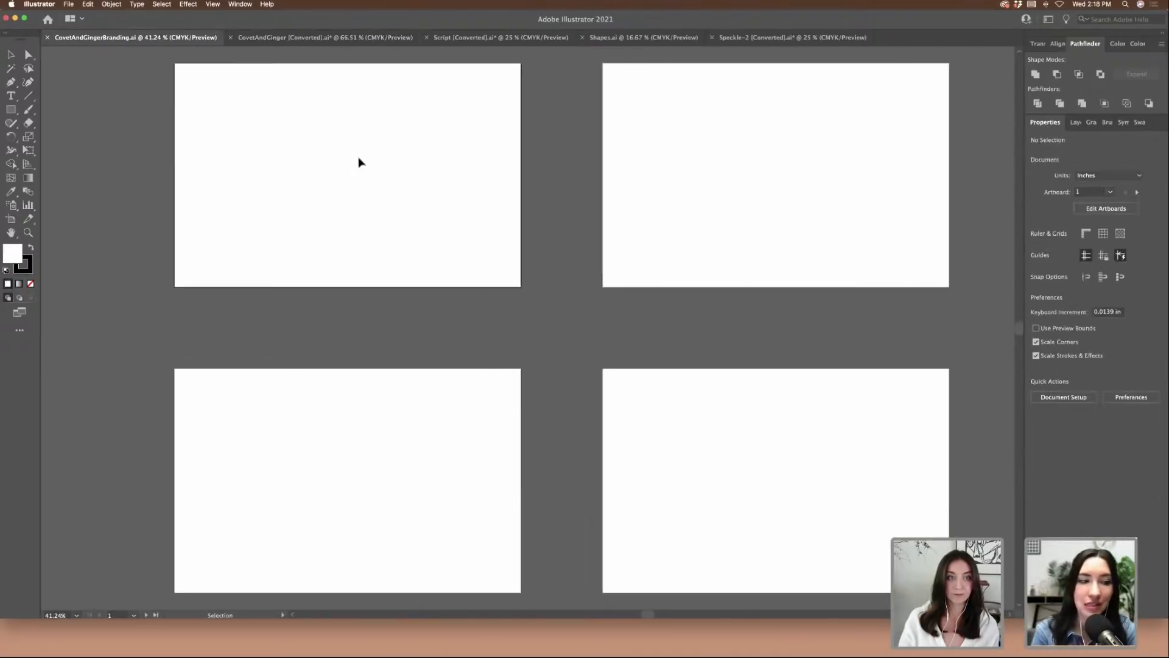
key(super+v)
drag(622, 432, 436, 246)
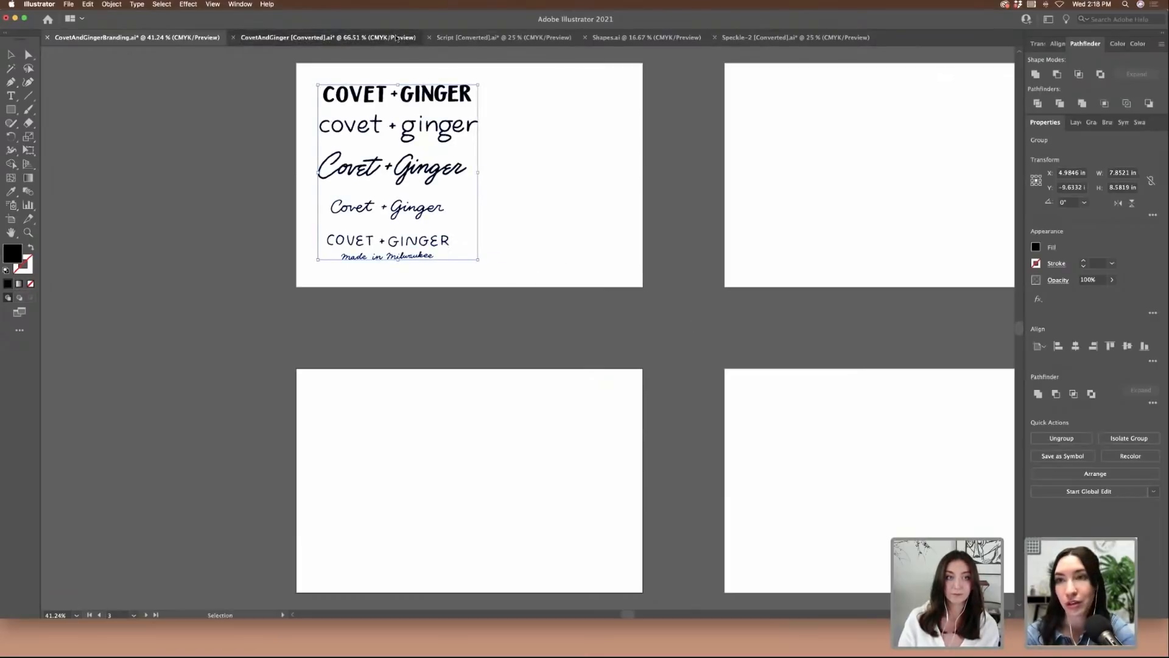
- Copy the Shapes.ai artwork into CovetAndGingerBranding.ai, scale it to about 14 by 17.5 in and place it beside the first artboard, off the canvas
click(411, 39)
click(534, 39)
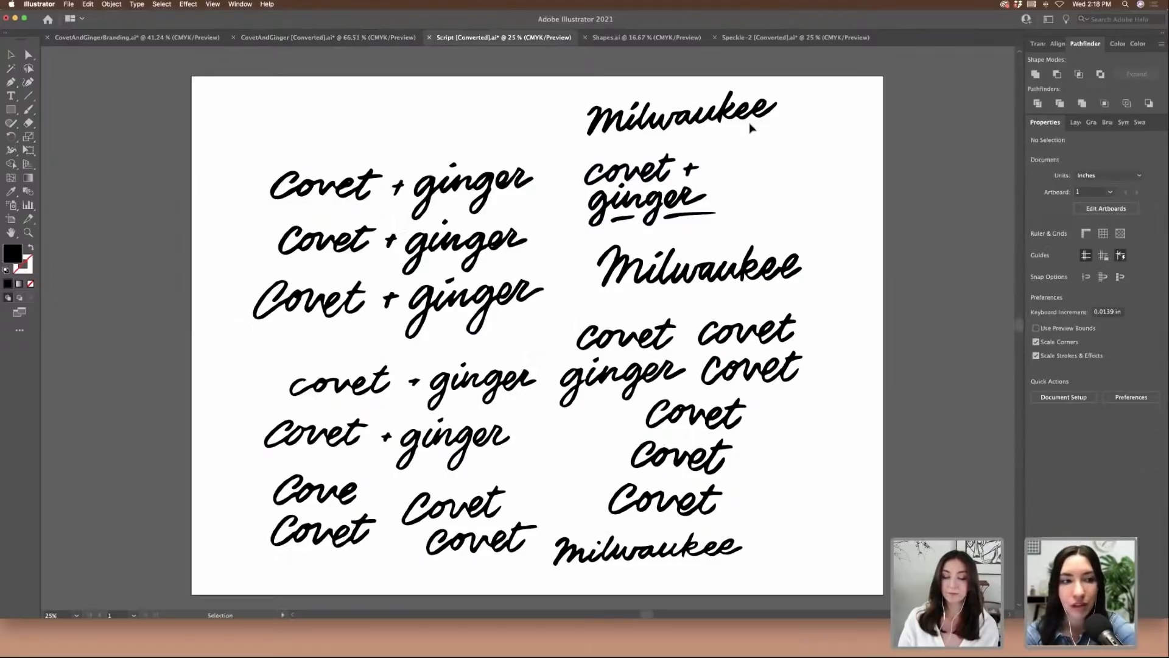
click(641, 39)
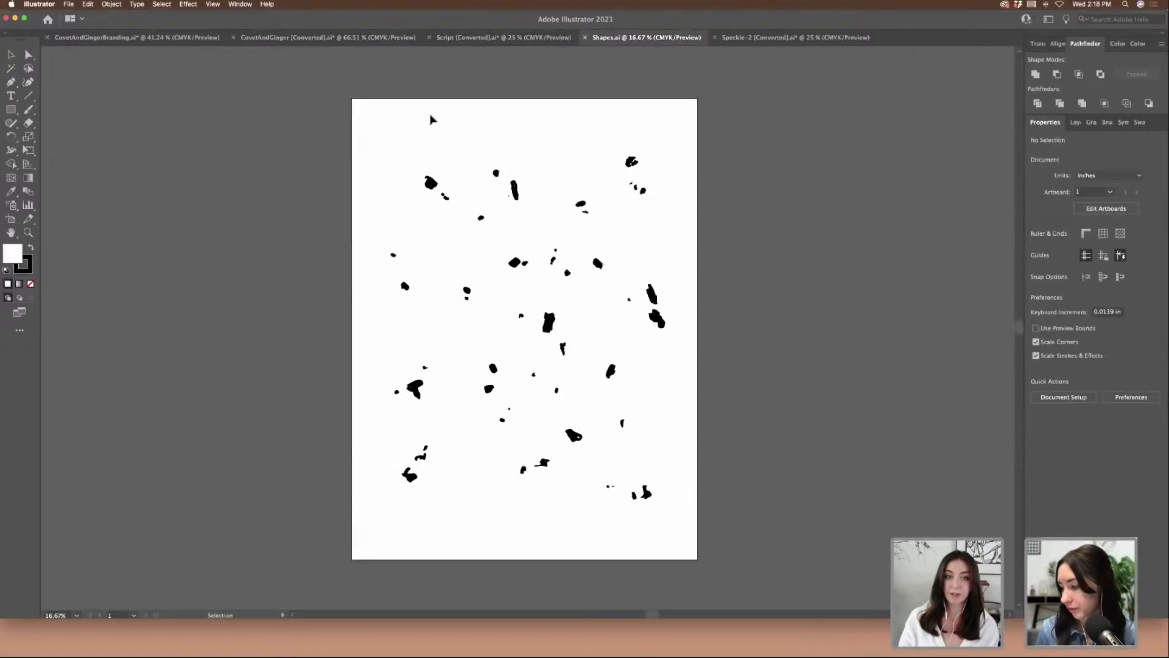
key(super+a)
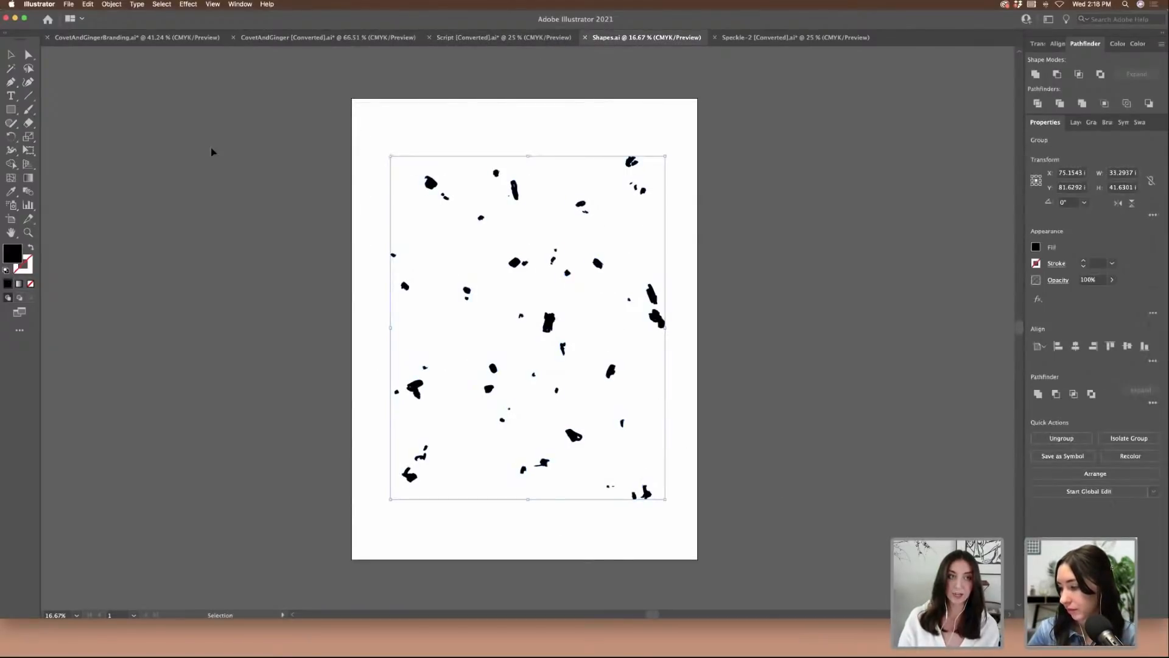
key(super+c)
click(140, 37)
key(super+v)
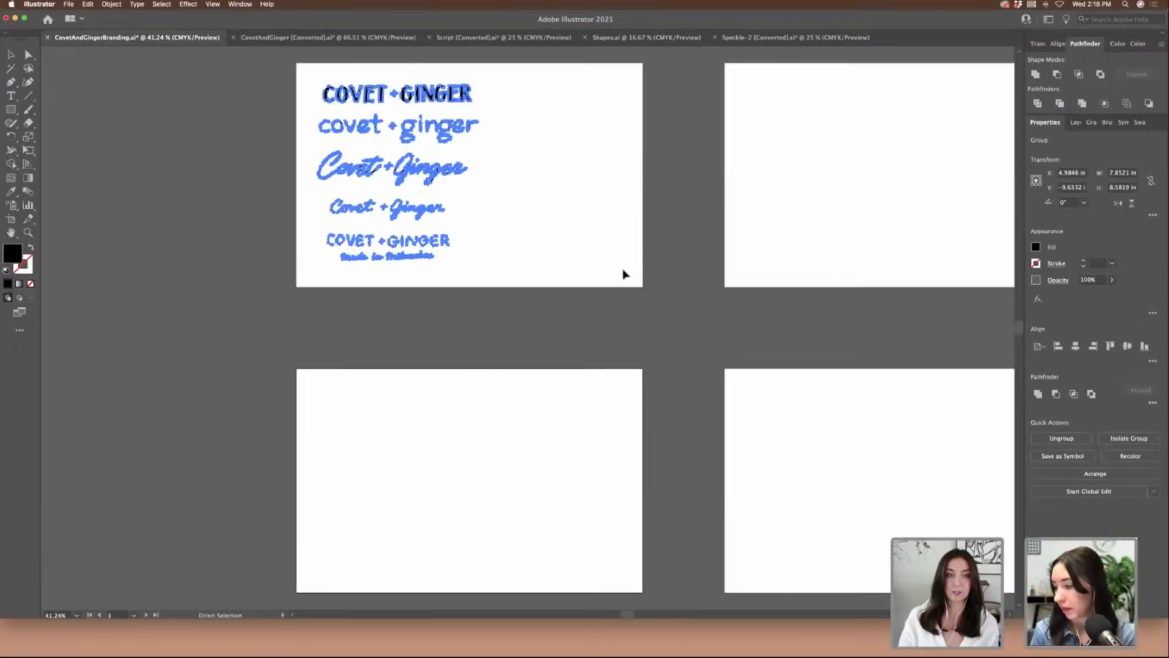
key(super+minus)
key(super+minus)
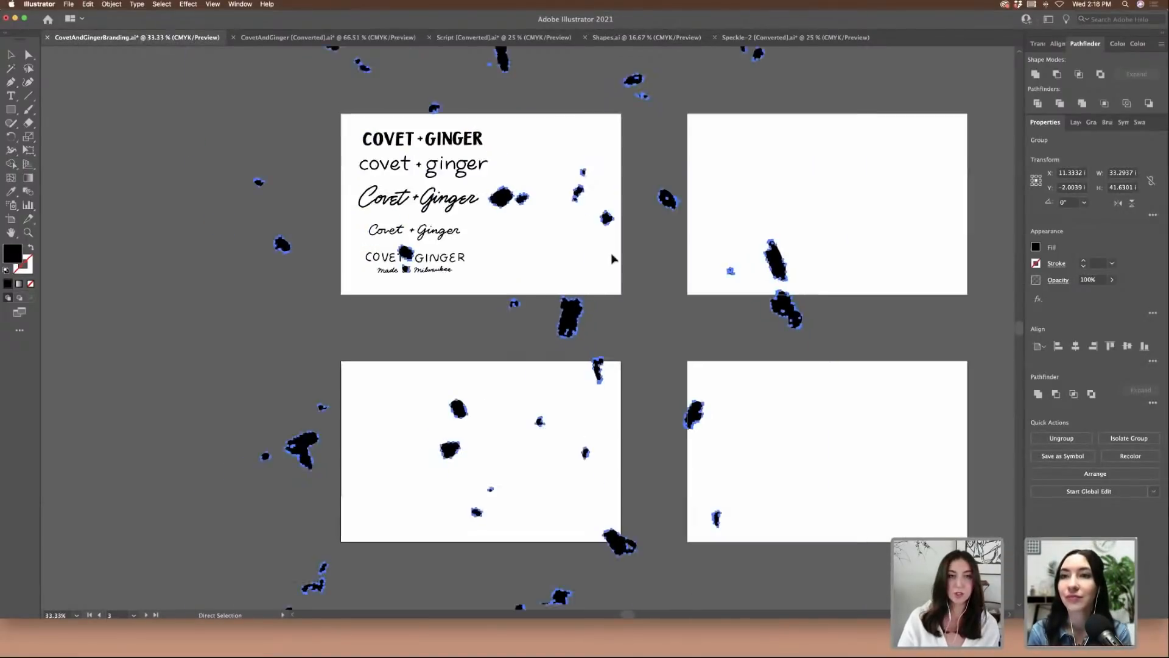
drag(321, 70, 560, 369)
drag(276, 244, 260, 271)
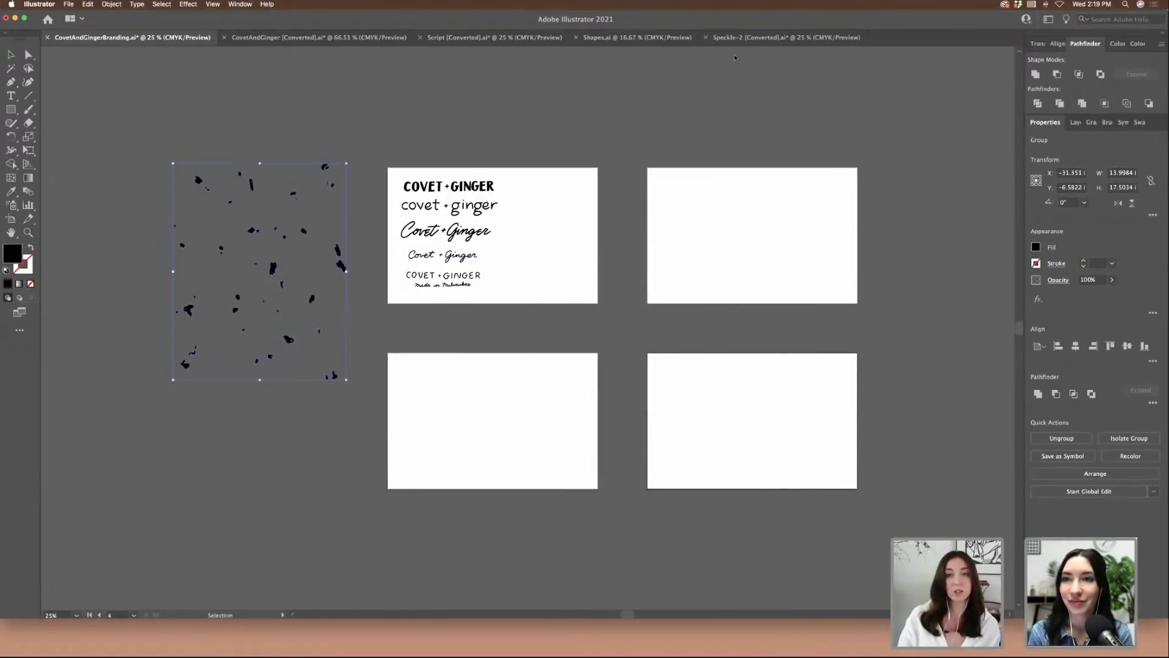
- Copy the Speckle-2 artwork into CovetAndGingerBranding.ai, scale it to about 20.9 by 18.4 in and place it below the shapes, outside the artboards
click(775, 37)
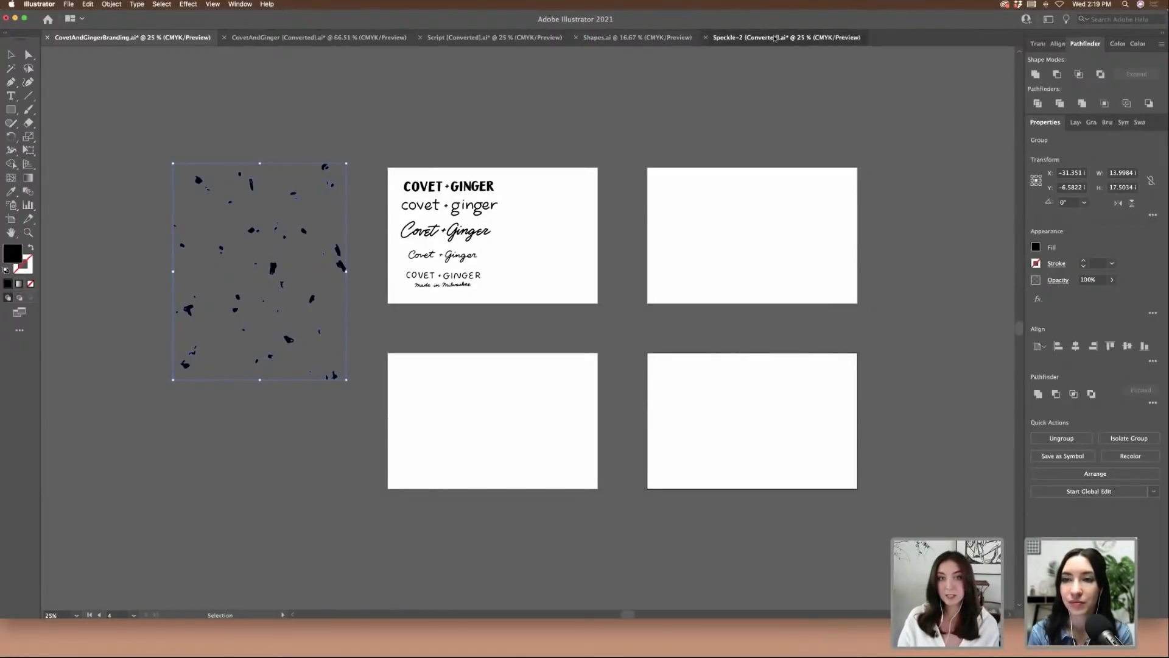
drag(271, 97, 823, 590)
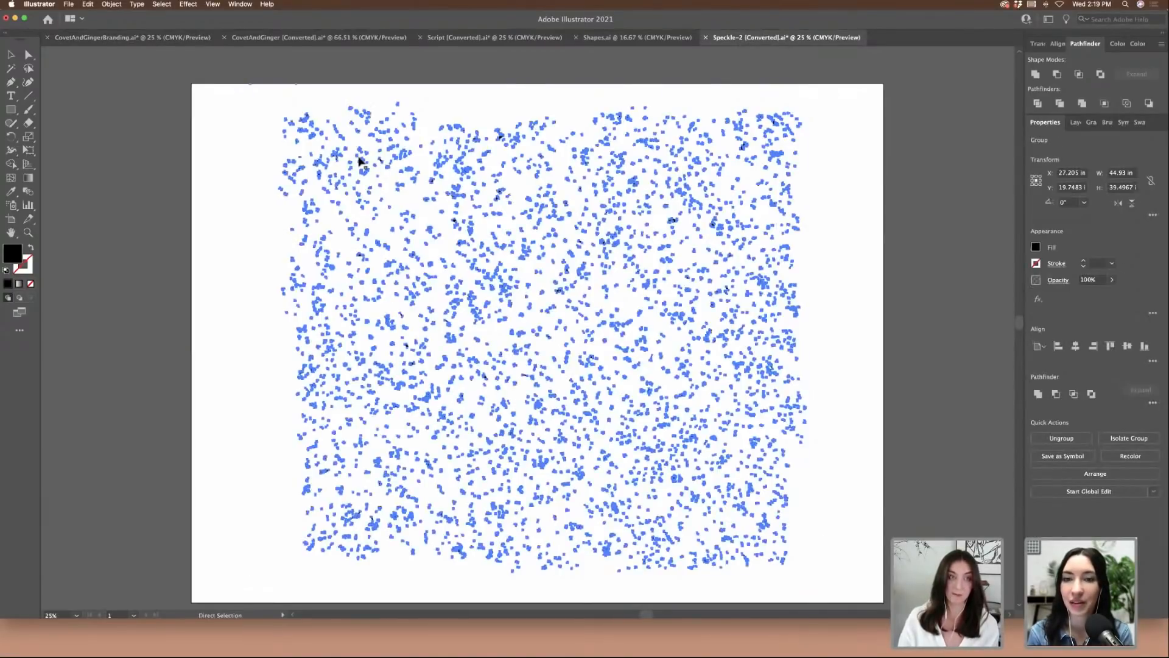
click(264, 38)
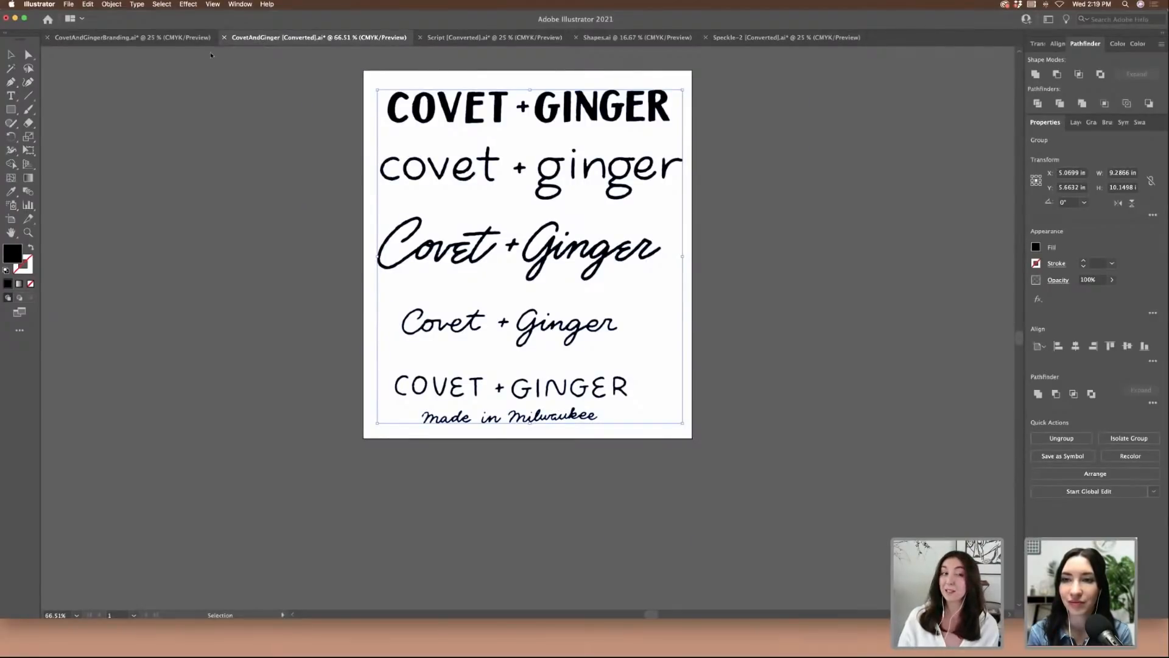
click(169, 37)
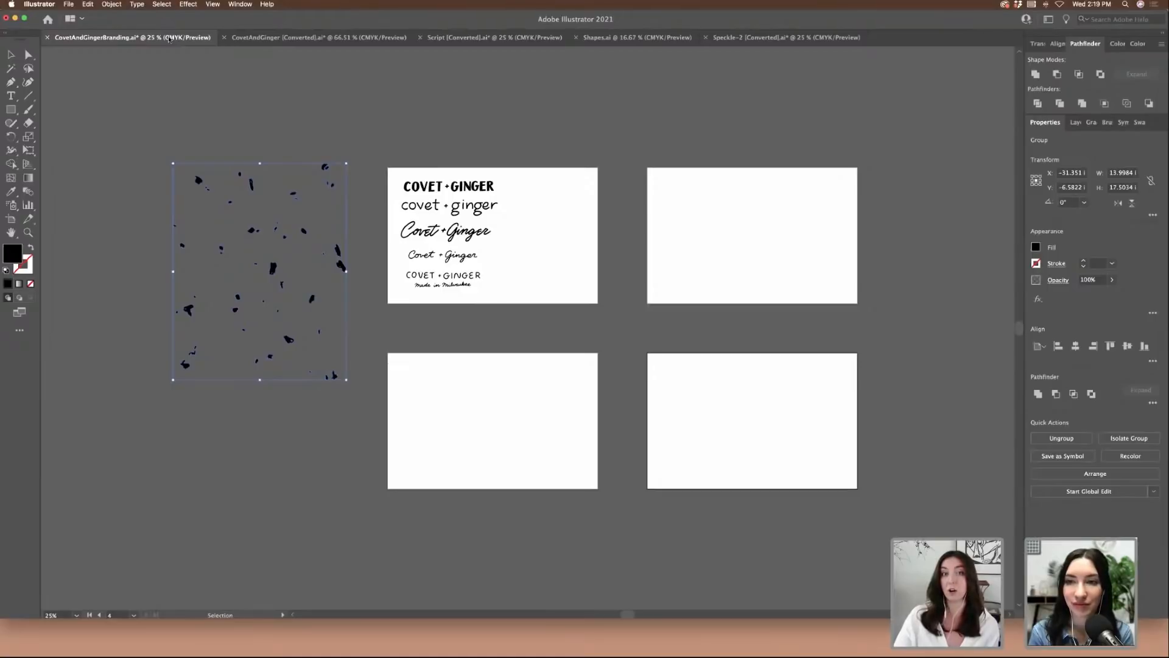
key(cmd+v)
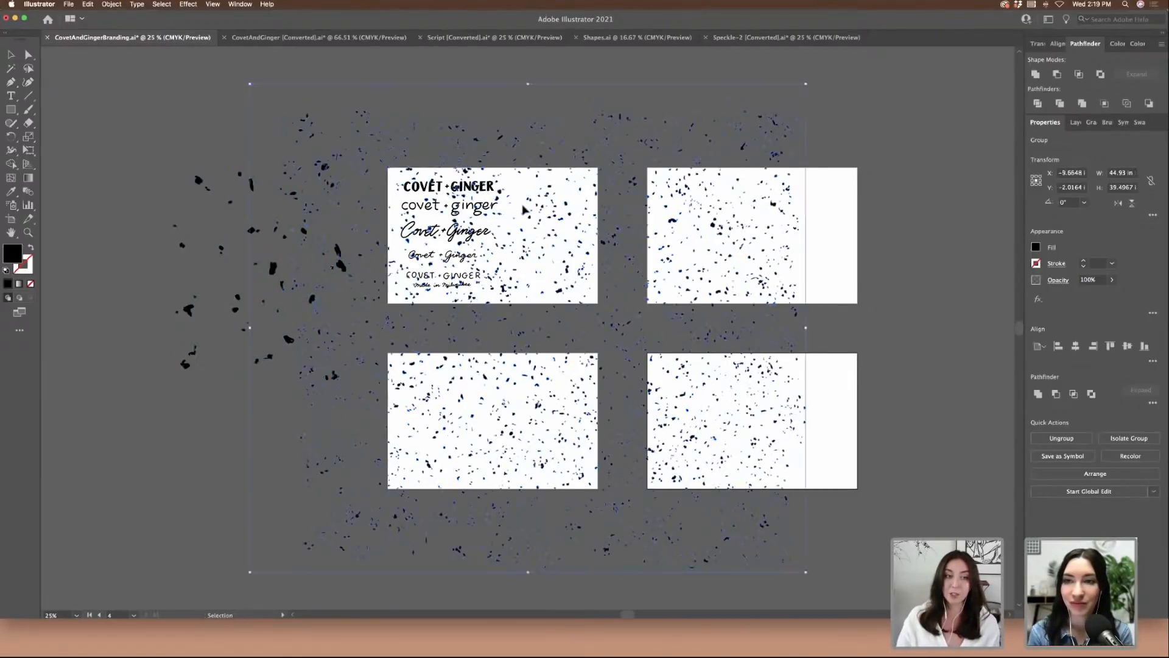
drag(250, 84, 528, 345)
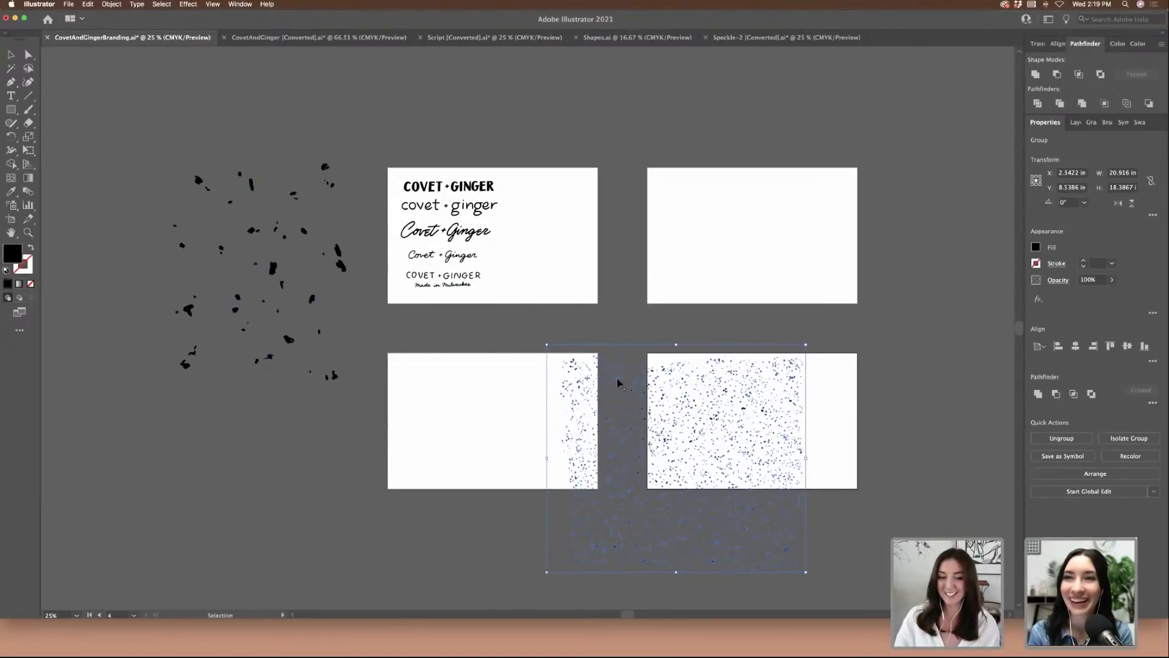
drag(601, 376, 147, 402)
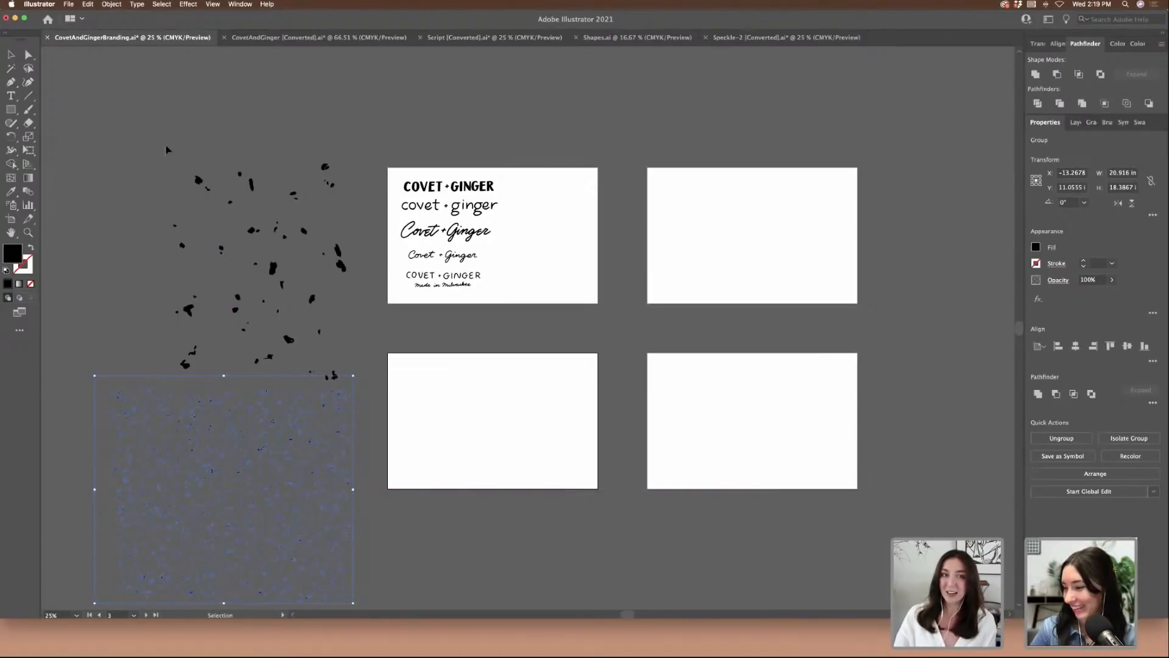
- Move the shapes group up, clear of the speckle texture, and deselect it
click(290, 344)
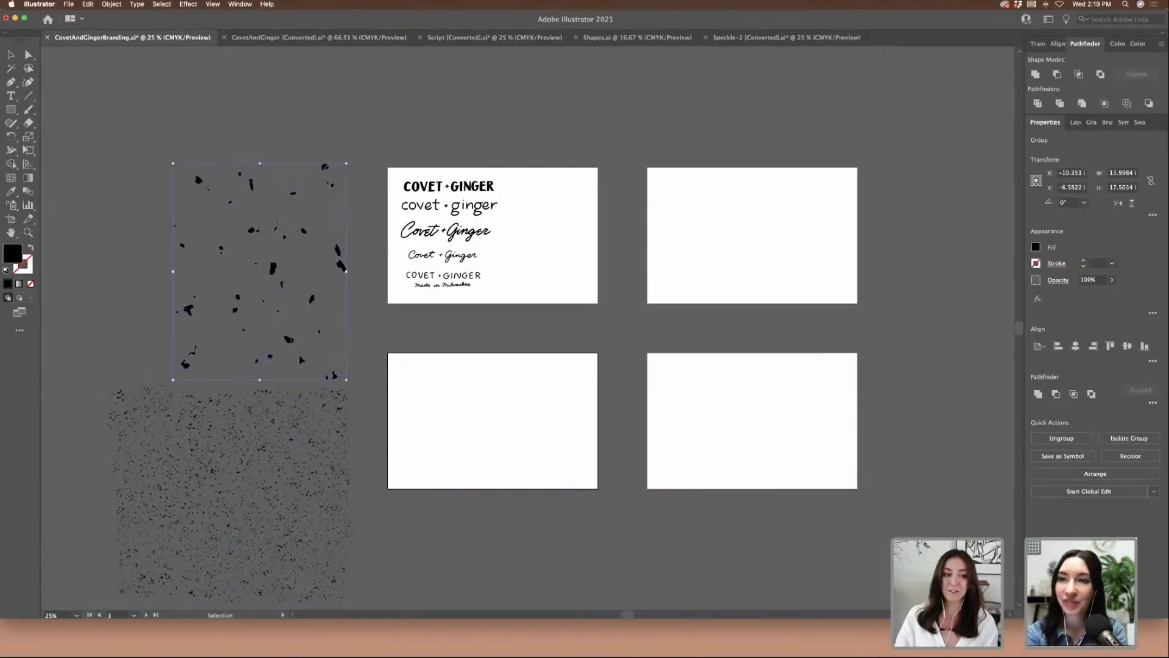
drag(290, 340, 284, 294)
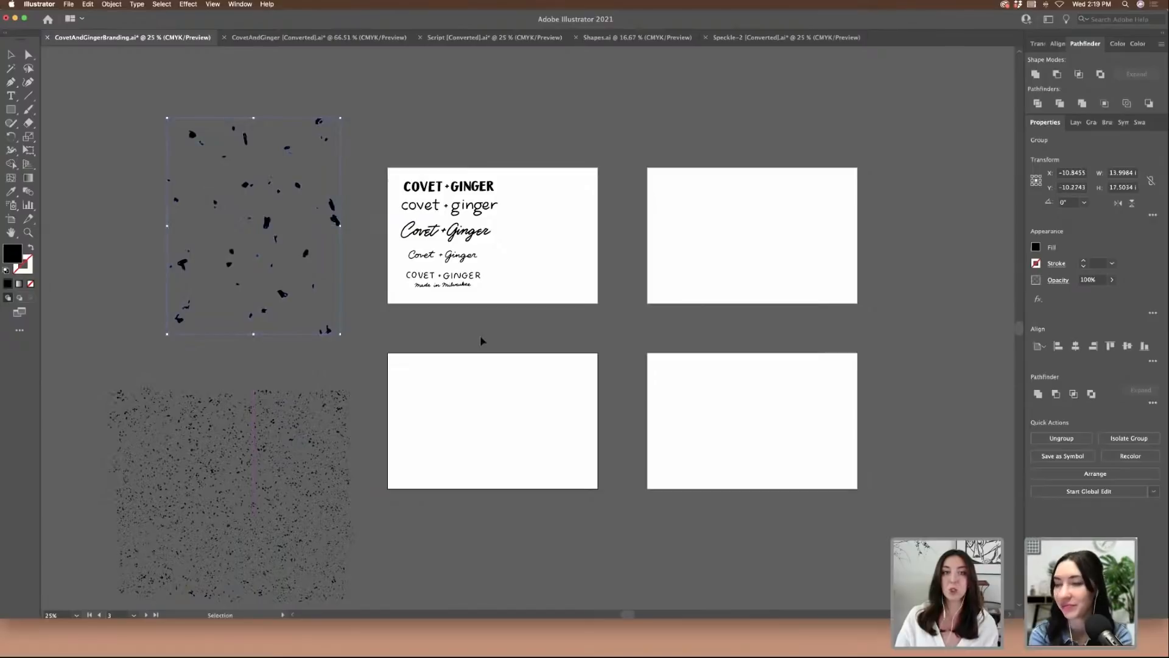
click(480, 335)
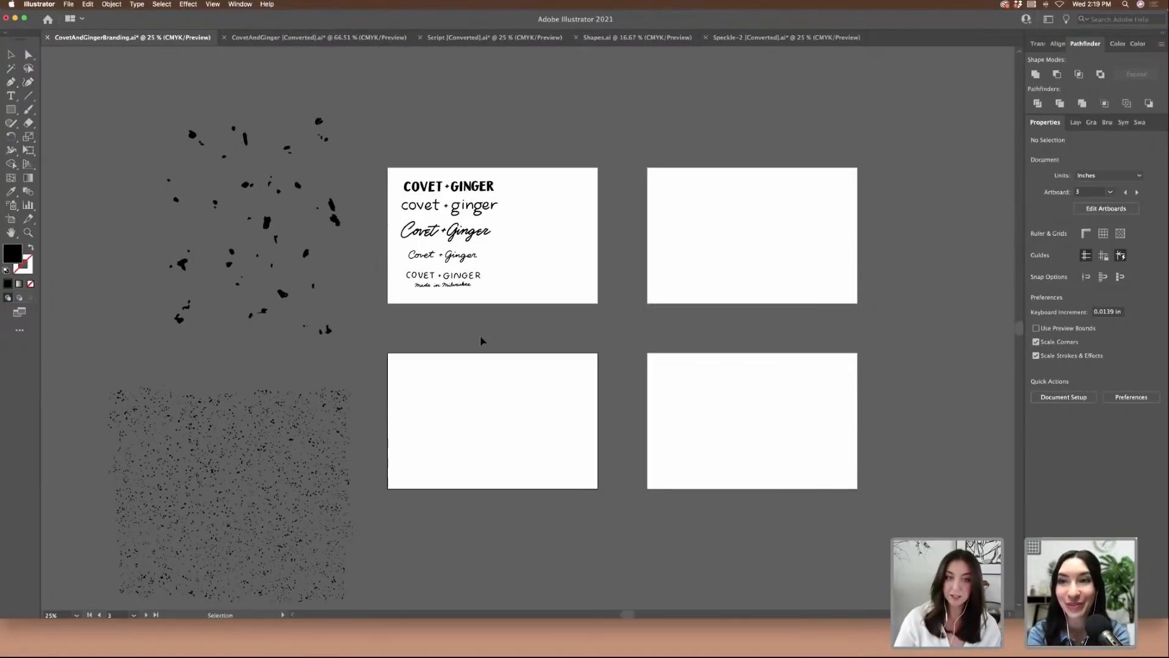
key(super+equal)
scroll(553, 316, left, 3)
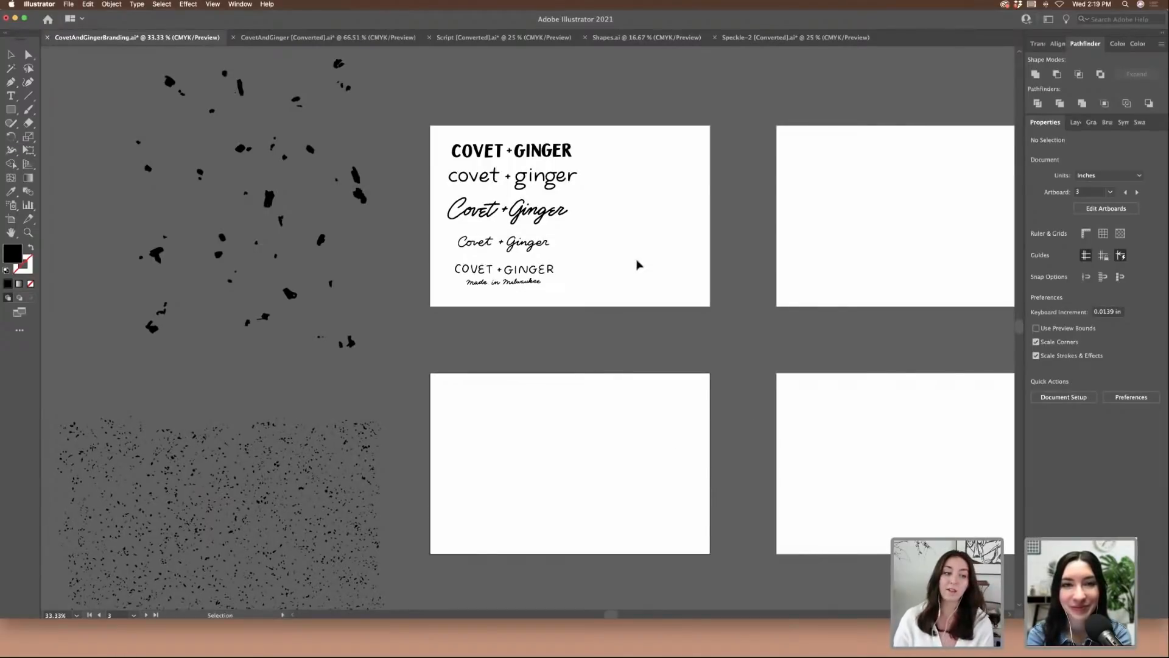
- Examine the Covet + Ginger lettering on the first artboard up close alongside the textures
scroll(639, 265, down, 2)
scroll(714, 309, left, 3)
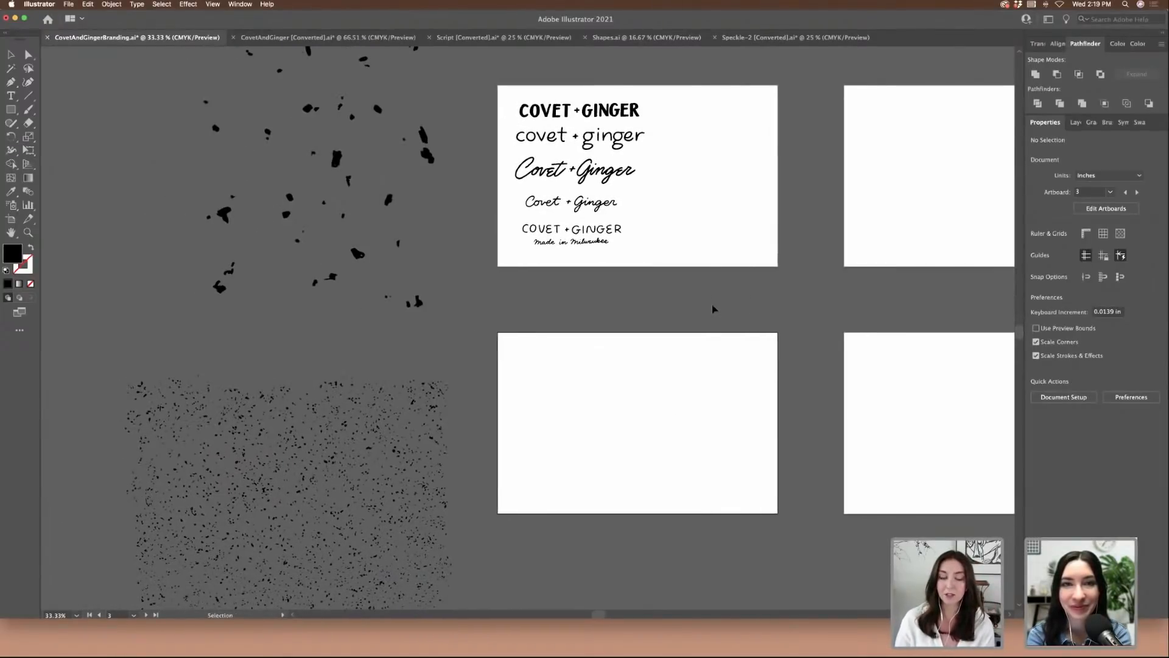
scroll(714, 309, up, 2)
key(super+equal)
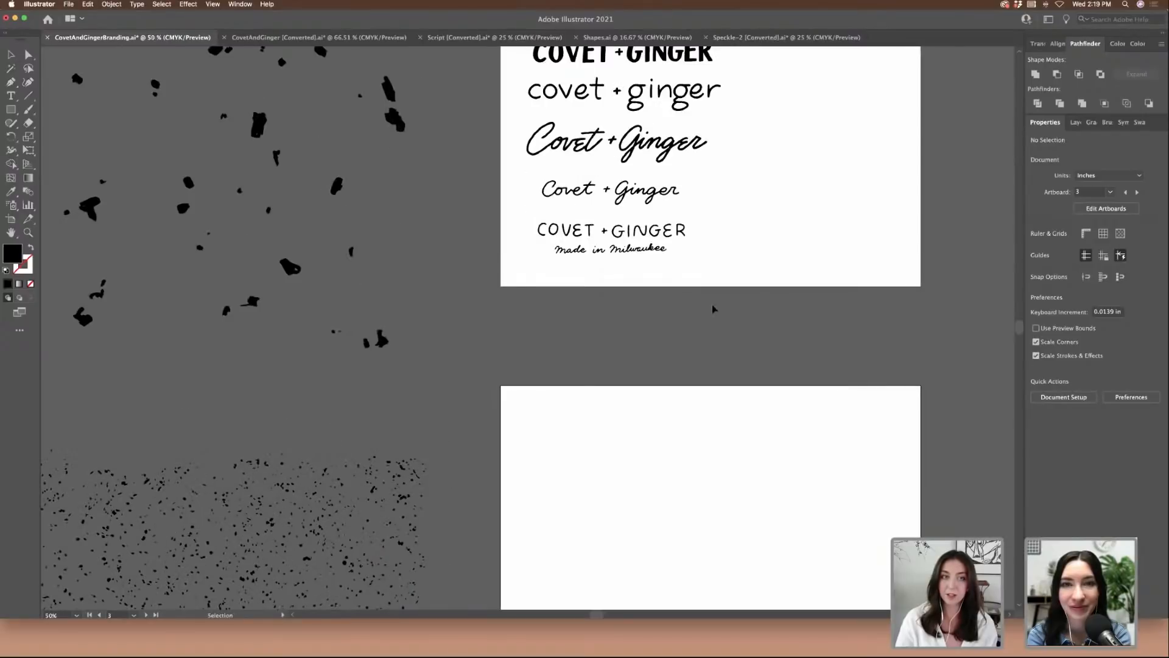
key(super+equal)
scroll(719, 308, up, 3)
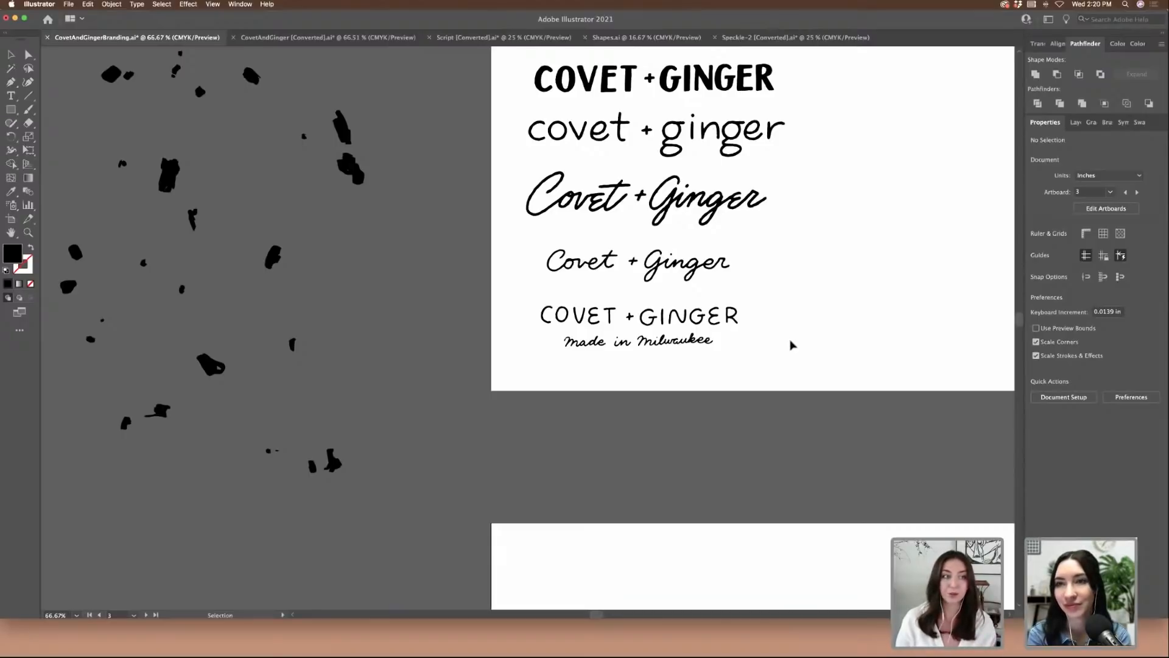
scroll(763, 351, up, 2)
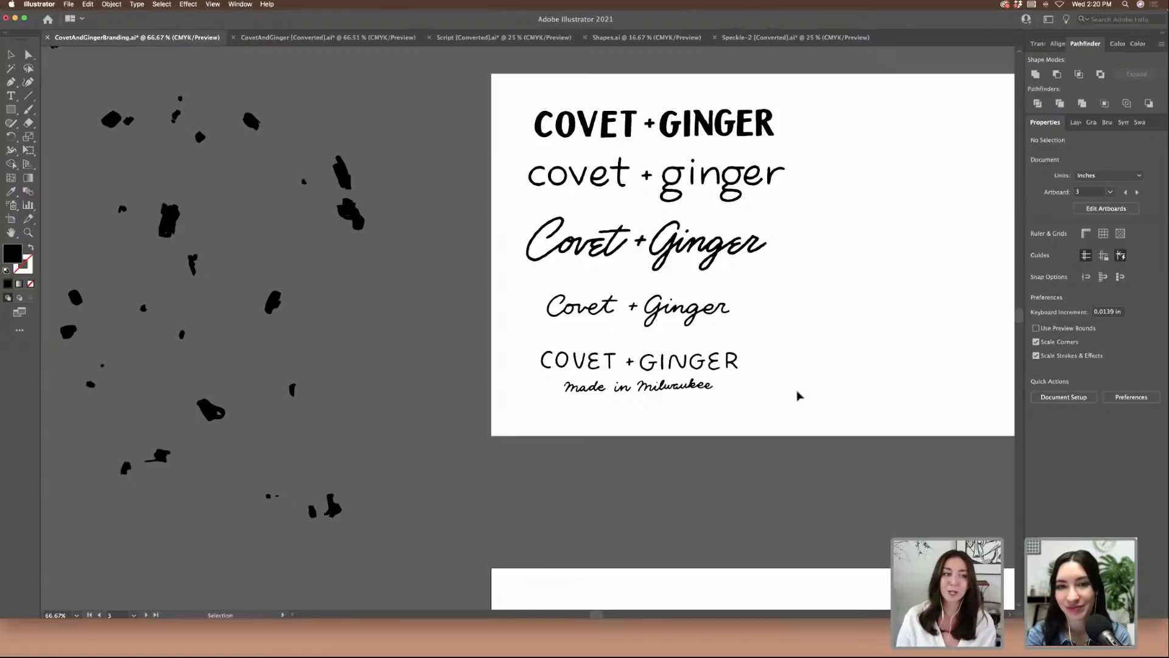
key(super+minus)
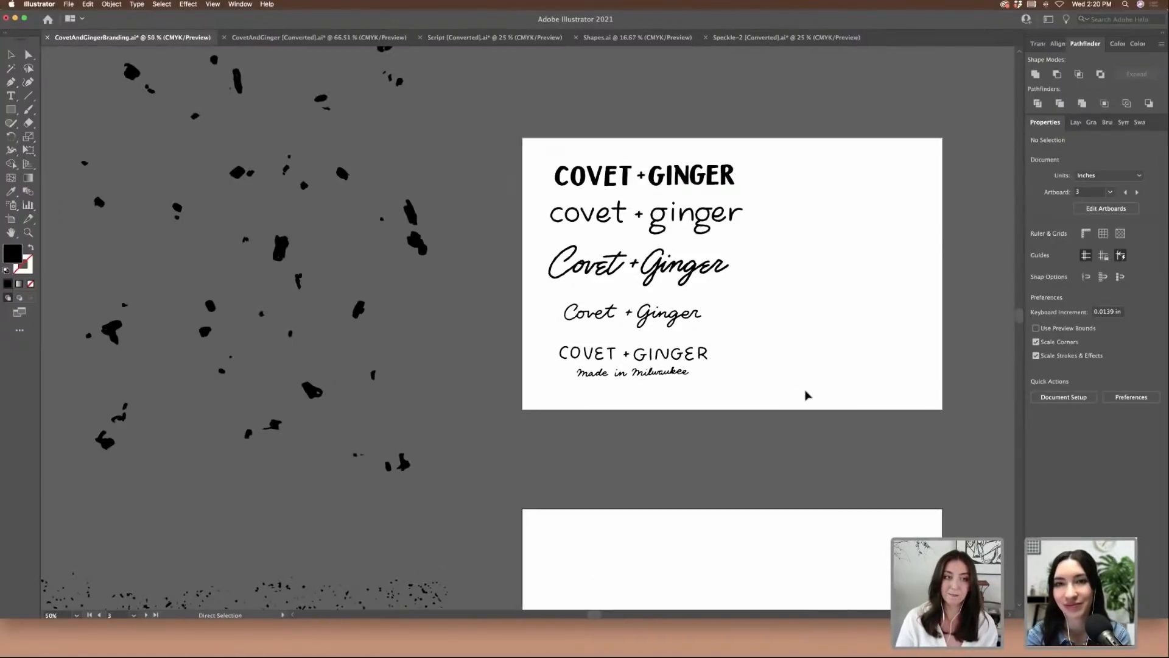
key(super+minus)
scroll(392, 419, down, 3)
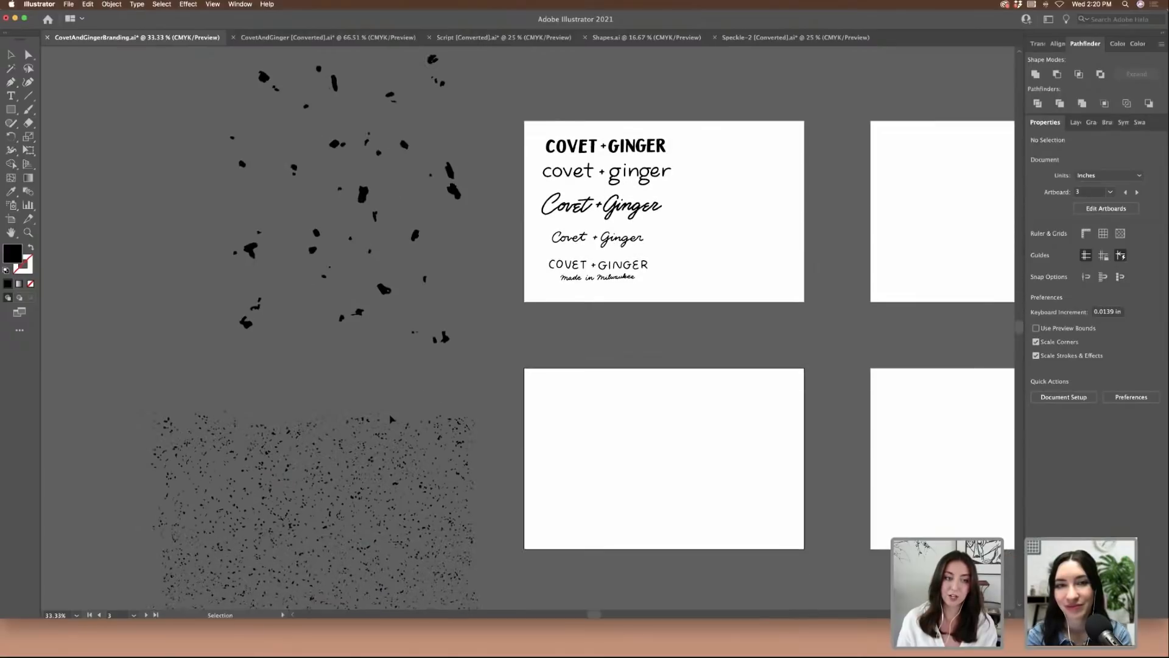
- Move the speckle texture to the left of the shapes, scale both groups down together beside the artboards, and deselect them
click(365, 422)
drag(397, 469, 143, 93)
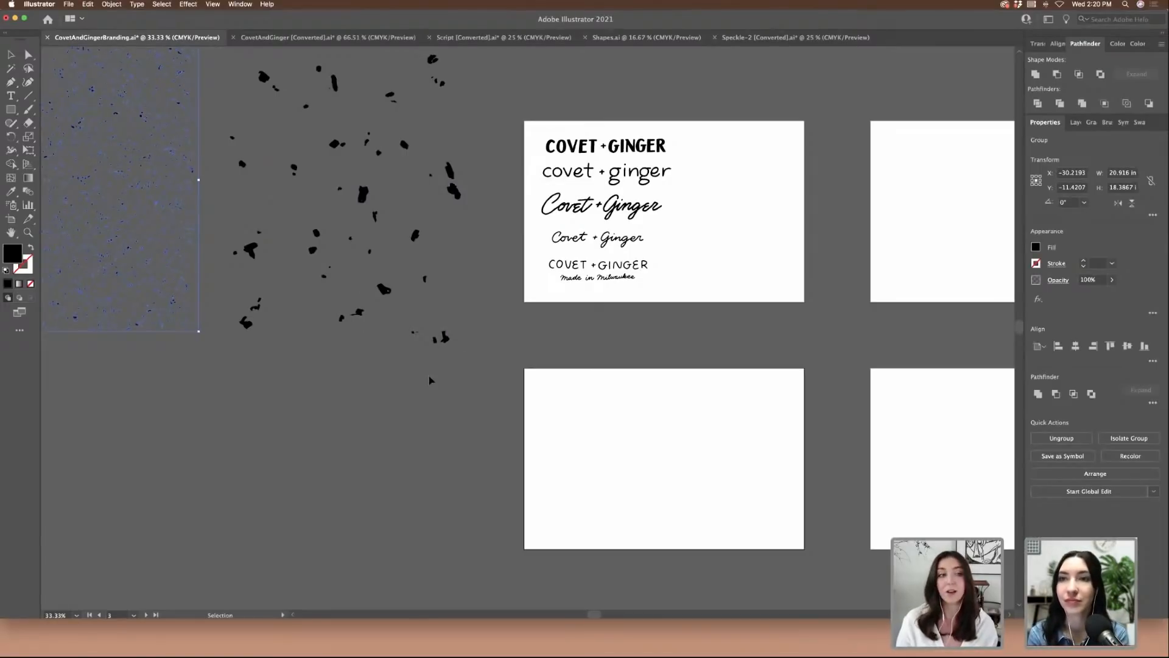
shift+click(353, 245)
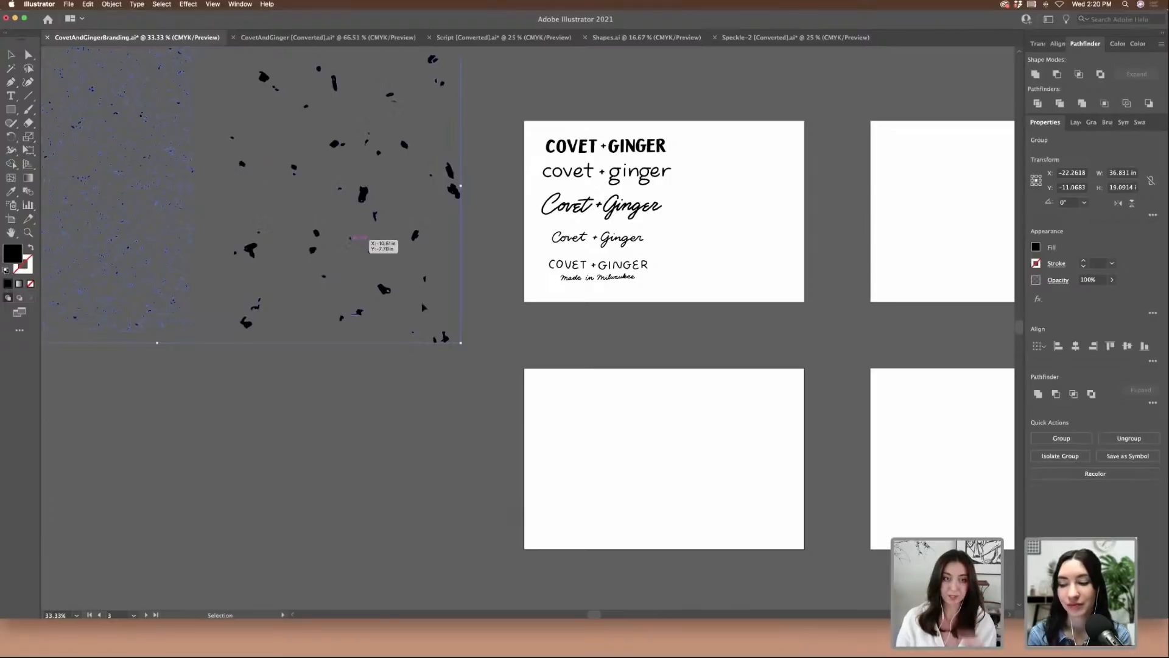
scroll(442, 319, left, 5)
scroll(442, 318, up, 3)
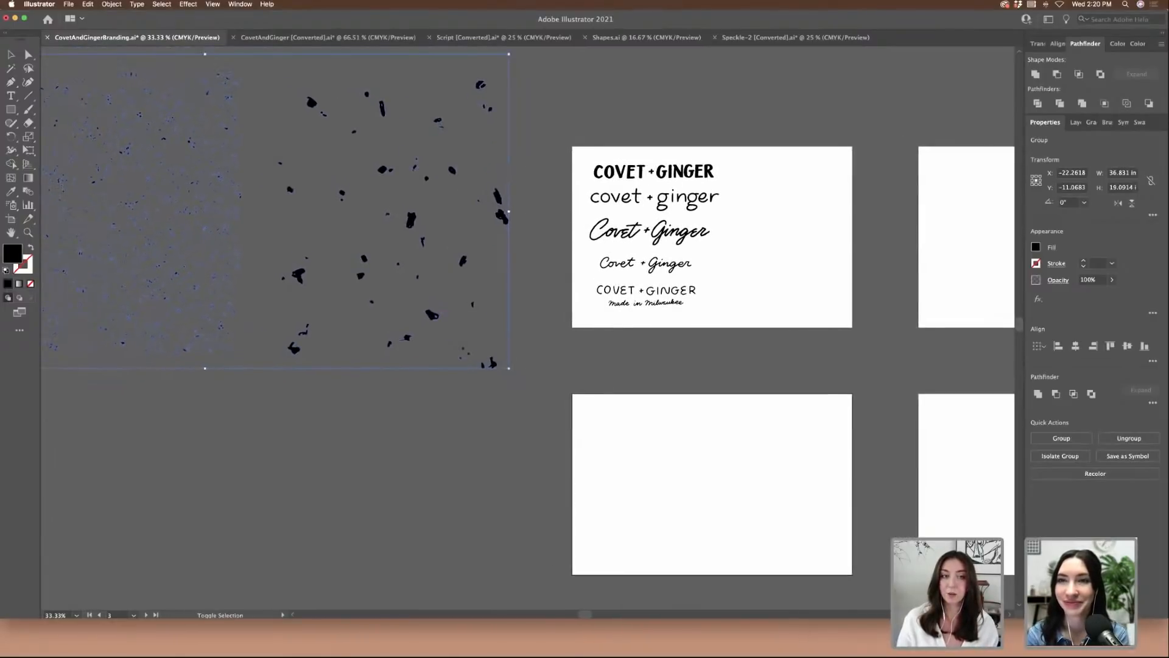
drag(509, 368, 405, 315)
drag(179, 185, 208, 200)
click(519, 301)
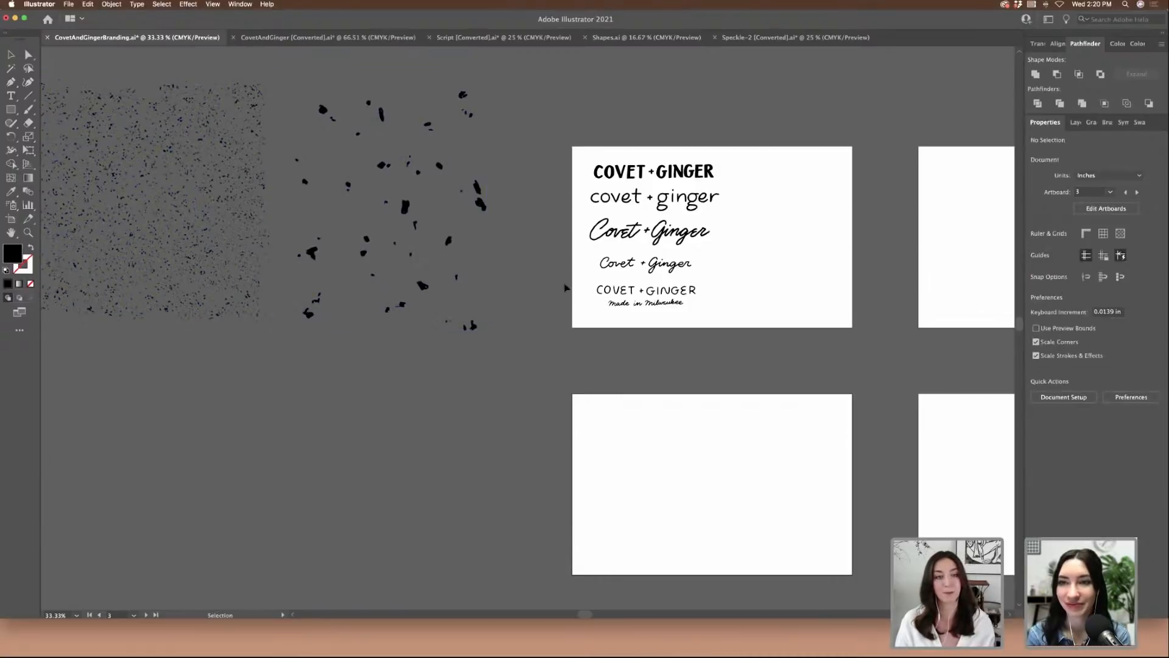
- Ungroup the Covet + Ginger lettering on the first artboard and deselect it
scroll(525, 269, right, 8)
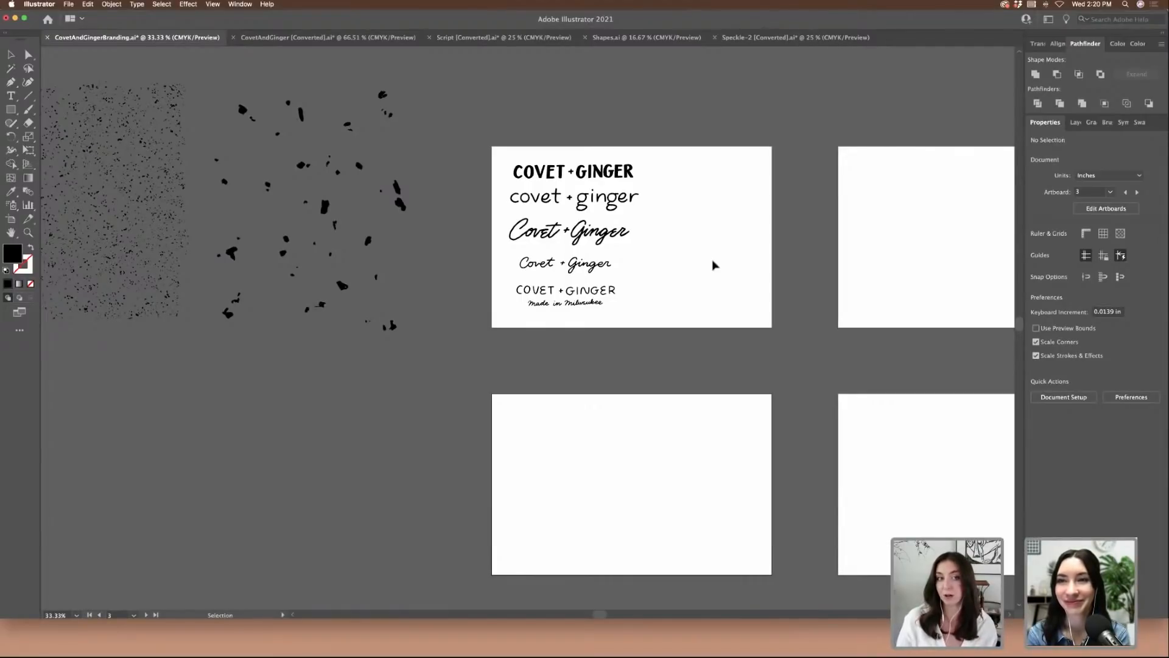
key(super+equal)
key(super+equal)
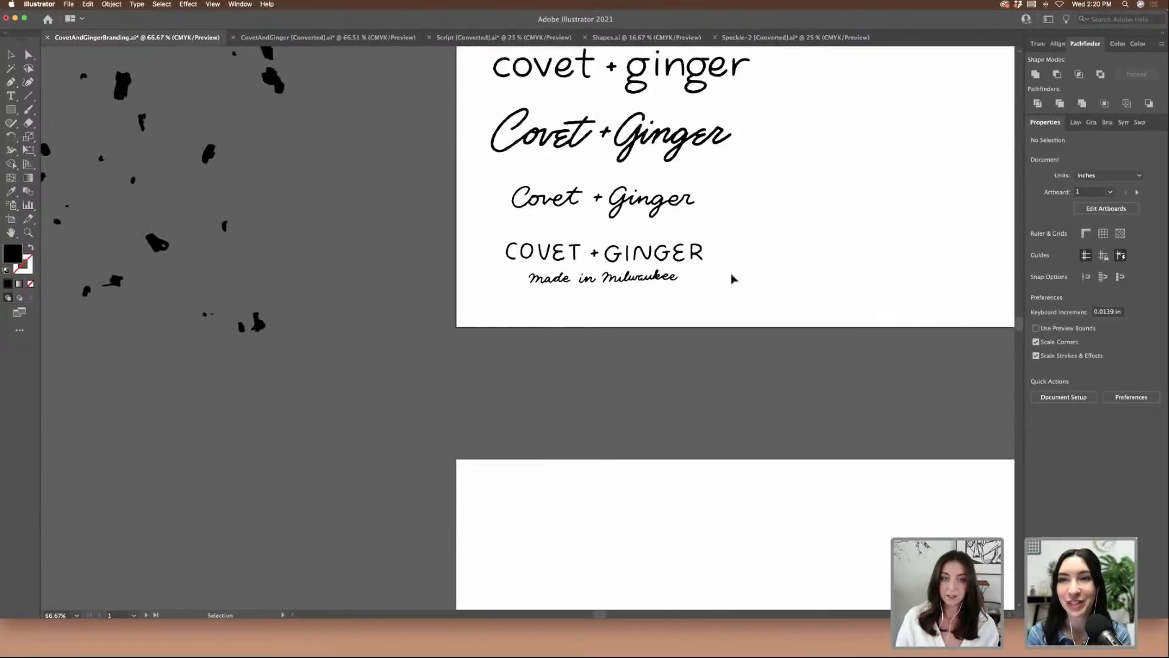
scroll(759, 272, up, 5)
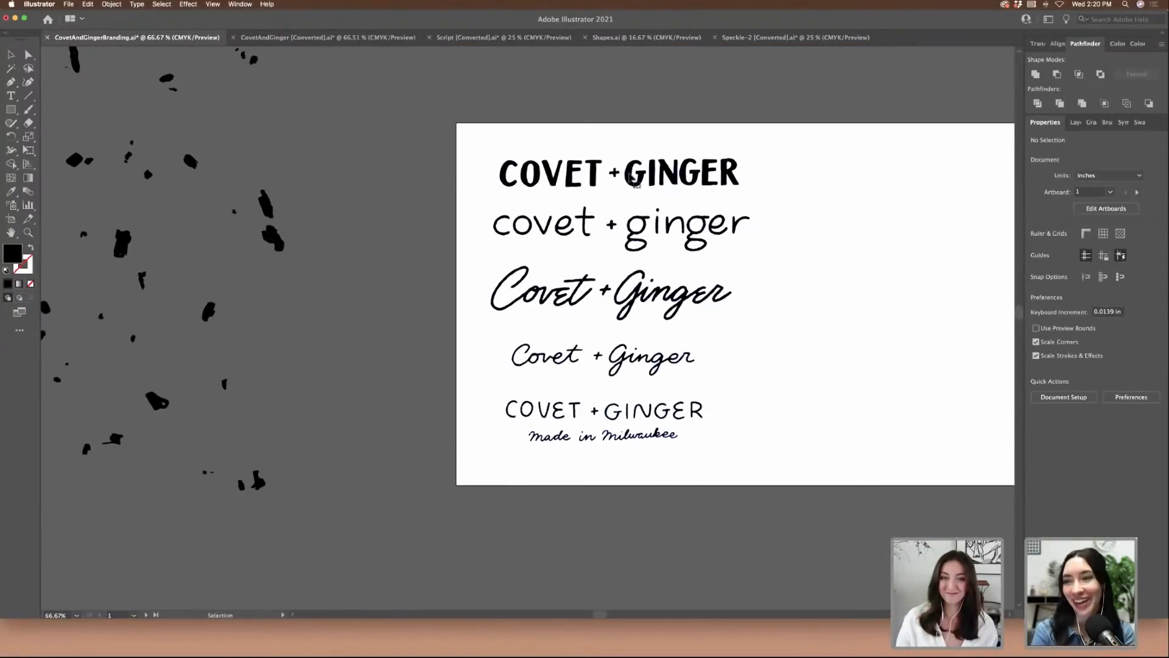
click(635, 179)
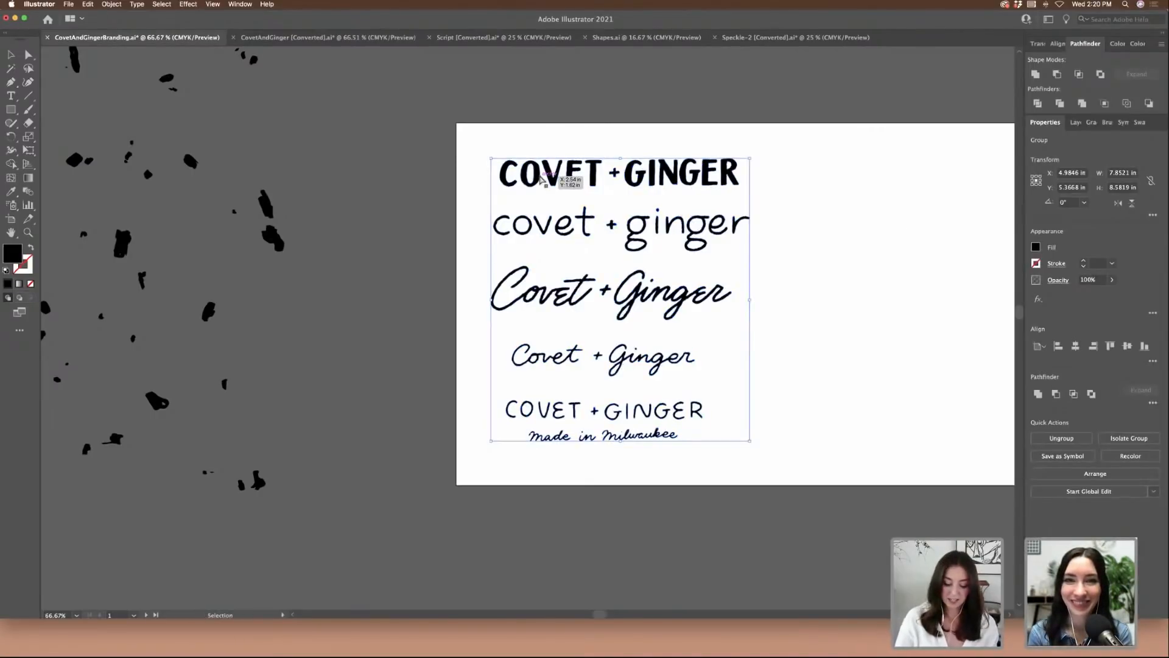
click(541, 130)
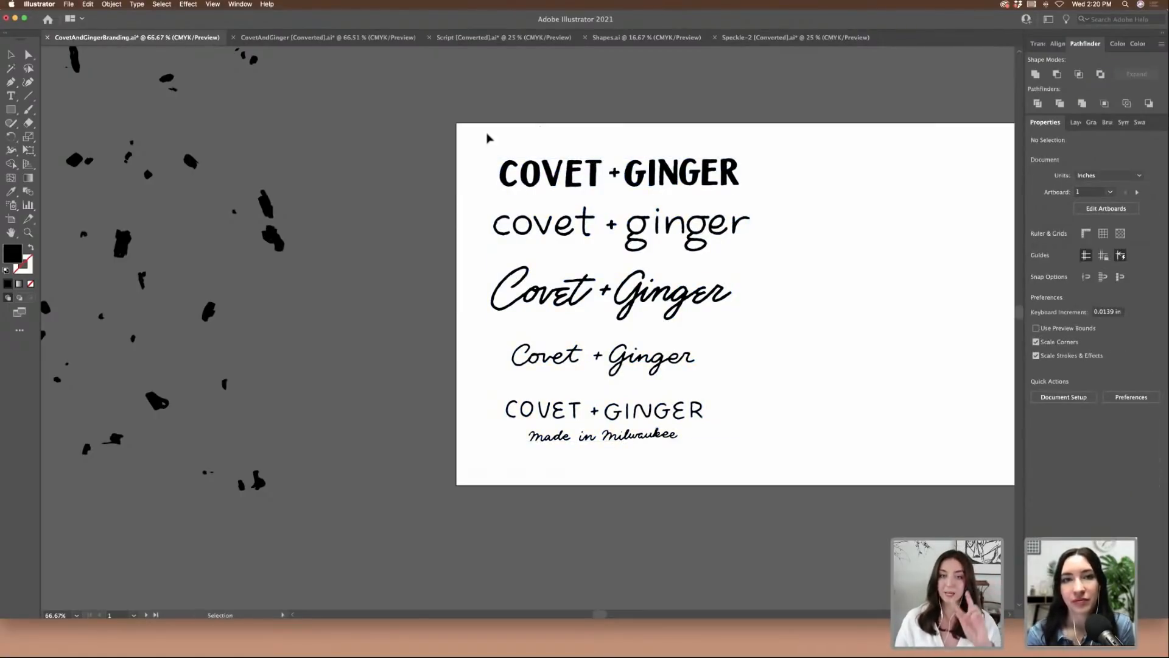
- Move all the lettering off the first artboard into the empty space directly above it, and deselect it
drag(475, 136, 798, 201)
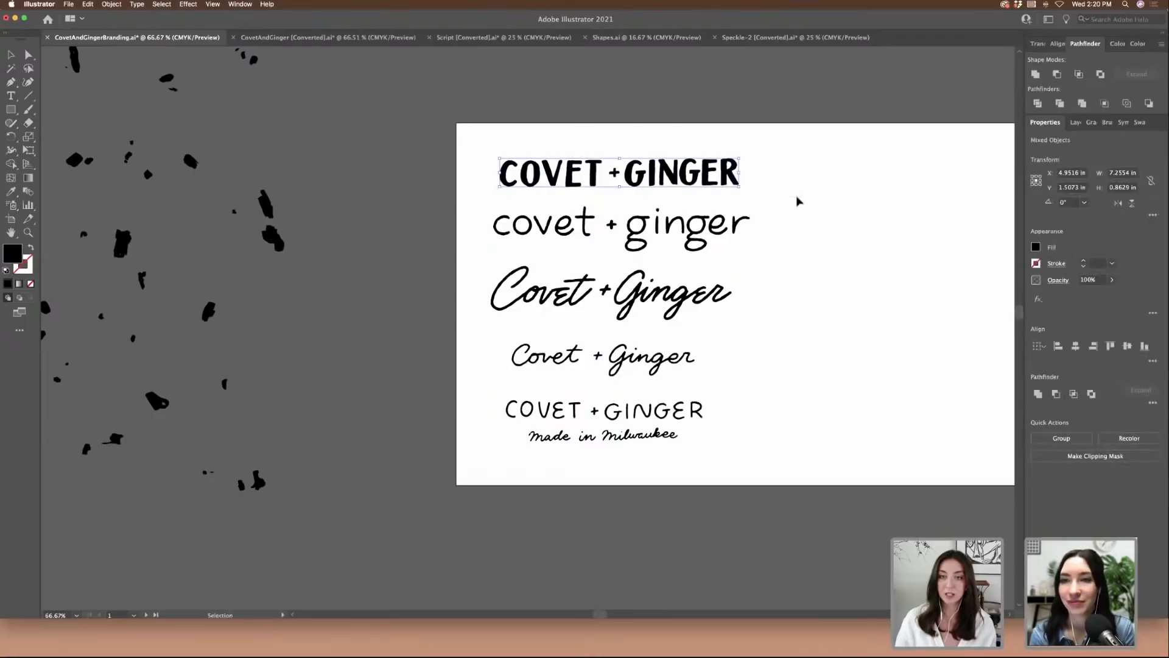
scroll(796, 199, right, 8)
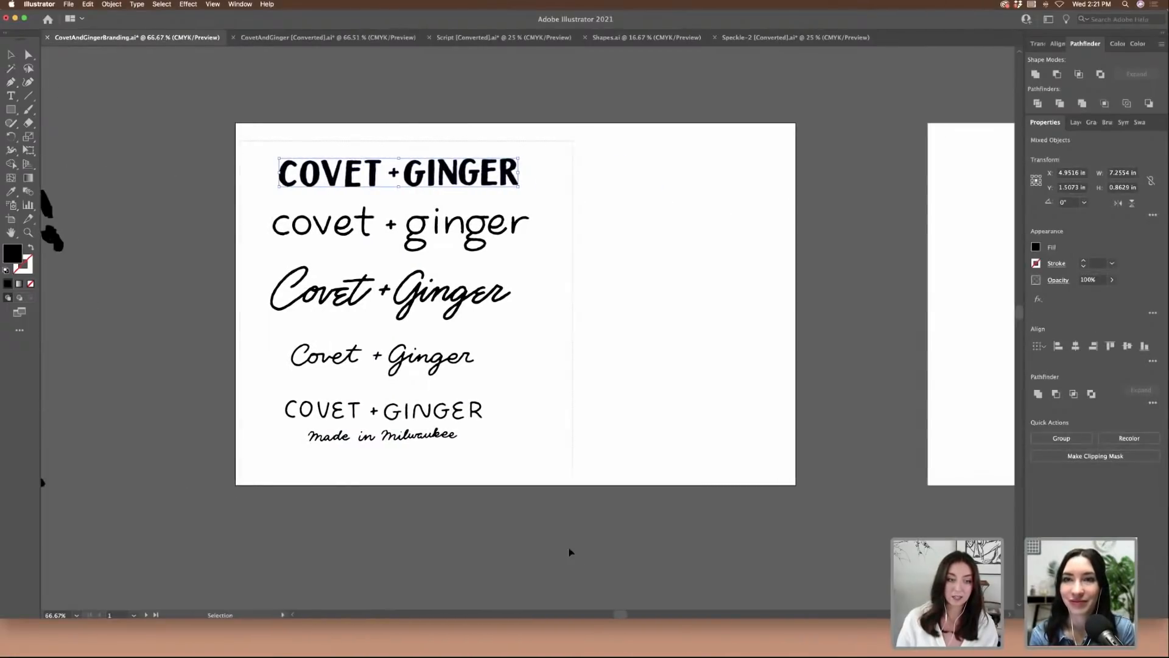
drag(571, 551, 575, 527)
scroll(577, 522, left, 5)
scroll(577, 522, up, 7)
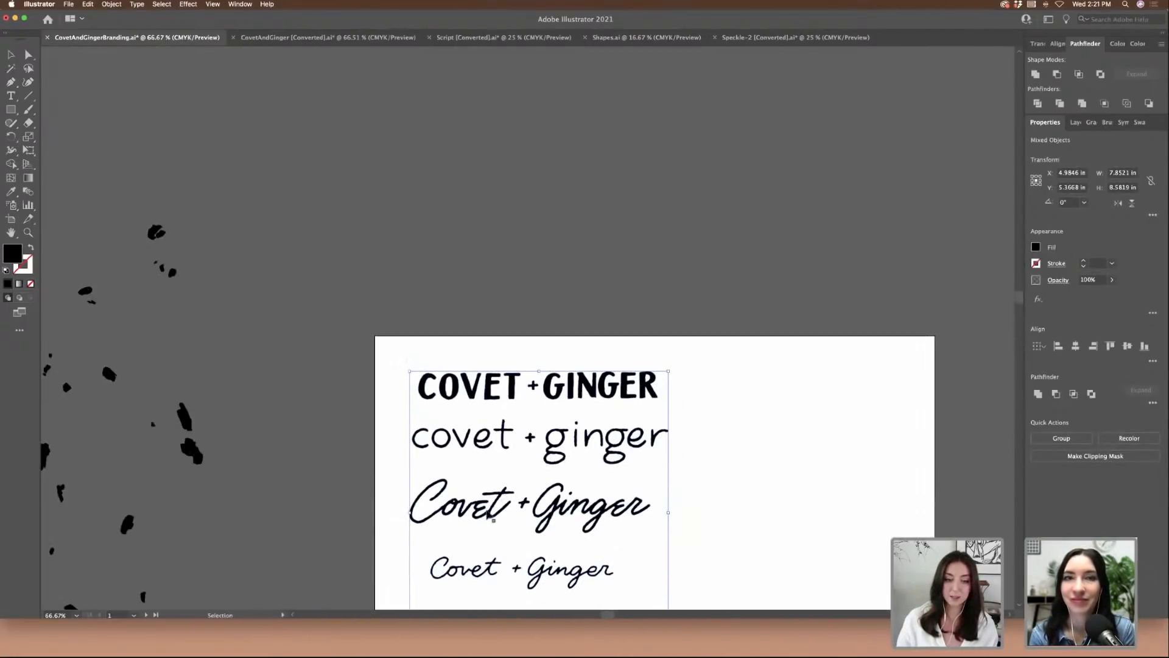
drag(488, 512, 482, 165)
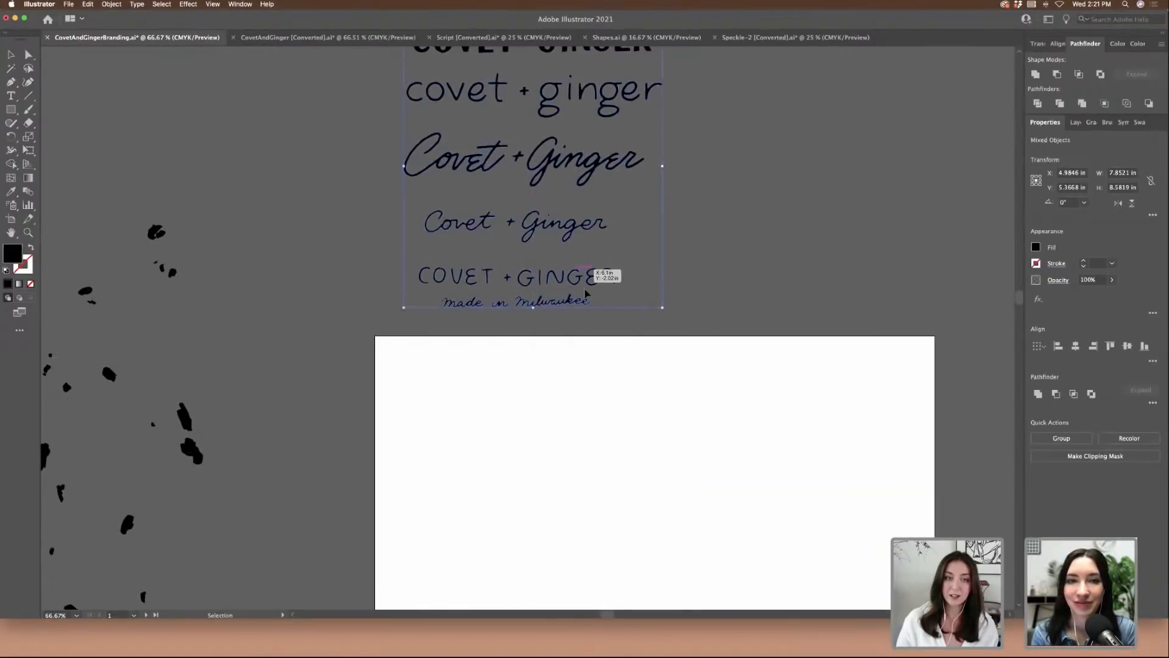
scroll(586, 294, up, 3)
click(760, 214)
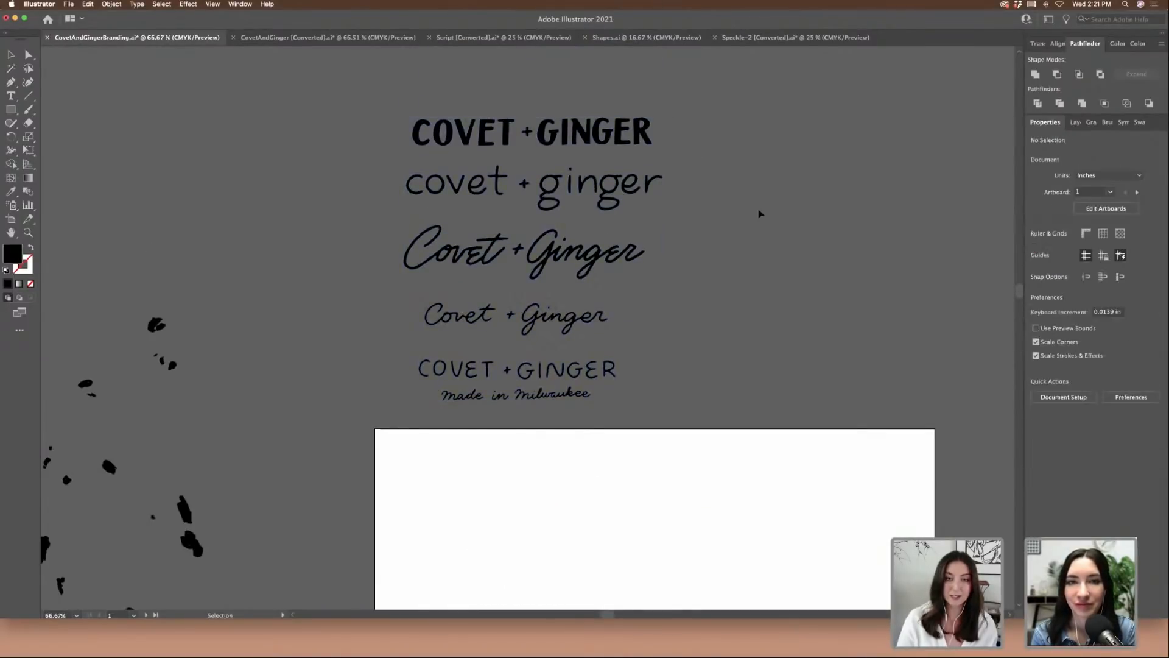
- Compare the lettering styles above the first artboard up close, from the small tagline version up to the bold all-caps one
key(super+equal)
key(super+equal)
key(super+equal)
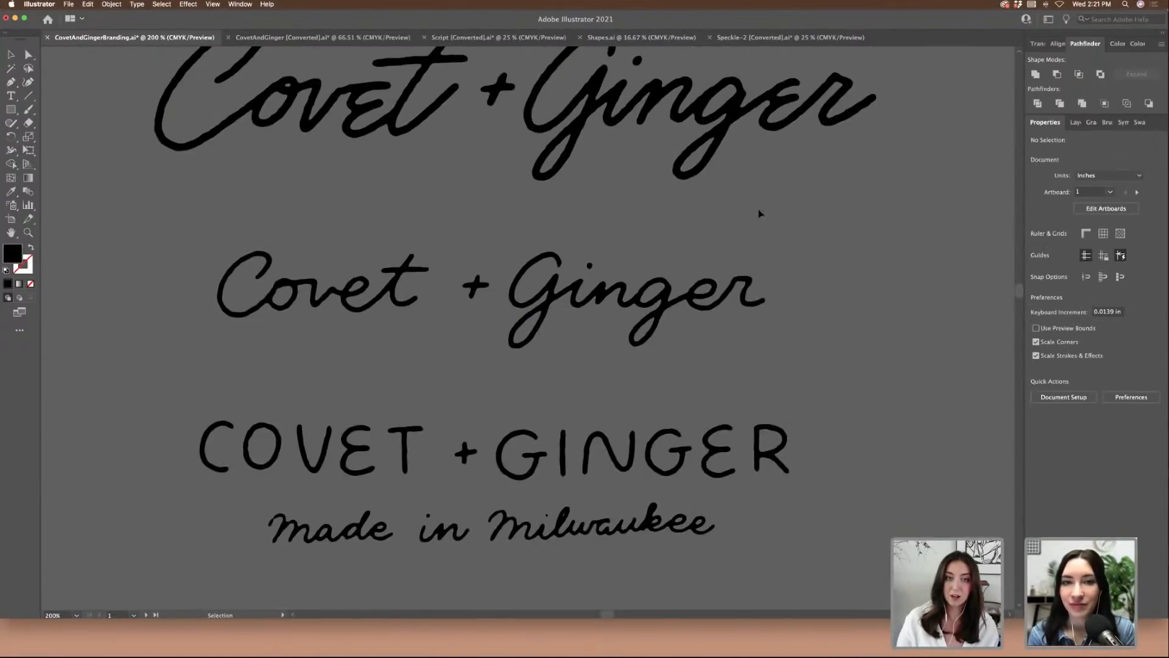
scroll(640, 208, up, 3)
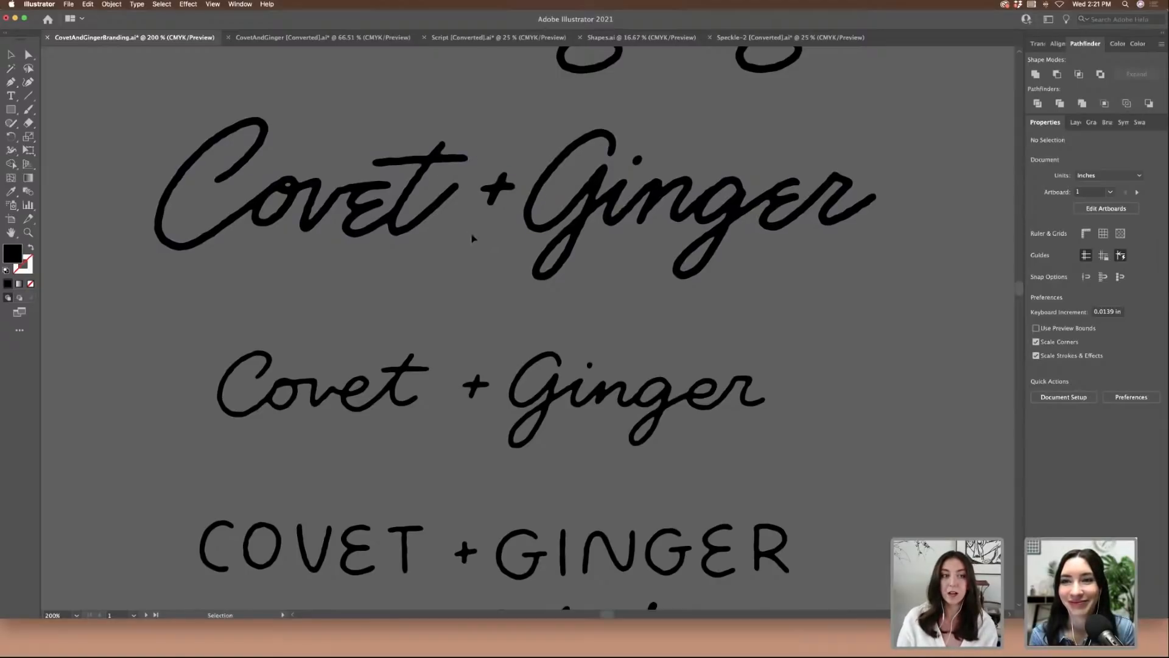
scroll(472, 237, up, 3)
scroll(473, 237, up, 3)
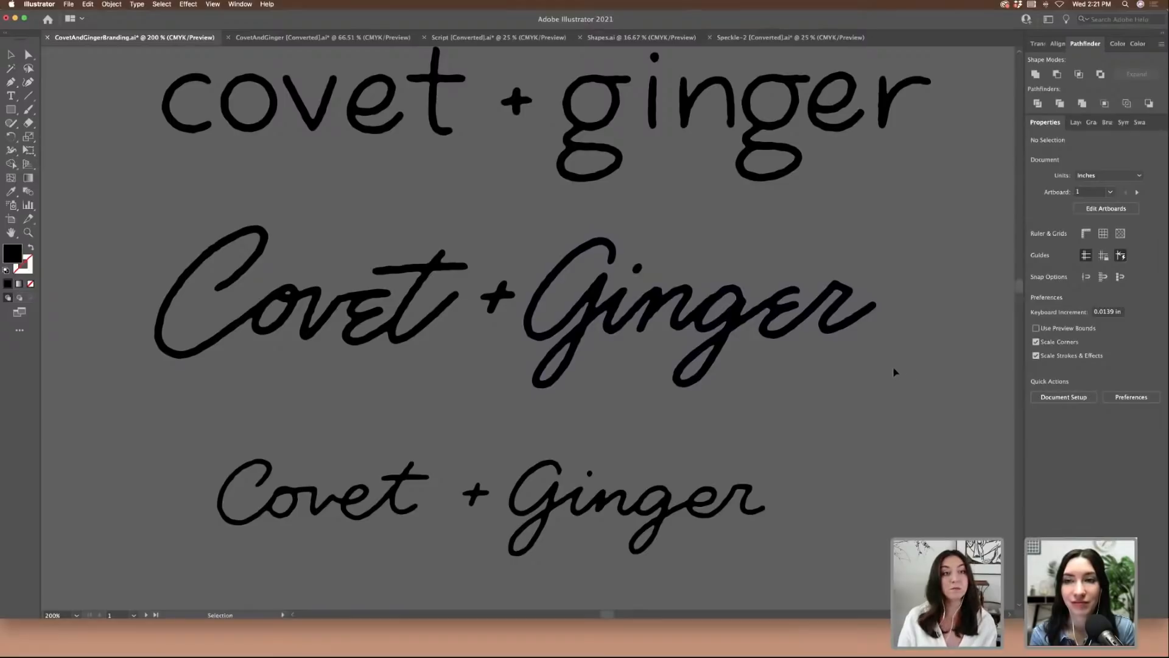
scroll(893, 371, up, 2)
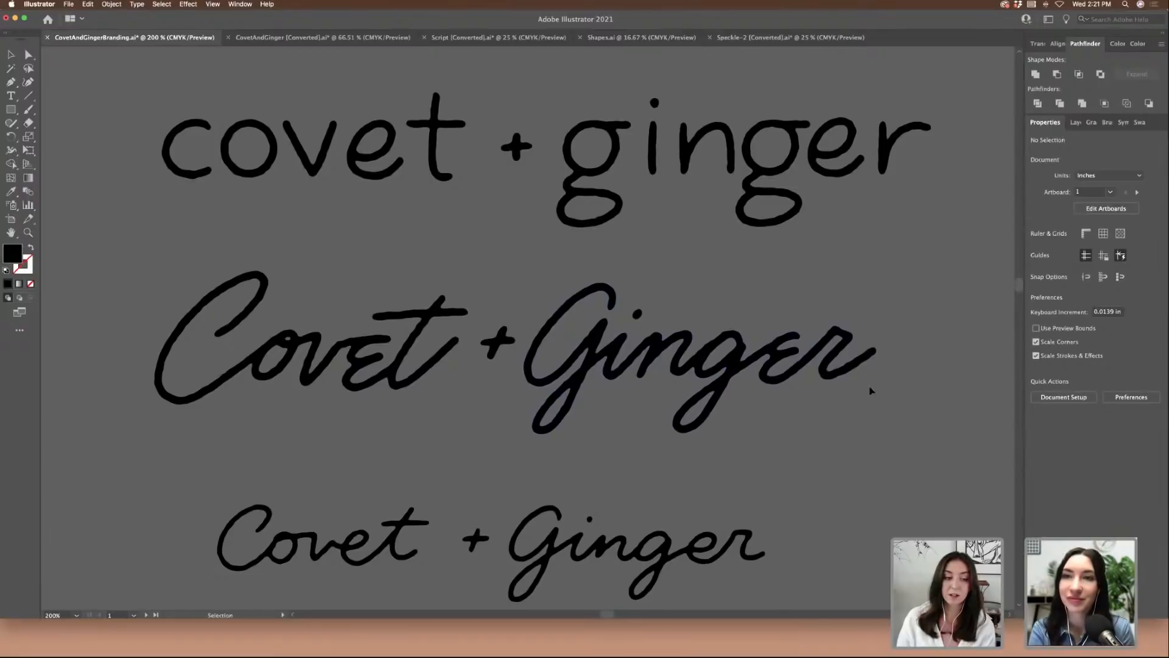
scroll(870, 383, up, 1)
scroll(871, 390, up, 1)
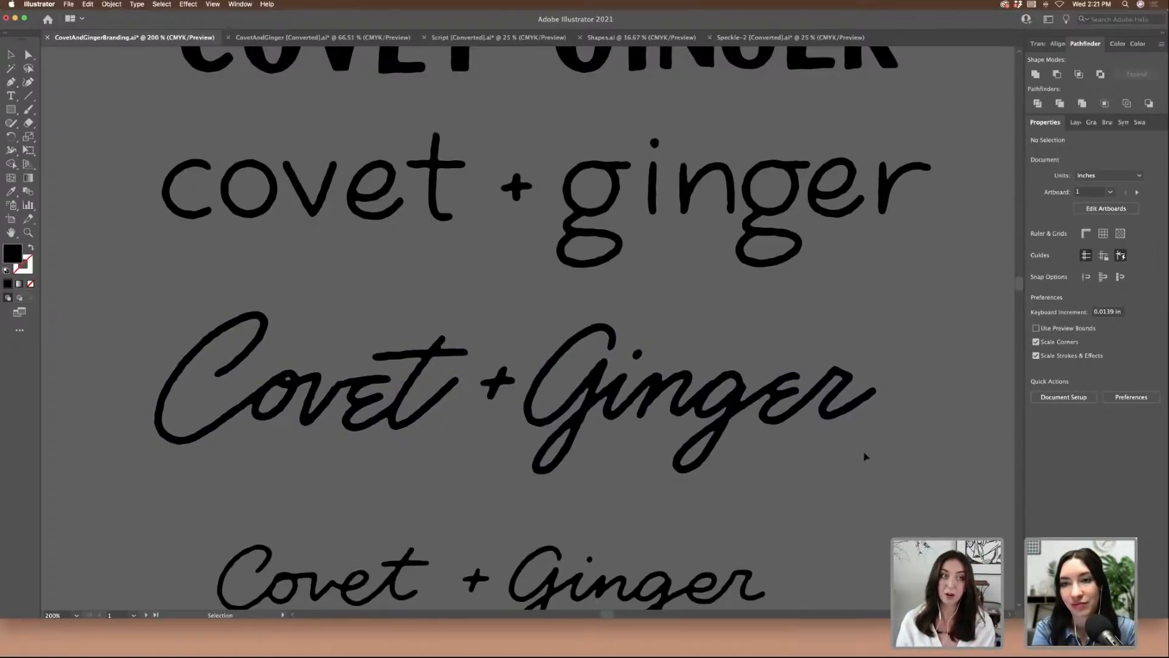
scroll(865, 456, left, 2)
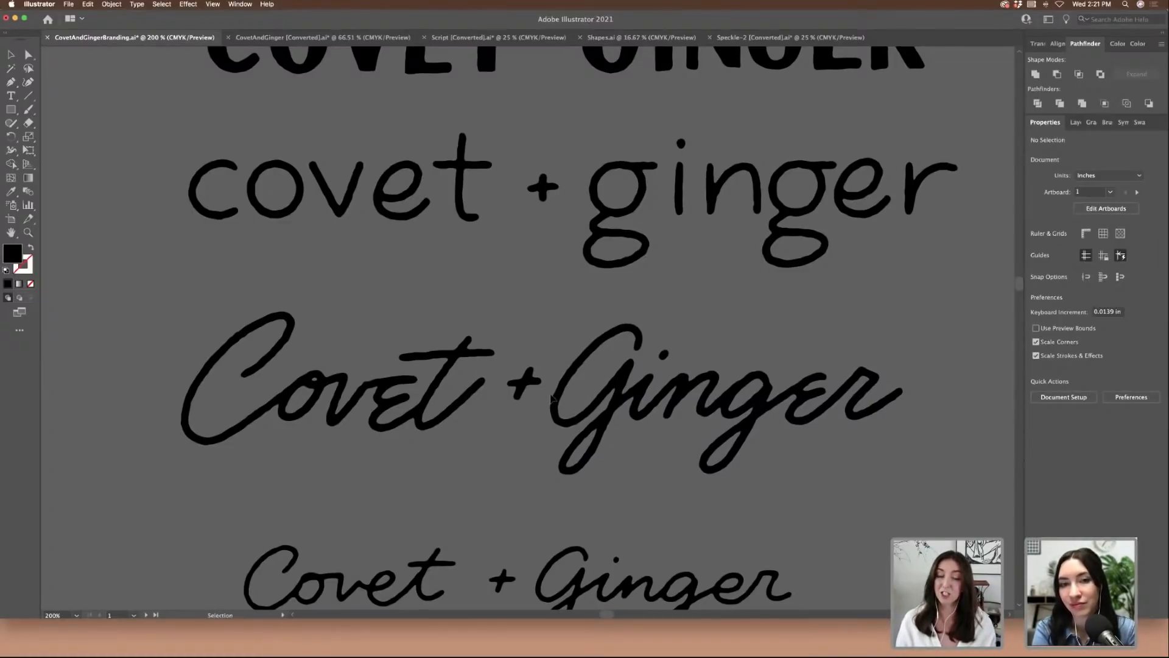
scroll(932, 411, up, 3)
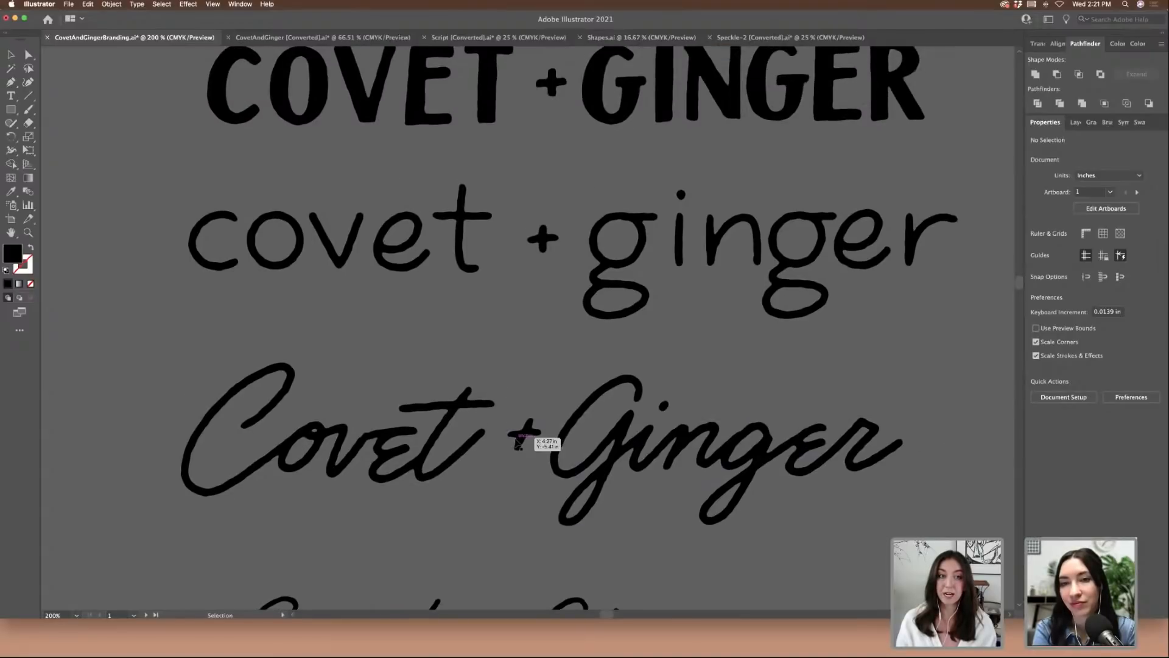
scroll(542, 439, up, 4)
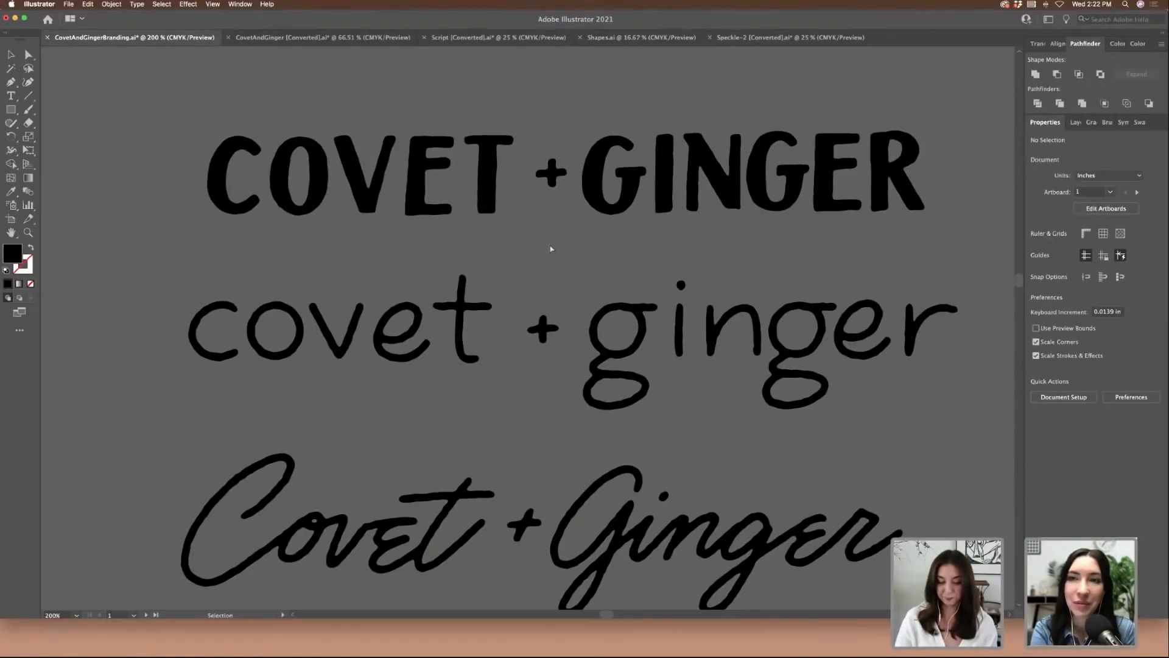
key(super+minus)
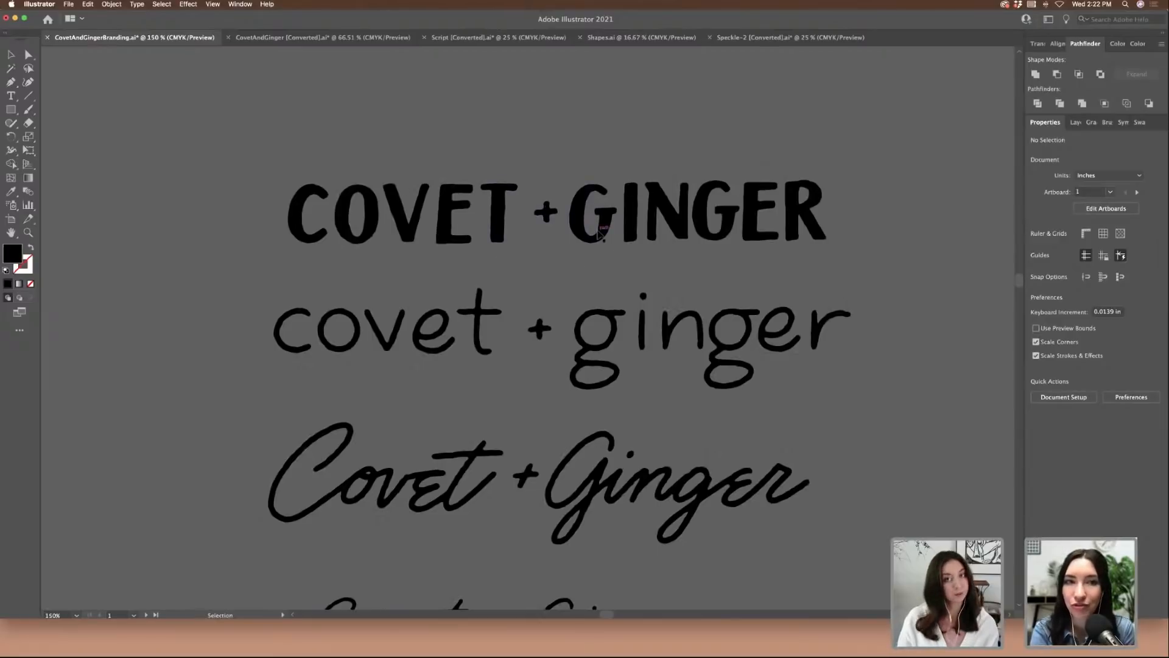
scroll(515, 198, down, 5)
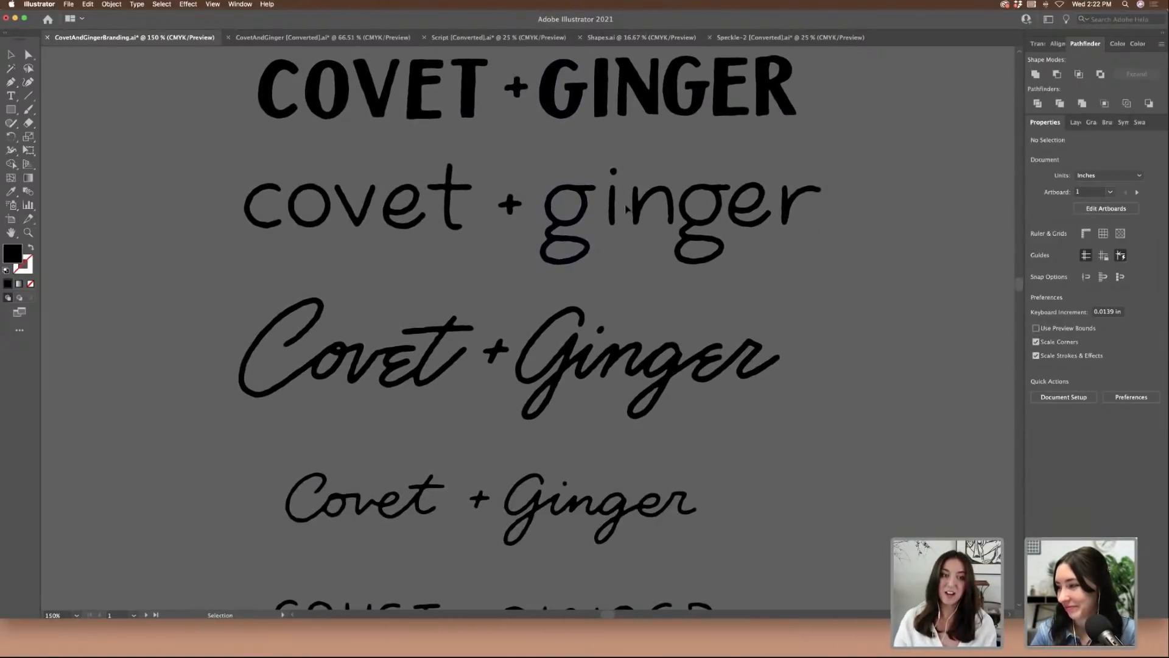
scroll(627, 208, up, 3)
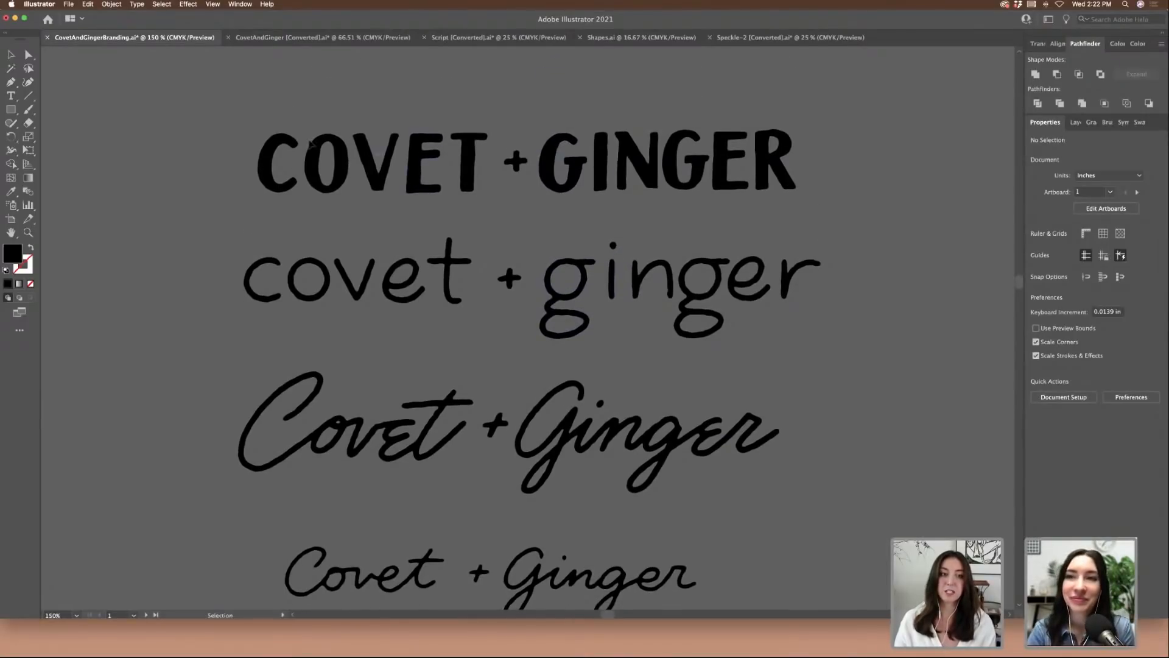
- Move the bold all-caps COVET + GINGER and the thick script Covet + Ginger onto the first artboard, with the script below
double_click(287, 142)
double_click(211, 110)
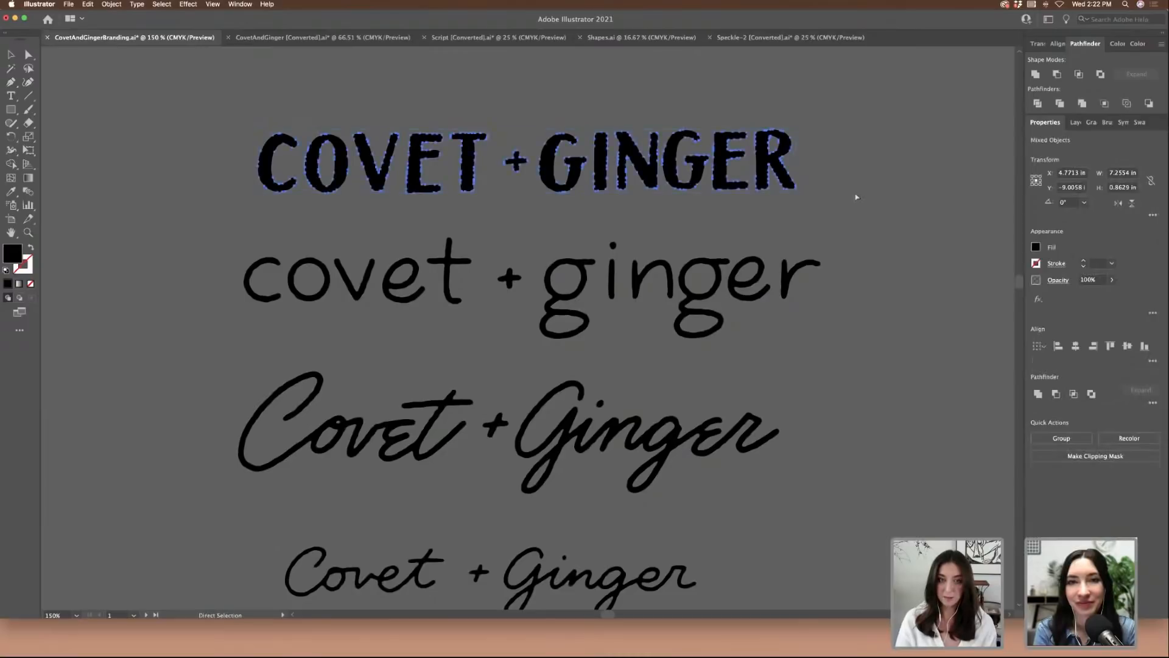
key(super+minus)
key(super+minus)
scroll(854, 193, down, 5)
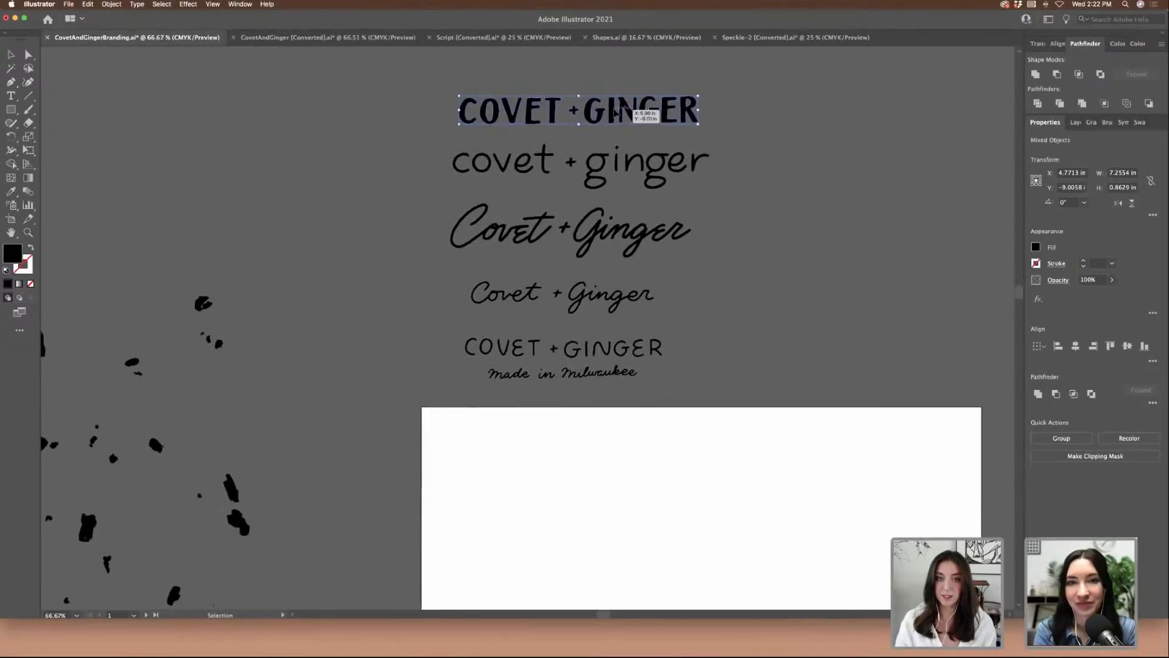
drag(642, 112, 619, 473)
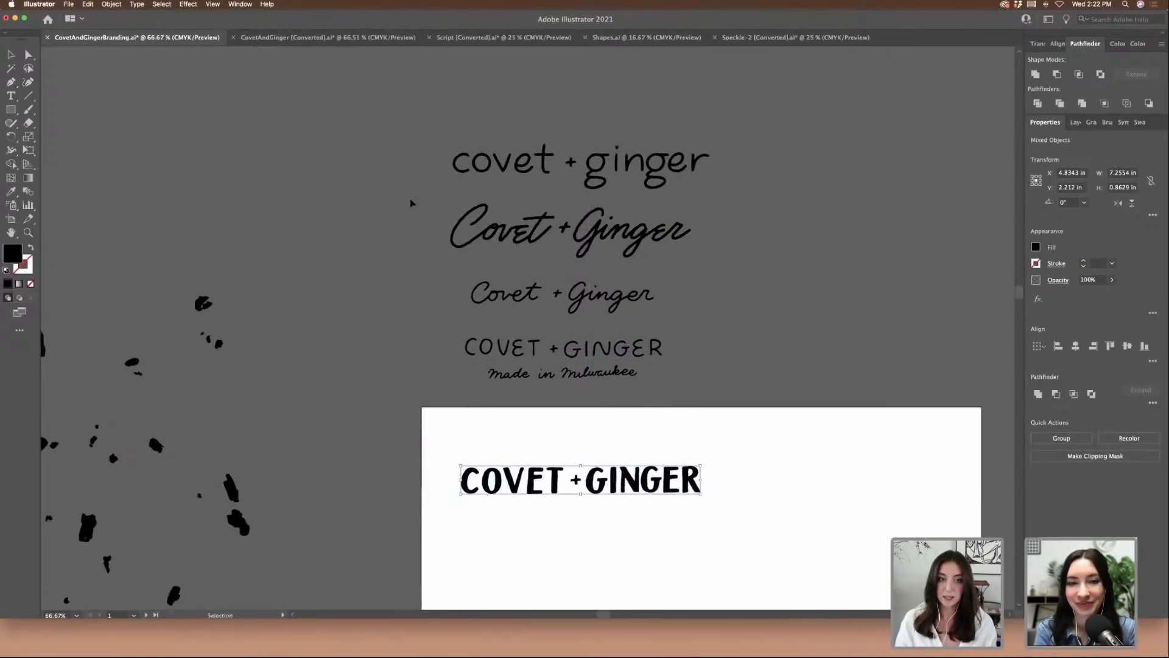
drag(634, 240, 638, 564)
click(466, 259)
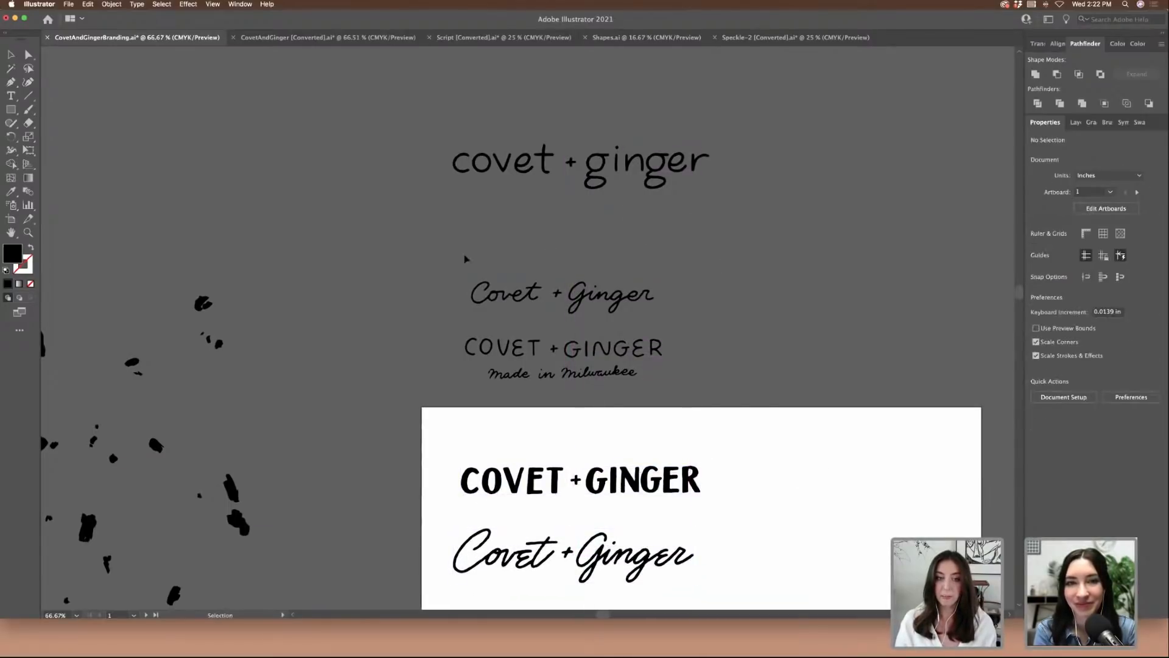
- Move the thin script Covet + Ginger and the small tagline version up beneath the lowercase covet + ginger, and deselect them
drag(708, 393, 469, 281)
drag(640, 346, 641, 275)
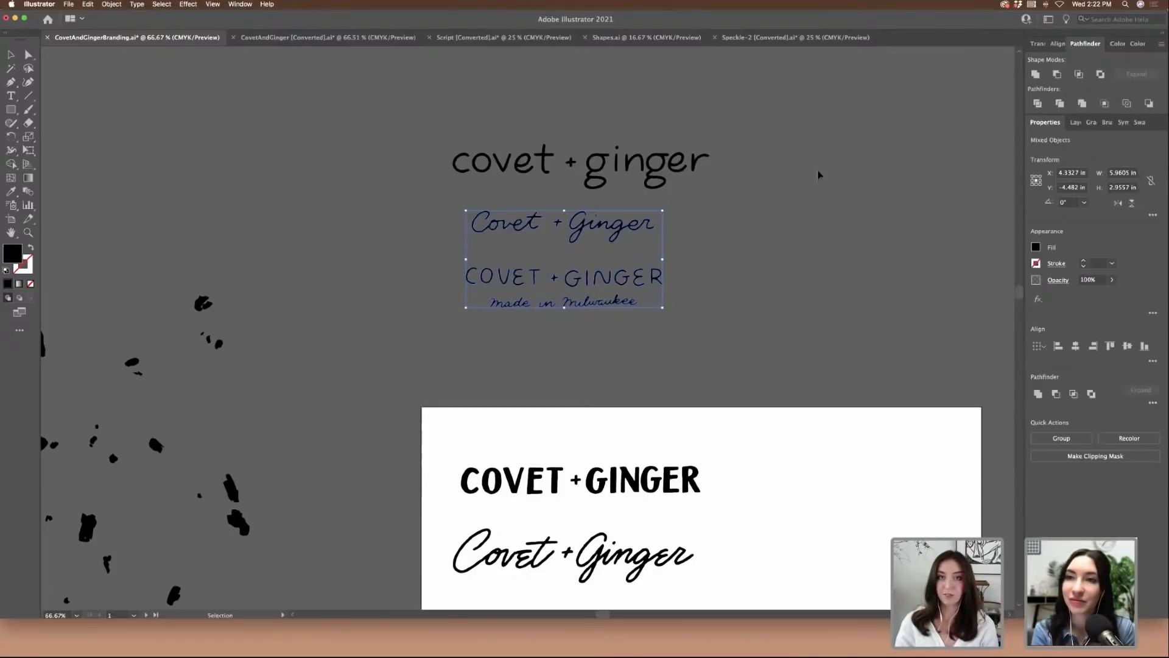
drag(635, 237, 640, 236)
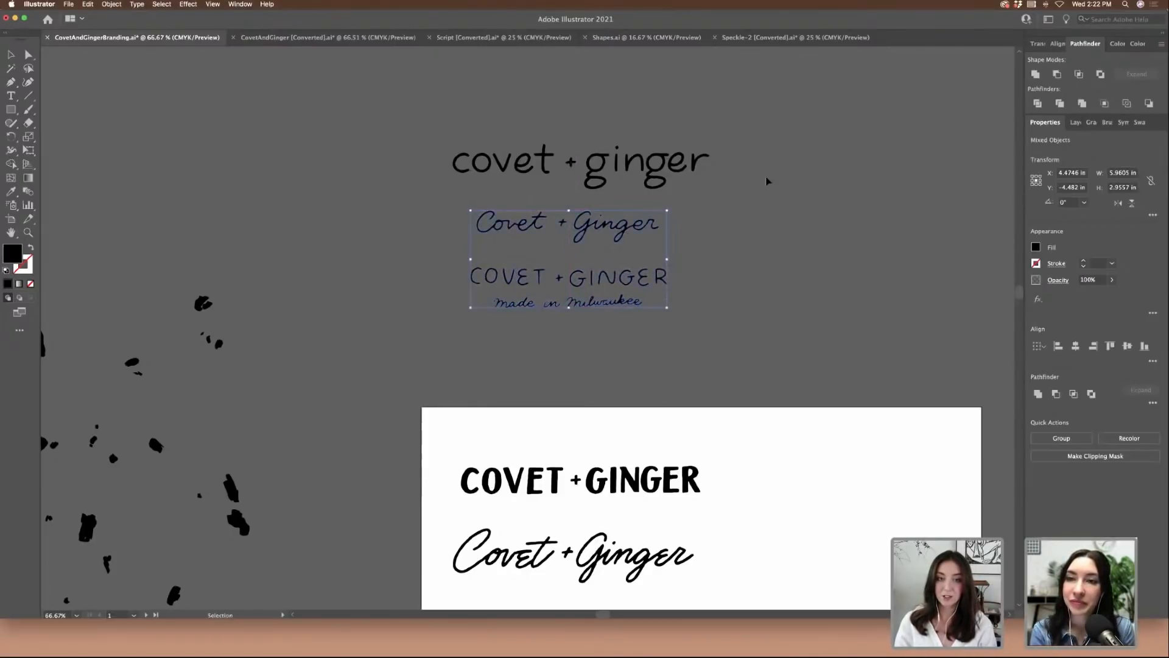
click(694, 209)
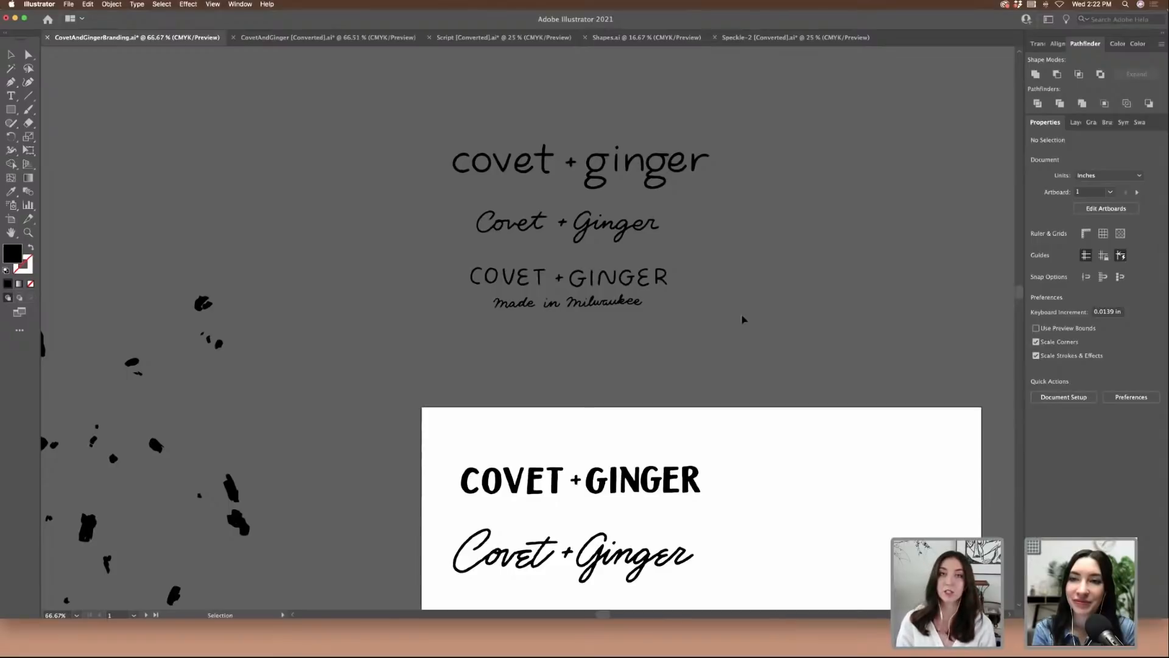
- Select the bold all-caps COVET + GINGER, show the rulers and add two horizontal guides, one above it and one along its top edge
scroll(745, 318, down, 5)
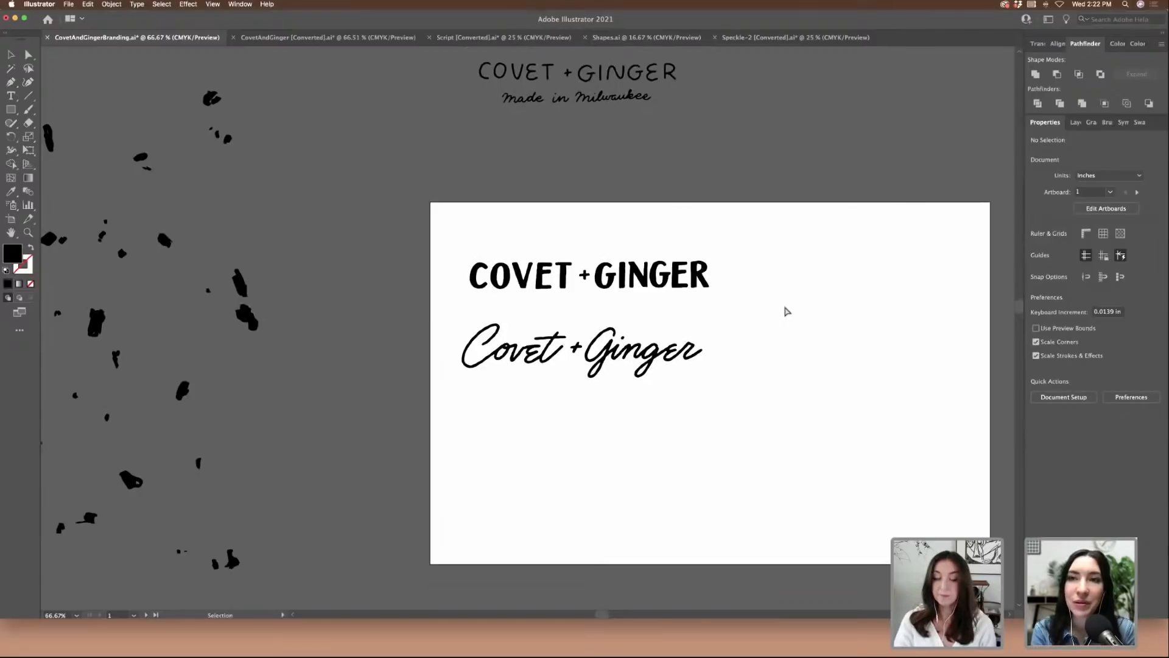
key(super+equal)
key(super+equal)
scroll(785, 311, right, 5)
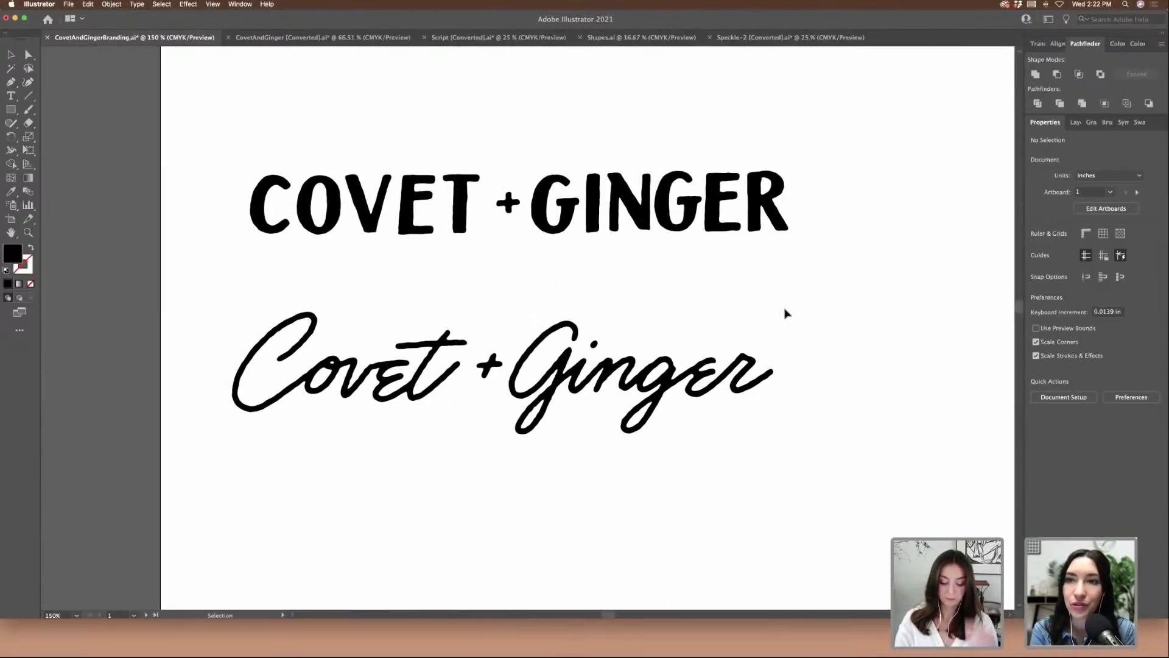
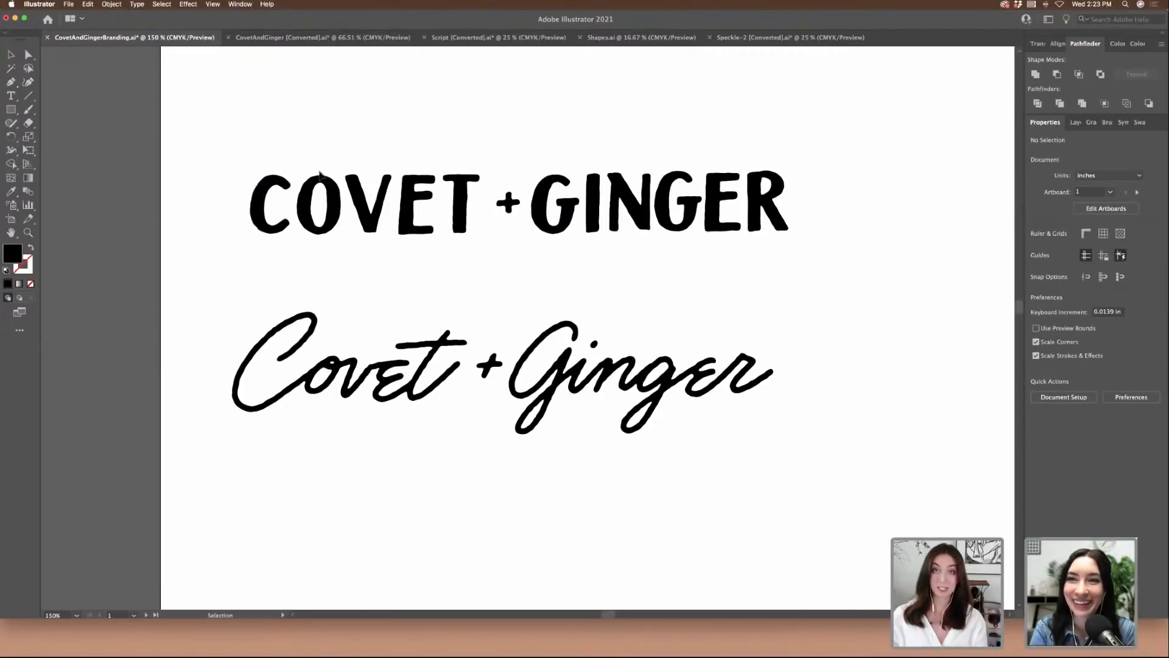
drag(233, 133, 866, 251)
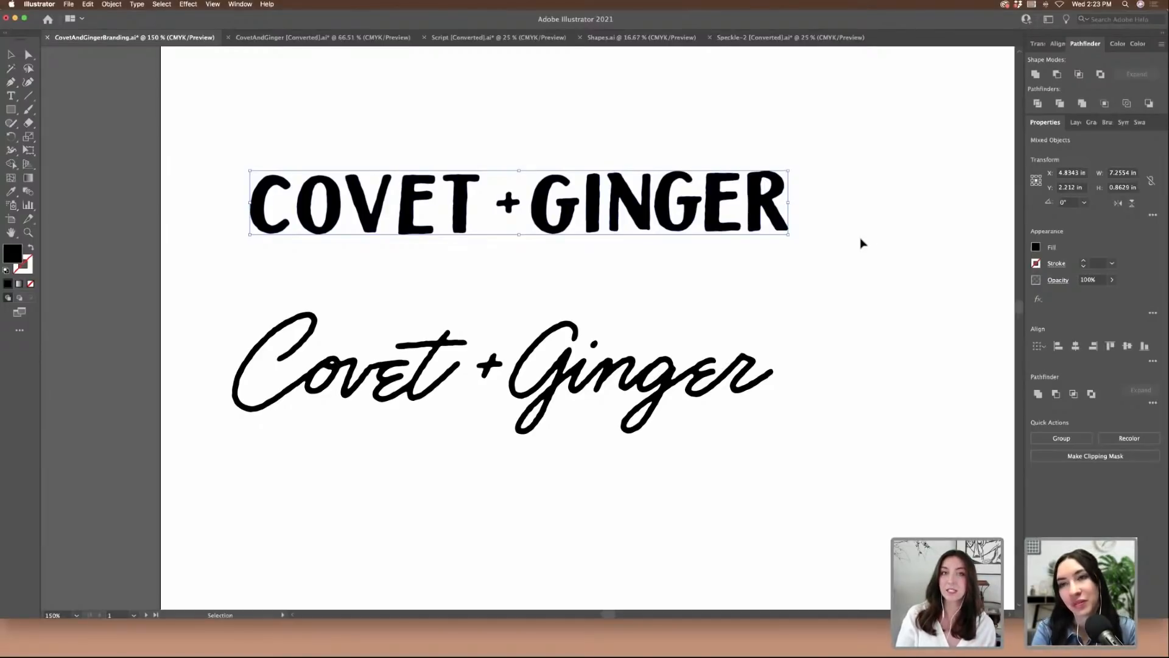
key(super+minus)
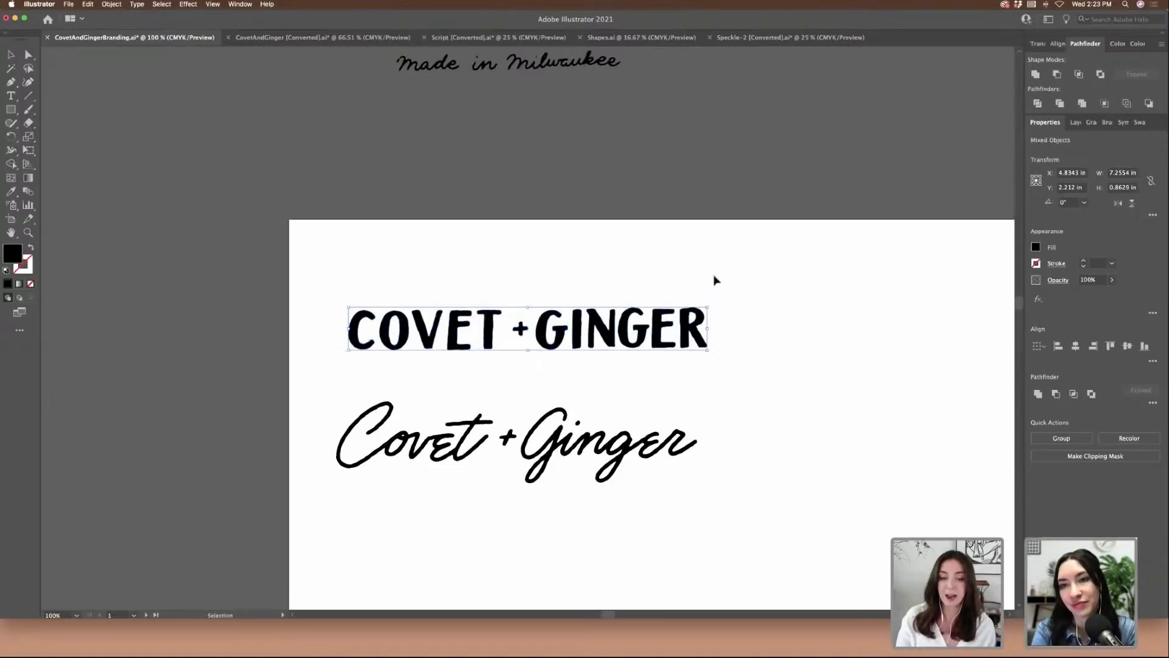
key(super+r)
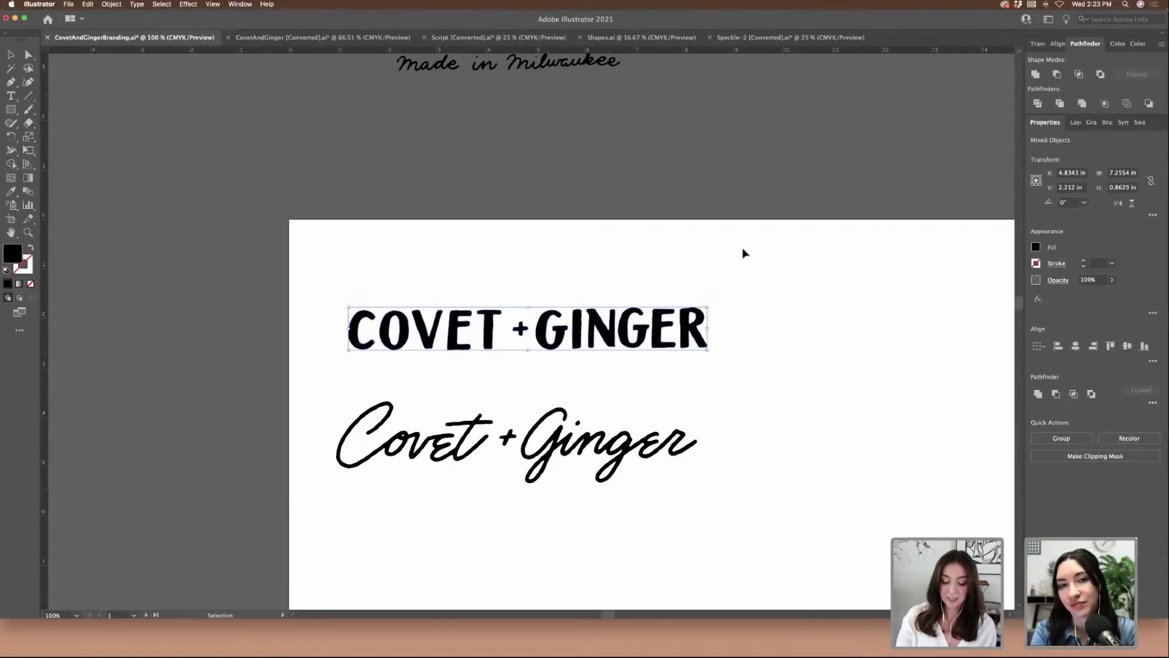
key(super+equal)
drag(731, 56, 731, 233)
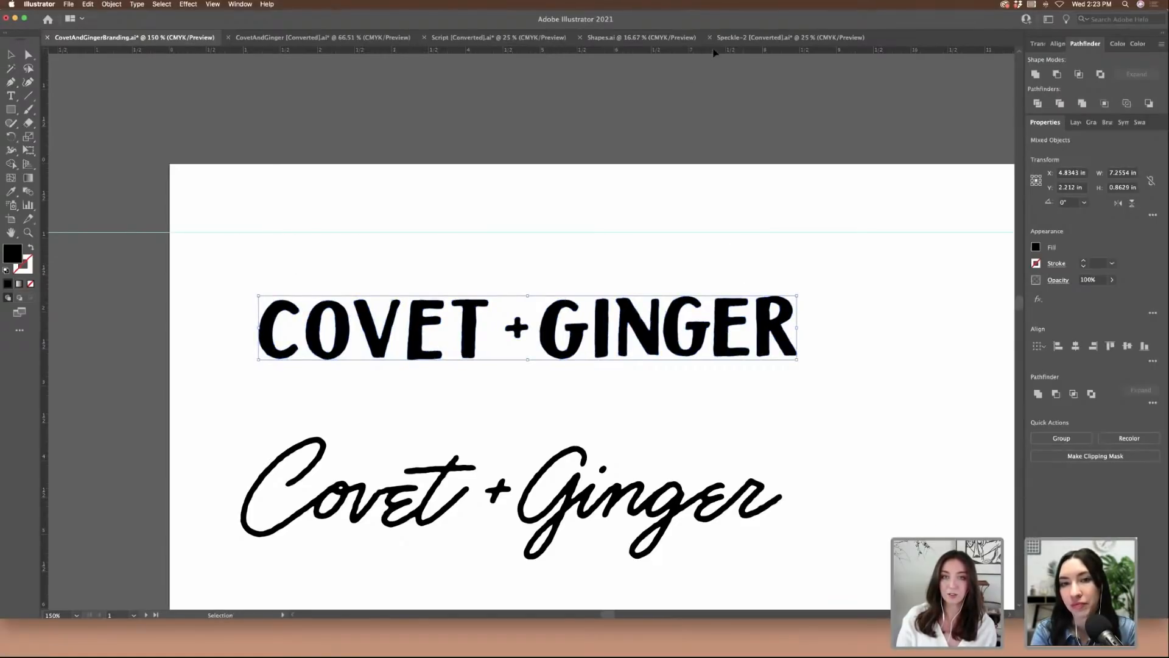
drag(715, 51, 680, 299)
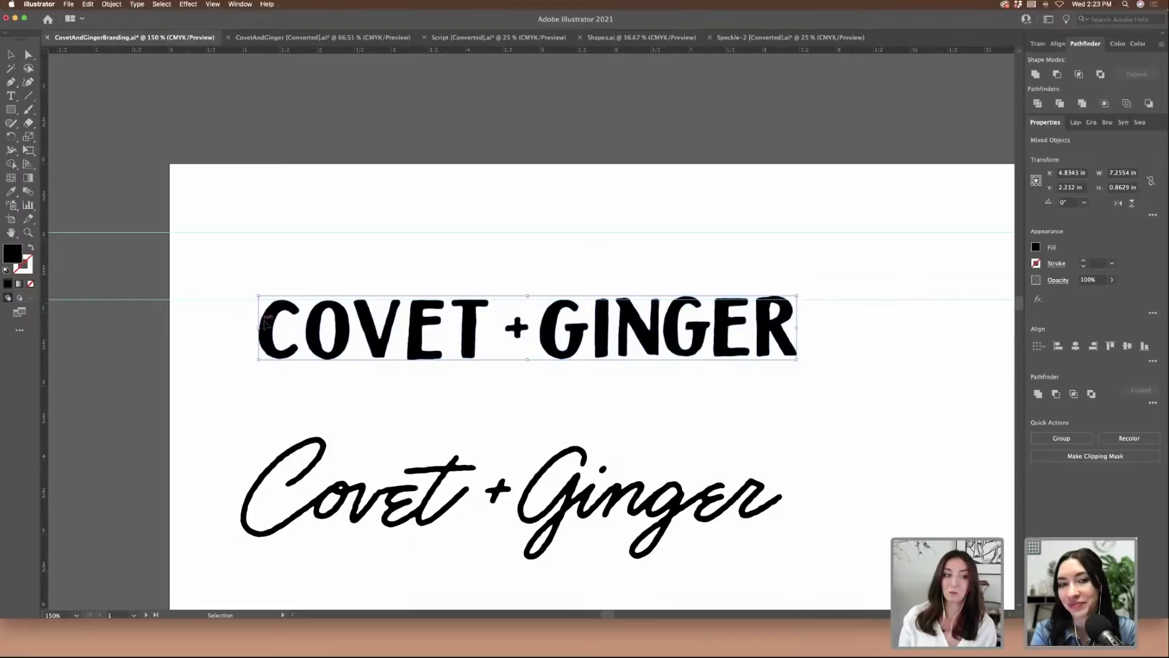
- Move the bold COVET + GINGER between the two guides, enlarge it slightly to fill the space, and deselect it
drag(268, 327, 282, 268)
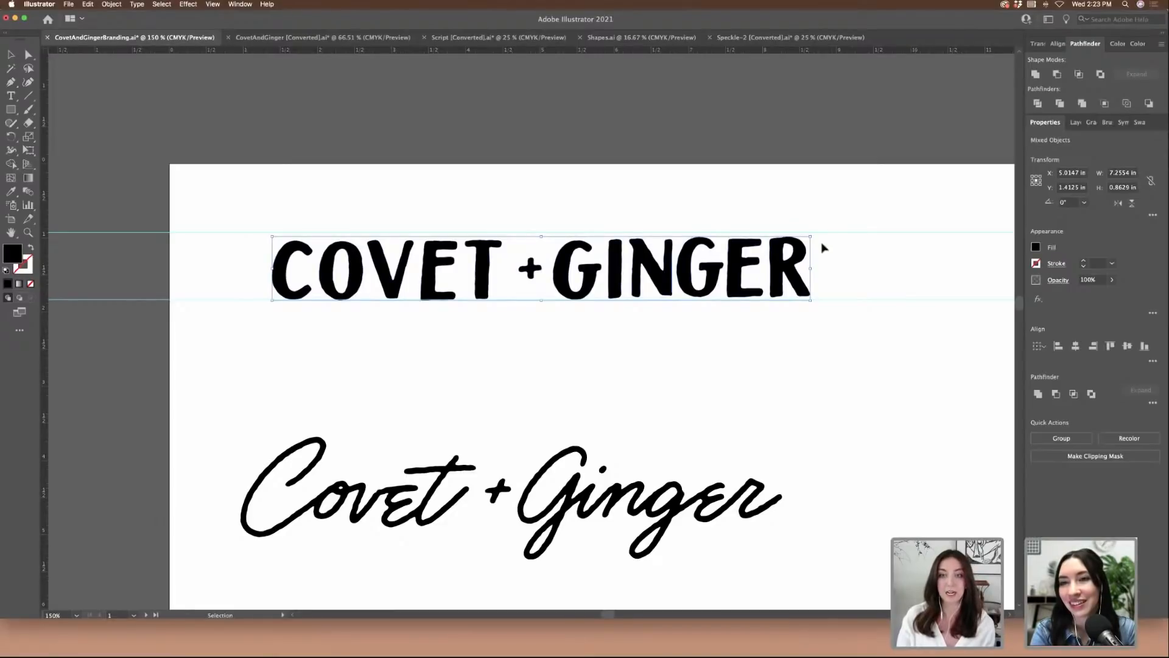
drag(810, 236, 890, 219)
click(711, 191)
key(a)
key(super+=)
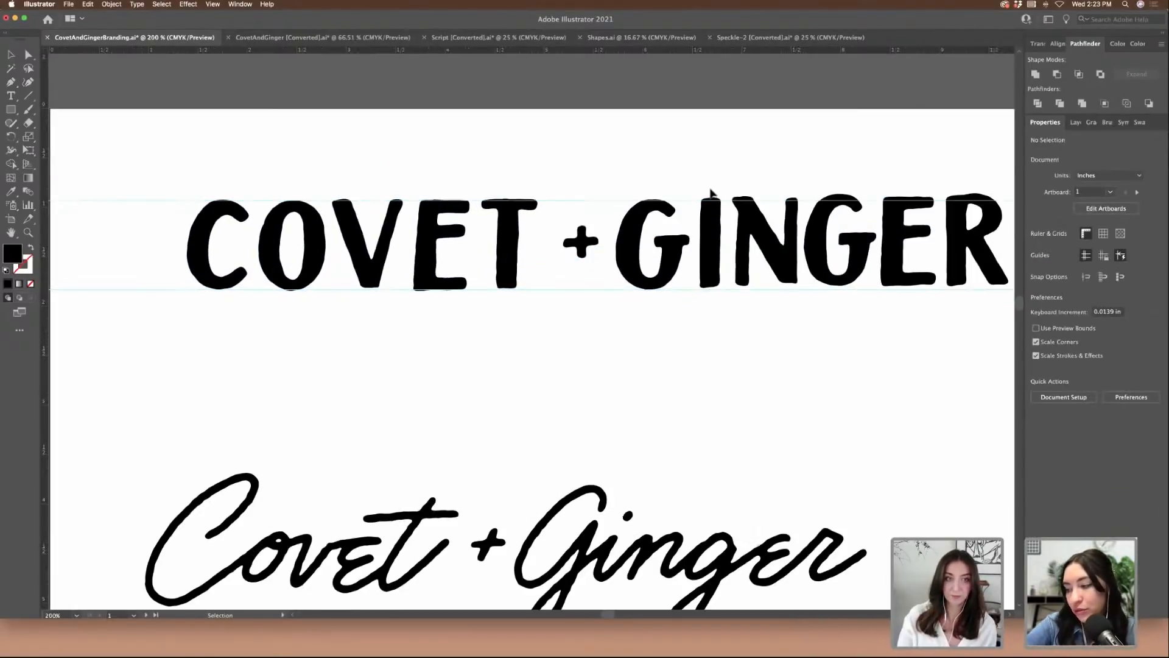
- Check the bold letters against the guides and resize the V of COVET slightly to meet the upper guide
scroll(711, 194, left, 3)
click(308, 250)
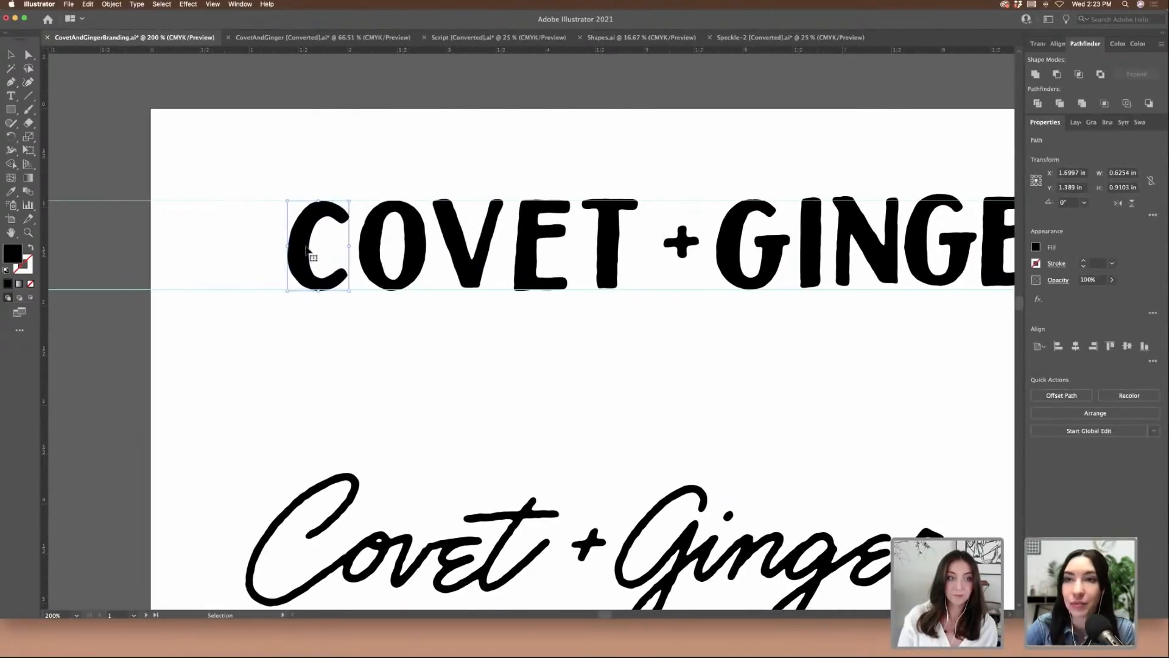
drag(415, 261, 460, 265)
drag(504, 198, 504, 200)
key(super+shift+a)
click(497, 224)
key(super+shift+a)
- Fill the whole script Covet + Ginger with light peach (M 34.12, Y 45.45), and deselect it
scroll(511, 190, down, 1)
scroll(511, 194, down, 5)
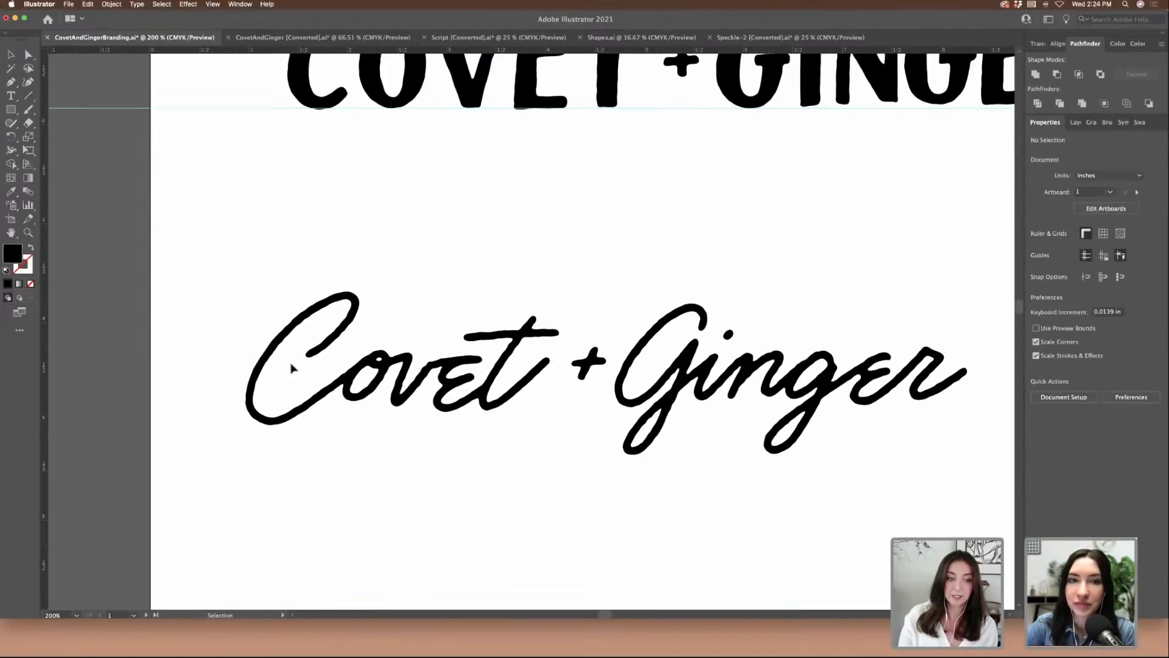
drag(225, 308, 980, 468)
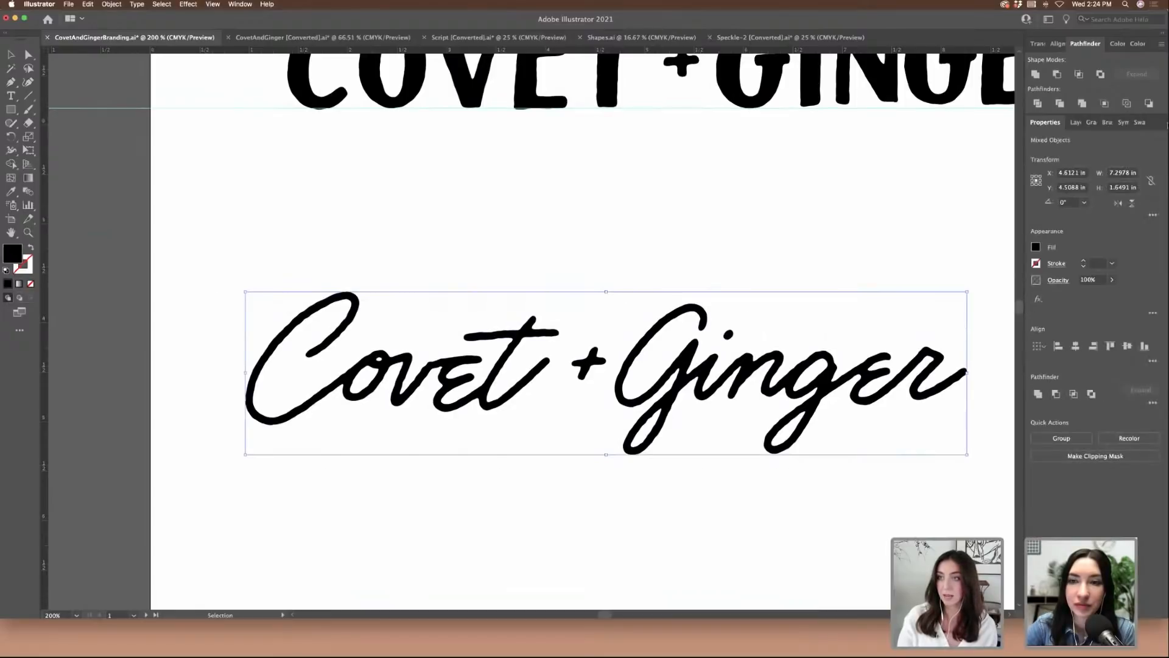
click(1138, 43)
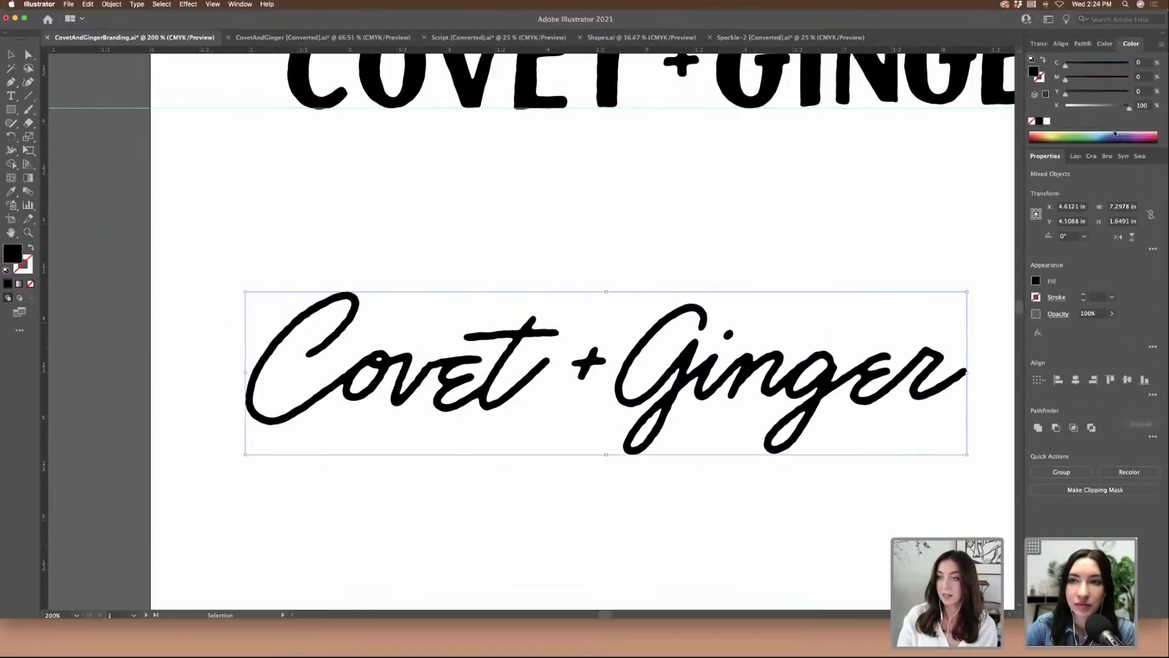
click(1041, 141)
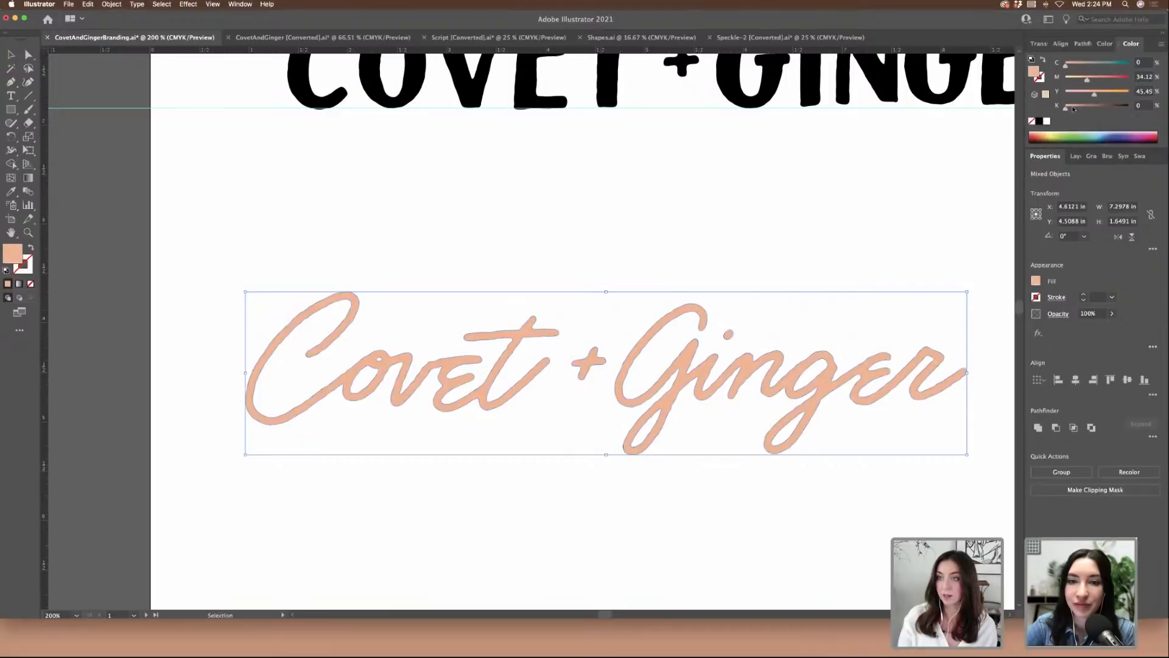
click(872, 201)
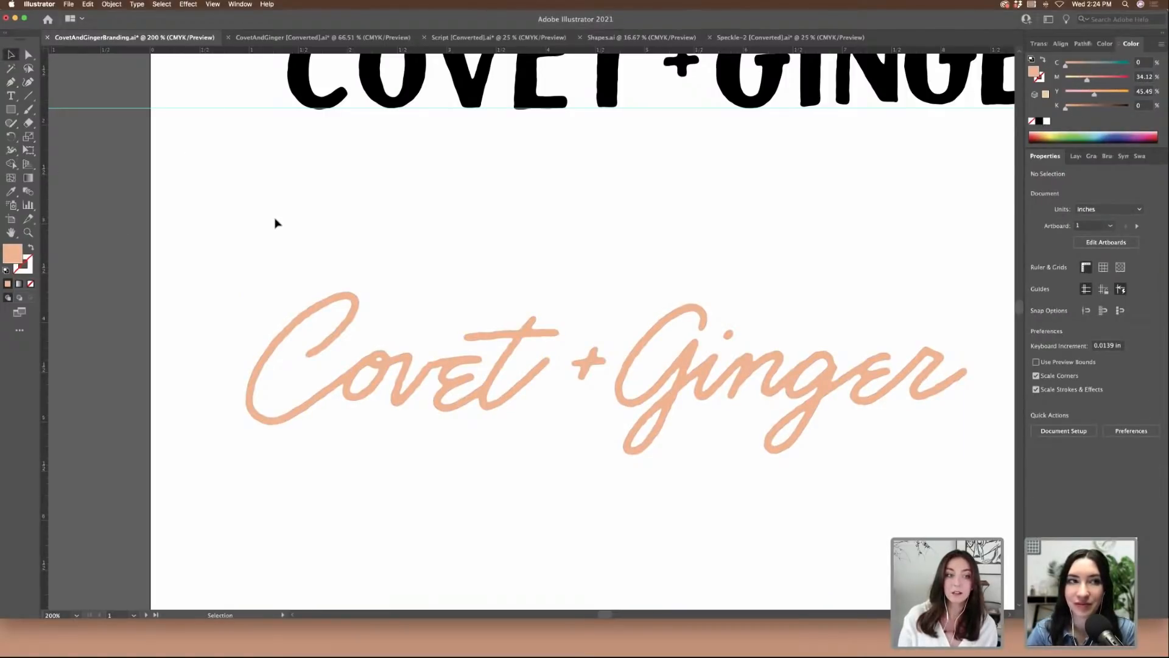
- Lock the peach script word Covet and test that it can no longer be selected
key(super+equal)
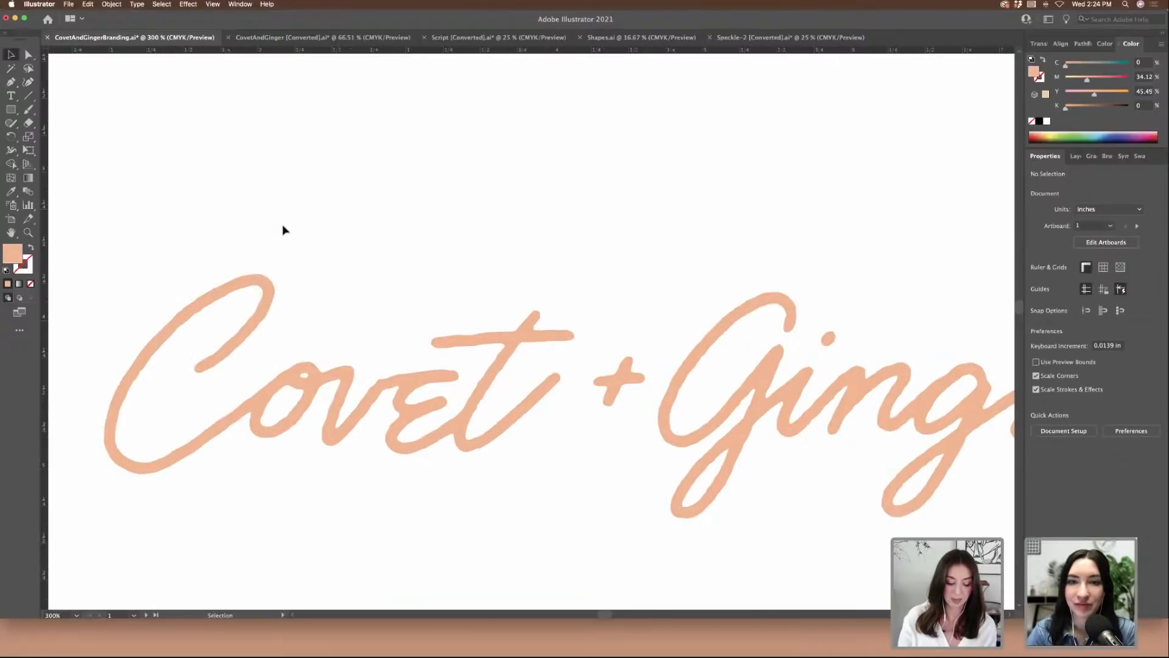
click(226, 295)
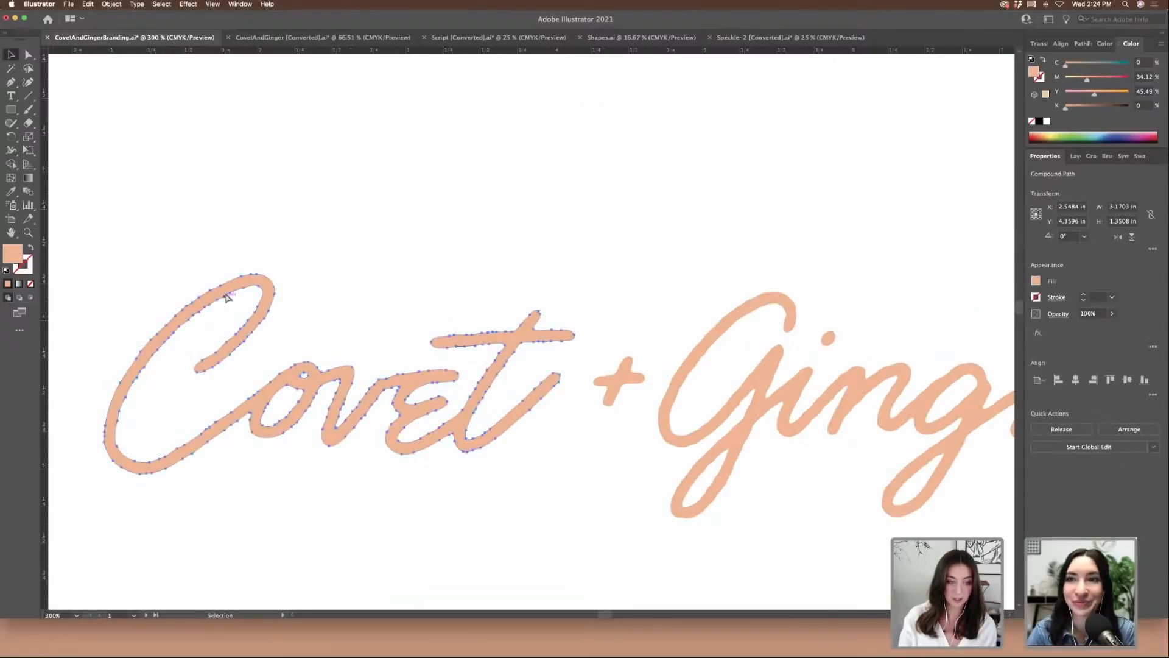
key(super+2)
key(super+a)
drag(216, 227, 510, 465)
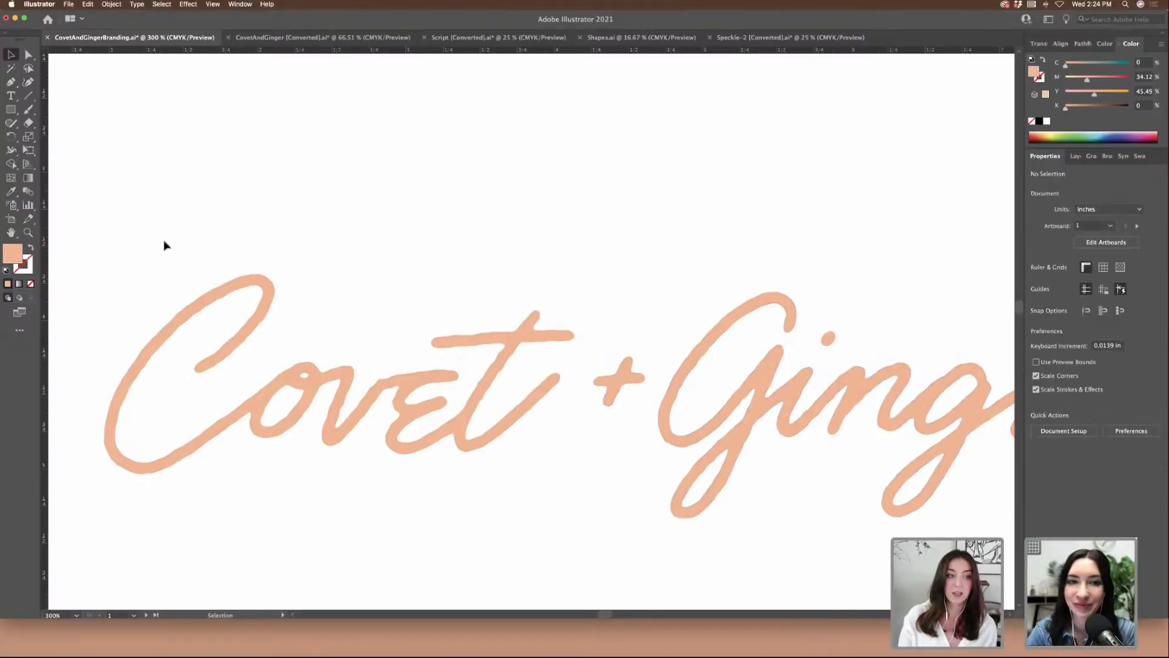
drag(164, 244, 359, 469)
drag(204, 264, 453, 478)
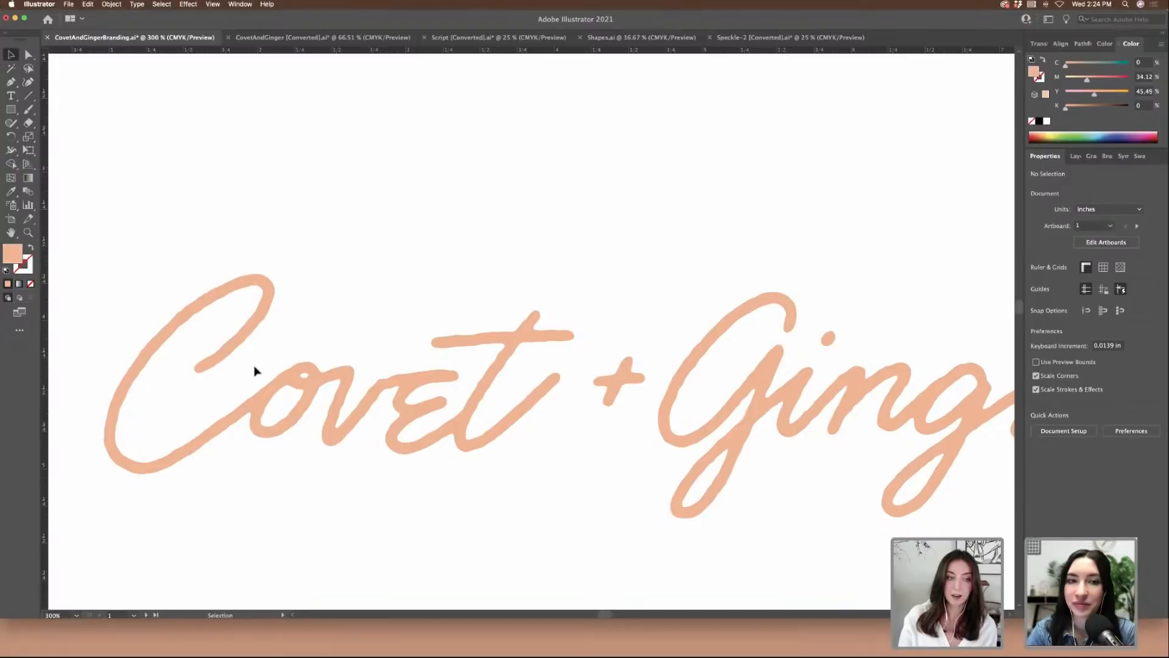
- Trace the outer edge of the script C's upper hook with the Pen tool, using a black fill
scroll(282, 363, left, 3)
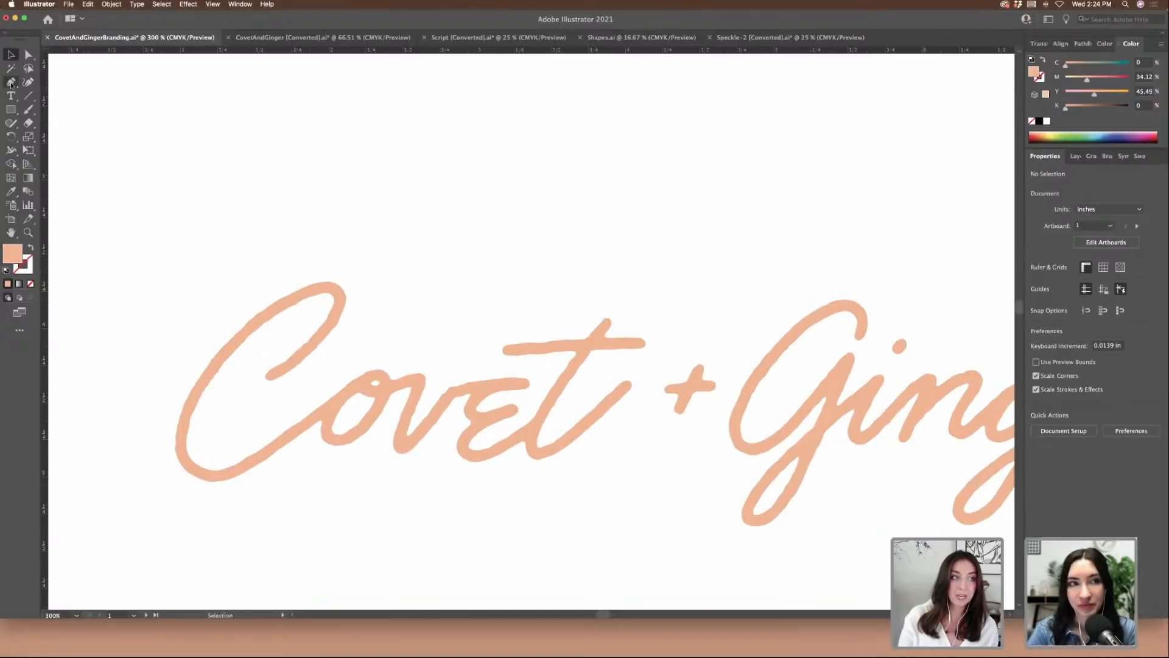
click(11, 82)
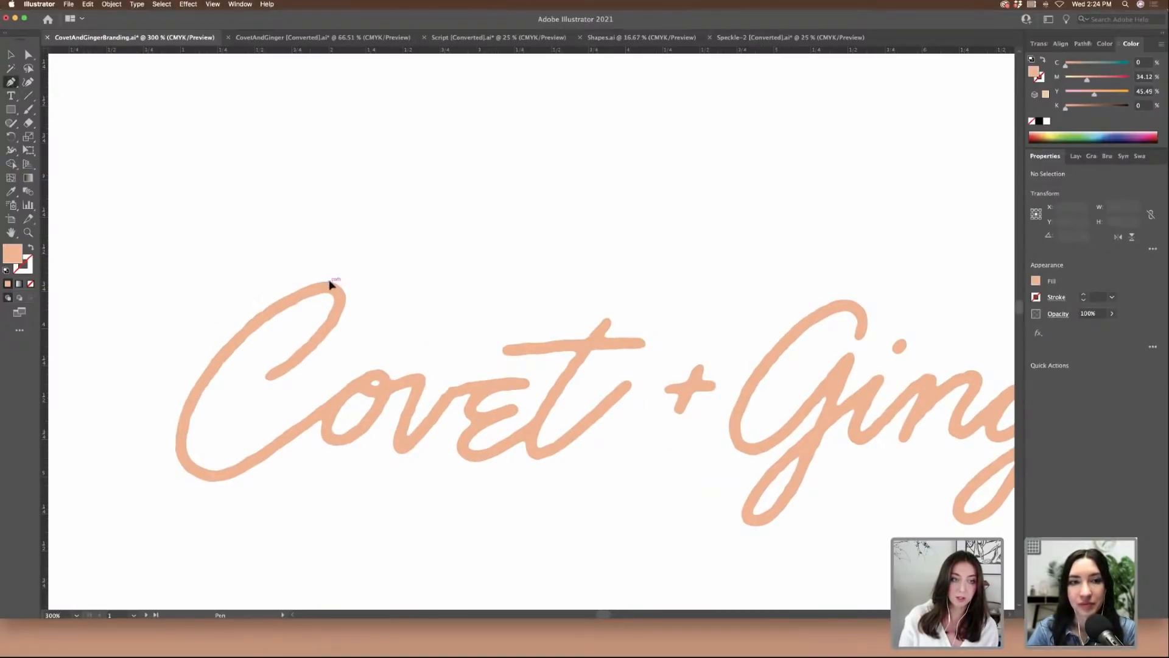
drag(330, 282, 363, 281)
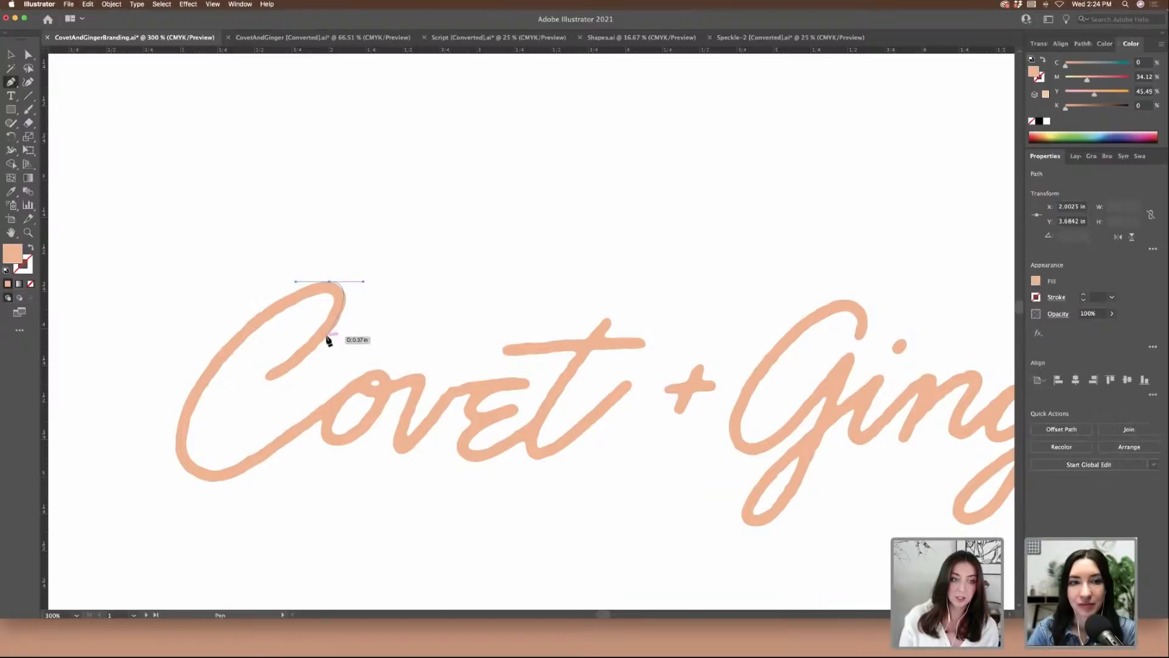
drag(324, 338, 314, 348)
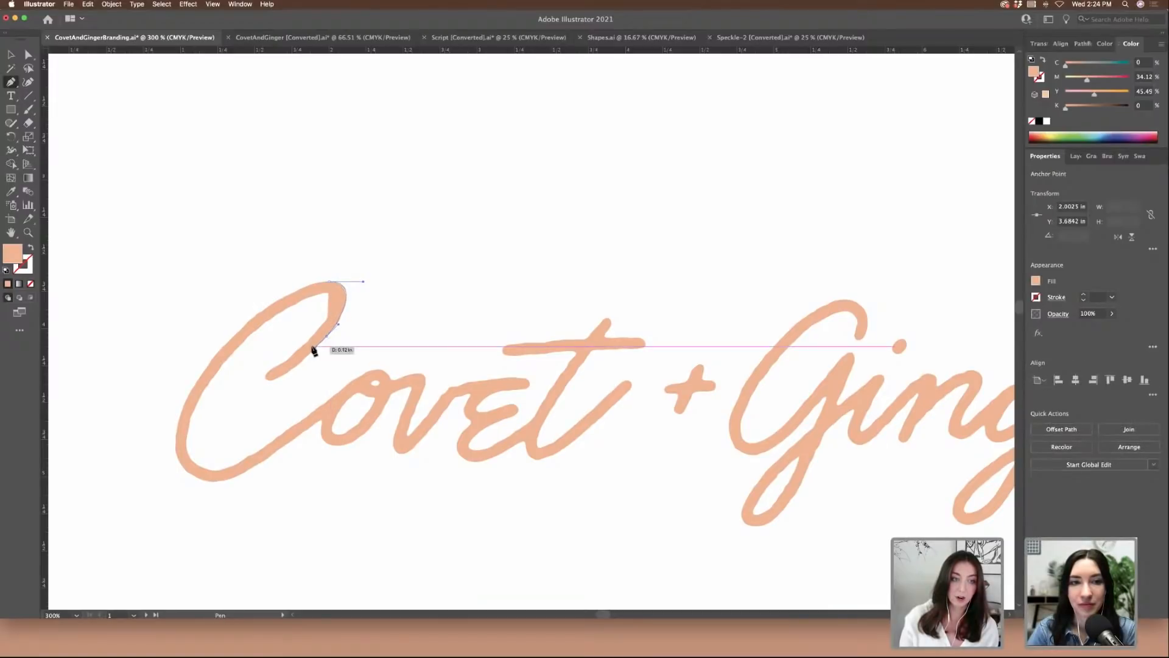
click(1039, 121)
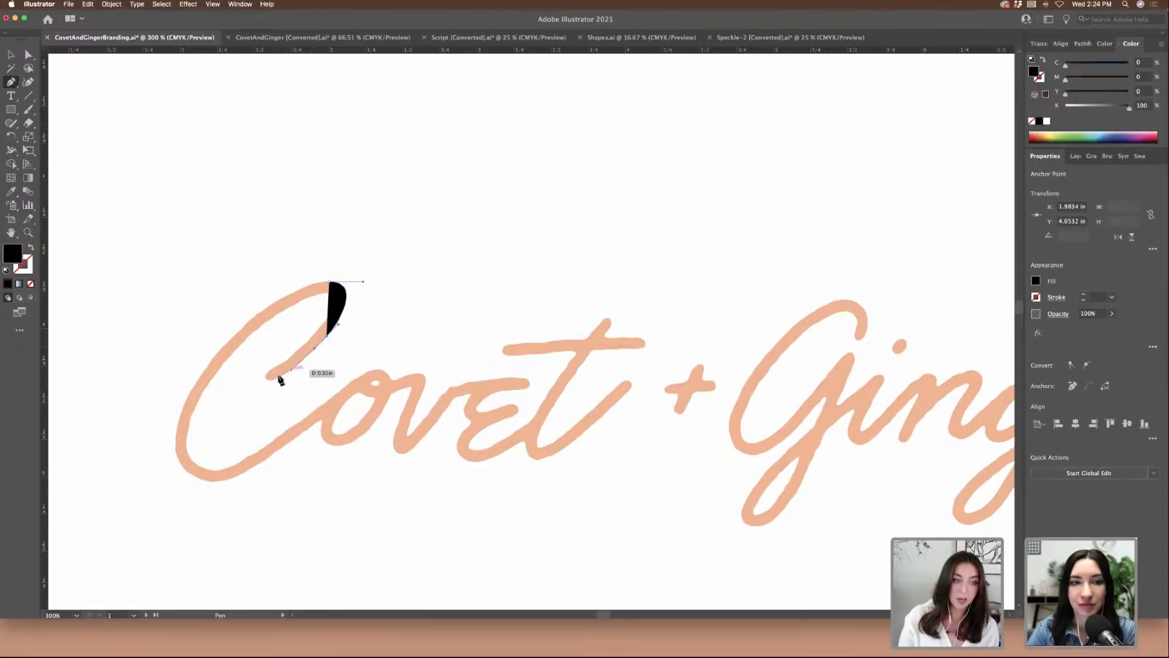
drag(268, 380, 248, 383)
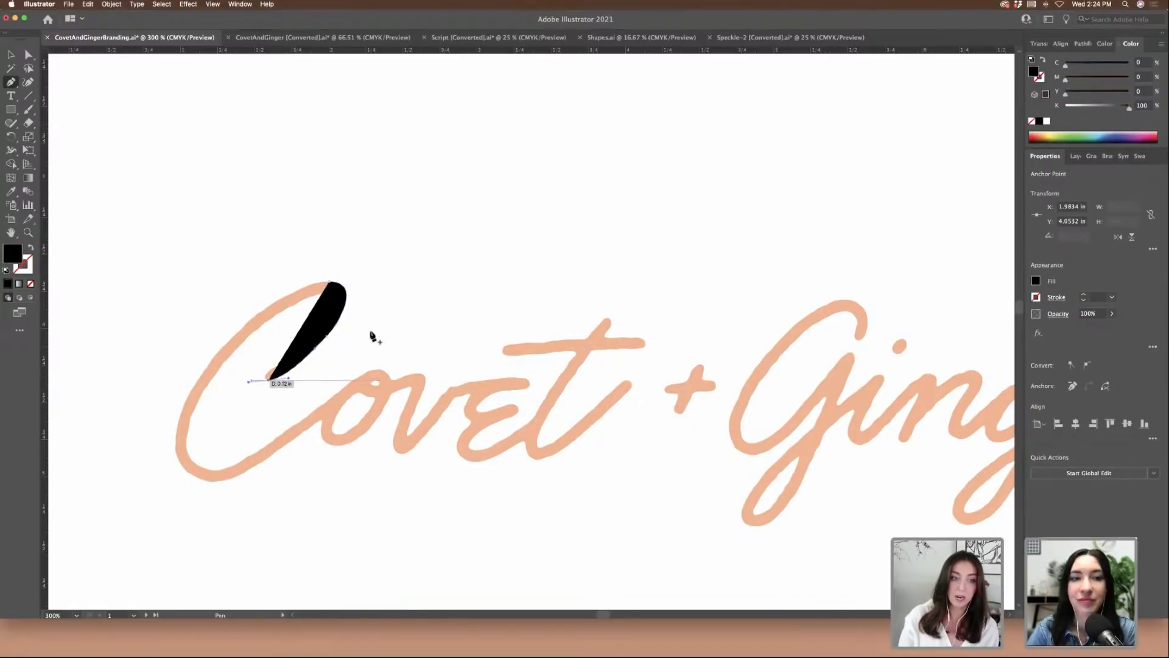
super+click(408, 319)
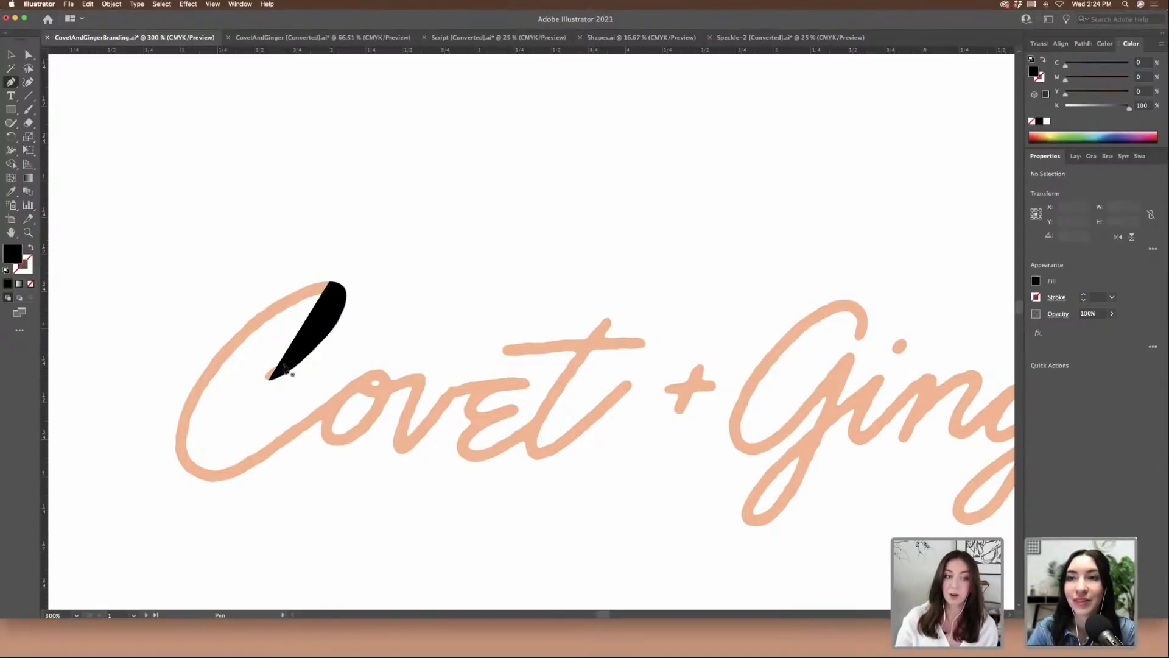
- Delete the black traced shape from the script C
click(12, 55)
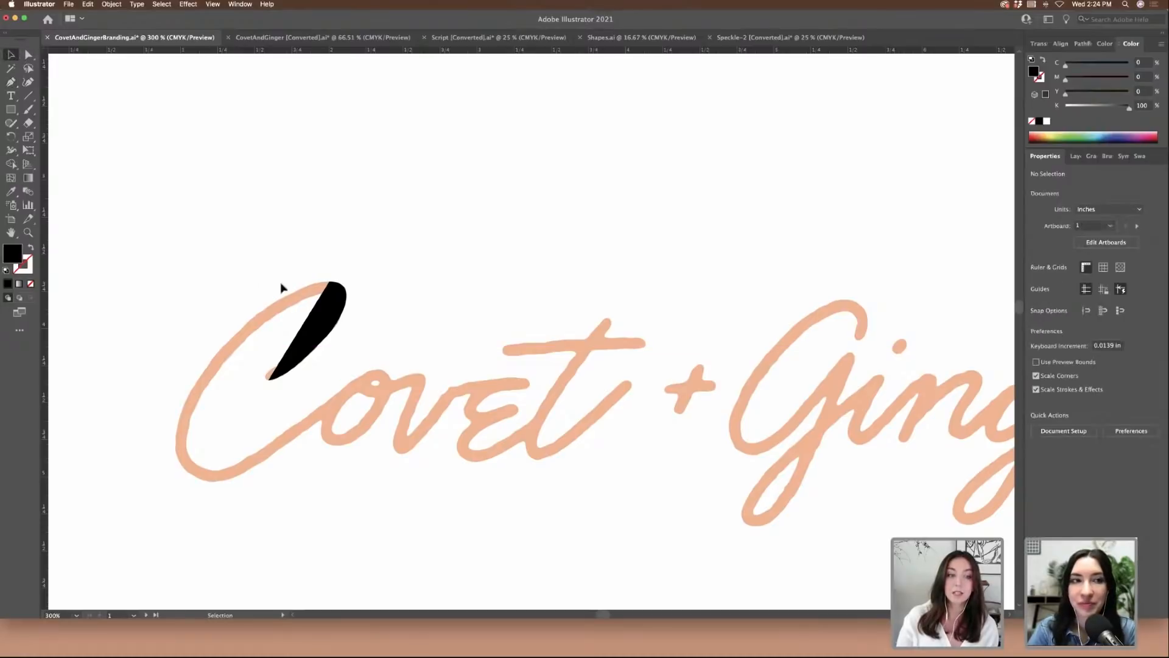
click(329, 315)
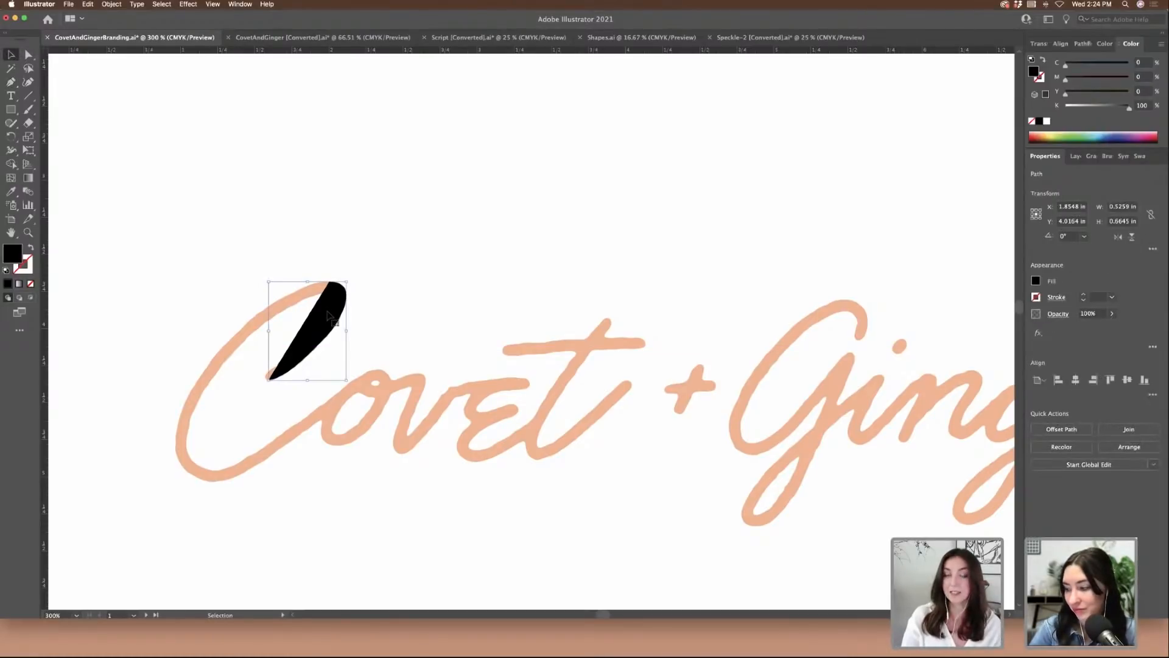
key(Delete)
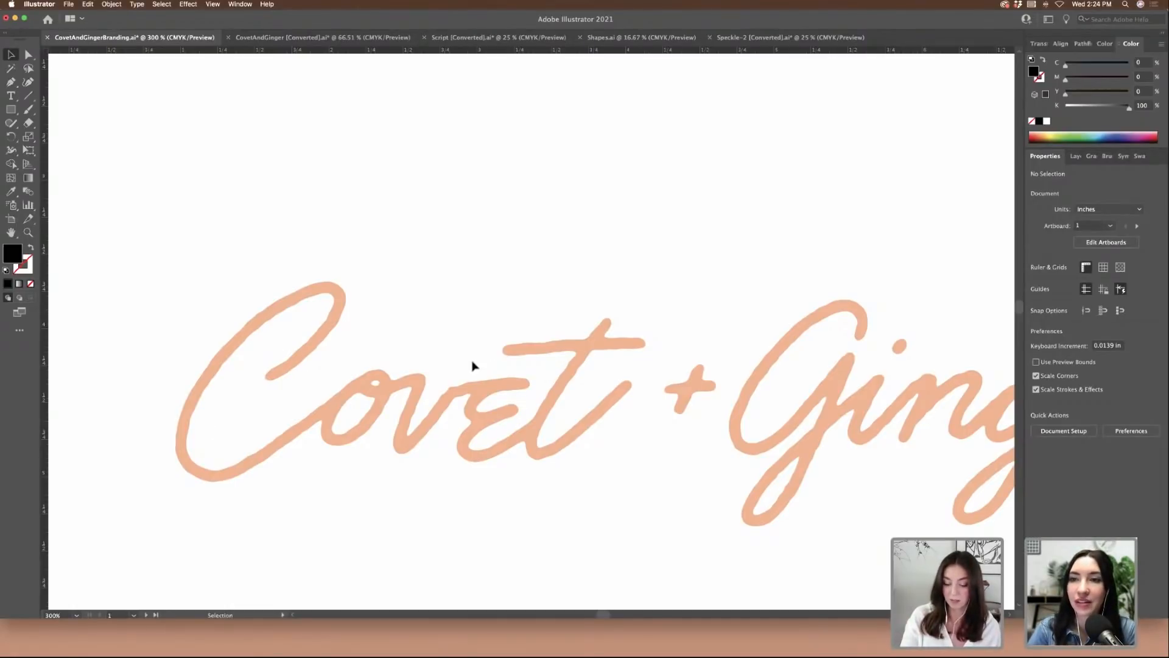
key(super+minus)
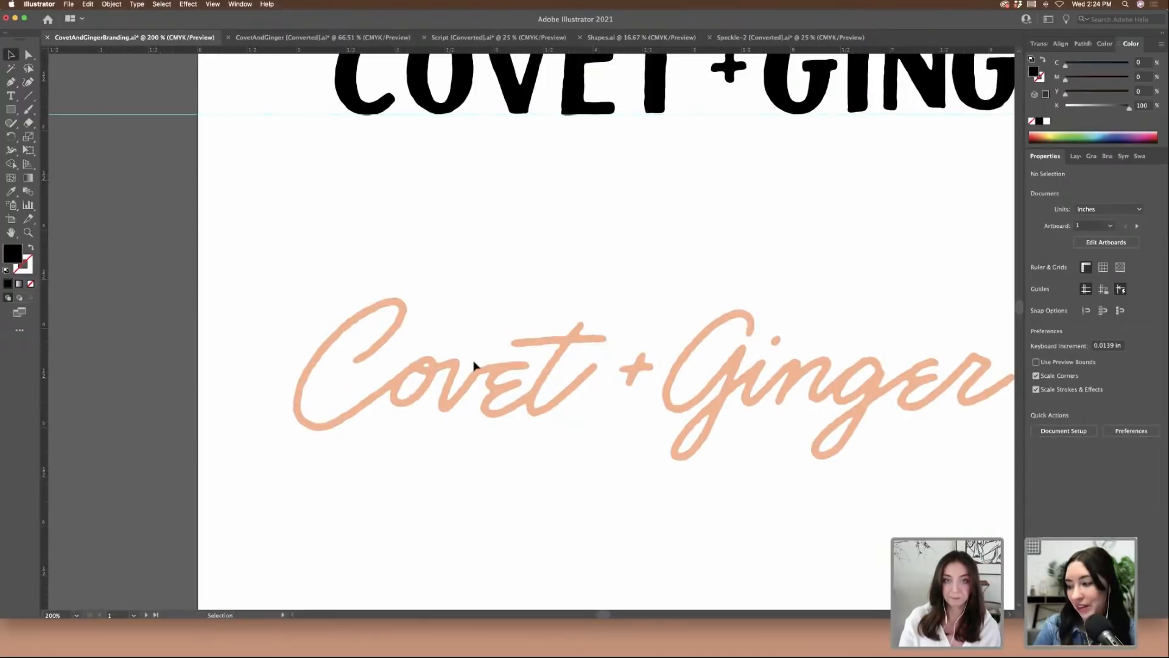
scroll(475, 367, up, 5)
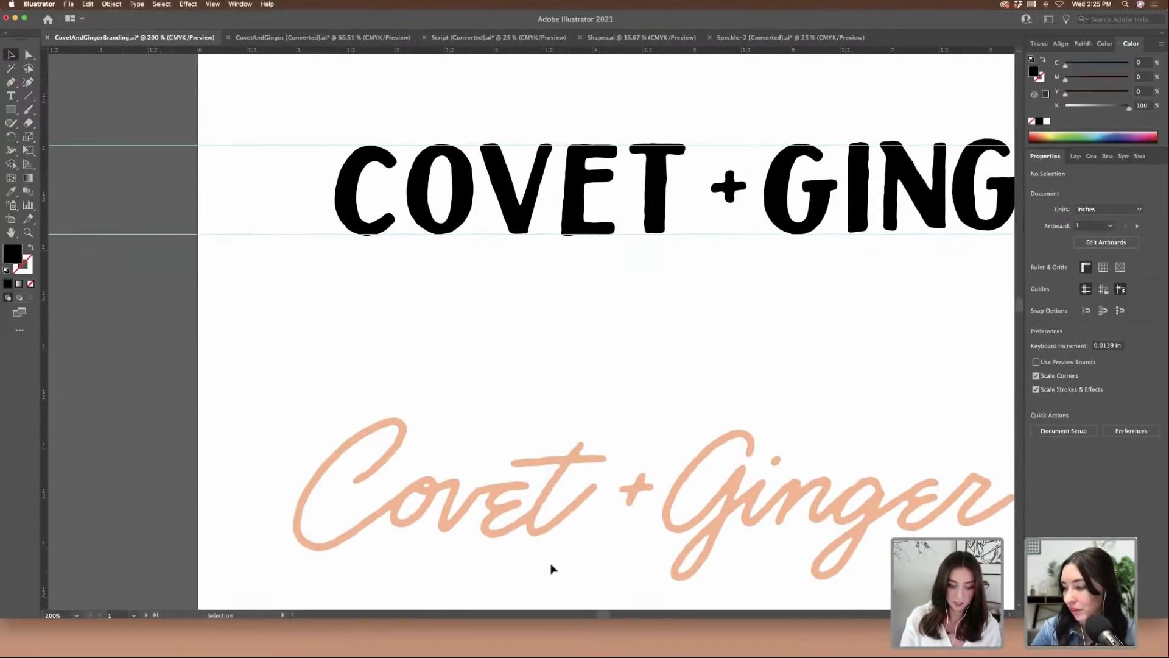
- Test that the peach script word Covet can be selected again, and deselect it
click(536, 552)
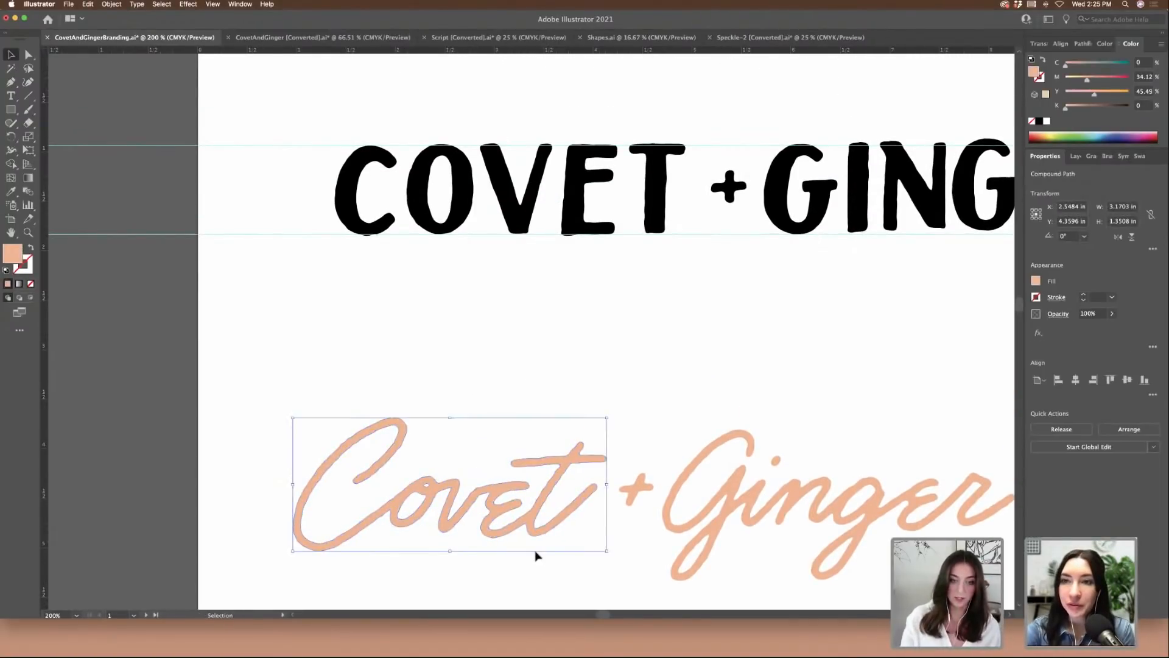
click(496, 354)
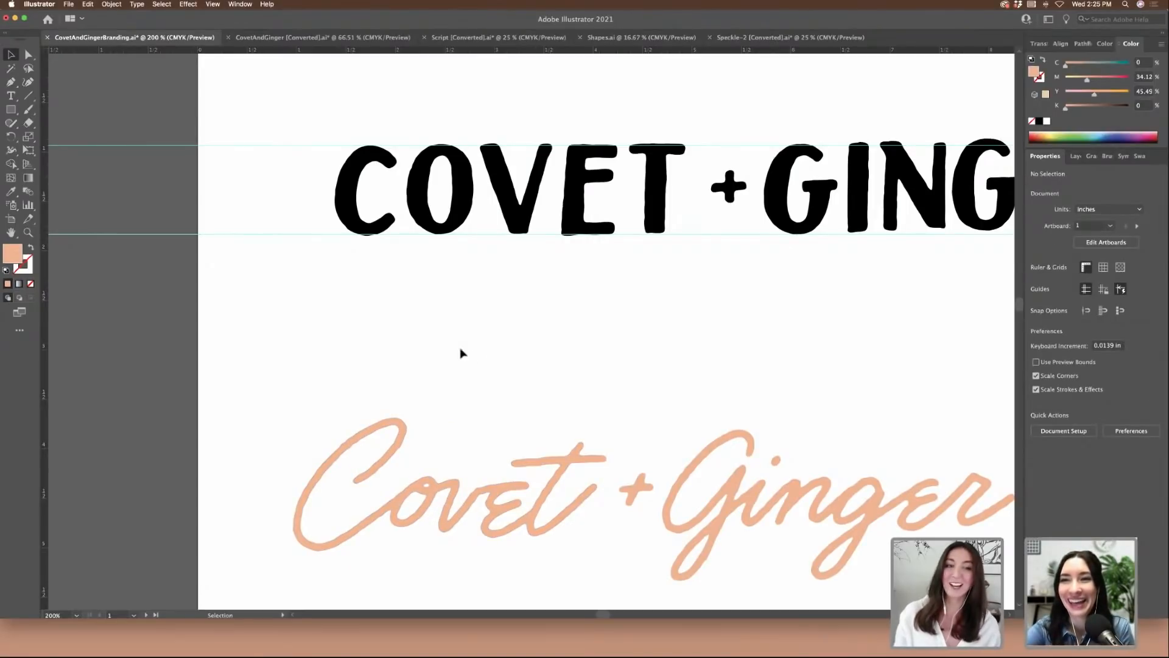
- Nudge the V, E and T of the black block word COVET slightly to even out the letter spacing
scroll(530, 364, up, 3)
key(super+equal)
key(super+equal)
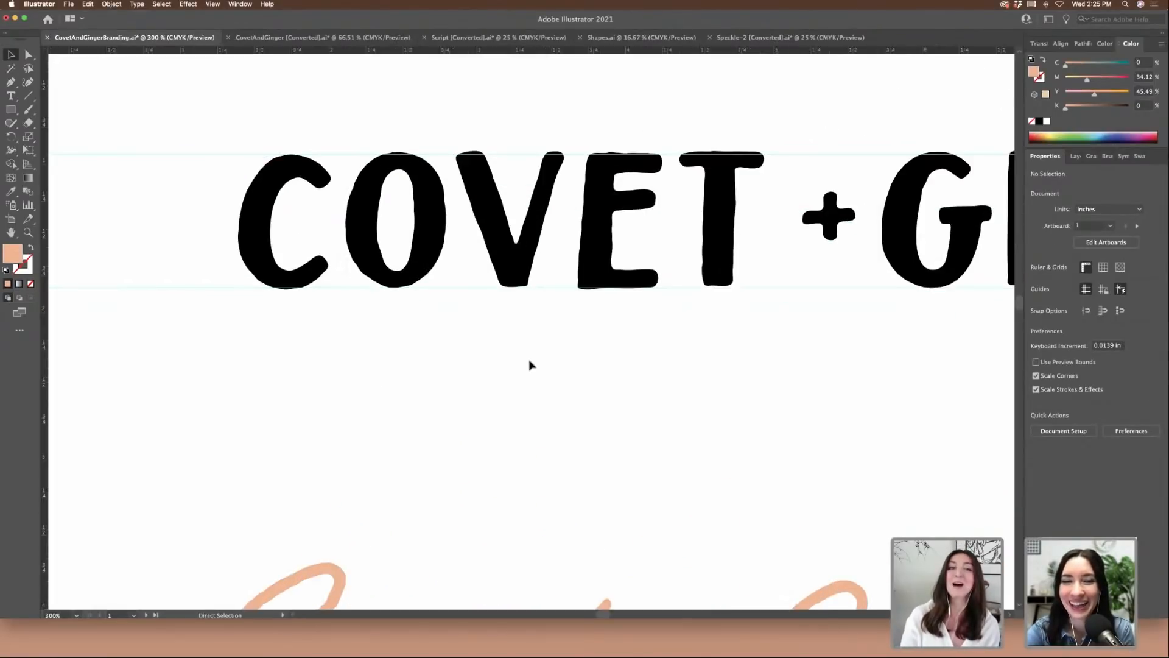
drag(495, 250, 499, 253)
drag(630, 235, 634, 235)
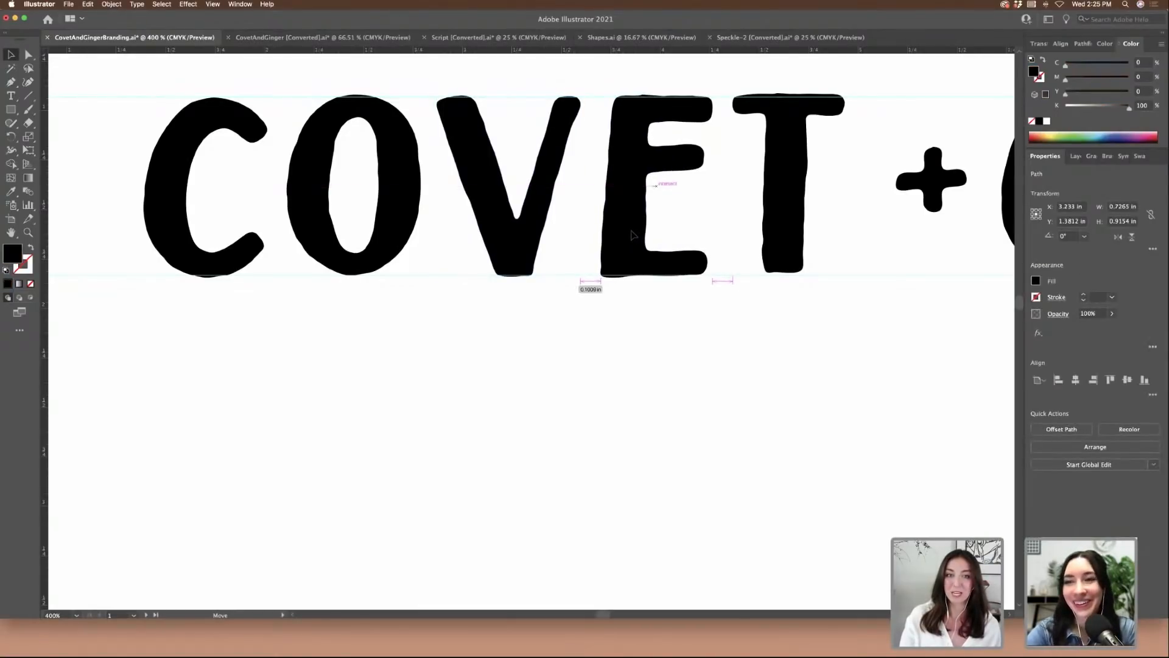
click(733, 376)
scroll(733, 377, right, 3)
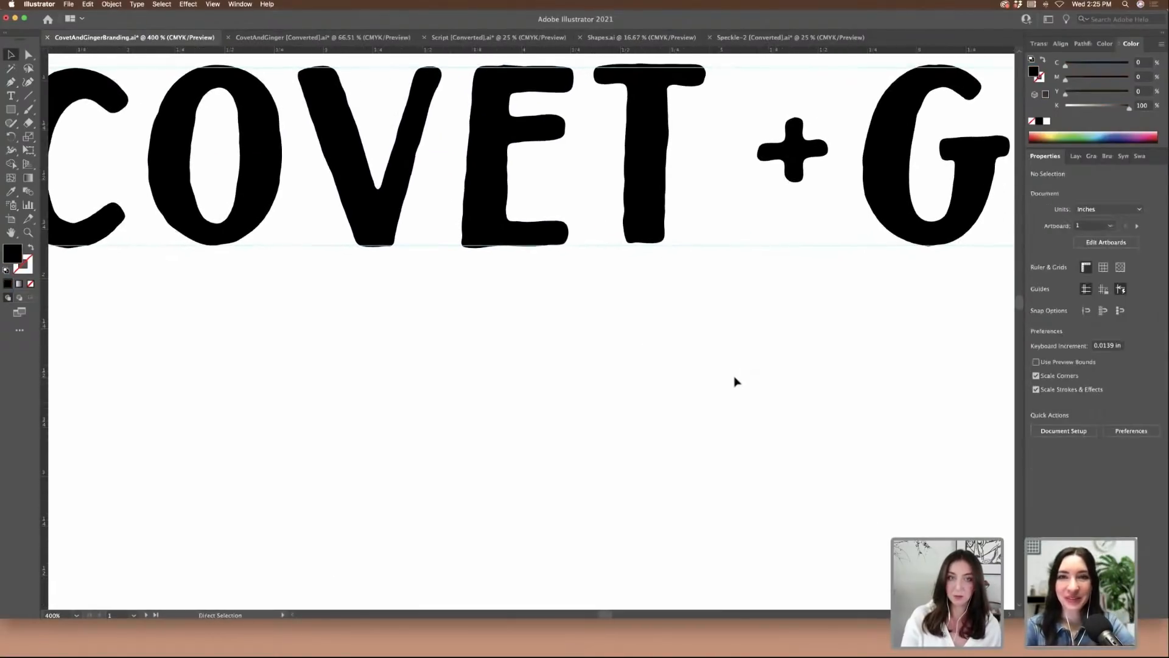
key(super+minus)
drag(628, 206, 633, 206)
drag(717, 256, 718, 257)
click(718, 371)
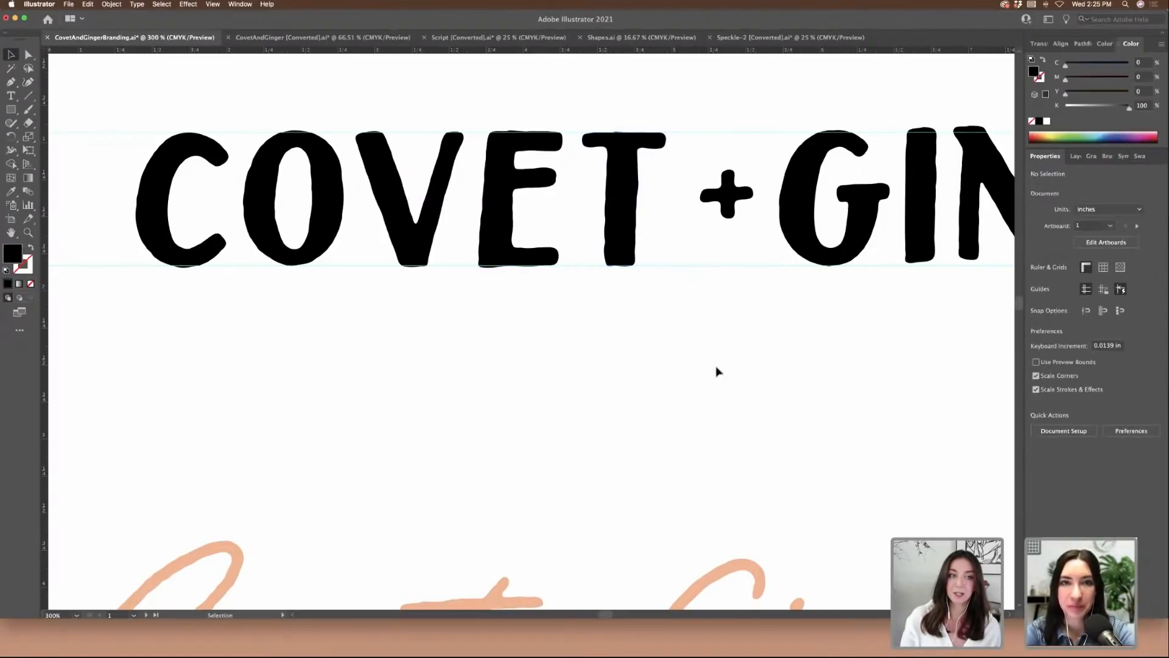
- Reposition the letters of the block word GINGER so they sit evenly spaced between the two horizontal guides
scroll(714, 371, right, 5)
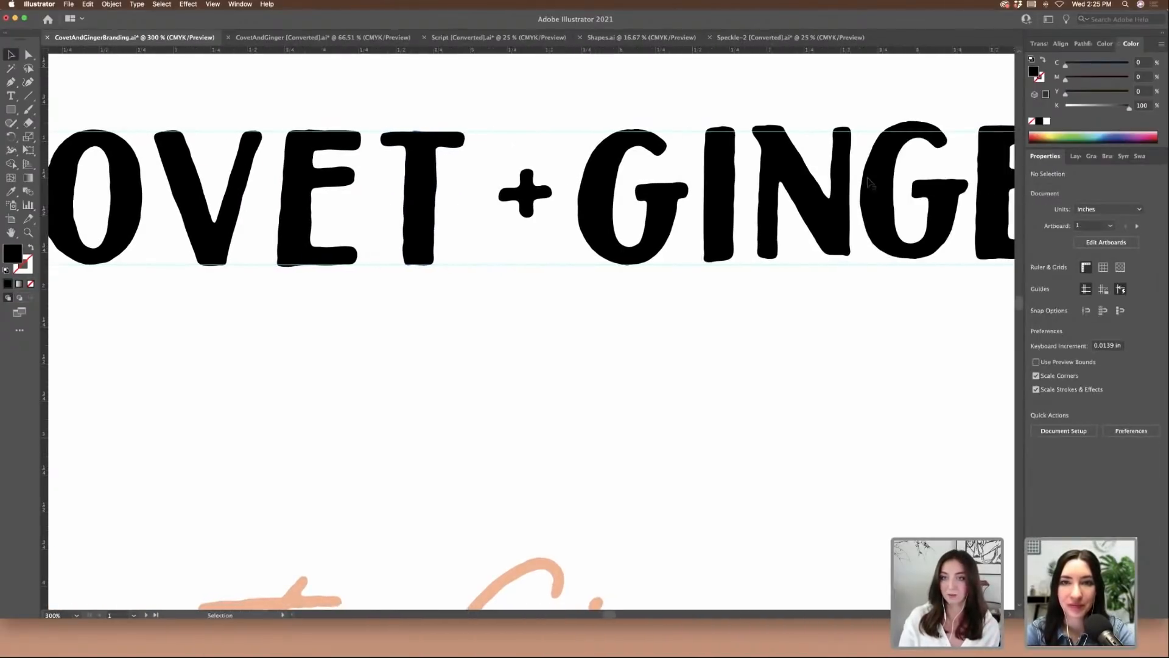
scroll(826, 201, right, 6)
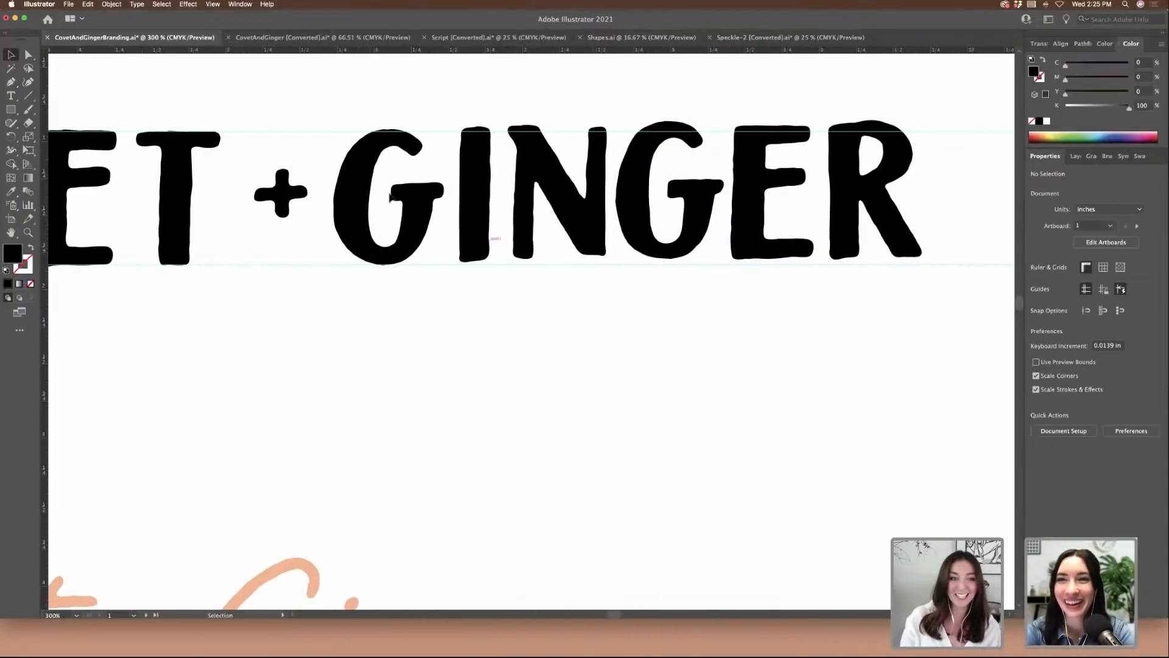
drag(361, 238, 366, 240)
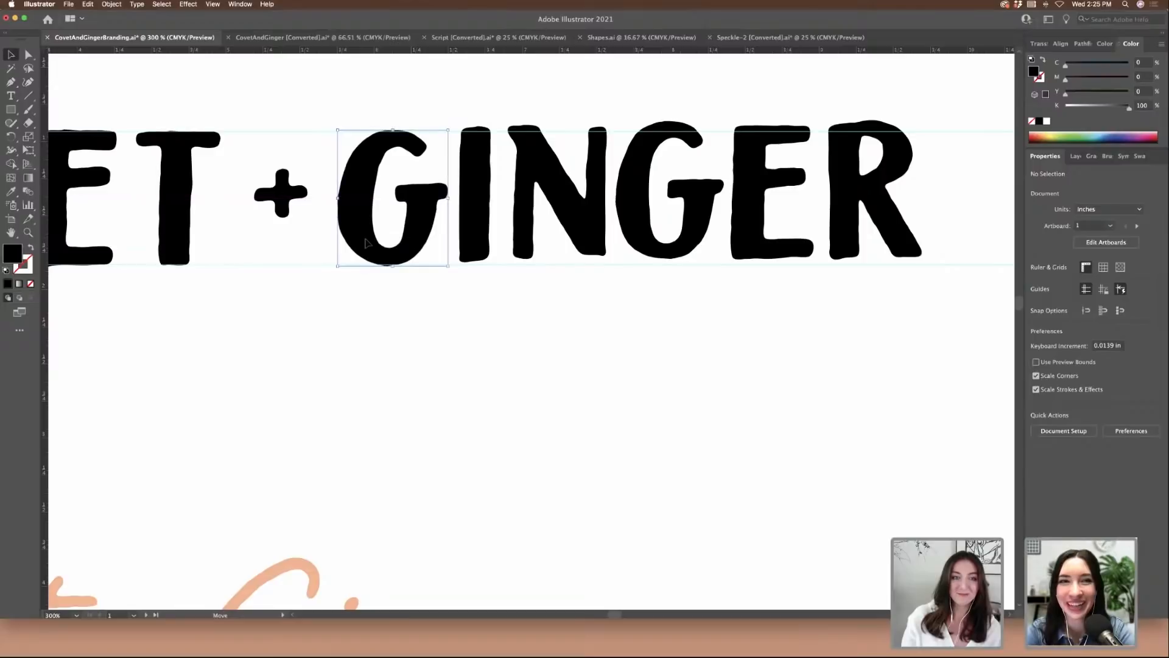
drag(481, 236, 642, 256)
scroll(612, 229, right, 2)
scroll(670, 249, right, 4)
drag(722, 245, 765, 251)
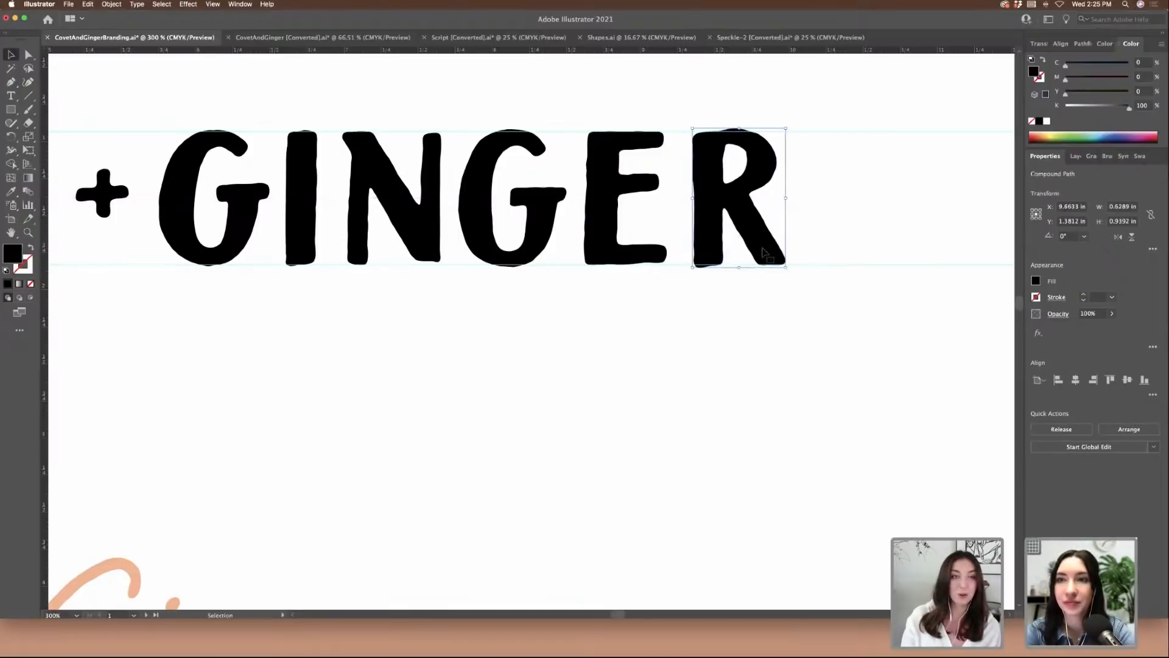
click(807, 307)
- Rotate the plus sign between the block words COVET and GINGER slightly, and deselect it
scroll(805, 306, left, 10)
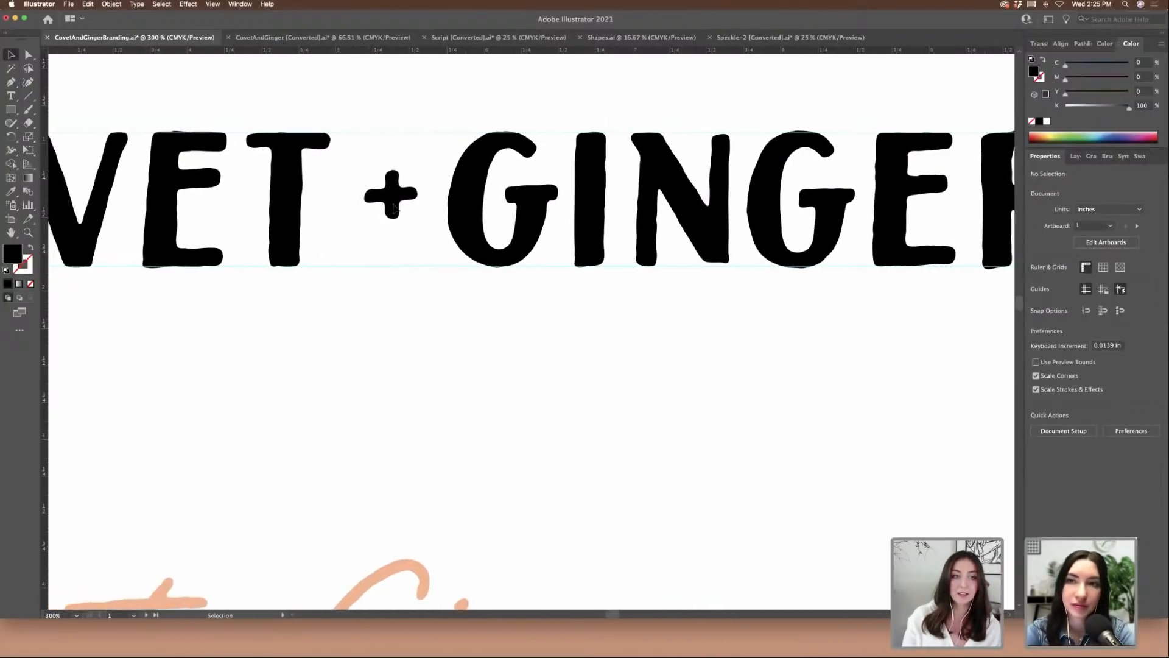
click(395, 201)
click(424, 167)
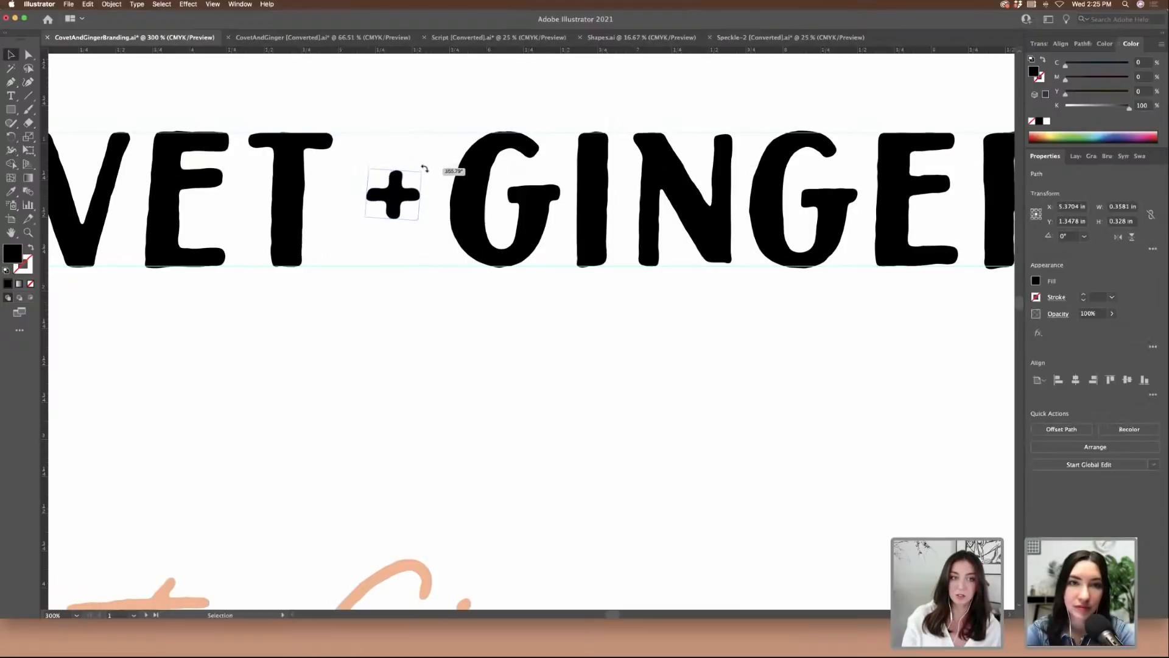
- Move the whole block word GINGER about 0.06 in to the right, away from the plus sign
key(super+minus)
key(super+minus)
key(super+minus)
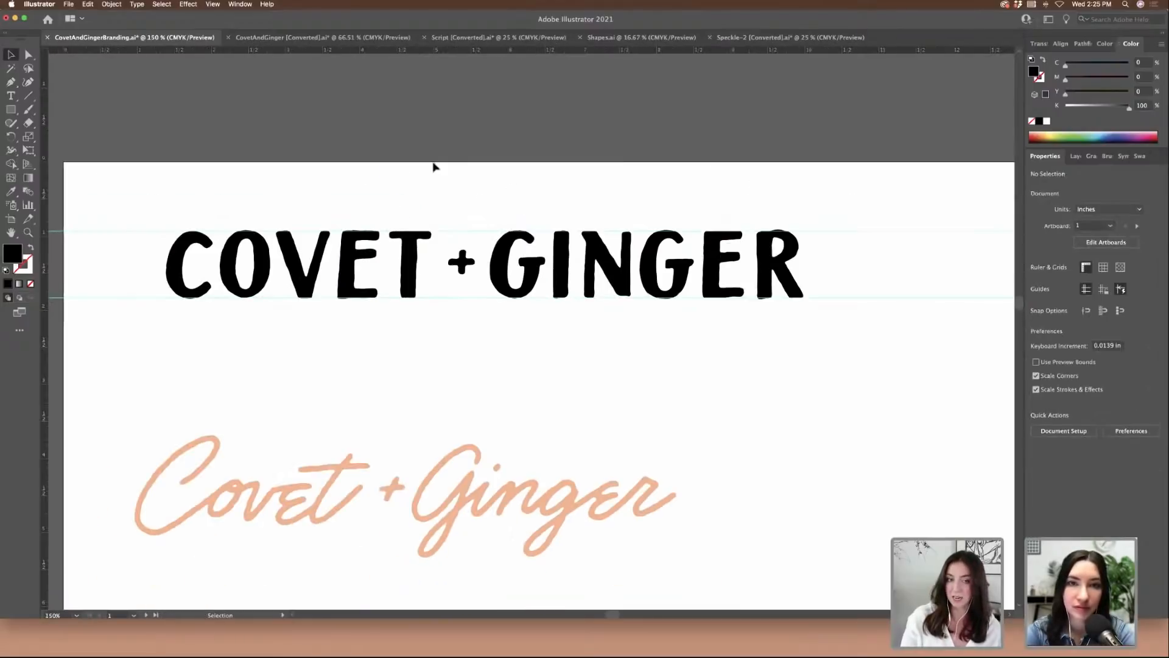
drag(496, 203, 812, 352)
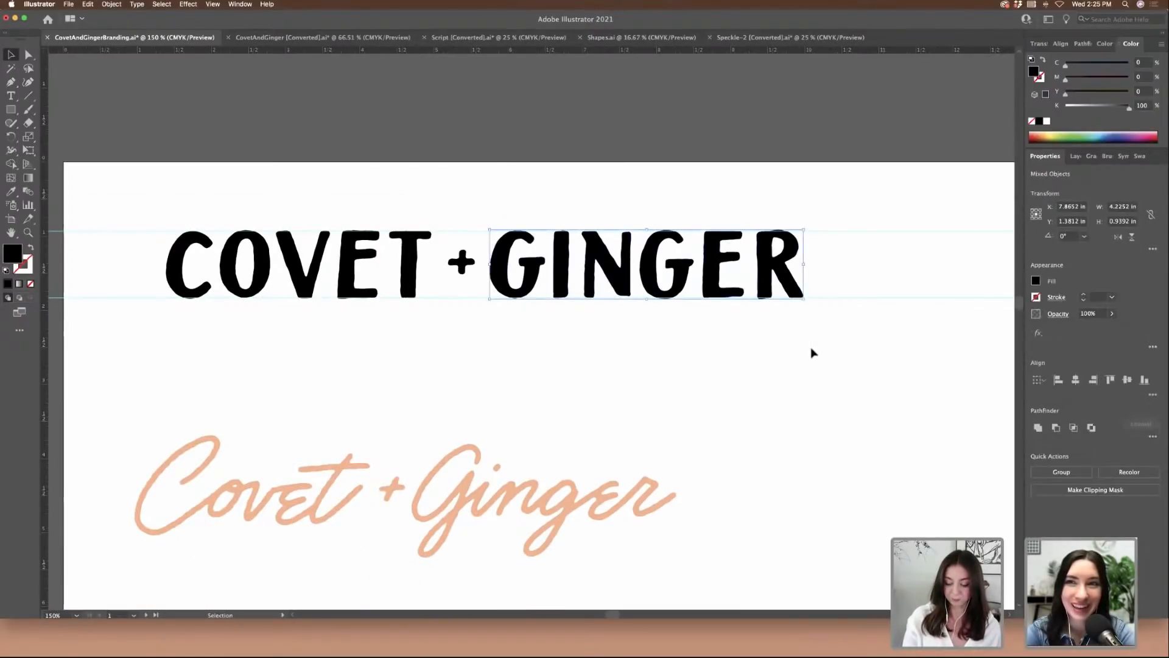
key(Right)
key(Right)
key(Right)
key(Right)
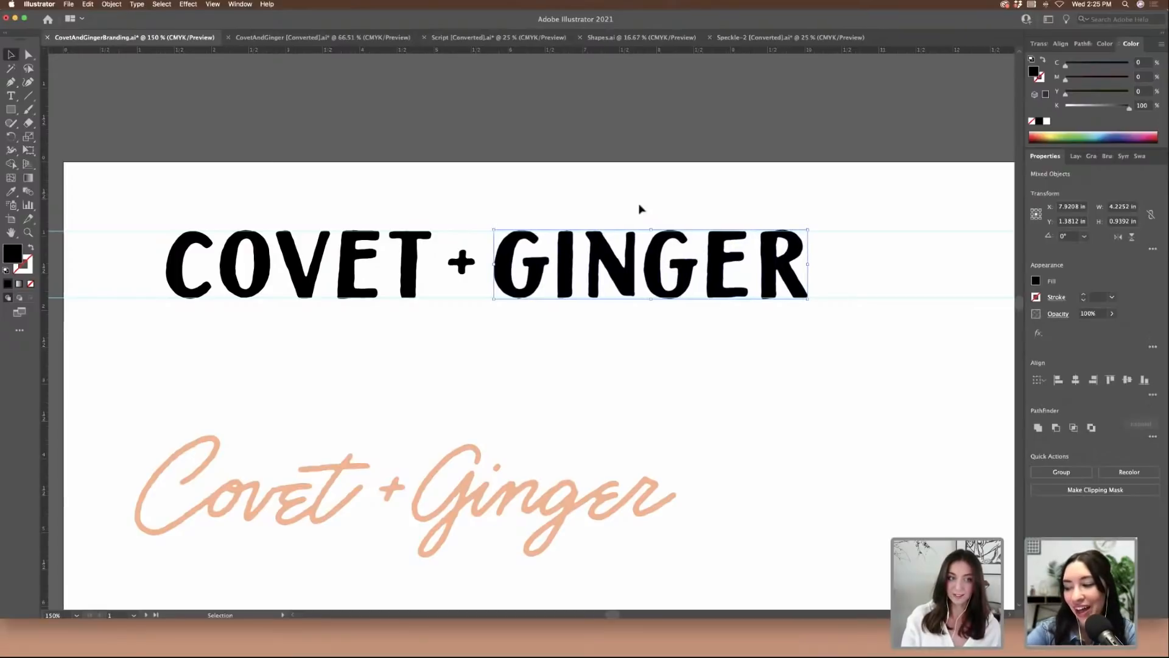
- Move the complete block COVET + GINGER wordmark off the artboard, just above its upper edge, and deselect it
drag(165, 198, 653, 220)
scroll(716, 405, up, 1)
scroll(714, 402, up, 3)
click(698, 297)
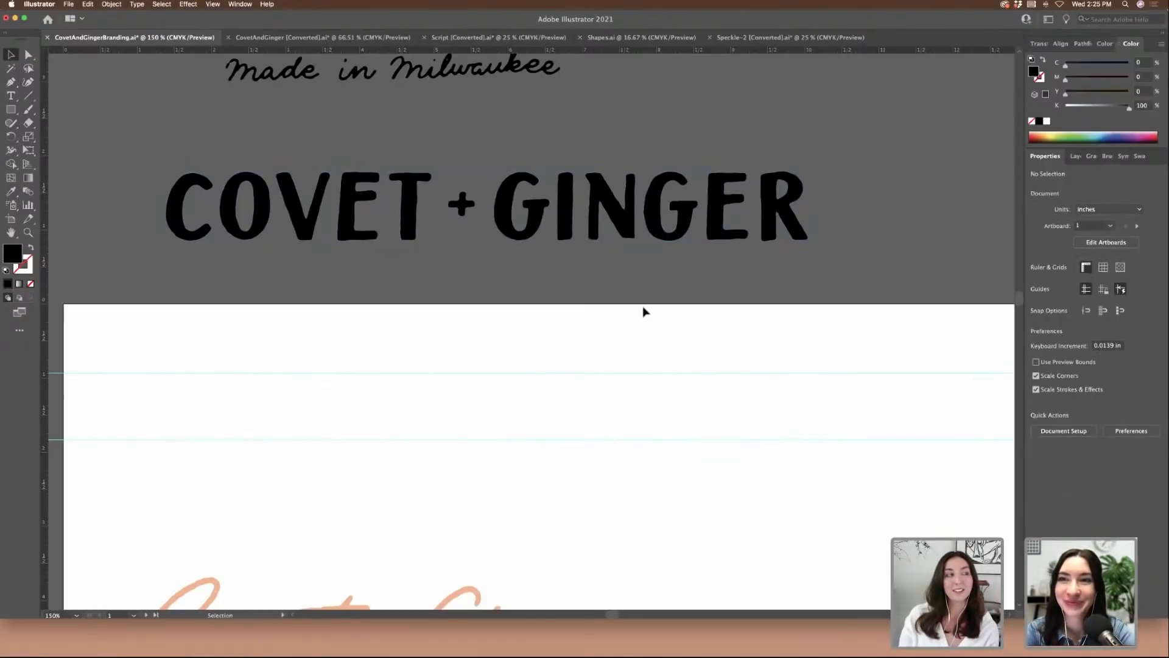
- Move the peach script Covet + Ginger onto the guides and enlarge it proportionally
scroll(605, 327, down, 6)
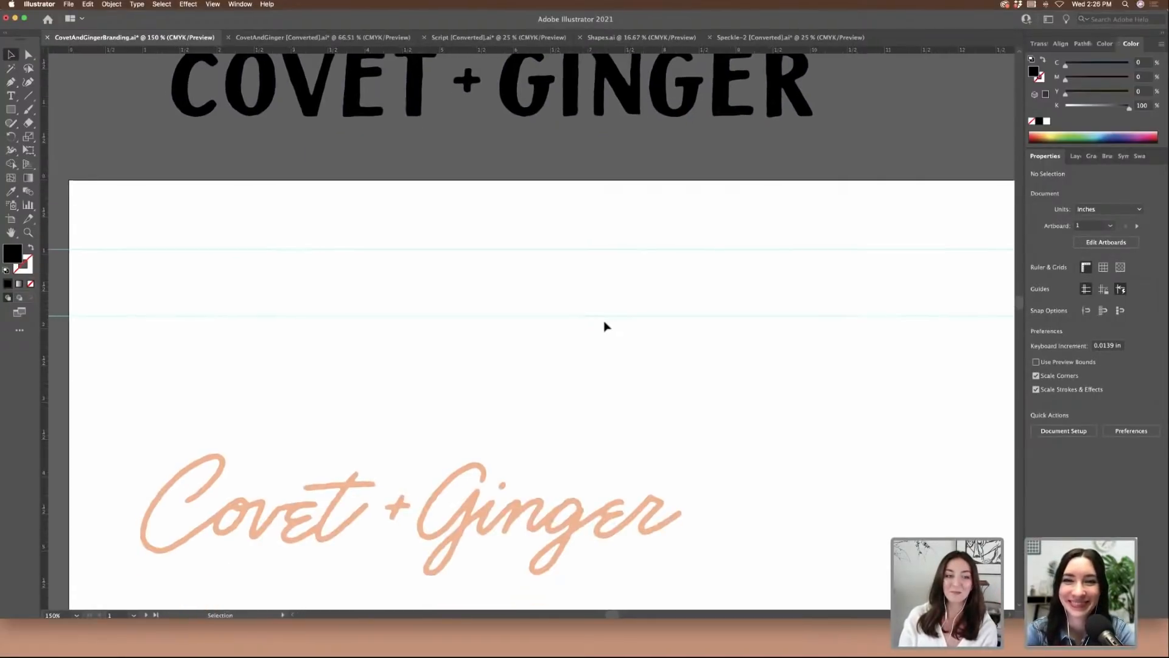
scroll(603, 327, left, 2)
drag(230, 339, 773, 470)
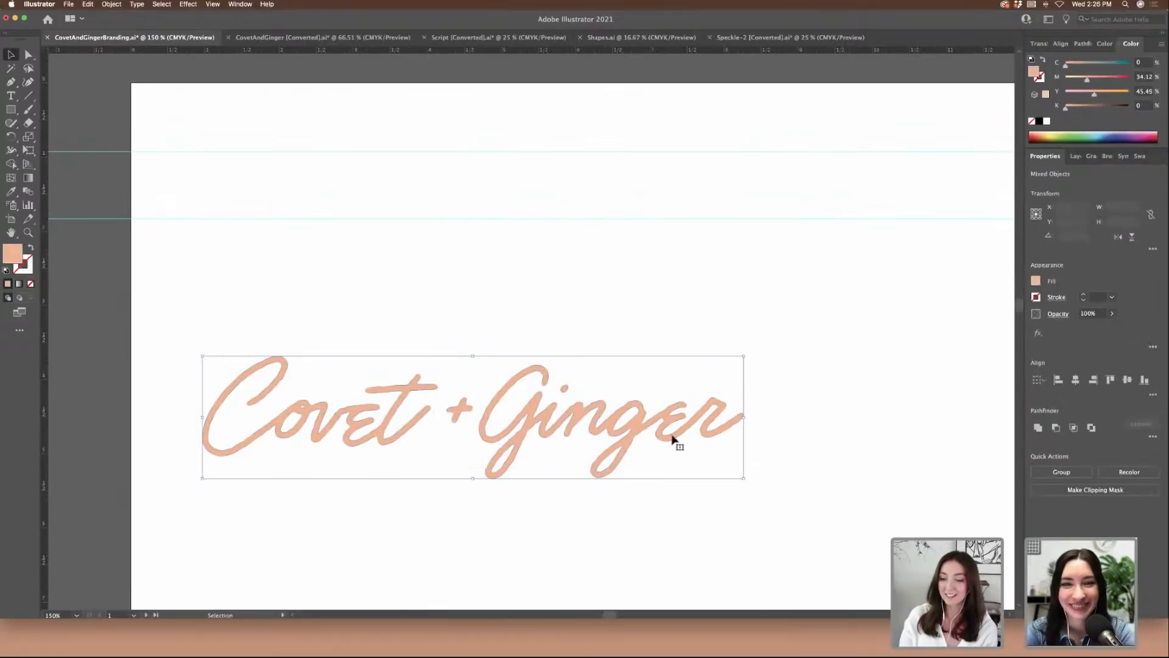
drag(637, 438, 647, 213)
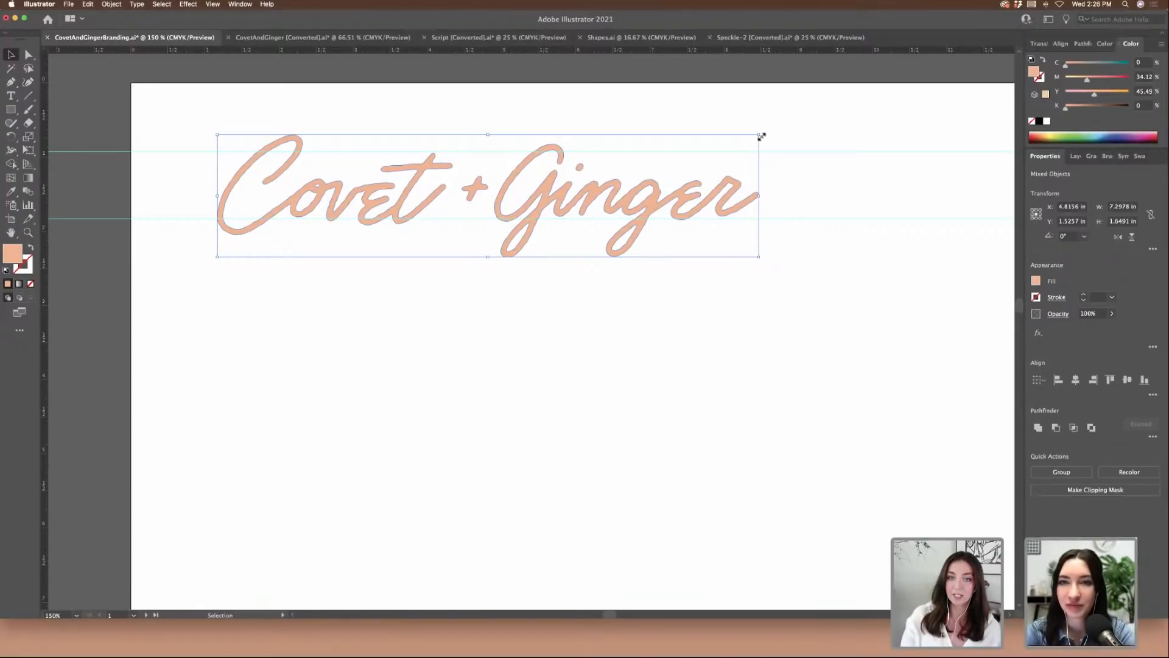
drag(762, 137, 834, 123)
drag(676, 203, 678, 216)
click(832, 327)
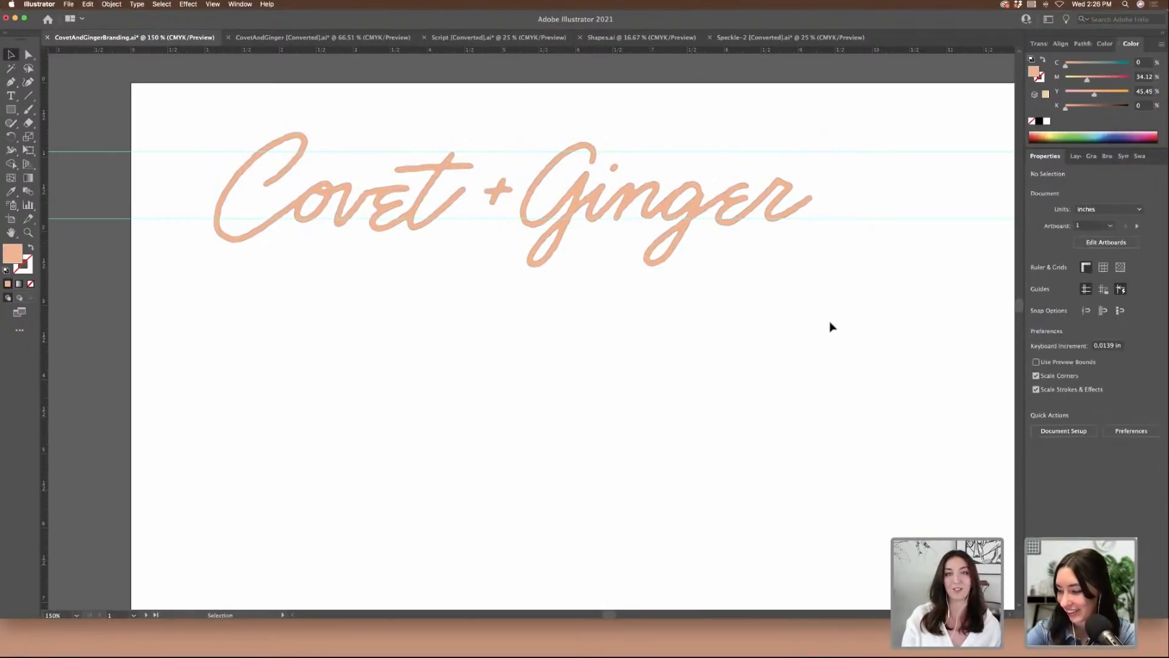
- Raise the script word Ginger slightly to line up with Covet, and adjust its spacing from the plus sign
key(super+equal)
scroll(830, 326, up, 5)
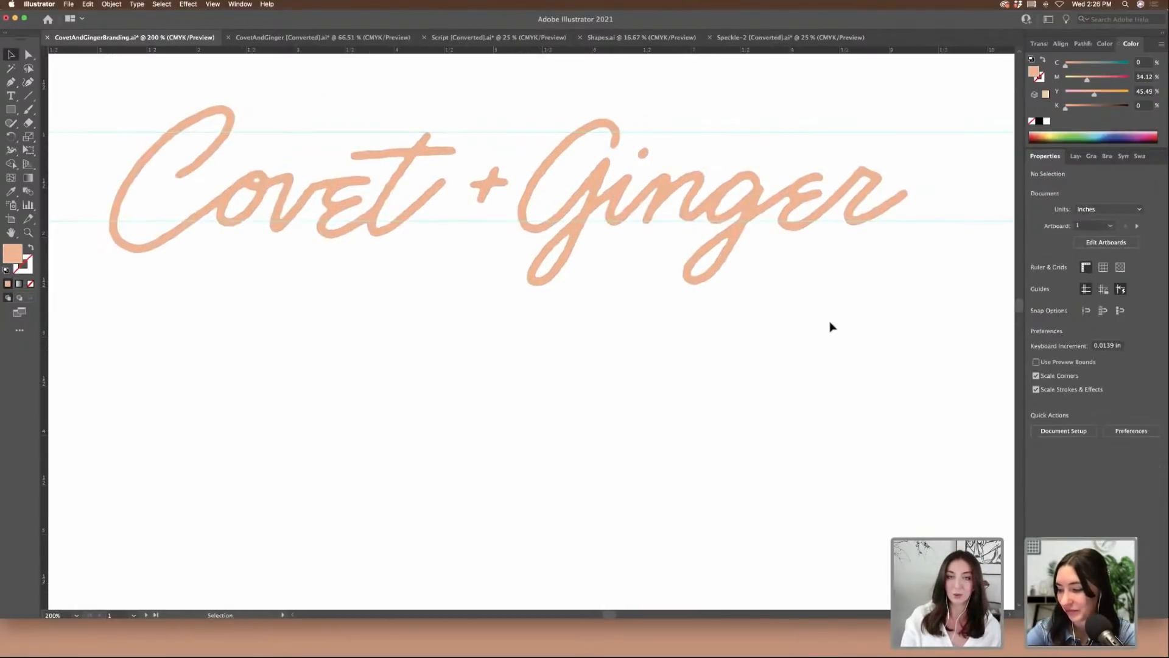
drag(554, 165, 918, 269)
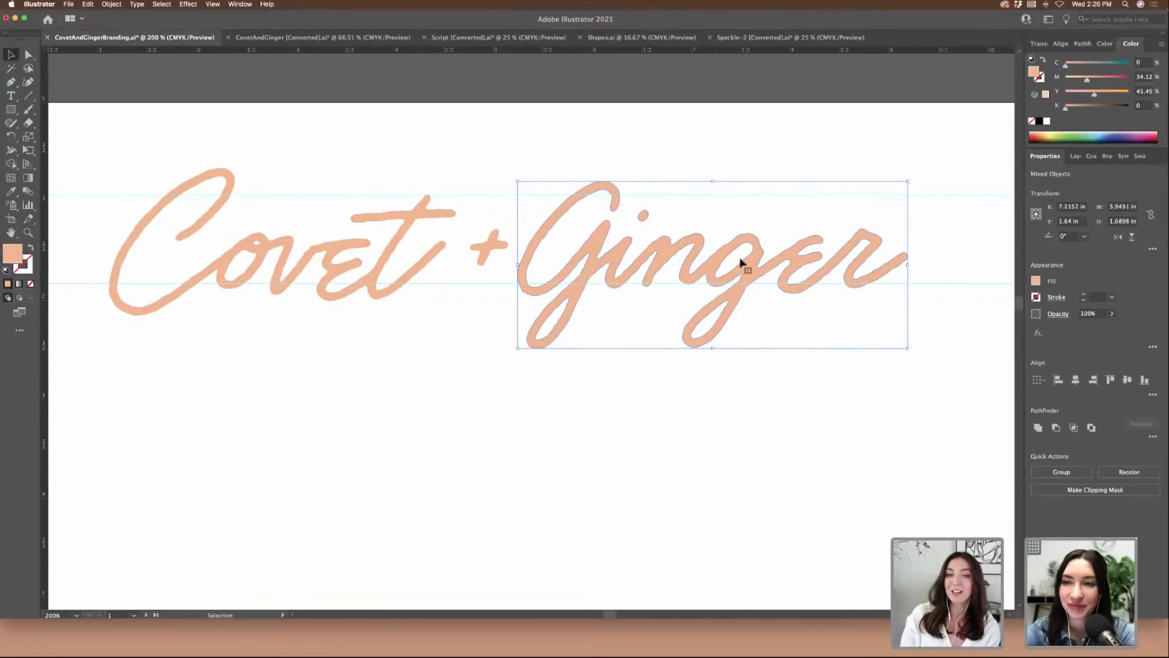
drag(749, 269, 744, 264)
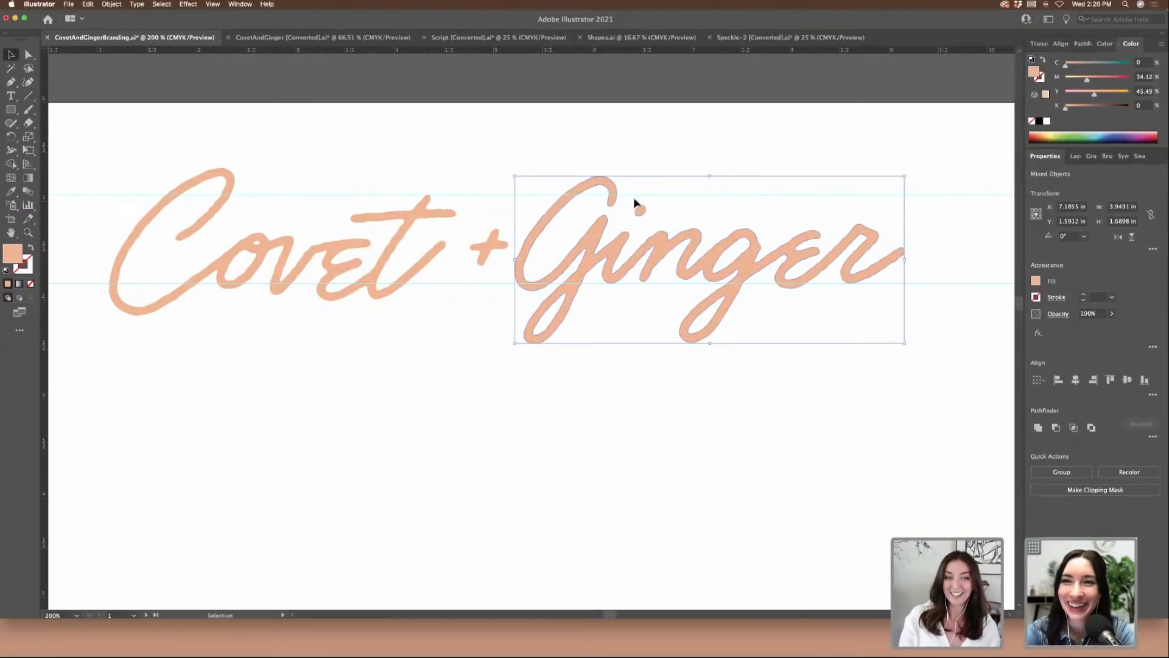
drag(603, 229, 621, 229)
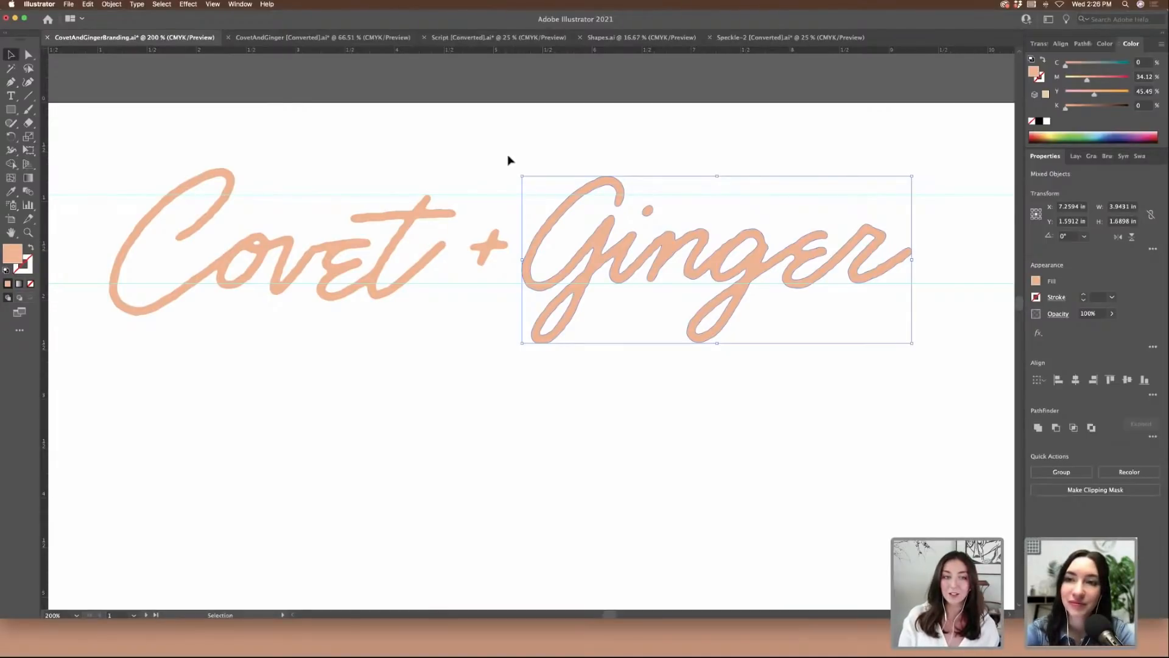
- Move the whole script logo below the guides and fill it with black sampled from the block wordmark
key(super+minus)
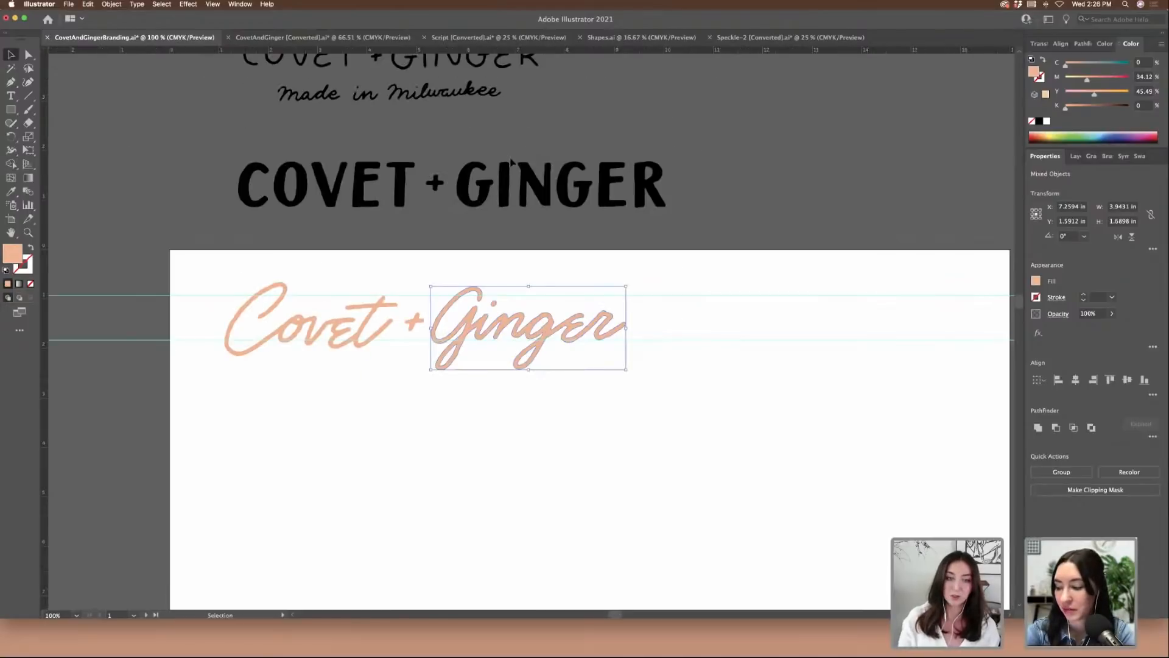
drag(651, 370, 309, 391)
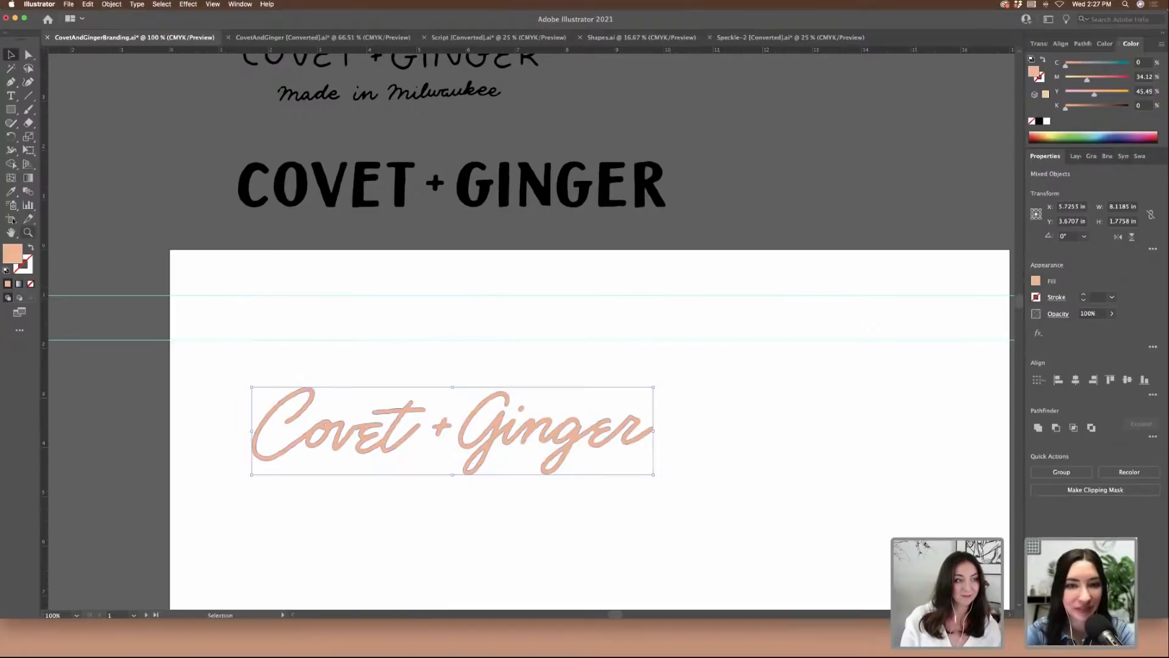
click(11, 191)
click(279, 181)
key(v)
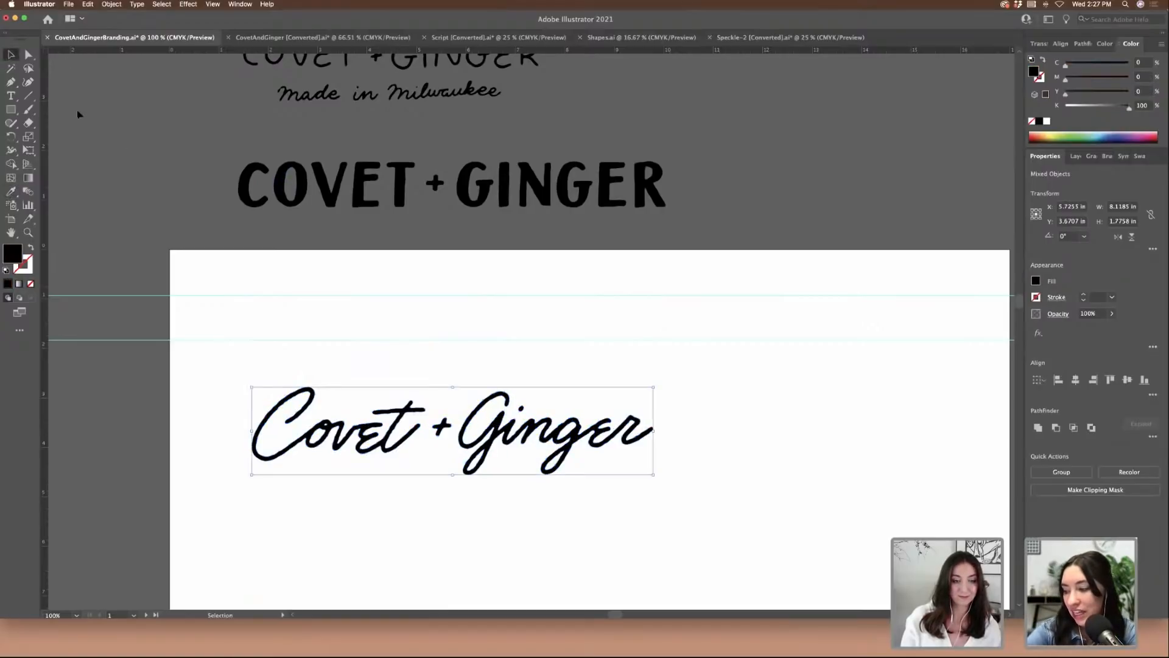
click(341, 366)
- Place the block COVET + GINGER wordmark below the script logo and scale it to about 8.05 in wide
drag(702, 517, 463, 426)
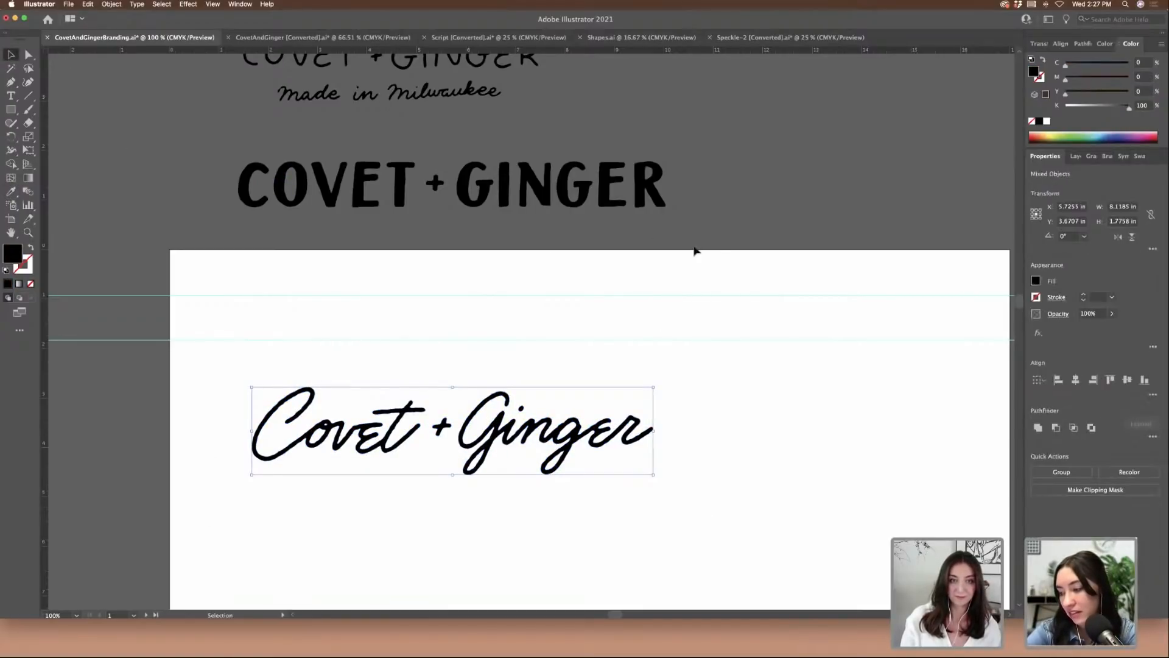
drag(694, 246, 721, 250)
scroll(721, 249, down, 3)
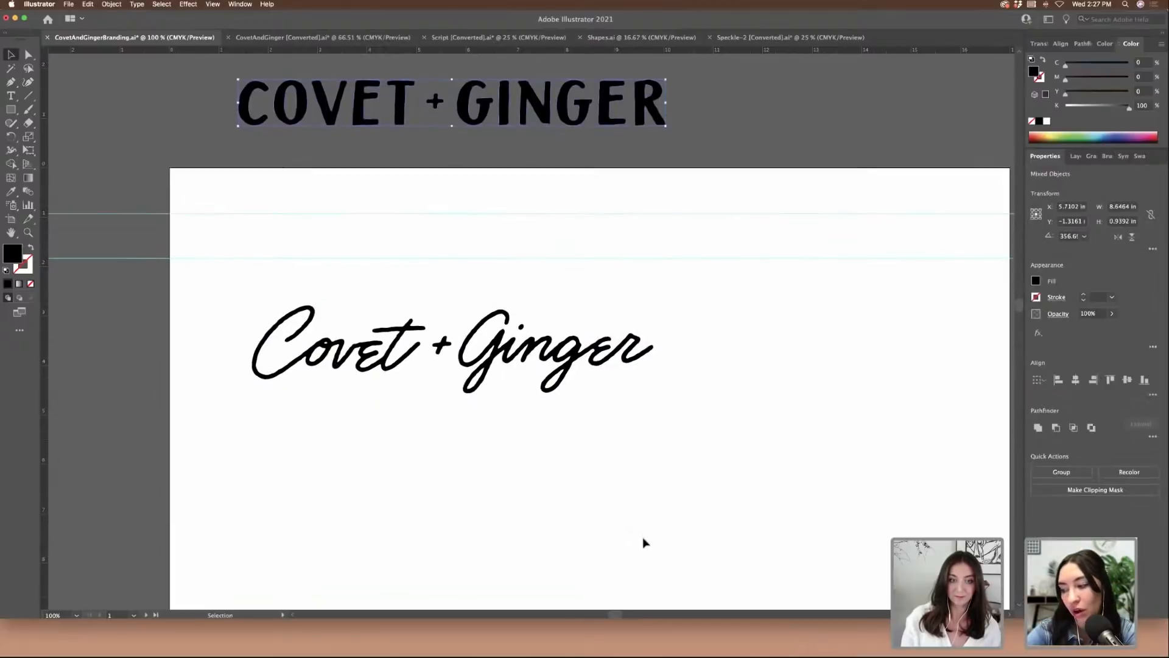
drag(670, 129, 652, 494)
click(774, 495)
scroll(800, 506, down, 3)
scroll(800, 506, left, 2)
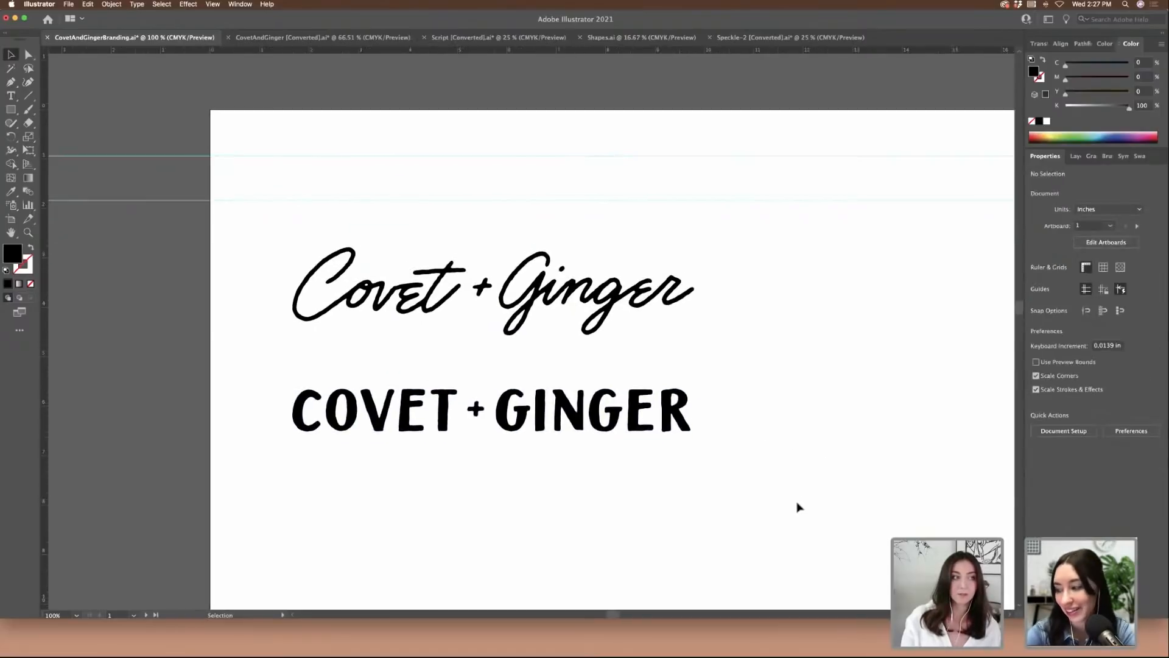
- Hide the guides and move the block COVET + GINGER wordmark to the middle of artboard 2
scroll(380, 213, right, 3)
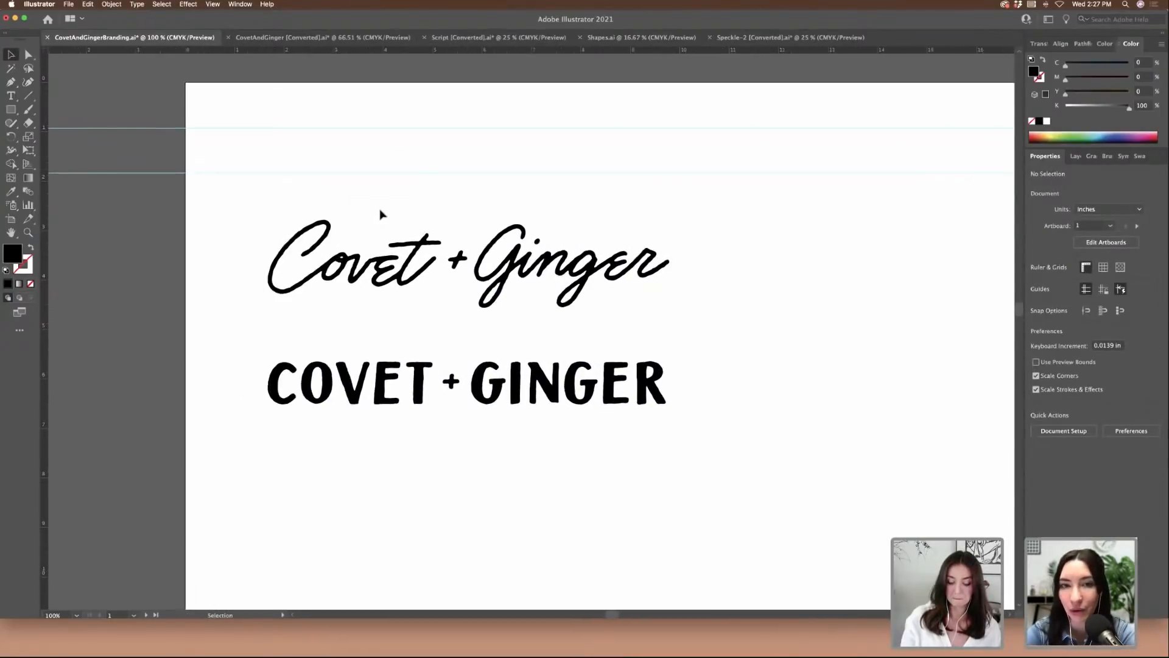
drag(582, 300, 585, 298)
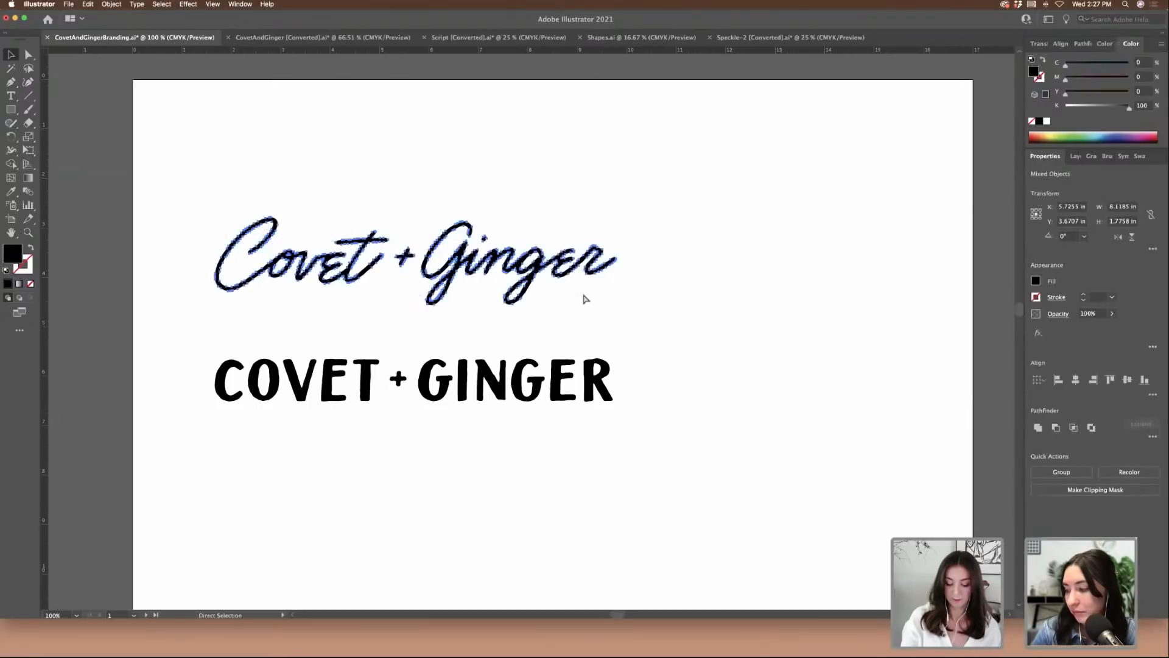
key(super+minus)
key(super+minus)
scroll(582, 355, right, 3)
drag(299, 376, 551, 417)
scroll(313, 385, right, 3)
drag(323, 396, 872, 372)
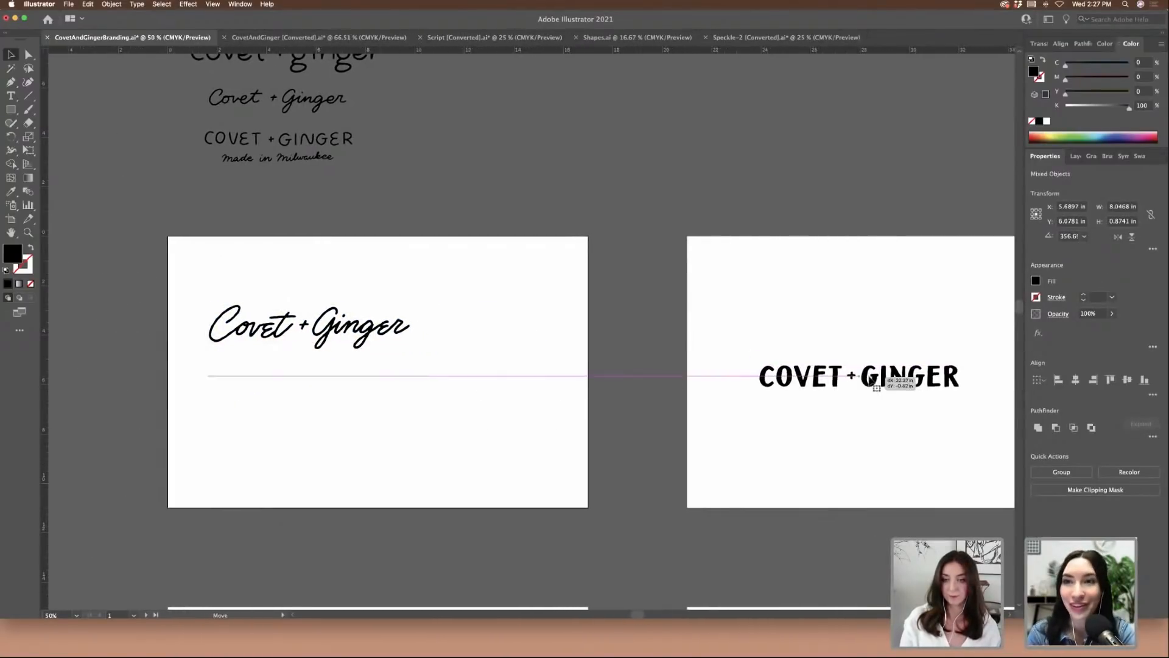
scroll(746, 378, right, 6)
drag(746, 377, 789, 360)
click(787, 454)
- Move the script Covet + Ginger logo to the middle of artboard 1, and deselect it
scroll(786, 451, left, 4)
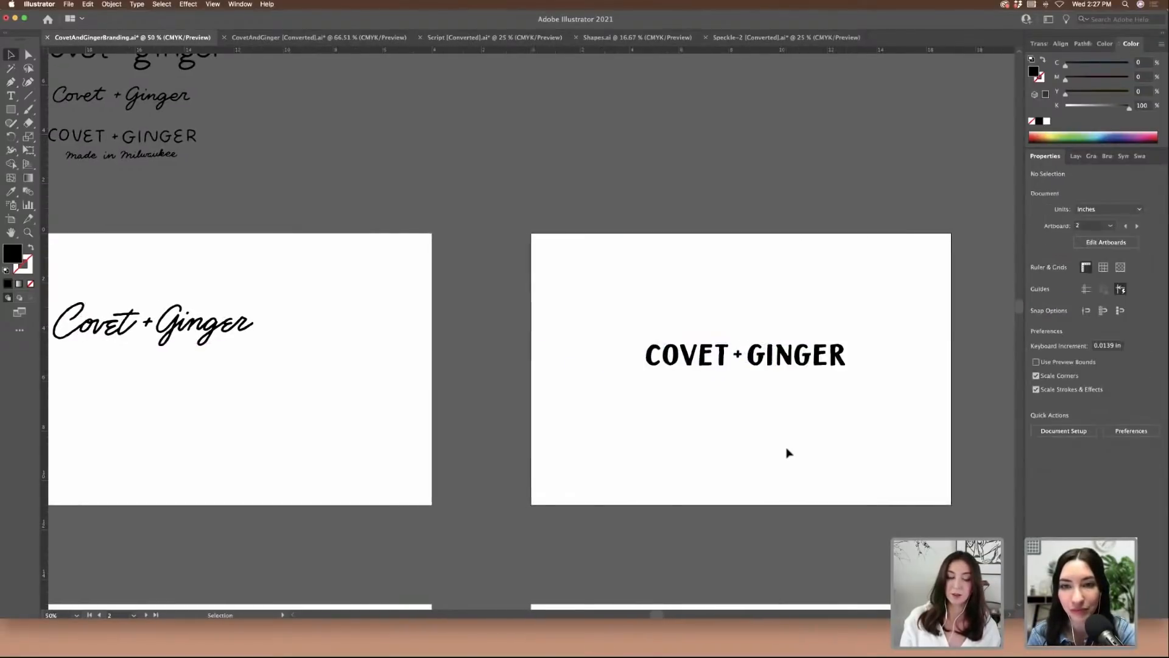
drag(180, 304, 407, 364)
click(622, 349)
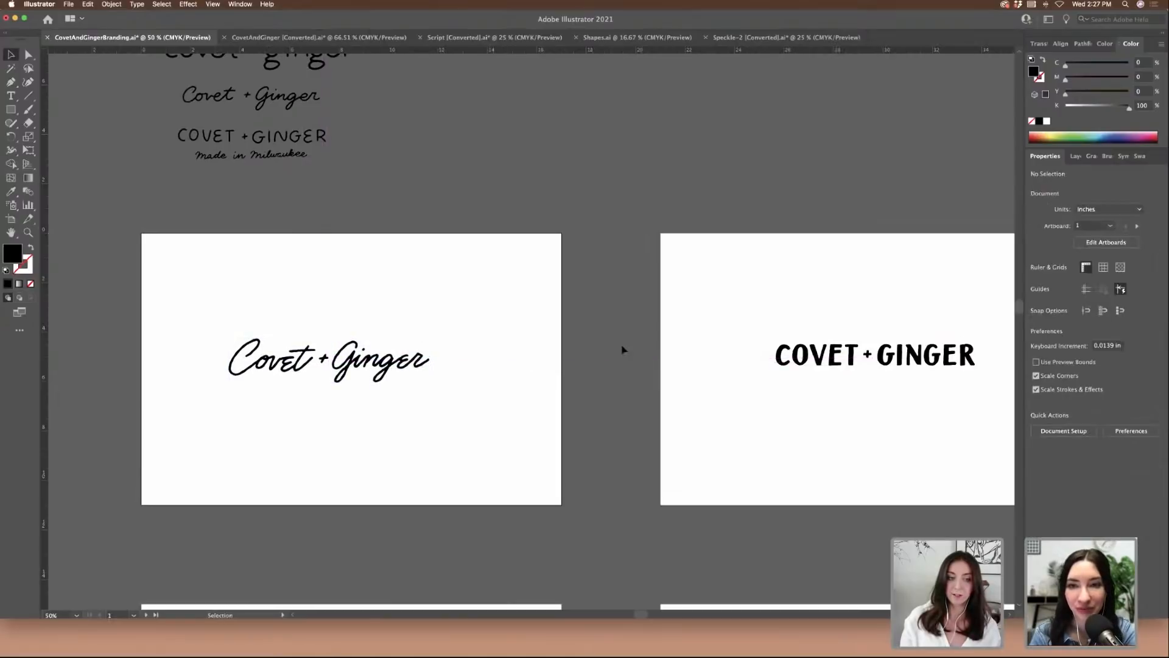
scroll(705, 319, right, 3)
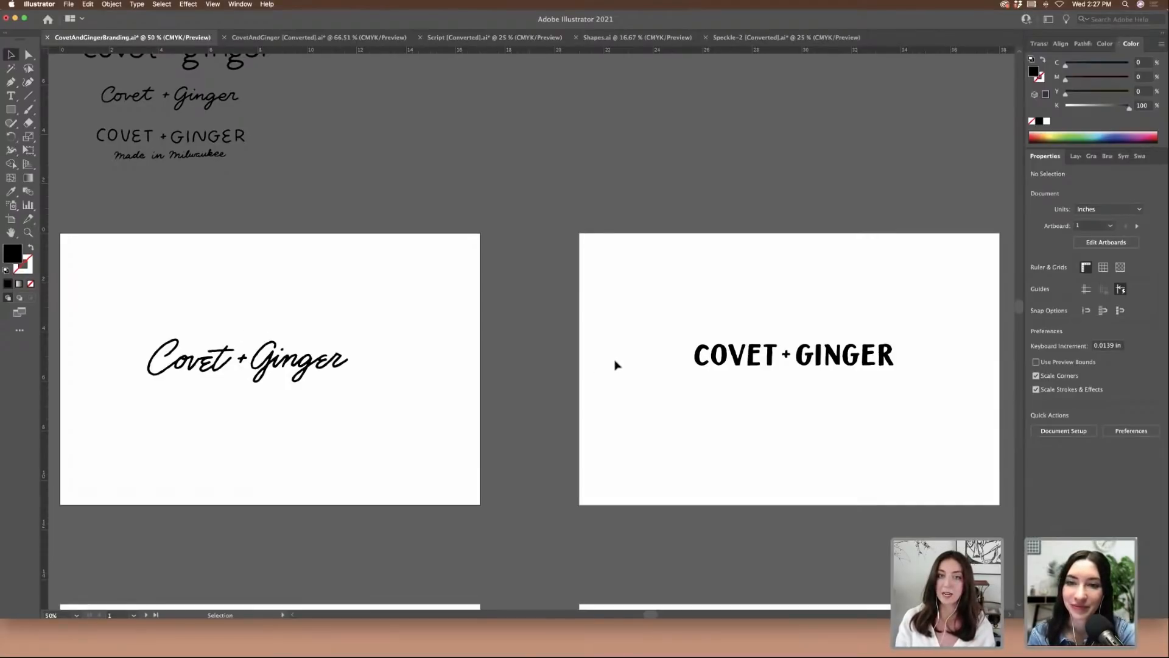
scroll(623, 352, down, 2)
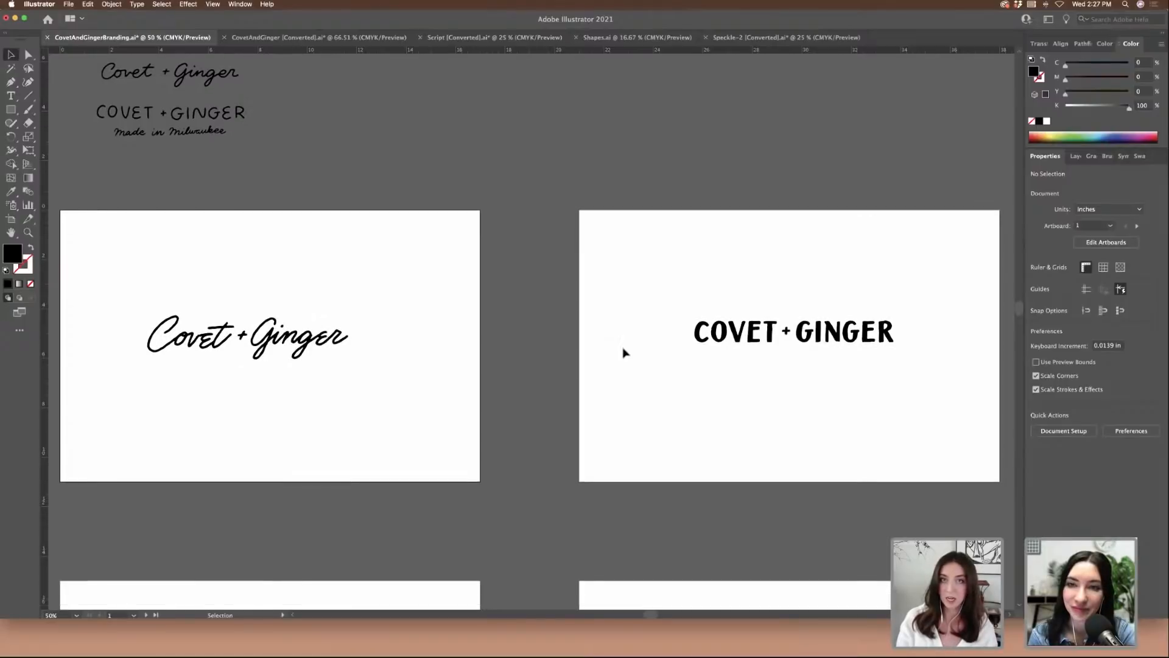
scroll(569, 340, down, 6)
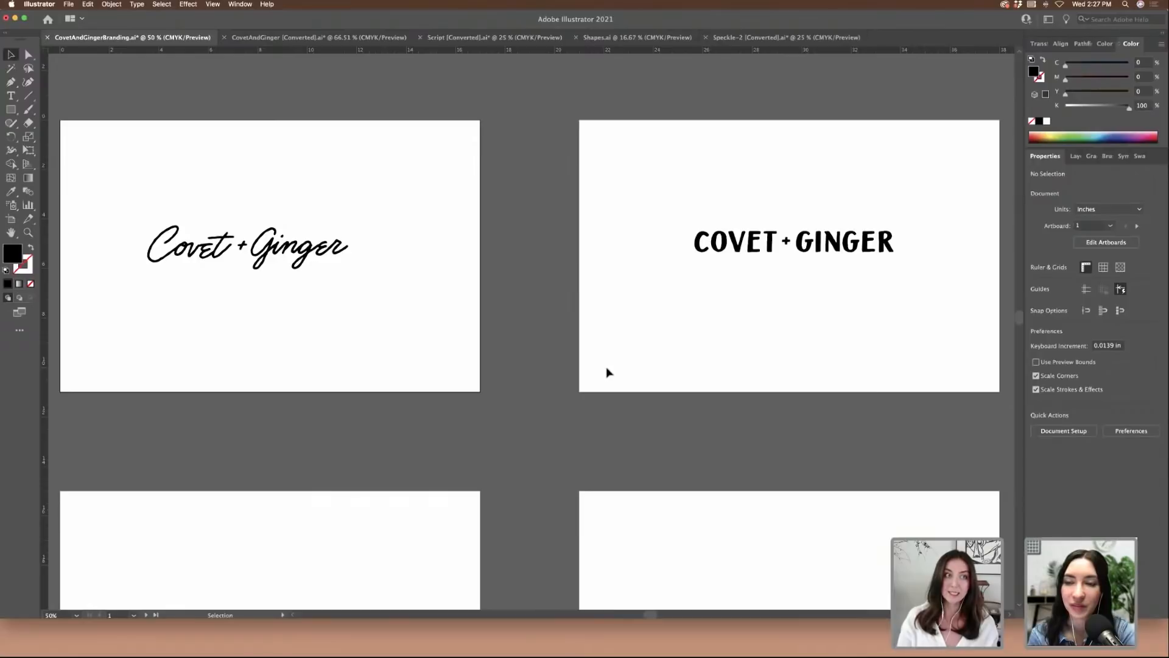
scroll(563, 231, down, 3)
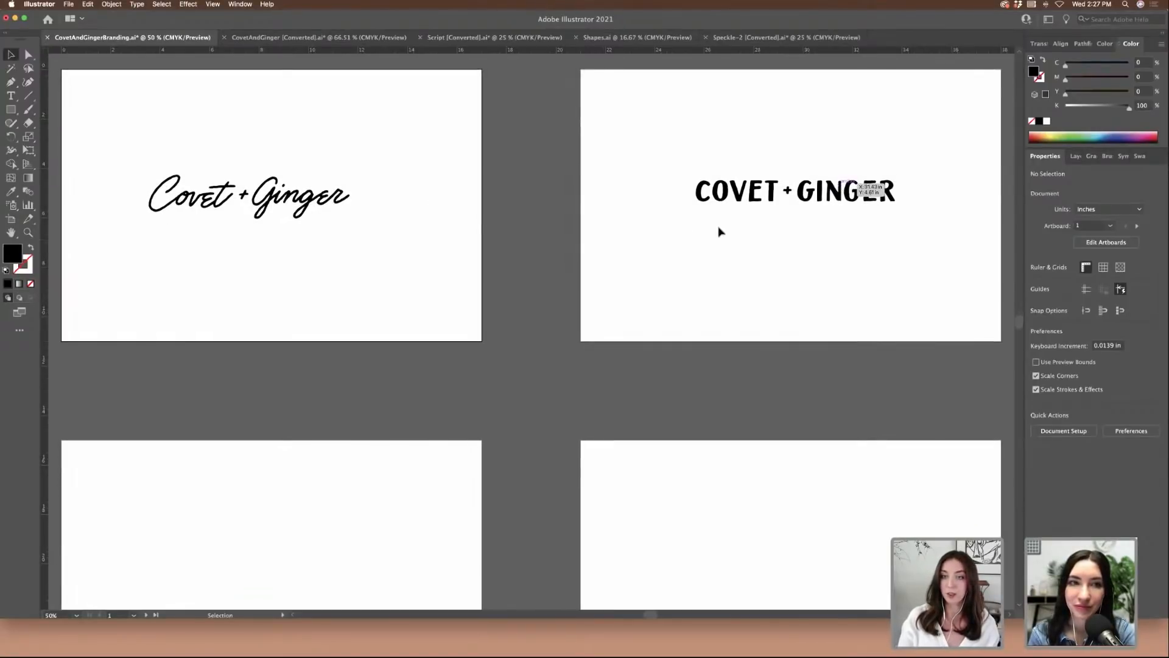
scroll(660, 282, down, 5)
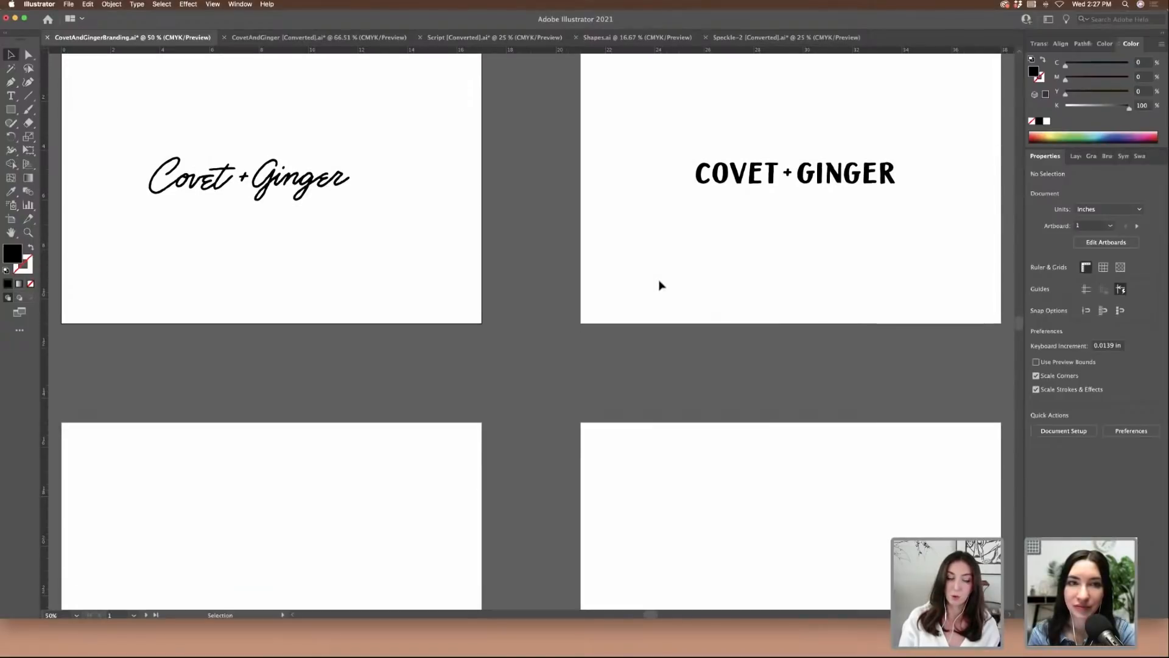
- Add a text line reading "covet + ginger" on artboard 3 and scale it to about 3.38 in wide
scroll(661, 282, left, 3)
key(super+equal)
scroll(661, 286, left, 5)
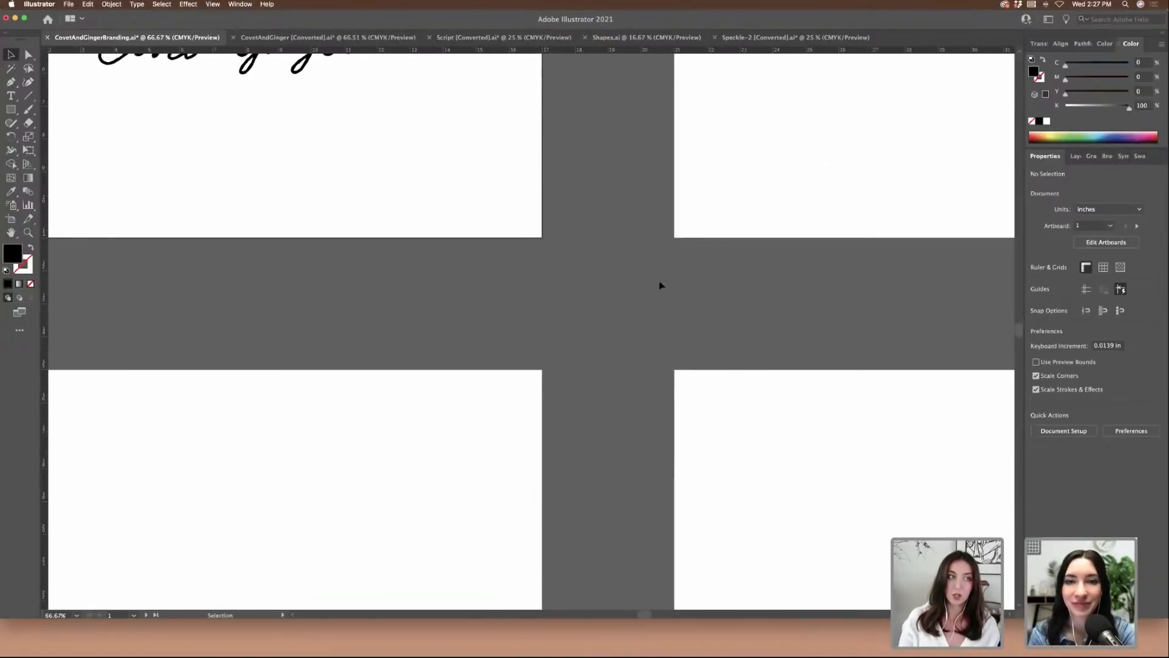
click(12, 95)
scroll(414, 421, down, 1)
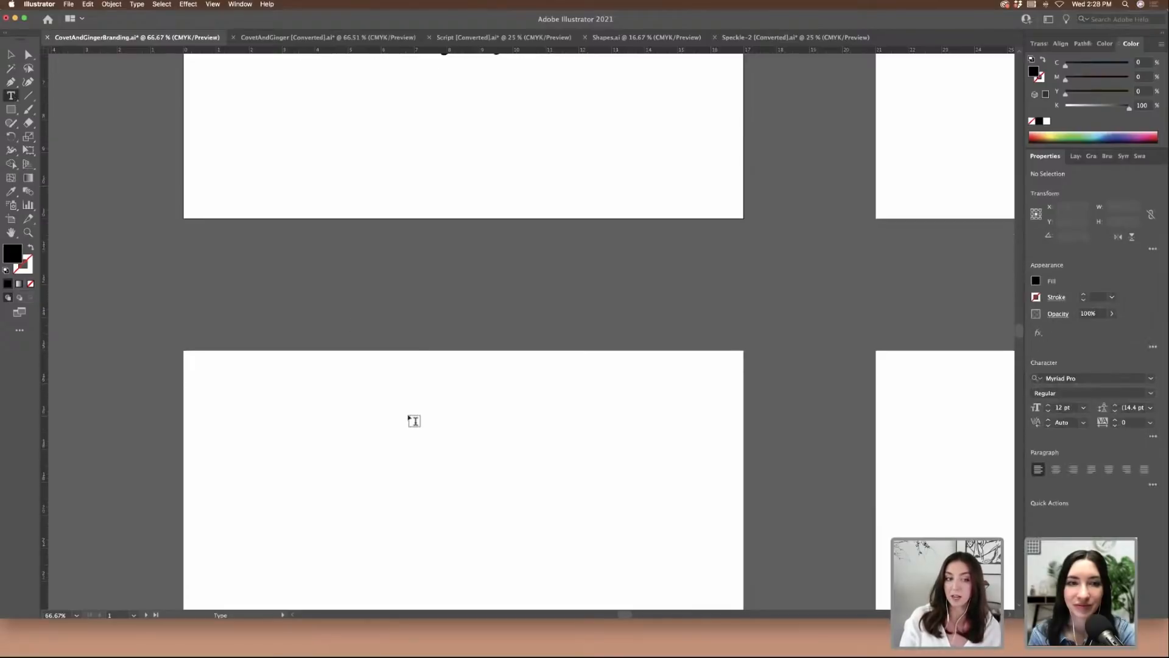
scroll(415, 421, down, 5)
click(361, 412)
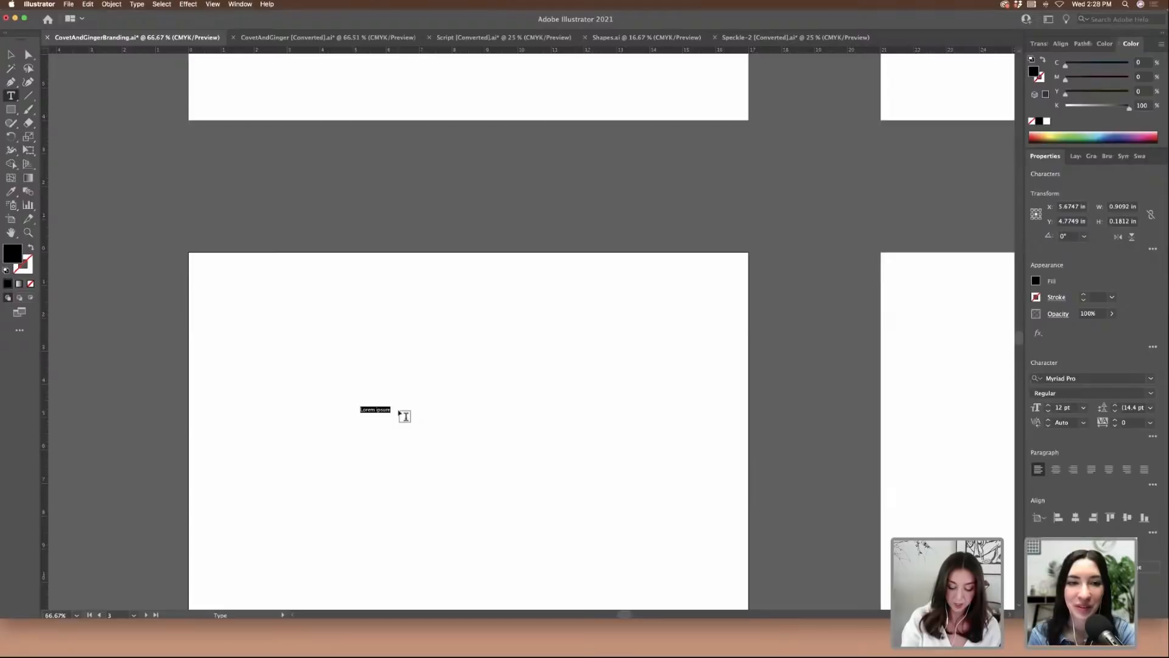
text(covet)
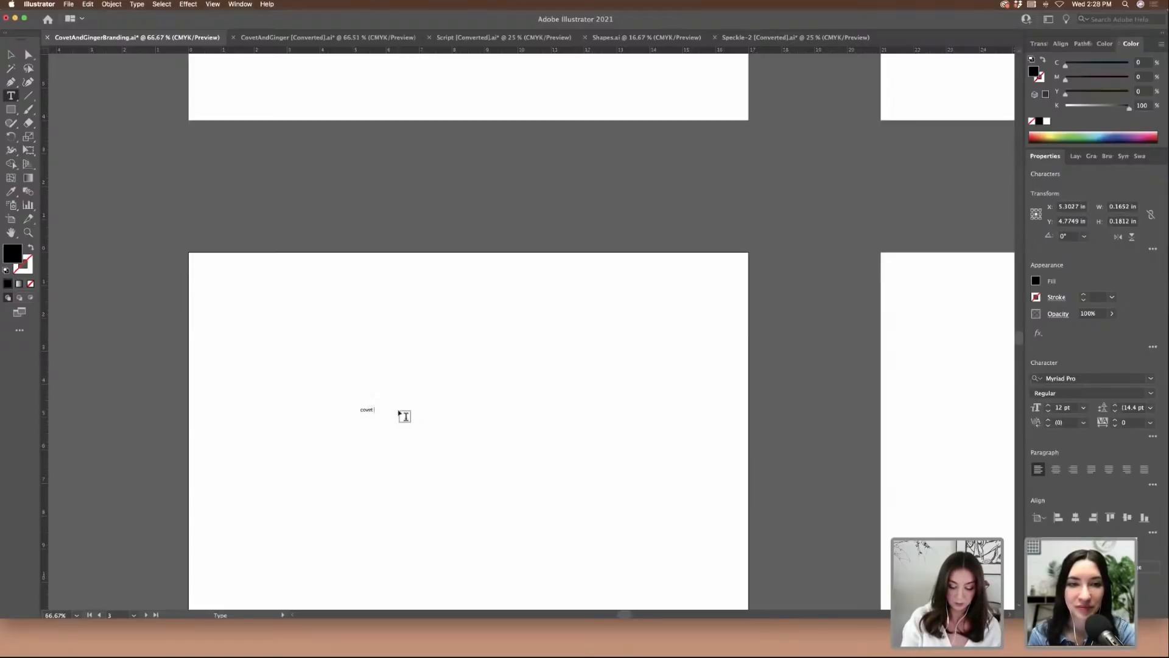
key(super+plus)
key(super+plus)
key(super+plus)
key(super+plus)
key(super+plus)
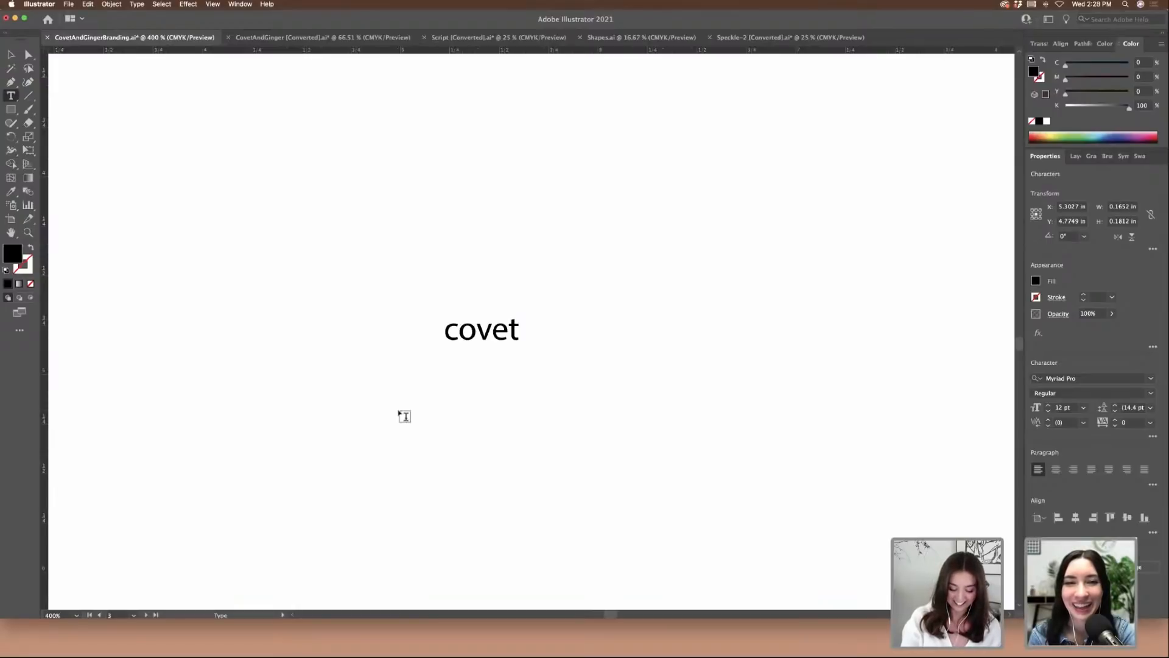
text(+)
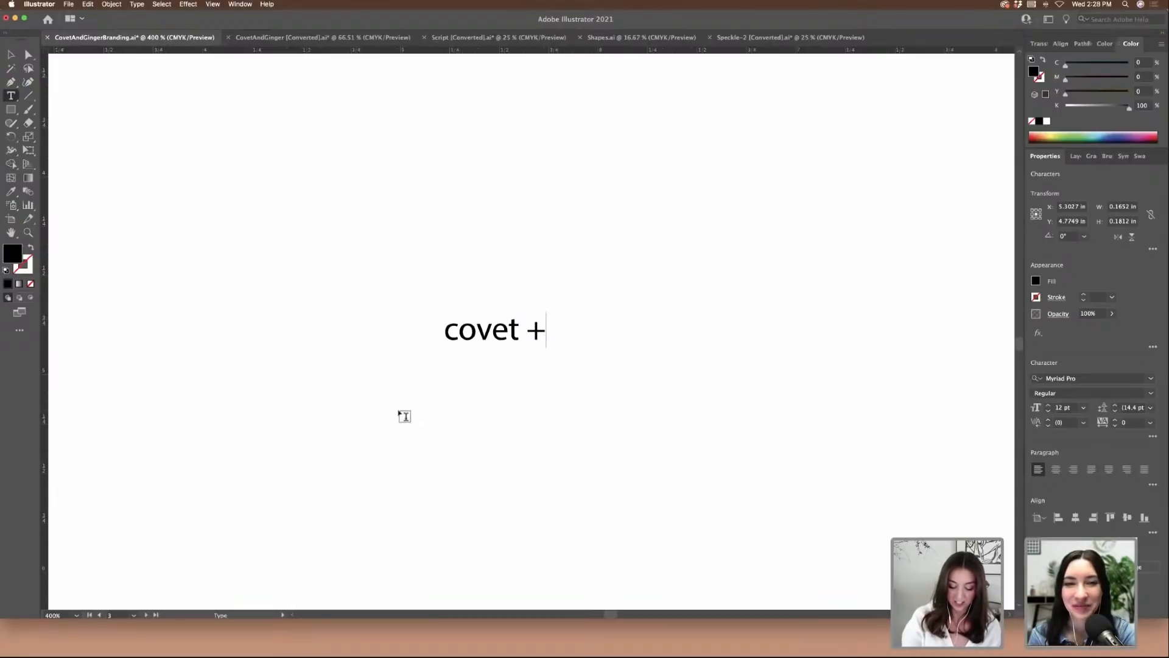
text( ginger)
key(Escape)
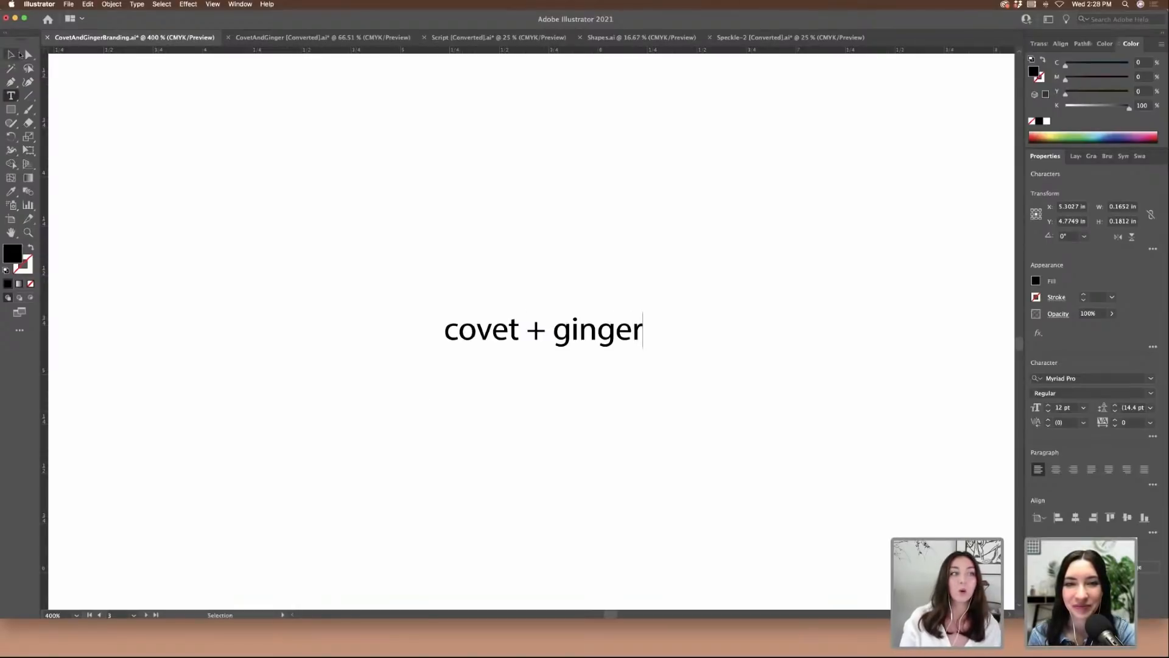
drag(645, 311, 879, 216)
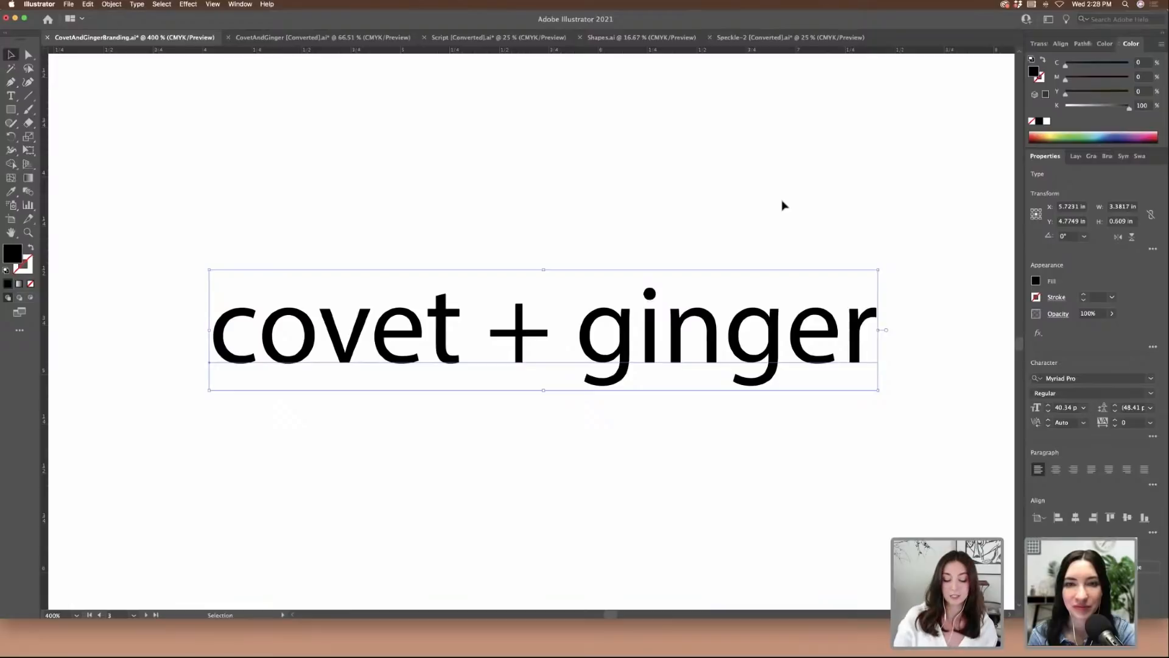
- Compare the typed covet + ginger line on artboard 3 with the script logo on artboard 1
key(super+minus)
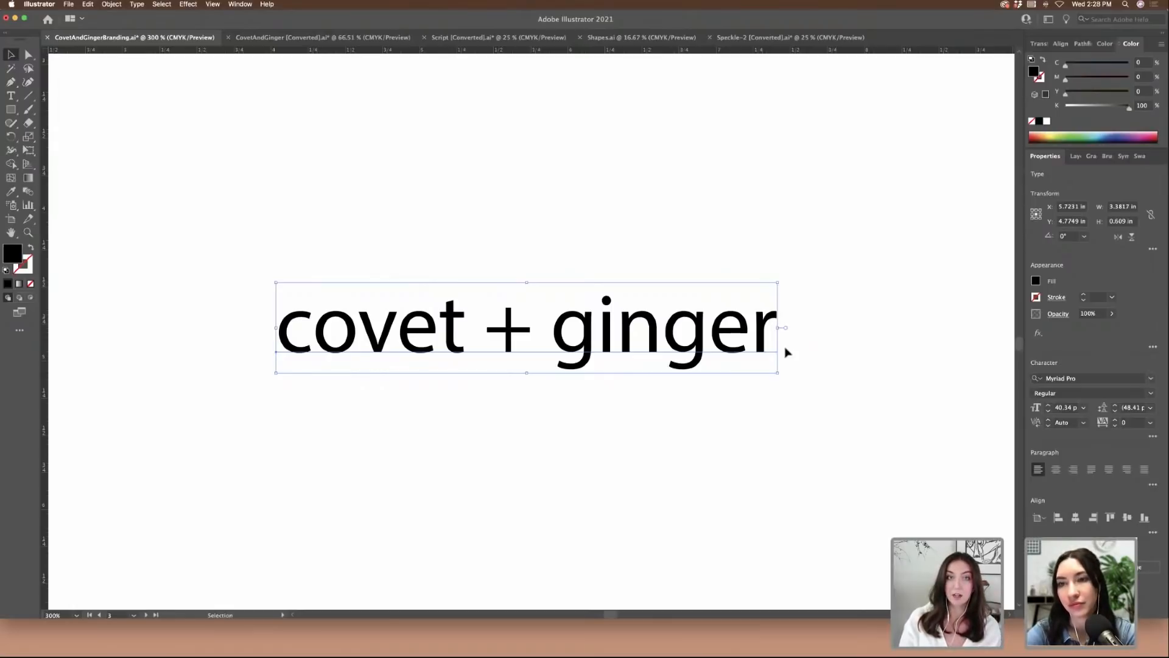
scroll(786, 352, up, 10)
scroll(785, 352, up, 8)
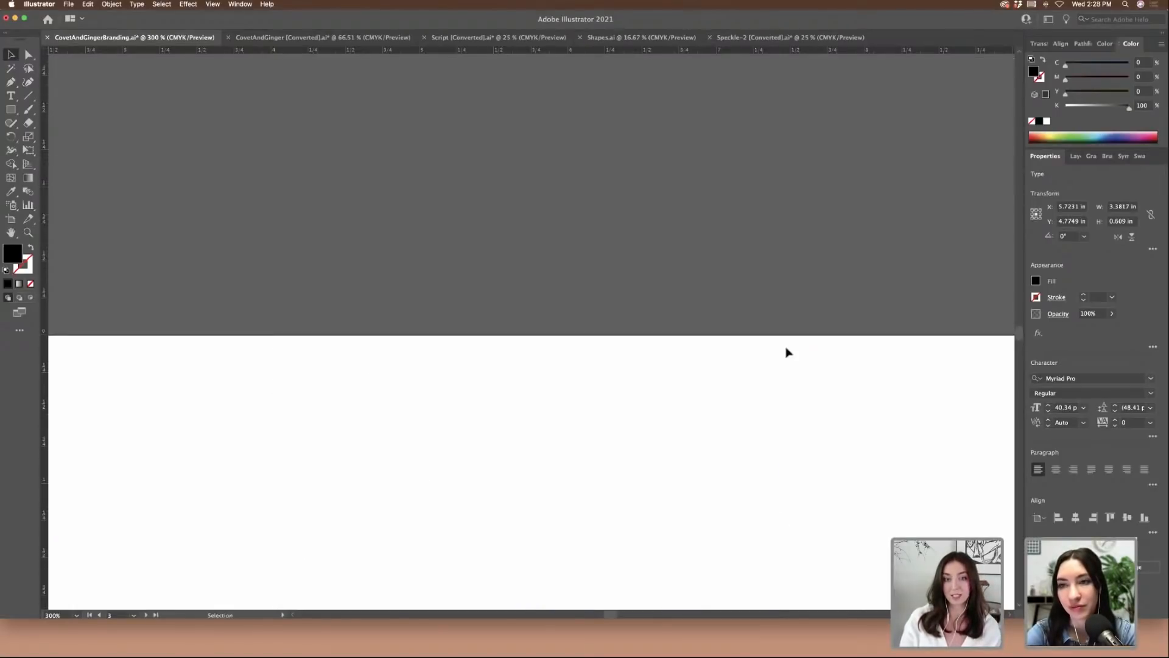
key(super+minus)
key(super+minus)
key(super+minus)
key(super+minus)
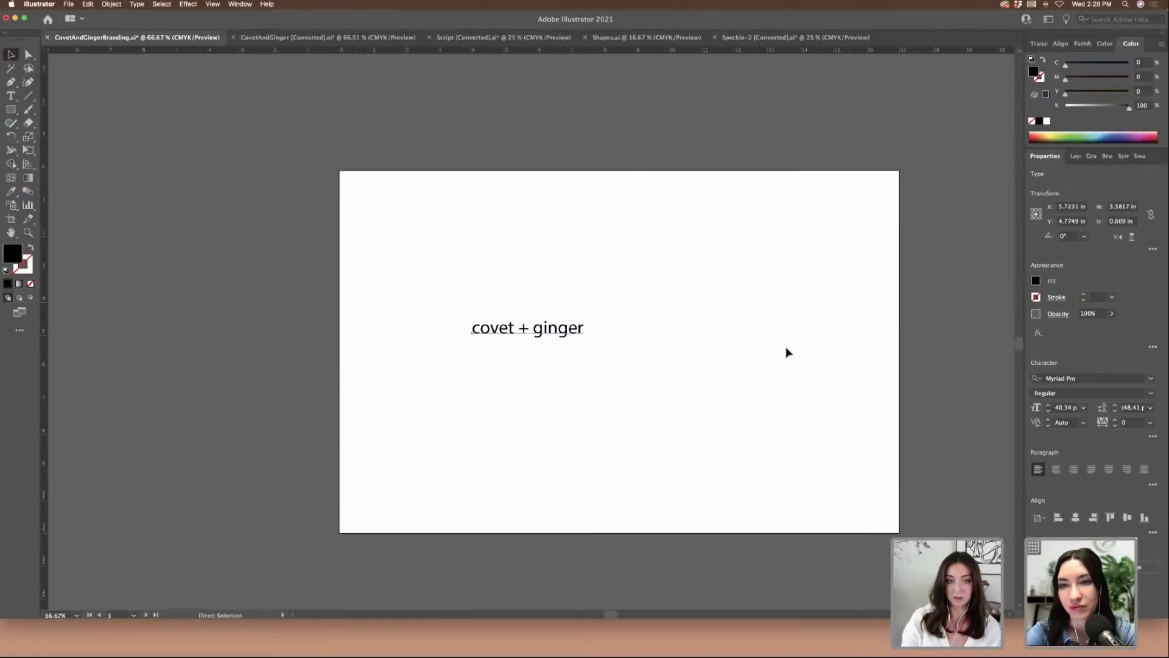
key(super+minus)
scroll(786, 350, up, 8)
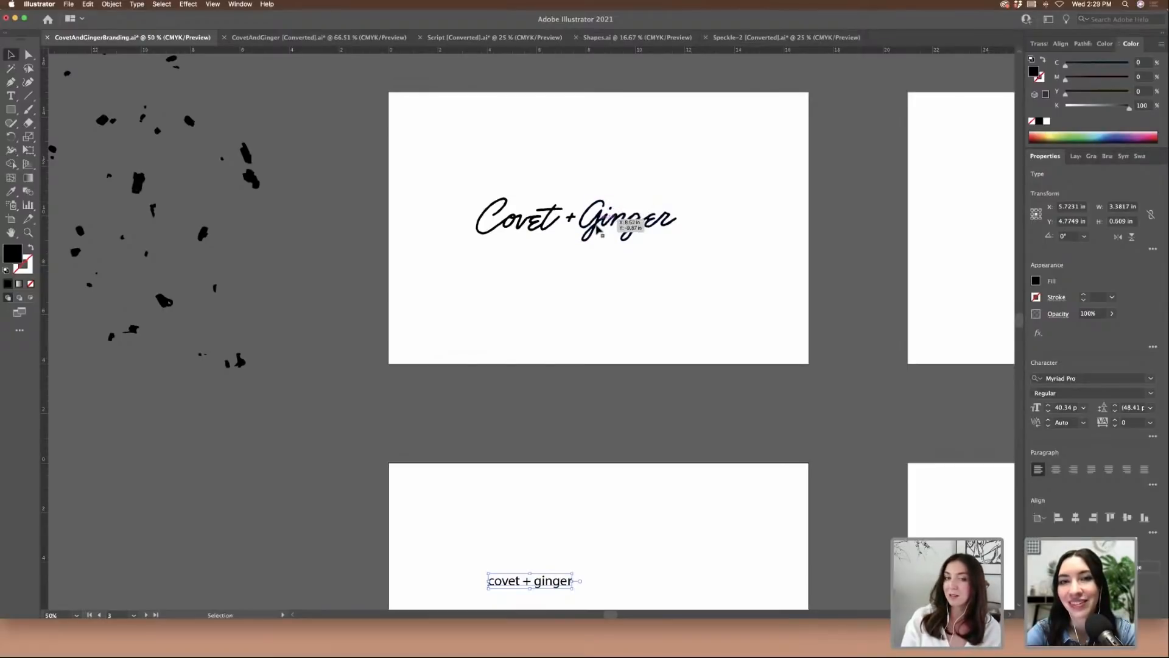
key(super+equal)
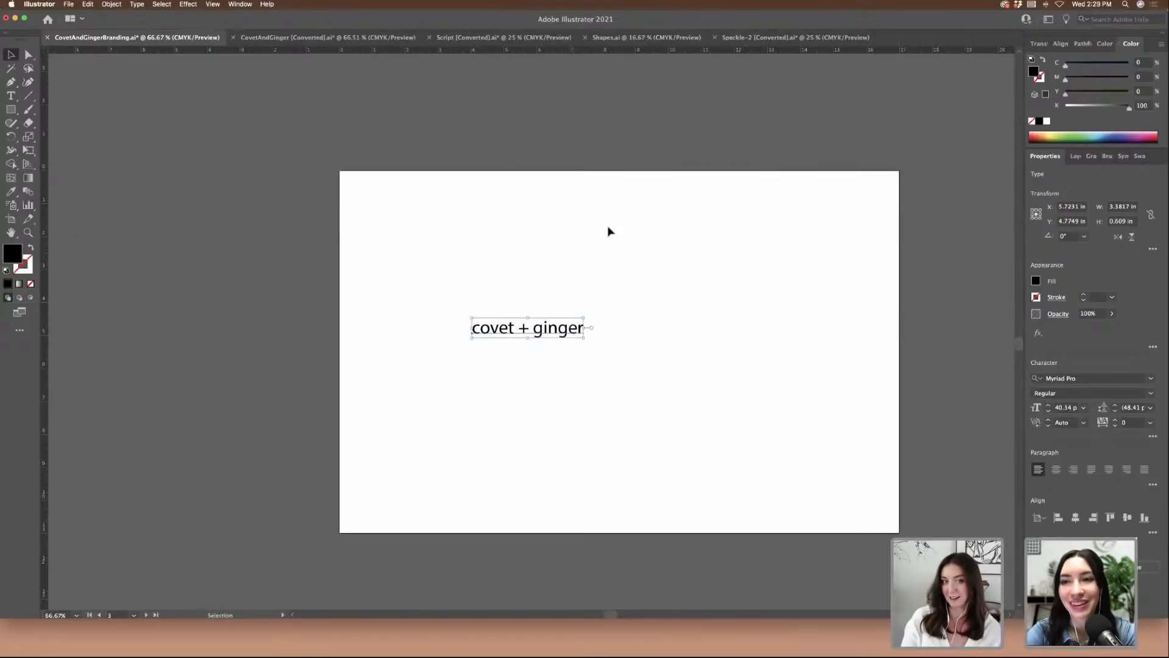
scroll(608, 230, up, 10)
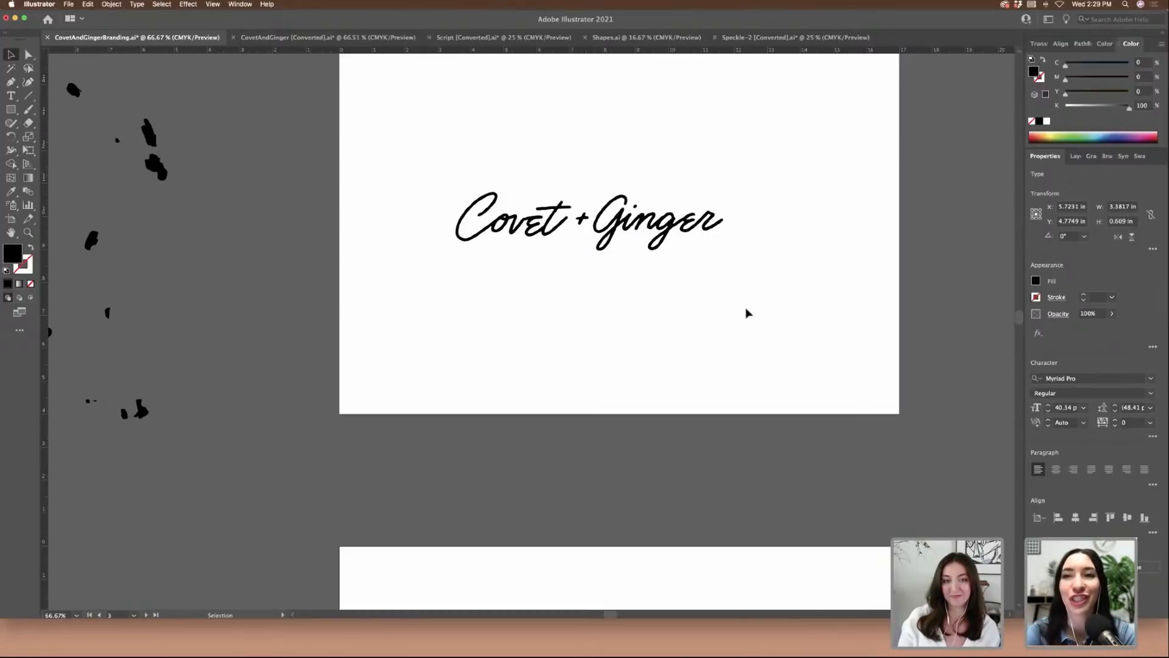
scroll(748, 313, down, 1)
scroll(748, 313, down, 8)
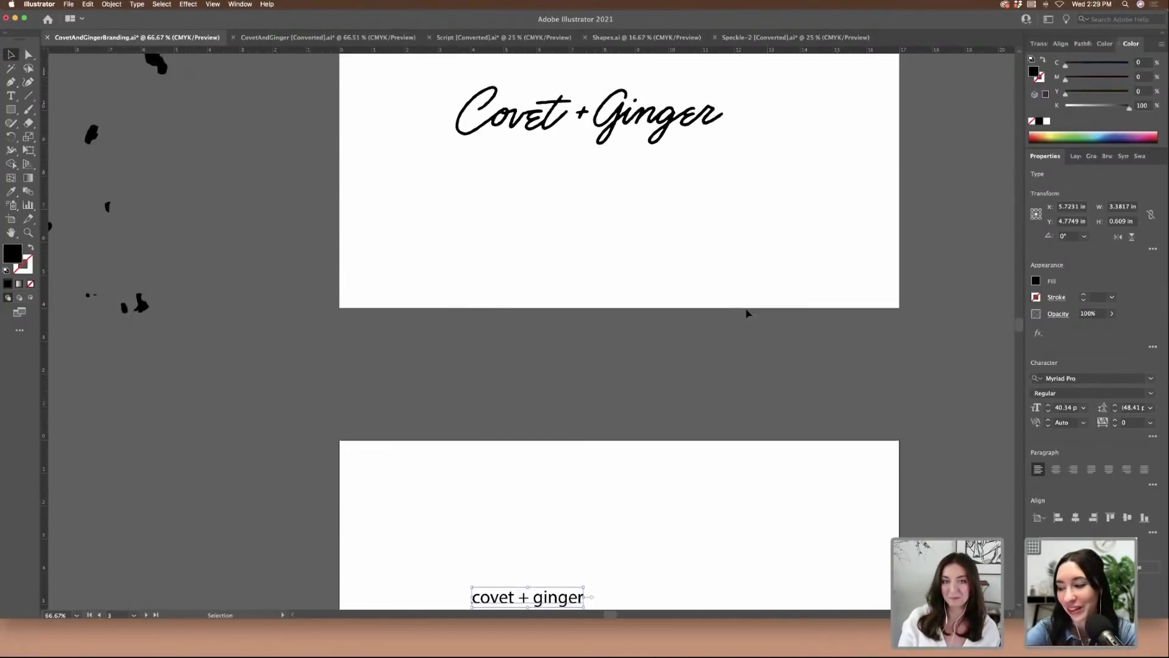
- Move the covet + ginger text toward the middle of artboard 3 and place a duplicate directly below it
scroll(692, 408, down, 5)
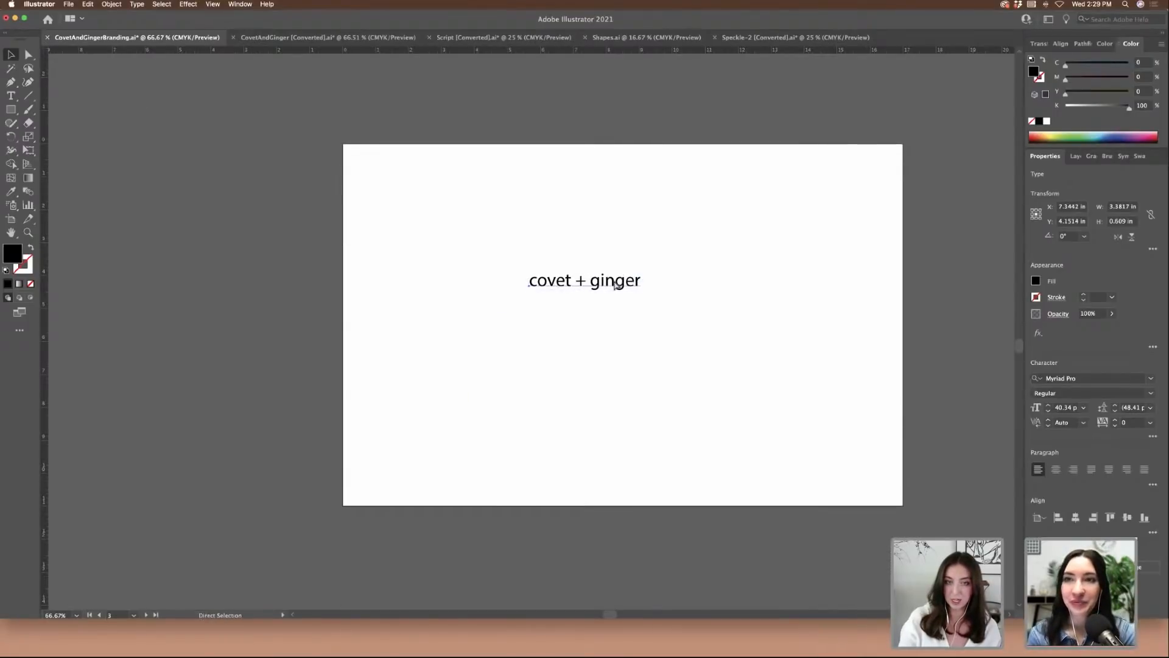
key(super+equal)
key(super+equal)
key(super+equal)
mouse_move(573, 330)
mouse_down()
mouse_move(574, 268)
mouse_move(546, 181)
mouse_move(574, 378)
mouse_move(569, 319)
mouse_move(559, 349)
mouse_up()
double_click(559, 349)
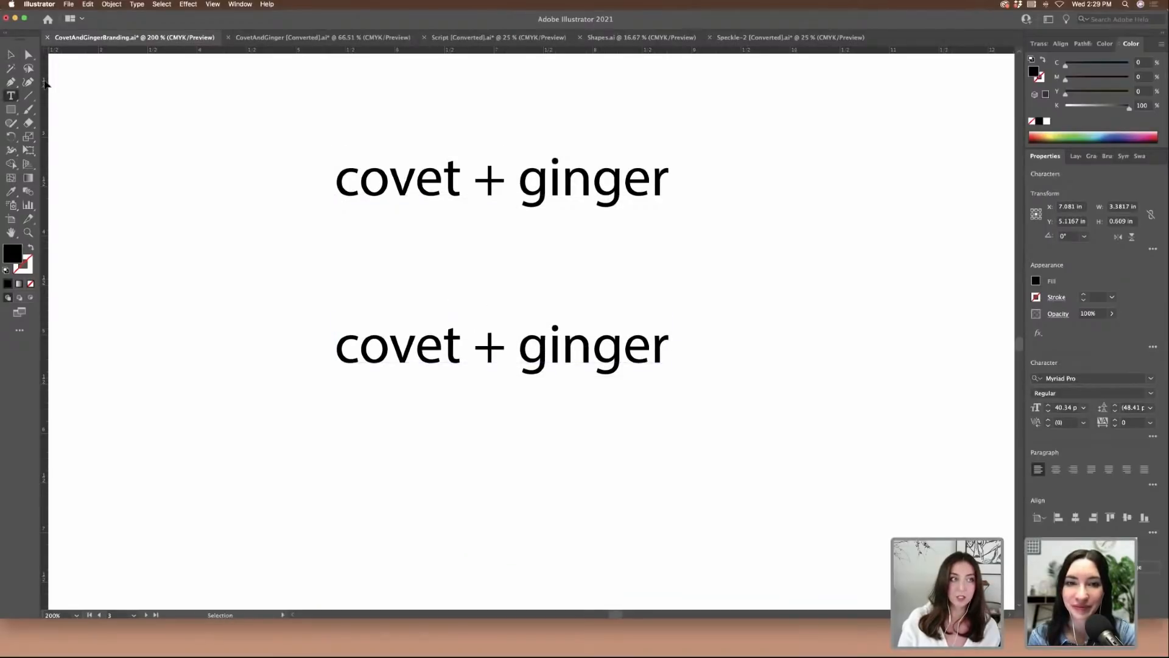
- Shift both covet + ginger text lines slightly upward together and deselect them
click(491, 177)
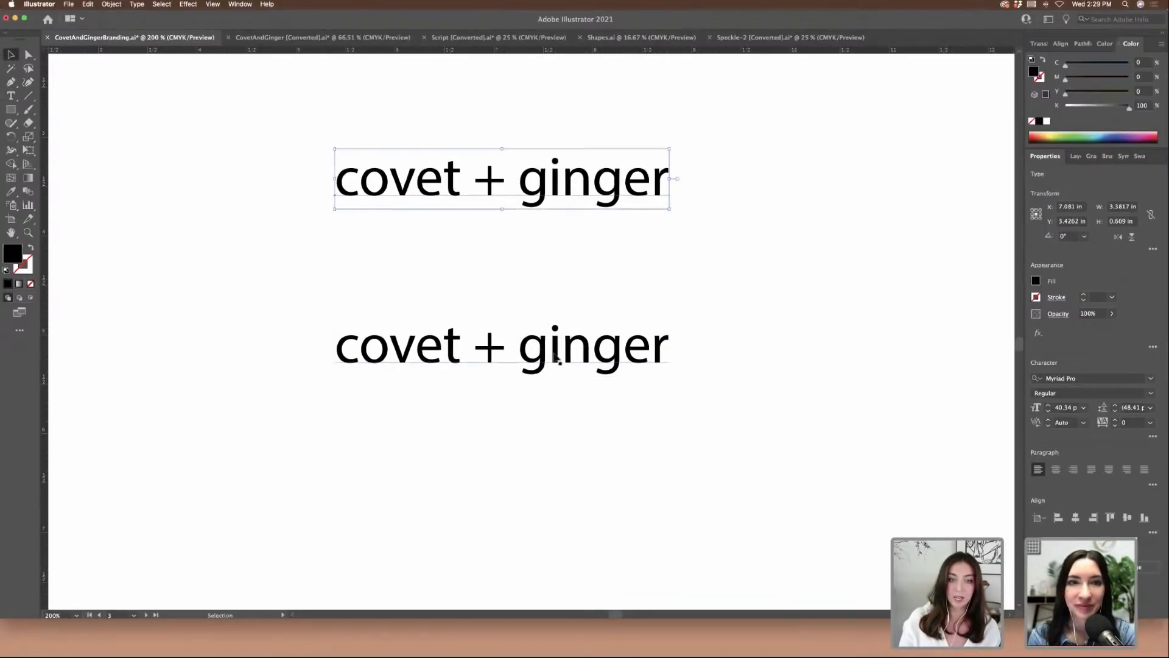
shift+click(558, 359)
drag(609, 346, 603, 339)
click(567, 305)
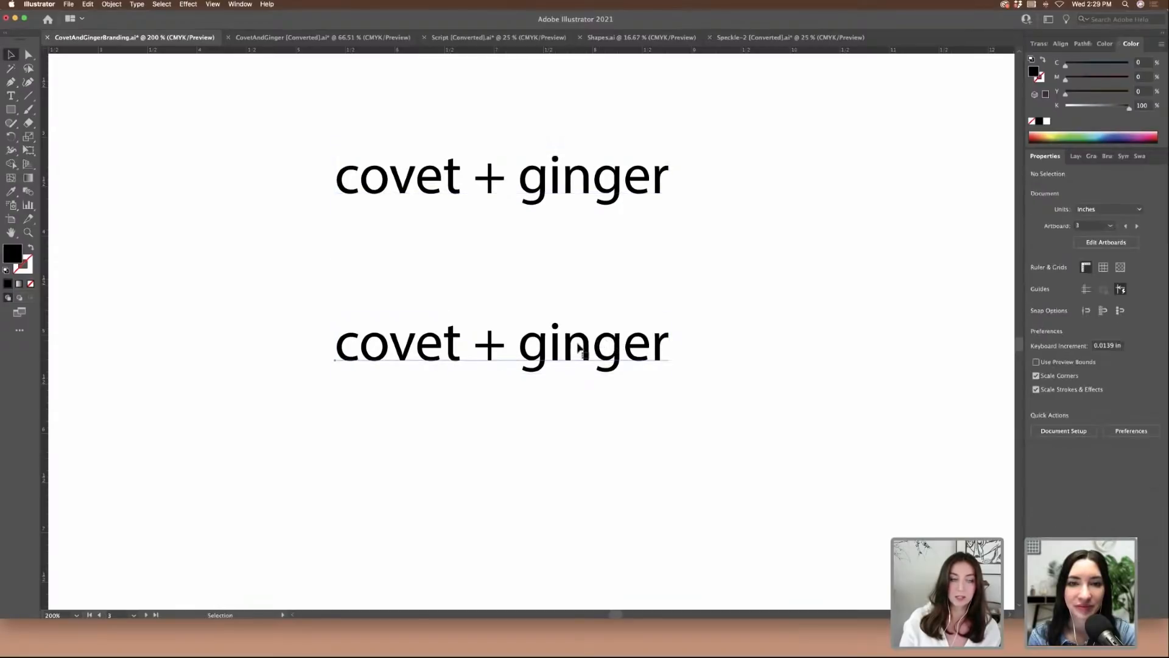
- Change the lower covet + ginger line to uppercase and centre it under the lowercase line
click(580, 343)
click(137, 5)
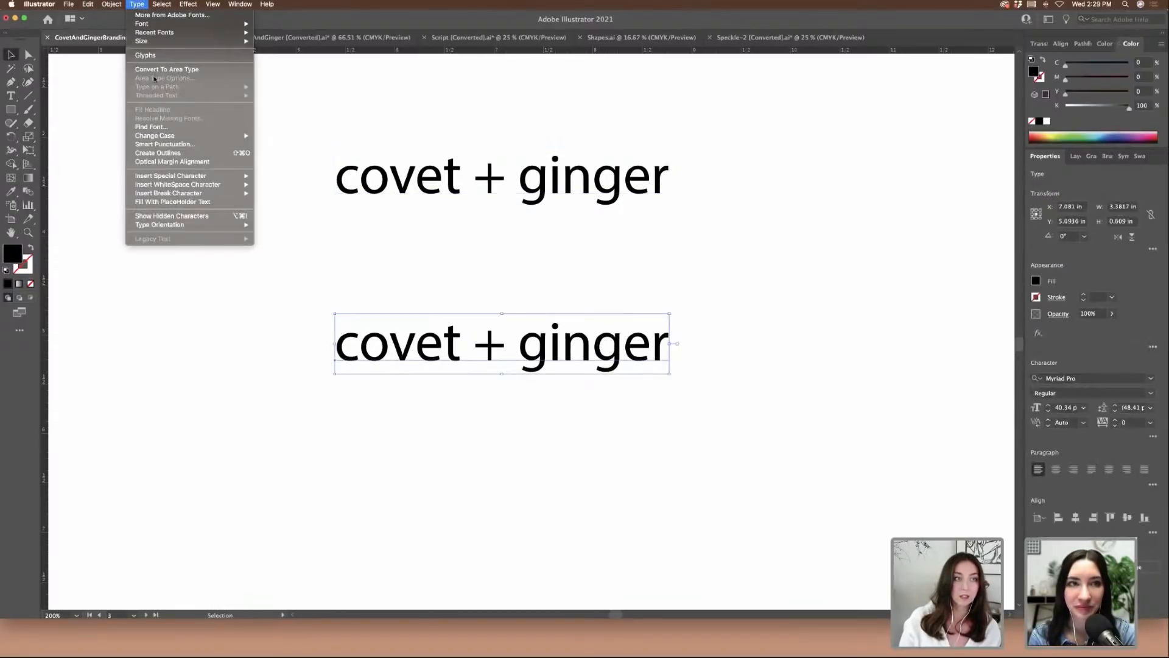
mouse_move(186, 136)
click(279, 138)
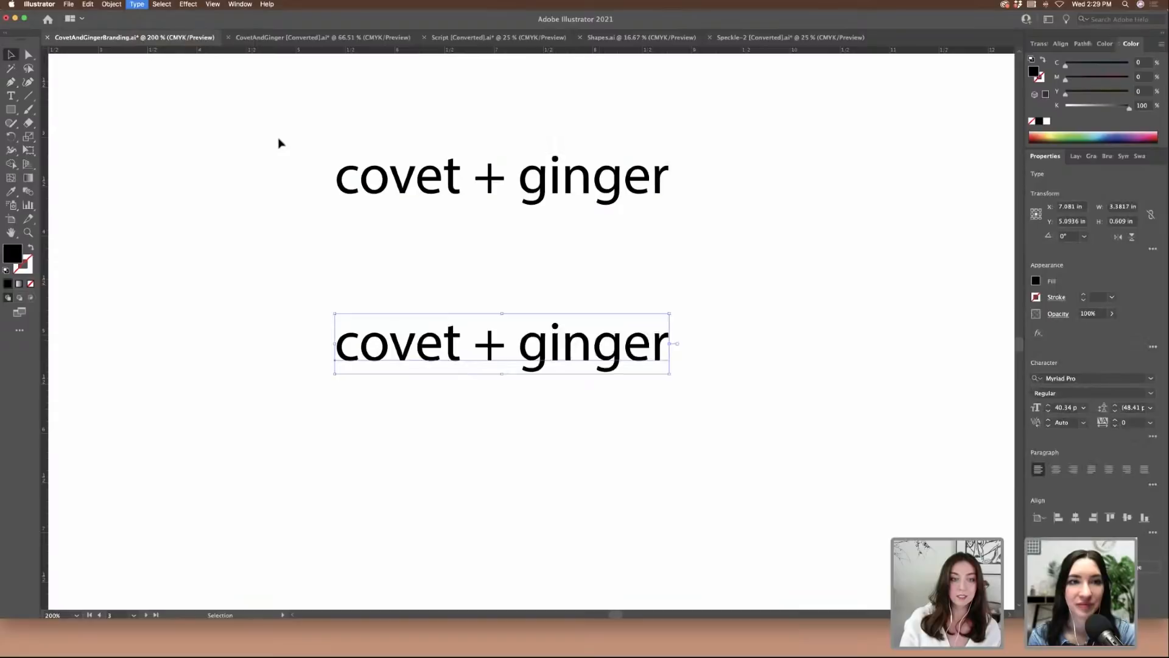
click(789, 324)
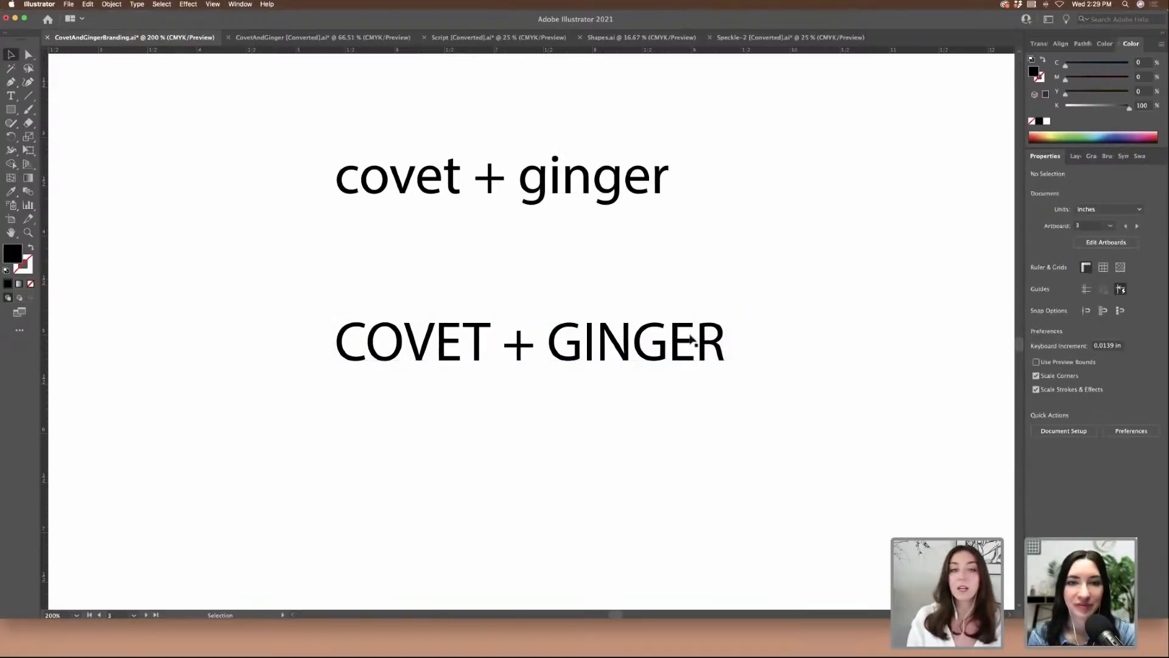
mouse_move(688, 344)
mouse_down()
mouse_move(649, 342)
mouse_move(674, 339)
mouse_up()
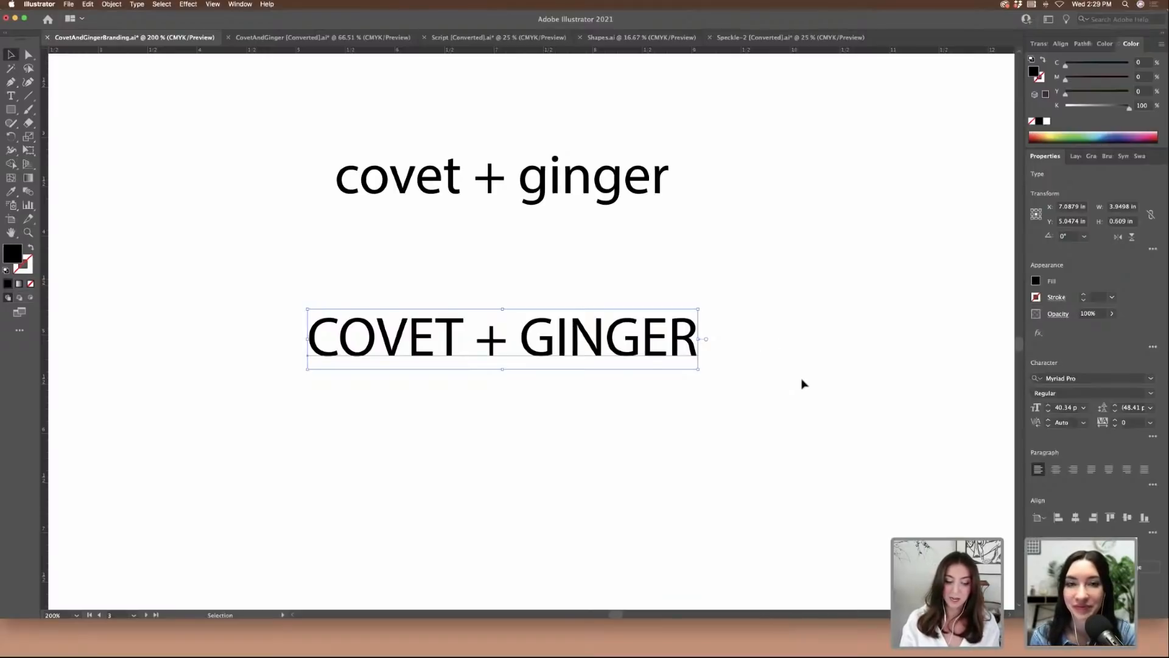
- Set the font of both covet + ginger text lines to Garamond Regular
drag(798, 385, 345, 149)
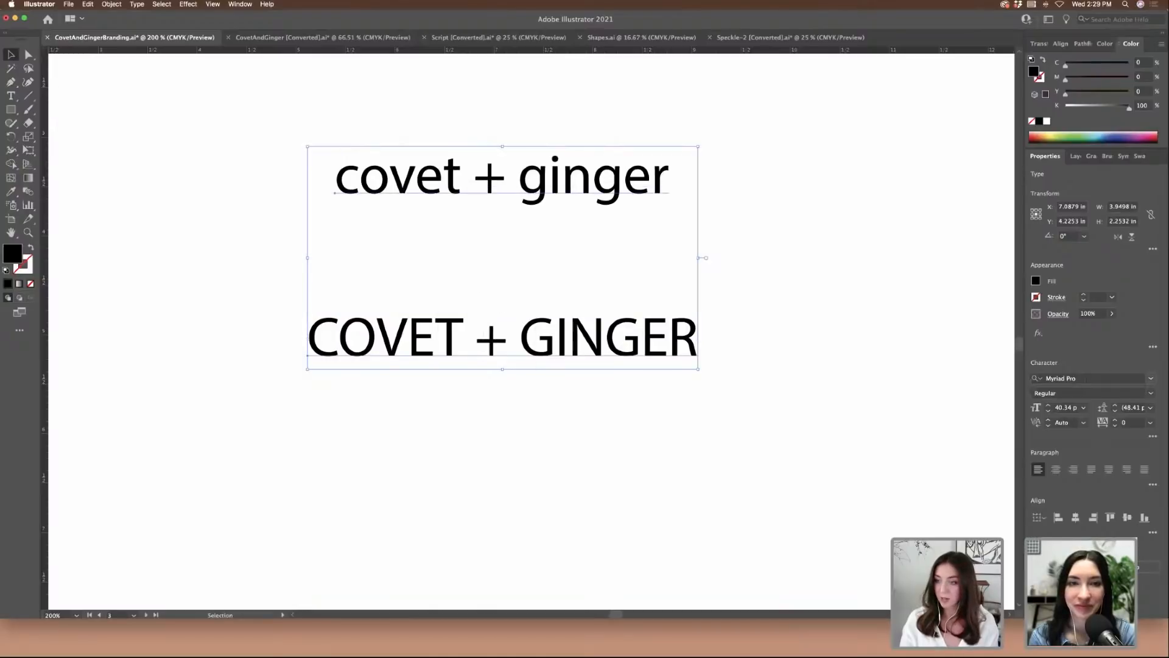
click(1088, 378)
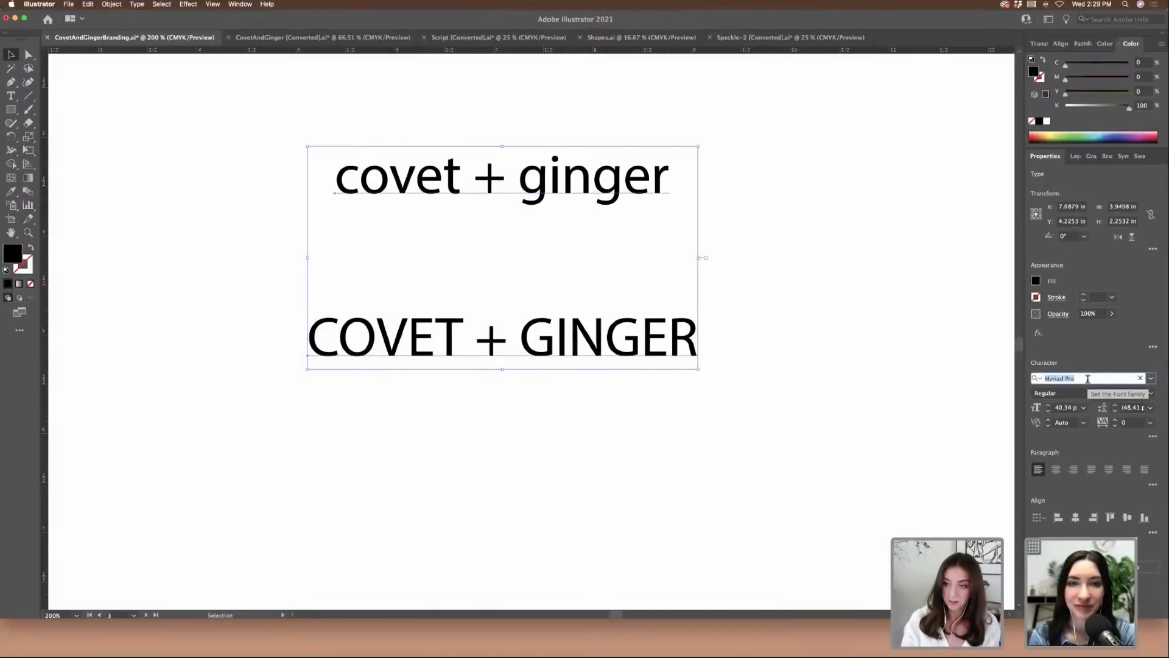
text(gara)
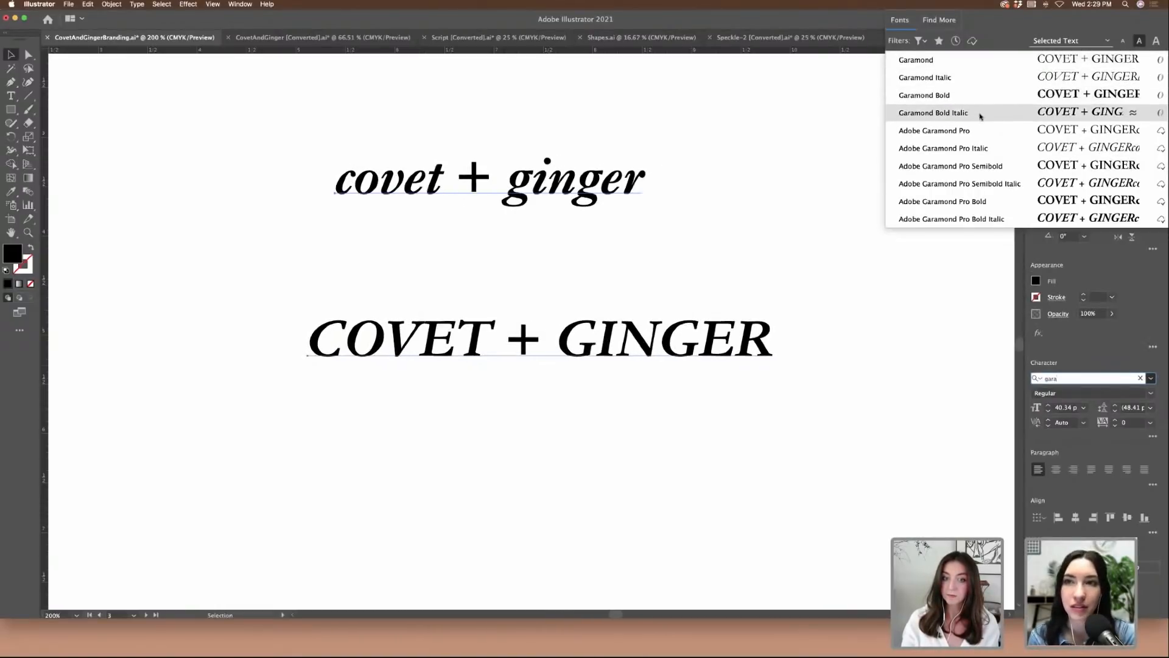
click(966, 61)
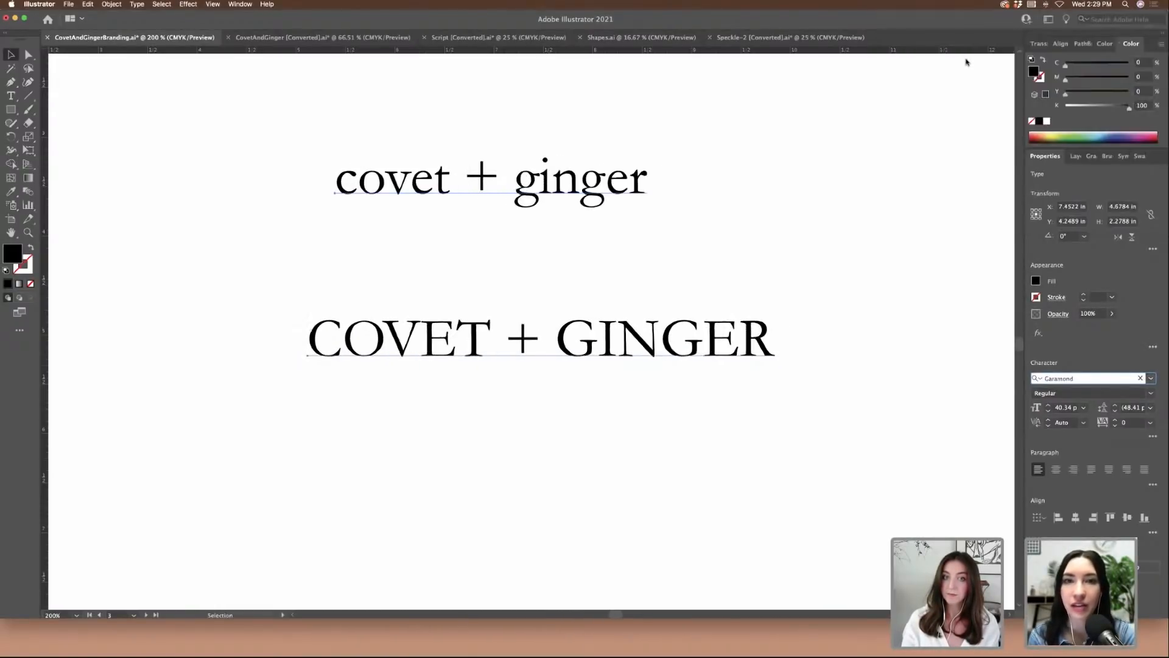
click(852, 173)
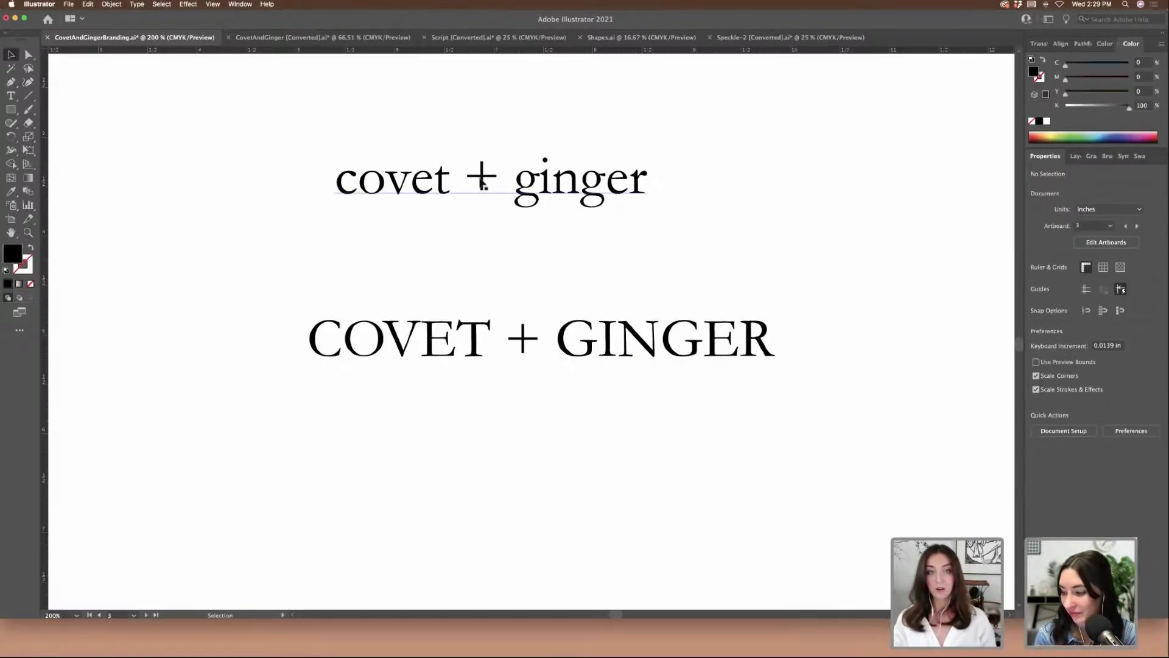
- Replace the plus sign with an ampersand in the lowercase covet + ginger line on artboard 3 and deselect it
scroll(484, 183, right, 1)
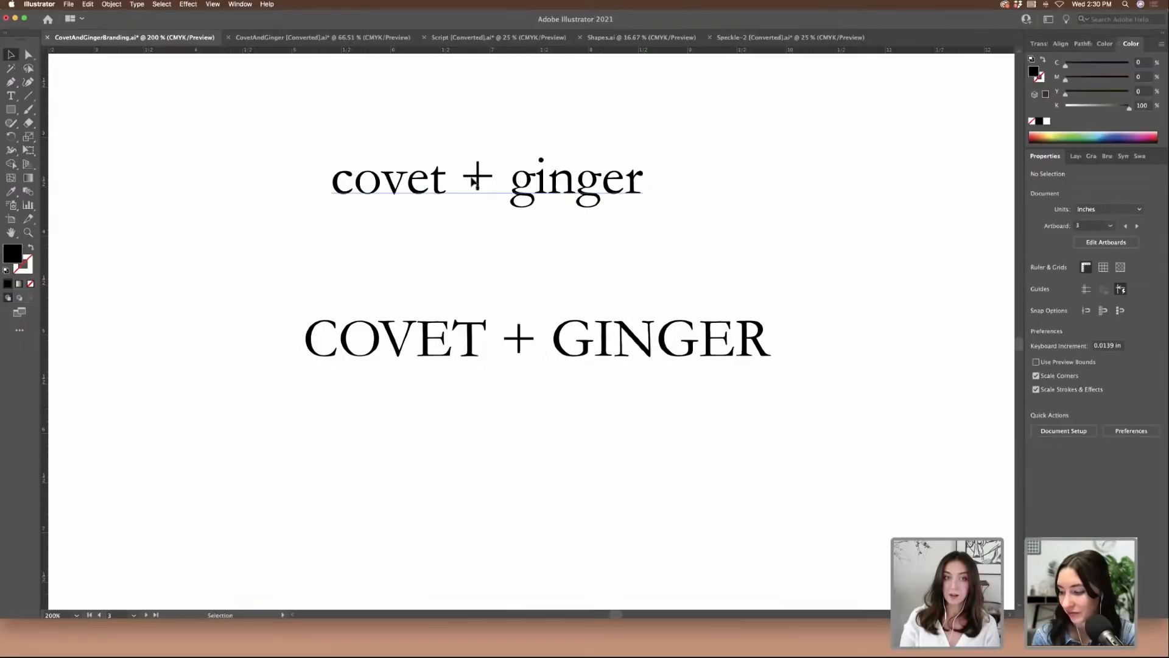
double_click(466, 182)
drag(464, 177, 493, 172)
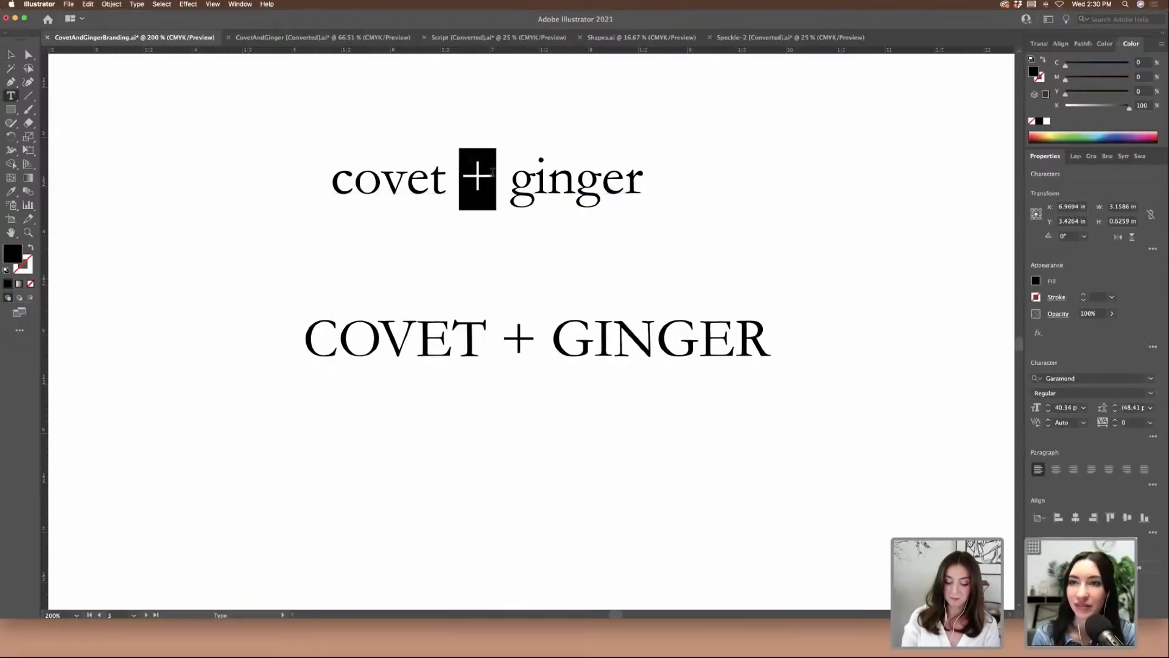
text(&)
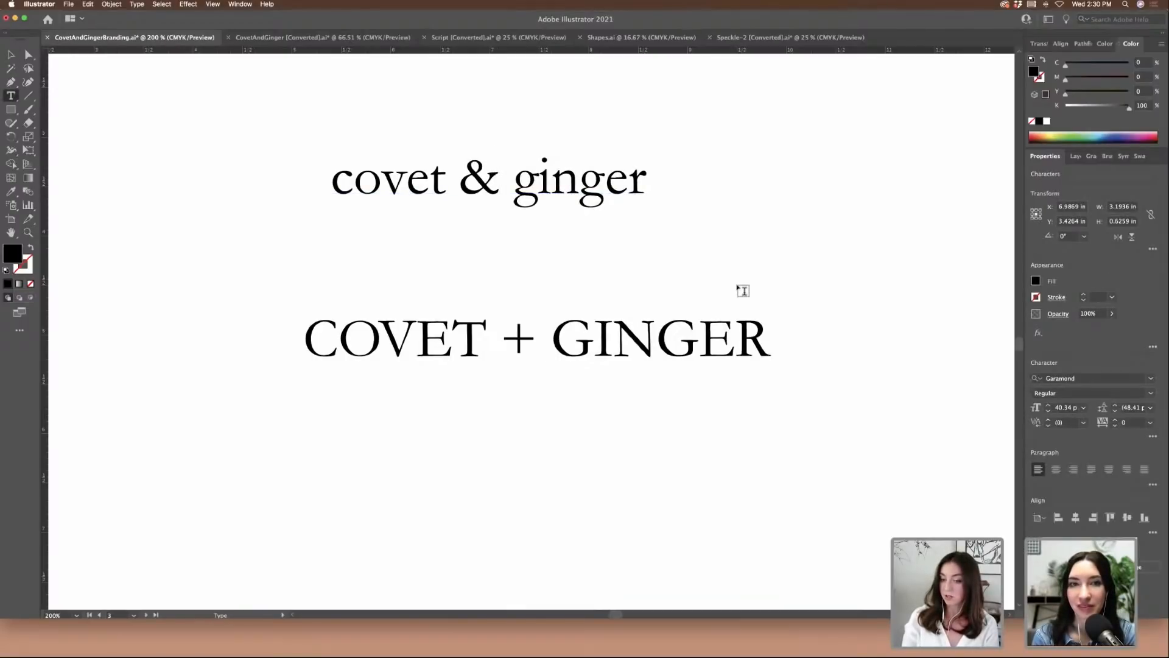
key(Escape)
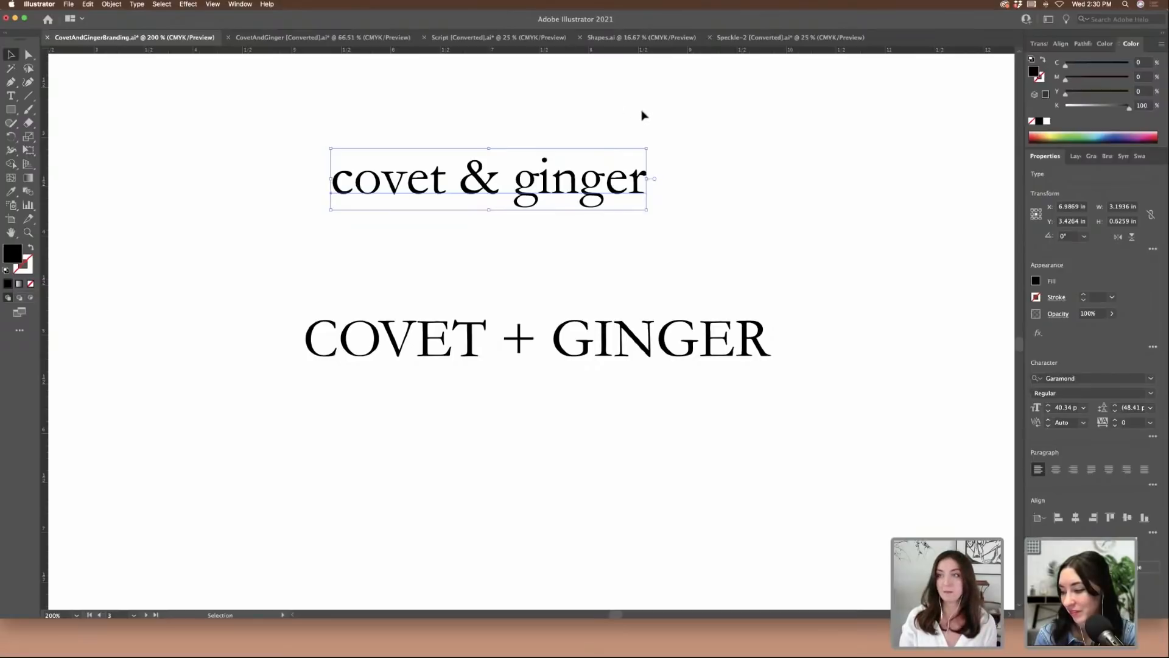
click(768, 216)
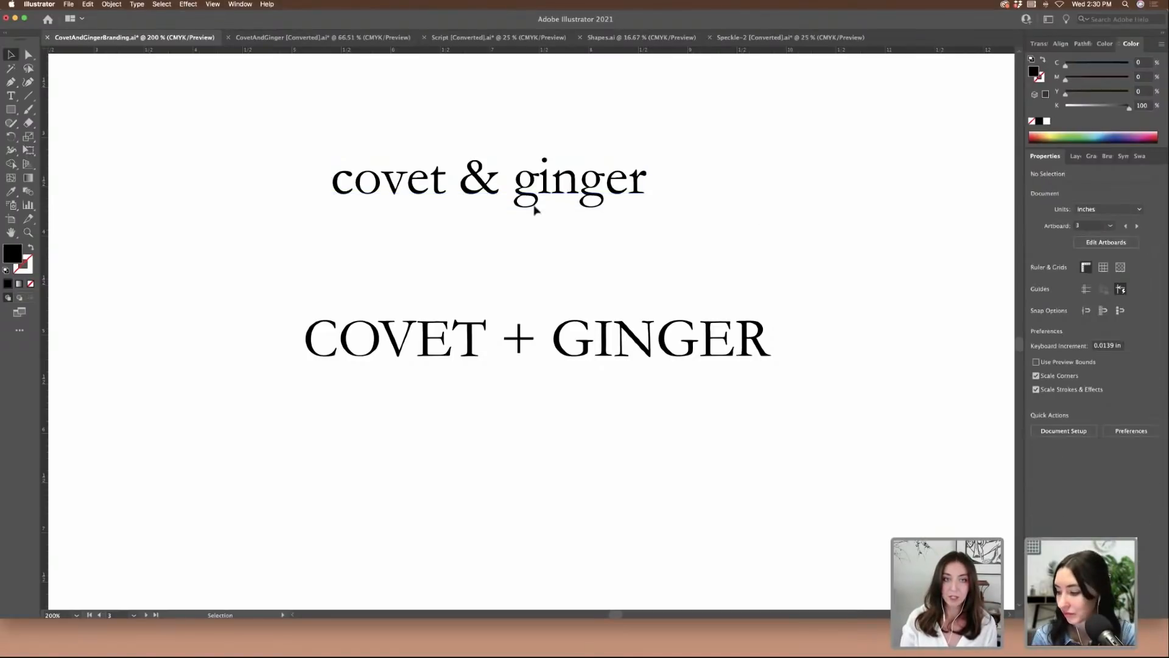
- Centre the lowercase covet & ginger line over the uppercase line and move the uppercase line up closer to it
drag(544, 190, 583, 193)
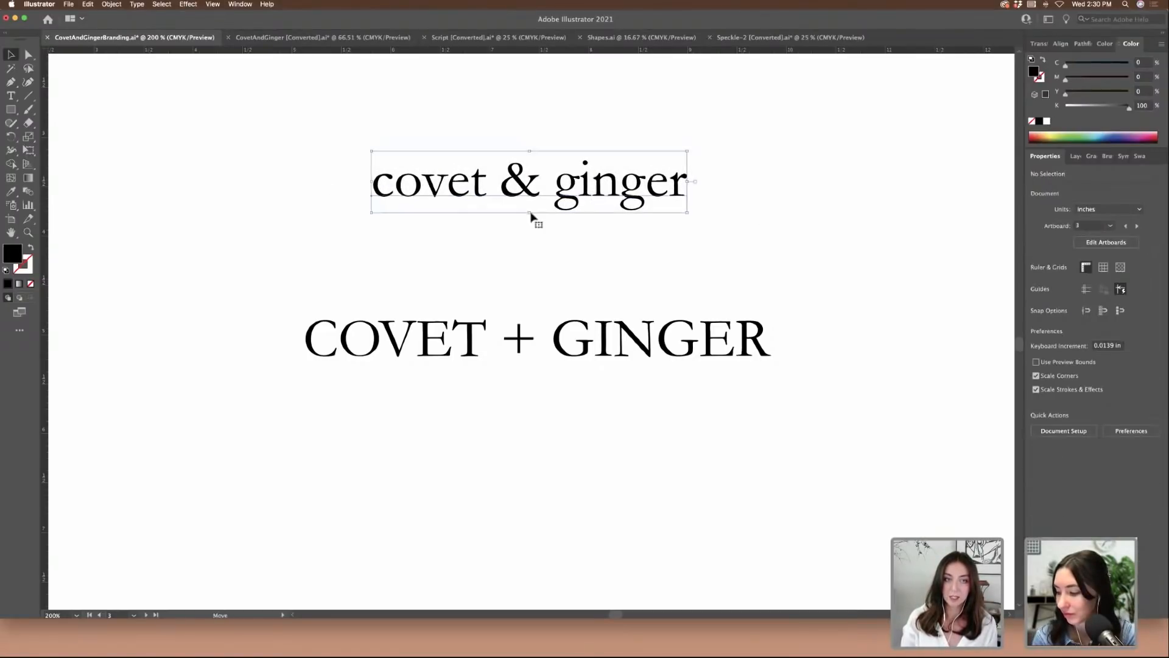
click(284, 151)
drag(469, 339, 472, 282)
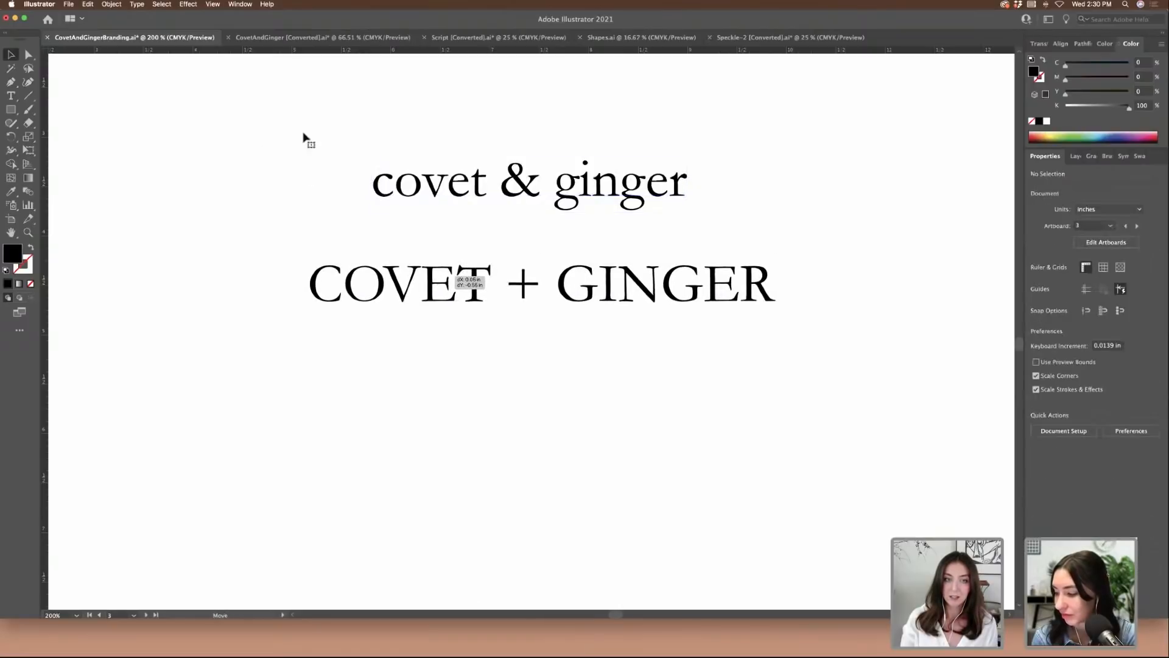
- Move both Garamond text lines to the upper-left area of artboard 3 and place a duplicate of the pair directly below
key(super+a)
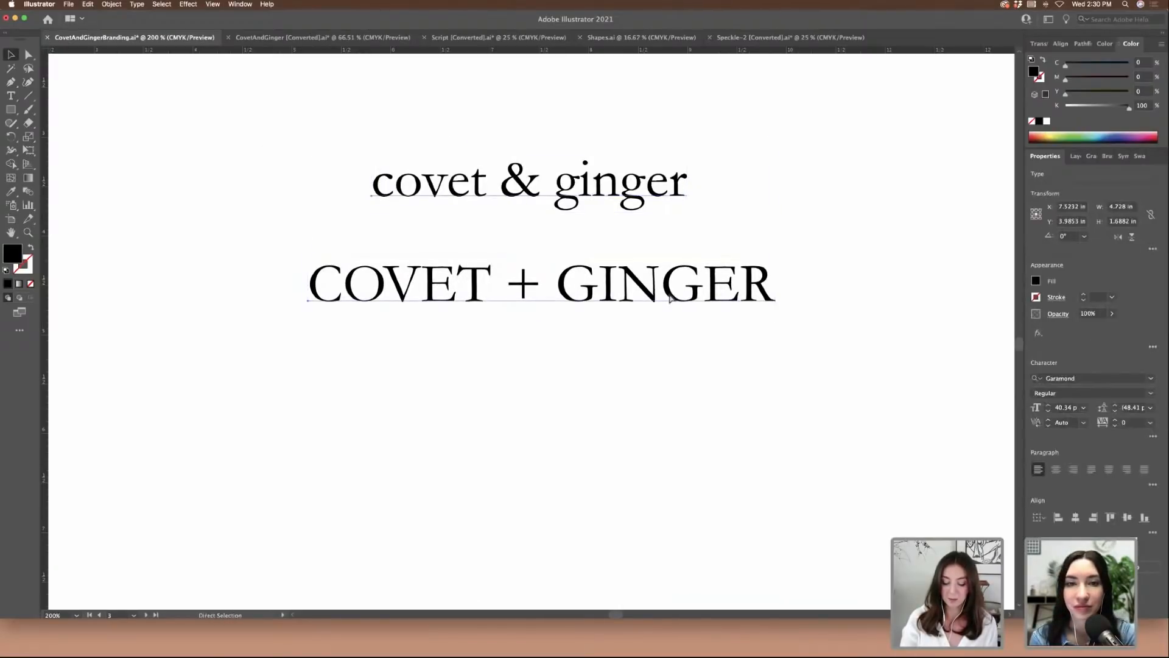
key(super+minus)
key(super+minus)
key(super+minus)
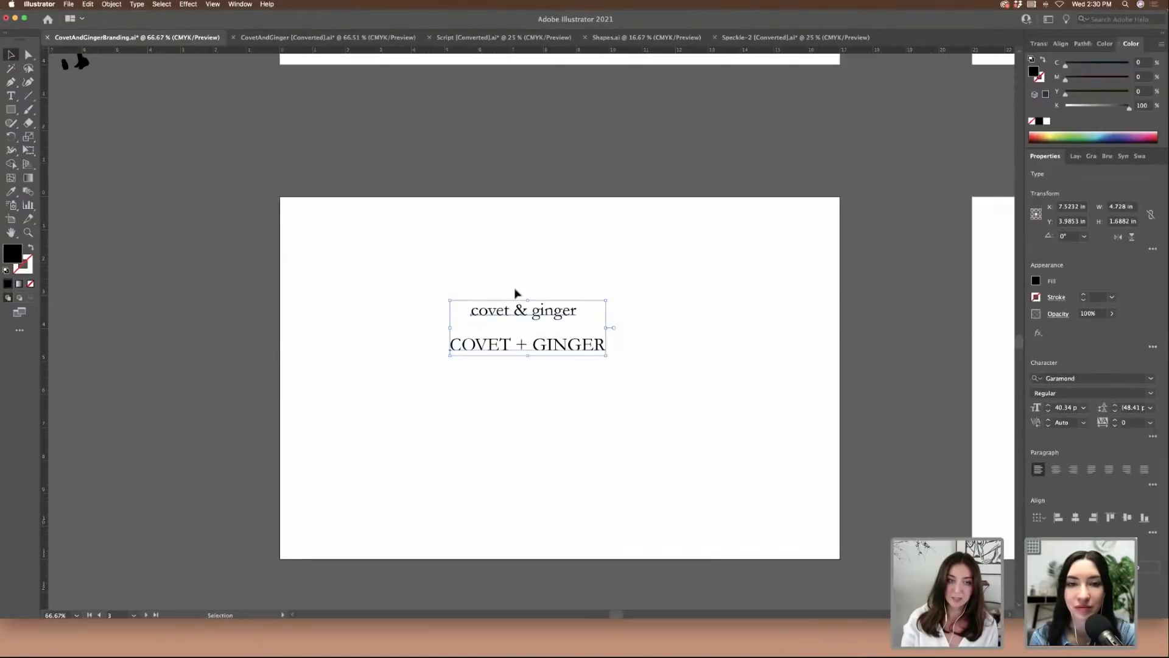
drag(514, 296, 397, 324)
key(super+equal)
key(super+equal)
key(super+equal)
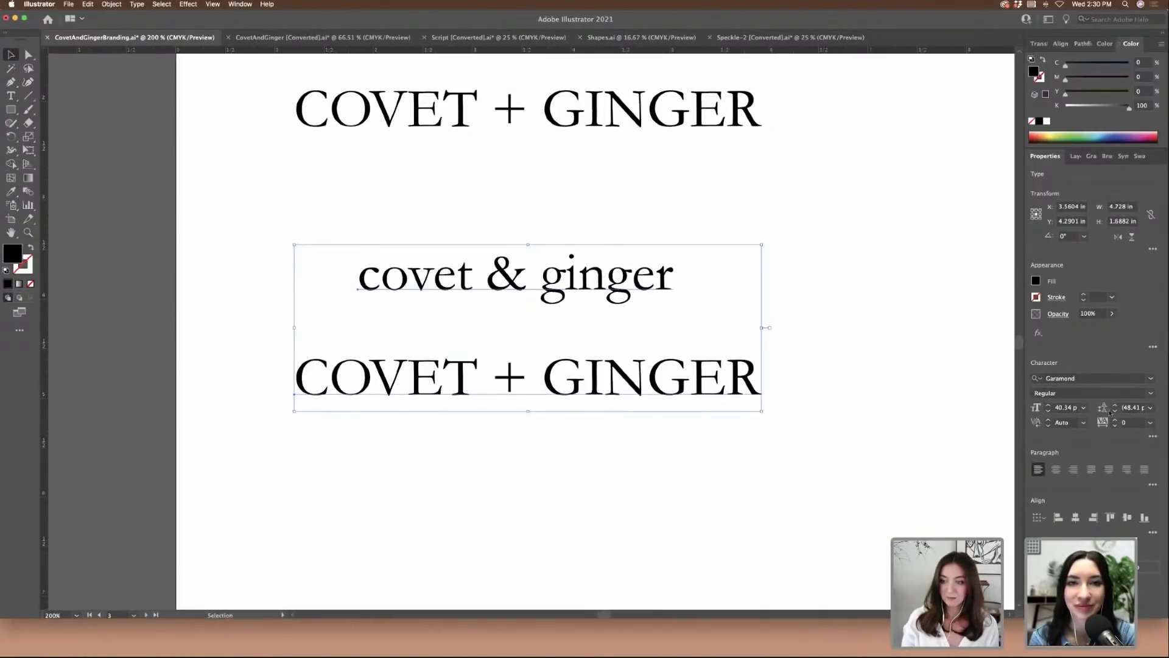
- Set the font of the duplicated lowercase and uppercase lines to BN Nord and deselect them
click(1150, 378)
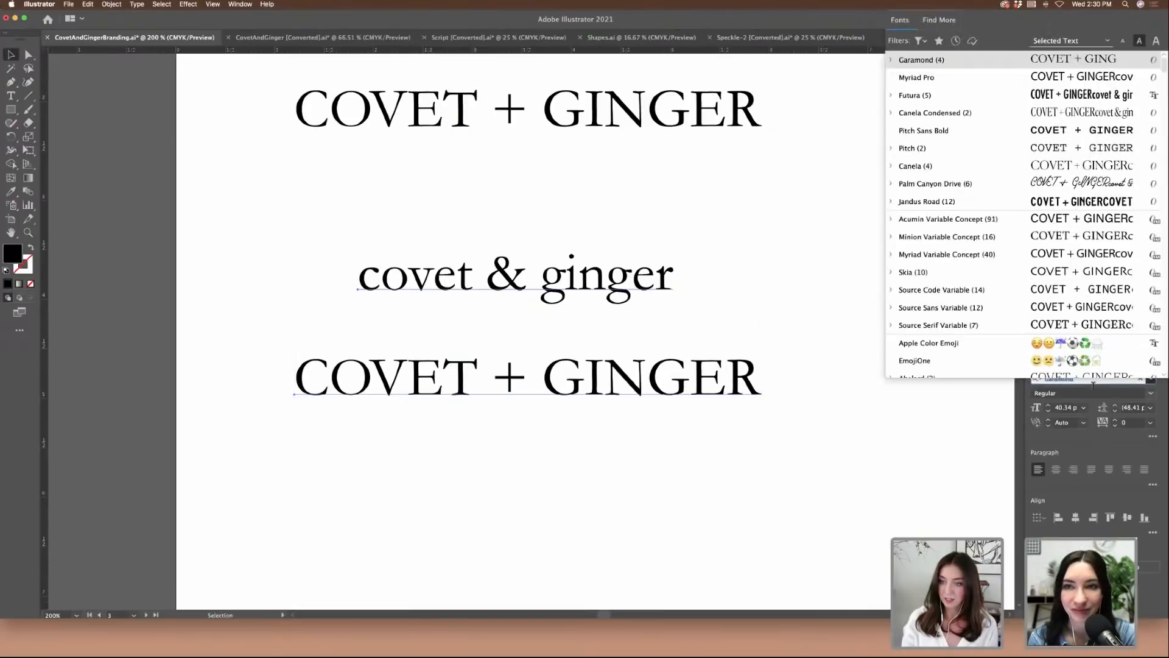
click(1013, 396)
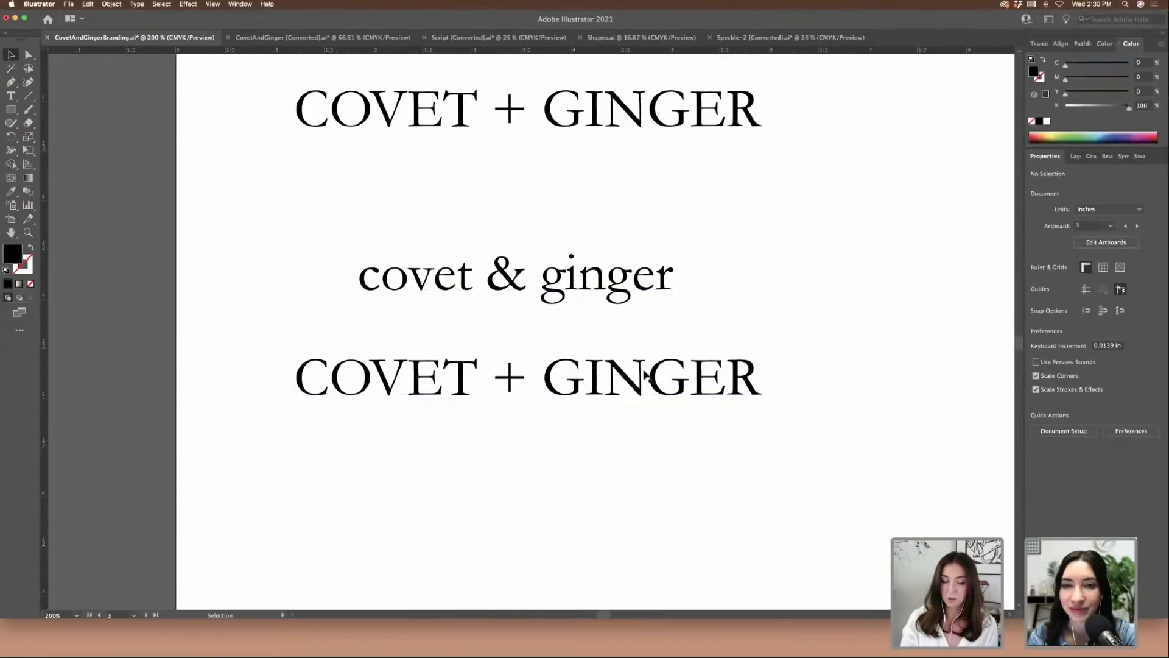
drag(321, 243, 773, 497)
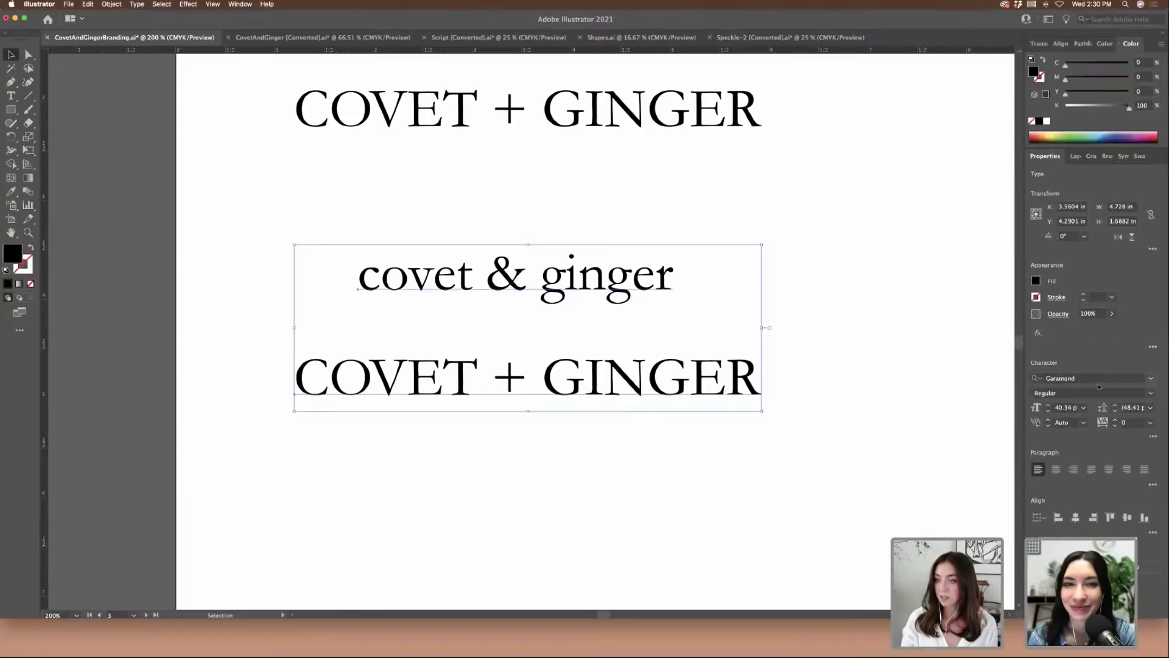
click(1097, 377)
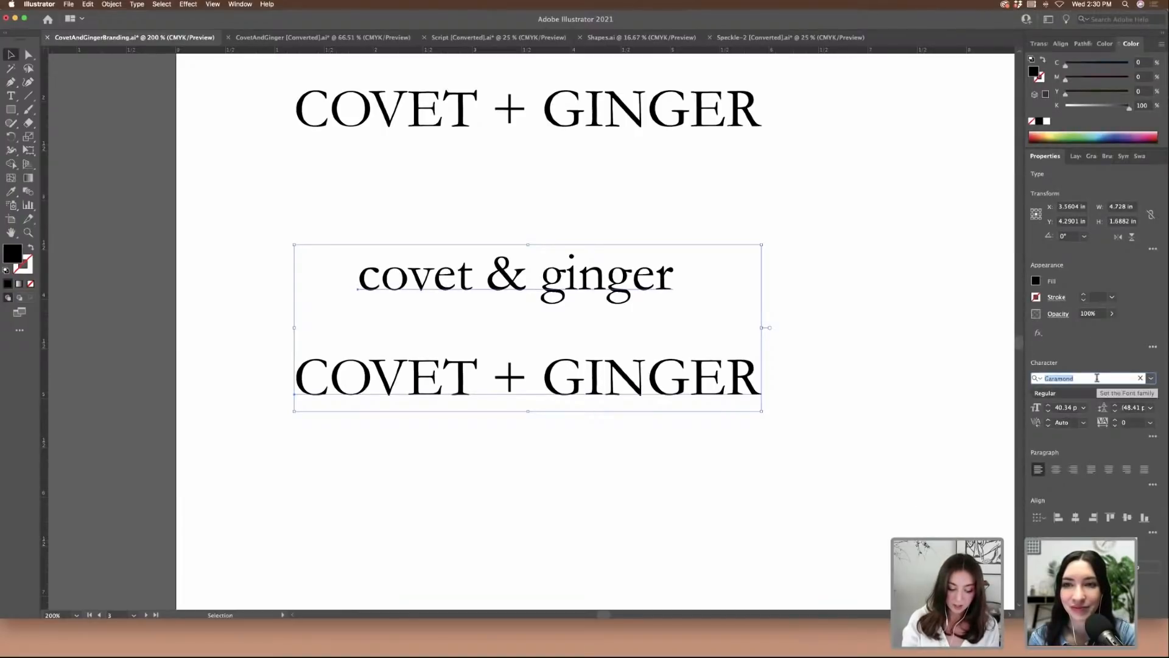
text(Nord)
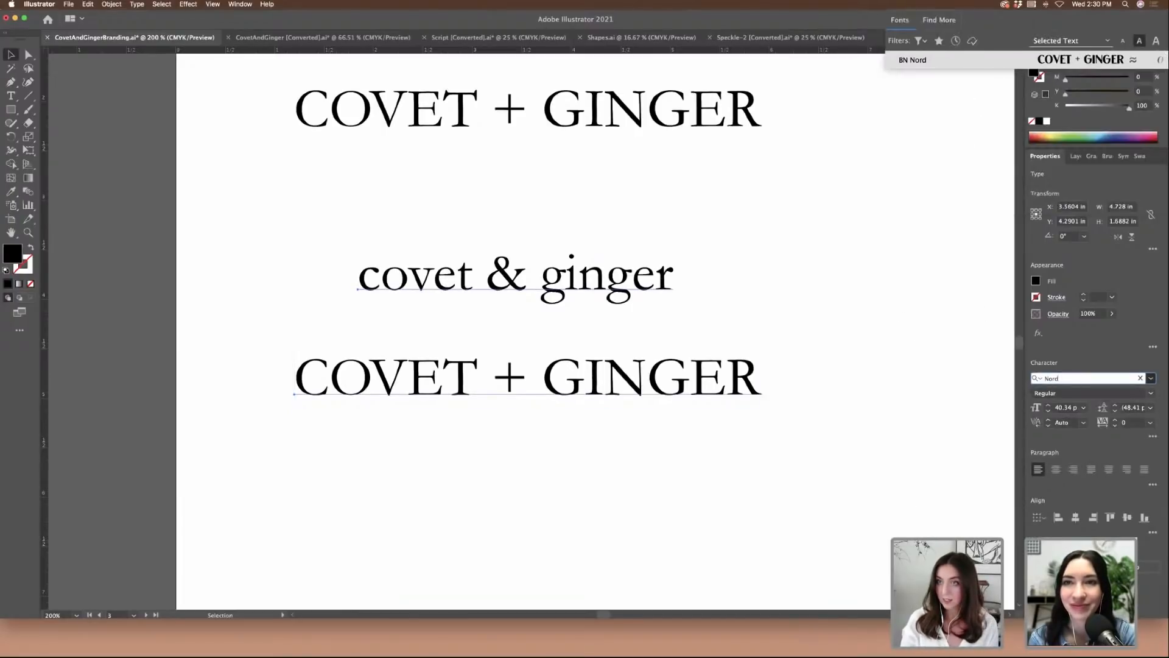
click(946, 59)
click(887, 287)
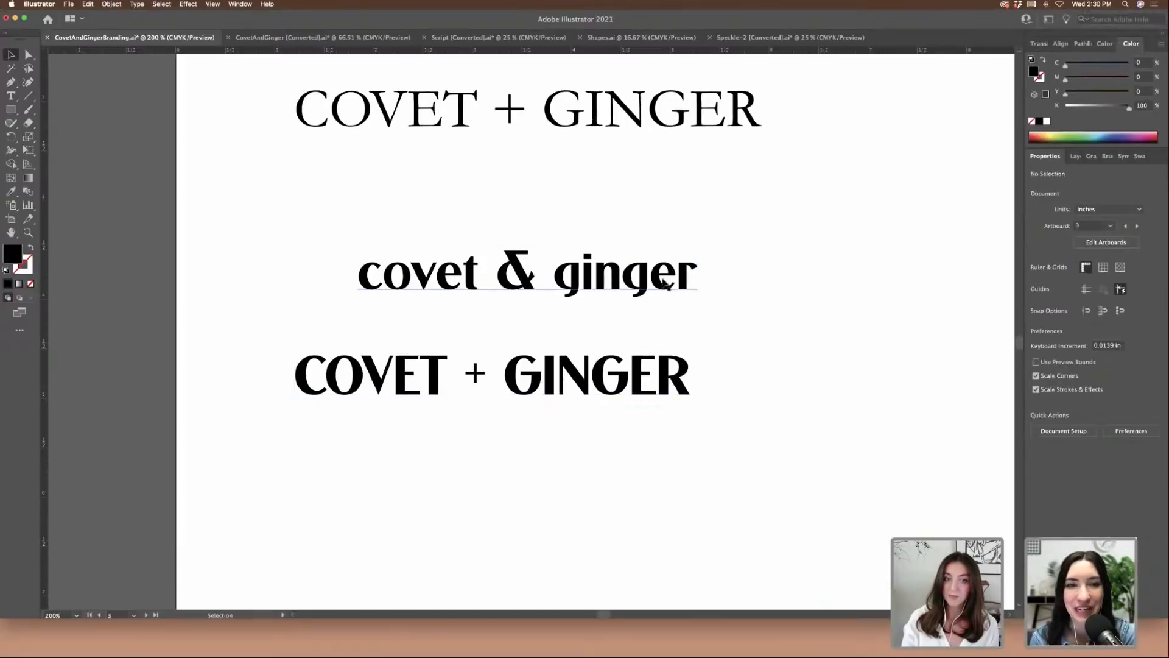
- Centre the lowercase BN Nord line over its uppercase line and place a duplicate of the pair directly below
drag(679, 280, 639, 280)
click(746, 332)
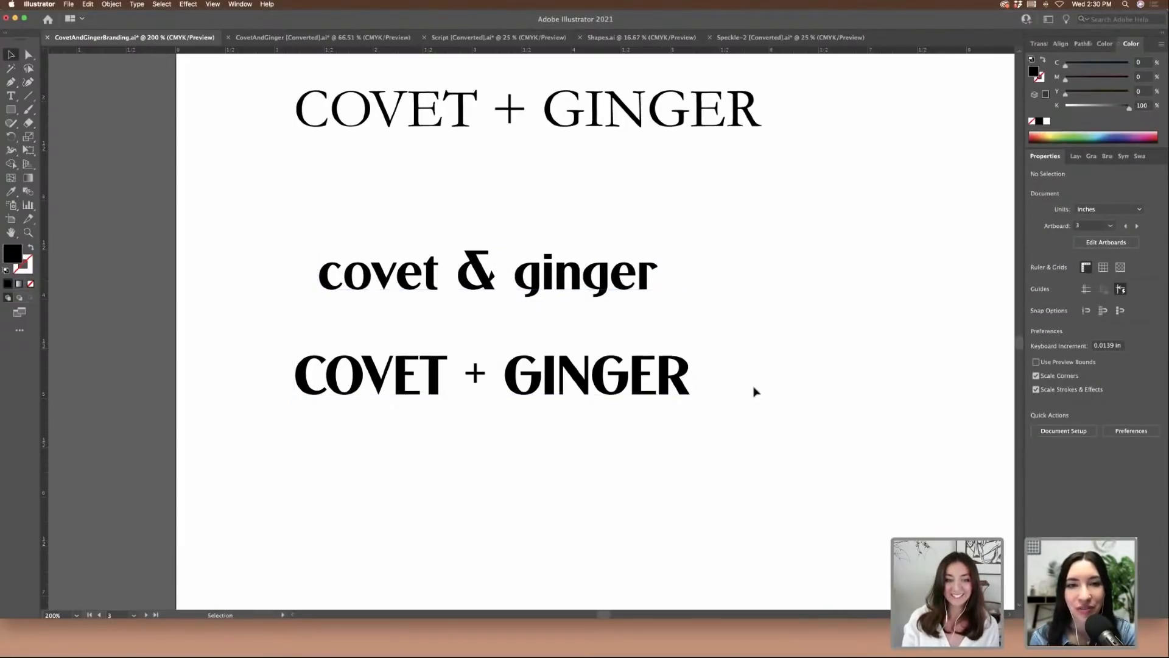
click(320, 260)
scroll(347, 253, down, 5)
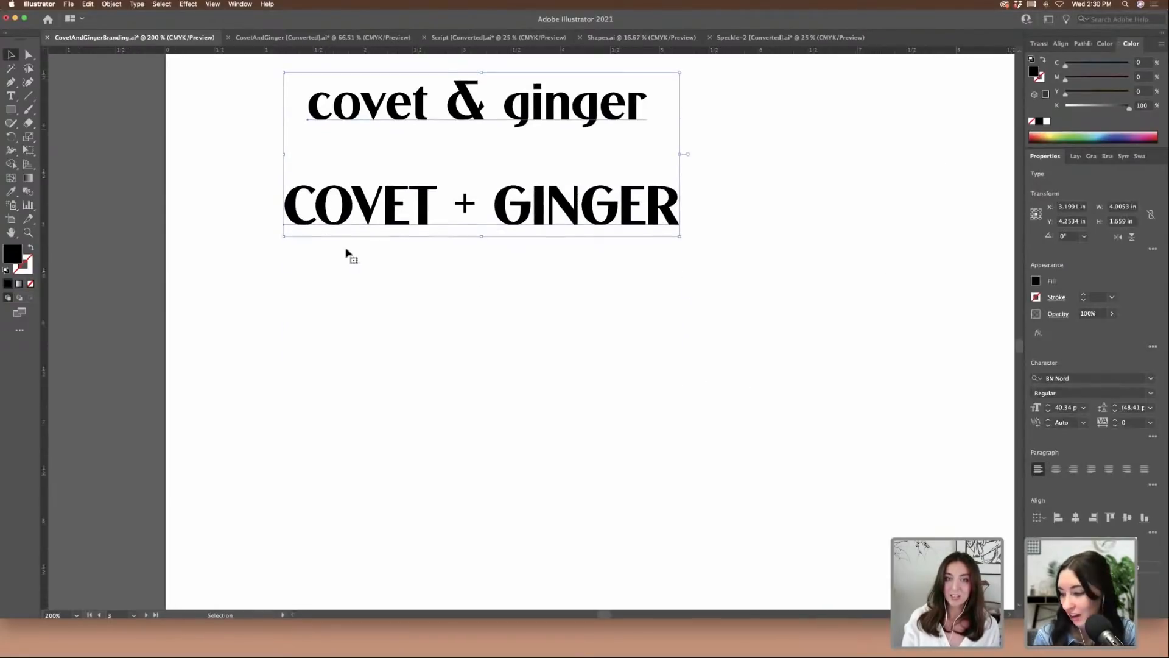
scroll(639, 234, up, 3)
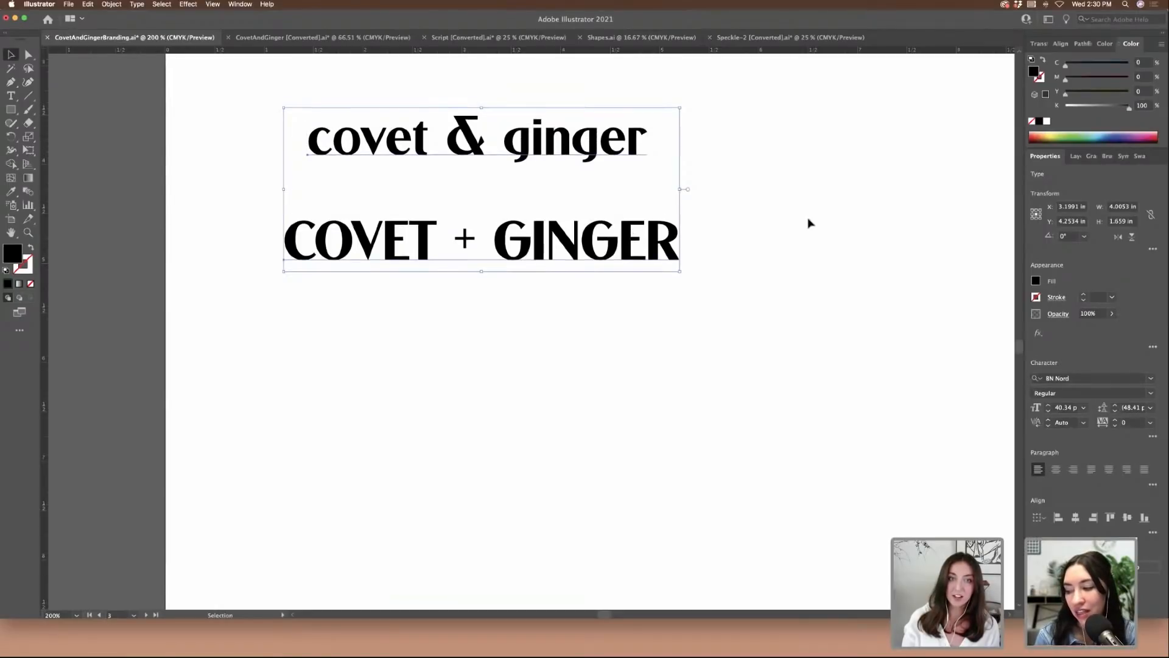
scroll(640, 175, down, 3)
alt+shift+drag(564, 157, 566, 425)
- Set the font of the third covet & ginger text pair to BN Bergen St Bold
click(1104, 379)
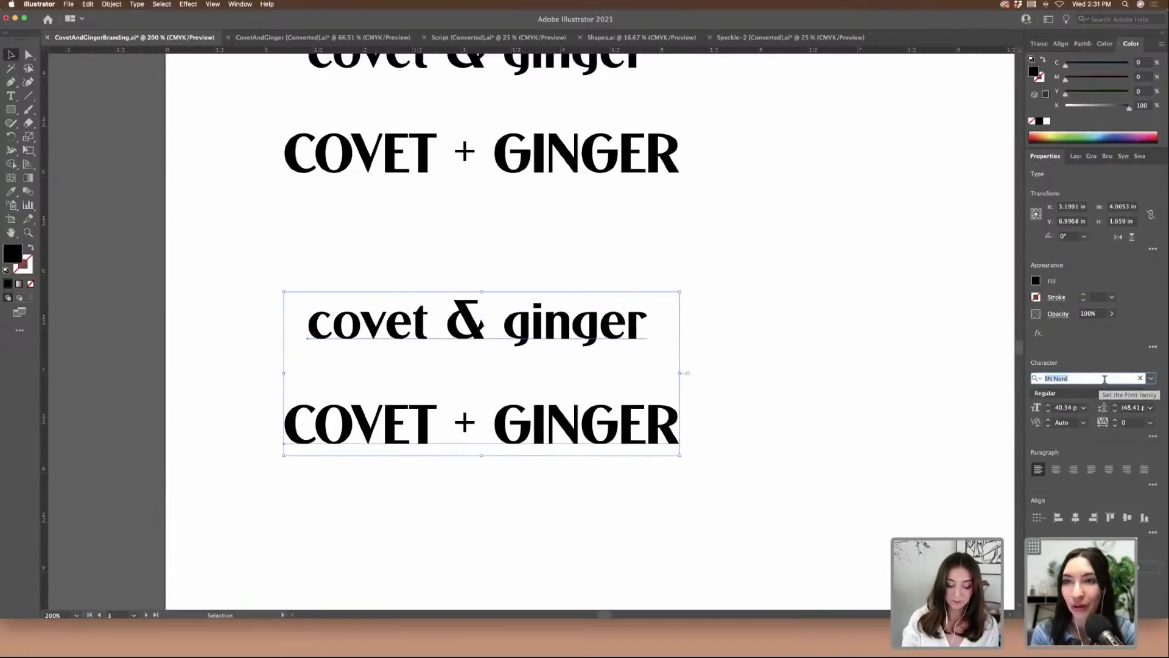
text(bergen)
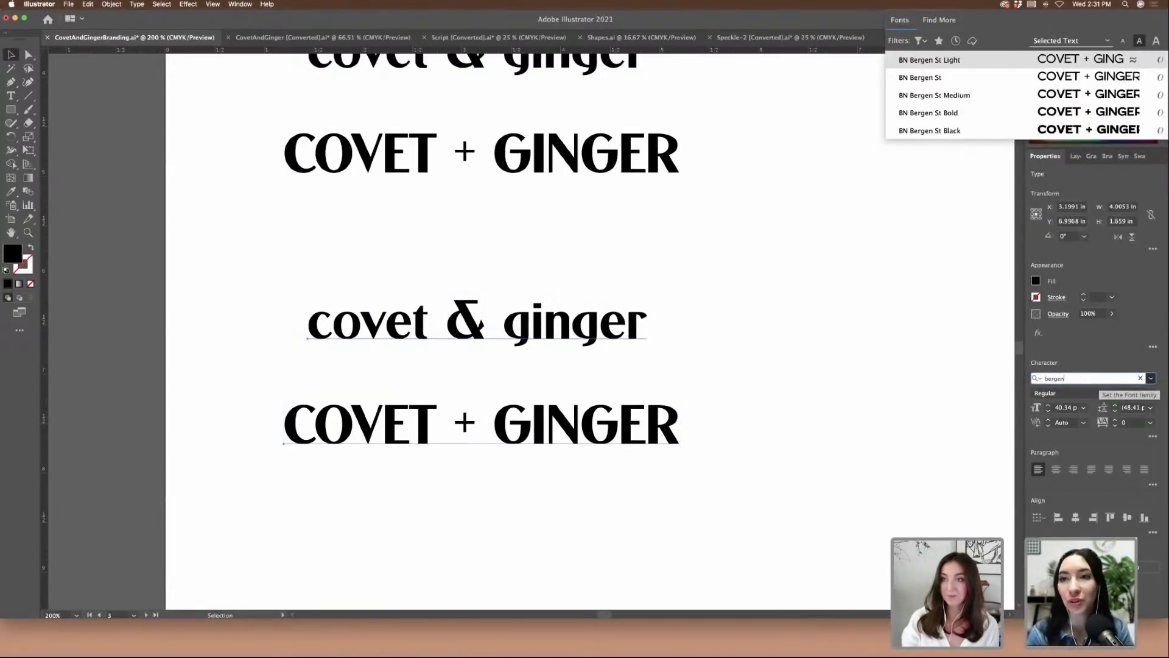
click(1015, 113)
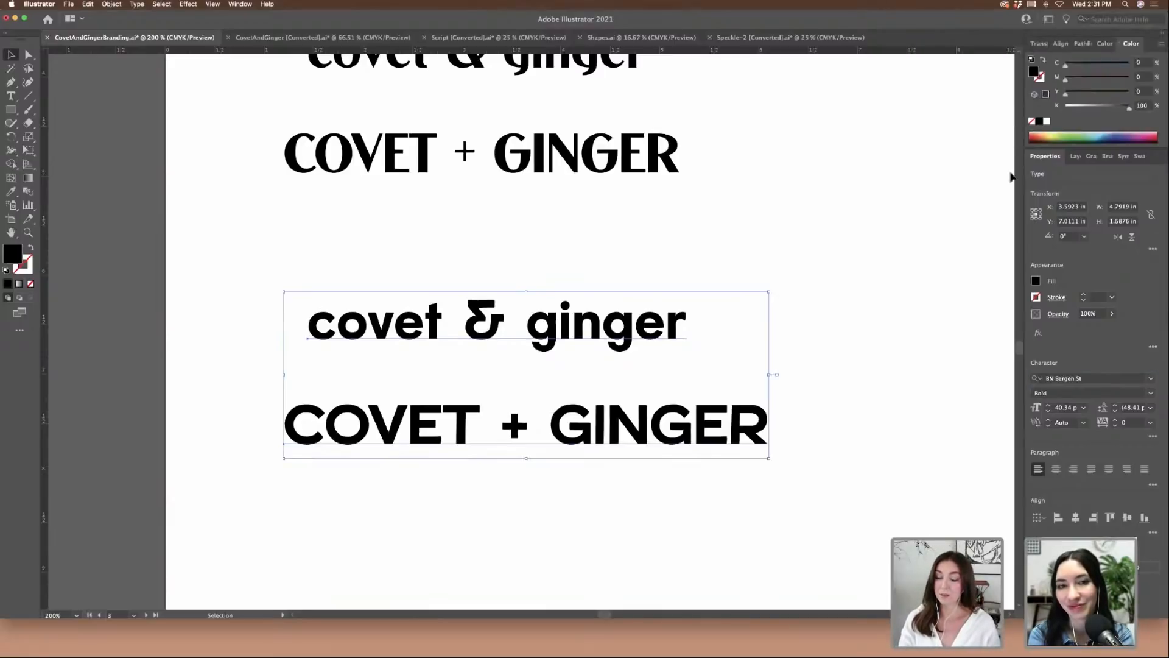
- Compare the typed font pairs on artboard 3 with the hand-lettered logo versions above
scroll(871, 301, up, 10)
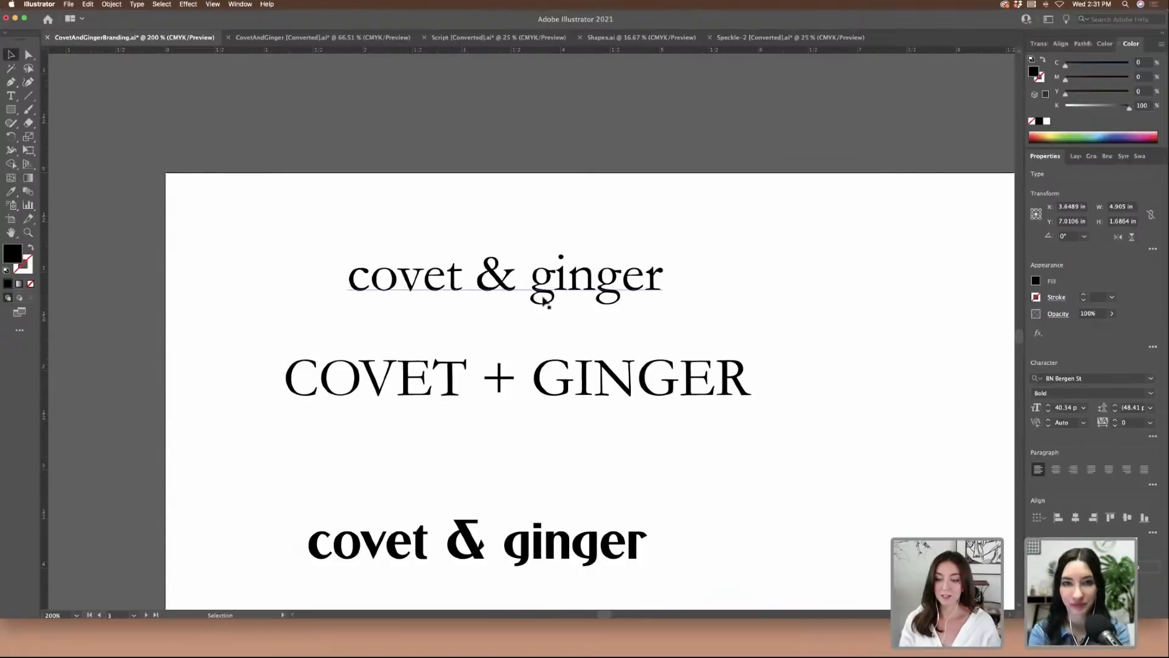
scroll(729, 295, up, 8)
scroll(729, 295, up, 4)
key(super+minus)
key(super+minus)
key(super+minus)
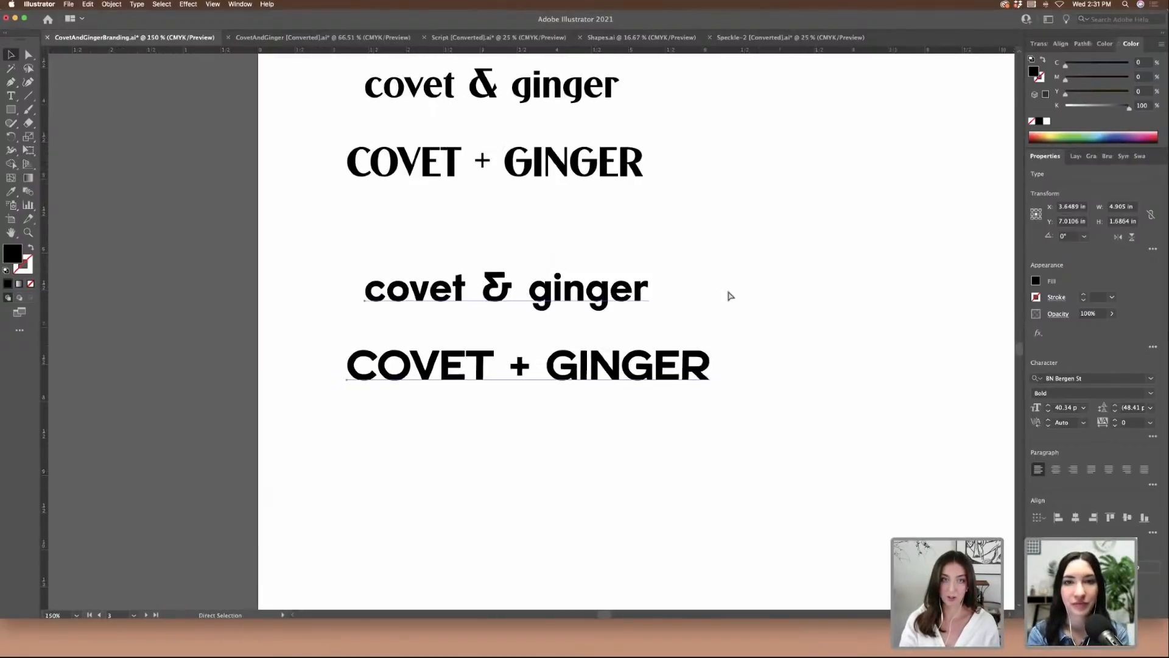
scroll(729, 295, up, 3)
scroll(729, 295, up, 10)
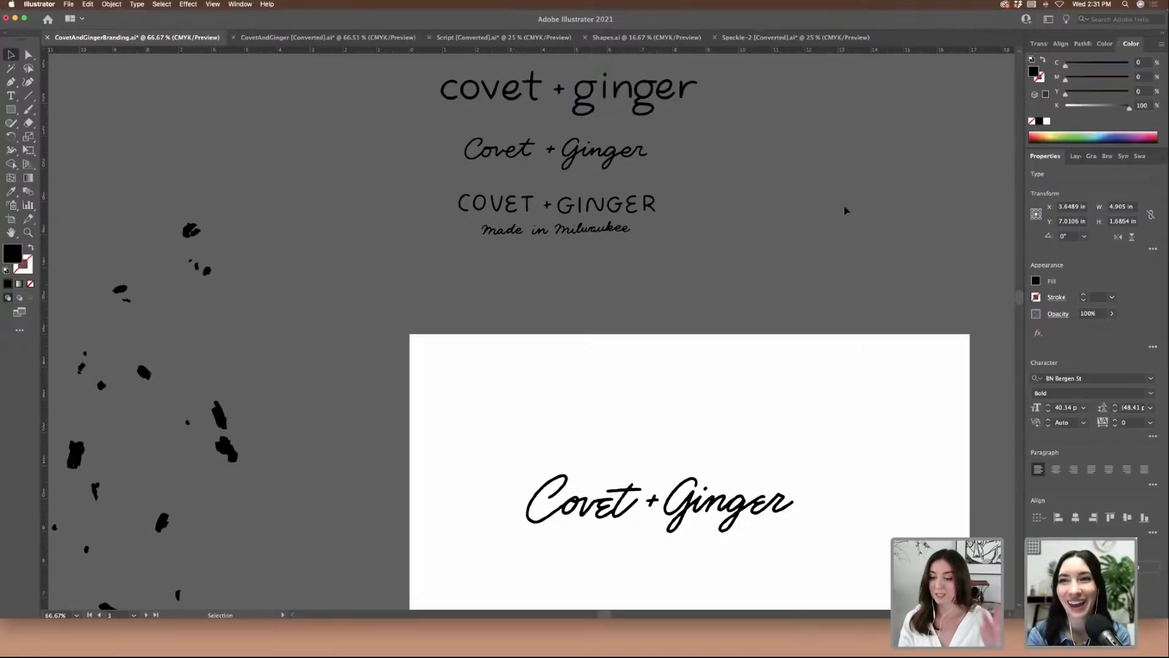
scroll(844, 211, down, 5)
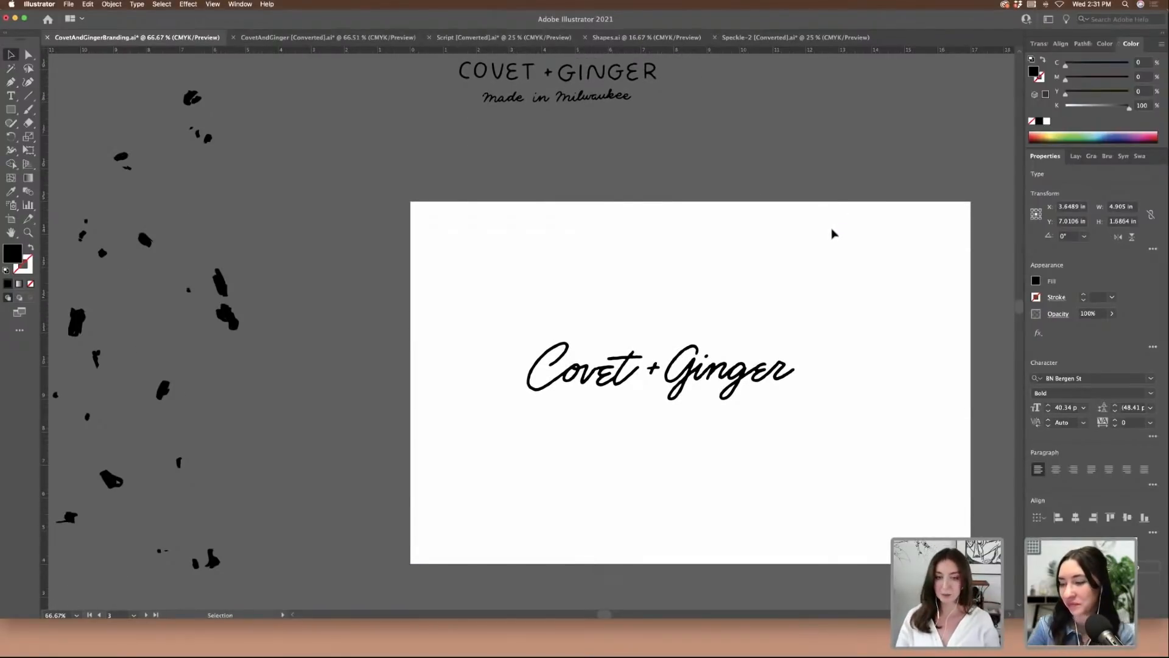
scroll(833, 234, down, 10)
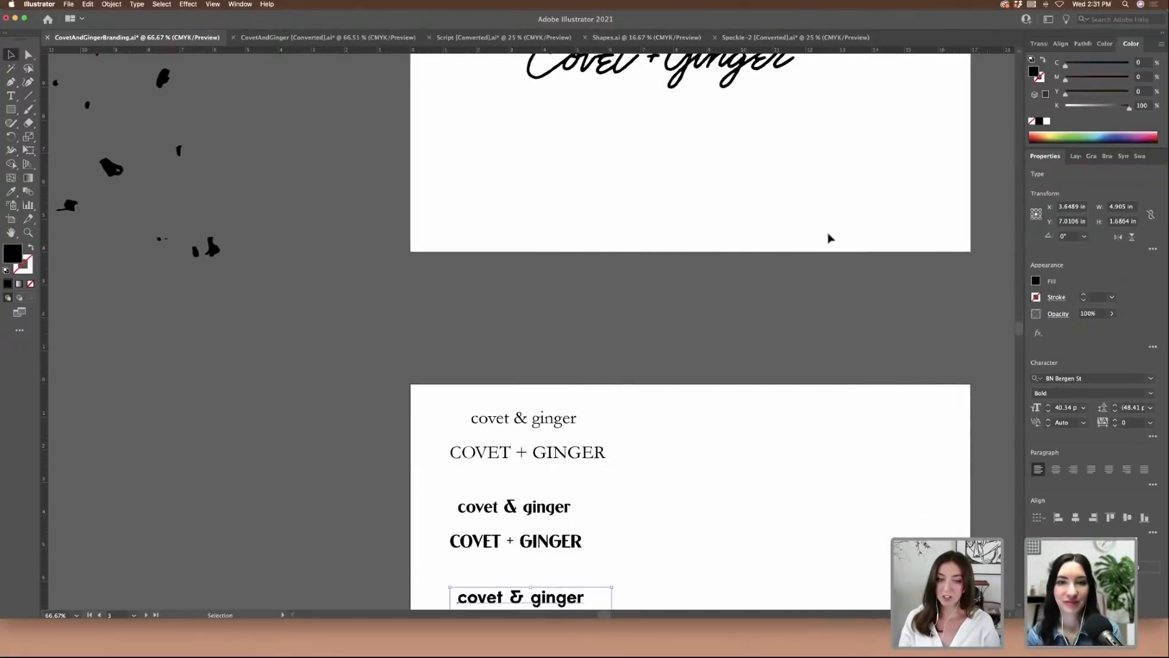
scroll(829, 237, down, 10)
key(super+1)
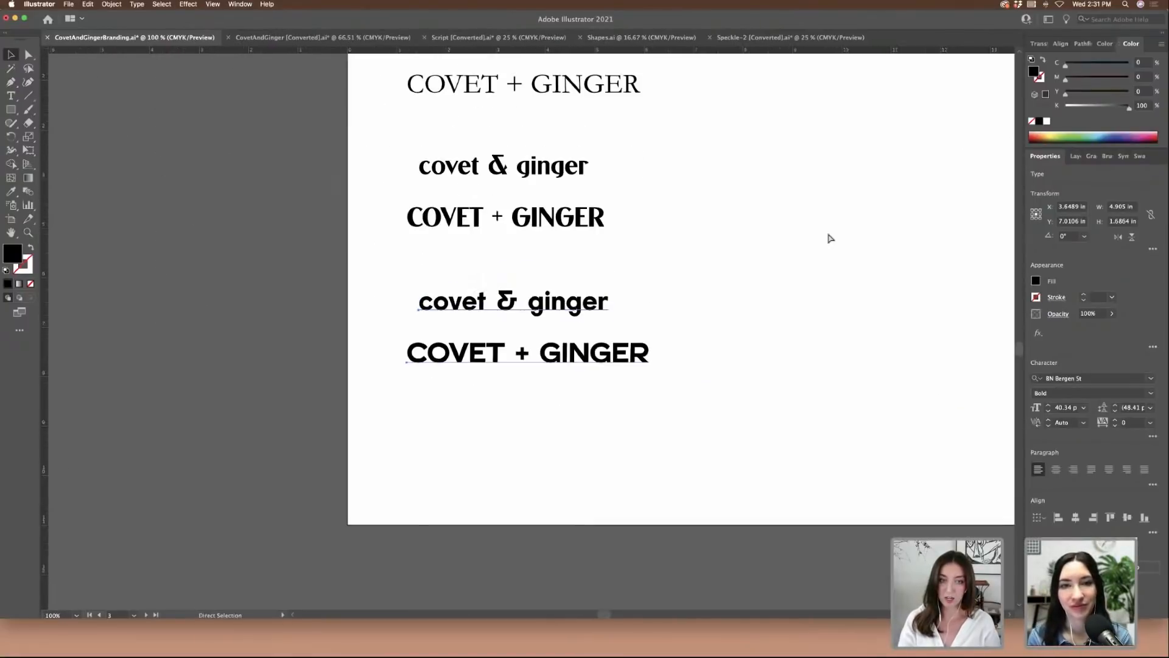
key(super+equal)
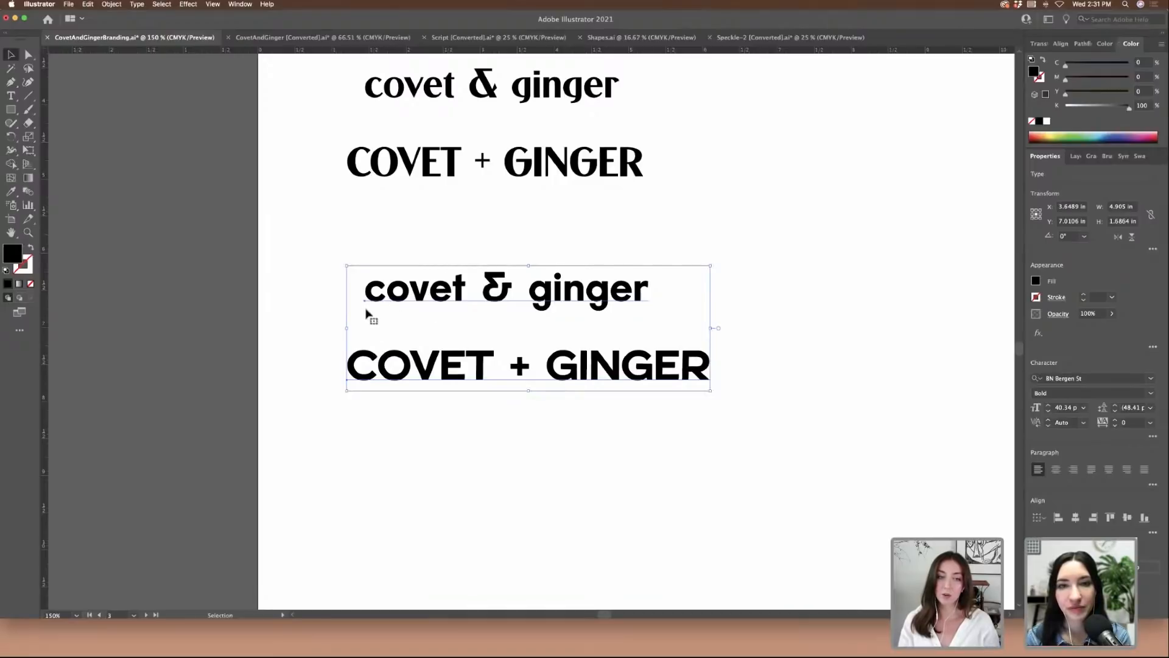
- Centre the lowercase BN Bergen St line over its uppercase line and deselect it
click(324, 271)
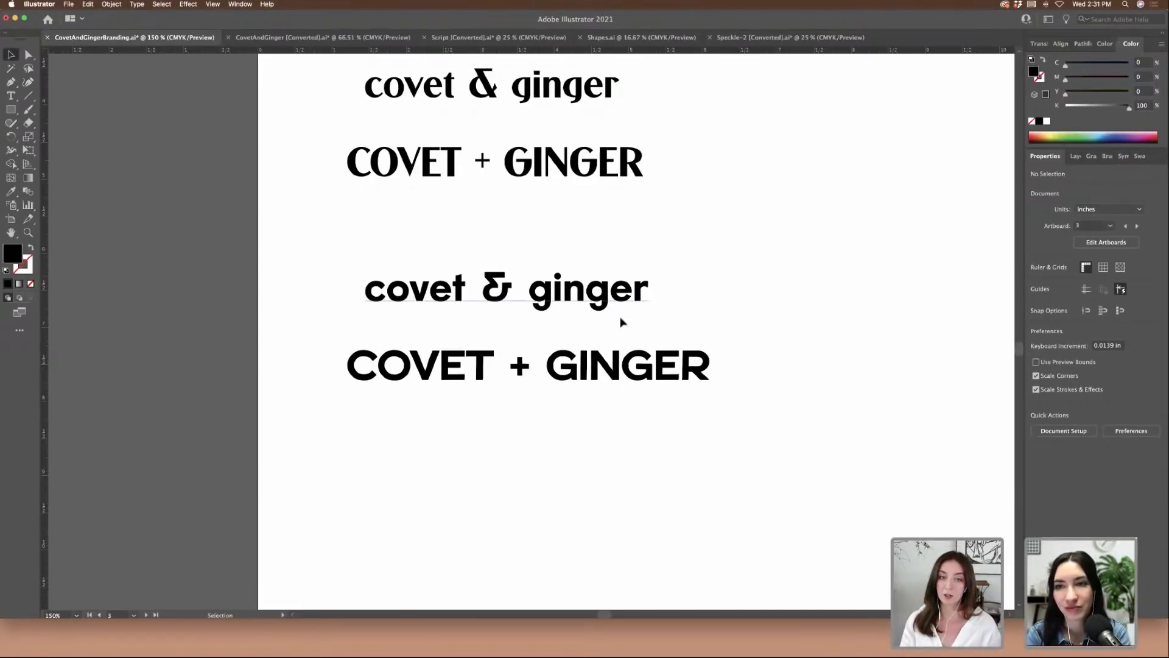
drag(669, 297, 696, 300)
click(796, 316)
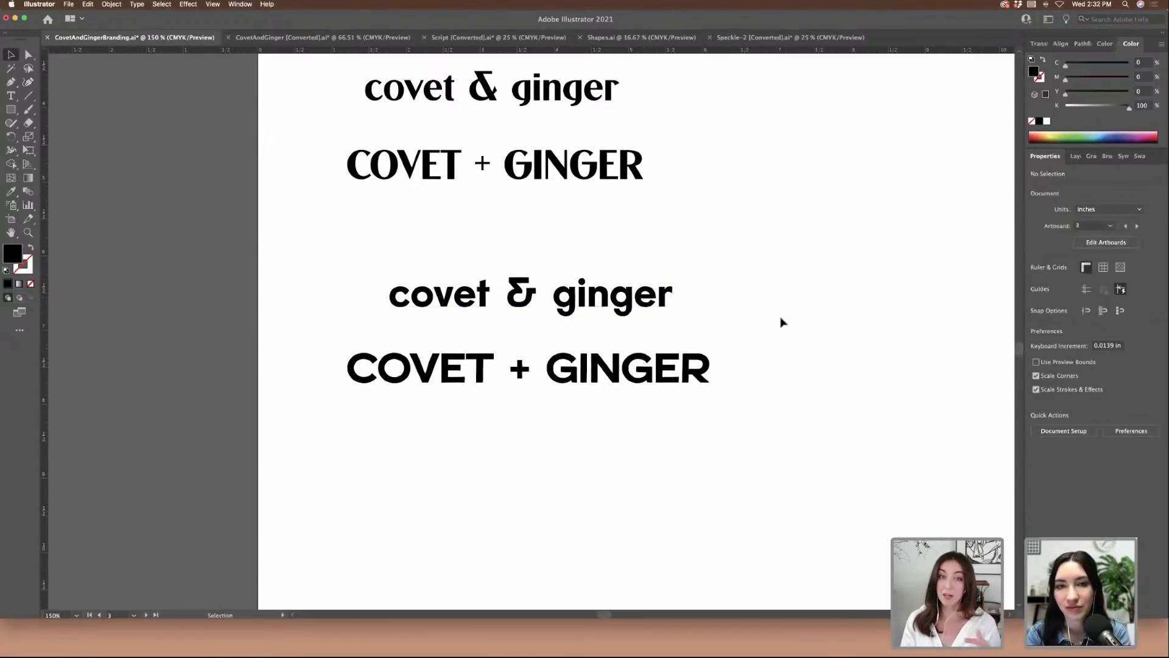
- Place a duplicate of the BN Bergen St text pair beside the original, in the right half of artboard 3
scroll(792, 320, up, 3)
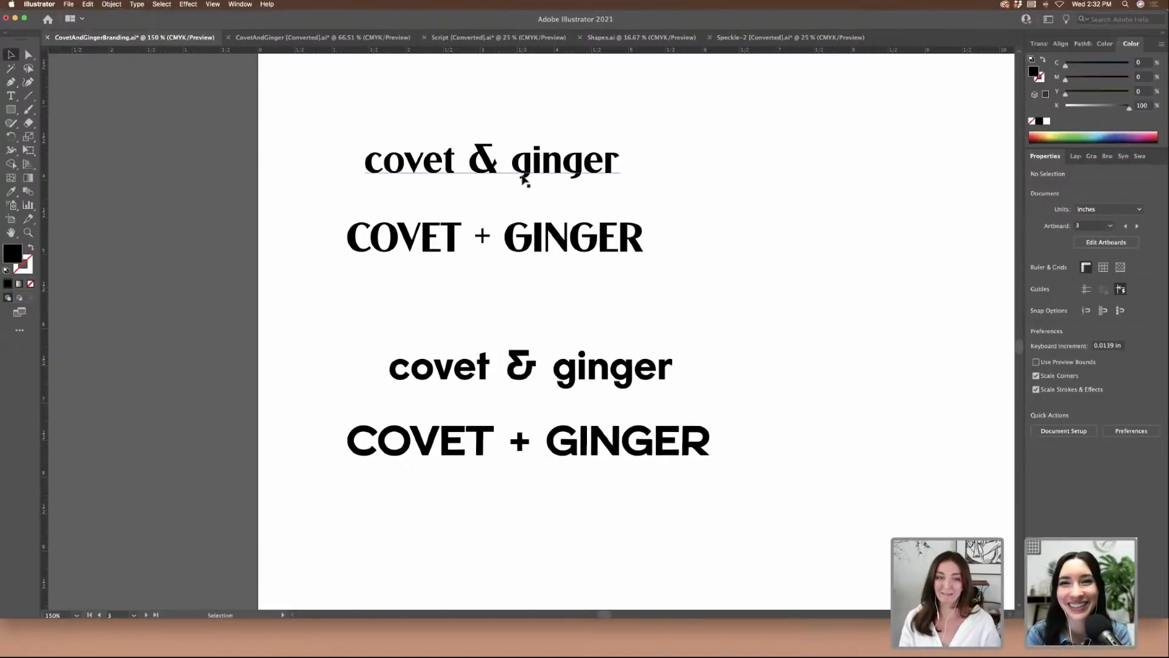
scroll(761, 170, up, 4)
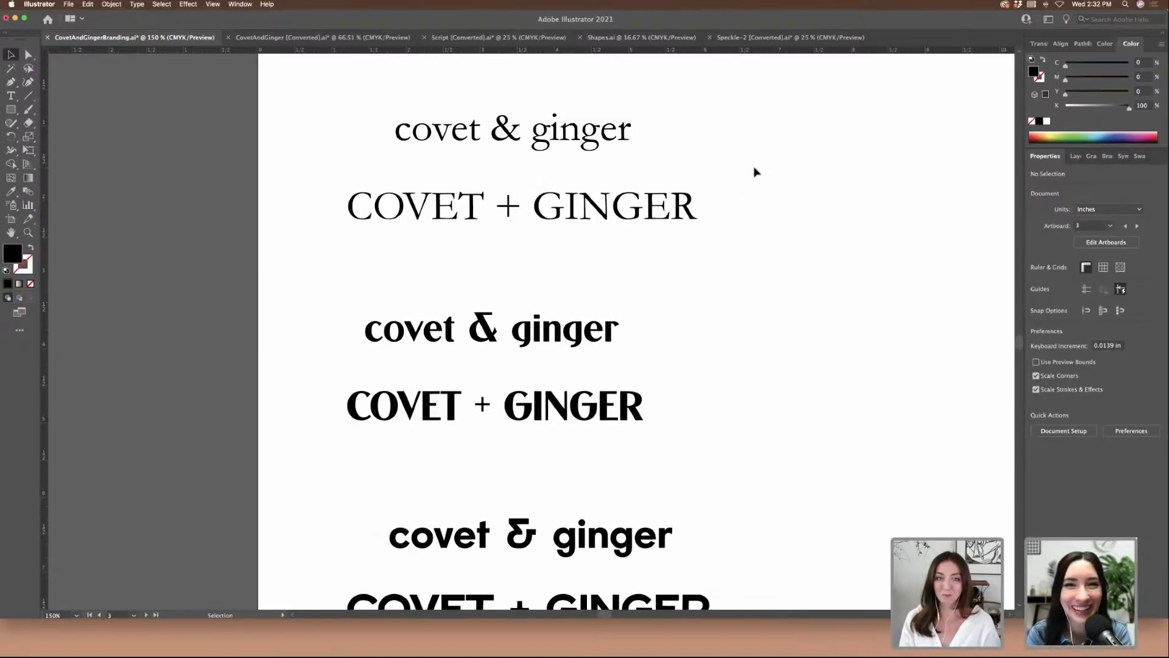
scroll(754, 173, down, 10)
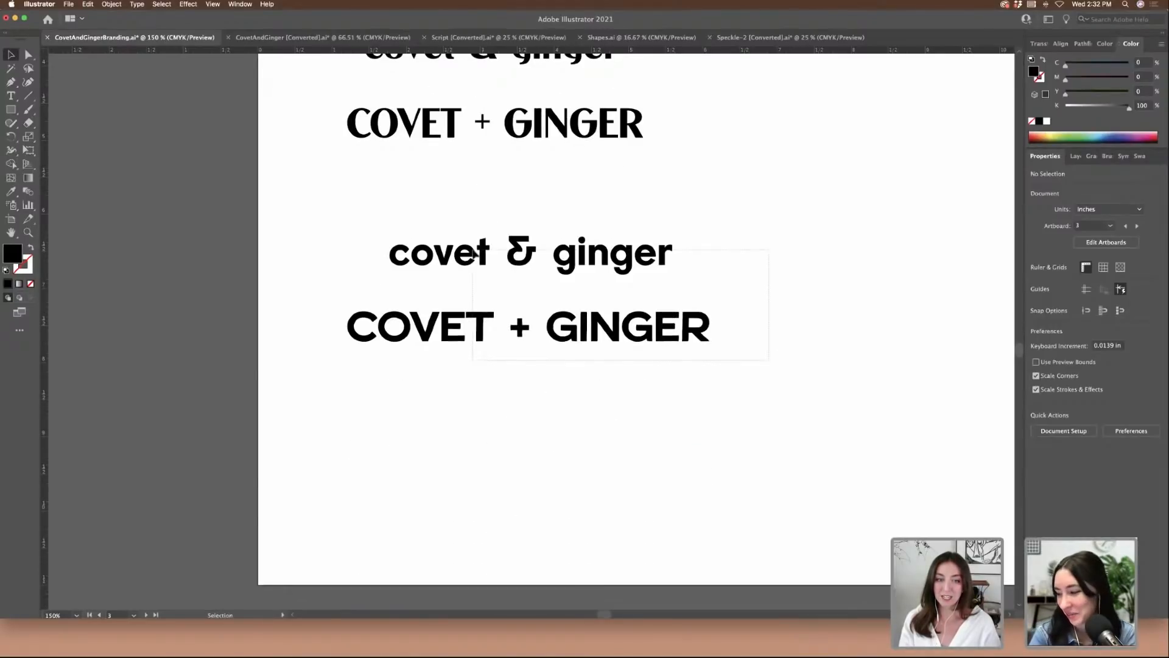
scroll(475, 256, right, 3)
drag(473, 250, 865, 255)
scroll(861, 250, right, 3)
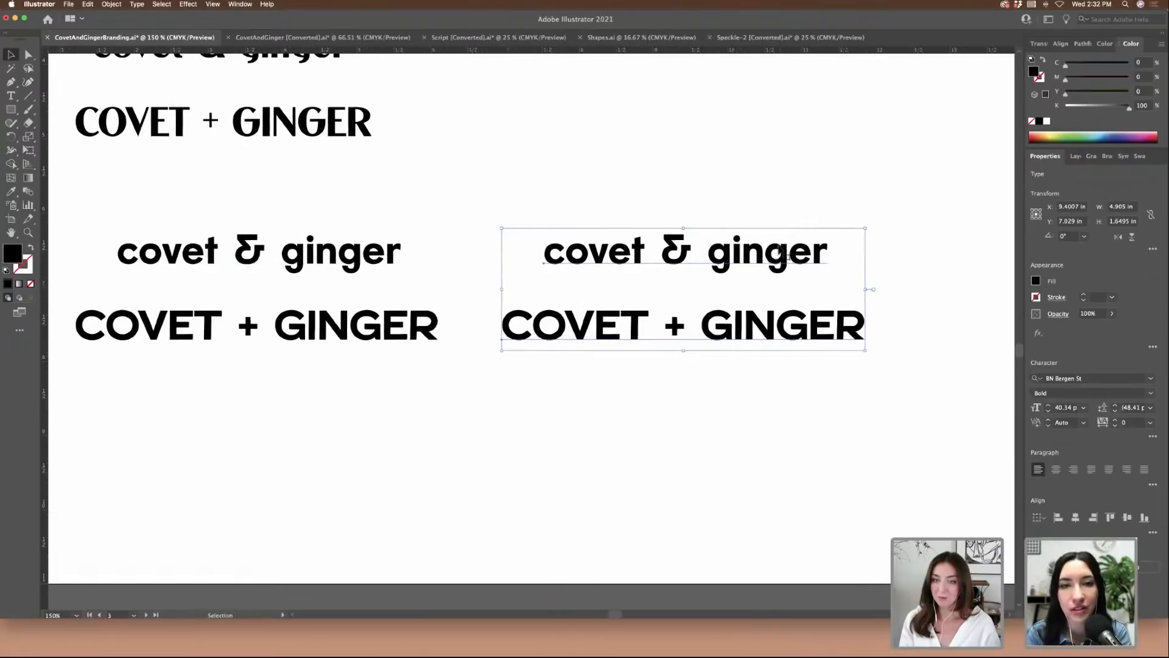
- Move the duplicated BN Bergen St pair further right and set both of its lines to the BN Finland font
drag(779, 251, 835, 251)
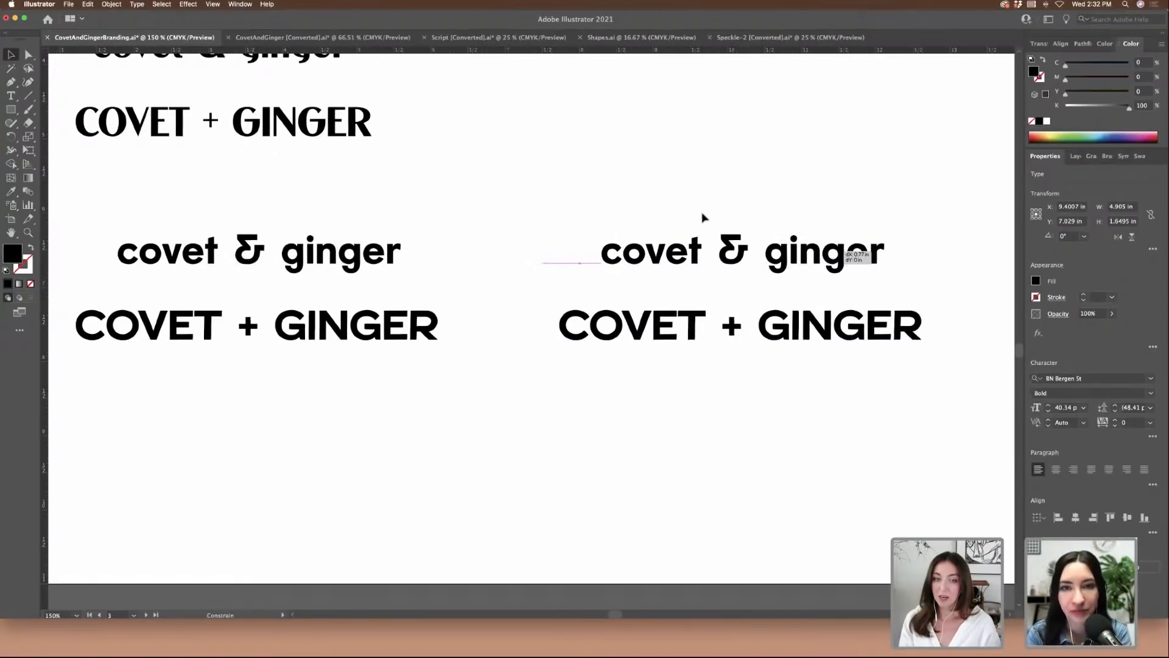
click(629, 195)
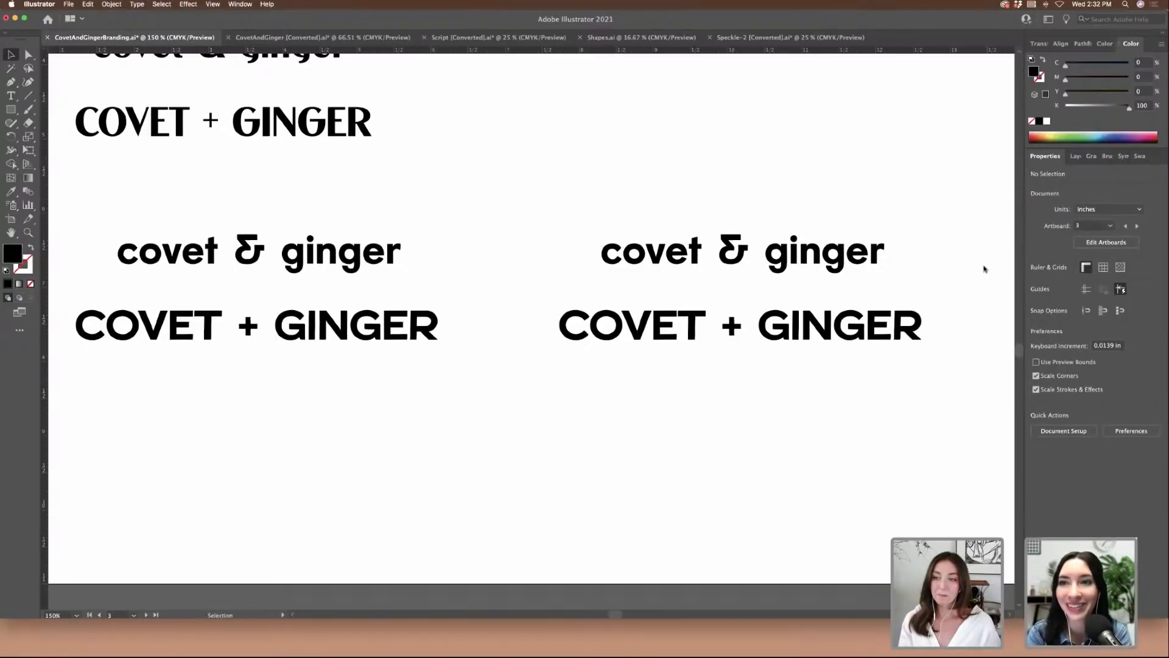
drag(589, 216, 919, 418)
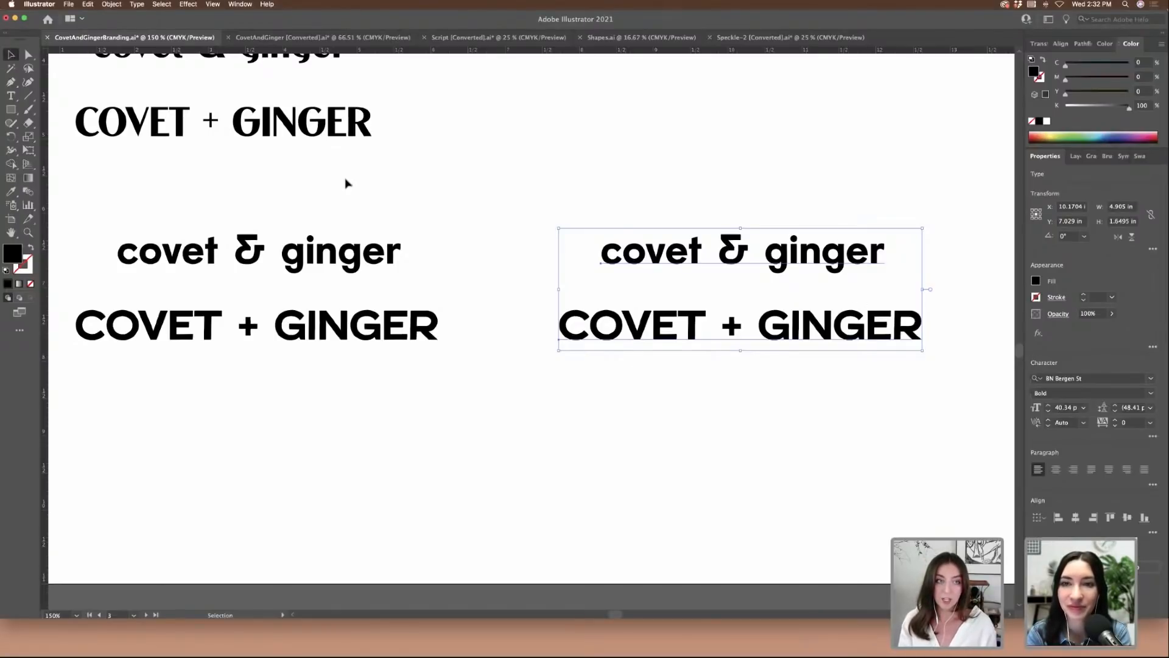
scroll(341, 182, up, 5)
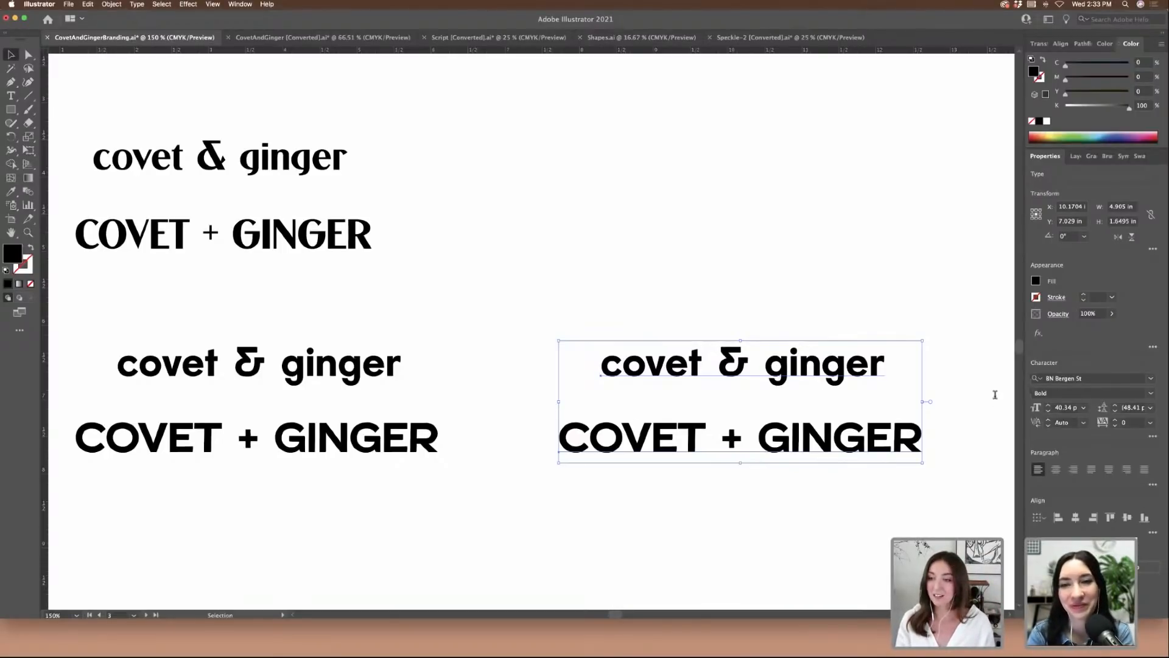
click(1104, 378)
text(finland)
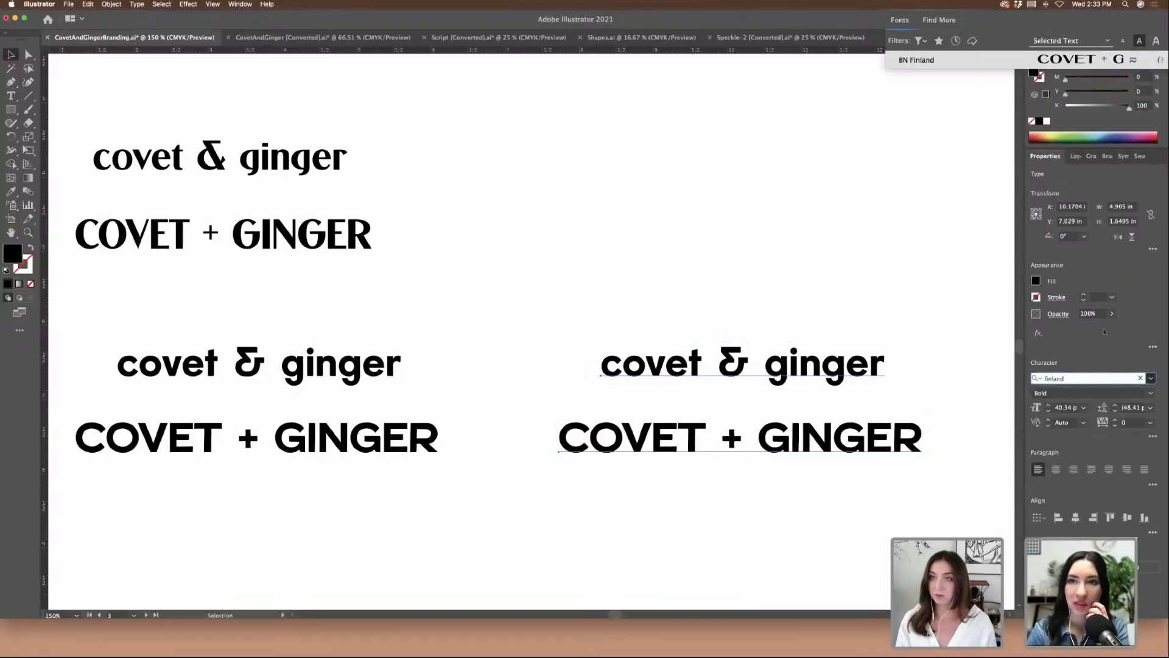
click(967, 63)
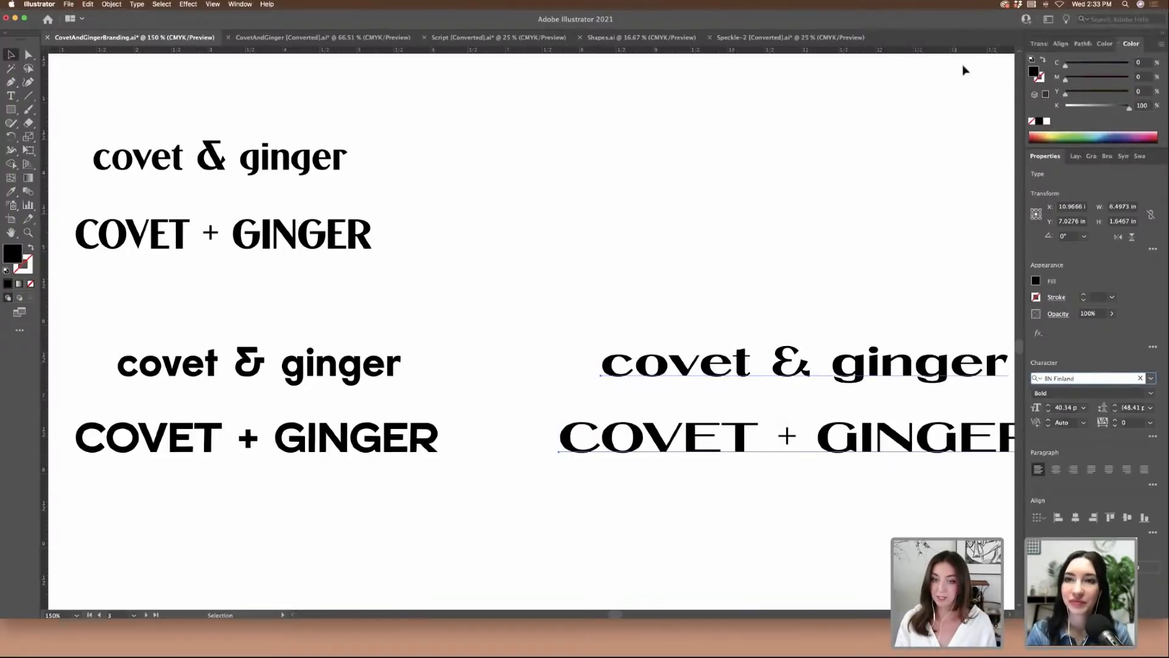
- Move the two BN Finland lines closer together, with the lowercase line roughly centred over the uppercase line
click(803, 256)
scroll(804, 300, right, 2)
scroll(803, 300, right, 2)
mouse_move(816, 433)
mouse_down()
mouse_move(764, 431)
mouse_move(830, 422)
mouse_up()
drag(799, 361, 804, 340)
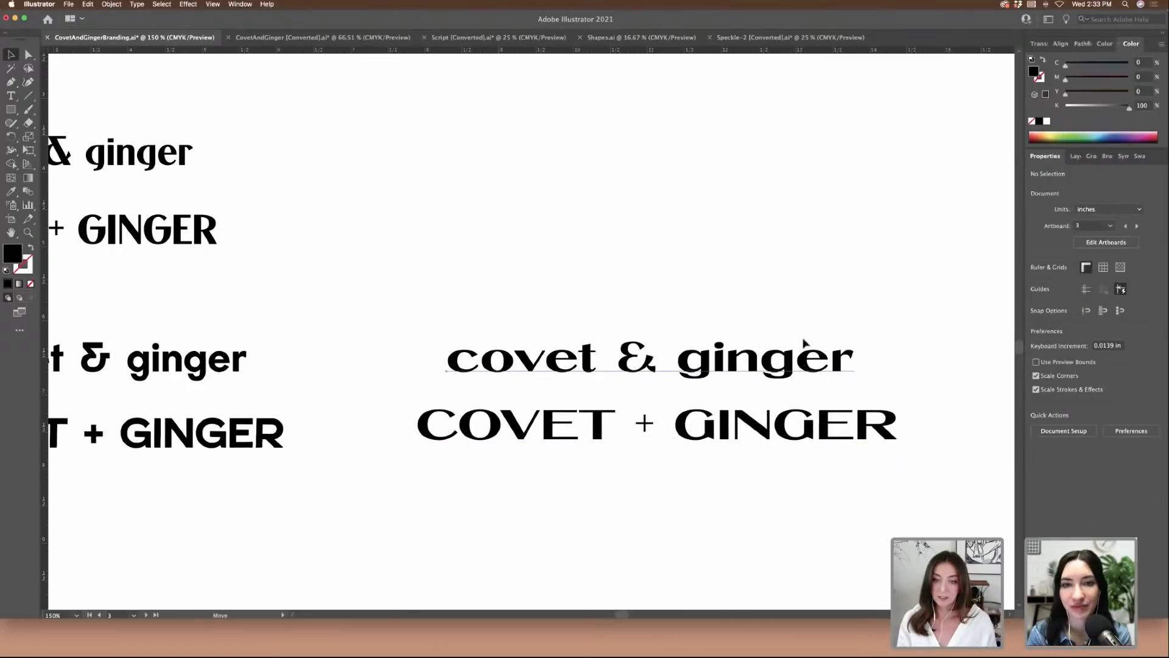
click(800, 289)
- Duplicate the BN Finland text pair and place the copy directly above the original
drag(485, 327, 770, 295)
scroll(771, 499, up, 3)
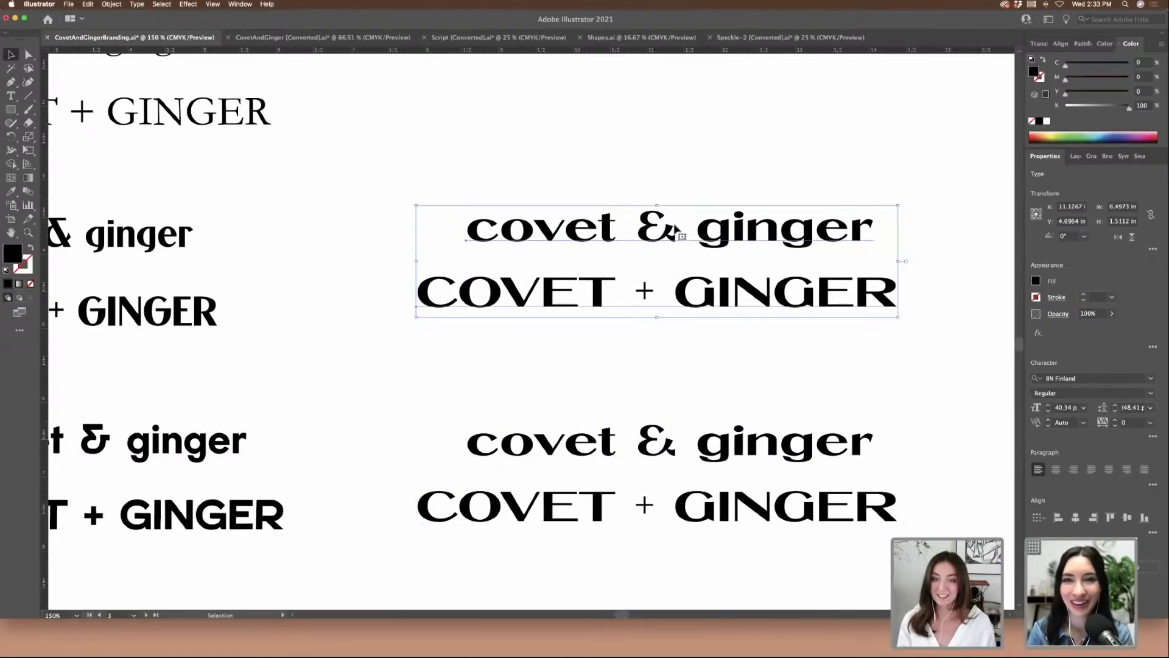
click(681, 189)
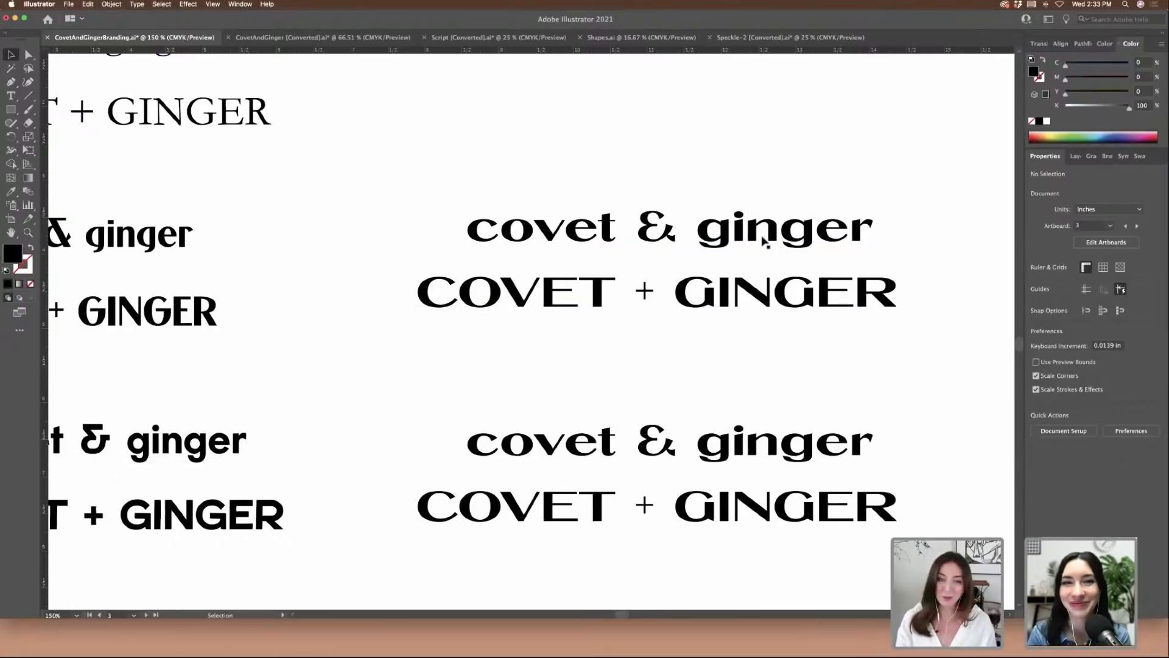
- Set the font of the upper duplicated text pair to Moche Regular
click(780, 305)
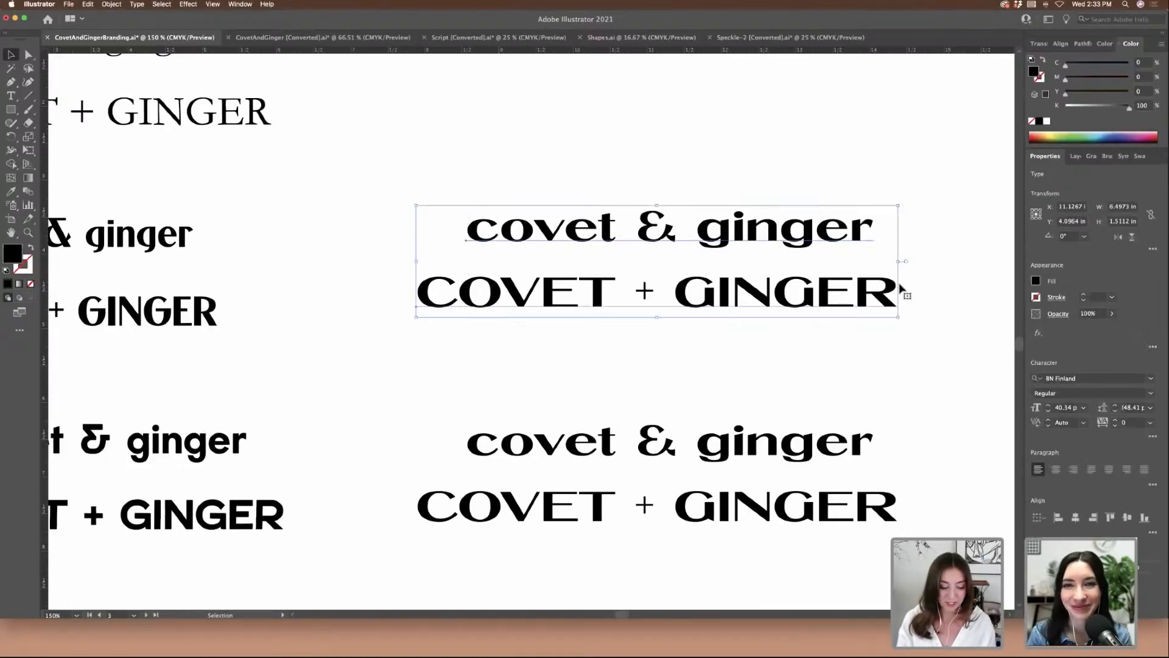
click(1099, 378)
text(moch)
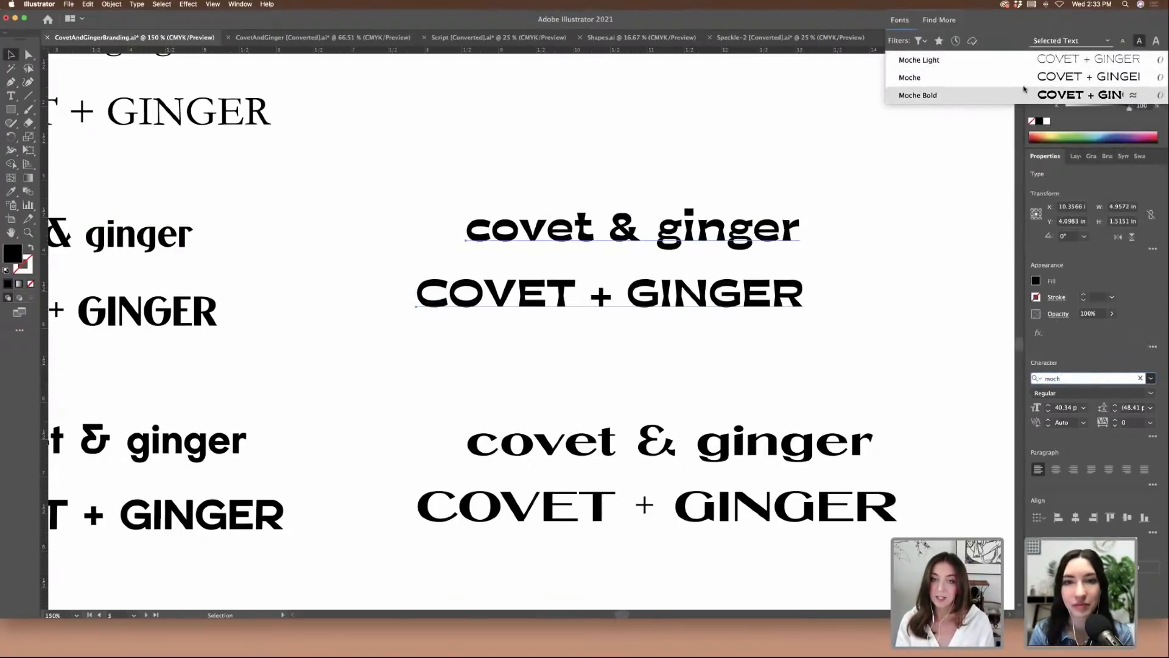
click(999, 59)
click(869, 194)
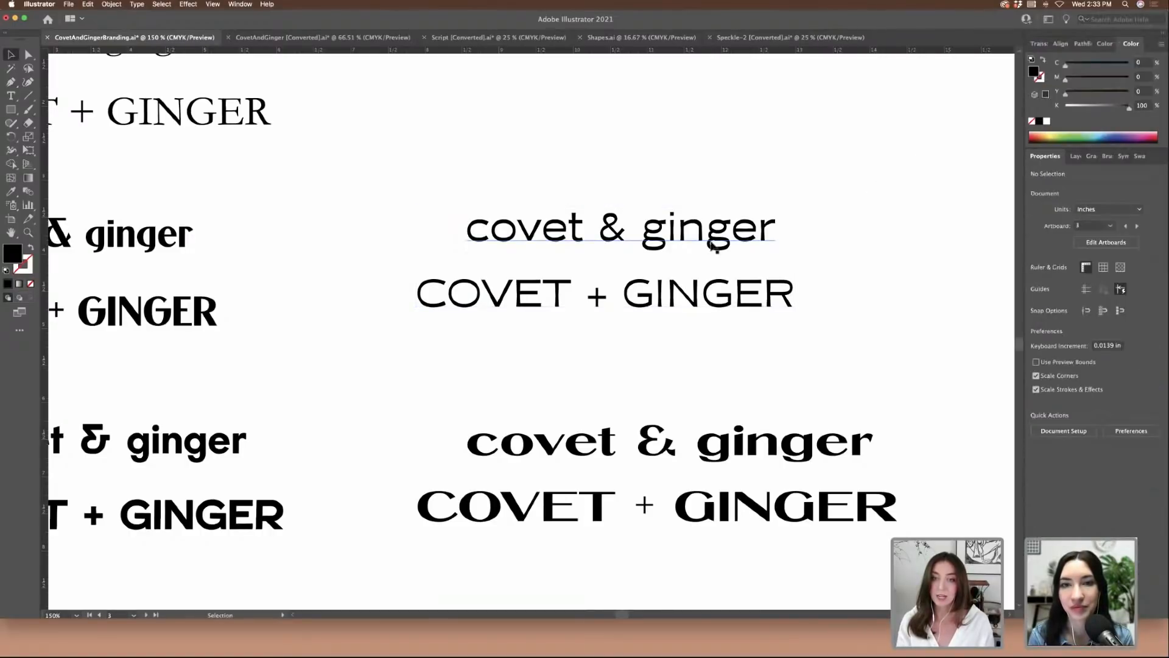
- Raise the lowercase Moche line well above its uppercase line and nudge it horizontally to sit roughly centred
drag(712, 244, 700, 156)
click(825, 206)
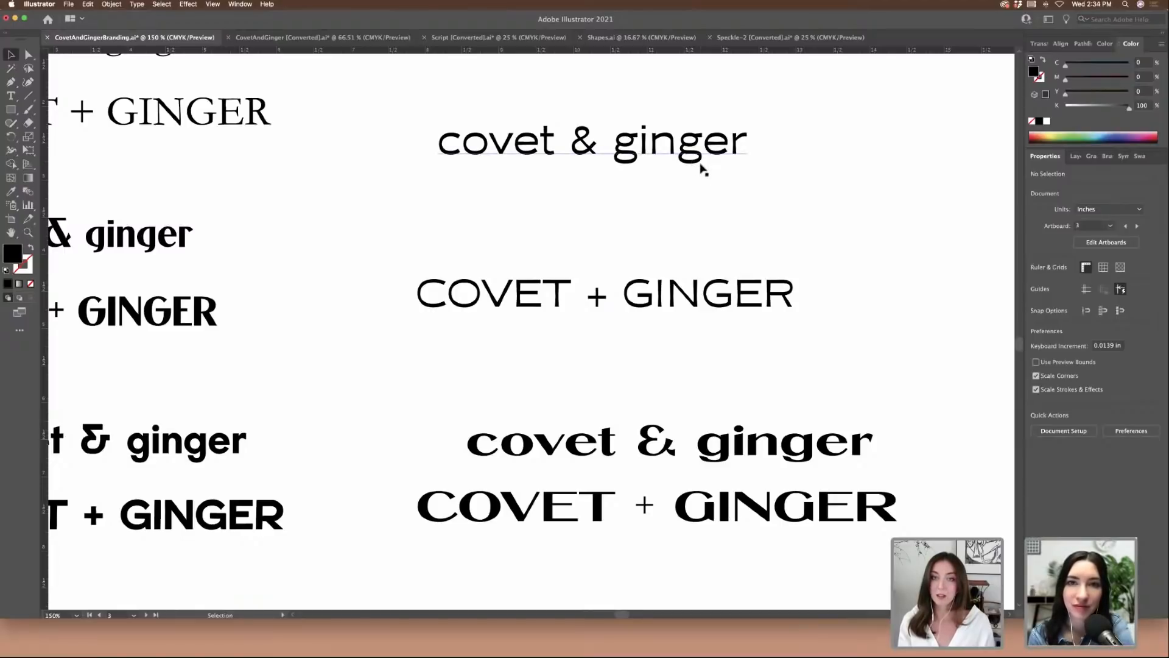
drag(700, 162, 725, 163)
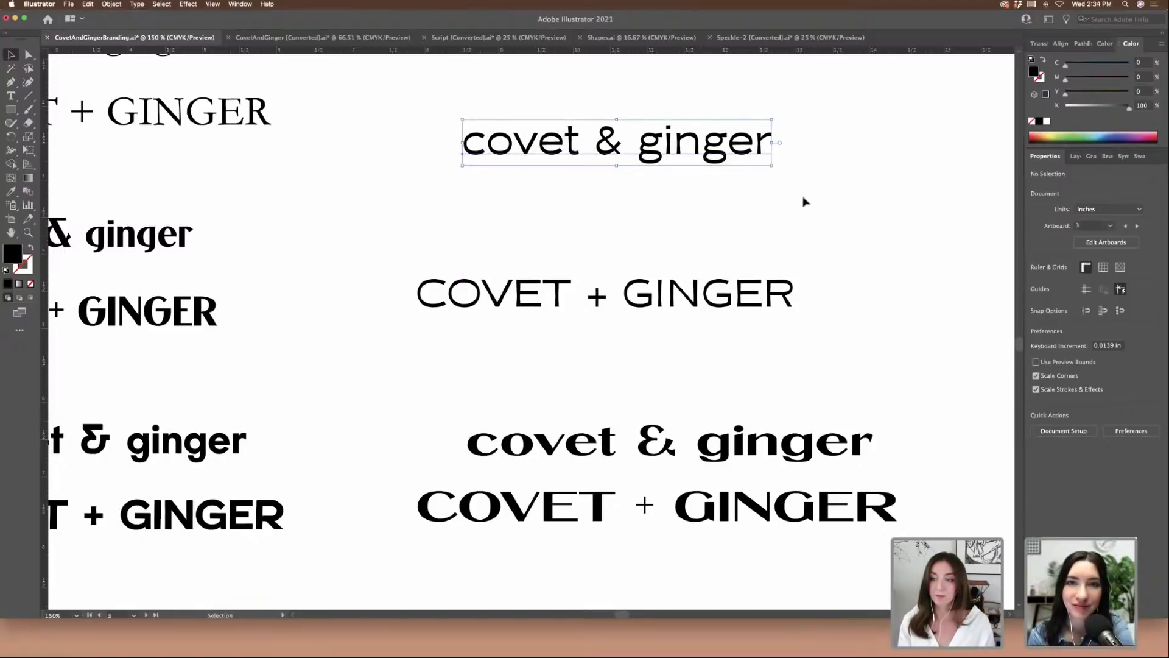
- Preview the other Moche weights on the lowercase line and keep Regular
click(705, 162)
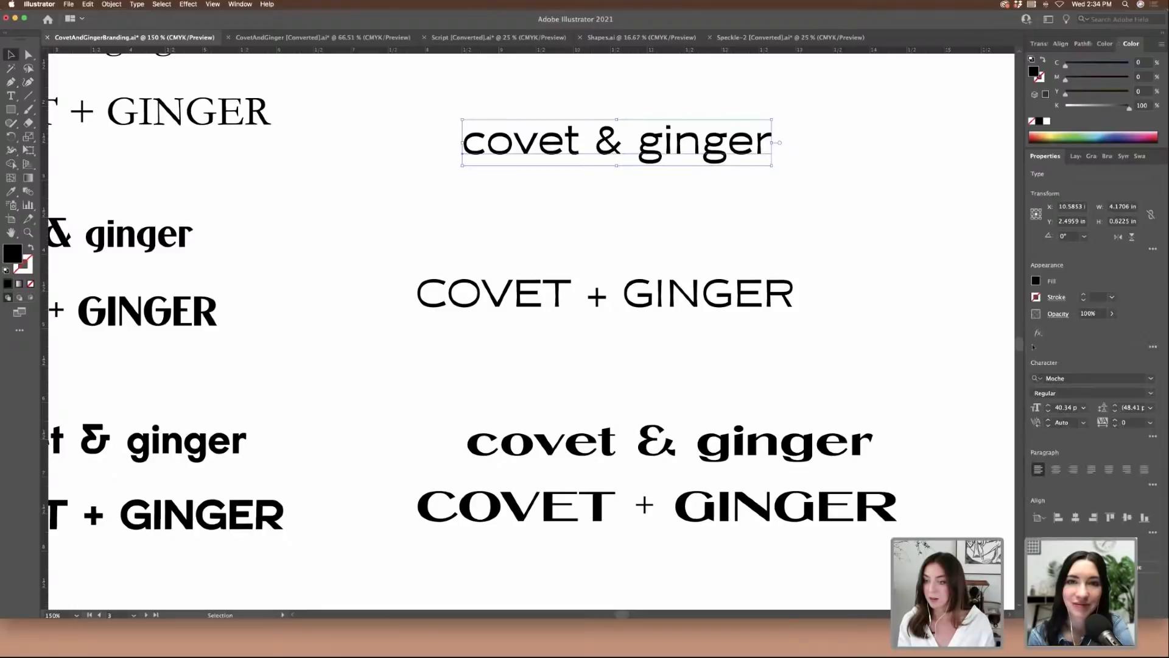
click(1151, 393)
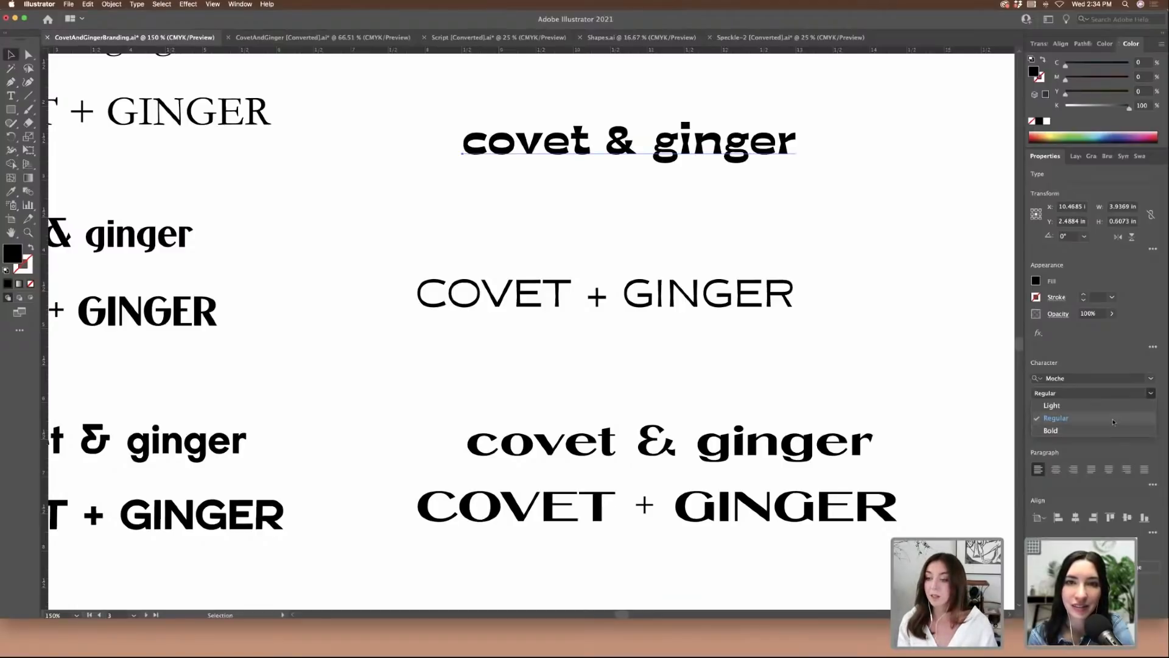
click(1113, 420)
- Move the uppercase Moche line up so it sits centred just beneath the lowercase line
click(803, 268)
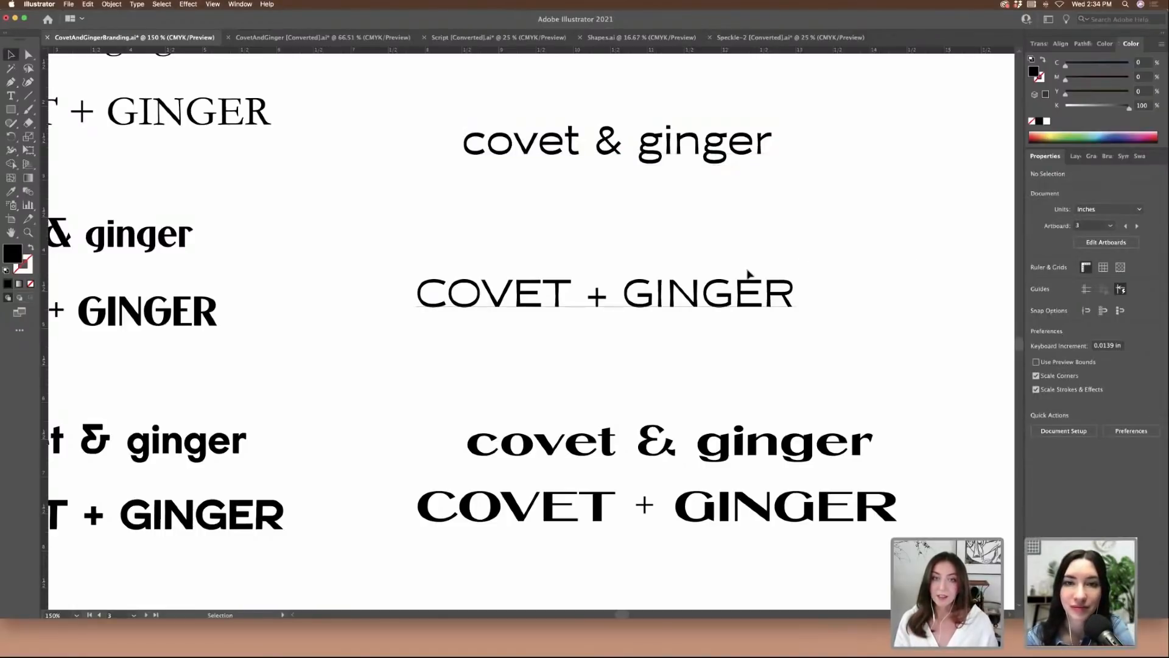
drag(721, 286, 727, 210)
click(922, 213)
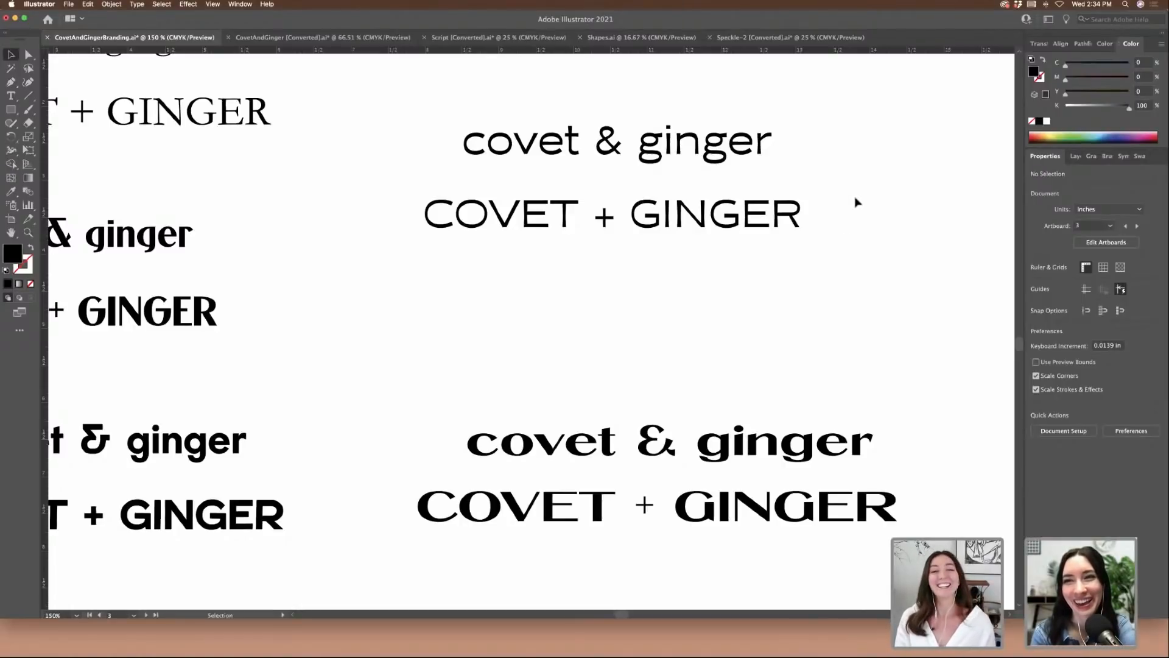
- Select both Moche lines and shift the pair right and slightly up in the right half of artboard 3
key(super+minus)
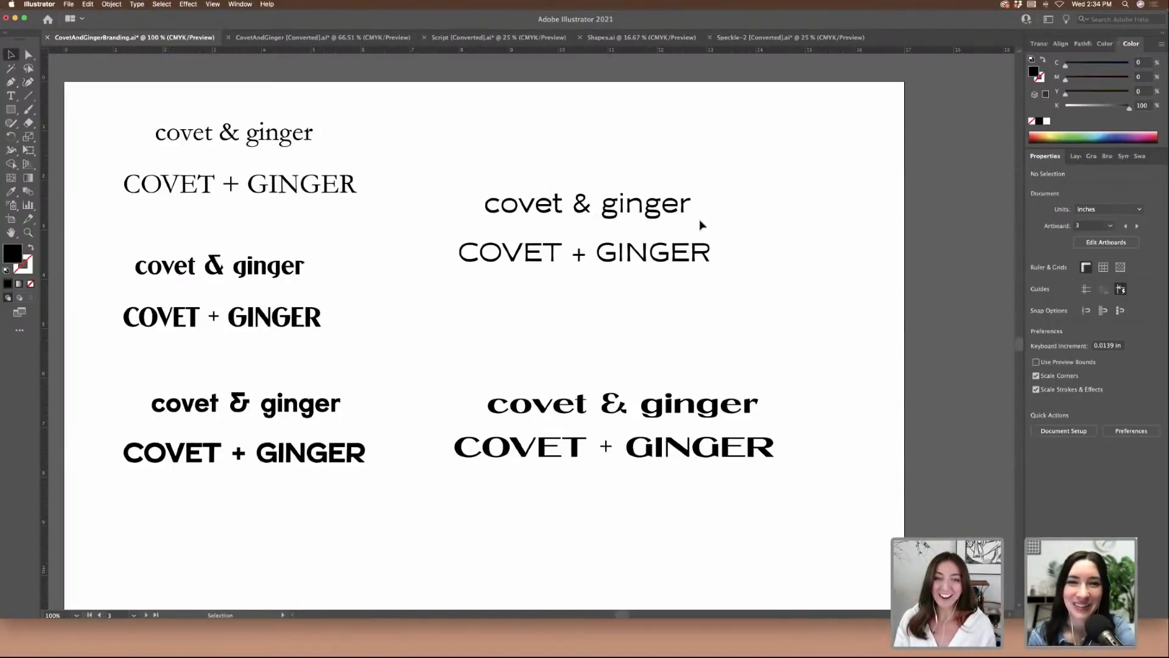
click(685, 207)
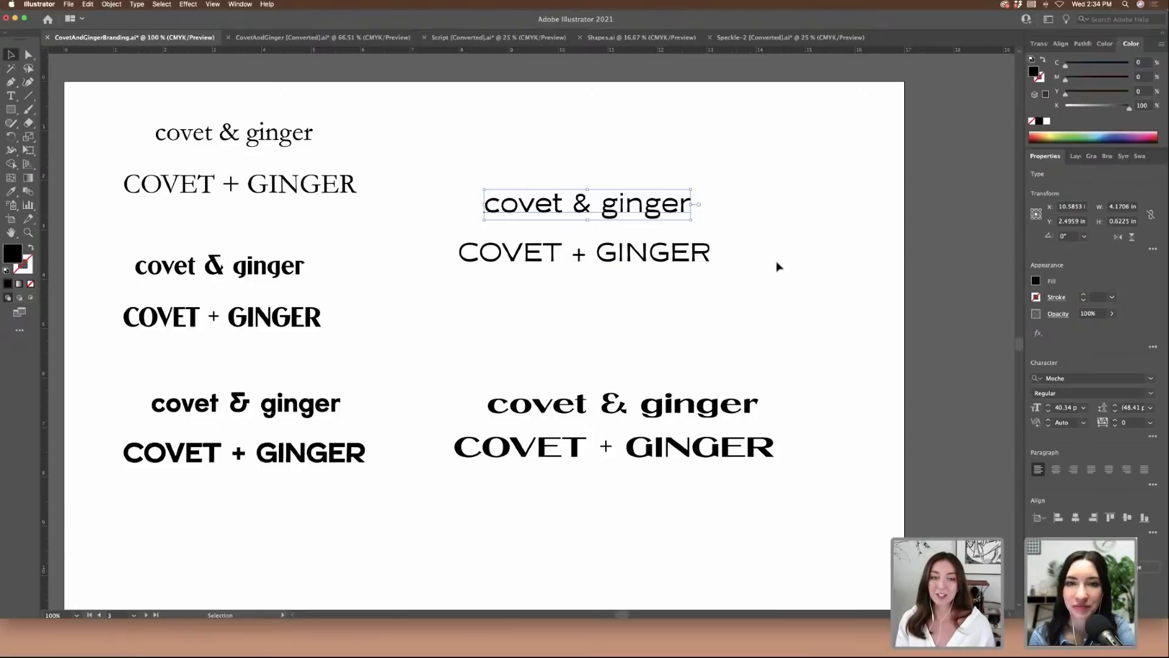
drag(731, 279, 489, 174)
key(super+minus)
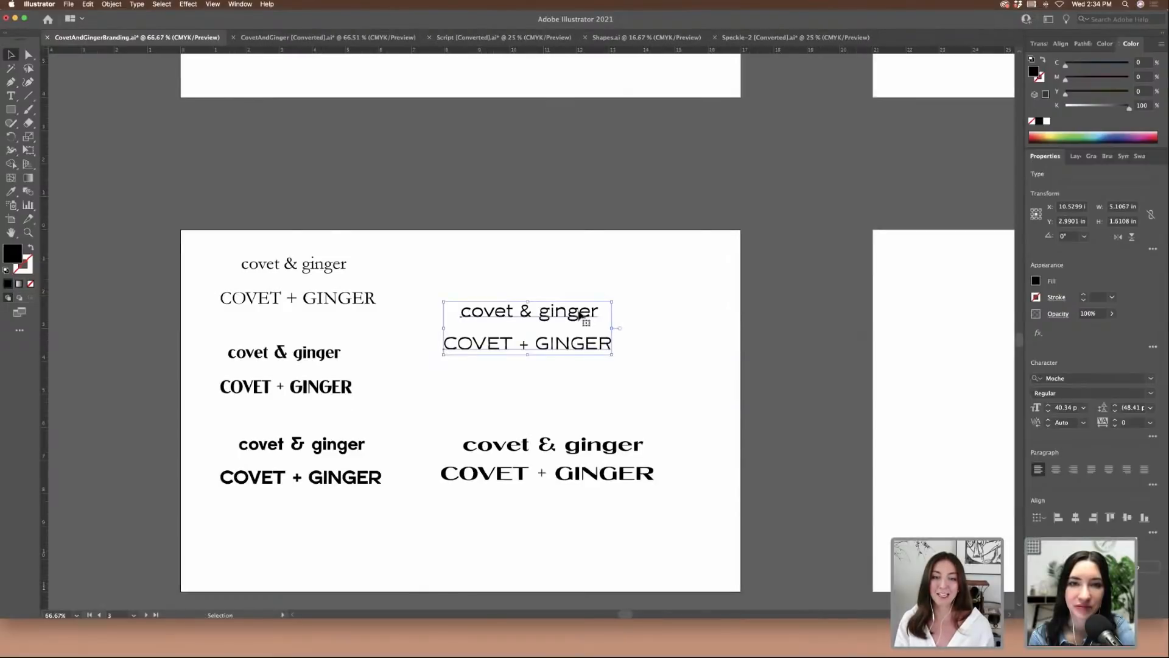
drag(579, 311, 613, 307)
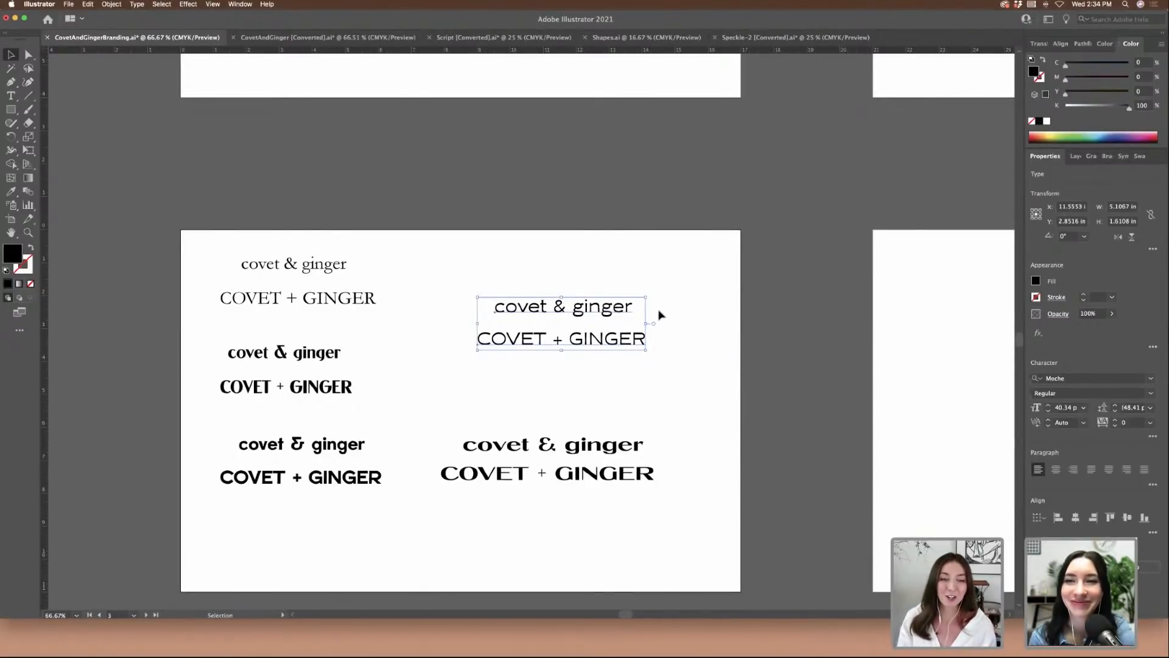
- Move the Garamond, BN Nord and bold sans-serif name pairs off the artboard onto the pasteboard beside it
scroll(659, 315, left, 3)
drag(280, 241, 276, 332)
scroll(509, 333, left, 1)
scroll(510, 331, left, 2)
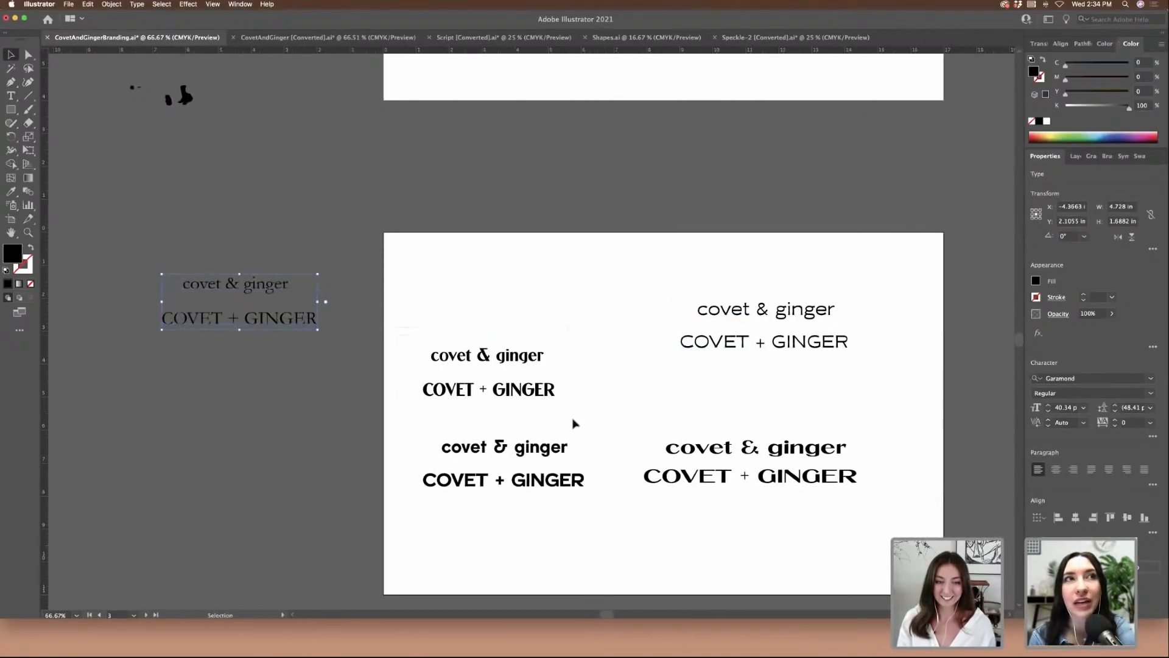
drag(536, 396, 282, 407)
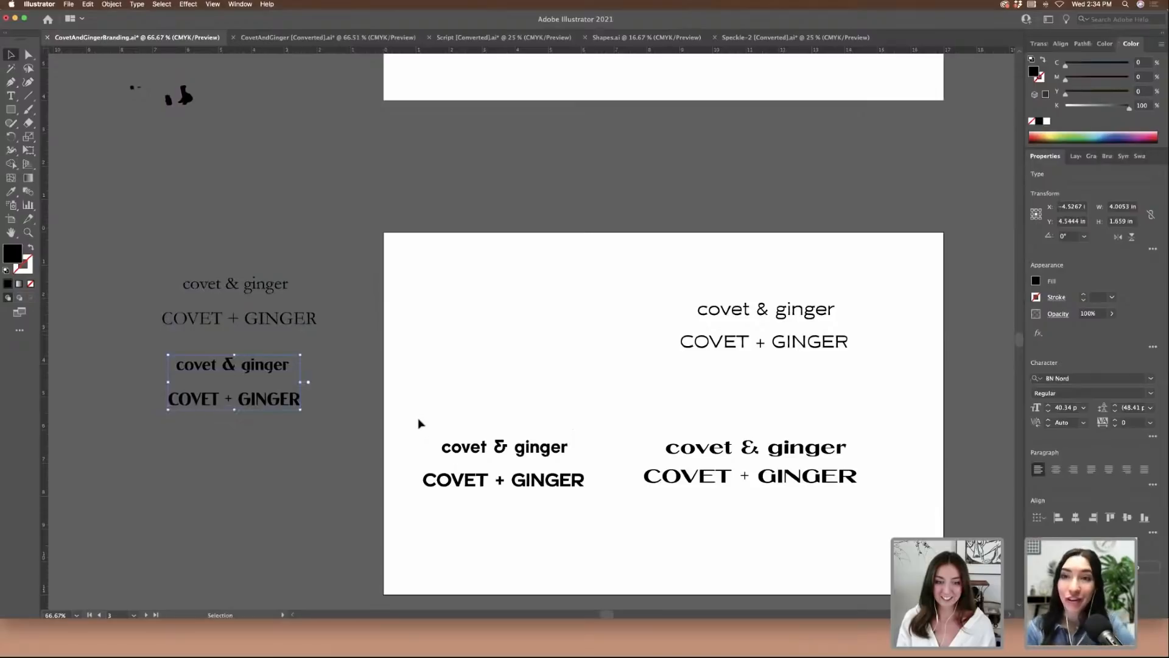
drag(564, 489, 318, 499)
- Move the BN Finland name pair to the empty neighbouring artboard and the Moche pair towards the middle of its own artboard
click(841, 481)
scroll(877, 525, right, 3)
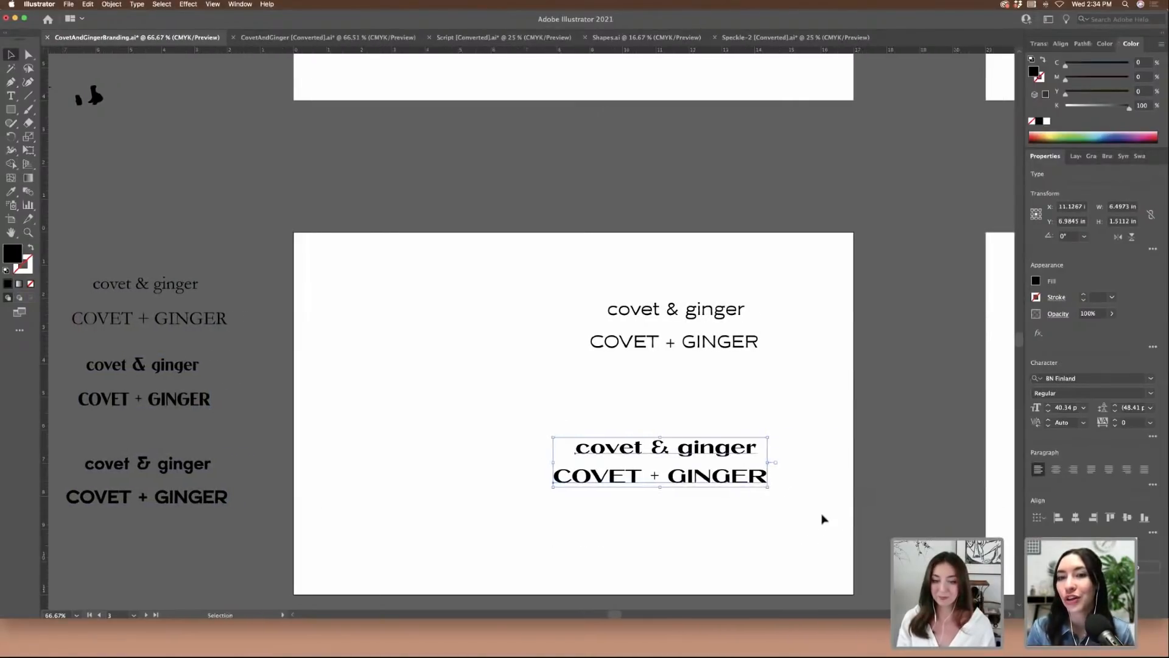
scroll(740, 480, right, 3)
drag(480, 478, 980, 414)
drag(530, 351, 419, 384)
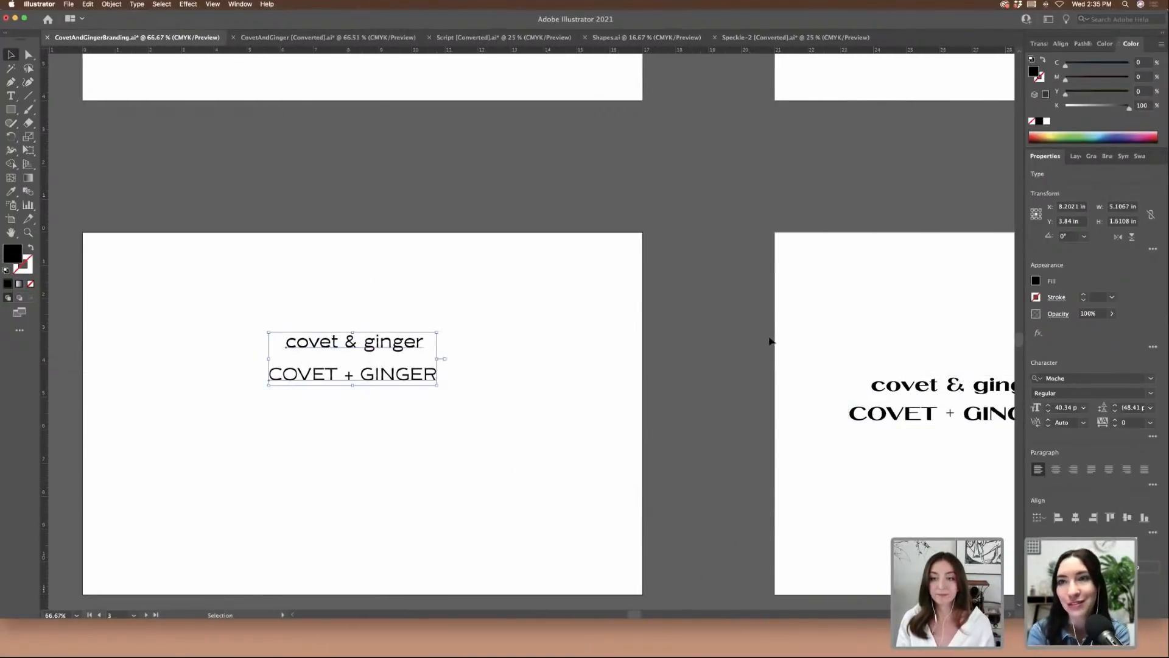
scroll(769, 341, right, 5)
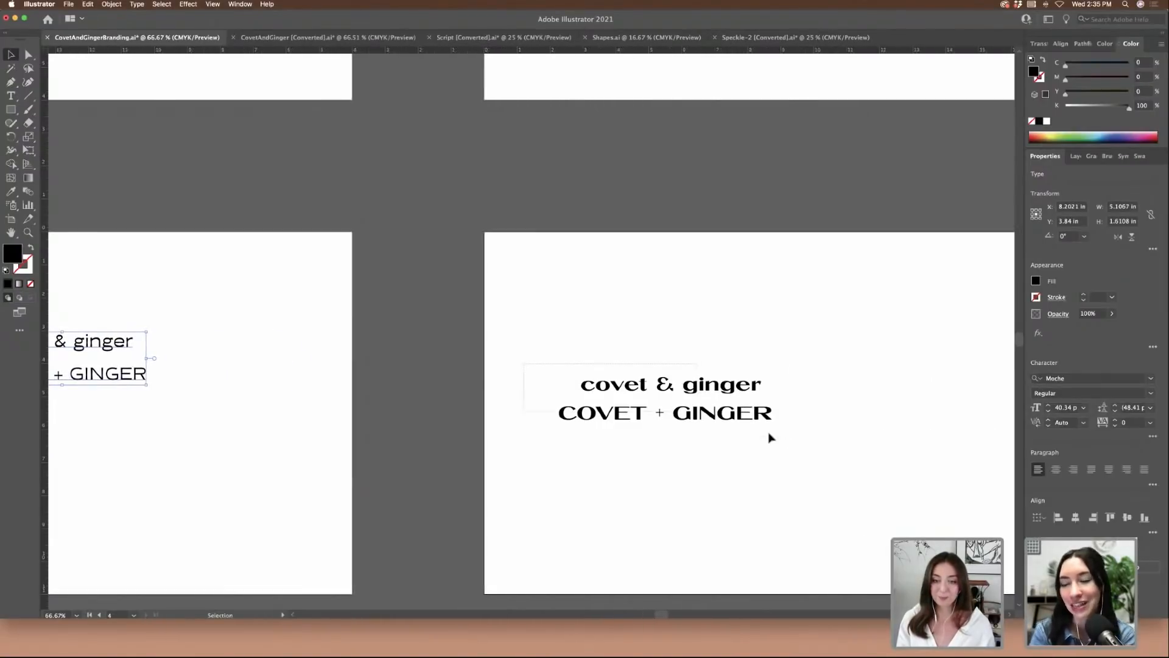
drag(733, 423, 856, 413)
click(769, 326)
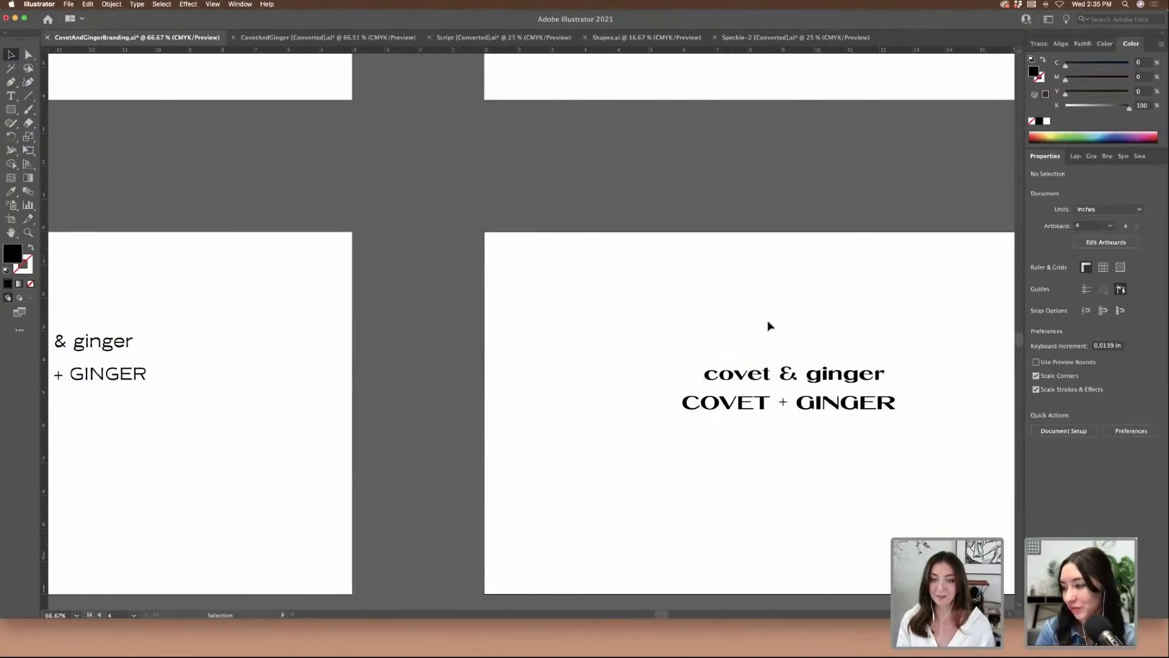
- Compare the script and hand-lettered logos on the upper artboards with the two typeset versions below them
scroll(769, 326, left, 3)
scroll(769, 326, up, 6)
scroll(768, 326, left, 6)
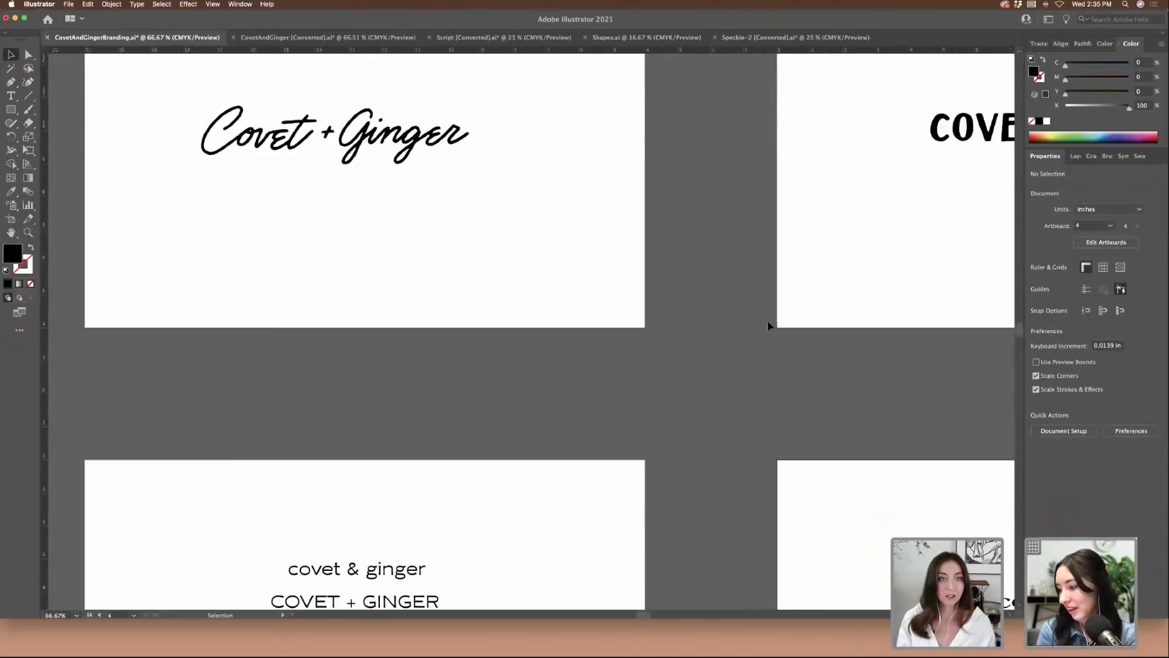
scroll(768, 326, right, 5)
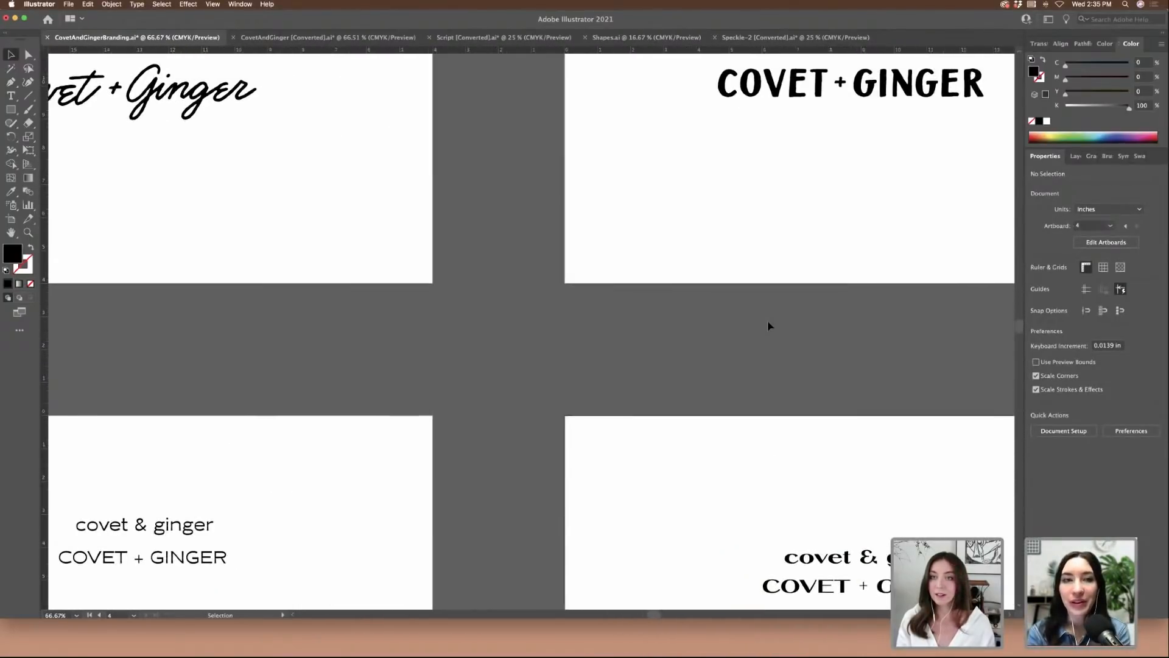
scroll(769, 326, down, 2)
scroll(769, 326, left, 2)
scroll(579, 386, left, 2)
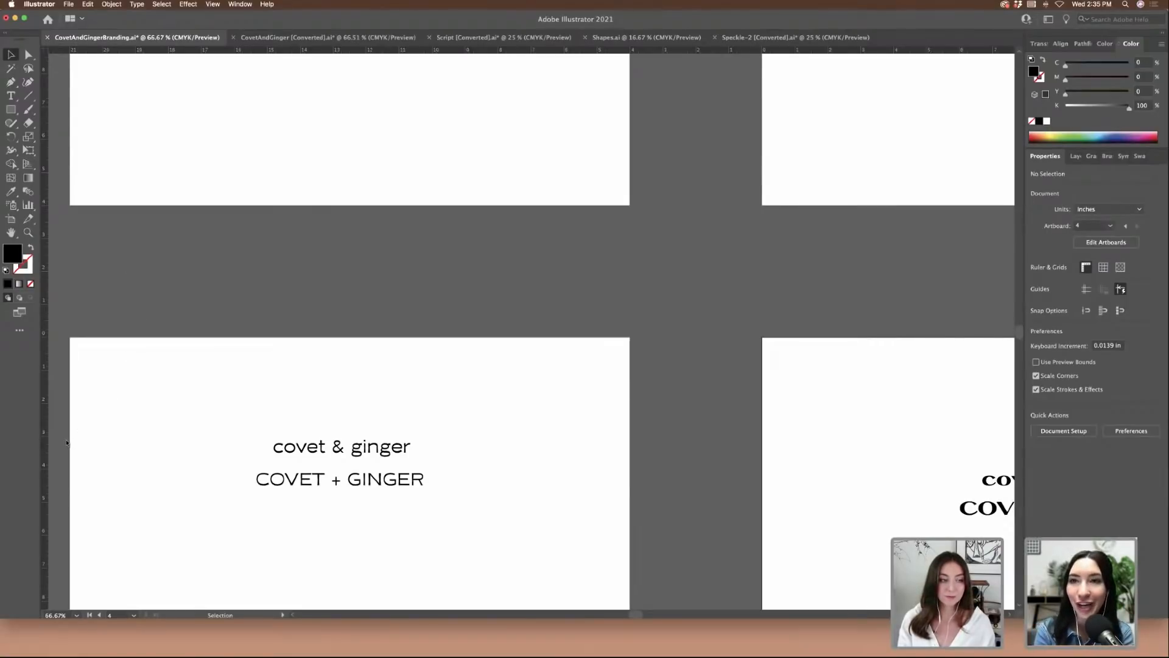
scroll(523, 360, right, 4)
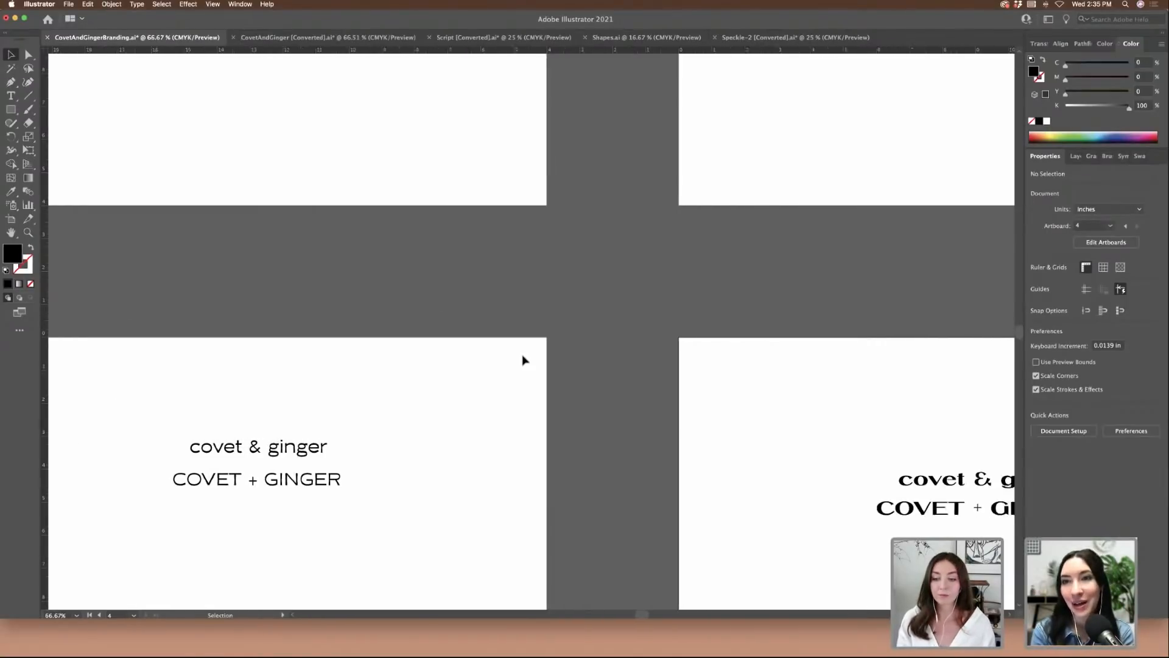
scroll(523, 360, up, 5)
scroll(522, 360, left, 3)
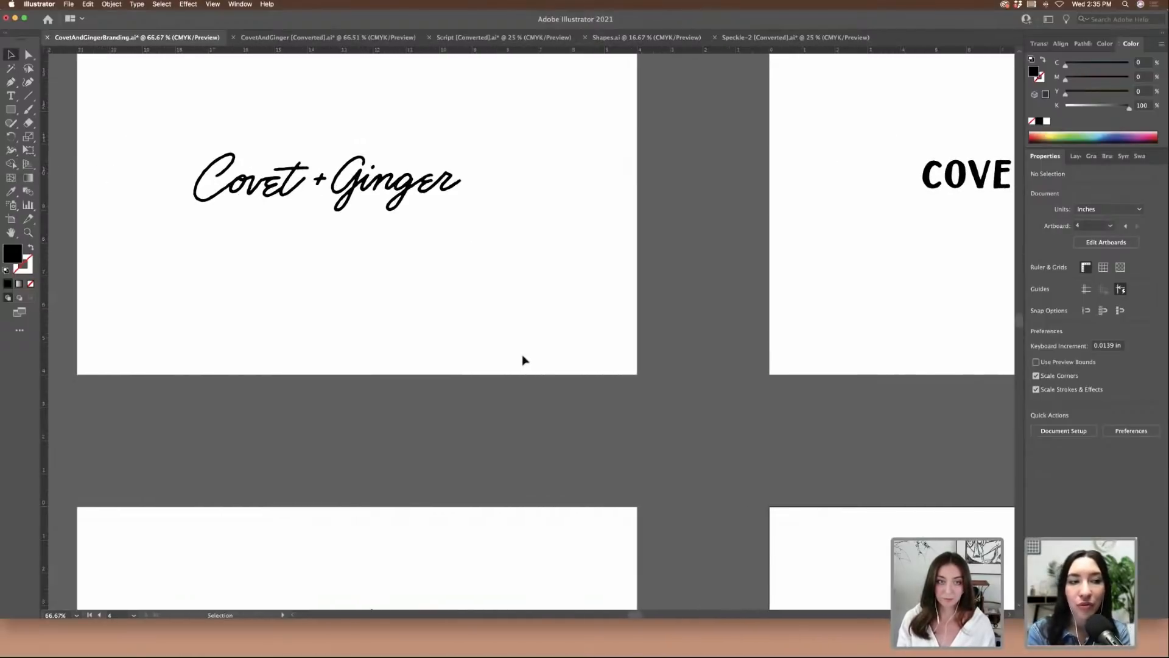
scroll(516, 360, left, 2)
scroll(516, 361, down, 2)
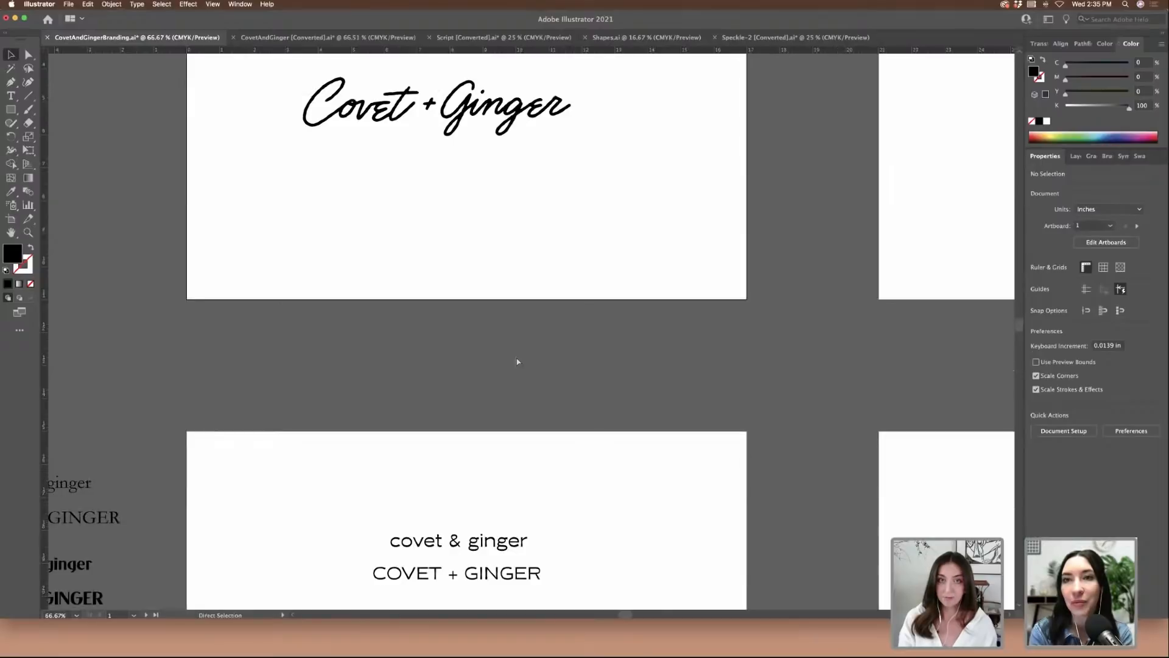
- Separate the lowercase Moche "covet & ginger" from the uppercase line and enlarge it to about 71 pt
key(super+1)
scroll(516, 362, down, 6)
scroll(517, 362, left, 7)
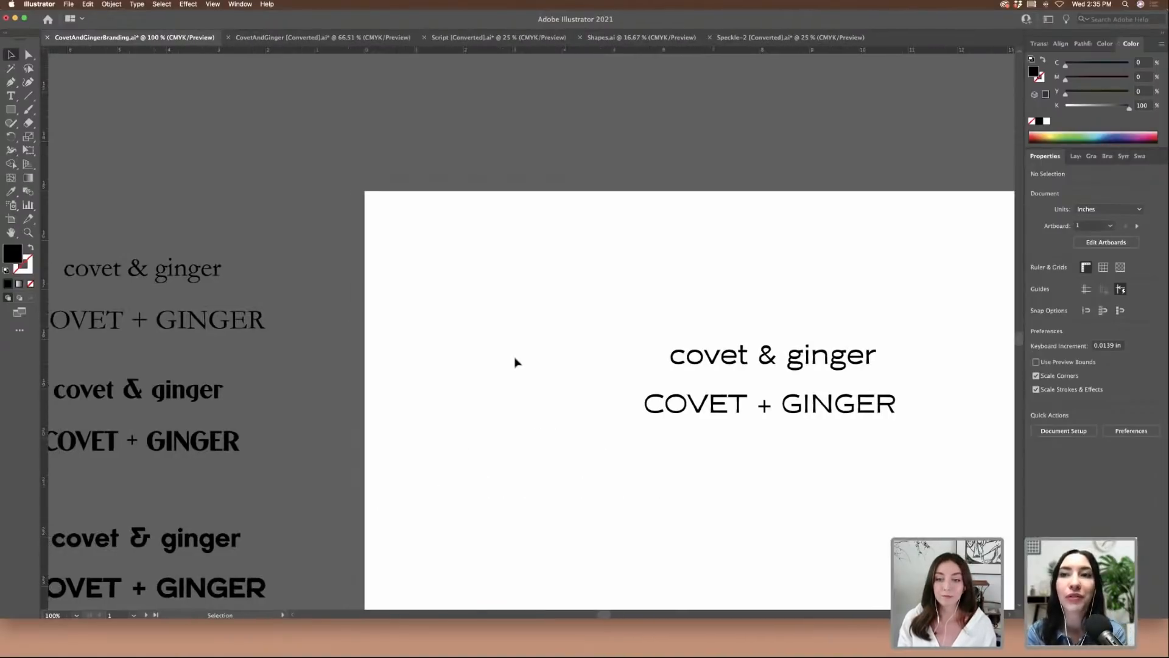
scroll(516, 361, right, 3)
drag(665, 360, 616, 301)
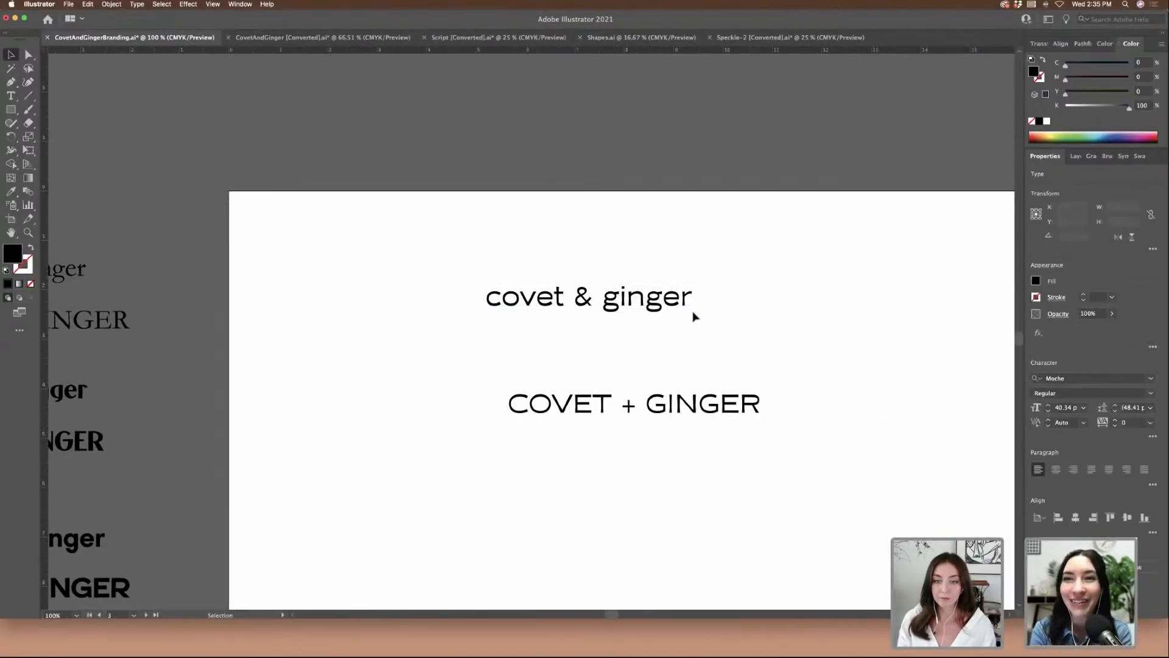
drag(690, 314, 871, 409)
- Move the uppercase "COVET + GINGER" line above the artboard and place the lowercase name near the artboard's centre
drag(734, 407, 743, 500)
click(822, 500)
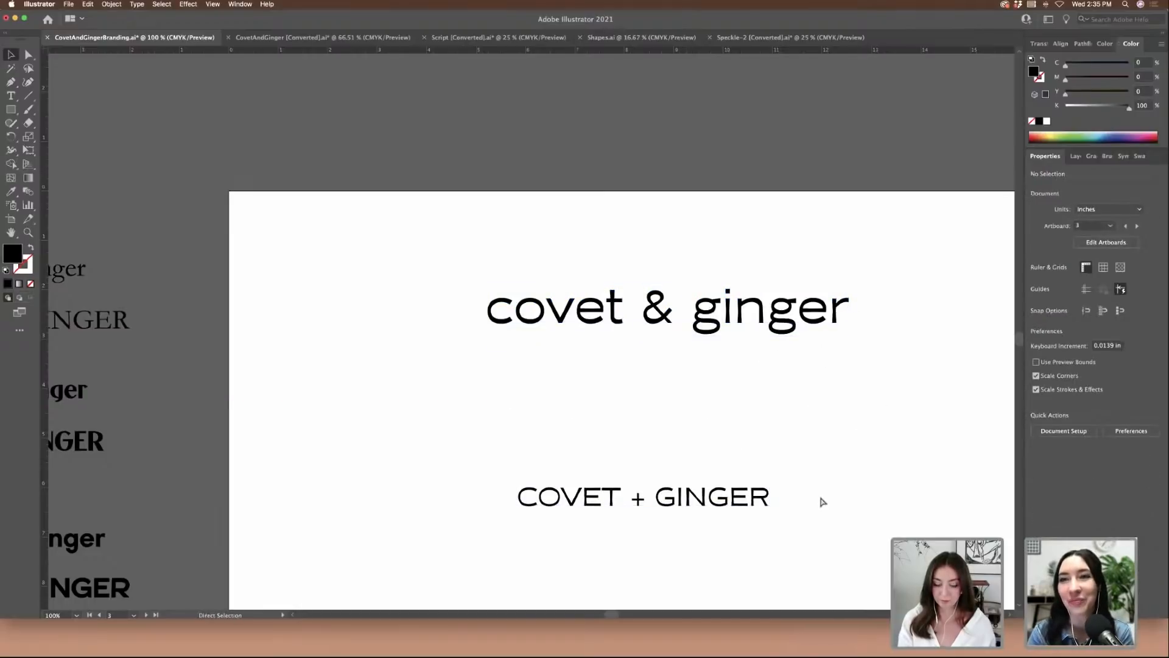
key(super+minus)
drag(634, 456, 648, 224)
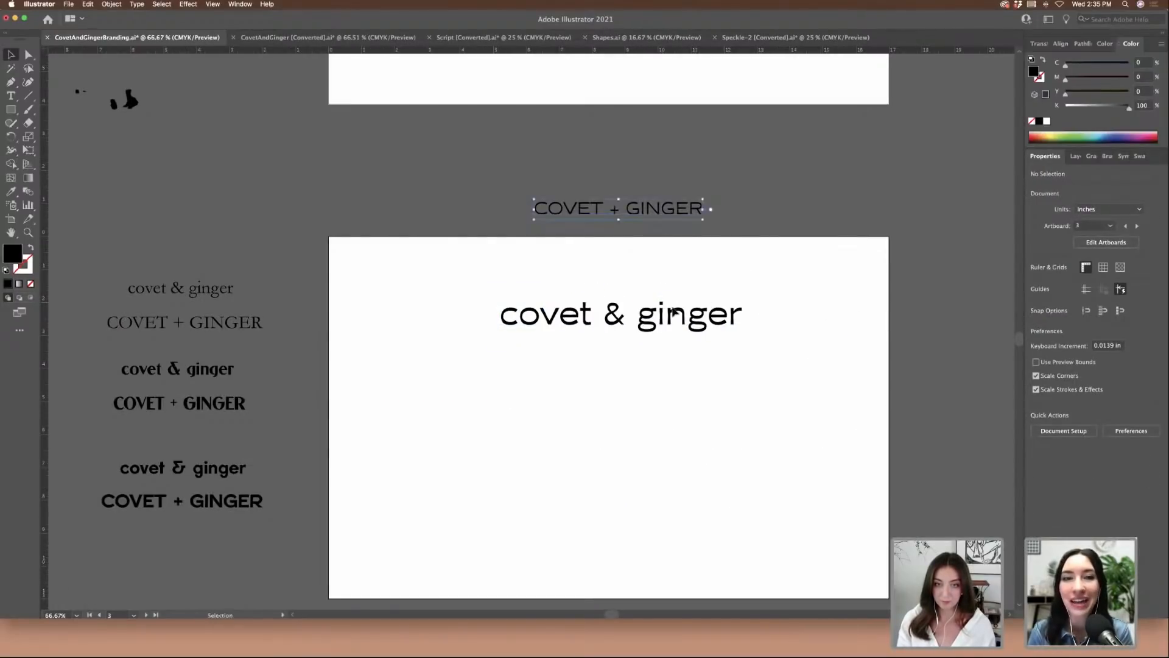
drag(676, 313, 668, 406)
click(773, 418)
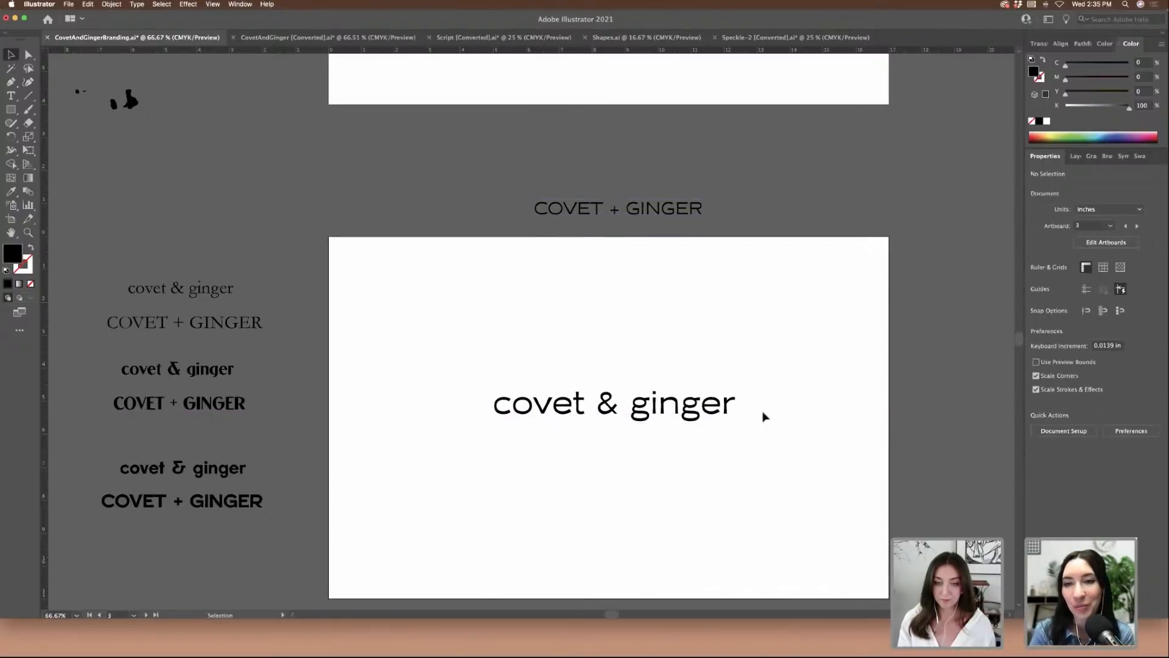
- Duplicate the uppercase "COVET + GINGER" line beneath the lowercase name and set the copy's font style to Bold
scroll(756, 393, right, 1)
scroll(755, 393, right, 1)
drag(641, 218, 626, 474)
click(1151, 394)
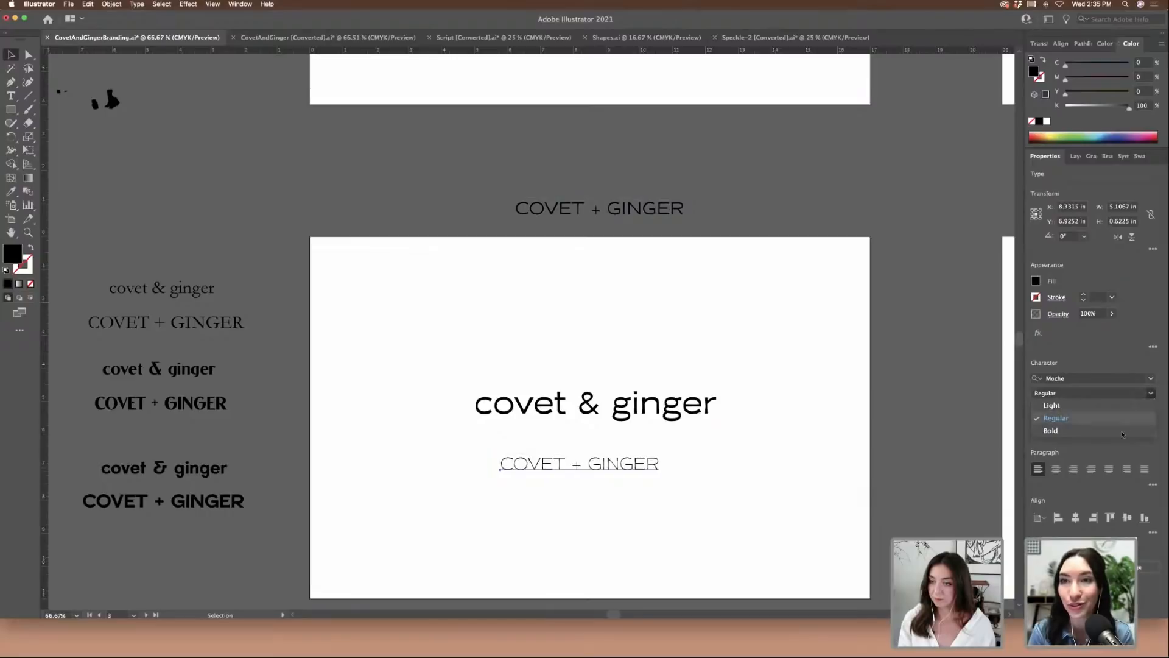
click(1060, 430)
- Replace the duplicated line's text with "MILWAUKEE, WI"
triple_click(669, 469)
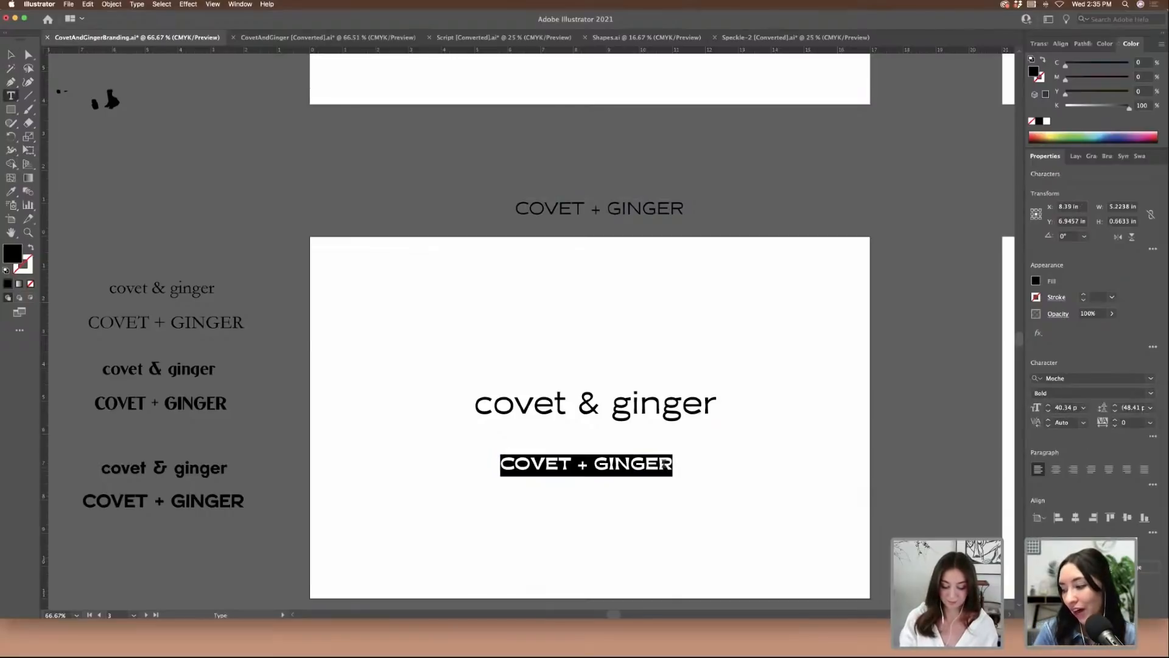
text(Mi)
key(BackSpace)
key(BackSpace)
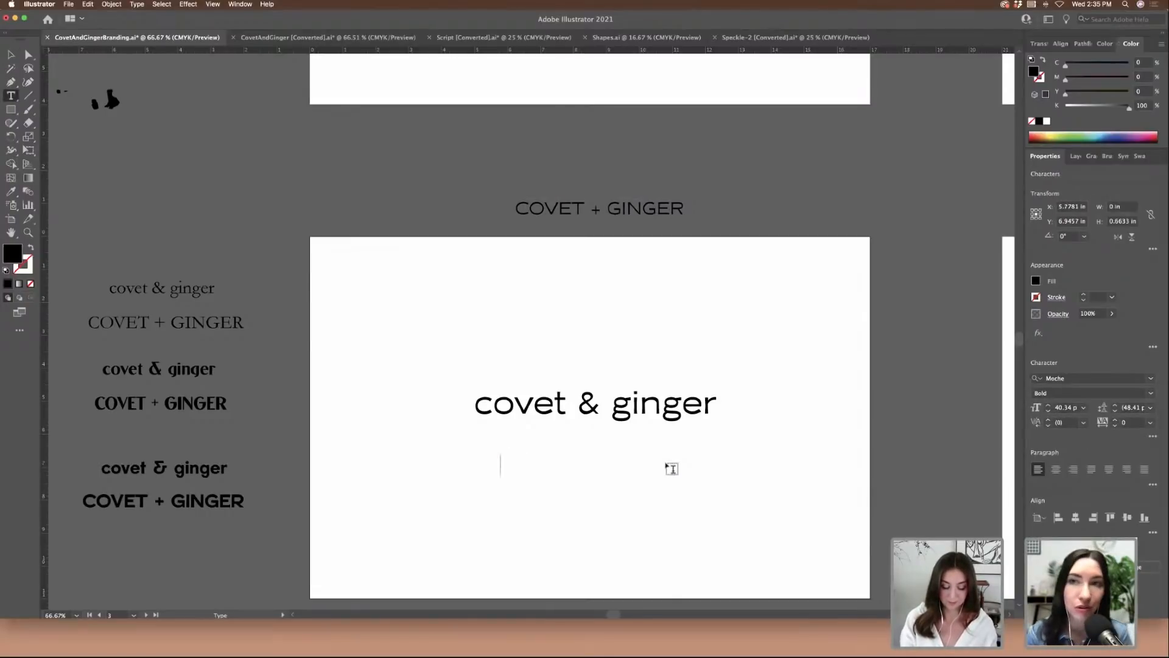
text(MILWAUKEE )
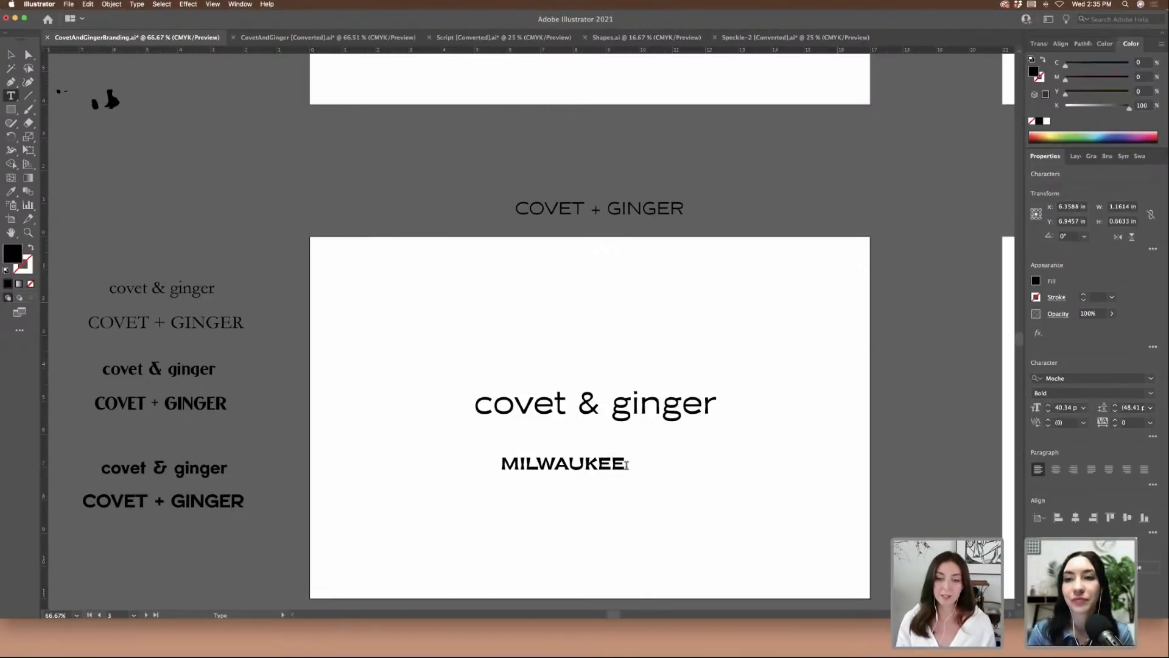
text(, )
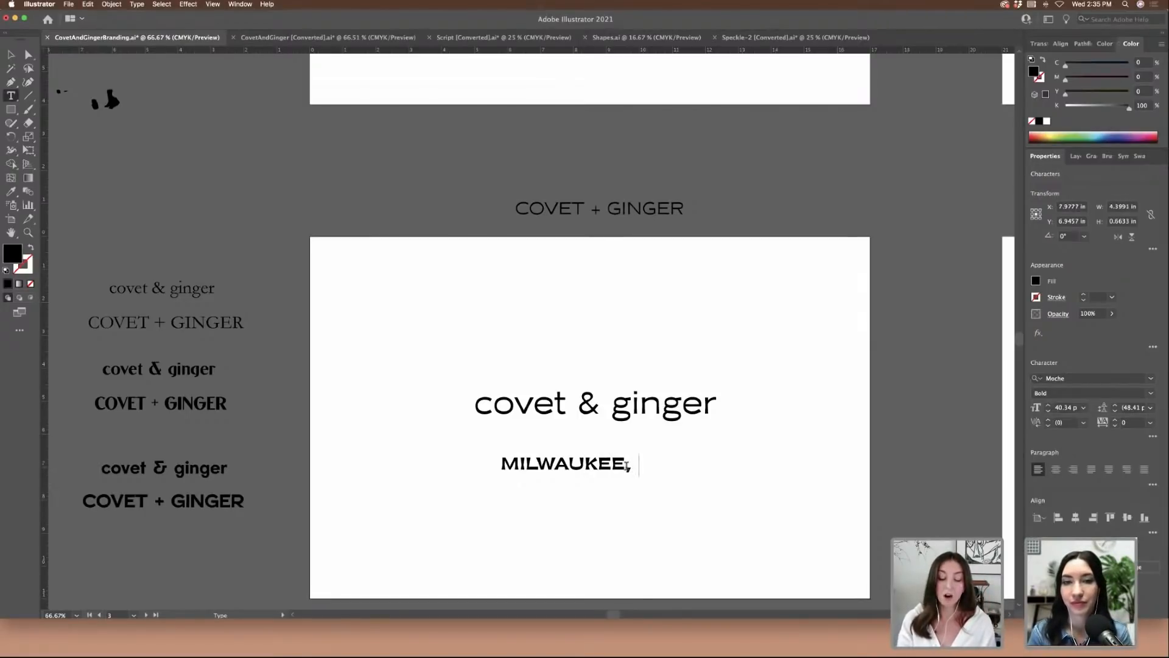
text(WI)
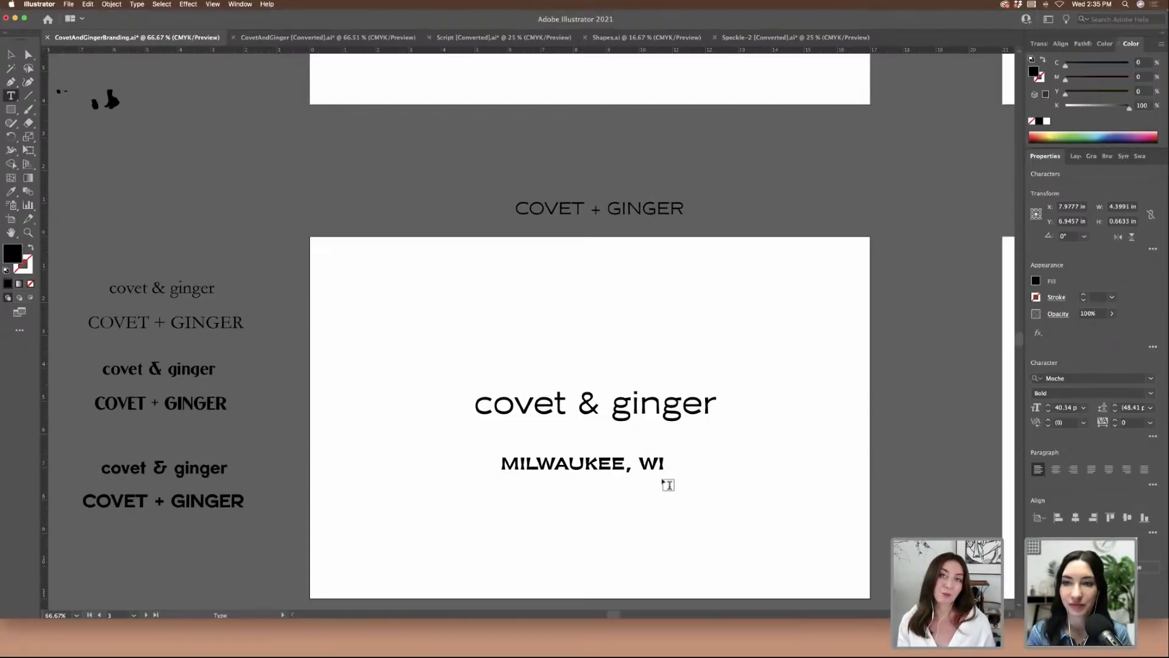
- Enlarge the "MILWAUKEE, WI" line slightly and set its tracking to 200
click(11, 55)
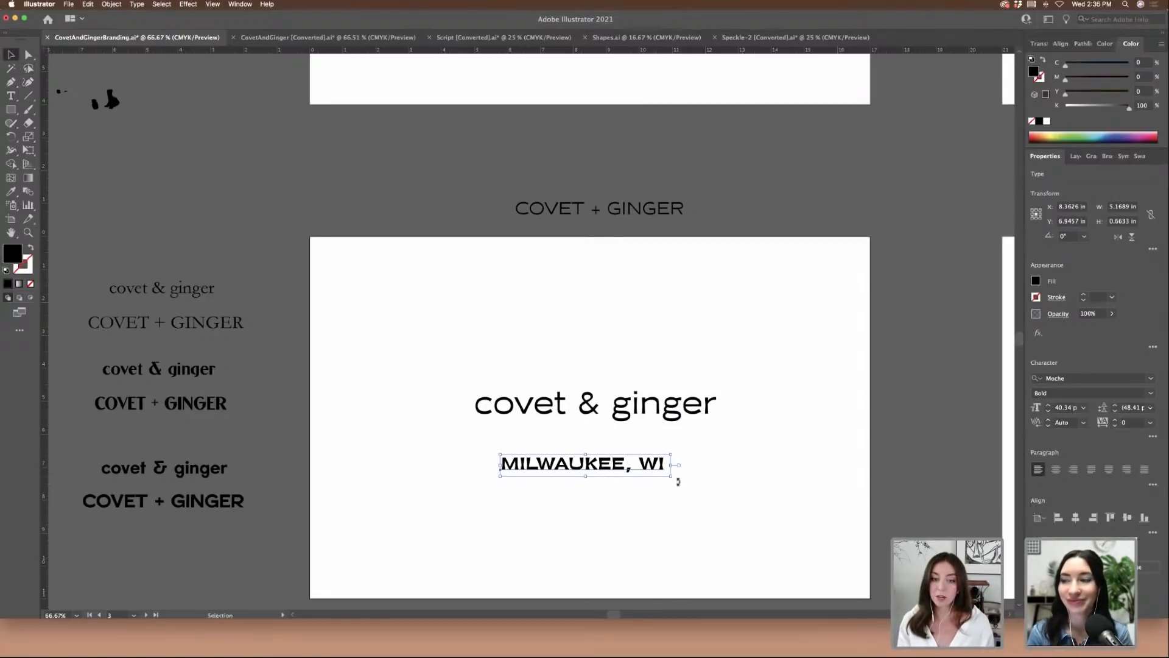
drag(673, 480, 685, 481)
click(1150, 423)
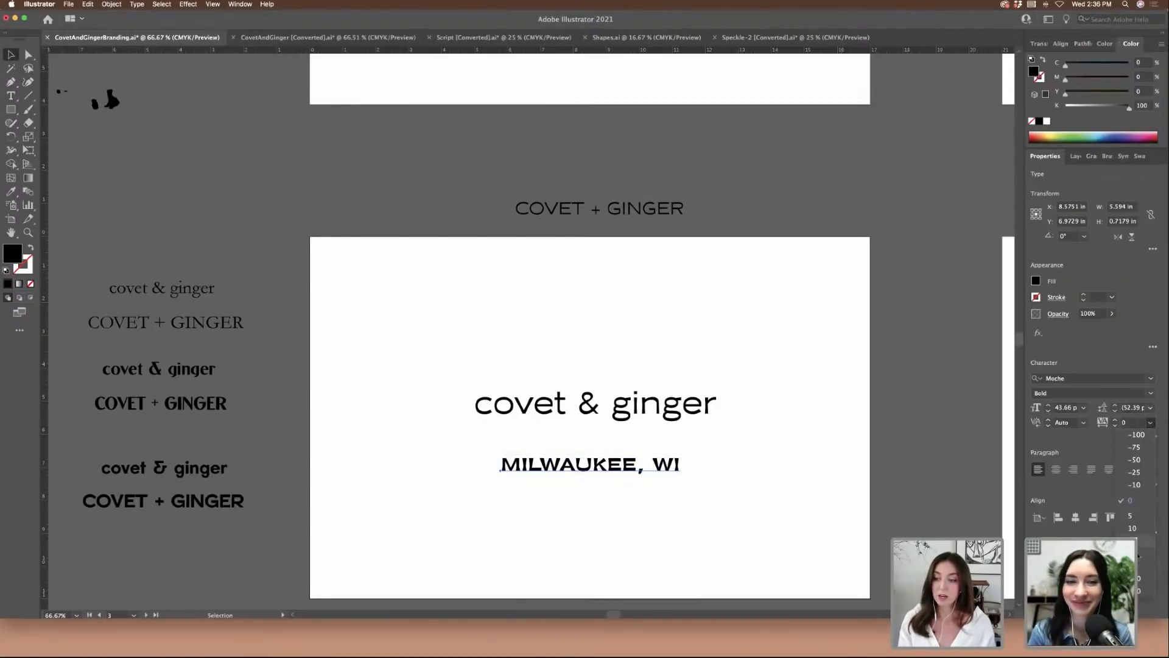
click(1136, 582)
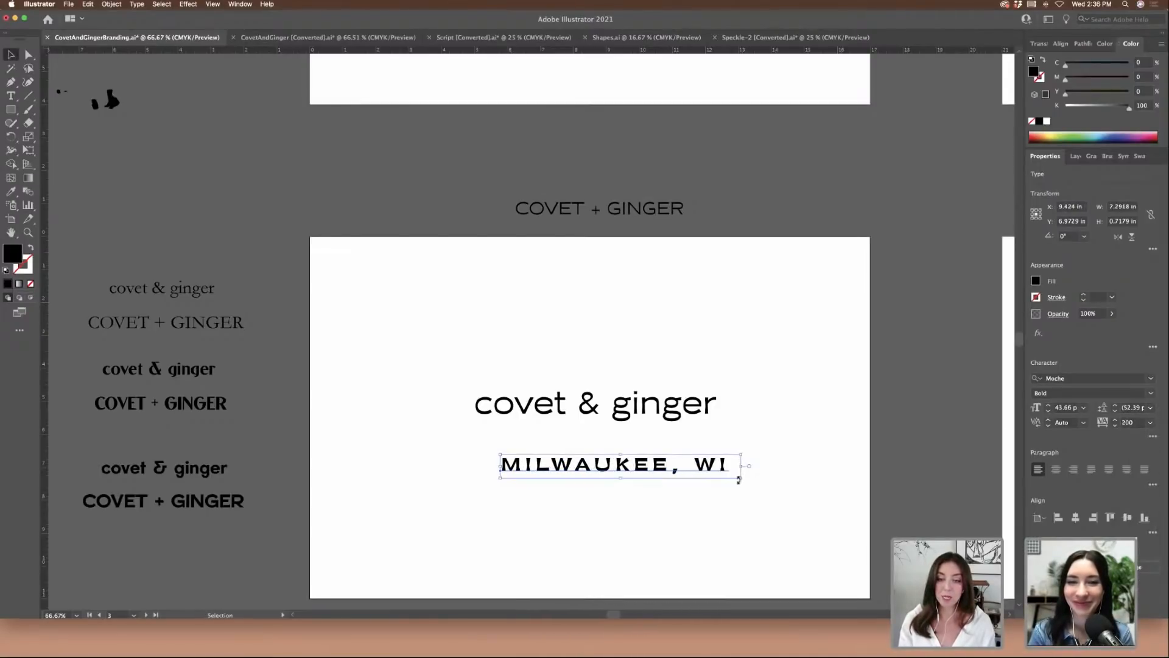
- Scale the "MILWAUKEE, WI" line down to about 29.6 pt and position it centred closely beneath "covet & ginger"
drag(742, 478, 655, 445)
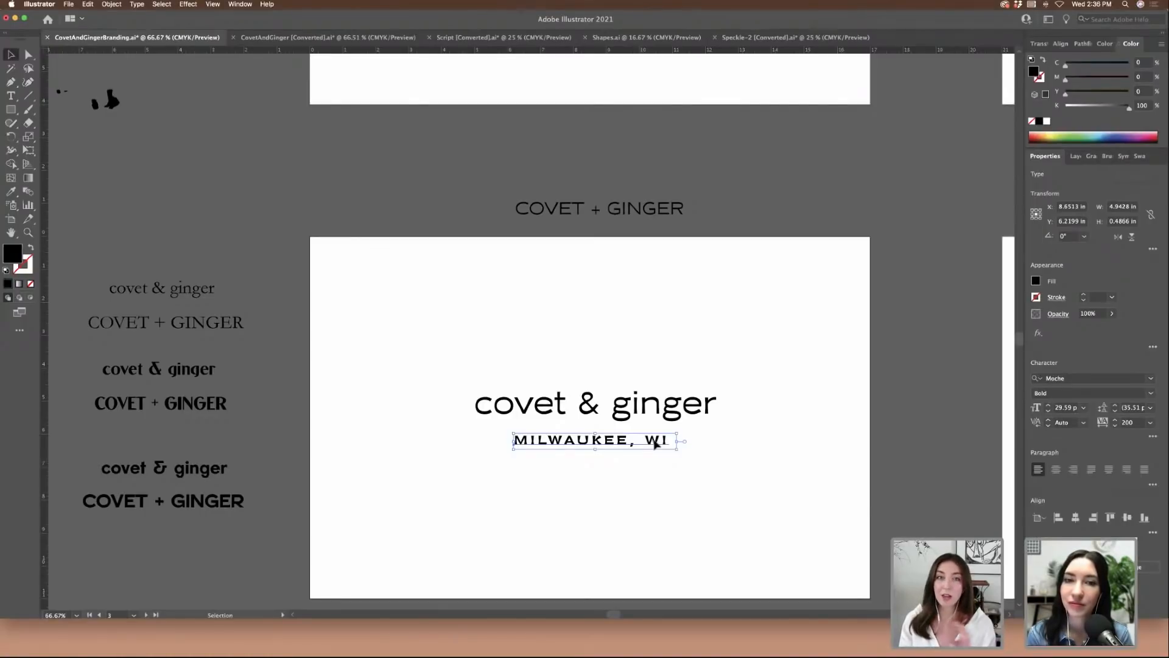
click(702, 447)
drag(656, 446, 657, 440)
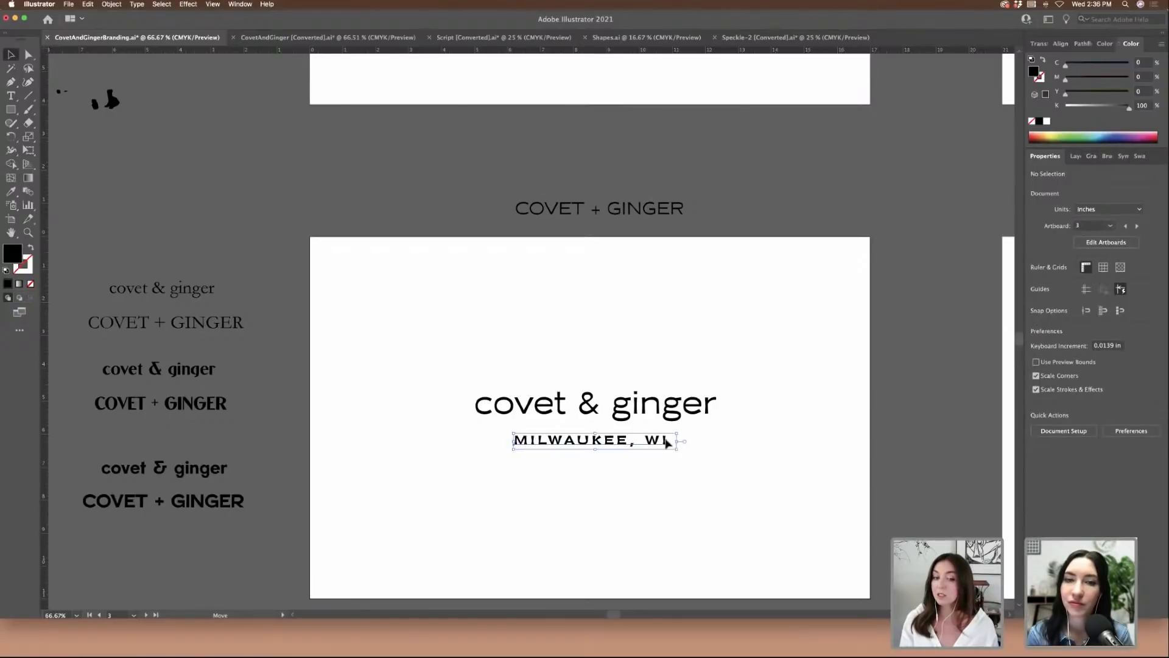
click(710, 444)
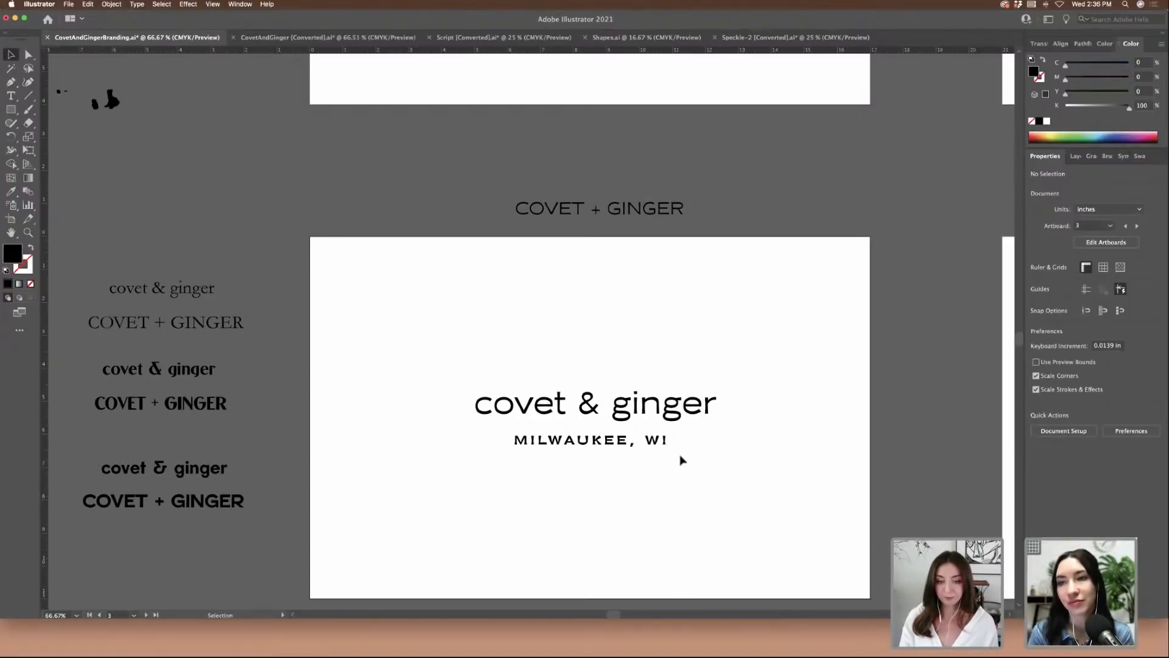
- Examine the "covet & ginger" and "MILWAUKEE, WI" lockup up close, including the shape of its ampersand
key(super+=)
drag(790, 574, 796, 475)
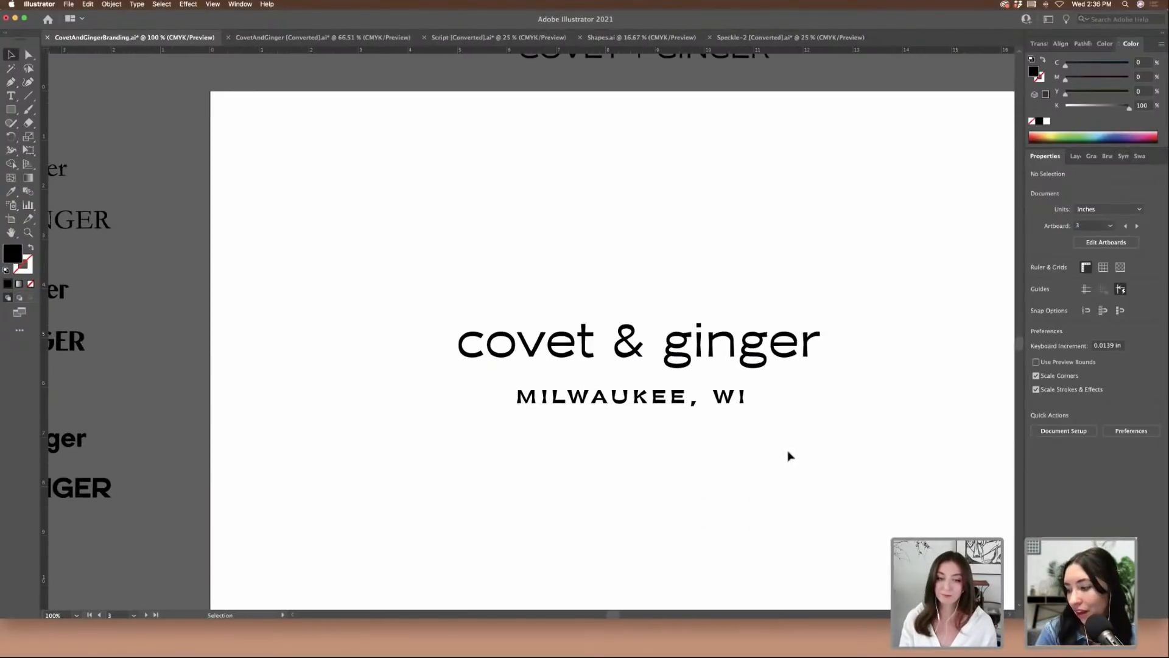
drag(812, 419, 407, 319)
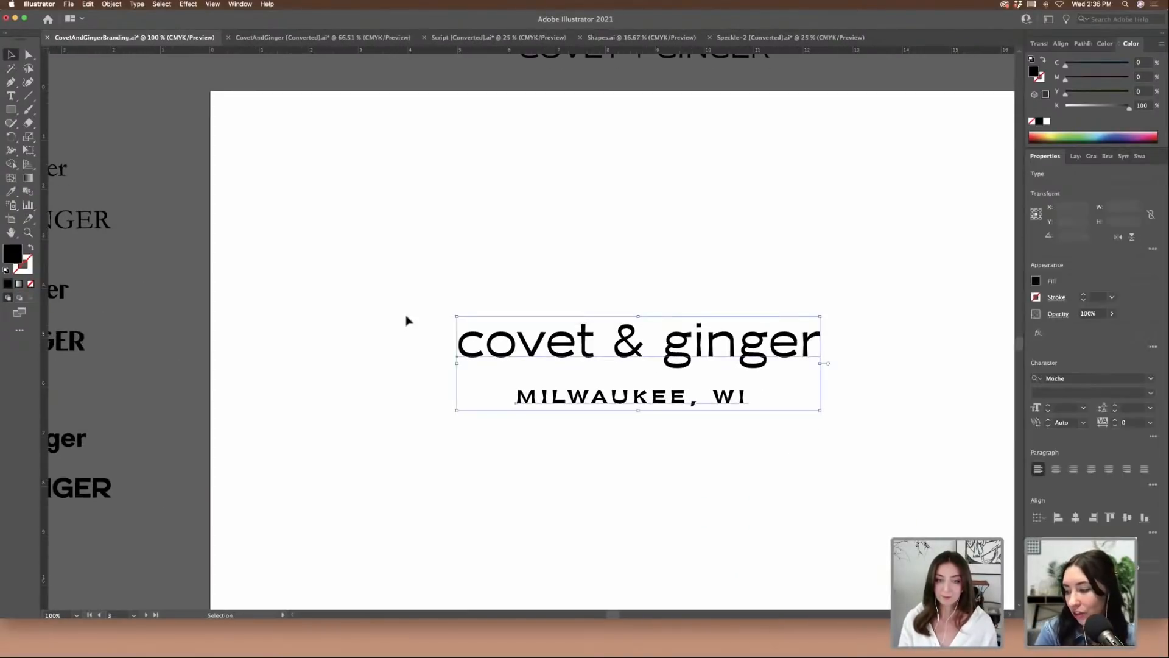
scroll(723, 346, right, 5)
click(724, 345)
scroll(722, 345, right, 2)
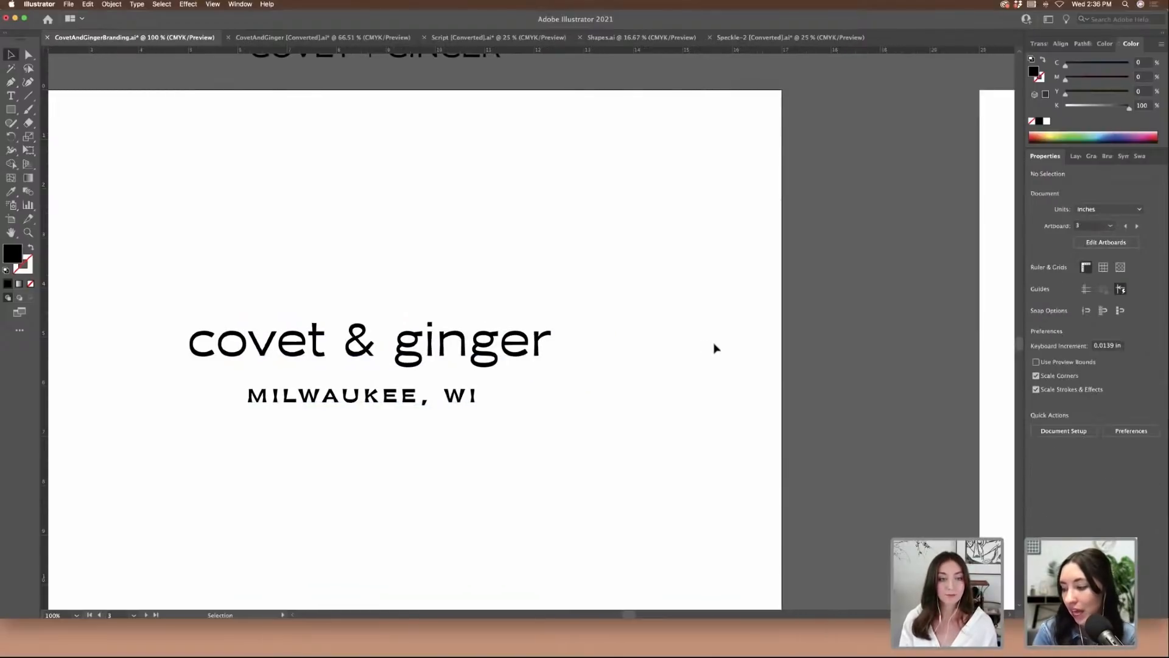
key(t)
click(360, 344)
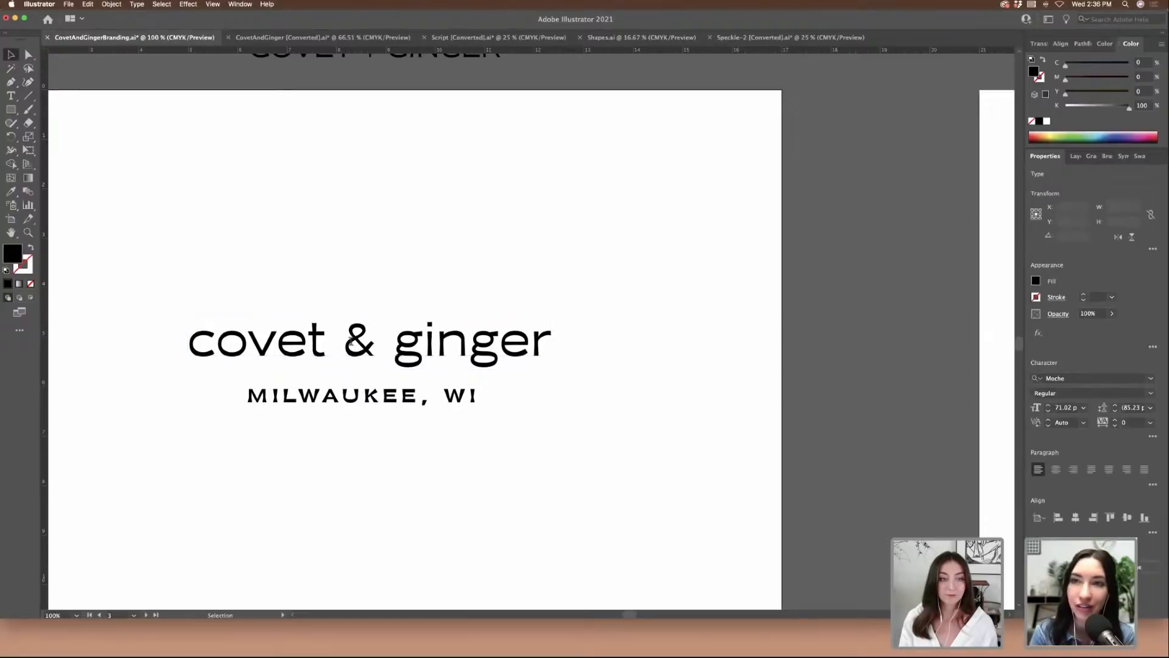
double_click(365, 342)
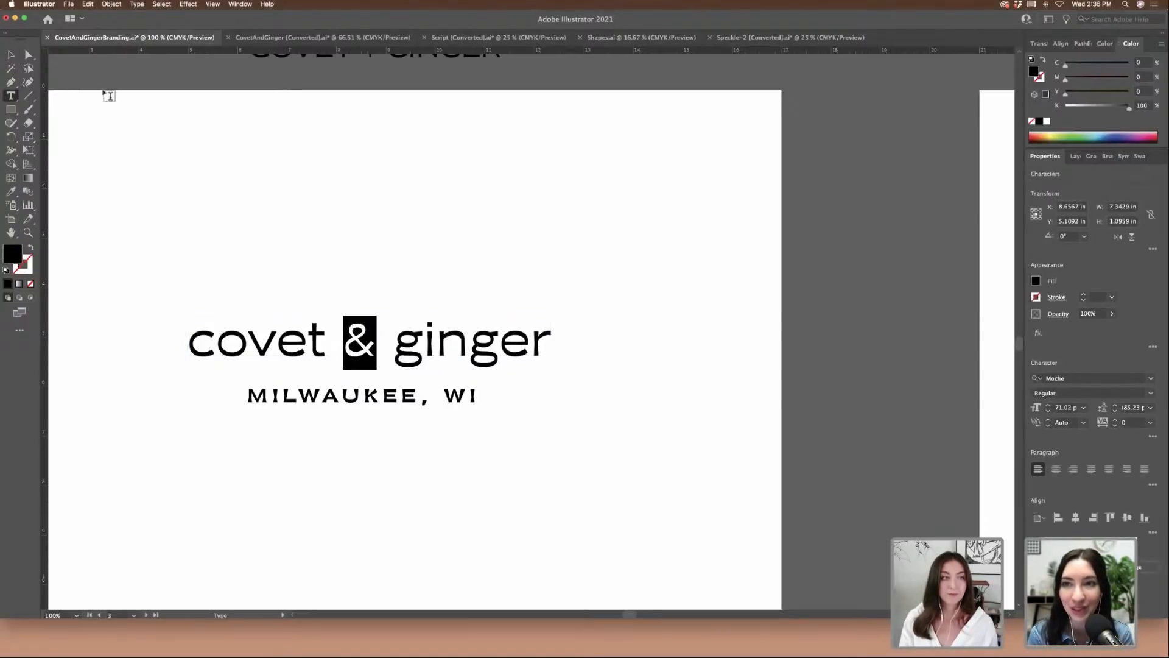
click(11, 54)
click(399, 203)
key(super+minus)
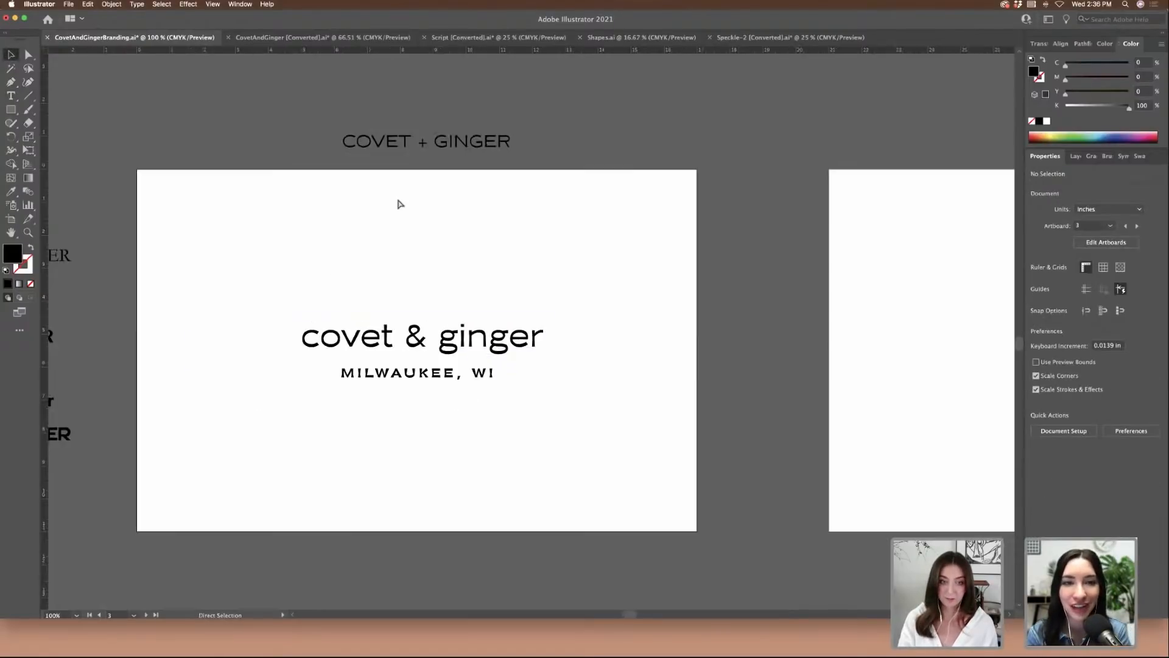
- Examine the hand-lettered script "Covet + Ginger" wordmark up close on its artboard above the typeset lockup
key(super+minus)
scroll(475, 266, right, 3)
scroll(475, 266, right, 3)
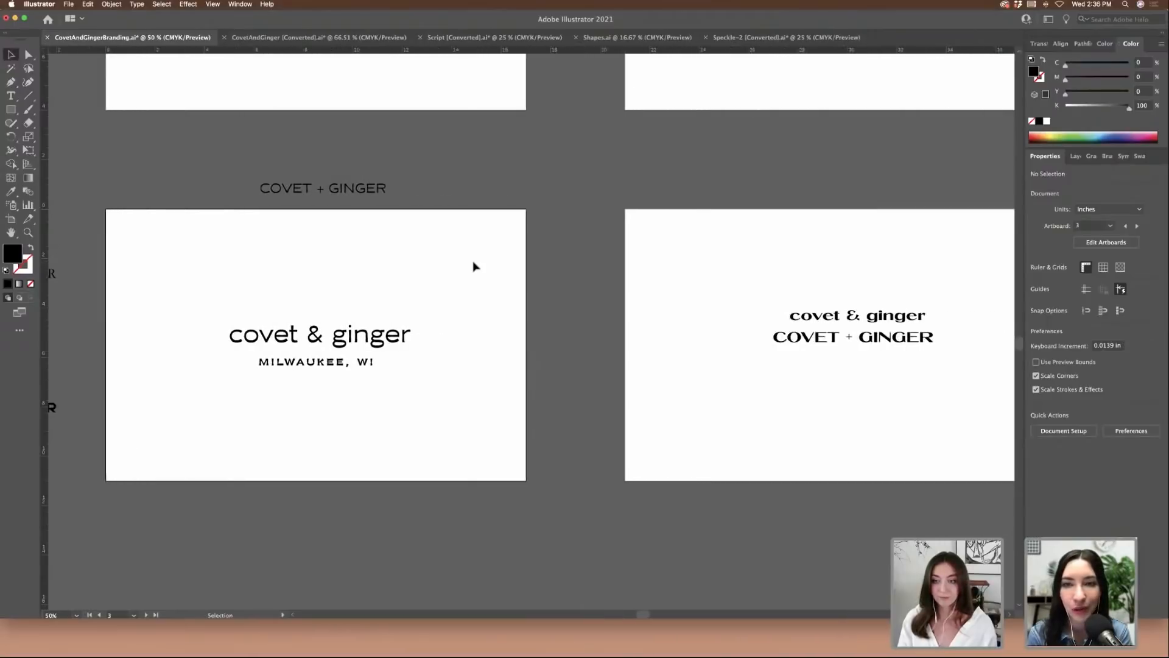
scroll(475, 266, up, 6)
scroll(473, 267, up, 3)
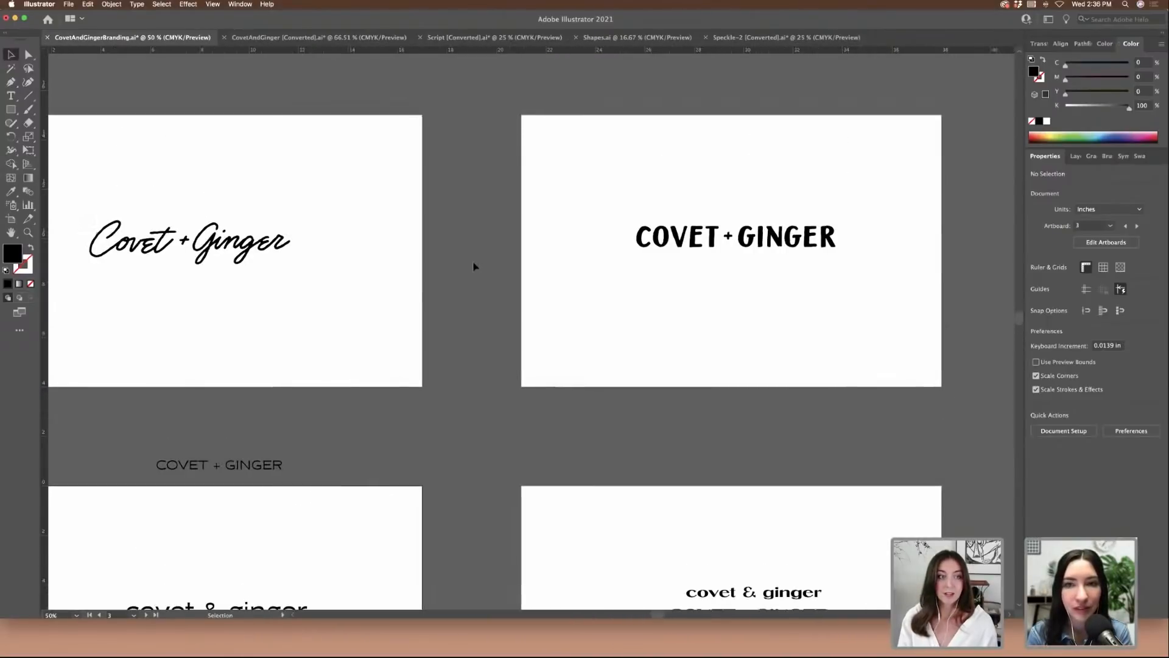
scroll(444, 283, left, 4)
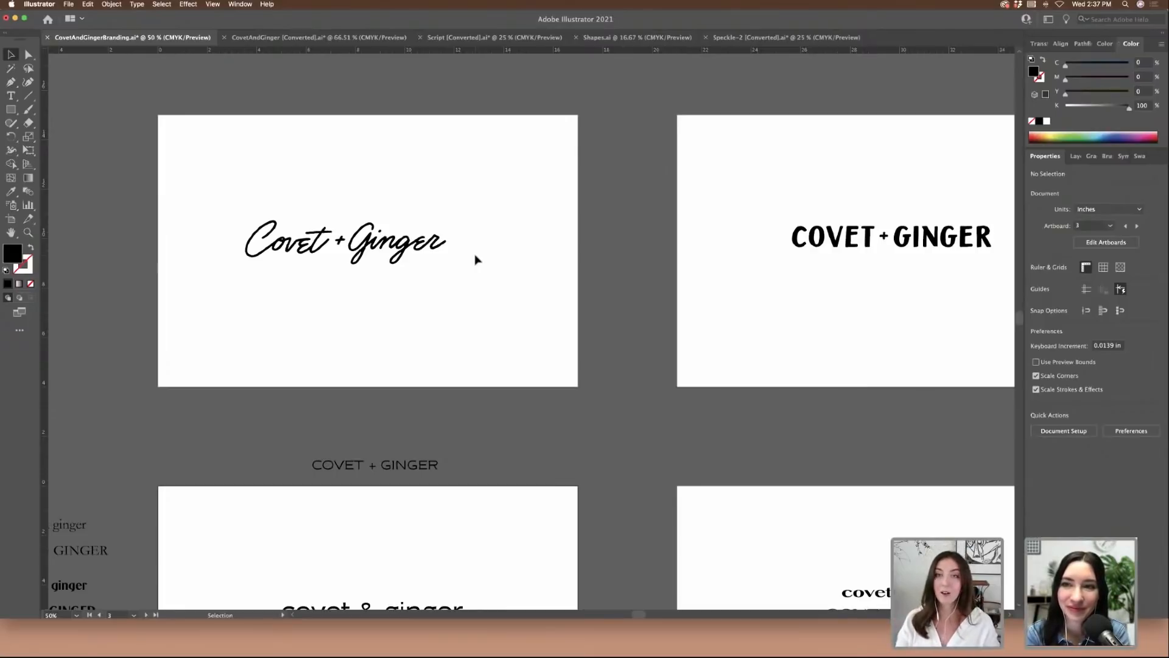
scroll(480, 231, left, 2)
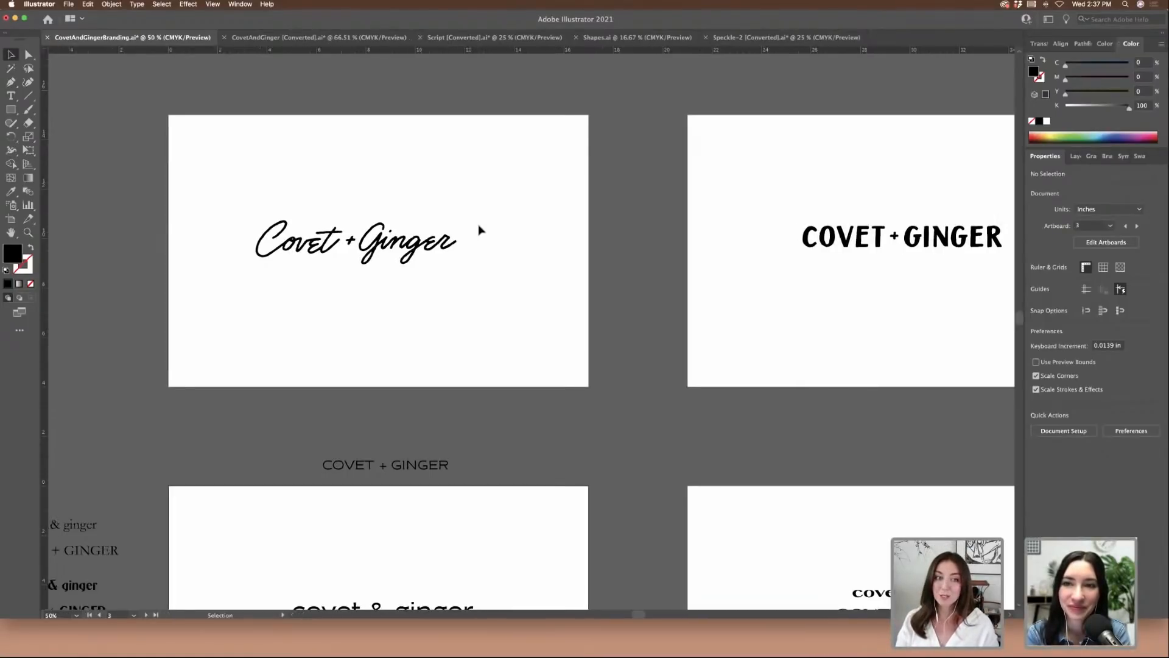
scroll(480, 231, left, 5)
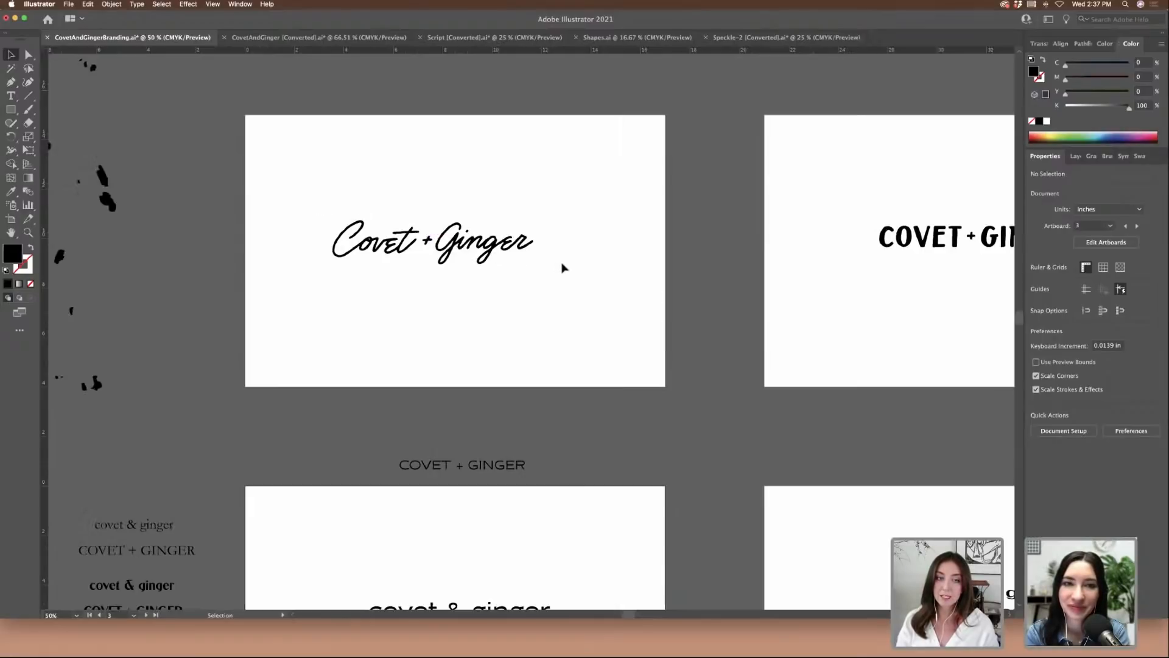
key(super+equal)
key(super+equal)
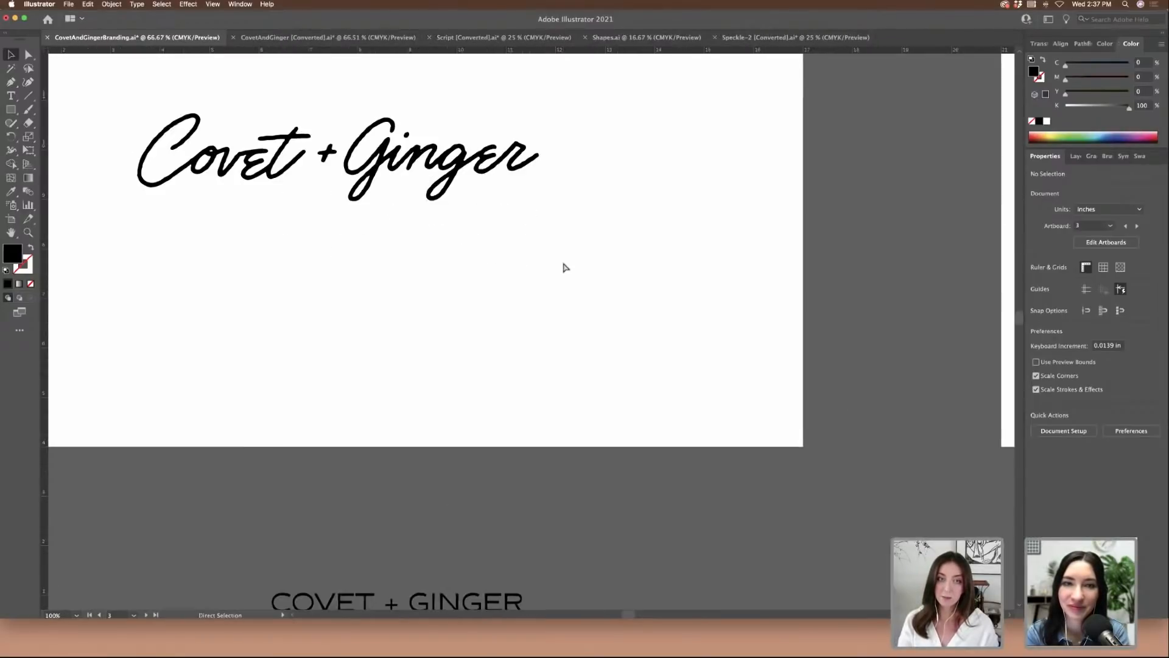
scroll(566, 266, left, 10)
scroll(566, 267, left, 1)
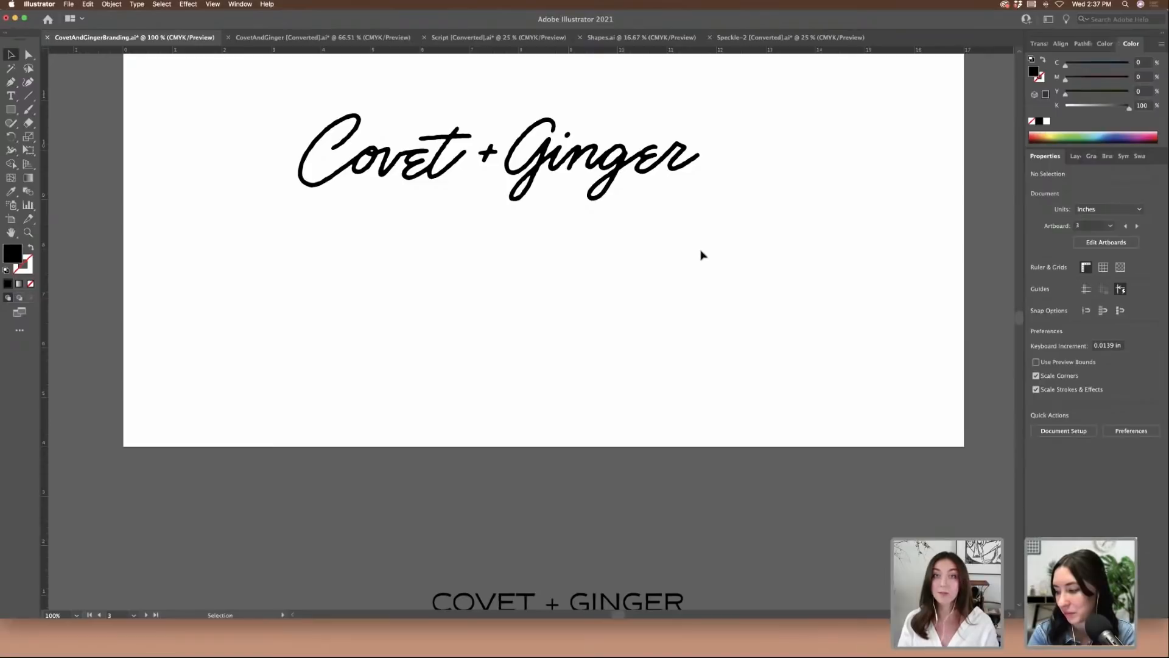
scroll(671, 252, up, 3)
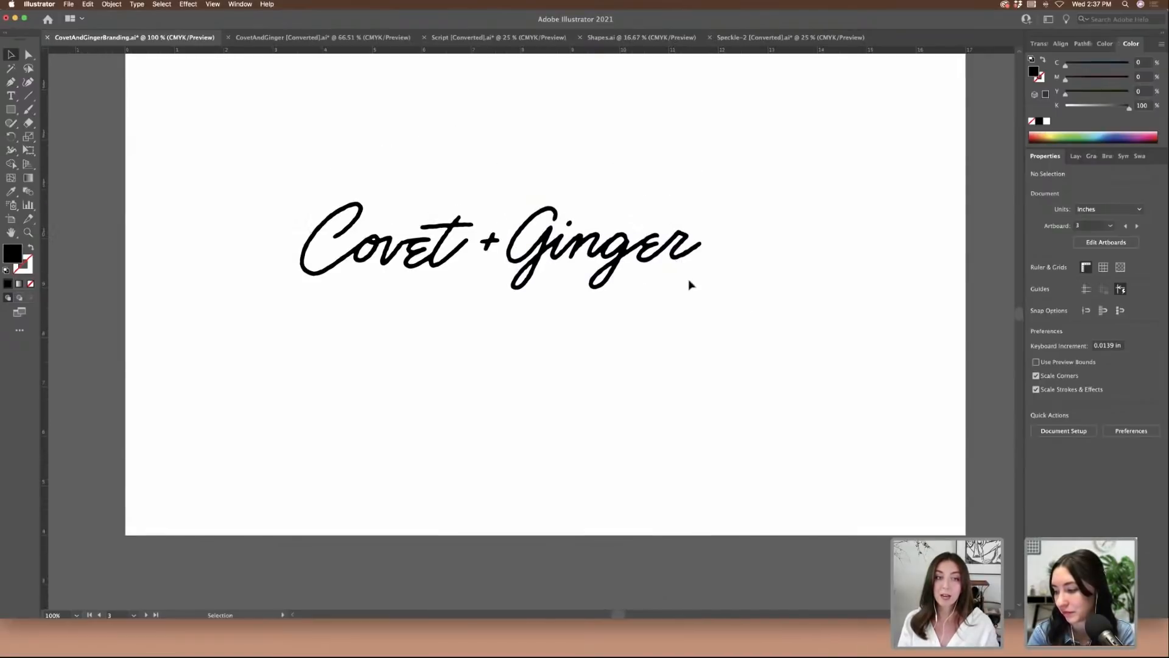
scroll(762, 314, up, 1)
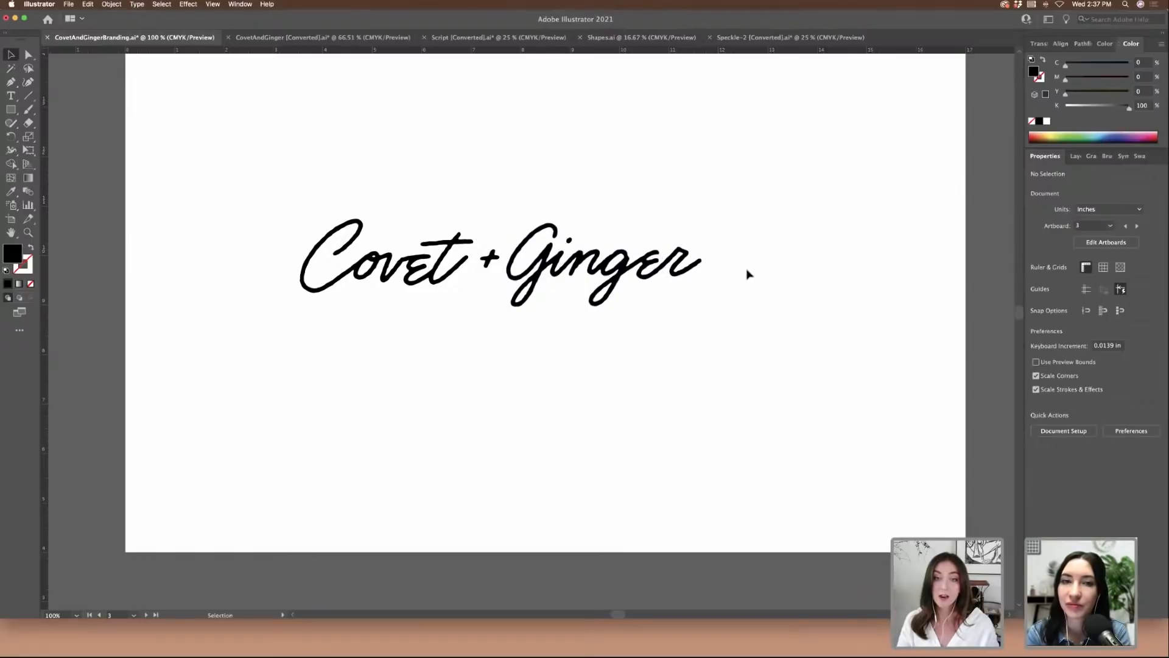
- Compare the script "Covet + Ginger" wordmark with the hand-lettered capitals and typeset options on the surrounding artboards
key(super+minus)
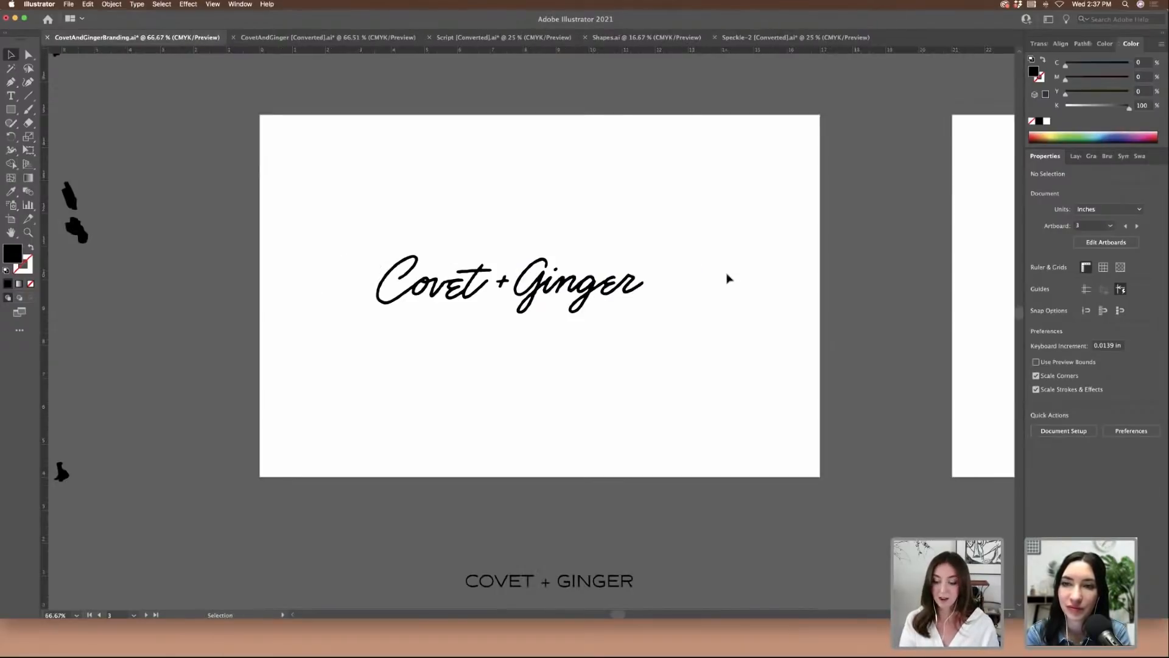
key(super+minus)
key(super+minus)
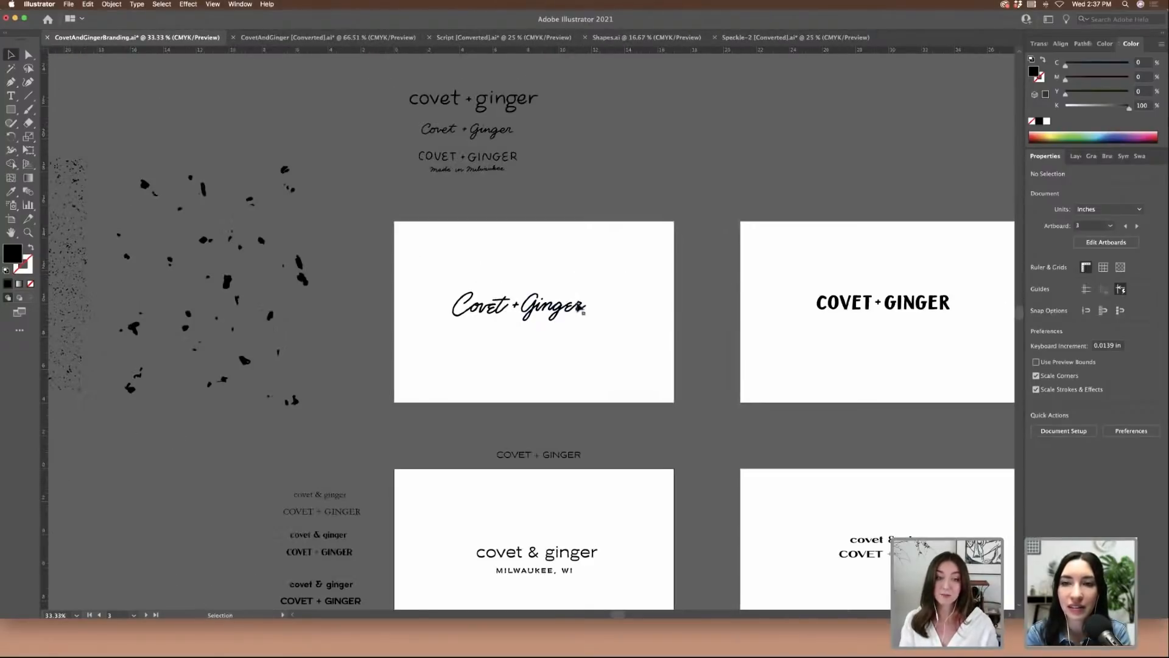
scroll(633, 333, down, 1)
scroll(633, 334, down, 2)
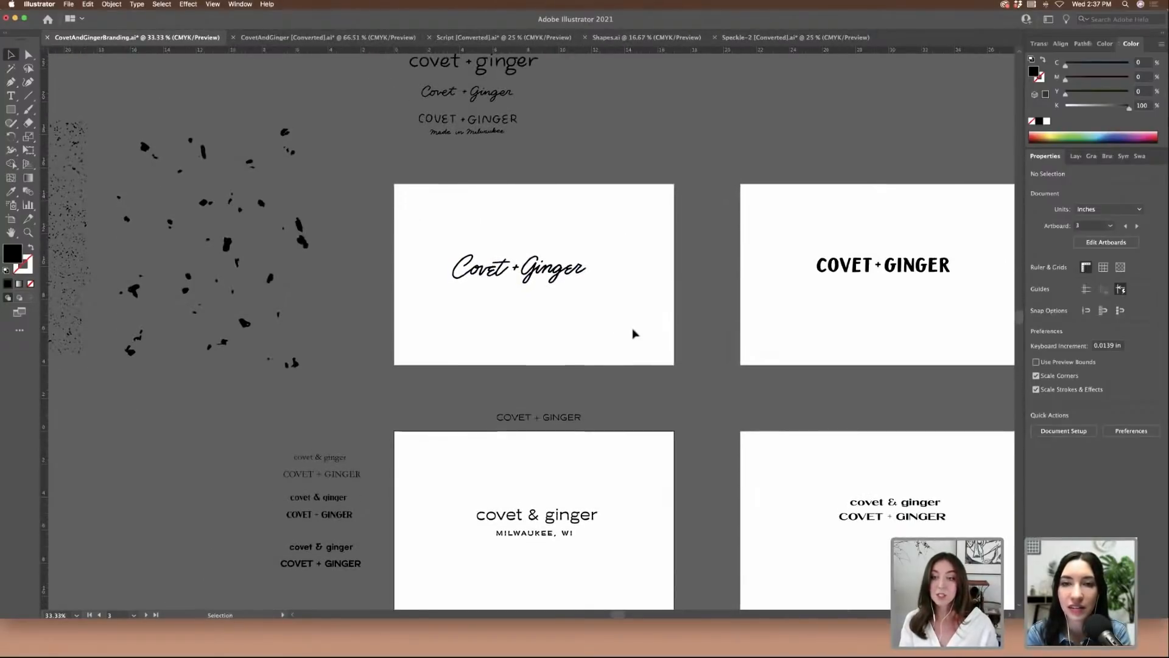
scroll(632, 331, right, 3)
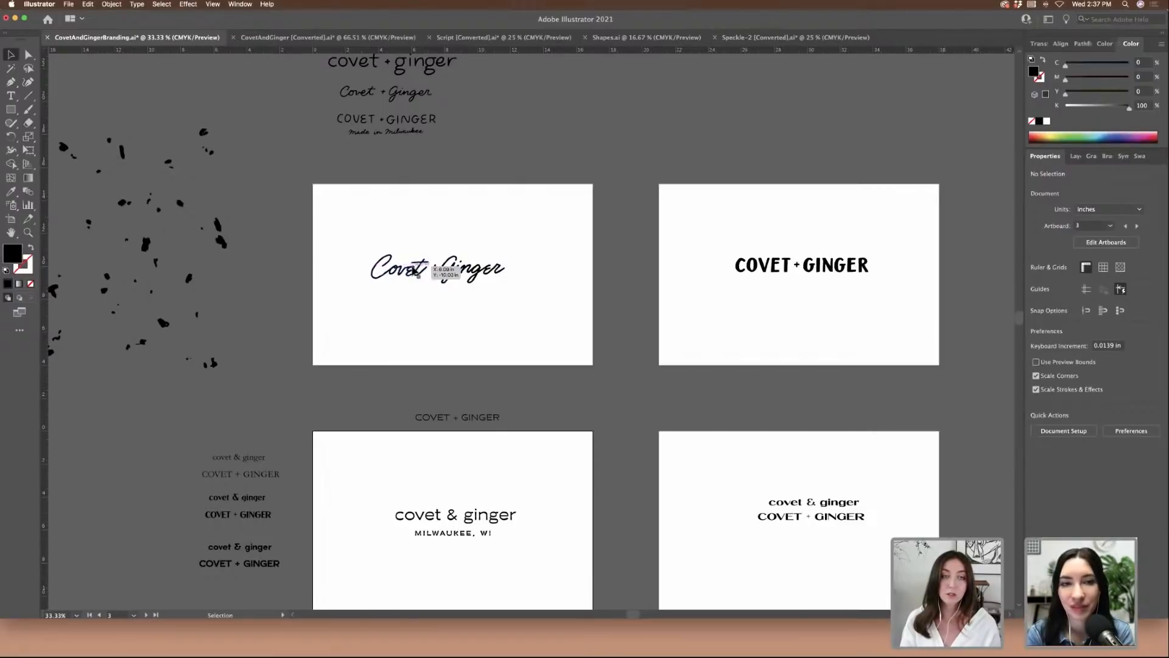
key(super+equal)
key(super+equal)
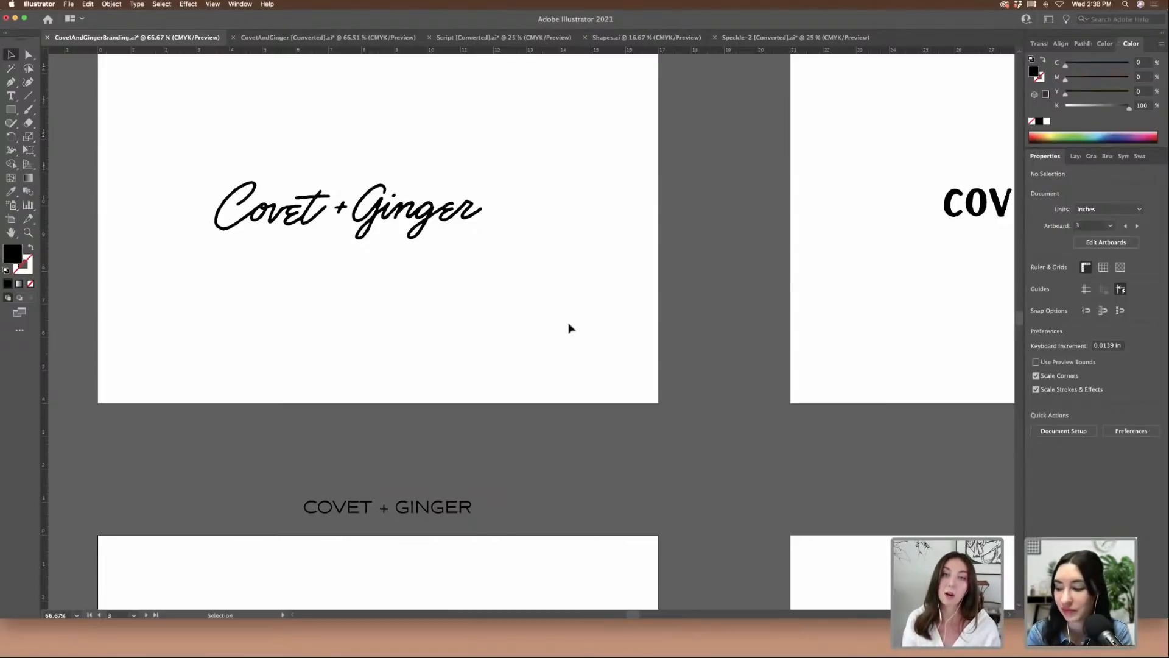
- Nudge the "MILWAUKEE, WI" line slightly closer to "covet & ginger" in the typeset lockup
scroll(570, 328, down, 10)
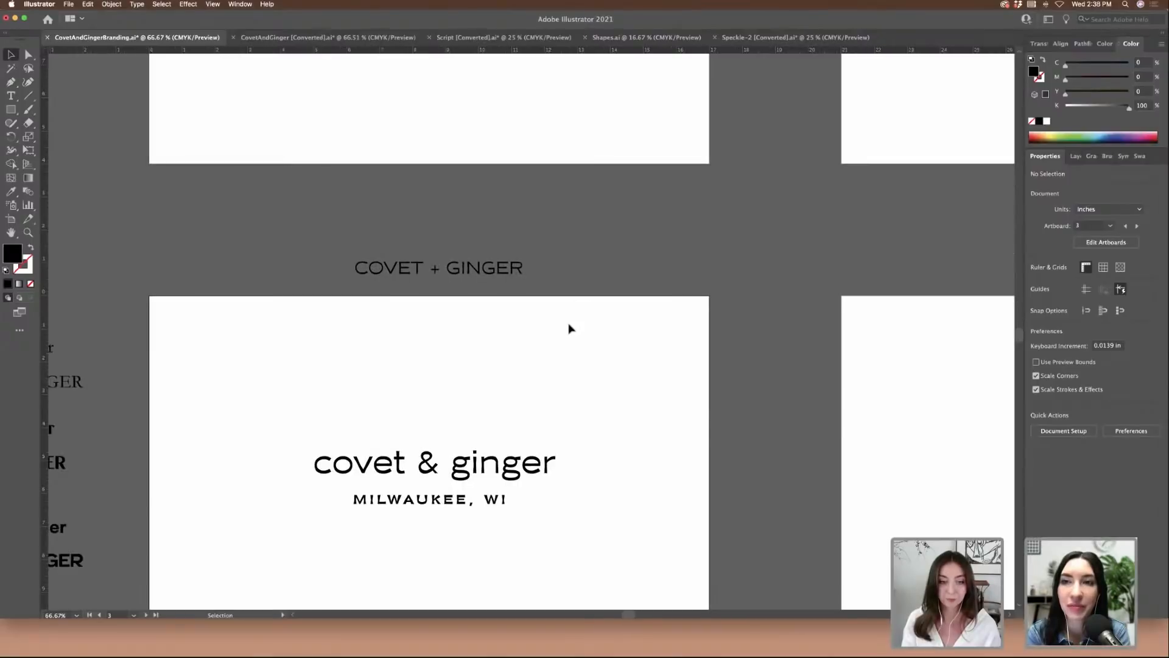
scroll(603, 390, down, 3)
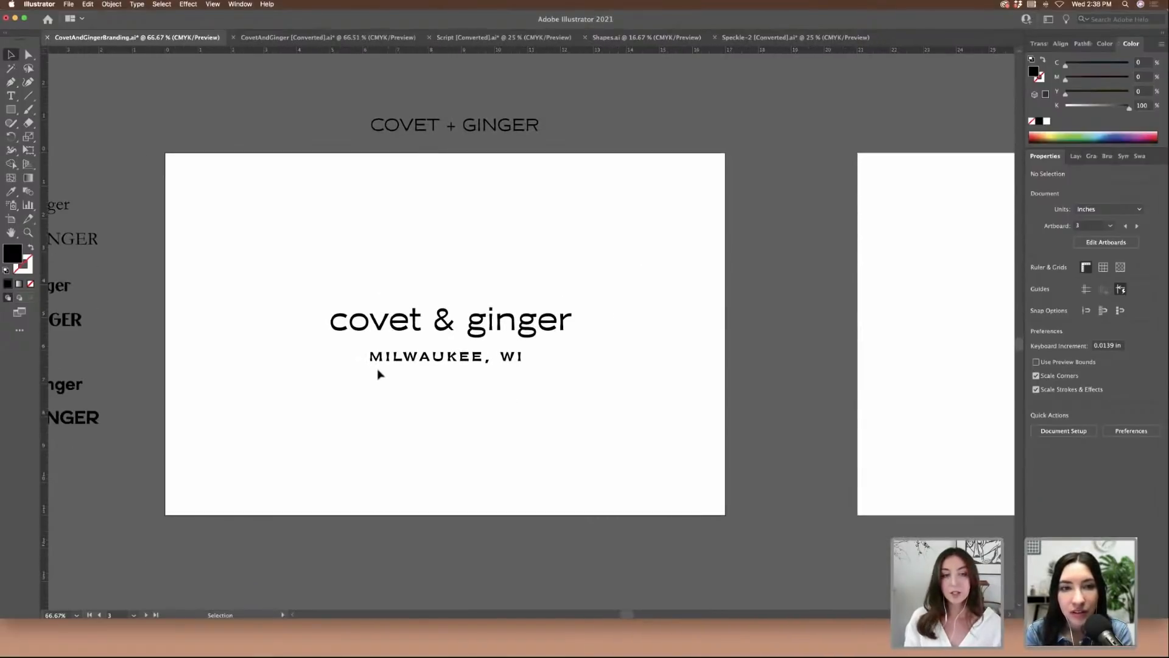
scroll(449, 364, up, 1)
drag(449, 364, 451, 362)
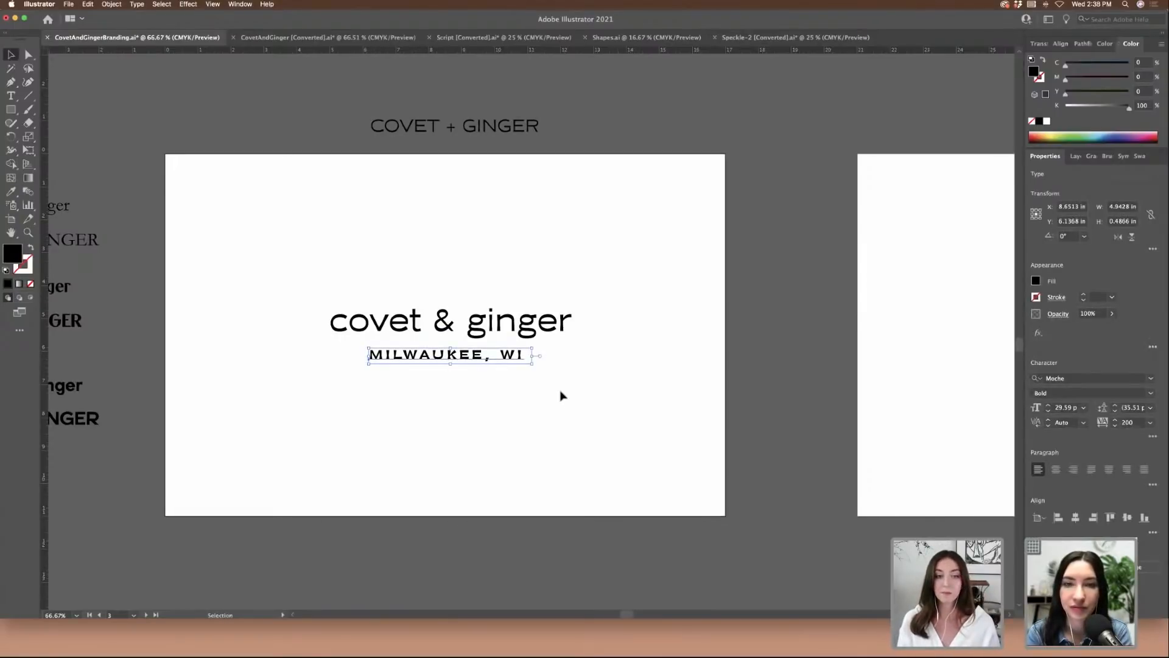
click(610, 384)
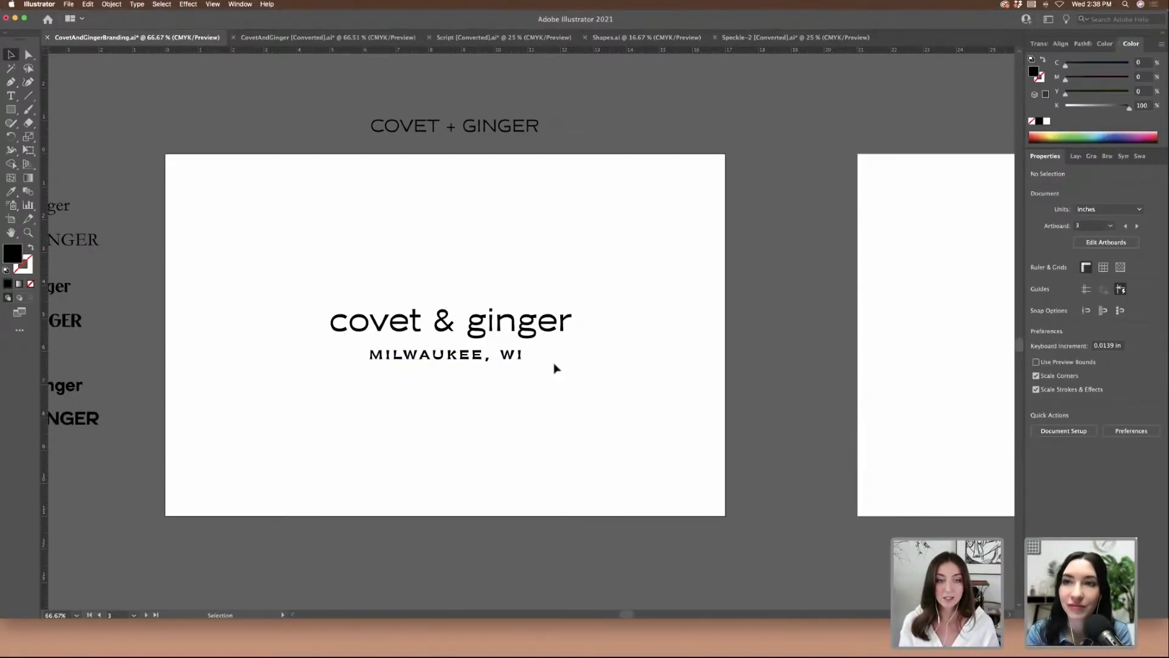
- Duplicate "covet & ginger" above the Milwaukee lockup and scale the copy down to roughly half size about its centre
scroll(553, 367, right, 3)
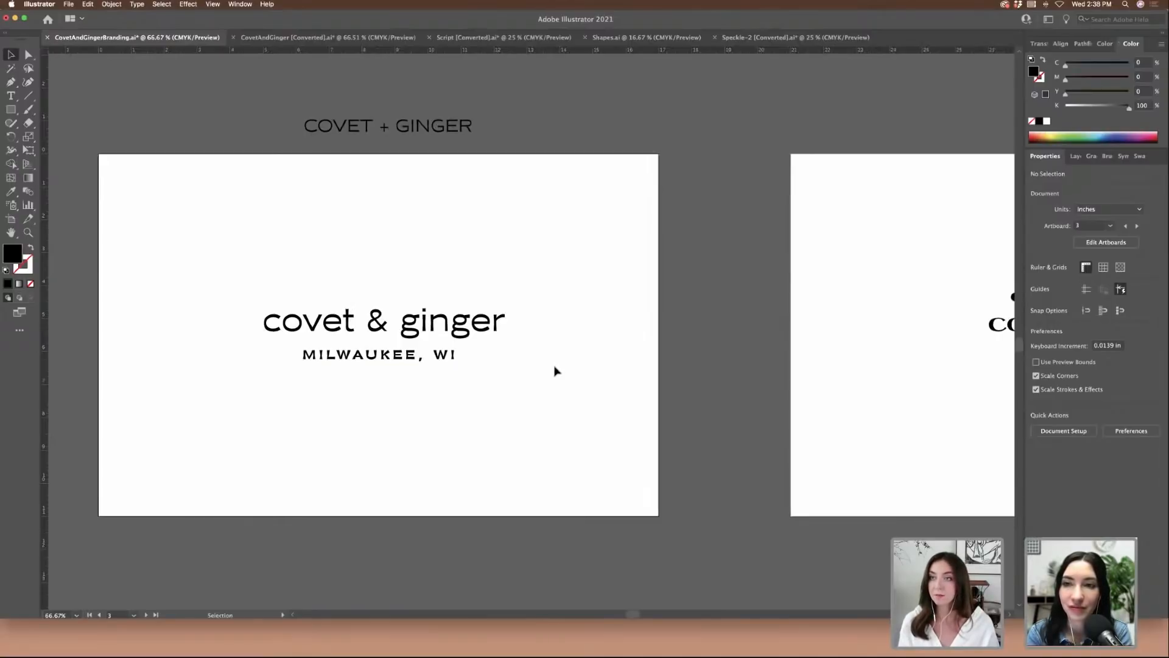
scroll(559, 318, right, 4)
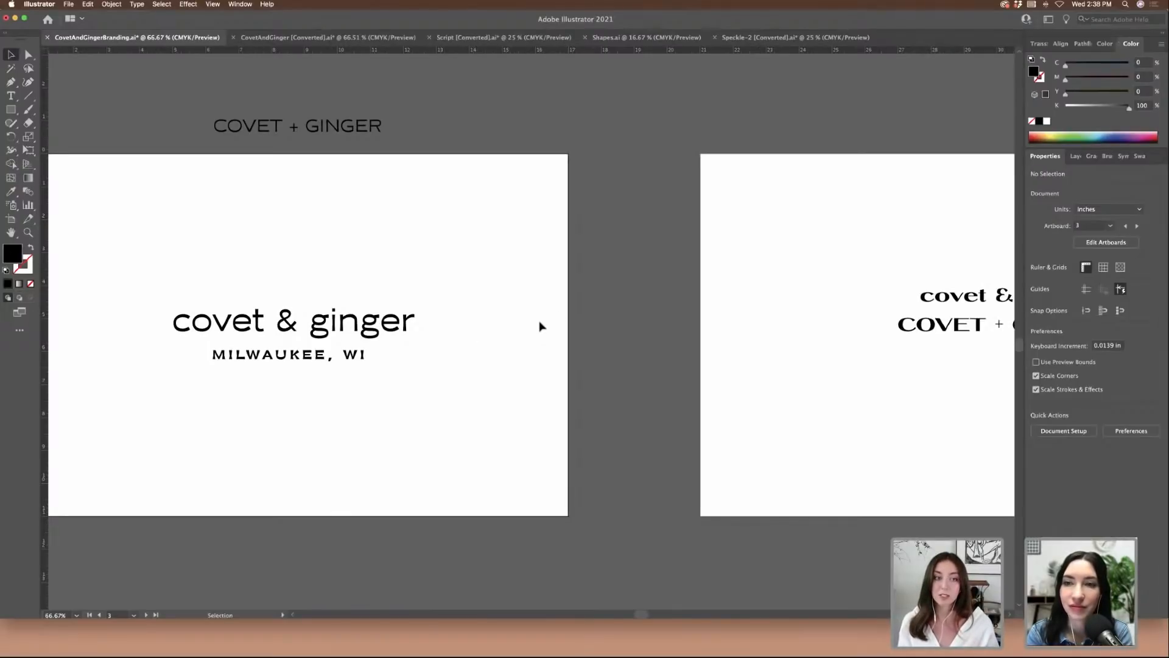
scroll(420, 336, left, 5)
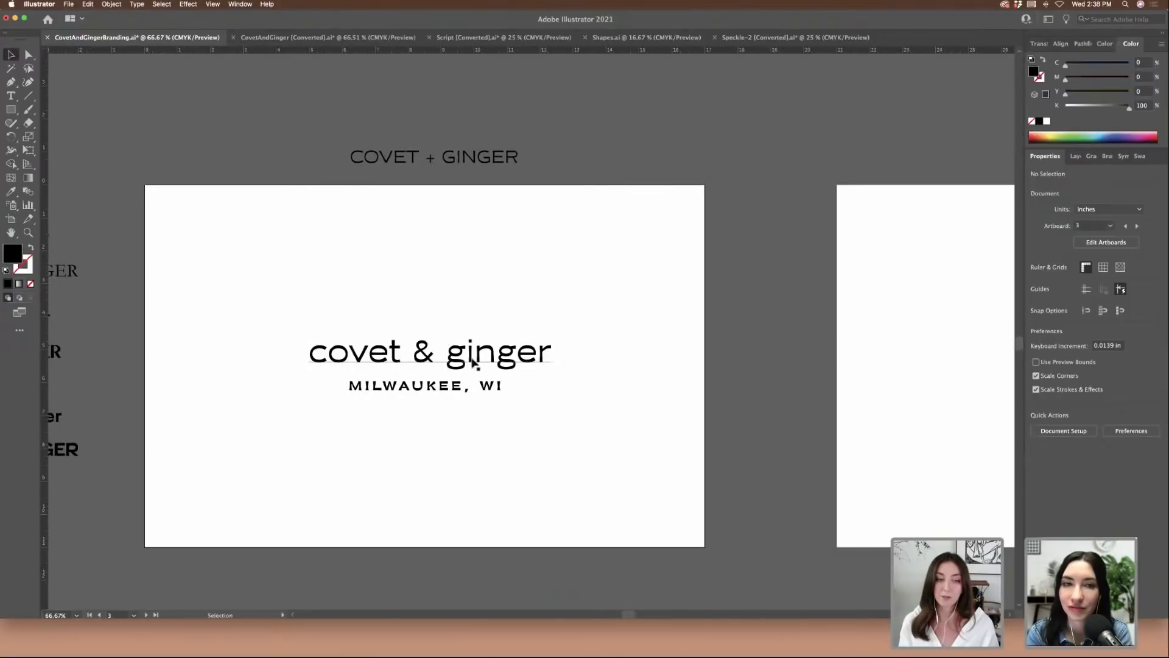
drag(472, 360, 468, 244)
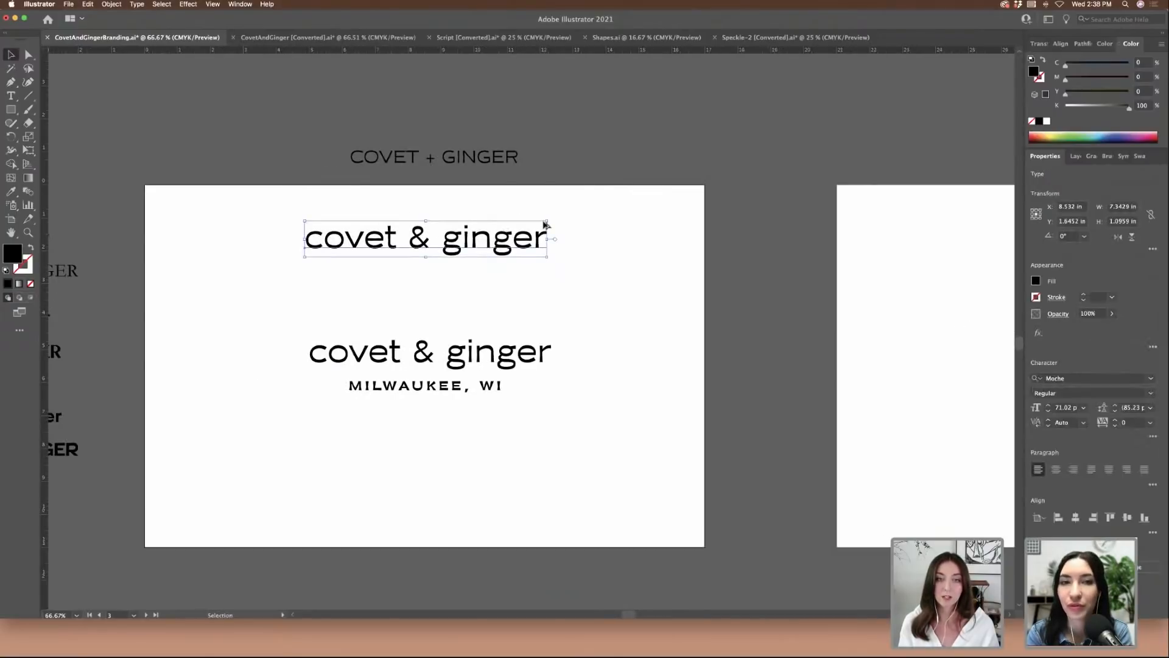
drag(544, 225, 513, 230)
click(521, 253)
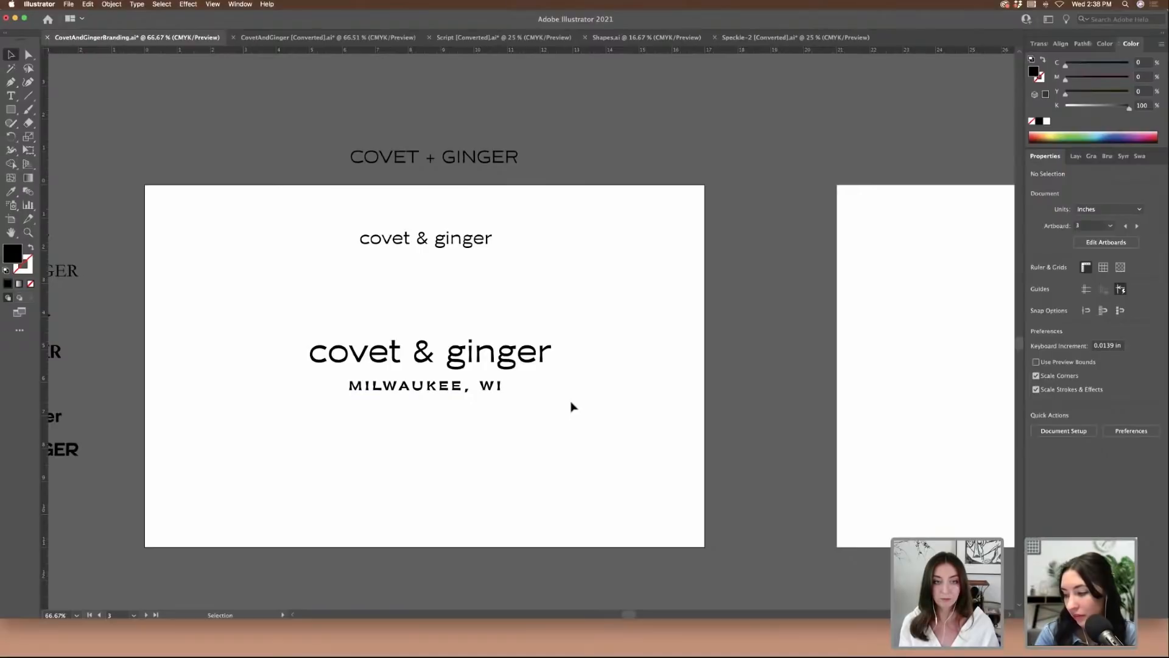
- Move the BN Finland "covet & ginger" and "COVET + GINGER" lines together higher on their artboard
scroll(572, 406, right, 10)
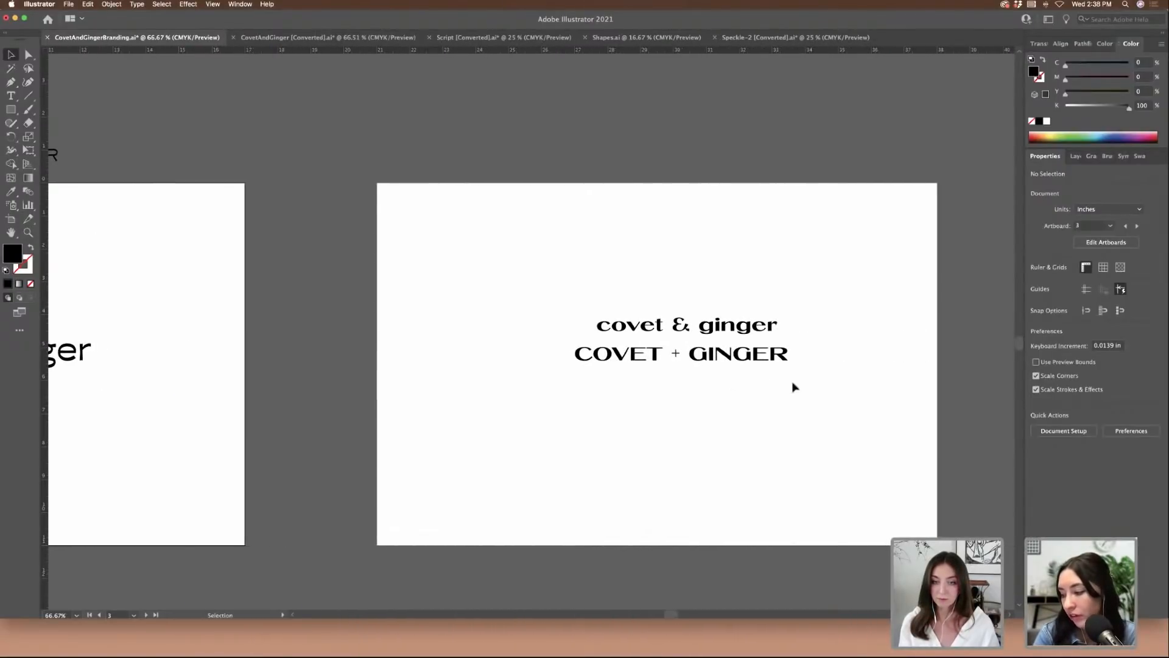
drag(795, 374, 523, 311)
drag(708, 357, 698, 296)
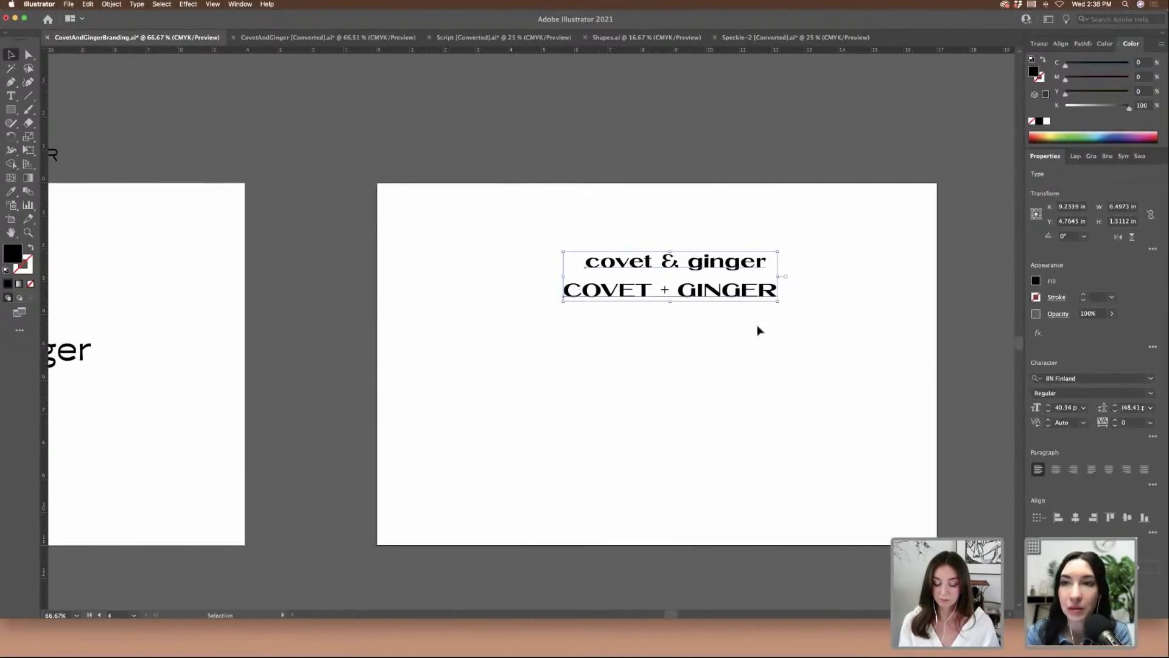
click(758, 331)
- Duplicate the BN Finland "covet & ginger" line straight down into the empty space below "COVET + GINGER"
key(super+1)
scroll(758, 330, right, 3)
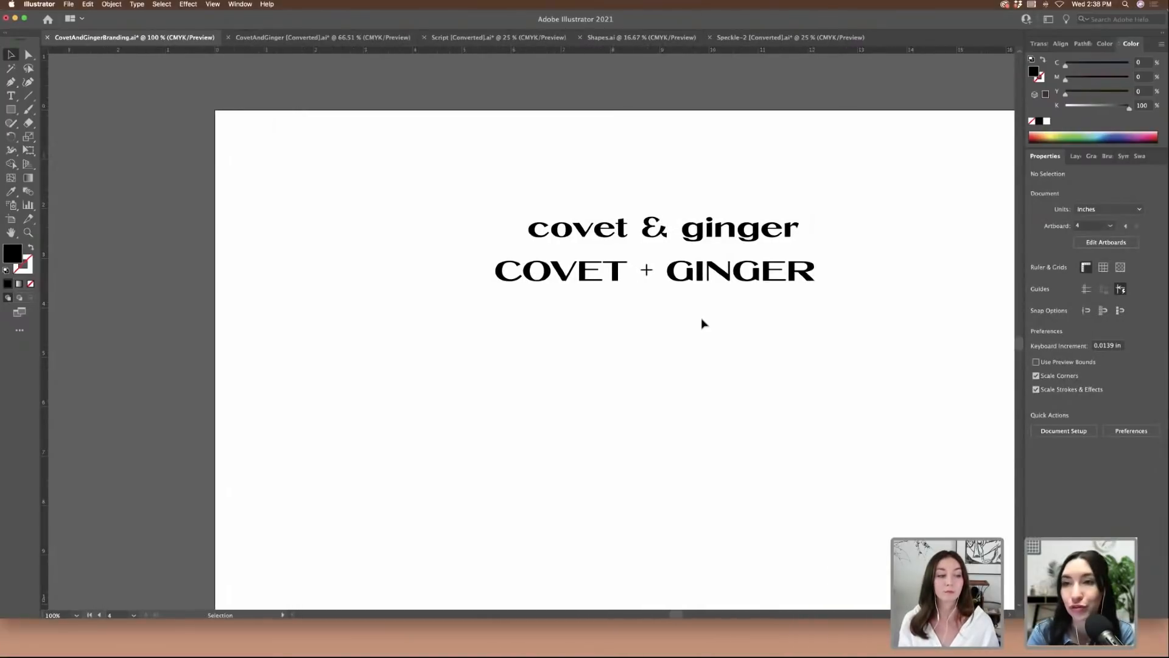
click(739, 281)
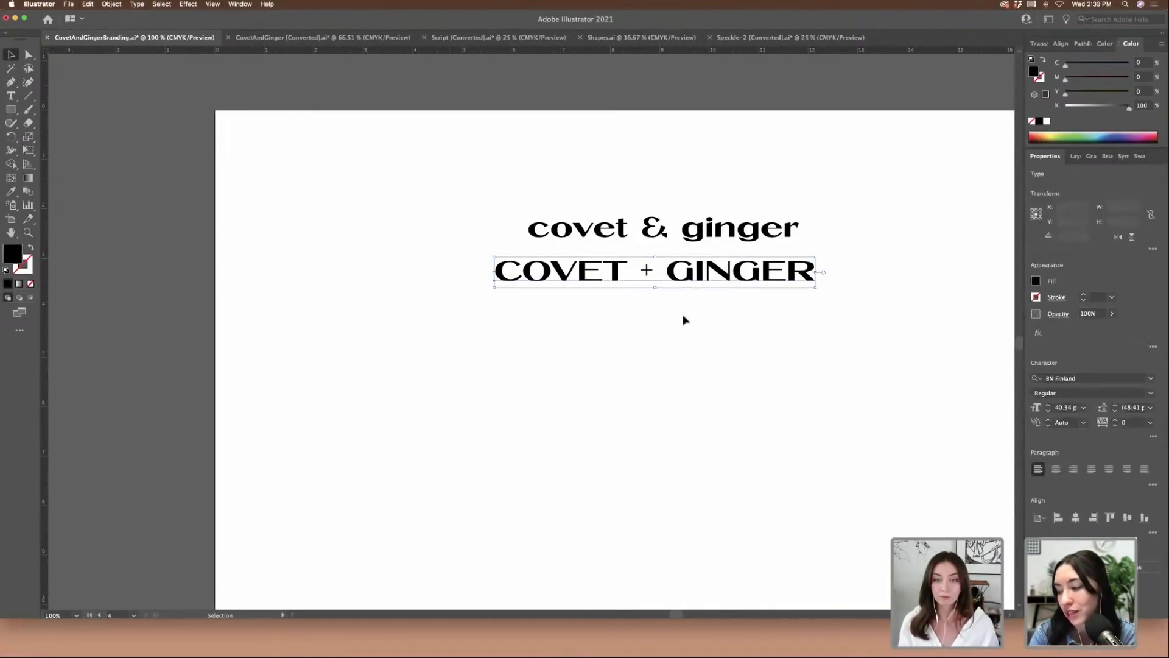
click(663, 232)
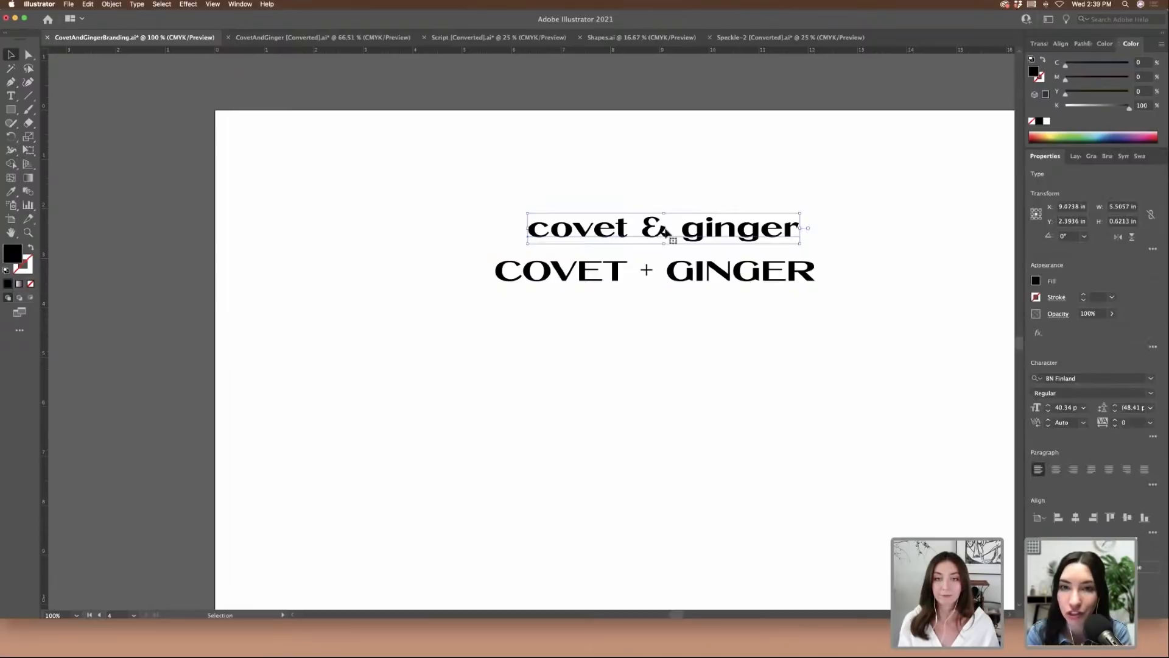
drag(667, 233, 668, 405)
click(666, 425)
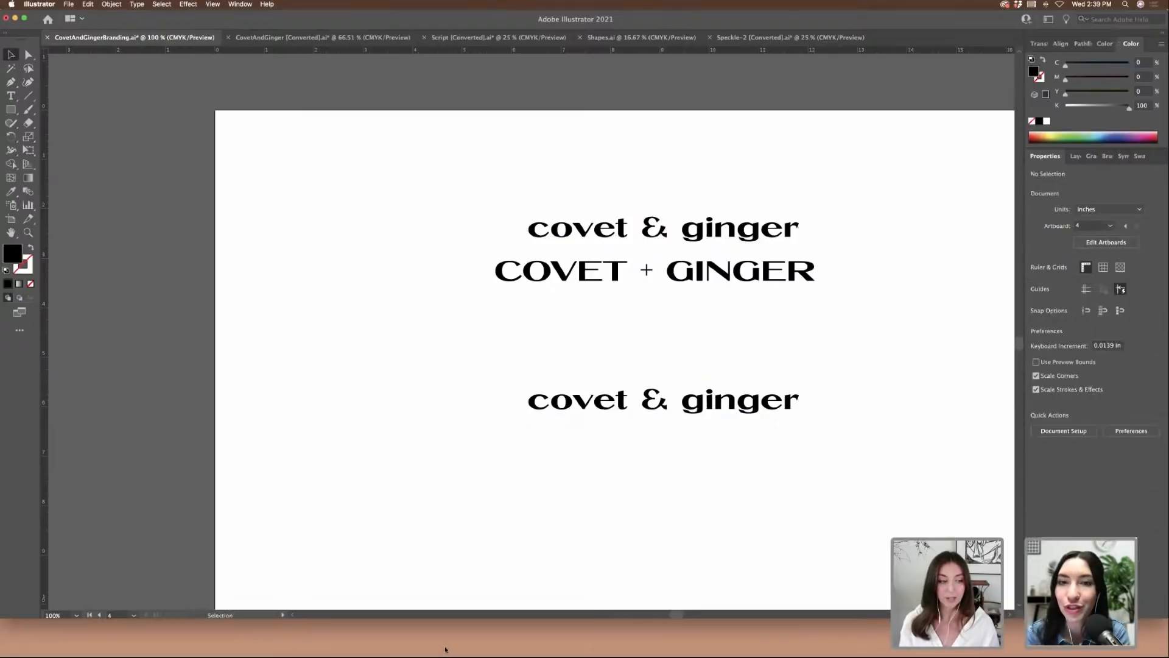
- Open CovetAndGingerSketches.jpg from the Sketches folder in Finder, review the lettering sketches, and return to the Illustrator document
mouse_move(504, 655)
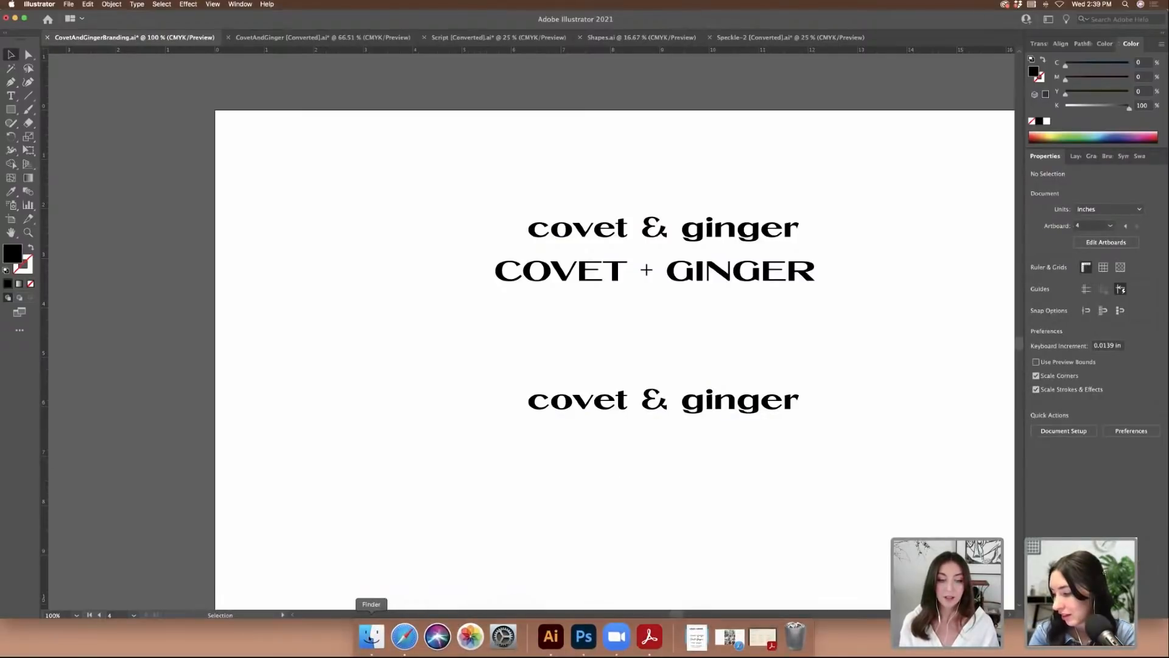
click(375, 639)
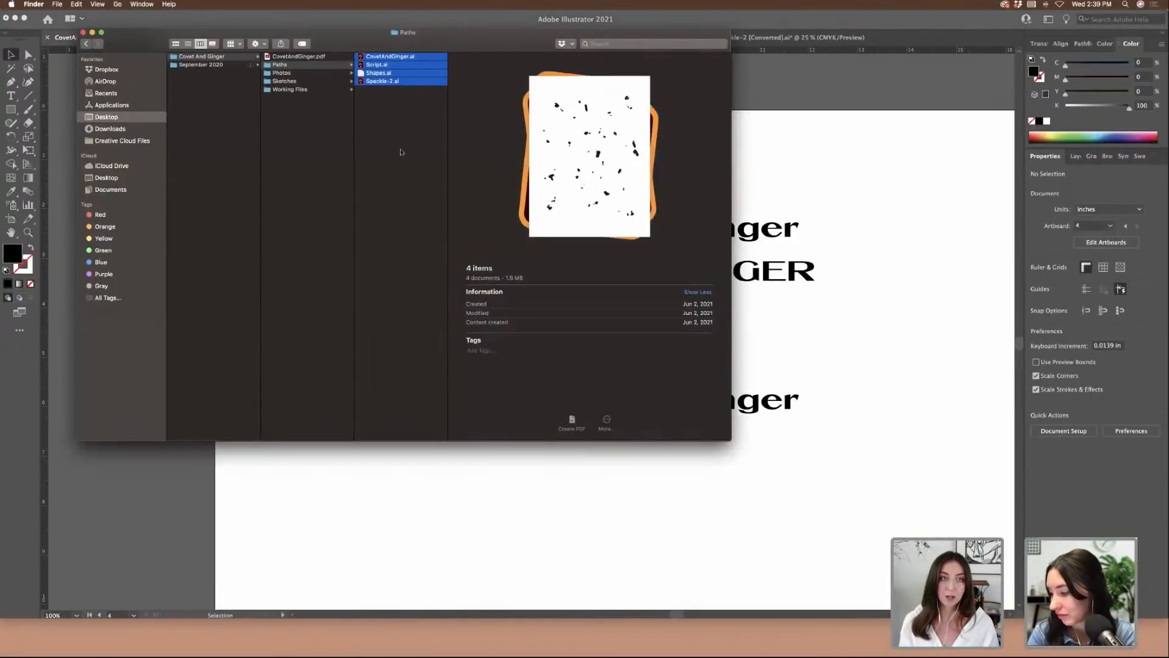
click(366, 122)
click(290, 79)
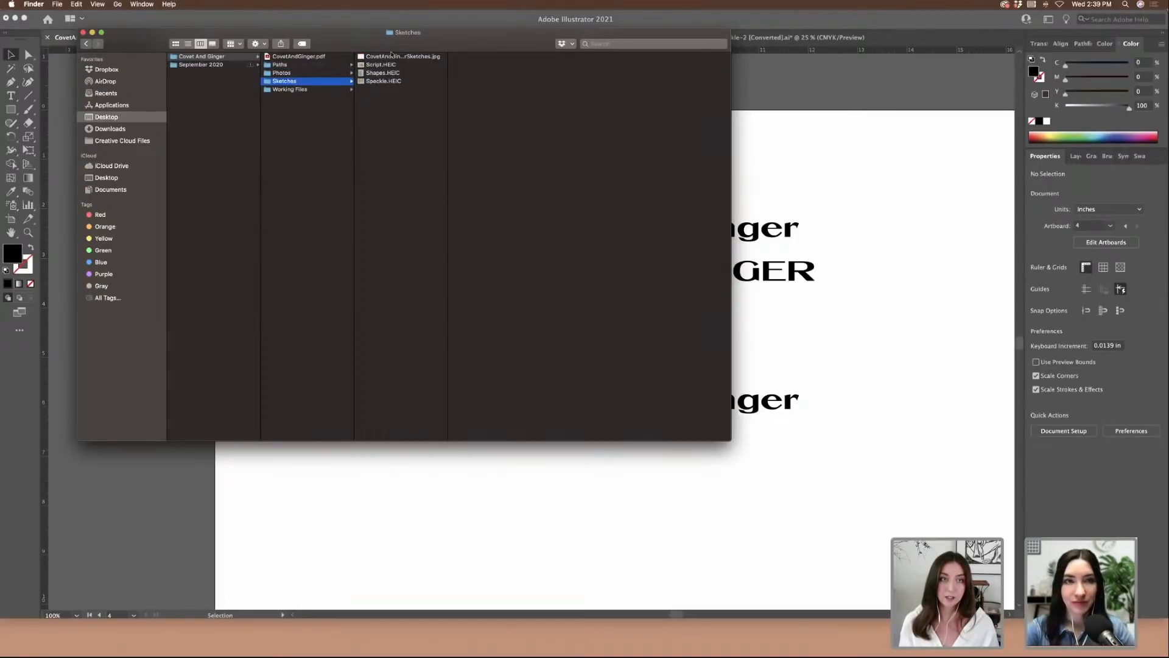
double_click(391, 56)
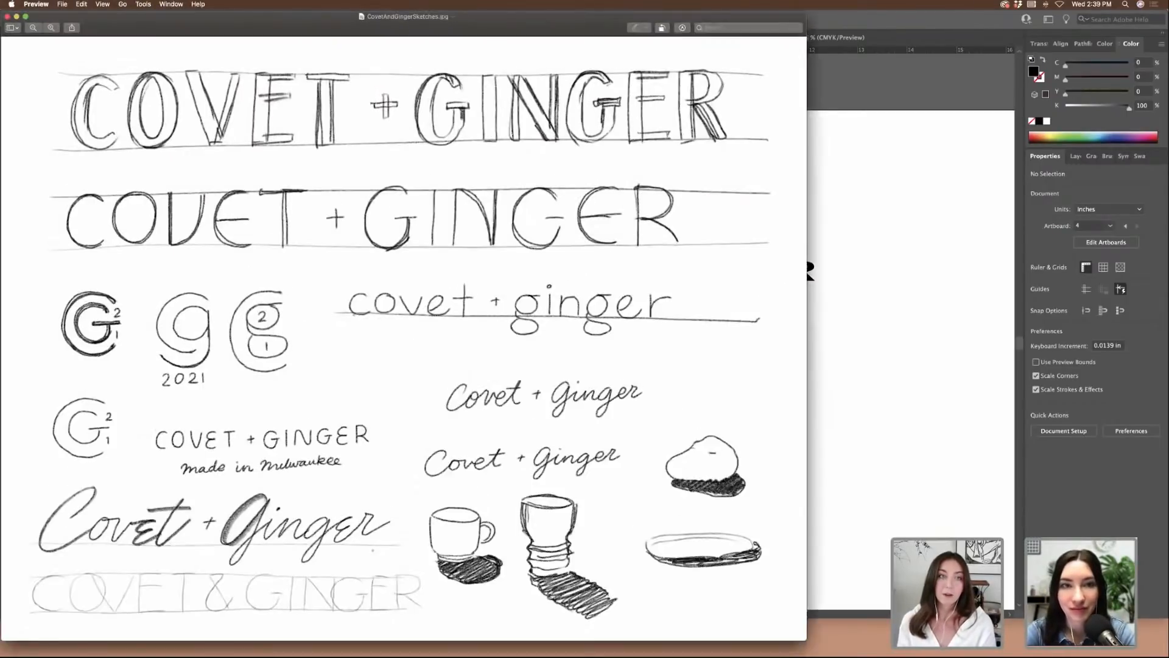
mouse_move(475, 14)
mouse_down()
mouse_move(853, 14)
mouse_move(774, 15)
mouse_up()
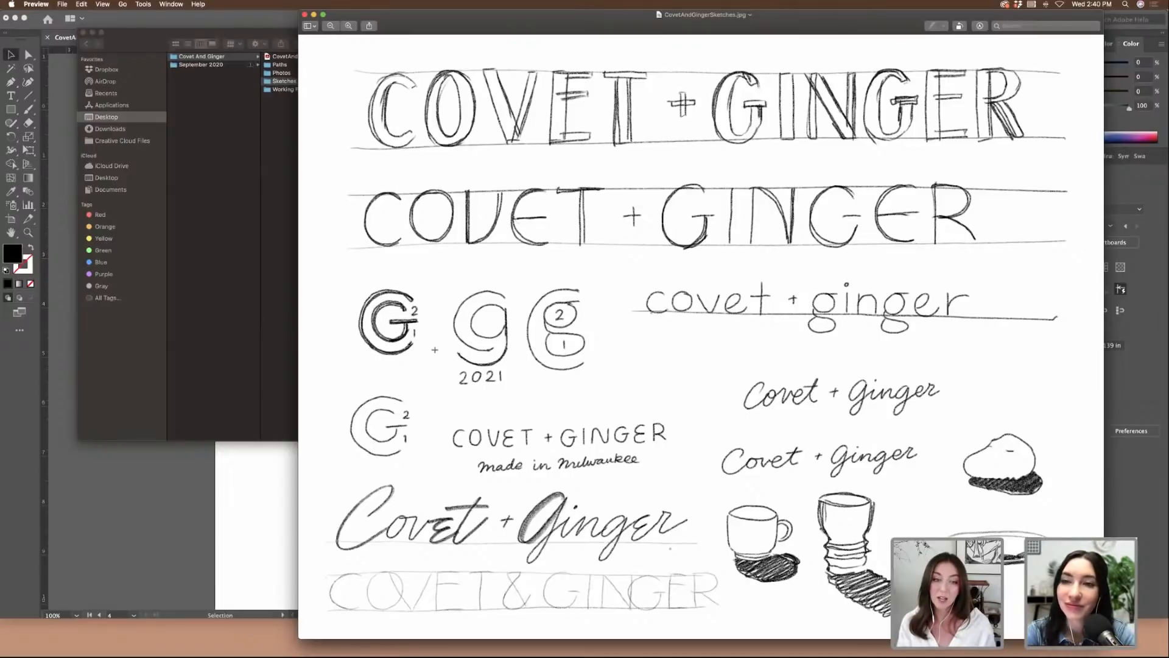
click(263, 502)
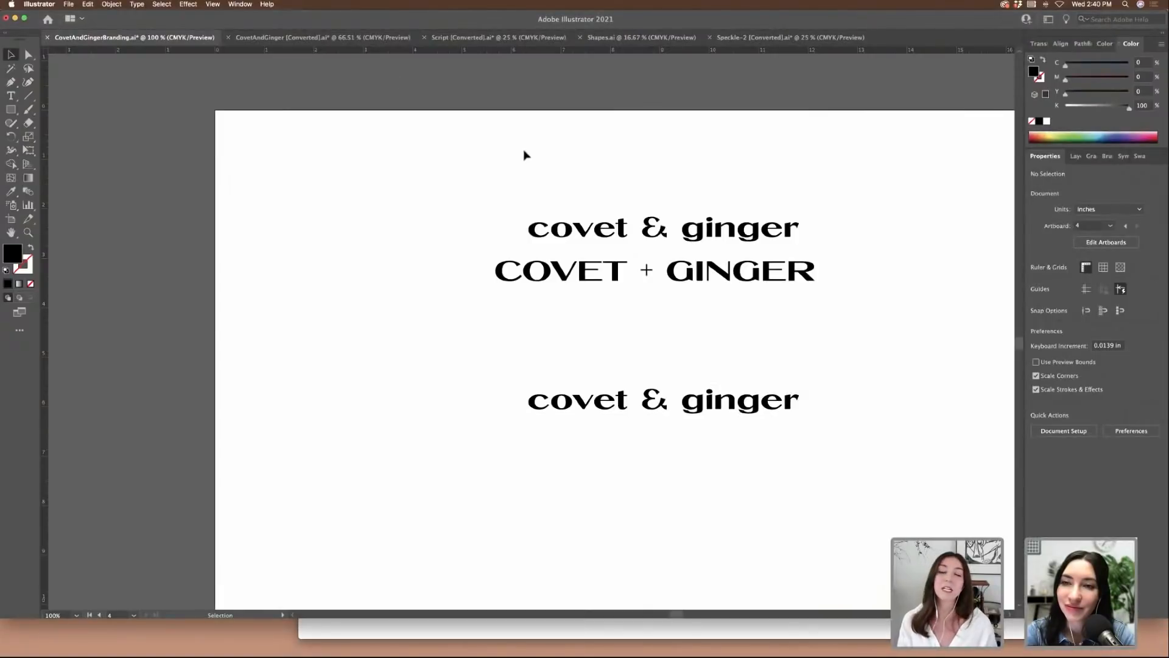
- Duplicate the small "covet & ginger" beside the original above the Milwaukee lockup and trim the copy to "covet &"
scroll(579, 190, left, 10)
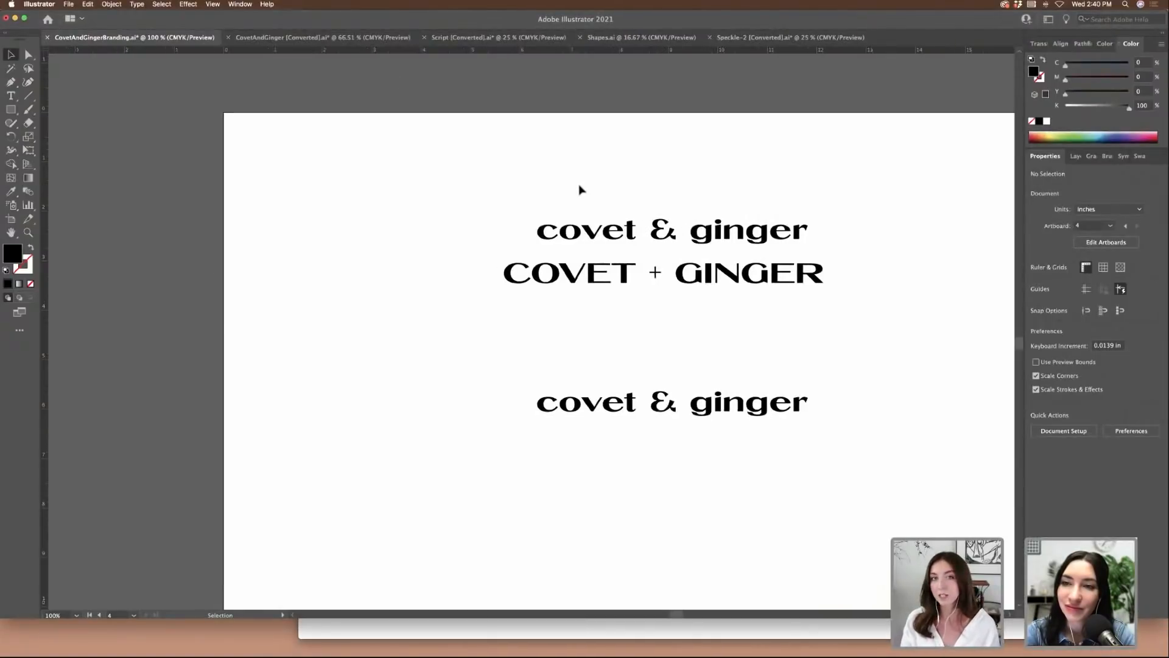
scroll(579, 190, left, 15)
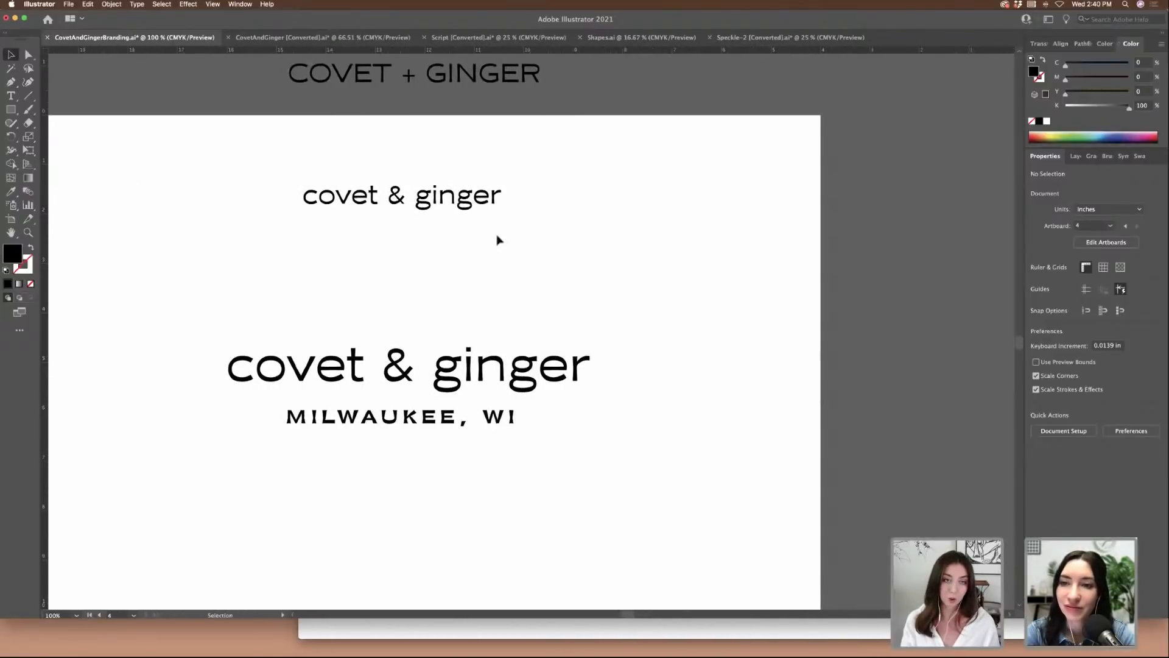
drag(376, 213, 759, 222)
key(t)
key(BackSpace)
- Add a separate "ginger" text object beside the "covet &" copy, set in Moche Regular at 38.78 pt
click(635, 233)
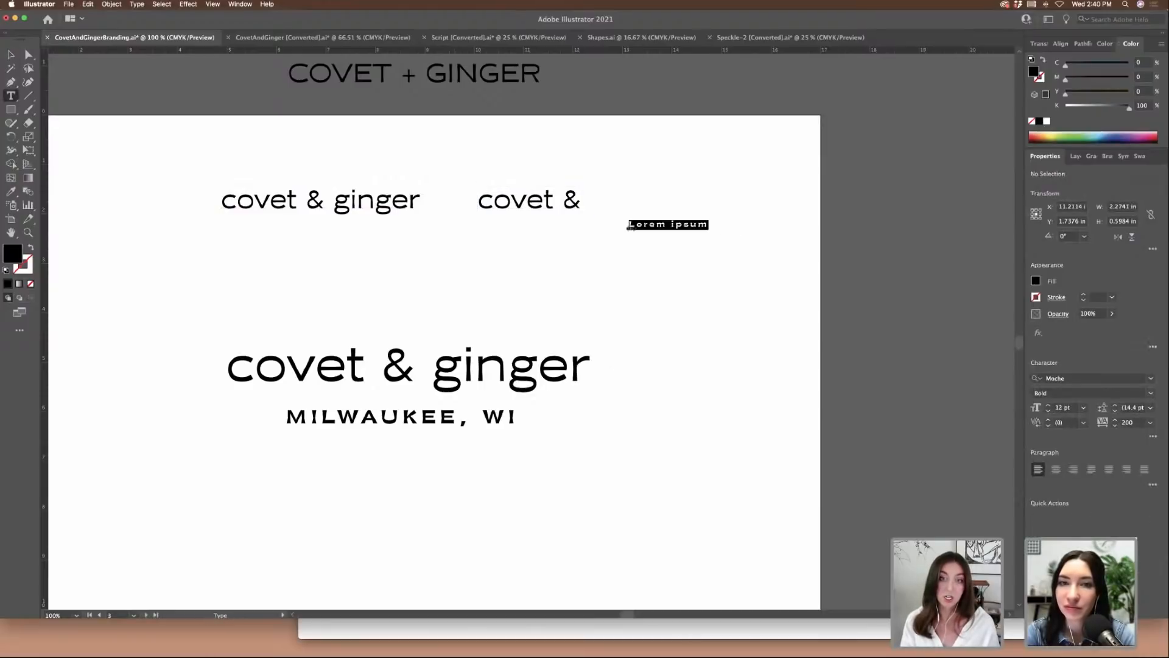
text(ginger)
click(11, 55)
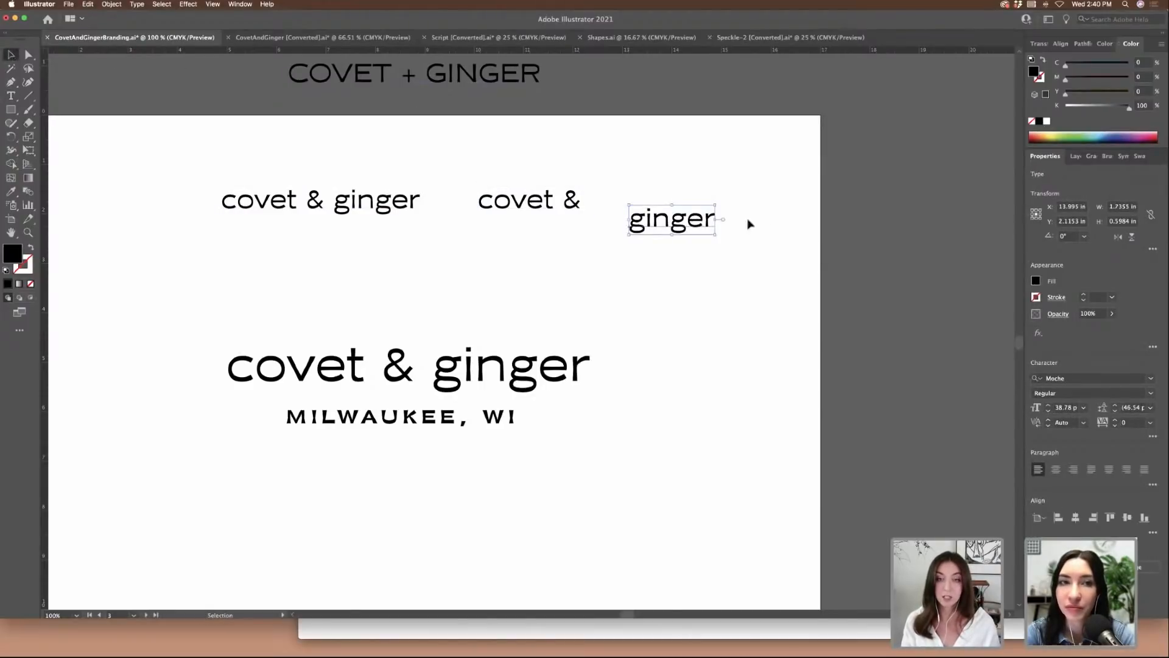
mouse_move(697, 218)
mouse_down()
mouse_move(541, 238)
mouse_move(691, 226)
mouse_up()
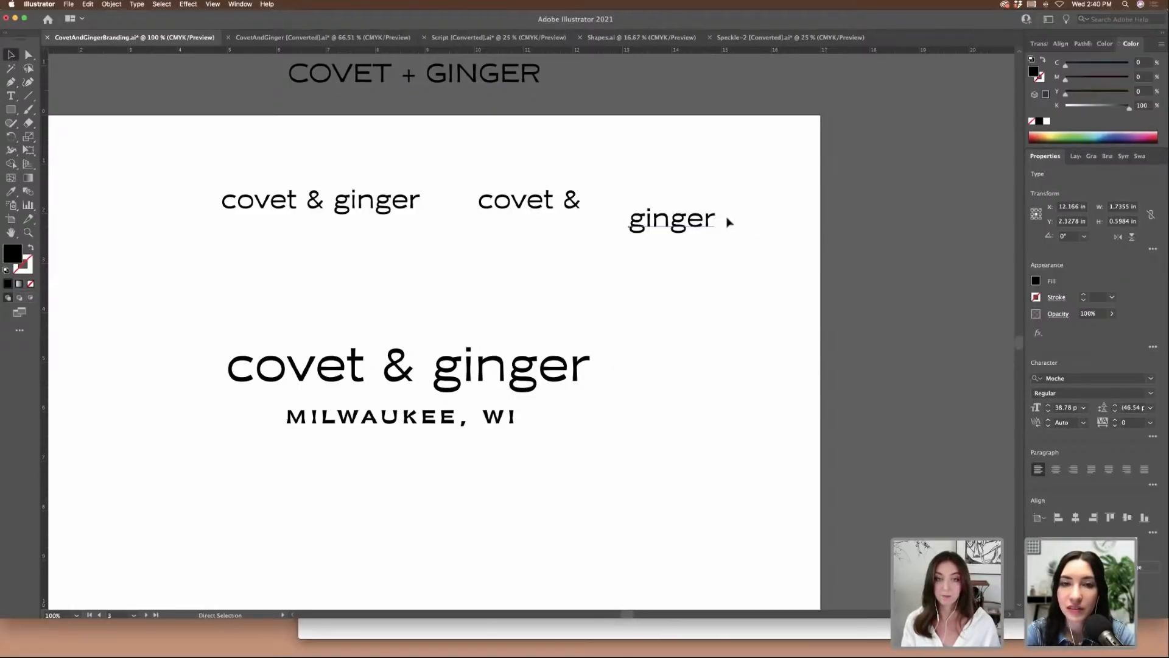
key(t)
click(565, 201)
drag(564, 201, 634, 199)
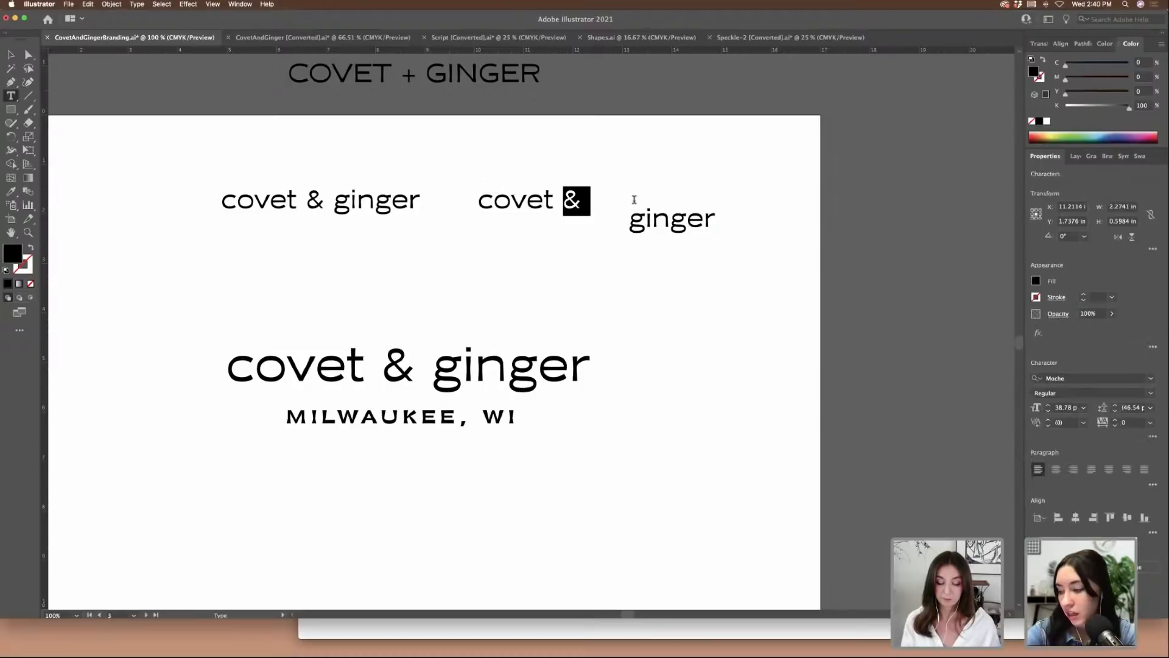
key(Escape)
- Duplicate the "COVET + GINGER" line from above the artboard into the empty space below "MILWAUKEE, WI"
scroll(491, 125, left, 3)
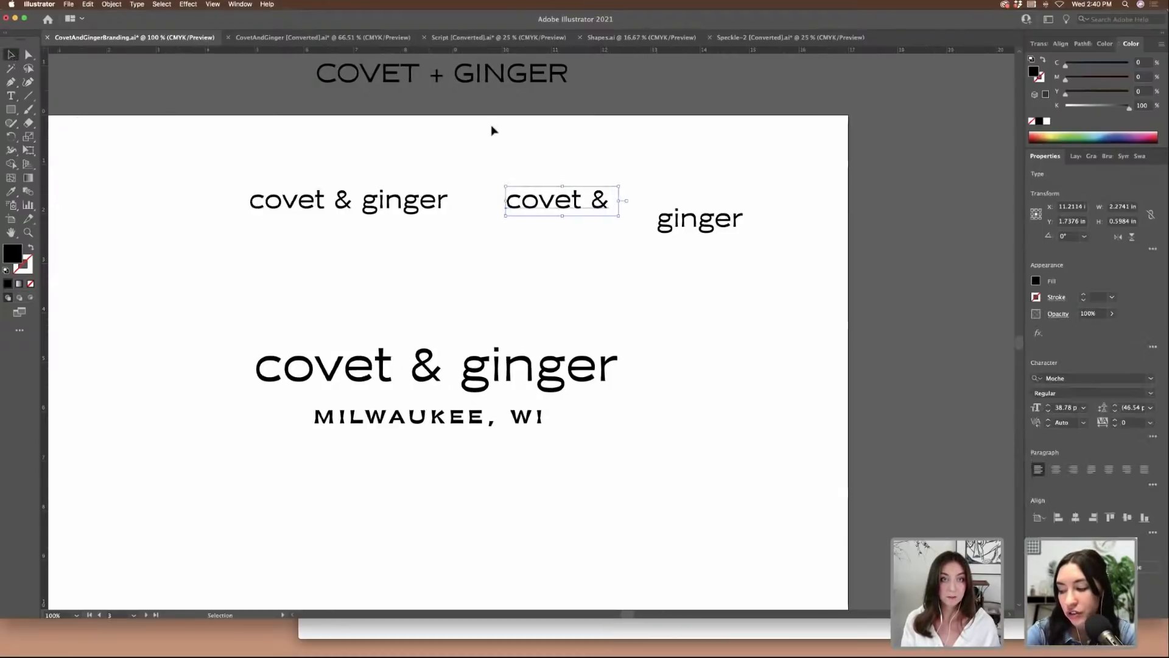
drag(548, 82, 544, 530)
scroll(544, 529, down, 5)
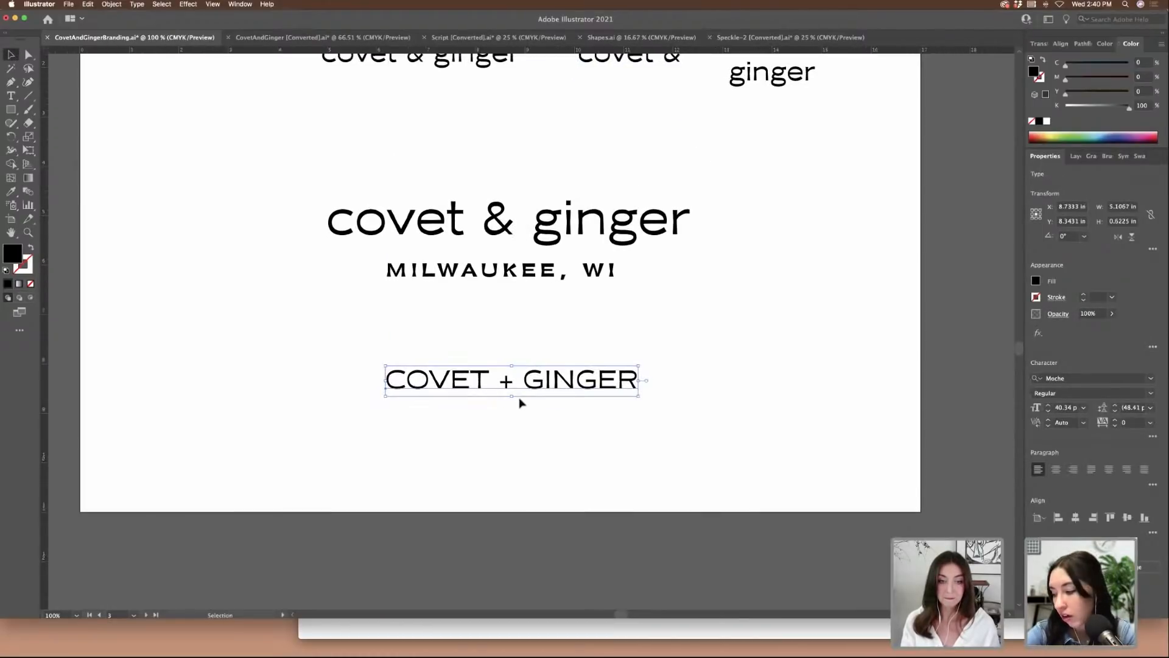
- Replace the plus in the copied line with a line break so "COVET" stacks over "GINGER", and shift the stack left on the artboard
key(t)
drag(522, 383, 497, 380)
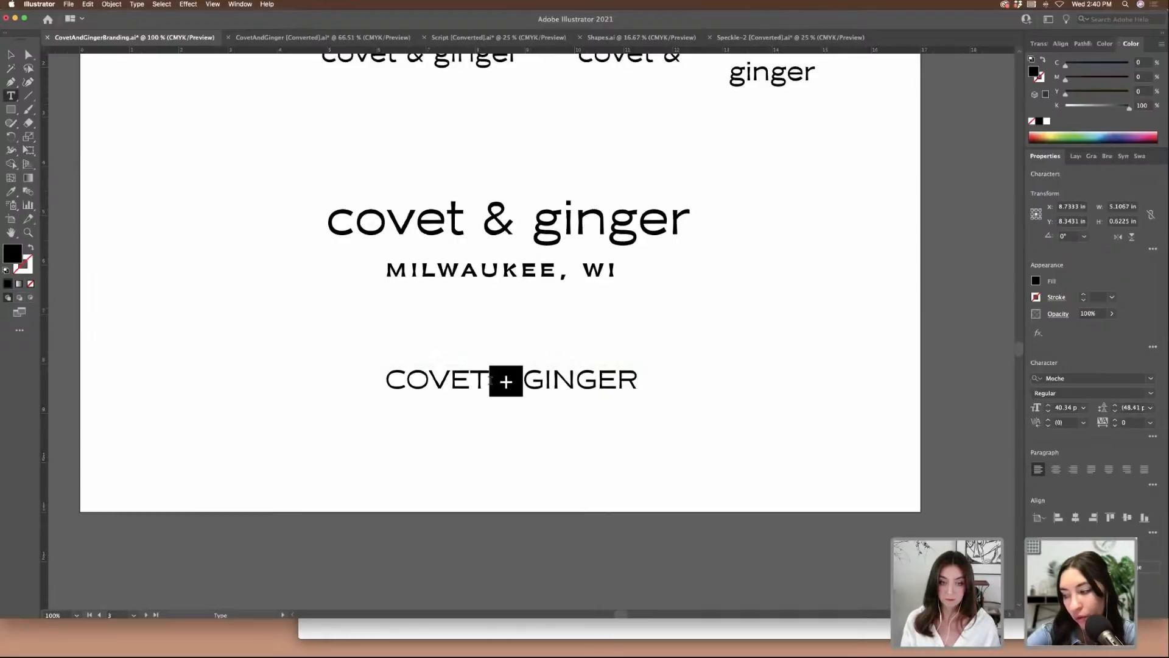
key(BackSpace)
key(BackSpace)
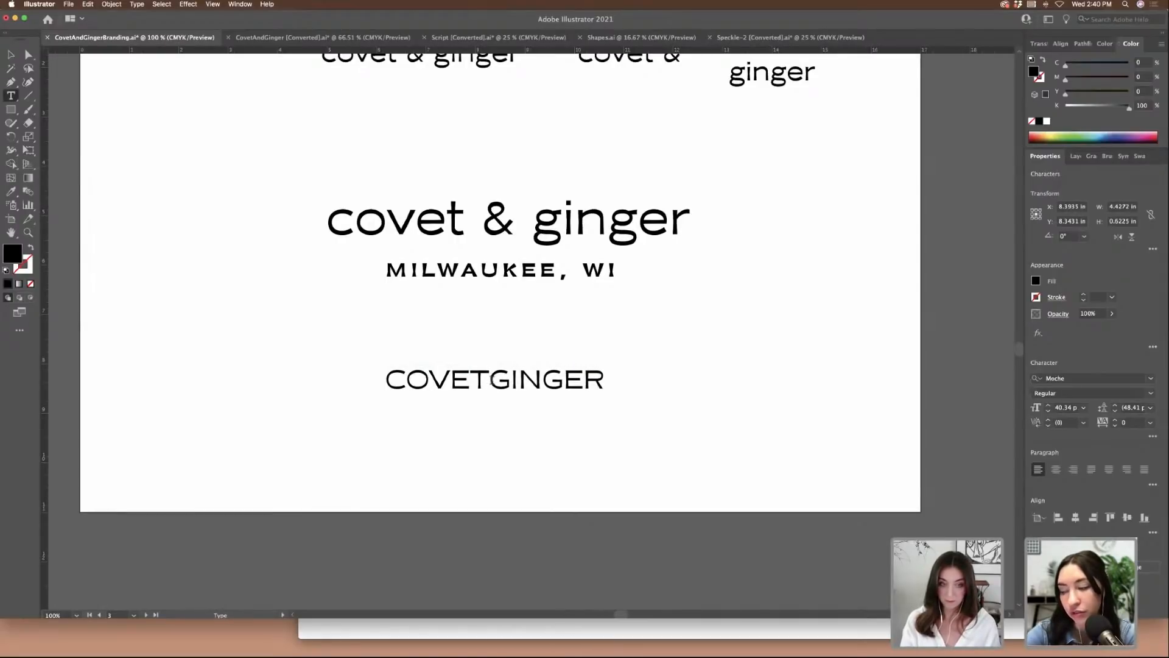
key(Return)
click(10, 55)
click(451, 387)
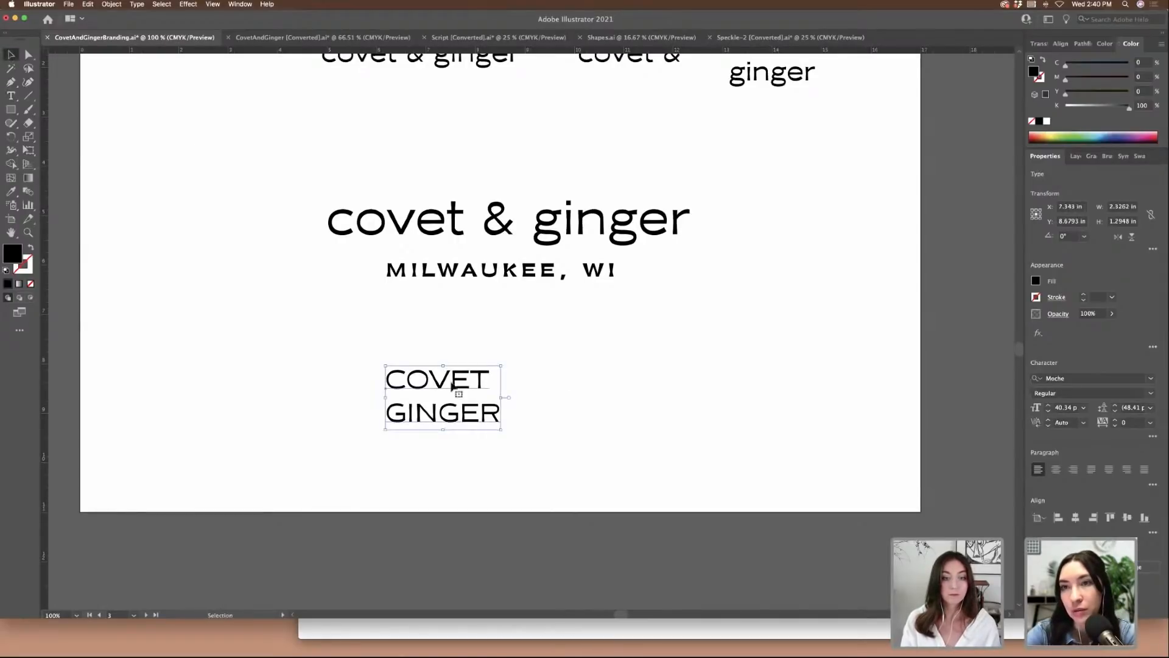
drag(452, 388, 384, 373)
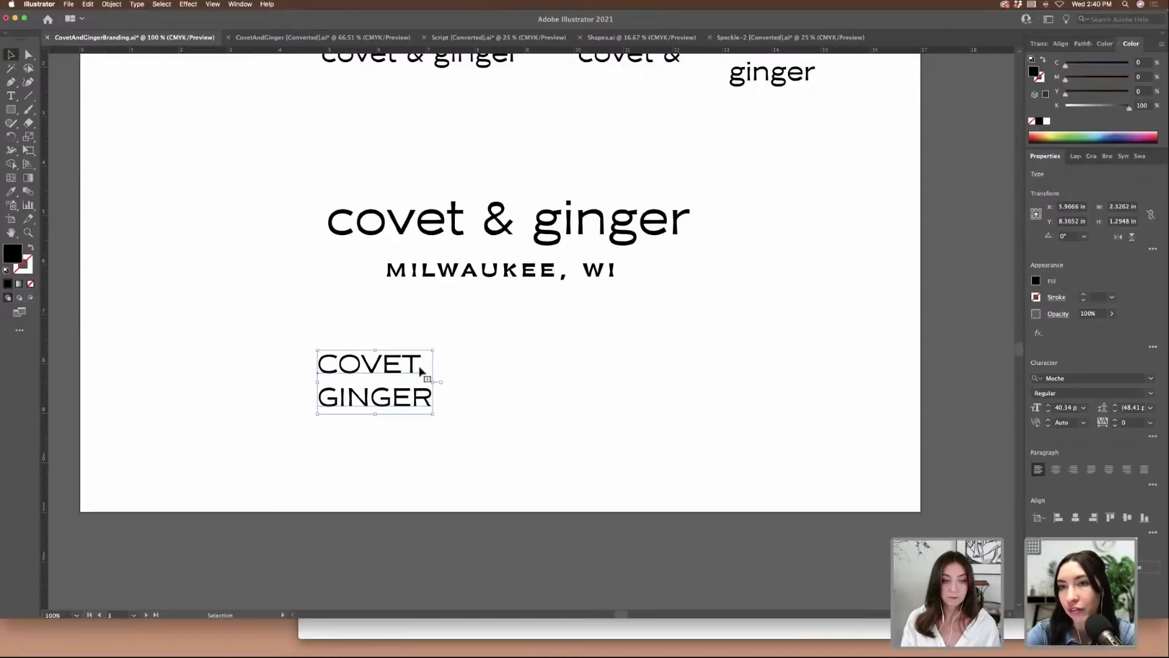
double_click(419, 368)
key(super+a)
key(super+shift+a)
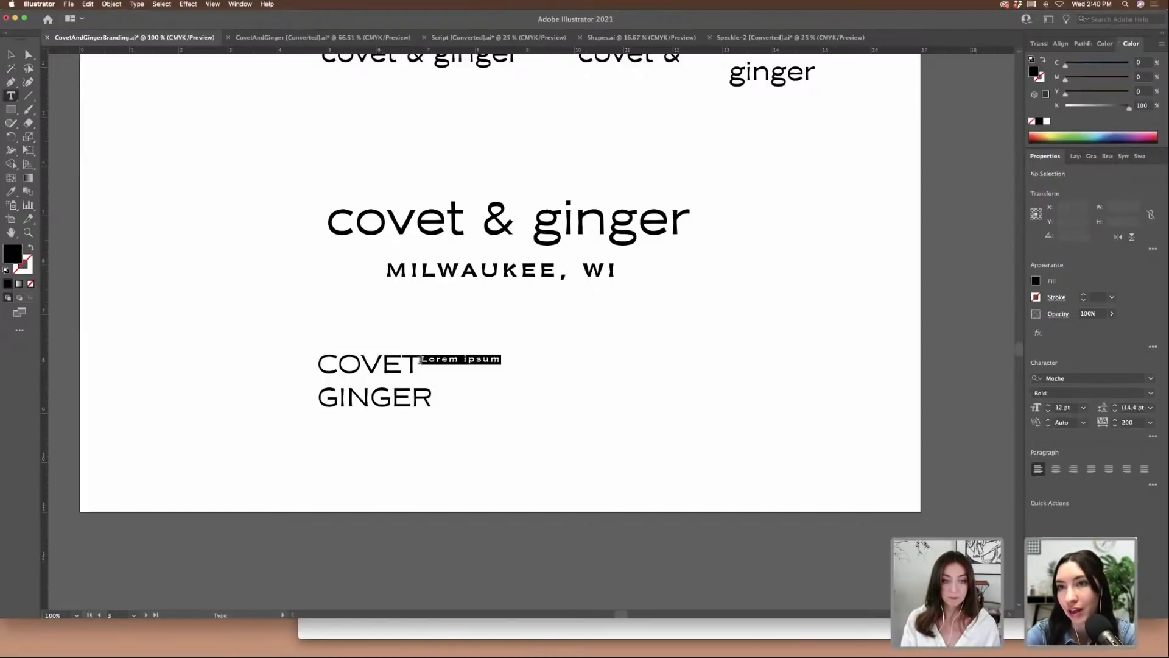
click(12, 55)
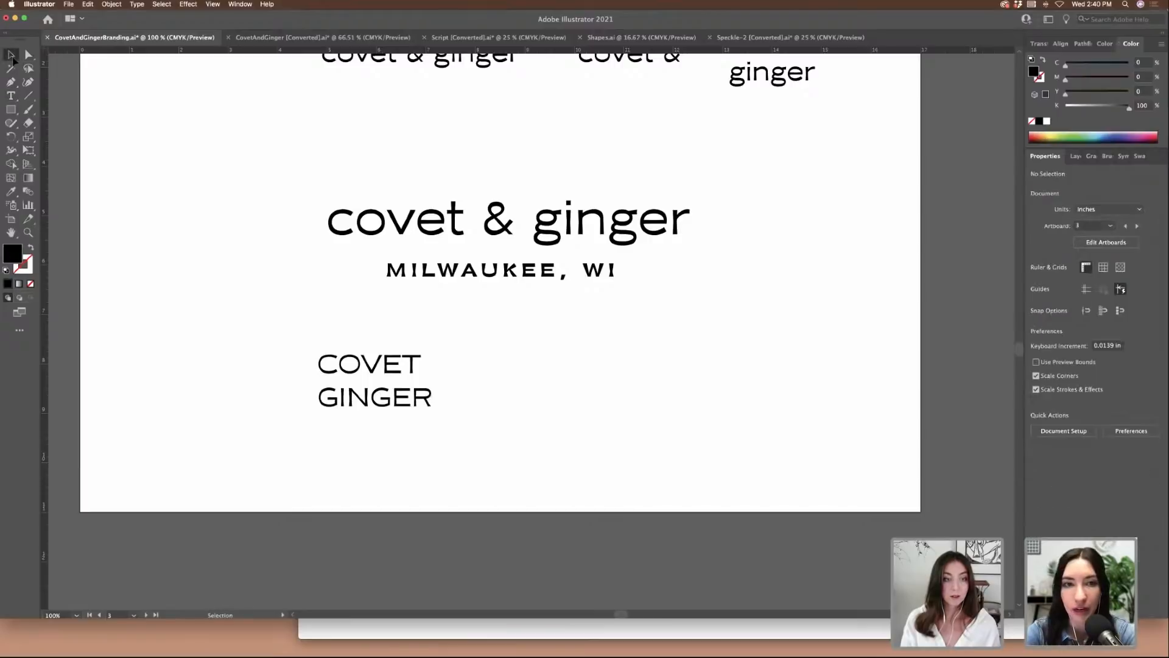
- Move the stacked "COVET GINGER" text further left below the Milwaukee lockup and scale it up to about 64.89 pt
drag(355, 369, 225, 366)
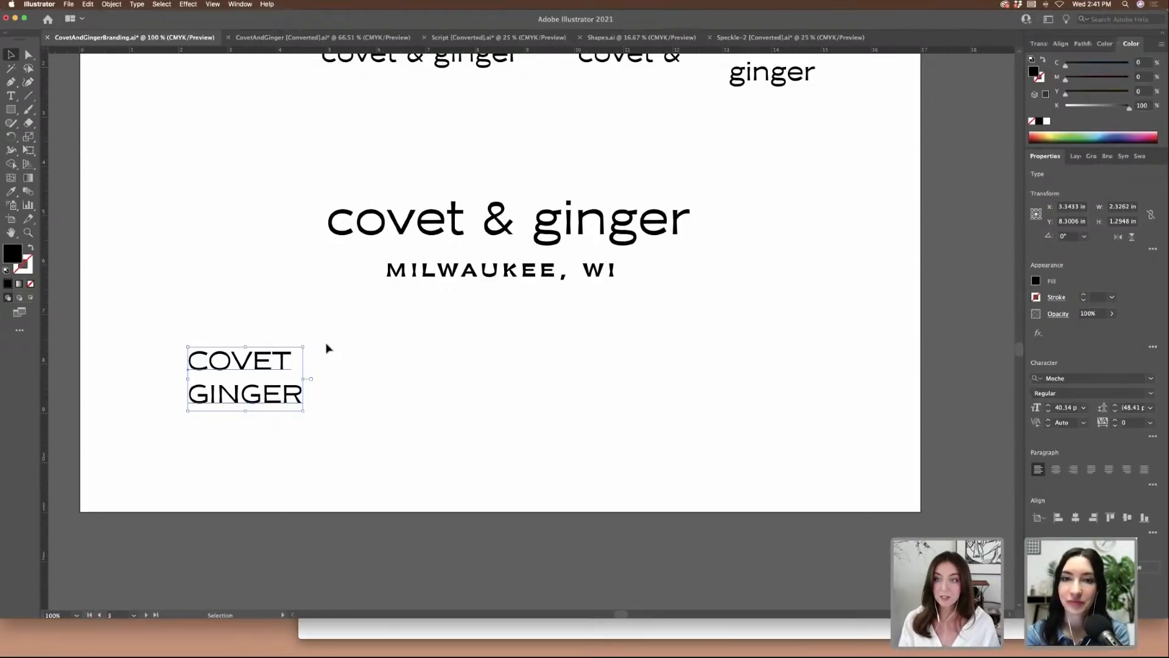
drag(279, 364, 314, 365)
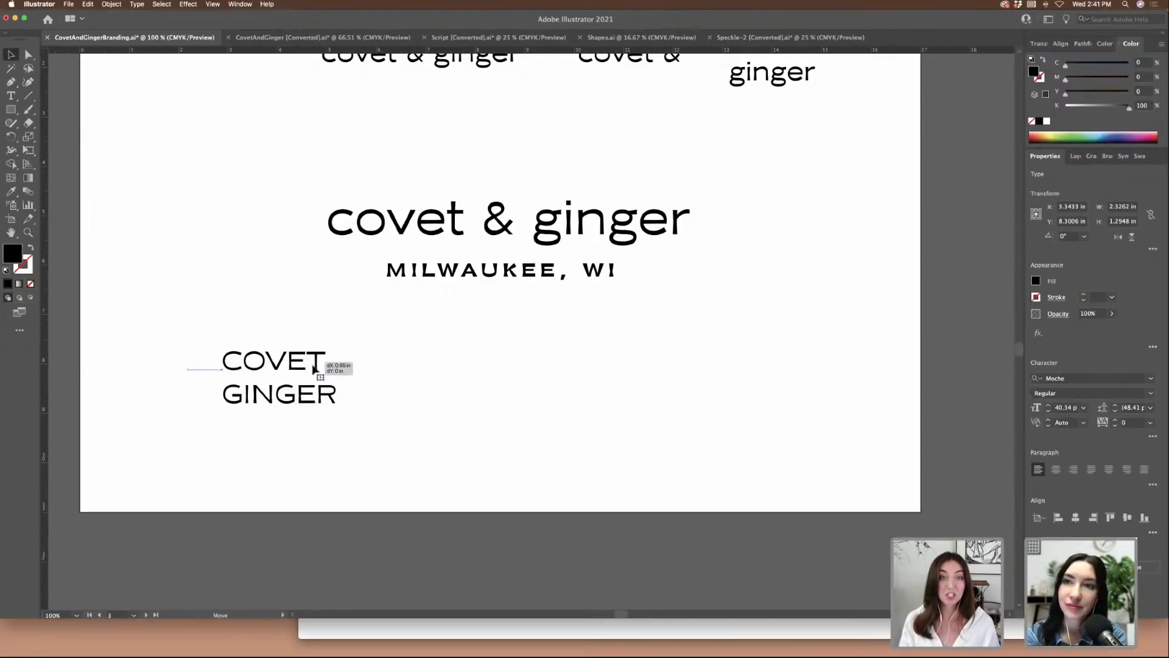
drag(336, 410, 408, 449)
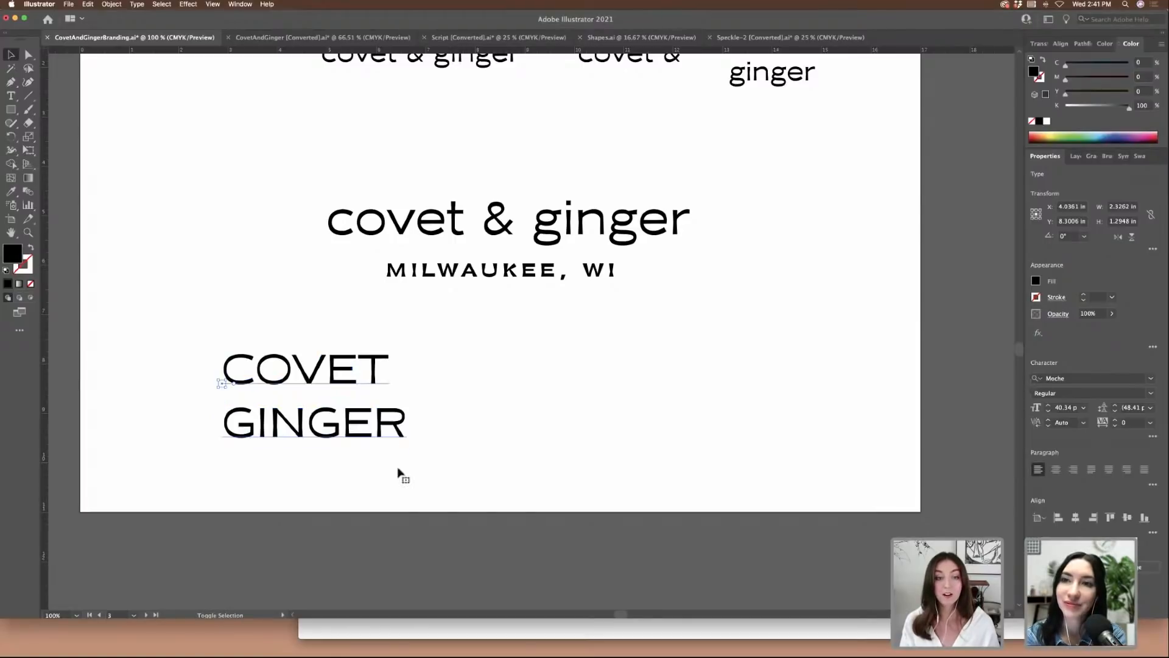
double_click(385, 377)
key(super+a)
click(396, 379)
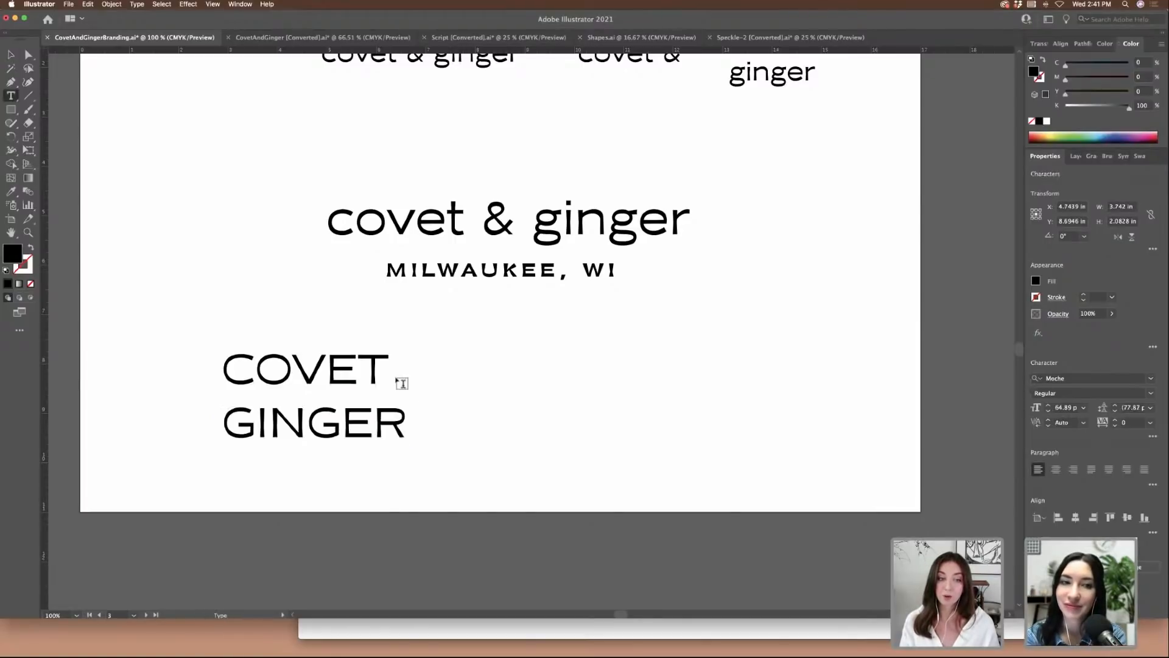
click(10, 54)
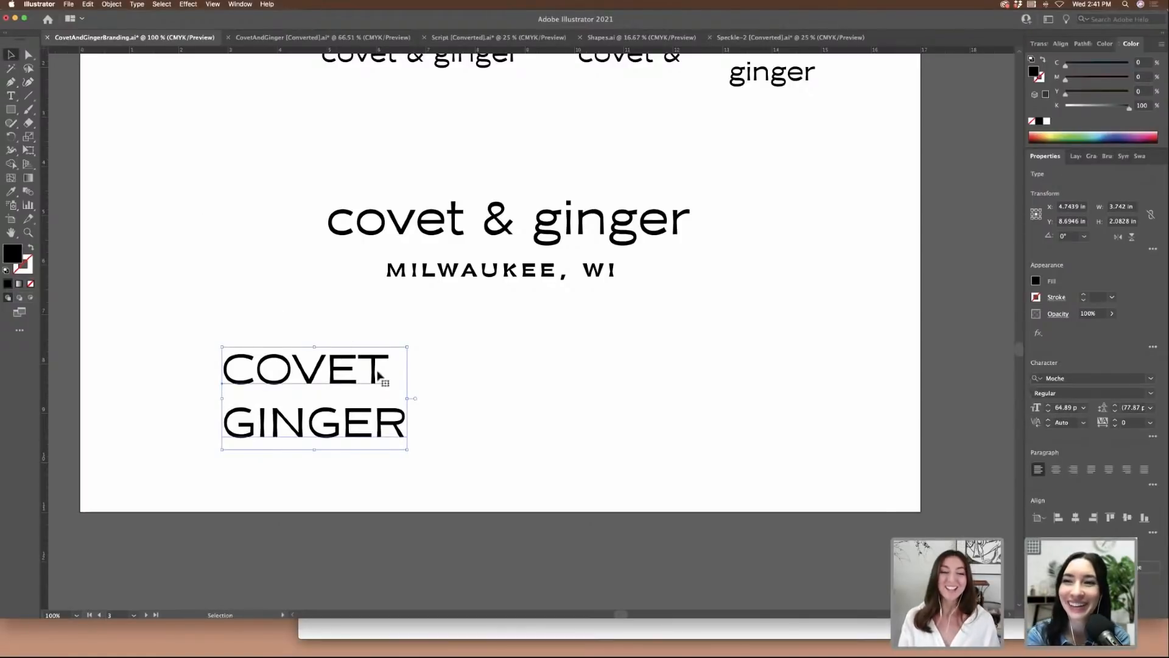
- Insert a blank line between "COVET" and "GINGER" in the stacked text
double_click(395, 374)
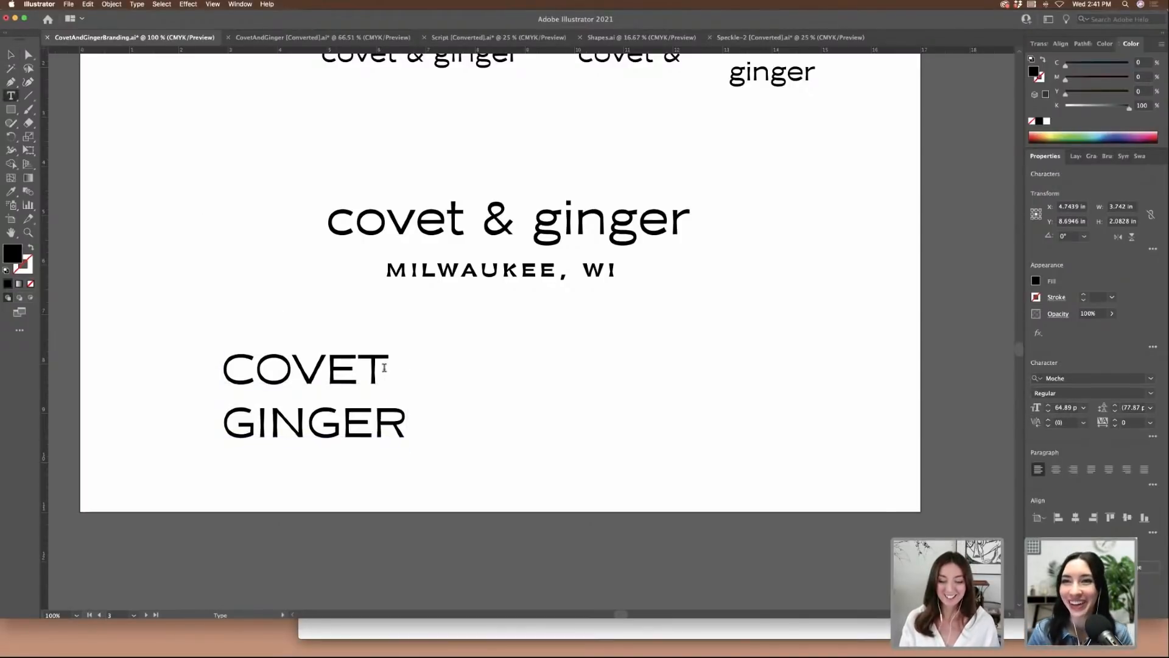
key(Return)
click(10, 55)
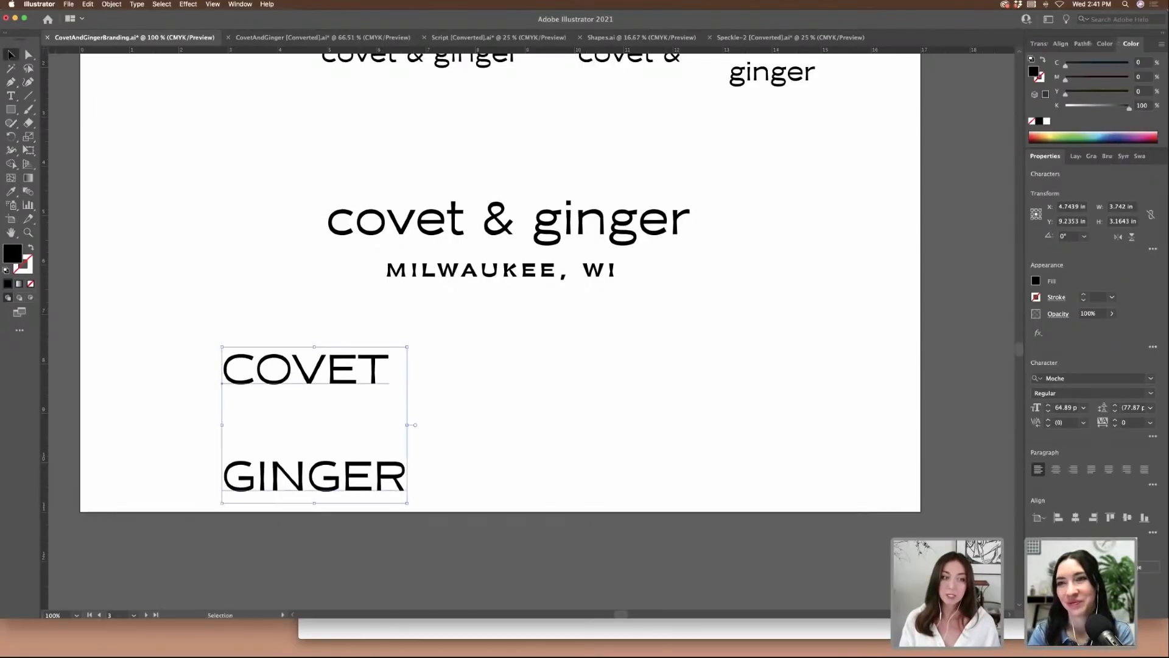
- Duplicate the stacked text straight across to its right and replace the copy's wording with "AND"
drag(399, 364, 743, 364)
key(t)
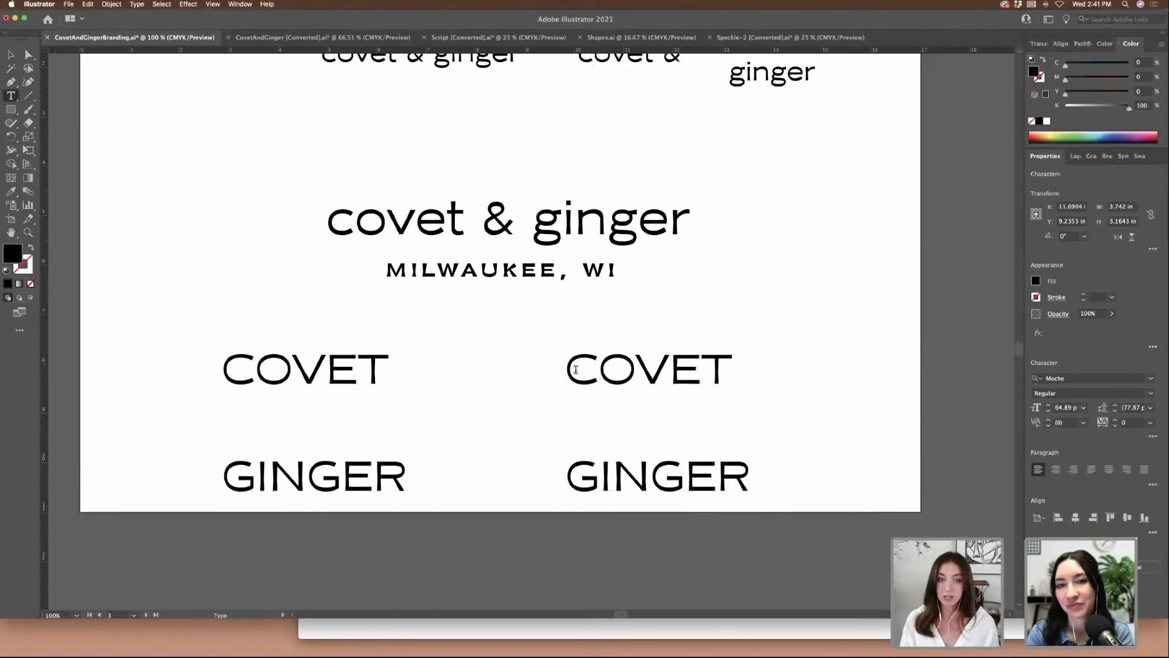
drag(567, 369, 741, 460)
key(super+z)
drag(598, 374, 568, 372)
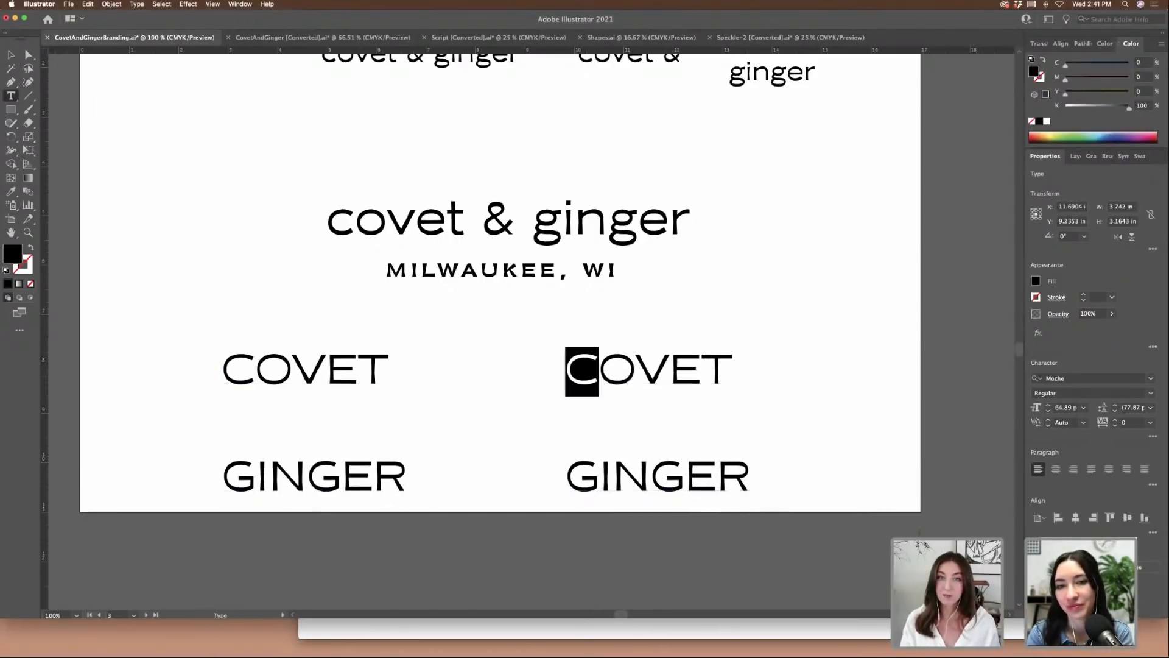
key(super+a)
text(AND)
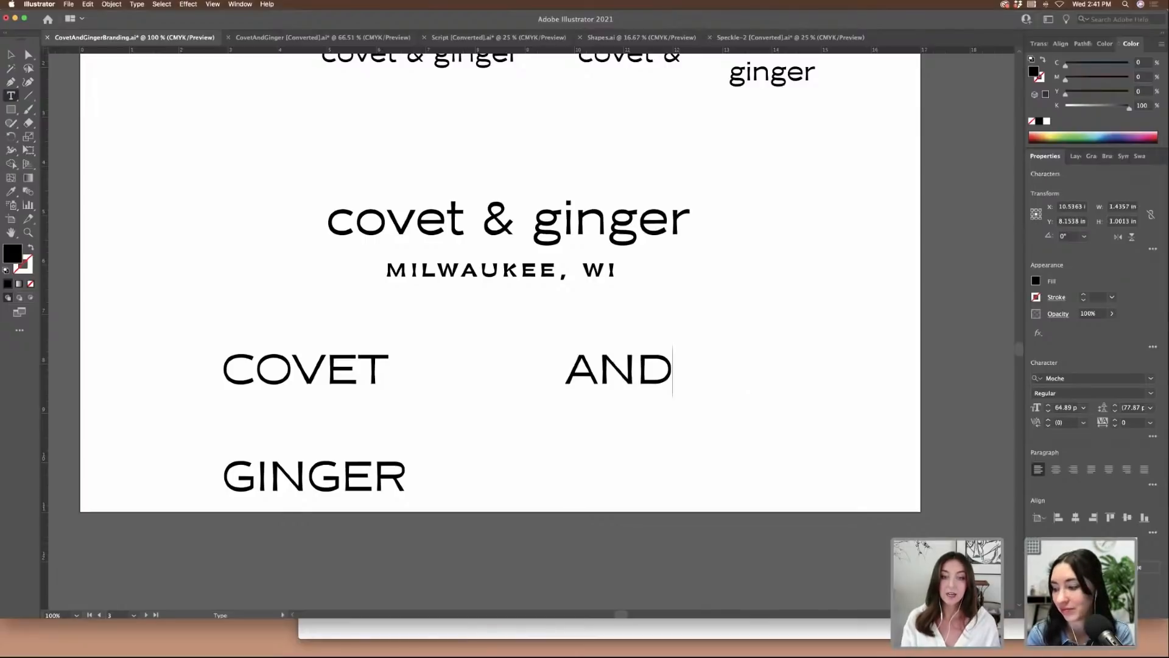
- Scale "AND" down to about 49.52 pt and place it in the gap between "COVET" and "GINGER"
click(12, 59)
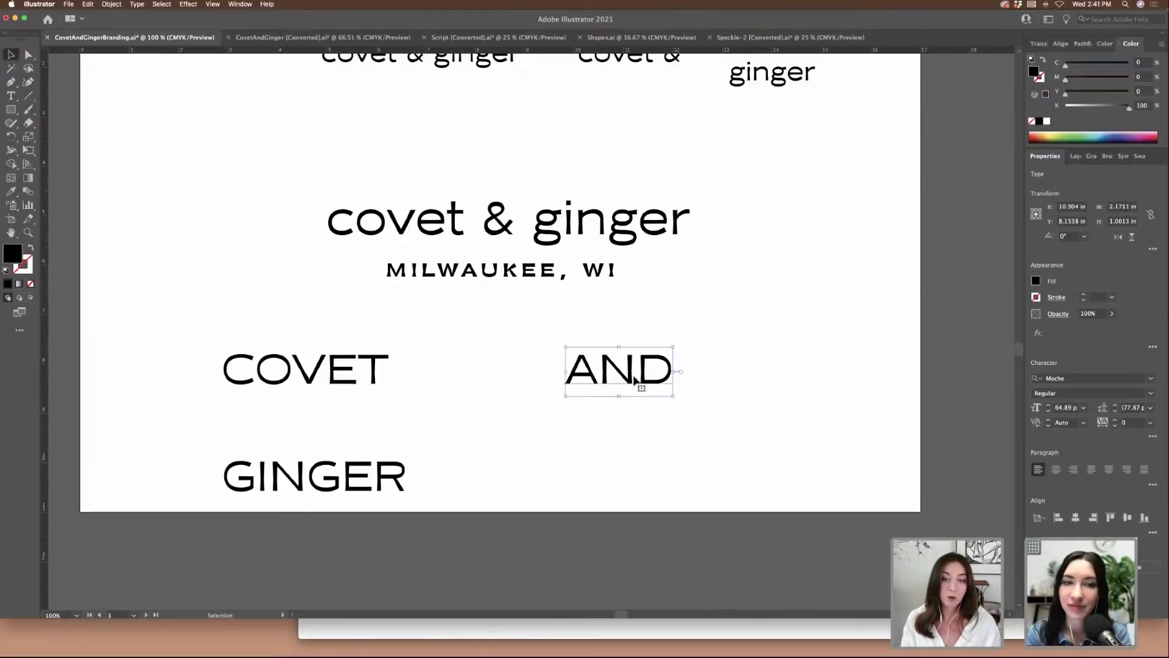
drag(671, 397, 339, 435)
- Centre-align the "COVET" and "GINGER" paragraph and move it back into line around "AND"
click(343, 385)
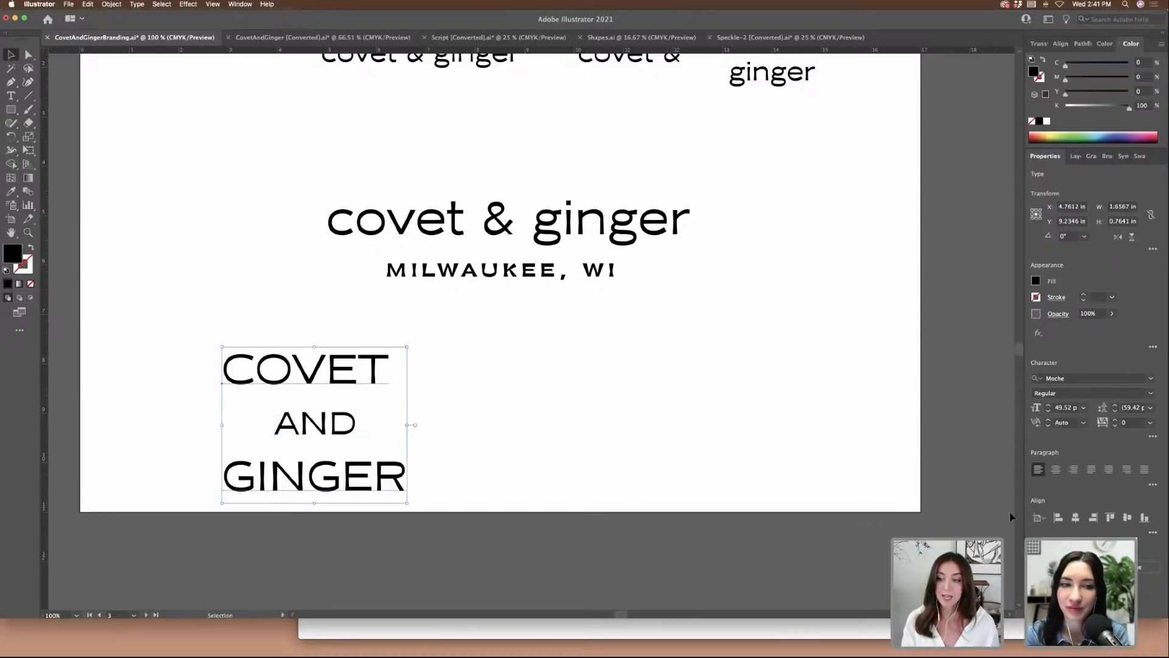
click(1058, 471)
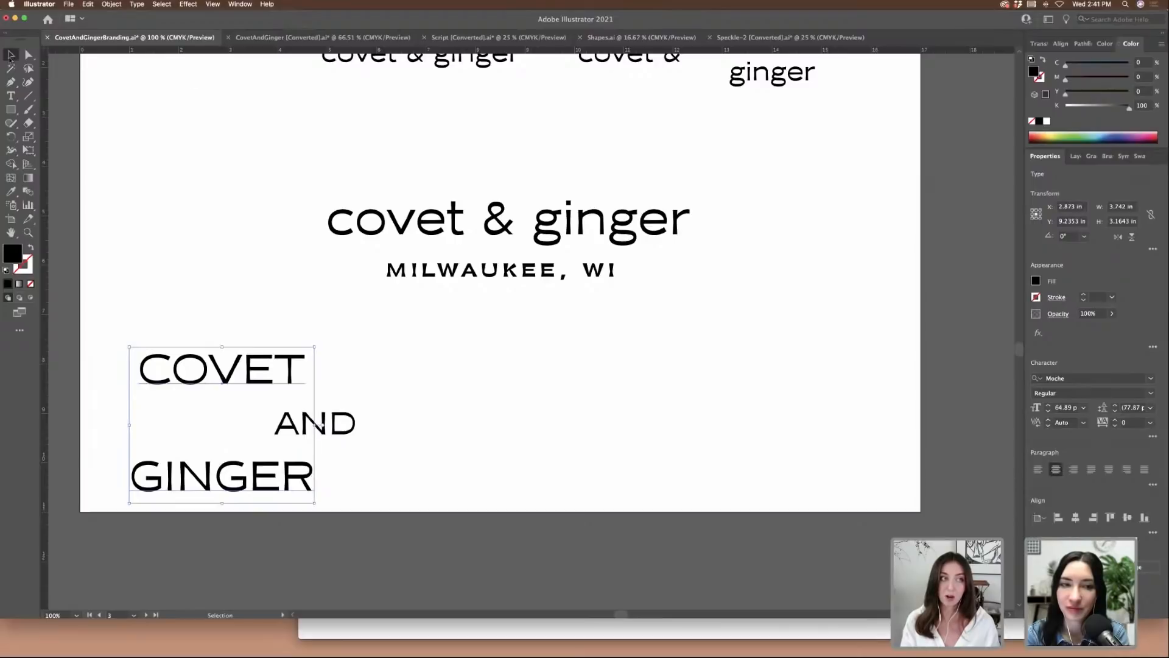
click(189, 195)
drag(286, 378, 379, 379)
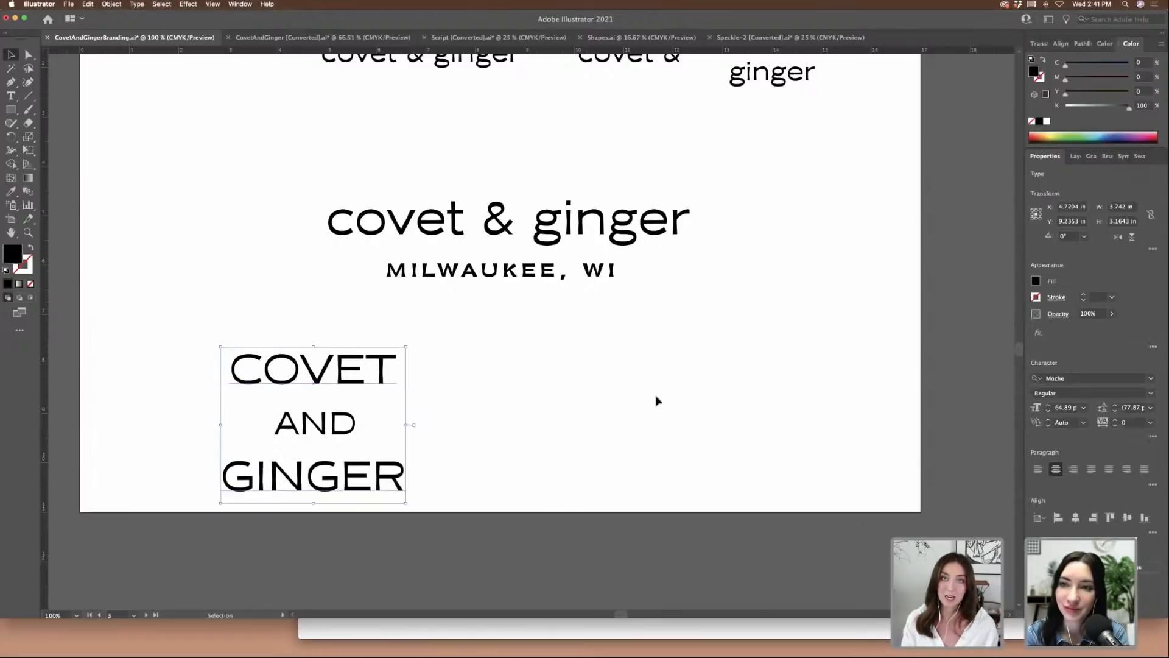
key(super+shift+a)
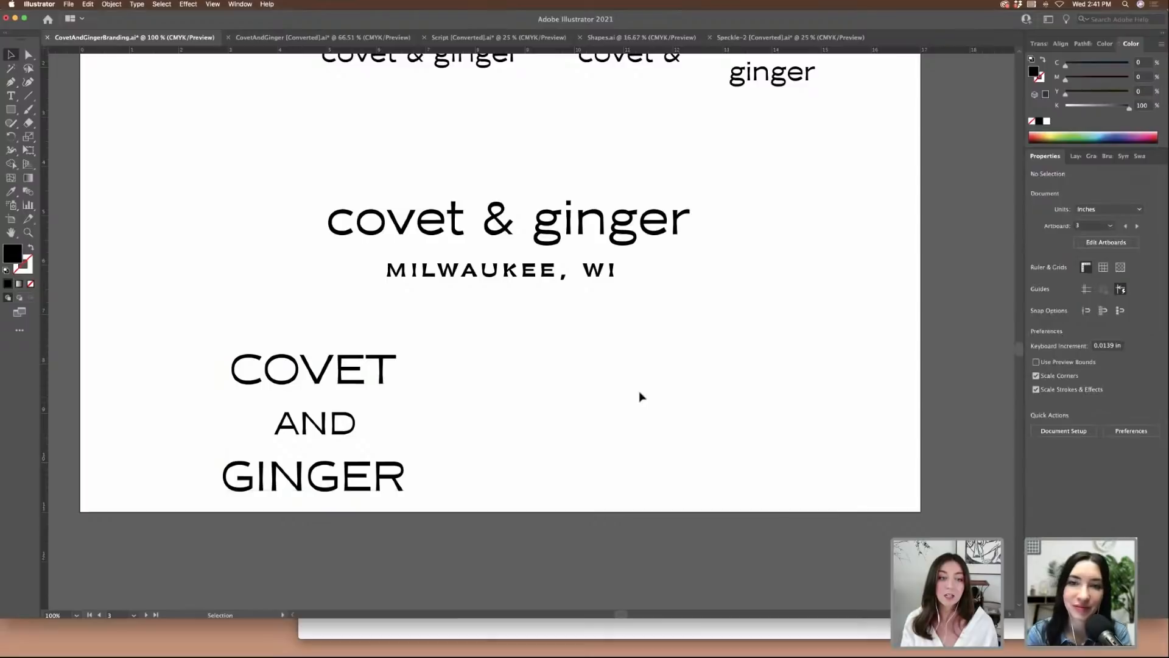
- Review the speckle textures, the script logo and the typeset wordmark options across the artboards
key(super+minus)
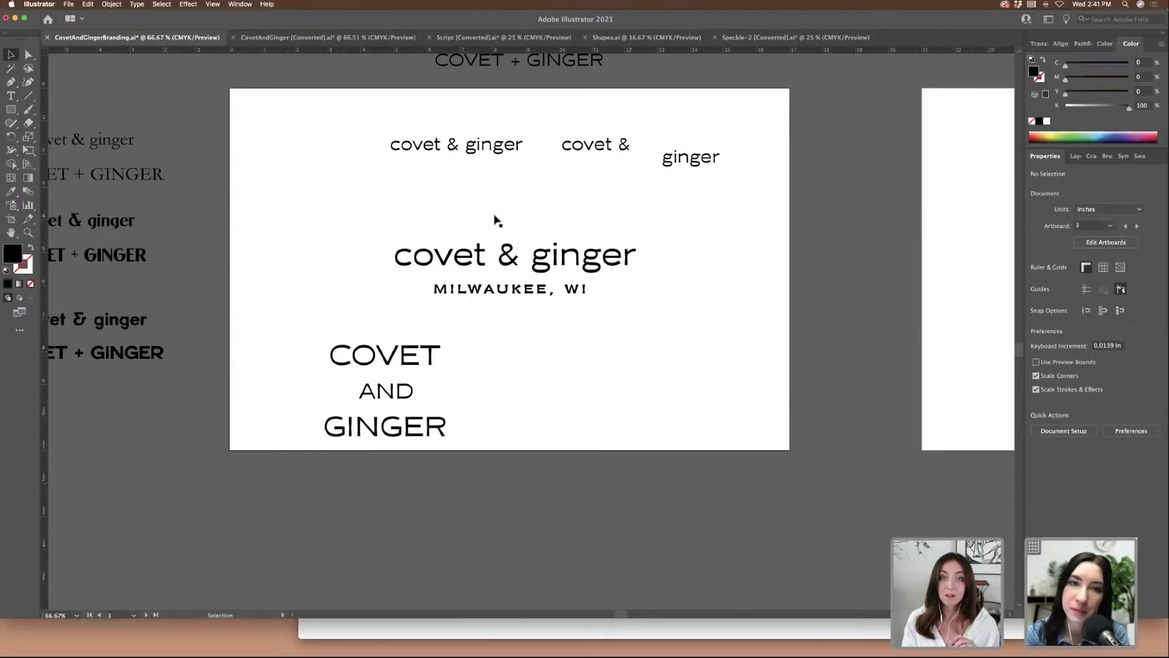
scroll(652, 377, left, 3)
scroll(652, 377, left, 15)
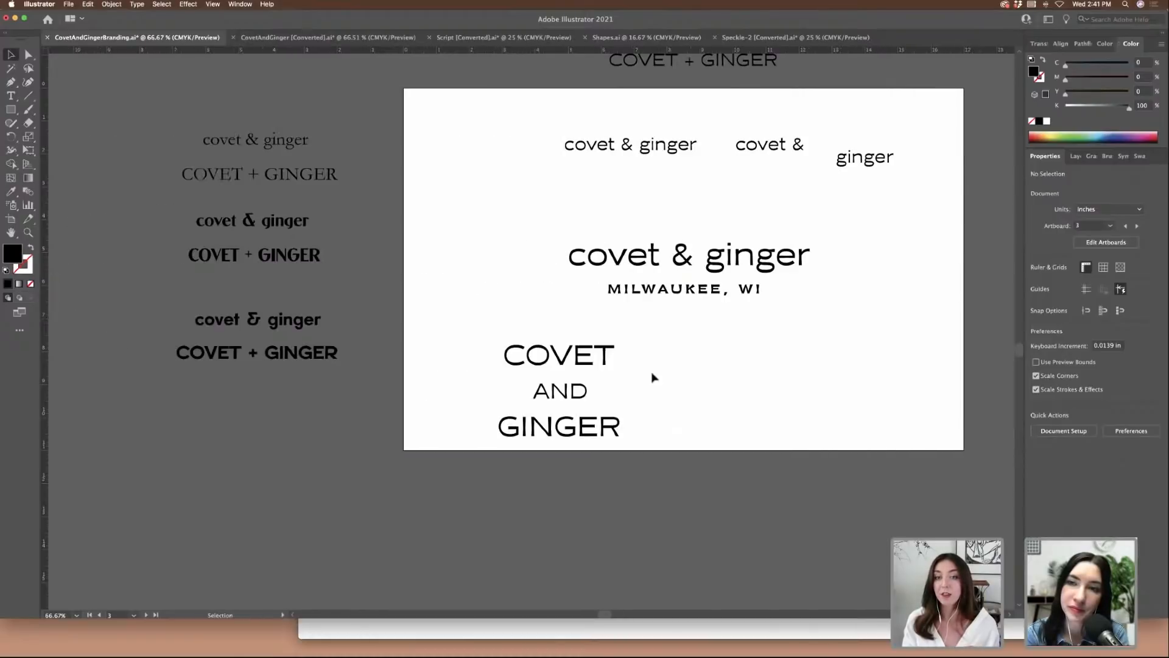
scroll(653, 378, up, 6)
scroll(653, 378, left, 3)
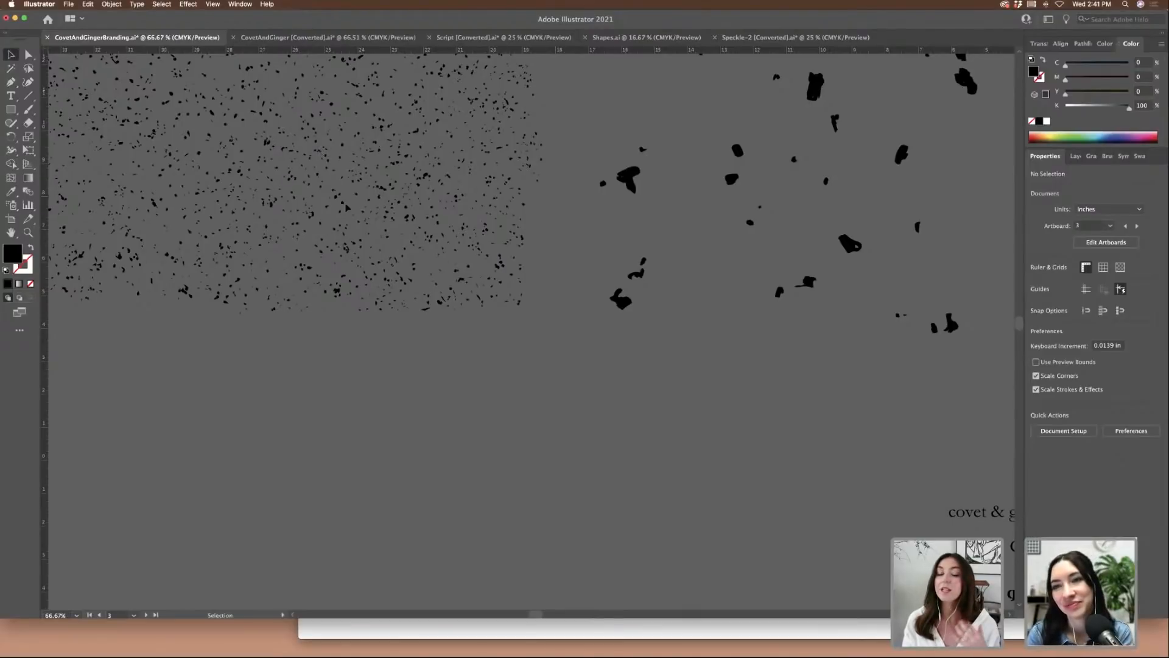
scroll(428, 263, right, 15)
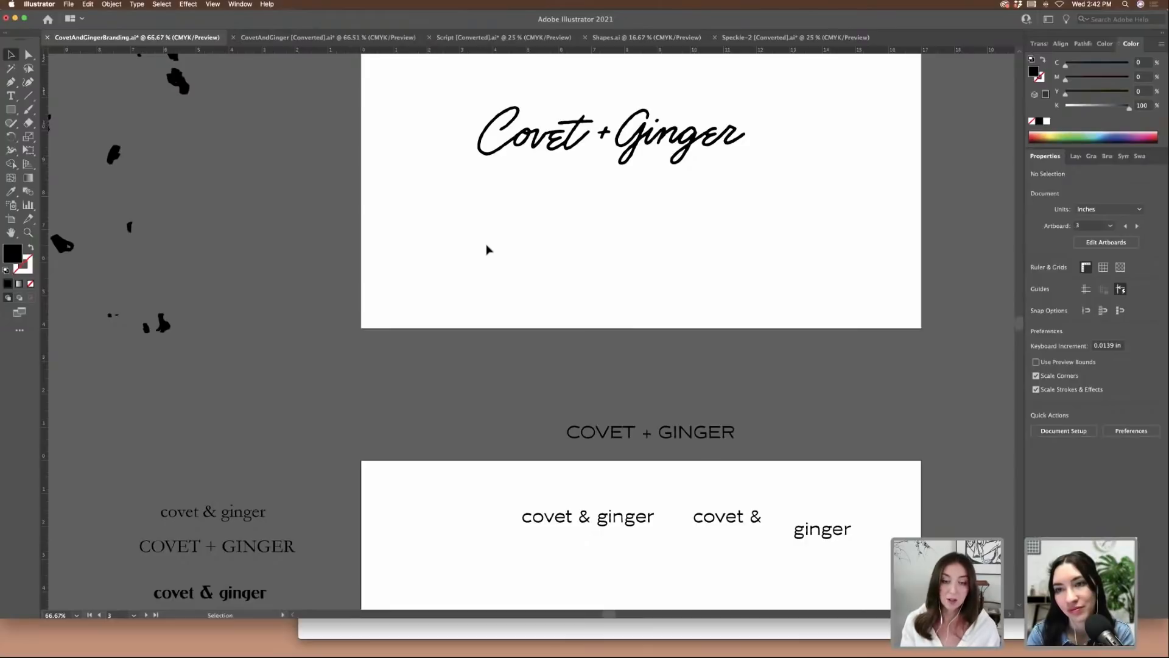
scroll(486, 249, down, 7)
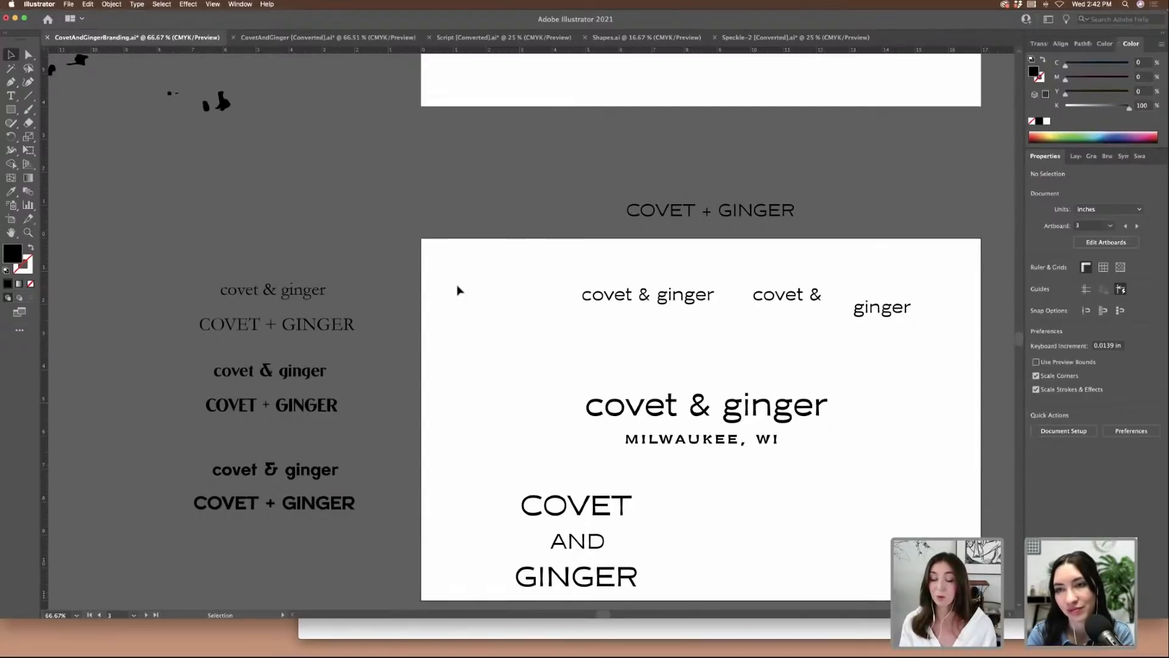
scroll(460, 293, down, 5)
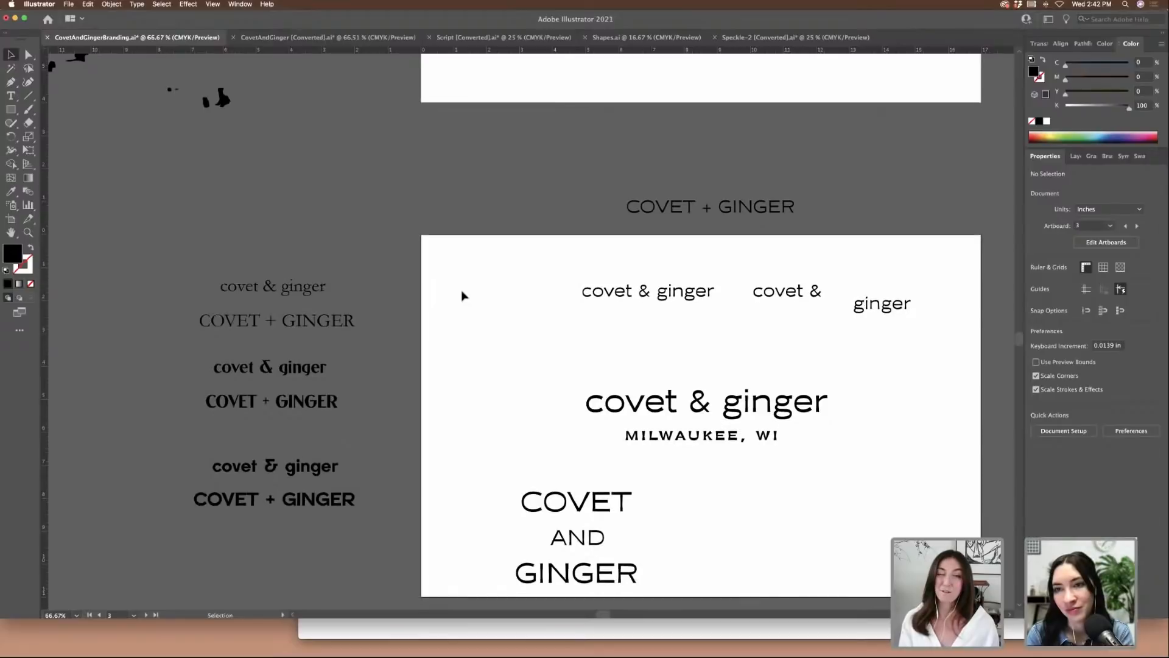
- Move the stacked "COVET AND GINGER" wordmark to the artboard's lower right and the Milwaukee lockup to its lower left
scroll(462, 295, right, 5)
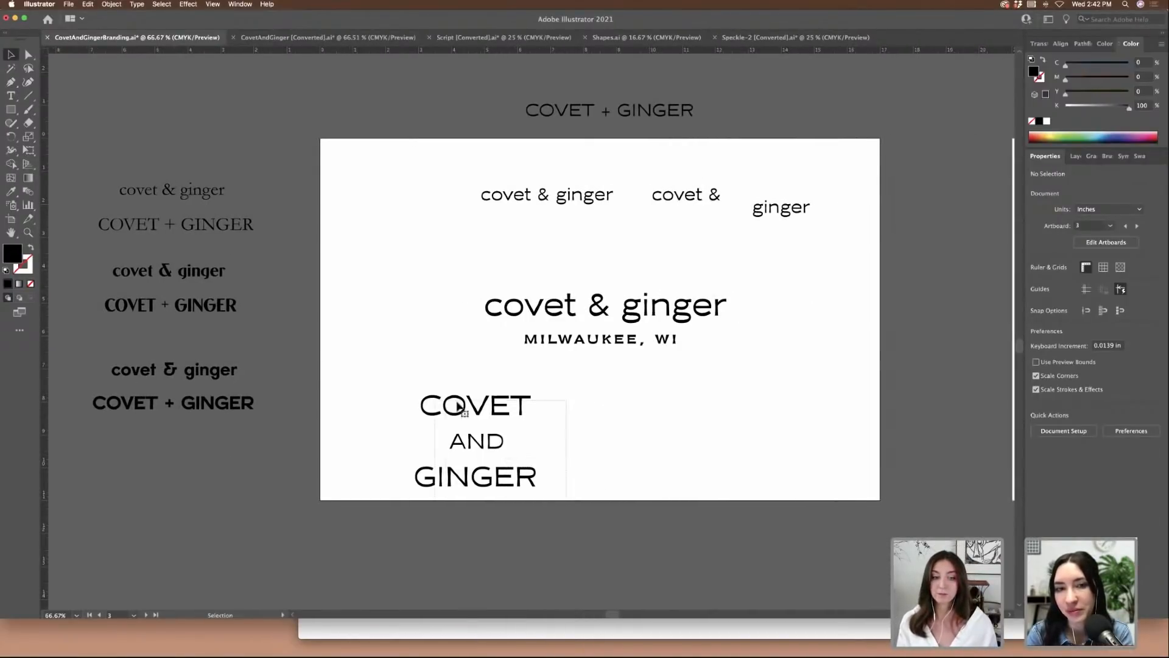
drag(458, 405, 743, 402)
drag(735, 396, 733, 396)
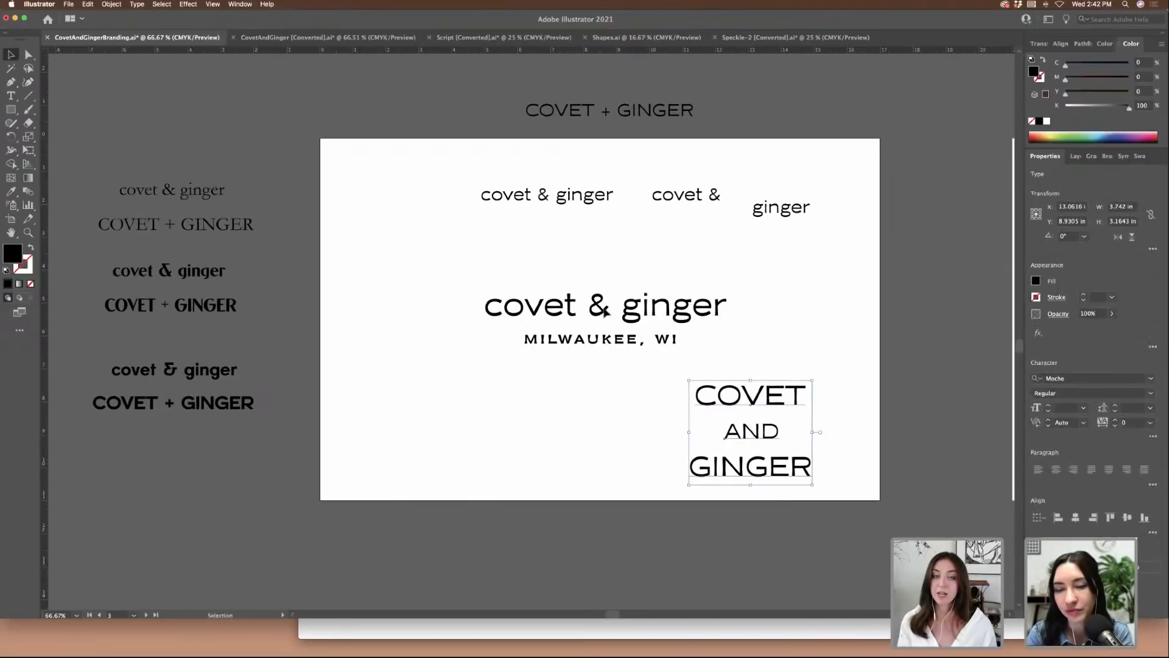
click(713, 314)
drag(707, 315, 593, 364)
click(692, 300)
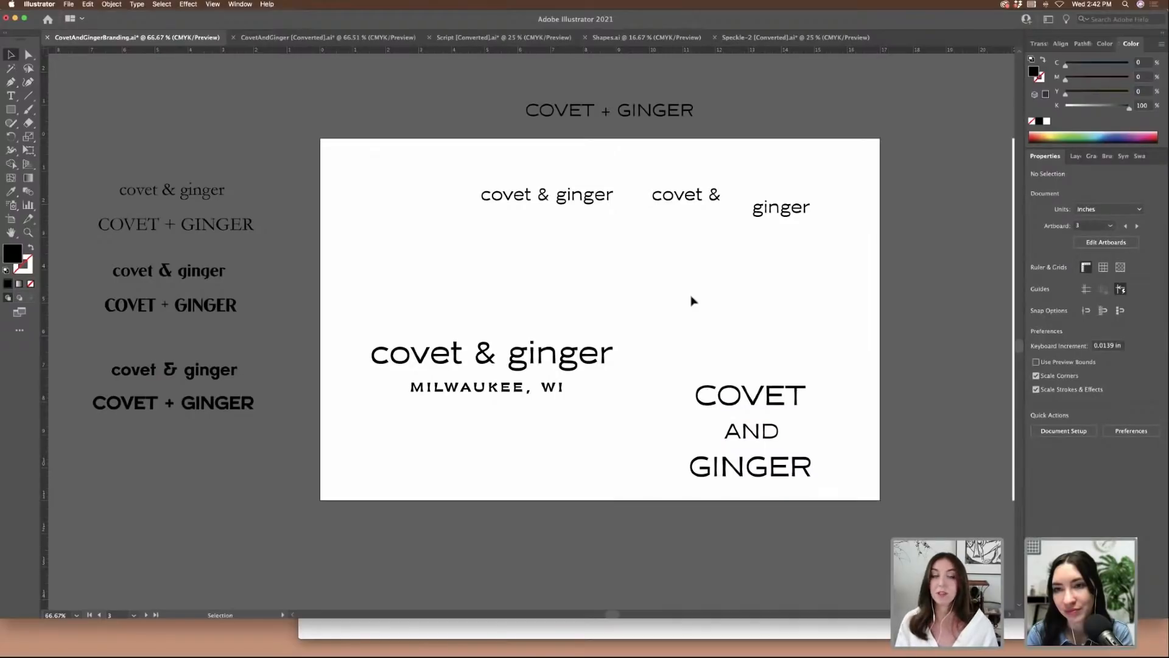
- Raise the stacked wordmark level with the Milwaukee lockup and place the small "covet & ginger" line above that lockup
click(787, 474)
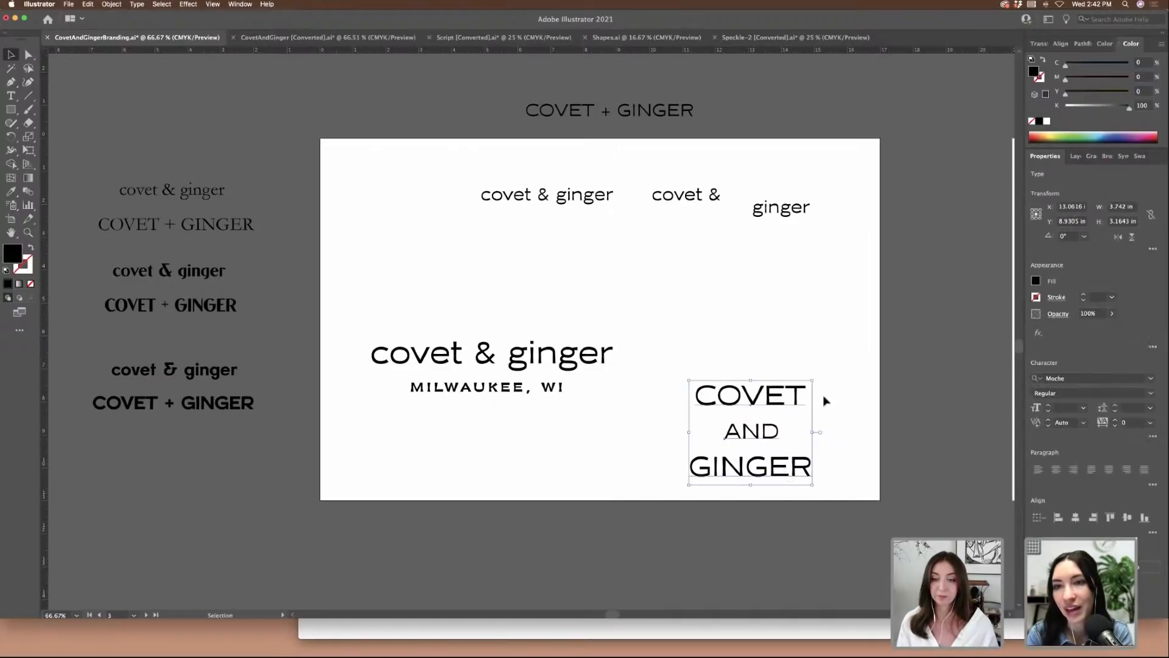
drag(824, 399, 800, 414)
click(886, 402)
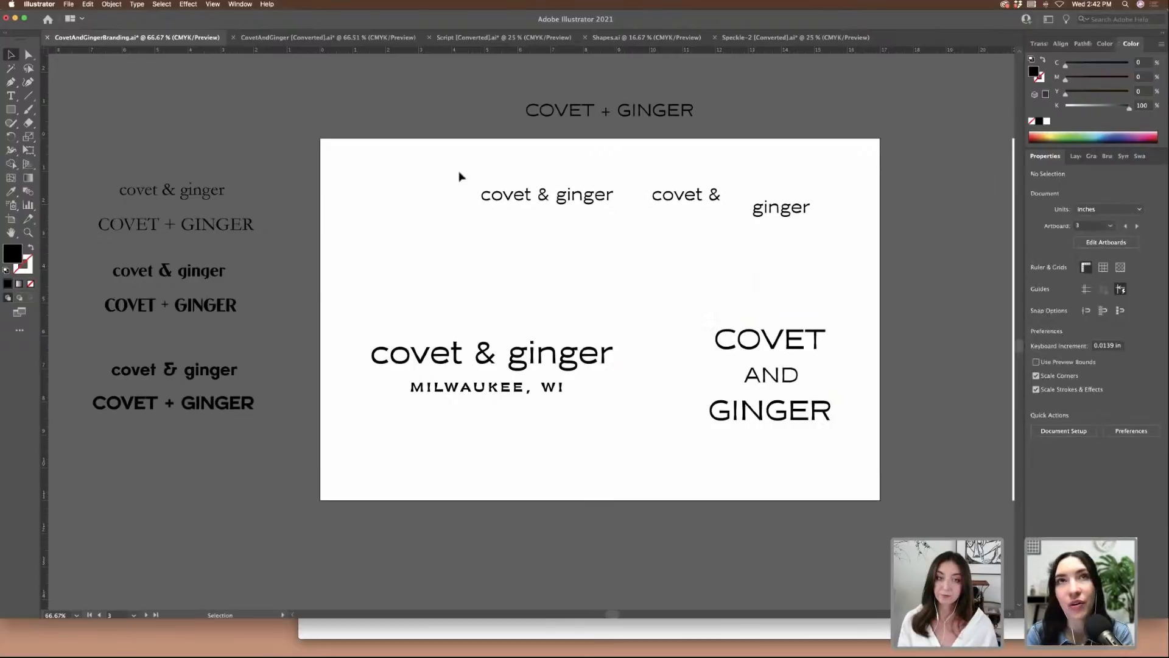
drag(593, 196, 533, 231)
click(634, 244)
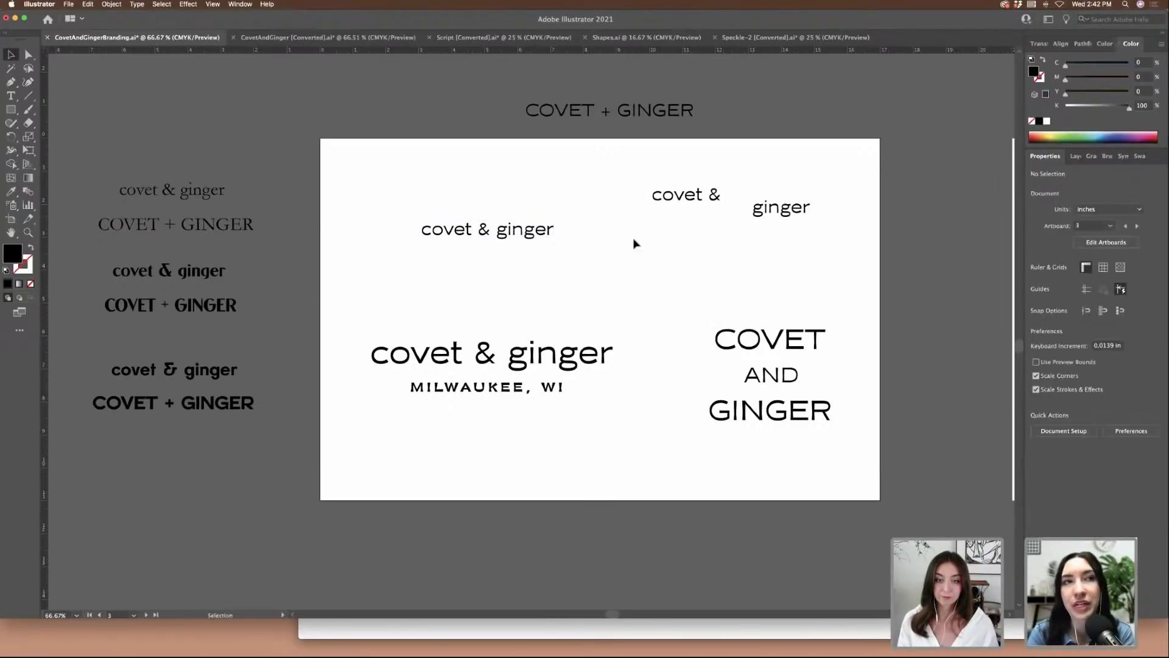
- Clear the split version from the artboard by moving "covet &" above it and deleting "ginger"
drag(679, 204, 787, 115)
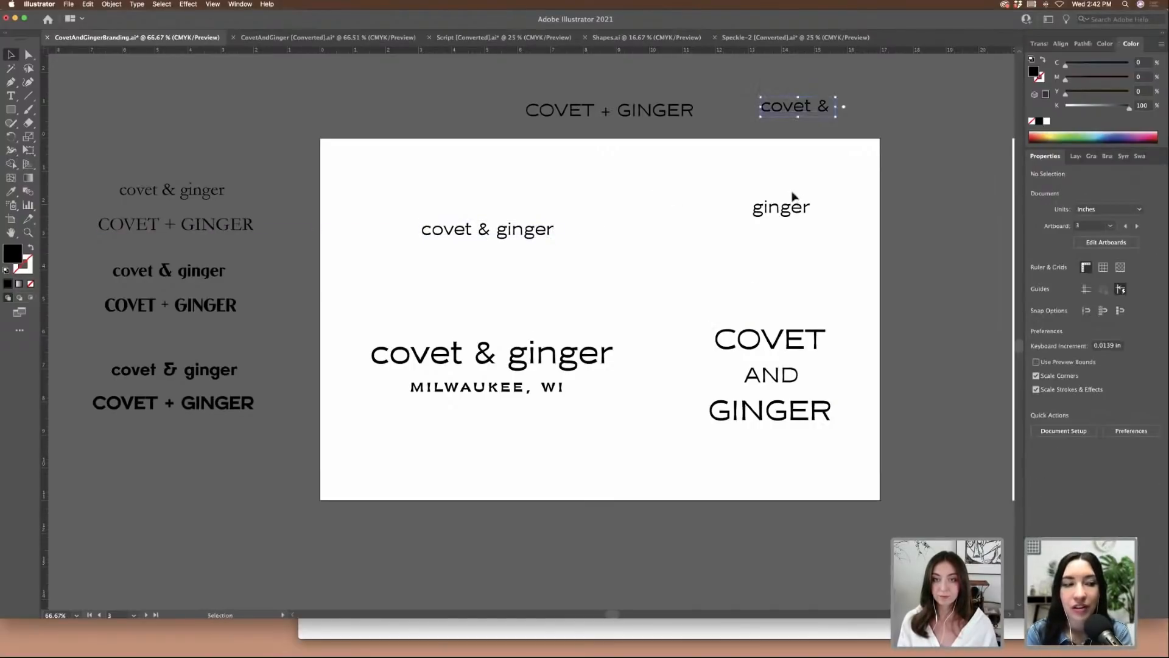
drag(796, 206, 904, 106)
key(Delete)
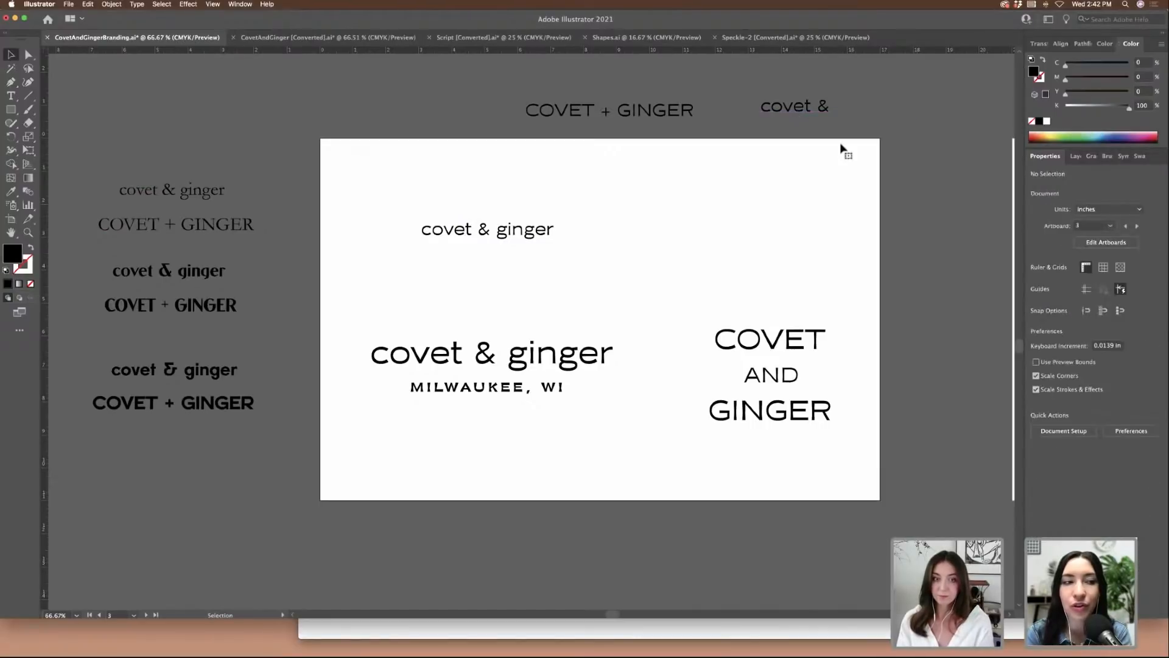
- Delete the separate lower "covet & ginger" line from the BN Finland artboard
scroll(839, 143, right, 2)
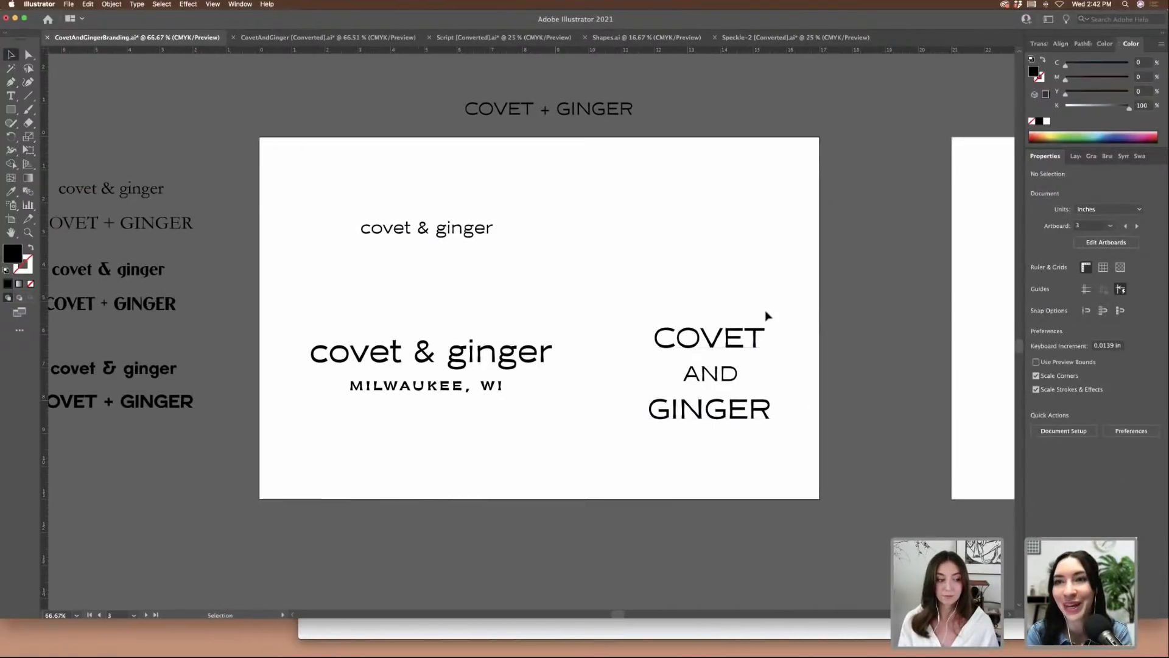
scroll(768, 315, right, 10)
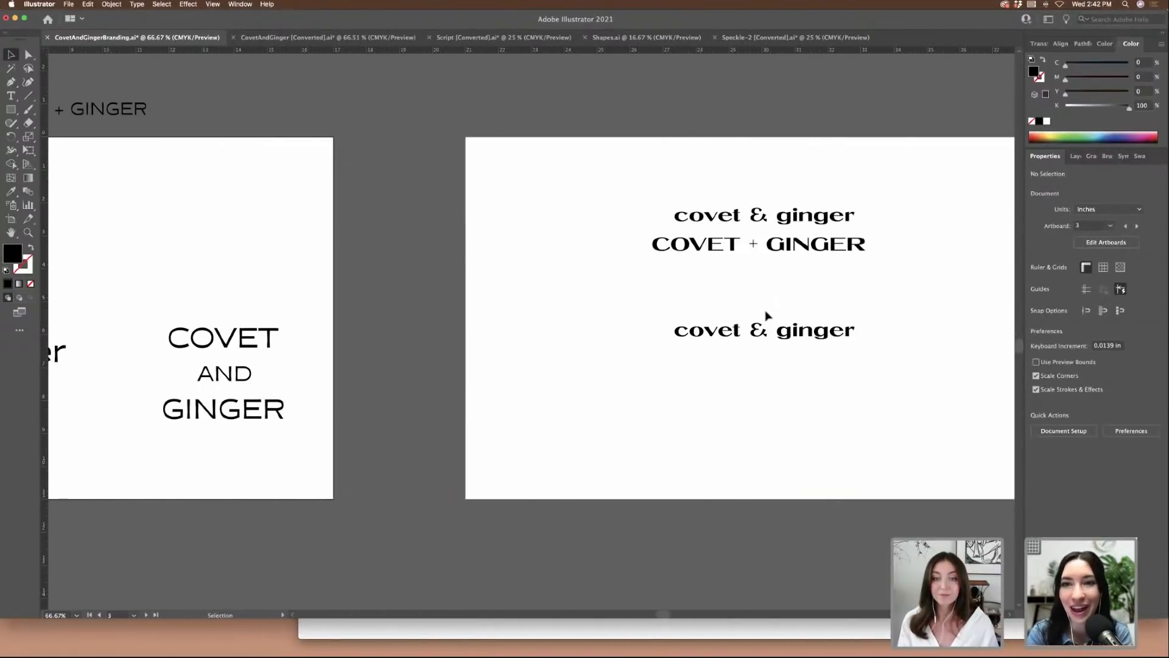
scroll(767, 315, left, 3)
scroll(766, 316, right, 4)
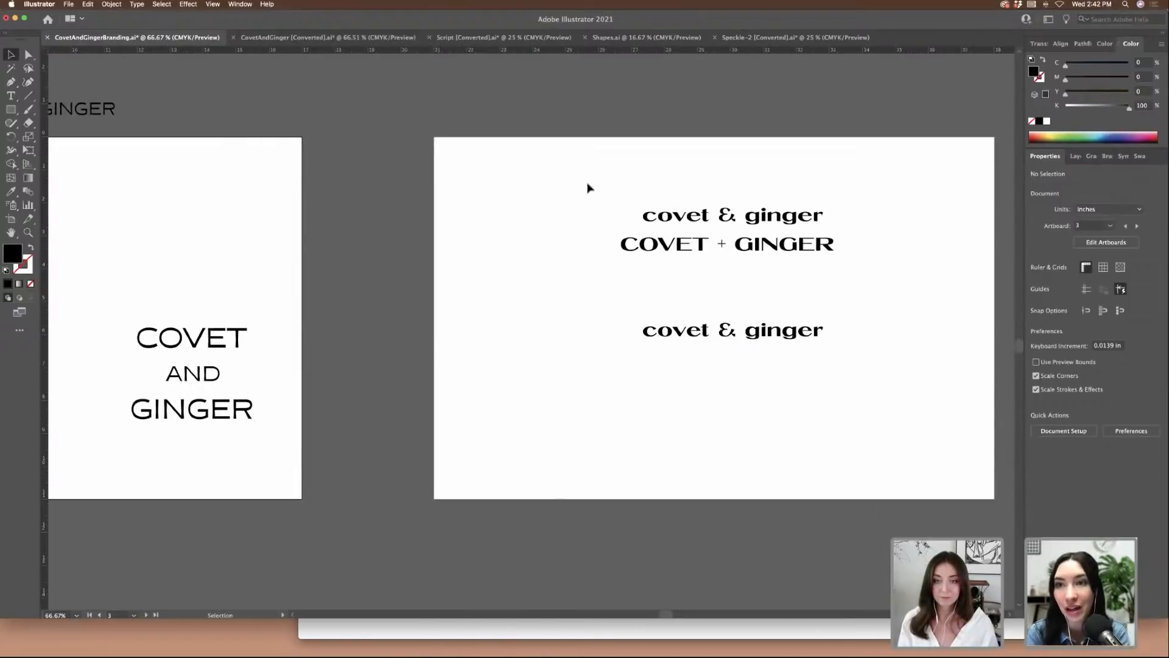
drag(588, 188, 837, 290)
click(773, 334)
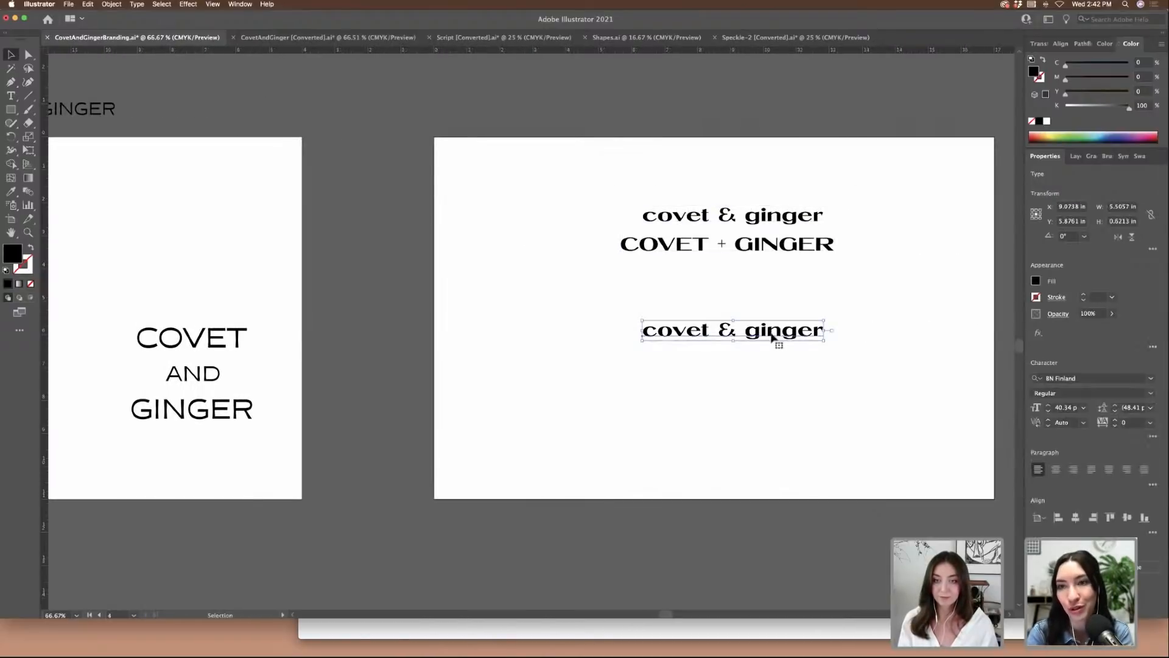
key(Delete)
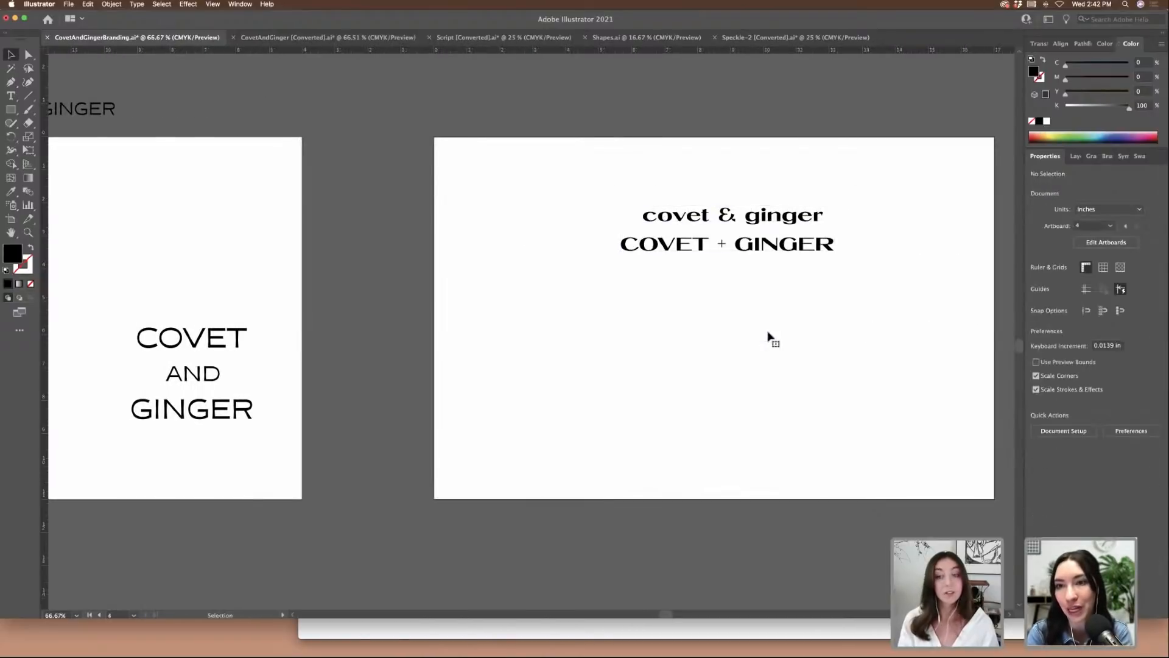
- Duplicate the two BN Finland lines straight down and set the copy's font to BN Cicero
click(748, 247)
shift+click(767, 222)
drag(768, 223, 769, 371)
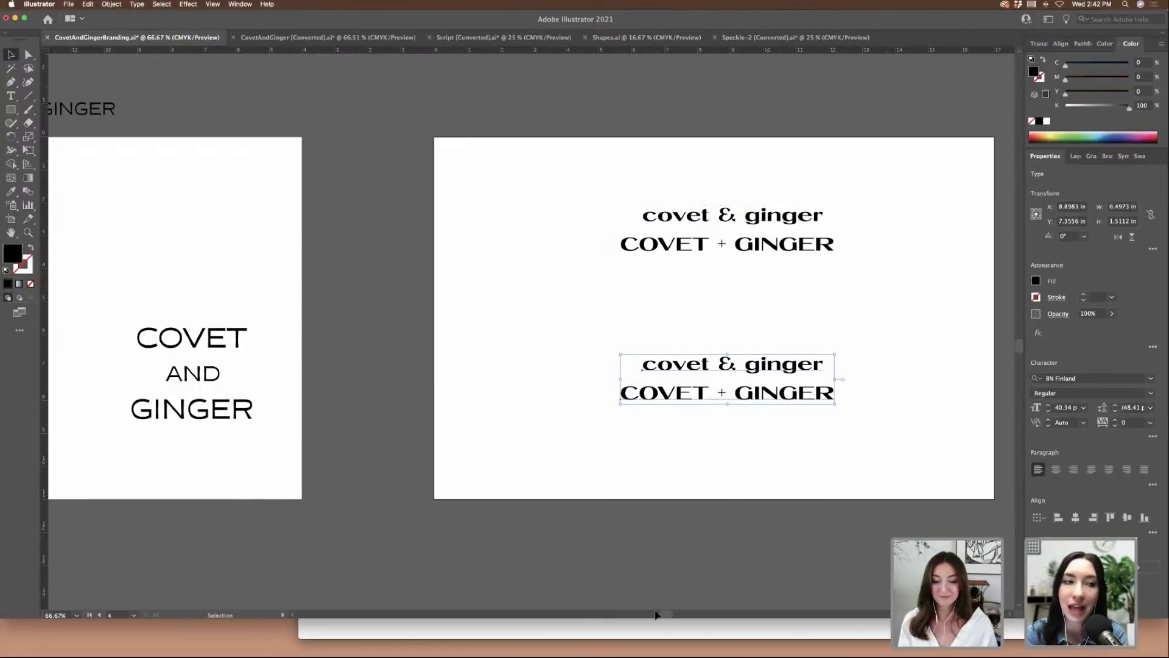
click(1088, 378)
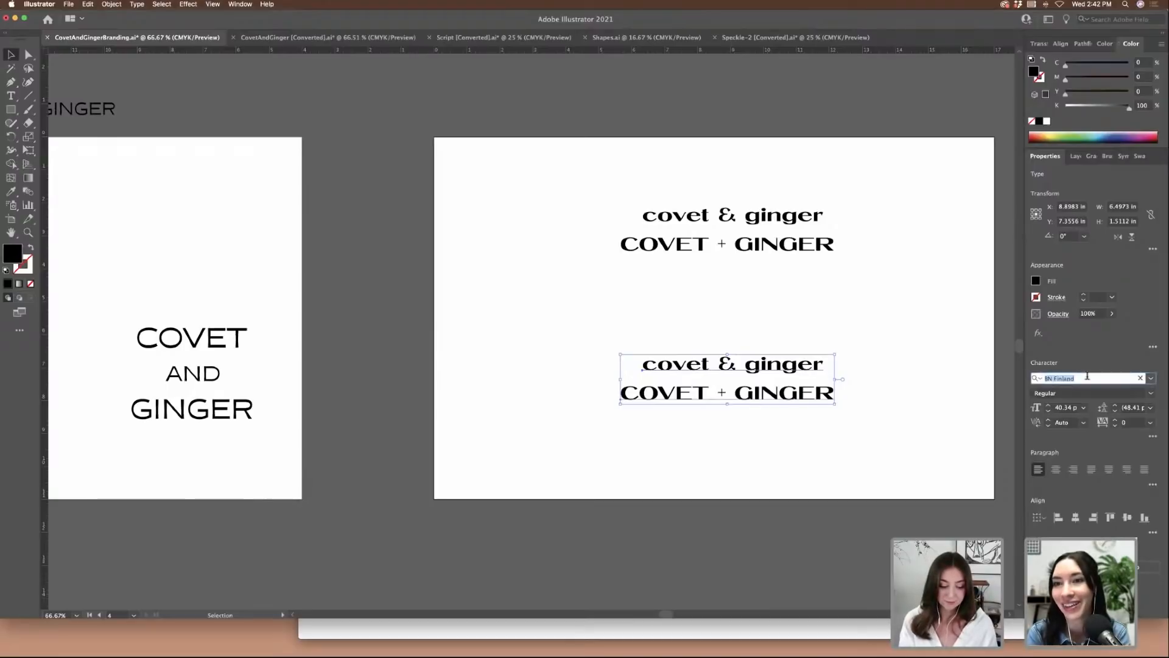
text(CICERO)
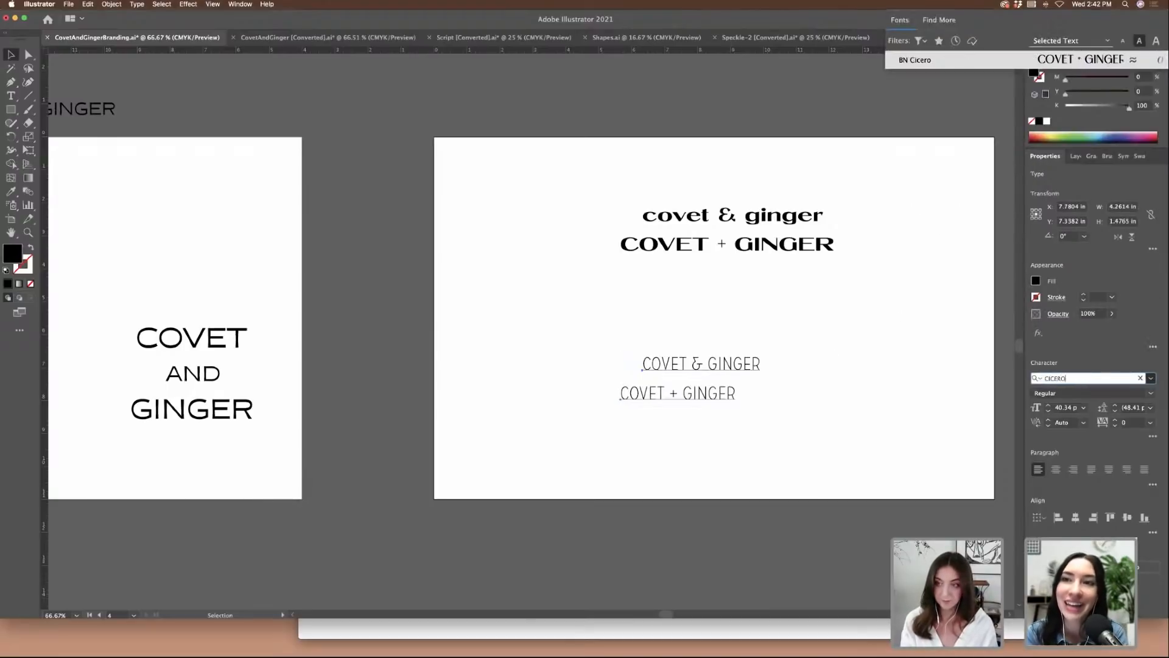
click(956, 59)
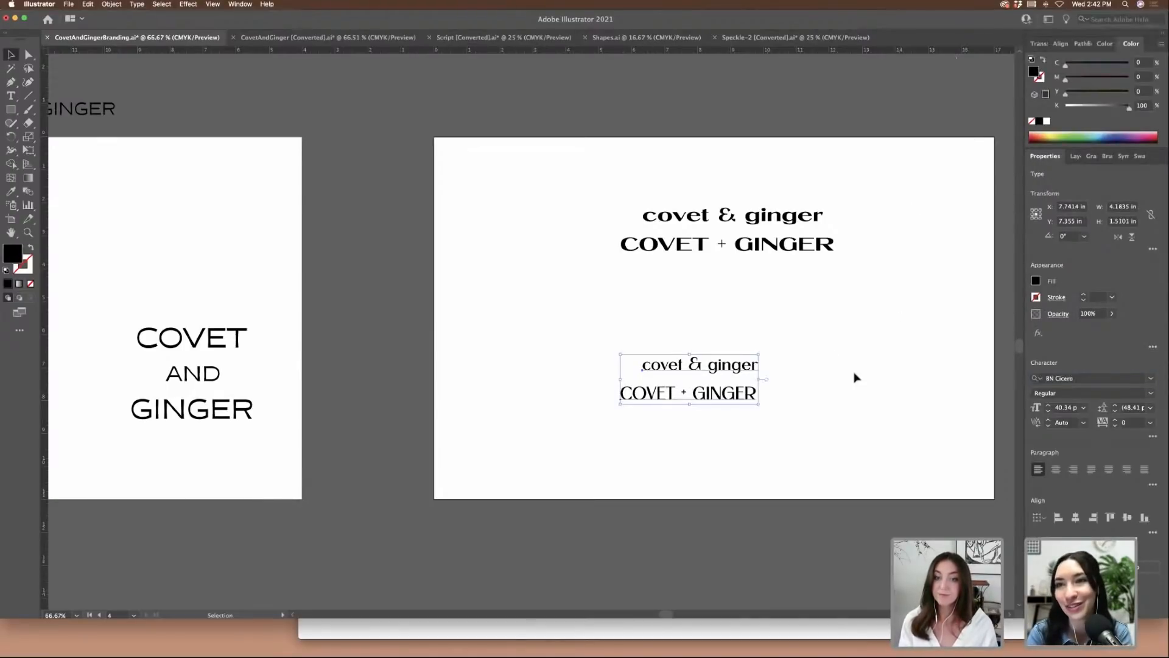
- Centre the lowercase BN Cicero line over the uppercase one and arrange two copies of the pair side by side
click(797, 368)
drag(737, 372, 986, 357)
scroll(631, 360, up, 4)
click(667, 214)
scroll(666, 214, right, 3)
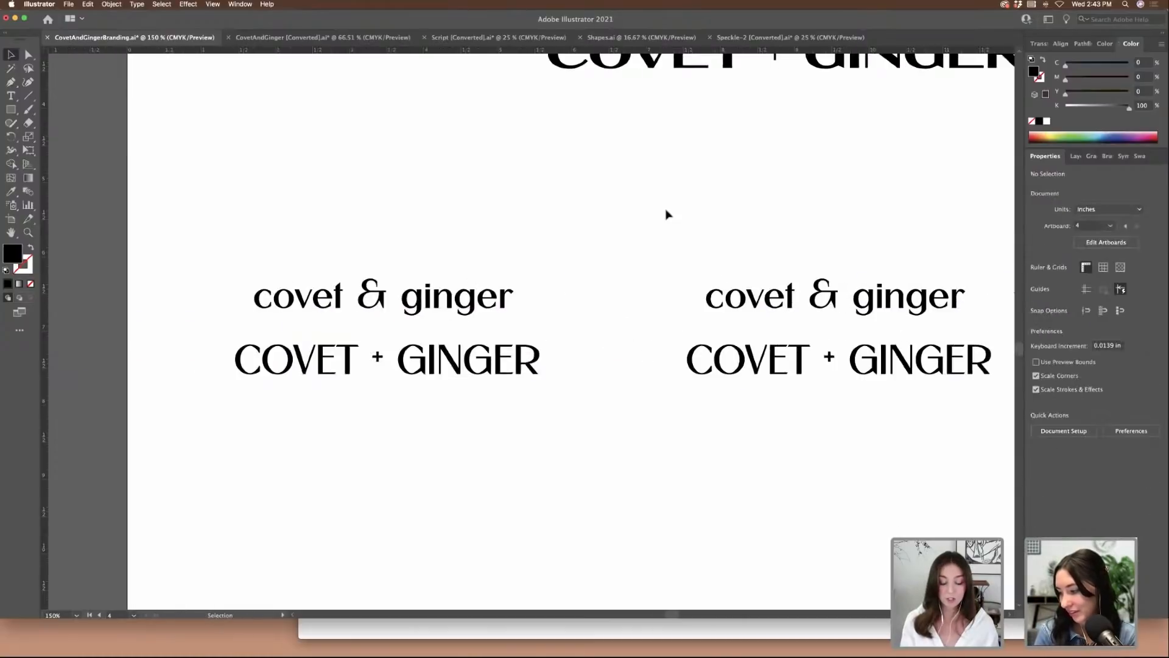
- Move the second BN Cicero pair straight across to widen the gap from the first pair
key(super+minus)
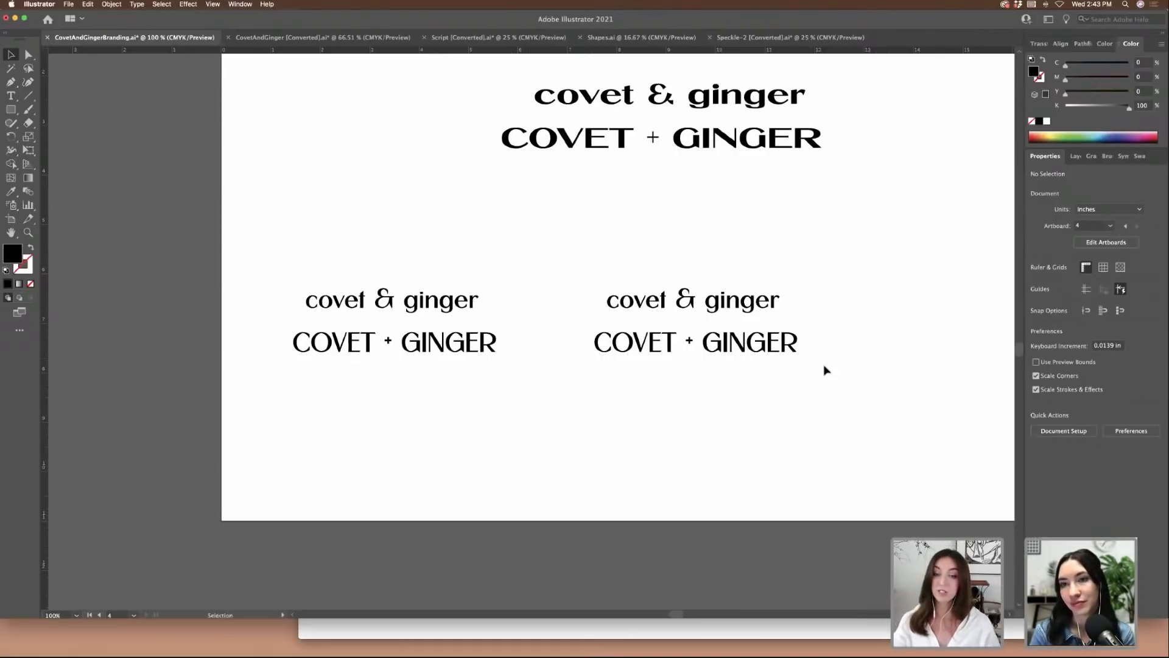
click(622, 308)
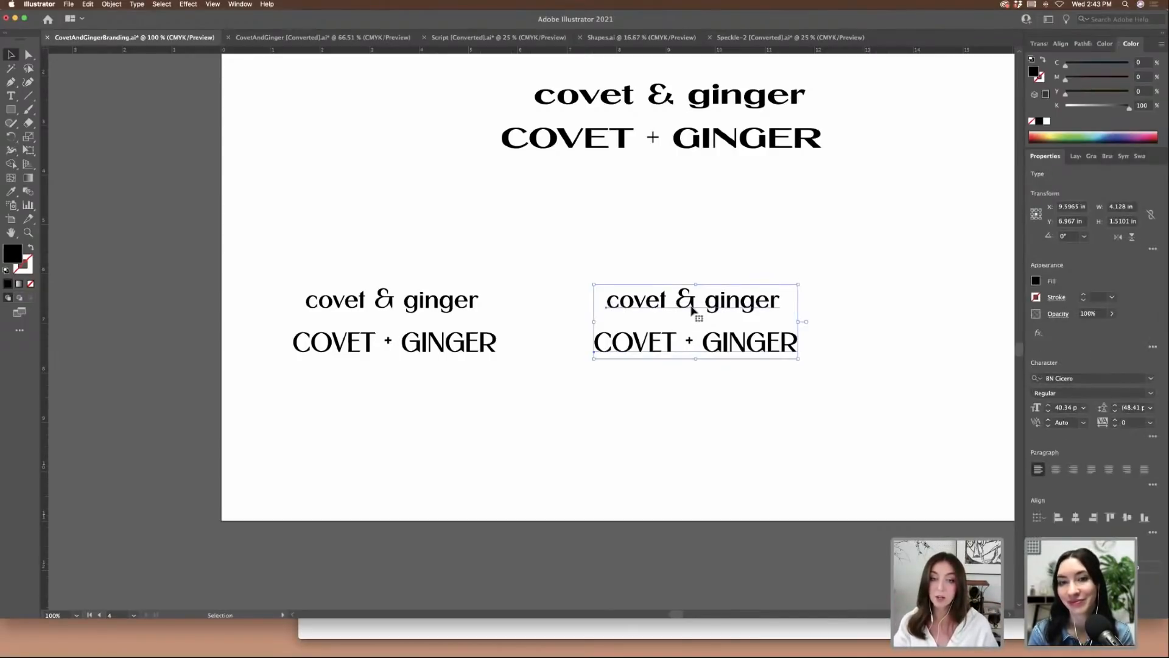
scroll(705, 313, right, 2)
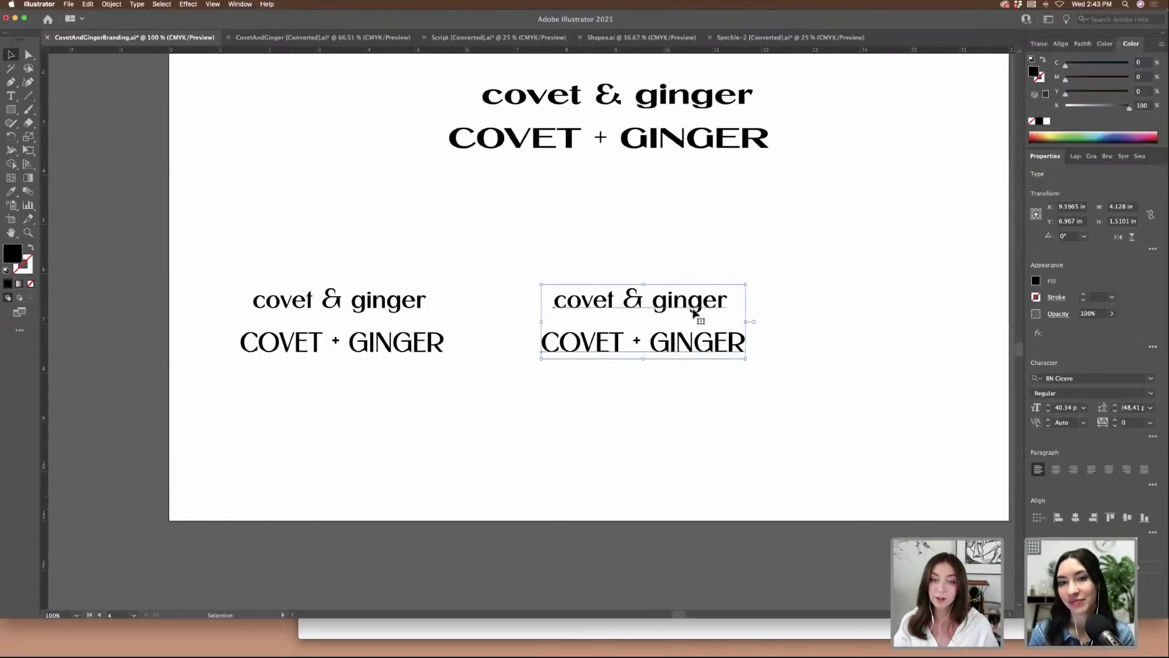
drag(696, 309, 754, 308)
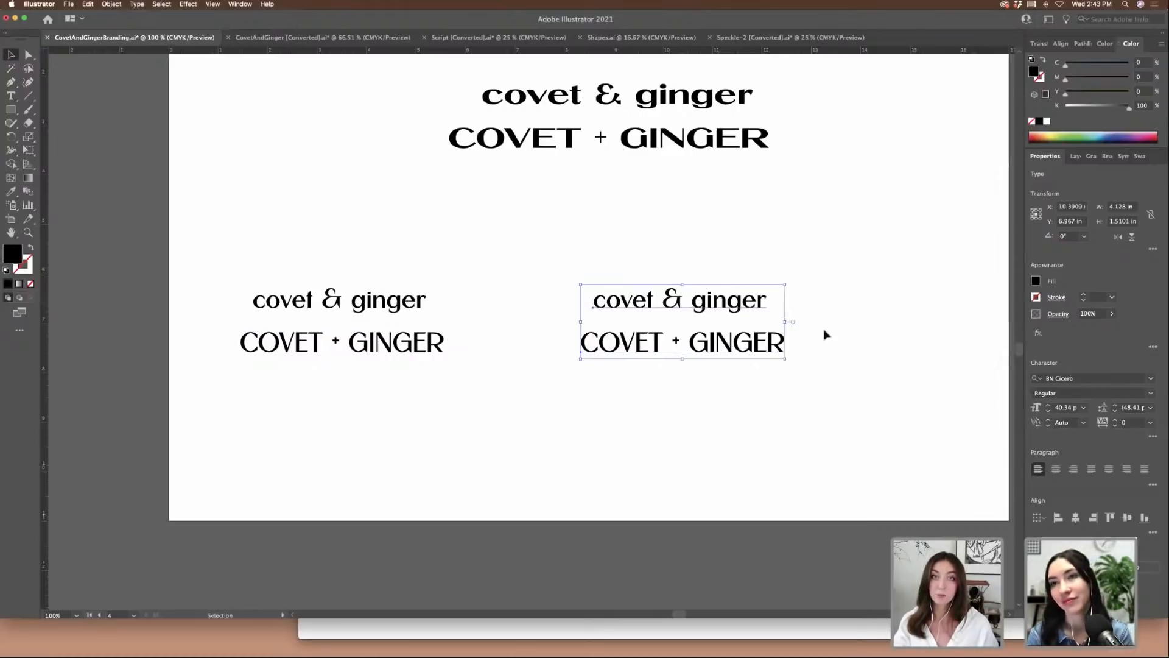
scroll(870, 337, down, 1)
scroll(869, 338, down, 1)
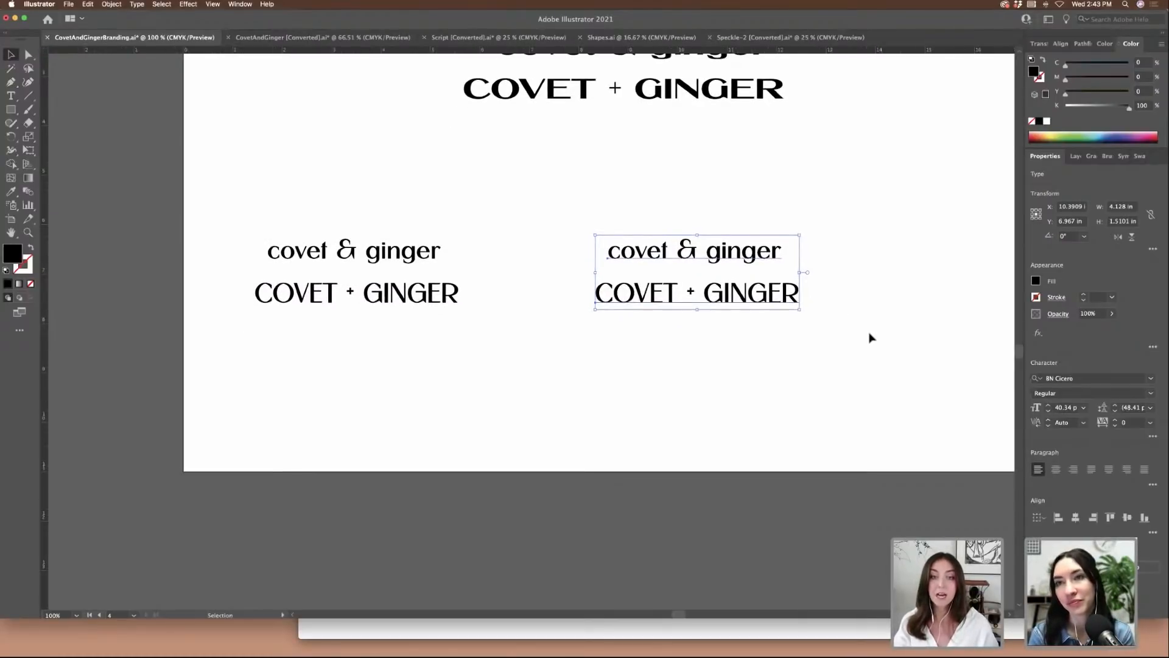
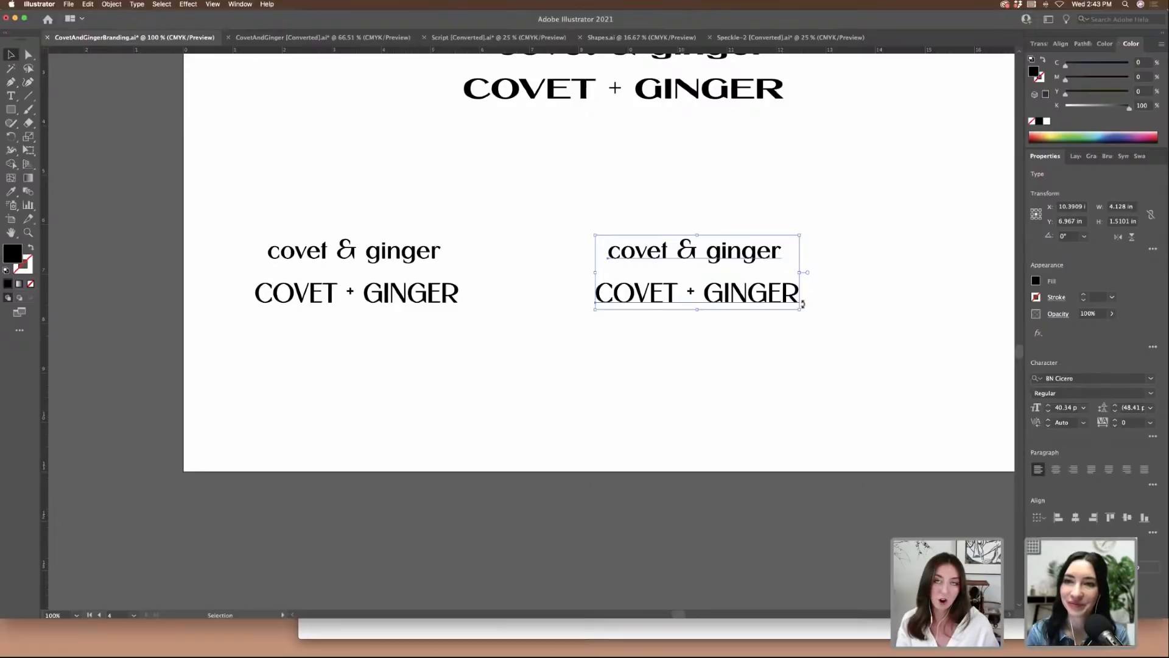
- Duplicate the second BN Cicero pair directly below itself and set the copy's font to Pitch Sans Bold
key(super+equal)
scroll(801, 308, down, 1)
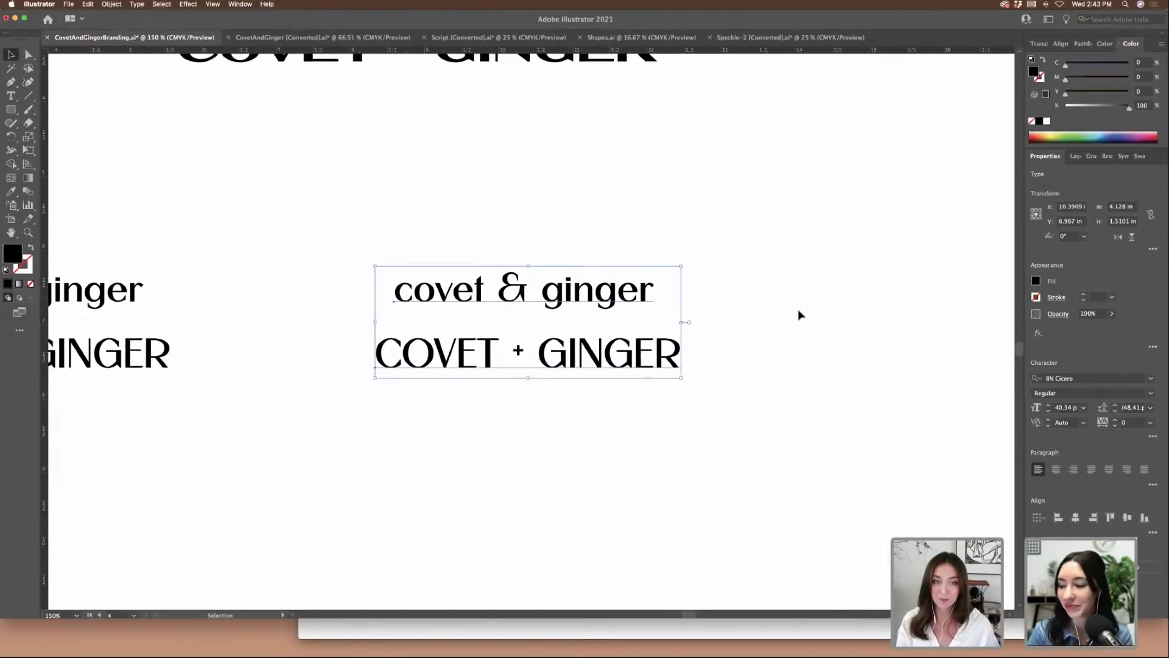
scroll(735, 309, down, 5)
drag(632, 172, 629, 347)
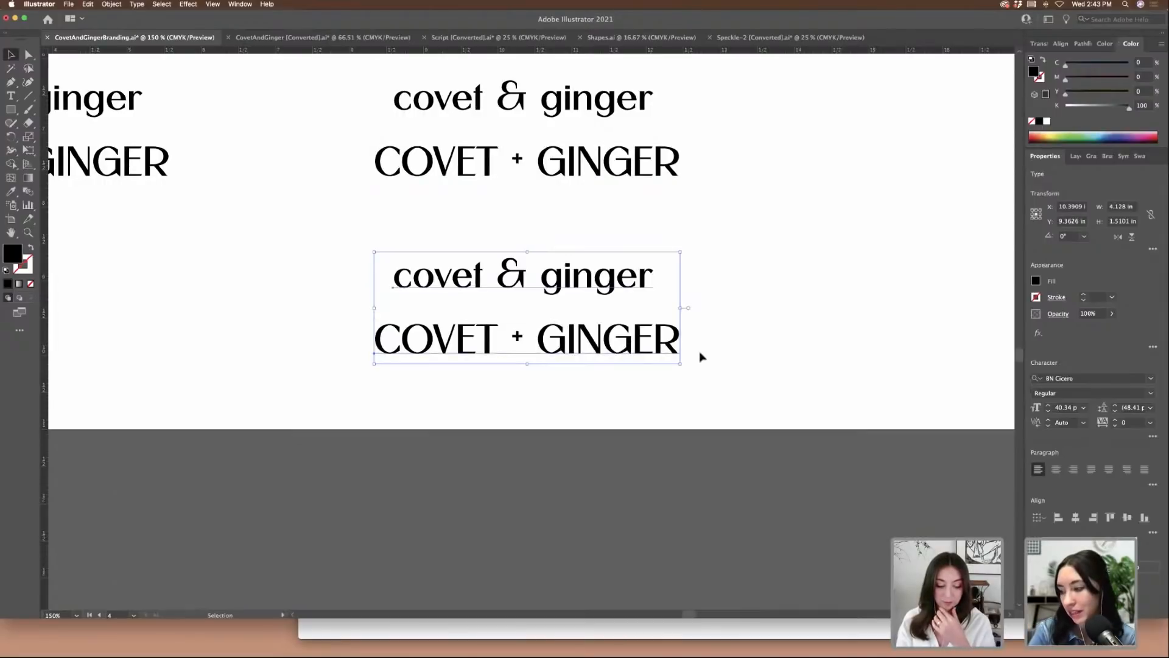
click(1104, 378)
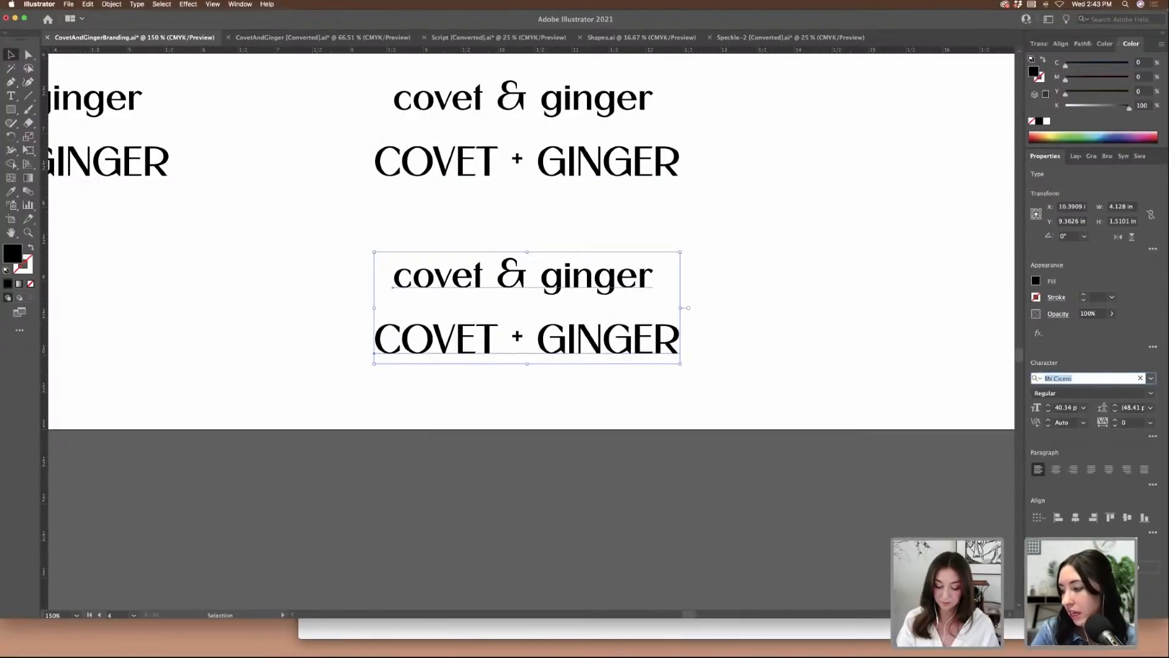
text(PITCHE)
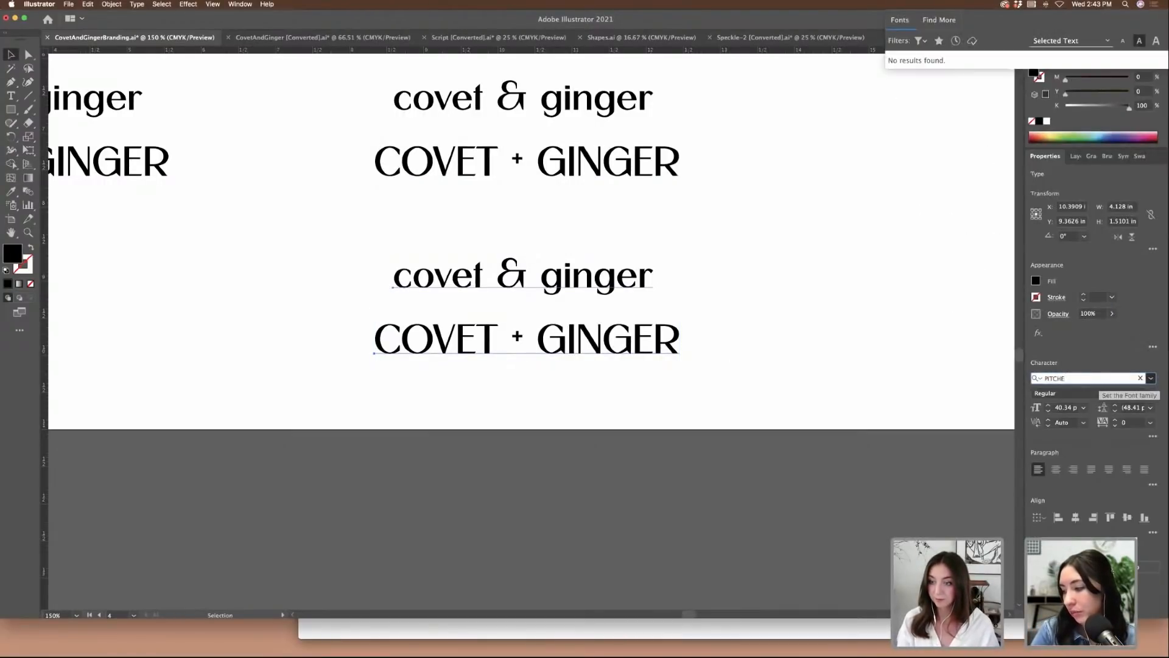
key(BackSpace)
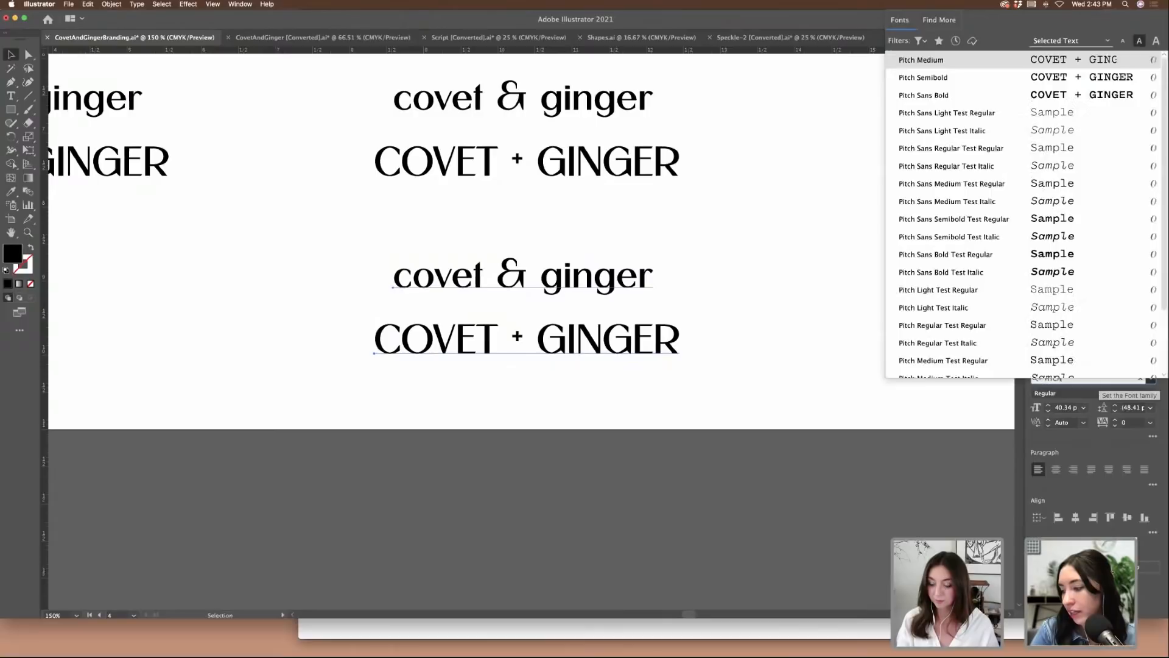
click(967, 98)
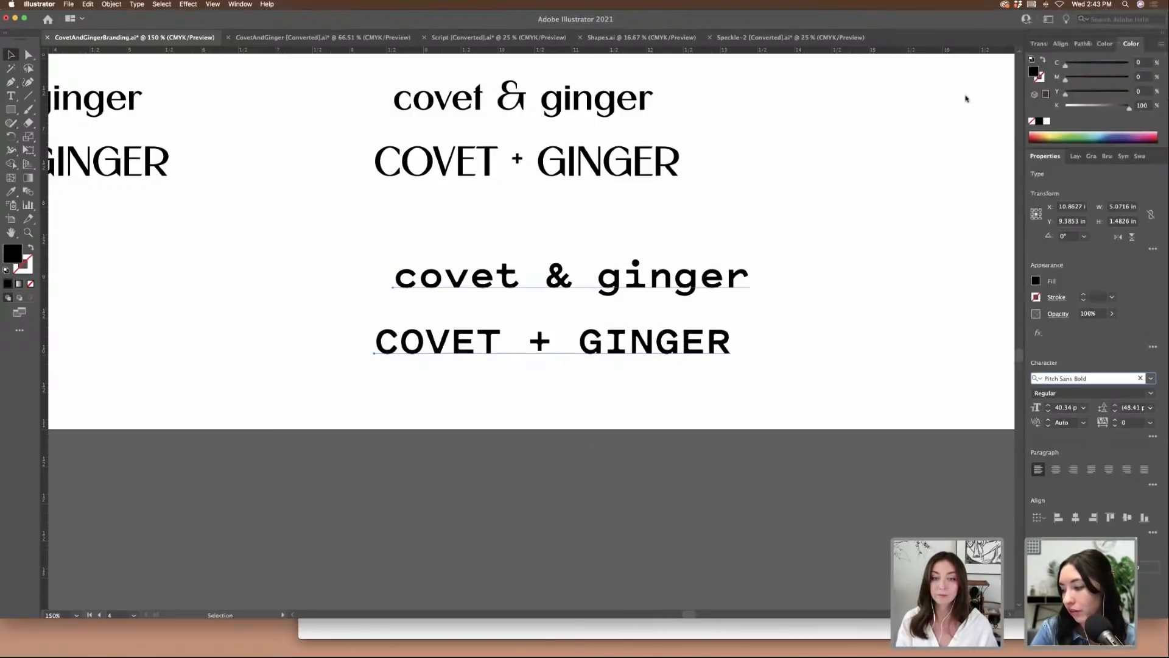
key(Escape)
- Shift the lowercase Pitch Sans Bold line left so it sits over the uppercase line
click(874, 327)
drag(721, 279, 703, 279)
click(795, 312)
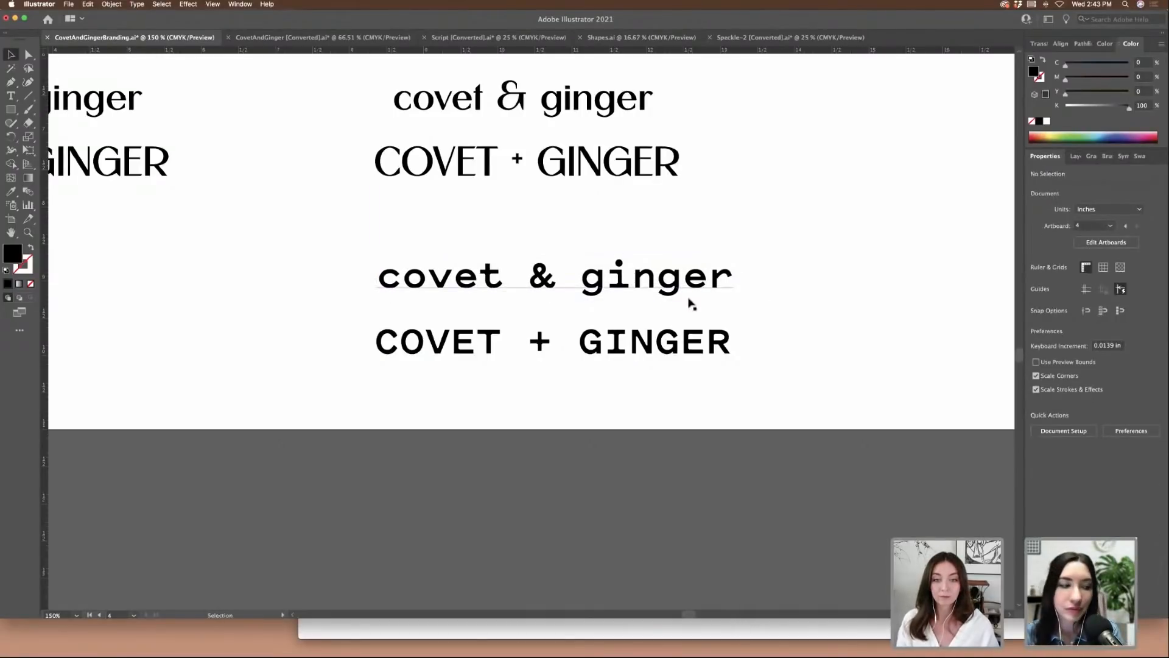
click(669, 291)
scroll(639, 292, right, 5)
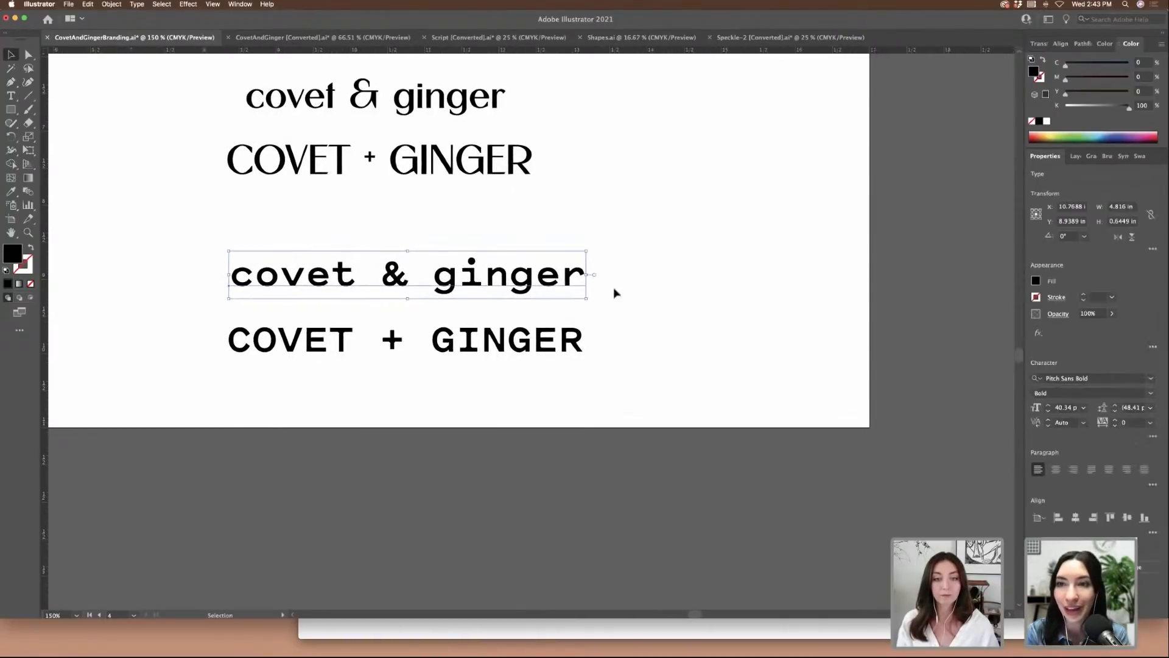
click(553, 346)
click(697, 339)
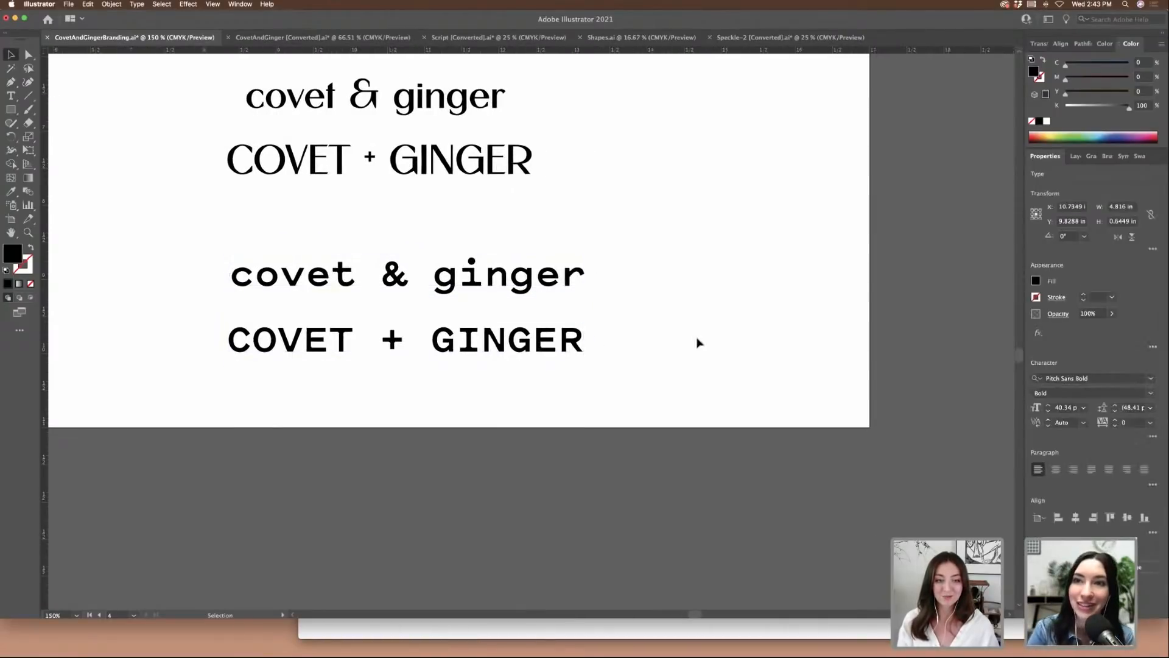
- Move the lowercase Pitch Sans Bold line down closer to the uppercase line, left-aligned with it, and select both lines
scroll(697, 339, left, 5)
key(super+minus)
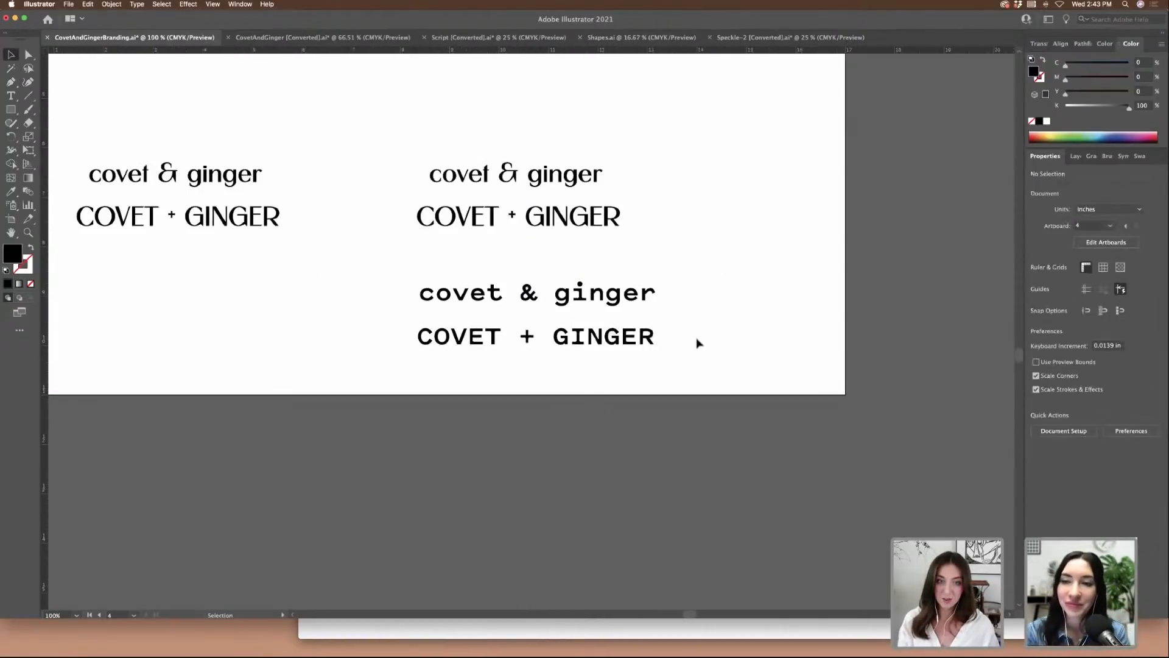
click(597, 309)
drag(595, 304, 600, 308)
drag(673, 359, 418, 295)
scroll(456, 384, up, 5)
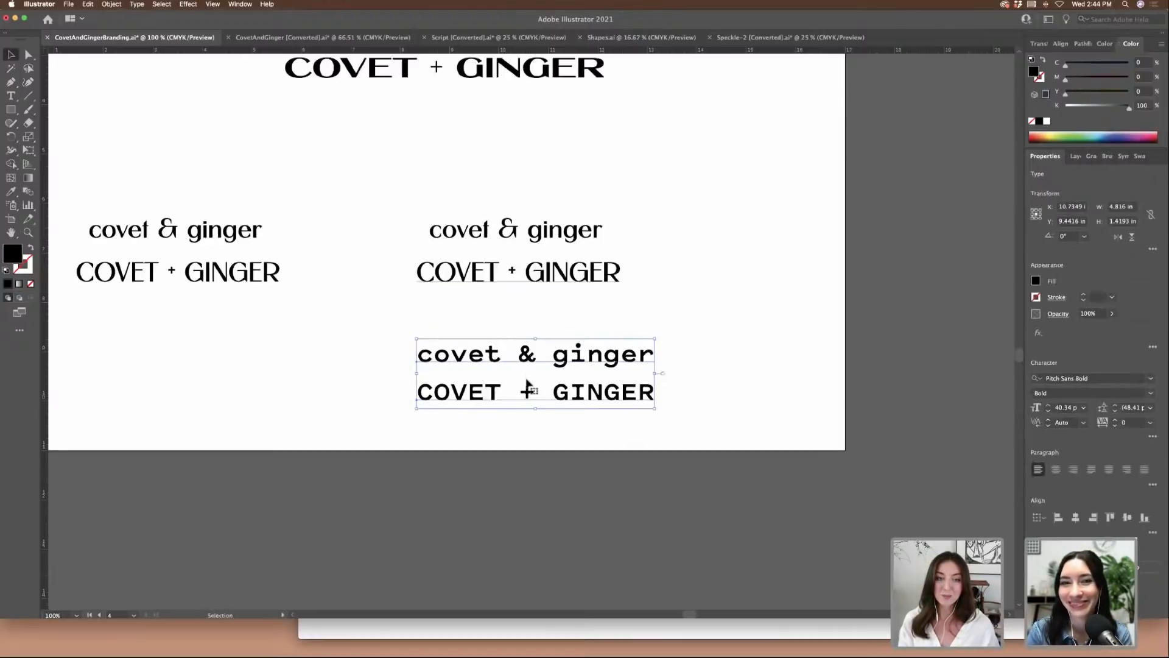
- Move the BN Finland pair to the artboard's upper left, the right-hand BN Cicero pair to its upper right, and the Pitch Sans Bold pair below that
drag(645, 254, 645, 255)
scroll(645, 254, left, 4)
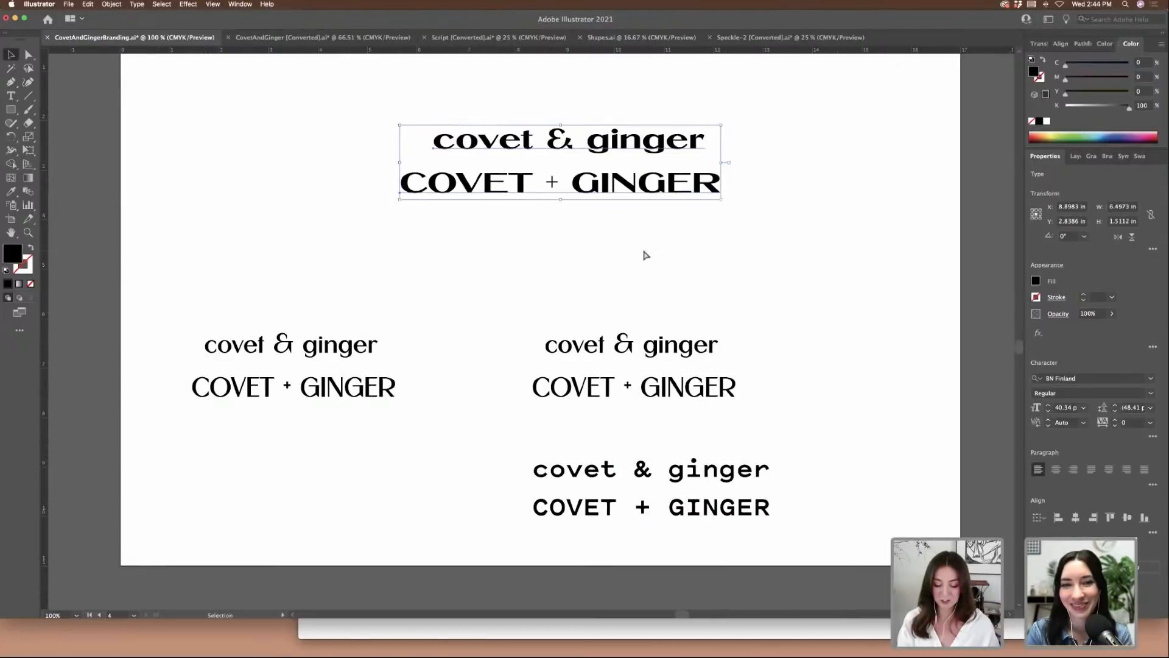
key(super+minus)
drag(458, 310, 308, 308)
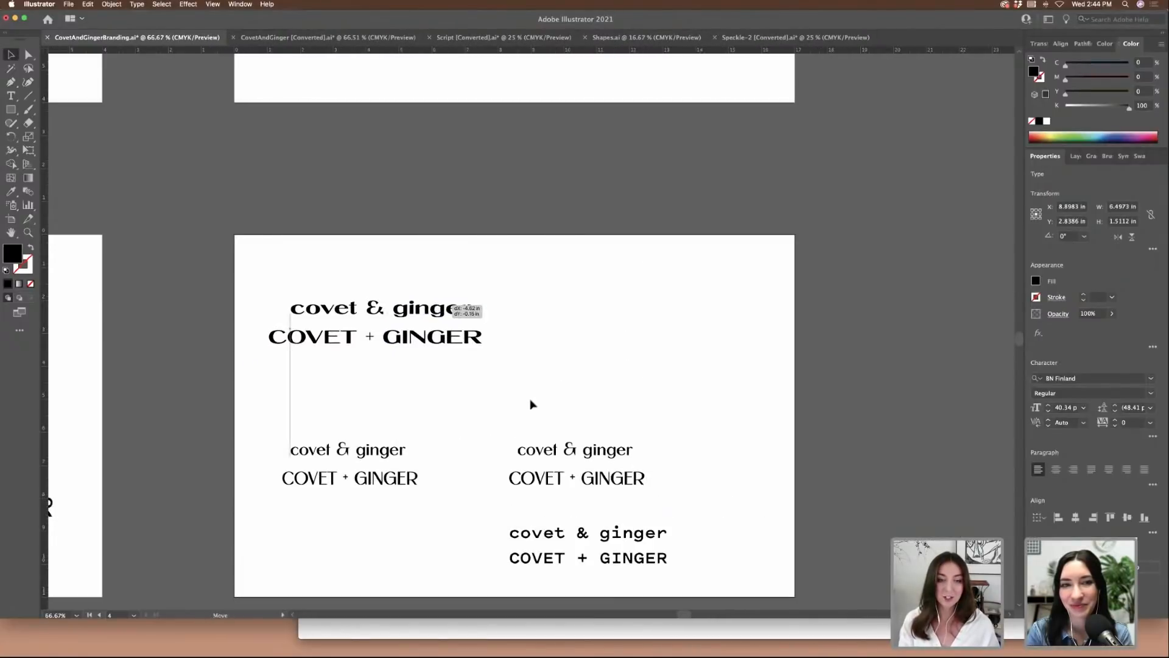
drag(603, 484, 671, 350)
drag(640, 556, 677, 458)
- Scale the Pitch Sans Bold pair up proportionally to a type size of about 43 pt
key(super+equal)
key(super+equal)
key(super+equal)
key(v)
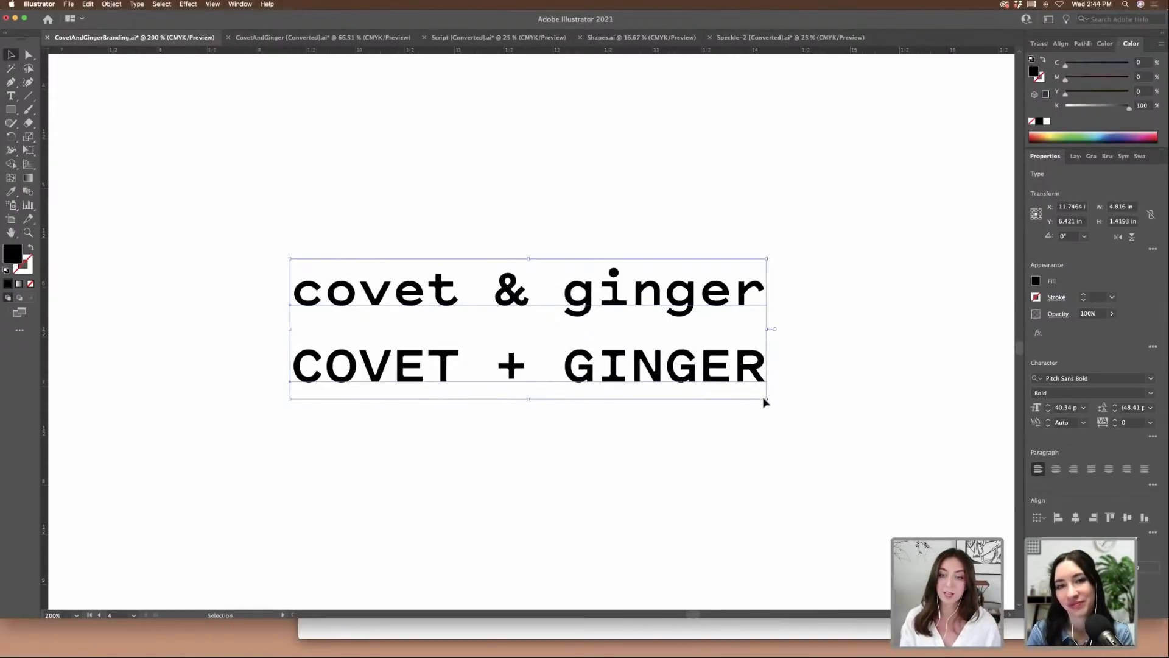
drag(771, 403, 867, 455)
click(867, 455)
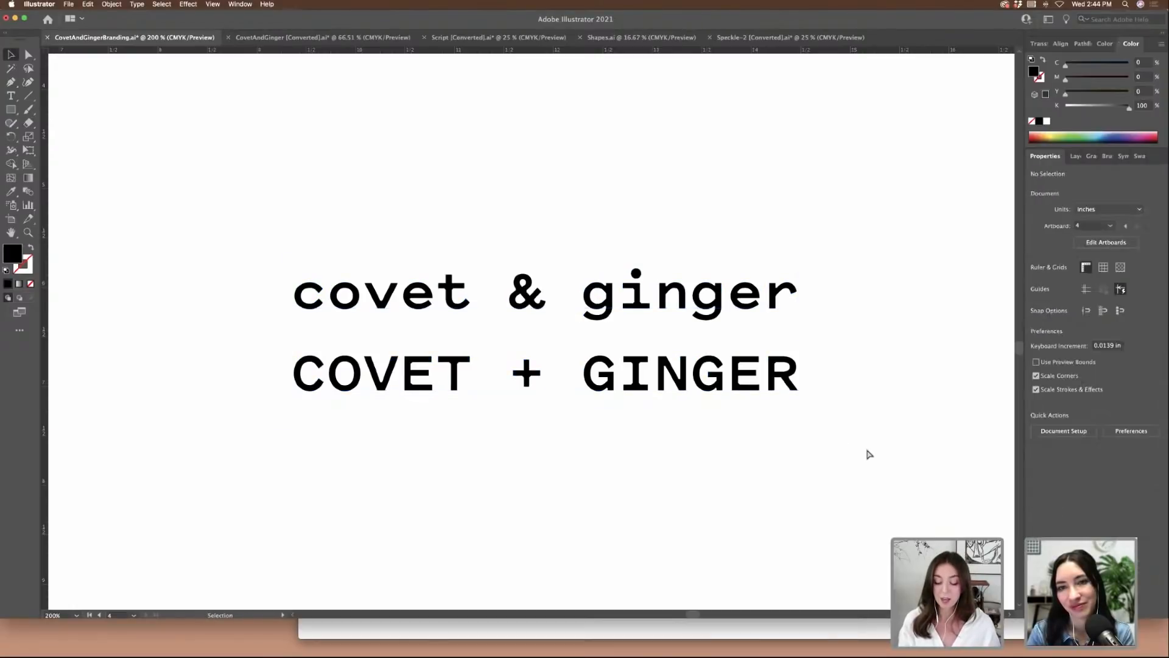
- Move the lowercase Pitch Sans Bold line up and break the uppercase line into three stacked lines: COVET, + and GINGER
key(super+minus)
drag(679, 286, 682, 244)
click(576, 363)
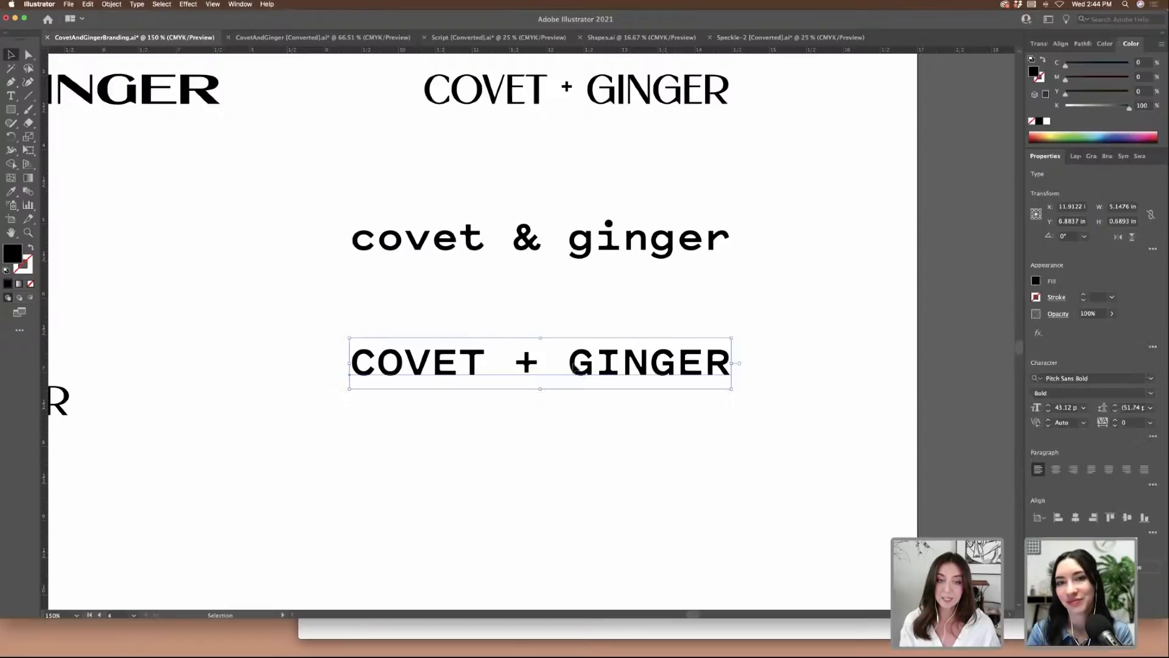
double_click(567, 361)
drag(568, 361, 542, 361)
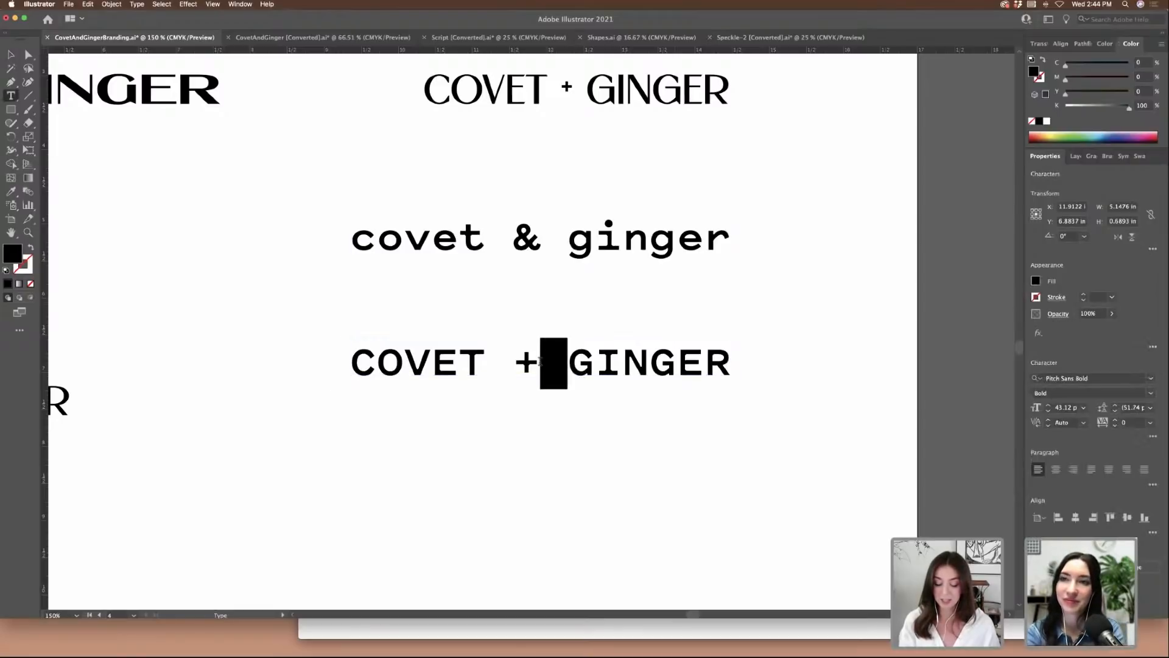
key(Return)
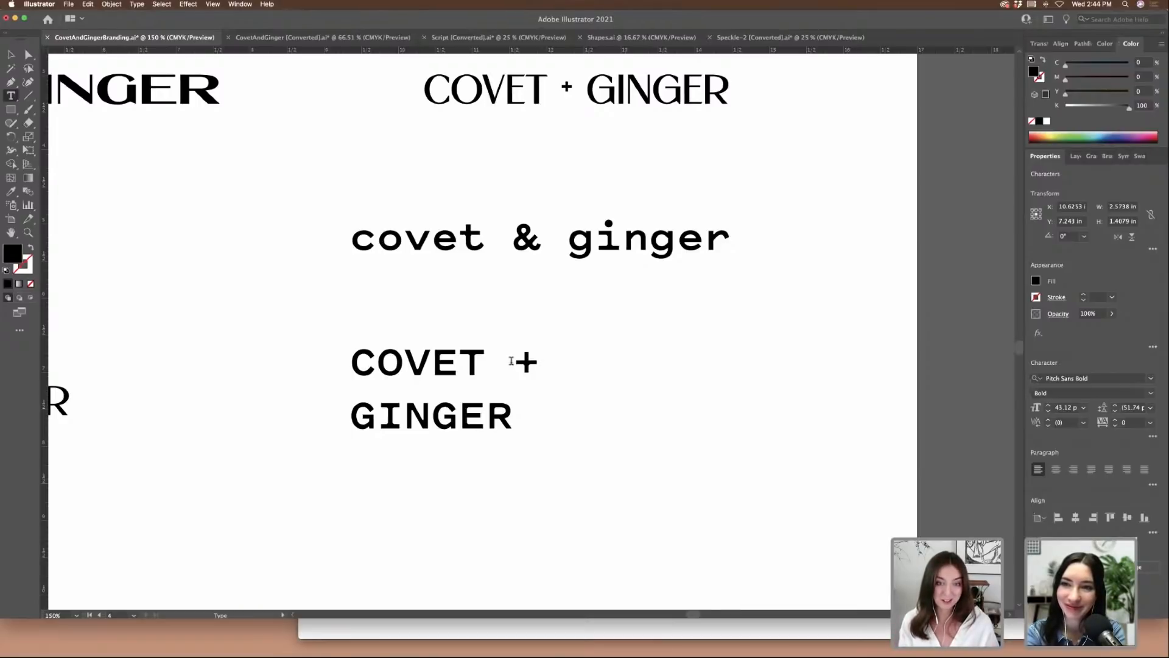
drag(514, 363, 488, 360)
key(Return)
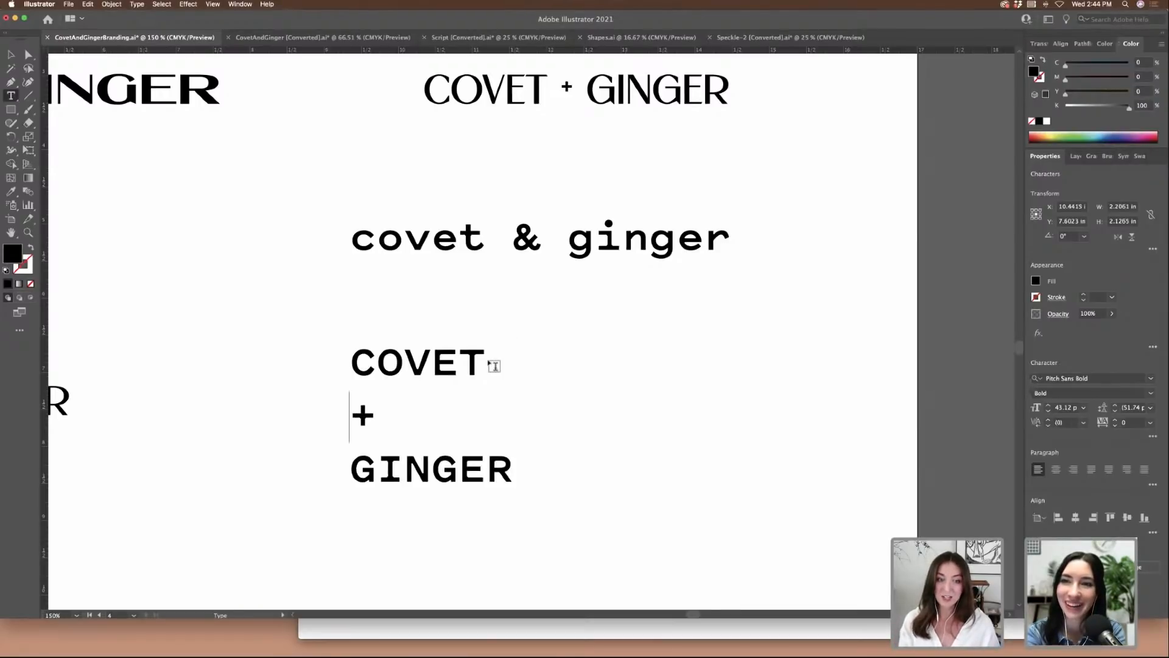
click(11, 55)
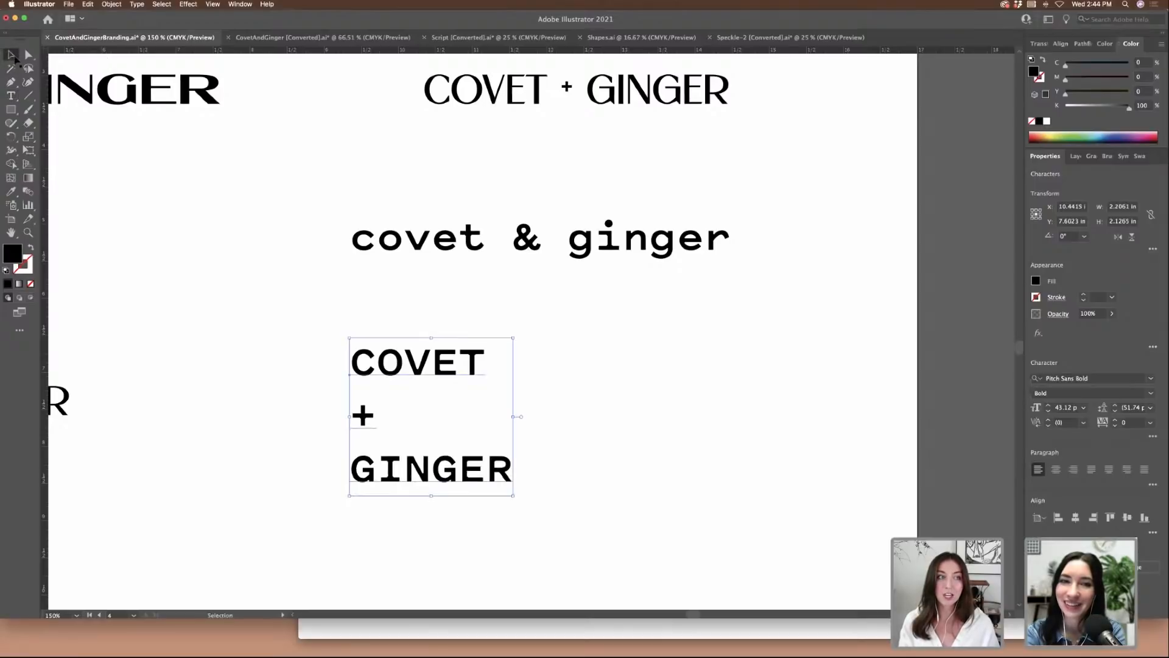
click(653, 349)
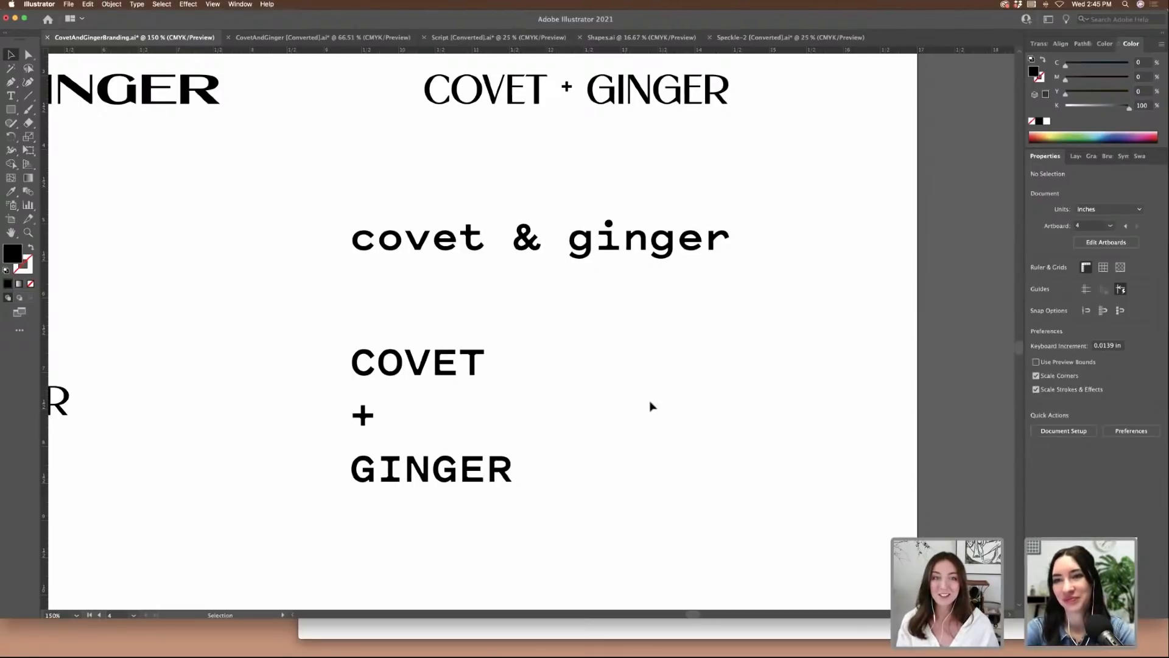
- Center-align the stacked COVET + GINGER text, shift it further left, and move the lowercase Pitch Sans Bold line to the right
scroll(651, 407, left, 3)
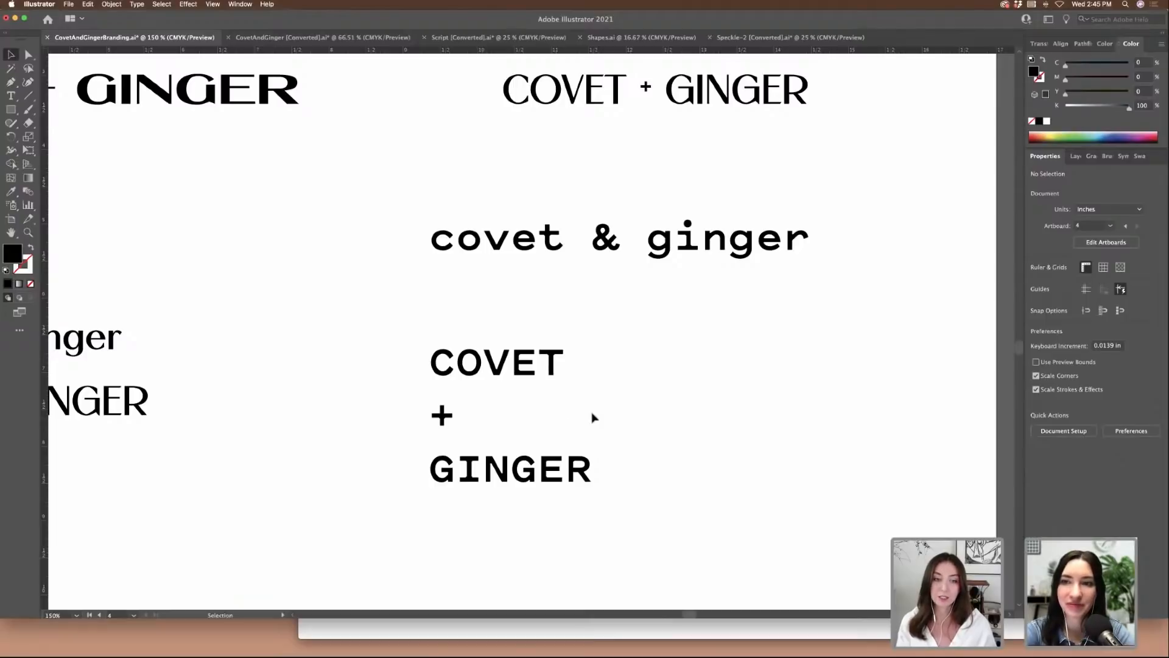
scroll(594, 418, left, 2)
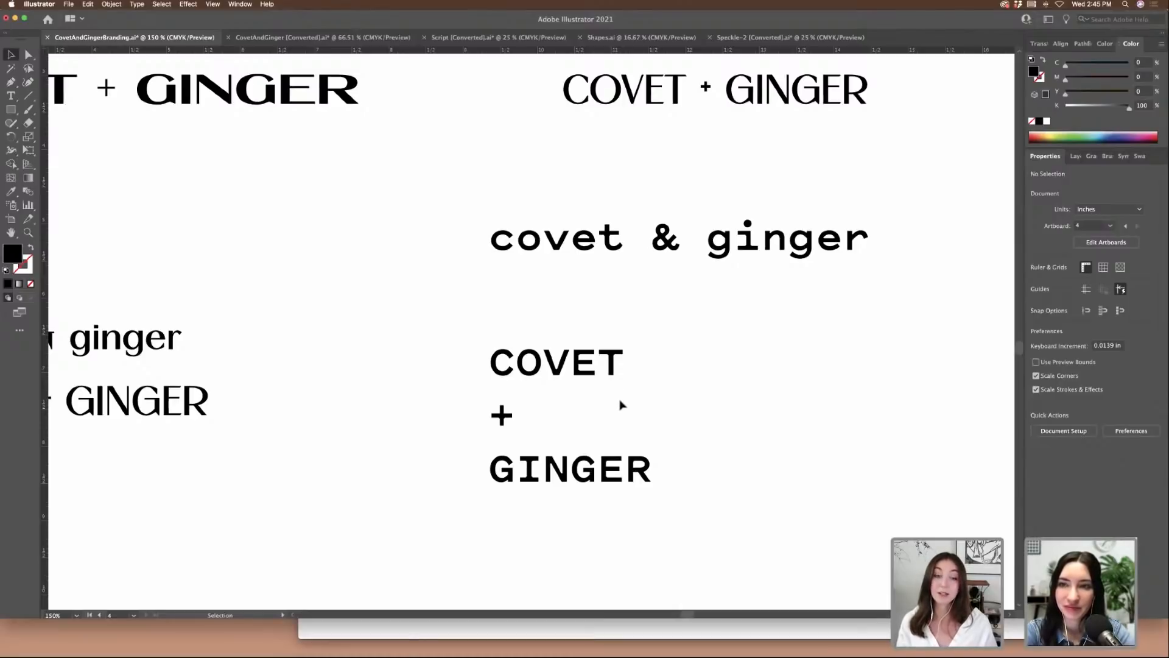
click(604, 368)
key(t)
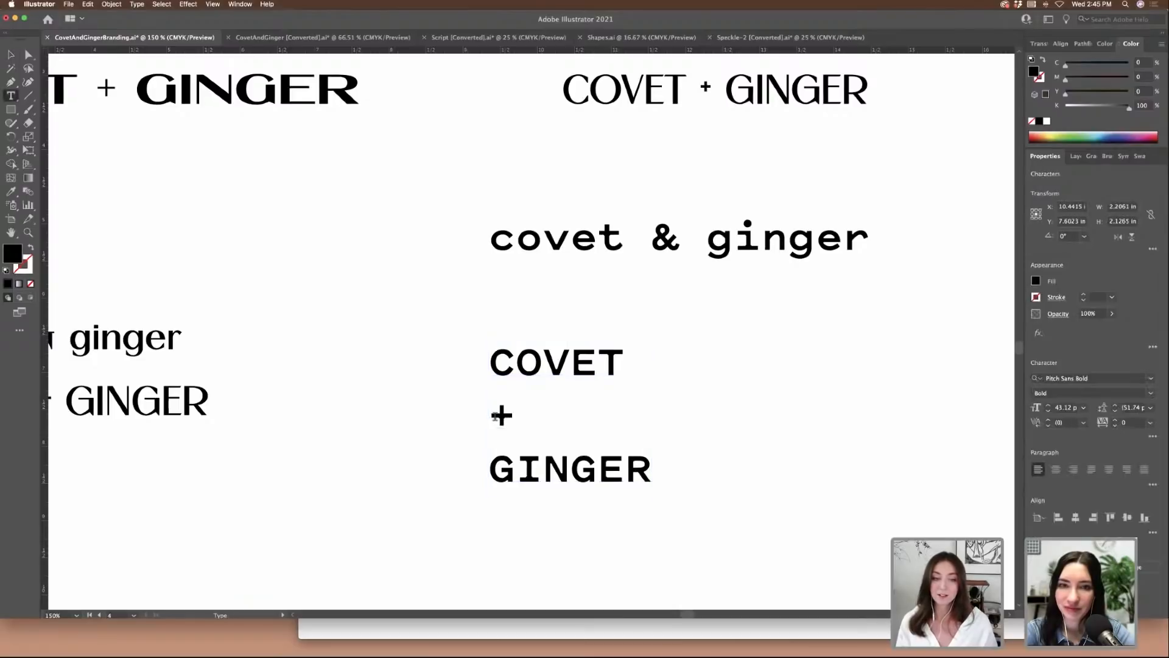
click(12, 54)
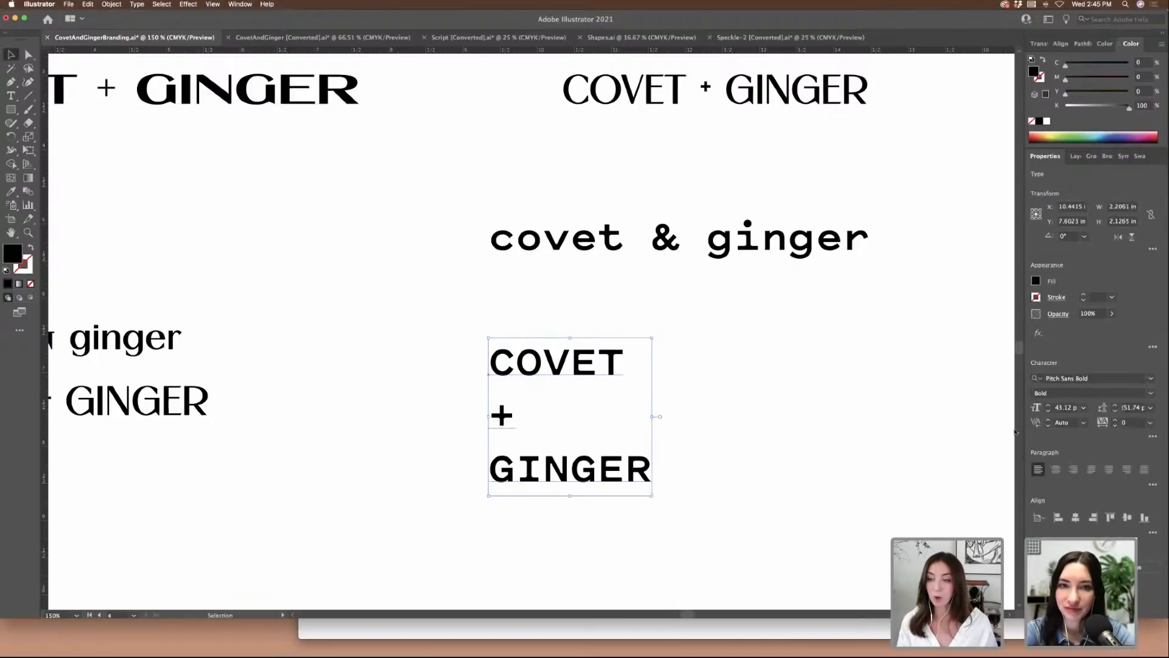
click(1056, 469)
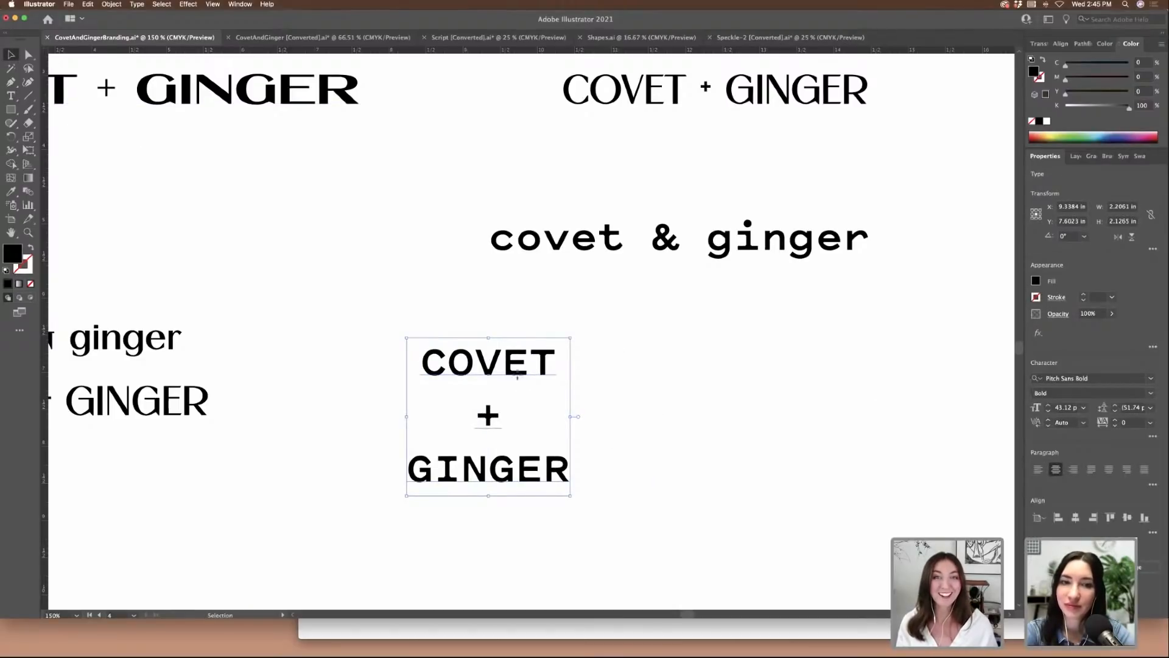
drag(520, 378, 498, 373)
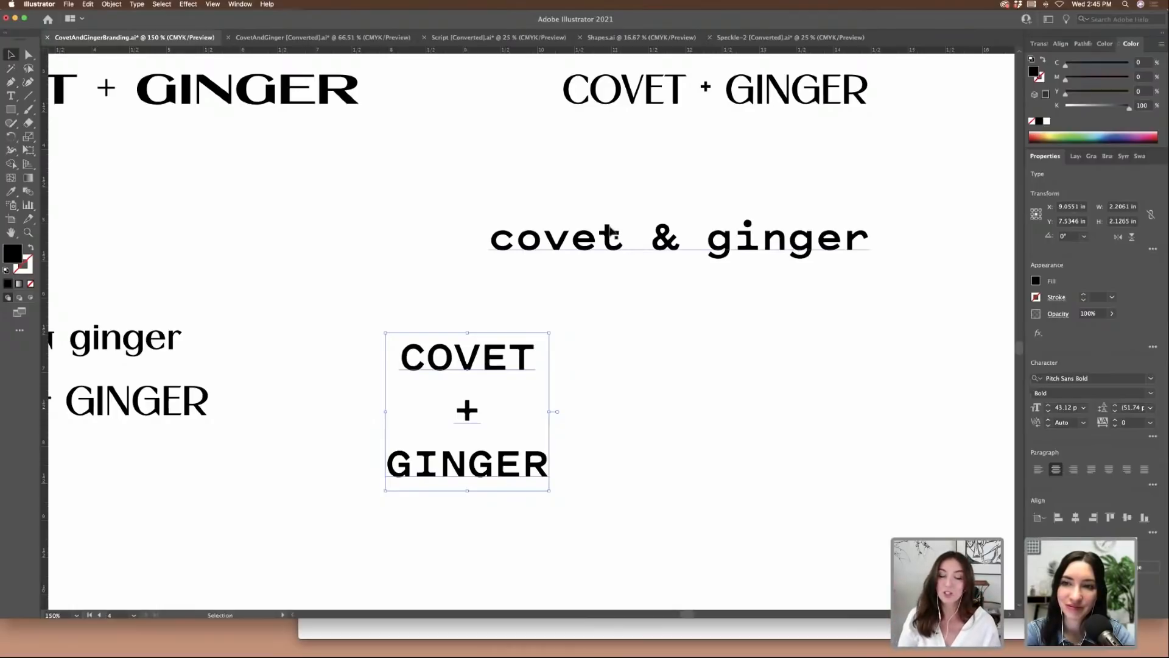
drag(615, 231, 697, 255)
scroll(603, 277, right, 5)
- Tighten the kerning before the ampersand in the lowercase Pitch Sans Bold line
double_click(583, 262)
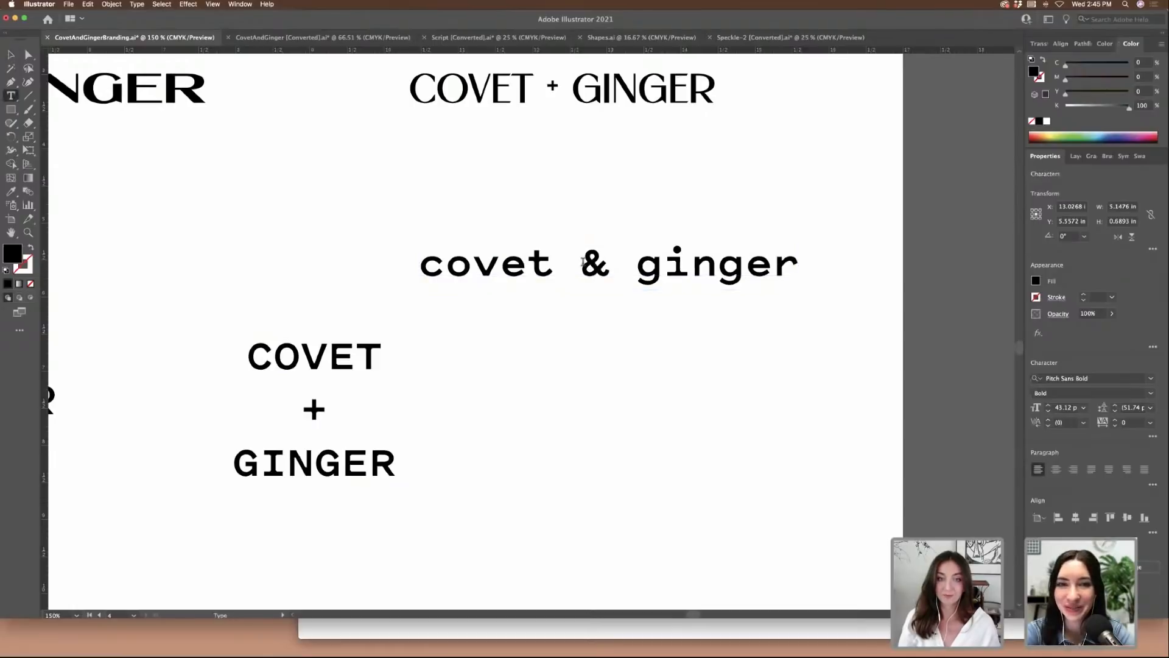
click(11, 55)
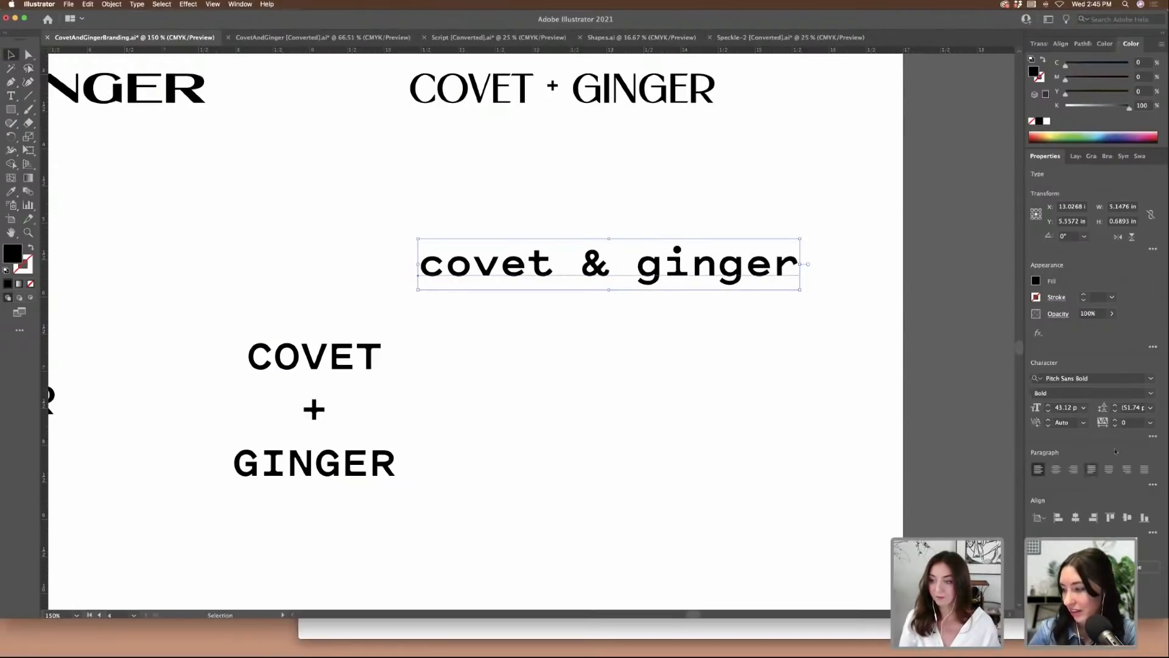
double_click(583, 265)
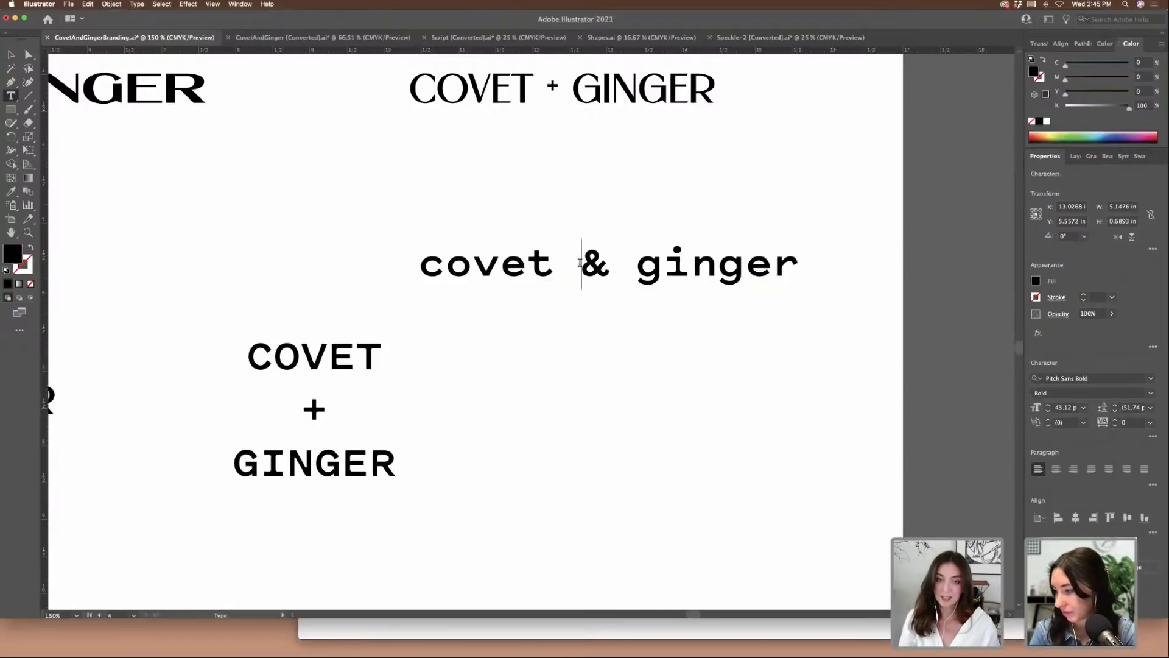
key(alt+Left)
key(alt+Left)
key(alt+Left)
key(alt+Left)
key(alt+Left)
key(alt+Left)
key(alt+Left)
key(alt+Left)
key(alt+Left)
key(alt+Left)
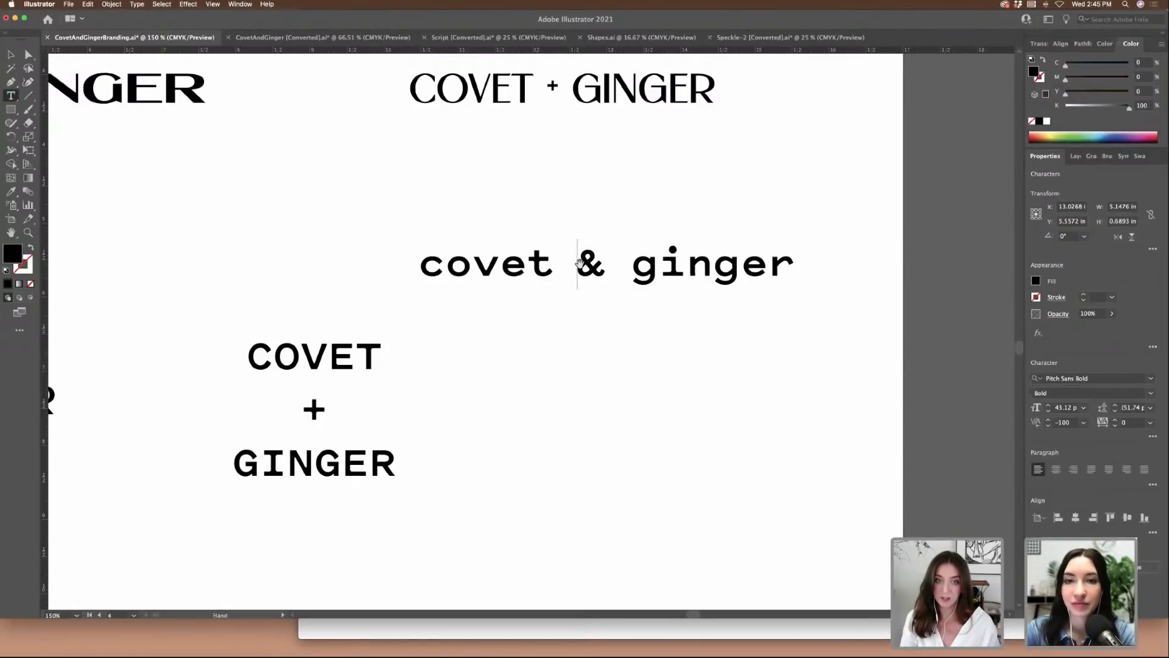
key(alt+Left)
key(alt+Left)
- Set the kerning between the ampersand and "ginger" to -200 in the lowercase Pitch Sans Bold line
key(Right)
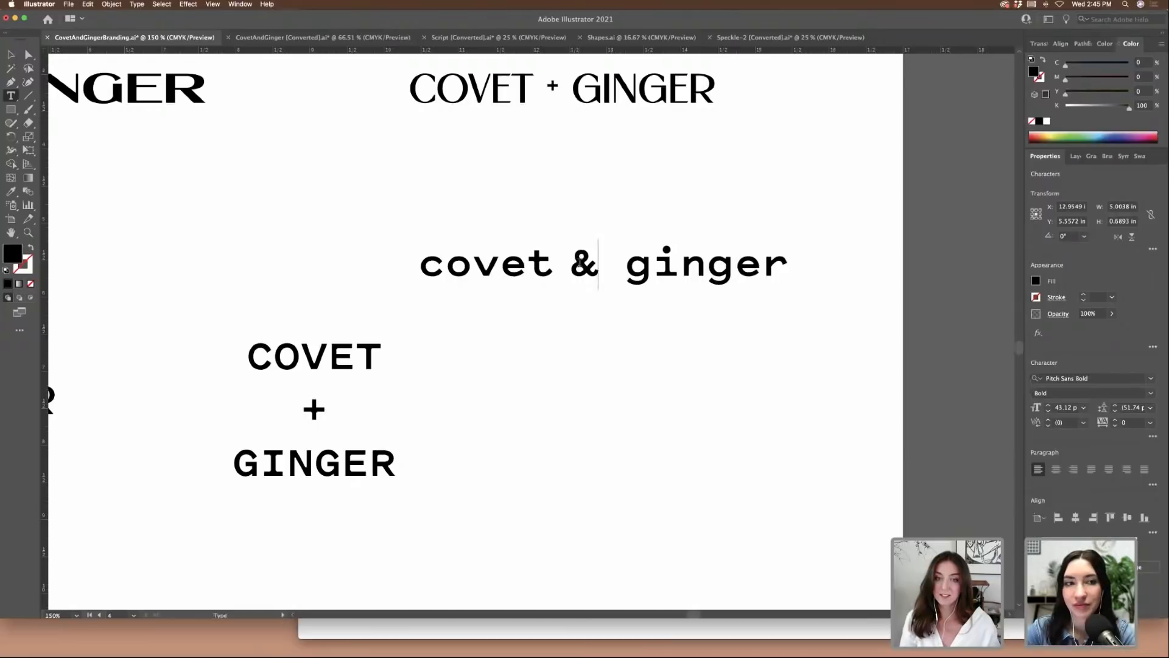
key(Right)
key(alt+Left)
key(alt+Left)
key(alt+Left)
key(alt+Left)
key(alt+Left)
key(alt+Left)
key(alt+Left)
key(alt+Left)
key(alt+Left)
key(alt+Left)
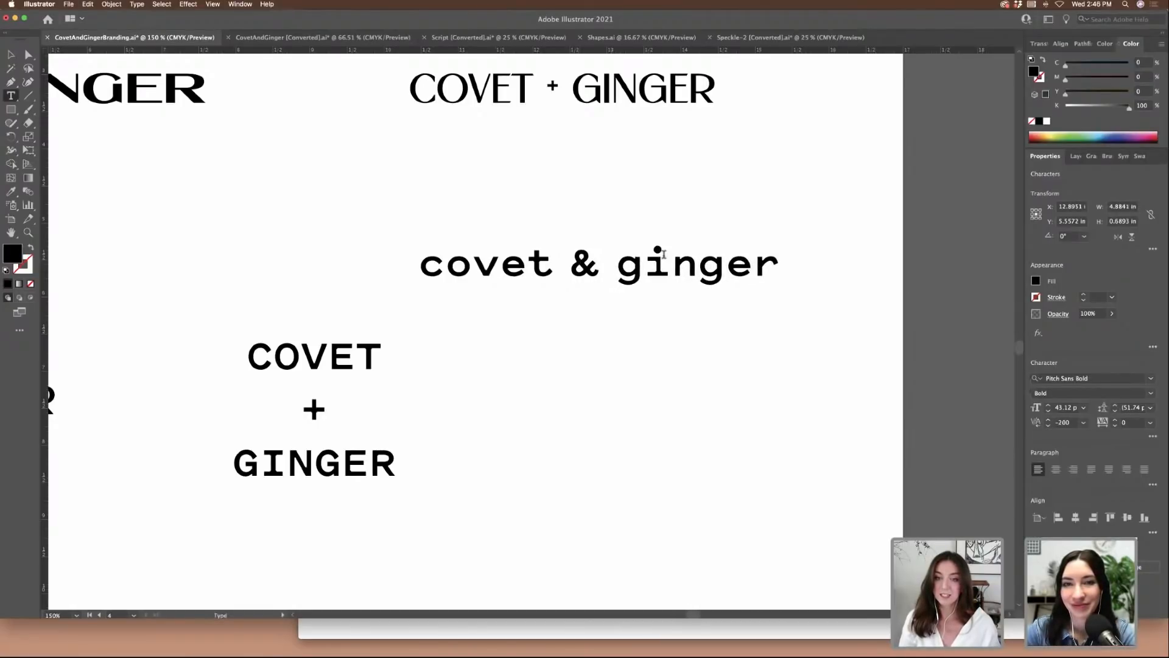
click(11, 55)
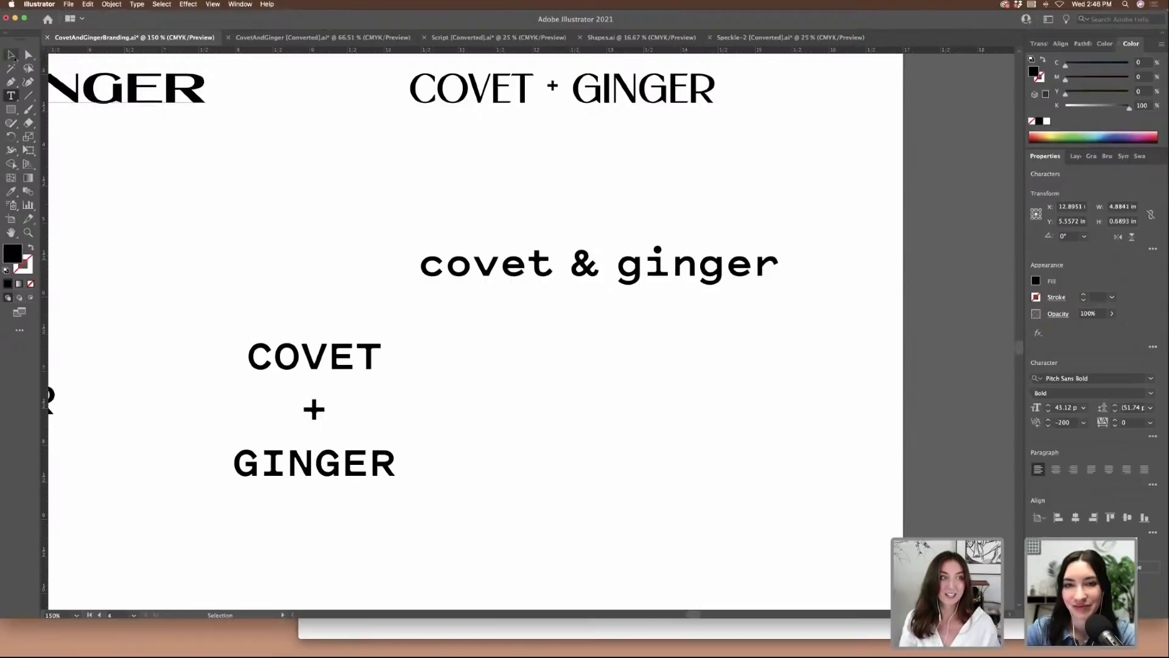
- Move the lowercase Pitch Sans Bold line down beside the stacked COVET + GINGER text and shift the stack slightly up
click(127, 88)
drag(629, 268, 677, 290)
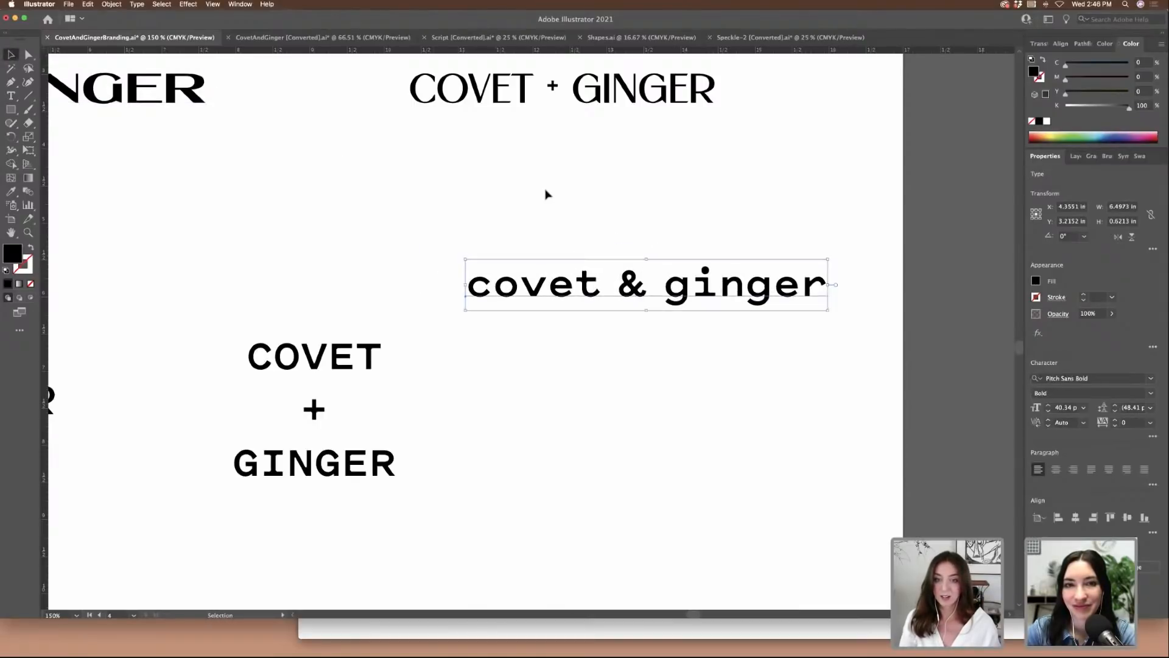
click(428, 217)
drag(599, 297, 613, 381)
scroll(427, 390, down, 3)
scroll(365, 329, left, 1)
scroll(308, 268, left, 3)
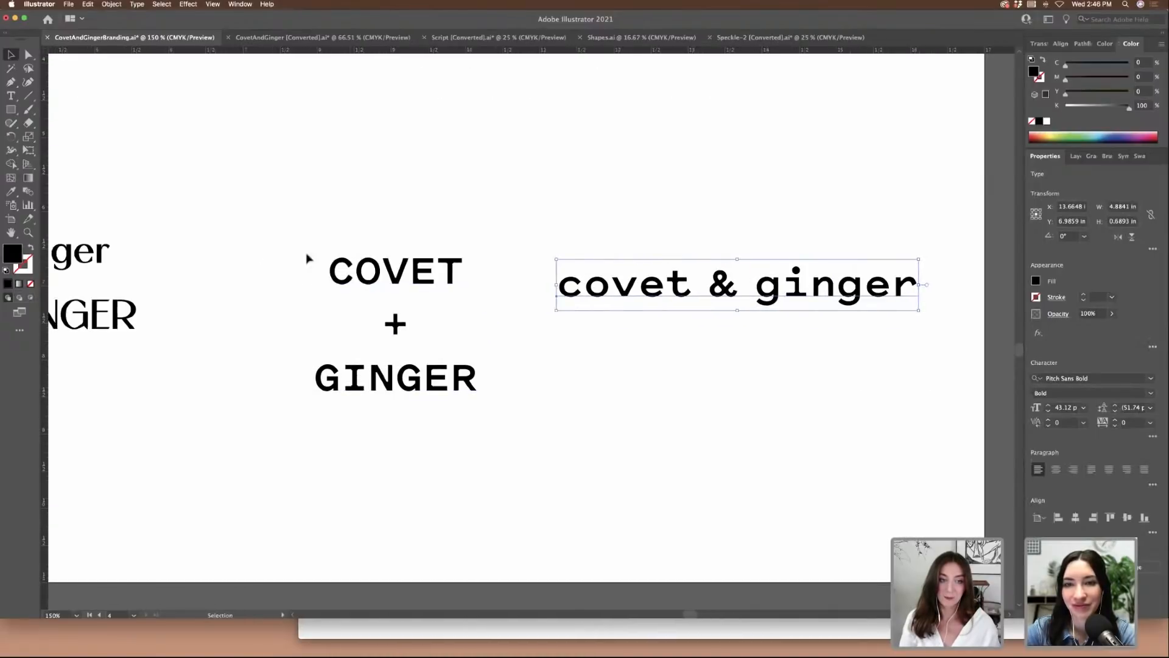
drag(286, 234, 474, 443)
drag(463, 386, 466, 375)
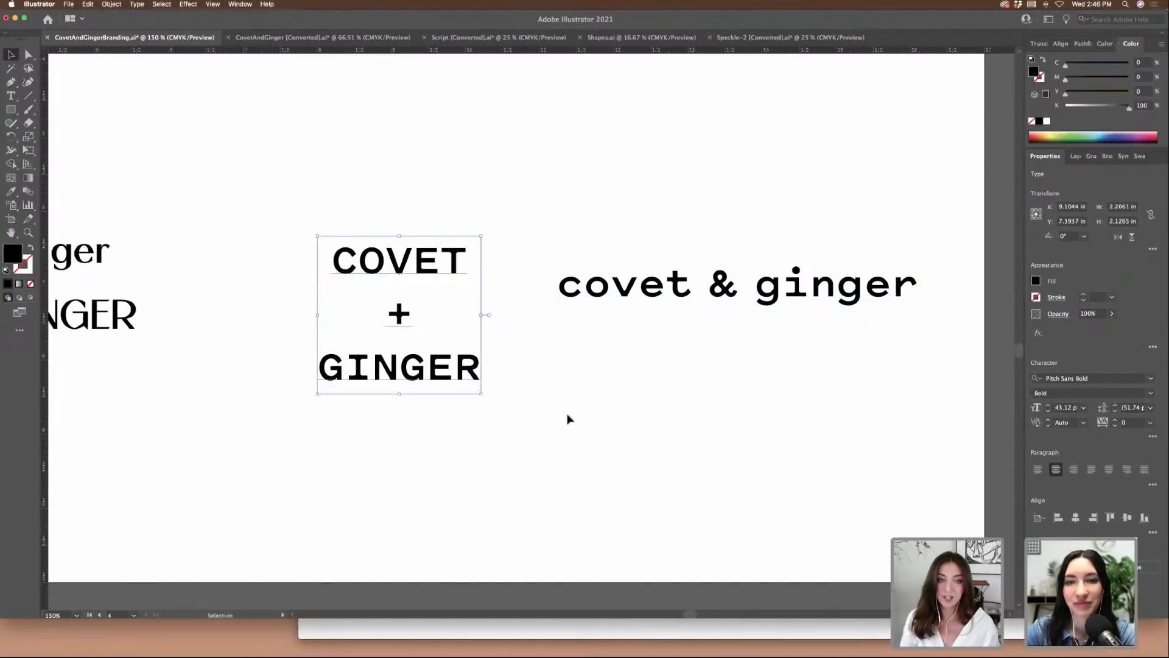
click(566, 418)
- Duplicate the lowercase "covet & ginger" line directly below itself and change the copy's case to uppercase
drag(665, 281, 684, 389)
click(114, 5)
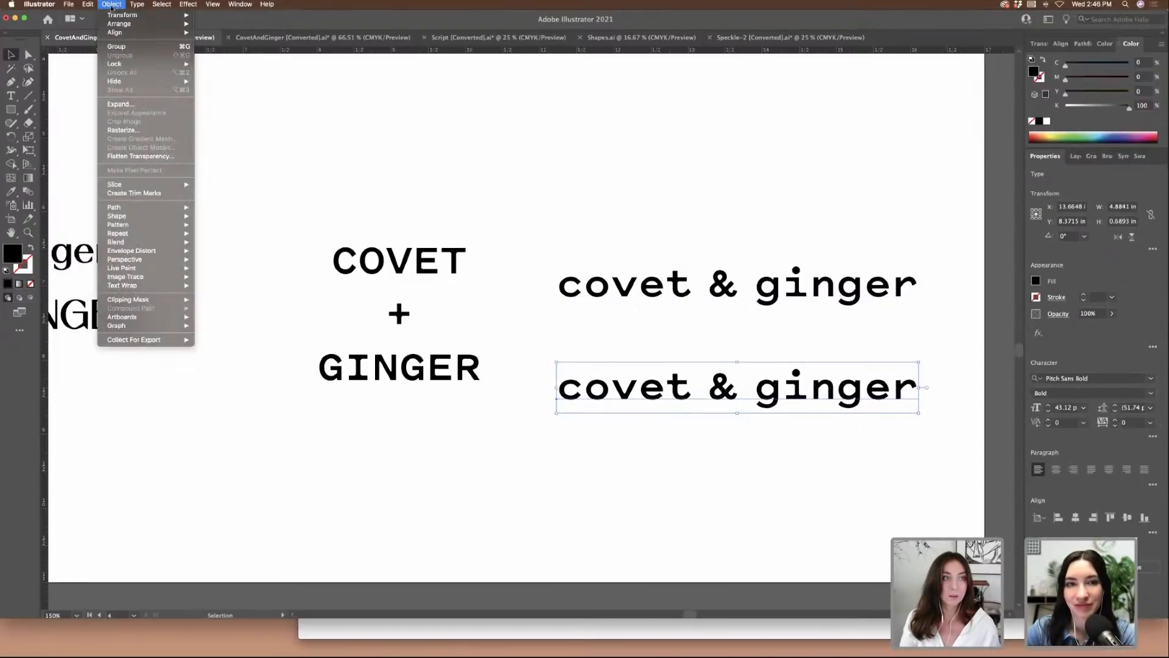
mouse_move(139, 5)
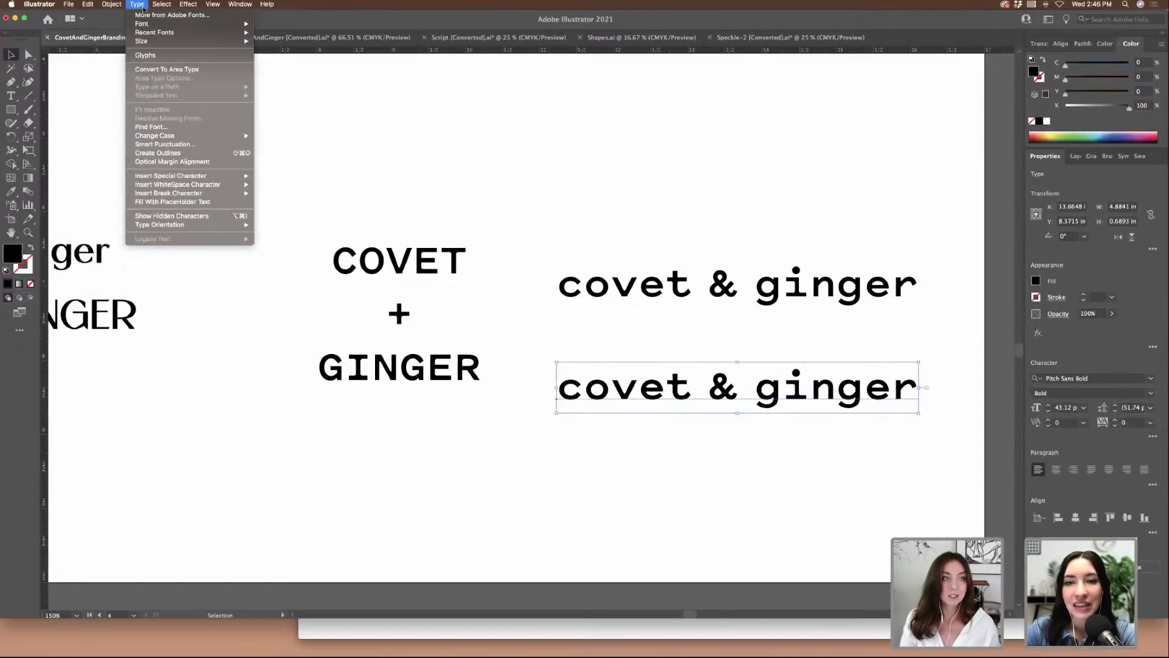
mouse_move(238, 136)
click(279, 135)
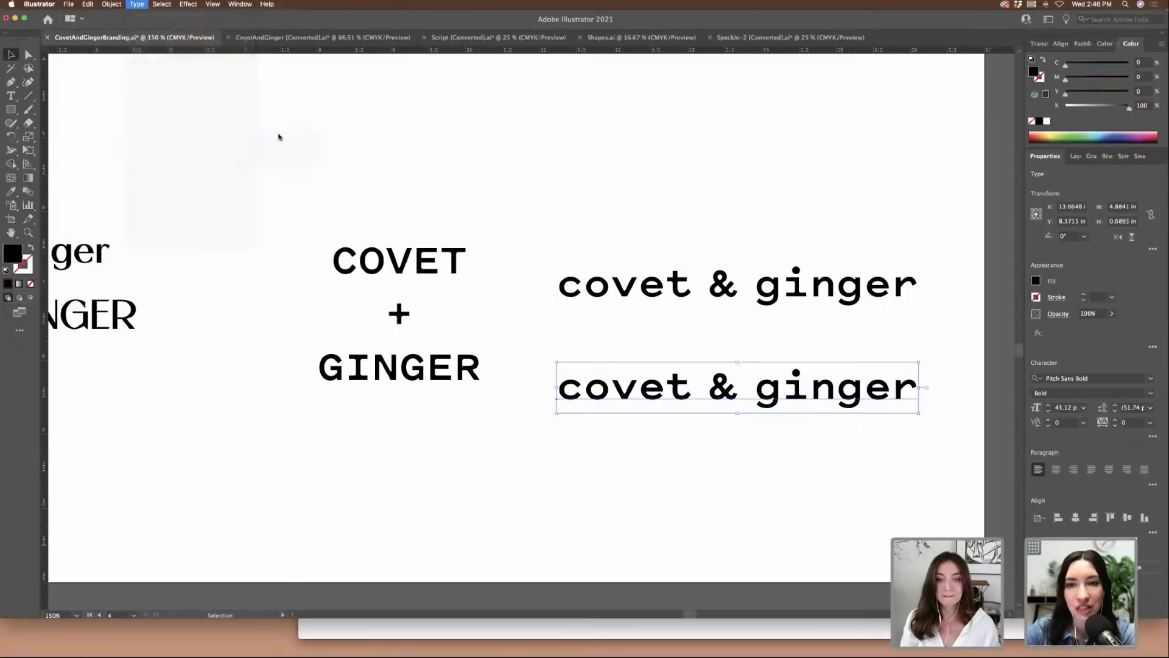
click(609, 176)
scroll(634, 176, right, 3)
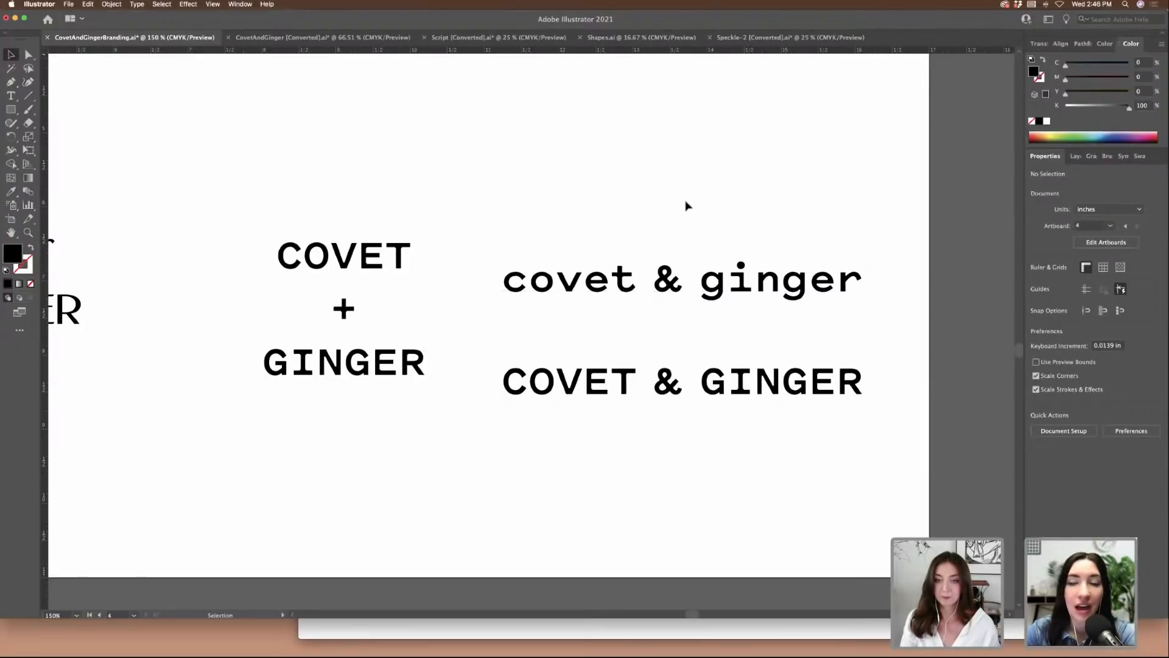
- Move the uppercase COVET & GINGER line up closer to the lowercase line
scroll(686, 206, right, 4)
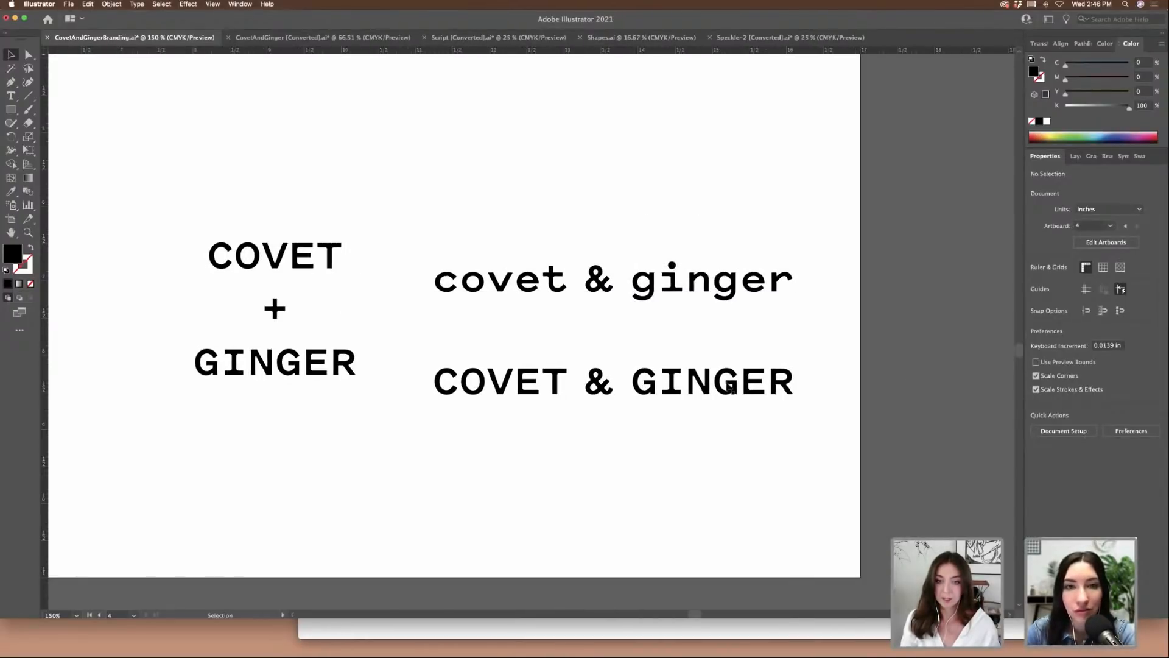
drag(749, 381, 751, 357)
click(750, 466)
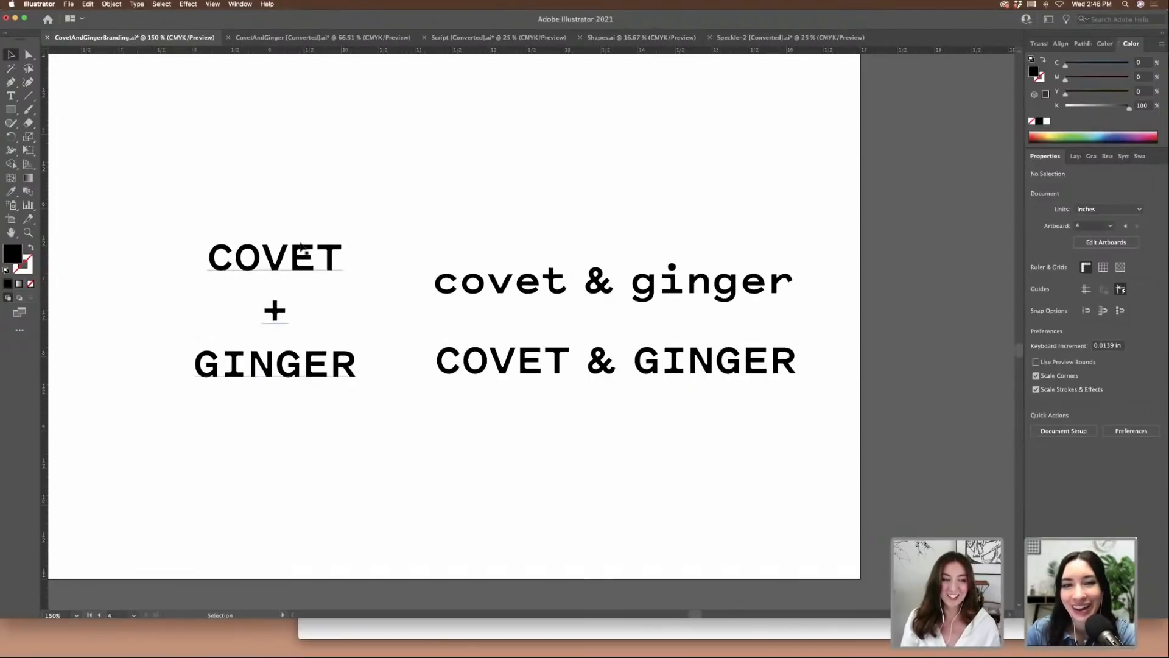
scroll(324, 333, left, 3)
scroll(332, 322, left, 2)
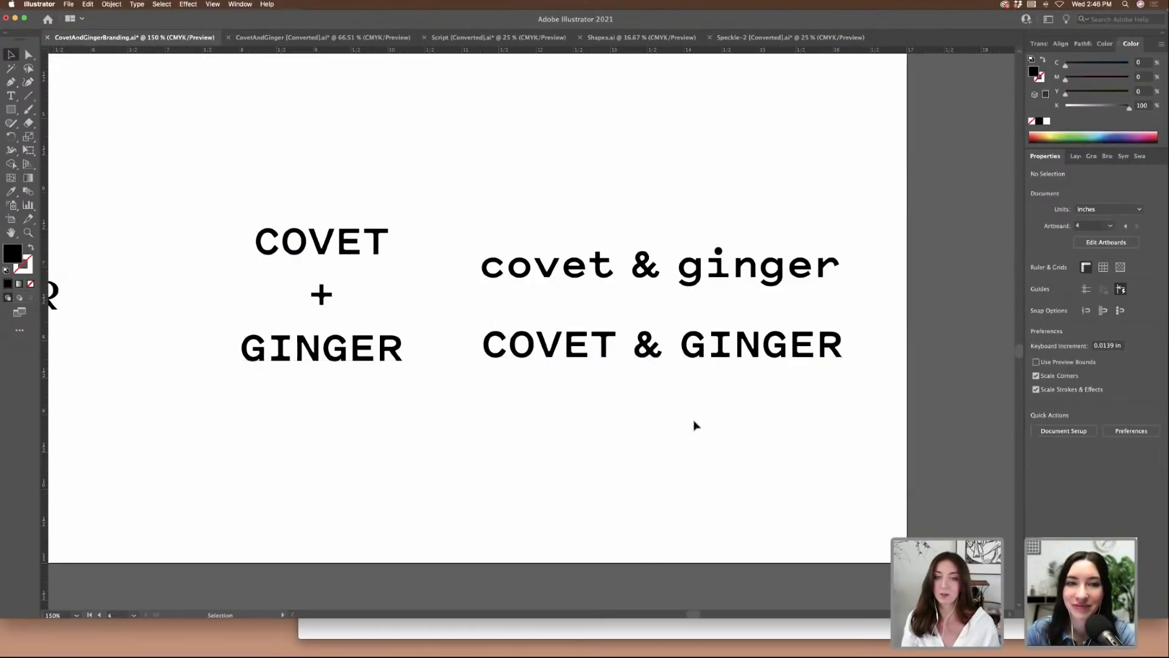
key(super+minus)
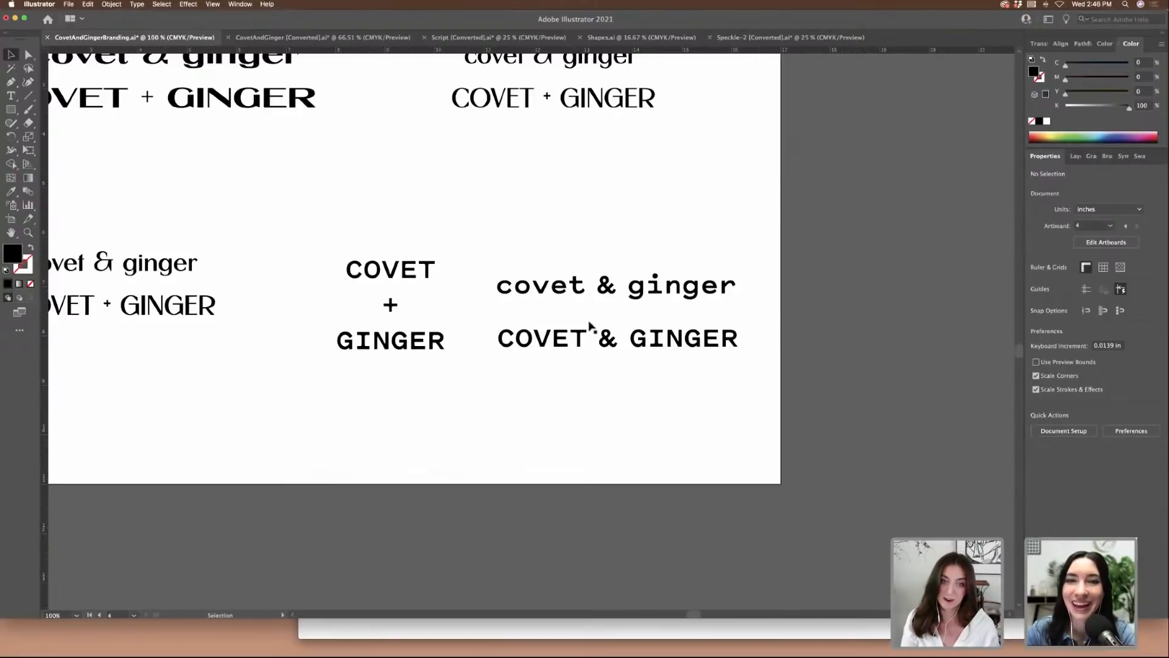
scroll(615, 362, left, 6)
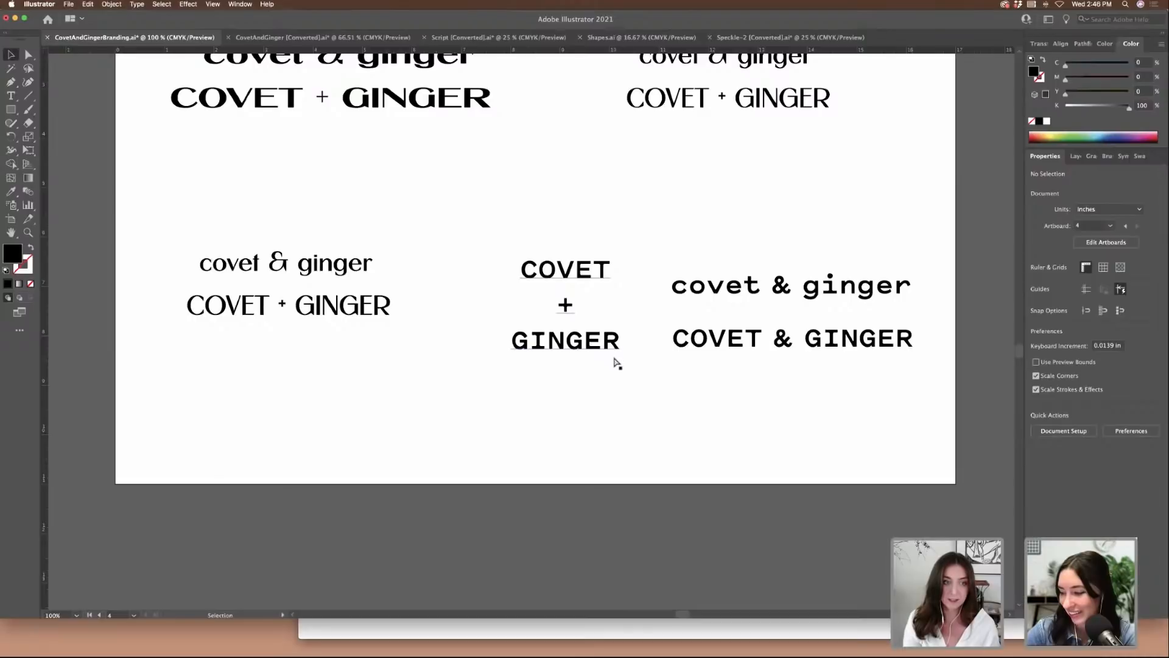
- Move the lower BN Cicero COVET + GINGER line down to separate it from its lowercase version, and shift the lowercase line slightly down and right
key(super+minus)
key(super+equal)
key(super+equal)
key(super+equal)
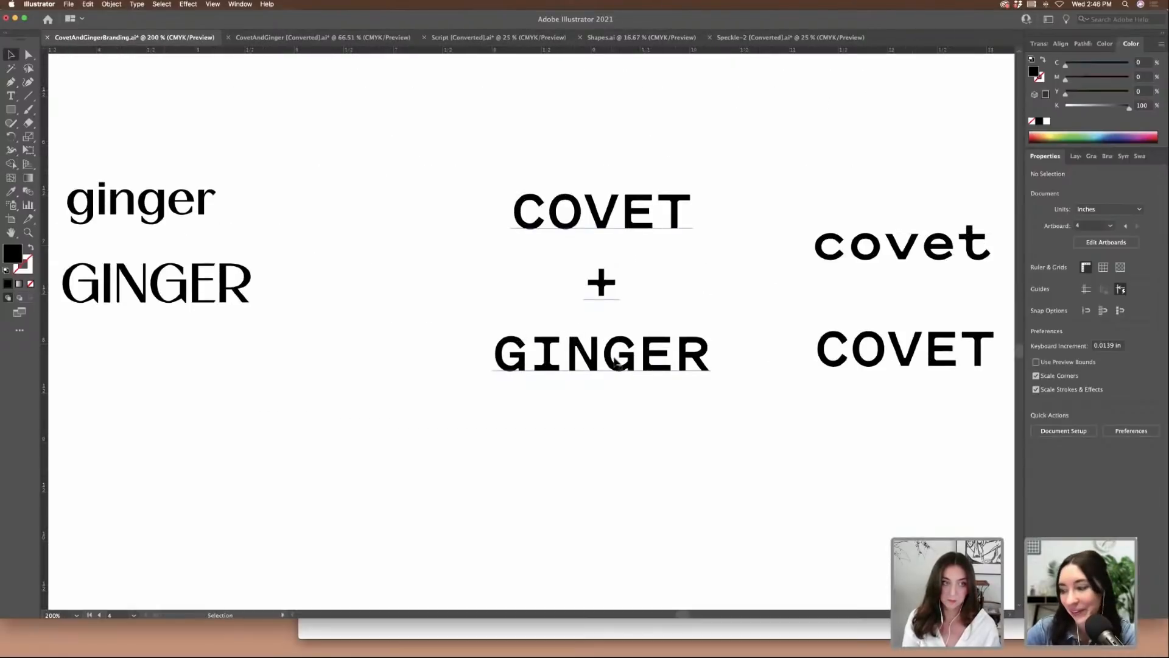
scroll(615, 361, left, 10)
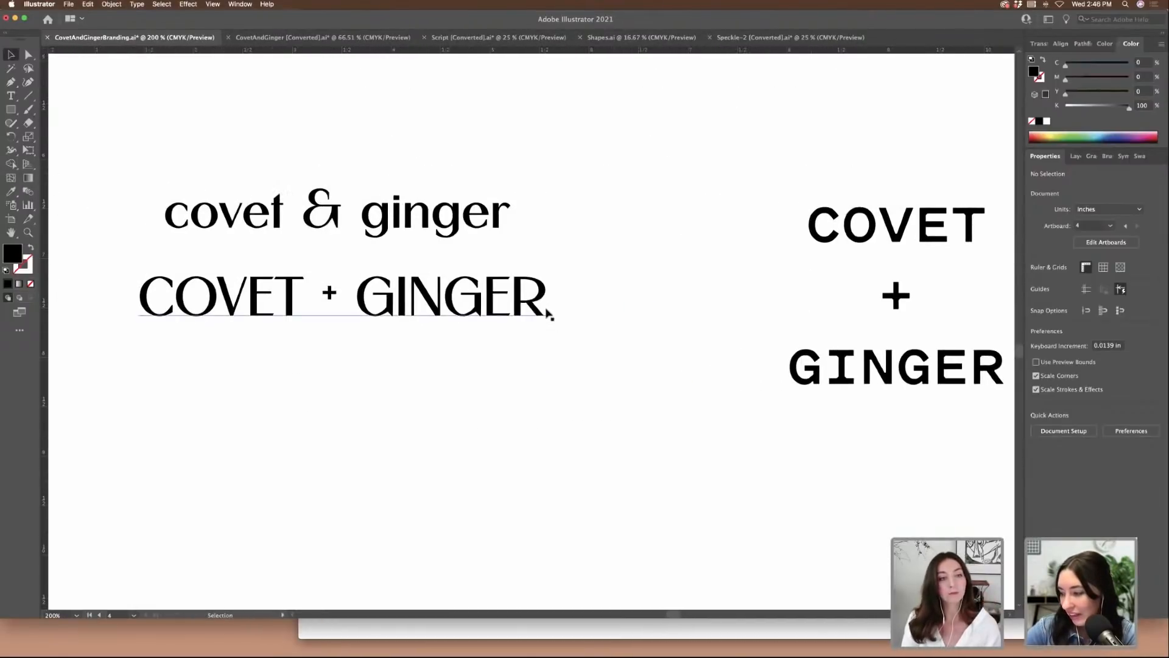
scroll(609, 328, up, 2)
scroll(676, 343, left, 4)
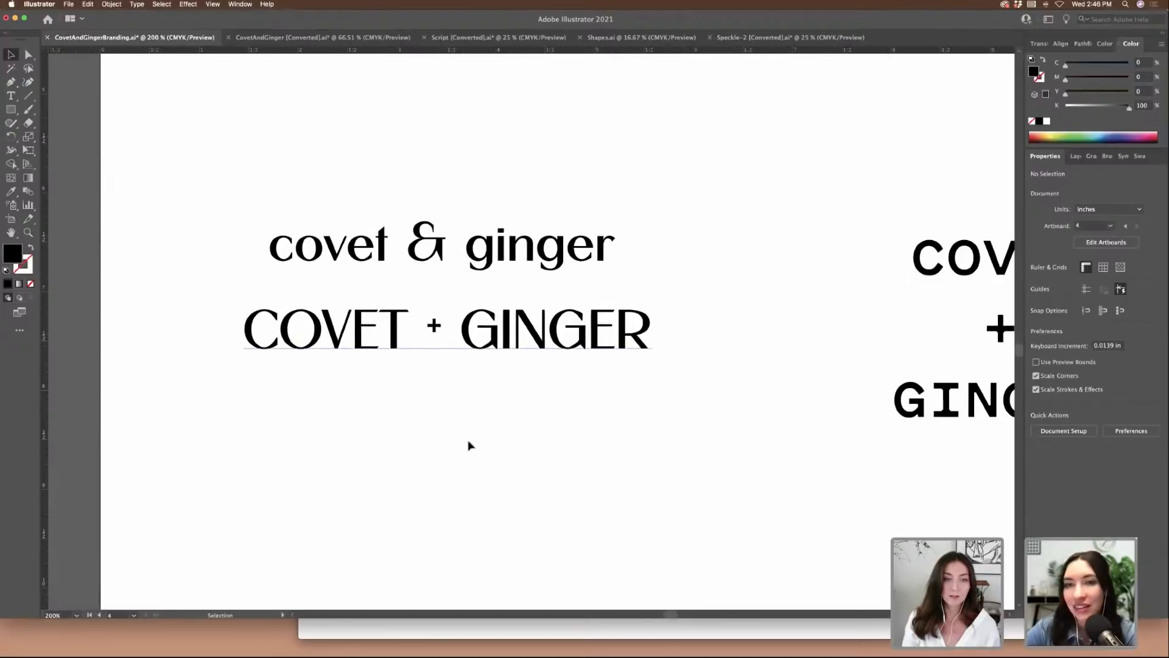
drag(469, 446, 460, 447)
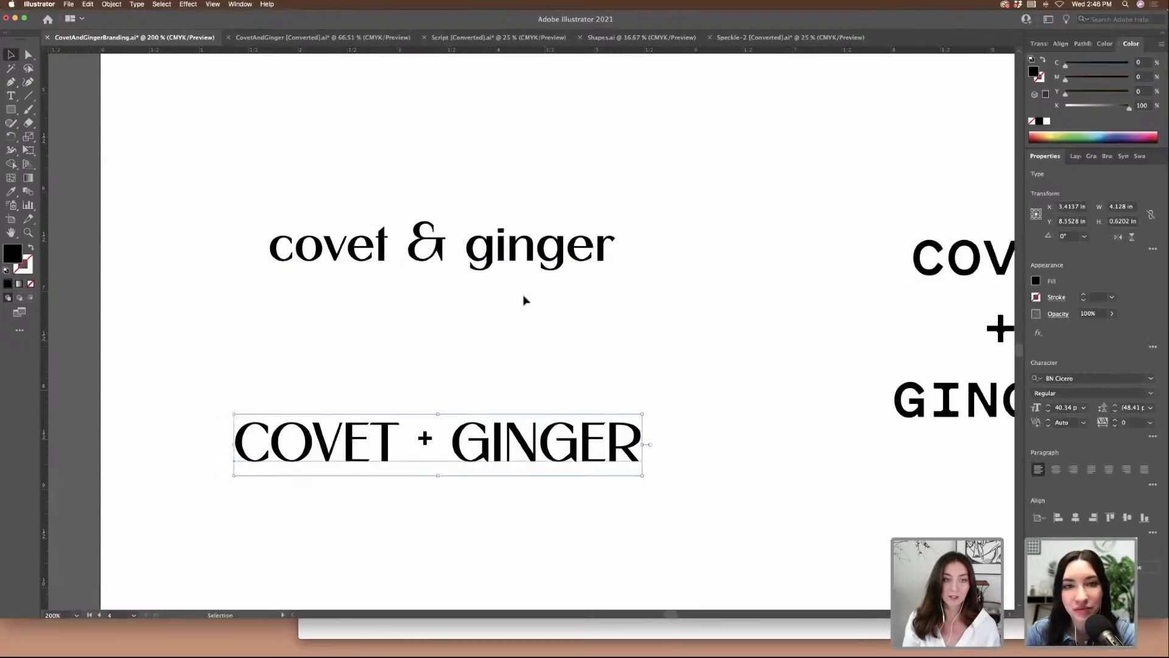
drag(533, 273, 551, 303)
key(super+minus)
key(super+minus)
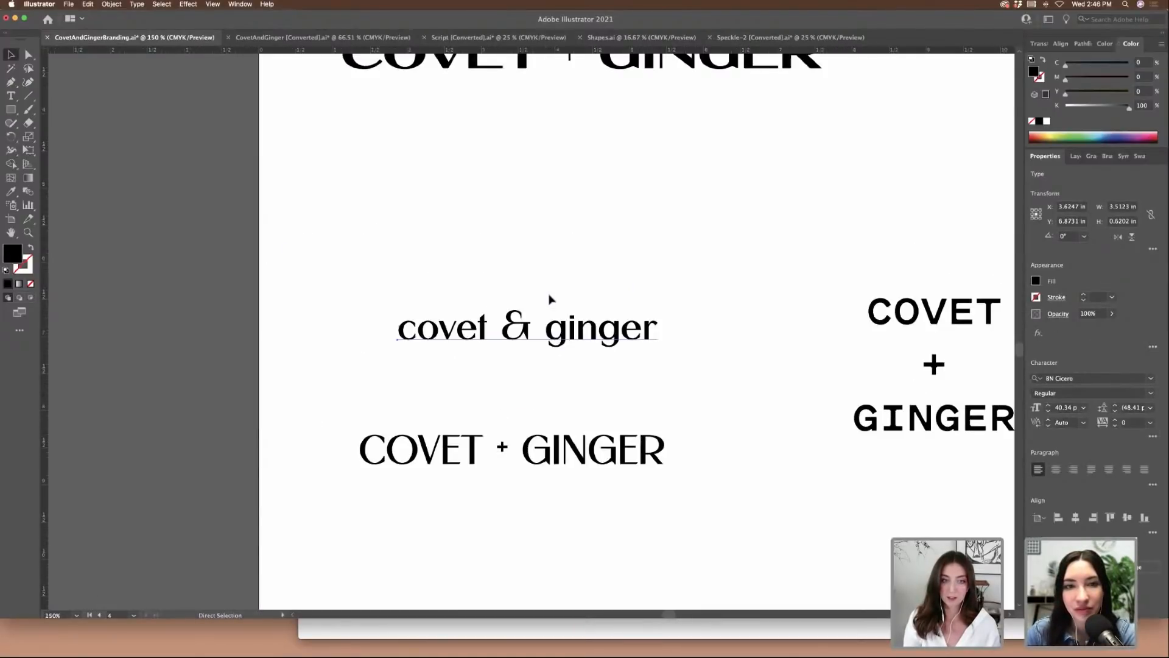
key(super+minus)
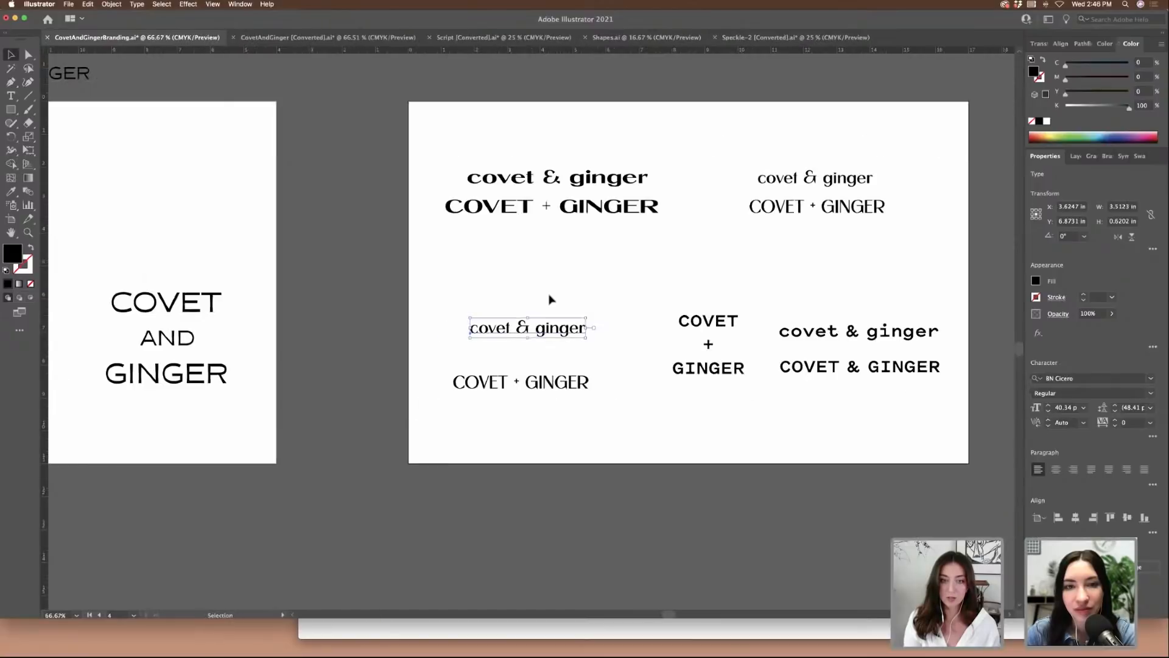
- Shift the lower BN Cicero "covet & ginger" line left, close to the left edge of the uppercase line below
click(589, 301)
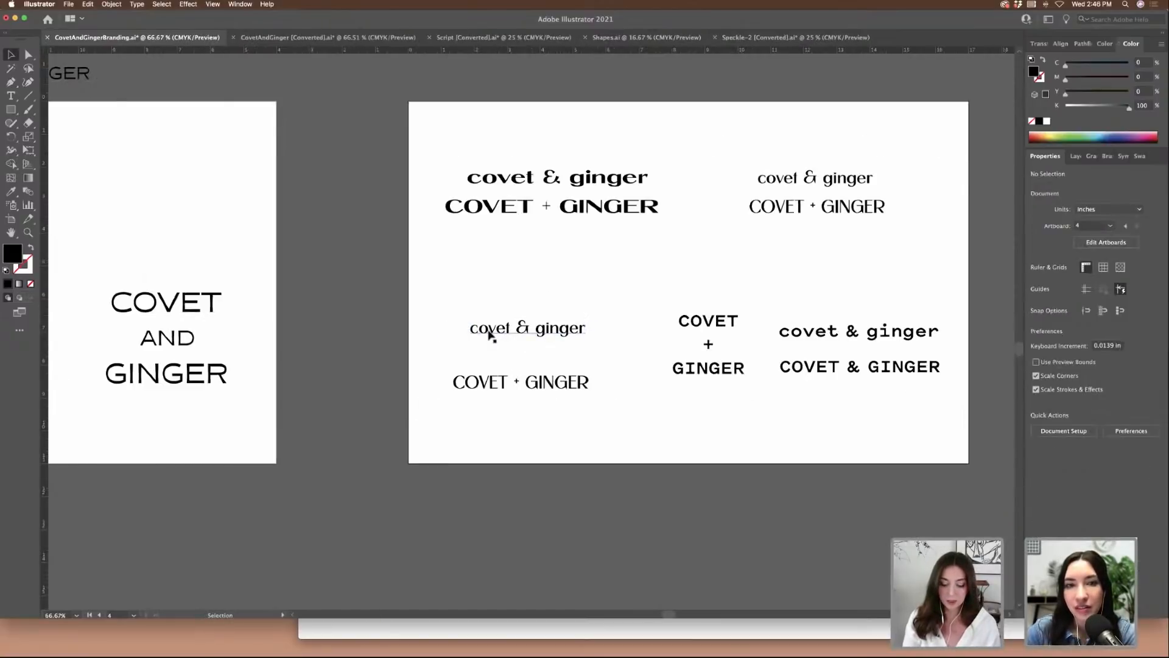
key(super+plus)
key(super+plus)
key(super+plus)
key(super+plus)
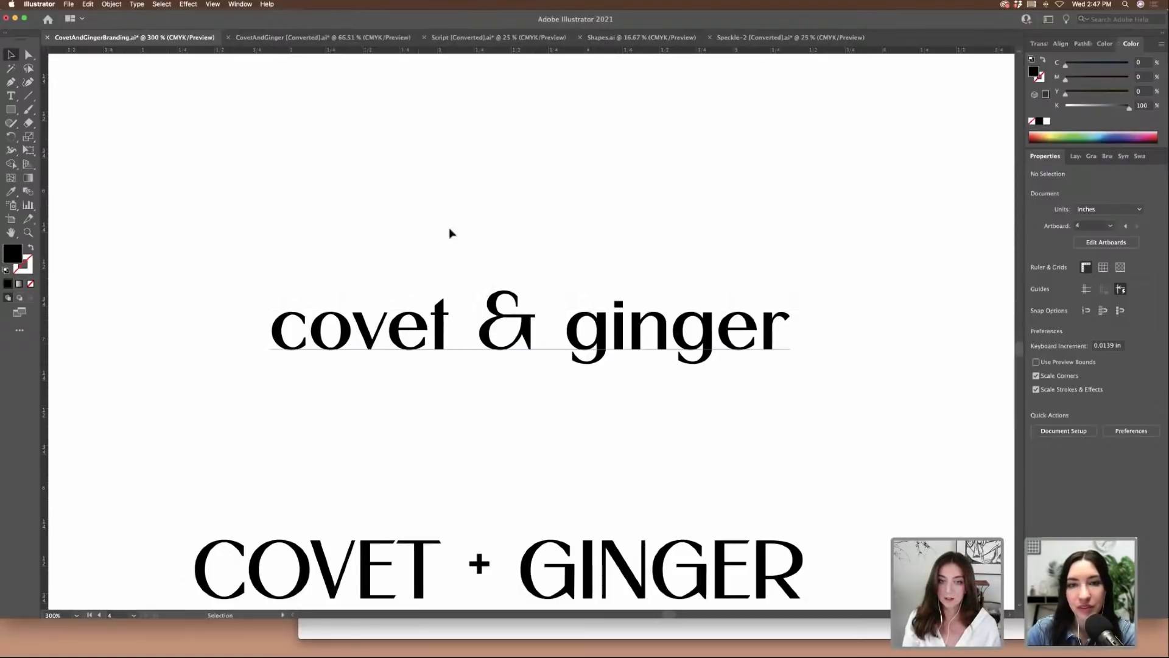
key(super+minus)
key(super+minus)
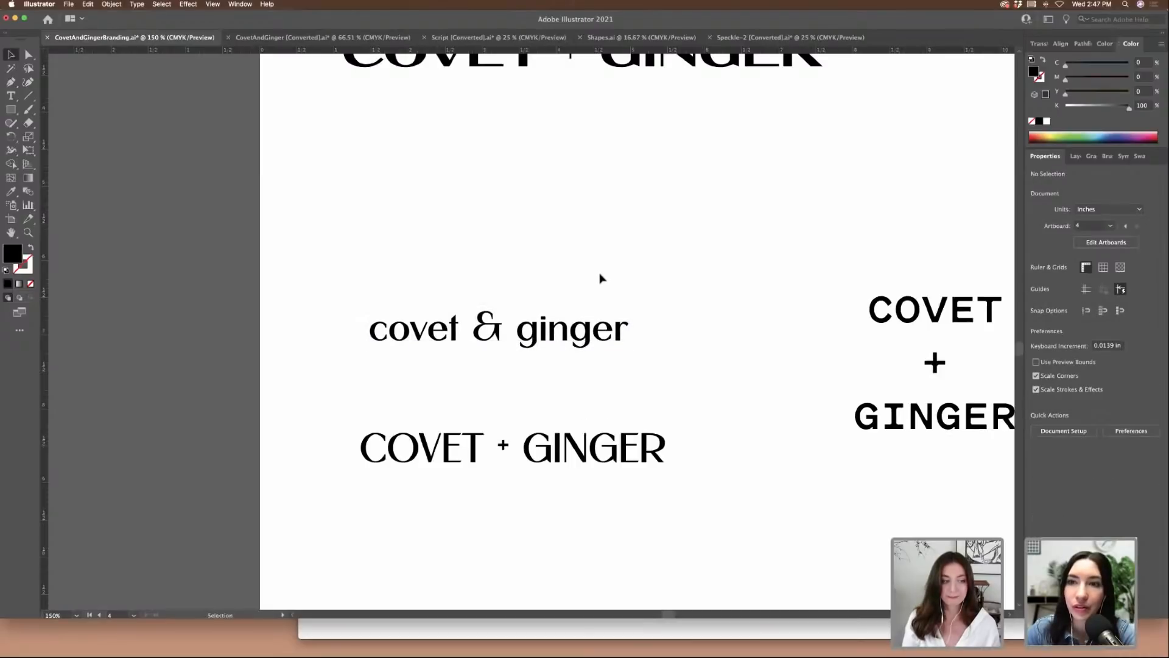
- Move the lower pair of BN Cicero lines off the artboard onto the empty canvas to its right
scroll(601, 277, right, 3)
scroll(600, 278, right, 3)
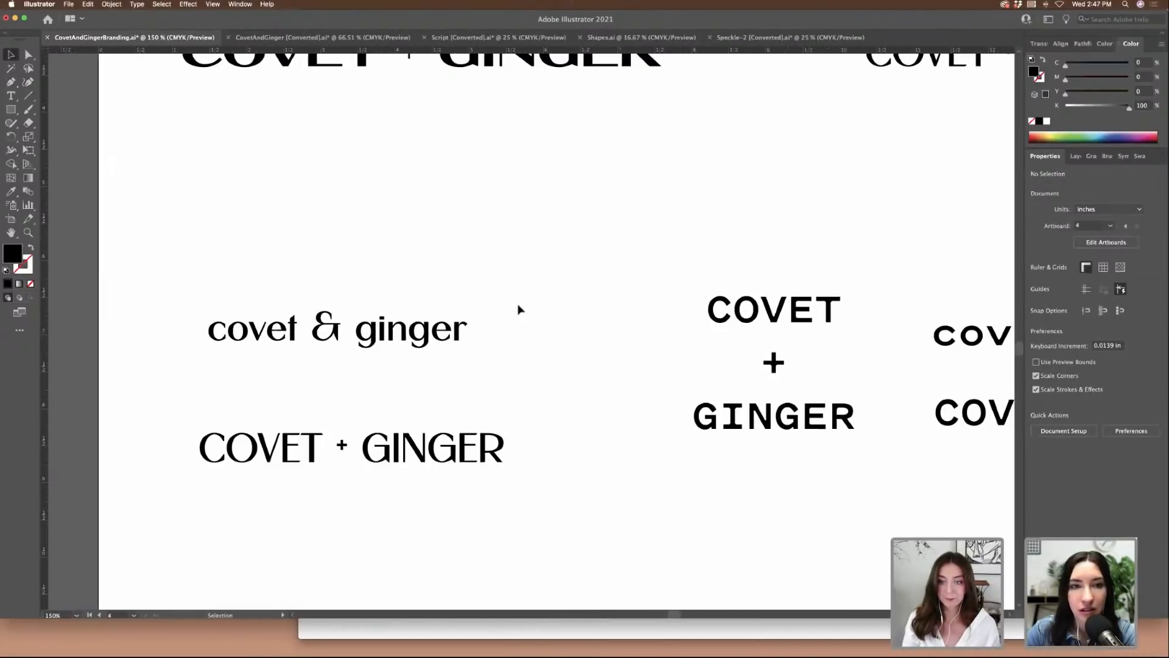
key(super+minus)
key(super+minus)
drag(556, 421, 545, 416)
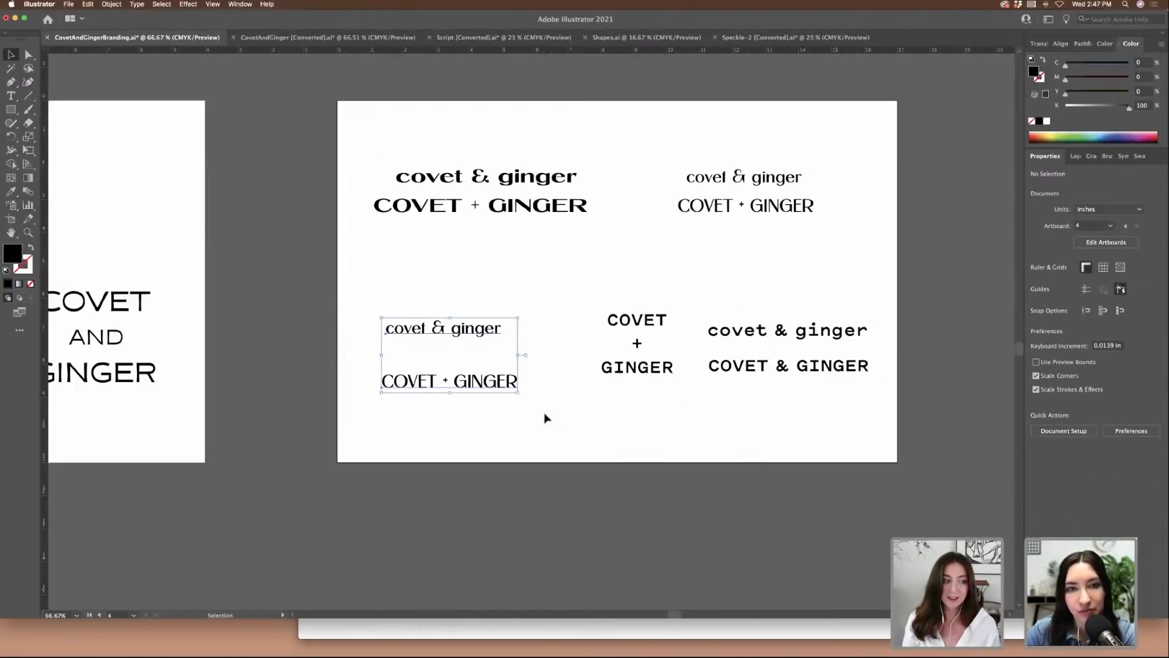
scroll(546, 416, right, 5)
drag(303, 323, 992, 126)
click(876, 284)
key(super+minus)
key(super+minus)
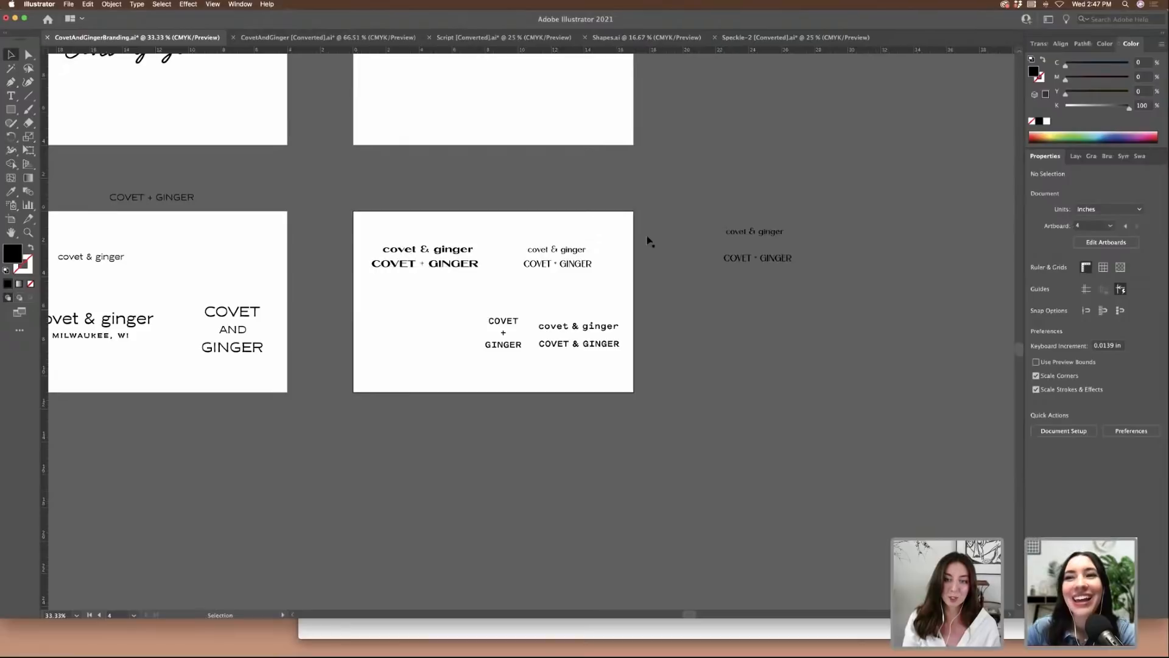
- Review the script, hand-lettered and typeset logo options across the artboards
scroll(785, 259, left, 10)
scroll(784, 258, up, 6)
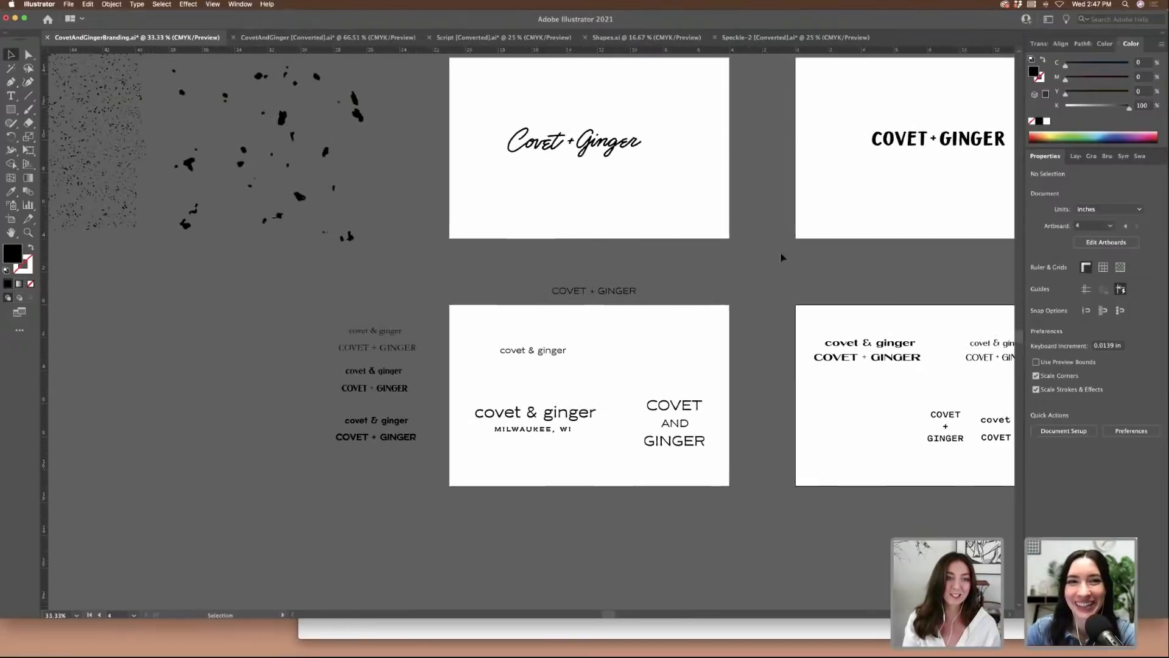
scroll(781, 258, right, 6)
scroll(782, 257, down, 5)
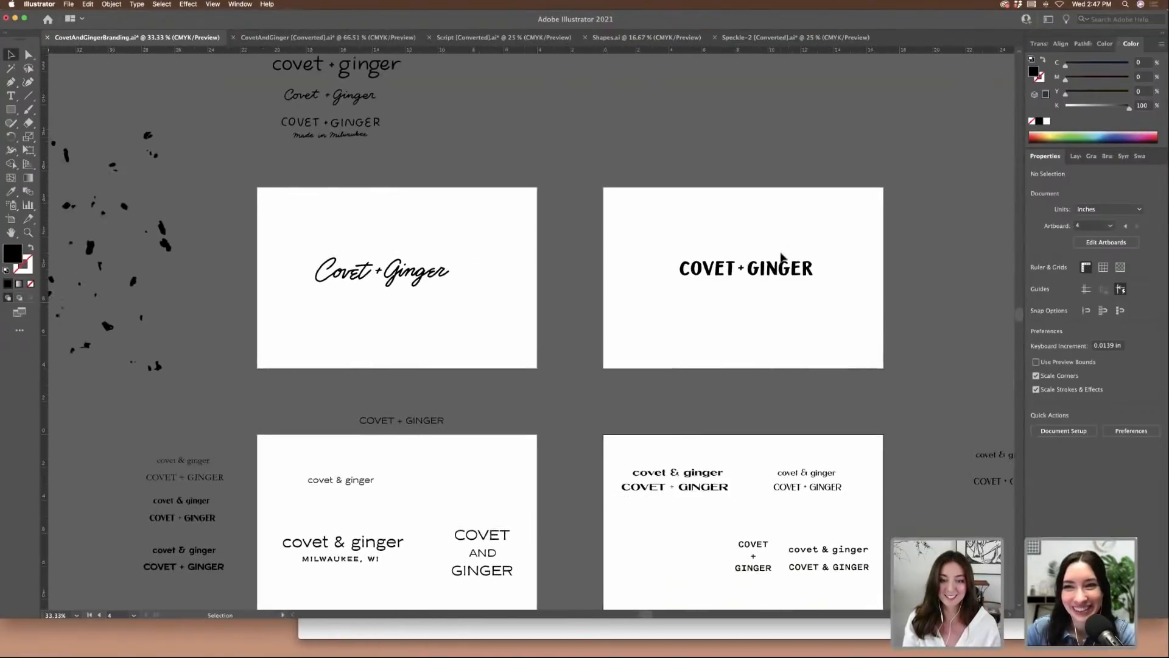
scroll(666, 254, right, 4)
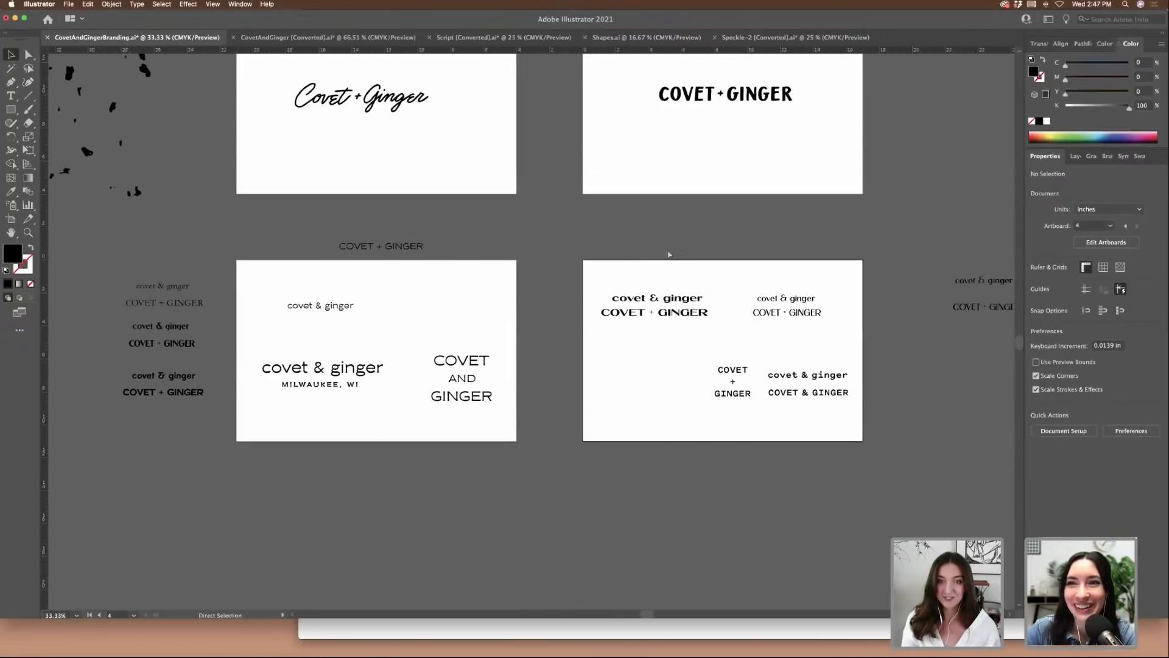
key(super+equal)
scroll(668, 253, right, 4)
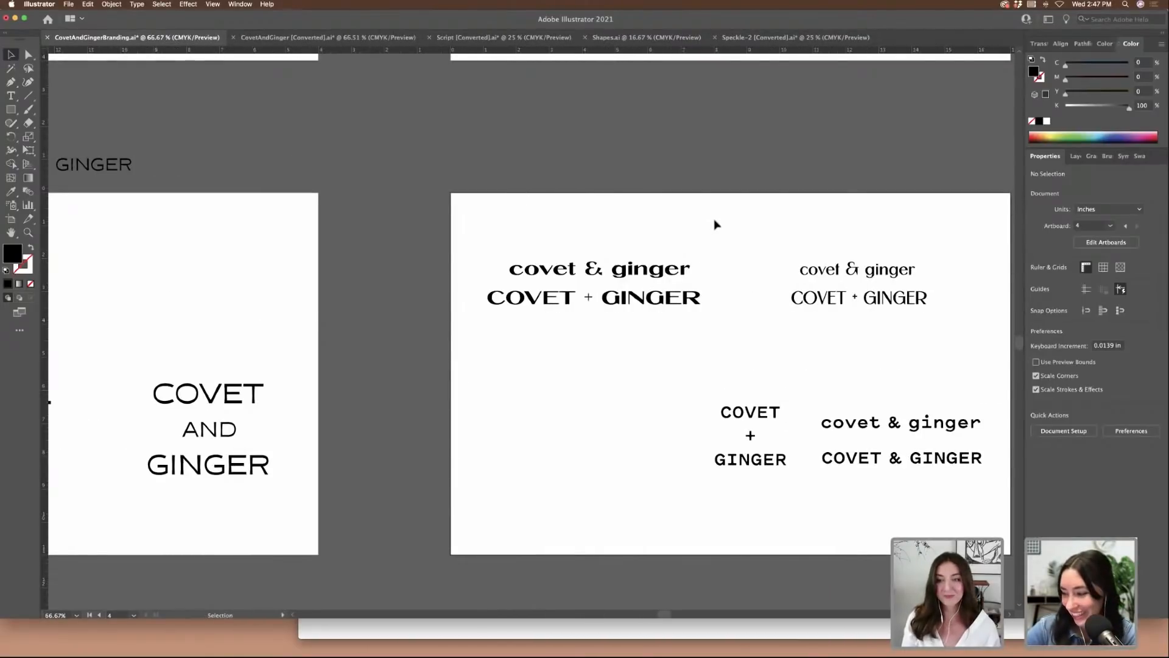
scroll(717, 226, right, 2)
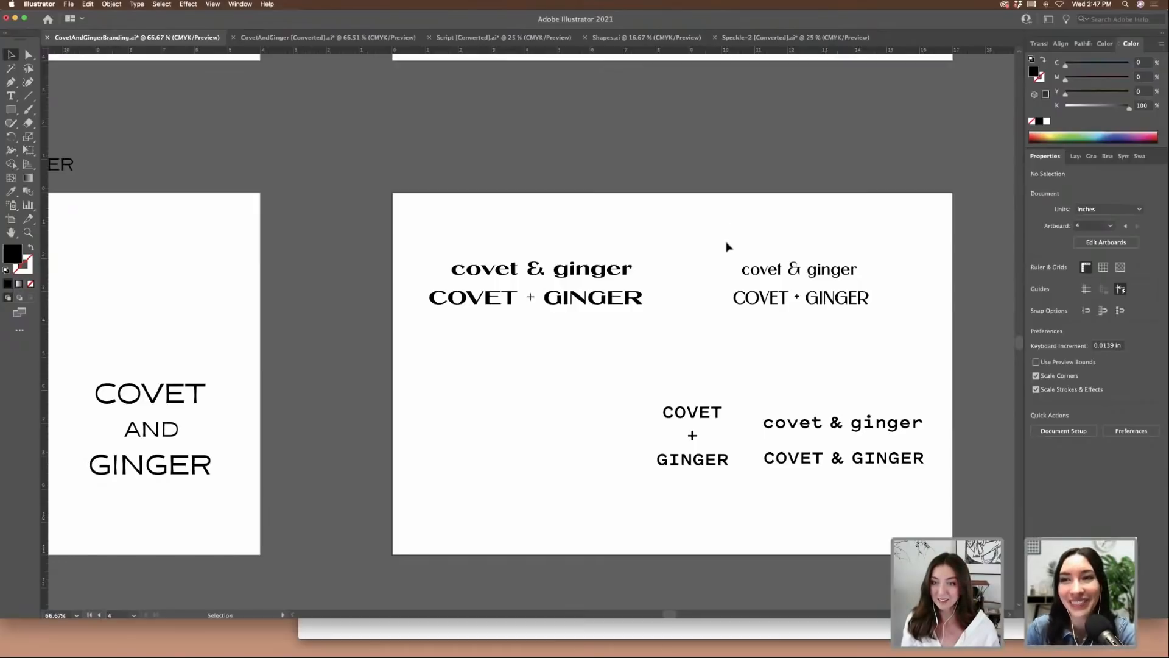
- Delete the remaining BN Cicero pair from the upper right of the artboard
scroll(728, 246, right, 4)
click(802, 315)
key(Delete)
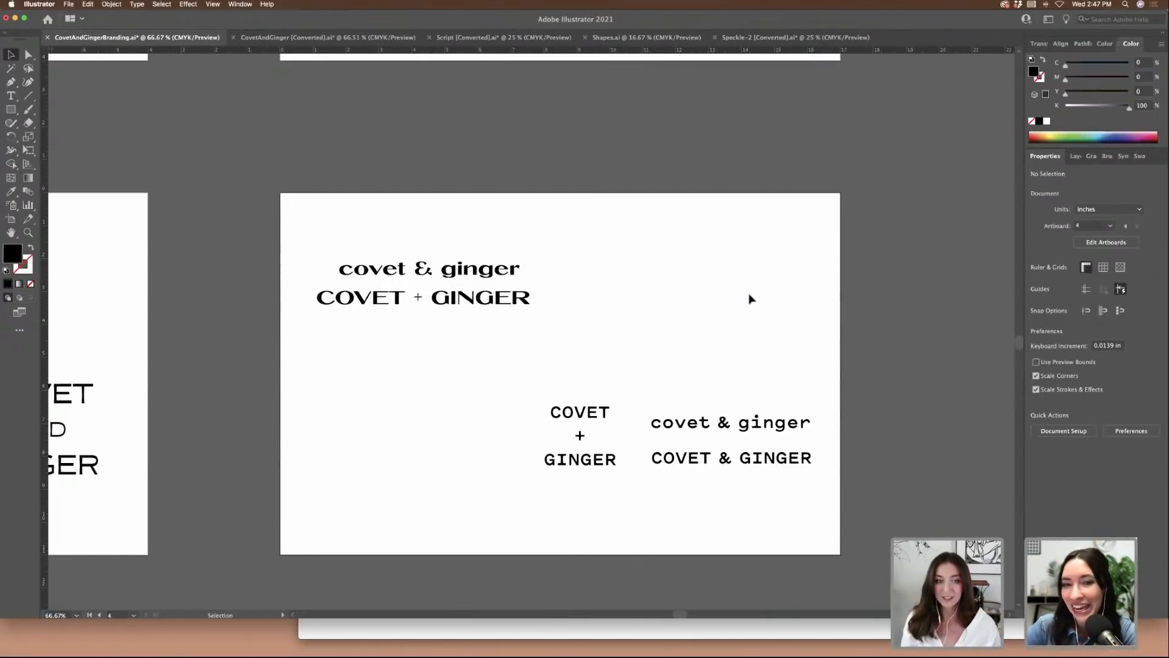
- Move the BN Finland pair off the artboard, placing it below the set-aside BN Cicero lines
scroll(751, 300, right, 2)
click(427, 301)
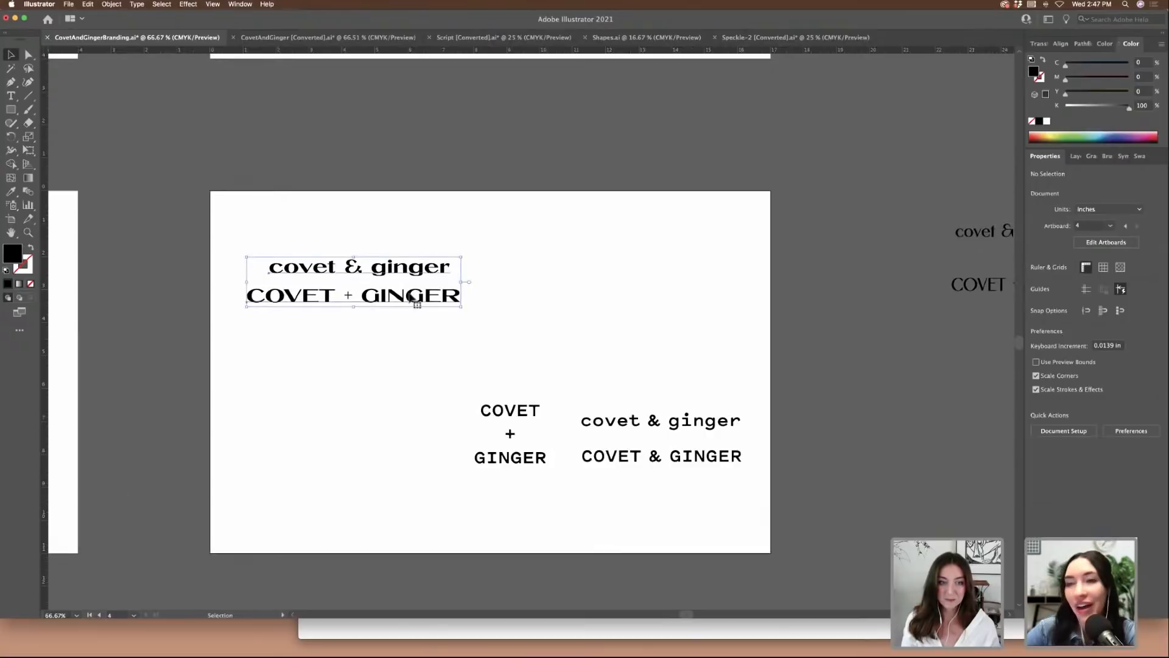
scroll(412, 292, right, 5)
drag(277, 298, 960, 378)
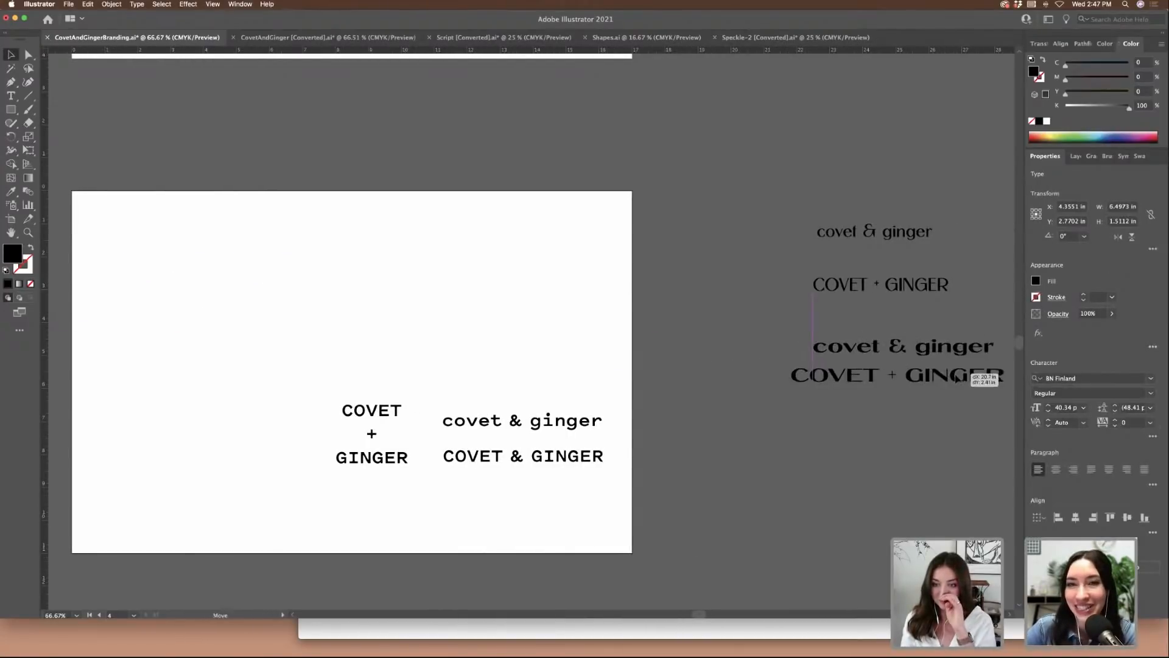
click(575, 317)
- Reposition the stacked COVET + GINGER and the two single-line Pitch Sans Bold versions side by side around the artboard's middle
scroll(563, 314, left, 2)
scroll(563, 314, left, 4)
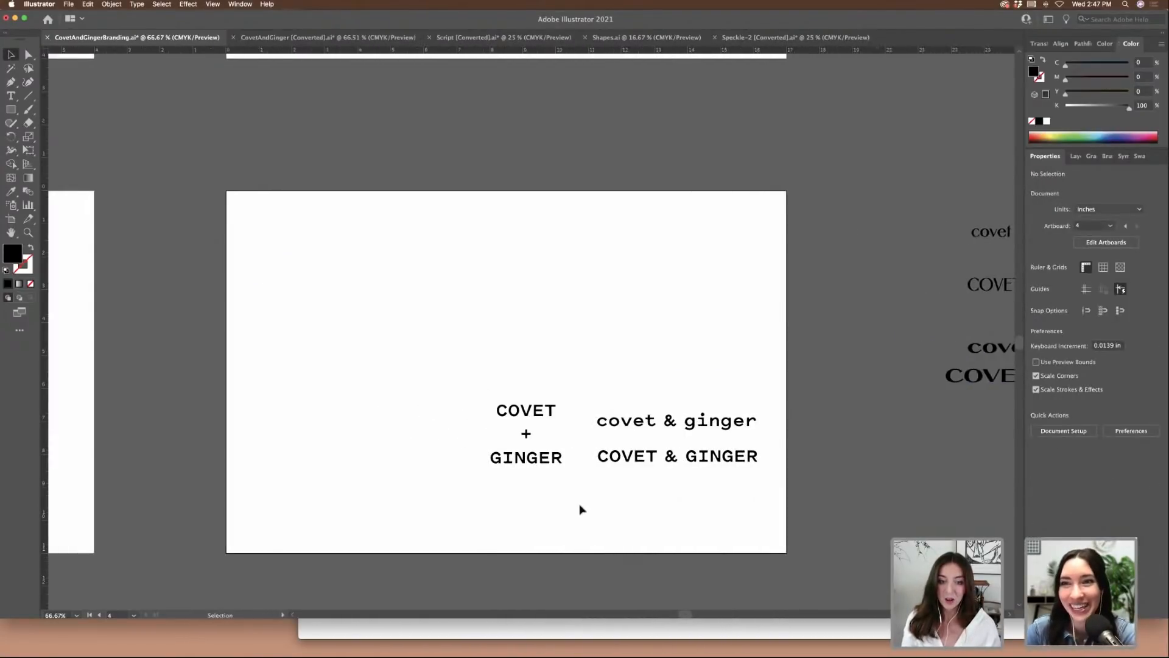
drag(539, 463, 406, 390)
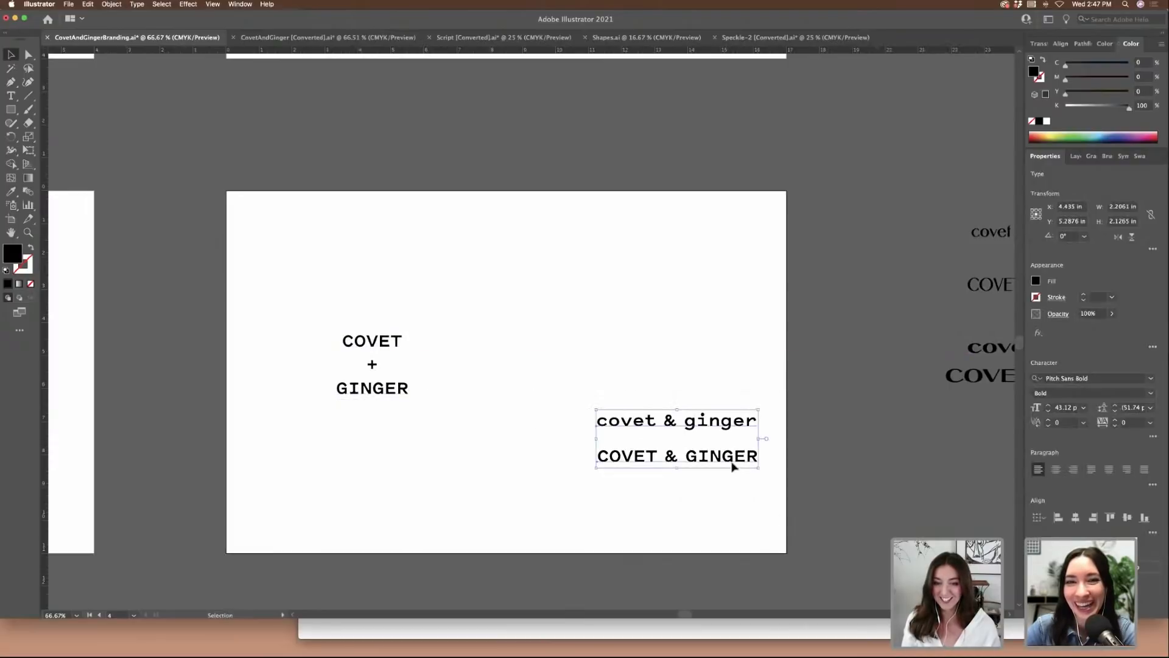
drag(733, 467, 642, 378)
- Examine the Pitch Sans Bold lines up close and check the fonts of the typeset lines set aside beside the artboard
key(super+equal)
key(super+equal)
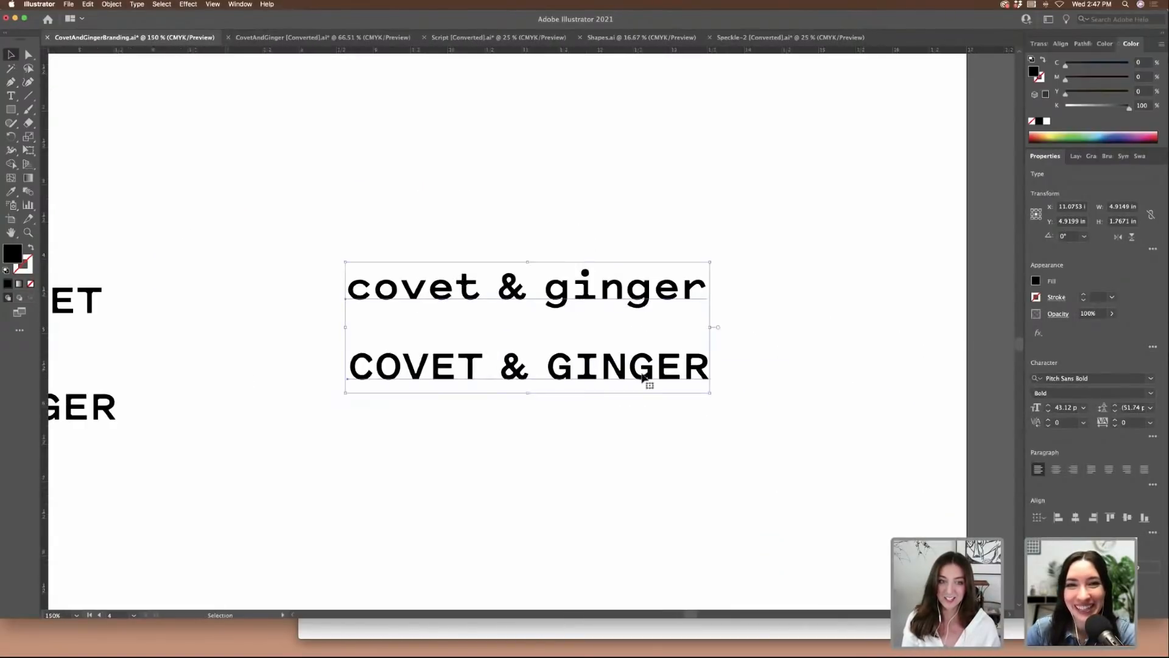
scroll(647, 379, left, 5)
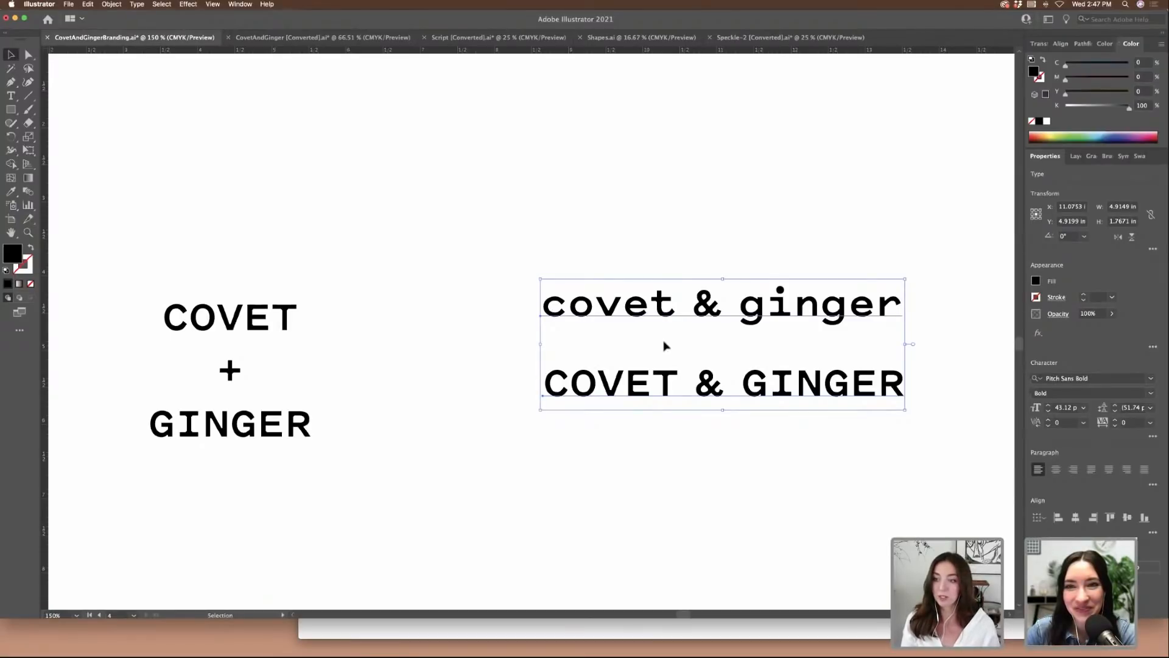
scroll(563, 308, right, 10)
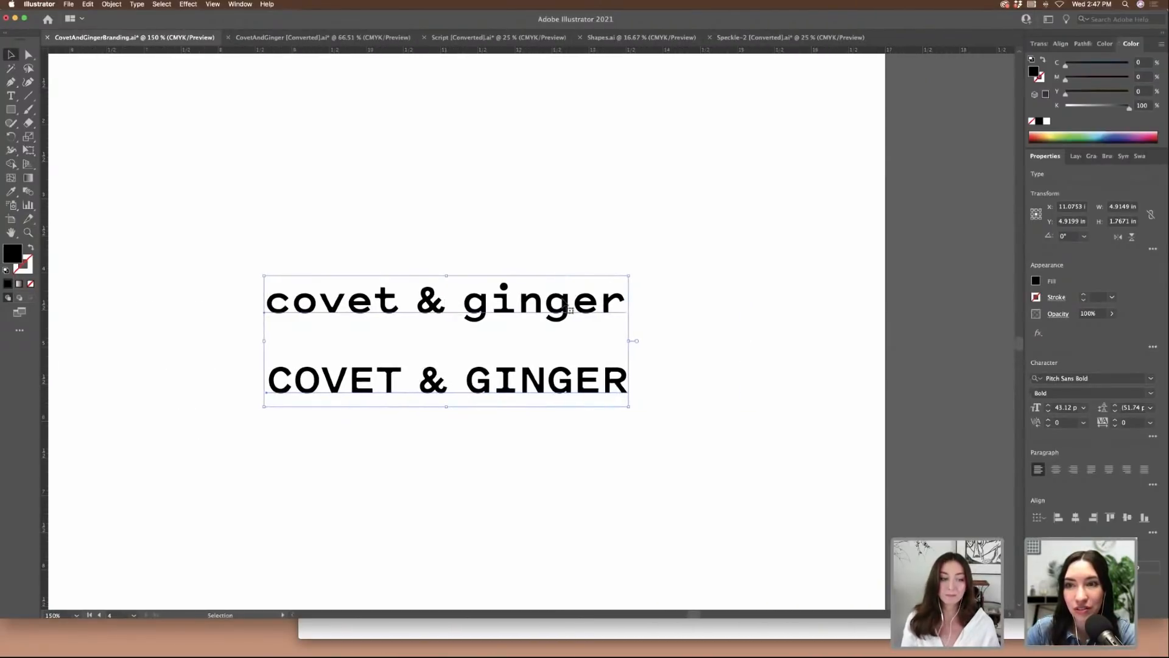
scroll(568, 310, right, 11)
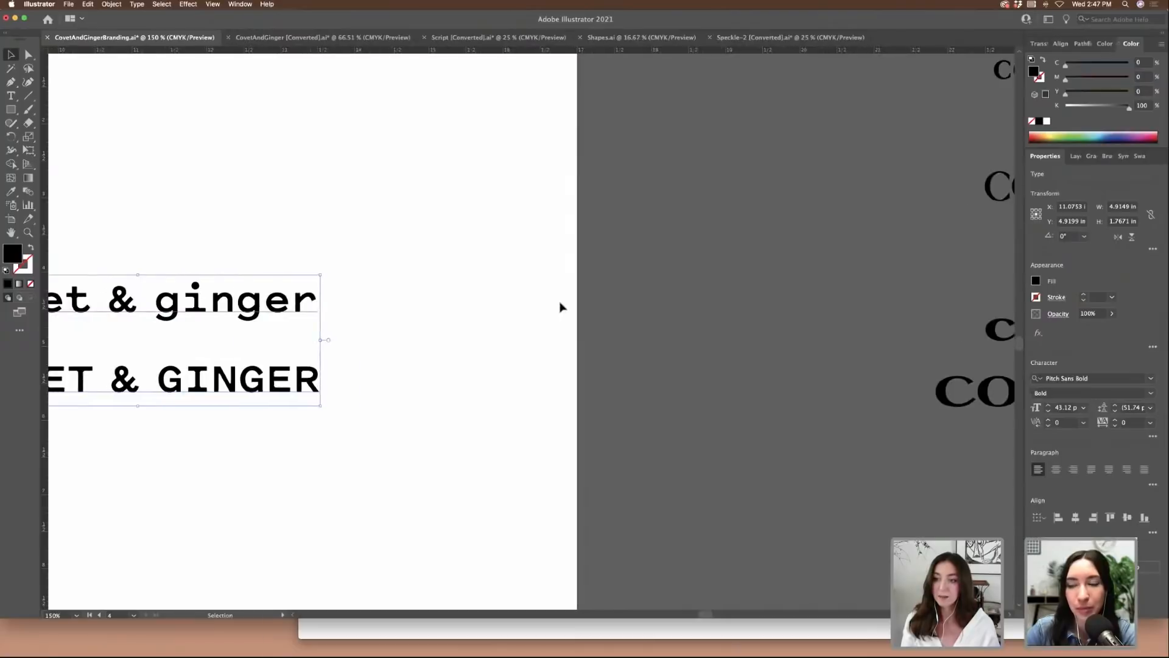
scroll(561, 306, right, 12)
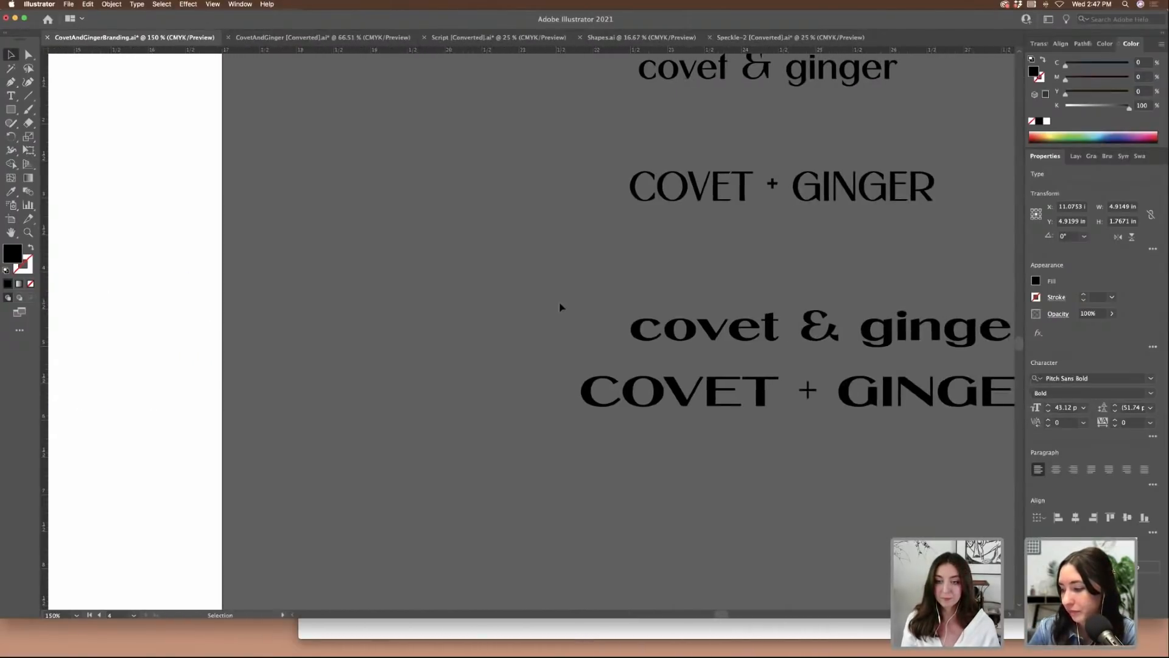
scroll(560, 307, right, 3)
click(624, 339)
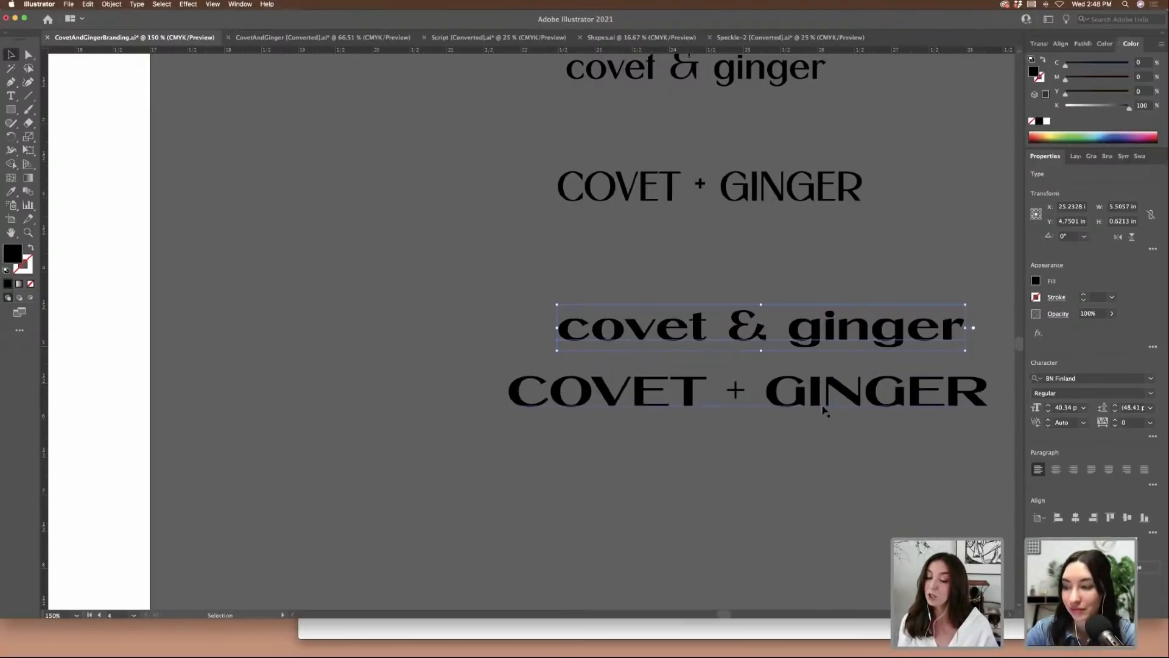
scroll(827, 449, up, 3)
click(831, 469)
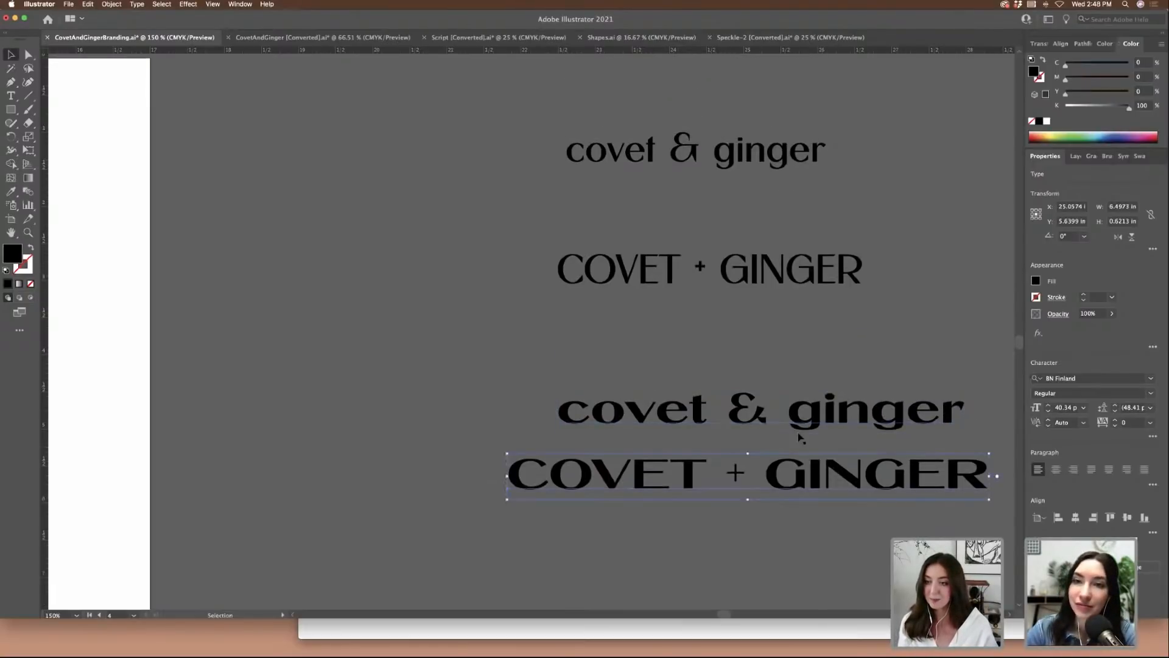
scroll(799, 319, up, 2)
click(799, 331)
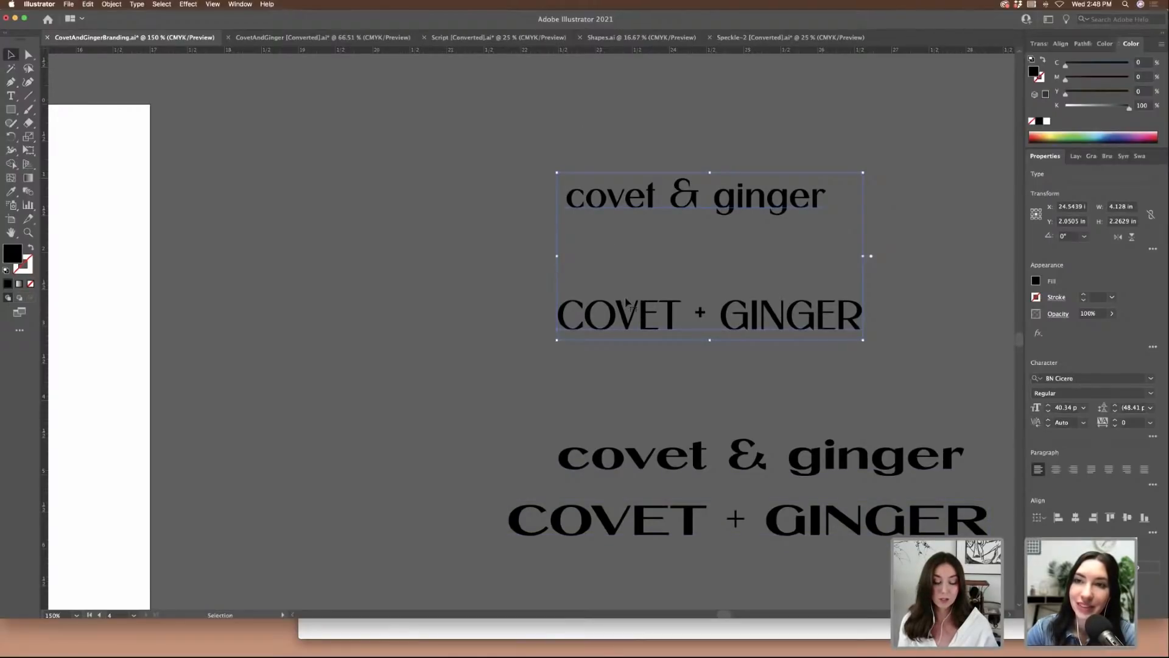
scroll(628, 303, left, 5)
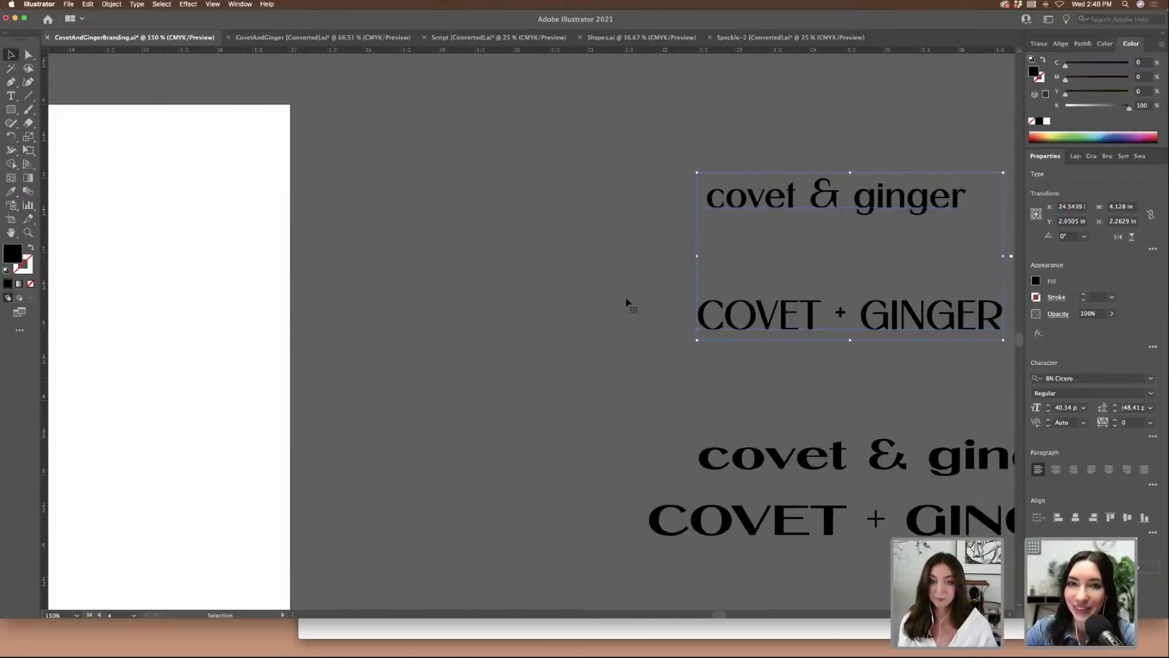
click(626, 302)
- Compare the Pitch Sans Bold artboard with the neighbouring artboard that holds the MILWAUKEE, WI lockup
key(super+minus)
key(super+minus)
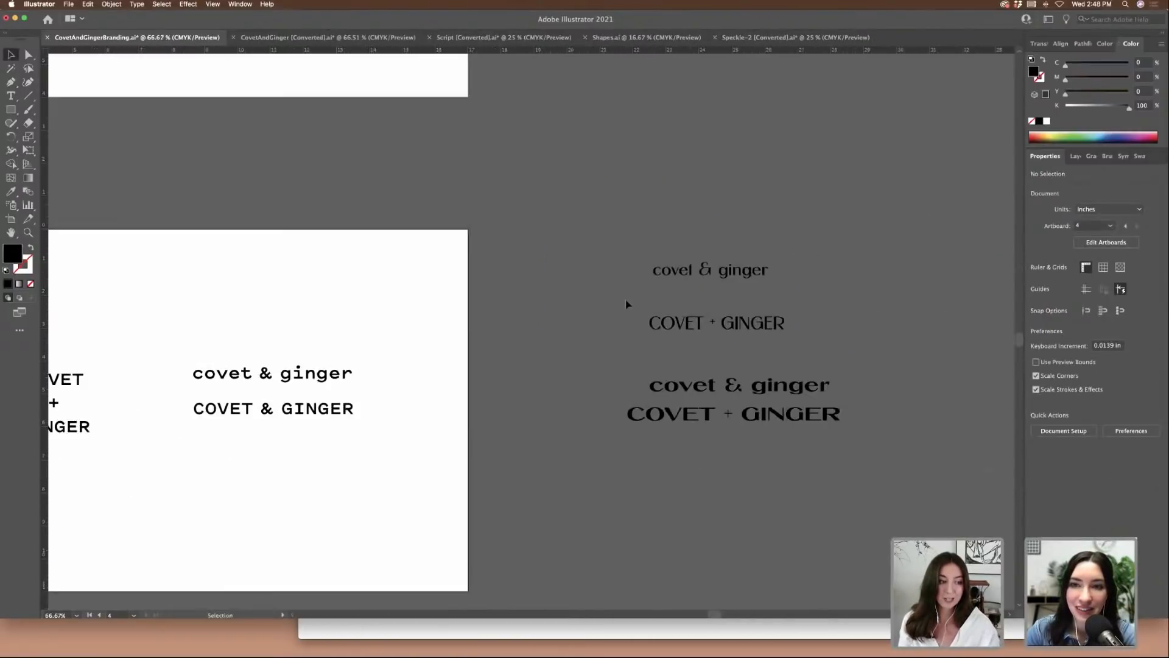
scroll(667, 347, left, 1)
scroll(667, 346, left, 10)
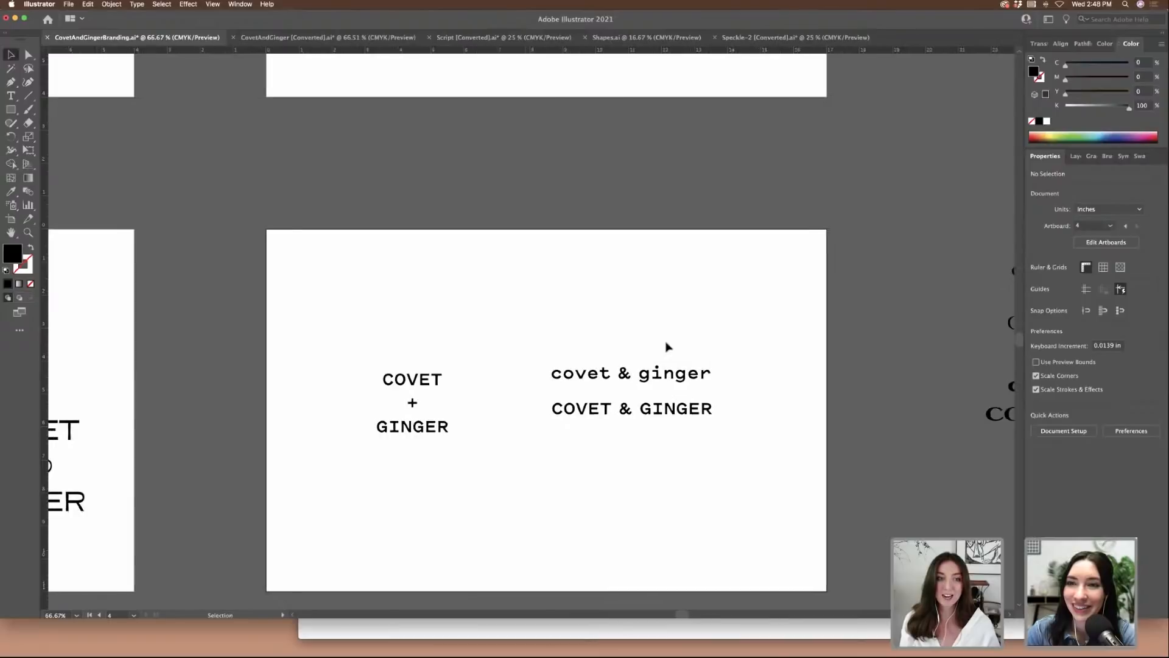
scroll(667, 347, left, 8)
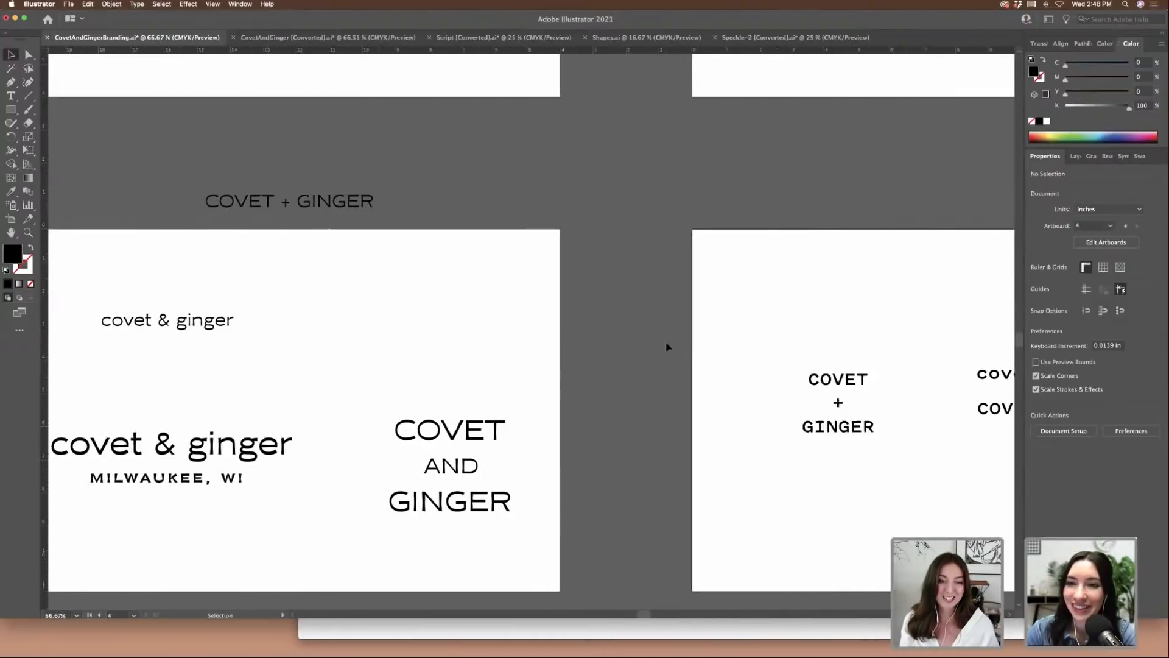
key(super+plus)
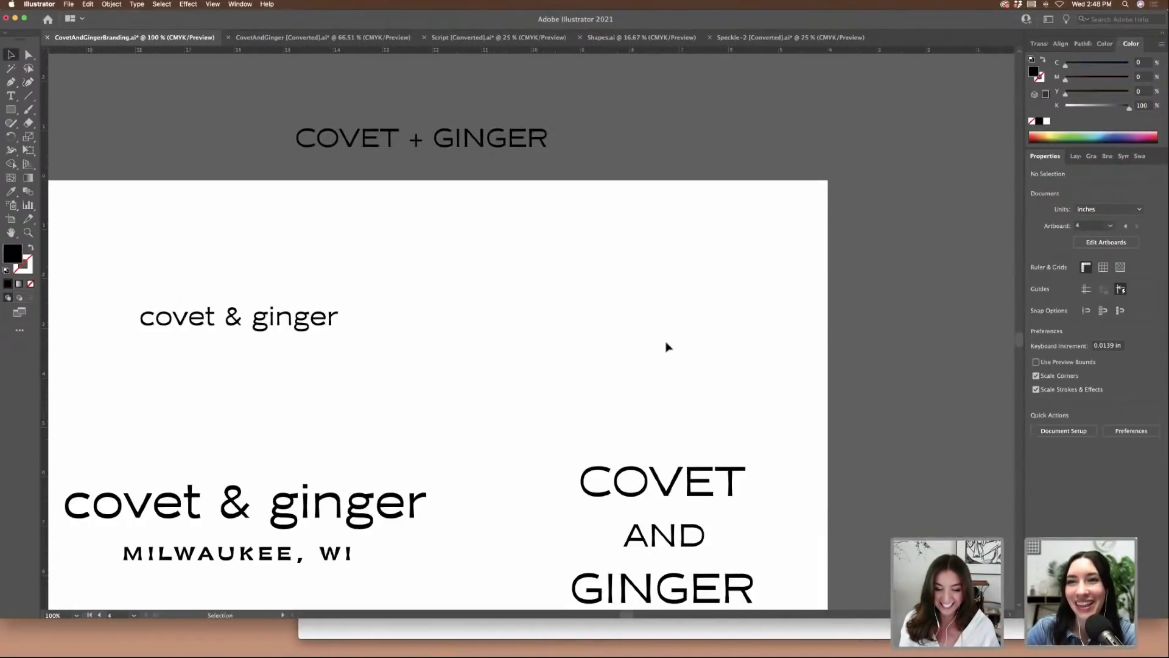
- Check the fonts of the lockups on the MILWAUKEE, WI artboard and of the typeset pairs set aside beside it
scroll(665, 345, down, 4)
click(446, 381)
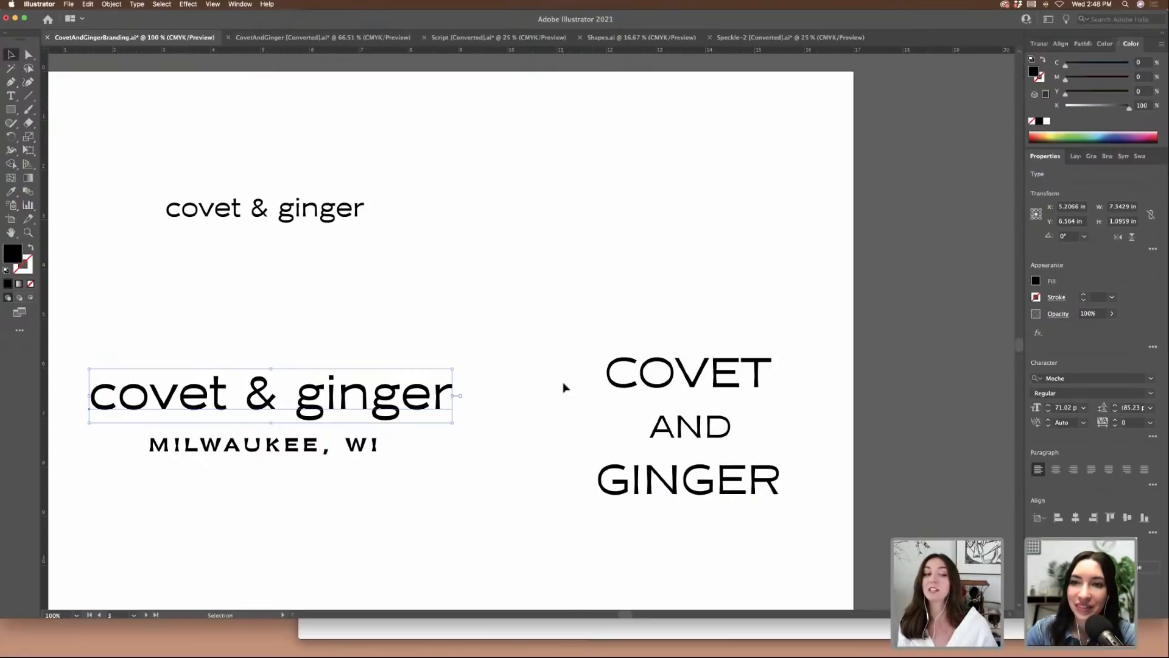
scroll(531, 377, left, 5)
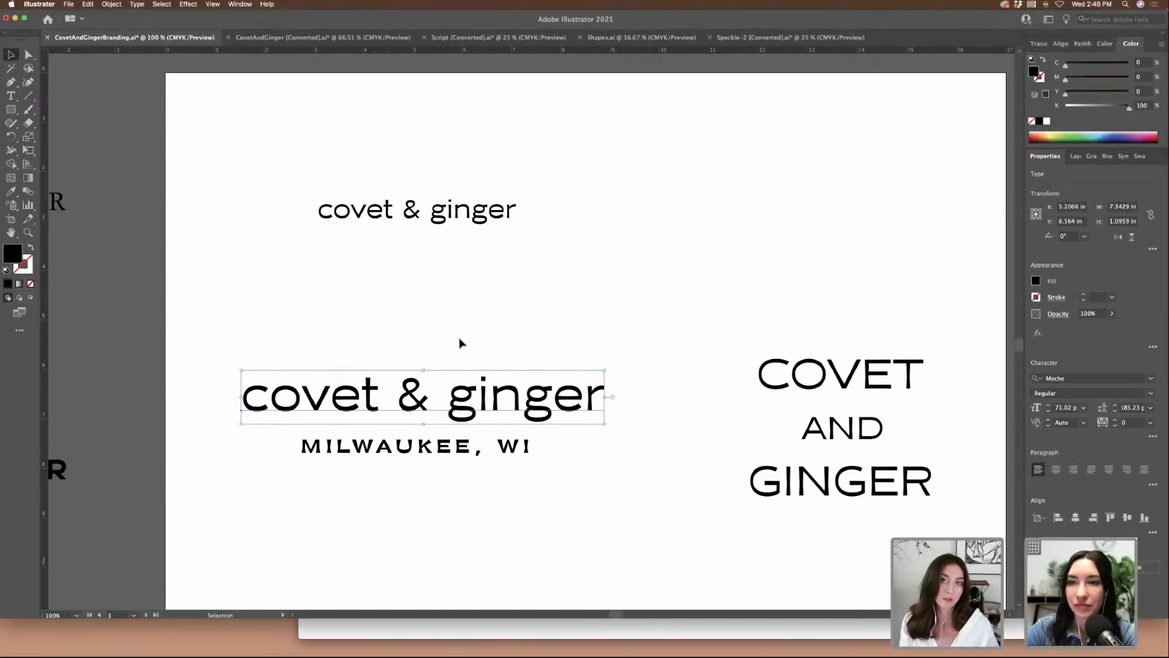
scroll(680, 326, right, 1)
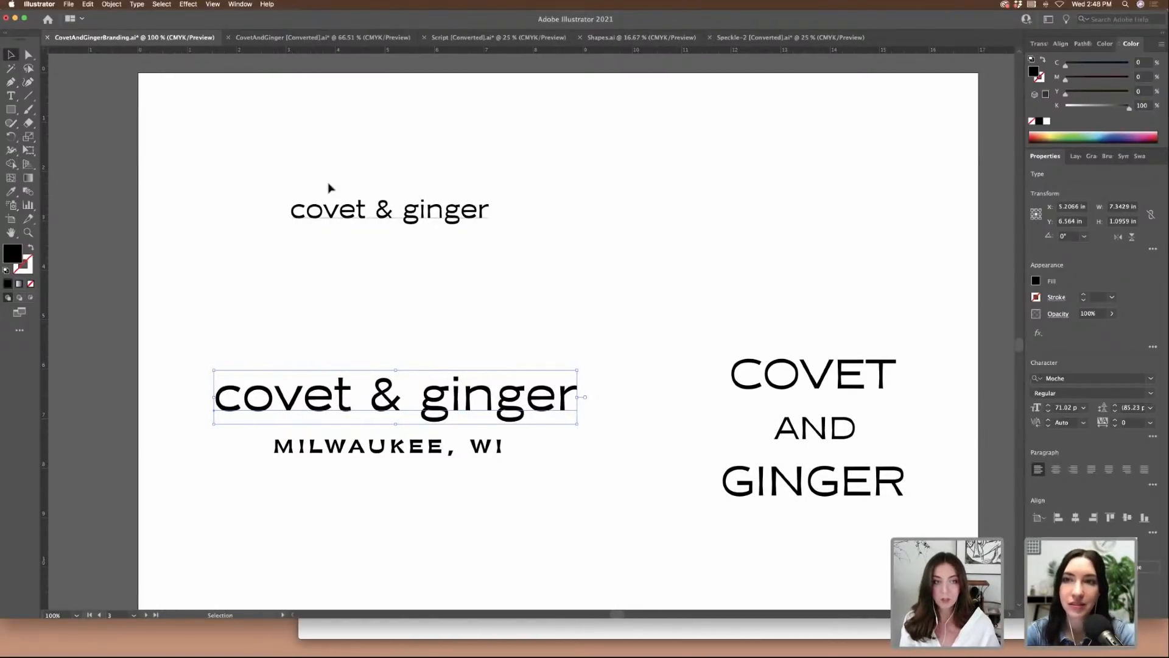
drag(269, 170, 843, 542)
scroll(846, 543, left, 8)
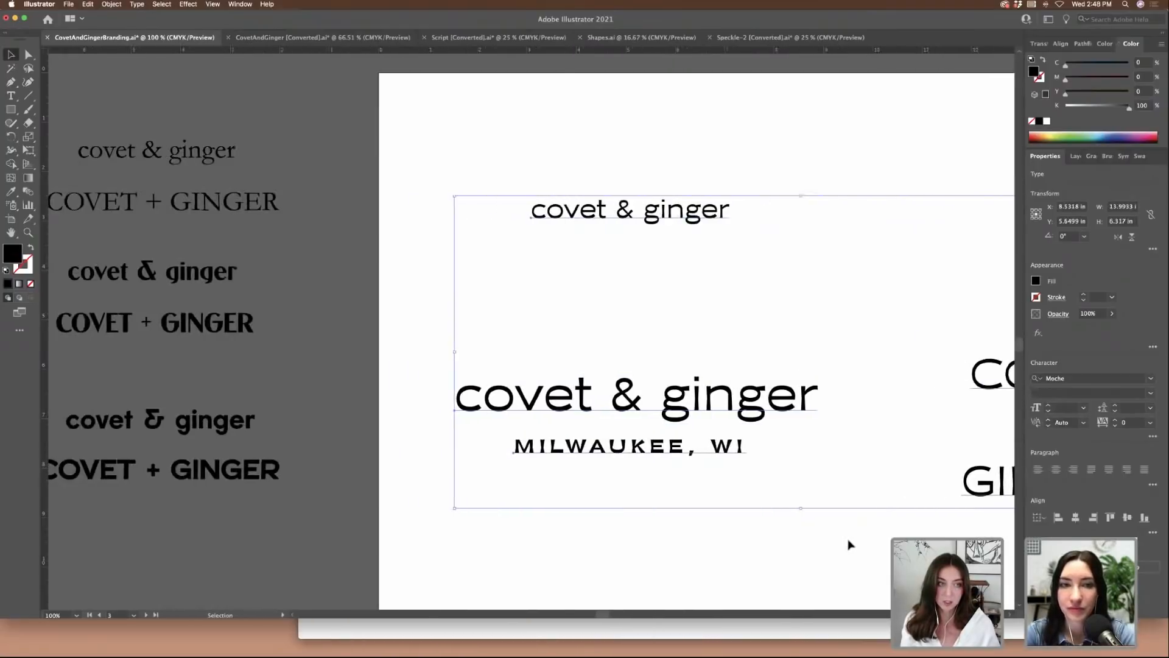
scroll(849, 543, left, 7)
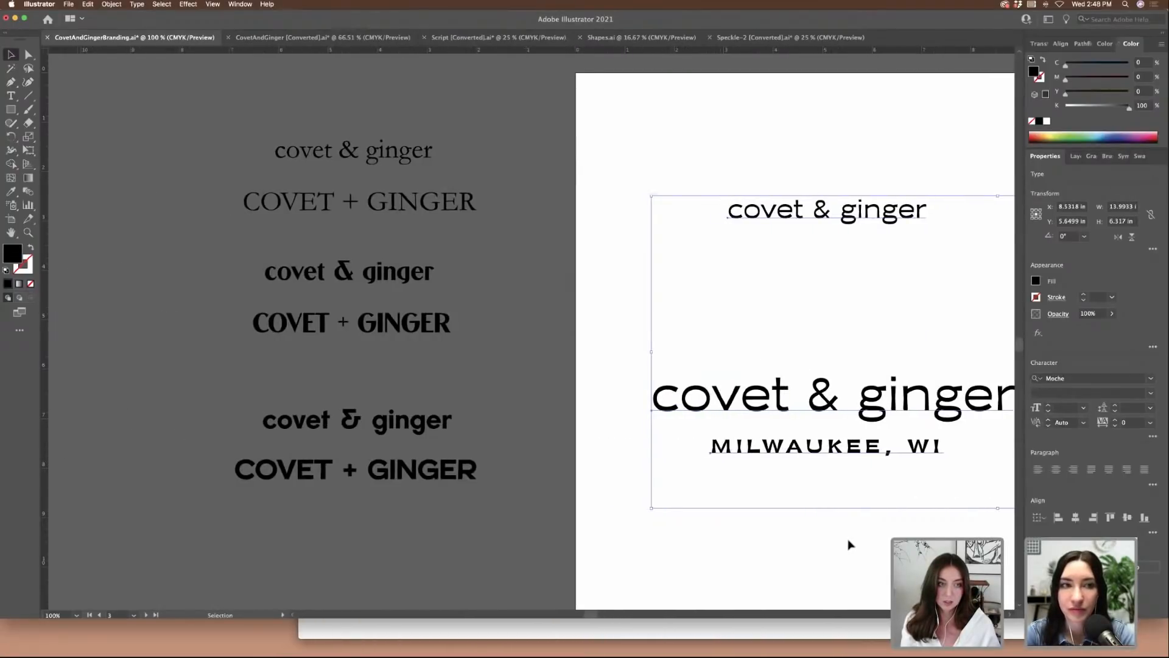
click(381, 159)
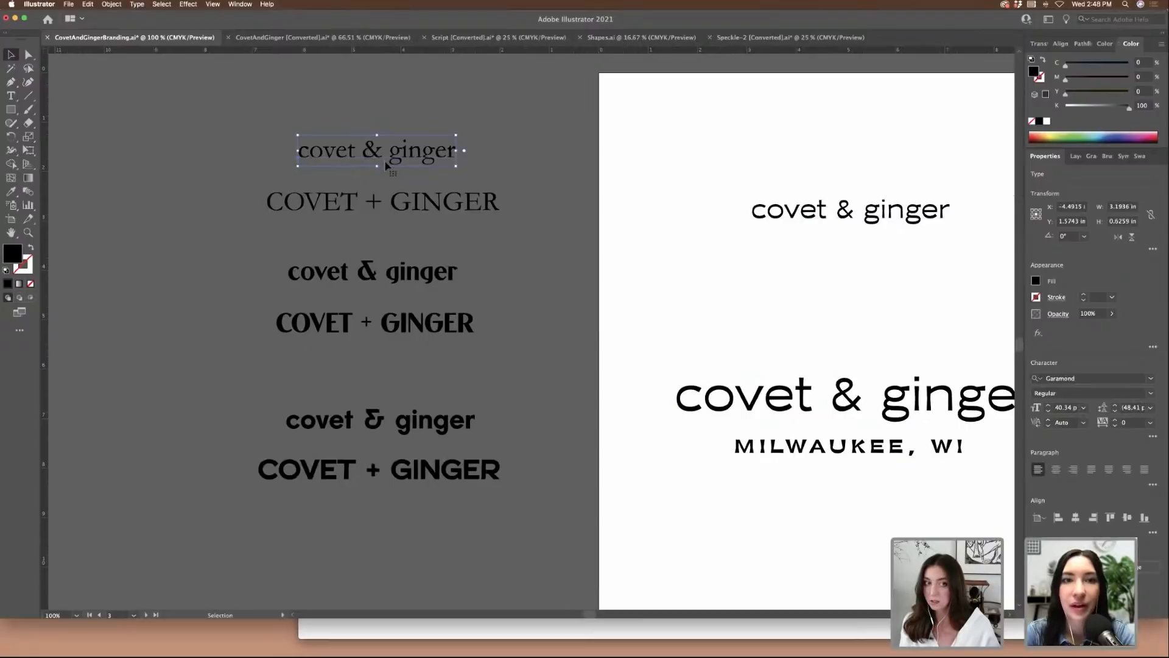
click(416, 332)
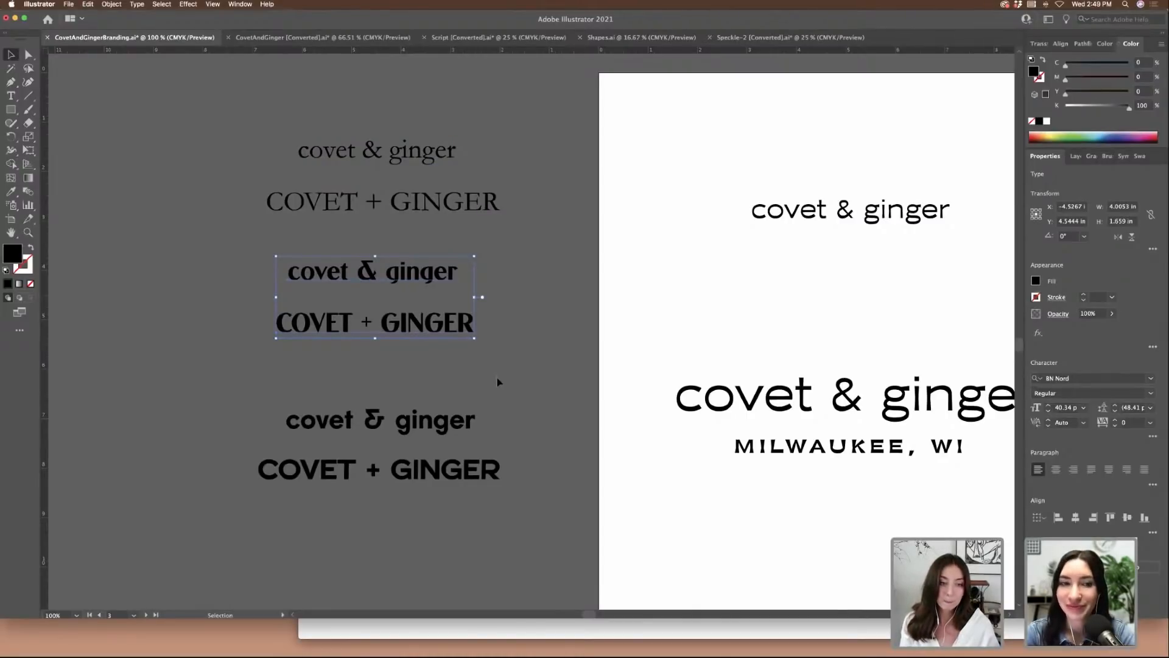
scroll(495, 382, down, 3)
scroll(495, 382, left, 2)
drag(567, 436, 557, 435)
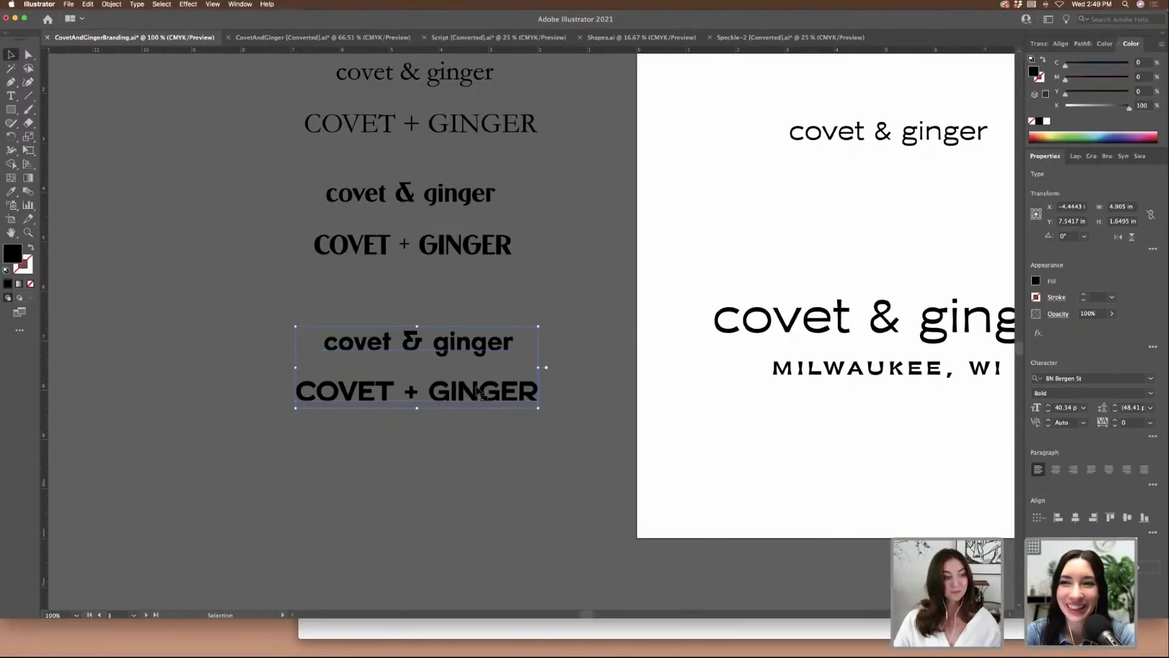
- Review the hand-lettered script logo on its artboard and the coarse speckle pattern set beside it
scroll(670, 268, up, 10)
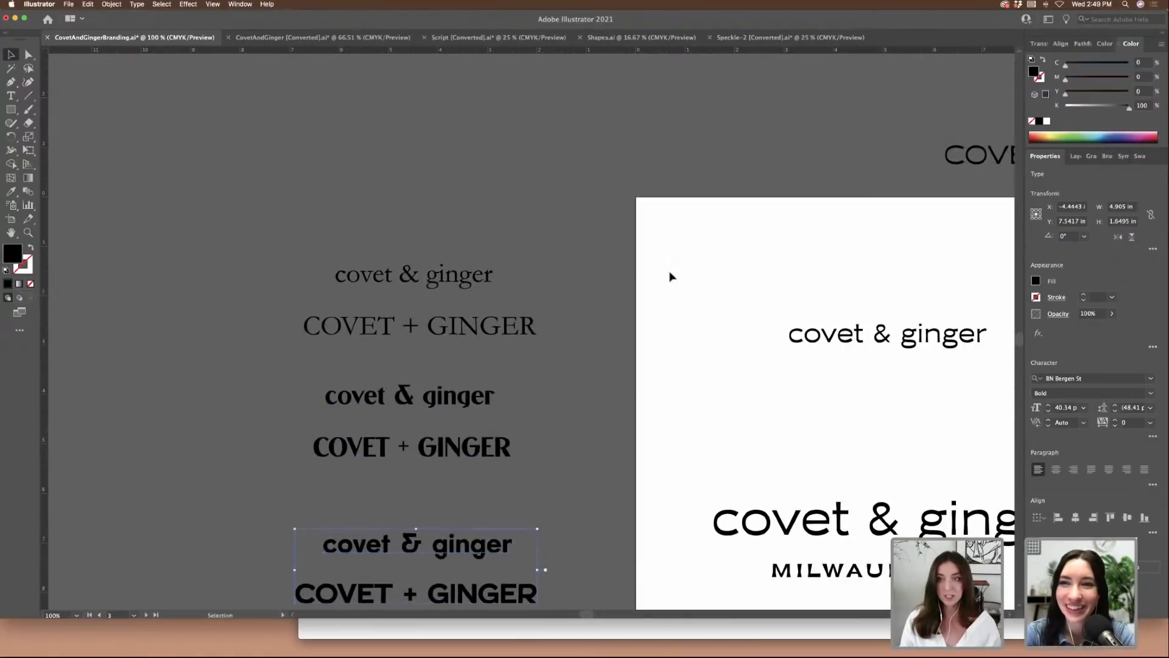
scroll(670, 277, up, 8)
scroll(670, 277, right, 6)
key(super+minus)
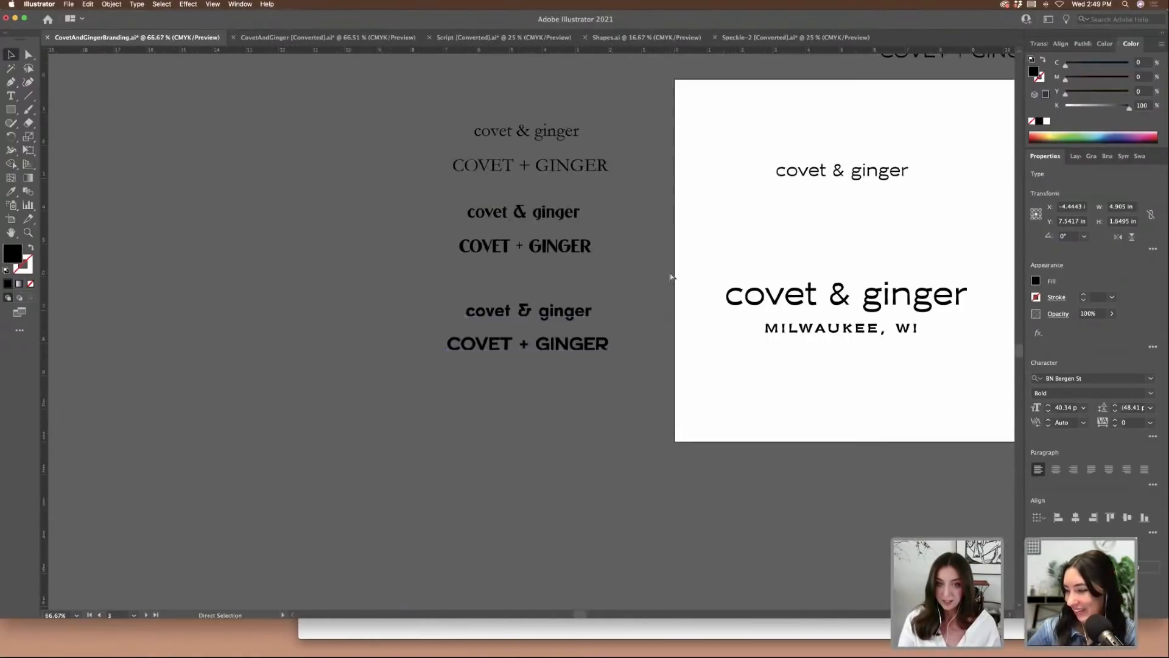
key(super+minus)
key(super+minus)
scroll(657, 232, up, 10)
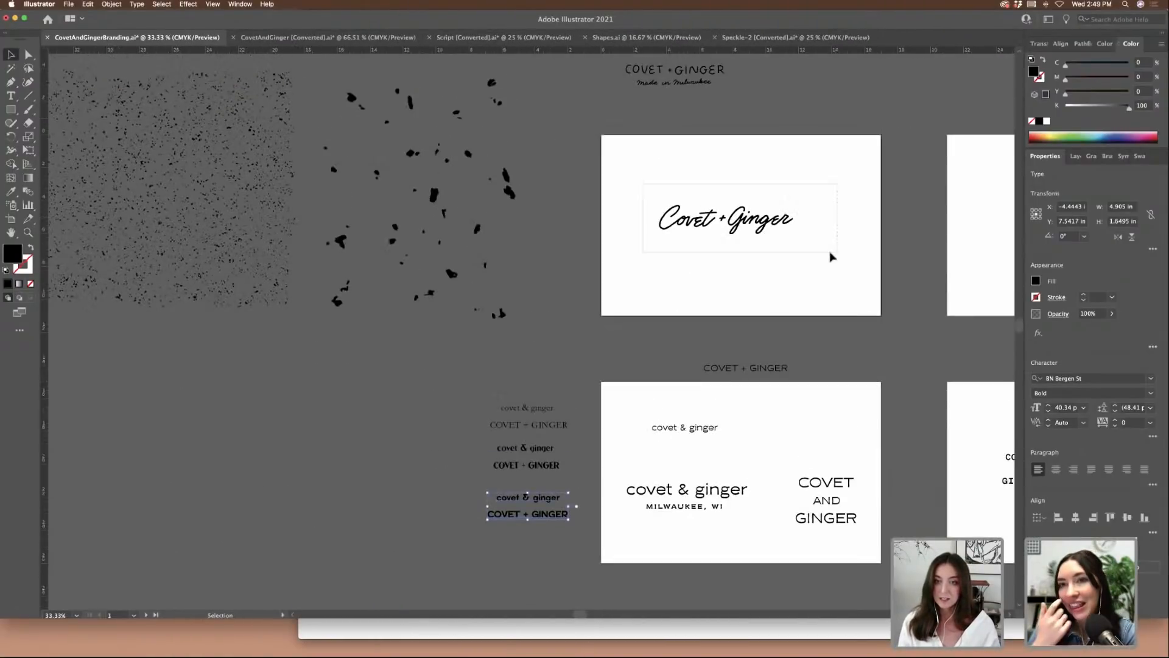
click(831, 255)
scroll(738, 347, up, 8)
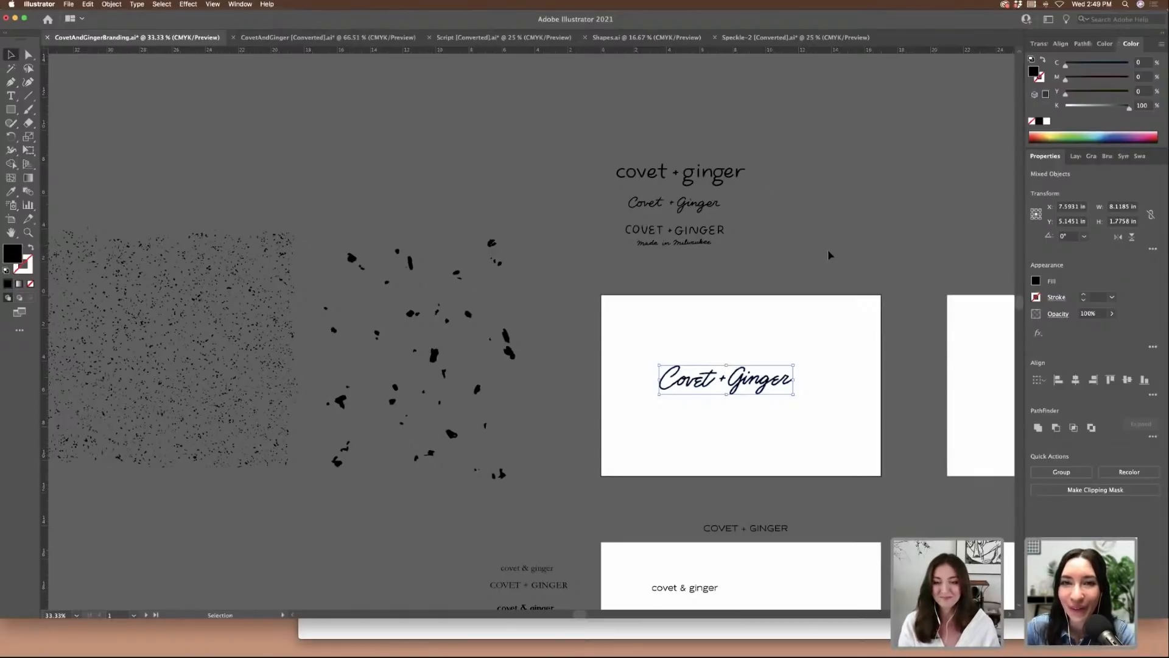
scroll(831, 256, right, 5)
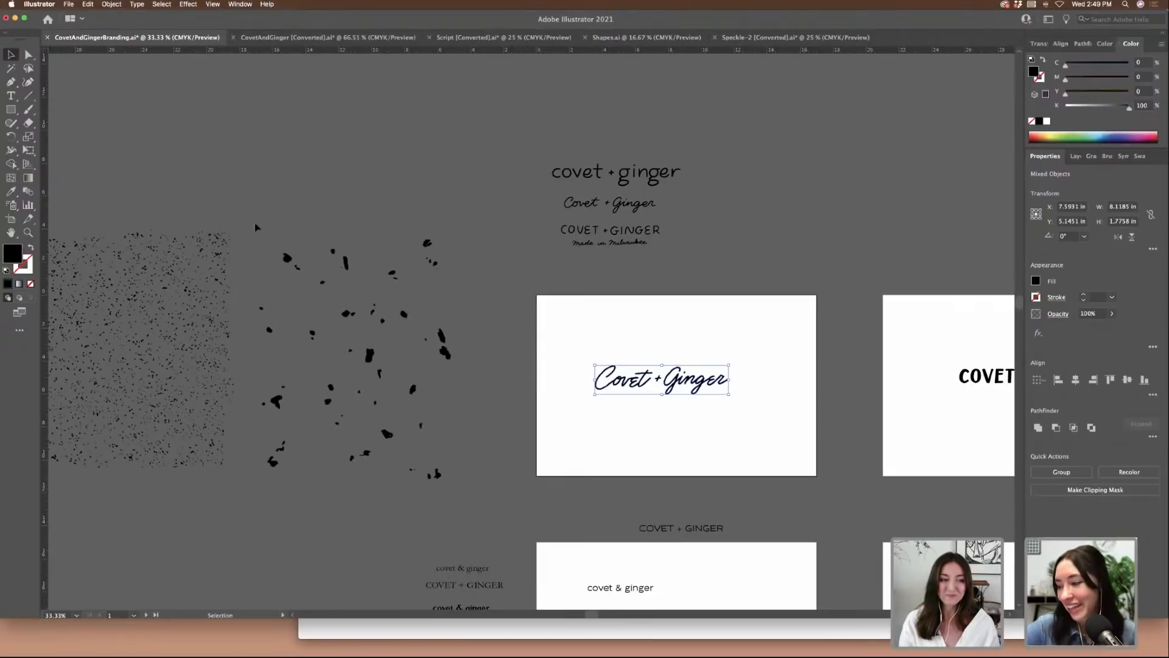
click(435, 474)
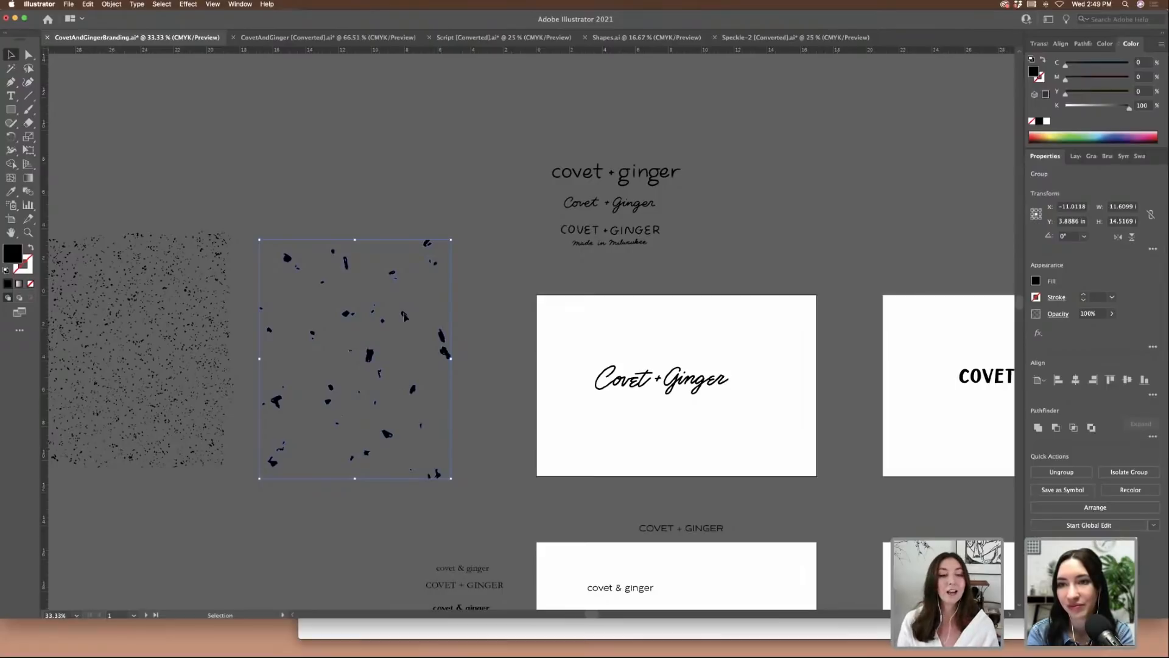
scroll(494, 326, left, 5)
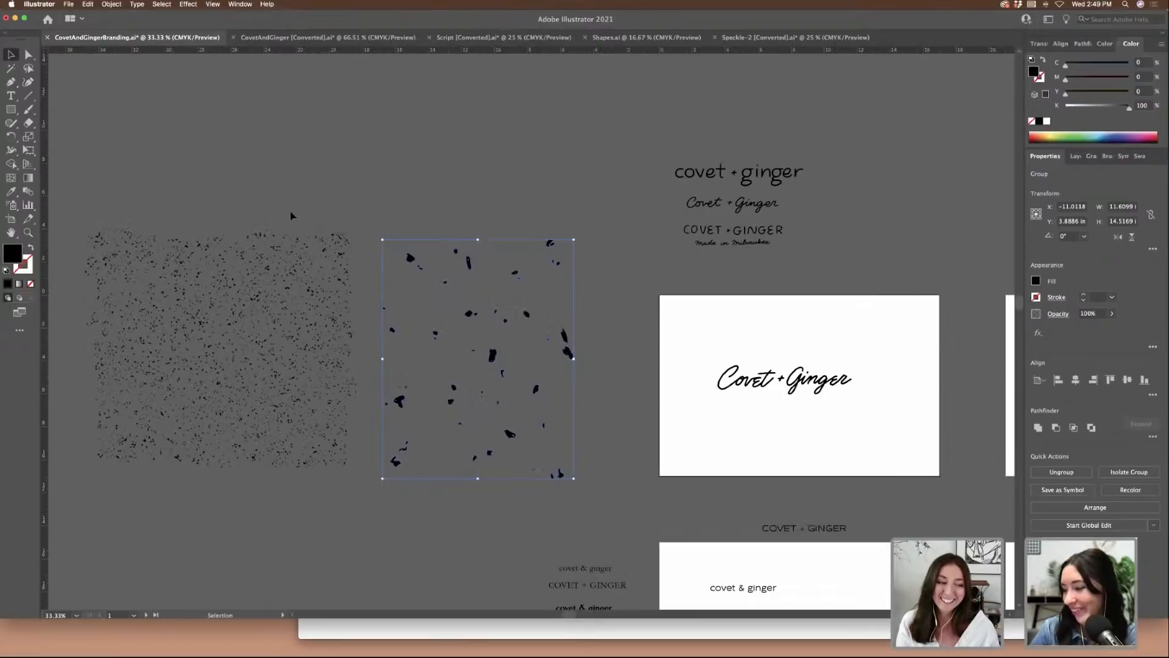
scroll(290, 216, left, 5)
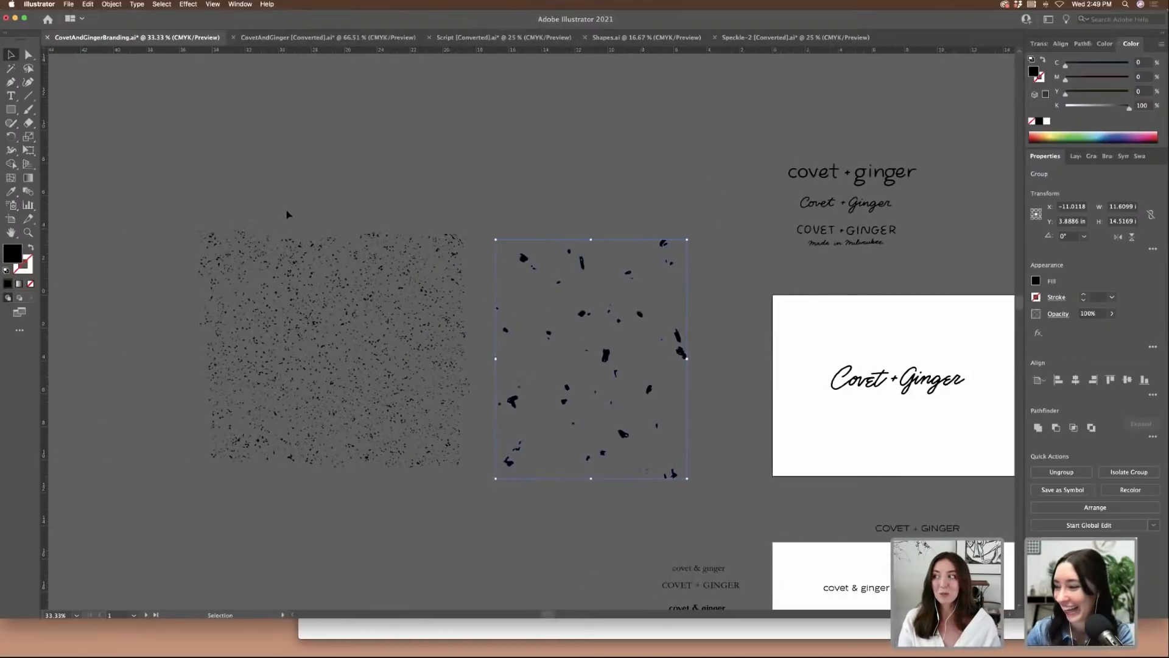
- Duplicate the fine speckle texture and place the copy just below the MILWAUKEE, WI artboard, slightly overlapping its lower edge
drag(192, 199, 477, 487)
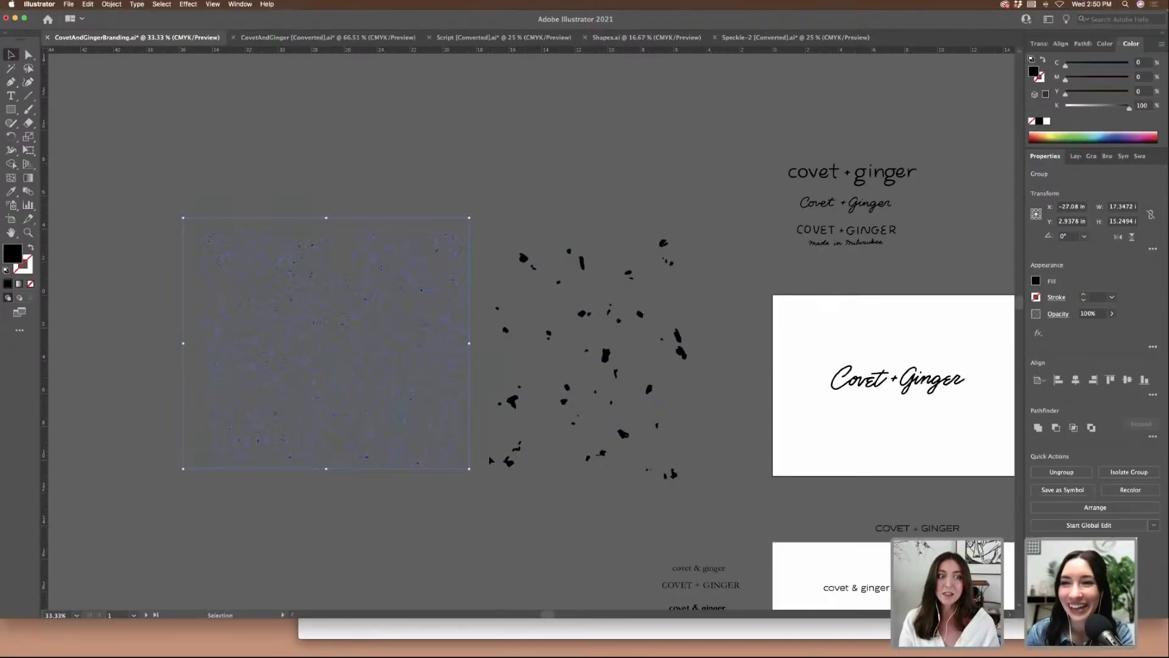
scroll(491, 460, down, 7)
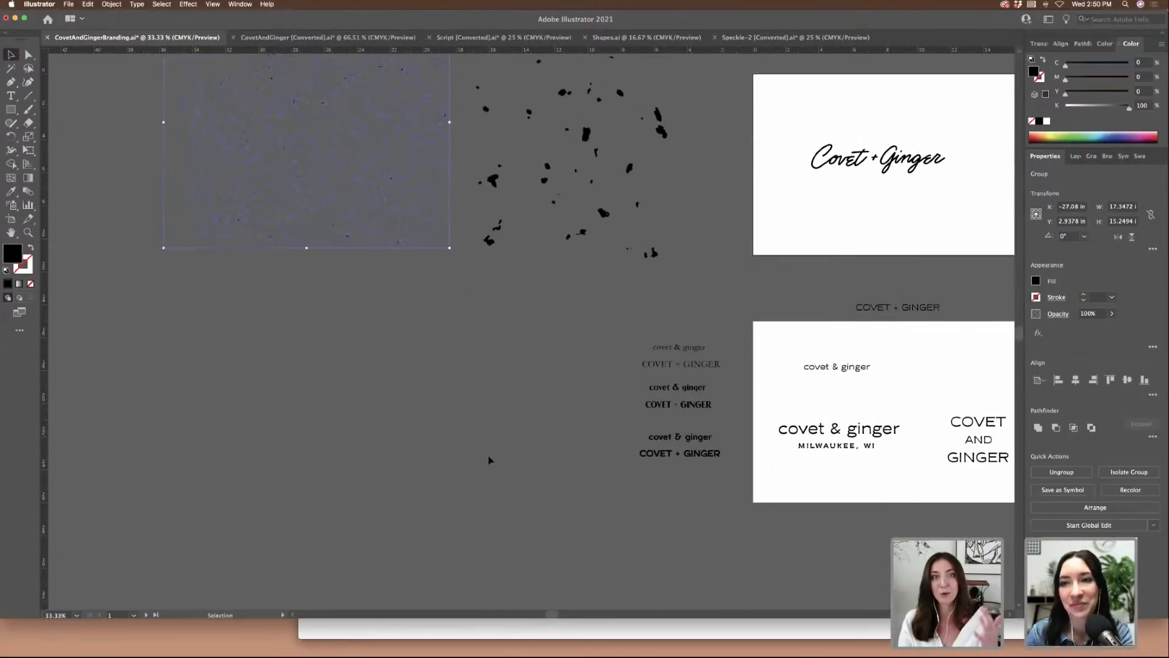
scroll(491, 461, right, 10)
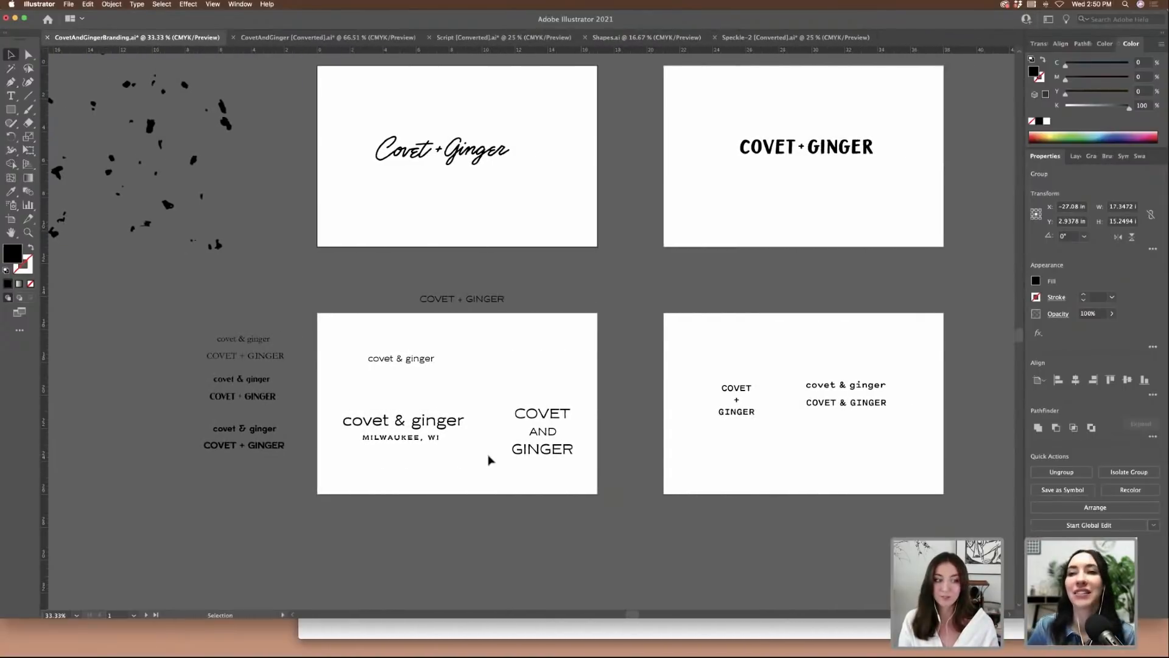
scroll(721, 485, right, 3)
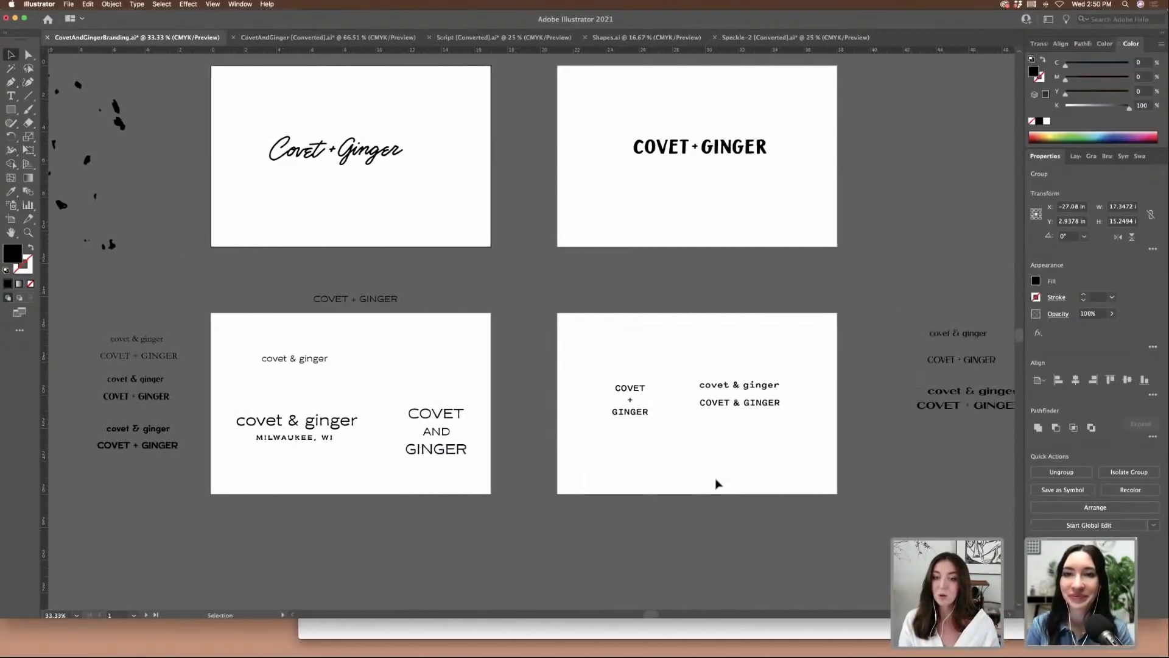
scroll(716, 483, down, 4)
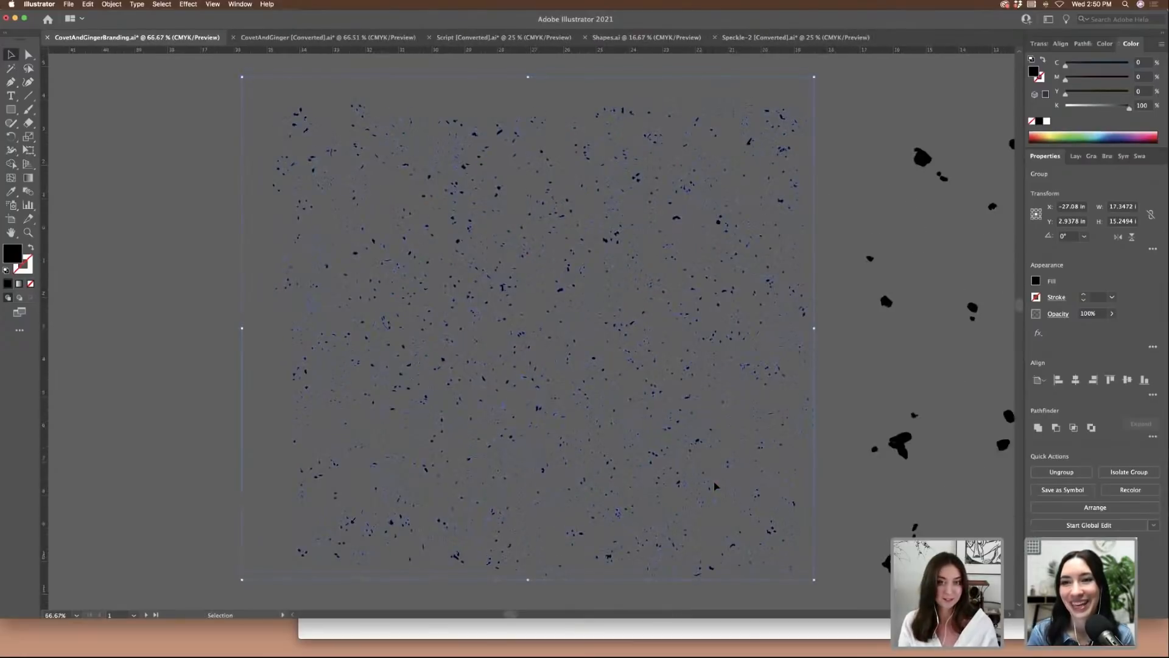
scroll(716, 485, down, 10)
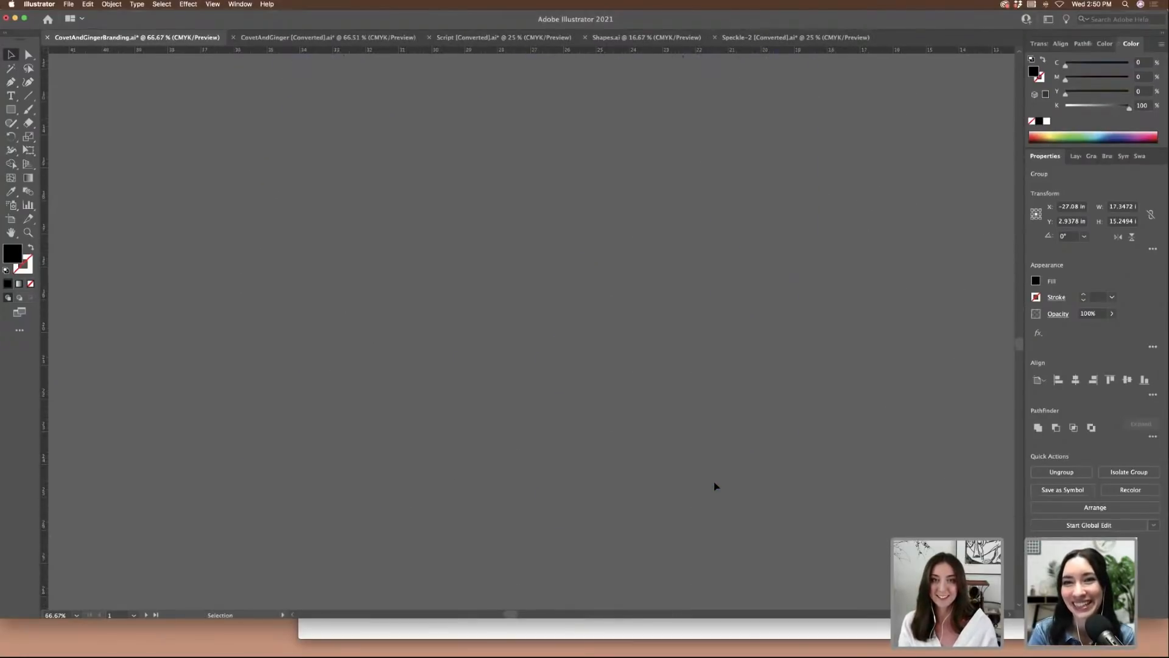
scroll(716, 485, right, 6)
scroll(716, 486, right, 10)
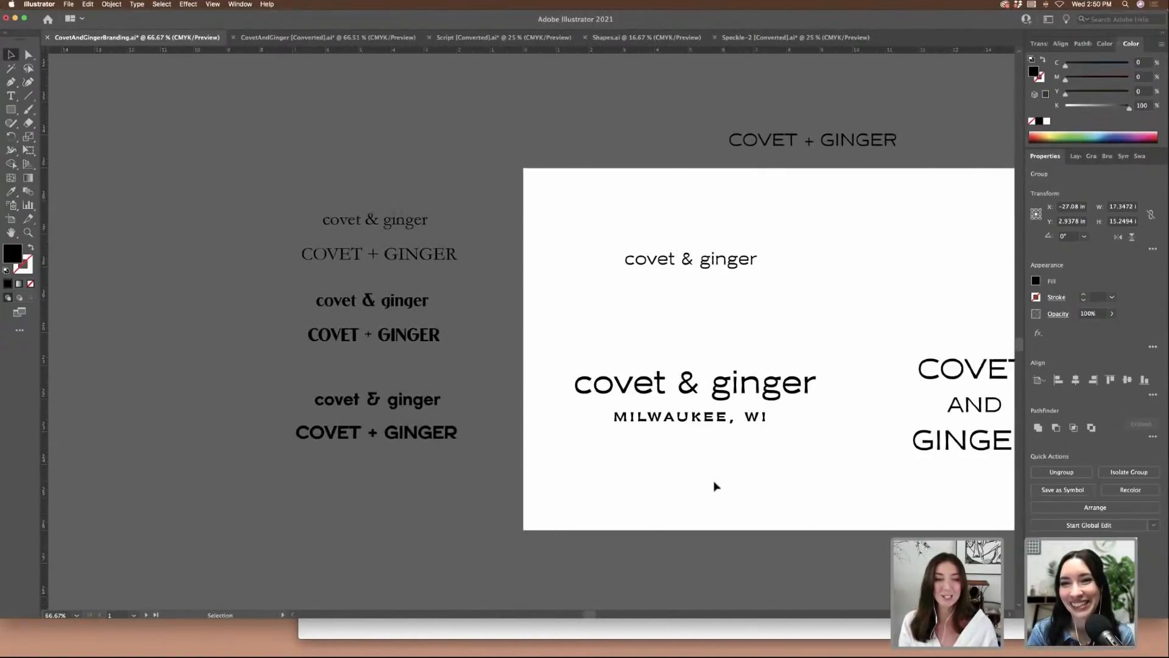
key(a)
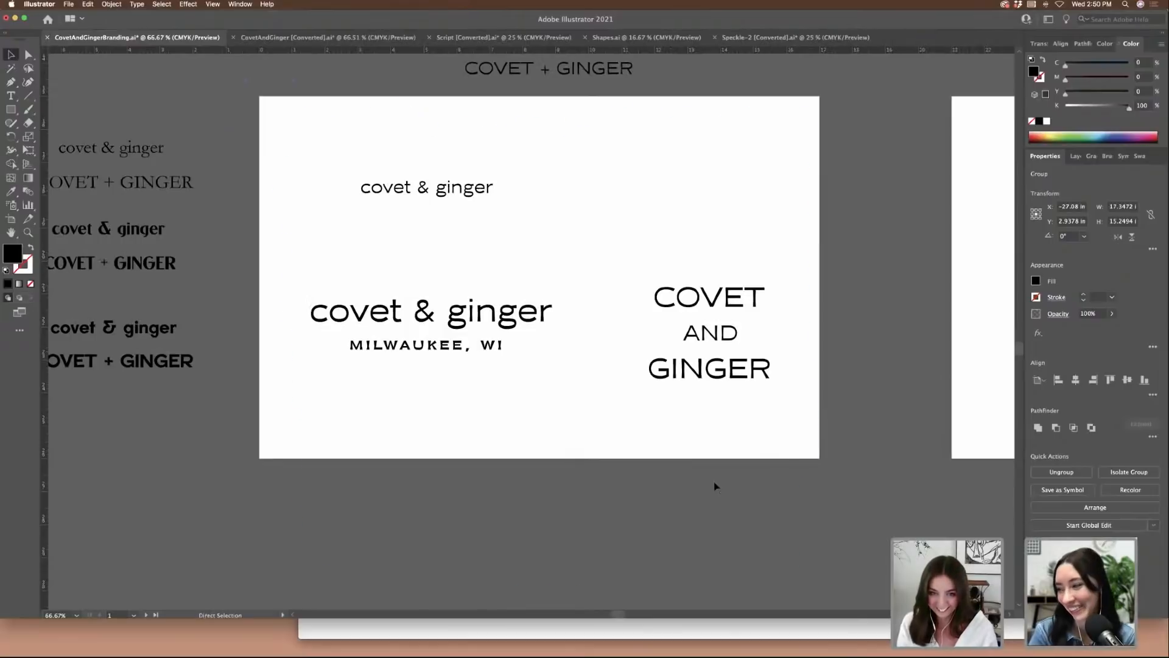
key(super+v)
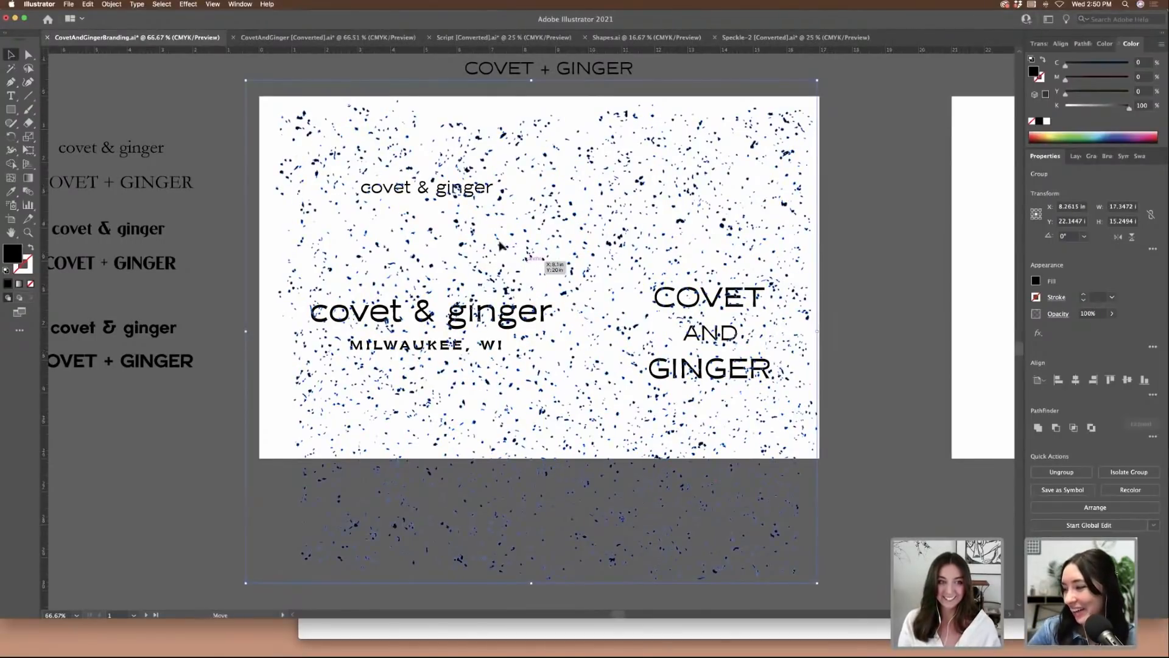
drag(499, 246, 462, 523)
click(545, 376)
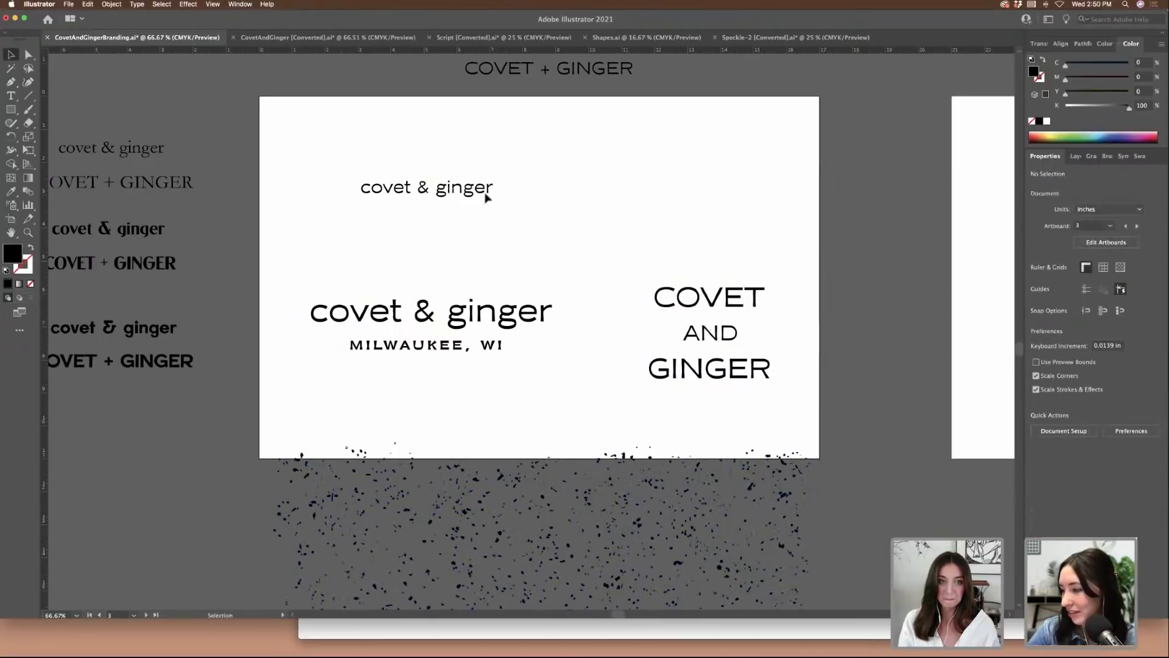
- Spread out the Pitch Sans Bold versions, with the stacked COVET + GINGER at the artboard's lower left and both single lines near its upper middle
click(427, 192)
scroll(646, 199, right, 6)
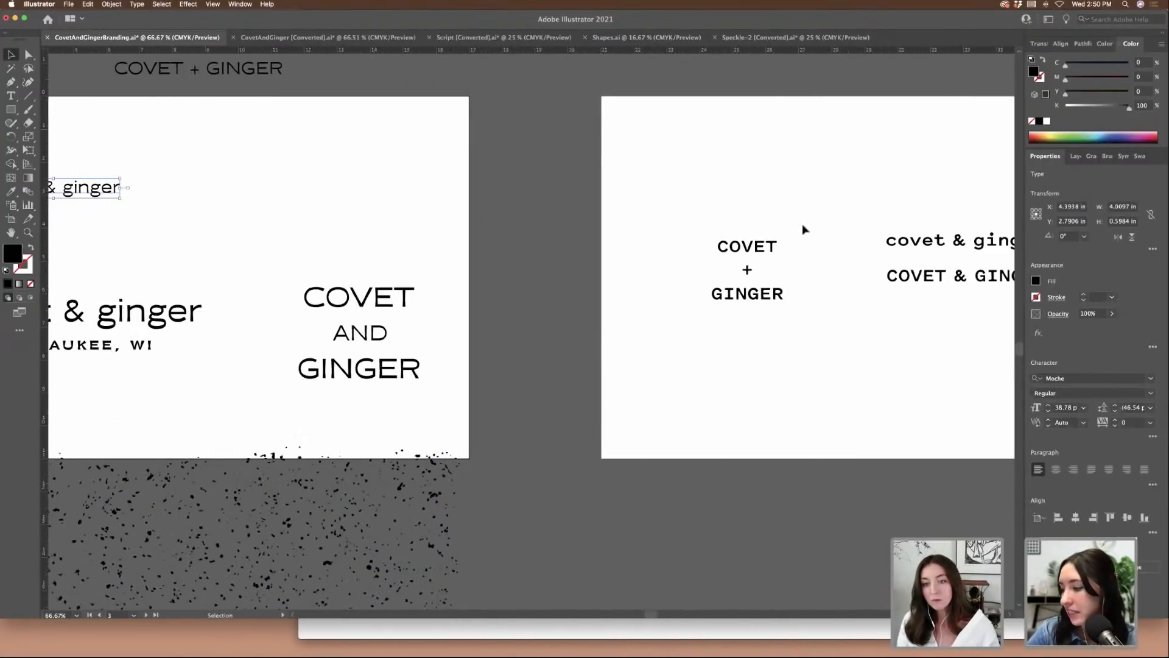
scroll(802, 230, right, 5)
click(573, 245)
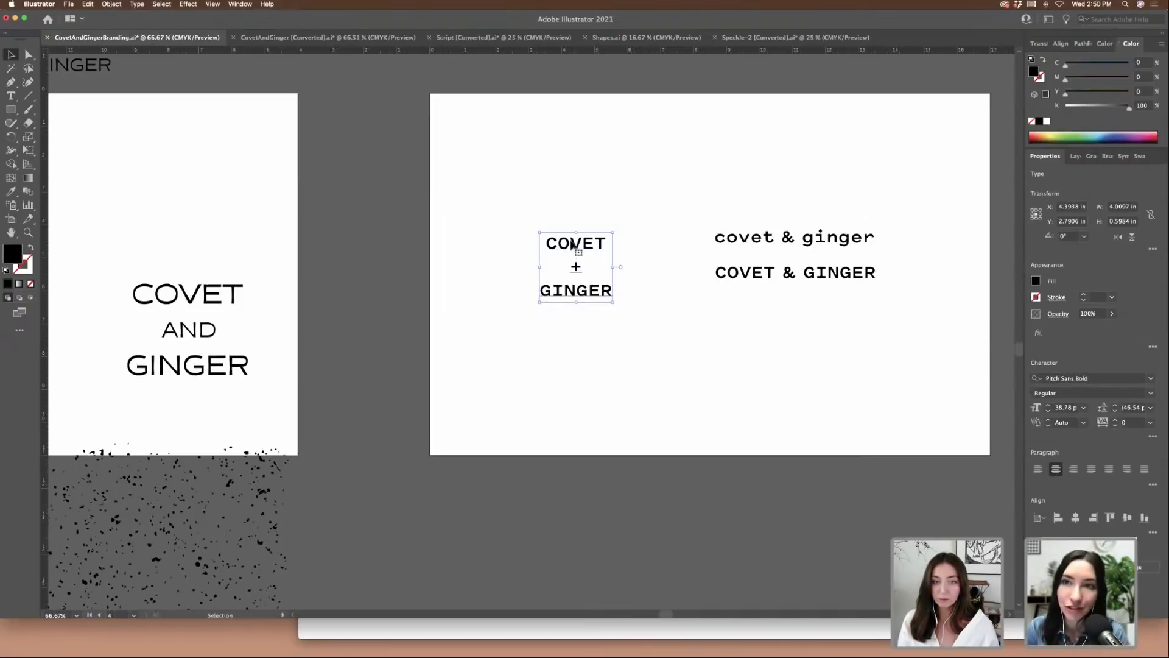
drag(573, 245, 515, 360)
drag(755, 245, 635, 188)
drag(754, 281, 632, 269)
click(835, 253)
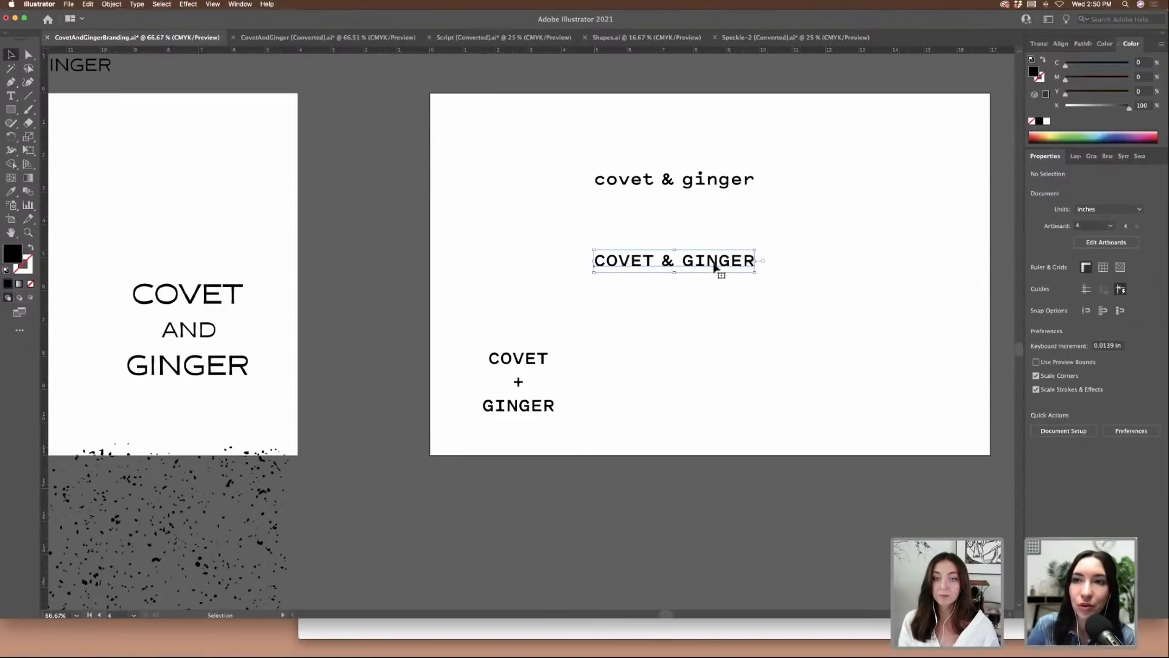
- Duplicate the uppercase COVET & GINGER line just below itself and change the copy's text to "MILWAUKEE, WI."
drag(716, 267, 721, 317)
key(super+equal)
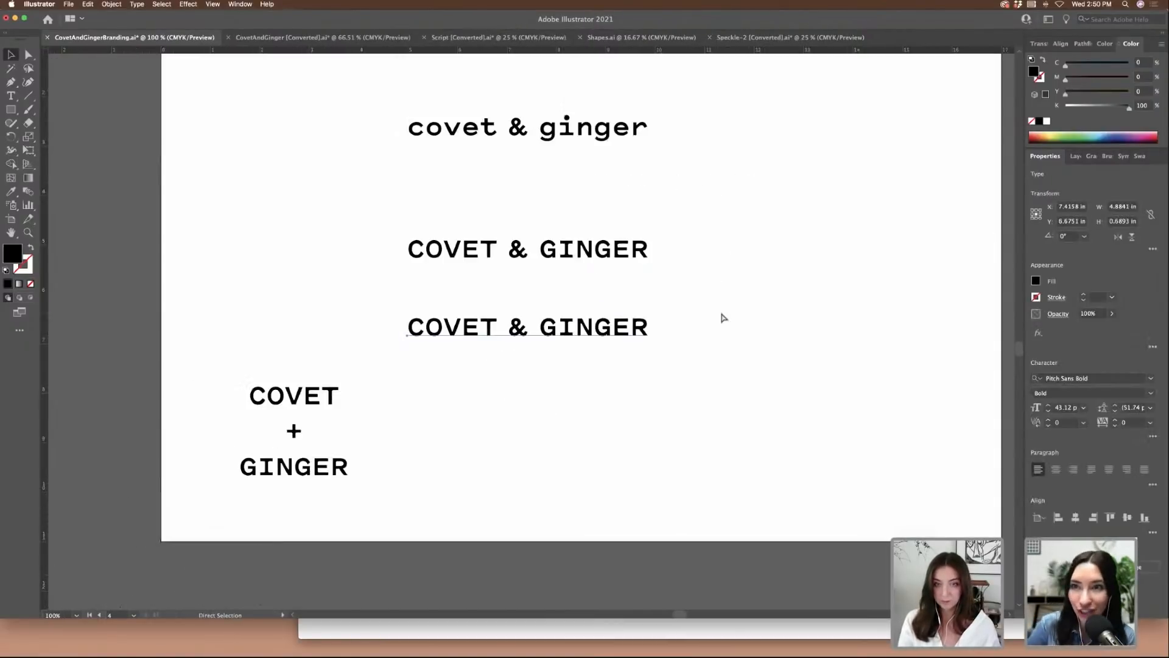
key(super+equal)
triple_click(663, 330)
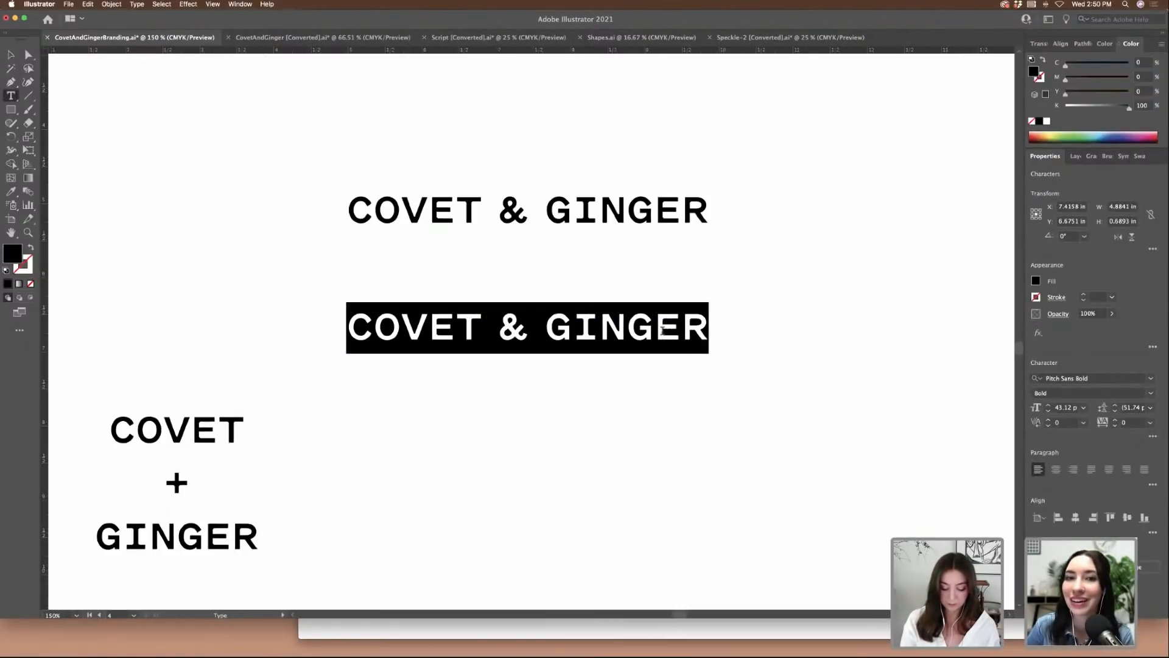
text(MILWAUKEE)
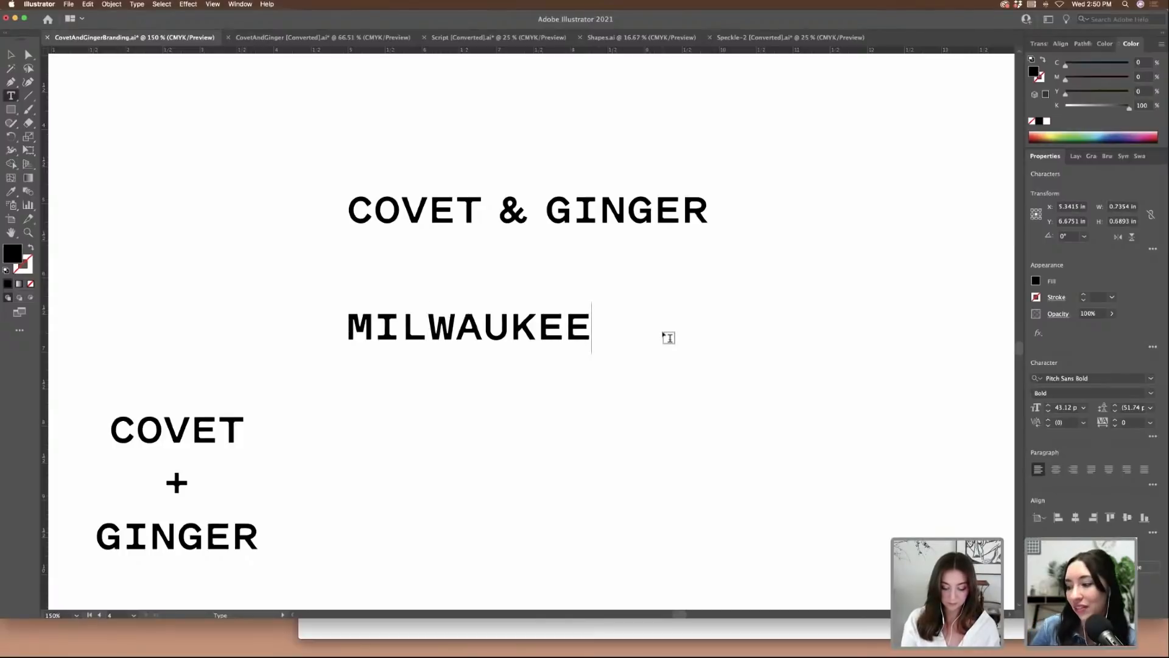
text(, WI)
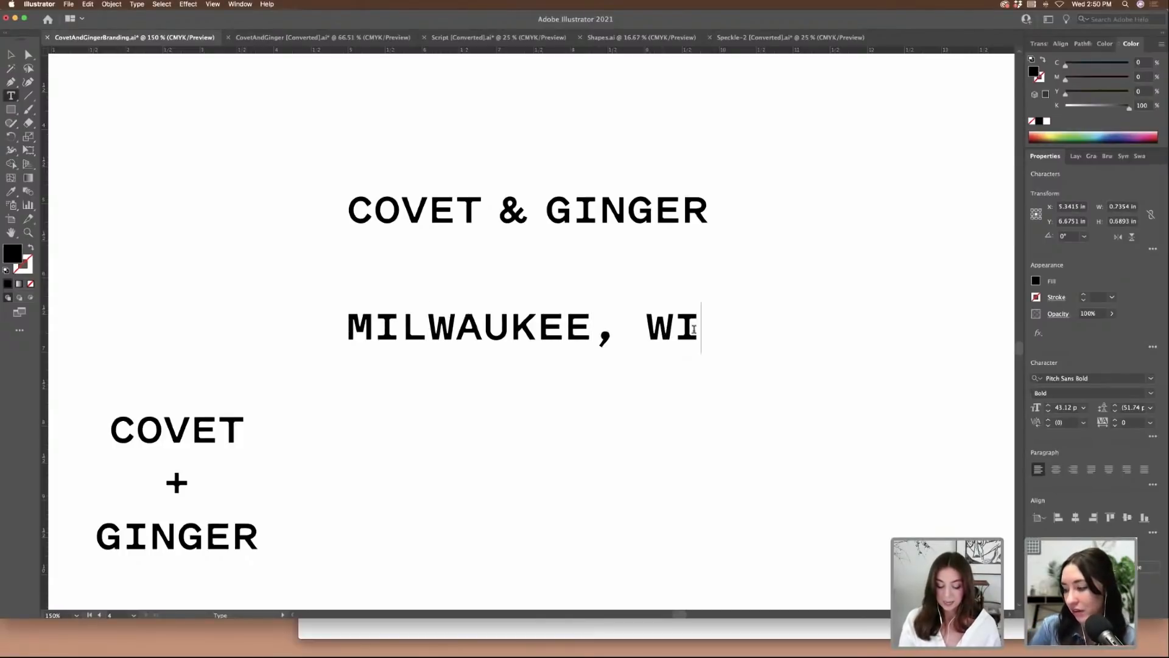
text(.)
- Set the MILWAUKEE, WI. line's tracking to 100 and shrink it to about 26 pt, centered just beneath the uppercase COVET & GINGER
click(9, 54)
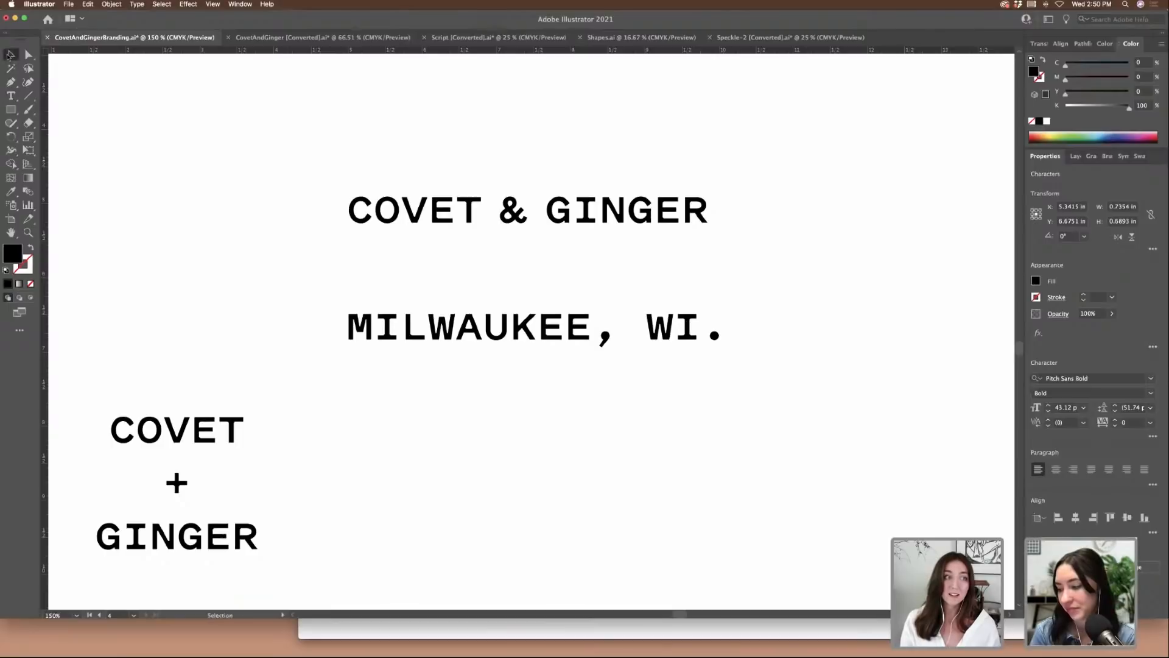
click(1150, 423)
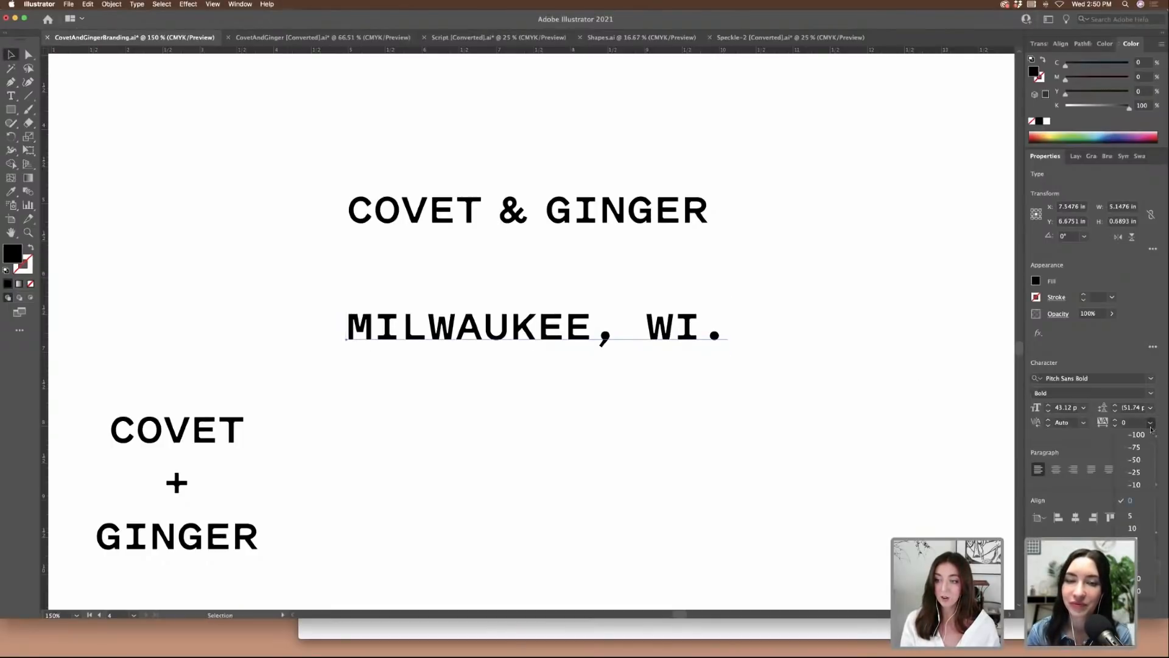
click(1139, 582)
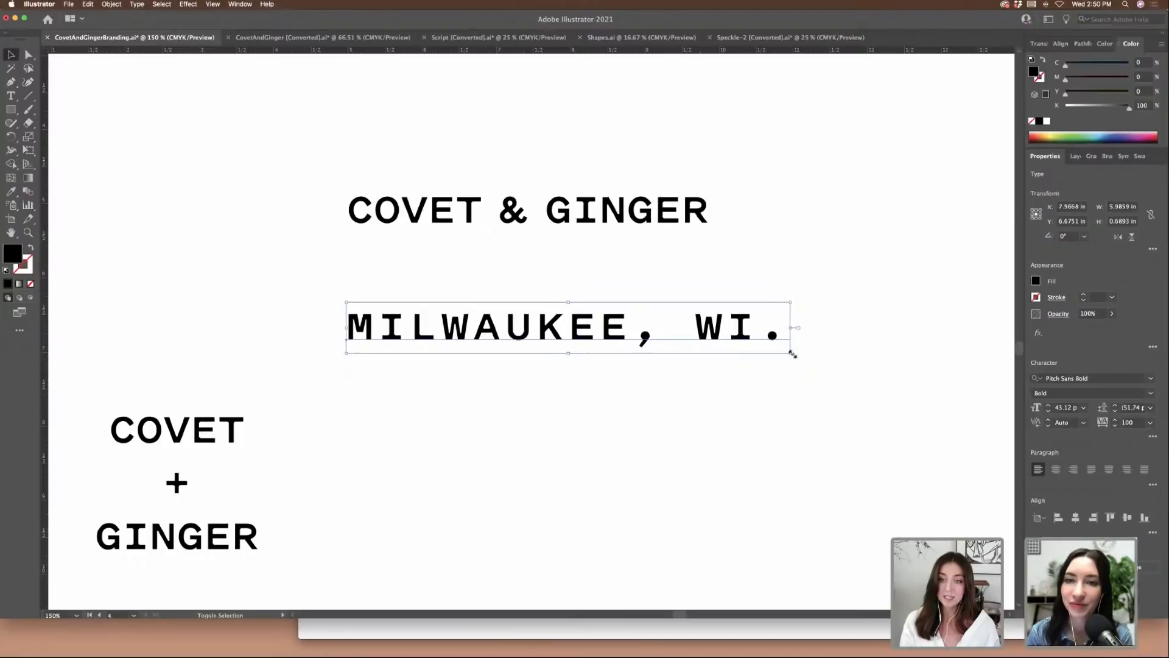
drag(792, 353, 631, 268)
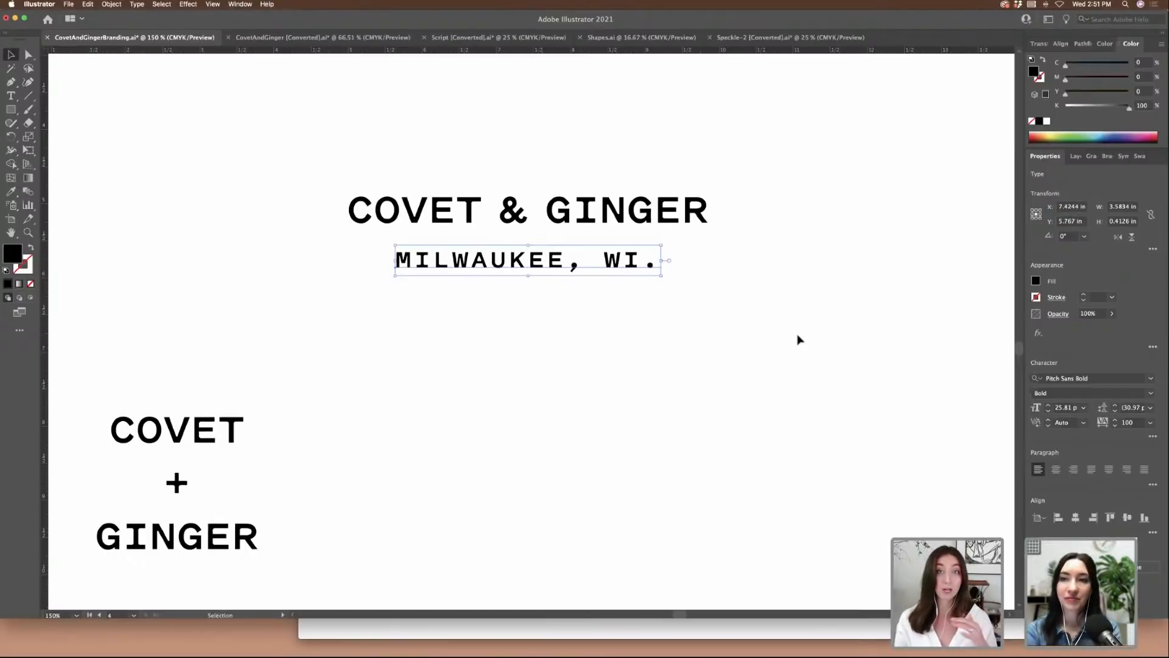
- Move the uppercase lockup slightly lower and place a copy of its MILWAUKEE, WI. line centered beneath the lowercase covet & ginger
key(a)
drag(796, 334, 303, 188)
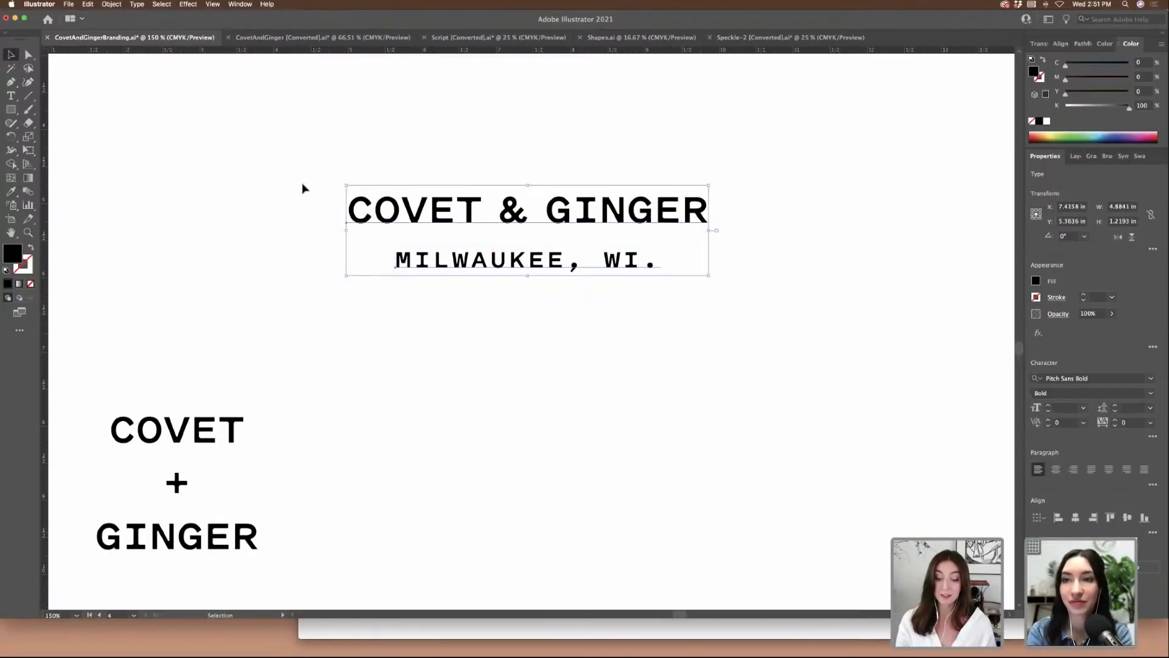
key(super+minus)
key(v)
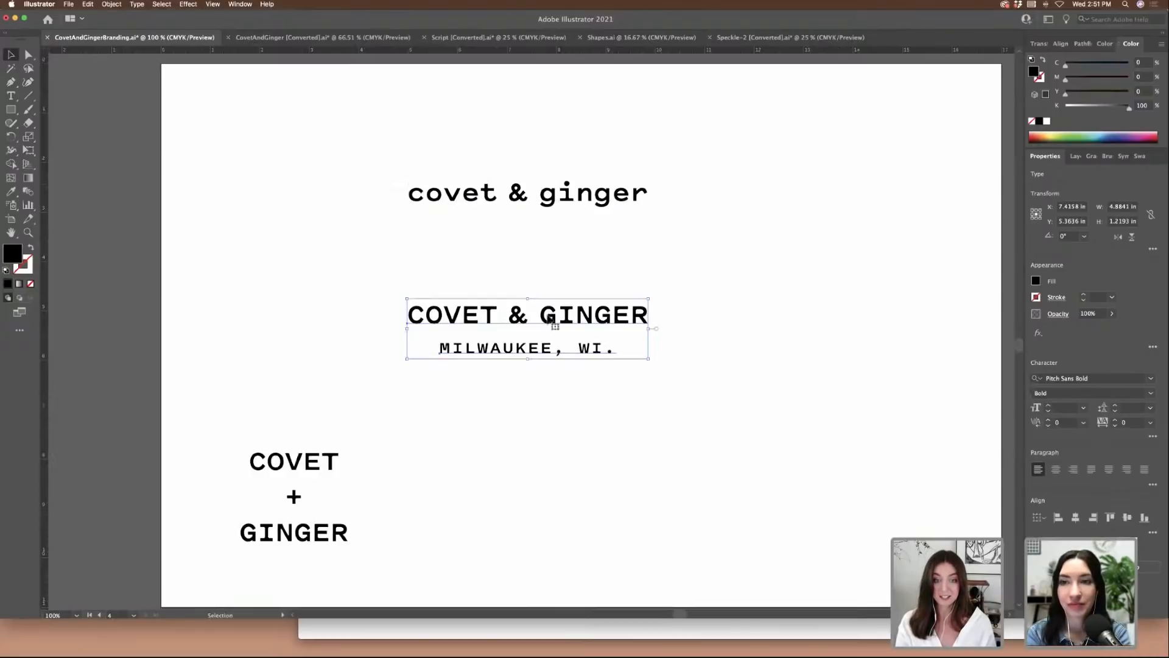
scroll(548, 322, right, 5)
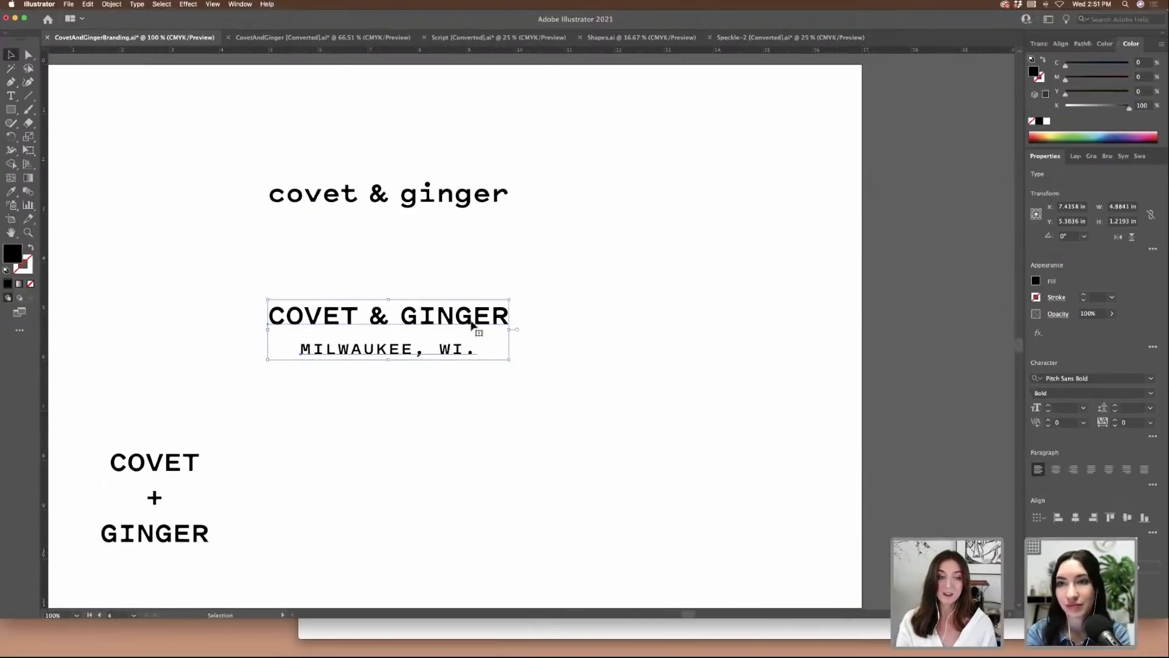
drag(476, 327, 452, 242)
click(621, 363)
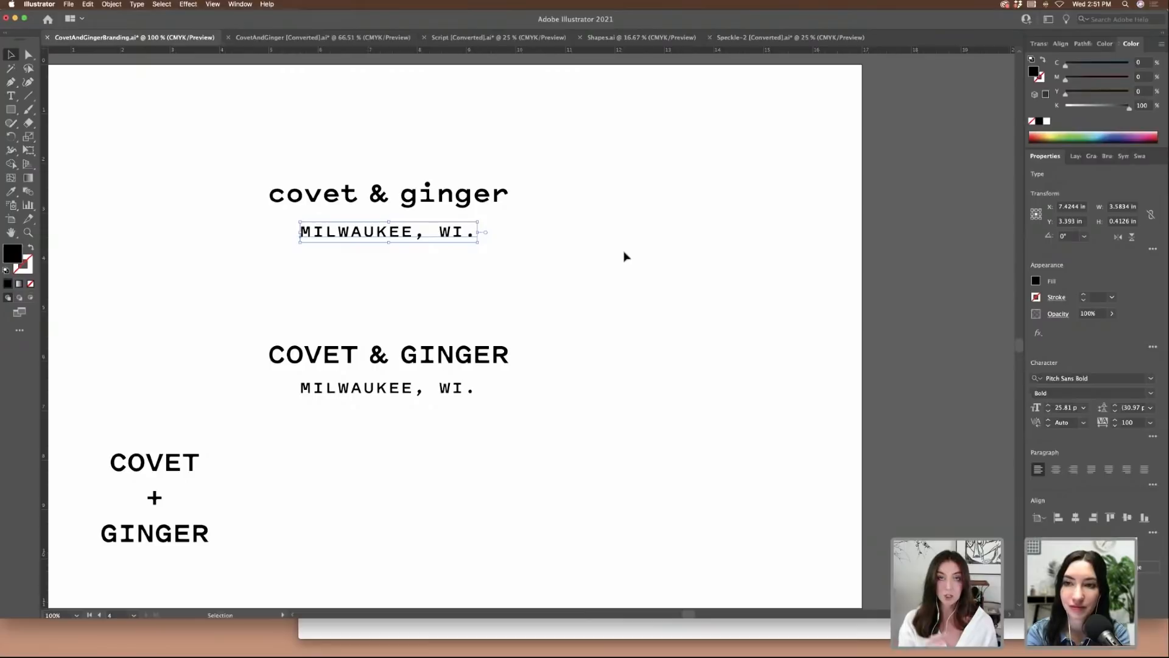
- Move the lowercase covet & ginger with its MILWAUKEE, WI. line higher on the artboard
key(super+equal)
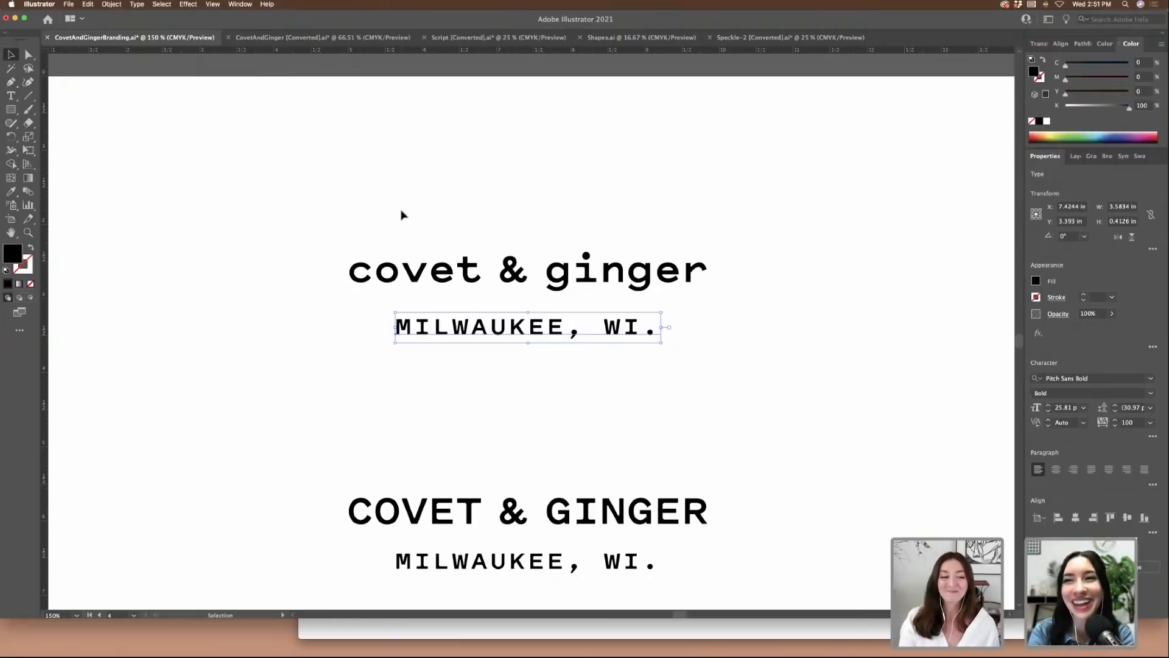
drag(366, 204, 641, 298)
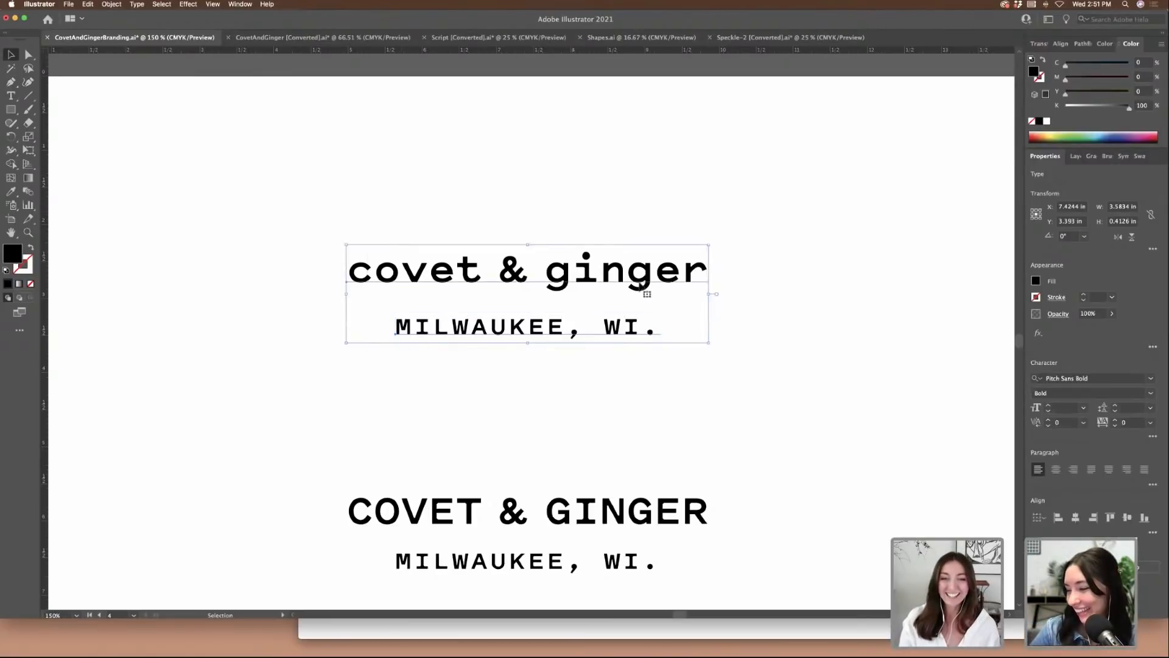
drag(641, 220, 674, 220)
click(871, 313)
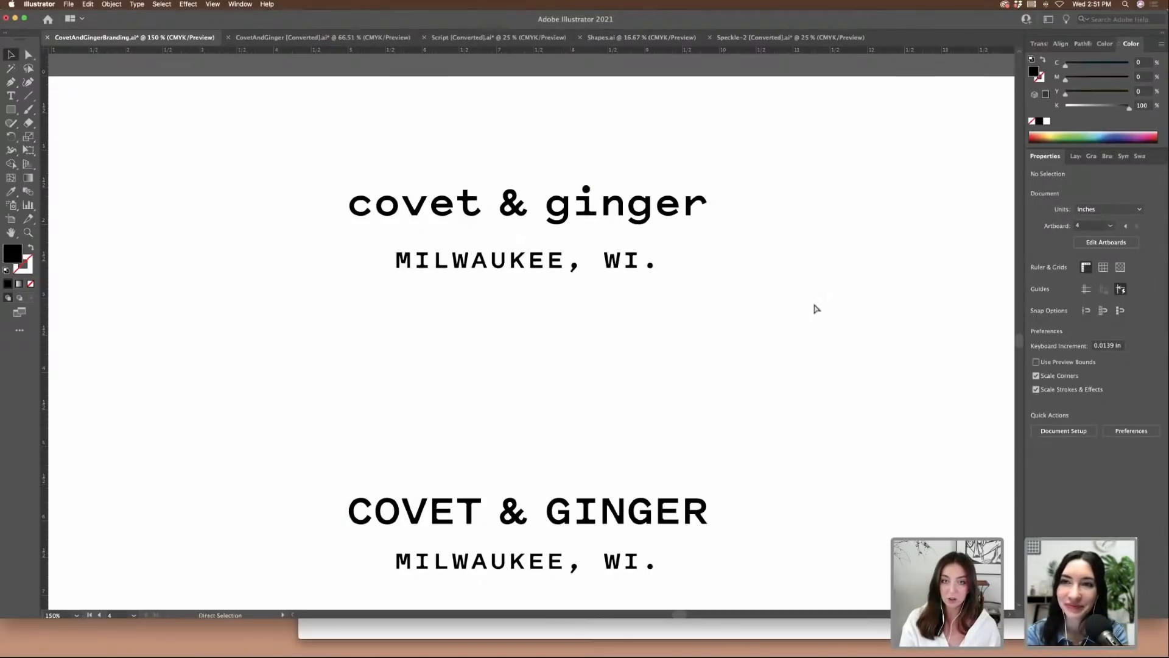
- Shift the lowercase lockup toward the artboard's left side and place a duplicate level with it on the right side
key(super+minus)
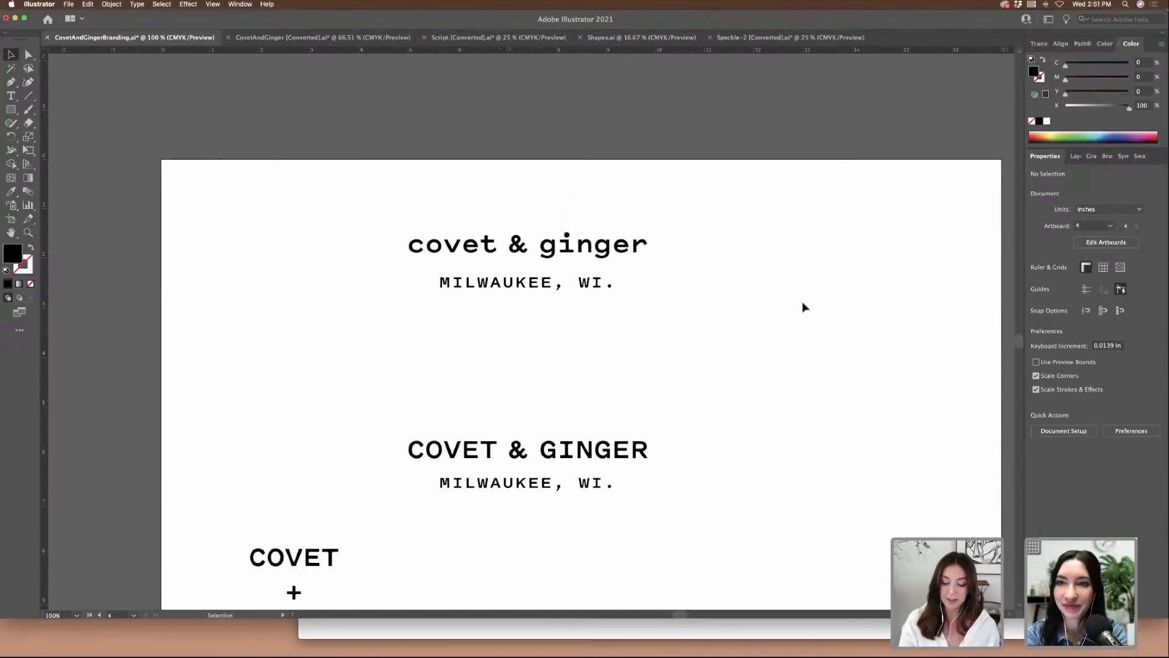
scroll(803, 306, right, 3)
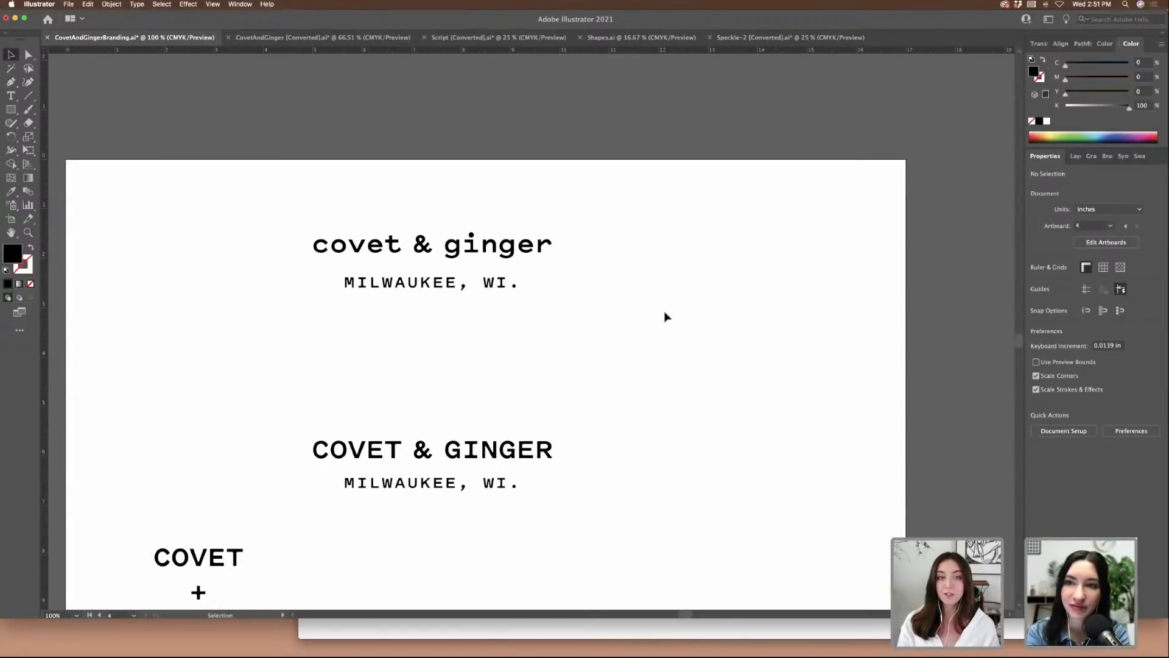
click(313, 239)
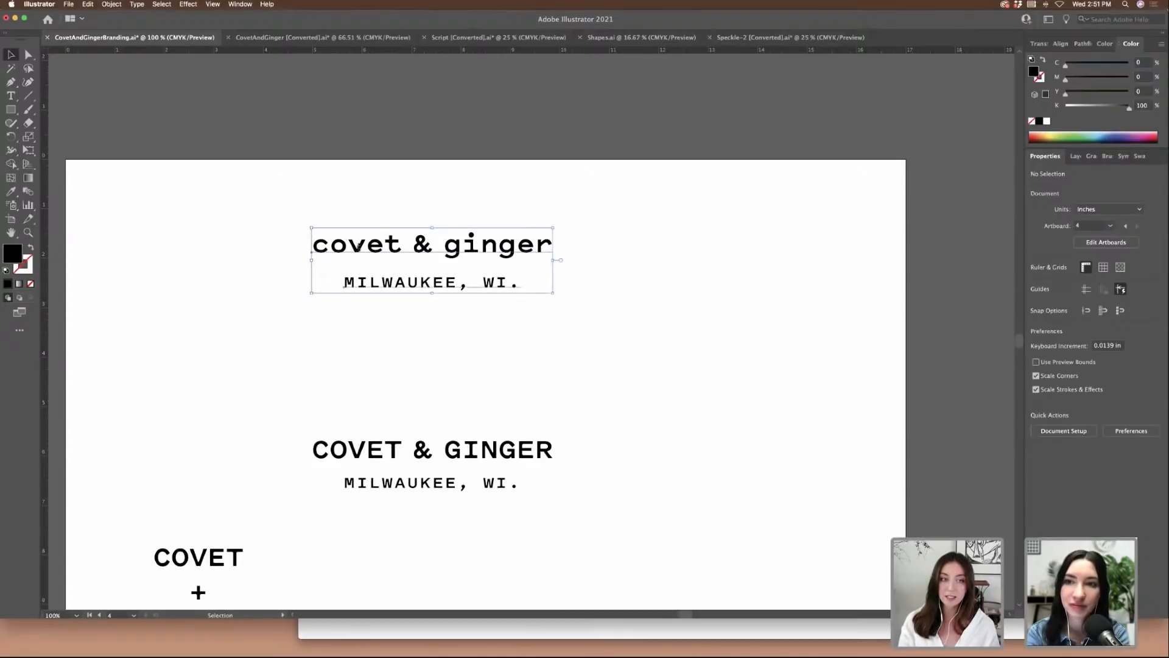
drag(365, 251, 654, 250)
click(767, 383)
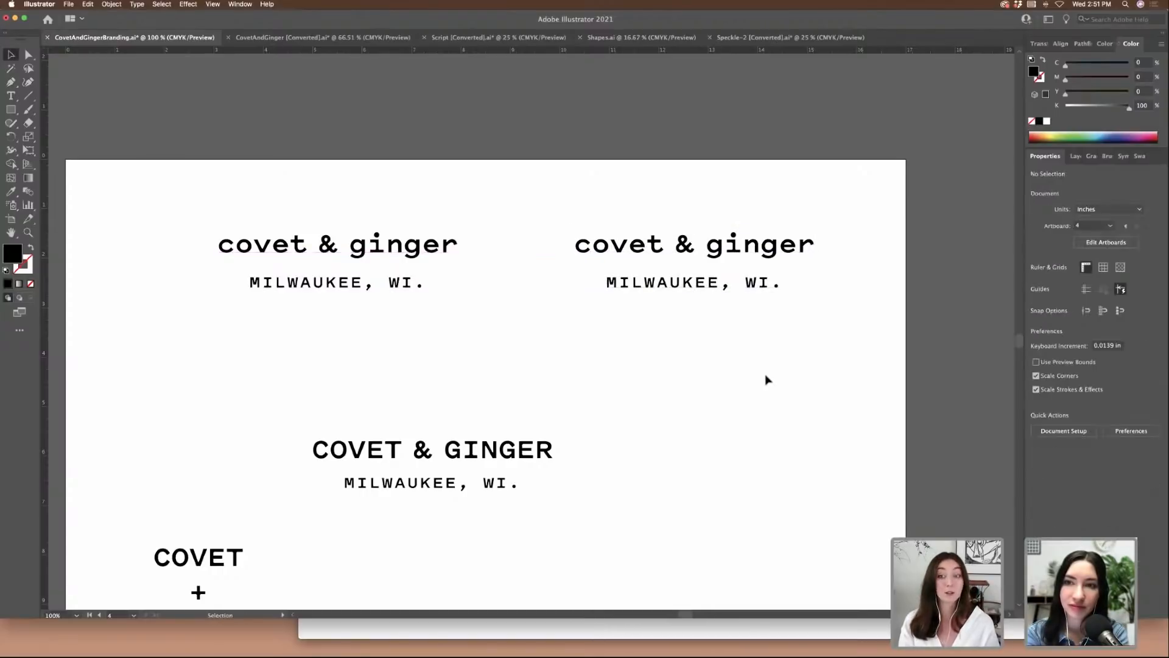
- Change the duplicate lockup's lower line to "MADE IN MILWAUKEE, WI." and scale that line down to 17.5 pt beneath the name
triple_click(760, 286)
text(M)
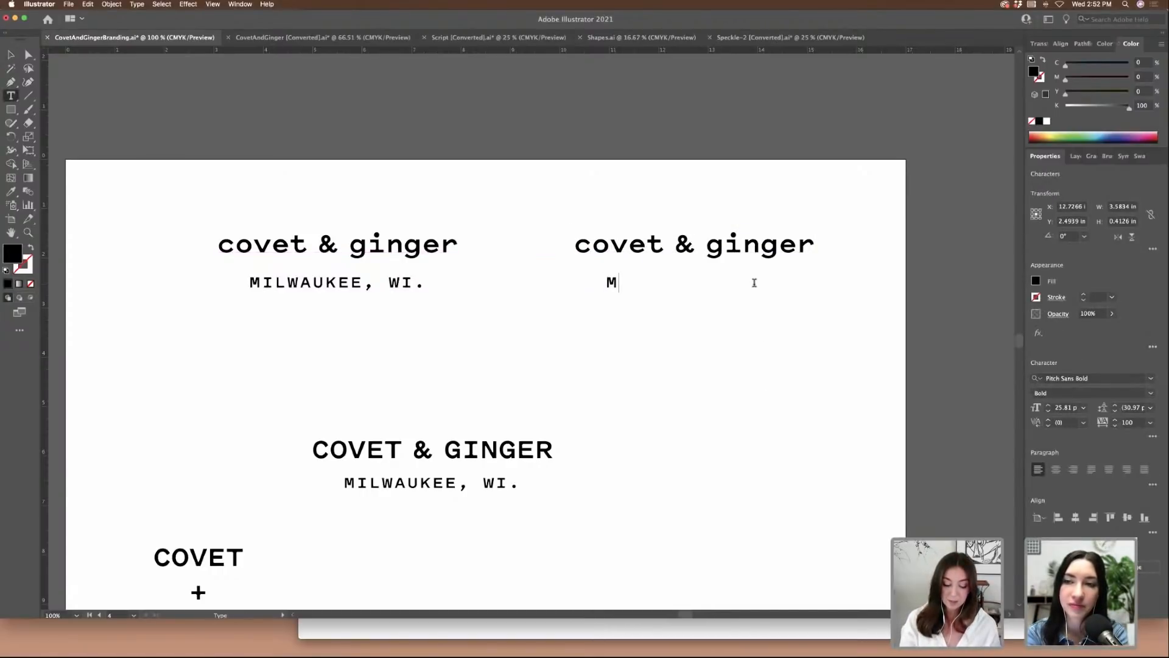
text(ADE)
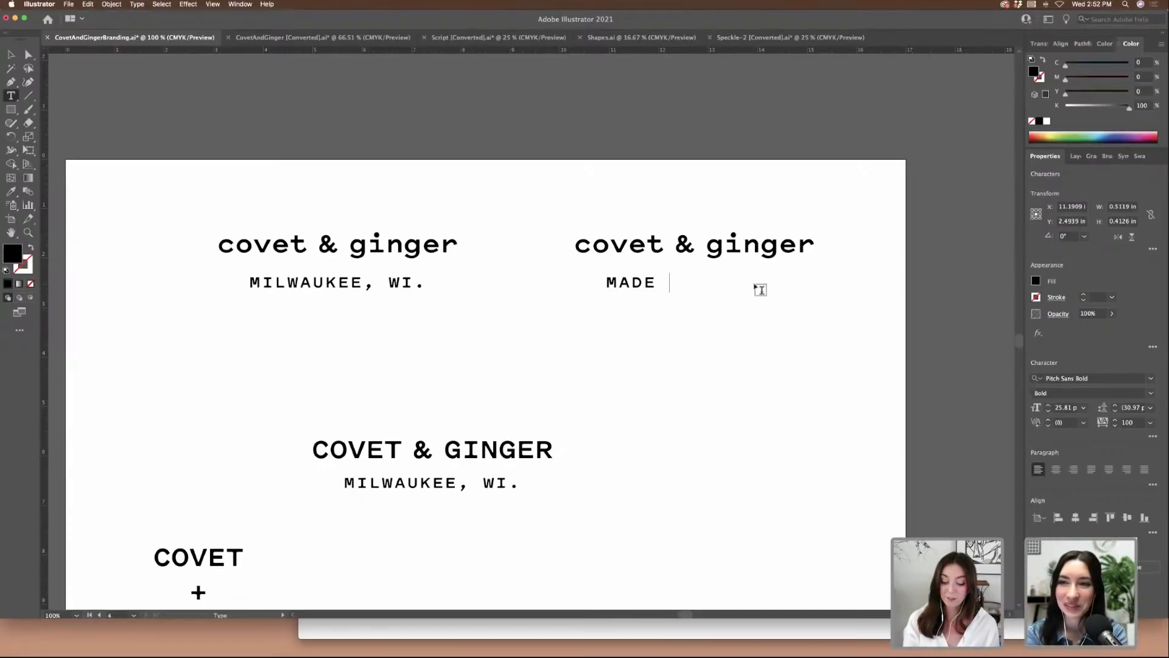
key(super+equal)
text(I)
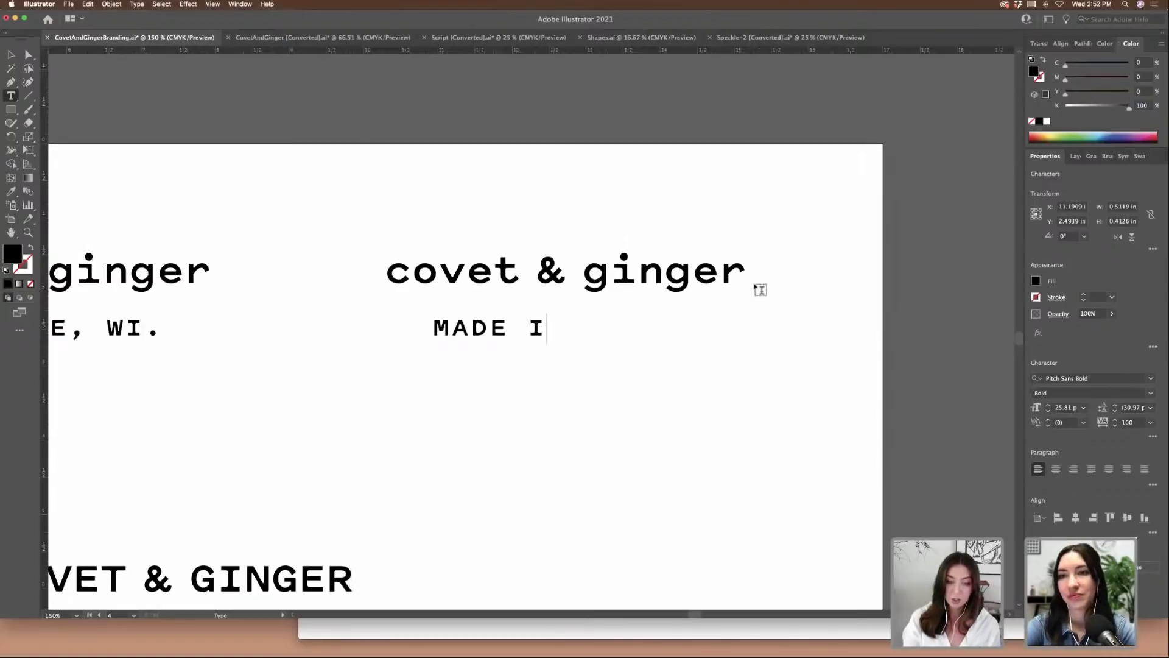
text(N)
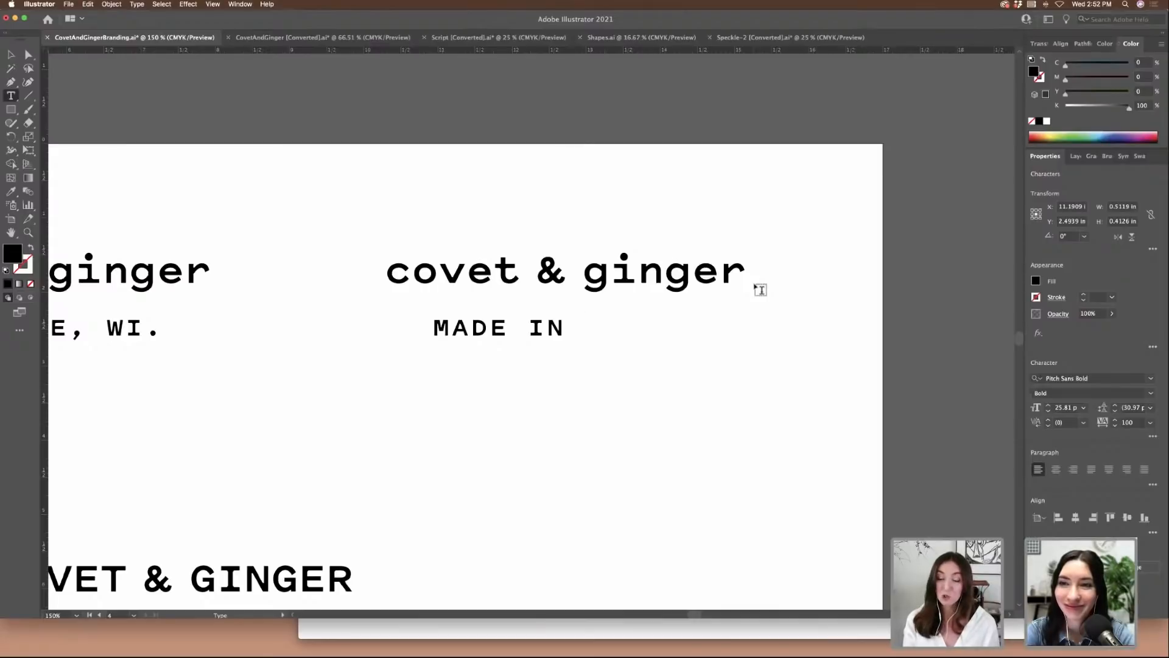
text(MILWAU)
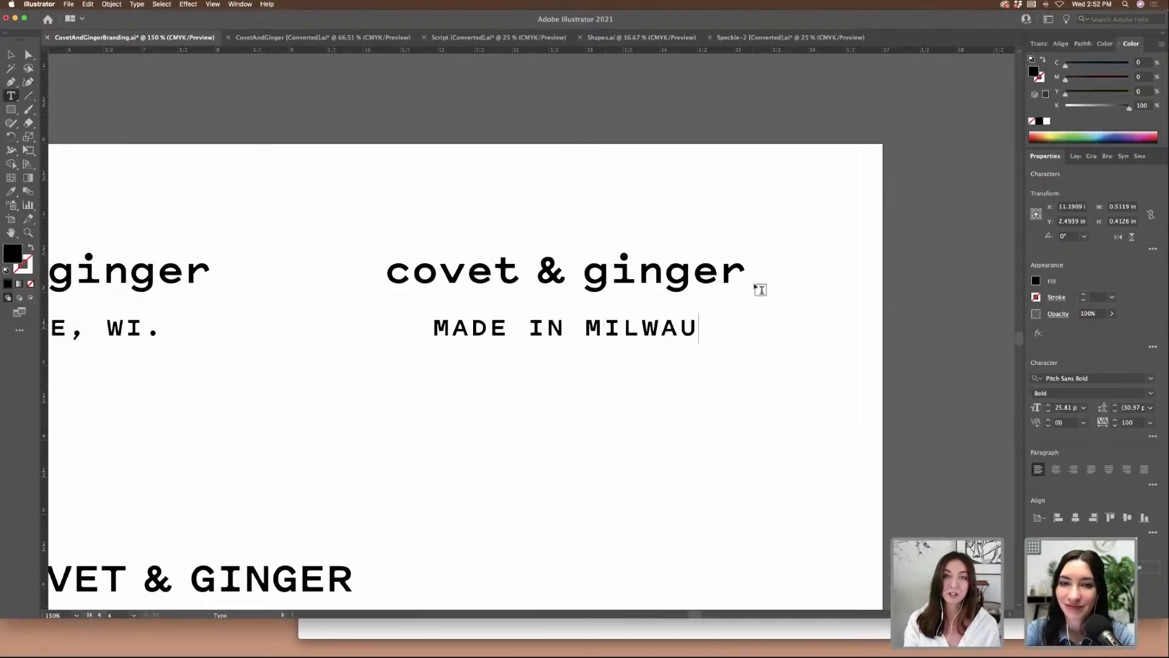
text(KEE)
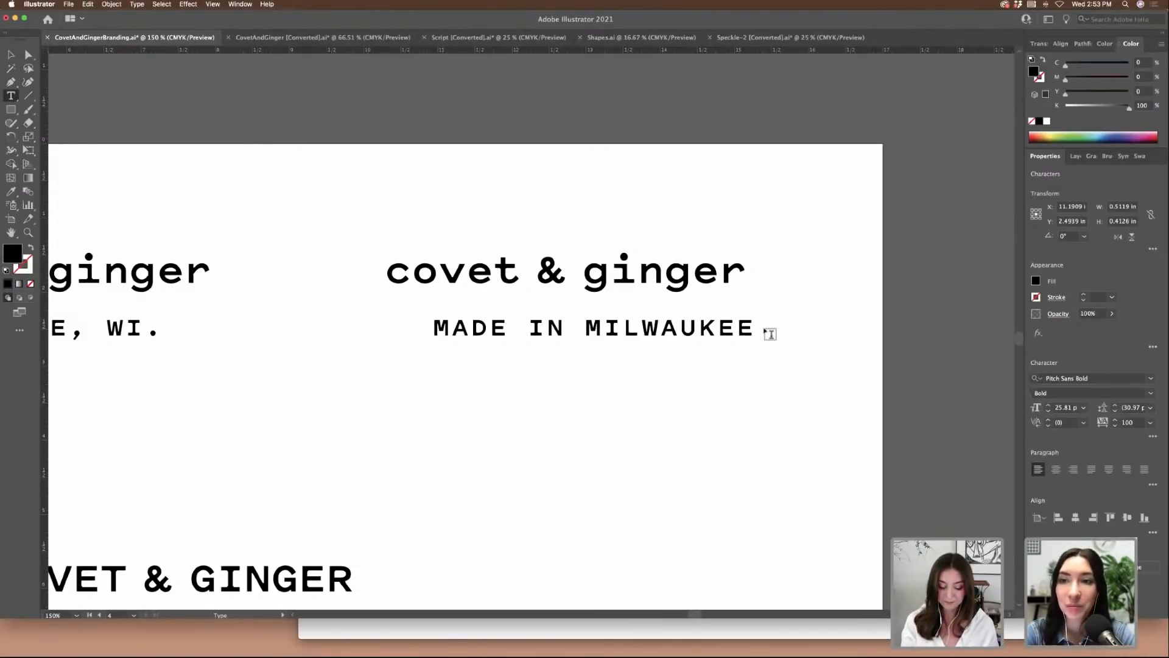
text(, WI.)
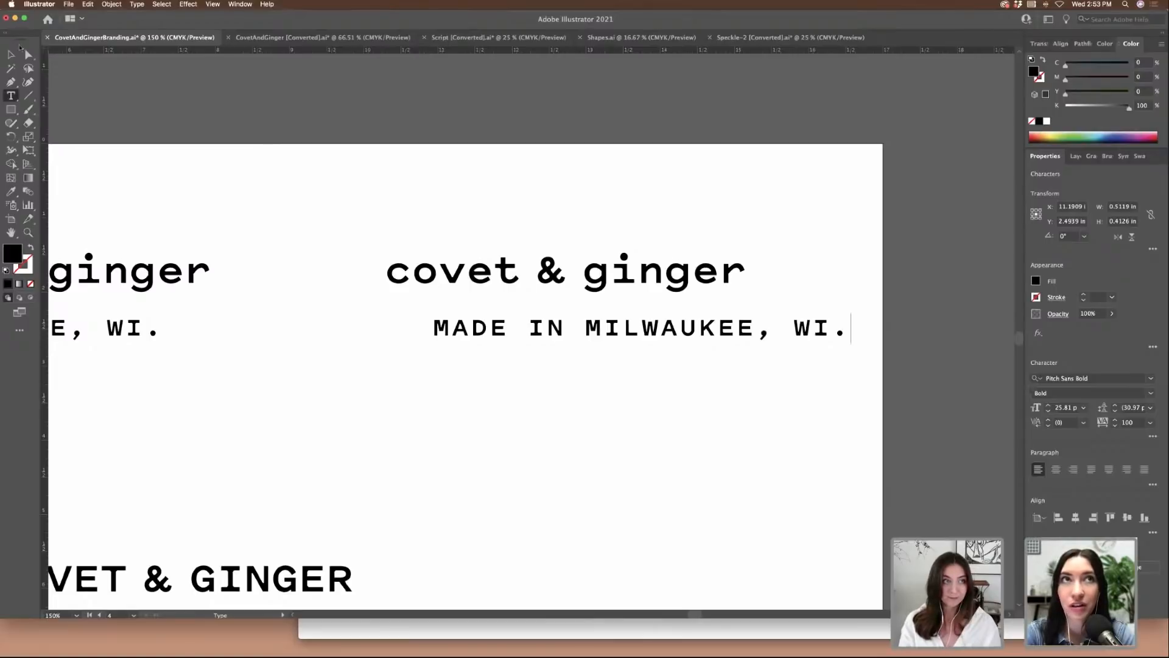
click(10, 54)
drag(853, 341, 678, 317)
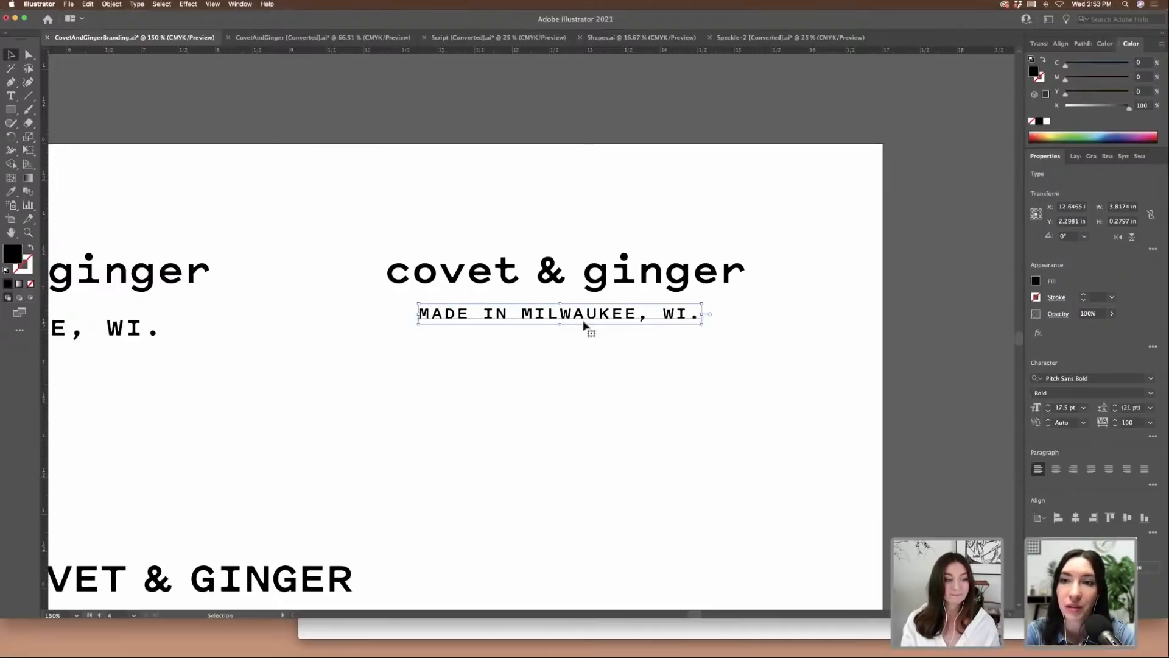
- Duplicate the MADE IN MILWAUKEE, WI. lockup directly below itself
drag(430, 250, 721, 373)
scroll(574, 273, right, 5)
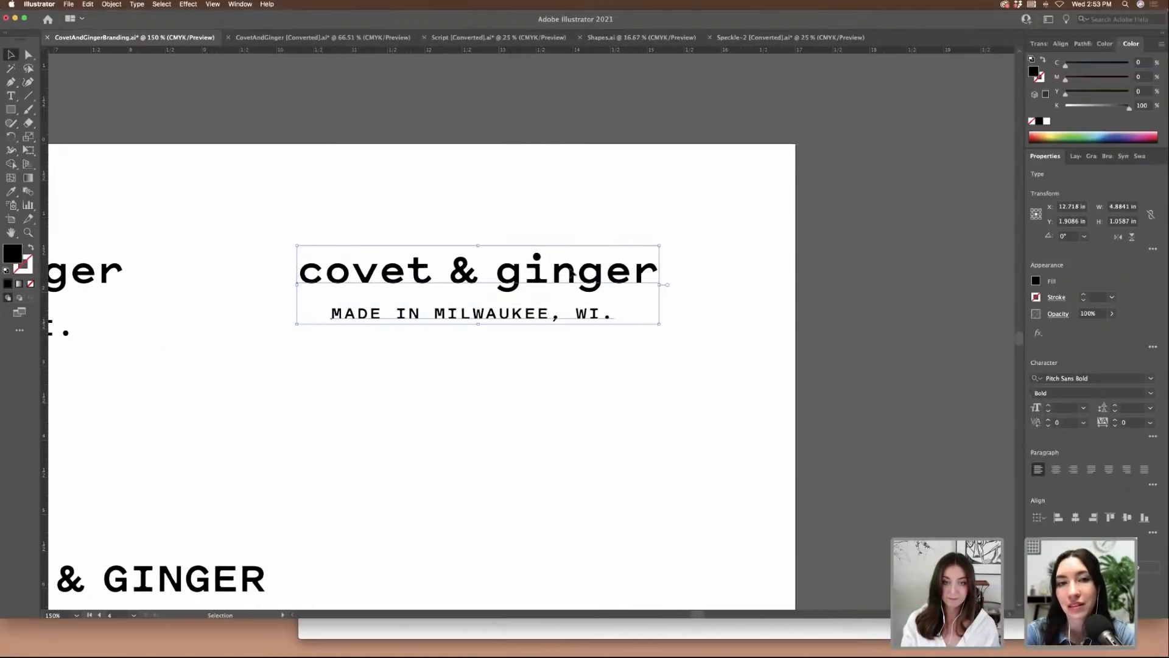
drag(574, 273, 571, 443)
click(733, 381)
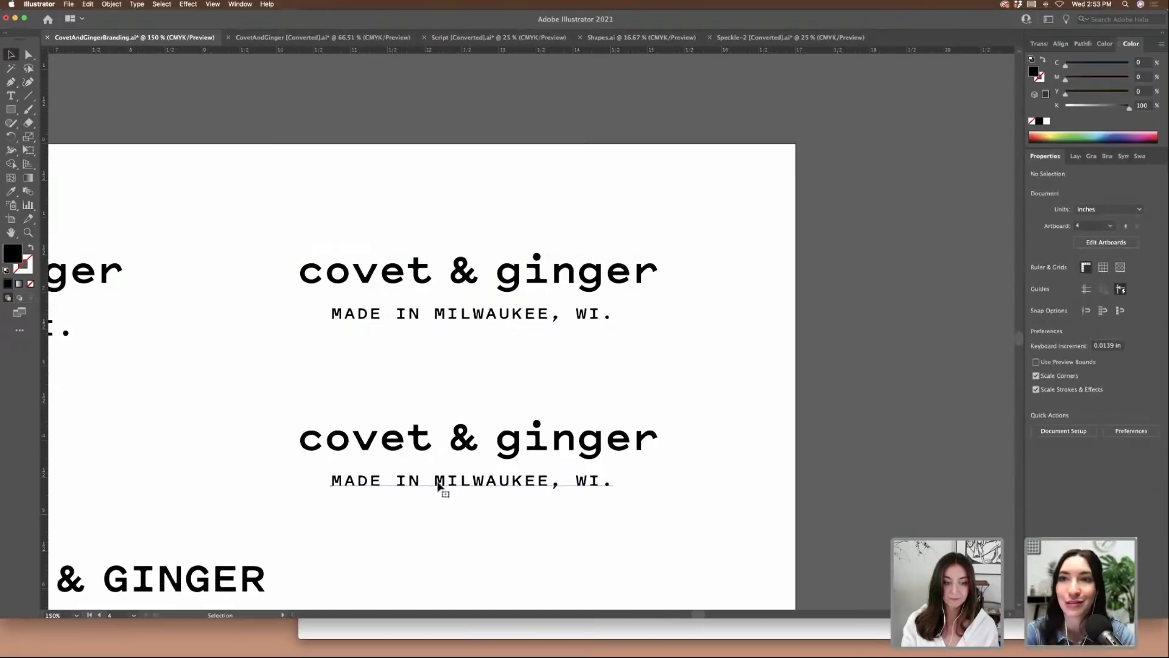
- Remove "MADE IN" from the lower duplicate's tagline so it reads "MILWAUKEE, WI."
double_click(421, 479)
drag(434, 480, 302, 479)
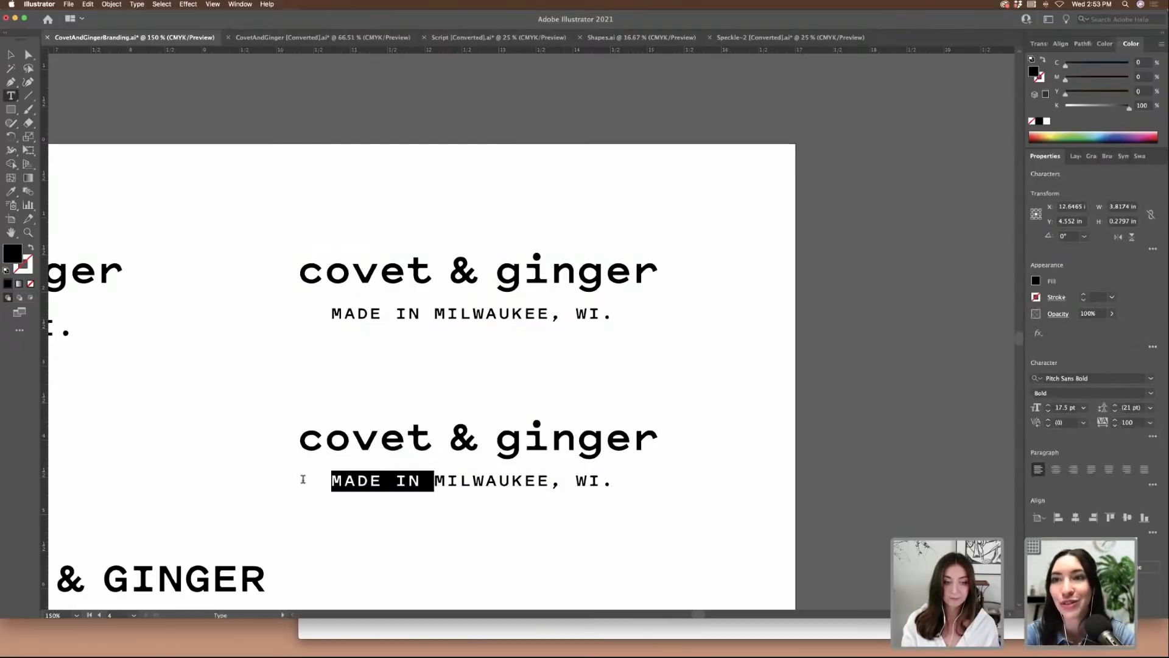
key(BackSpace)
scroll(91, 196, left, 2)
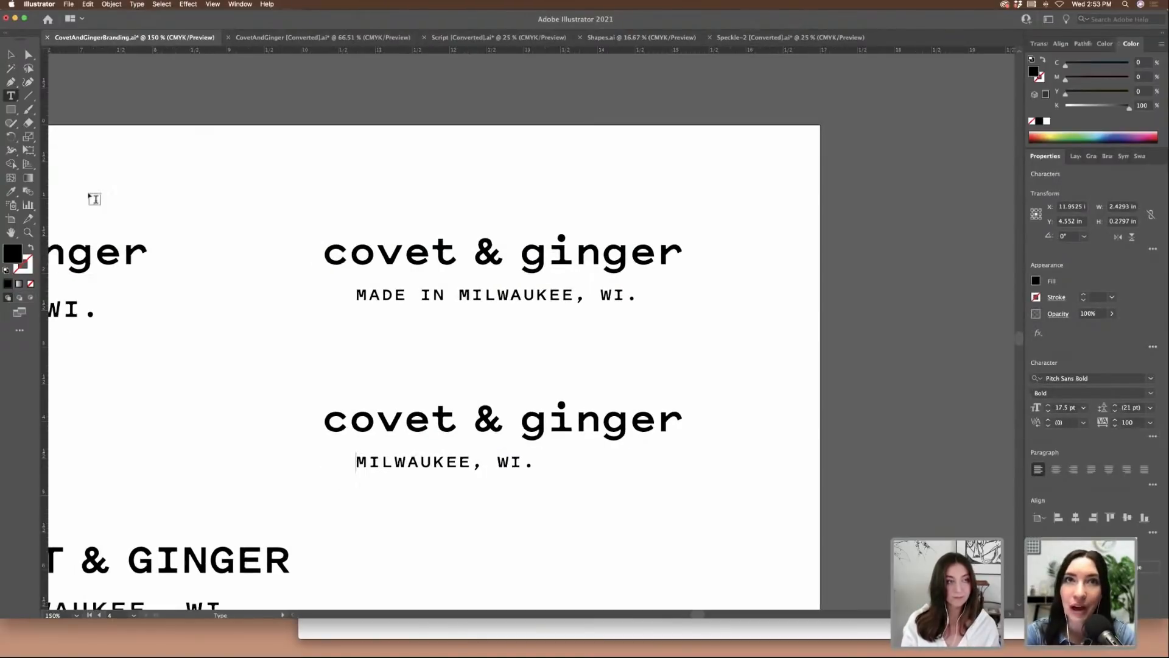
key(Escape)
- Recenter the MILWAUKEE, WI. line beneath the lower covet & ginger and add a copy above the name reading "HANDMADE IN"
scroll(507, 268, down, 3)
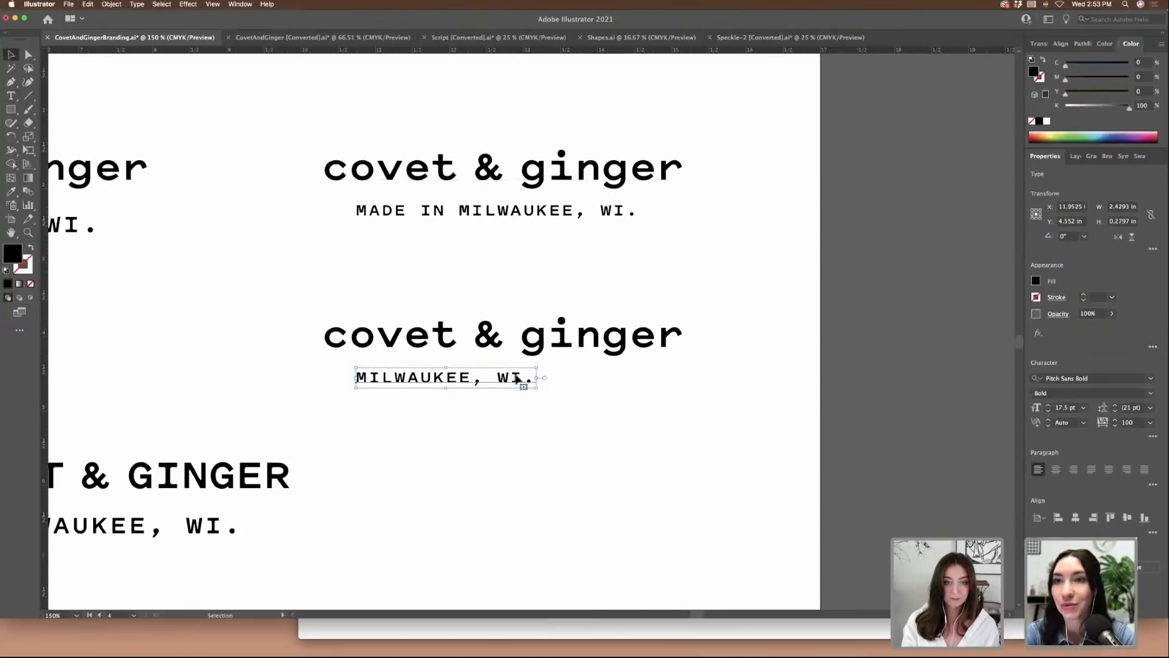
drag(519, 383, 560, 293)
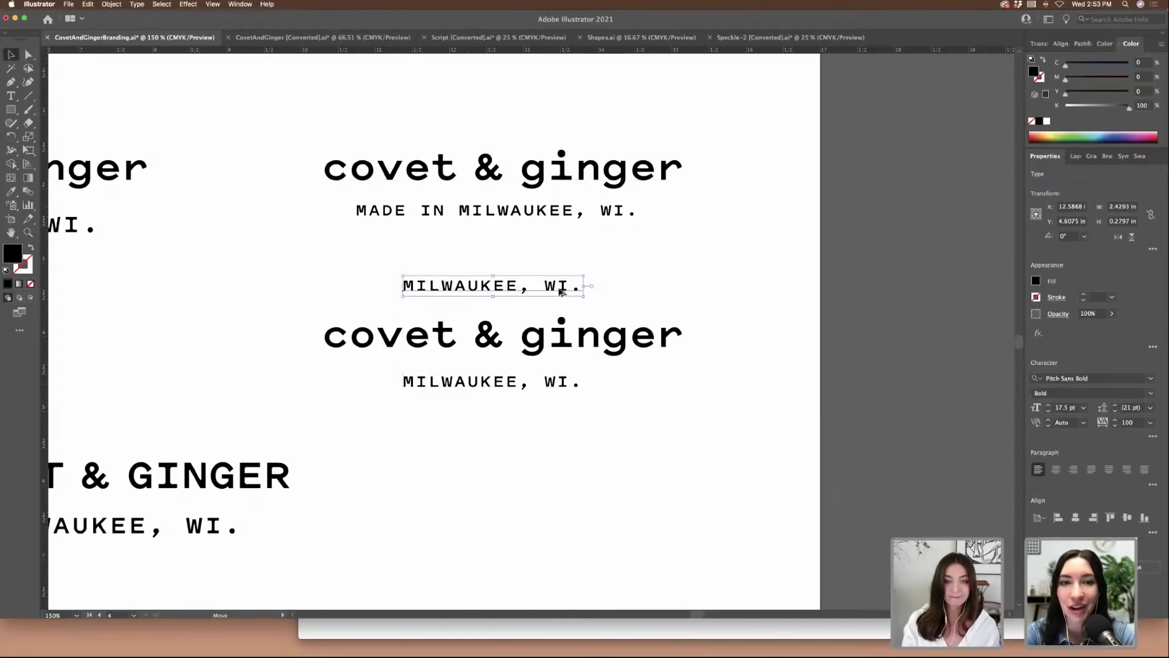
double_click(560, 292)
key(super+a)
text(HANDMADE)
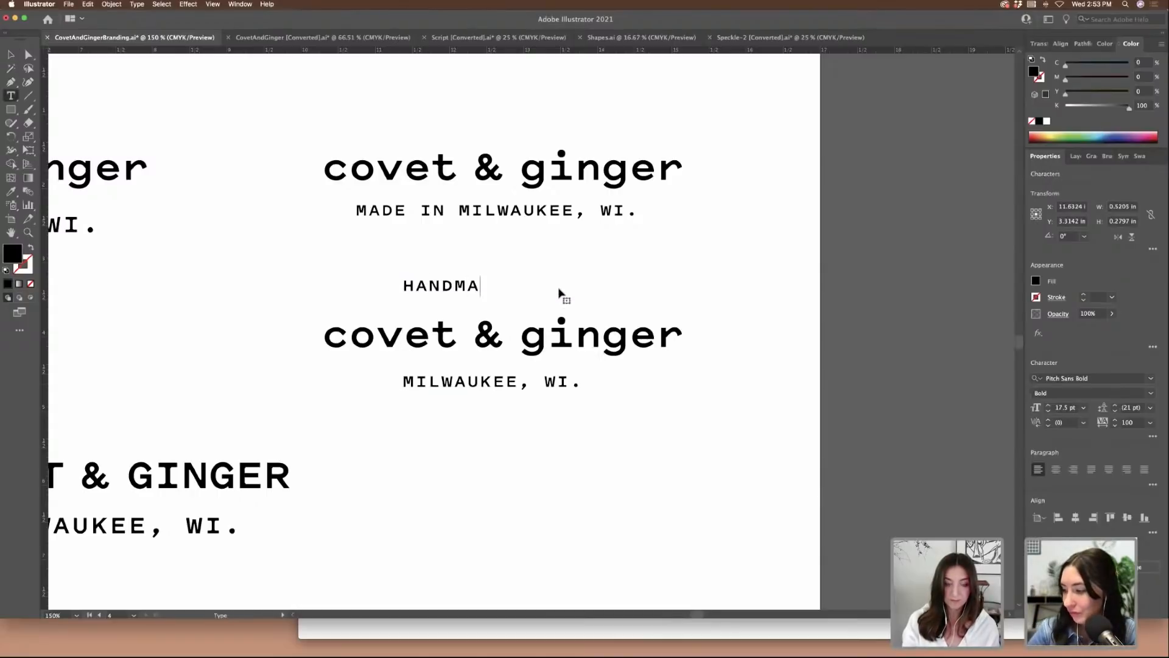
key(BackSpace)
key(BackSpace)
key(BackSpace)
key(BackSpace)
key(BackSpace)
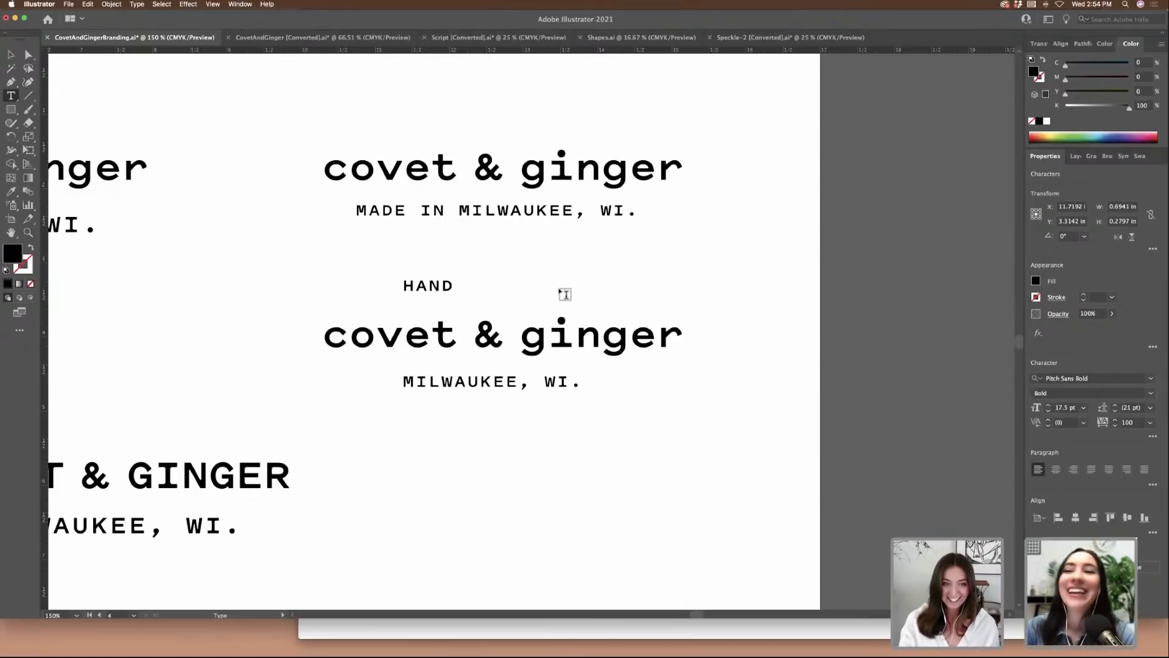
text(MADE IN)
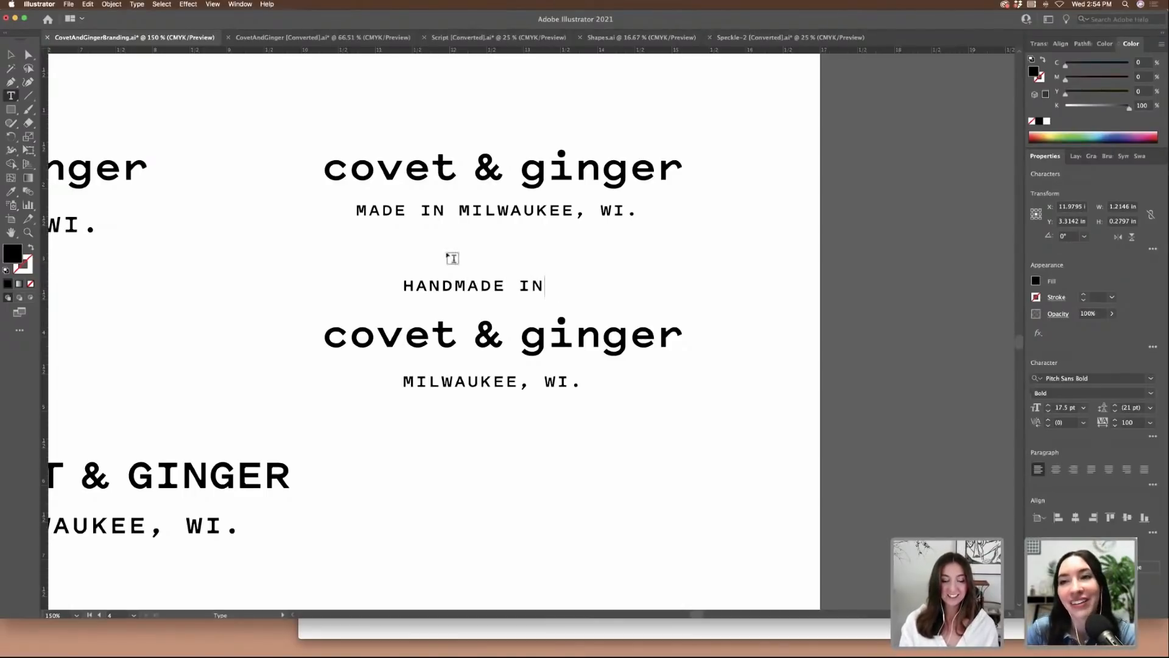
- Shift the HANDMADE IN line slightly right above the lower covet & ginger and nudge it a little closer to the name
key(Escape)
drag(498, 292, 499, 292)
click(660, 279)
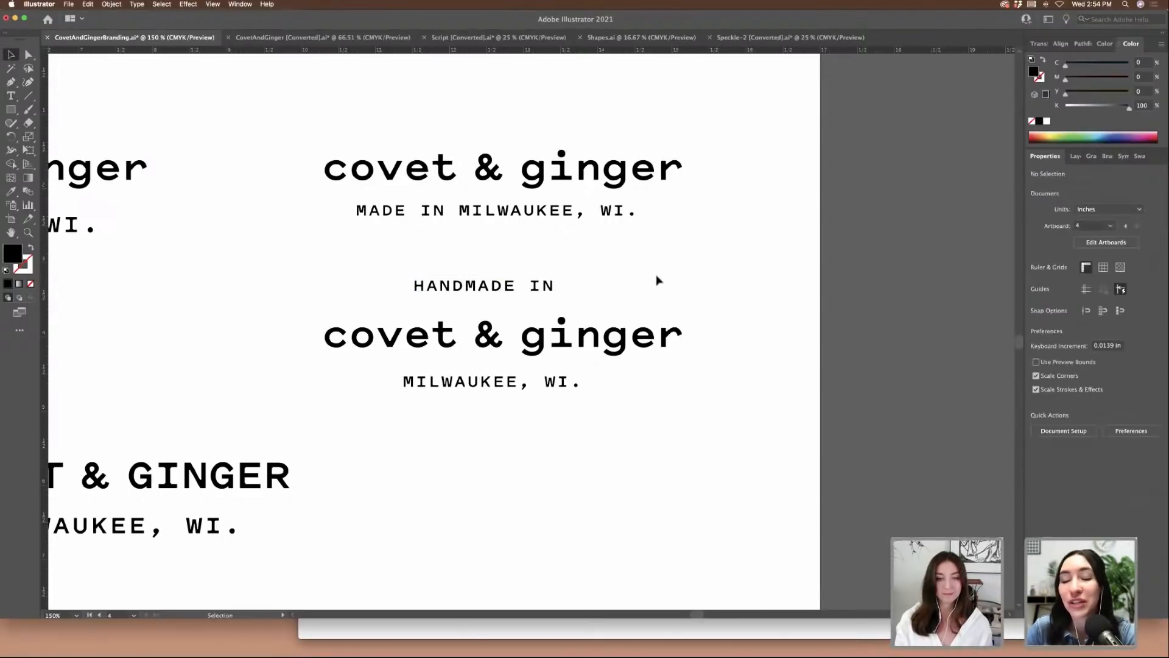
drag(712, 404, 352, 267)
scroll(722, 237, down, 3)
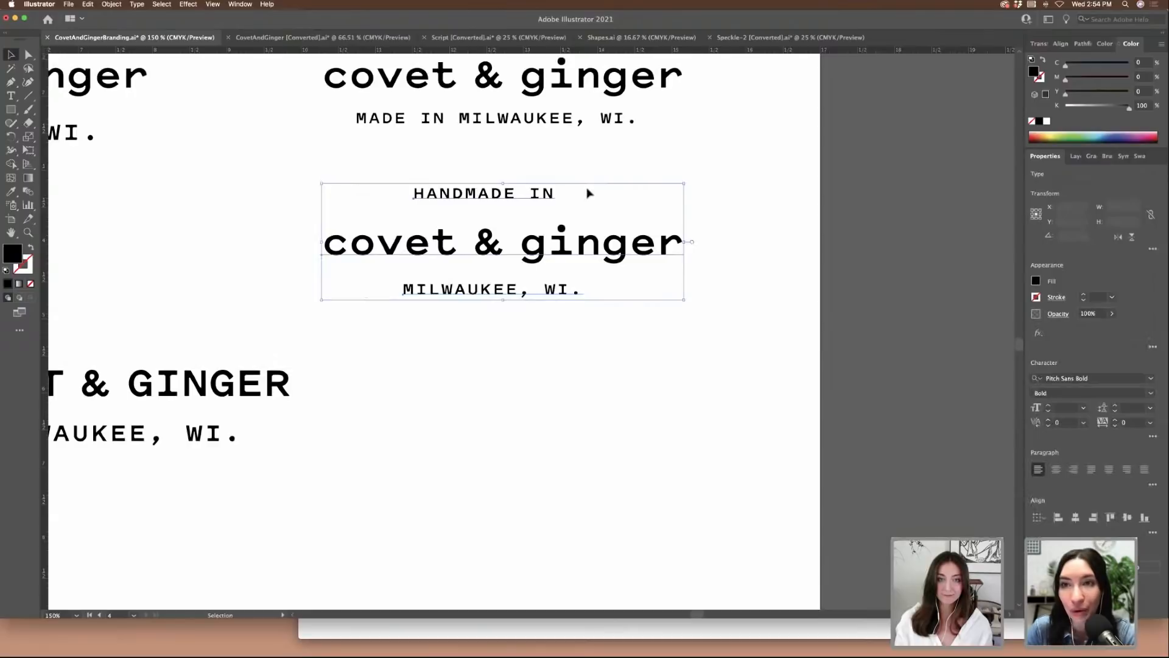
click(589, 193)
drag(554, 198, 555, 200)
click(633, 203)
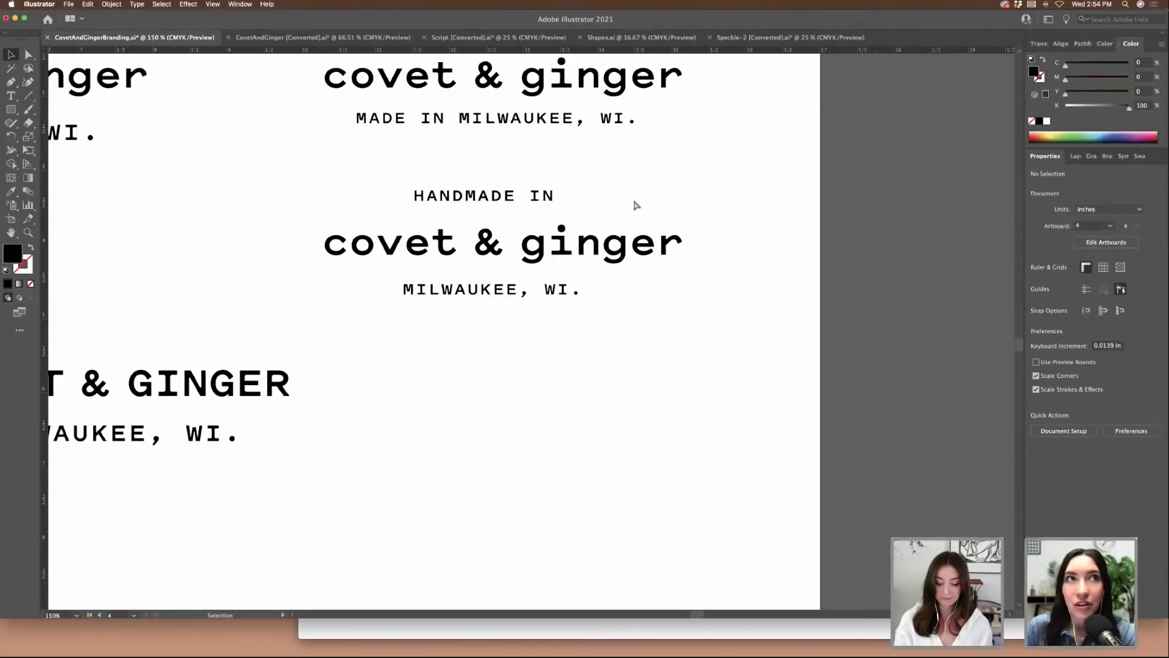
- Move the lowercase HANDMADE IN lockup down beside the uppercase COVET & GINGER lockup
key(super+minus)
click(451, 240)
scroll(548, 231, down, 3)
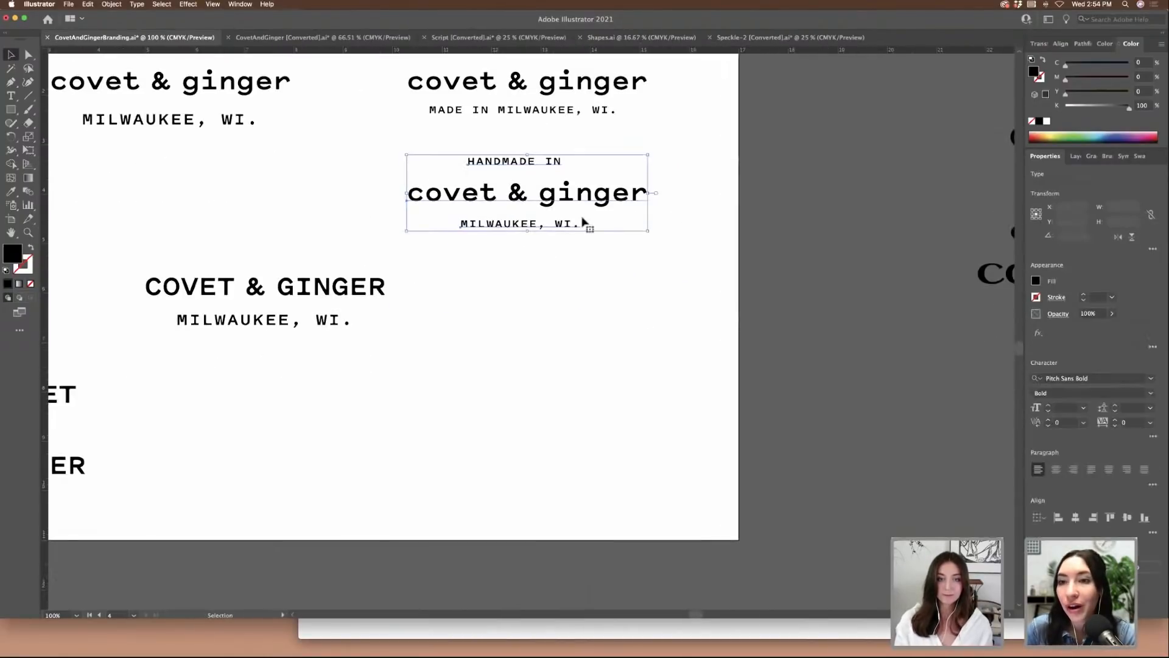
drag(572, 195, 614, 287)
click(561, 204)
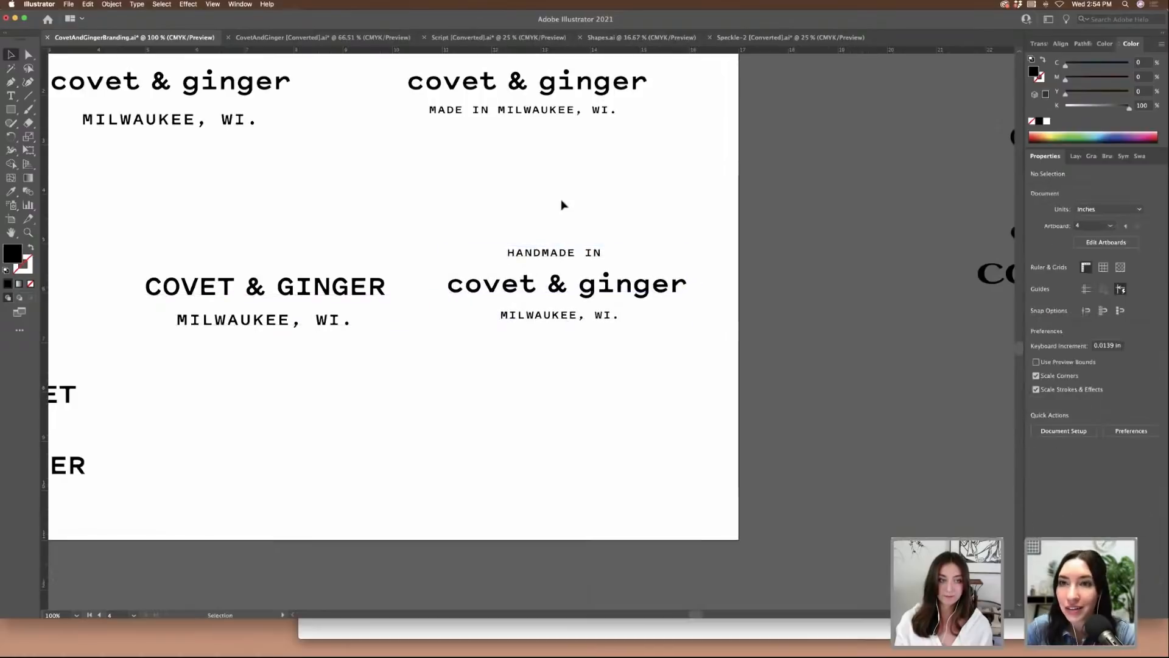
- Move the stacked COVET + GINGER off the artboard and shift the uppercase COVET & GINGER lockup up and left beneath the lowercase MILWAUKEE, WI. lockup
scroll(368, 264, left, 5)
scroll(300, 366, left, 5)
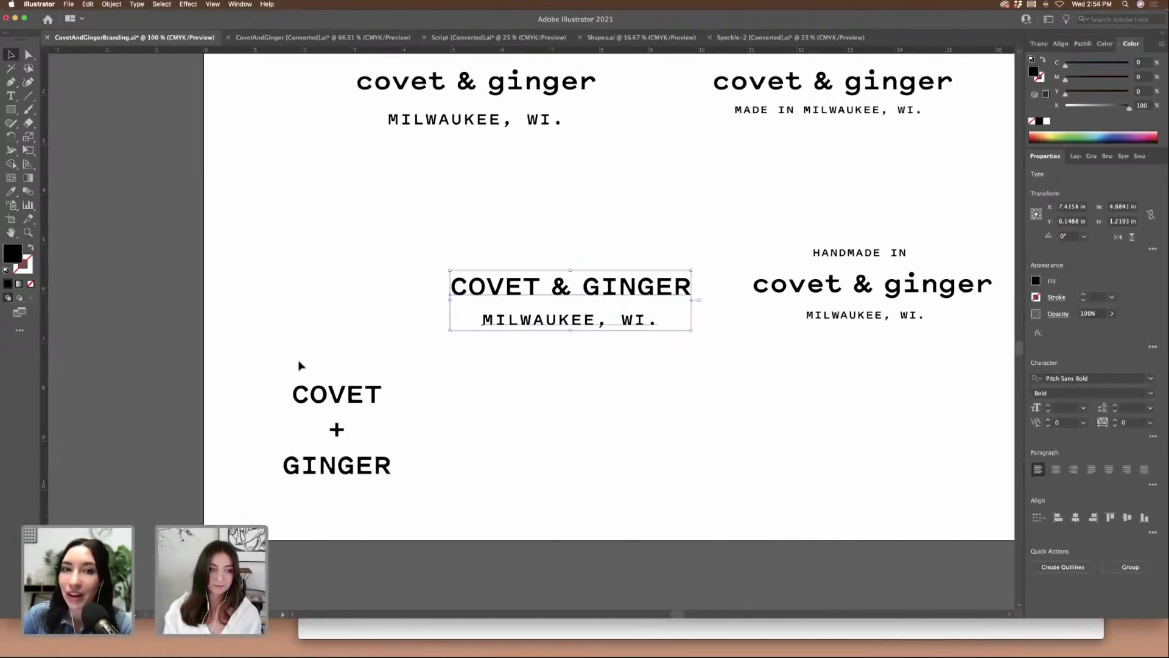
click(362, 464)
drag(361, 464, 150, 383)
click(653, 298)
drag(653, 299, 546, 271)
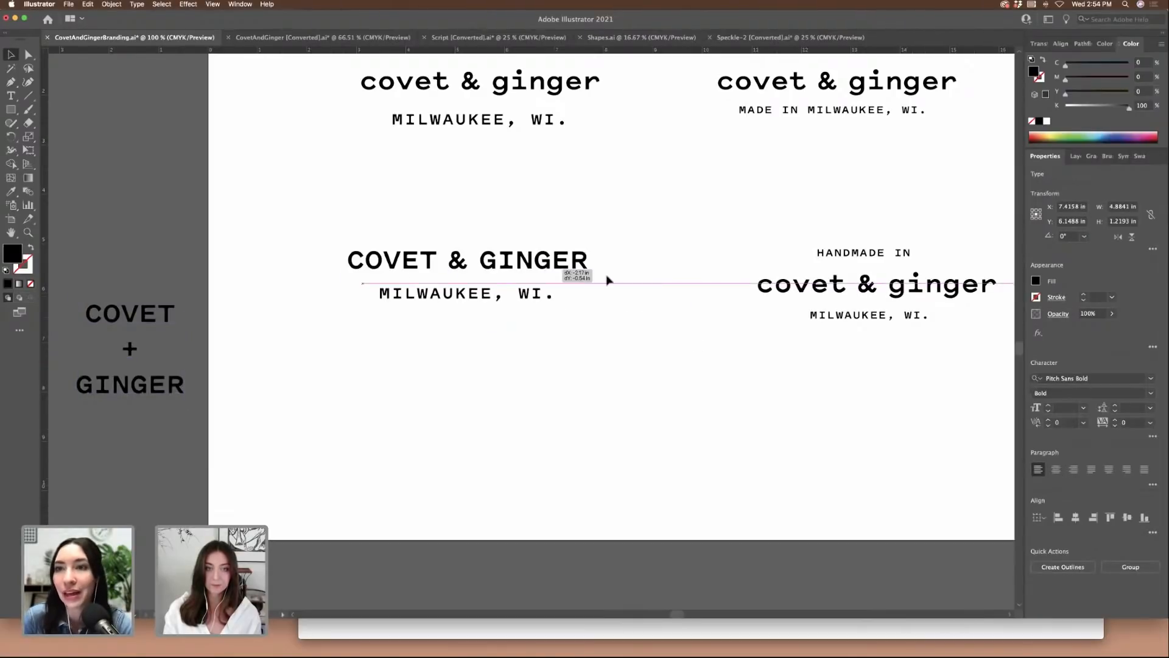
- Shift the HANDMADE IN lockup up and left so it sits beneath the MADE IN MILWAUKEE, WI. lockup
scroll(556, 229, right, 5)
drag(556, 229, 788, 381)
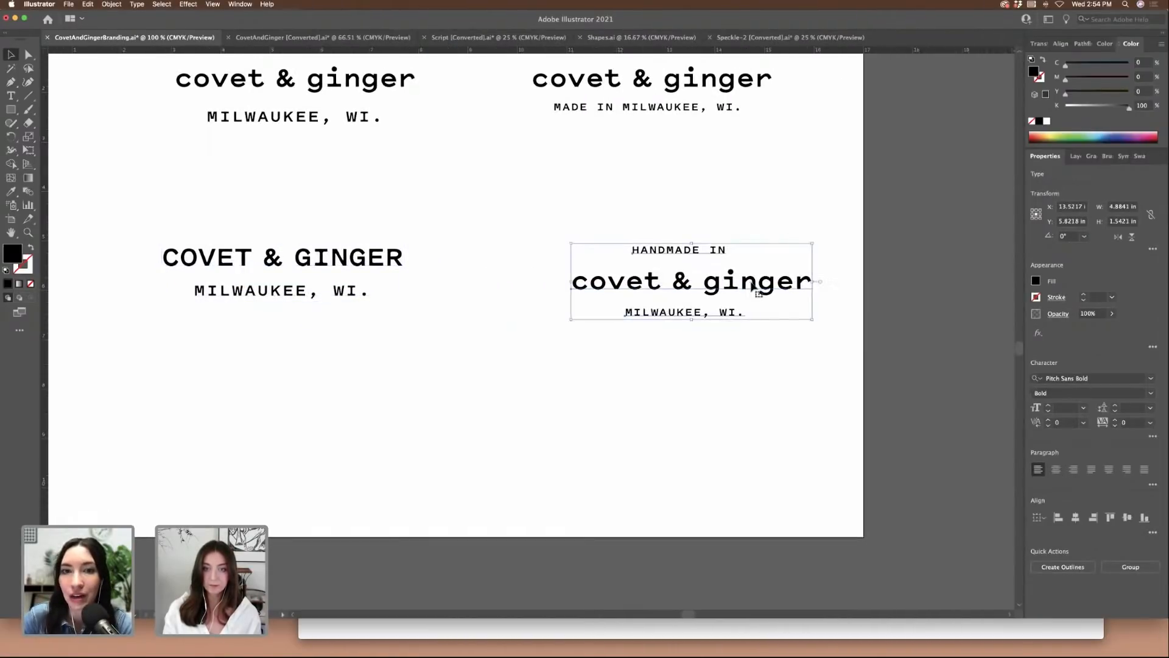
drag(755, 289, 720, 426)
key(super+z)
- Duplicate the uppercase COVET & GINGER name lower on the artboard and shift the original lockup up under the lowercase MILWAUKEE, WI. lockup
click(237, 257)
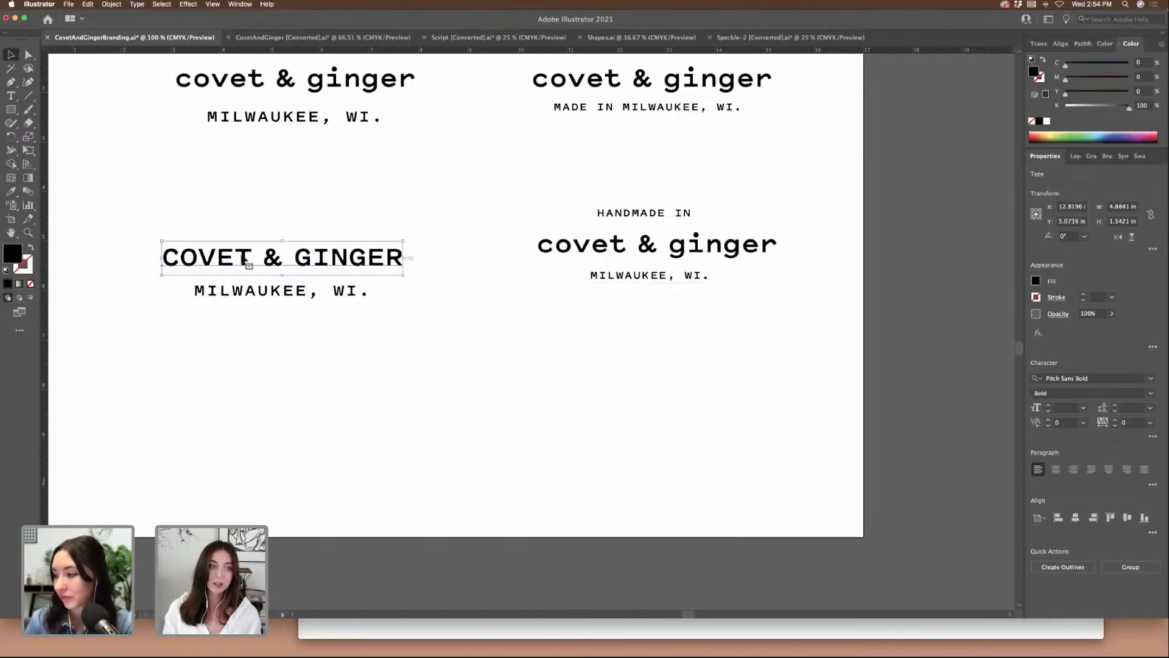
alt+drag(240, 256, 234, 418)
click(514, 357)
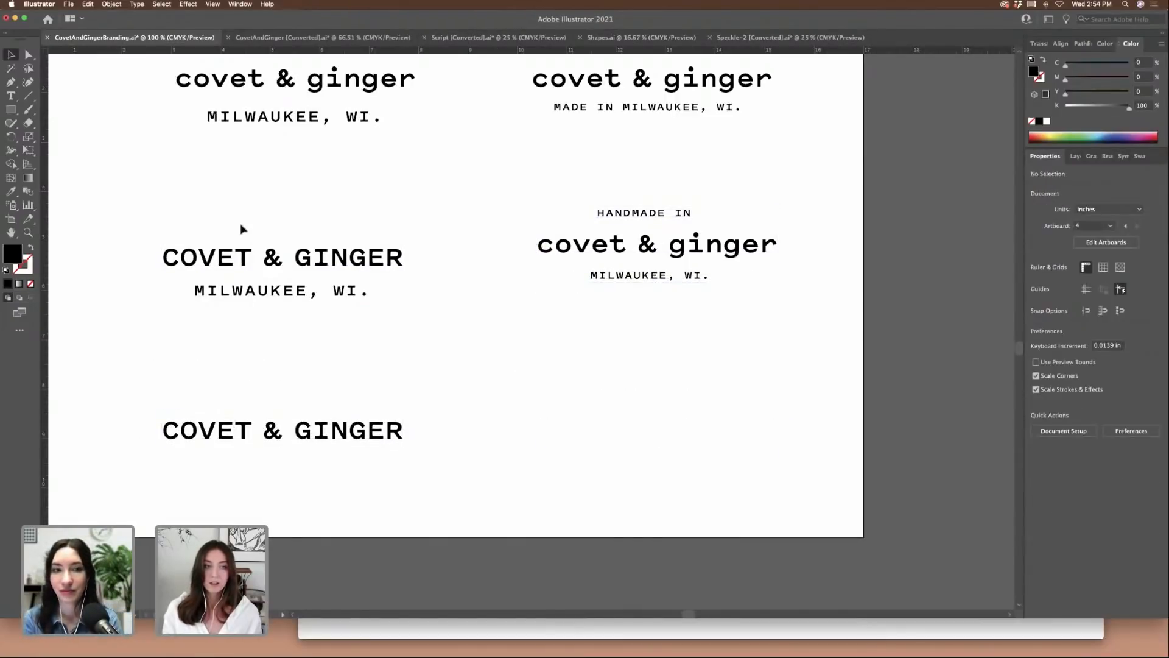
drag(229, 220, 336, 246)
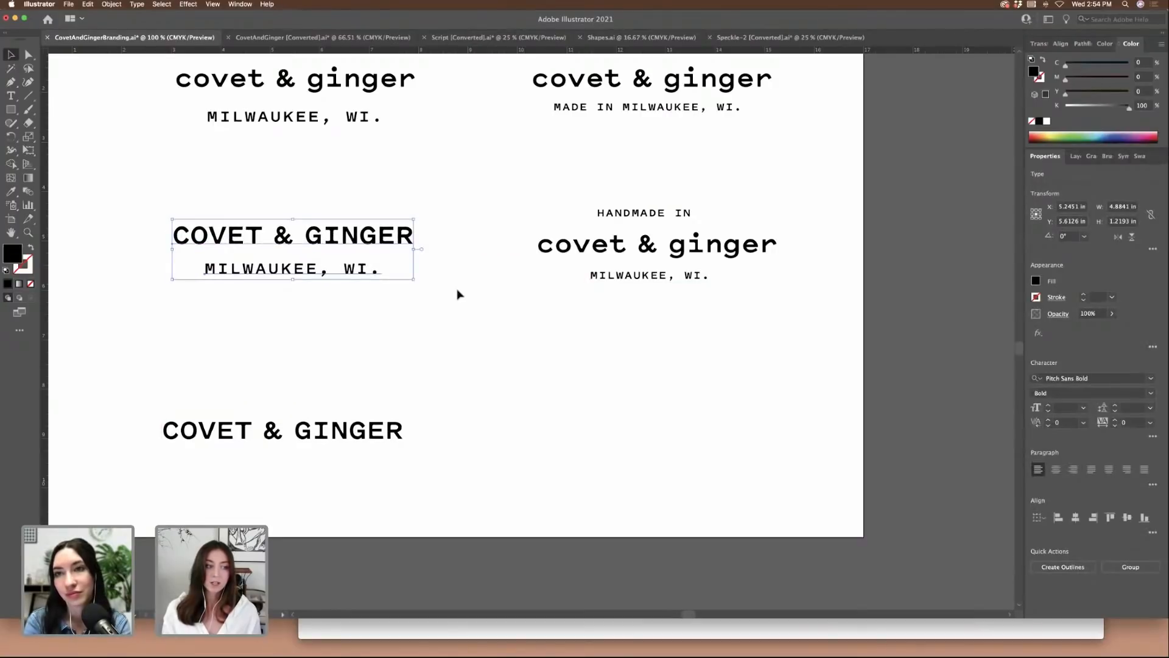
click(458, 292)
- Copy the HANDMADE IN and MILWAUKEE, WI. lines from the lowercase lockup to above and below the lower uppercase COVET & GINGER
scroll(465, 292, down, 4)
click(734, 92)
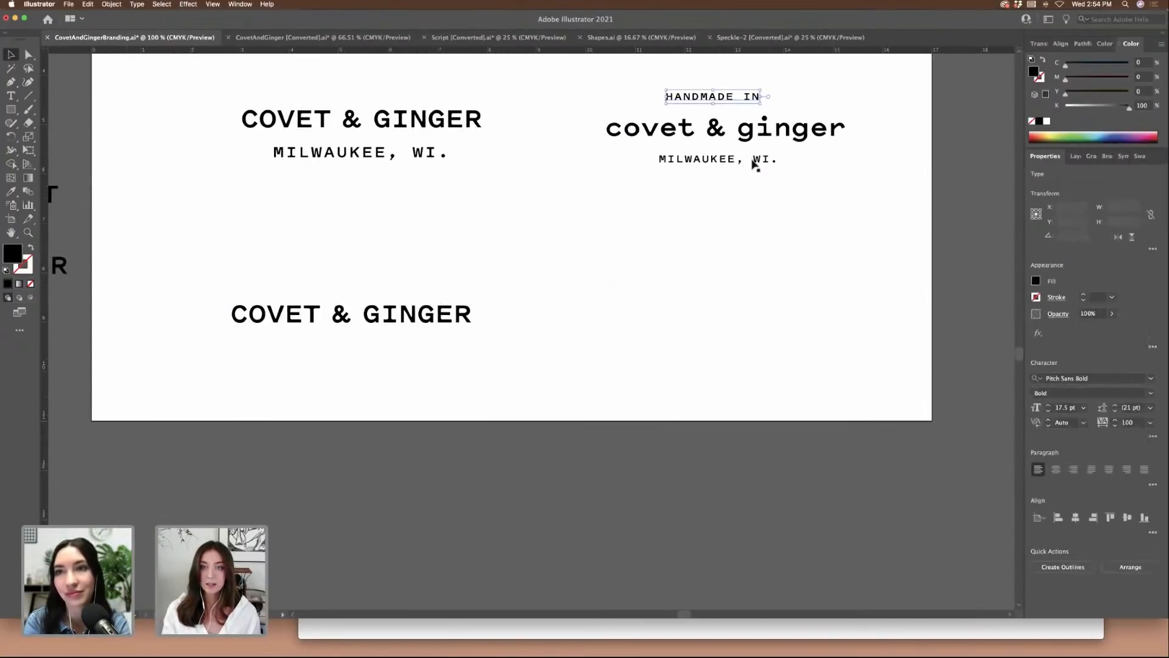
shift+click(757, 162)
alt+drag(763, 162, 412, 347)
click(413, 347)
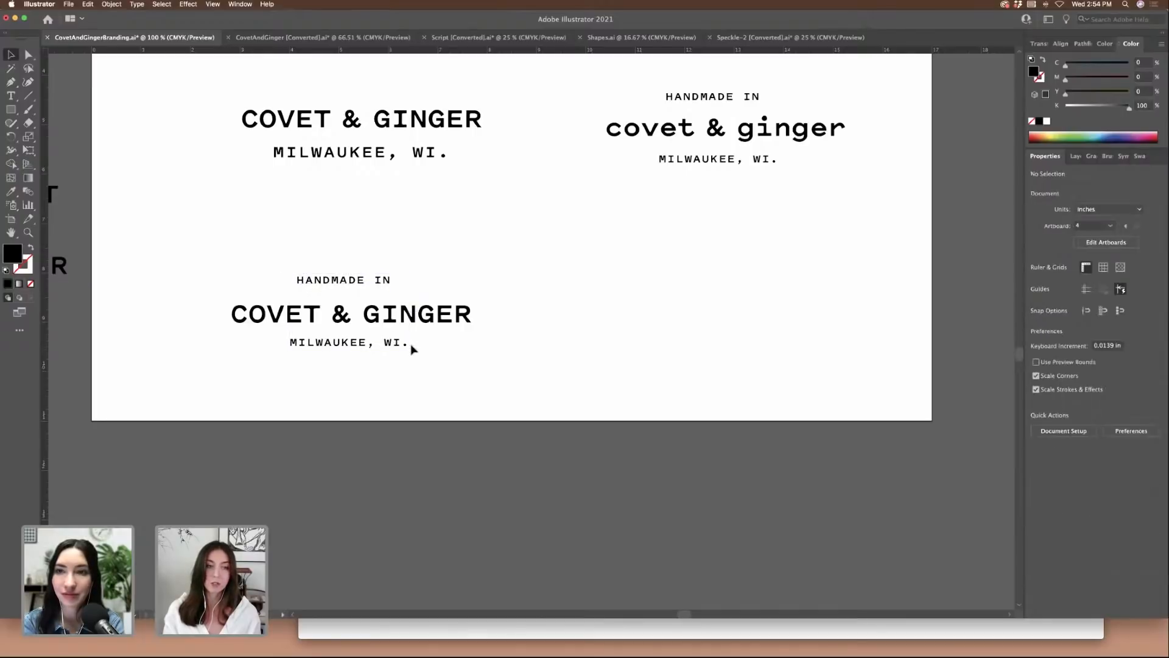
- Nudge the copied HANDMADE IN line slightly right and down, and move the uppercase COVET & GINGER name up slightly to even the spacing
drag(376, 279, 378, 279)
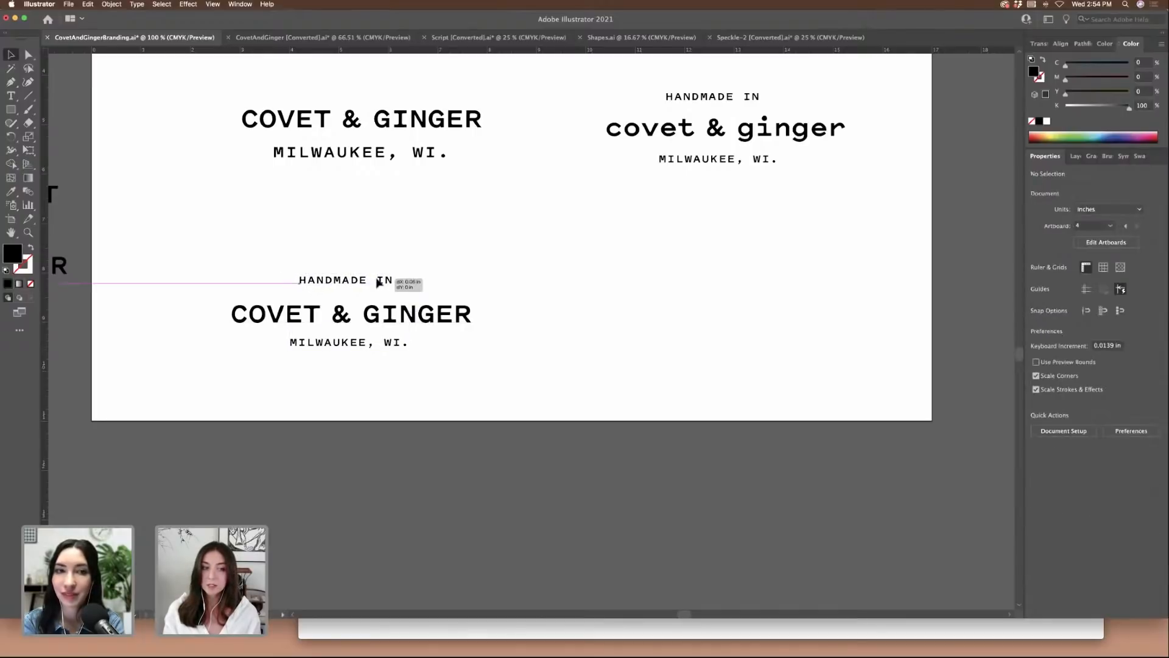
click(530, 298)
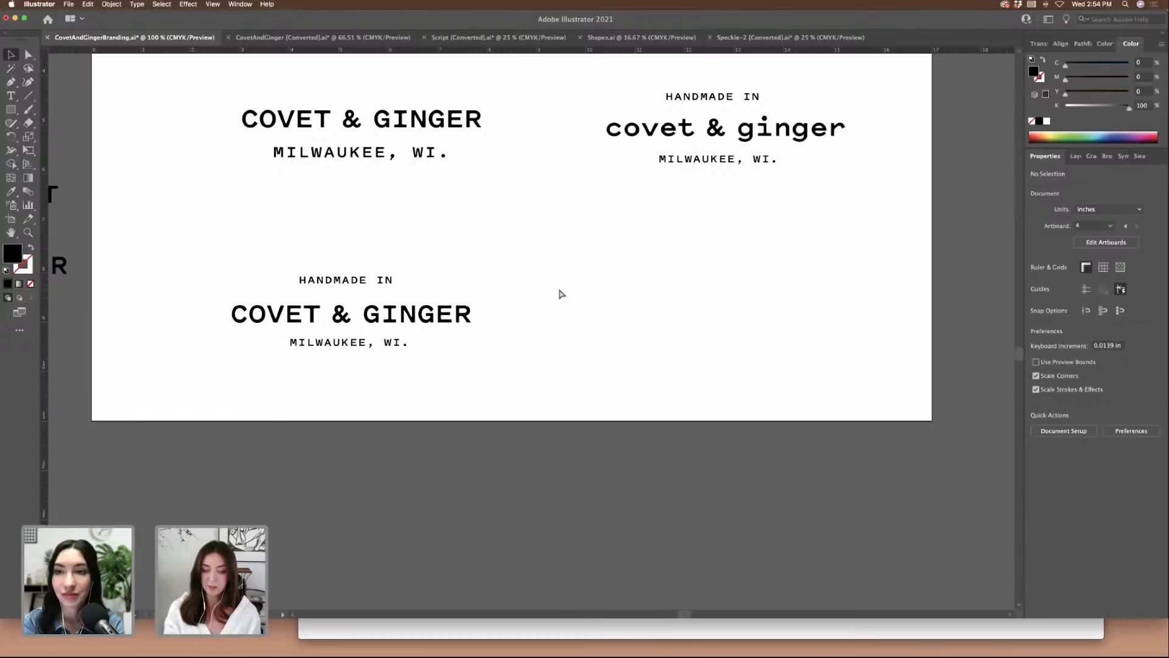
key(super+equal)
scroll(556, 295, left, 5)
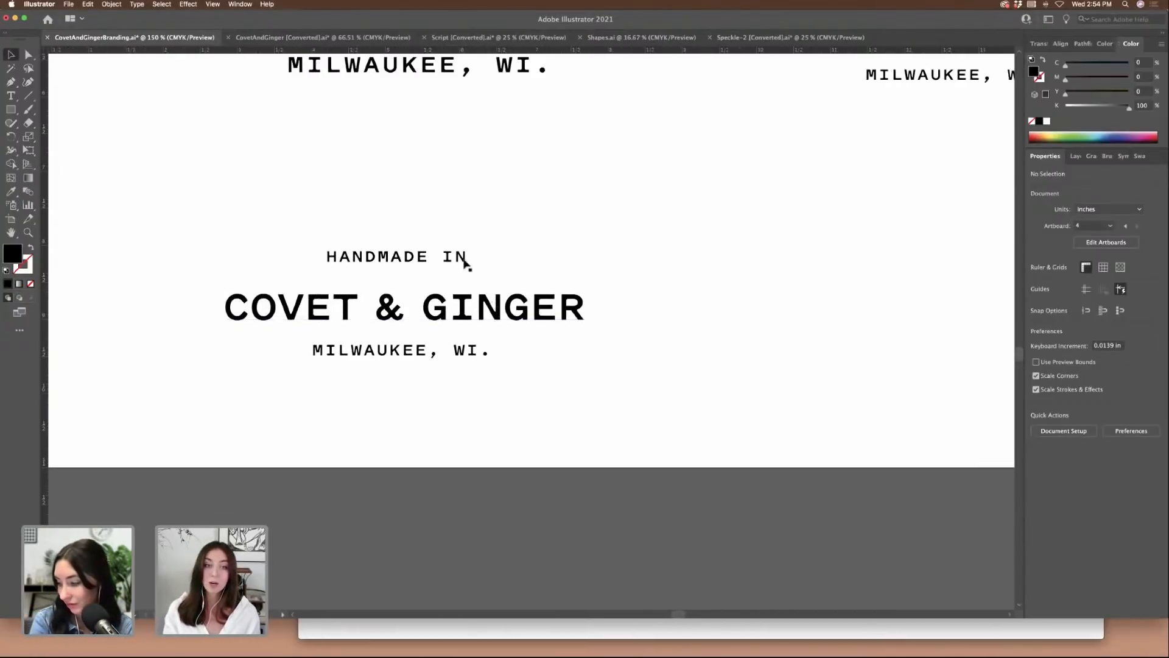
drag(465, 262, 465, 265)
click(634, 209)
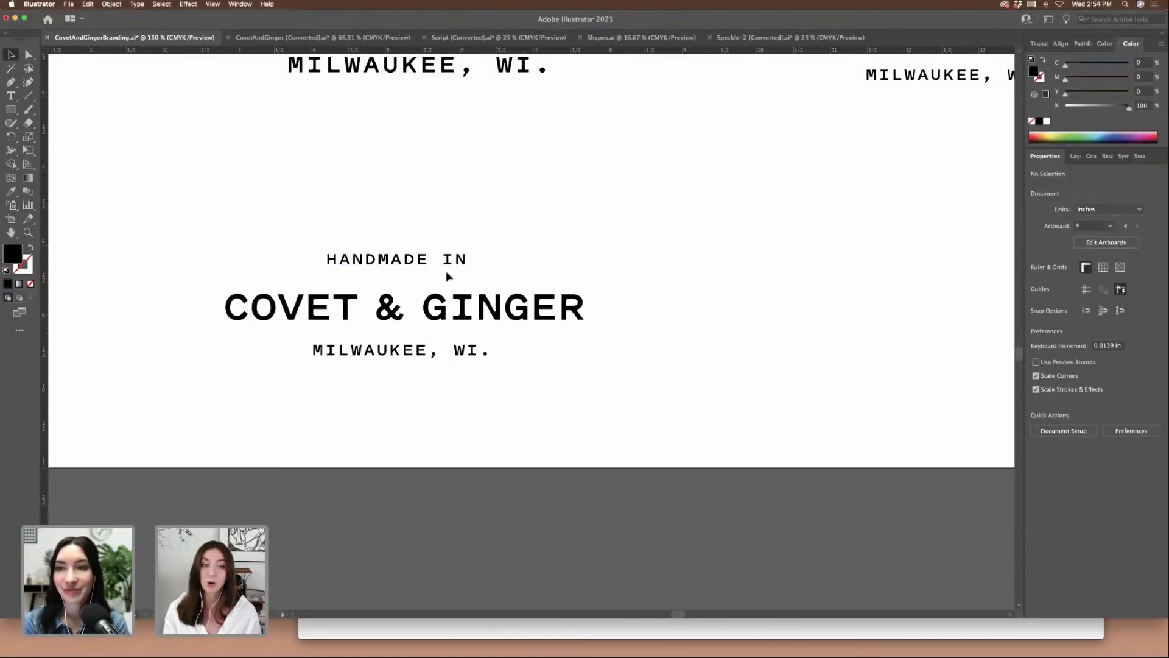
drag(531, 309, 525, 311)
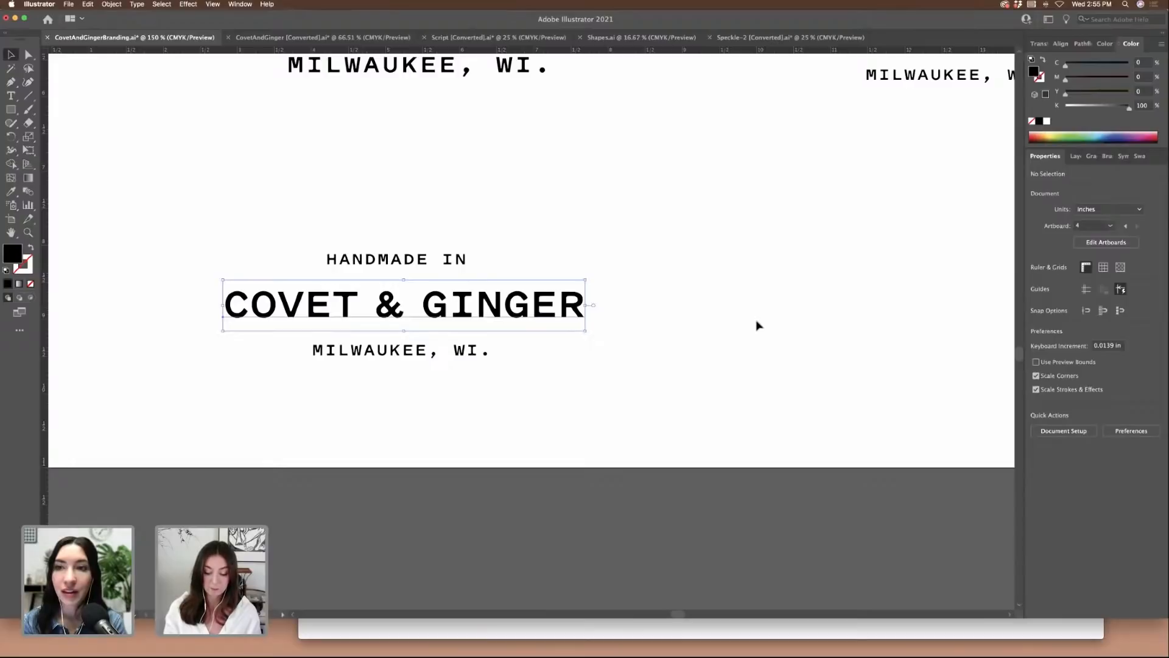
- Review the five lockups together and compare them with the hand-lettered COVET + GINGER artboard above
key(super+minus)
key(super+minus)
scroll(596, 349, up, 3)
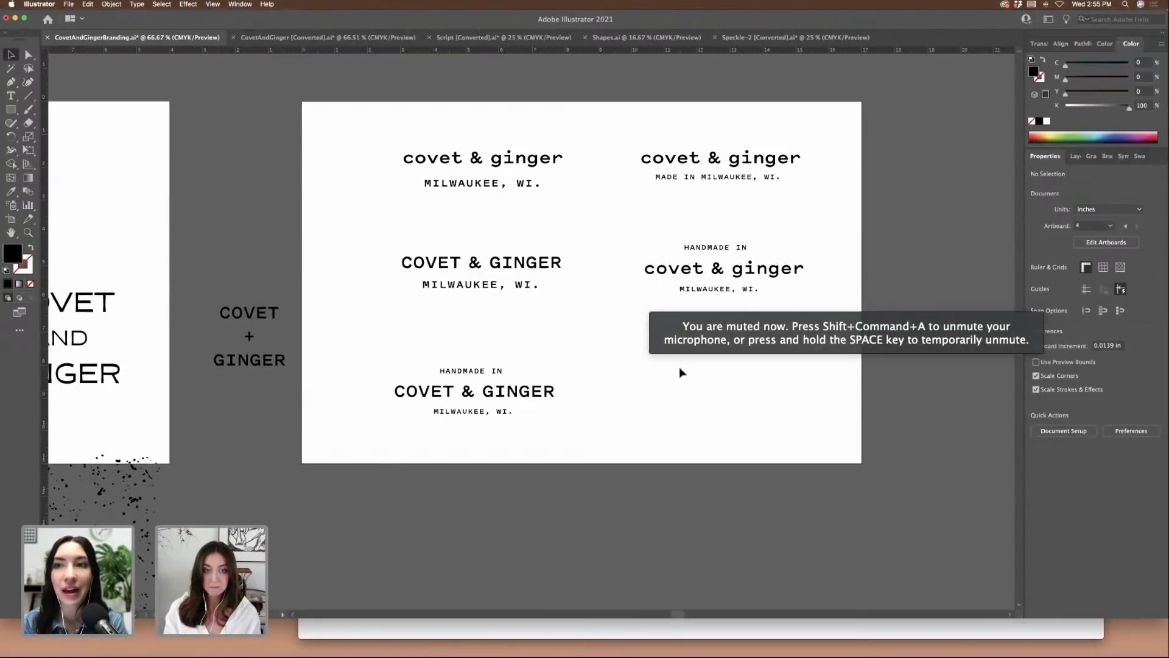
scroll(585, 386, right, 3)
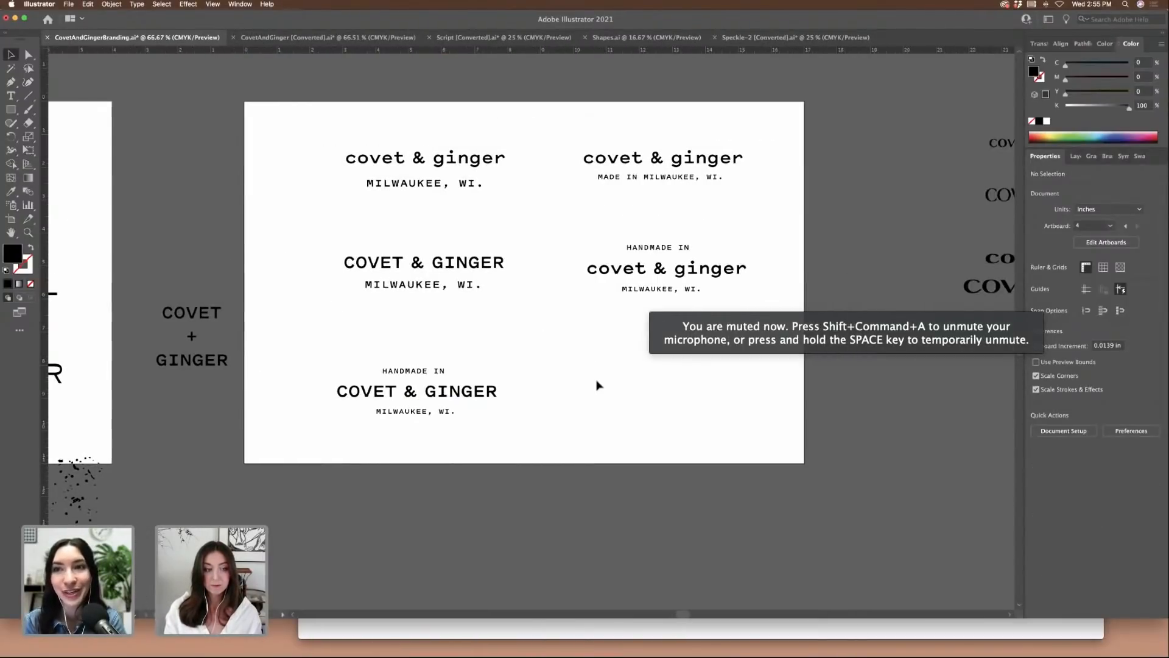
scroll(645, 382, right, 3)
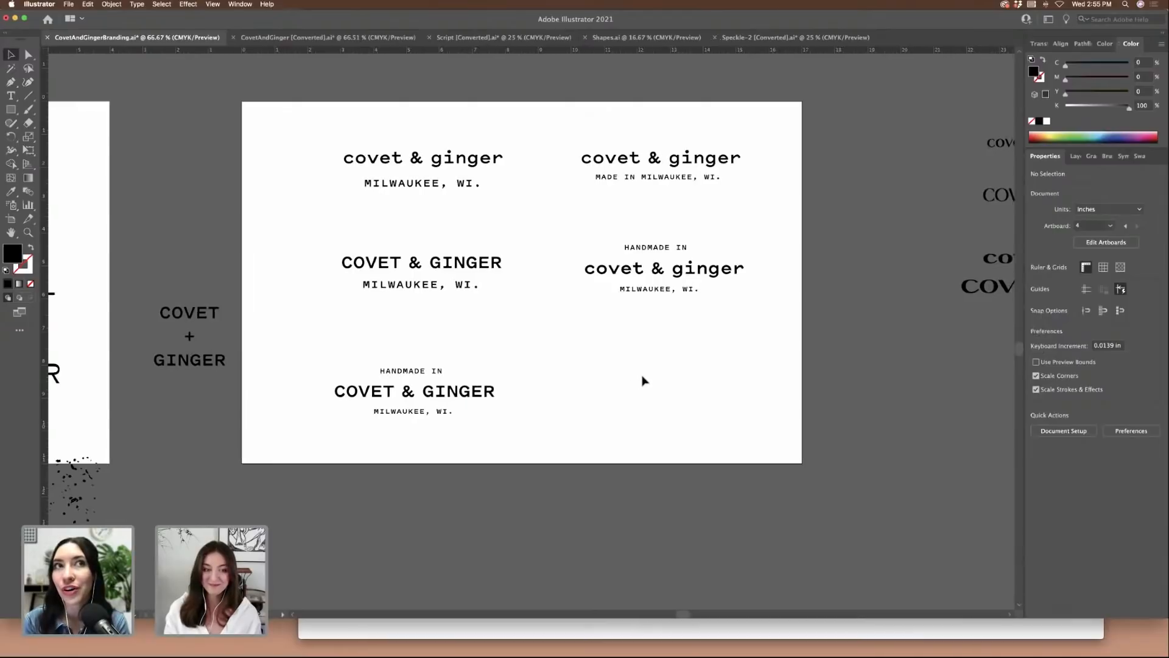
scroll(642, 381, up, 1)
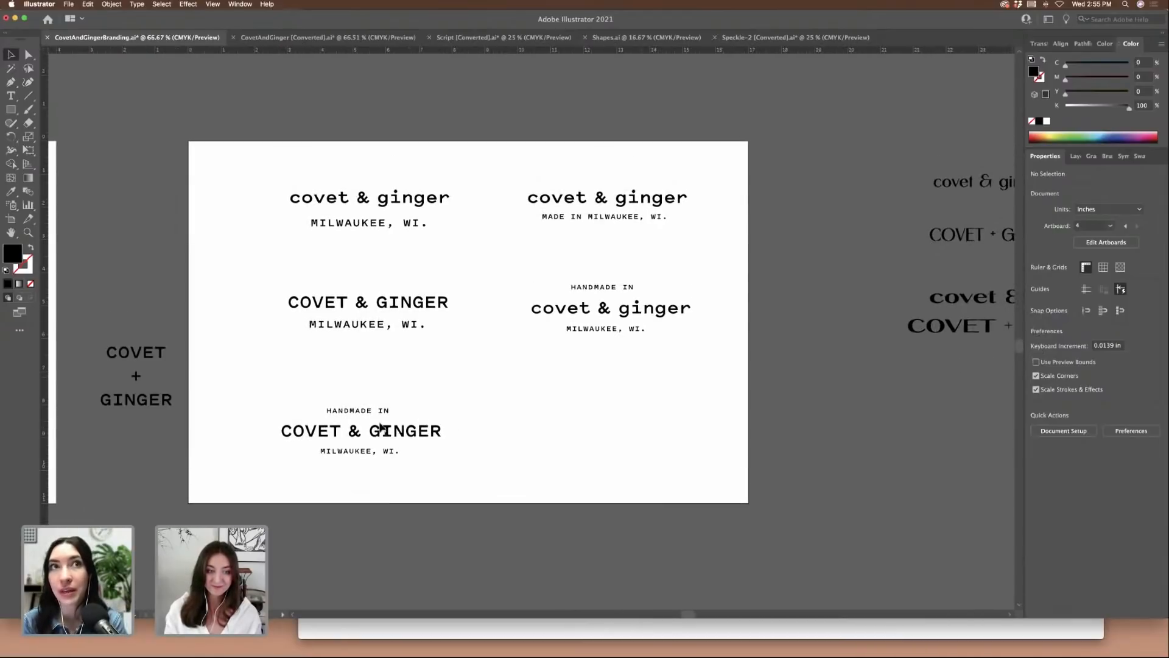
scroll(451, 399, up, 8)
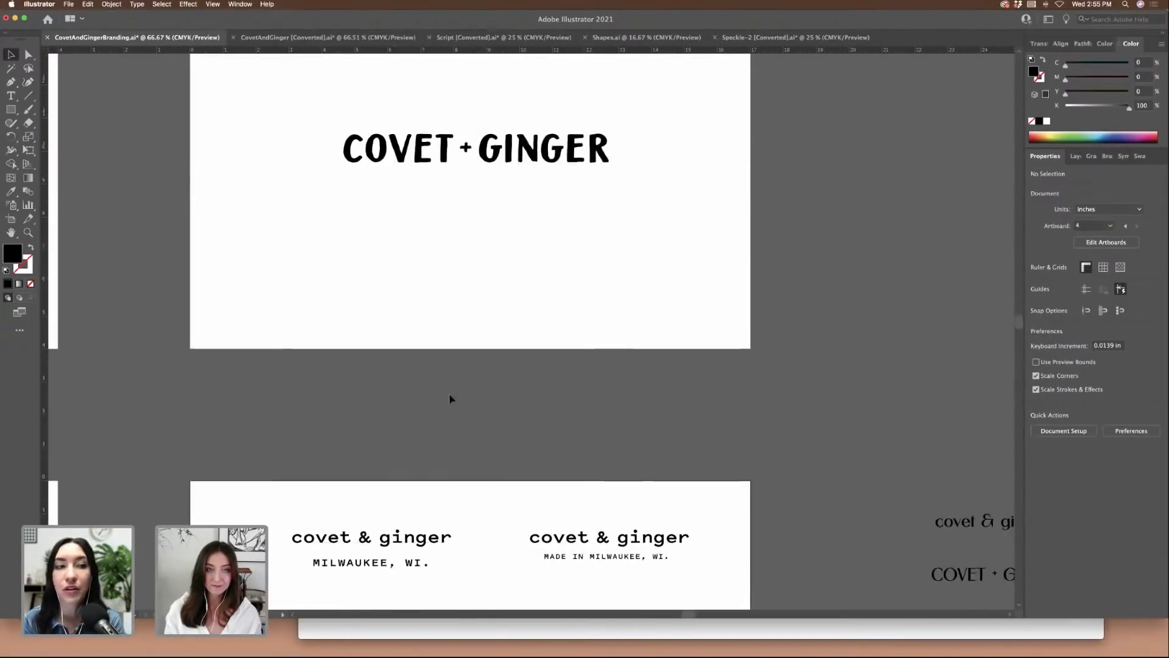
scroll(450, 399, down, 1)
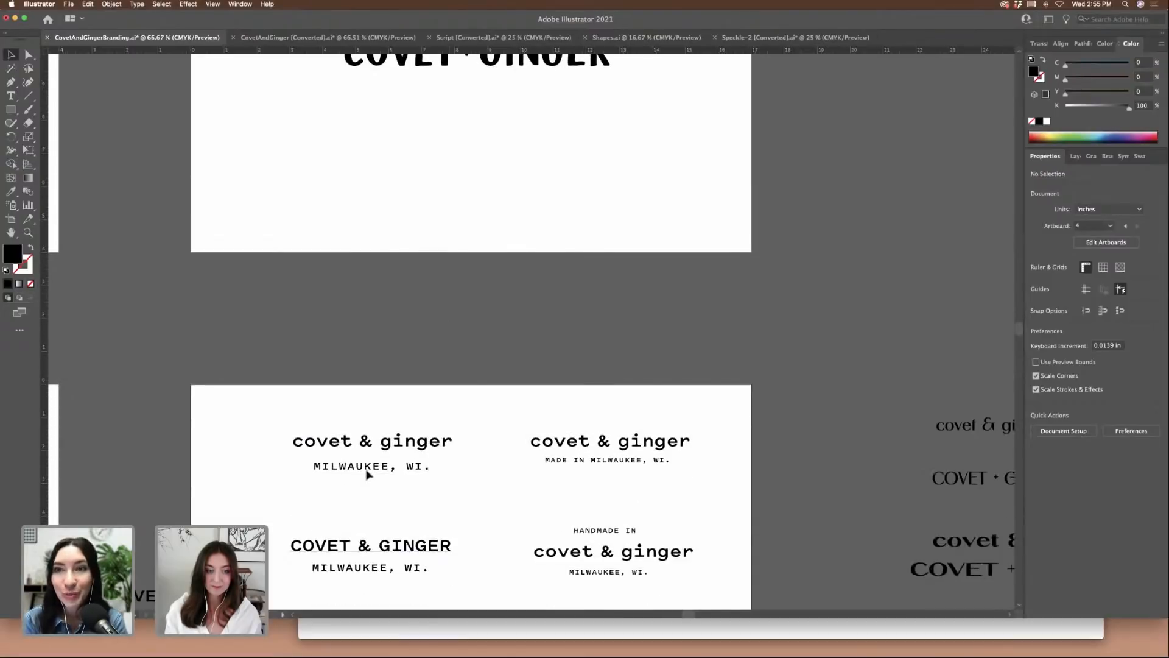
- Place the MILWAUKEE, WI. and MADE IN MILWAUKEE, WI. taglines from the top lockups onto the hand-lettered COVET + GINGER artboard
click(426, 466)
shift+click(609, 463)
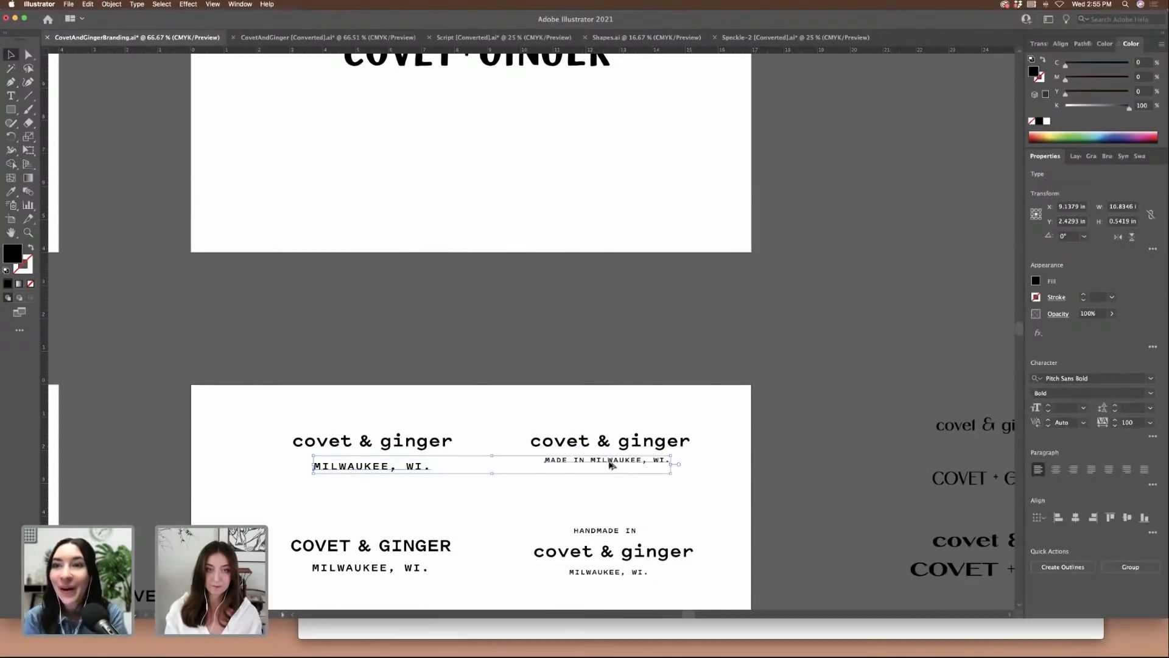
drag(609, 463, 579, 171)
click(602, 224)
scroll(602, 224, up, 7)
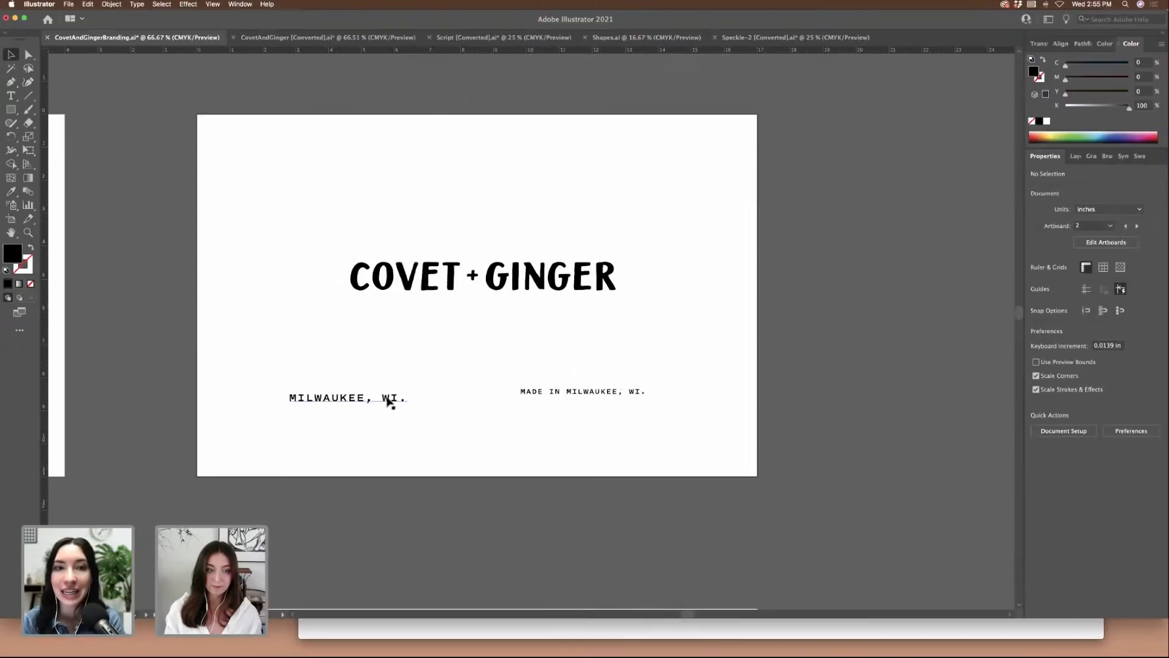
- Position MILWAUKEE, WI. above the hand-lettered COVET + GINGER and MADE IN MILWAUKEE, WI. below it, enlarging the lower line to about 29 pt
drag(387, 401, 530, 235)
drag(574, 390, 476, 320)
drag(552, 316, 592, 316)
- Replace the tagline below the hand-lettered name with "HAND MADE CERAMICS"
double_click(559, 321)
key(super+a)
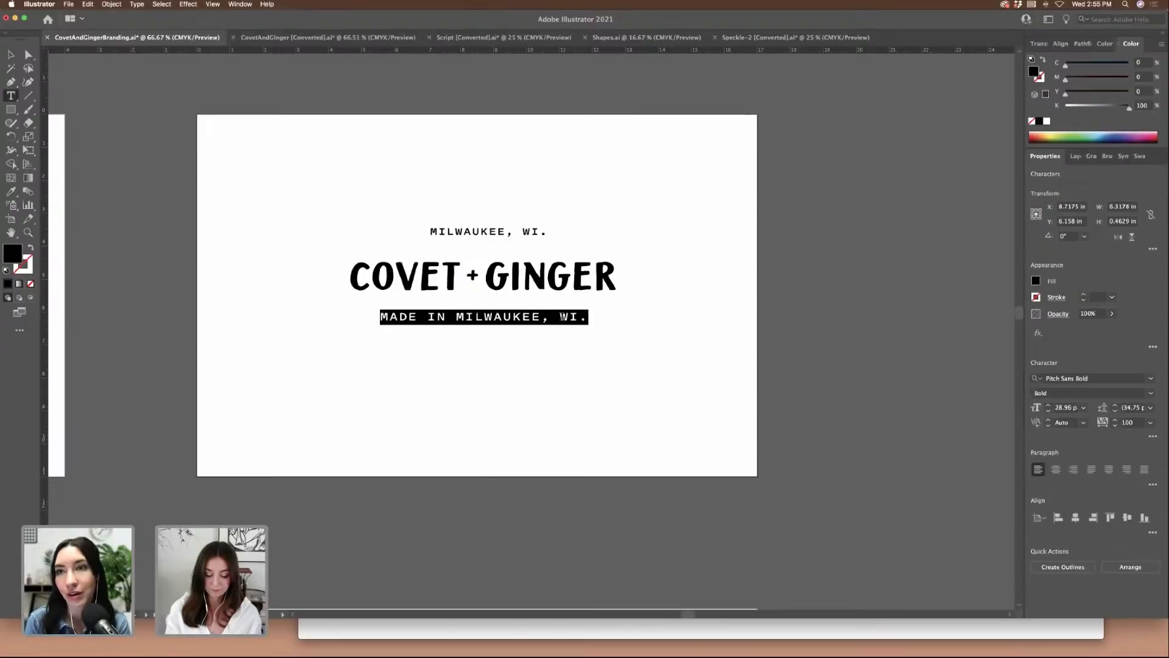
text(HAND MADE)
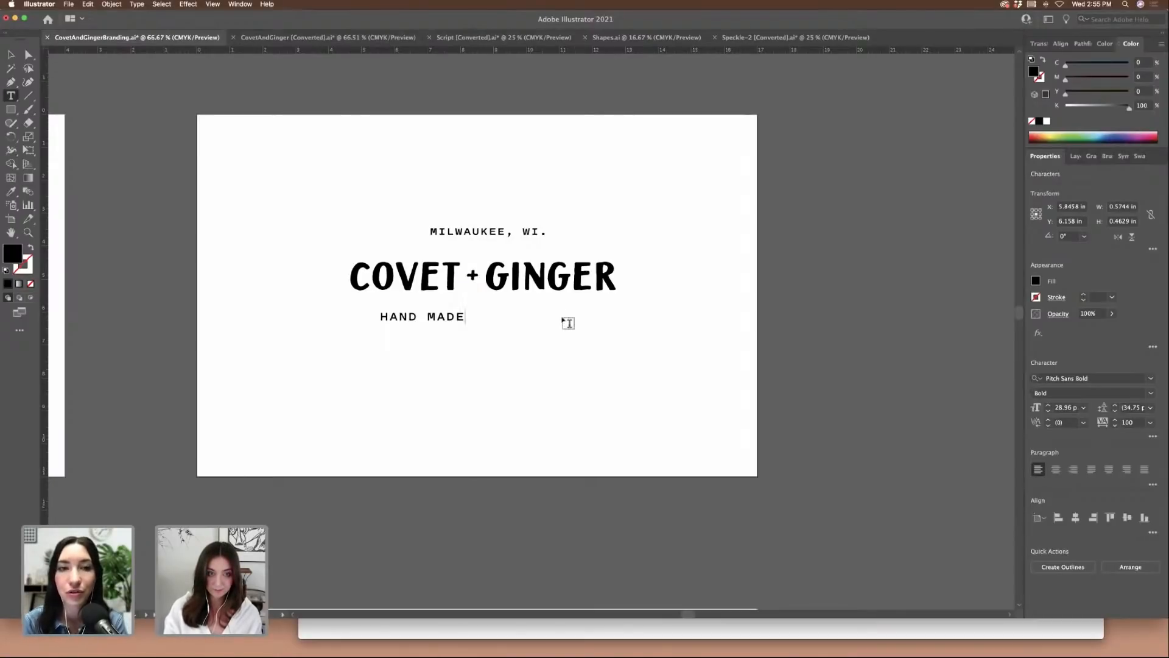
text( CERAMICS)
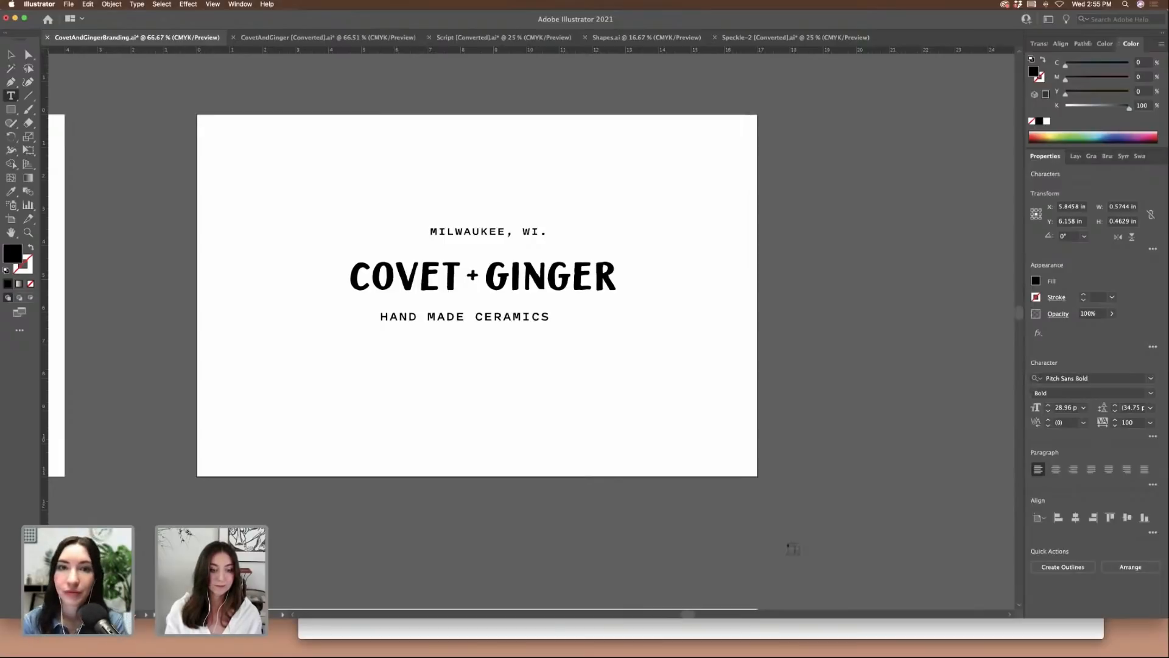
- Shift the MILWAUKEE, WI. line slightly left above the hand-lettered COVET + GINGER
click(1158, 620)
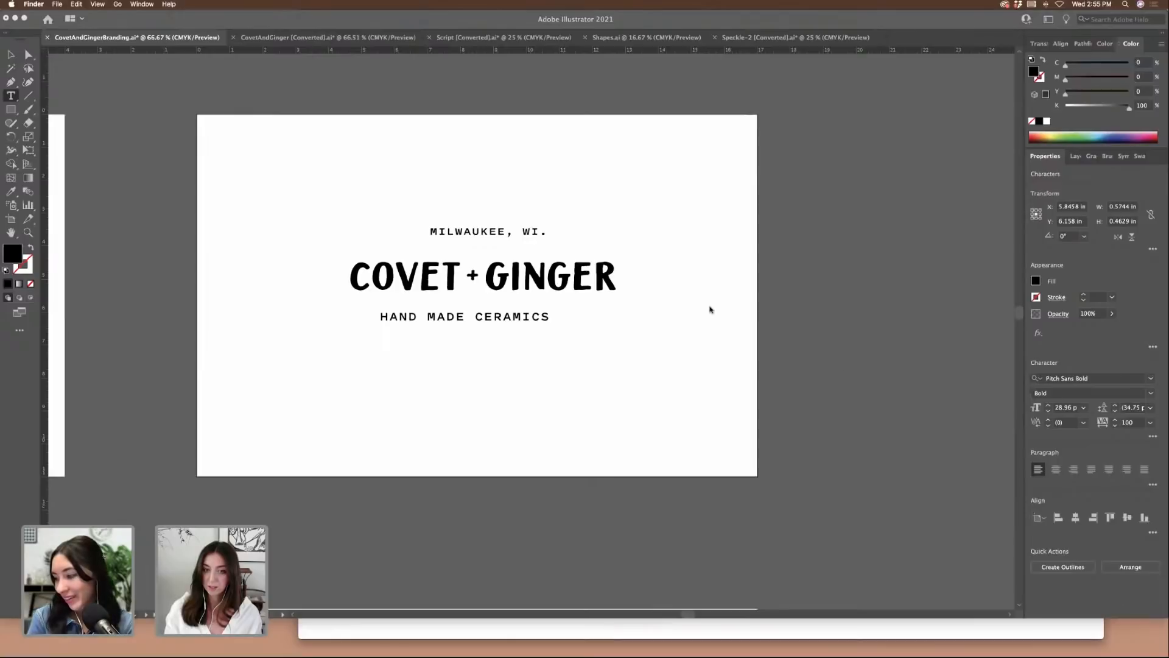
click(709, 310)
click(11, 55)
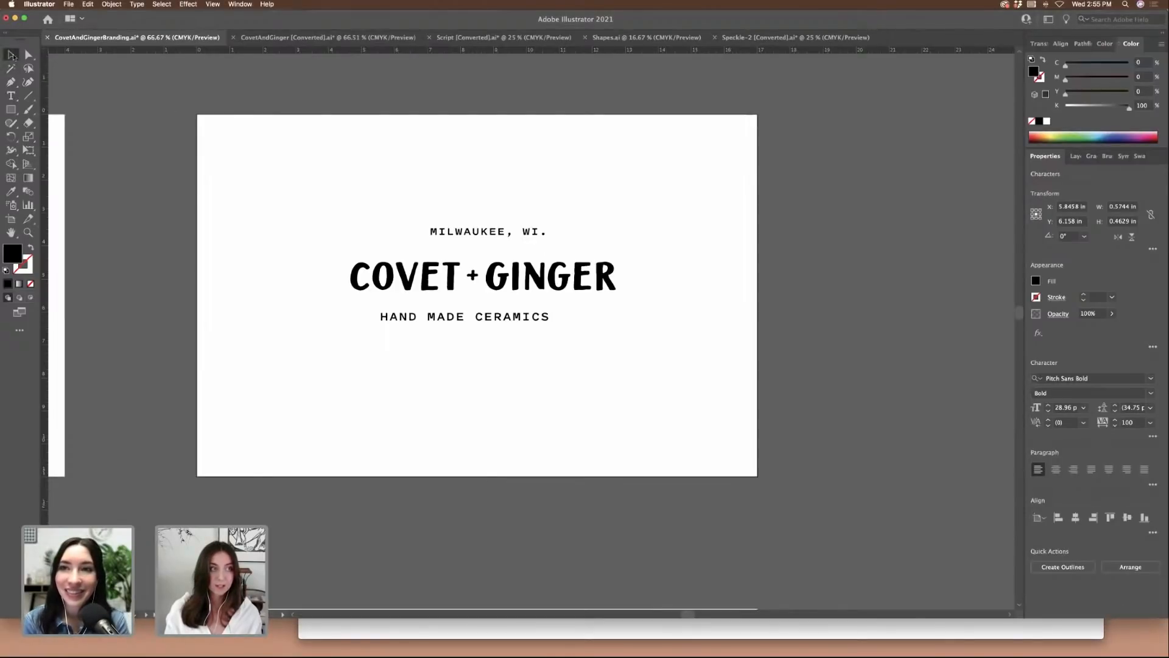
mouse_move(531, 236)
mouse_down()
mouse_move(511, 239)
mouse_move(520, 235)
mouse_up()
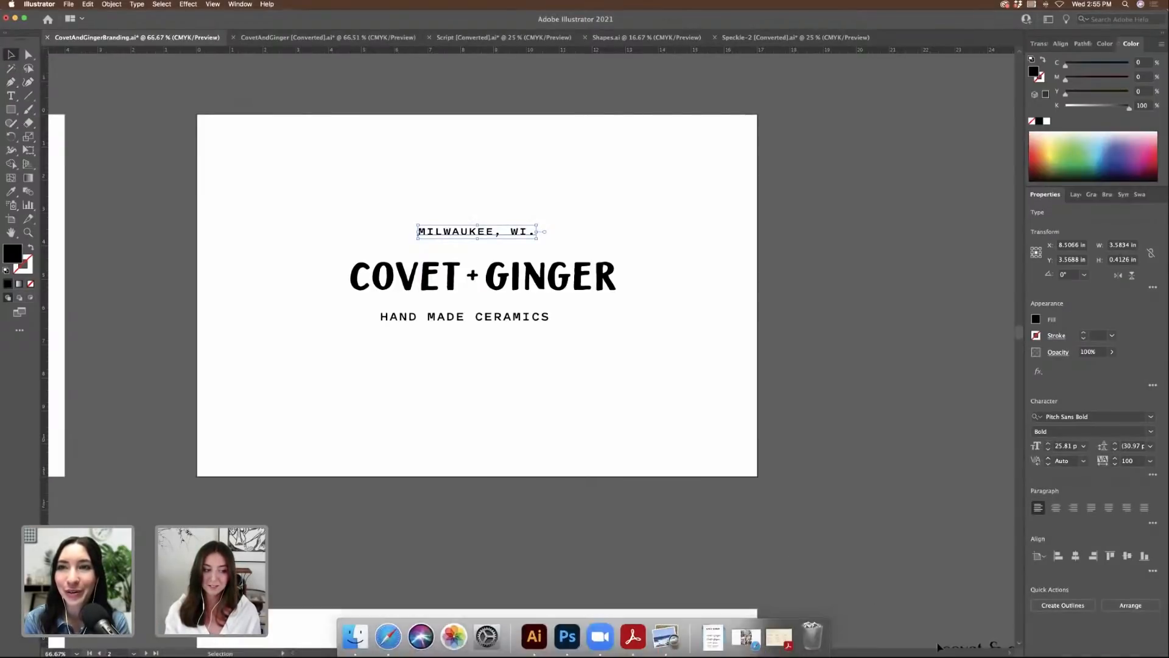
double_click(420, 317)
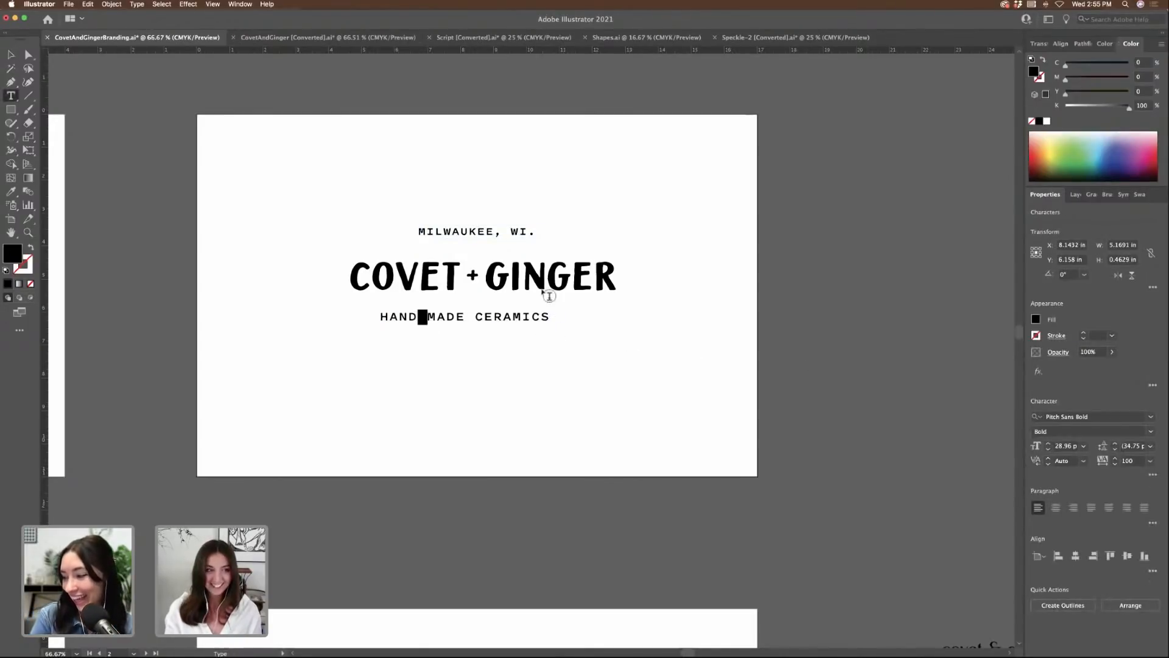
key(Escape)
click(533, 347)
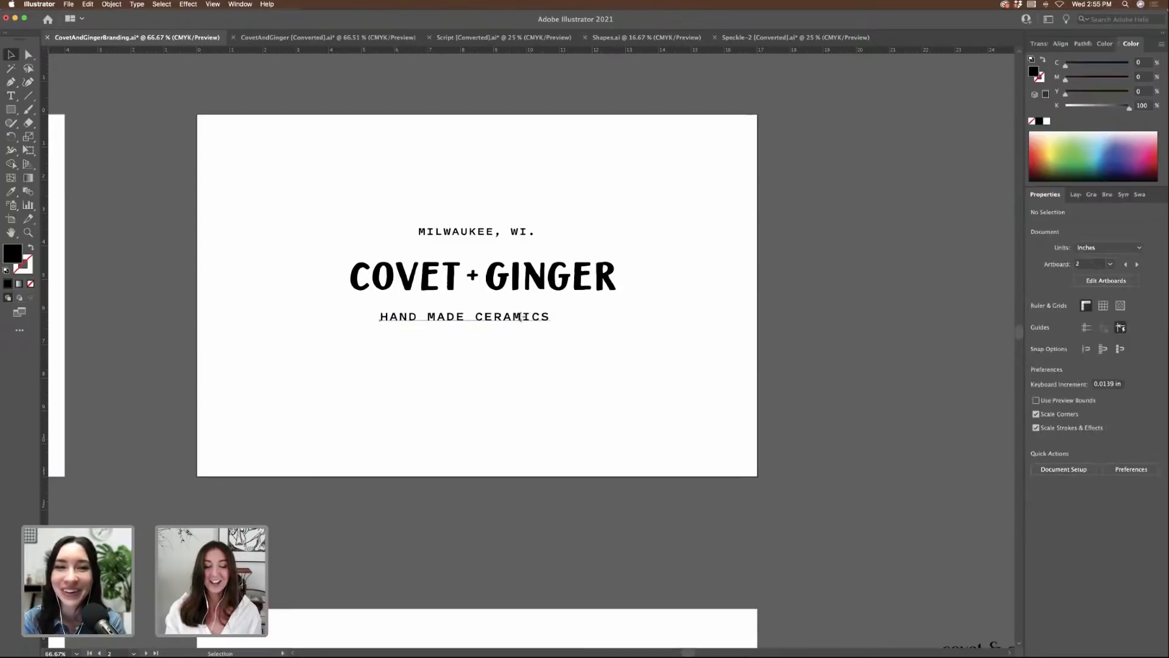
- Shift the HAND MADE CERAMICS line slightly right and place a copy beneath it, edited to read "HANDMADE CERAMICS"
drag(524, 316, 541, 411)
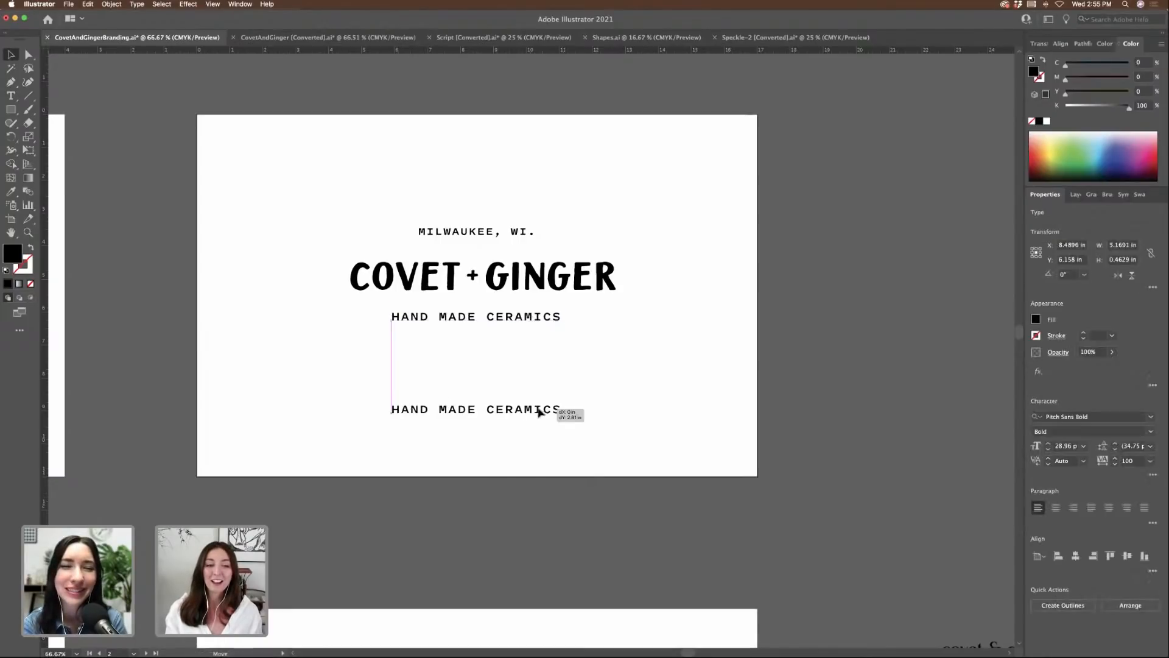
double_click(439, 409)
drag(439, 409, 430, 409)
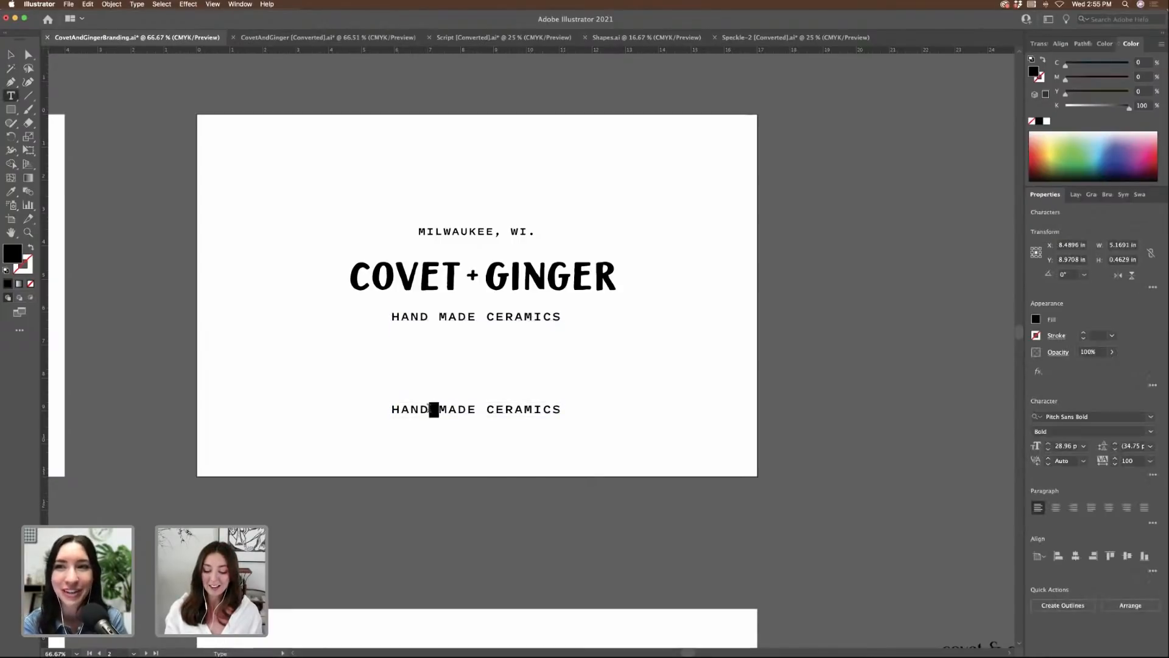
key(BackSpace)
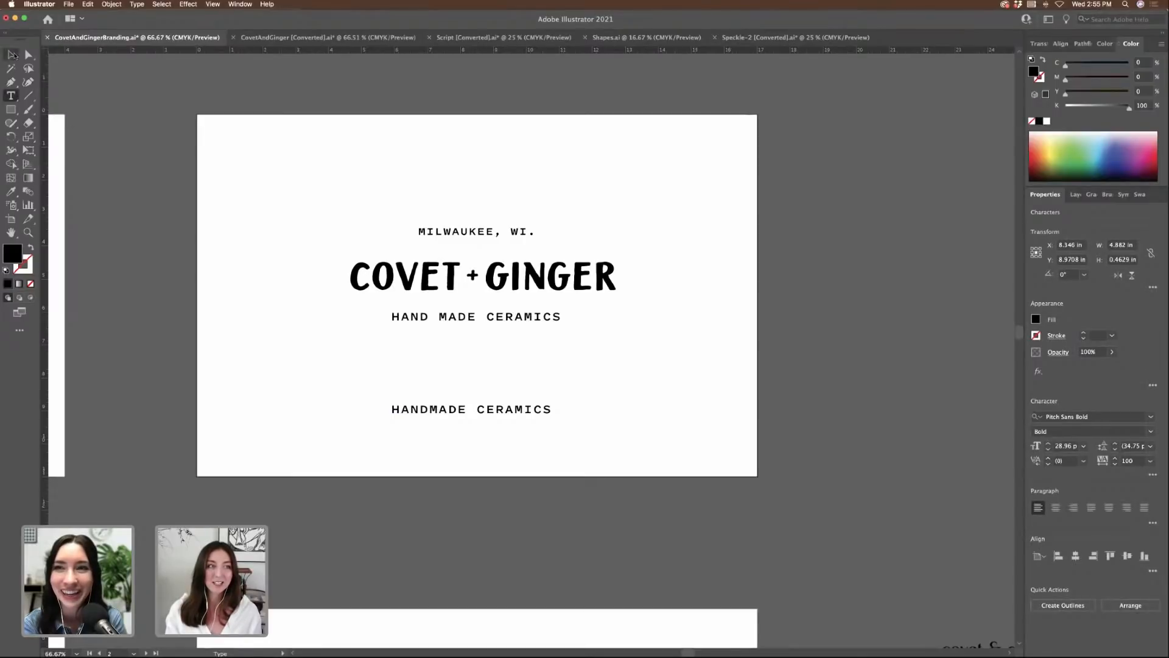
click(12, 54)
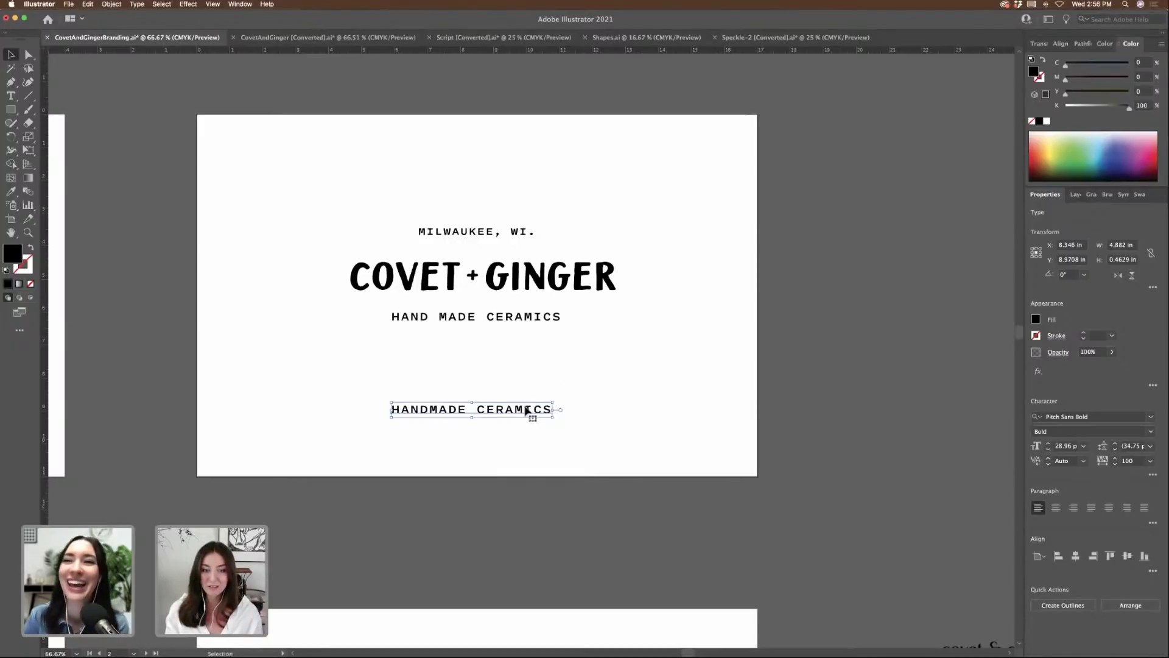
- Move the HANDMADE CERAMICS copy up beneath the HAND MADE CERAMICS line and align their starting edges
drag(531, 411, 527, 384)
click(616, 384)
key(super+1)
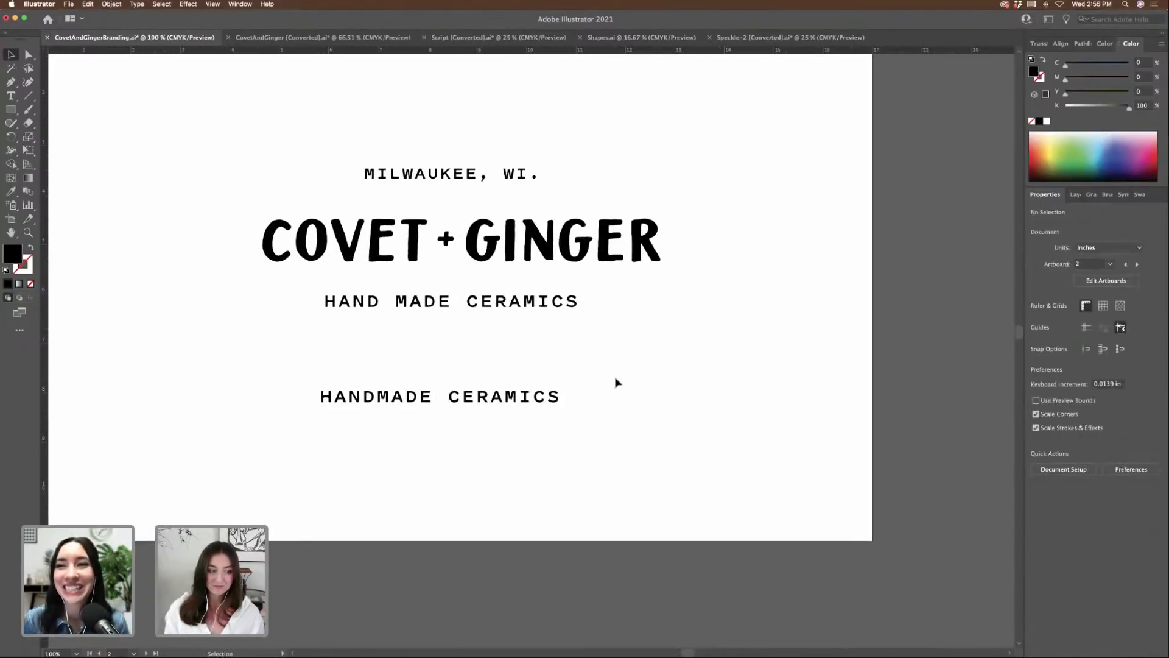
scroll(603, 373, up, 3)
scroll(544, 428, left, 5)
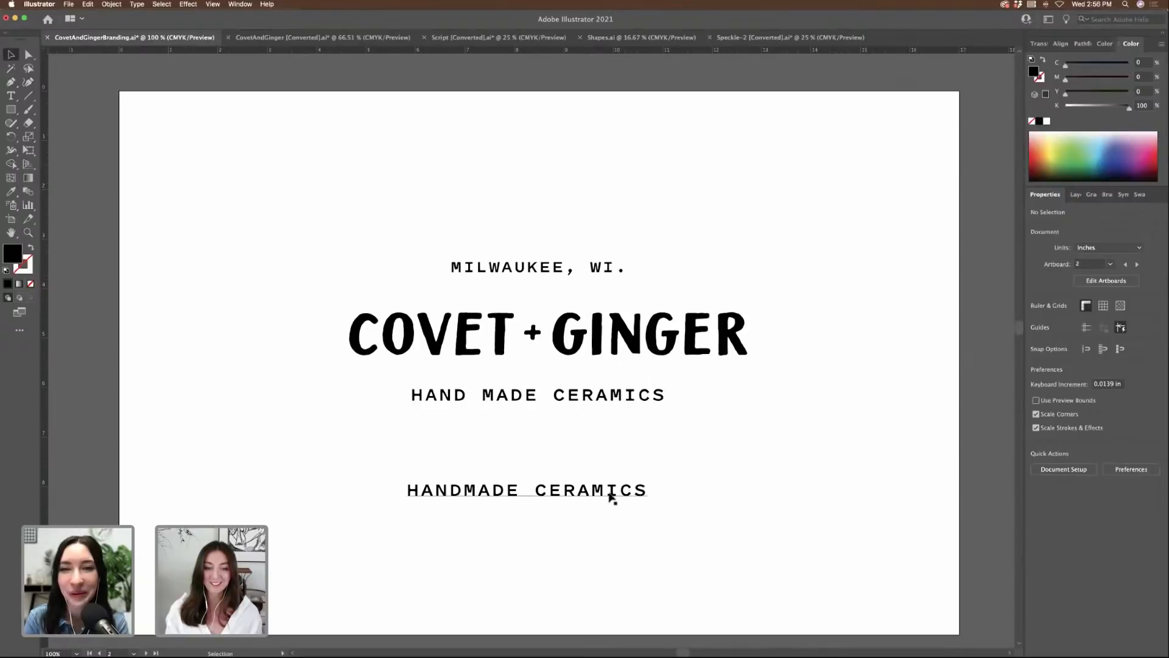
drag(612, 492, 614, 477)
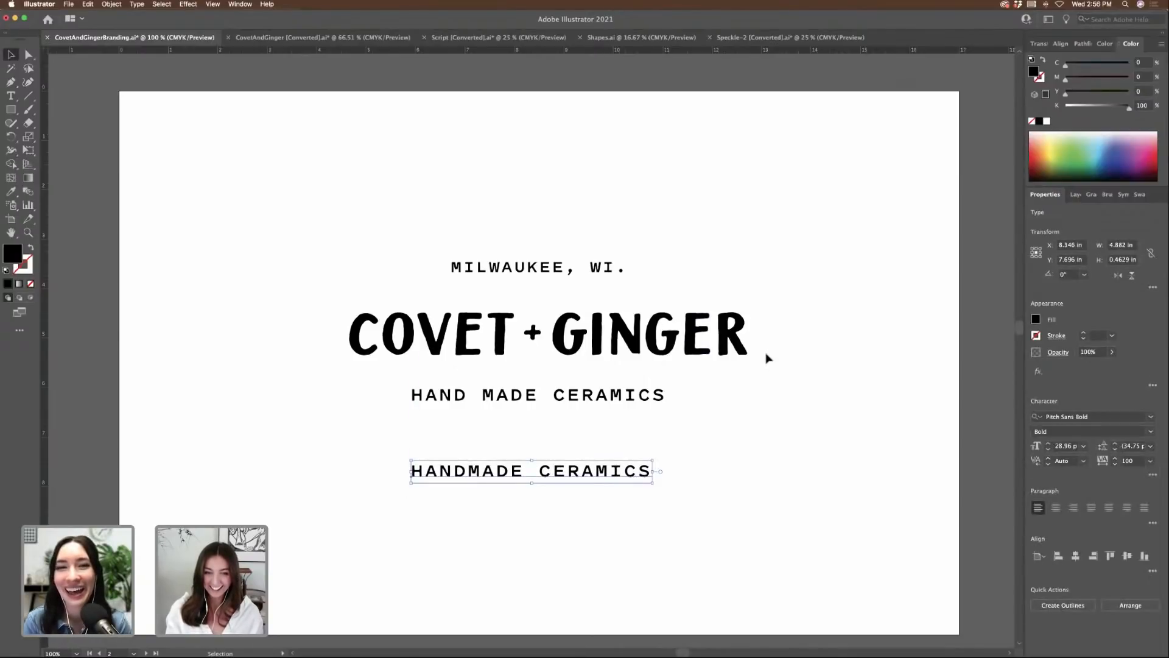
- Duplicate the hand-lettered COVET + GINGER above the MILWAUKEE, WI. line, show the guides, and fit the copy between the two horizontal guides
click(507, 340)
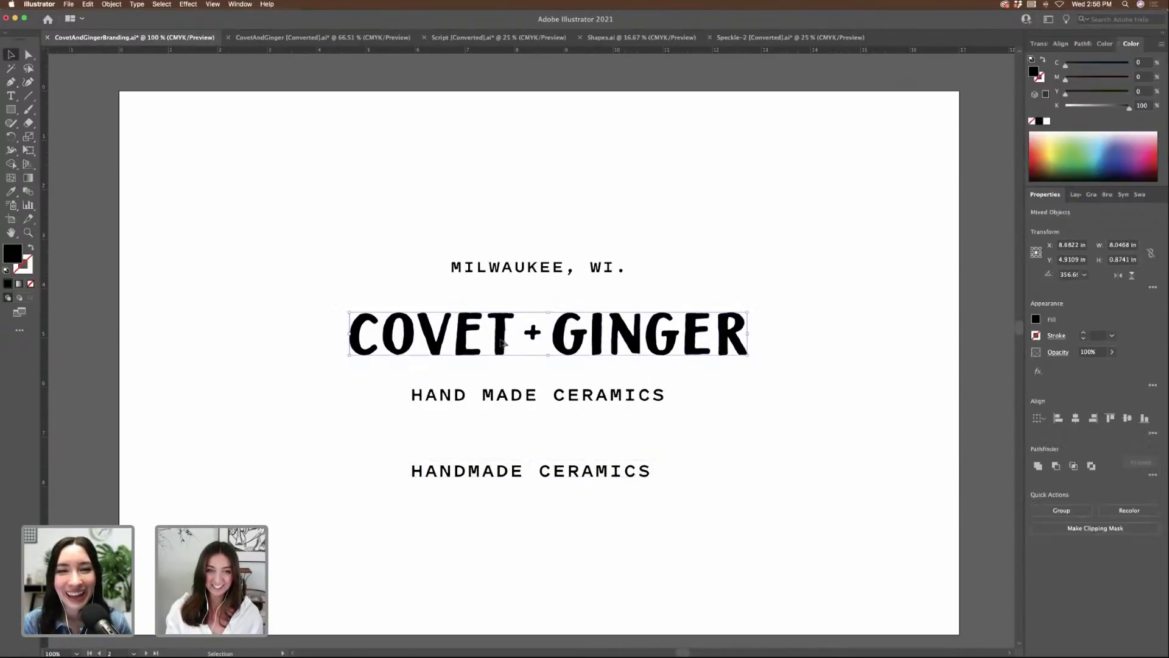
drag(507, 340, 503, 174)
click(366, 152)
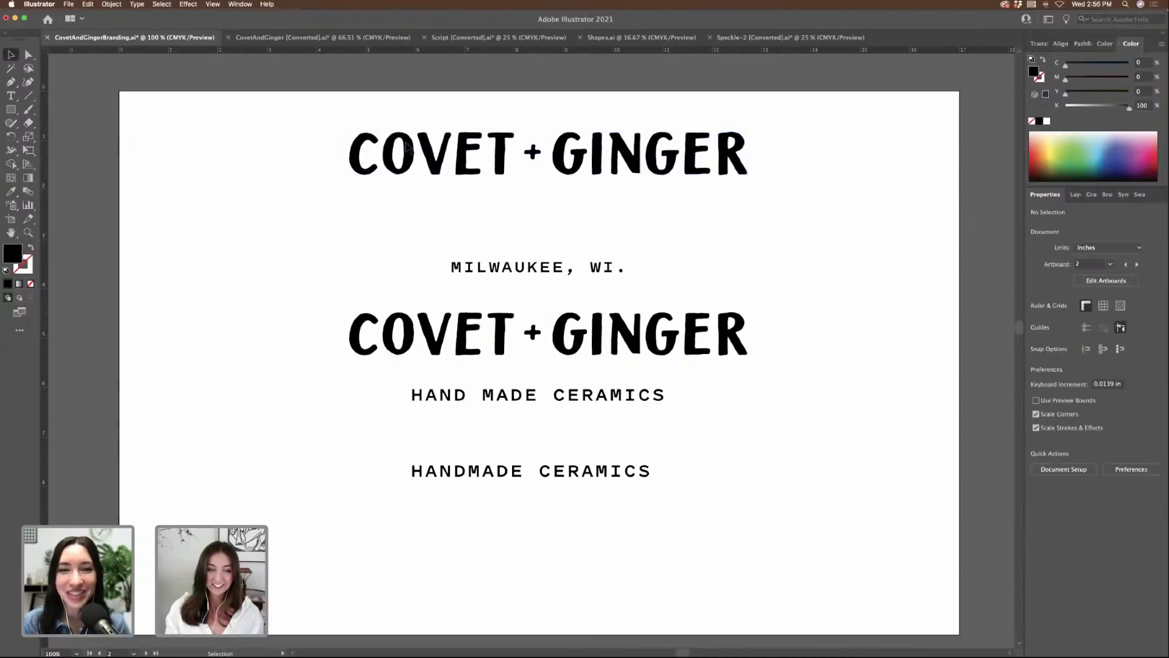
key(super+semicolon)
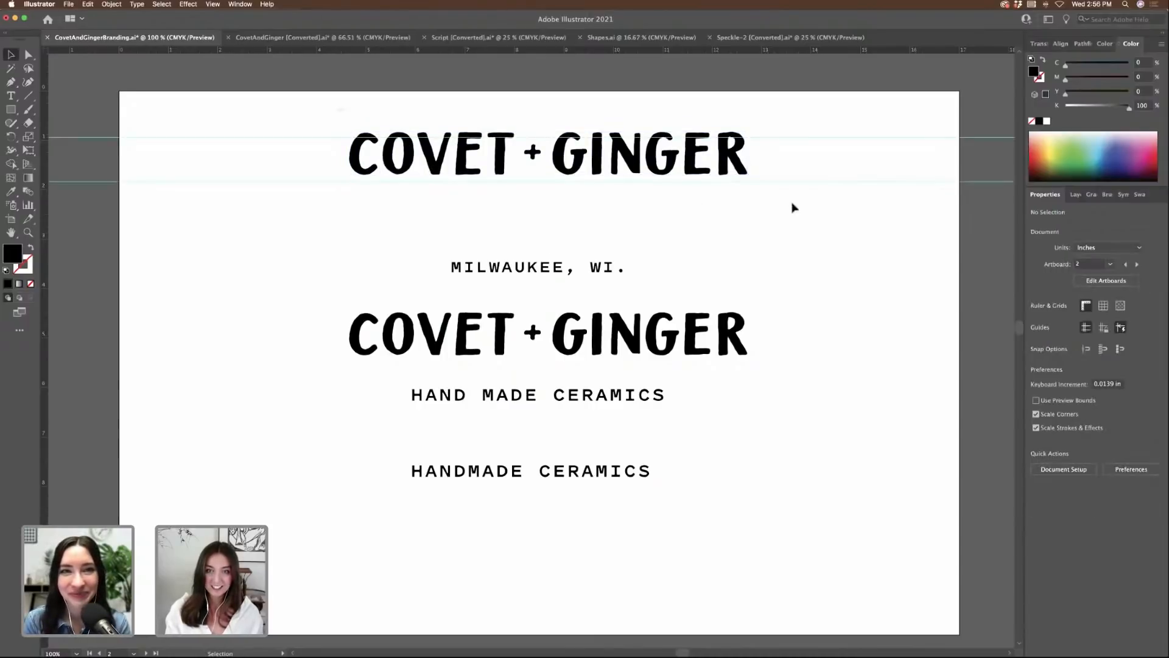
drag(742, 171, 695, 134)
click(773, 238)
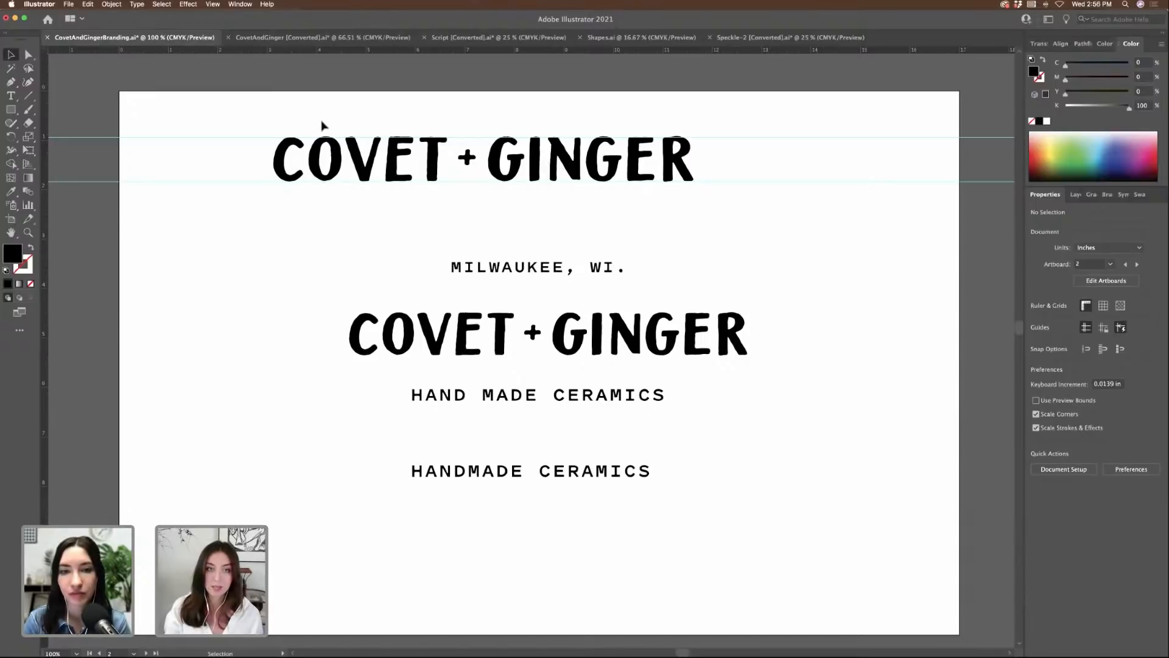
- Nudge the letters OVET + GINGER in the upper name slightly right of the C and slightly down
drag(321, 125, 737, 198)
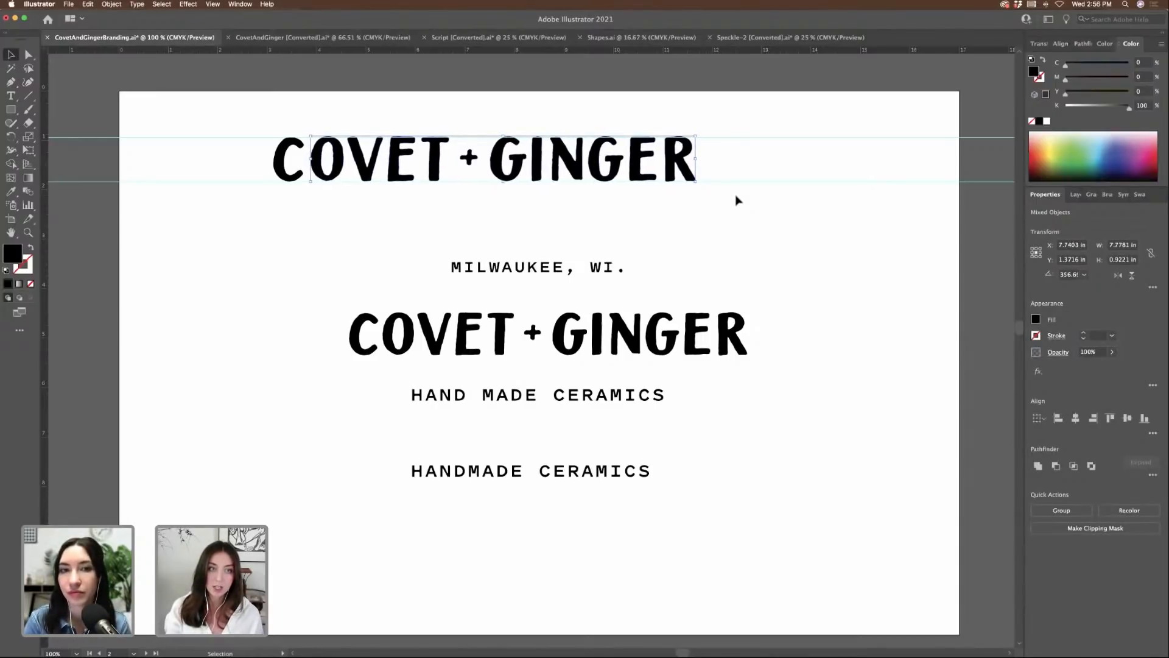
key(Right)
key(Right)
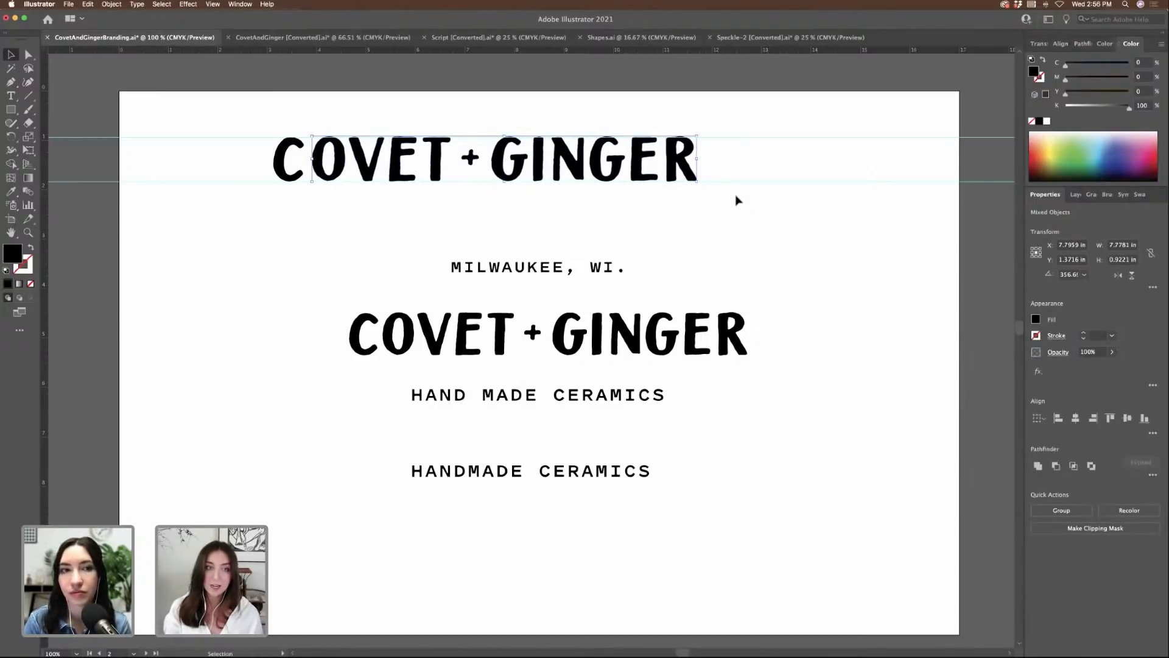
key(Down)
key(Down)
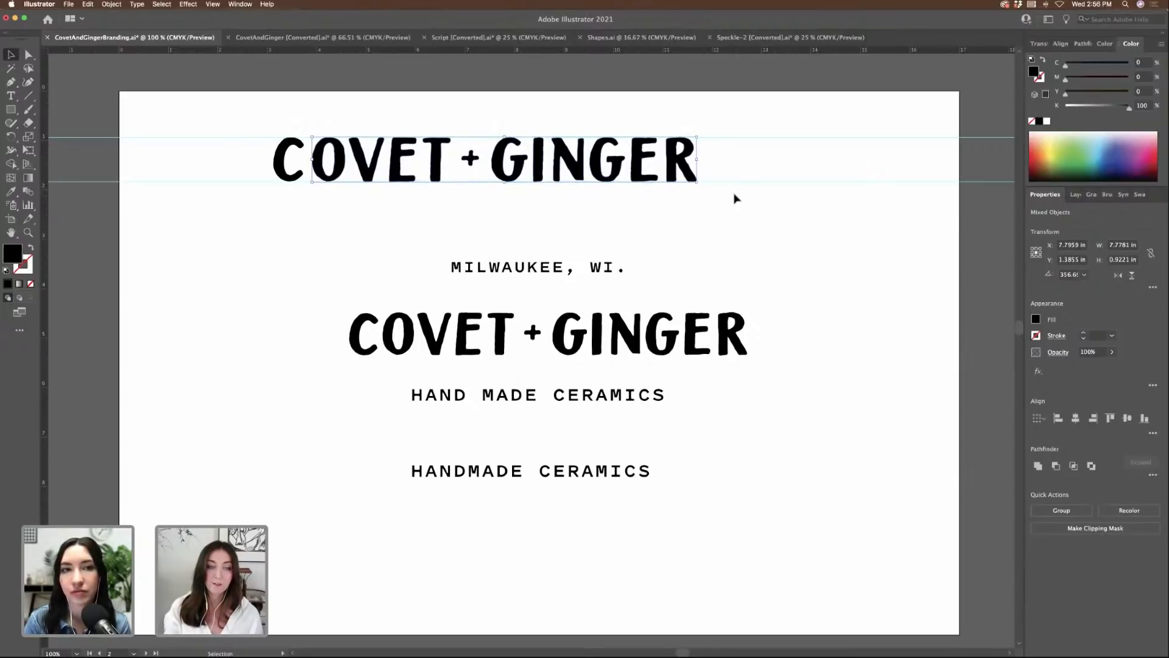
- Nudge VET + GINGER in the upper name right to widen the gap after the O
drag(361, 112, 842, 206)
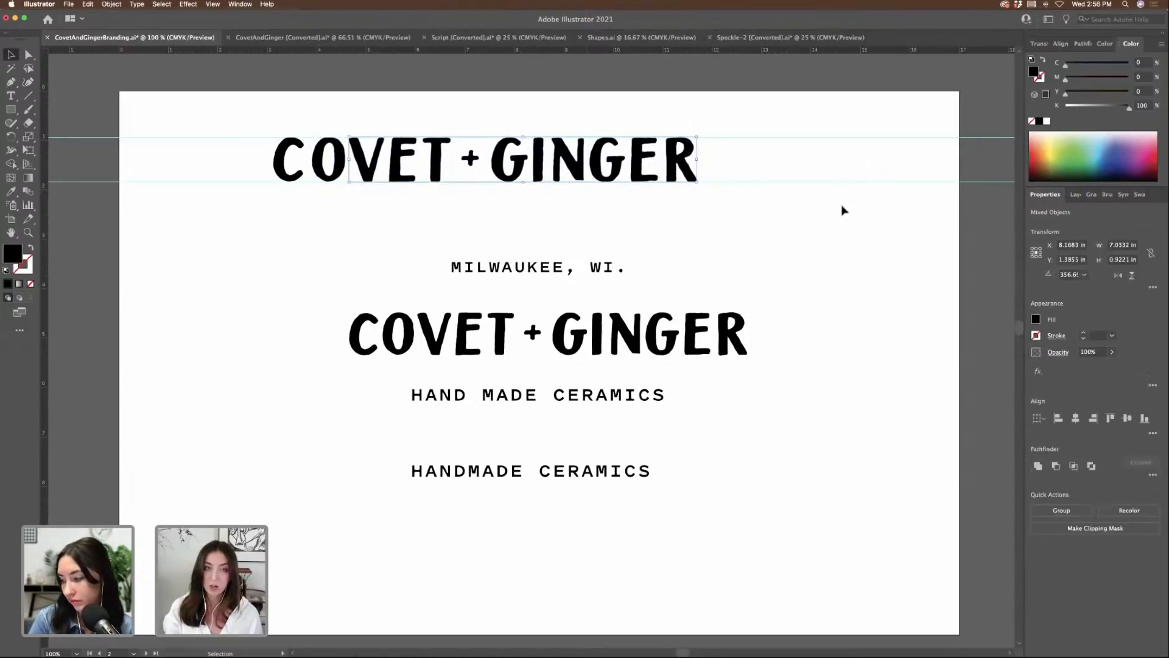
key(Right)
key(Right)
key(Right)
key(Right)
key(Right)
key(Right)
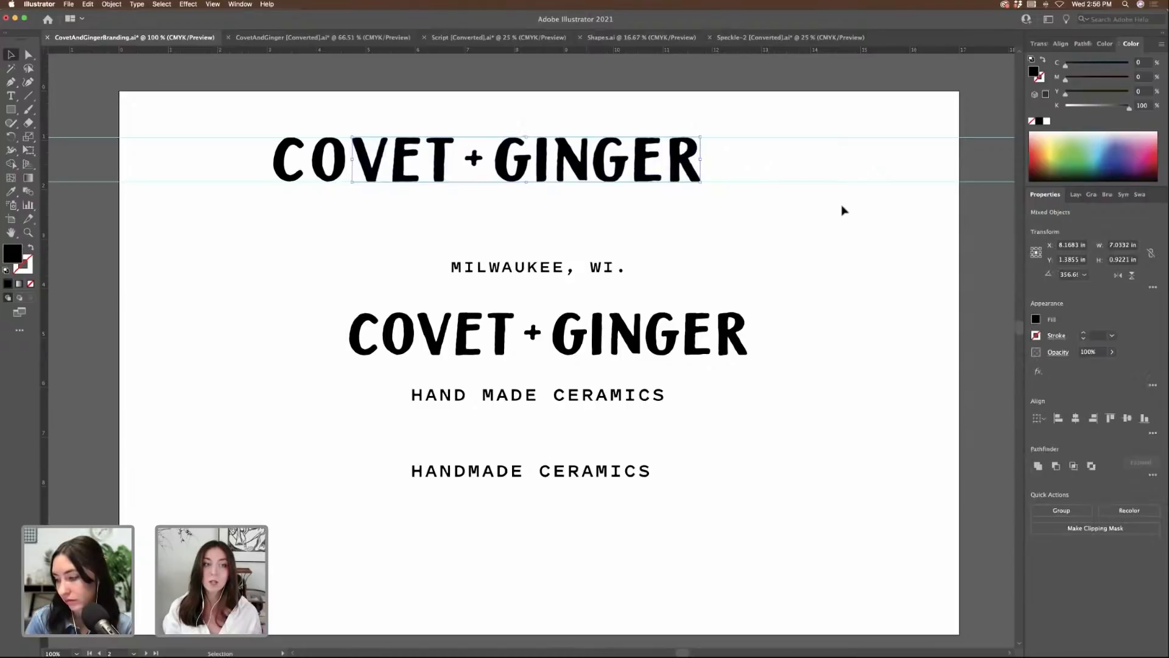
- Nudge ET + GINGER in the upper name right to open the spacing after the V
drag(430, 116, 765, 227)
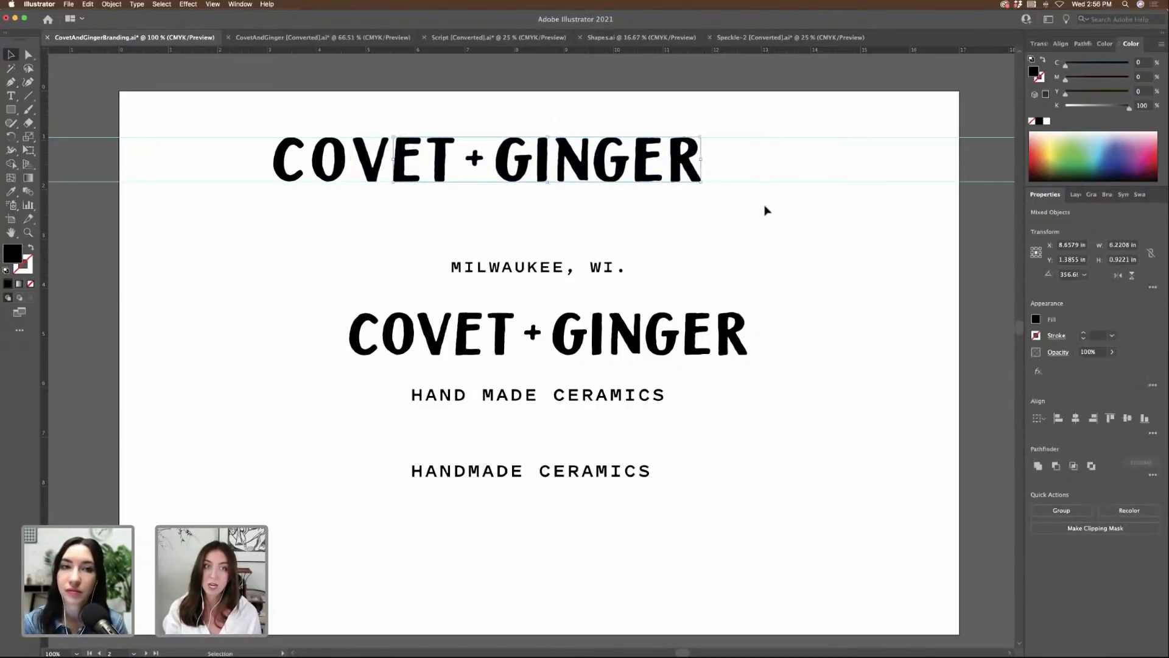
key(Right)
key(Right)
key(Right)
key(Right)
key(Right)
key(Right)
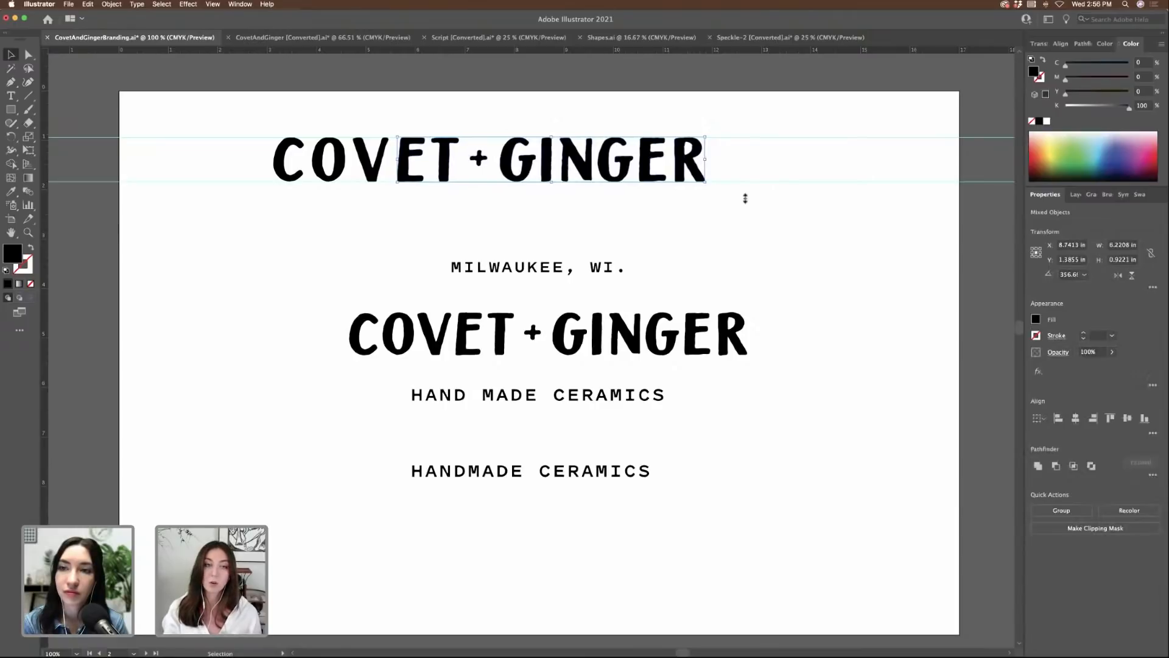
- Nudge T + GINGER in the upper name right to widen the gap after the E of COVET
drag(821, 218, 819, 219)
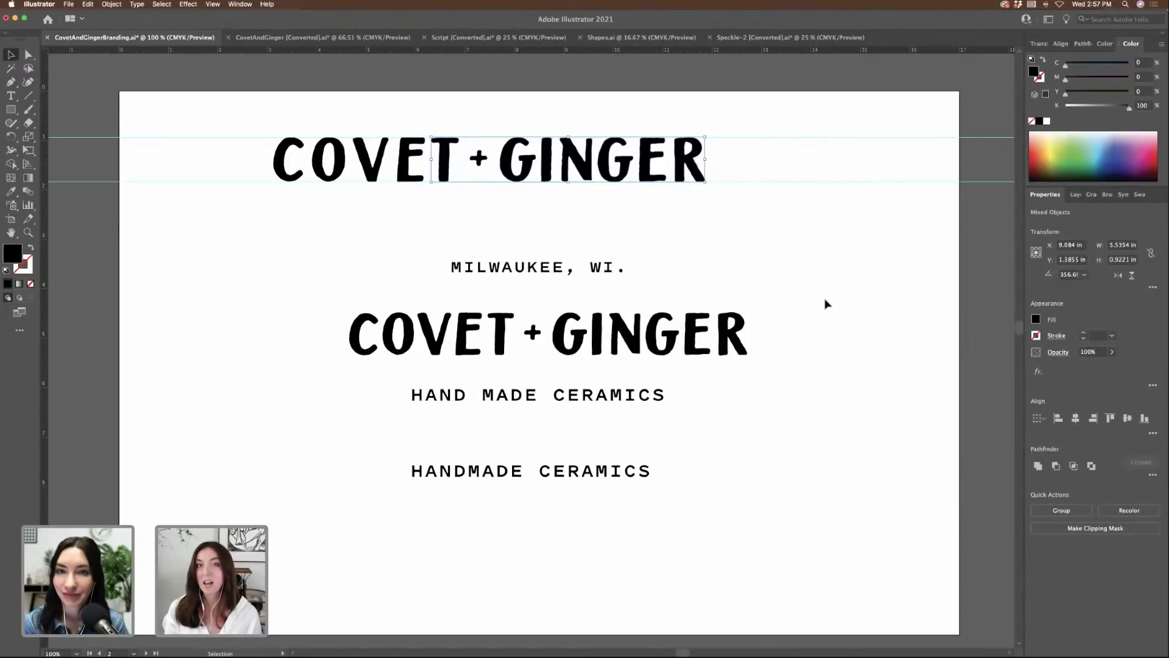
key(Right)
key(Right)
key(Right)
key(Right)
key(Right)
key(Right)
key(Right)
key(Right)
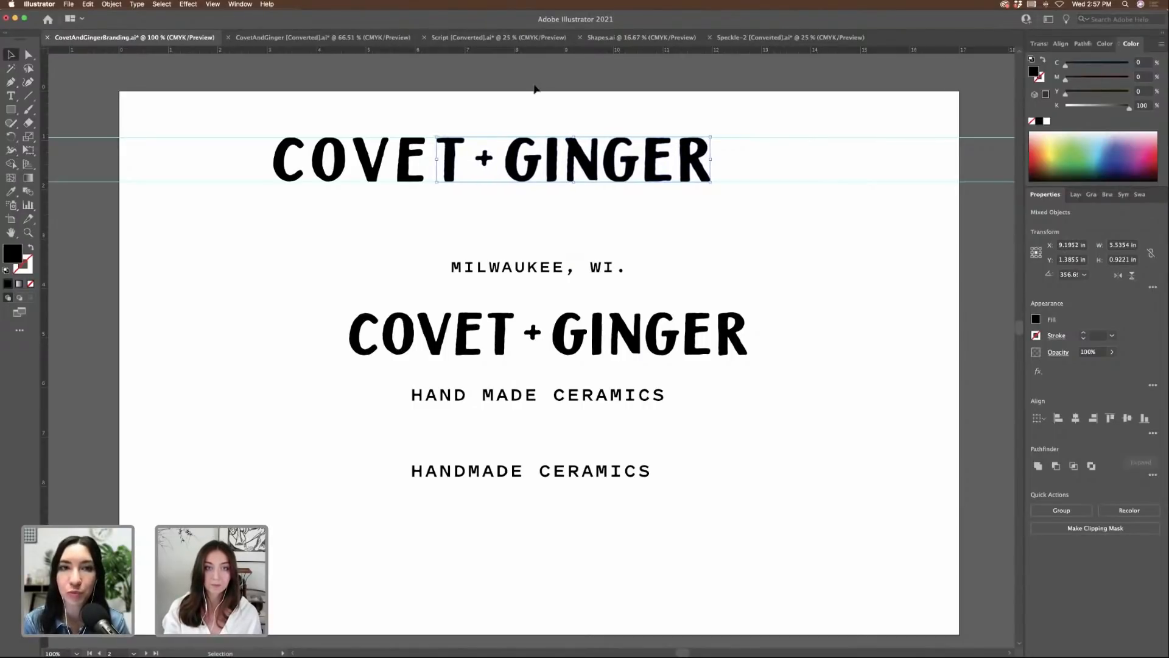
- Nudge the plus sign and GINGER in the upper name right, away from COVET
drag(478, 122, 801, 214)
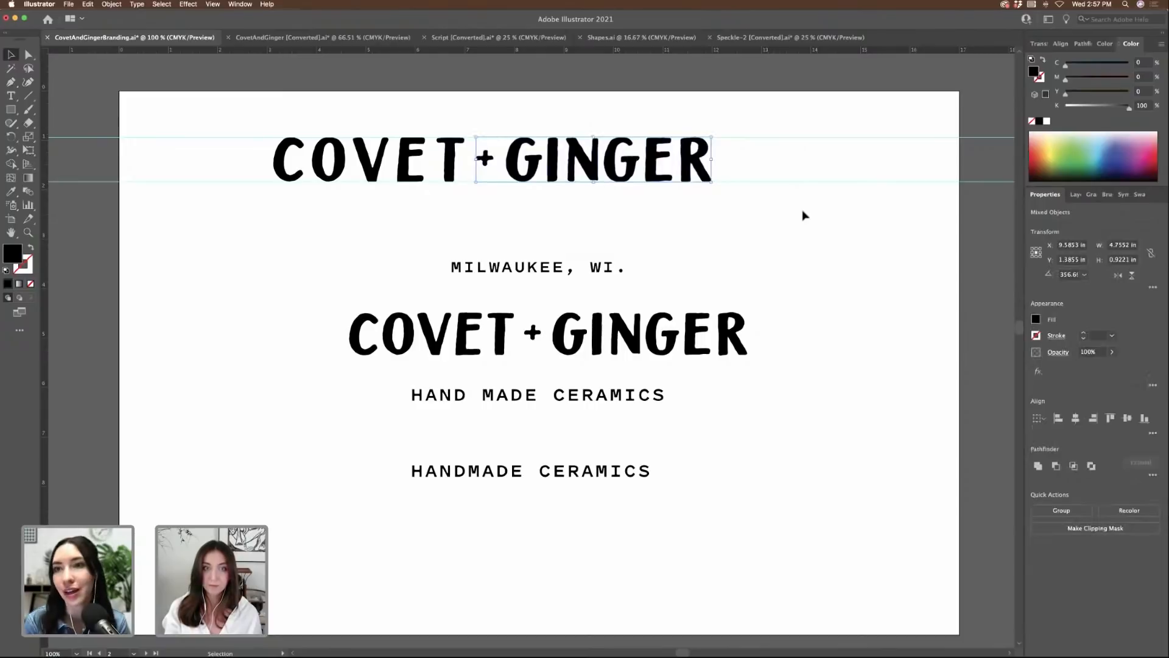
key(Right)
key(Right)
key(Right)
key(Right)
key(Right)
key(Right)
key(Right)
key(Right)
key(Right)
key(Right)
key(Right)
key(Right)
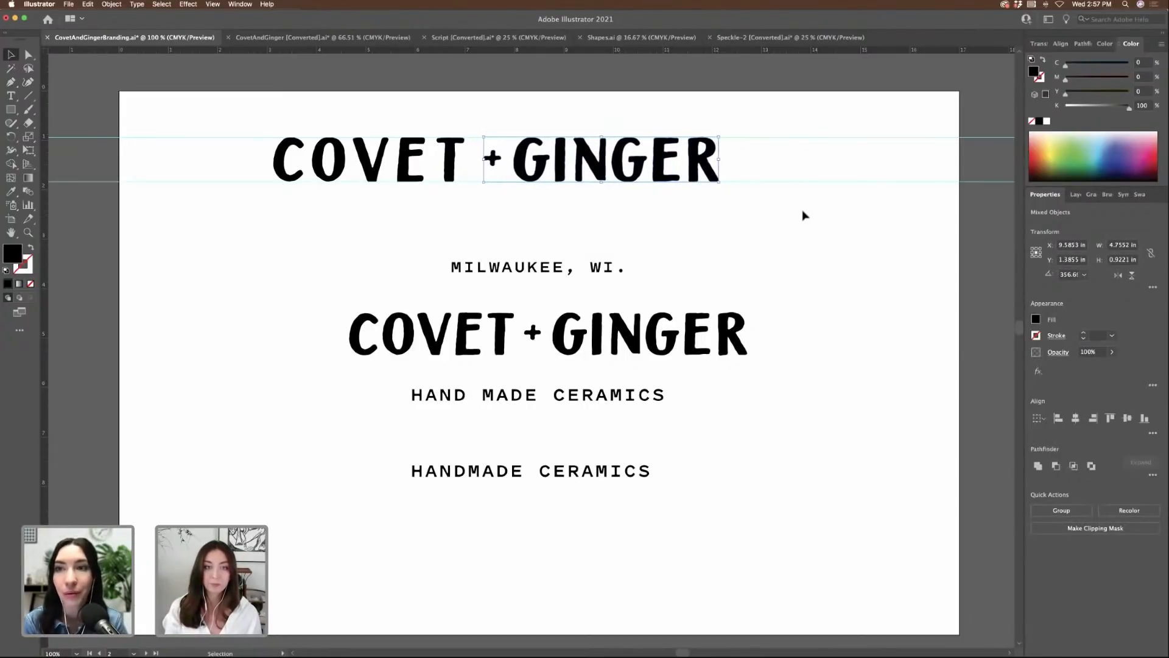
key(Right)
key(Right)
key(Right)
click(566, 122)
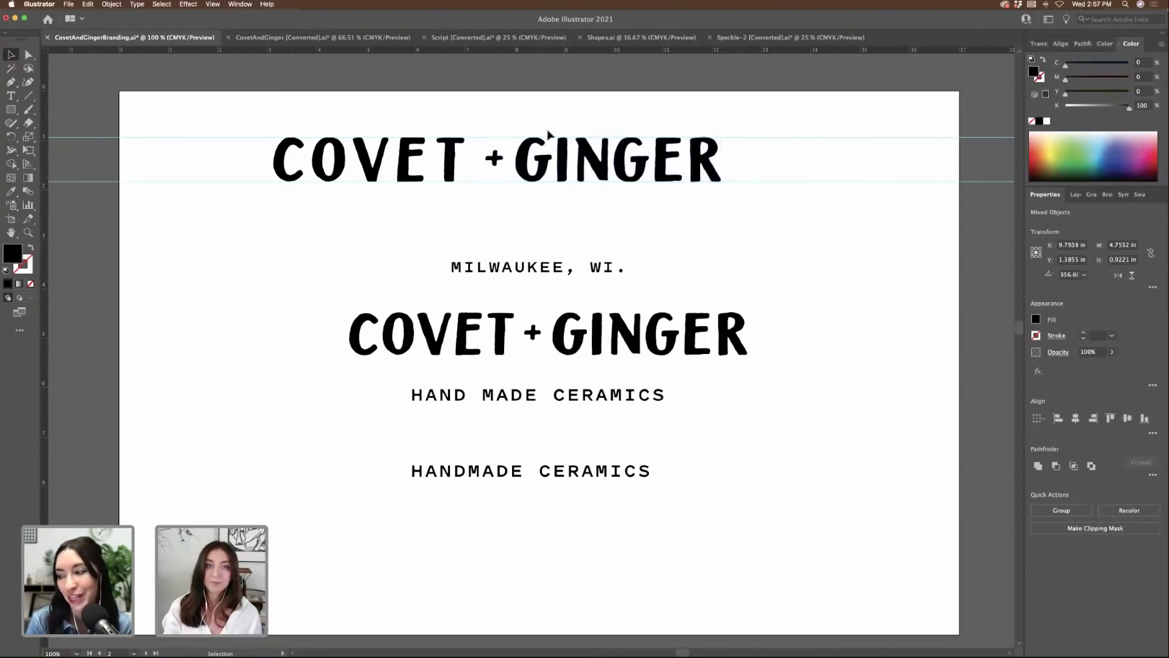
- Nudge the word GINGER in the upper name right to add space after the plus sign
drag(843, 243, 839, 238)
key(Right)
key(Right)
key(Right)
key(Right)
key(Right)
key(Right)
key(Right)
key(Right)
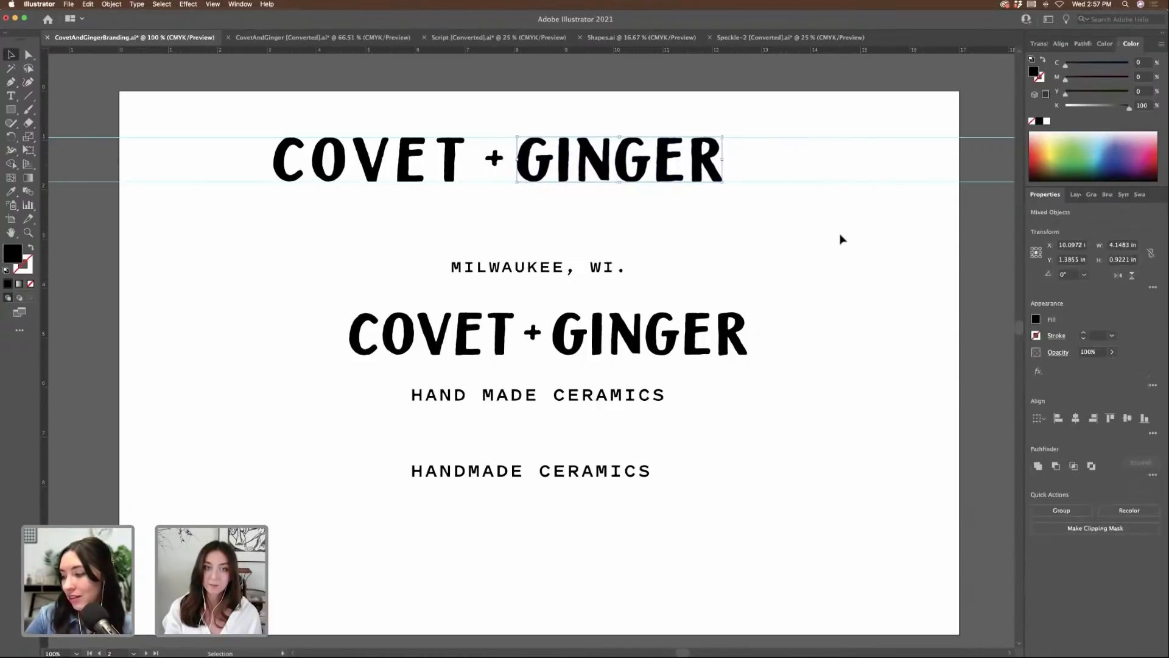
click(595, 115)
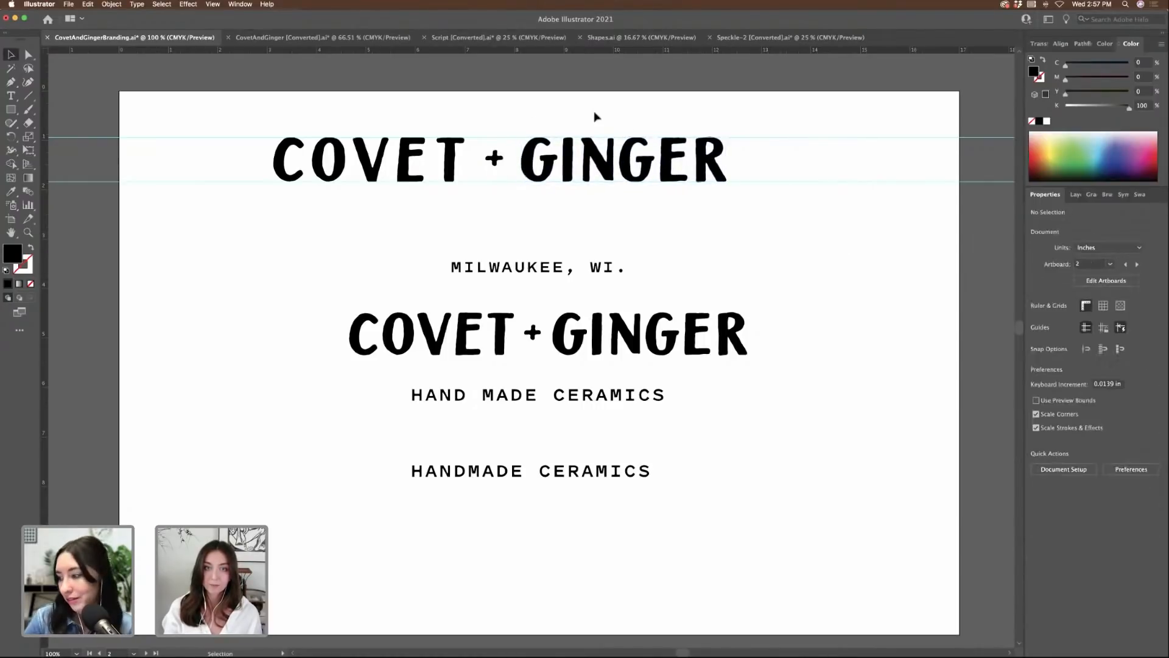
- Nudge the letters INGER in the upper name right to widen the gap after the first G
drag(571, 125, 768, 201)
key(Right)
key(Right)
key(Right)
key(Right)
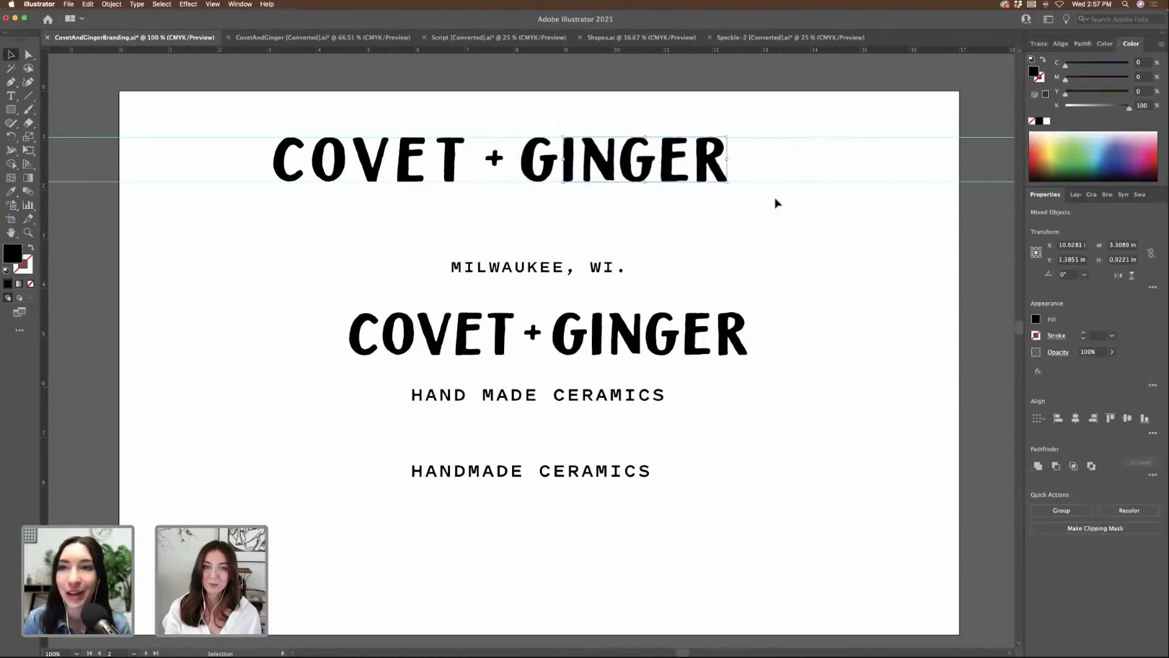
key(Right)
key(Right)
key(Right)
key(Right)
key(Right)
key(Right)
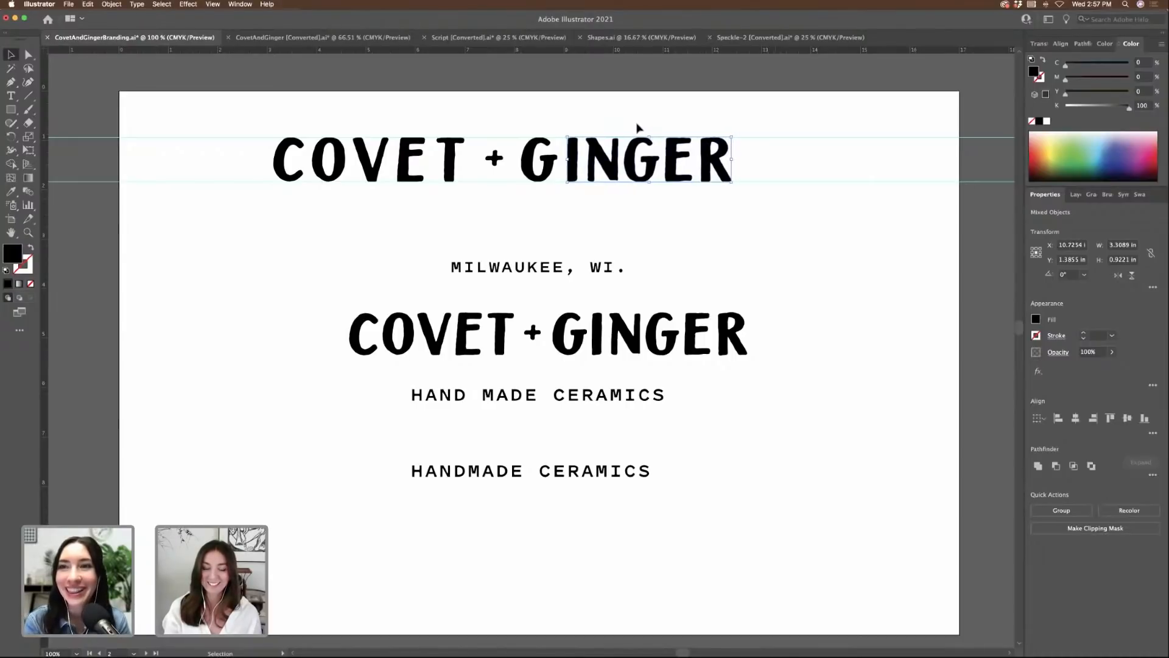
- Nudge the letters NGER in the upper name right to open the spacing after the I
drag(600, 120, 882, 249)
key(Right)
key(Right)
key(Right)
key(Right)
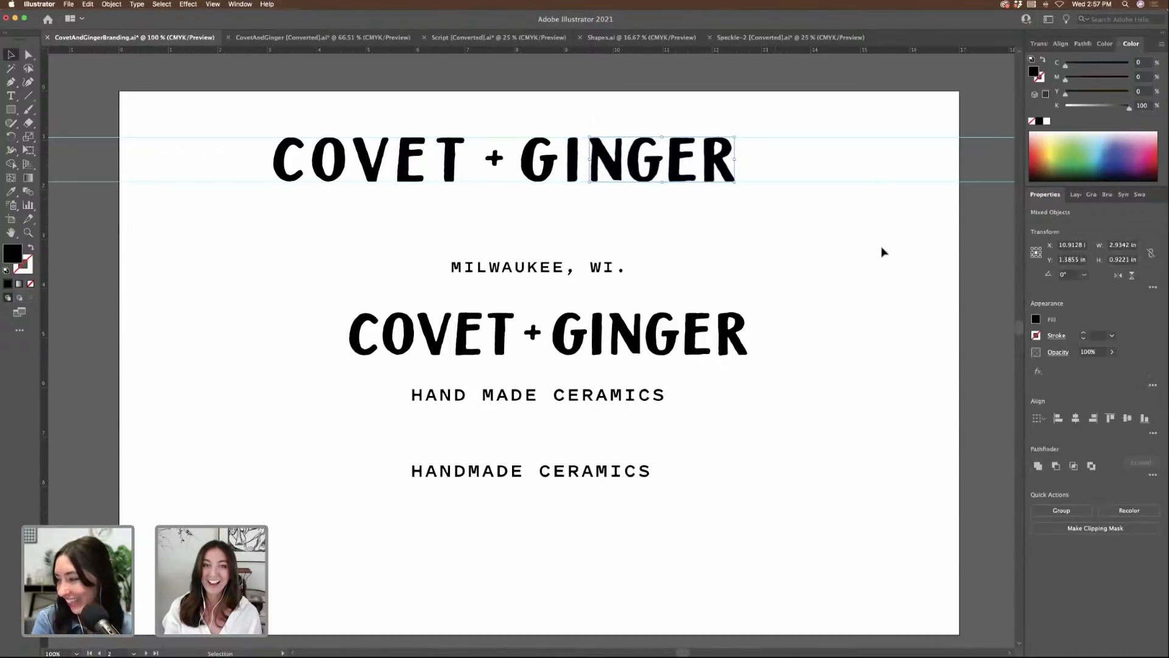
key(Right)
key(Right)
key(Right)
key(Right)
key(Right)
key(Right)
key(Right)
key(Right)
key(Right)
click(840, 252)
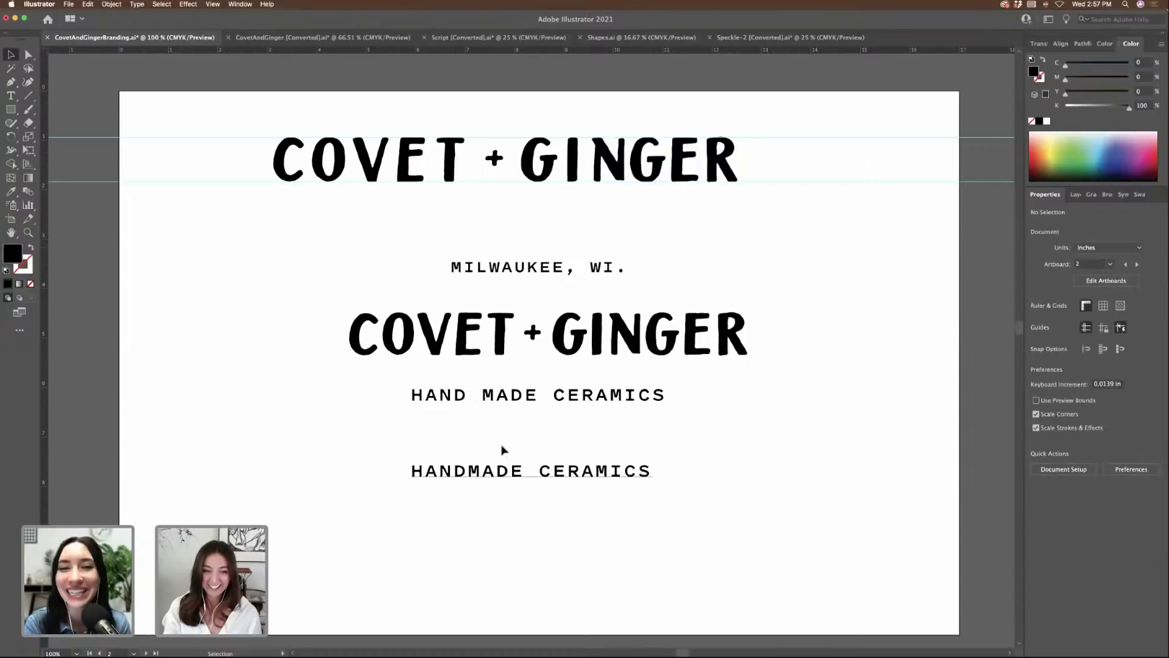
- Delete the HAND MADE CERAMICS line and move HANDMADE CERAMICS up into its place beneath the lower hand-lettered name
click(458, 401)
key(Delete)
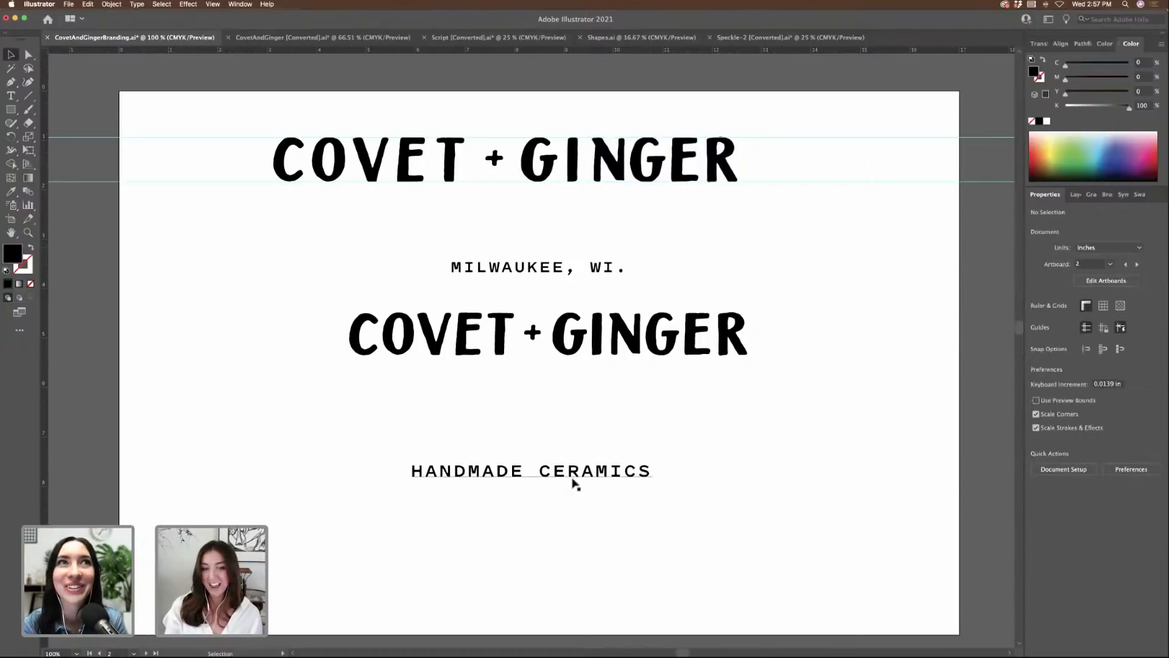
drag(574, 482, 585, 402)
click(824, 431)
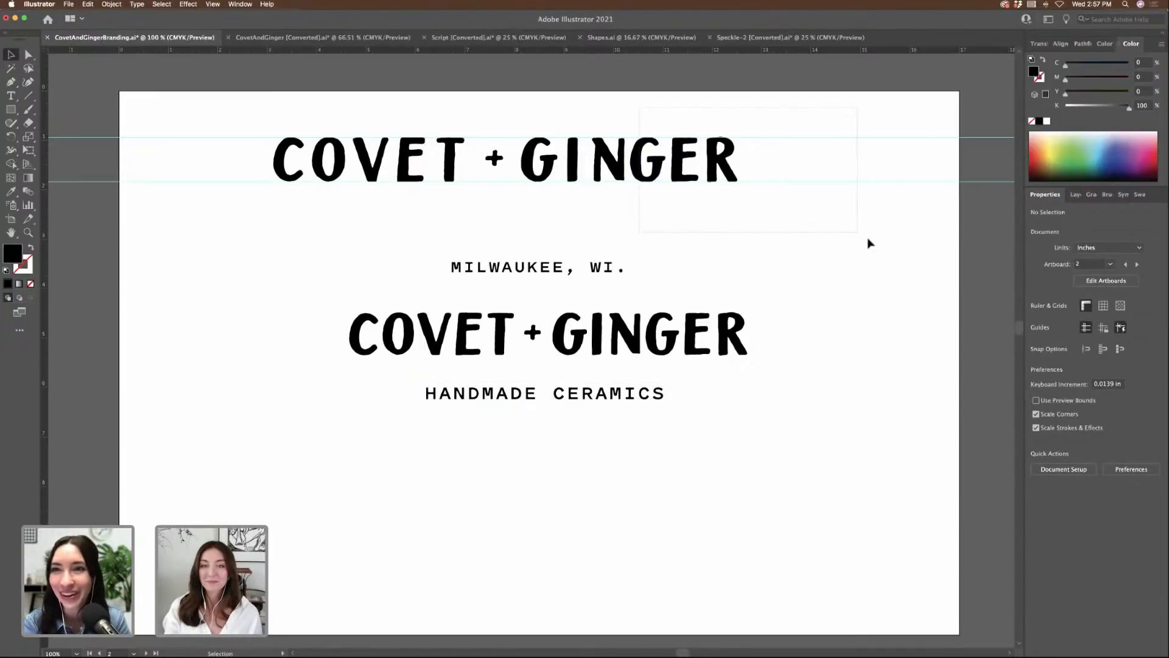
- Nudge the letters GER in the upper name right to widen the gap after the N
drag(869, 240, 869, 240)
key(Right)
key(Right)
key(Right)
key(Right)
key(Right)
key(Right)
key(Right)
key(Right)
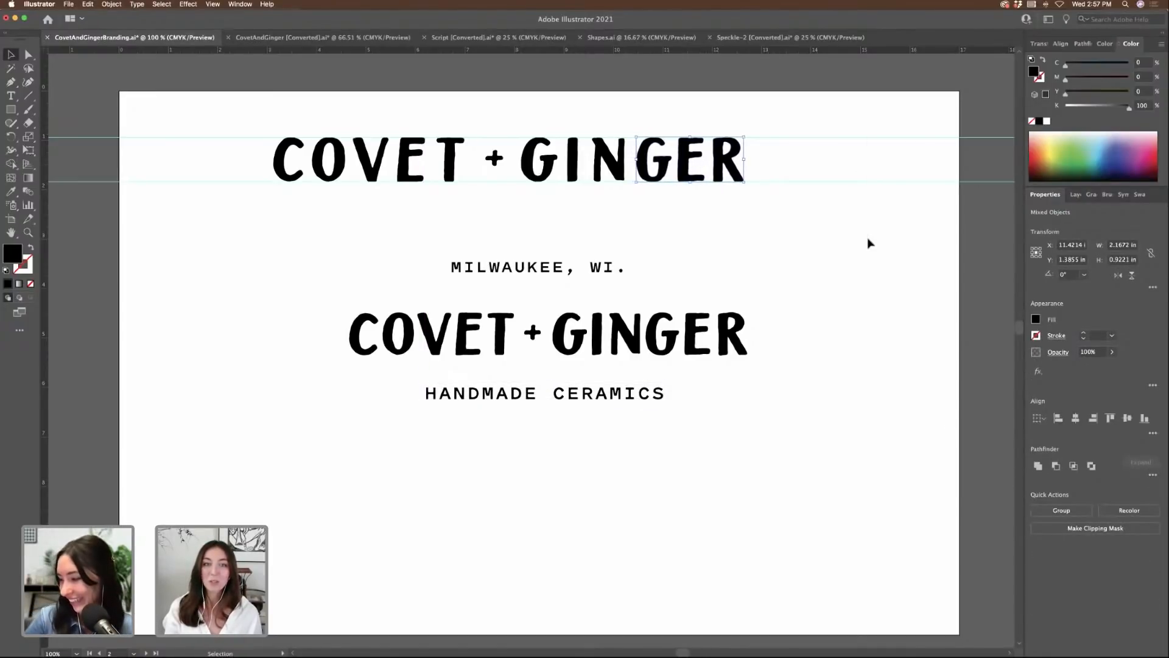
key(Right)
key(Right)
key(Right)
key(Right)
key(Right)
key(Right)
key(Right)
key(Right)
key(Right)
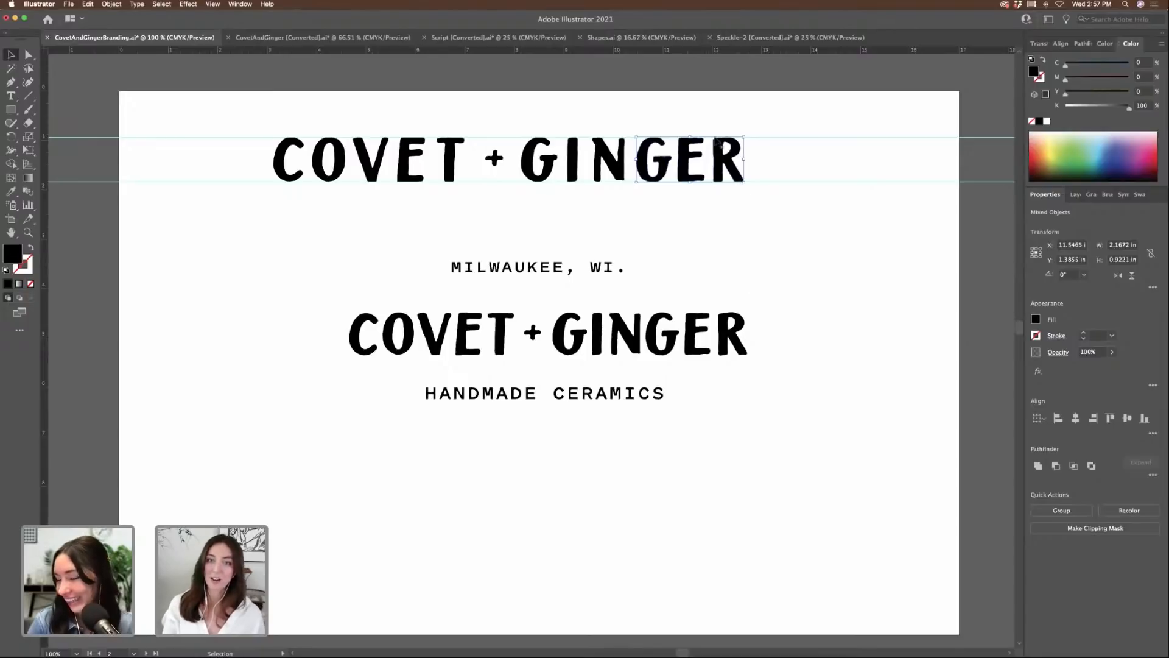
click(696, 115)
- Nudge the E of GINGER in the upper name right to add space after the second G
scroll(708, 119, down, 1)
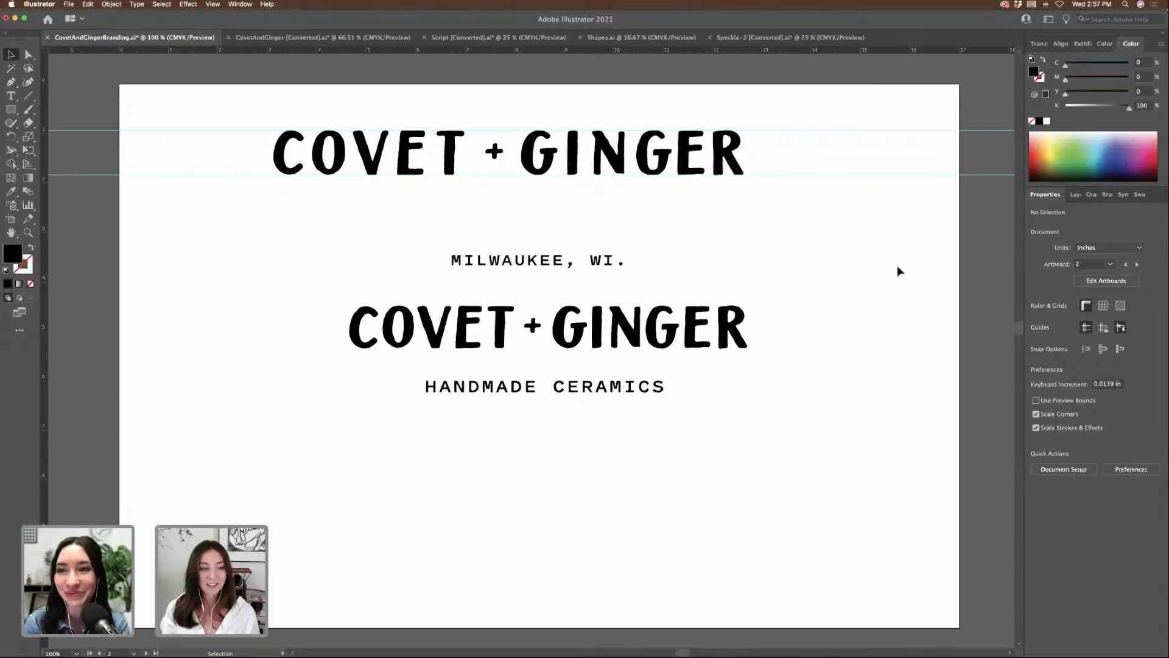
scroll(572, 348, left, 5)
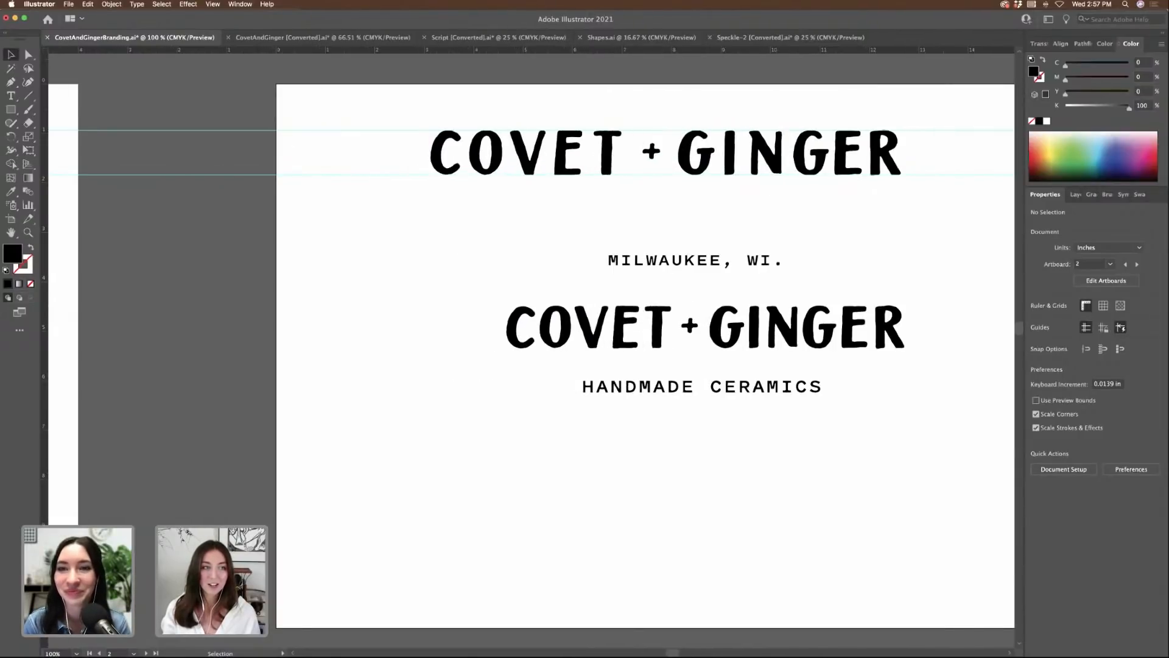
scroll(429, 248, left, 15)
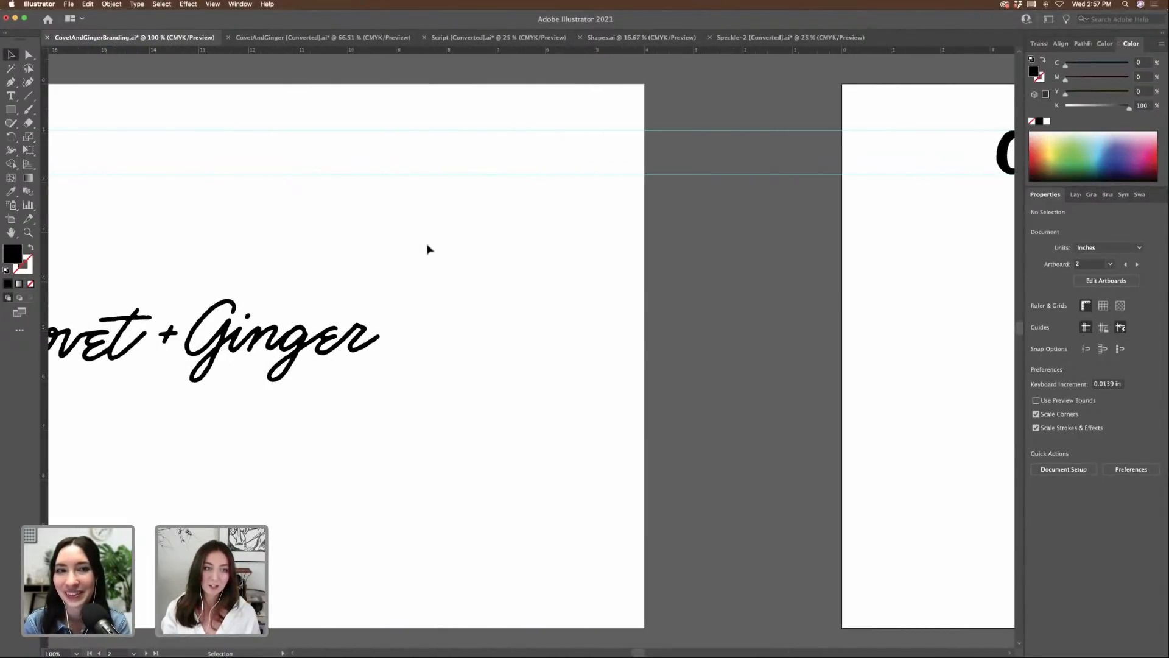
scroll(428, 249, down, 4)
scroll(428, 249, right, 20)
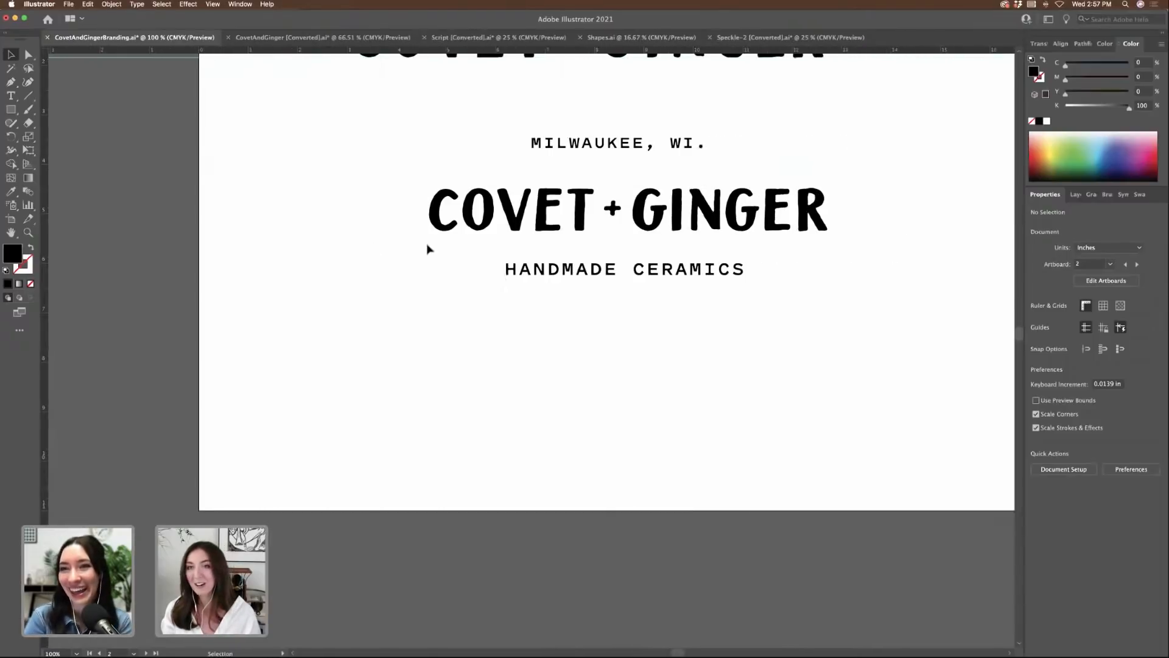
scroll(428, 249, right, 6)
scroll(608, 195, up, 5)
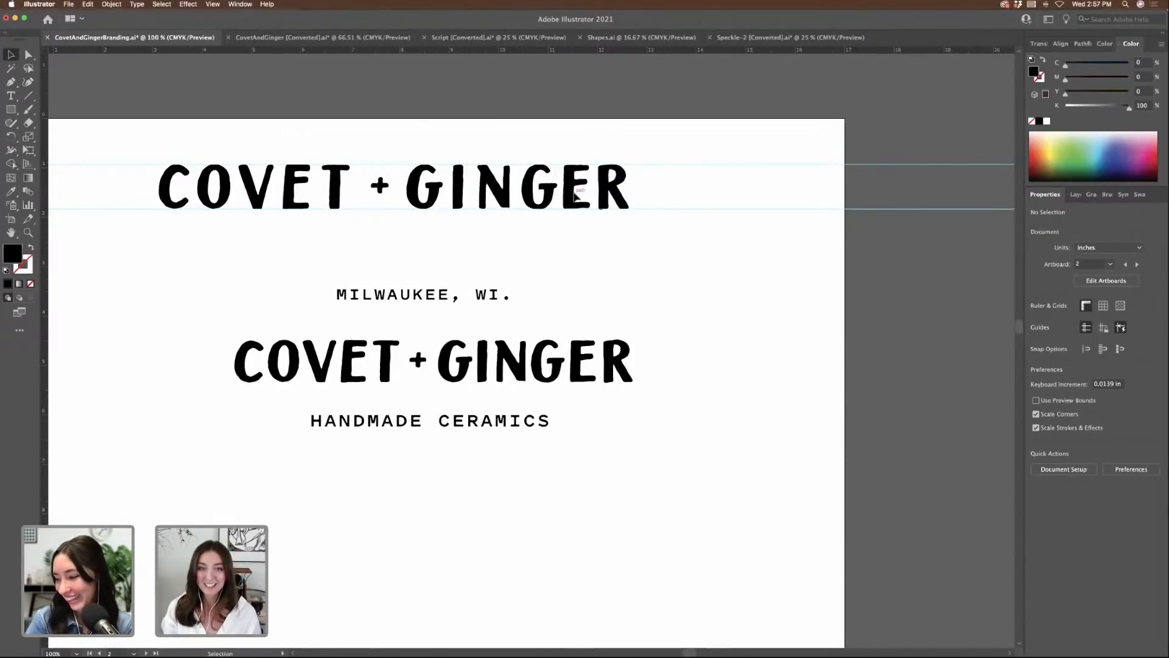
click(574, 194)
key(Right)
key(Right)
key(Right)
key(Right)
key(Right)
key(Right)
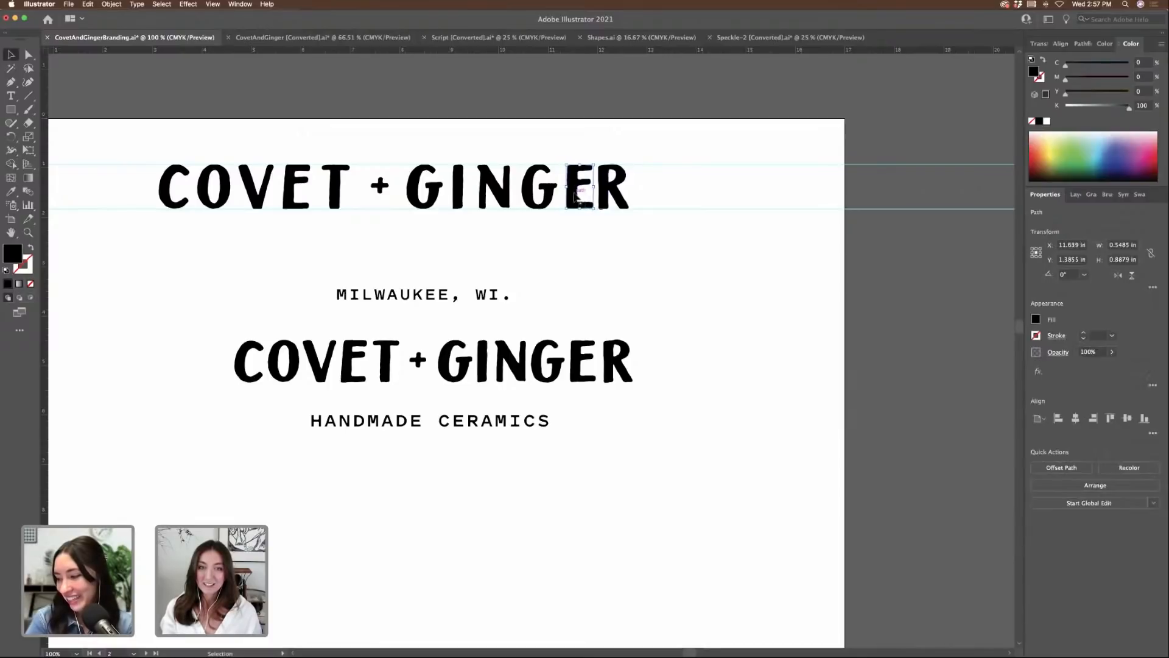
- Nudge the final R of GINGER in the upper name right to open the gap after the E
click(621, 204)
key(Right)
key(Right)
key(Right)
key(Right)
key(Right)
key(Right)
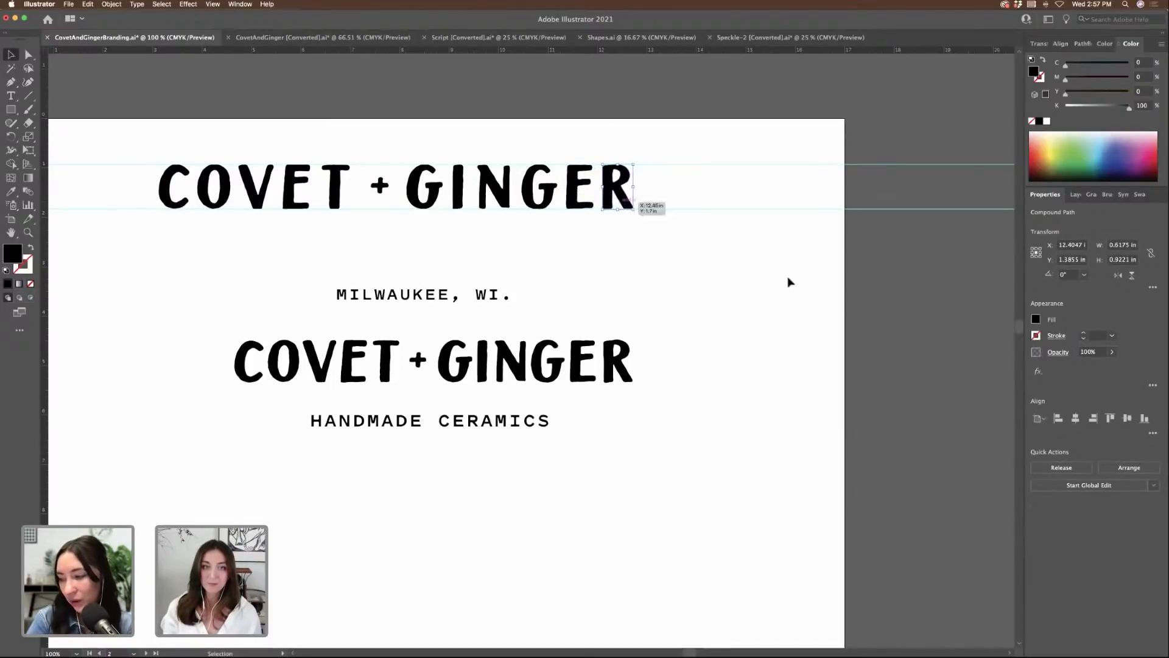
click(814, 298)
- Move the widely spaced COVET + GINGER below the HANDMADE CERAMICS lockup and scale it down to about 6.14 in wide
scroll(815, 298, left, 5)
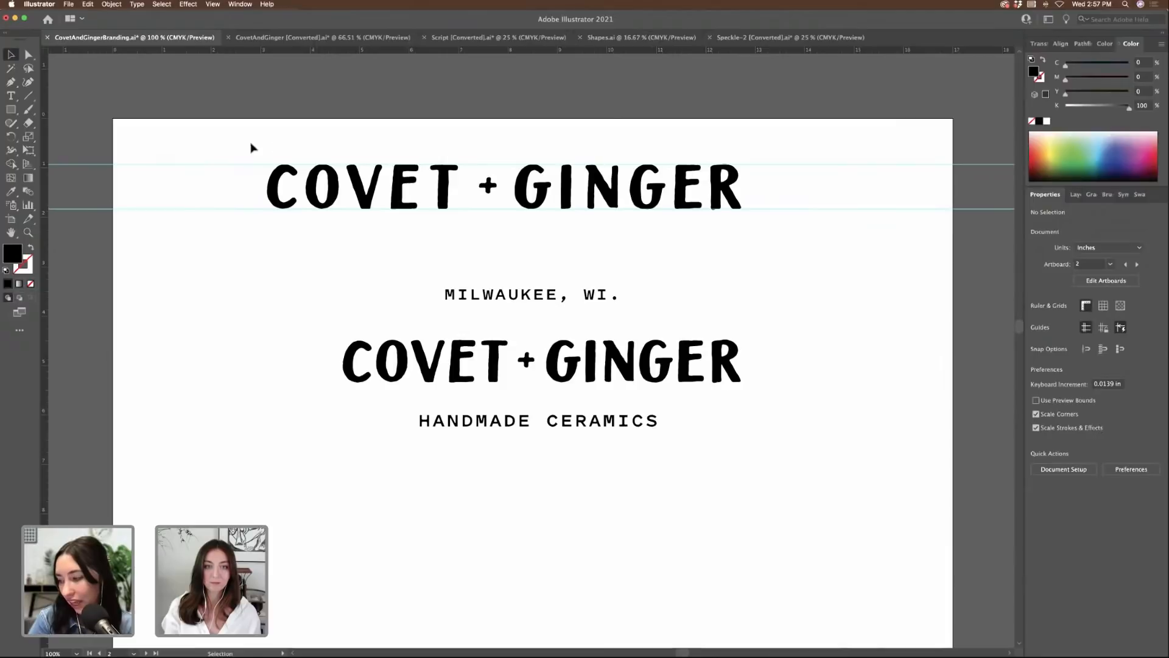
drag(252, 147, 861, 222)
key(super+minus)
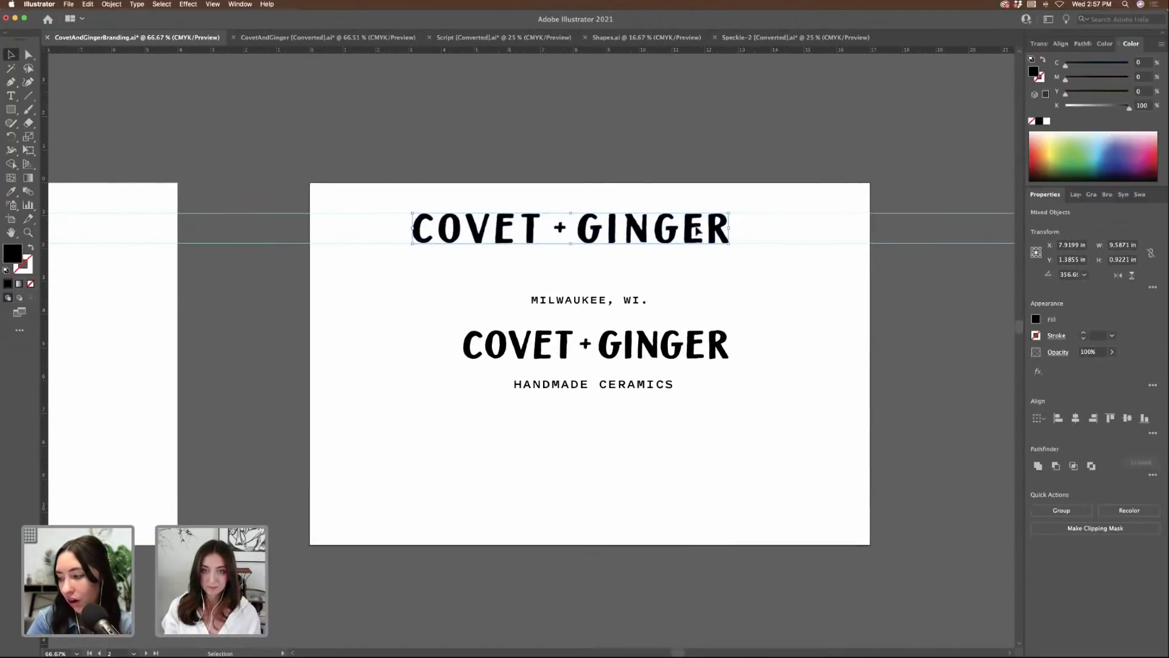
drag(698, 231, 730, 464)
click(858, 458)
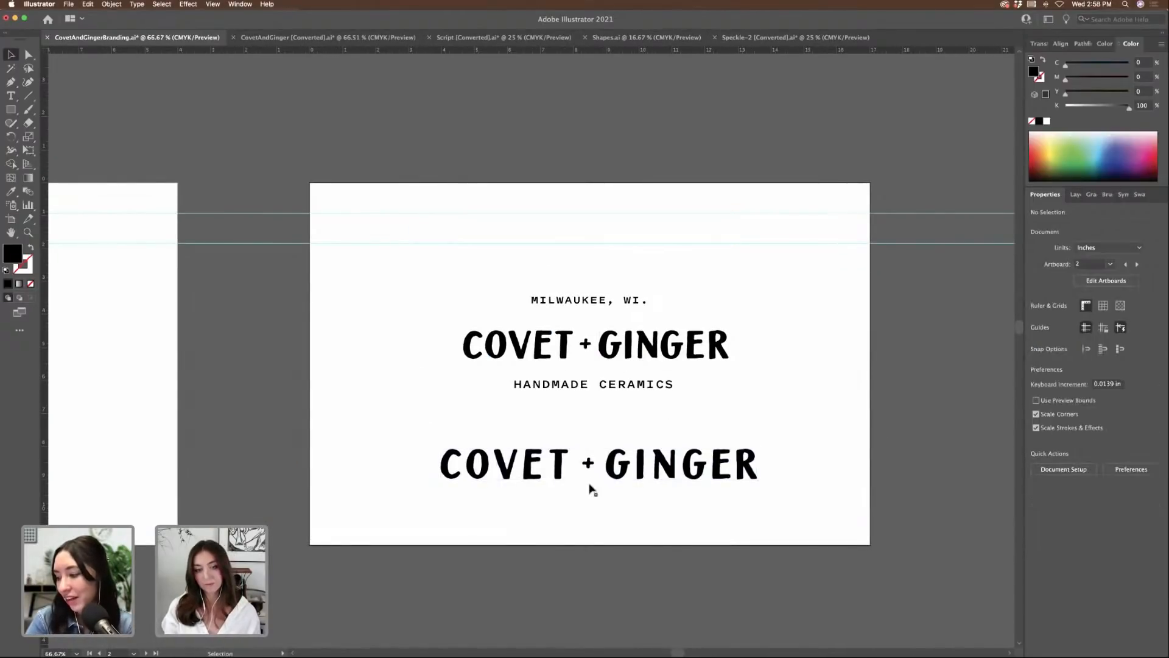
drag(382, 422, 700, 476)
click(752, 485)
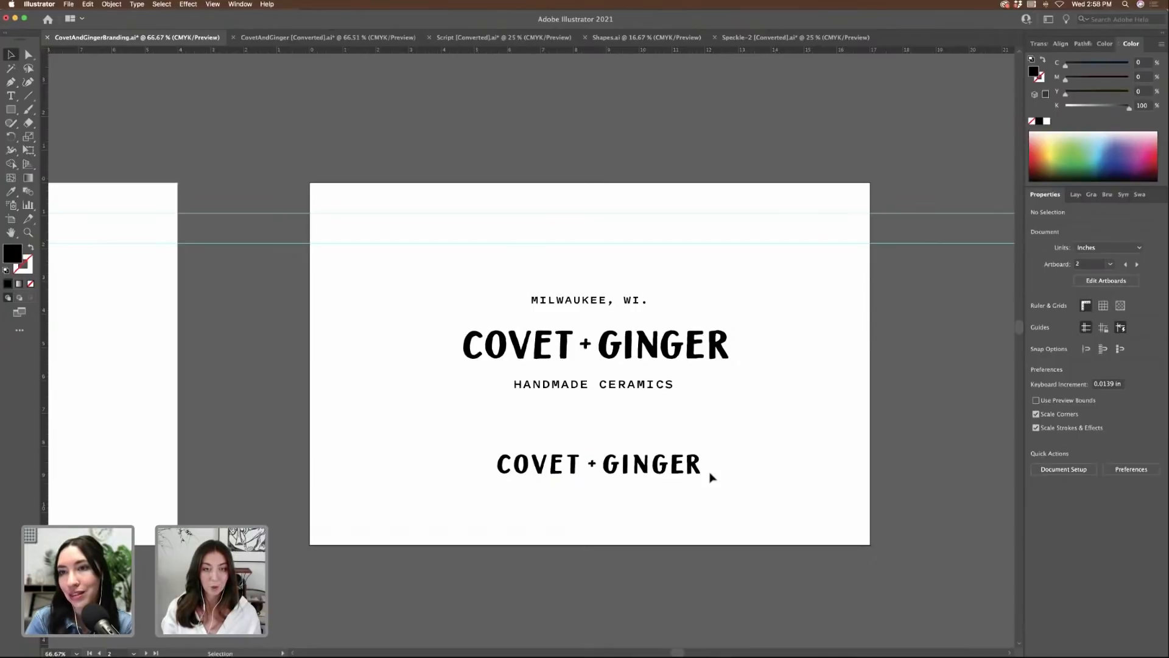
- Review the script, hand-lettered and typeset logo options across the artboards, comparing them with the hand-lettered lockup
drag(423, 279, 807, 409)
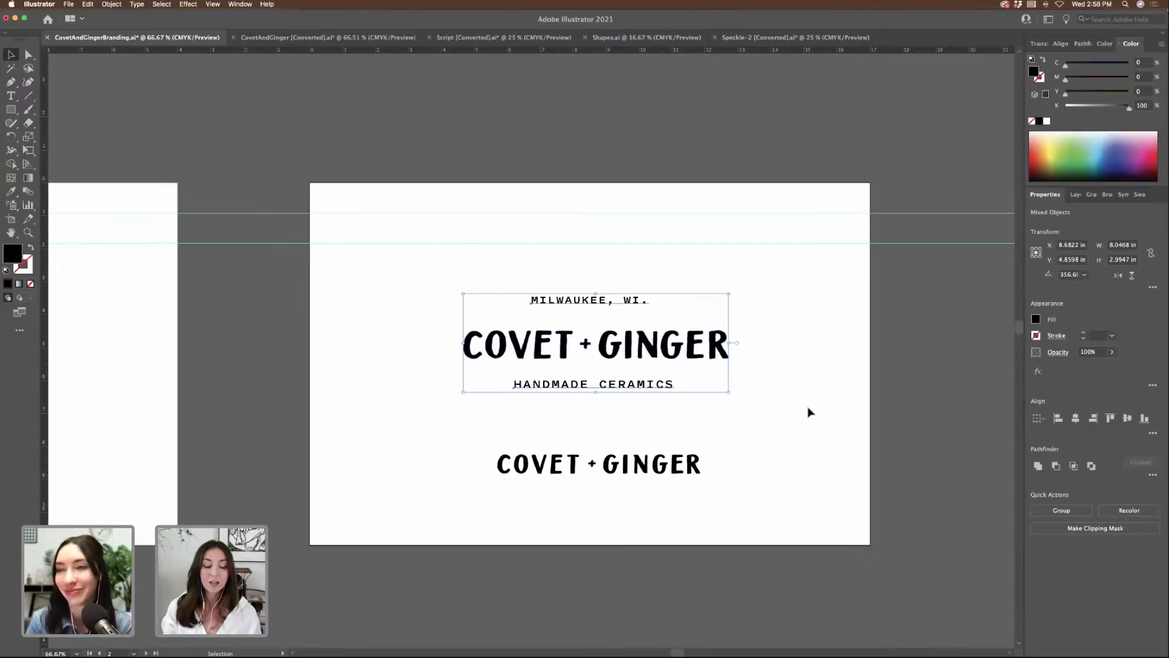
scroll(811, 412, left, 5)
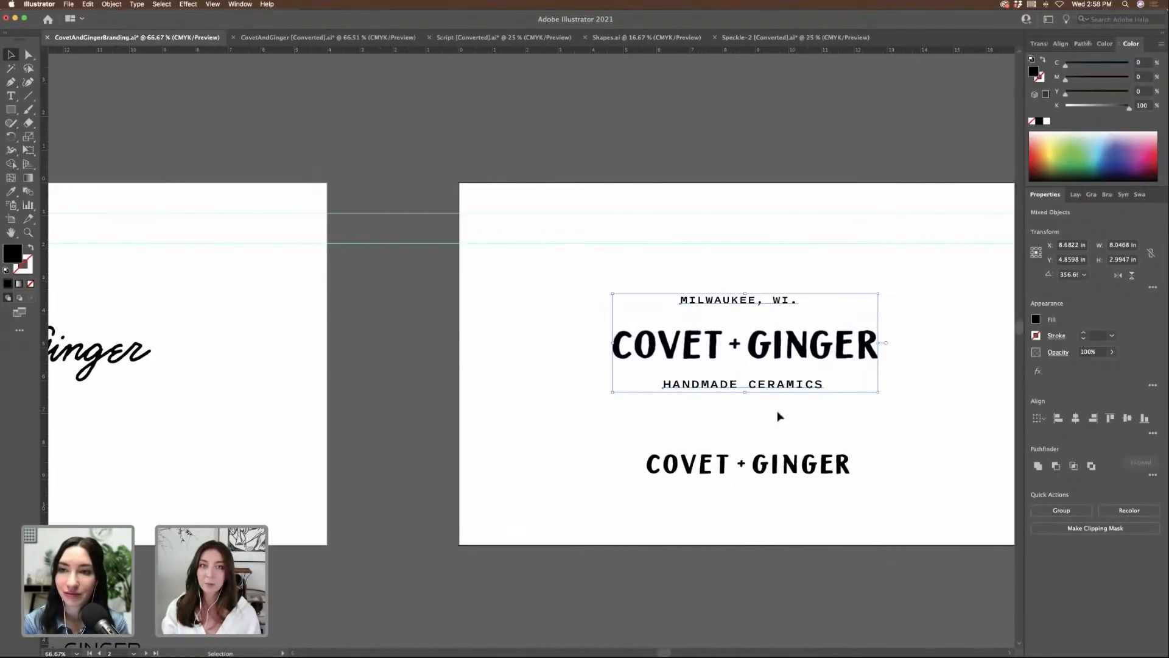
key(super+minus)
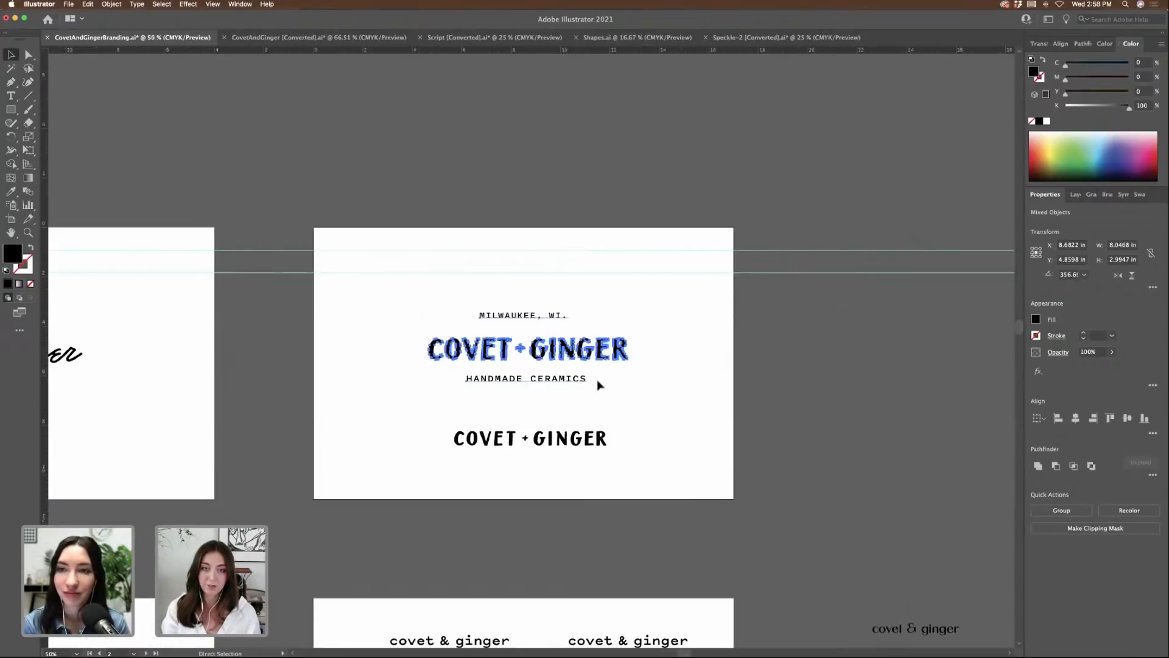
scroll(598, 385, left, 3)
scroll(597, 385, left, 10)
scroll(597, 385, down, 5)
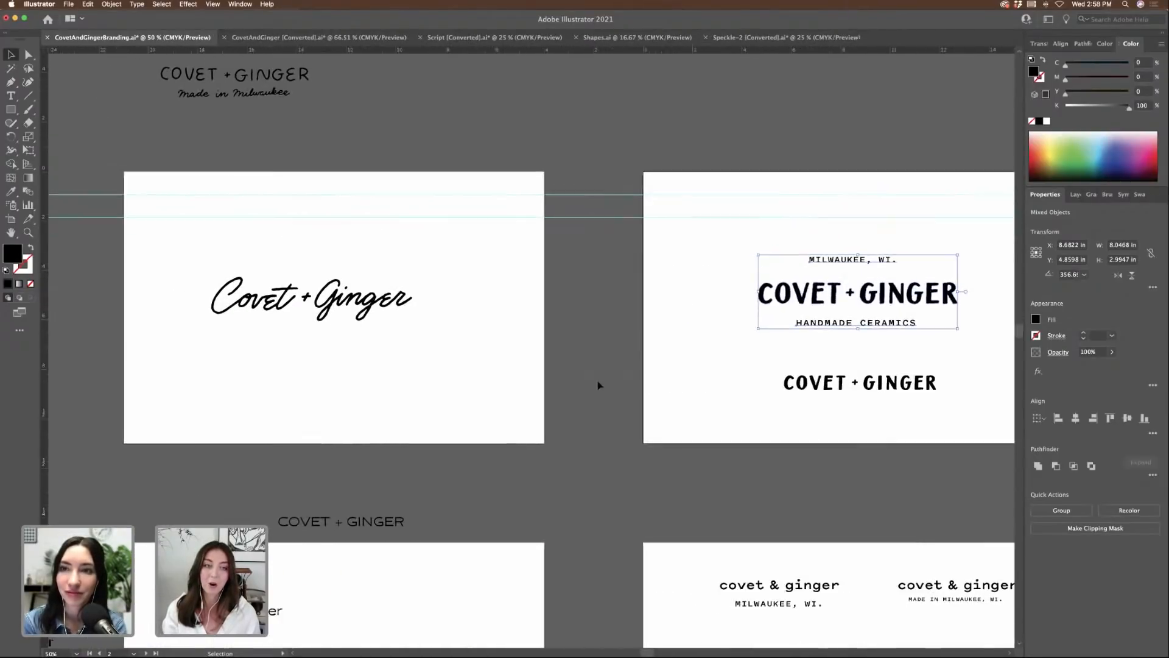
scroll(599, 385, down, 3)
scroll(599, 385, left, 5)
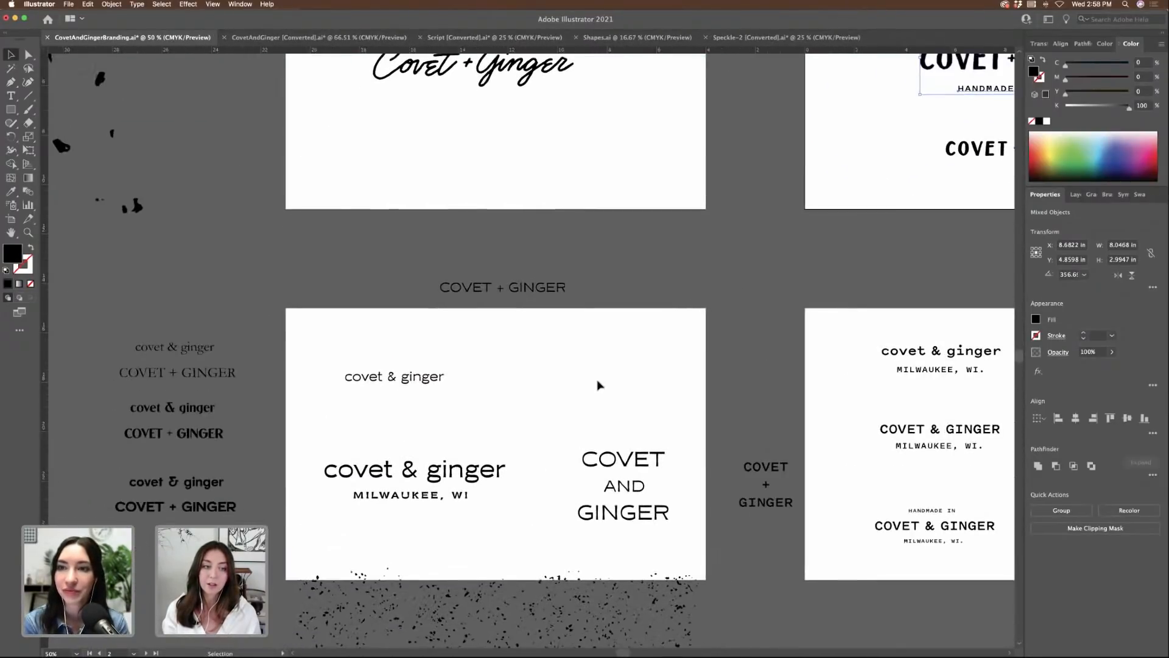
scroll(358, 354, right, 20)
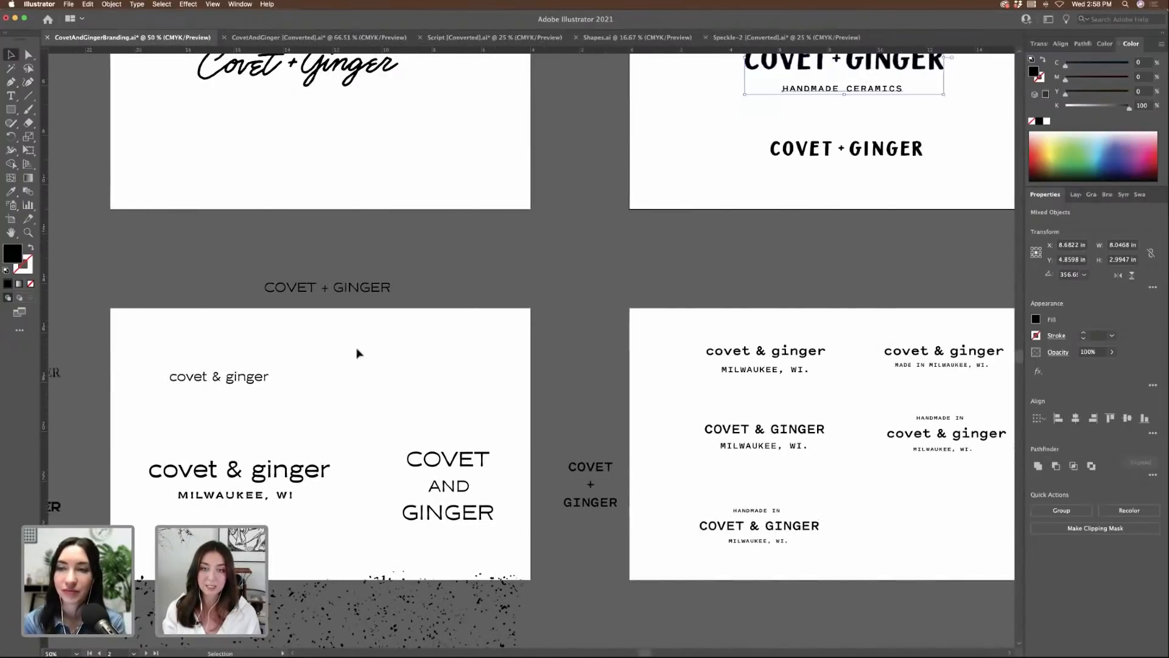
scroll(358, 354, left, 10)
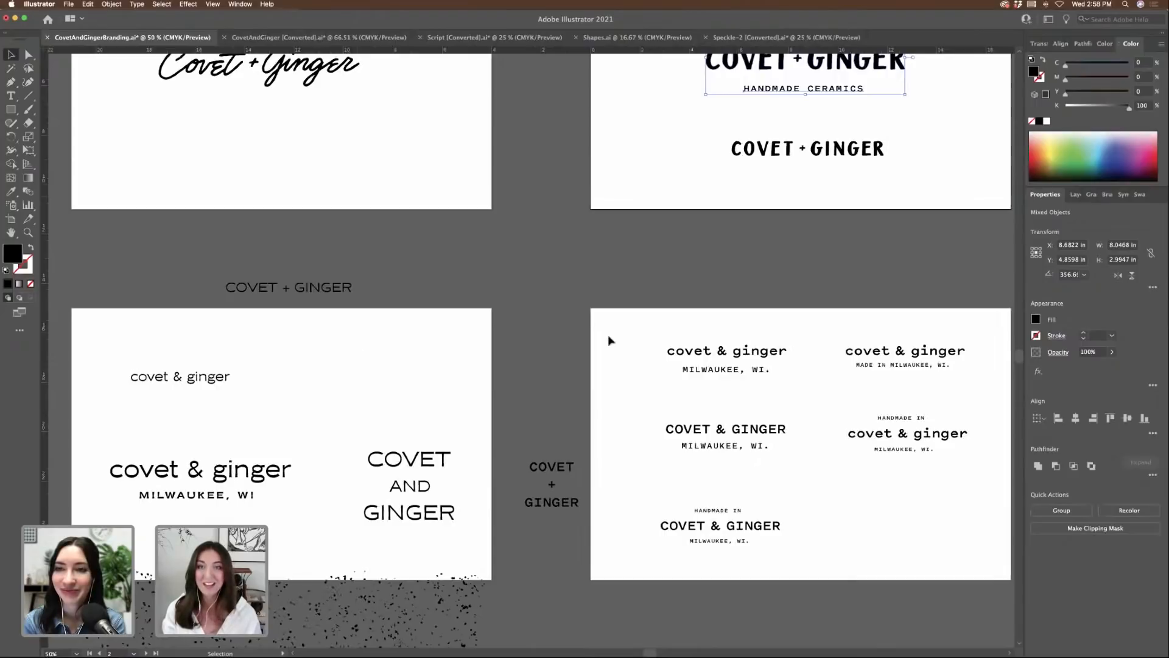
scroll(614, 335, up, 3)
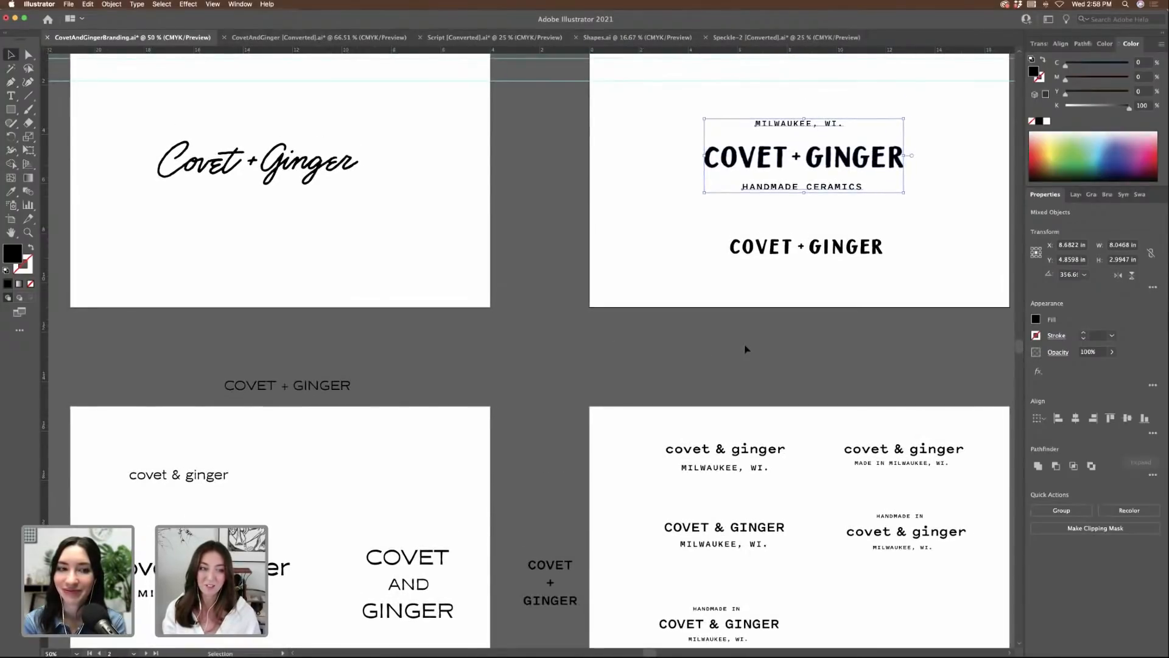
scroll(746, 349, left, 6)
scroll(727, 429, down, 2)
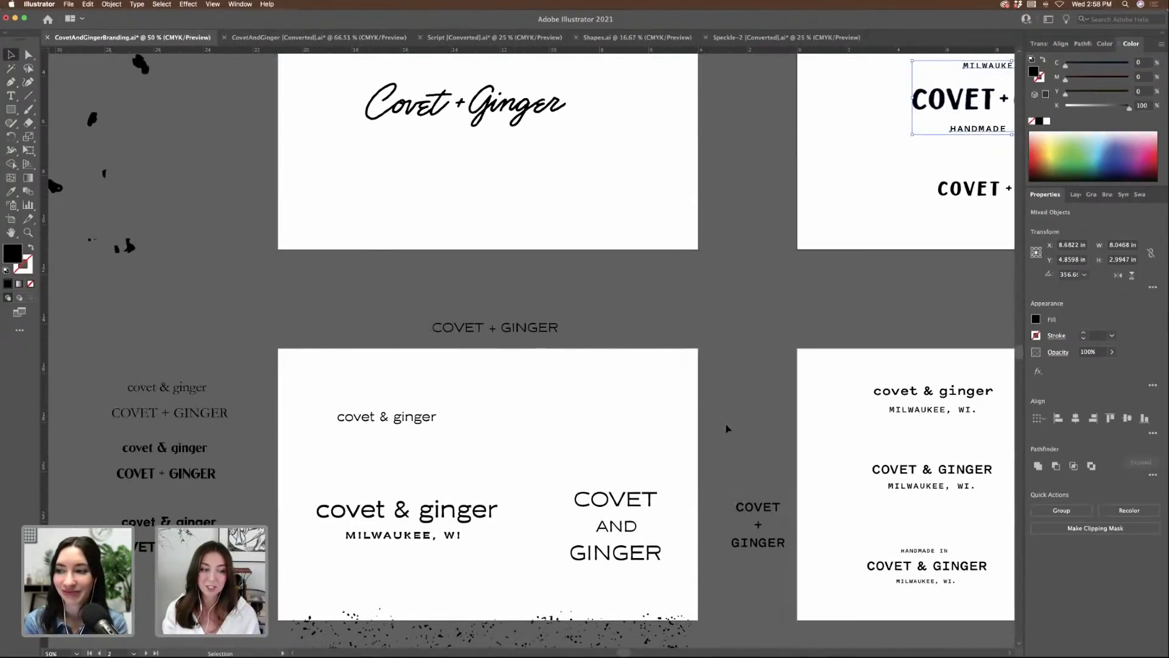
scroll(725, 424, right, 4)
scroll(726, 423, up, 2)
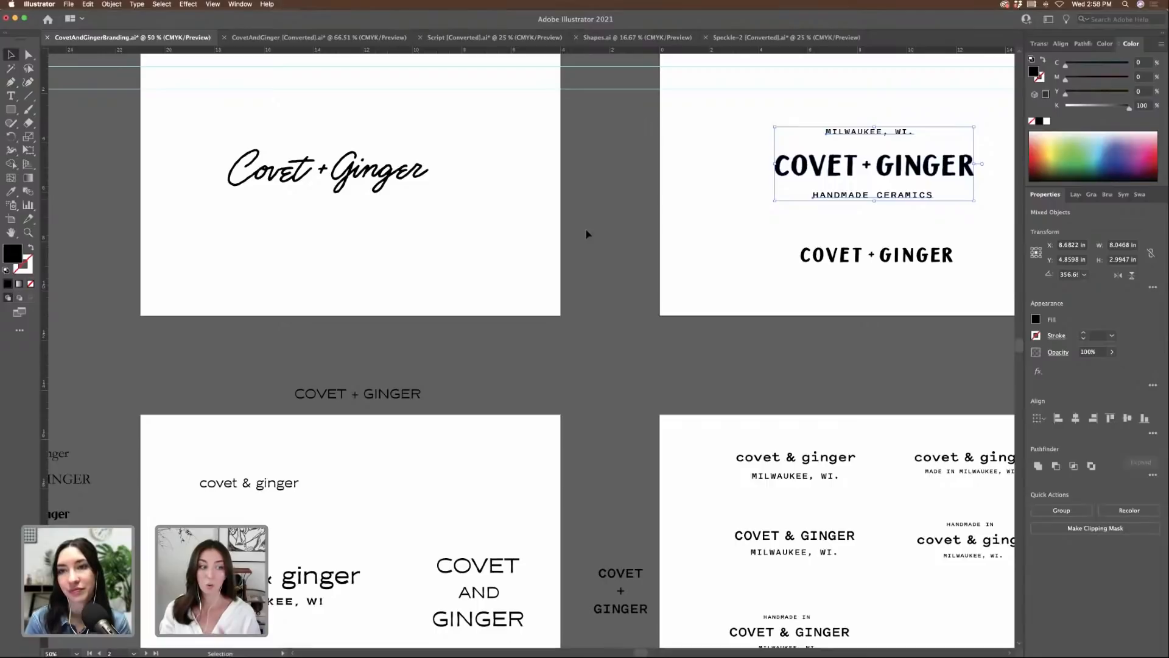
scroll(753, 452, right, 5)
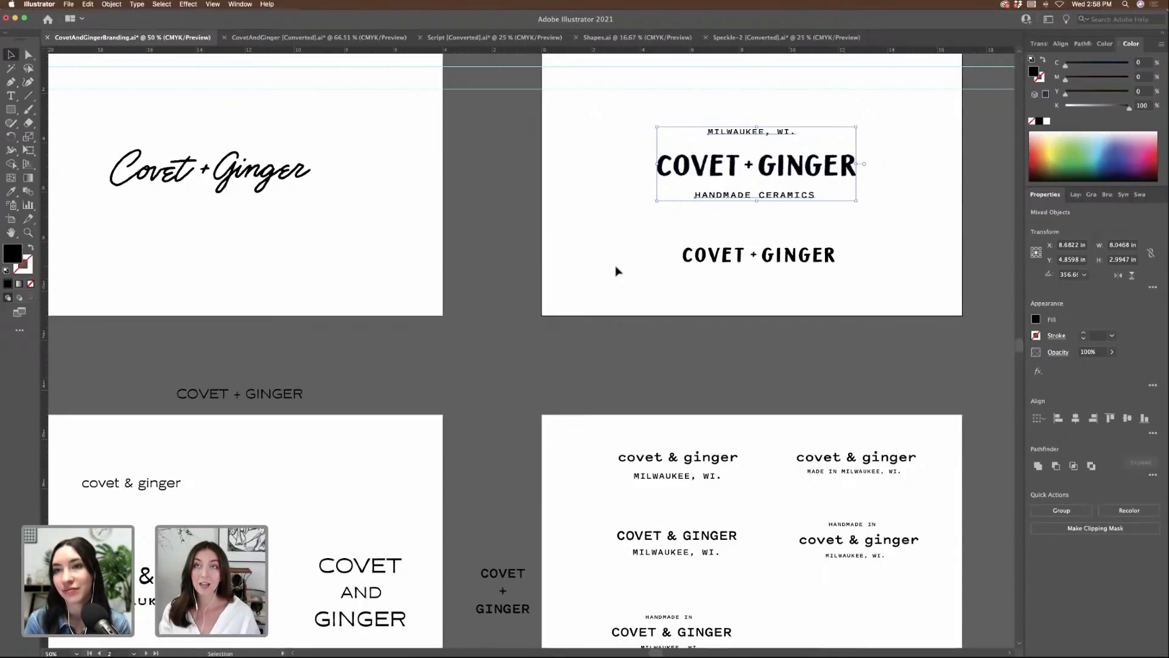
scroll(616, 270, right, 2)
scroll(617, 271, up, 1)
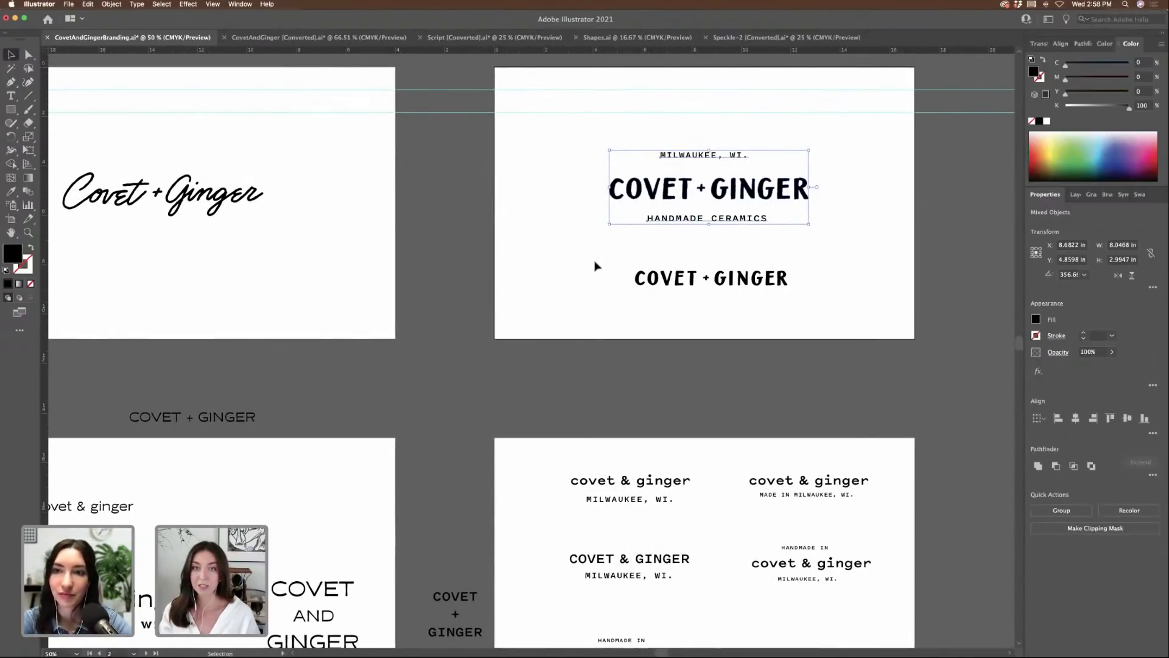
key(super+equal)
key(super+equal)
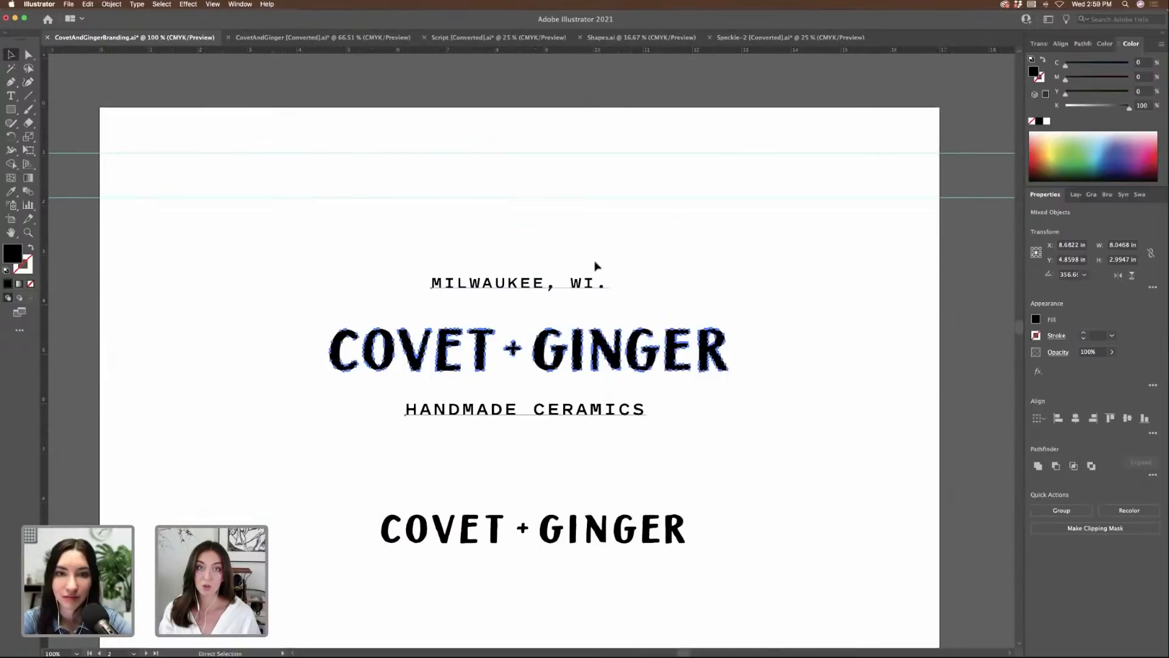
scroll(848, 322, down, 4)
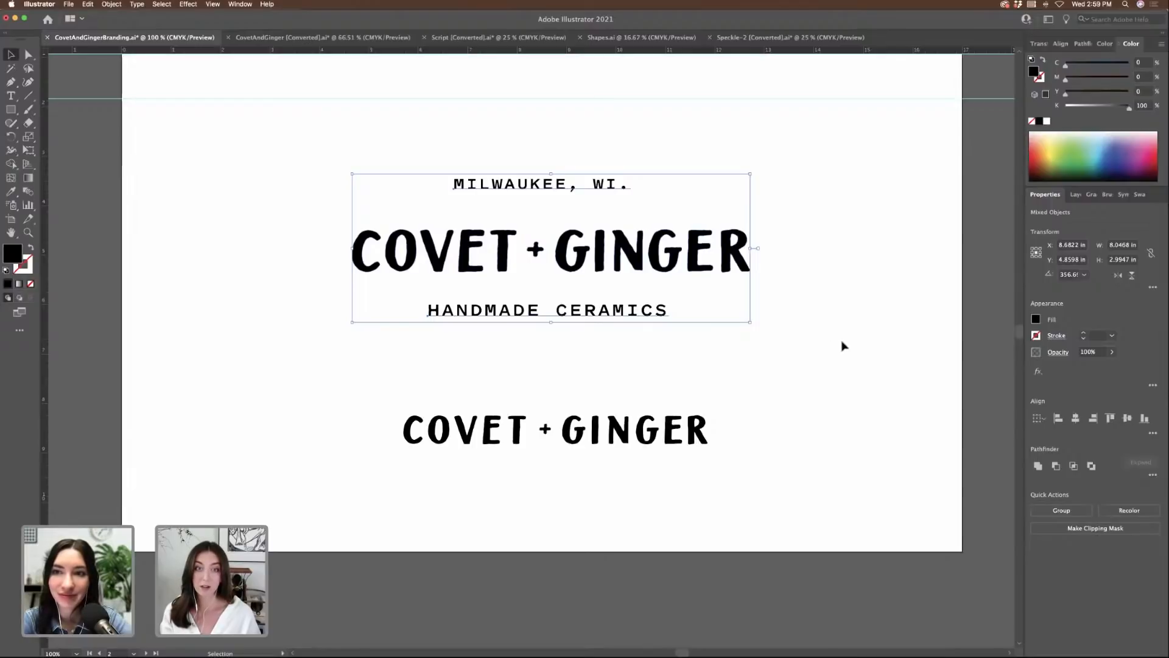
- Shift MILWAUKEE, WI. slightly right so it sits centered above the tightly spaced hand-lettered name
click(842, 346)
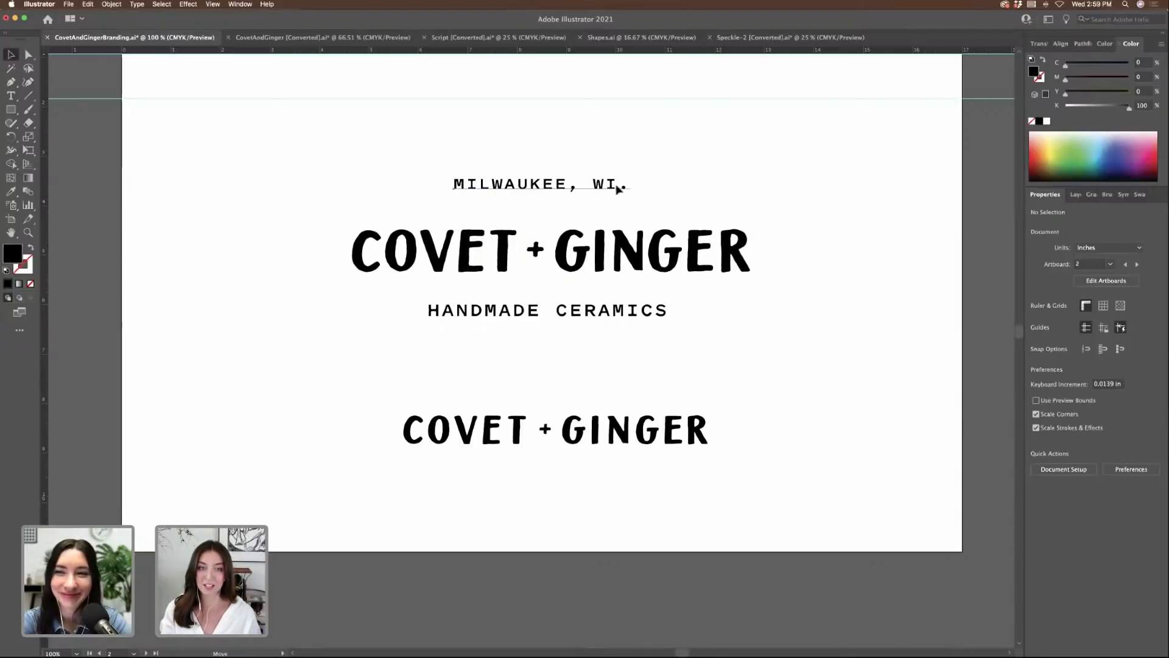
drag(612, 189, 617, 189)
click(729, 180)
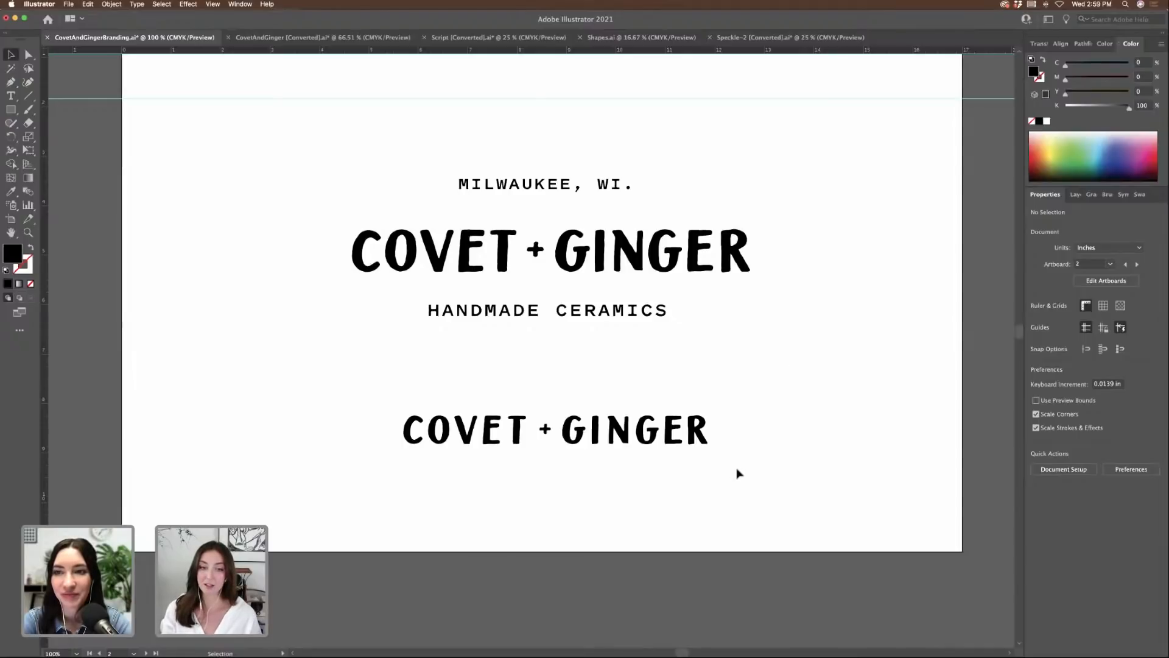
- Scale down the lockup with MILWAUKEE, WI. and HANDMADE CERAMICS and move it to the left side of the artboard
click(414, 430)
drag(293, 172, 673, 293)
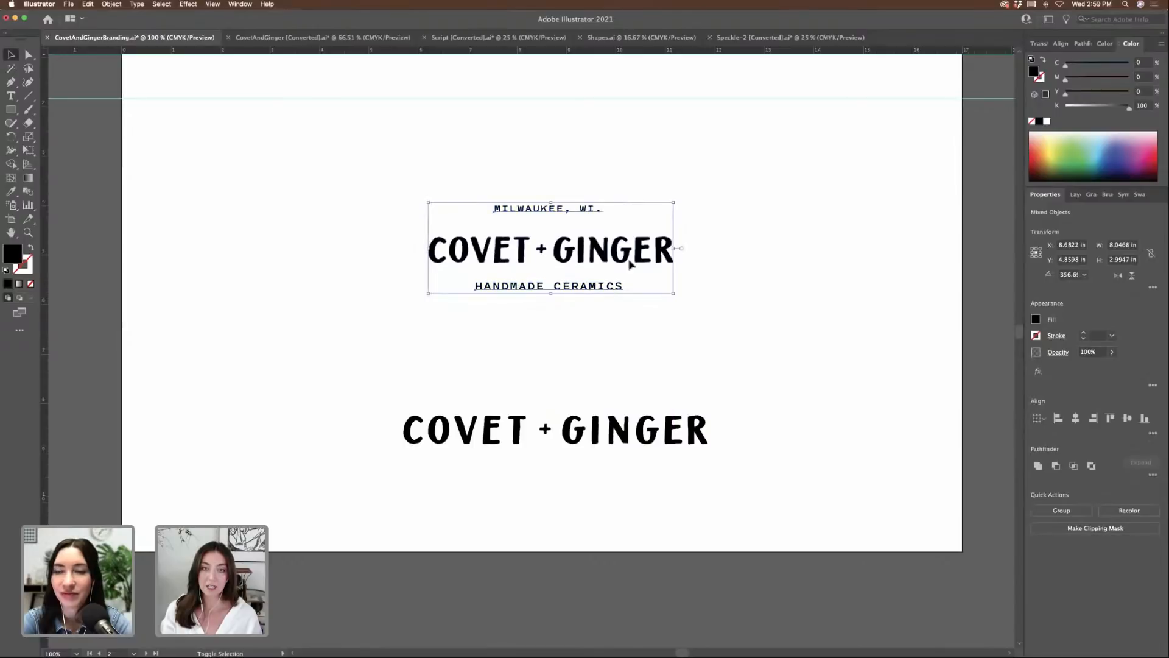
drag(634, 256, 380, 259)
click(633, 280)
- Shrink the widely spaced COVET + GINGER to about 5.6 in wide and place it right of the lockup at the same height
drag(395, 375, 778, 475)
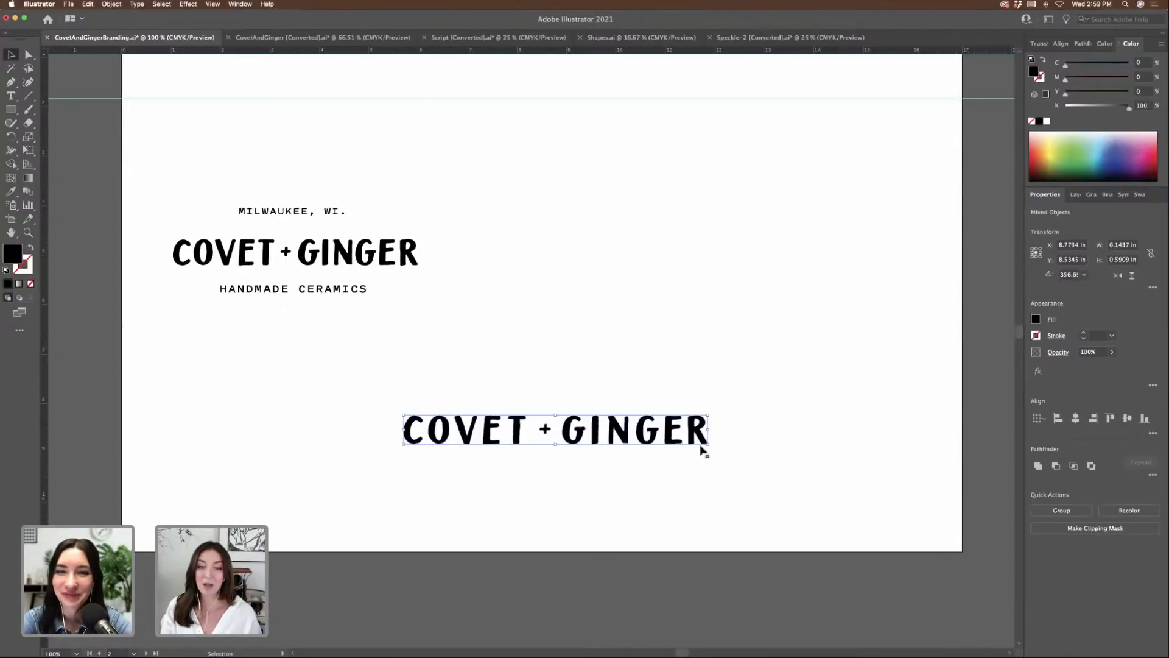
drag(708, 445, 860, 259)
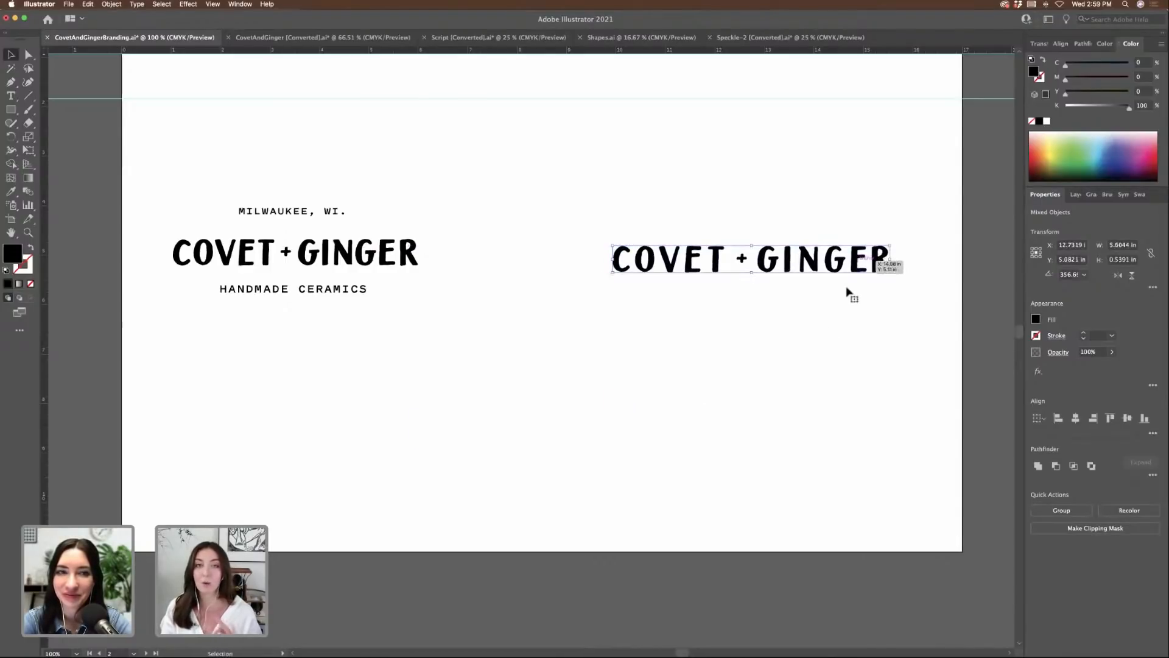
click(776, 380)
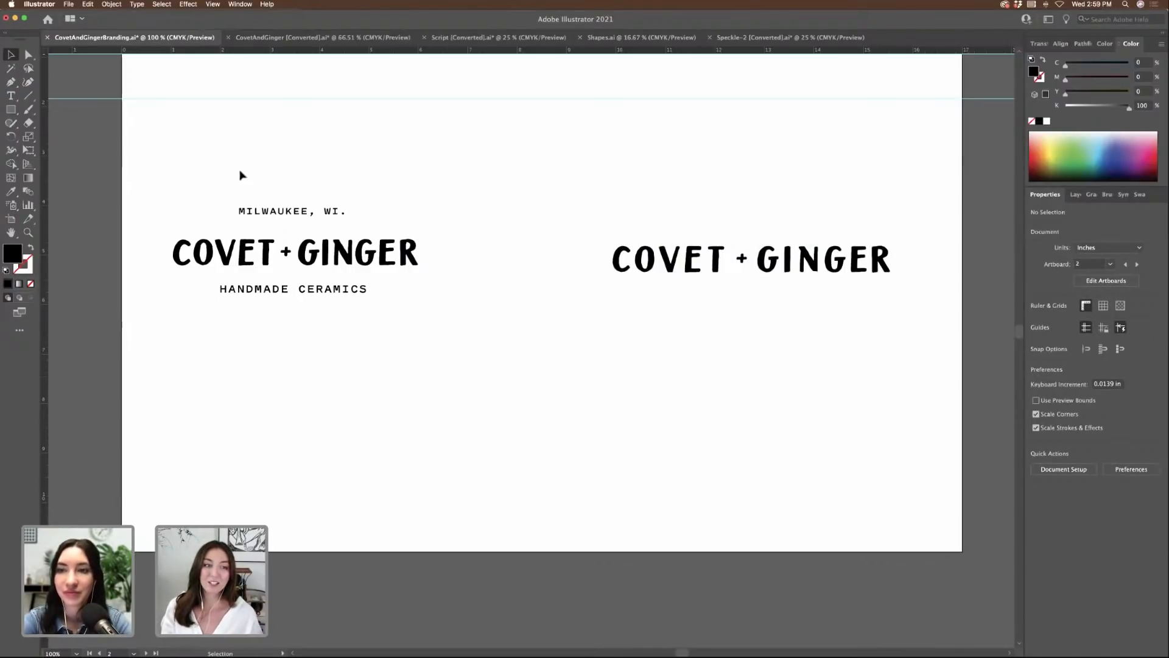
- Copy MILWAUKEE, WI. above the widely spaced name and enlarge the copy to about 24.8 pt
drag(272, 218, 754, 229)
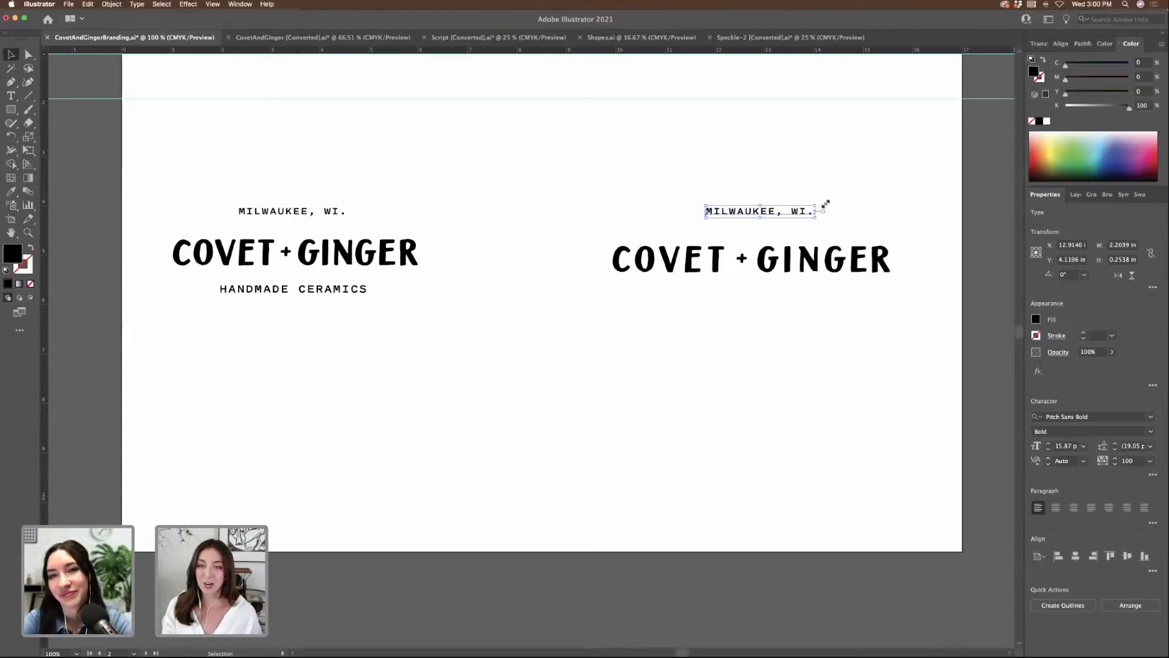
mouse_move(826, 204)
mouse_down()
mouse_move(853, 200)
mouse_move(820, 220)
mouse_up()
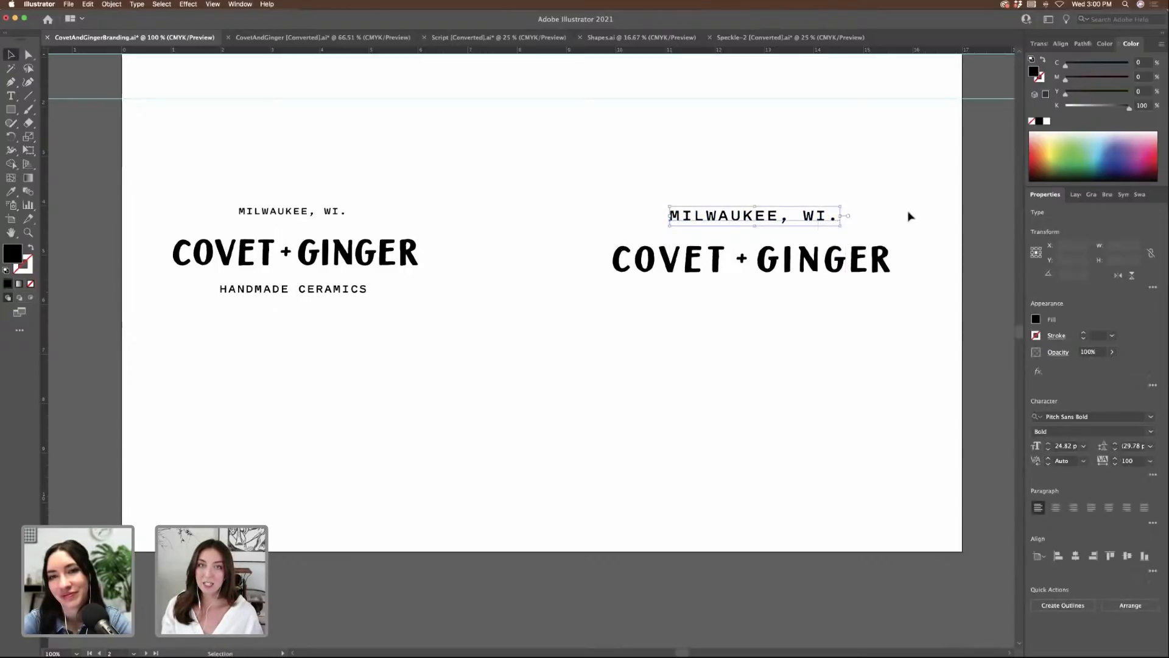
click(908, 212)
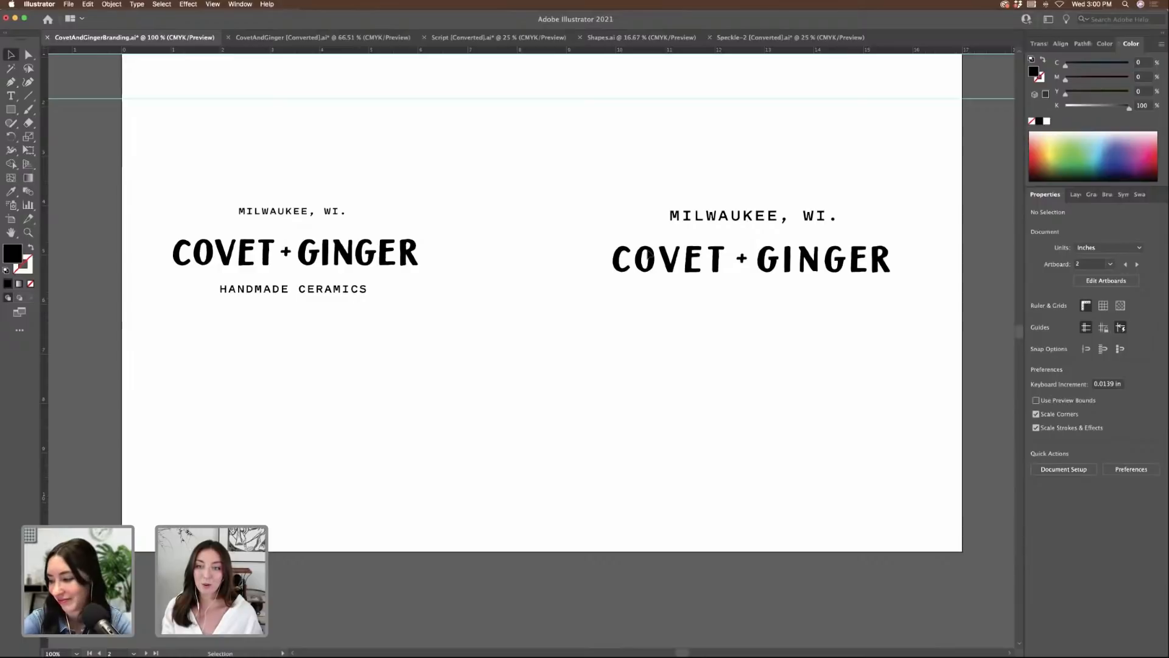
- Duplicate the enlarged MILWAUKEE, WI. below the widely spaced name and change the copy's text to HANDMADE CERAMICS
drag(704, 216, 711, 304)
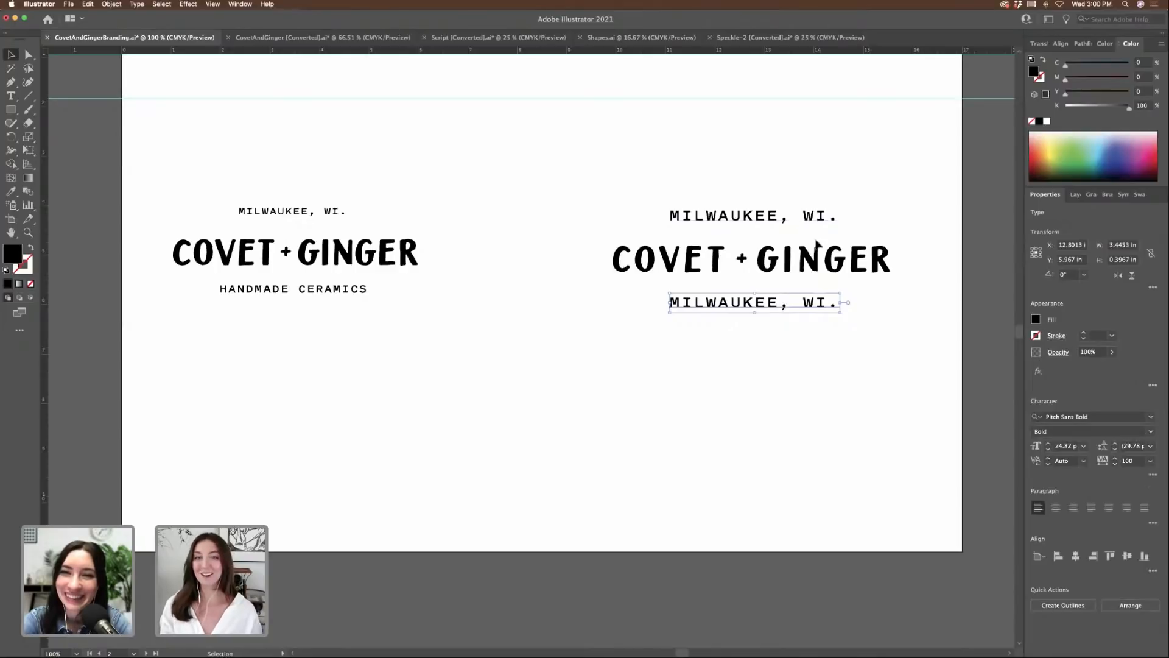
triple_click(821, 307)
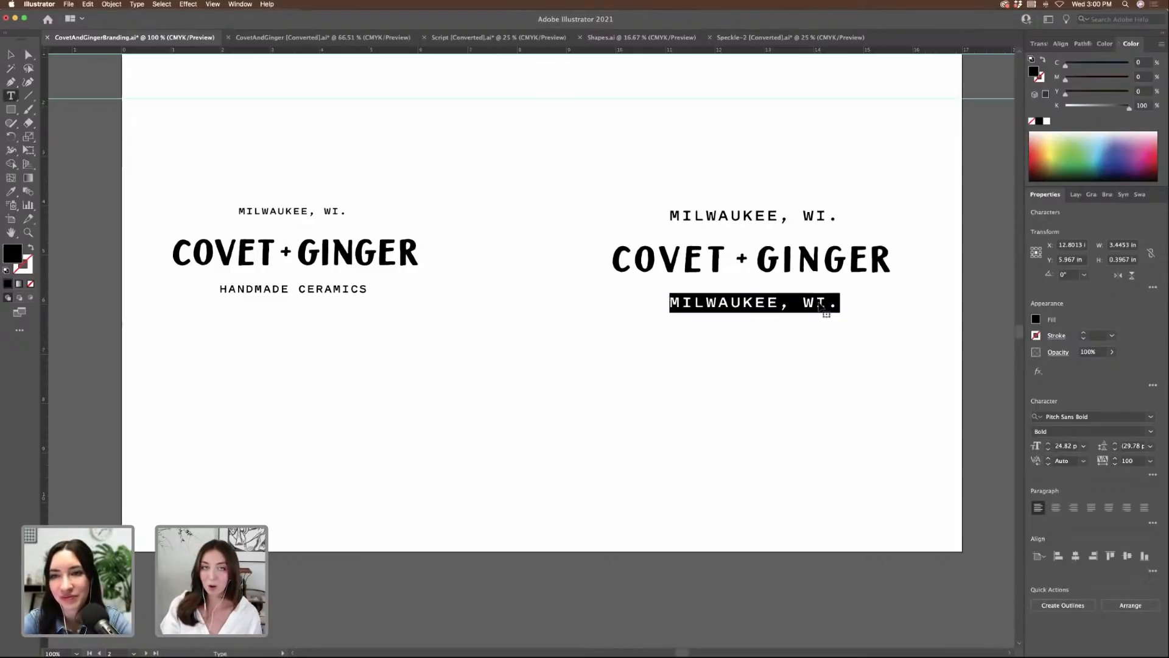
text(HAN)
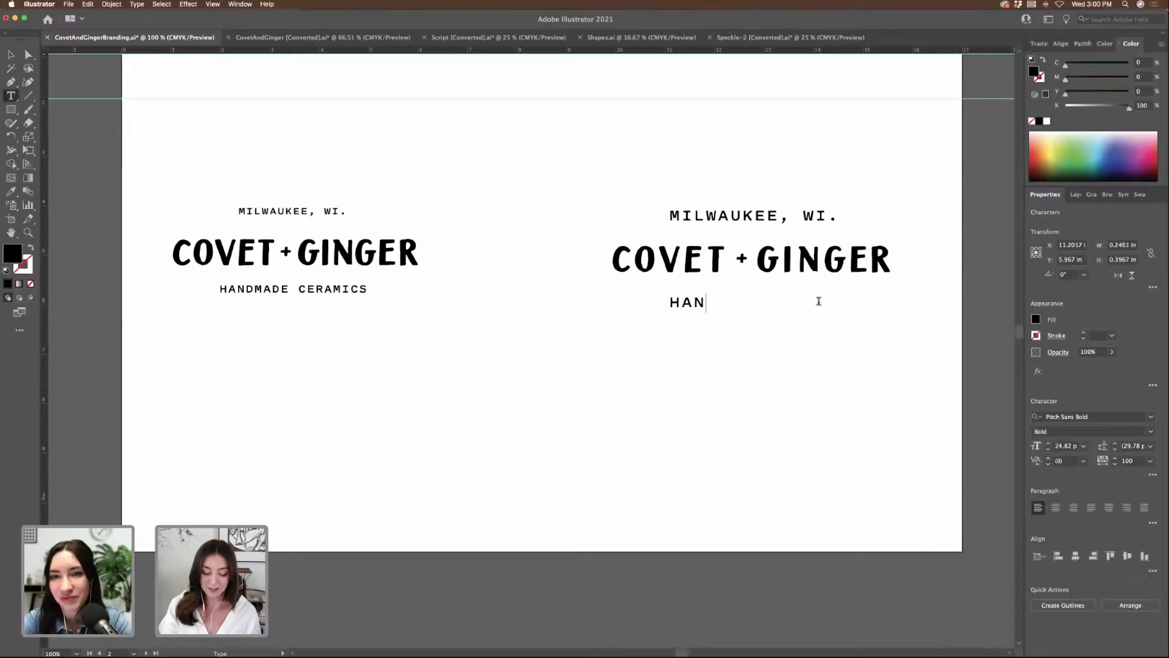
text(DMADE)
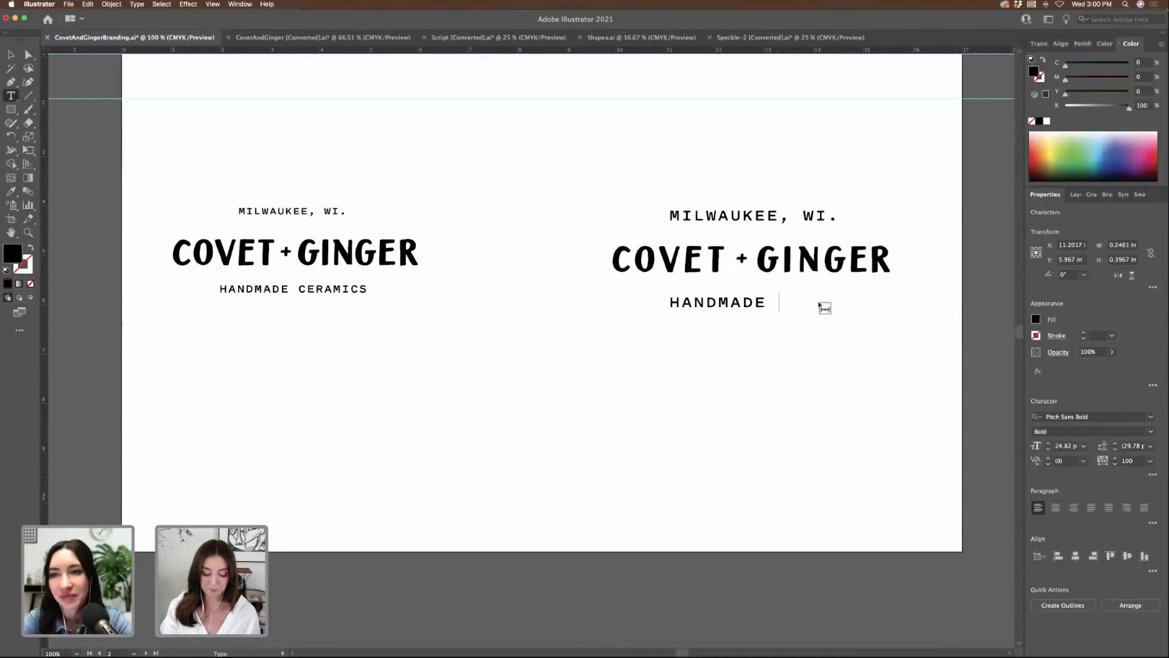
text(CERAMICS)
key(BackSpace)
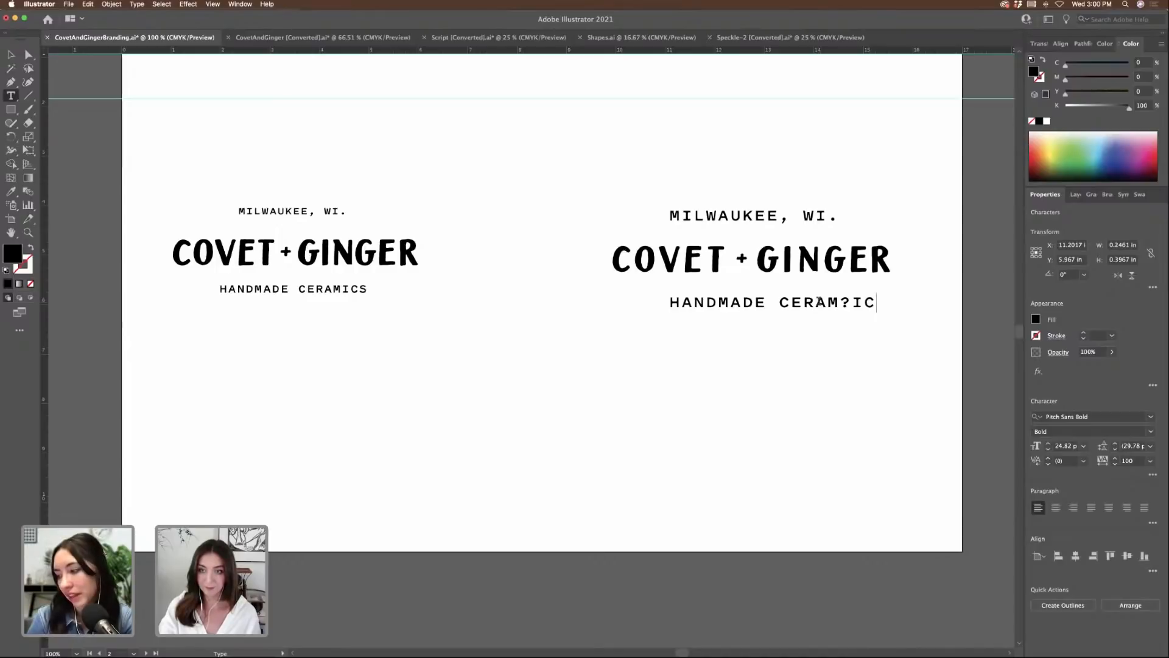
key(BackSpace)
key(BackSpace)
text(ICS)
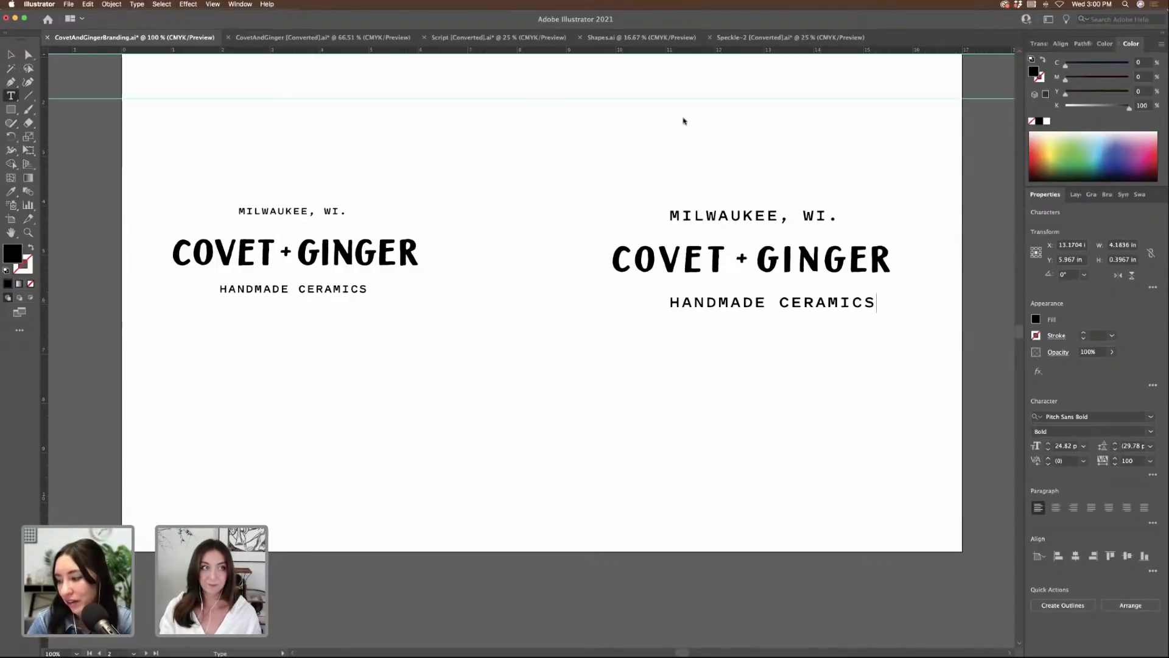
key(Escape)
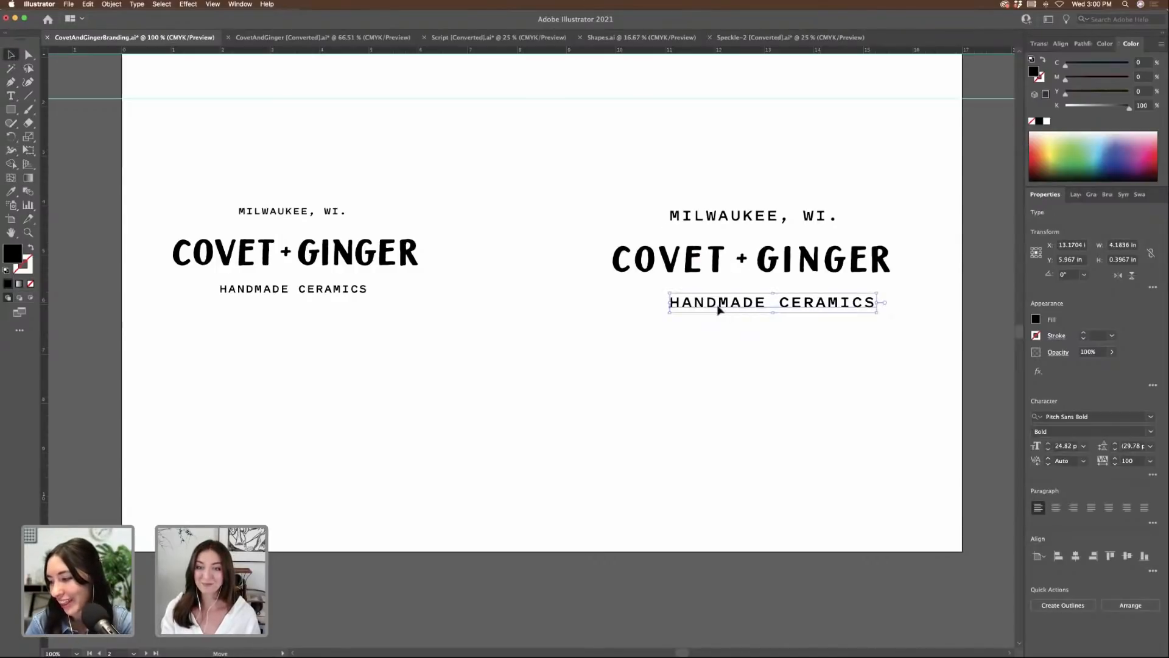
- Center HANDMADE CERAMICS beneath the widely spaced COVET + GINGER
drag(720, 307, 717, 311)
click(557, 174)
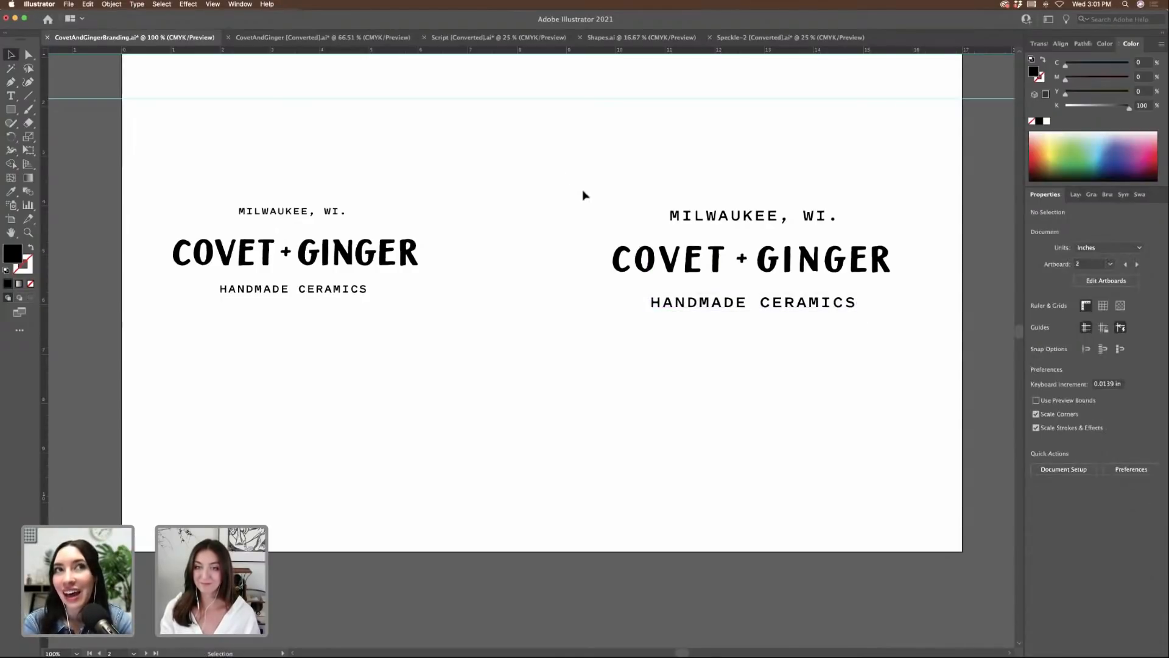
scroll(913, 381, right, 3)
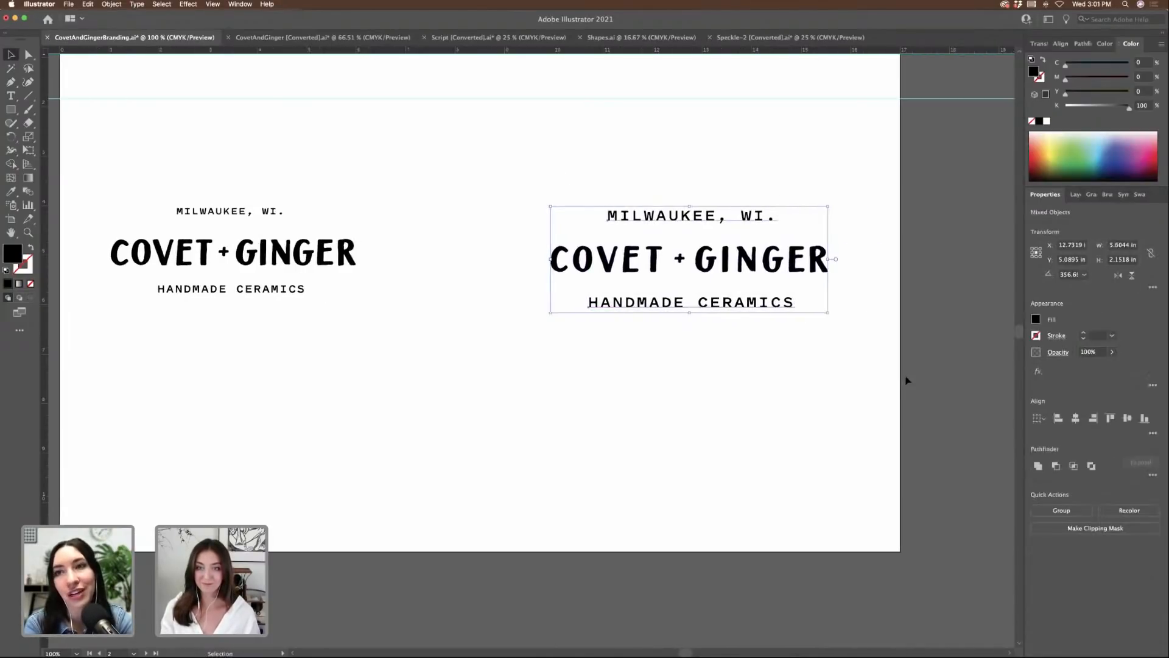
scroll(896, 379, left, 3)
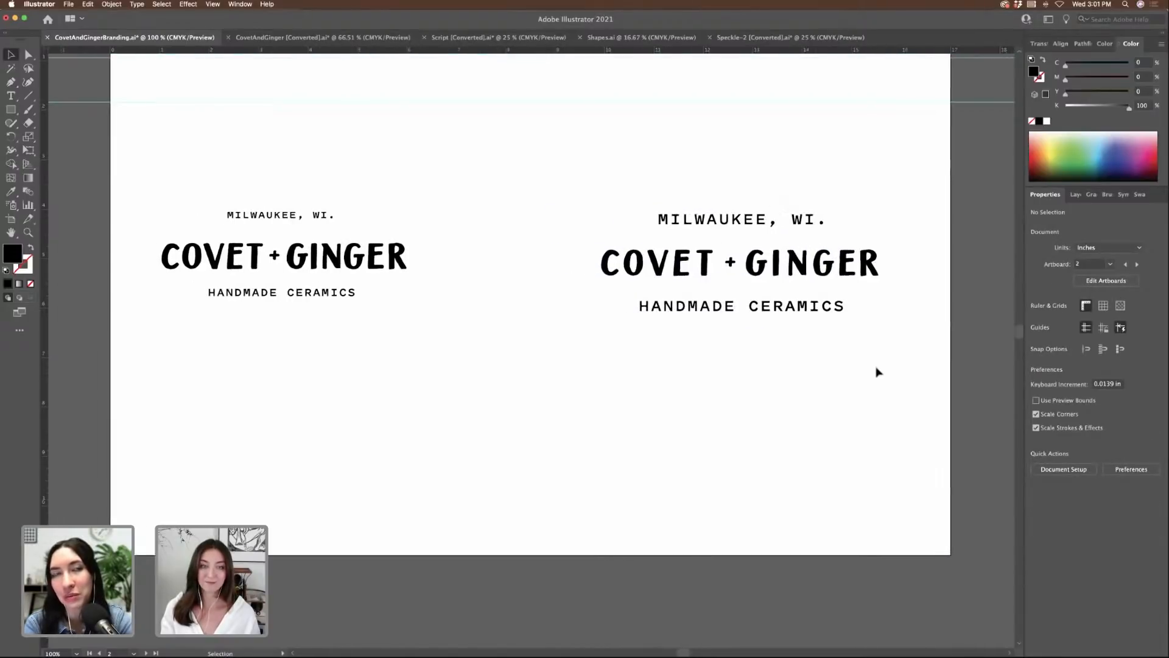
- Reduce both MILWAUKEE, WI. and HANDMADE CERAMICS around the widely spaced name to 22 pt
click(791, 308)
shift+click(797, 220)
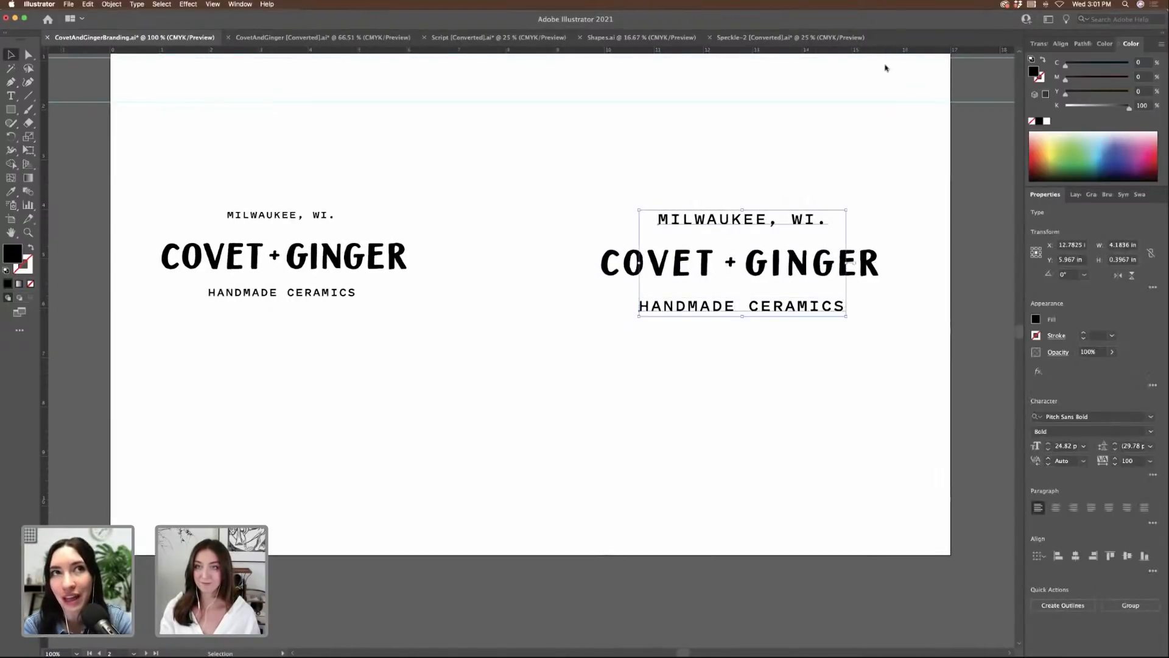
click(1048, 450)
click(1049, 450)
click(1048, 450)
click(830, 425)
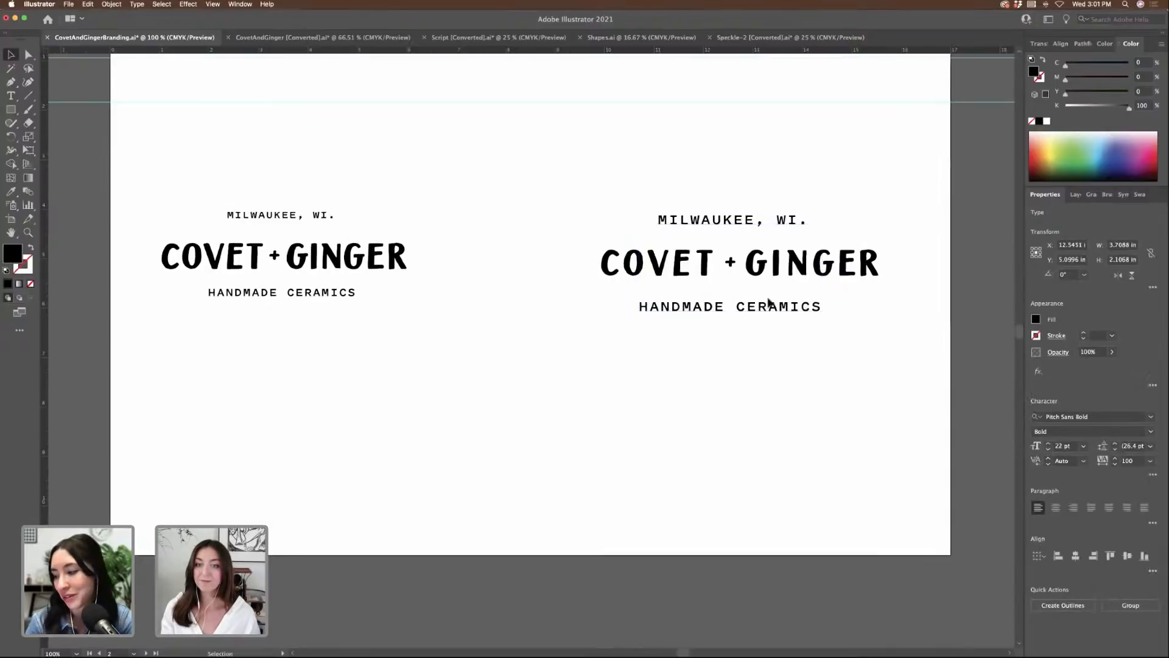
- Recenter the resized HANDMADE CERAMICS and MILWAUKEE, WI. lines on the widely spaced COVET + GINGER
drag(770, 311, 782, 314)
drag(750, 220, 754, 223)
click(836, 200)
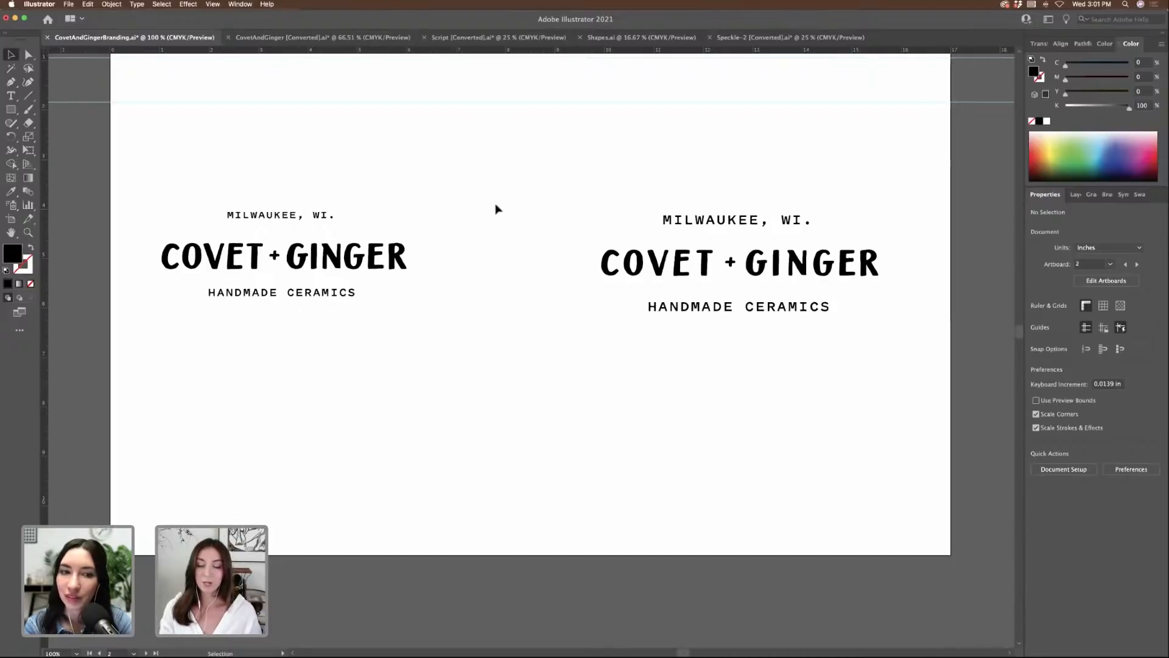
- Duplicate the tightly spaced lockup with its taglines directly below itself and move the original up about 1 in
scroll(509, 211, down, 2)
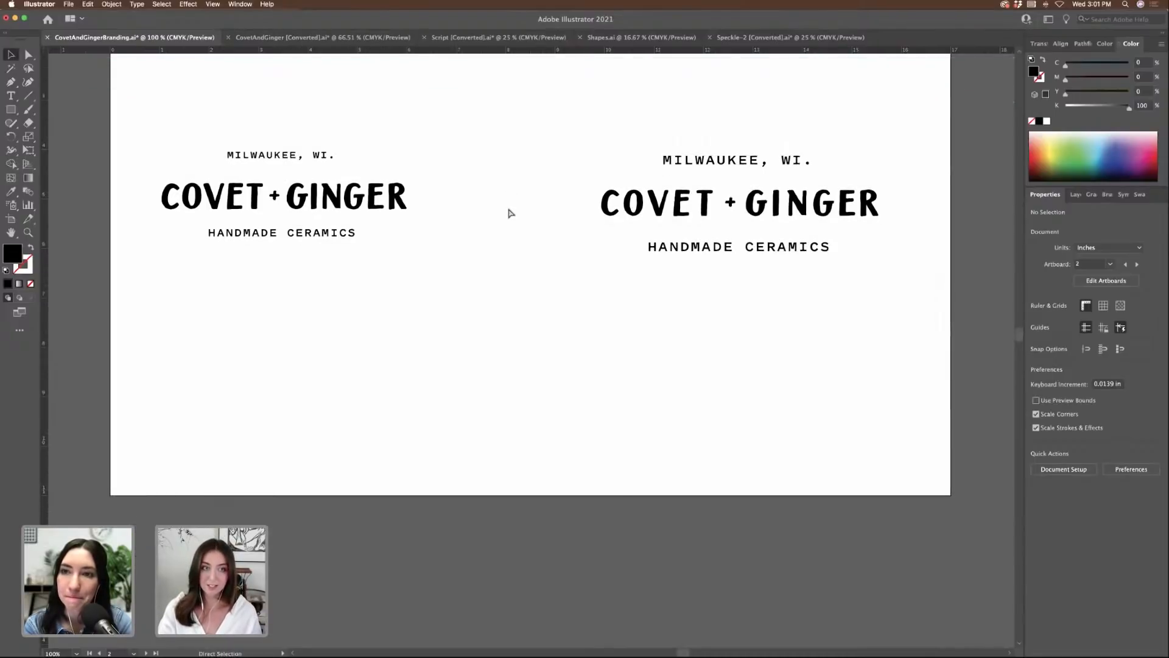
key(super+minus)
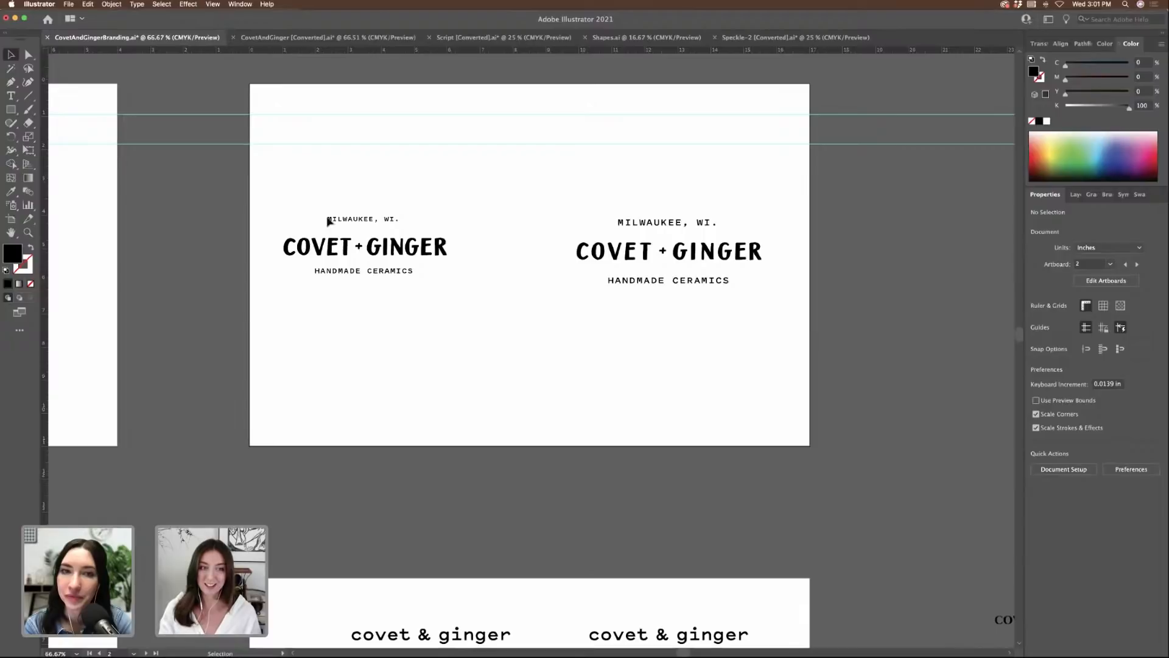
drag(263, 197, 491, 291)
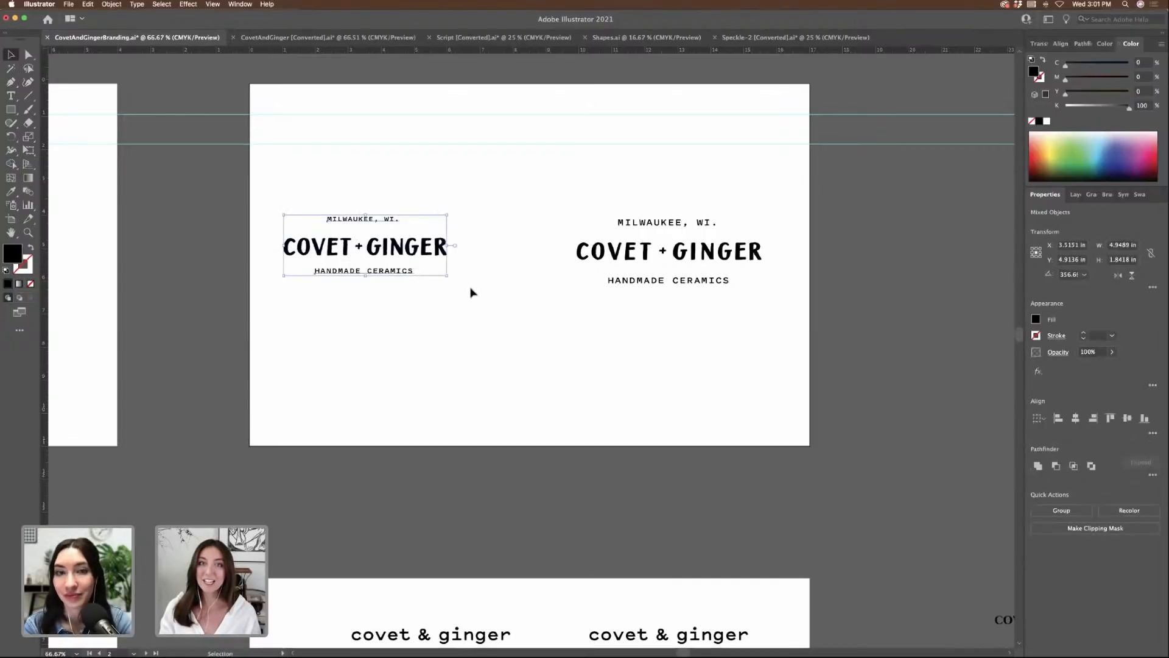
drag(441, 254, 438, 372)
click(509, 321)
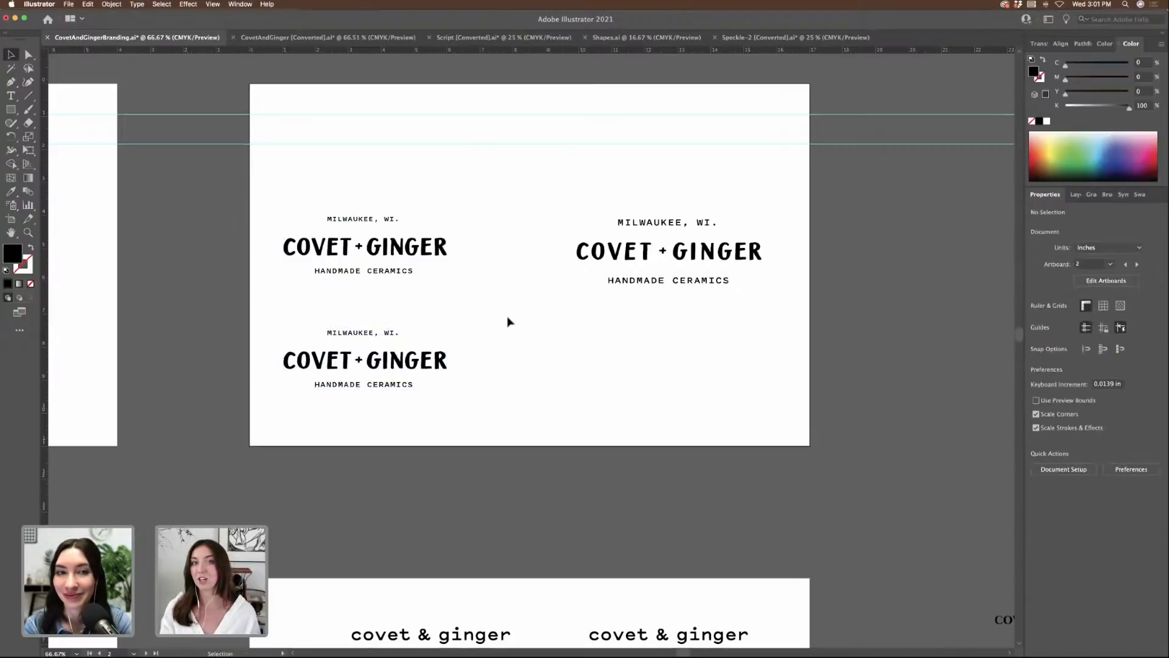
drag(492, 296, 286, 202)
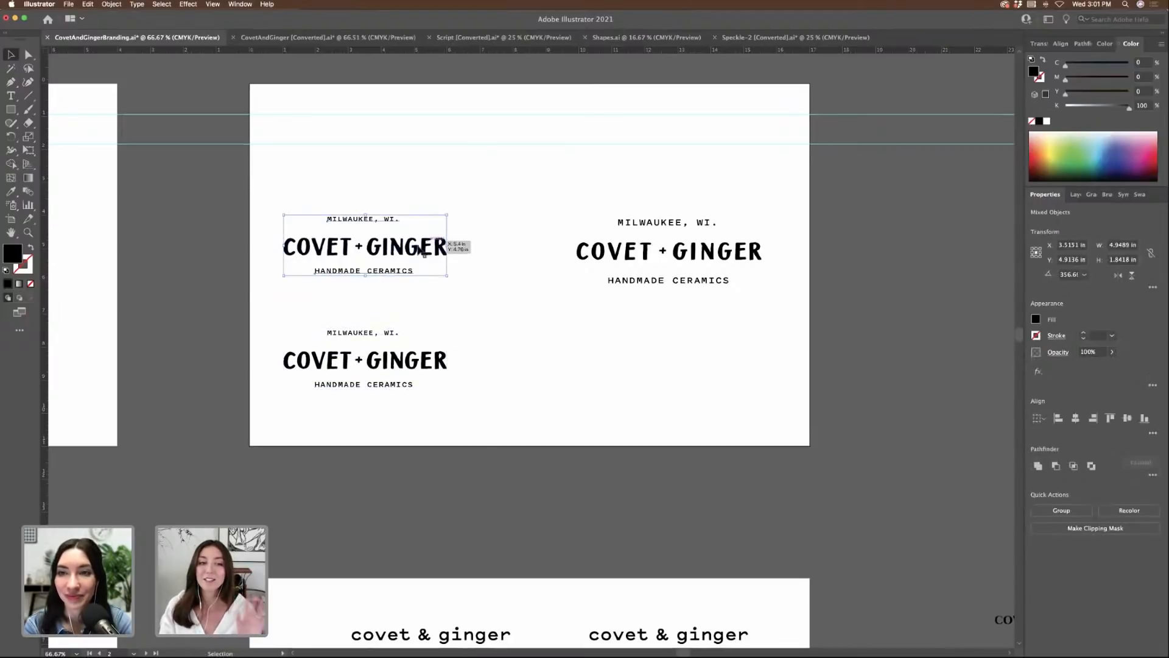
drag(404, 274, 405, 249)
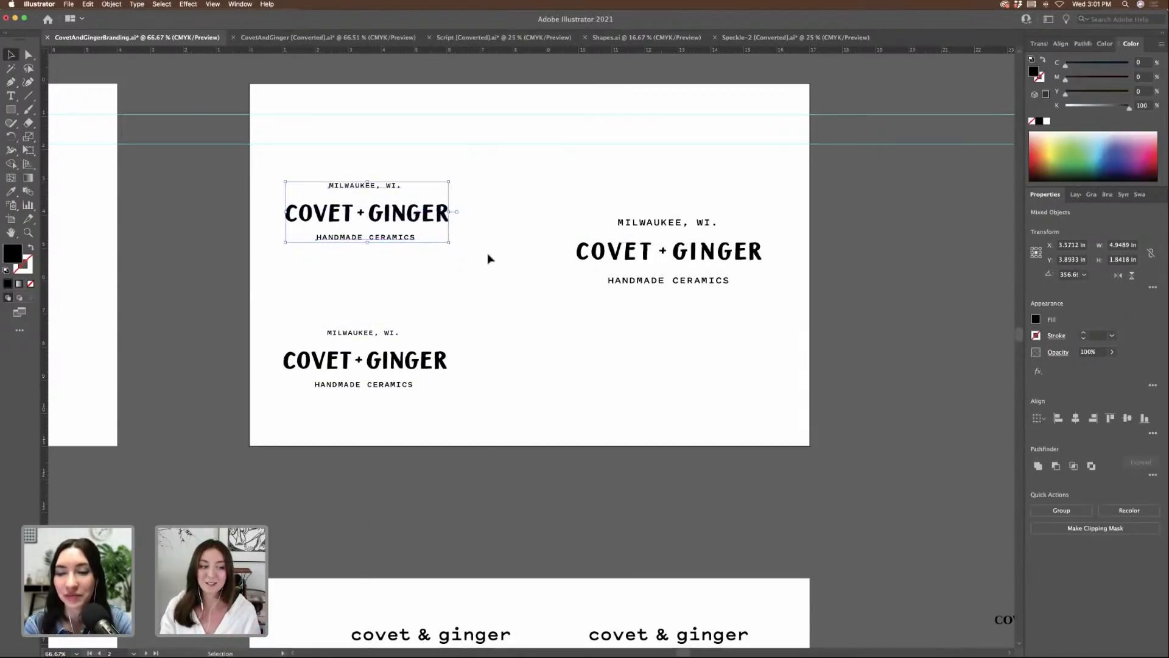
- Bring the upper tightly spaced COVET + GINGER lockup into close view at 150%
key(a)
scroll(487, 277, left, 3)
scroll(550, 295, down, 2)
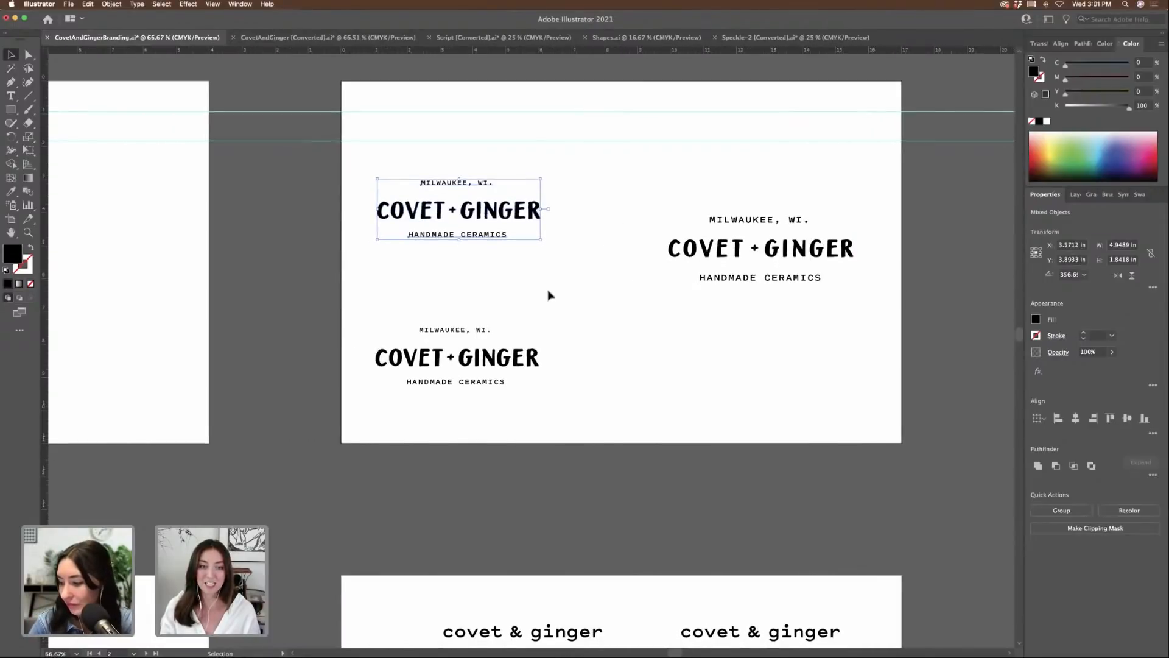
key(super+equal)
key(super+equal)
key(v)
scroll(550, 296, down, 5)
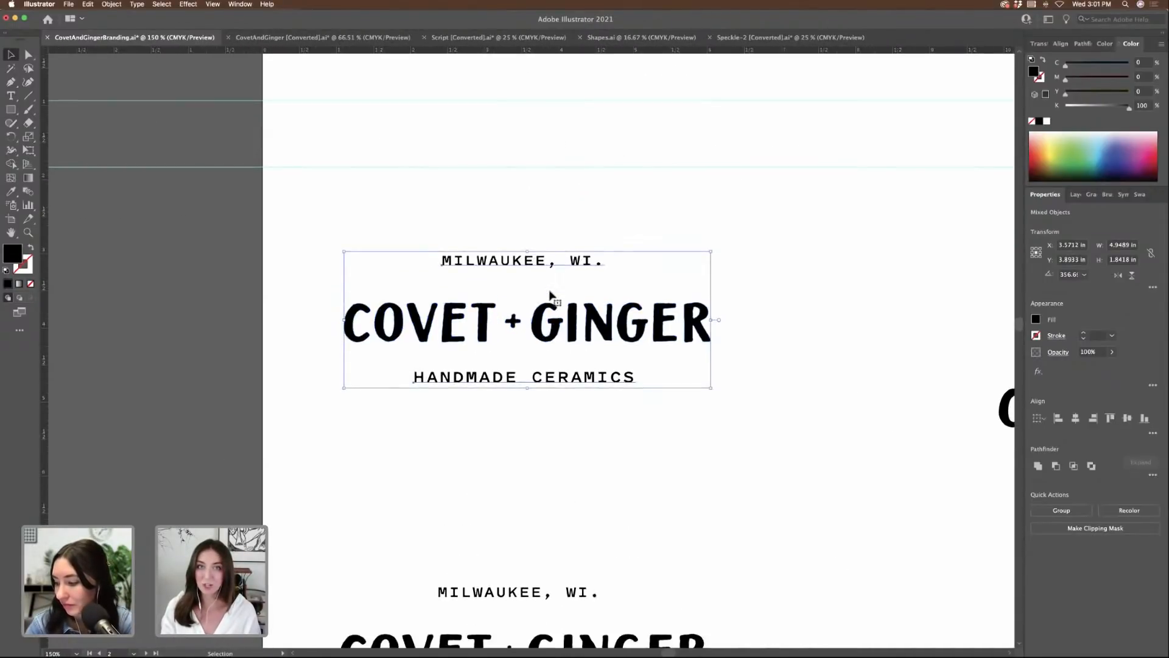
- Swap the two taglines of the lower lockup so HANDMADE CERAMICS sits above COVET + GINGER and MILWAUKEE, WI. below
scroll(550, 296, down, 2)
click(703, 256)
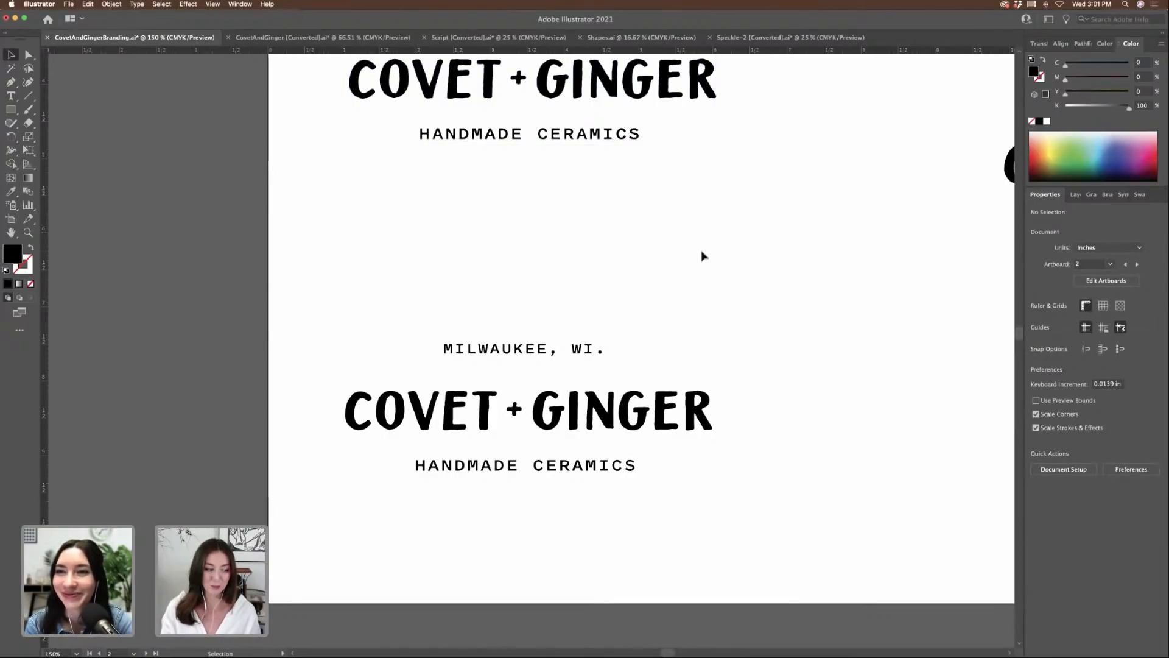
scroll(704, 256, down, 2)
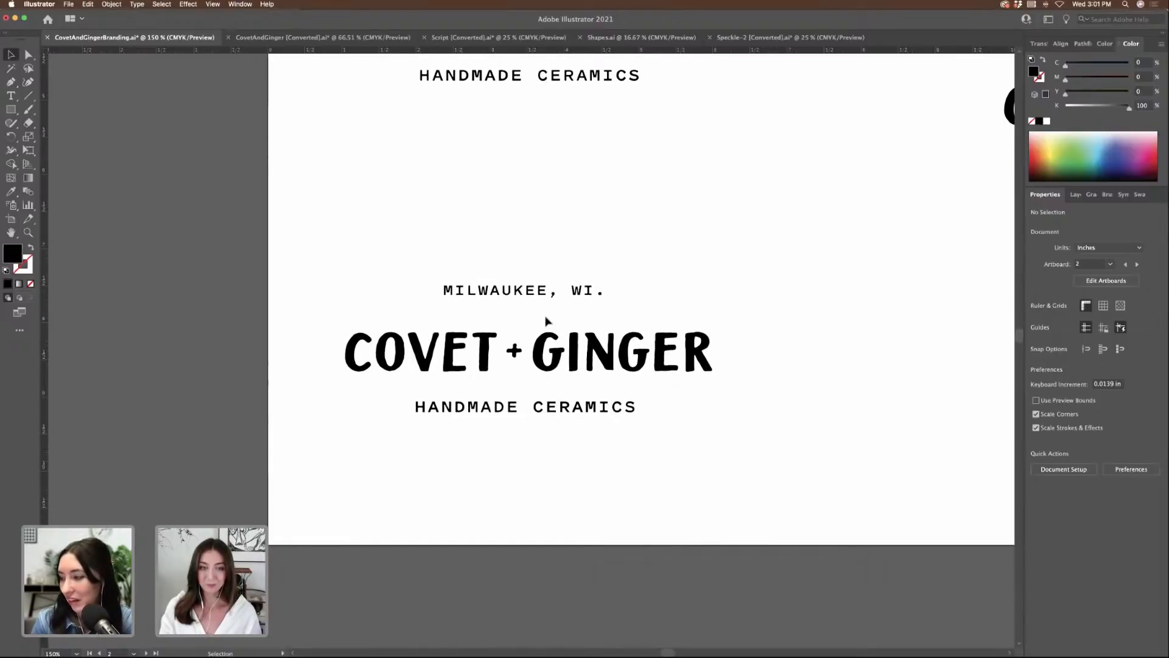
drag(573, 294, 579, 485)
drag(566, 416, 565, 303)
drag(551, 486, 553, 409)
click(674, 436)
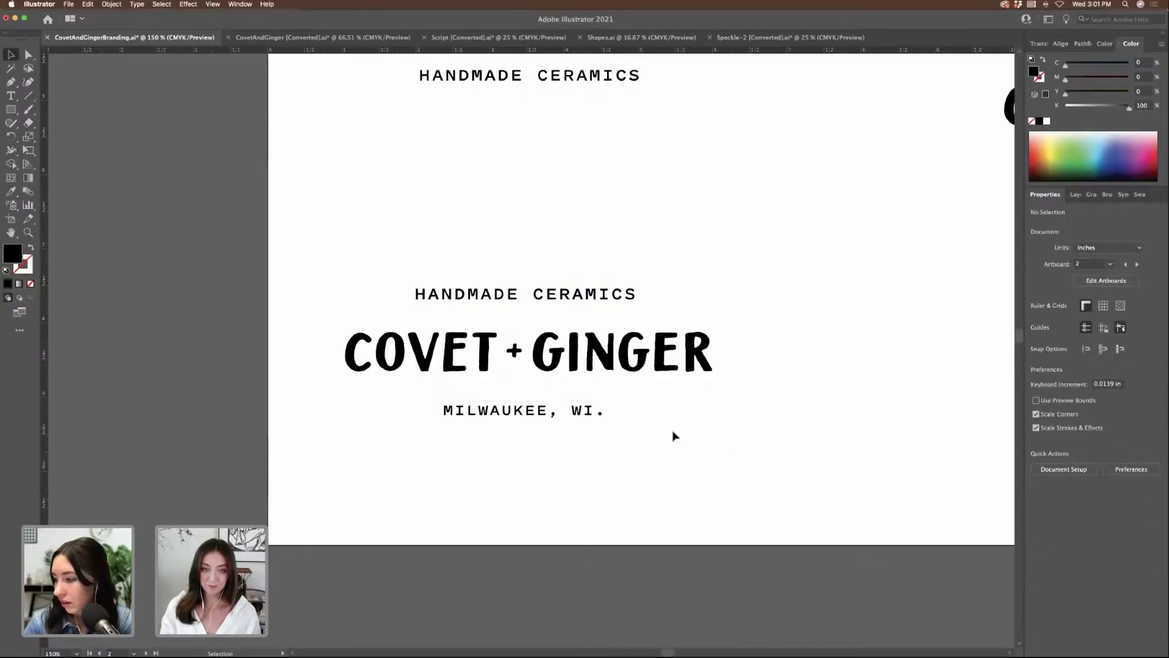
- Nudge MILWAUKEE, WI. closer to the lower wordmark and move that lockup up into alignment beneath the upper one
key(super+minus)
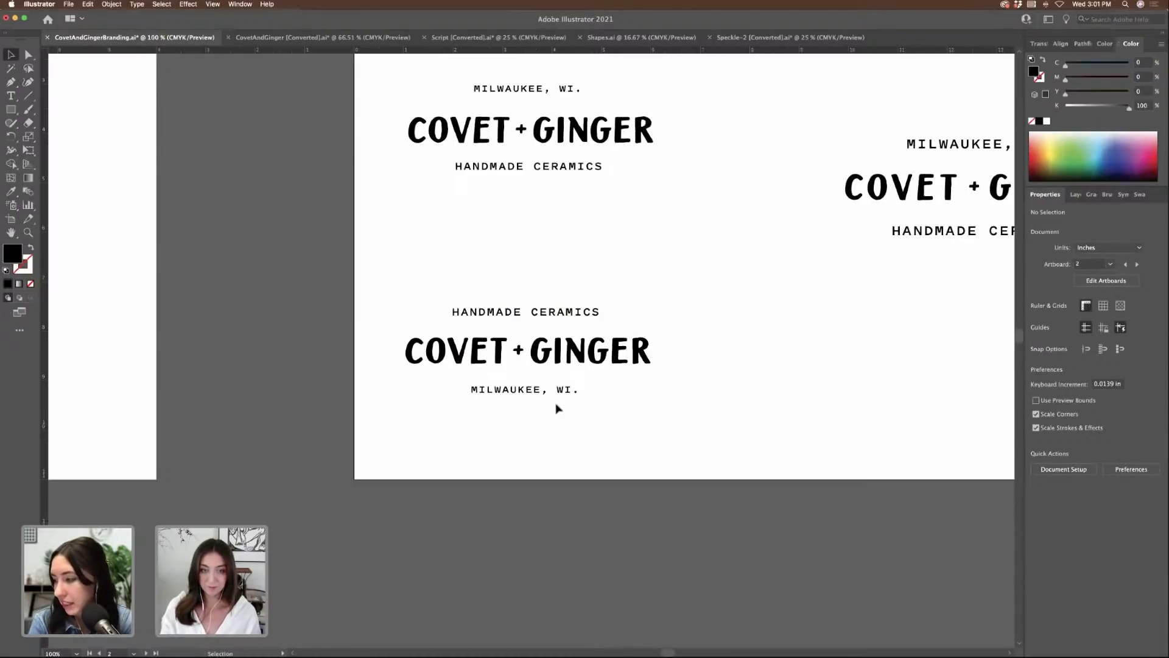
drag(562, 390, 566, 391)
click(665, 401)
scroll(616, 406, right, 3)
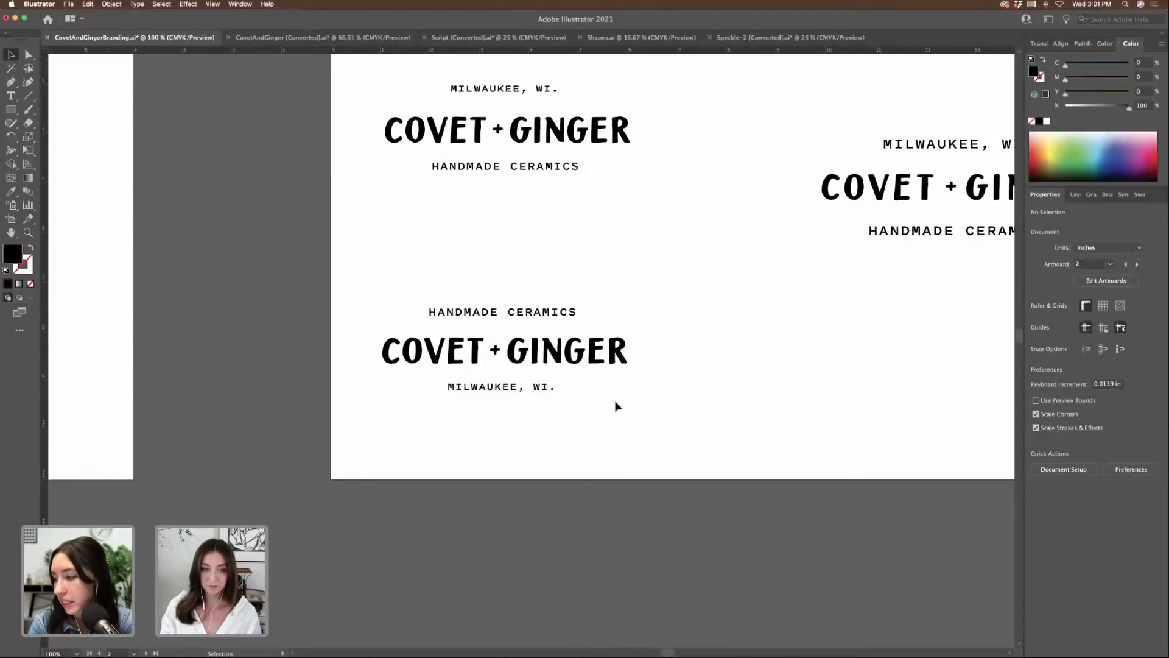
key(super+minus)
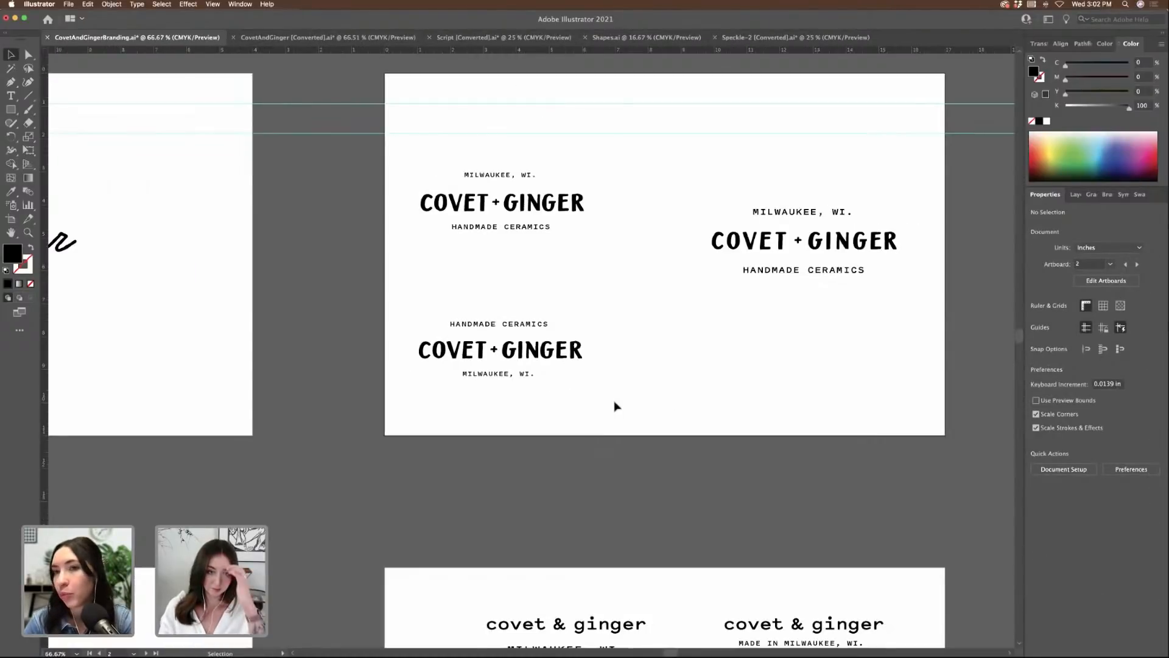
drag(359, 311, 525, 346)
- Move the two lockups with MILWAUKEE, WI. on top off the artboard onto the pasteboard beside it
drag(687, 186, 939, 290)
scroll(939, 291, right, 5)
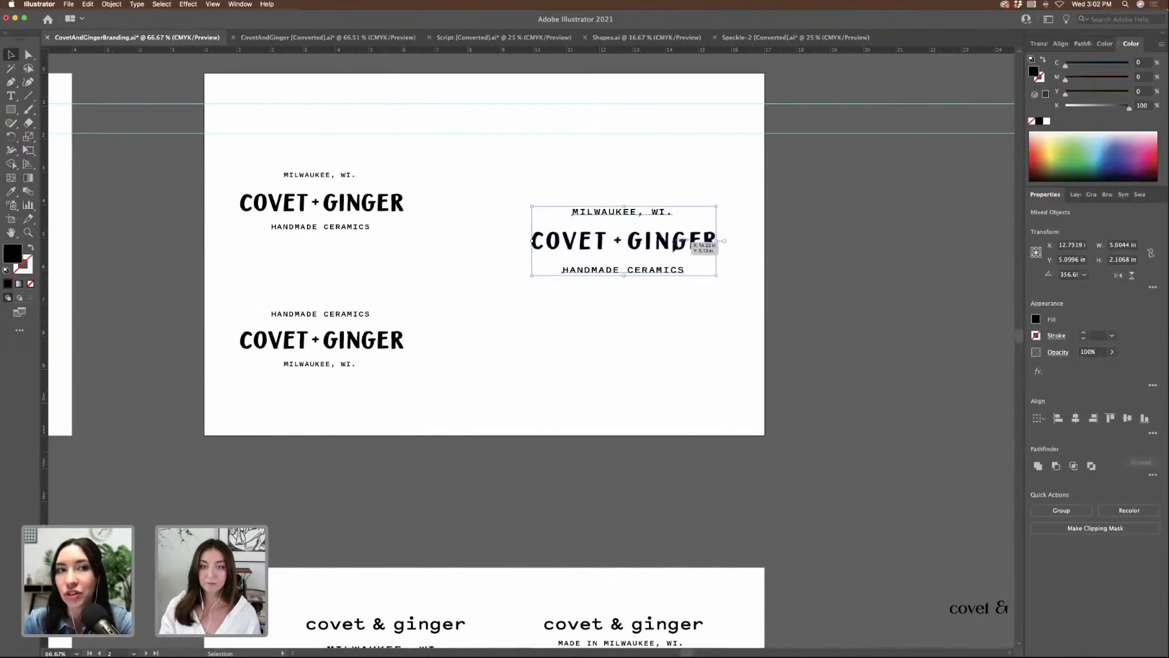
drag(681, 242, 981, 229)
drag(238, 163, 434, 237)
drag(354, 208, 946, 329)
- Move the remaining lockup with HANDMADE CERAMICS on top higher up on the artboard
drag(248, 305, 446, 188)
click(570, 286)
scroll(570, 287, left, 5)
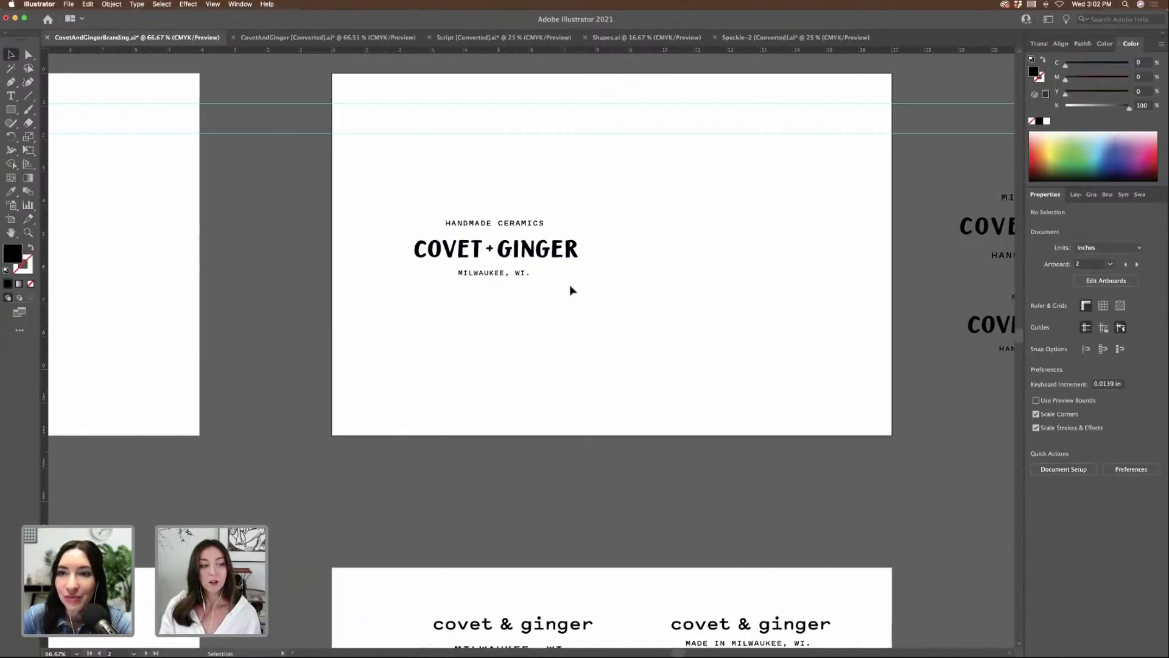
- Compare the Covet + Ginger script, the hand-lettered lockup and the other typeface variations across the artboards
scroll(761, 381, left, 12)
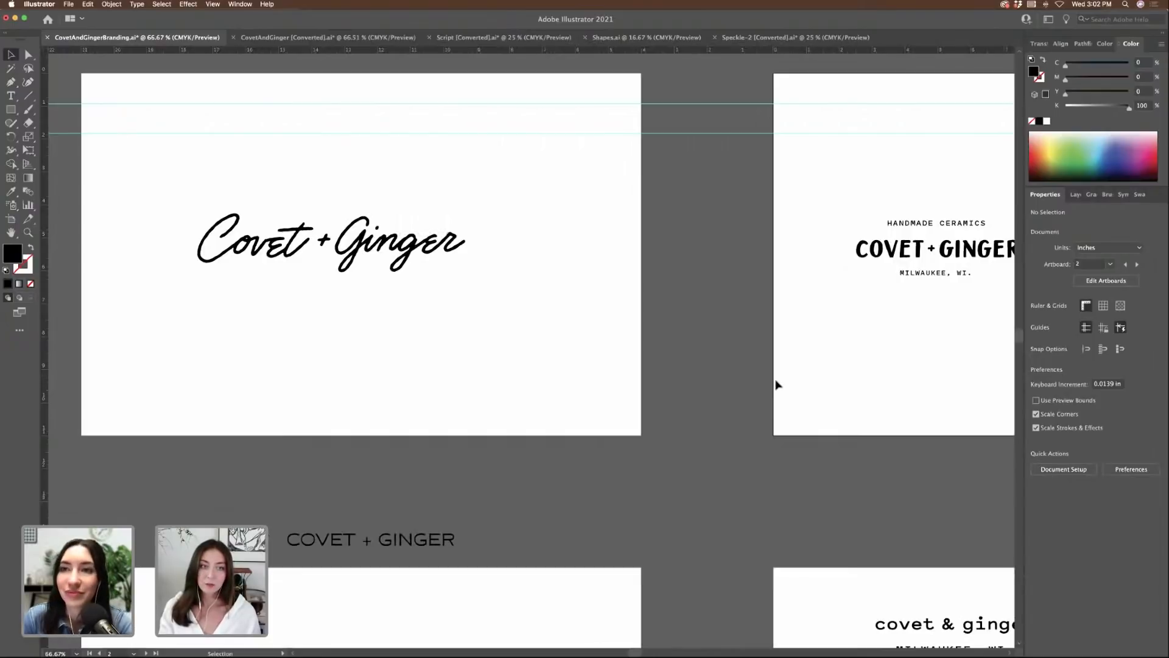
scroll(777, 385, right, 2)
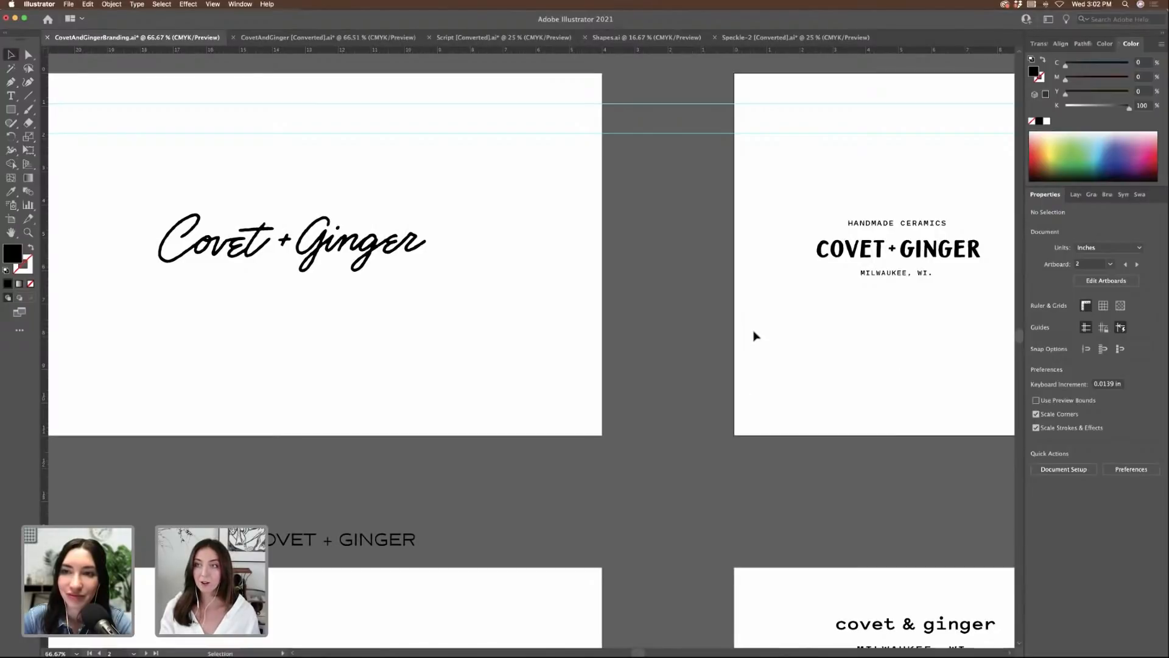
scroll(755, 336, down, 3)
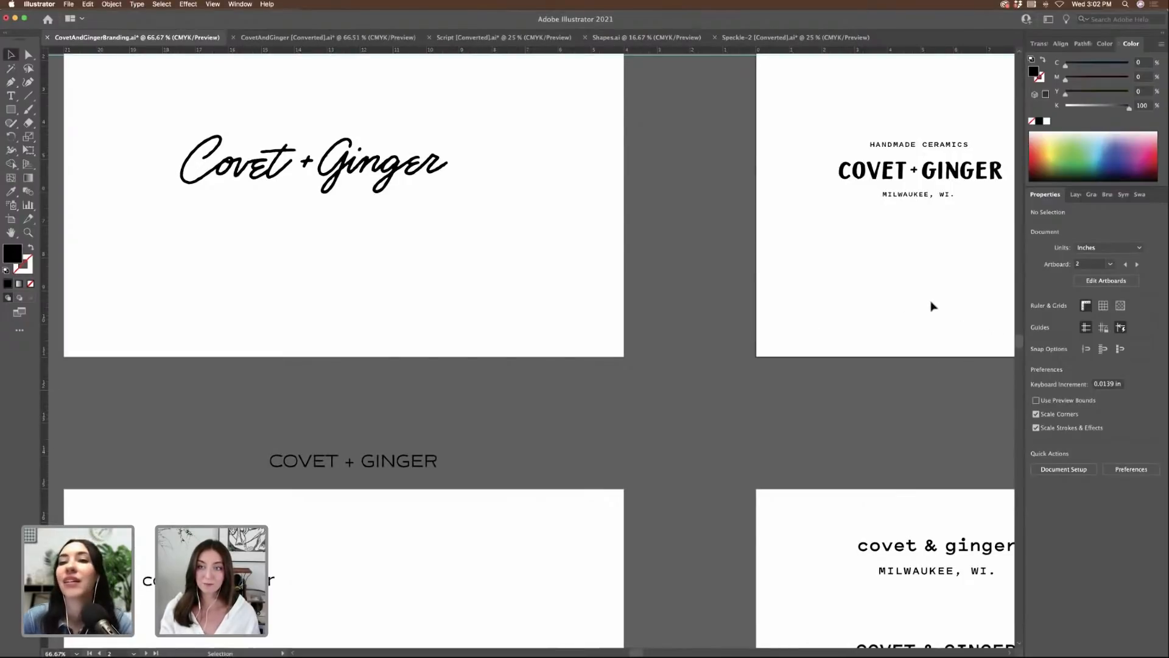
scroll(931, 306, right, 1)
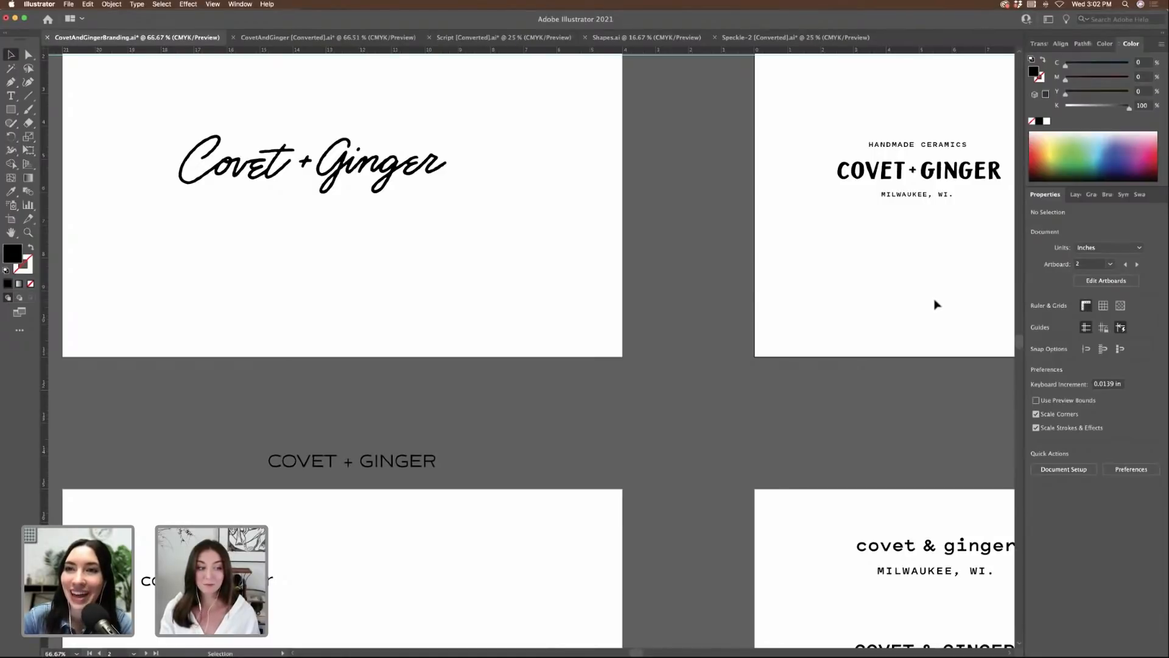
scroll(938, 304, right, 5)
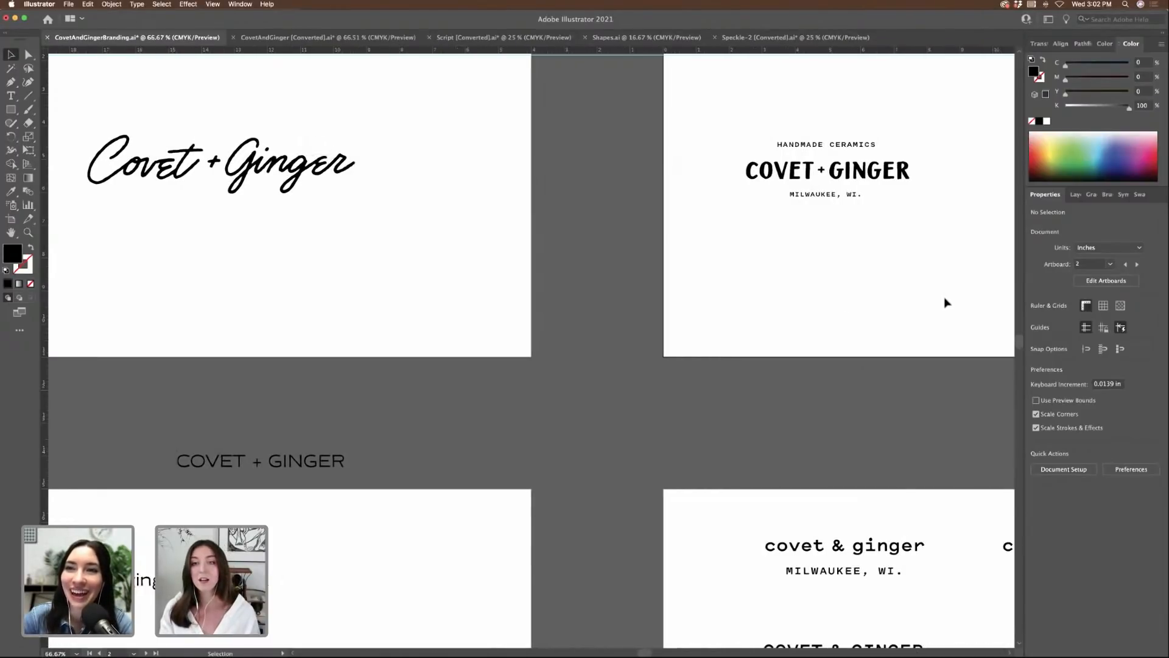
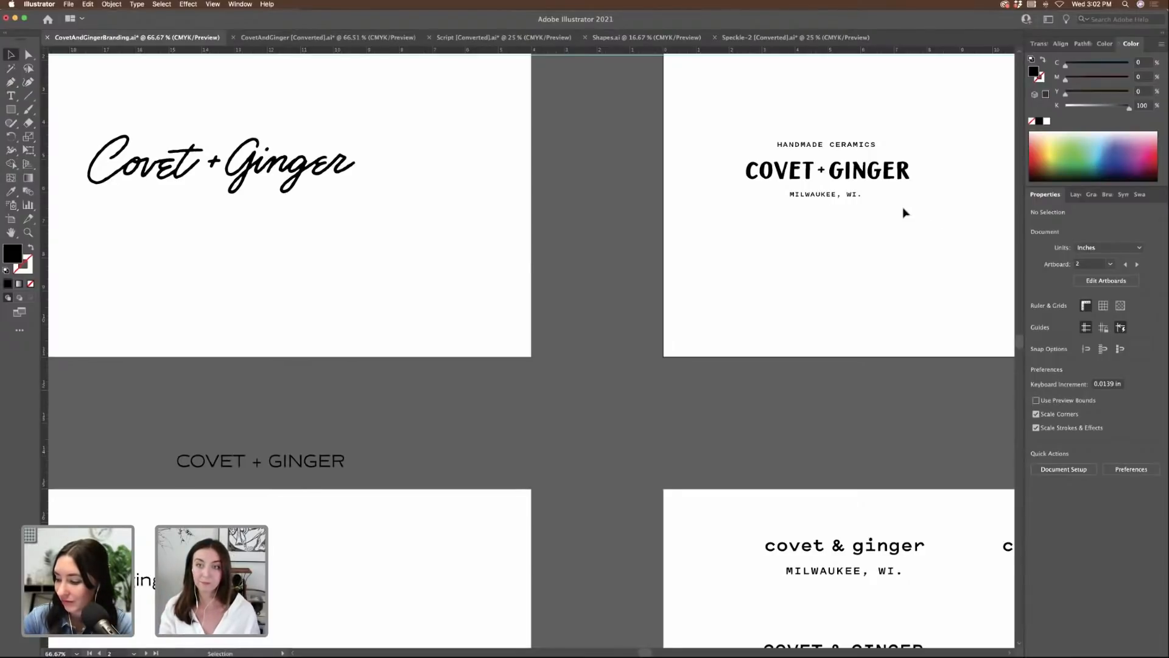
scroll(903, 212, right, 10)
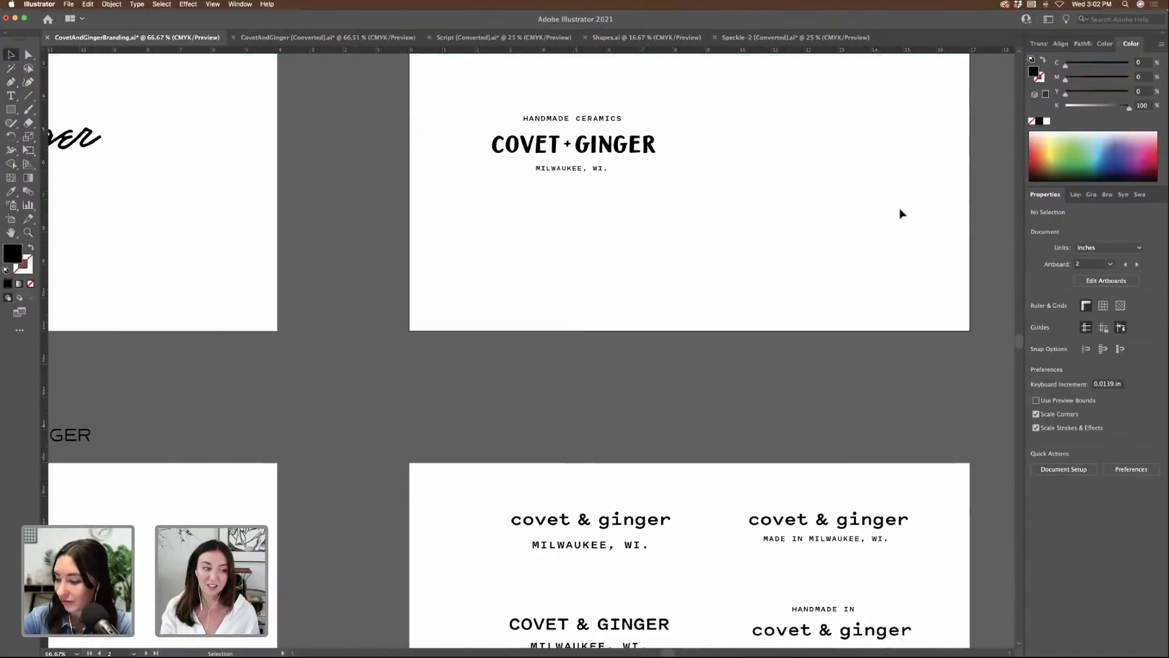
scroll(902, 214, down, 2)
key(super+minus)
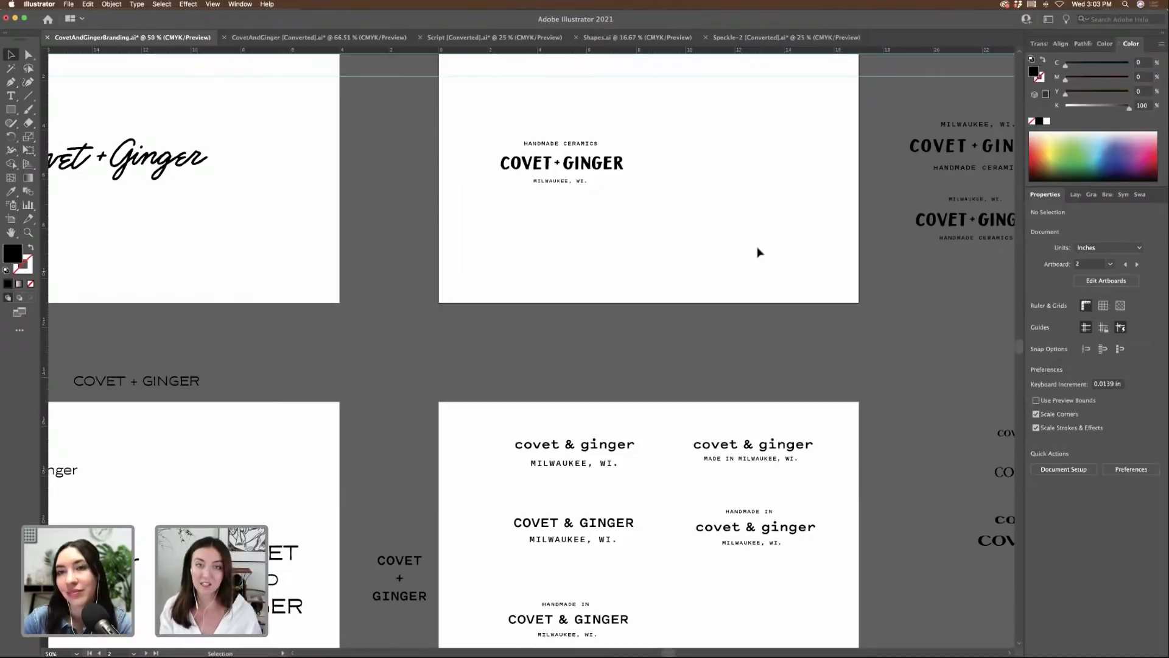
scroll(757, 251, down, 4)
scroll(757, 251, left, 2)
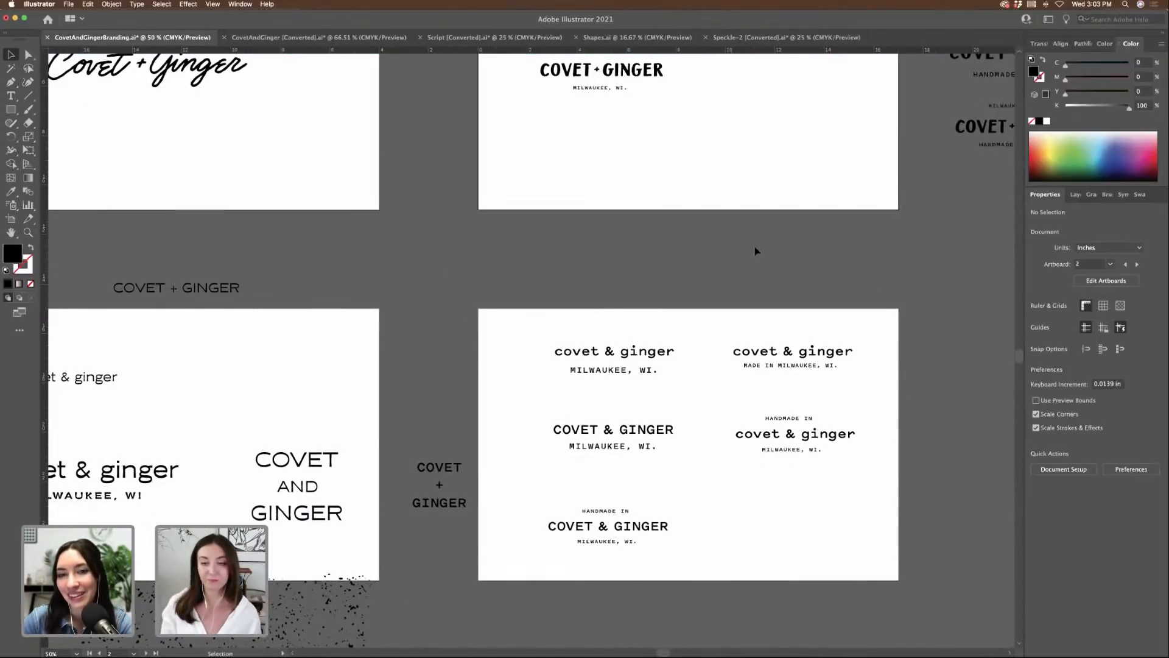
scroll(844, 260, right, 4)
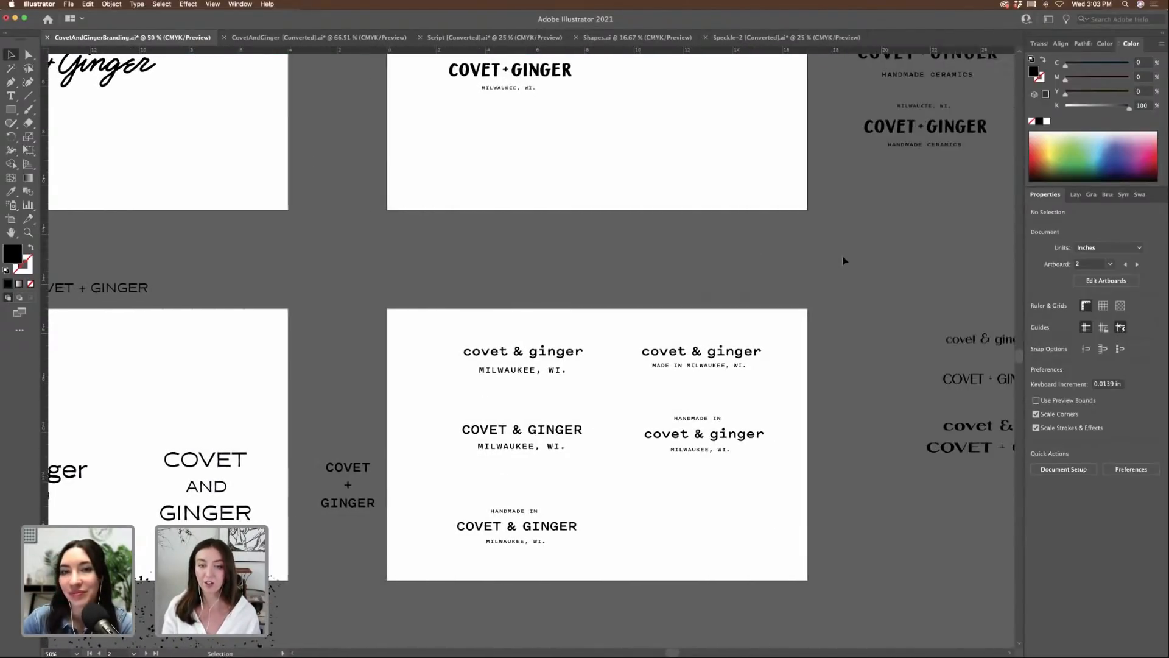
scroll(844, 261, up, 3)
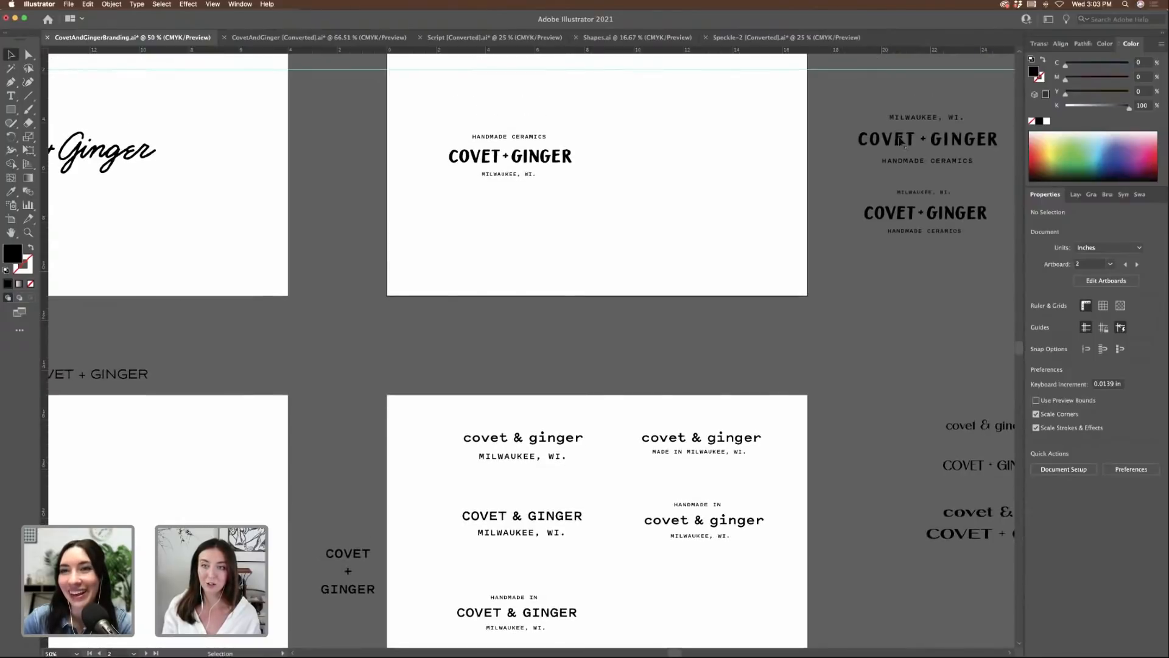
scroll(880, 469, right, 7)
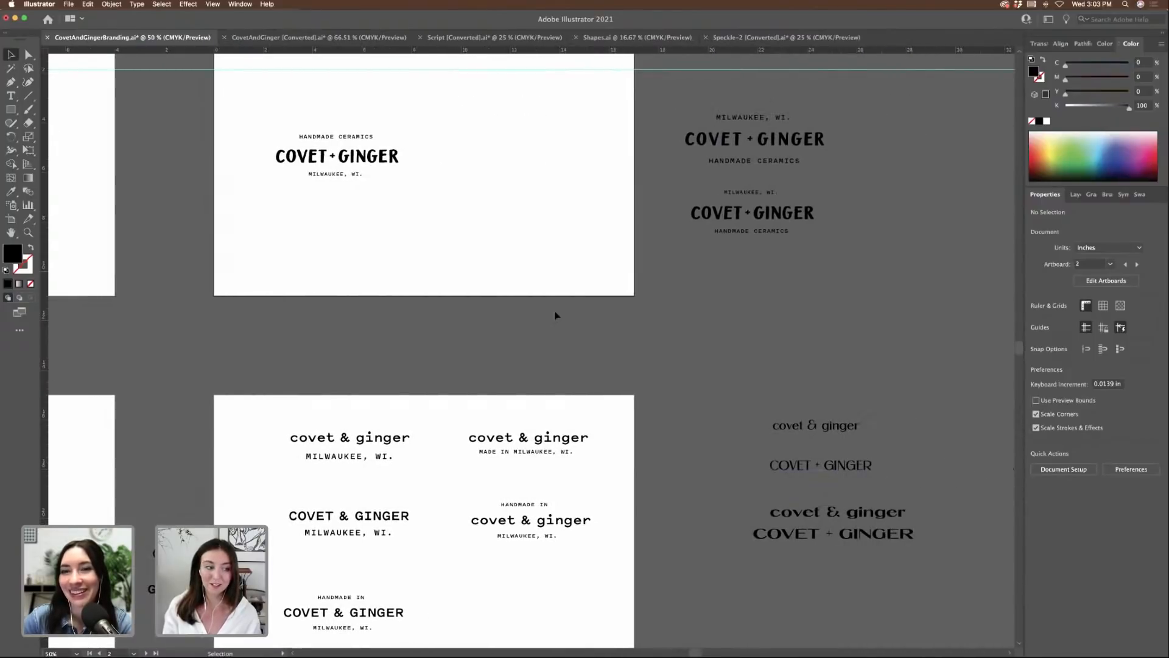
scroll(555, 315, left, 20)
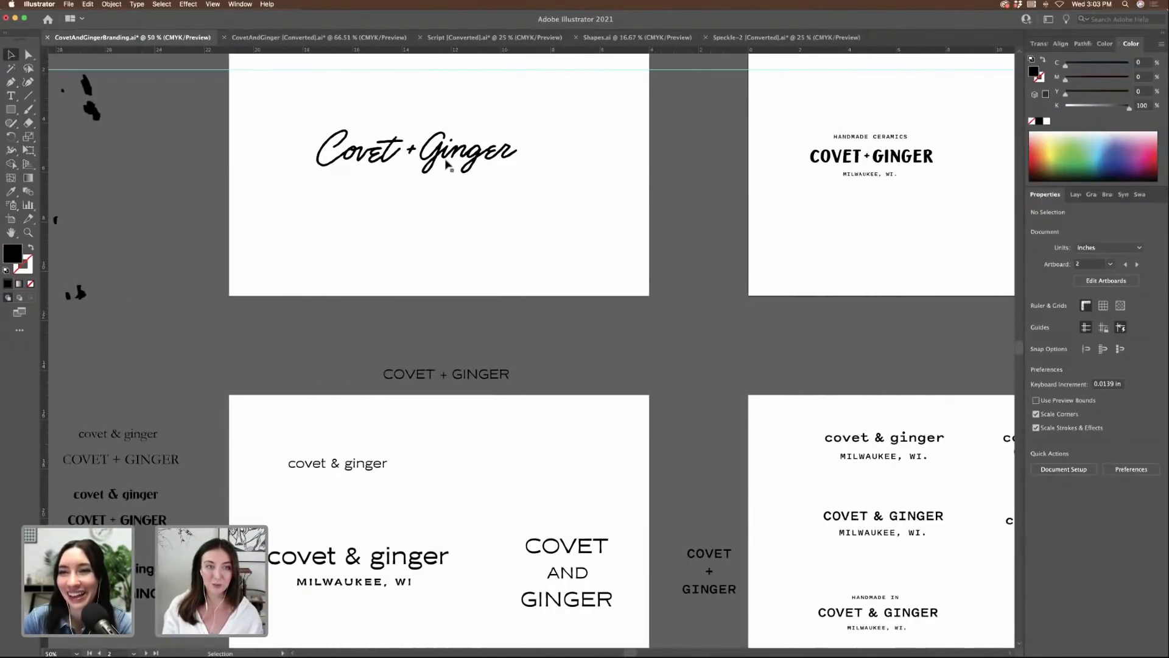
click(478, 150)
click(492, 168)
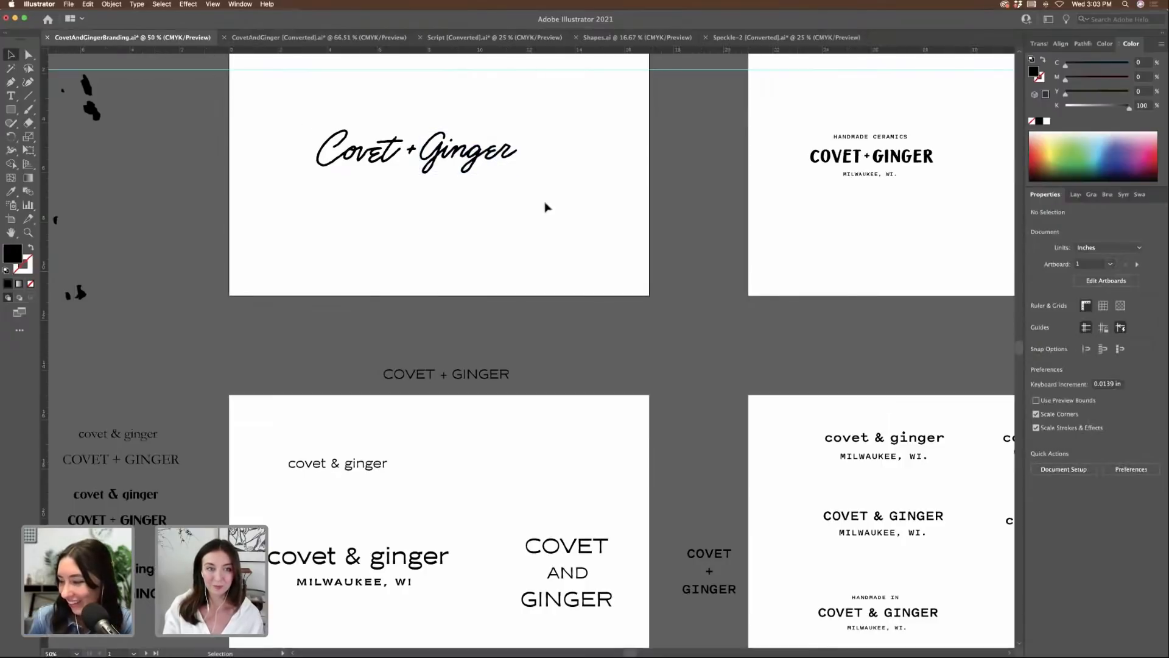
key(super+alt+a)
- Copy the wide MILWAUKEE, WI text from the artboard below to the area beneath the Covet + Ginger script
click(866, 137)
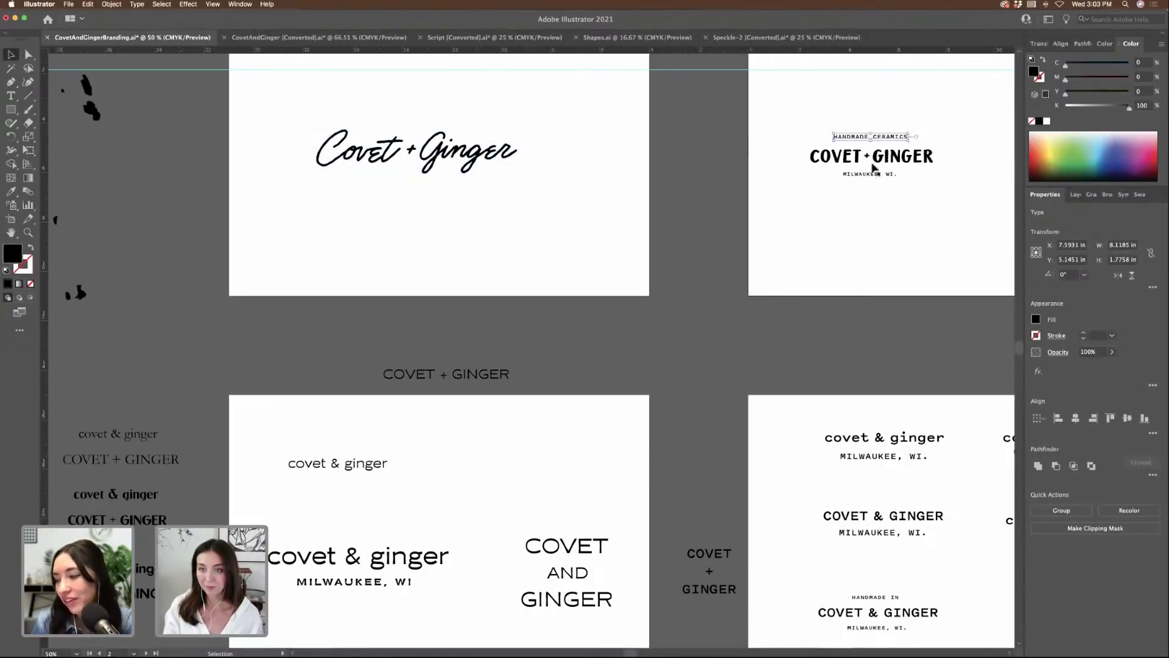
click(874, 172)
scroll(436, 488, down, 3)
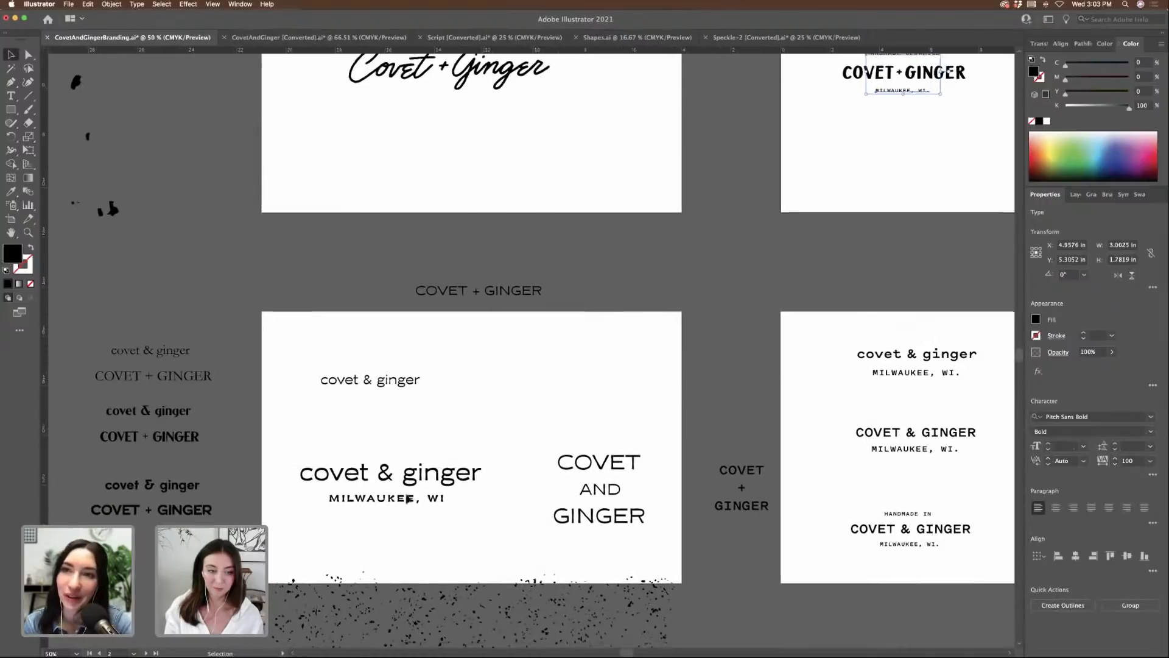
drag(409, 472, 426, 121)
click(543, 126)
scroll(544, 126, left, 2)
- Break the copied MILWAUKEE, WI text onto two lines after the comma and add a period after WI
key(super+1)
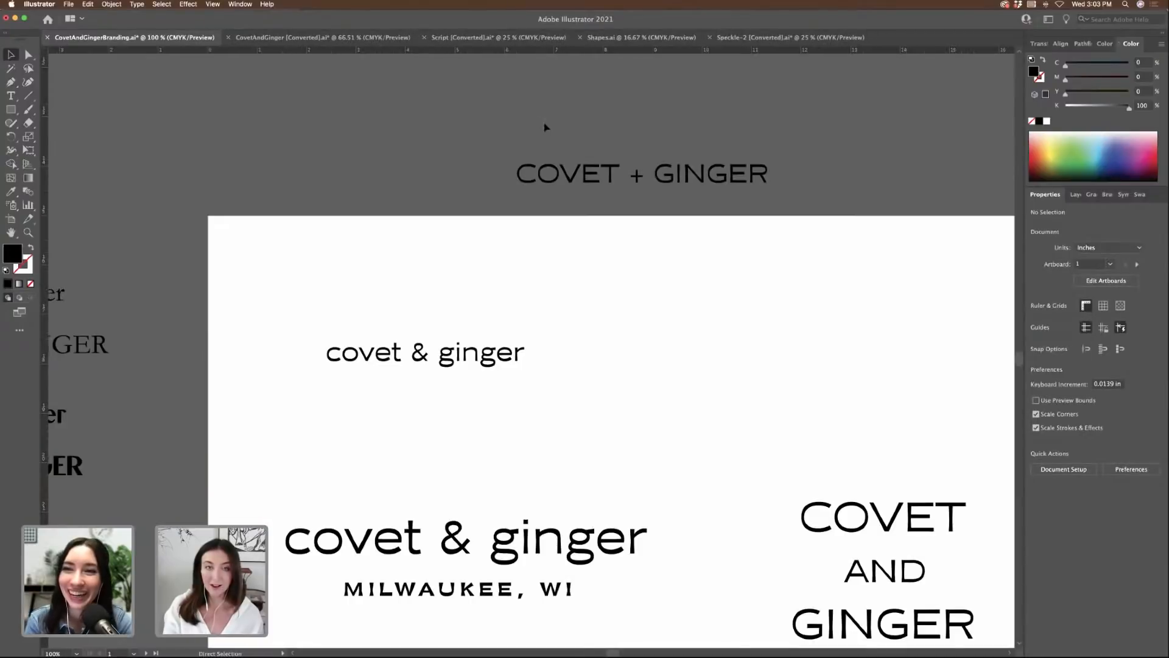
scroll(576, 165, up, 10)
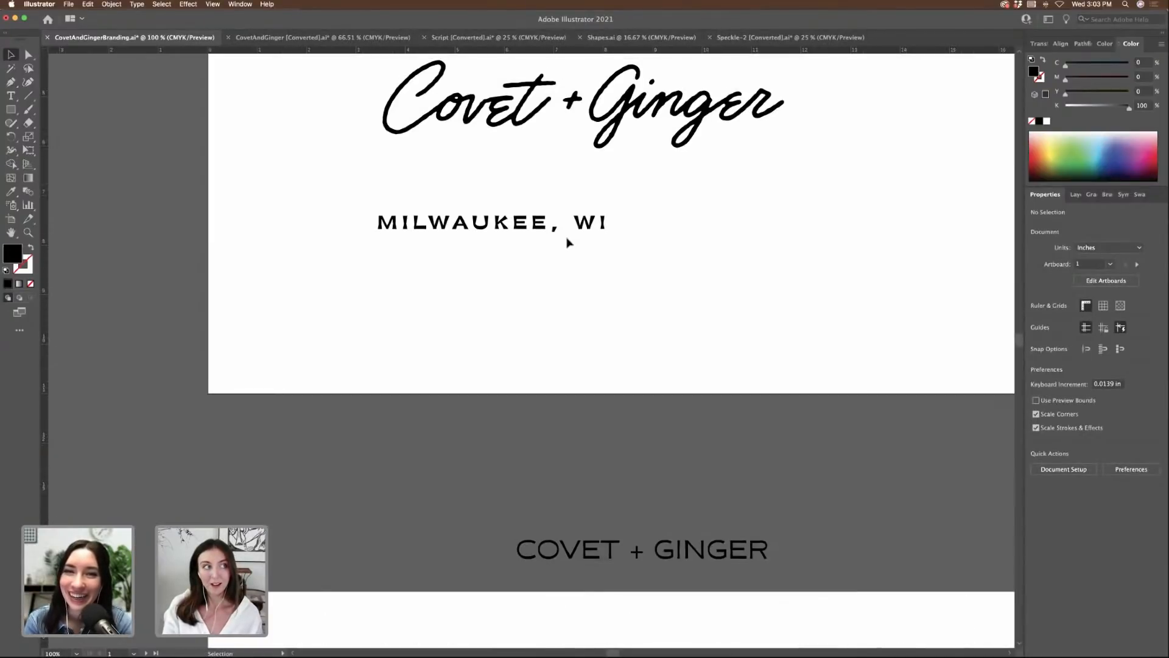
double_click(575, 224)
drag(574, 224, 562, 223)
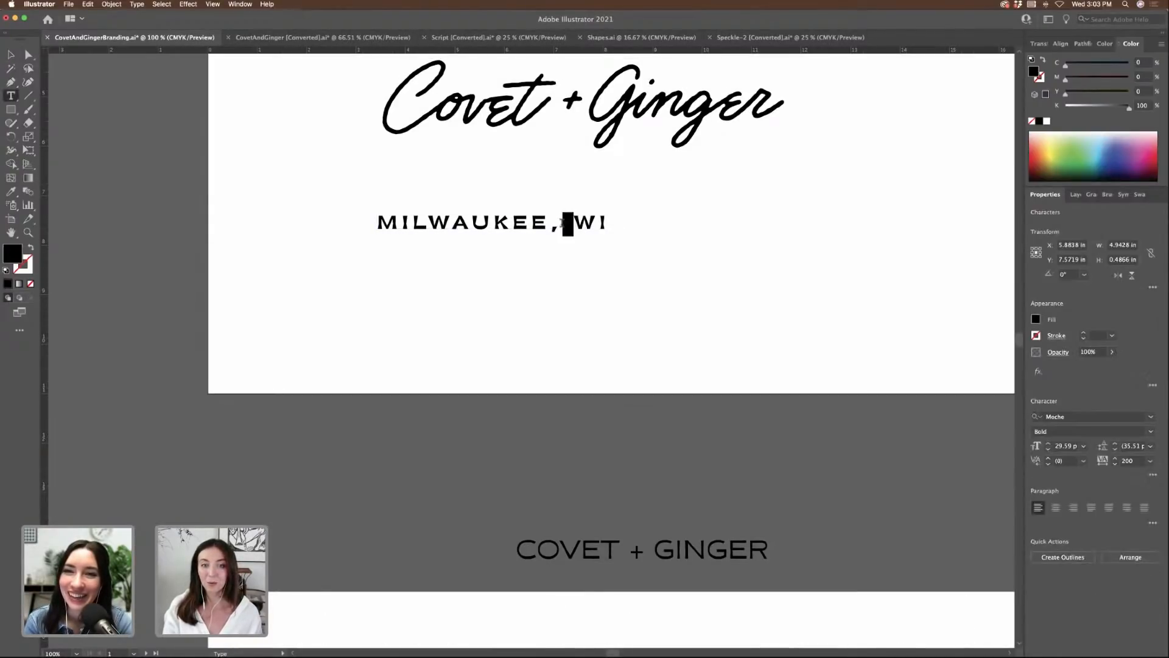
key(Return)
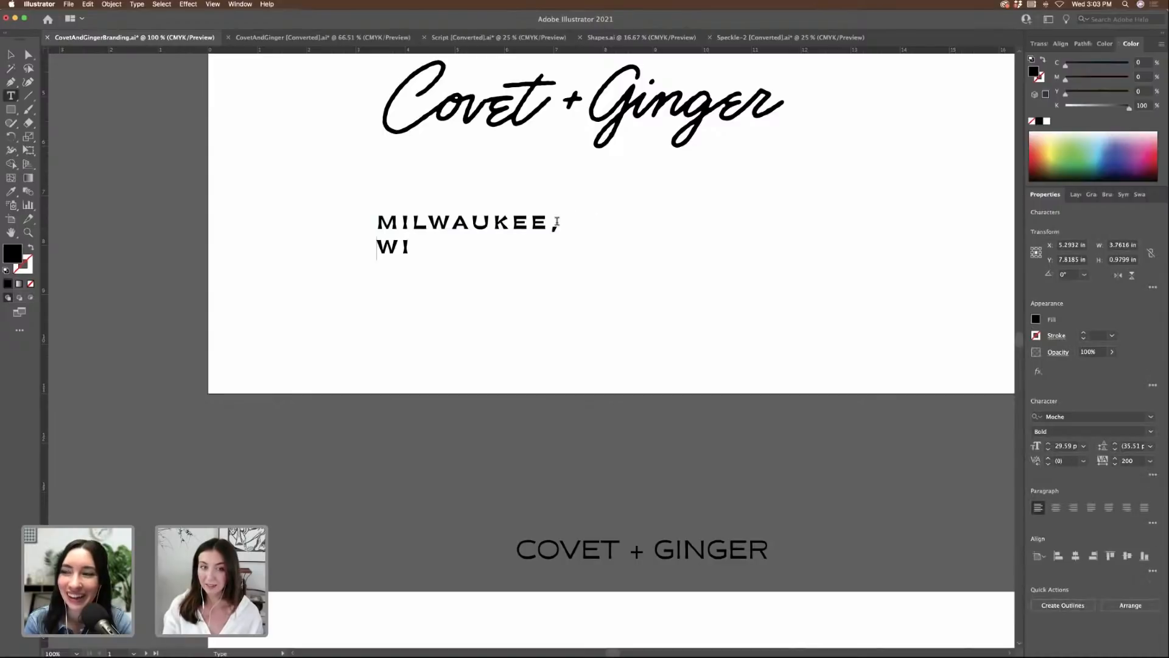
click(410, 248)
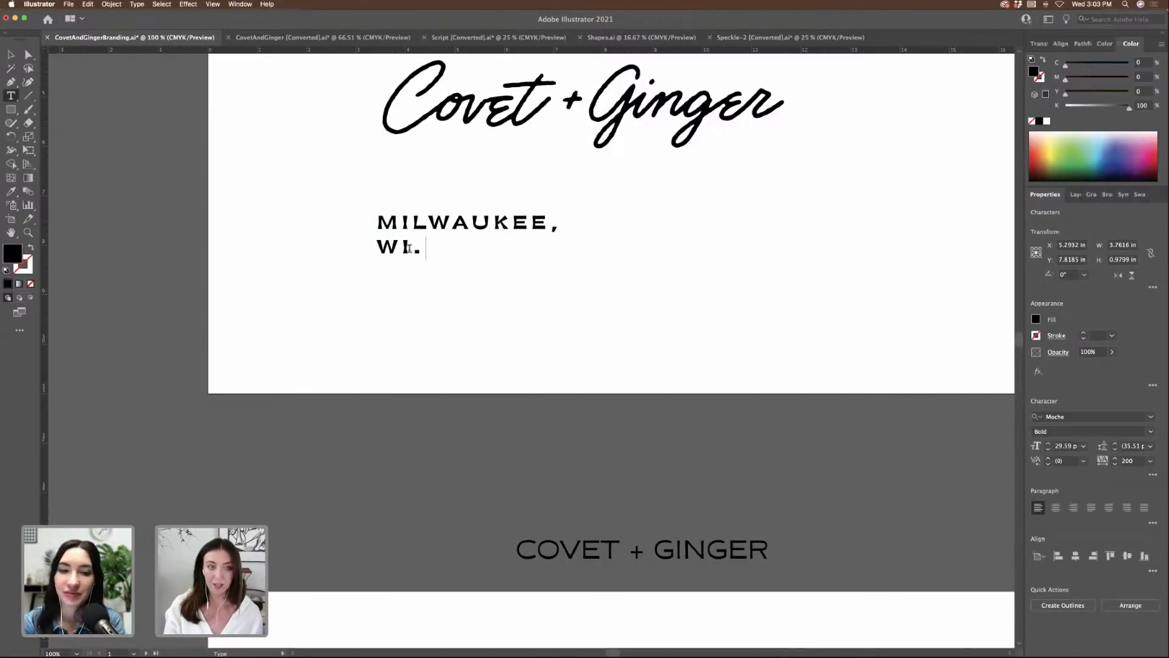
key(Escape)
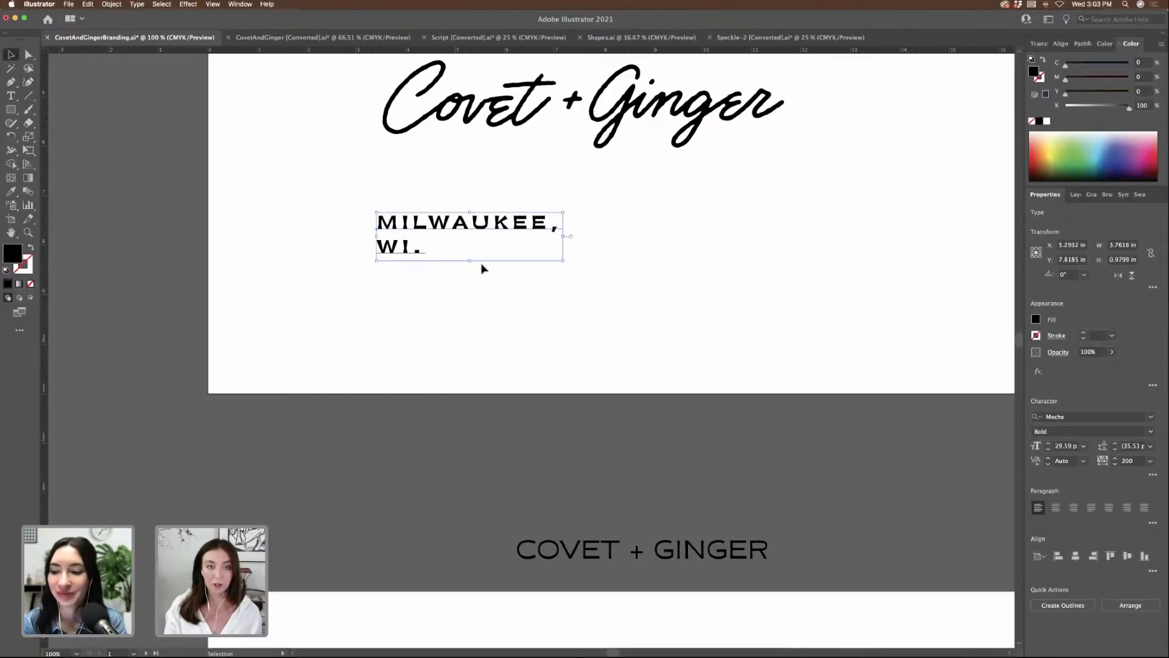
- Center-align the two-line MILWAUKEE, WI. text and position it centered just beneath the Covet + Ginger script
drag(473, 243, 581, 244)
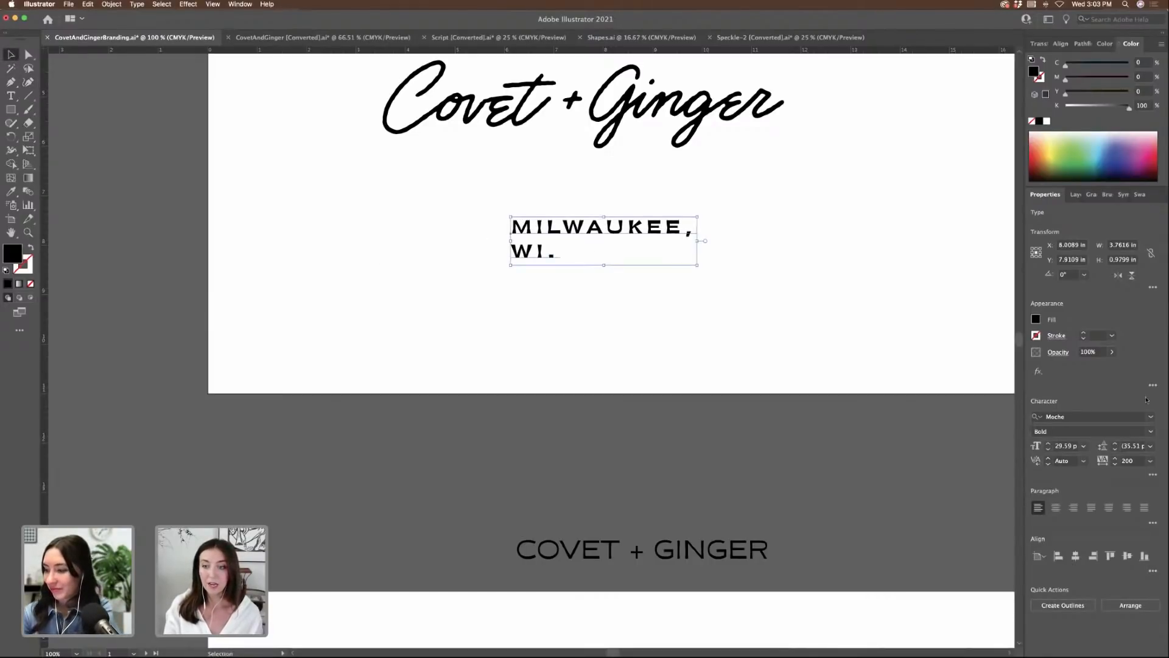
click(1055, 507)
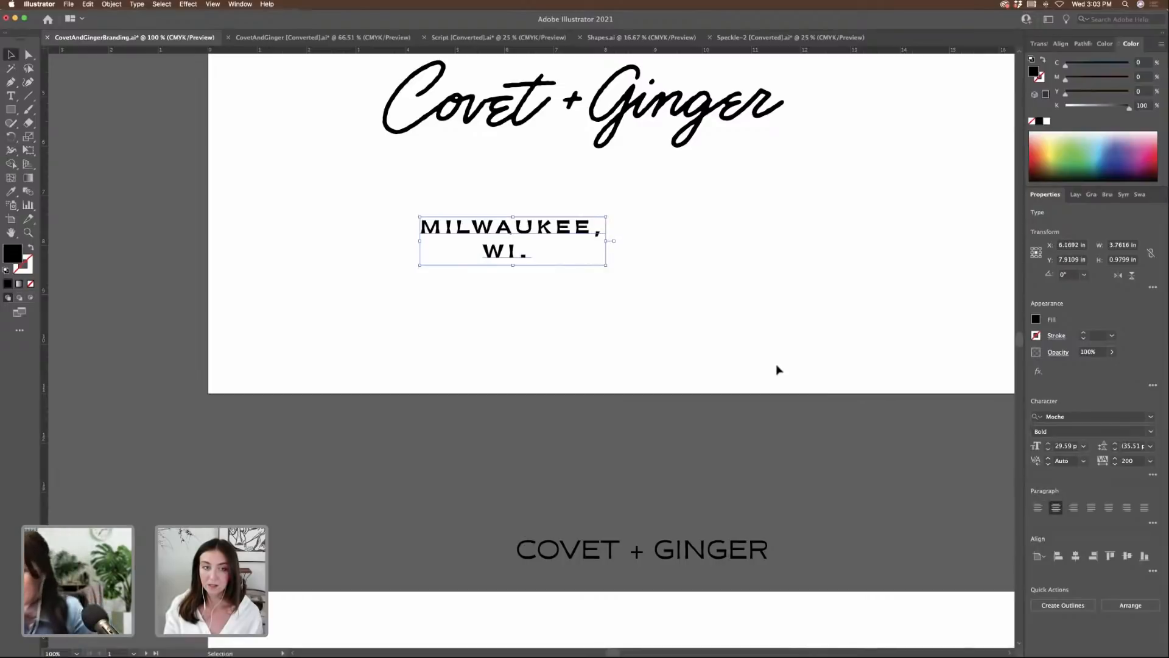
click(563, 245)
drag(544, 230, 616, 183)
click(568, 239)
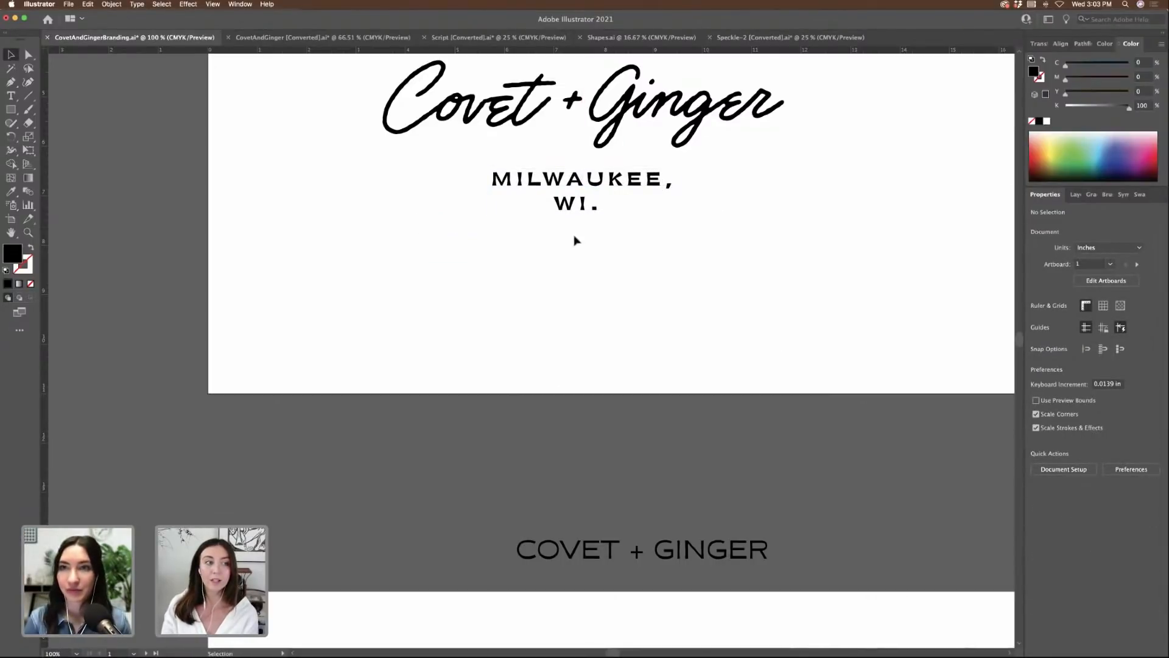
- Increase the font size of the two-line MILWAUKEE, WI. text to 31 pt
click(583, 210)
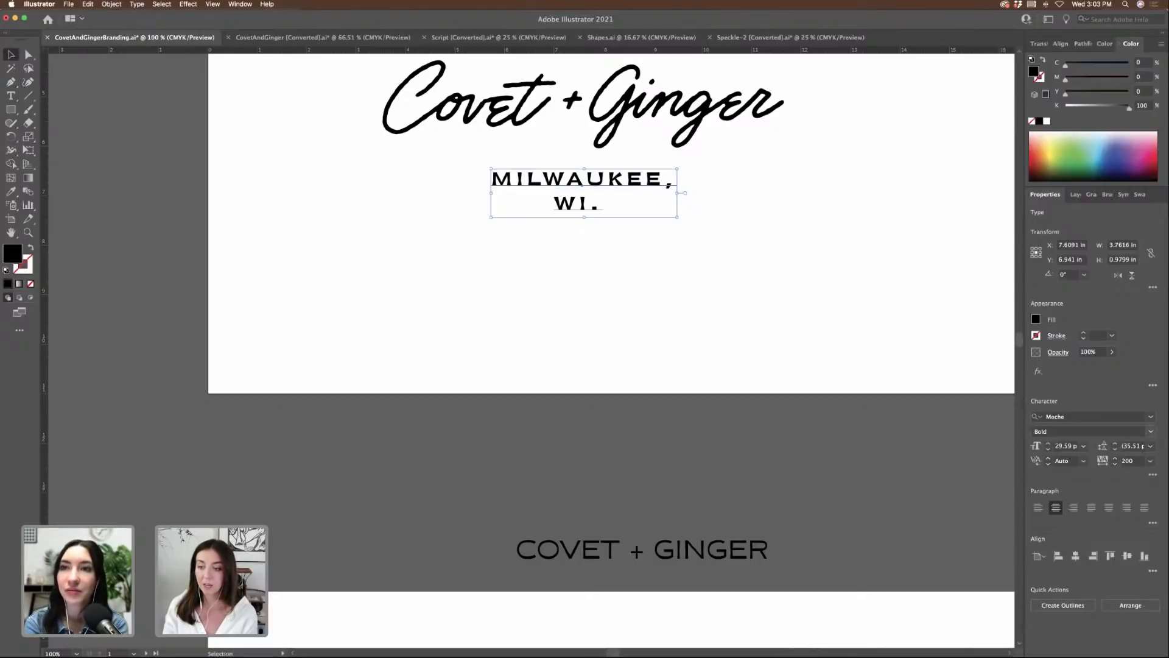
click(1048, 444)
click(1049, 444)
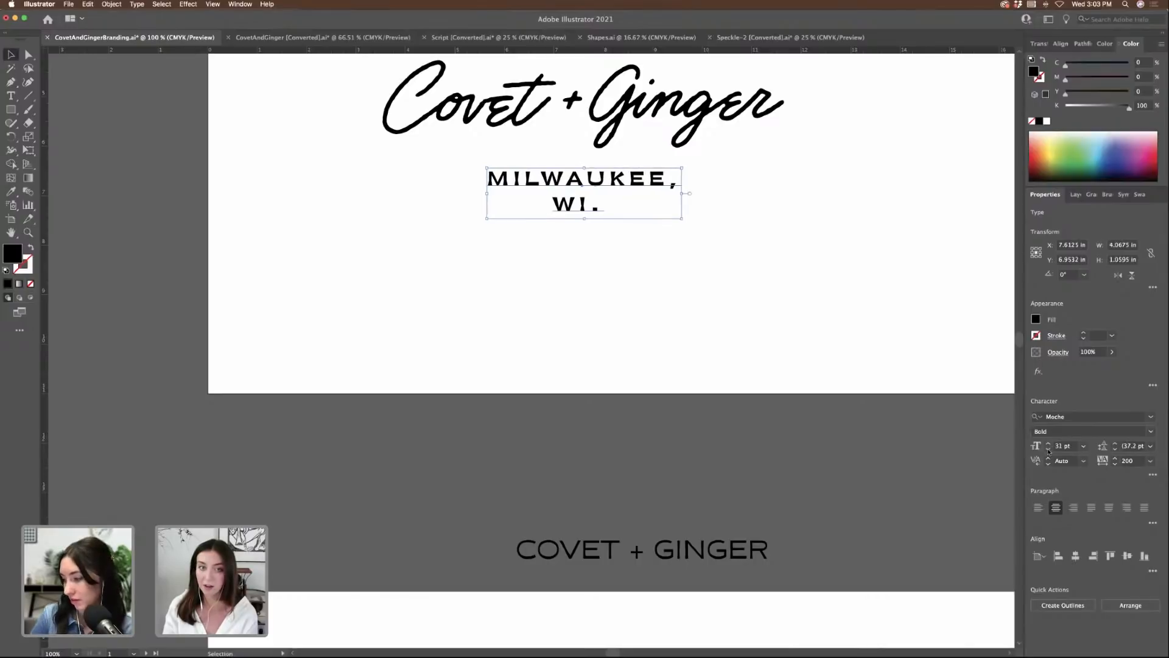
- Reduce the font size of the two-line MILWAUKEE, WI. text to 28 pt
click(1048, 450)
click(1048, 449)
click(1049, 449)
- Set the leading of the two-line MILWAUKEE, WI. text to 45 pt
click(1115, 444)
click(1115, 444)
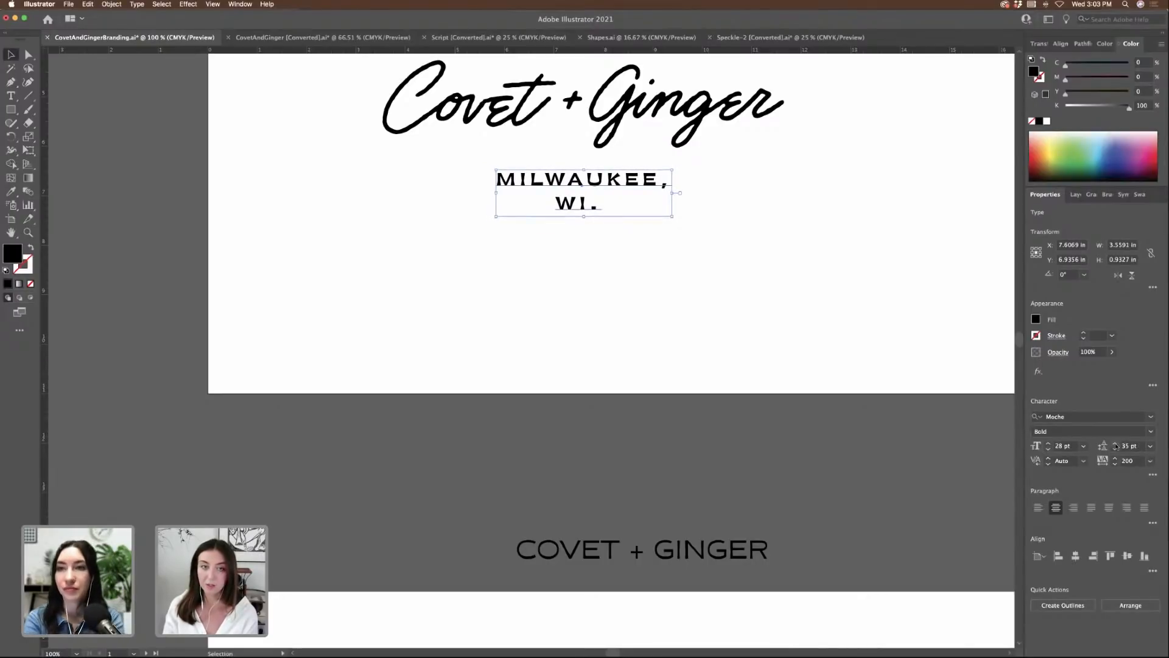
click(1115, 443)
click(1115, 443)
click(1115, 444)
click(1116, 444)
click(1115, 443)
click(1115, 444)
click(1115, 443)
click(1115, 444)
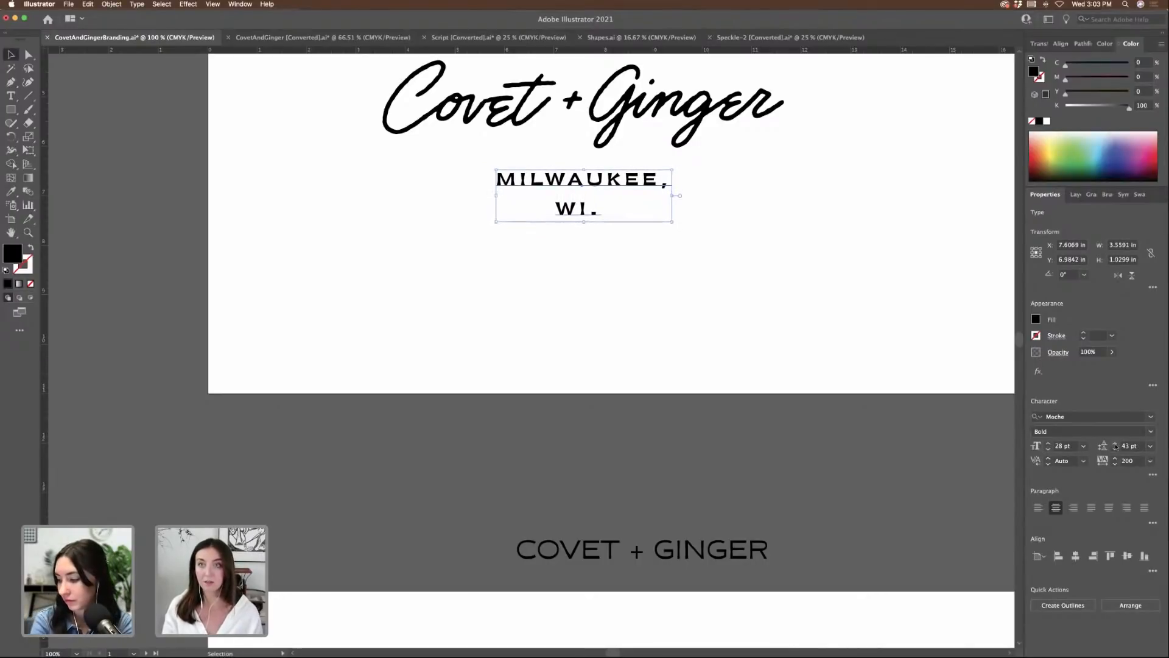
click(1115, 444)
click(1115, 444)
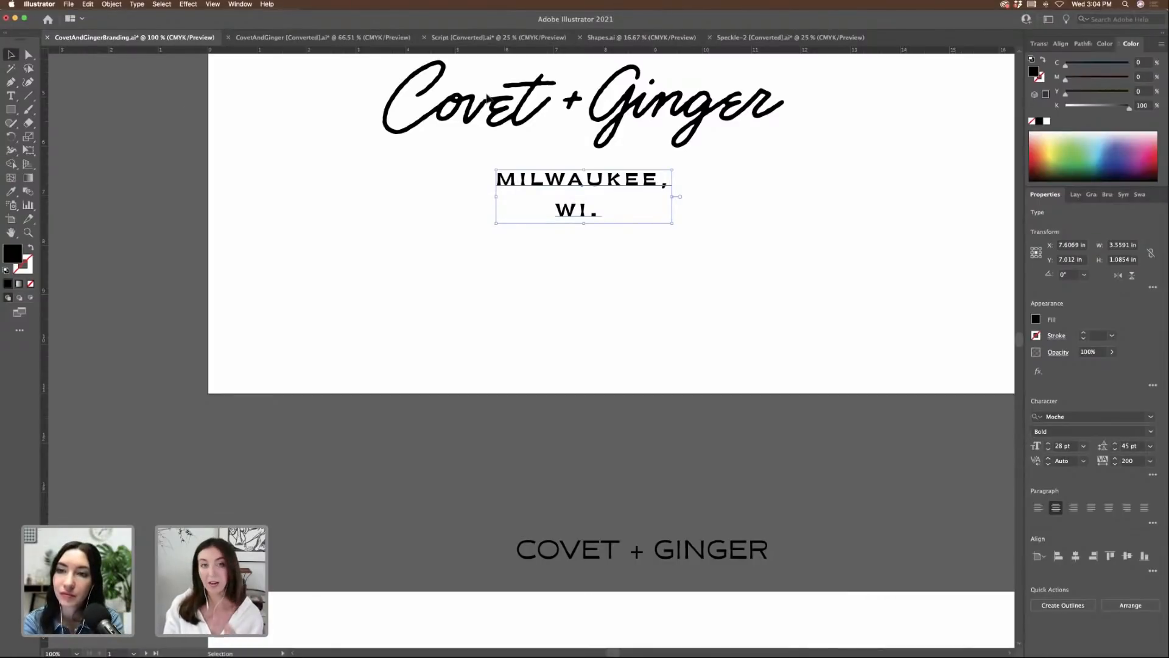
click(770, 179)
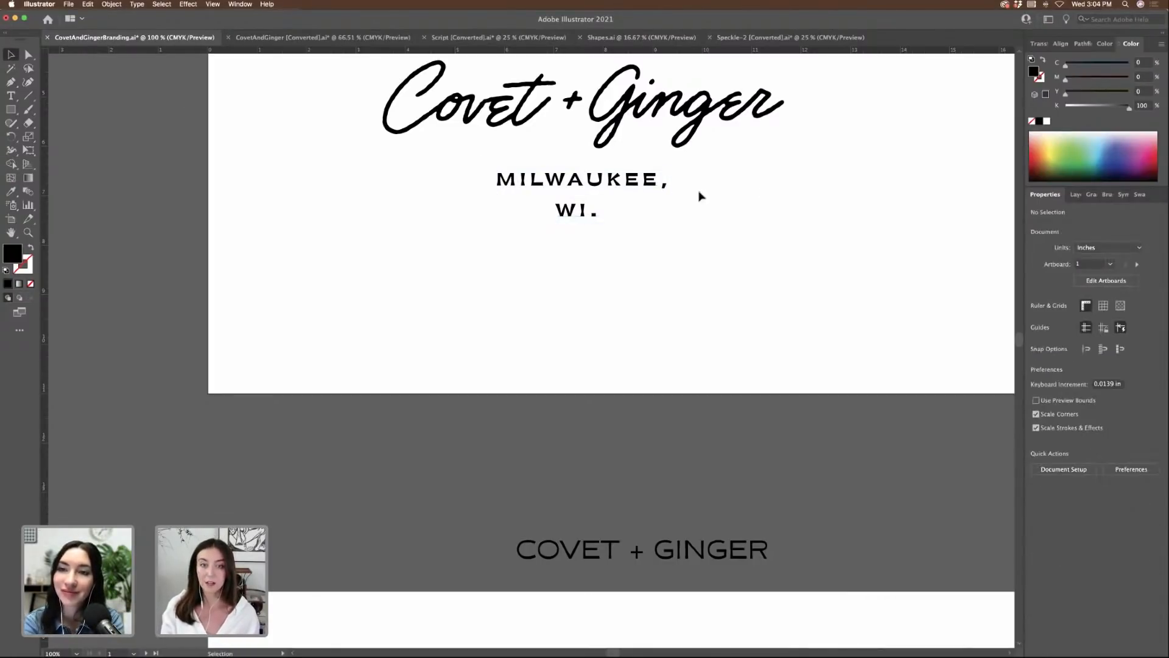
- Try the two-line MILWAUKEE, WI. text offset to the left beneath Covet, and bring it back to center beneath the script
key(super+minus)
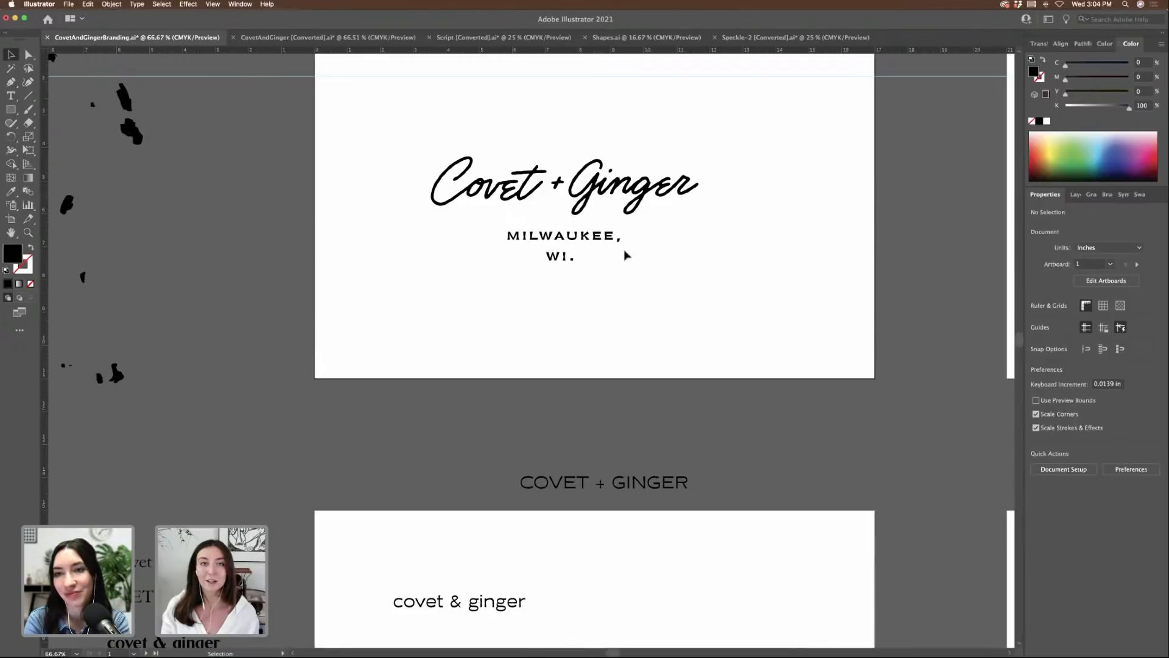
drag(595, 244, 543, 225)
click(693, 303)
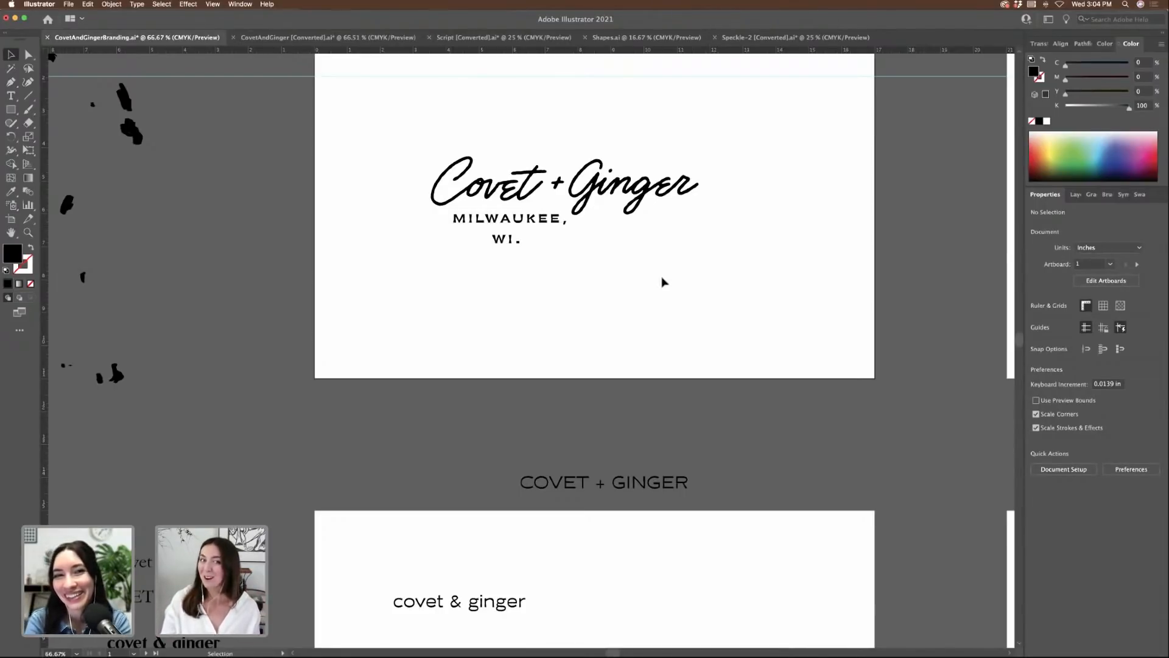
drag(535, 220, 586, 236)
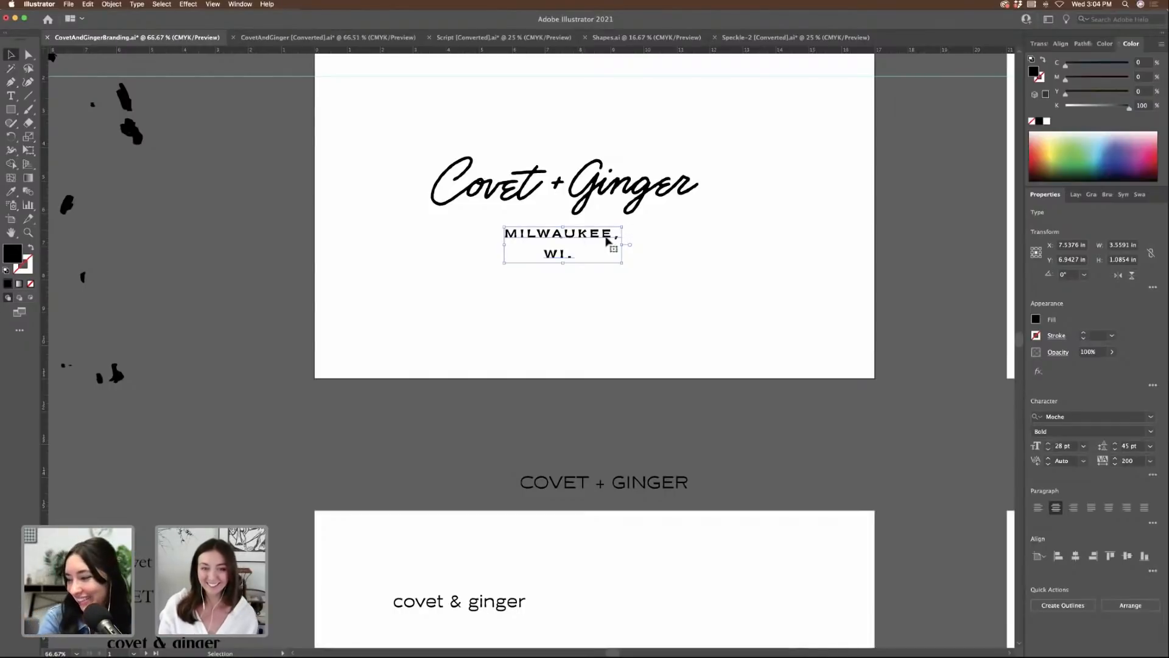
click(654, 271)
drag(560, 258, 521, 259)
click(725, 268)
scroll(725, 269, up, 3)
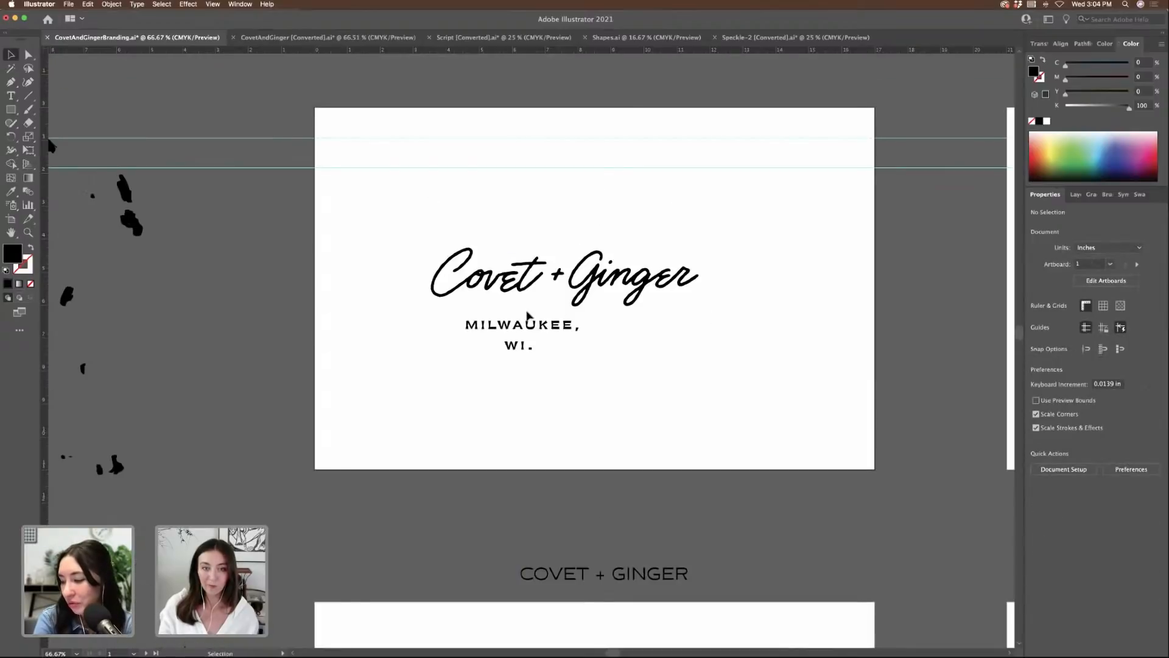
drag(578, 335, 619, 337)
click(749, 343)
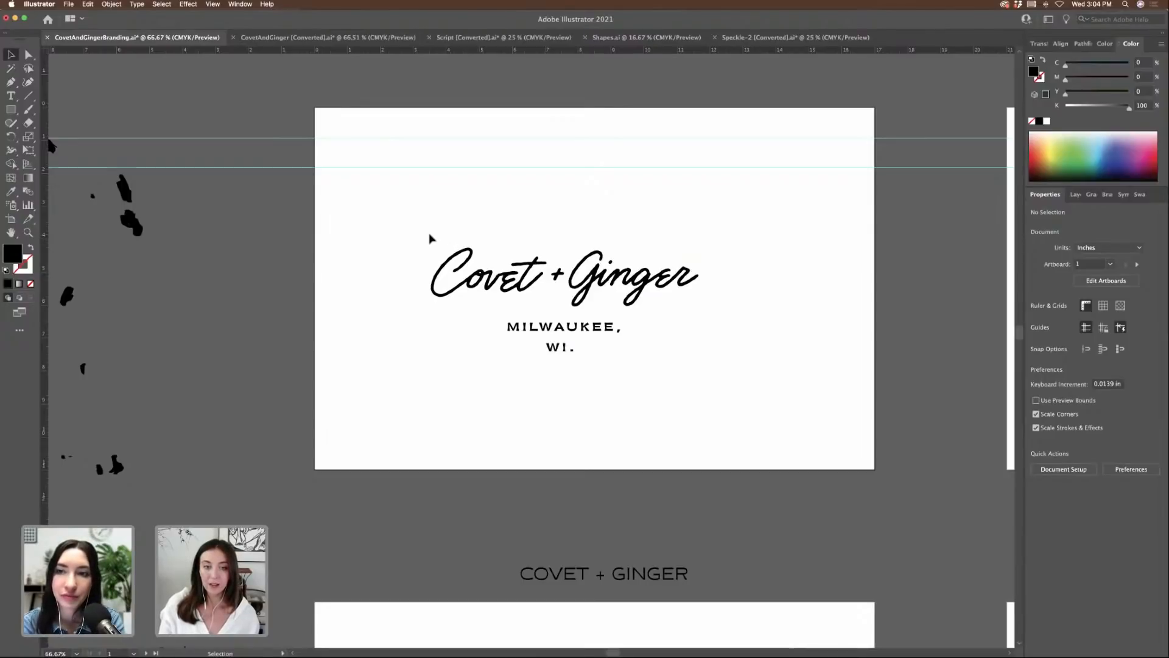
- Move the script lockup toward the artboard's upper left and place a duplicate beside it, scaled down to about 5.1 in wide
drag(431, 240, 715, 386)
drag(629, 267, 822, 249)
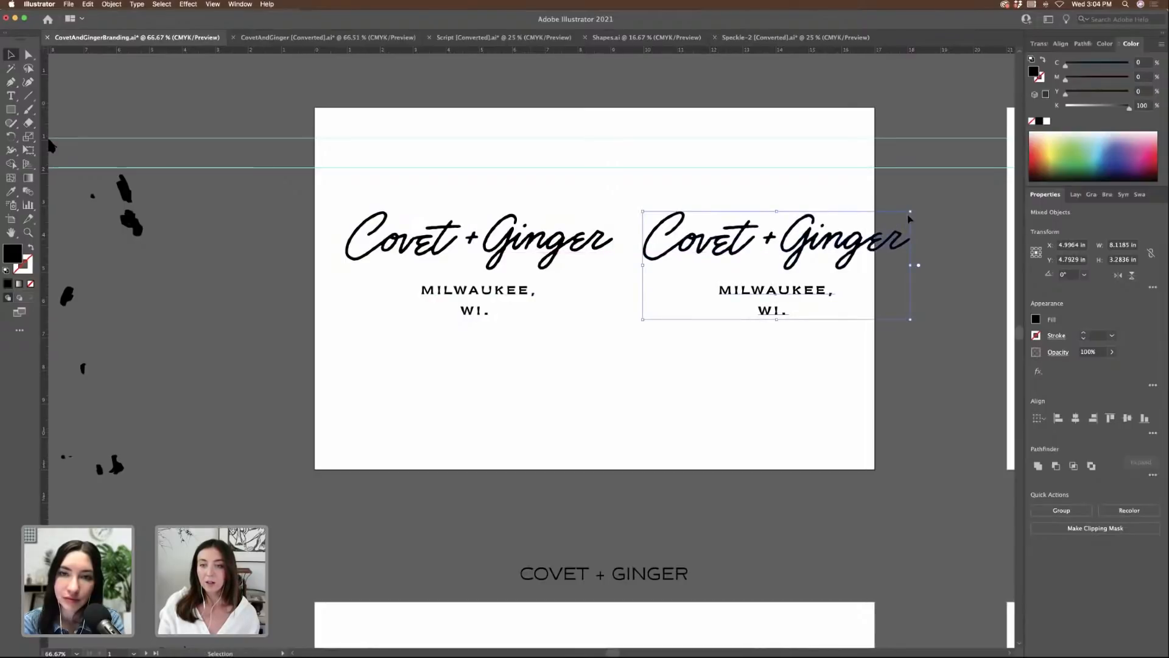
drag(910, 212, 812, 221)
drag(774, 268, 806, 241)
click(843, 318)
- Join the smaller lockup's MILWAUKEE, WI. text onto a single line
key(super+equal)
key(super+equal)
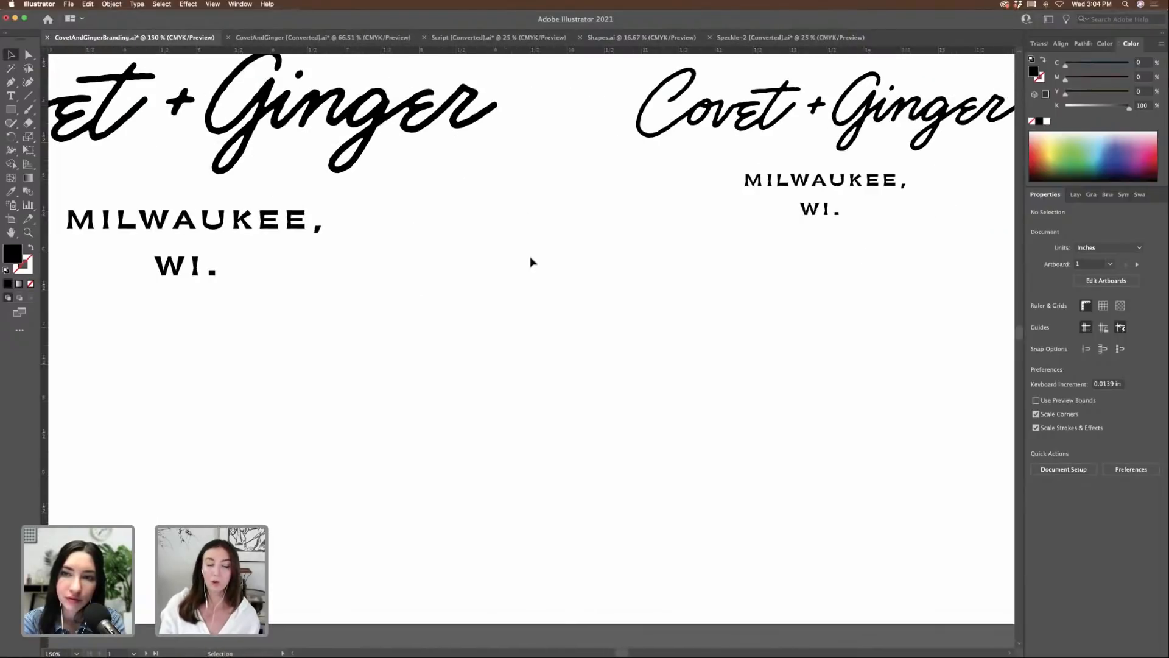
scroll(873, 291, up, 5)
scroll(874, 291, right, 3)
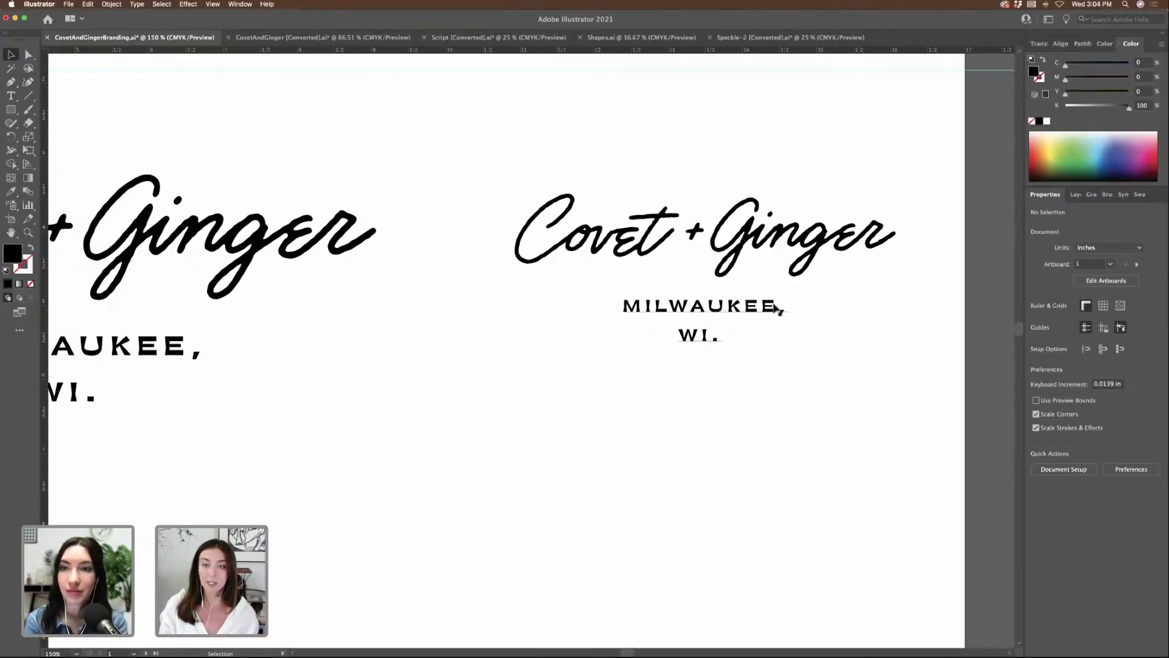
double_click(687, 341)
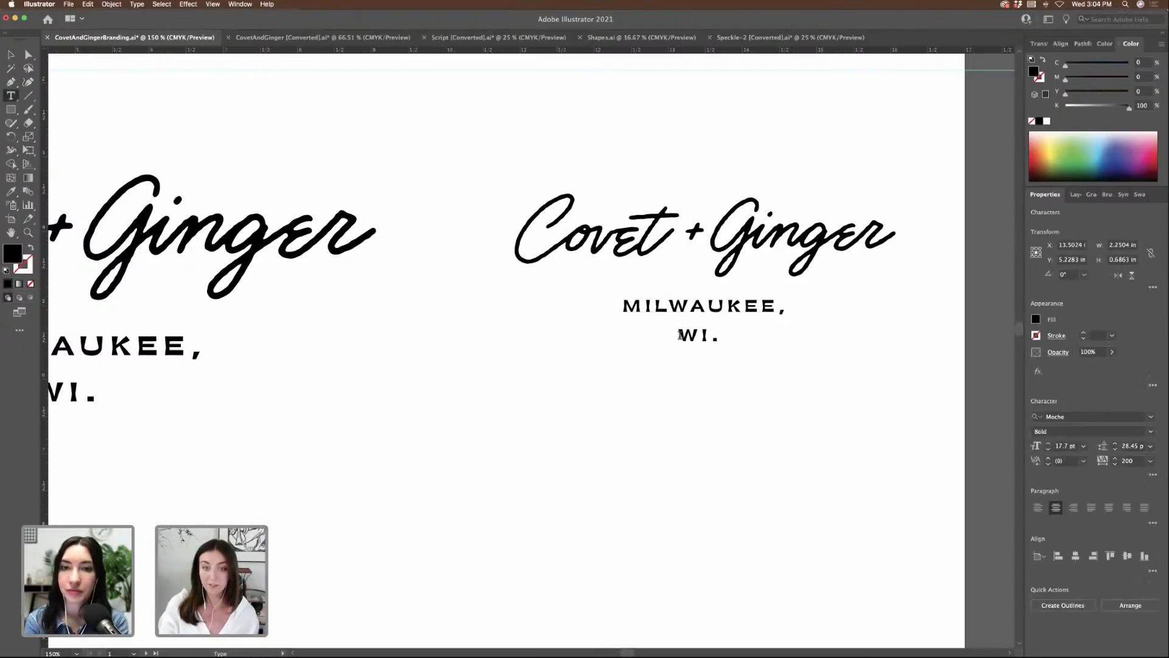
key(BackSpace)
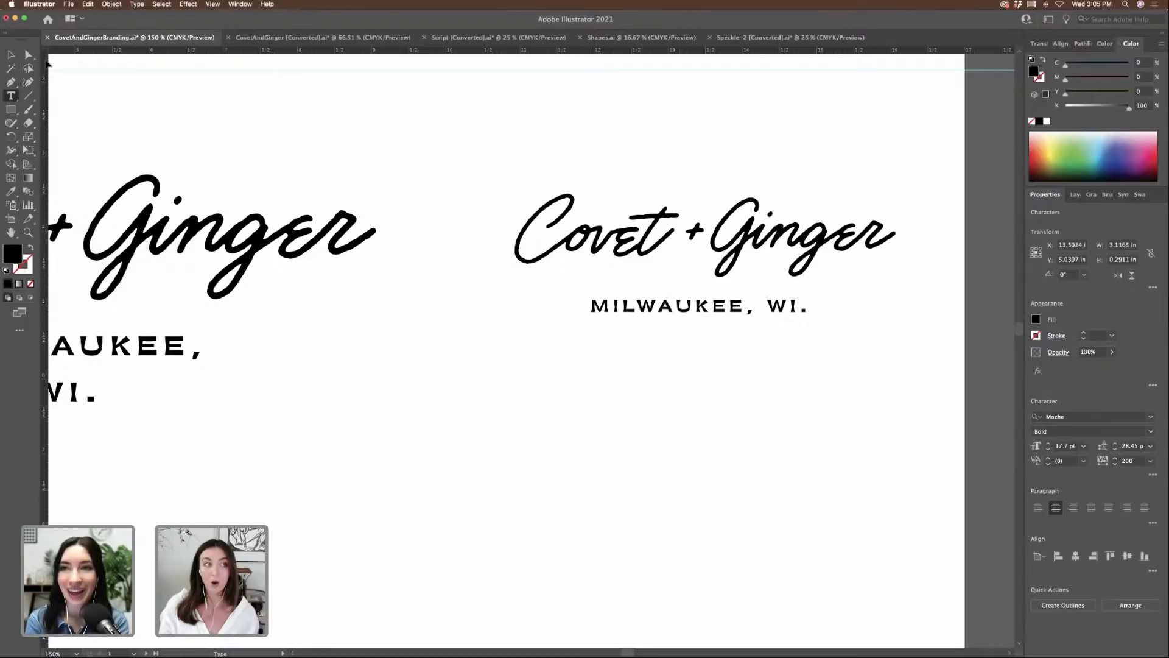
click(11, 54)
click(510, 120)
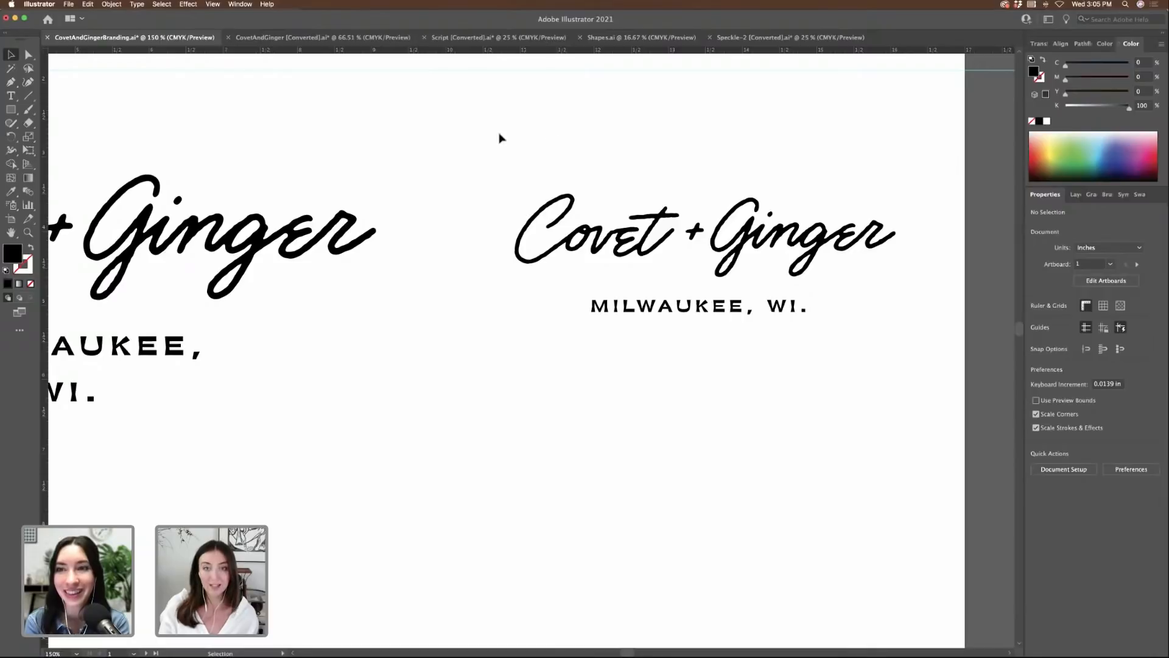
- Duplicate the smaller lockup with the one-line MILWAUKEE, WI. text straight down to the lower part of the artboard
drag(489, 134, 954, 327)
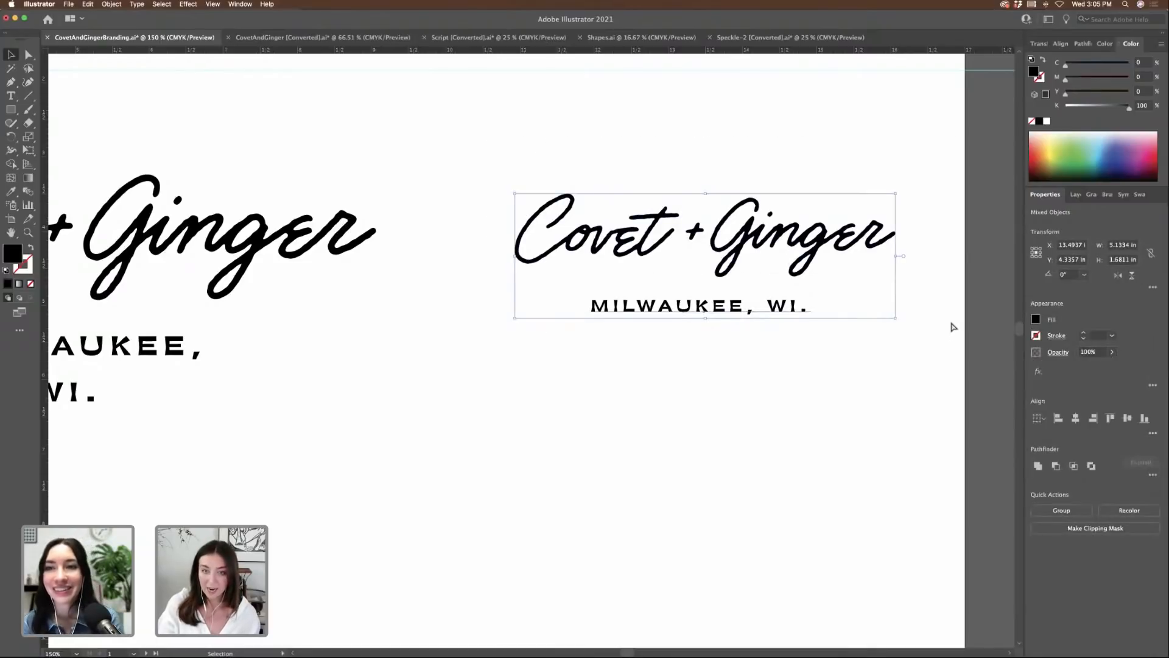
key(super+minus)
scroll(600, 300, down, 2)
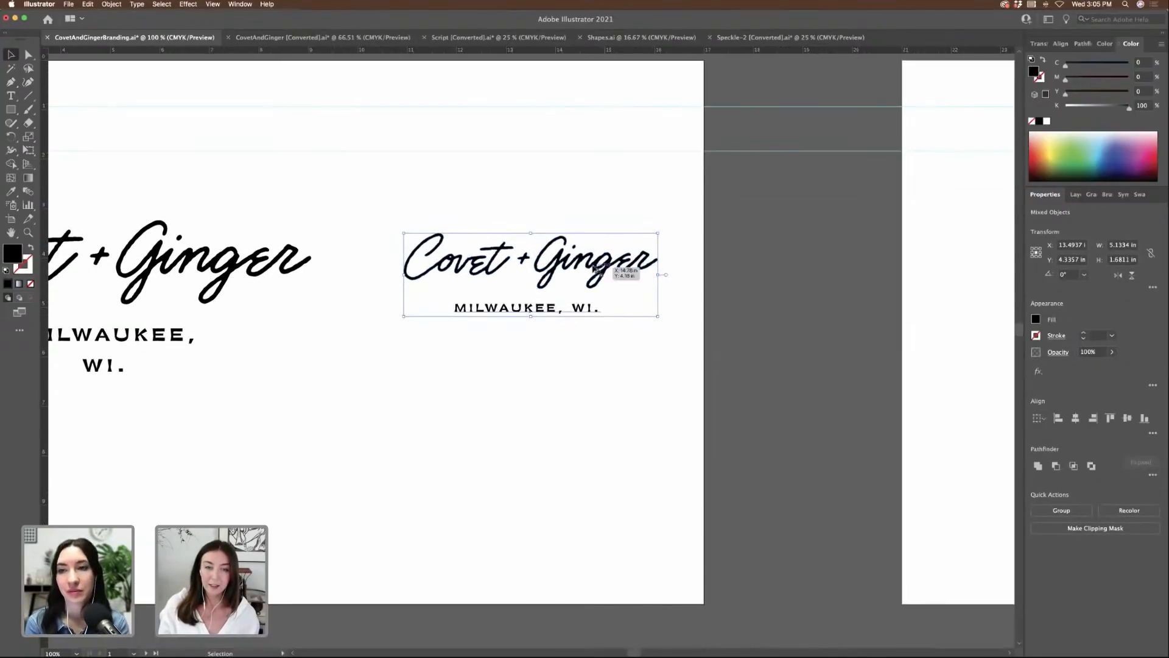
drag(594, 268, 593, 453)
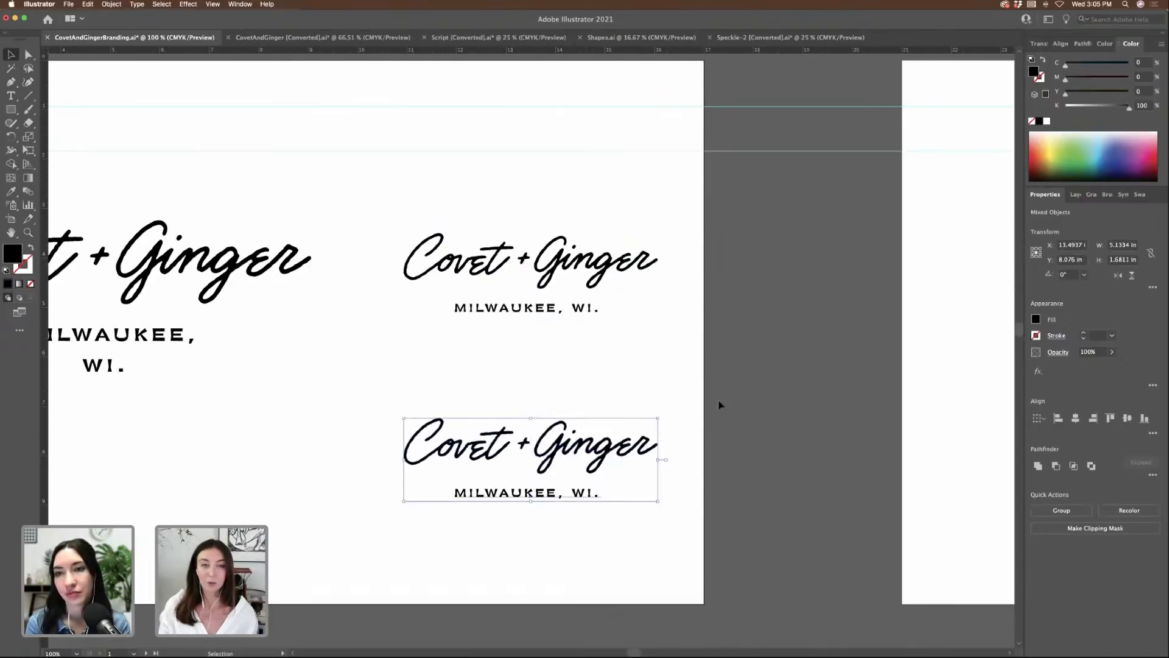
click(719, 401)
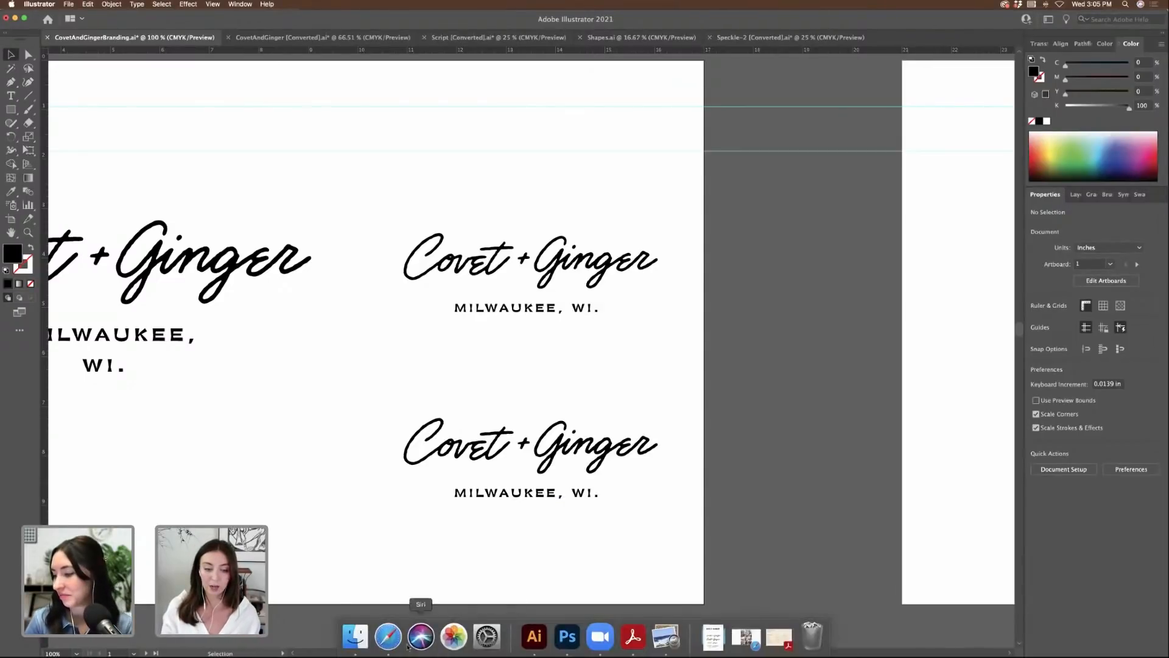
- Switch to Finder, open the Photos folder of Covet And Ginger, and place photo CG2 over the neighboring artboard in Illustrator
click(355, 647)
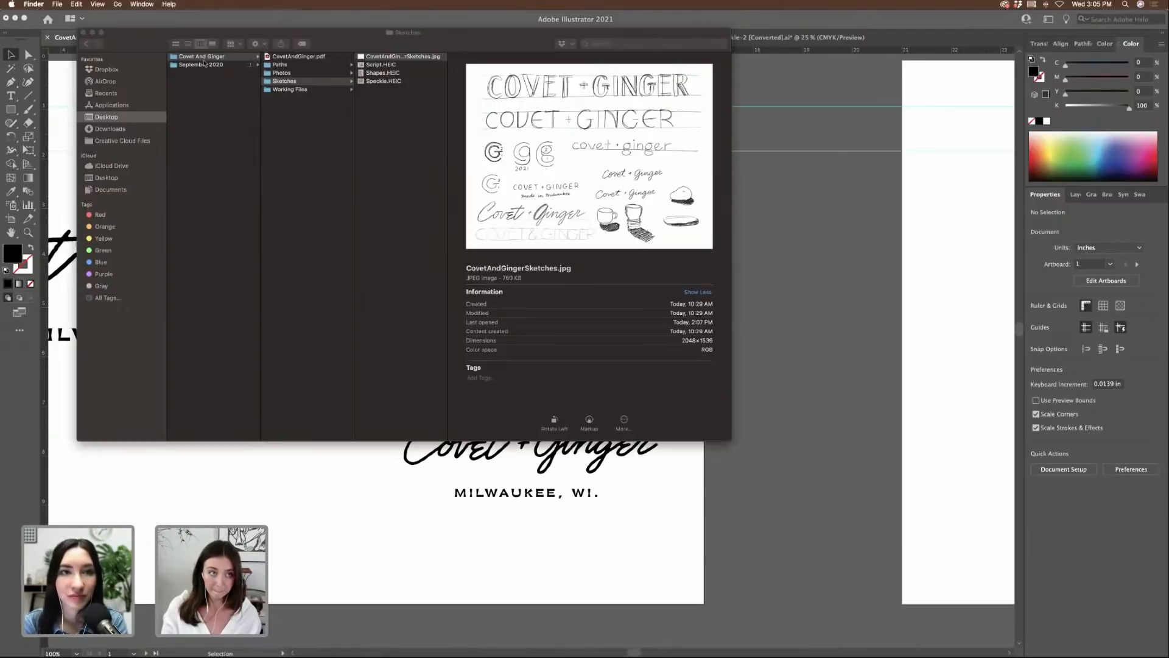
click(292, 74)
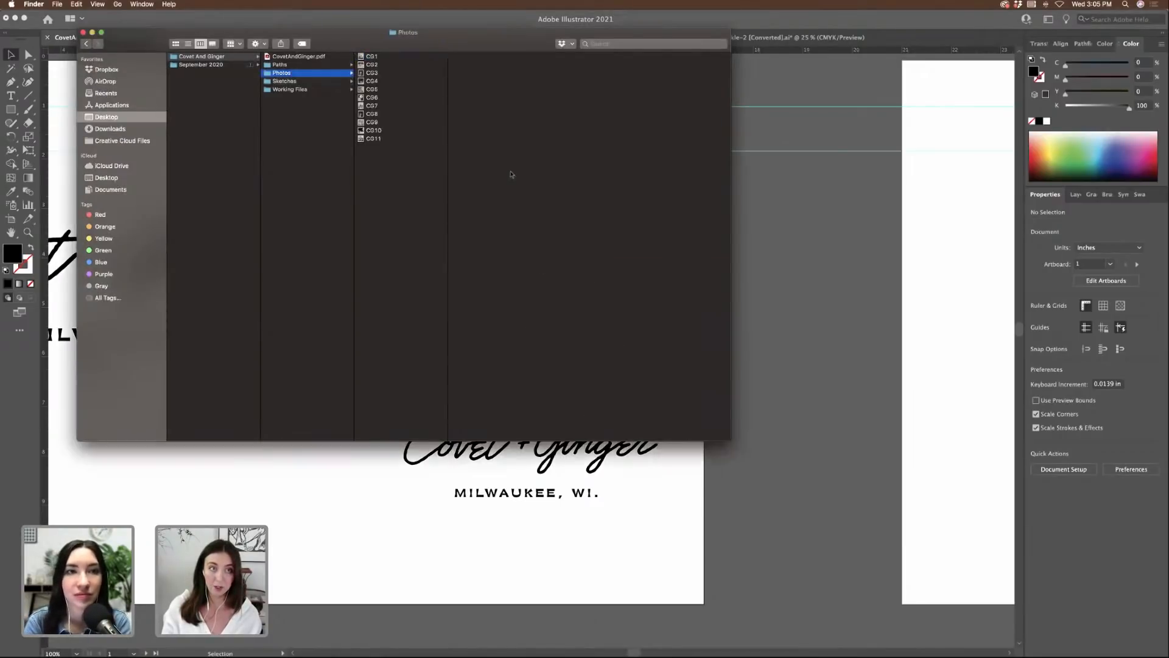
drag(730, 445, 958, 655)
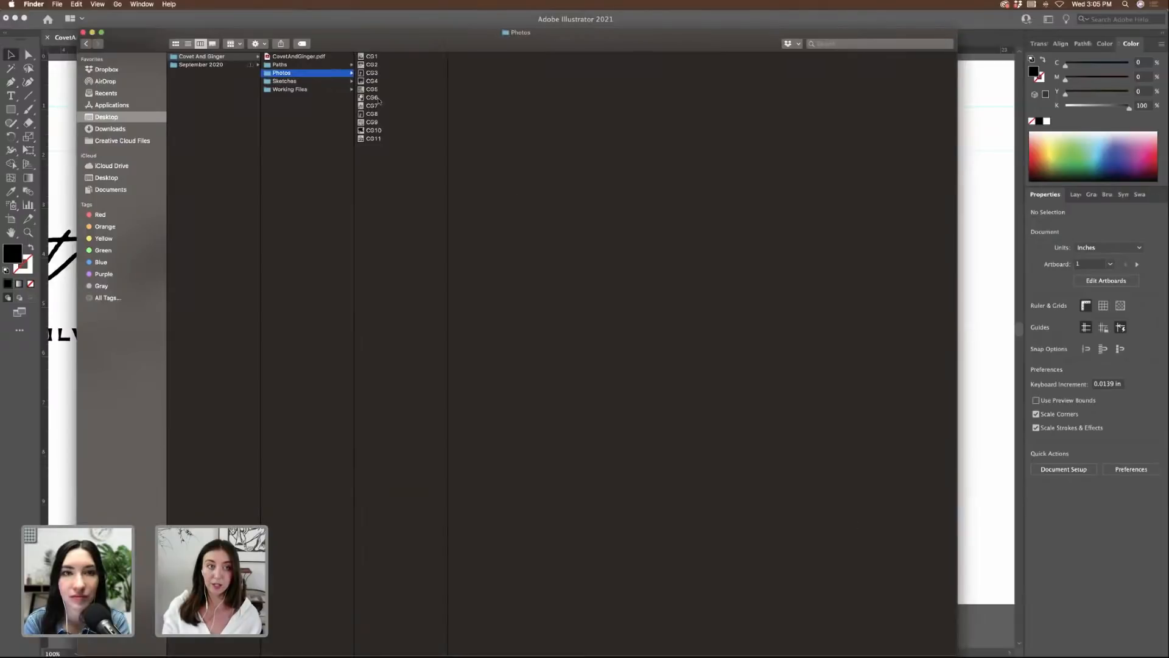
click(380, 56)
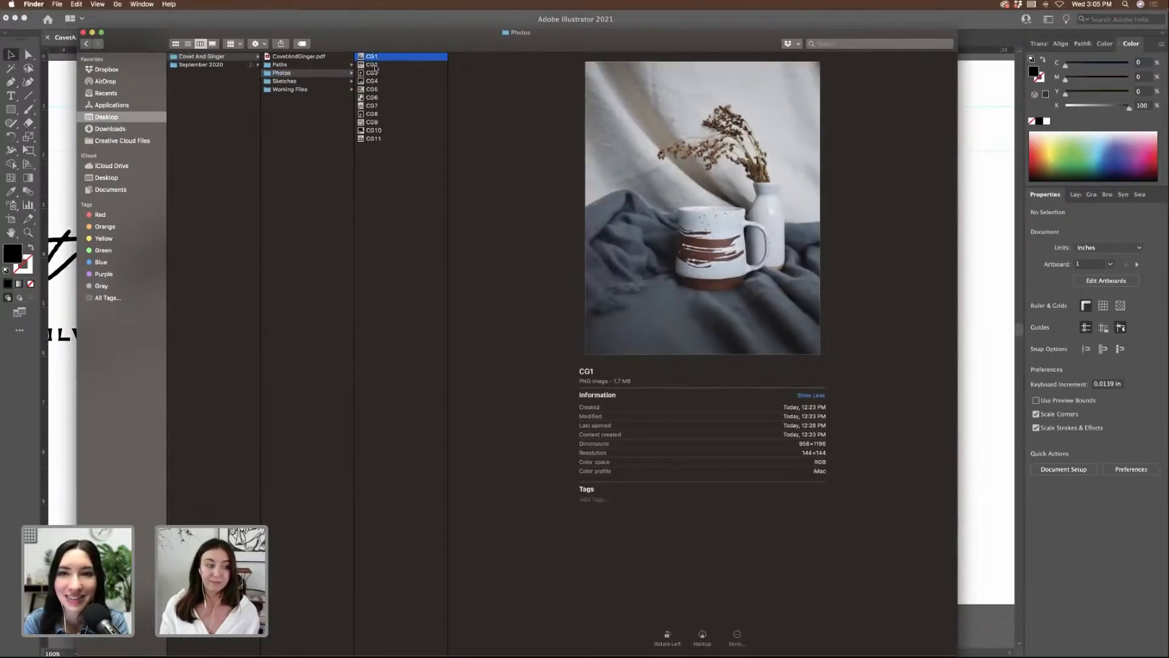
click(375, 66)
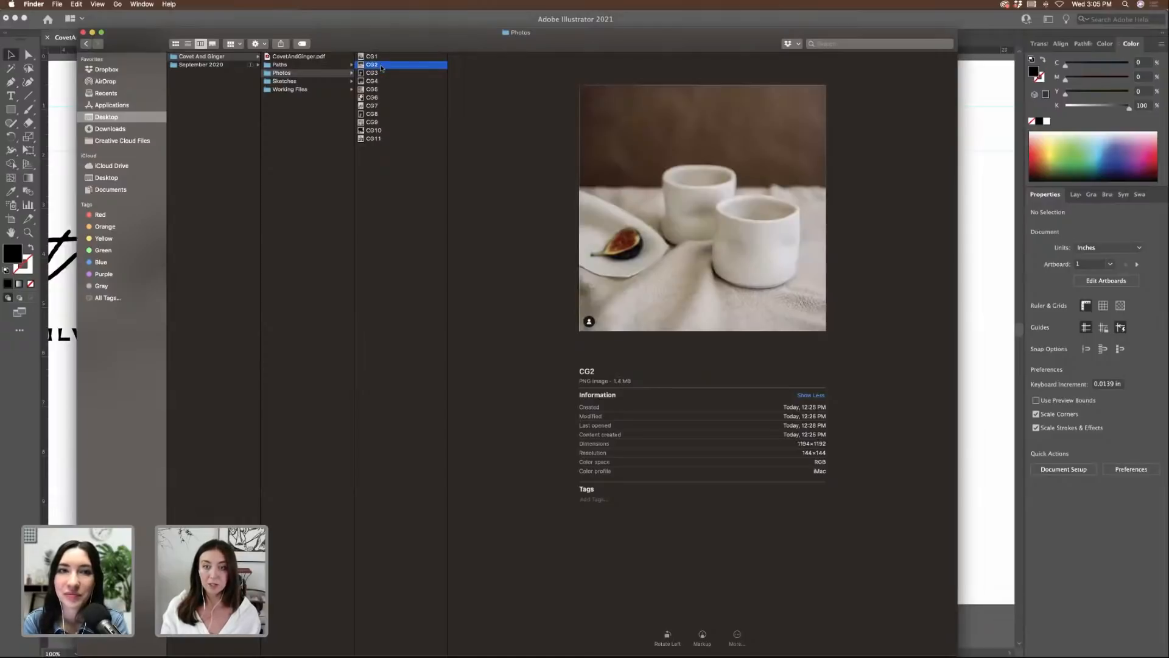
drag(400, 65, 990, 284)
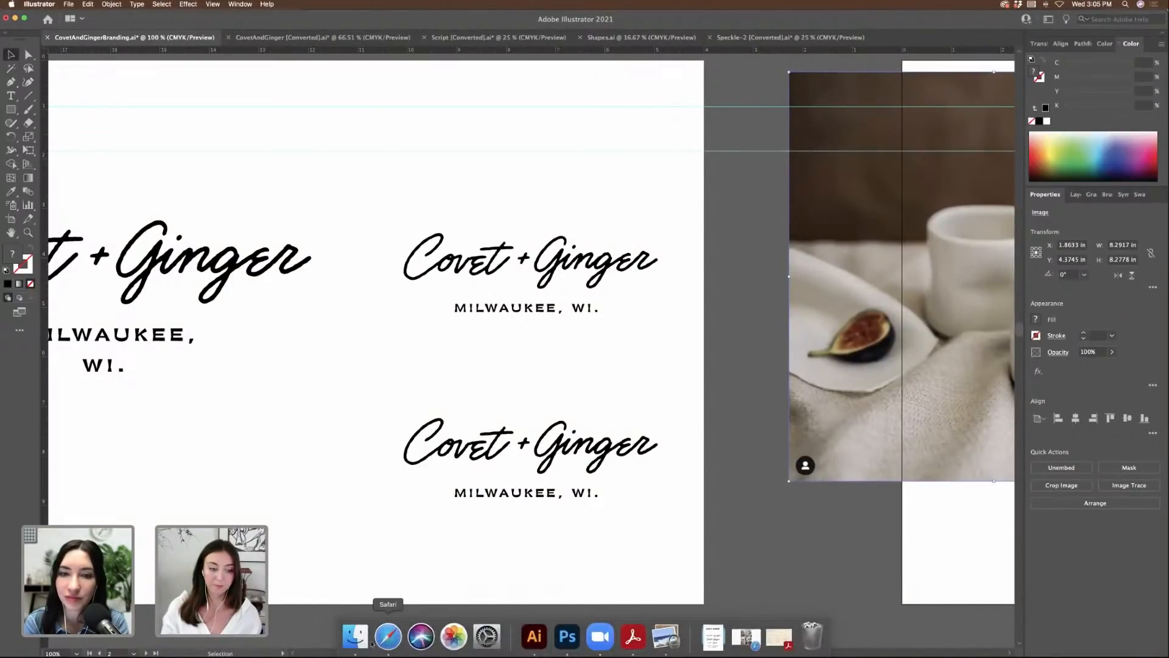
- Browse the Photos folder in Finder and place photo CG7 of the mugs and bottles in the Illustrator document
click(355, 646)
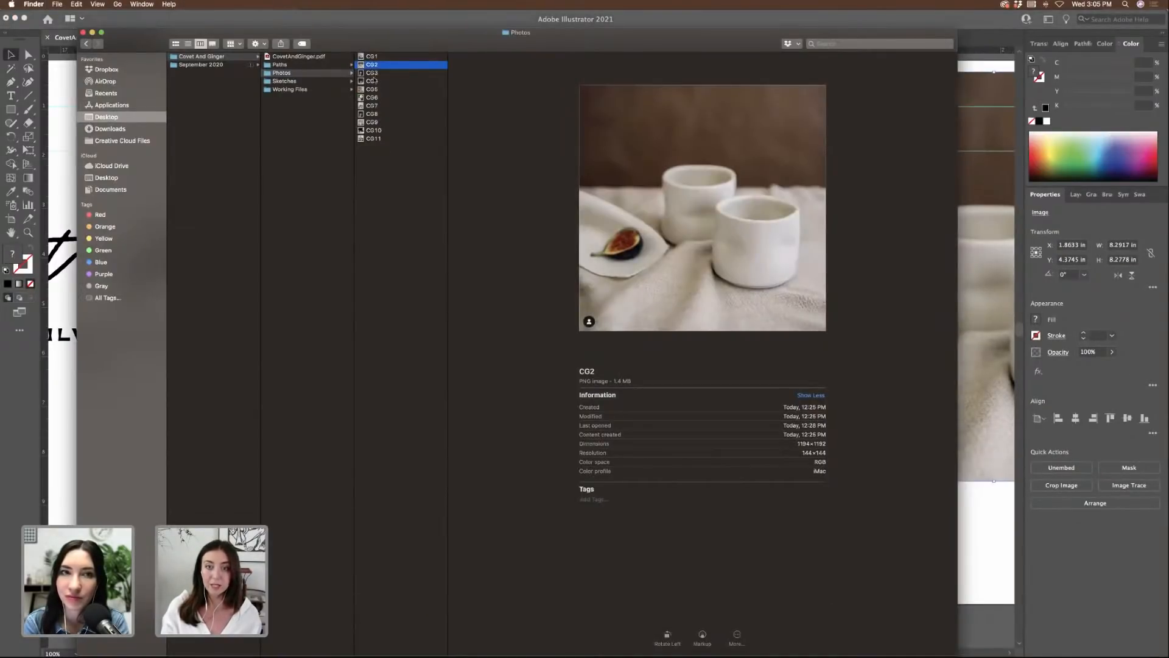
click(373, 73)
key(Down)
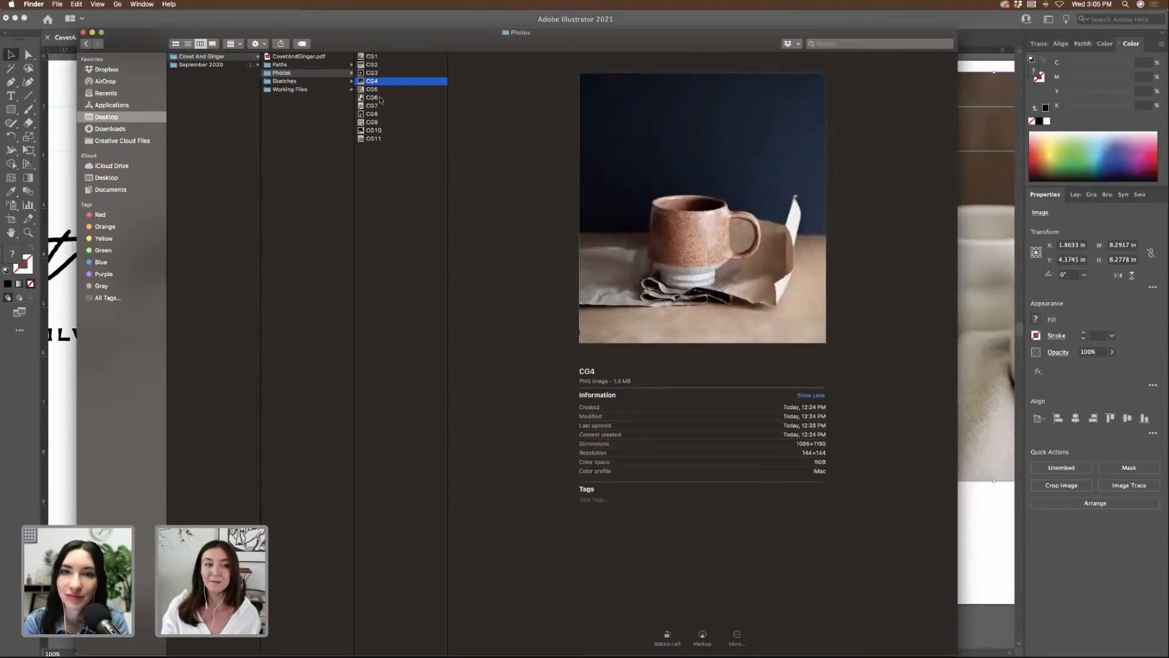
click(380, 98)
key(Up)
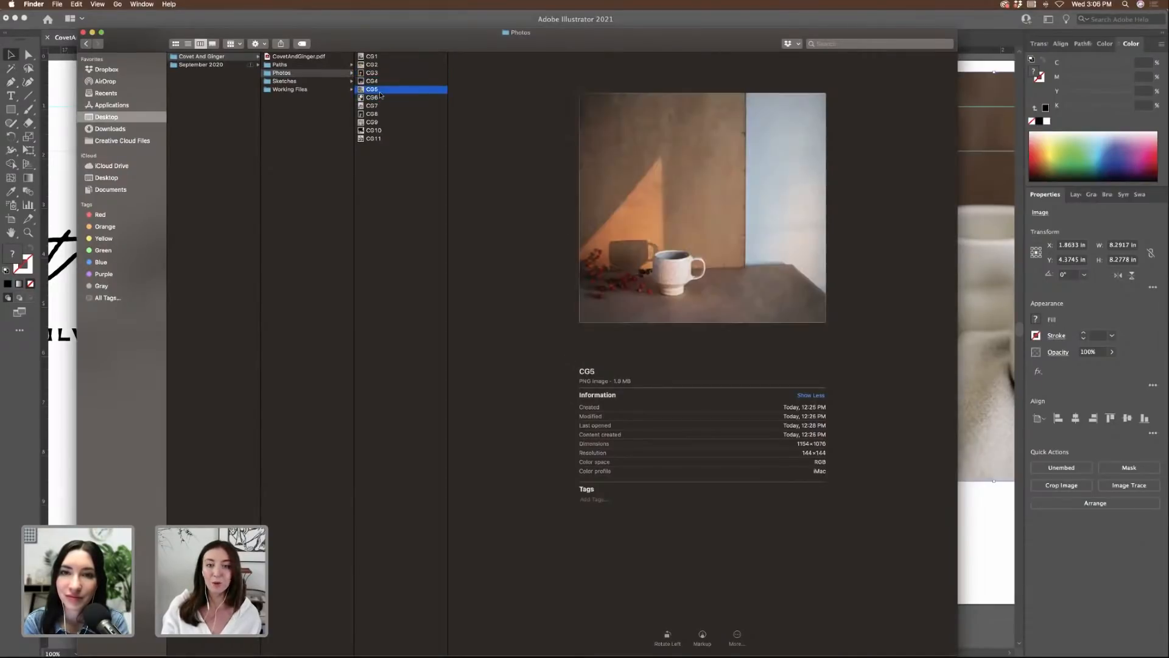
click(377, 106)
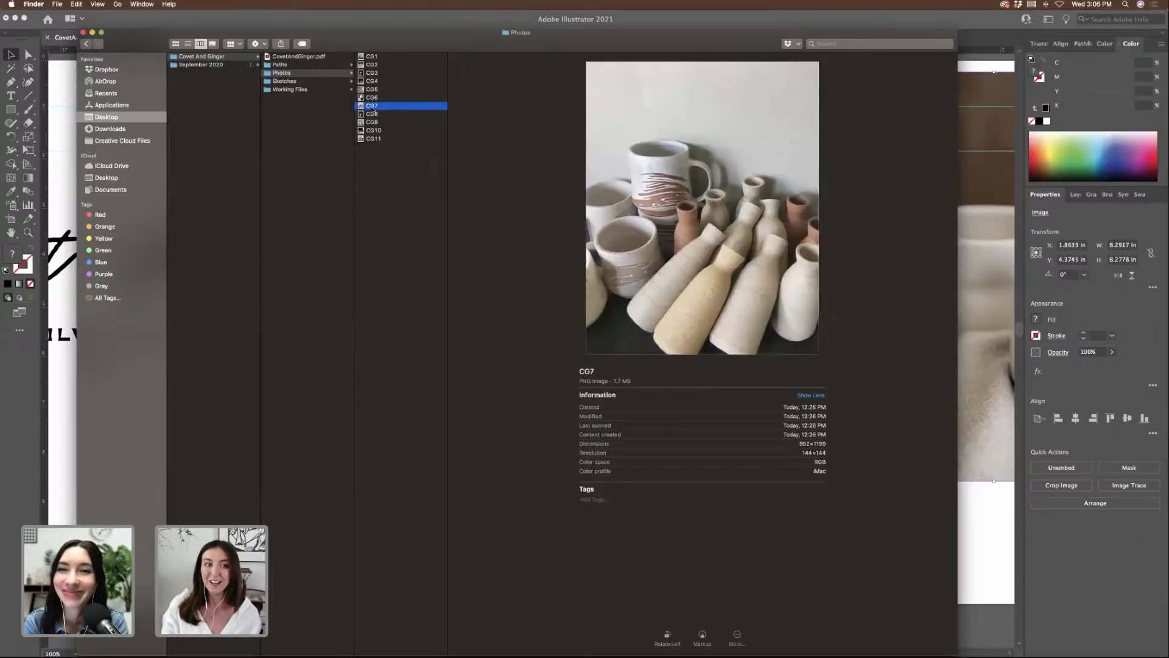
drag(825, 242, 746, 276)
click(524, 186)
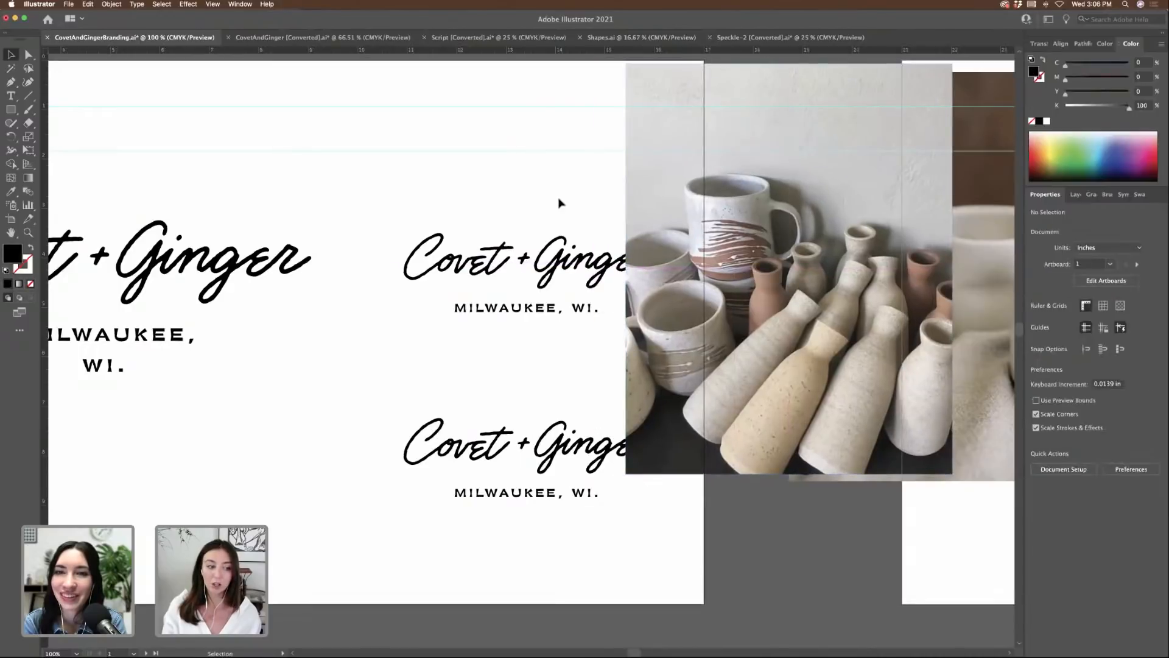
- Move the mugs and bottles photo left so it sits beside the white cups photo without overlapping it
scroll(556, 200, right, 5)
scroll(559, 202, right, 5)
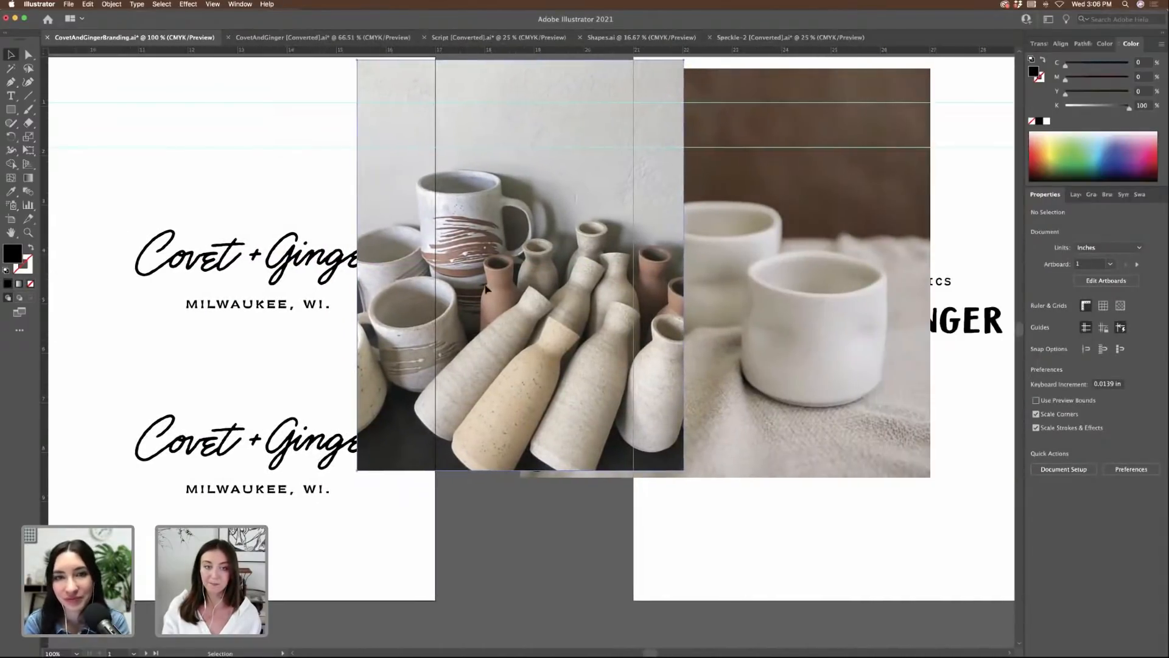
drag(485, 288, 303, 304)
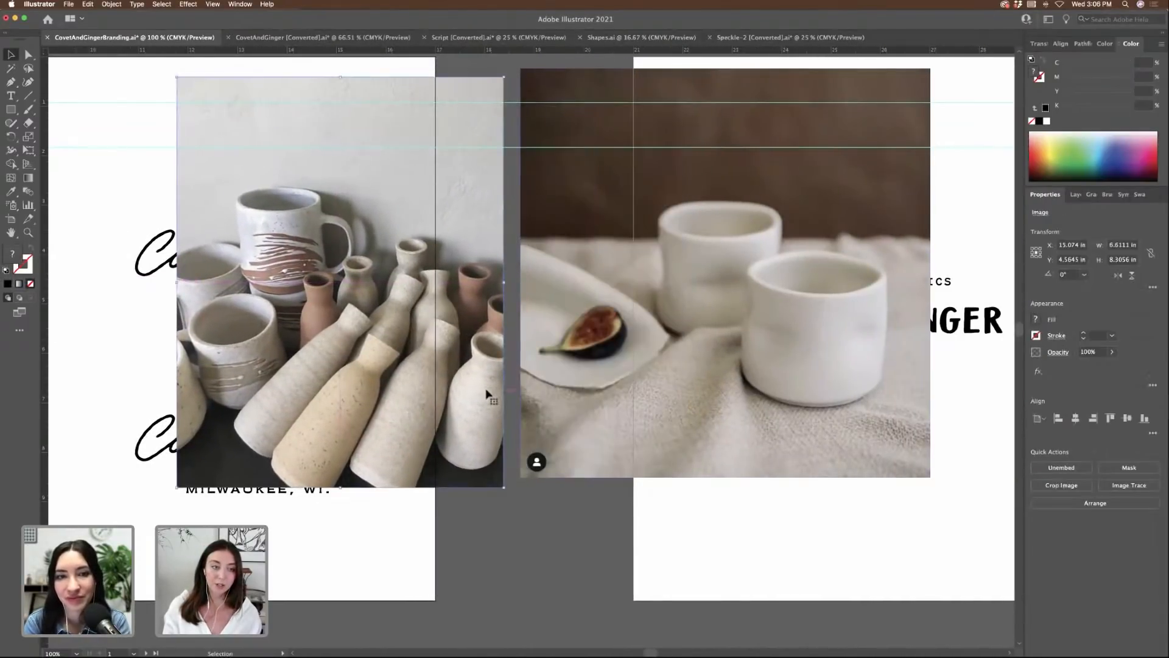
- Examine the brushed glaze strokes and speckled surfaces of the mugs and bottles in the CG7 photo up close
scroll(484, 388, left, 4)
key(super+equal)
key(super+equal)
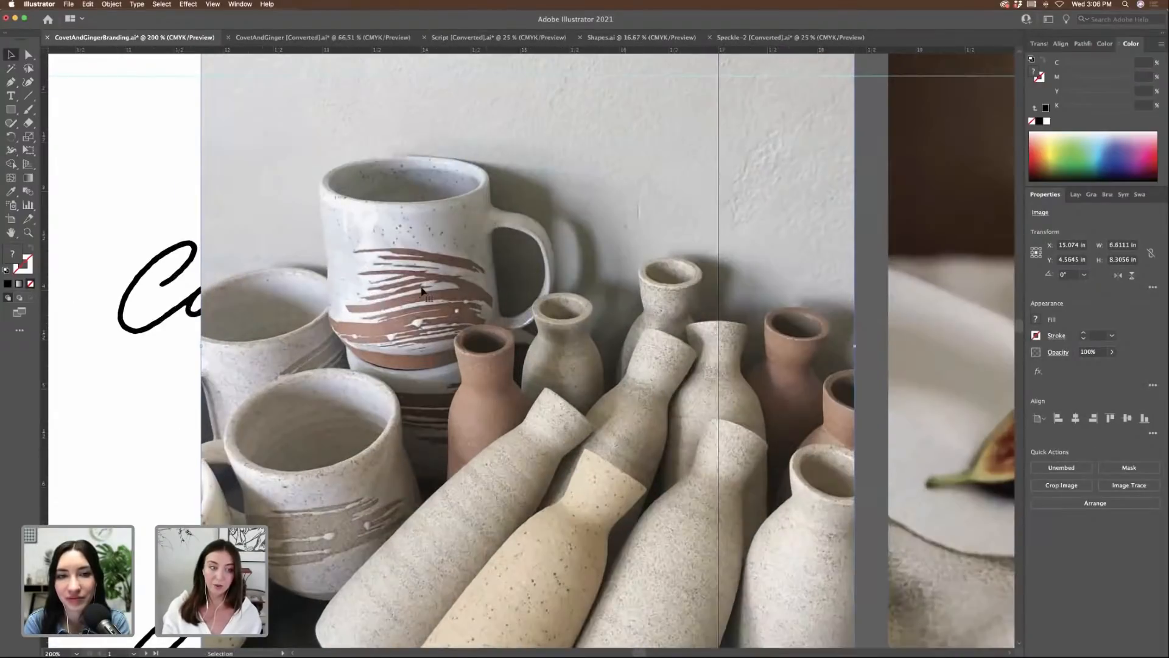
scroll(422, 291, down, 5)
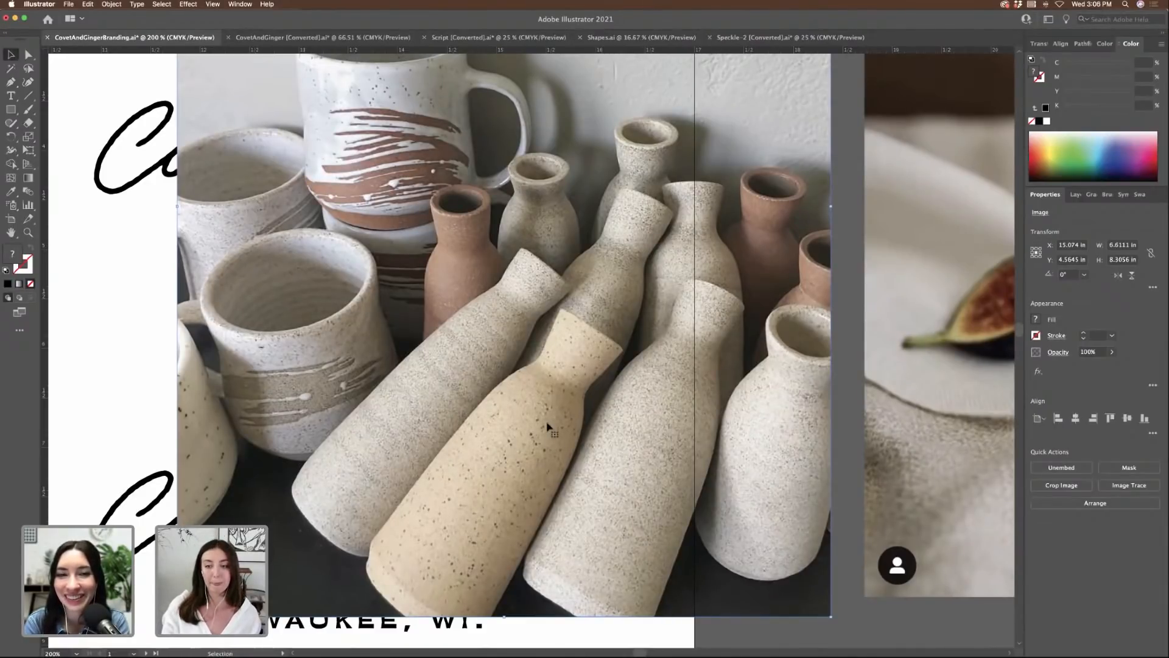
scroll(546, 427, up, 3)
scroll(548, 428, down, 3)
scroll(548, 427, left, 5)
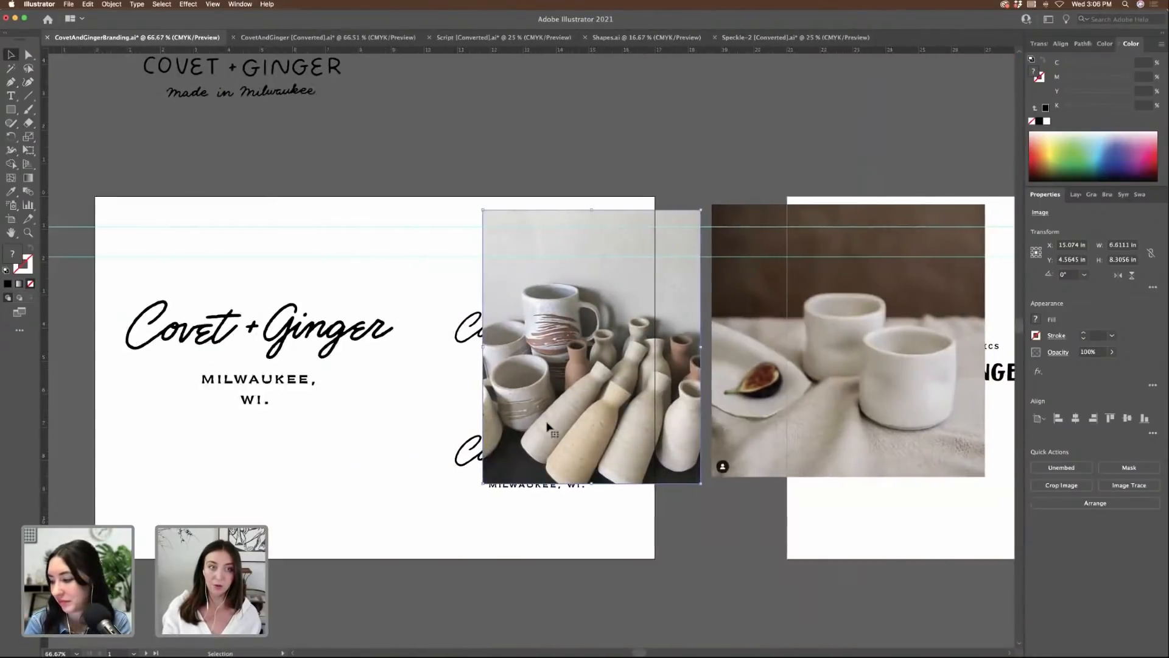
- Move the mugs and bottles photo and the white cups photo side by side into the empty space above the artboards
scroll(547, 426, left, 10)
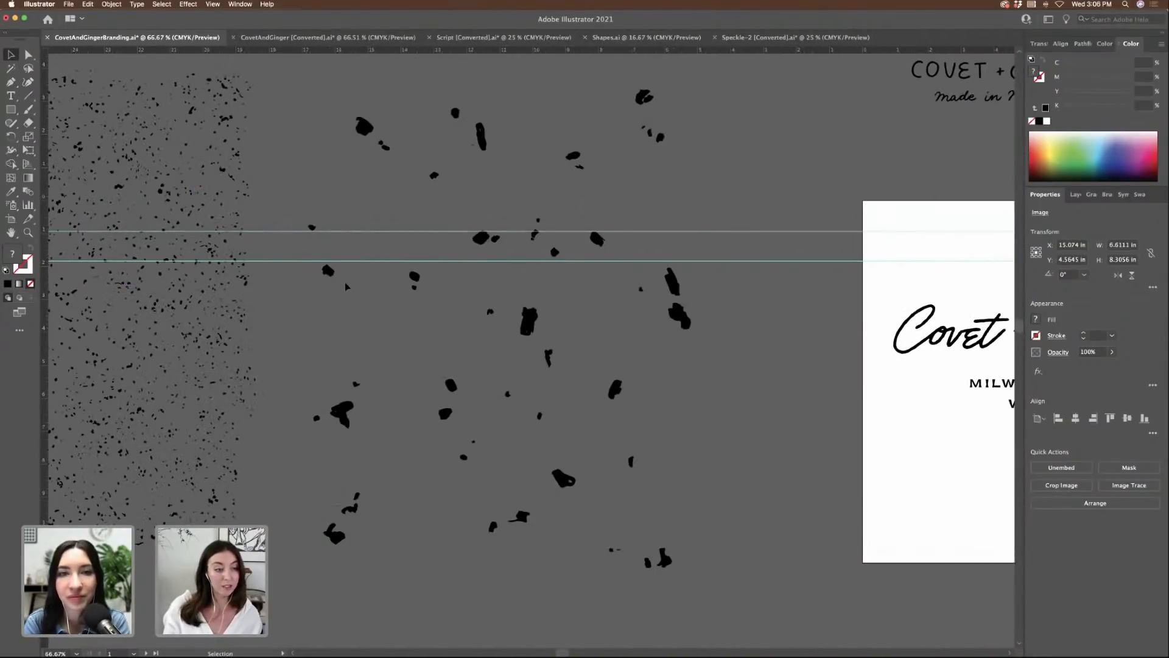
scroll(795, 283, right, 12)
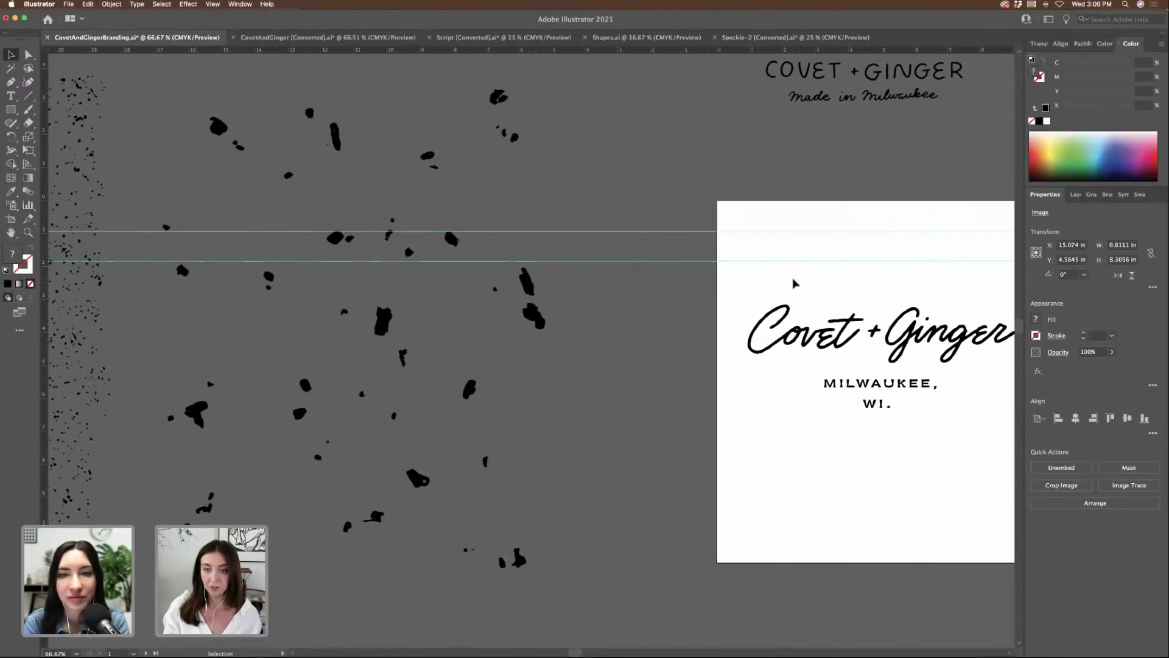
scroll(795, 284, right, 10)
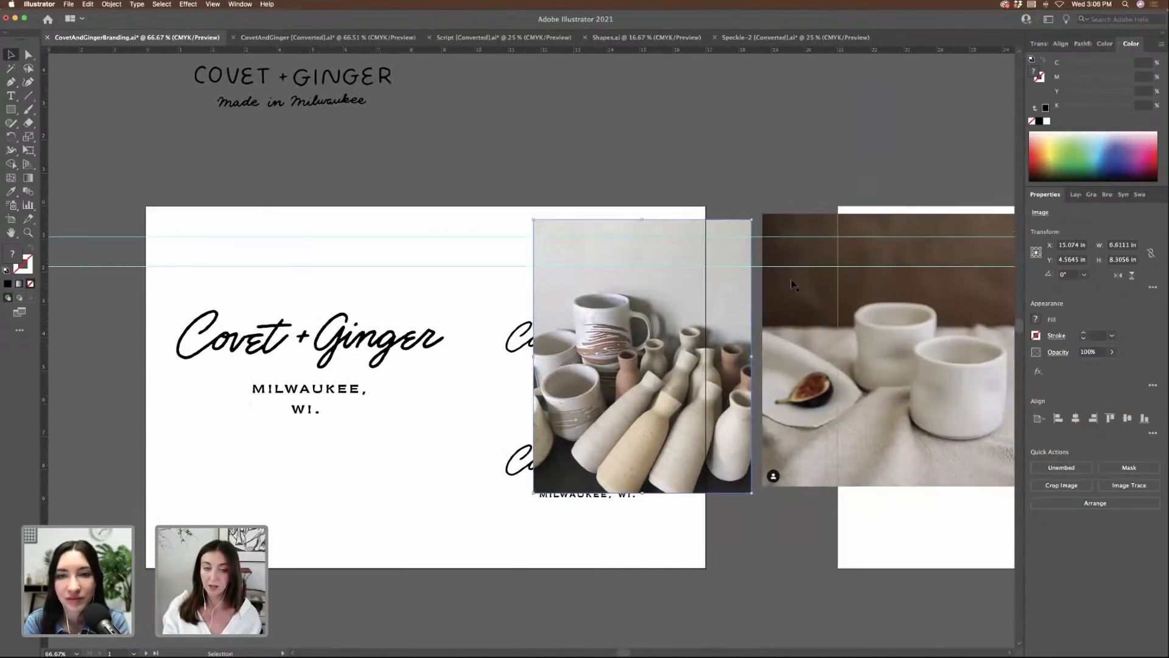
drag(561, 415, 477, 104)
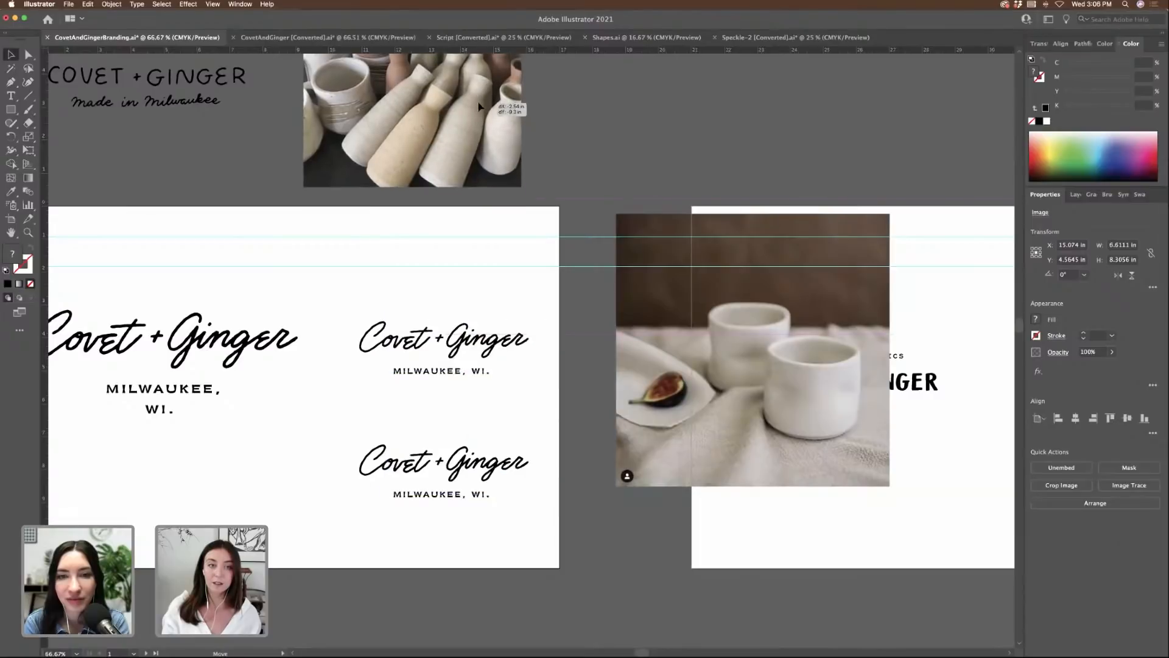
drag(686, 420, 587, 118)
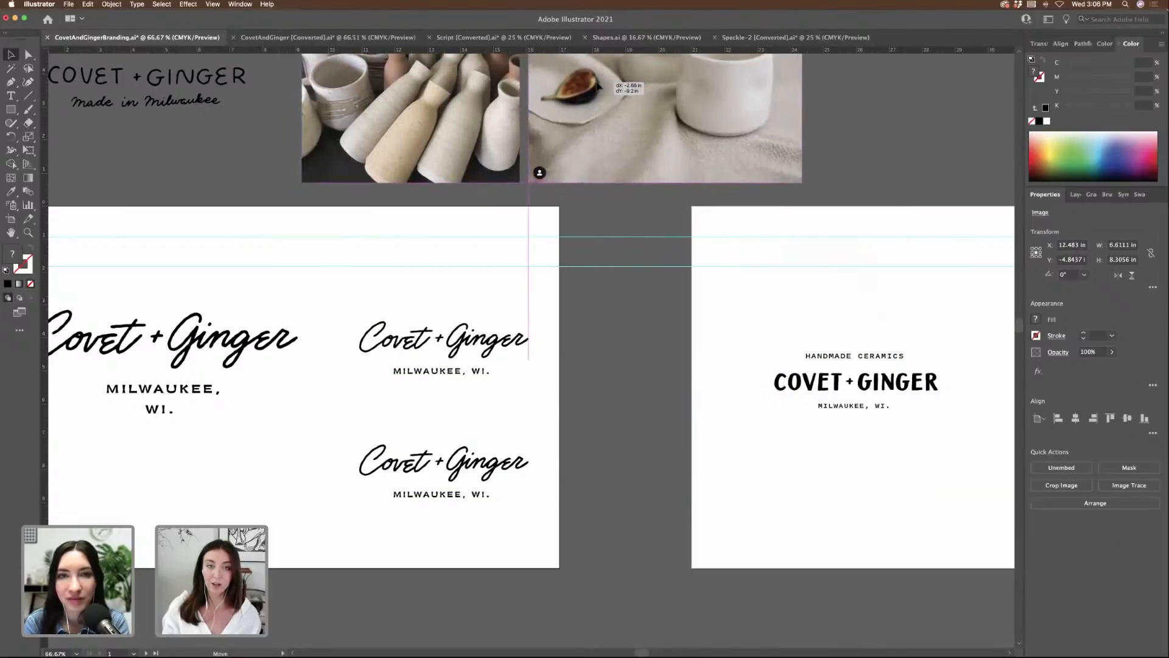
click(915, 174)
scroll(916, 175, up, 1)
scroll(915, 175, up, 5)
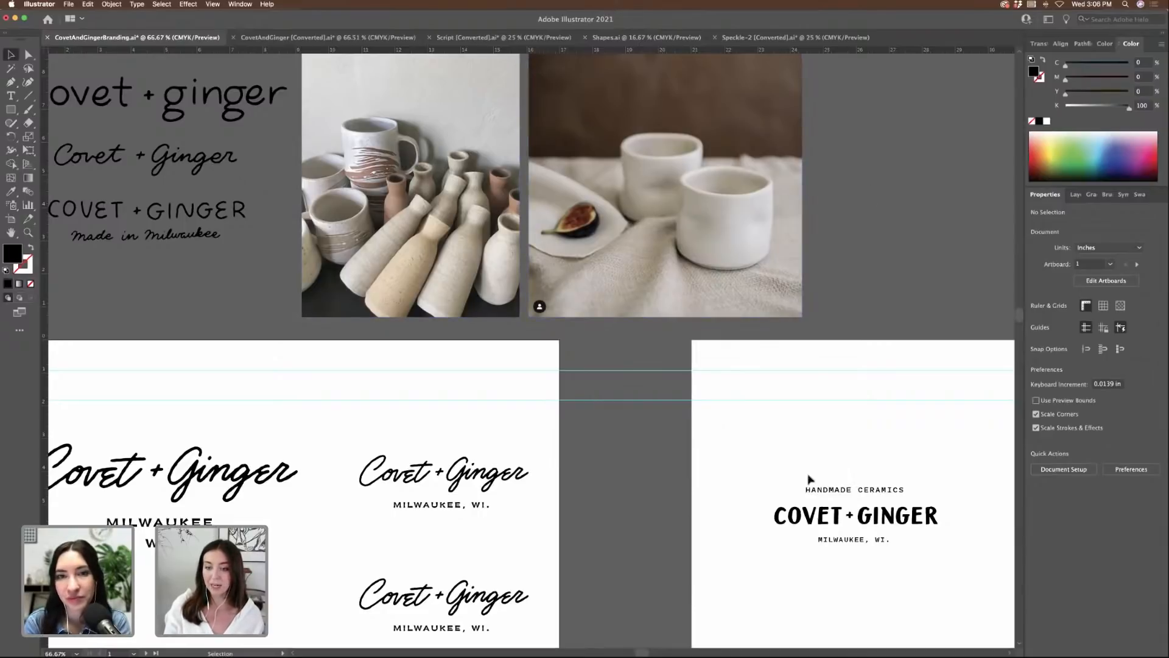
- Place a copy of the HANDMADE CERAMICS COVET + GINGER lockup, about 3.55 in wide, on the cups photo's brown background and fill it white
drag(772, 475, 956, 556)
scroll(956, 556, right, 2)
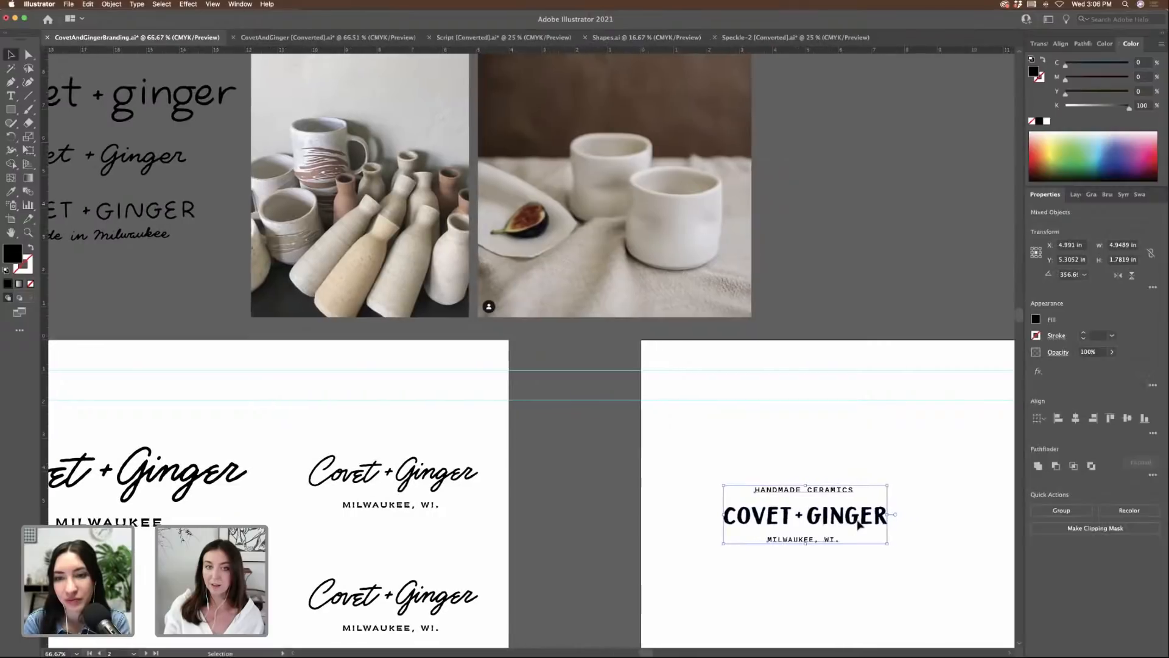
scroll(825, 561, up, 3)
drag(823, 606, 651, 221)
click(1048, 122)
click(902, 238)
- Examine how the white lockup reads against the brown background of the cups photo
key(super+equal)
key(super+equal)
key(super+equal)
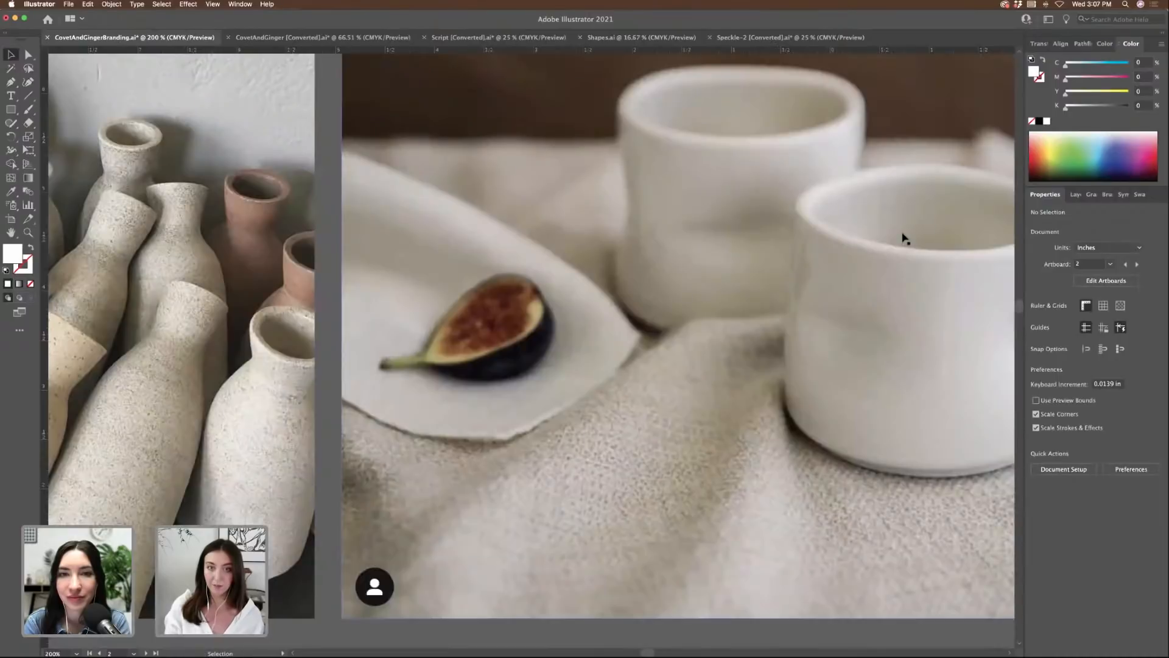
key(super+minus)
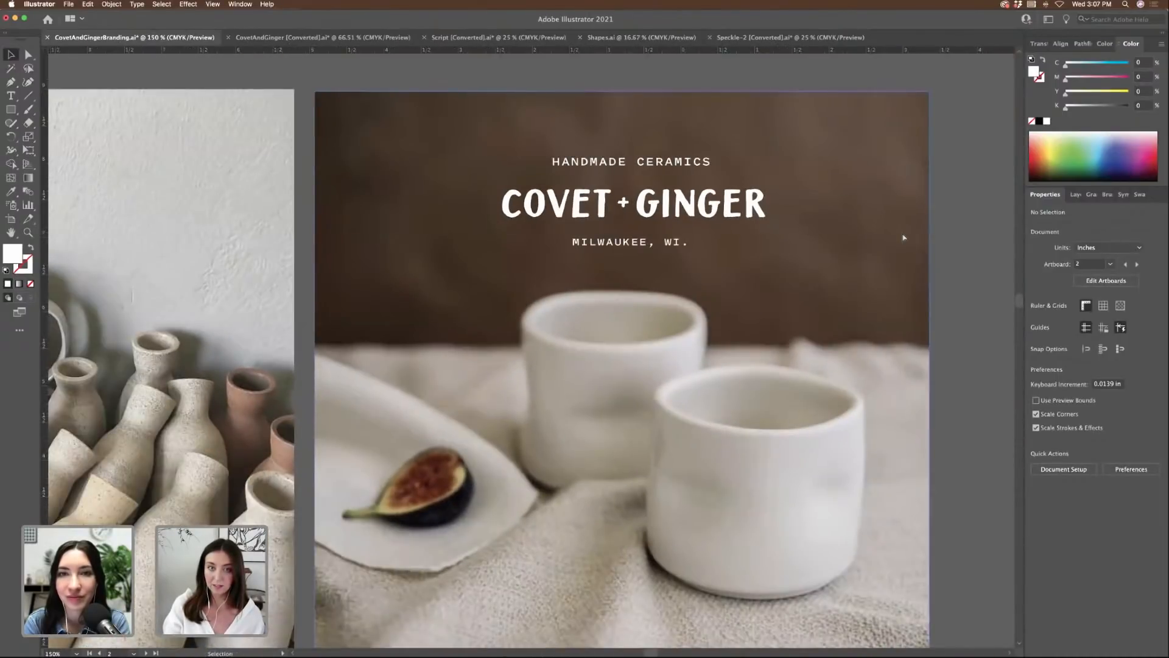
key(super+minus)
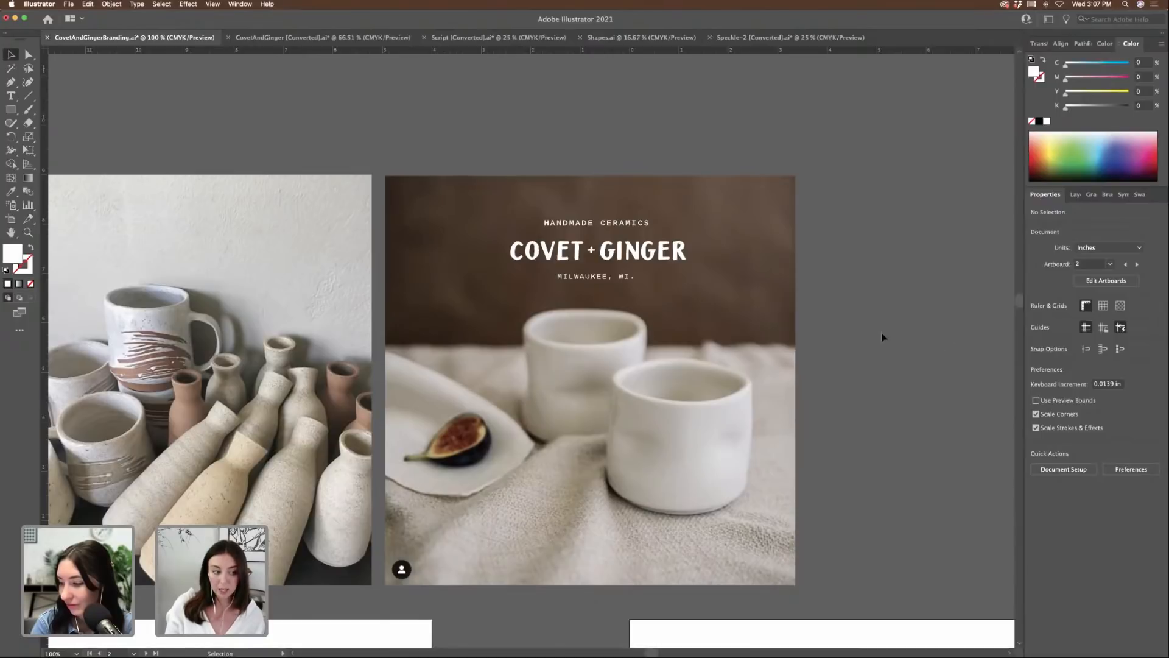
scroll(878, 312, left, 5)
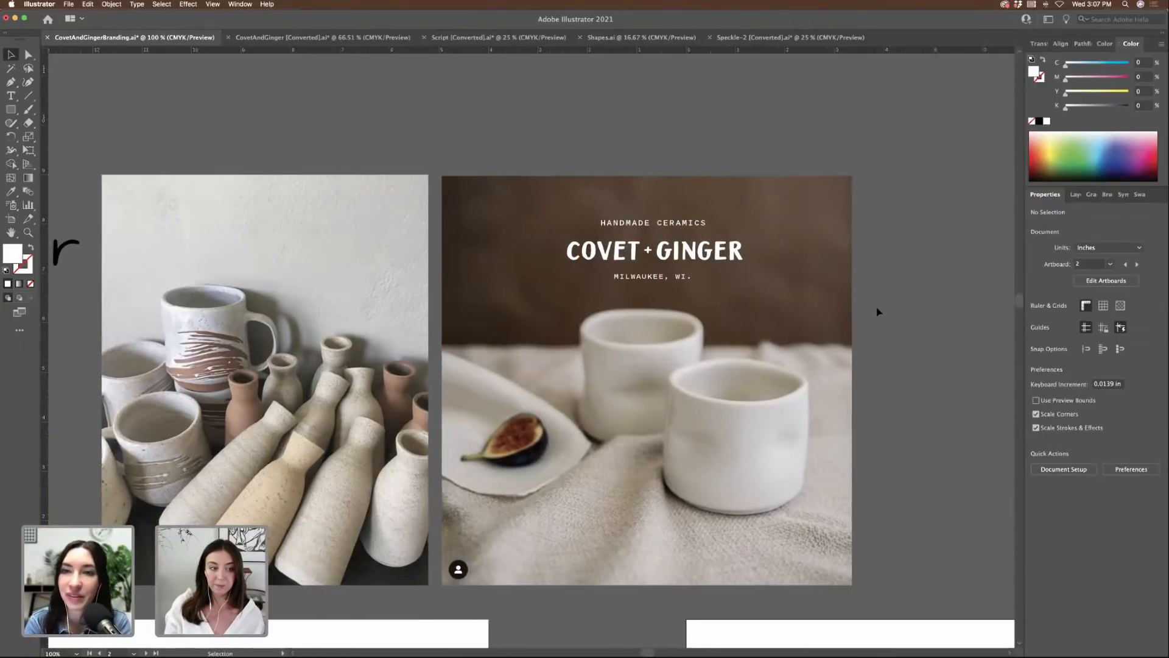
scroll(877, 310, left, 6)
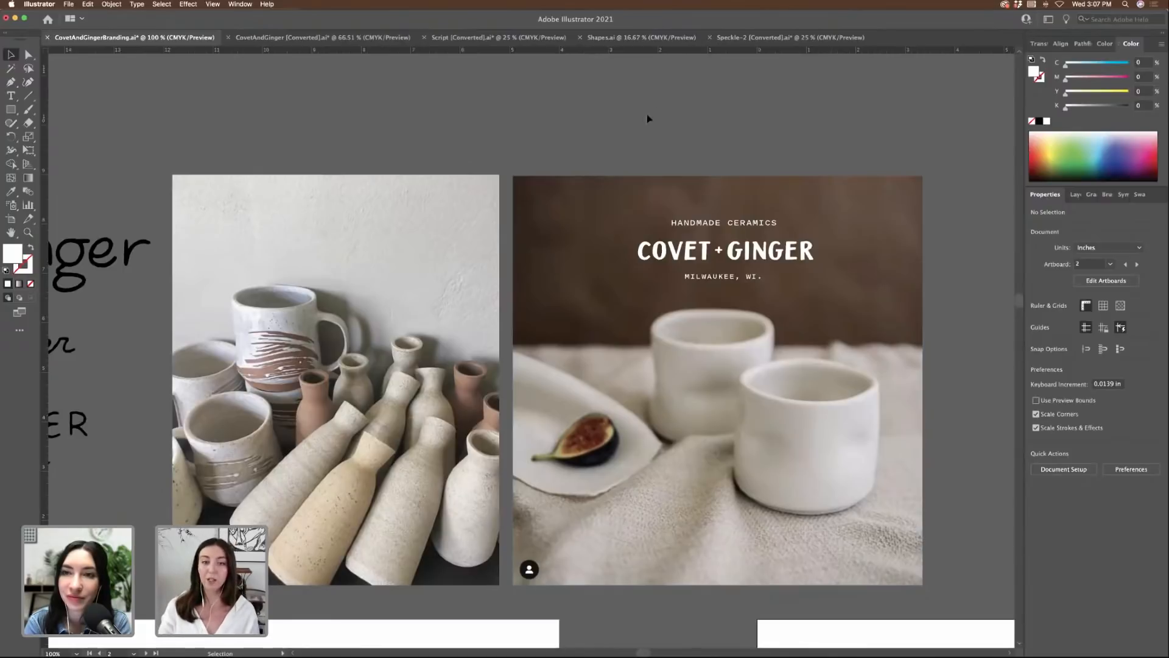
- Move the white lockup off the cups photo onto the empty canvas beside it
click(844, 276)
shift+click(848, 278)
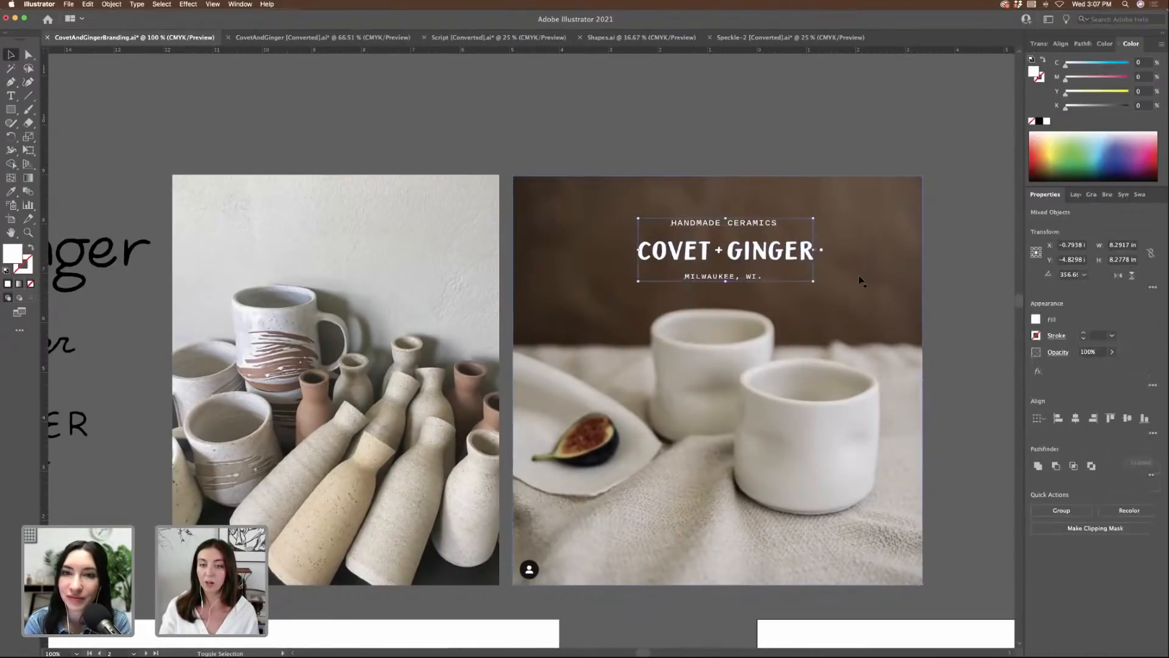
scroll(857, 282, right, 7)
scroll(825, 291, right, 3)
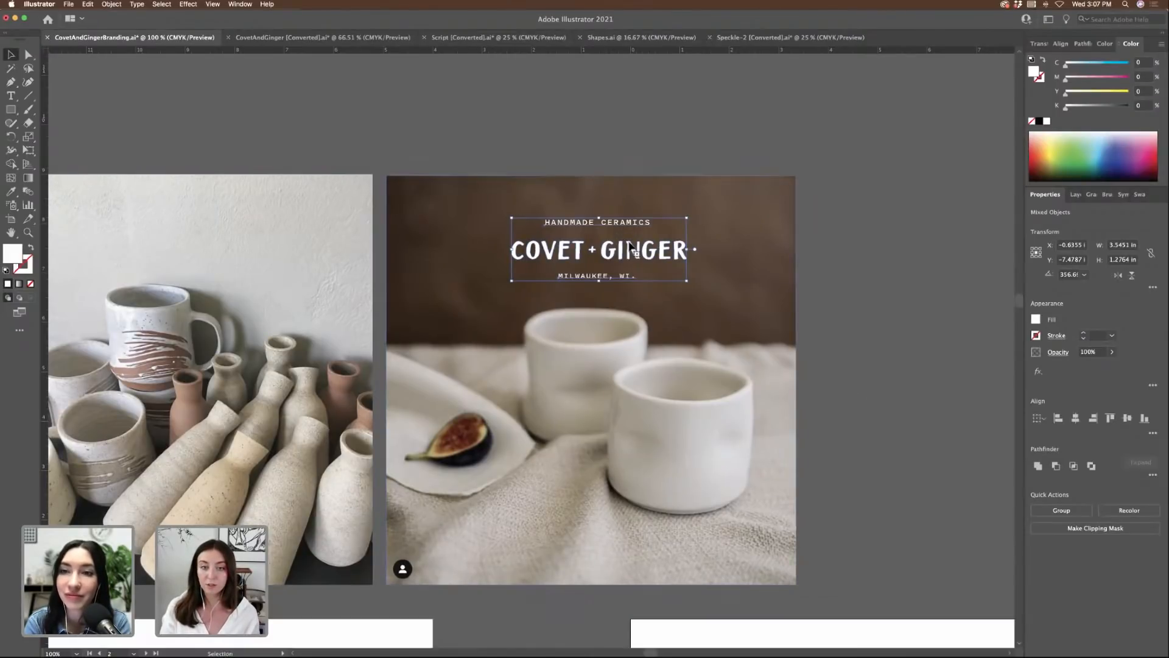
drag(633, 246, 924, 253)
scroll(924, 253, right, 5)
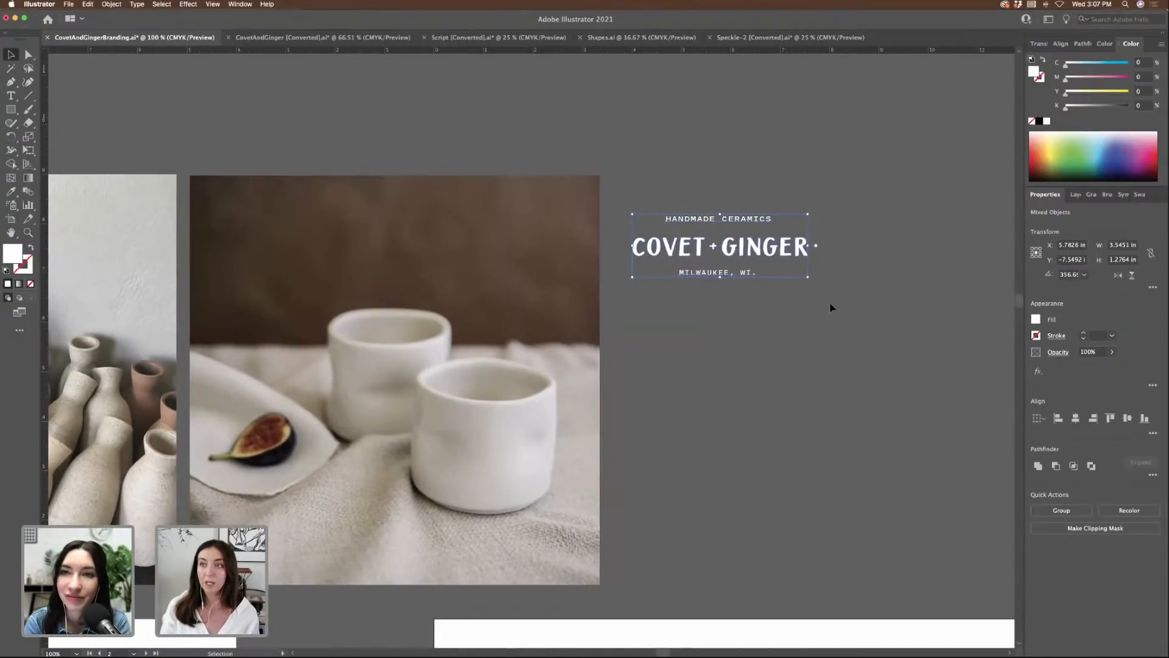
- Move the white lockup onto the artboard beside the original, scale it to about 3.97 in wide, and fill it black
scroll(830, 303, down, 2)
key(super+minus)
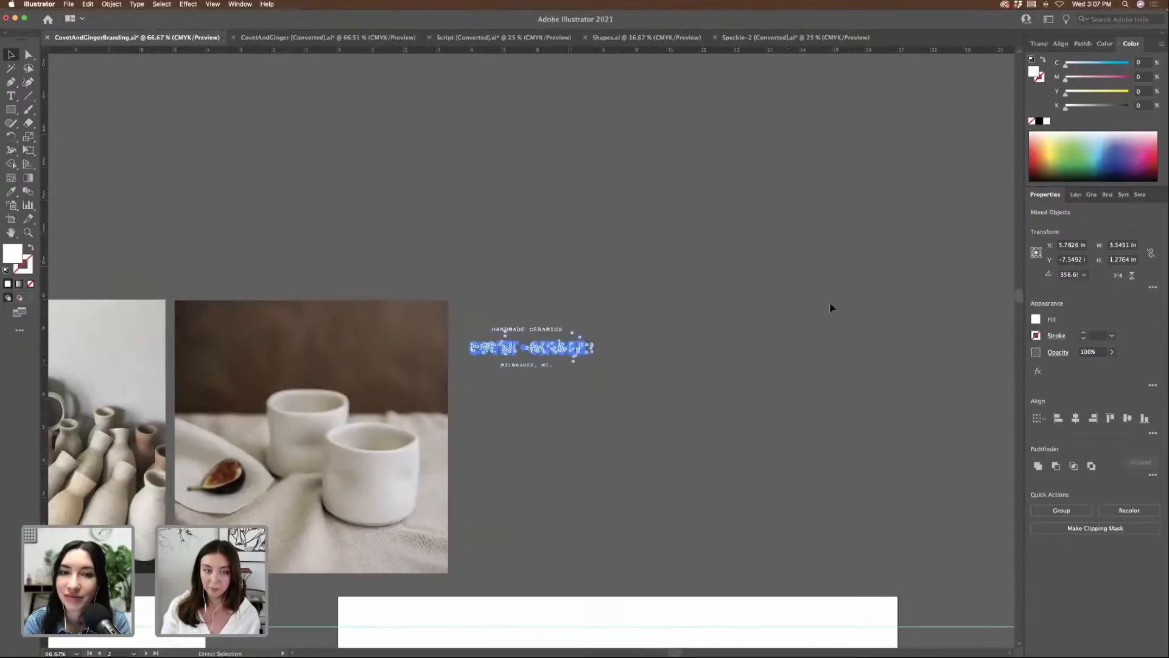
scroll(830, 304, down, 2)
scroll(771, 270, down, 2)
drag(559, 207, 598, 397)
key(i)
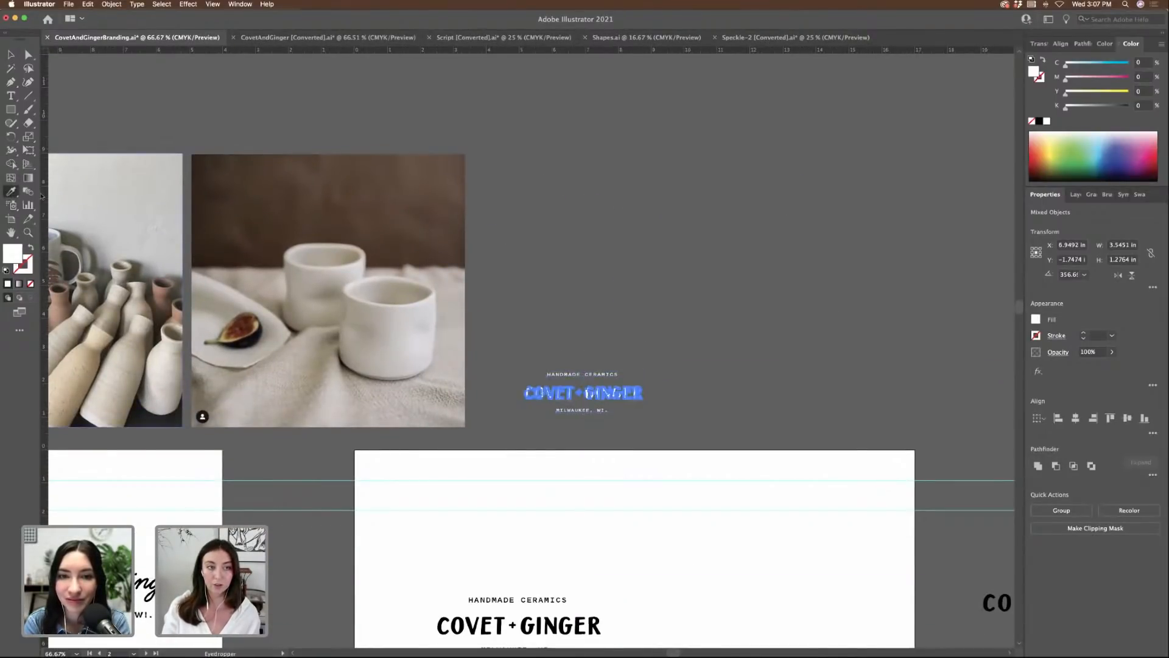
click(11, 55)
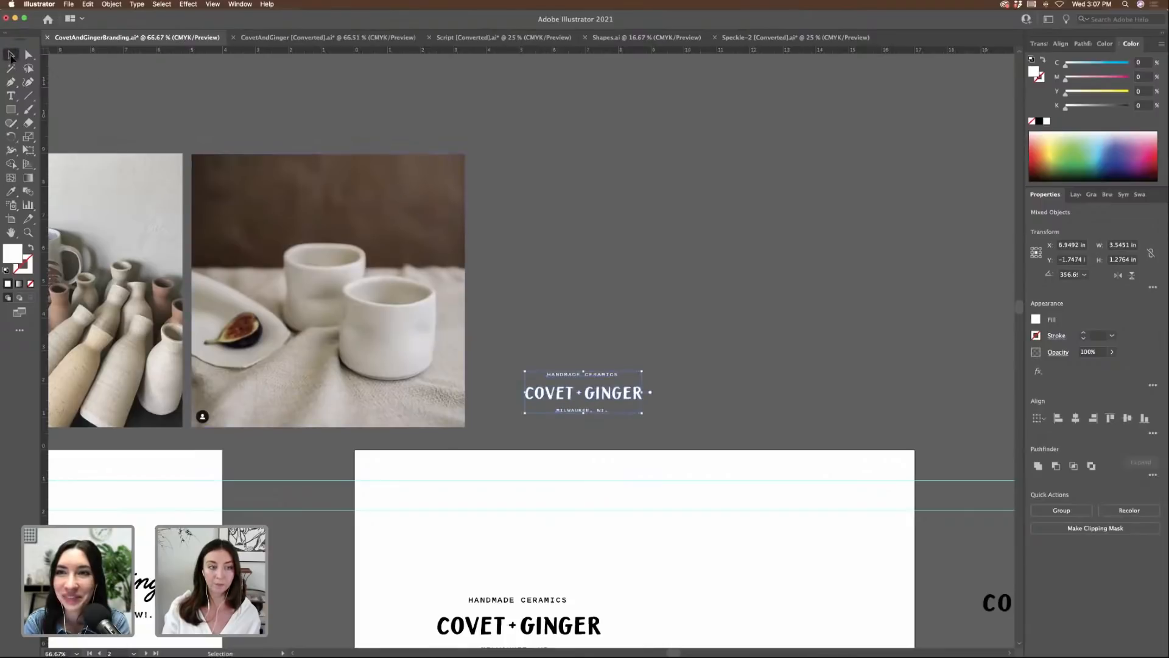
scroll(590, 225, down, 7)
scroll(589, 225, left, 4)
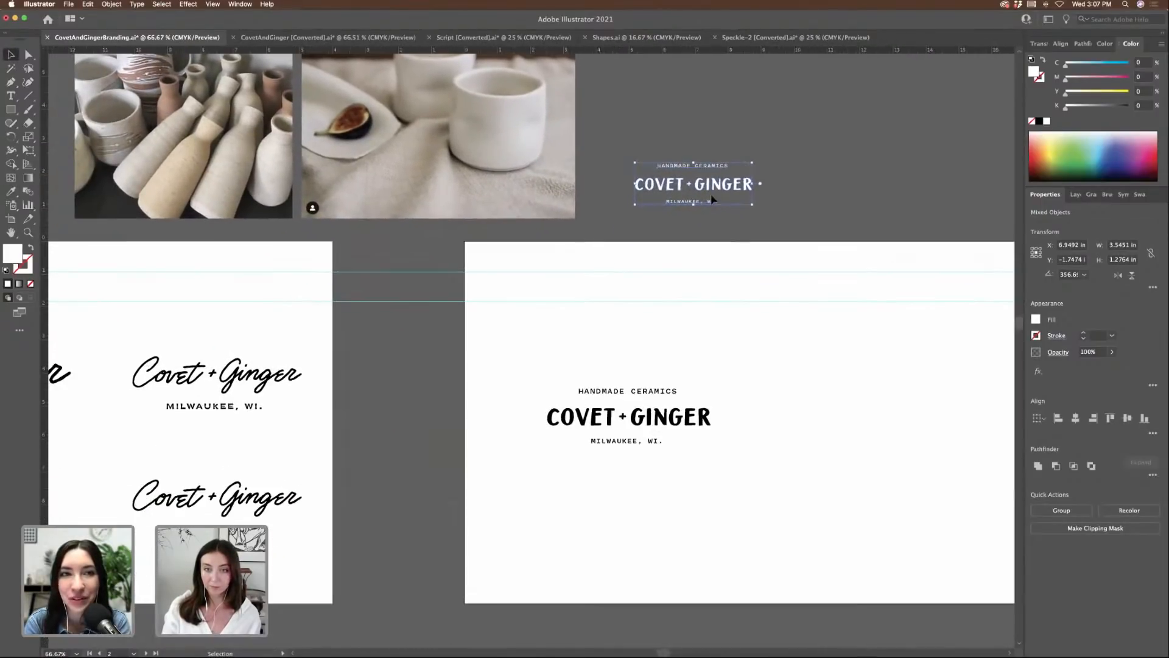
drag(710, 188, 922, 403)
click(1038, 121)
scroll(801, 386, left, 5)
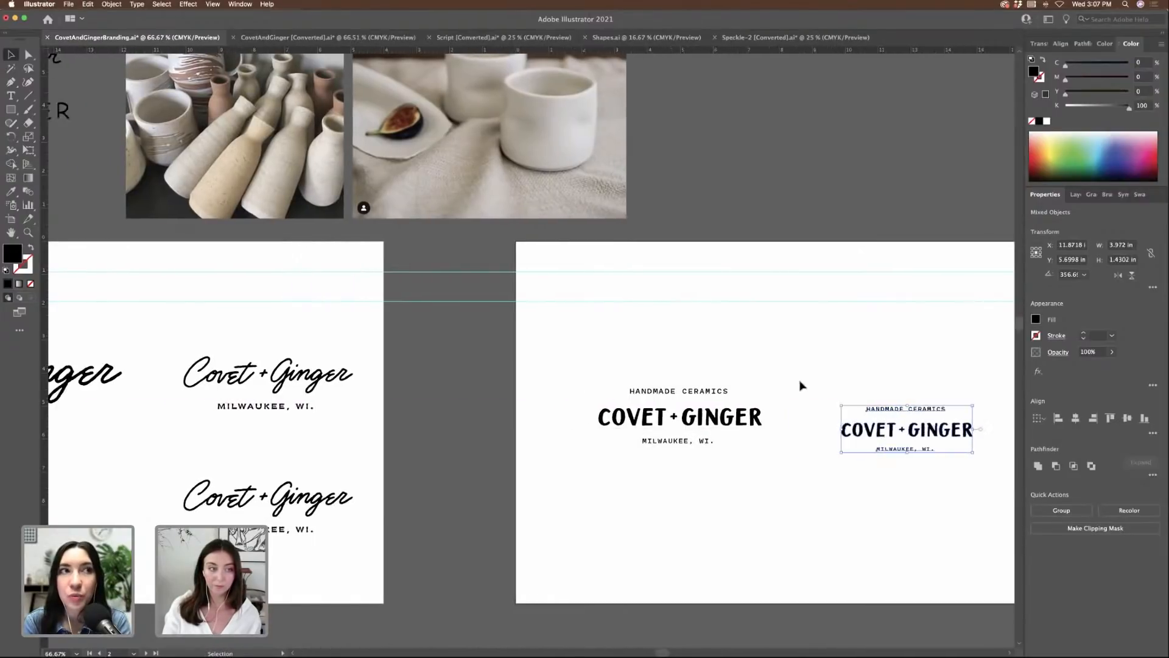
- Draw a black square about 1.28 in wide on the artboard, above and left of the original COVET + GINGER lockup
click(11, 110)
scroll(610, 323, right, 4)
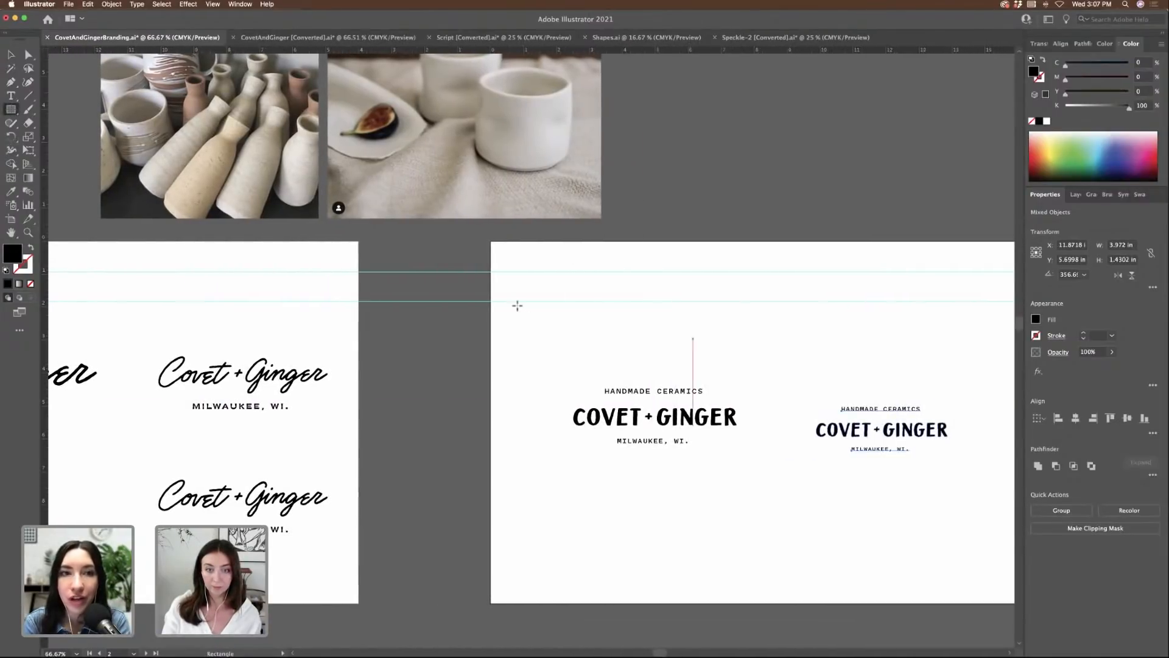
drag(520, 301, 564, 343)
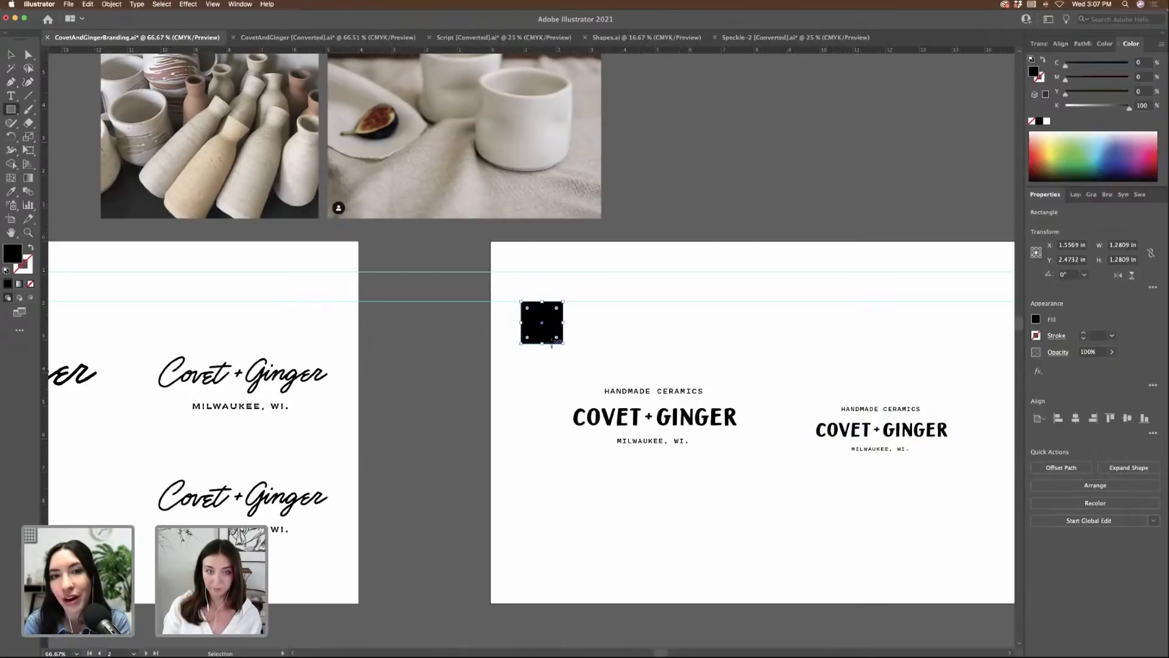
key(v)
scroll(553, 310, up, 2)
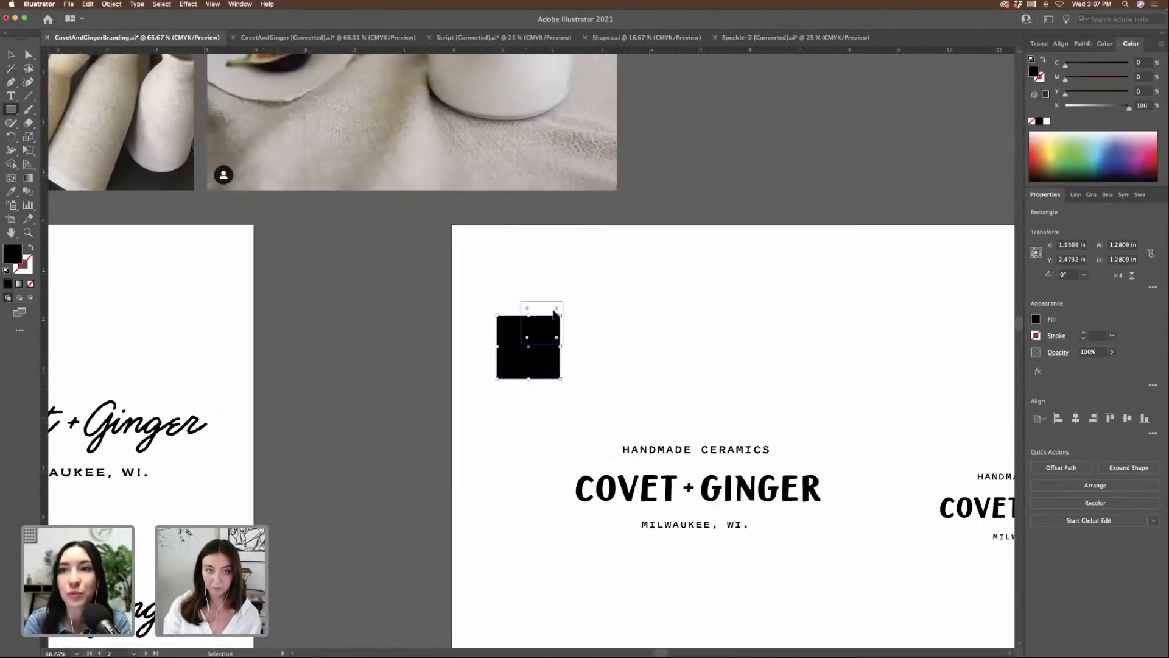
click(11, 55)
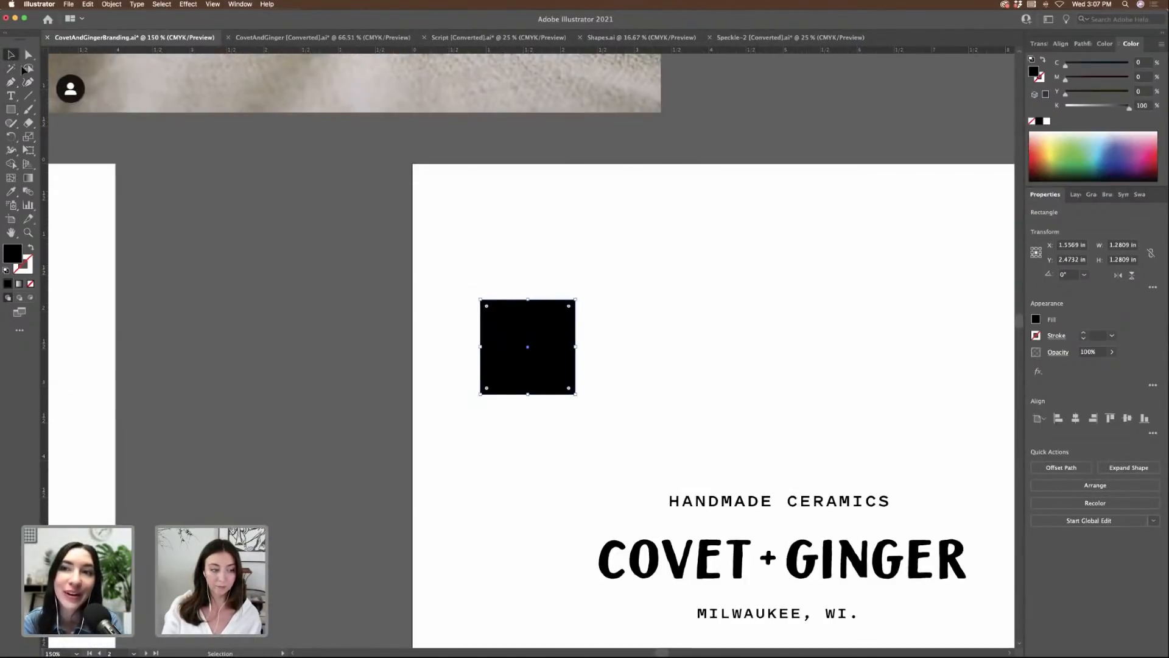
- Fill the square with the beige sampled from the yellowish speckled bottle in the mugs and bottles photo
key(super+minus)
key(super+minus)
scroll(493, 401, up, 3)
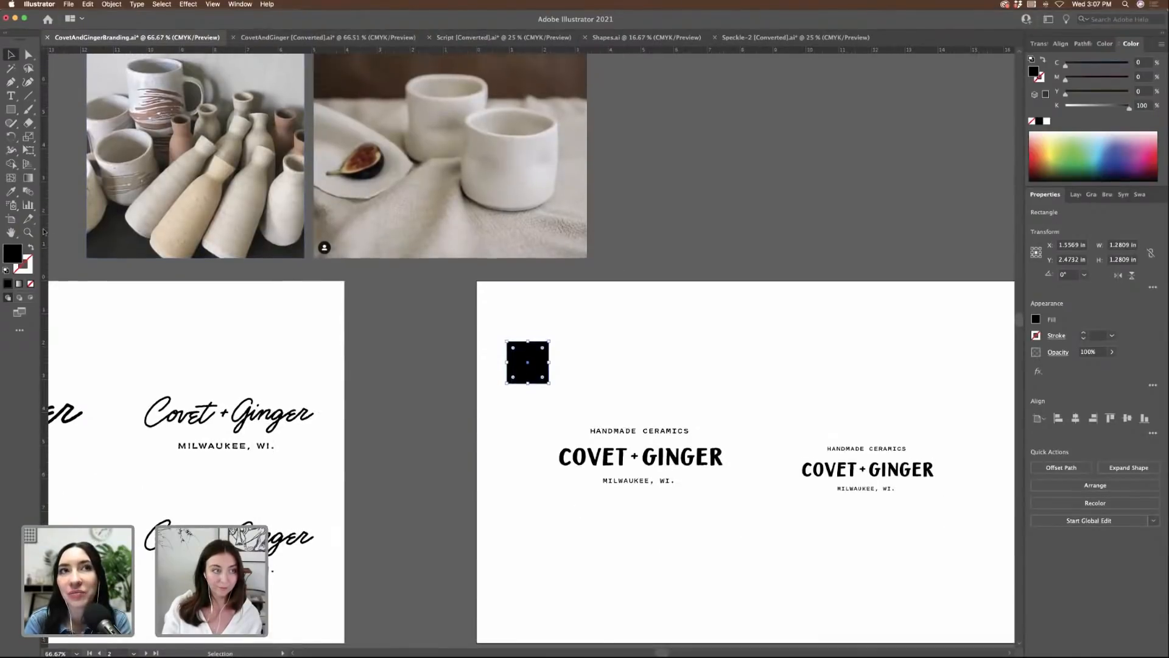
click(10, 192)
click(194, 246)
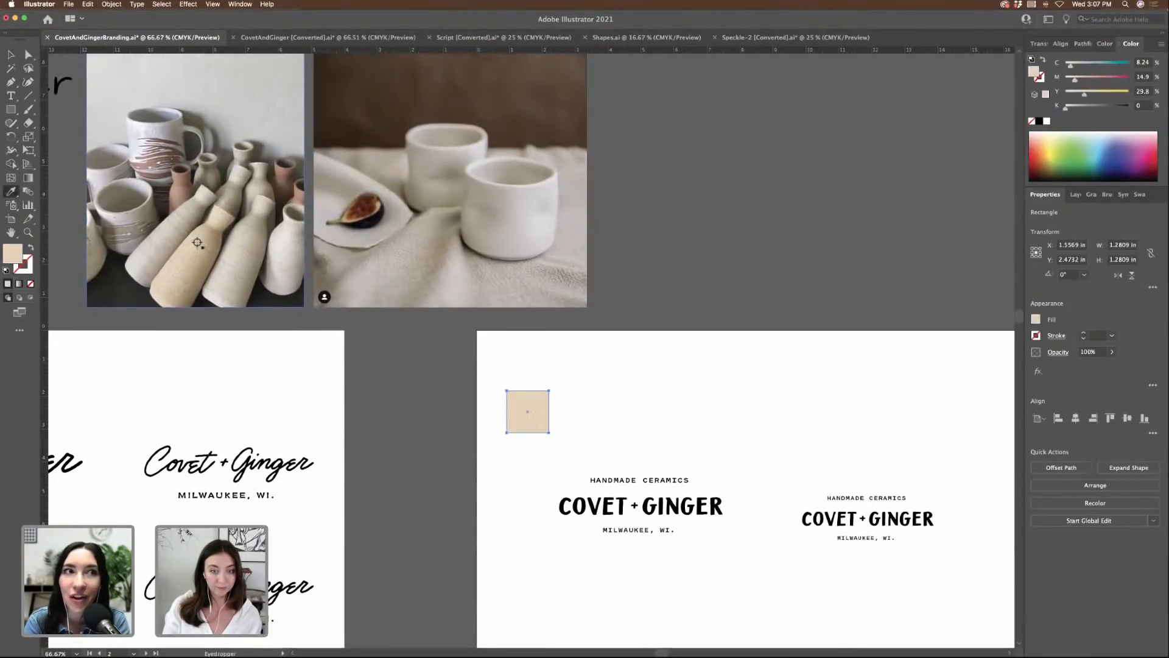
- Duplicate the beige square to its right and fill the copy with the dark brown sampled from the mug's glaze strokes
click(11, 55)
drag(527, 425, 582, 424)
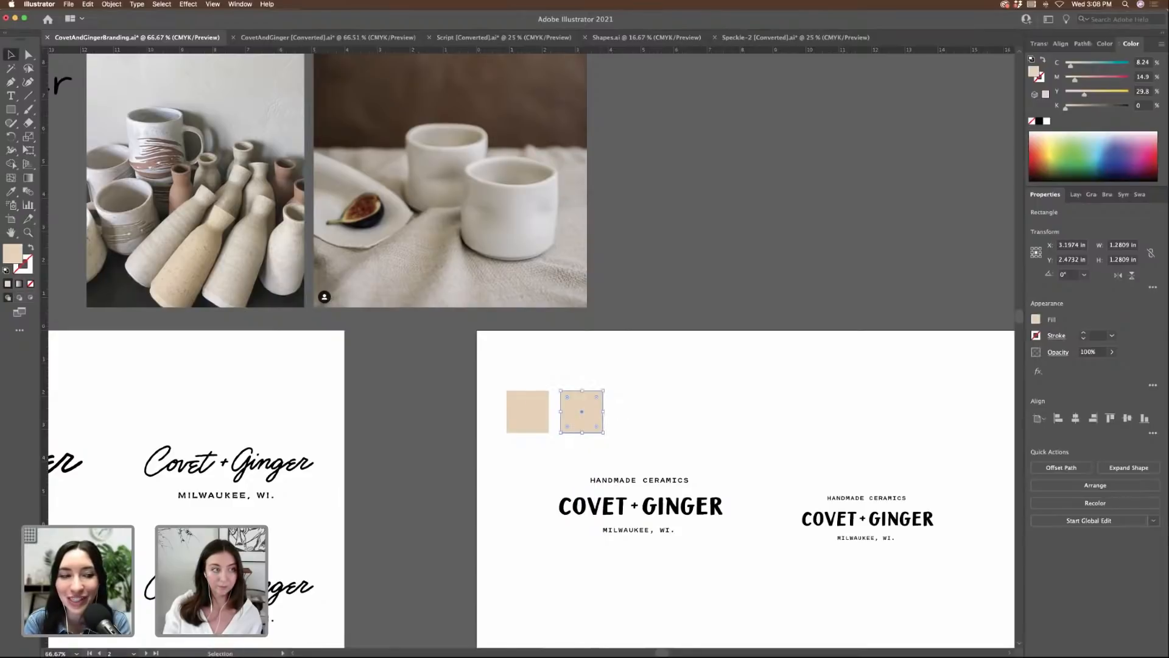
click(10, 192)
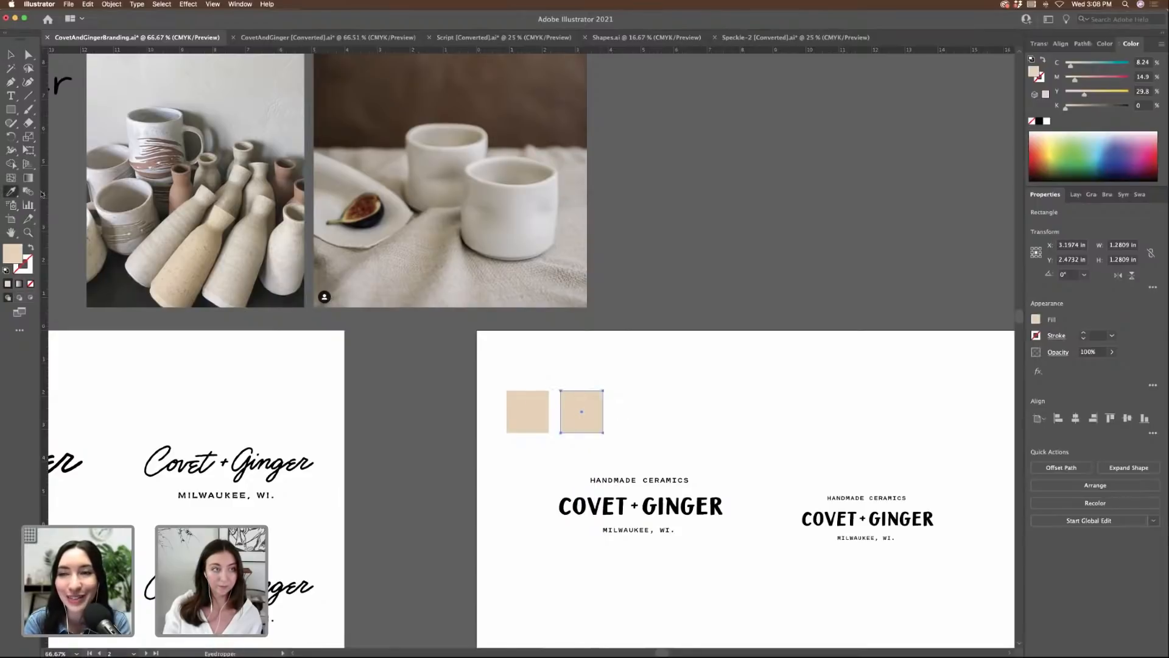
click(162, 155)
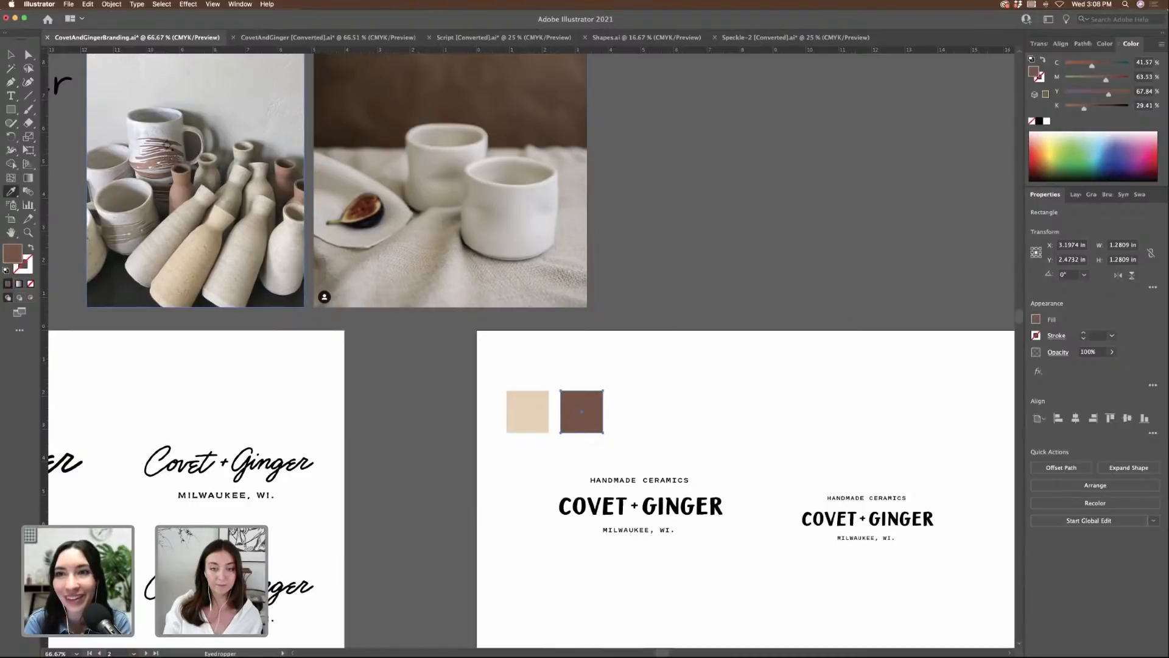
- Duplicate the brown square to its right and recolor the copy from the small terracotta bottle, with cyan set to 16%
click(11, 54)
click(605, 429)
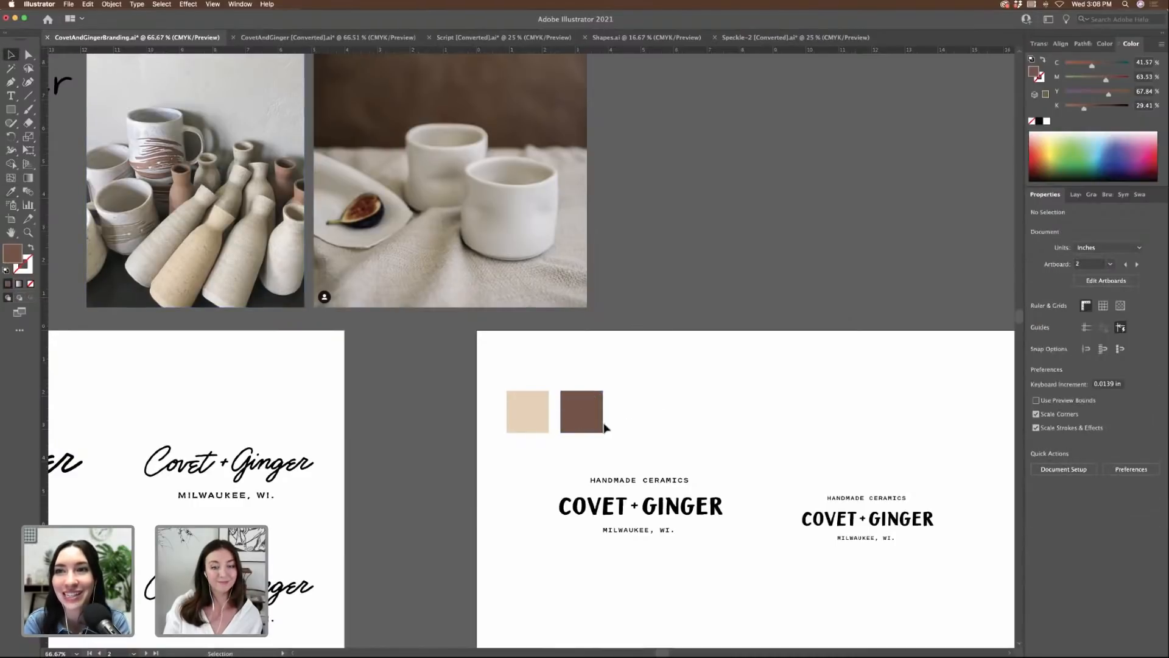
drag(600, 425, 647, 420)
key(i)
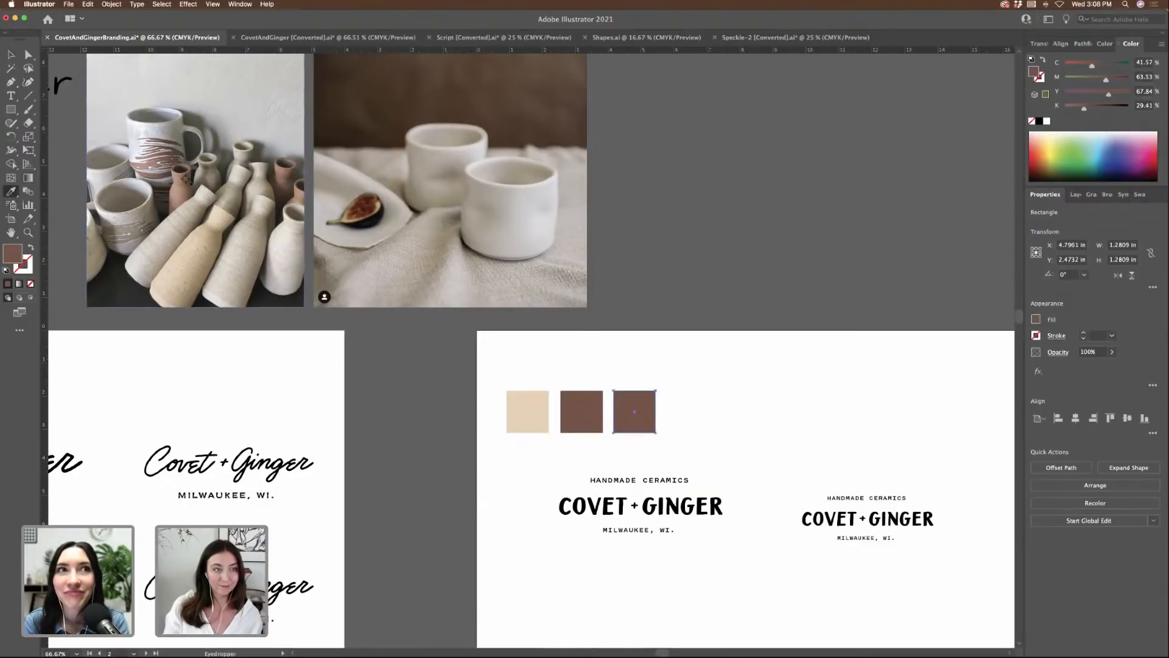
click(178, 183)
click(176, 181)
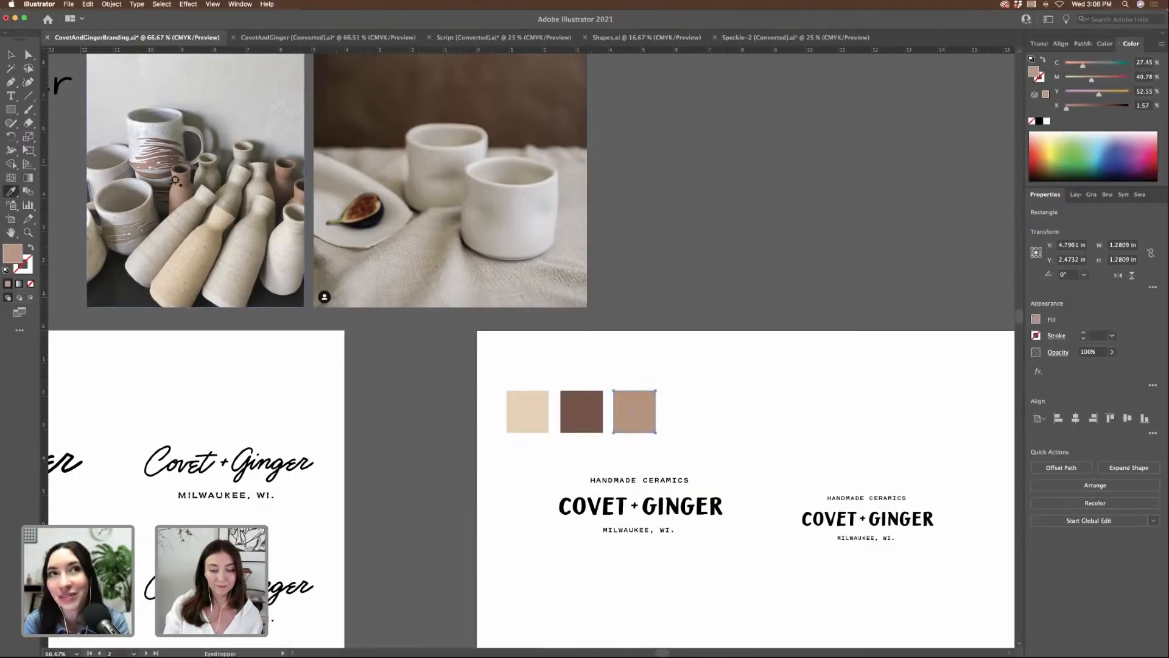
click(176, 181)
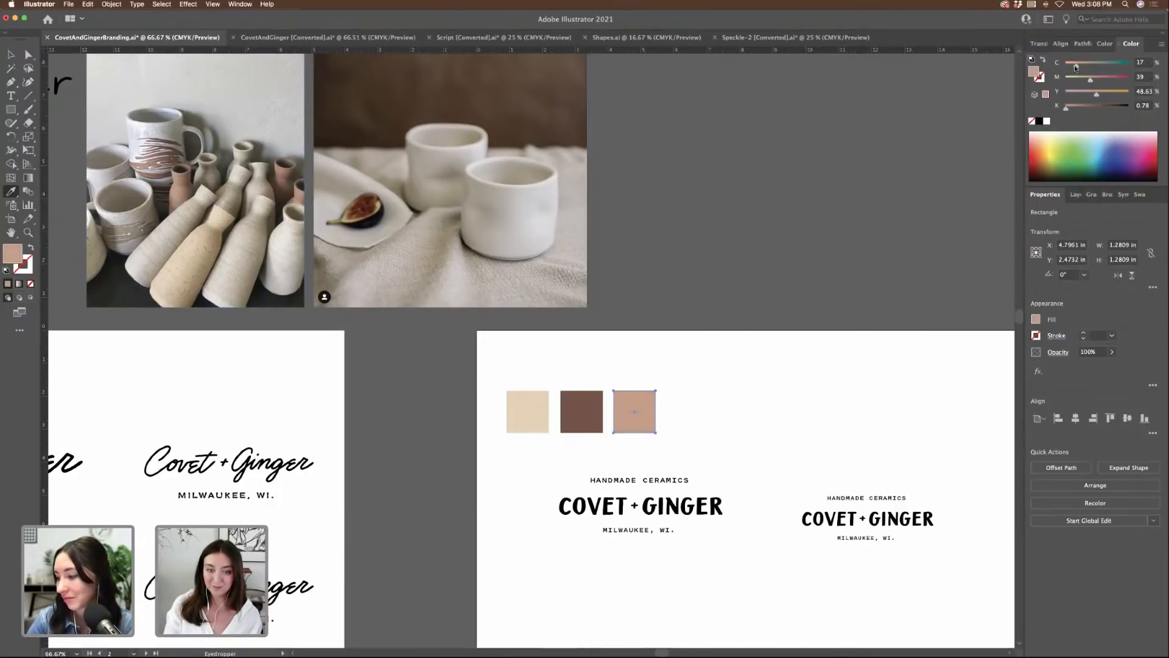
key(super+shift+a)
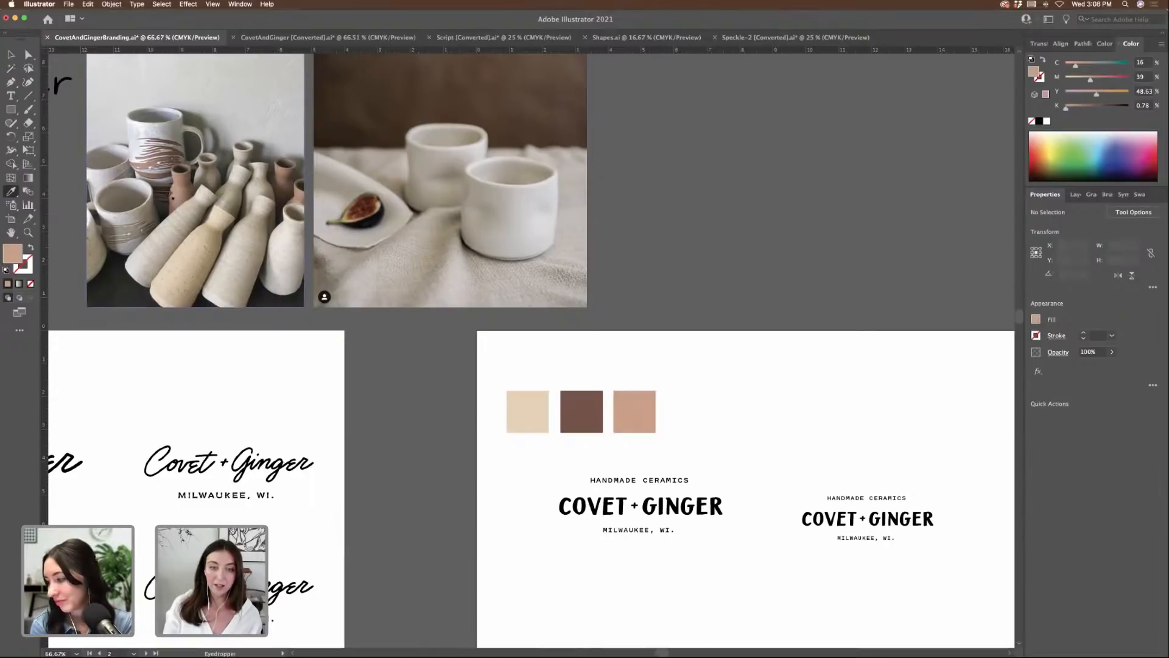
click(11, 55)
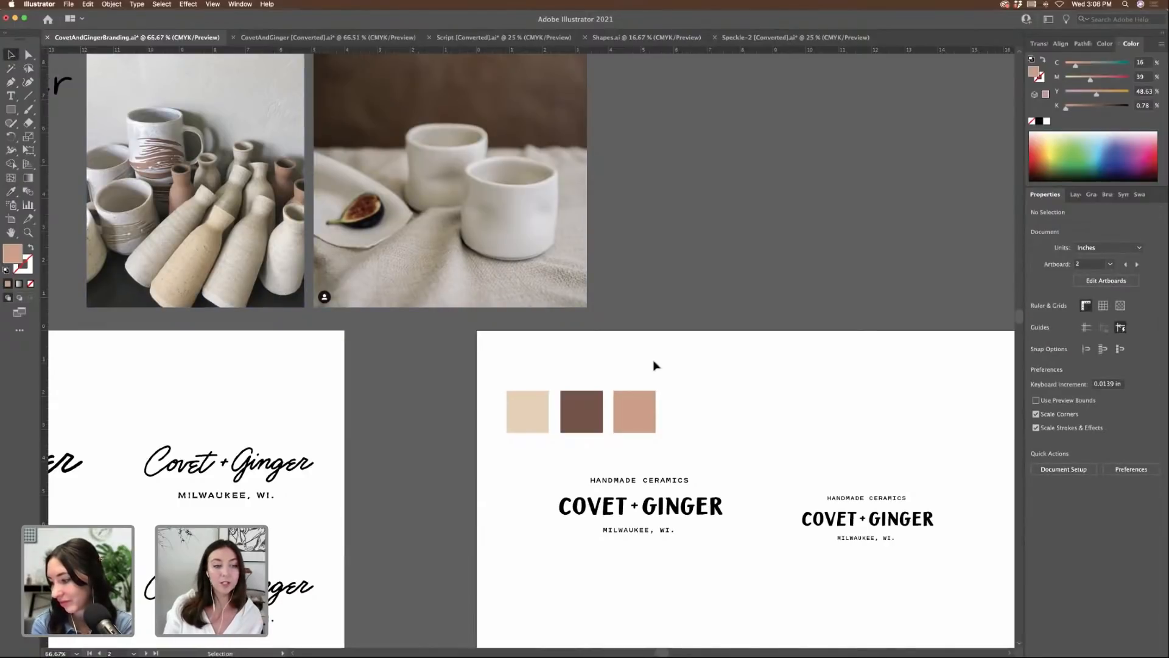
- Move the beige, brown and terracotta squares together into the upper-left corner of the artboard with the COVET + GINGER lockups
drag(501, 408, 632, 384)
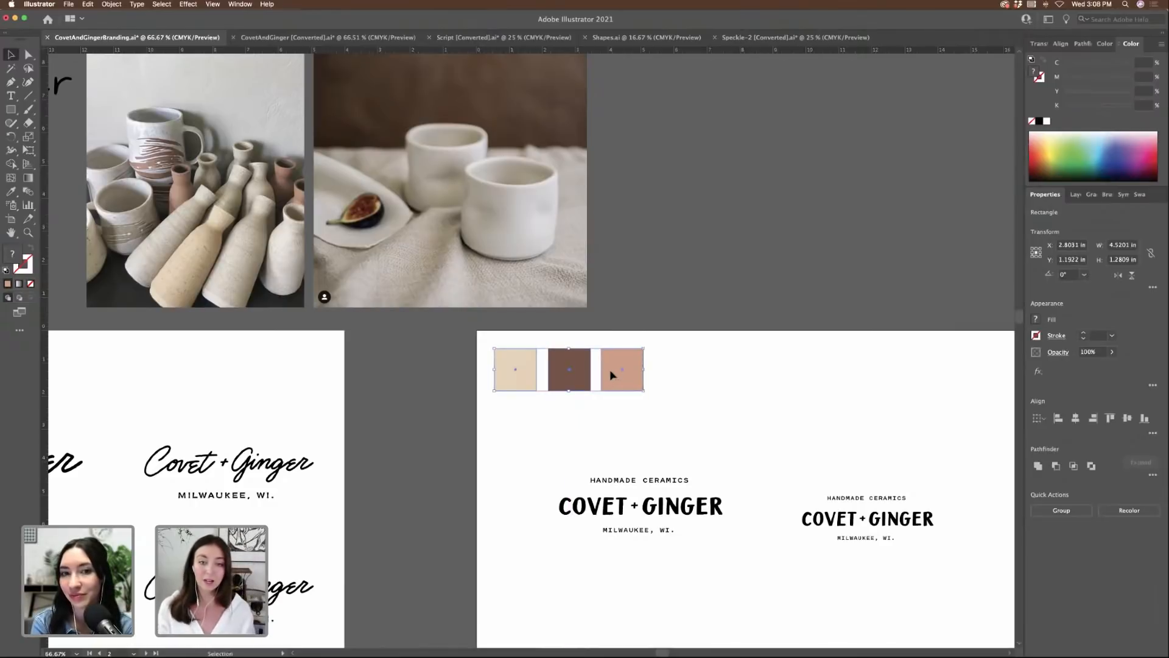
click(708, 392)
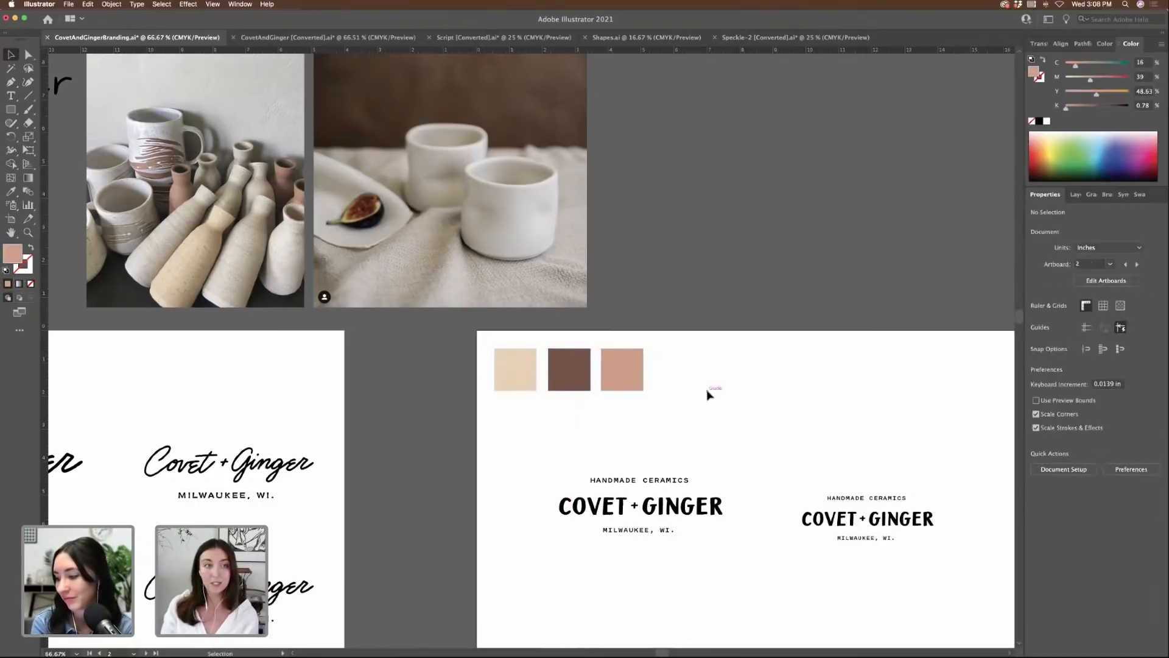
scroll(742, 421, left, 5)
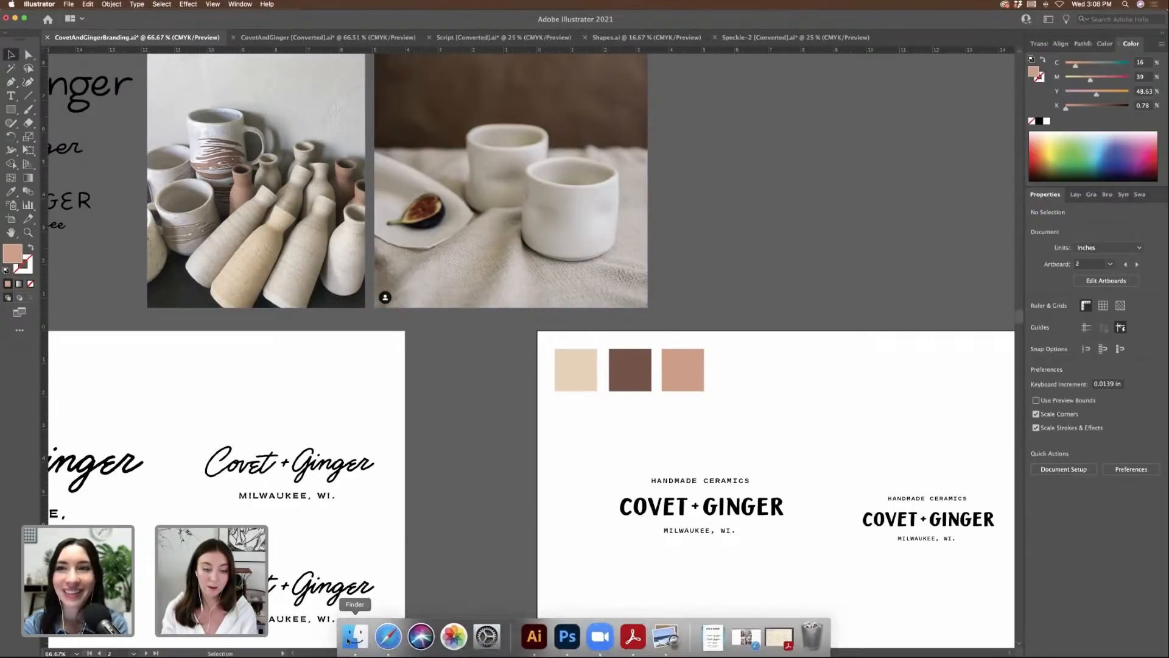
- Preview product photos CG8, CG1, CG2, CG3 and CG4 in the Finder Photos folder for more palette colors
click(355, 639)
click(395, 115)
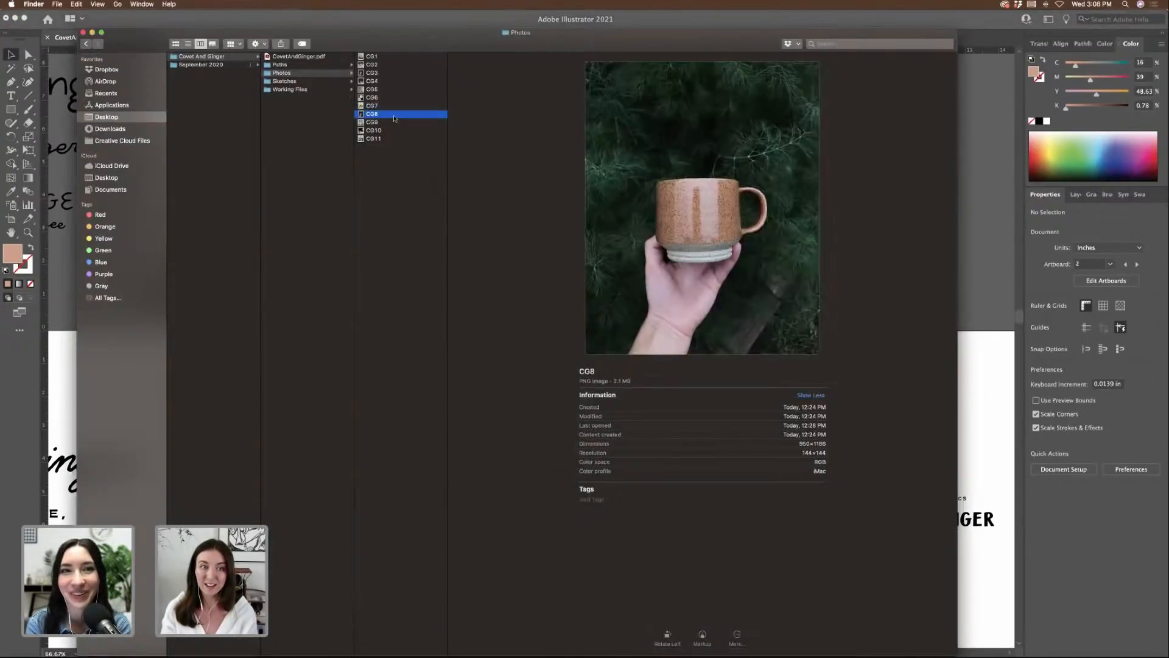
click(389, 57)
click(388, 65)
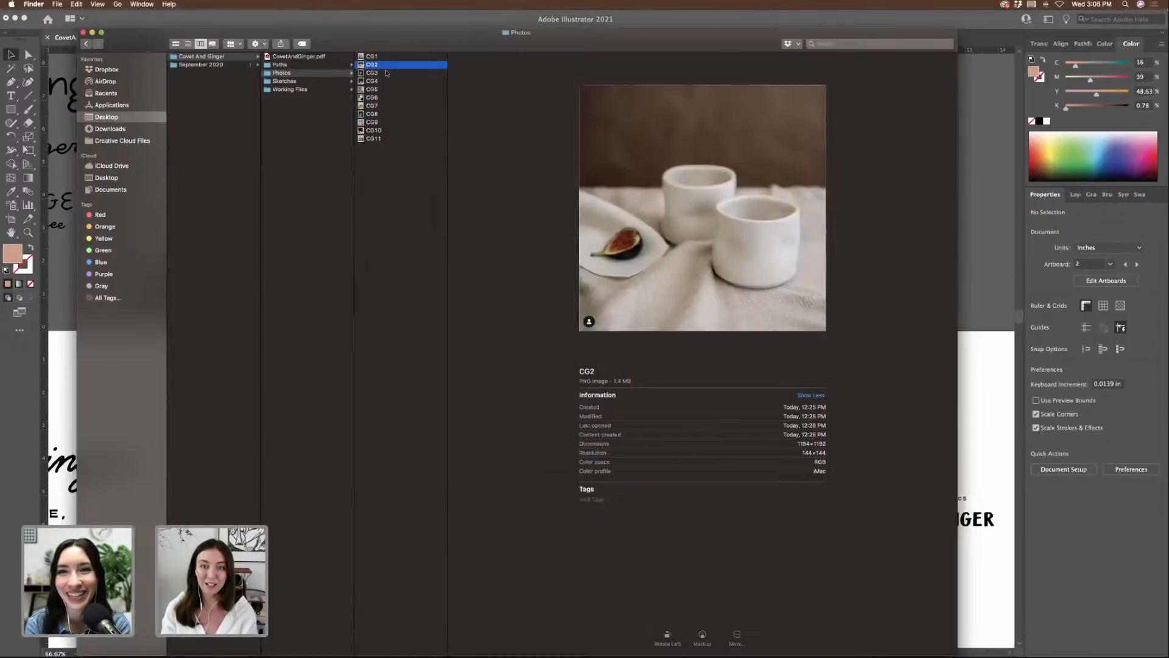
click(386, 73)
click(386, 81)
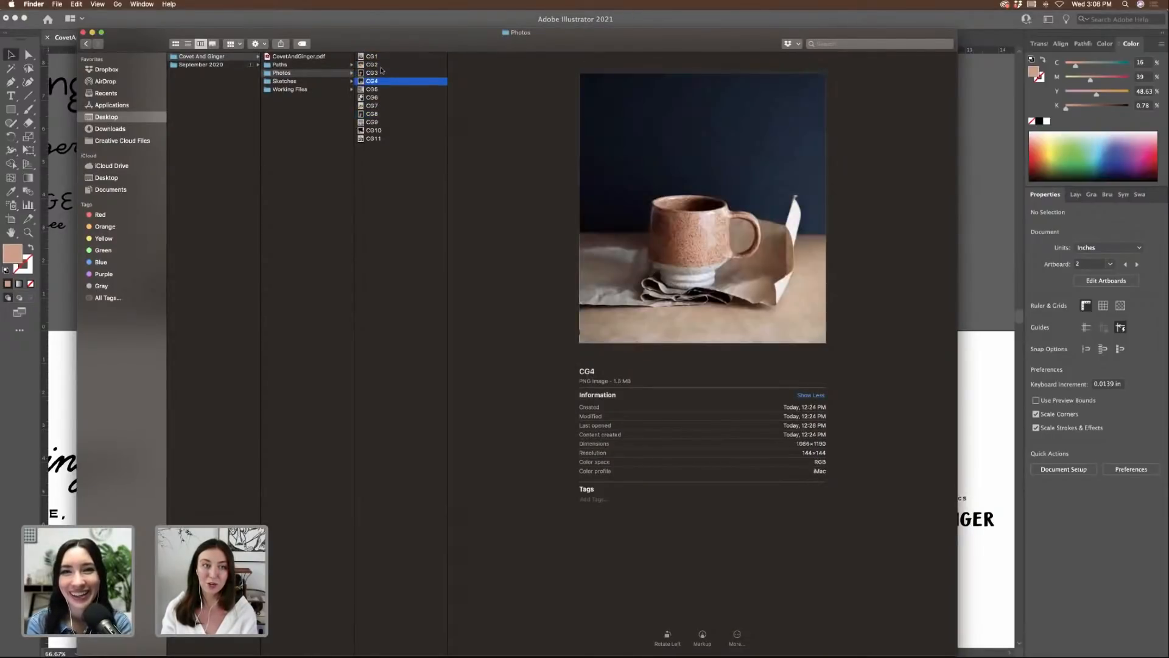
click(381, 73)
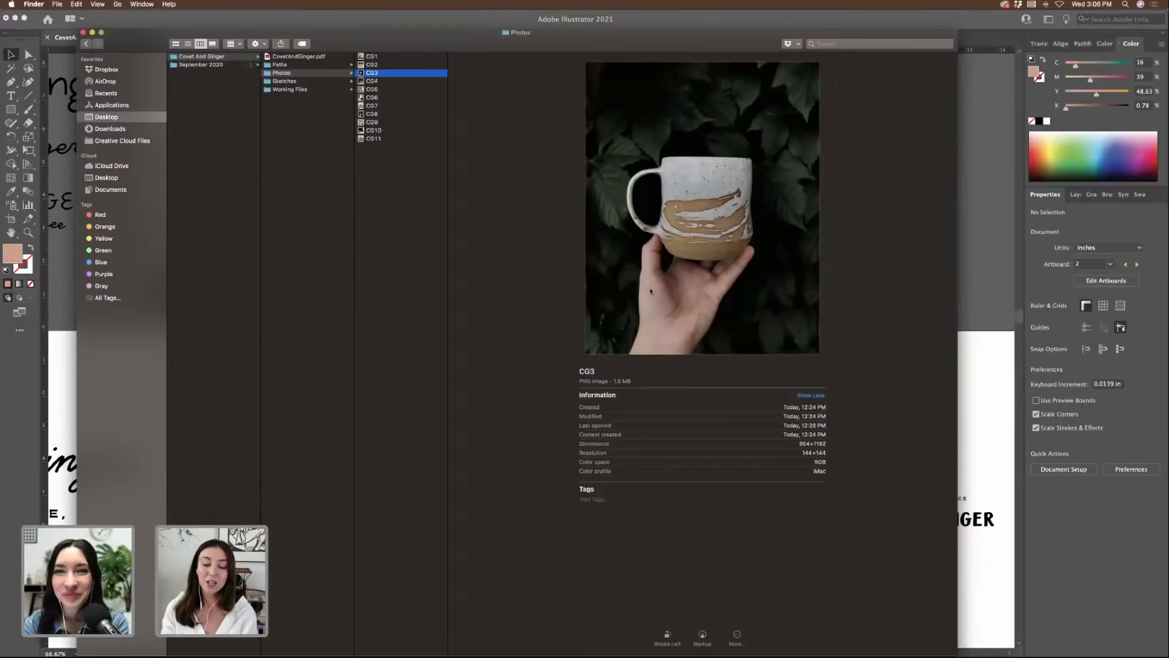
click(382, 114)
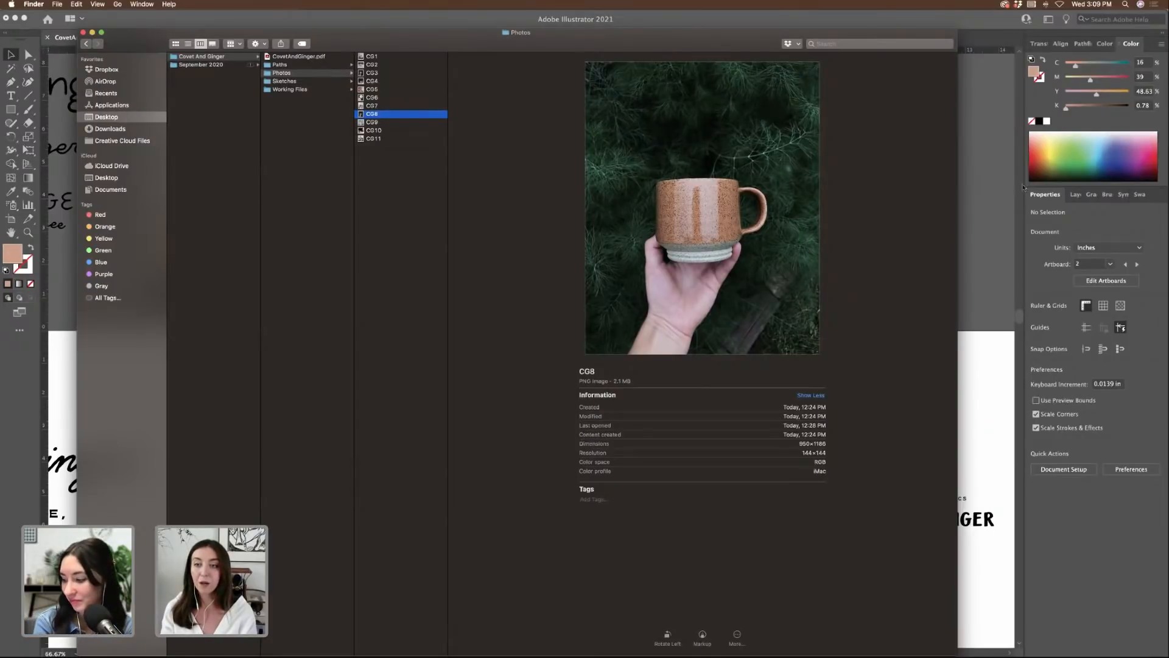
click(978, 200)
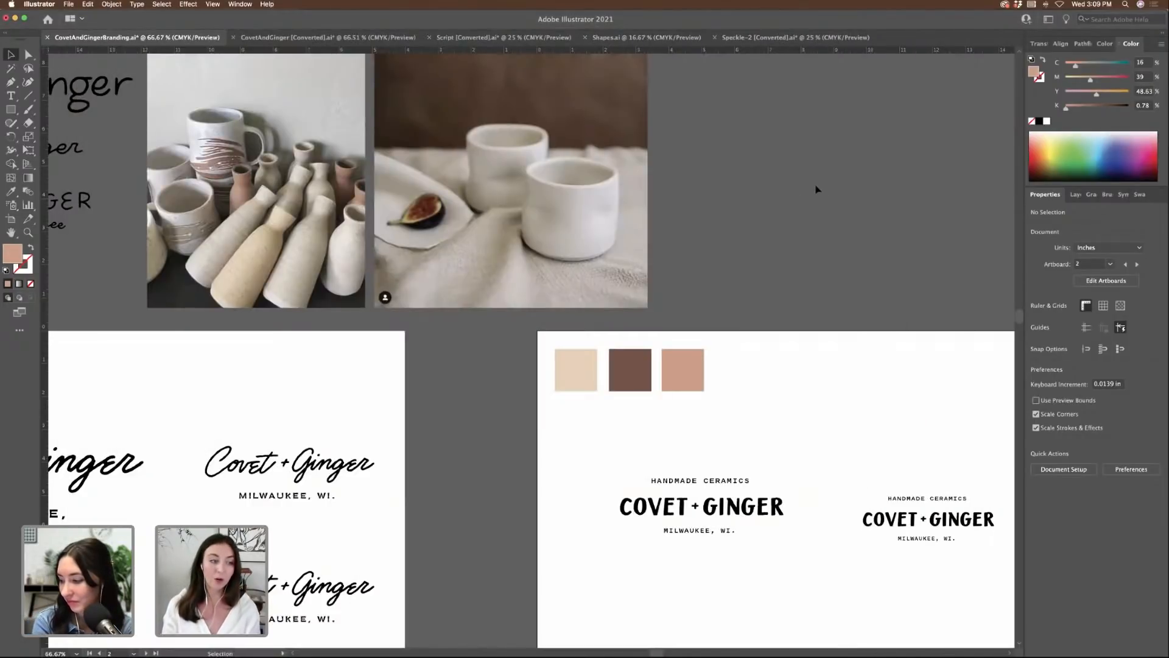
- Place the product photos CG3 and CG4 from the Finder Photos folder into the CovetAndGingerBranding document
scroll(817, 189, down, 2)
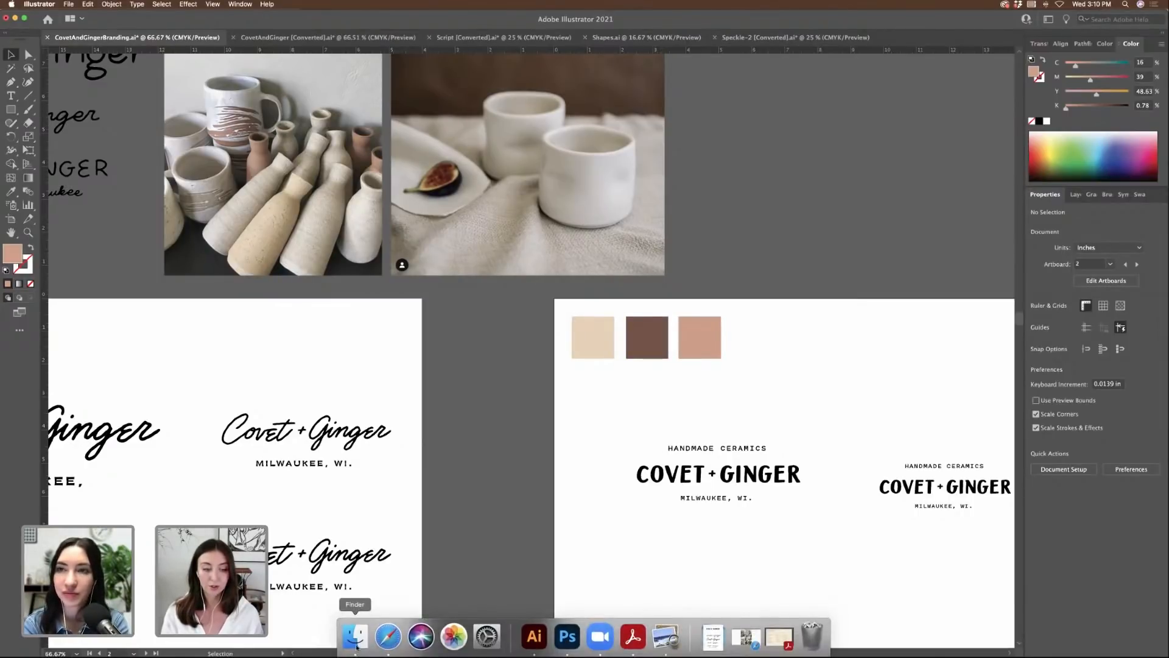
click(356, 637)
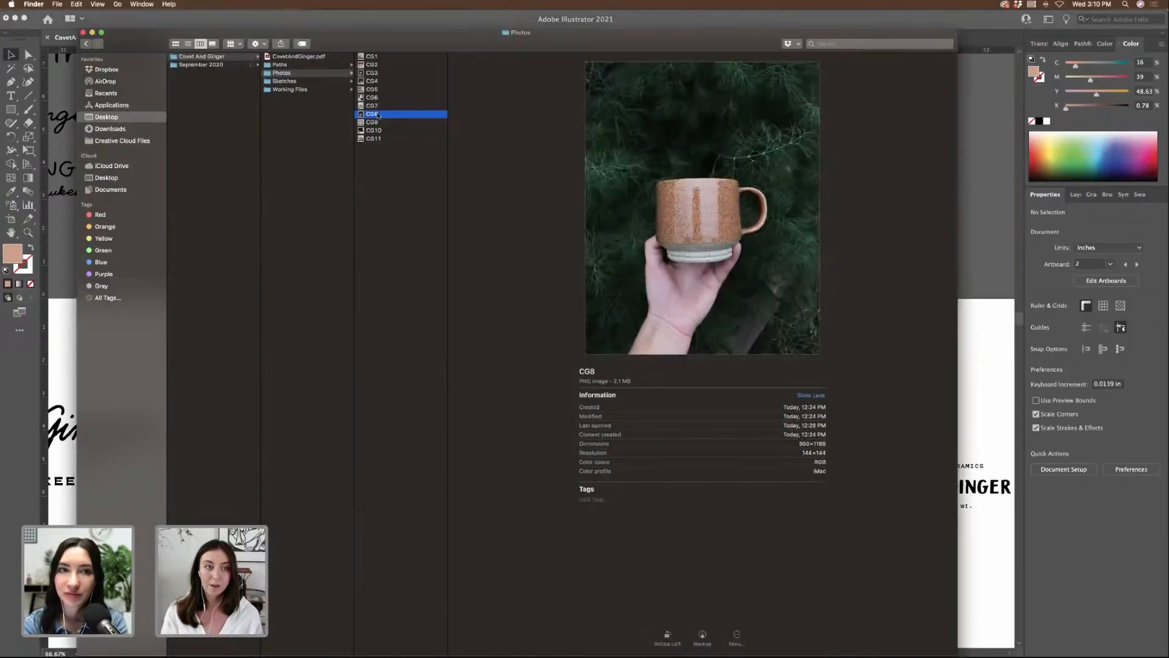
click(383, 80)
click(384, 73)
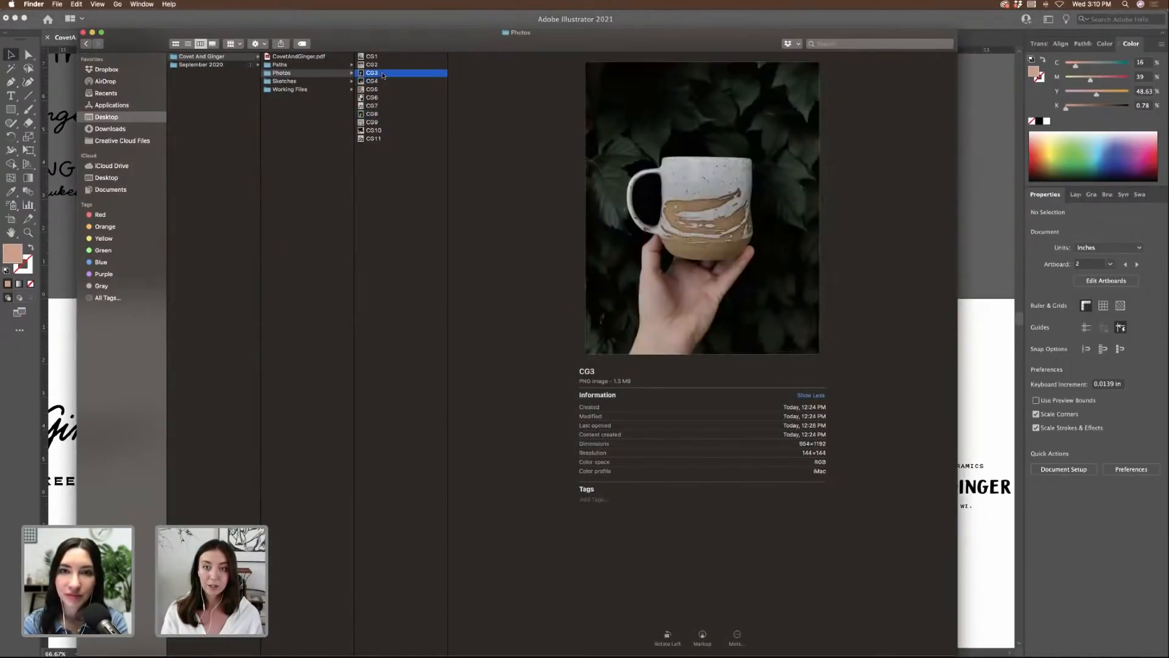
drag(383, 76, 988, 224)
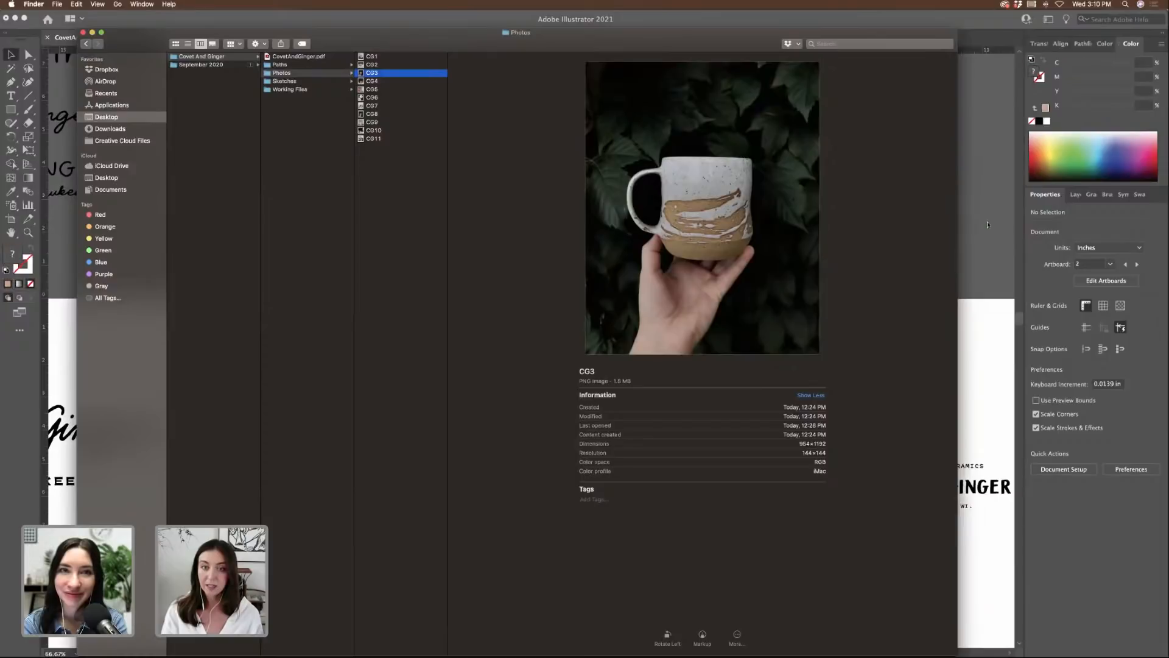
click(391, 81)
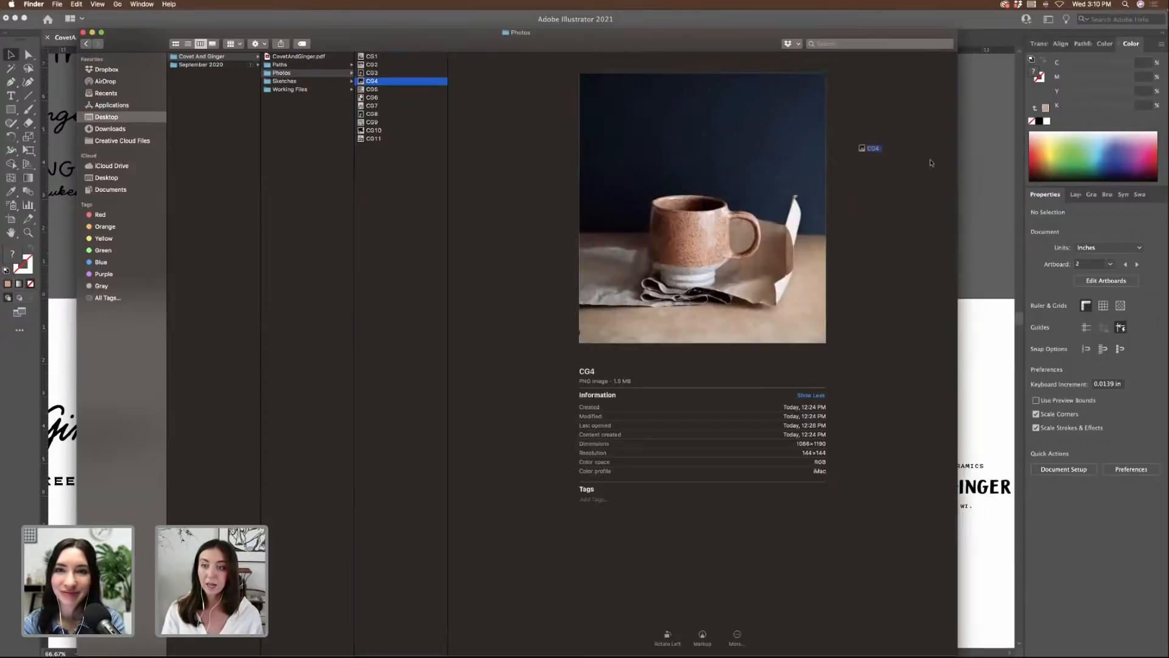
click(984, 208)
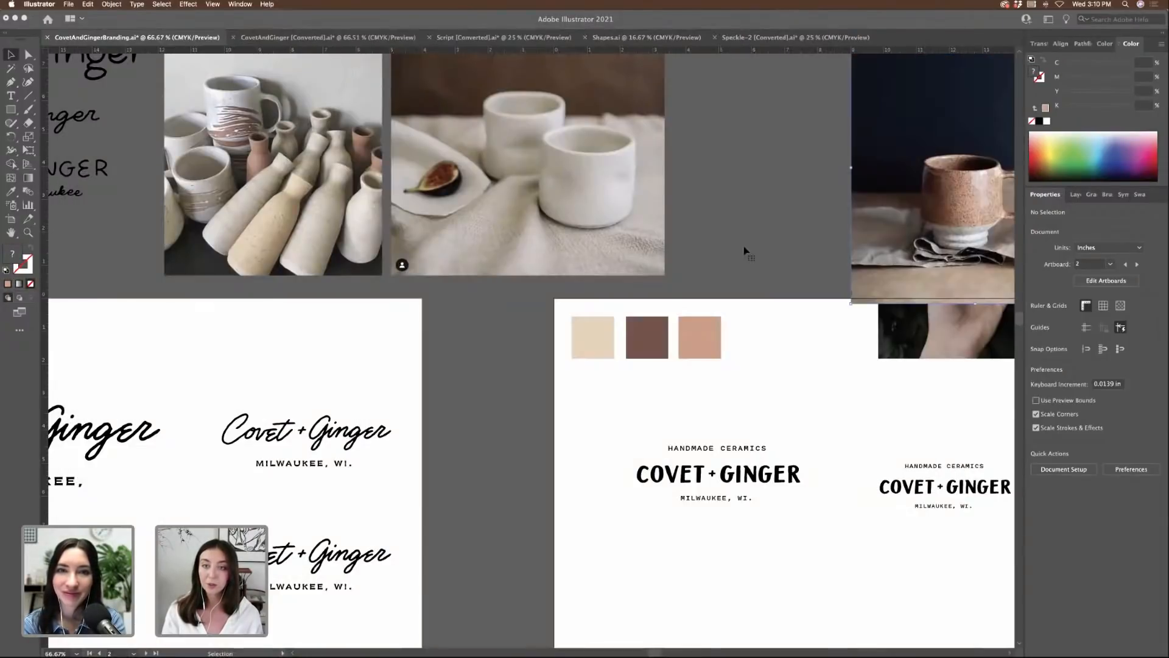
- Move the speckled brown mug photo into the photo row, directly right of the white cups and fig photo
click(751, 271)
scroll(731, 285, right, 5)
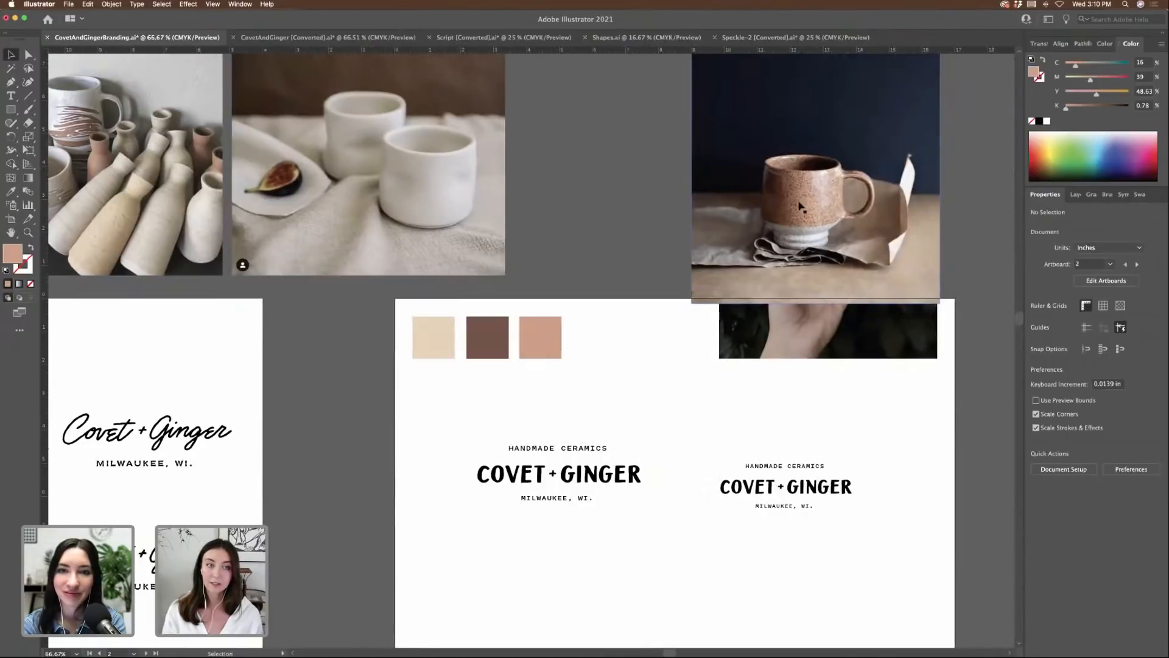
drag(798, 205, 617, 178)
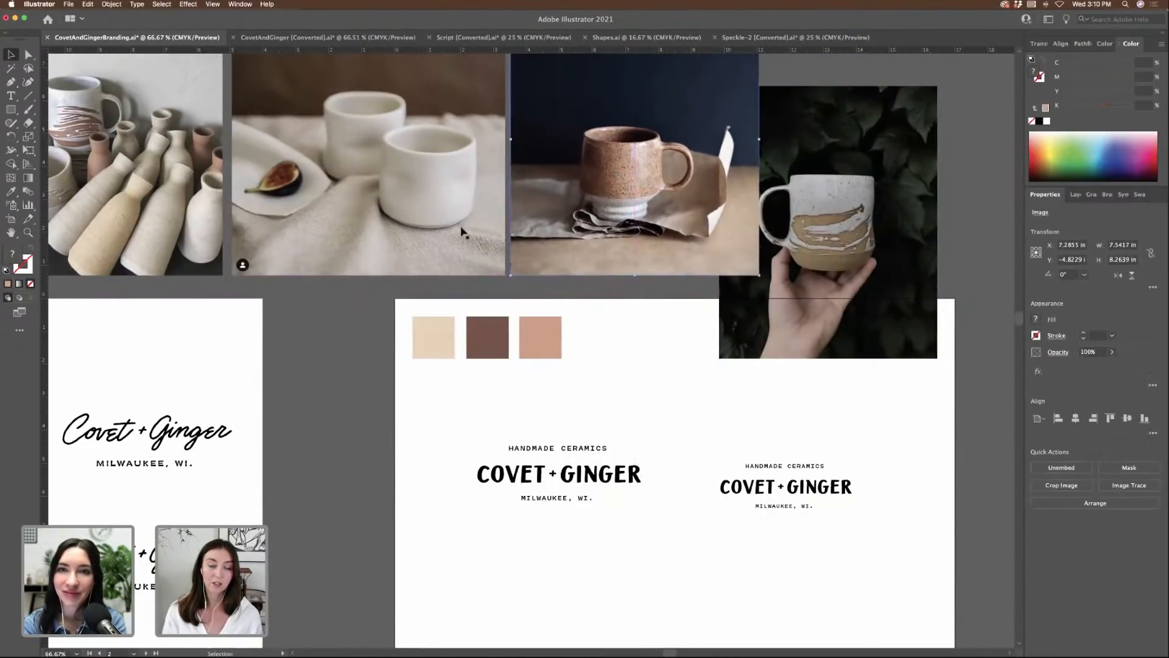
- Move the hand-held mug photo with dark leaves to the end of the photo row, right of the brown mug photo
scroll(175, 192, left, 5)
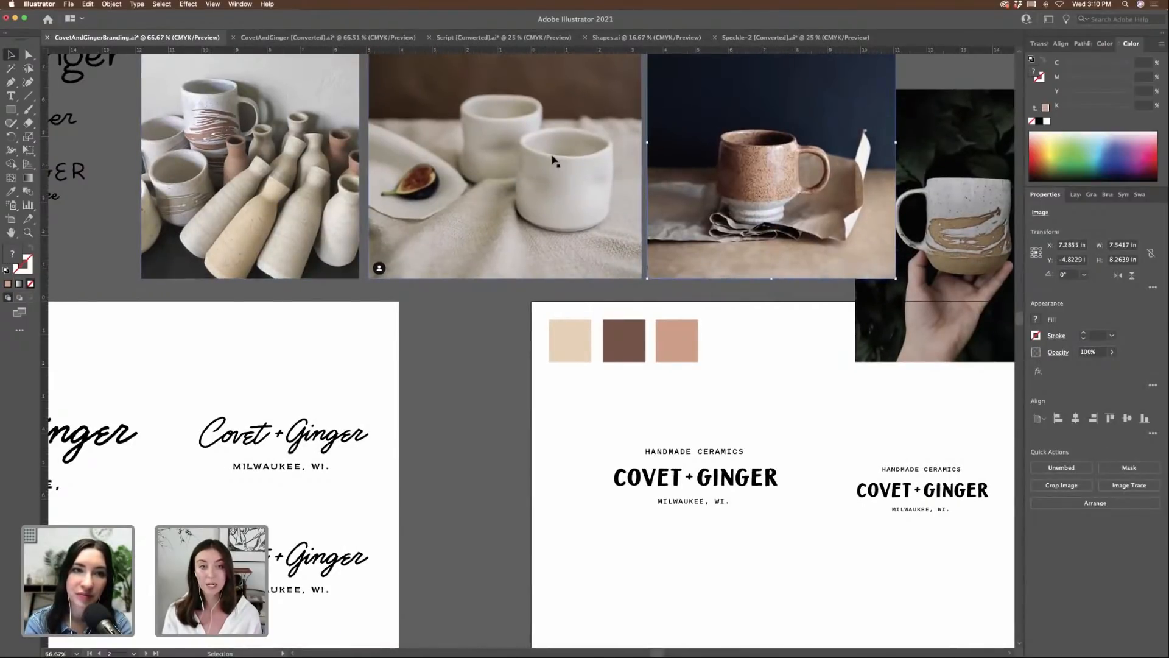
scroll(542, 166, right, 4)
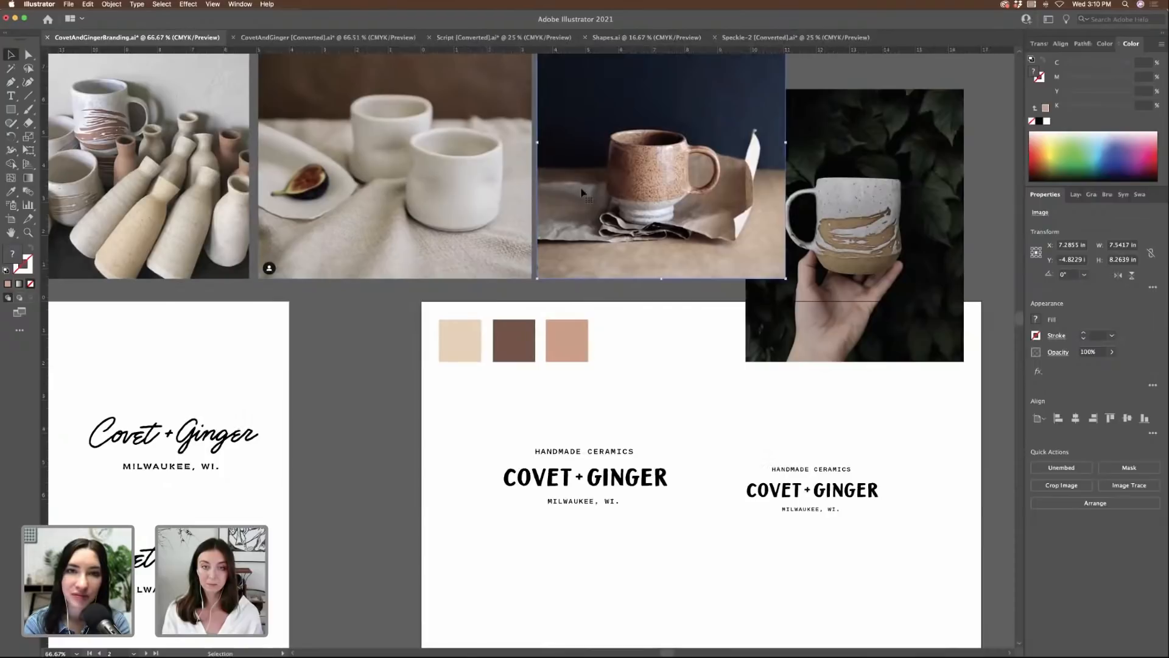
scroll(925, 350, right, 4)
scroll(925, 350, up, 2)
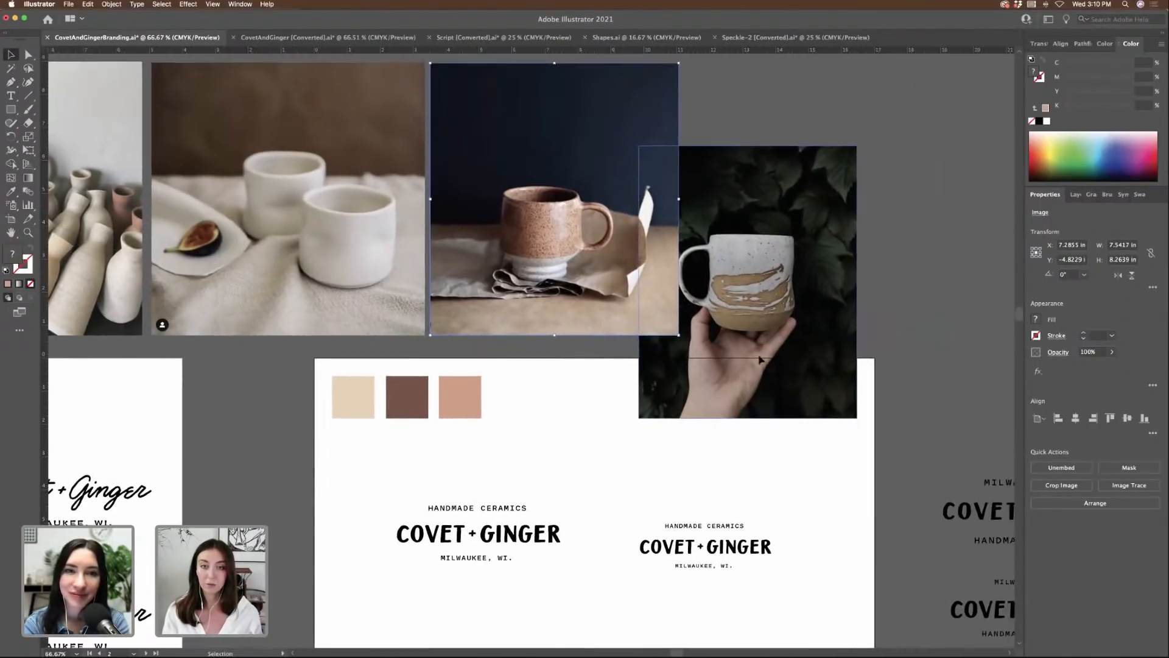
drag(759, 360, 805, 275)
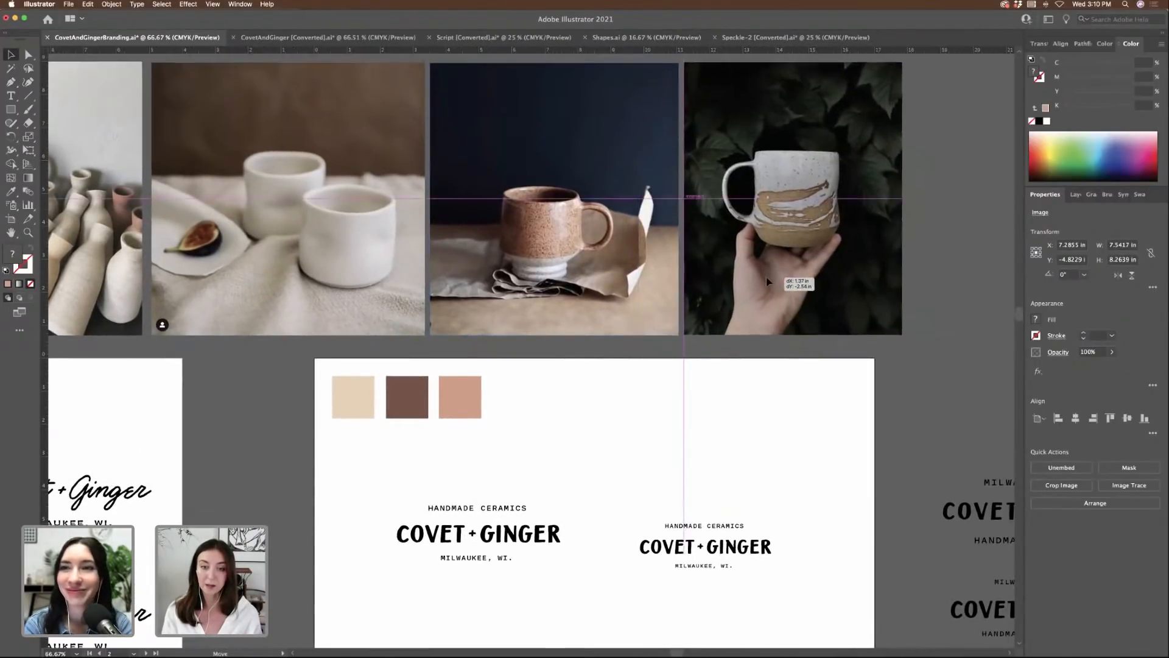
click(877, 362)
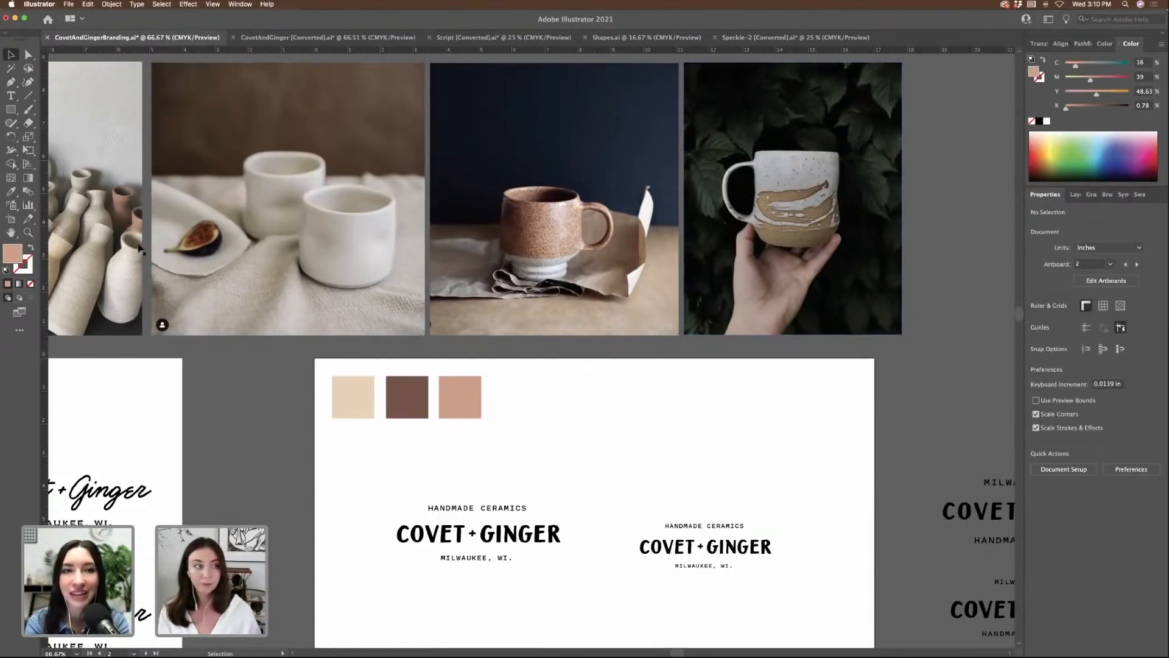
- Duplicate the terracotta square to its right and fill the copy with the navy sampled from the brown mug photo's background
drag(466, 404, 516, 405)
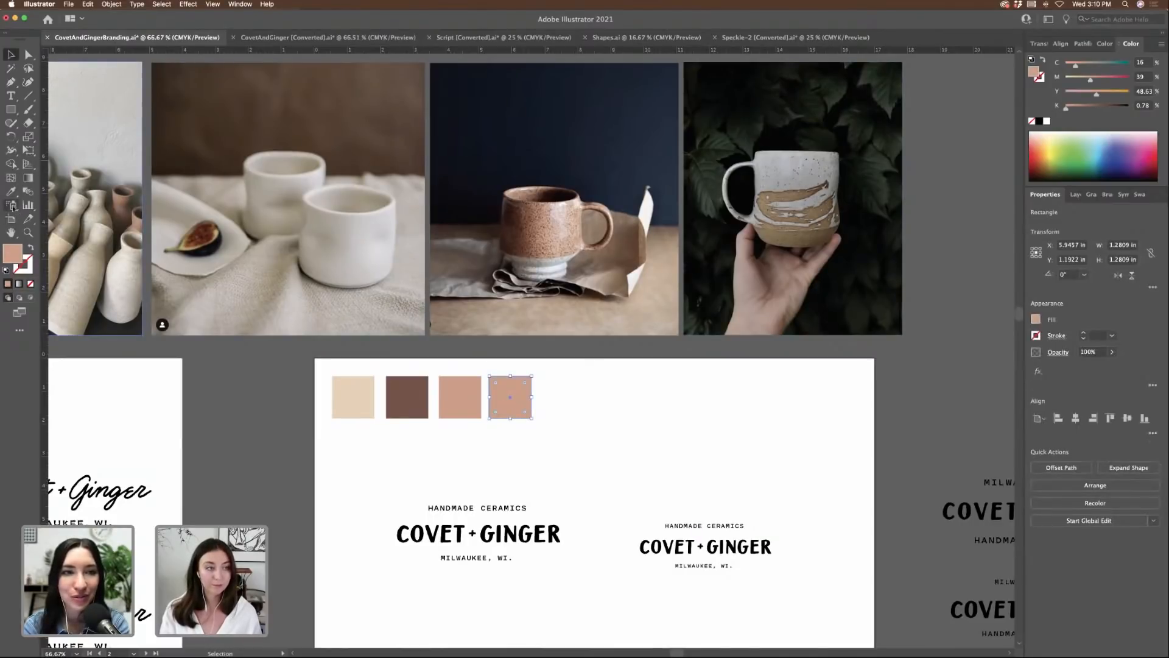
click(11, 190)
click(510, 163)
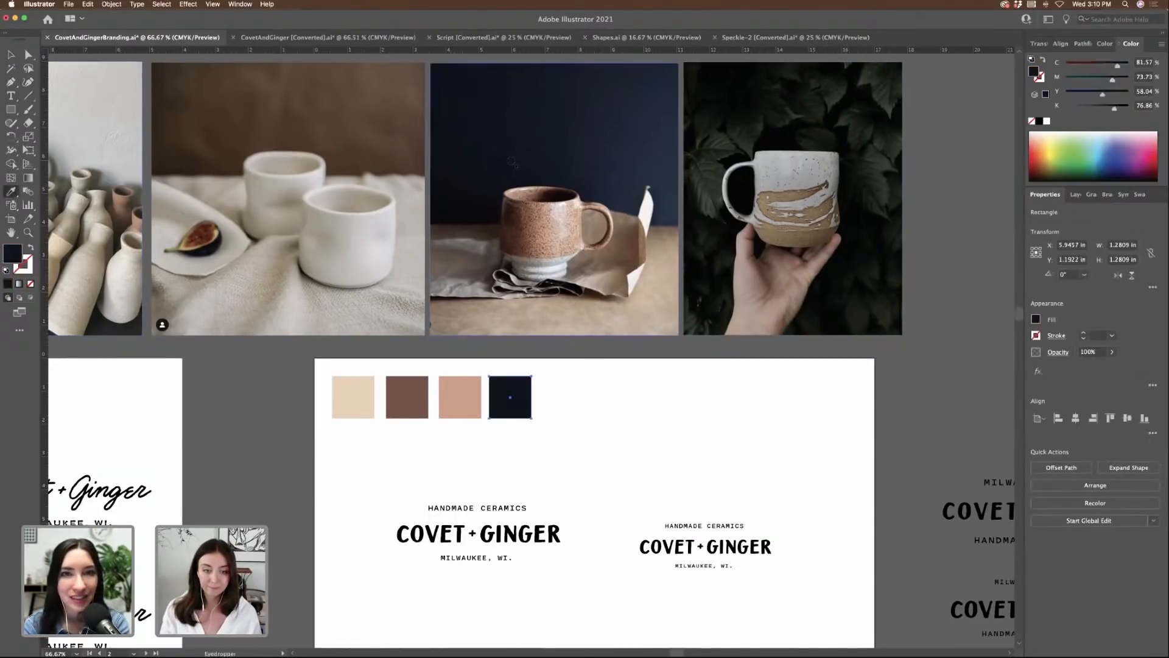
click(544, 166)
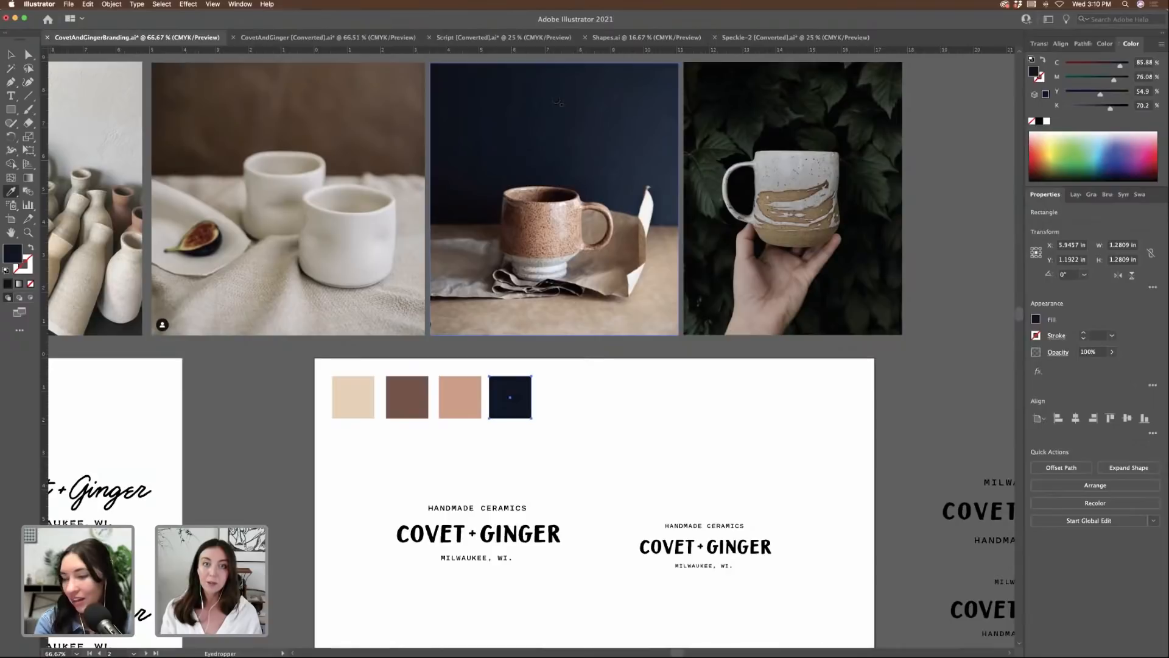
click(624, 108)
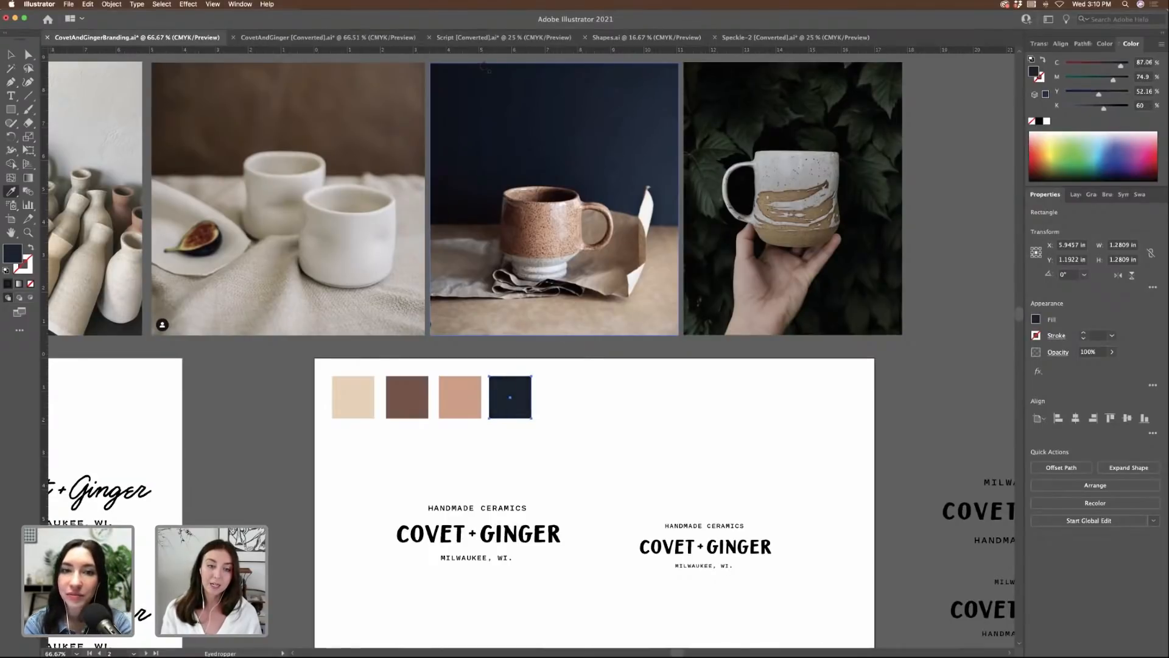
key(v)
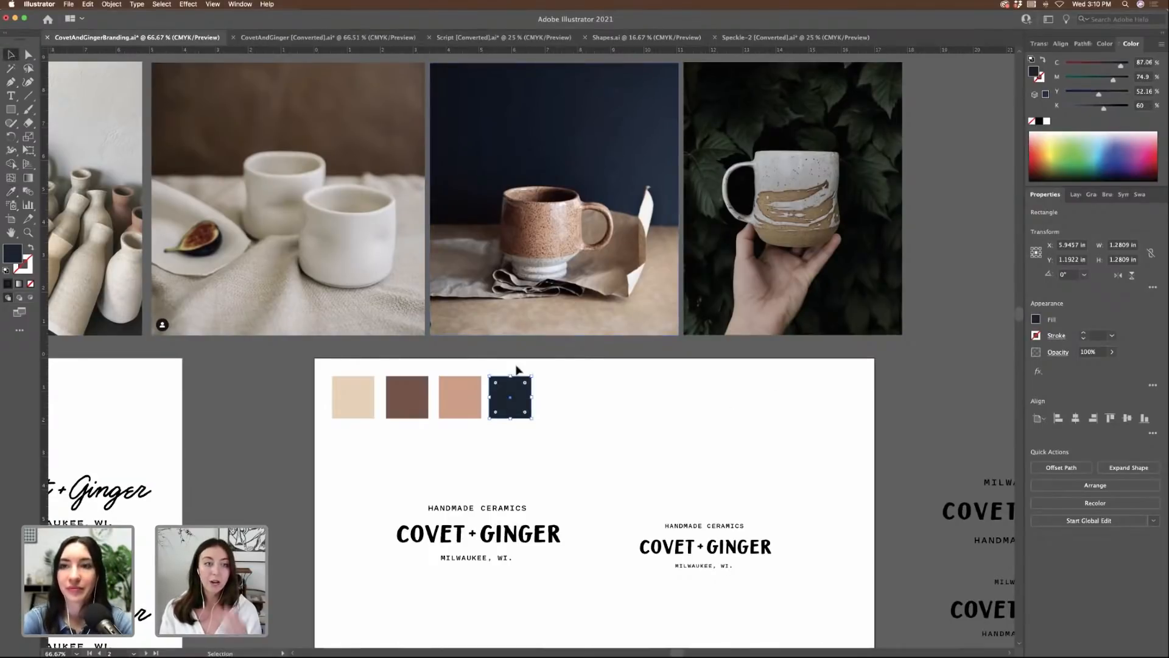
- Even out the spacing between the color squares and duplicate the navy square to its right
scroll(545, 390, left, 3)
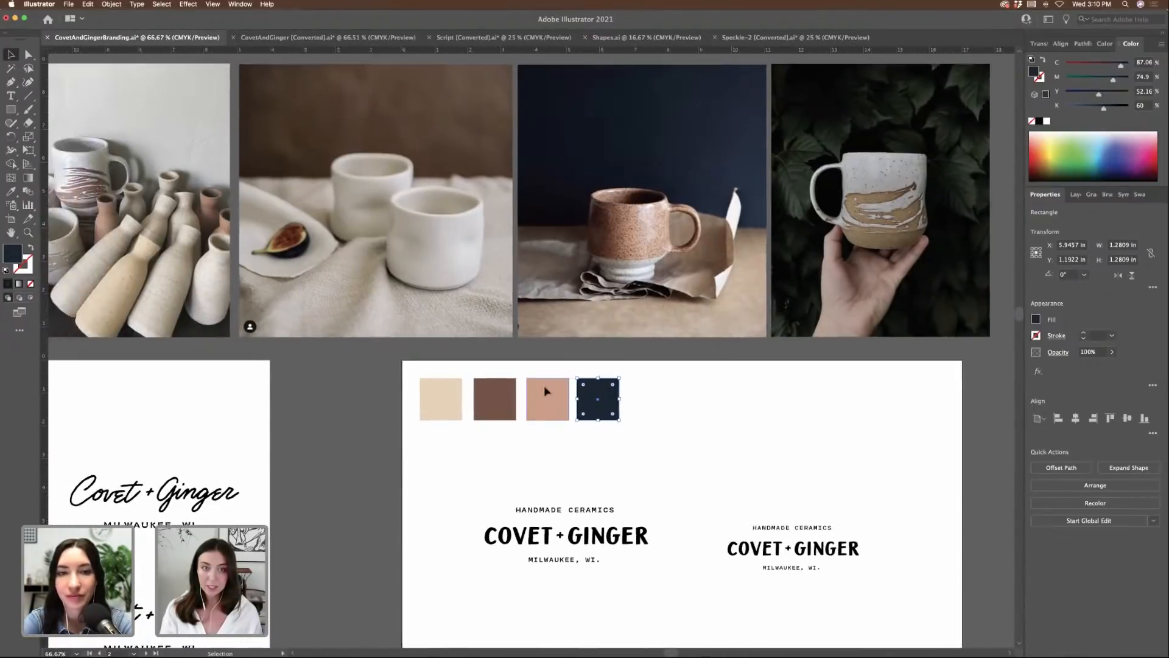
key(super+plus)
scroll(629, 433, up, 4)
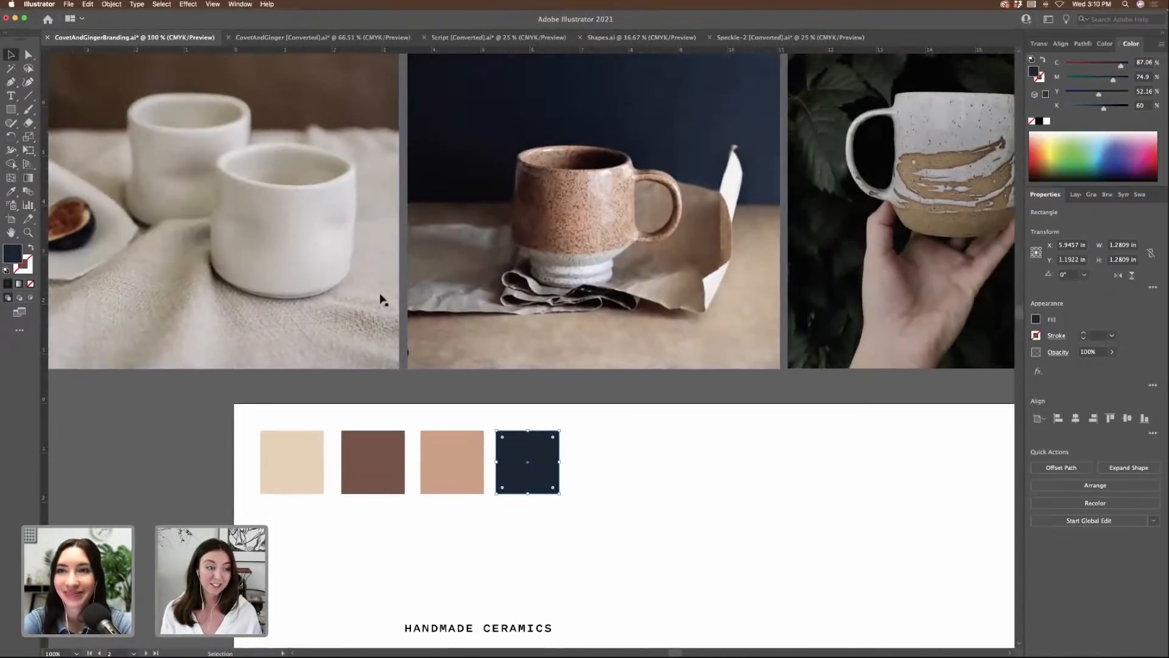
scroll(692, 439, left, 2)
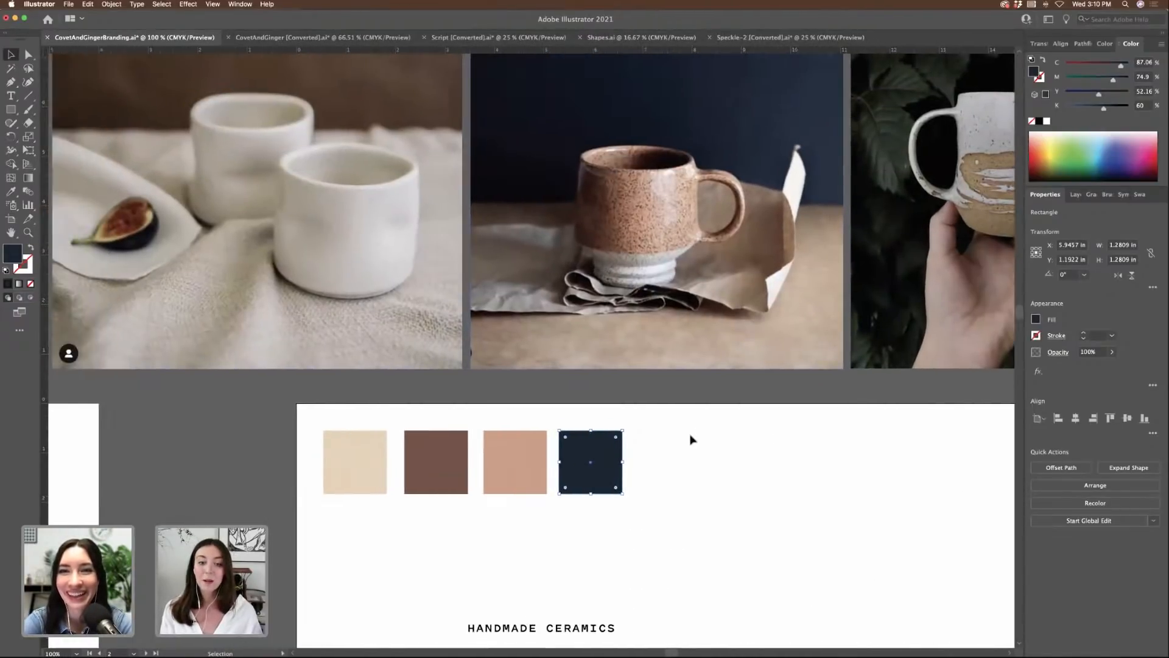
click(716, 467)
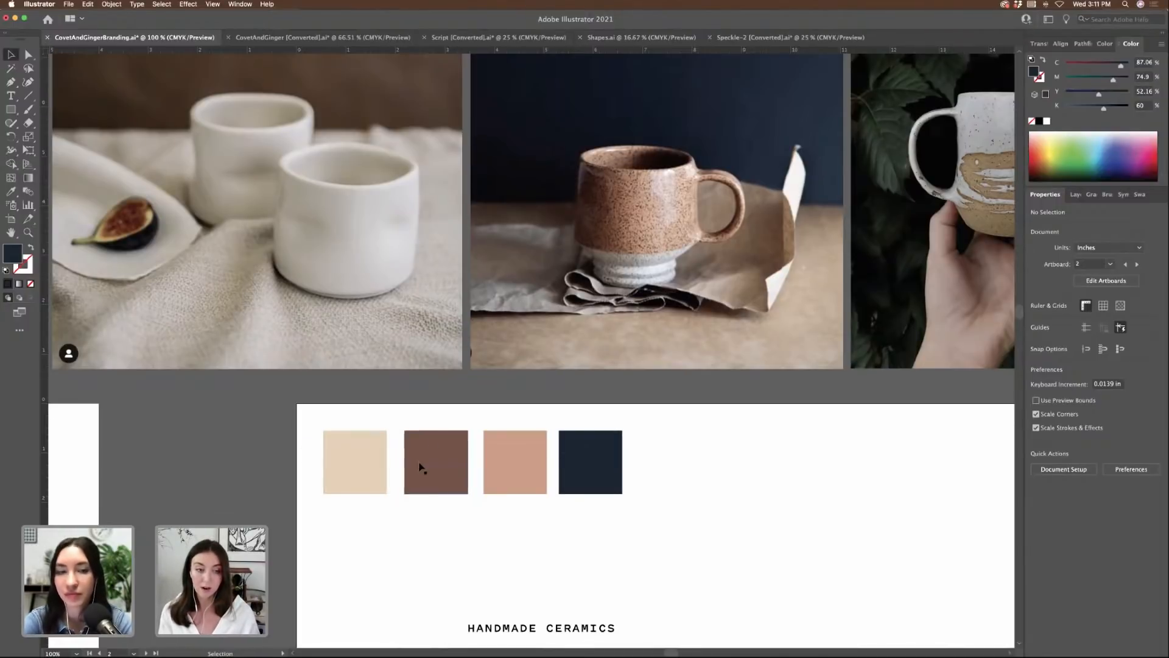
drag(418, 462, 417, 463)
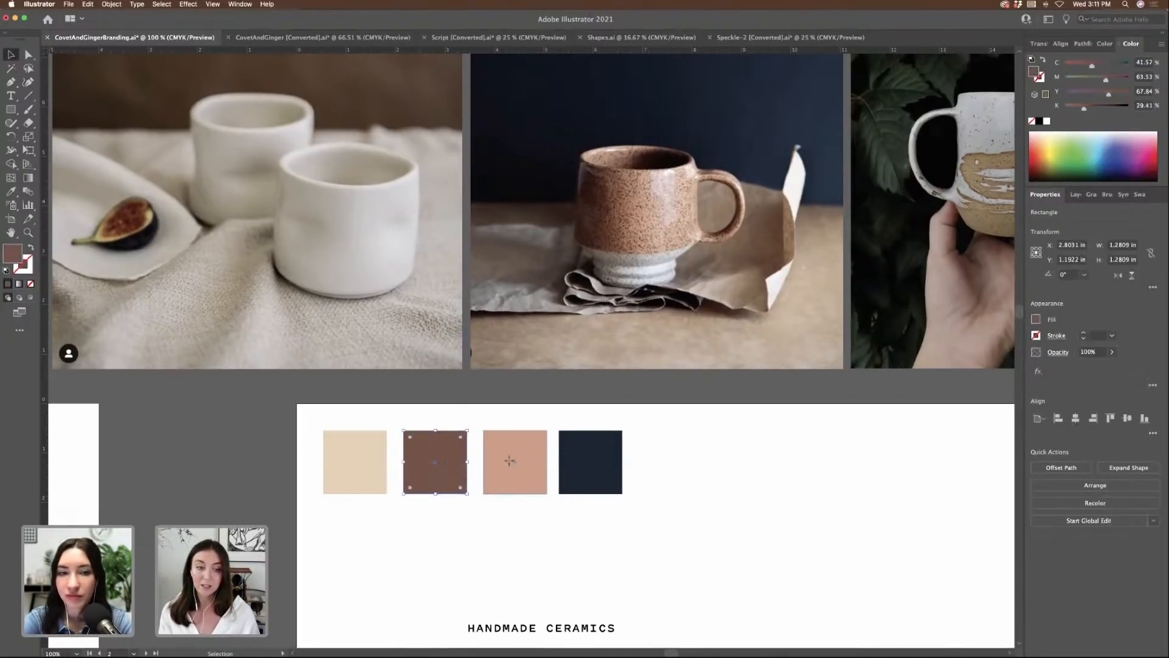
drag(510, 460, 617, 462)
click(791, 441)
scroll(670, 453, right, 3)
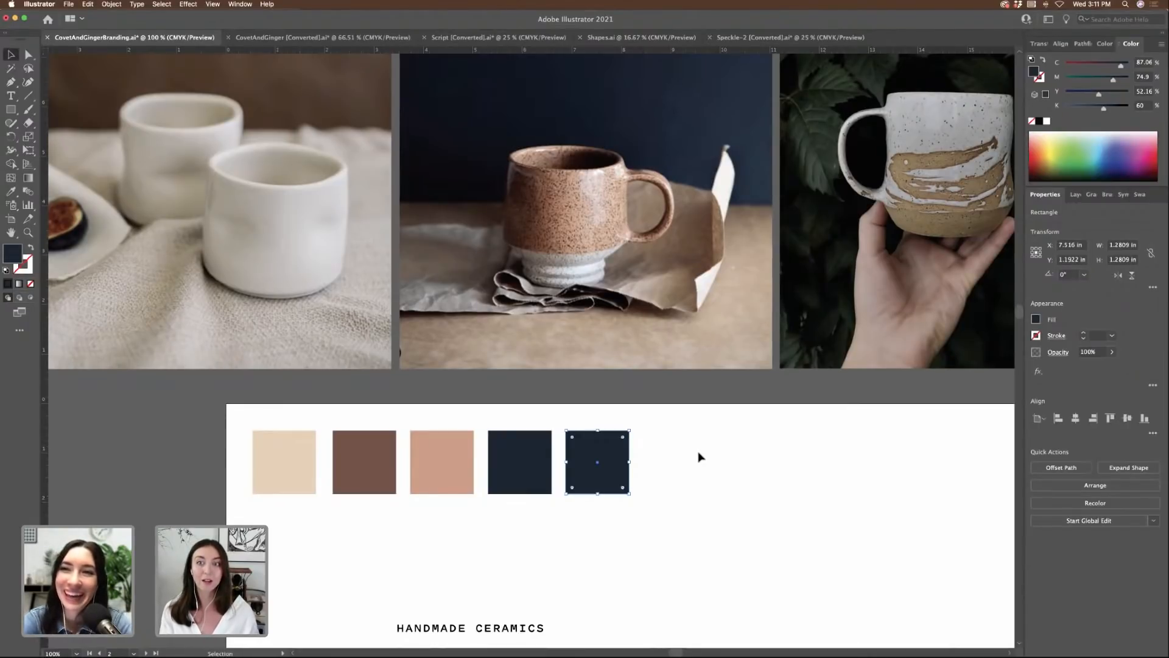
- Fill the rightmost square with the dark green sampled from the leaves in the hand-held mug photo
click(11, 192)
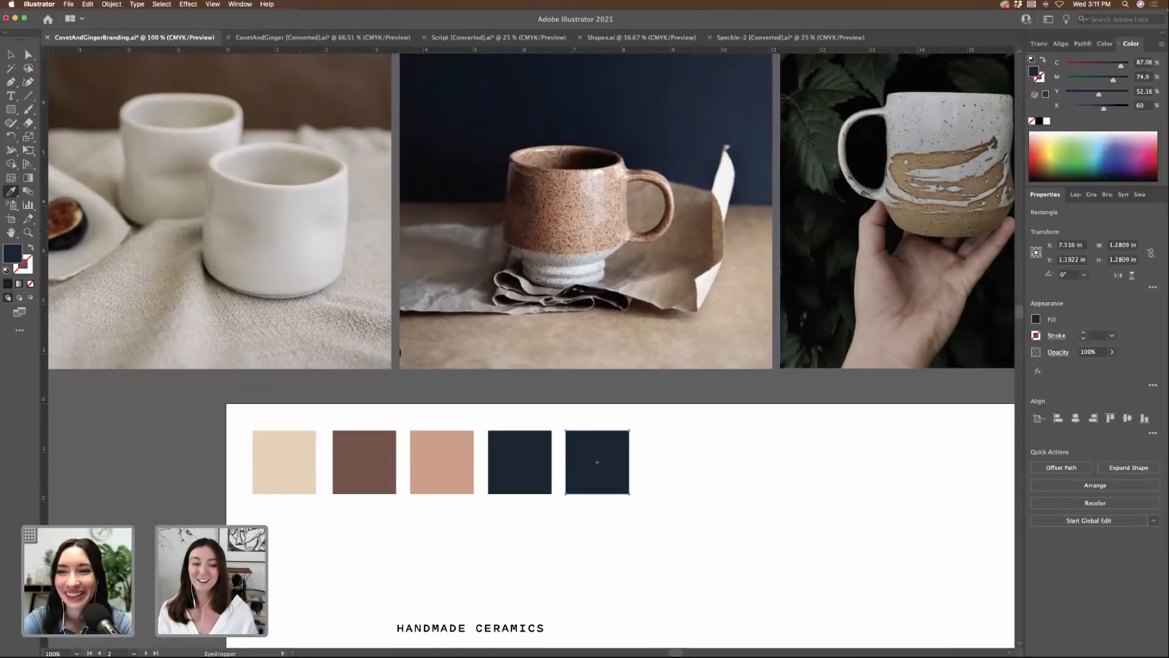
click(809, 140)
click(811, 159)
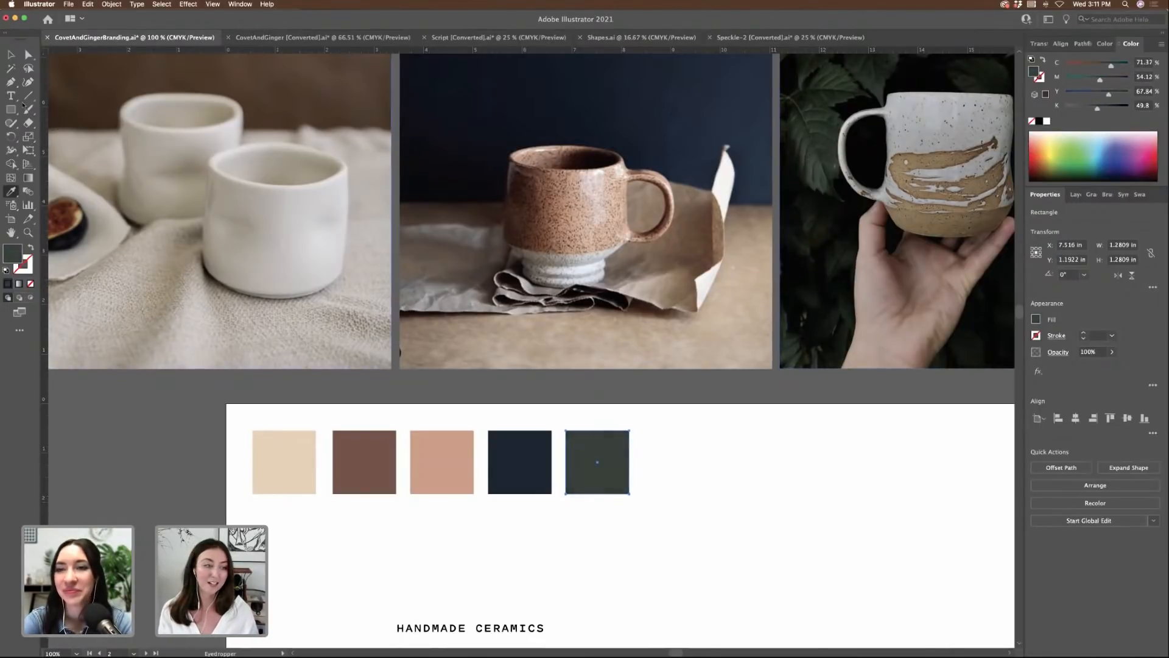
- Duplicate the cream square directly below itself to begin a second row of color squares
click(11, 54)
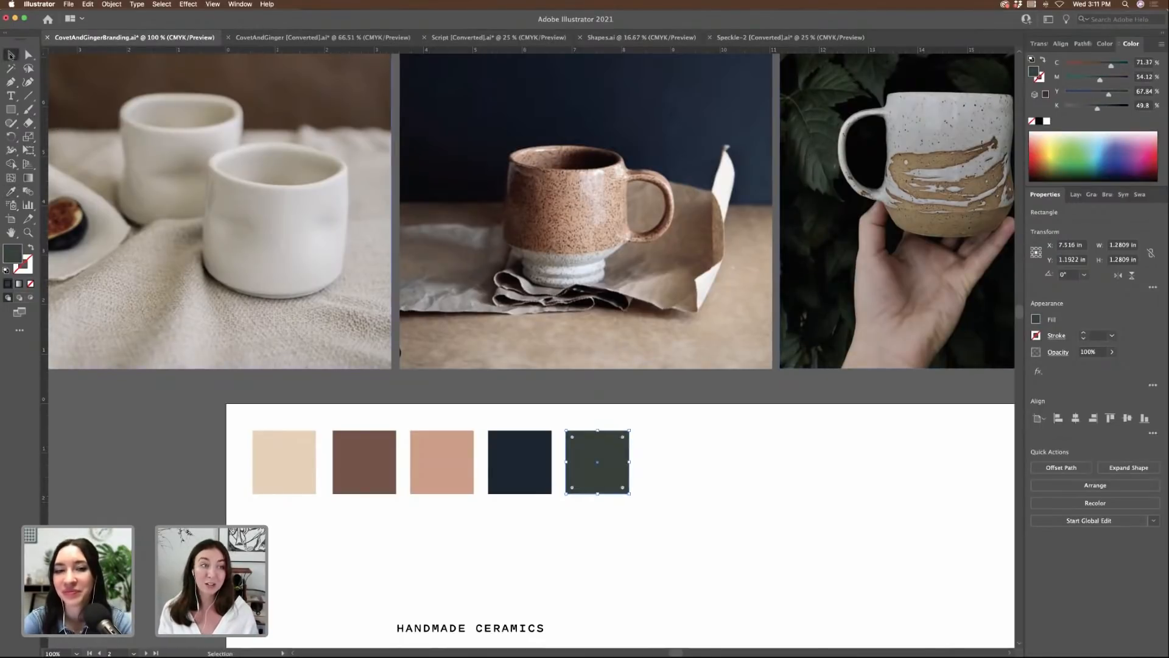
click(767, 493)
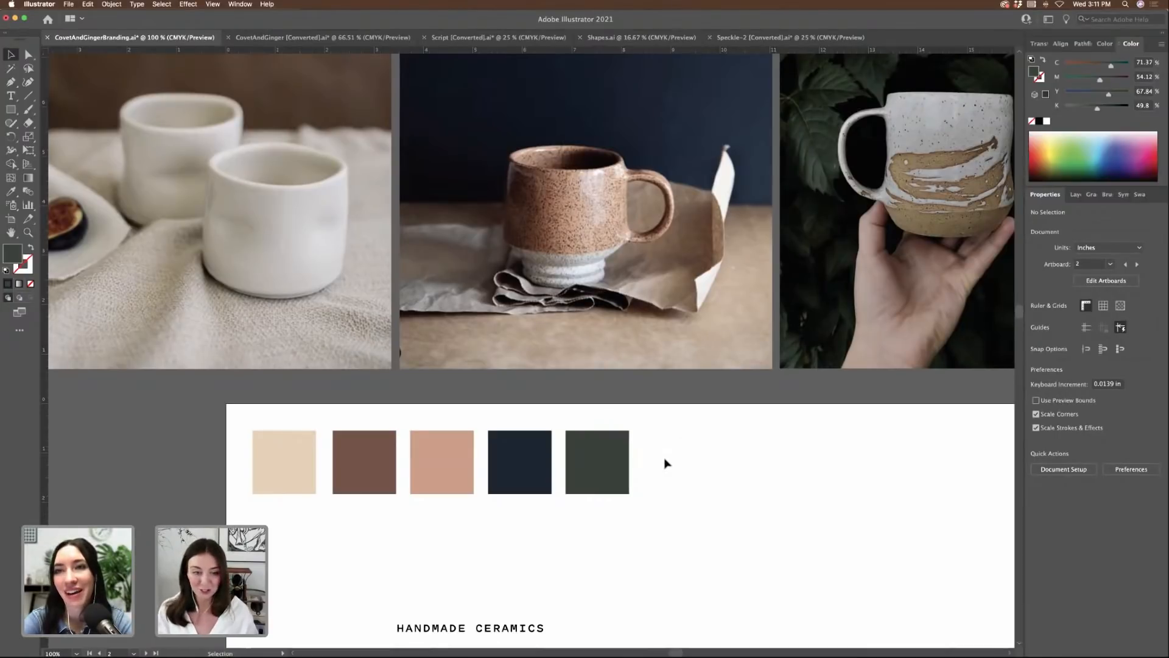
scroll(662, 465, left, 3)
scroll(663, 464, down, 2)
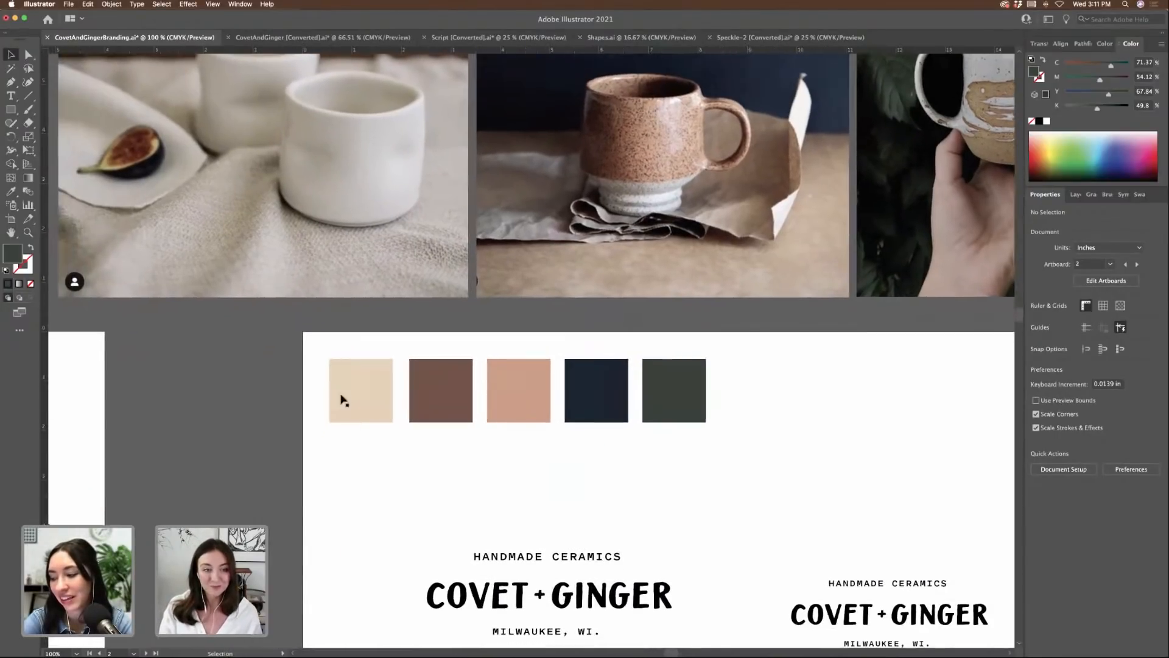
click(350, 396)
drag(366, 469, 366, 472)
- Sample tones from the white cup, linen and paper photos, settling on the tan of the speckled brown mug as the new square's fill
click(11, 190)
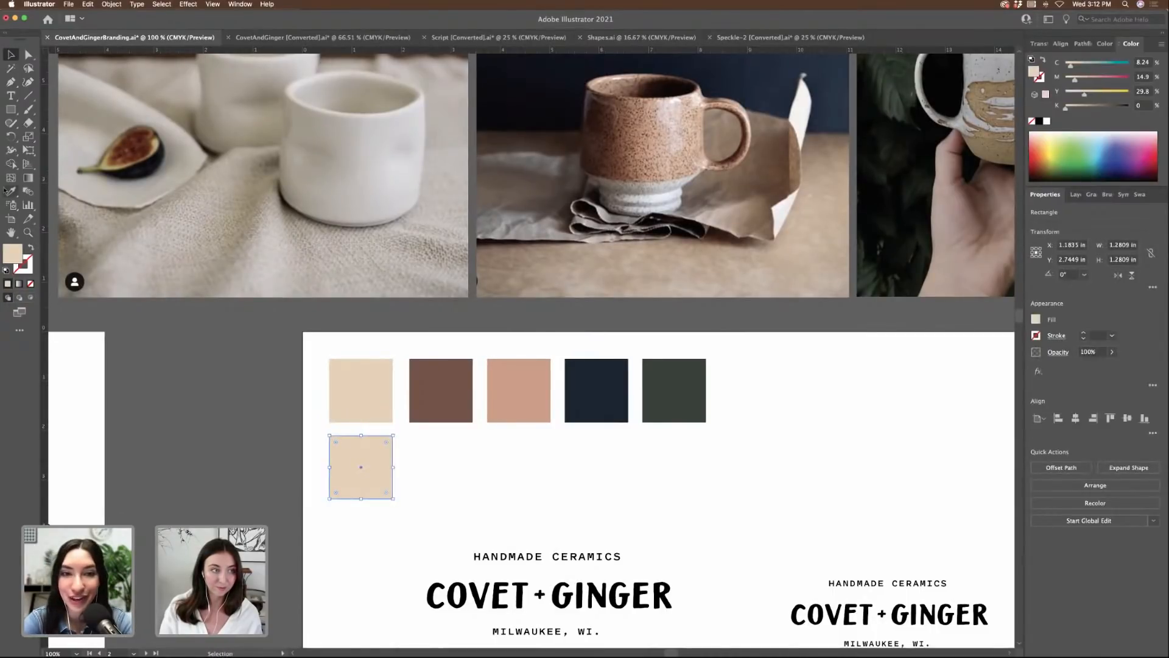
click(354, 173)
click(373, 156)
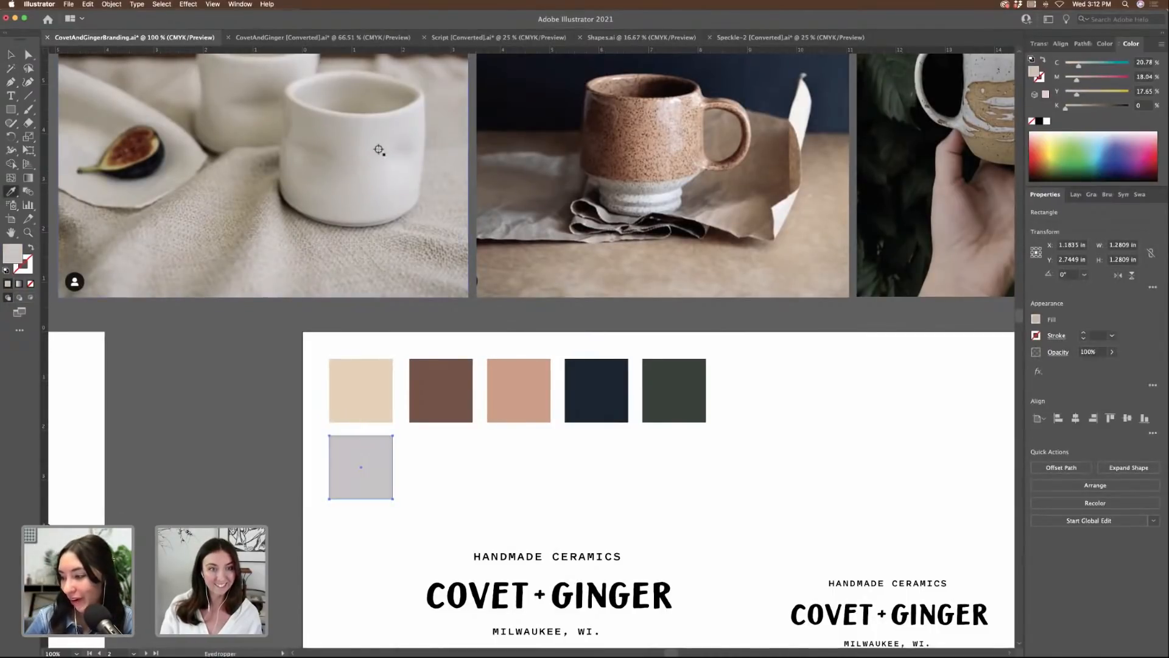
click(541, 282)
scroll(540, 281, up, 3)
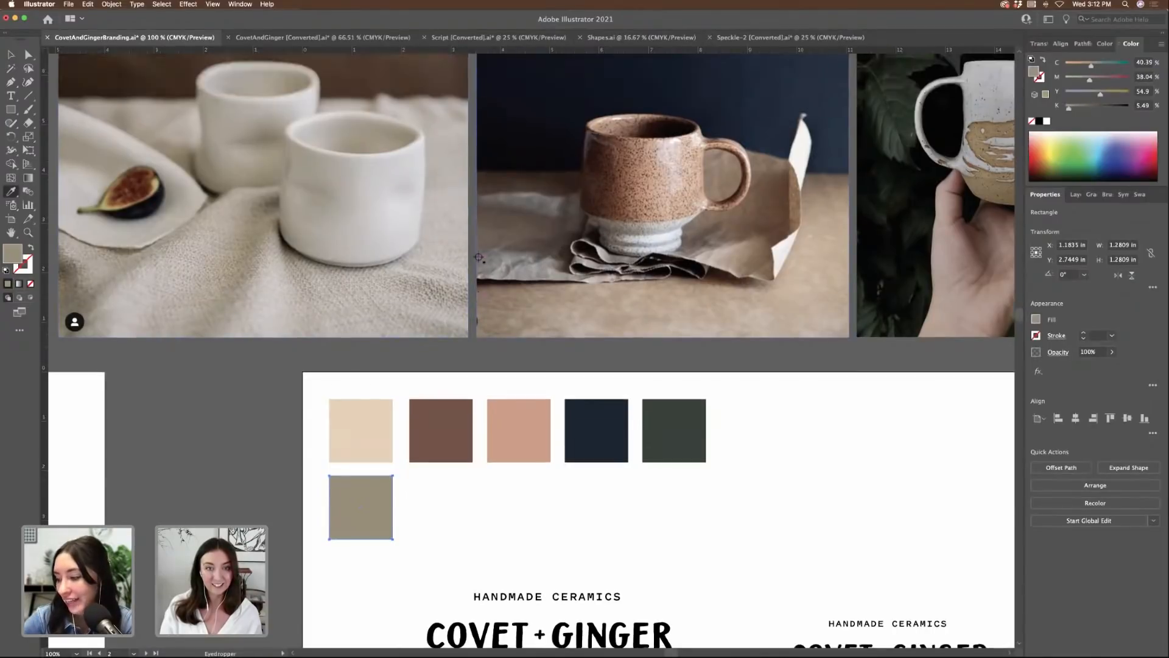
click(720, 305)
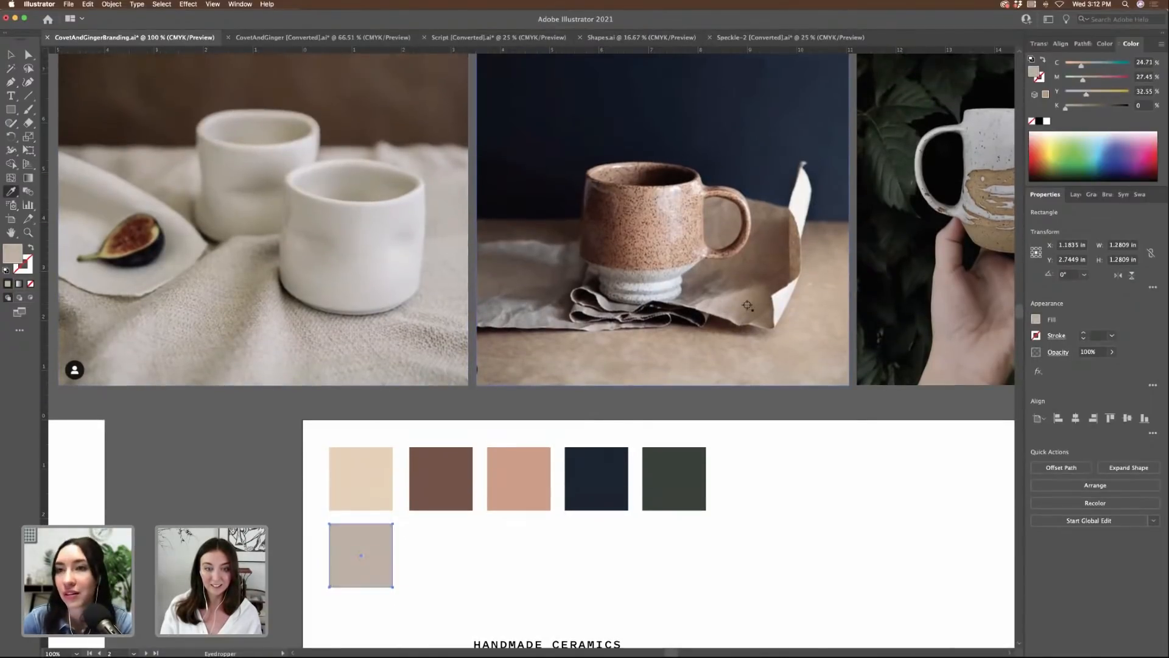
click(643, 218)
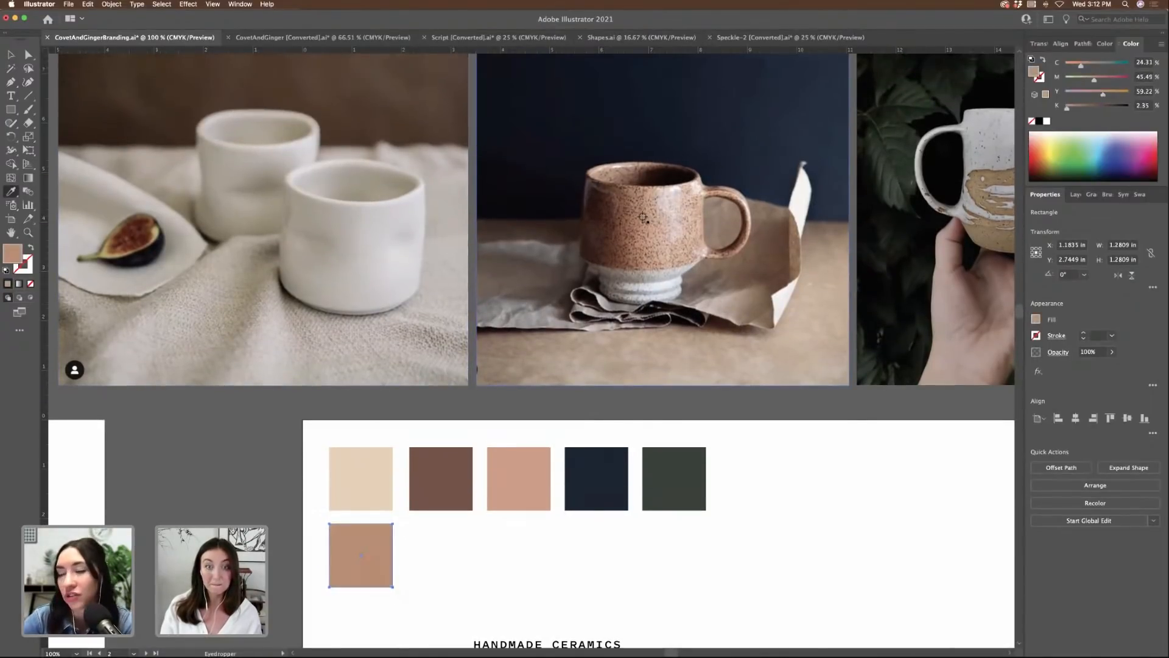
click(643, 217)
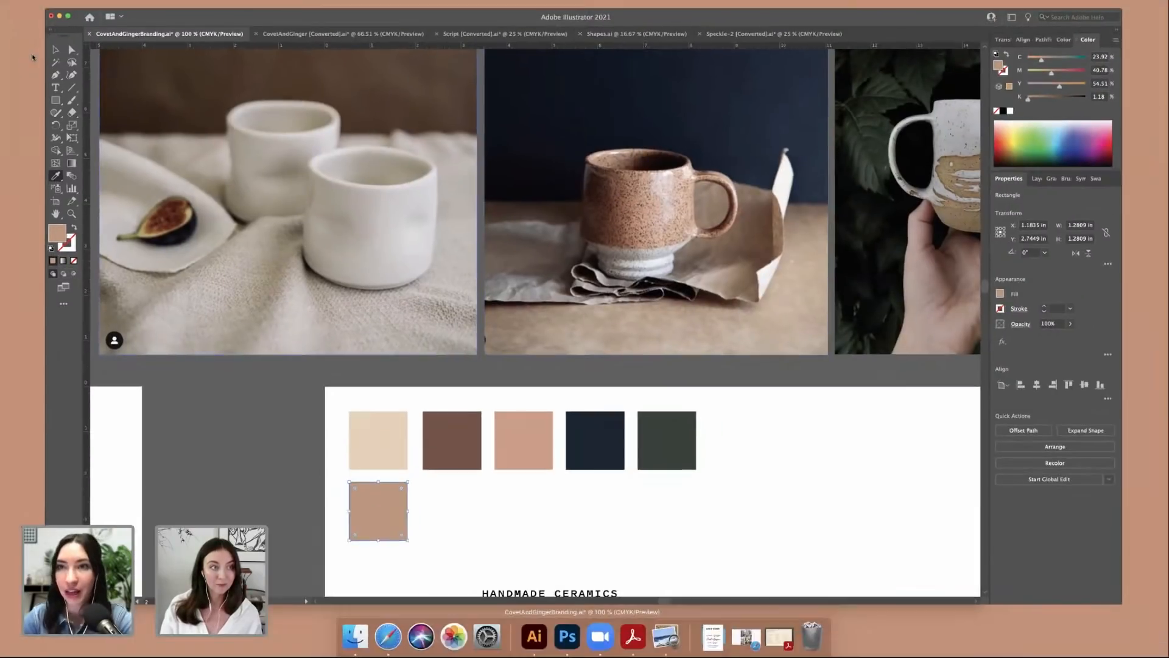
- Move the tan square so it sits directly beneath the terracotta square
click(11, 54)
drag(373, 544, 492, 537)
click(548, 540)
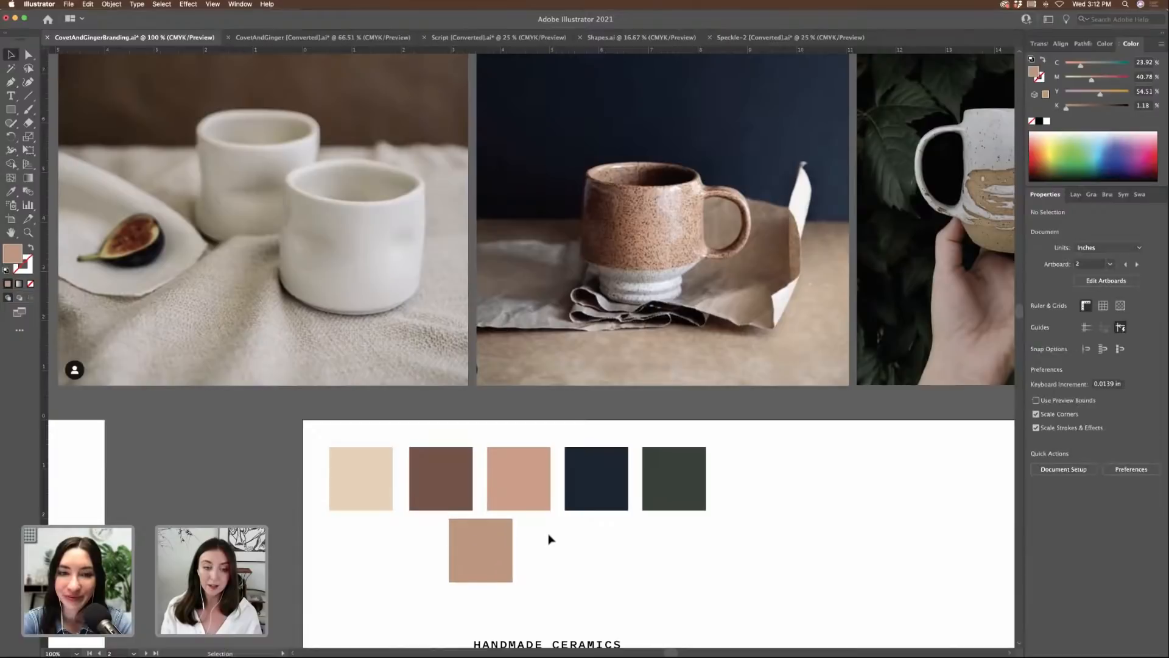
scroll(483, 467, down, 3)
drag(483, 467, 522, 470)
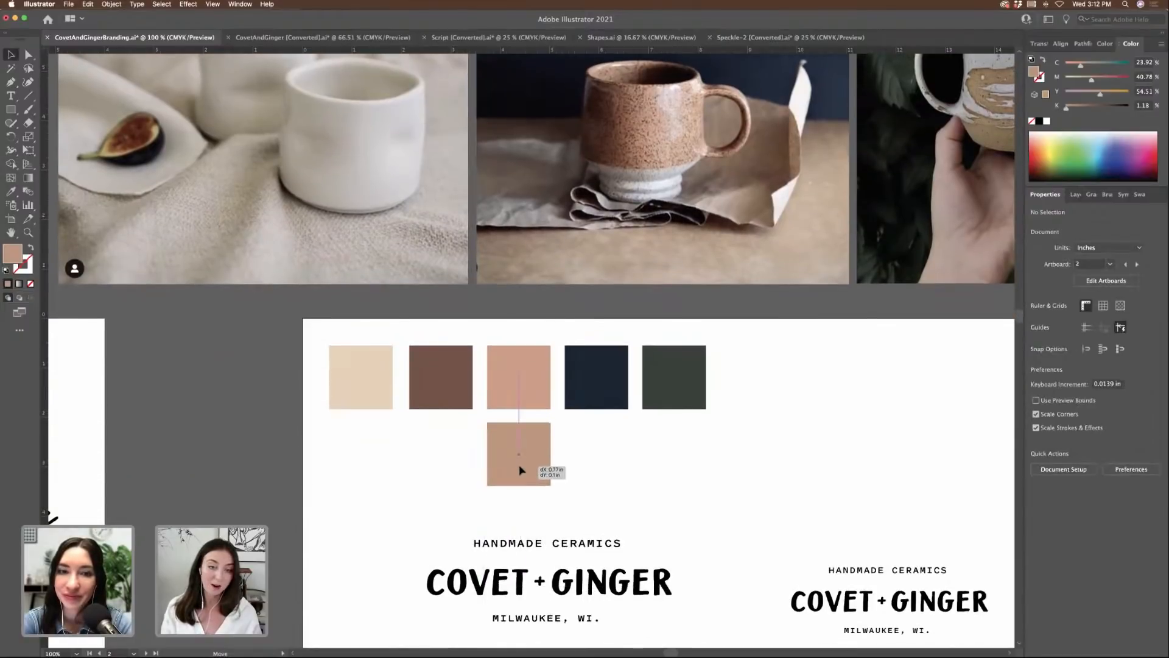
click(631, 491)
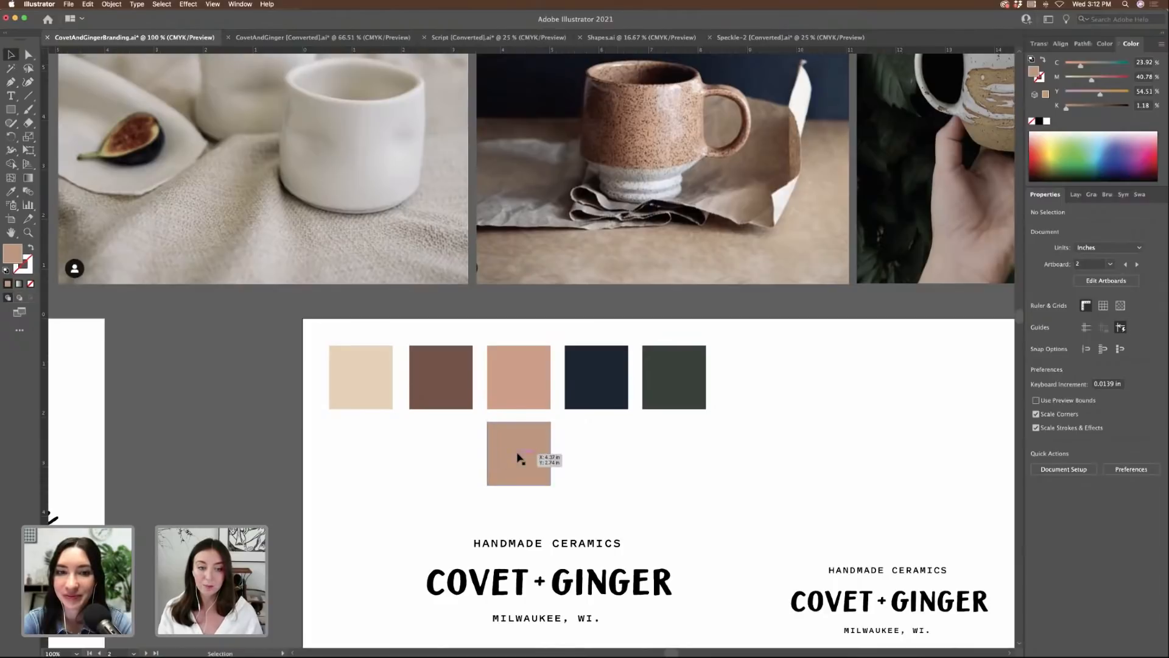
- Copy the tan square beneath the cream and brown squares, and nudge the cream square to even out the spacing
drag(519, 458, 373, 448)
click(605, 449)
click(658, 473)
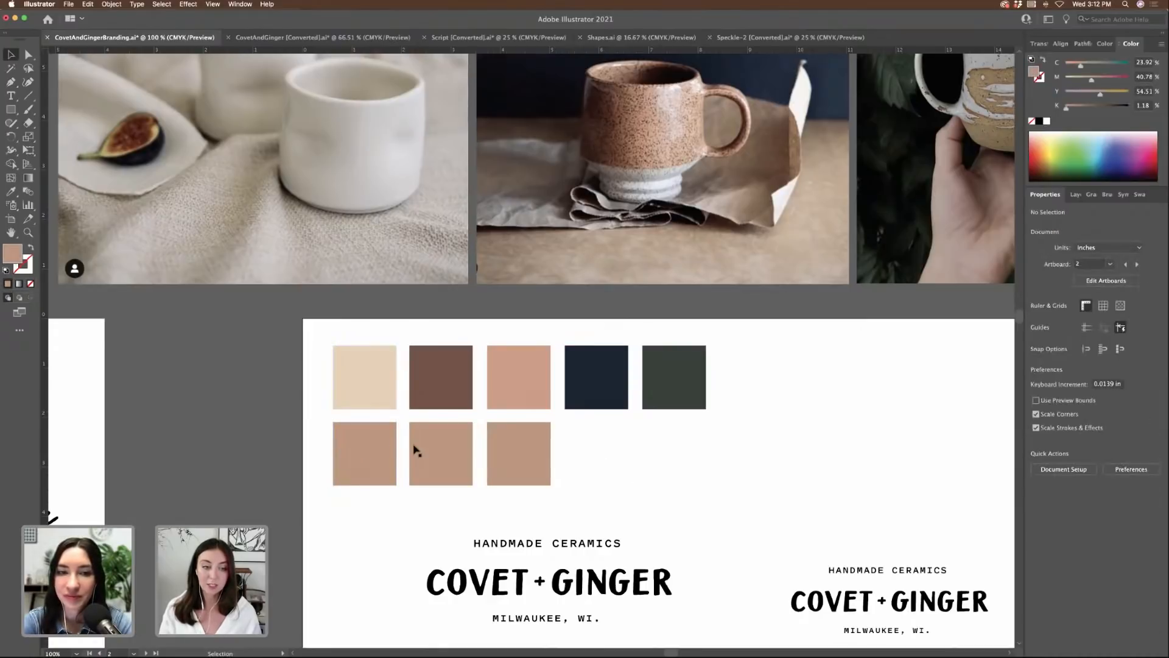
- Fill the tan square beneath the cream one with a light grey sampled from the white cups photo
click(370, 444)
click(11, 191)
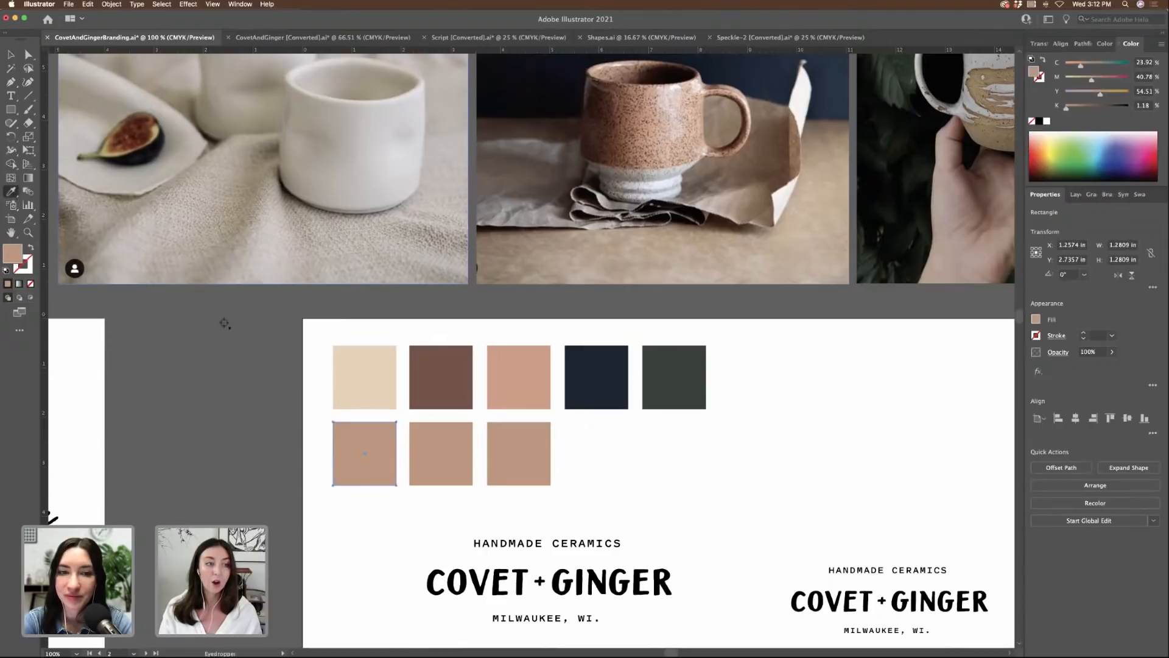
scroll(228, 324, up, 3)
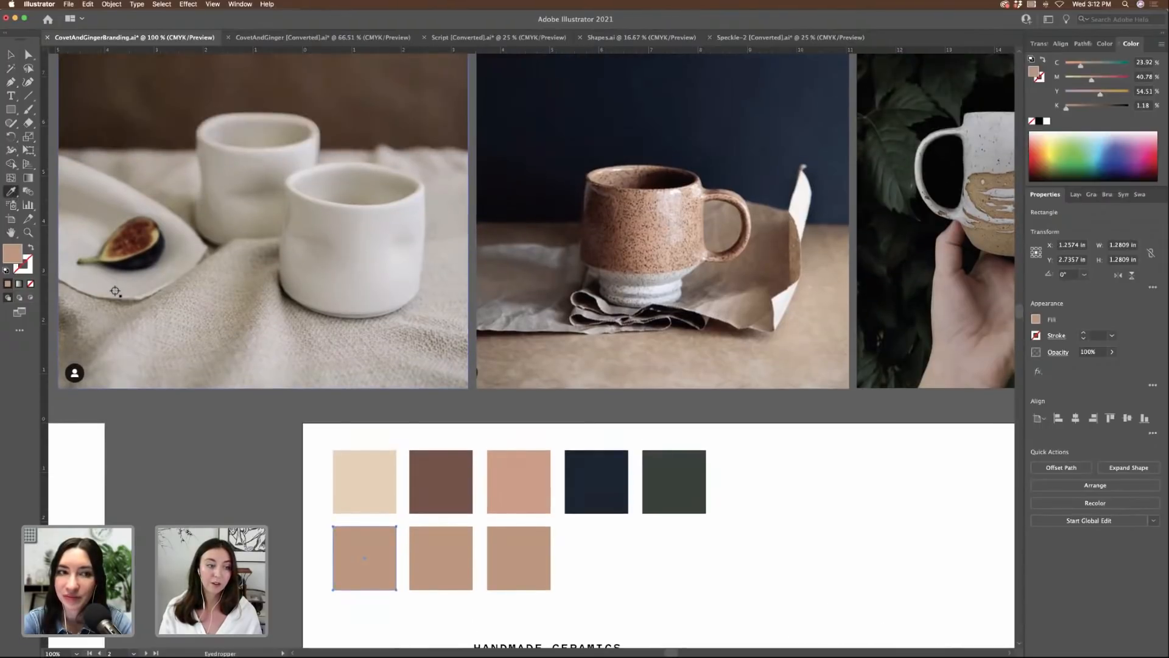
click(115, 291)
scroll(303, 175, up, 1)
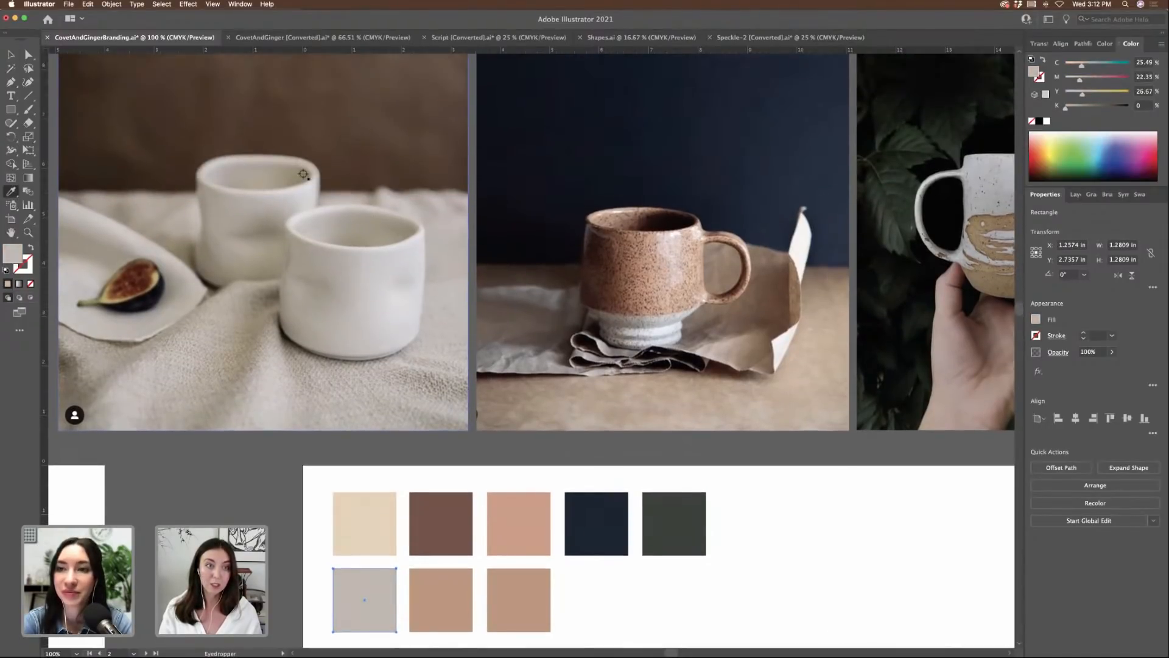
click(305, 178)
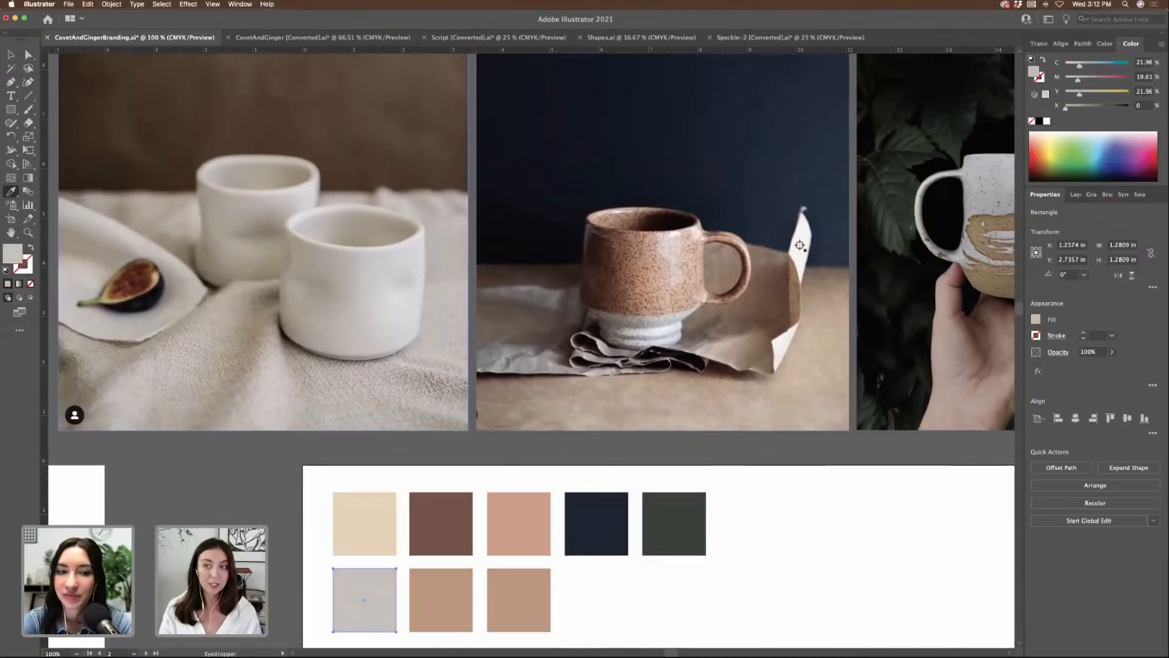
- Lighten the grey square to an off-white by setting cyan to 4, magenta to 4 and yellow to 5
drag(1080, 93, 1069, 93)
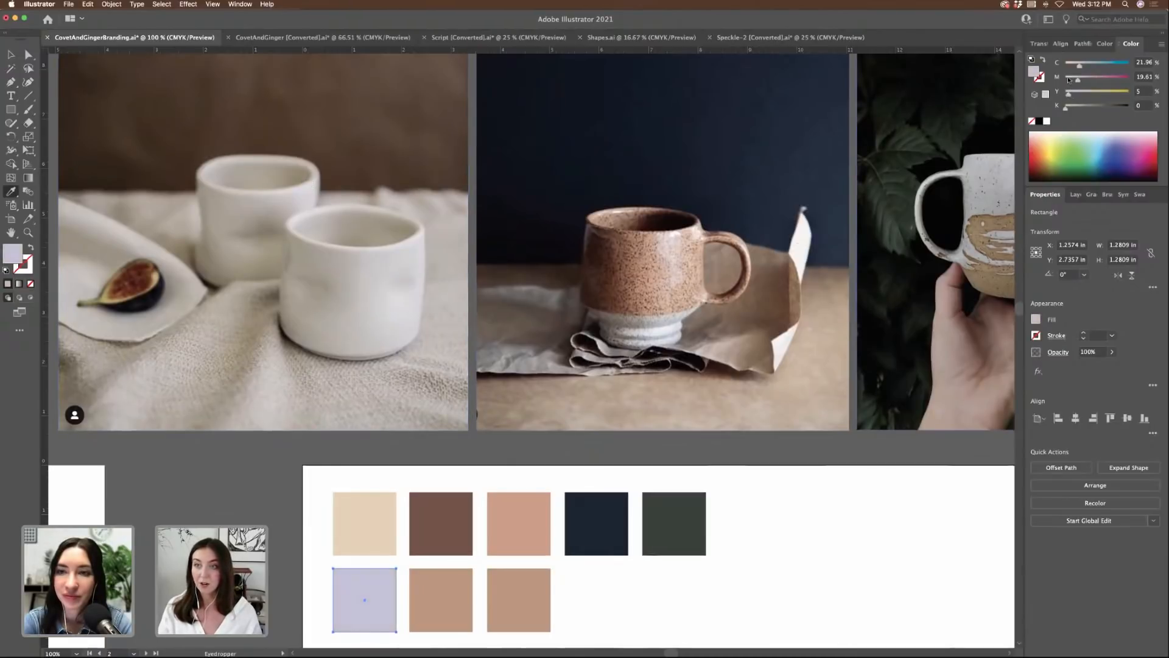
click(1069, 79)
click(1070, 65)
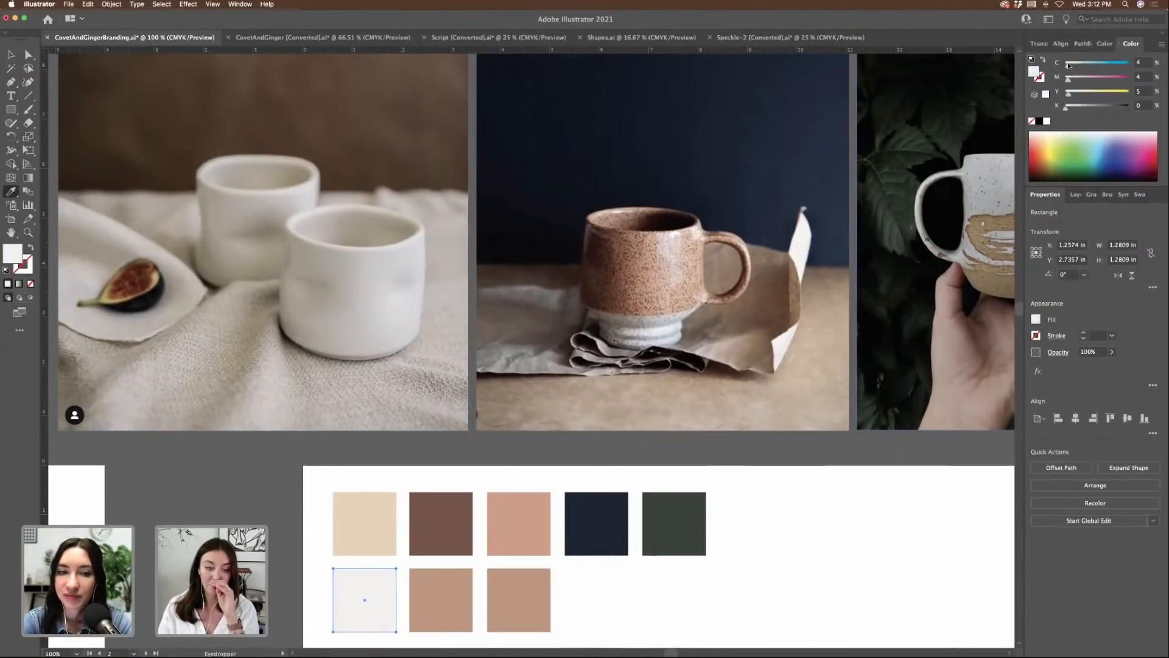
scroll(798, 335, down, 3)
scroll(798, 335, left, 2)
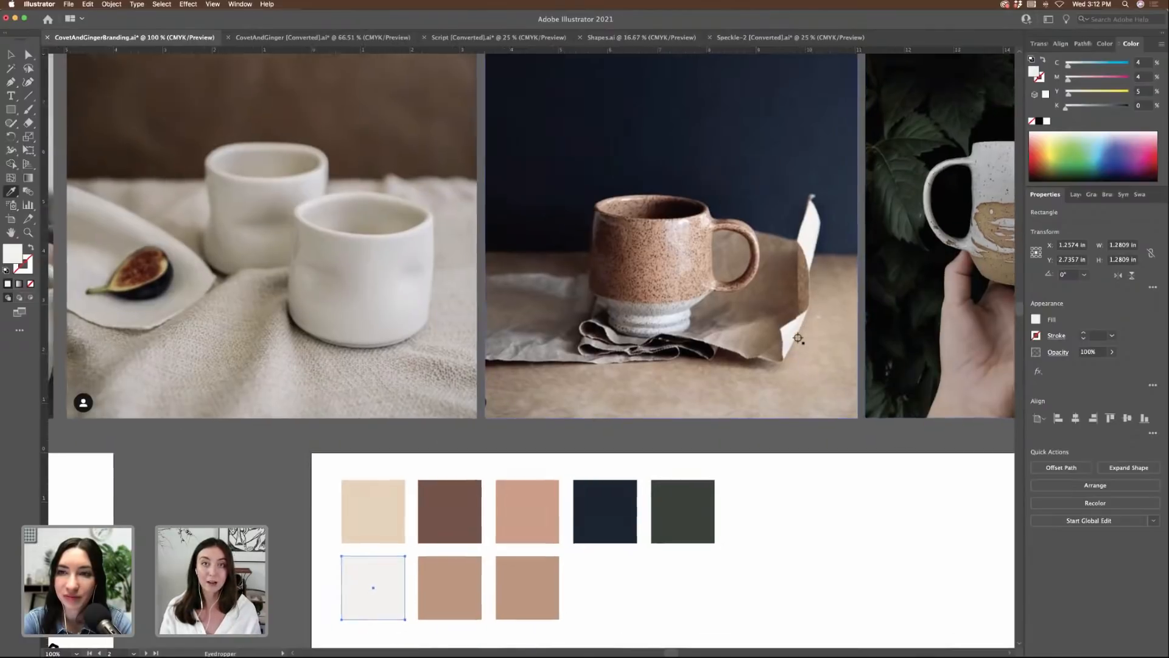
scroll(798, 336, down, 2)
click(11, 55)
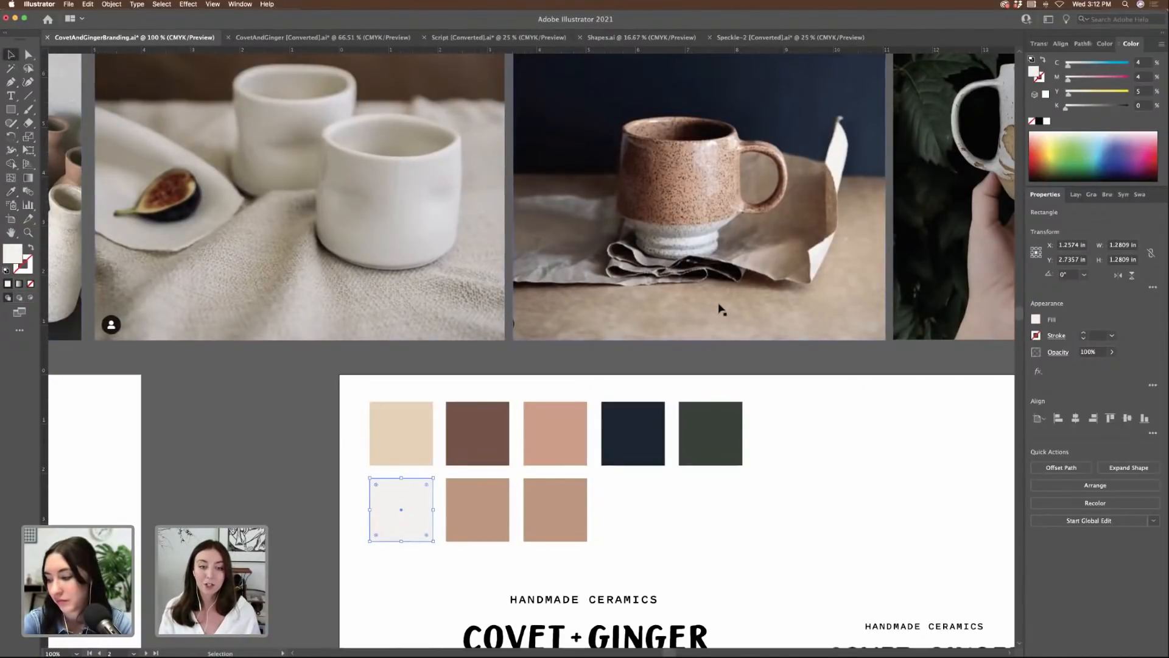
click(888, 425)
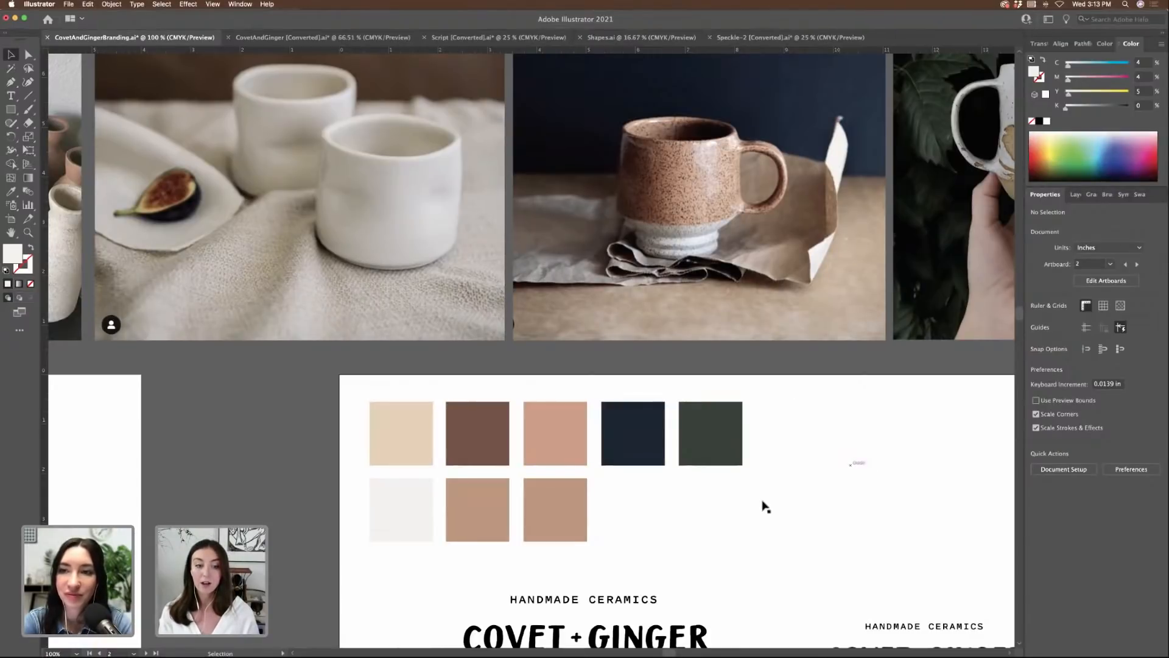
click(484, 503)
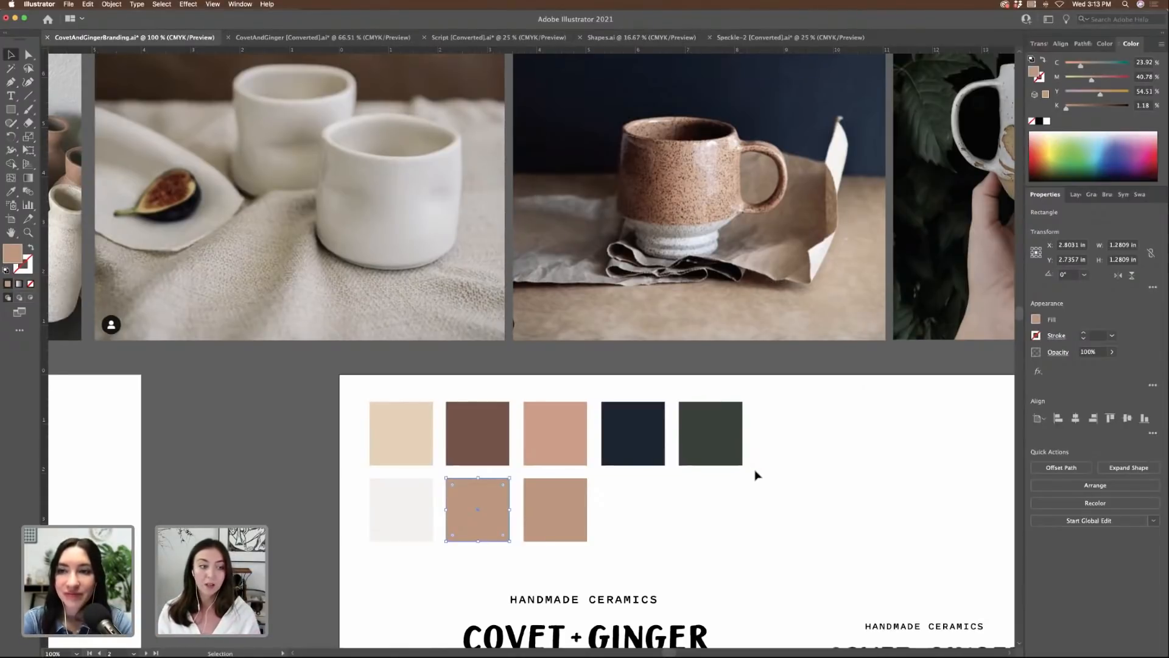
scroll(757, 491, right, 2)
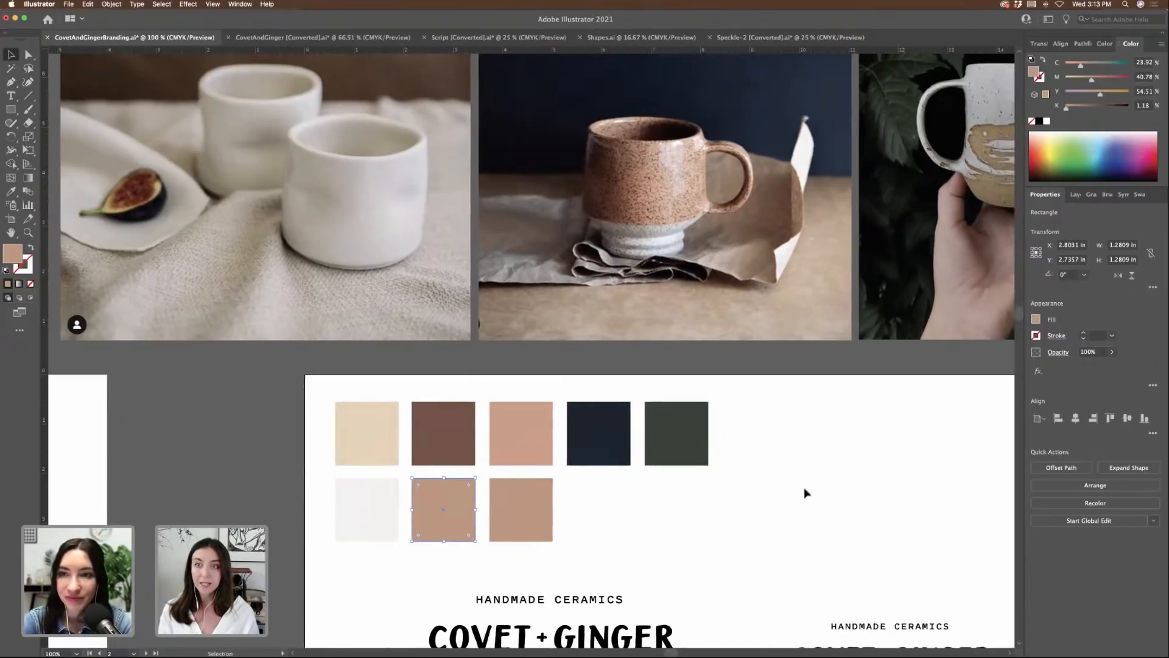
scroll(825, 491, up, 2)
key(super+minus)
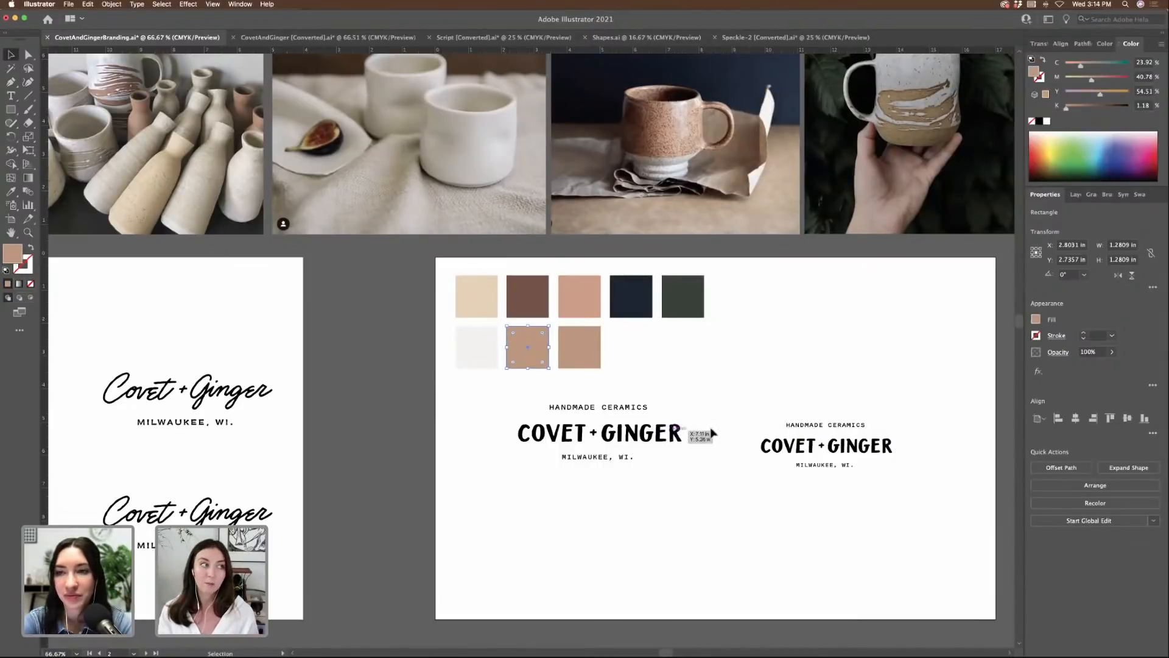
click(706, 386)
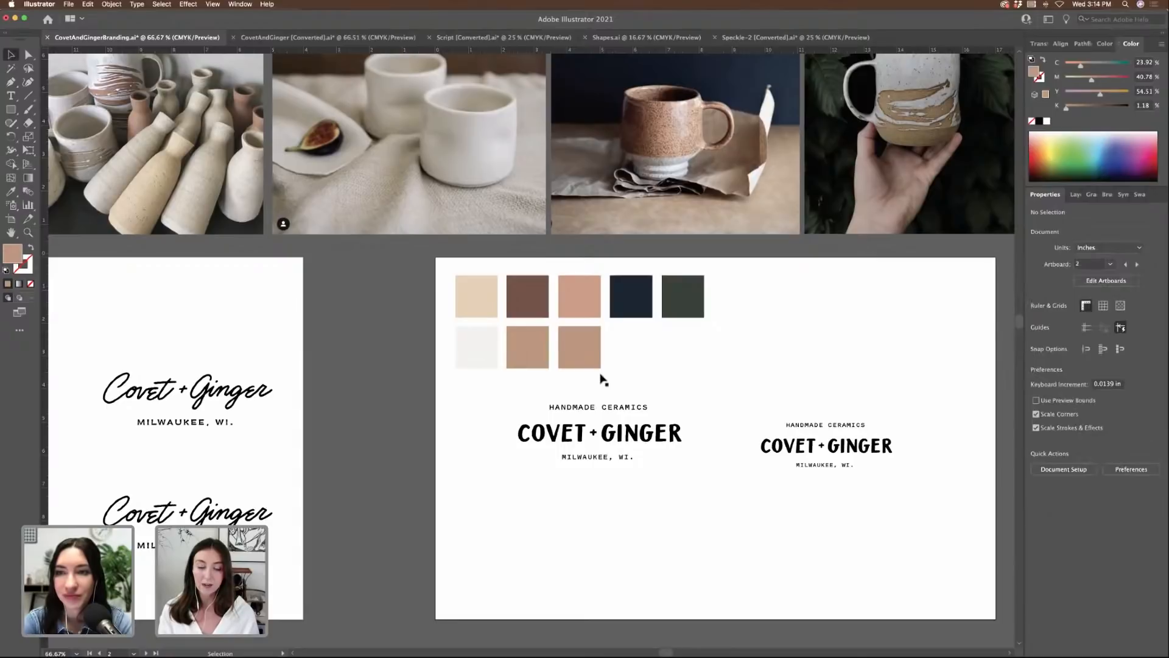
click(534, 357)
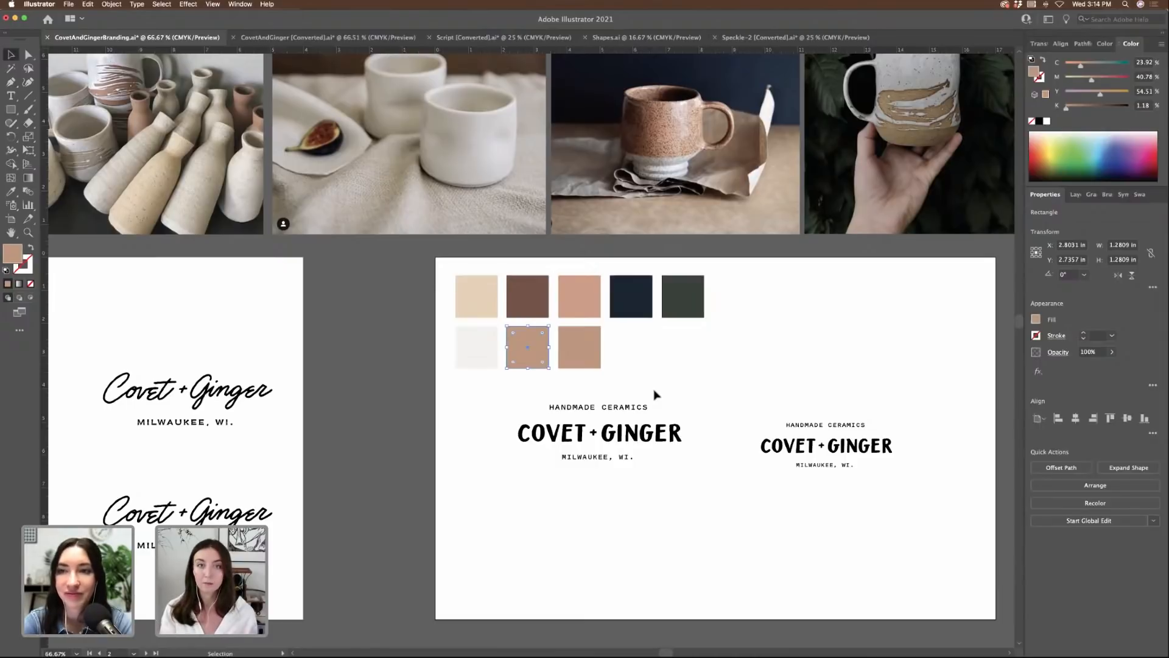
click(710, 350)
key(super+equal)
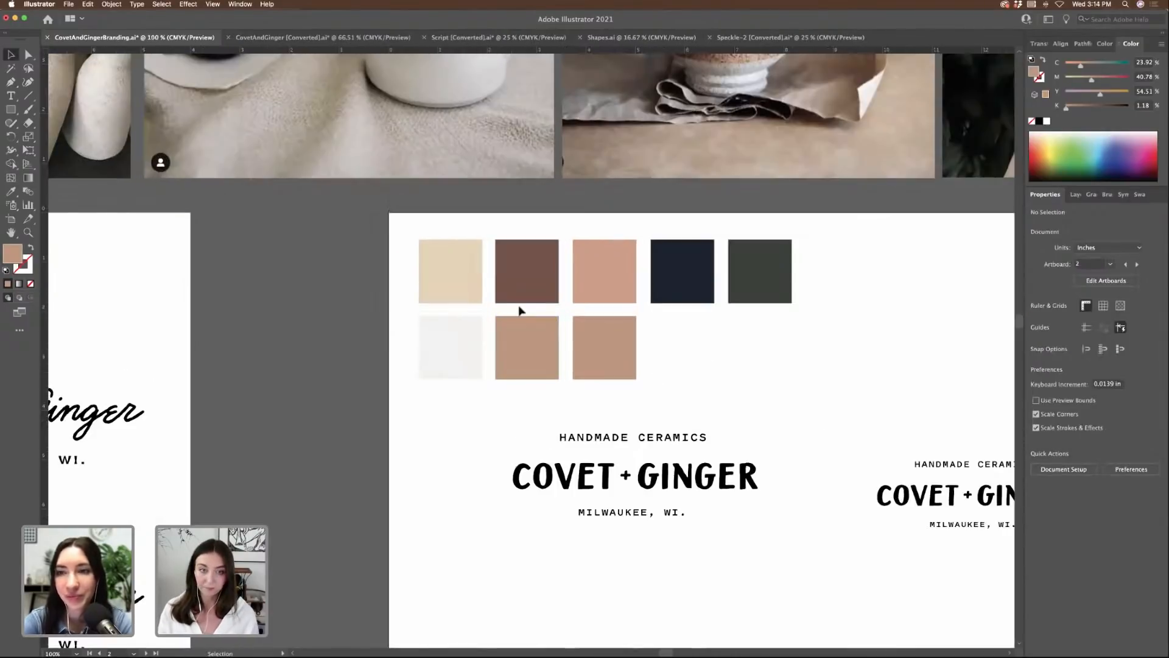
- Fill the middle square of the second row with the dark brown sampled from the striped mug in the pottery group photo
click(522, 323)
scroll(590, 381, up, 5)
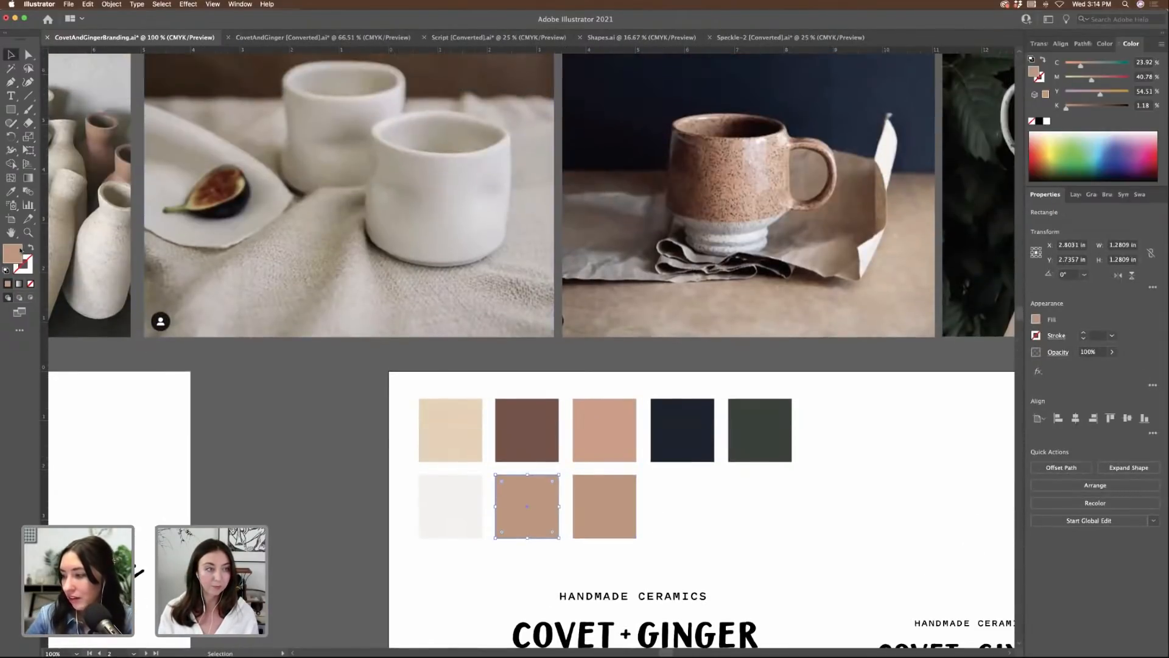
scroll(584, 352, left, 5)
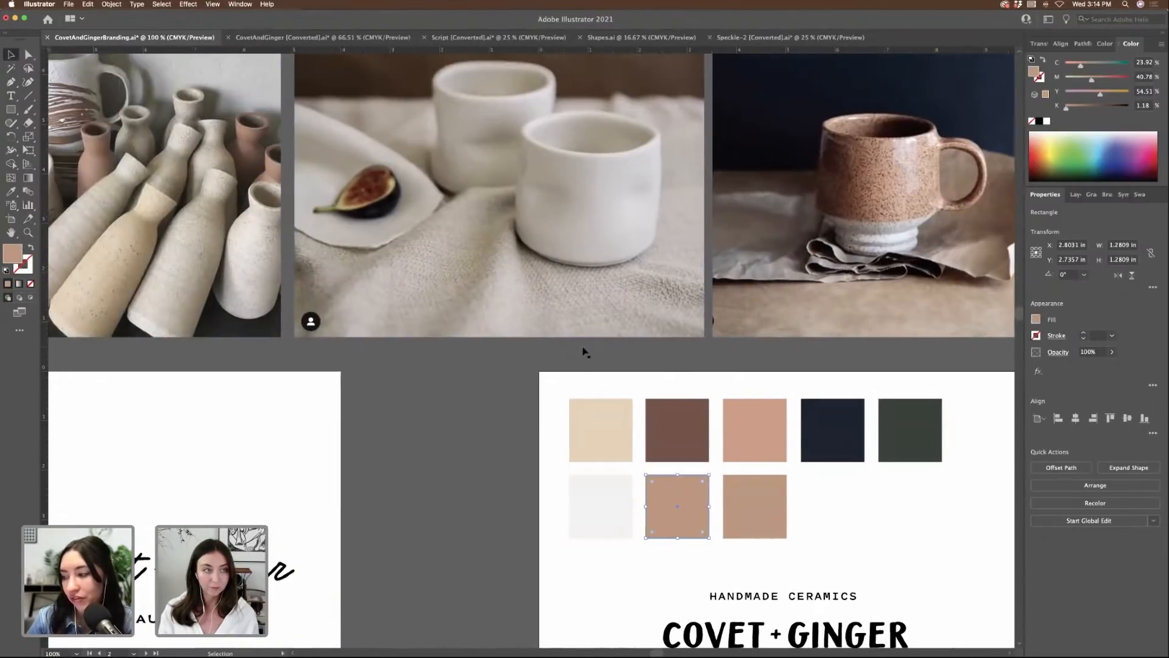
key(i)
scroll(266, 219, left, 5)
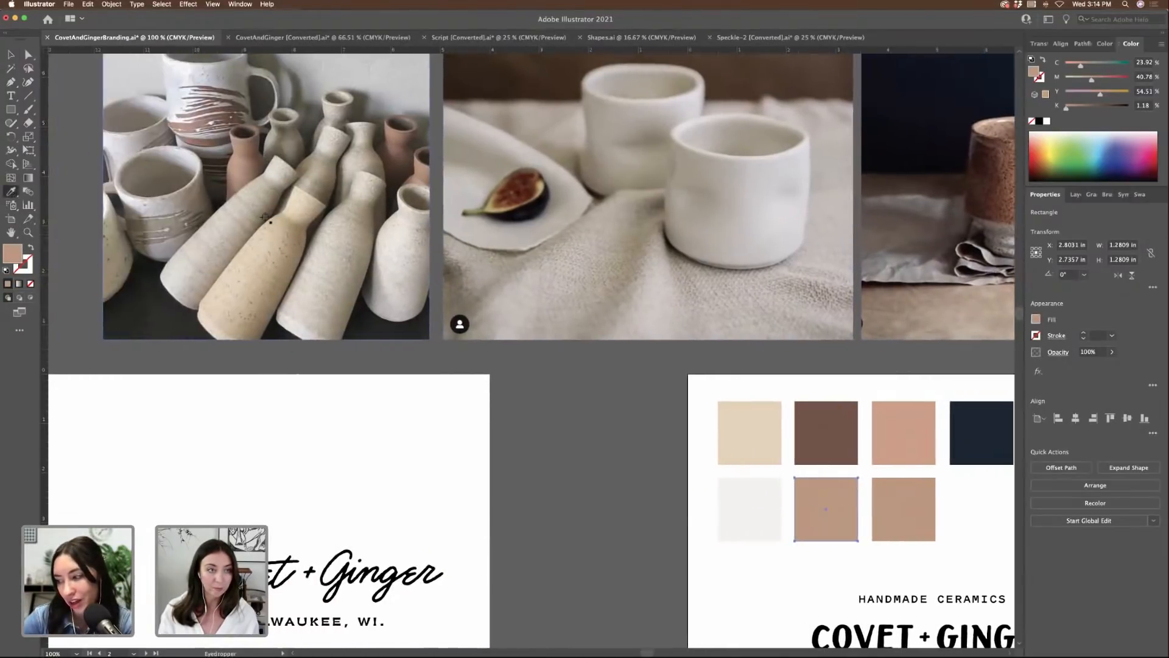
scroll(266, 218, left, 2)
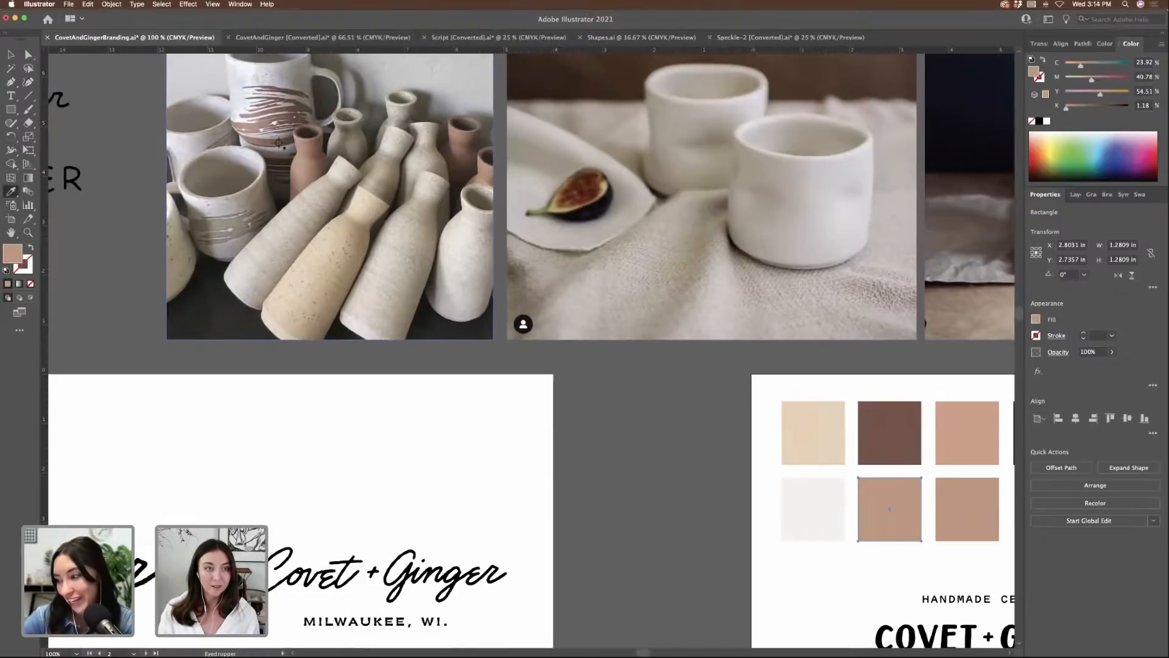
click(283, 143)
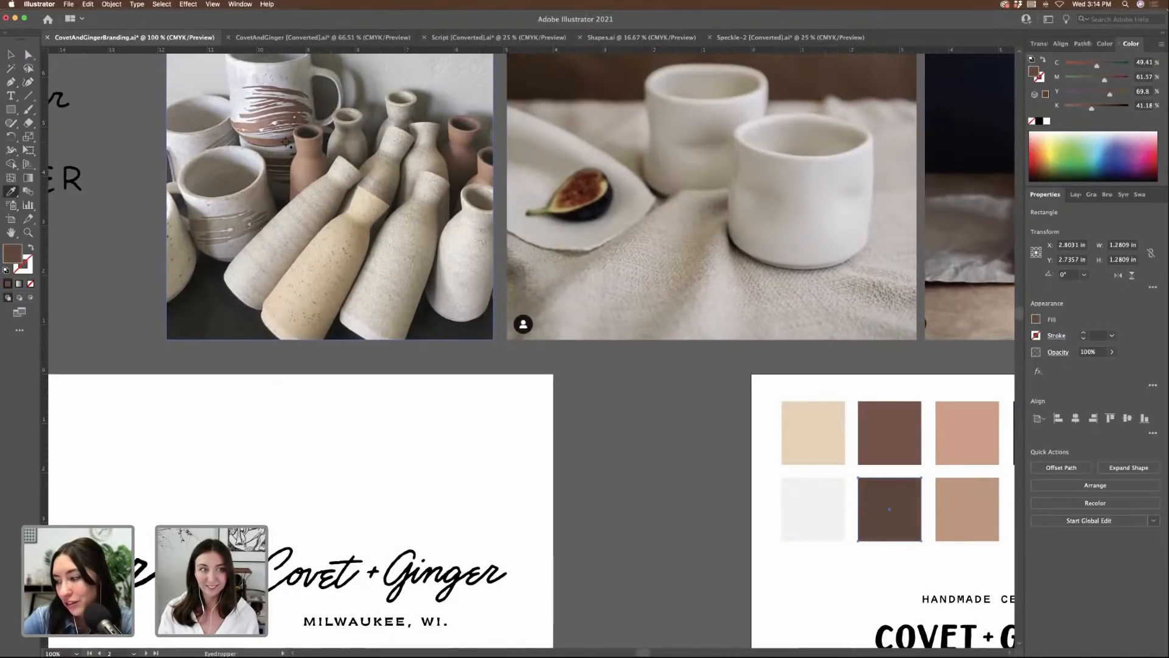
click(285, 141)
scroll(819, 486, right, 1)
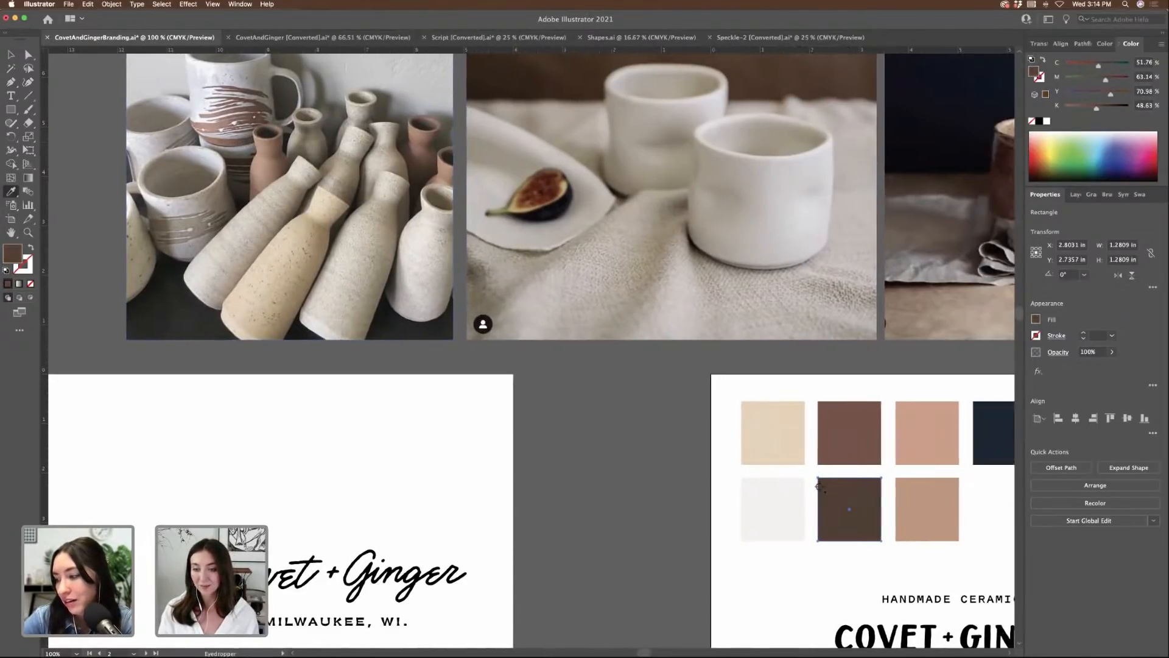
scroll(820, 486, right, 4)
key(v)
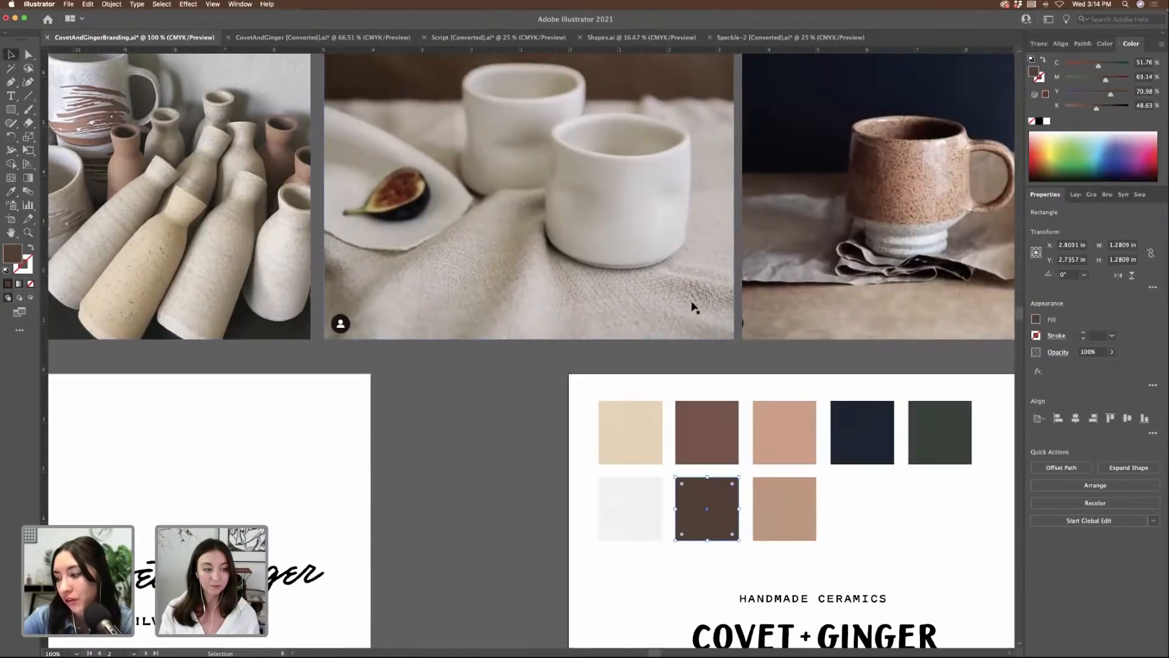
- Move the tan square in the second row over so it sits beneath the navy square
scroll(694, 308, right, 4)
drag(636, 508, 714, 508)
scroll(804, 501, right, 3)
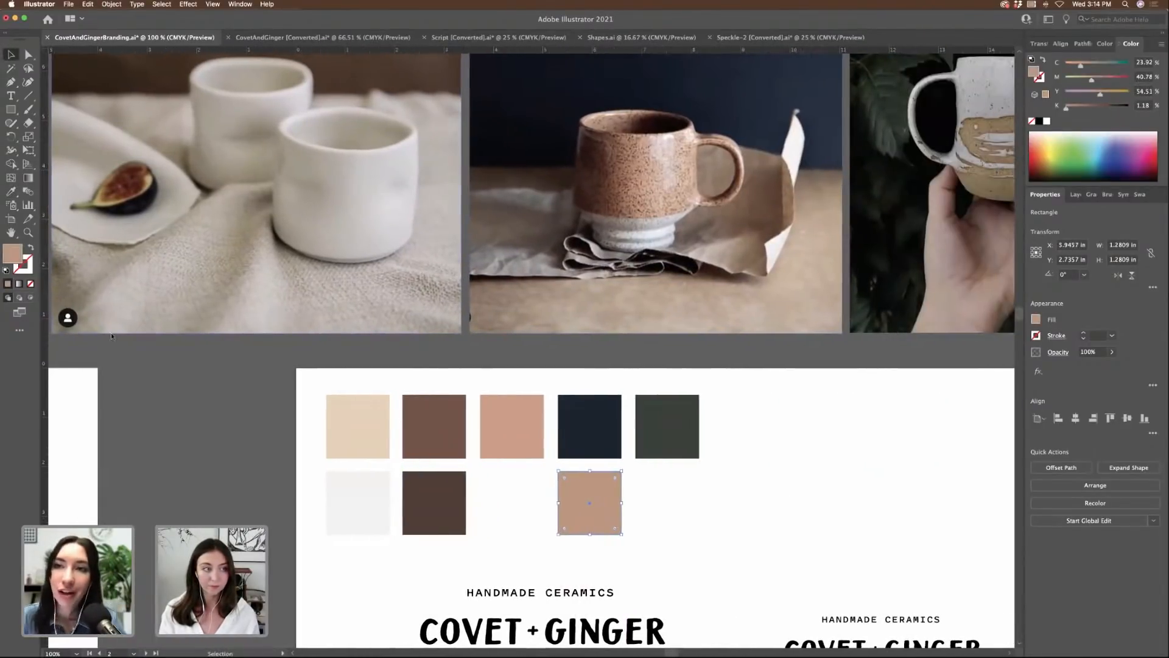
- Fill the tan square with a lighter navy sampled from the backdrop of the speckled mug photo
key(i)
scroll(774, 194, up, 3)
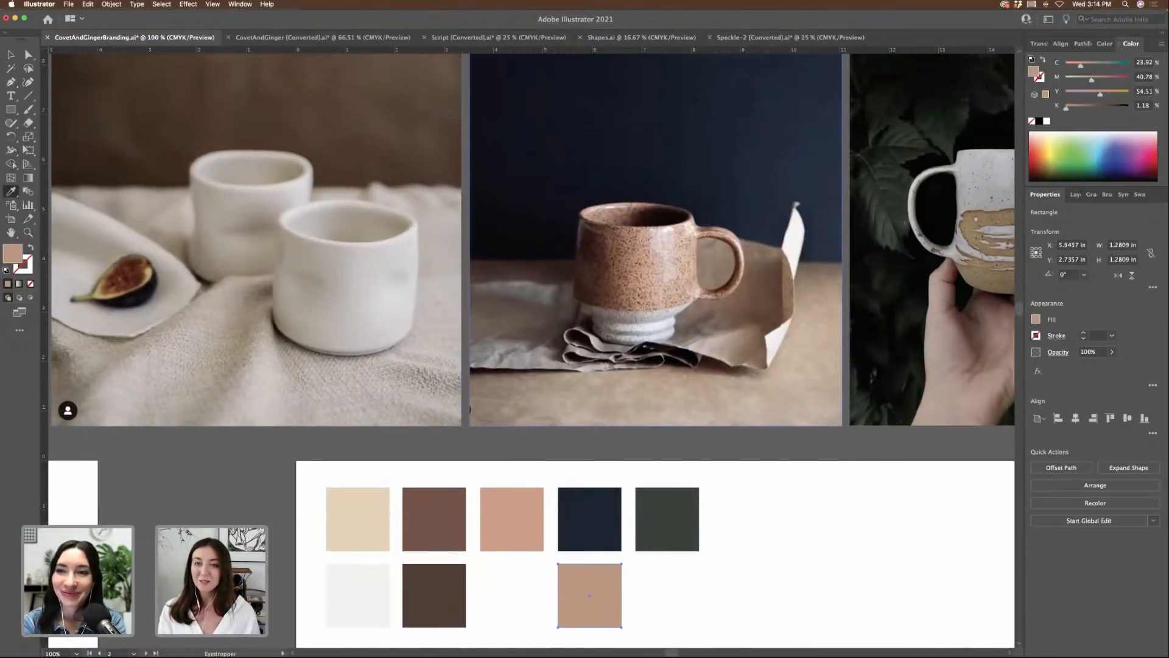
click(825, 241)
click(830, 263)
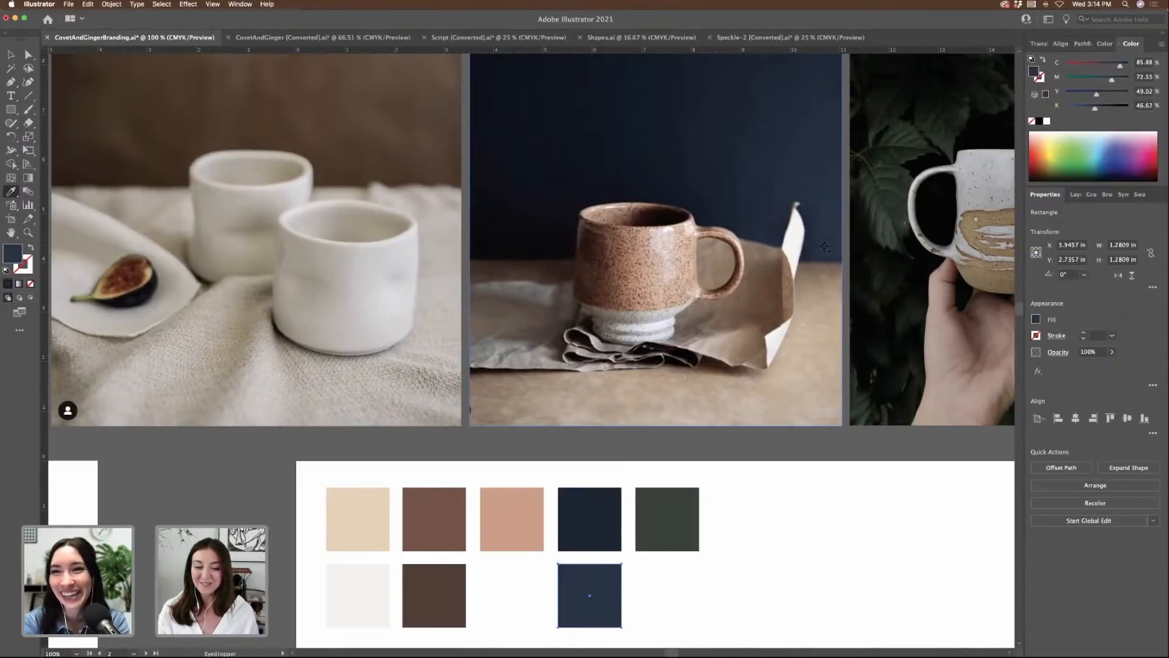
scroll(827, 245, up, 3)
click(830, 157)
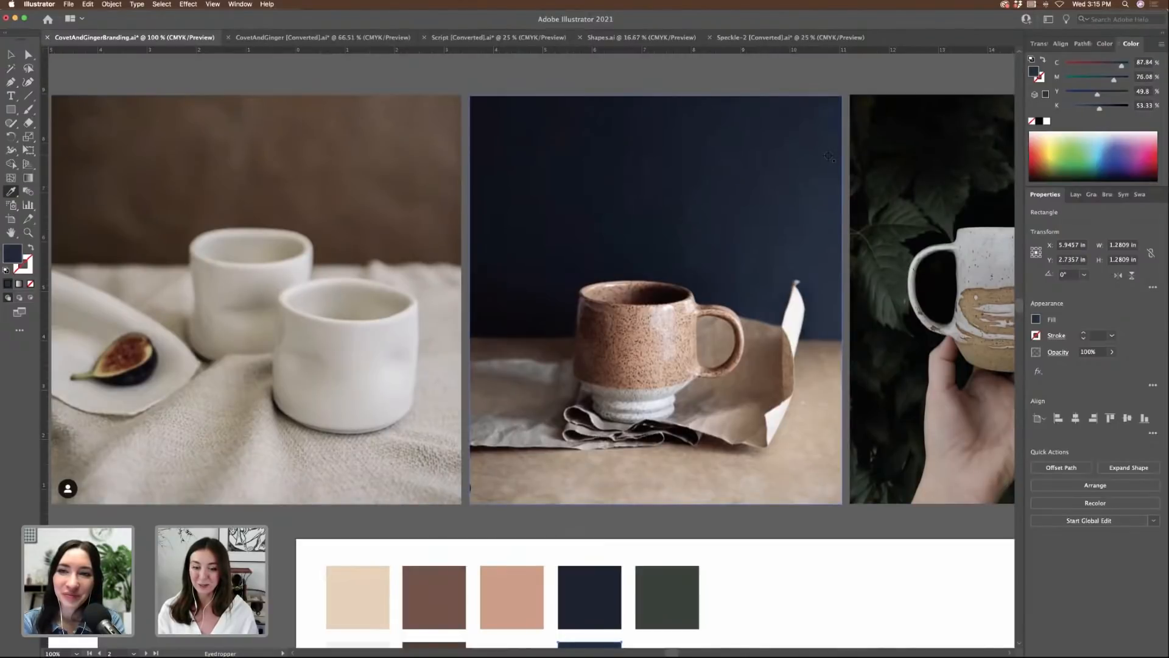
scroll(830, 156, down, 3)
click(837, 208)
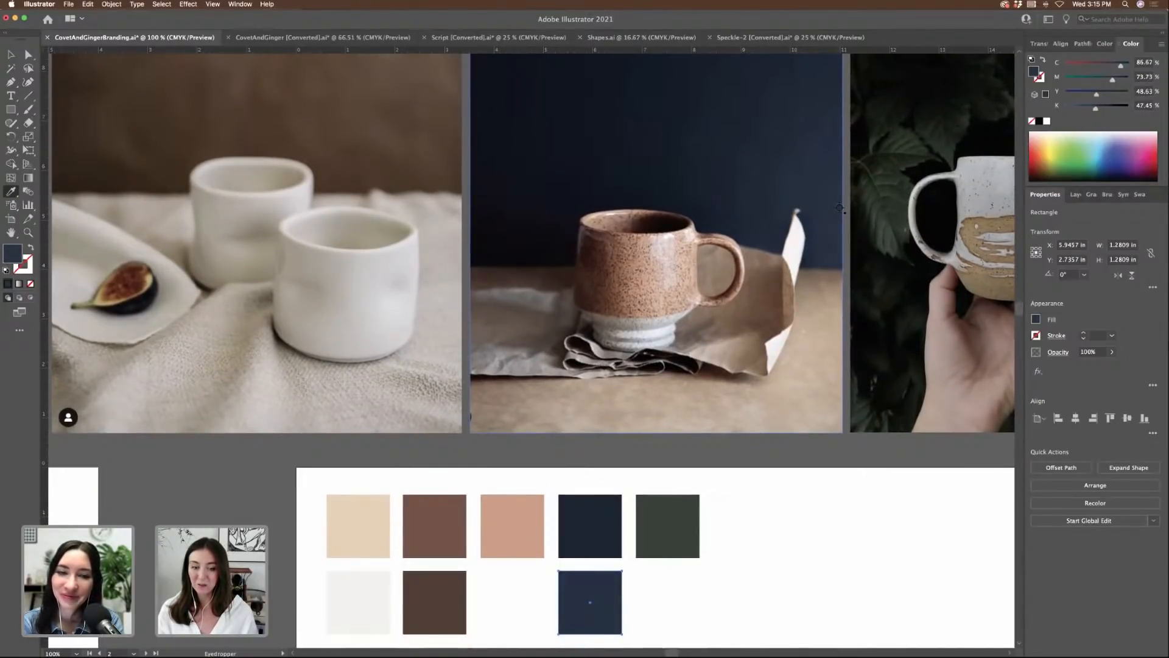
scroll(840, 208, right, 3)
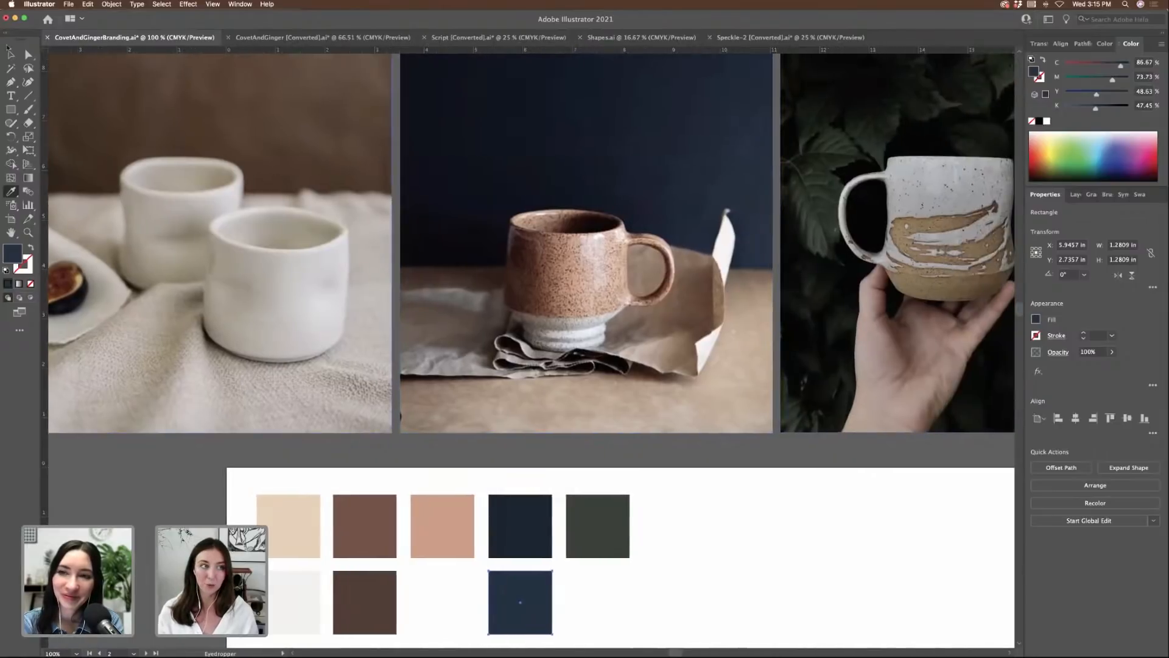
- Move the whole palette down on the artboard and place a copy of the first-row navy square above it
click(10, 55)
scroll(676, 479, down, 5)
scroll(676, 478, left, 3)
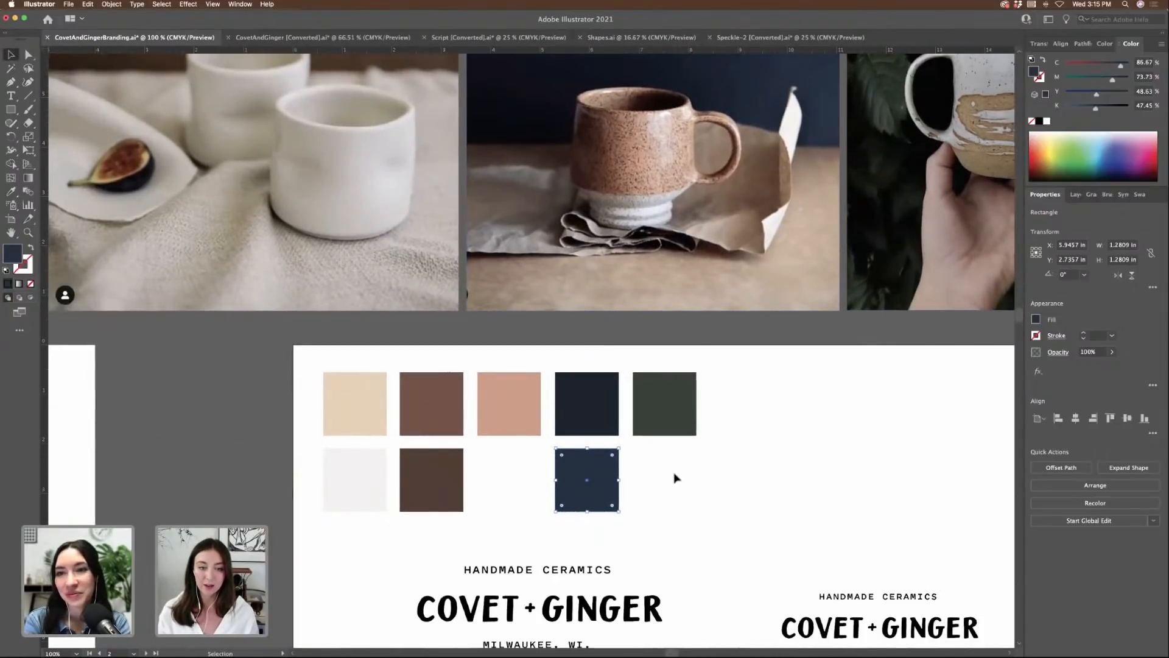
drag(674, 473, 720, 499)
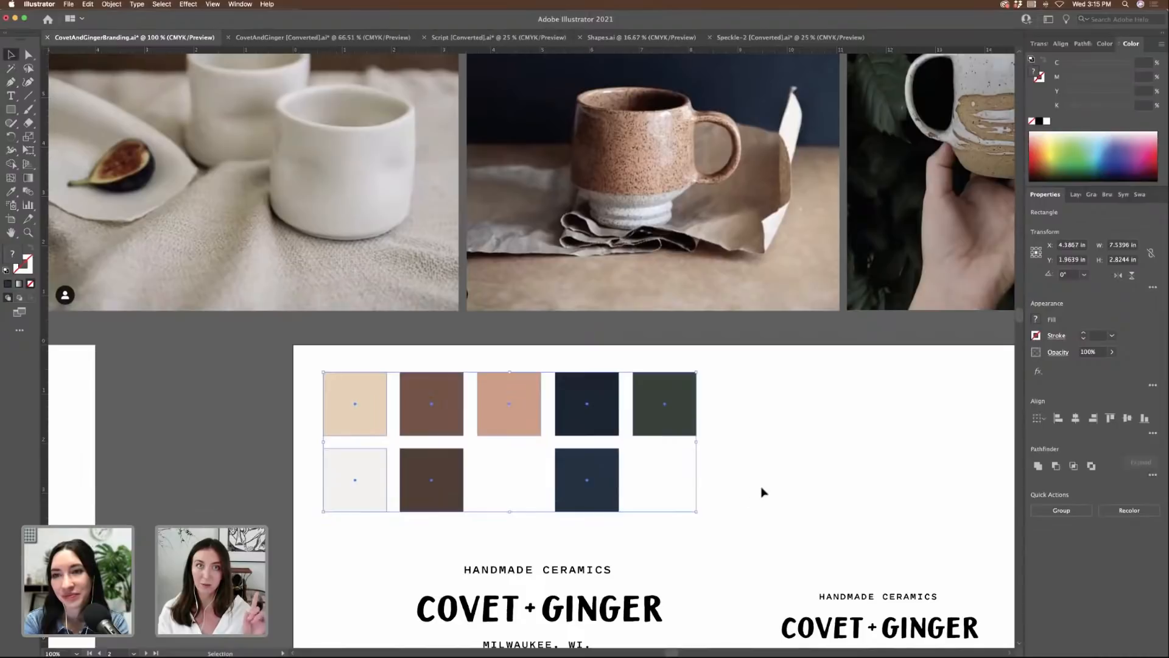
drag(576, 446, 594, 381)
click(712, 430)
click(594, 458)
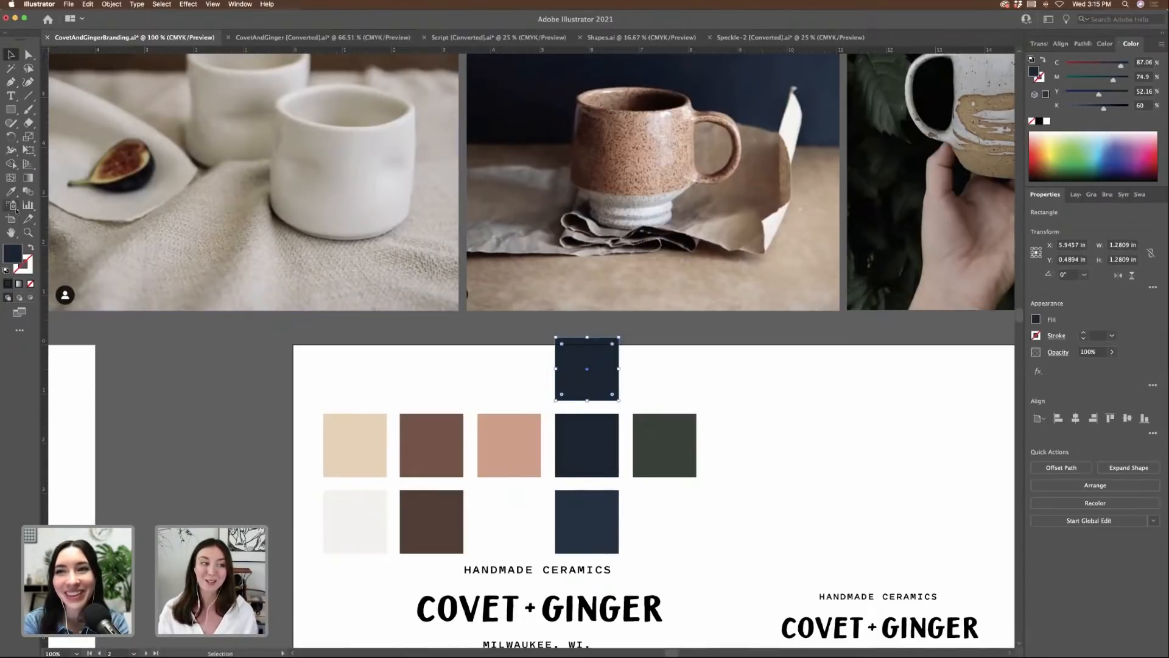
- Fill the copied navy square with a near-black navy sampled from the darkest part of the speckled mug photo's backdrop
click(11, 191)
scroll(481, 152, up, 5)
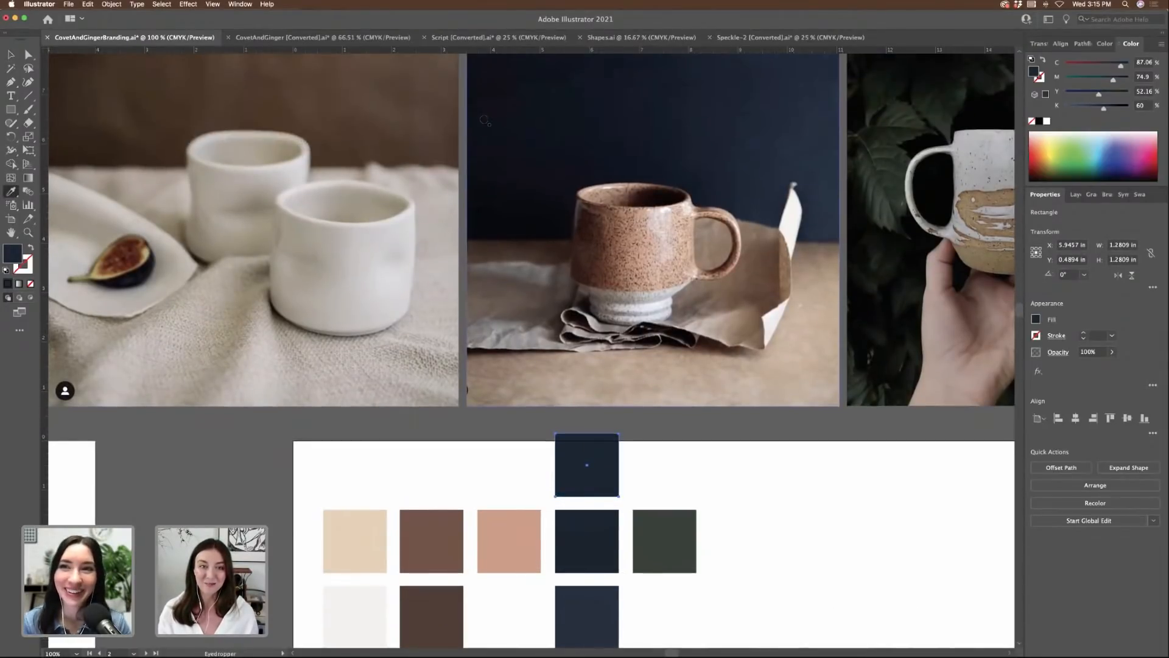
click(481, 120)
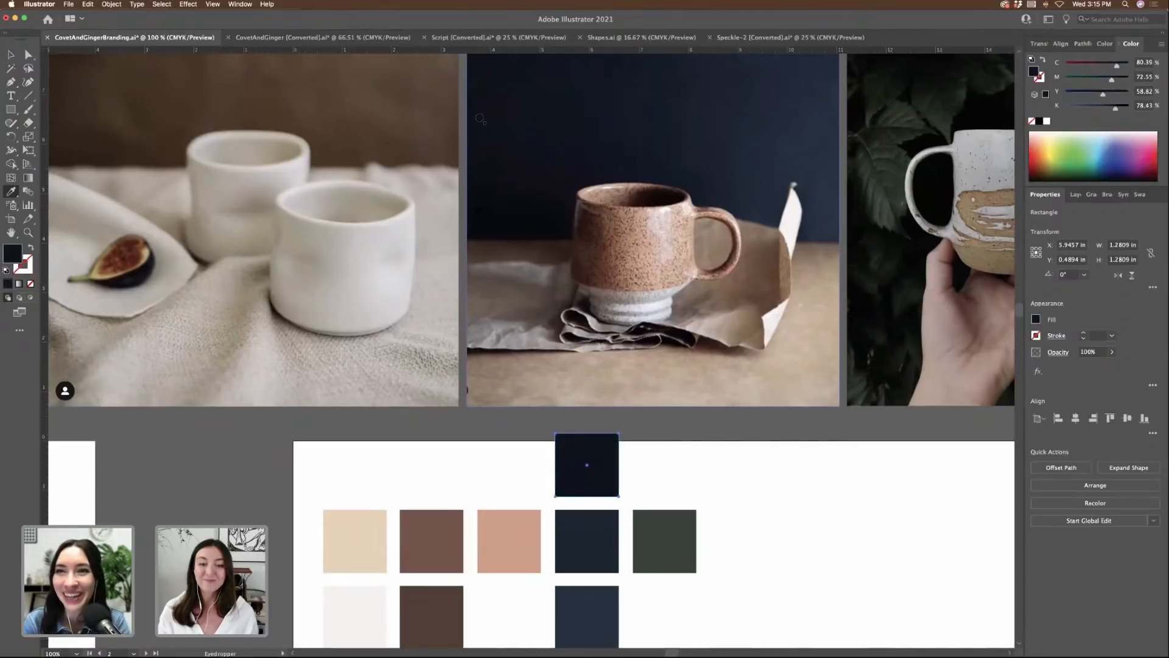
key(v)
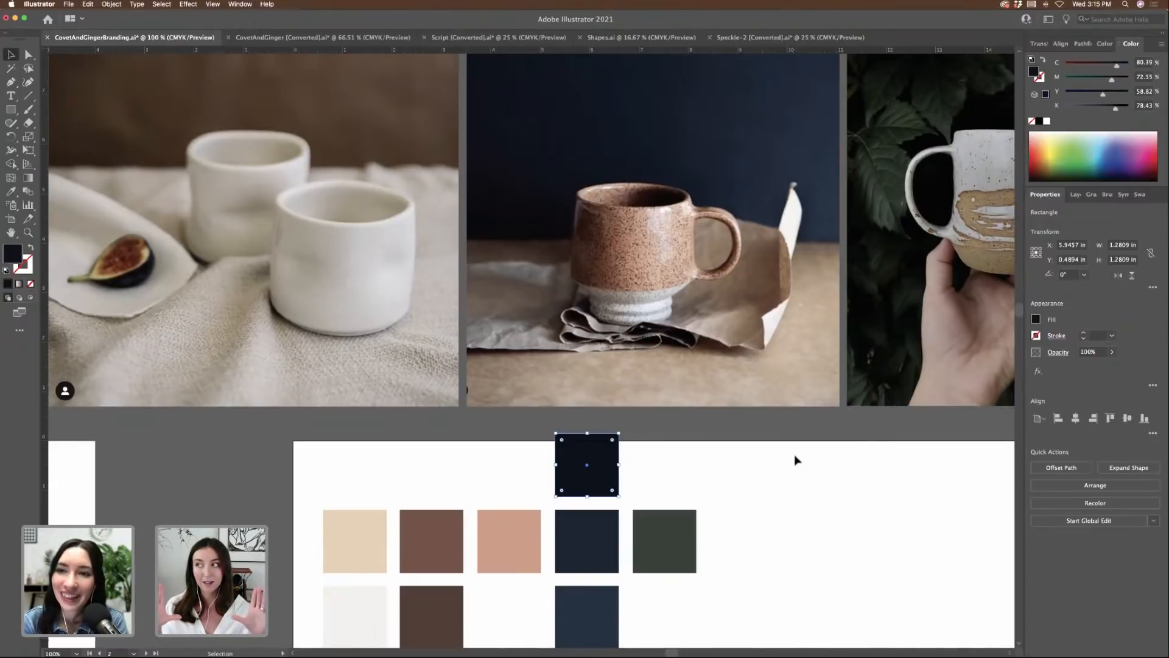
click(753, 476)
- Copy the green square above itself and fill the copy with a near-black green sampled from the foliage in the hand-held mug photo
scroll(743, 508, down, 3)
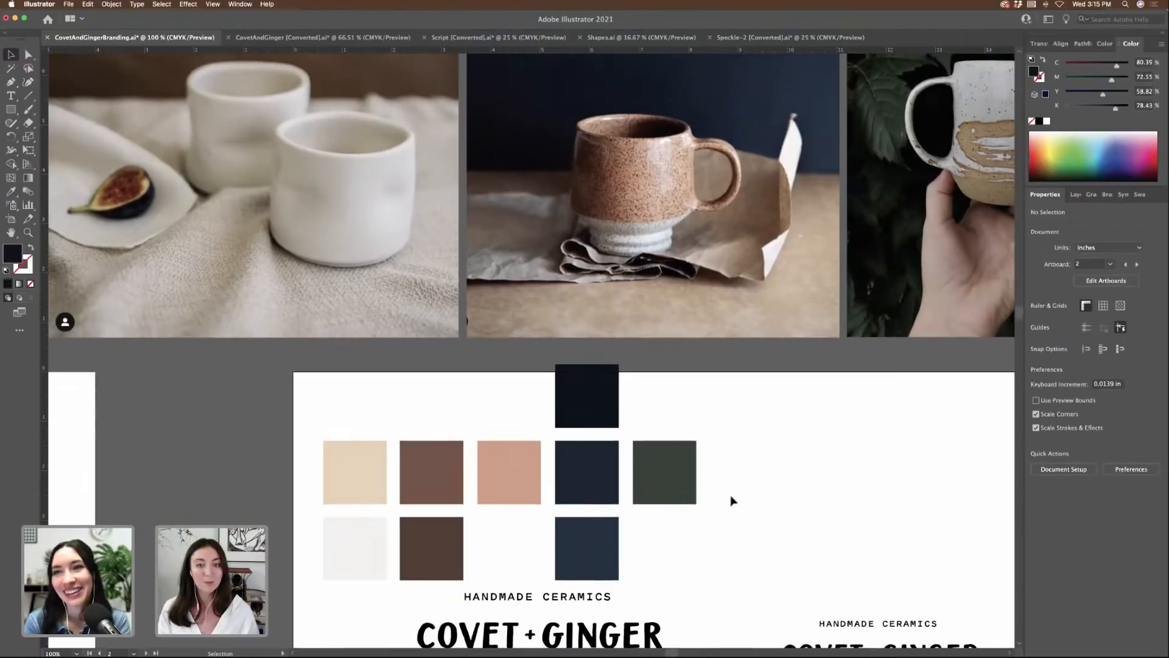
drag(682, 470, 685, 416)
click(11, 191)
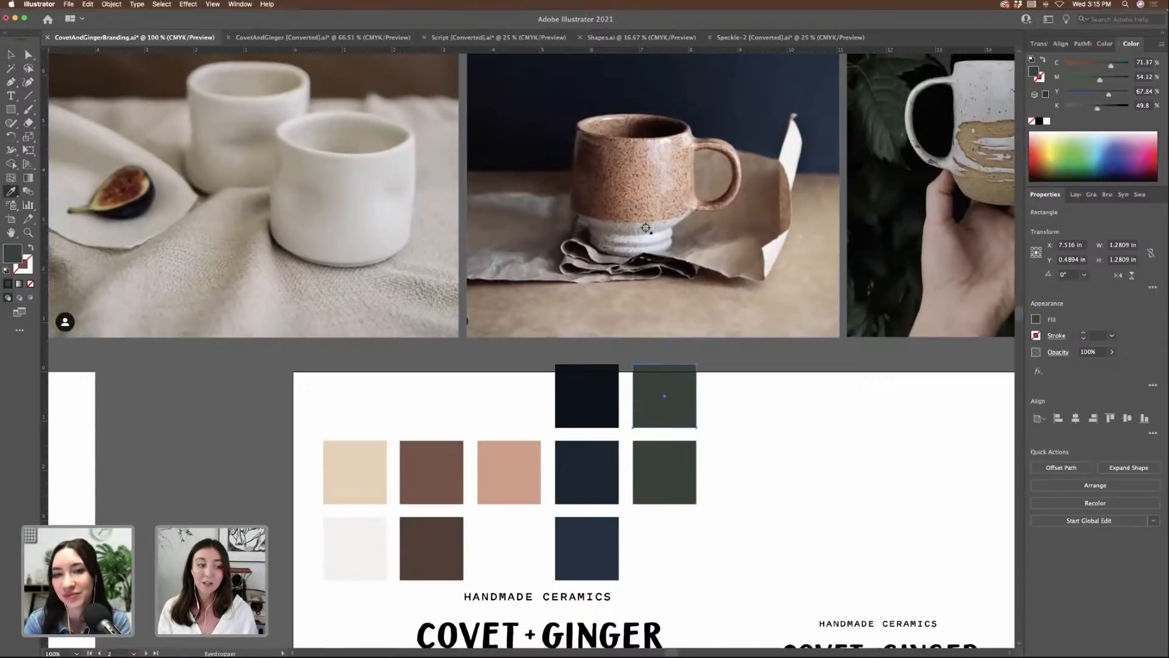
scroll(647, 230, up, 1)
scroll(650, 230, right, 3)
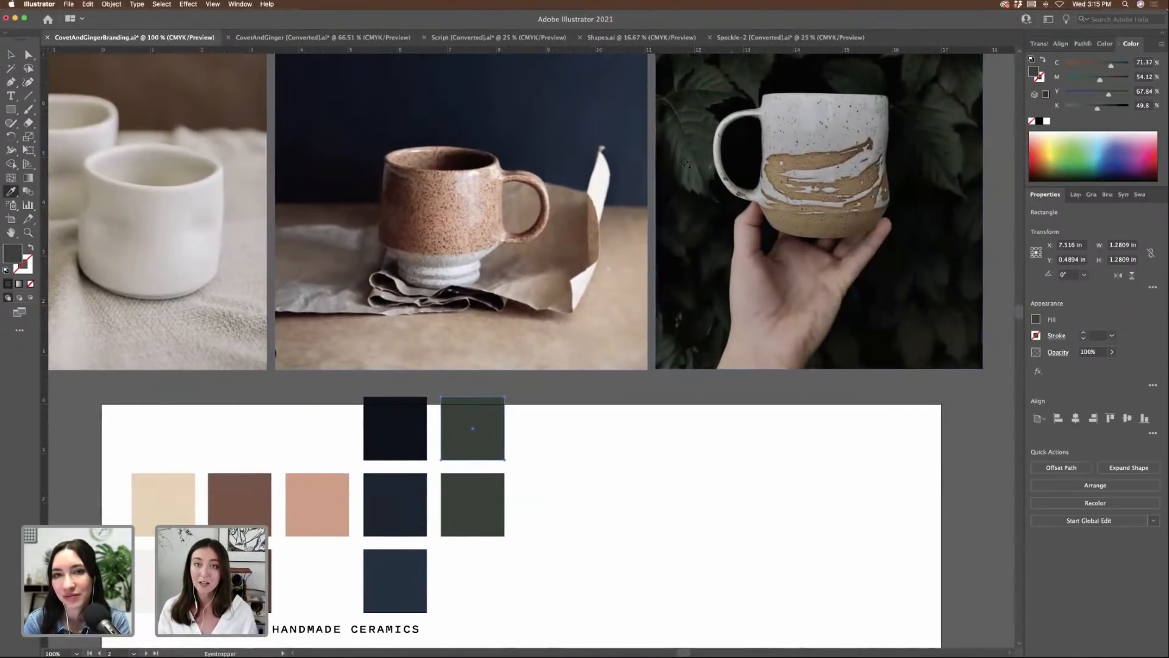
scroll(649, 230, right, 3)
scroll(649, 230, up, 2)
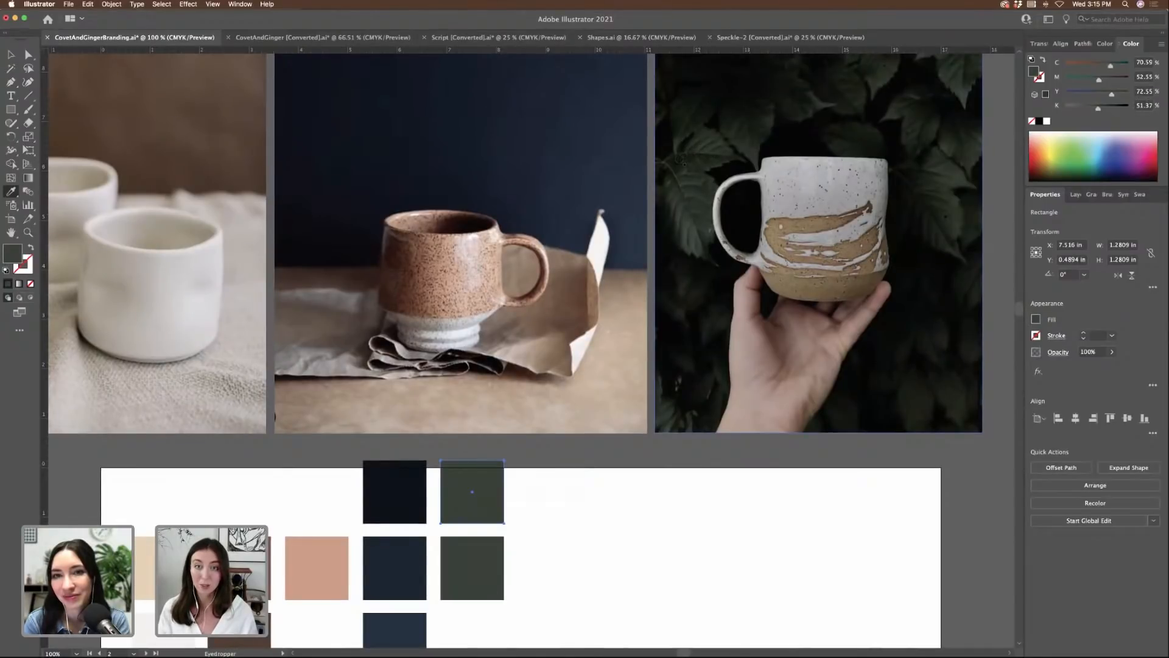
click(681, 153)
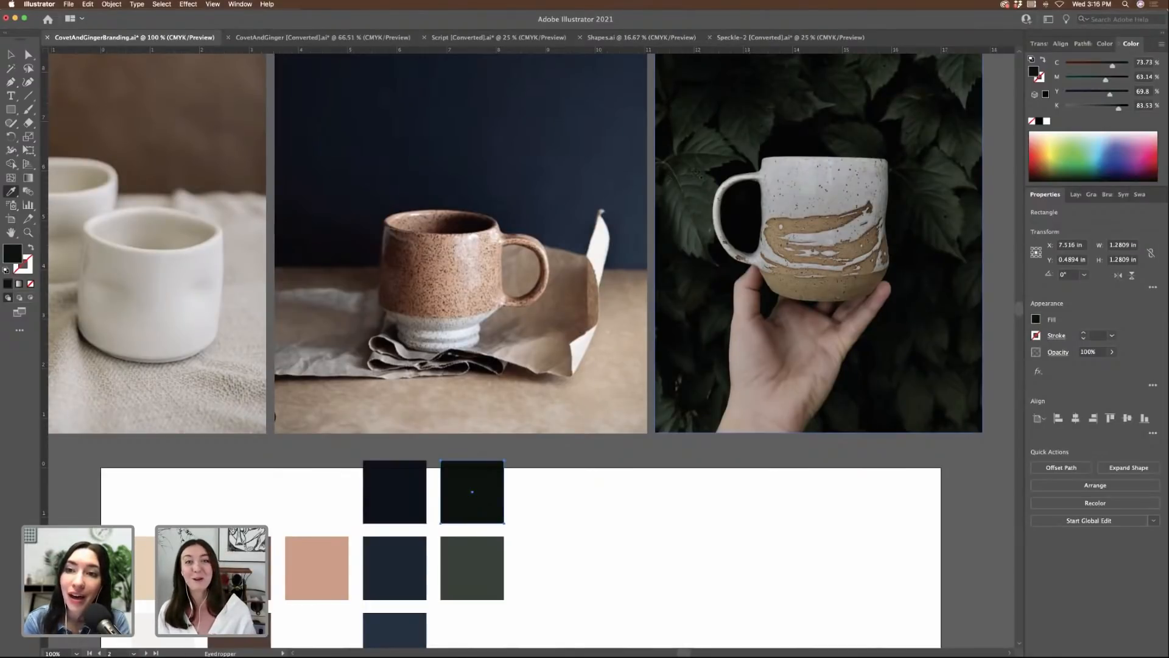
key(v)
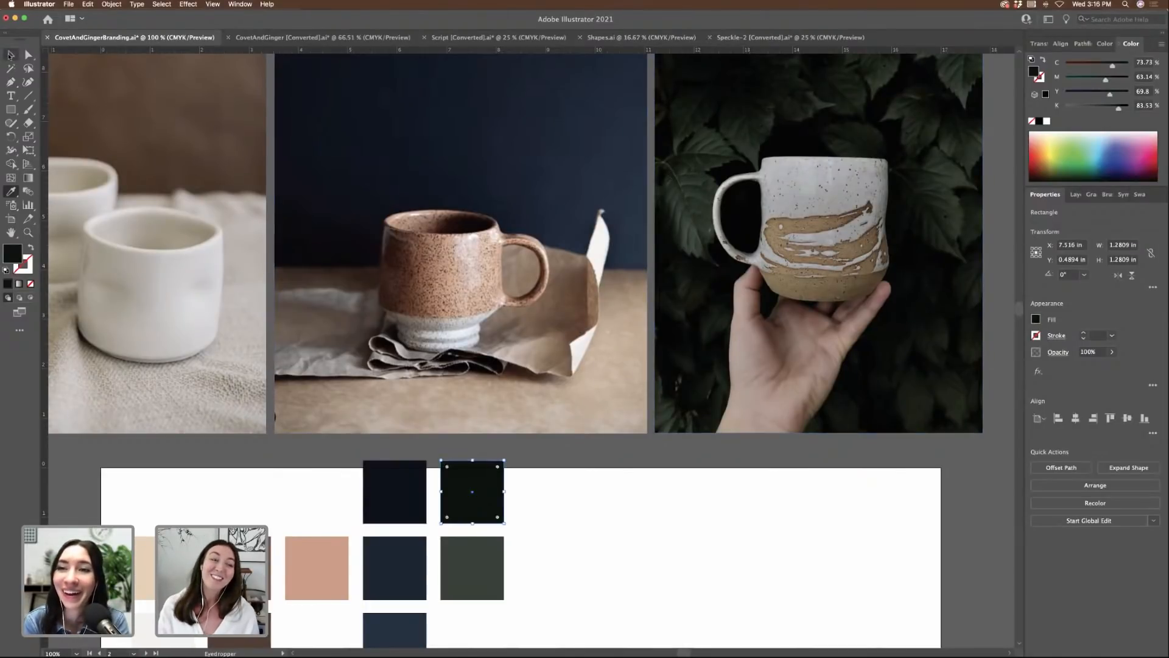
- Copy the near-black green square beneath the green one and fill it with a dark olive green sampled from the foliage photo
scroll(536, 354, down, 6)
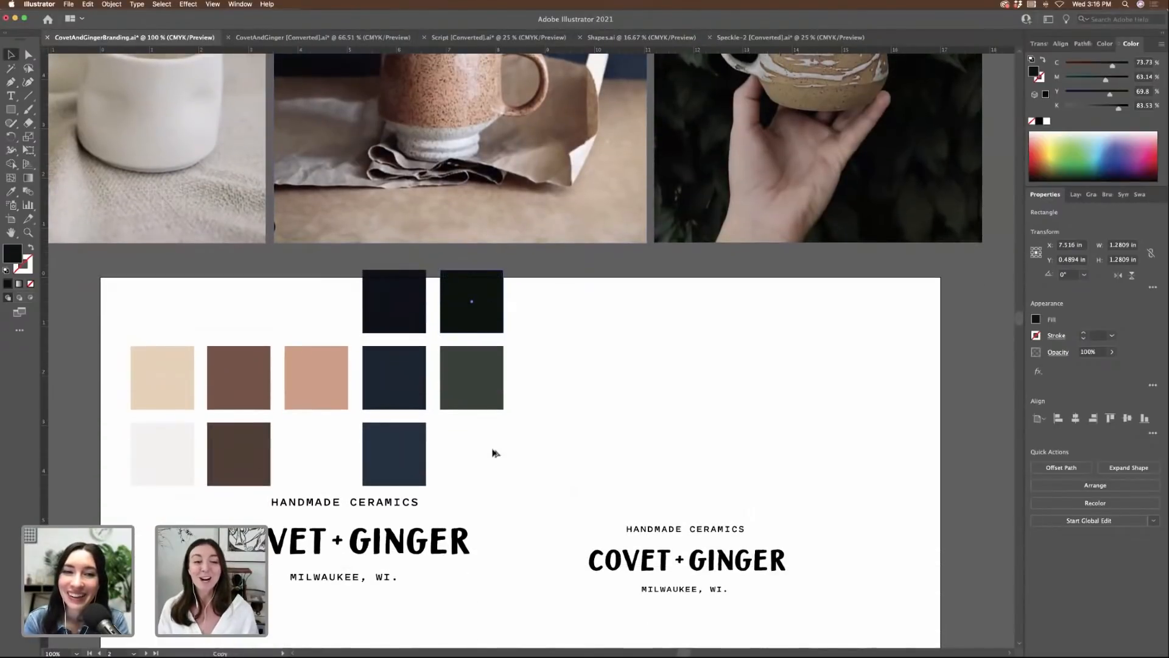
drag(495, 453, 491, 460)
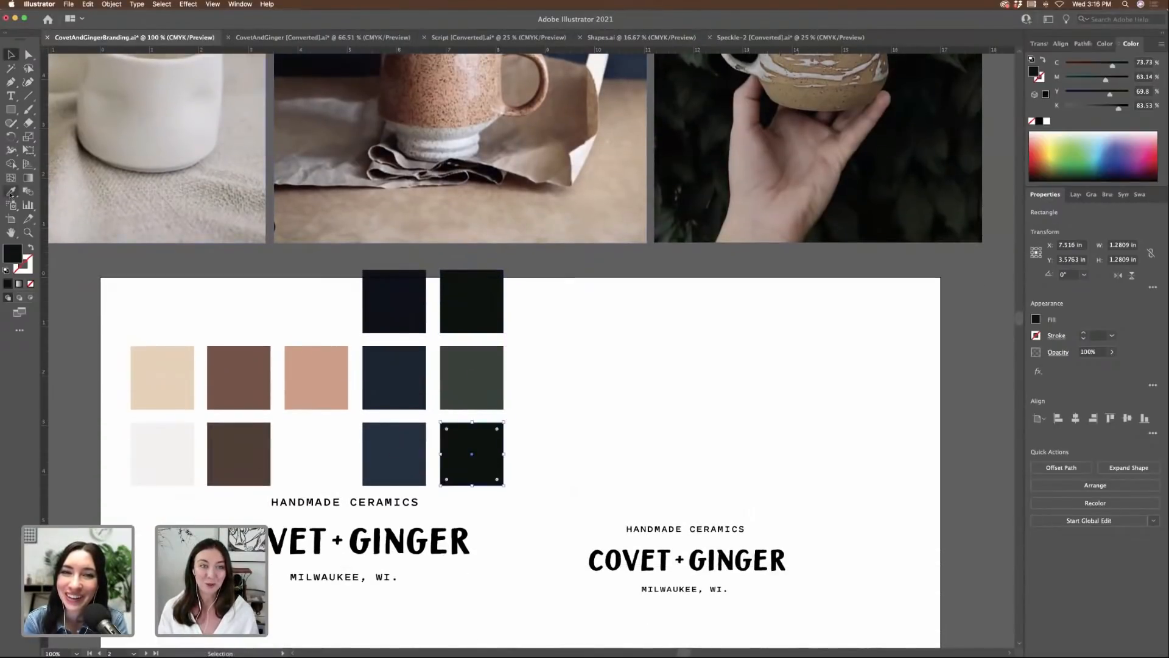
click(11, 191)
scroll(710, 181, up, 6)
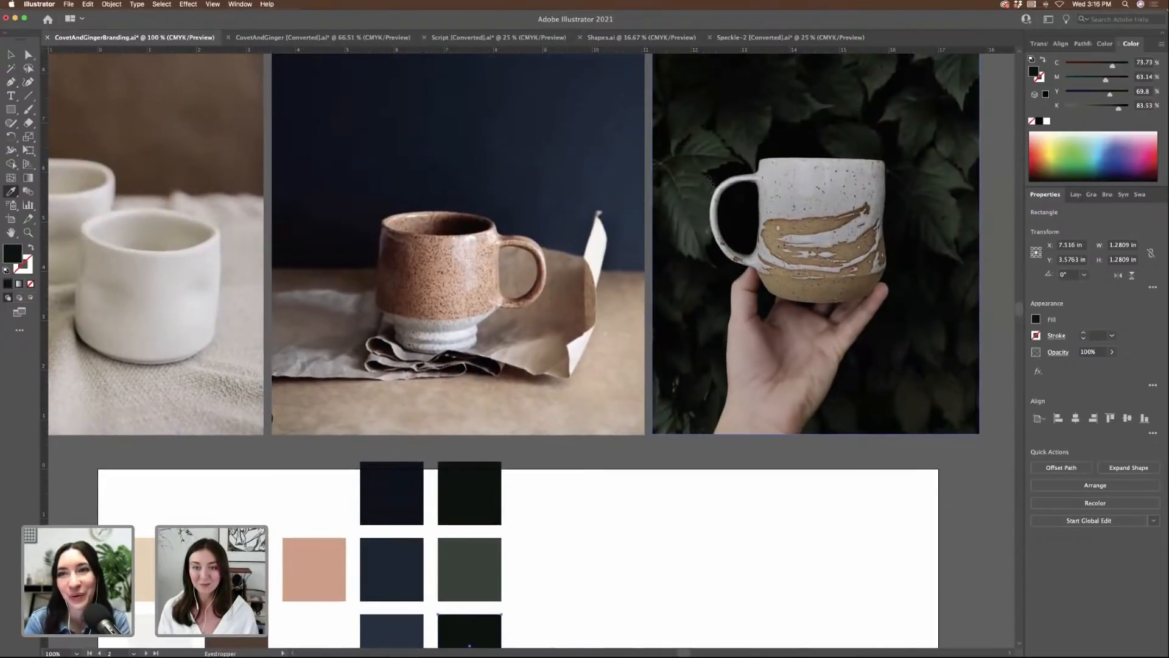
click(719, 143)
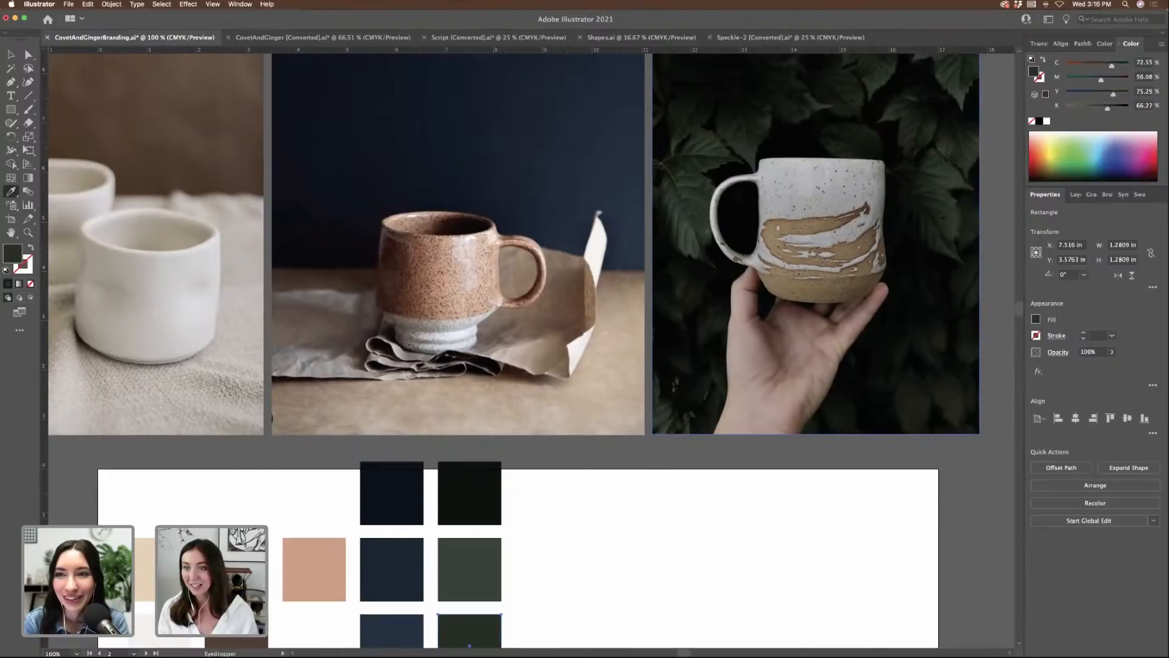
click(944, 152)
scroll(345, 187, down, 4)
scroll(345, 188, down, 1)
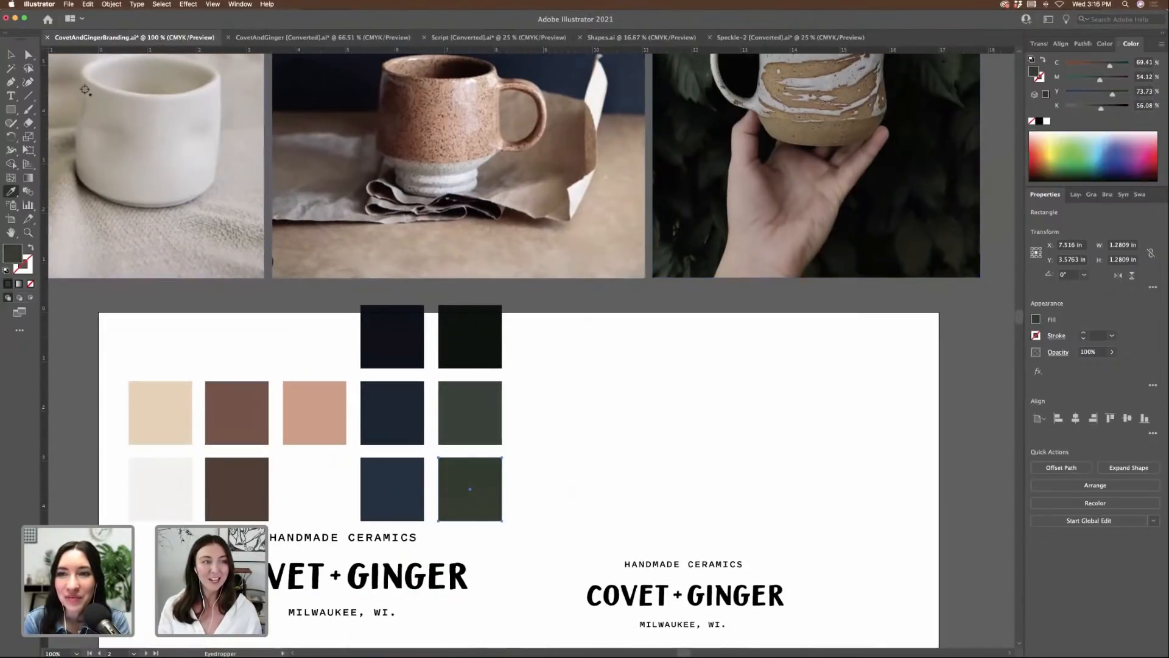
key(v)
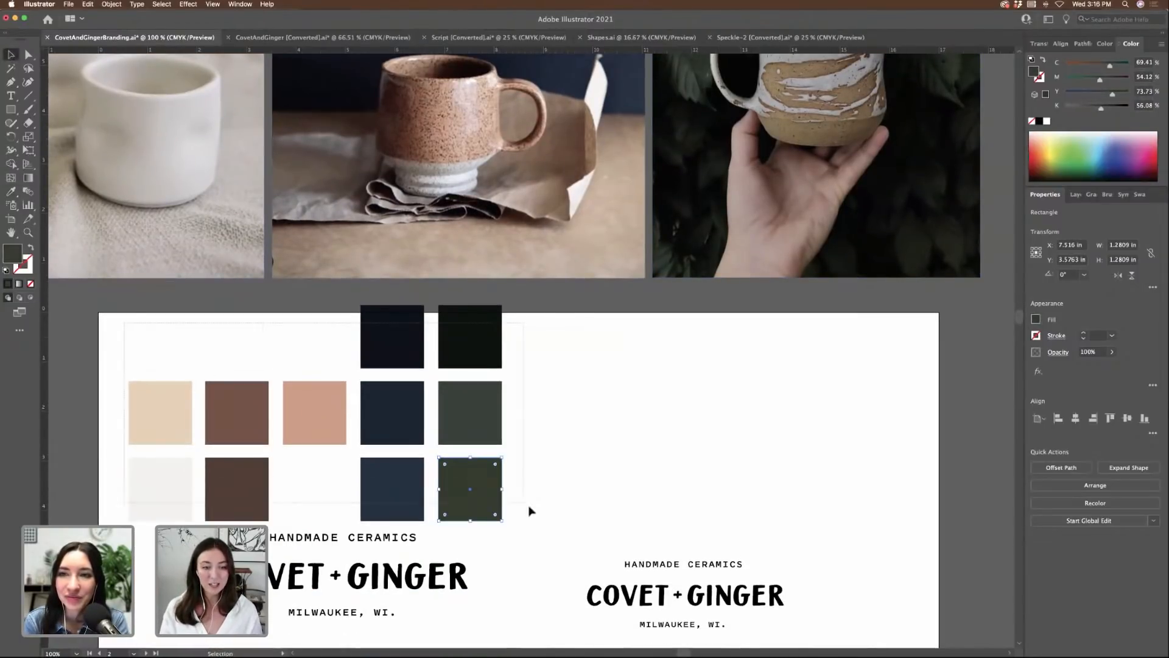
- Scale down all the palette squares together and move them to the artboard's upper-right corner
key(super+a)
drag(502, 521, 424, 483)
drag(379, 395, 905, 404)
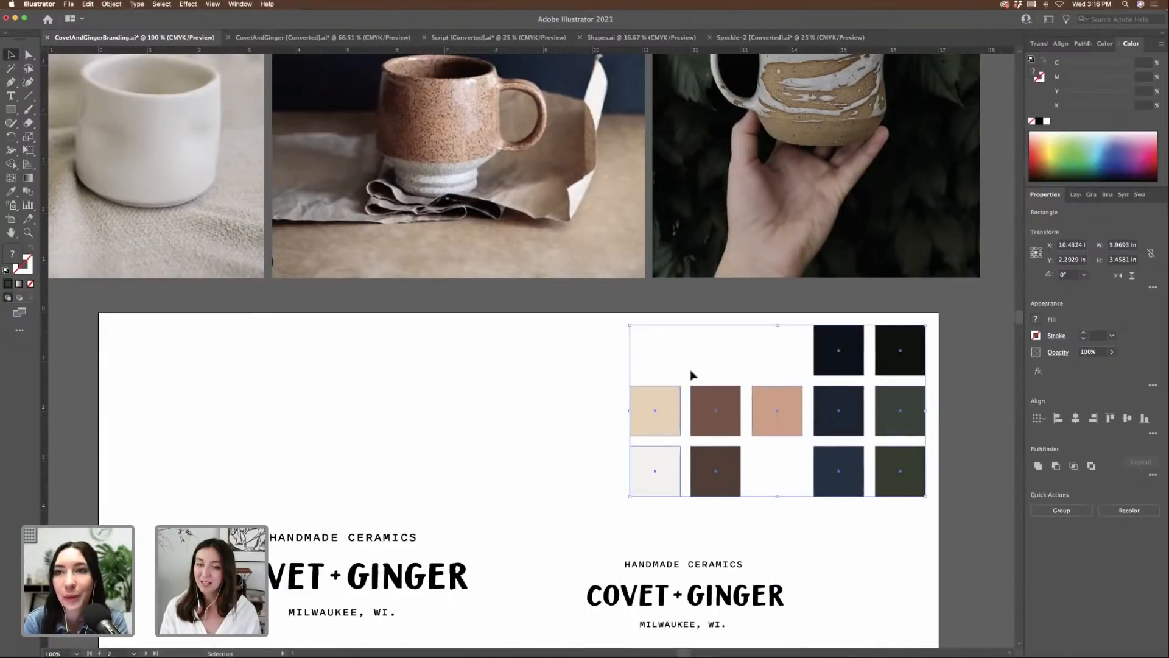
click(642, 370)
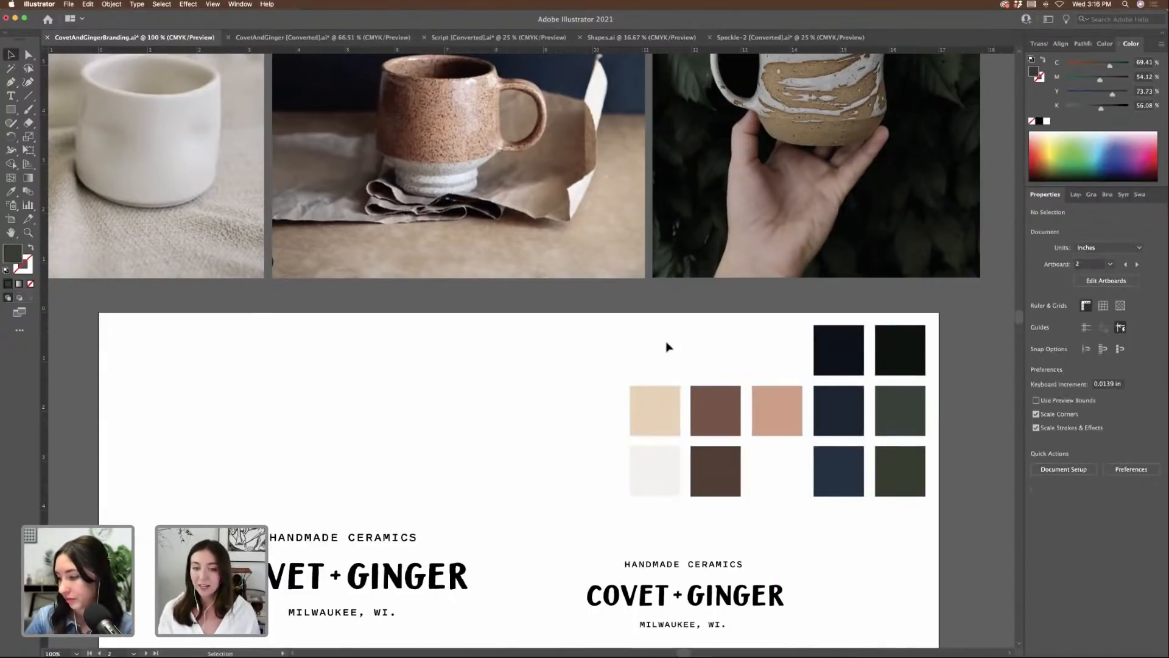
key(super+minus)
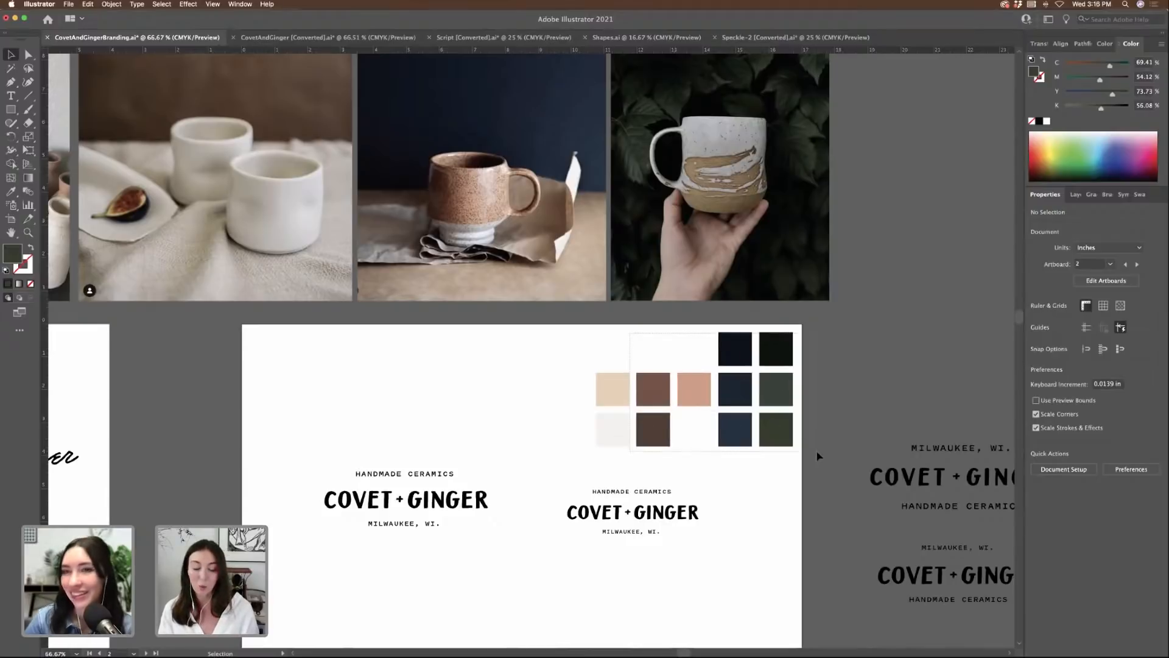
drag(816, 452, 634, 338)
drag(813, 440, 786, 437)
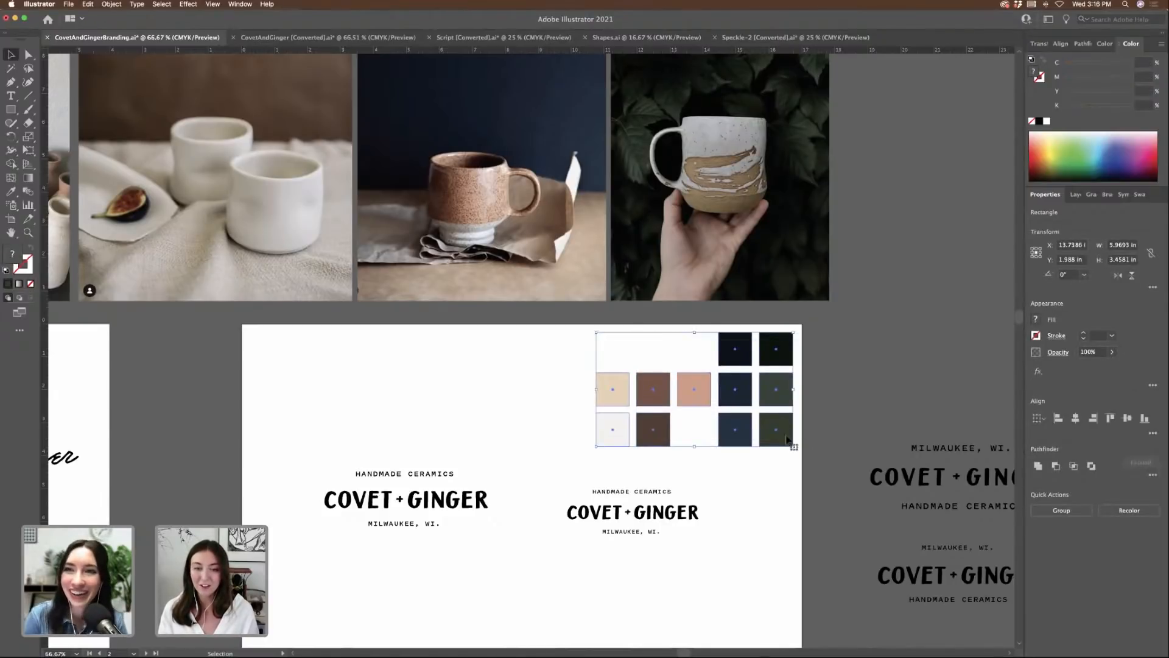
key(super+equal)
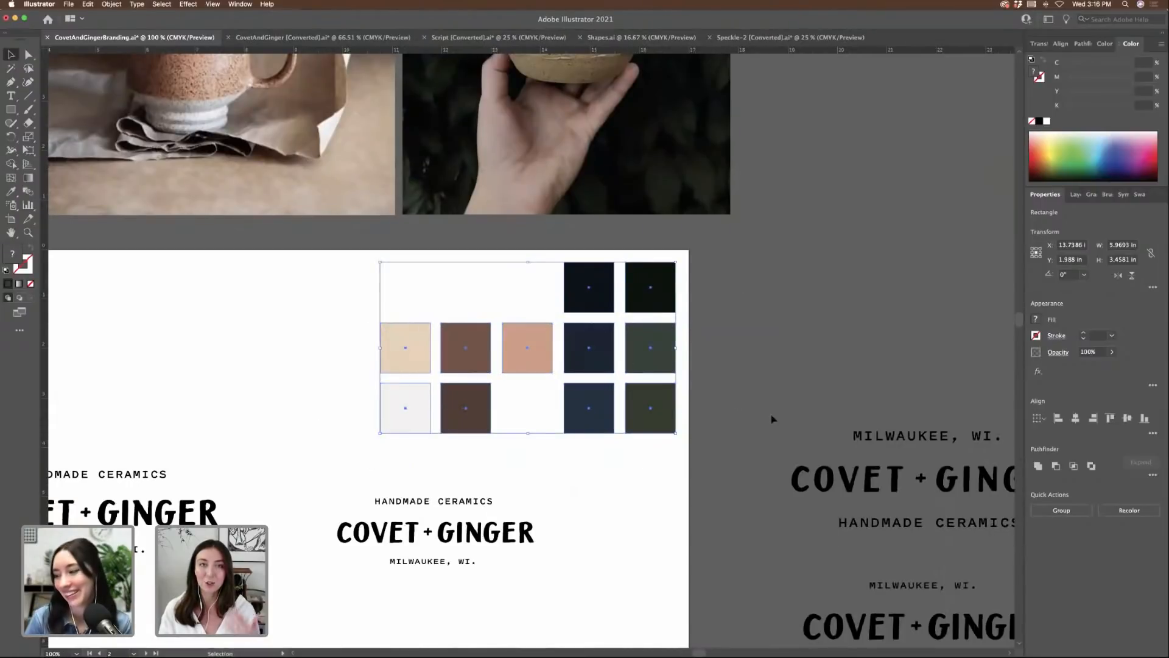
scroll(660, 375, left, 10)
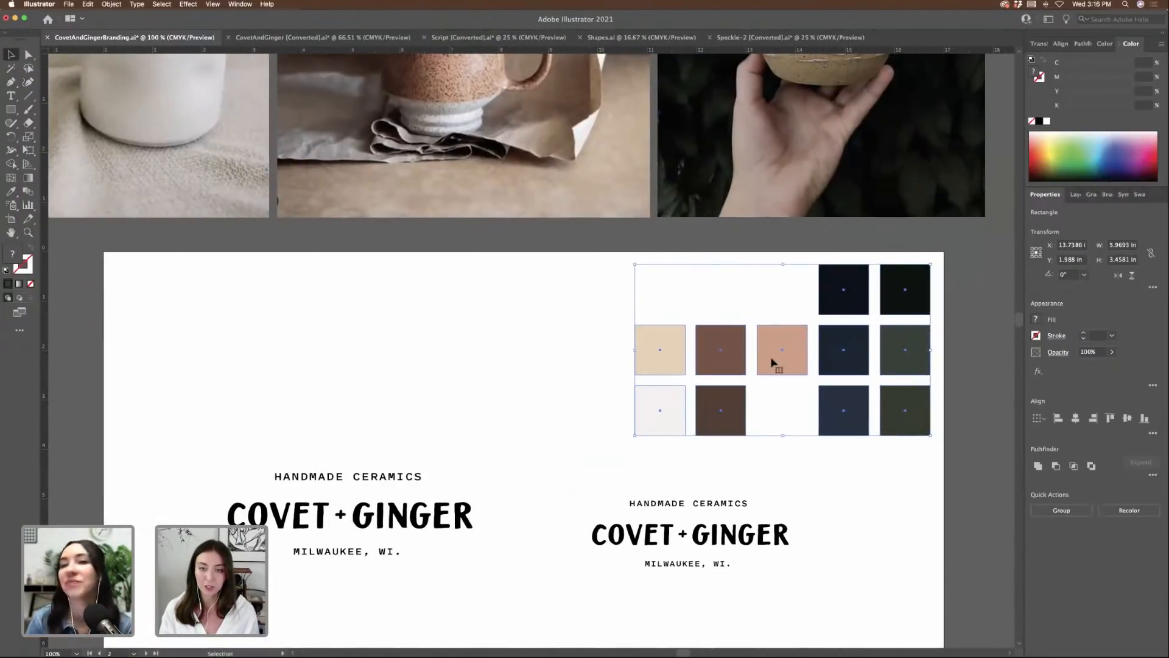
click(623, 333)
- Copy the cream square and the off-white square into a new column to the left of the palette
drag(664, 349, 603, 348)
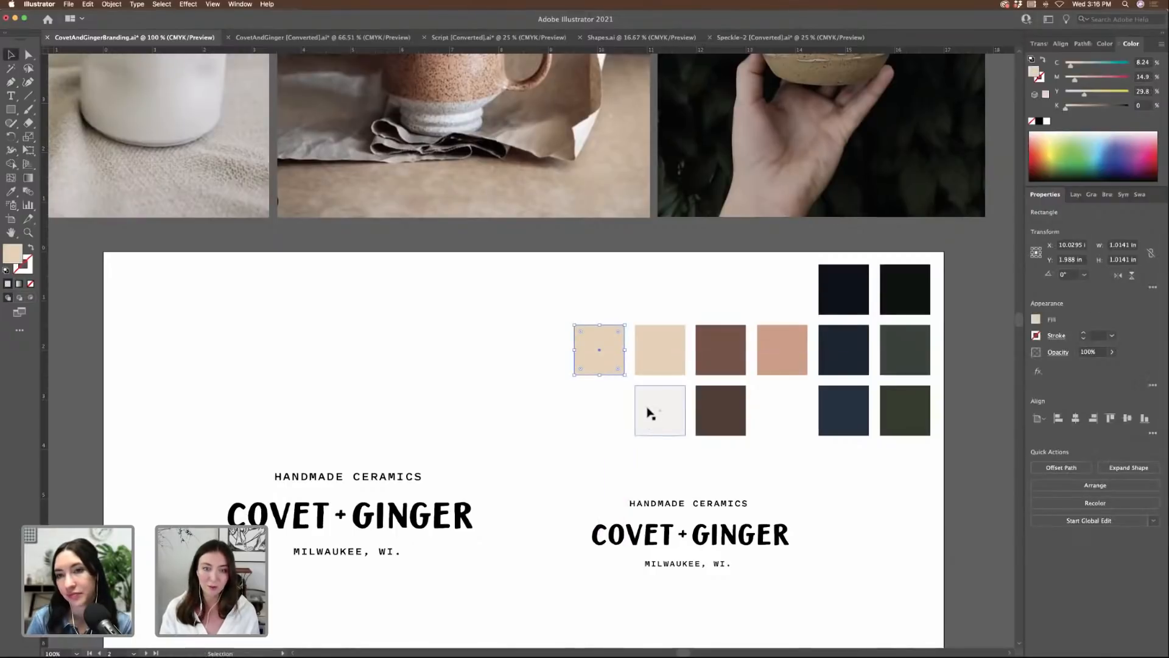
drag(659, 409, 599, 410)
click(538, 373)
key(super+minus)
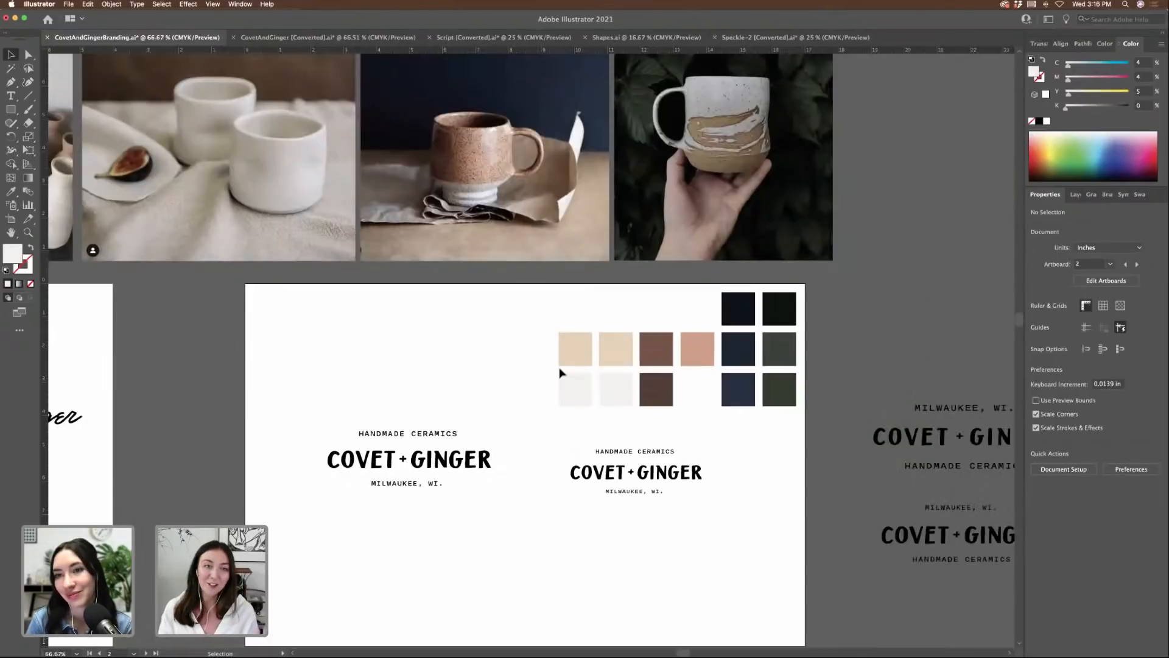
- Fill the copied off-white square with a light grey sampled from the pottery group photo
click(565, 390)
scroll(564, 391, left, 5)
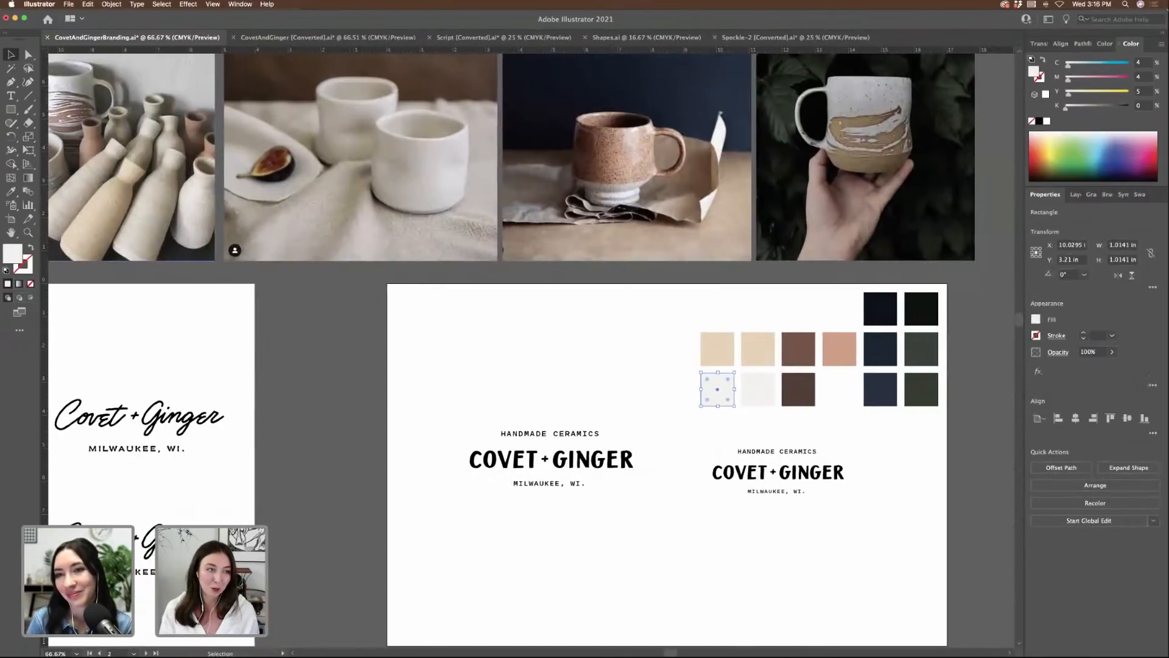
click(11, 193)
scroll(298, 241, left, 5)
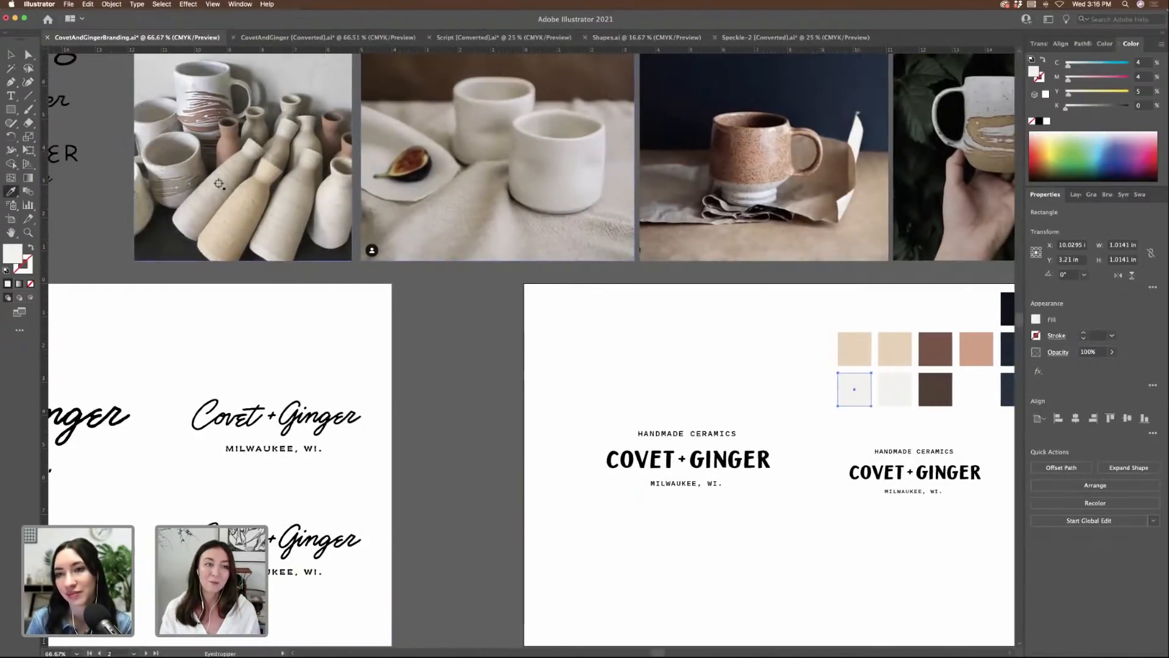
click(148, 134)
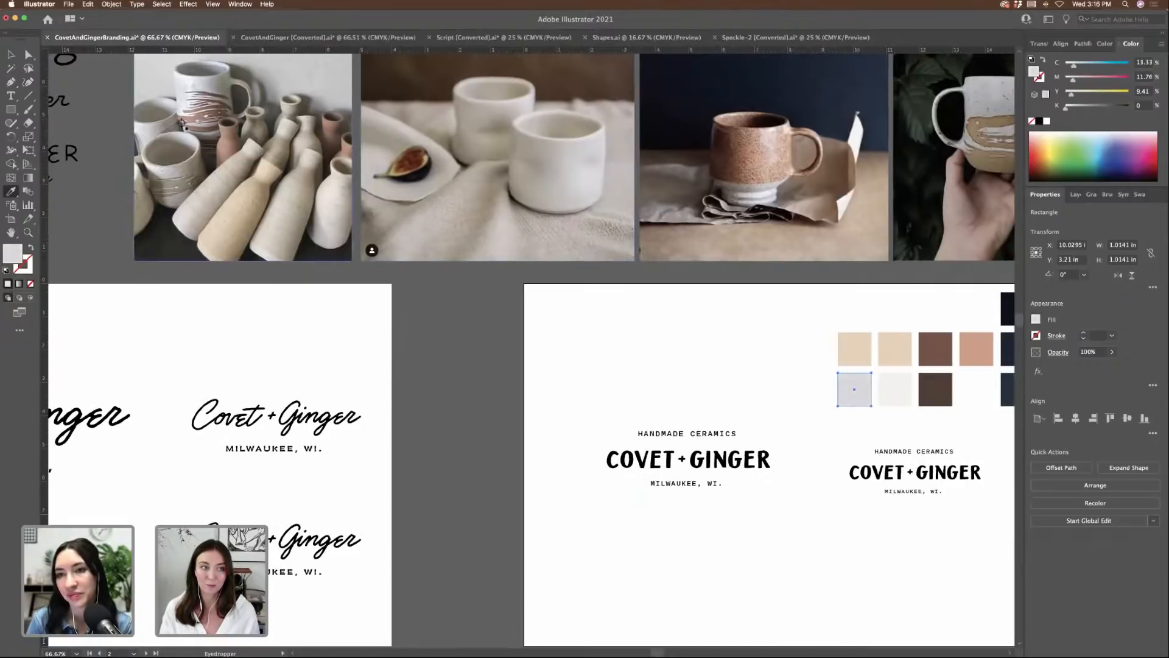
- Fill the lower square of the palette's leftmost column with light tan and the upper one with medium brown, both sampled from the pottery group photo
click(183, 119)
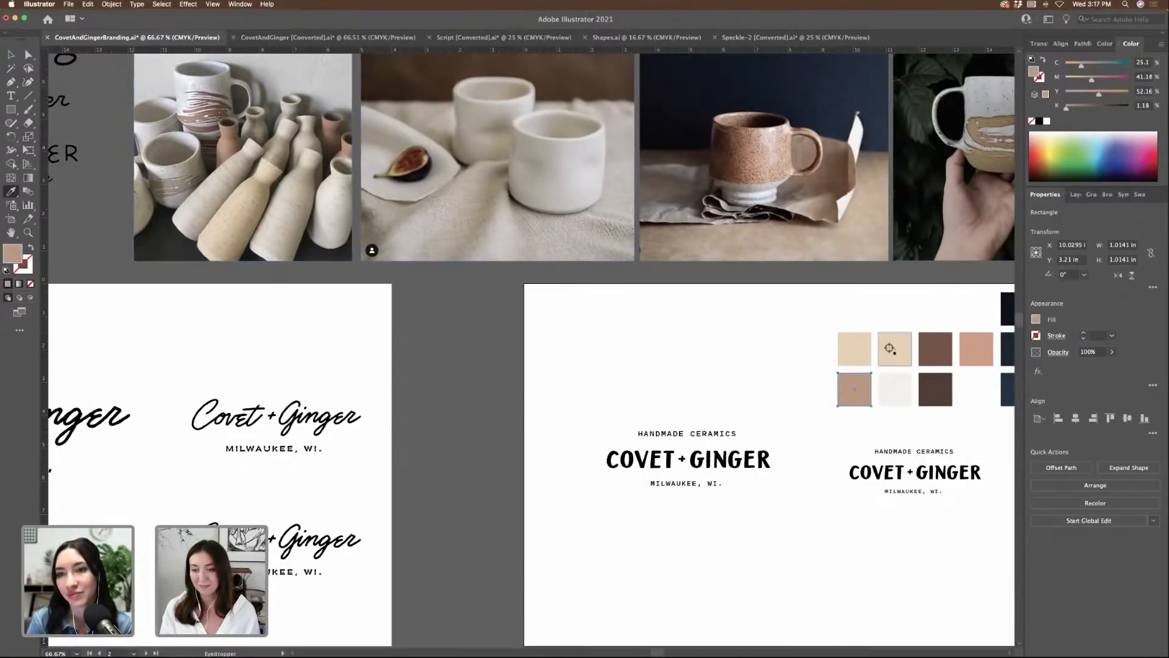
super+click(857, 342)
scroll(860, 332, right, 1)
scroll(860, 332, right, 3)
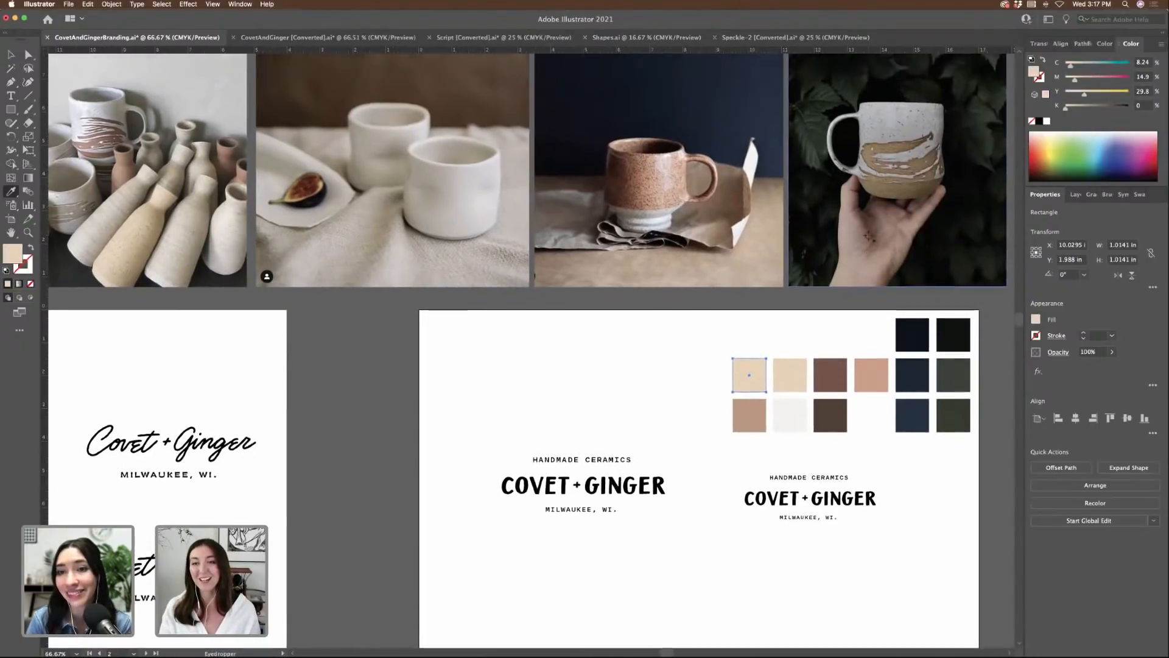
scroll(847, 252, up, 3)
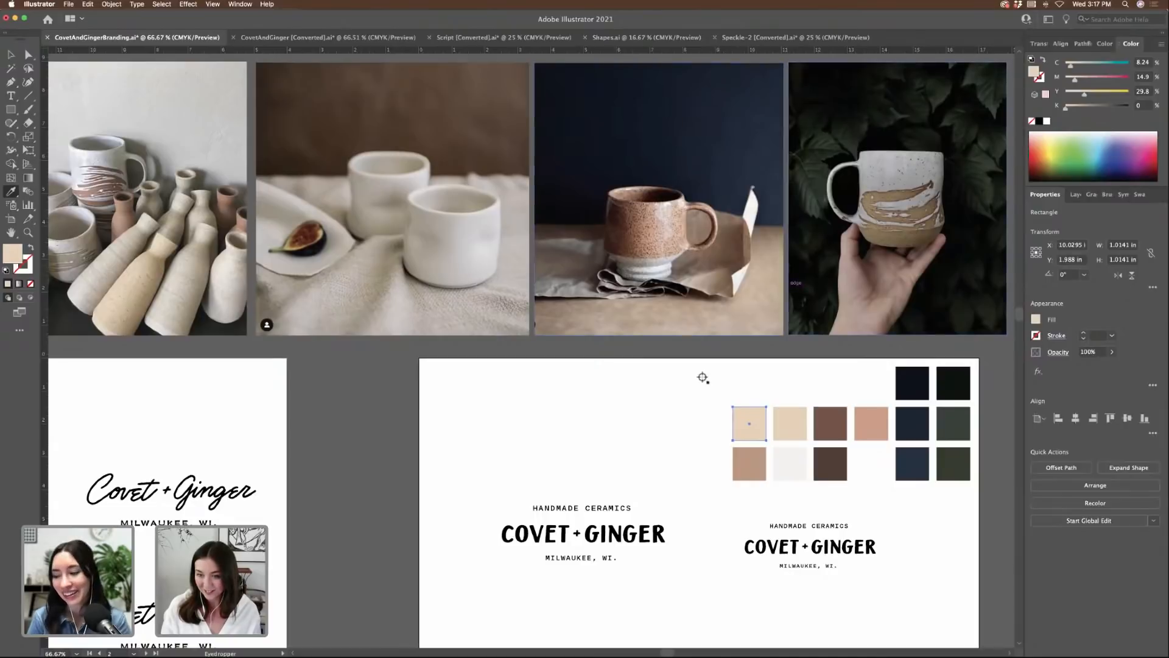
scroll(242, 233, left, 2)
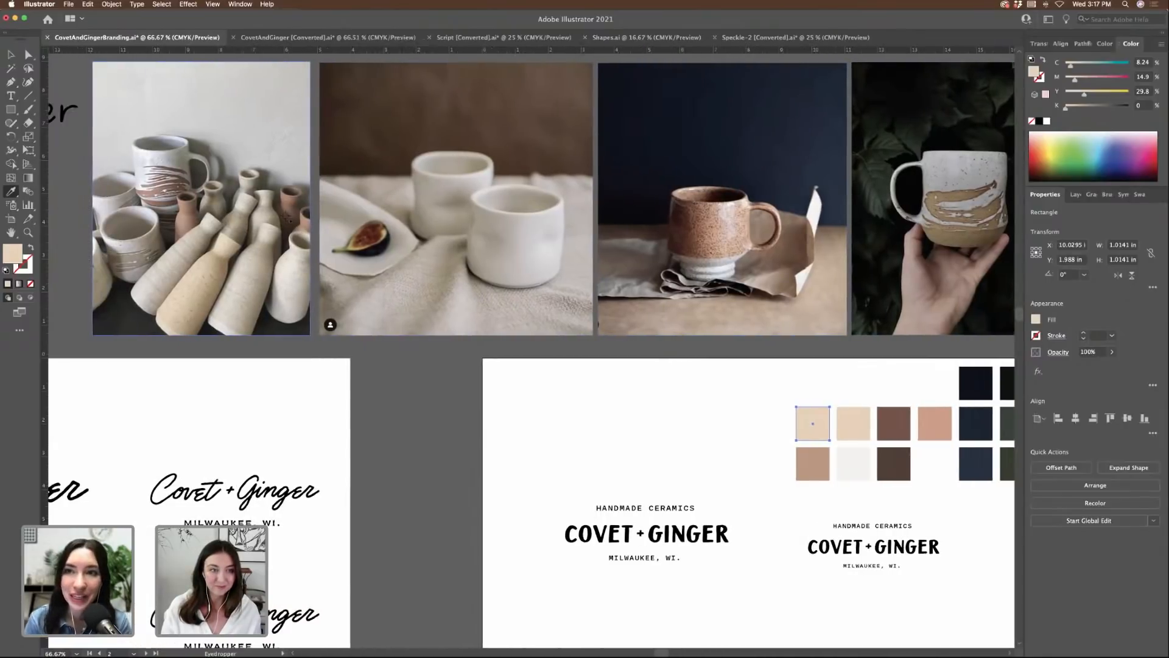
click(284, 215)
click(283, 209)
click(287, 215)
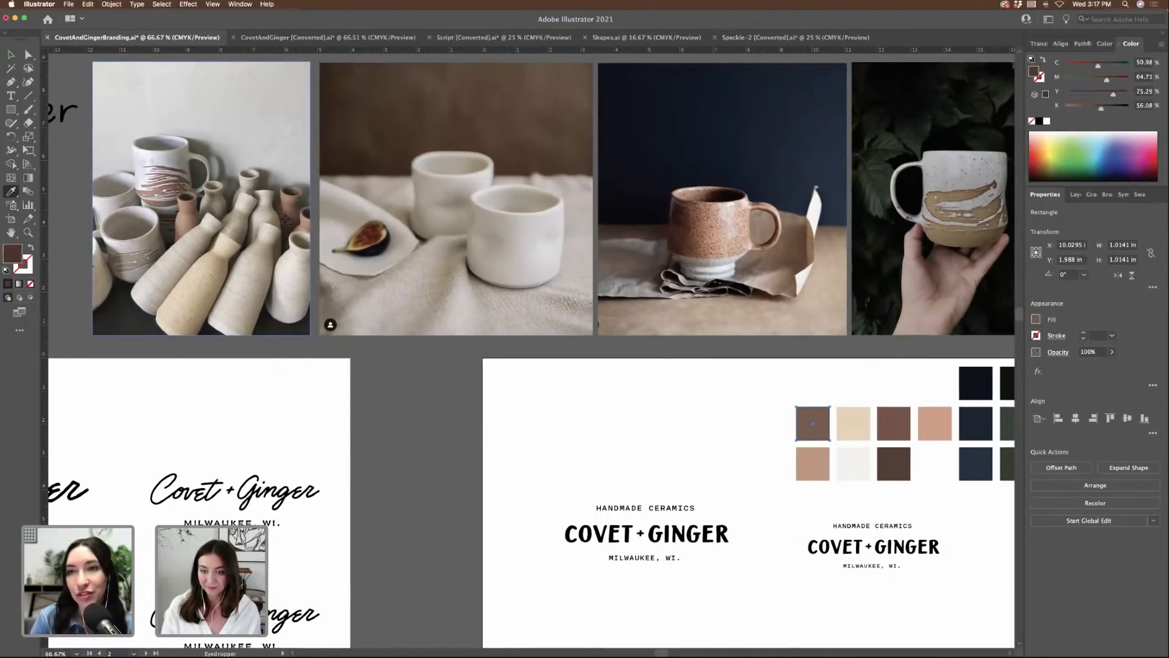
click(293, 219)
click(295, 202)
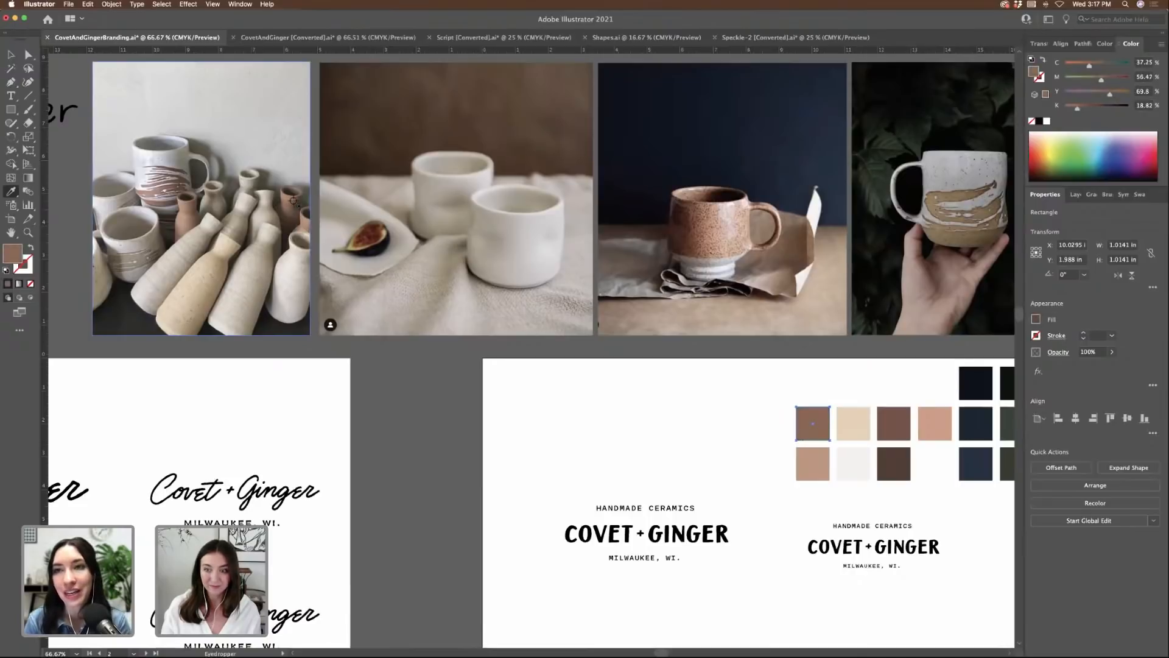
super+click(427, 427)
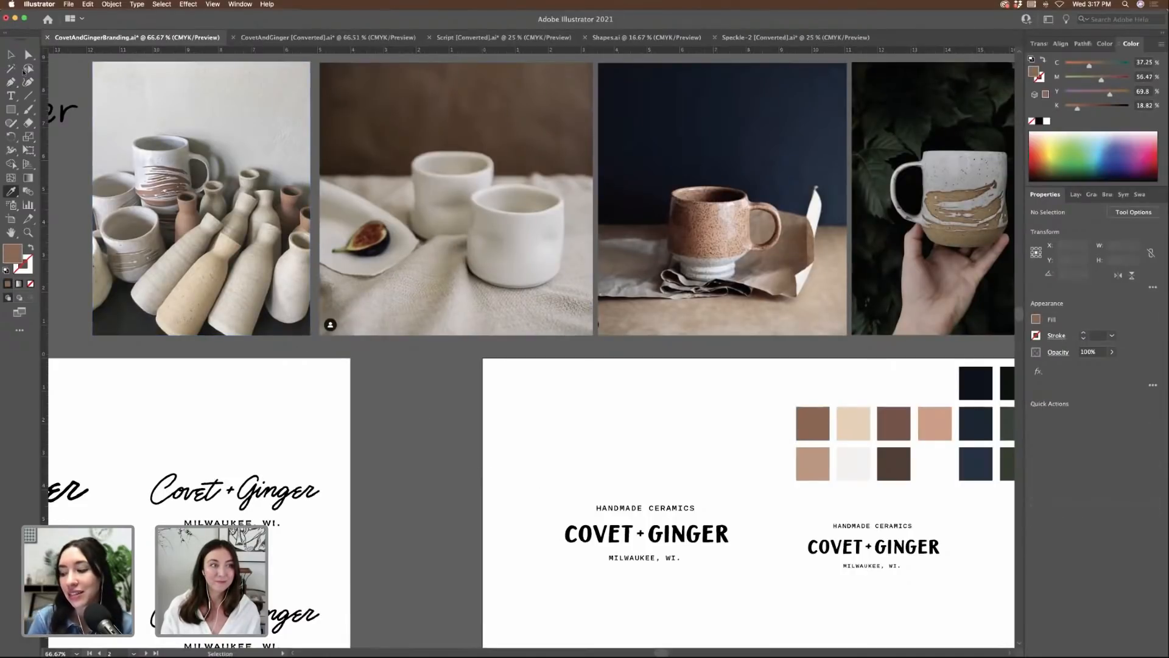
- Try moving the off-white and cream squares to the empty area above the larger logo lockup
key(v)
scroll(538, 417, right, 3)
scroll(538, 417, up, 5)
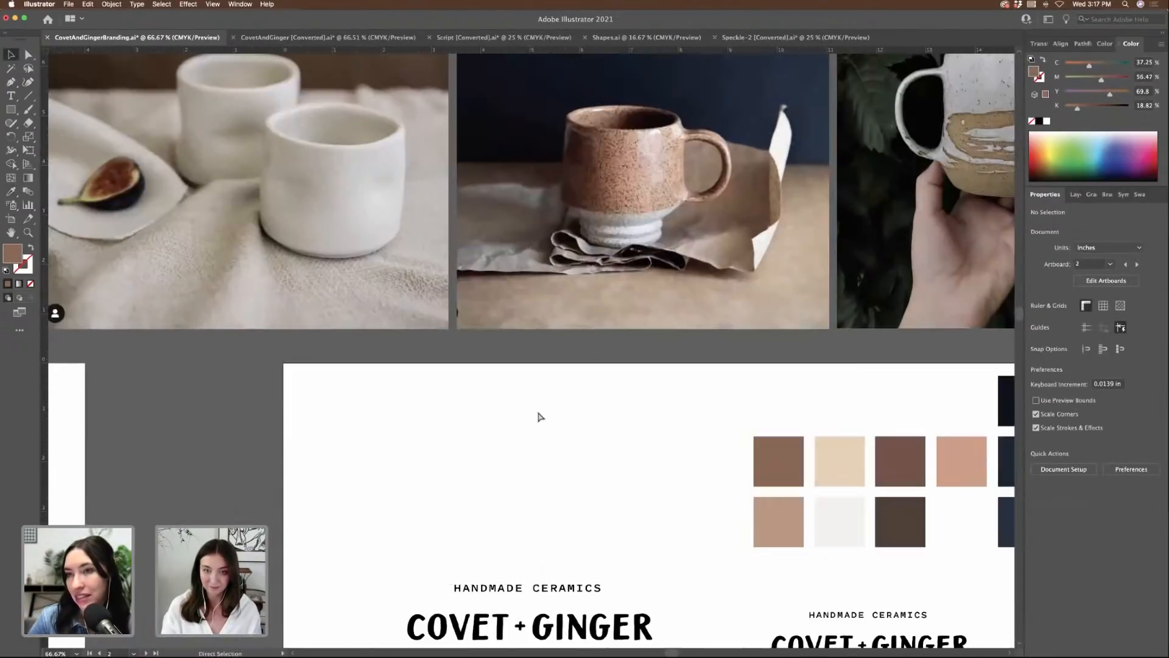
scroll(538, 417, down, 3)
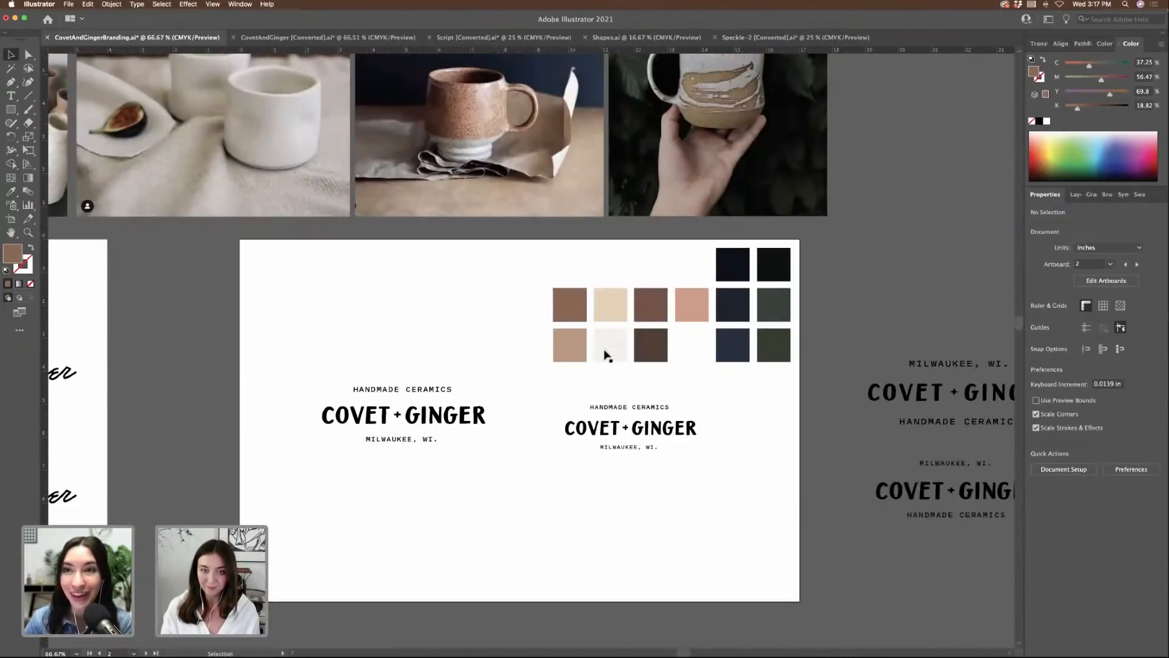
drag(607, 355, 296, 281)
key(super+z)
drag(536, 346, 324, 289)
drag(606, 316, 353, 300)
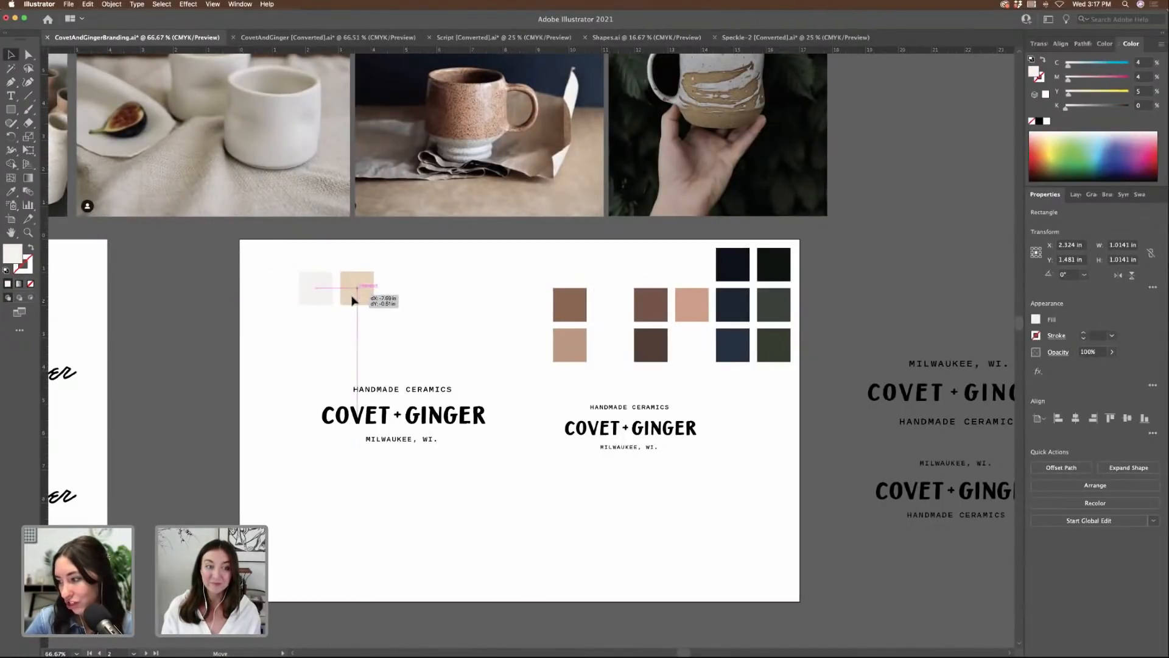
click(534, 335)
scroll(533, 335, left, 2)
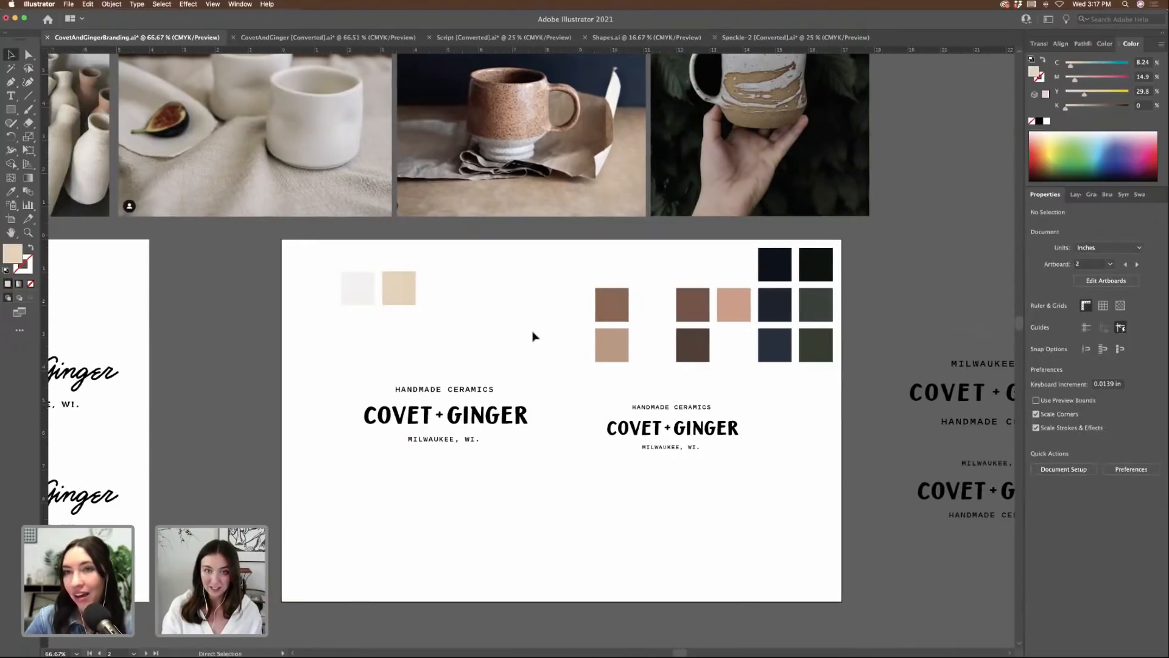
key(super+minus)
key(super+minus)
scroll(533, 336, left, 3)
scroll(533, 336, right, 3)
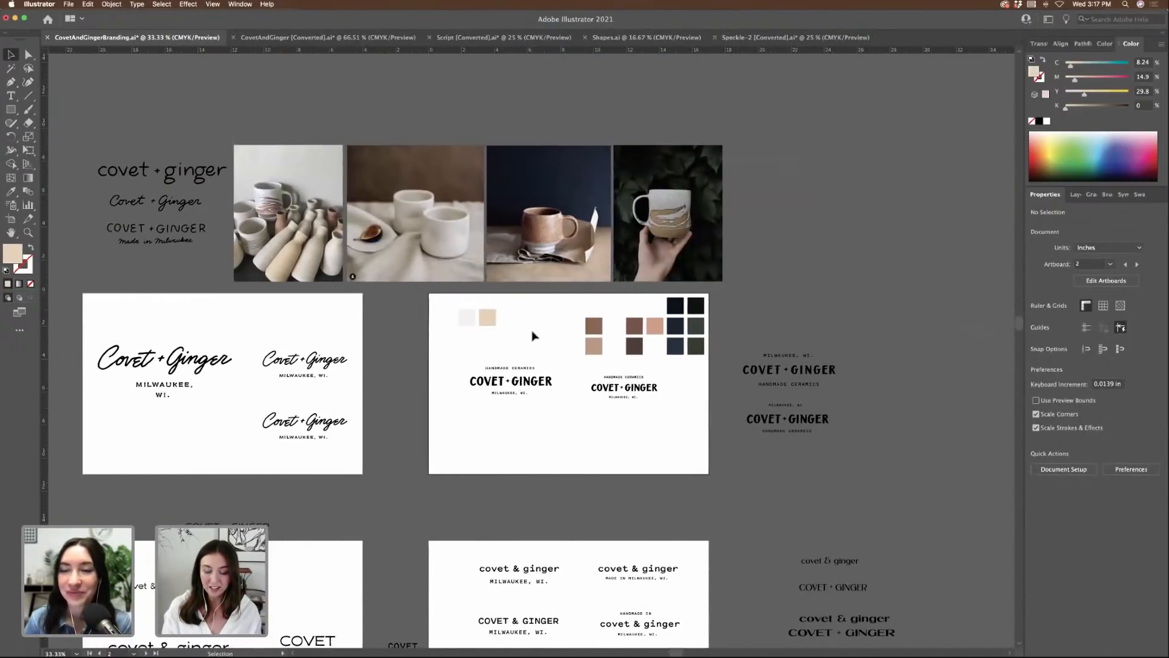
key(super+equal)
key(super+equal)
key(super+equal)
key(super+z)
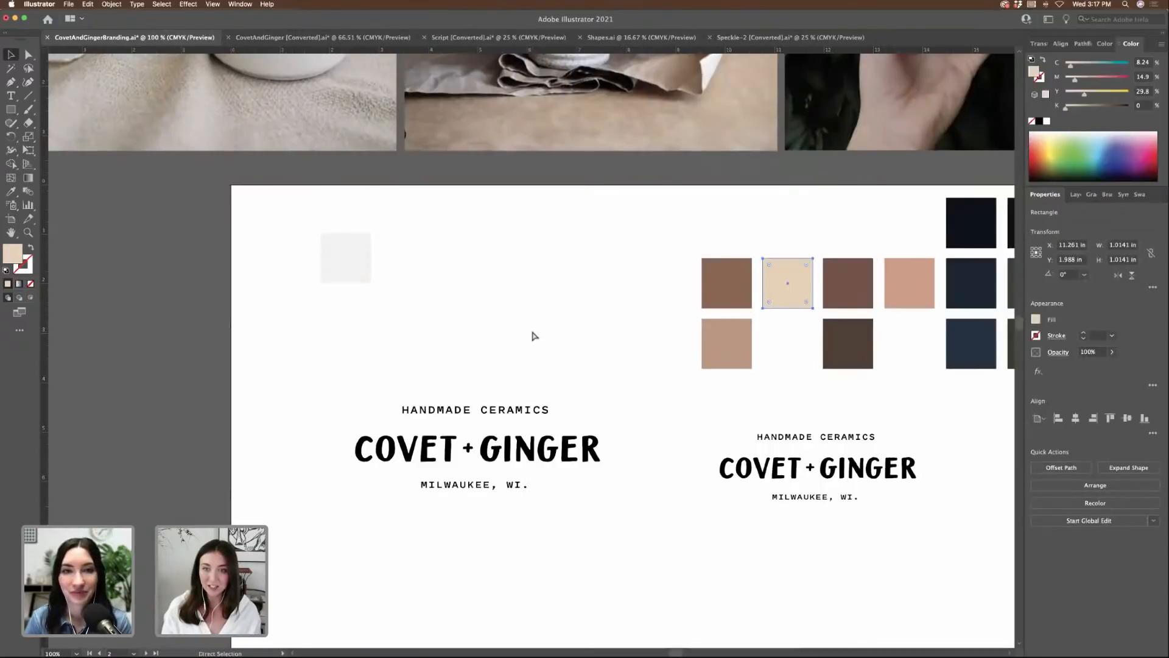
key(super+z)
- Place the off-white square to the left of the light tan square in the palette's lower row
click(486, 300)
scroll(483, 300, right, 5)
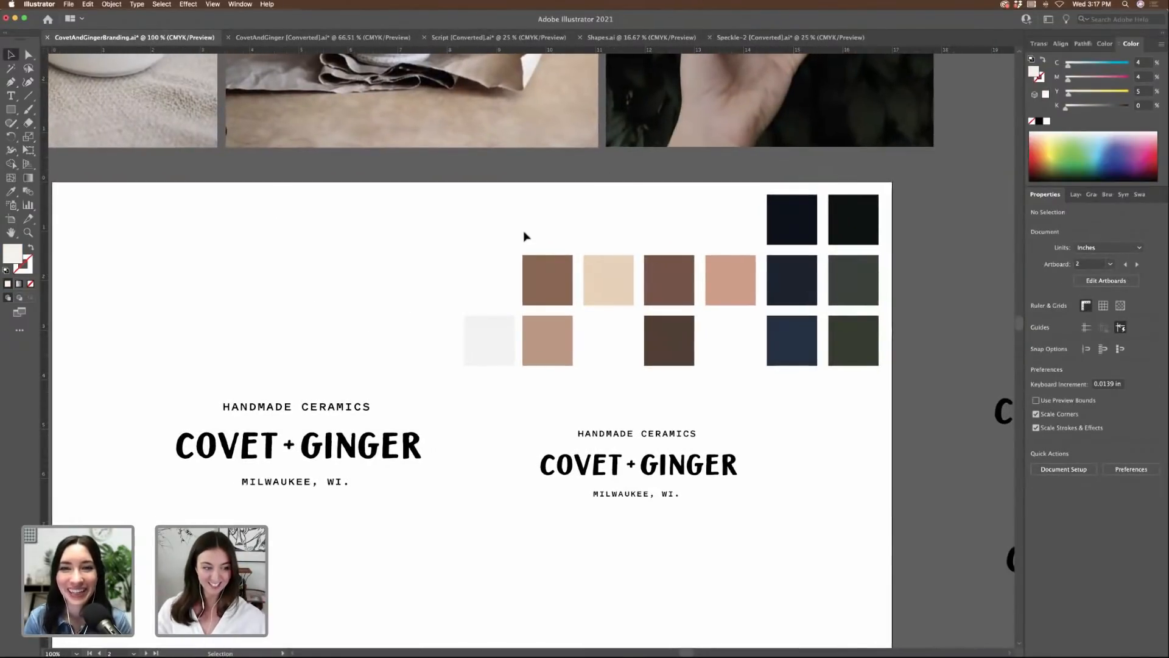
scroll(527, 236, right, 1)
key(super+equal)
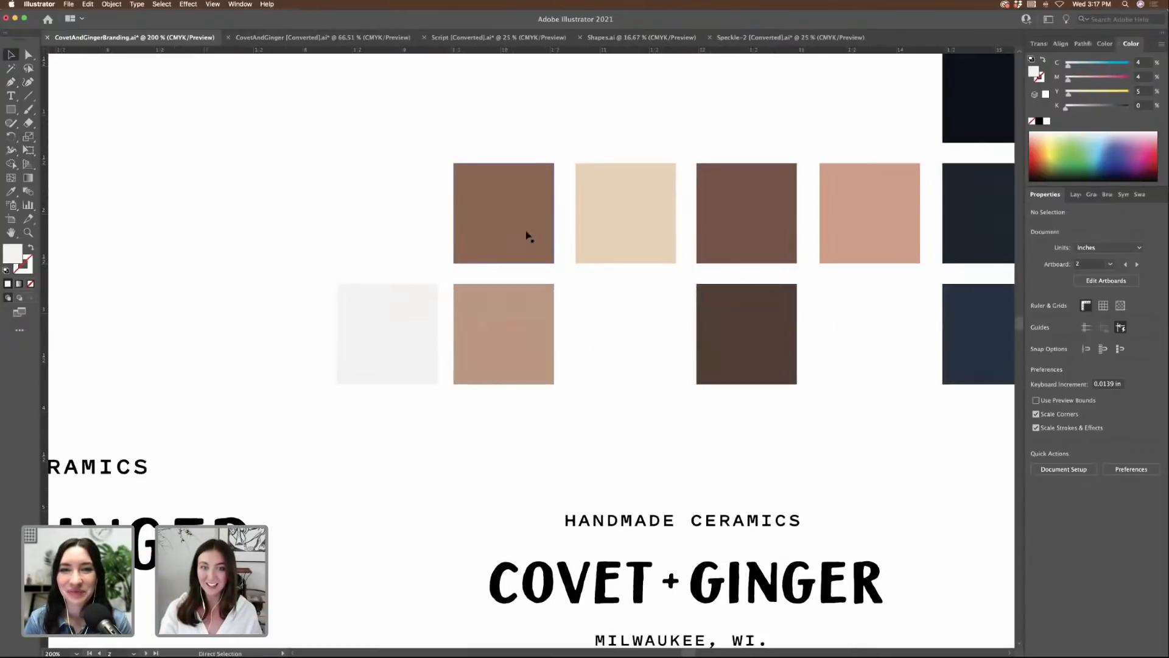
key(super+minus)
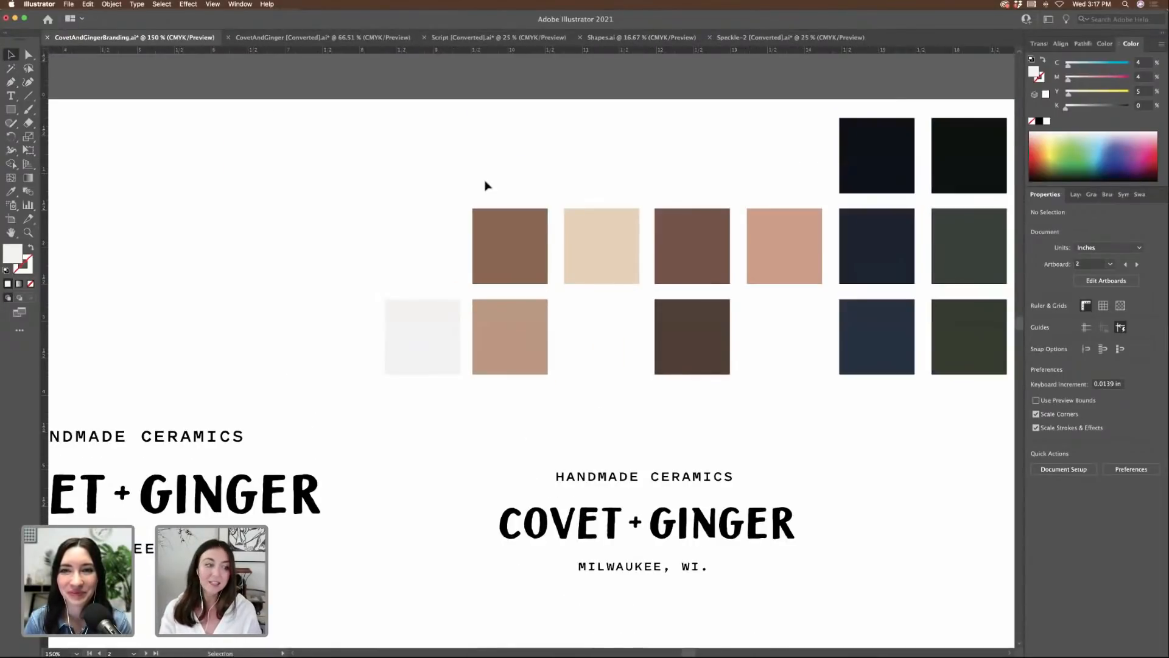
scroll(483, 188, right, 3)
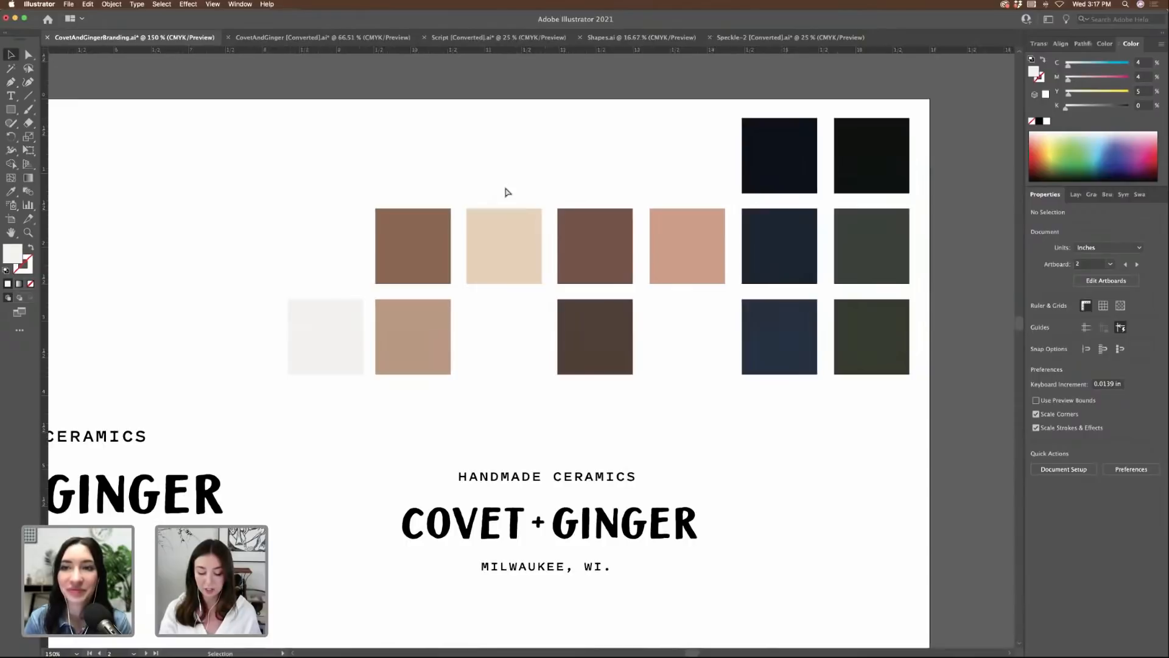
- Examine the product photos up close, especially the speckled glaze of the brown mug against the dark blue background
key(super+minus)
key(super+minus)
scroll(507, 191, left, 8)
scroll(507, 191, up, 3)
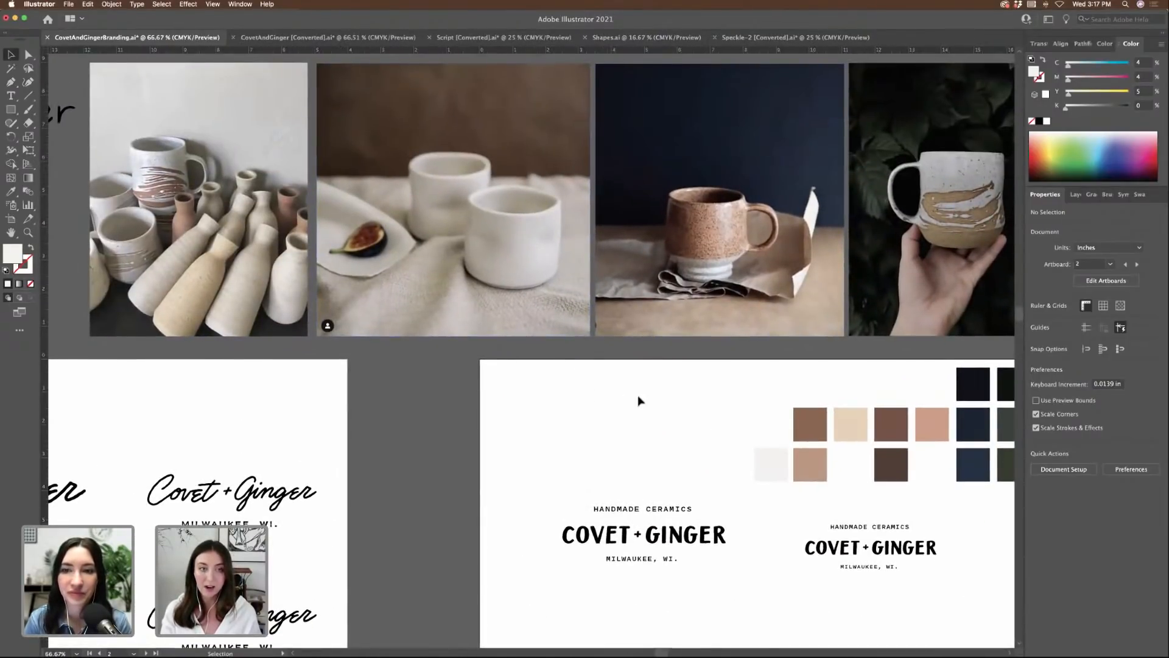
scroll(596, 397, right, 1)
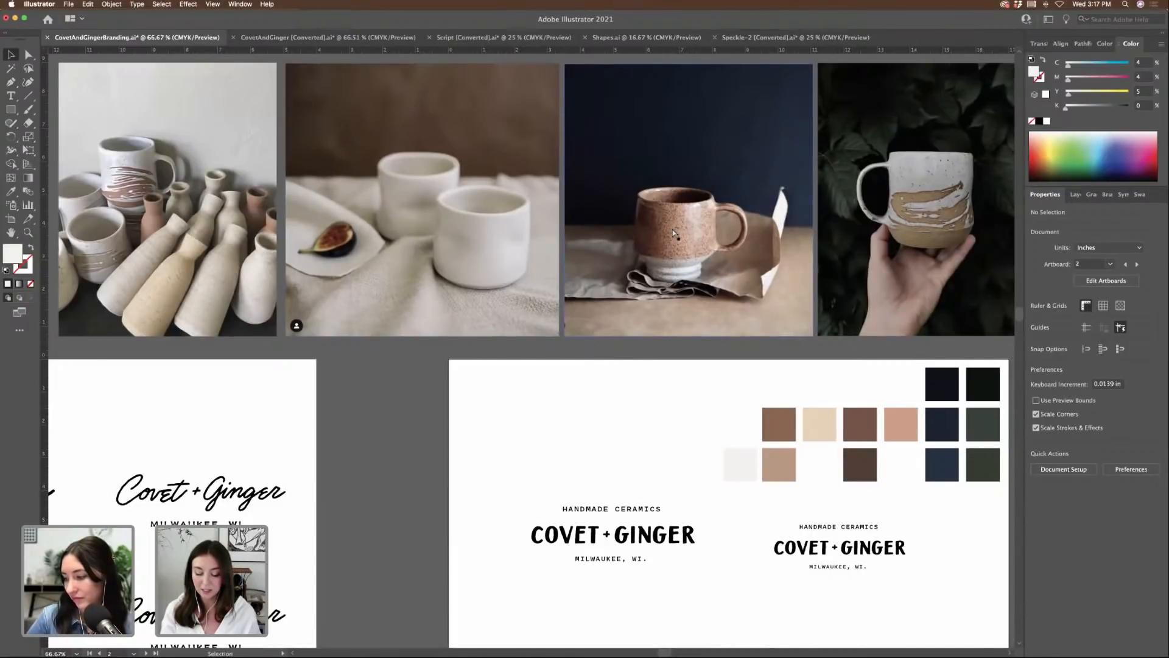
key(super+equal)
key(super+equal)
scroll(674, 232, up, 4)
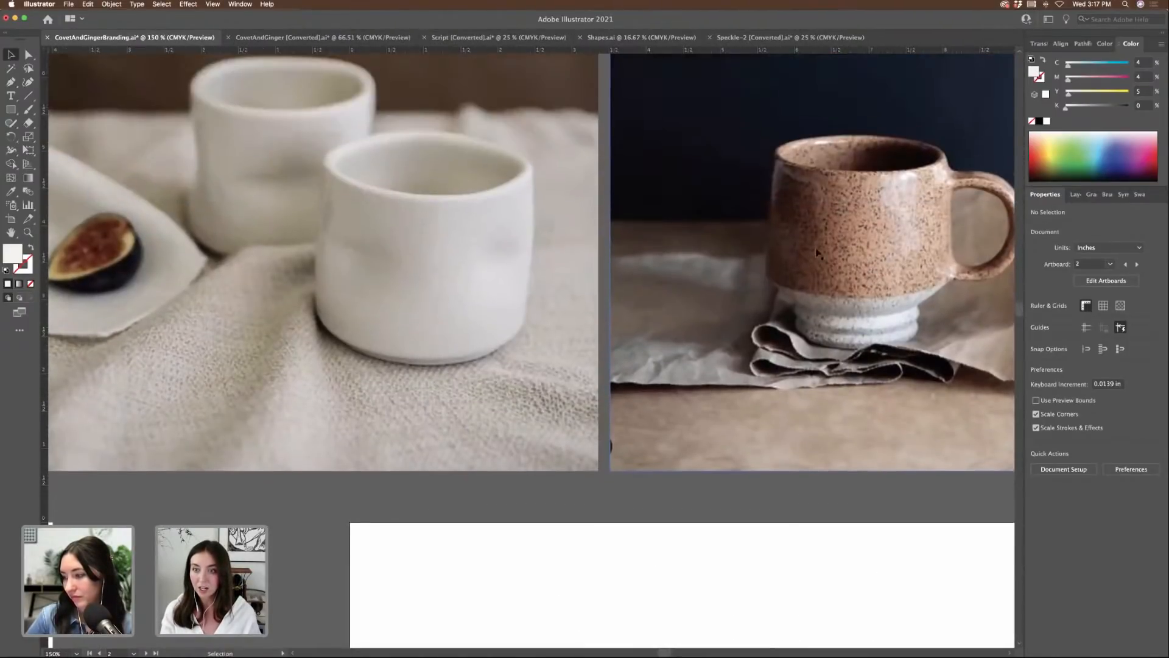
scroll(852, 268, right, 4)
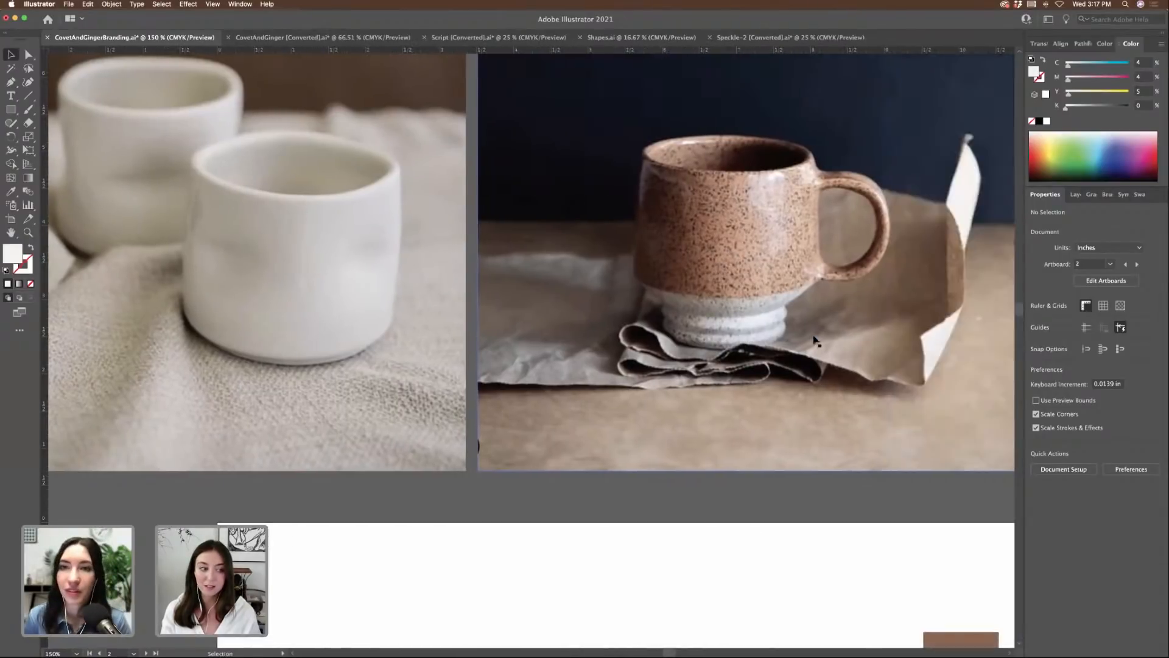
key(super+minus)
key(super+minus)
key(super+minus)
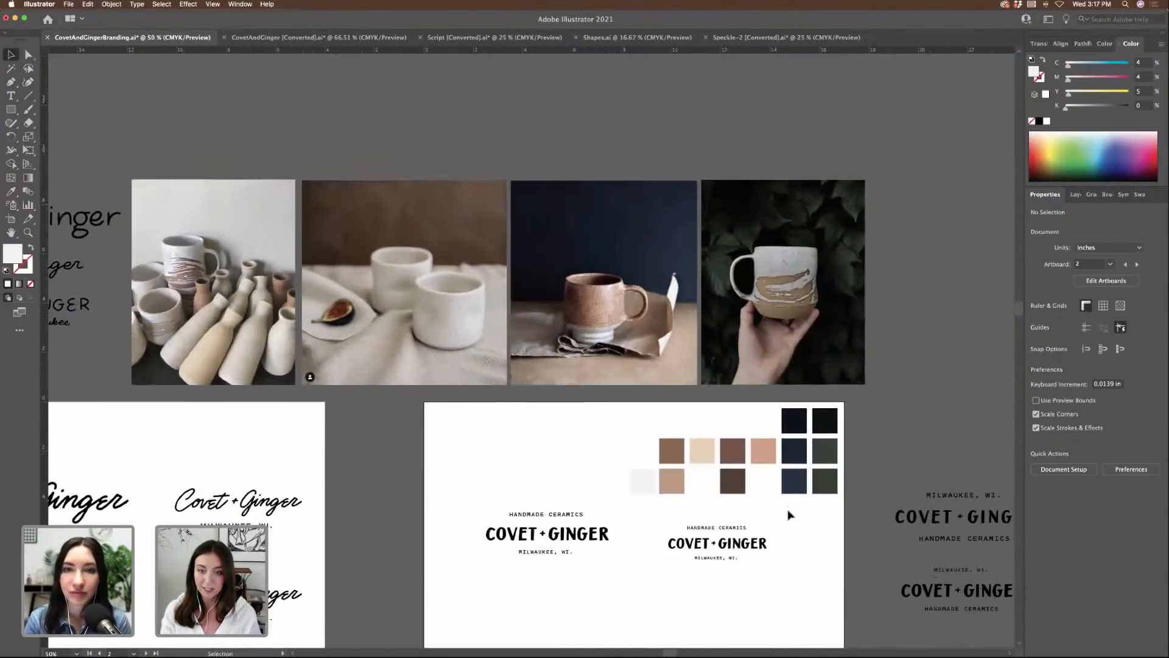
- Copy the salmon palette square to the empty space right of the foliage photo and enlarge it to about 8.52 in square
scroll(790, 513, down, 5)
click(747, 382)
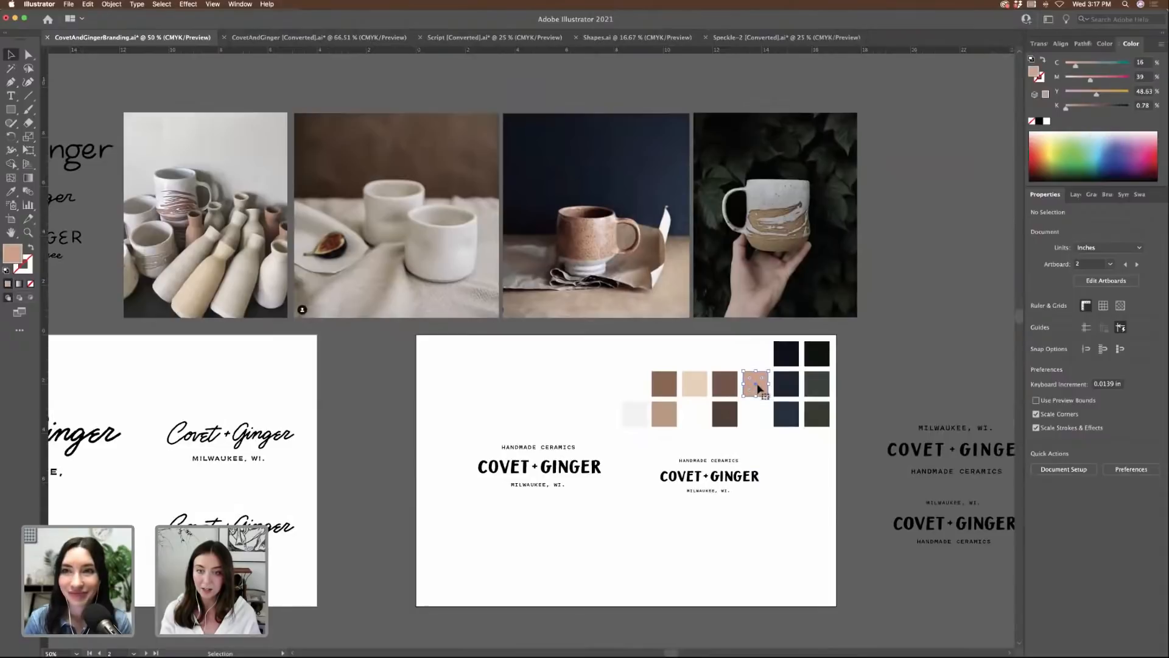
scroll(754, 384, right, 3)
alt+drag(823, 215, 817, 199)
scroll(820, 201, right, 3)
shift+drag(718, 201, 628, 346)
click(950, 389)
scroll(950, 389, left, 2)
drag(1022, 362, 950, 354)
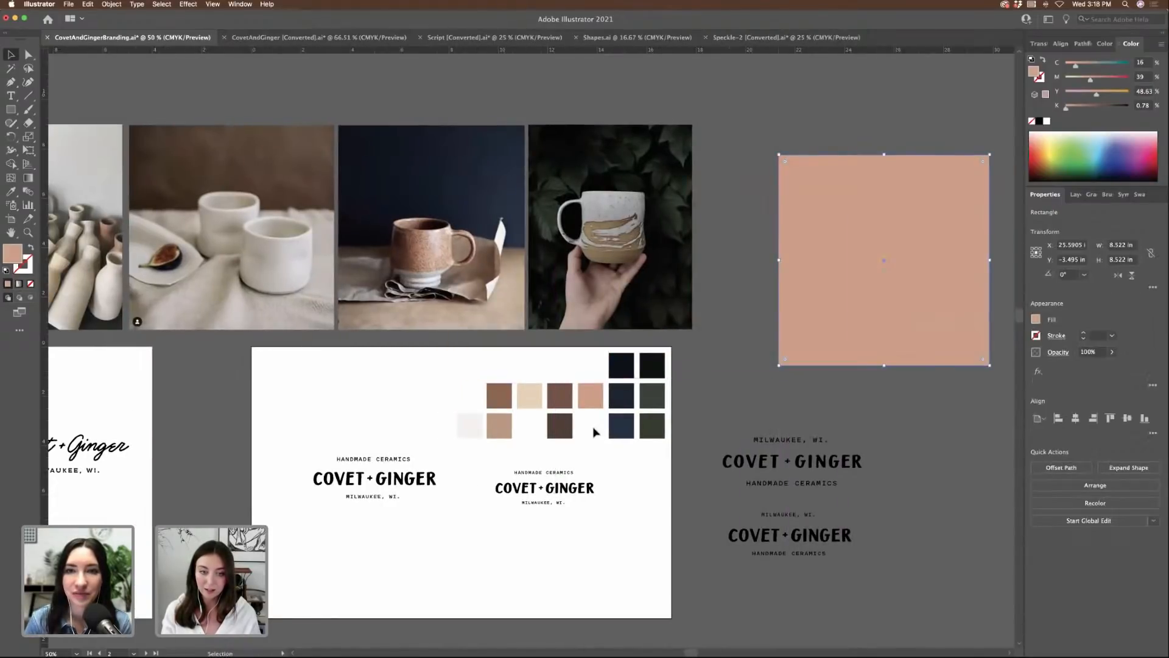
- Copy the dense fine speckle texture group and paste it over the large salmon square
scroll(553, 382, left, 12)
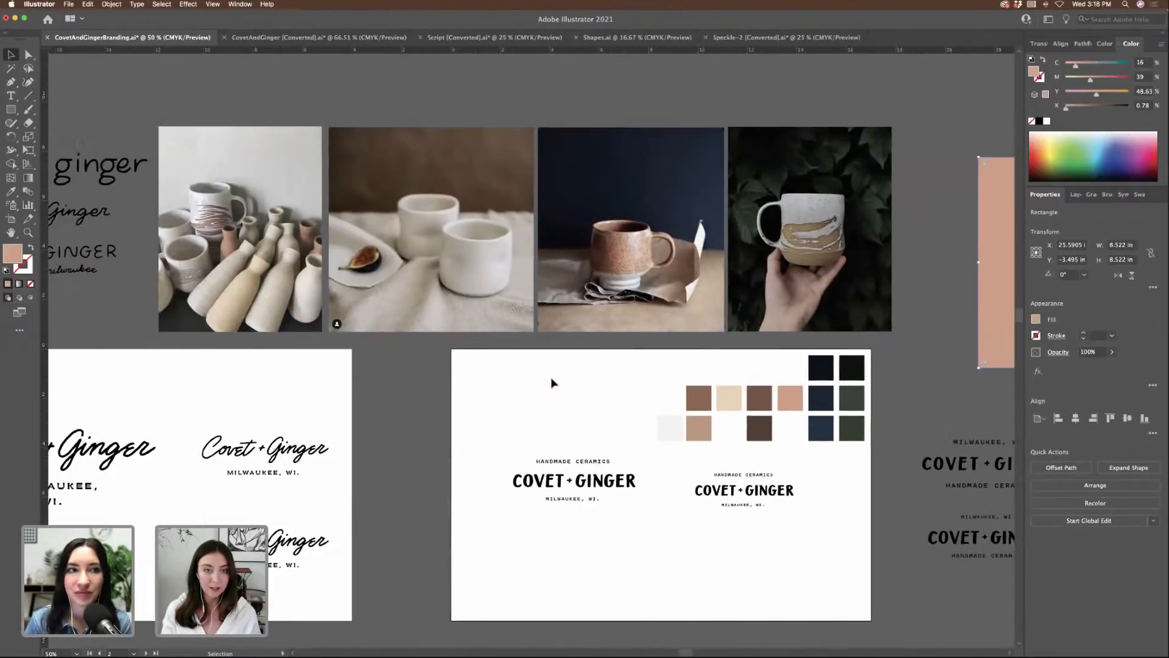
scroll(553, 382, left, 8)
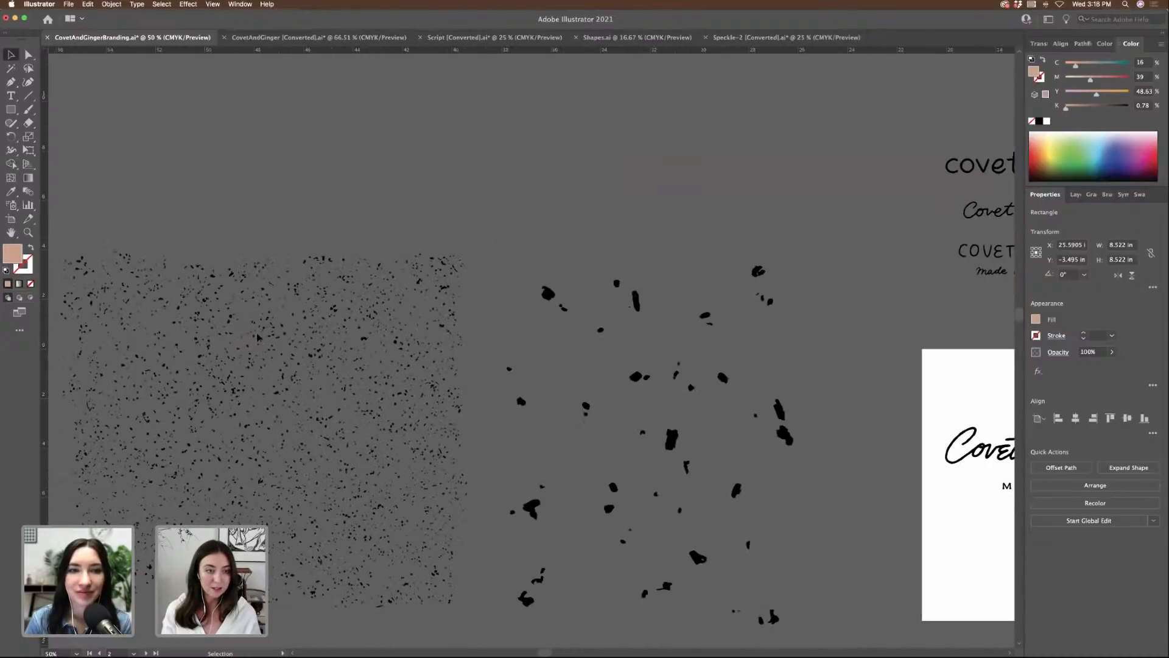
click(312, 363)
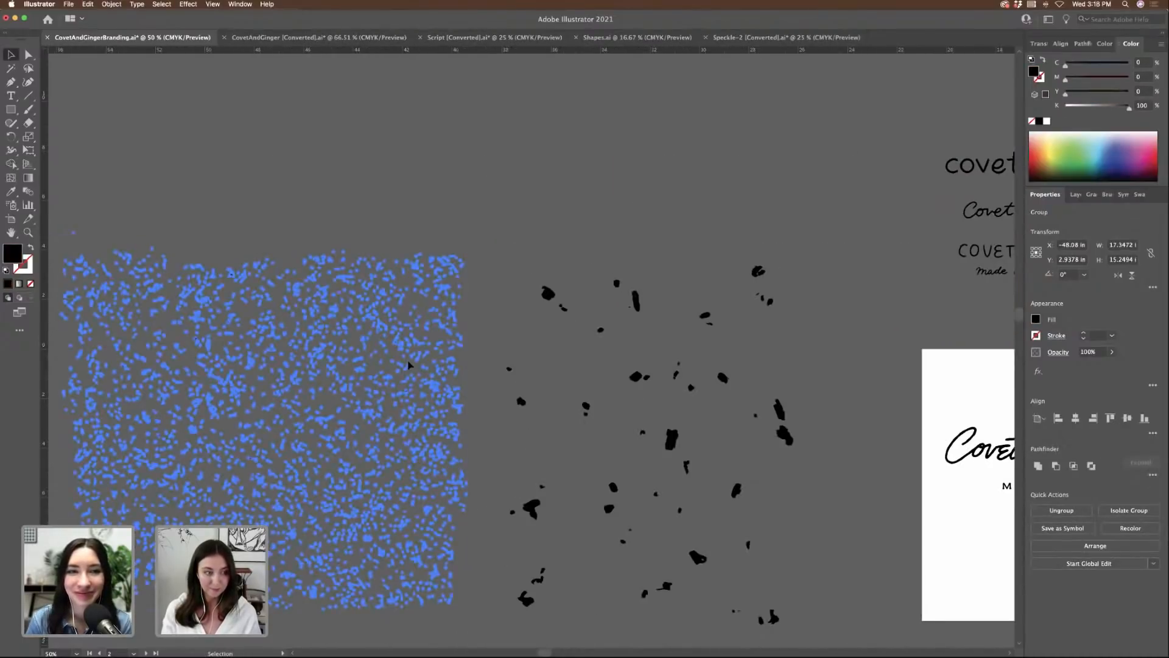
scroll(365, 364, right, 15)
scroll(408, 364, right, 15)
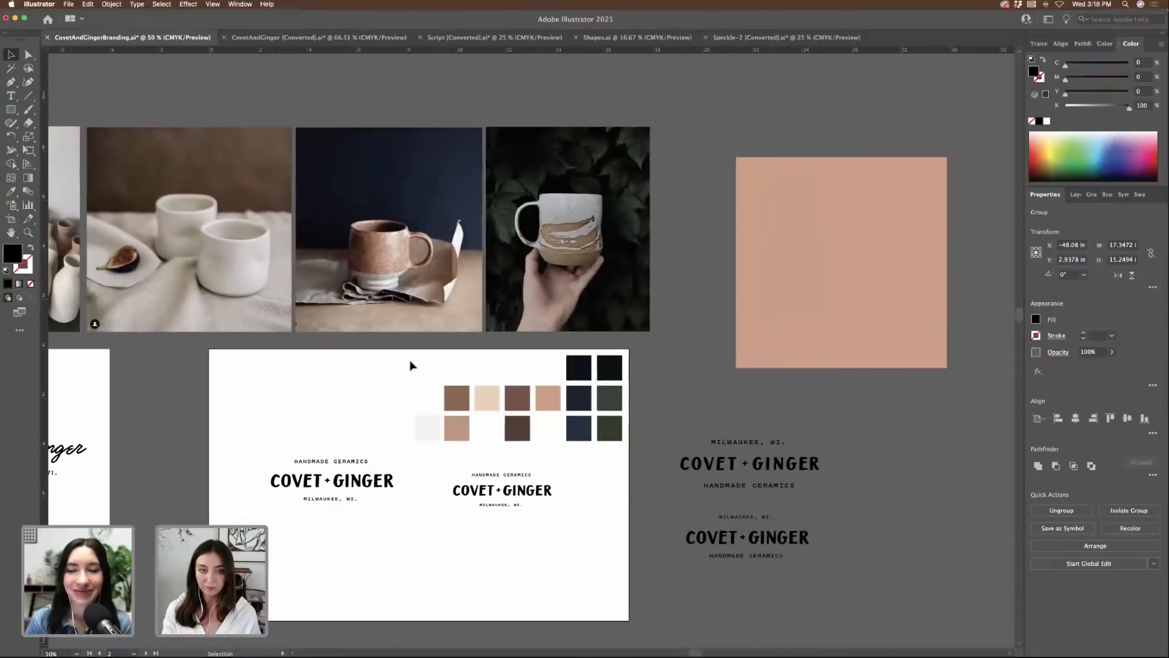
key(ctrl+v)
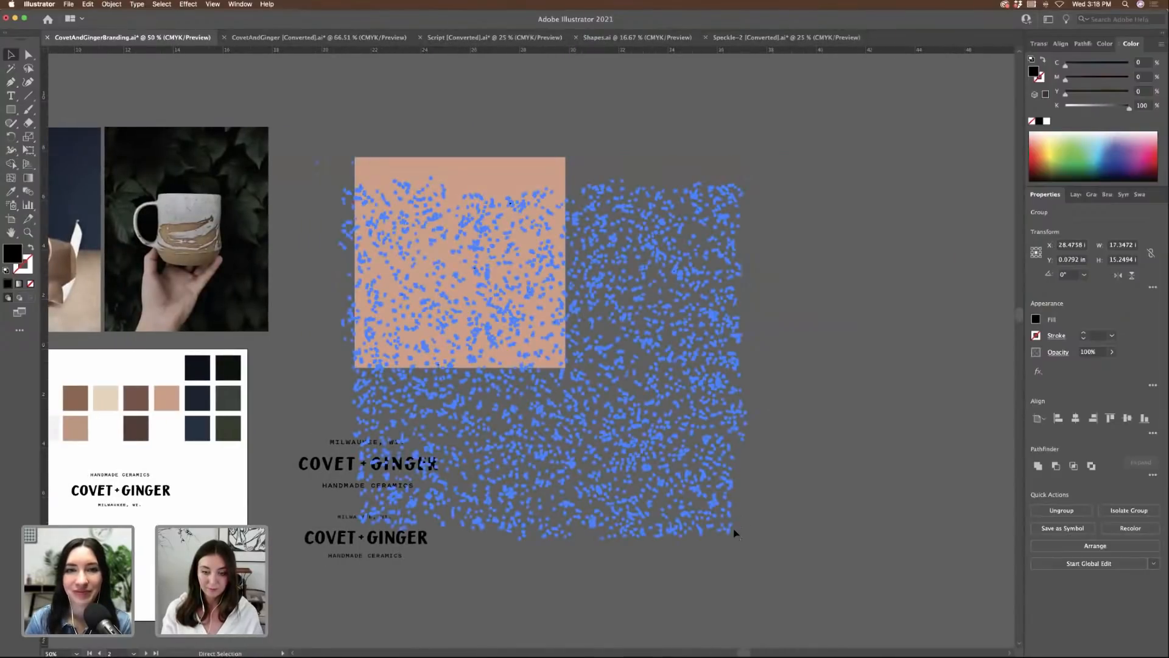
- Scale the pasted speckles down to about 11.83 by 10.4 in and position them to cover the salmon square
drag(744, 540, 609, 482)
drag(567, 404, 553, 378)
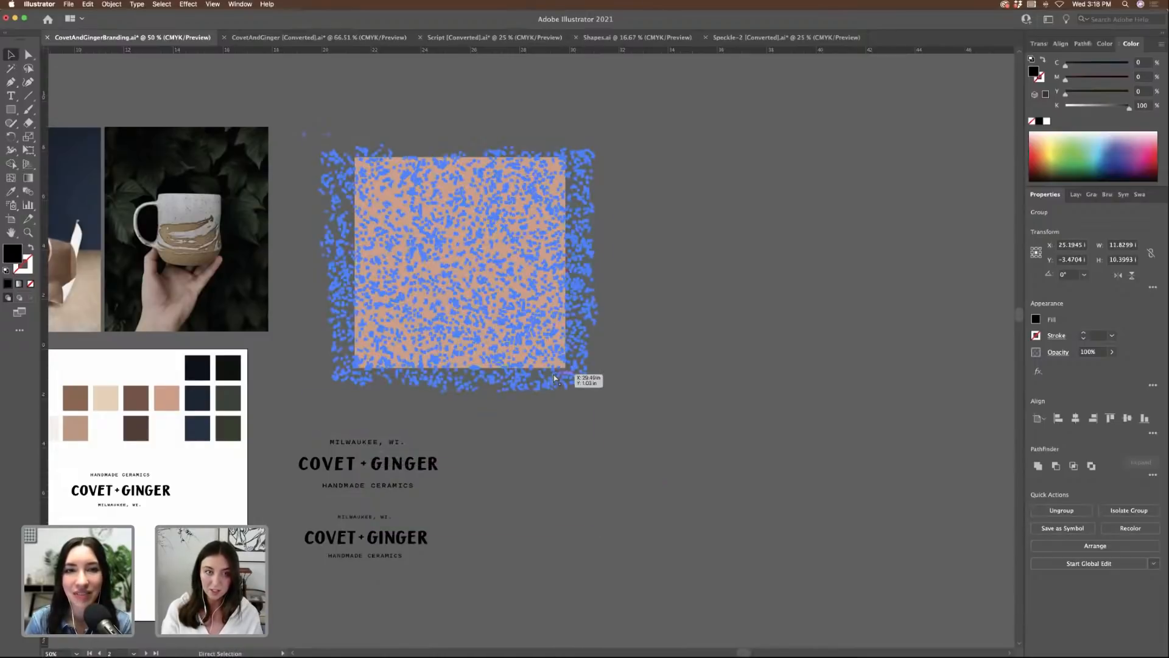
key(super+equal)
key(super+equal)
scroll(555, 375, left, 5)
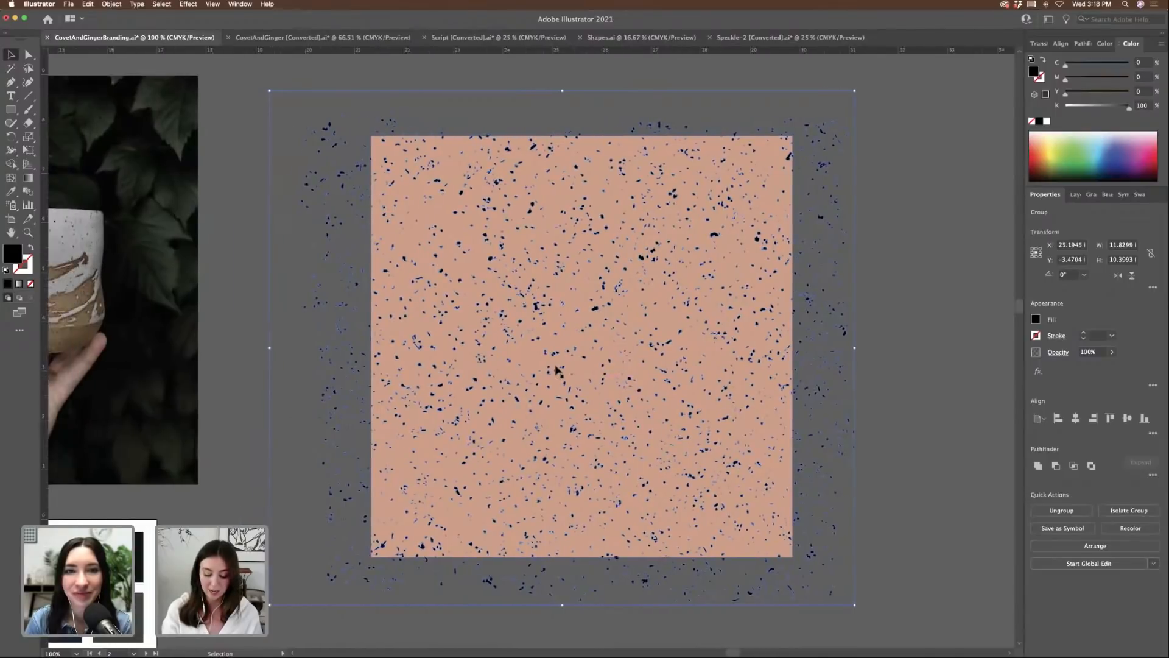
key(super+minus)
key(super+minus)
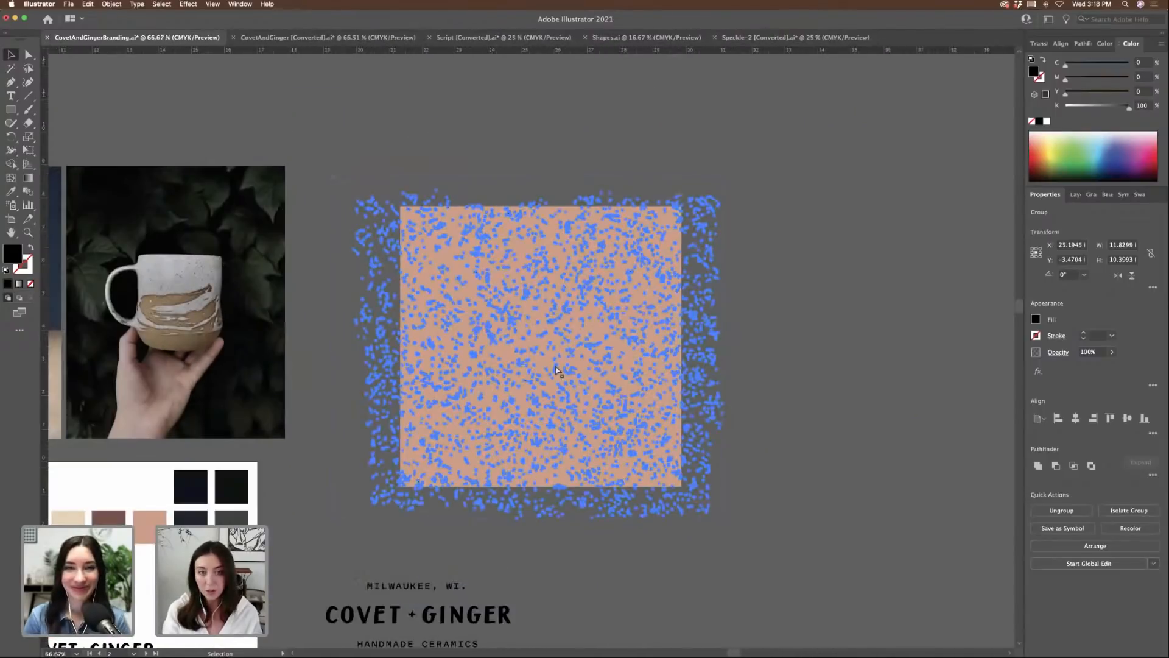
- Recolor the speckles with the dark brown sampled from the palette's lower row, and deselect them
scroll(548, 377, left, 6)
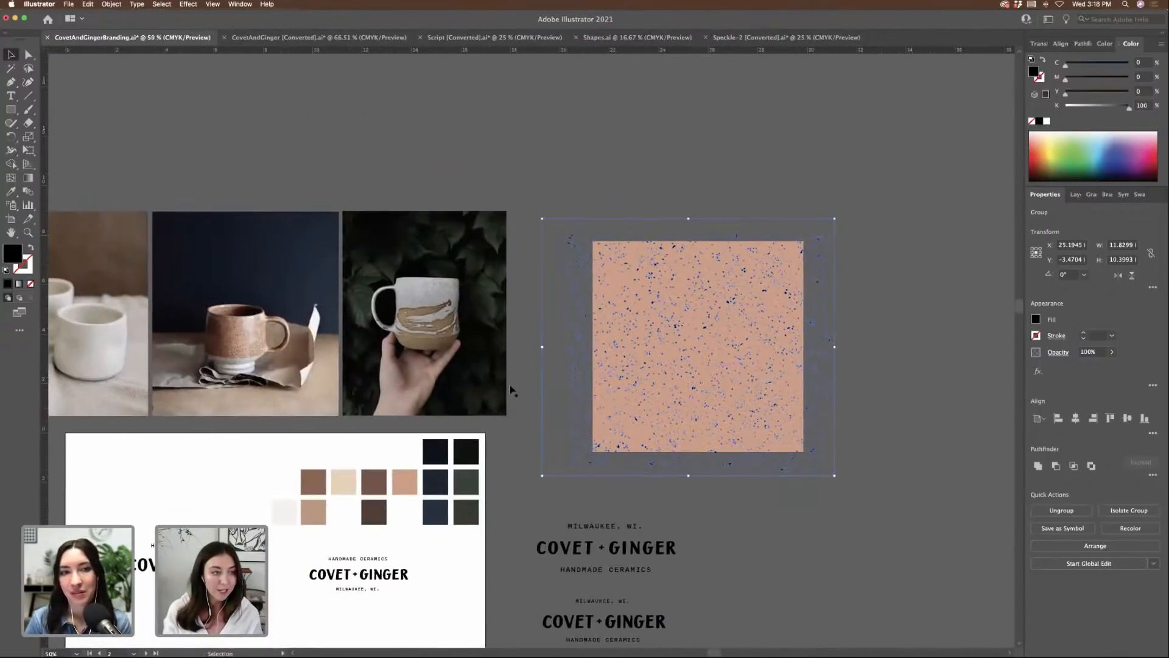
key(i)
click(355, 528)
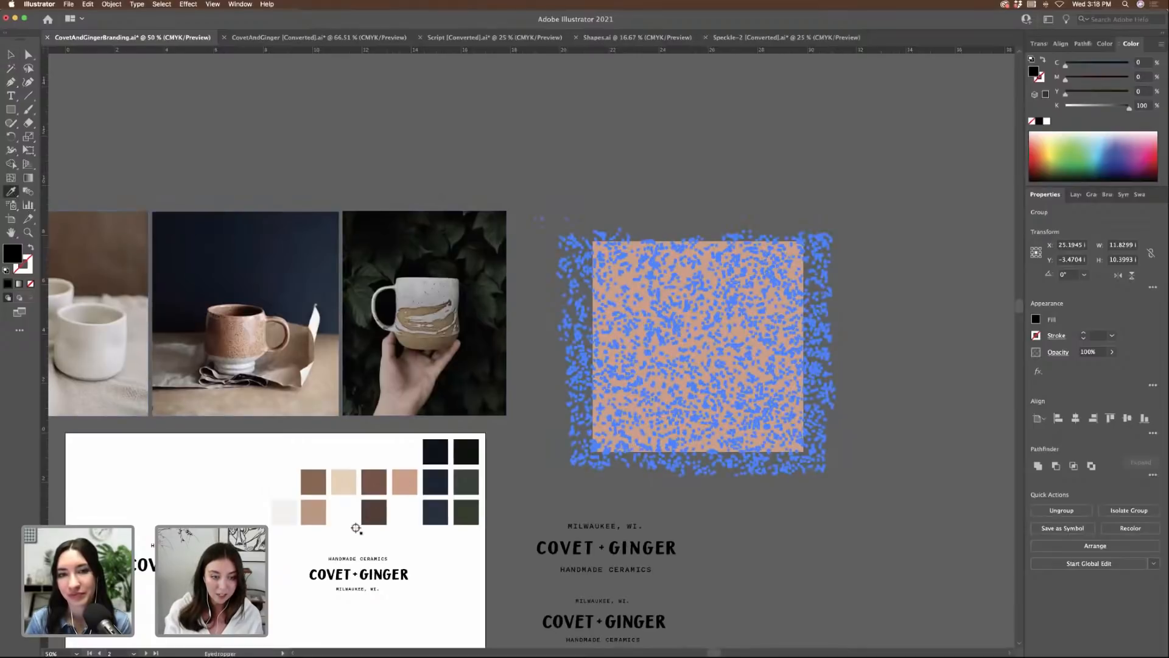
click(376, 518)
key(super+shift+a)
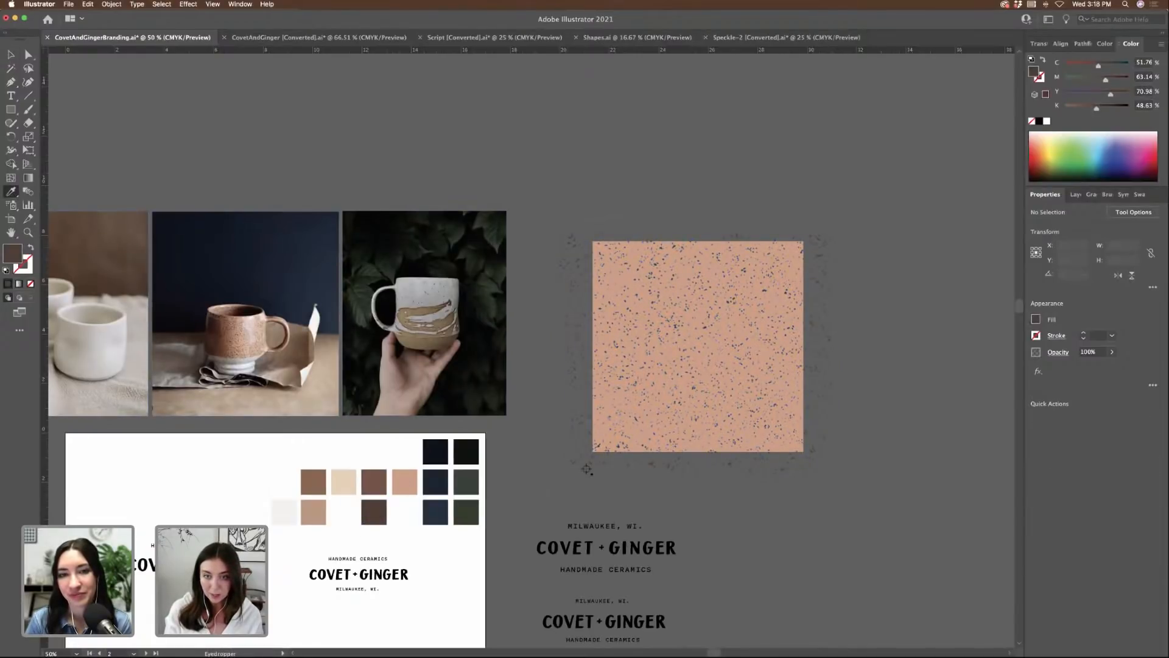
- Scale the speckle group down to about 11.05 by 9.71 in over the salmon square, and deselect it
click(11, 54)
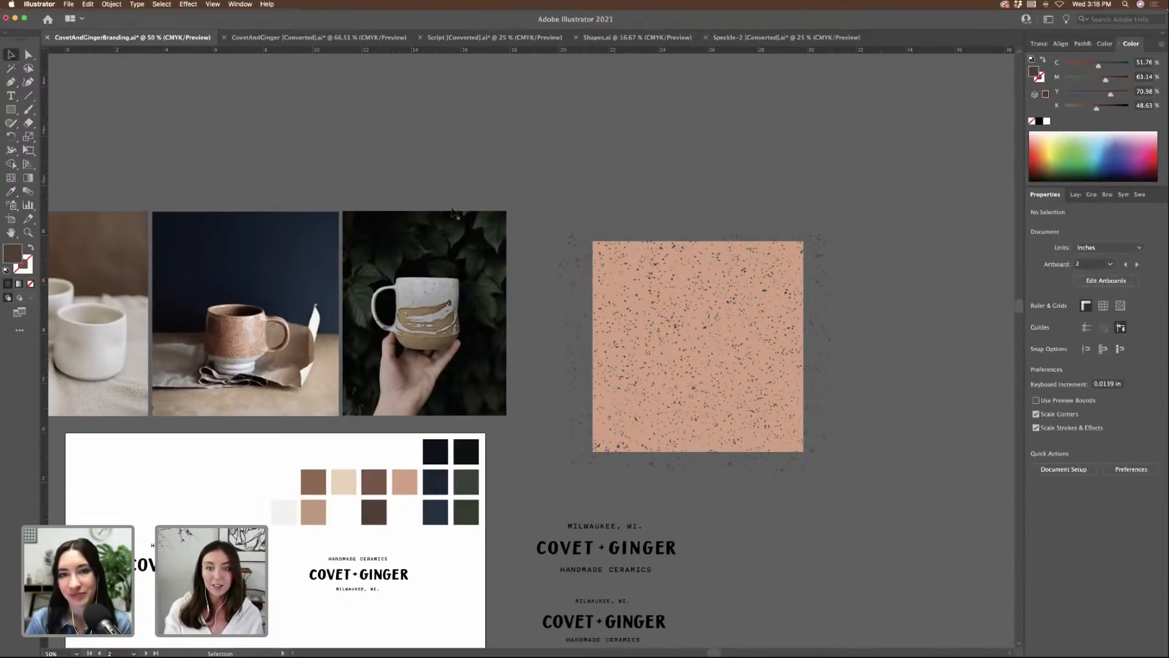
click(578, 259)
drag(543, 213, 552, 226)
drag(592, 283, 552, 273)
click(546, 274)
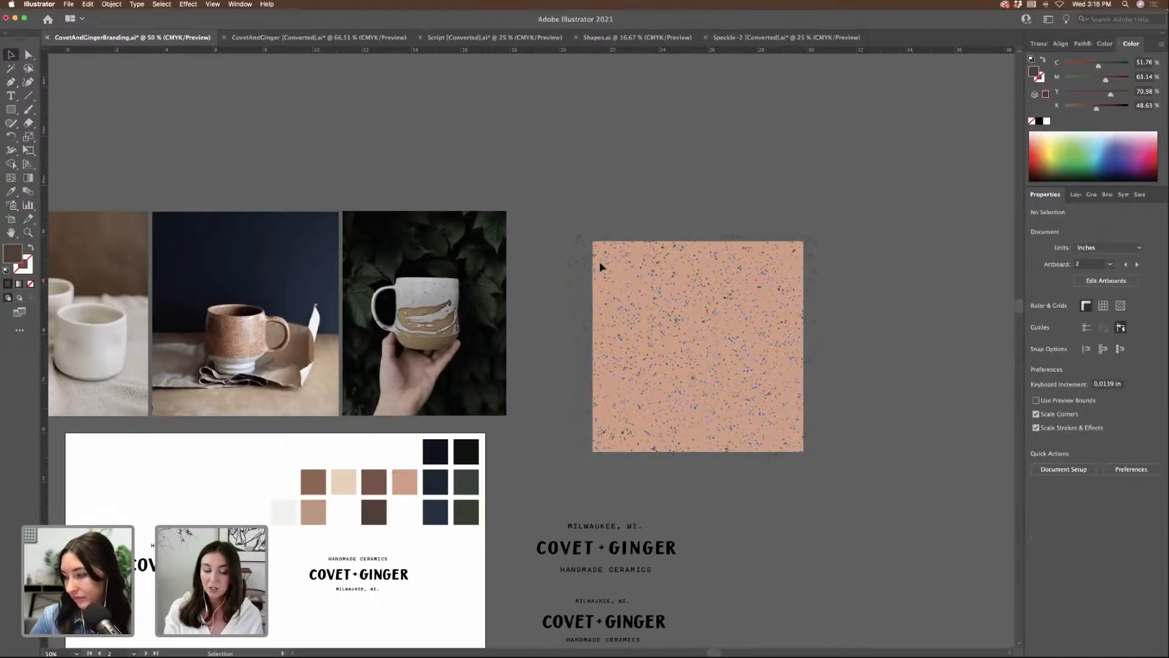
- Duplicate the salmon square with its speckles about 11.16 in to the right, and select the copy's base square
drag(861, 500, 848, 491)
scroll(848, 491, right, 5)
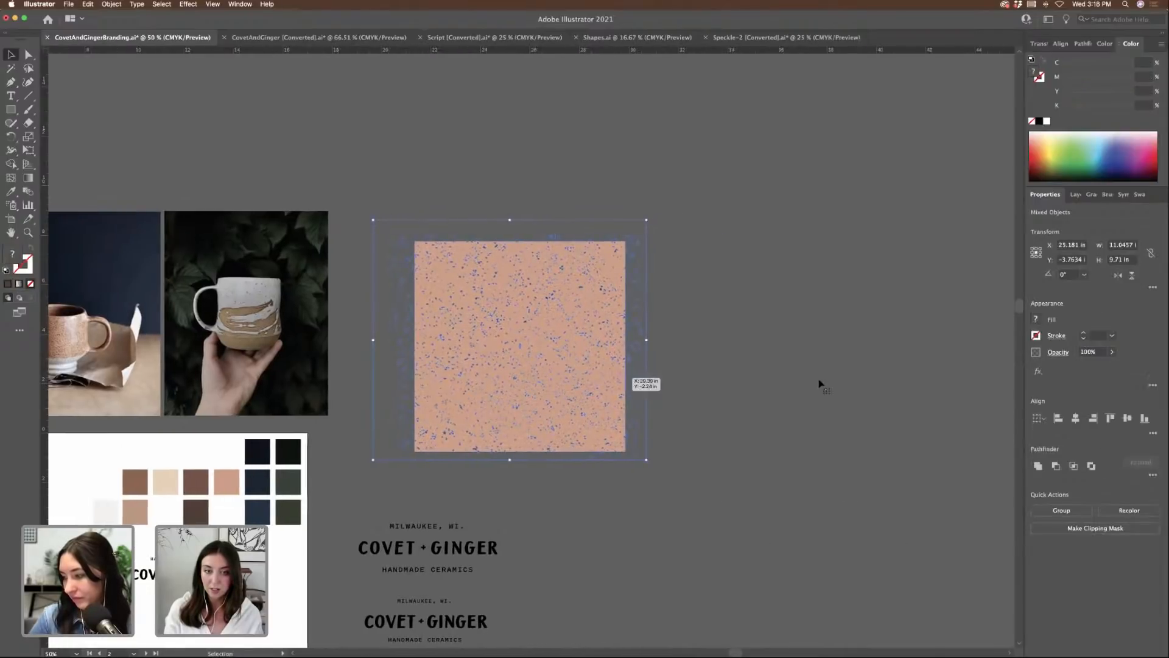
drag(558, 366, 831, 384)
key(super+equal)
key(super+equal)
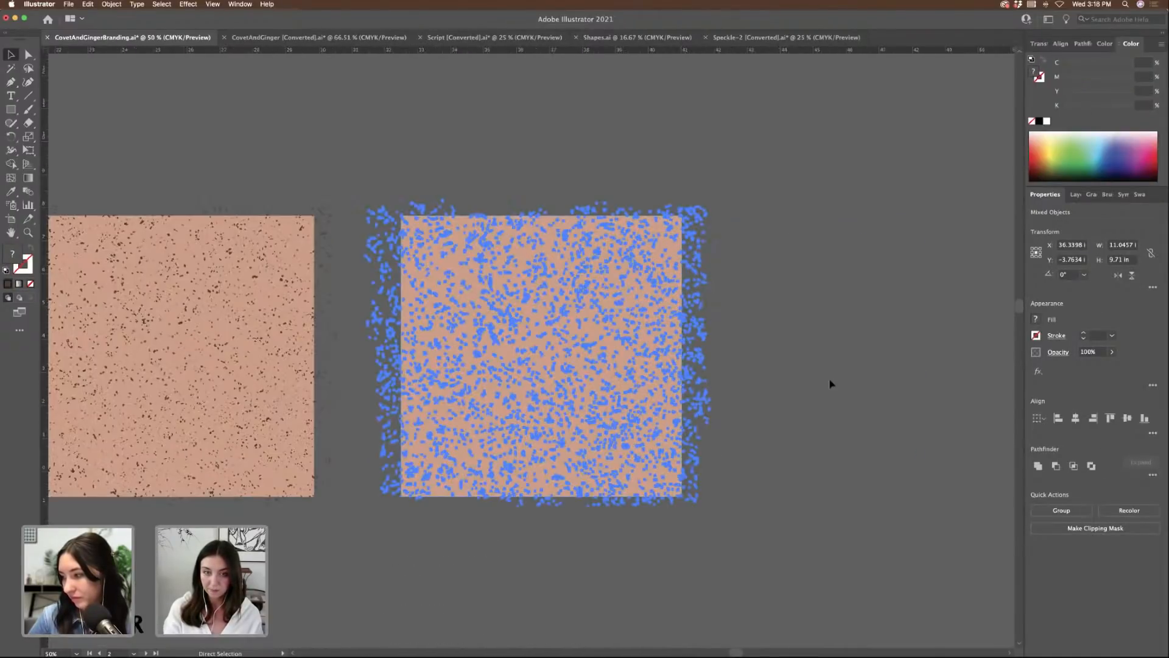
scroll(831, 384, left, 10)
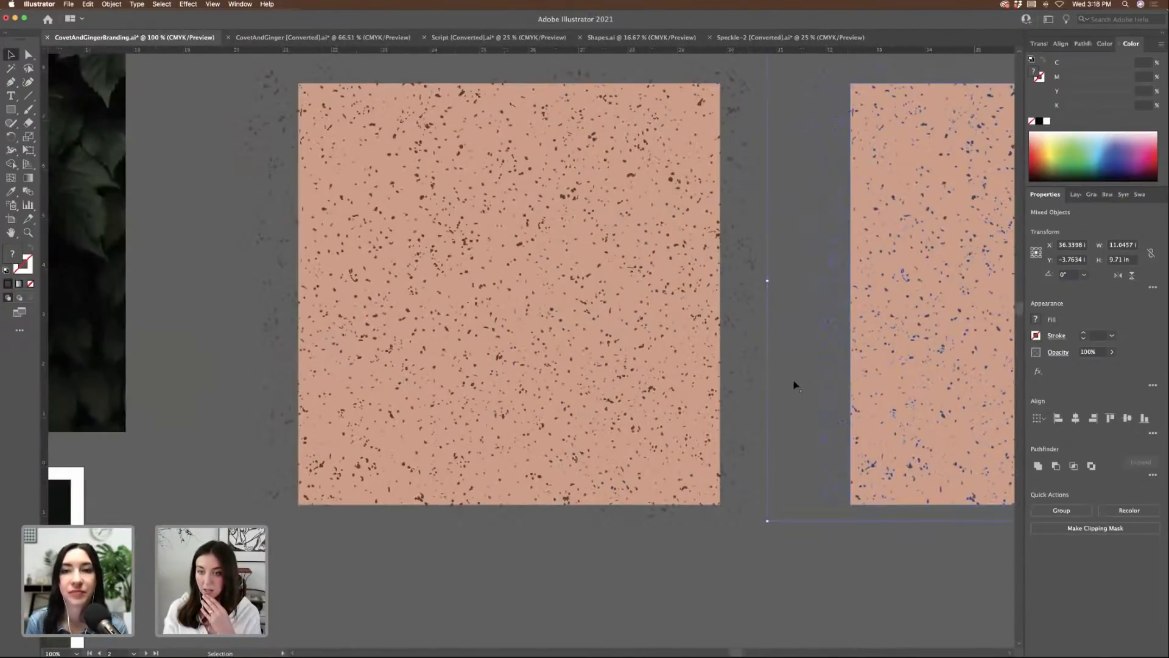
click(795, 382)
scroll(794, 383, right, 2)
click(835, 374)
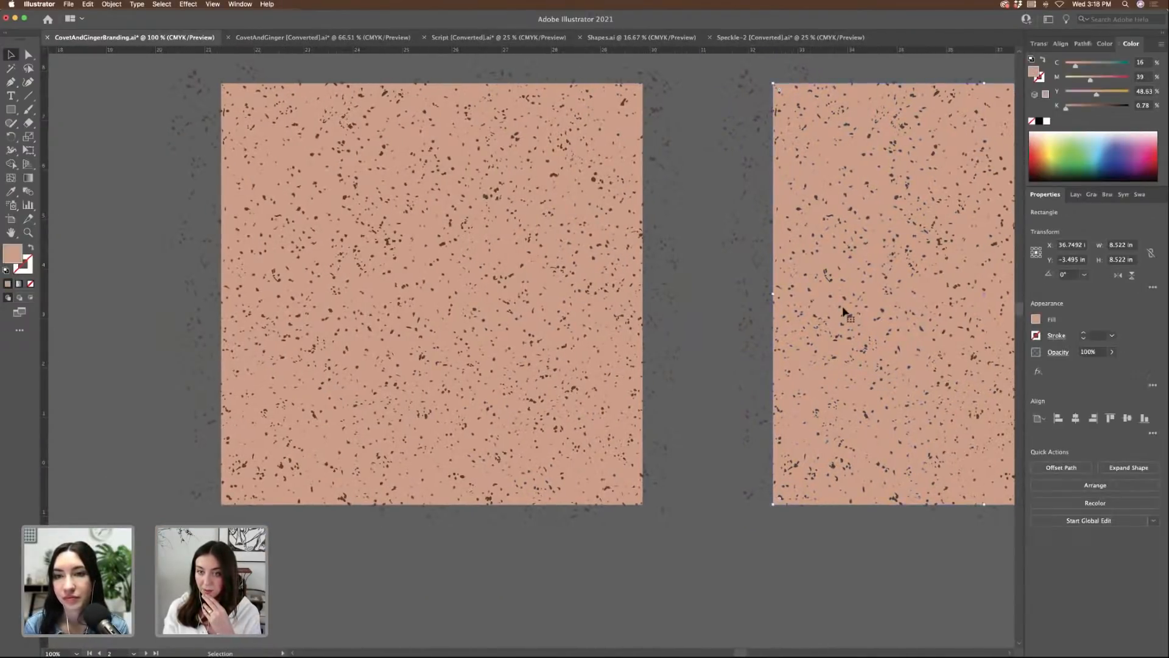
- Copy the off-white and cream palette squares and place them side by side below the duplicated texture
scroll(516, 409, left, 12)
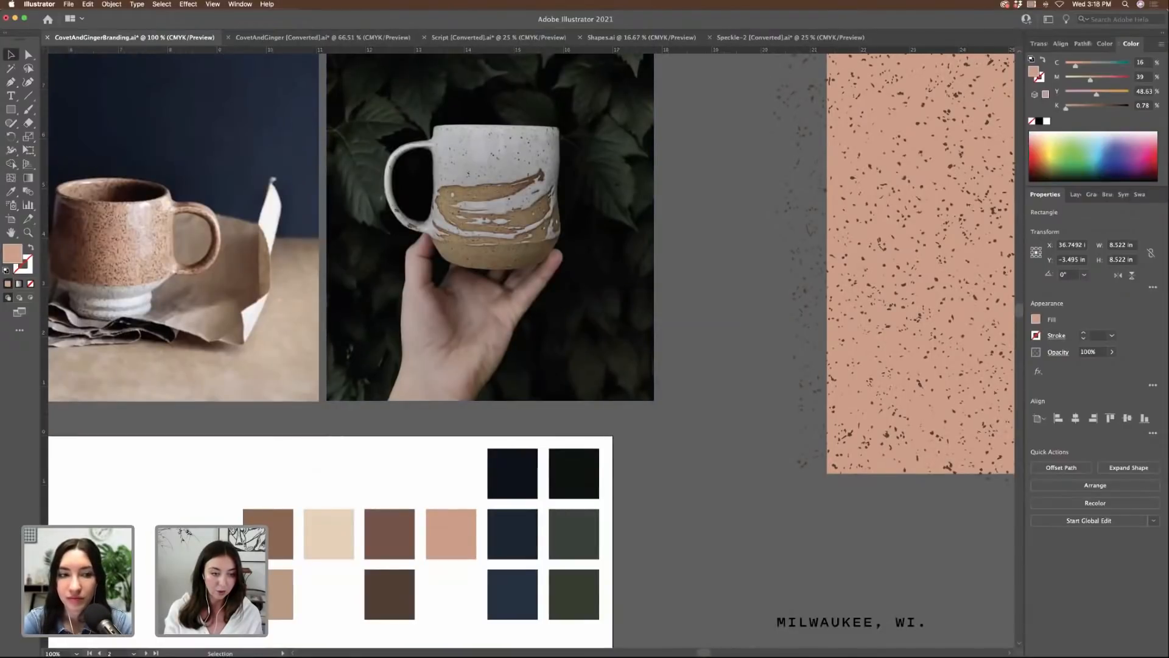
click(328, 535)
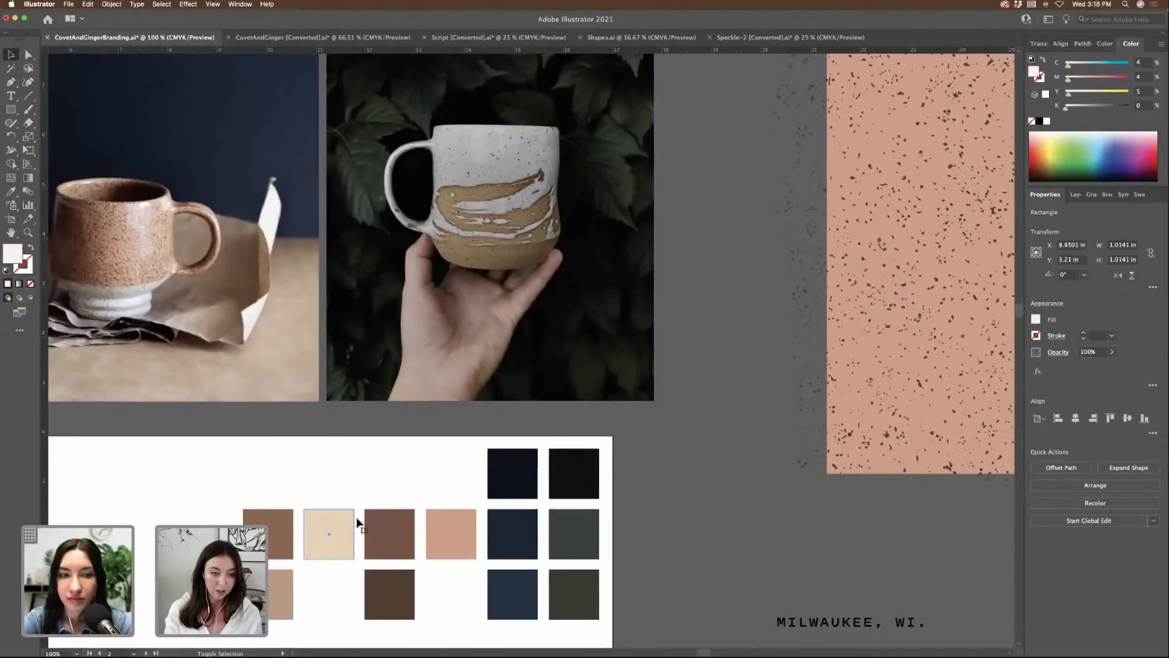
drag(359, 522, 213, 588)
scroll(376, 497, right, 6)
scroll(374, 496, right, 10)
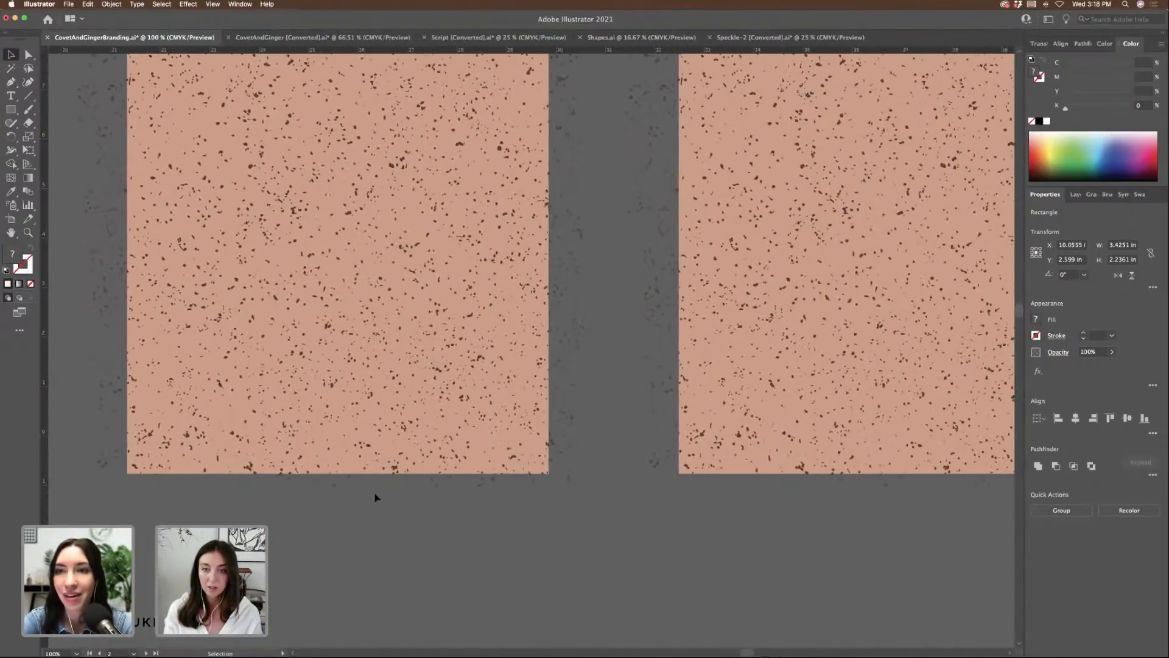
key(super+v)
drag(475, 380, 630, 555)
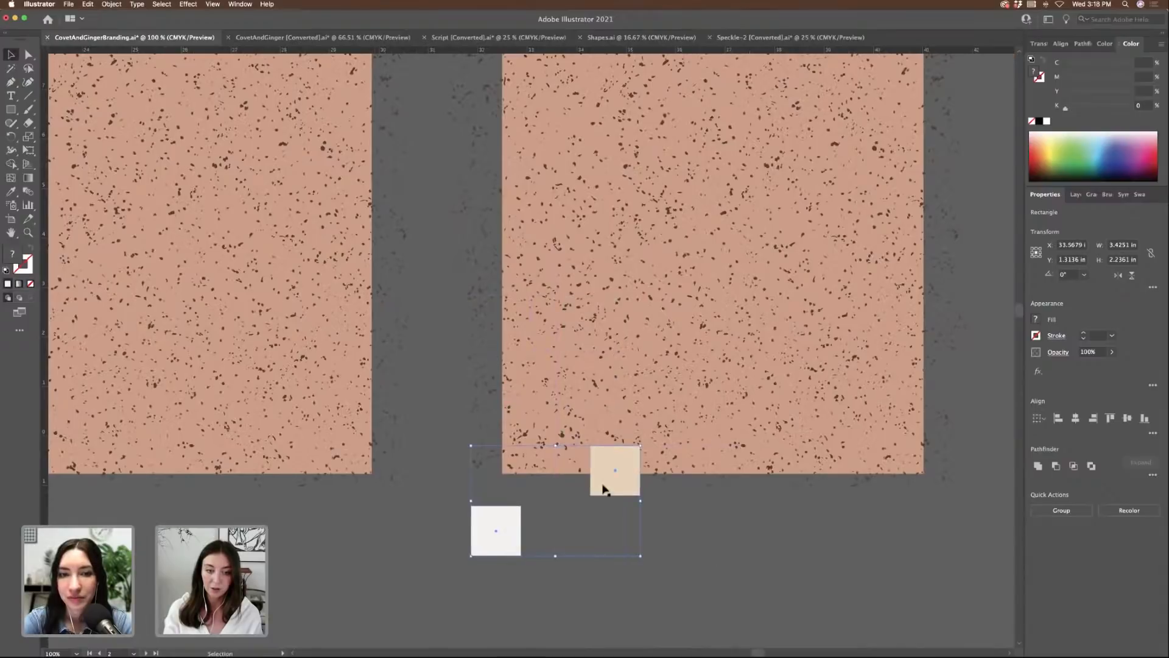
drag(606, 483, 546, 551)
- Recolor the duplicate's base square with the sampled off-white and its speckles with the sampled cream, and deselect
click(527, 414)
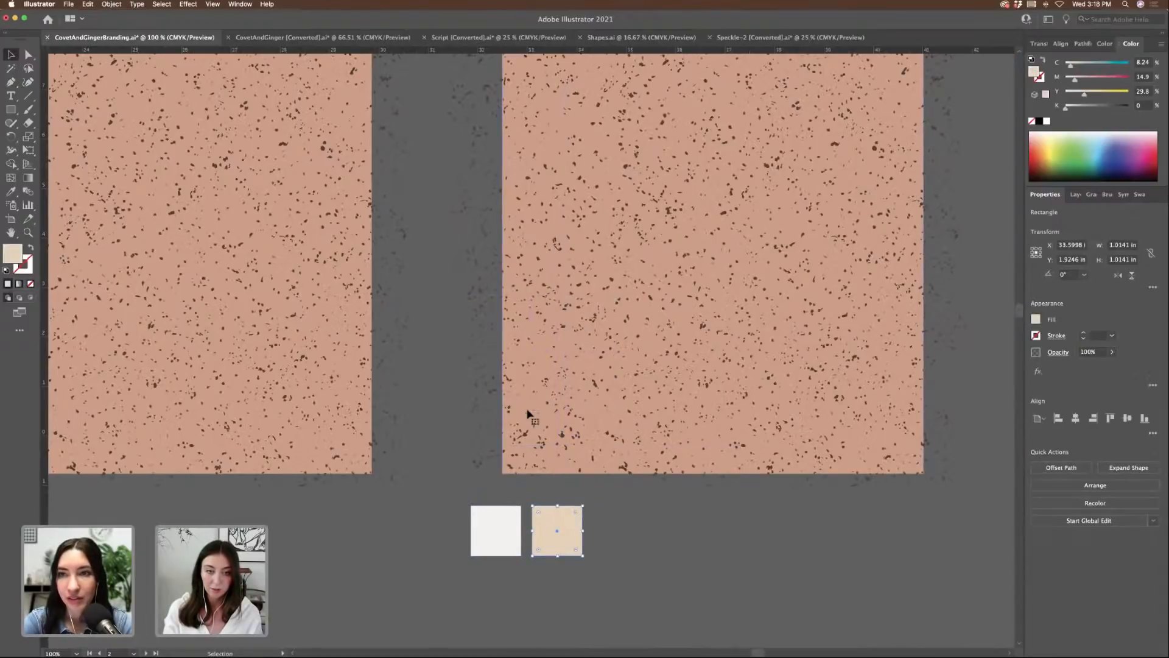
key(i)
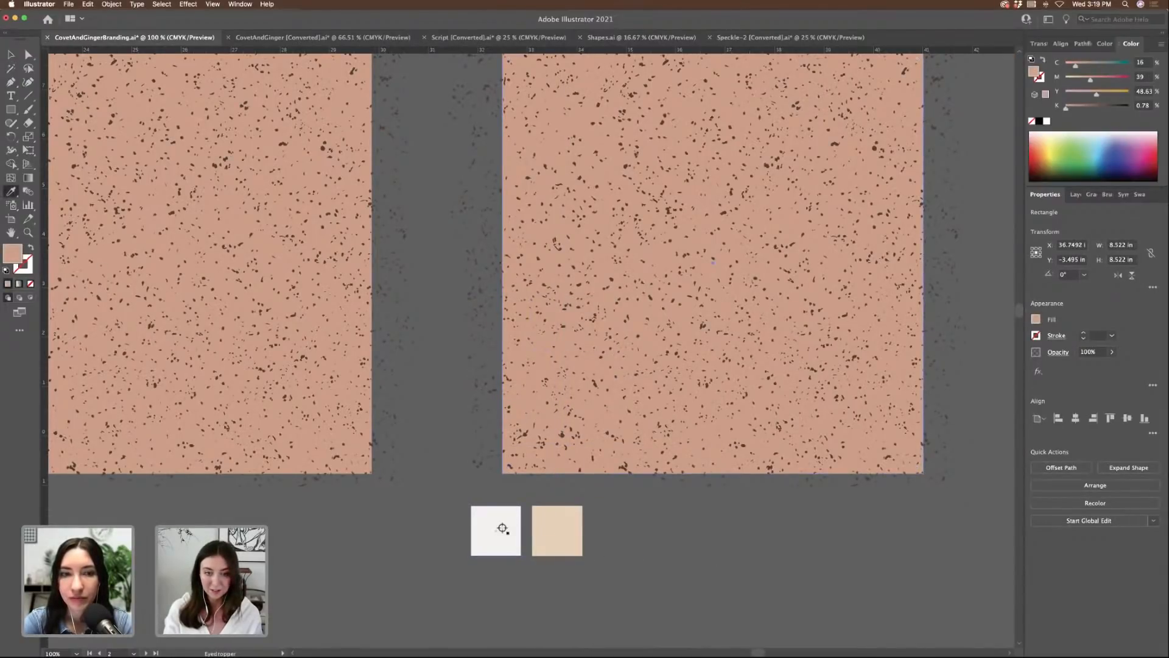
click(509, 517)
click(567, 536)
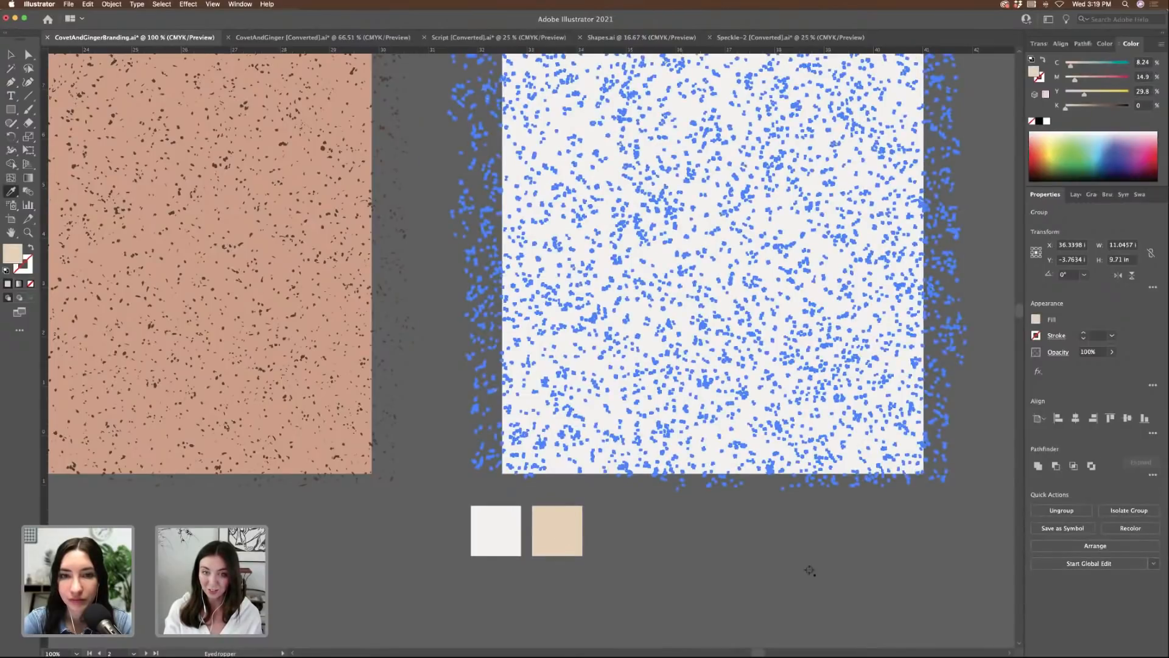
super+click(809, 569)
click(10, 55)
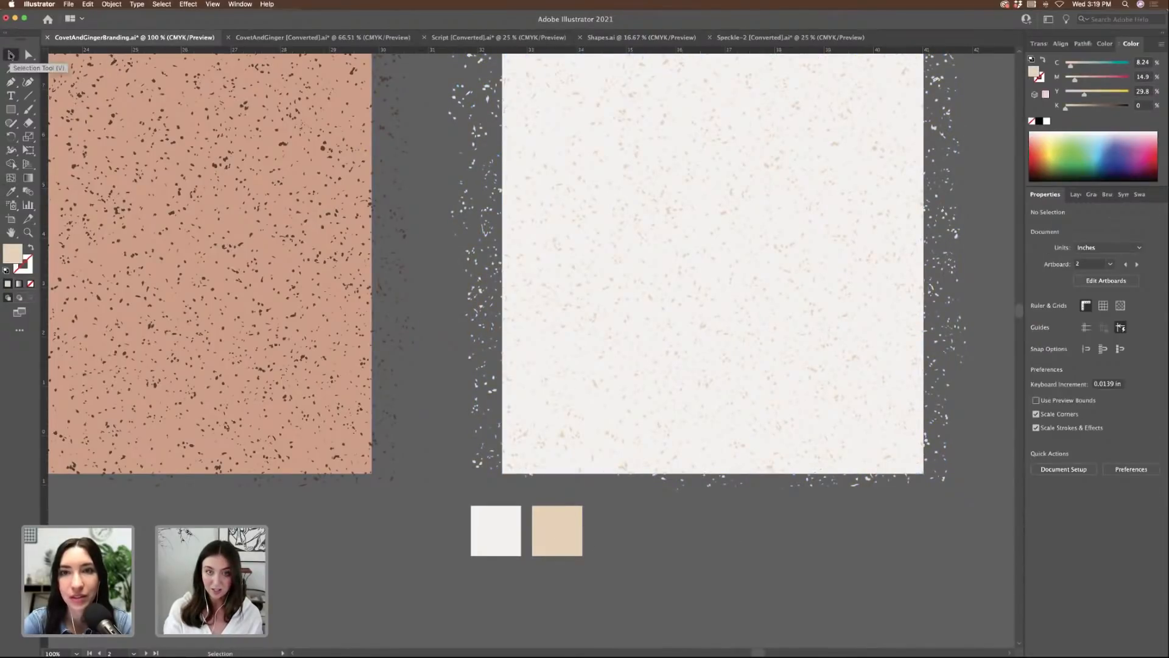
- Copy the larger COVET + GINGER lockup with HANDMADE CERAMICS and MILWAUKEE, WI. from the palette artboard
key(super+minus)
key(super+minus)
key(super+minus)
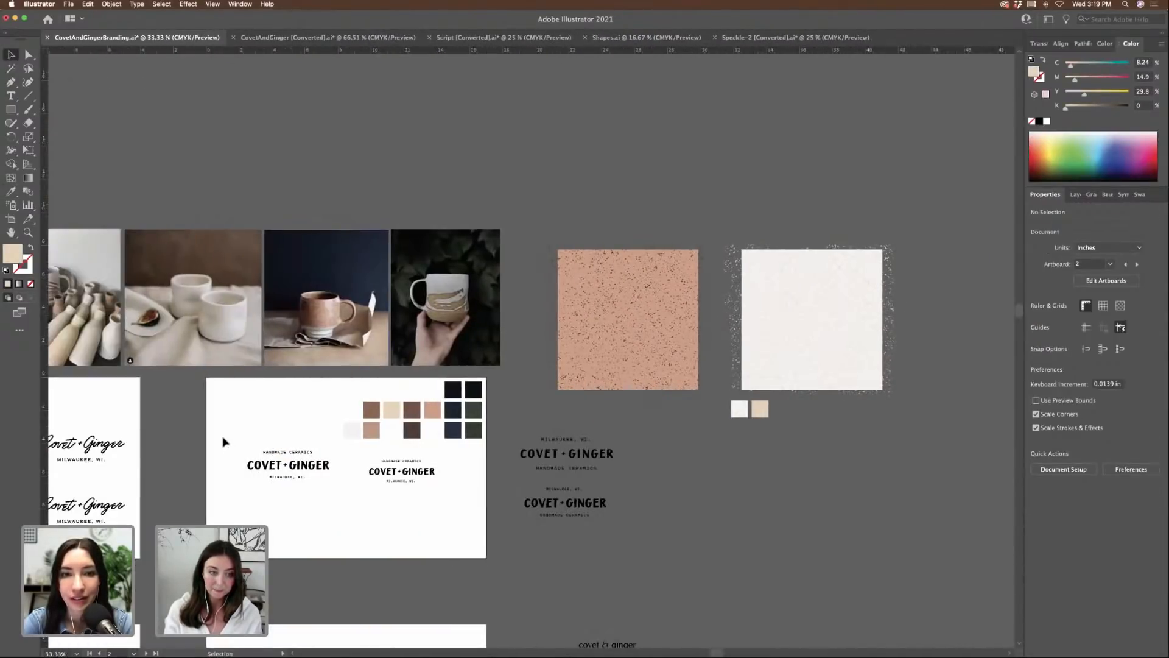
drag(223, 439, 332, 493)
scroll(332, 493, left, 3)
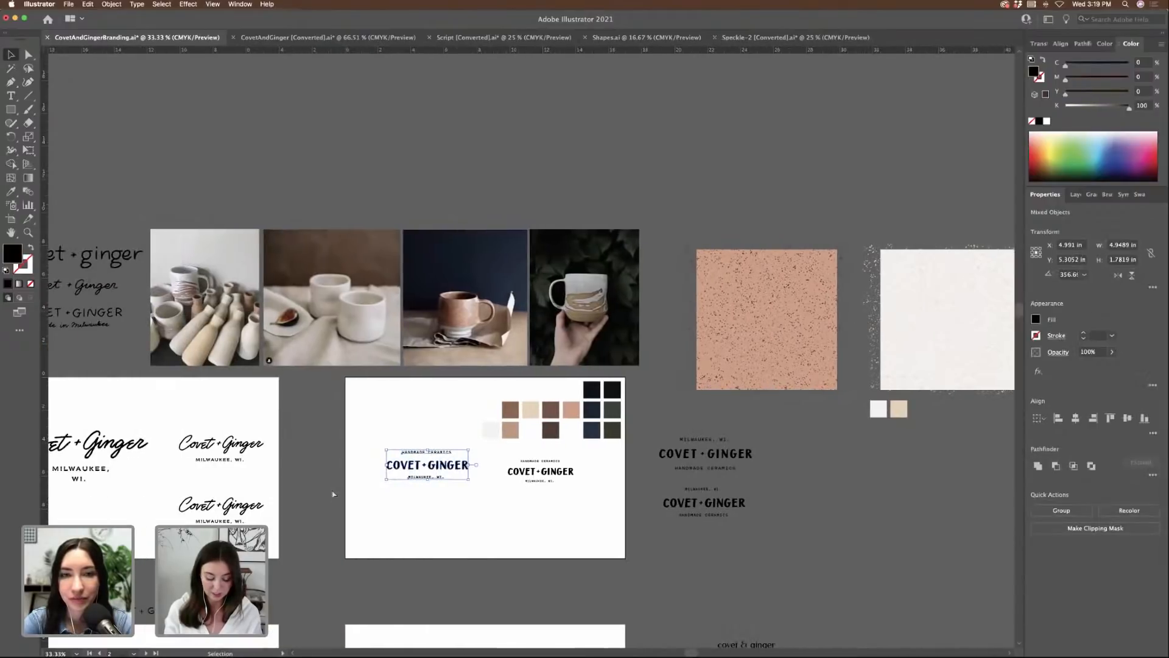
key(a)
scroll(332, 494, right, 5)
key(super+plus)
key(super+plus)
key(super+plus)
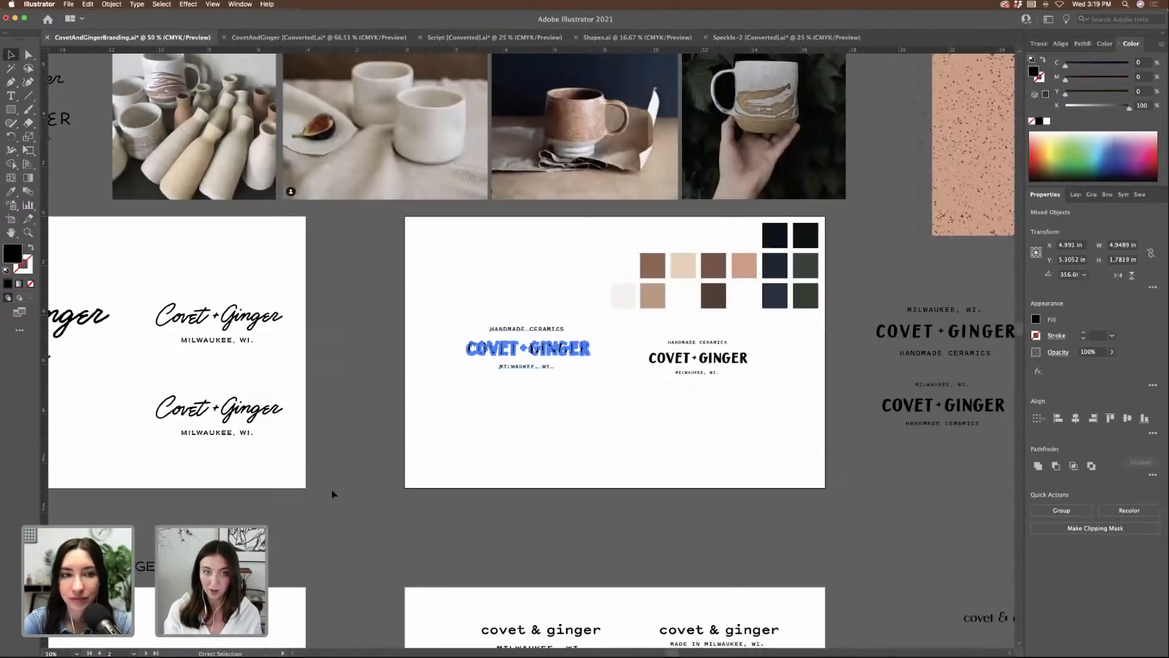
scroll(332, 493, up, 6)
scroll(332, 493, right, 8)
scroll(332, 493, right, 10)
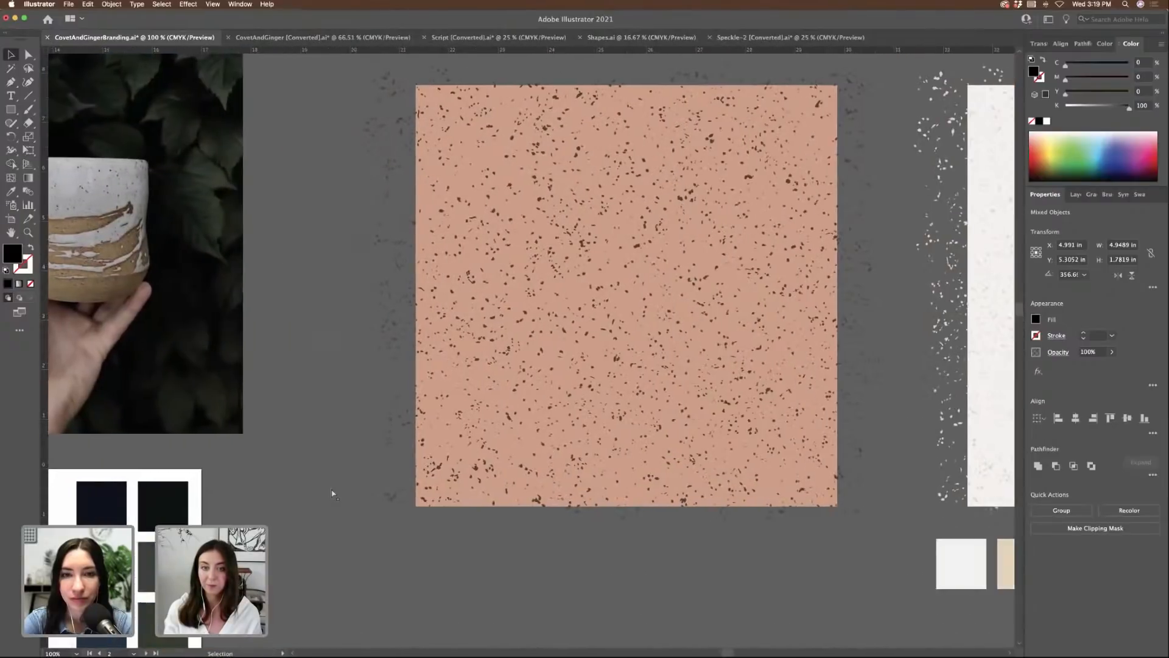
- Paste the lockup onto the off-white texture, scaled to about 4.27 by 1.54 in and centered on the square
key(super+v)
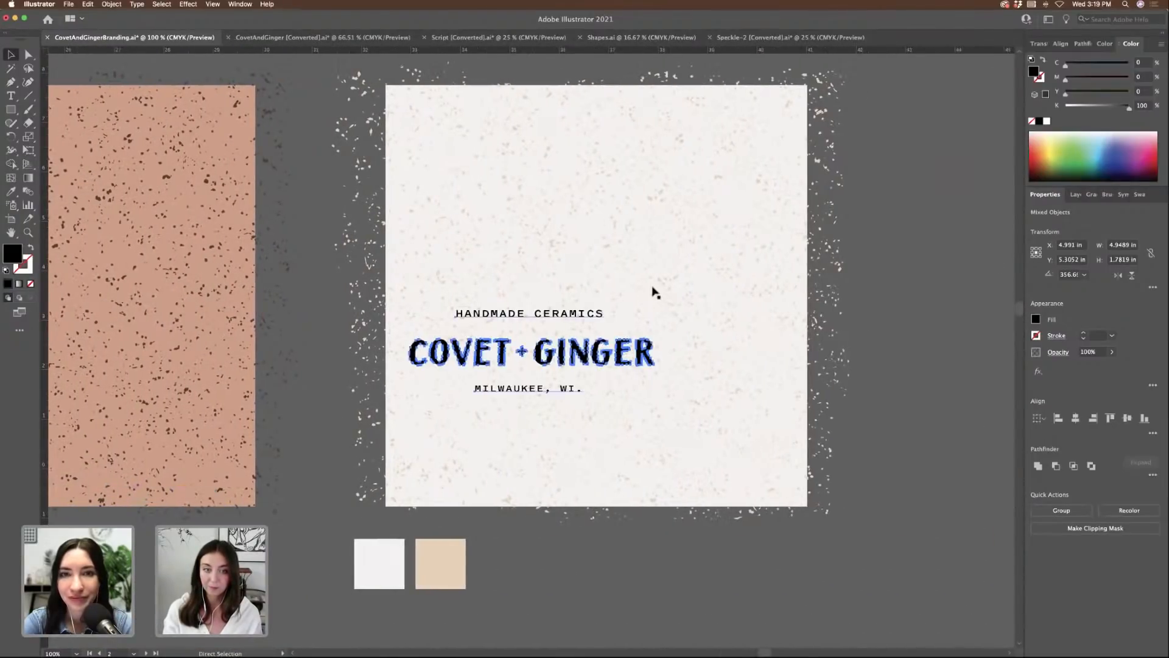
drag(647, 308, 636, 315)
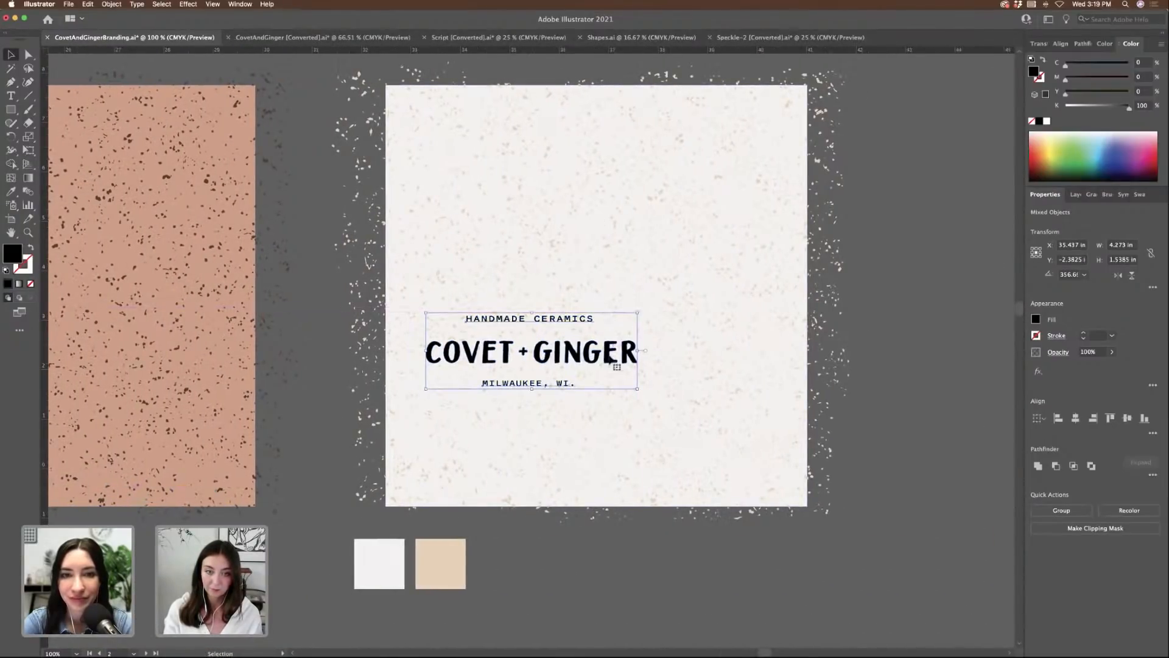
drag(613, 358, 671, 304)
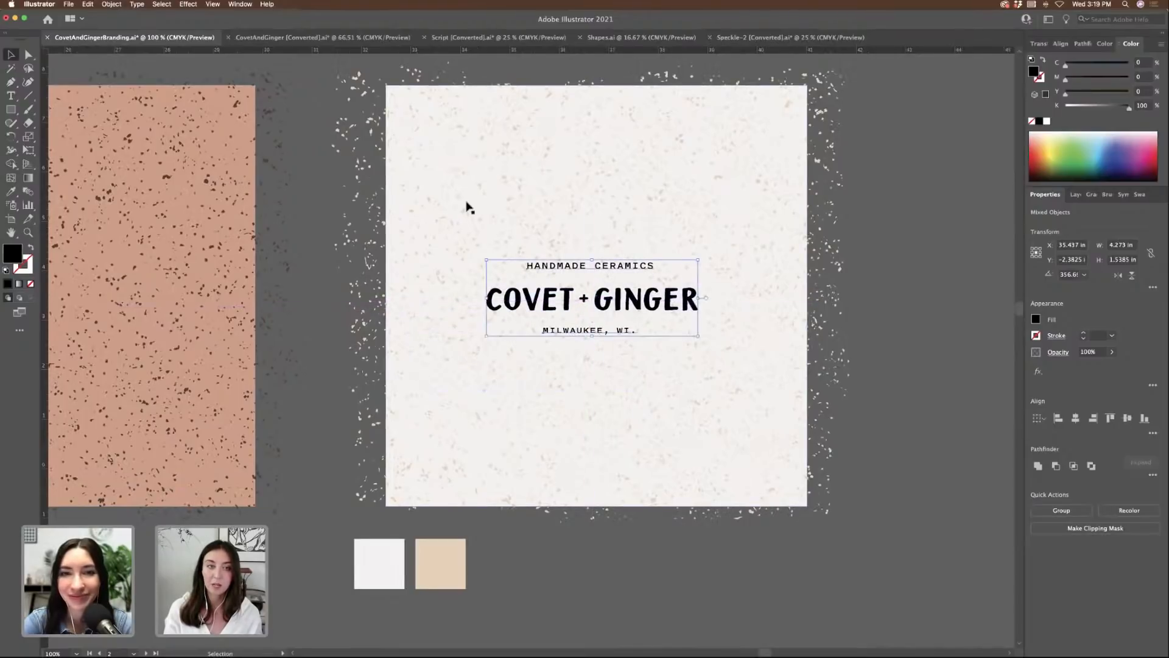
- Shorten the off-white square from above and below into a rectangle about 8.52 by 5.8 in around the lockup
click(590, 101)
drag(597, 87, 597, 157)
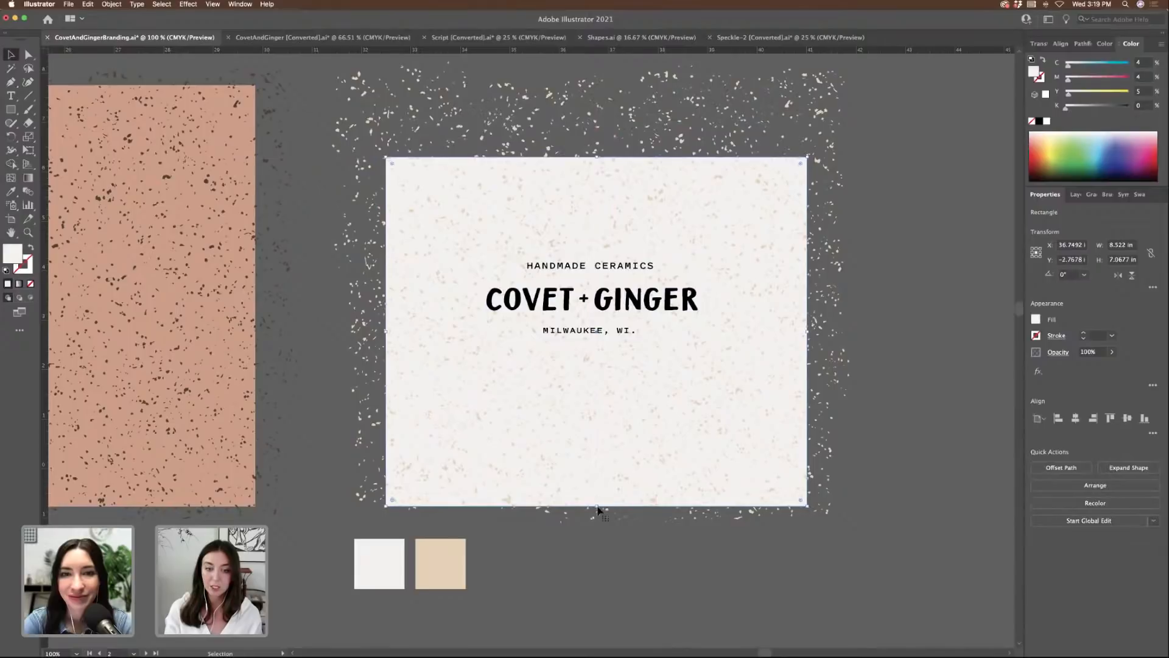
drag(597, 505, 597, 444)
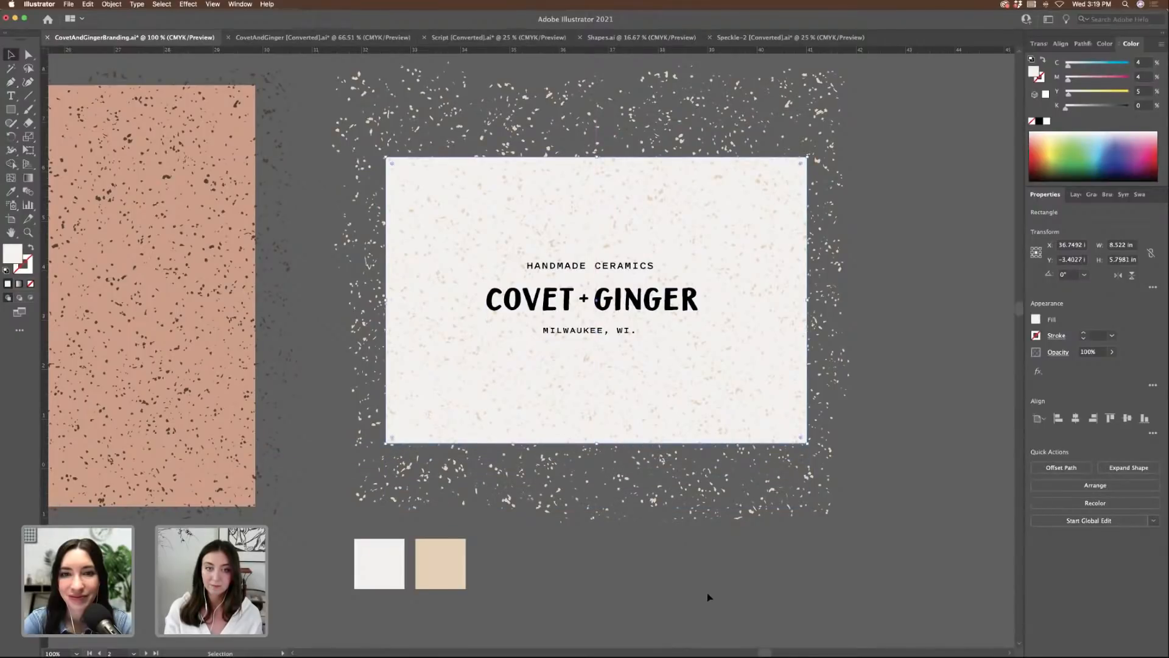
click(707, 597)
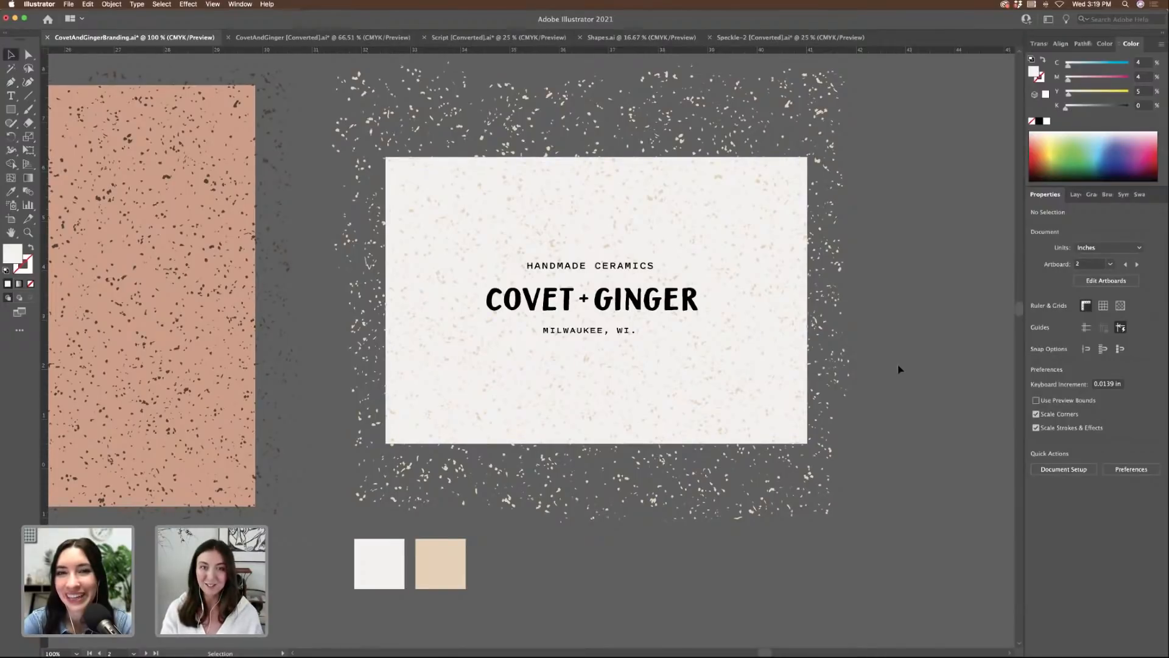
- Recolor the large salmon square with the medium brown sampled from the palette's middle row, and deselect it
key(super+minus)
scroll(900, 368, left, 5)
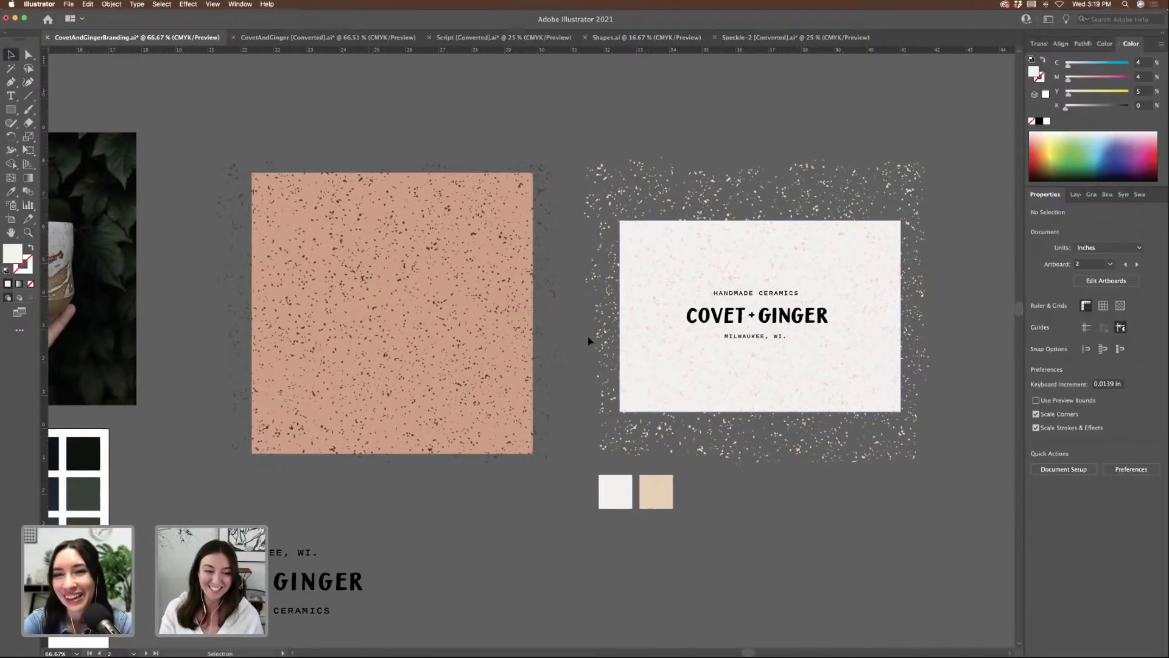
scroll(591, 336, left, 10)
scroll(588, 339, left, 5)
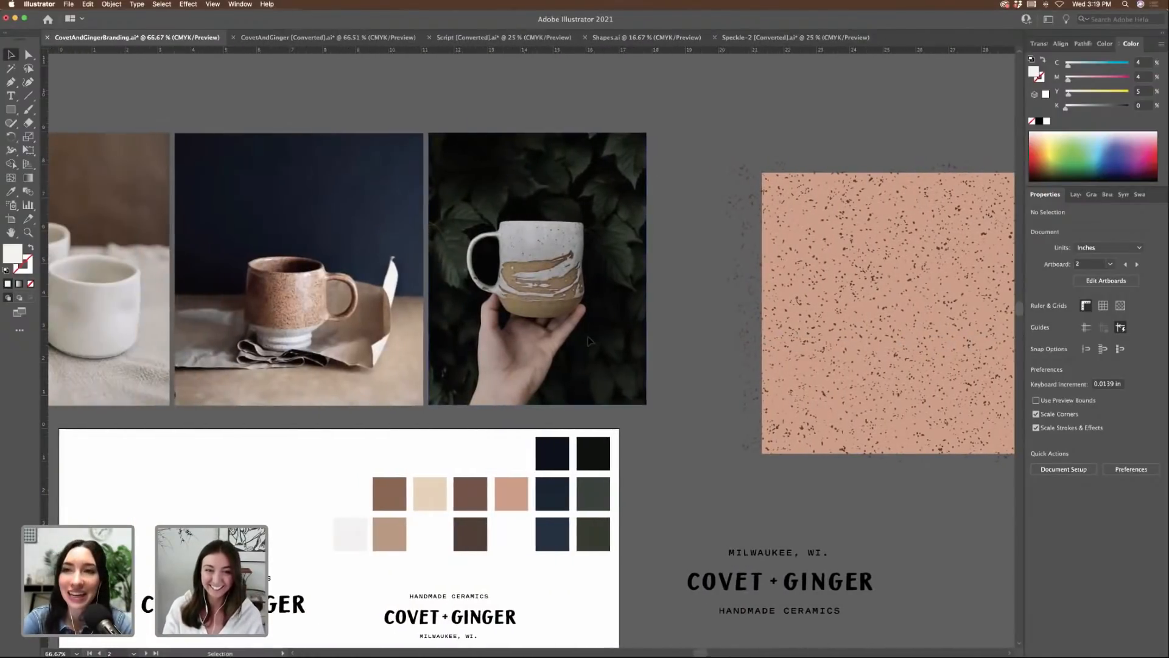
scroll(699, 299, right, 2)
scroll(699, 300, right, 2)
click(673, 230)
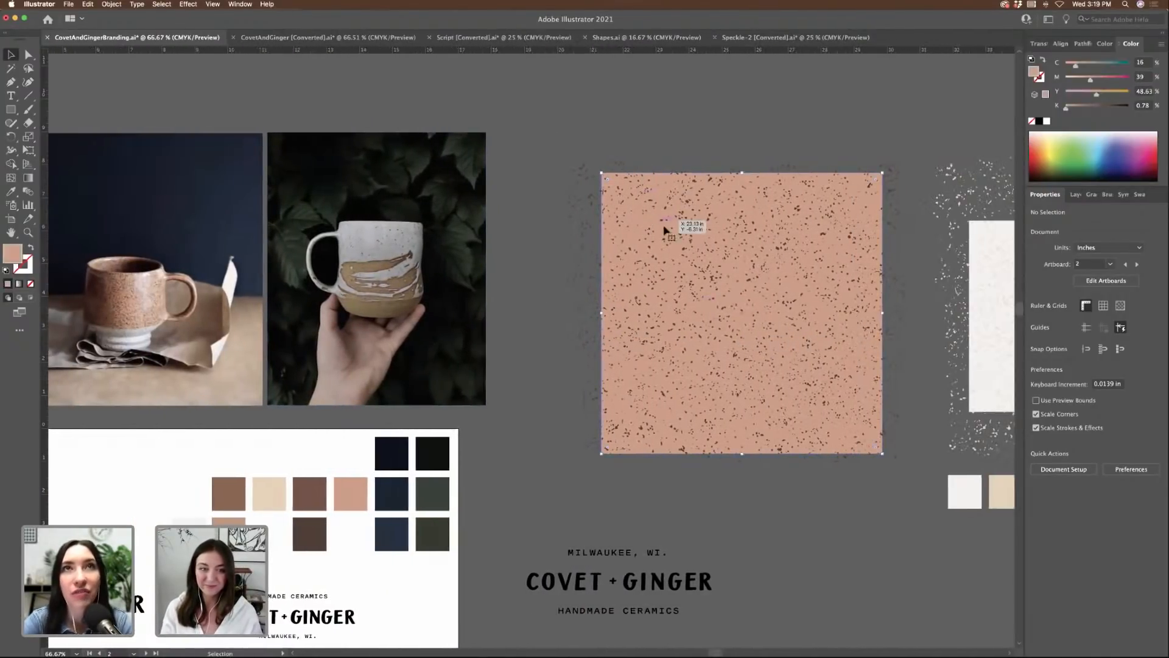
scroll(674, 250, right, 2)
click(11, 190)
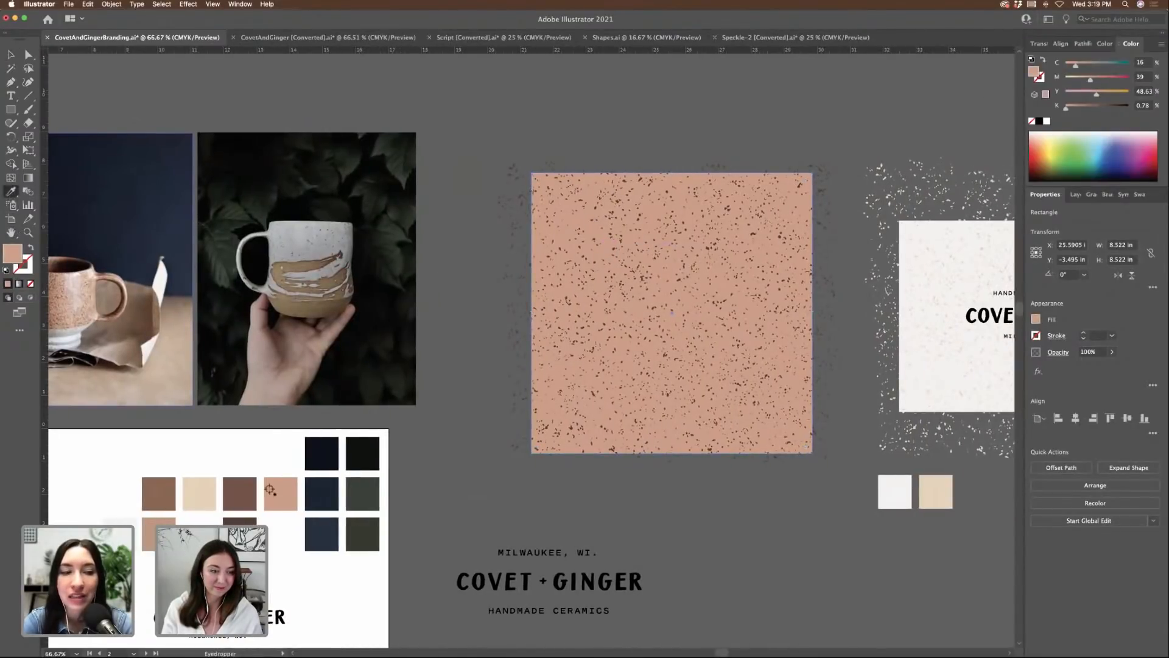
click(157, 487)
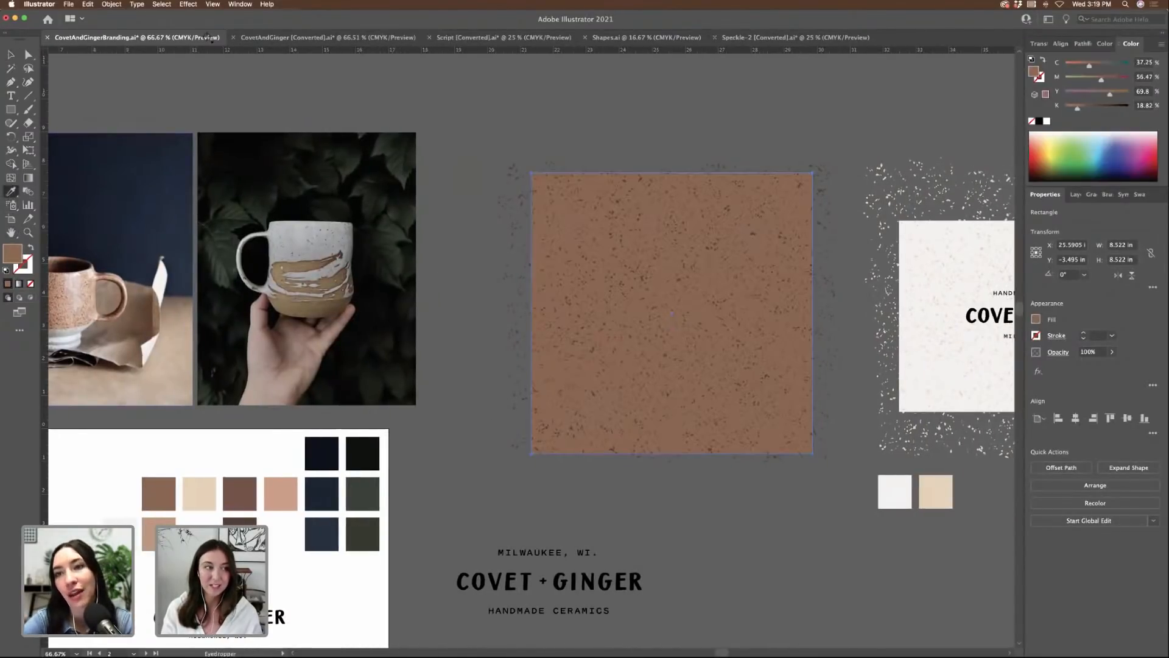
key(v)
click(555, 131)
- Copy the covet & ginger lockup with MADE IN MILWAUKEE, WI. onto the navy mug photo, scaled to about 3.37 by 0.73 in
scroll(554, 130, left, 3)
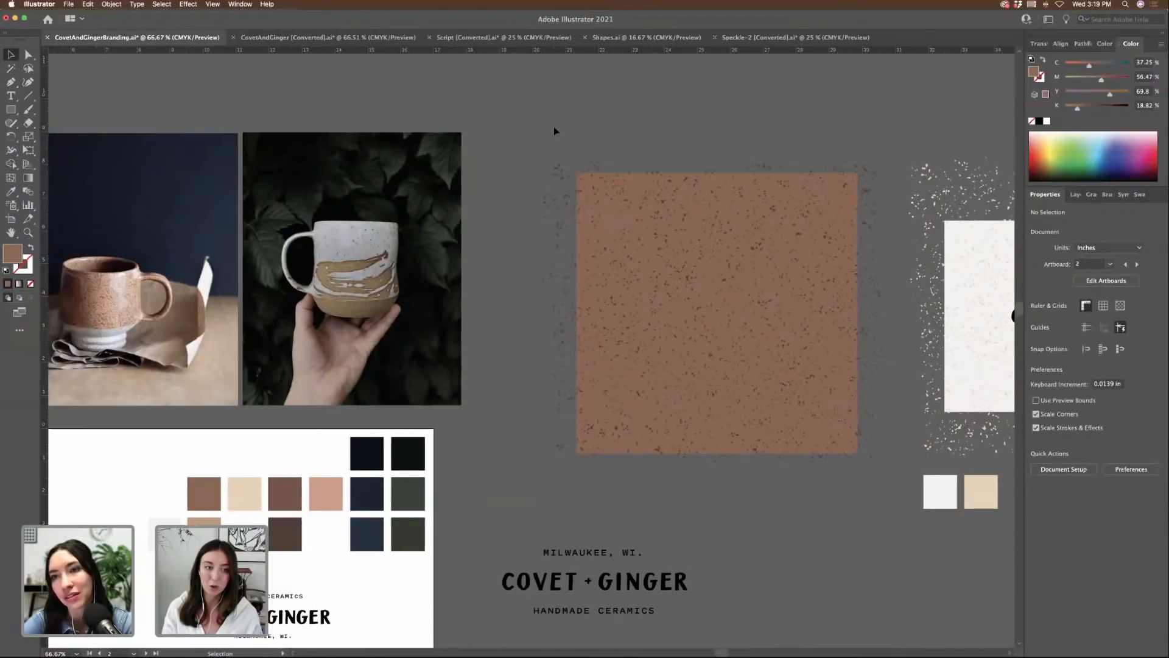
scroll(555, 131, left, 5)
scroll(554, 130, down, 10)
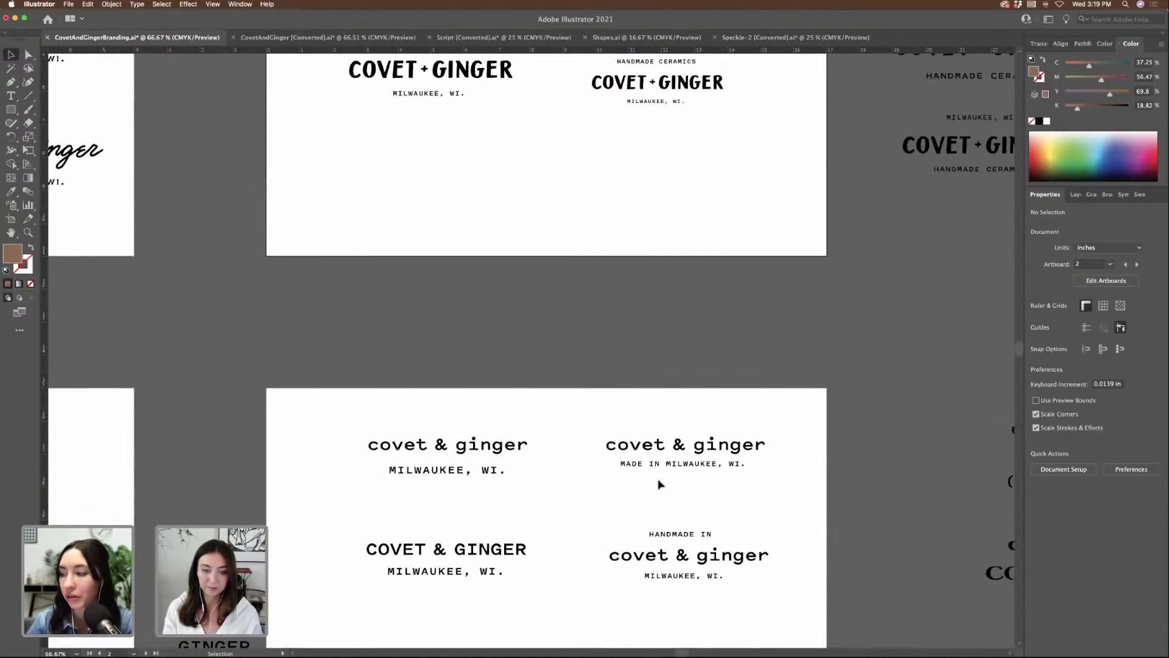
drag(574, 424, 838, 502)
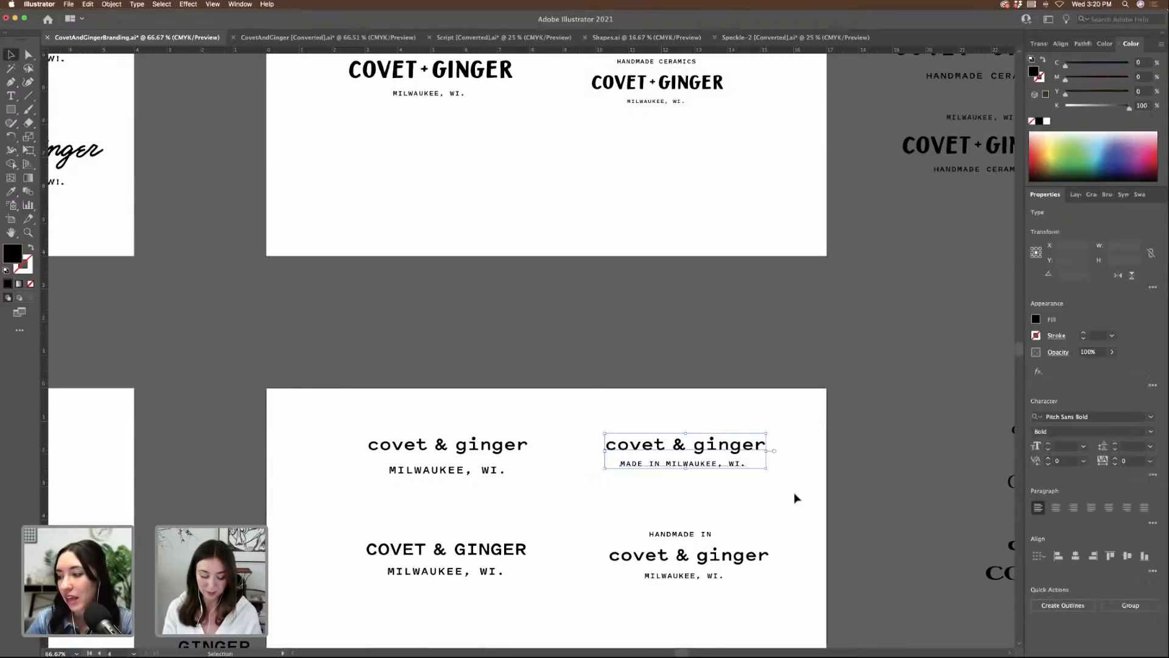
key(super+c)
scroll(794, 498, up, 5)
scroll(795, 497, up, 5)
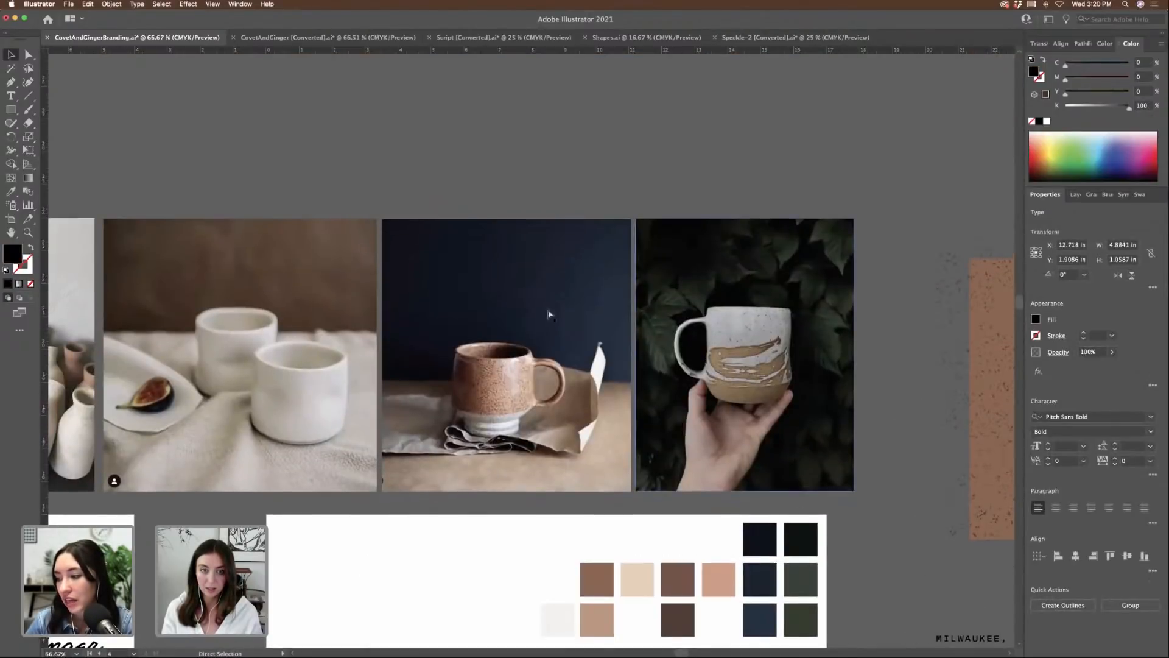
key(super+v)
drag(566, 349, 562, 268)
- Recolor the lockup on the navy mug photo with the off-white sampled from the palette
click(10, 192)
scroll(557, 426, down, 5)
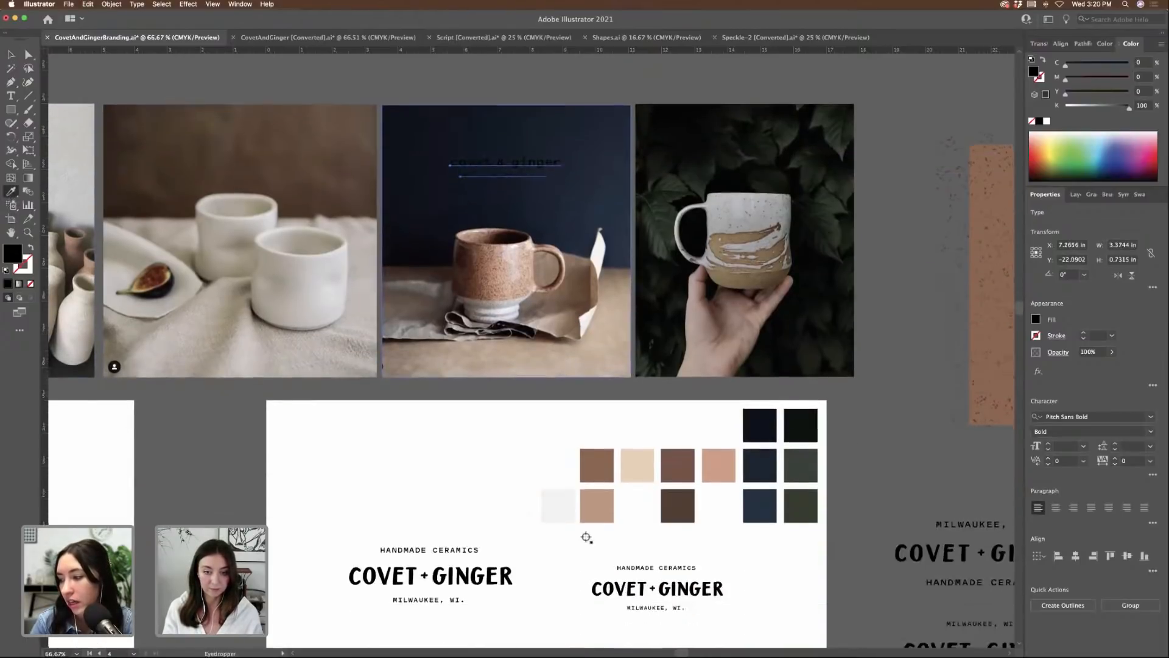
click(561, 481)
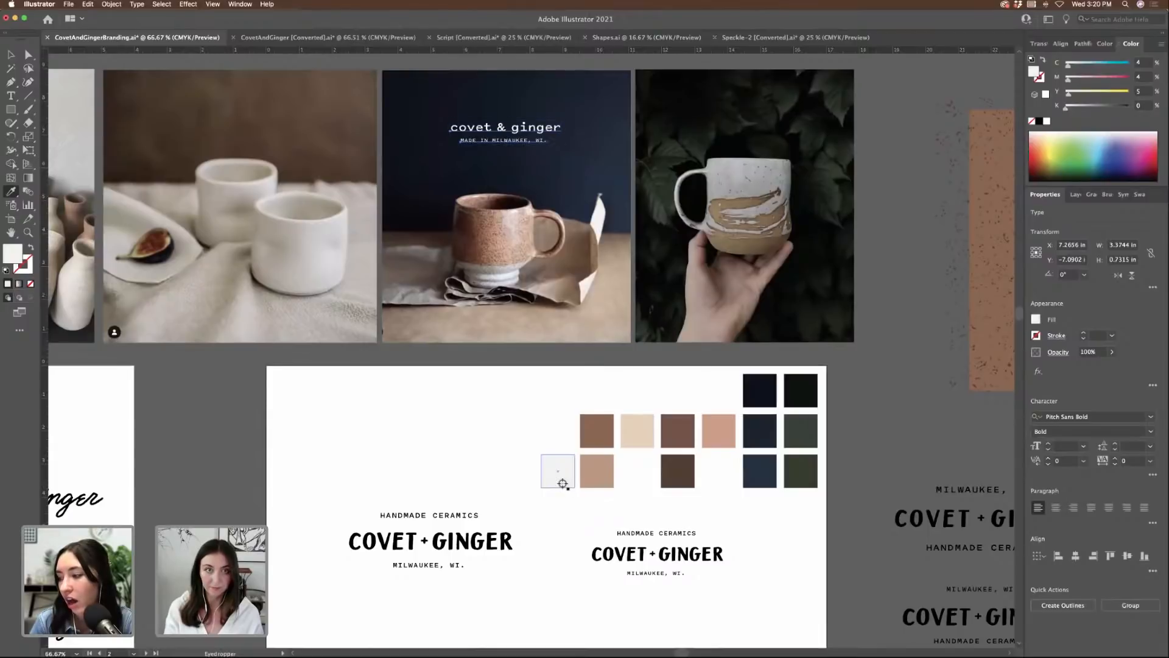
- Enlarge the lockup on the navy mug photo to about 3.61 by 0.78 in and center it above the mug
click(11, 54)
scroll(539, 304, up, 4)
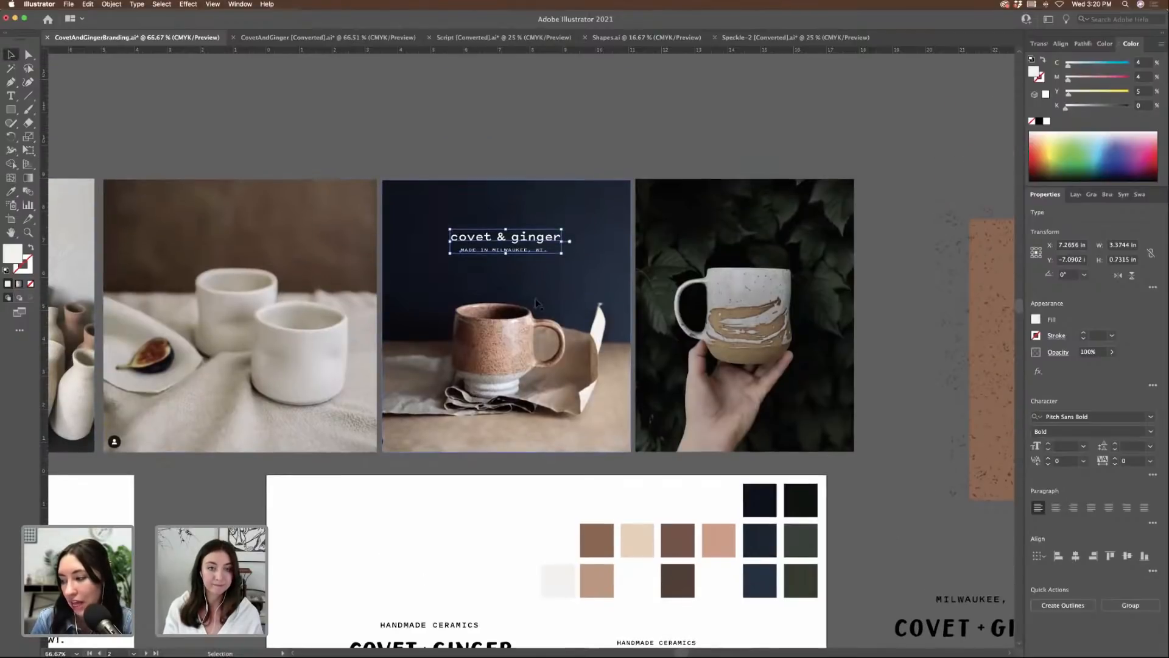
drag(553, 245, 559, 242)
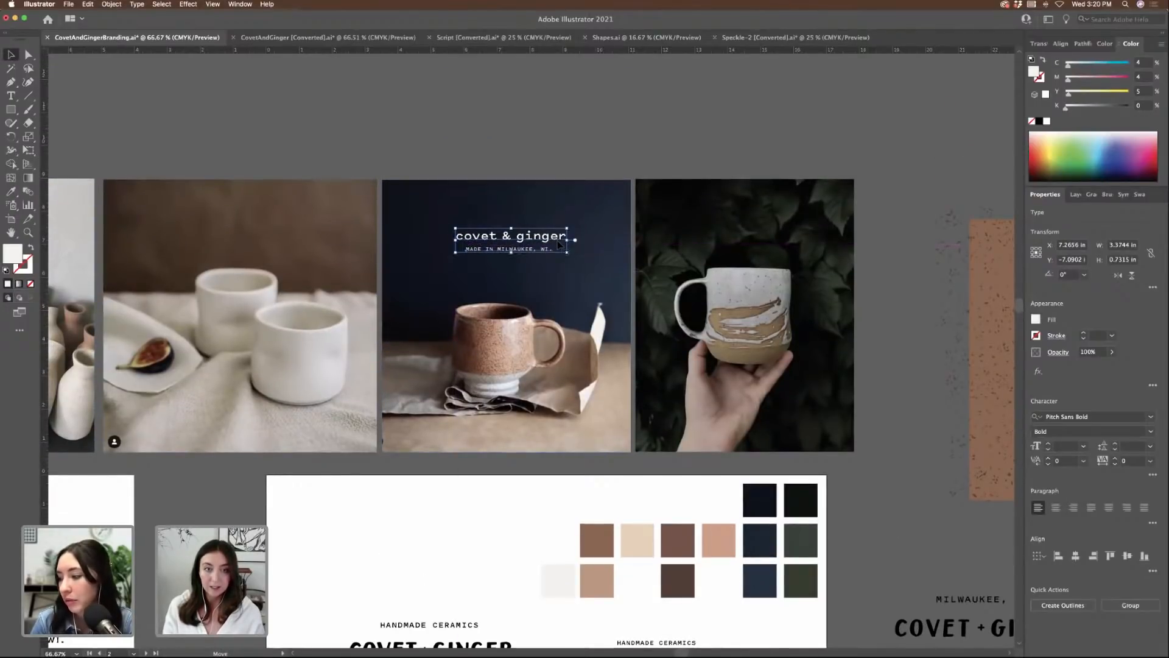
click(478, 160)
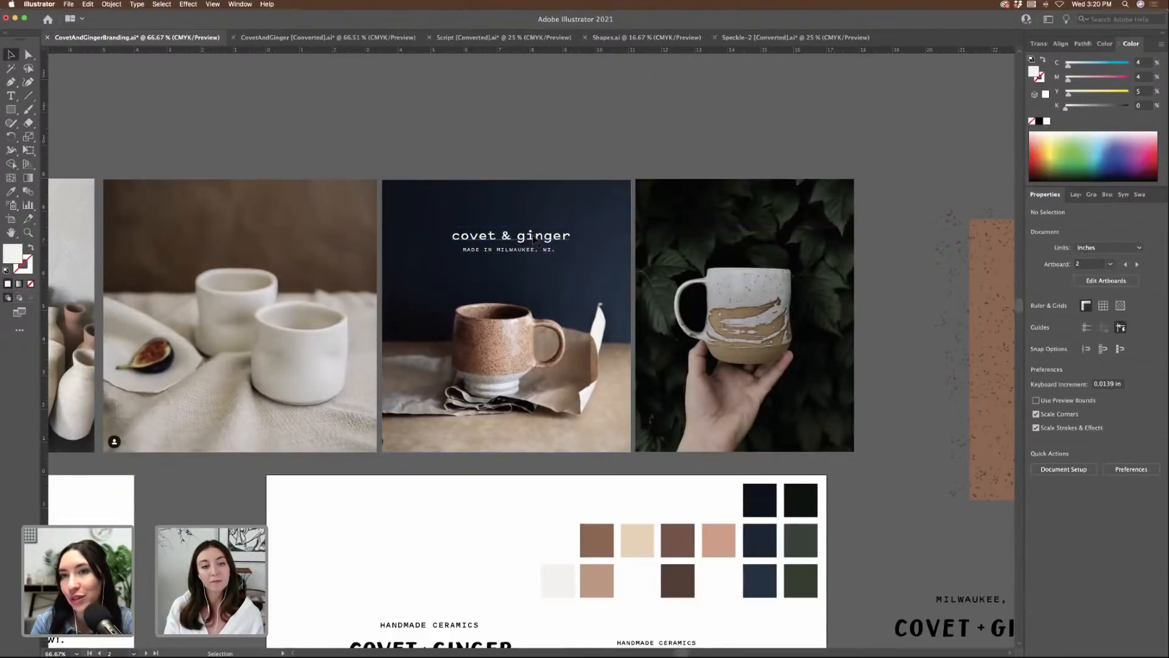
- Copy the covet & ginger lockup from the navy mug photo onto the brown backdrop of the white cups photo
drag(550, 273, 580, 274)
shift+click(580, 274)
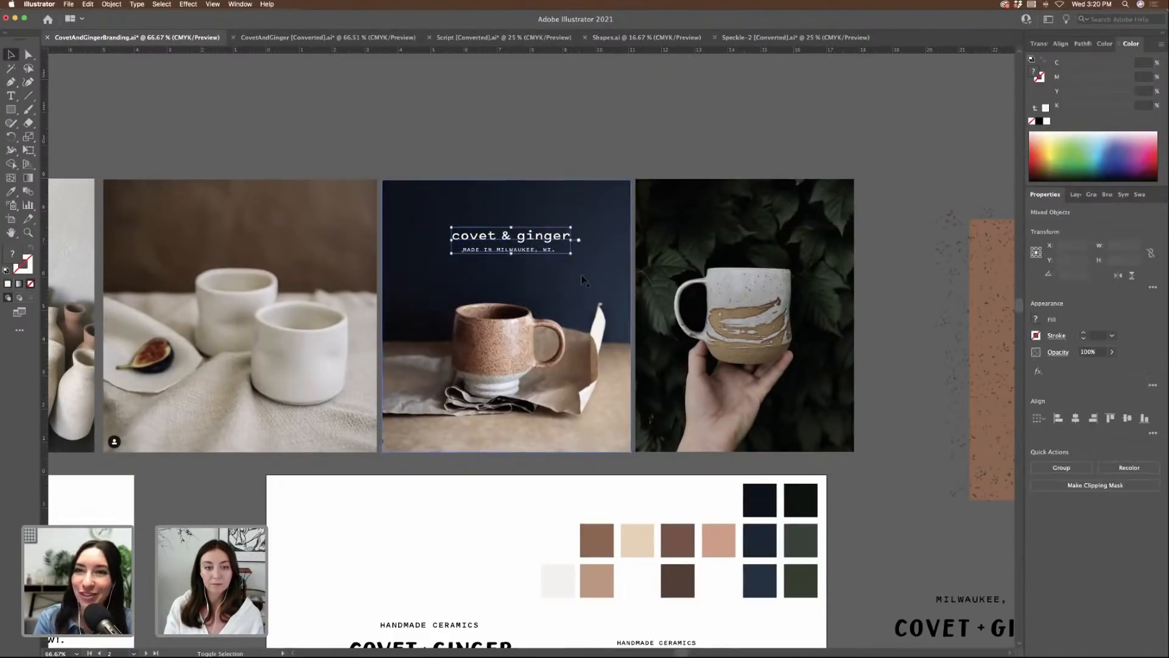
scroll(580, 274, left, 3)
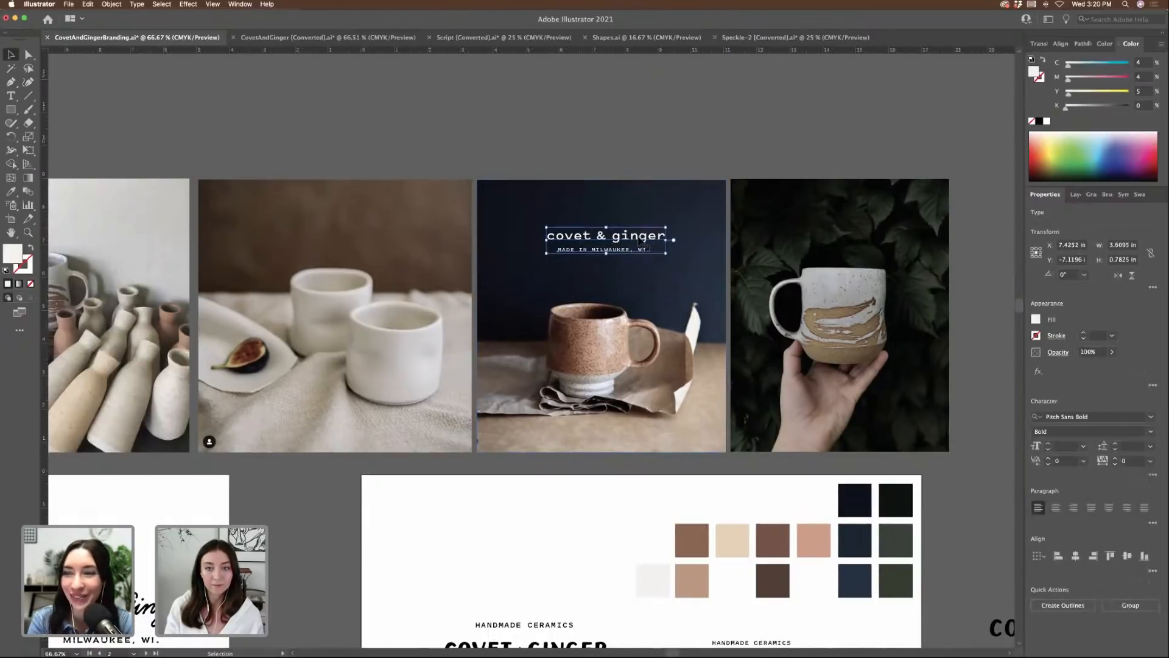
drag(636, 241, 358, 227)
click(336, 132)
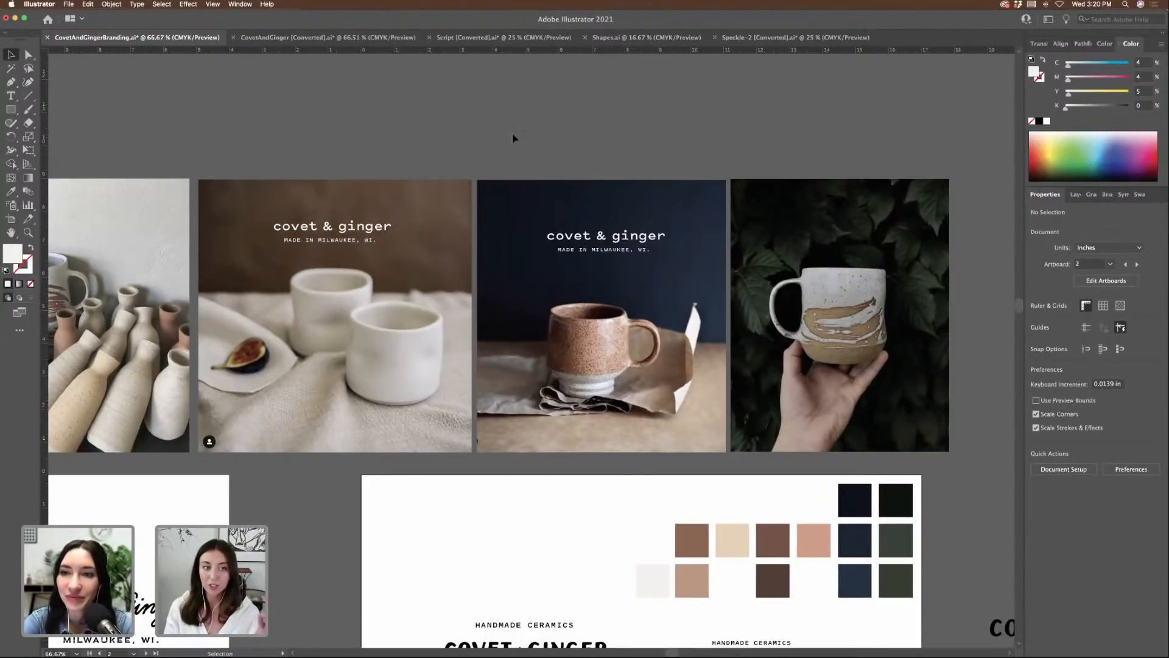
- Review the script, sans-serif and hand-lettered logo artboards and compare them with the lockups on the product photos
scroll(513, 139, left, 10)
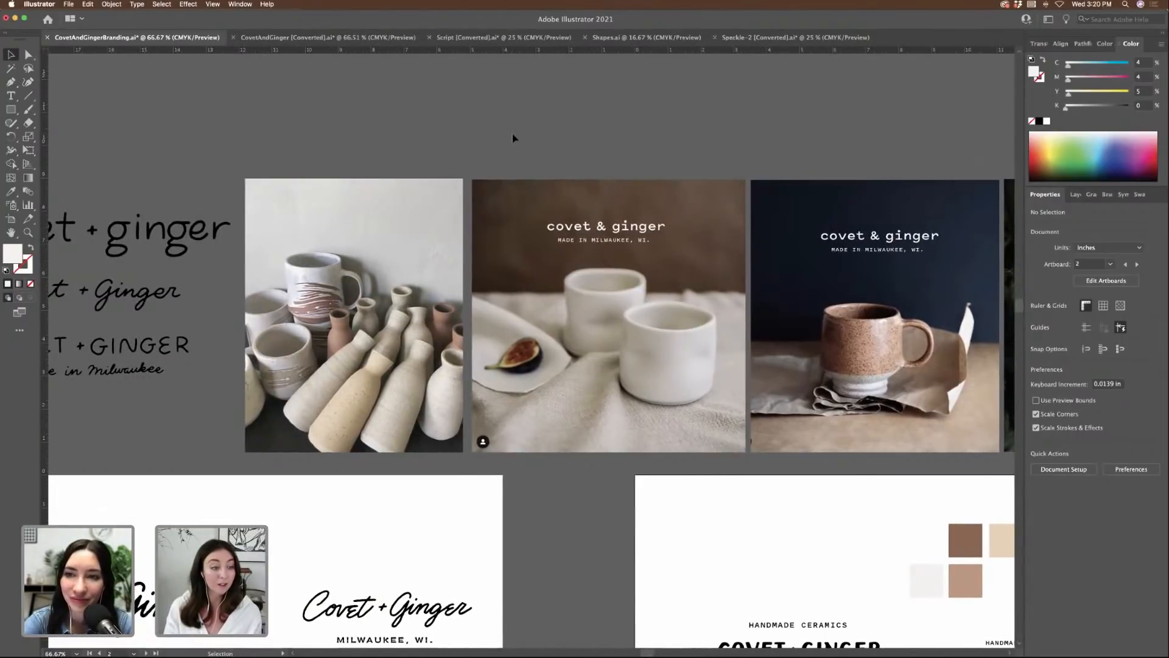
scroll(513, 139, down, 10)
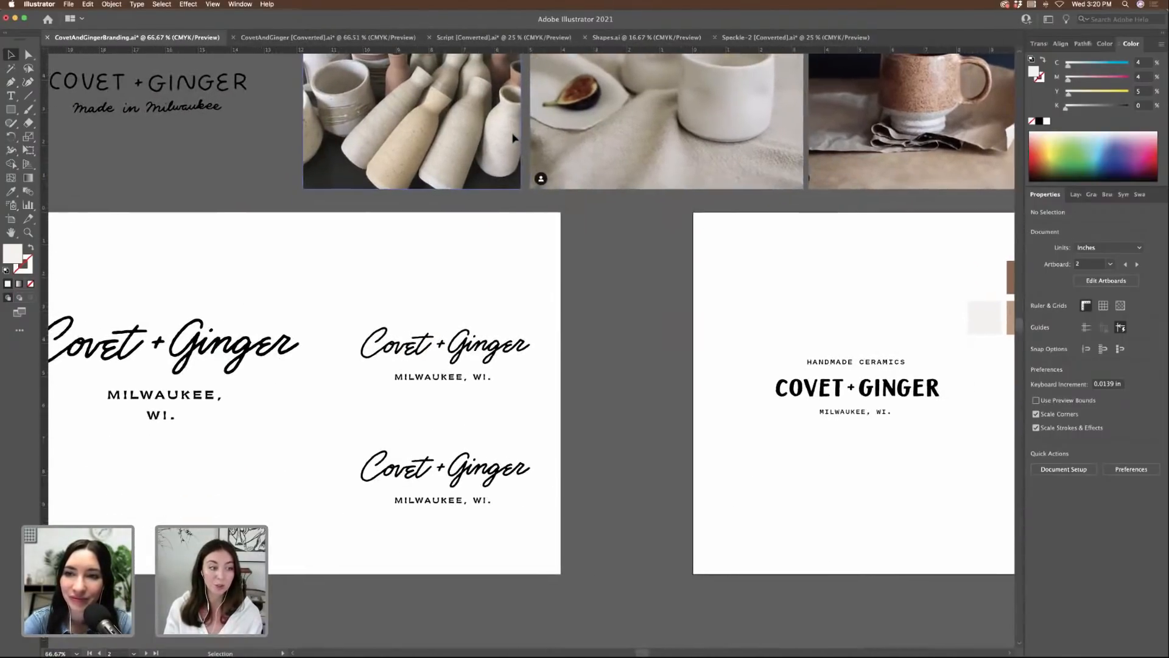
scroll(513, 139, down, 15)
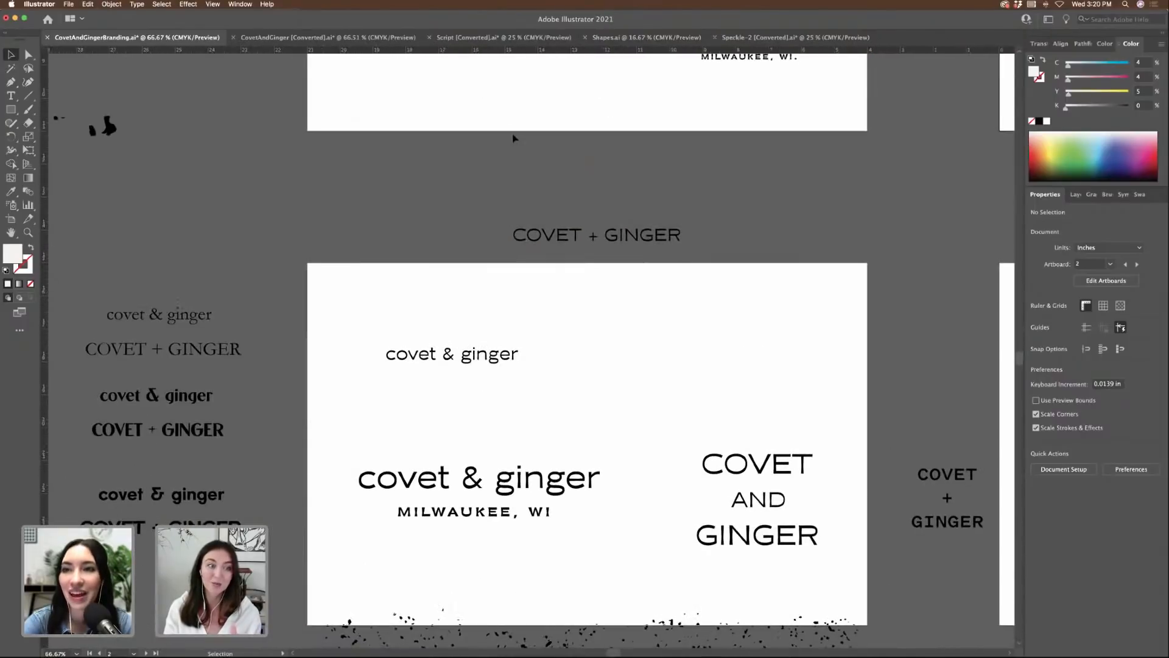
scroll(513, 139, down, 4)
scroll(513, 139, left, 3)
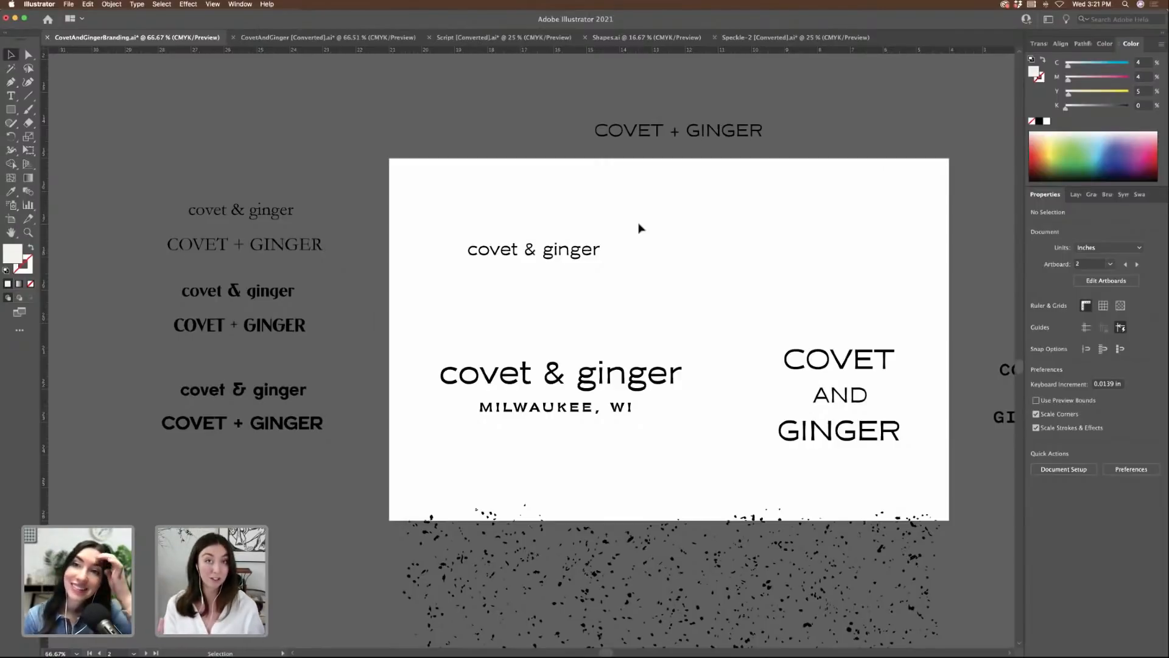
scroll(702, 296, right, 3)
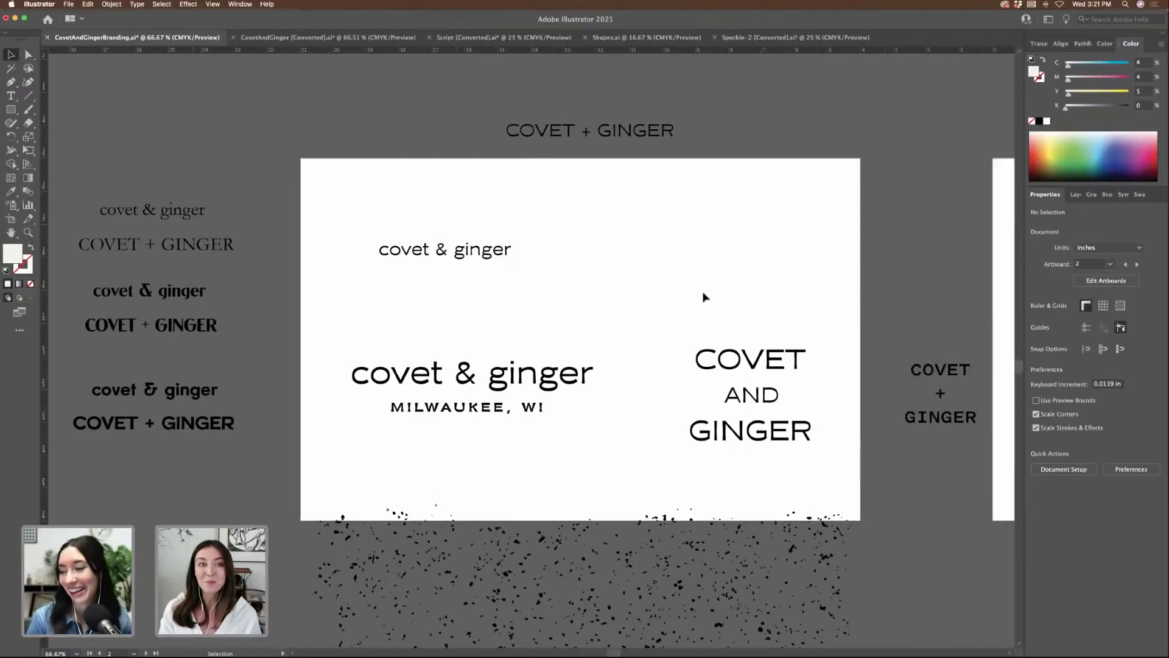
scroll(703, 297, up, 10)
scroll(703, 297, right, 5)
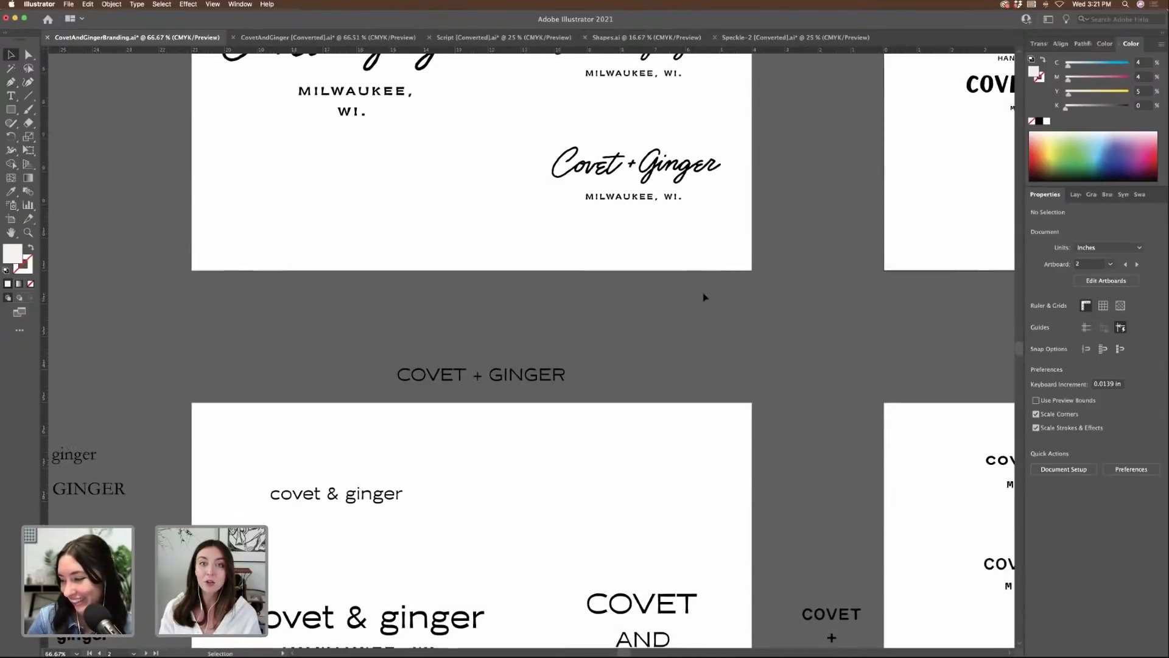
scroll(703, 296, up, 7)
scroll(703, 297, right, 2)
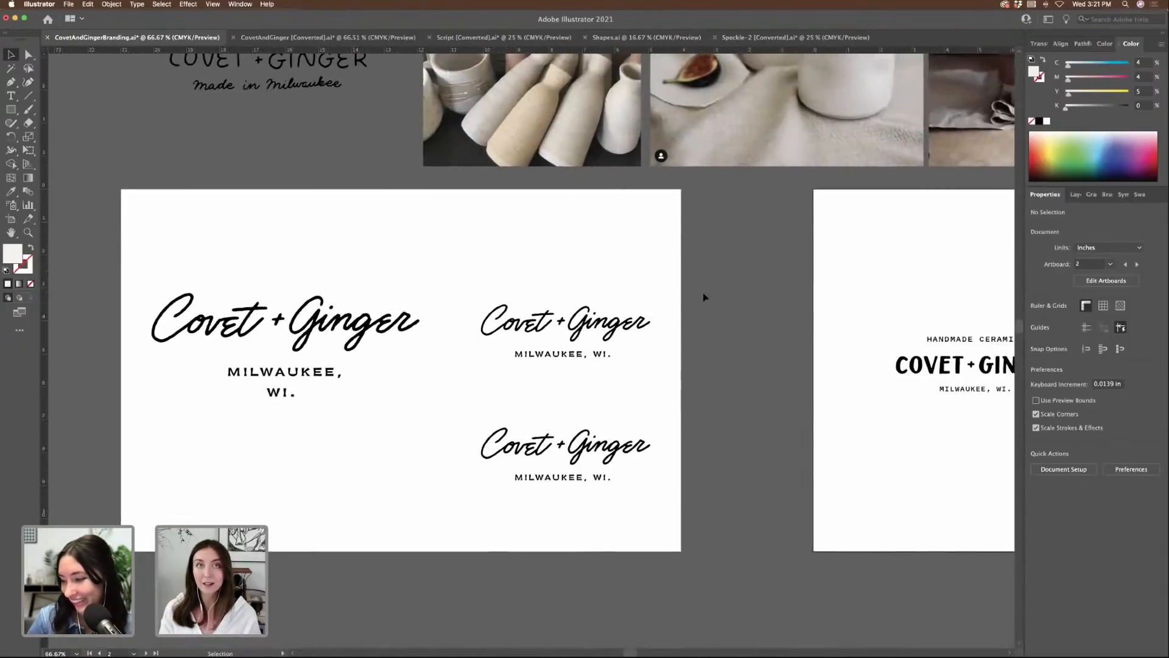
scroll(703, 297, right, 15)
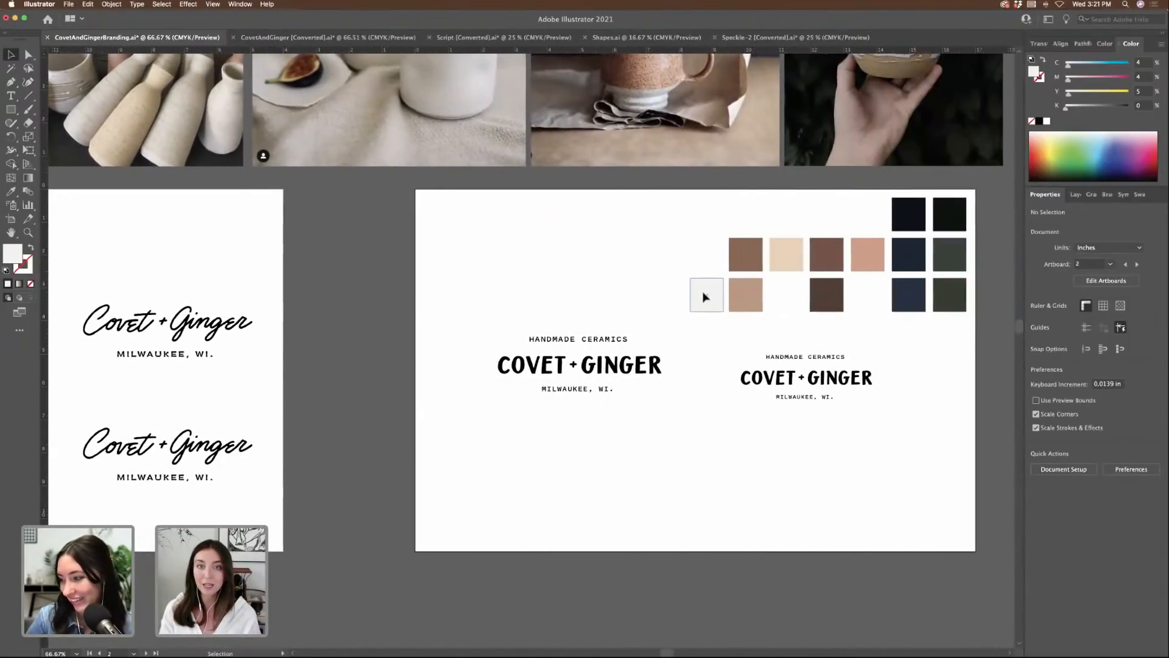
scroll(492, 260, up, 6)
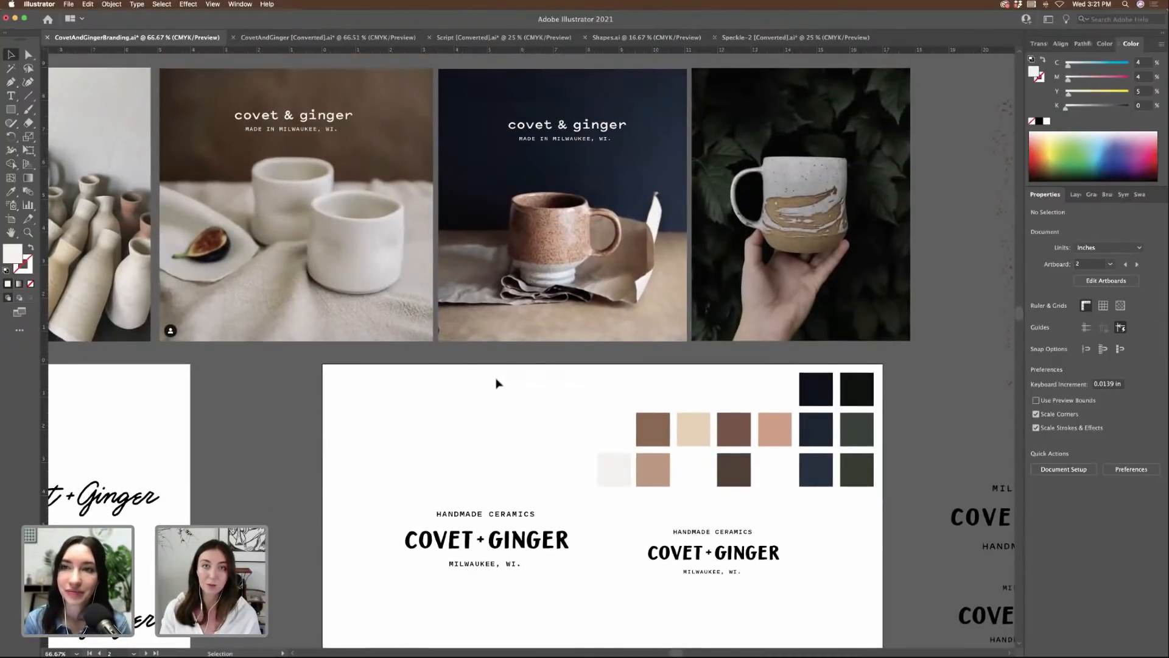
scroll(496, 383, up, 2)
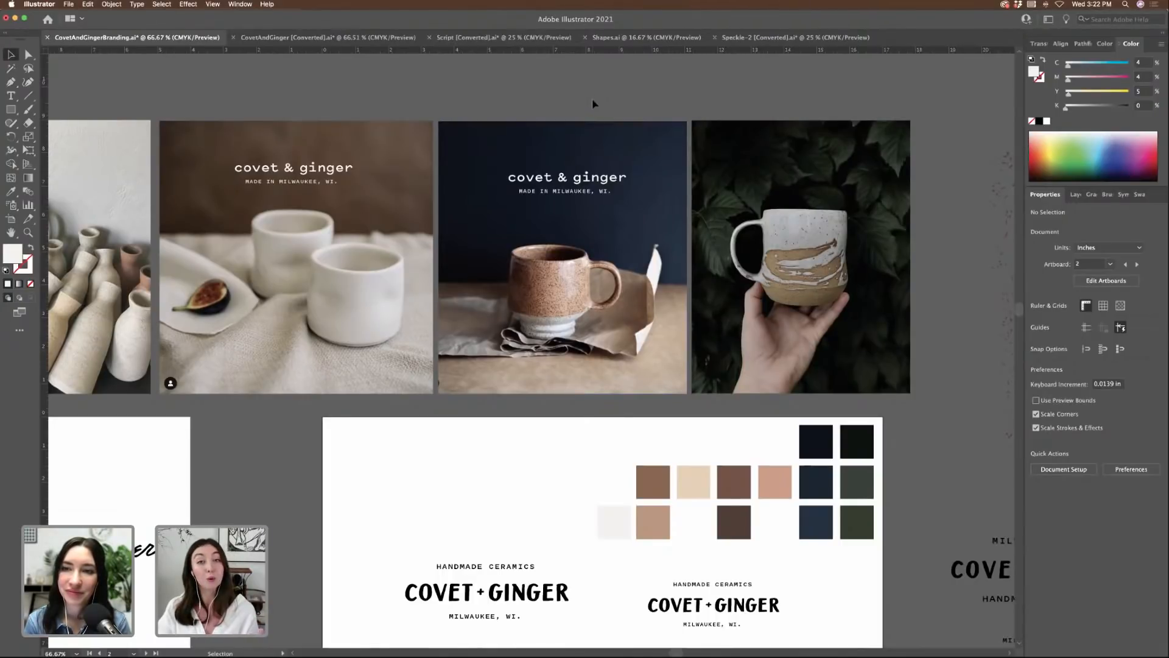
scroll(601, 96, right, 5)
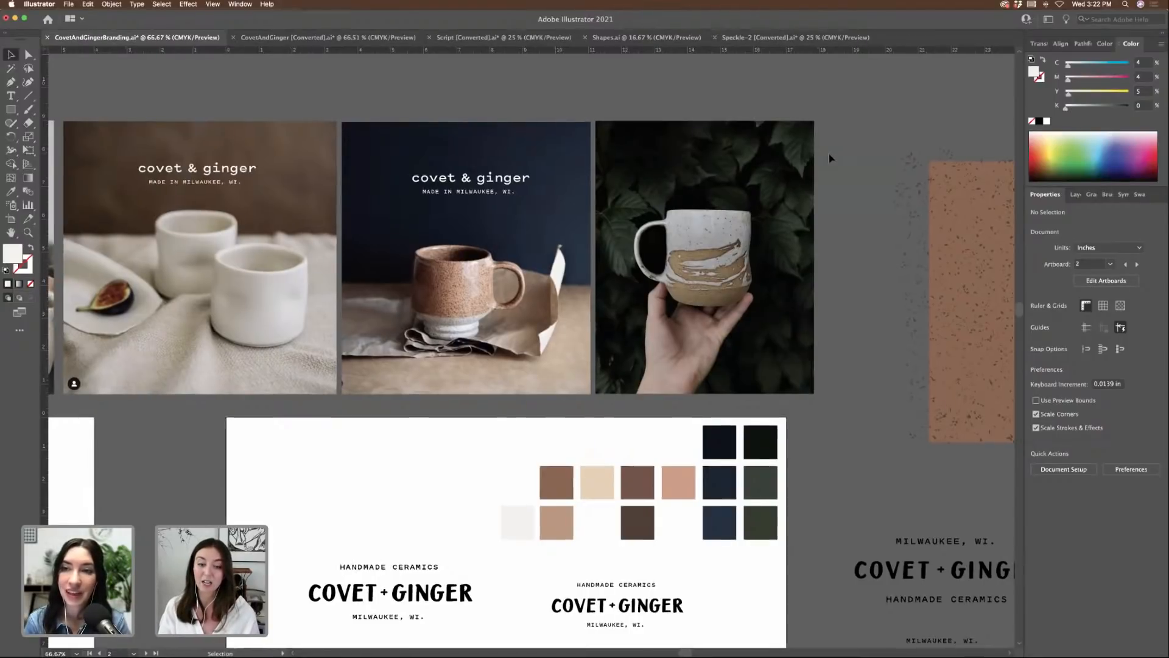
scroll(830, 158, down, 2)
scroll(830, 159, left, 4)
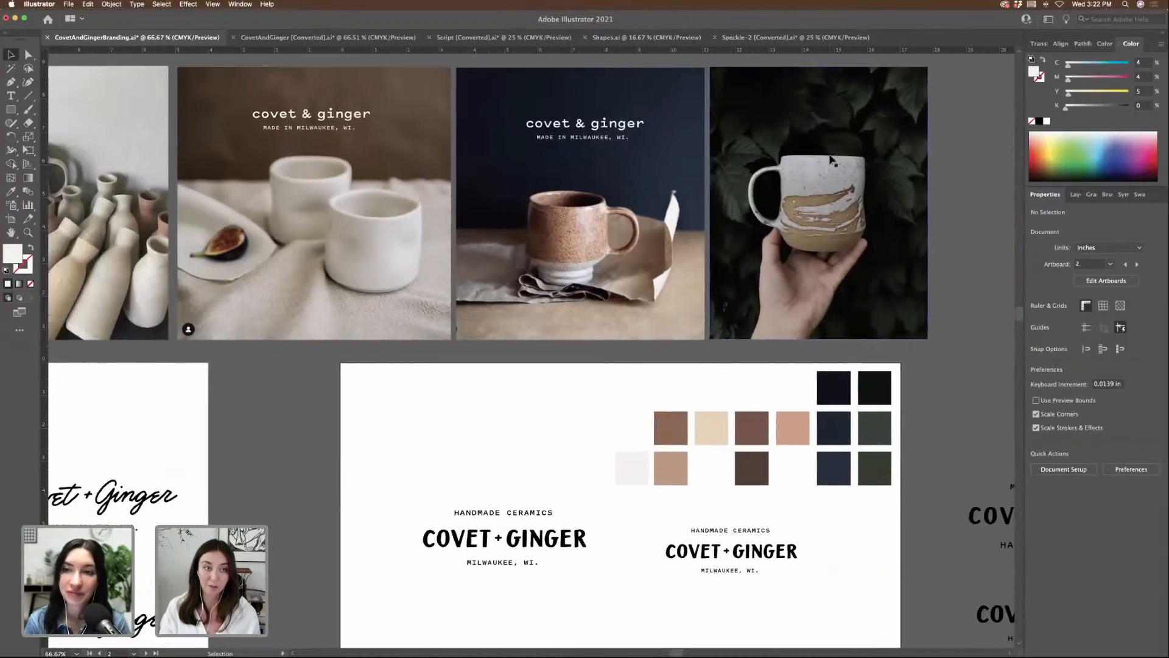
- Copy the covet & ginger wordmark from the white cups photo to the empty canvas directly above it
scroll(770, 147, up, 3)
scroll(609, 152, left, 5)
click(493, 210)
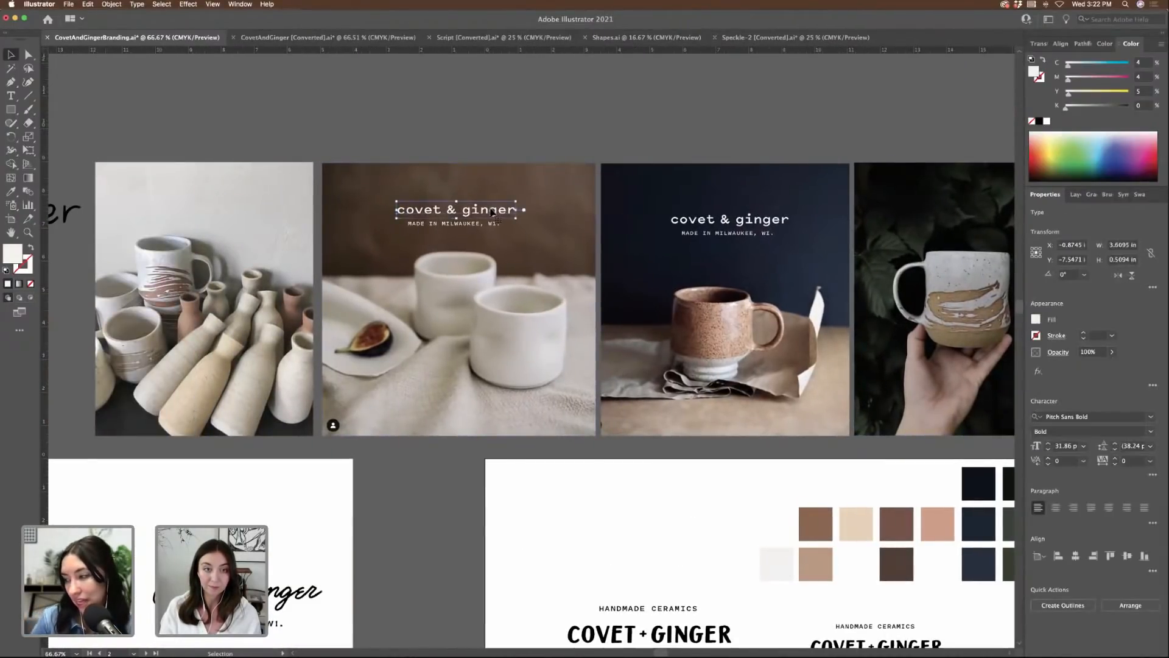
drag(493, 210, 491, 120)
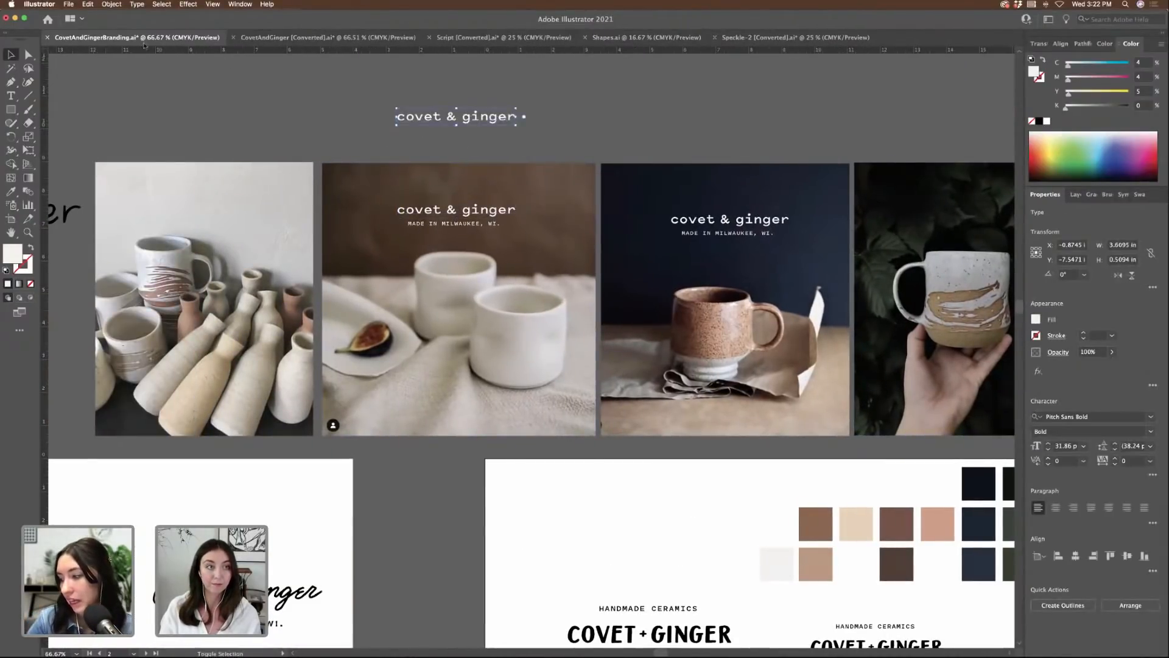
- Apply a horizontal Arc warp with a 22% bend to the copied covet & ginger wordmark
click(188, 4)
mouse_move(231, 139)
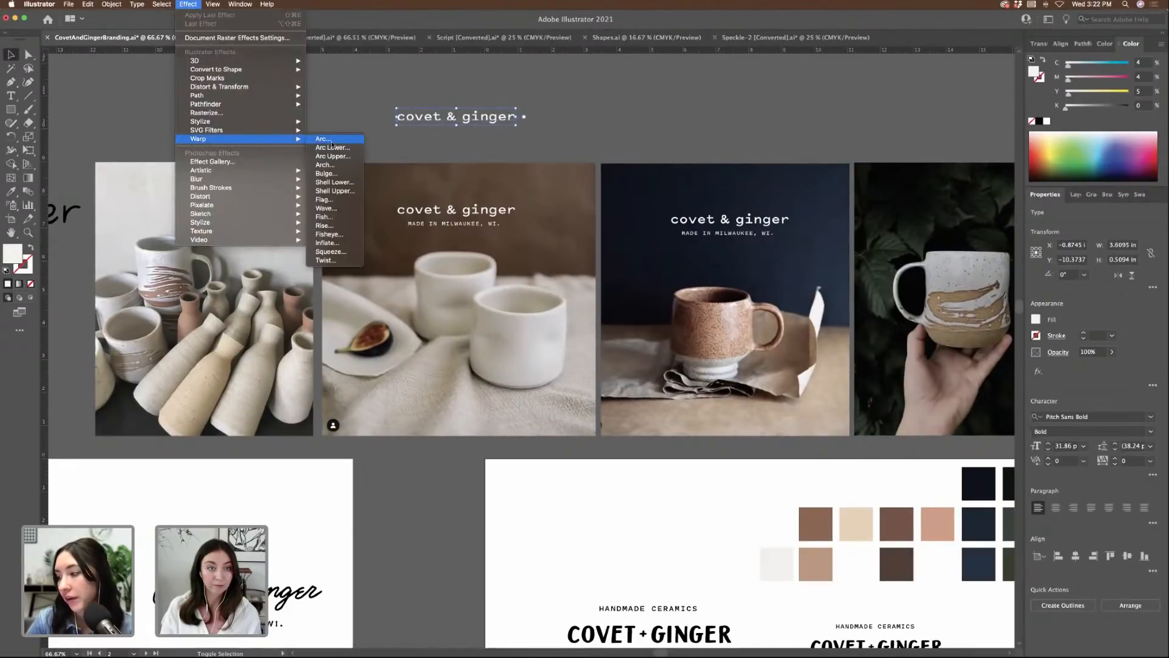
click(332, 141)
drag(899, 352, 883, 352)
click(948, 435)
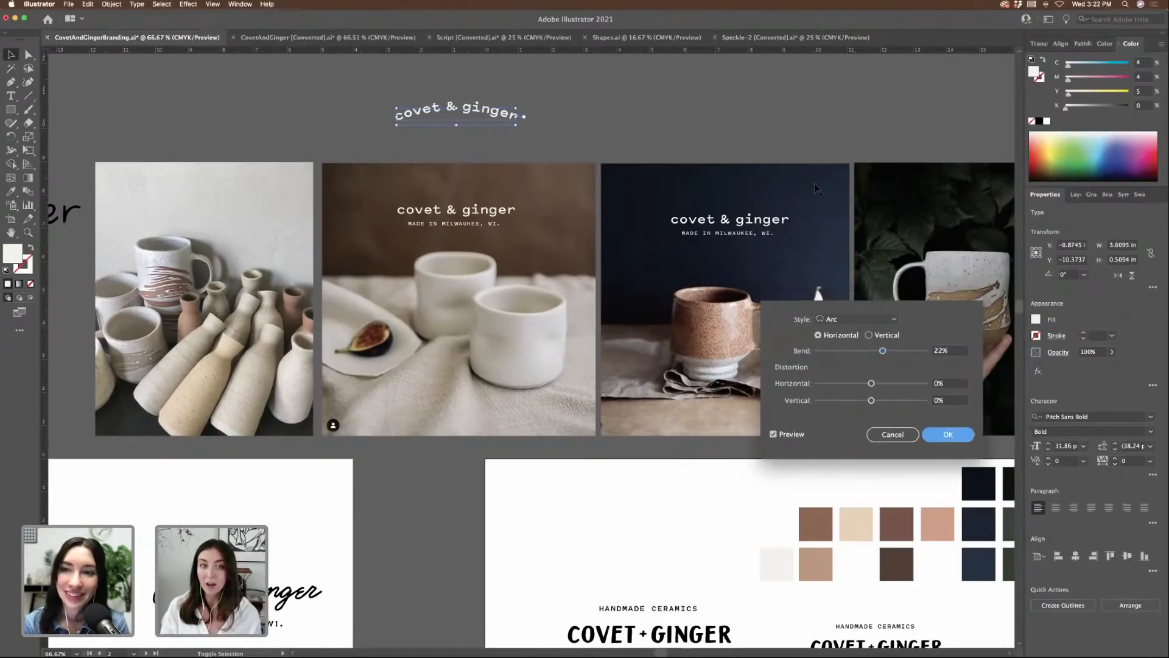
- Lower the arched wordmark slightly and copy the MADE IN MILWAUKEE, WI. line from the white cups photo beneath it
click(614, 123)
drag(484, 115, 485, 126)
drag(492, 229, 492, 145)
click(617, 121)
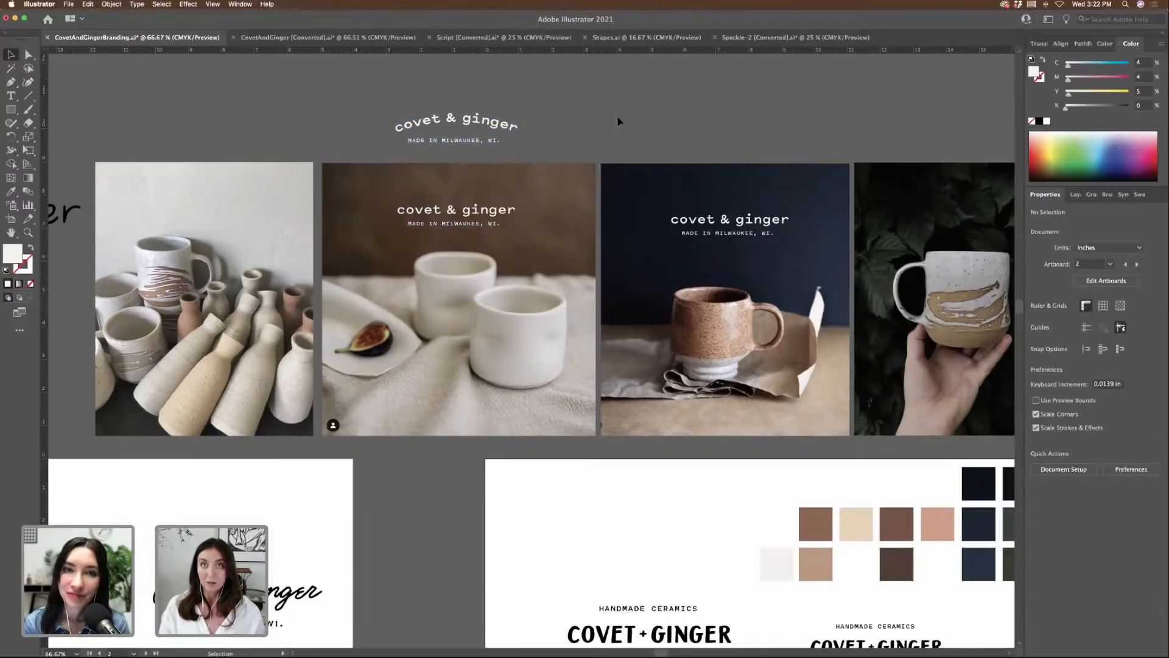
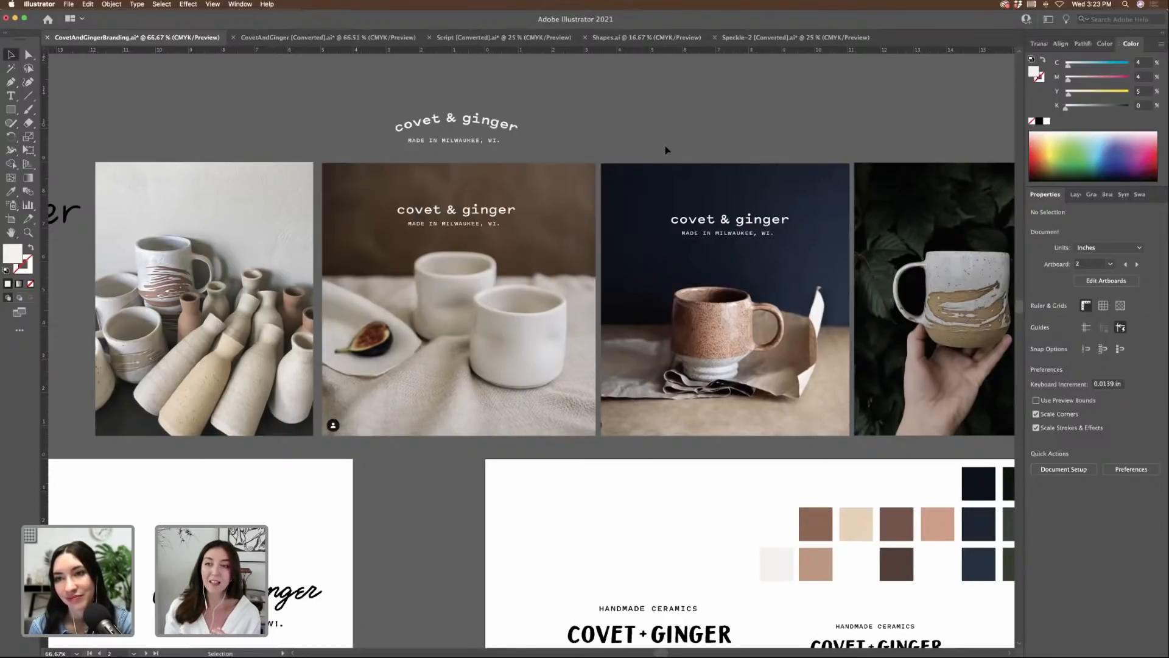
- Break the tagline under the arched wordmark into two lines, MADE IN and MILWAUKEE, WI
scroll(665, 149, right, 3)
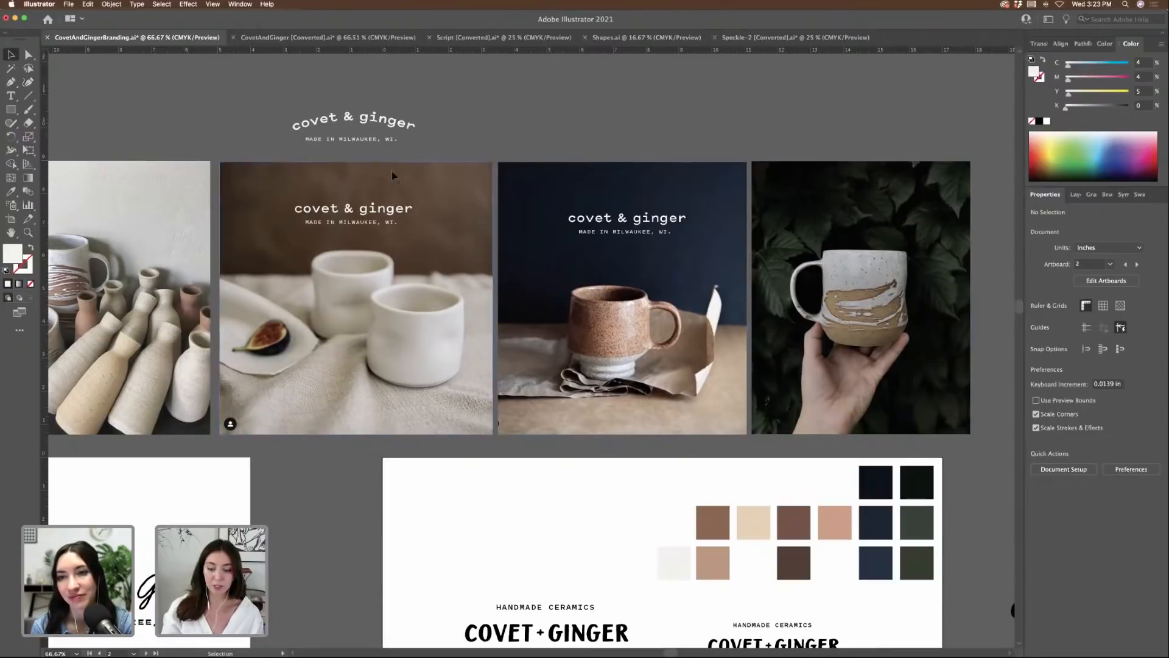
key(super+equal)
scroll(451, 149, up, 10)
scroll(451, 148, left, 4)
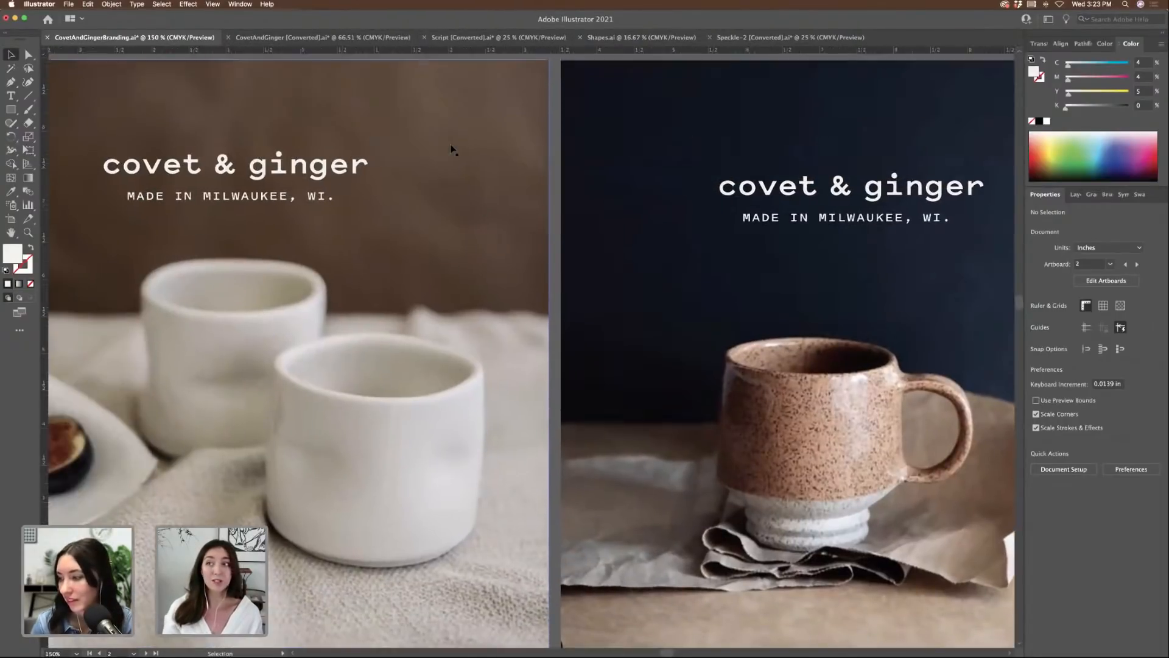
scroll(450, 213, up, 5)
scroll(459, 261, left, 1)
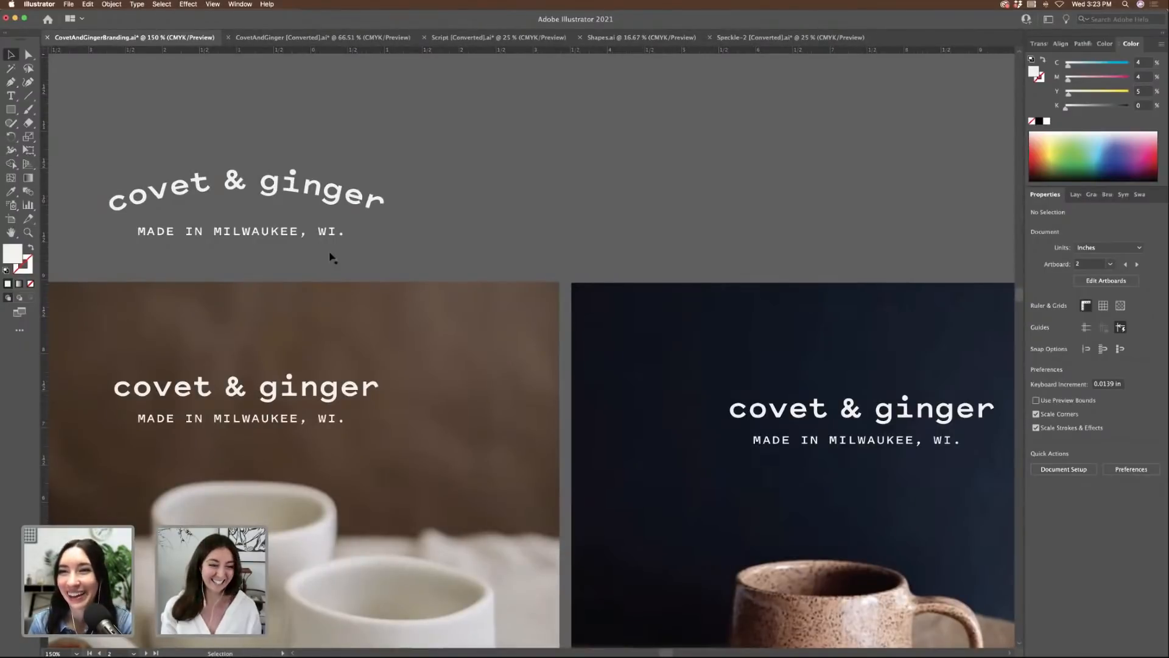
double_click(217, 232)
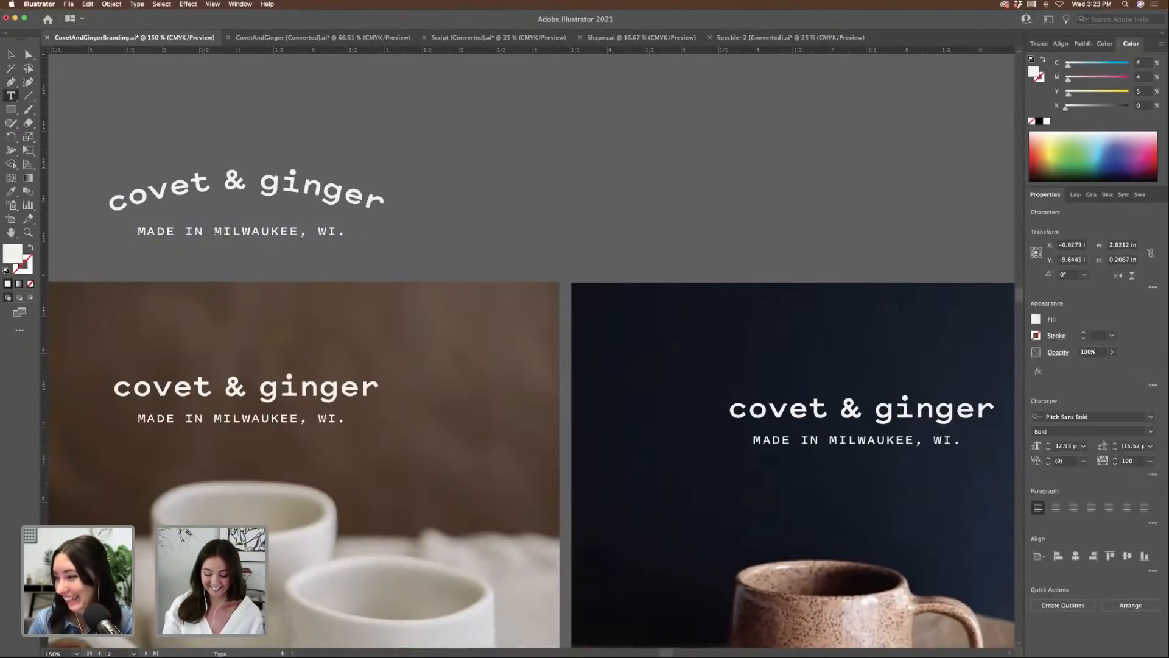
key(Return)
scroll(792, 352, up, 2)
key(Escape)
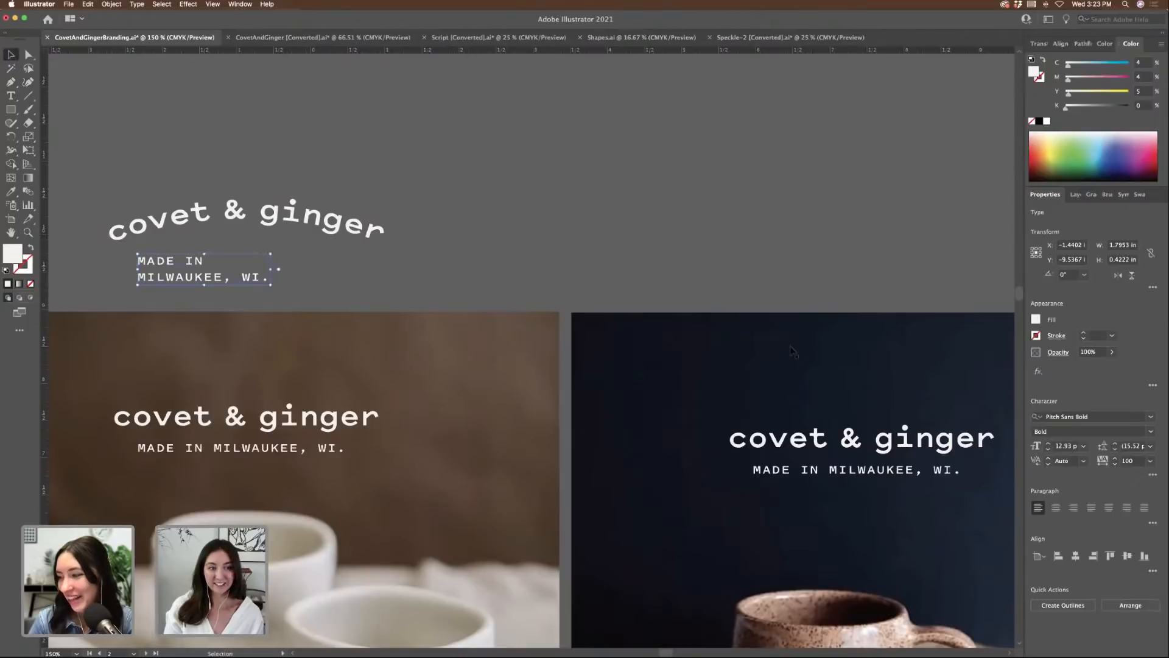
- Center-align the two-line tagline's text and move it up beneath the middle of the arched wordmark
click(1057, 507)
click(645, 221)
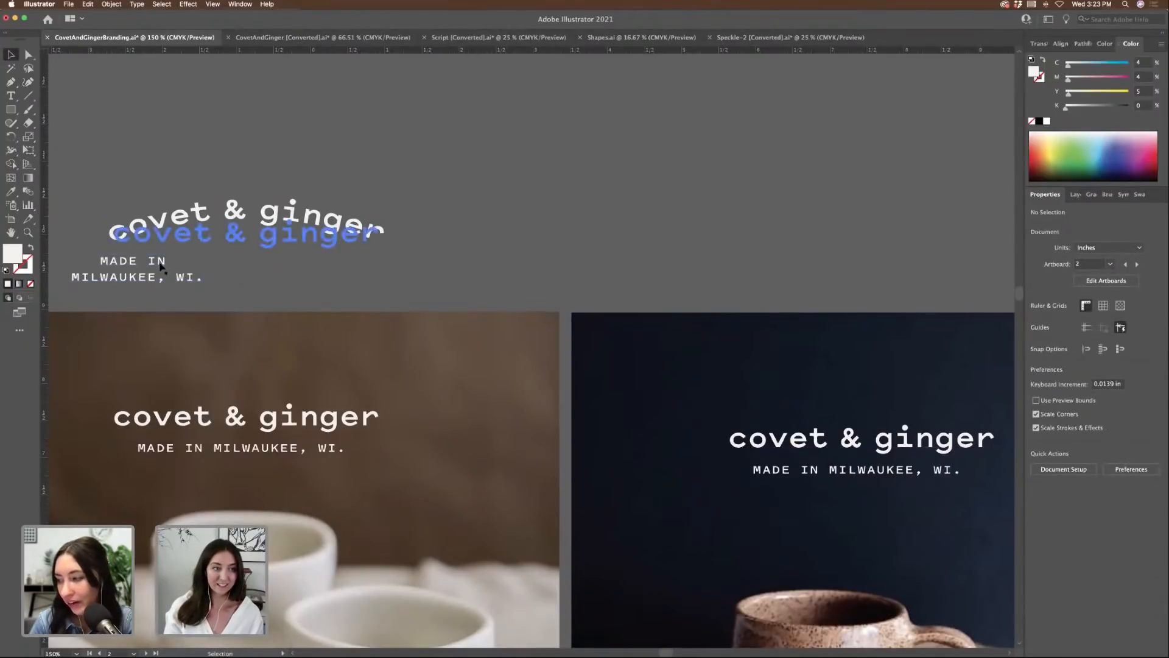
drag(160, 267, 284, 256)
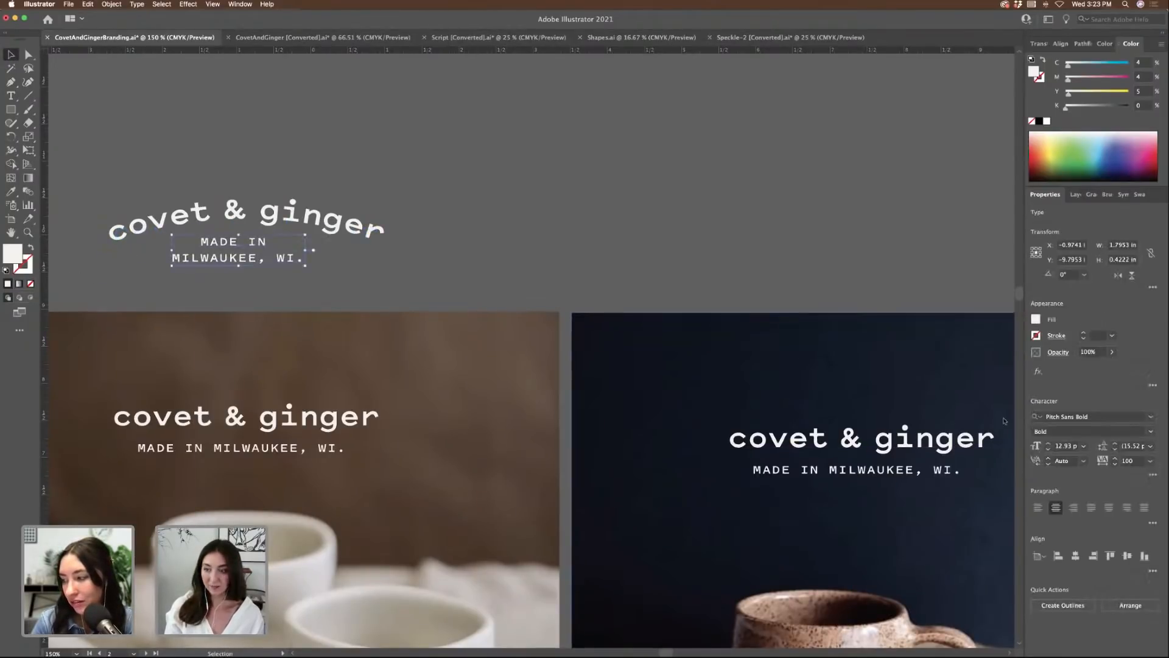
- Set the two-line tagline's font size to 13 pt and its leading to 19 pt
click(1048, 443)
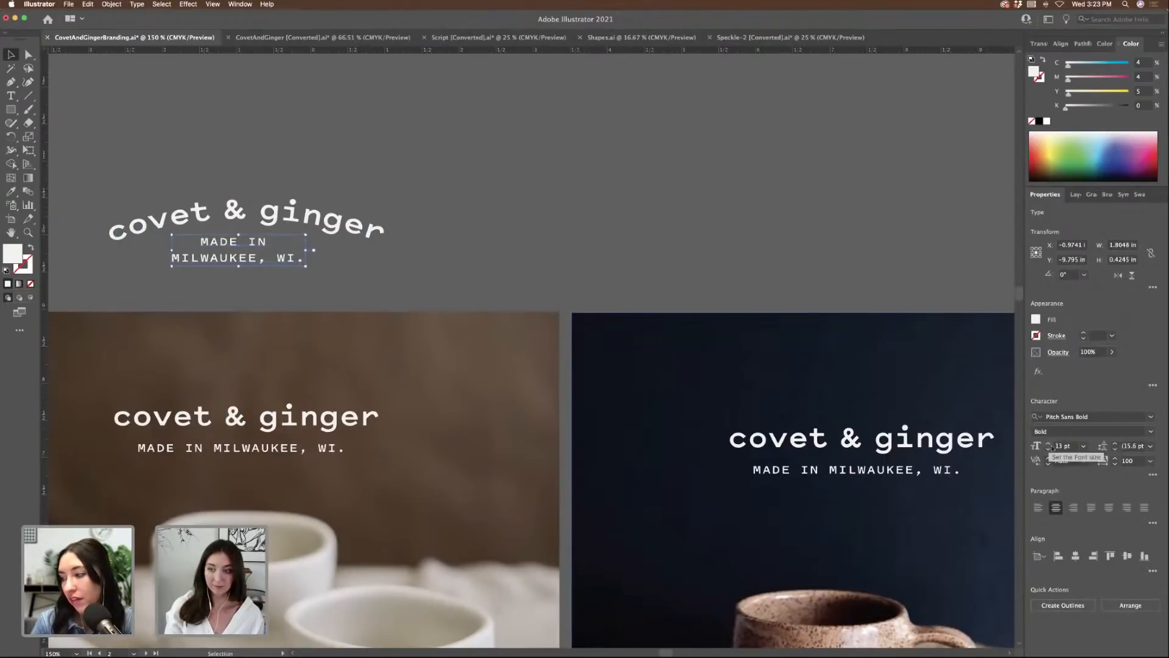
click(1116, 444)
click(1116, 443)
click(1116, 444)
click(1116, 443)
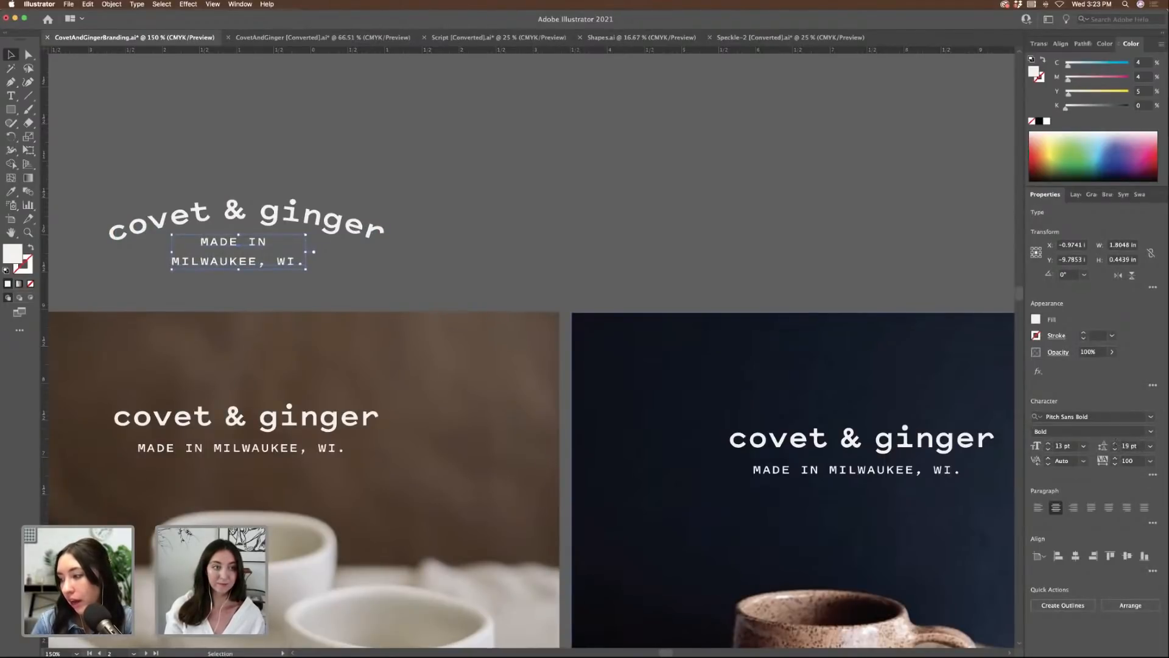
- Nudge the two-line tagline slightly down and sideways beneath the arch, and select it together with the arched wordmark
click(704, 201)
scroll(704, 201, left, 5)
drag(440, 247, 447, 252)
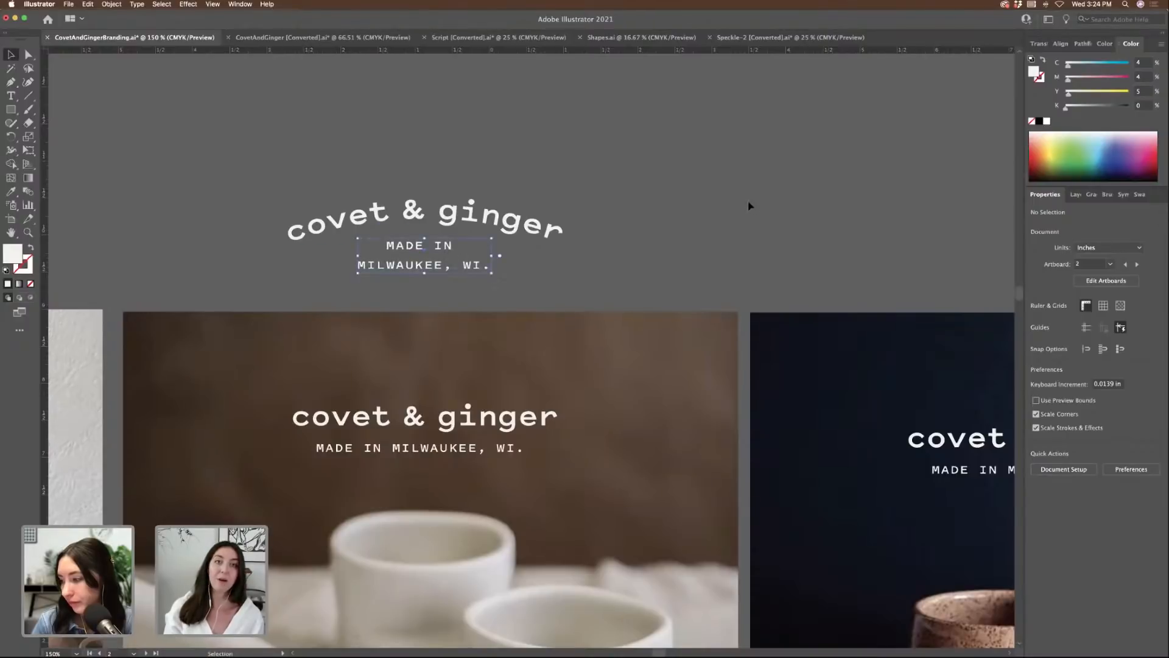
drag(621, 293, 623, 292)
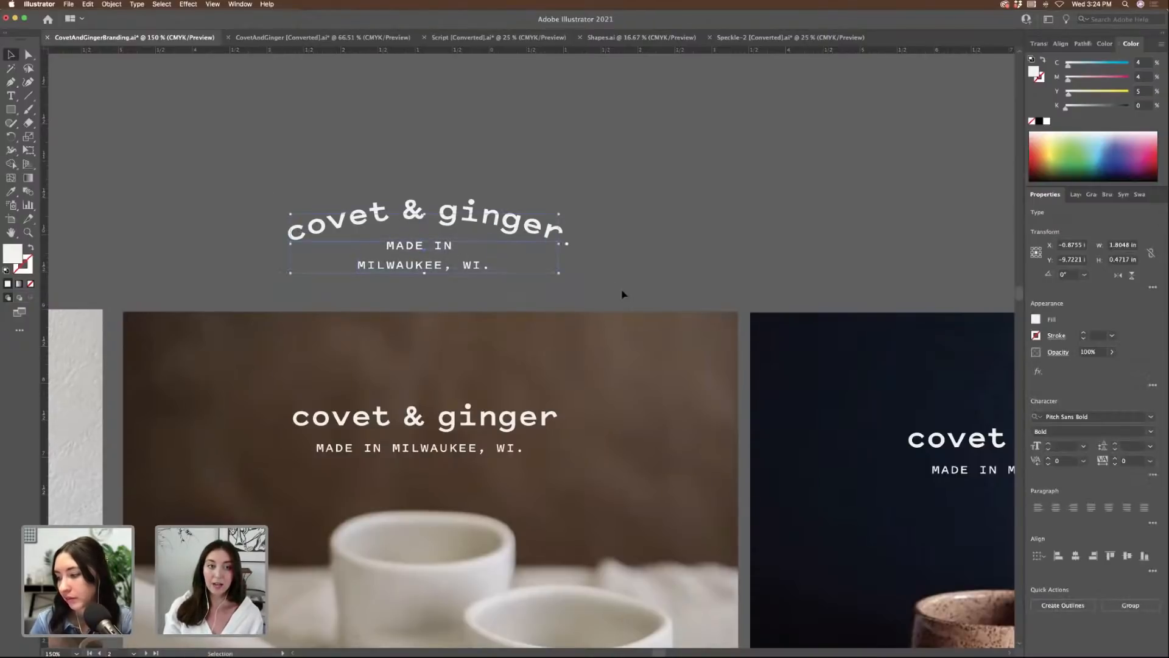
- Move the arched lockup farther above the brown product photo and nudge its two-line tagline slightly closer to the wordmark
scroll(621, 293, up, 3)
drag(536, 308, 535, 249)
click(757, 223)
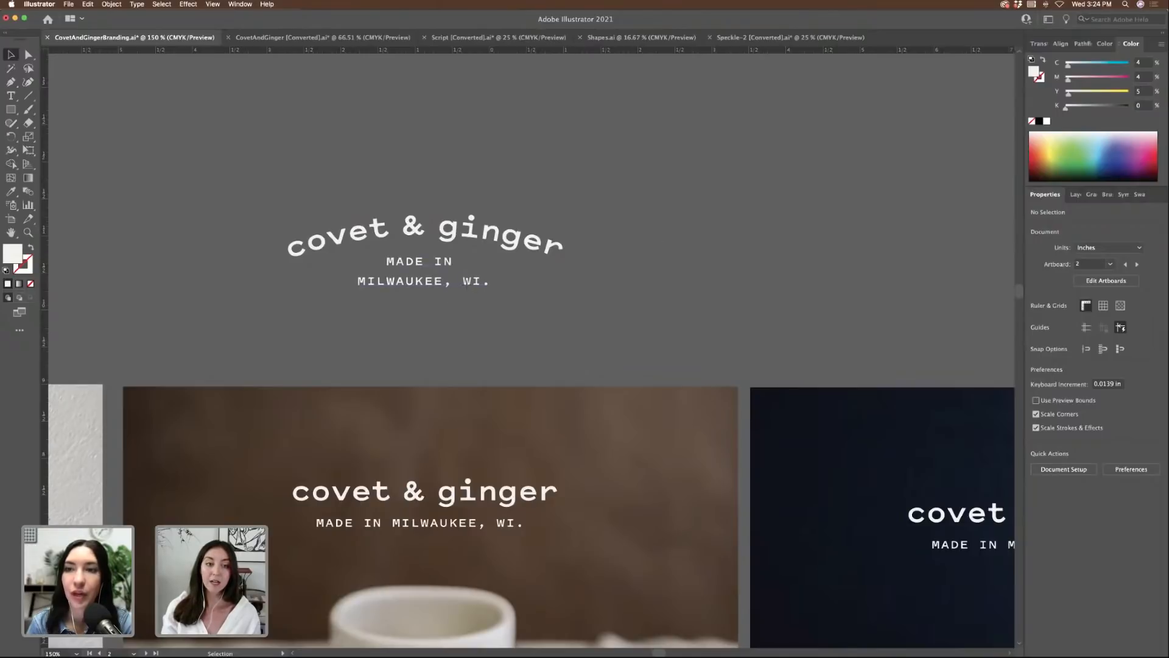
drag(469, 289, 468, 286)
click(695, 263)
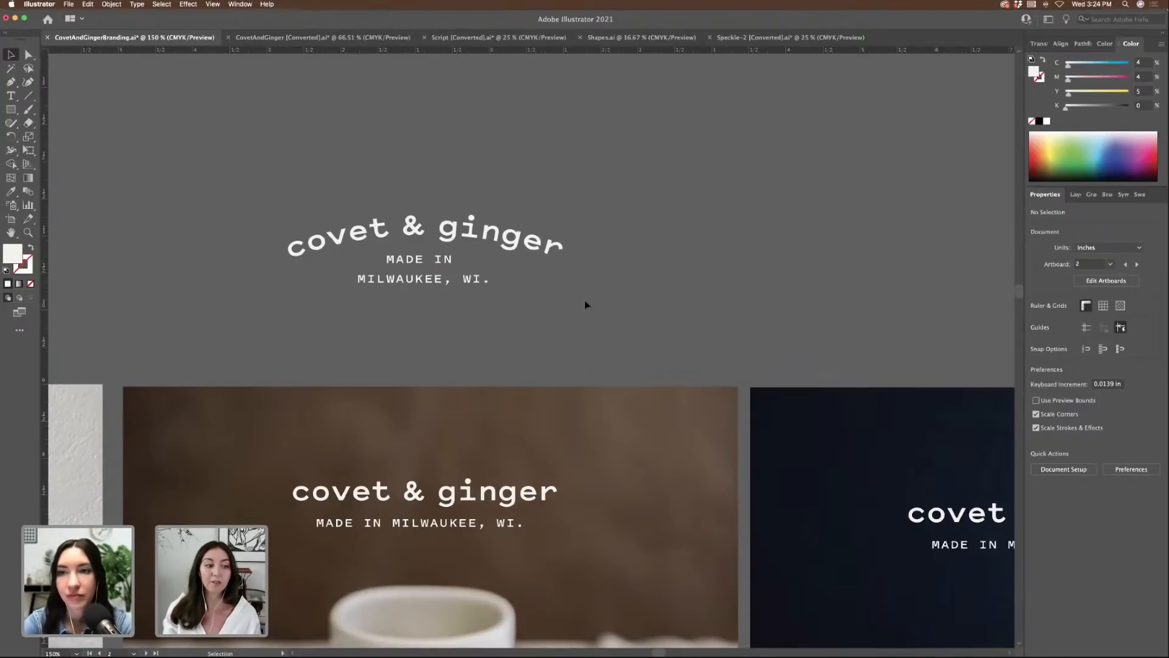
- Duplicate the complete arched lockup beside the original, keeping both at the same height above the photos
drag(590, 298, 254, 190)
scroll(361, 237, right, 5)
drag(365, 247, 774, 249)
click(881, 233)
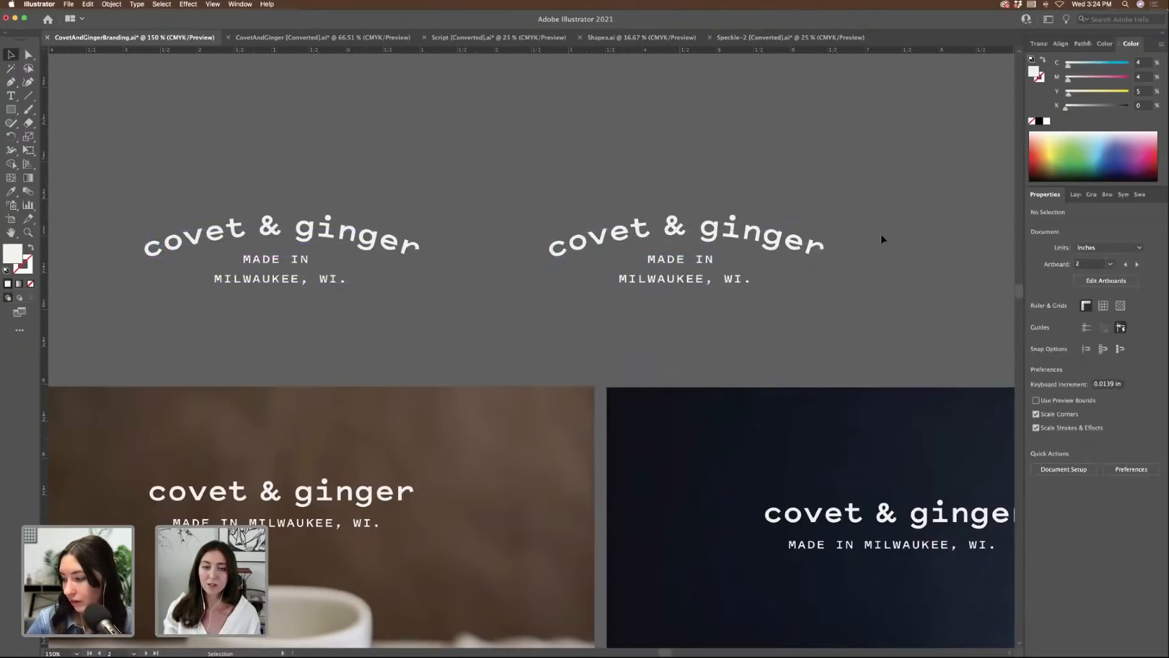
scroll(853, 246, right, 2)
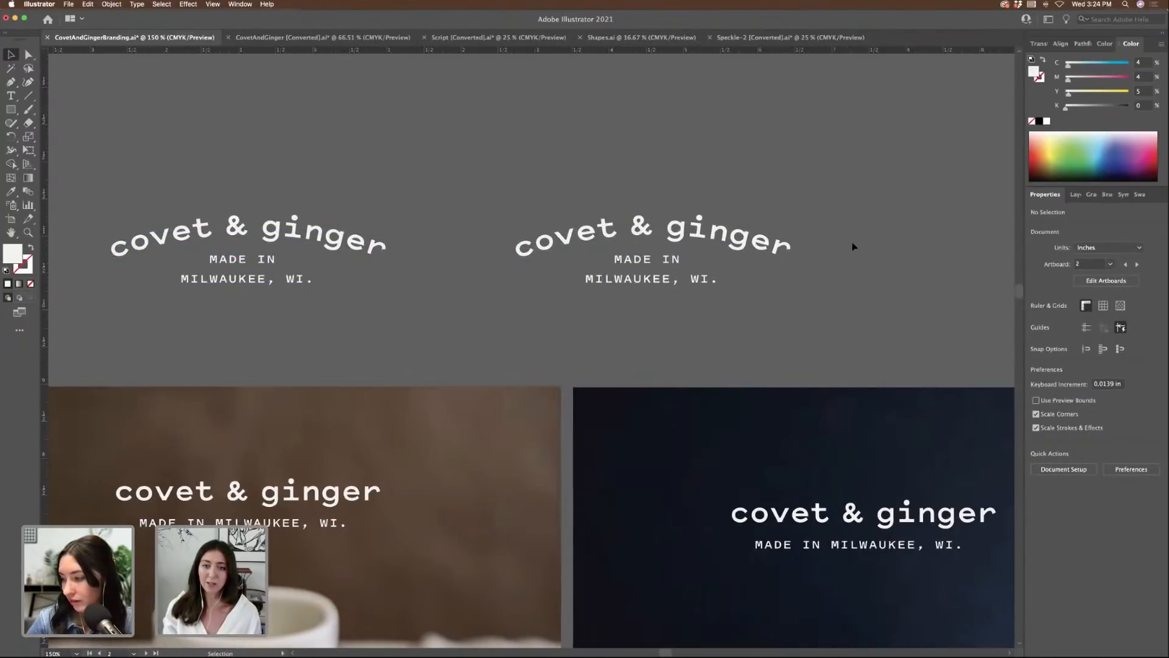
scroll(853, 246, right, 4)
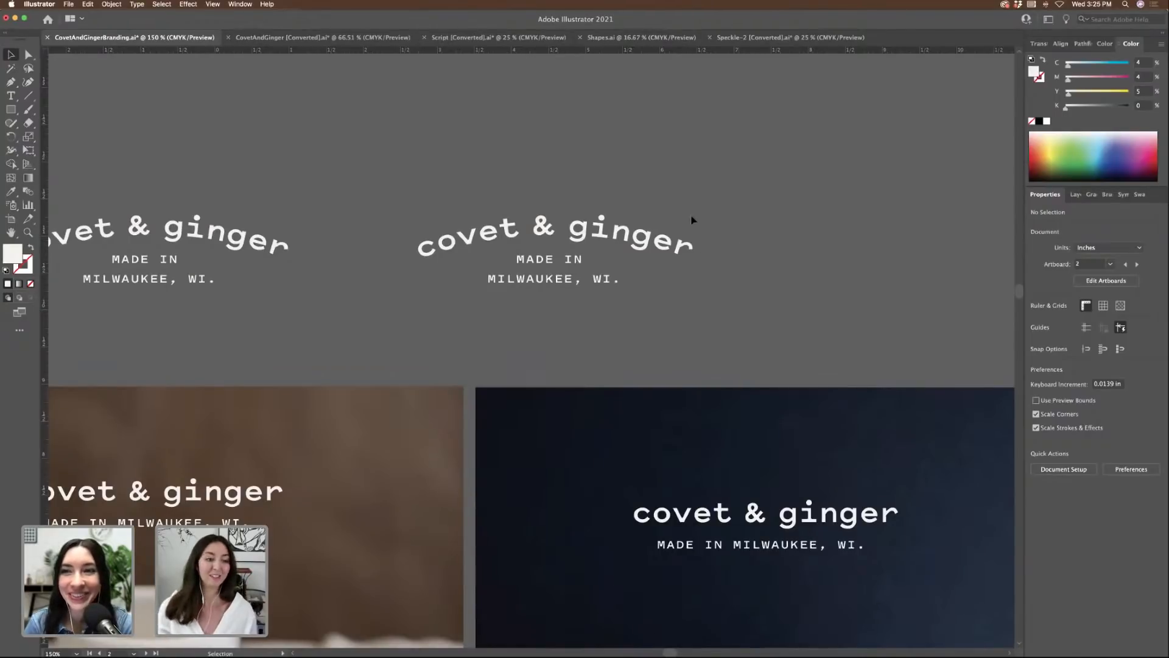
- Change the first tagline line of the duplicated arched lockup to HANDMADE IN
key(super+minus)
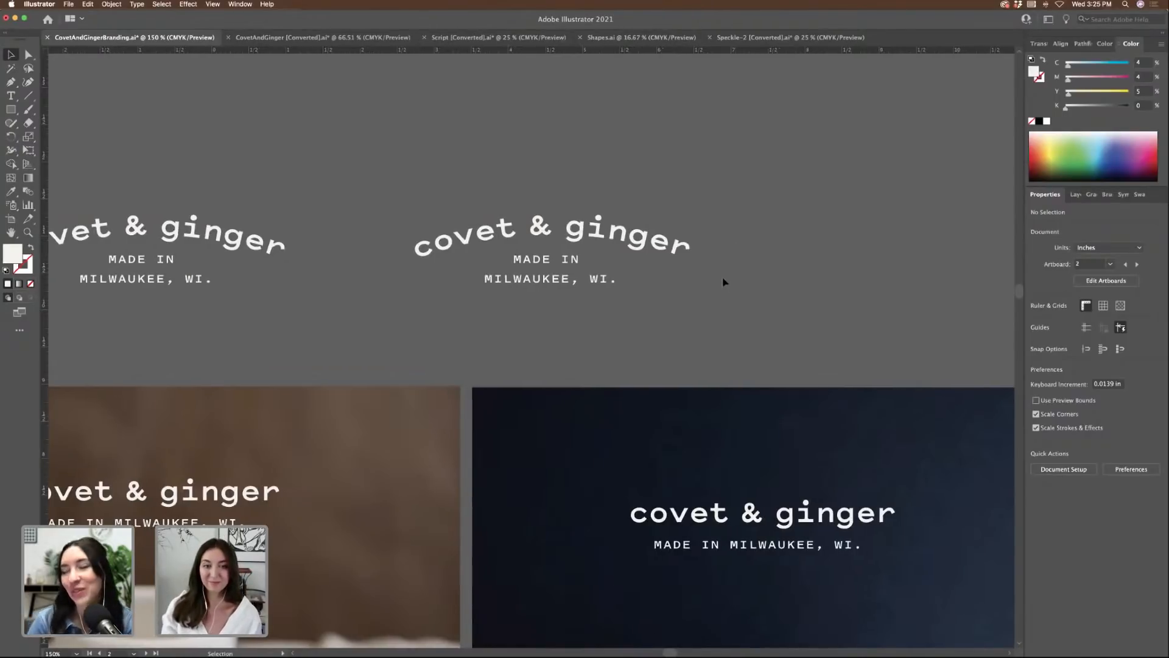
scroll(722, 278, down, 2)
scroll(722, 277, left, 2)
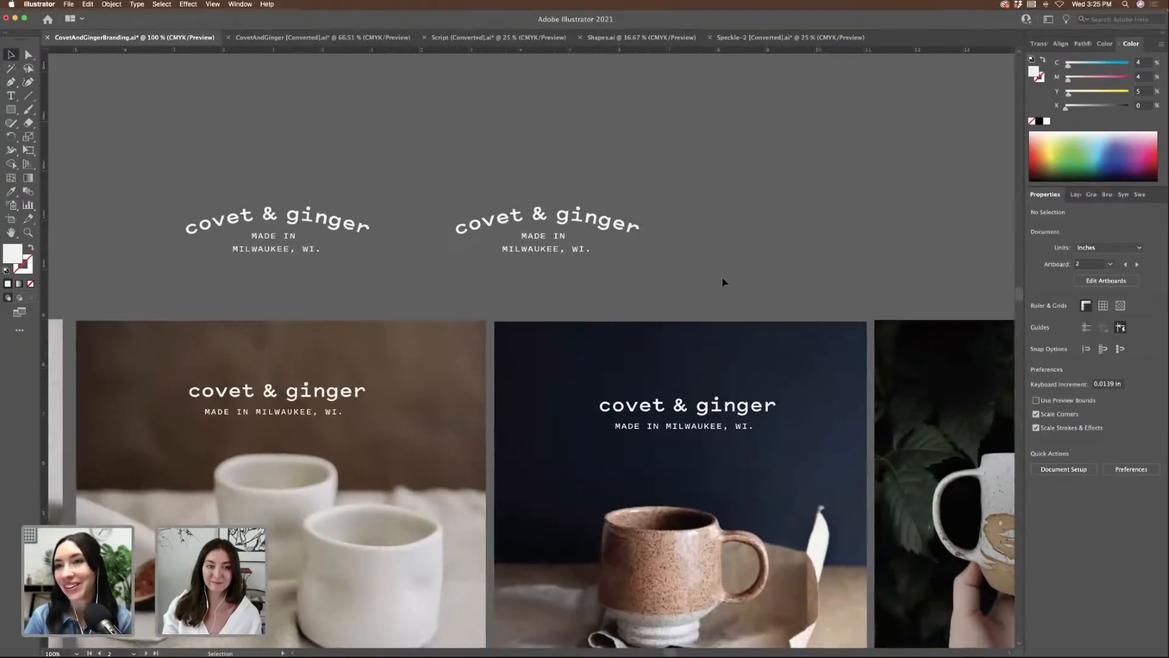
scroll(722, 278, right, 2)
drag(409, 180, 609, 291)
scroll(609, 290, right, 2)
scroll(609, 295, right, 5)
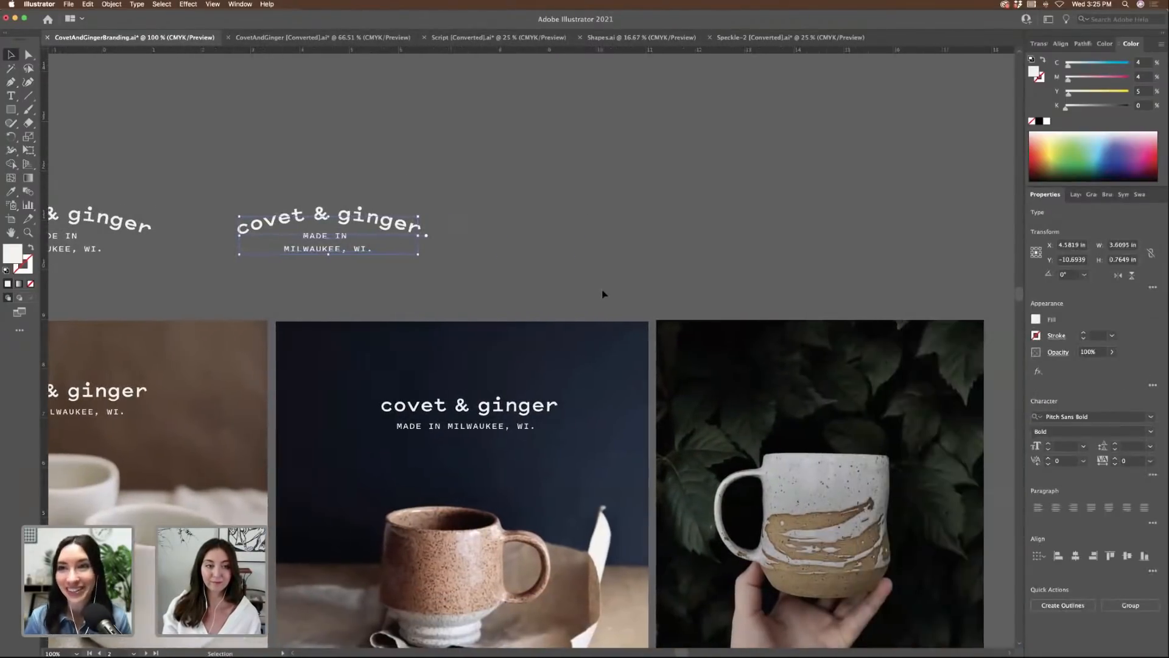
click(264, 244)
double_click(264, 244)
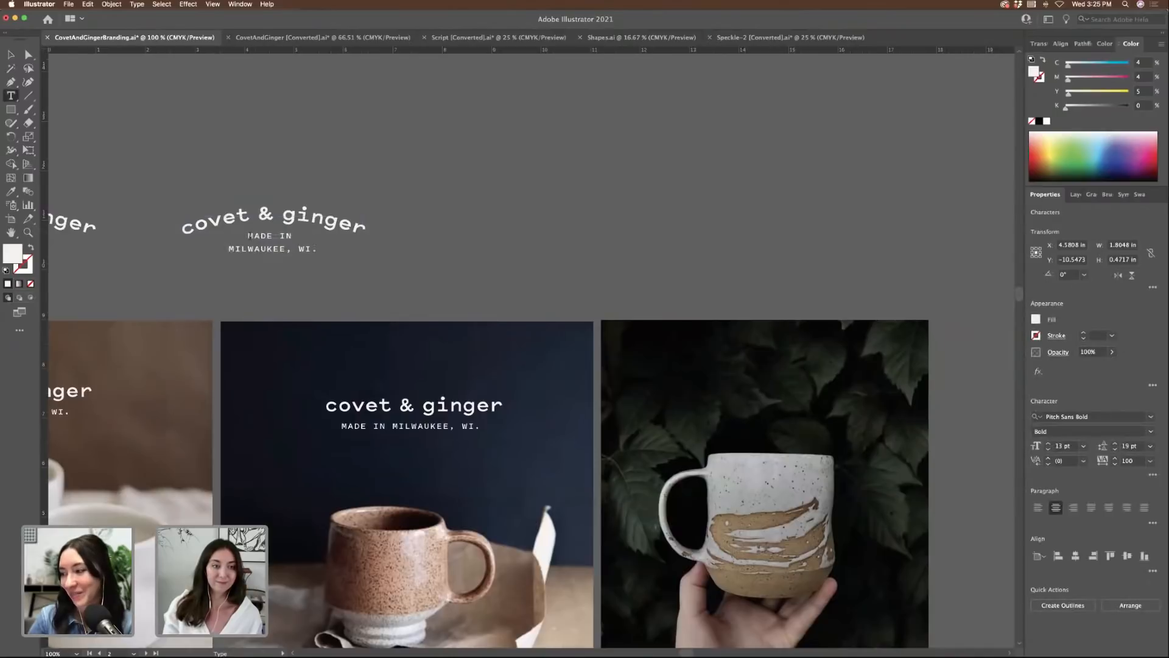
text(HANDMADE)
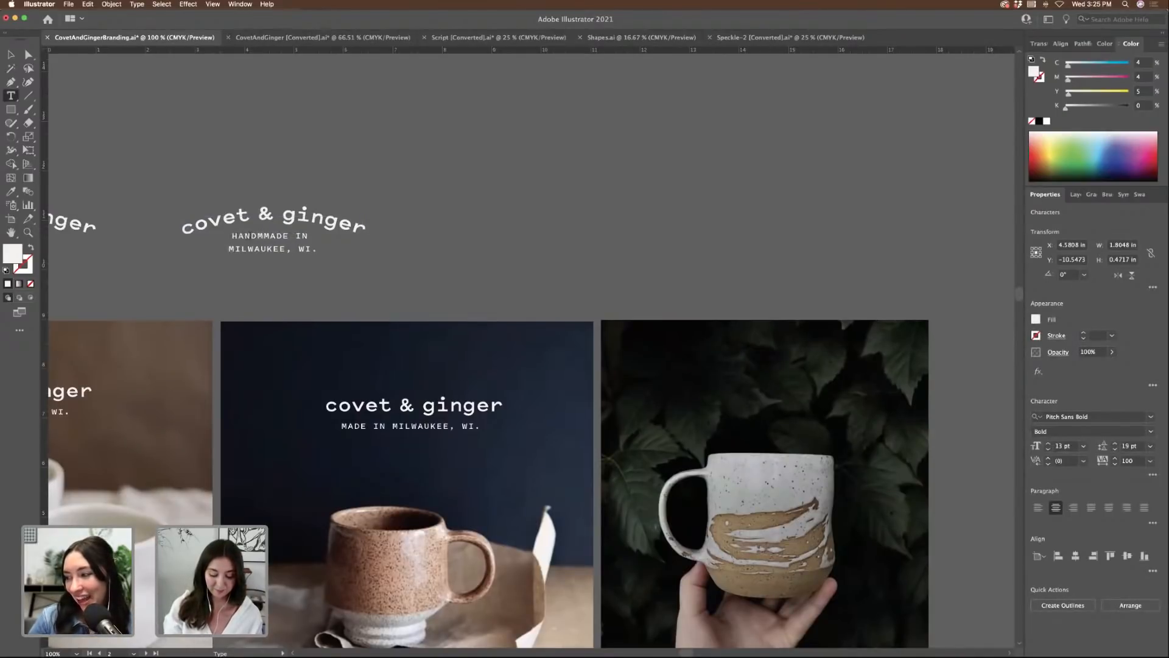
key(shift+Right)
key(shift+Right)
key(shift+Right)
key(shift+Right)
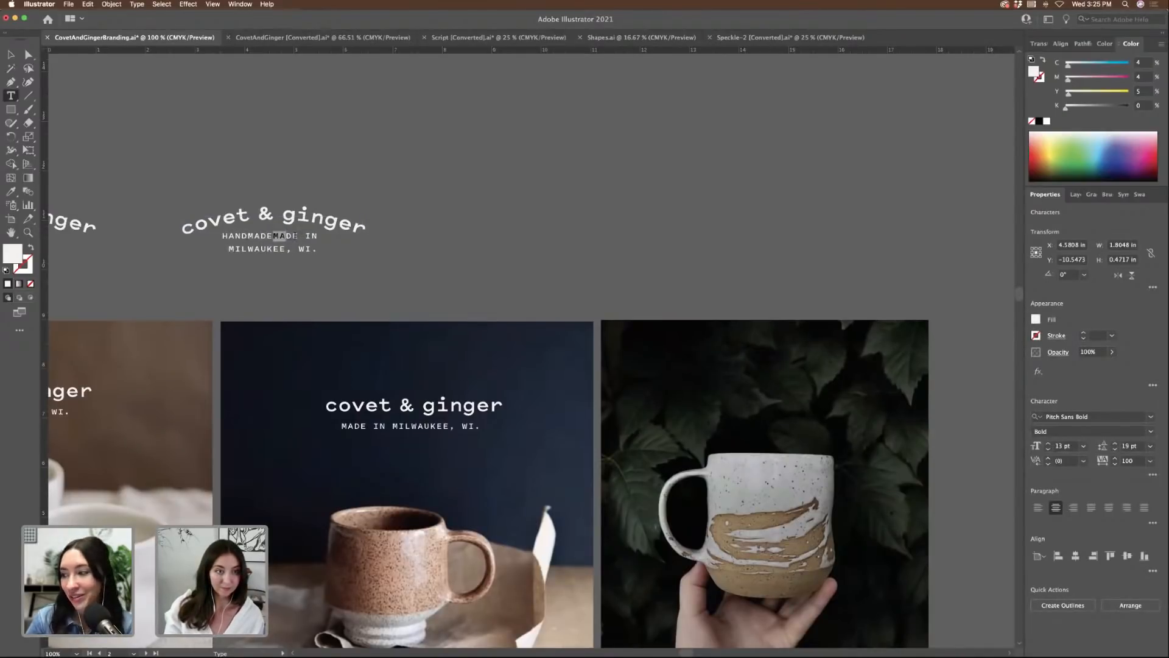
key(BackSpace)
key(super+equal)
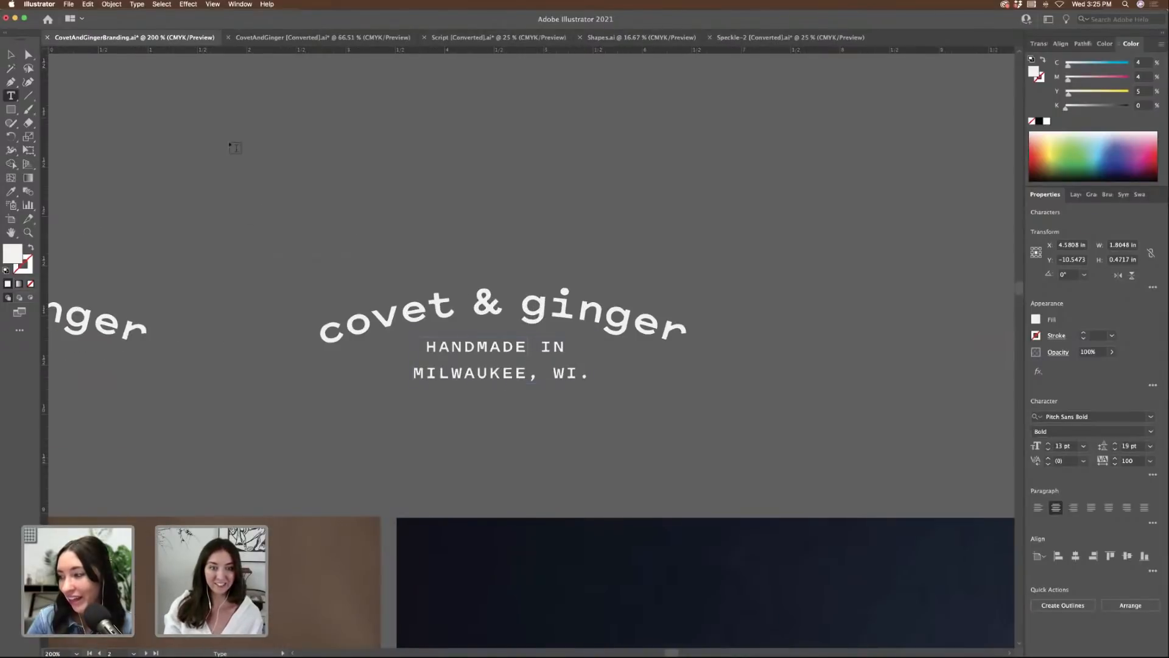
click(11, 54)
click(321, 125)
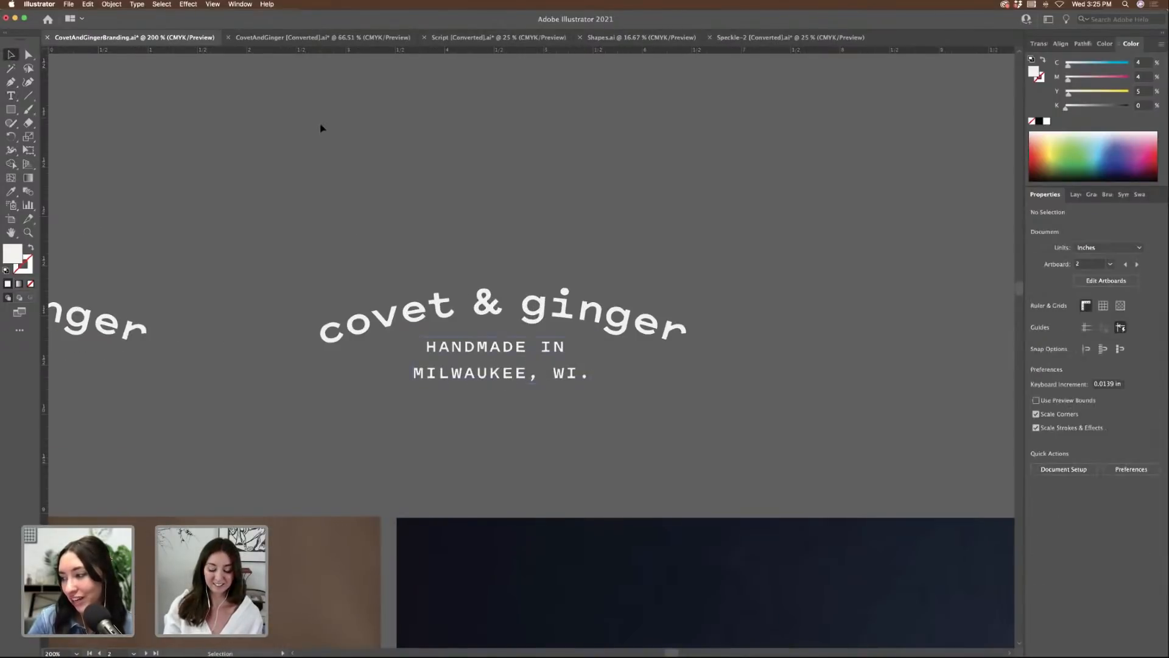
- Place a copy of the HANDMADE IN arched lockup in the middle of the brown speckled square
key(super+minus)
key(super+minus)
drag(424, 246, 614, 373)
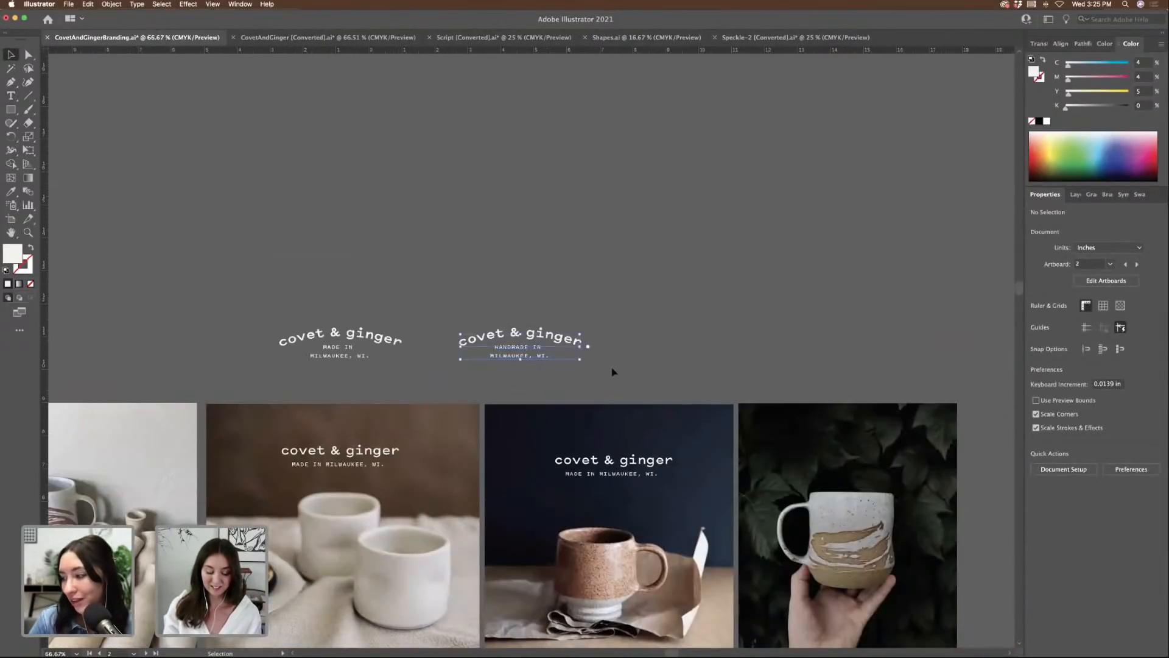
key(super+minus)
scroll(613, 371, right, 5)
scroll(613, 371, down, 3)
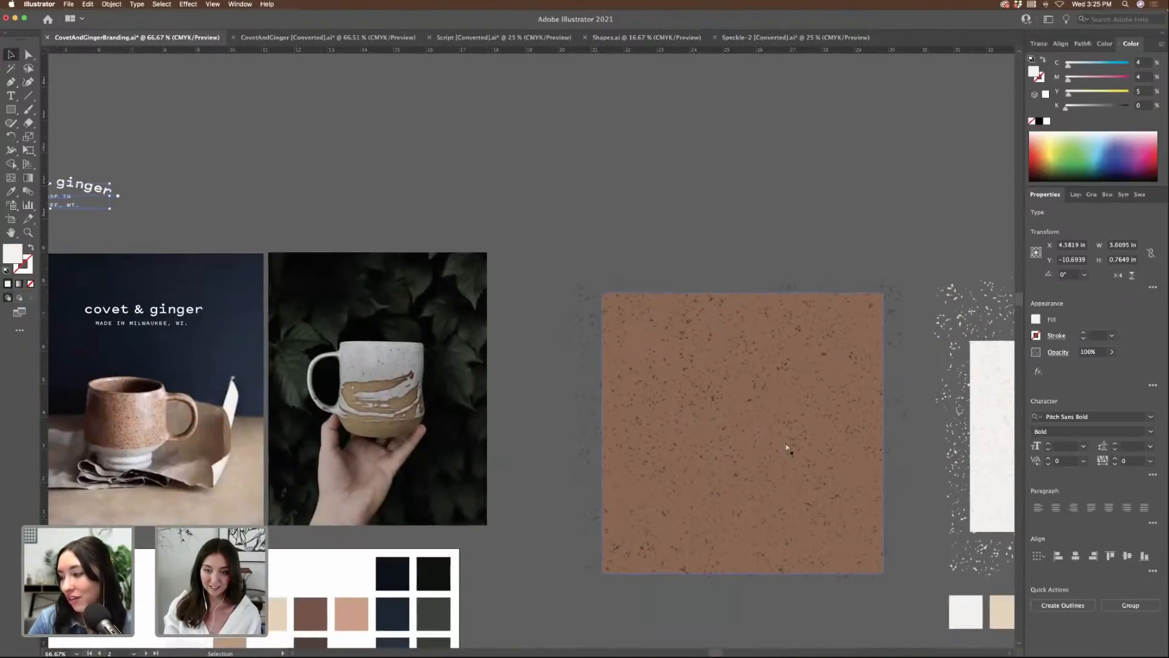
key(super+v)
drag(587, 342, 811, 421)
click(726, 250)
scroll(726, 250, right, 2)
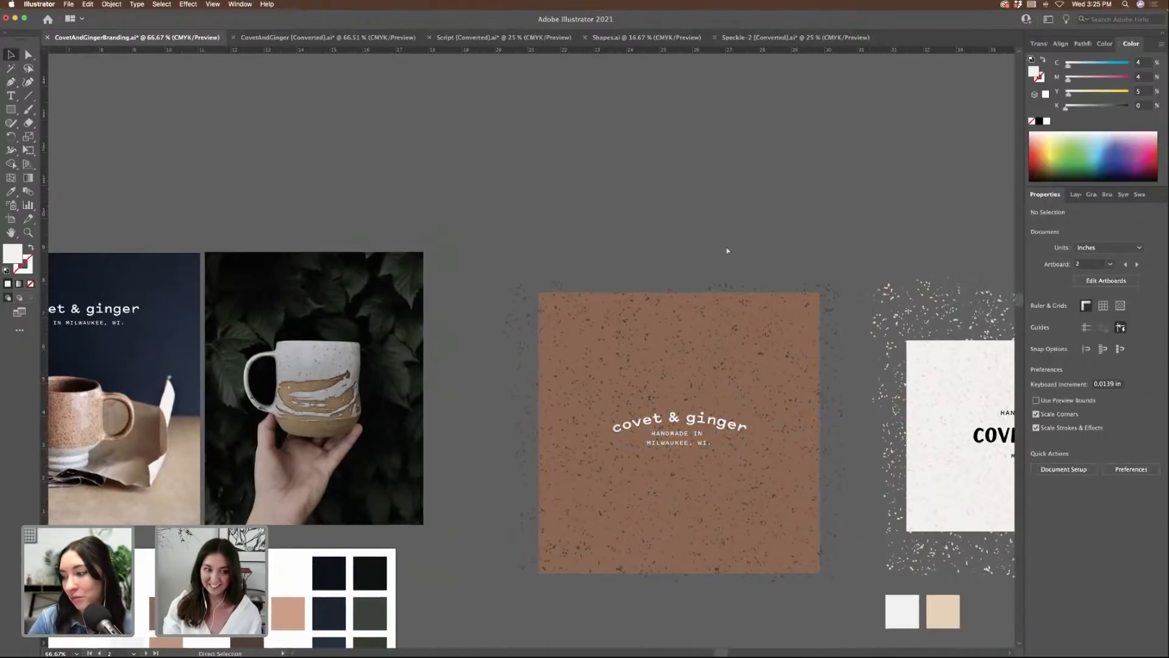
- Examine how the arched lockup reads against the brown speckled texture, both close up and as a whole
key(super+equal)
key(super+equal)
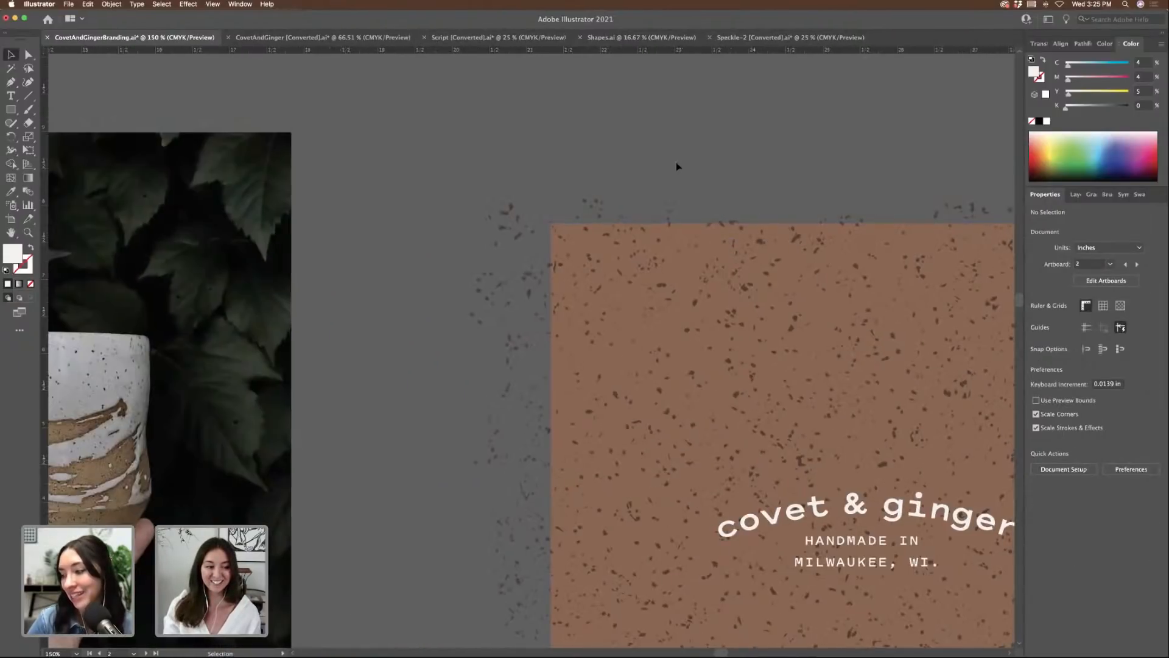
scroll(676, 165, right, 5)
scroll(670, 166, down, 3)
scroll(662, 166, right, 2)
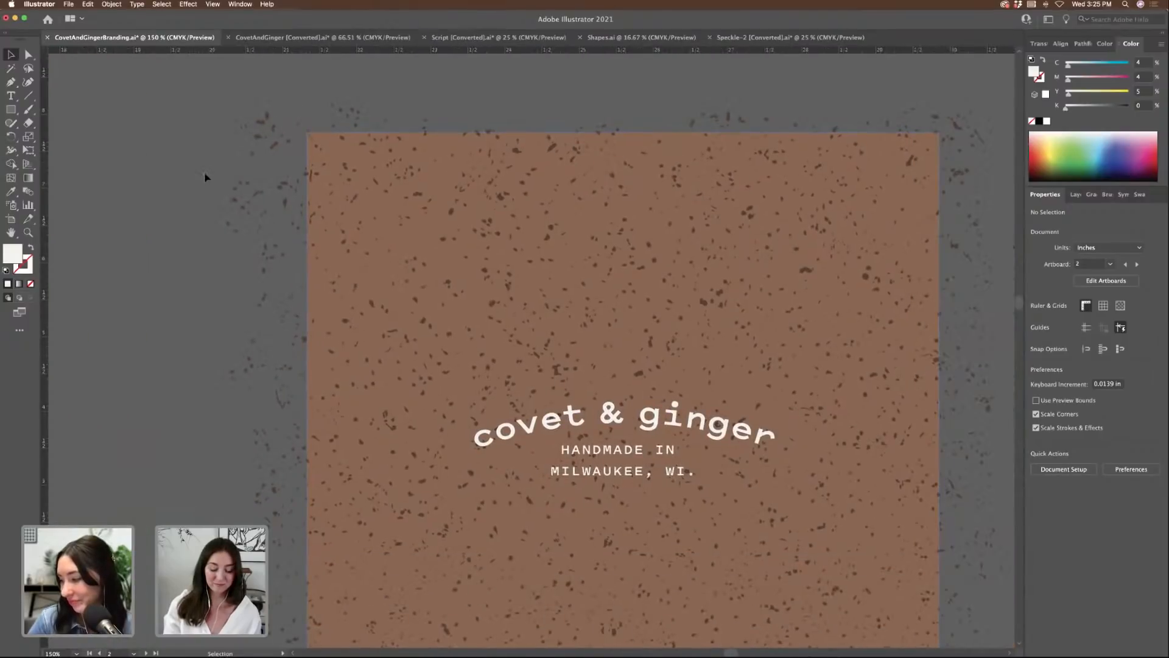
key(super+minus)
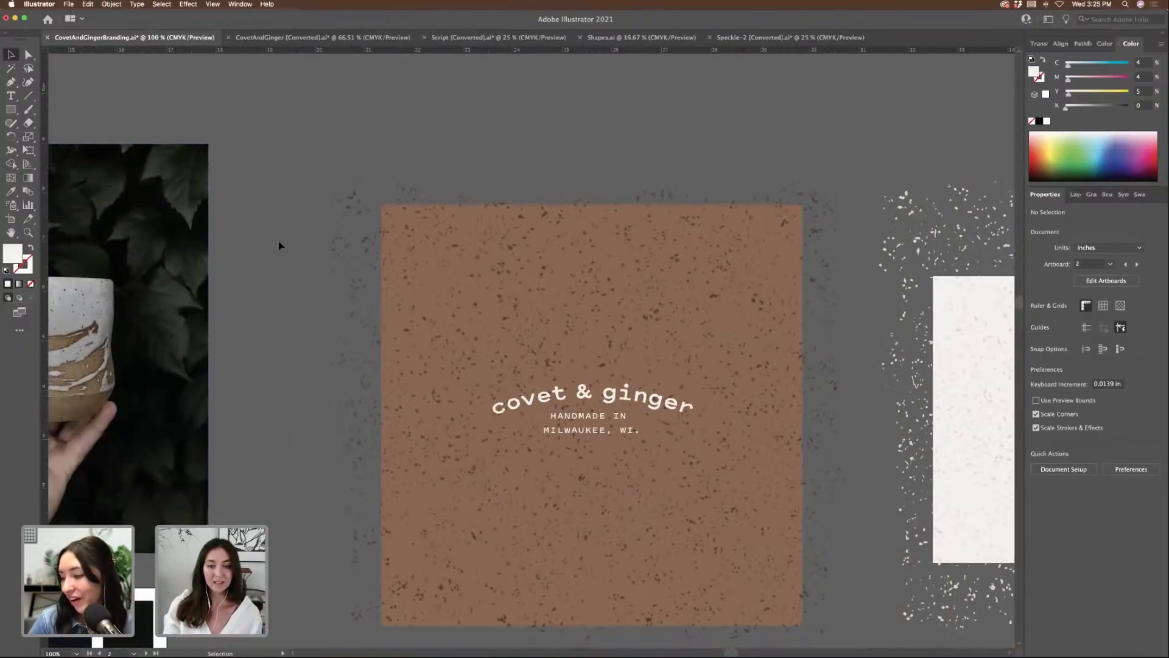
scroll(280, 248, left, 1)
scroll(279, 246, left, 12)
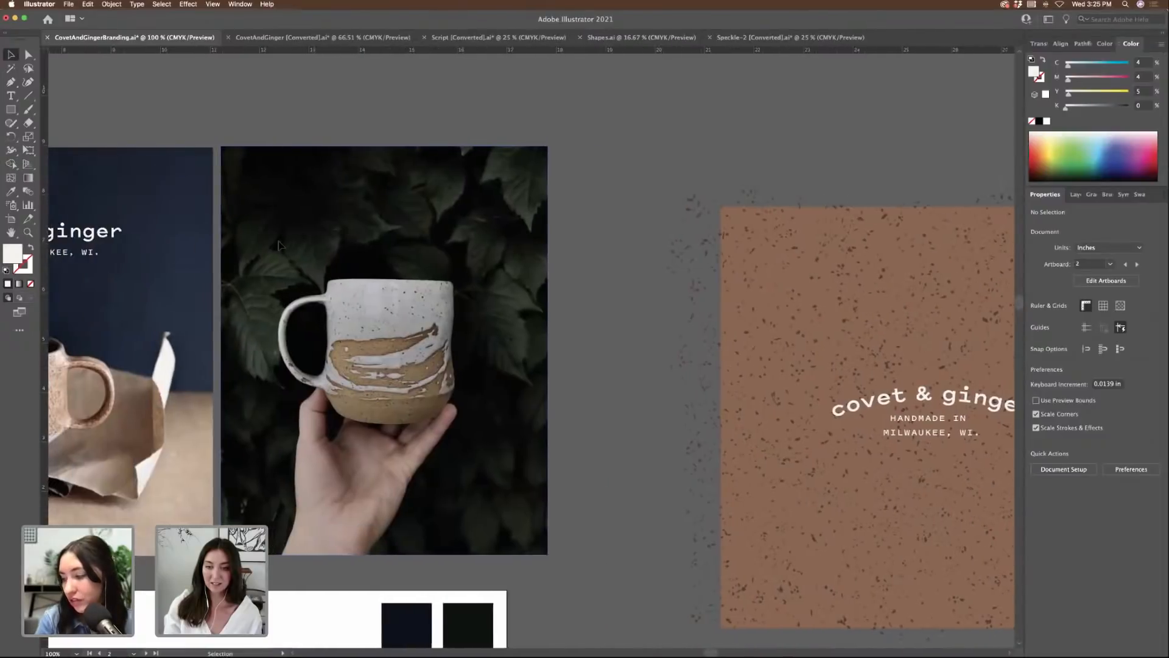
- Move the straight logo off the brown photo to above the arched lockups, and put a copy of the MADE IN arched lockup there instead
scroll(279, 242, left, 7)
scroll(279, 242, up, 1)
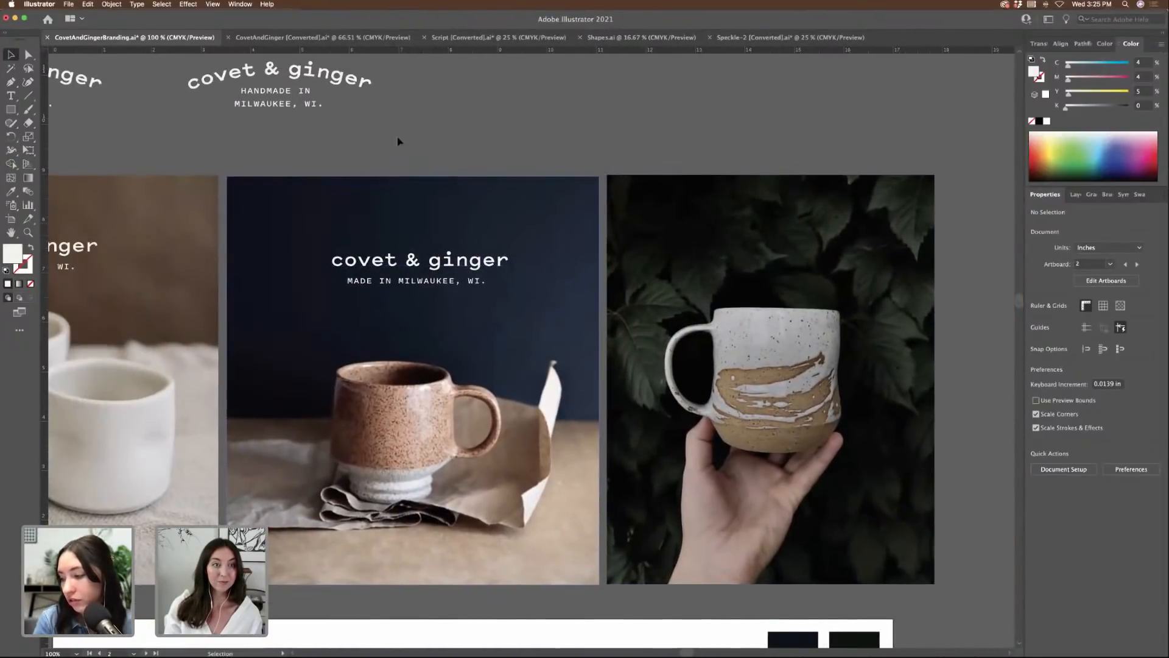
scroll(442, 161, up, 3)
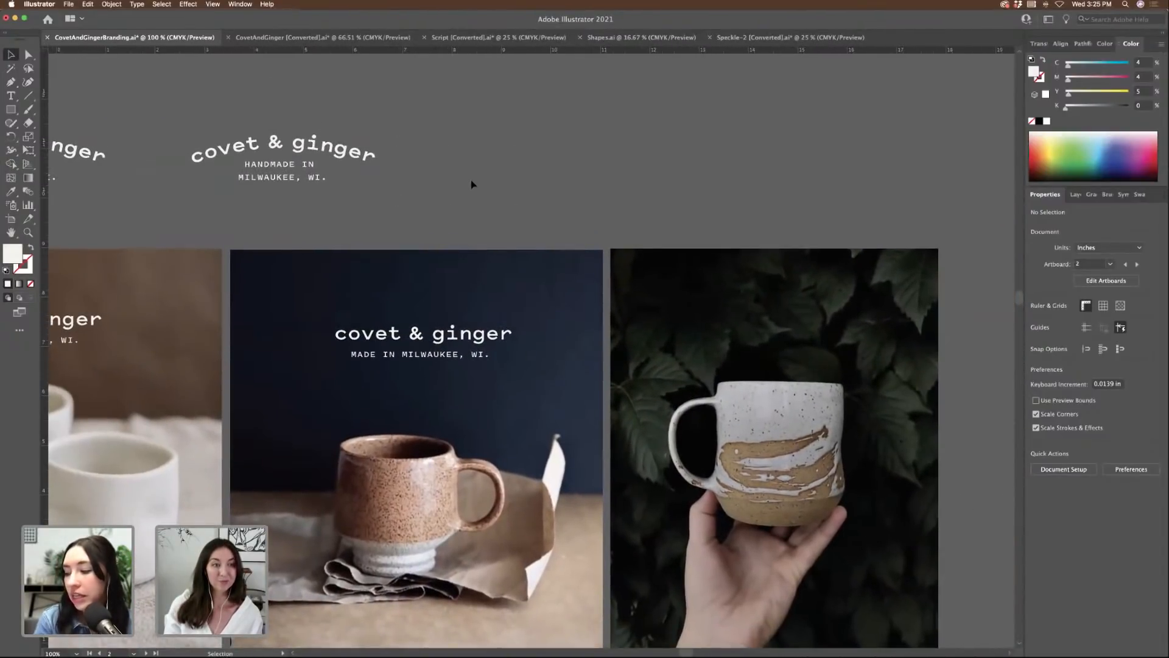
scroll(472, 184, up, 3)
scroll(473, 182, left, 10)
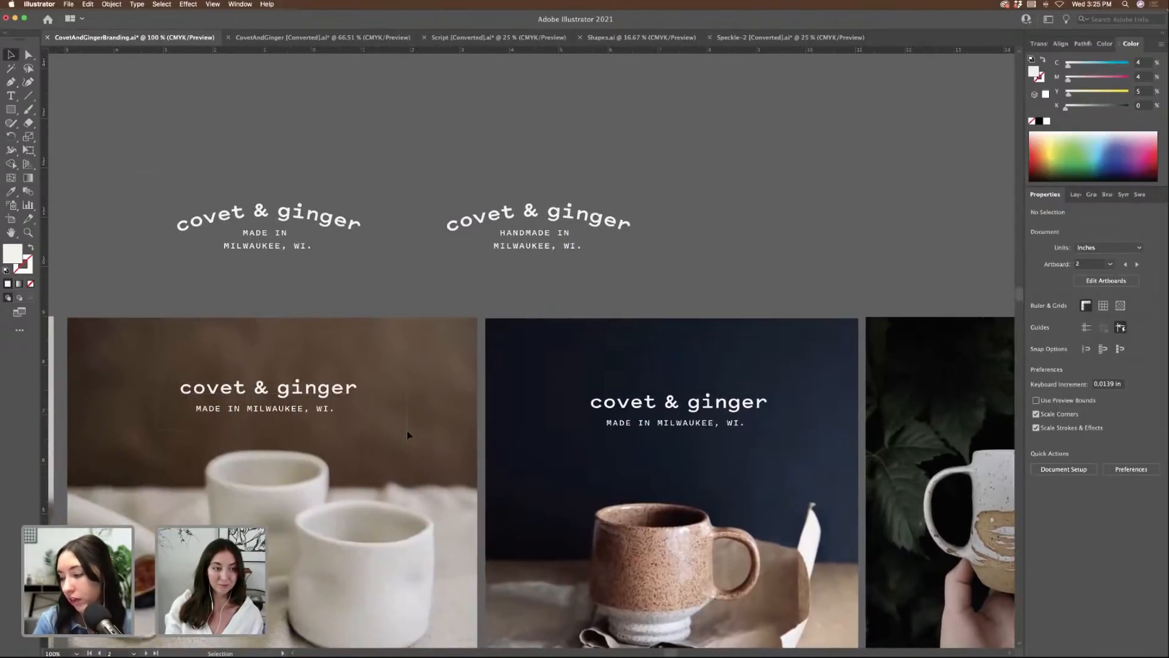
drag(323, 388, 323, 148)
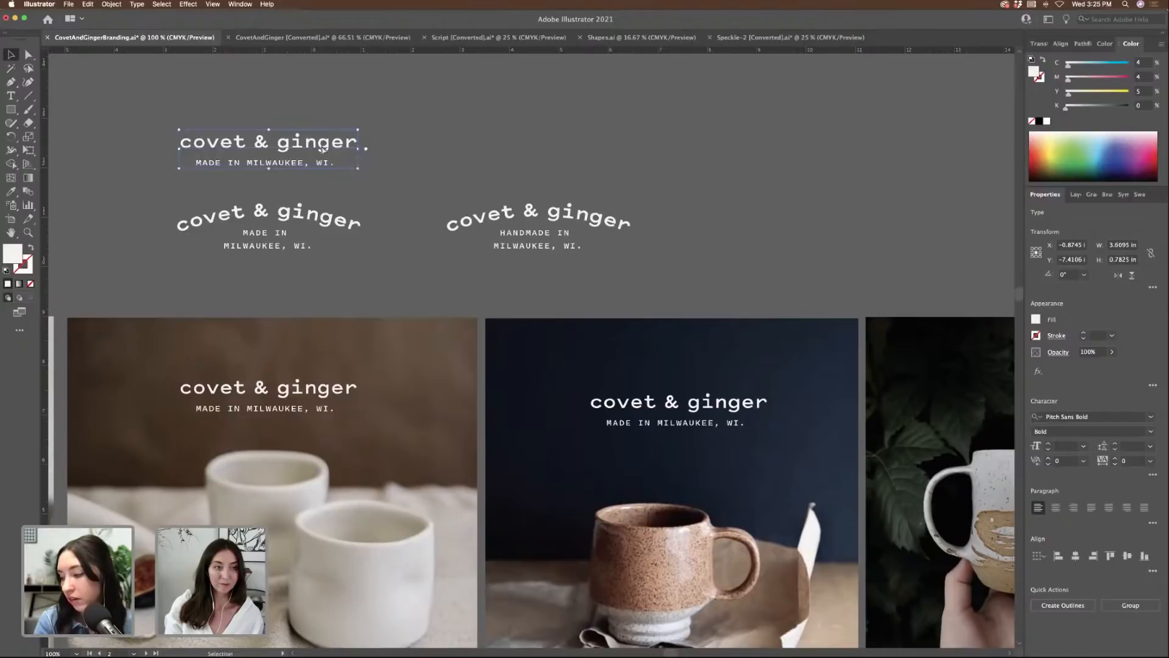
key(super+z)
drag(314, 393, 314, 127)
drag(321, 224, 321, 388)
click(366, 285)
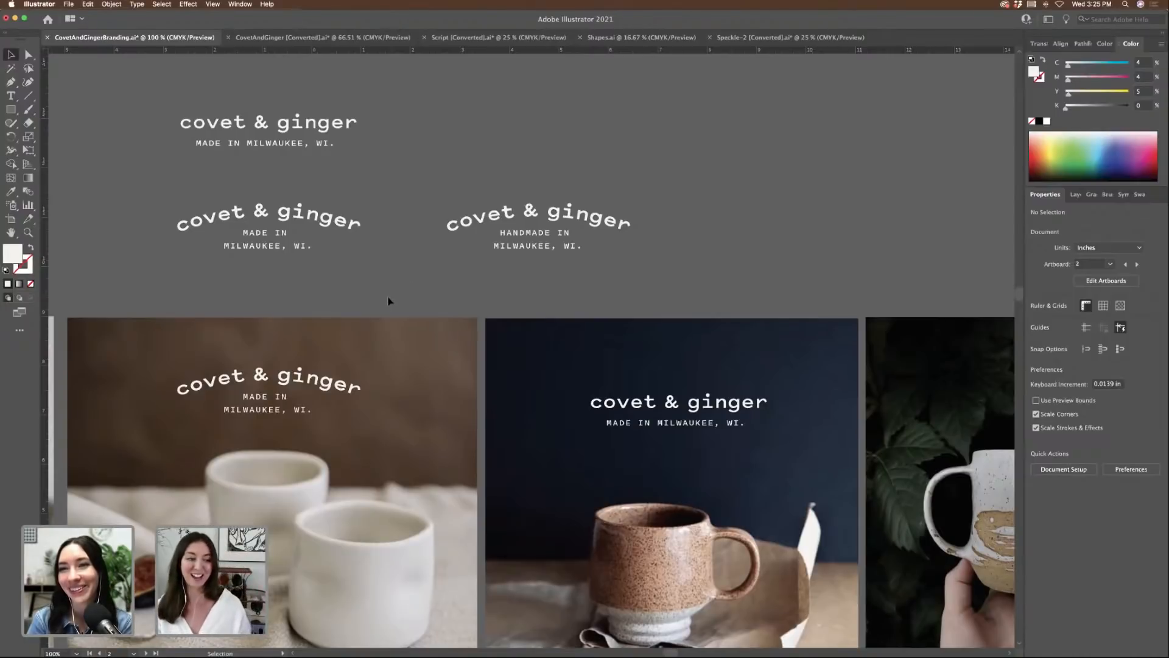
- Set the tagline of the arched lockup on the brown photo to 14 pt and slightly increase its leading
scroll(451, 292, left, 4)
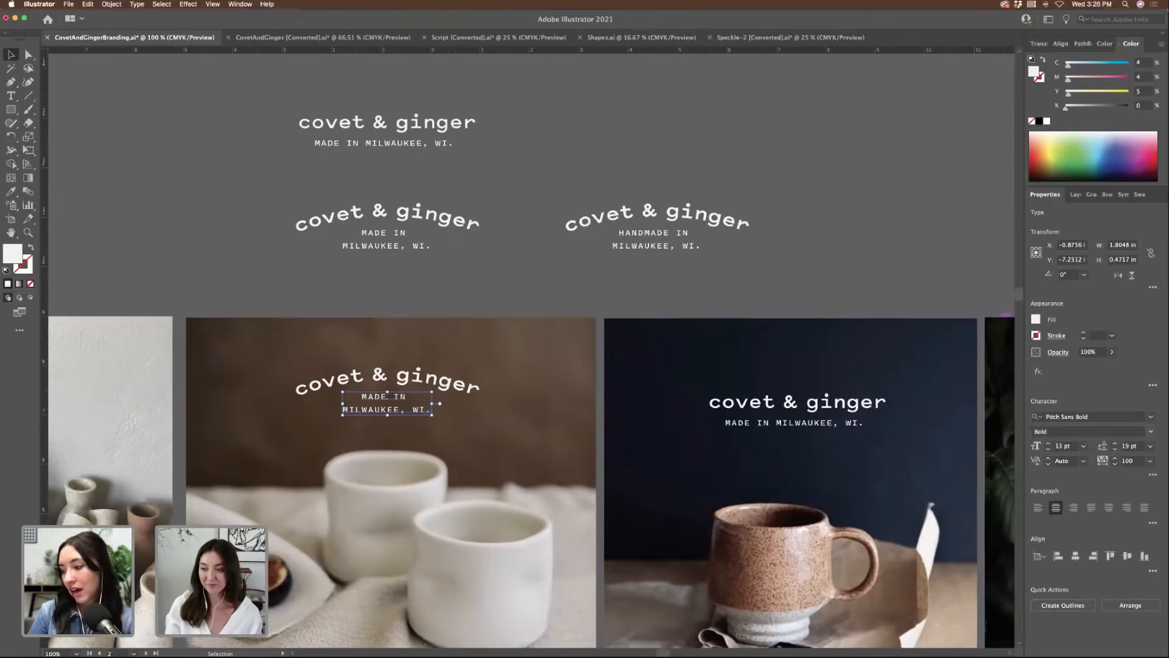
click(1048, 444)
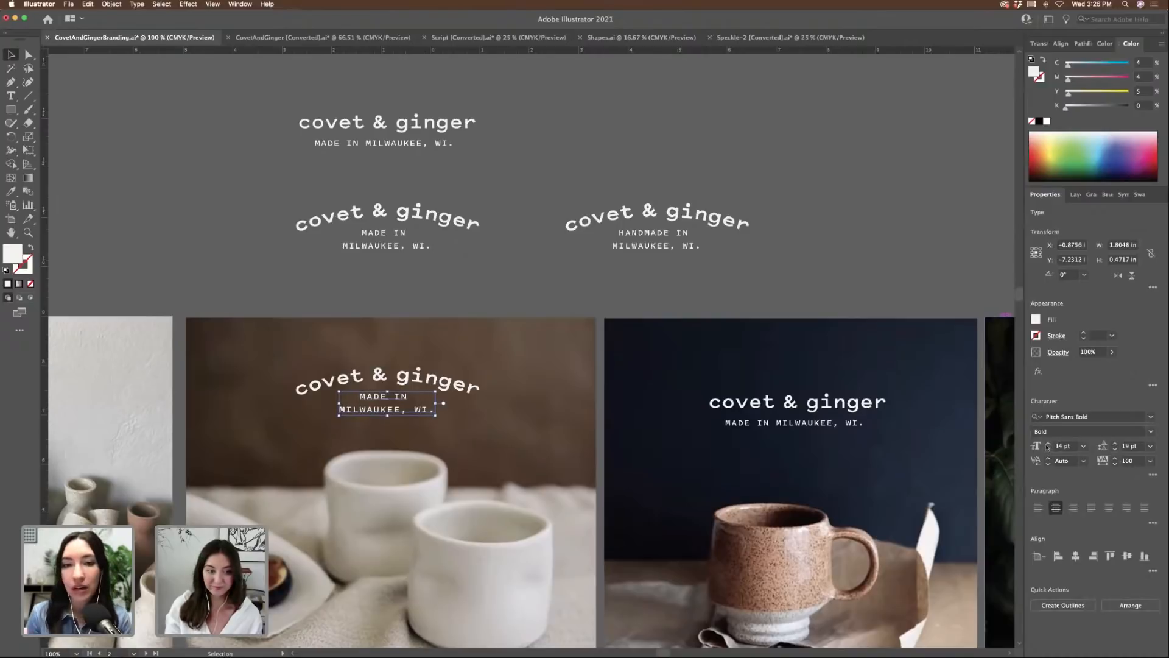
click(1115, 447)
click(1115, 446)
click(882, 256)
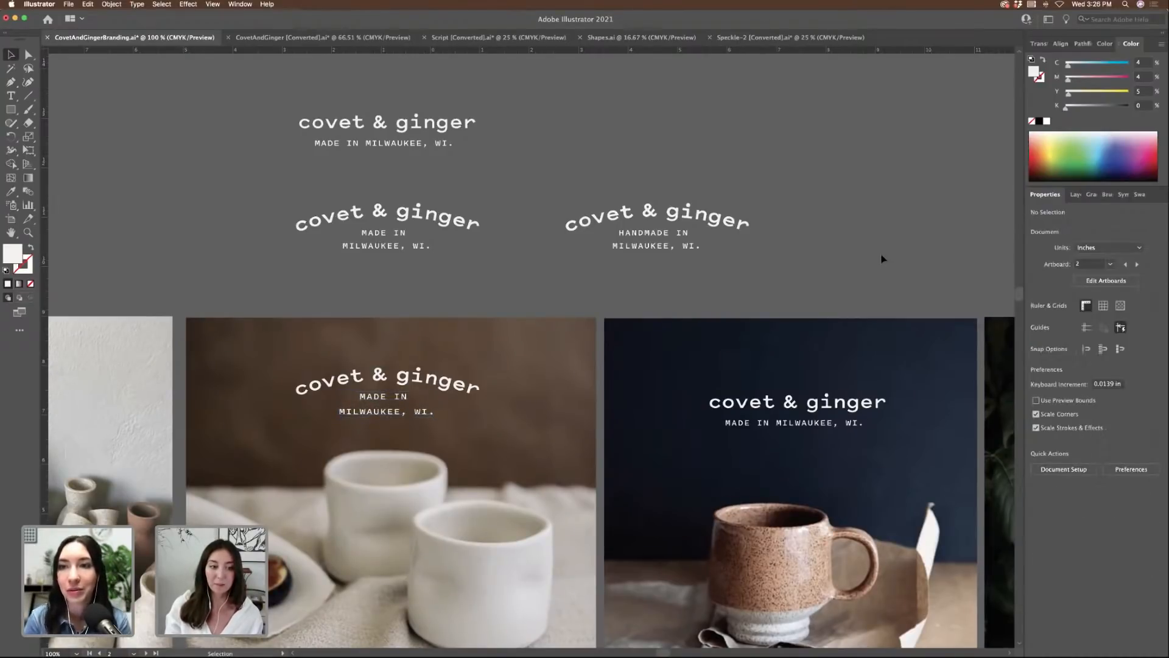
- Examine the arched lockup on the brown photo alongside the neighbouring product photos and logo versions
scroll(881, 259, down, 2)
scroll(882, 260, down, 3)
scroll(882, 260, left, 2)
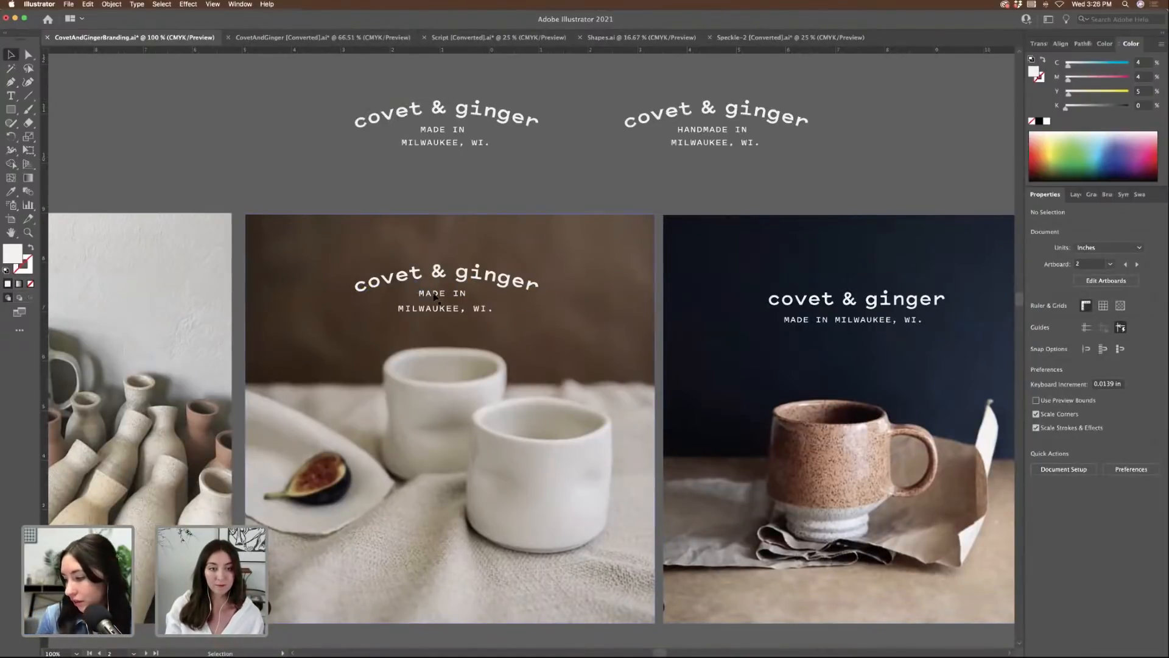
scroll(343, 185, right, 5)
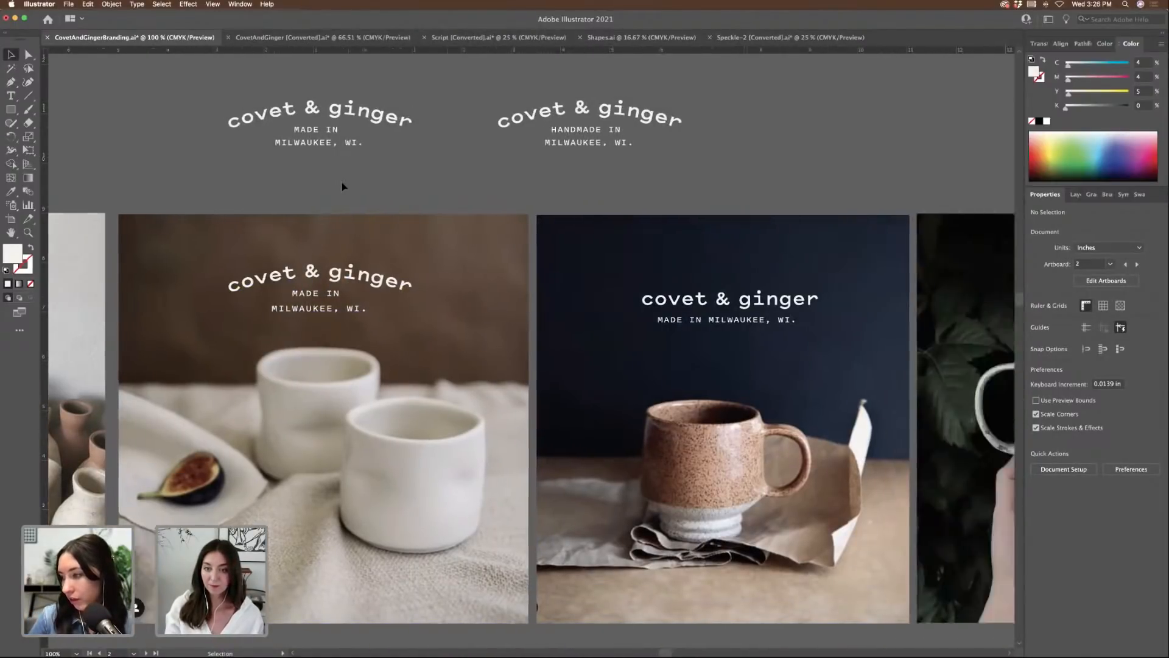
scroll(347, 185, down, 2)
scroll(349, 187, down, 2)
scroll(393, 182, down, 6)
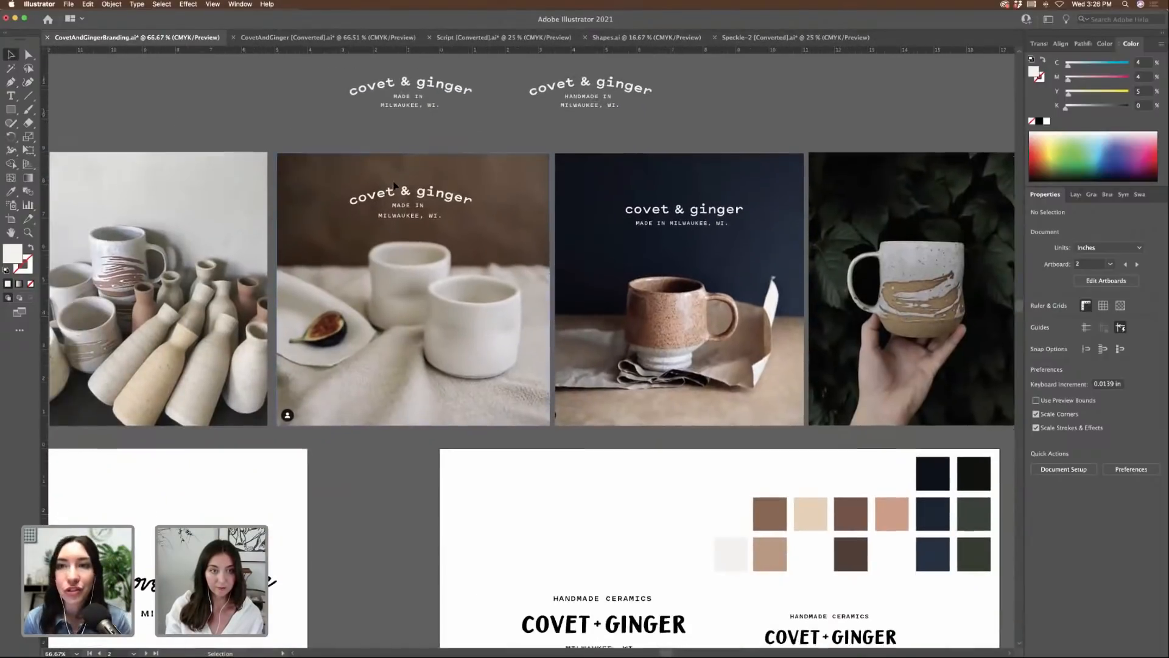
- Duplicate the larger COVET + GINGER wordmark, without its taglines, into the empty space beneath it on the palette artboard
scroll(413, 227, right, 4)
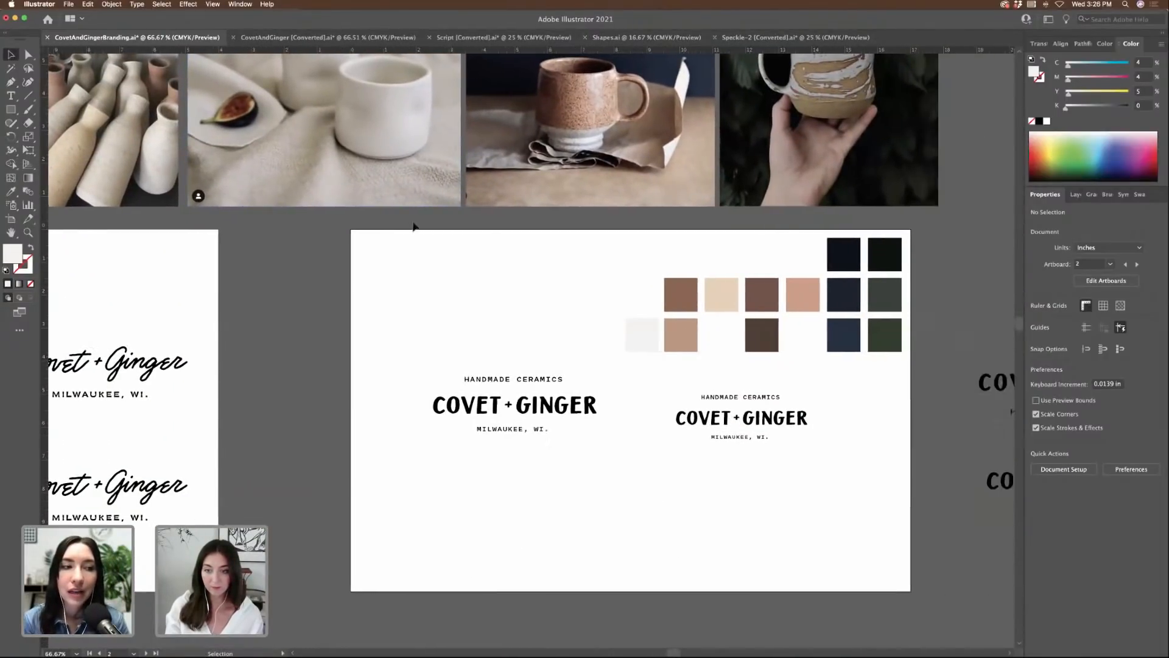
drag(611, 426, 552, 396)
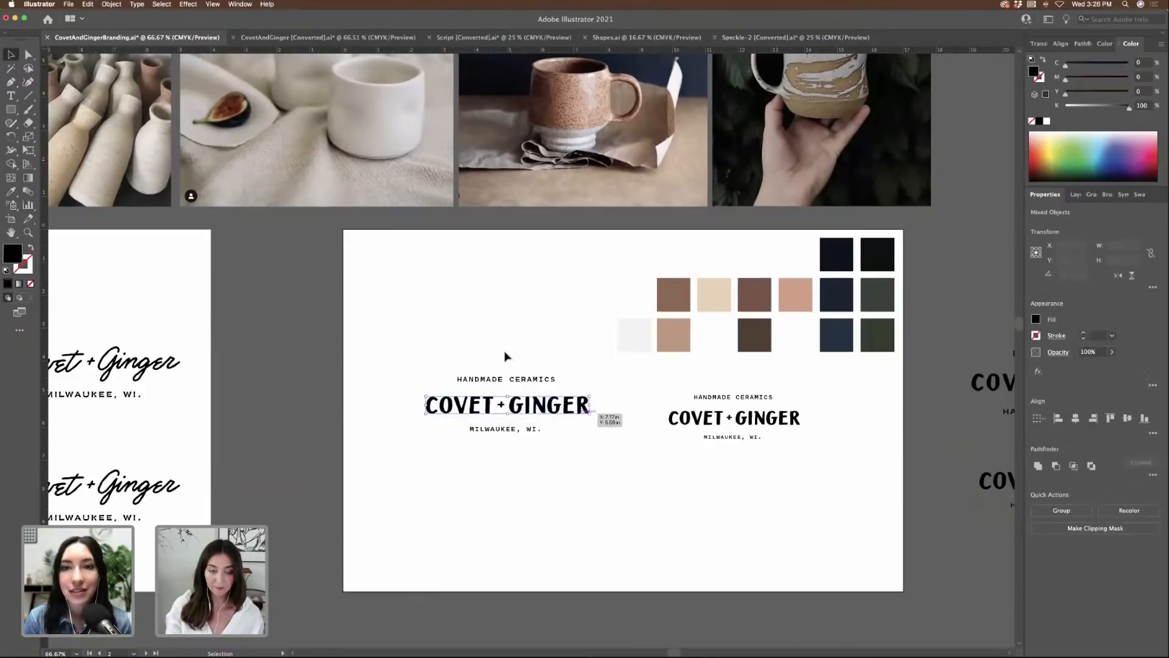
scroll(540, 329, down, 3)
drag(540, 330, 539, 436)
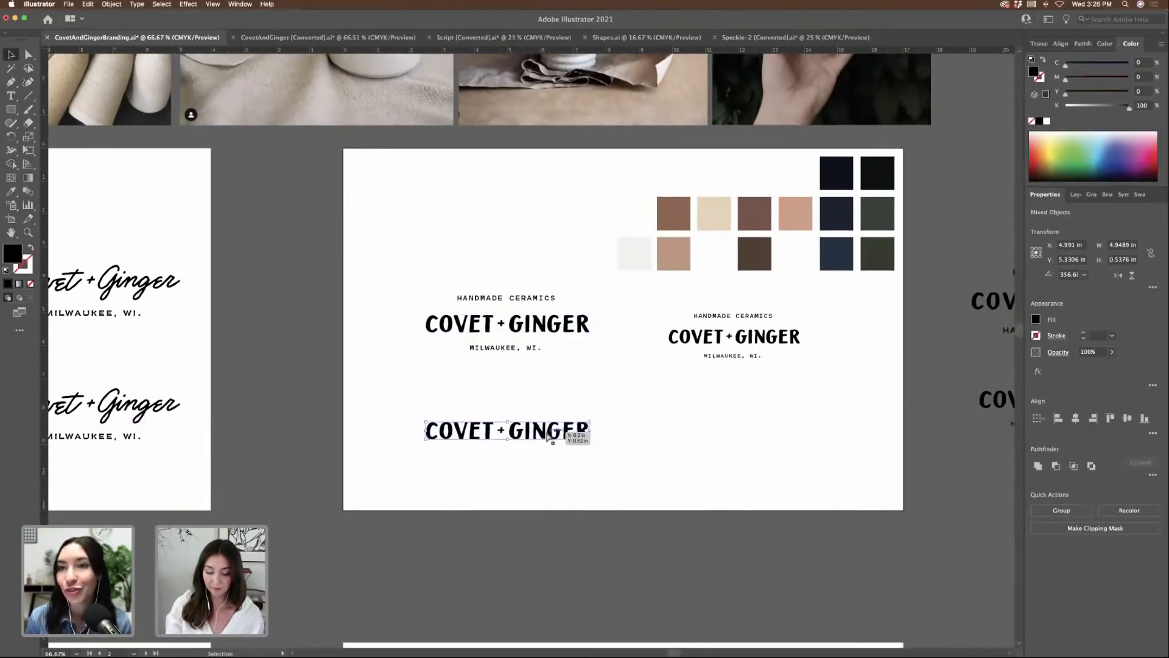
key(super+equal)
click(1105, 45)
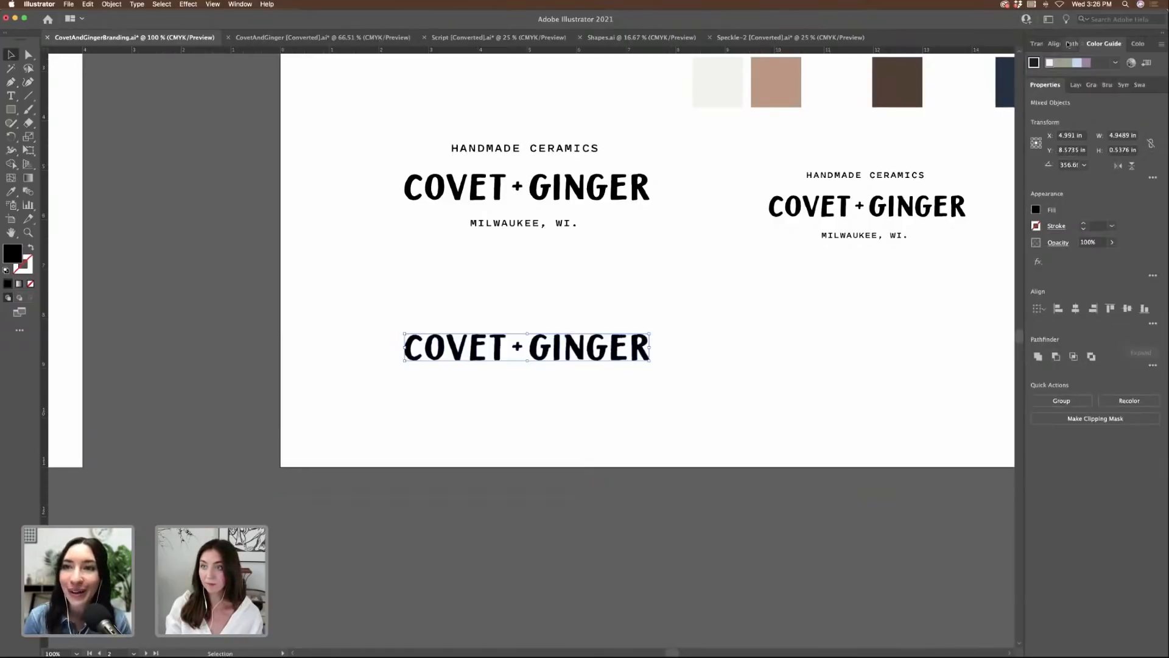
- Unite the duplicated COVET + GINGER wordmark's shapes and bend it upward with an Arc warp effect
click(1073, 44)
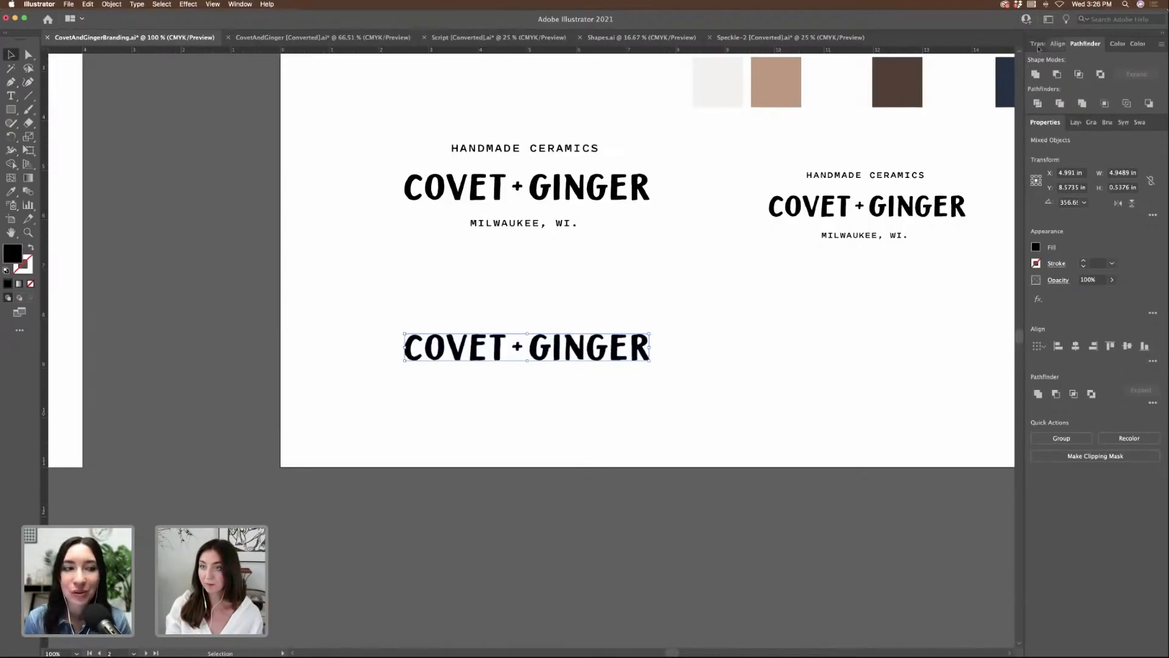
click(1035, 75)
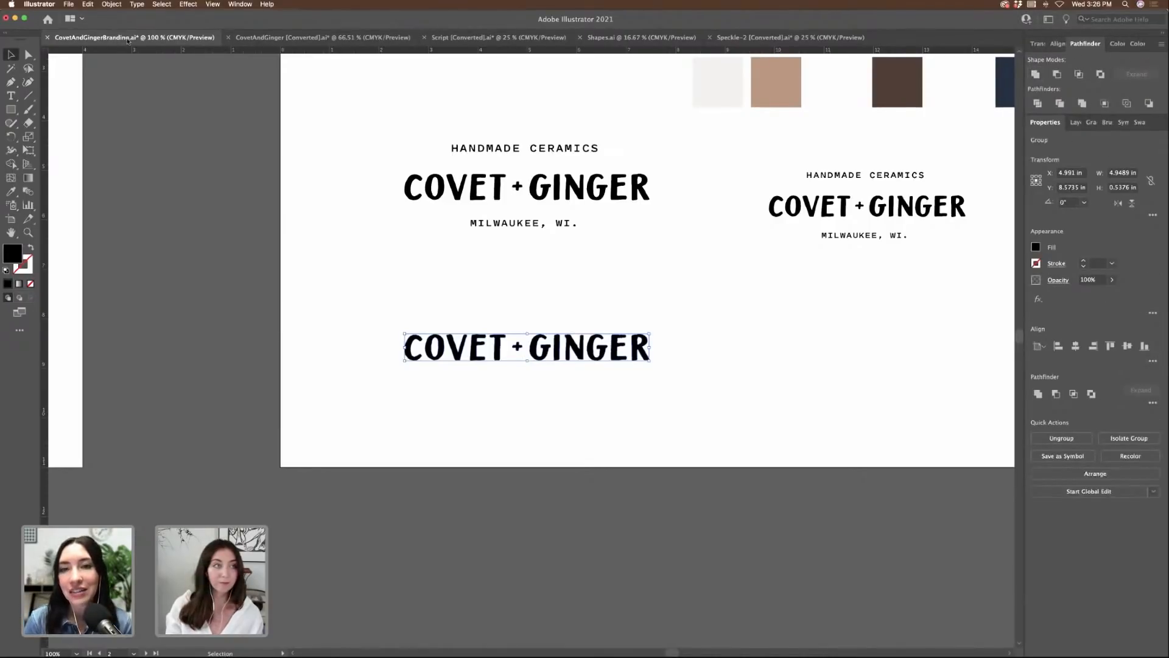
click(160, 4)
mouse_move(188, 4)
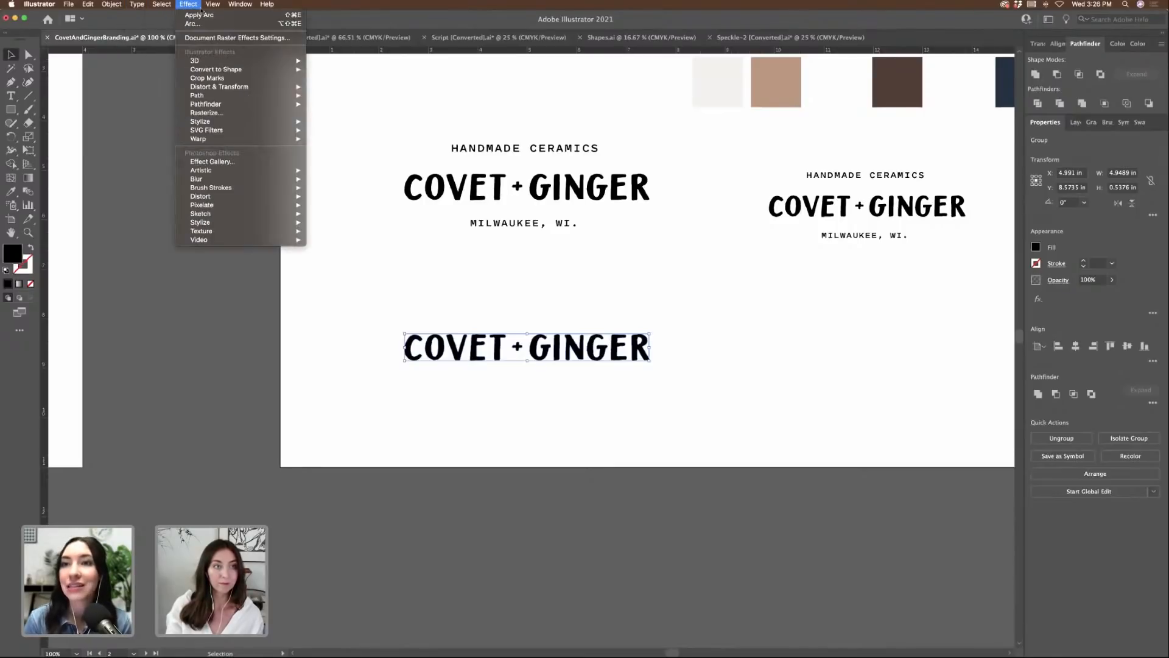
mouse_move(215, 140)
click(343, 140)
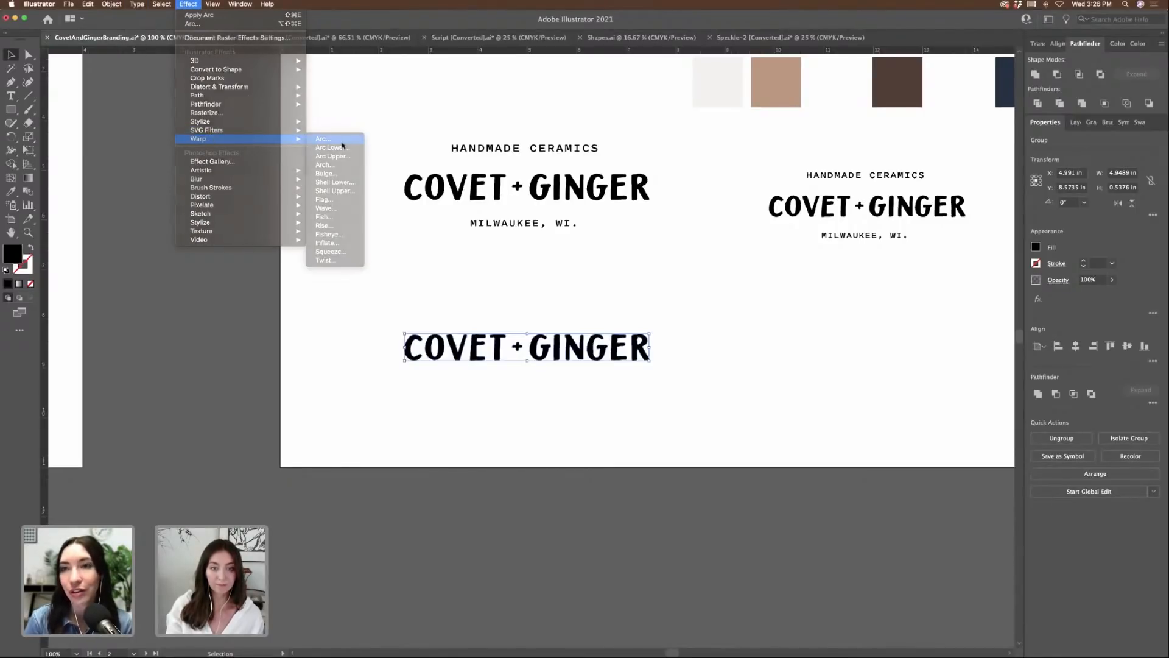
click(928, 434)
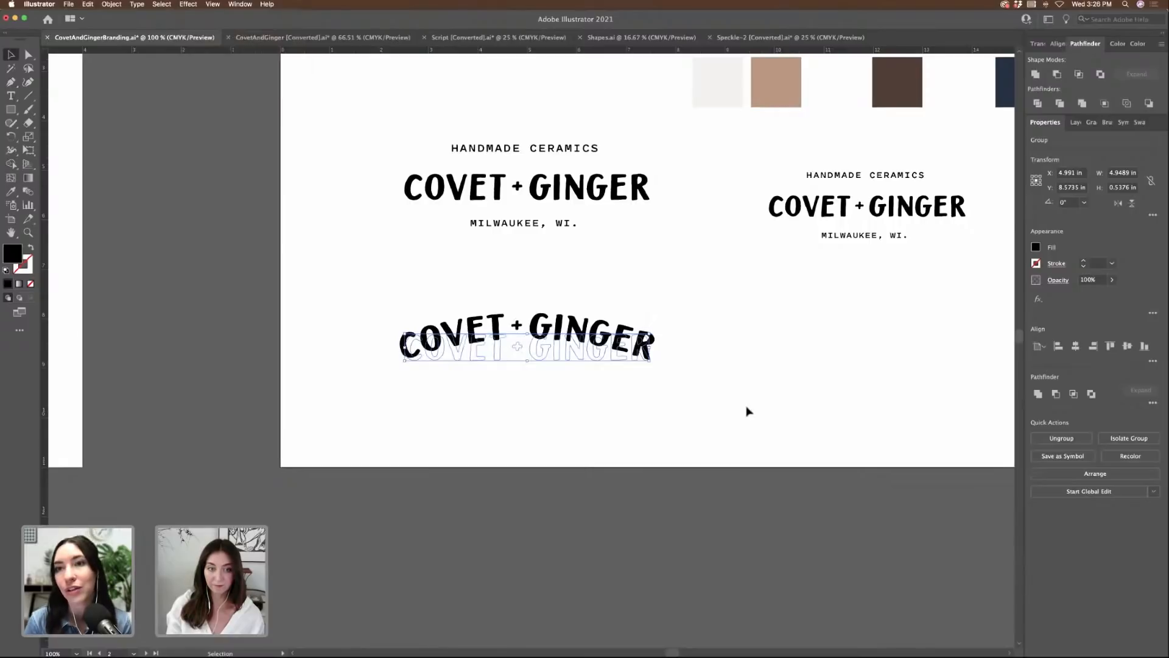
click(768, 408)
- Copy both taglines beneath the arched COVET + GINGER wordmark, with MILWAUKEE, WI. above an enlarged HANDMADE CERAMICS
drag(552, 152, 648, 378)
click(541, 233)
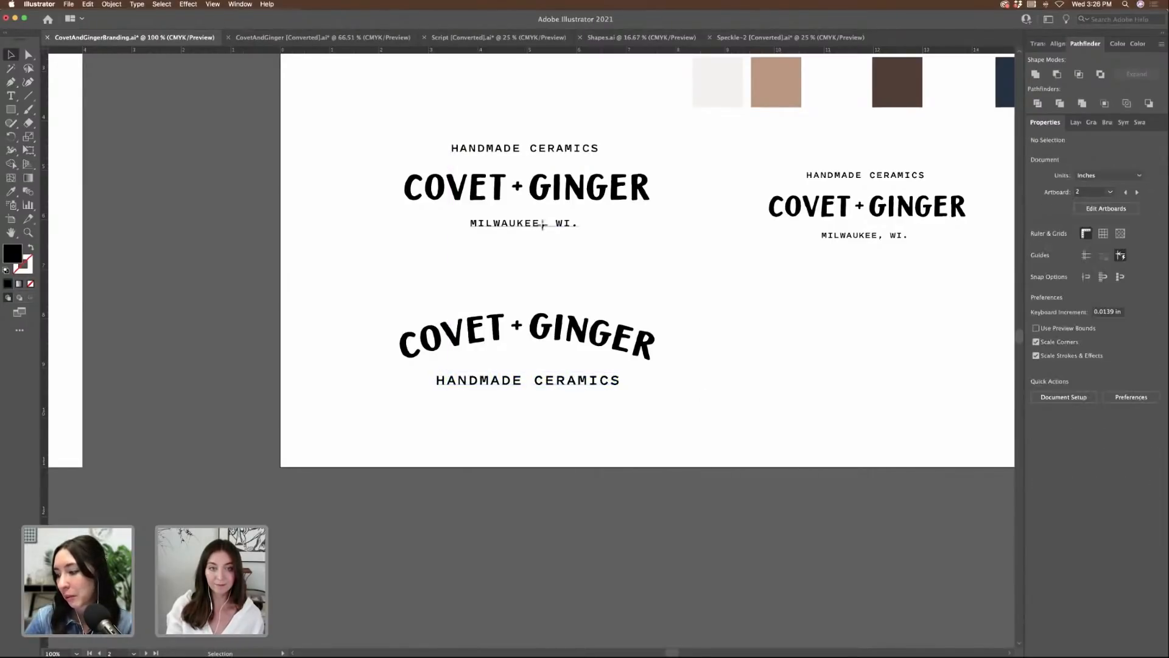
click(512, 225)
drag(512, 225, 514, 362)
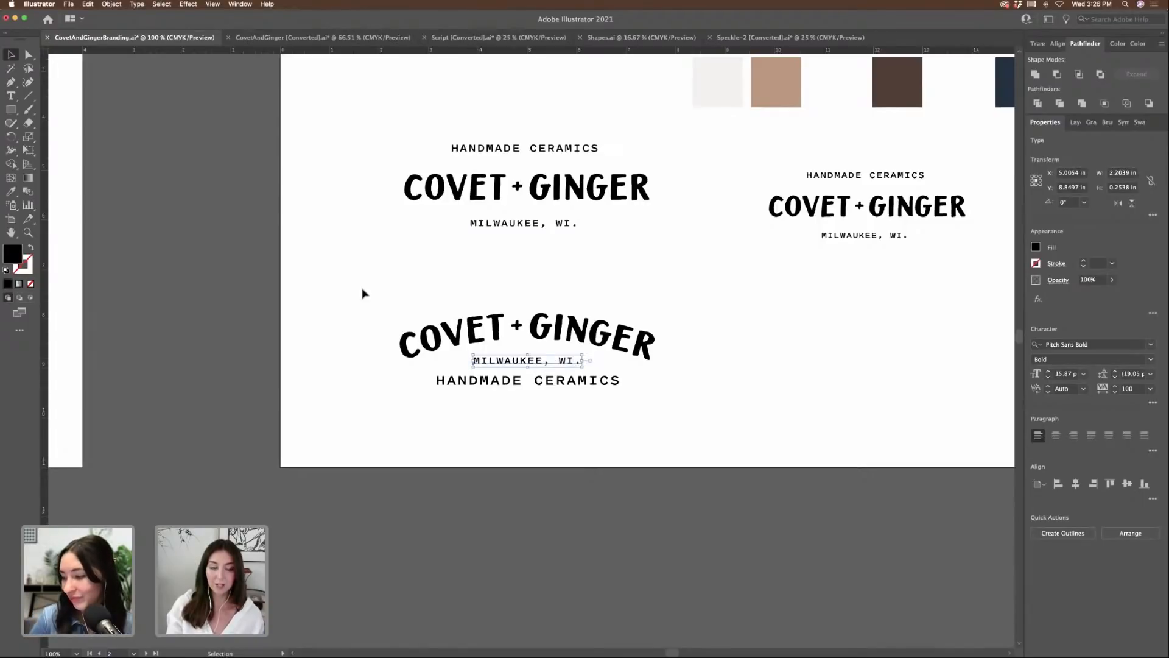
- Align the arched wordmark and its two taglines on a common horizontal centre
drag(345, 288, 673, 430)
click(366, 286)
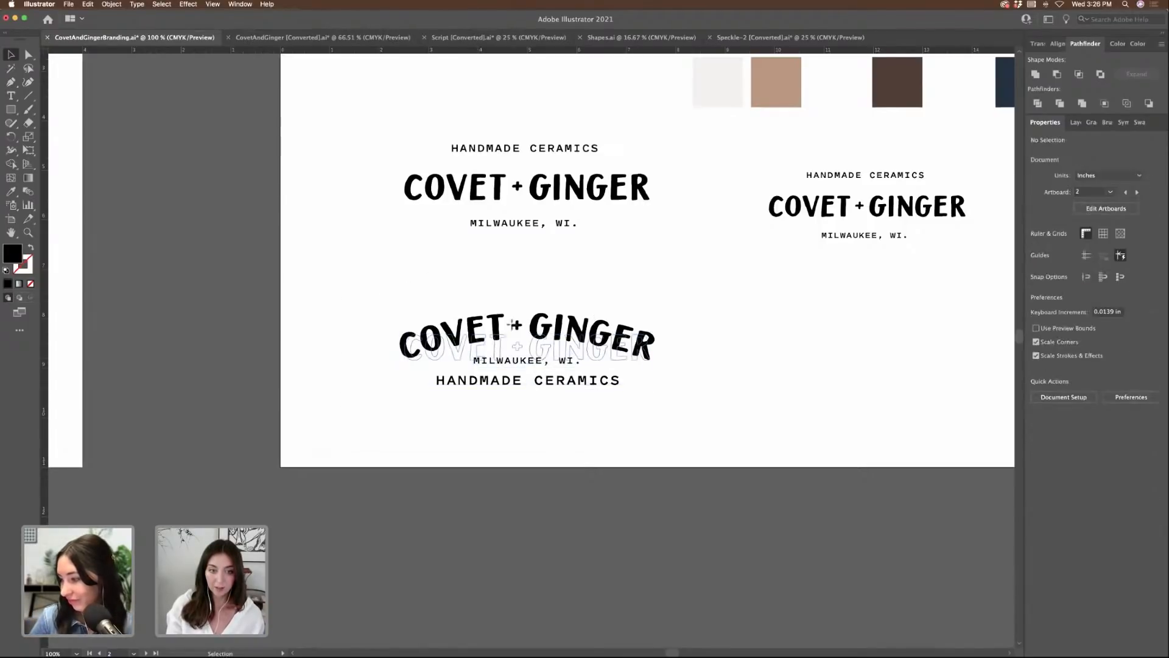
drag(344, 272, 771, 485)
click(771, 485)
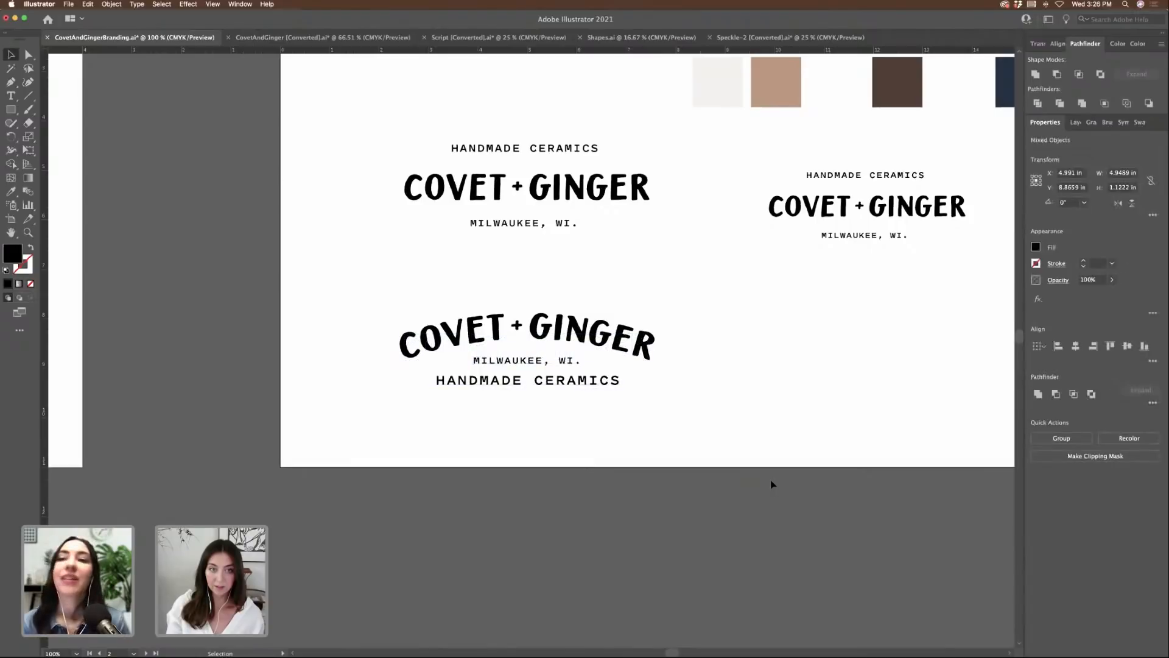
key(super+minus)
drag(693, 415, 412, 316)
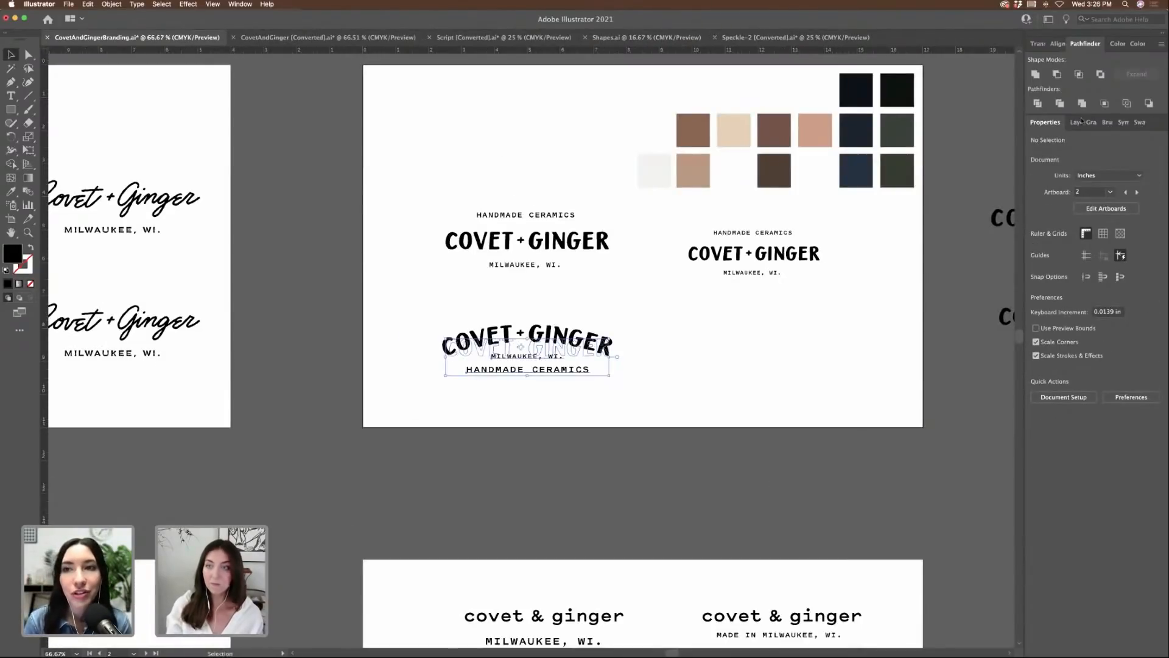
click(1059, 44)
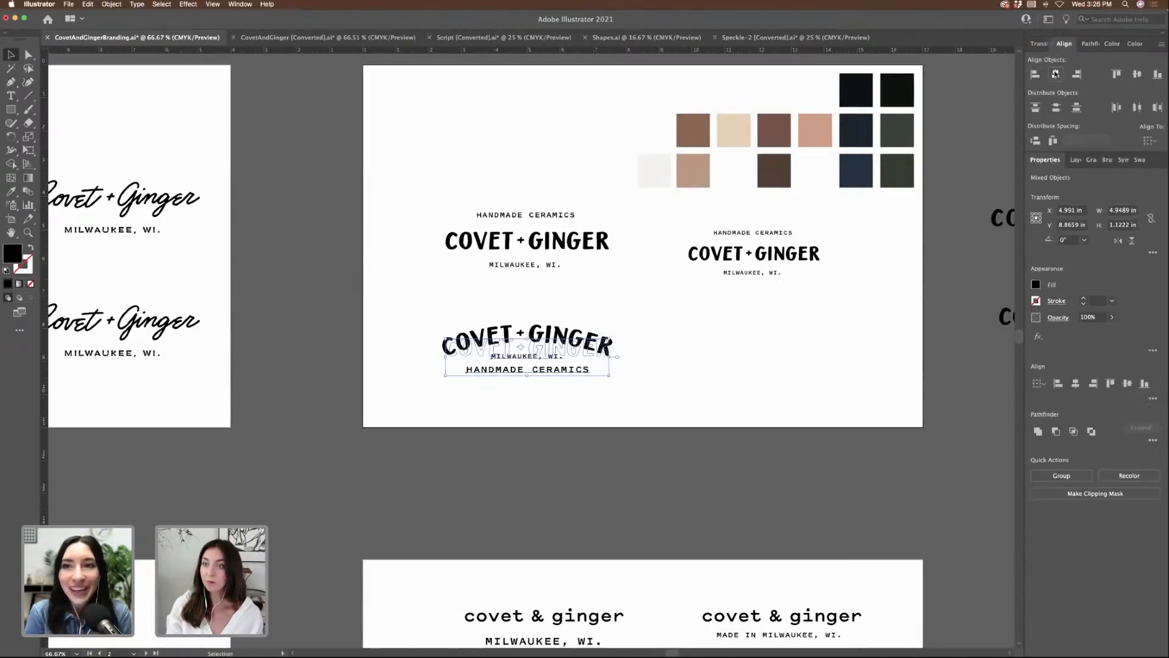
click(1138, 73)
click(794, 347)
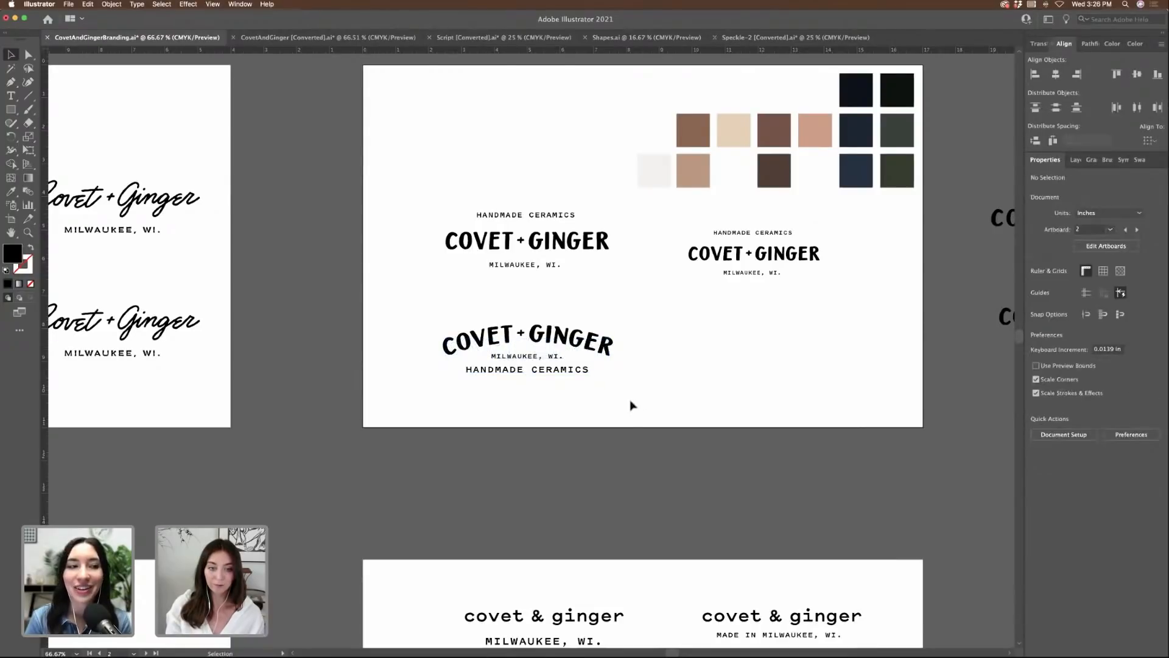
click(396, 326)
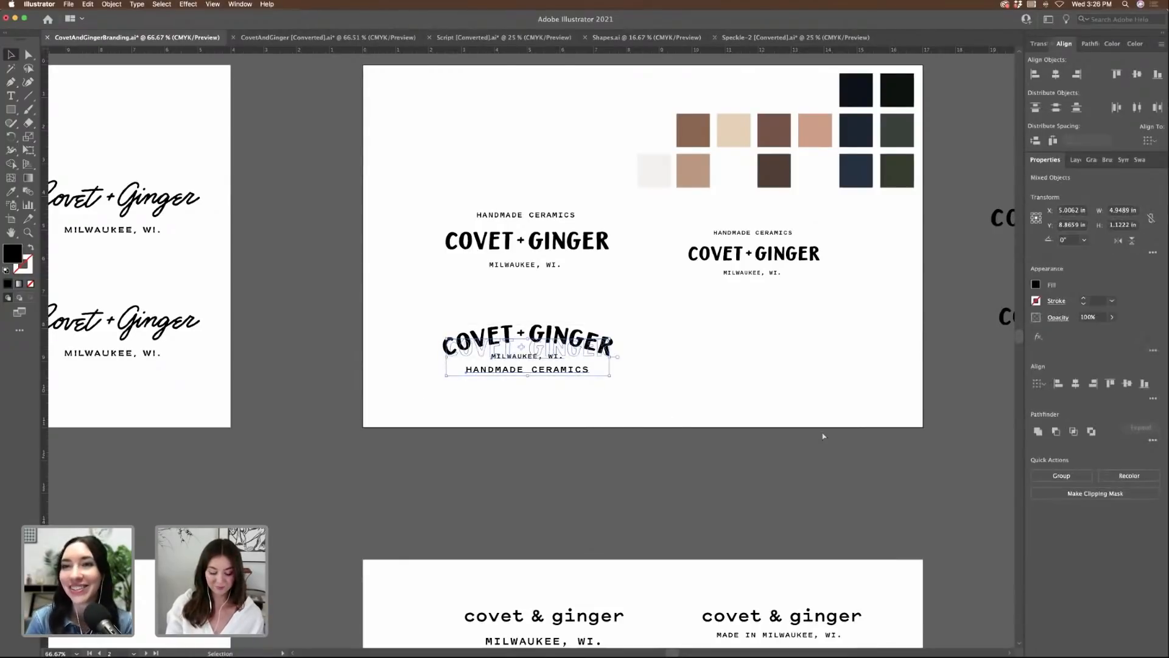
click(681, 373)
- Compare the new arched lockup with the script and sans-serif logo versions on the neighbouring artboards
scroll(681, 373, right, 3)
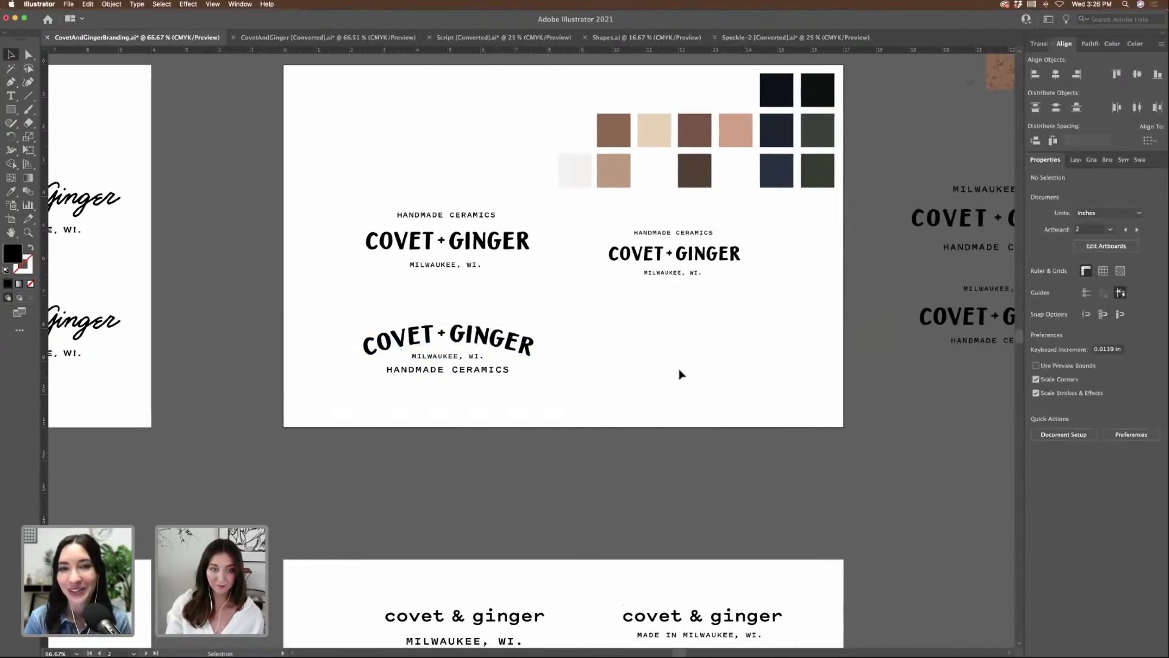
scroll(681, 373, down, 3)
scroll(681, 374, left, 3)
scroll(673, 367, left, 2)
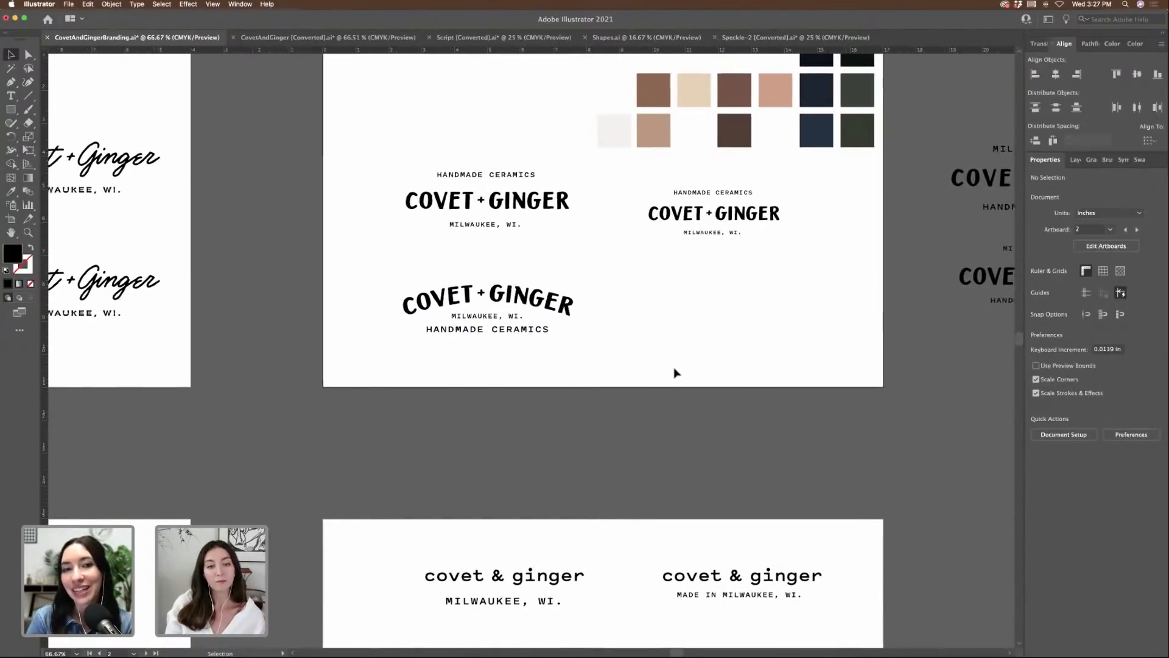
drag(671, 357, 434, 280)
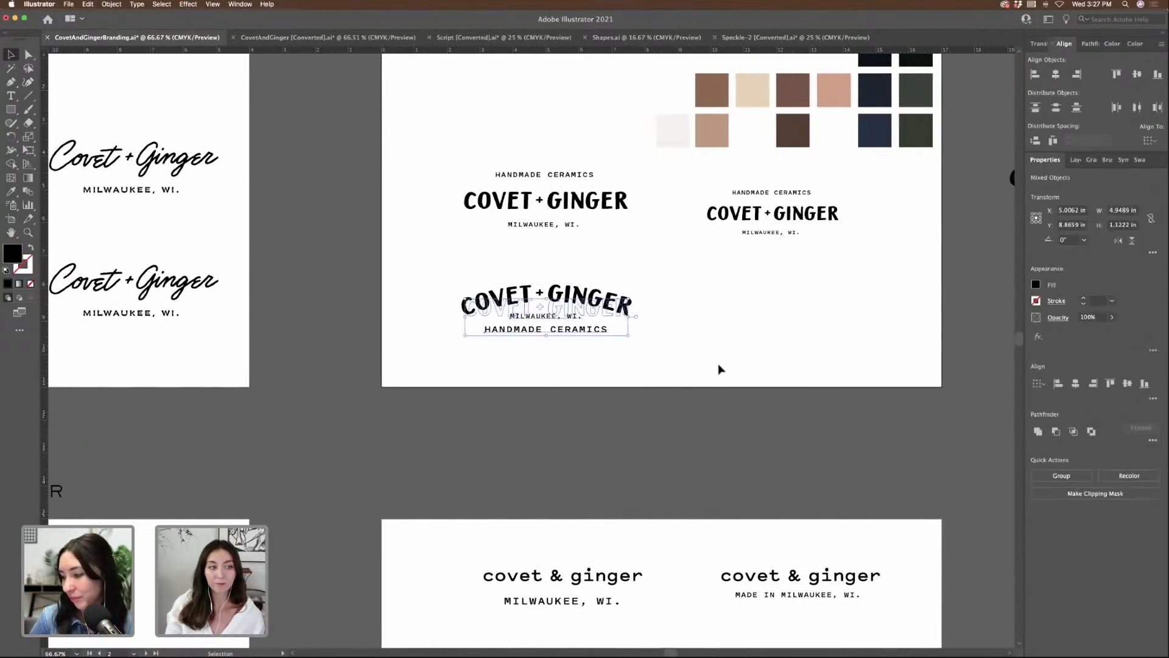
scroll(720, 369, left, 15)
scroll(718, 369, left, 5)
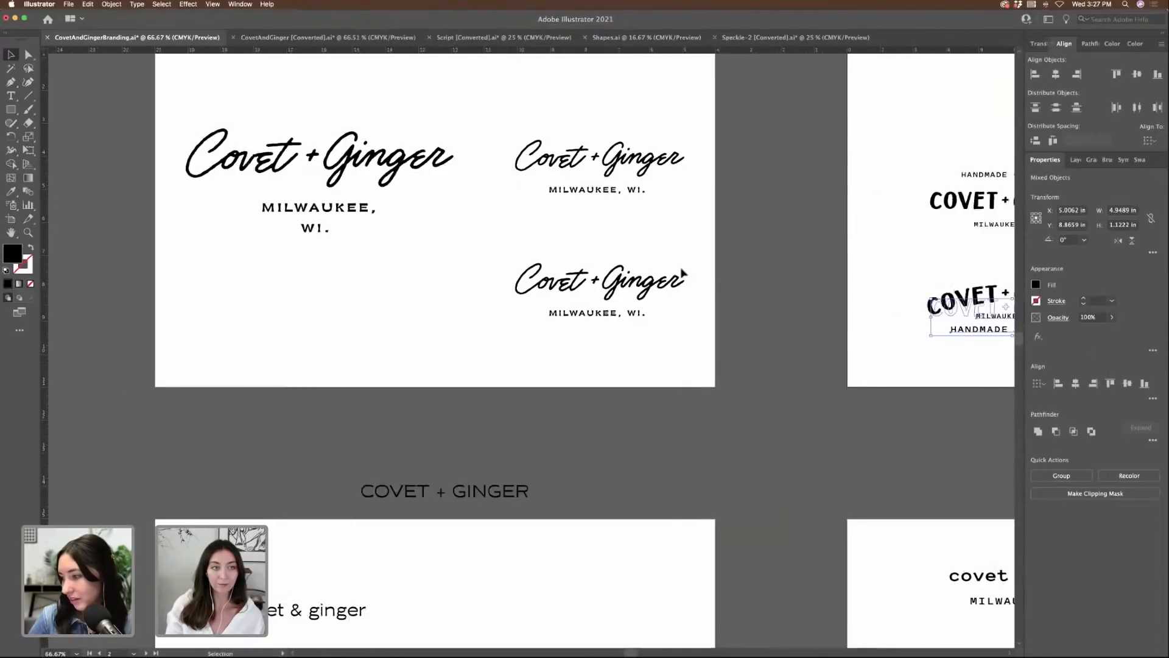
click(470, 110)
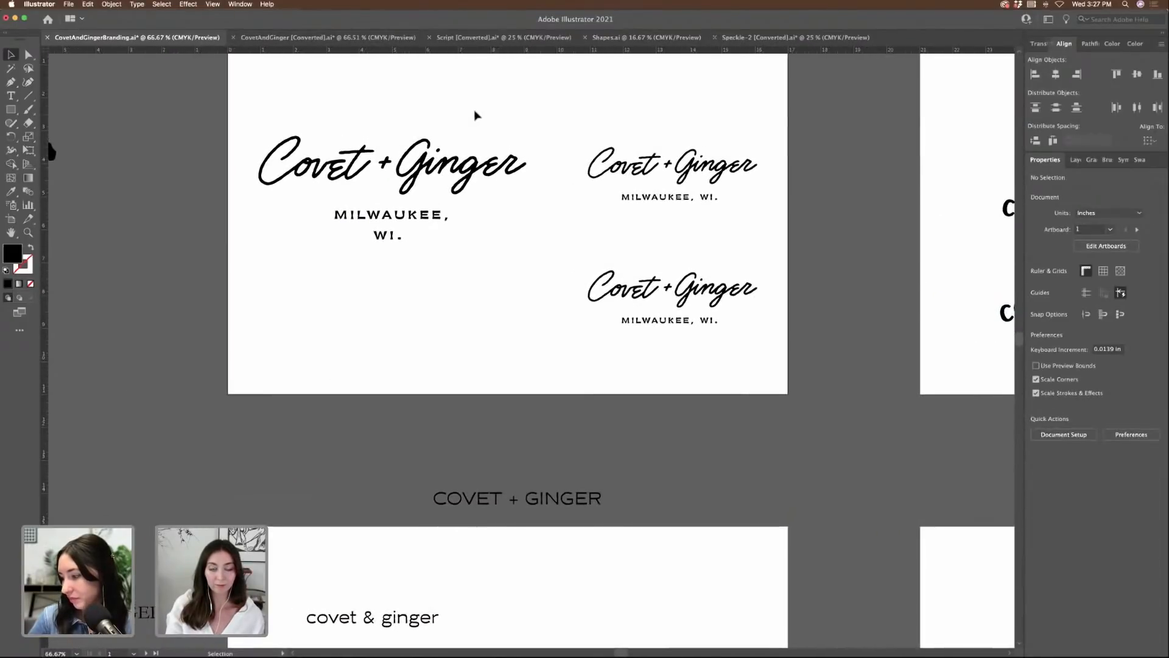
scroll(538, 188, up, 3)
scroll(538, 187, right, 6)
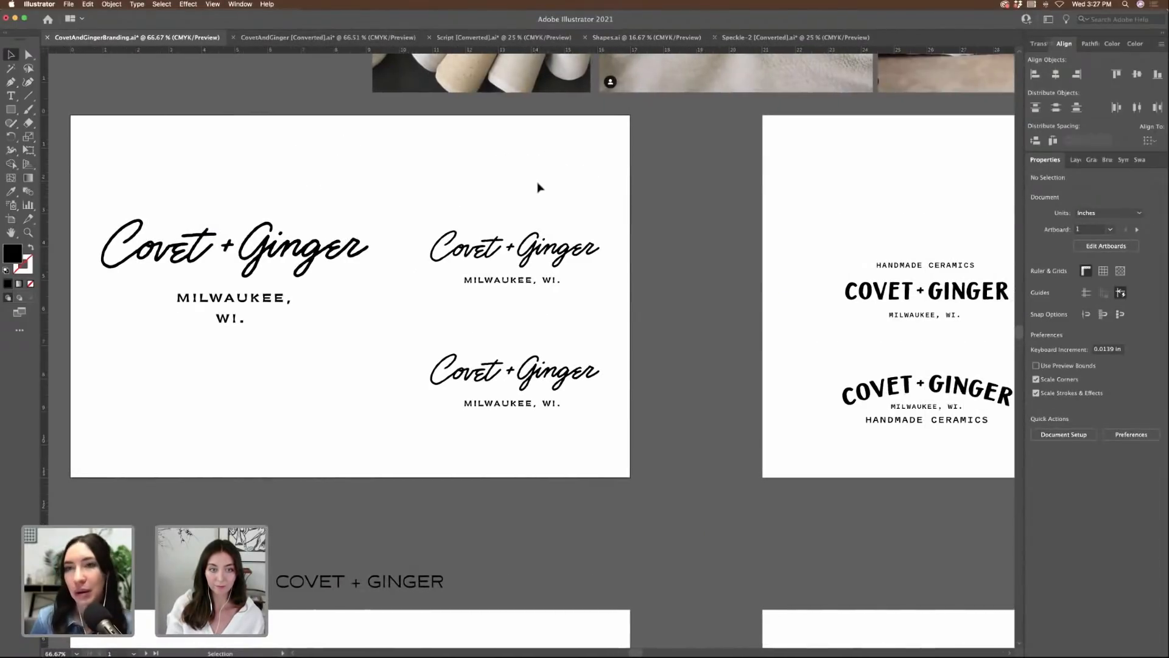
scroll(538, 188, down, 6)
scroll(521, 377, down, 4)
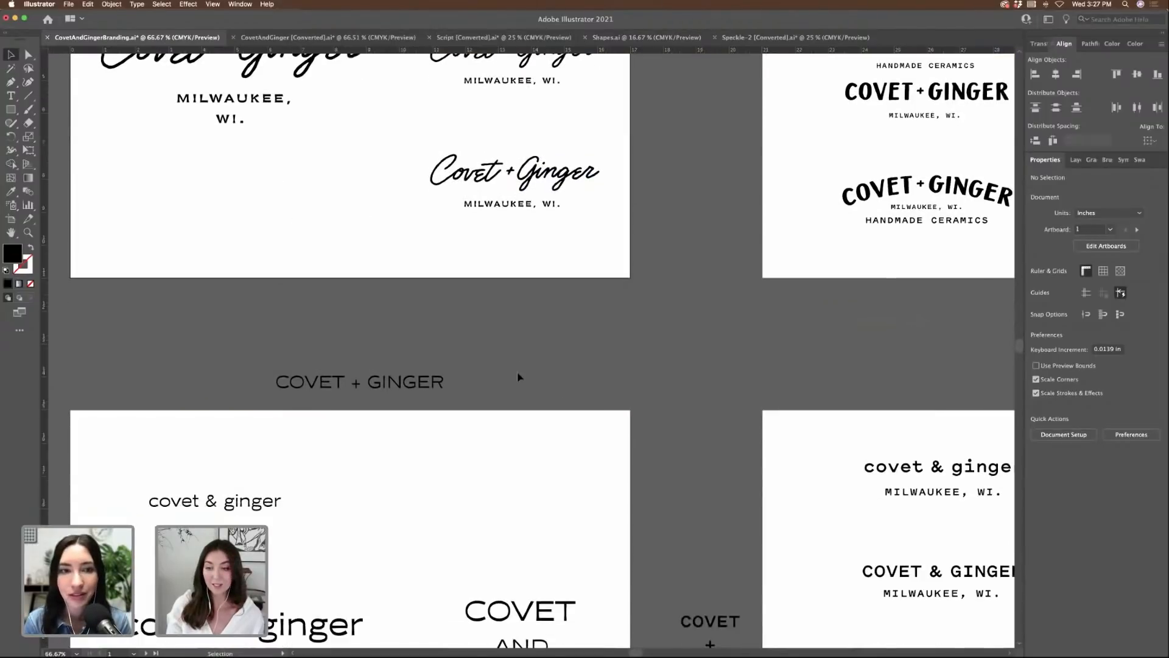
scroll(518, 377, down, 4)
scroll(433, 410, left, 4)
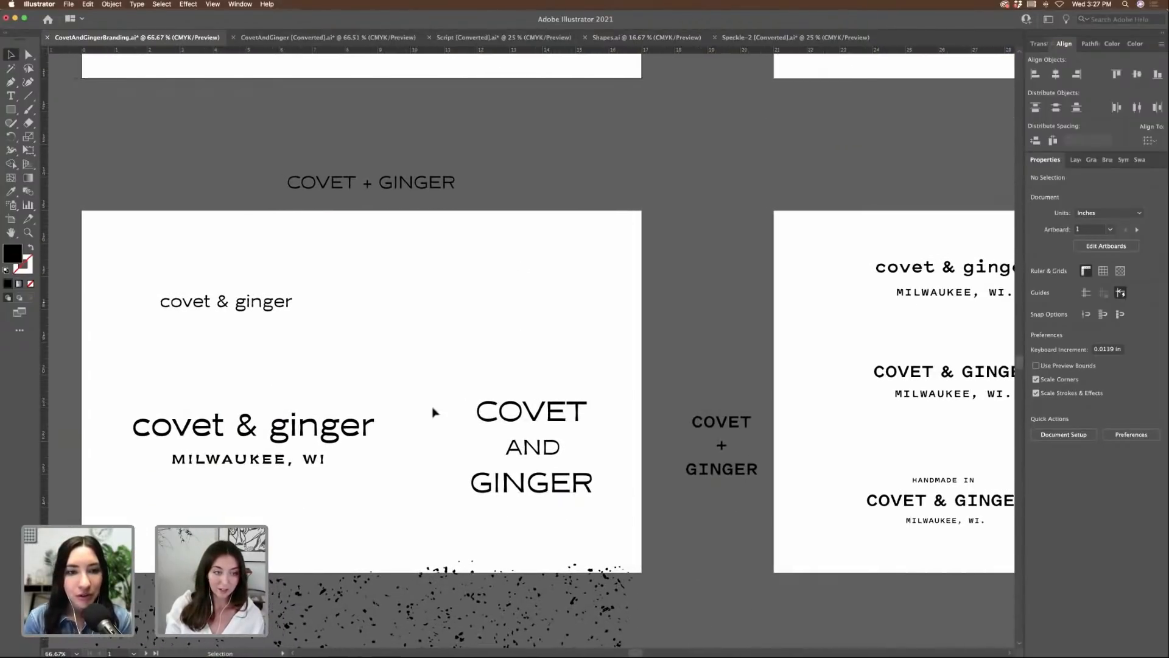
- Move the small covet & ginger wordmark up and left, and lower MILWAUKEE, WI slightly beneath the larger wordmark
drag(215, 401, 488, 438)
key(super+1)
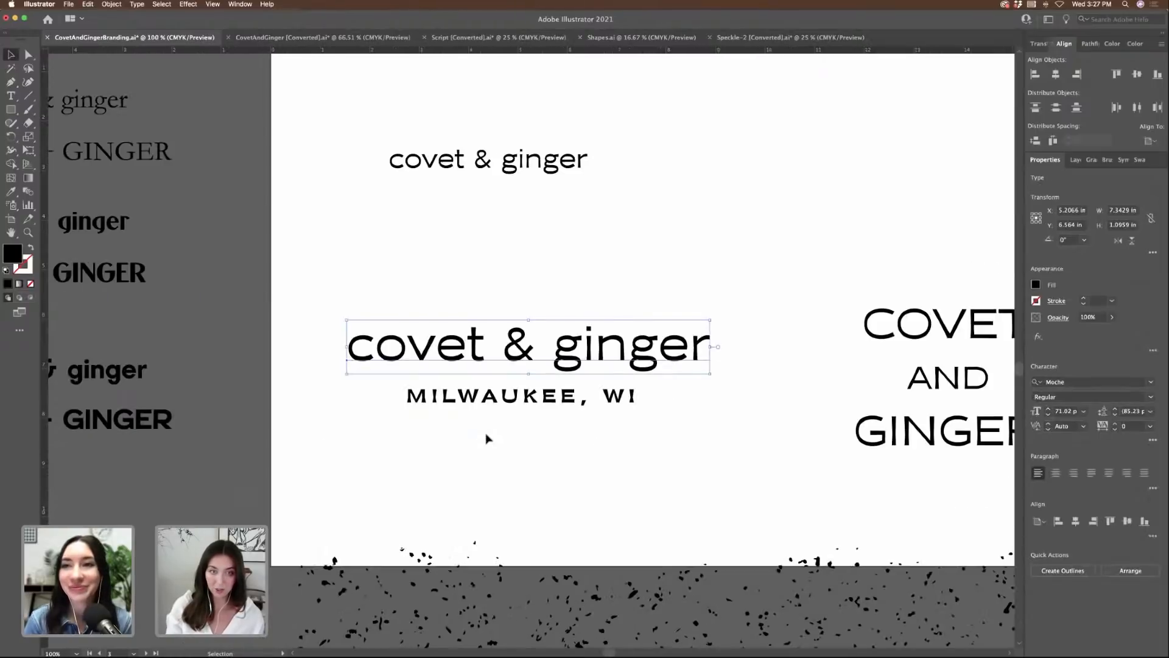
click(525, 401)
drag(525, 400, 528, 261)
drag(505, 163, 460, 84)
click(579, 267)
drag(579, 267, 570, 411)
click(699, 442)
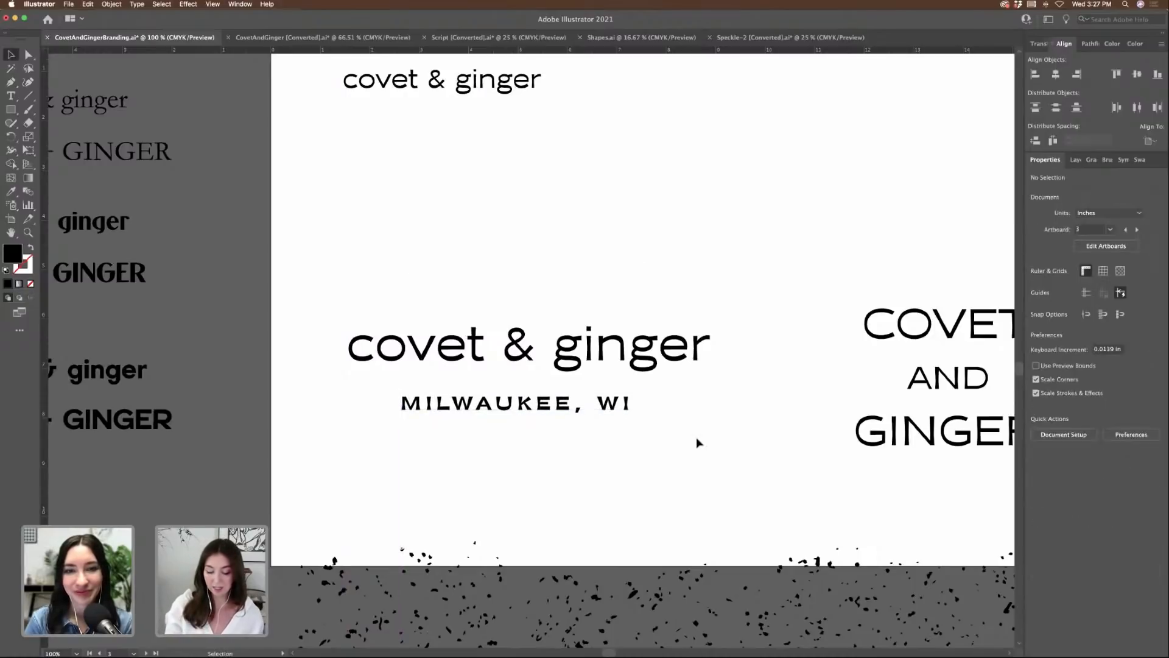
- Try the Regular weight of Moche on the MILWAUKEE, WI tagline beneath the larger covet & ginger wordmark
key(super+equal)
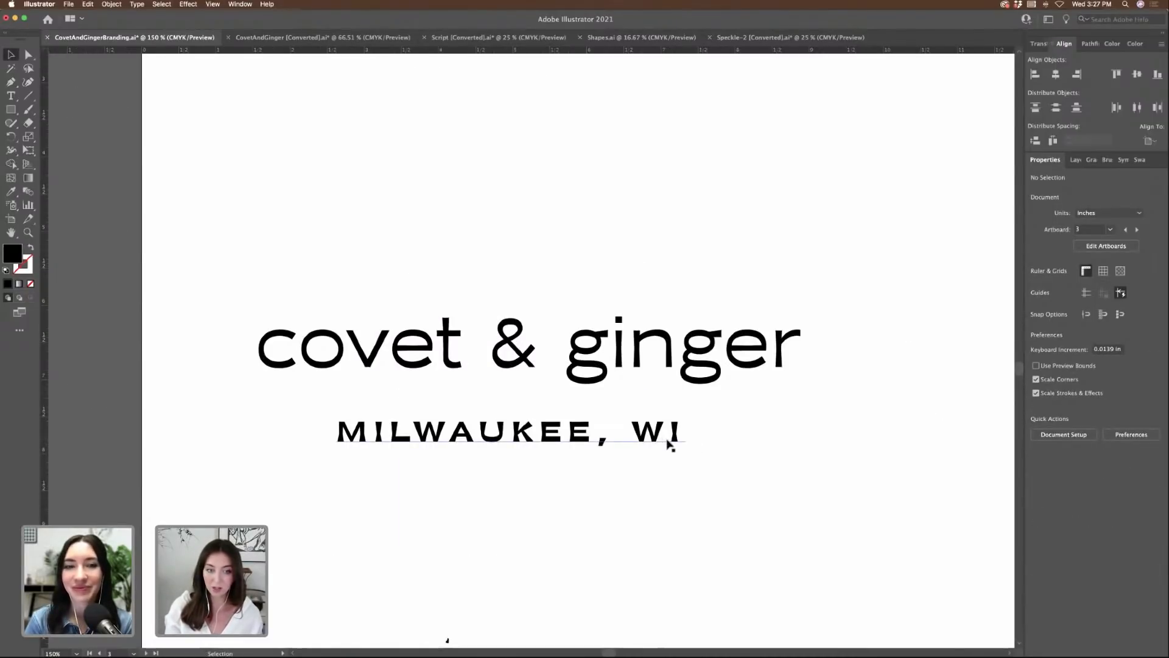
click(670, 445)
click(691, 451)
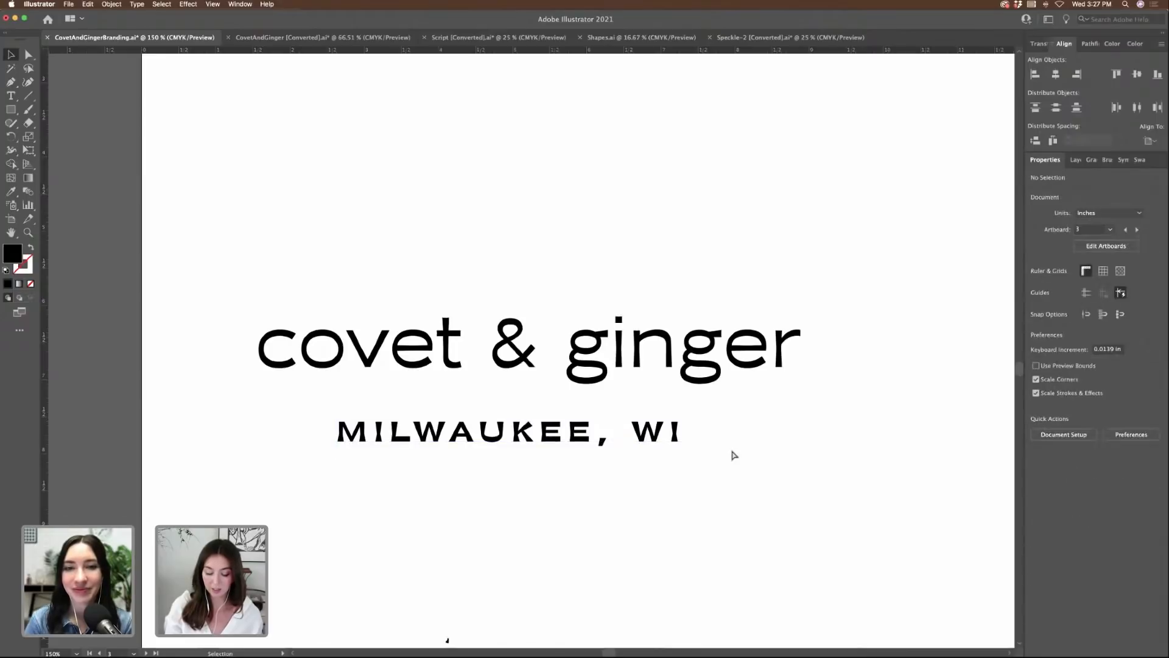
key(super+minus)
scroll(683, 434, right, 4)
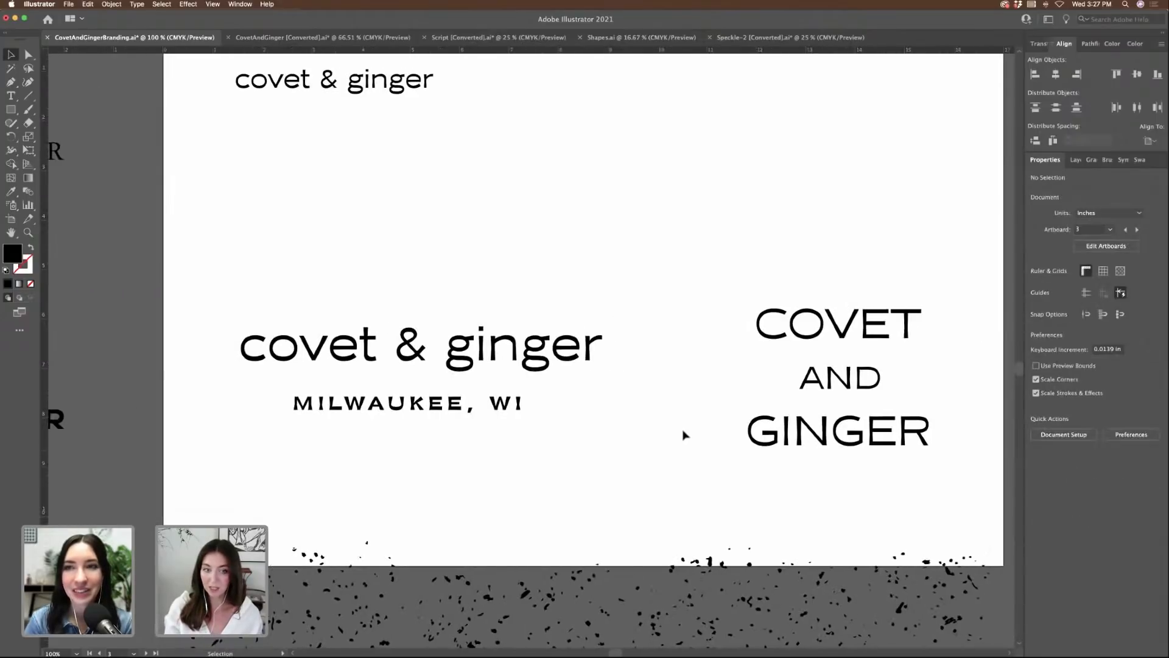
click(519, 408)
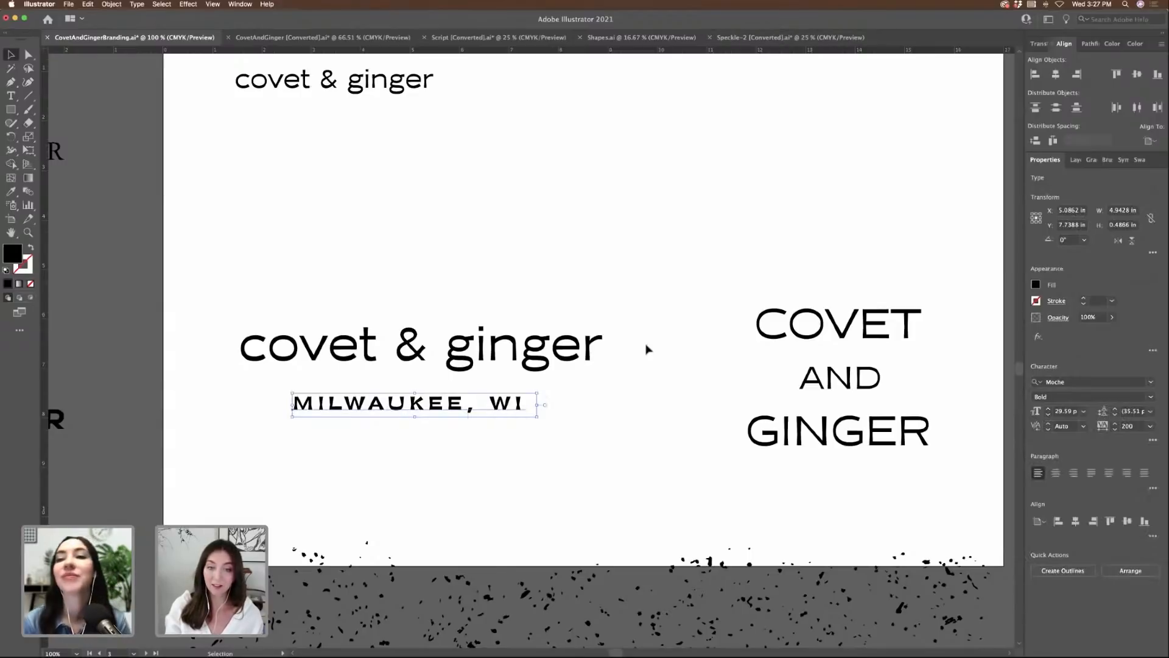
click(1150, 398)
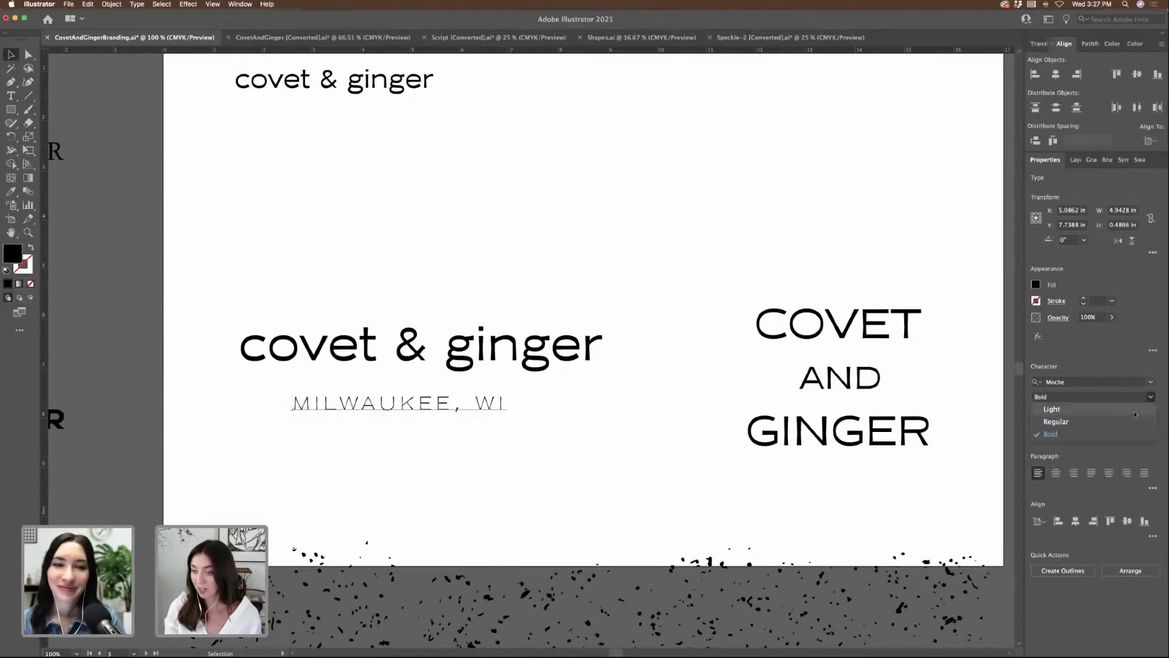
click(1122, 422)
click(725, 430)
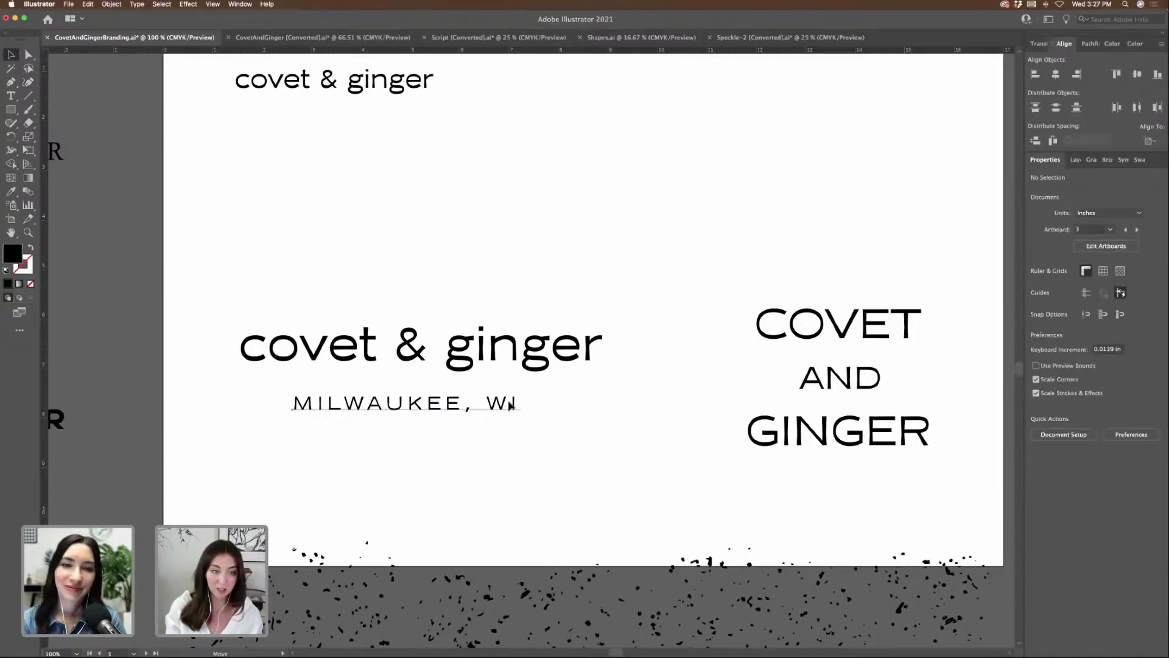
- Raise the MILWAUKEE, WI tagline slightly and set its font to Sweet Sans Pro Medium
click(509, 399)
click(1098, 382)
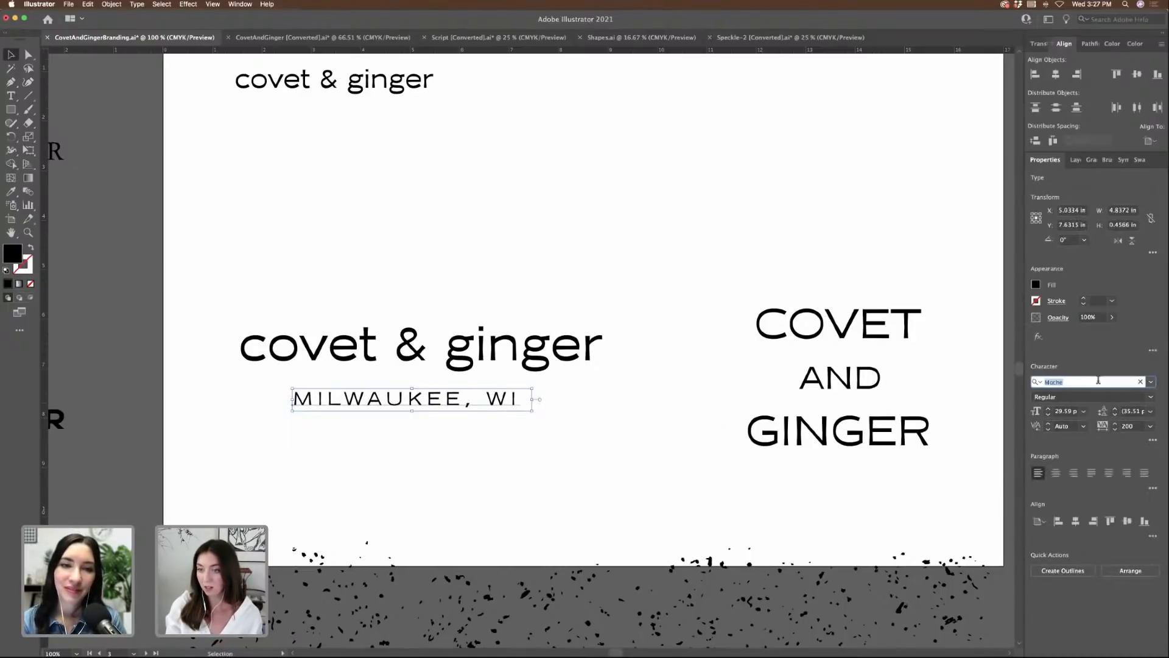
text(swe)
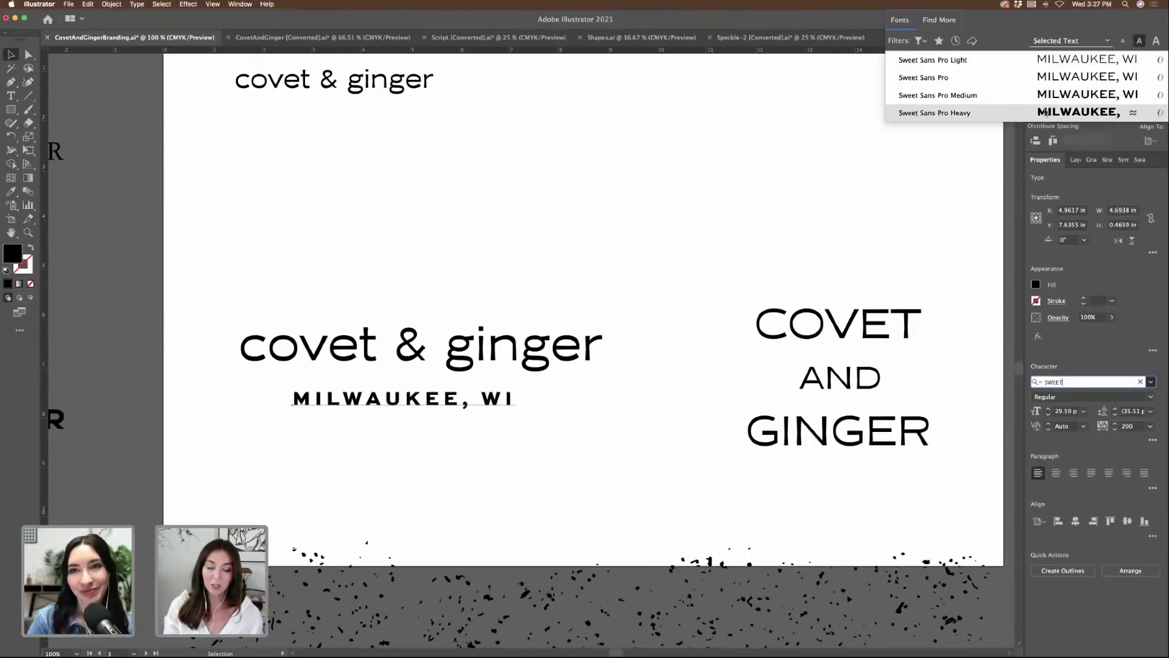
click(999, 95)
click(718, 227)
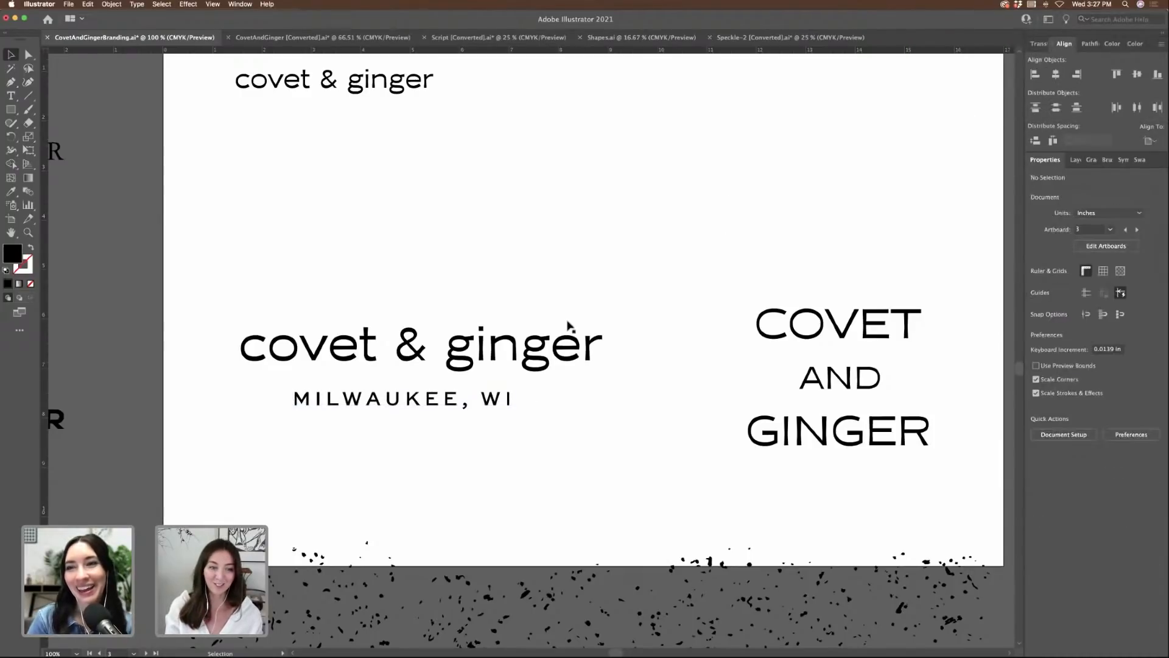
- Change the MILWAUKEE, WI tagline to the Heavy weight and scale it down slightly to about 28.4 pt
click(511, 401)
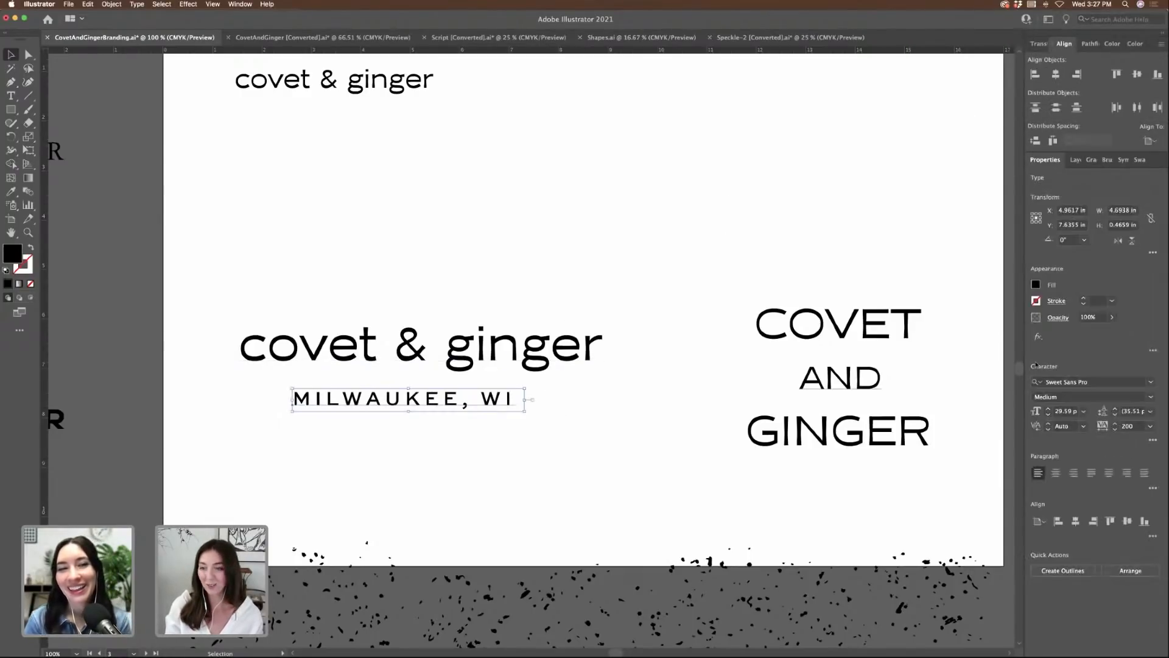
click(1152, 398)
click(1059, 446)
click(603, 227)
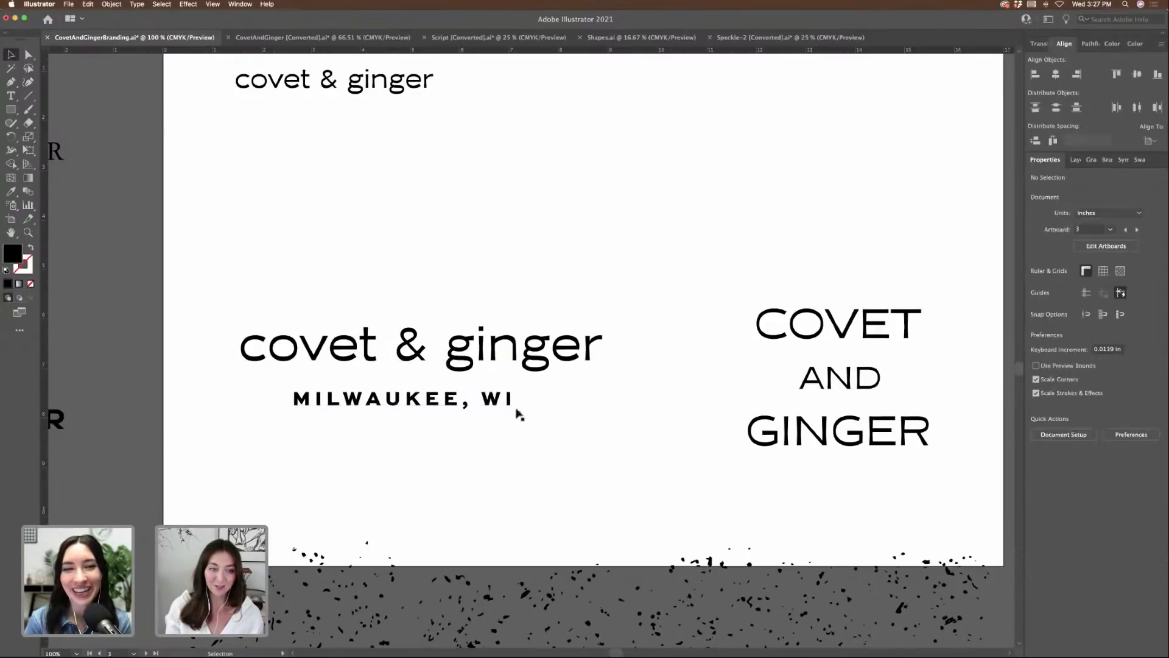
click(519, 400)
drag(525, 388, 520, 390)
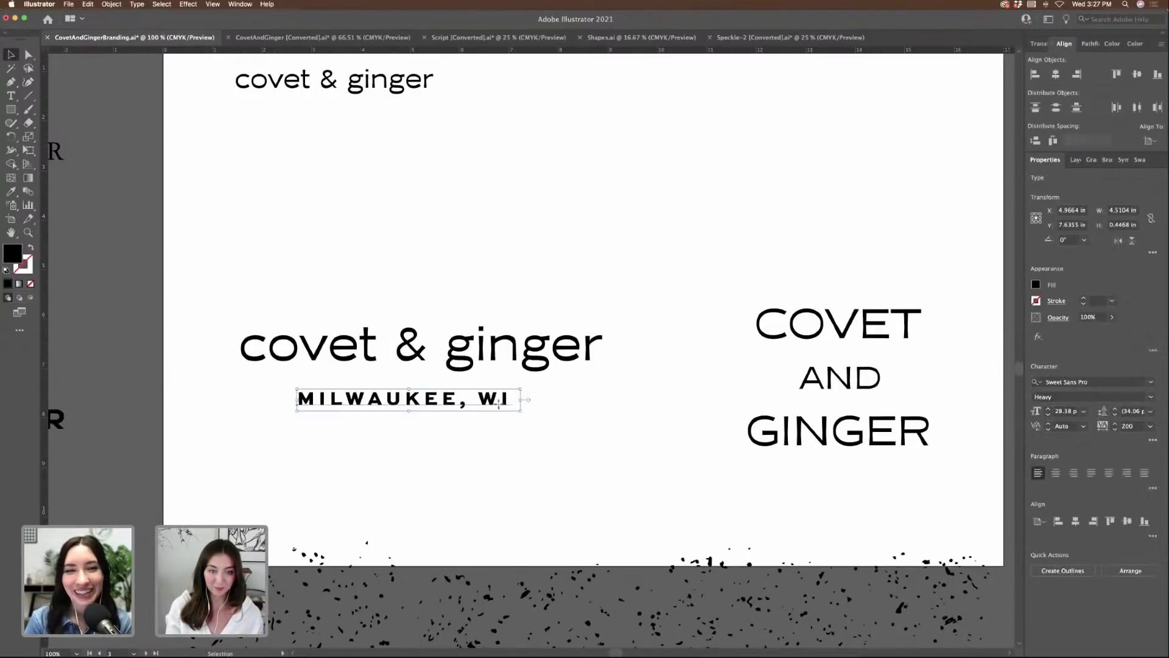
- Add a period to the end of the MILWAUKEE, WI tagline and nudge the tagline very slightly left
double_click(515, 401)
text(.)
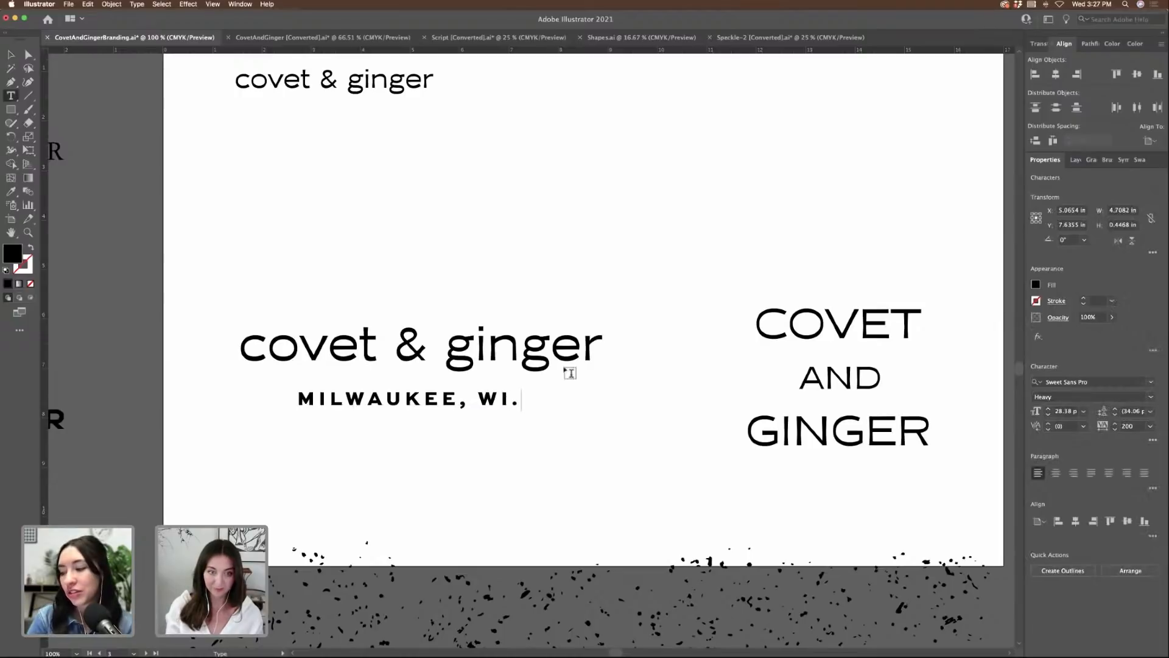
click(11, 54)
click(245, 150)
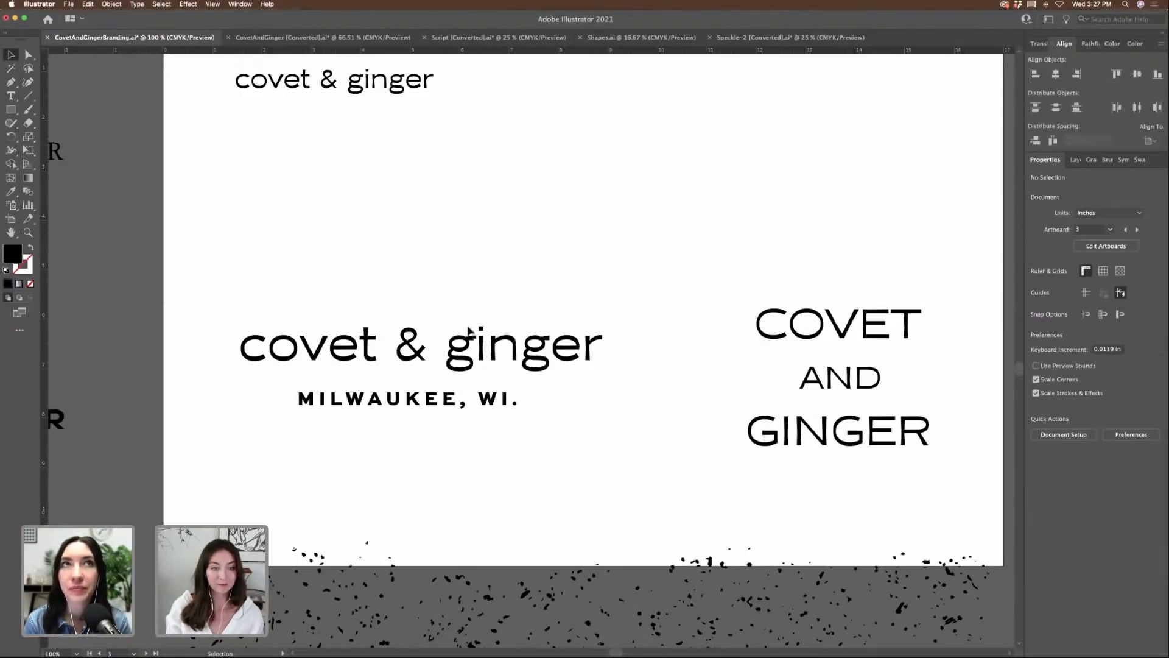
drag(474, 409, 473, 410)
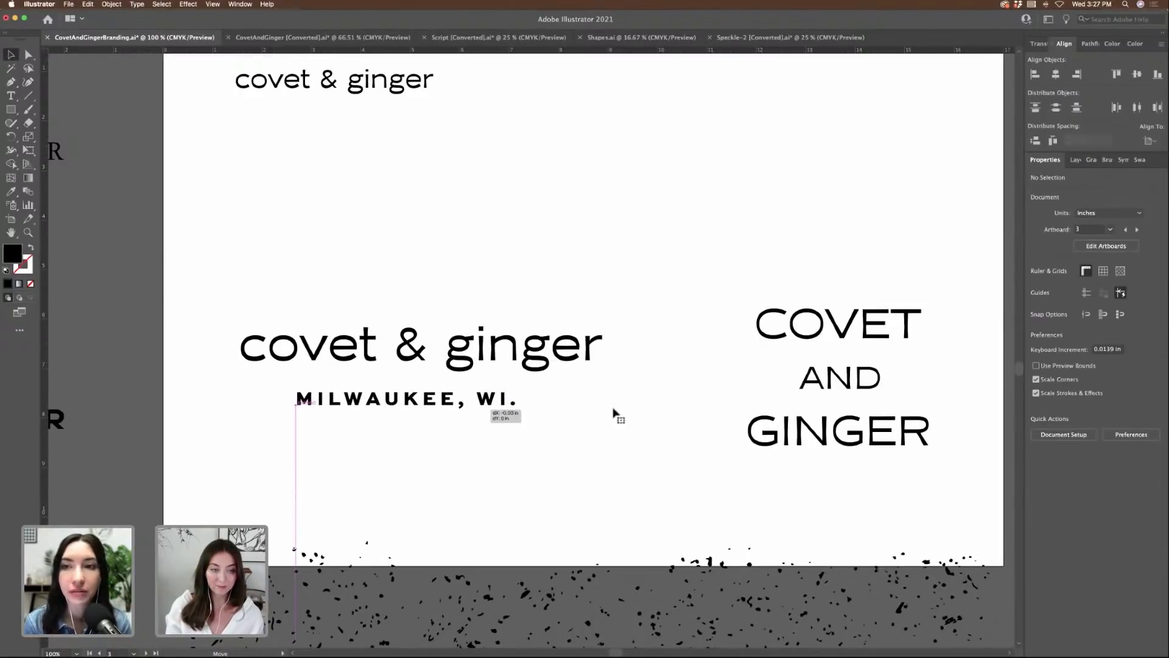
- Duplicate the larger covet & ginger wordmark with its MILWAUKEE, WI. tagline, stacking the two lockups vertically on the artboard
drag(640, 428, 199, 286)
key(super+minus)
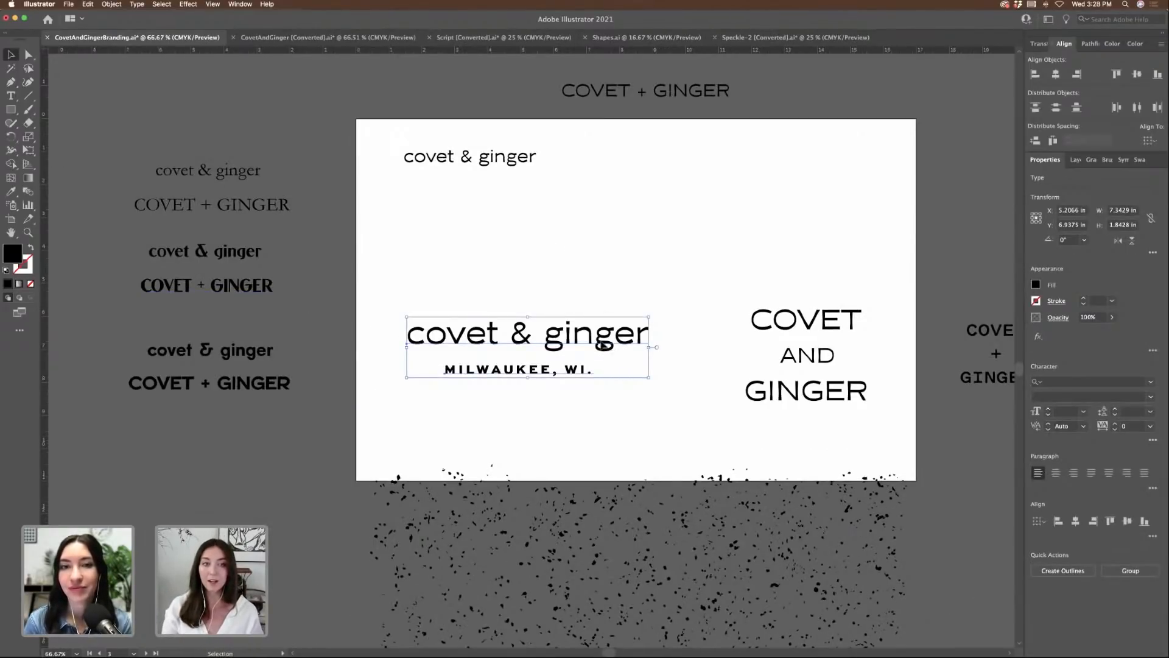
mouse_move(604, 345)
mouse_down()
mouse_move(593, 231)
mouse_move(607, 366)
mouse_up()
click(714, 335)
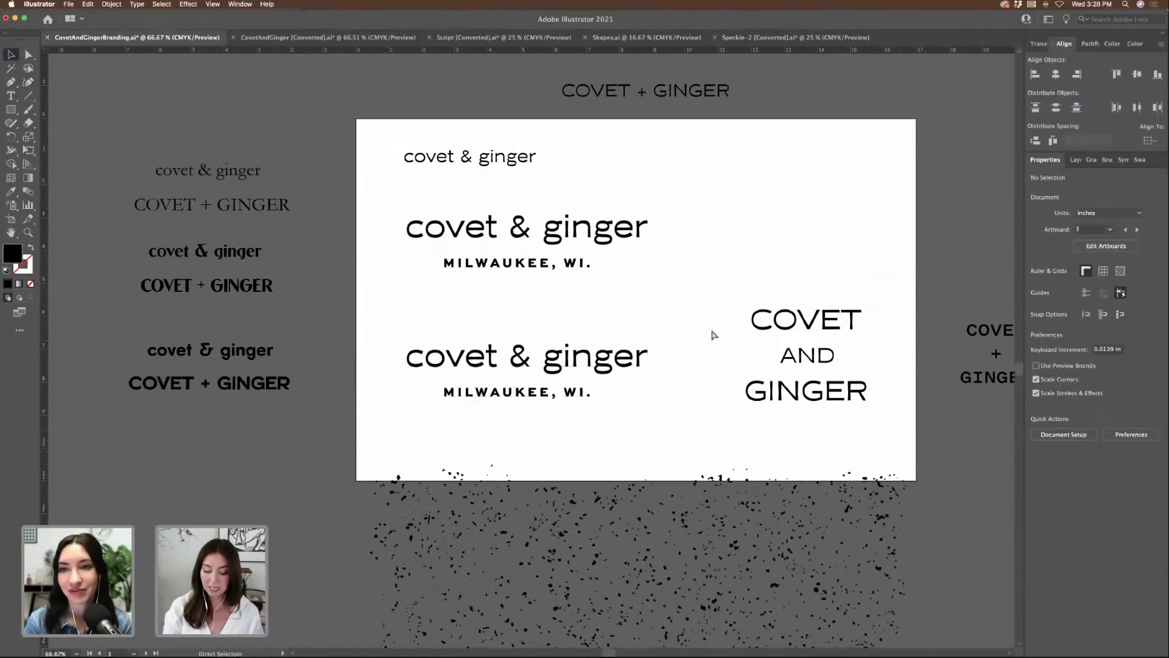
- Move the lower covet & ginger wordmark and its MILWAUKEE, WI. tagline down together, widening the gap below the upper lockup
key(super+plus)
key(super+plus)
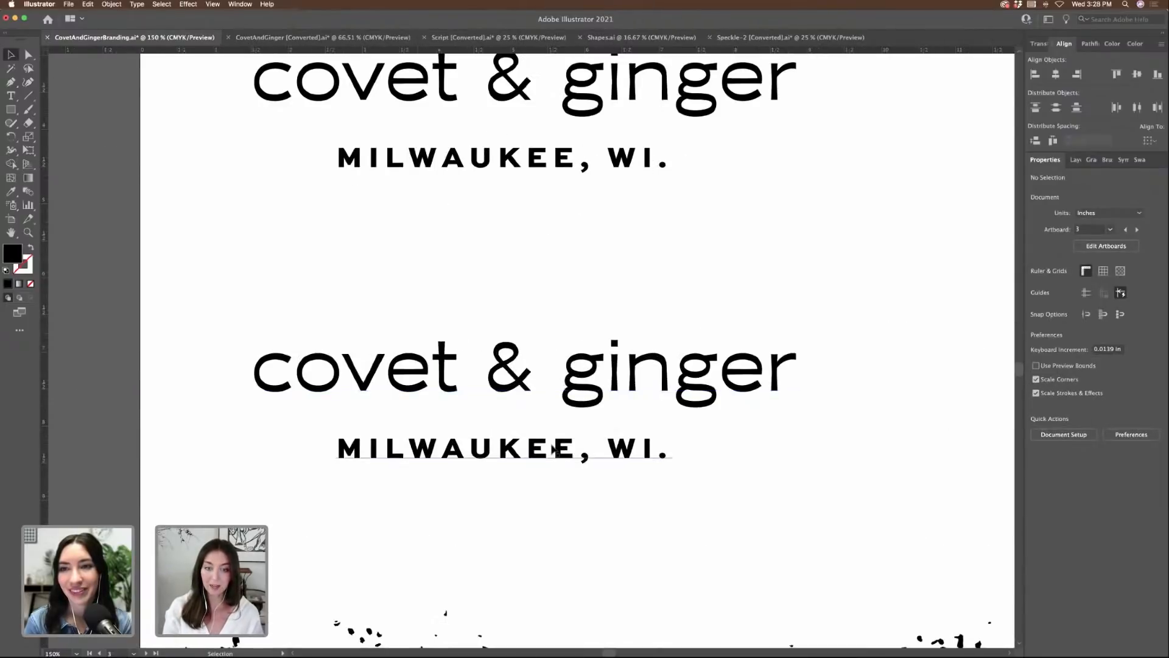
click(646, 455)
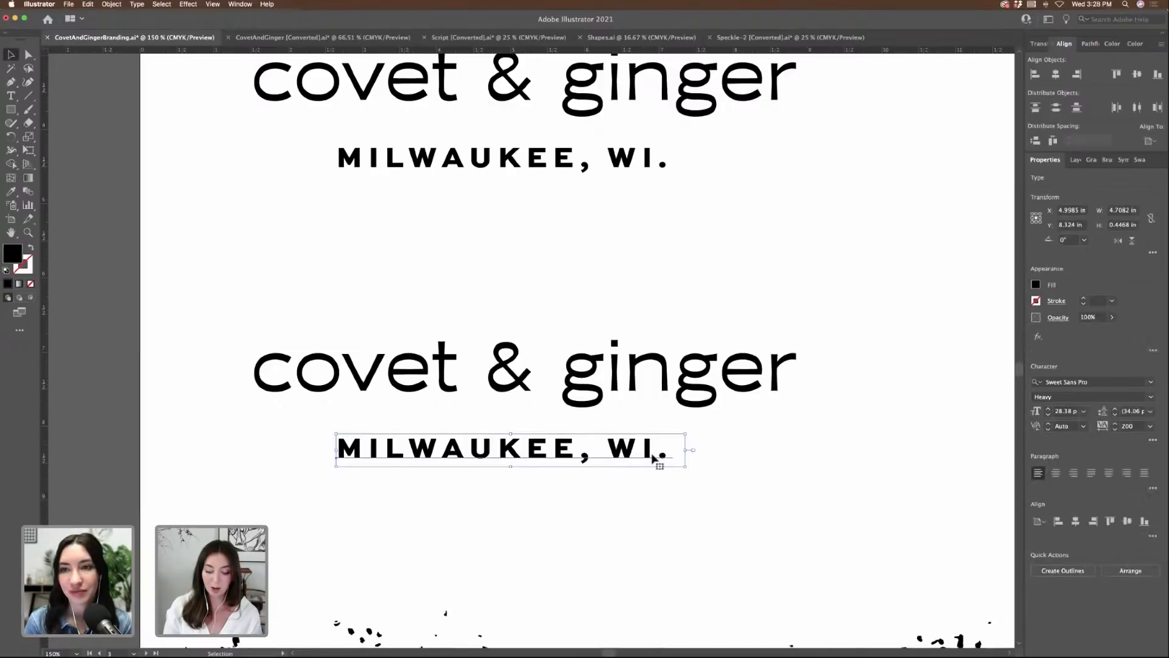
key(super+minus)
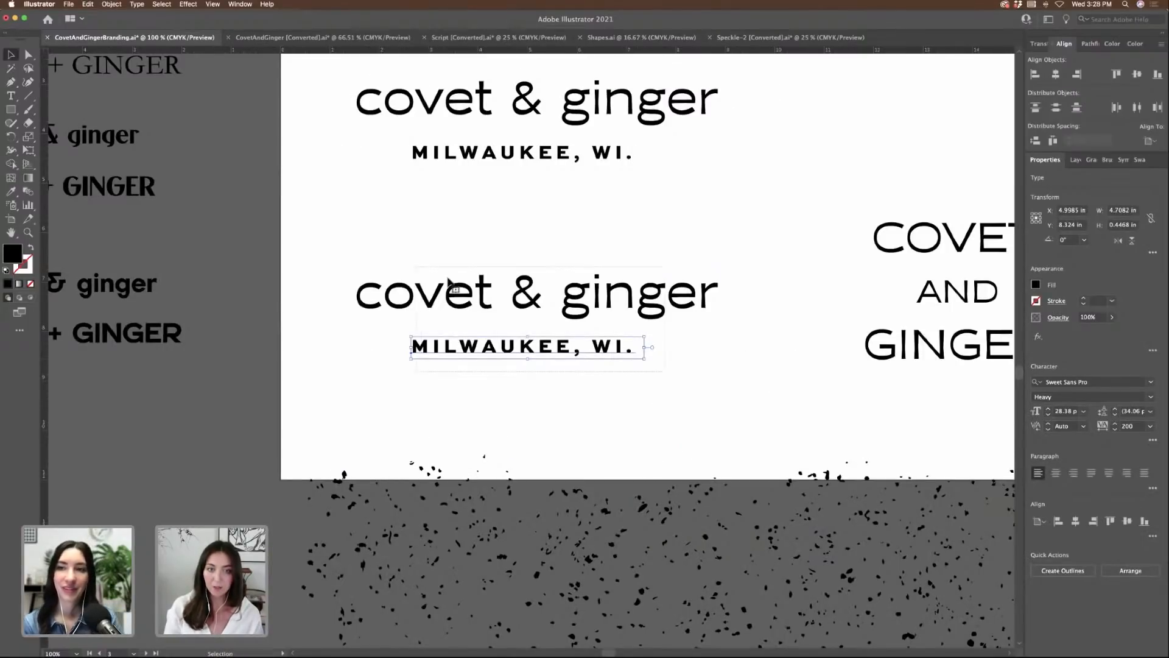
shift+click(454, 286)
drag(517, 342, 514, 388)
click(549, 279)
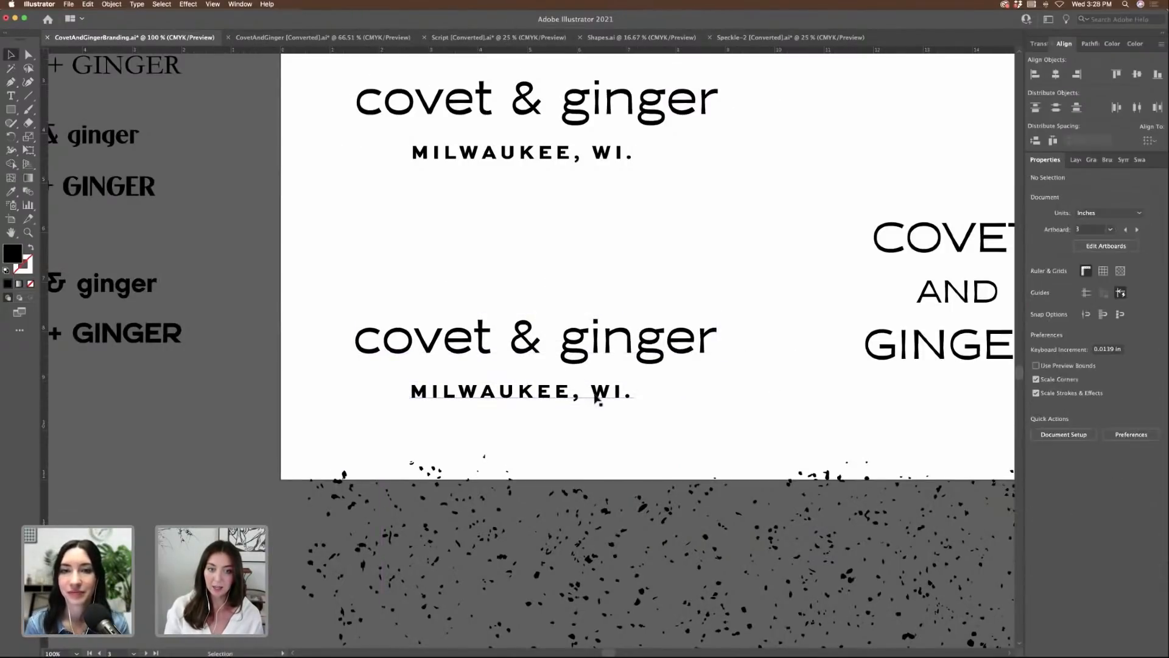
- Copy the lower lockup's tagline above its wordmark and change the copy's text to HANDMADE IN
drag(594, 282, 603, 286)
triple_click(606, 283)
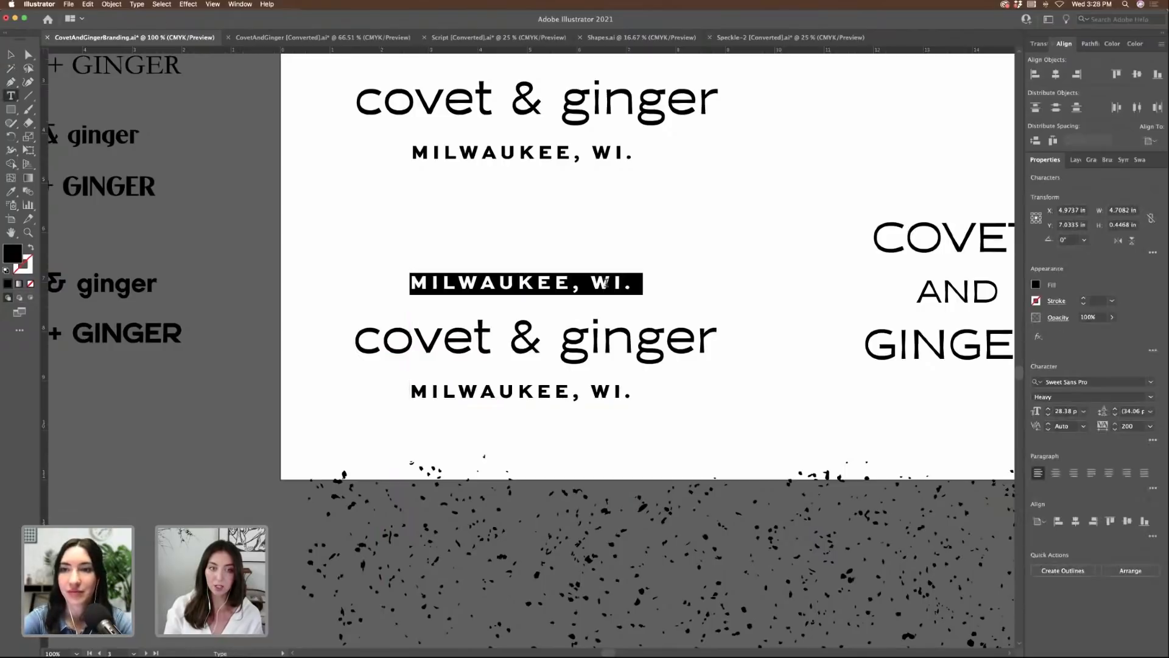
text(HANDMADE)
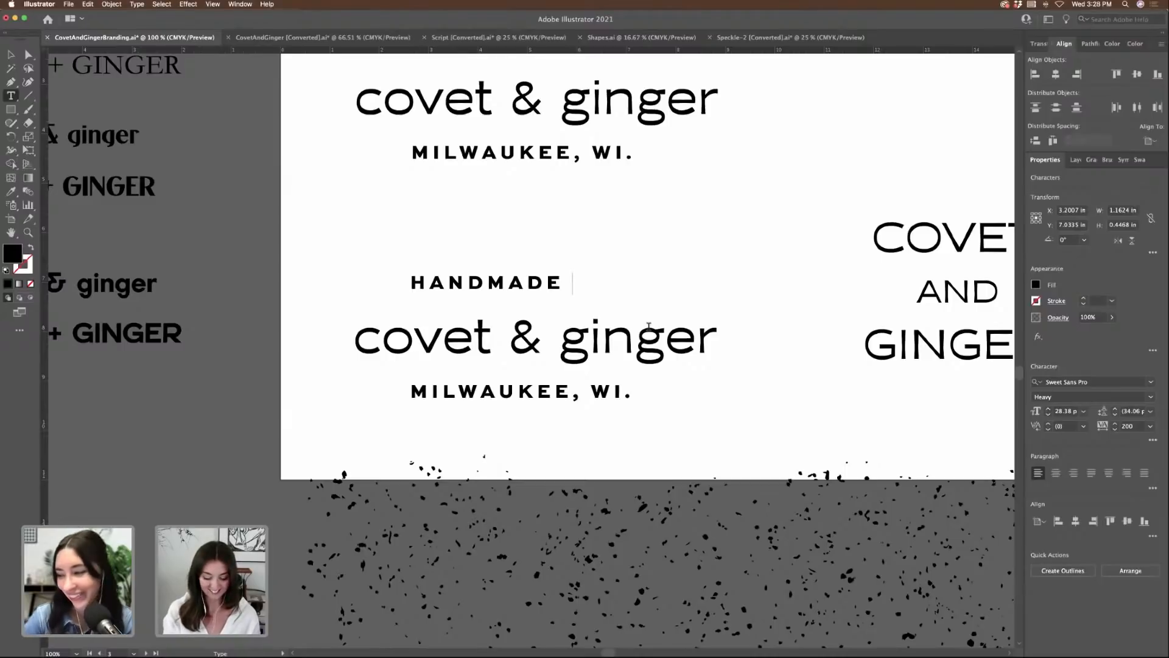
text(IN)
key(Escape)
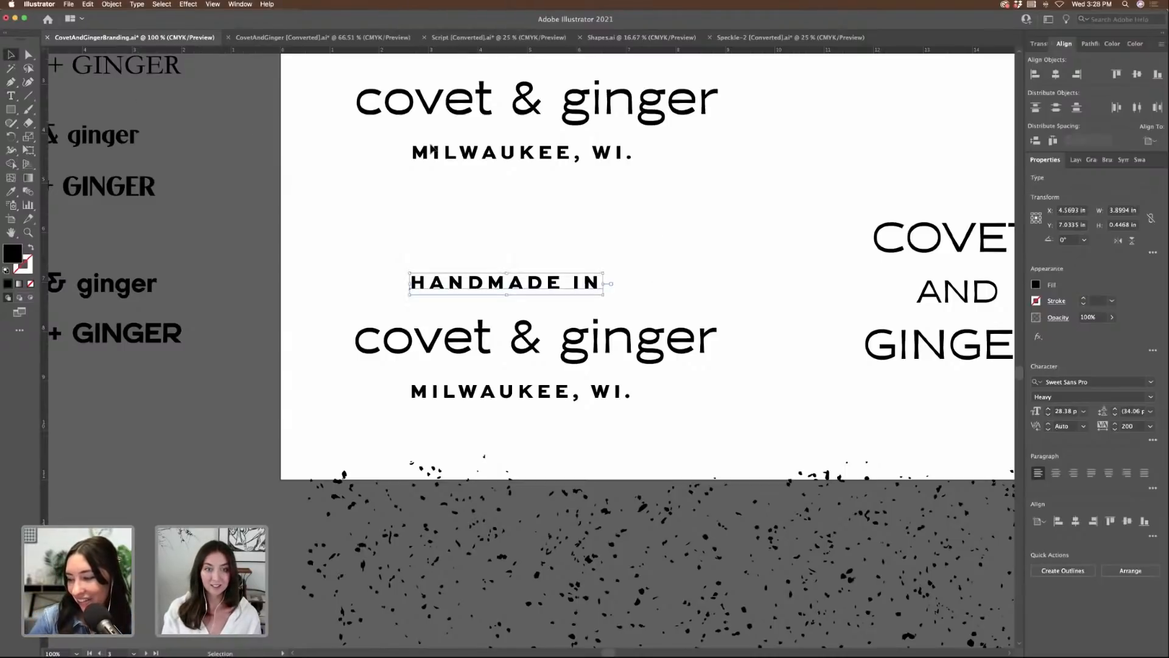
- Shift the HANDMADE IN line slightly right above the lower covet & ginger wordmark
drag(584, 288, 611, 291)
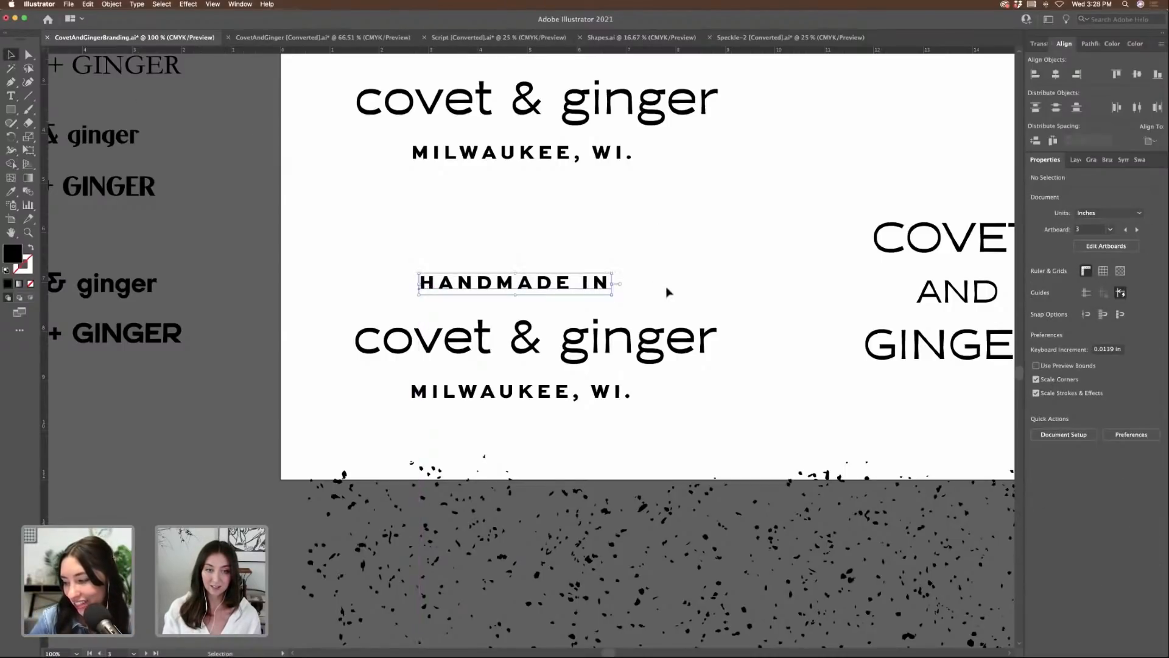
click(669, 292)
- Move the stacked COVET AND GINGER wordmark off the artboard, into the empty space below and to the right of it
scroll(662, 306, right, 3)
scroll(655, 329, right, 2)
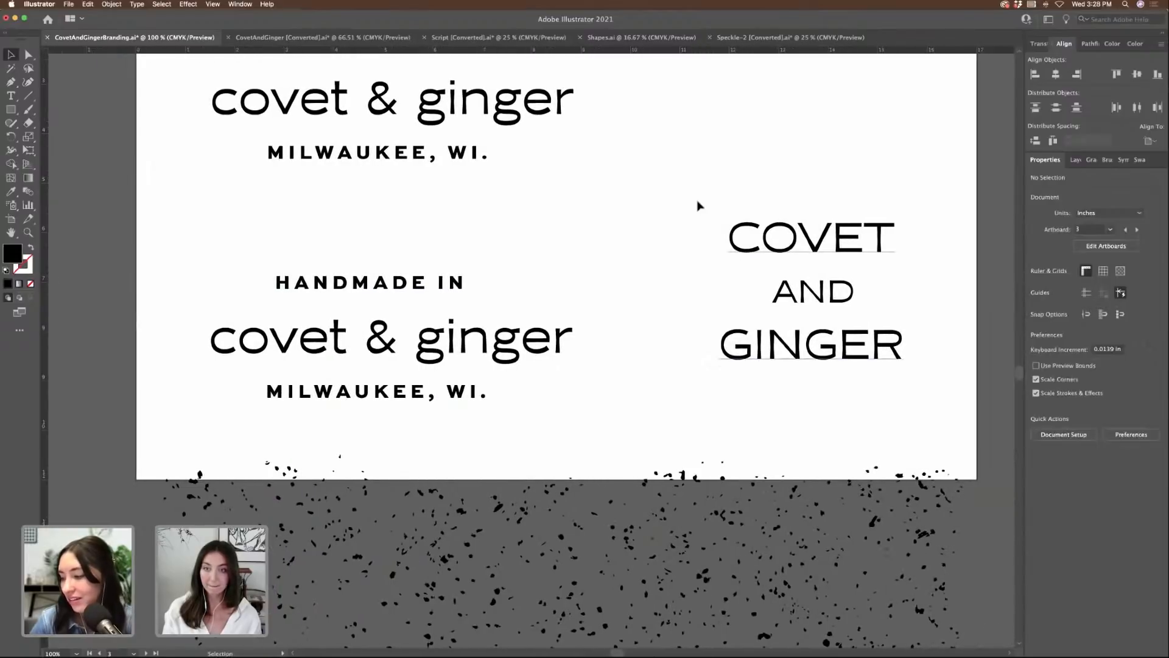
drag(699, 201, 897, 424)
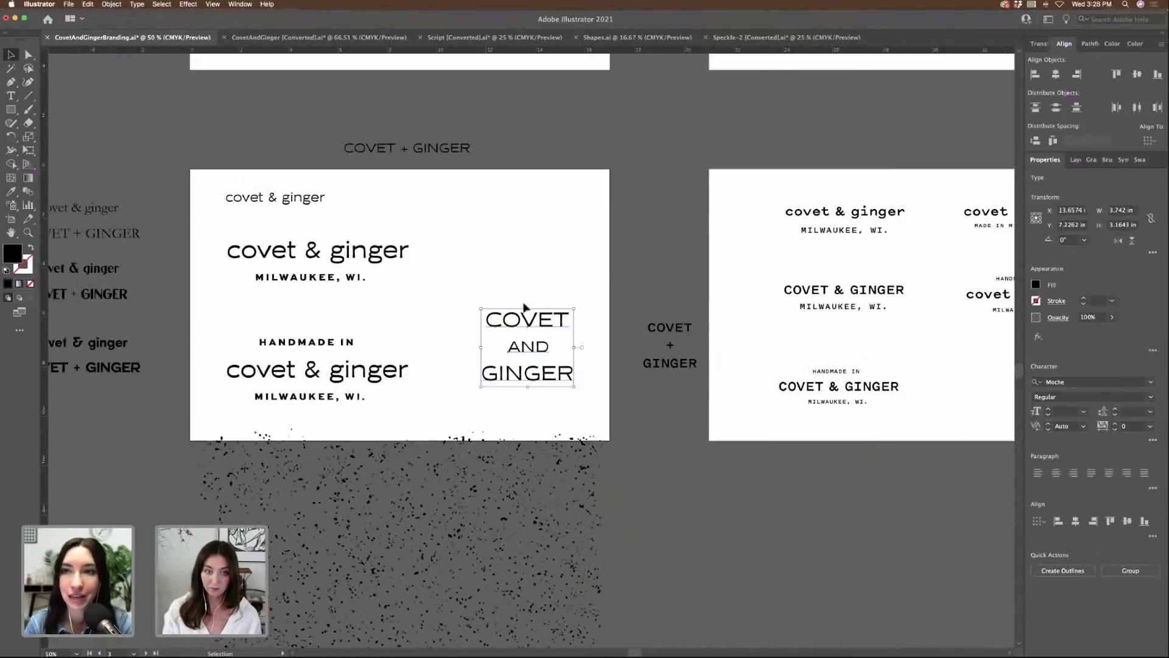
drag(557, 317, 714, 488)
scroll(641, 474, down, 3)
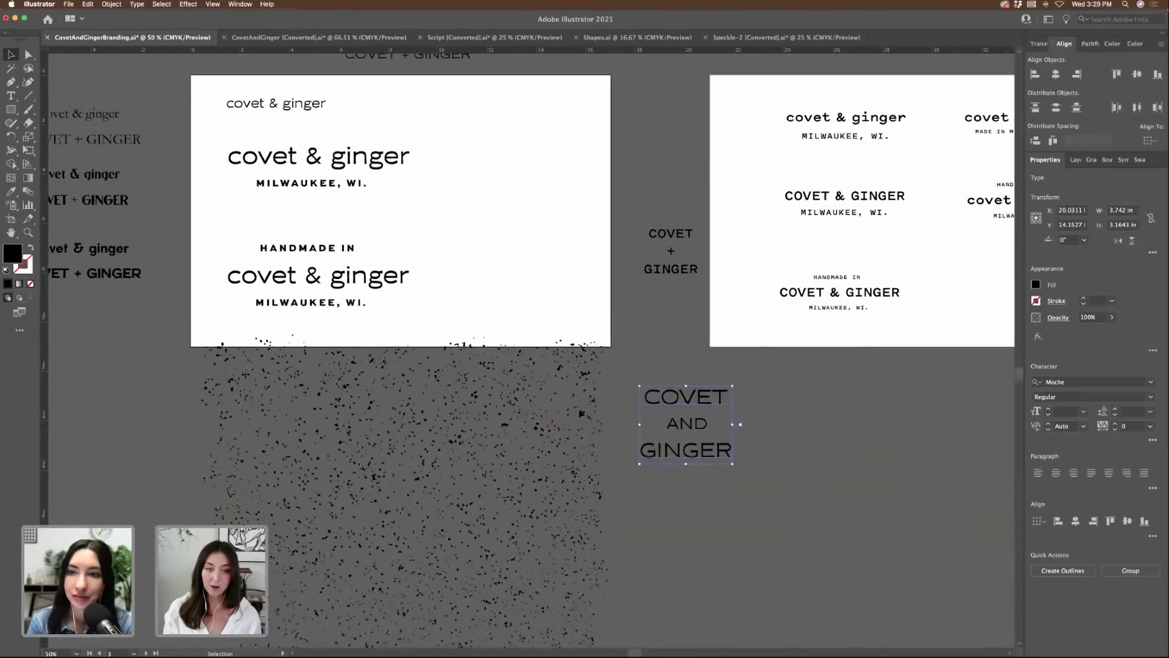
- Move the speckle texture group down until it is completely clear of the artboard's bottom edge
click(586, 381)
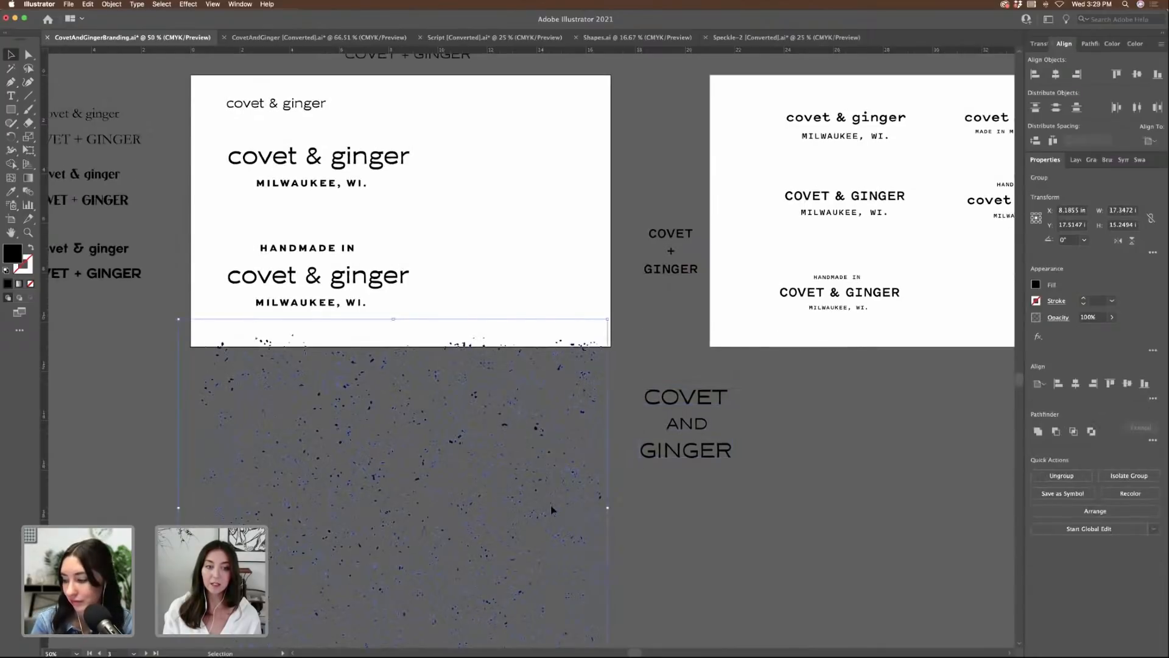
click(705, 495)
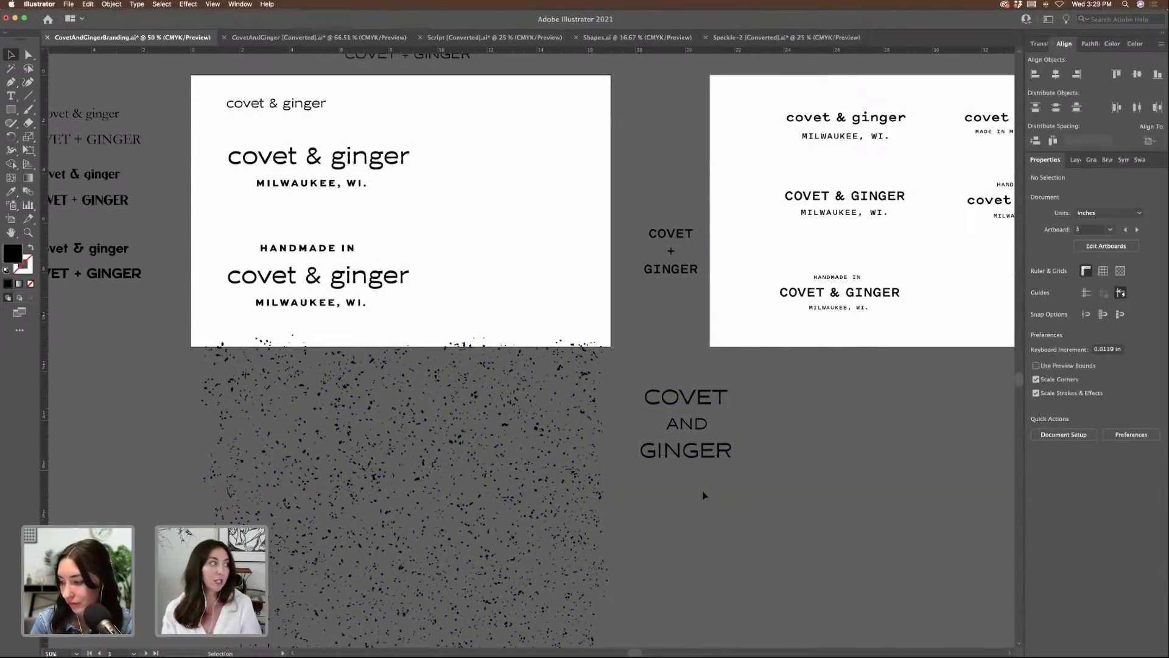
click(602, 357)
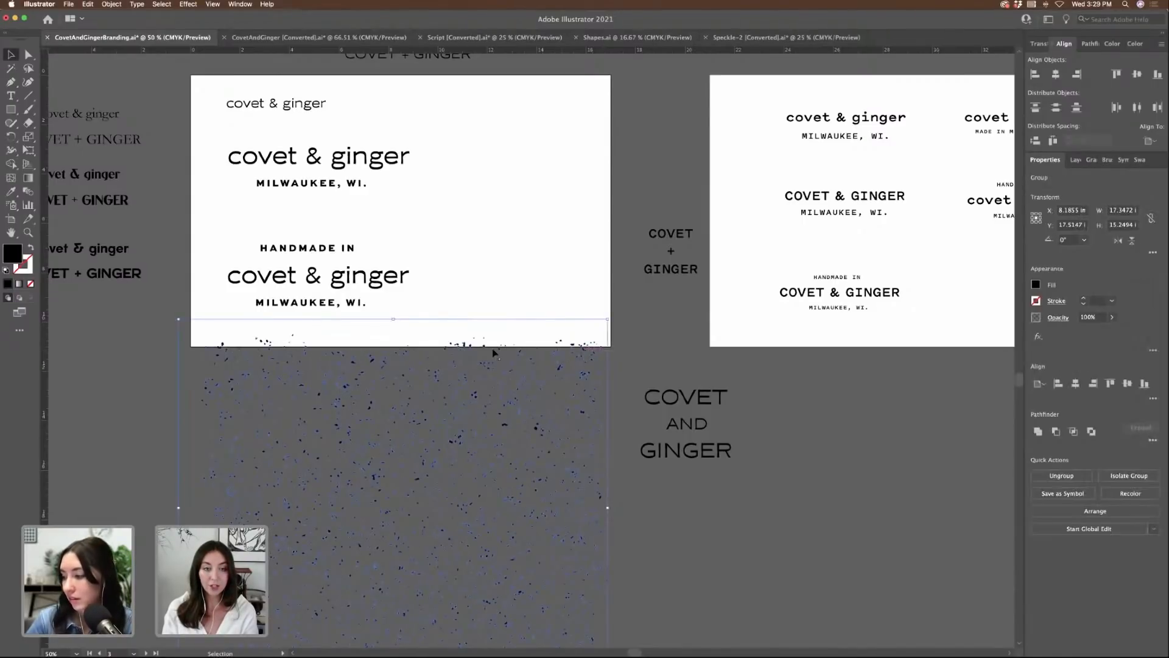
drag(494, 352, 488, 468)
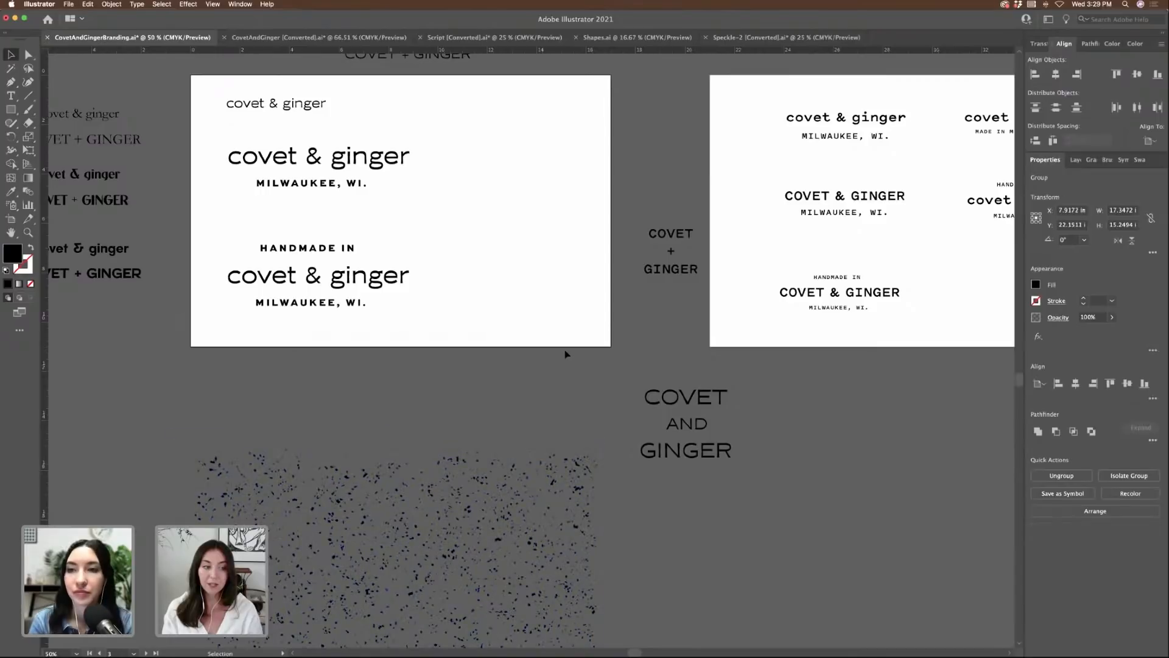
click(565, 354)
- Shift the three-line HANDMADE IN / covet & ginger / MILWAUKEE, WI. lockup slightly left and duplicate it horizontally in the artboard's right half
key(super+equal)
key(super+equal)
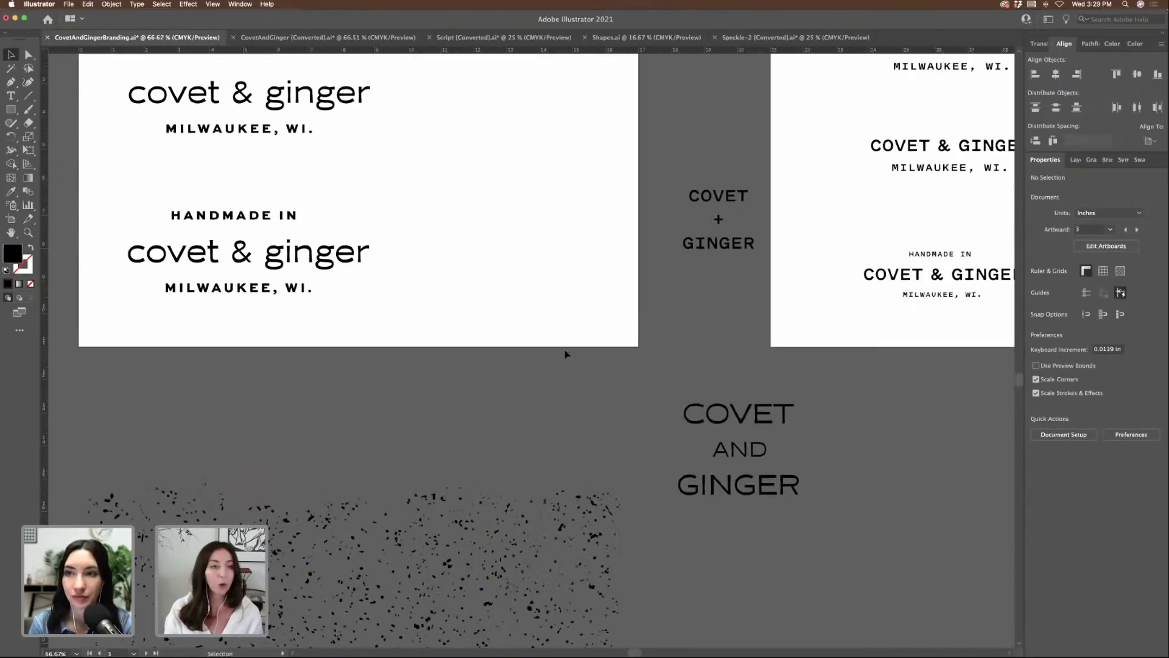
scroll(669, 341, left, 5)
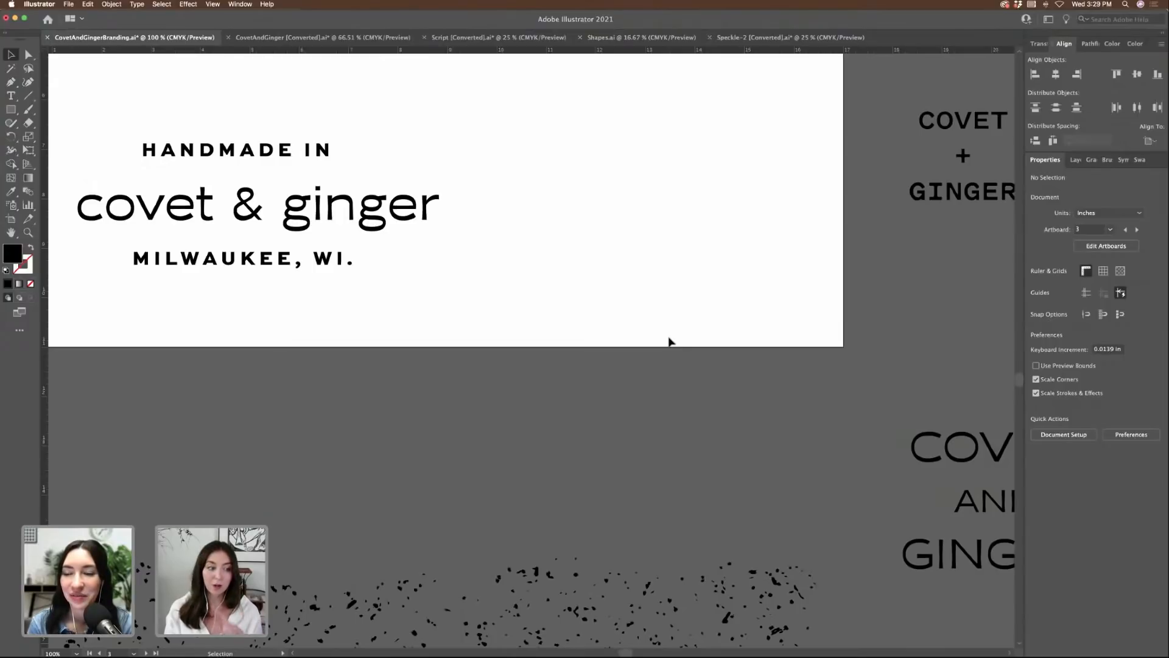
scroll(524, 321, left, 4)
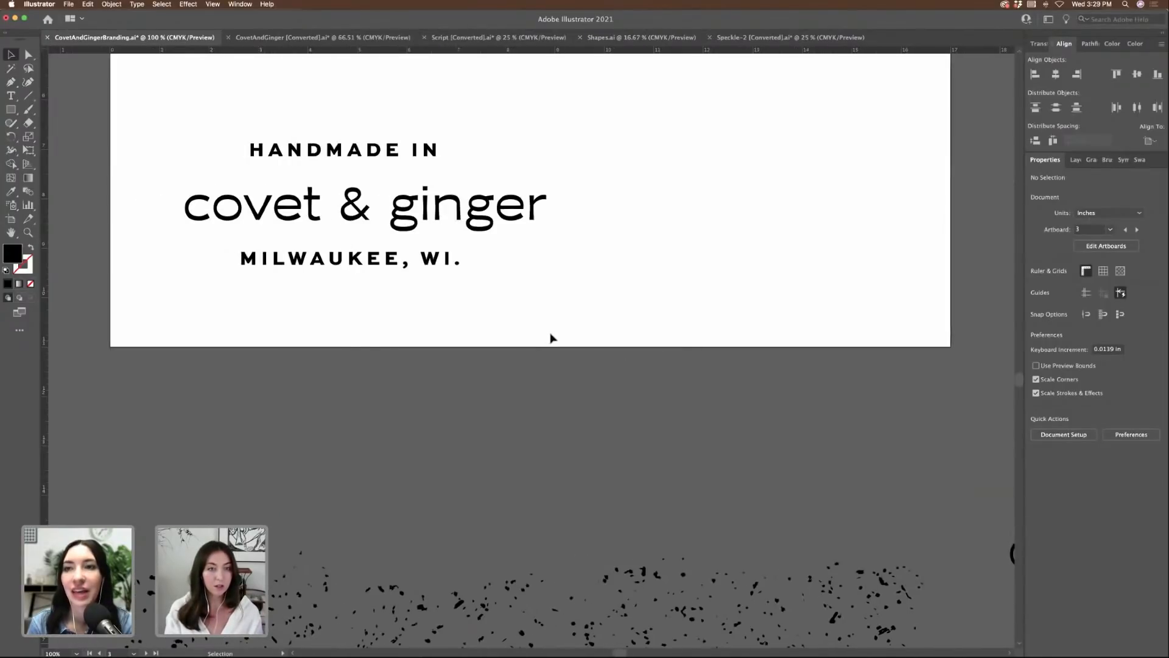
scroll(552, 339, up, 4)
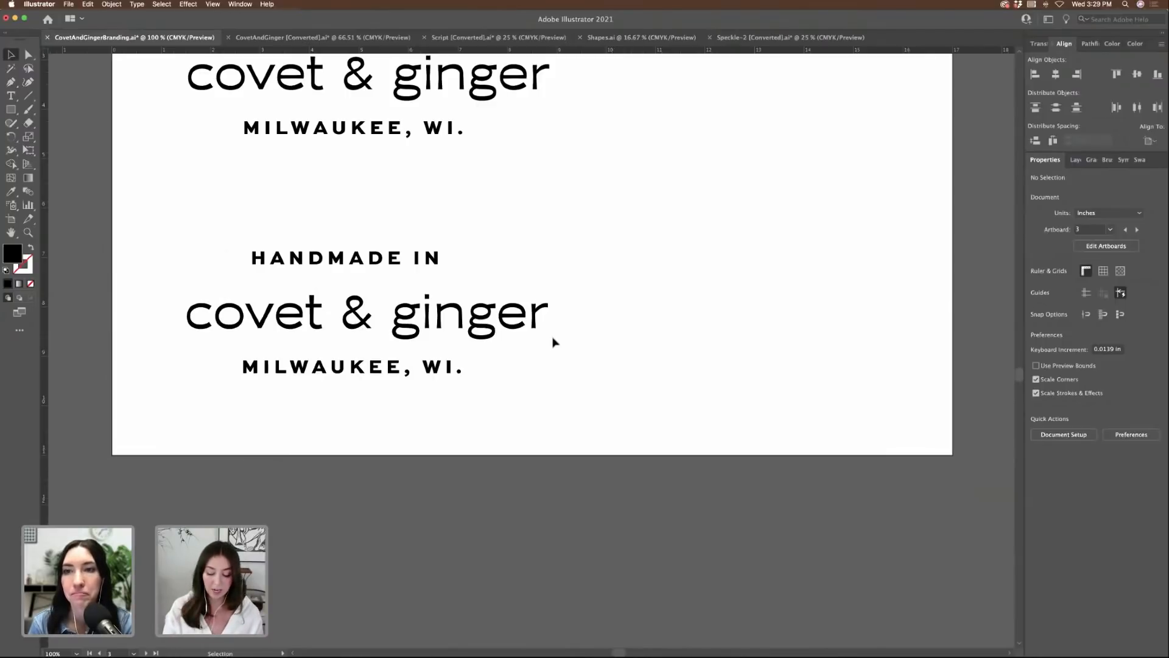
key(super+minus)
scroll(552, 347, right, 1)
scroll(552, 355, left, 2)
drag(587, 384, 304, 262)
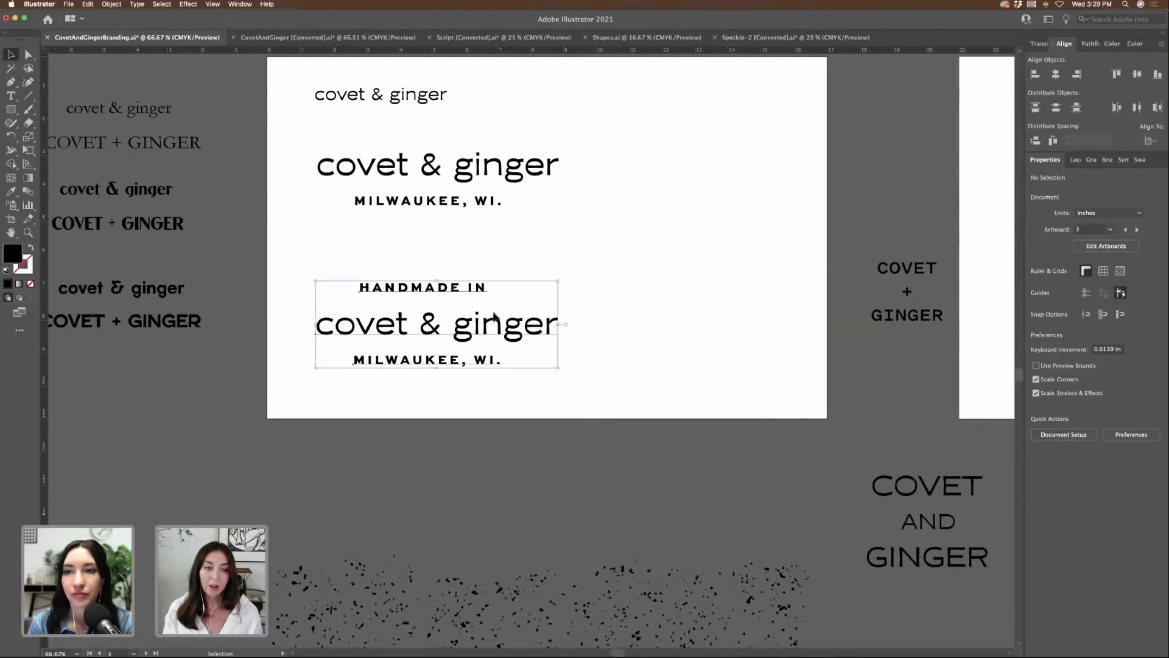
drag(458, 290, 435, 289)
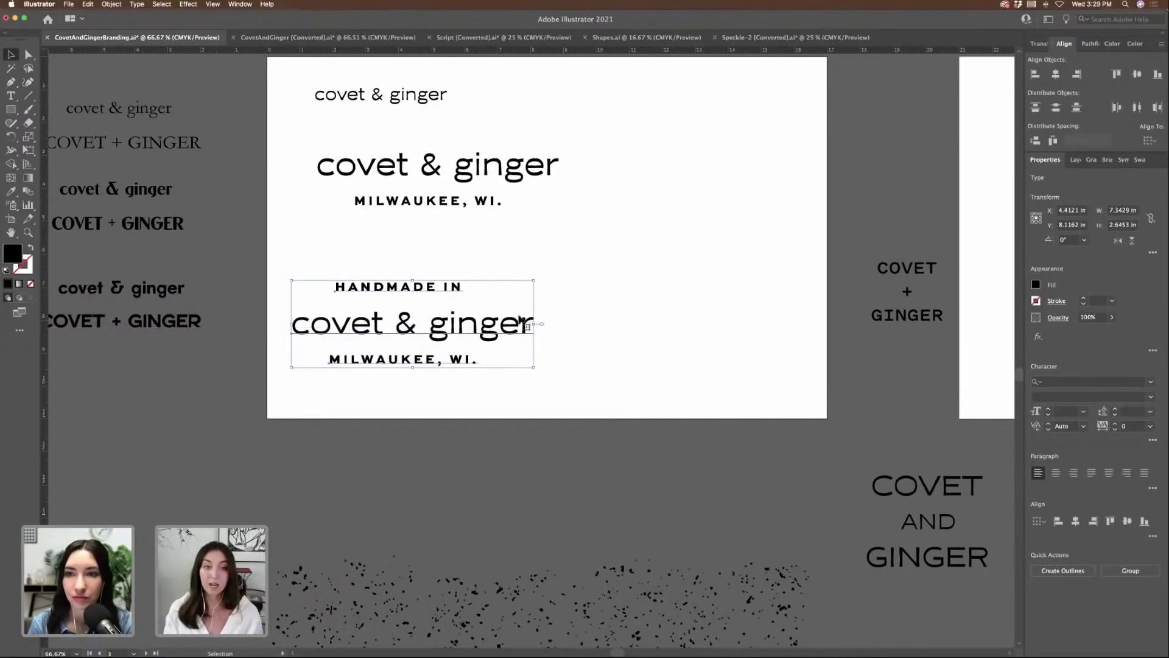
drag(534, 332, 818, 329)
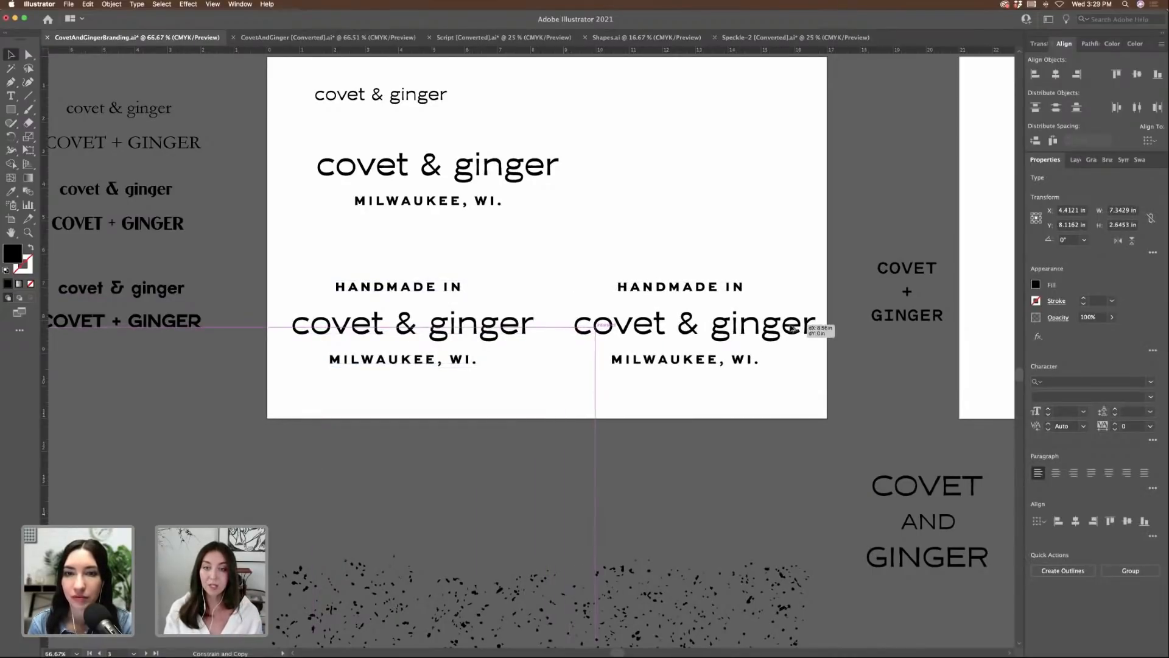
click(772, 244)
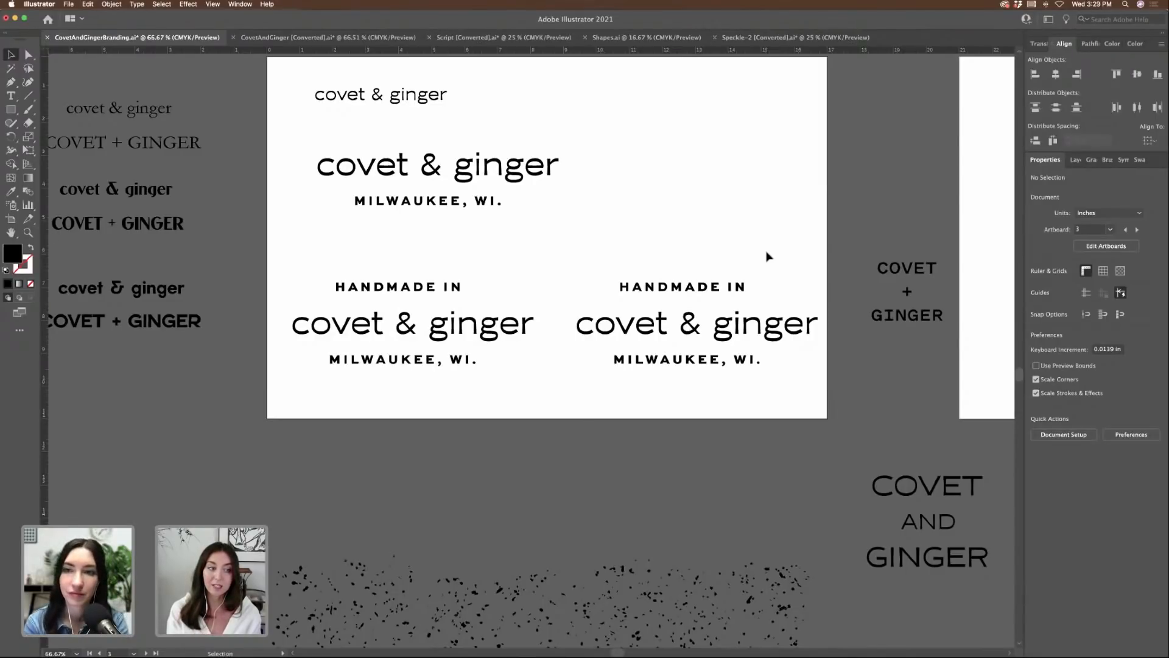
- Compare the sans-serif covet & ginger lockups with the script, hand-lettered and monospaced versions on the neighbouring artboards
scroll(778, 273, up, 2)
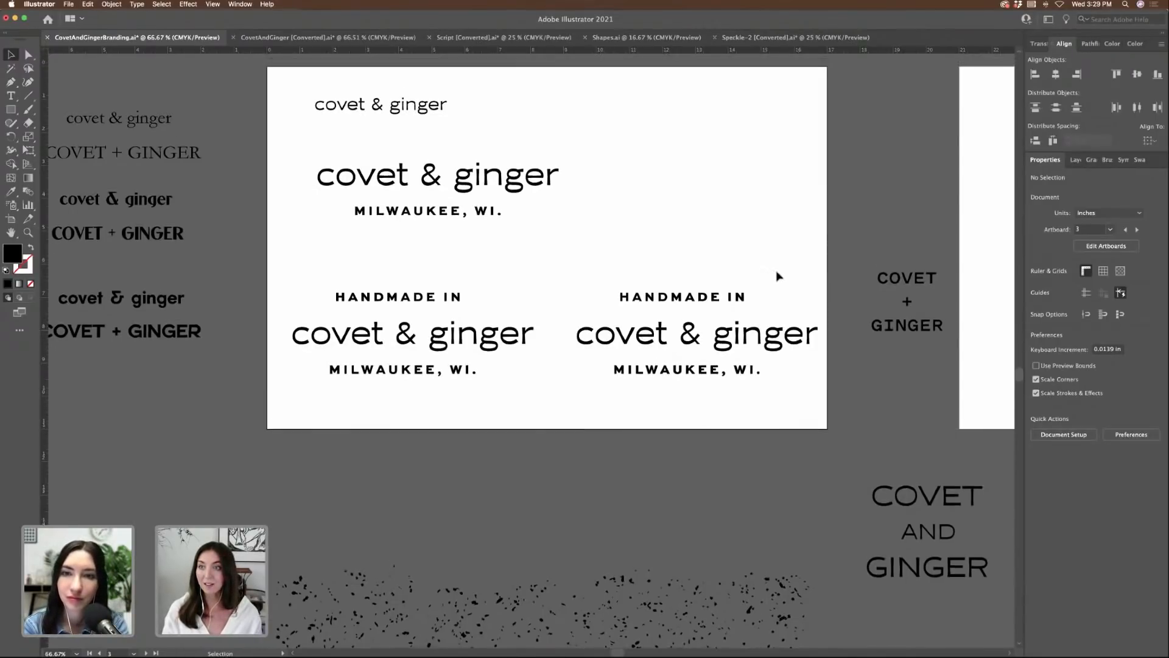
scroll(778, 276, up, 4)
key(super+minus)
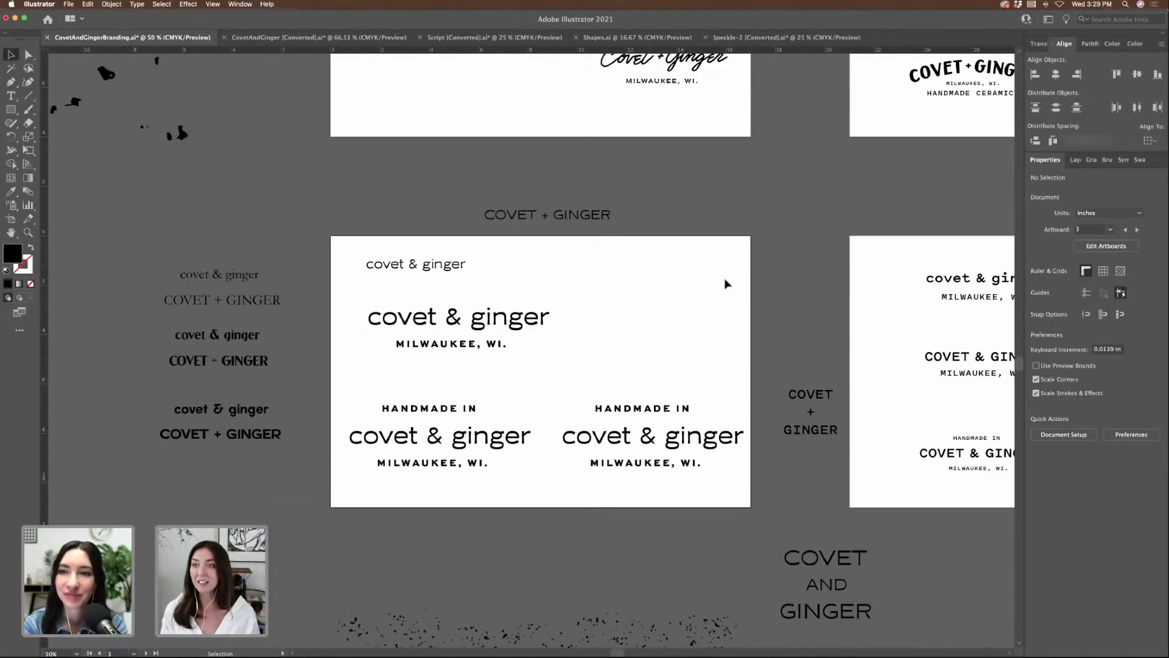
scroll(692, 290, up, 3)
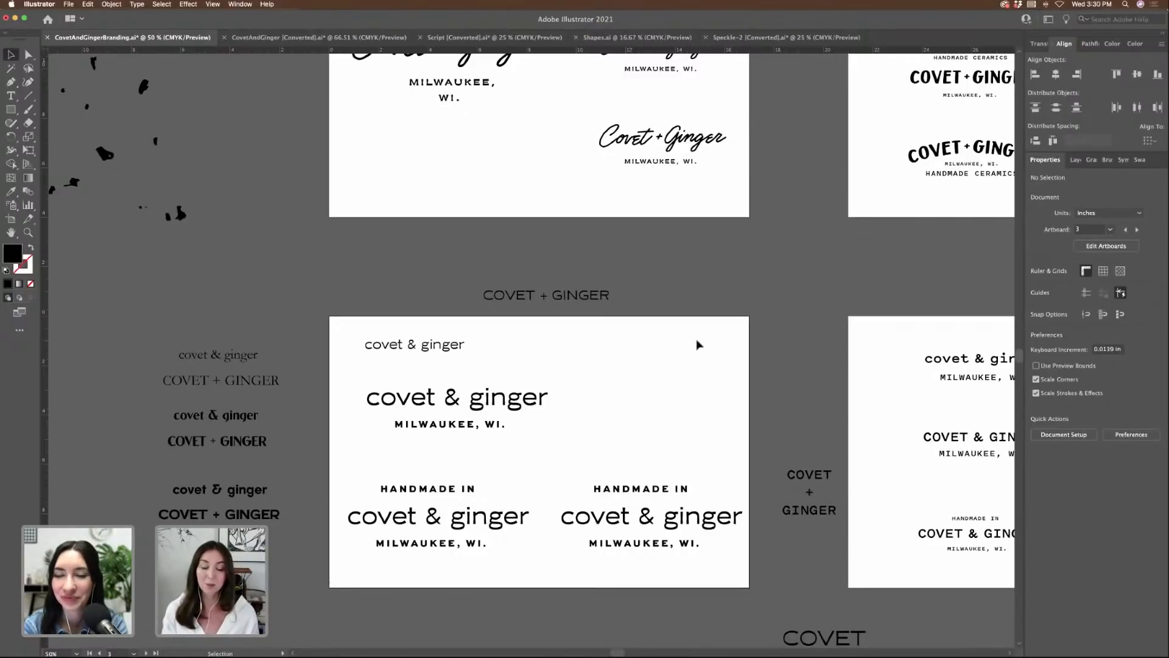
scroll(707, 355, up, 2)
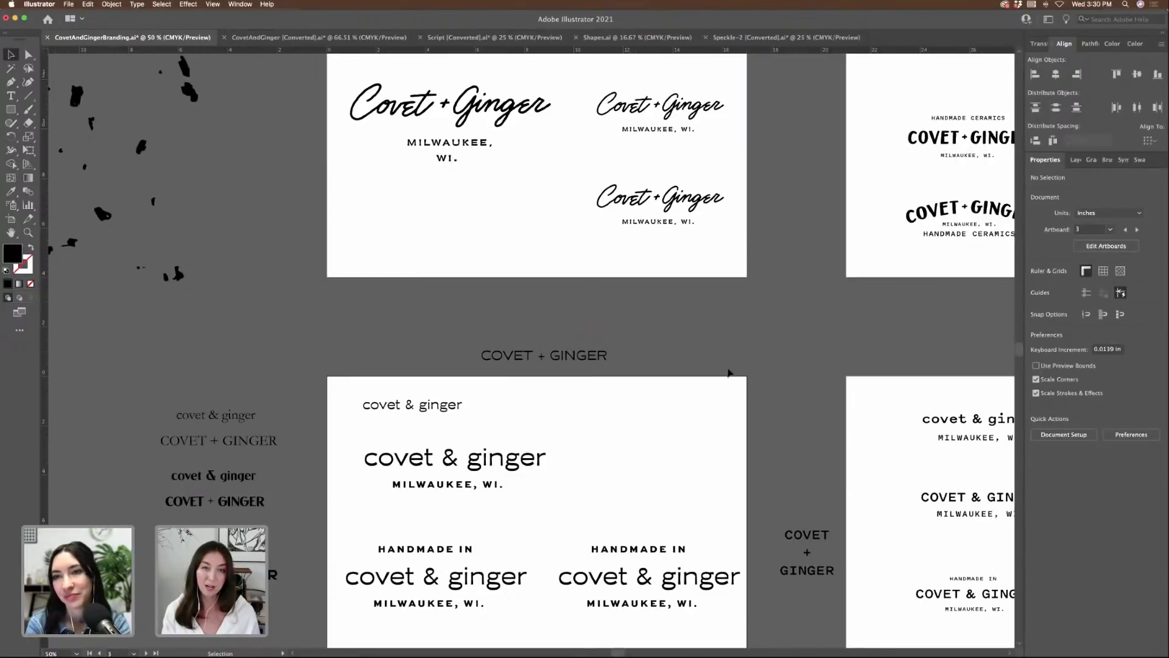
scroll(729, 373, down, 3)
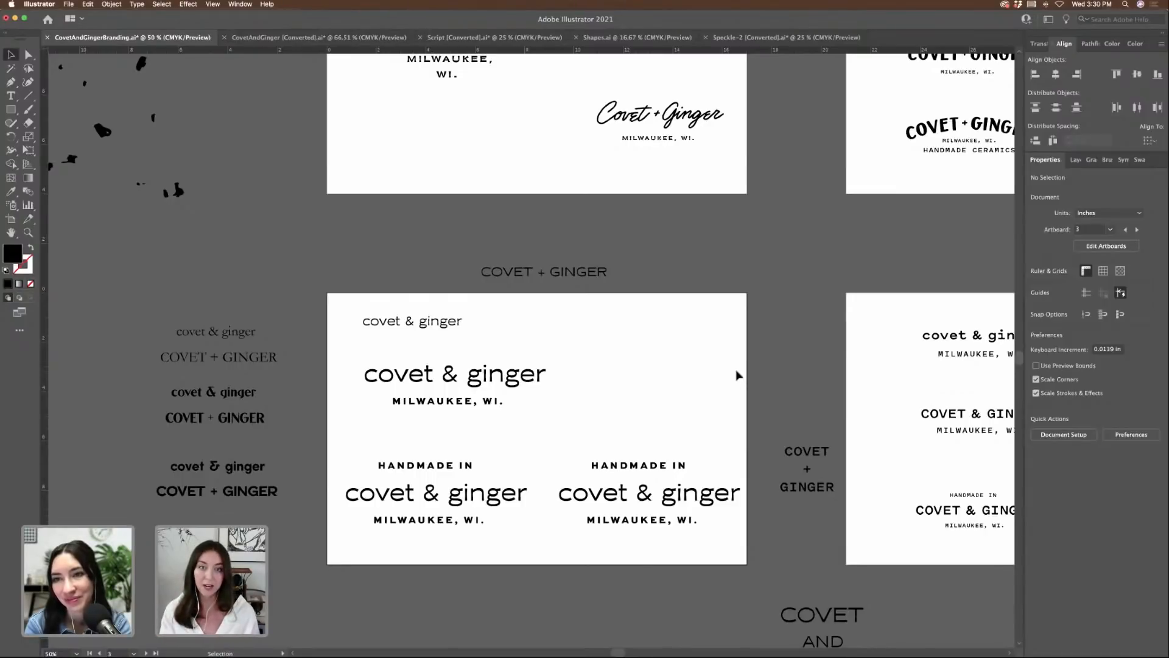
scroll(734, 379, right, 8)
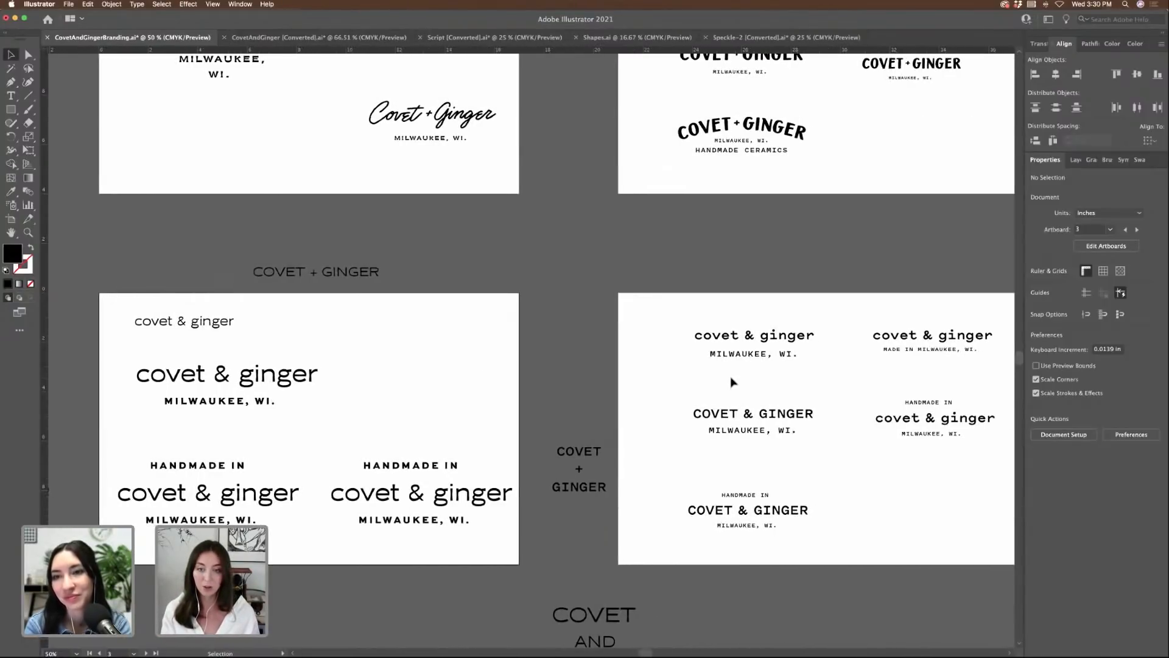
scroll(733, 382, right, 5)
scroll(733, 384, up, 3)
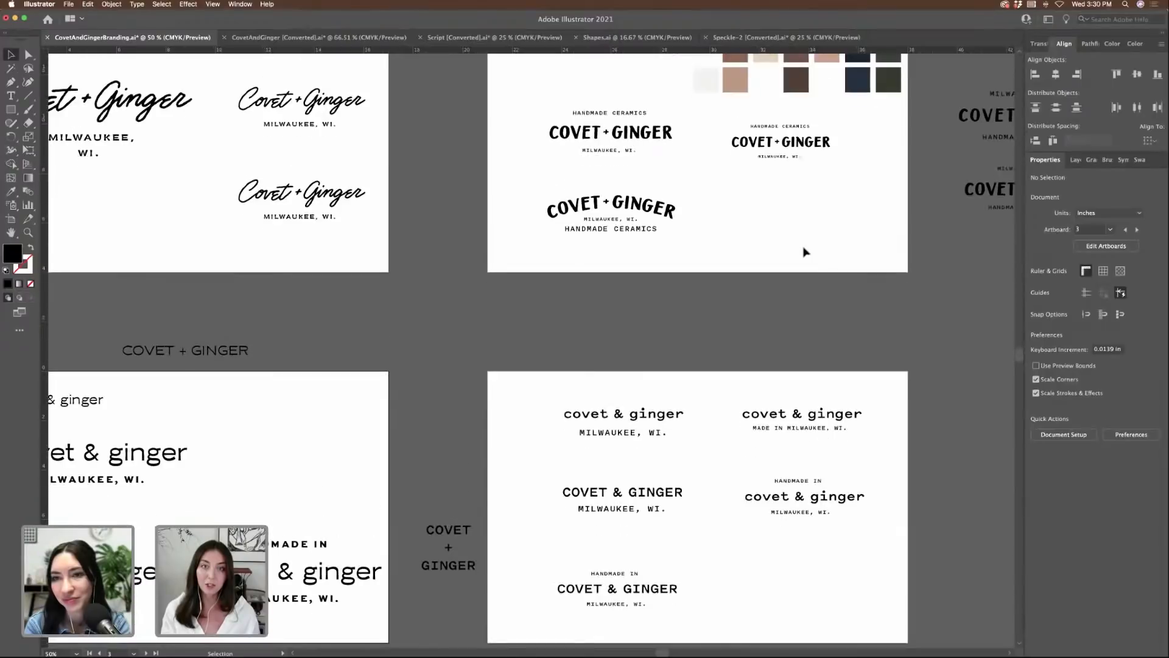
scroll(573, 184, left, 5)
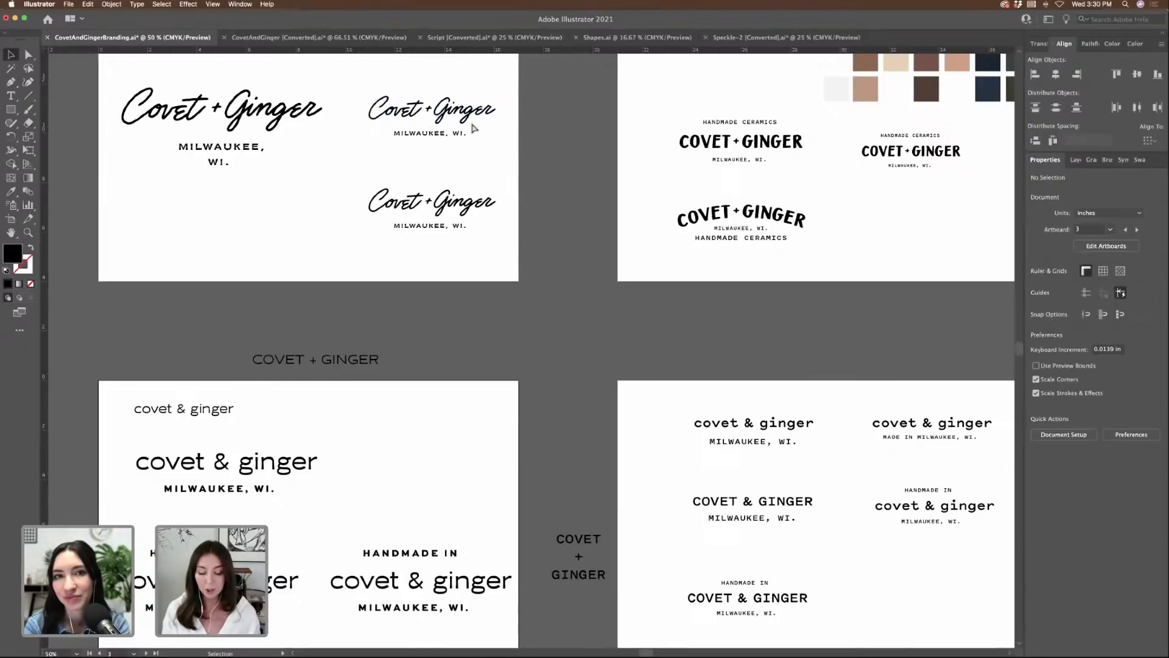
key(super+equal)
key(super+equal)
scroll(469, 183, up, 5)
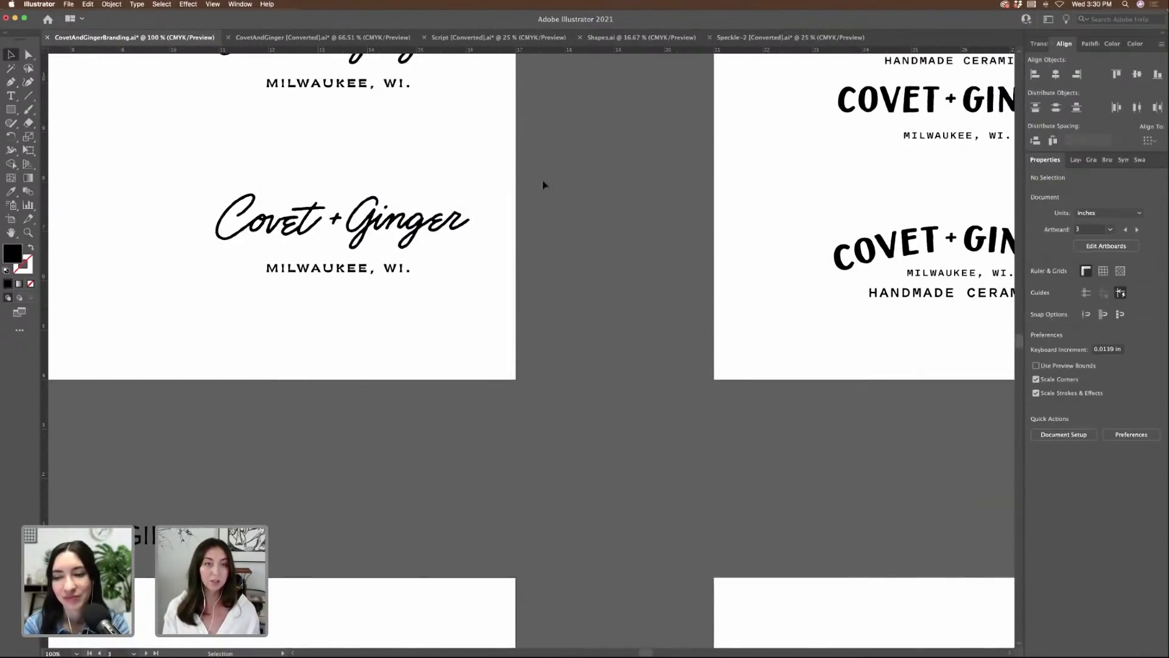
scroll(541, 184, left, 4)
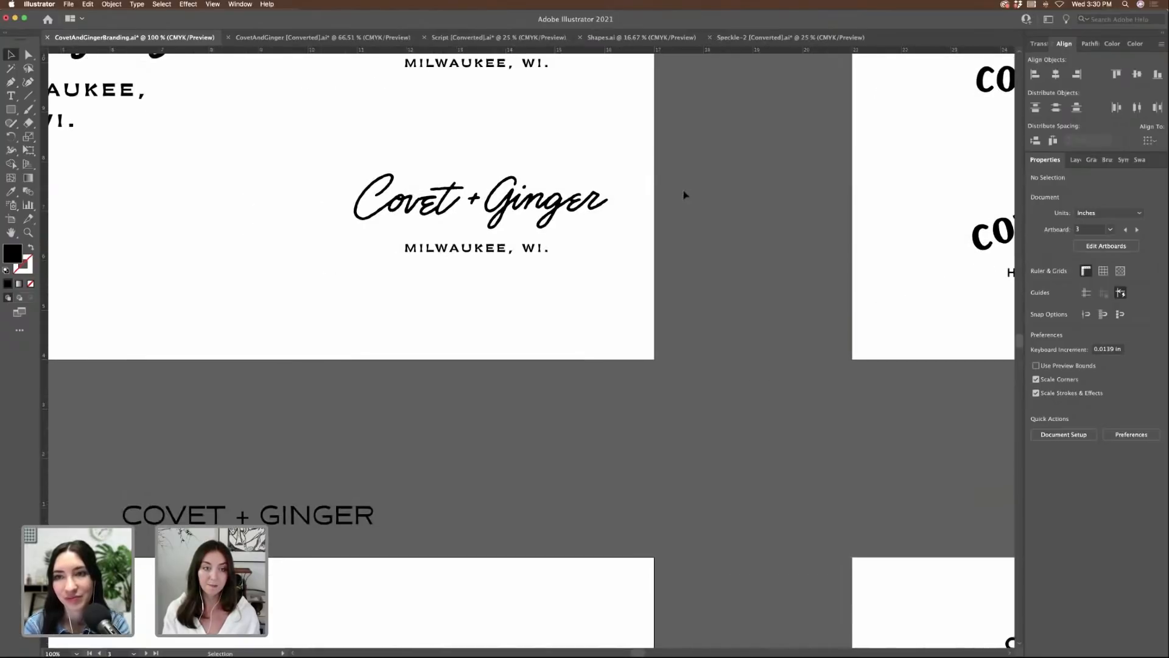
scroll(684, 195, down, 4)
scroll(684, 194, down, 9)
scroll(685, 194, left, 1)
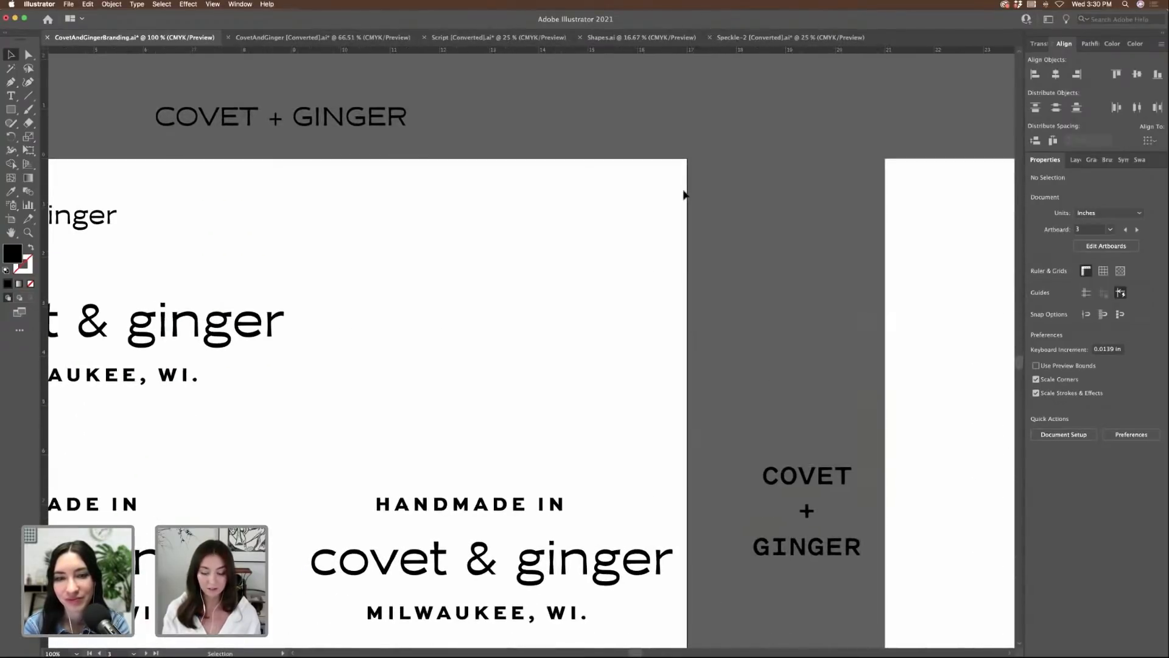
key(super+minus)
key(super+minus)
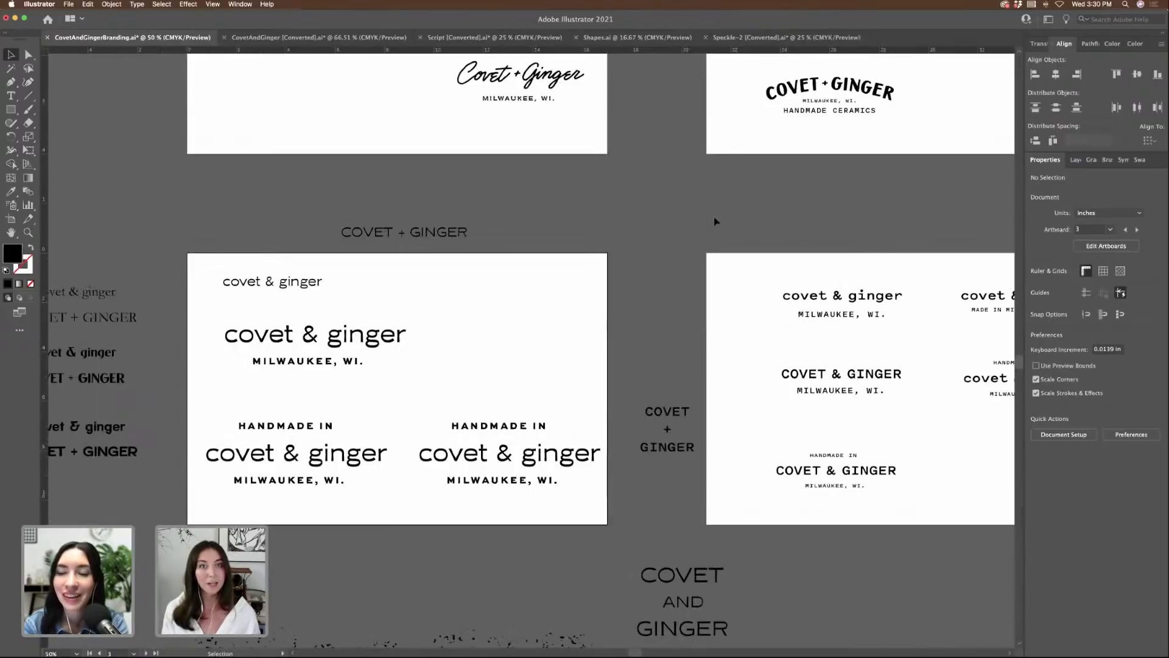
scroll(715, 221, right, 3)
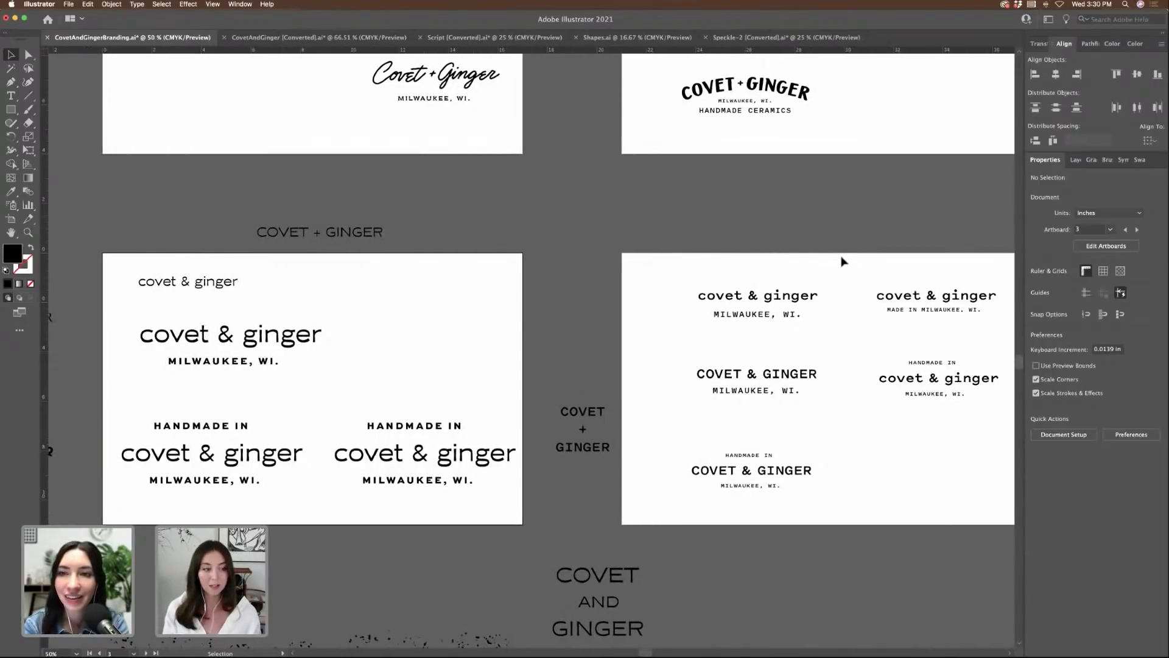
key(super+equal)
scroll(841, 261, down, 5)
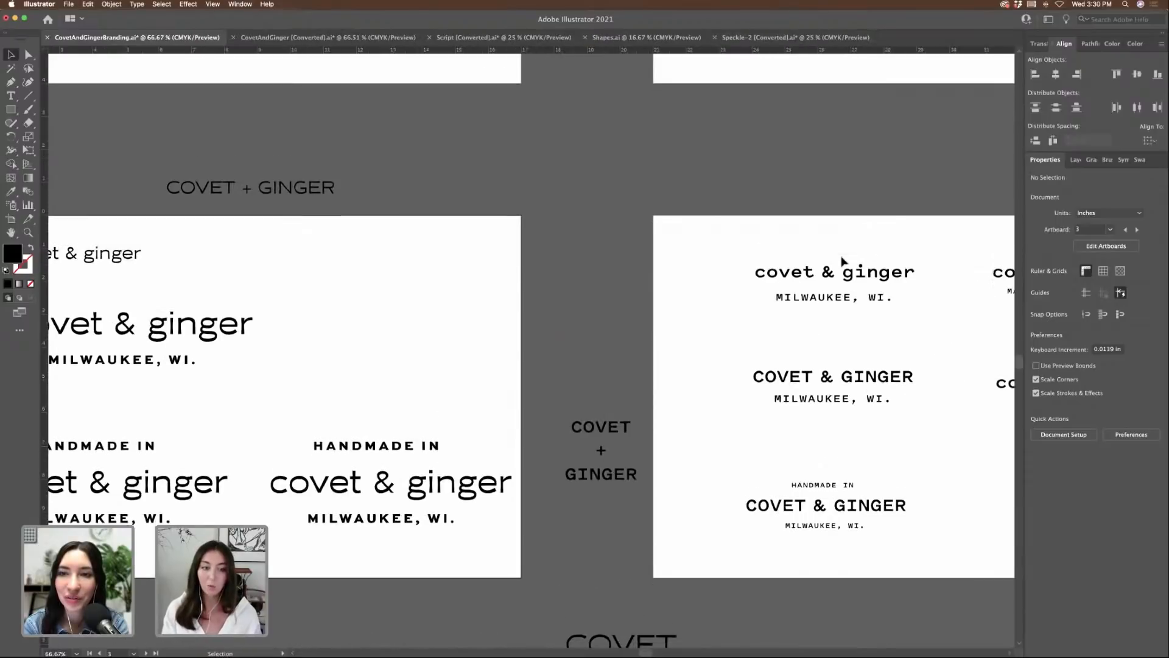
scroll(841, 260, left, 5)
scroll(842, 261, left, 4)
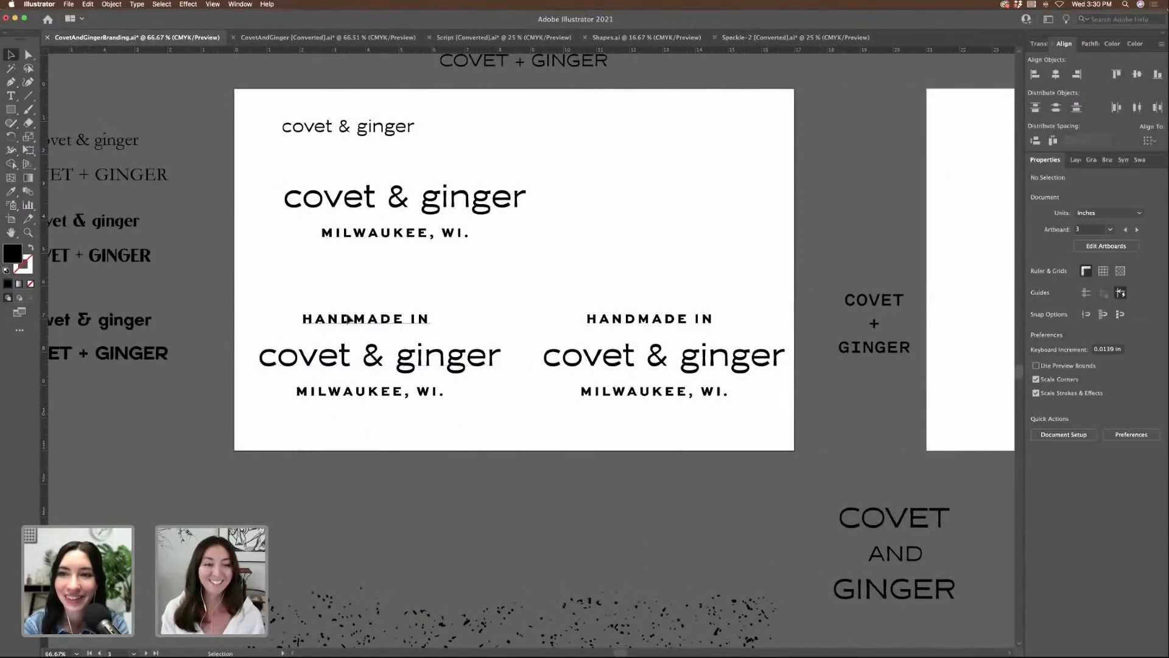
- Nudge the MILWAUKEE, WI. and HANDMADE IN lines of the lower-left lockup slightly right to centre them on the wordmark
click(397, 395)
drag(425, 319, 430, 320)
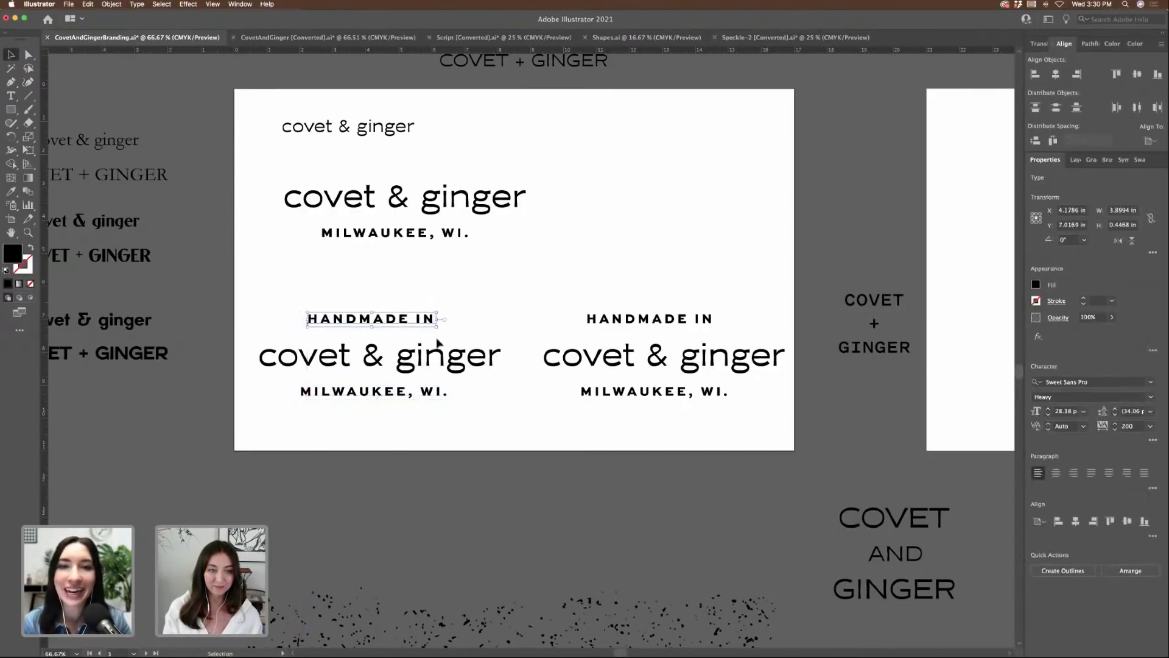
- Reduce the font size of both the HANDMADE IN and MILWAUKEE, WI. lines in the lower-left lockup by a few points
click(416, 396)
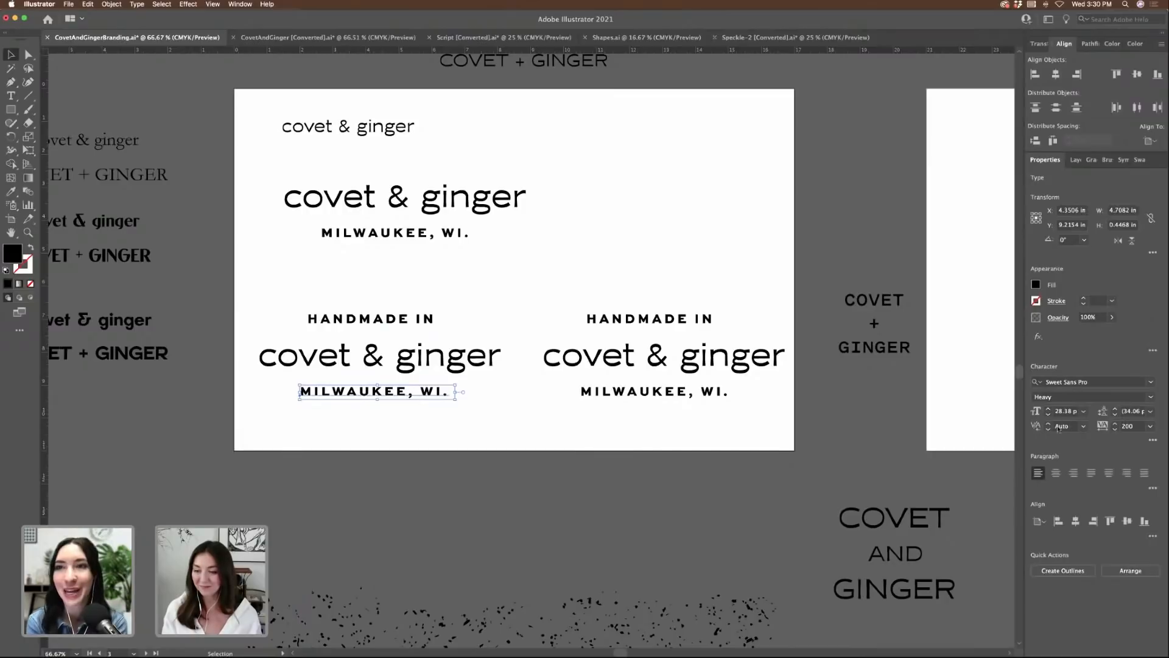
shift+click(449, 319)
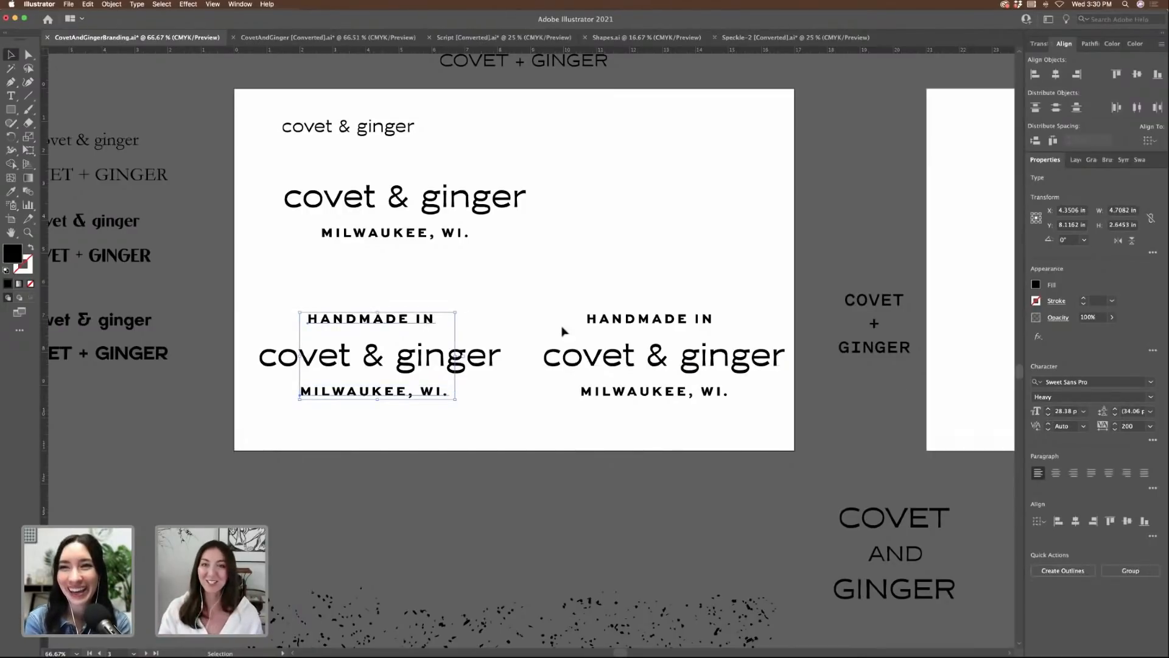
click(1049, 415)
click(1048, 415)
click(1049, 415)
click(633, 166)
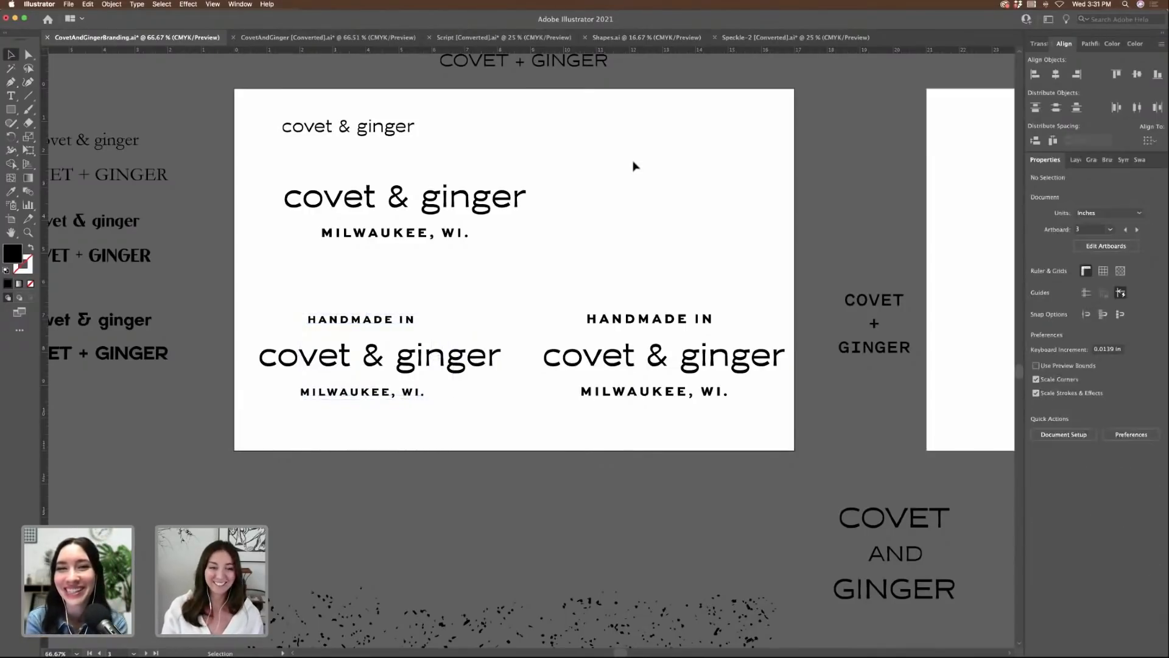
- Nudge the HANDMADE IN and MILWAUKEE, WI. lines of the lower-left lockup to the right beneath and above the wordmark's centre
scroll(633, 166, down, 3)
scroll(634, 166, left, 1)
drag(442, 234, 451, 236)
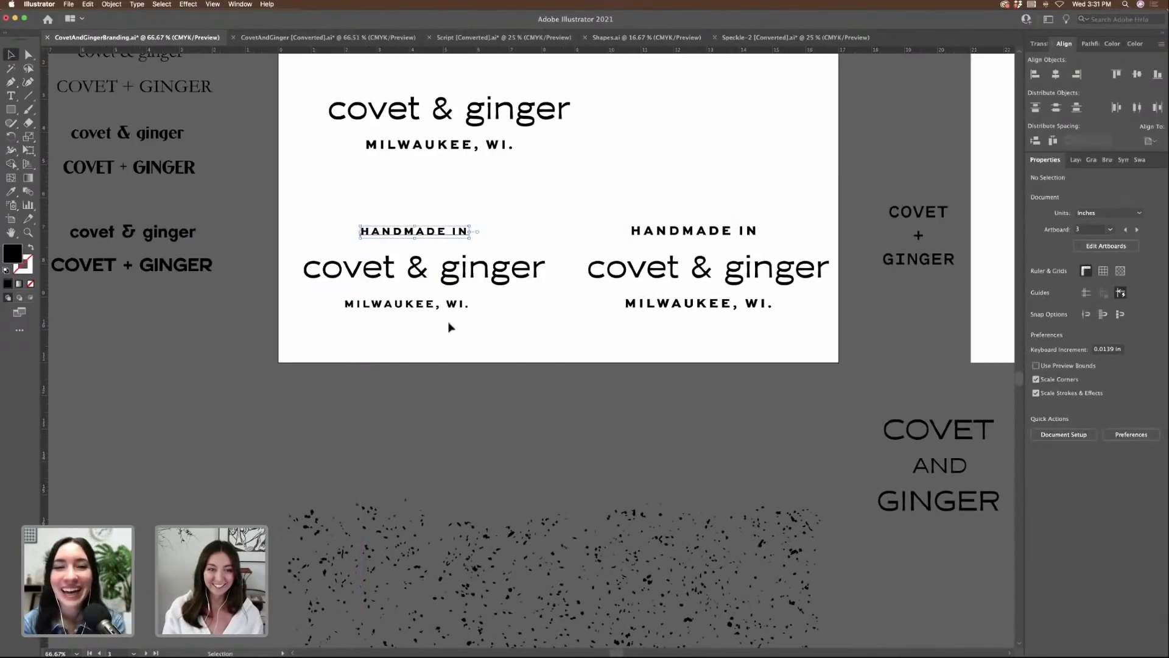
drag(449, 305, 461, 309)
- Move the lower-right lockup below the artboard and scale the remaining lower-left lockup down to about 5.44 in wide
drag(633, 169, 784, 329)
drag(768, 268, 445, 417)
drag(330, 204, 570, 261)
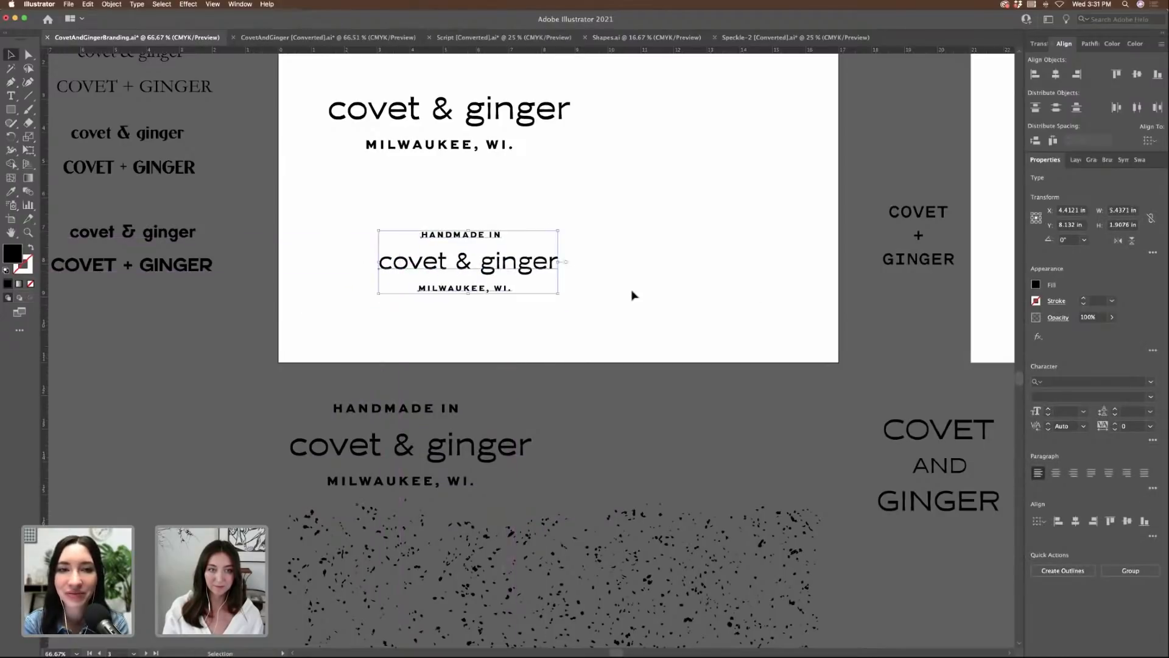
click(632, 296)
scroll(595, 240, left, 5)
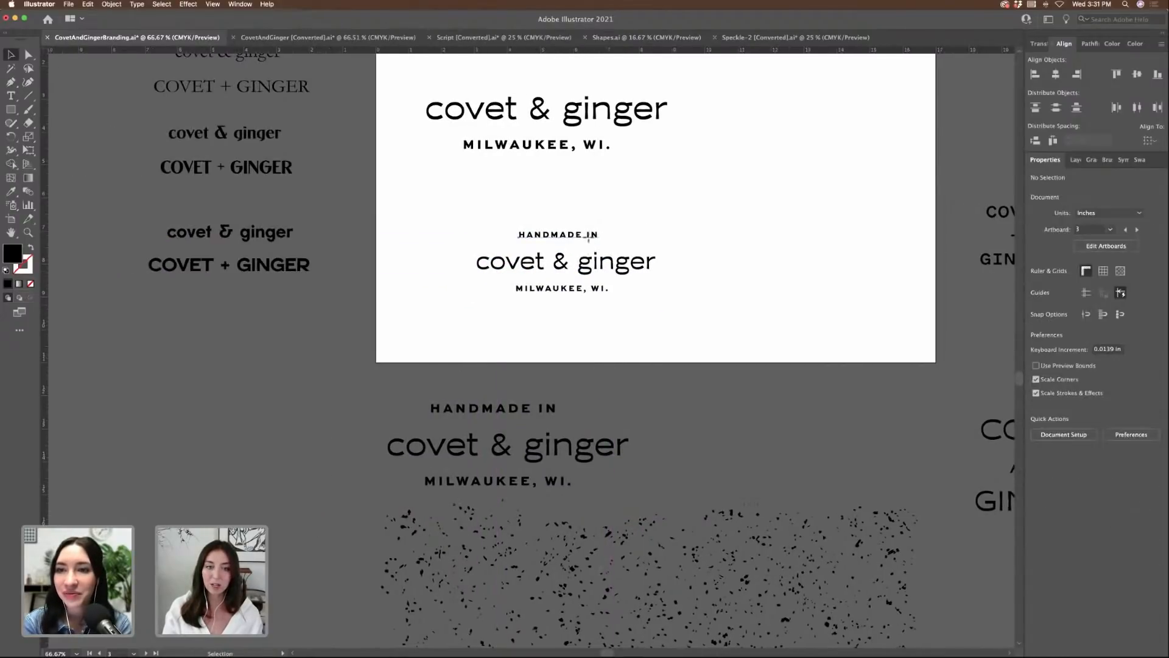
key(super+1)
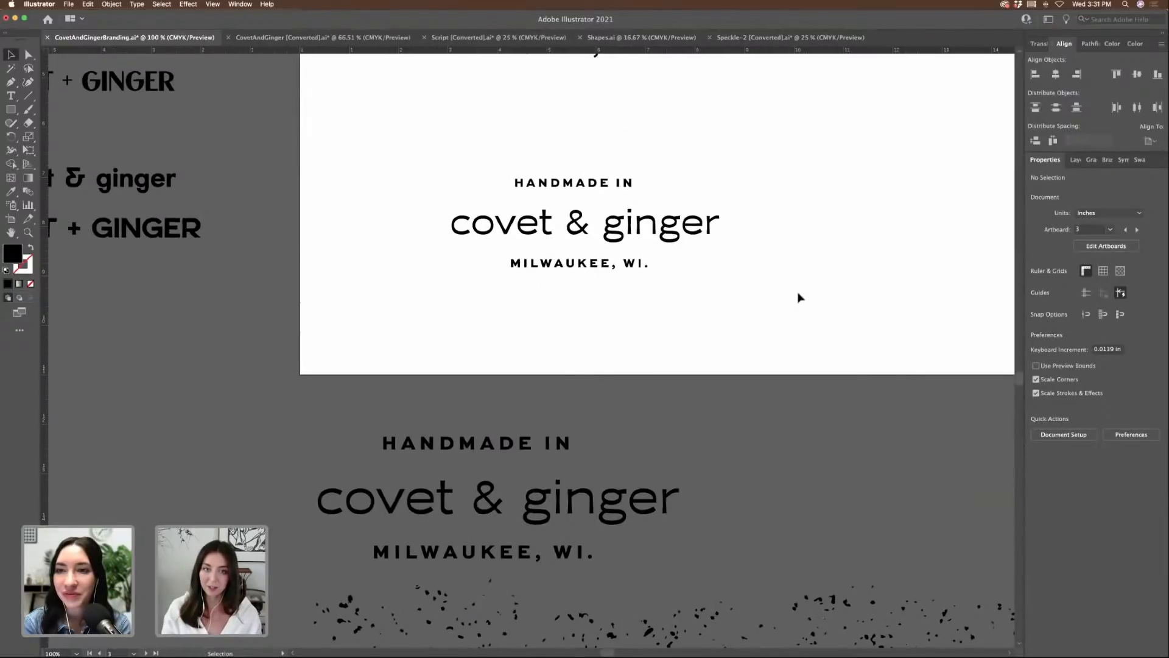
scroll(800, 297, up, 5)
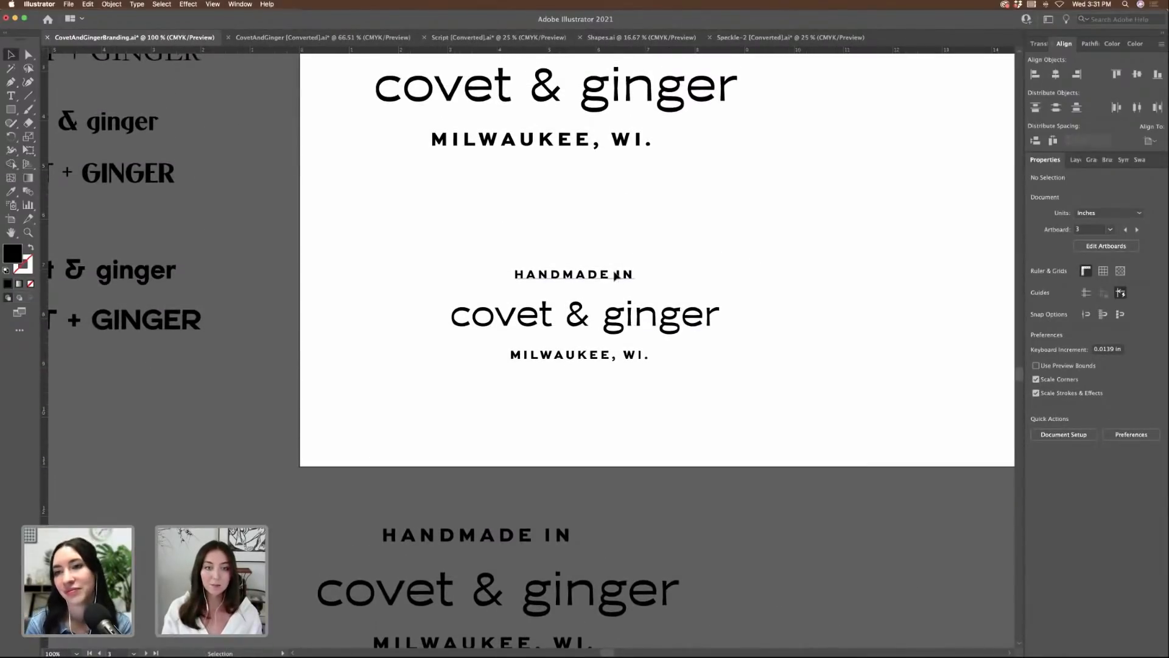
- Shift the scaled-down three-line lockup left and slightly up on the artboard
click(483, 268)
scroll(481, 271, right, 7)
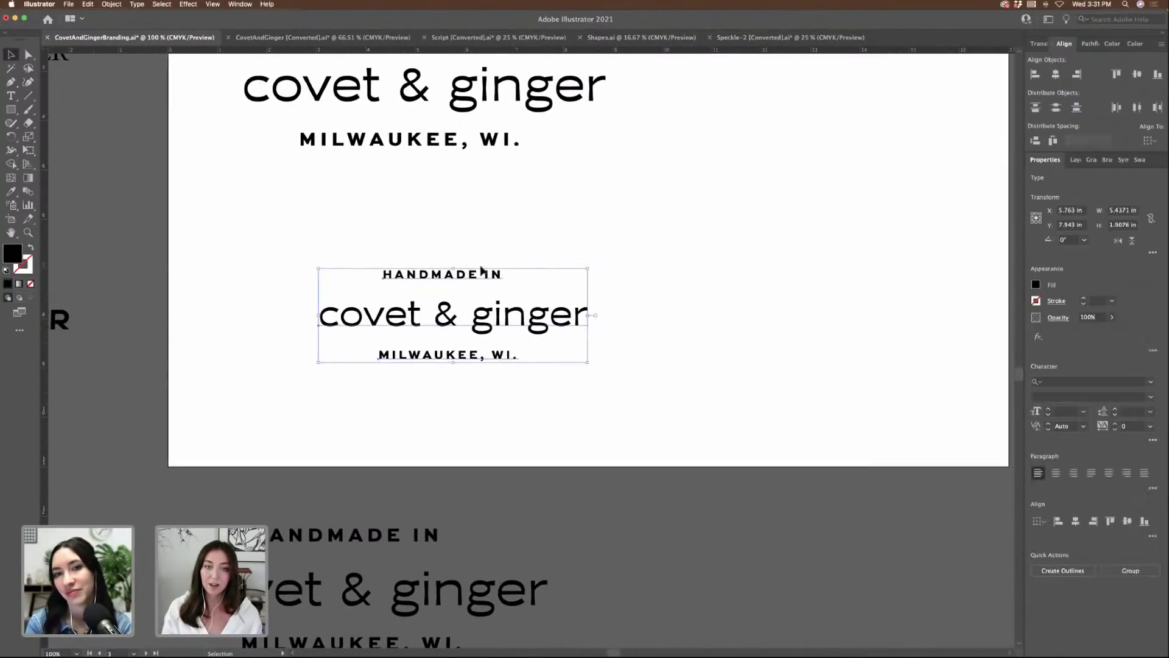
mouse_move(487, 271)
mouse_down()
mouse_move(443, 277)
mouse_move(470, 272)
mouse_up()
key(super+z)
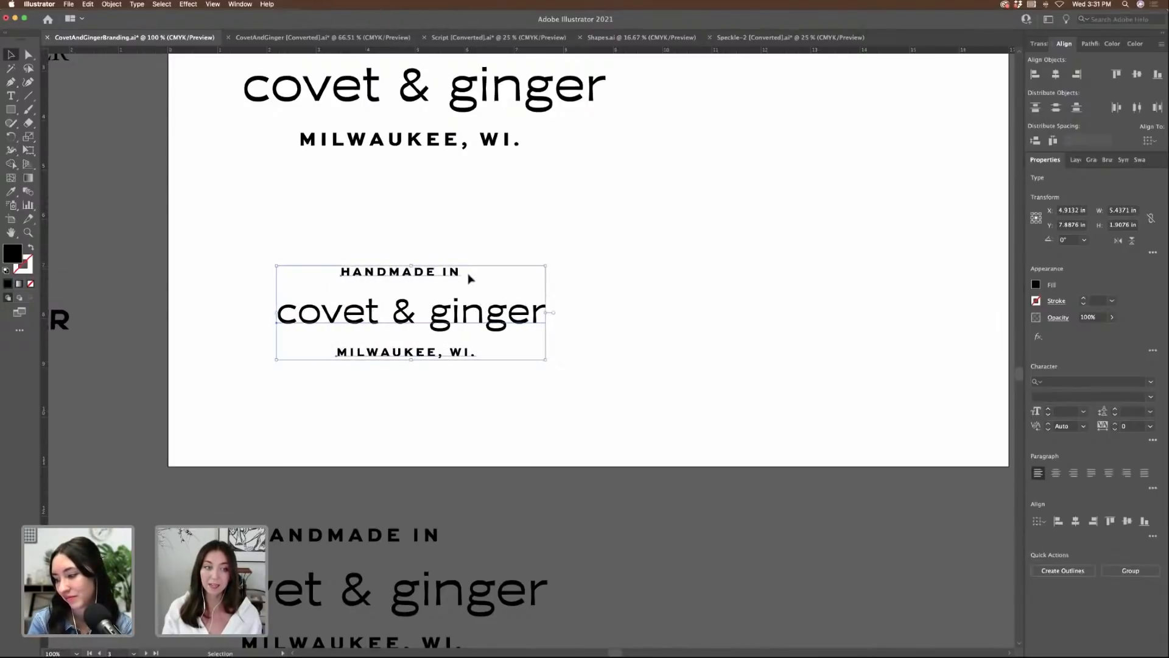
click(666, 293)
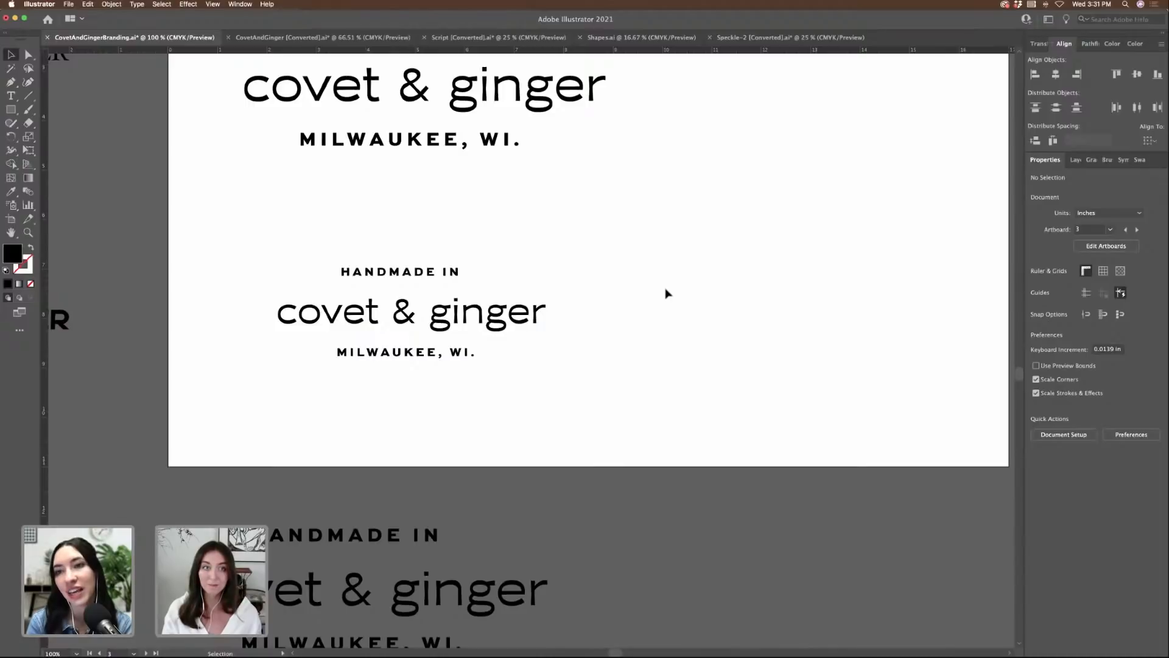
- Duplicate the covet & ginger wordmark from the small lockup straight across into the artboard's right half
scroll(666, 293, up, 2)
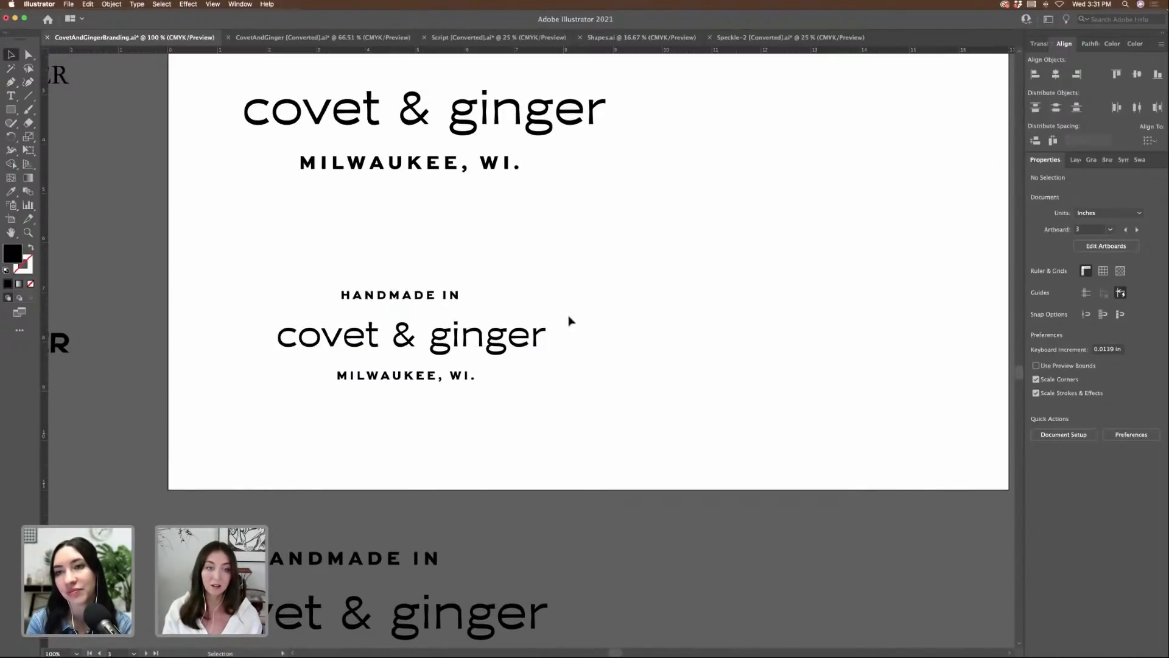
click(499, 352)
drag(499, 353, 866, 292)
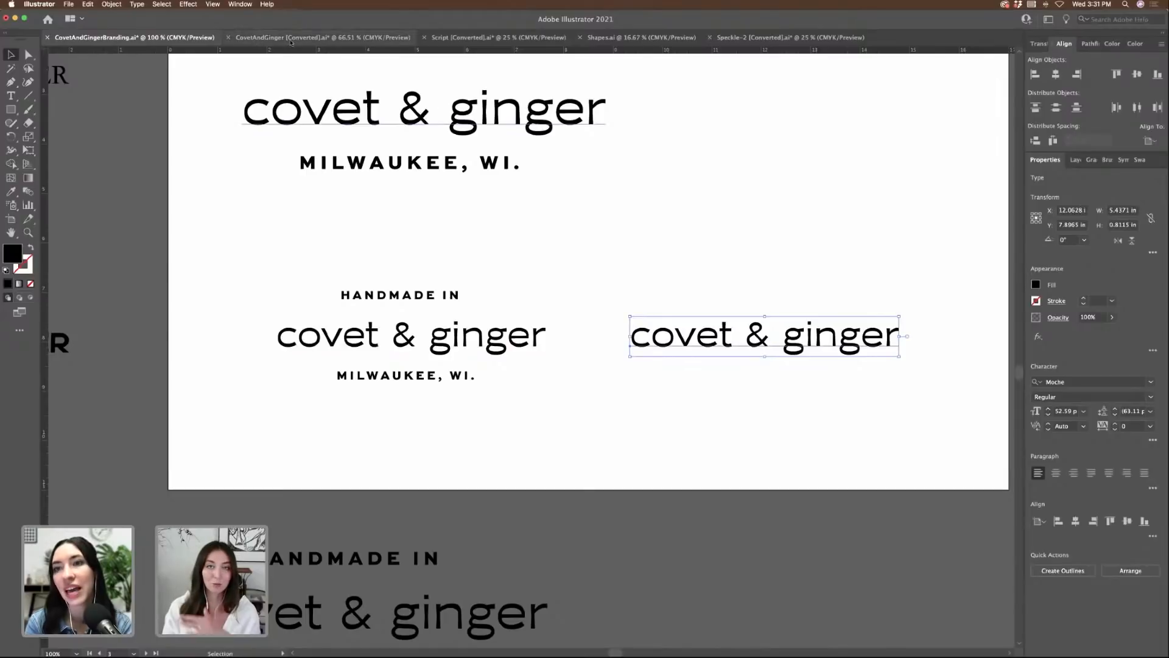
- Bend the duplicated covet & ginger wordmark with an Arc warp and scale it down to about 5.18 in wide
click(188, 5)
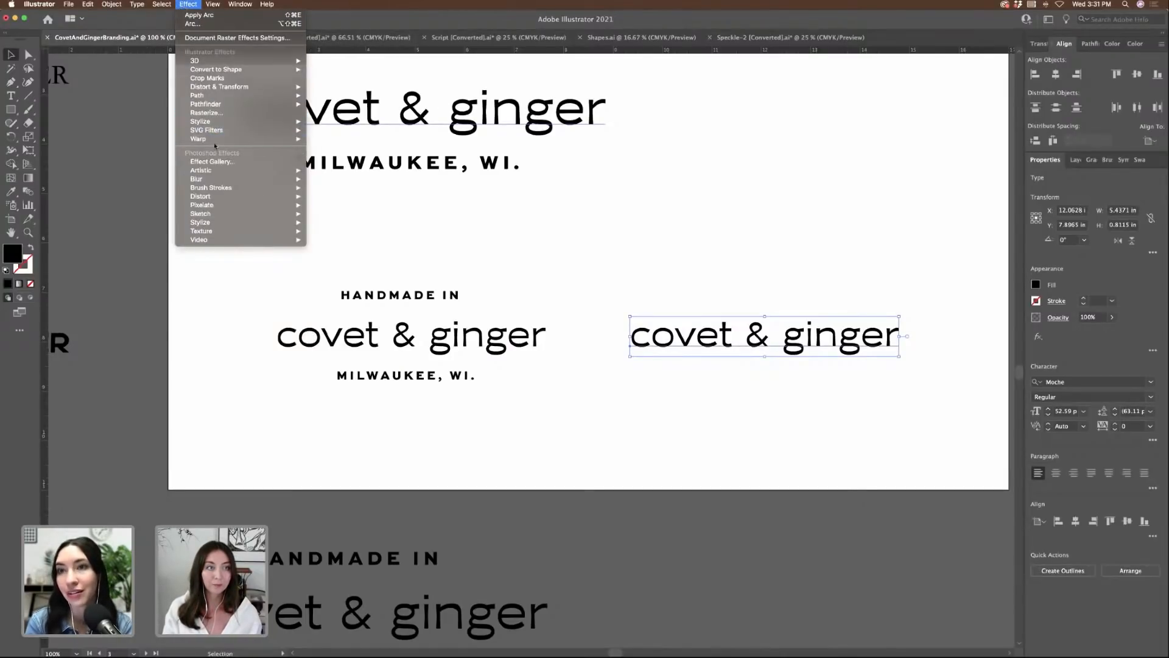
mouse_move(256, 140)
click(323, 145)
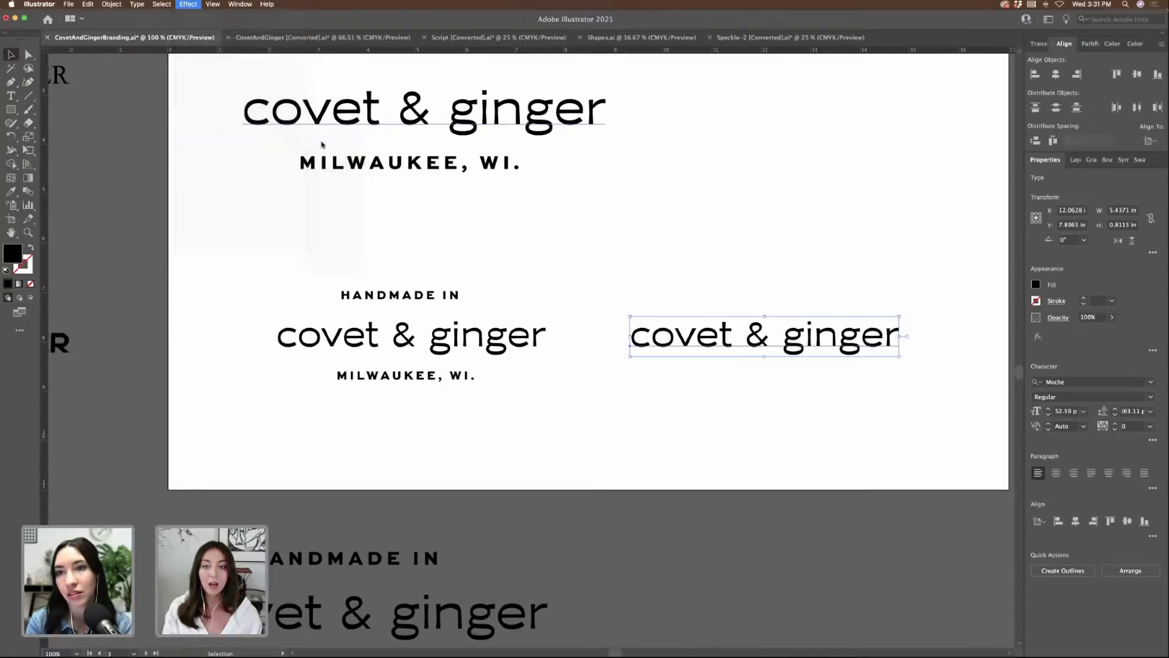
click(949, 435)
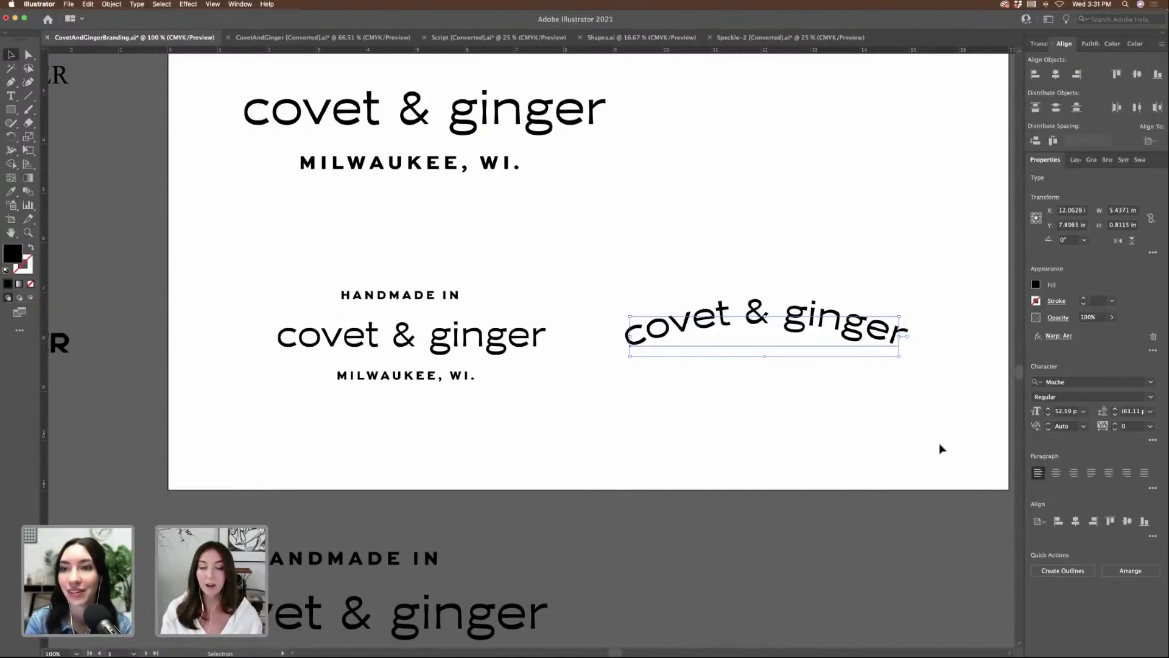
scroll(939, 447, left, 3)
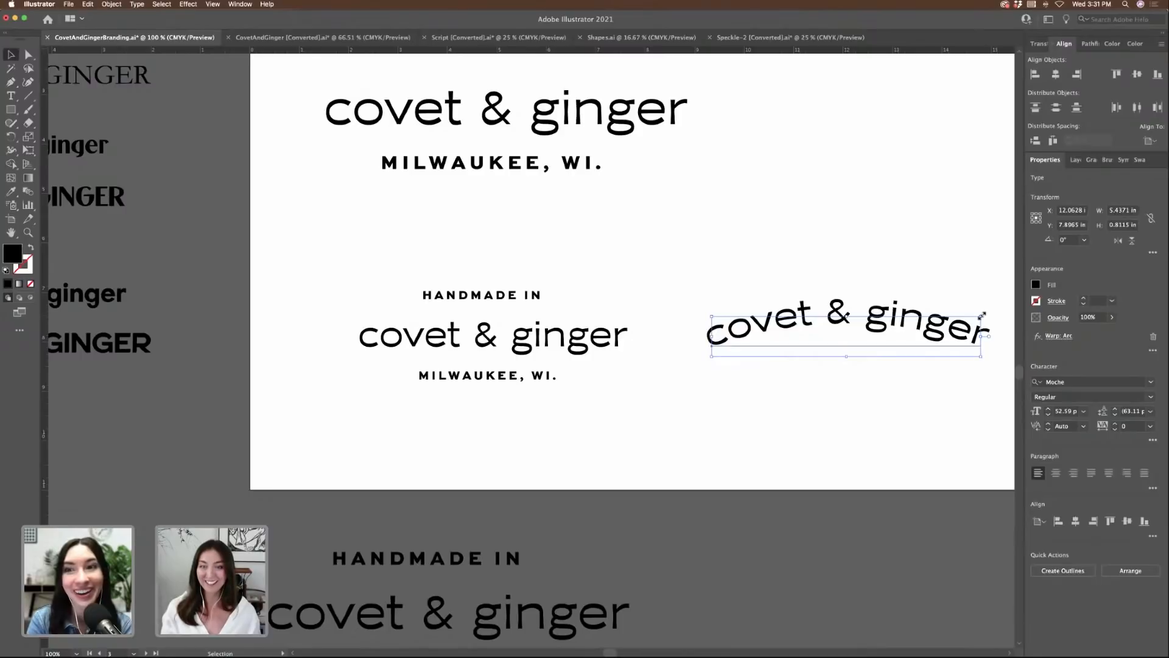
drag(982, 316, 976, 316)
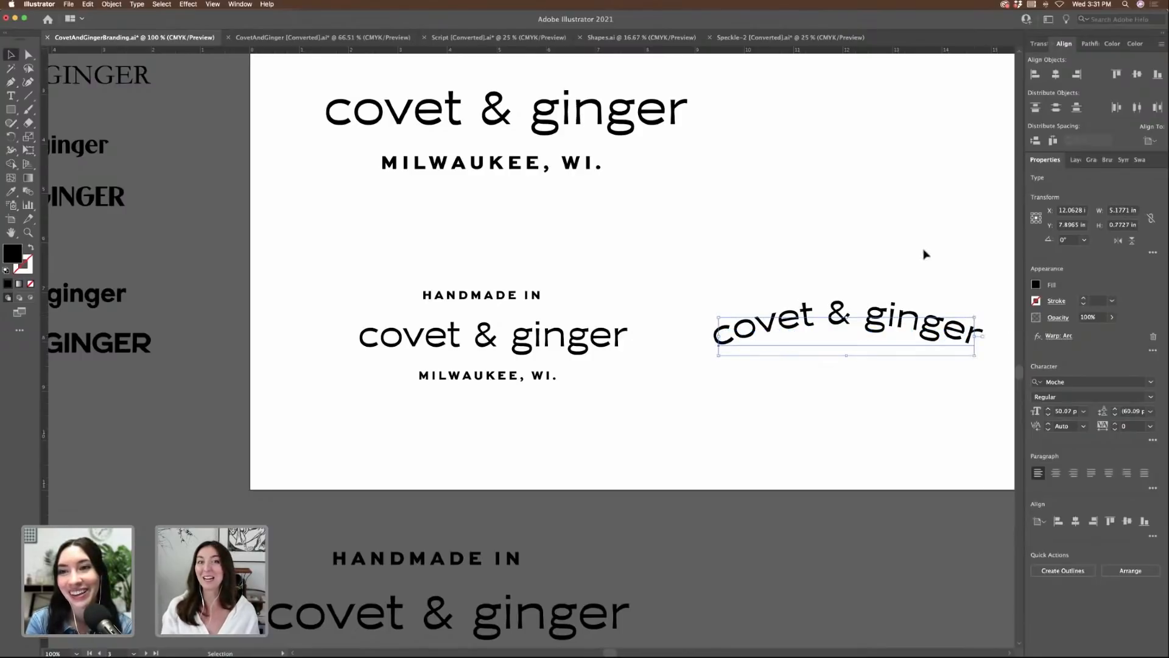
- Duplicate the HANDMADE IN line, shorten the copy to HANDMADE, and place it centred beneath the arched wordmark
scroll(924, 253, right, 3)
scroll(914, 283, right, 4)
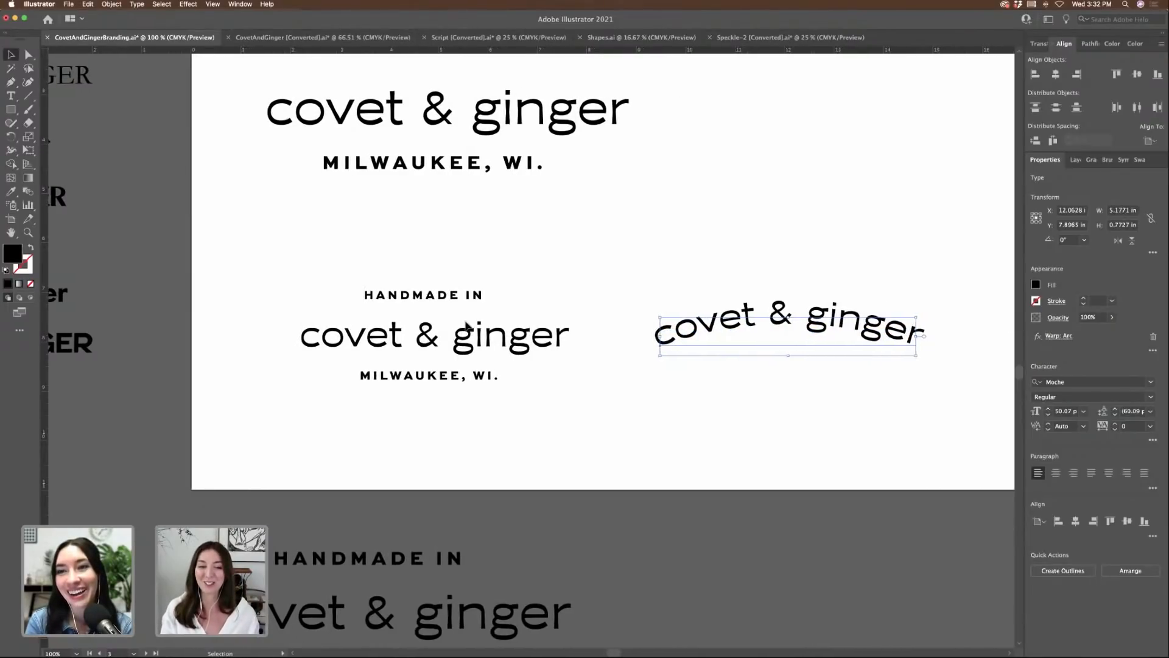
click(351, 298)
drag(350, 299, 771, 406)
double_click(722, 409)
key(BackSpace)
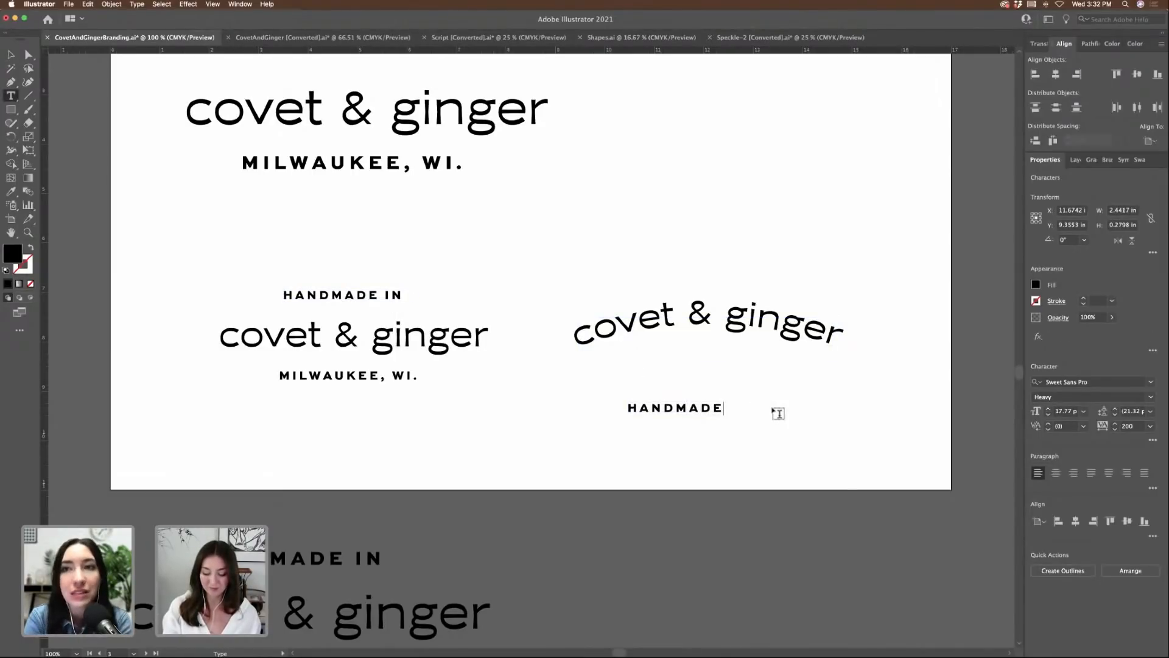
click(11, 54)
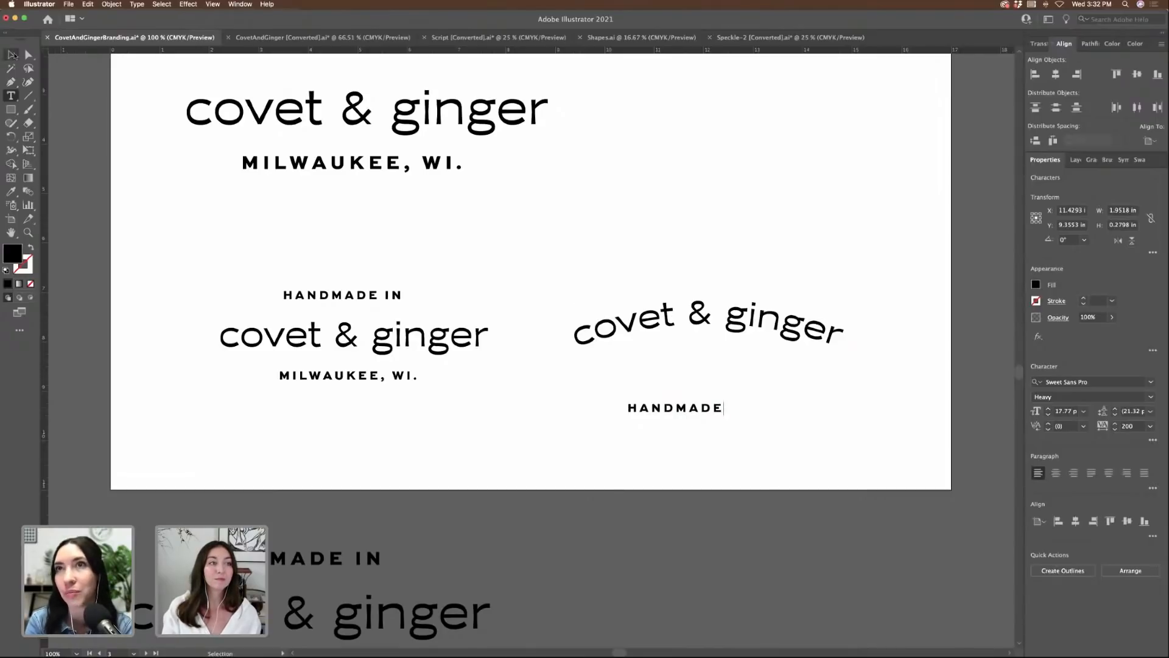
click(673, 408)
drag(682, 410, 707, 356)
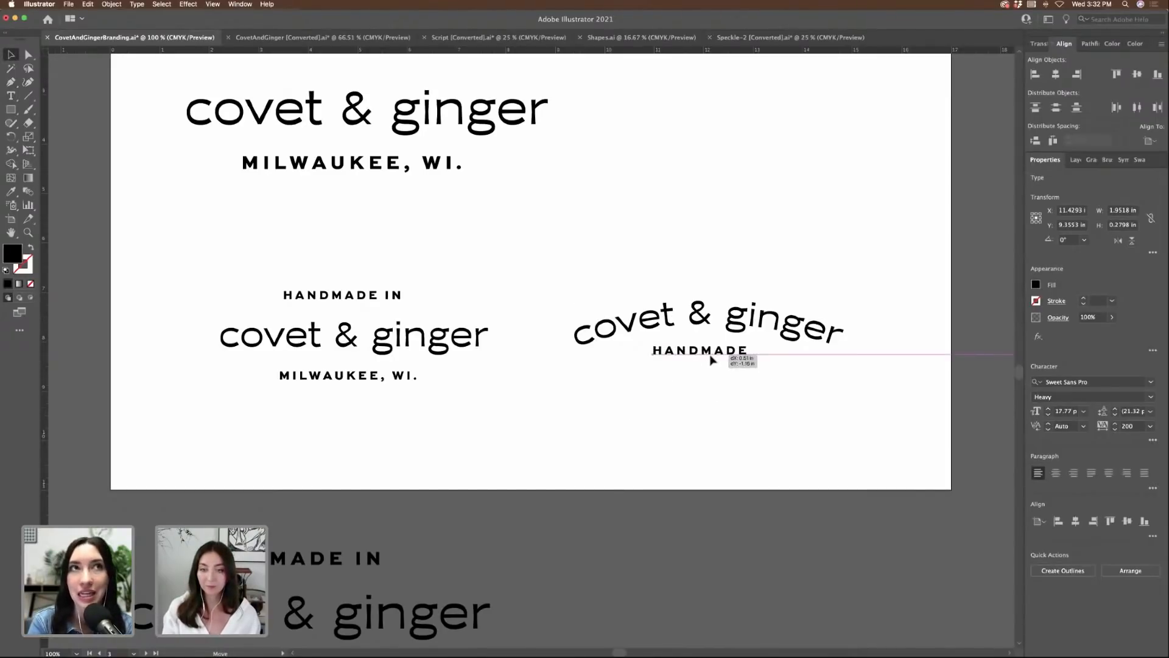
- Duplicate the MILWAUKEE, WI. line, change the copy to IN MILWAUKEE, WI., and centre it under HANDMADE
click(355, 378)
drag(357, 380, 746, 379)
double_click(662, 372)
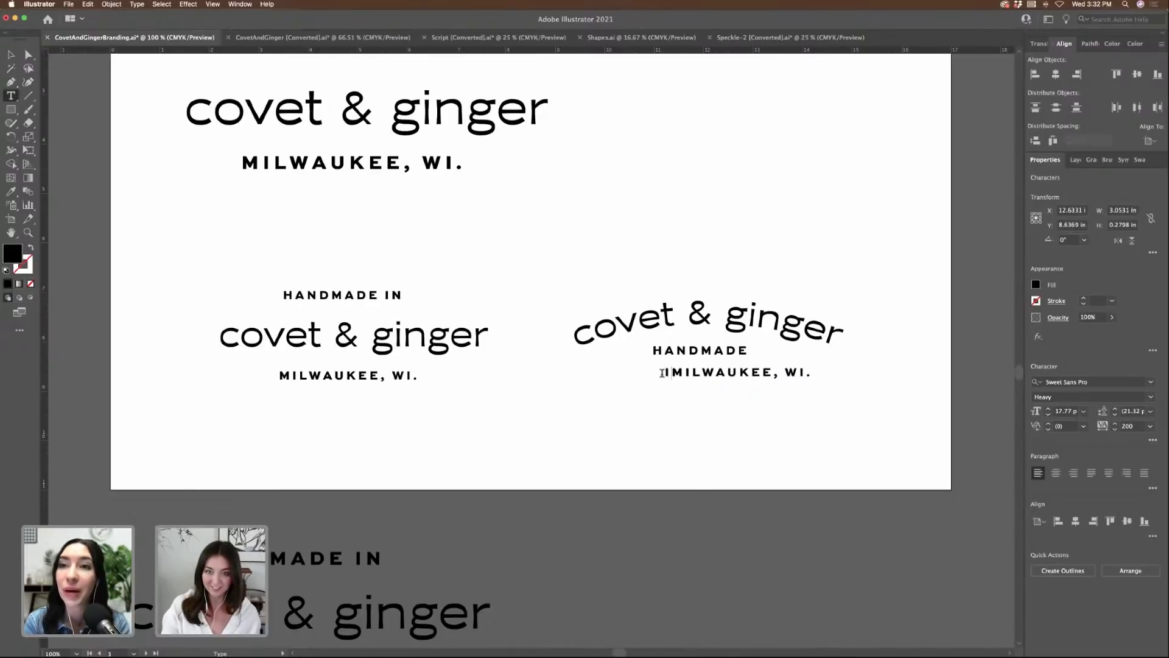
text(N)
key(Escape)
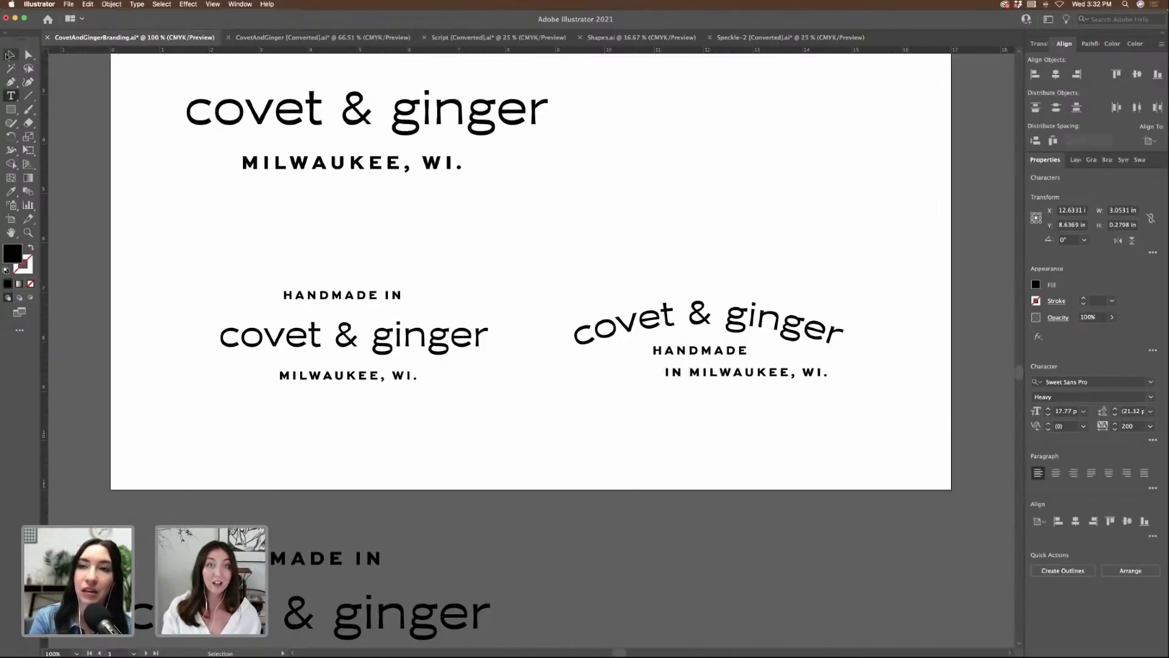
mouse_move(775, 376)
mouse_down()
mouse_move(750, 373)
mouse_move(784, 384)
mouse_up()
click(796, 405)
click(864, 426)
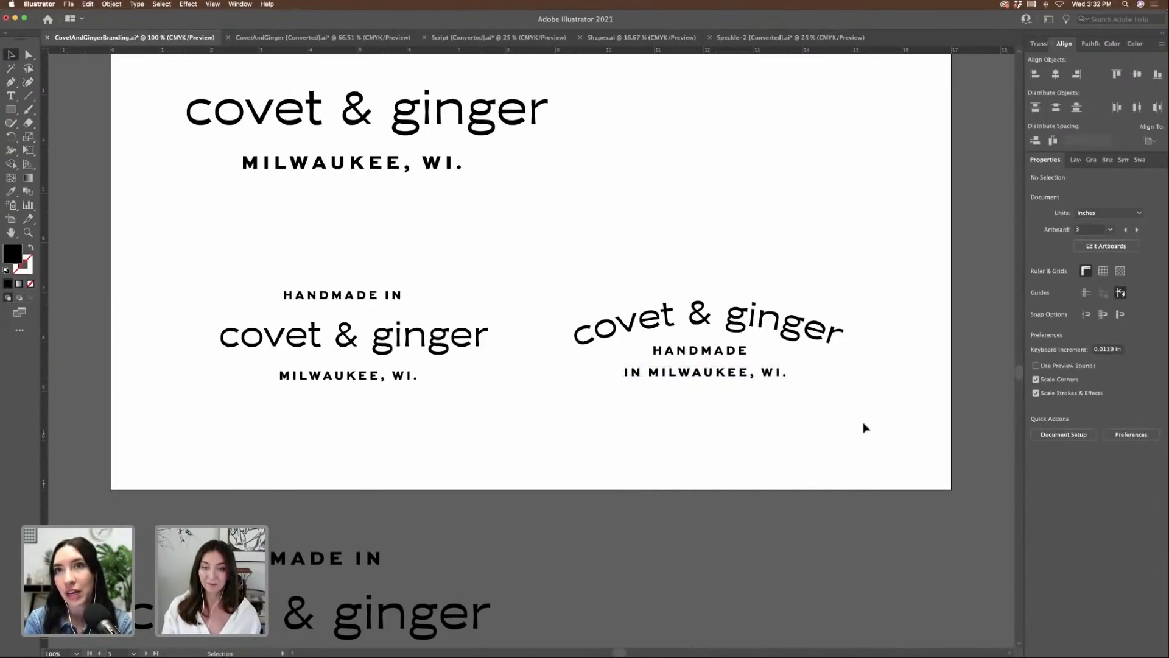
- Duplicate the HANDMADE line above the arched wordmark, change the copy to WHEEL THROWN CERAMICS, and centre it over the wordmark
drag(720, 353, 722, 280)
double_click(722, 280)
double_click(722, 280)
text(WHEEL)
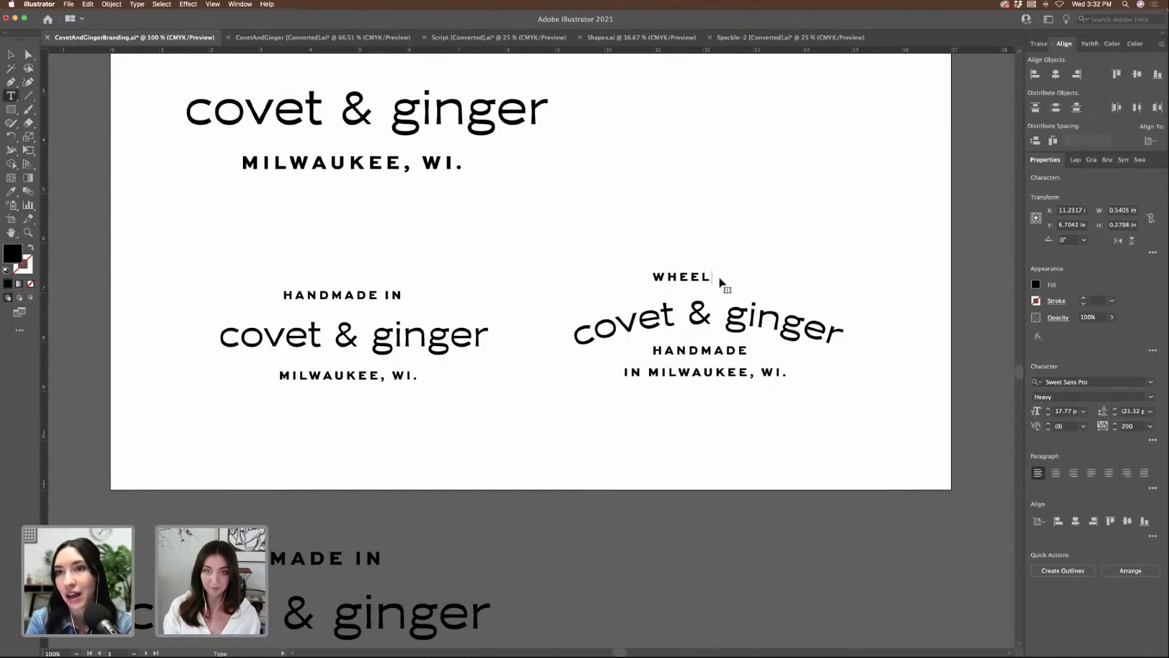
text( THRO)
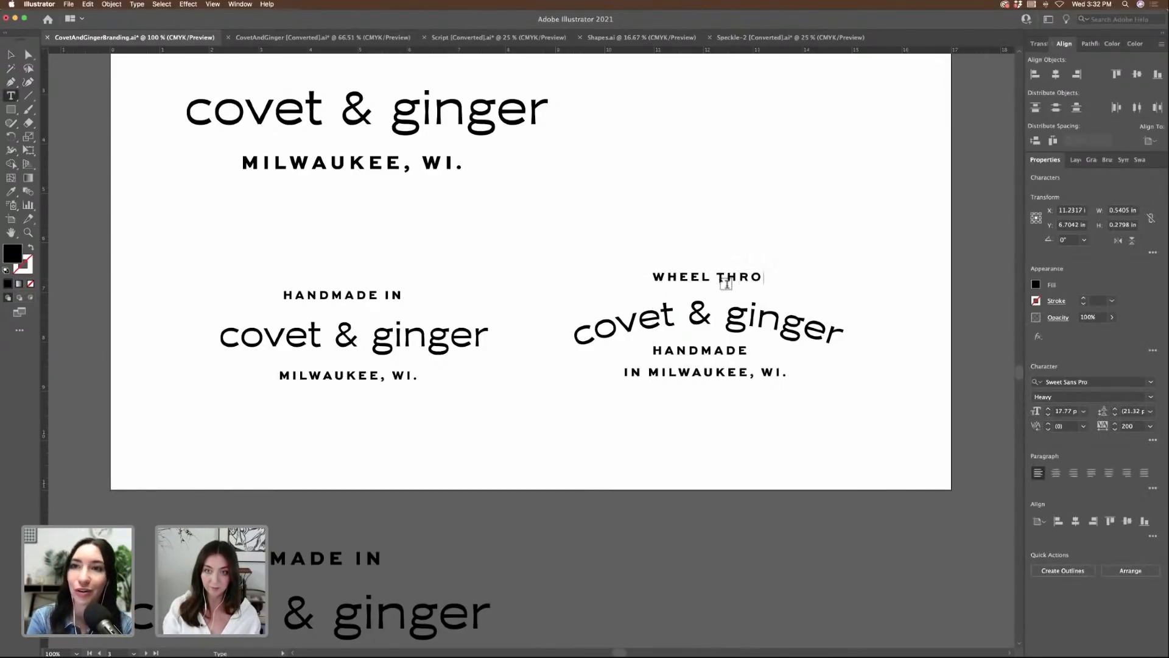
text(WN CERAMICS)
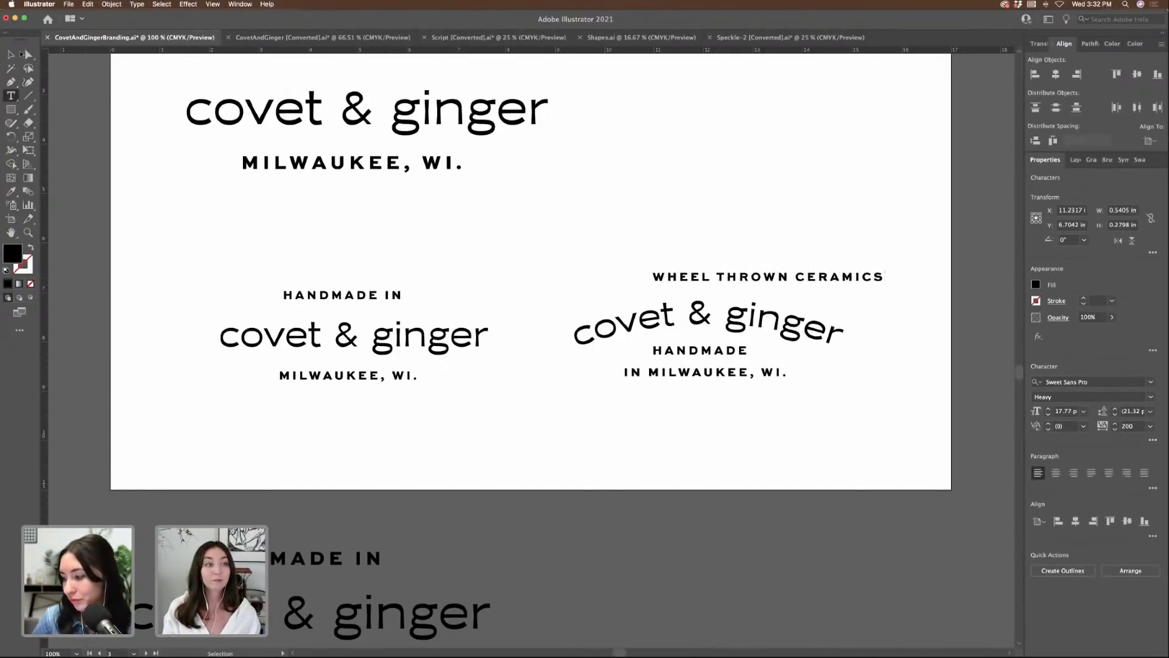
key(Escape)
drag(806, 281, 753, 281)
- Apply an Arc warp with a 22% horizontal bend to WHEEL THROWN CERAMICS and fit it closely above the arched wordmark
click(188, 5)
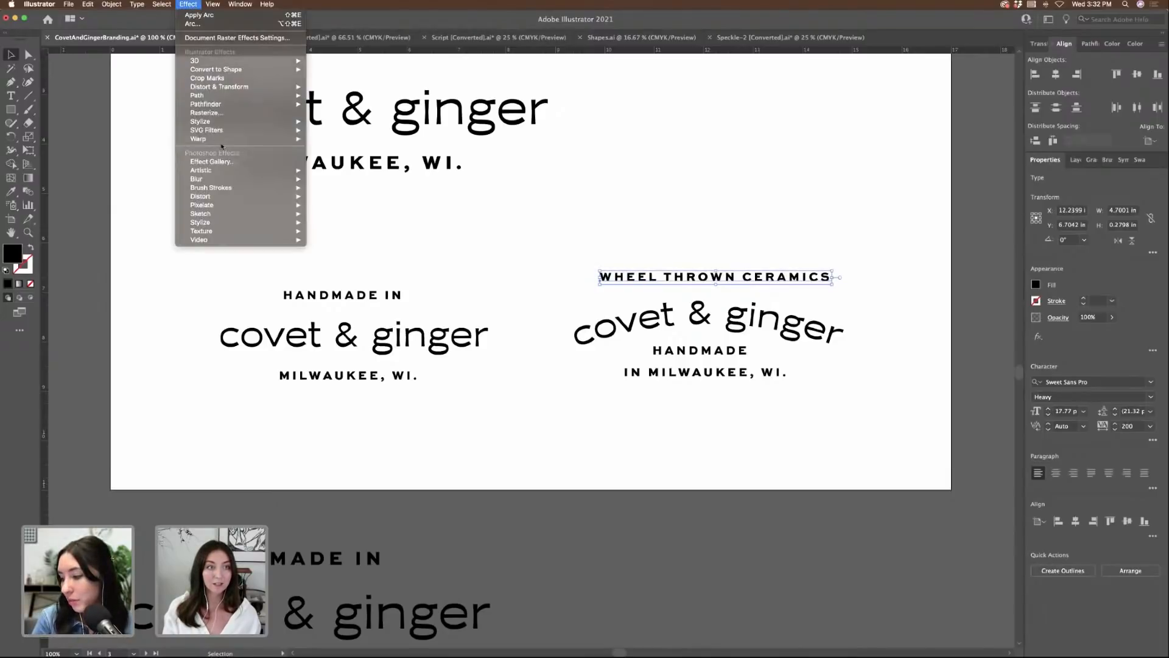
mouse_move(244, 138)
click(323, 140)
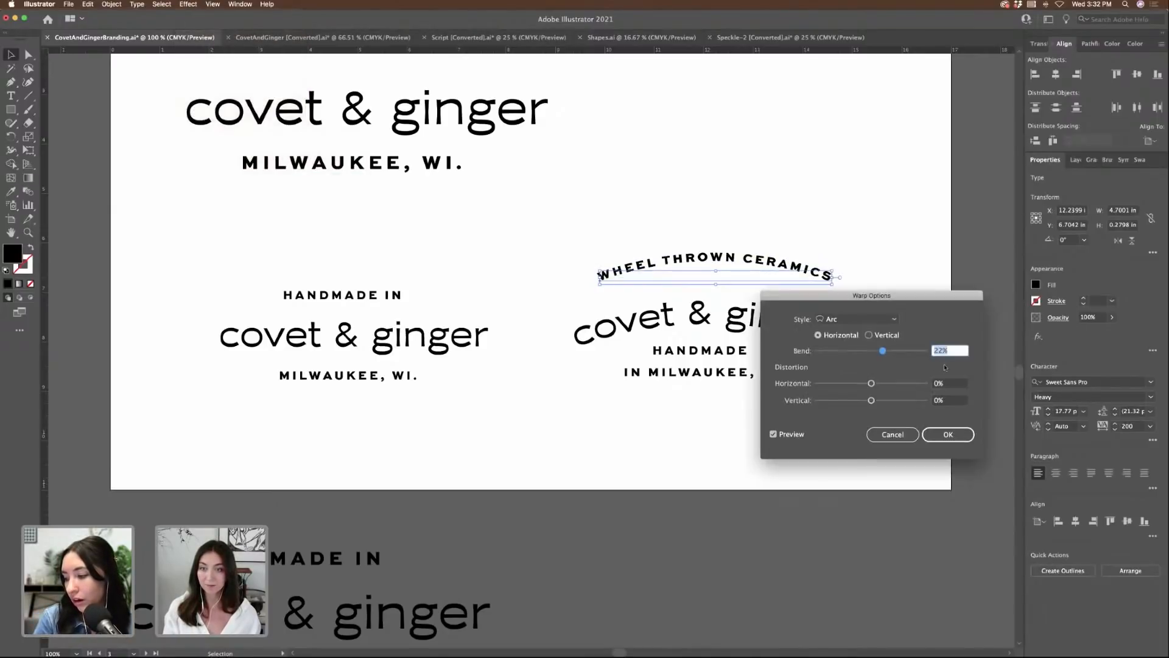
click(949, 434)
drag(798, 271, 809, 297)
click(856, 289)
click(879, 261)
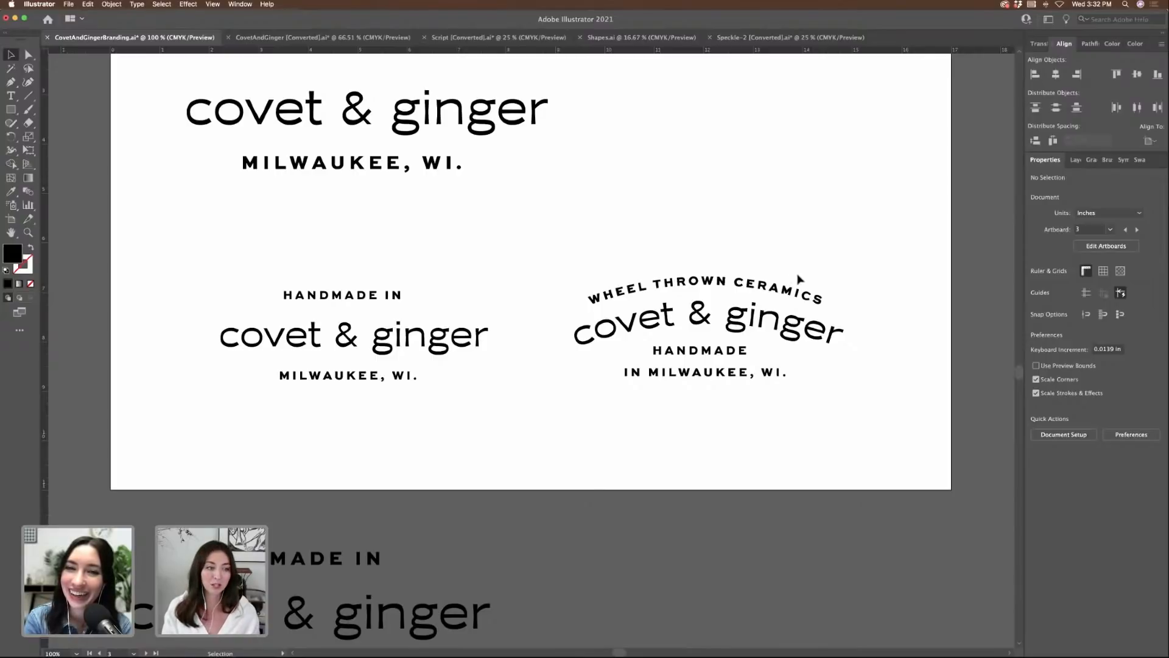
scroll(845, 251, left, 5)
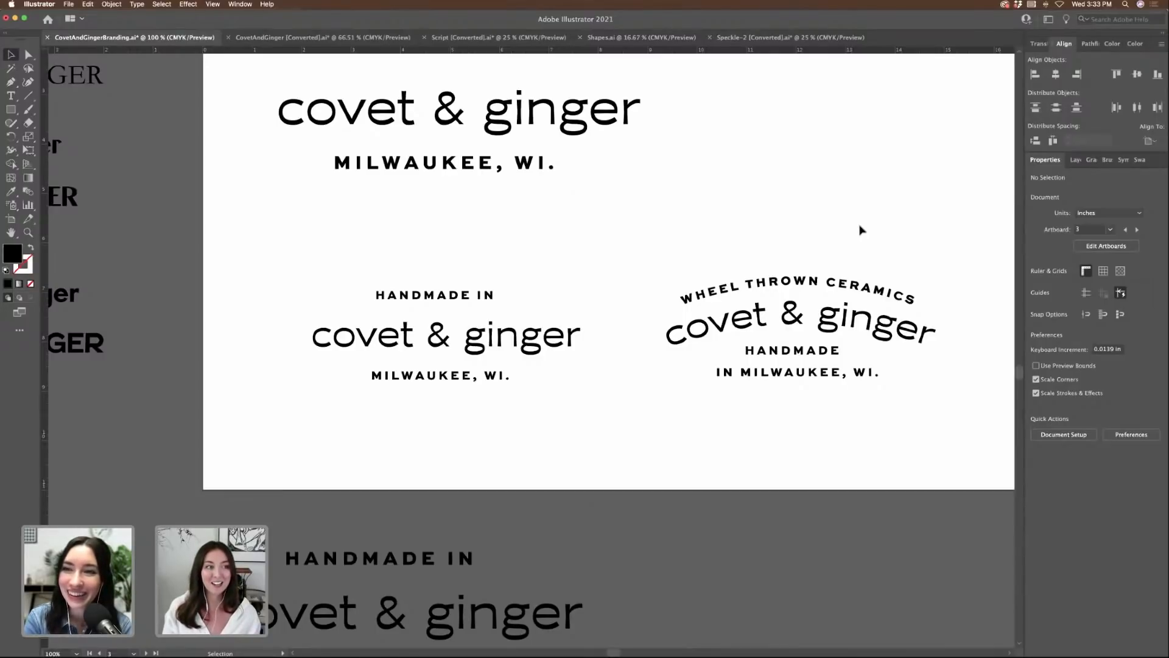
drag(676, 240, 853, 418)
click(911, 428)
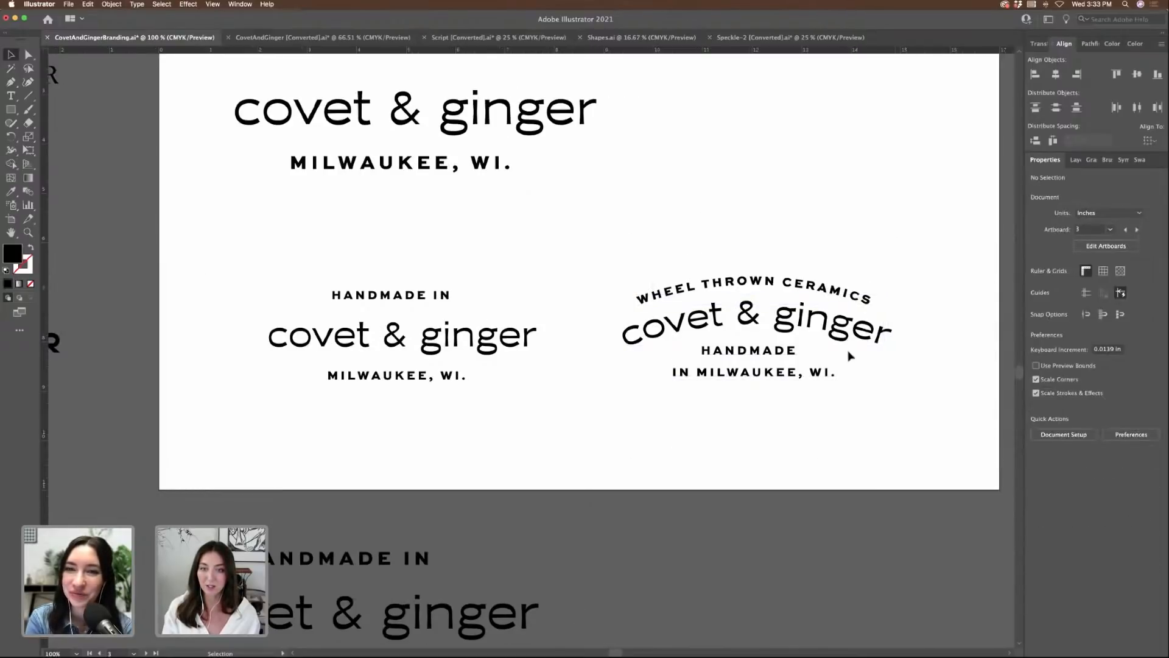
click(834, 332)
click(799, 212)
scroll(799, 212, right, 4)
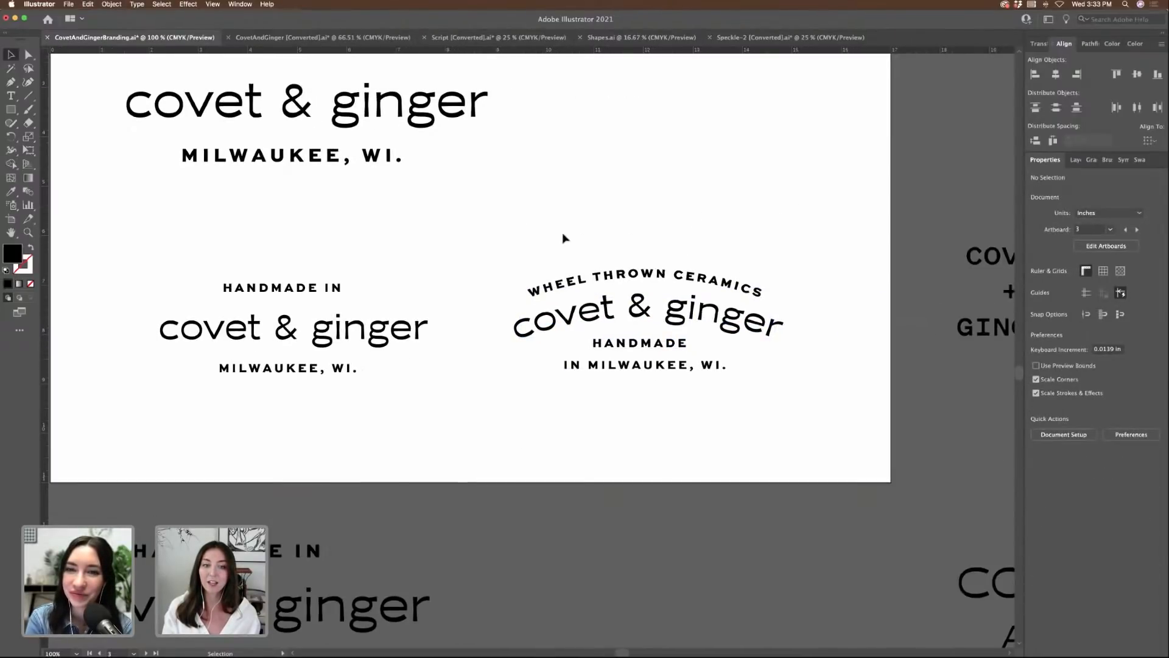
- Duplicate the arched covet & ginger wordmark above the arched lockup and the IN MILWAUKEE, WI. line below it
click(694, 311)
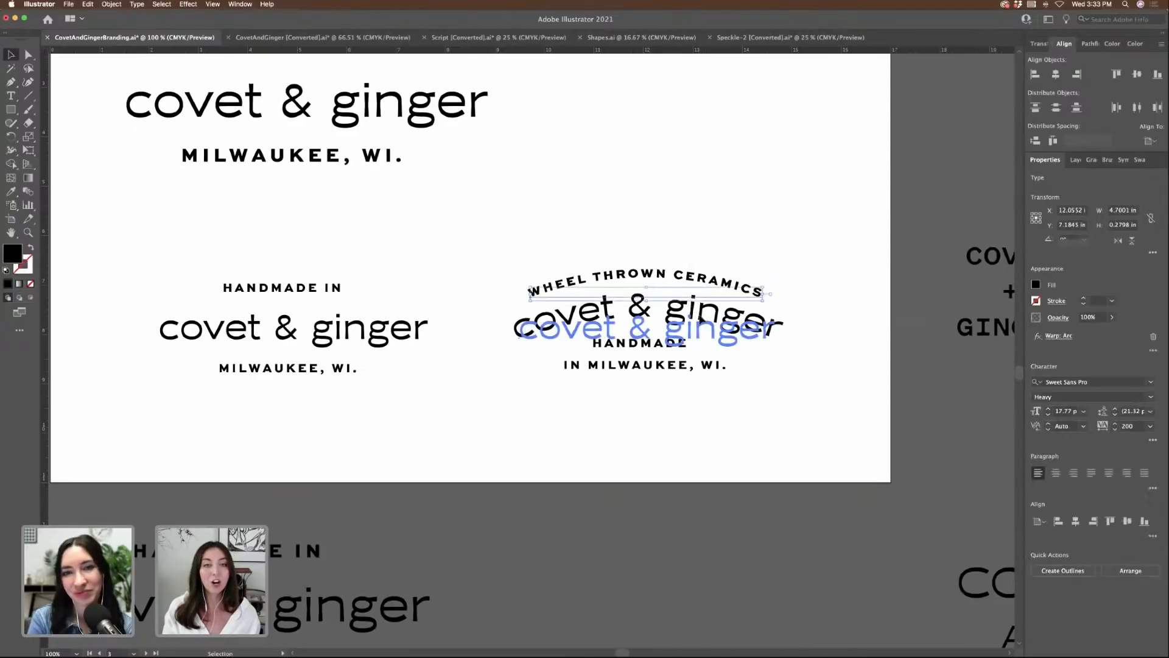
drag(693, 311, 705, 188)
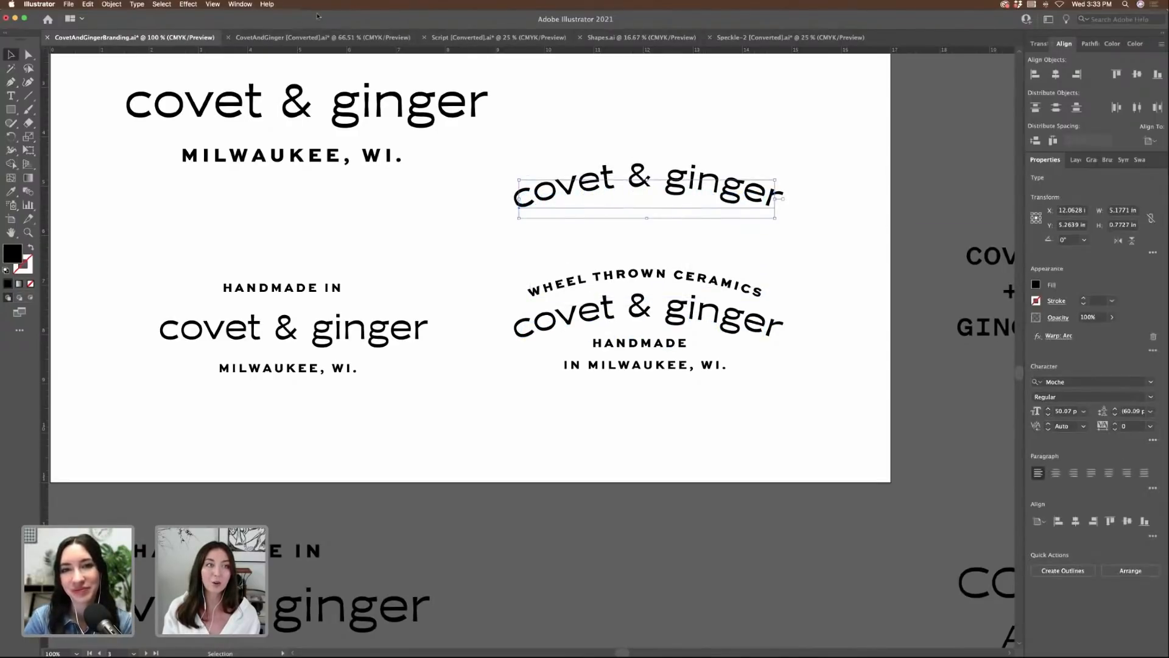
click(660, 365)
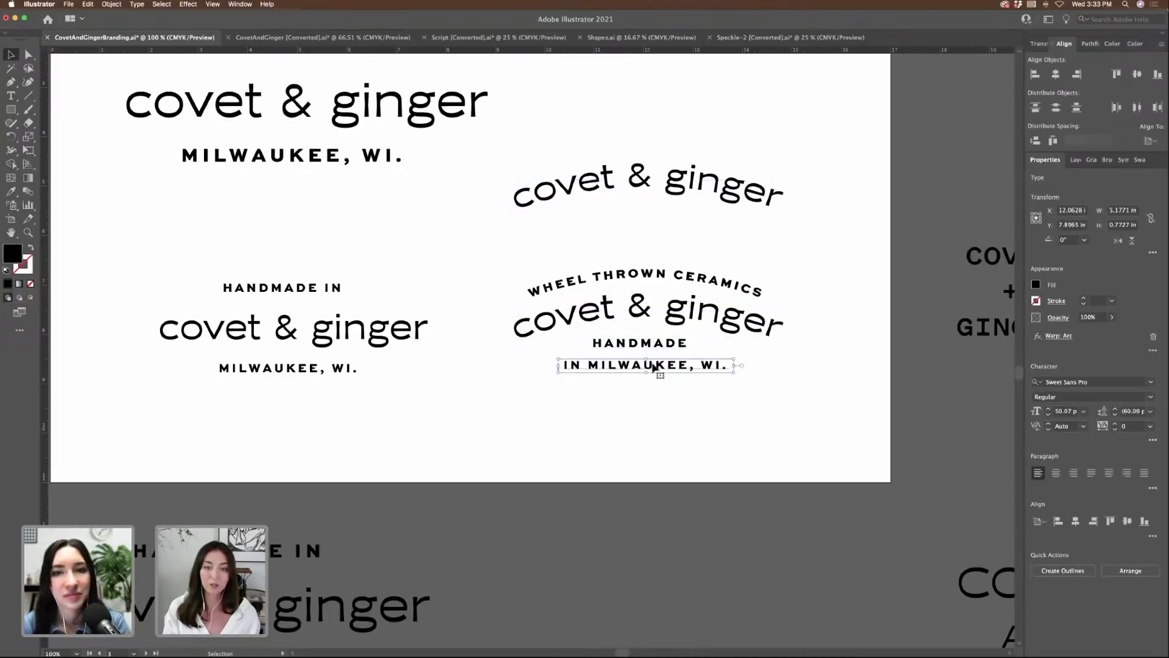
drag(661, 365, 648, 445)
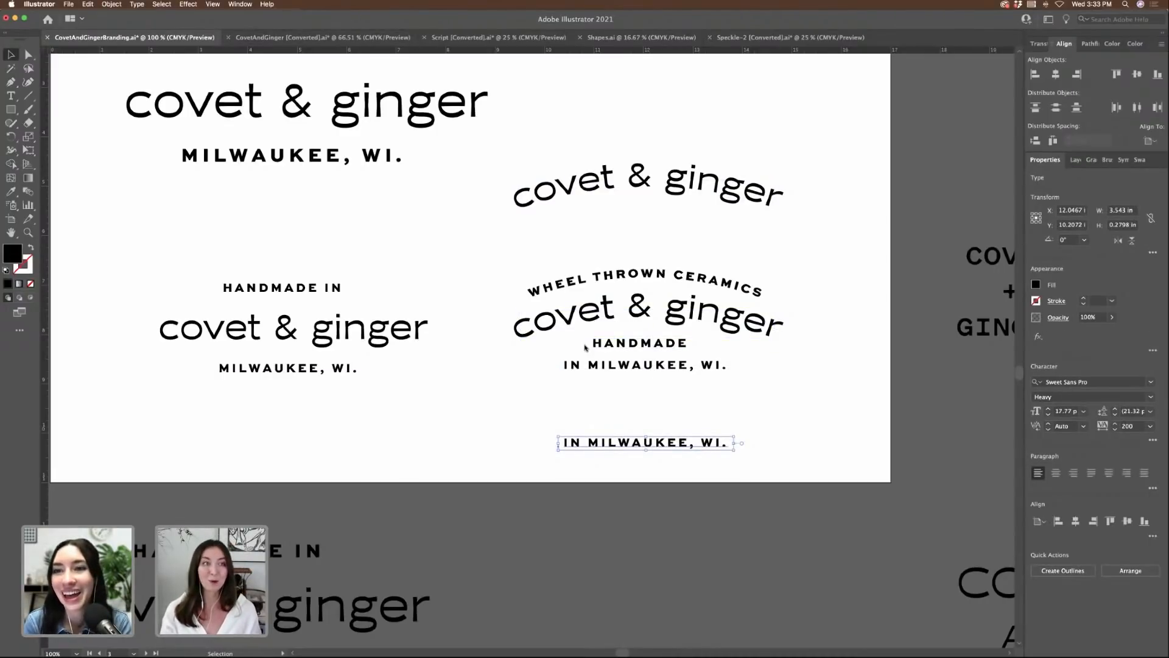
click(189, 5)
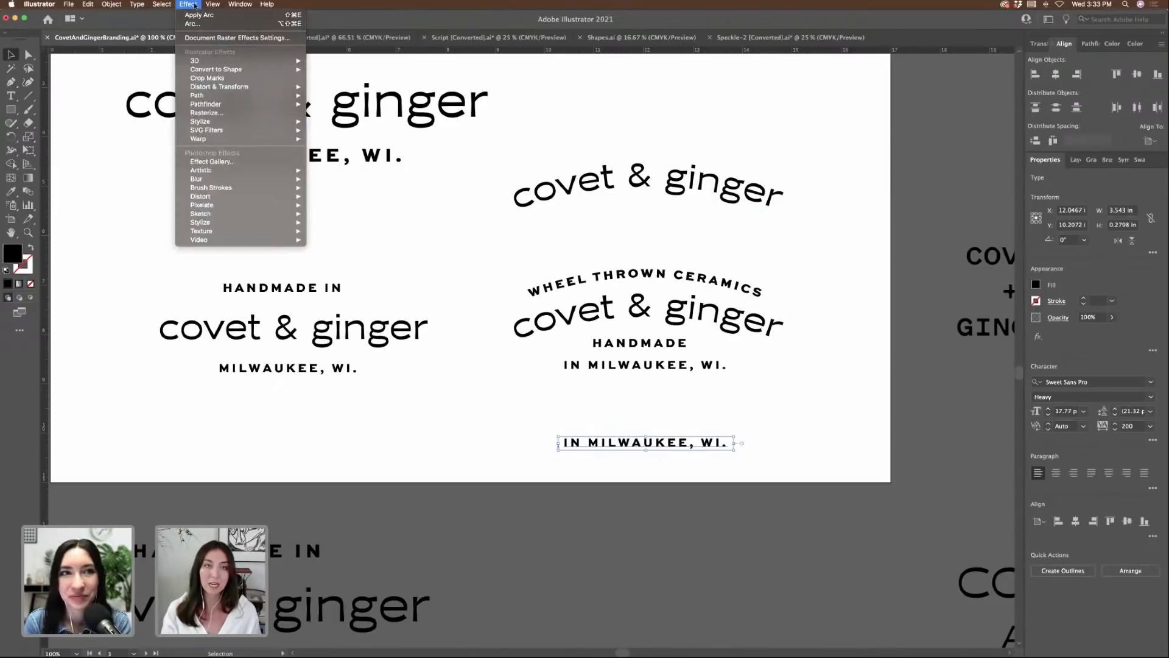
mouse_move(211, 142)
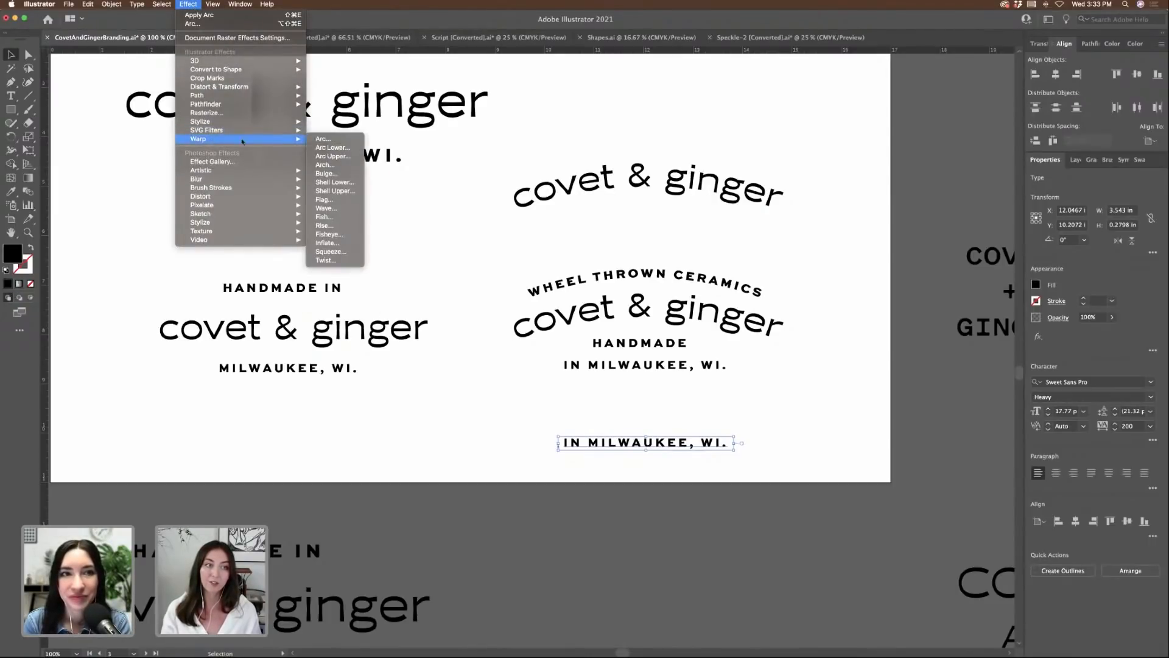
click(333, 140)
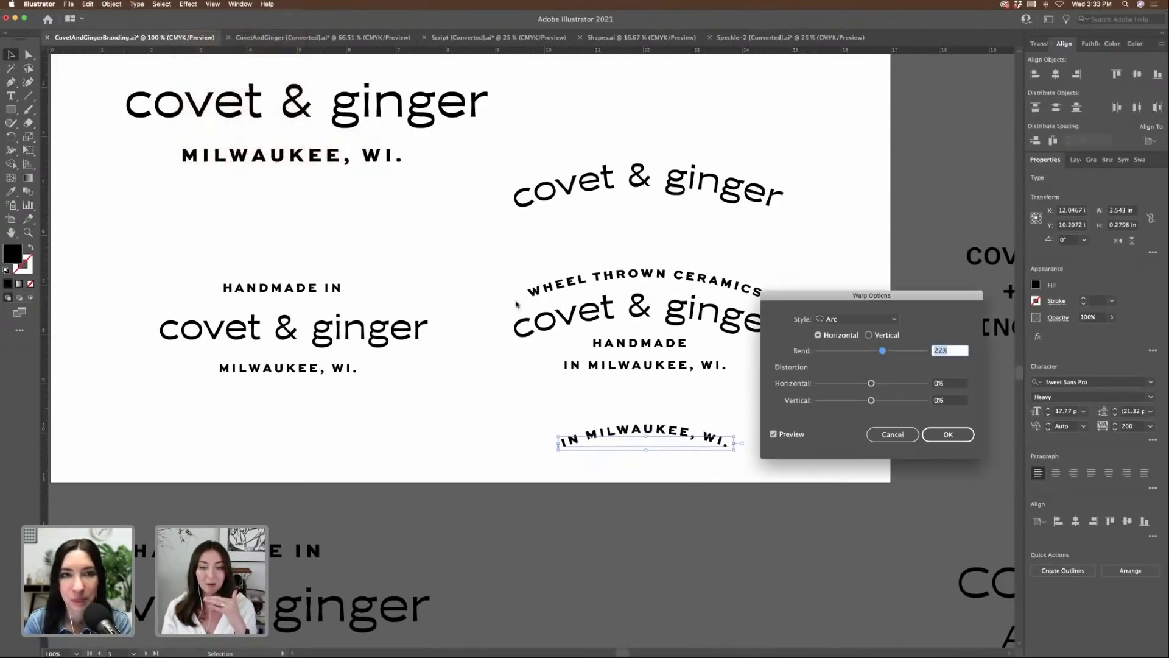
mouse_move(885, 353)
mouse_down()
mouse_move(913, 353)
mouse_move(879, 353)
mouse_up()
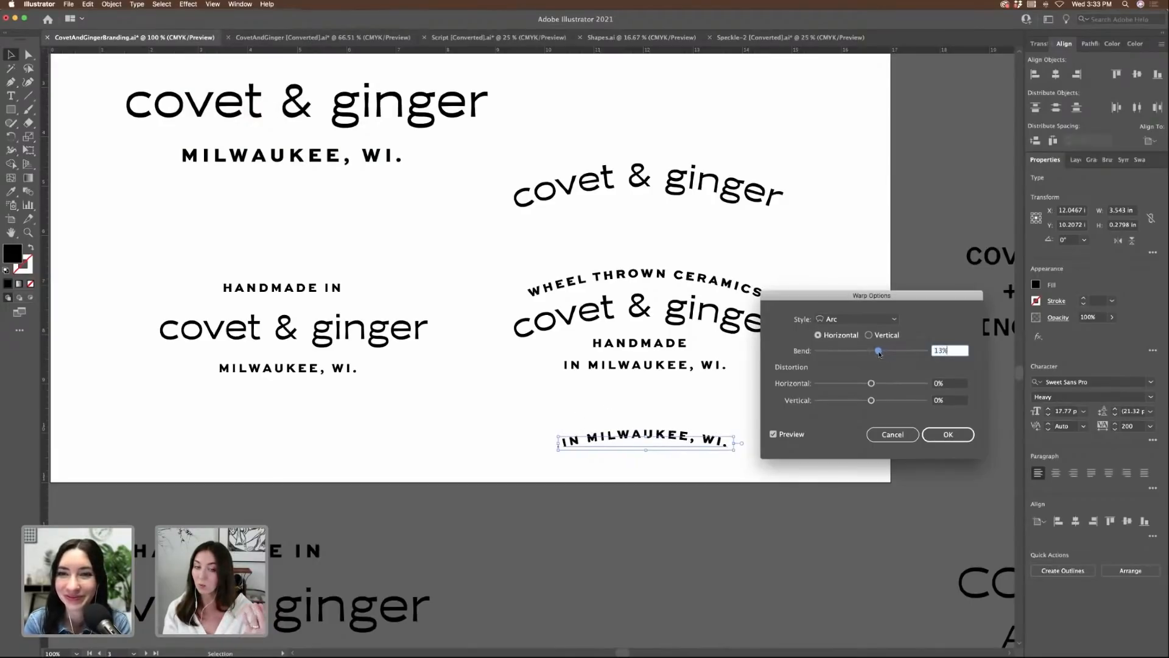
click(892, 435)
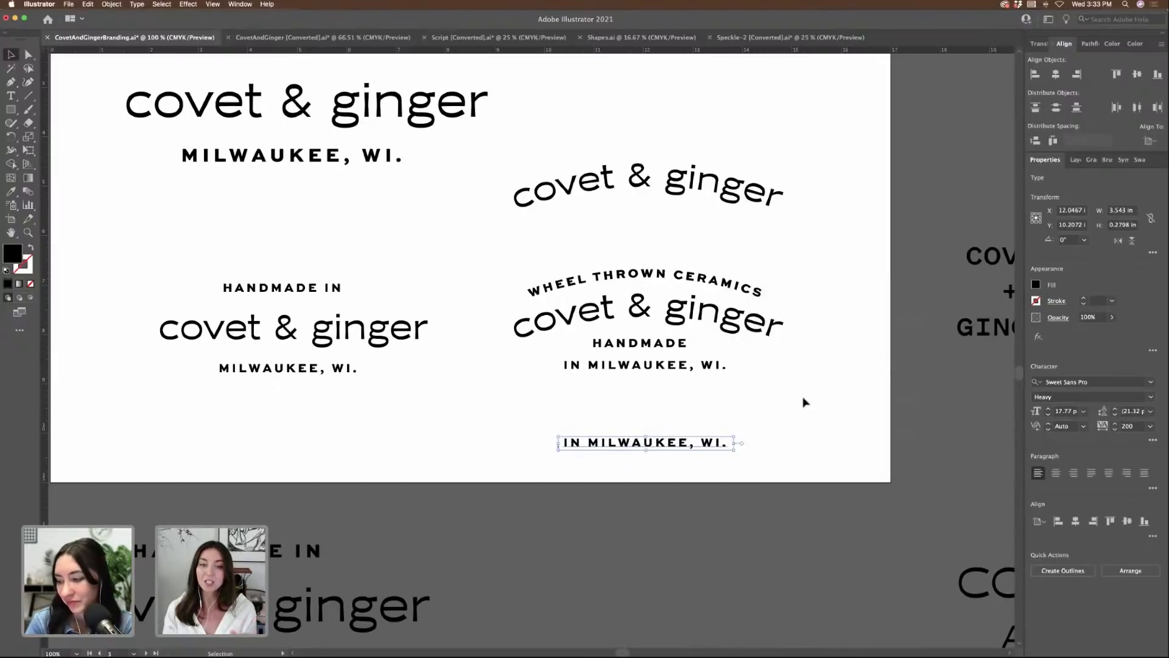
- Delete the spare IN MILWAUKEE, WI. line beneath the arched covet & ginger lockup
click(805, 402)
drag(716, 330, 724, 347)
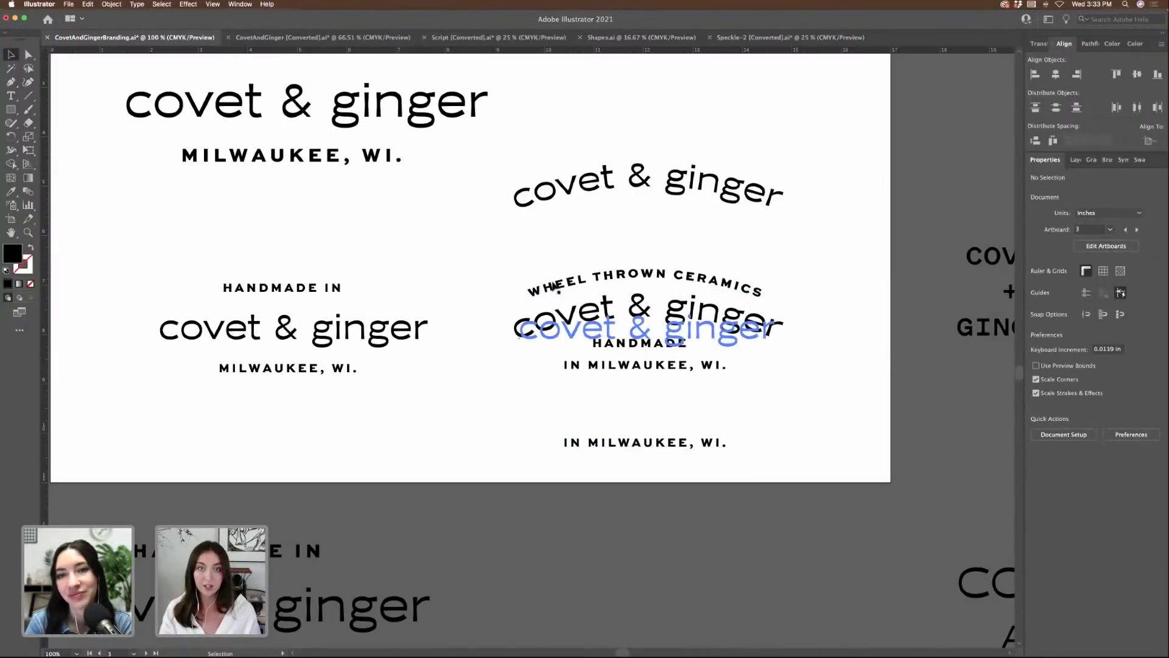
drag(527, 267, 767, 379)
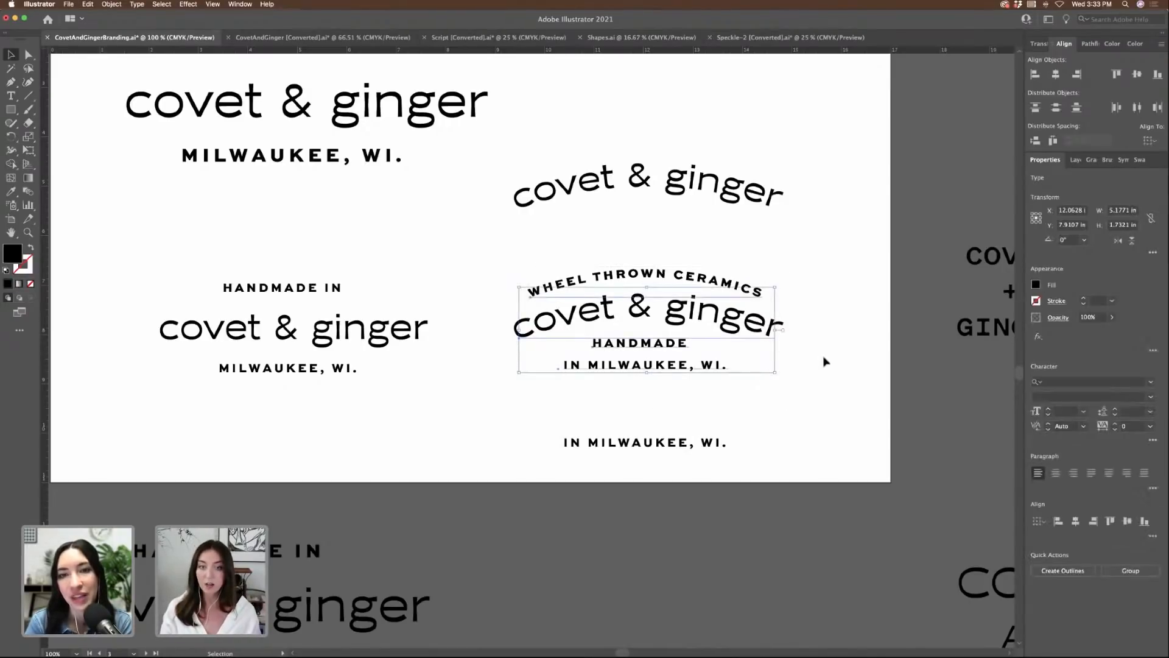
click(790, 445)
click(694, 445)
key(Delete)
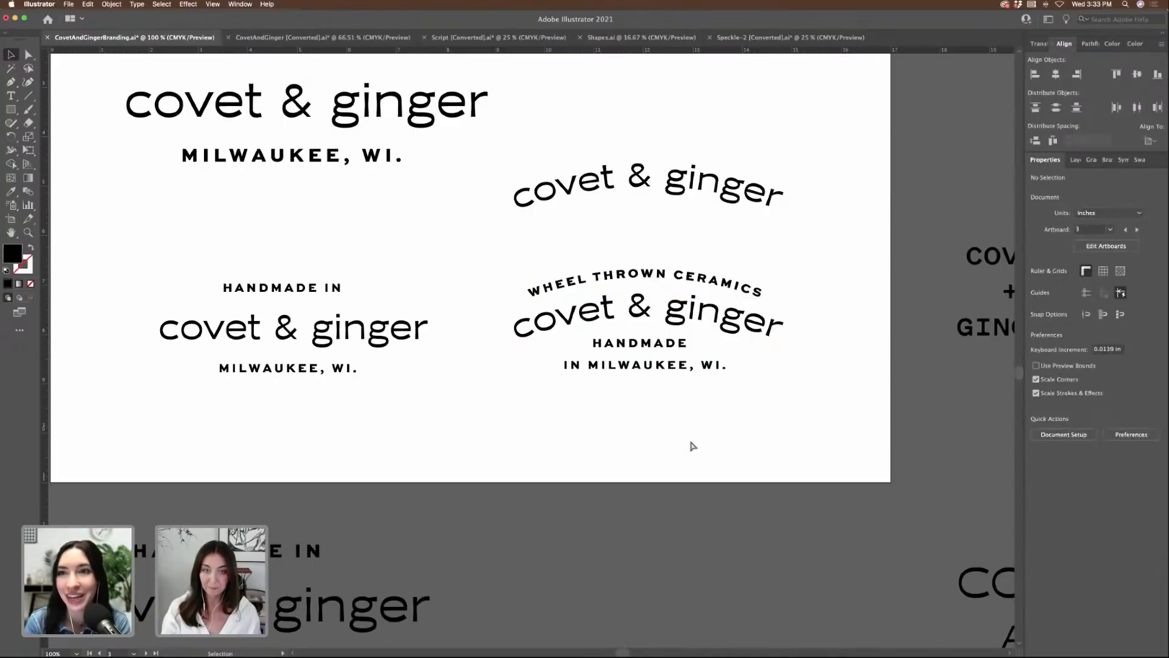
- Copy the complete arched WHEEL THROWN CERAMICS lockup onto the empty pasteboard beside the monospaced logo artboard
key(super+minus)
key(a)
drag(682, 410, 541, 291)
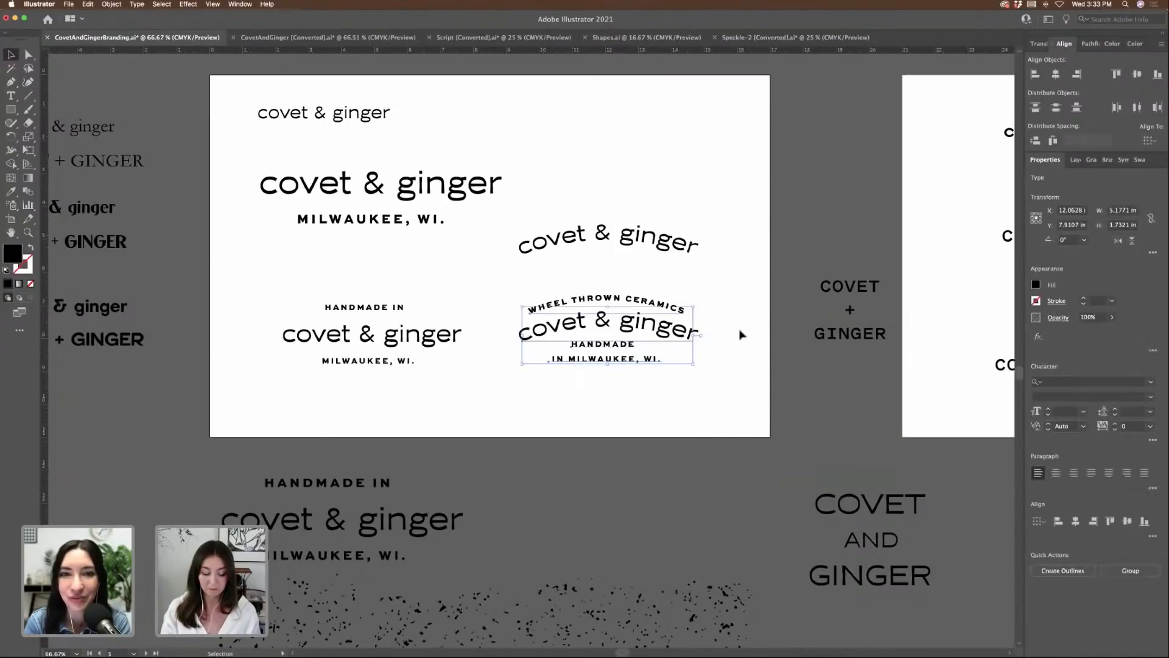
scroll(742, 334, up, 15)
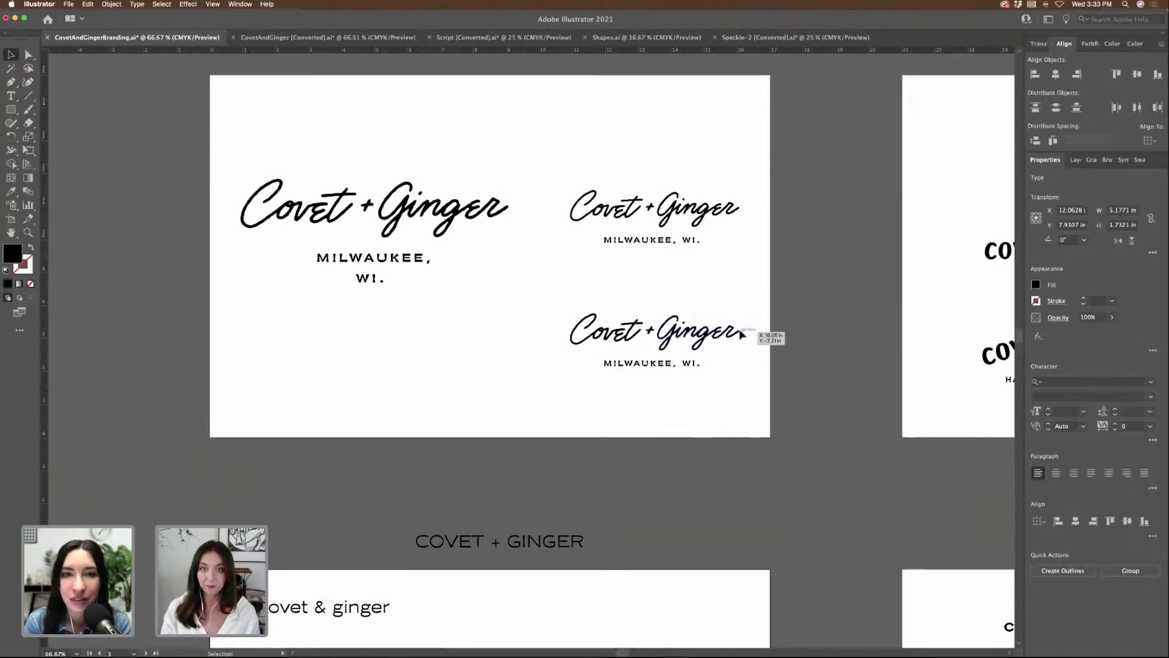
scroll(742, 334, right, 20)
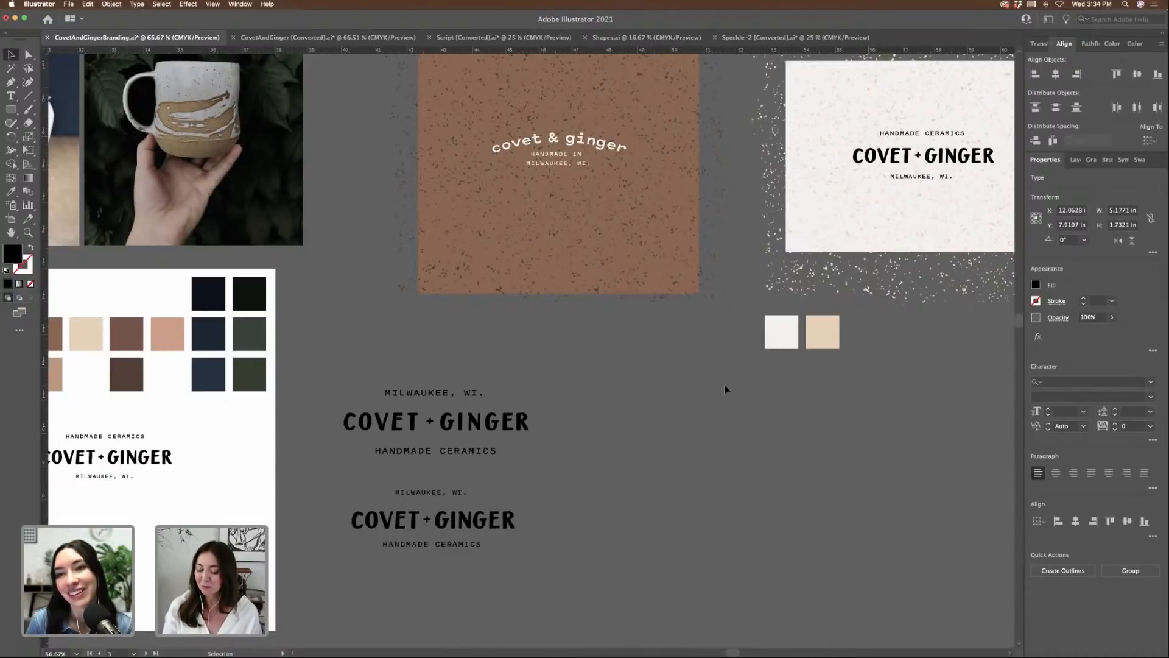
key(super+plus)
key(super+plus)
scroll(783, 366, down, 1)
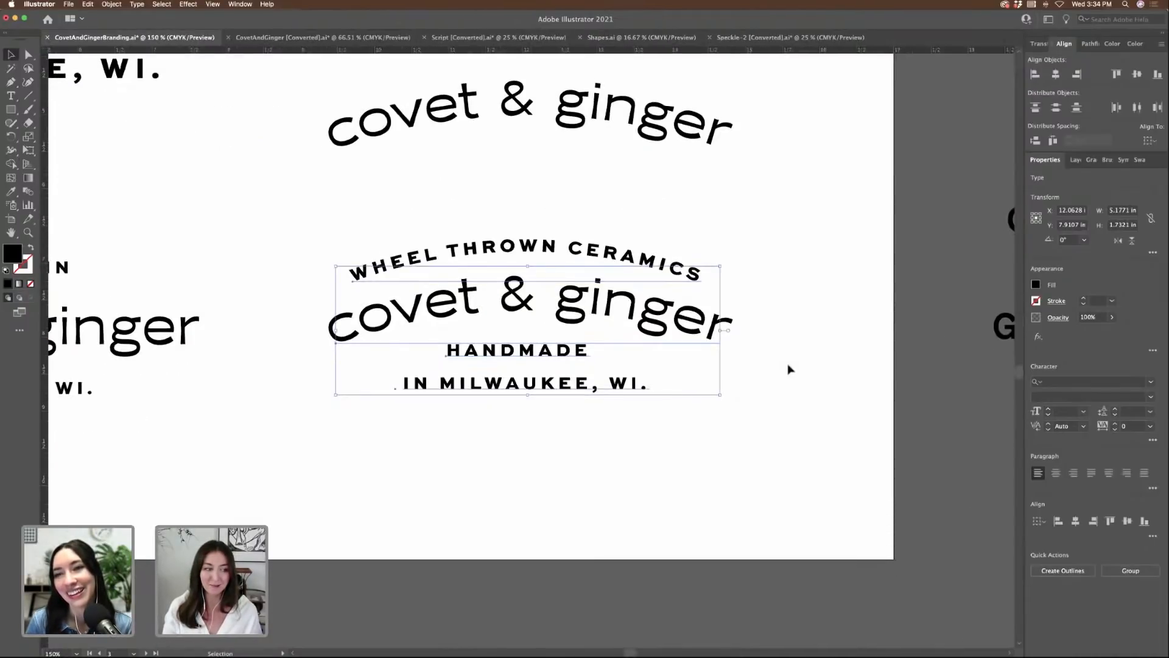
scroll(789, 368, right, 15)
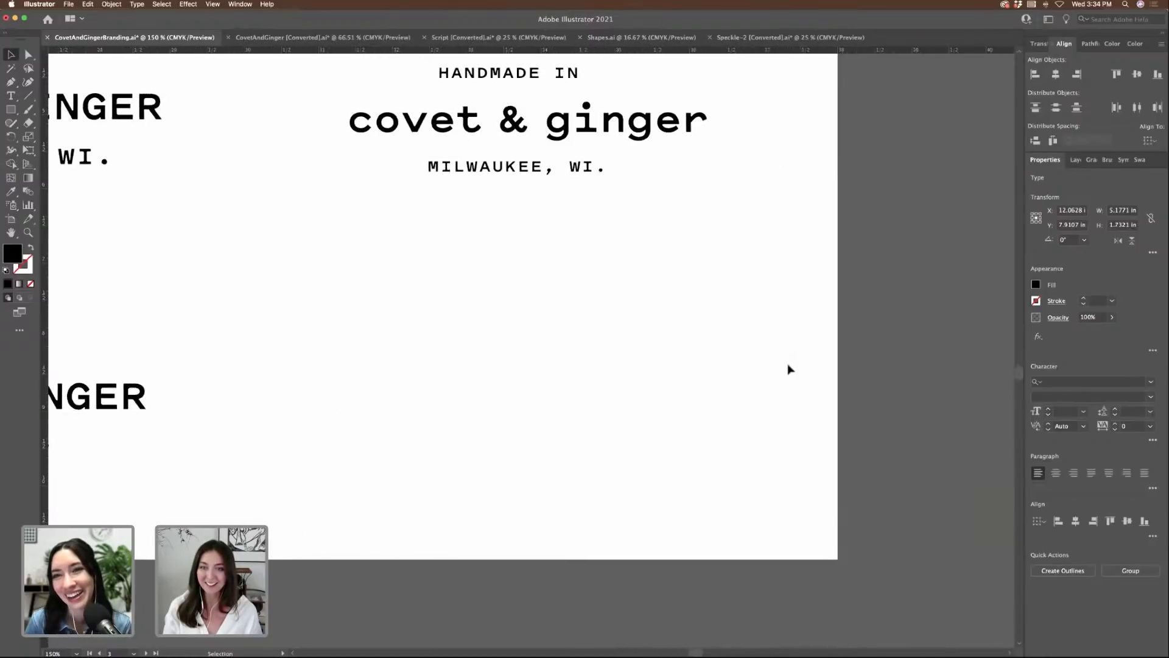
scroll(789, 368, right, 10)
key(super+v)
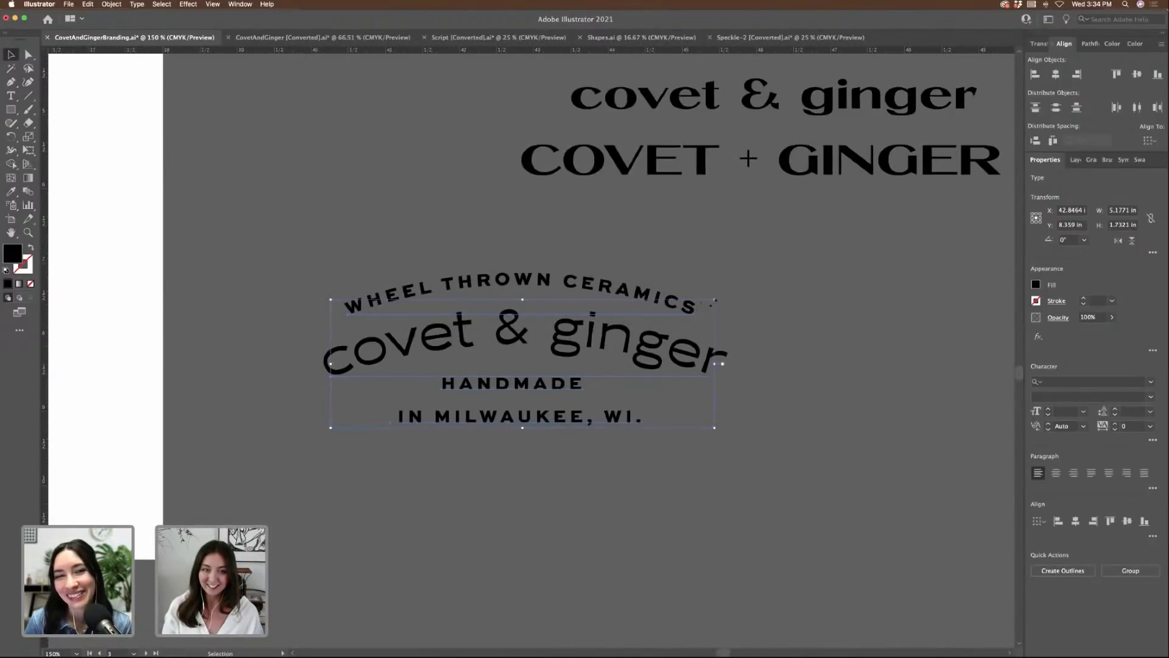
- Scale the copied arched lockup to about 4.36 in wide and move it up the pasteboard towards the brown speckled square
drag(715, 300, 686, 310)
key(super+minus)
key(super+minus)
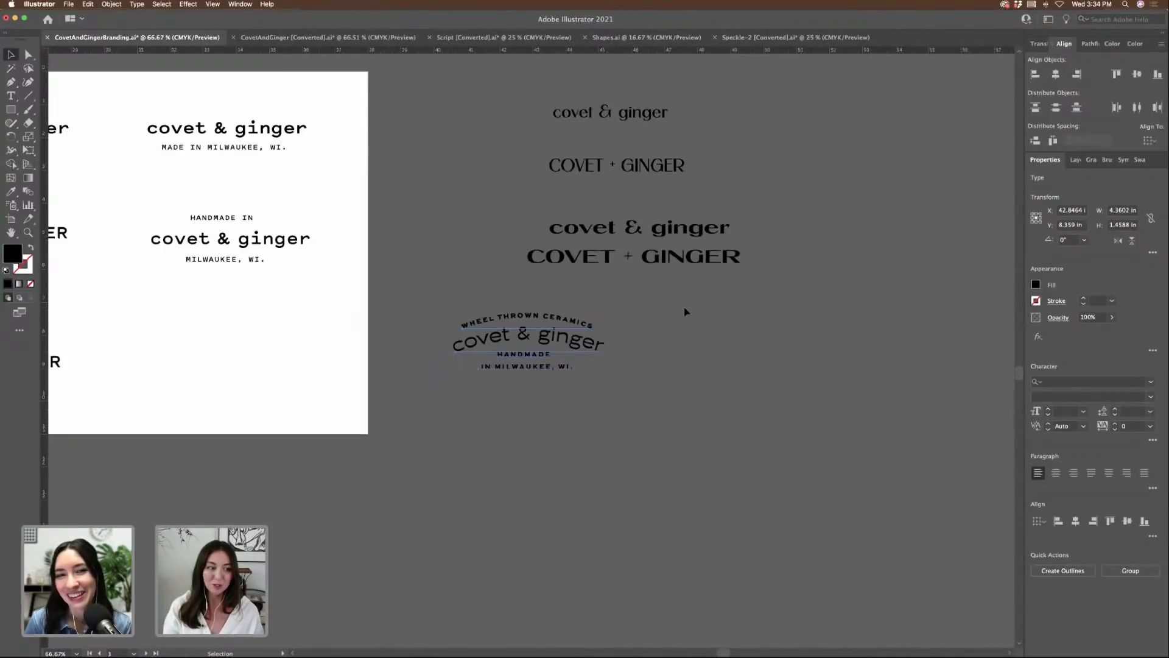
key(super+minus)
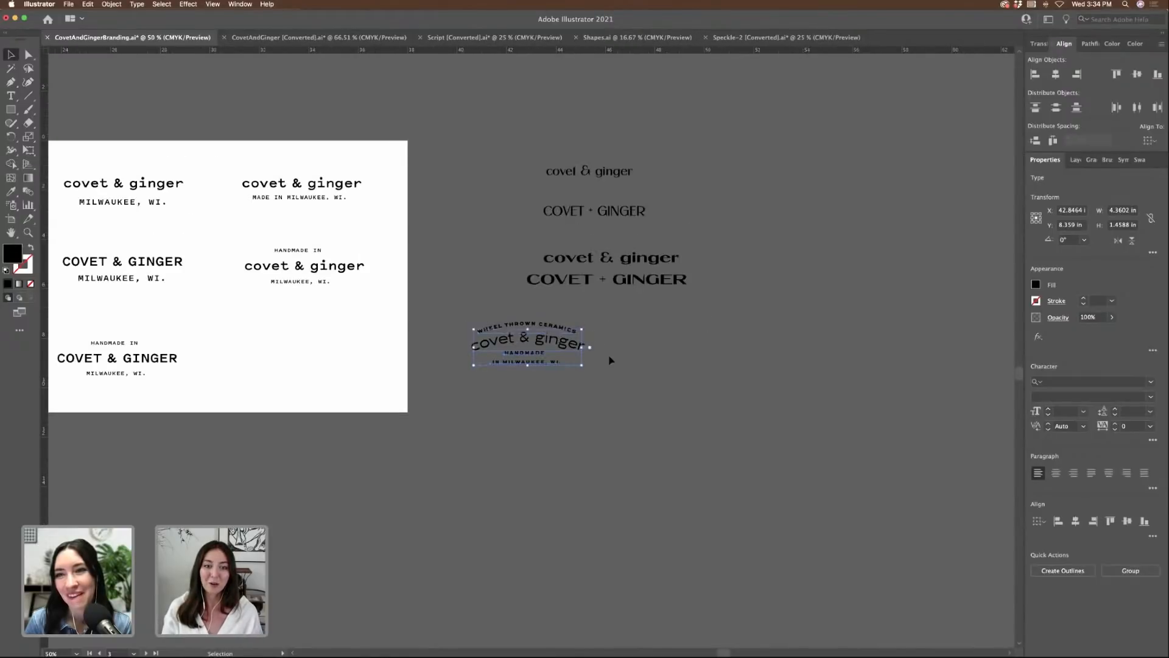
scroll(585, 423, up, 5)
drag(561, 472, 723, 178)
scroll(724, 177, up, 3)
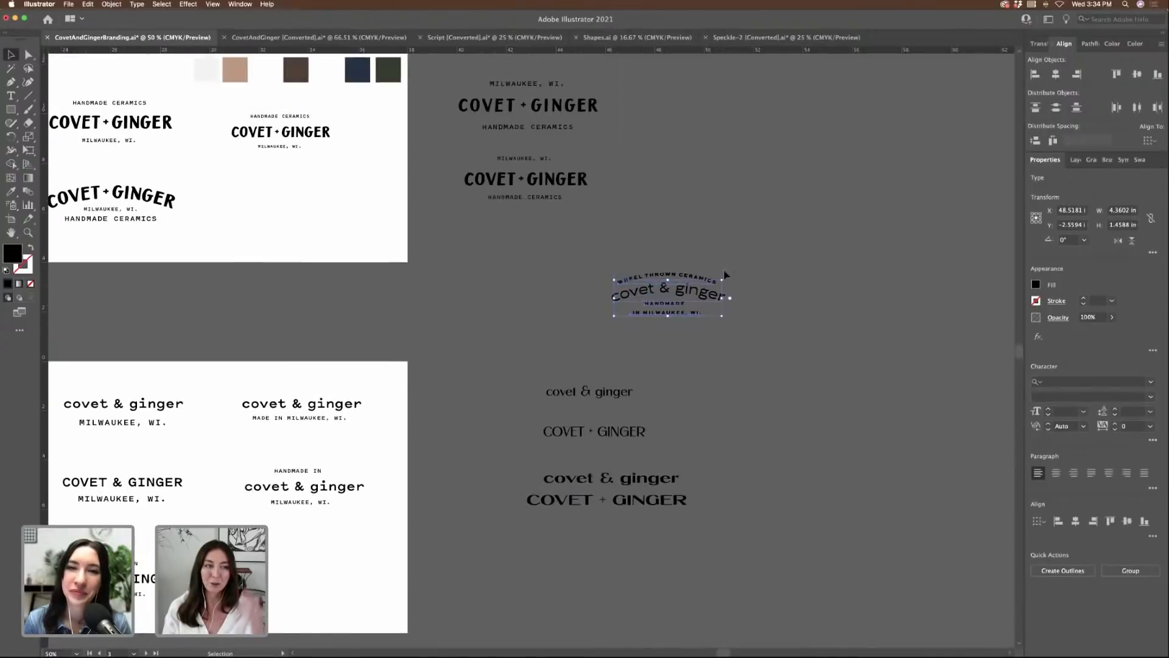
scroll(724, 274, up, 2)
scroll(729, 285, up, 5)
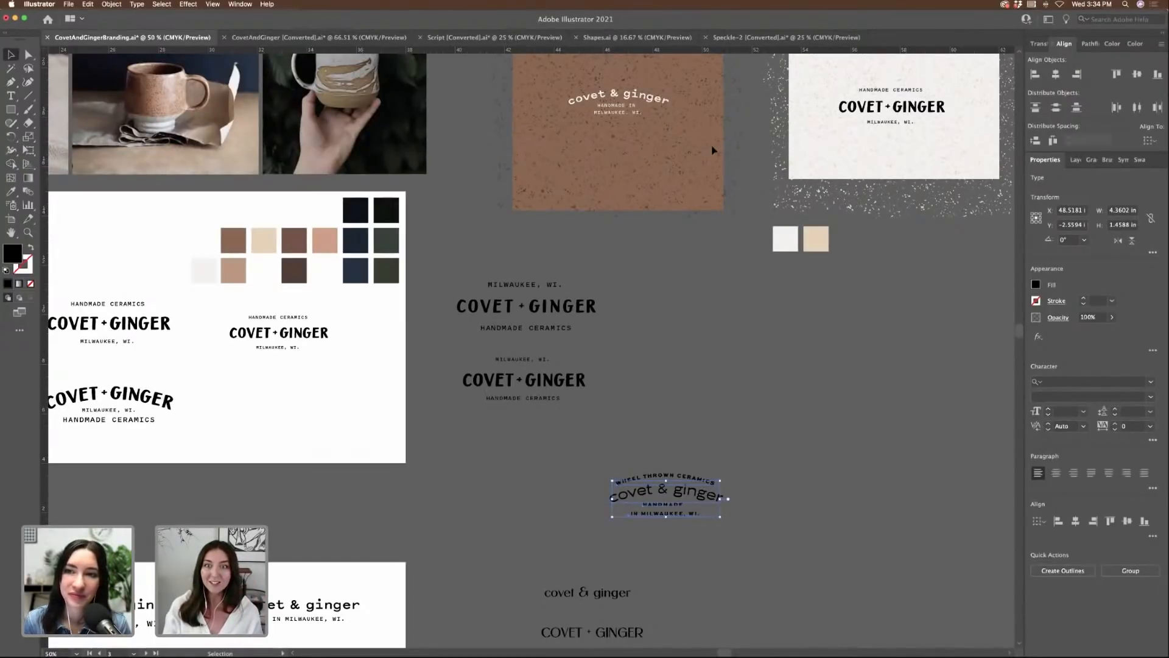
- Move the old white lockup off the brown speckled square and place a copy of the new arched lockup there instead
click(747, 163)
click(678, 162)
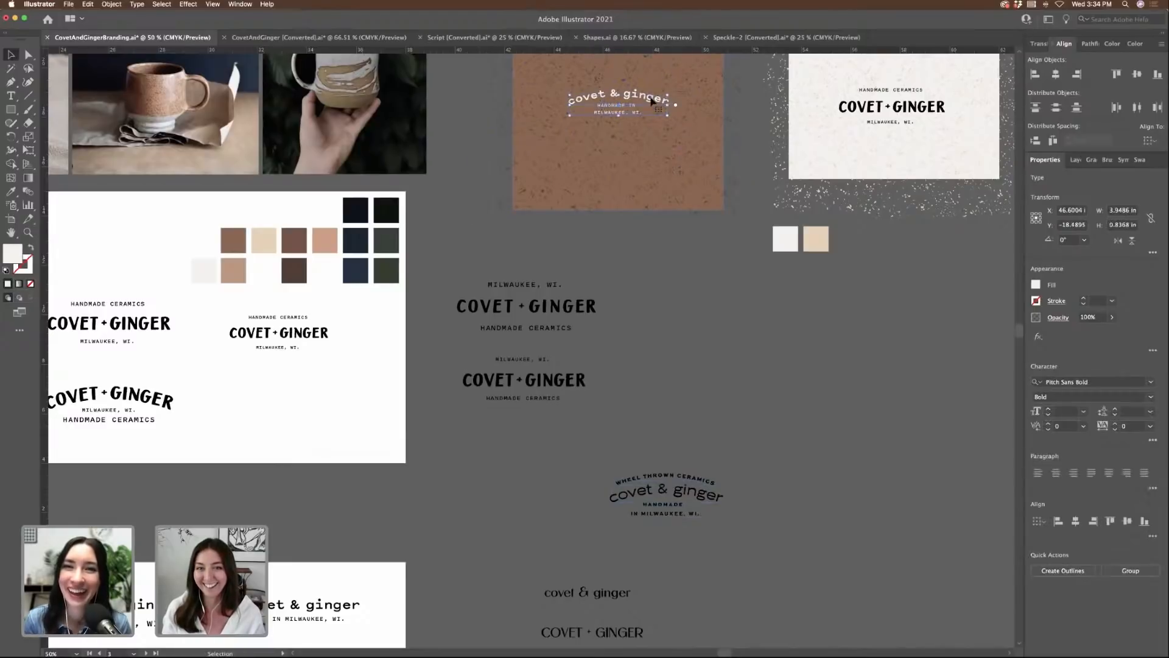
drag(654, 101, 769, 317)
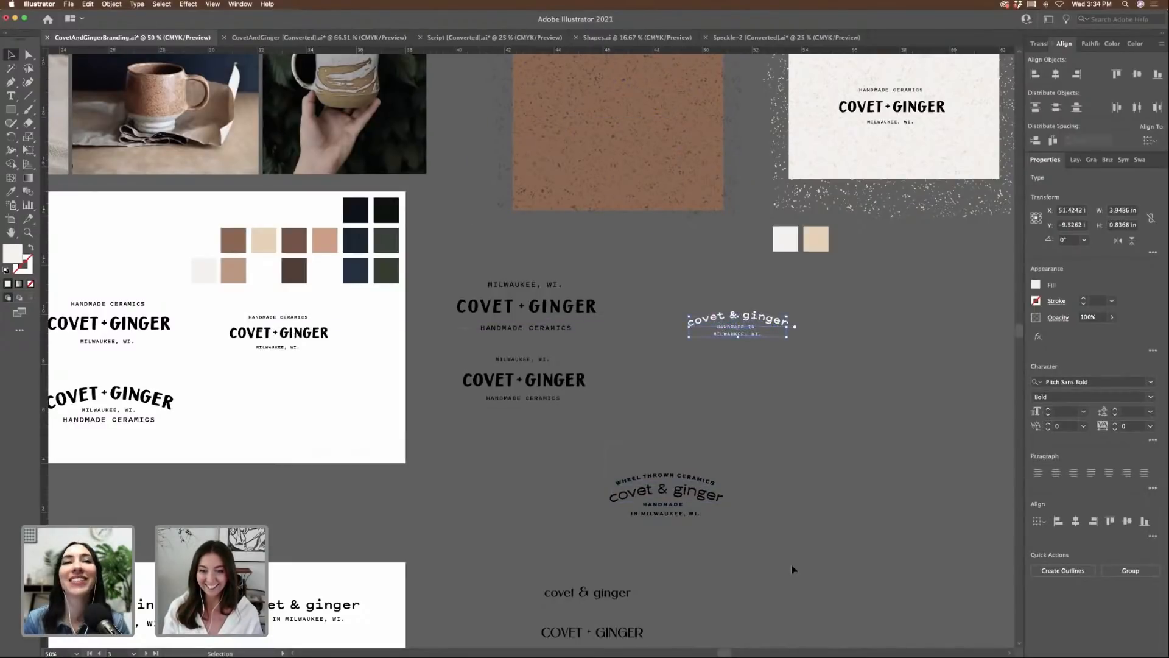
drag(707, 496, 658, 112)
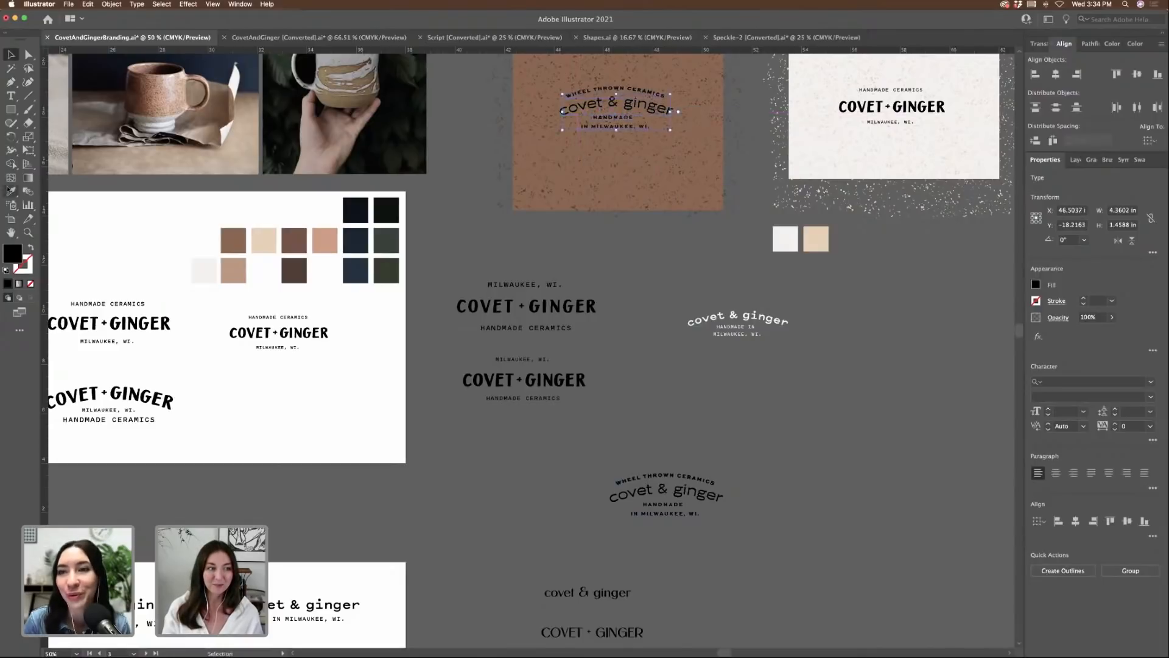
- Recolour the arched lockup on the brown square with the off-white palette swatch using the Eyedropper
click(10, 191)
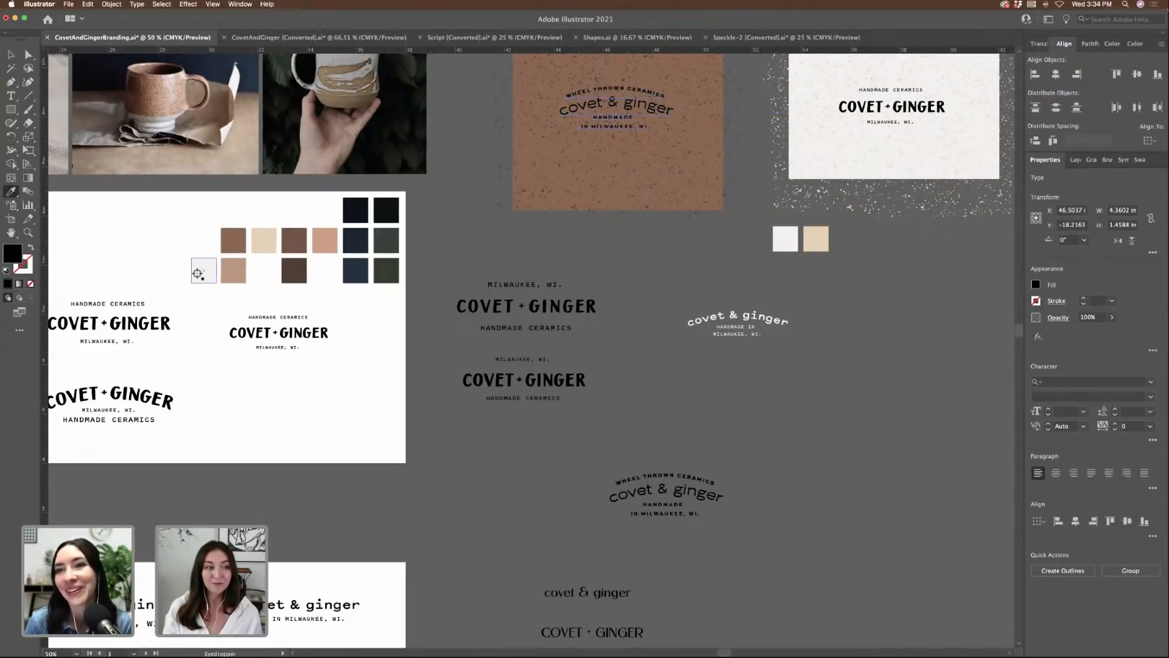
click(199, 272)
key(v)
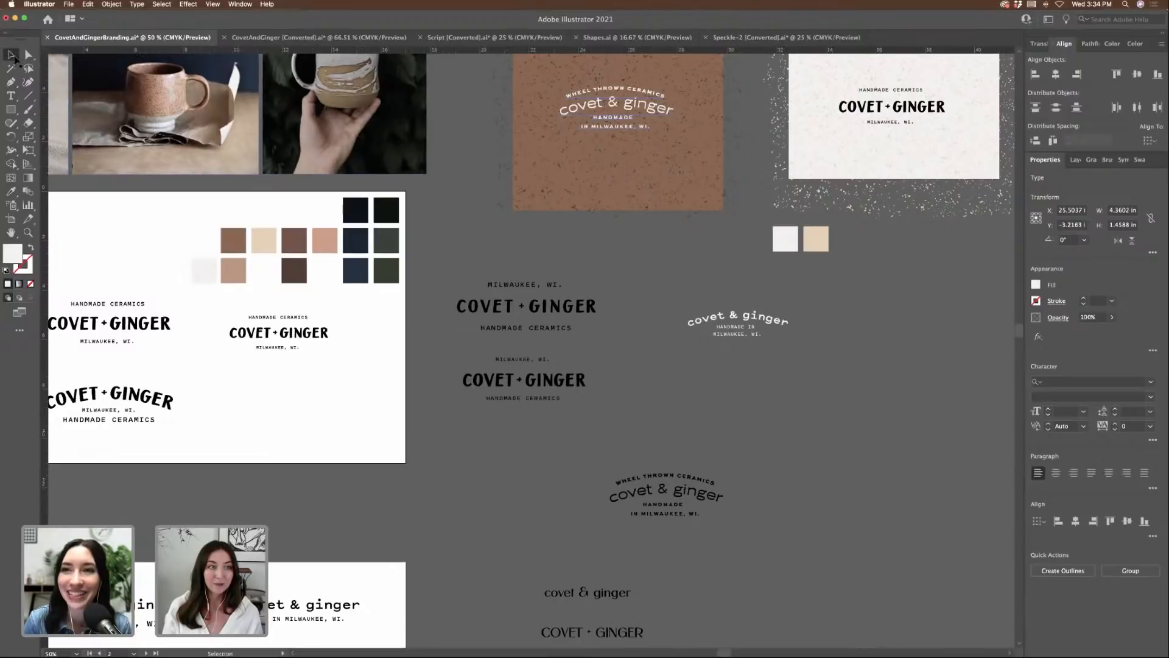
scroll(585, 176, up, 5)
click(452, 140)
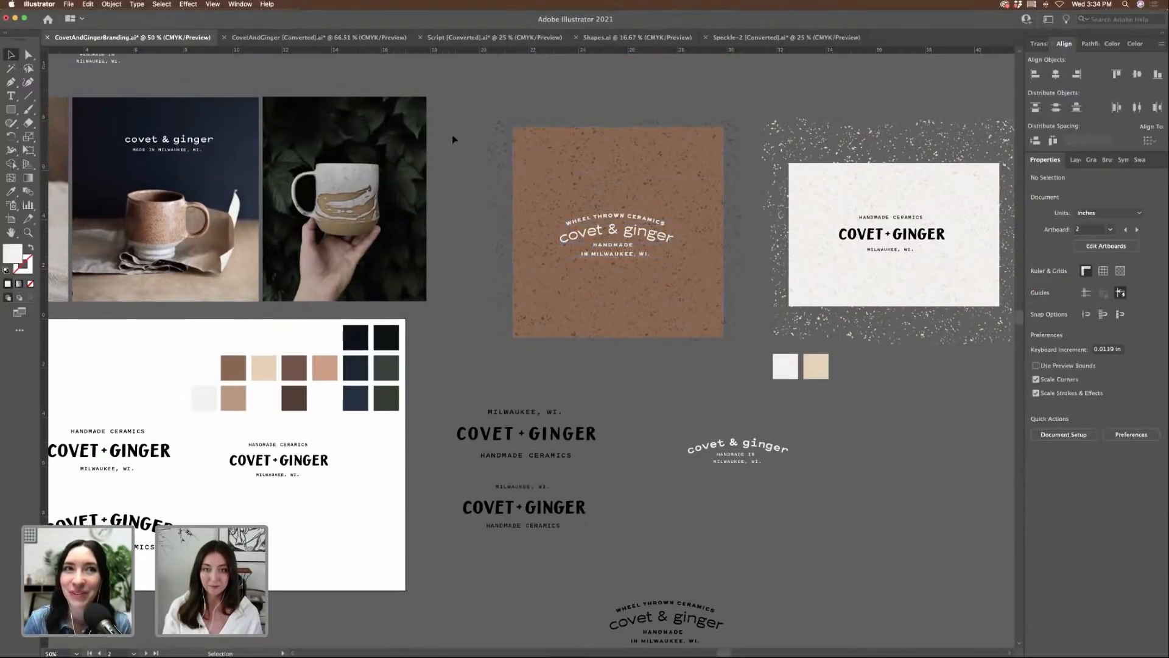
- Examine the off-white arched lockup on the brown speckled square close up and beside the neighbouring mockups
key(super+equal)
key(super+equal)
key(super+equal)
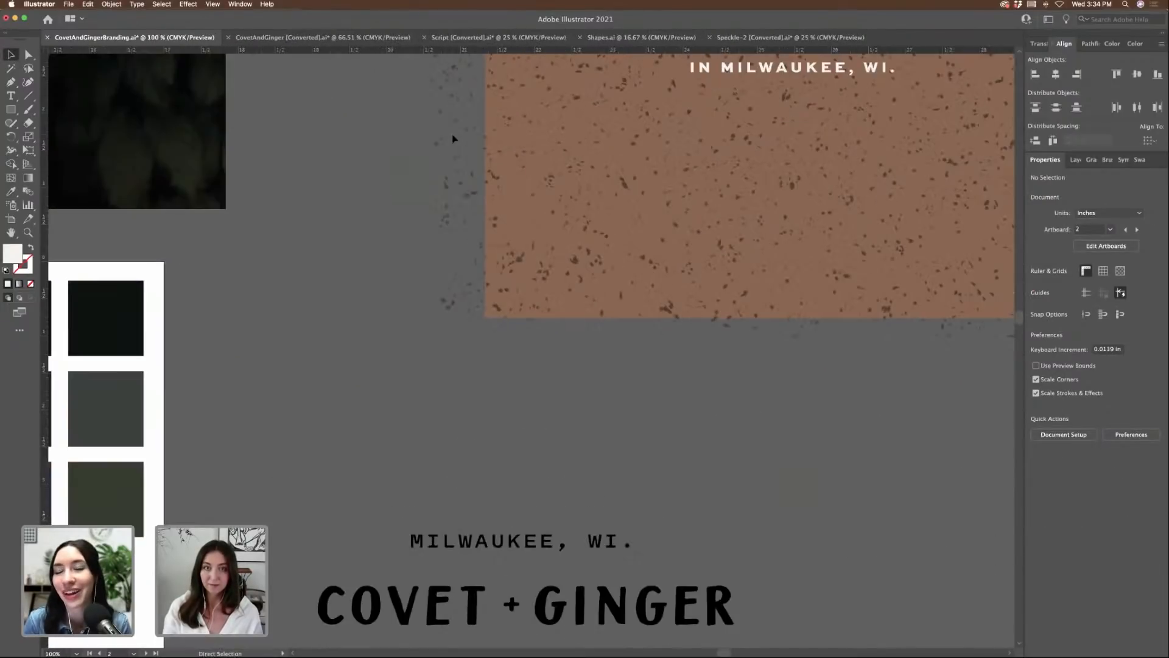
scroll(482, 148, up, 7)
scroll(478, 147, right, 6)
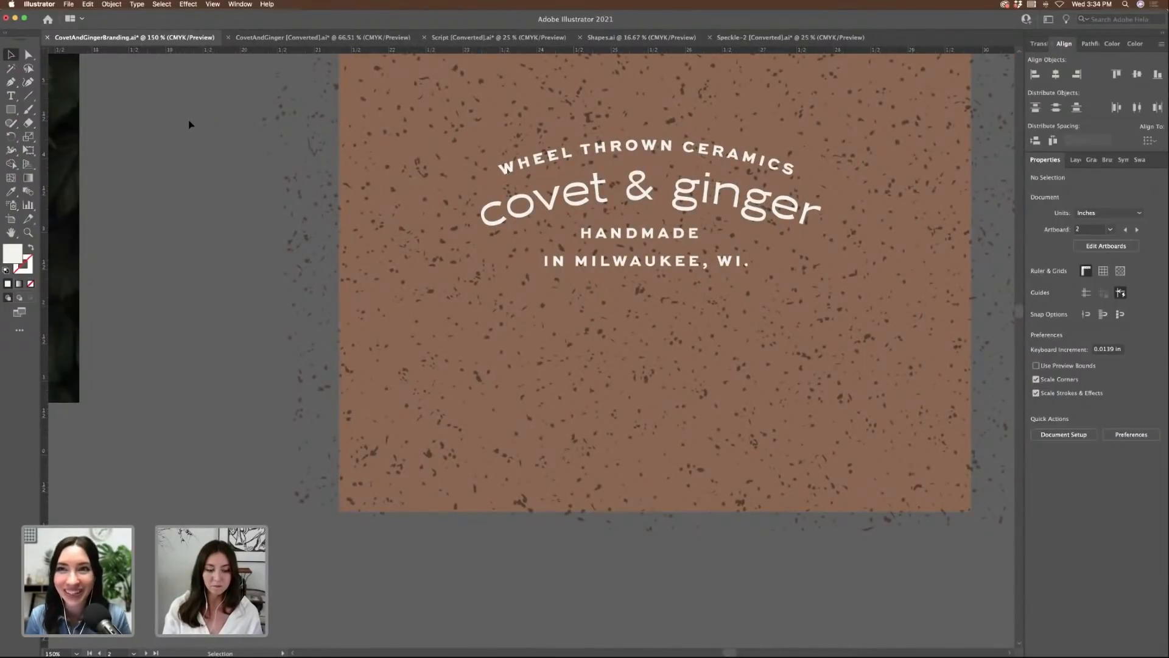
key(super+minus)
scroll(286, 110, right, 4)
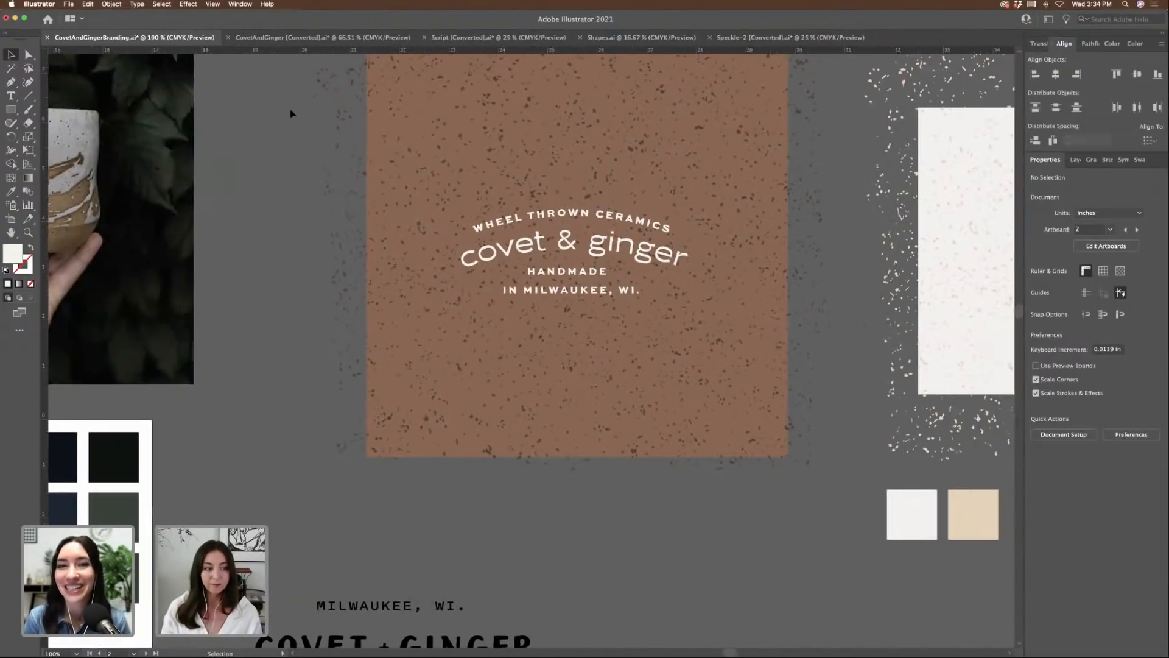
scroll(206, 125, up, 1)
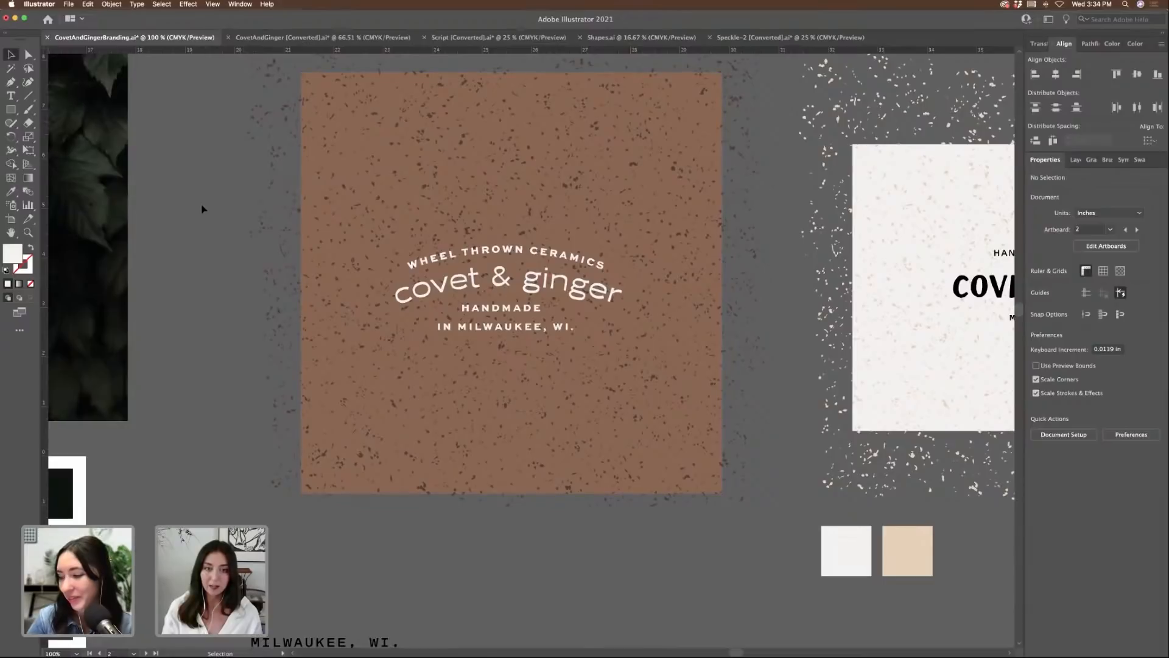
scroll(202, 209, left, 3)
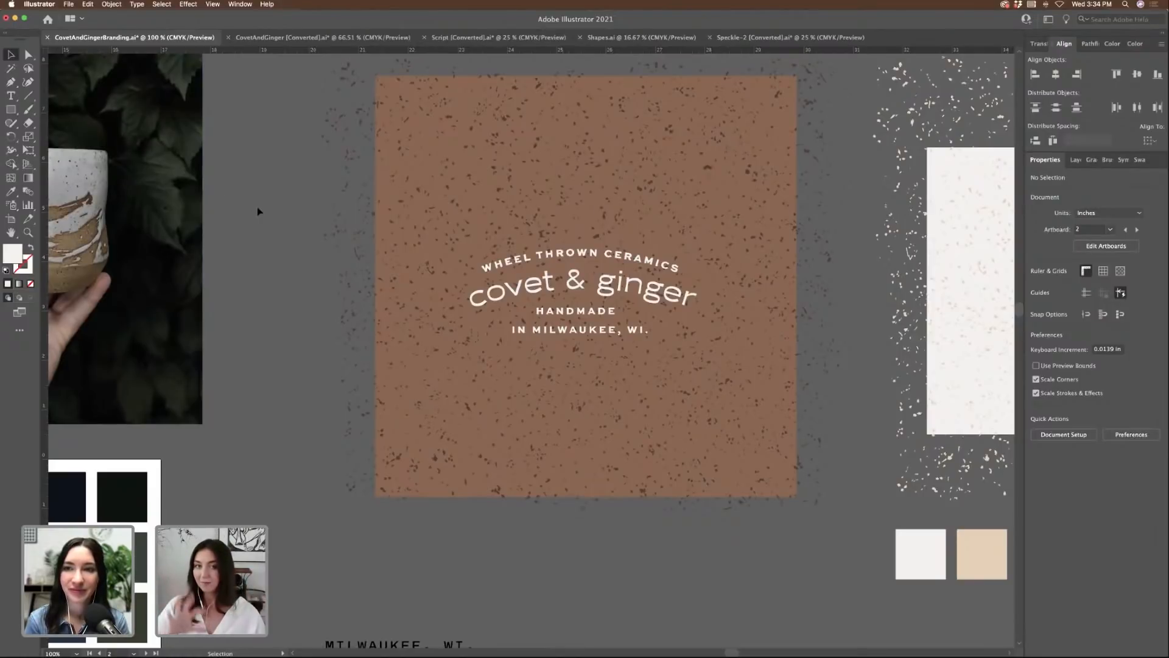
key(super+minus)
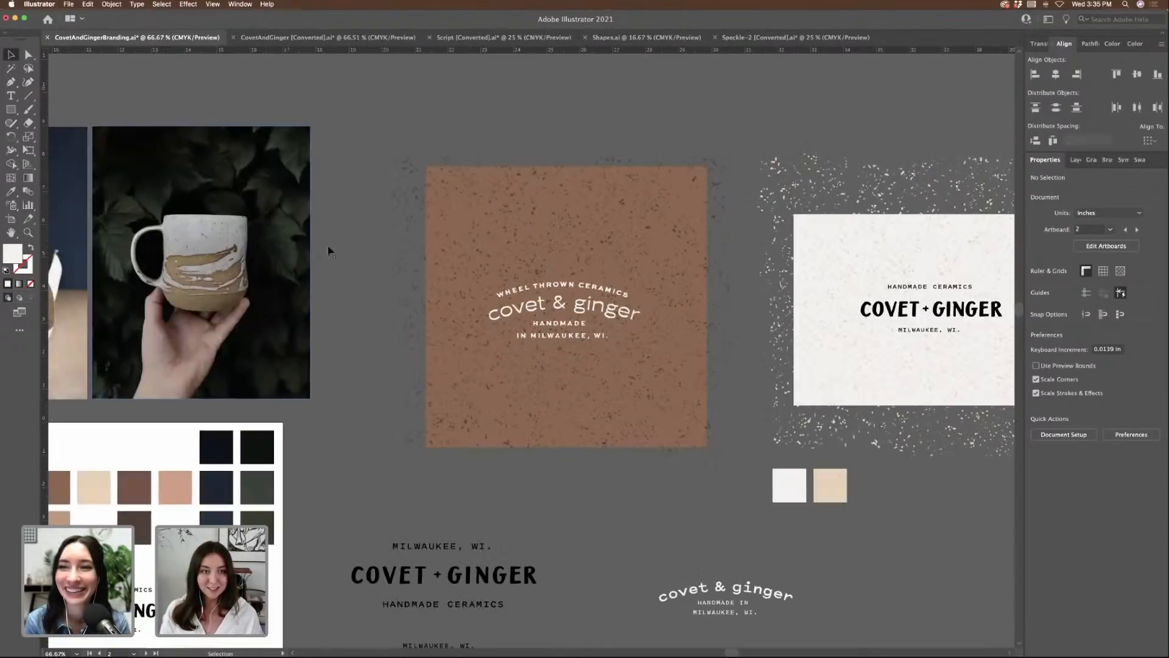
- Move the standalone arched covet & ginger wordmark farther above the arched lockup on the sans-serif artboard
scroll(378, 208, down, 3)
scroll(378, 208, left, 2)
scroll(378, 206, down, 3)
scroll(378, 206, left, 9)
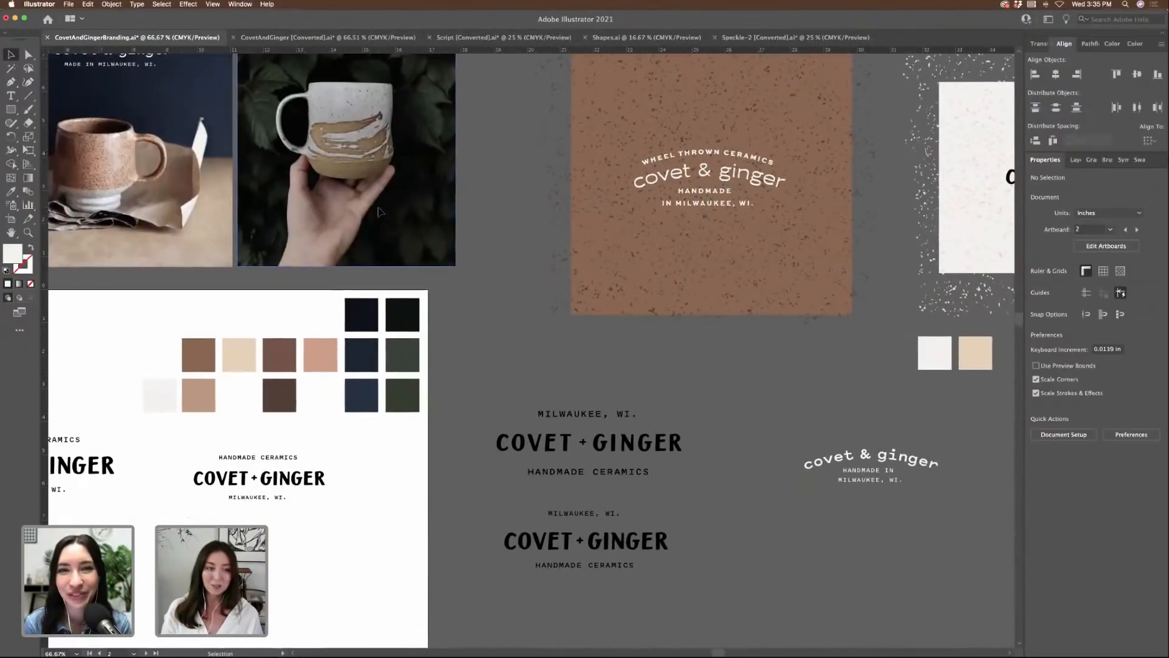
scroll(379, 211, down, 5)
scroll(379, 212, left, 6)
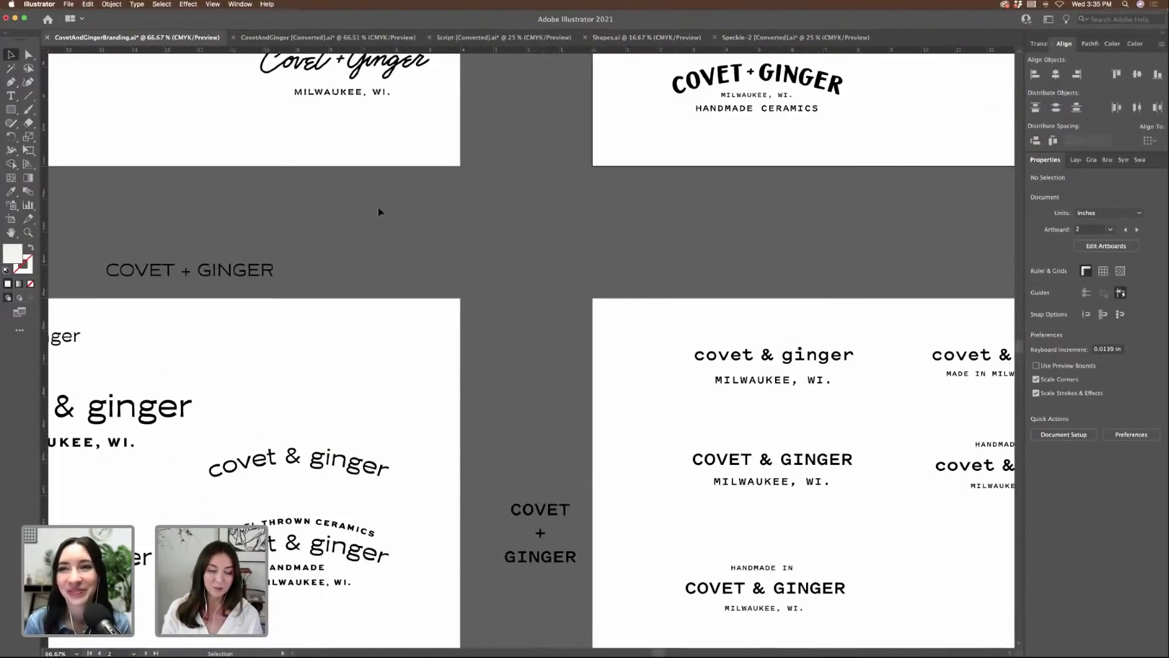
drag(538, 355, 563, 267)
- Scale down the large covet & ginger MILWAUKEE, WI. lockup and the HANDMADE IN lockup beneath it
click(355, 337)
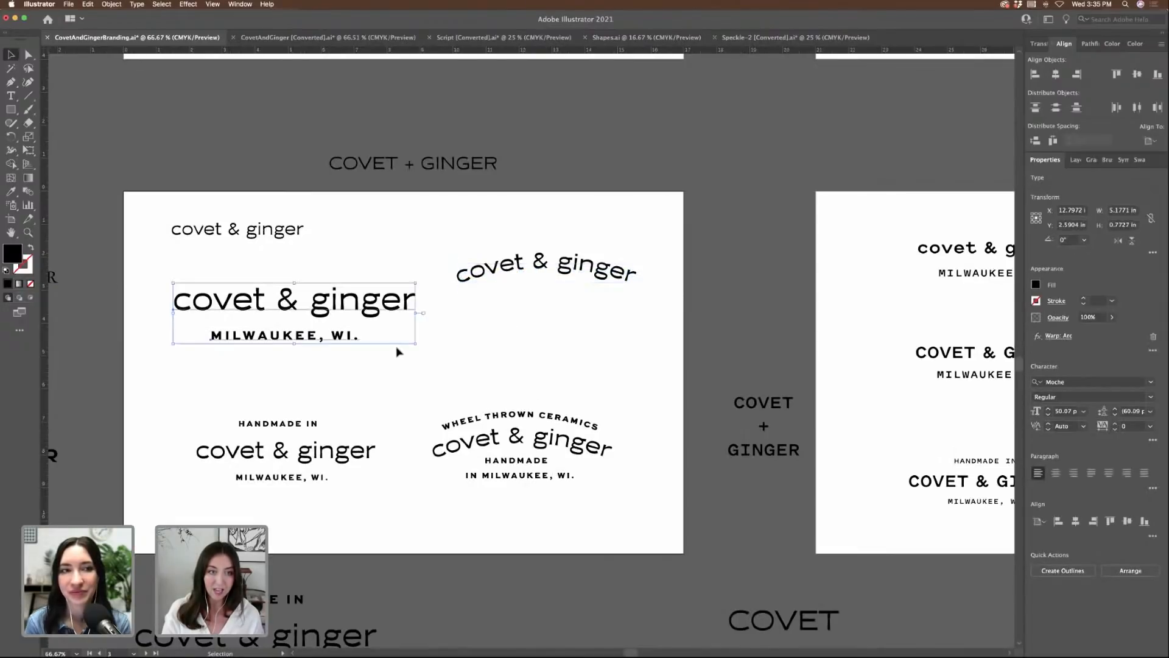
drag(416, 344, 317, 321)
drag(196, 393, 294, 444)
click(361, 475)
- Scale down the arched WHEEL THROWN CERAMICS lockup slightly, position it under the standalone arched wordmark, and place a duplicate beneath it
key(super+equal)
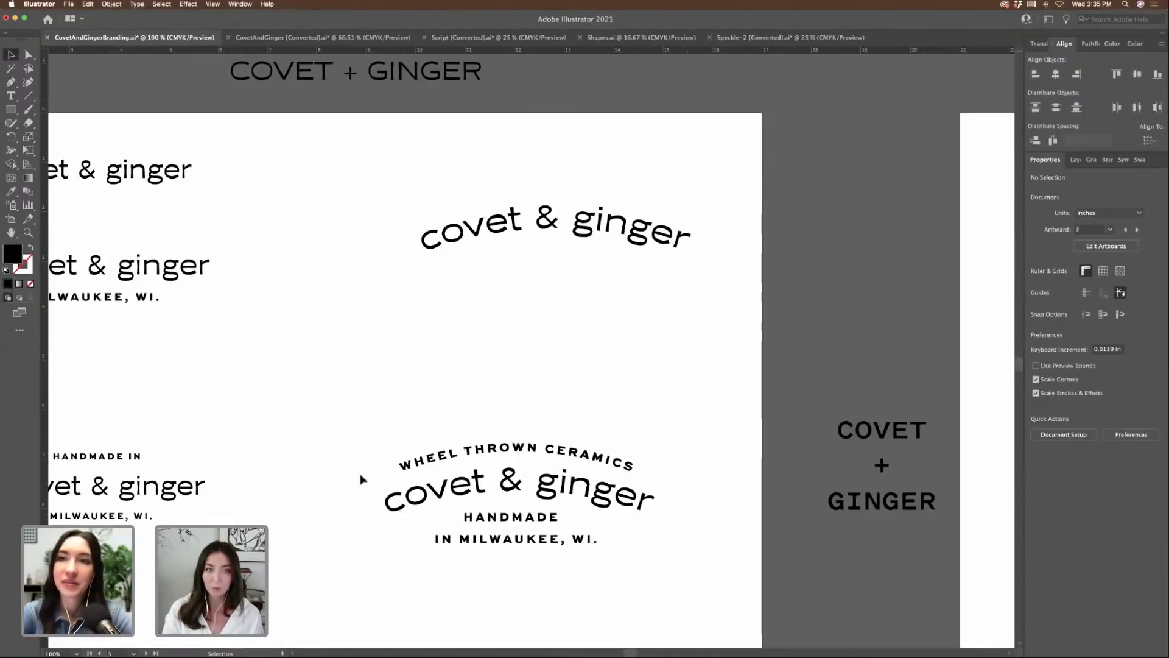
drag(379, 418, 742, 593)
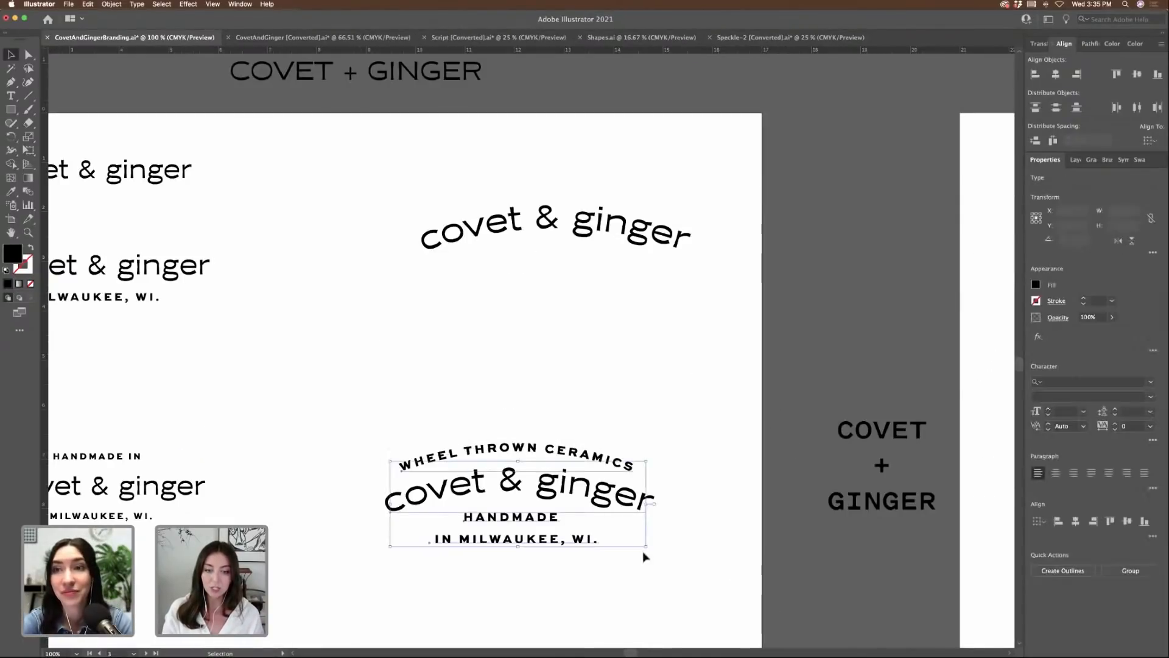
drag(646, 548, 628, 541)
drag(598, 491, 637, 542)
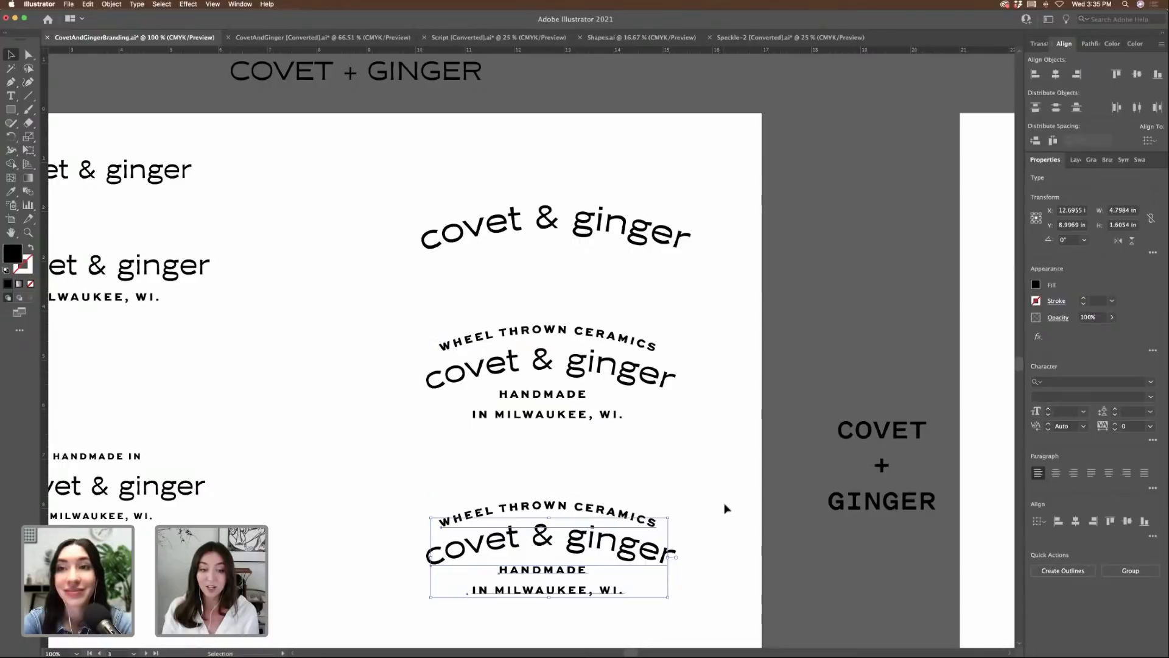
scroll(734, 509, down, 2)
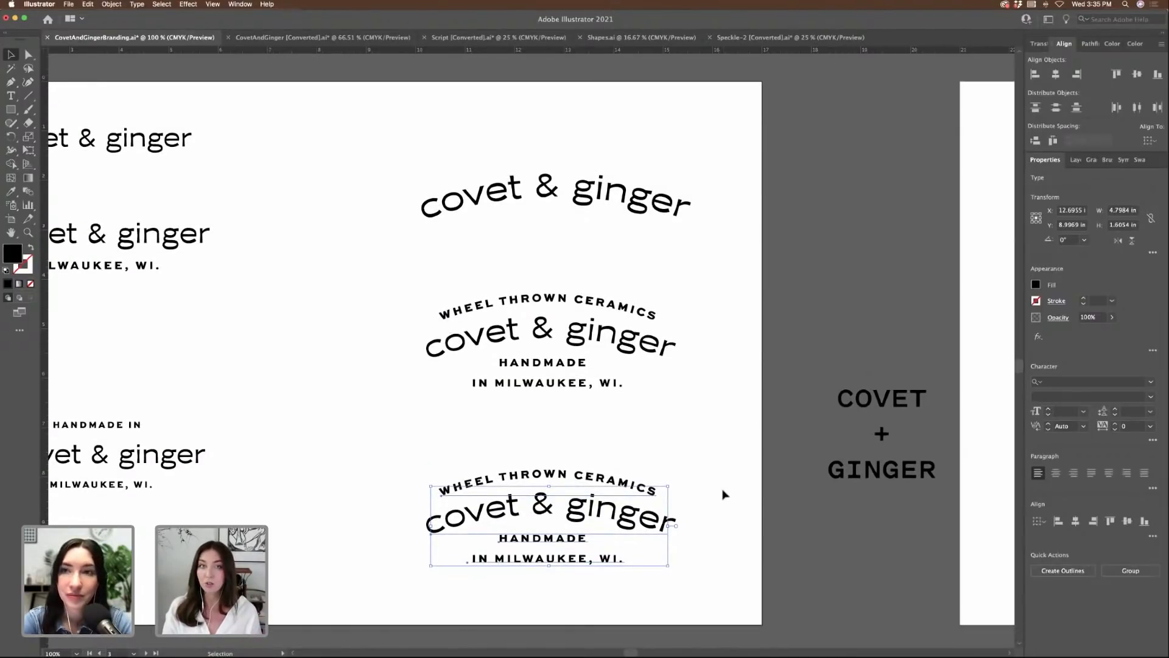
click(725, 489)
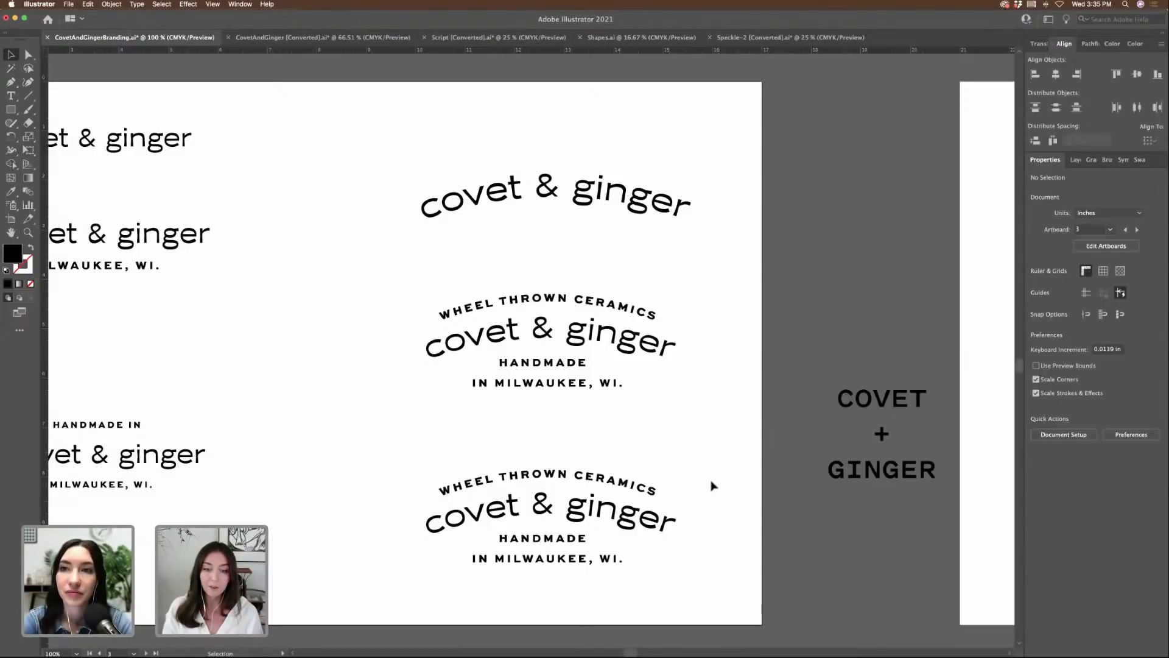
- Remove the arched WHEEL THROWN CERAMICS line from the lower duplicate of the arched lockup
drag(669, 519, 675, 536)
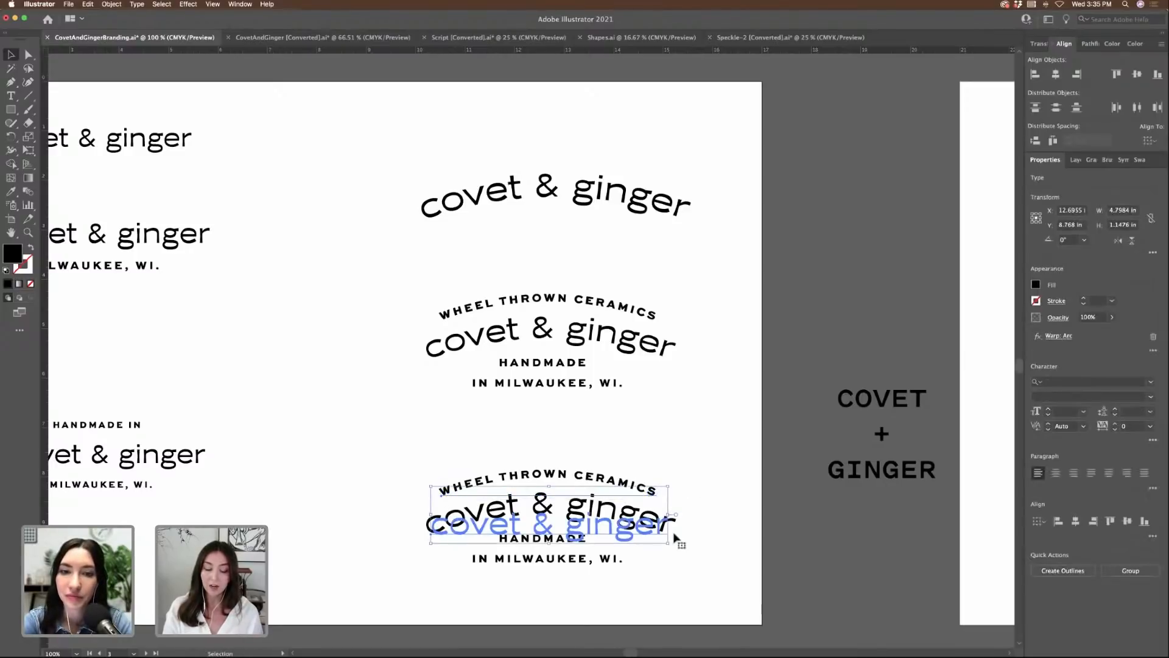
click(675, 535)
key(super+equal)
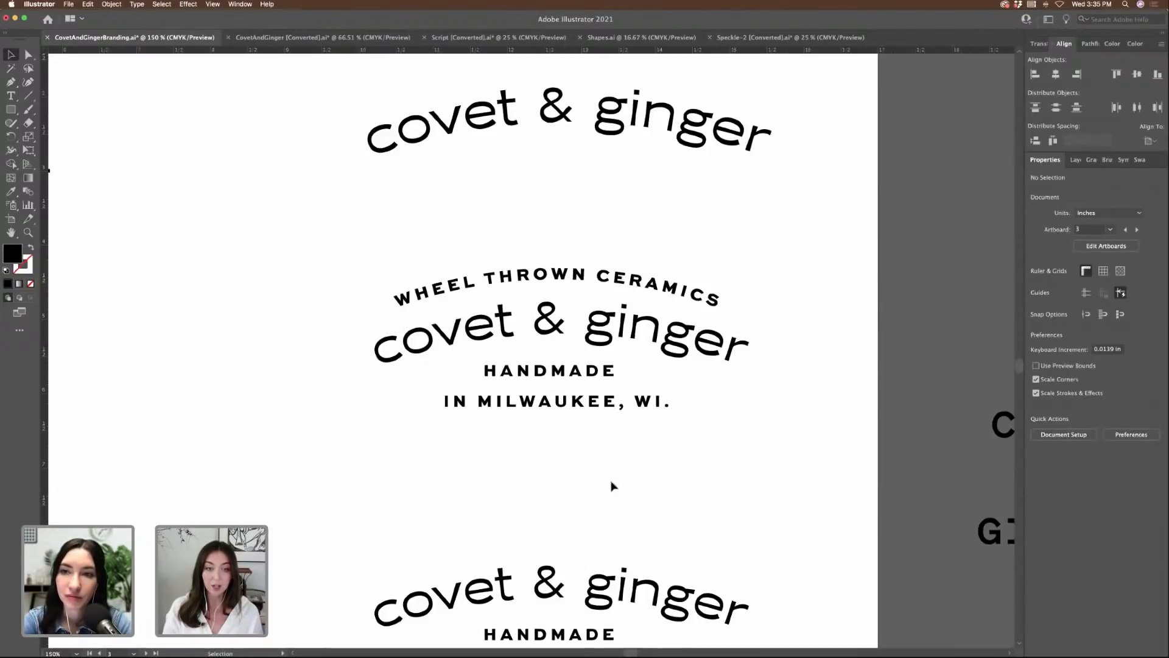
scroll(612, 485, down, 5)
scroll(650, 449, down, 3)
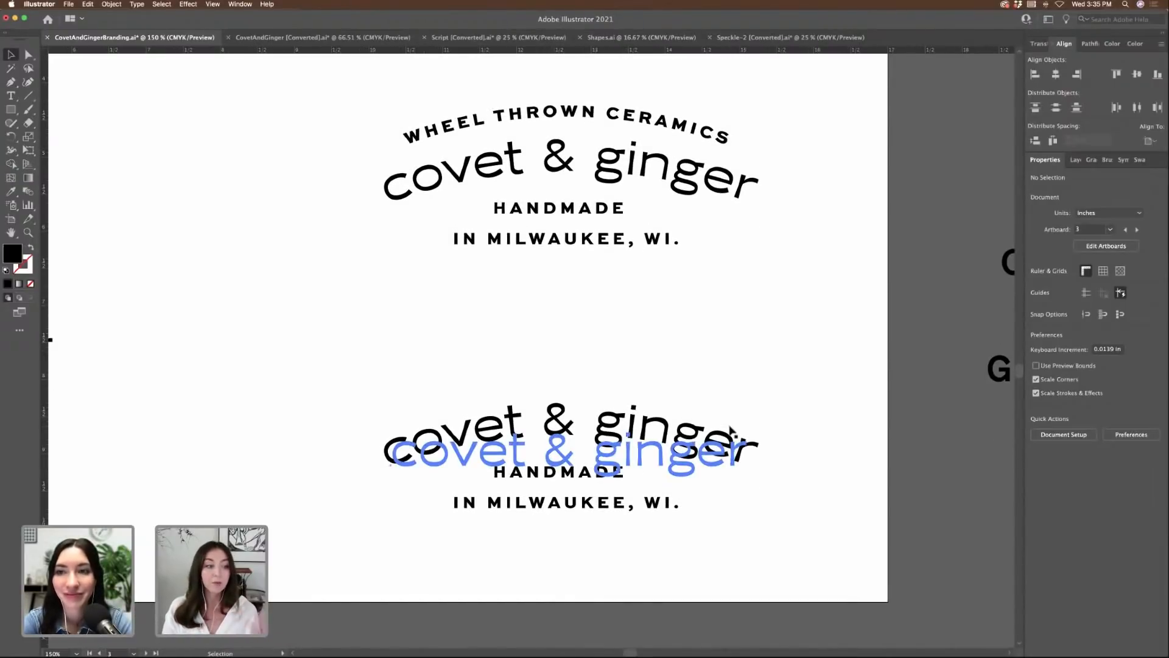
key(super+minus)
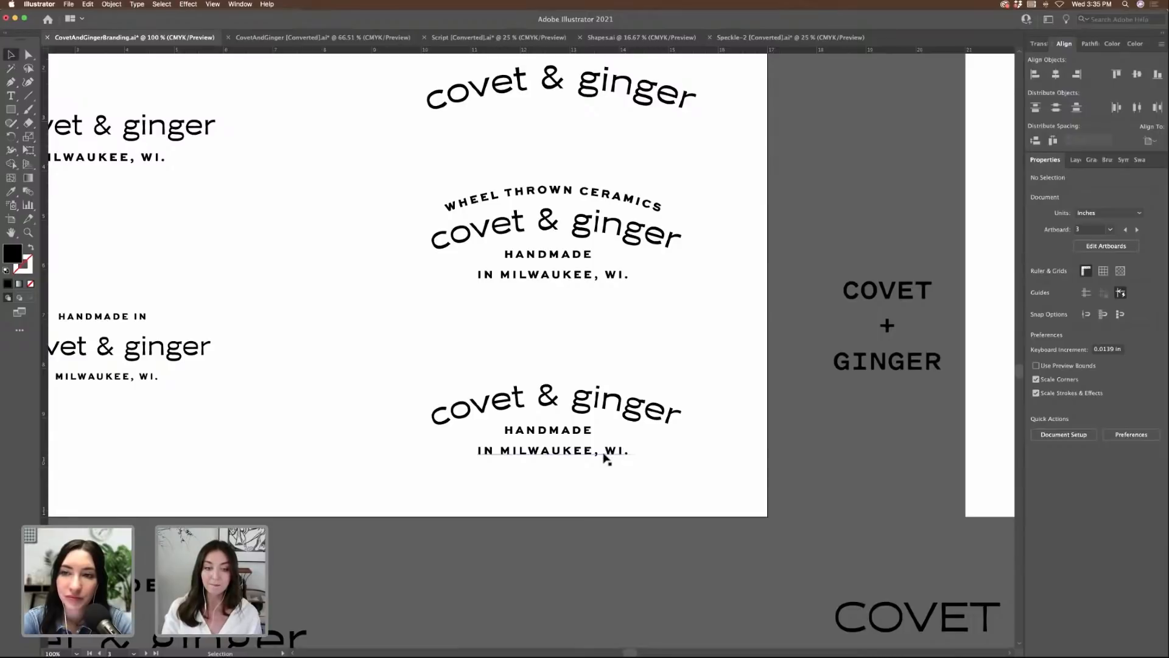
- Delete HANDMADE from the lower arched lockup and move IN MILWAUKEE, WI. up close beneath the wordmark
click(578, 433)
key(BackSpace)
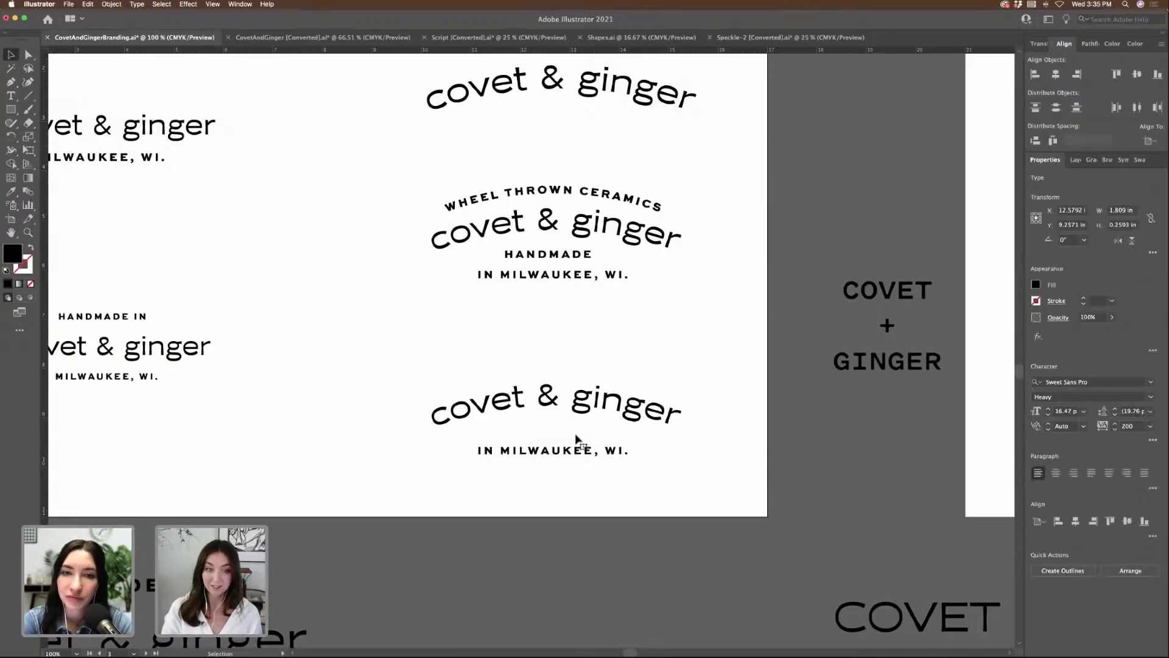
drag(580, 451, 577, 433)
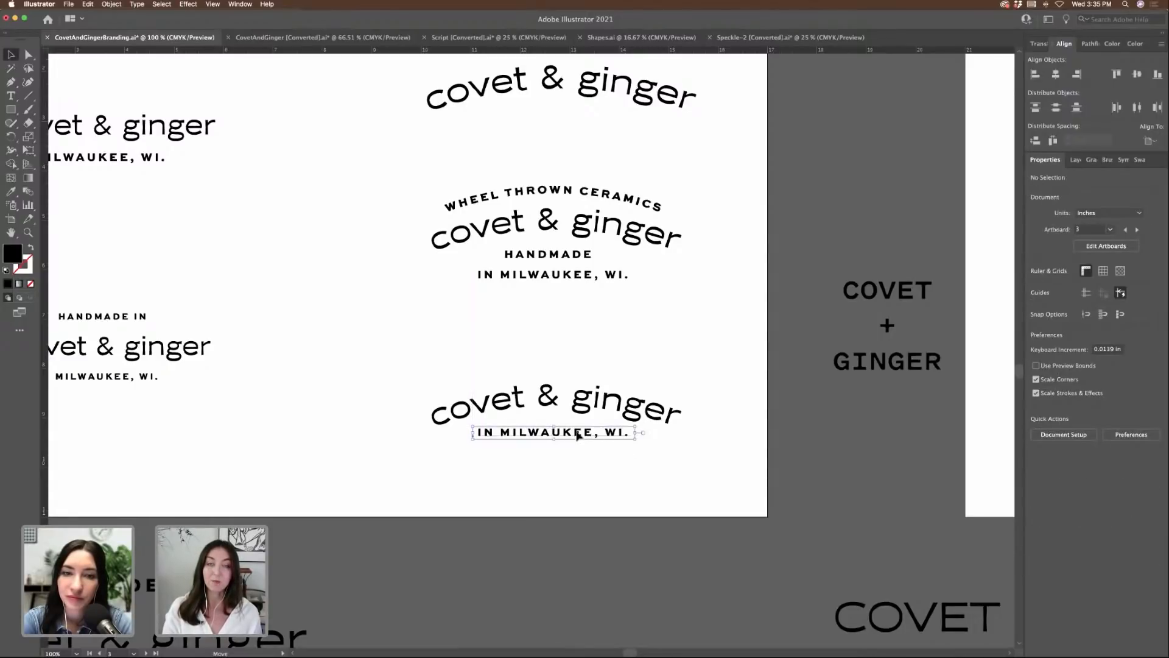
click(809, 492)
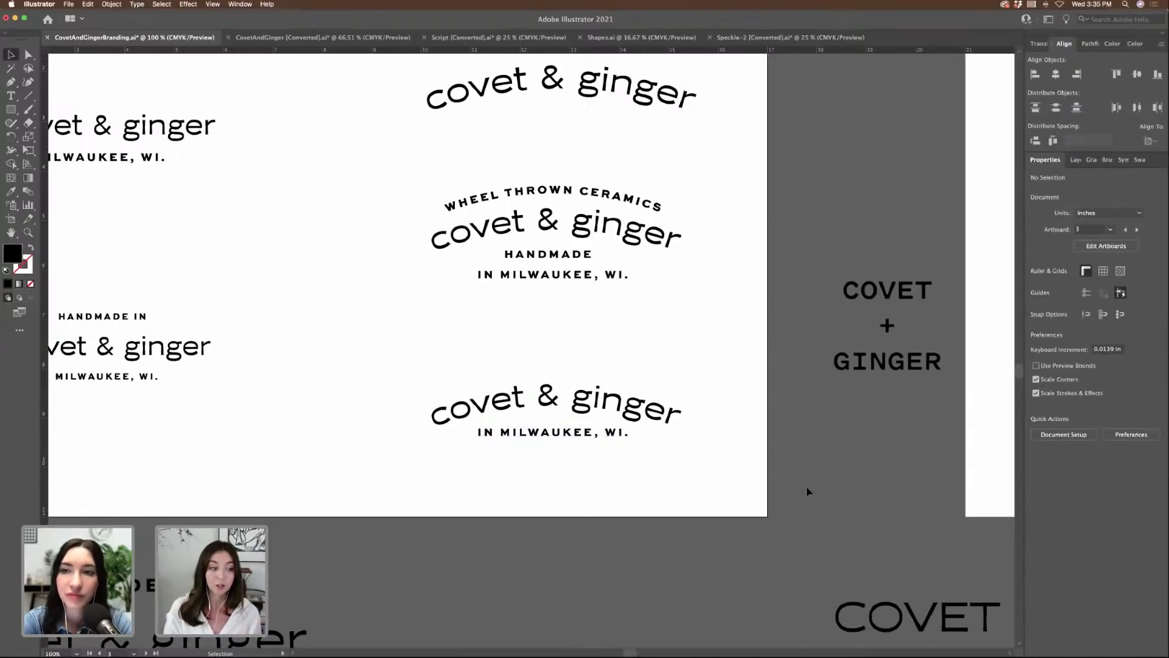
- Duplicate the covet & ginger wordmark below the straight HANDMADE IN lockup and retype the copy as COVET & GINGER
scroll(699, 447, left, 3)
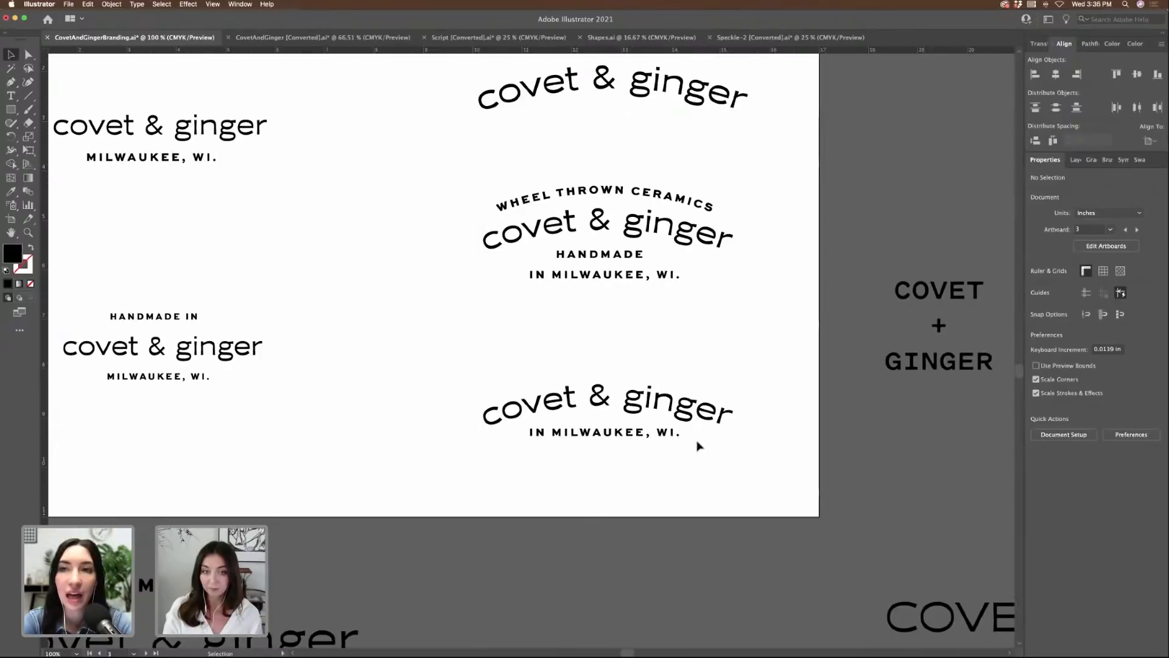
scroll(754, 445, left, 9)
drag(384, 356, 384, 449)
triple_click(388, 440)
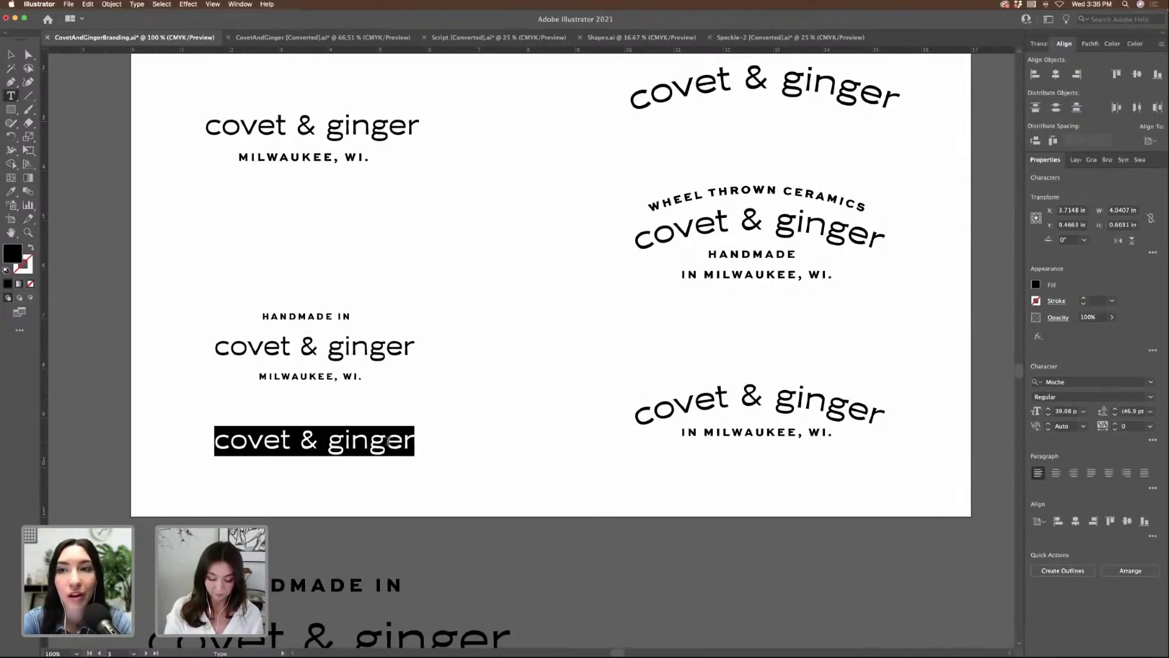
text(COVET)
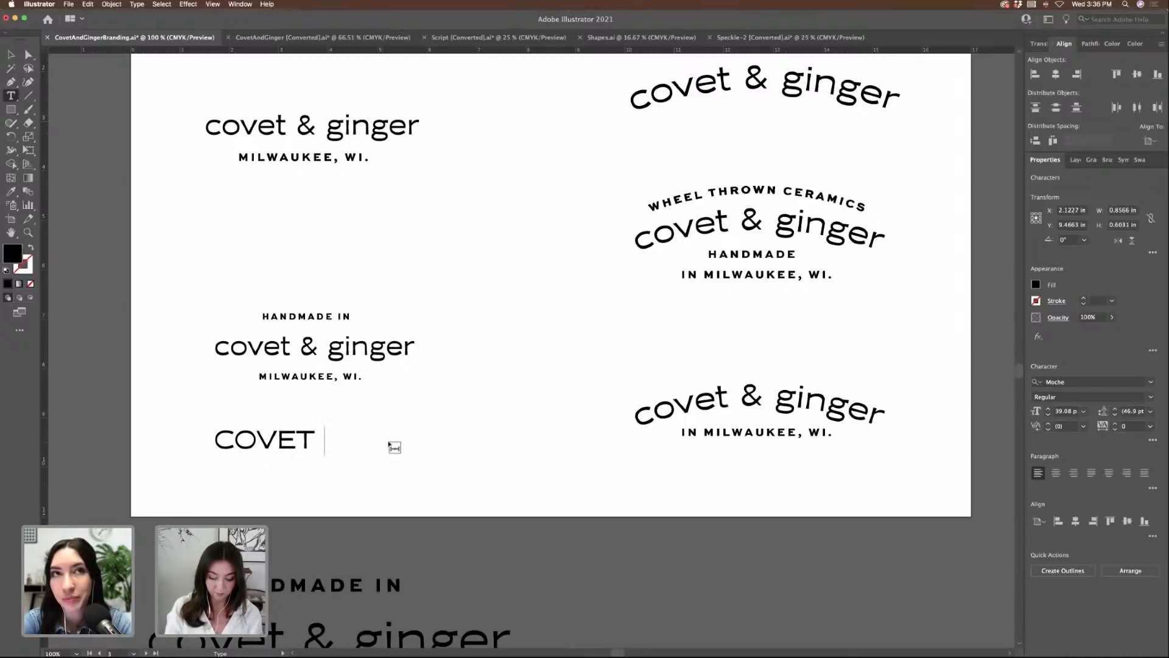
text( & GINGER)
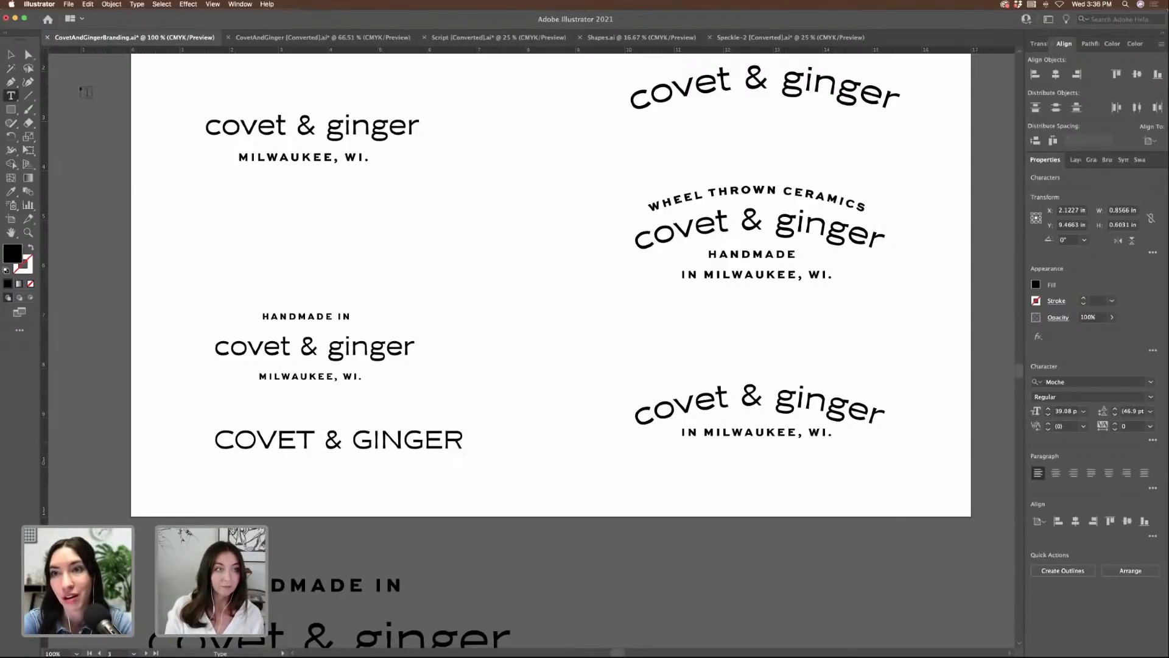
click(11, 54)
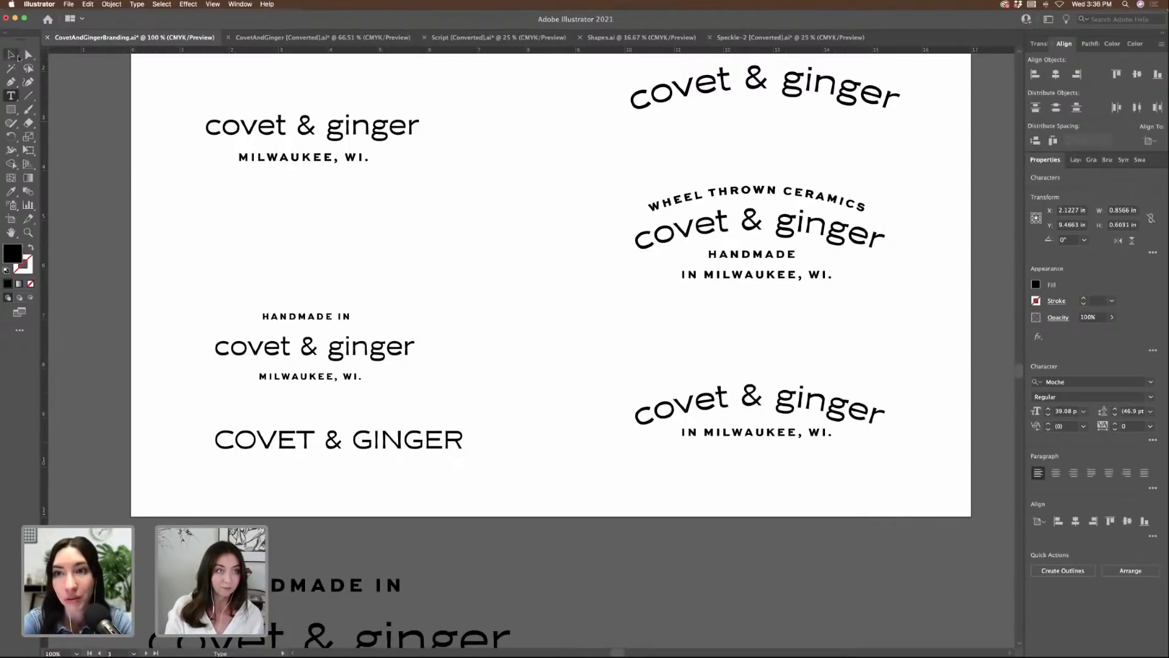
click(473, 237)
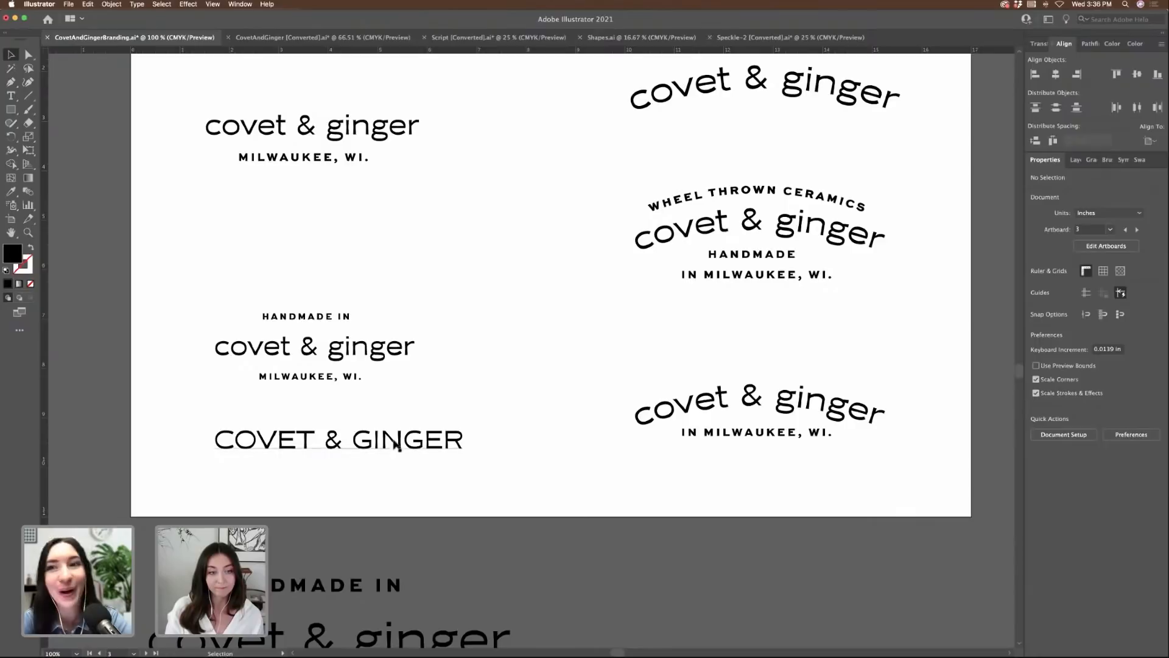
- Set the tracking of the uppercase COVET & GINGER wordmark to 50
click(306, 439)
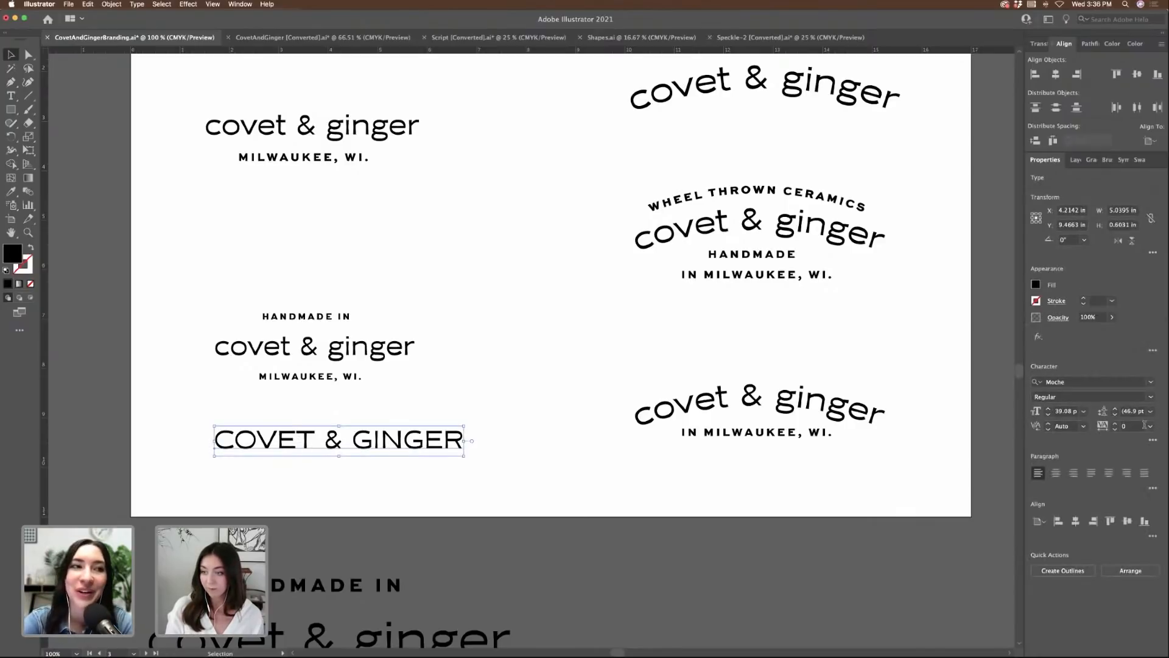
click(1150, 425)
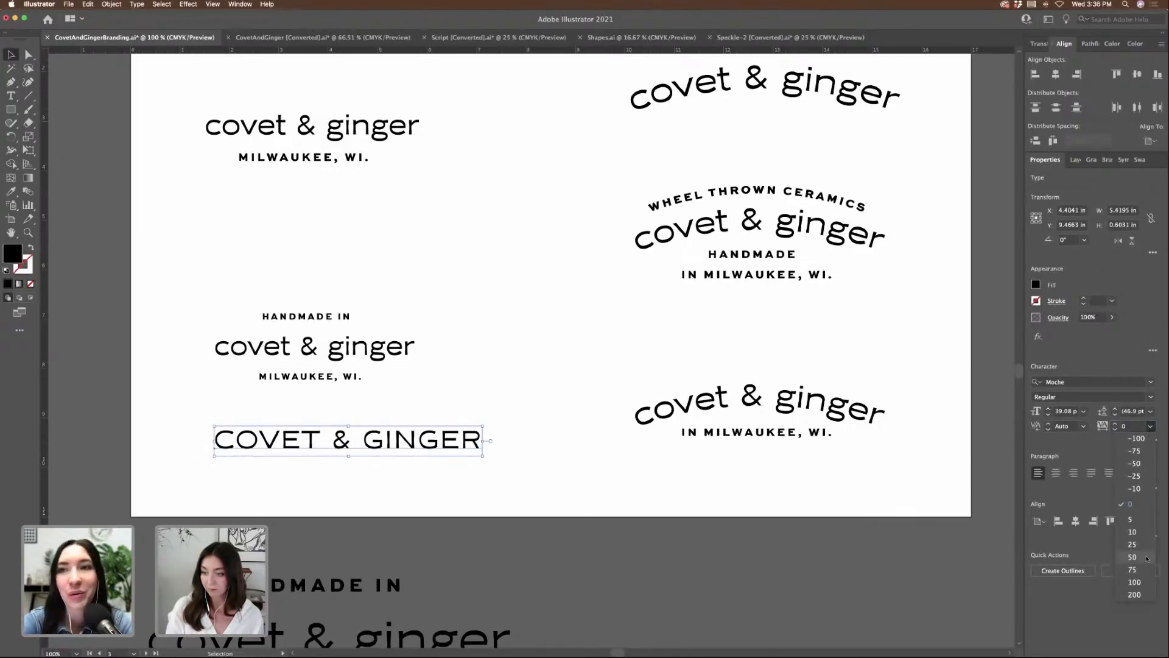
click(1147, 558)
click(506, 418)
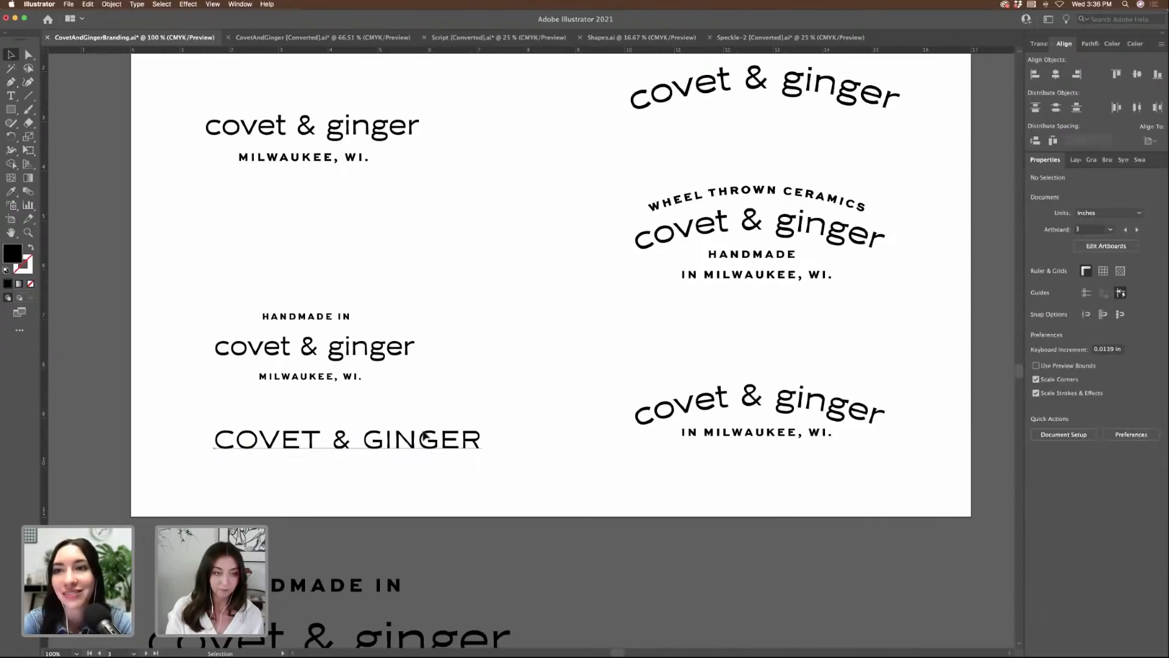
- Reposition the uppercase COVET & GINGER wordmark and place a copy of the HANDMADE IN line centred above it
drag(446, 443, 411, 433)
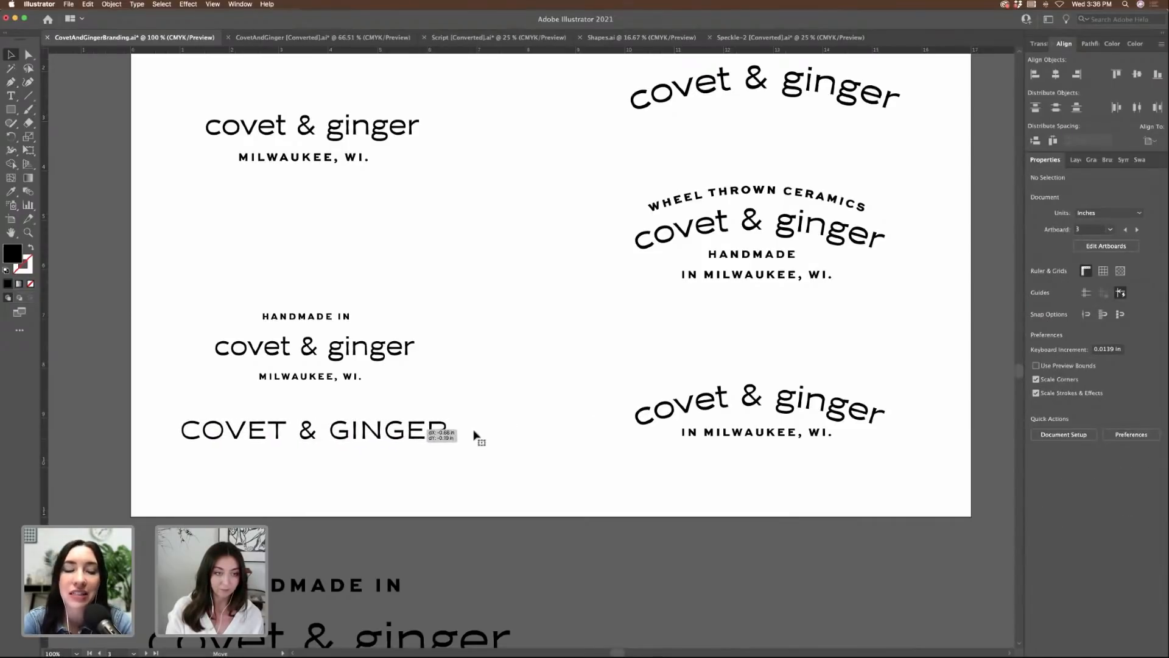
click(339, 317)
drag(339, 317, 357, 446)
shift+click(356, 427)
- Move the lowercase HANDMADE IN lockup up the artboard and raise the uppercase HANDMADE IN lockup to even out the spacing
drag(231, 291, 354, 293)
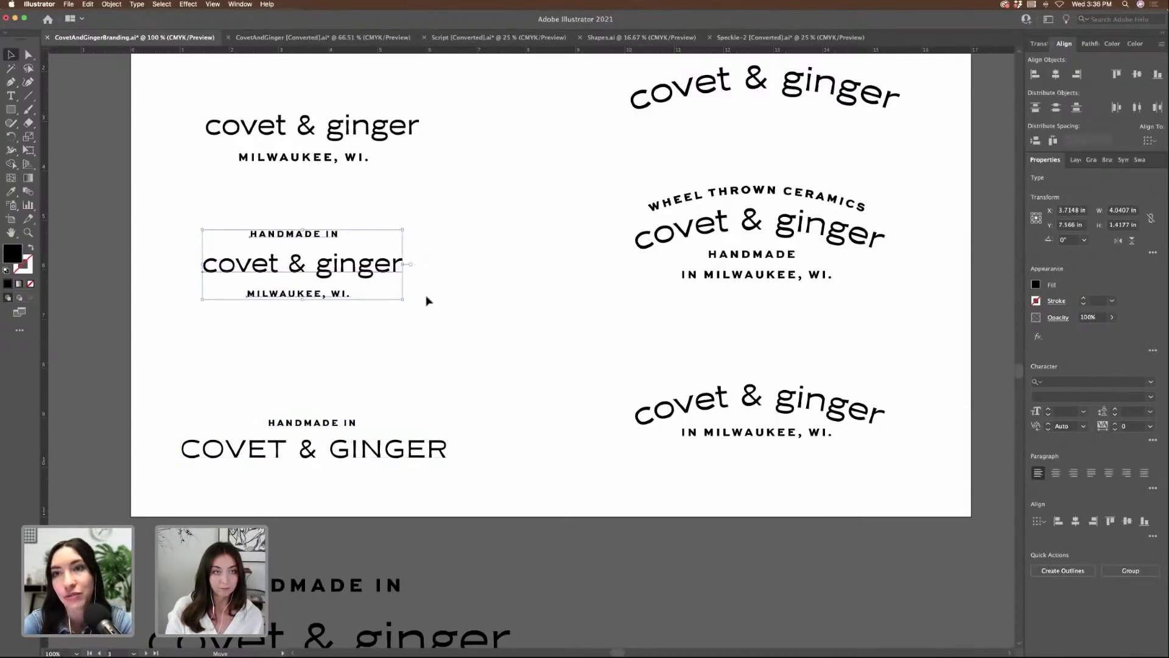
click(426, 299)
scroll(426, 302, up, 3)
drag(399, 500, 394, 458)
click(569, 475)
scroll(548, 475, down, 1)
scroll(548, 475, left, 1)
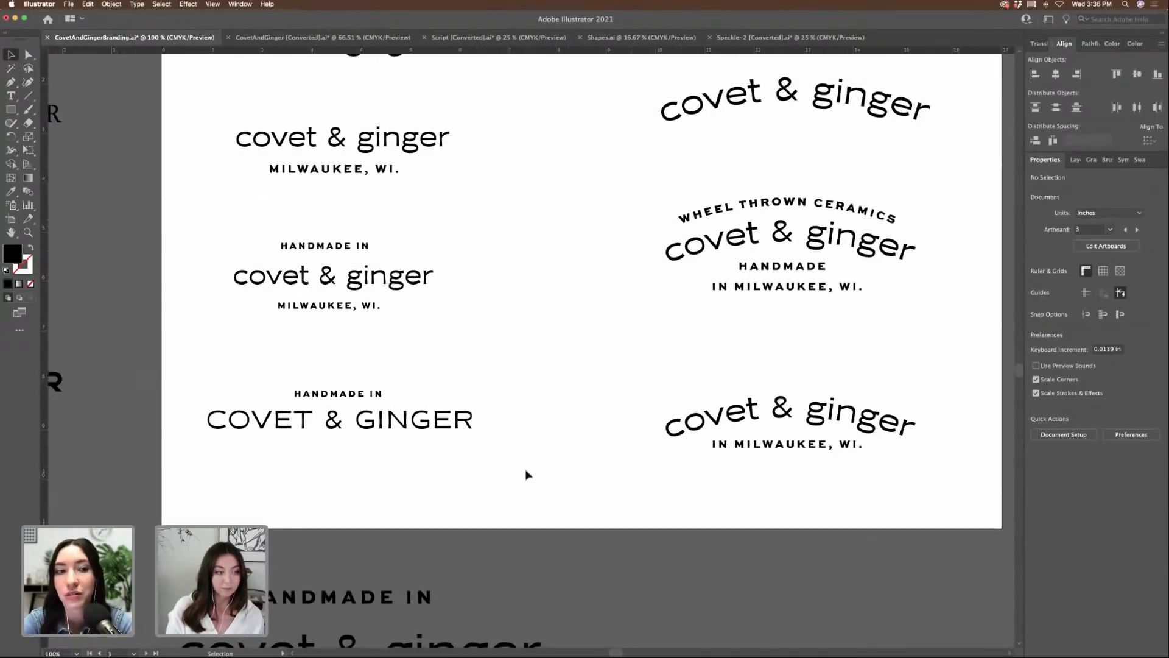
- Duplicate the uppercase COVET & GINGER wordmark below its lockup and retype the copy as C&G
click(405, 430)
drag(405, 430, 513, 491)
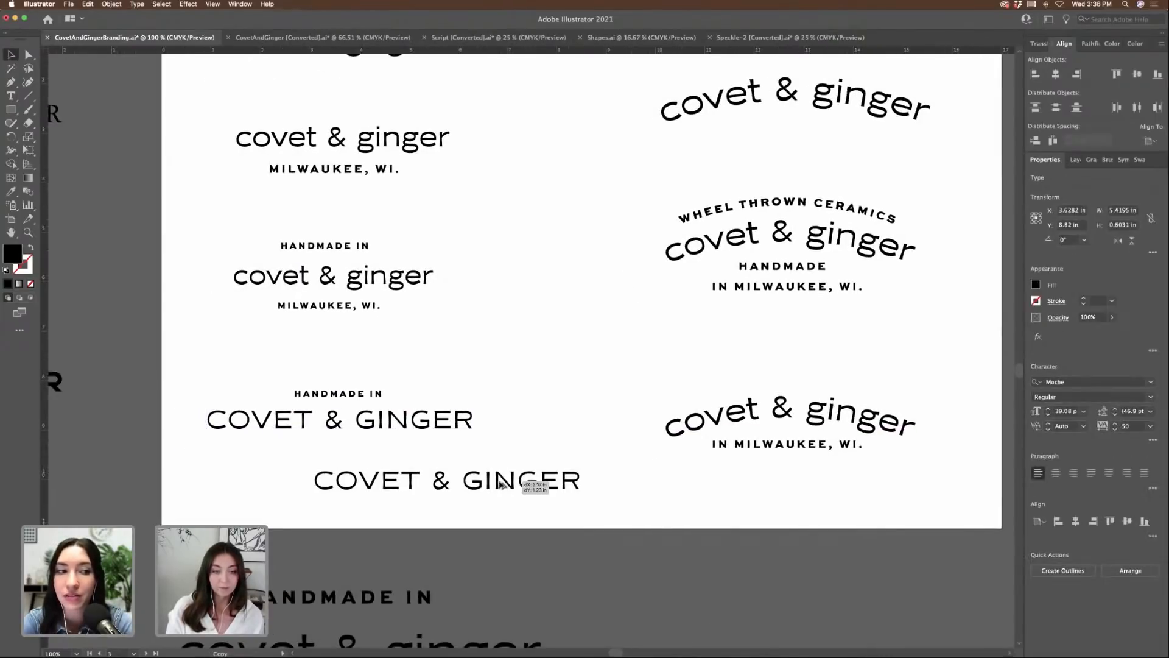
key(t)
drag(336, 480, 629, 483)
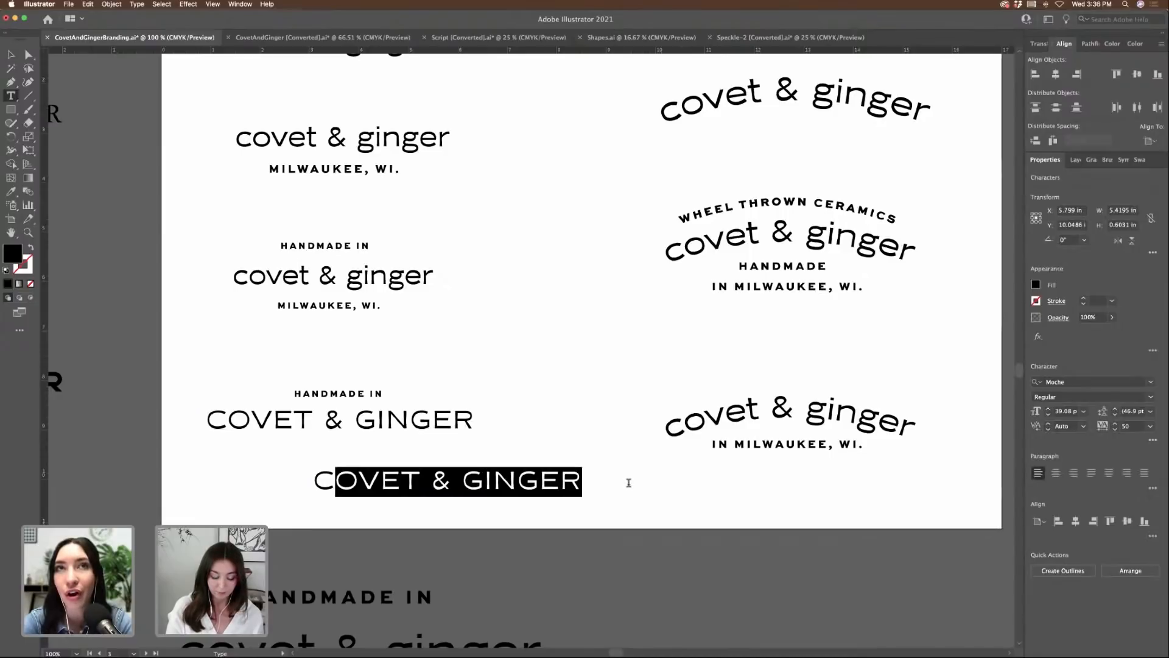
text(&)
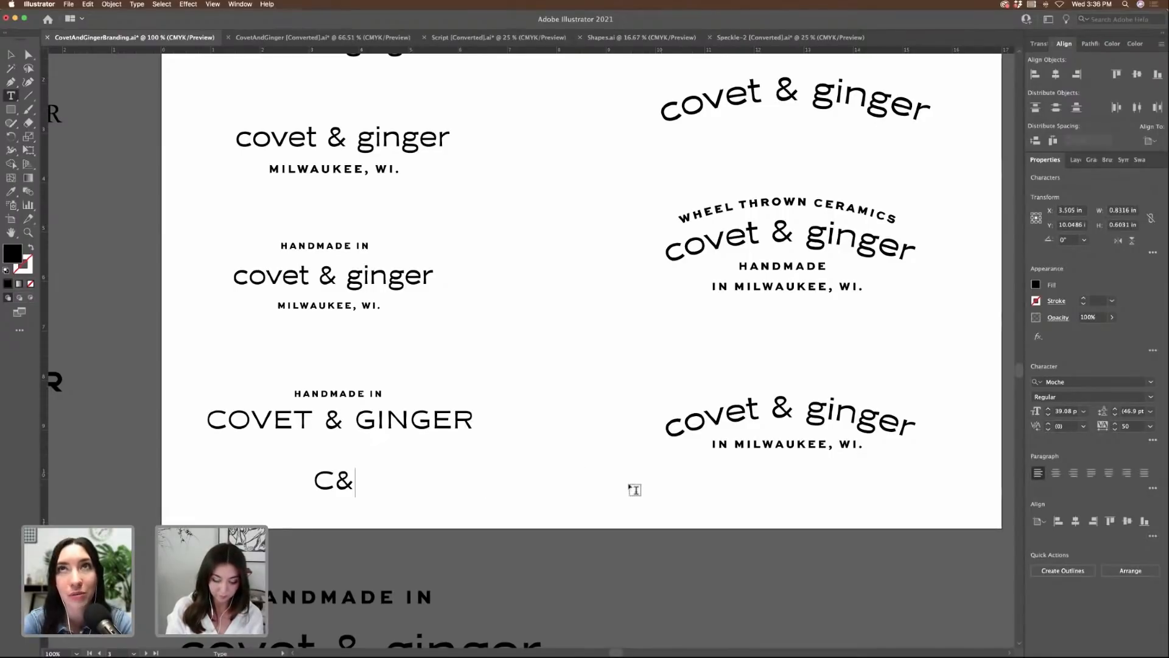
text(G)
click(11, 54)
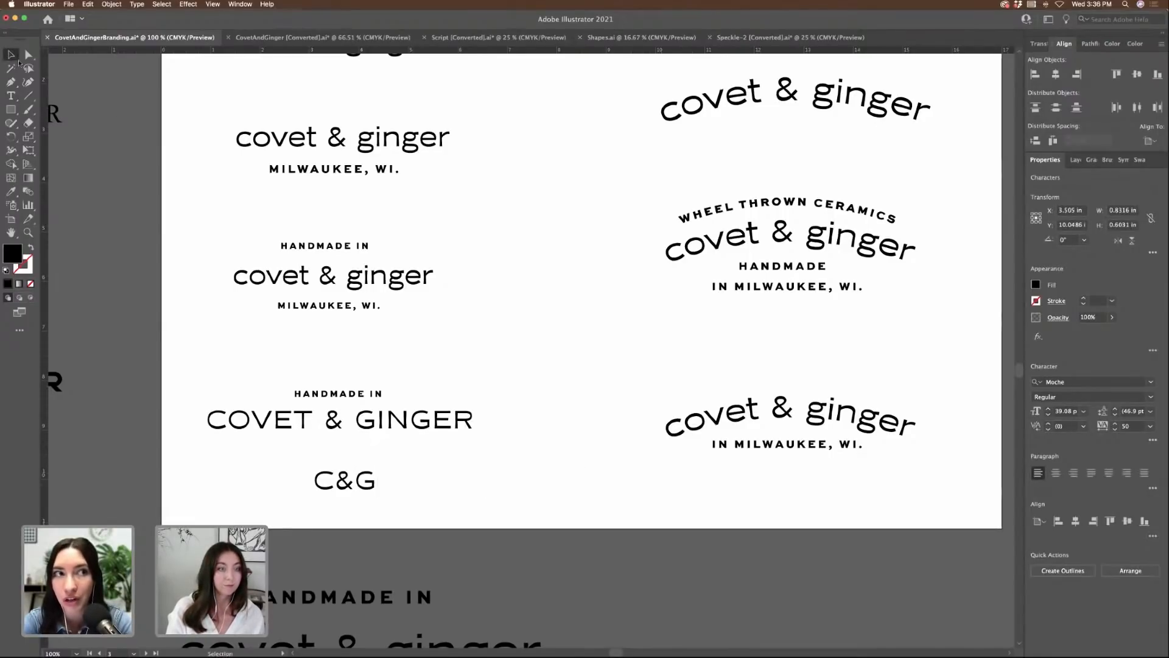
- Move the C&G monogram into the open space between the two columns of lockups
click(344, 480)
drag(344, 474, 530, 349)
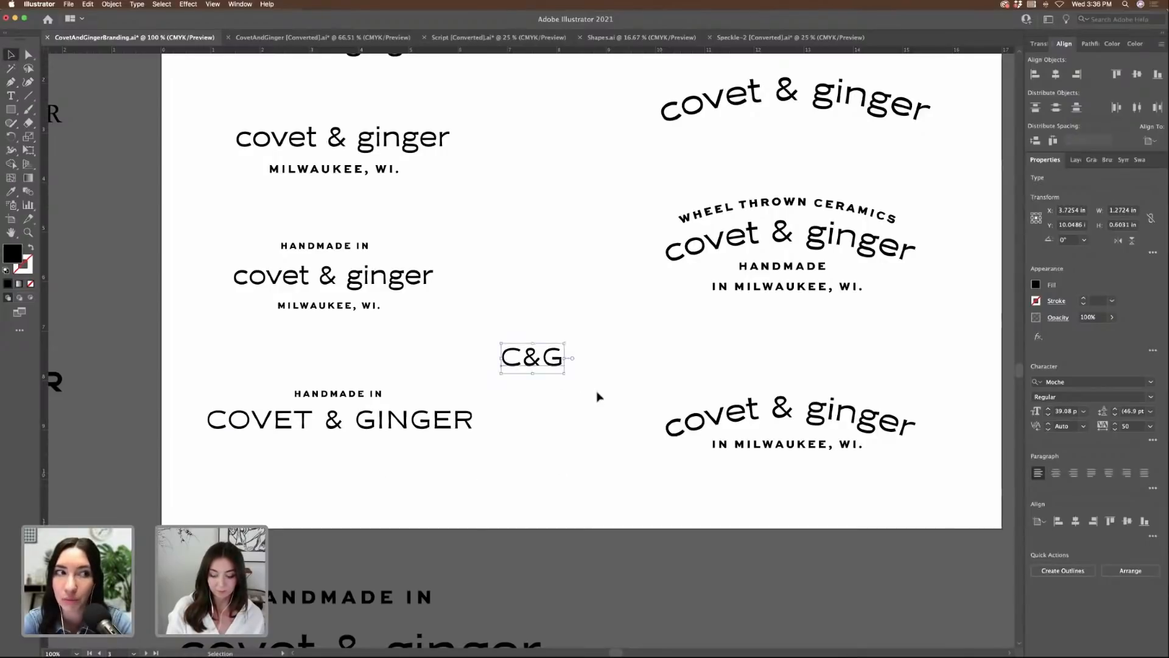
click(597, 397)
- Draw a black hexagon about 1.09 in wide and 0.94 in high with the Polygon tool near the C&G monogram
key(super+equal)
key(super+equal)
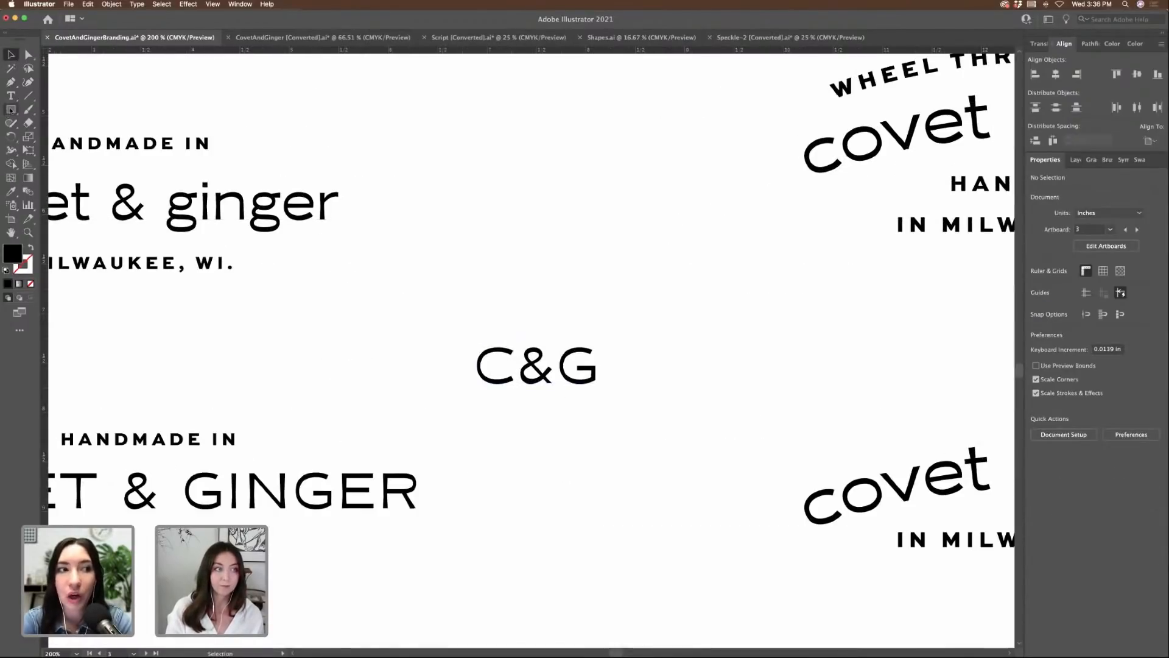
drag(11, 109, 67, 152)
drag(448, 318, 496, 343)
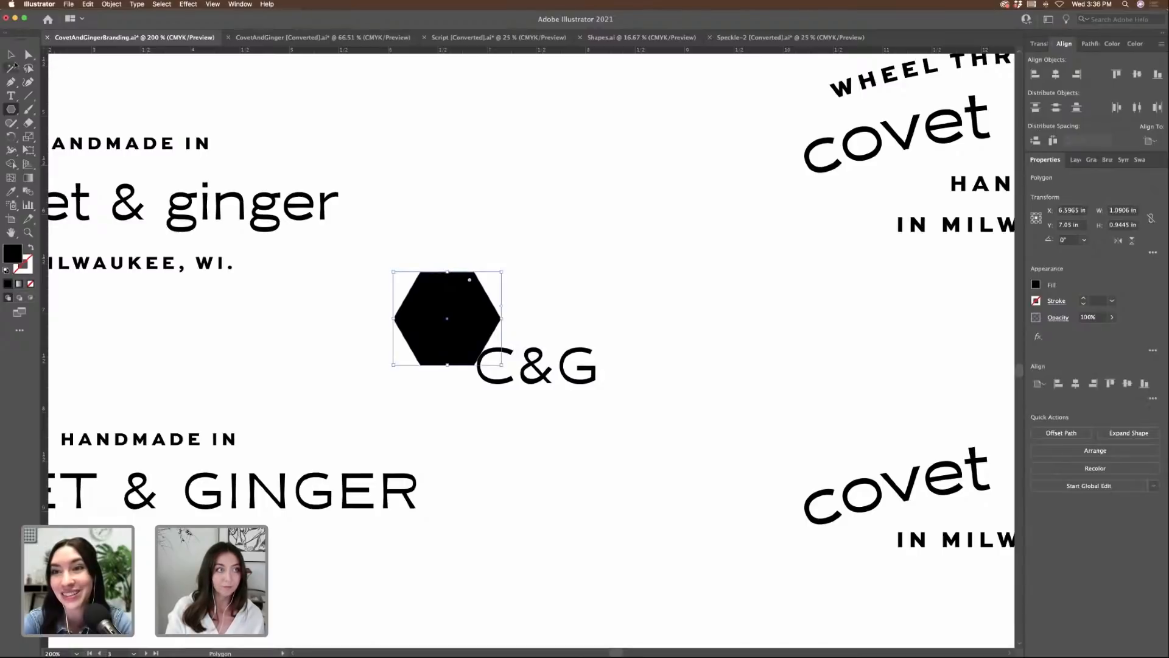
- Rotate the hexagon to 330° so a corner points up, and move it above the C&G monogram
key(v)
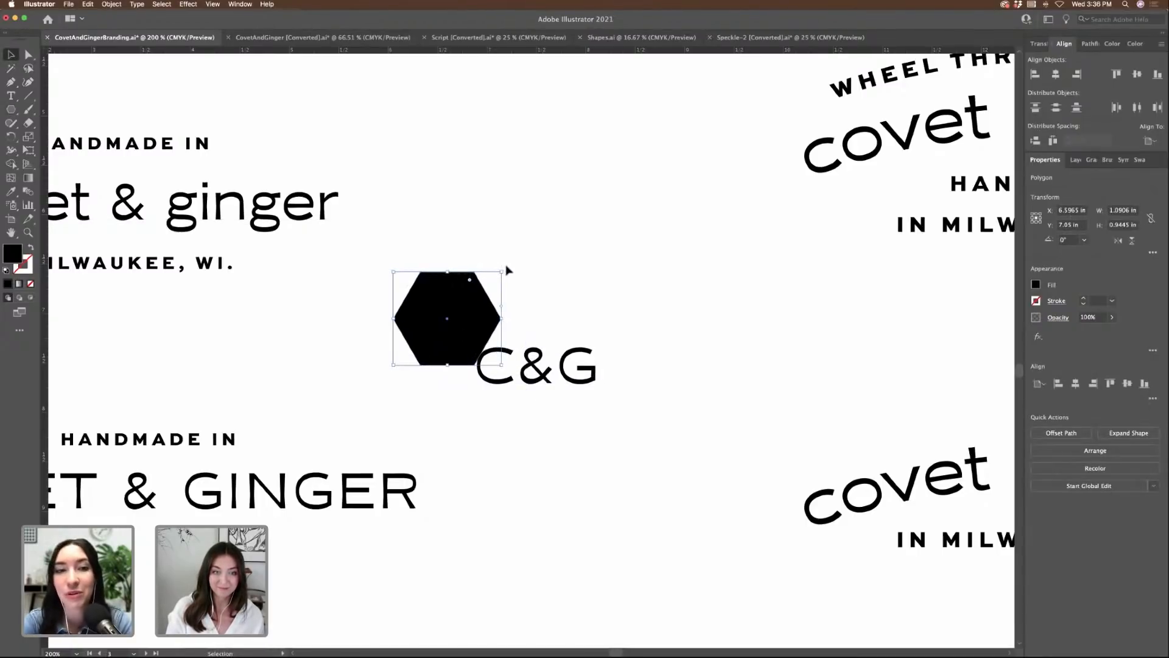
drag(506, 269, 511, 307)
drag(451, 312, 502, 356)
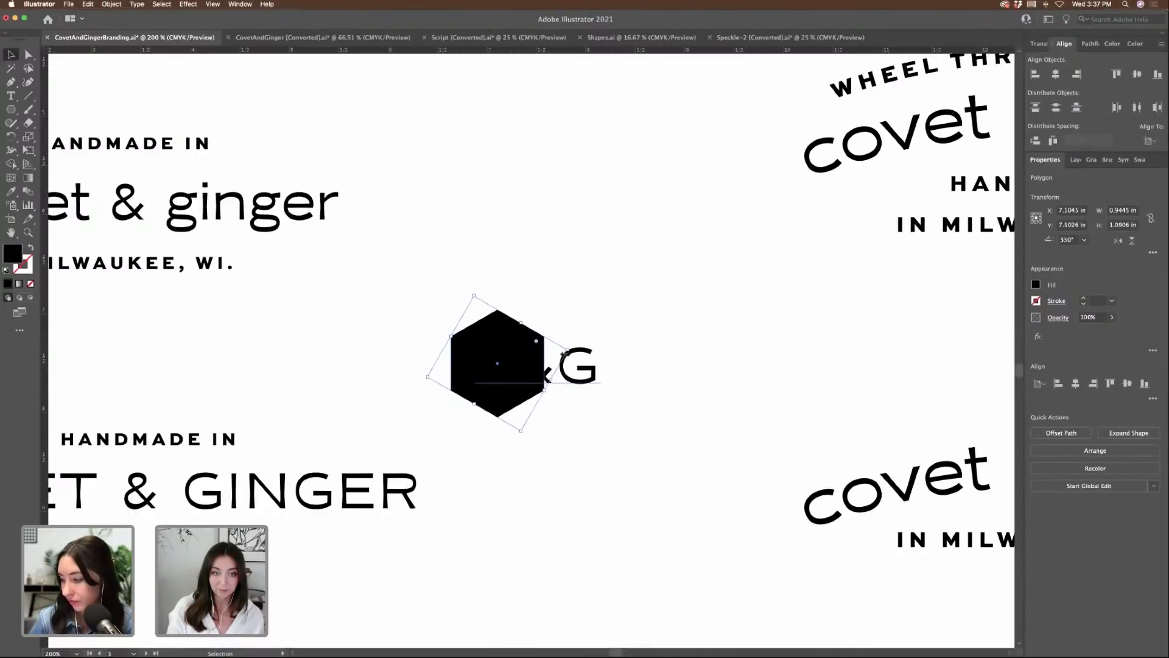
drag(480, 363, 472, 219)
- Stretch the hexagon horizontally to about 1.84 in wide by shifting its anchor points with the Direct Selection tool
click(27, 55)
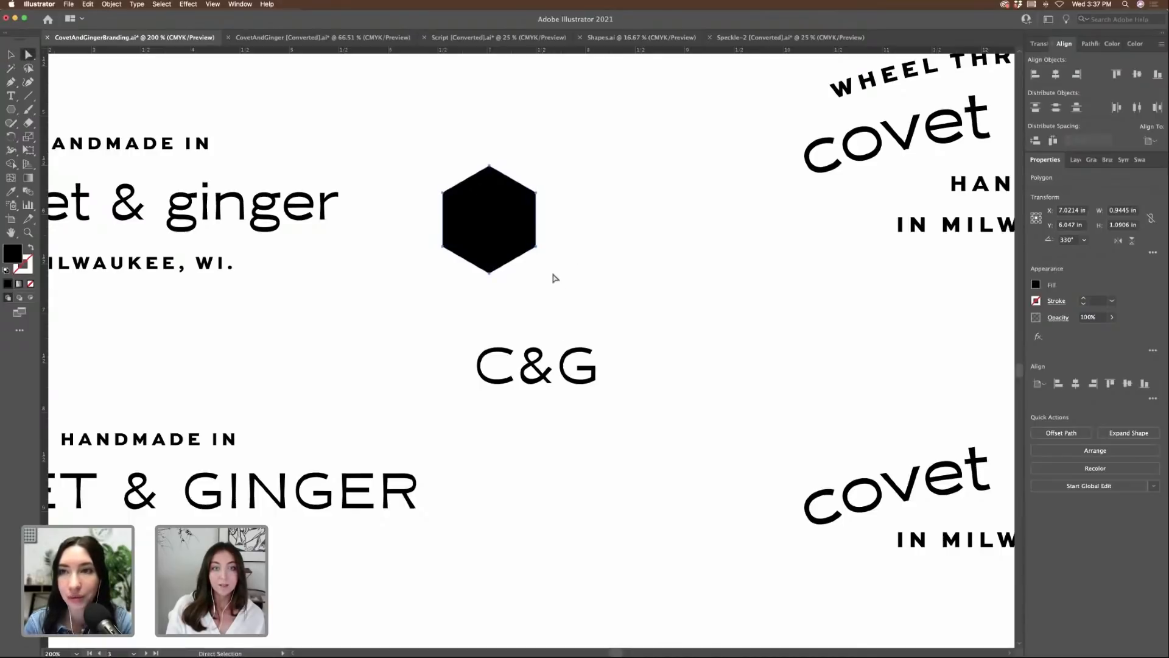
drag(556, 278, 476, 157)
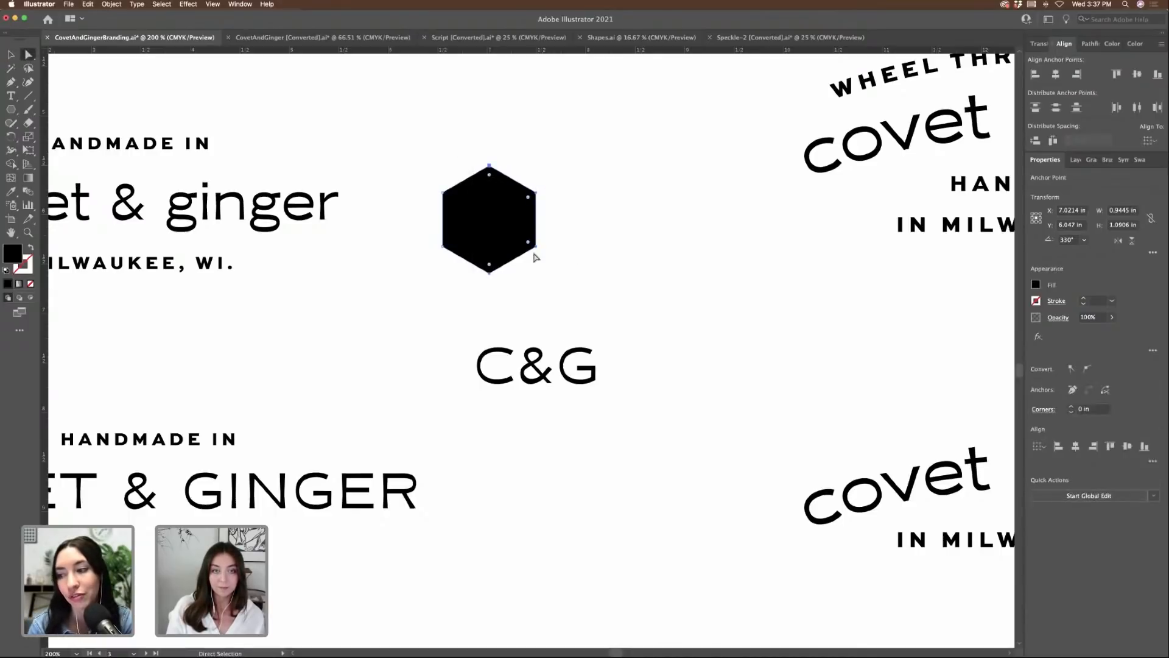
drag(535, 247, 578, 251)
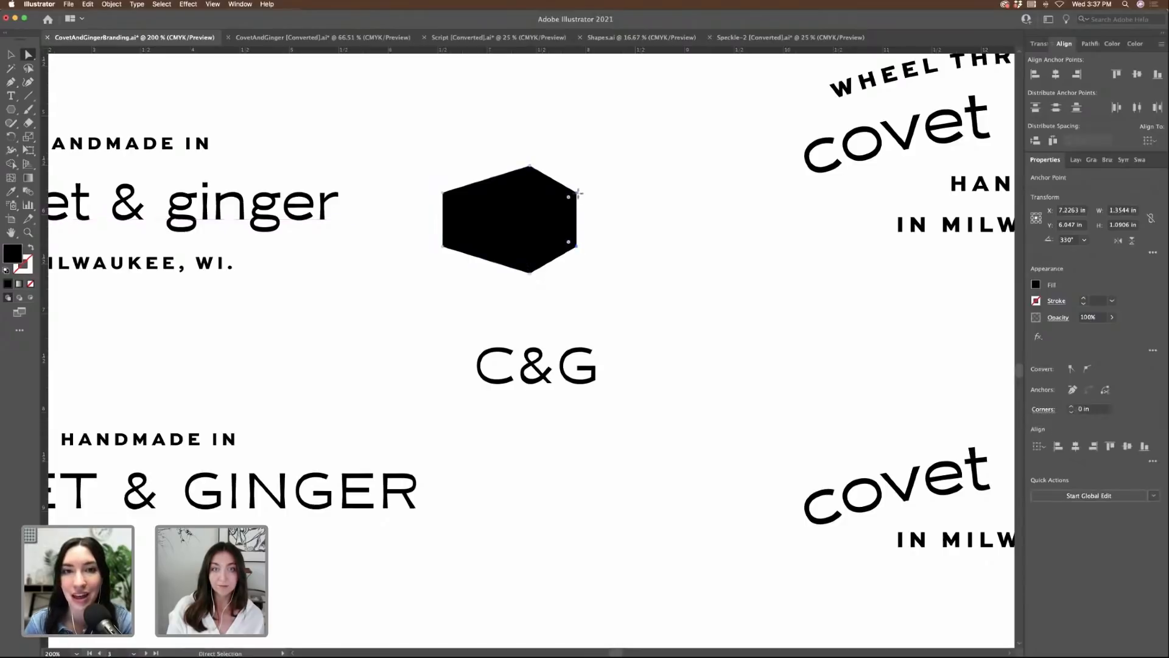
drag(569, 197, 626, 203)
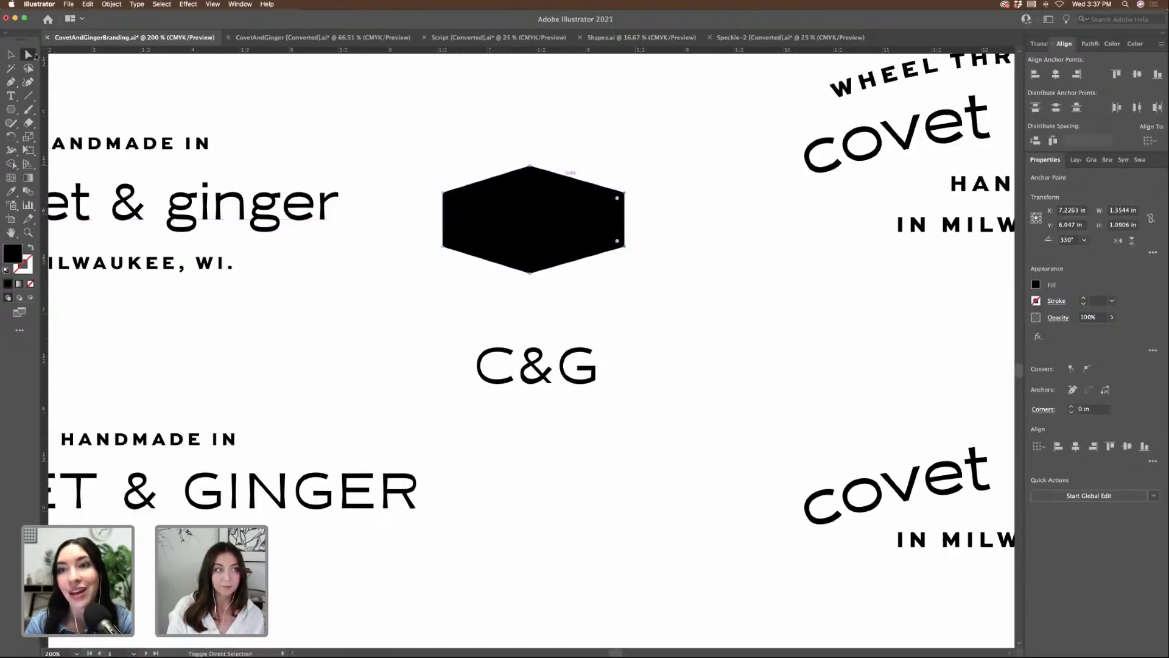
key(v)
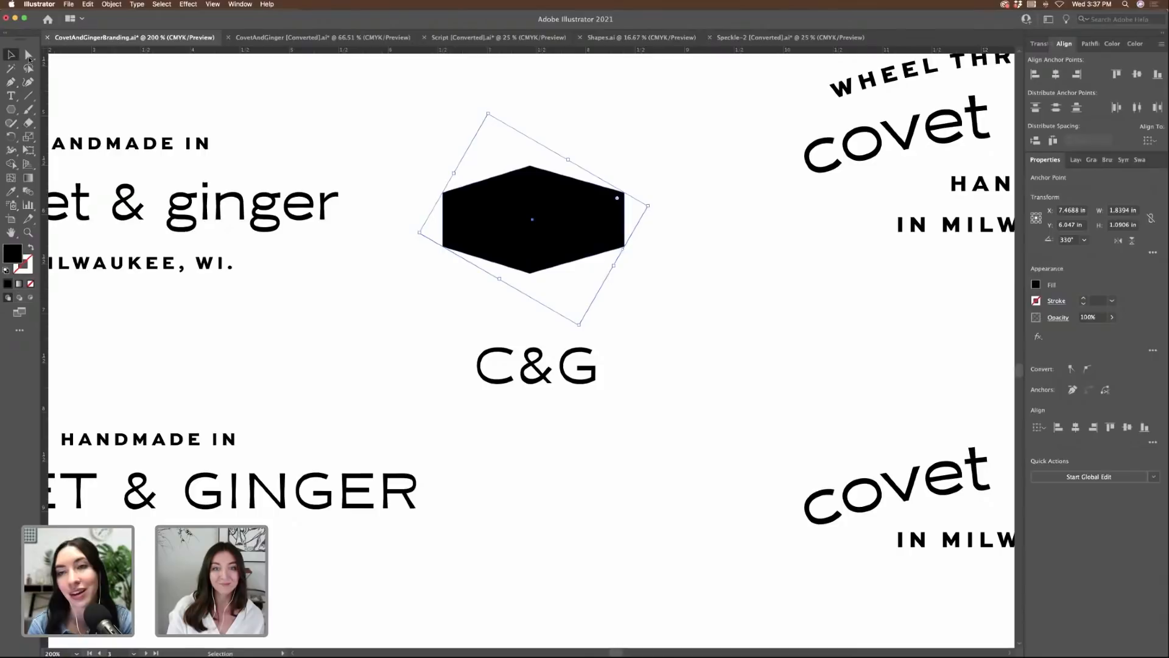
- Round all the corners of the stretched hexagon into soft curves
click(28, 57)
click(455, 159)
click(530, 195)
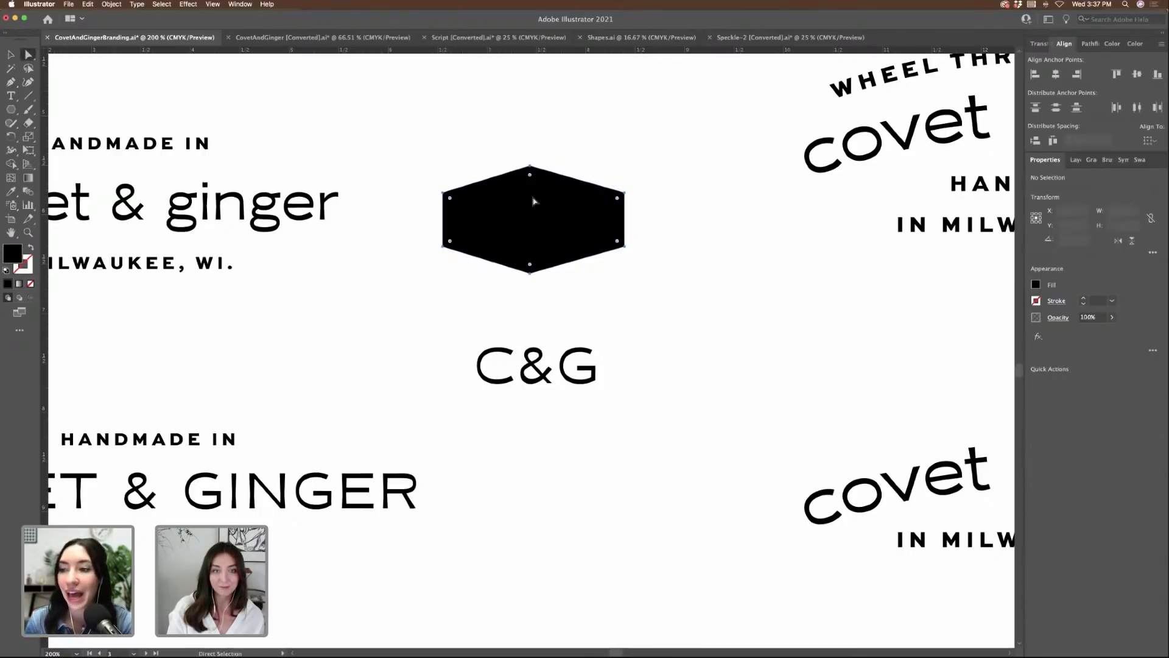
drag(529, 178, 386, 206)
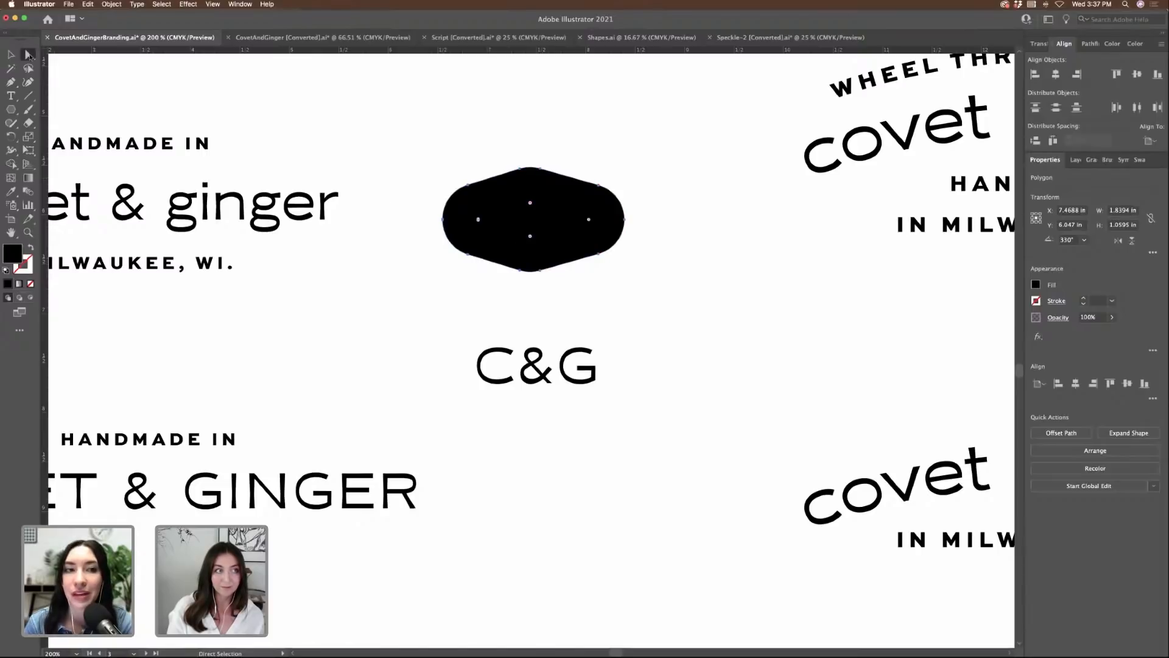
- Swap the rounded hexagon's fill and stroke, and place the outline around the C&G monogram
click(11, 55)
click(30, 250)
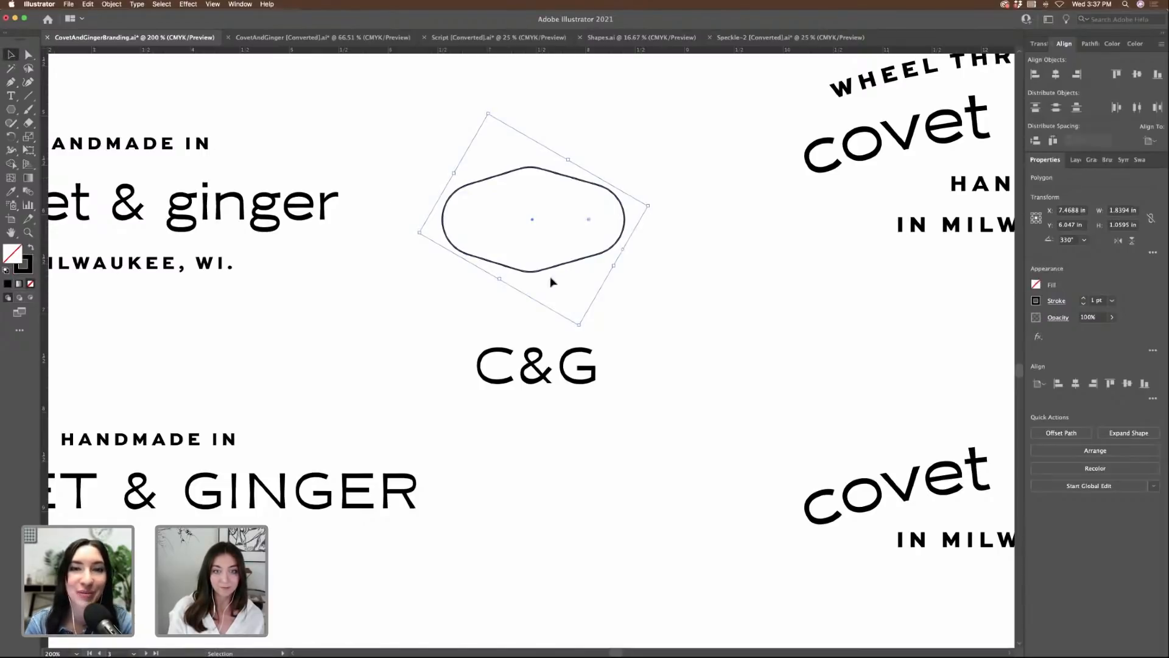
drag(578, 261, 583, 409)
- Set the hexagon outline's stroke to 2 pt and nudge the outline slightly around the C&G monogram
click(1084, 298)
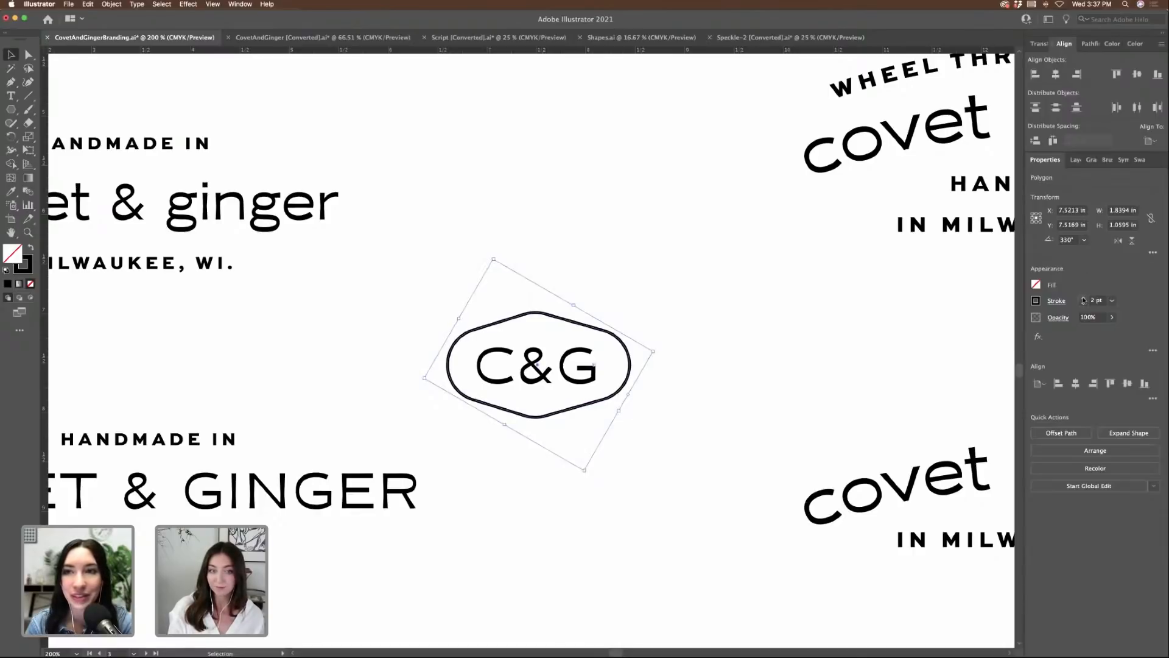
click(1084, 297)
click(1084, 304)
click(620, 328)
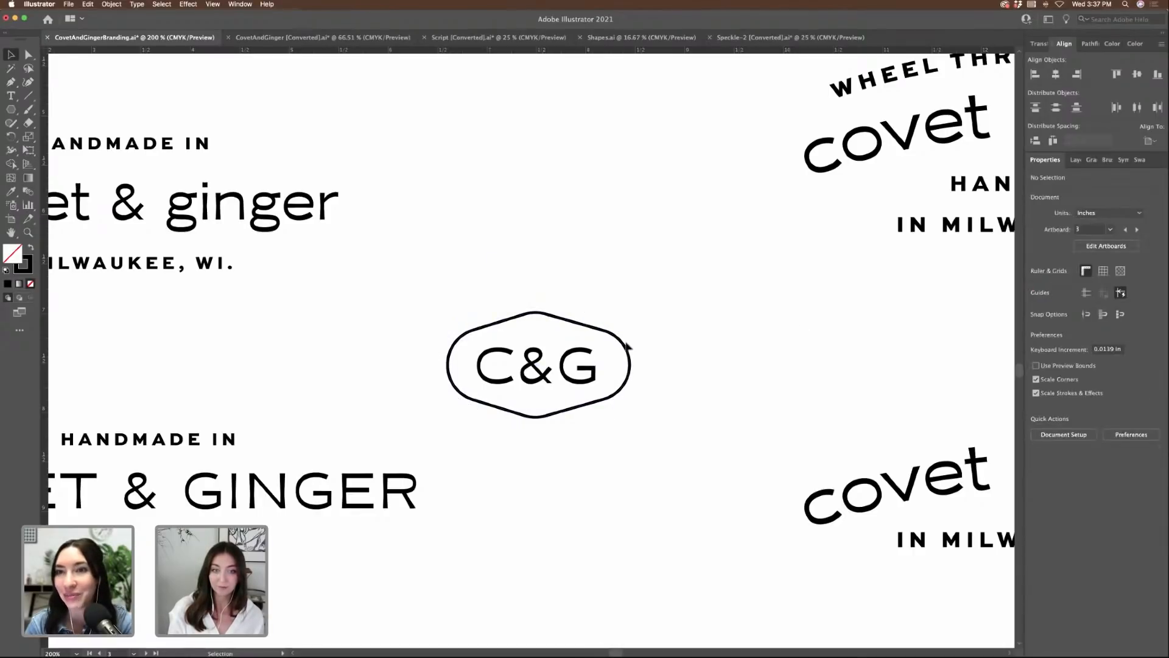
drag(627, 348, 628, 351)
click(718, 347)
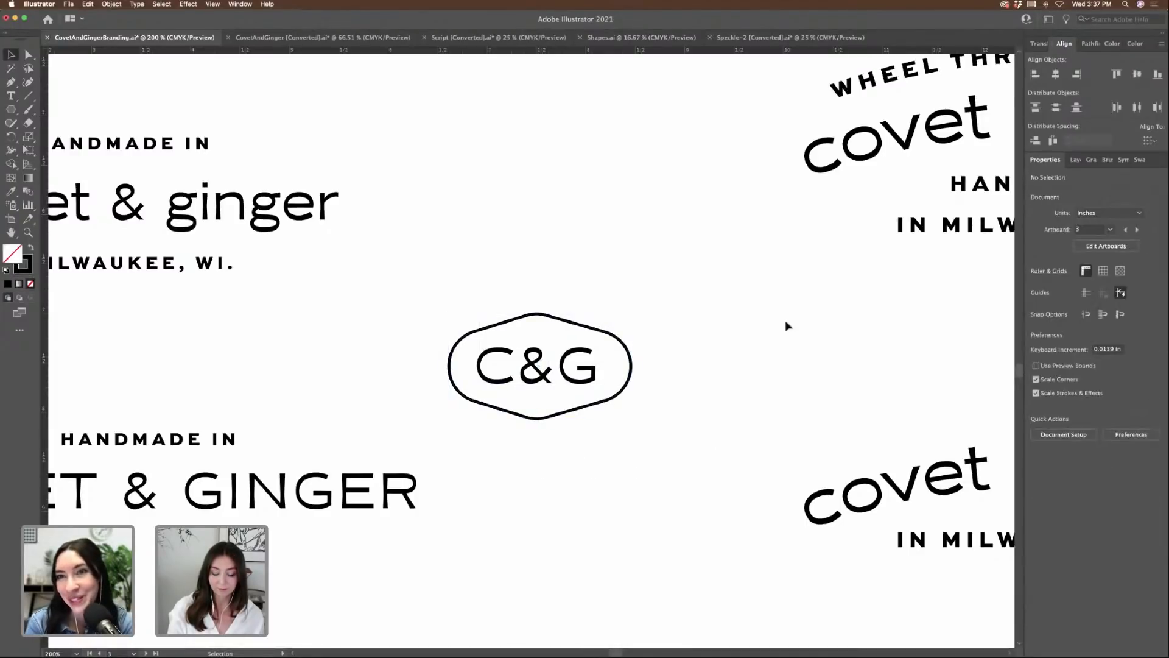
- Move the C&G hexagon badge beside the HANDMADE IN COVET & GINGER lockup and duplicate it straight above
key(super+minus)
key(super+minus)
key(super+minus)
mouse_move(460, 320)
mouse_down()
mouse_move(576, 402)
mouse_move(480, 326)
mouse_up()
drag(558, 372, 591, 275)
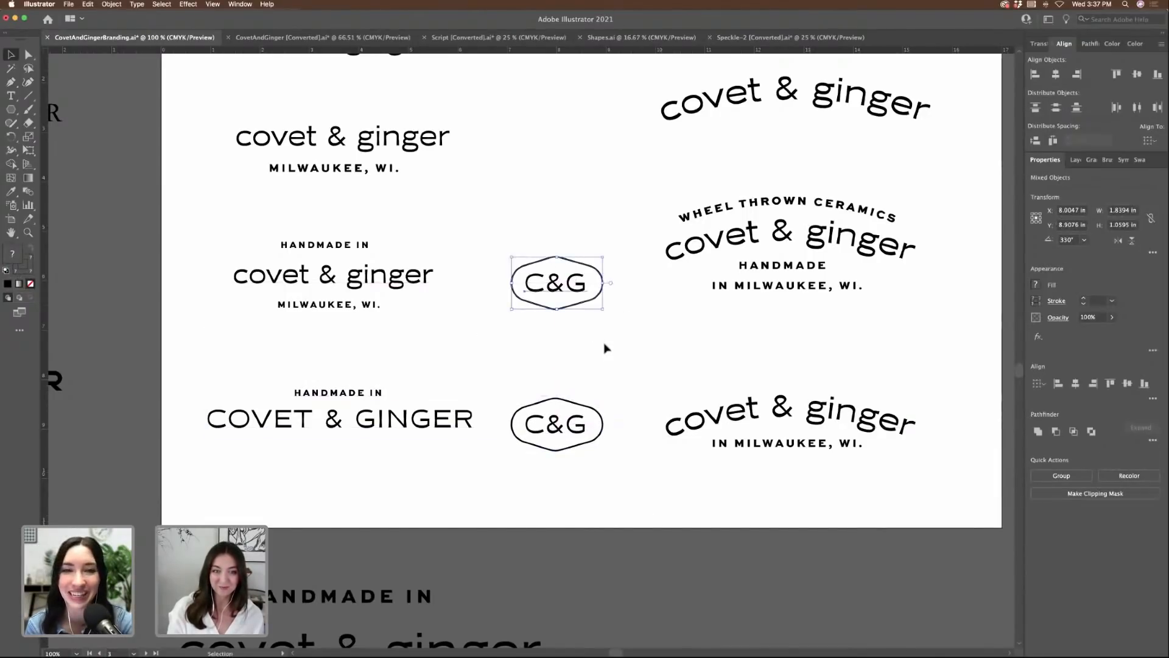
- Delete the hexagon outline from the upper C&G badge copy
click(605, 347)
click(579, 303)
key(Delete)
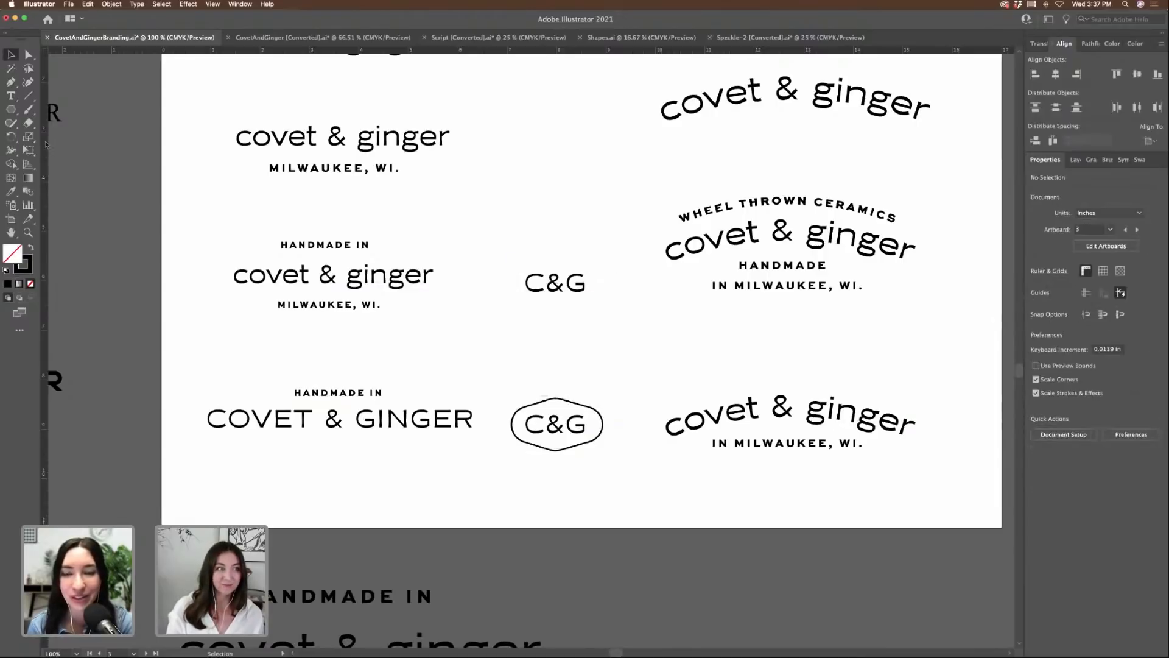
- Draw a rounded rectangle outline about 1.58 in wide and 0.88 in high around the upper C&G monogram
click(11, 109)
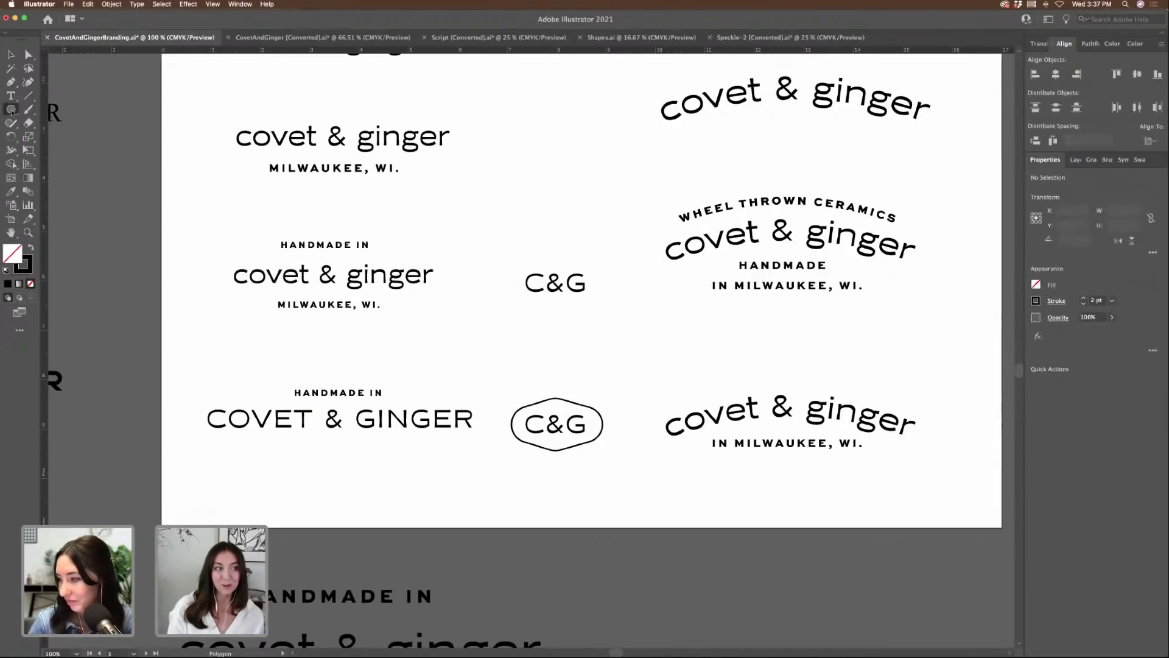
drag(15, 112, 48, 123)
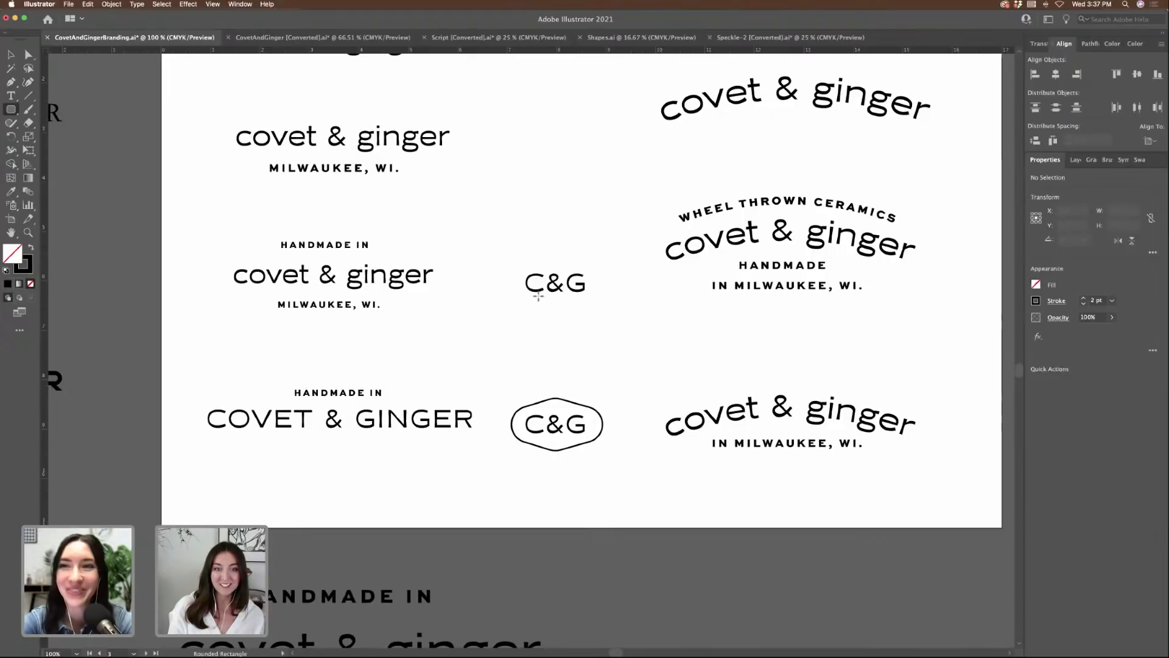
drag(516, 262, 594, 304)
click(11, 55)
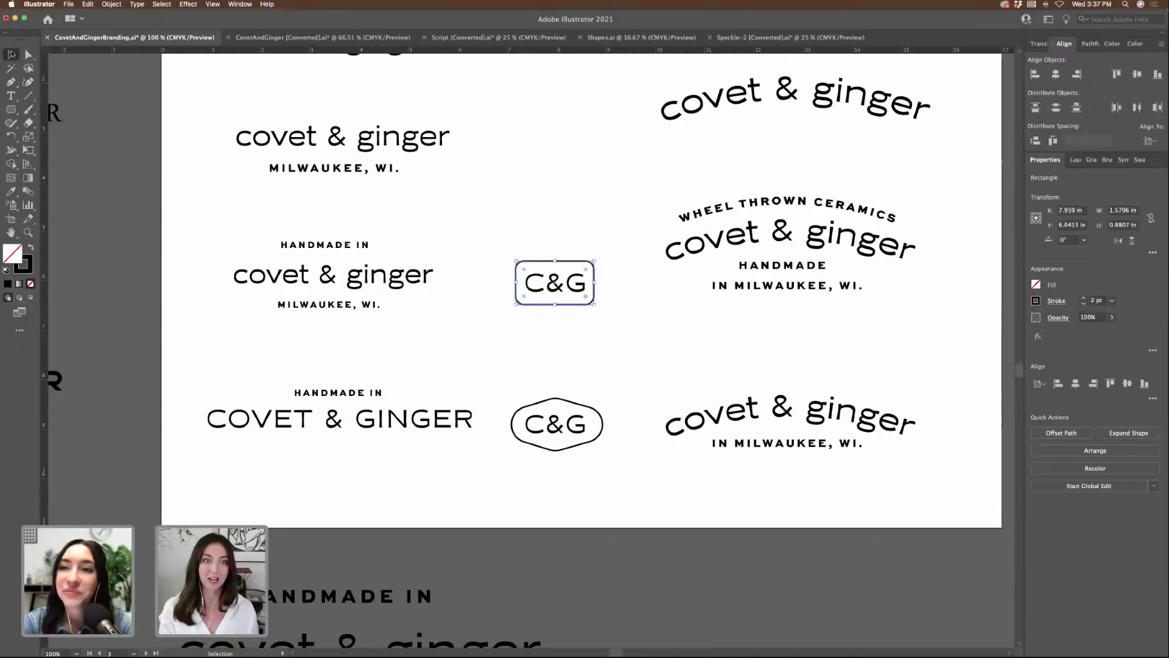
click(564, 192)
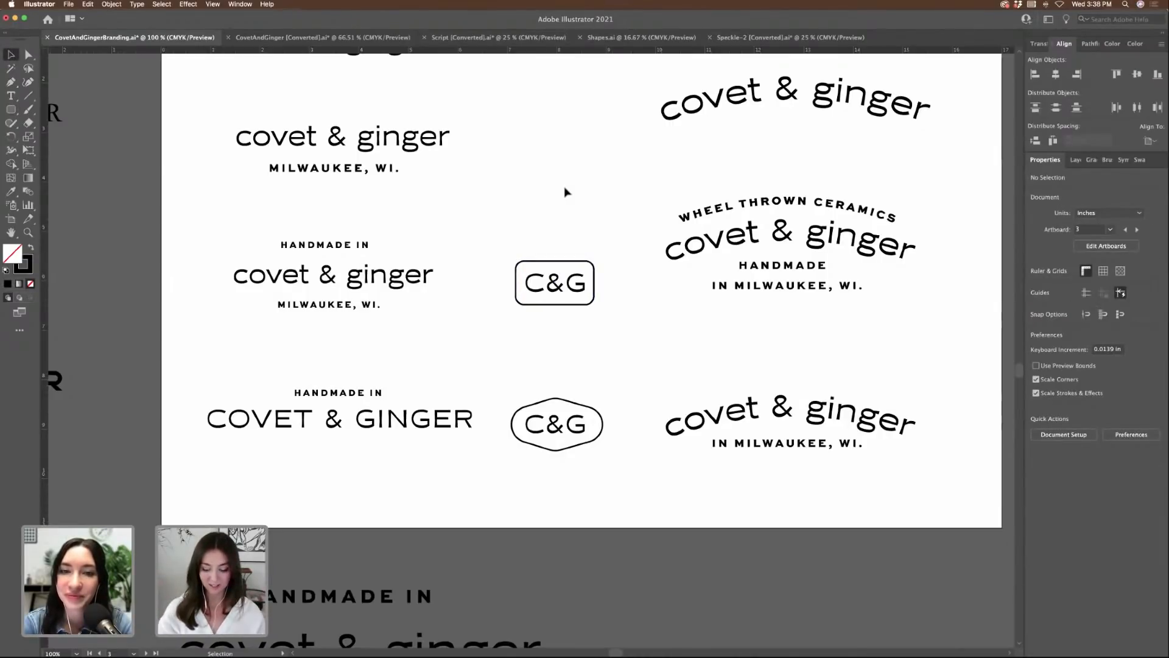
- Move the rounded-rectangle C&G badge higher between the lockup columns and duplicate it directly below
key(super+minus)
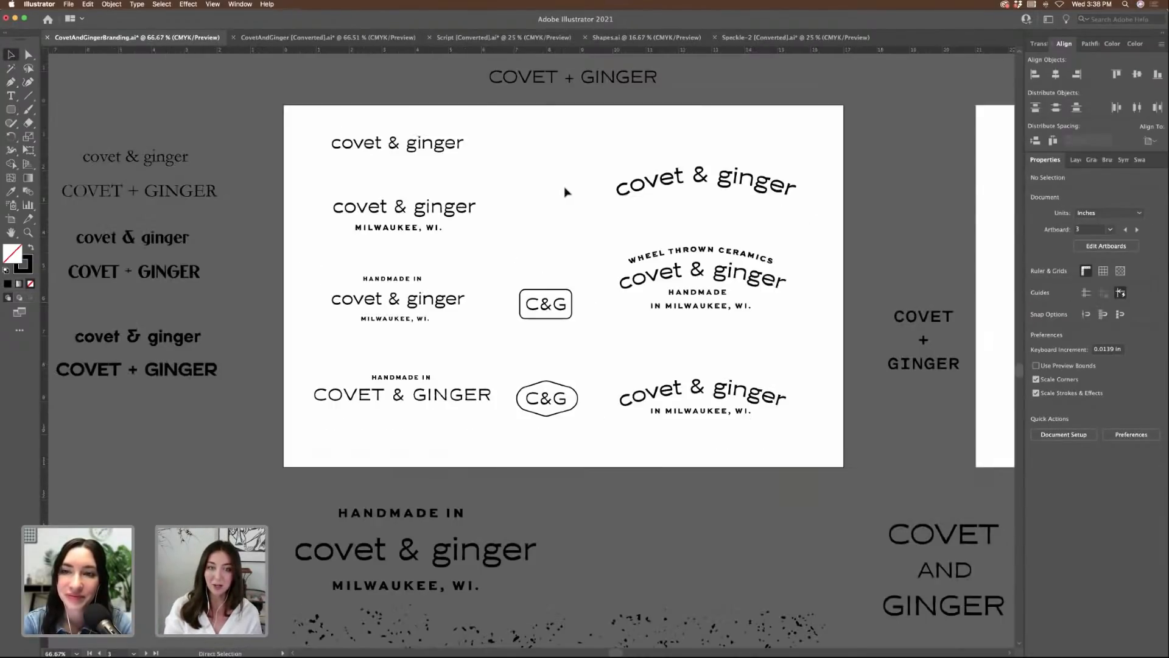
key(super+equal)
key(super+equal)
key(super+equal)
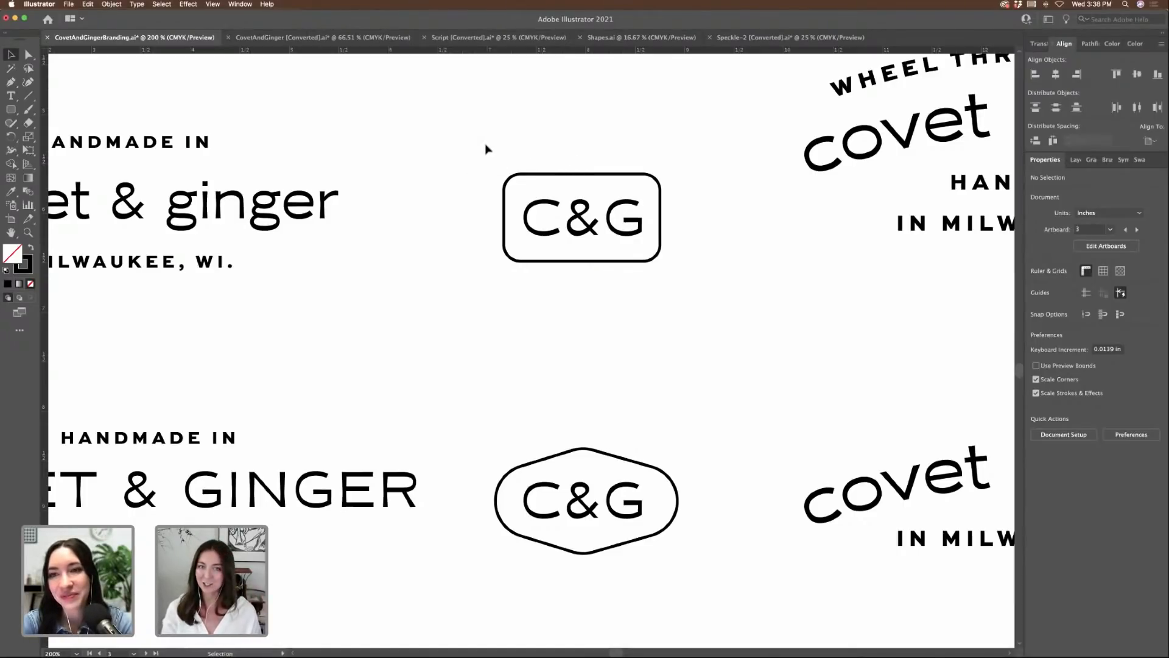
drag(716, 284, 716, 284)
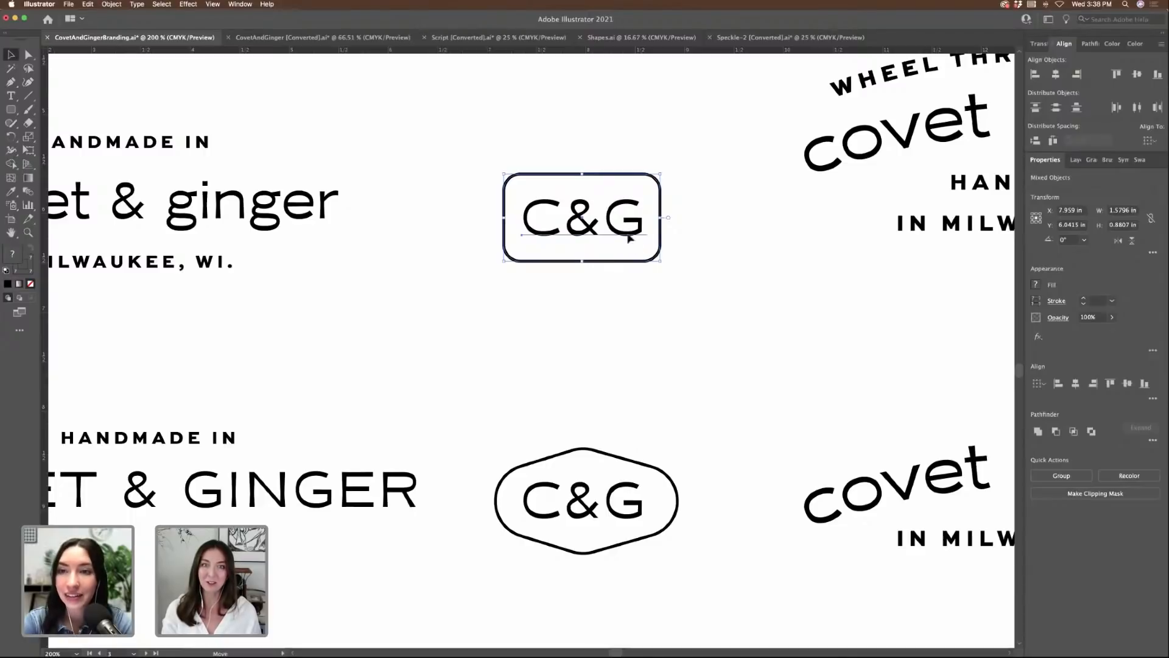
drag(629, 238, 605, 169)
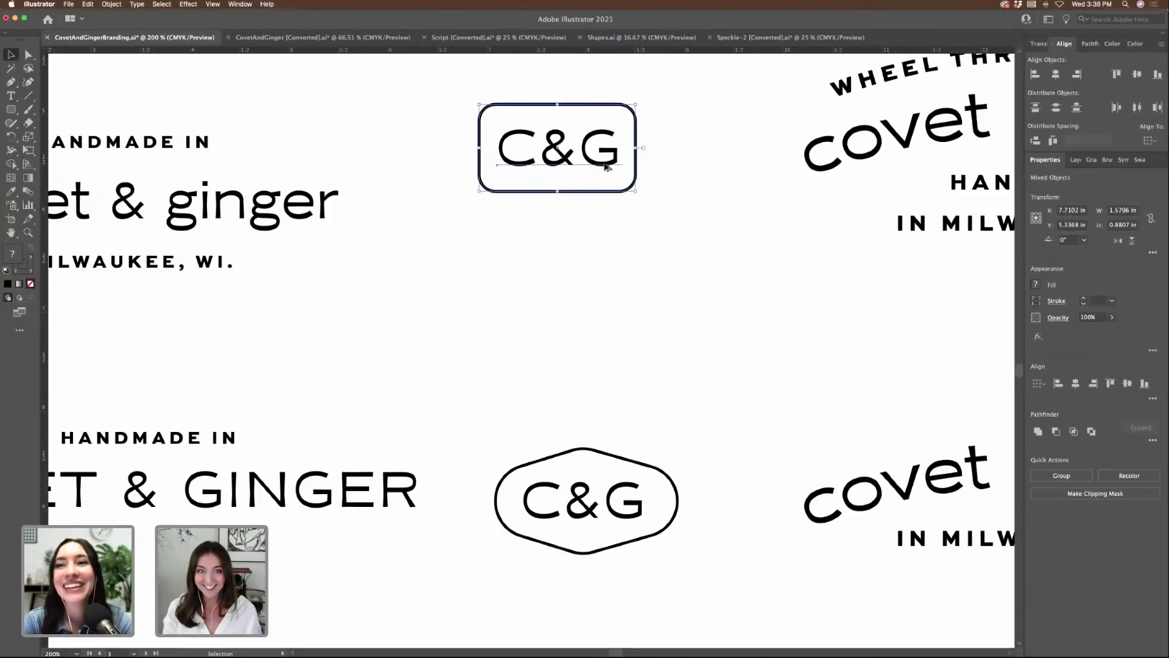
drag(605, 166, 605, 317)
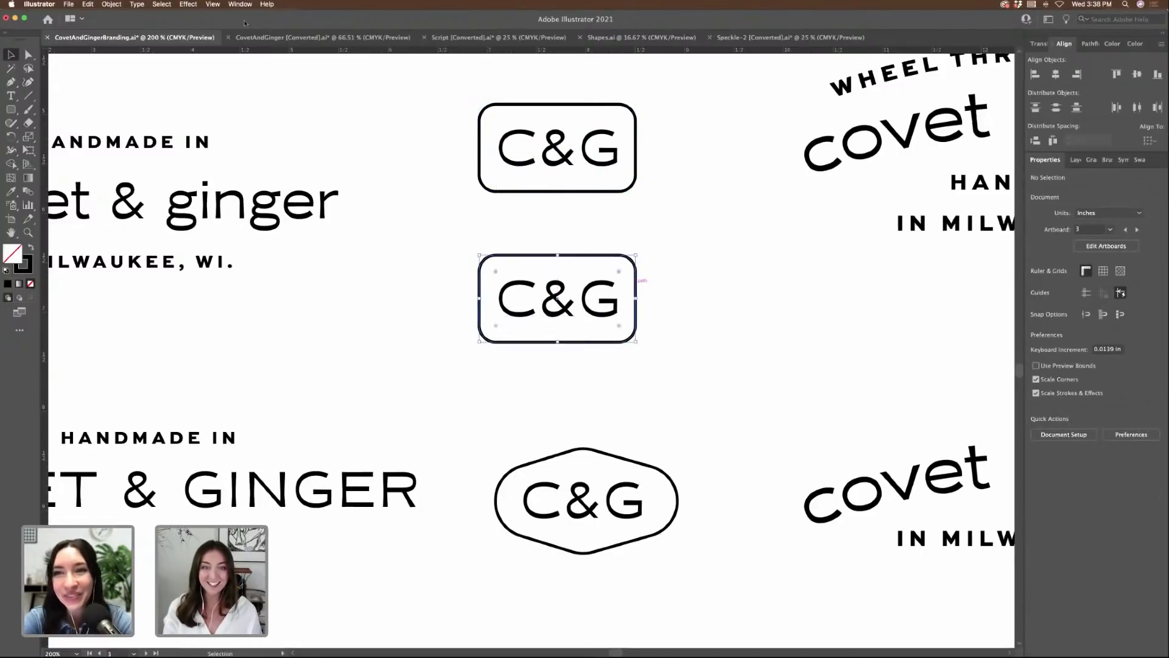
- Increase the corner rounding of the copied badge's rectangle toward a pill shape and enlarge its frame slightly
key(a)
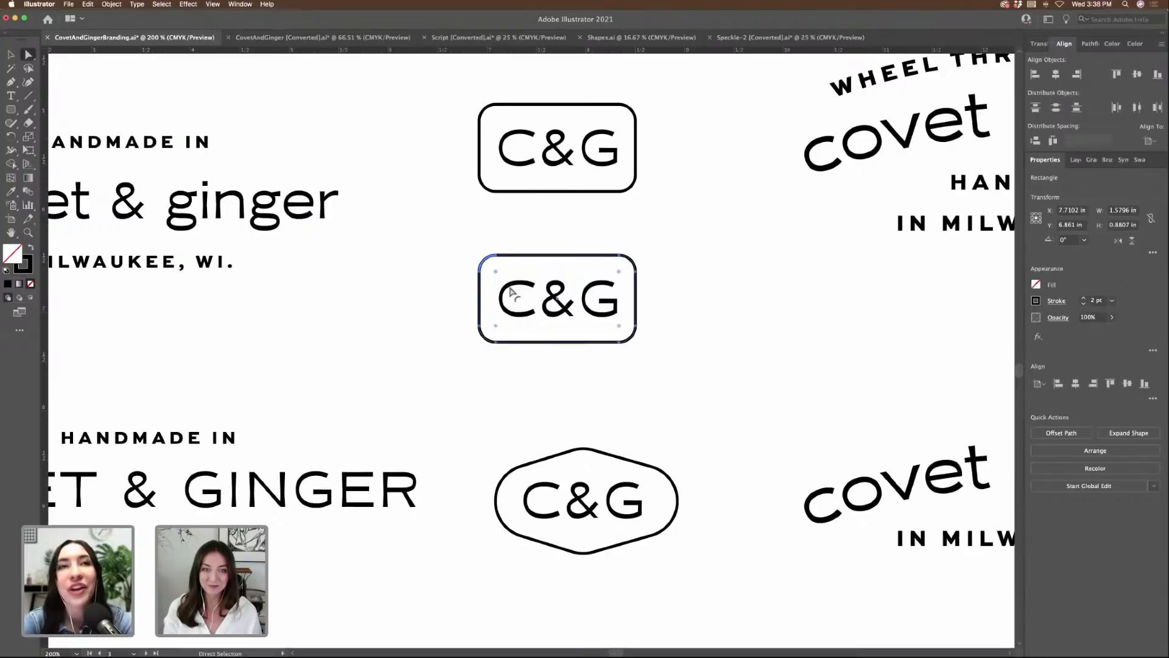
drag(512, 294, 528, 303)
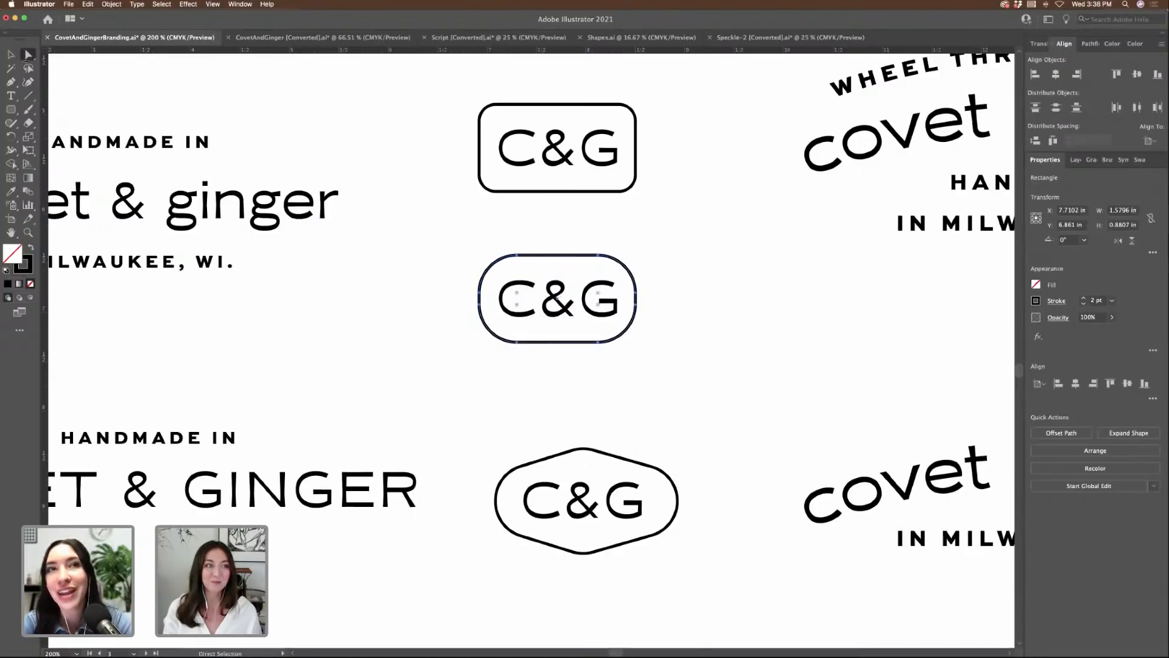
key(v)
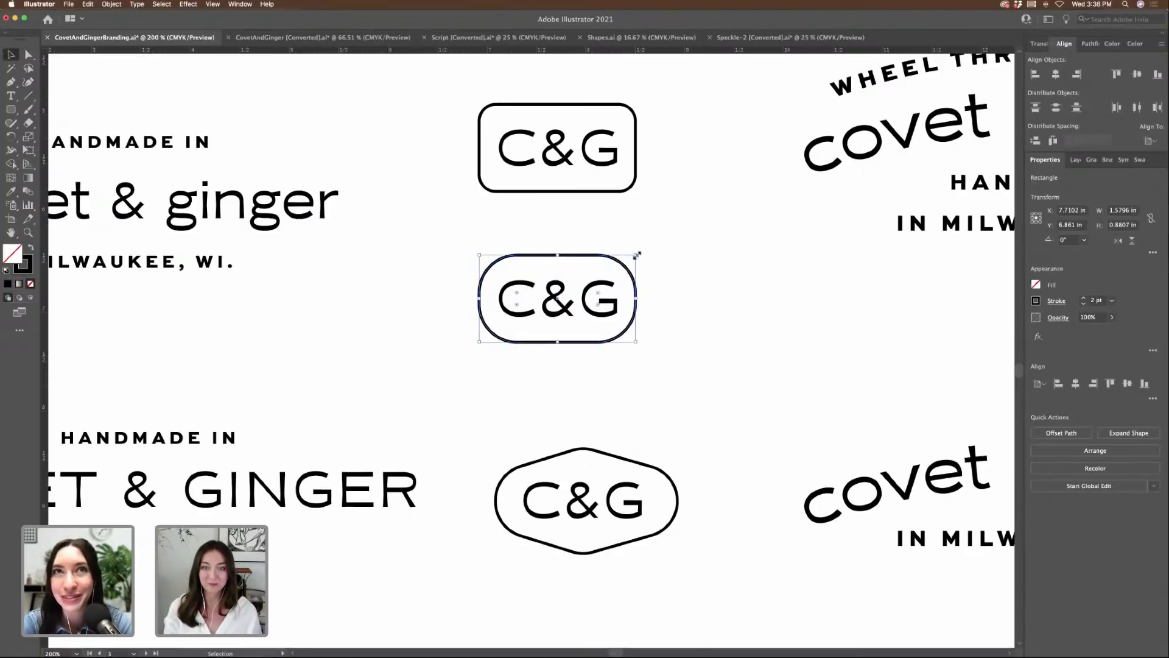
drag(637, 255, 639, 254)
drag(687, 347, 377, 211)
click(725, 276)
- Duplicate the lowercase covet & ginger wordmark into the space below its MILWAUKEE, WI. line
scroll(725, 275, left, 2)
scroll(726, 275, left, 3)
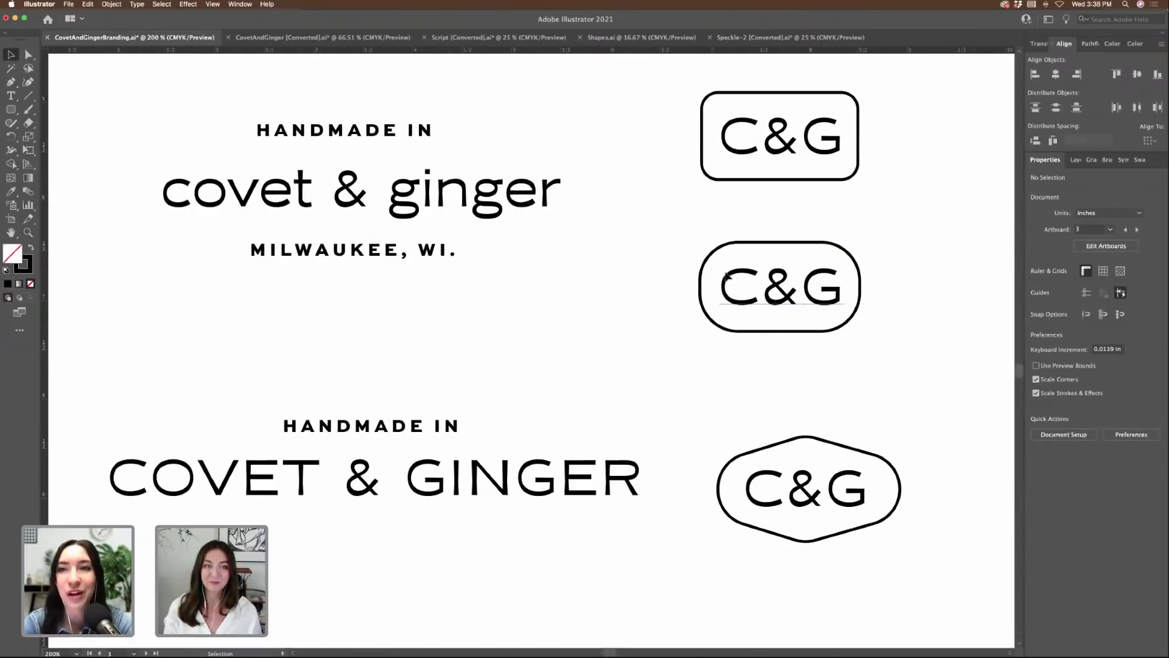
scroll(368, 258, up, 1)
click(405, 254)
drag(413, 356, 421, 392)
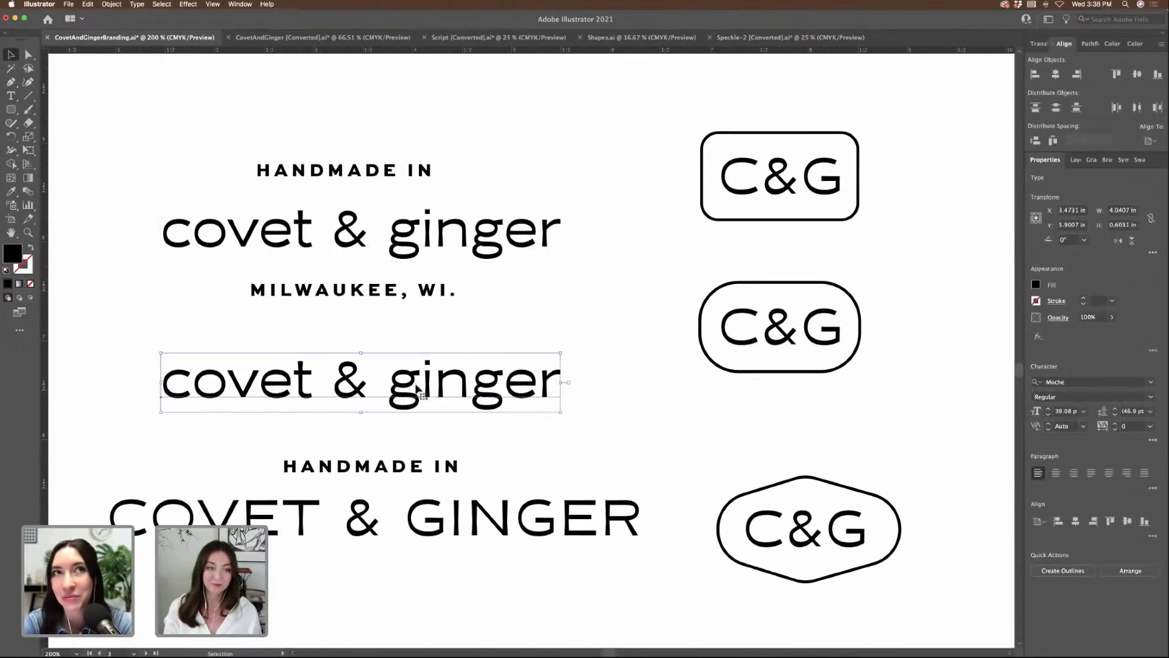
- Shorten the copied lowercase wordmark's text to c&g
double_click(194, 381)
drag(194, 381, 388, 380)
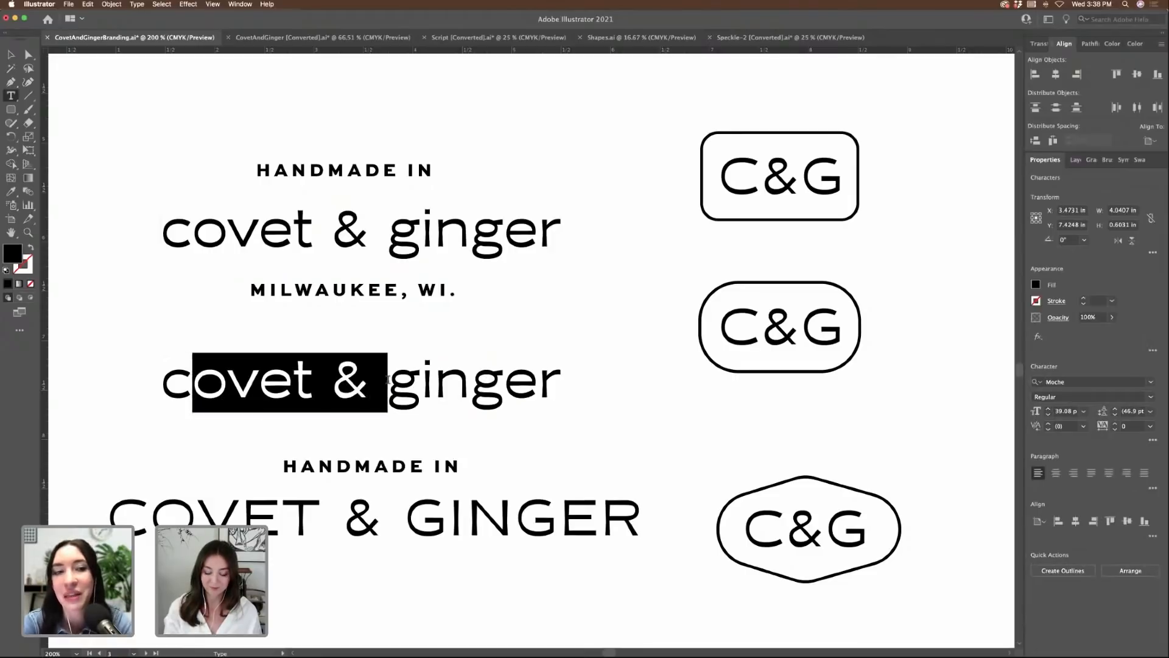
key(BackSpace)
drag(224, 376, 457, 372)
key(BackSpace)
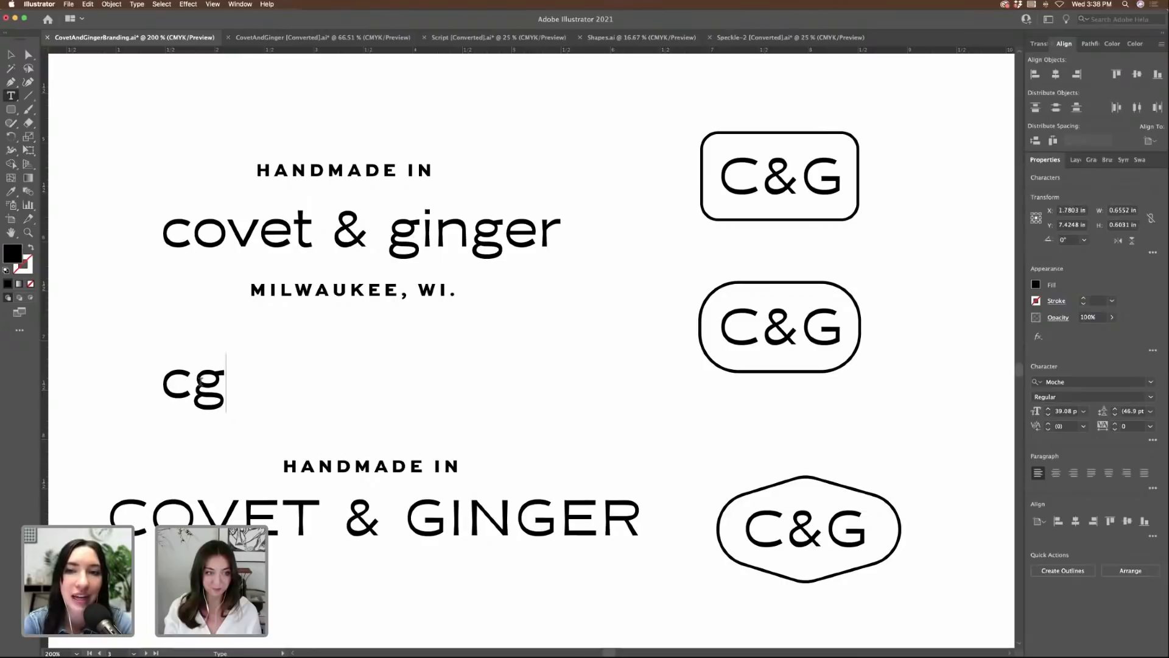
click(200, 379)
text(&)
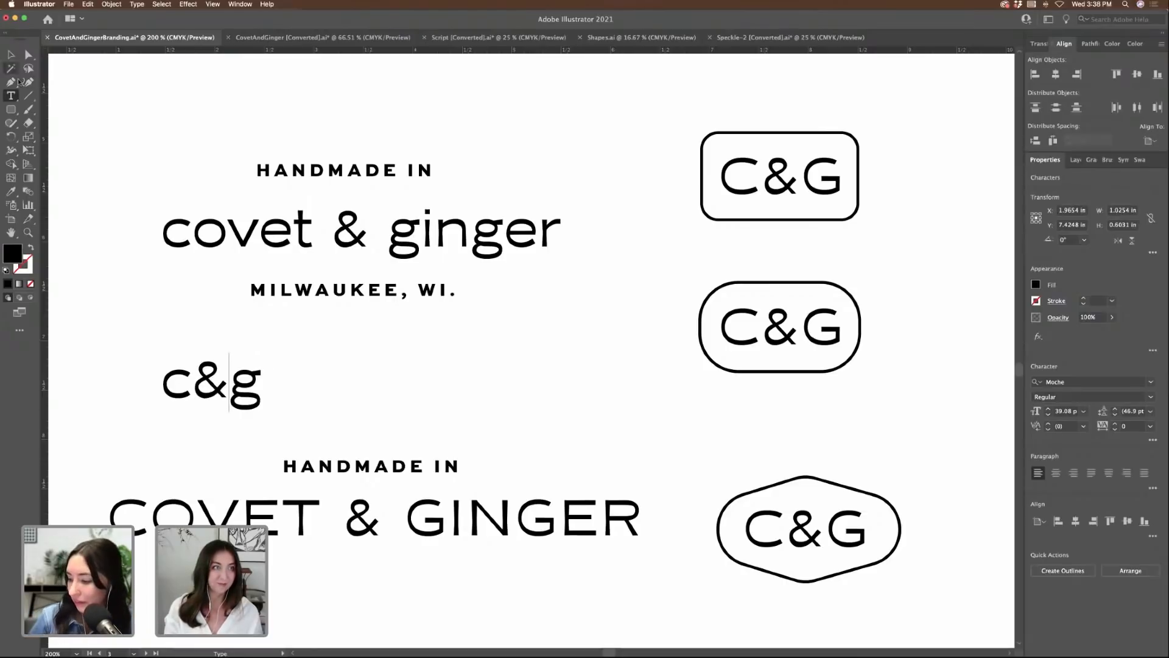
- Move the lowercase c&g monogram off the artboard, next to the unused wordmark options
click(10, 54)
drag(262, 389, 200, 266)
click(705, 390)
click(562, 406)
key(super+minus)
key(super+minus)
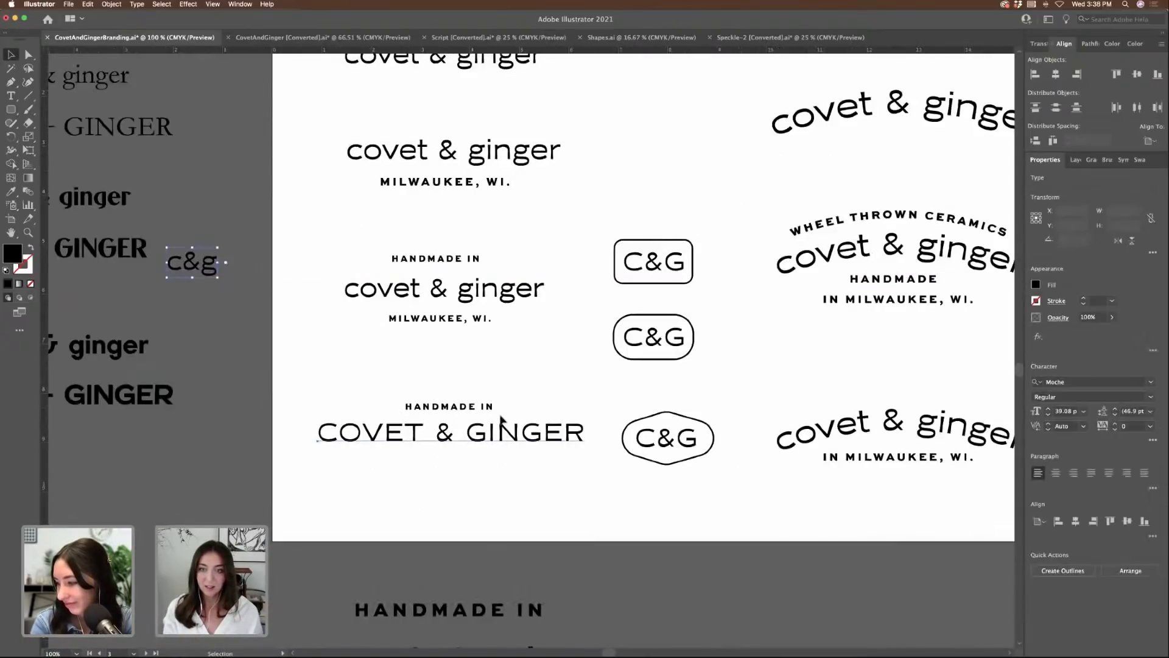
click(503, 425)
scroll(502, 421, right, 5)
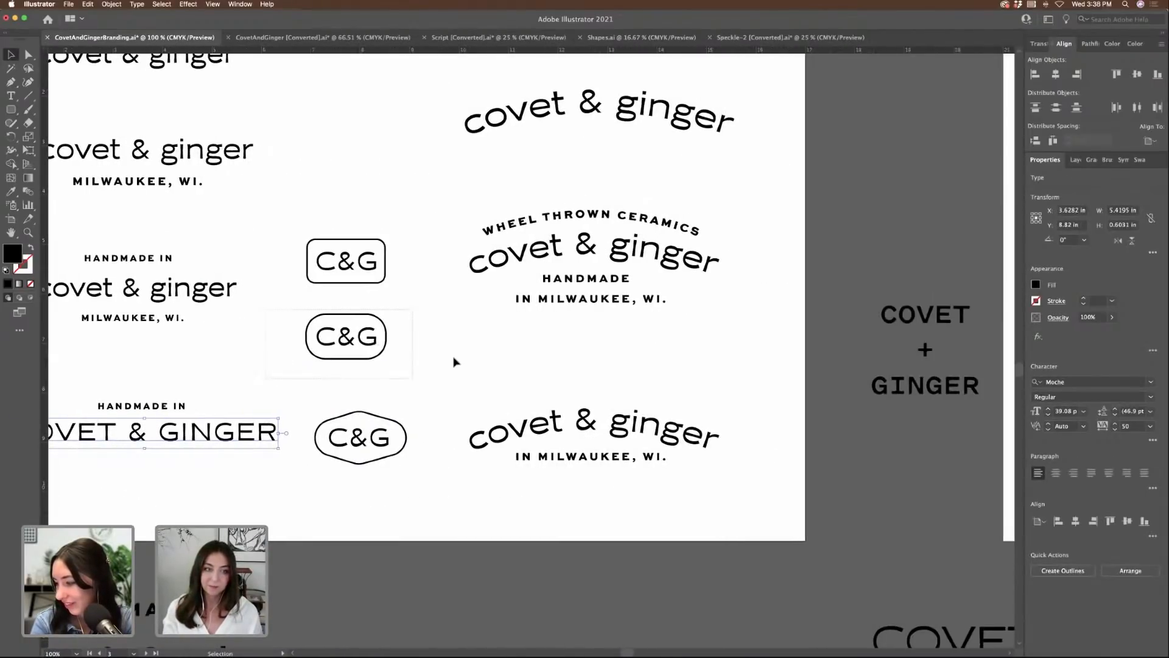
click(457, 360)
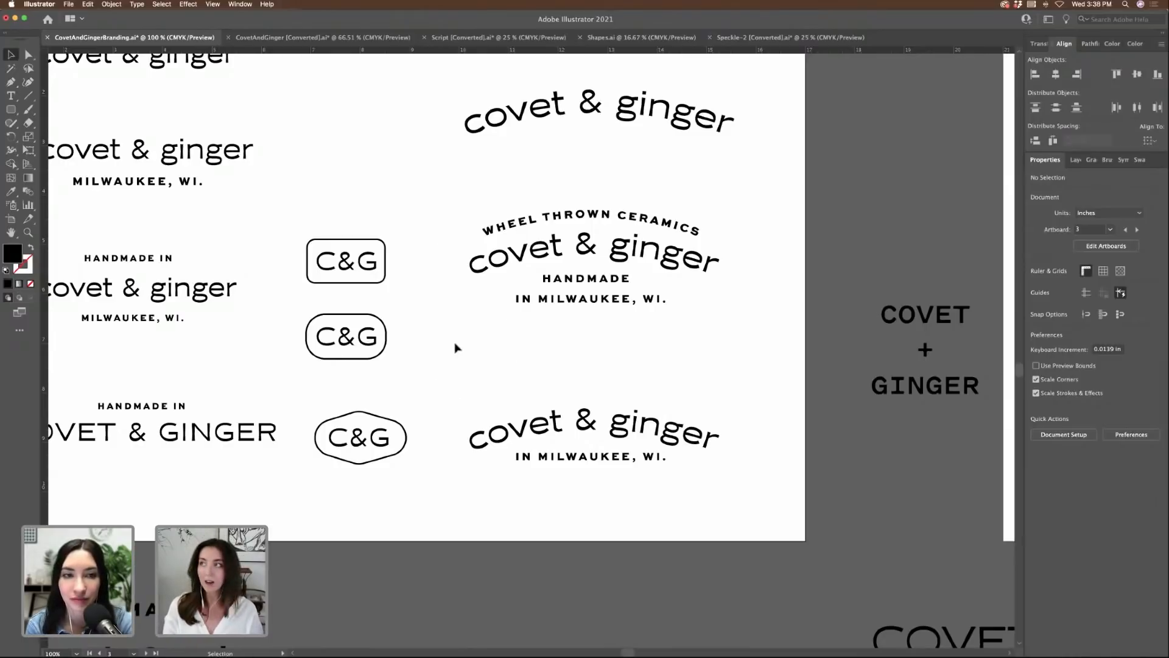
key(super+equal)
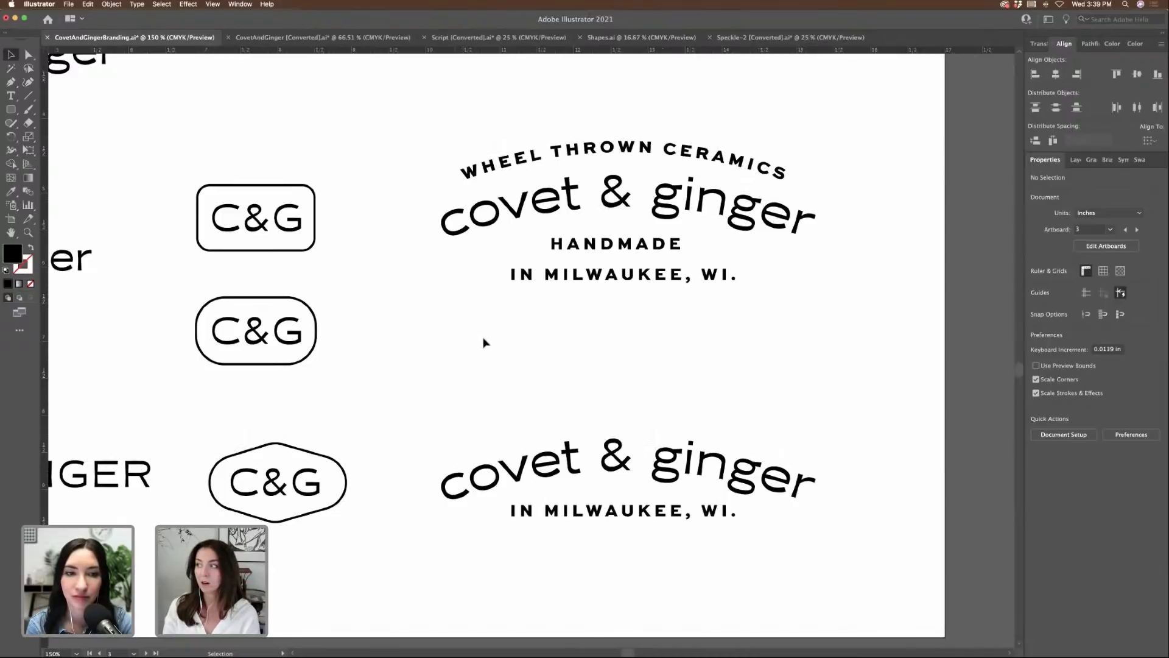
scroll(486, 343, left, 3)
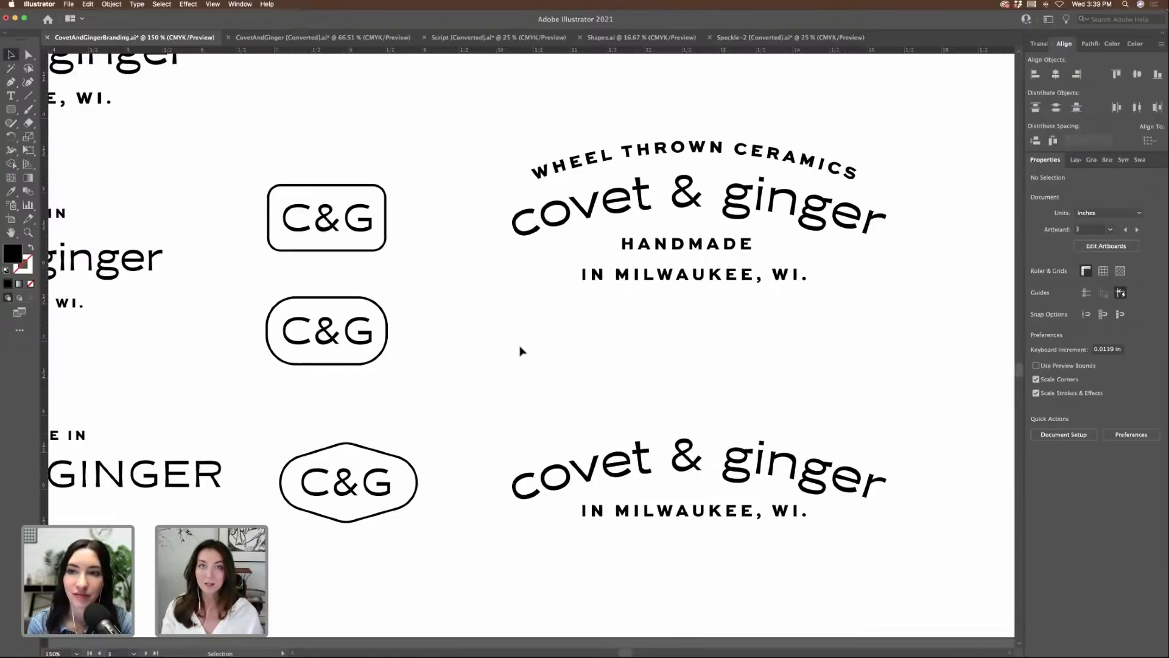
- Bring the lowercase c&g monogram back onto the artboard, beside the pill-shaped C&G badge
key(super+minus)
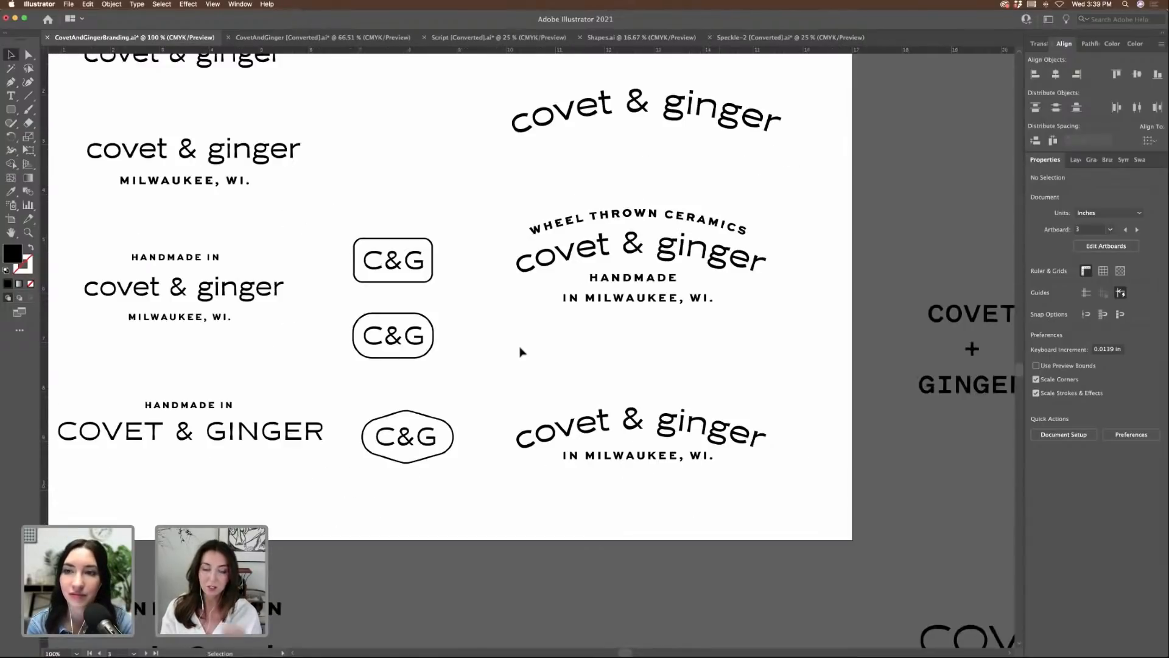
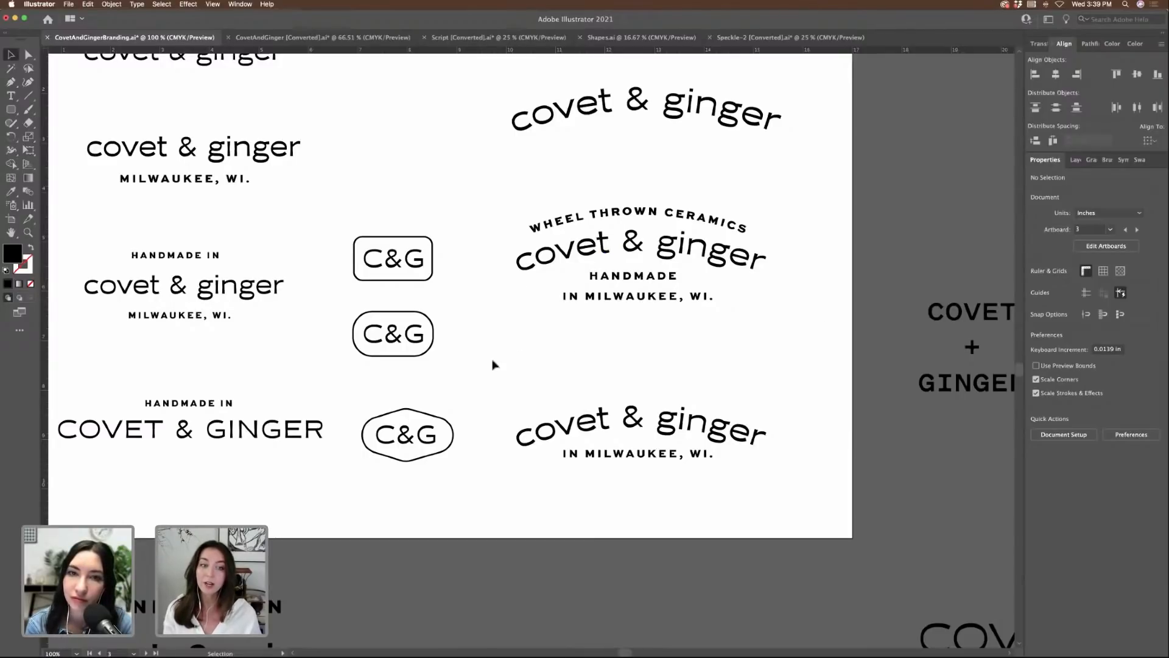
scroll(177, 289, left, 5)
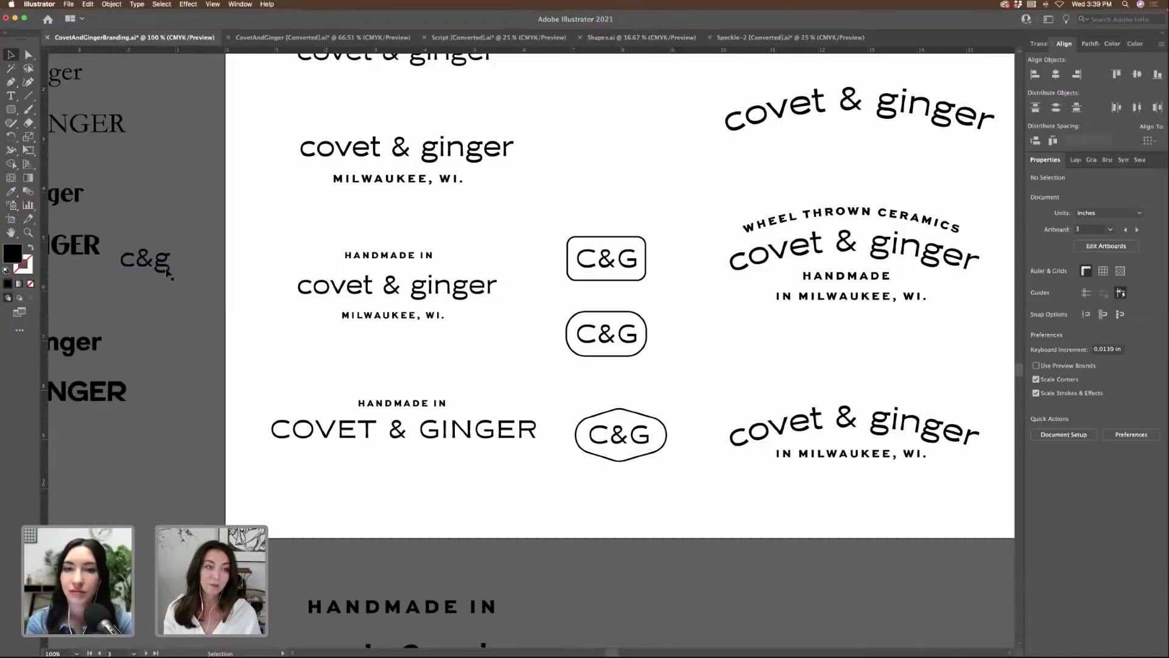
drag(167, 272, 533, 351)
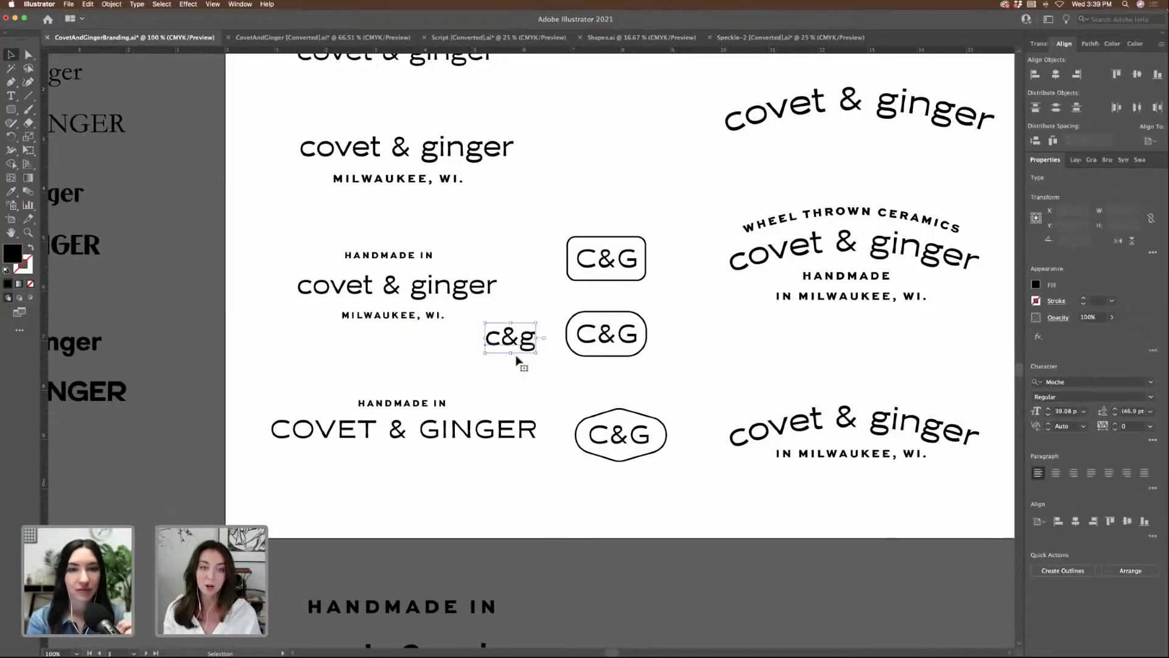
click(539, 378)
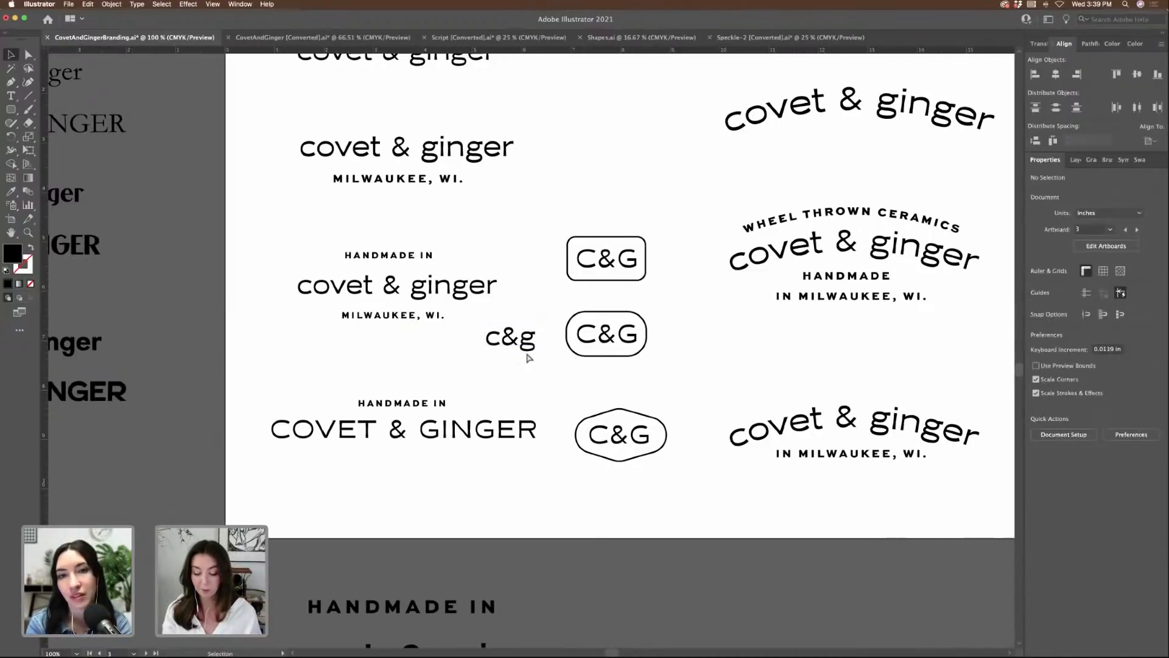
scroll(529, 357, up, 2)
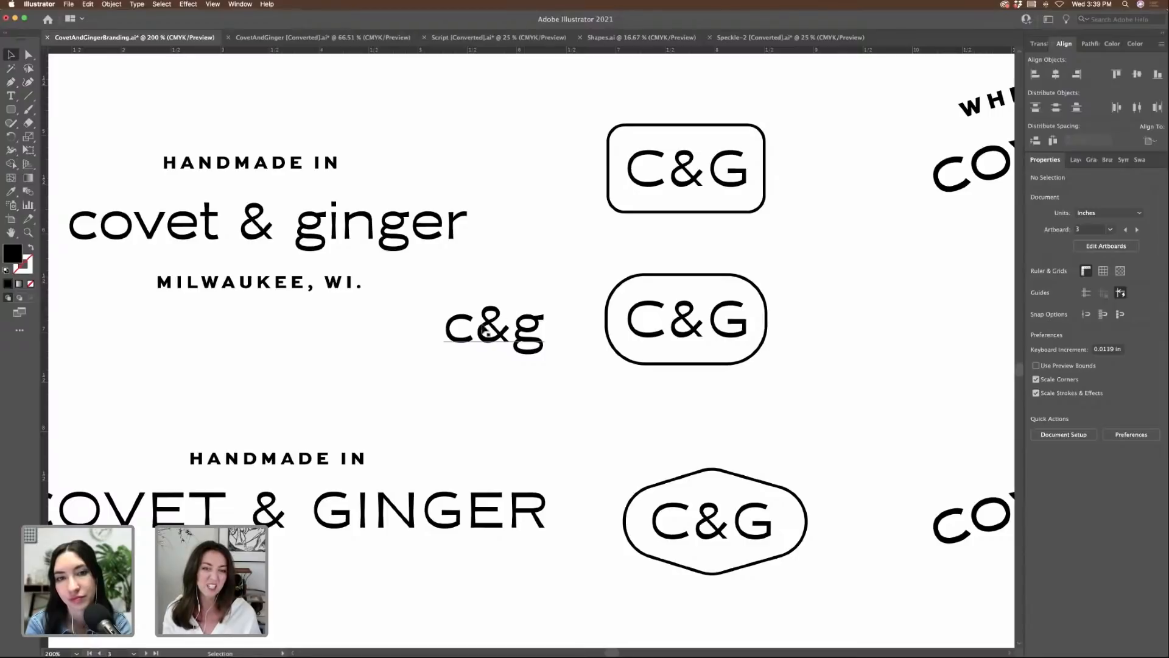
drag(519, 344, 453, 357)
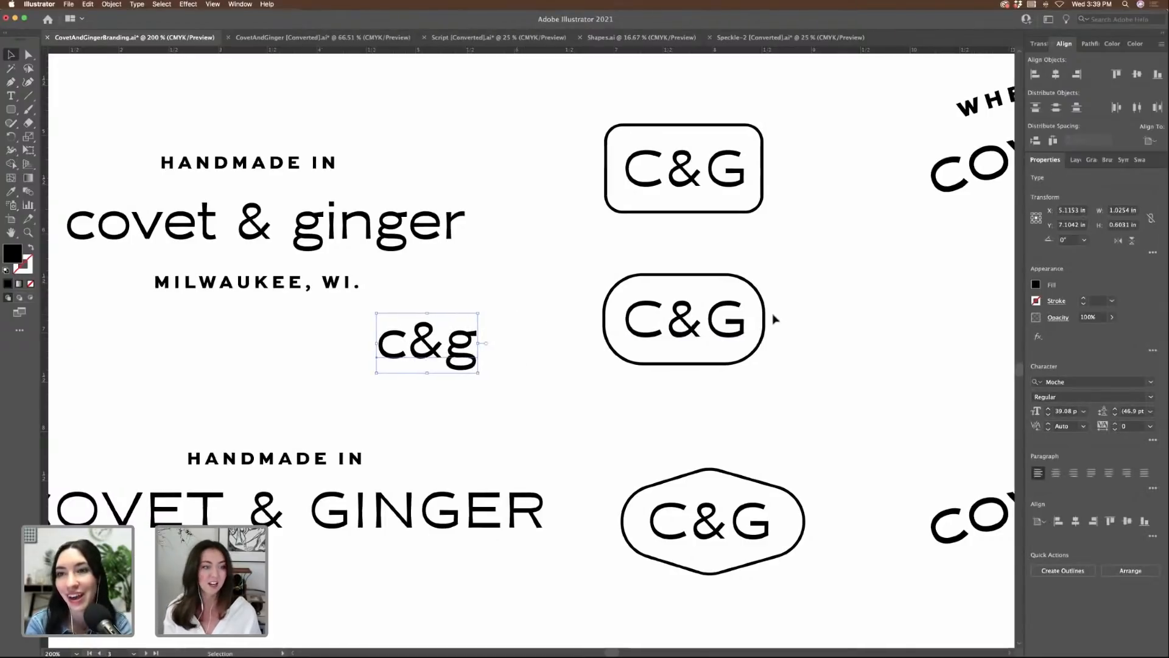
scroll(768, 318, right, 5)
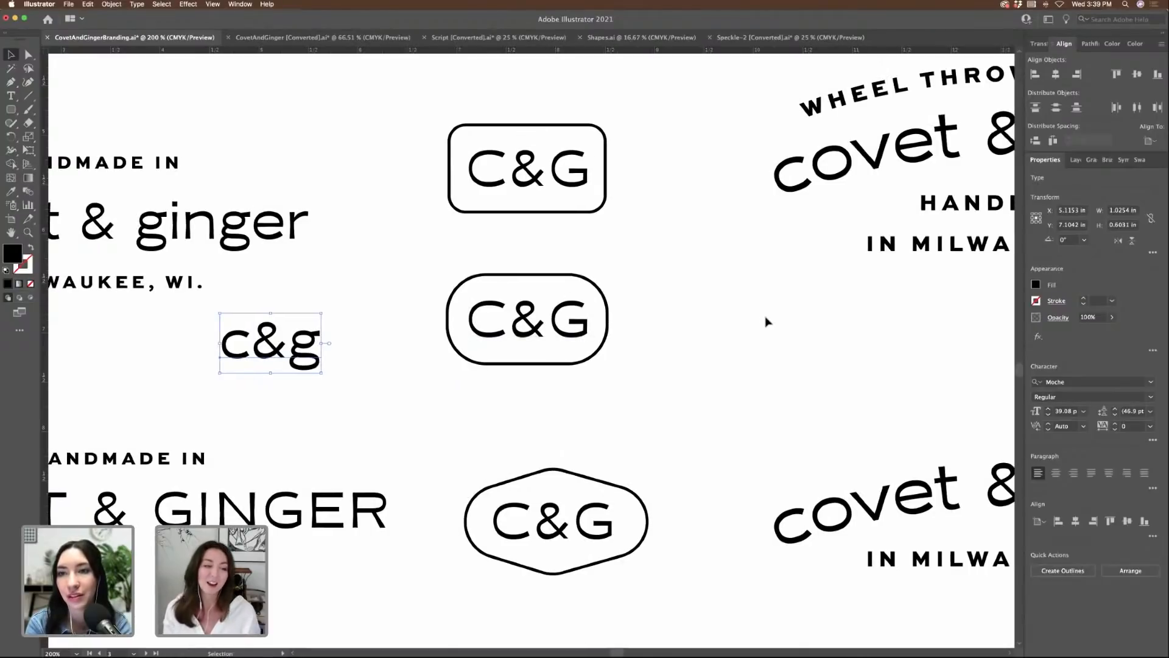
key(super+minus)
scroll(790, 326, right, 3)
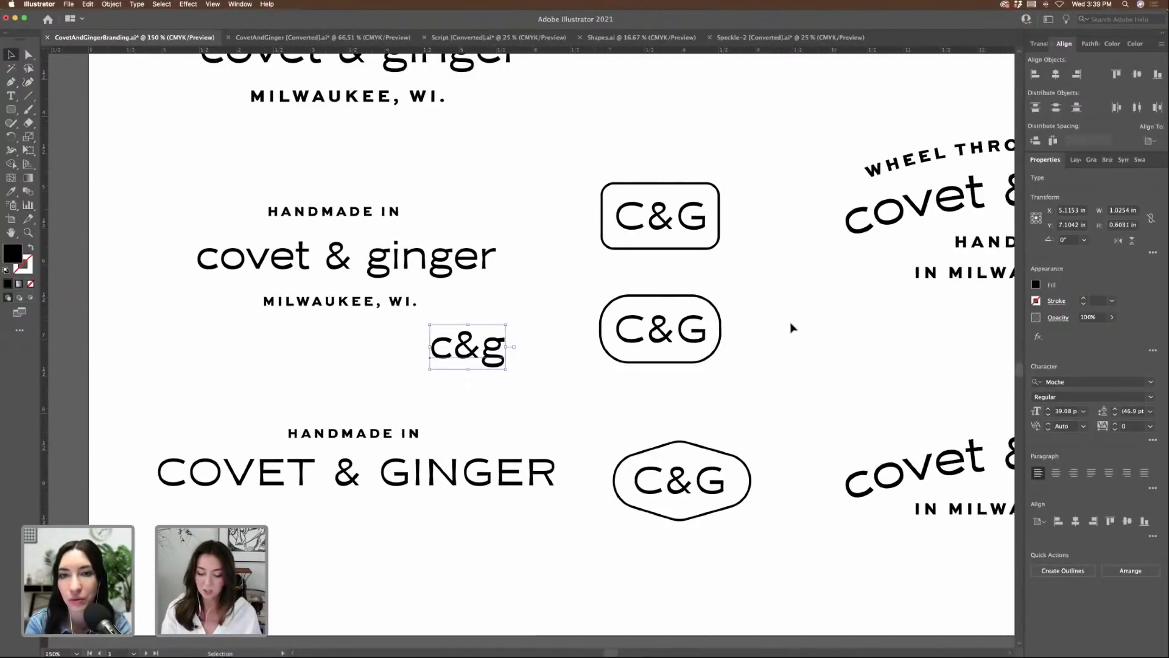
- Move the rounded-rectangle C&G badge up to the artboard's top row, beside the first covet & ginger wordmark
key(super+minus)
key(super+minus)
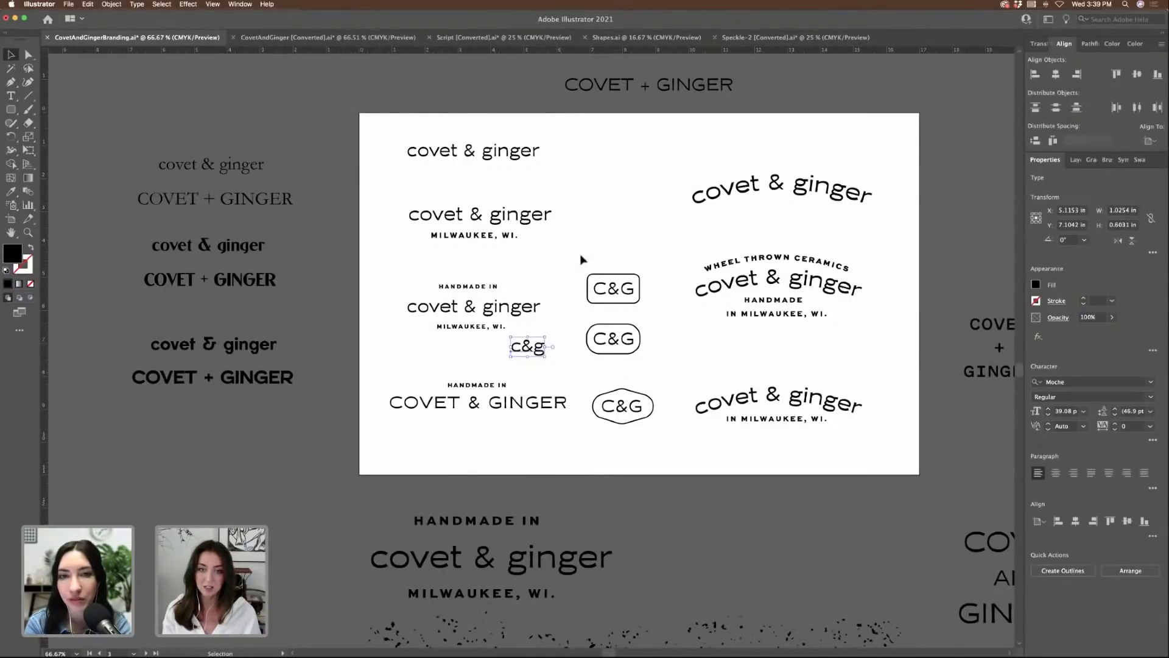
click(627, 296)
drag(625, 297, 628, 167)
click(680, 143)
key(super+equal)
key(super+equal)
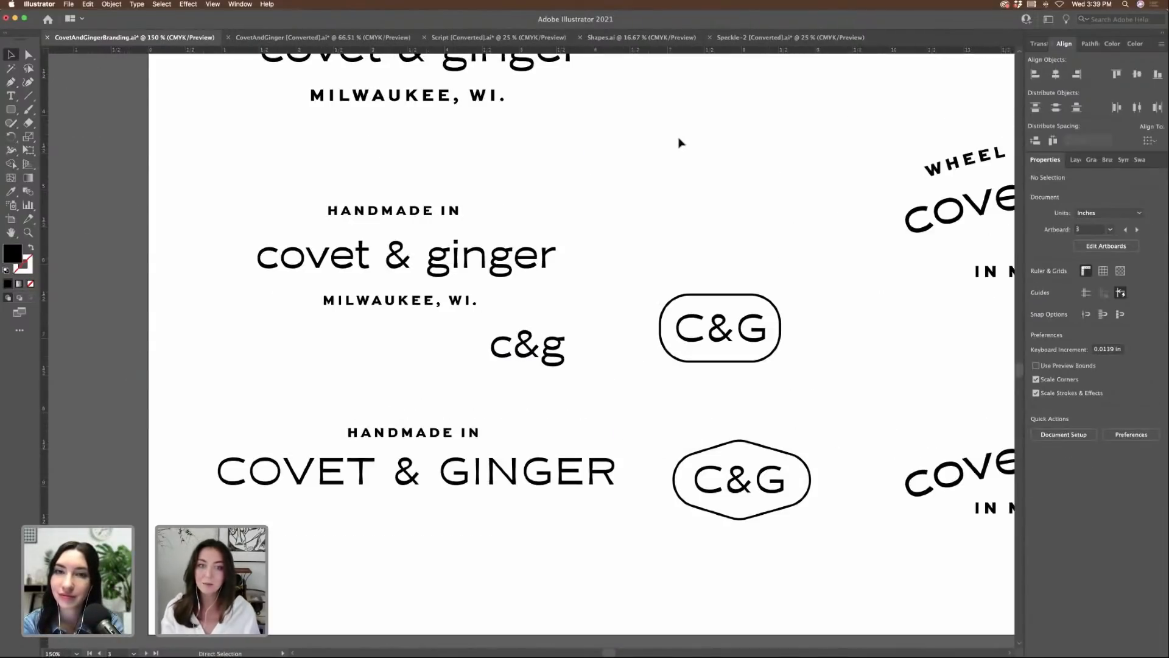
- Move the lowercase c&g monogram off the artboard again, beside its left edge
scroll(679, 138, right, 5)
scroll(555, 235, left, 5)
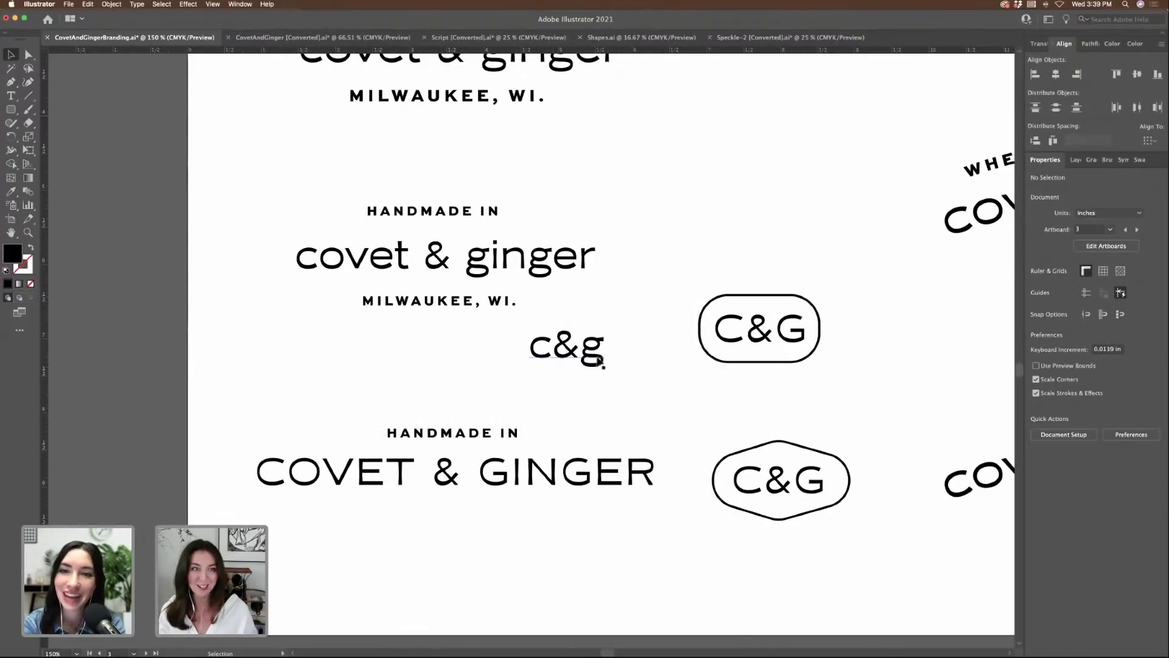
drag(600, 361, 146, 250)
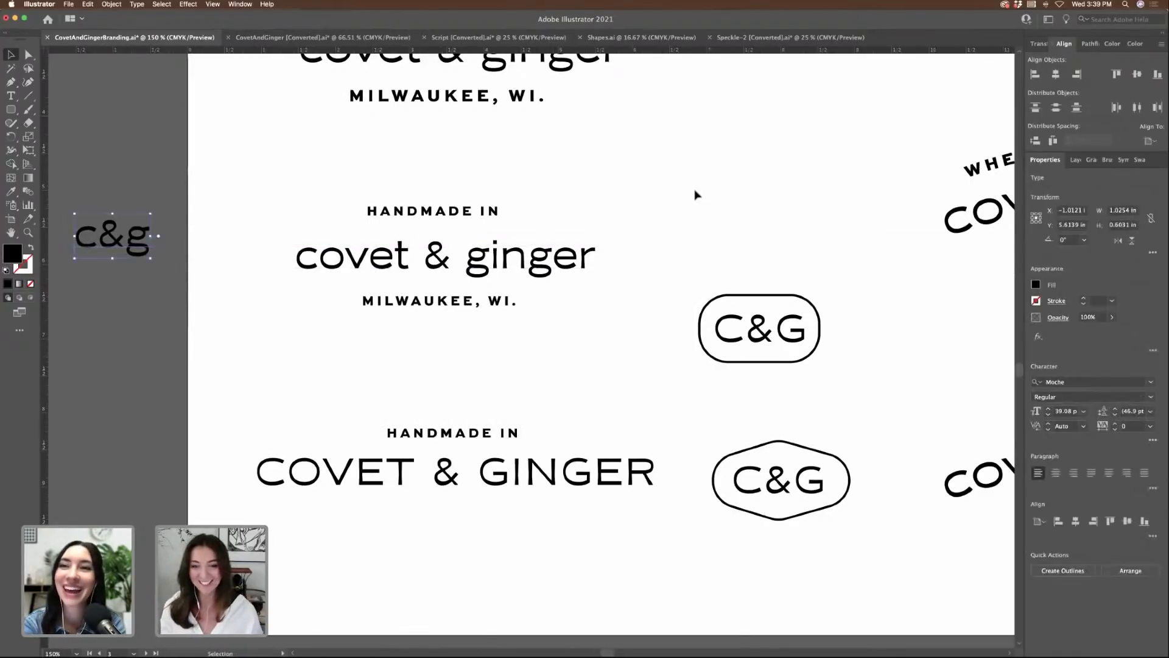
- Shift the hexagon frame slightly left and down around its C&G text
scroll(697, 195, right, 12)
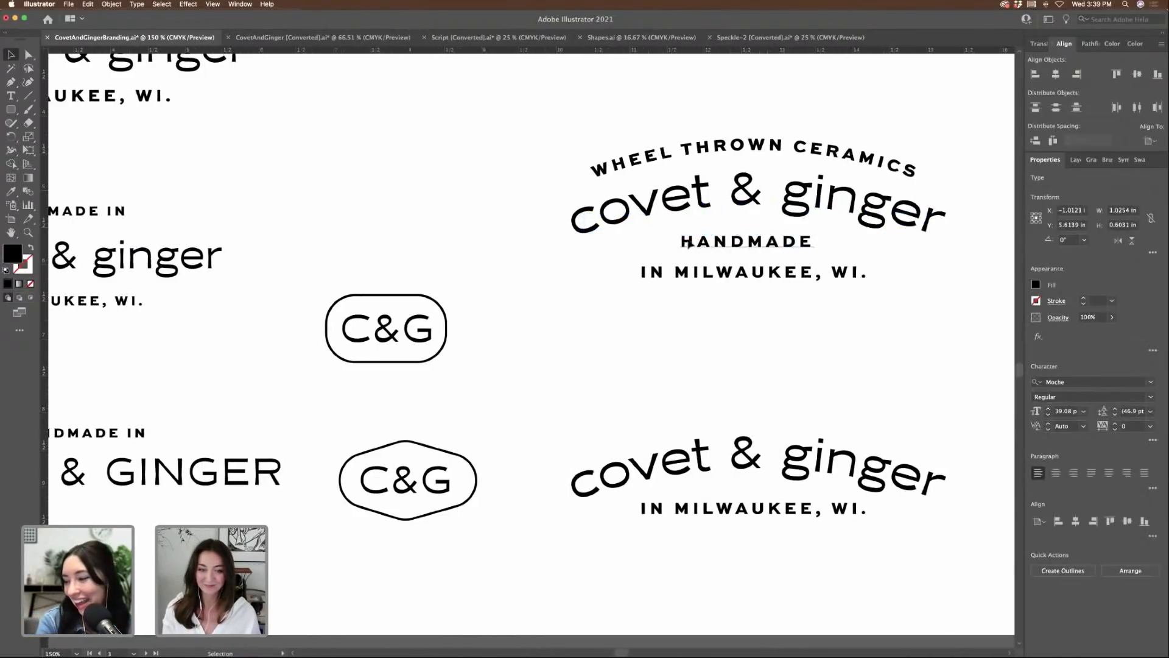
drag(478, 483, 474, 484)
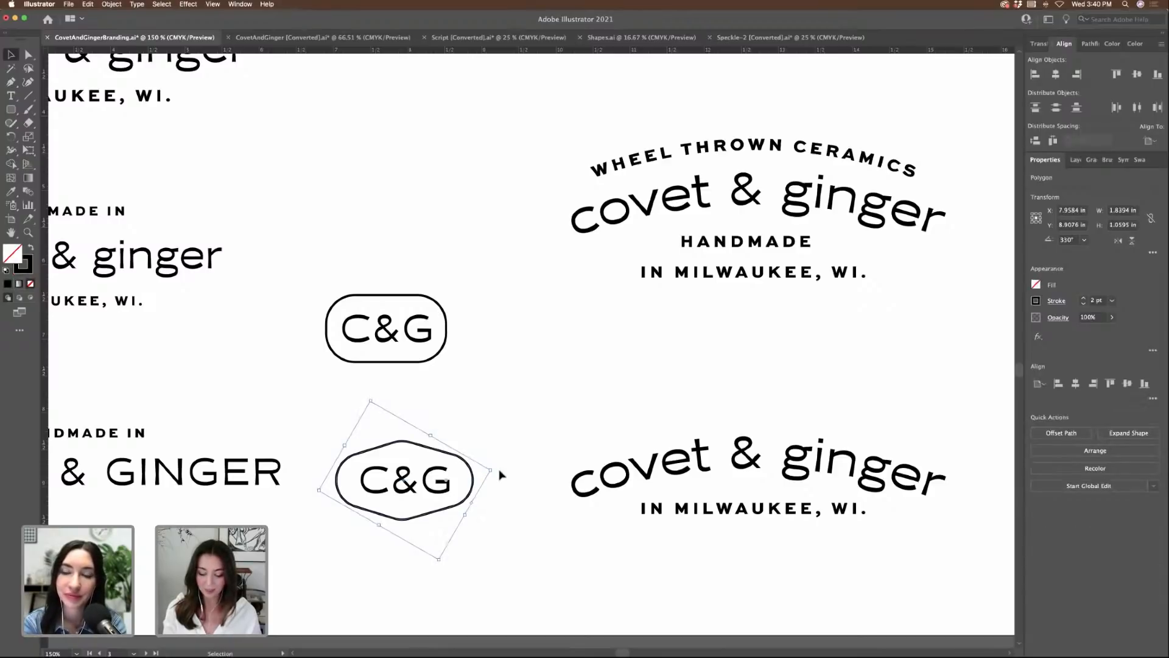
key(Down)
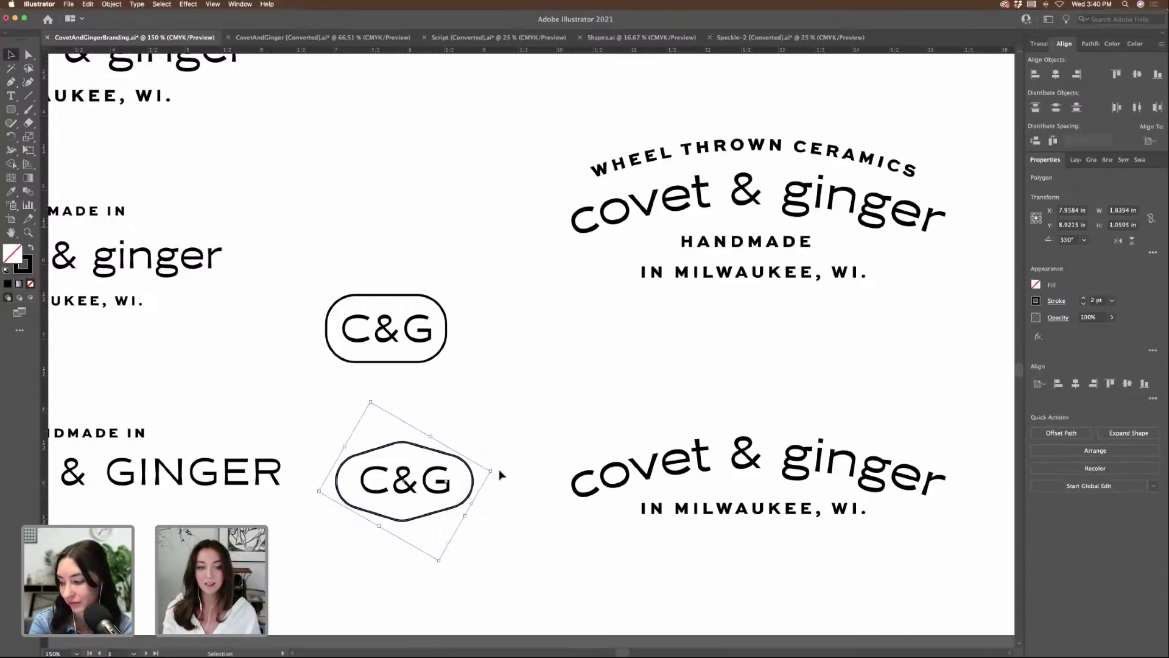
click(514, 373)
- Move the plain arched covet & ginger wordmark up toward the artboard's top edge
key(super+minus)
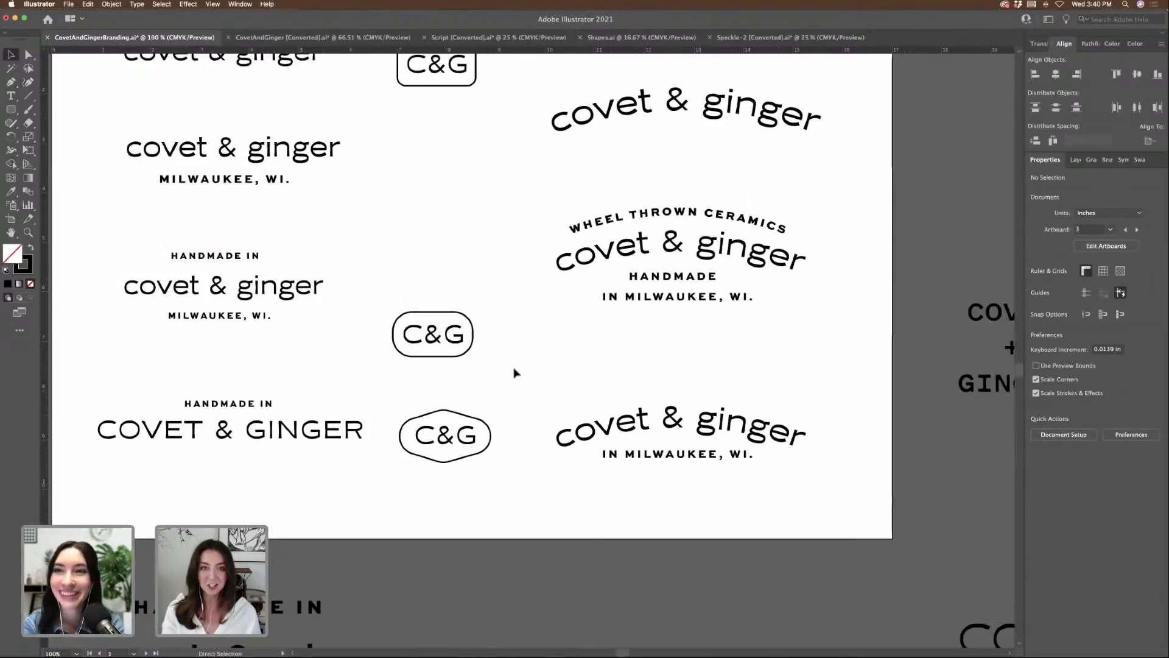
scroll(588, 361, right, 3)
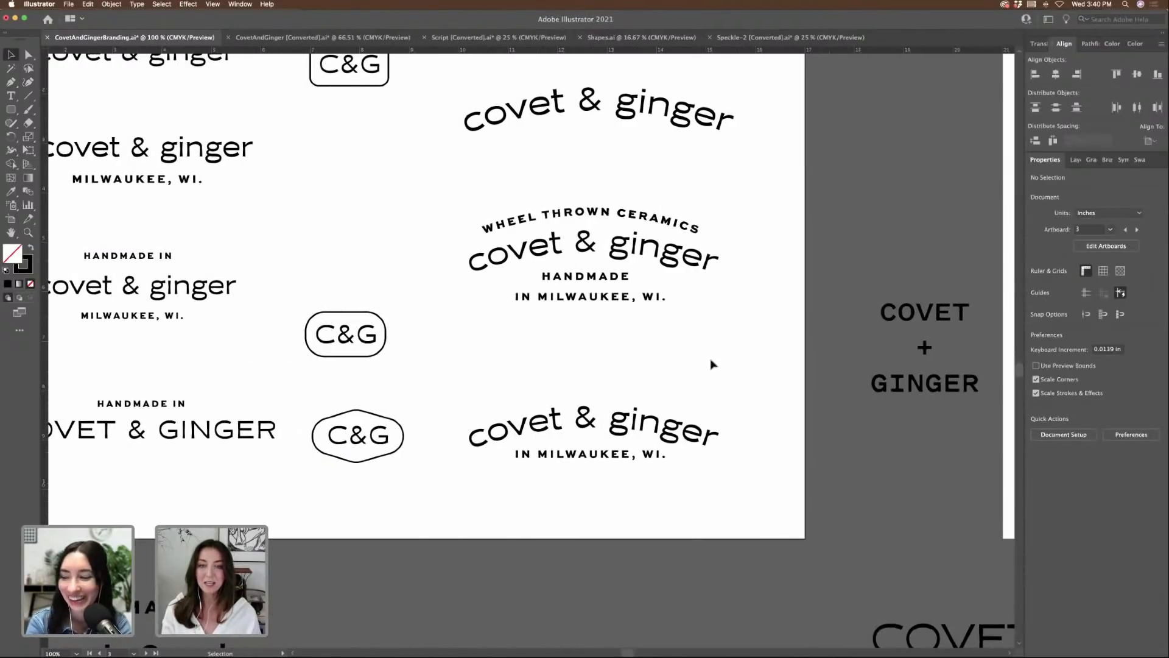
scroll(714, 370, up, 3)
drag(601, 196, 614, 130)
scroll(766, 232, right, 3)
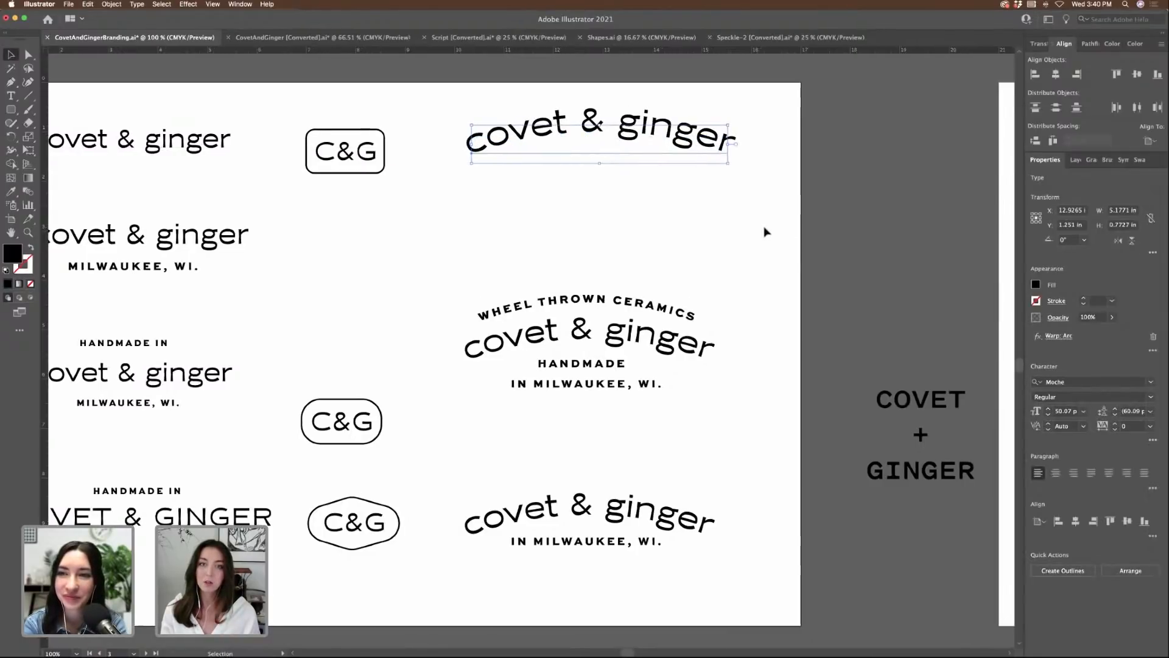
scroll(765, 232, right, 2)
scroll(766, 232, left, 2)
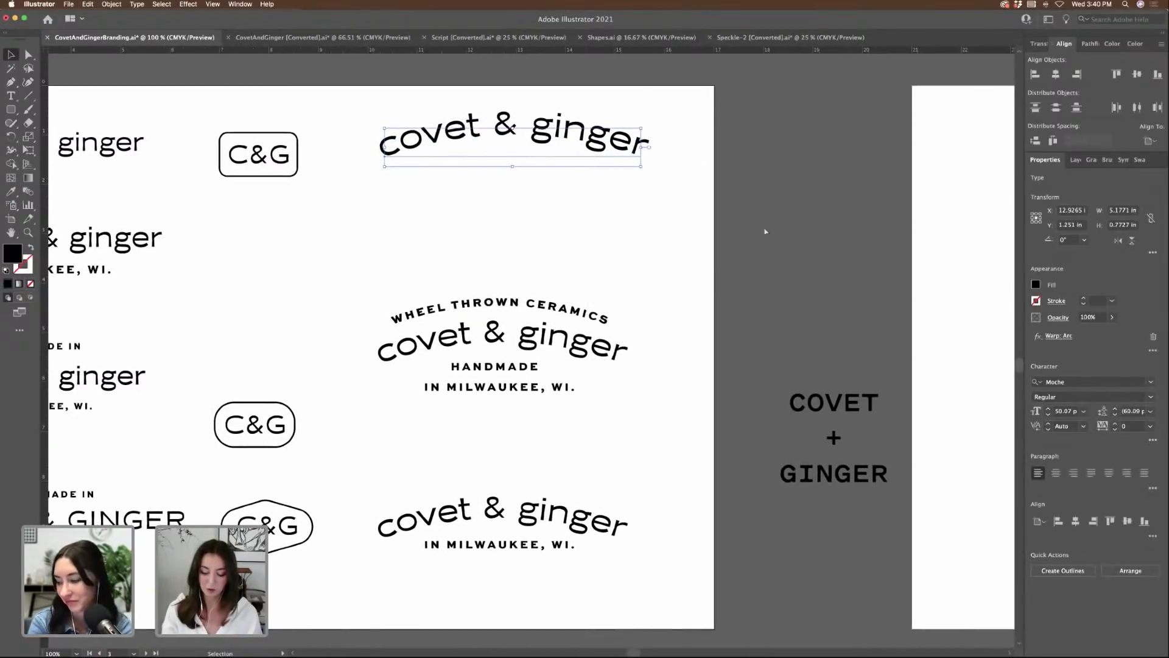
- Move the whole arched WHEEL THROWN CERAMICS lockup down, closer to the arched IN MILWAUKEE, WI. lockup
key(super+equal)
scroll(765, 232, down, 7)
scroll(758, 230, left, 2)
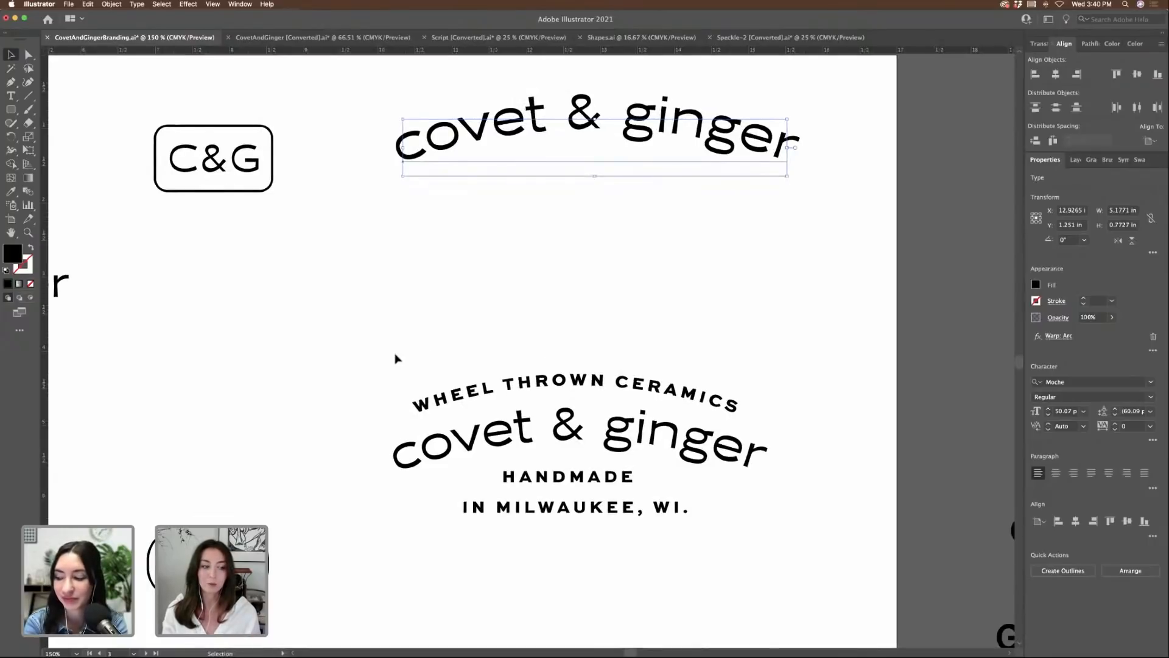
key(super+minus)
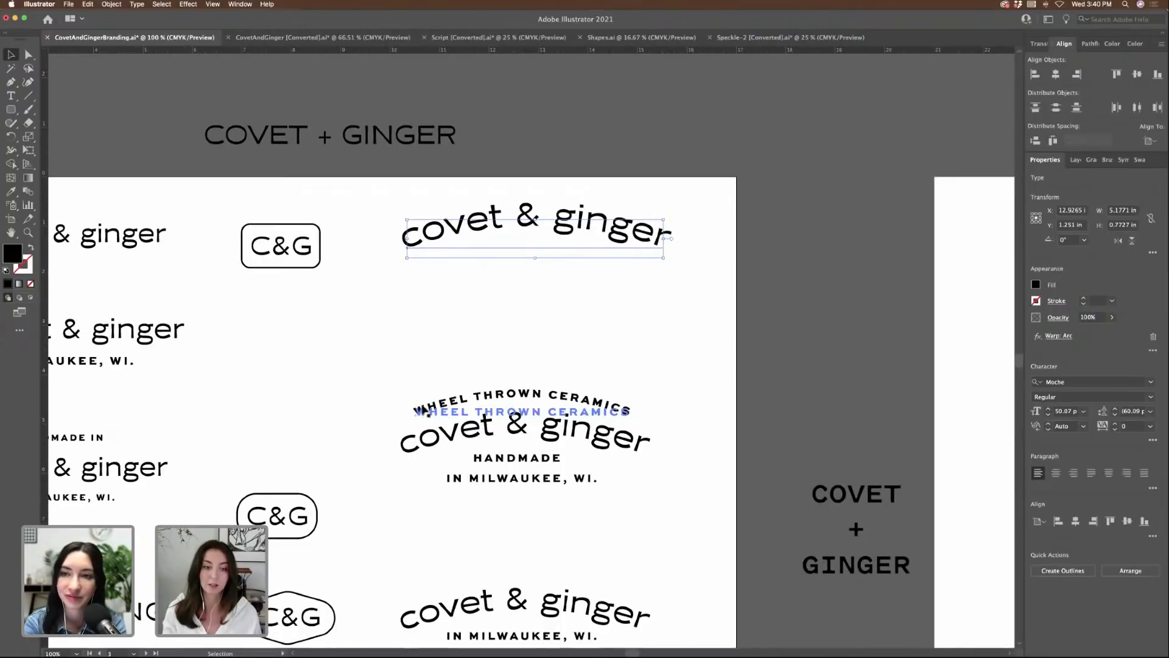
drag(690, 522, 692, 527)
scroll(627, 360, down, 3)
scroll(627, 360, left, 1)
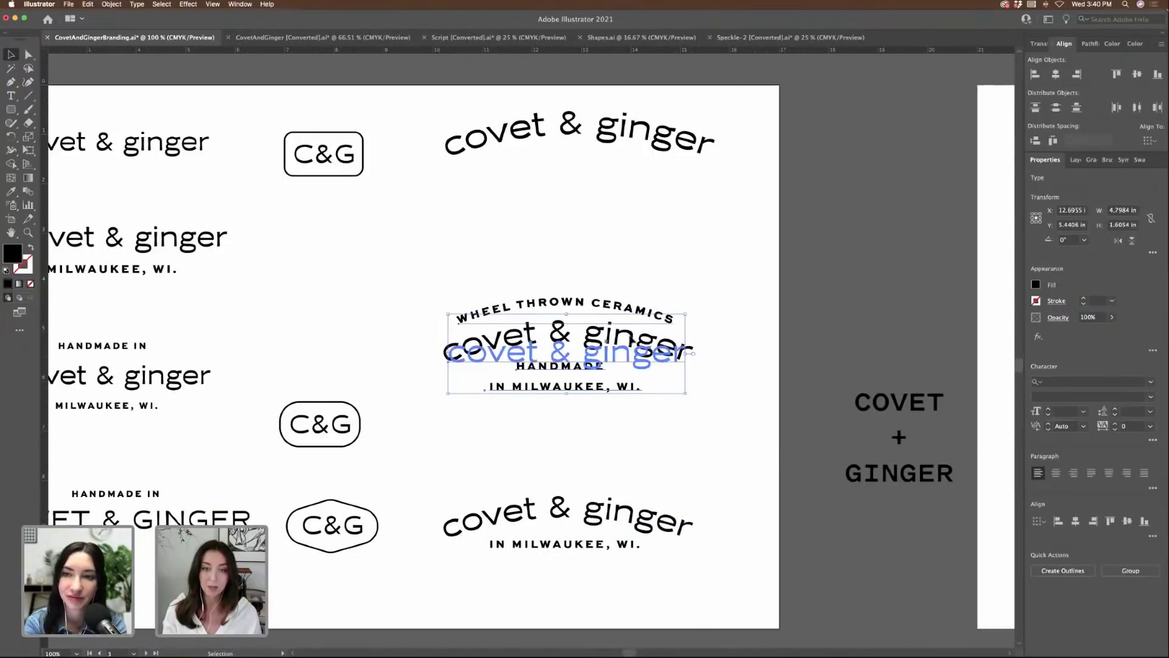
drag(632, 343, 637, 398)
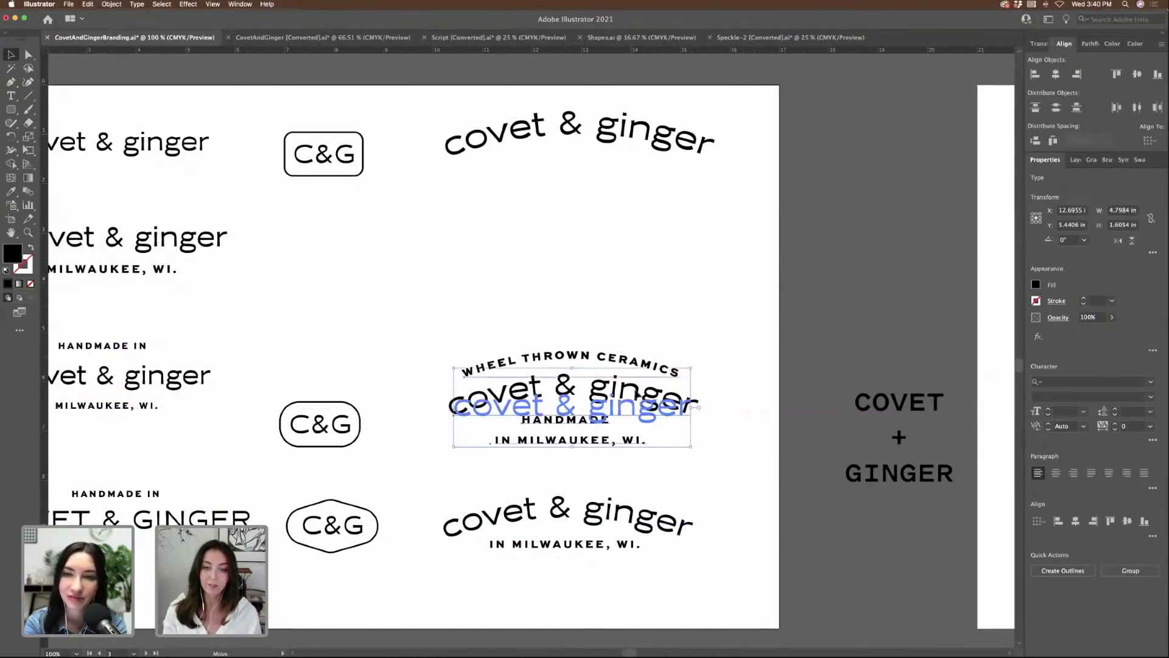
click(669, 322)
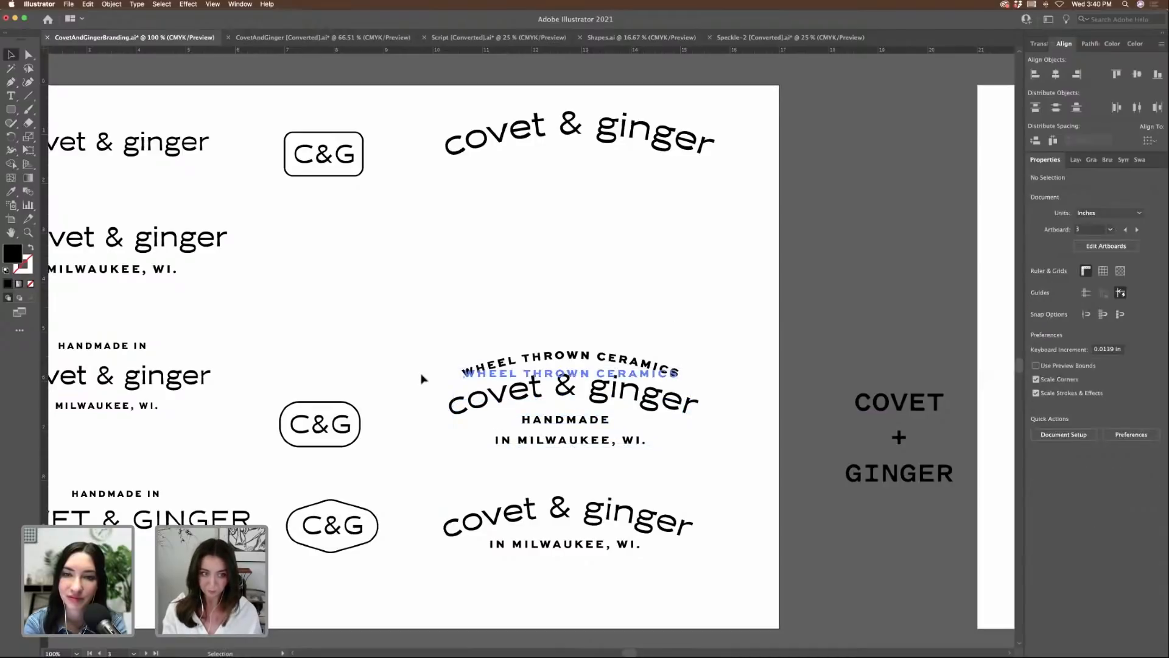
- Duplicate the pill-shaped C&G badge, text and frame together, into the space above the original
scroll(420, 378, left, 5)
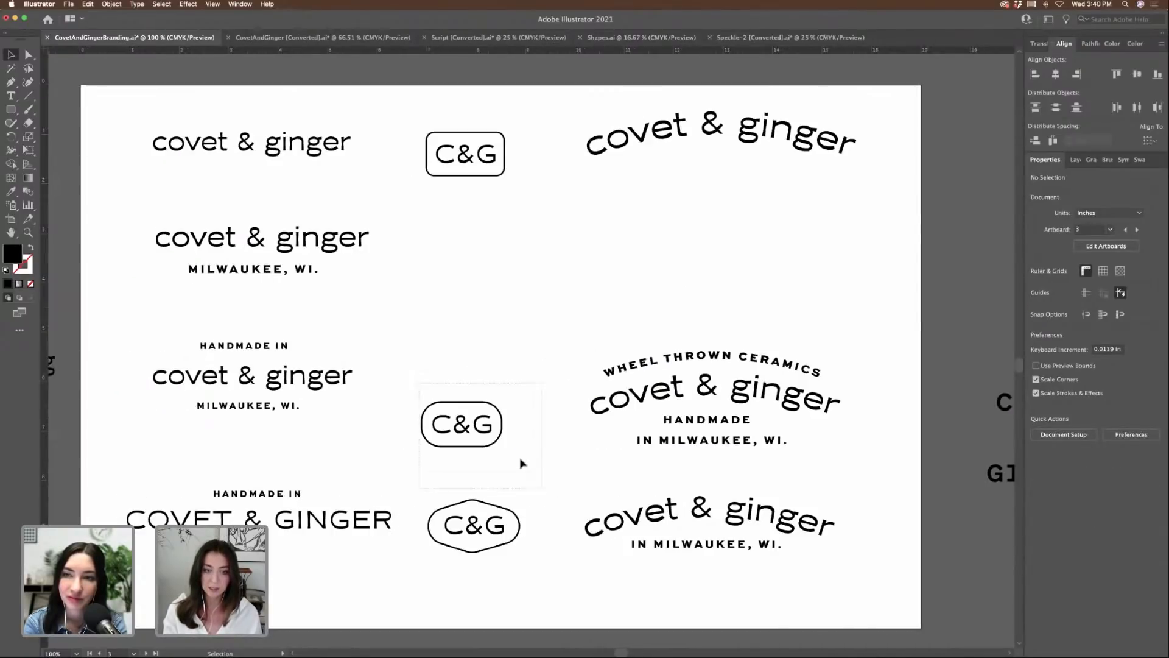
click(486, 441)
drag(485, 442, 490, 329)
key(super+equal)
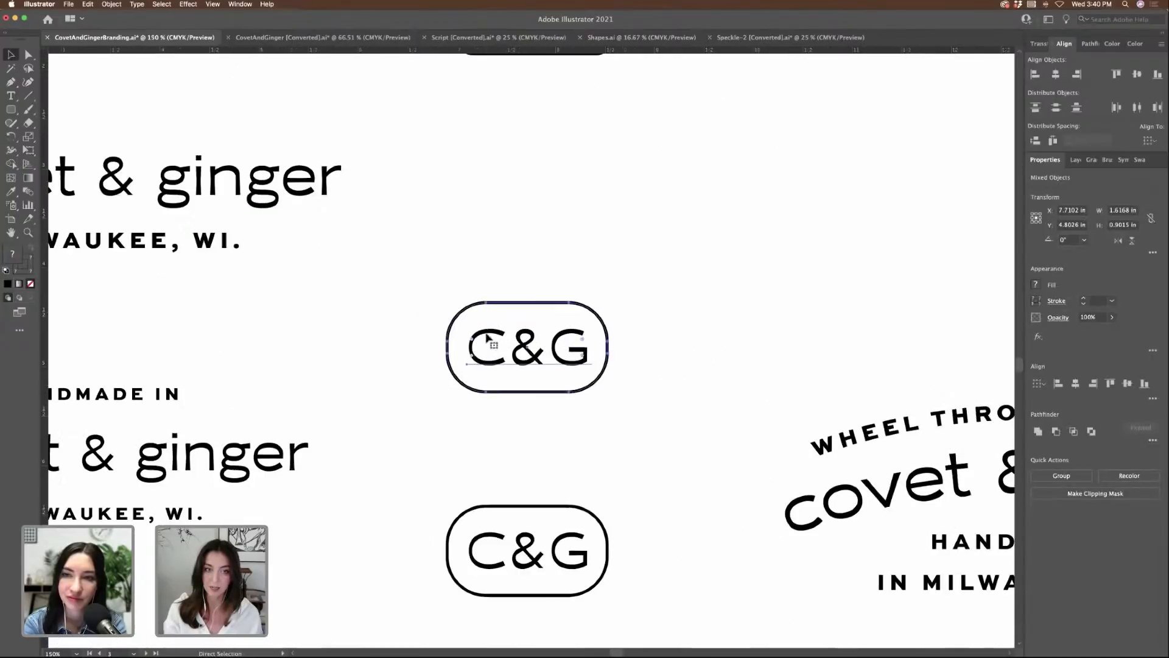
- Swap the fill and stroke of the upper pill frame so it is solid black without an outline
click(715, 310)
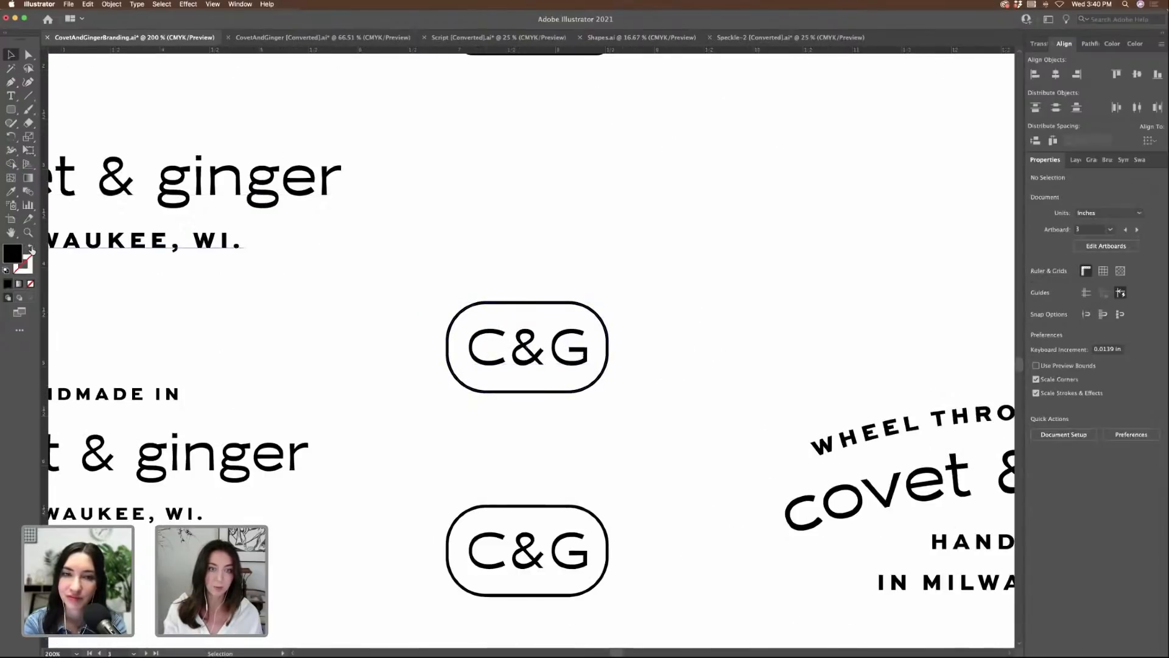
click(522, 301)
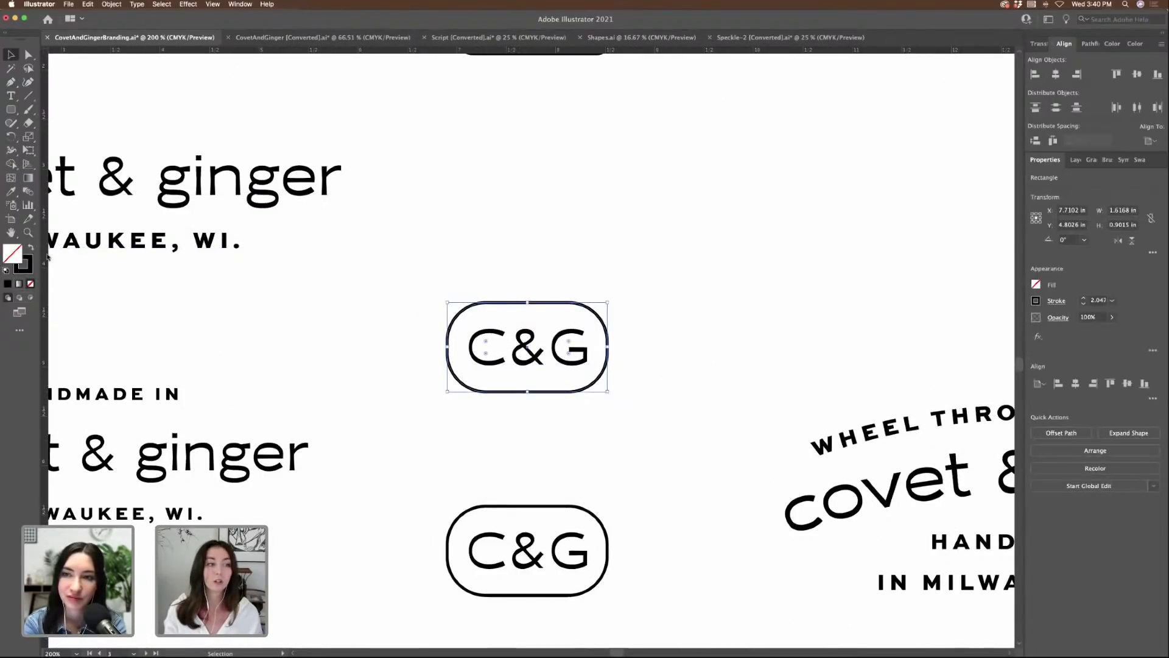
key(shift+x)
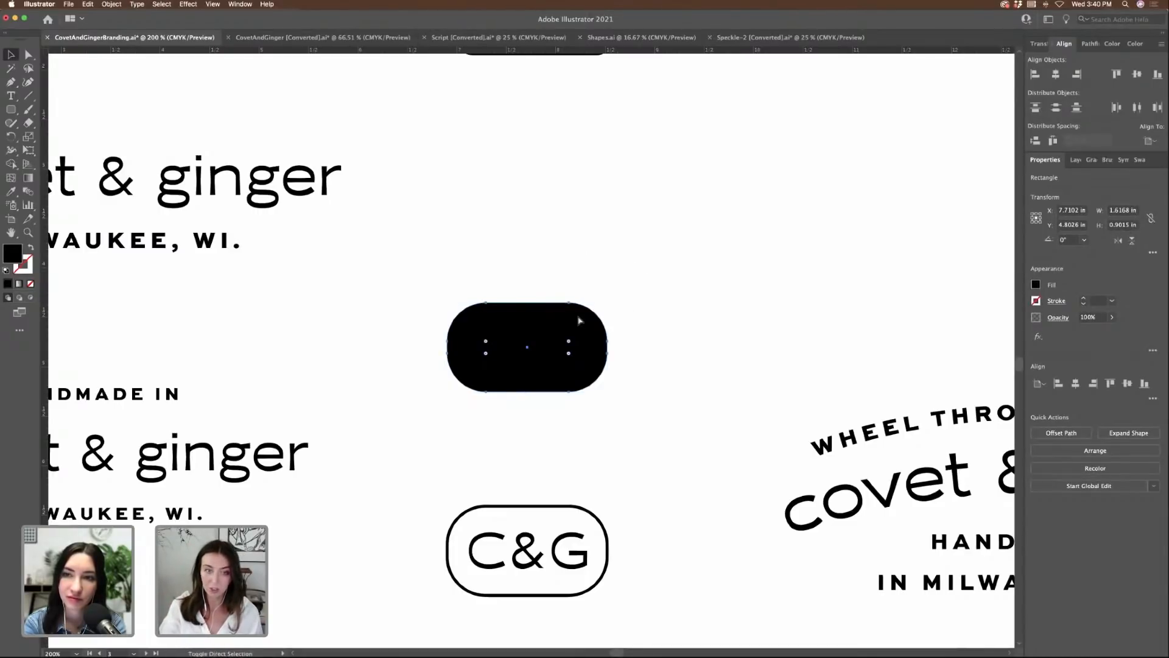
- Recolor the C&G text on the black pill white by sampling the artboard, and shift it slightly left
drag(402, 258, 732, 479)
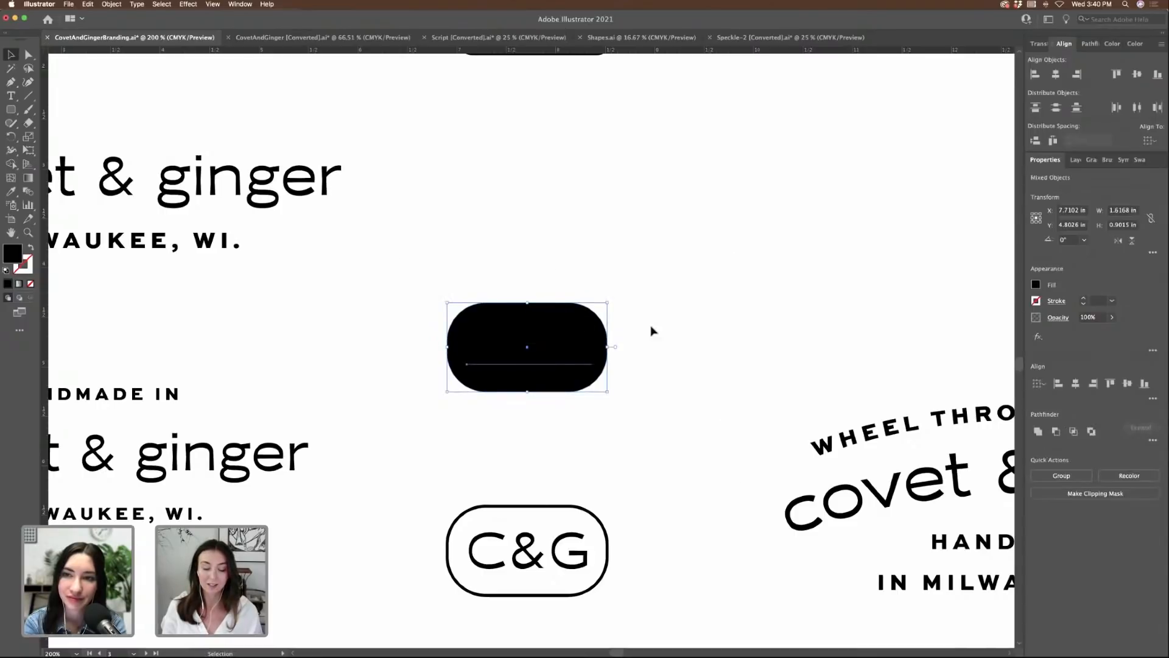
shift+click(597, 335)
click(581, 355)
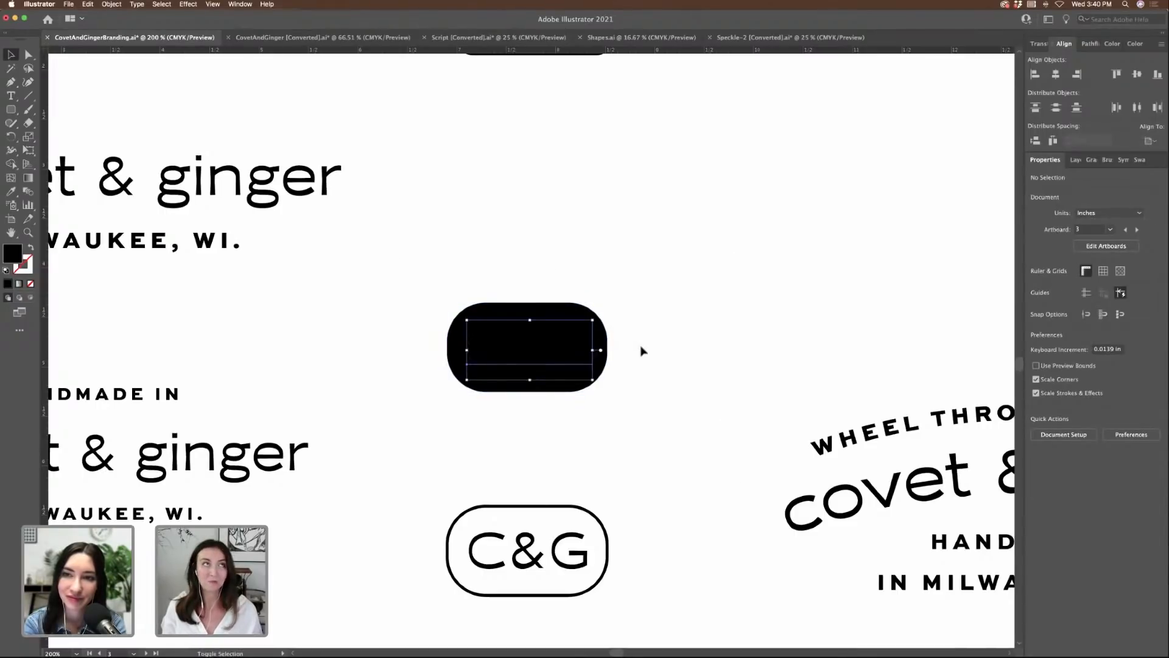
key(i)
click(476, 200)
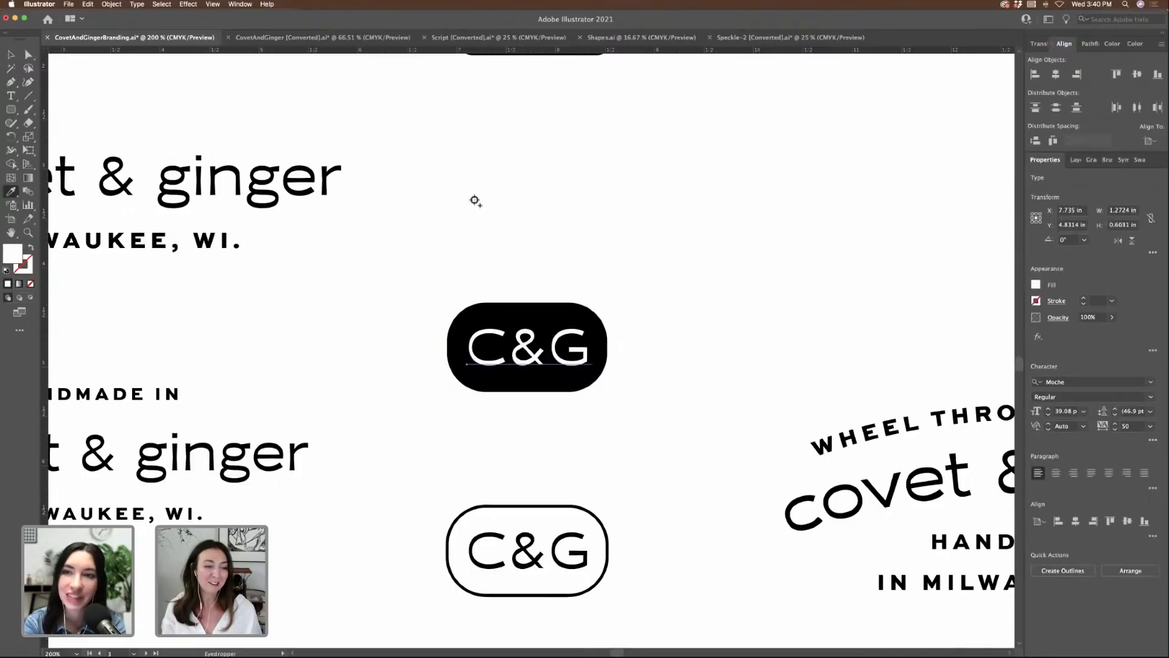
key(v)
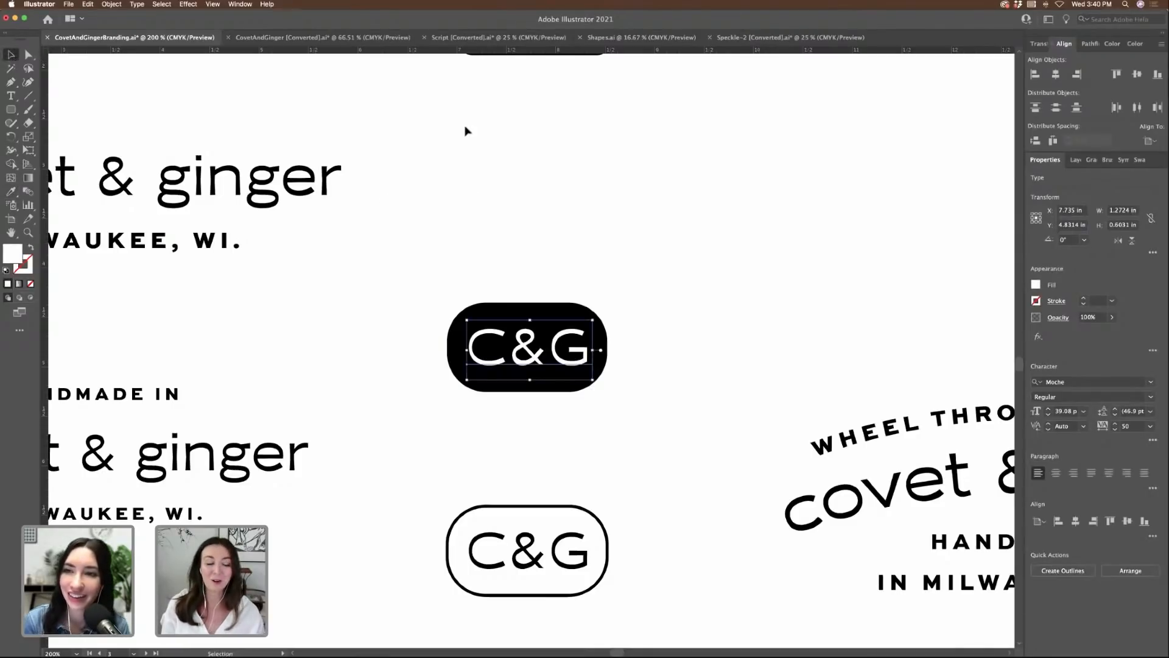
click(638, 149)
drag(580, 355, 576, 351)
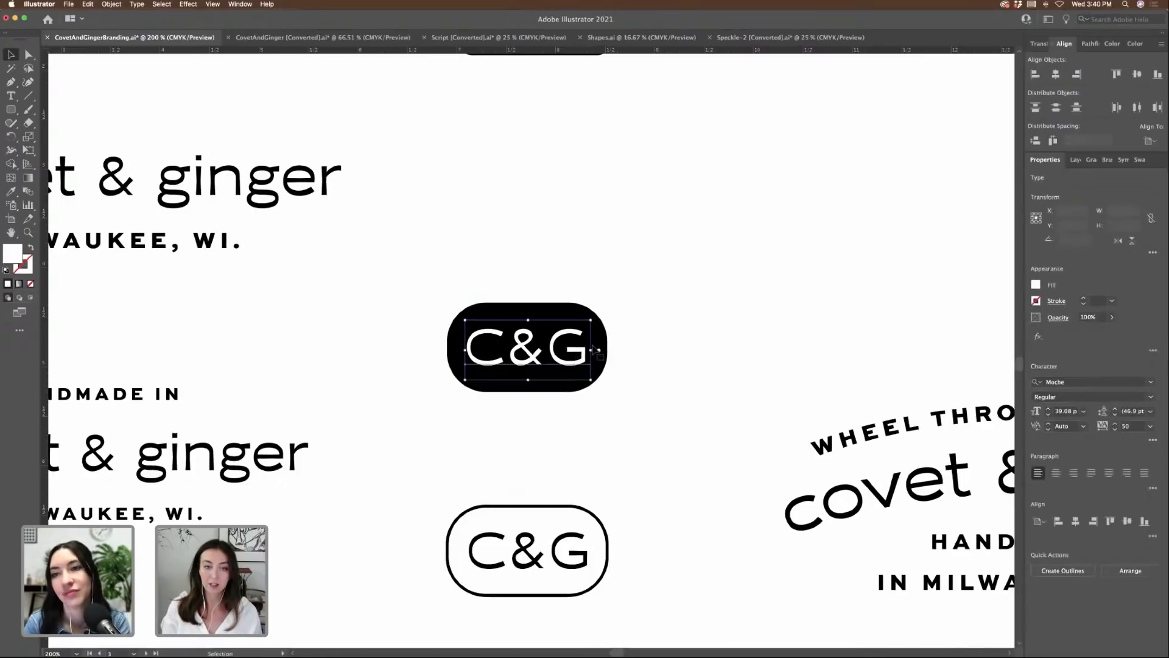
- Copy the outlined pill-shaped C&G badge, text and frame together, and paste it just below the brown speckled square
drag(653, 432, 427, 281)
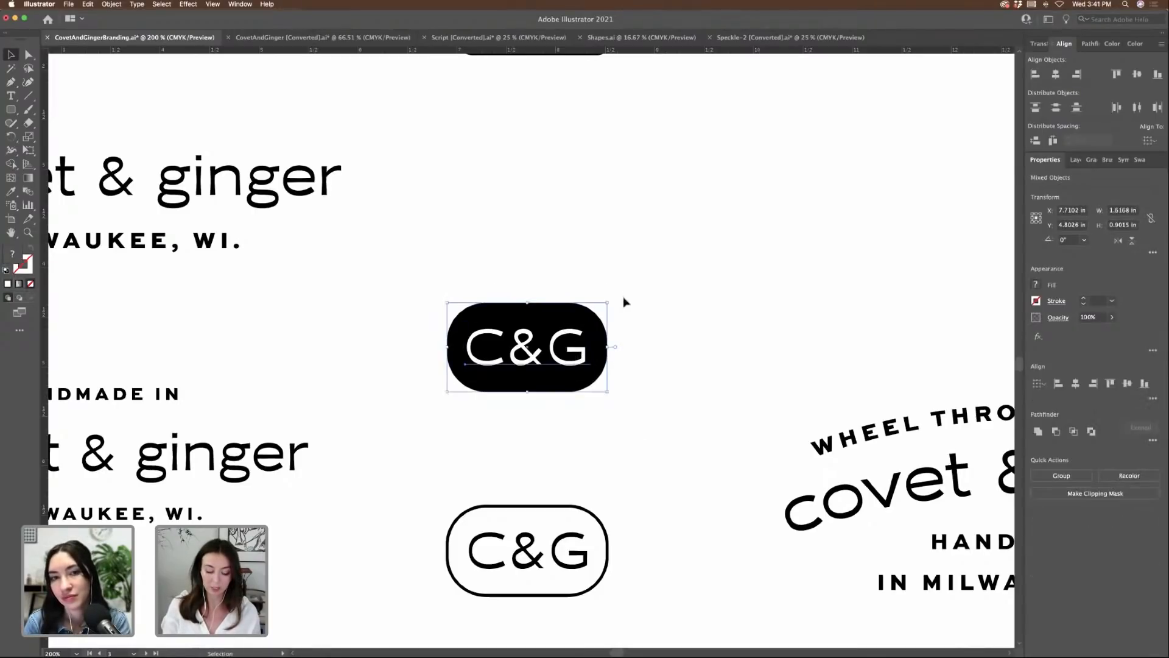
click(613, 526)
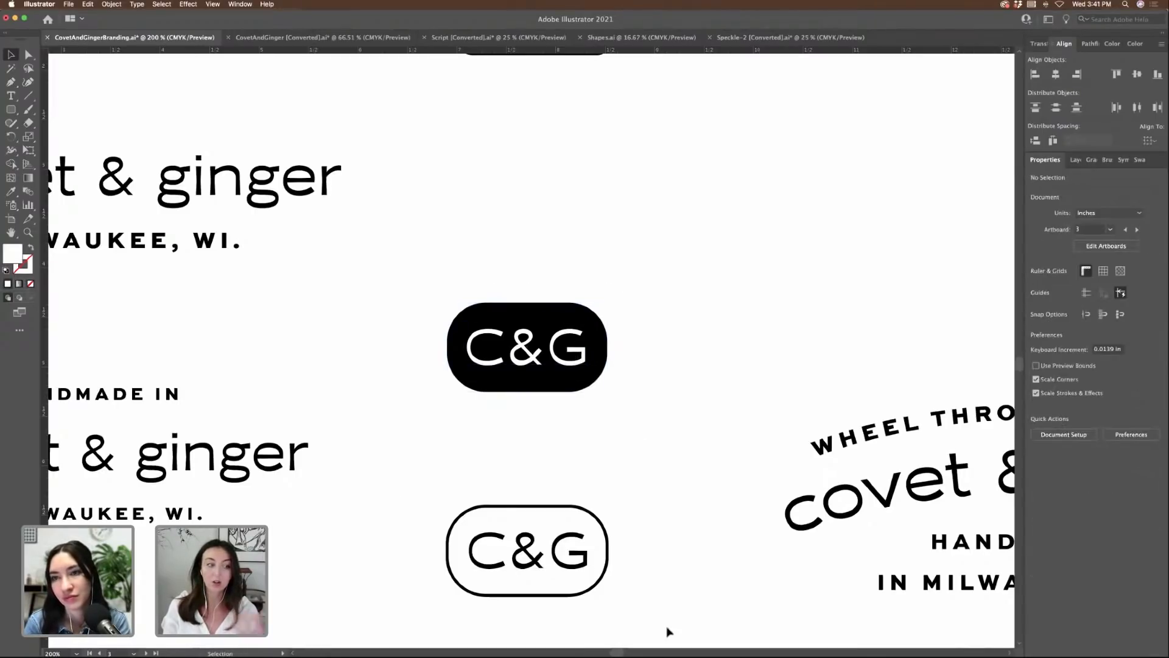
drag(664, 629, 668, 619)
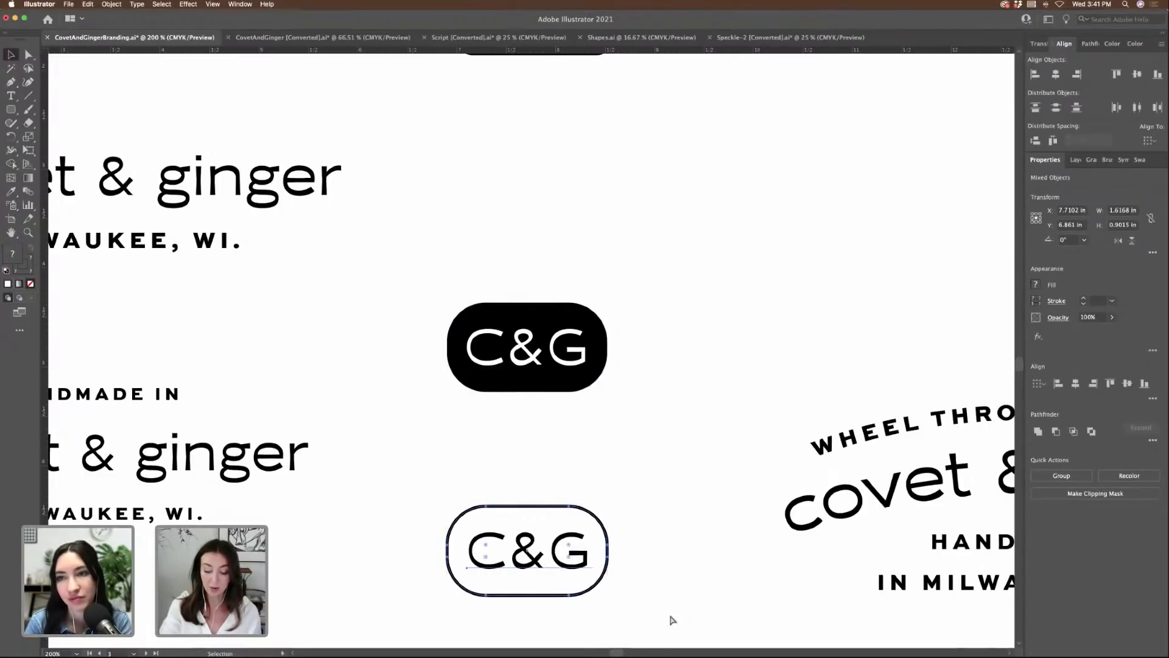
key(a)
key(super+minus)
scroll(661, 536, up, 5)
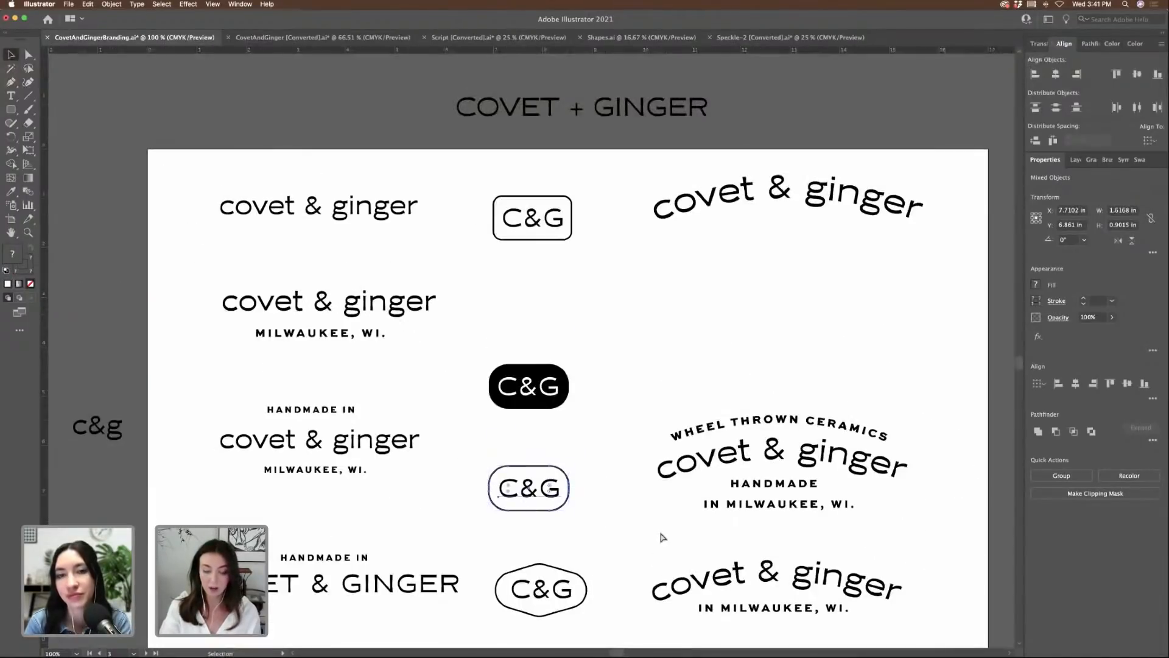
key(super+minus)
key(super+minus)
key(super+minus)
scroll(662, 537, up, 10)
scroll(662, 538, right, 3)
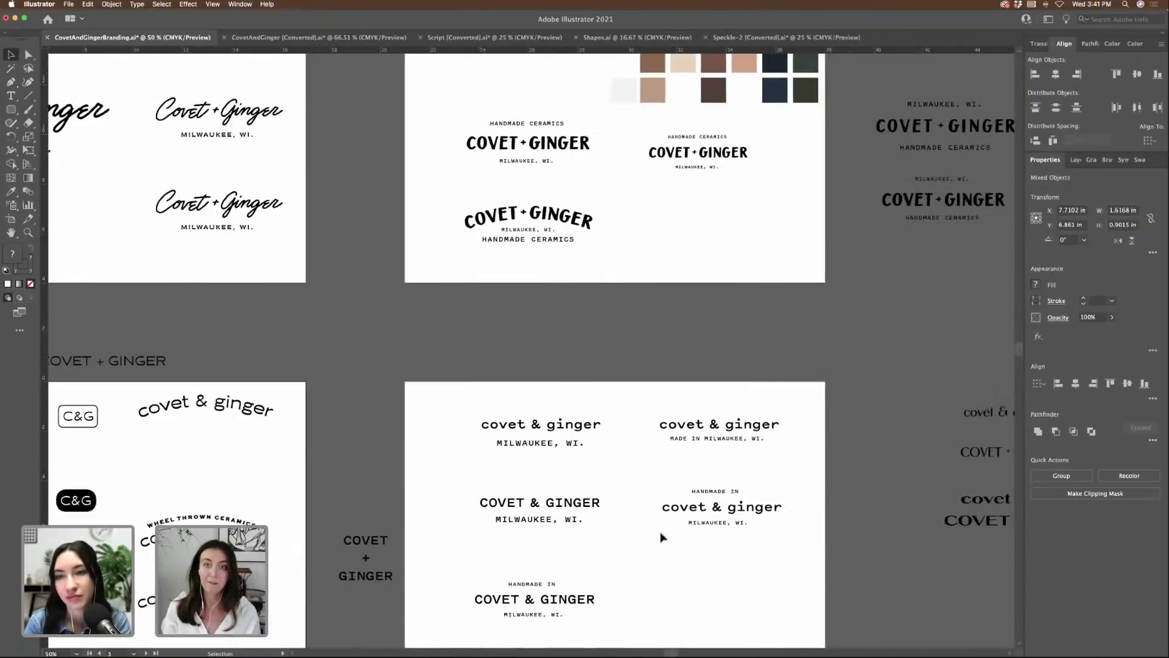
scroll(662, 537, up, 3)
scroll(662, 537, right, 10)
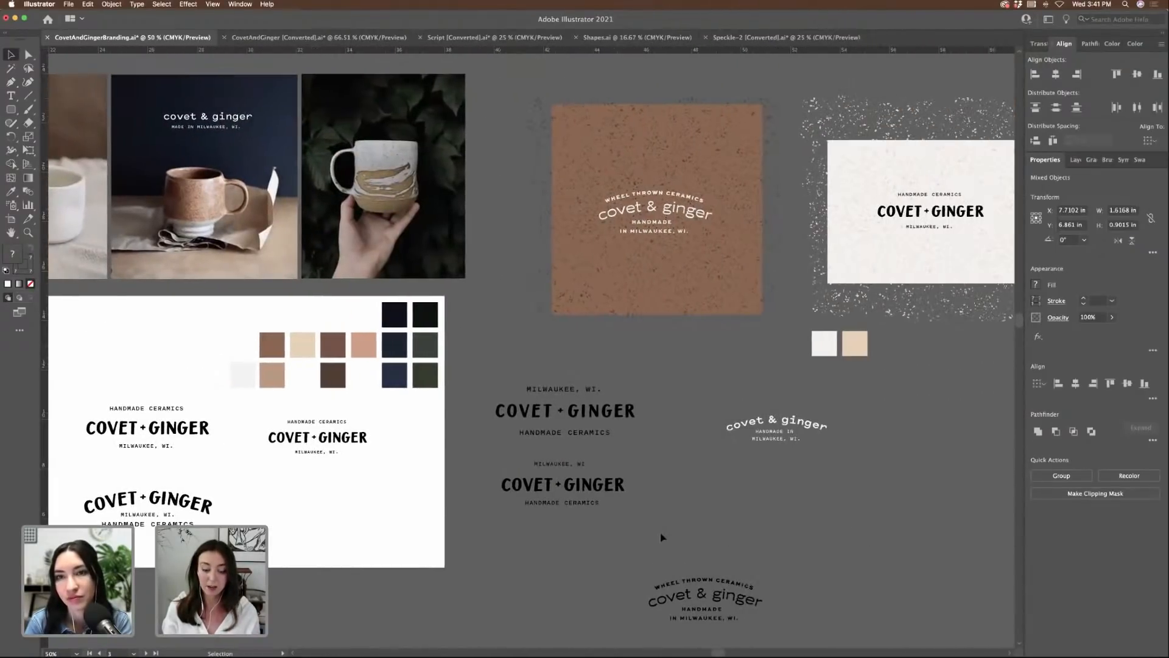
key(super+v)
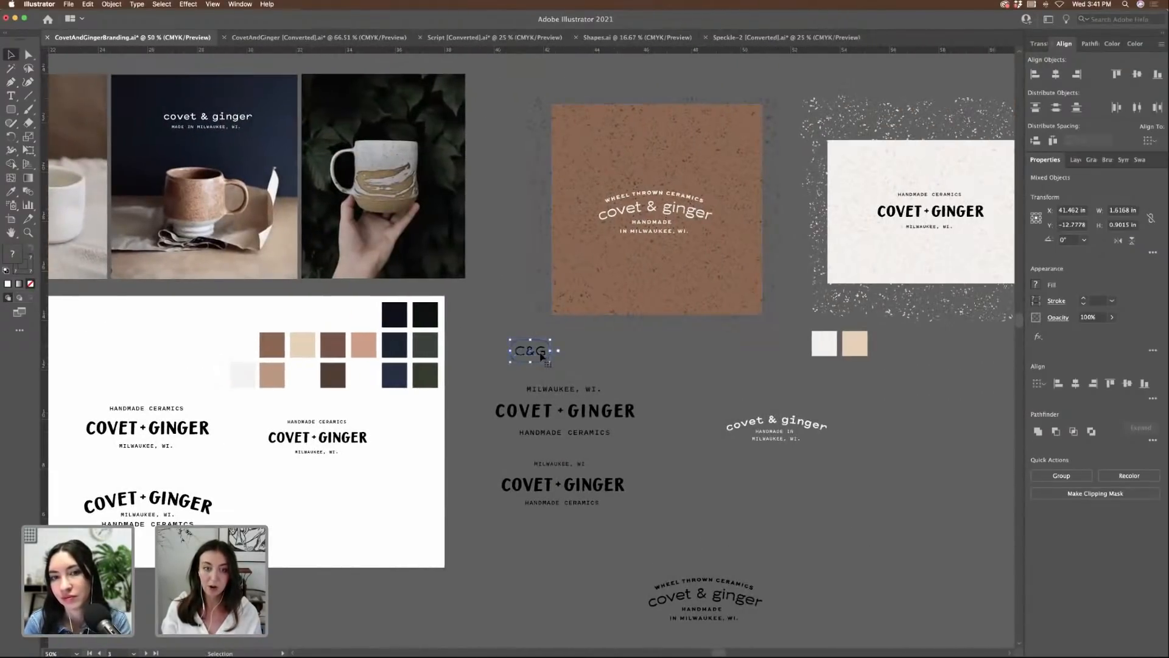
drag(541, 357, 663, 352)
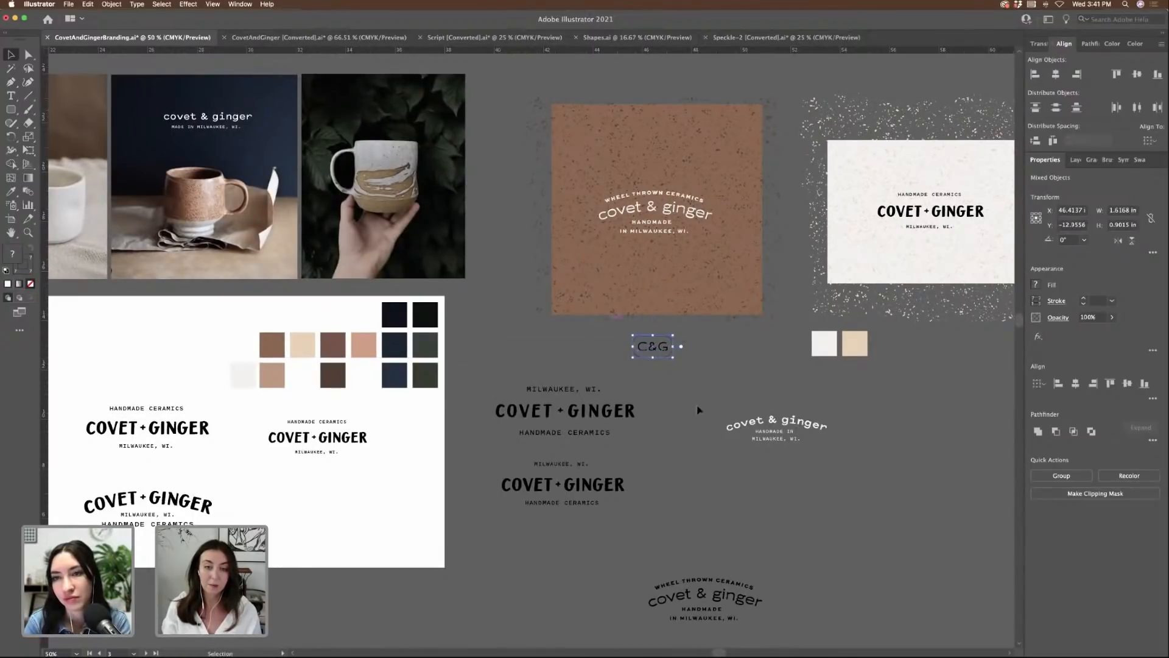
- Move the pasted C&G badge, text and frame together, onto the brown speckled square, centered beneath the arched covet & ginger lockup
click(682, 380)
click(672, 355)
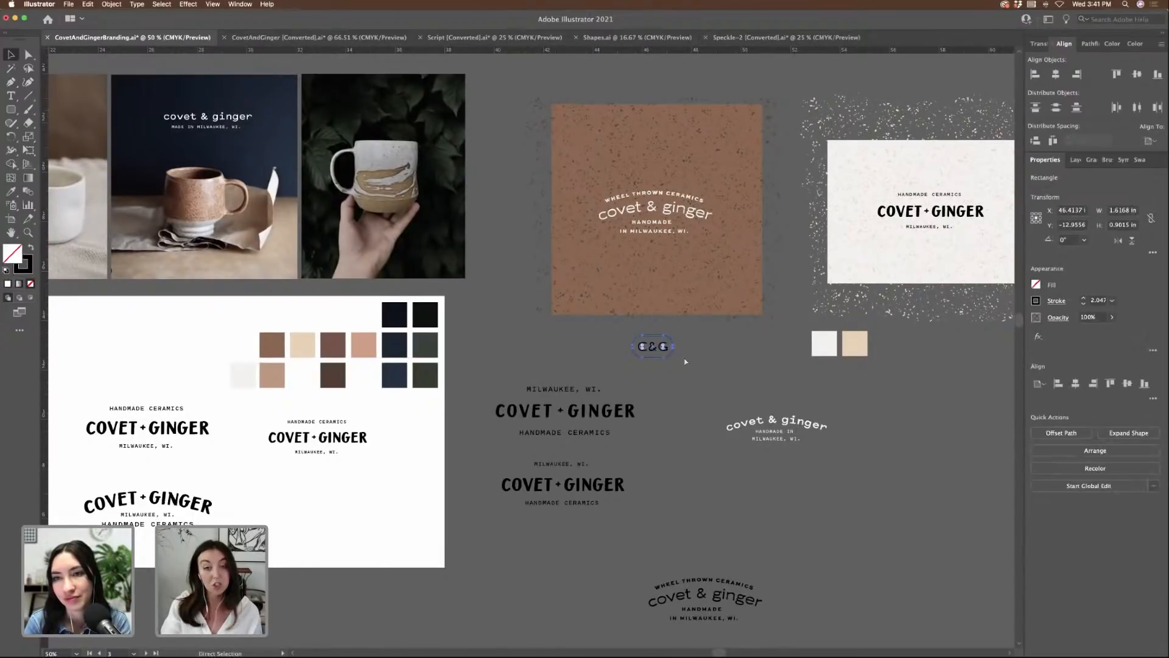
key(super+equal)
key(super+equal)
key(super+equal)
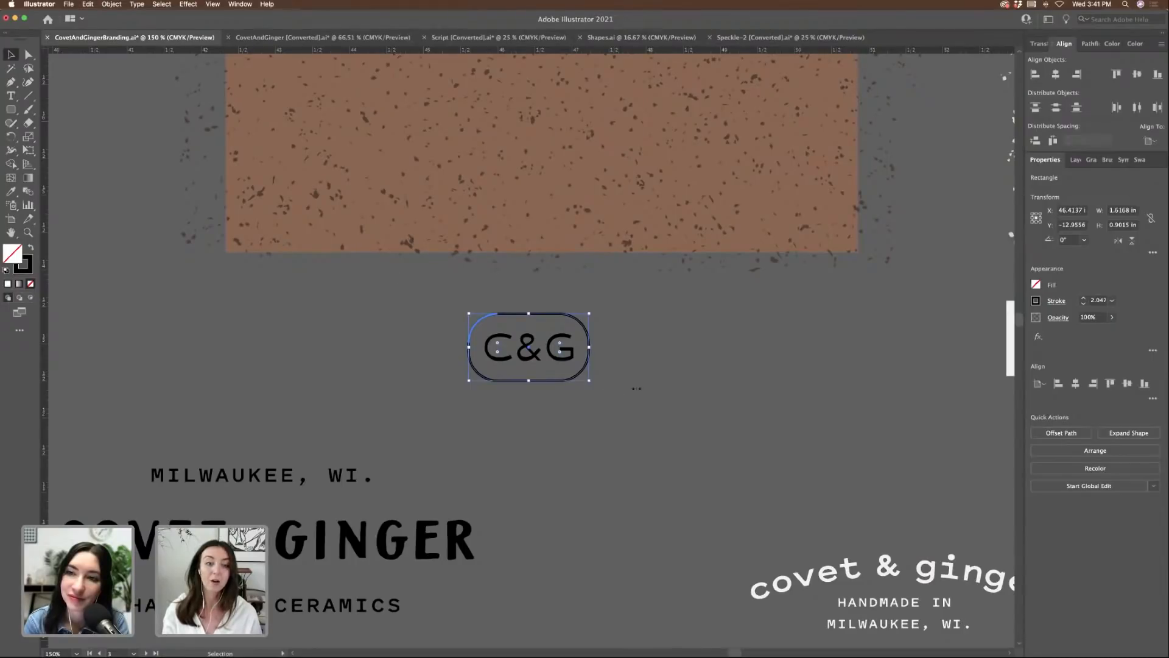
drag(637, 388, 452, 324)
scroll(539, 399, up, 4)
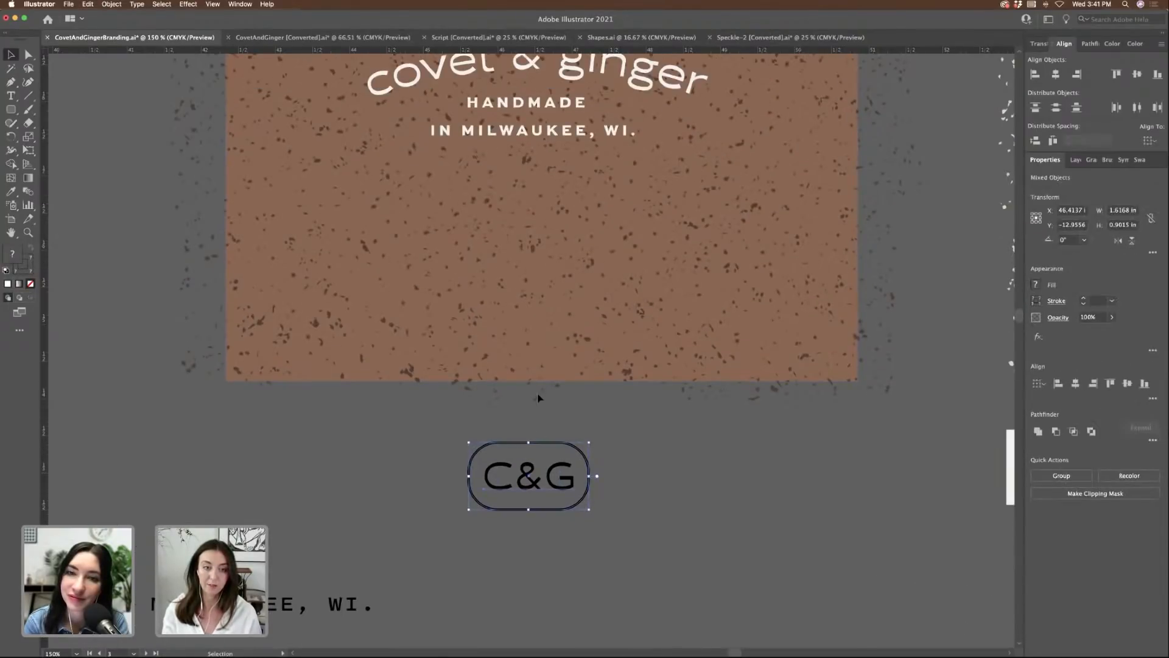
drag(535, 484, 533, 273)
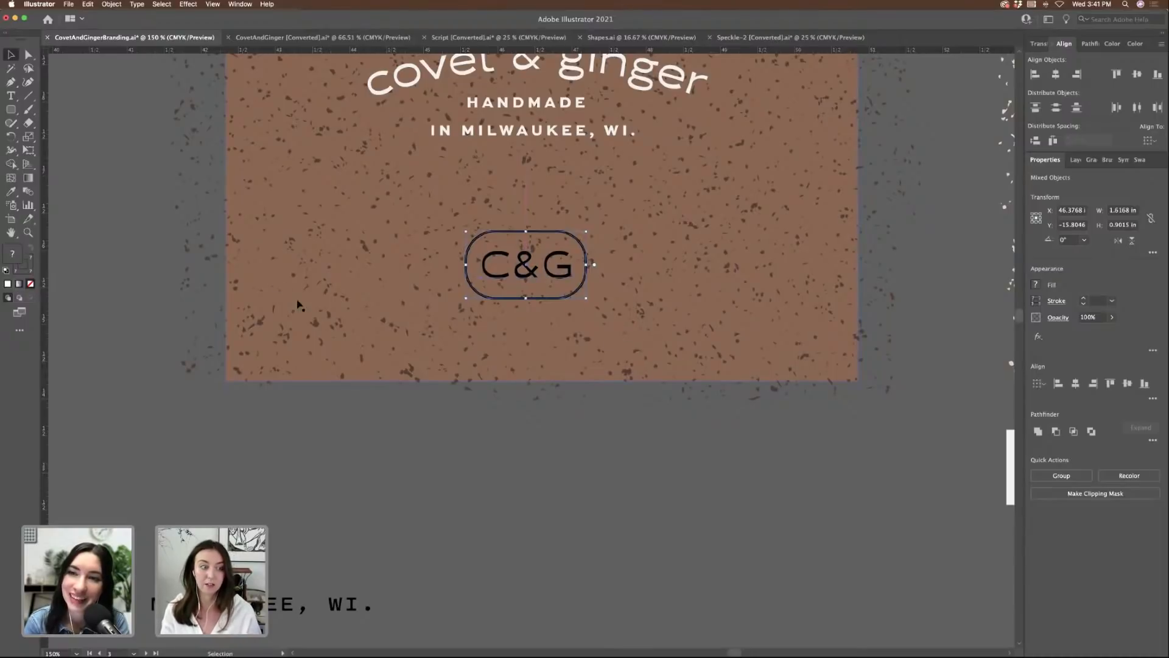
- Try to recolor the whole C&G badge by sampling the IN MILWAUKEE, WI. text, swapping fill and stroke, and moving it below the square
click(11, 192)
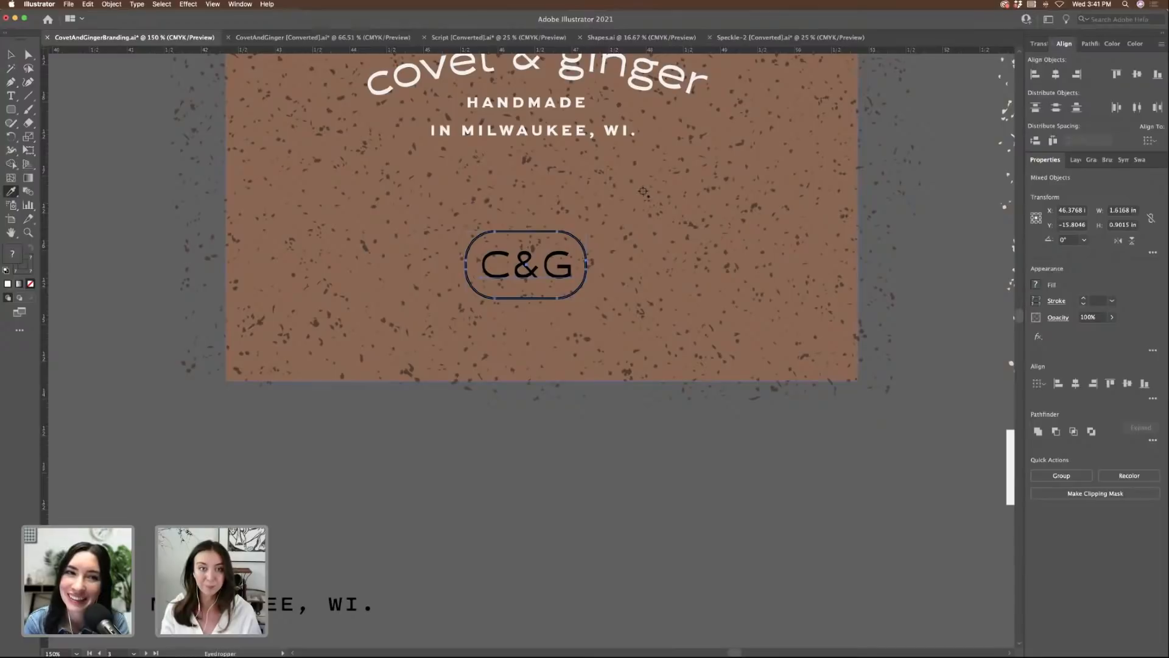
click(549, 131)
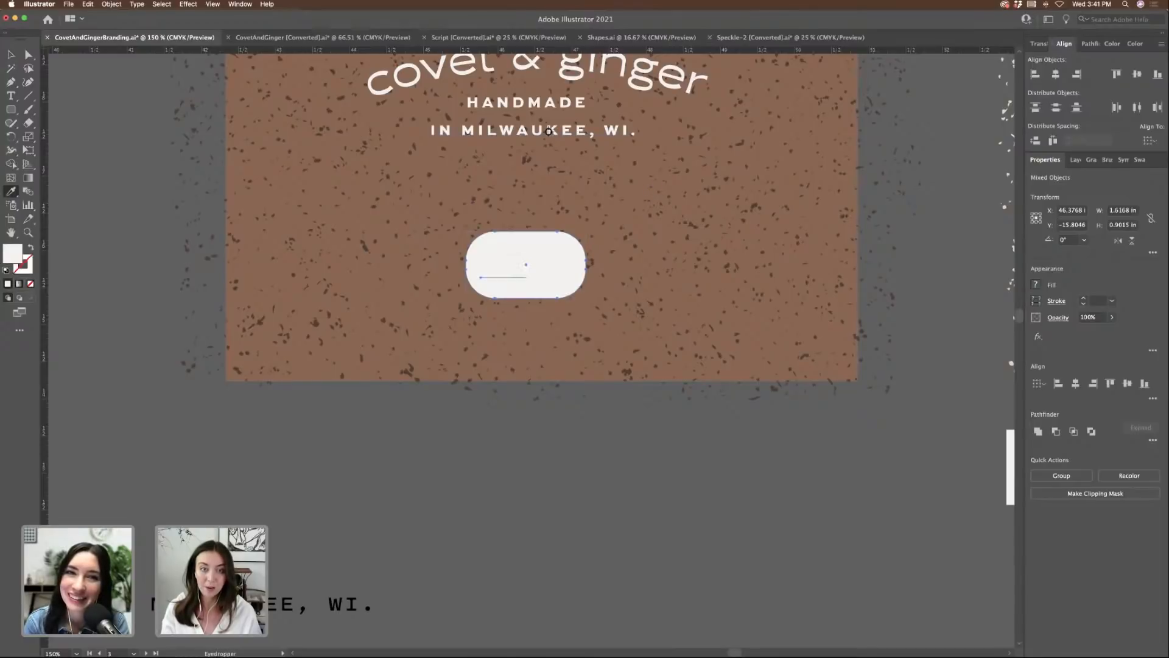
click(31, 247)
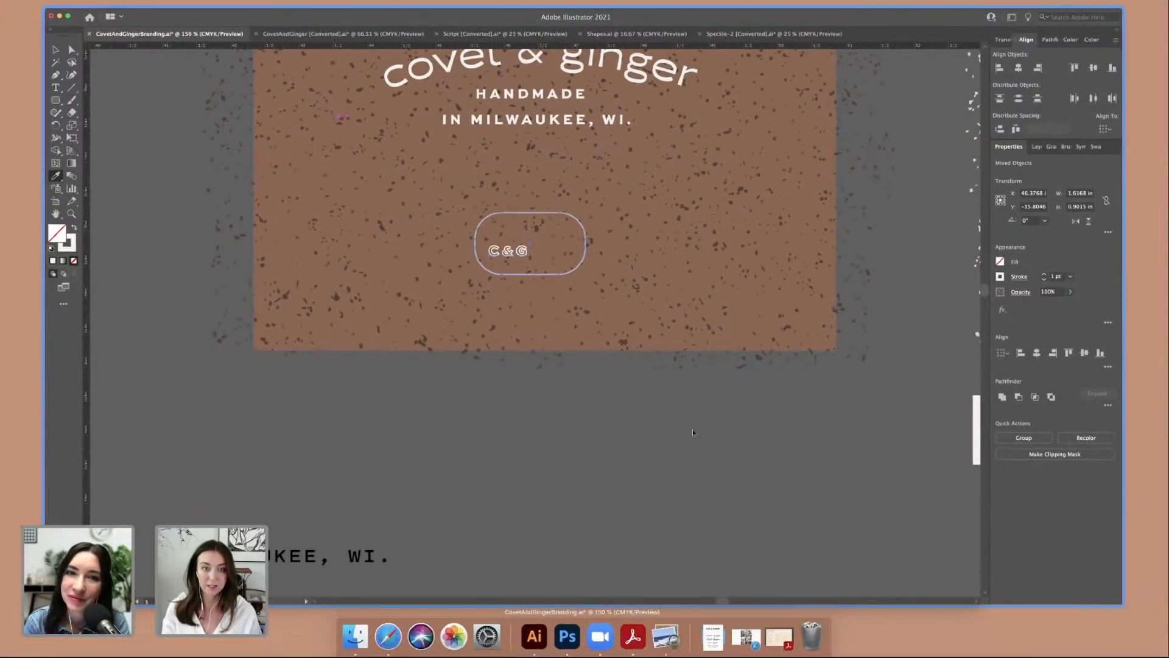
click(10, 54)
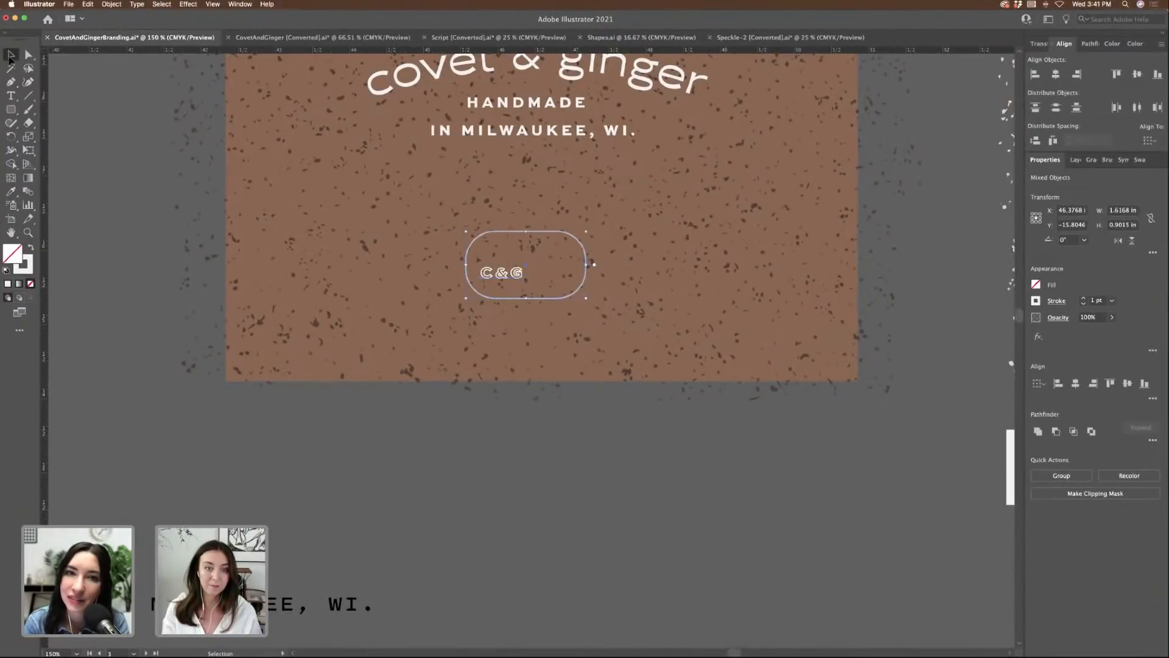
drag(518, 268, 625, 474)
click(623, 472)
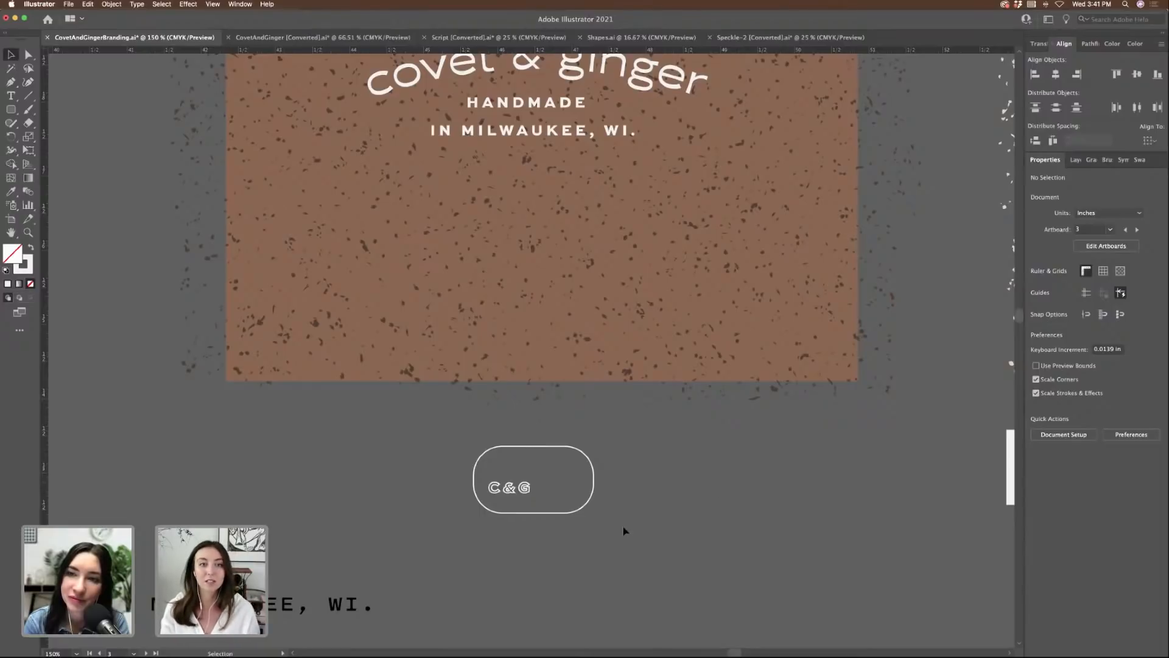
click(528, 490)
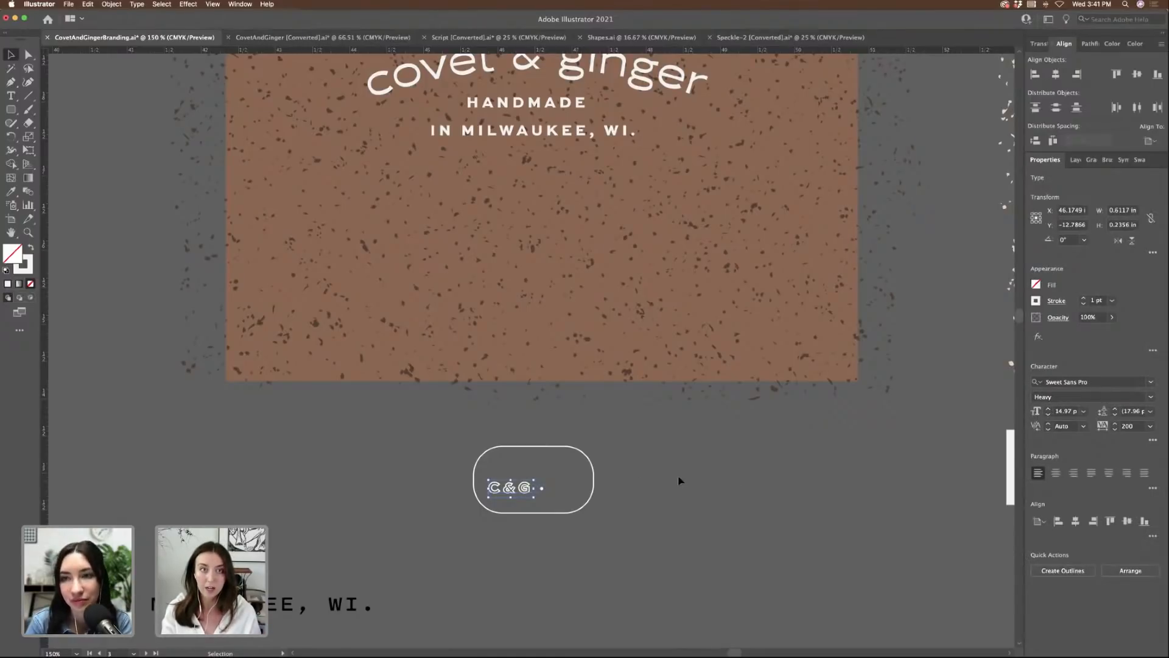
- Undo the badge move, the fill and stroke swap, and the sampled text style, restoring the black outlined C&G badge
key(super+z)
key(super+z)
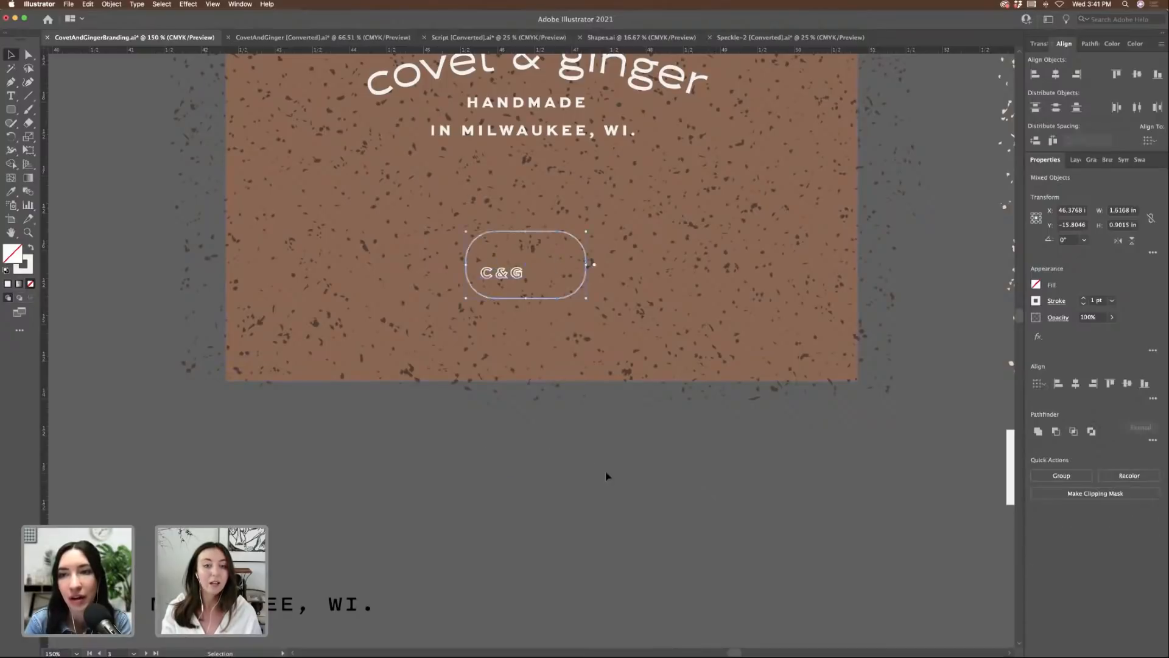
drag(546, 284, 569, 498)
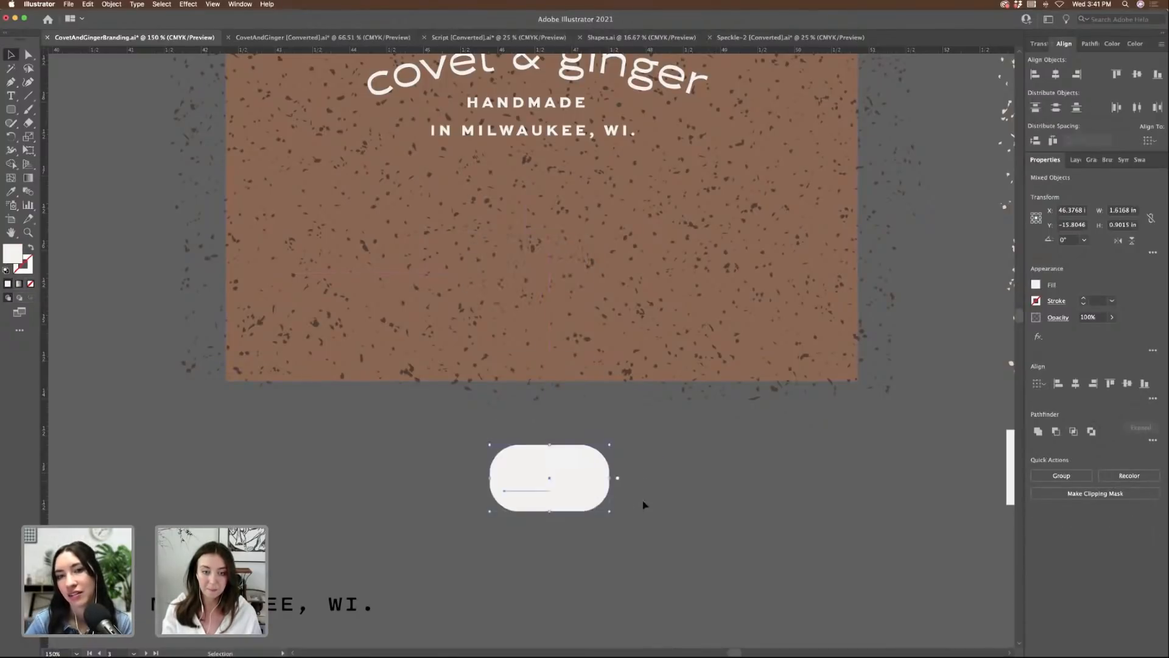
key(super+z)
key(super+z)
click(591, 294)
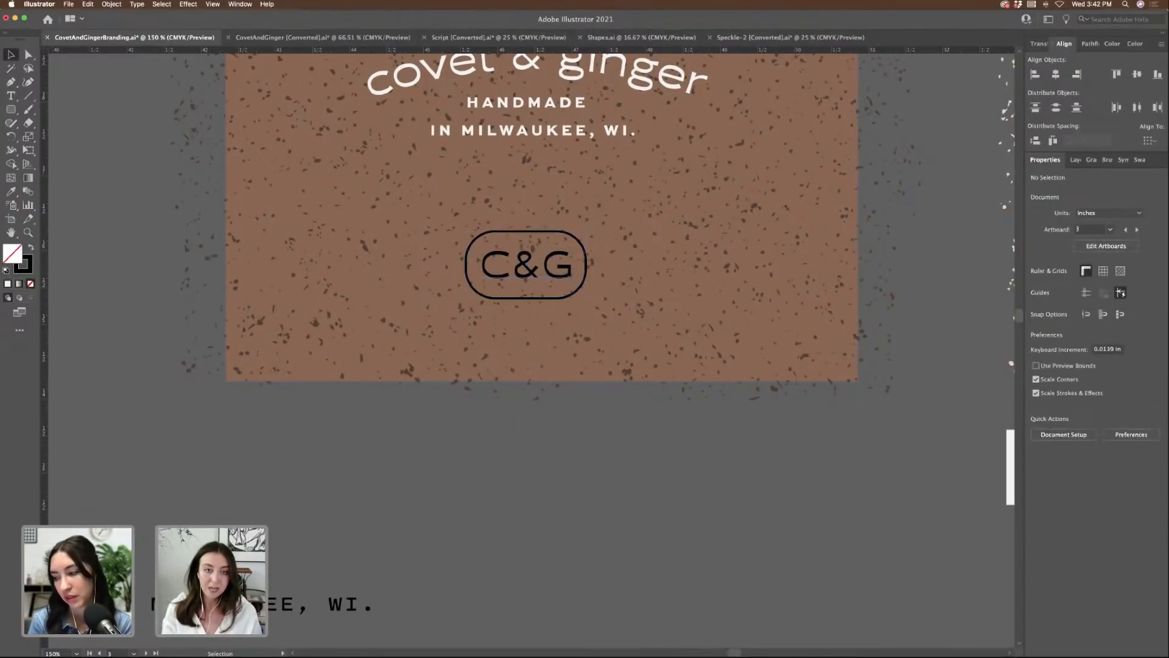
- Recolor only the C&G text on the brown square off-white by sampling the background of the light speckled card
click(486, 259)
key(i)
scroll(255, 274, up, 5)
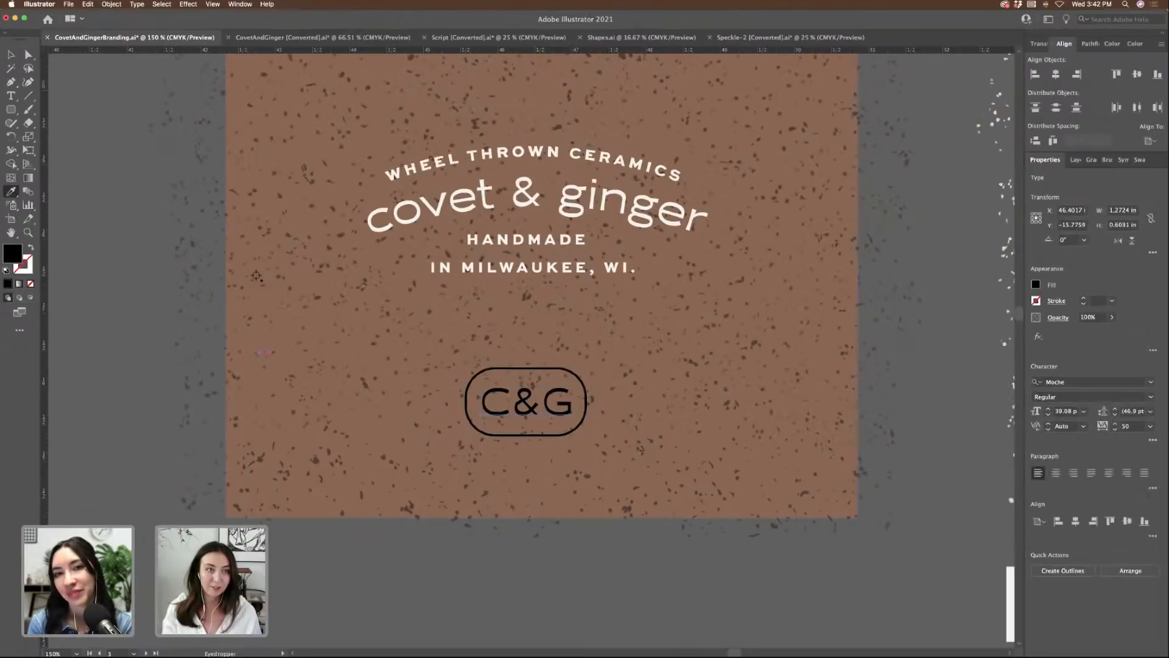
scroll(255, 275, left, 5)
scroll(255, 276, left, 7)
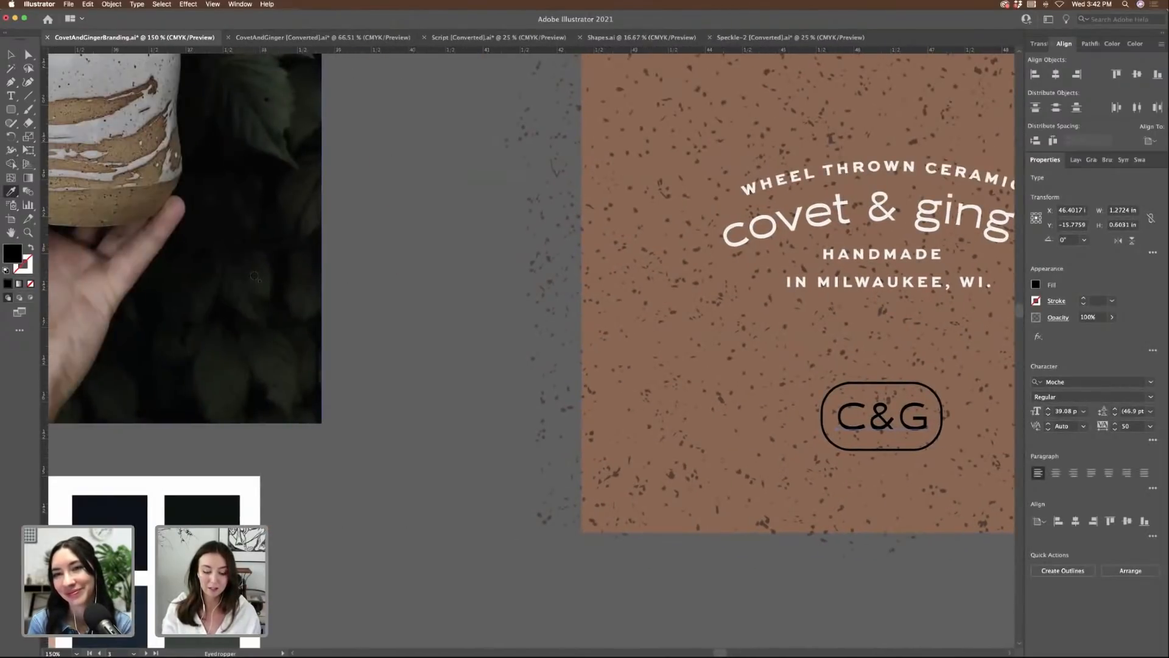
key(super+minus)
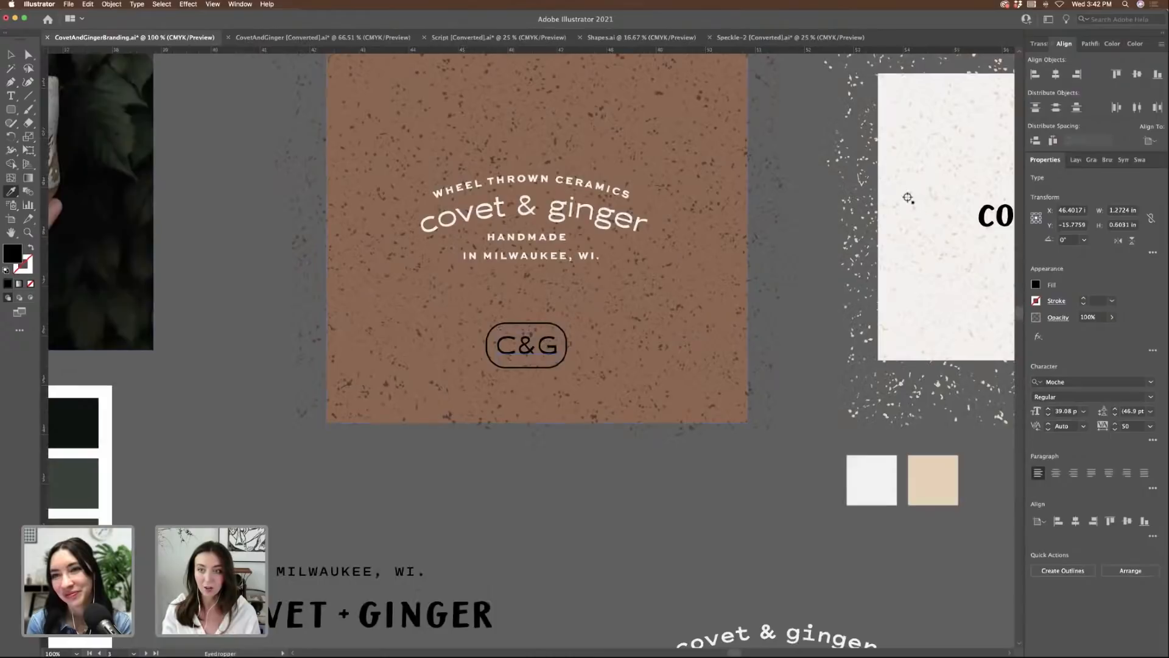
click(894, 219)
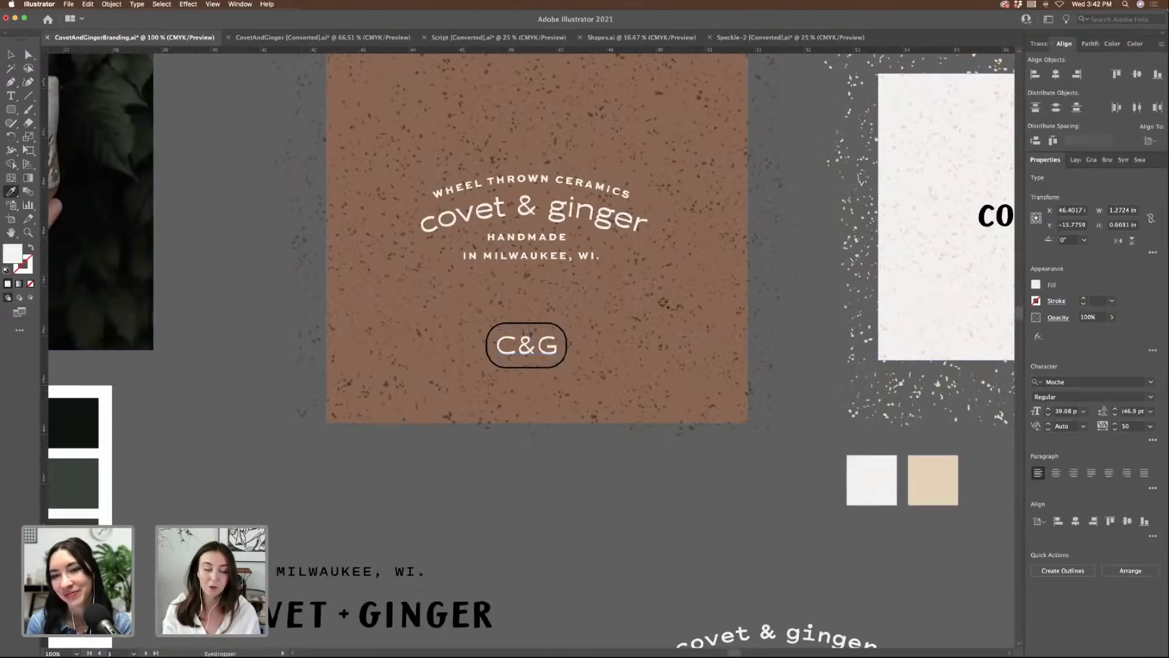
- Give the pill frame a 2 pt off-white outline without fill, sampling the light speckled card and swapping fill and stroke
super+click(541, 324)
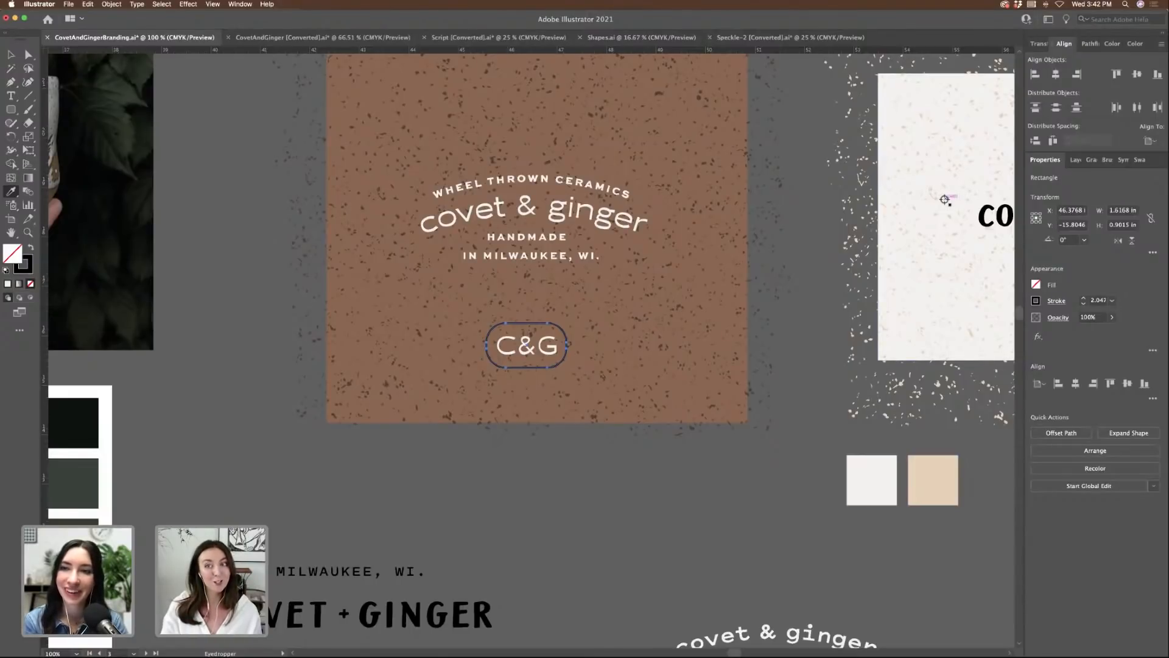
click(925, 210)
key(v)
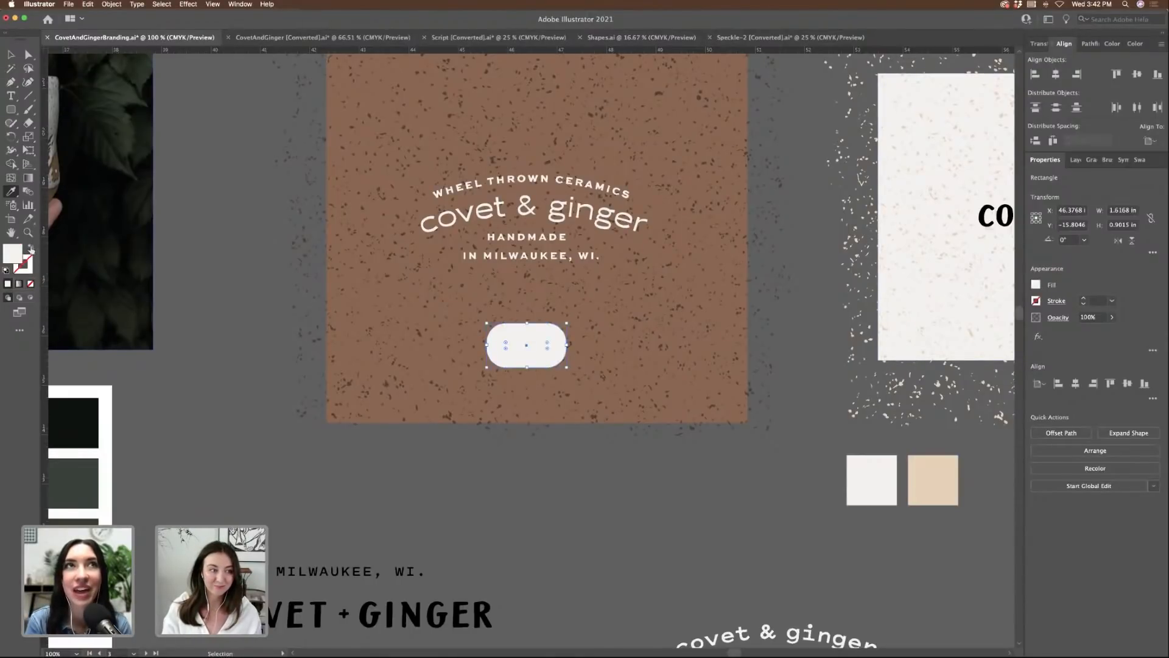
click(30, 248)
click(1083, 299)
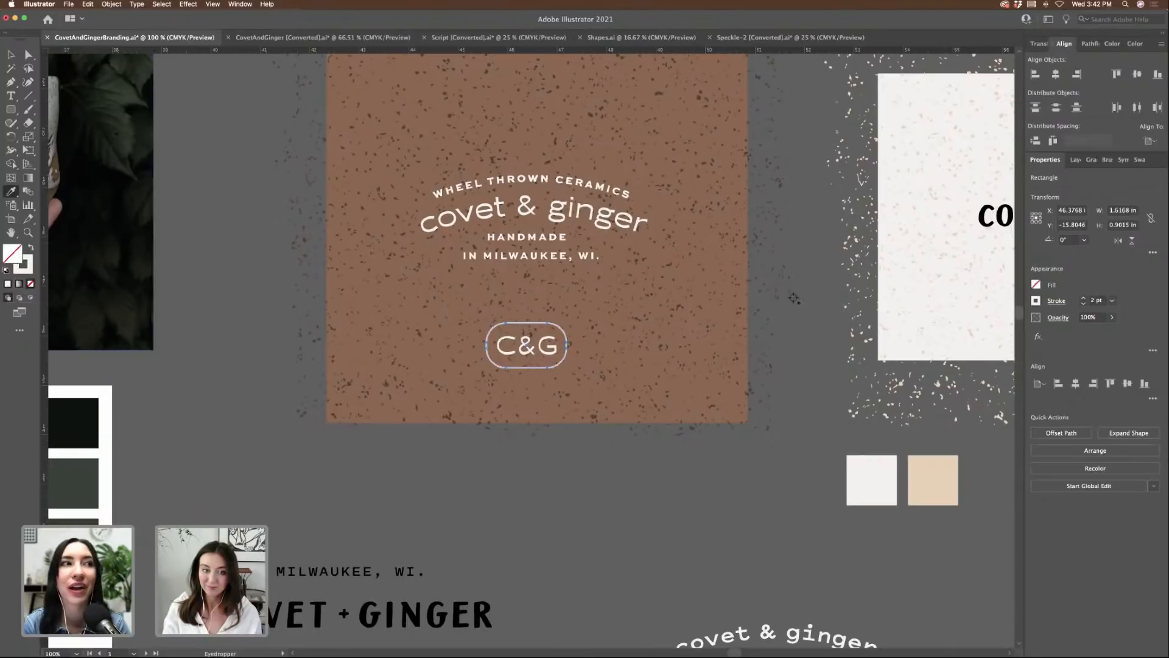
click(804, 294)
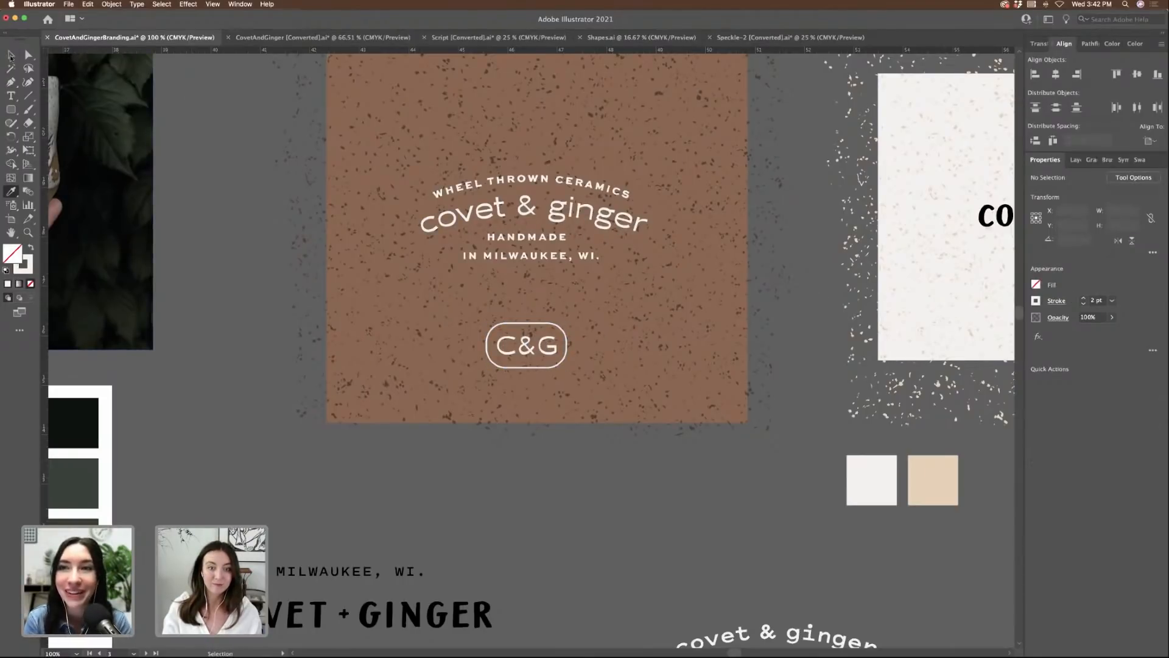
key(shift+x)
- Bring the handwritten "made in Milwaukee" line from the logo sketches onto the brown square, above the arched logo
scroll(581, 543, up, 2)
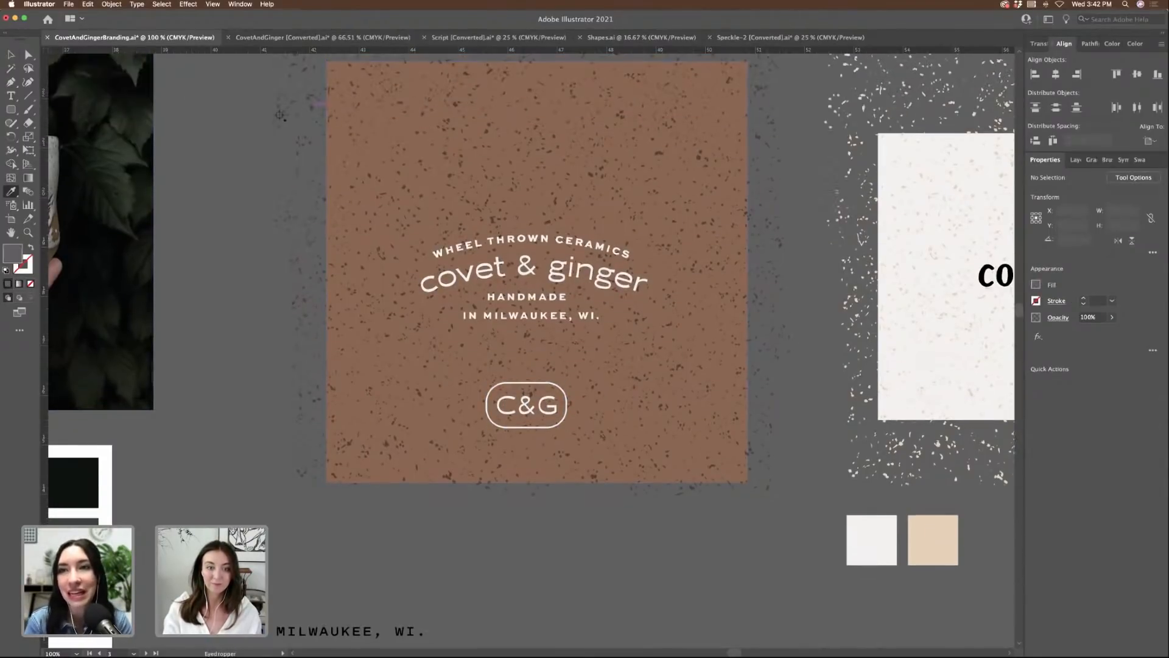
key(v)
scroll(270, 215, left, 15)
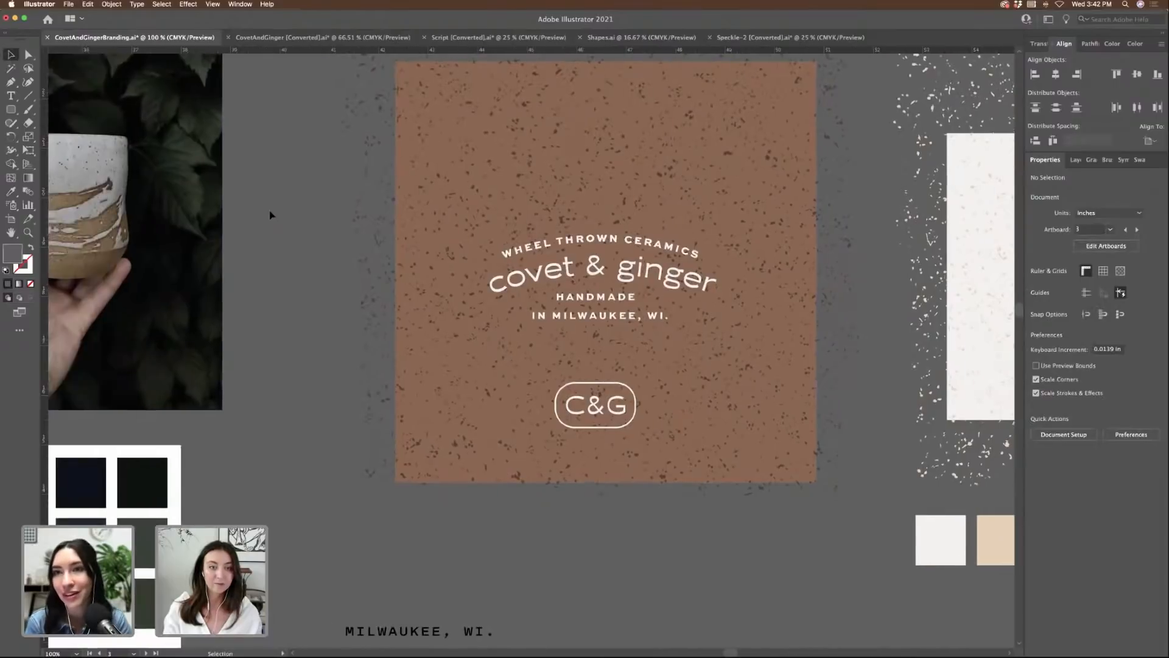
scroll(269, 215, down, 3)
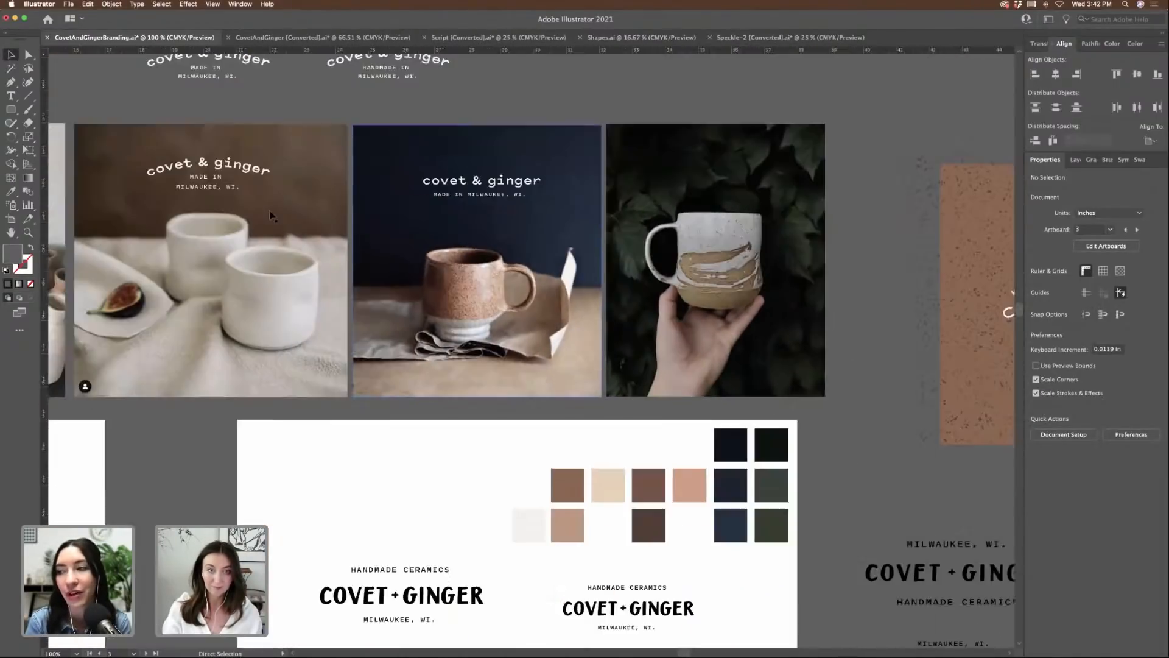
scroll(270, 214, left, 10)
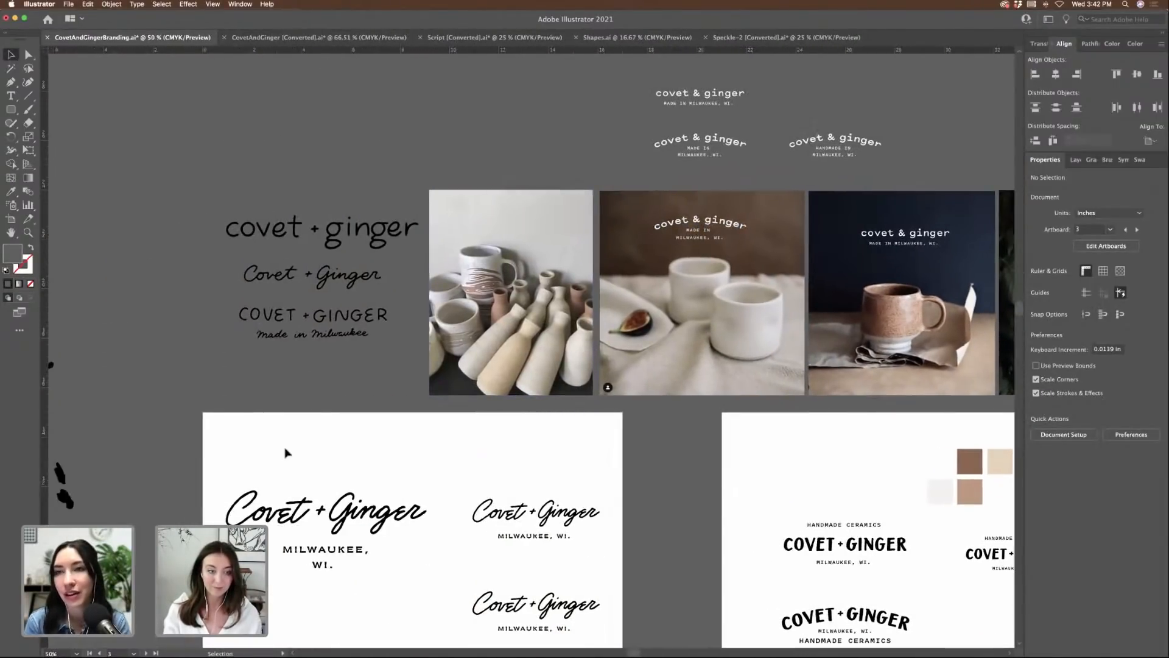
click(288, 517)
click(221, 458)
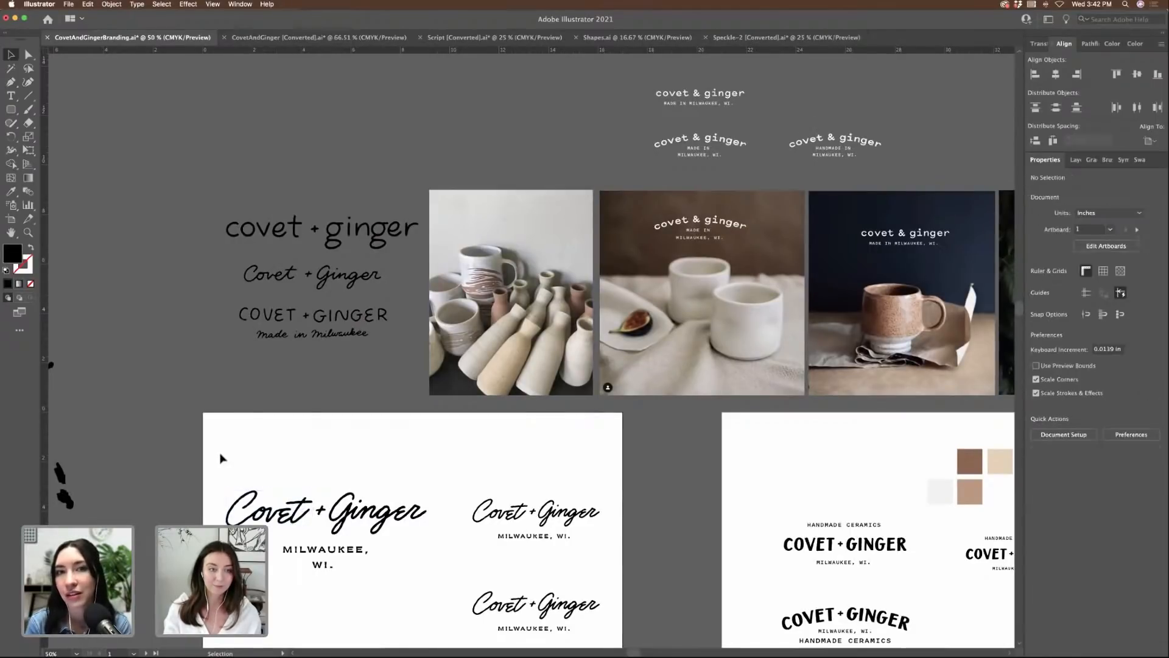
scroll(183, 366, right, 4)
scroll(163, 291, down, 2)
drag(163, 291, 298, 324)
scroll(331, 358, right, 2)
scroll(331, 358, right, 10)
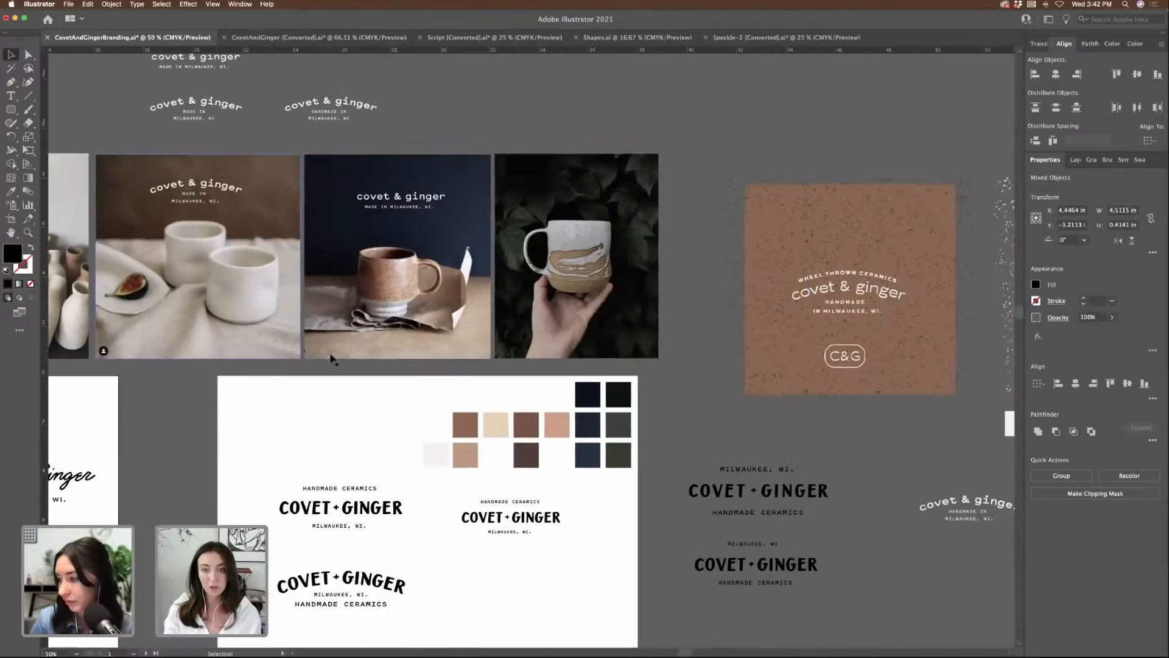
key(super+1)
scroll(332, 358, right, 15)
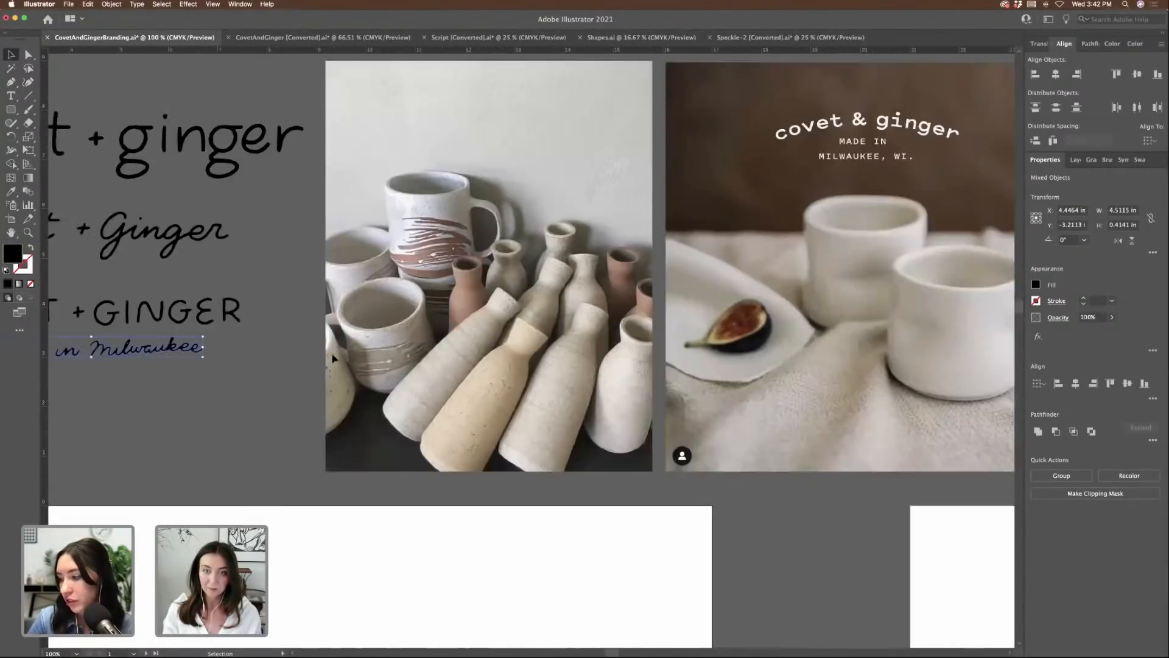
scroll(334, 359, right, 12)
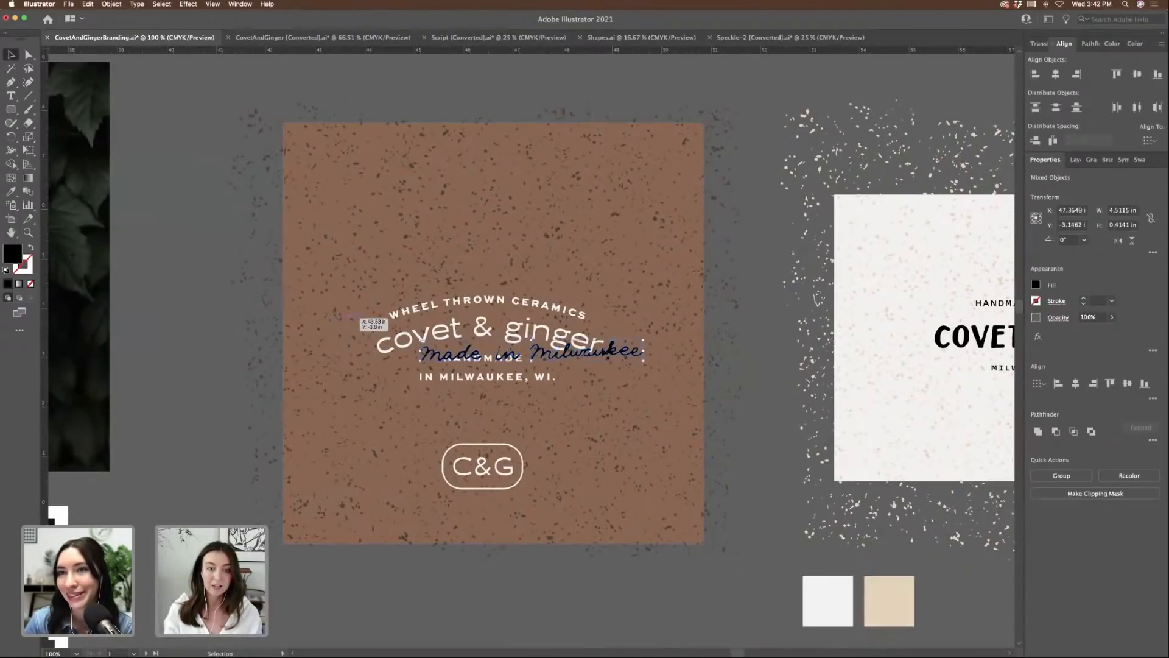
drag(623, 349, 578, 224)
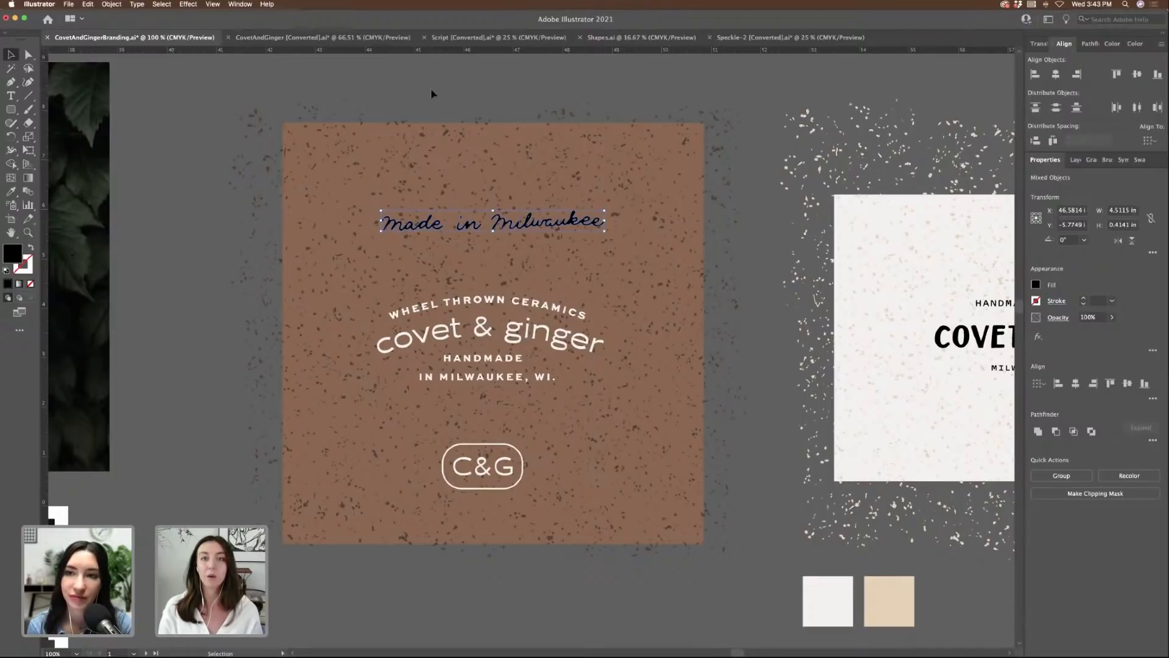
- Recolor the handwritten Made in Milwaukee line off-white by sampling the covet & ginger lettering, and rotate it slightly to straighten it
key(i)
click(490, 321)
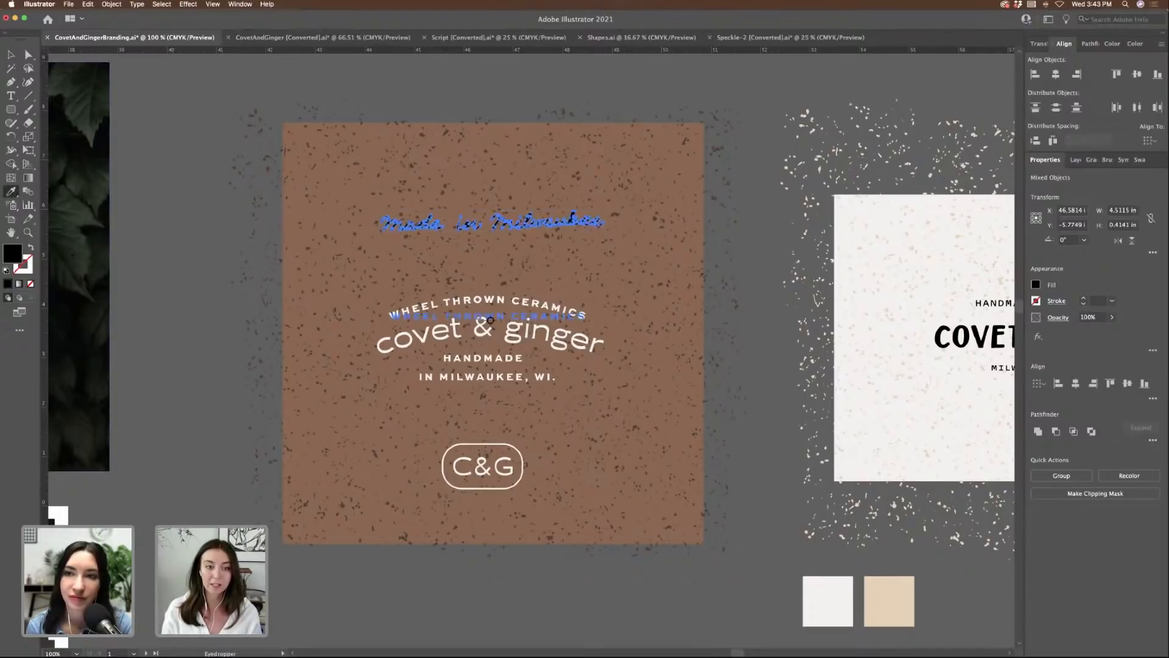
click(445, 329)
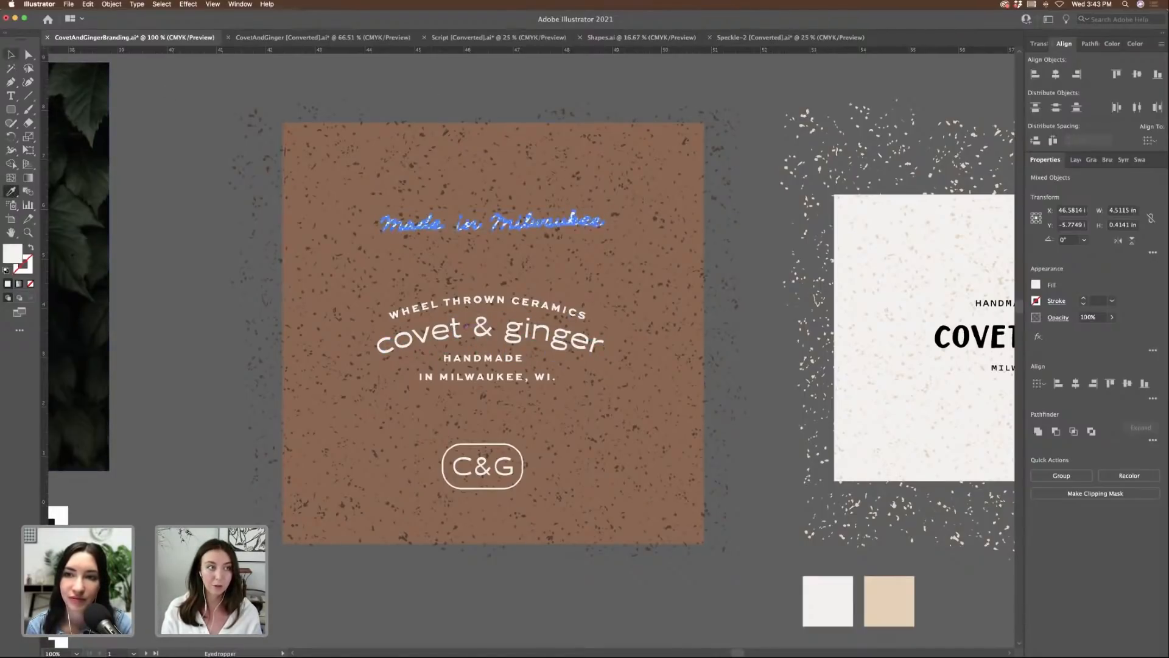
key(v)
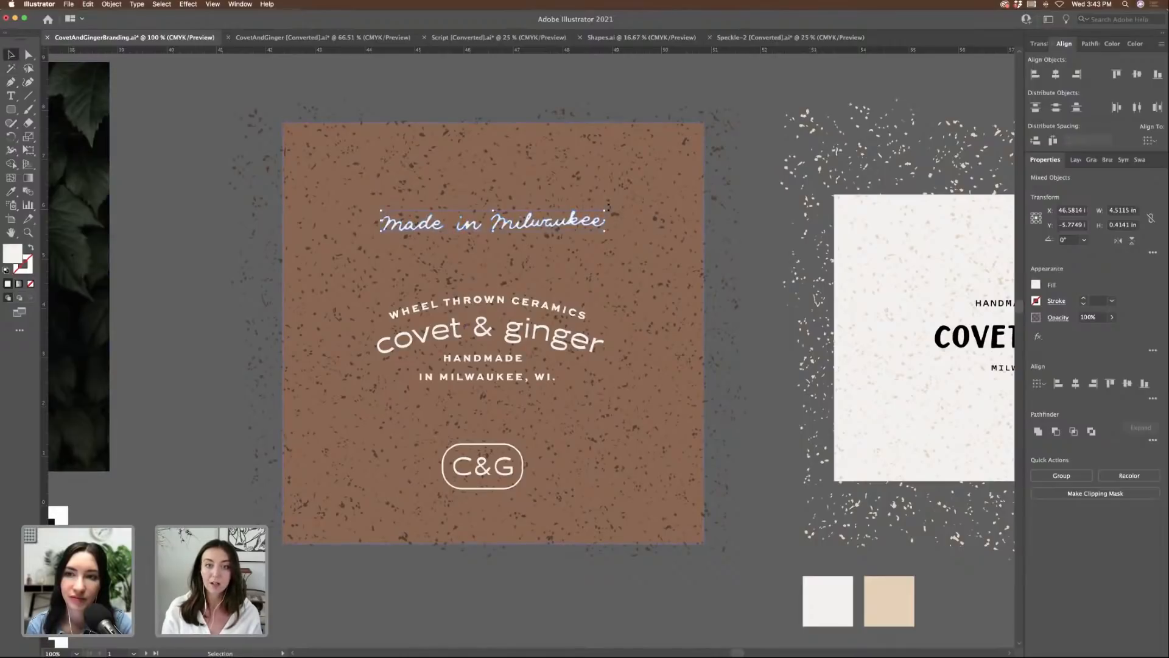
drag(620, 206, 615, 213)
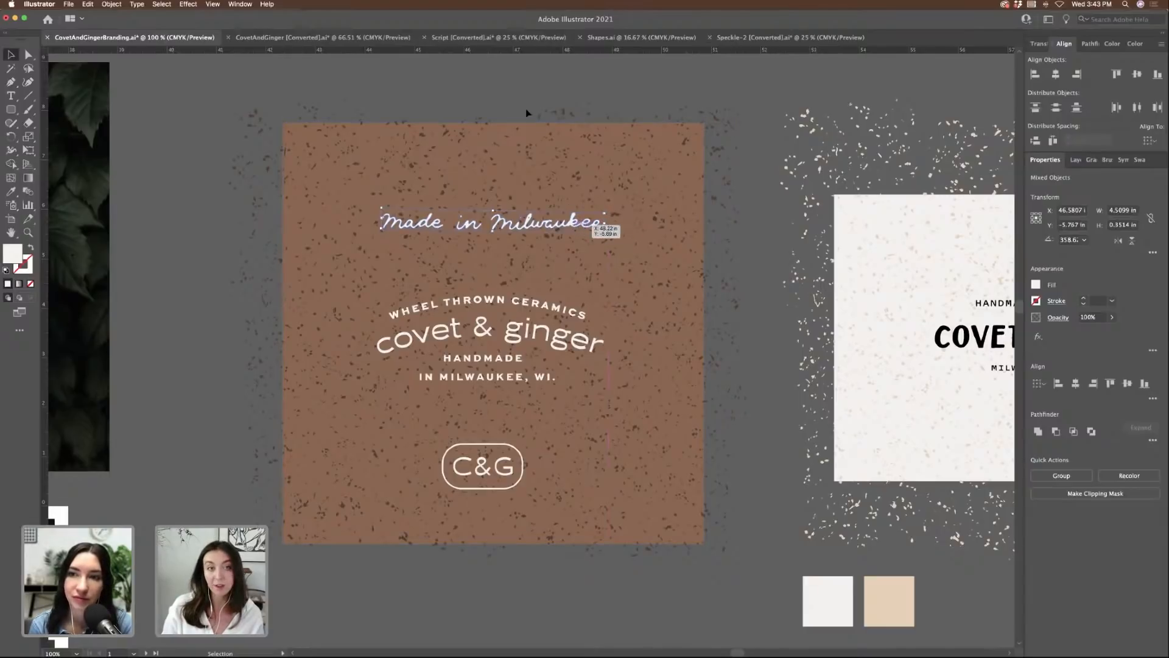
- Move the handwritten line just above the brown square and place a copy of the full arched lockup above and right of the square
drag(579, 225, 546, 84)
click(506, 366)
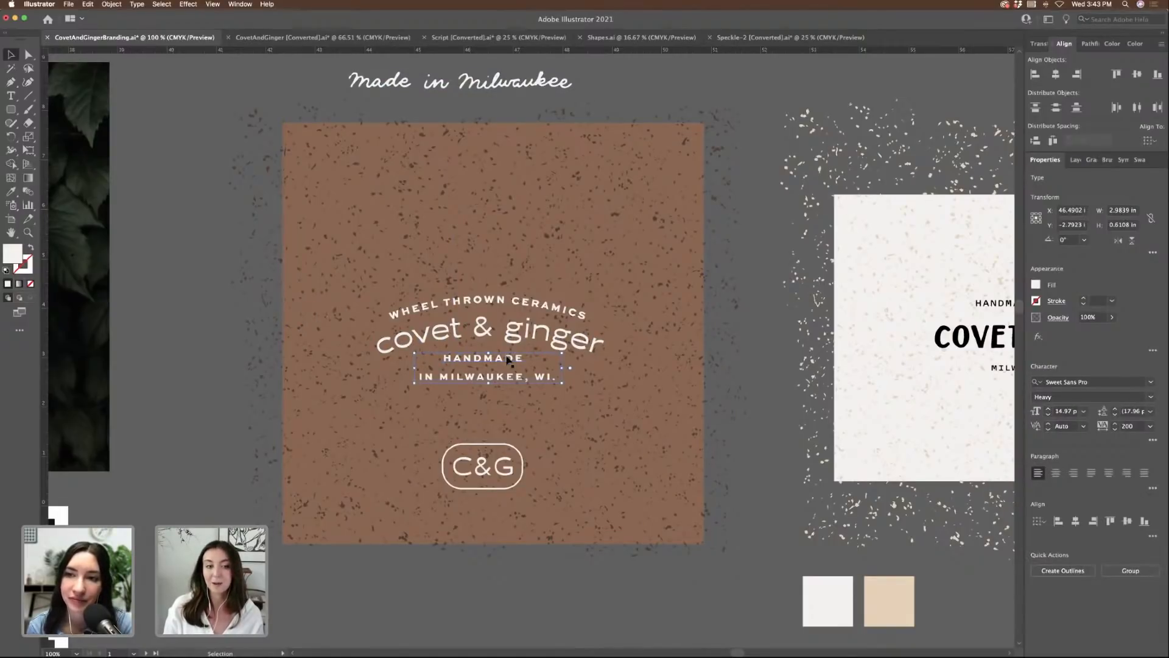
scroll(521, 384, up, 3)
drag(497, 415, 498, 426)
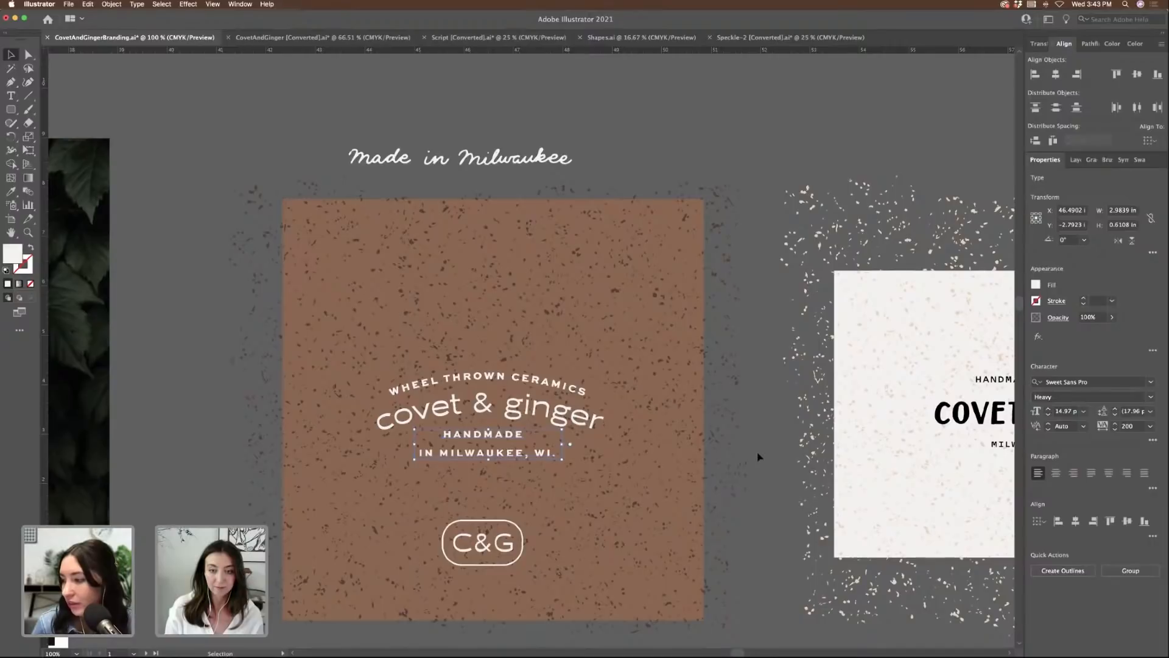
drag(759, 457, 579, 420)
shift+click(675, 455)
scroll(609, 463, up, 2)
drag(548, 468, 807, 101)
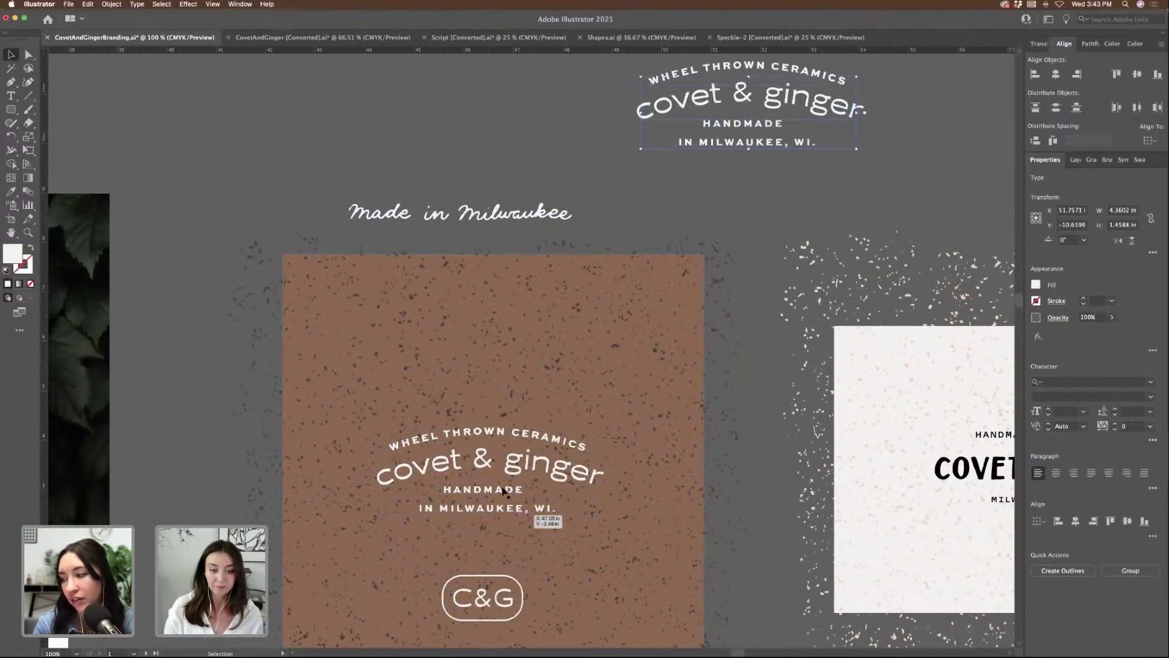
- Replace the HANDMADE IN MILWAUKEE, WI. text in the square's lockup with the handwritten line, about 3.54 in wide and slightly rotated
click(510, 517)
drag(510, 517, 294, 127)
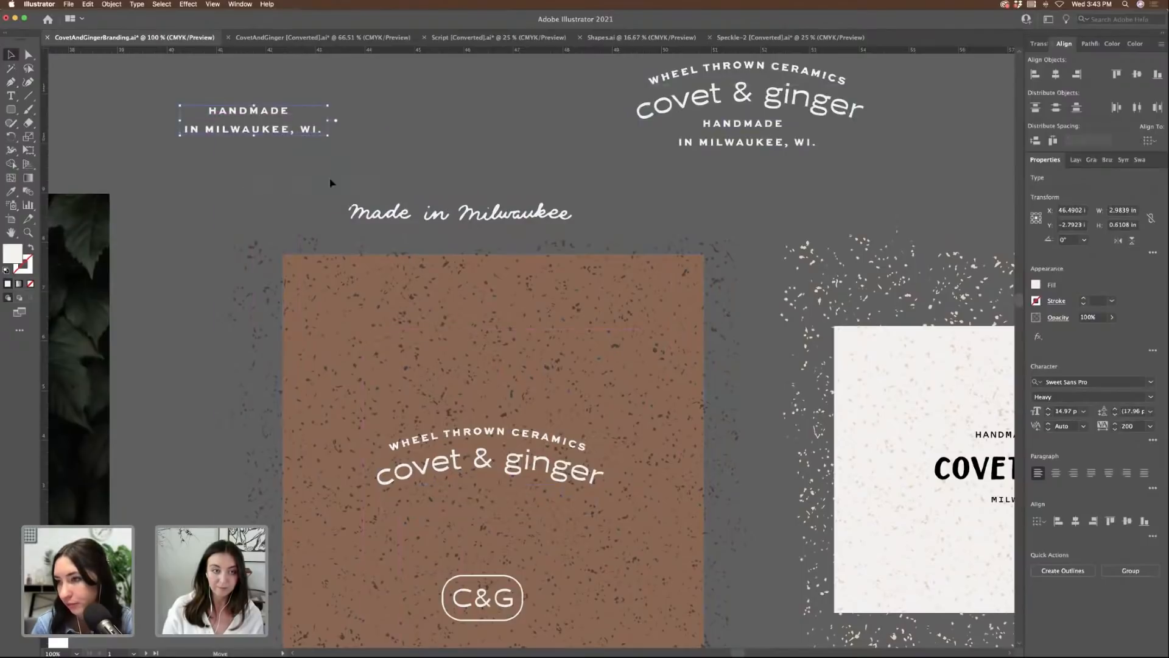
drag(329, 179, 578, 494)
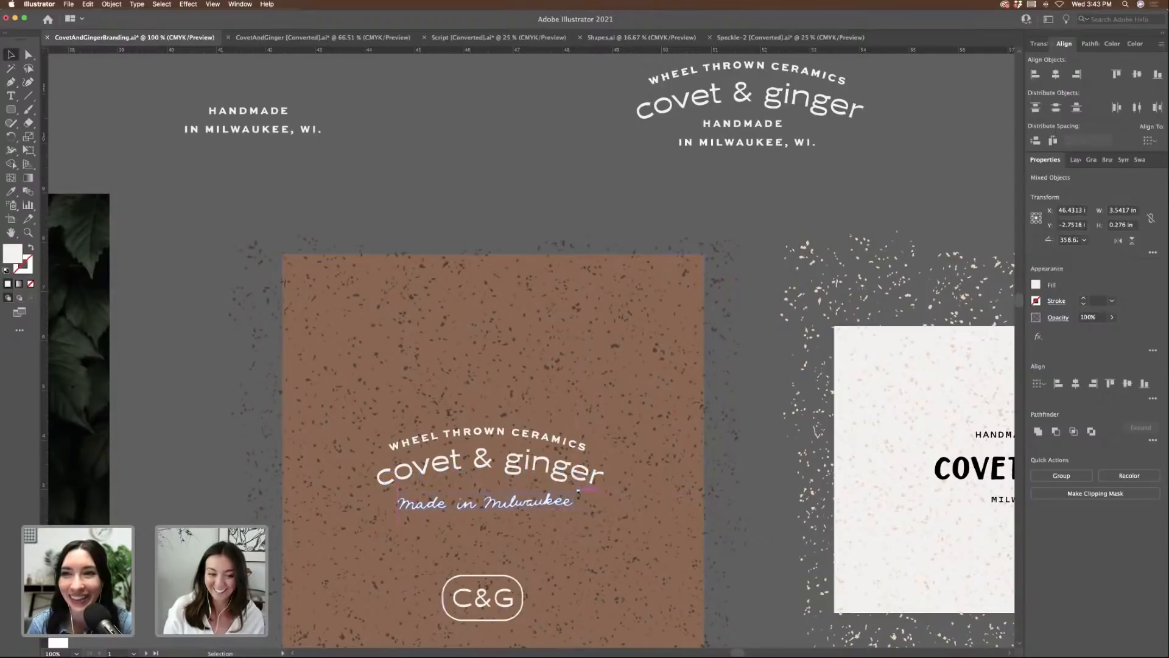
drag(578, 493, 578, 496)
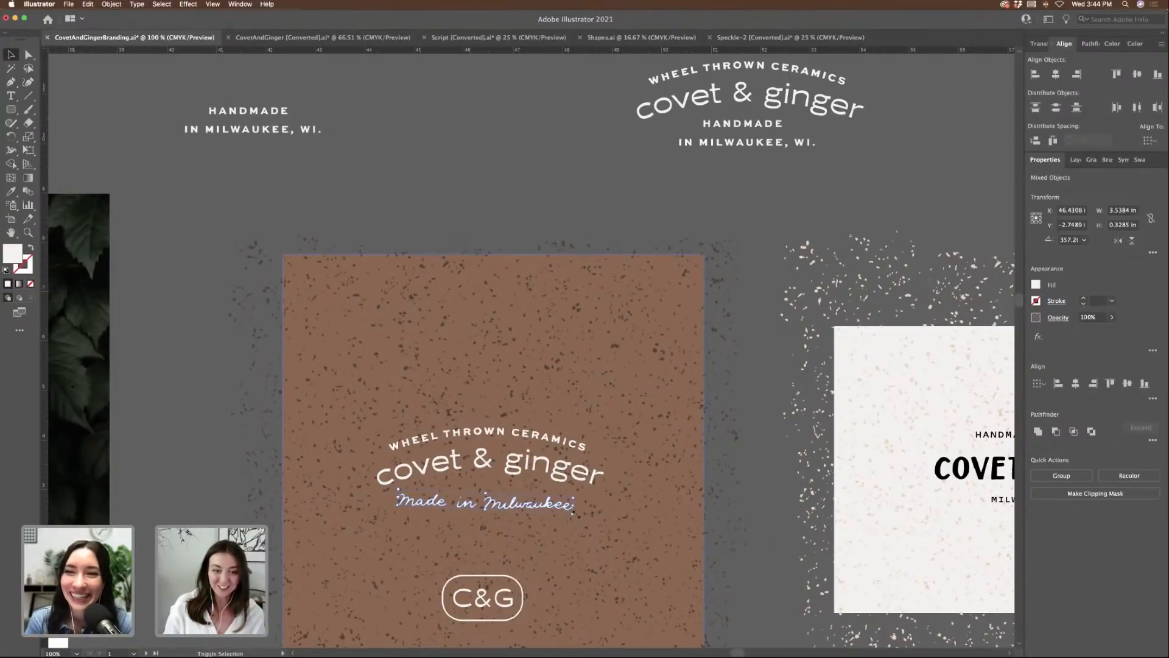
- Shrink the handwritten line to about 3.04 in wide and center it beneath covet & ginger
drag(574, 512, 560, 482)
key(super+equal)
drag(577, 361, 588, 360)
click(133, 312)
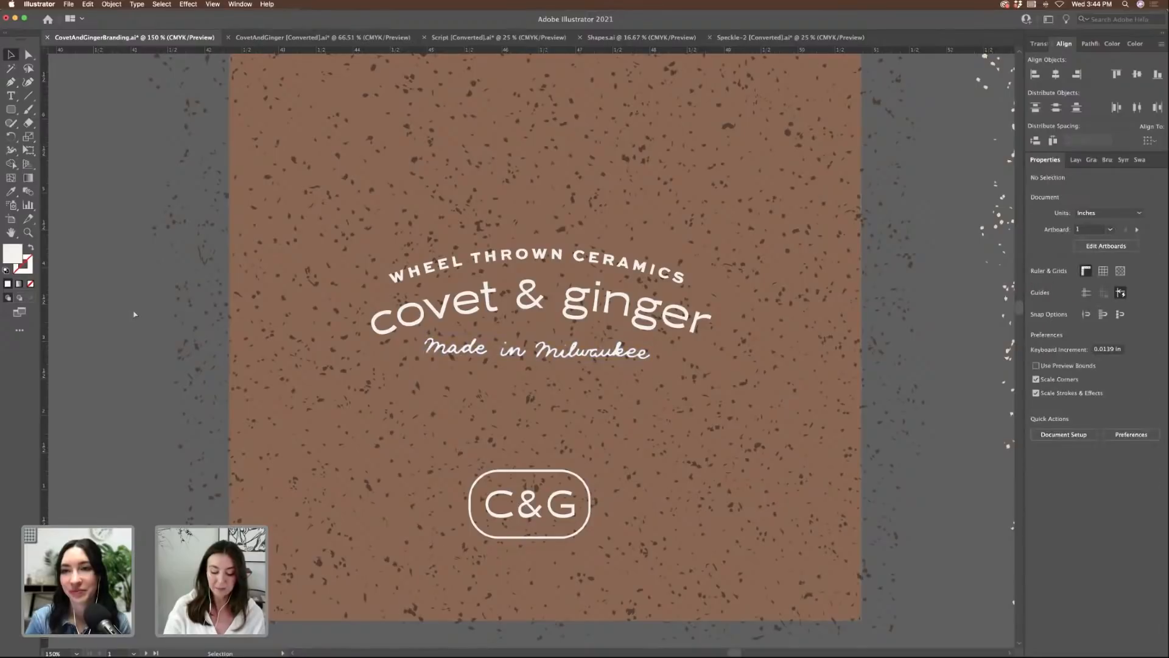
- Move only the handwritten Made in Milwaukee line off the brown square onto the empty canvas to its left
key(super+minus)
key(super+minus)
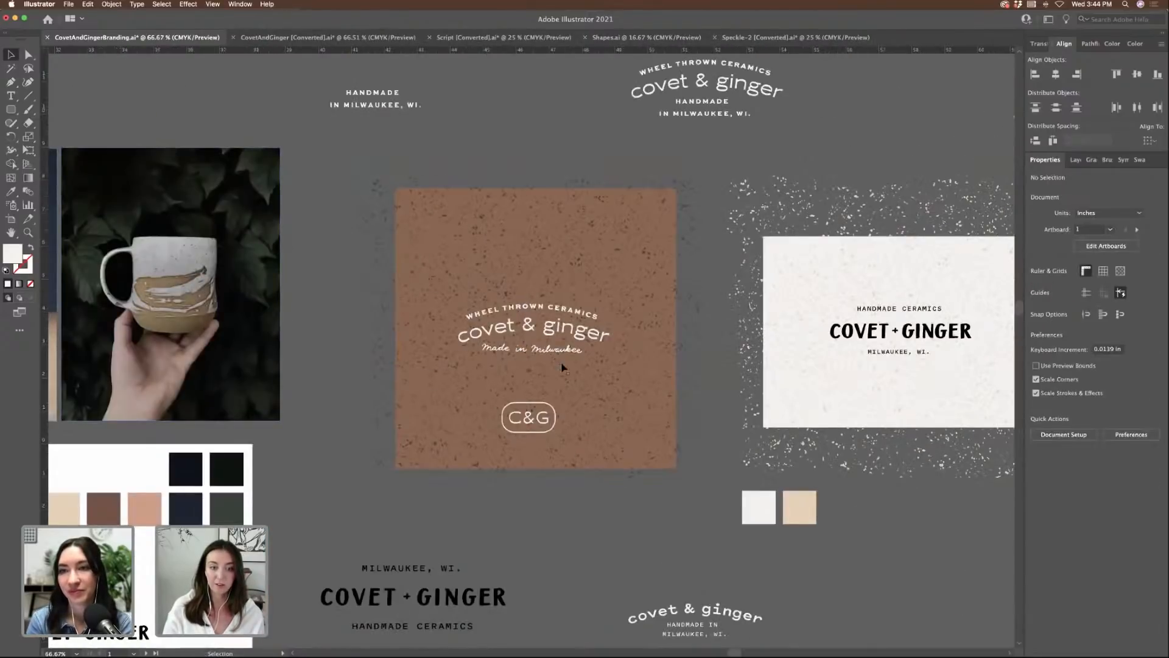
key(super+equal)
key(super+equal)
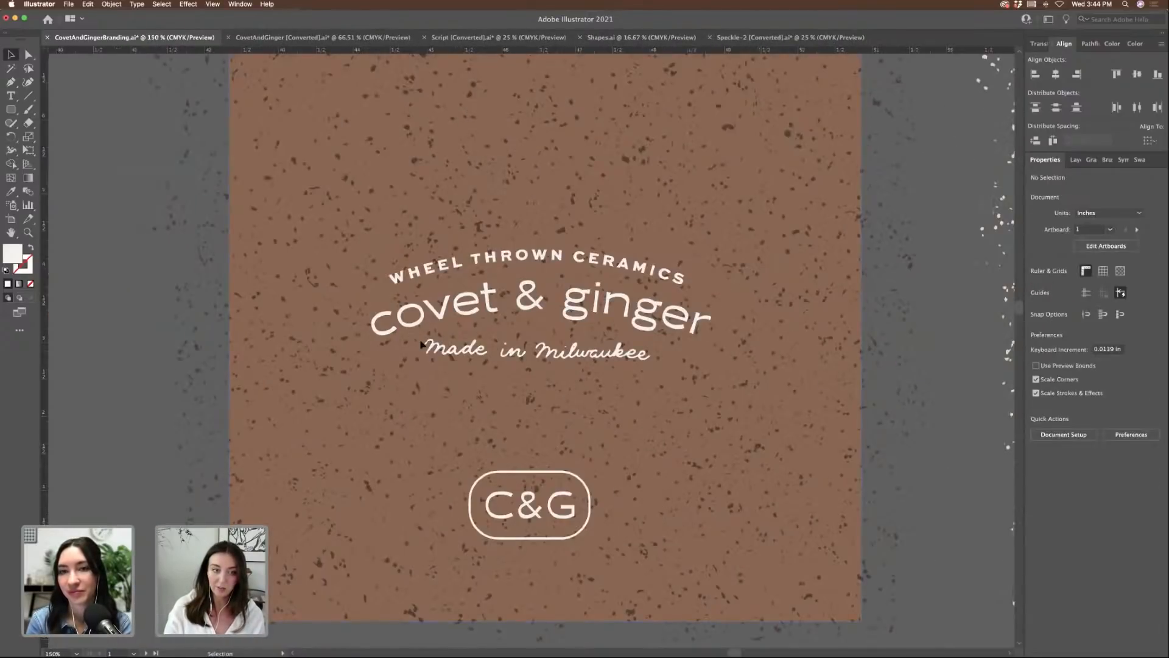
drag(478, 350, 912, 374)
shift+click(765, 377)
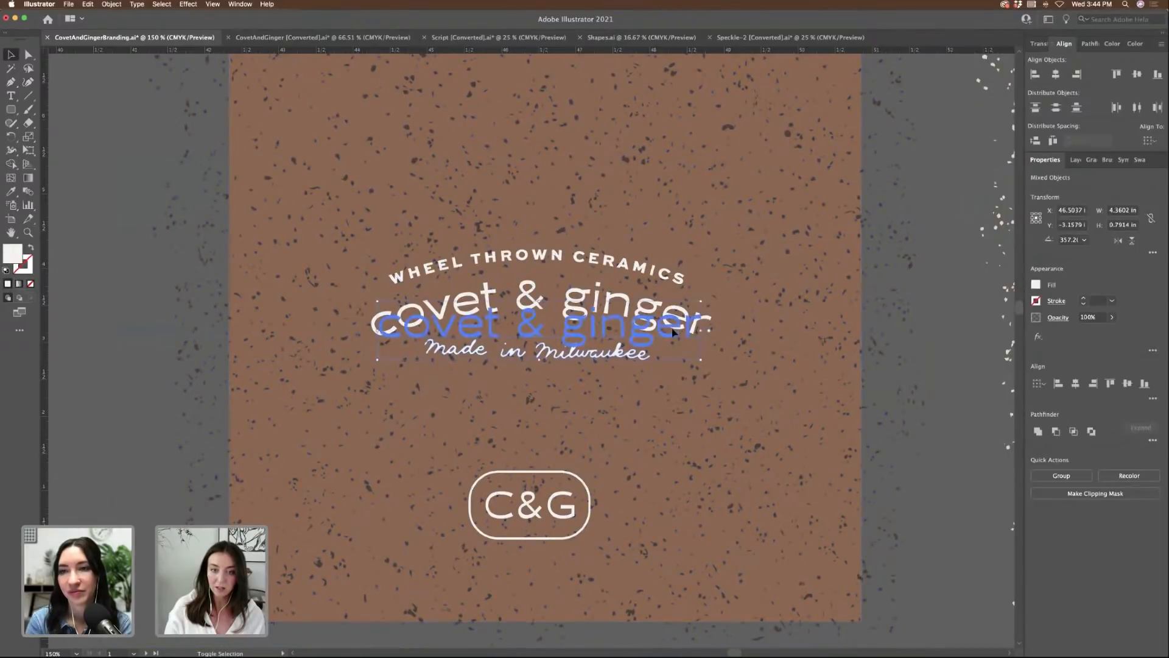
shift+click(672, 333)
drag(611, 358, 174, 323)
scroll(189, 323, left, 5)
drag(271, 323, 239, 332)
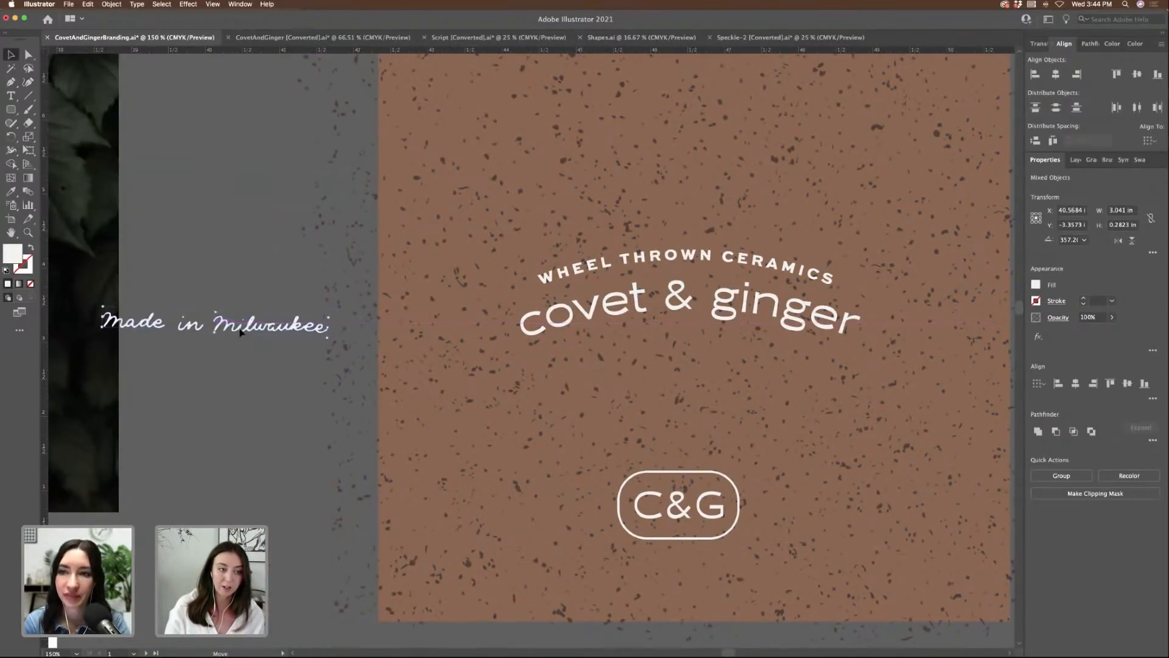
click(250, 340)
scroll(249, 340, left, 3)
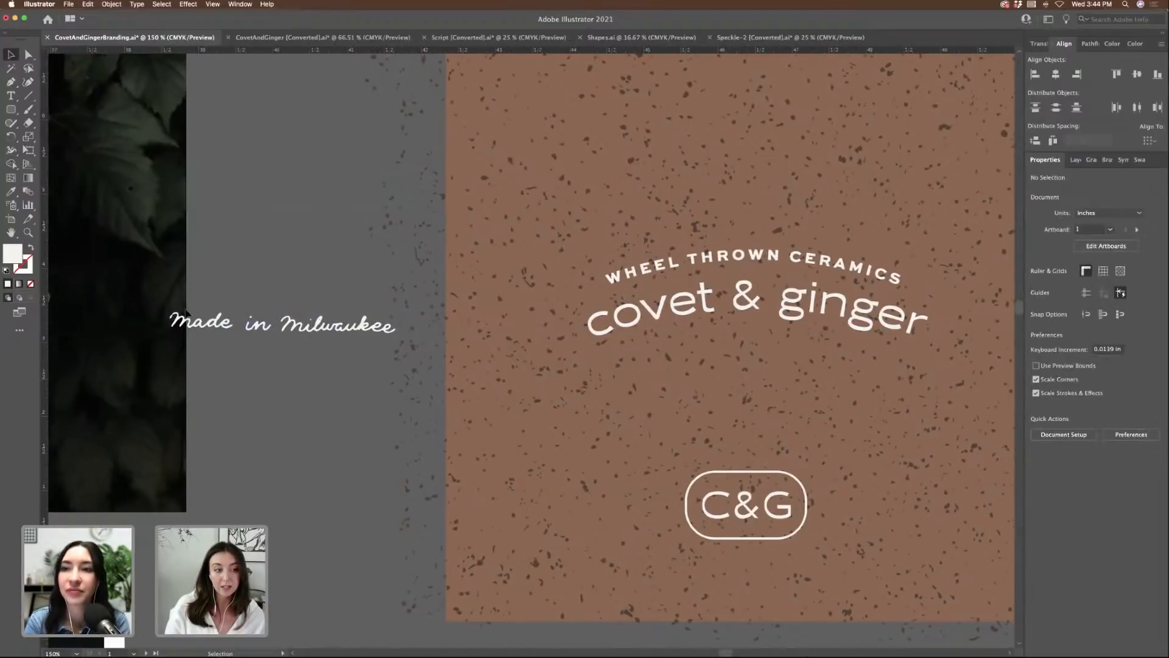
- Stack the handwritten words on two lines, with Made in centered above Milwaukee
click(201, 321)
shift+click(256, 324)
drag(251, 315, 368, 305)
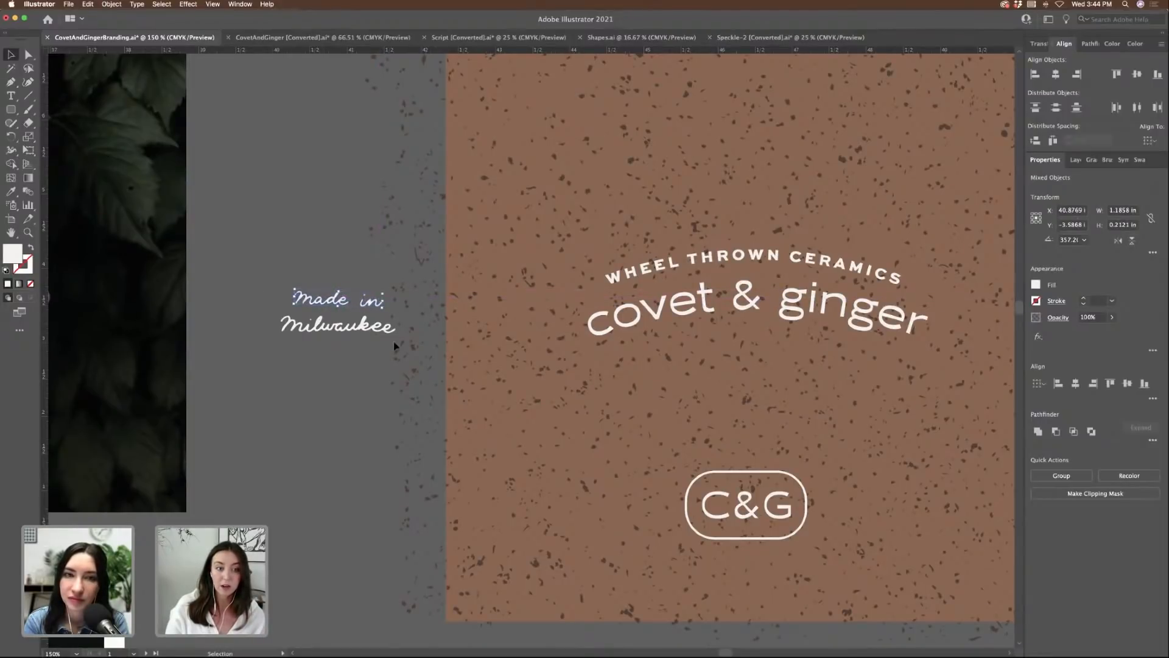
- Place the two-line Made in Milwaukee text back on the brown square, centered beneath covet & ginger
drag(395, 345, 288, 327)
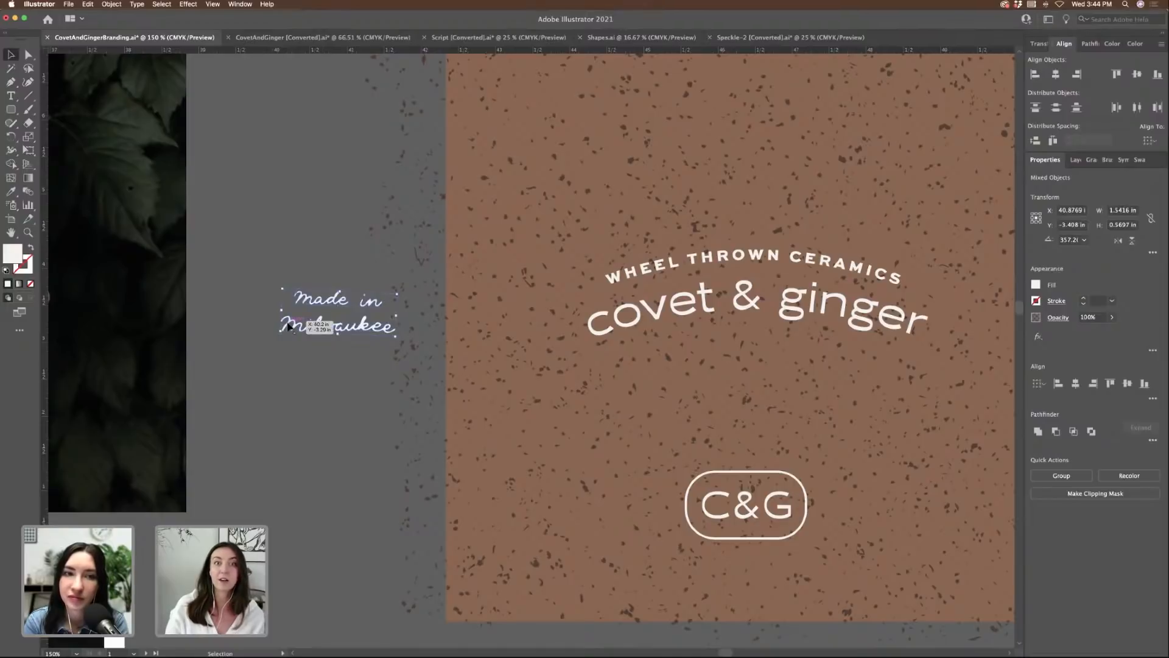
scroll(338, 314, right, 3)
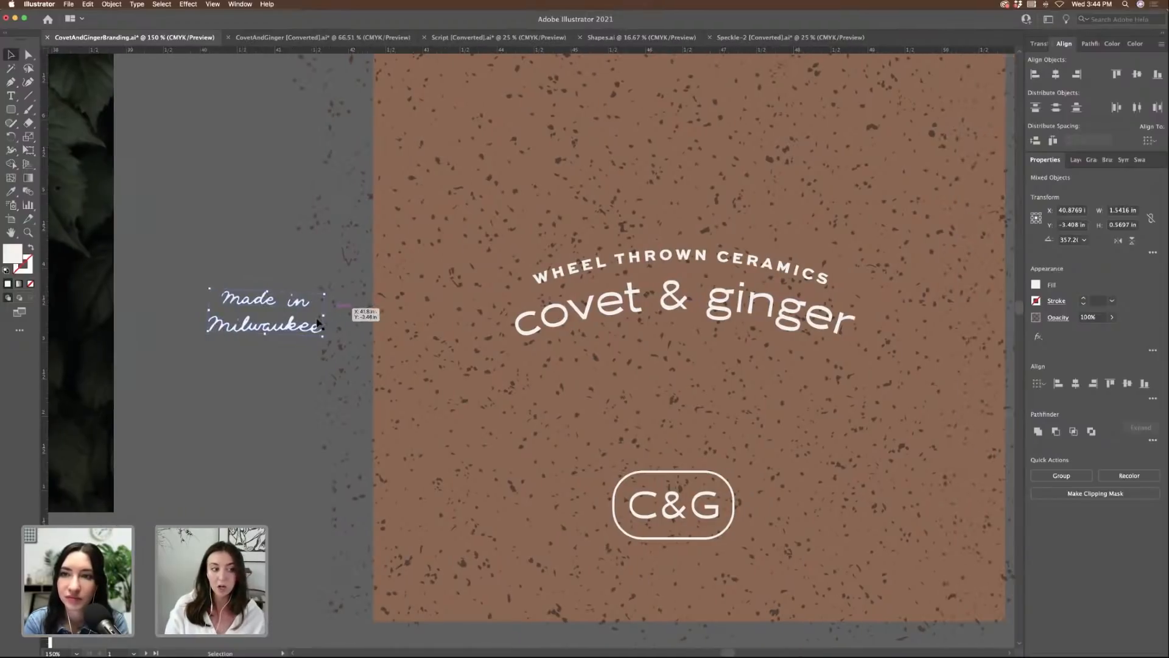
scroll(292, 317, right, 3)
drag(233, 296, 631, 345)
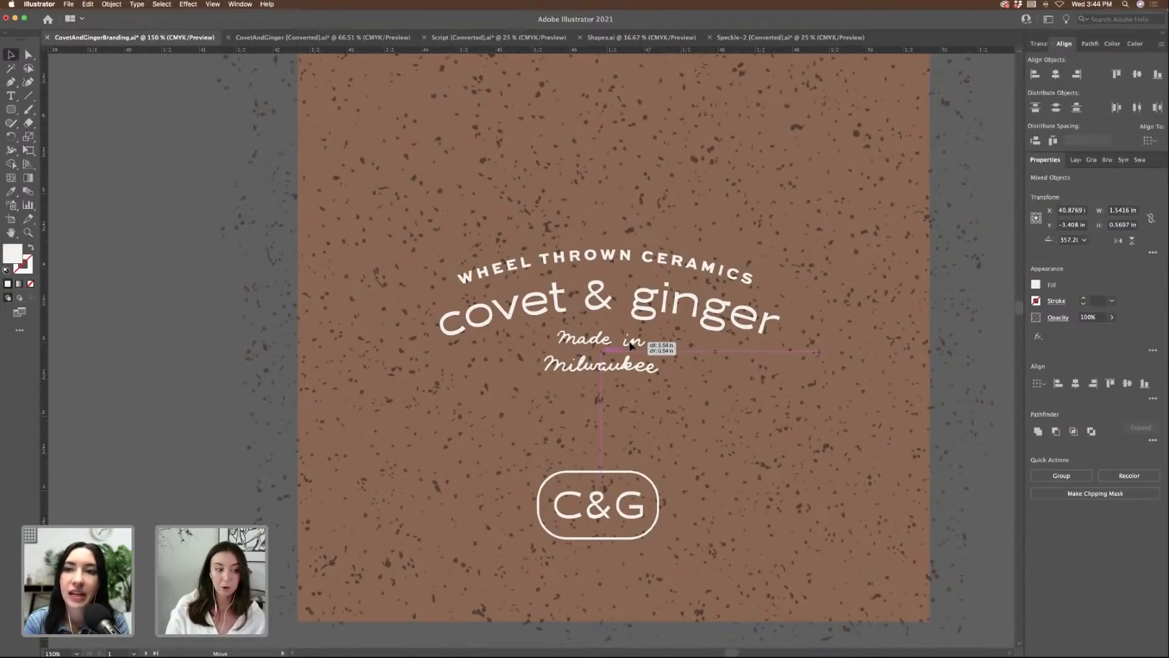
drag(631, 345, 632, 346)
- Enlarge the two-line handwritten text to about 1.8 in wide beneath covet & ginger
key(super+minus)
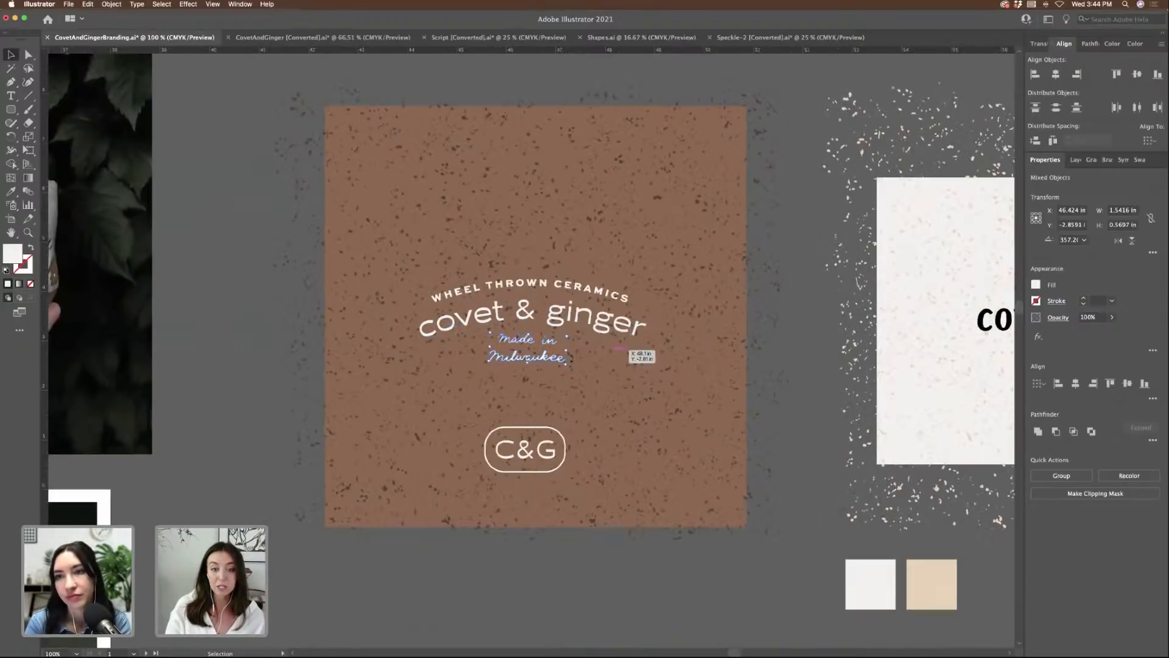
drag(565, 366, 555, 365)
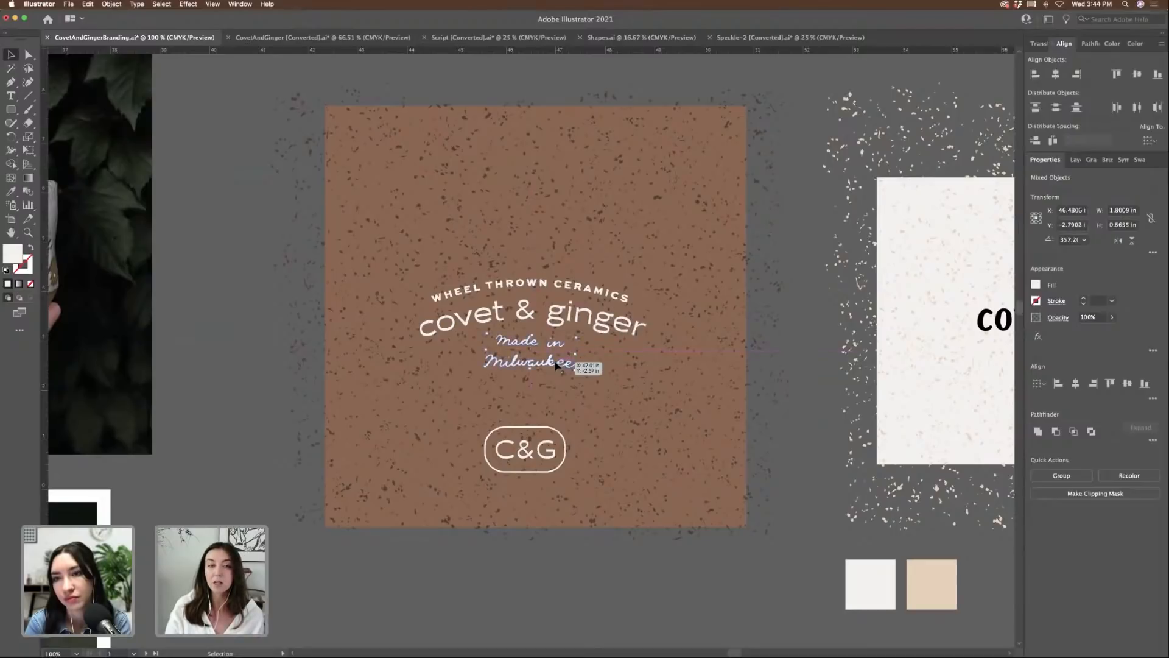
click(226, 264)
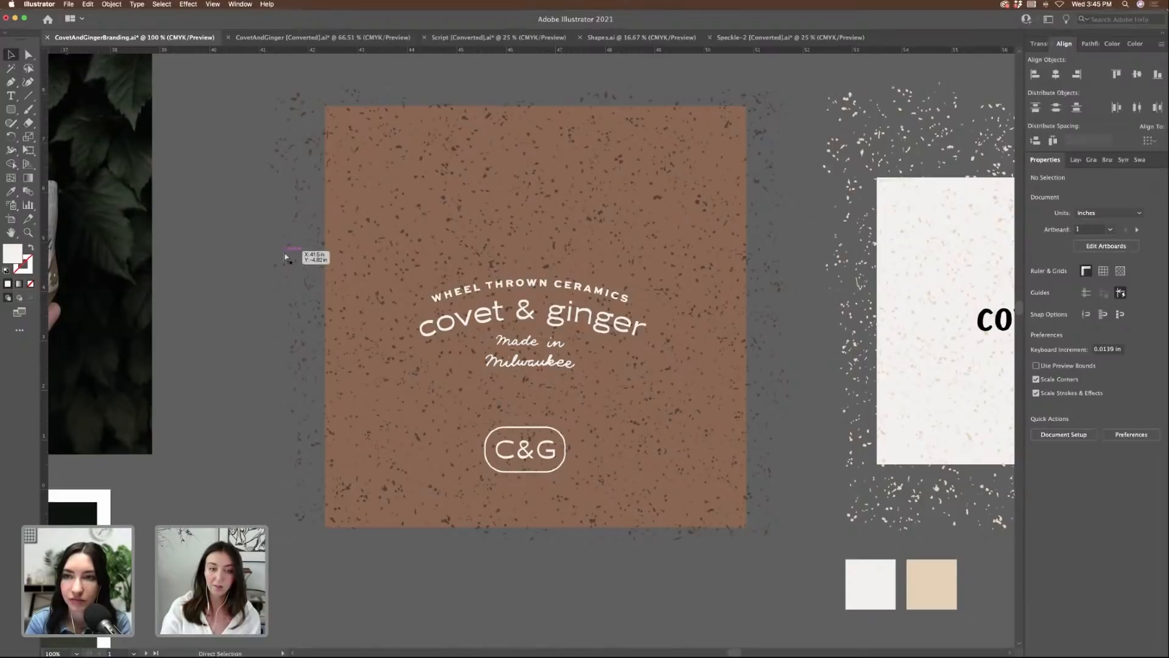
- Copy the Wheel Thrown Ceramics covet & ginger lockup with its handwritten text from the brown square to the empty canvas above
key(super+equal)
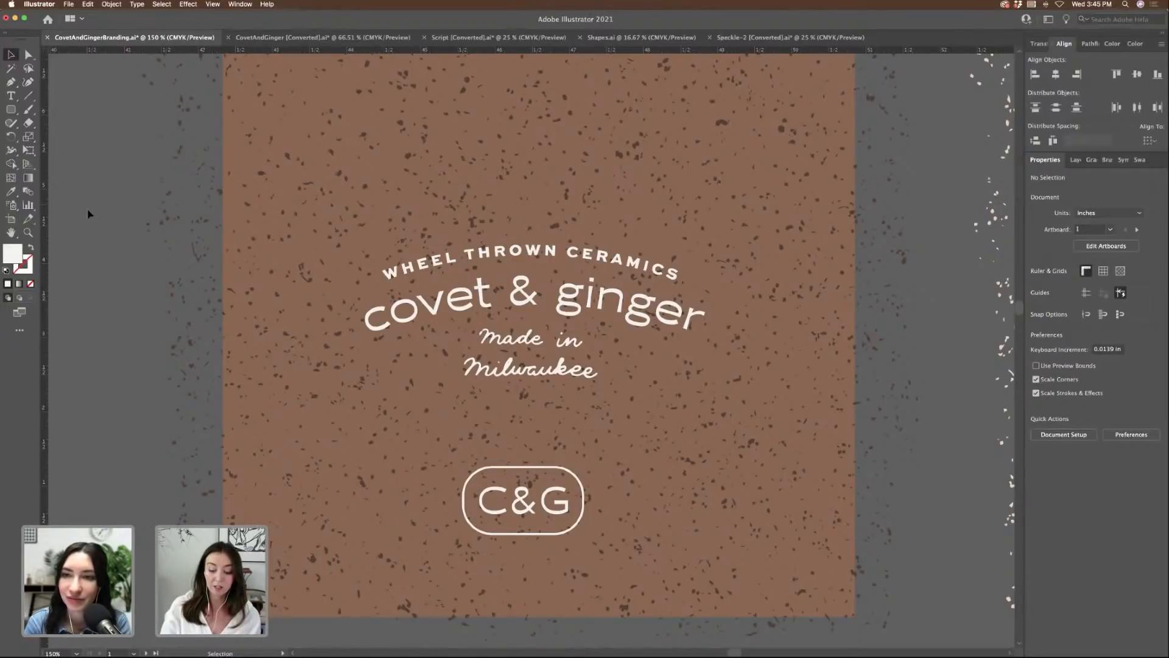
key(super+minus)
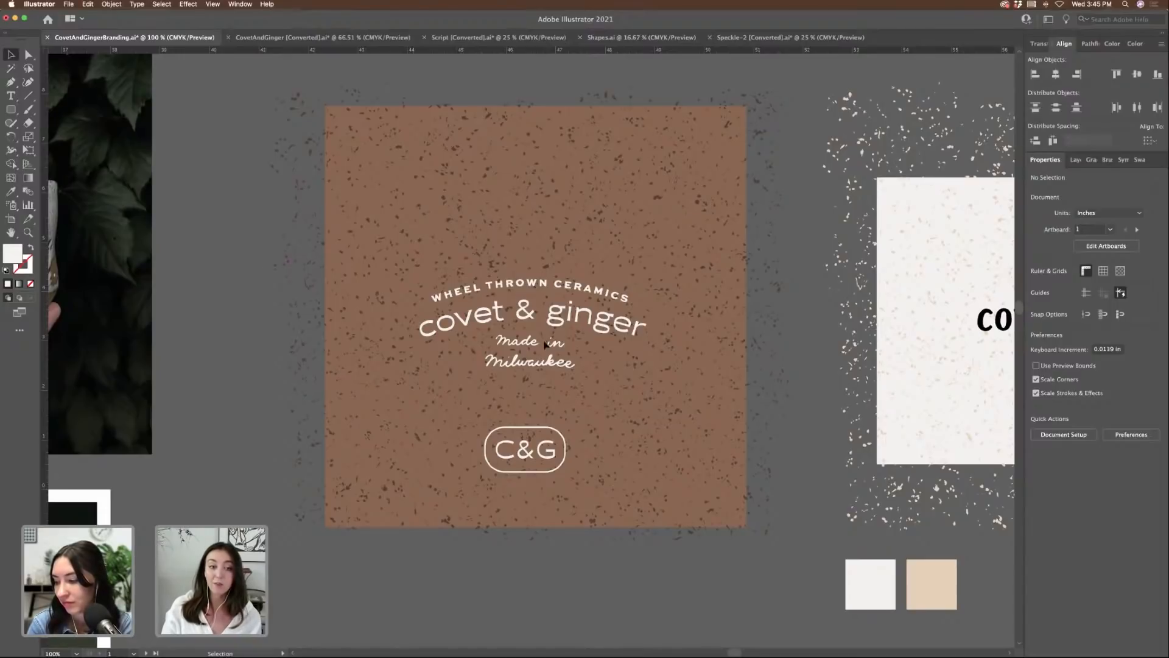
click(677, 411)
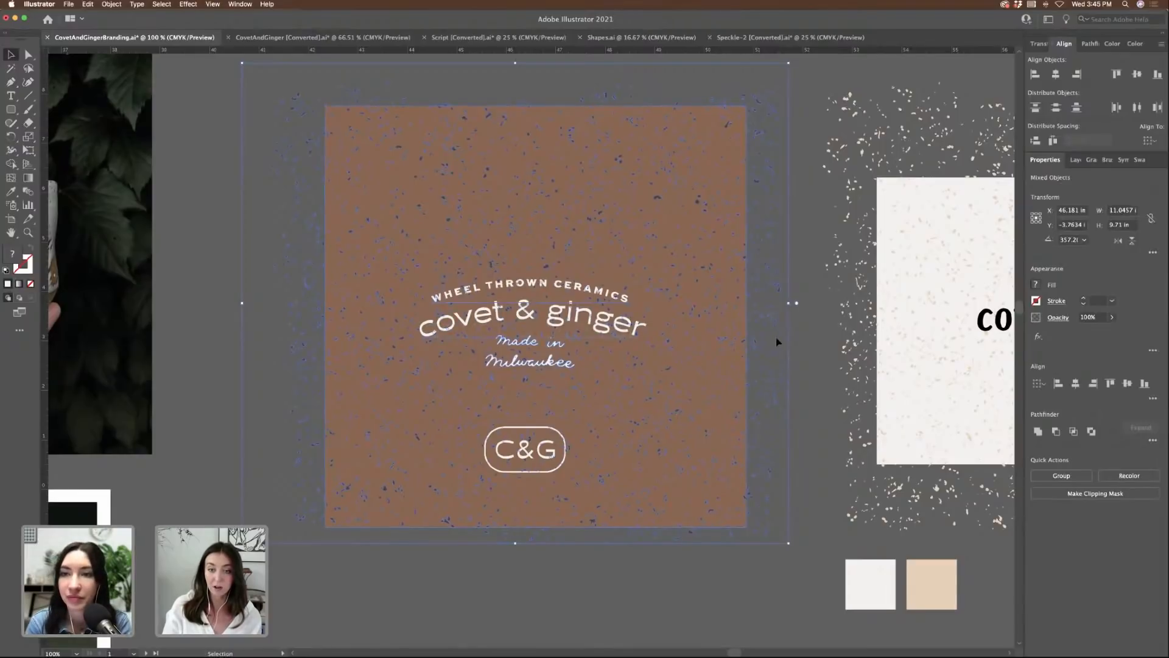
click(230, 256)
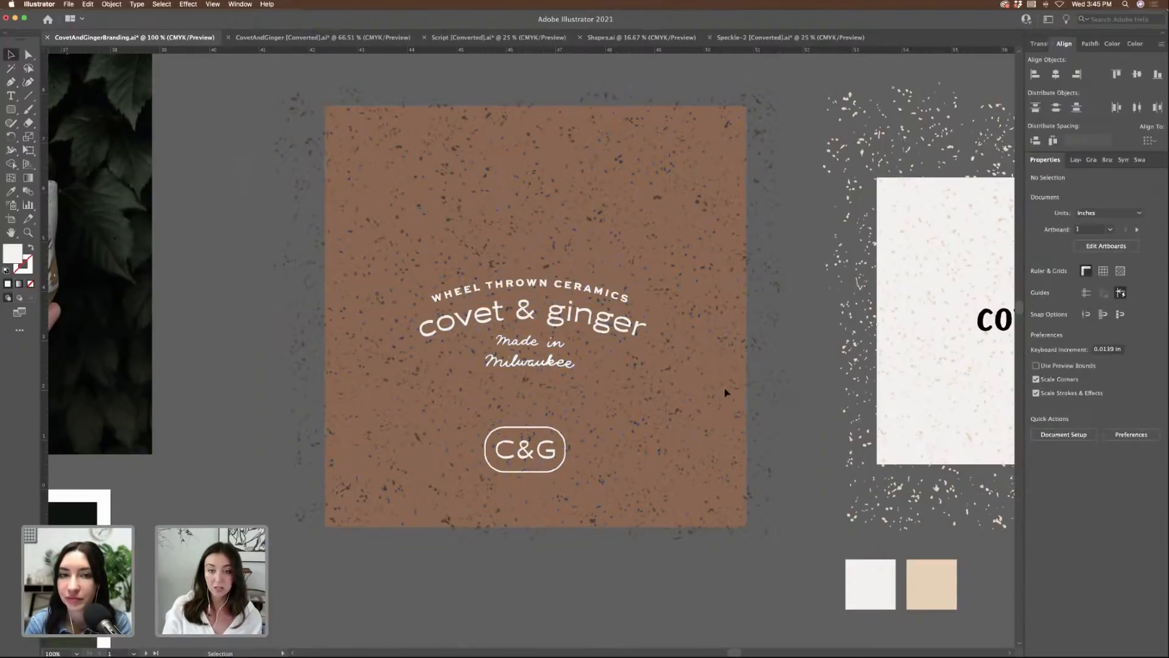
drag(775, 365, 630, 347)
shift+click(775, 376)
shift+click(710, 376)
scroll(710, 375, up, 3)
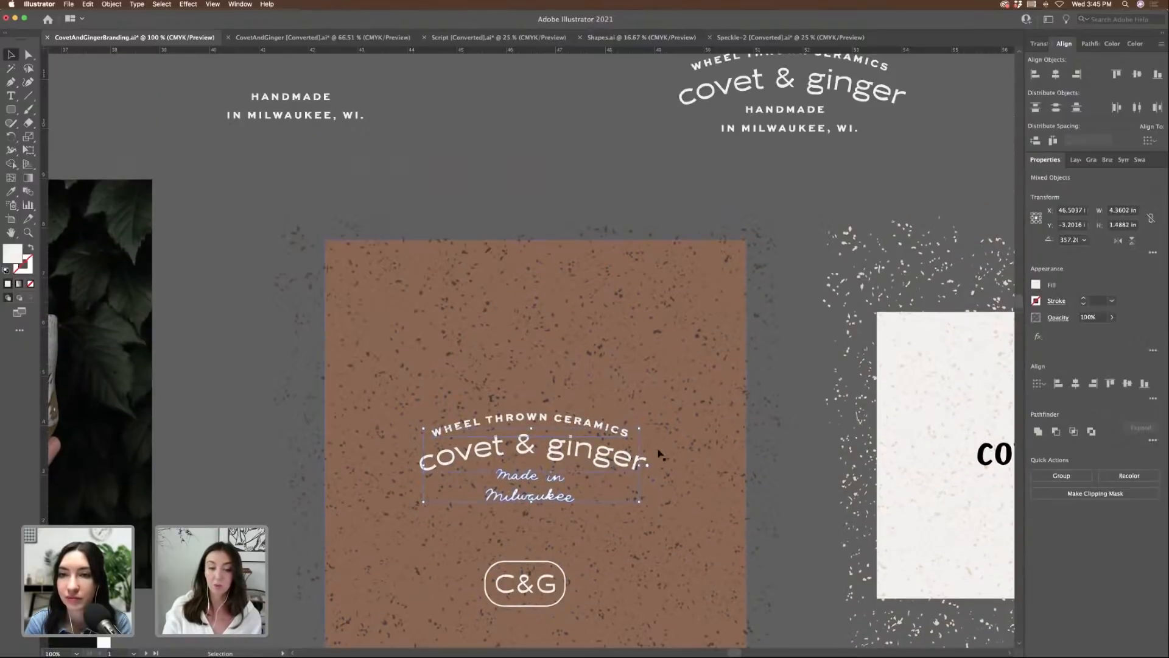
scroll(619, 479, up, 3)
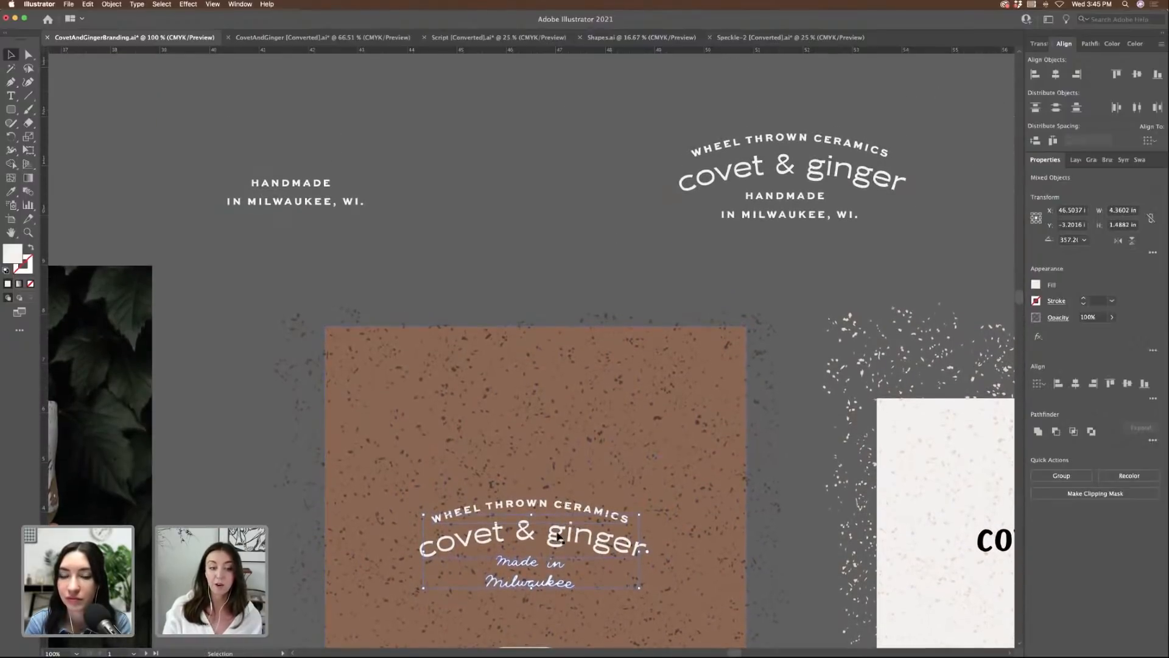
drag(574, 499, 552, 70)
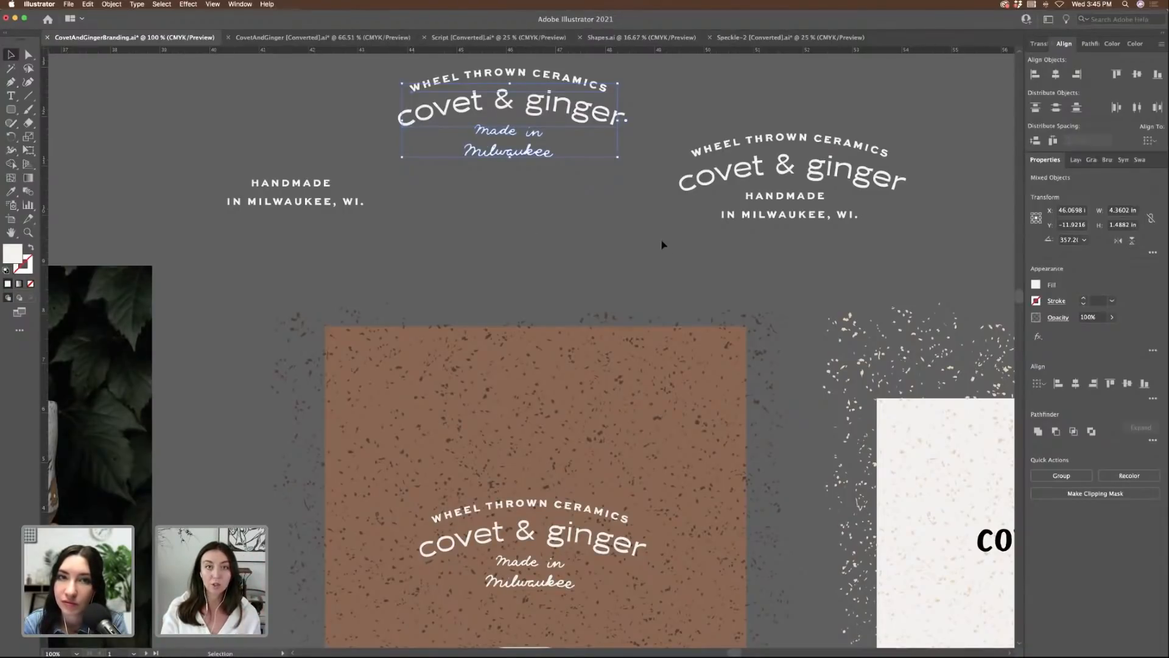
- Examine the brown speckled square with its lockup and badge alongside the white speckled card
scroll(660, 250, down, 5)
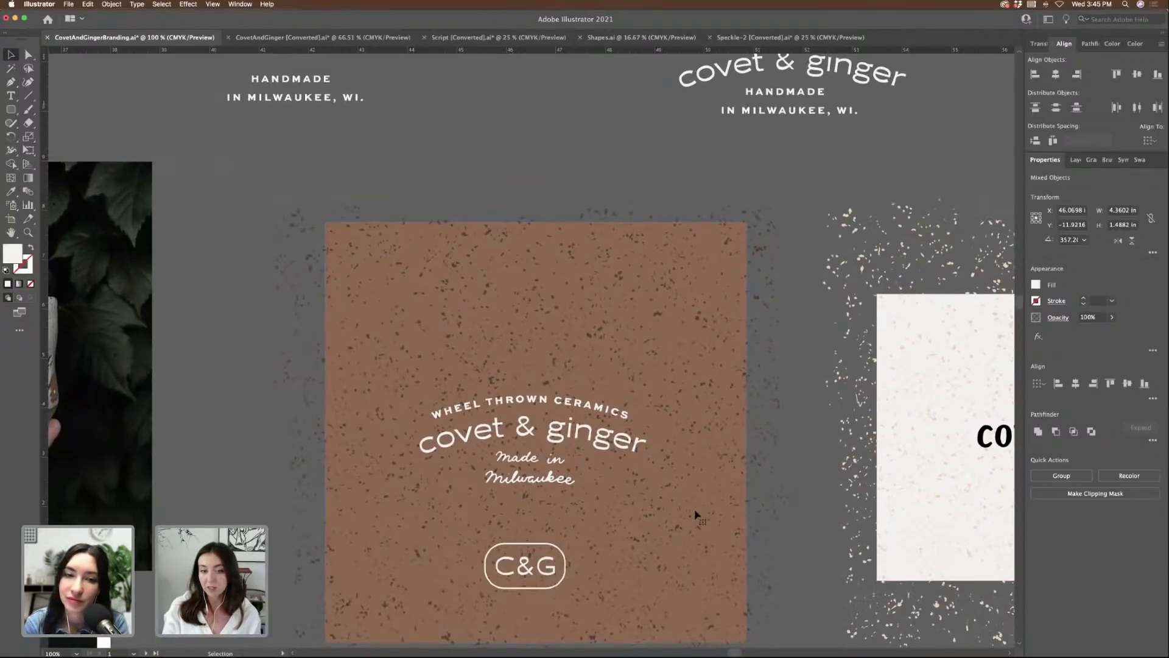
shift+click(789, 502)
shift+click(711, 489)
key(super+minus)
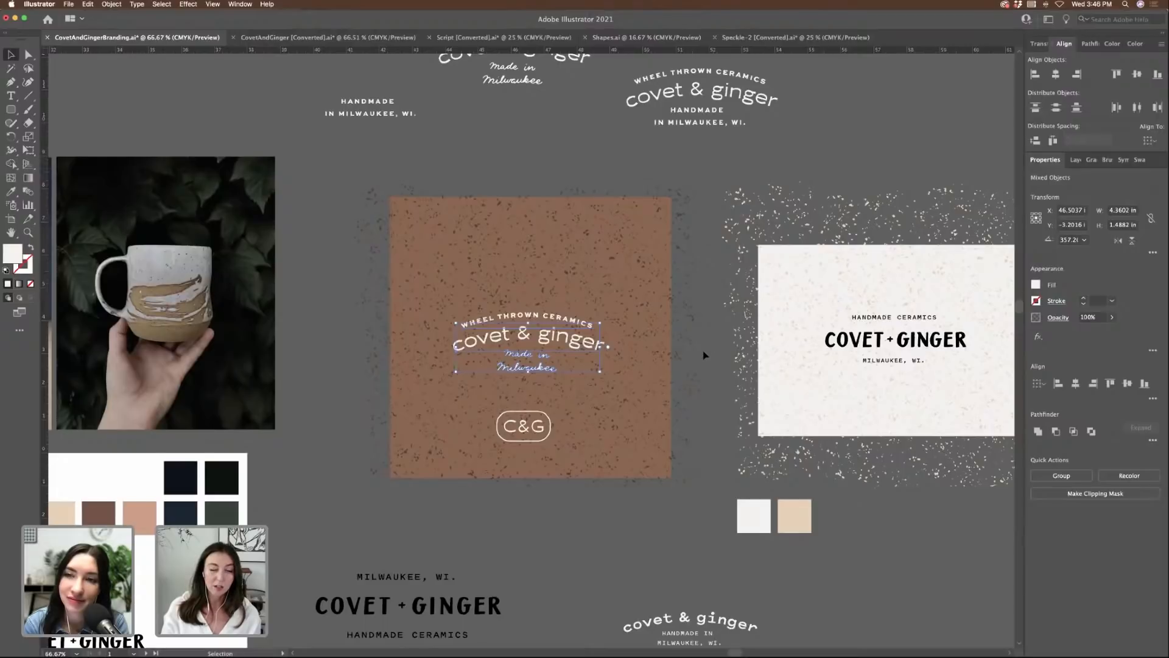
scroll(703, 355, up, 3)
scroll(701, 348, right, 5)
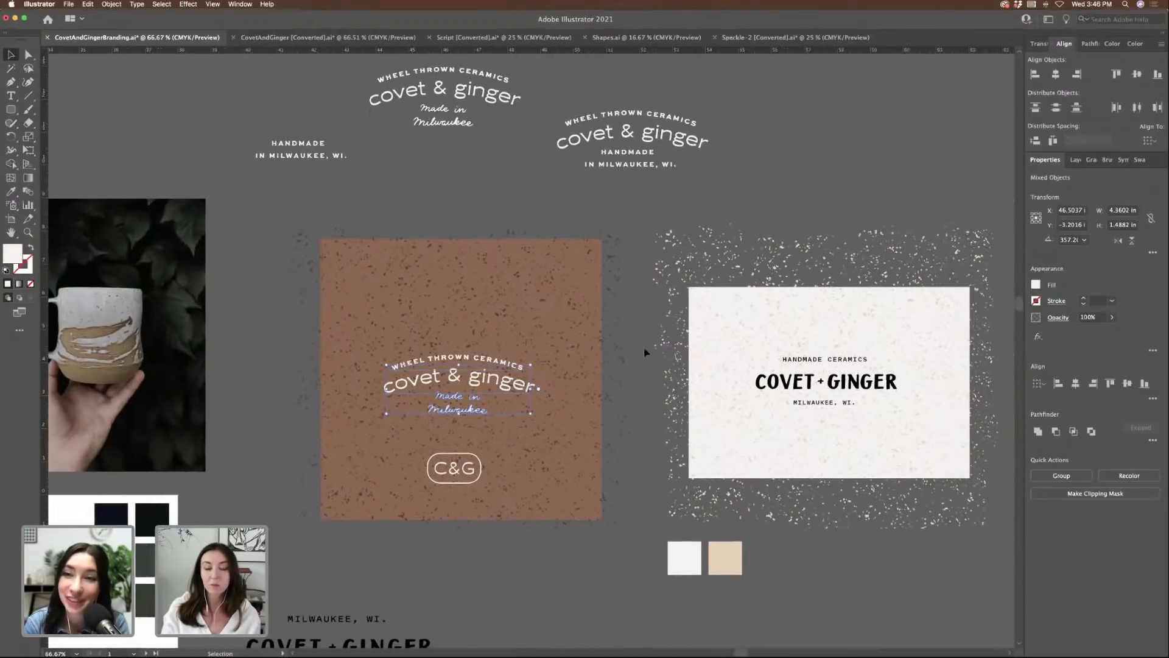
scroll(644, 346, right, 3)
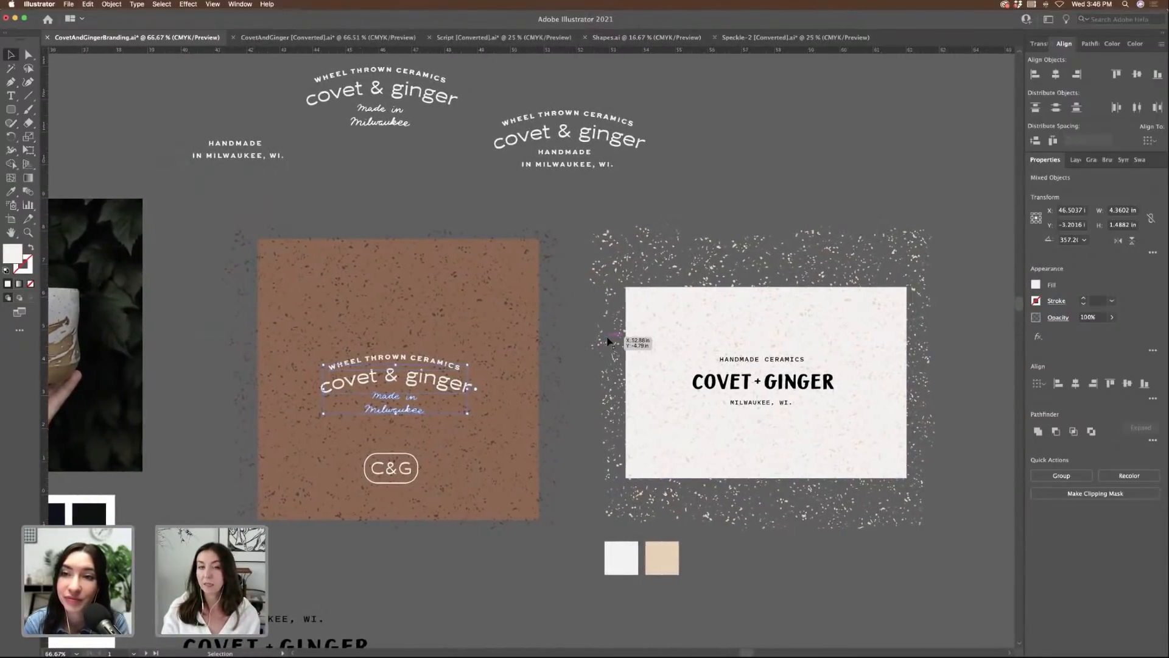
scroll(608, 341, right, 1)
scroll(547, 346, up, 2)
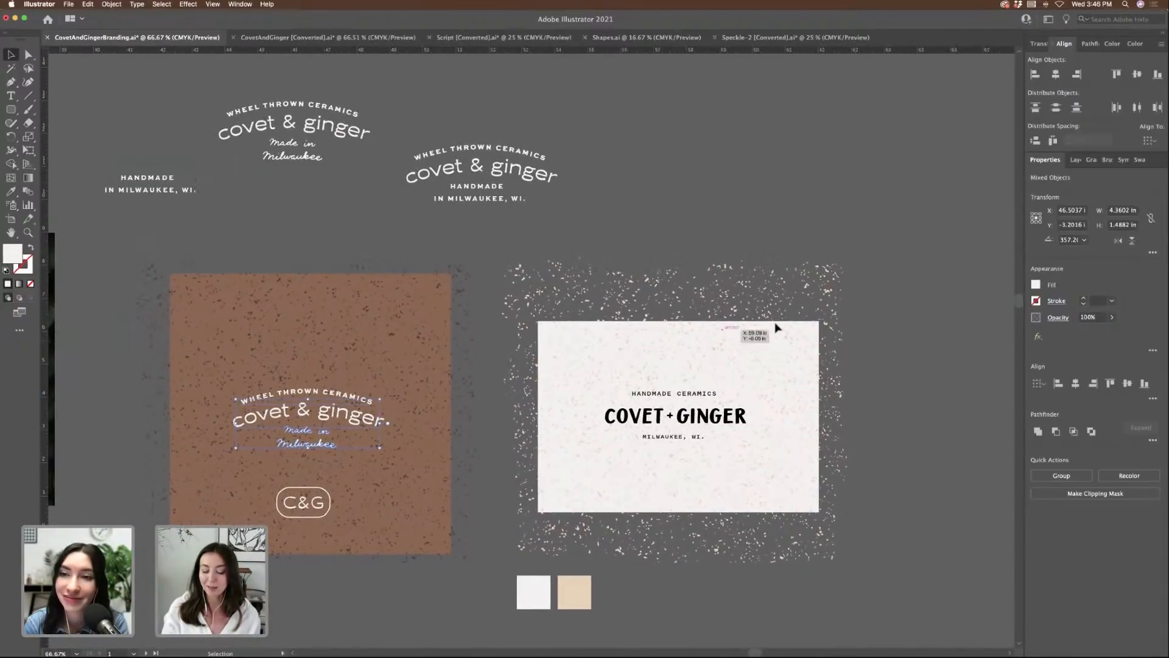
key(super+equal)
scroll(830, 314, right, 10)
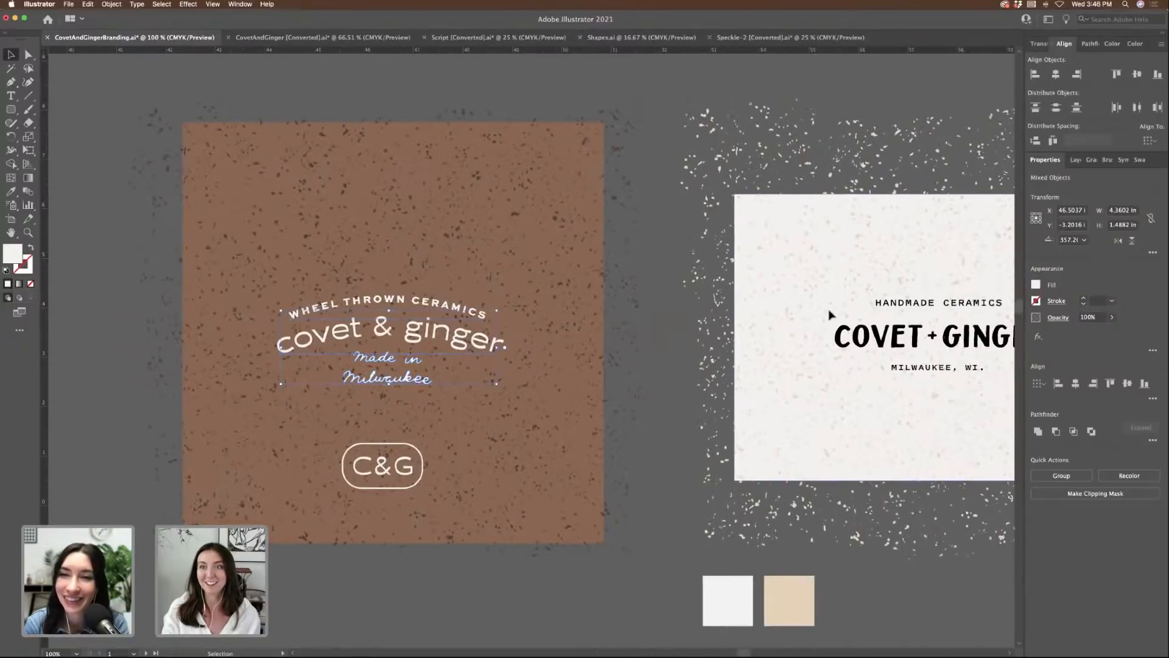
click(442, 312)
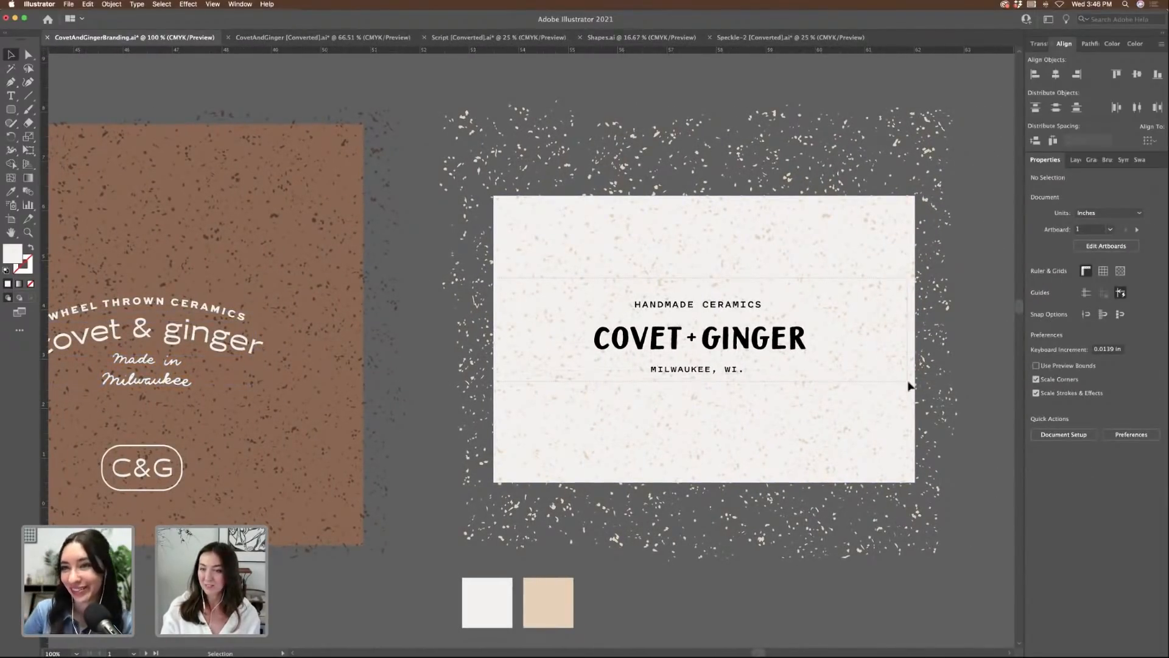
- Place a copy of the black COVET + GINGER lockup above the white card and delete the card's MILWAUKEE, WI. line
drag(908, 381, 946, 391)
shift+click(842, 365)
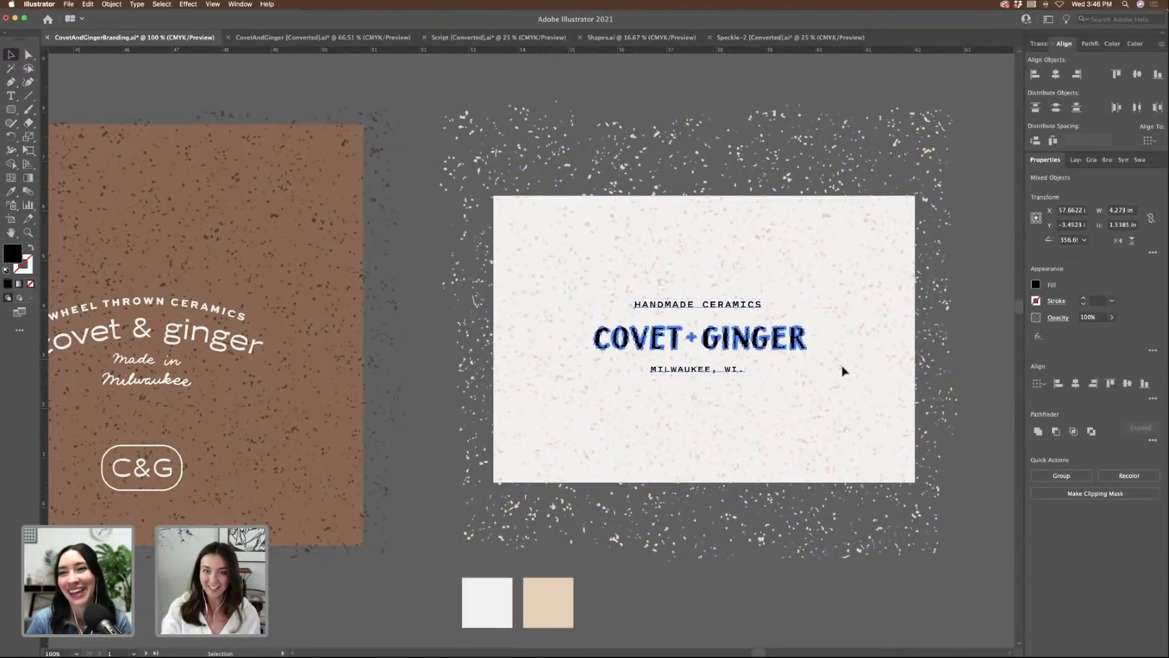
key(super+minus)
scroll(683, 399, up, 3)
drag(564, 445, 582, 197)
key(super+z)
drag(557, 448, 582, 214)
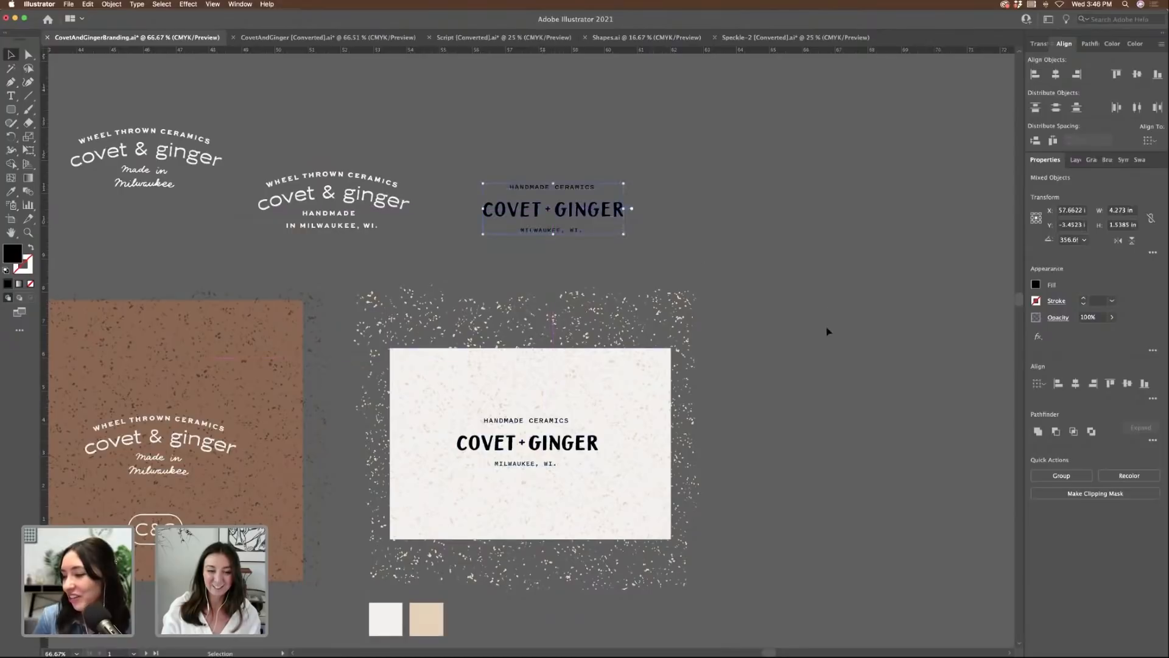
click(538, 464)
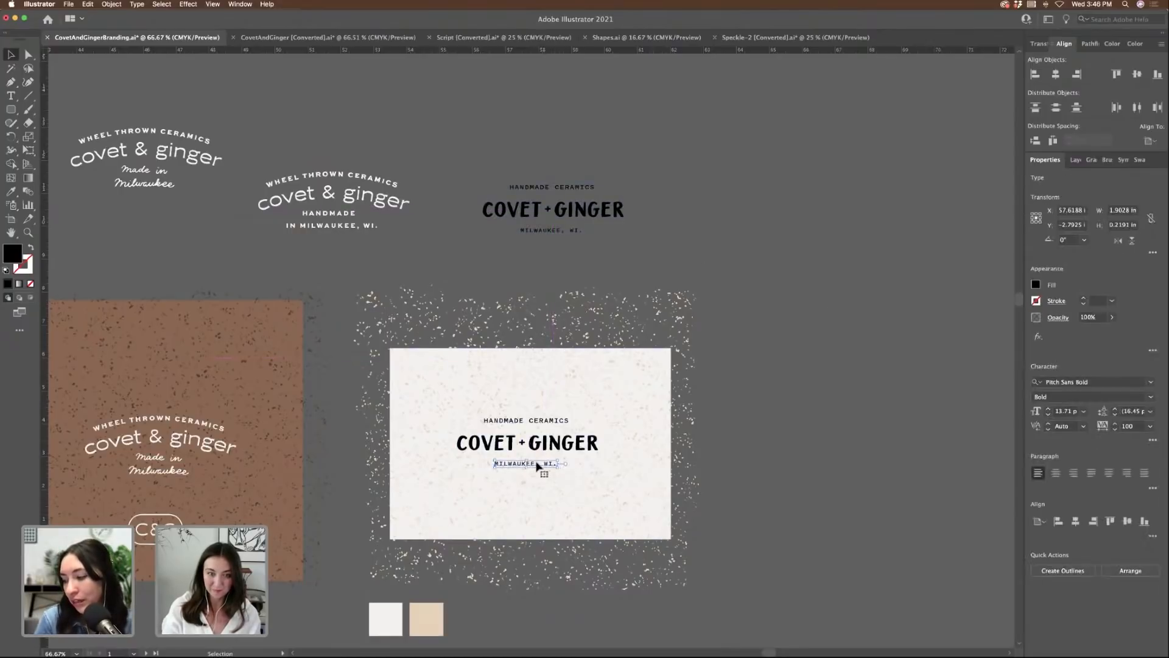
key(Delete)
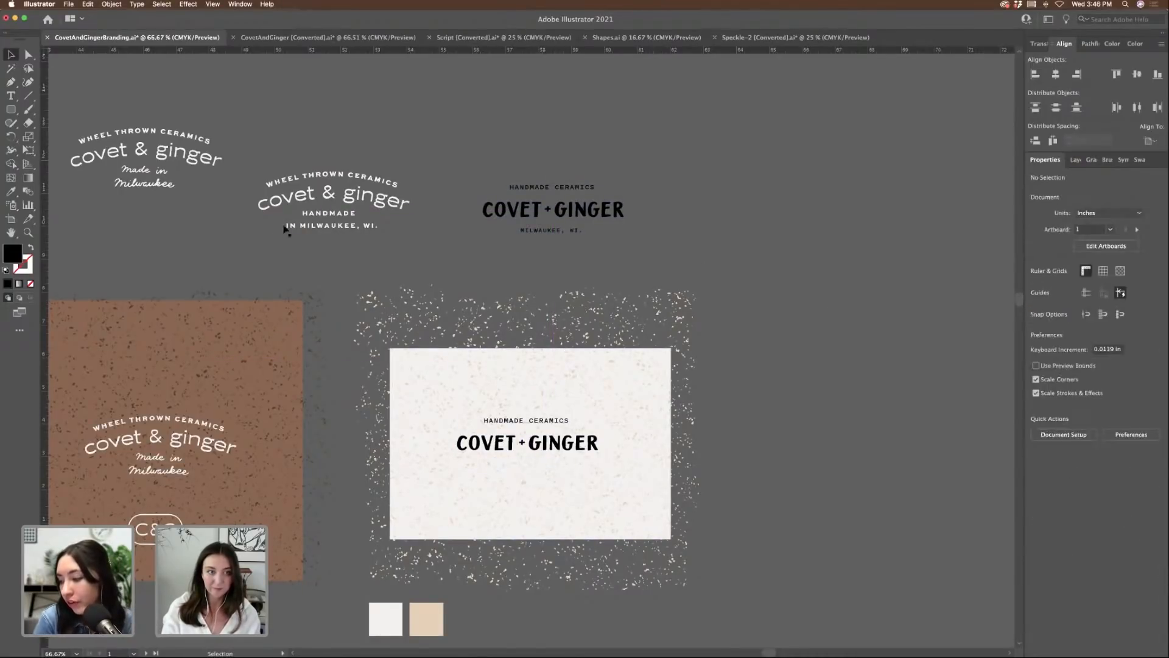
- Copy only the handwritten Made in Milwaukee from the spare white lockup to the empty canvas beside the spare black COVET + GINGER lockup
scroll(194, 206, left, 1)
scroll(193, 206, left, 3)
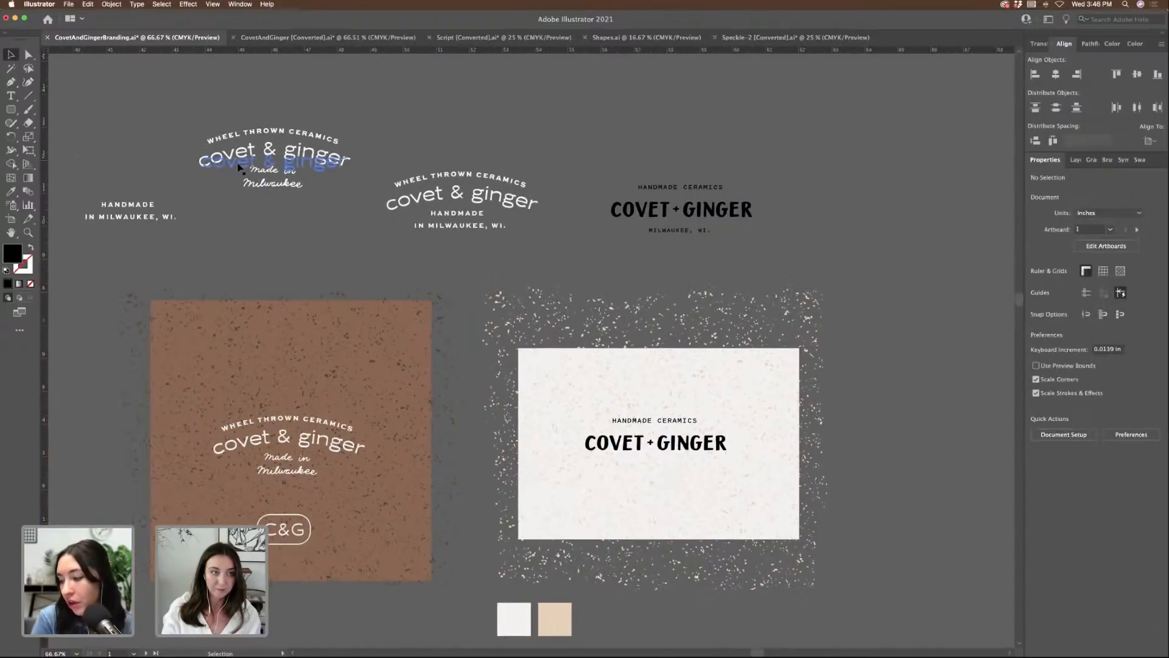
click(257, 128)
click(330, 141)
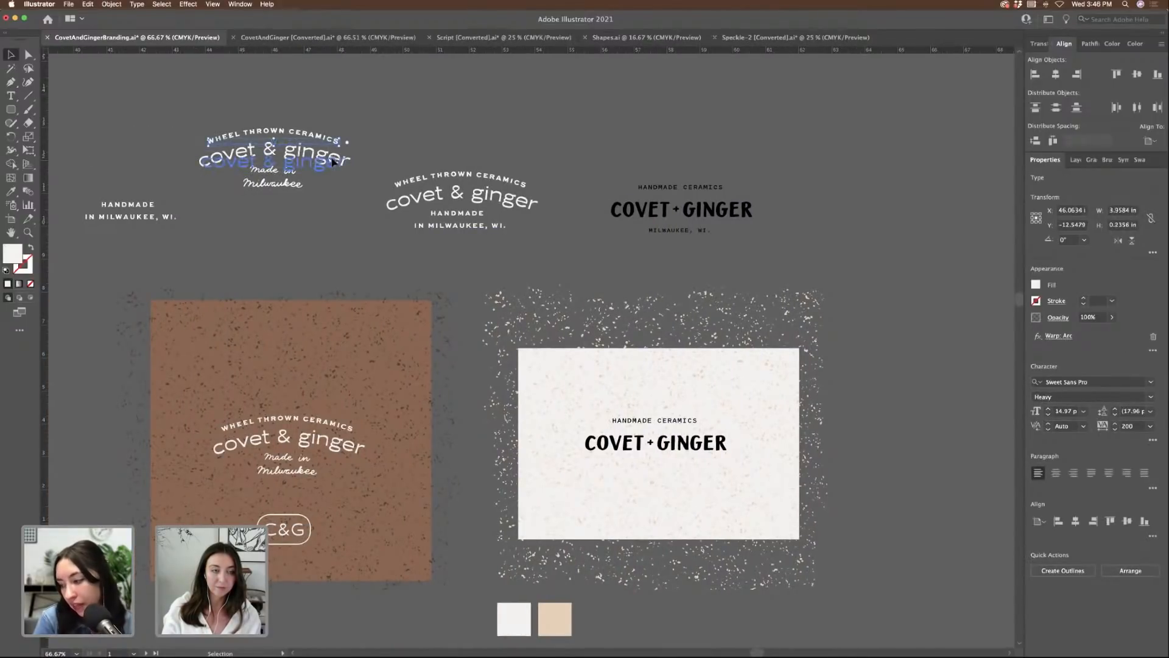
scroll(373, 180, left, 3)
drag(351, 173, 923, 250)
click(376, 183)
scroll(923, 249, right, 4)
scroll(923, 249, right, 1)
key(super+equal)
key(super+equal)
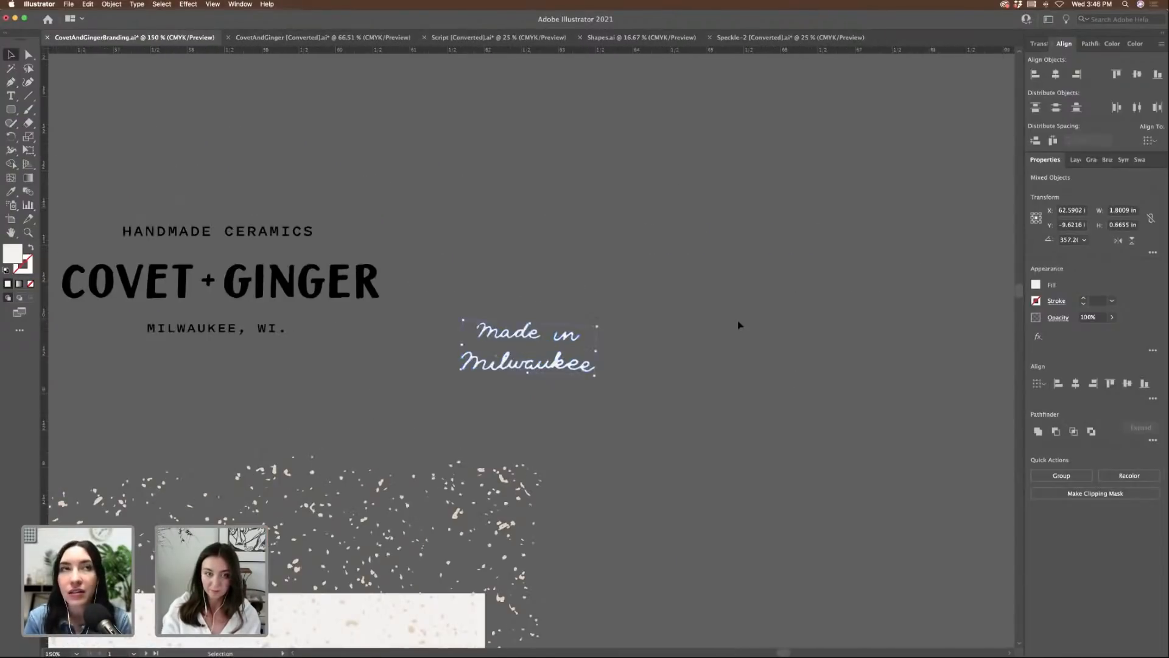
- Rearrange the copied handwritten words so Made in Milwaukee reads on a single line
click(450, 294)
drag(575, 340, 445, 367)
drag(348, 352, 333, 347)
click(417, 332)
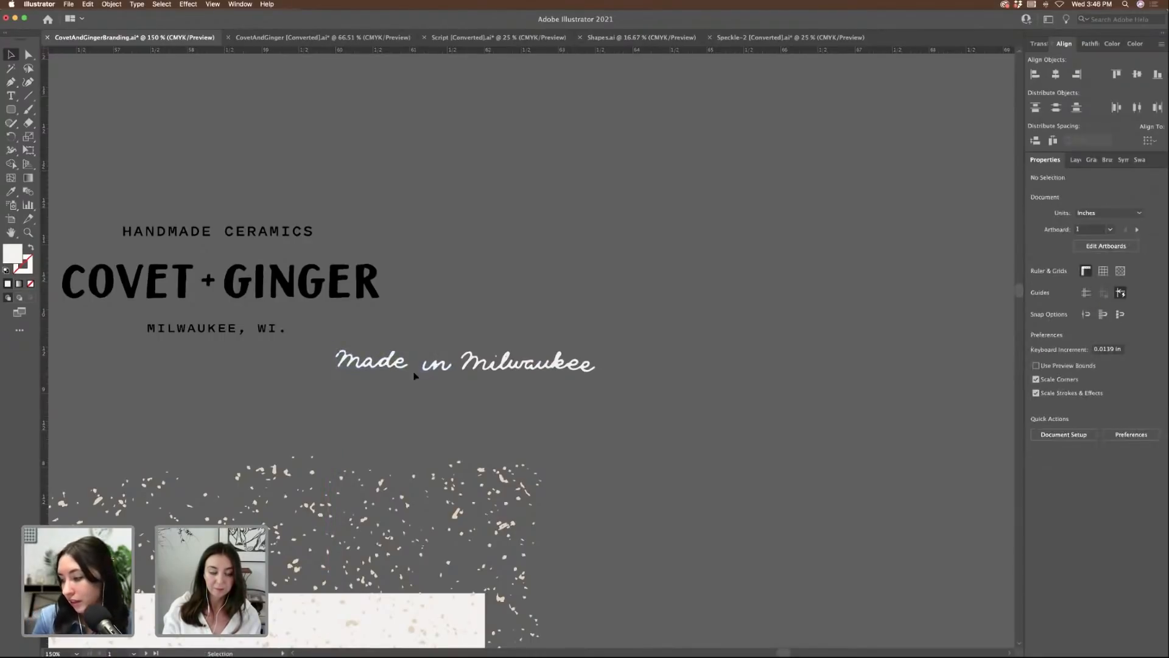
- Move the one-line Made in Milwaukee onto the white card beneath COVET + GINGER and recolor it black
drag(708, 419, 702, 410)
key(super+minus)
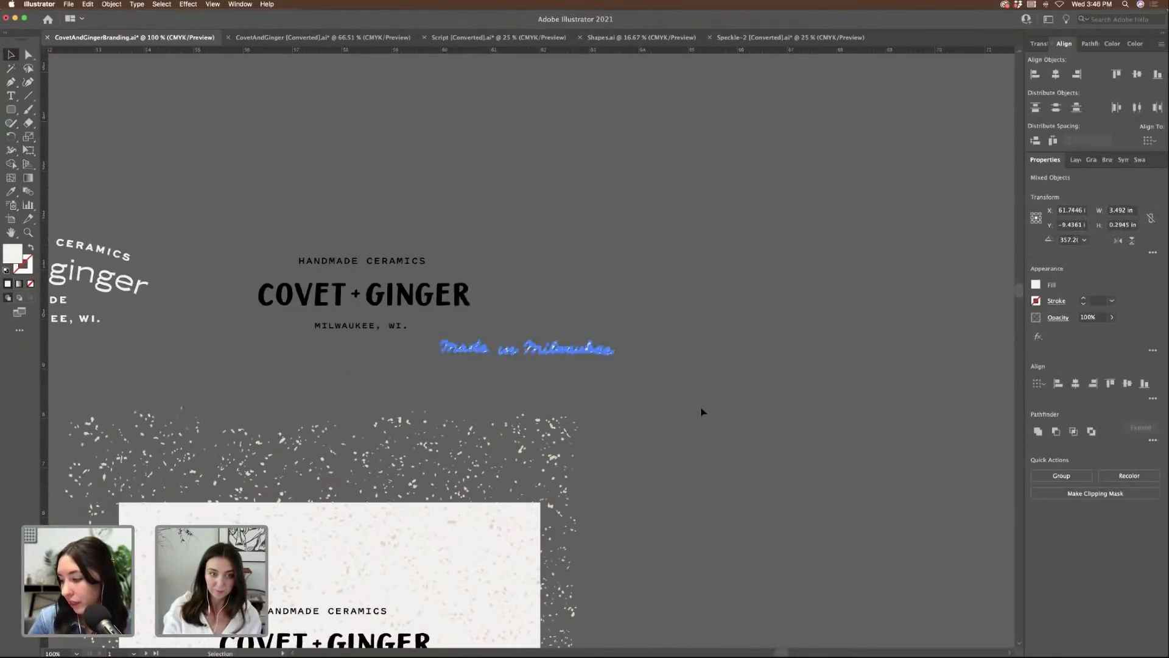
scroll(702, 410, down, 4)
scroll(702, 410, left, 2)
drag(685, 150, 462, 480)
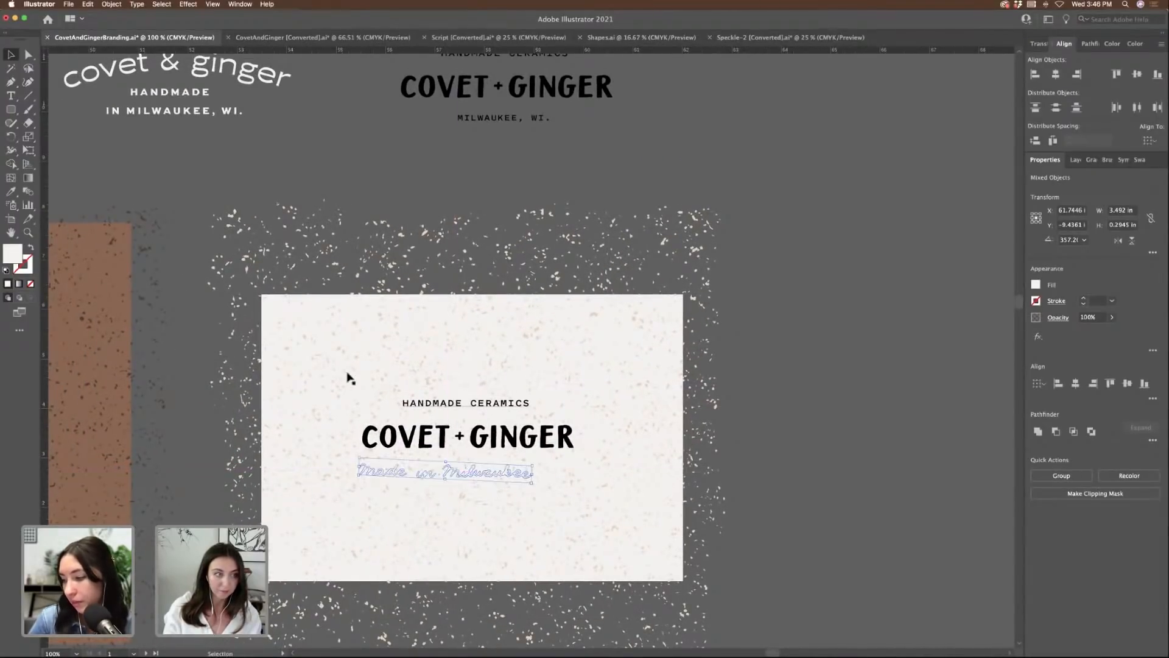
click(14, 193)
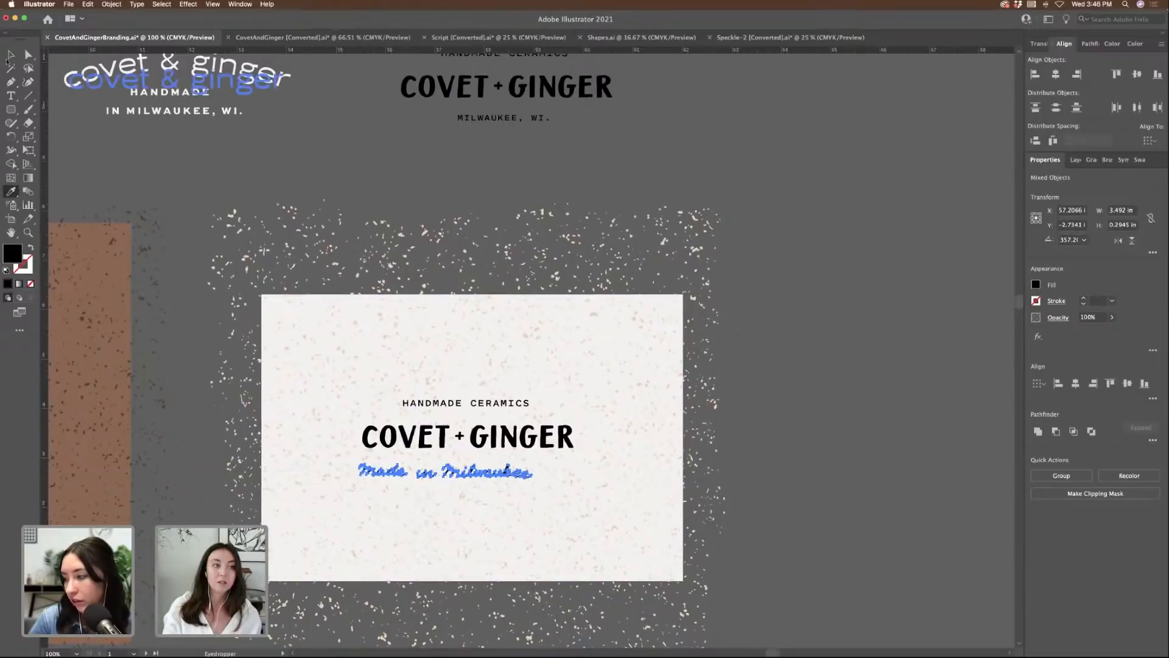
- Shrink the handwritten line on the white card to about 2.8 in wide and center it beneath COVET + GINGER
click(10, 56)
drag(508, 479, 547, 468)
scroll(533, 477, up, 1)
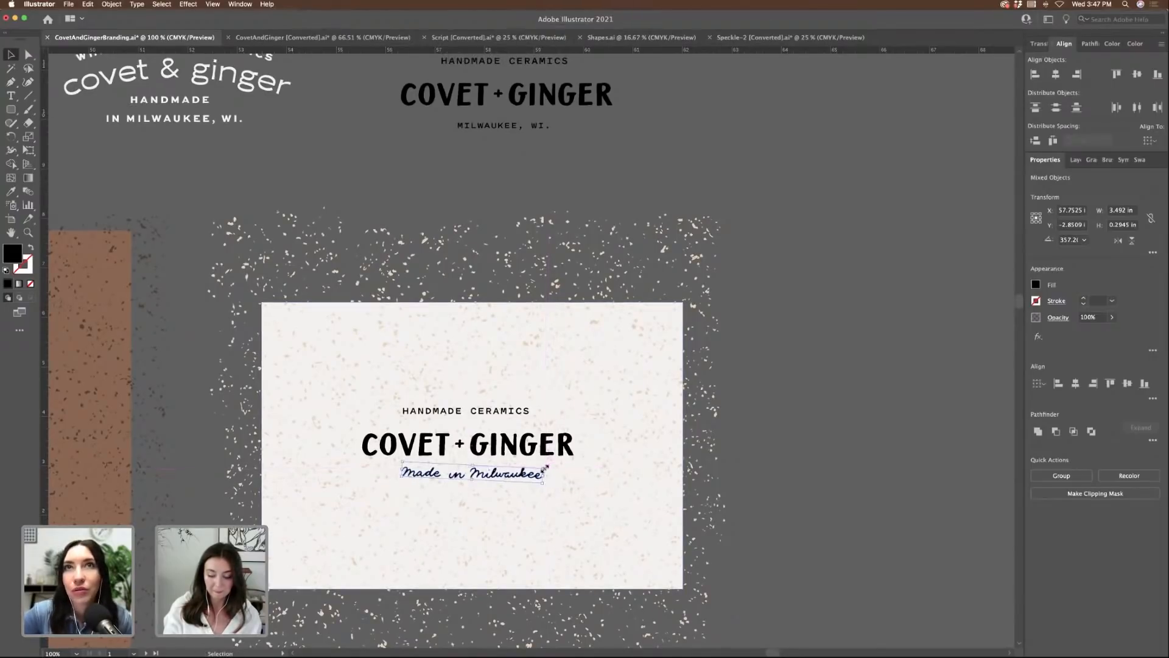
key(super+equal)
drag(634, 340, 586, 362)
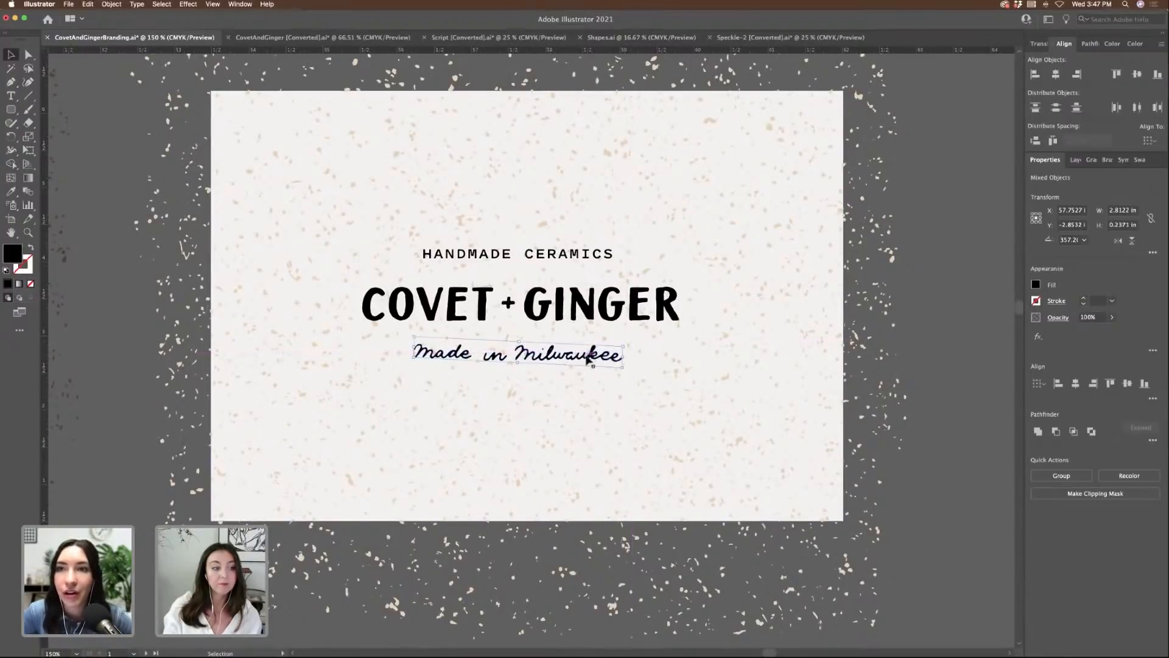
click(924, 411)
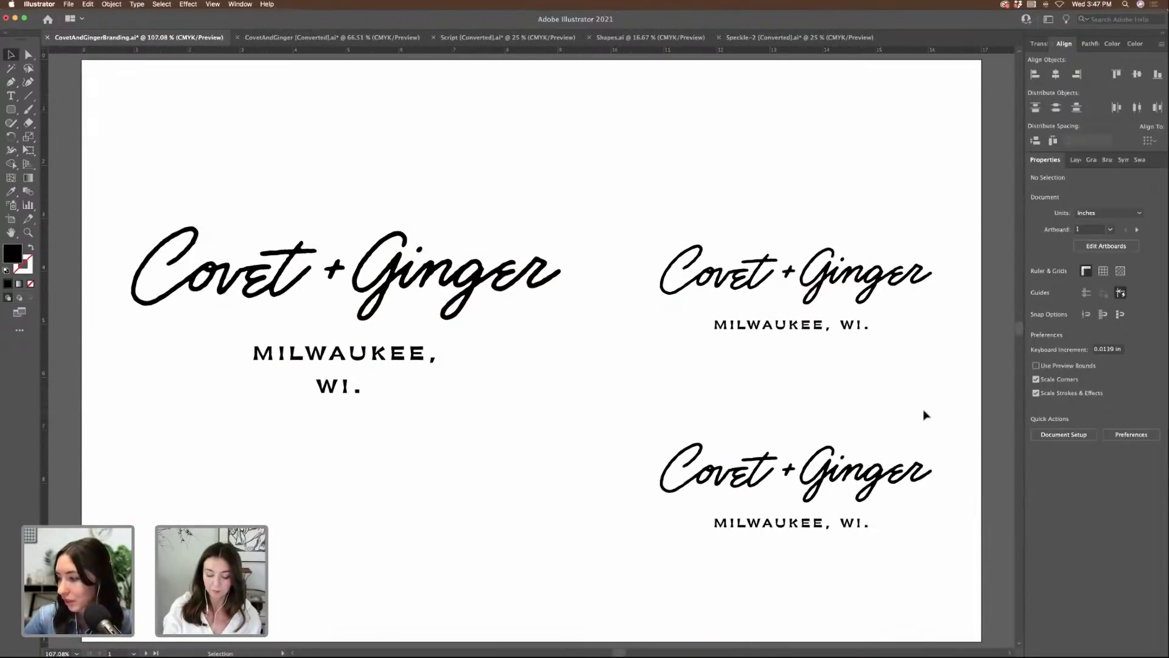
- Examine the whole canvas of logo artboards, product photos and speckled mockups together
key(super+minus)
key(super+minus)
key(super+minus)
key(super+minus)
key(super+minus)
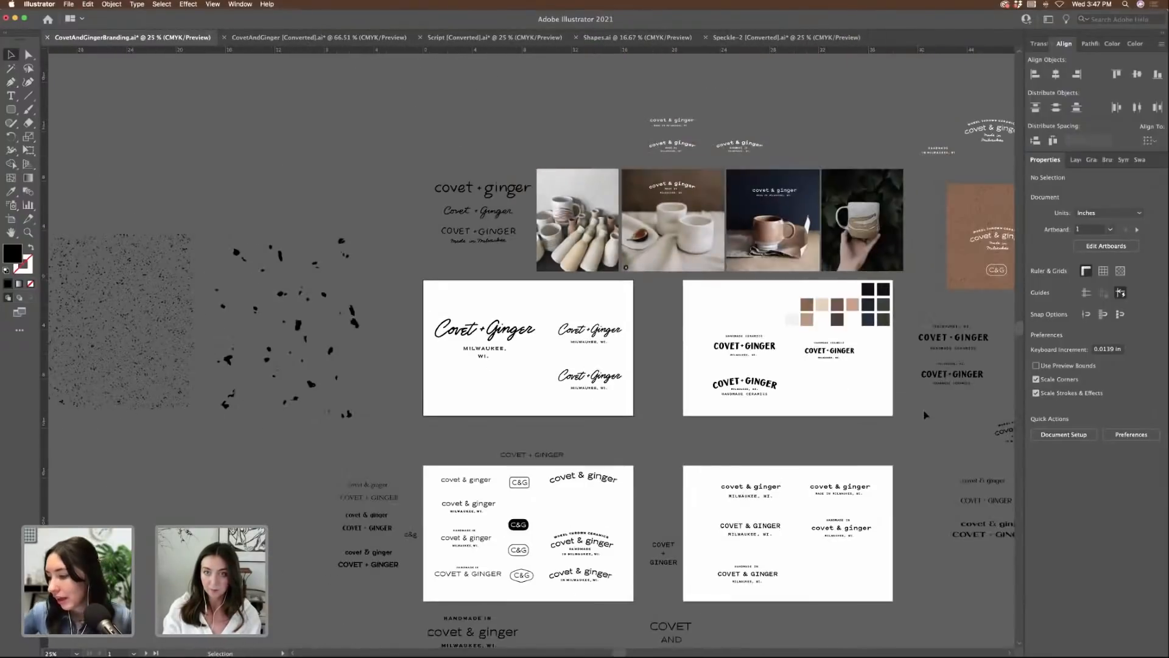
scroll(924, 415, right, 3)
scroll(1005, 418, right, 5)
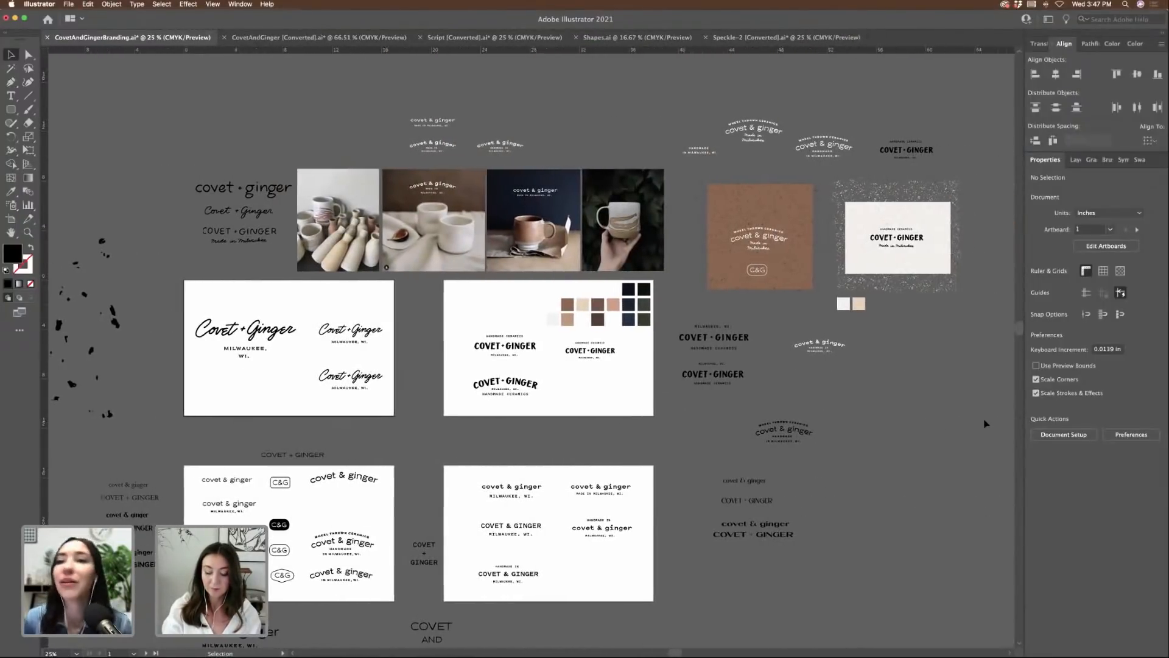
- Move the off-white and beige color swatches from beneath the white card to beneath the brown square, aligned with its left edge
key(super+plus)
key(super+plus)
key(super+plus)
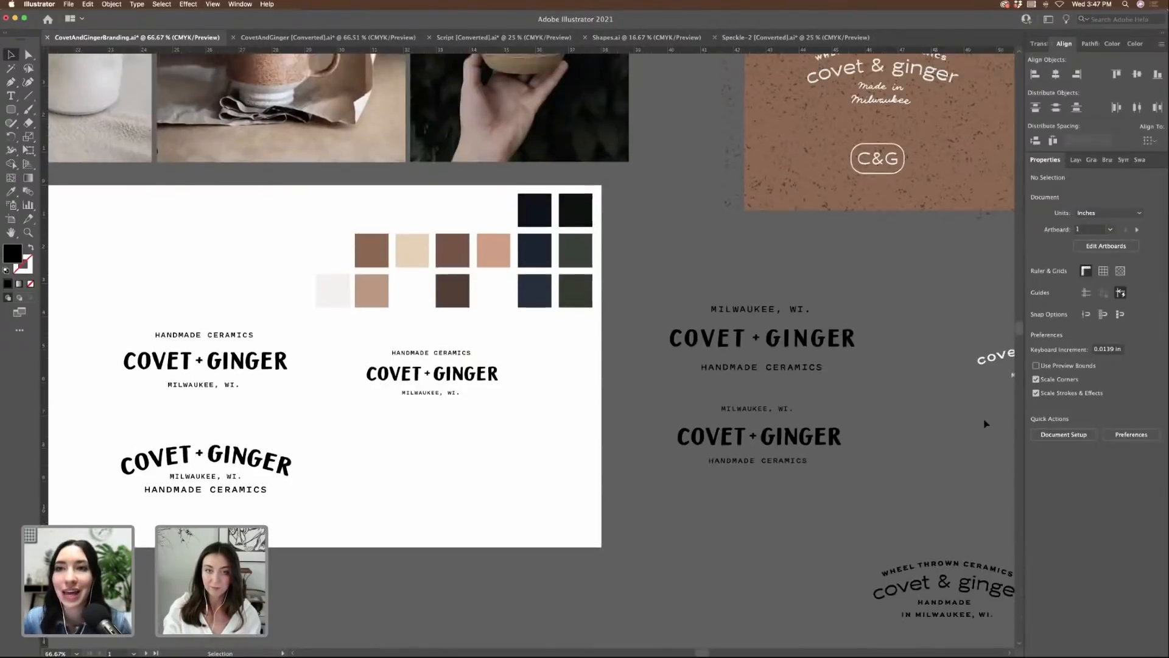
scroll(985, 422, up, 3)
scroll(984, 423, right, 5)
scroll(819, 429, up, 4)
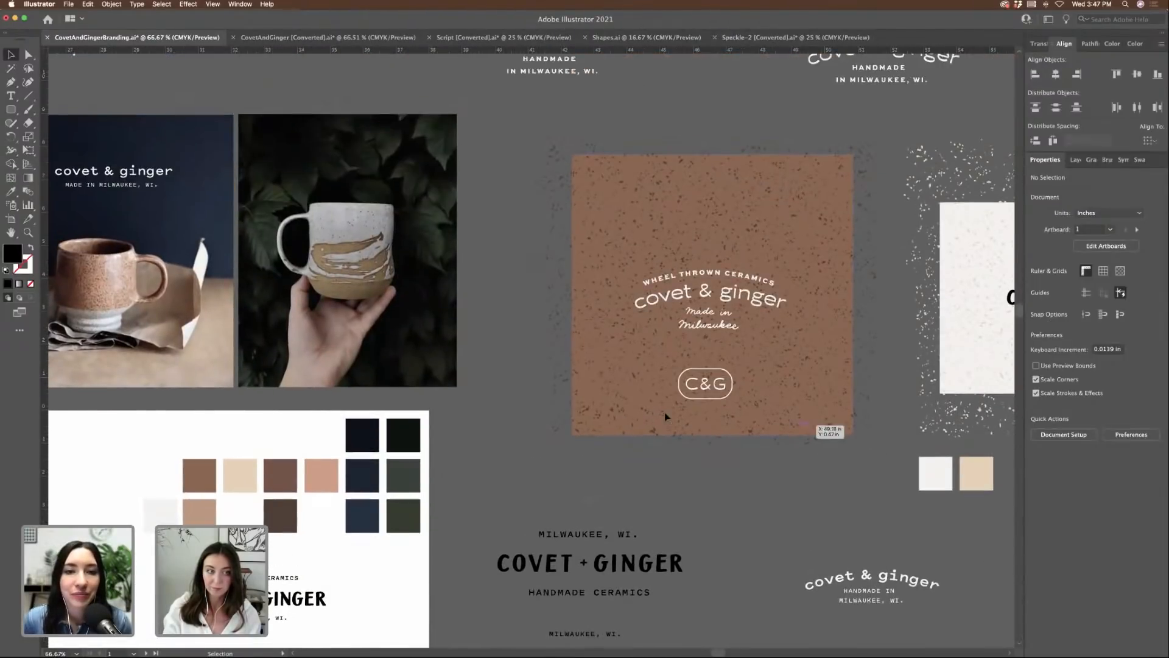
scroll(749, 498, right, 6)
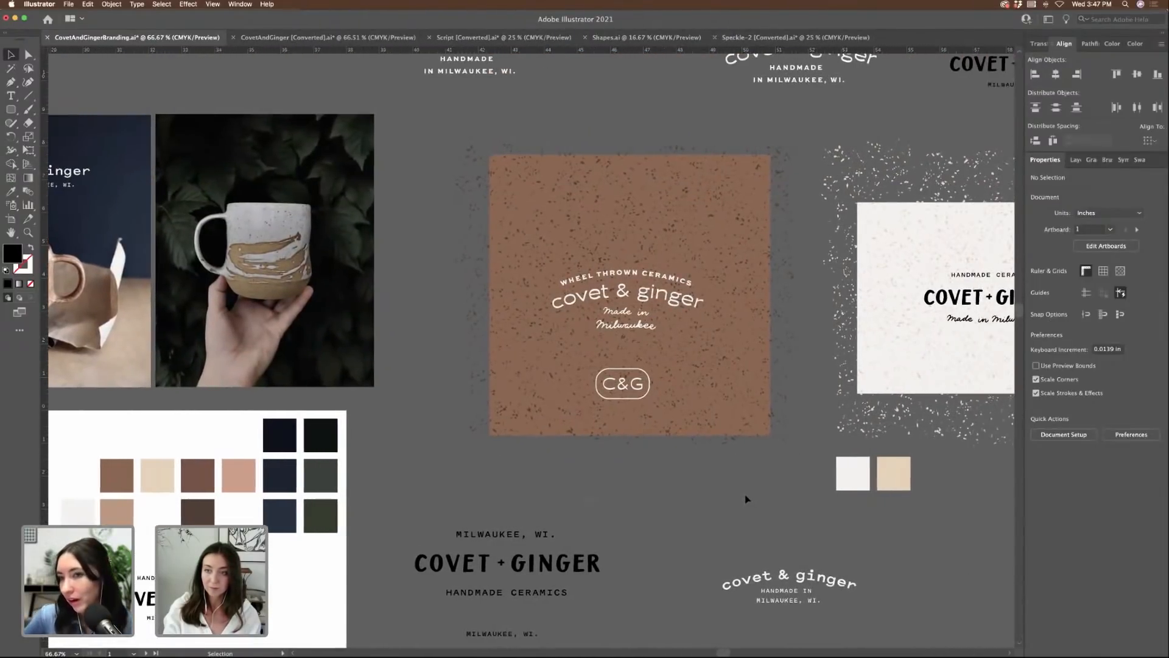
scroll(745, 499, right, 6)
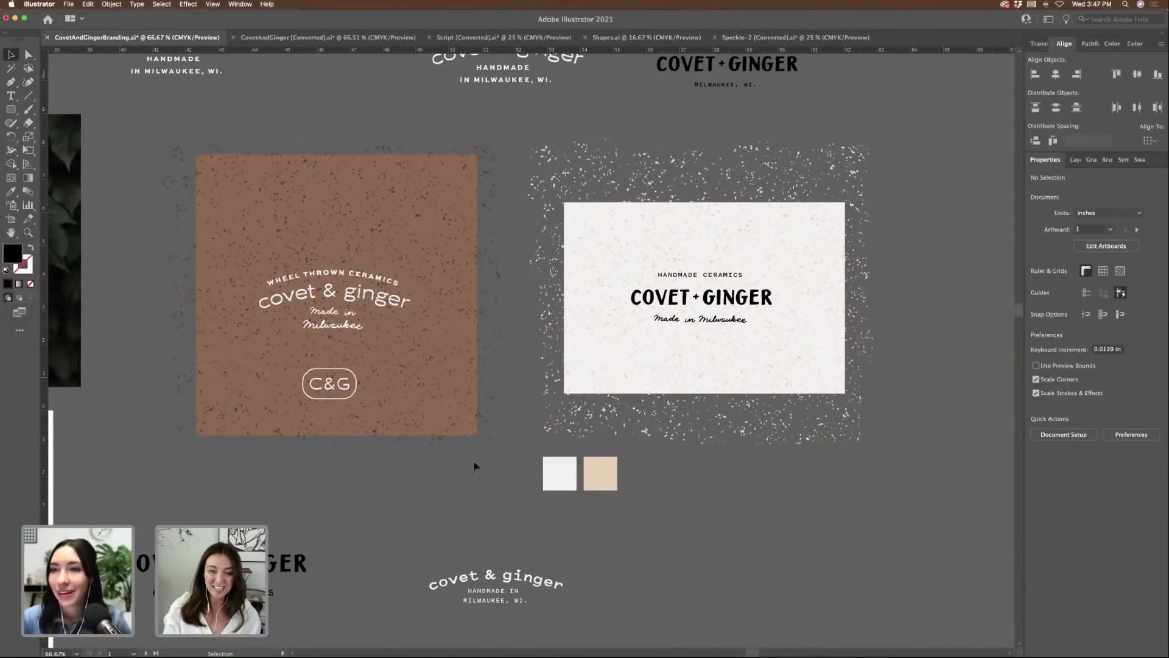
drag(474, 461, 259, 477)
click(360, 489)
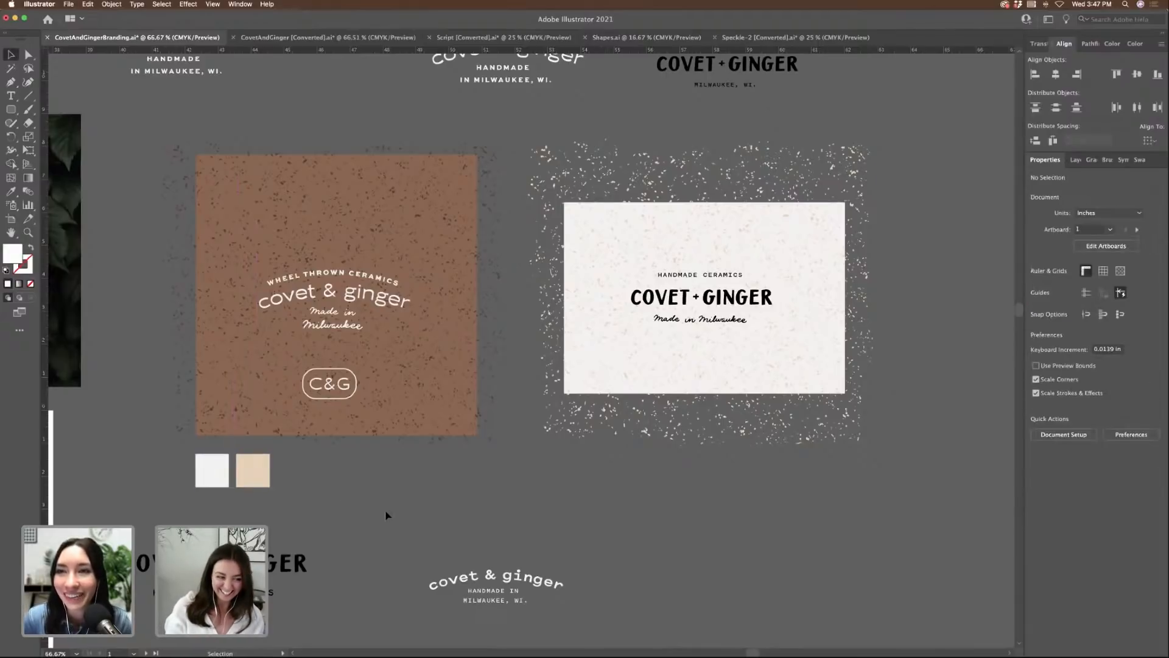
- Examine the speckled brown and white mockups up close, then the overall canvas of logo artboards and photos
key(super+equal)
scroll(423, 522, left, 3)
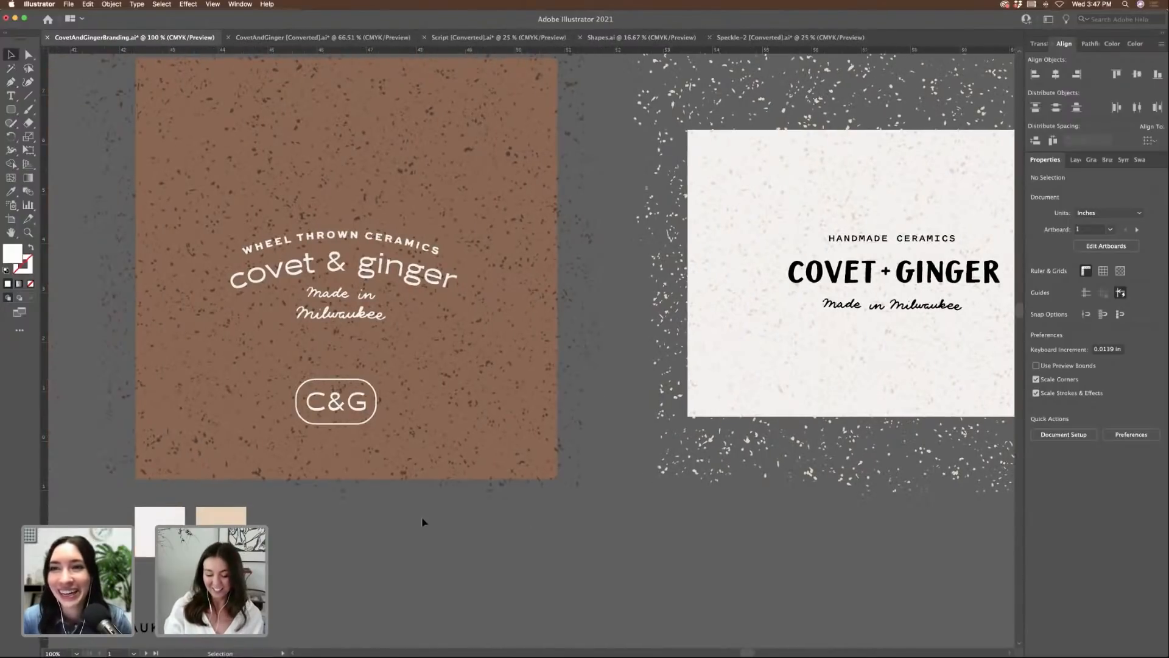
key(super+minus)
key(super+minus)
key(super+minus)
key(super+minus)
key(super+minus)
key(super+minus)
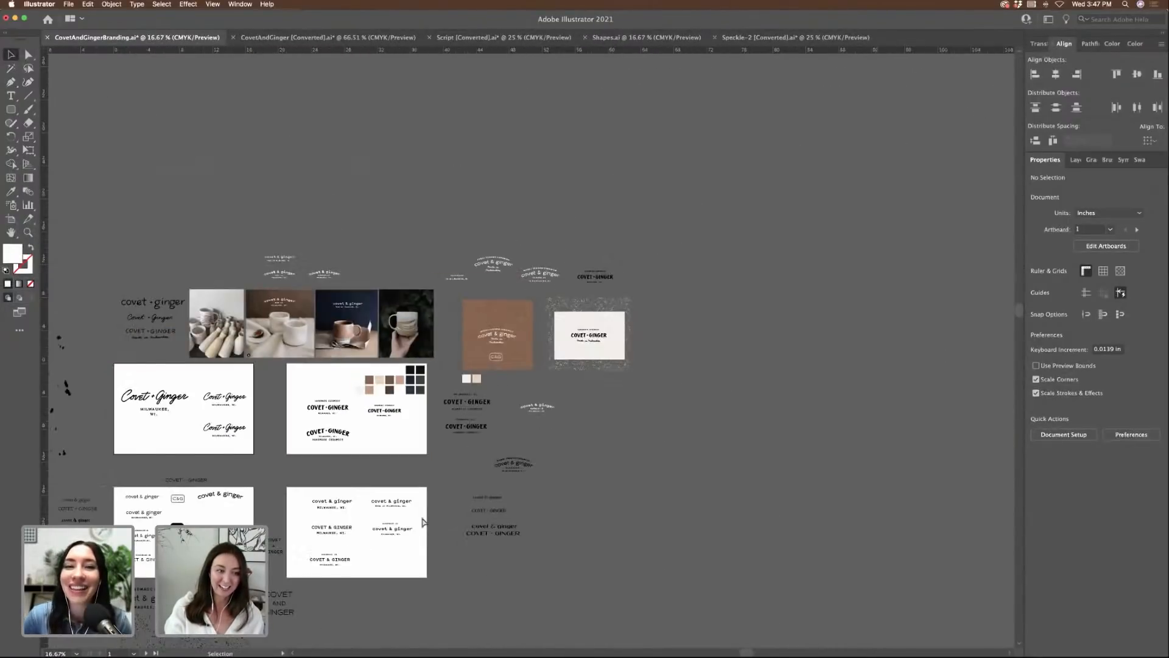
scroll(545, 540, down, 5)
scroll(545, 540, left, 4)
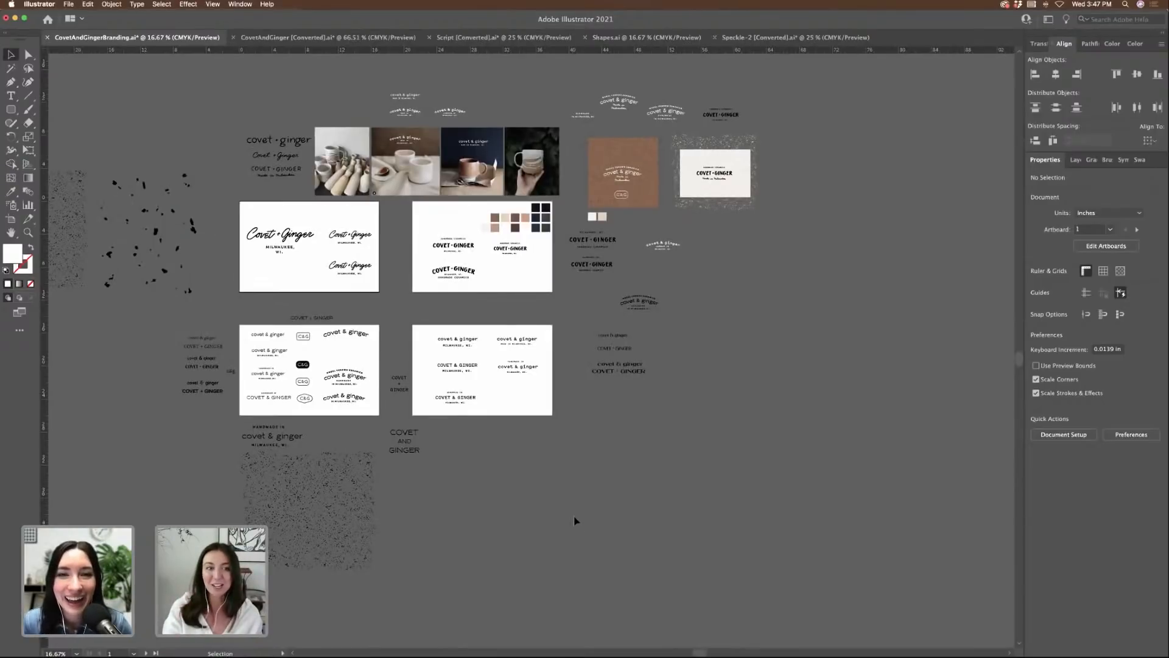
key(super+equal)
key(super+equal)
key(super+equal)
key(super+equal)
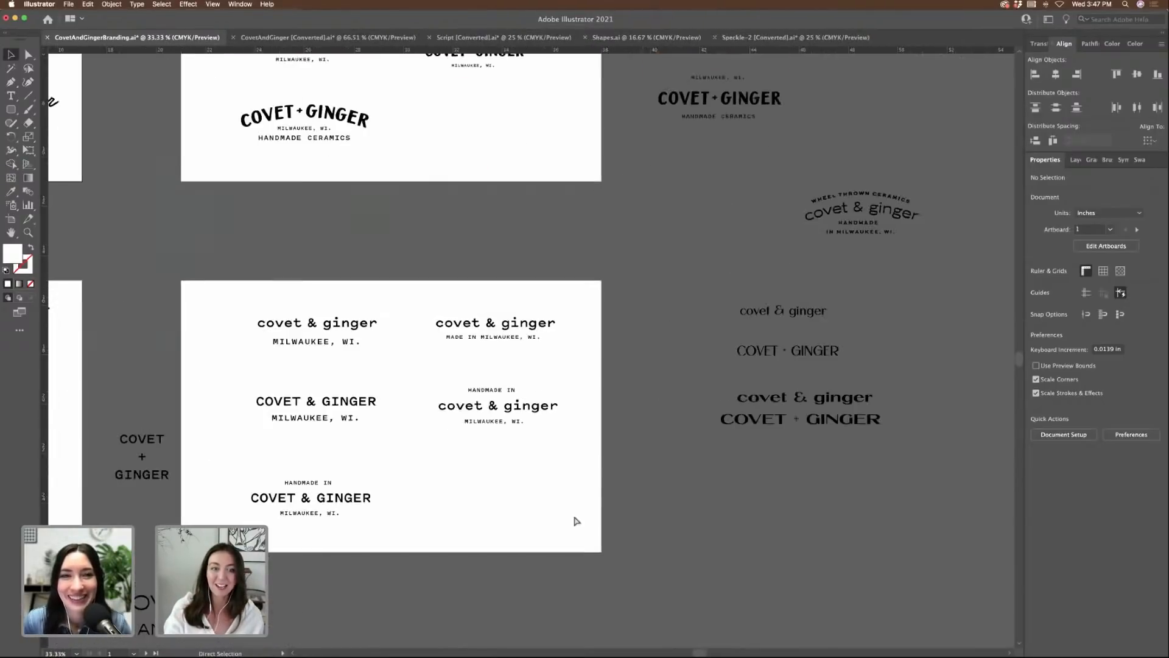
- Compare the product photos and color swatches with the brown and white speckled mockups
scroll(622, 334, up, 10)
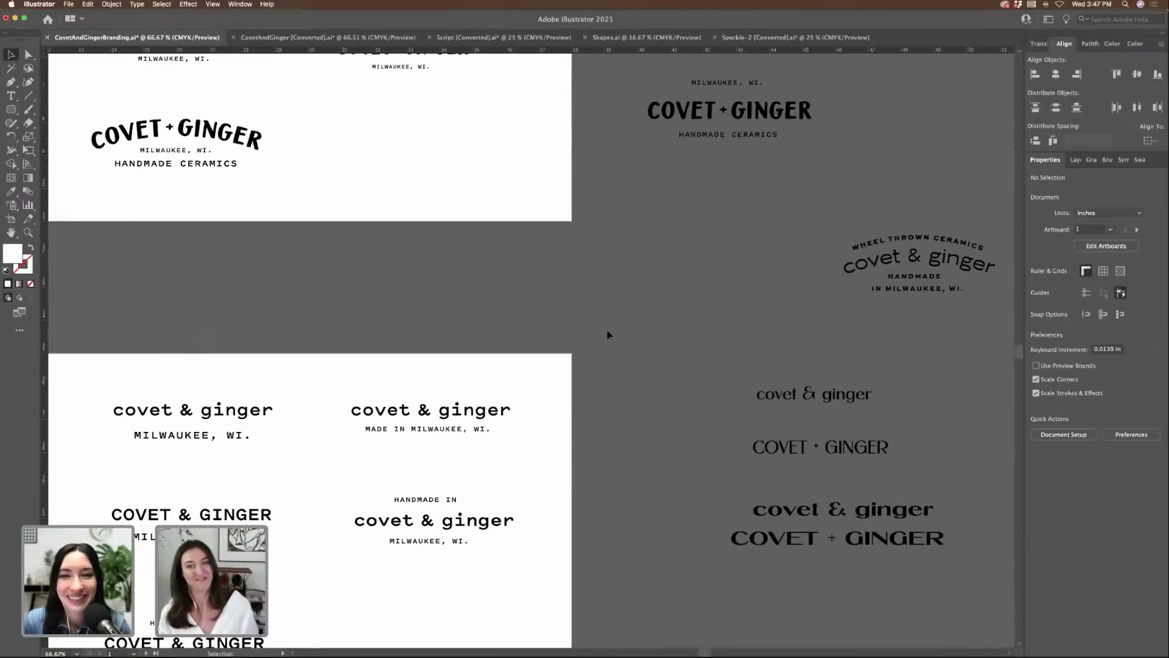
scroll(608, 335, up, 5)
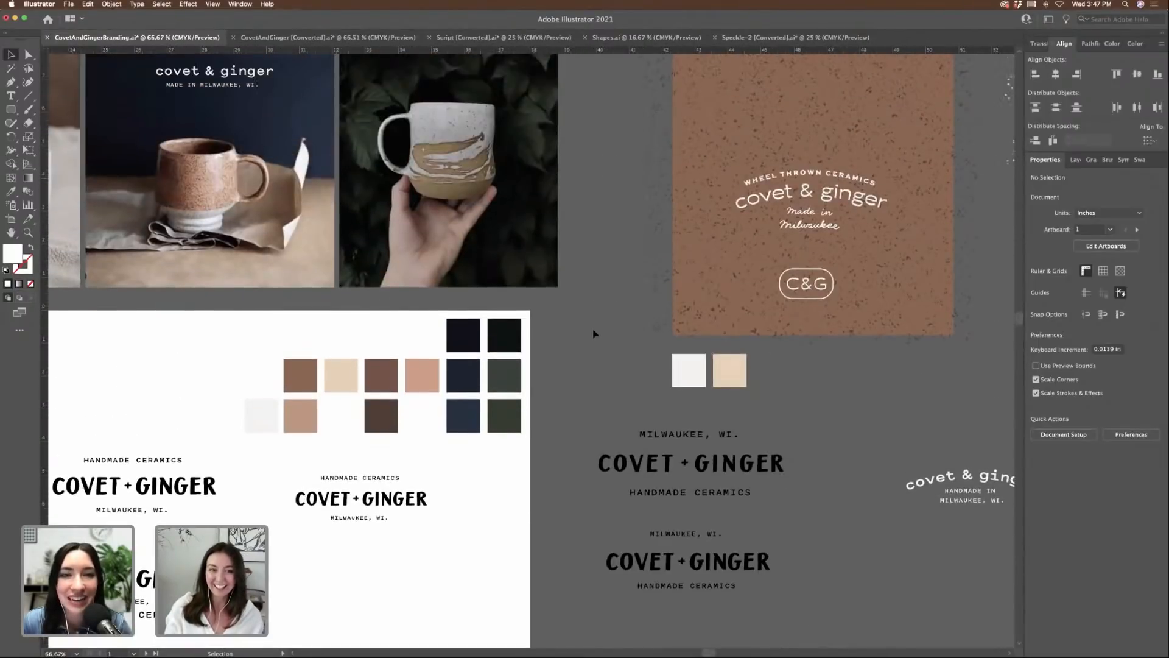
scroll(608, 335, right, 5)
scroll(807, 412, right, 4)
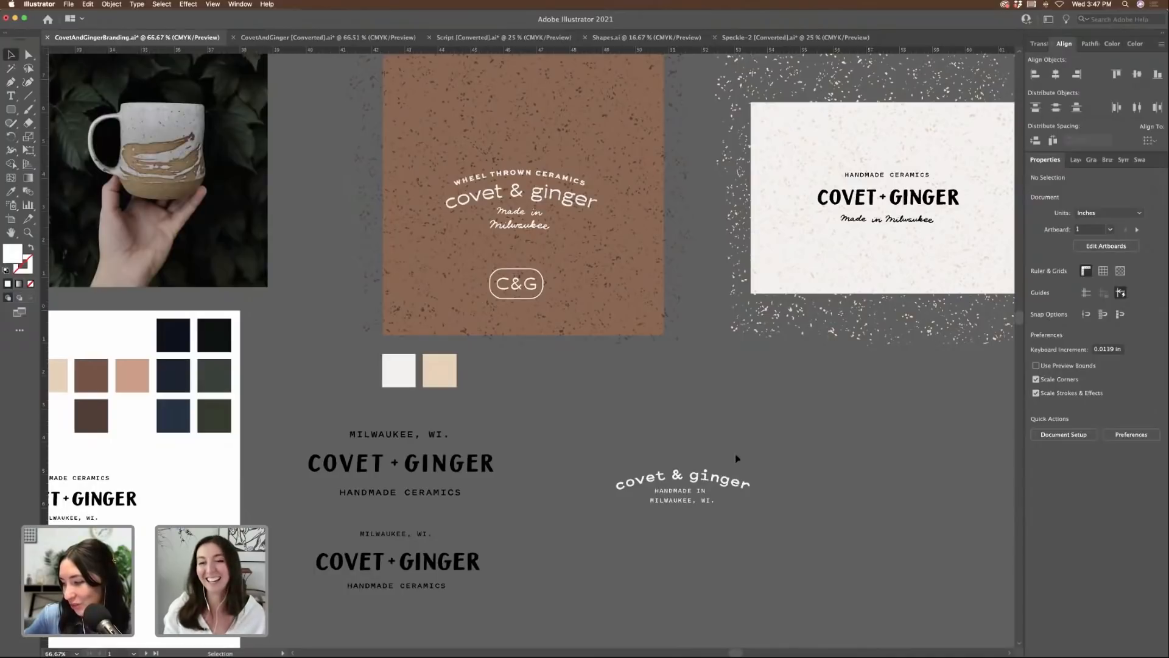
scroll(679, 422, up, 4)
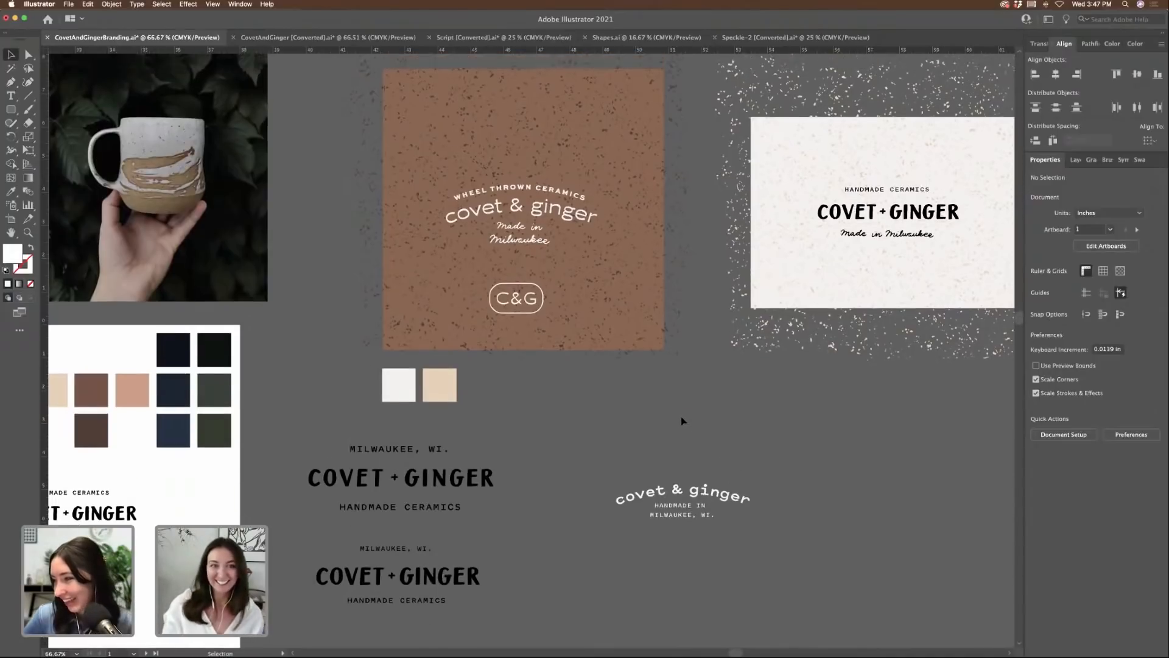
scroll(705, 469, right, 2)
scroll(705, 469, right, 3)
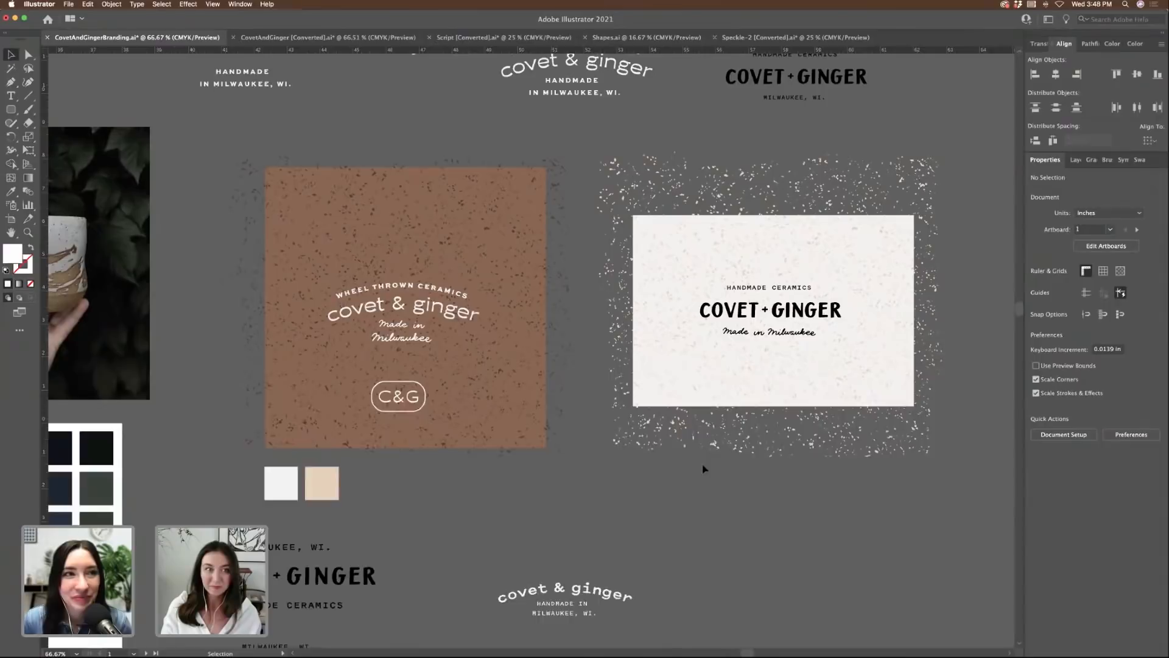
scroll(705, 469, left, 6)
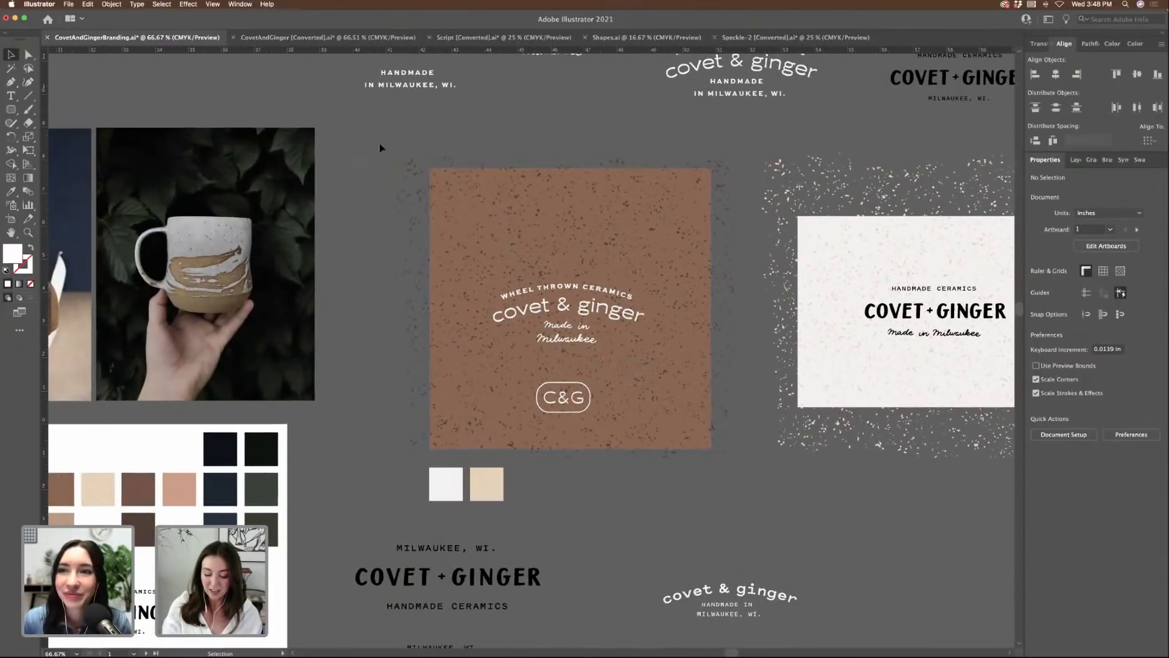
key(super+minus)
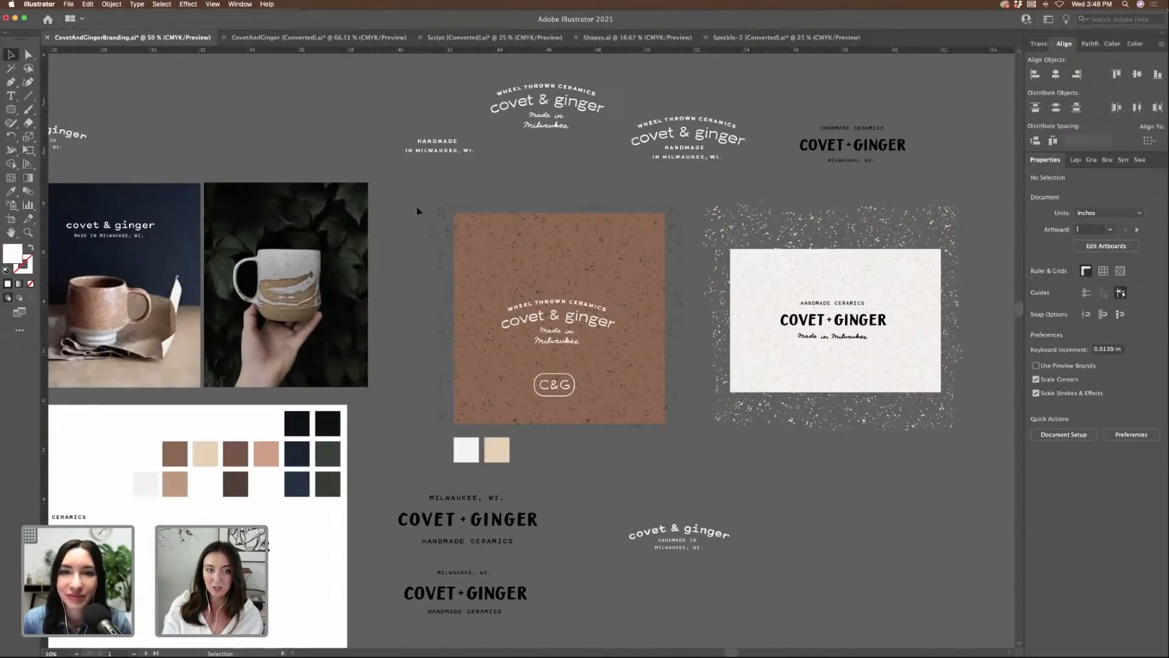
scroll(411, 209, right, 1)
scroll(411, 209, left, 1)
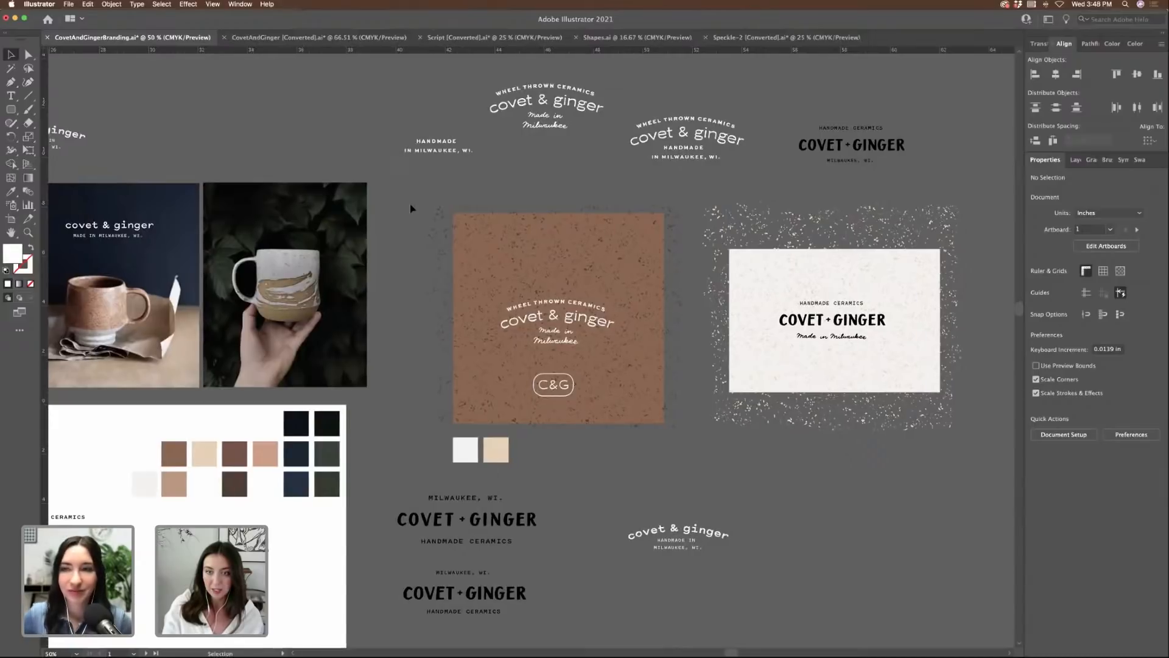
- Review the script, hand-lettered, badge and typewriter-style logo artboards against the photos and brown mockup
scroll(410, 209, left, 15)
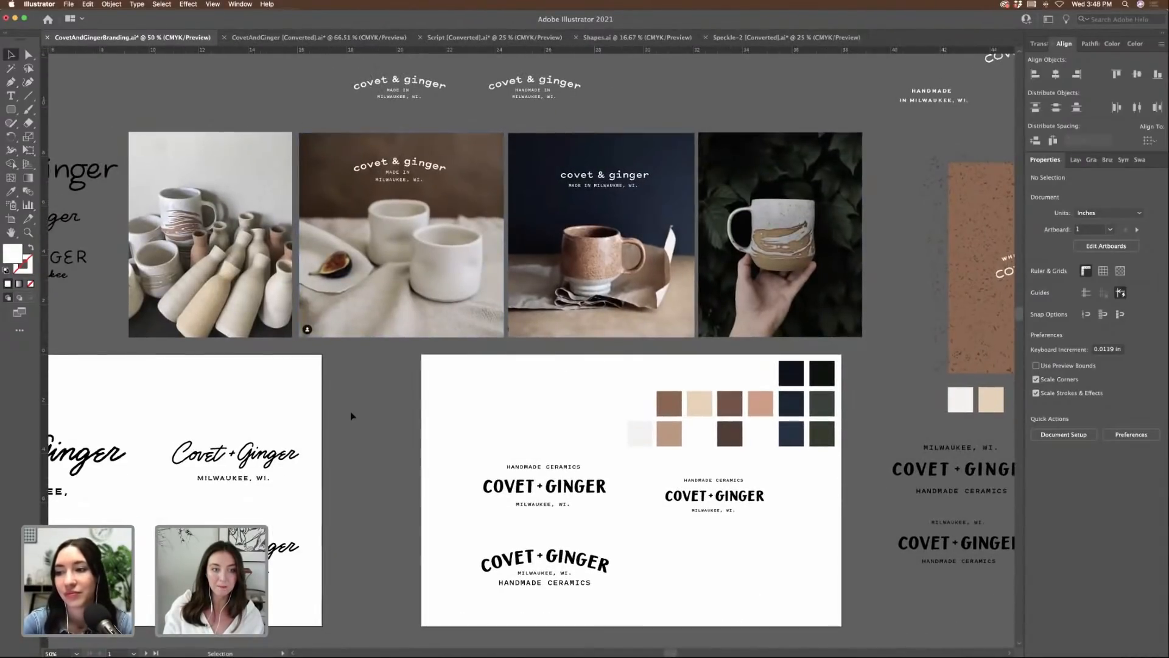
scroll(374, 411, down, 10)
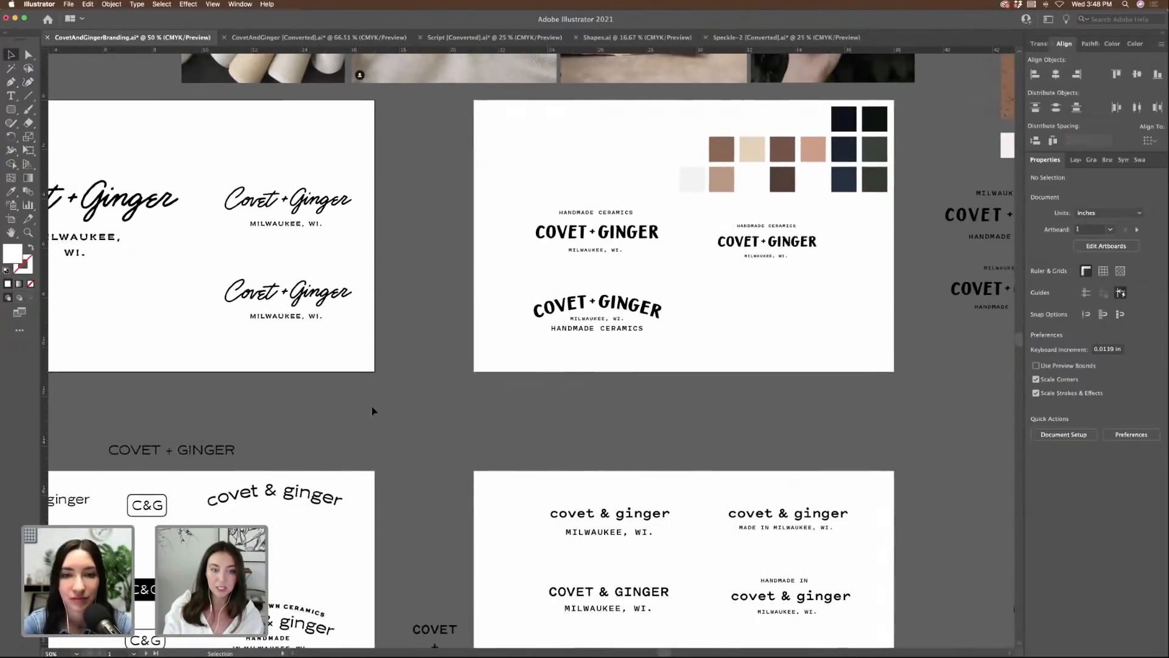
scroll(478, 417, down, 6)
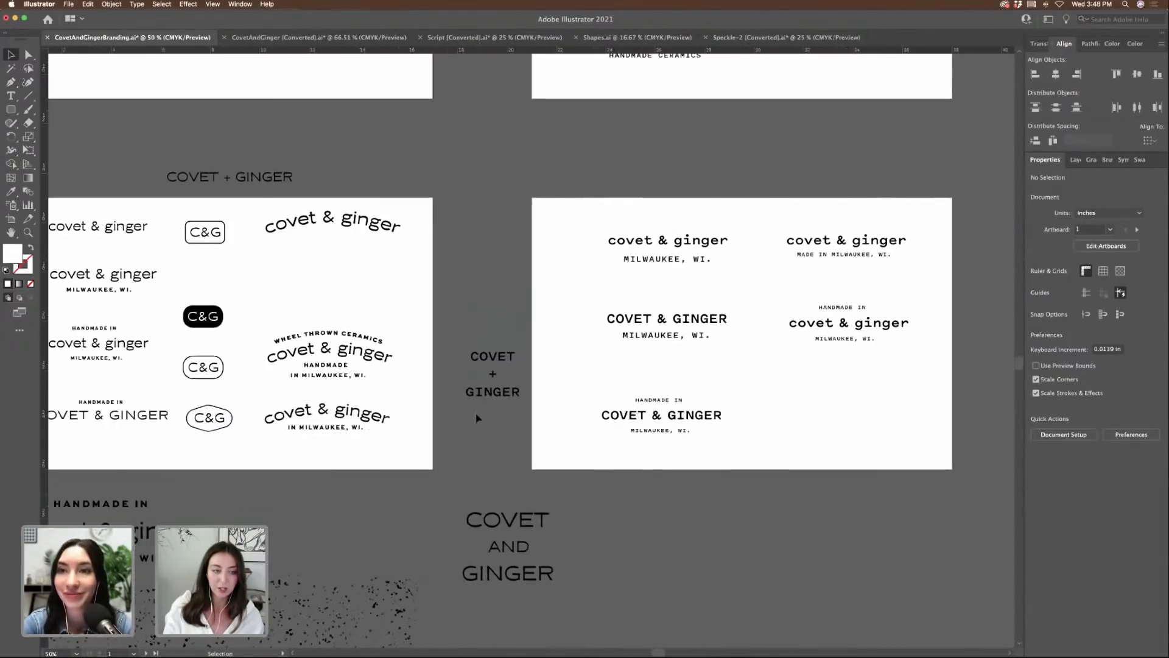
scroll(478, 419, left, 6)
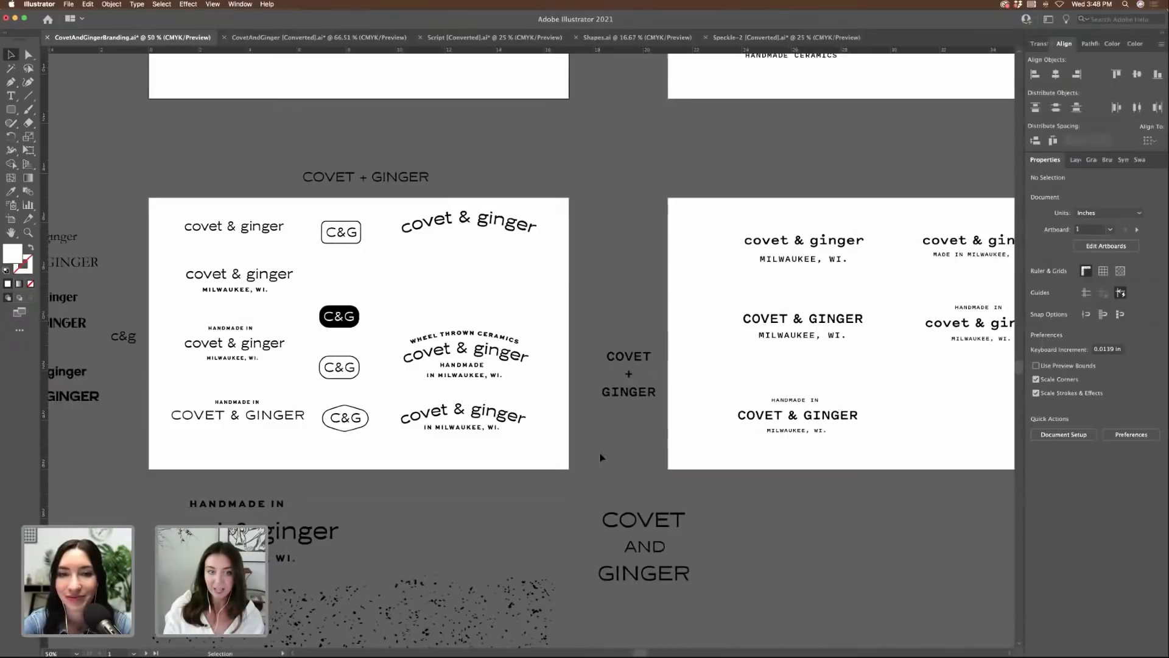
scroll(599, 454, left, 3)
scroll(467, 480, right, 8)
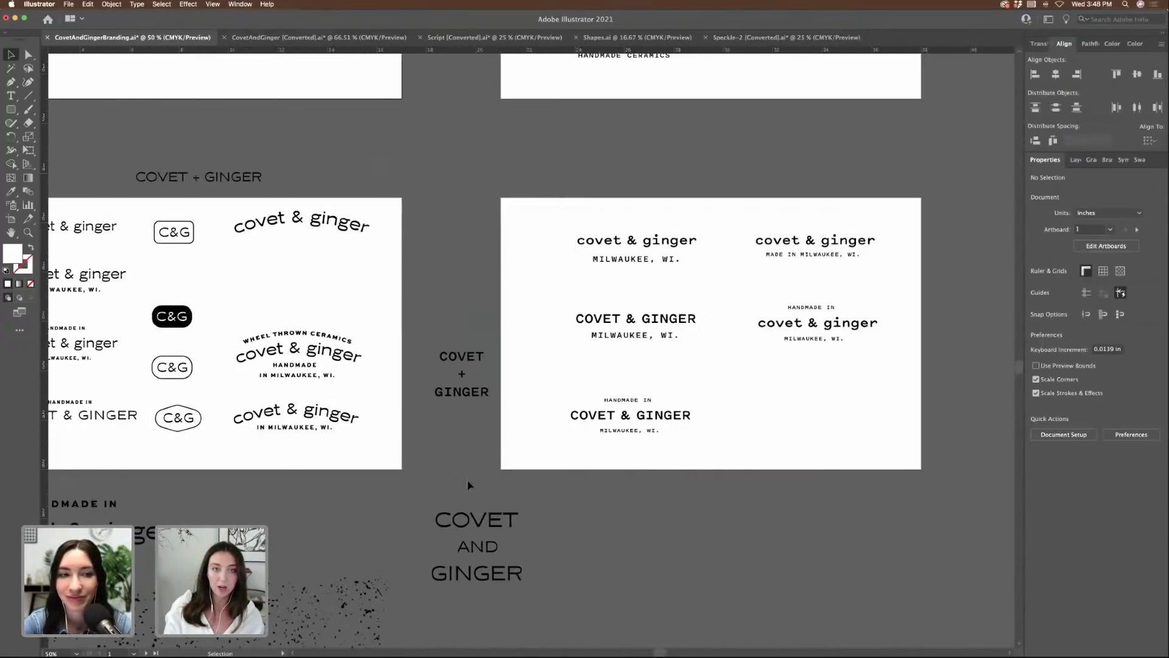
scroll(466, 480, up, 13)
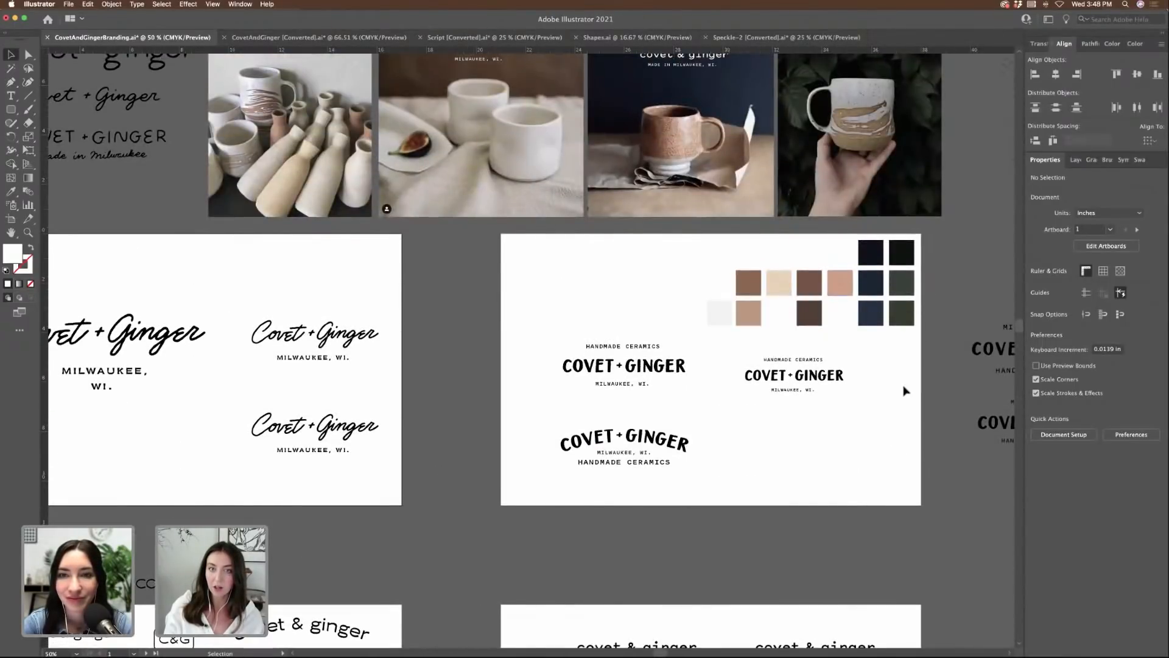
scroll(895, 381, right, 3)
scroll(781, 422, right, 8)
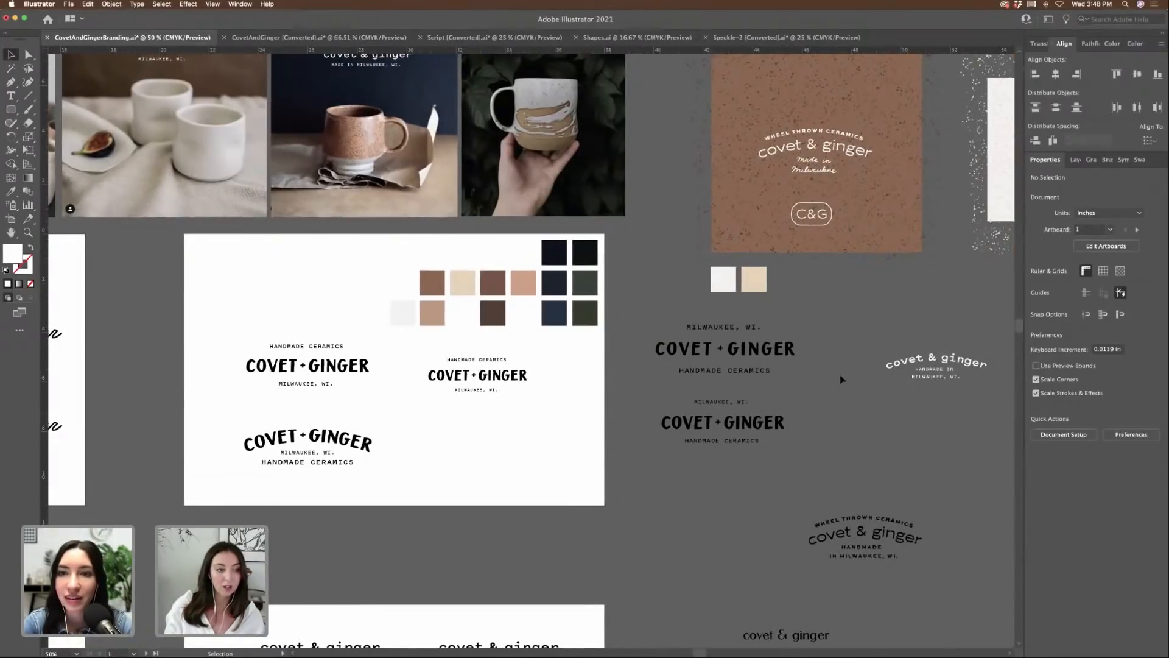
- Move the small COVET + GINGER lockup down on its artboard, level with the arched version, clearing space beneath the swatches
scroll(831, 393, down, 3)
scroll(831, 393, left, 2)
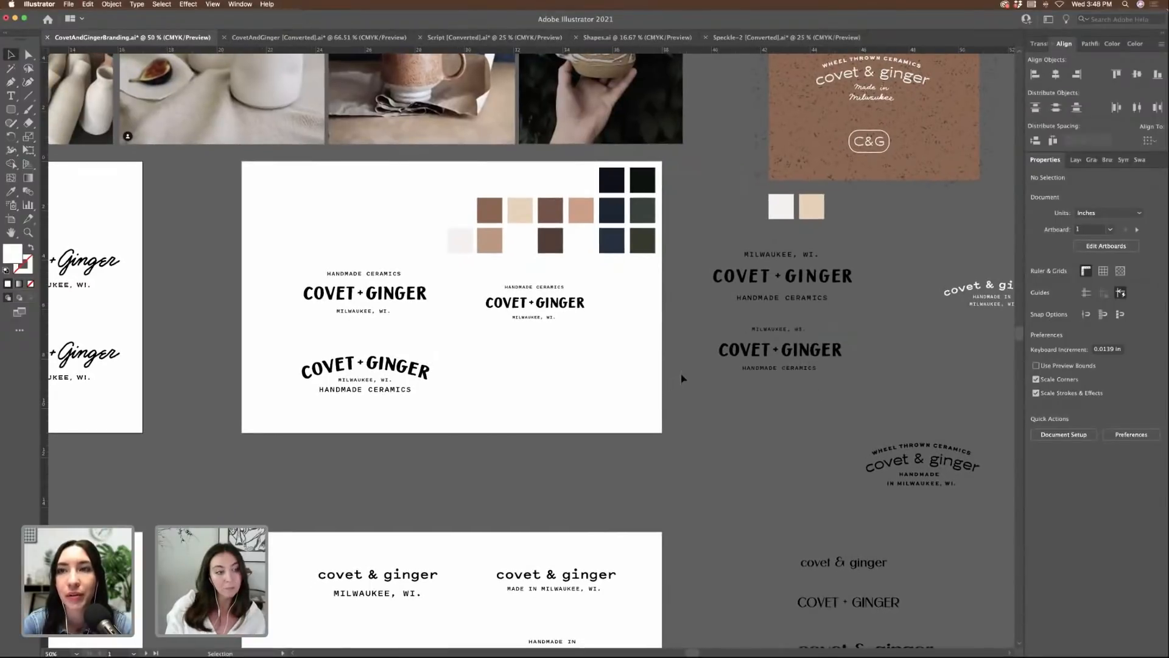
drag(612, 341, 494, 271)
drag(573, 308, 597, 375)
click(646, 336)
- Shift the off-white swatch away from the palette grid and place the near-black navy swatch directly above it
key(super+equal)
key(super+equal)
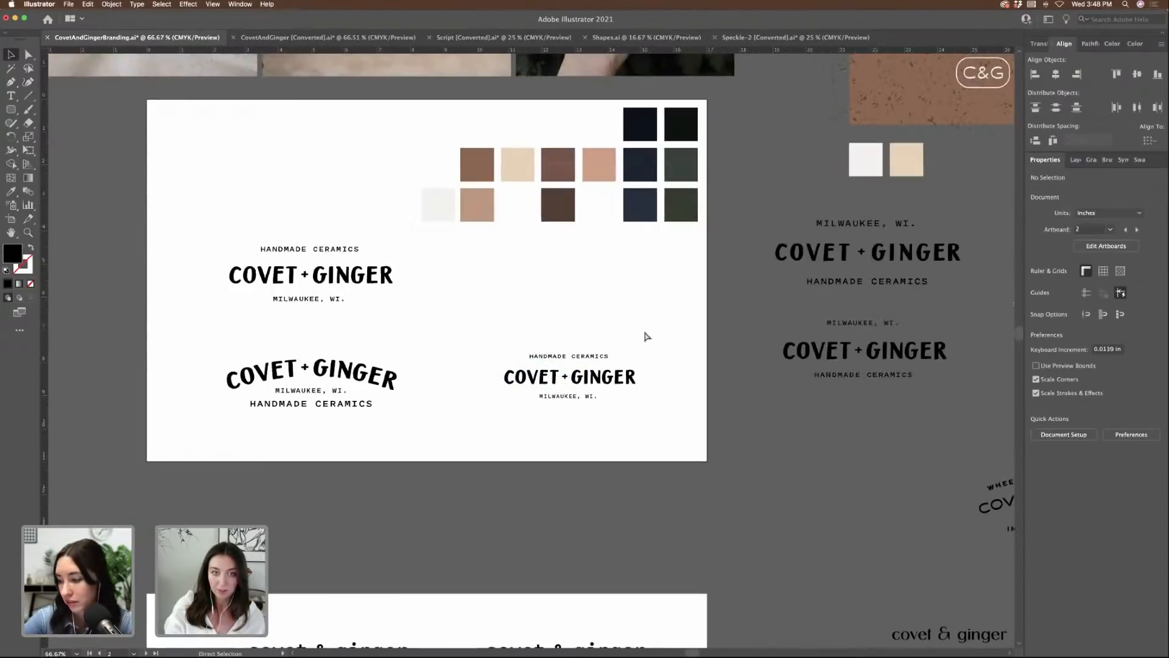
scroll(698, 296, up, 2)
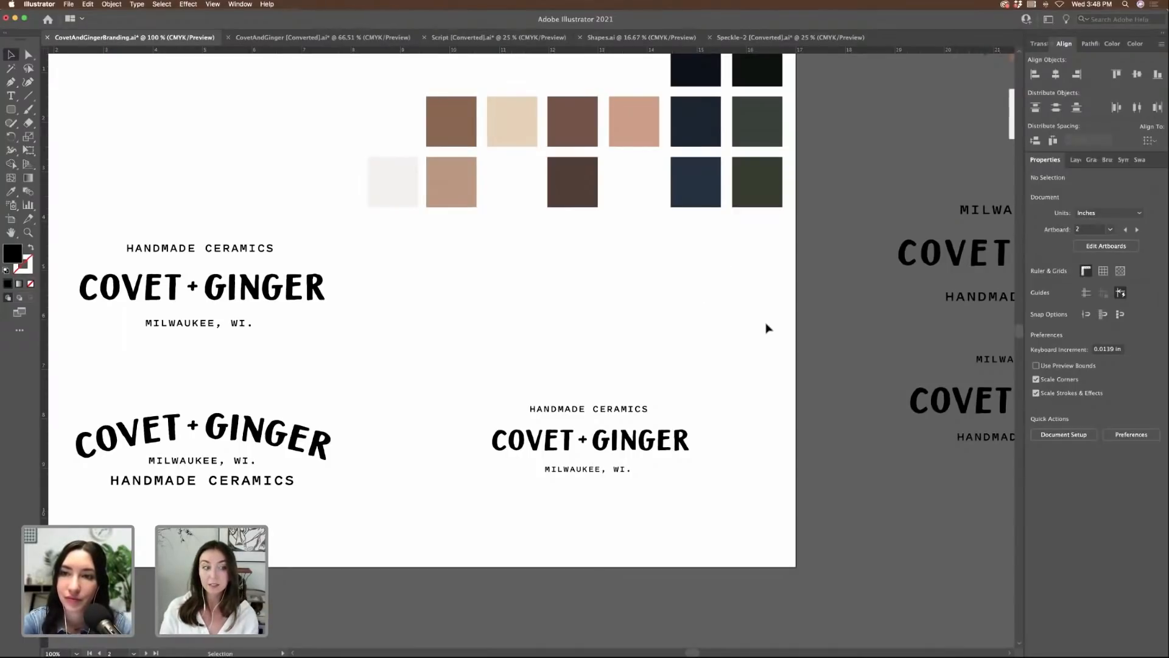
scroll(767, 328, up, 2)
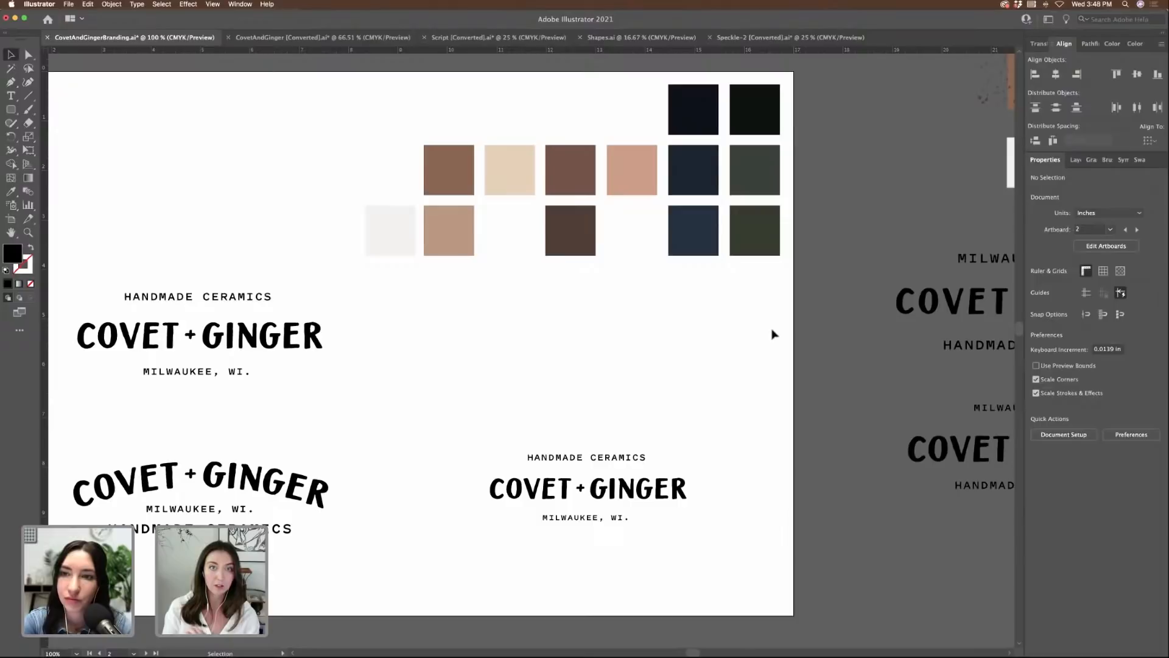
drag(404, 231, 373, 231)
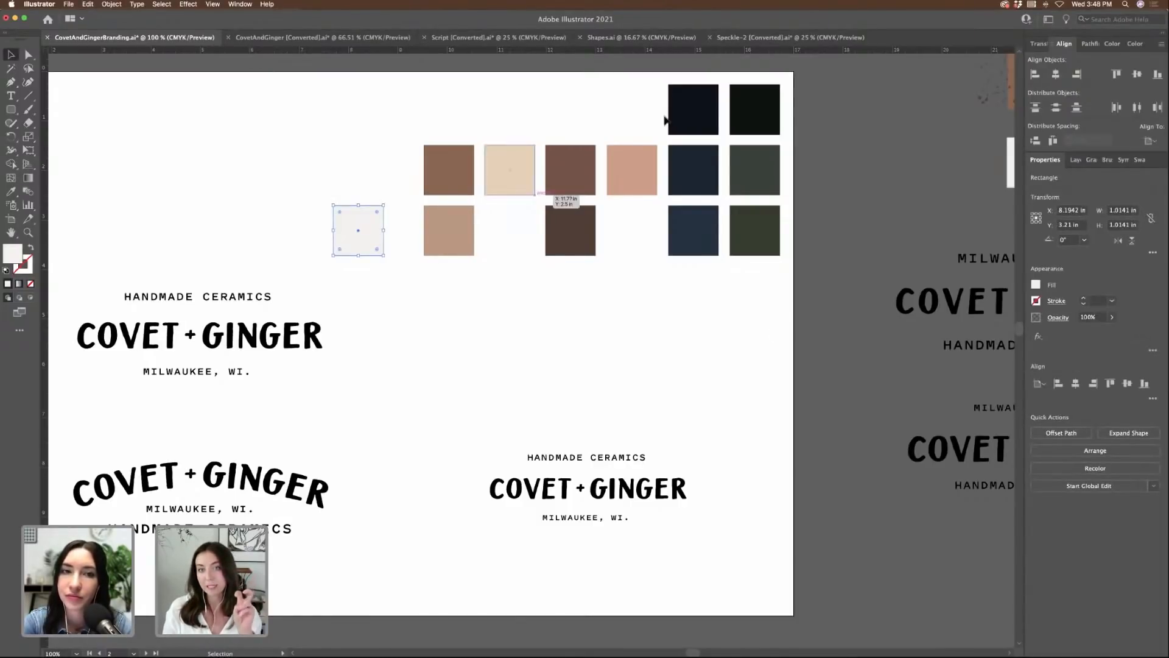
drag(692, 120, 365, 184)
click(400, 134)
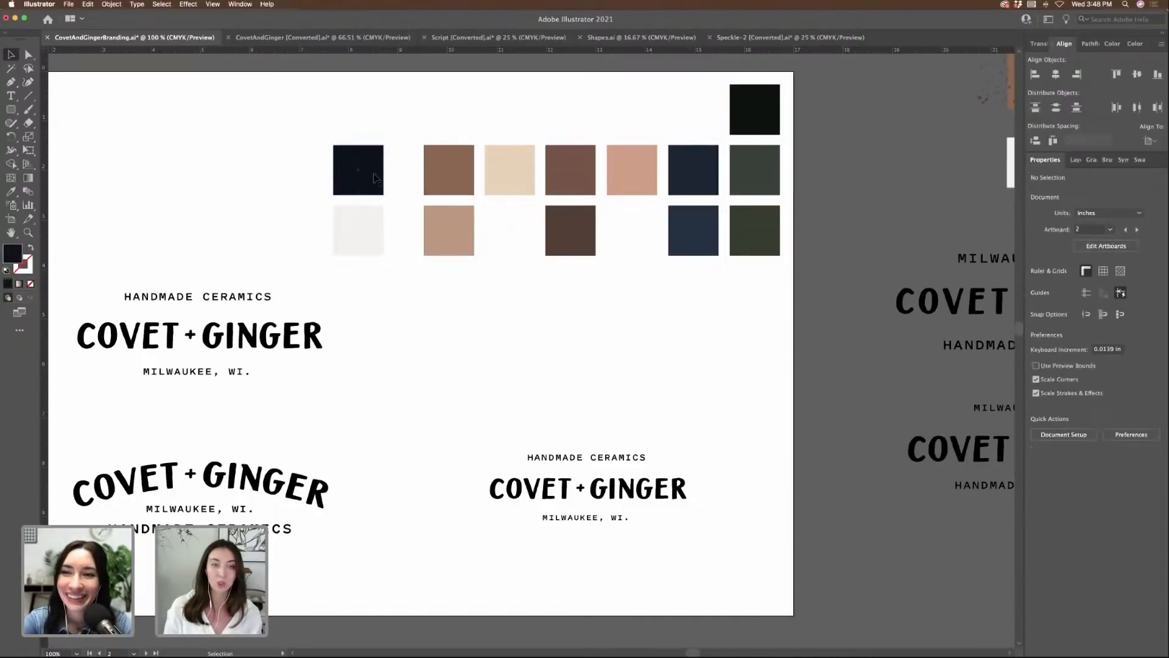
- Stack the black swatch above the off-white one and move the pair to open space above HANDMADE CERAMICS
drag(764, 117, 305, 177)
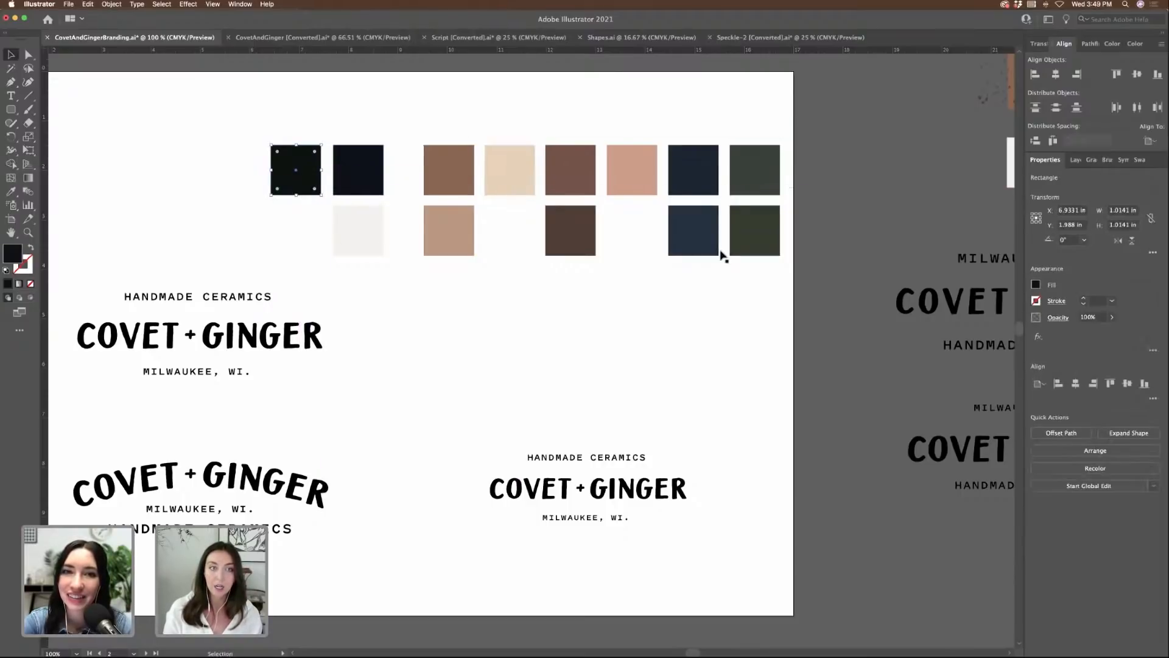
drag(362, 242, 299, 242)
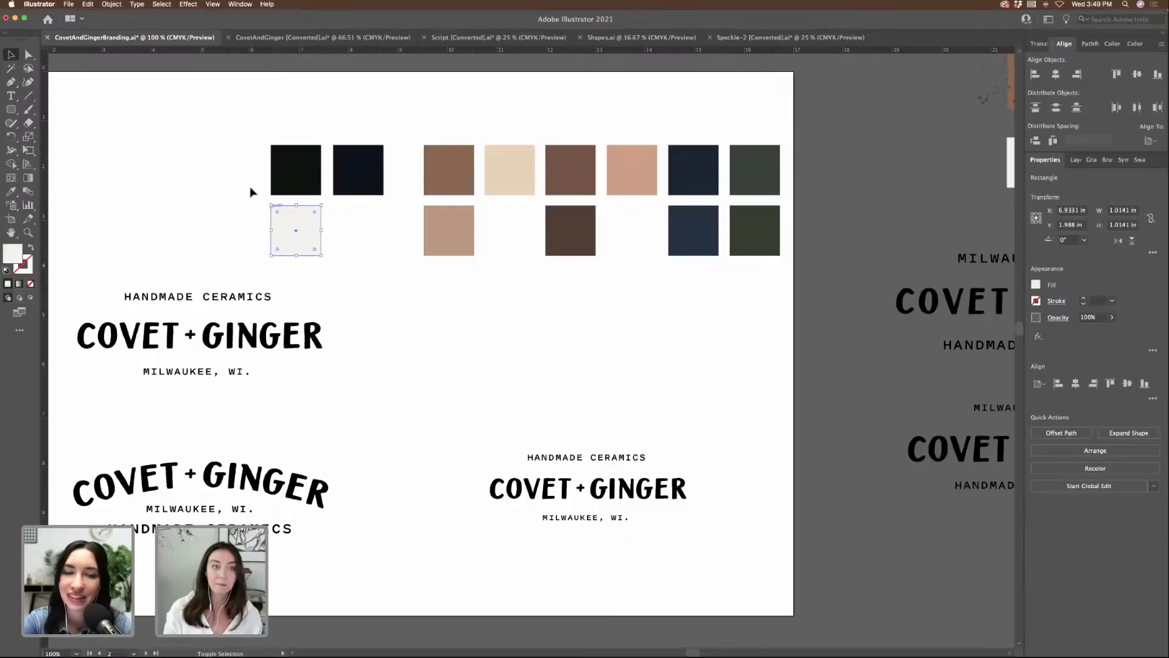
drag(266, 189, 224, 238)
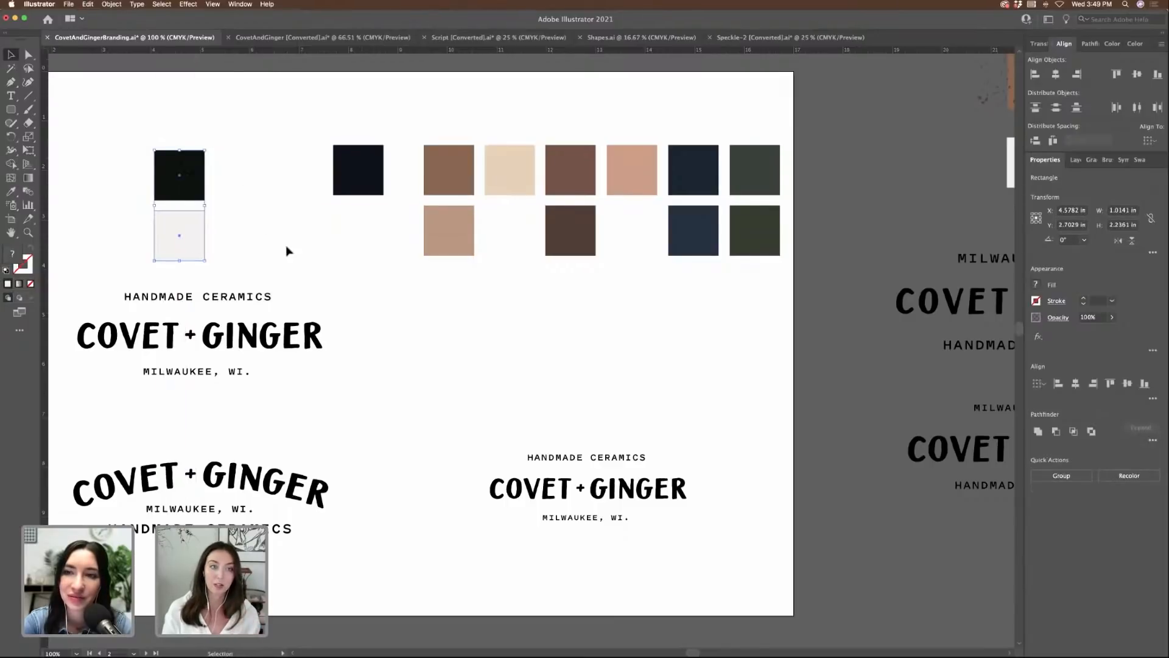
click(318, 242)
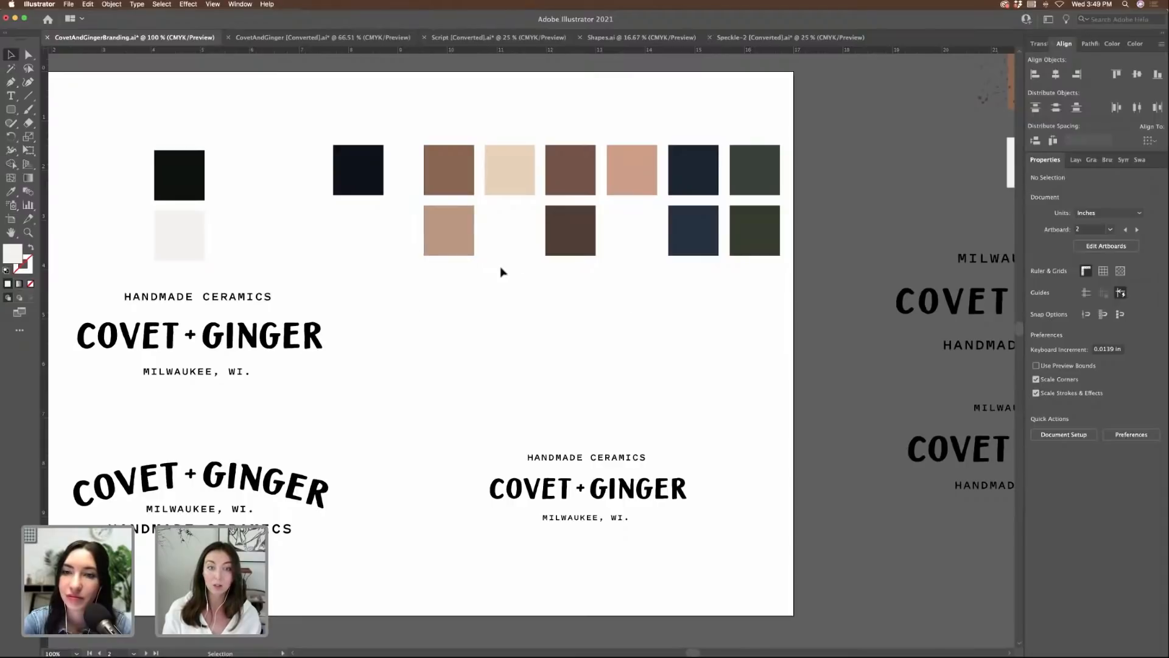
- Place the tan swatch beside off-white and the beige swatch beside black, and pull the dark brown swatch out of the grid
drag(456, 246, 254, 251)
drag(563, 242, 492, 256)
click(315, 201)
drag(504, 181, 212, 191)
click(321, 192)
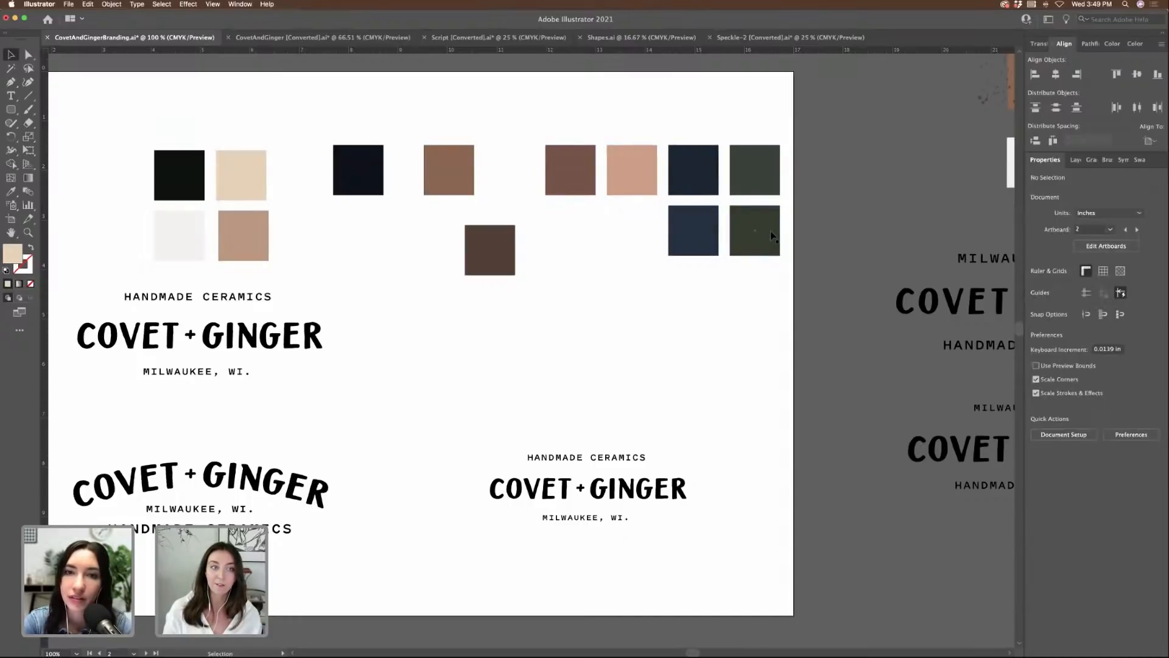
- Add the dark olive swatch beside the beige one and set the near-black navy and medium brown swatches aside below the grid
drag(770, 232, 465, 184)
drag(358, 168, 600, 299)
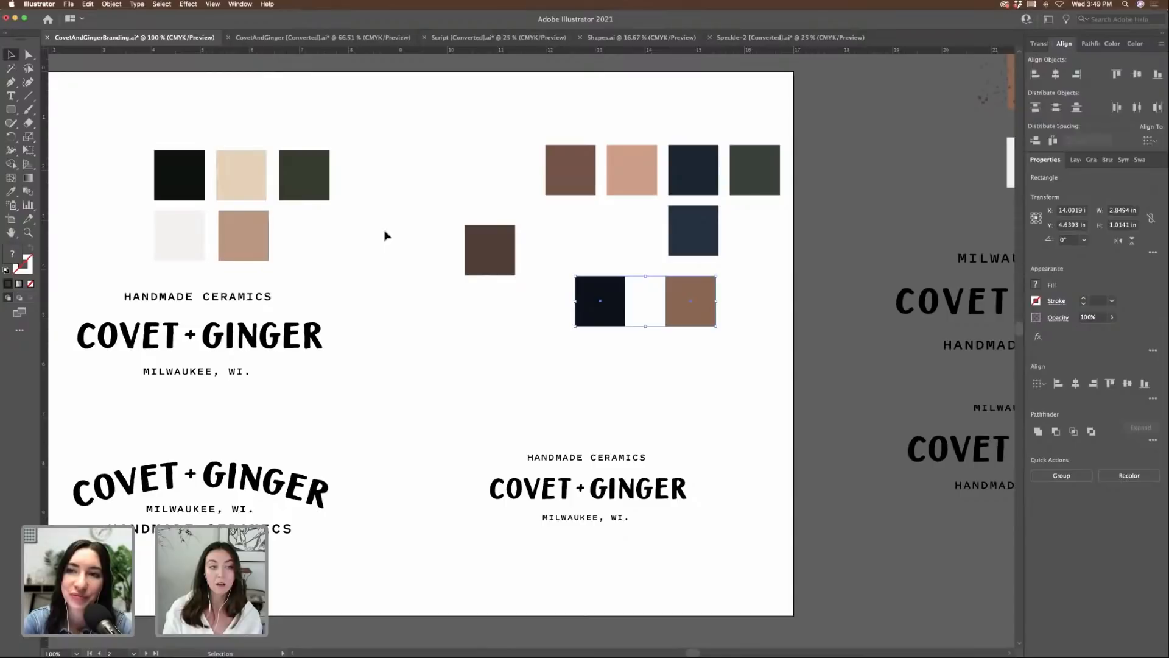
click(256, 193)
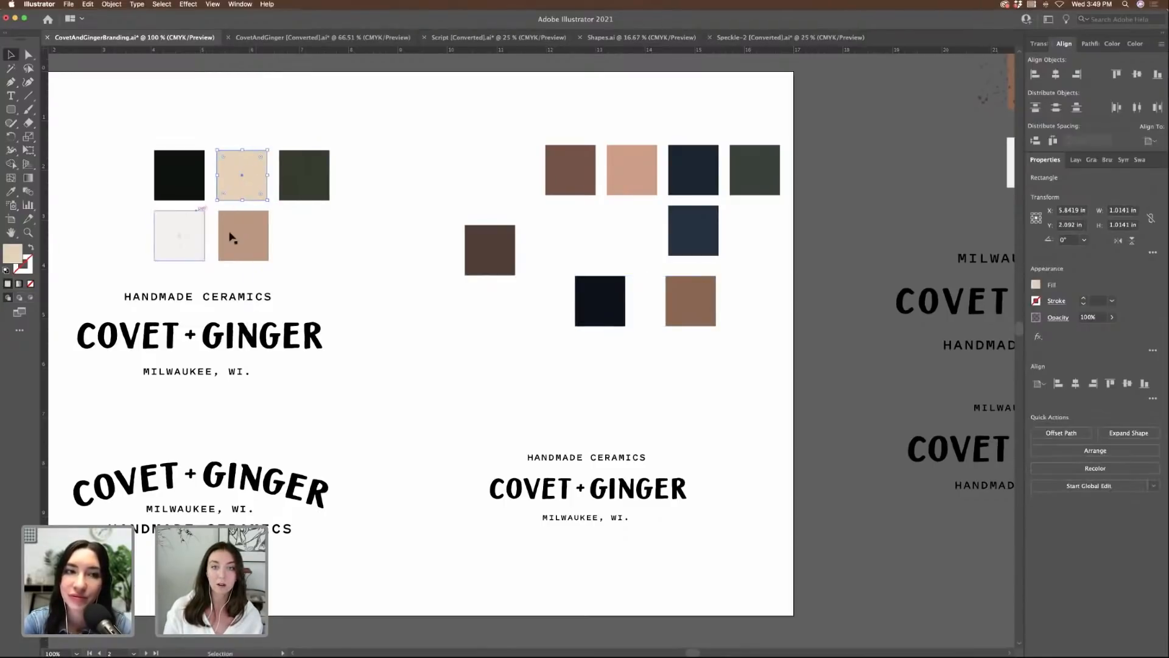
- Take the olive swatch out of the new palette, add the reddish-brown swatch beside tan, and overlap the pink swatch between them
drag(305, 175, 484, 155)
drag(644, 173, 323, 178)
drag(587, 162, 388, 233)
drag(300, 188, 261, 221)
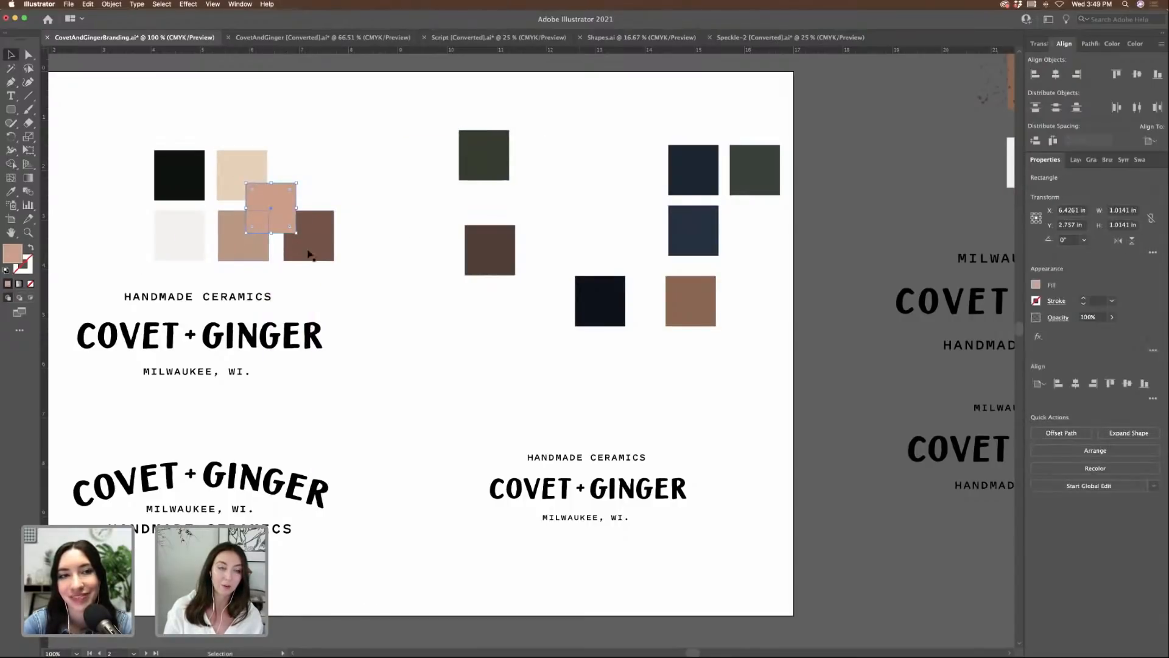
click(251, 264)
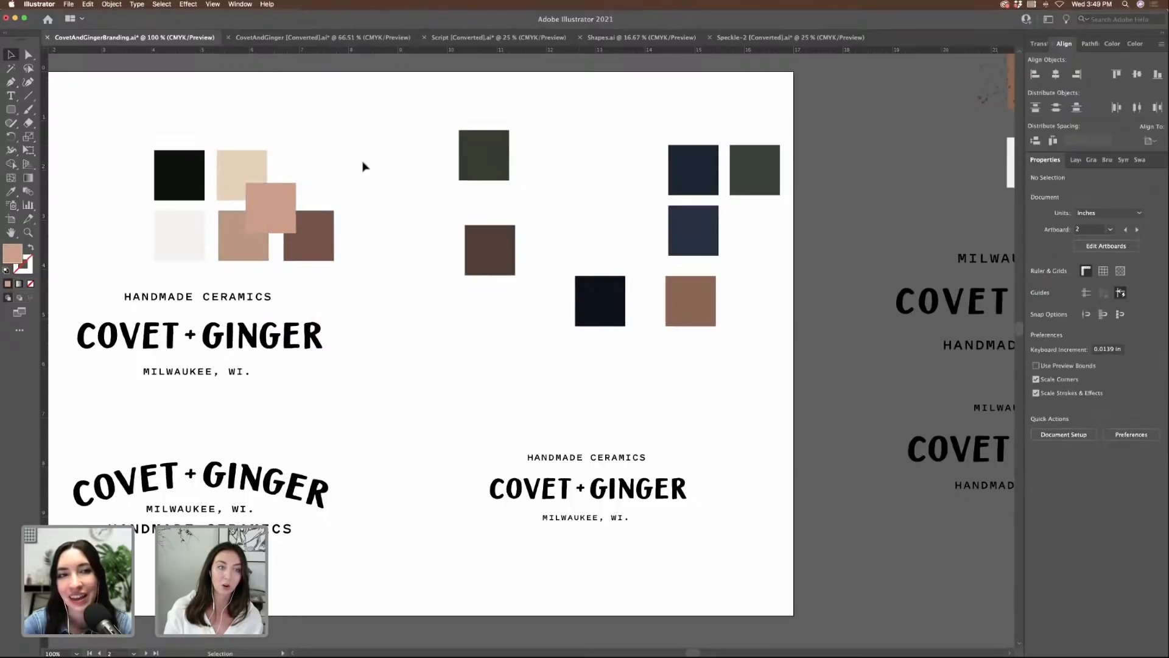
key(super+equal)
scroll(364, 166, up, 5)
scroll(364, 165, left, 5)
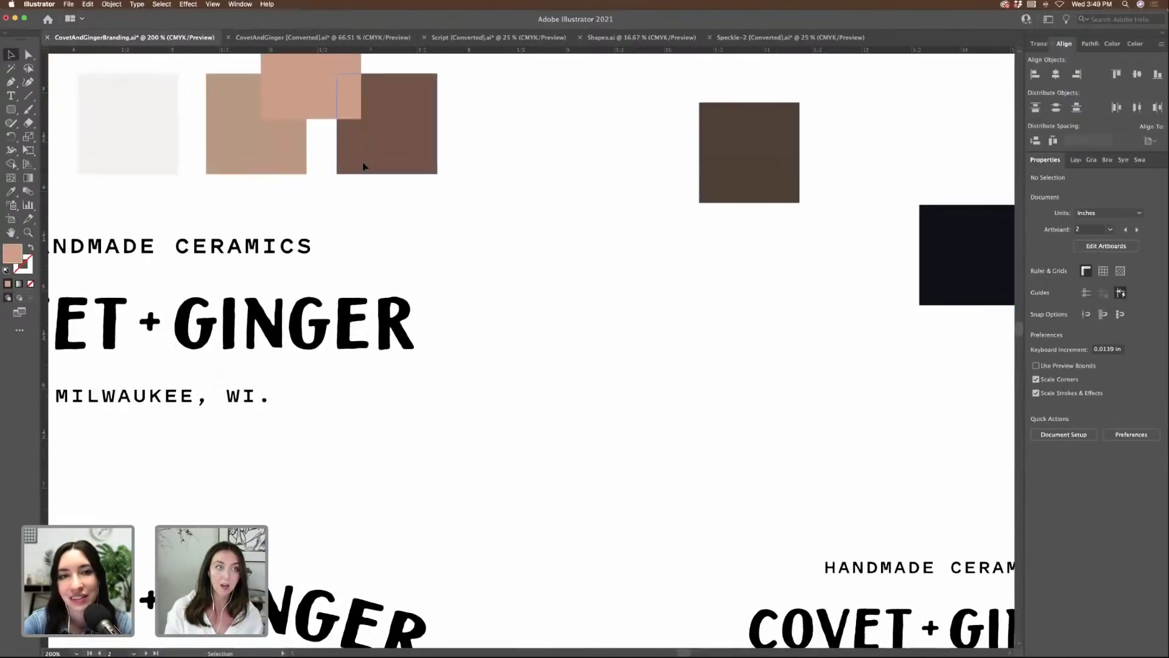
- Try the pink swatch beside the beige one, directly above the reddish-brown swatch
drag(384, 274, 459, 209)
click(105, 183)
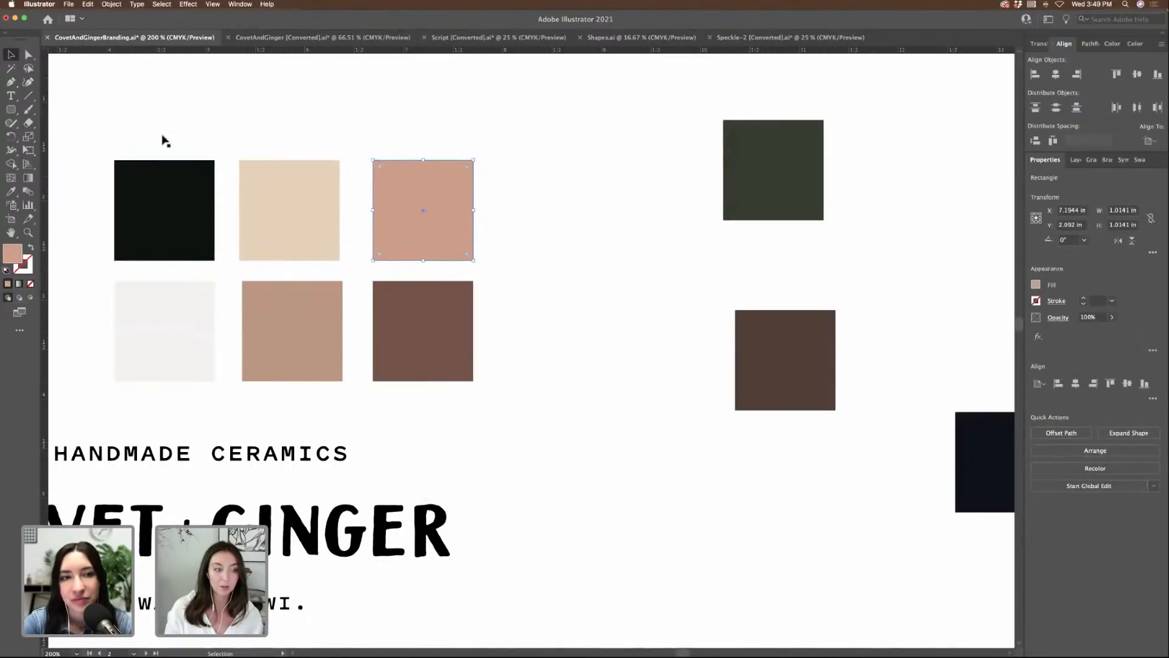
key(super+minus)
- Move the pink and reddish-brown swatches out of the new palette and place the dark olive swatch beside the beige one
click(444, 225)
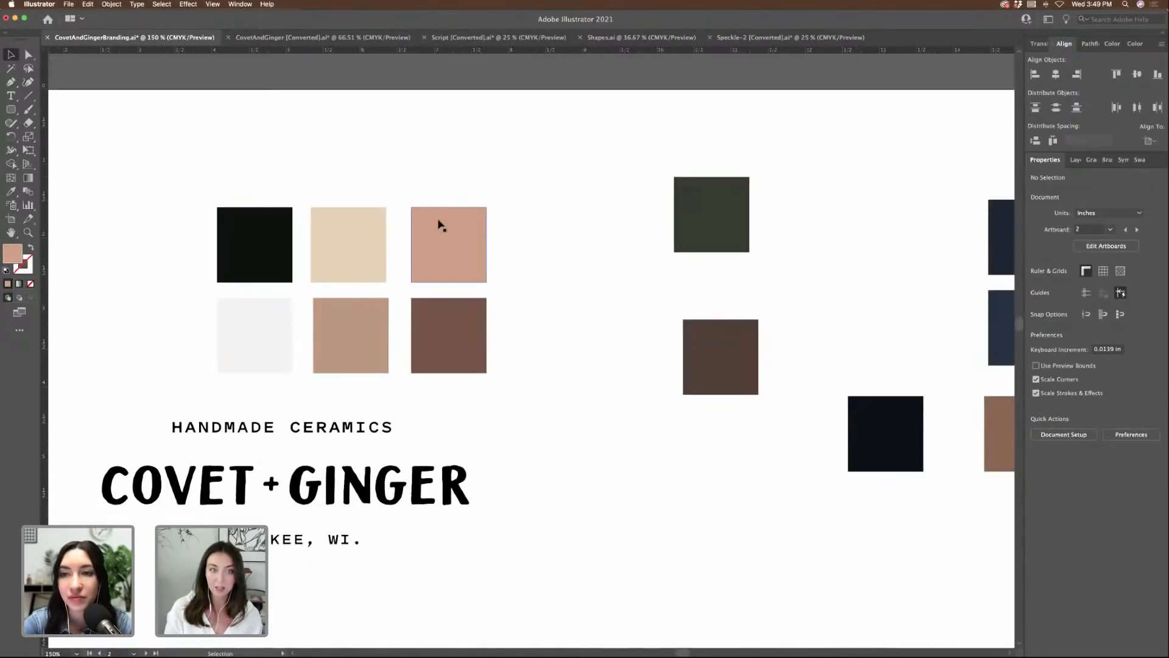
shift+click(469, 359)
drag(429, 347, 845, 276)
drag(719, 225, 453, 255)
- Bring the medium brown swatch near the new palette and place the dark brown swatch just above and beyond it
scroll(525, 269, right, 5)
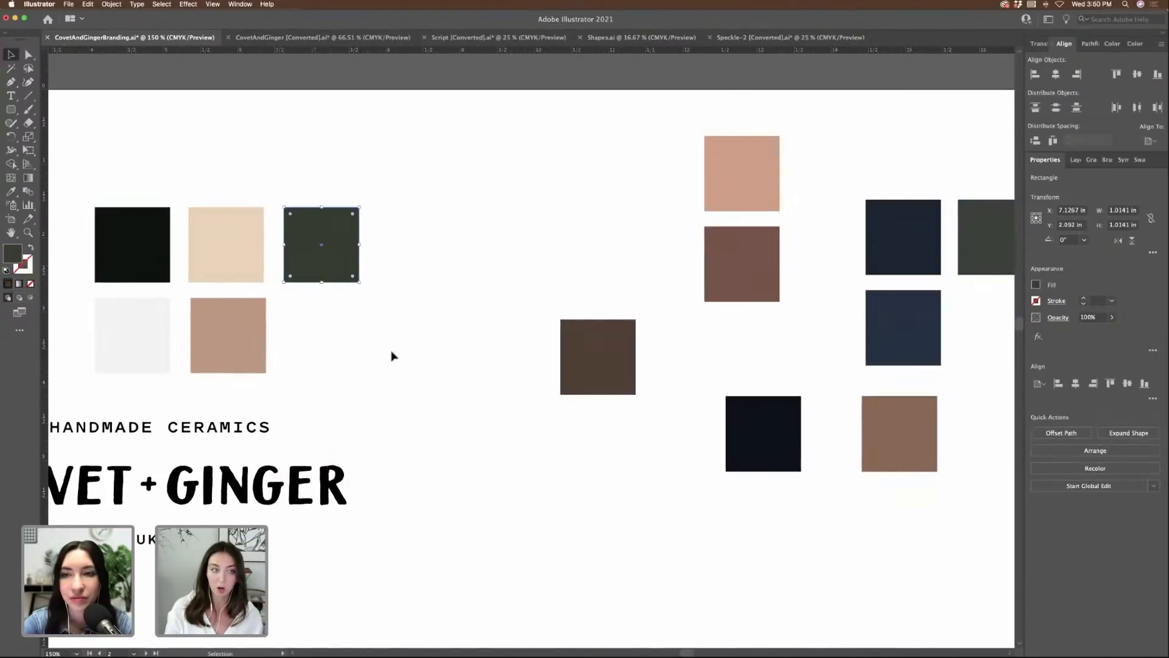
drag(897, 433, 328, 335)
drag(584, 357, 561, 312)
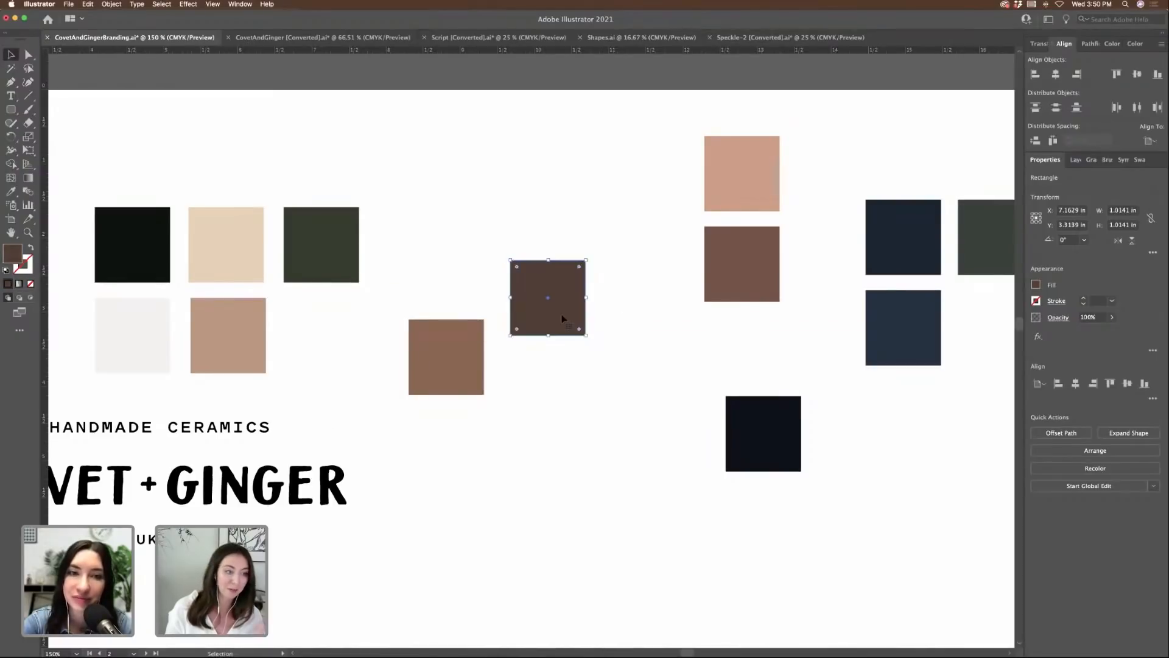
click(571, 391)
key(super+minus)
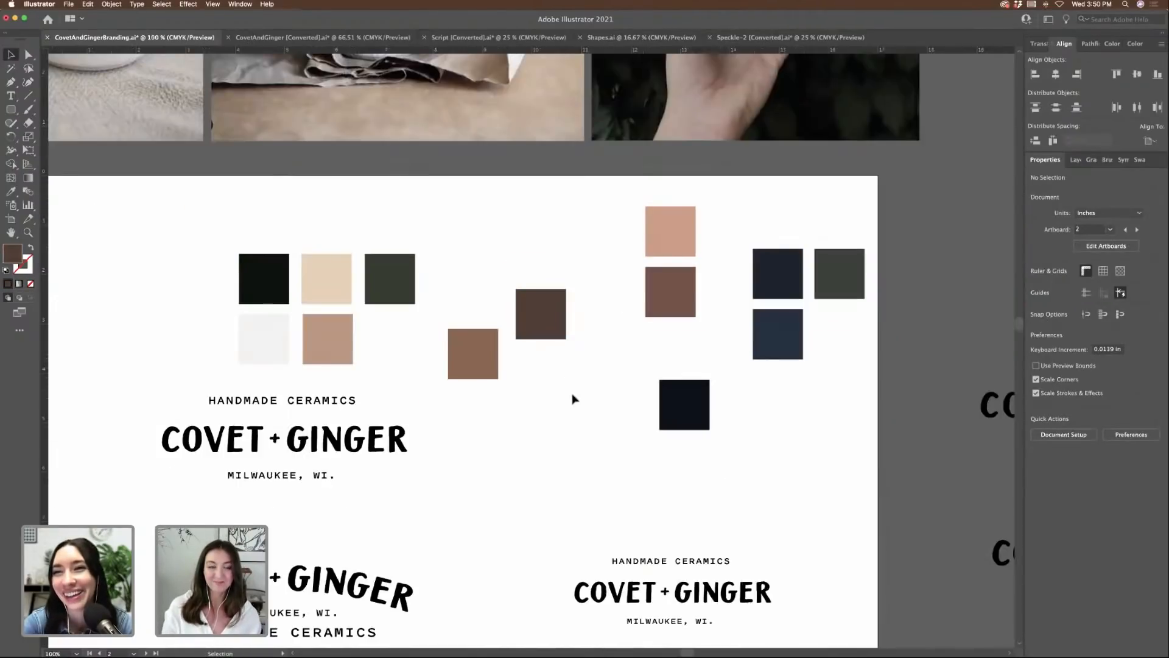
- Take the dark olive swatch out of the new palette and stack it above the dark brown swatch
scroll(572, 397, left, 5)
drag(514, 279, 645, 259)
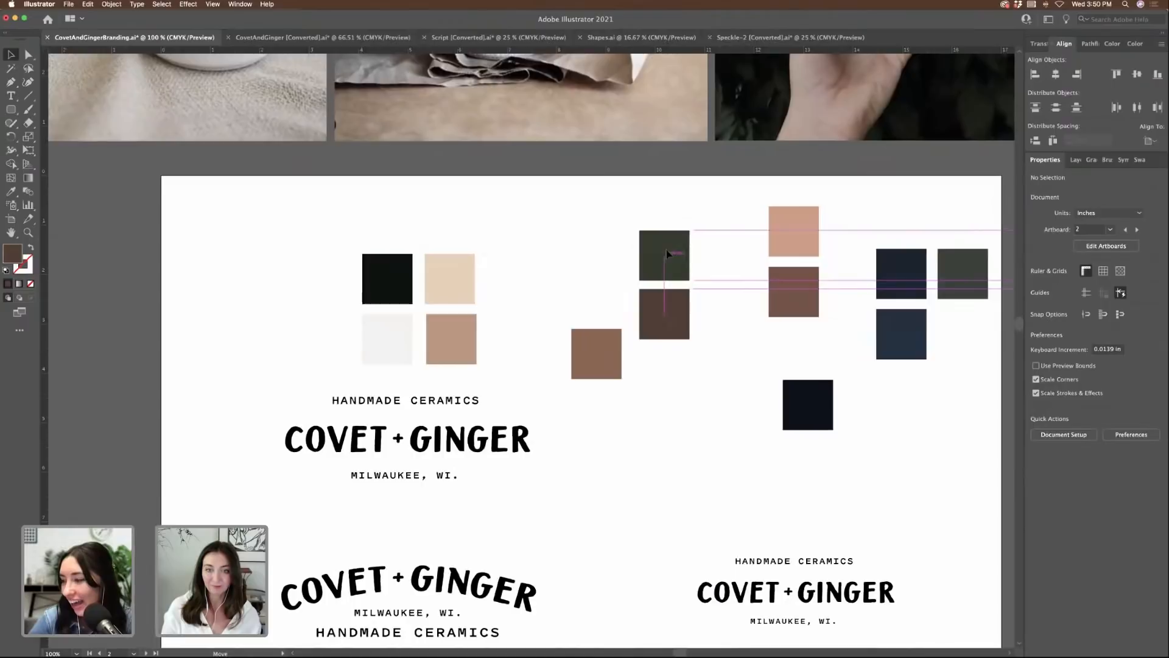
click(477, 227)
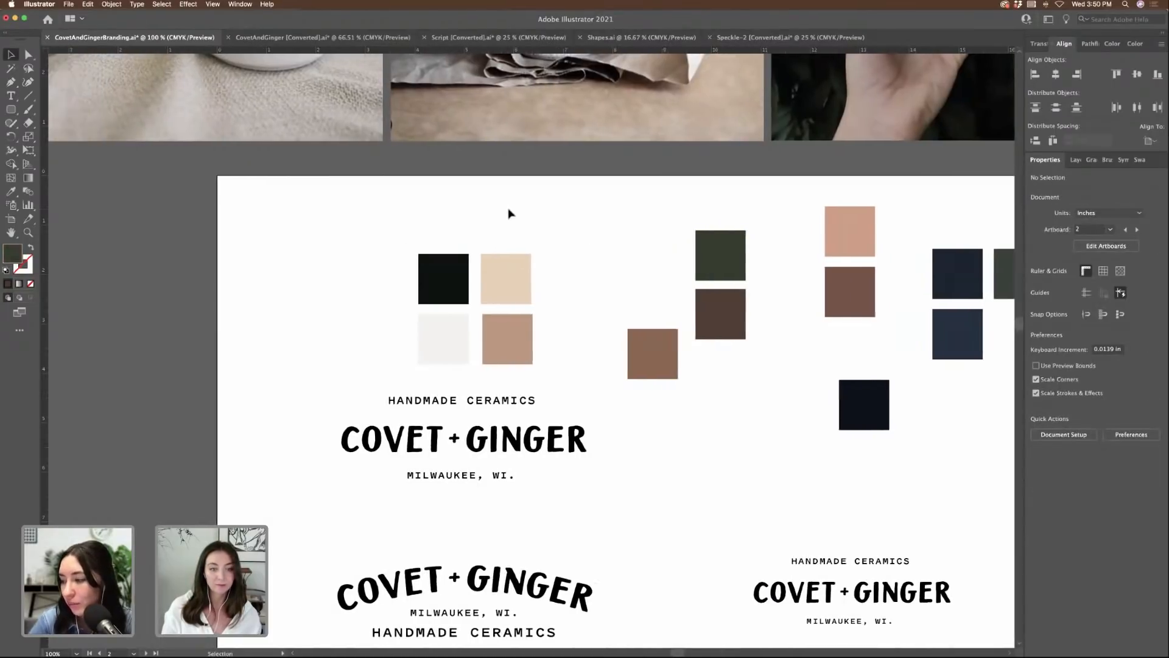
- Move the black, beige, off-white and tan swatches together into the upper-left corner of the artboard
scroll(509, 212, down, 3)
scroll(509, 212, left, 3)
drag(400, 191, 534, 296)
drag(515, 293, 333, 229)
click(446, 249)
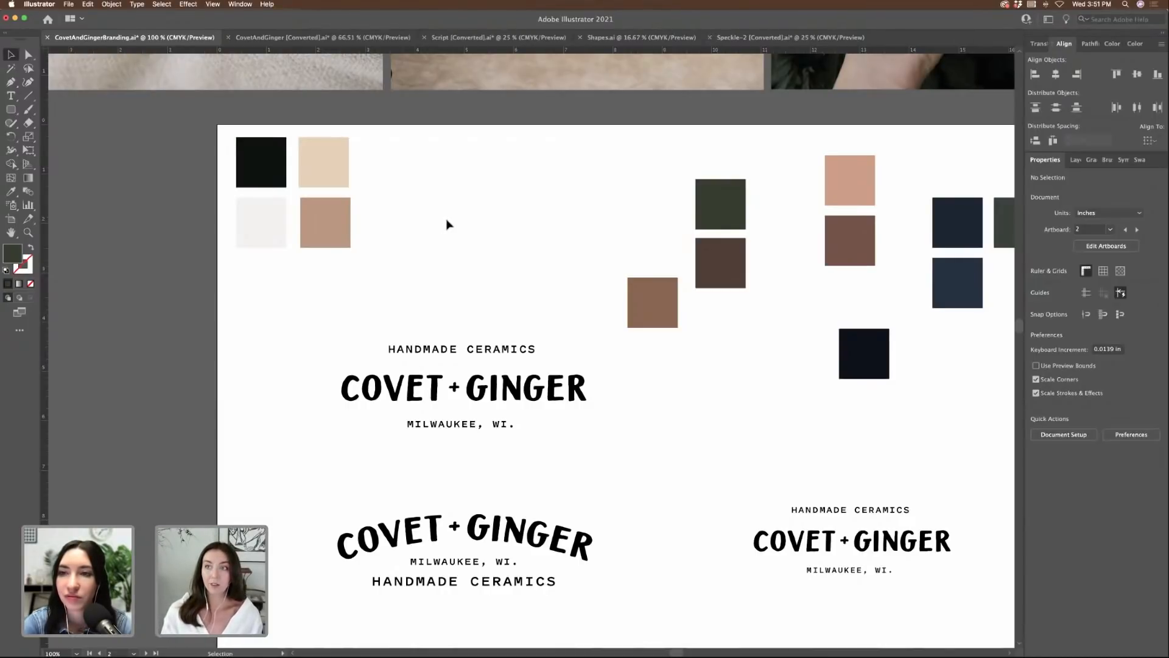
- Copy the rounded outline of the third C&G badge and place it beside the uppercase COVET & GINGER wordmark on Artboard 4
key(super+minus)
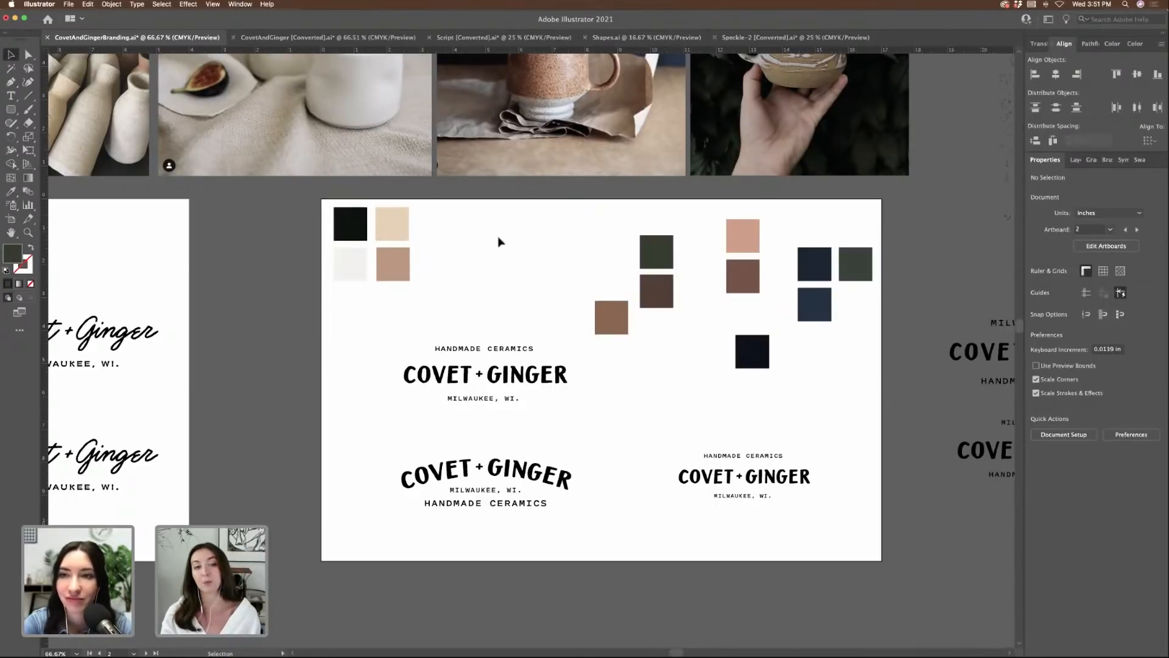
scroll(524, 295, left, 10)
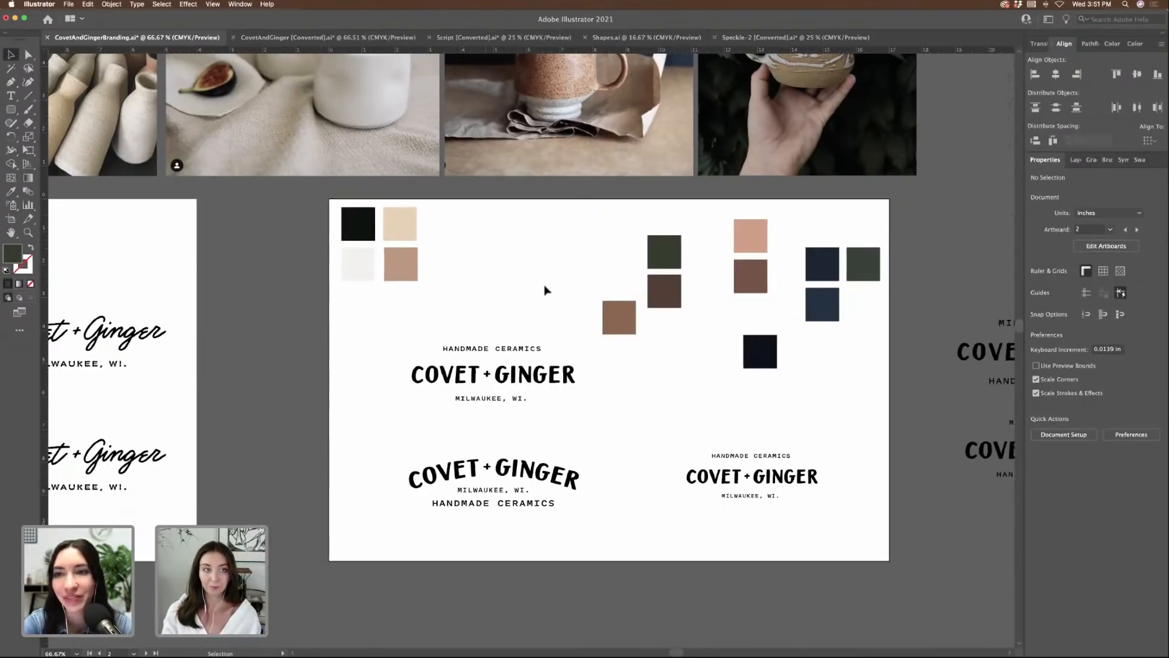
scroll(542, 291, up, 5)
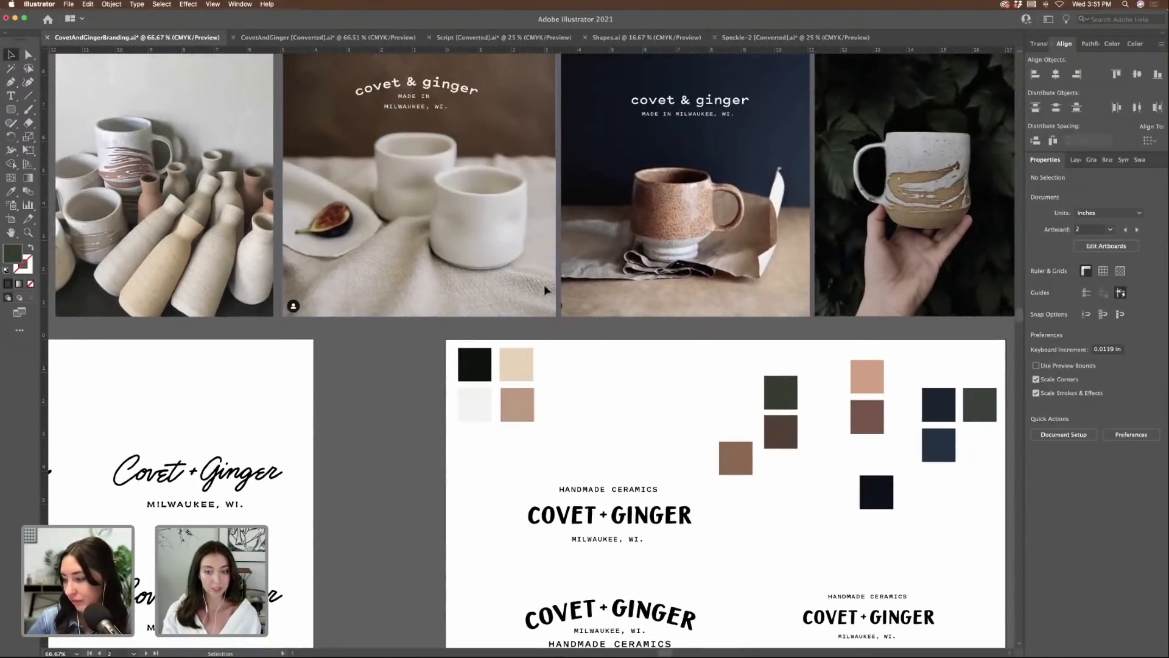
scroll(545, 290, left, 7)
scroll(546, 291, down, 12)
scroll(545, 291, down, 20)
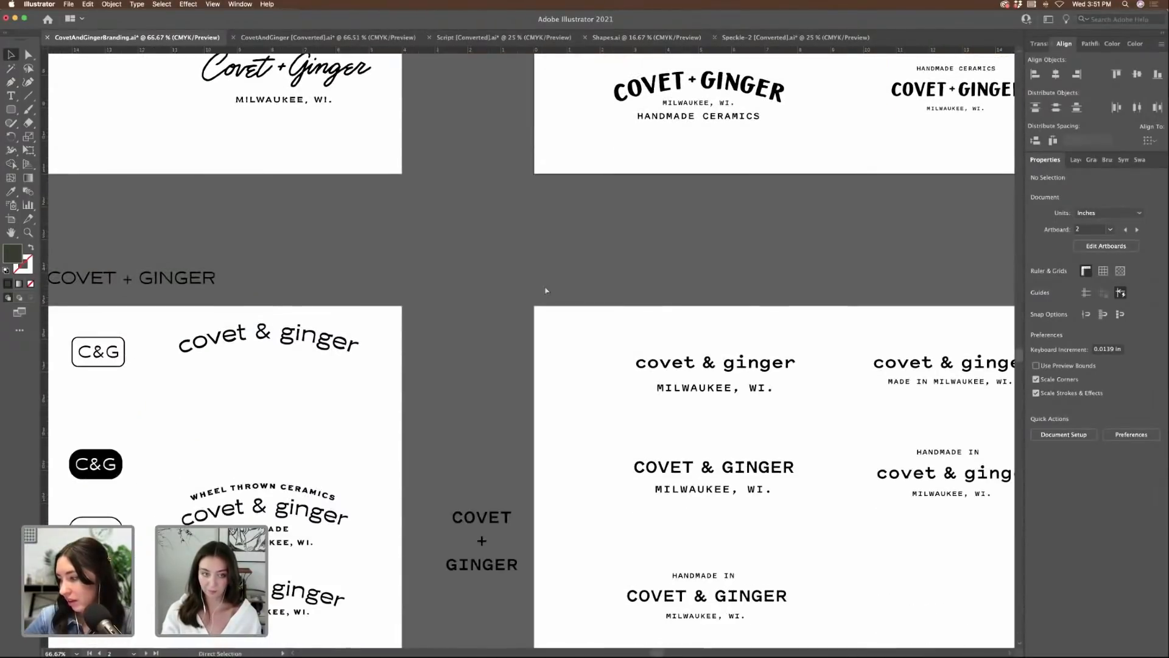
key(super+minus)
scroll(536, 293, down, 5)
scroll(536, 292, left, 18)
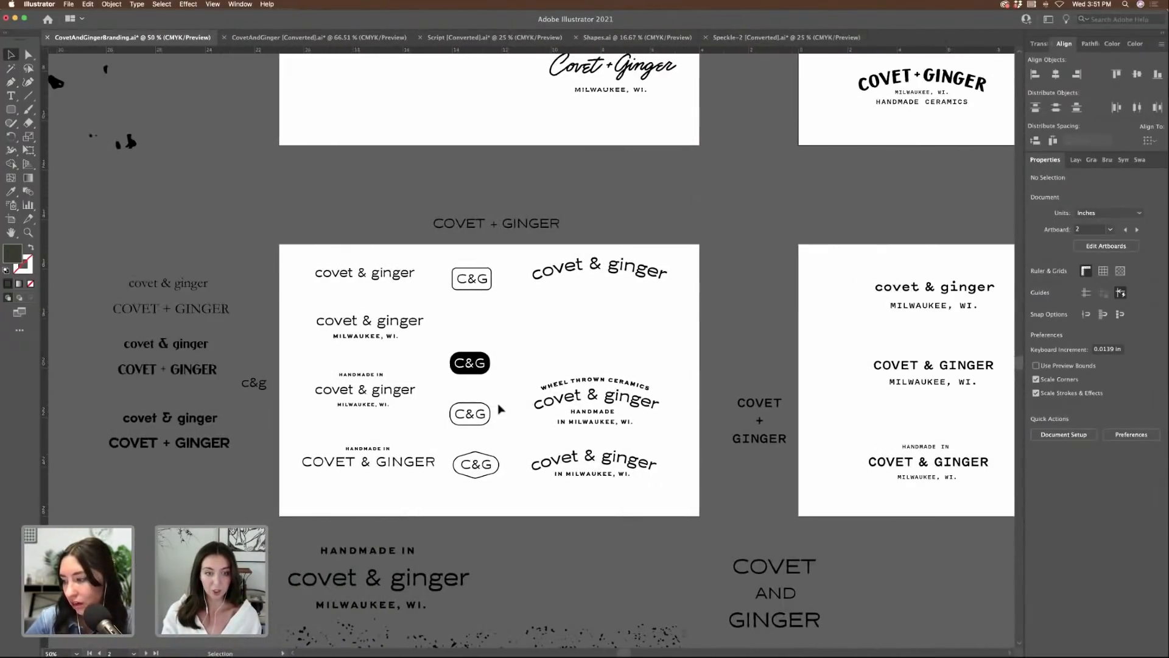
click(487, 425)
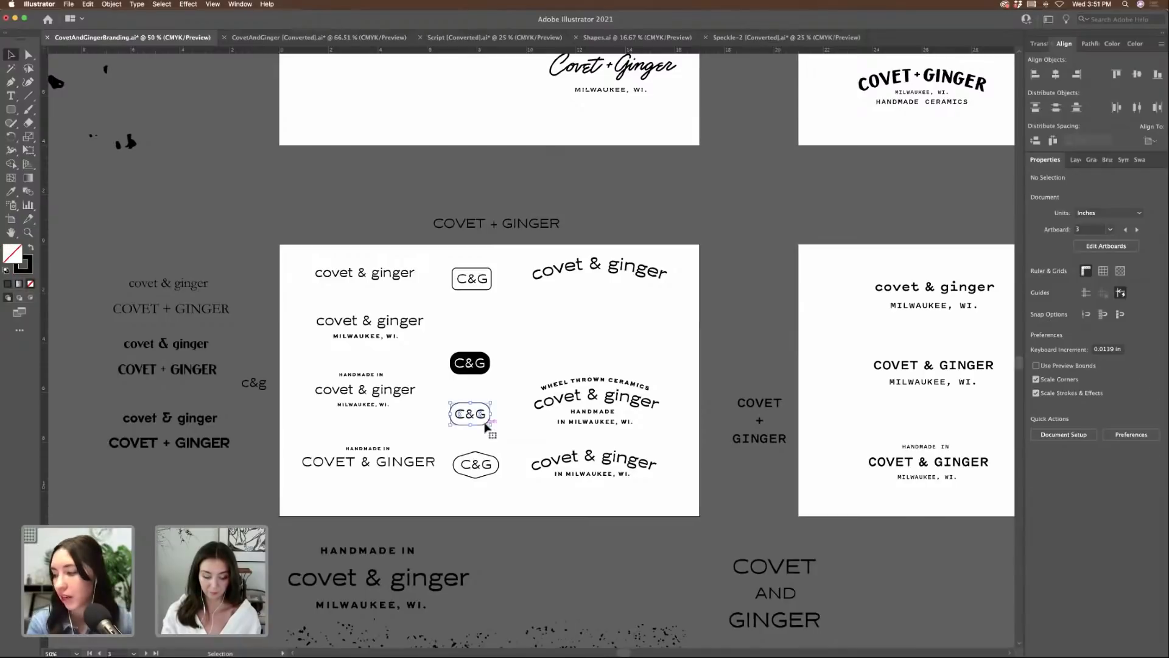
scroll(485, 423, right, 9)
key(super+c)
key(super+v)
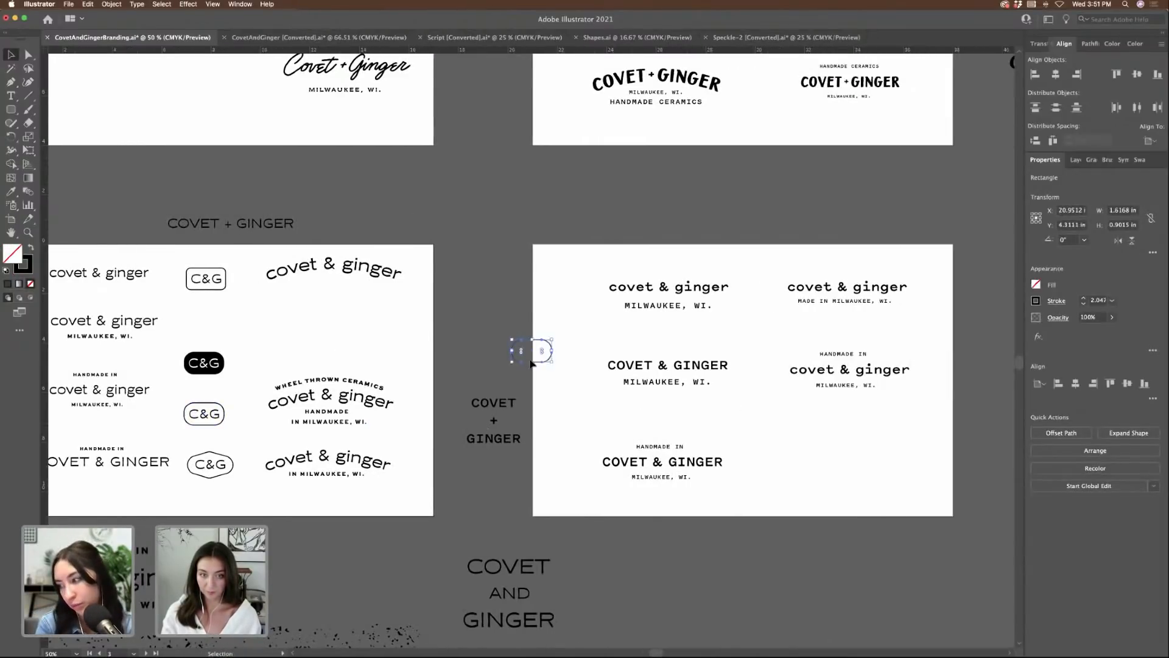
drag(541, 366, 583, 377)
click(575, 334)
- Duplicate the uppercase COVET & GINGER text above the rounded outline and change the copy to read C&G
key(super+equal)
key(super+equal)
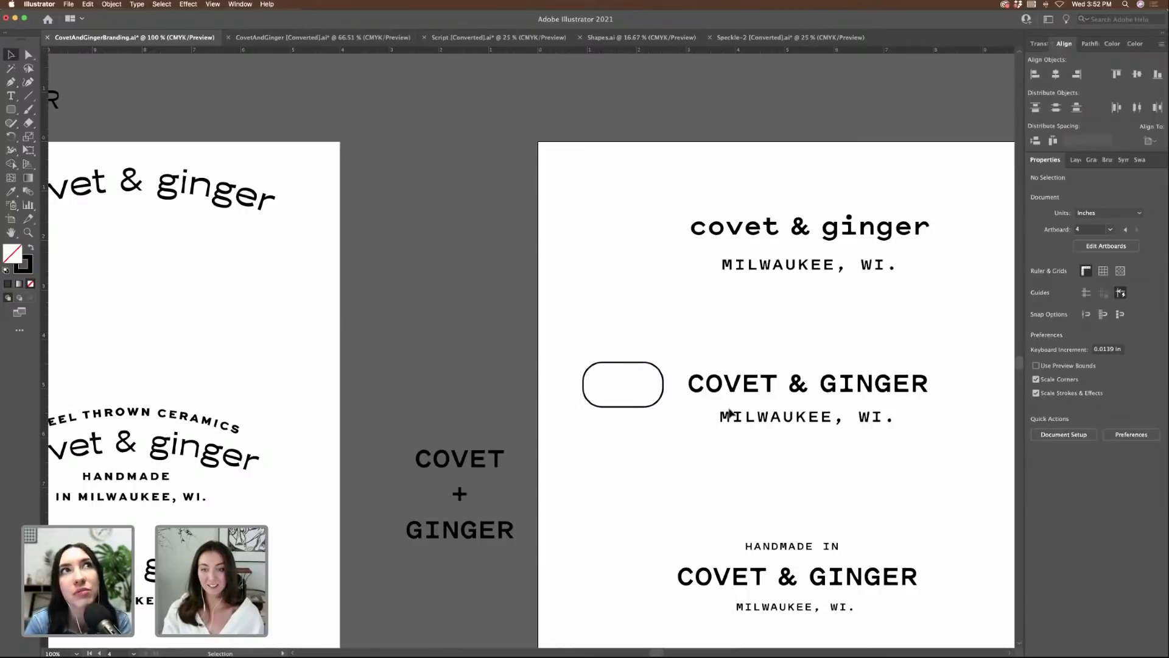
click(742, 390)
drag(742, 390, 847, 311)
double_click(628, 320)
key(BackSpace)
key(BackSpace)
key(BackSpace)
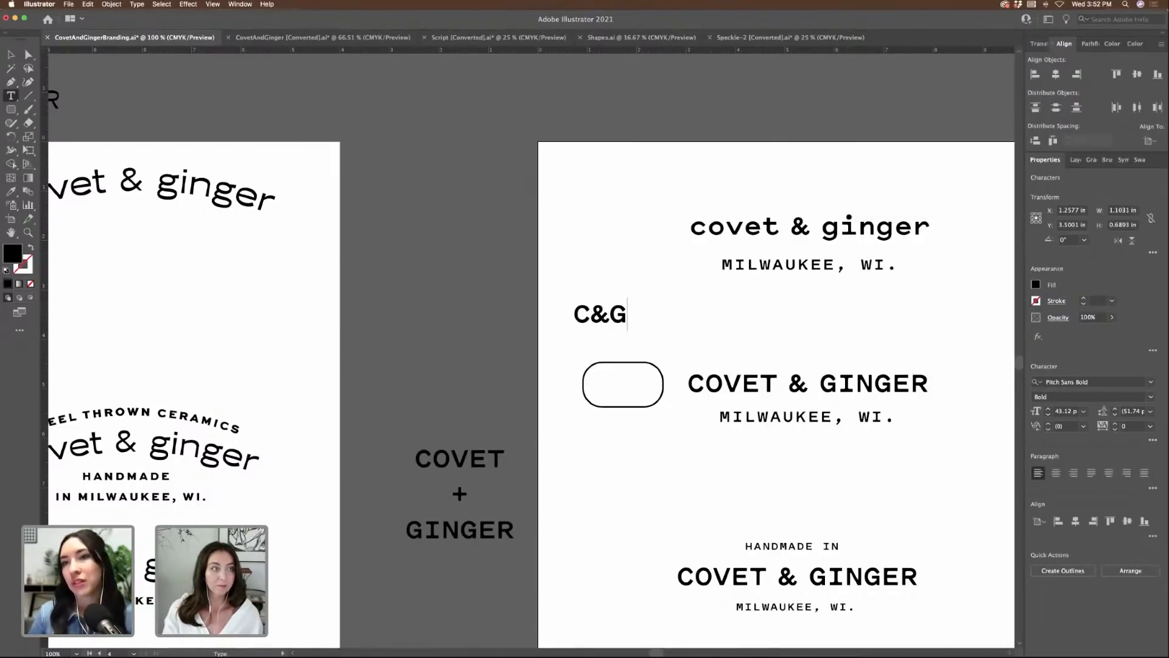
key(Escape)
key(shift+o)
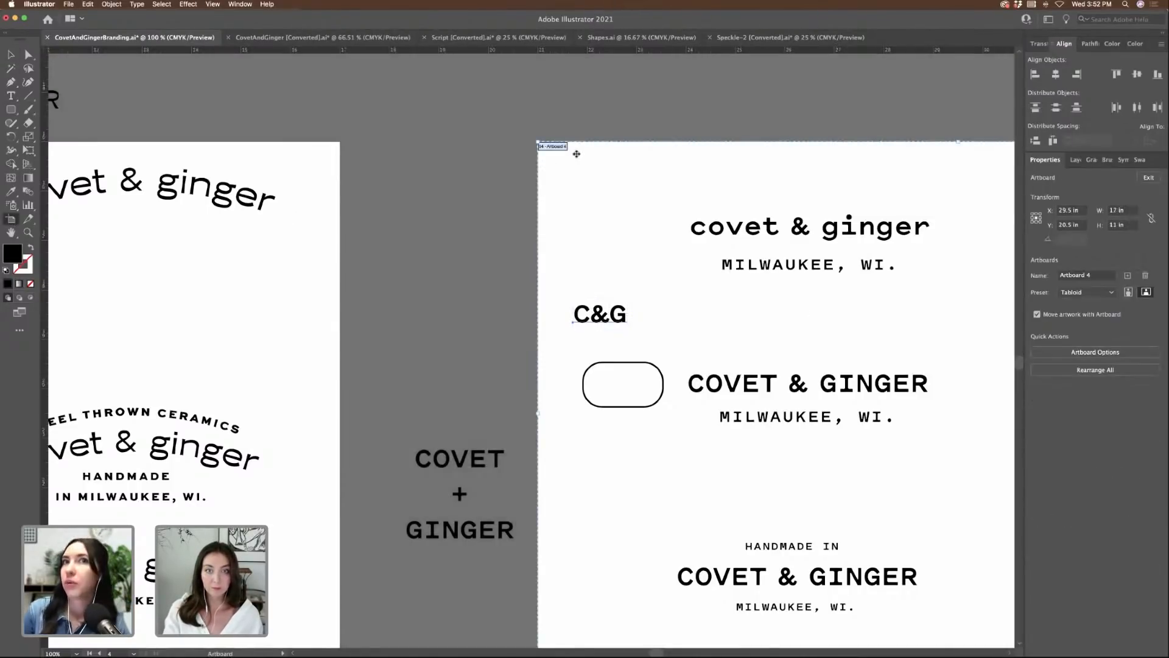
scroll(579, 156, right, 5)
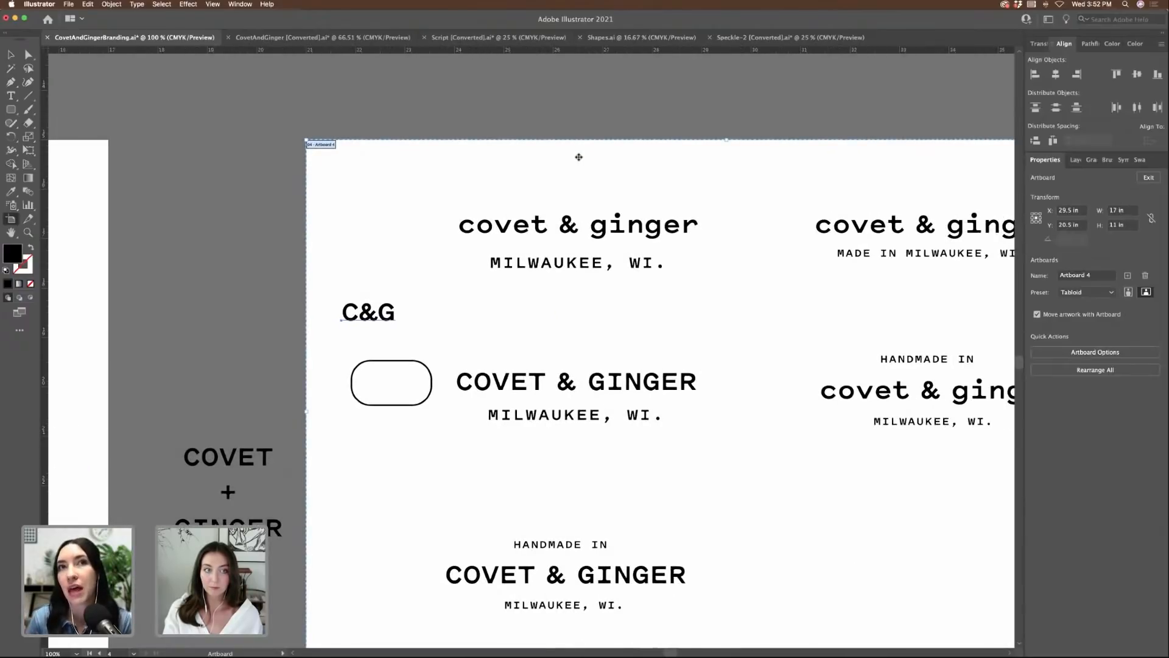
scroll(579, 156, up, 3)
scroll(578, 156, right, 5)
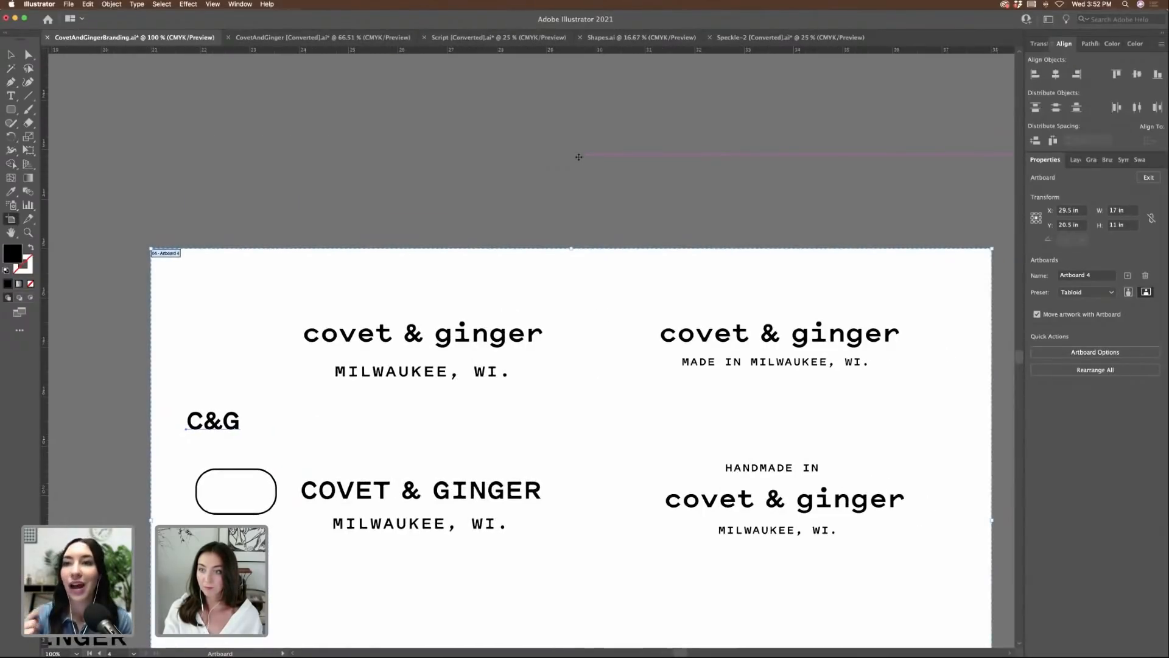
click(1089, 276)
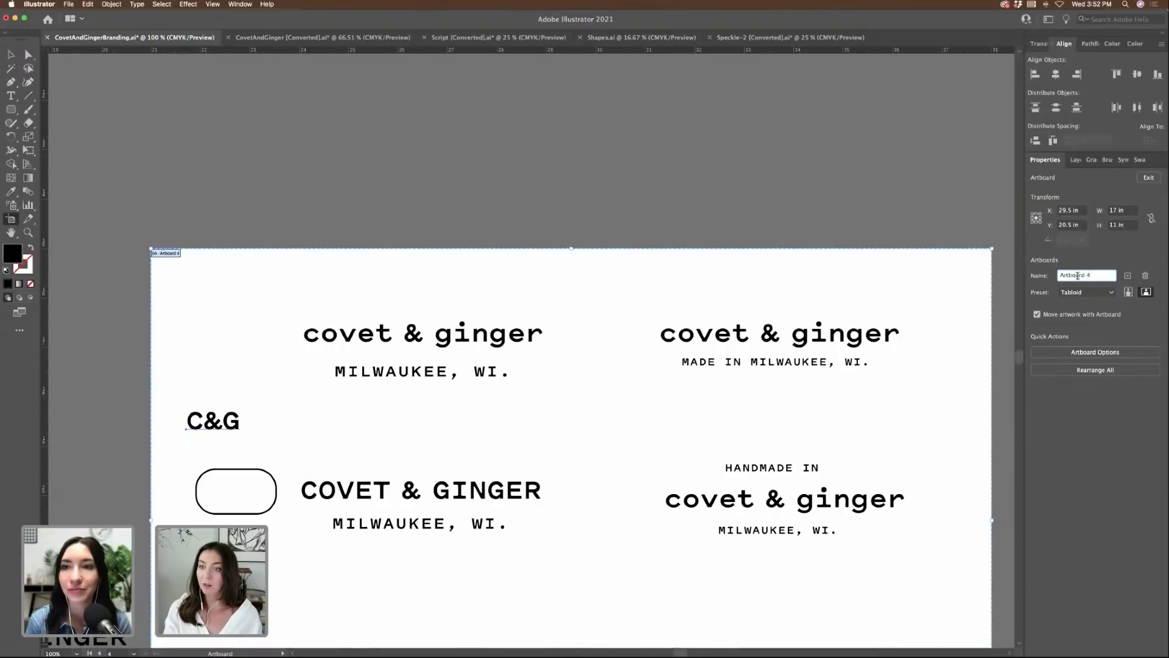
triple_click(1078, 276)
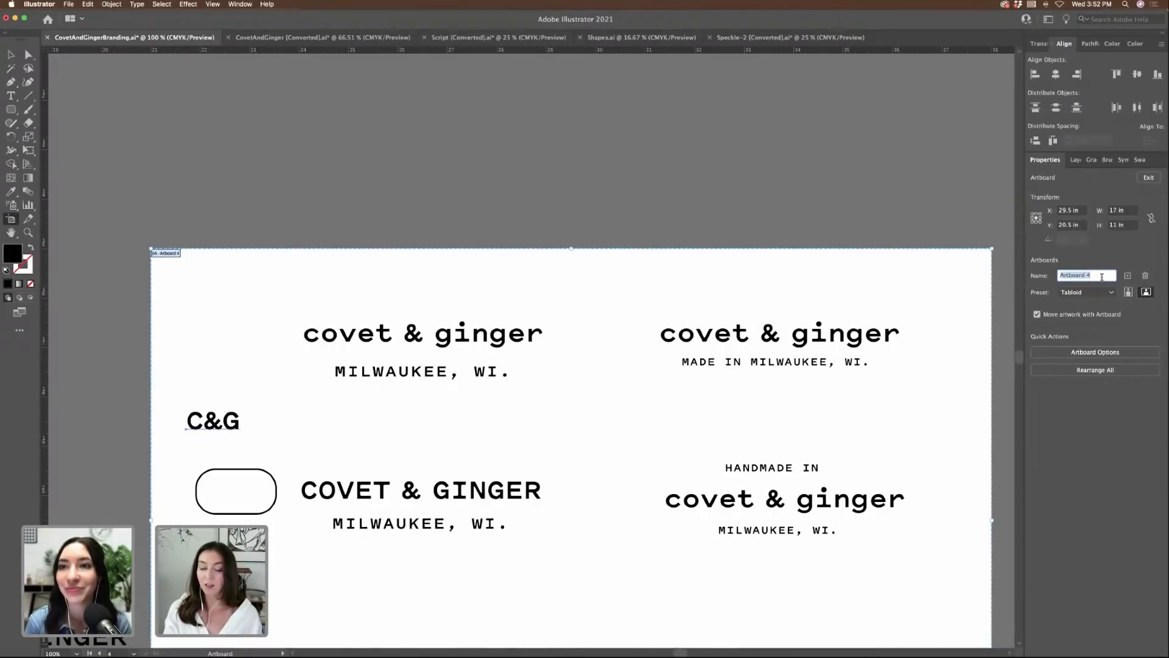
click(11, 54)
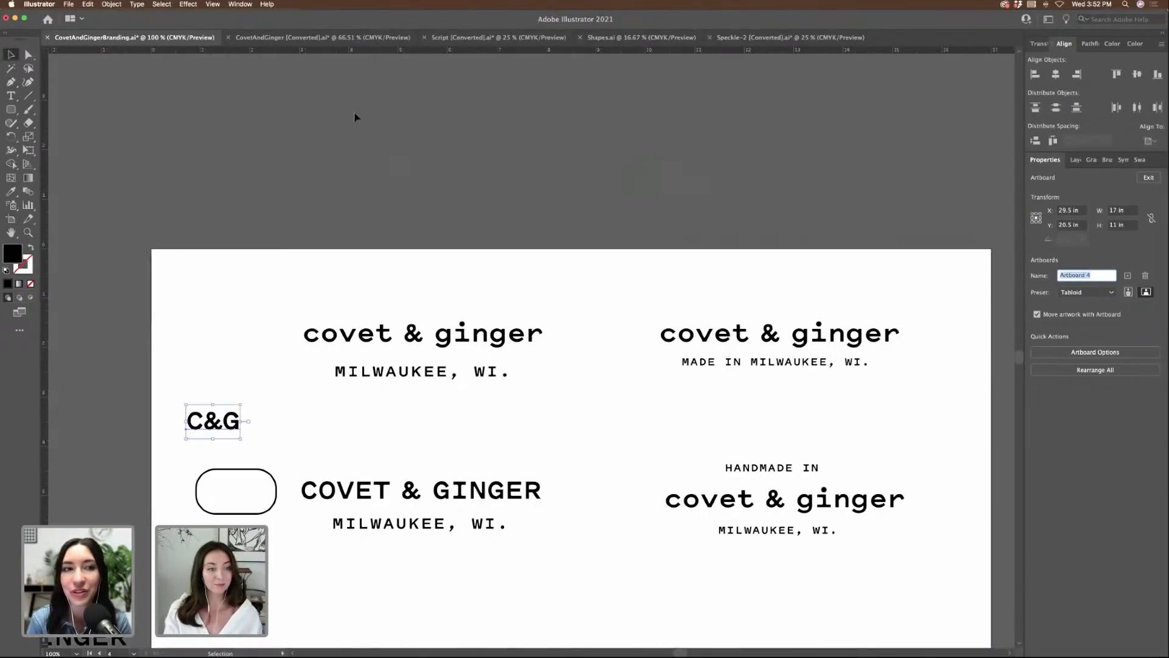
- Place the C&G text inside the rounded outline and enlarge it to about 50 pt
scroll(400, 277, left, 5)
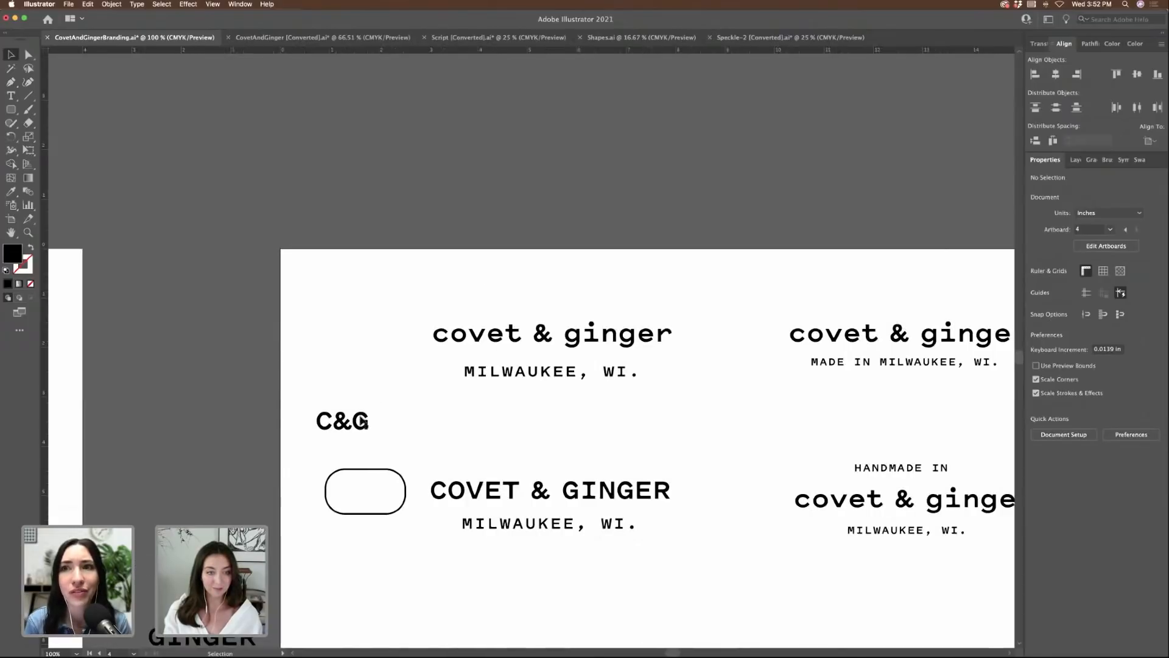
drag(360, 423, 405, 471)
key(super+equal)
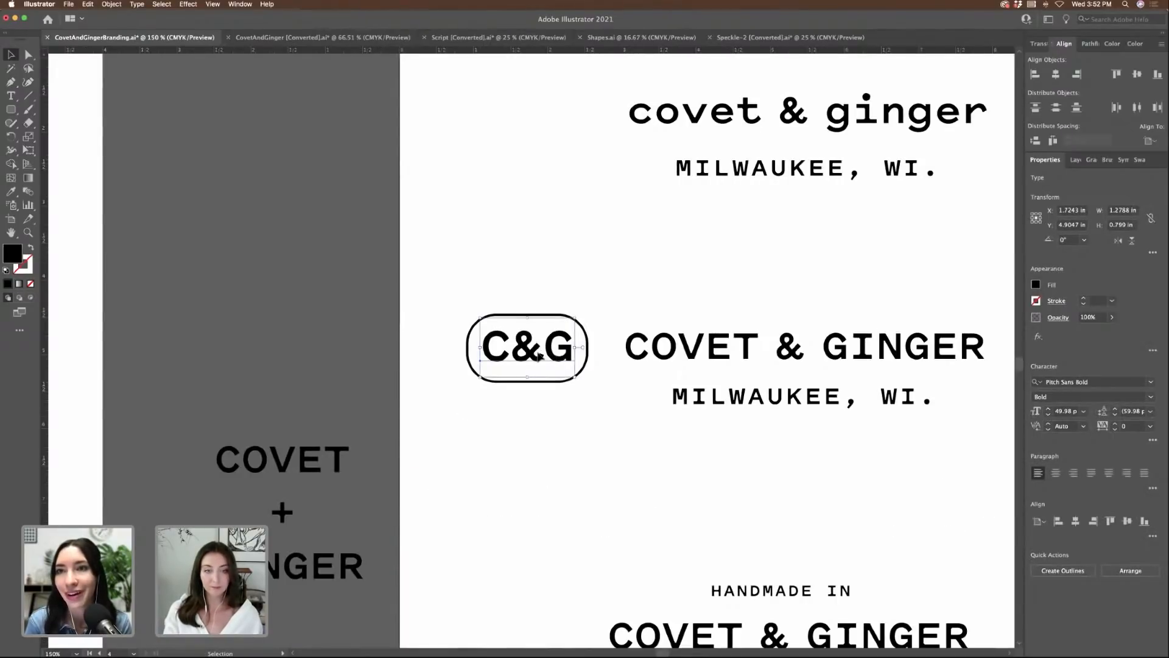
drag(542, 353, 542, 353)
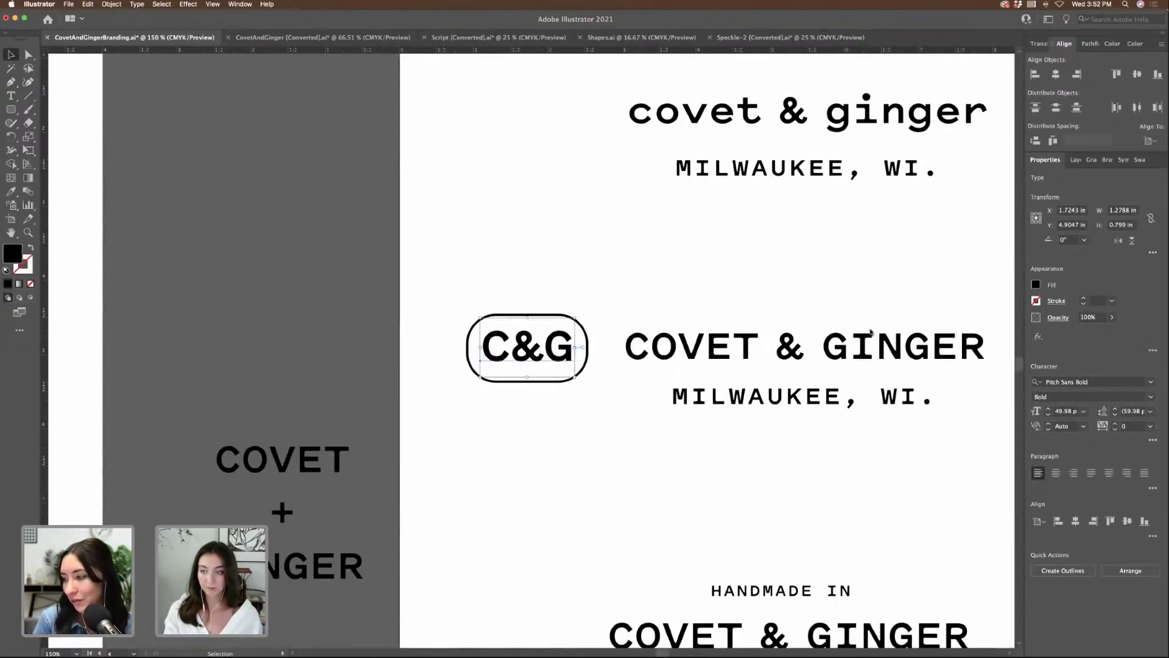
- Set the C&G text's tracking to 100 and reposition the letters within the rounded outline
click(1150, 426)
click(1134, 582)
click(678, 260)
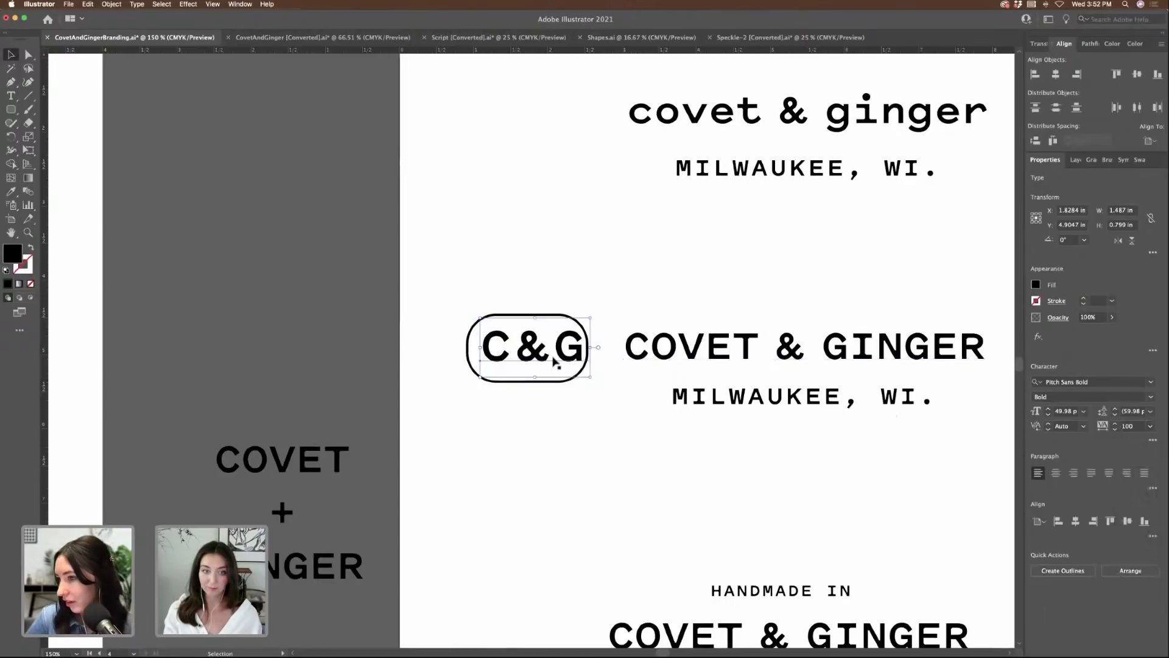
drag(558, 355, 585, 330)
- Widen the badge's rounded outline to about 1.74 in and set its stroke to 4 pt
click(586, 348)
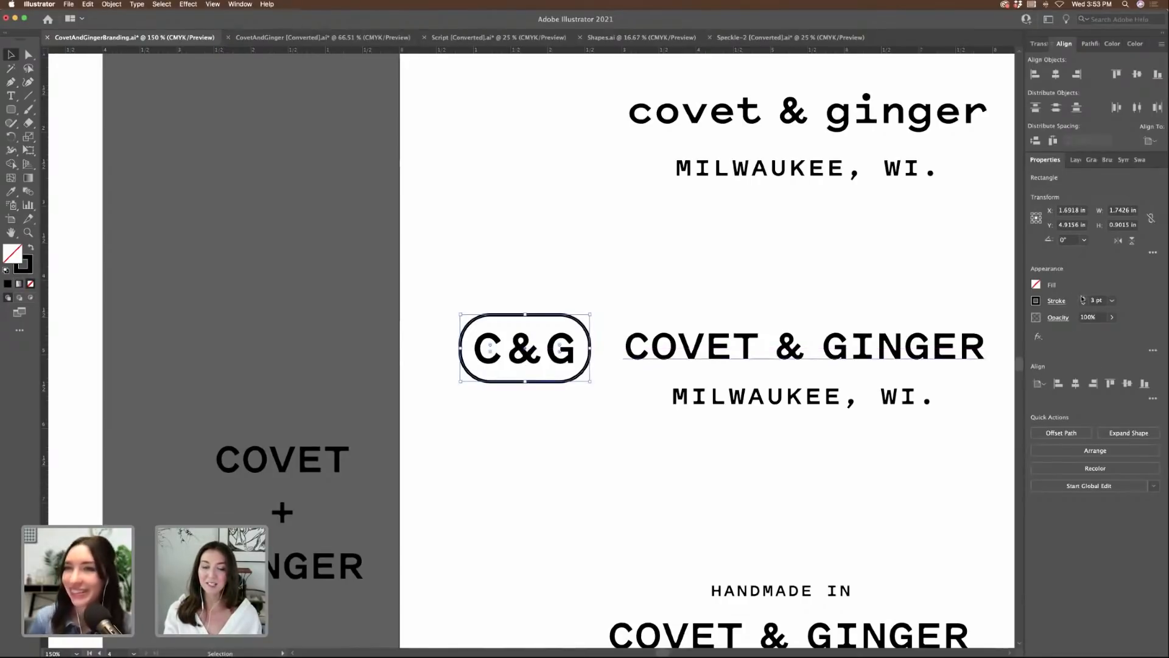
click(672, 289)
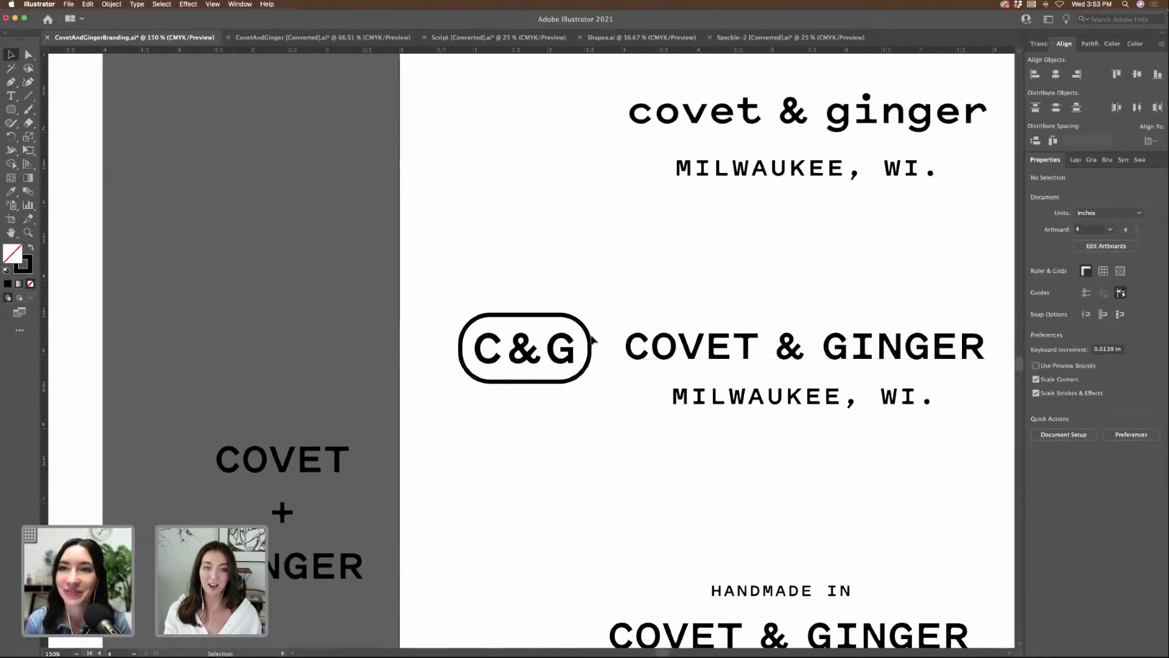
drag(592, 338, 589, 336)
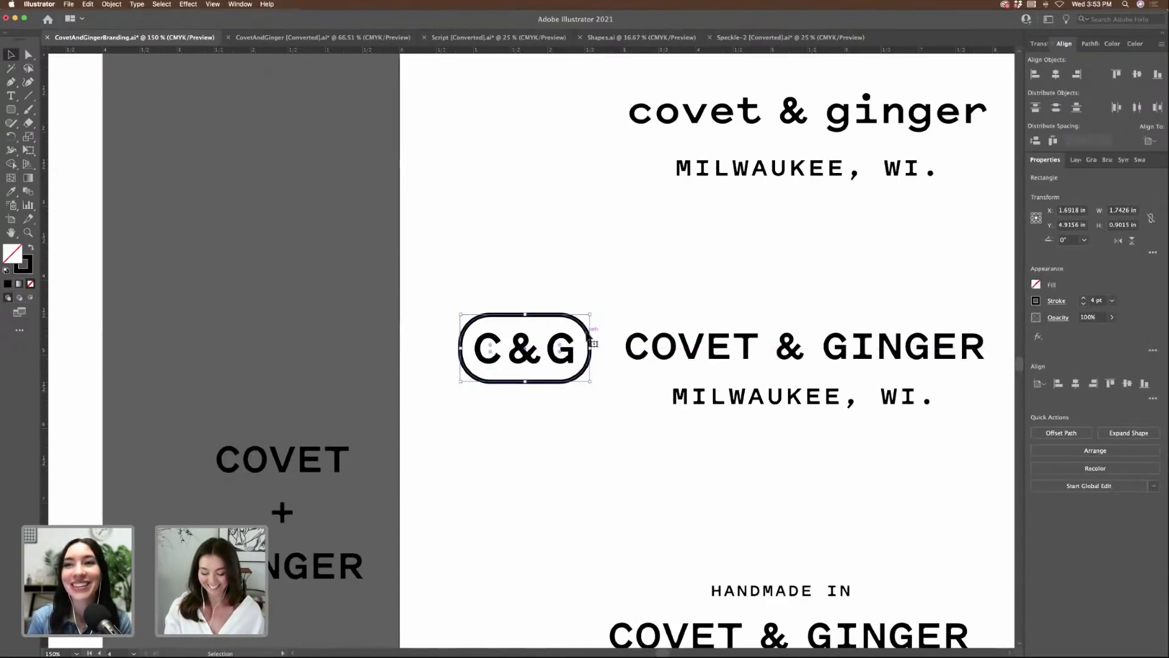
click(603, 287)
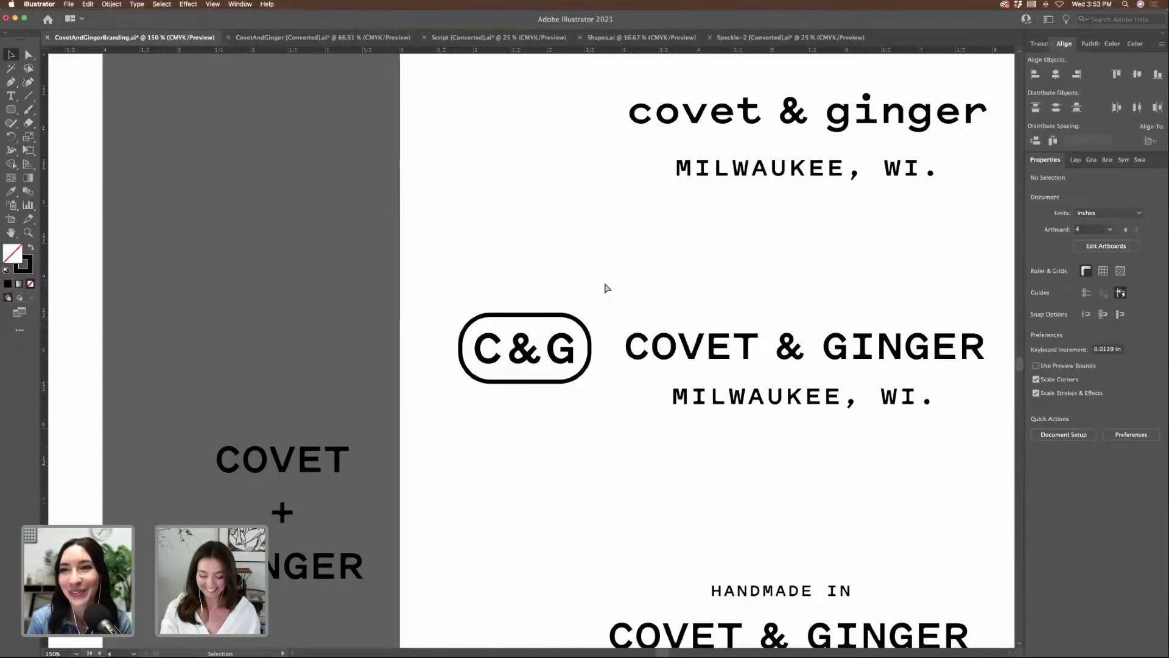
- Move the complete C&G badge into the open space between the two columns of logo lockups, below the middle row
key(super+minus)
drag(466, 302, 585, 410)
scroll(381, 324, right, 3)
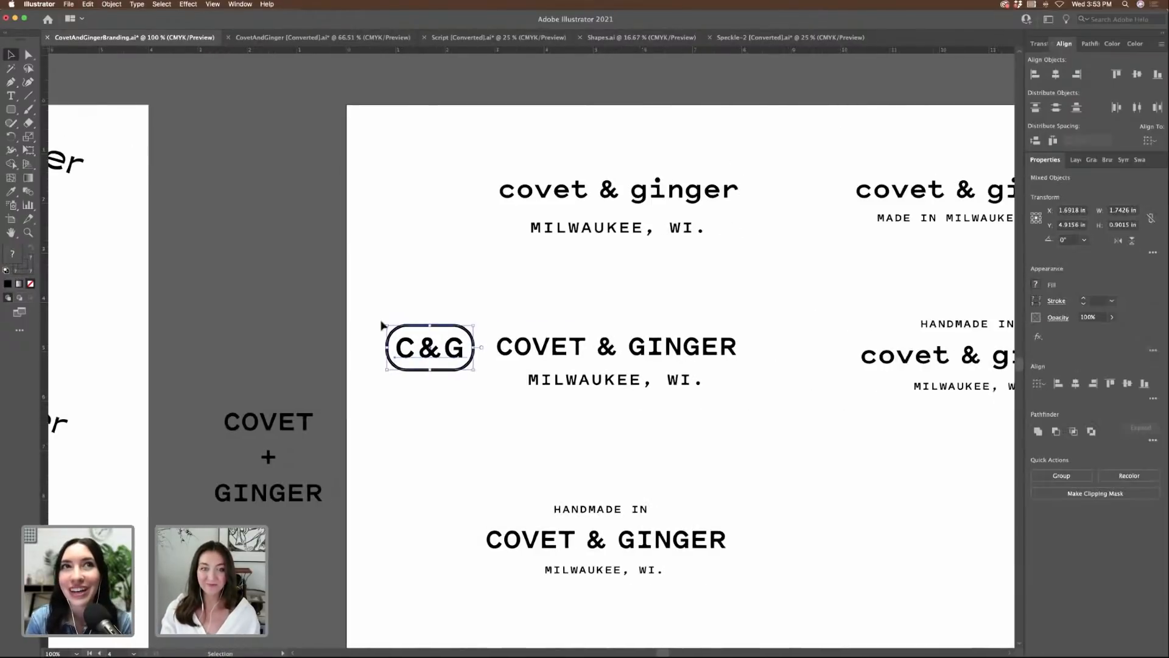
drag(371, 342, 712, 407)
scroll(660, 473, right, 2)
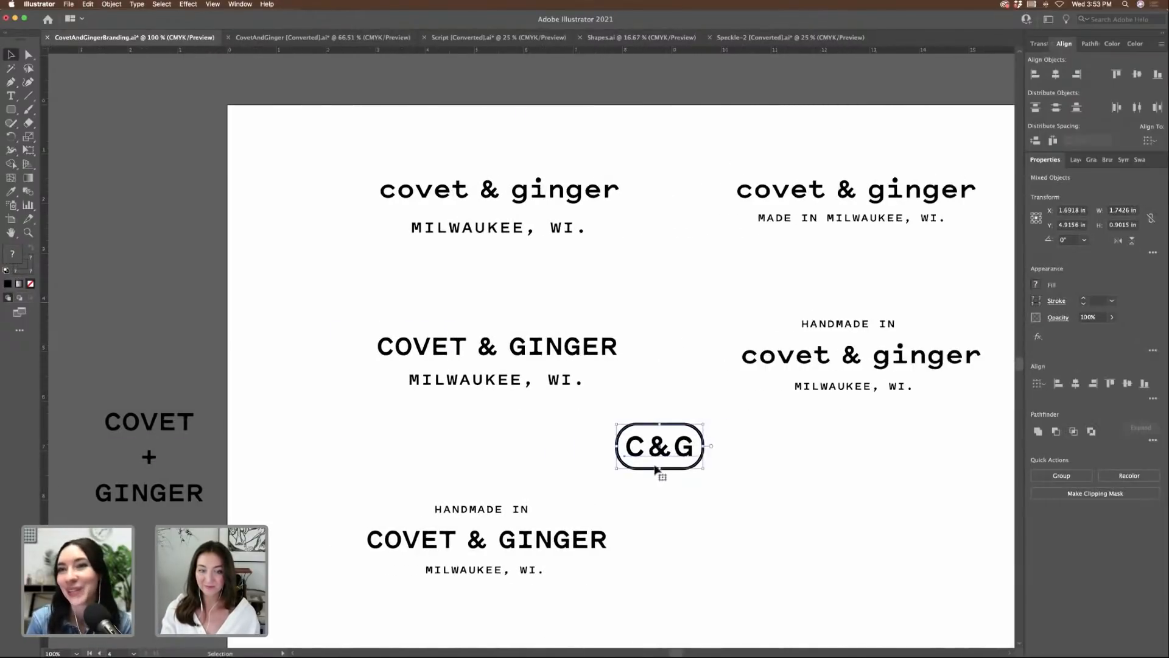
click(757, 472)
- Duplicate the C&G badge into the empty area near the lower edge of the artboard, below the original
scroll(758, 472, down, 2)
scroll(759, 475, left, 2)
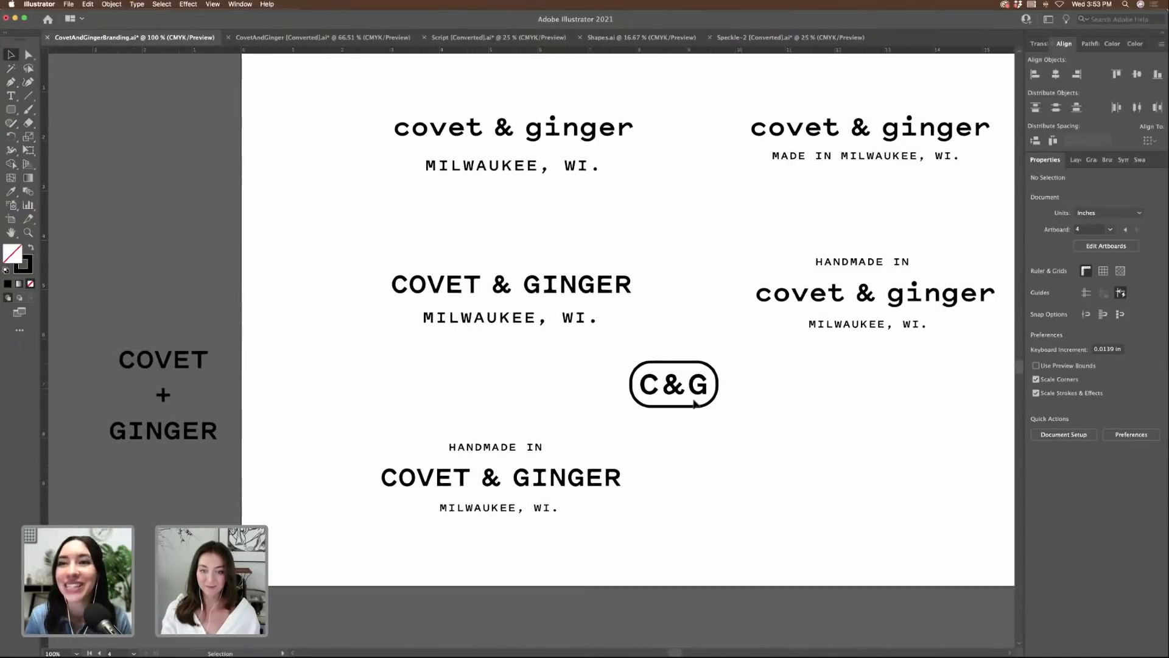
click(652, 374)
scroll(633, 384, right, 5)
drag(573, 390, 651, 512)
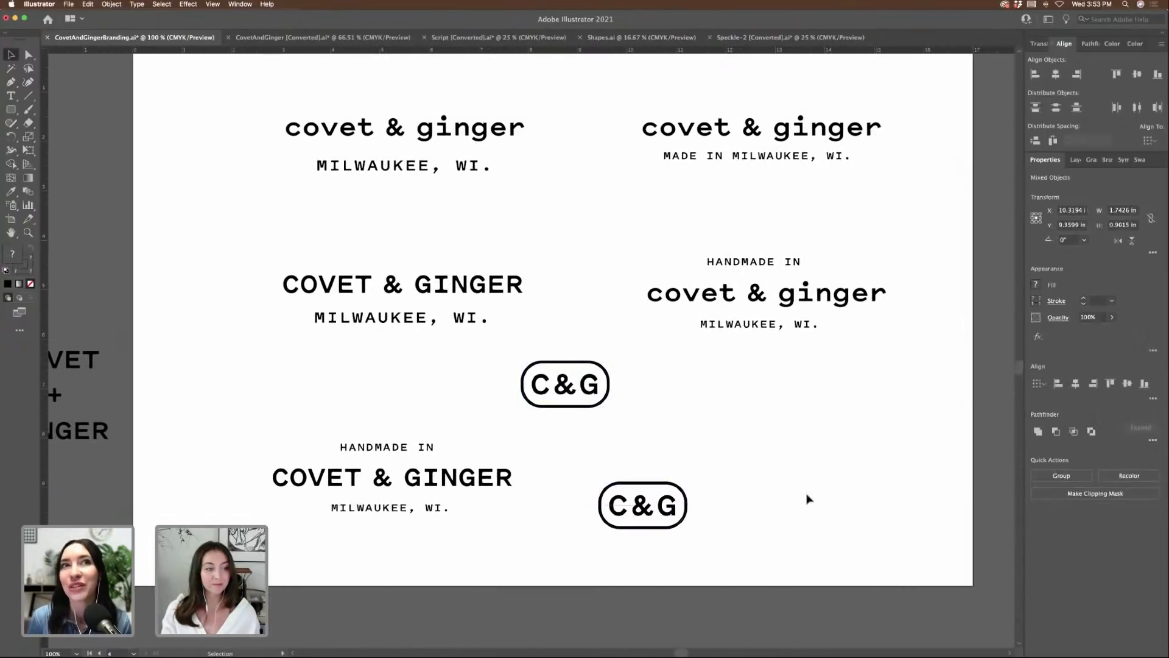
- Change the lower badge copy's lettering from capitals to lowercase c&g
click(804, 497)
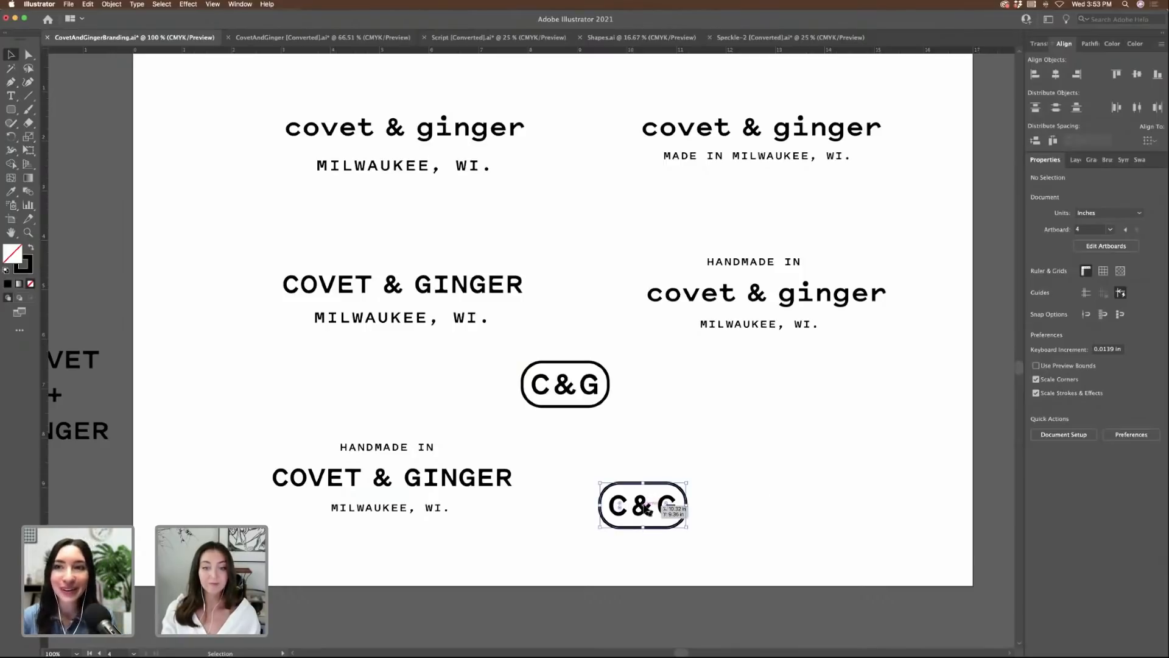
click(623, 513)
double_click(627, 511)
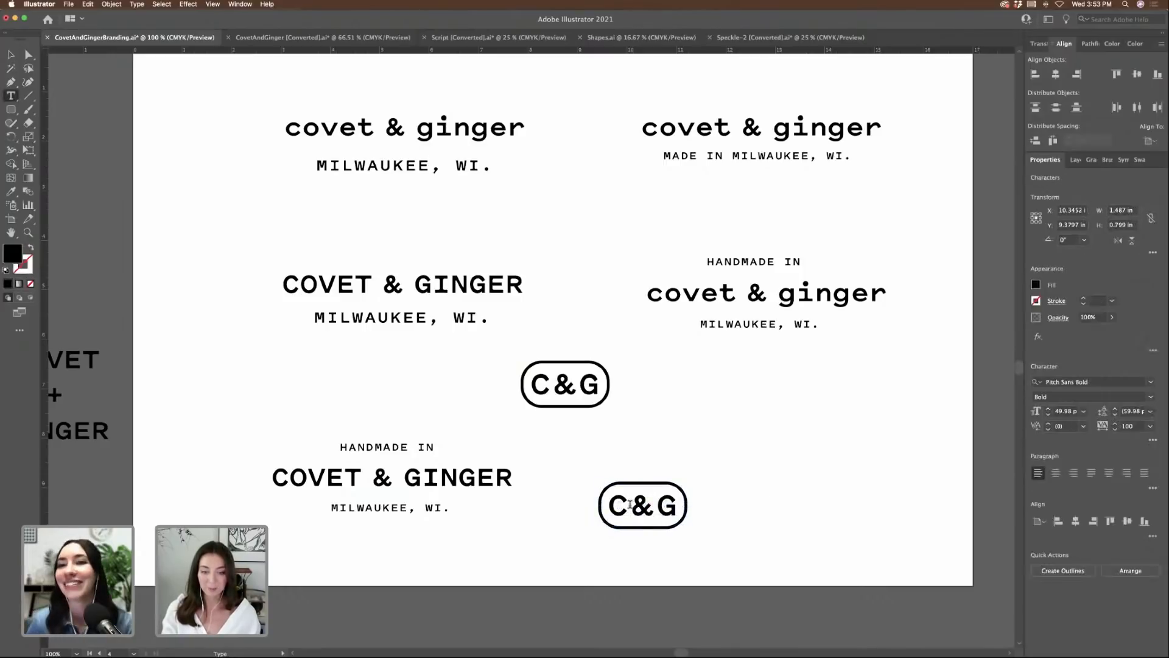
drag(632, 505, 607, 506)
key(Right)
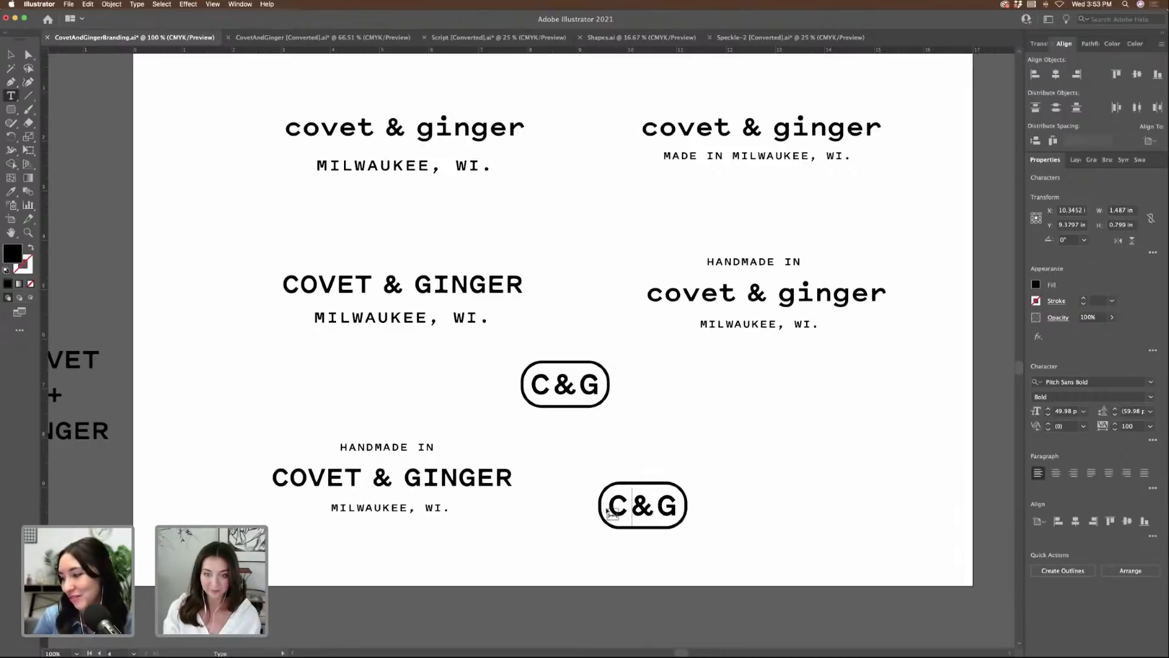
key(BackSpace)
text(c)
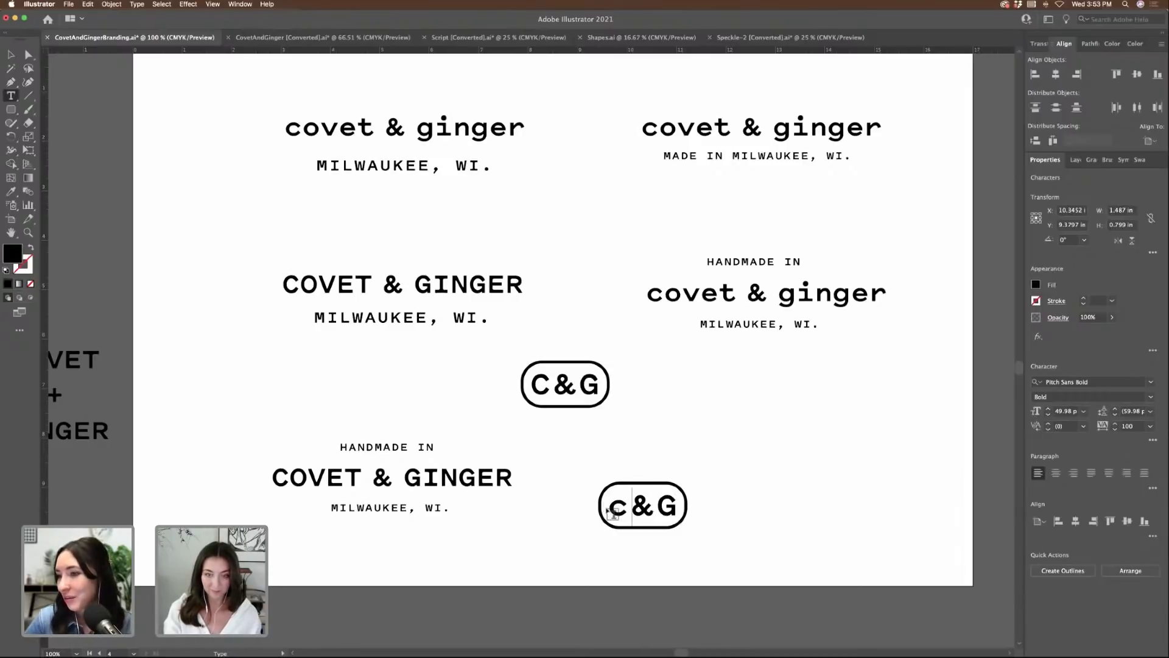
drag(657, 505, 679, 506)
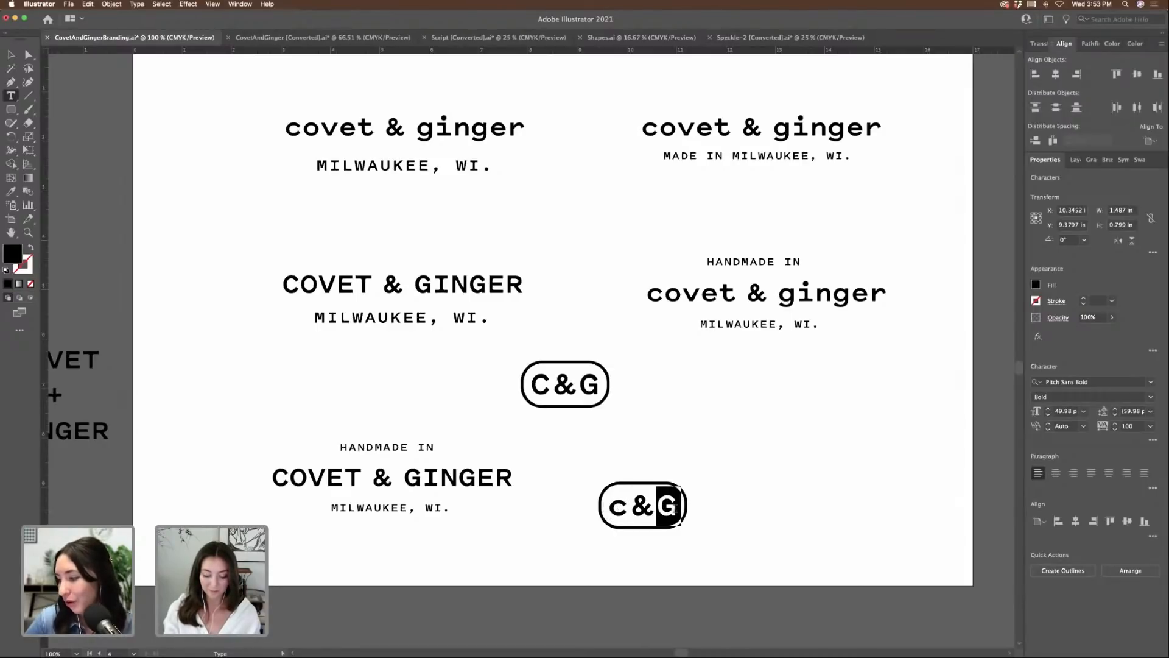
text(g)
click(10, 55)
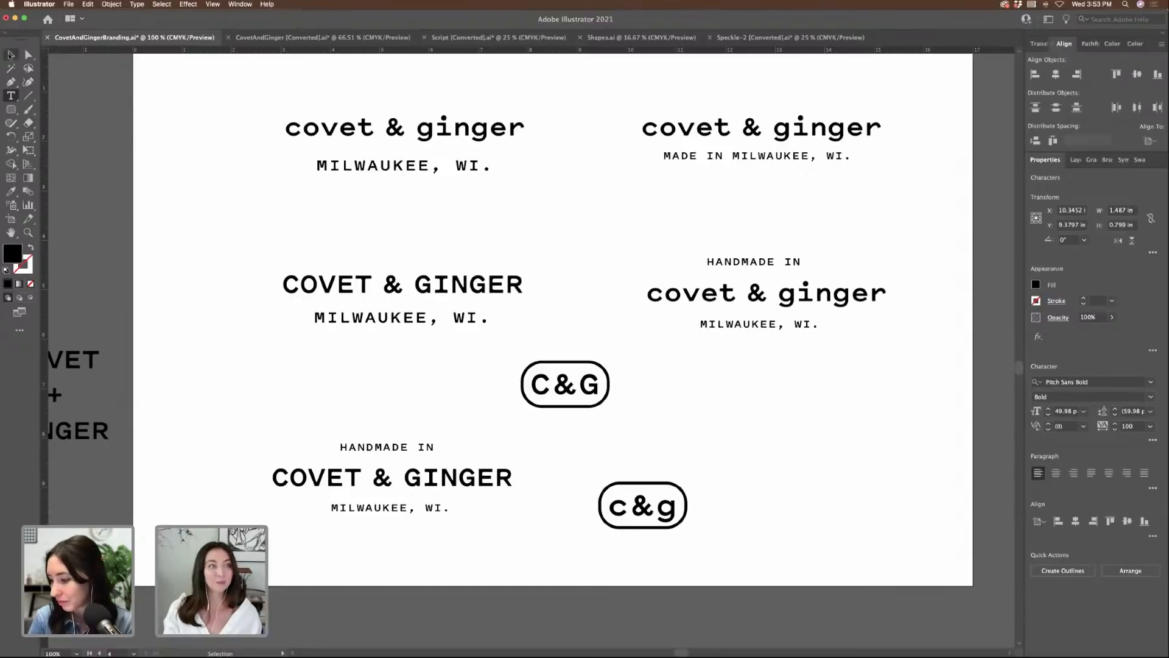
- Nudge the lowercase c&g text slightly upward and sideways to balance it inside the rounded outline
click(731, 501)
drag(656, 515, 656, 511)
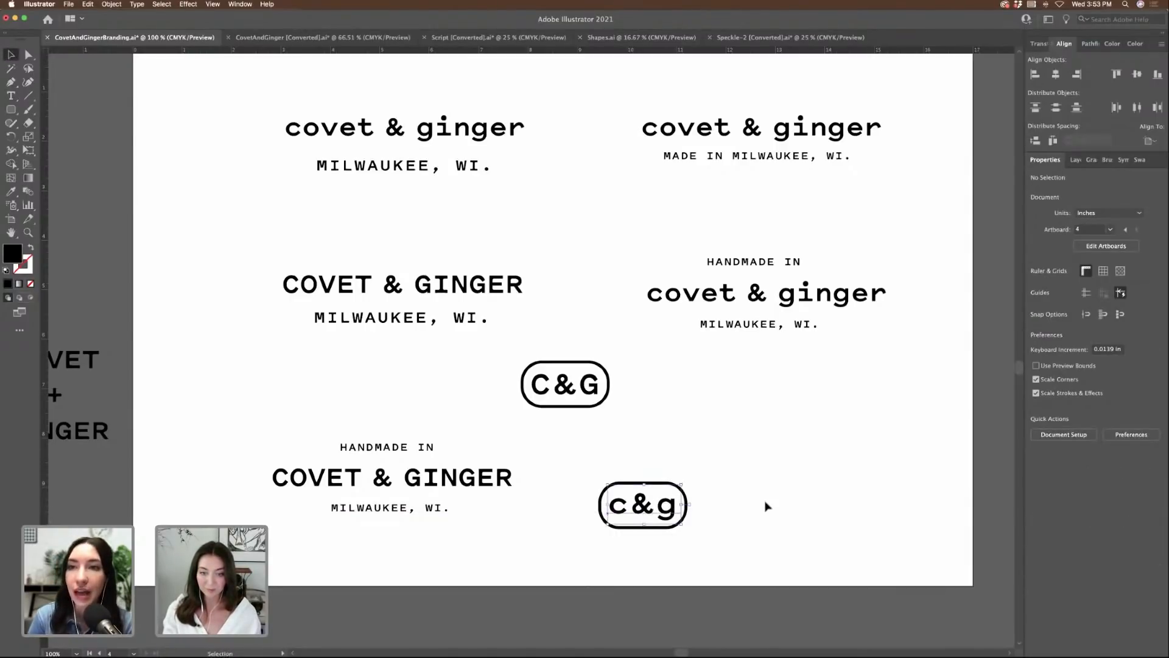
click(678, 512)
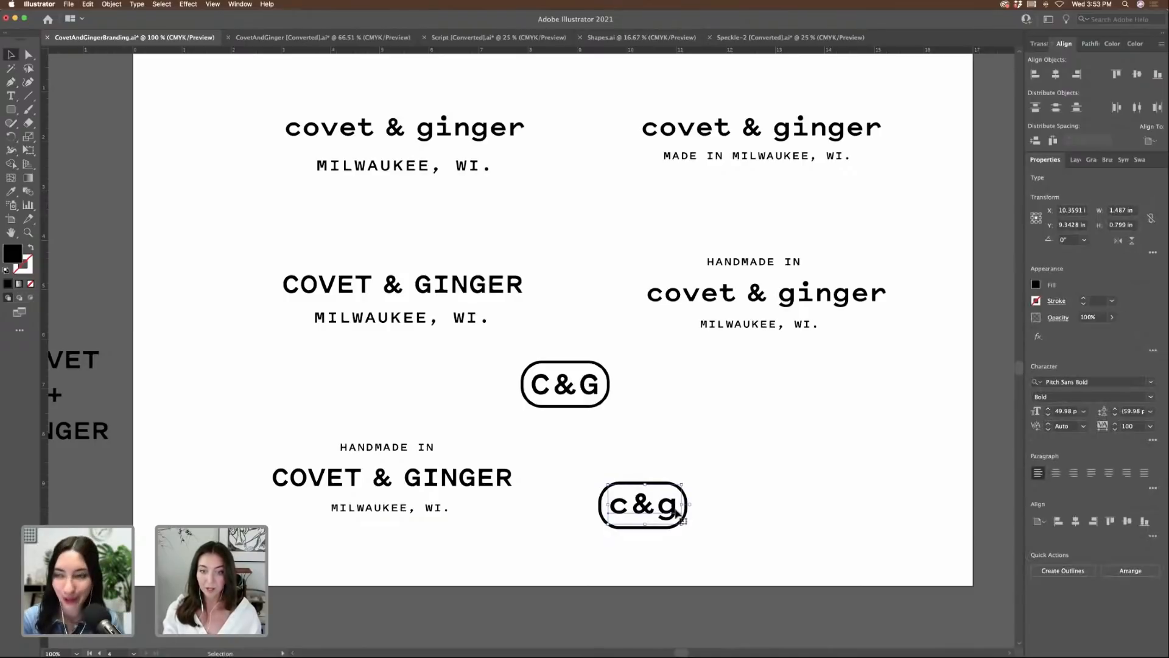
click(781, 458)
- Move the black, beige, off-white and tan swatches together from the artboard's corner to above the first COVET + GINGER lockup
scroll(783, 458, up, 1)
scroll(783, 458, up, 15)
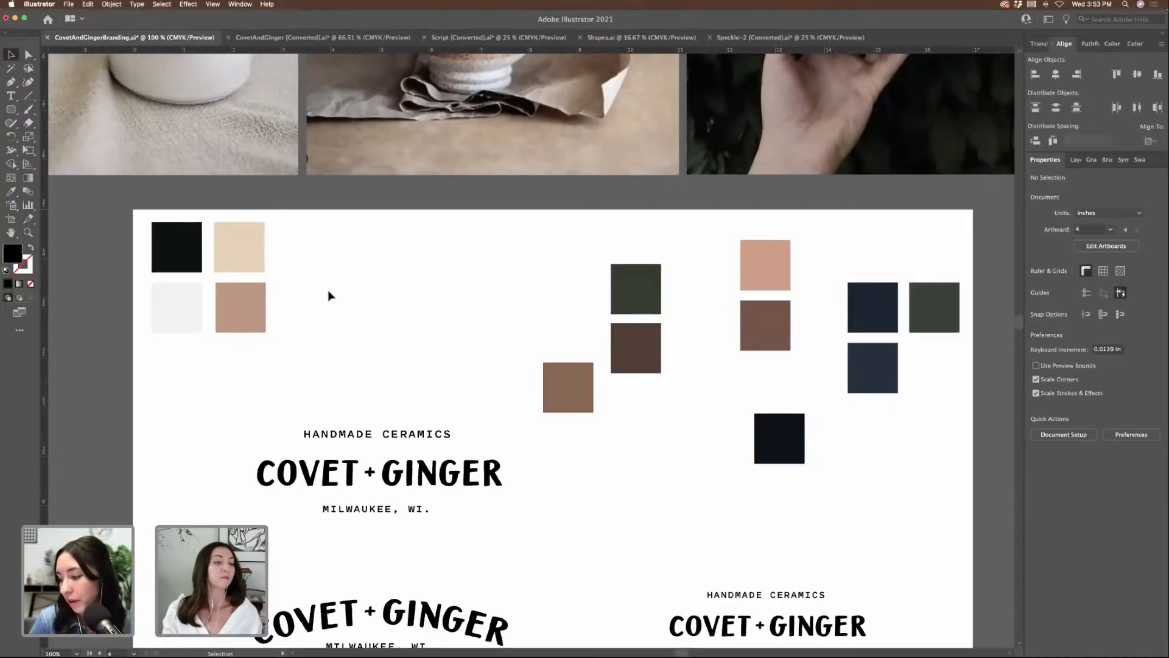
click(329, 297)
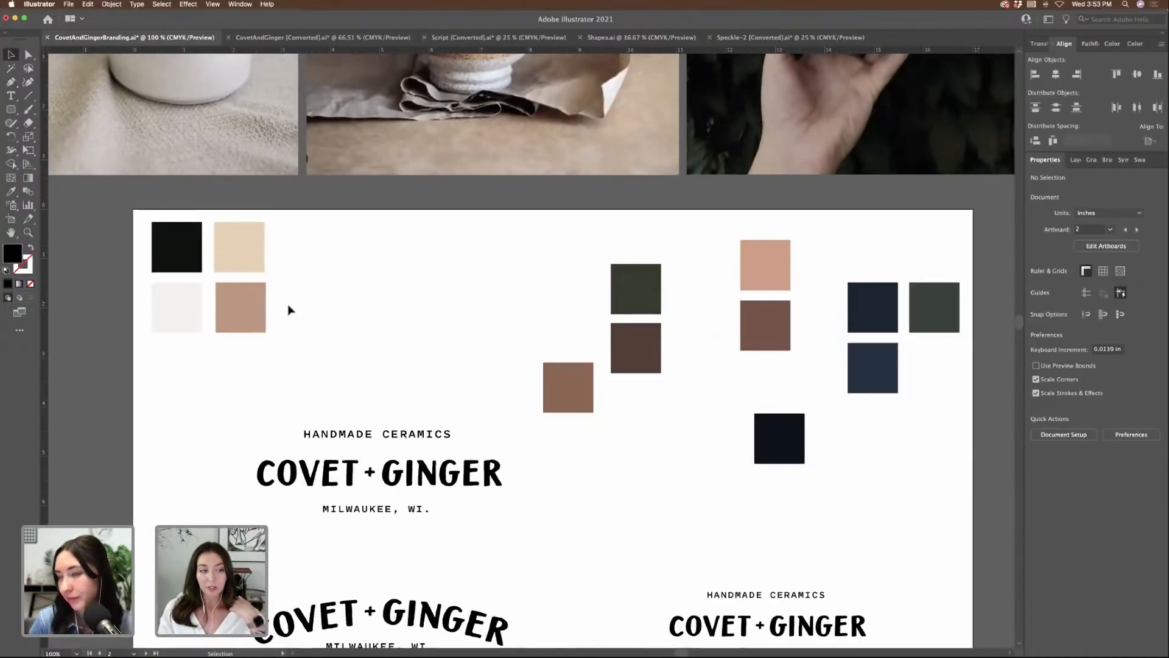
click(250, 252)
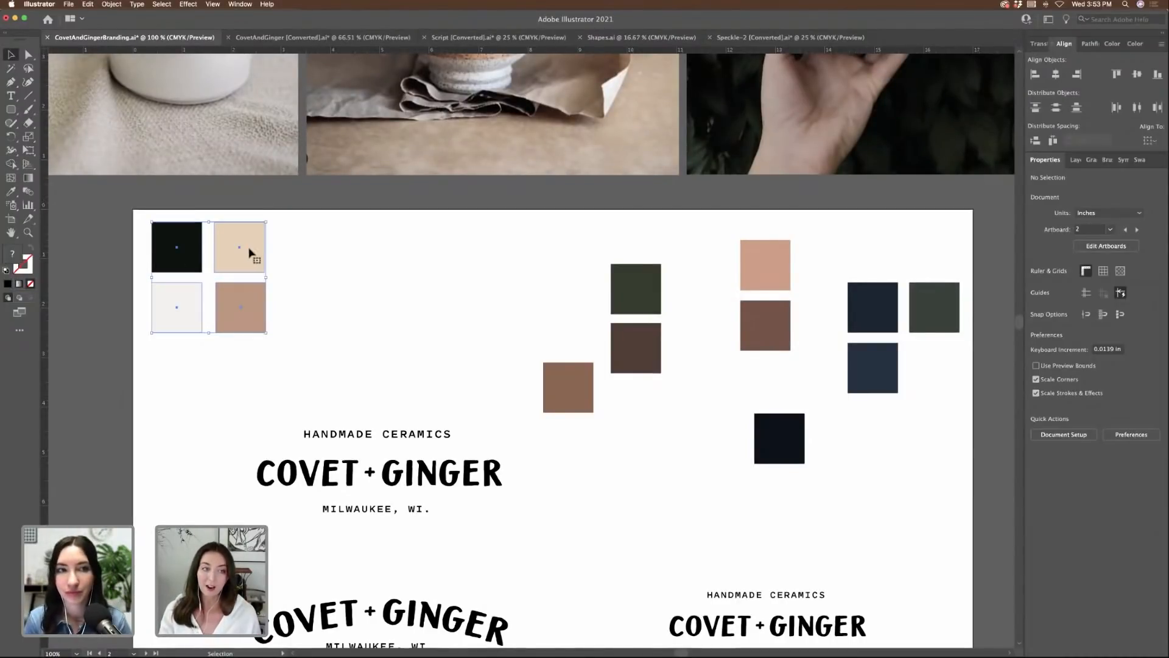
drag(250, 253, 376, 275)
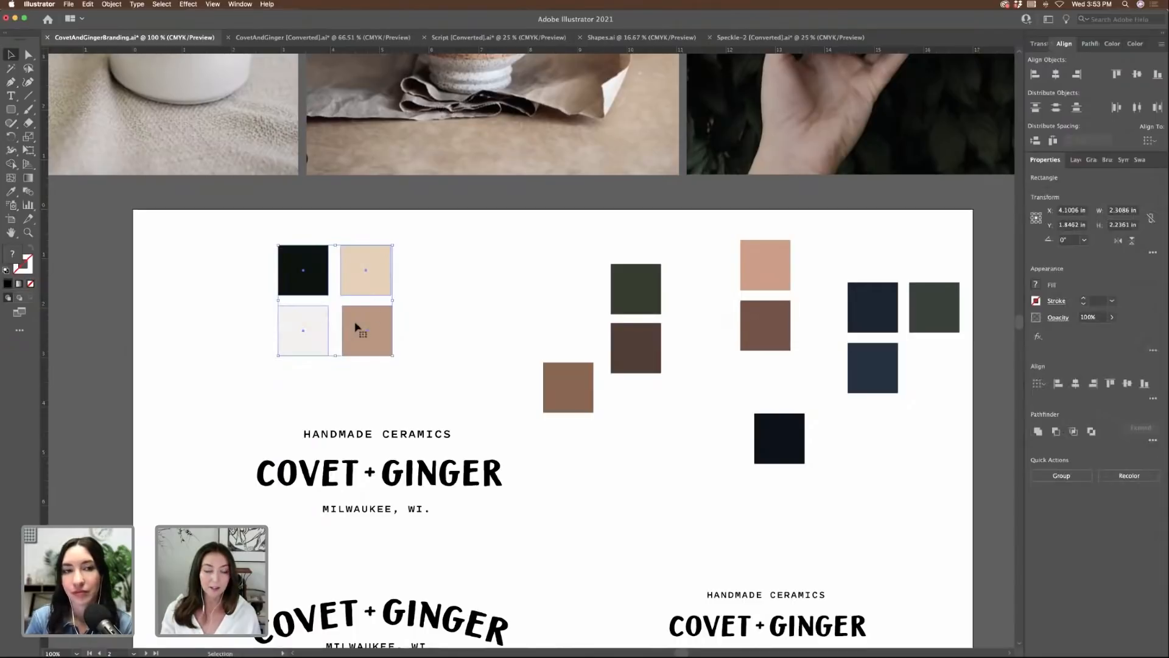
click(425, 298)
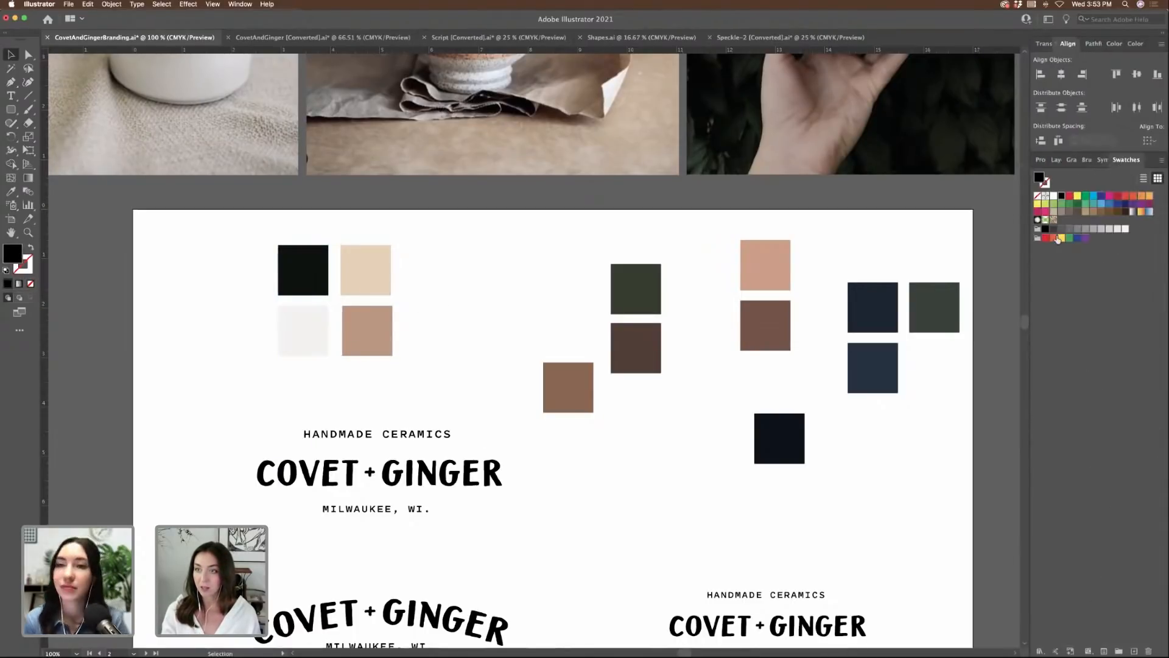
- Open the PANTONE+ CMYK Coated color book, enlarge it to view its range of colors, and close it
click(1038, 651)
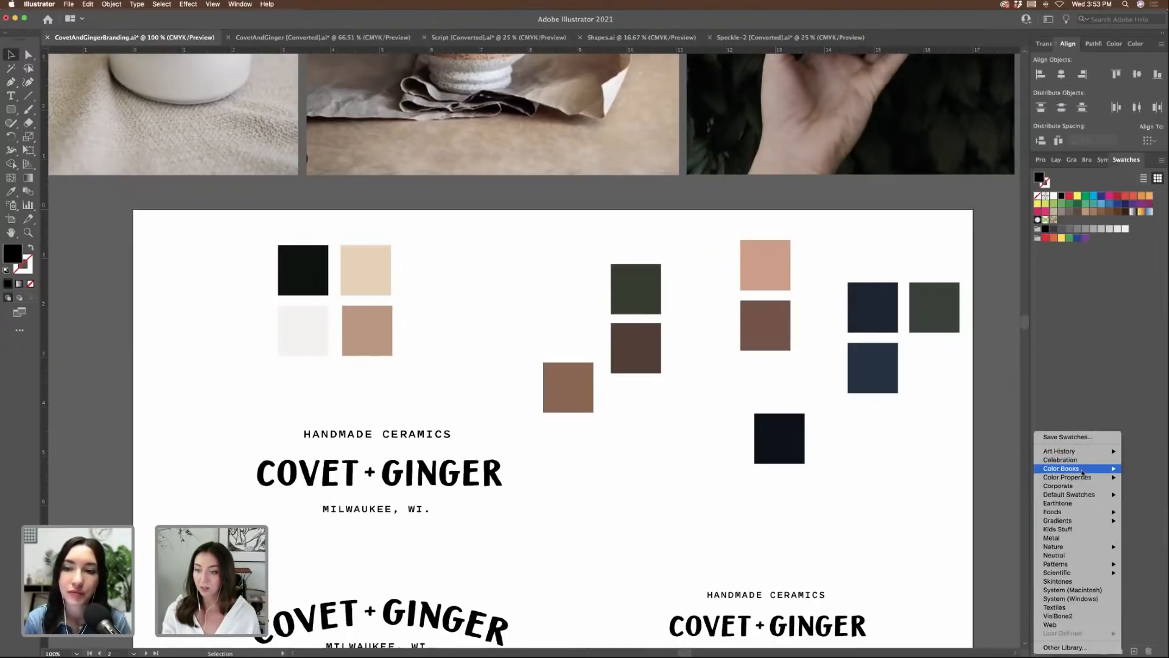
mouse_move(1066, 468)
click(983, 543)
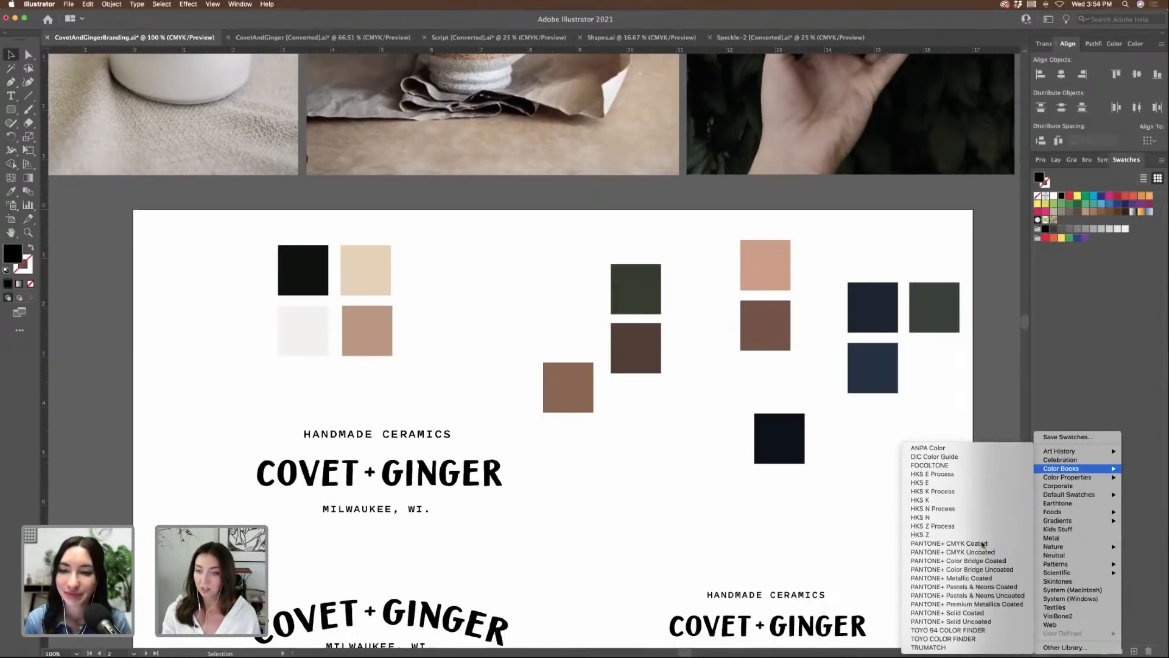
drag(601, 318, 489, 227)
drag(553, 306, 667, 487)
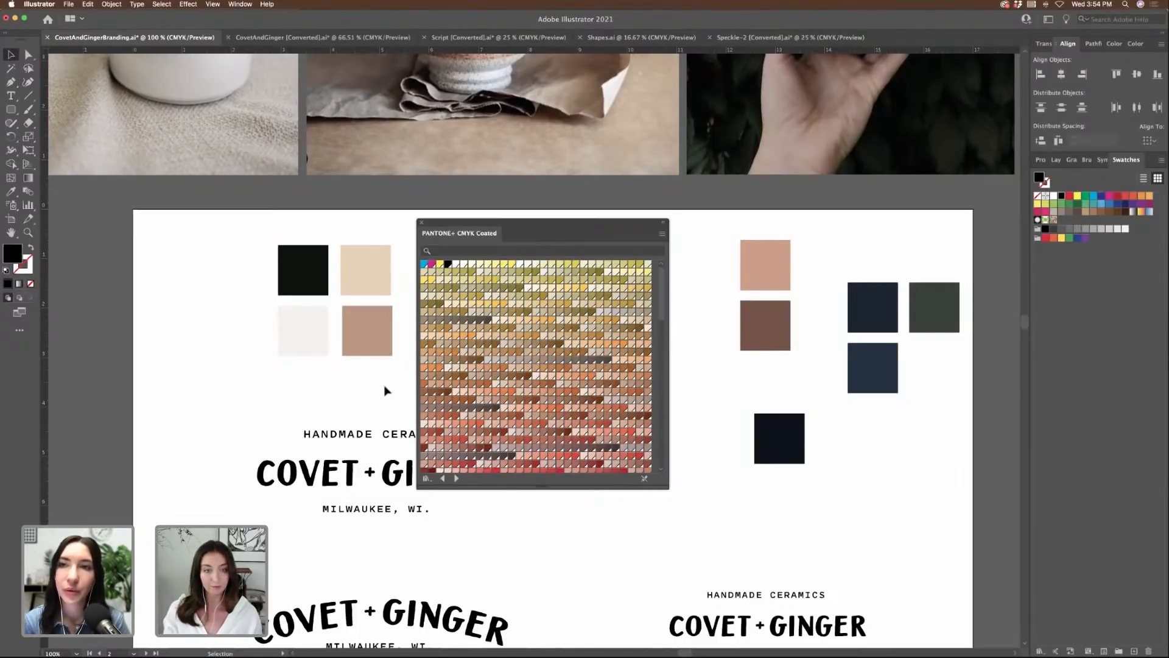
scroll(387, 392, right, 3)
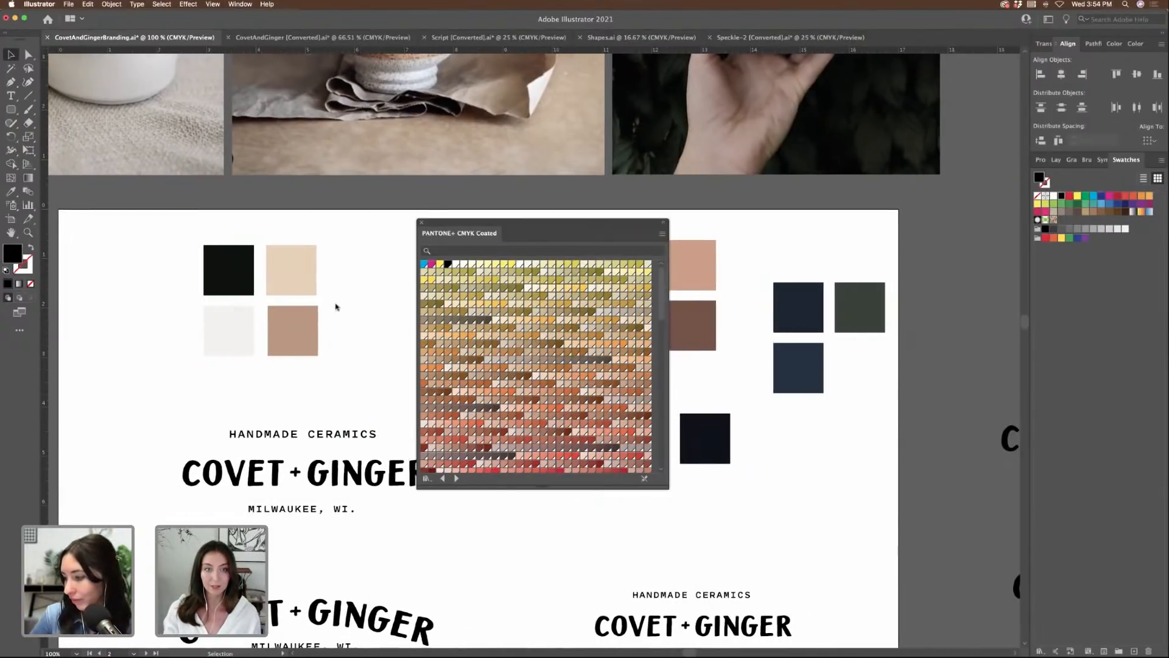
click(421, 223)
- Move the olive green swatch next to the lower navy swatch, directly beneath the gray-green one
scroll(402, 292, left, 2)
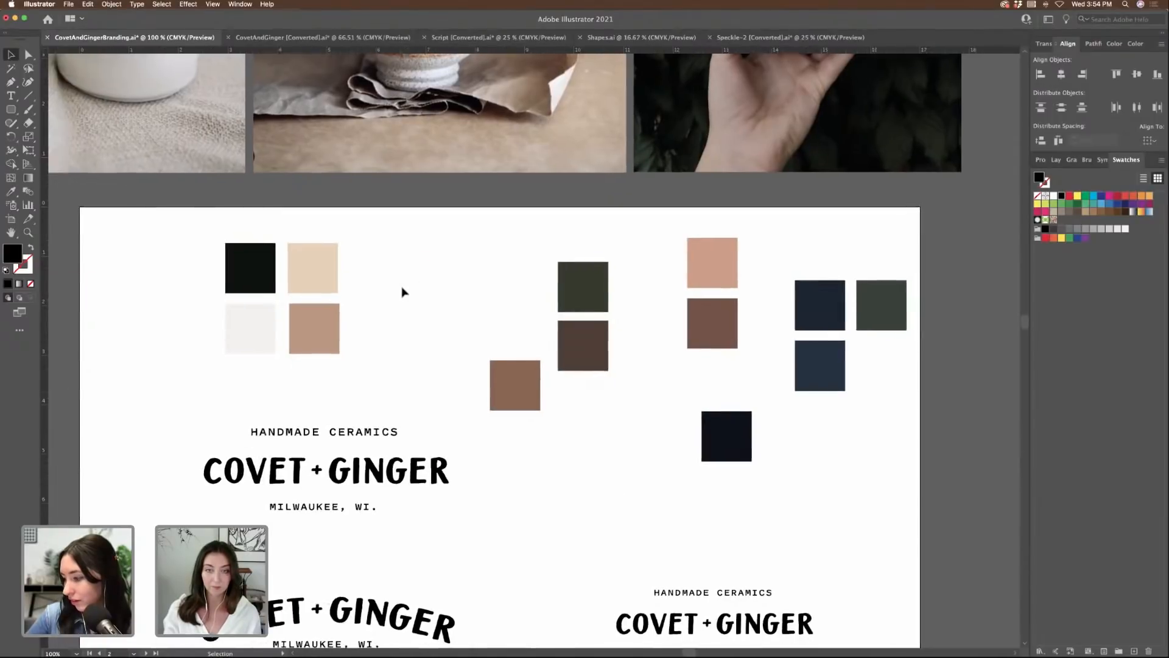
scroll(402, 293, down, 1)
drag(620, 261, 919, 339)
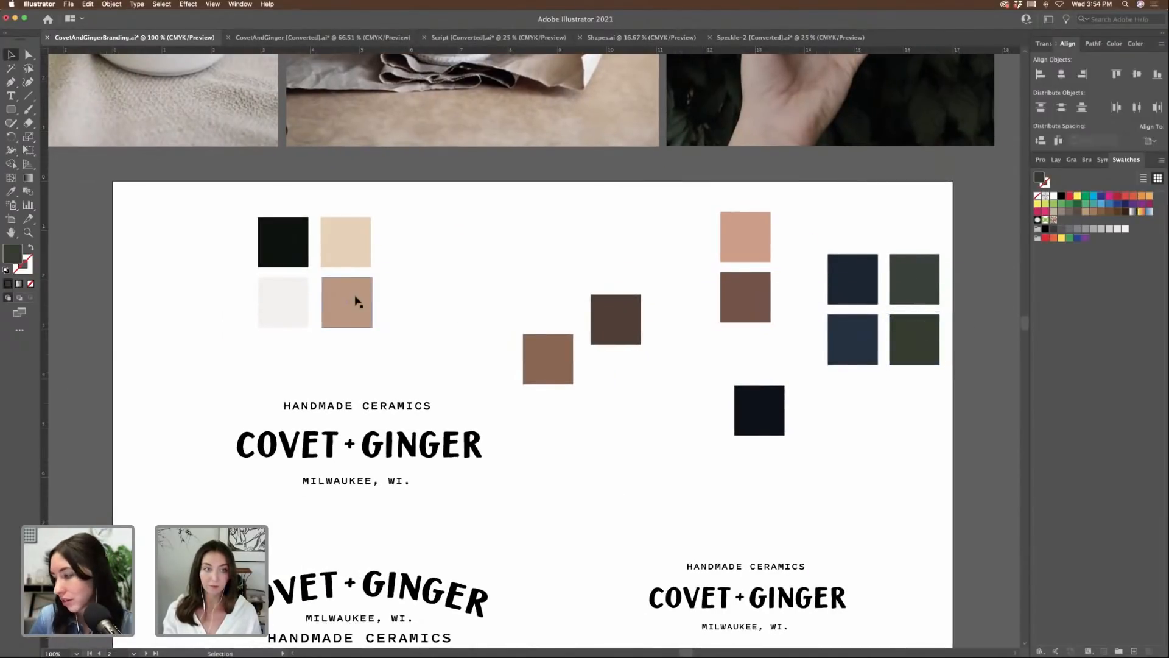
- Extend the palette with a third column: a duplicate of the beige swatch and, beneath it, the gray-green swatch
drag(351, 250, 412, 248)
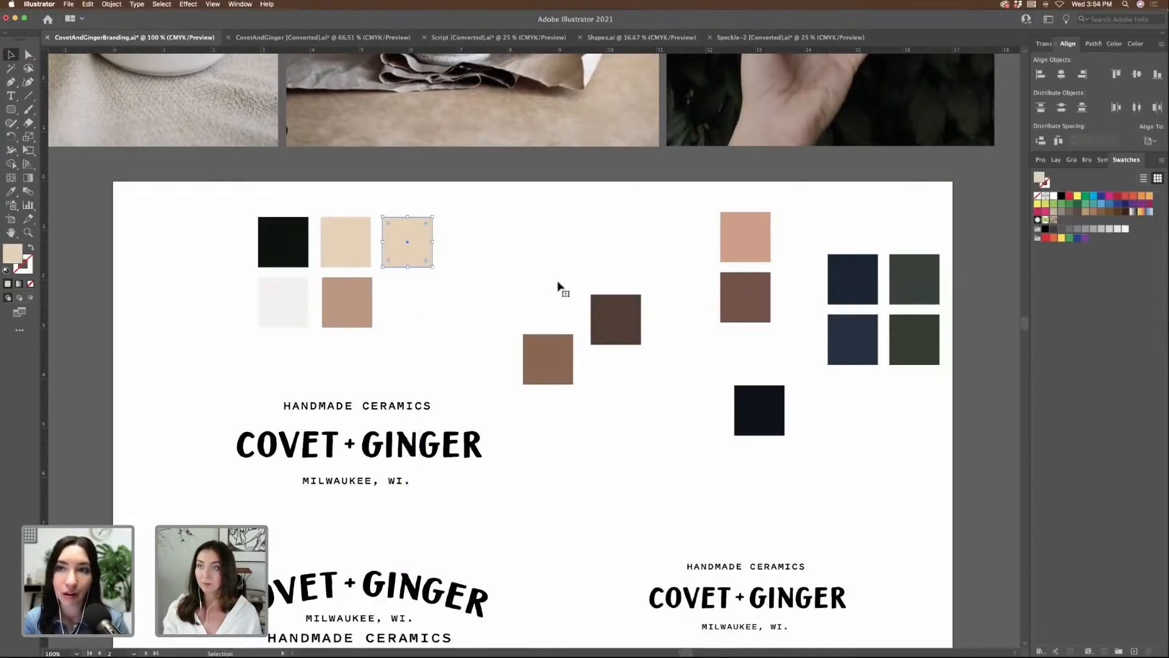
drag(906, 295, 406, 313)
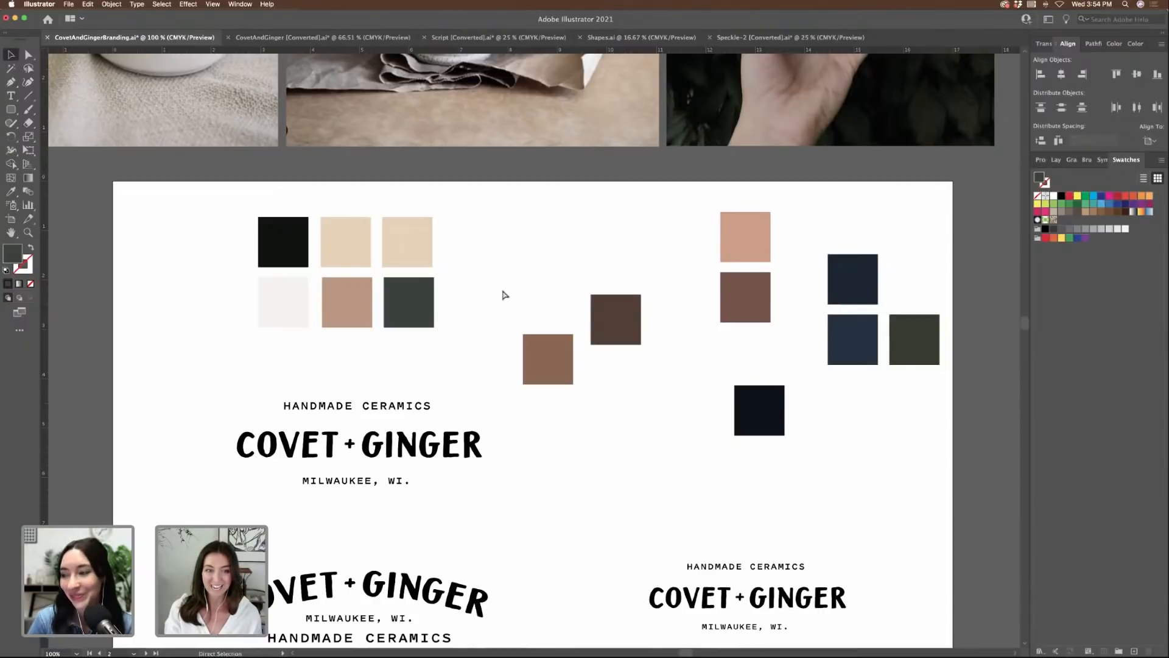
key(super+minus)
key(super+minus)
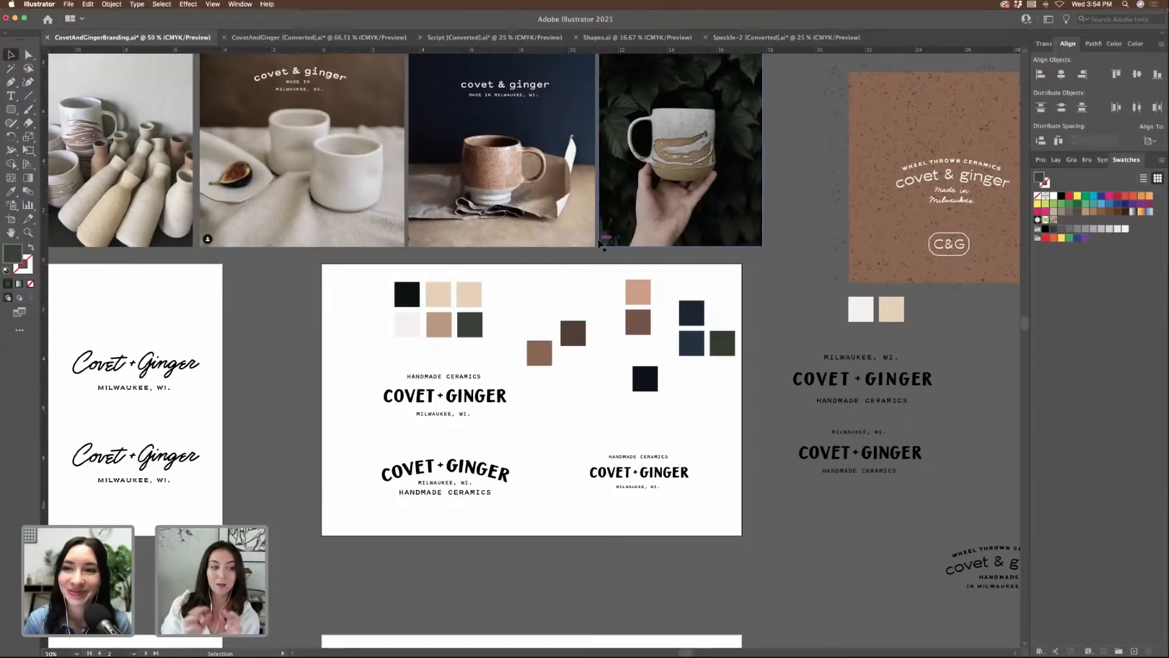
scroll(728, 262, right, 5)
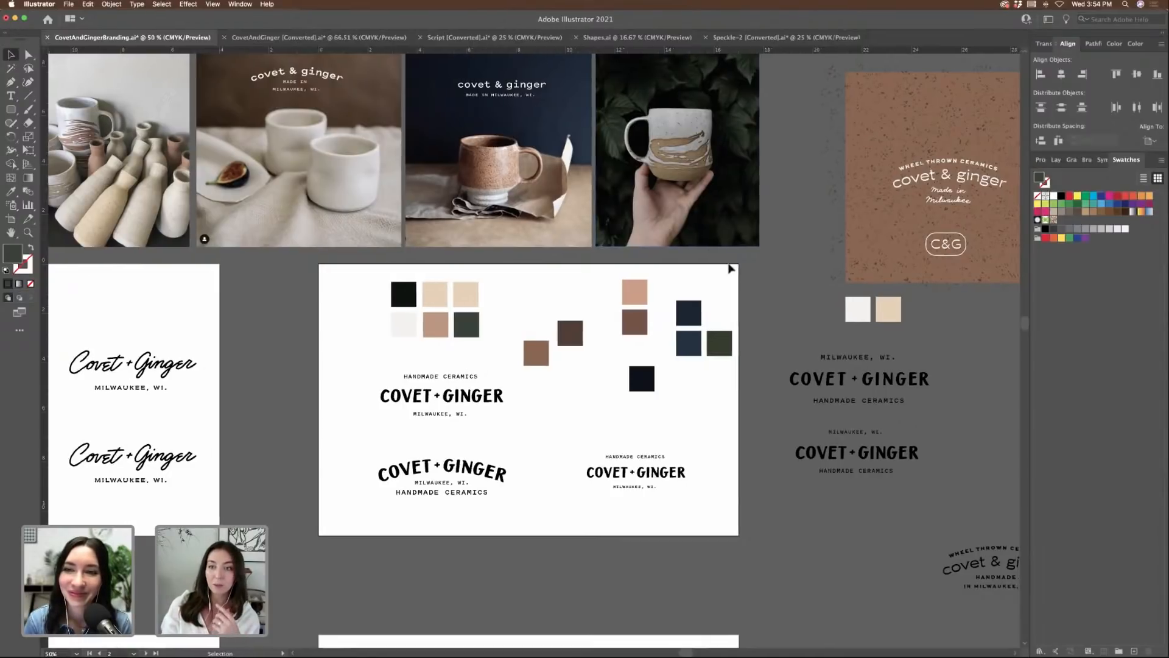
scroll(733, 276, right, 6)
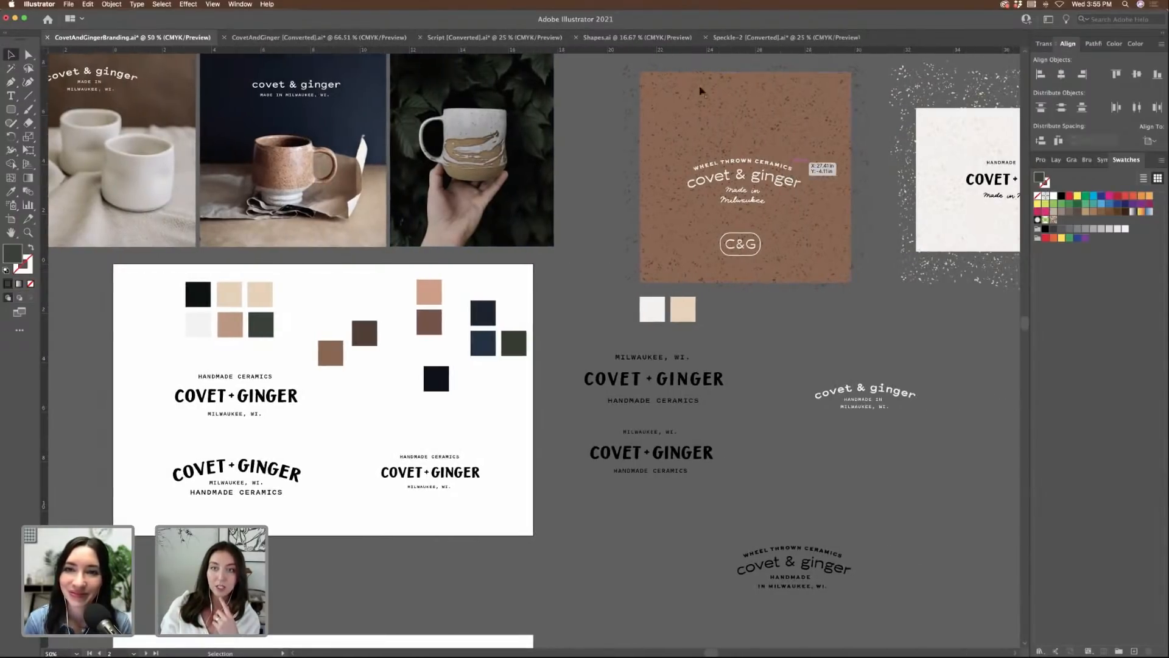